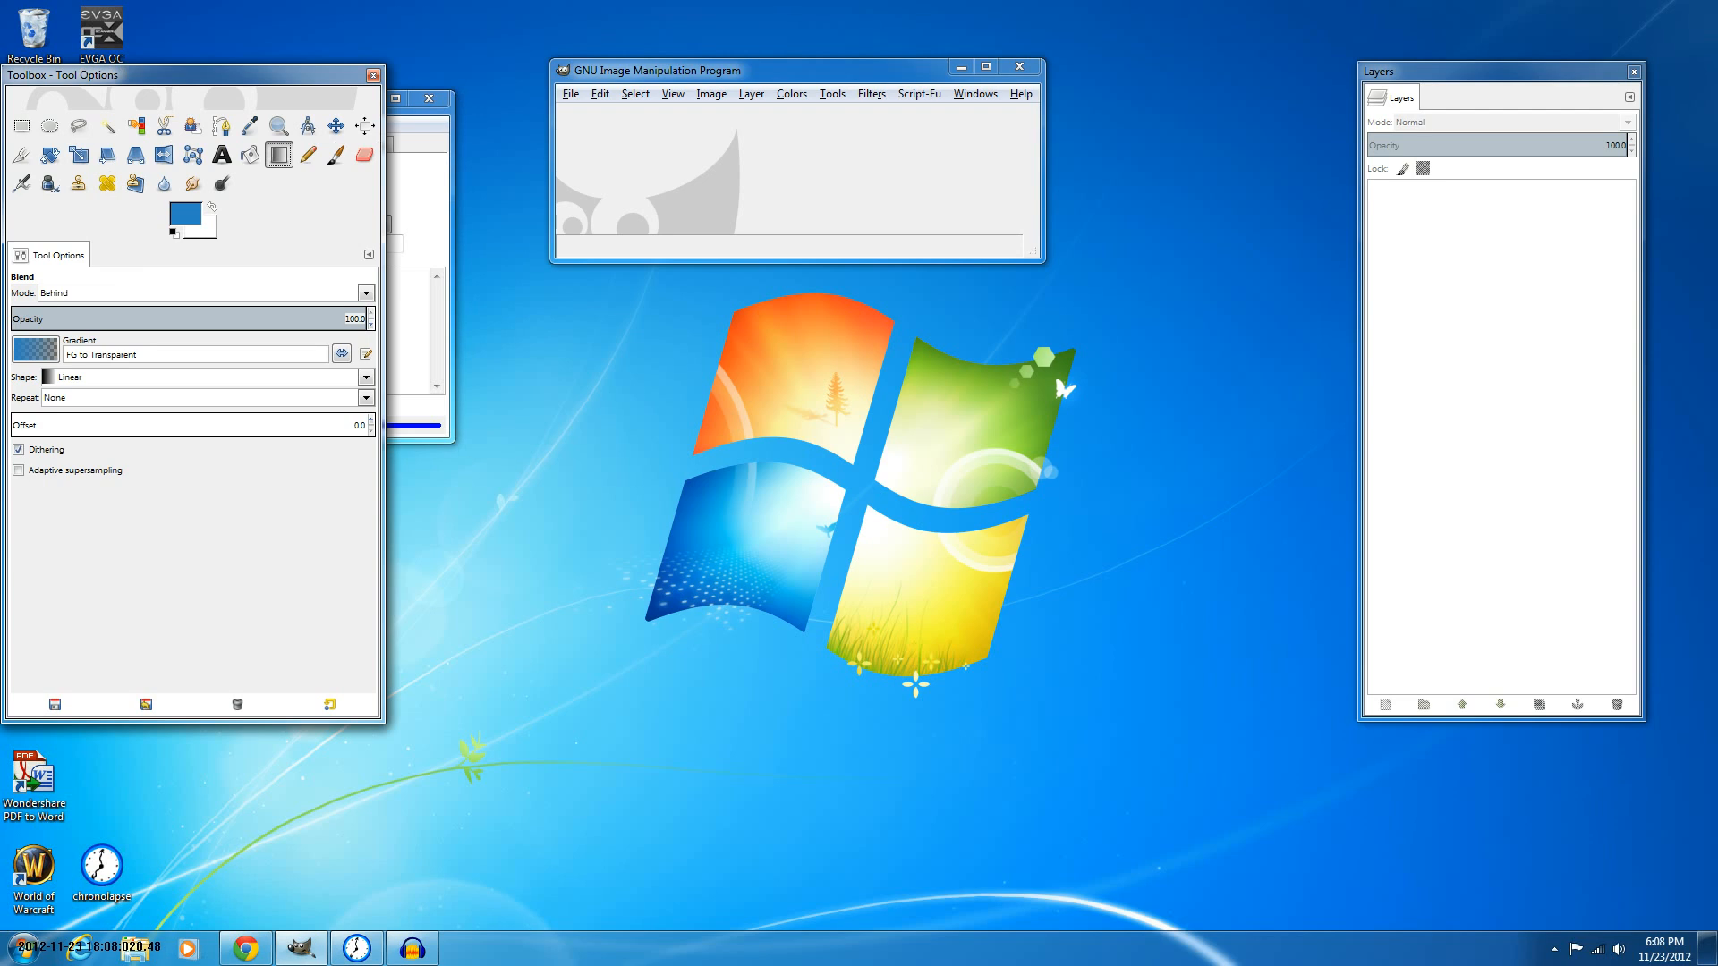
Create a new 400 × 3150 px RGB image filled with the background color and maximize its window.
left_click(571, 94)
mouse_move(600, 133)
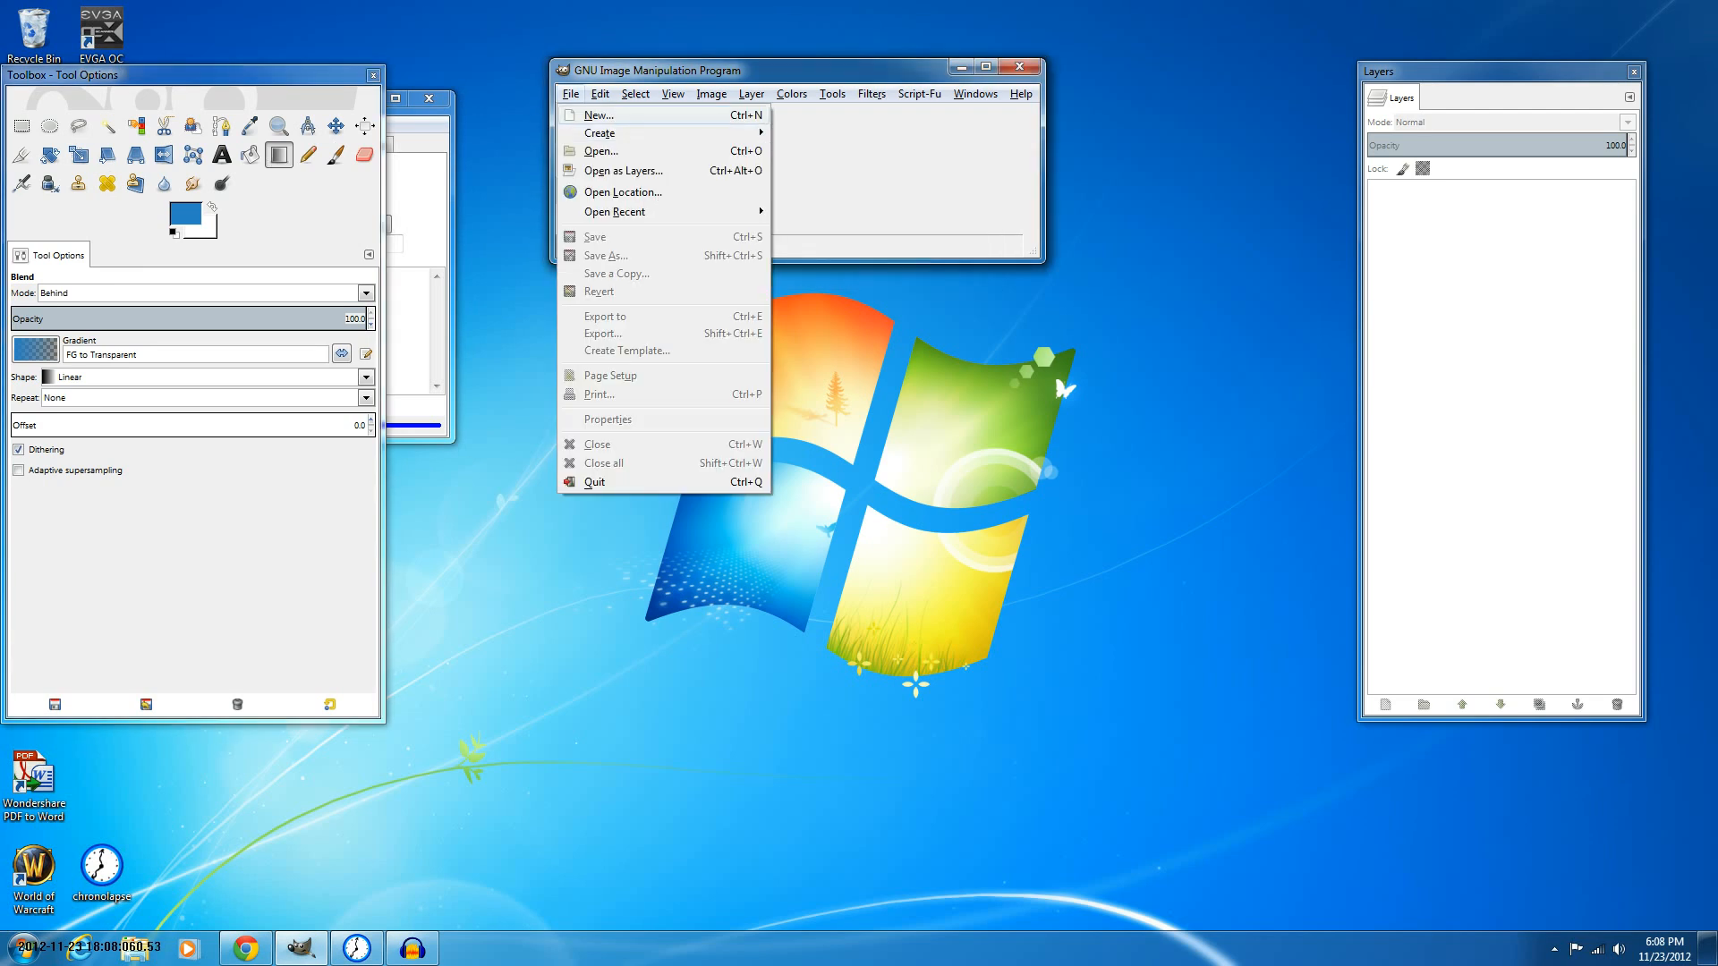
left_click(599, 116)
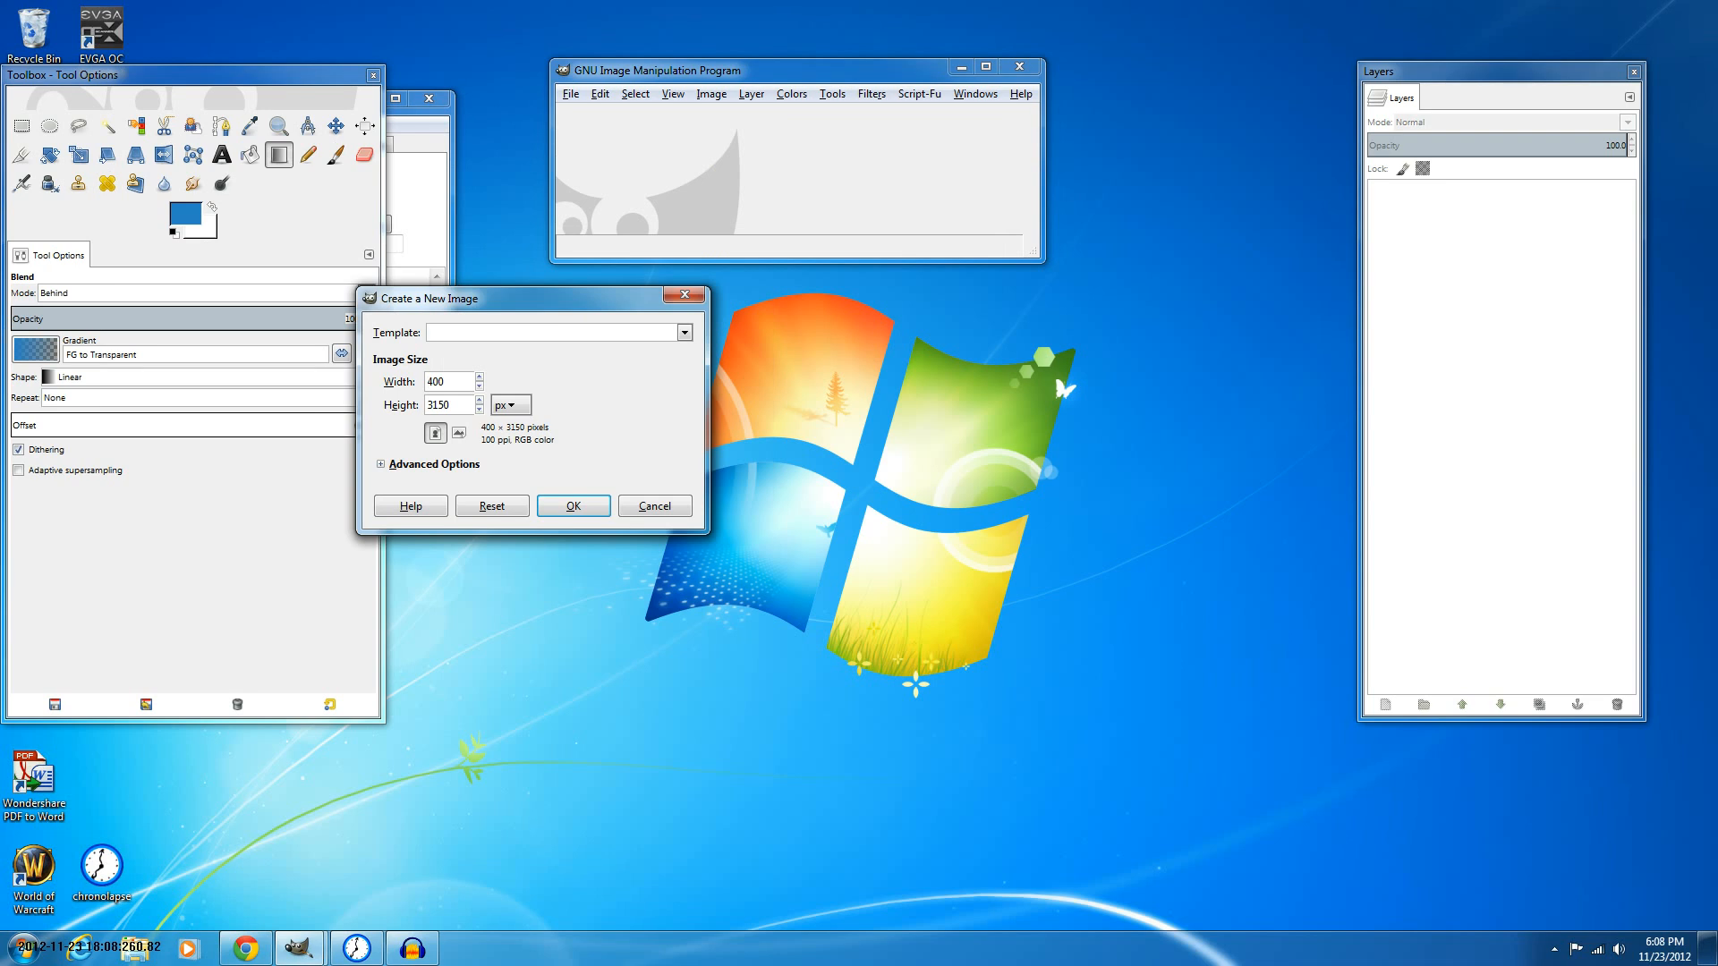
key("alt+a")
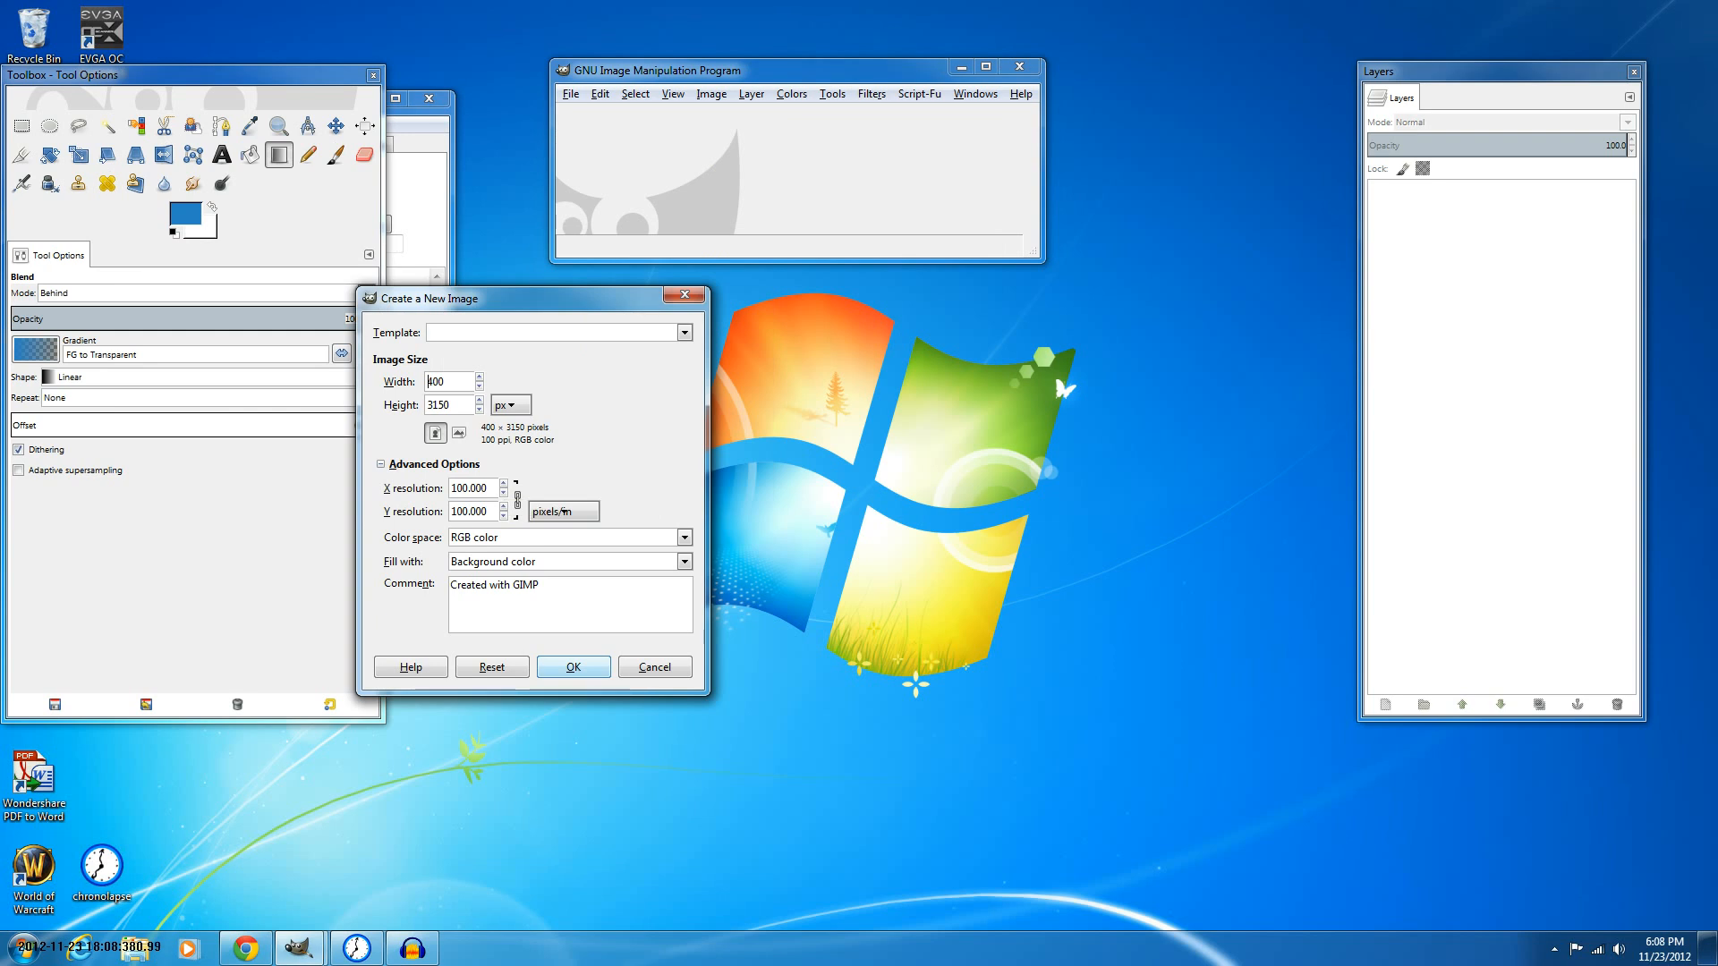
key("Return")
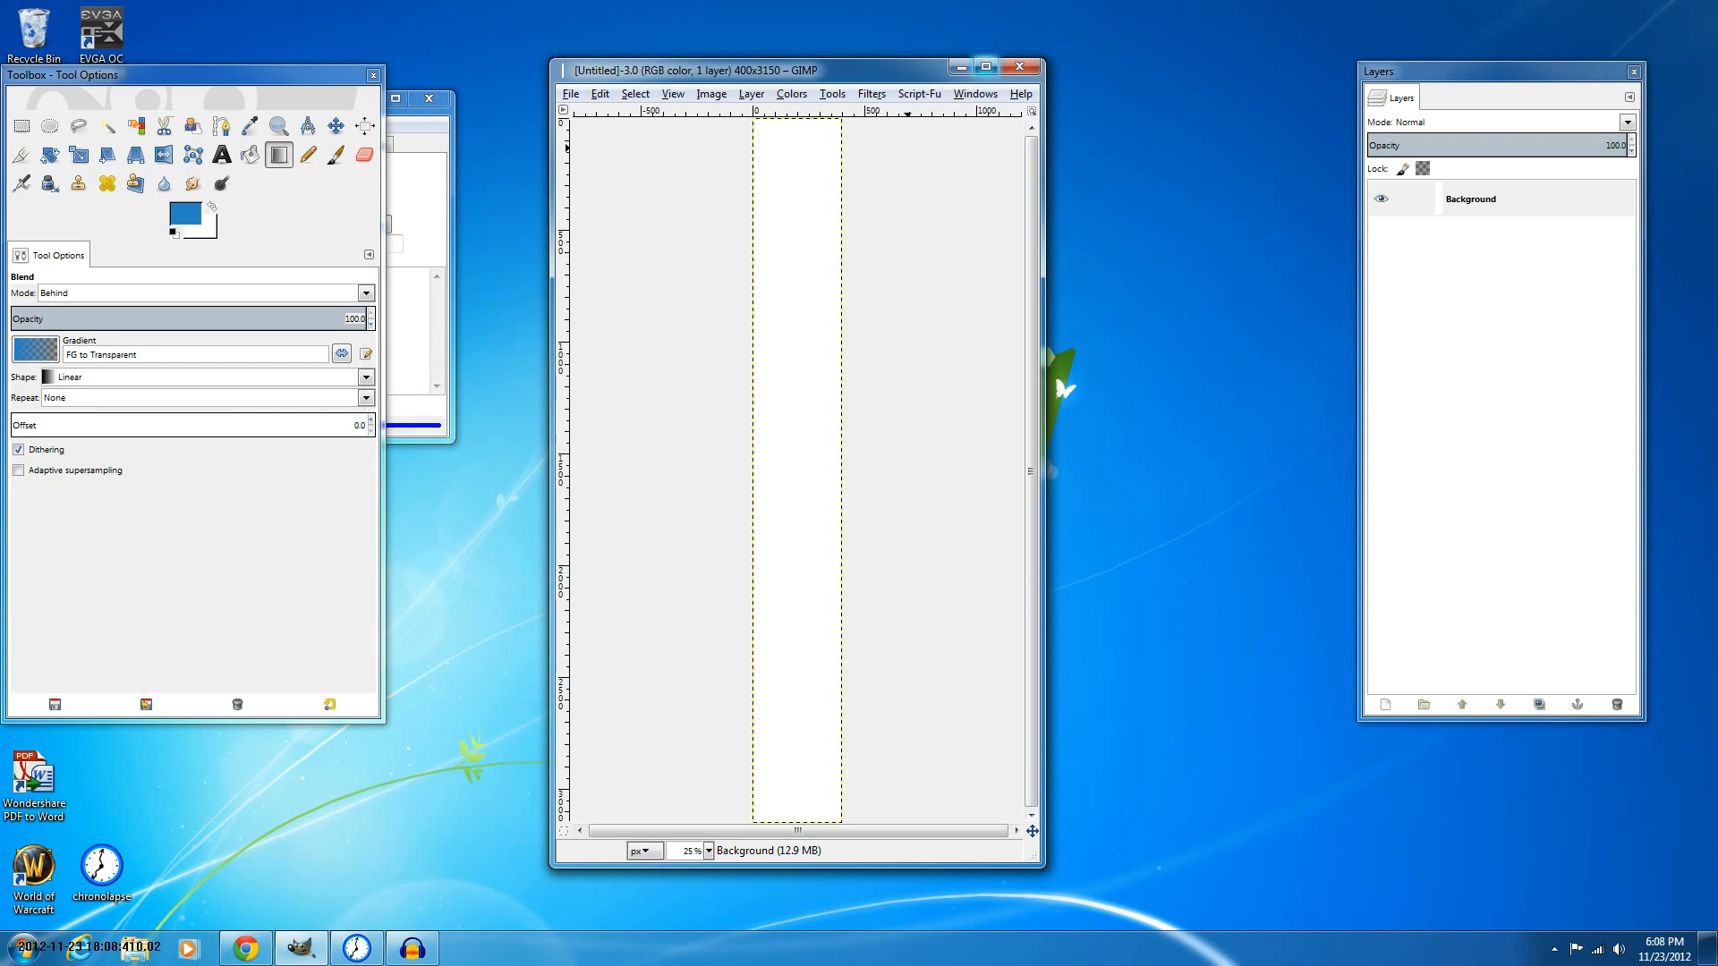
left_click(985, 66)
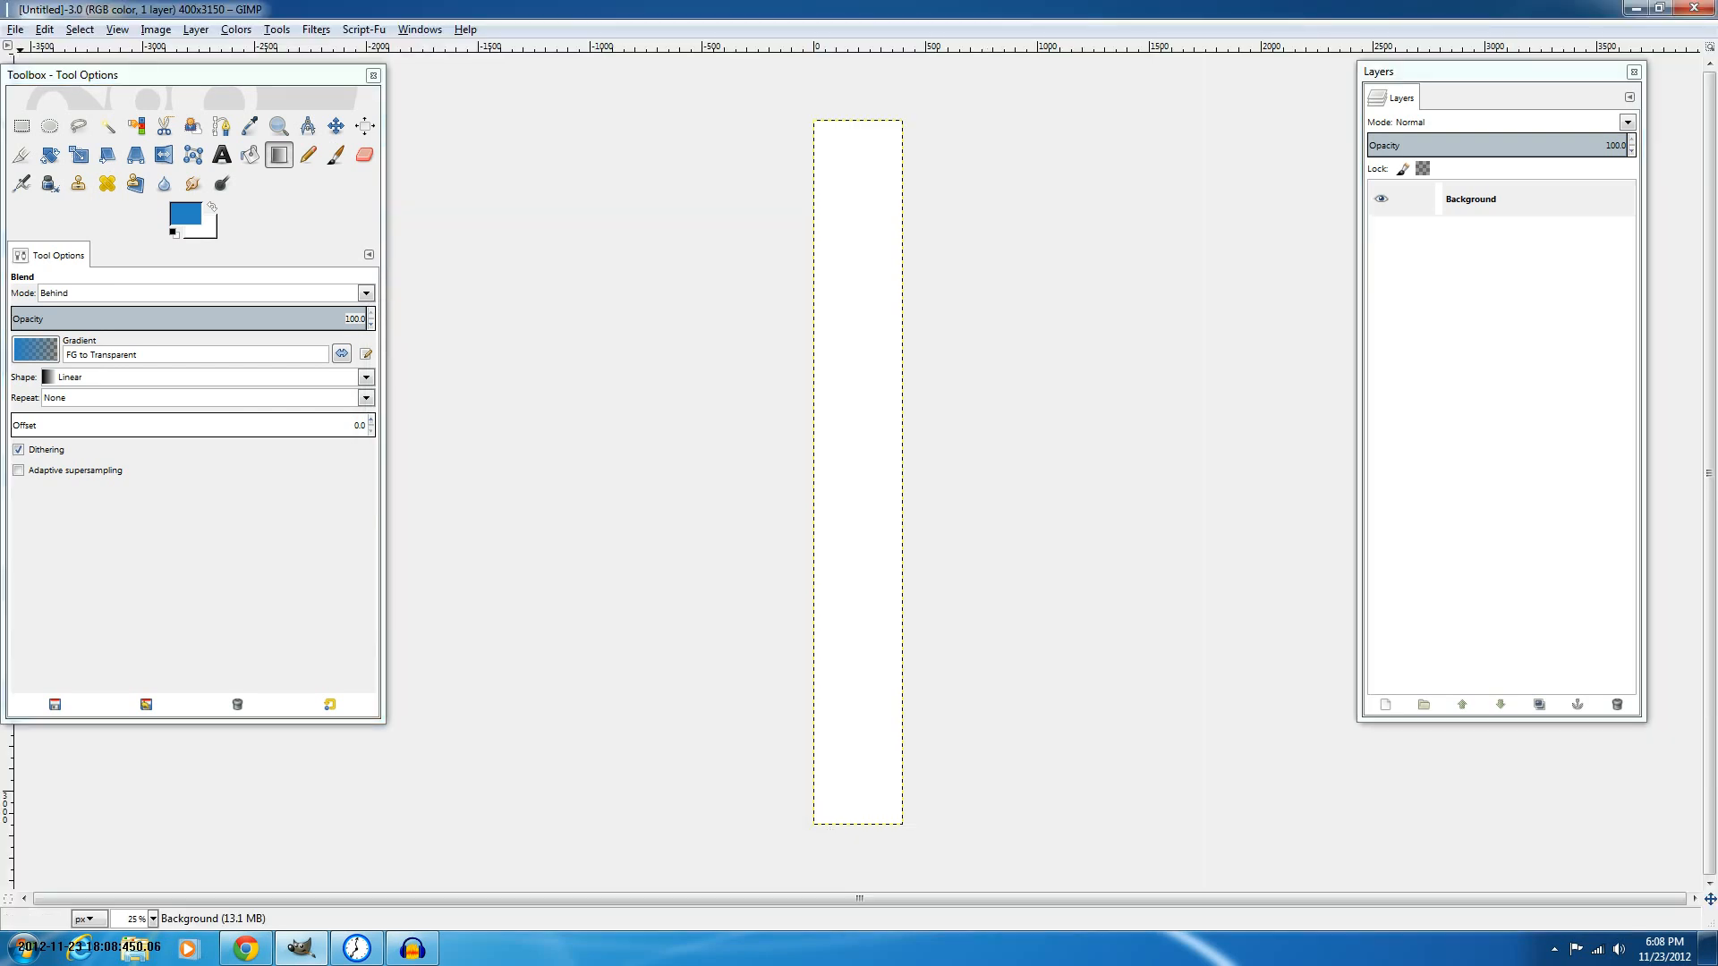
Try a Full saturation spectrum CW gradient running up the blank canvas, and undo it.
left_click(186, 213)
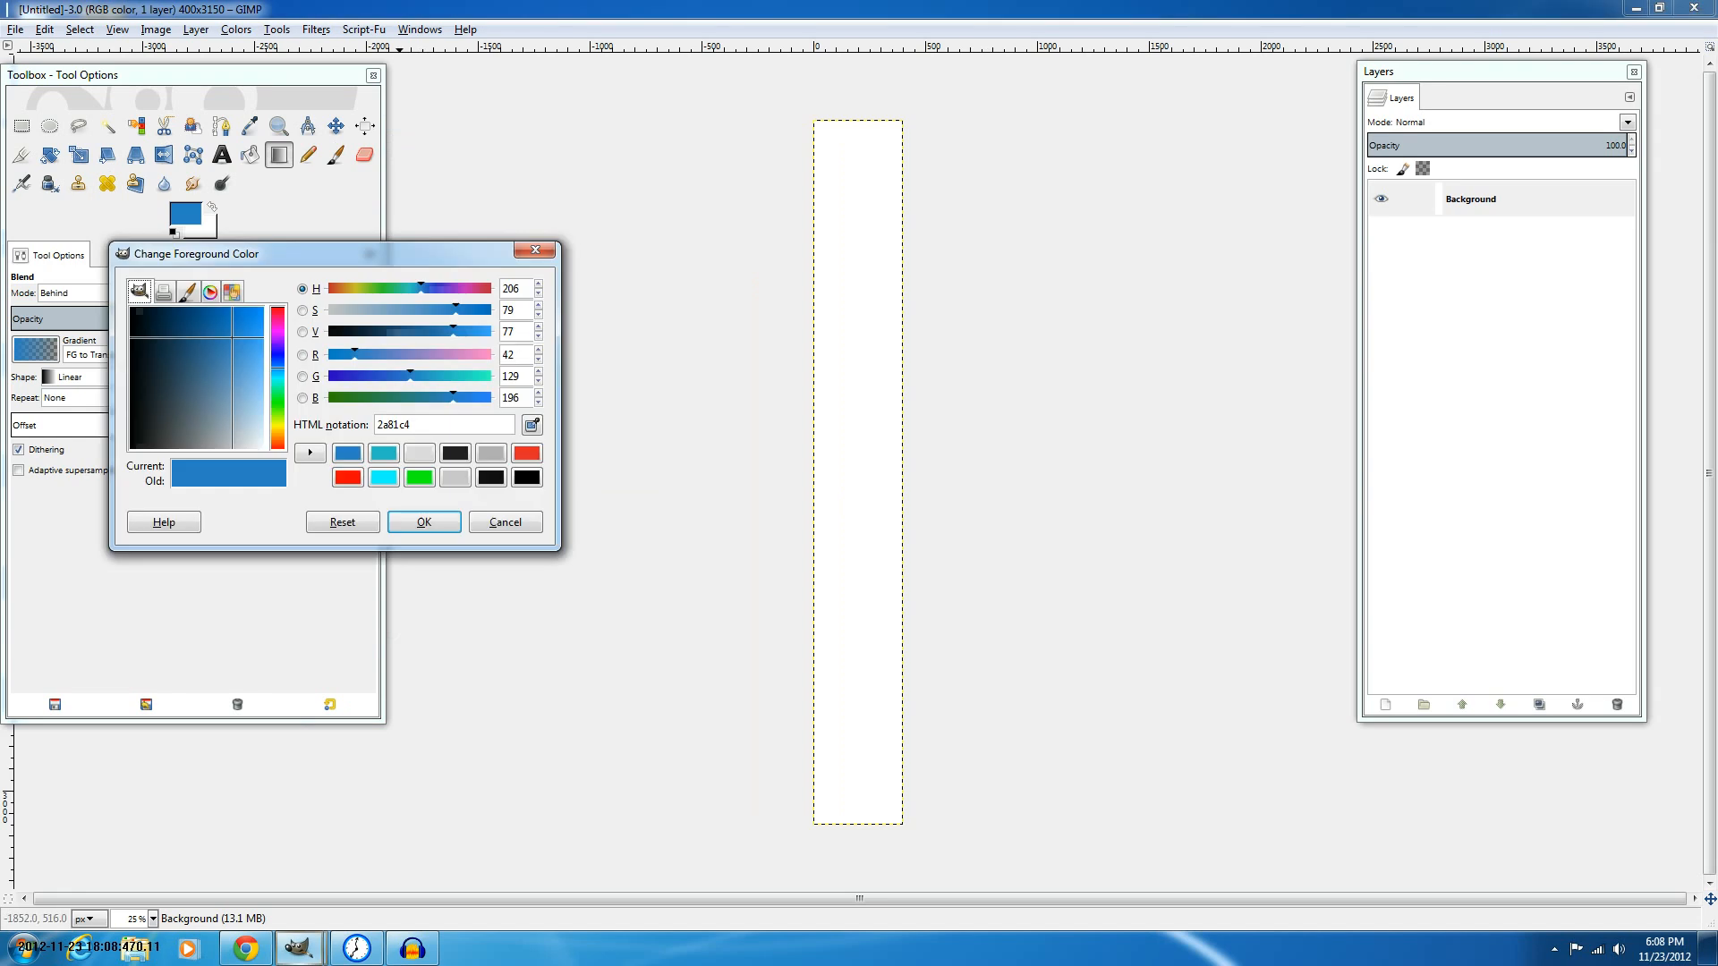
left_click(419, 522)
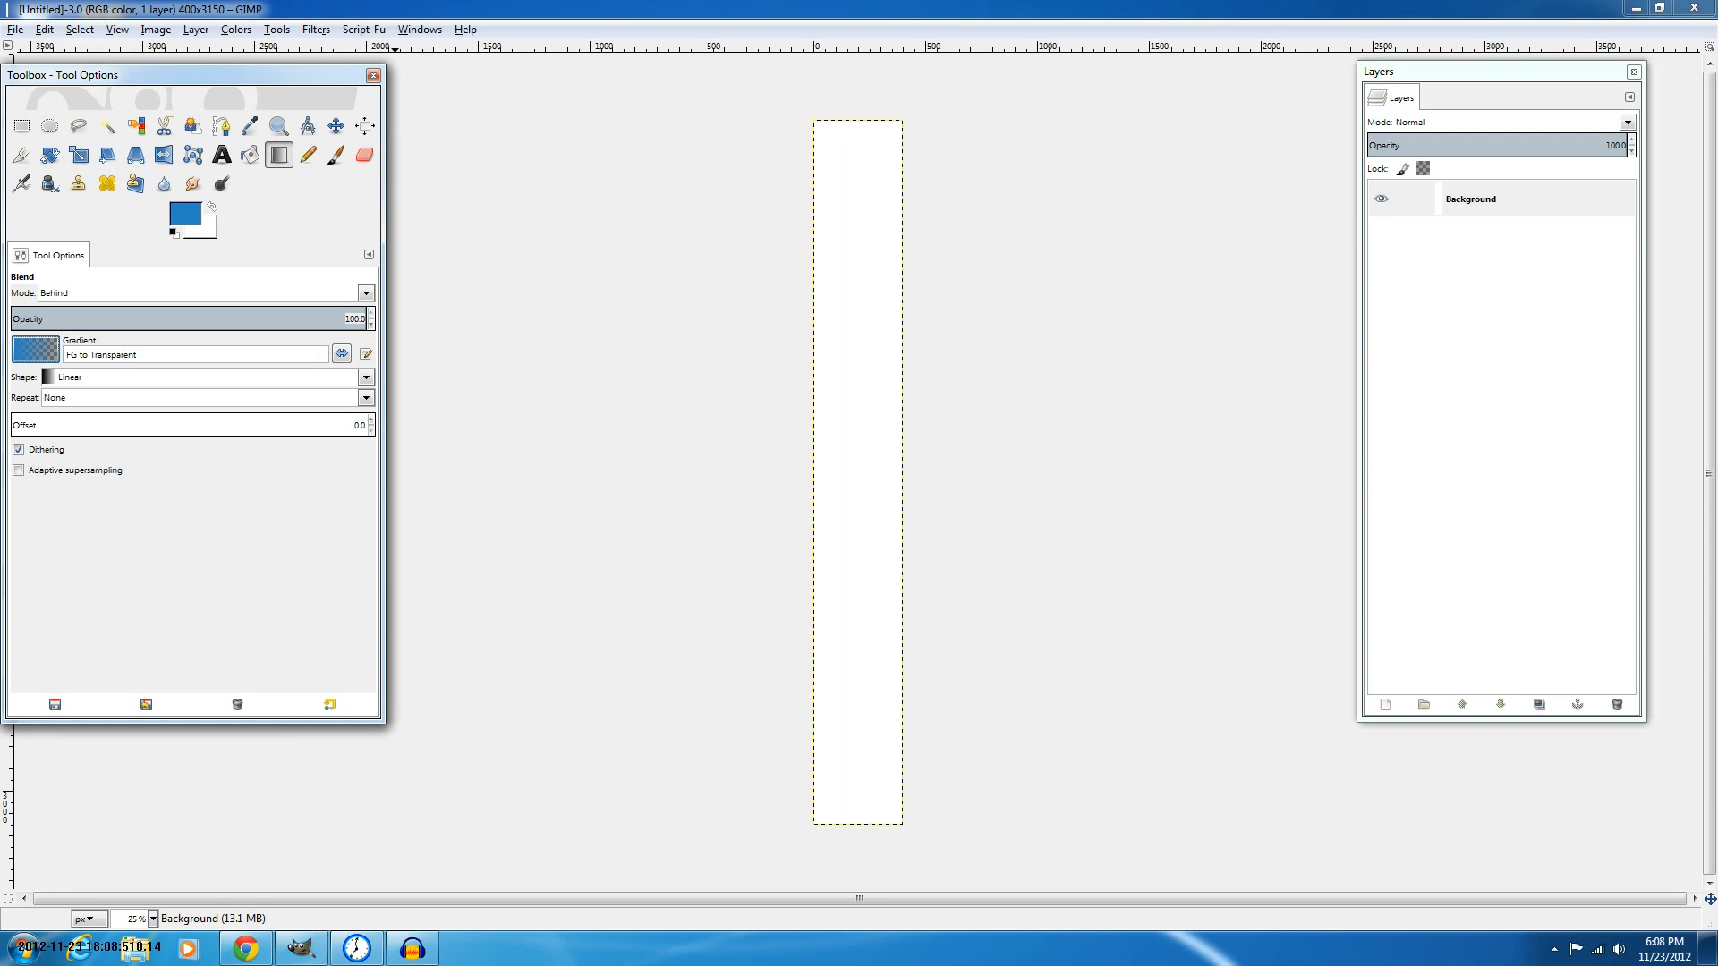
left_click(36, 349)
scroll(85, 474, "down", 4)
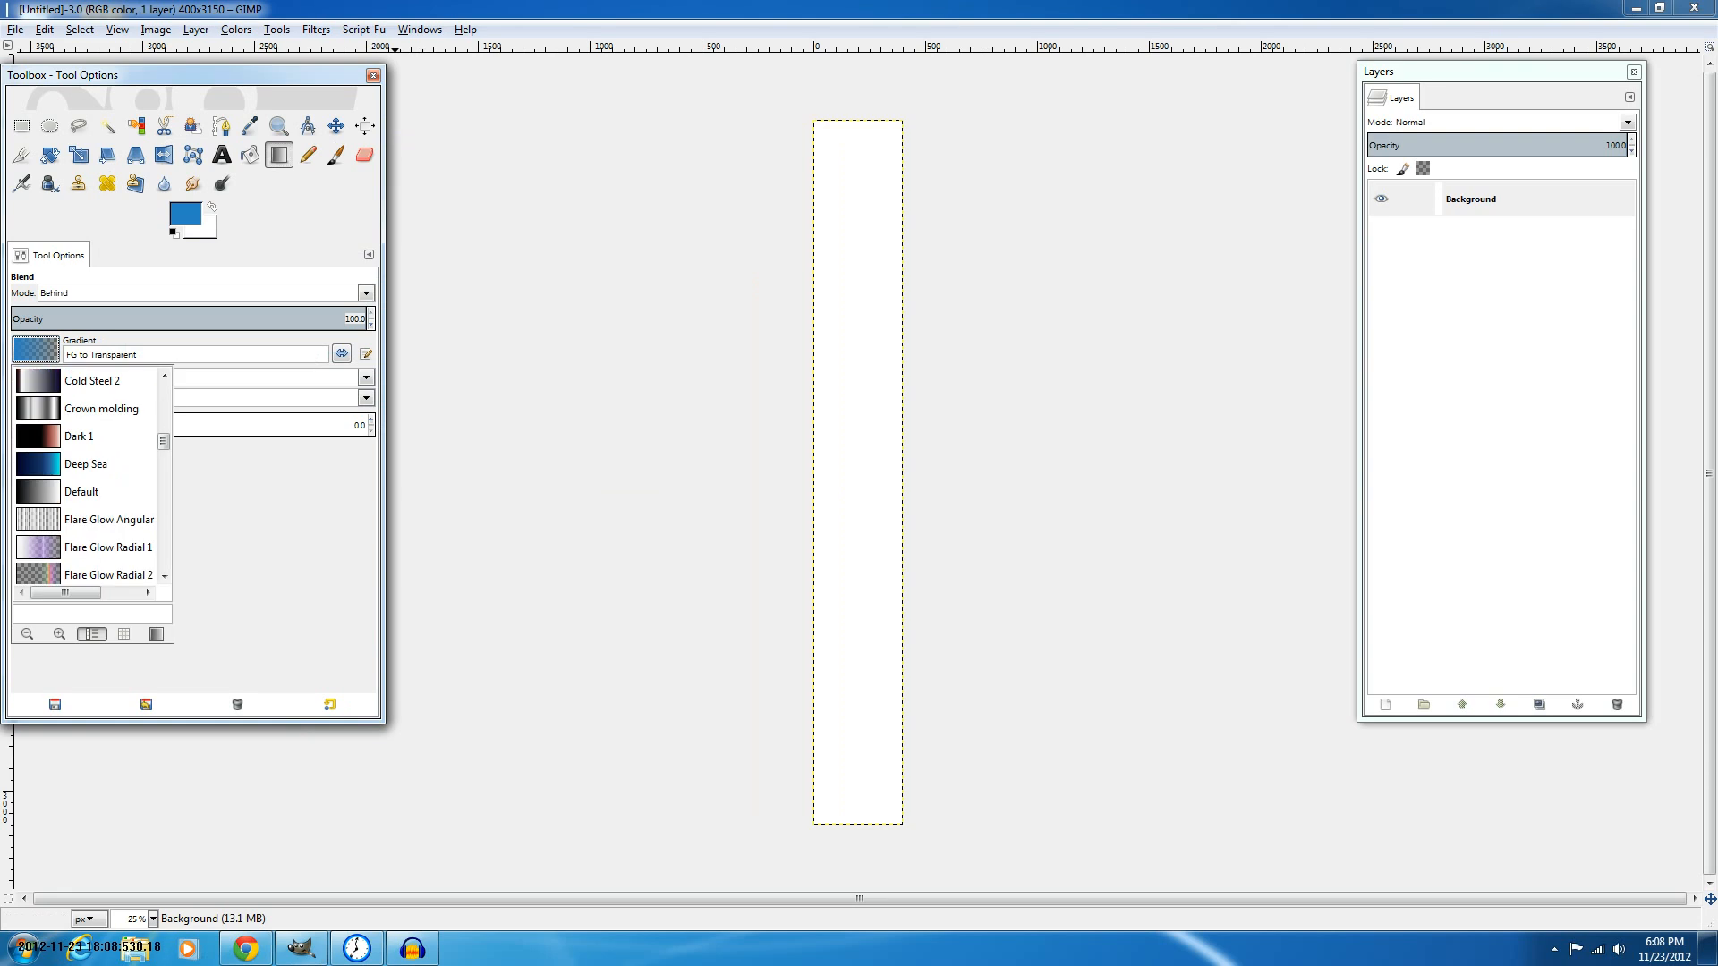
scroll(85, 474, "down", 3)
scroll(85, 474, "down", 3)
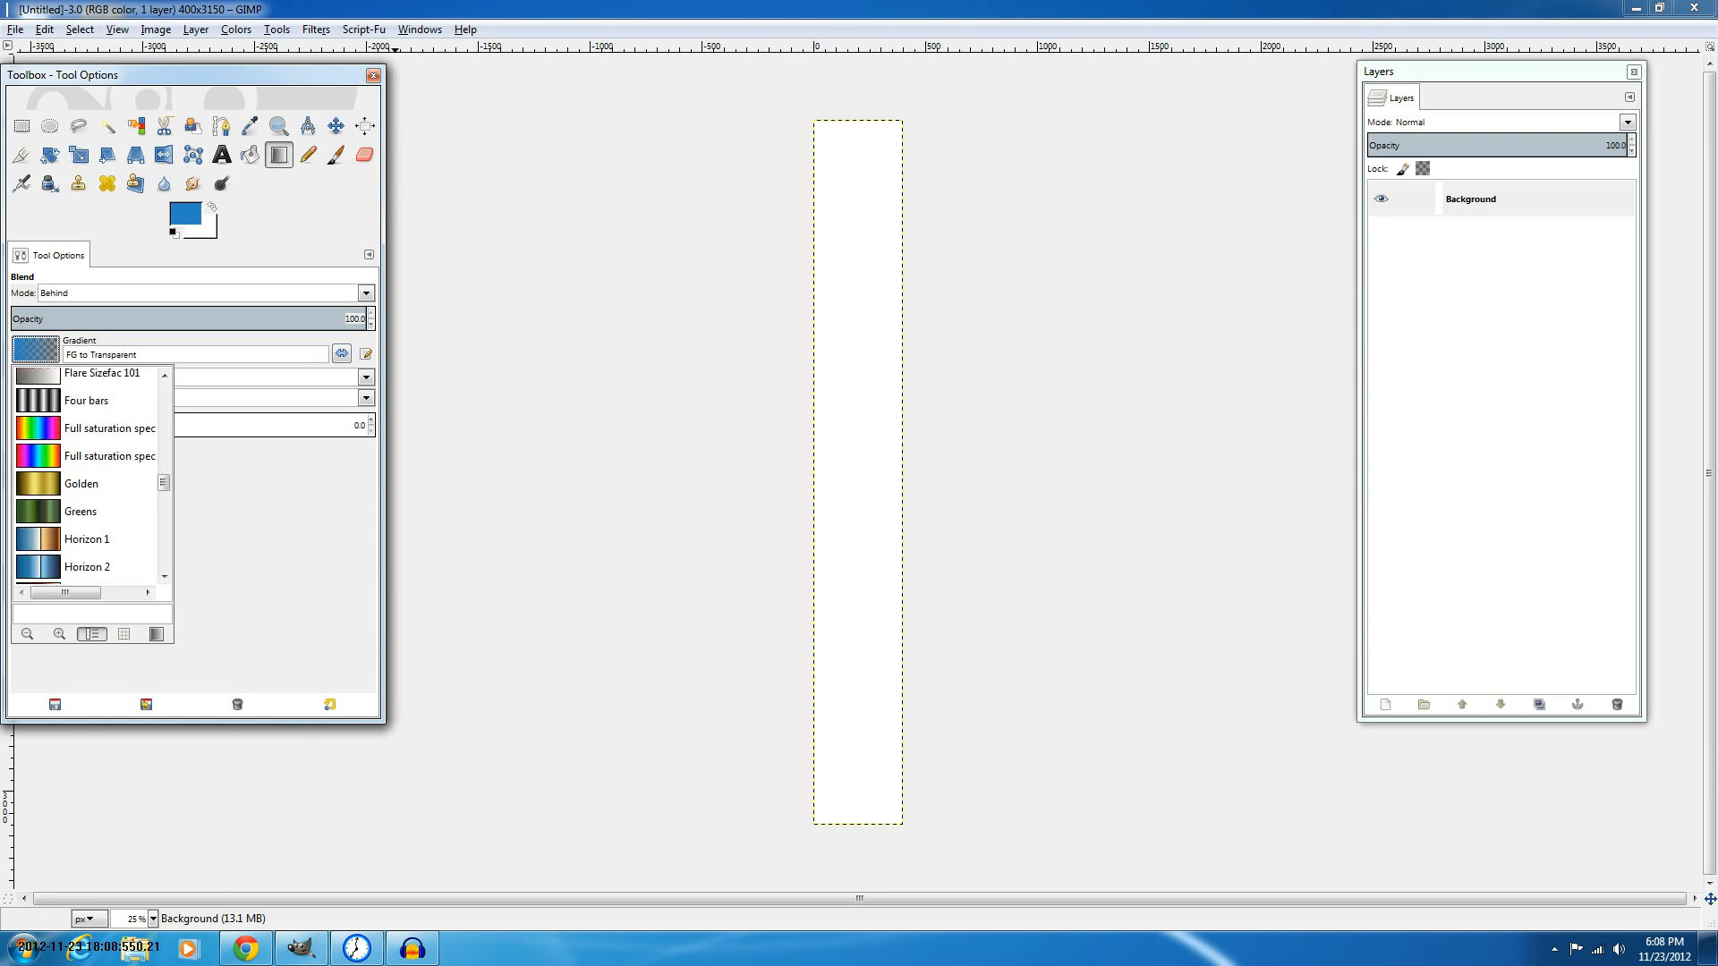
left_click(98, 455)
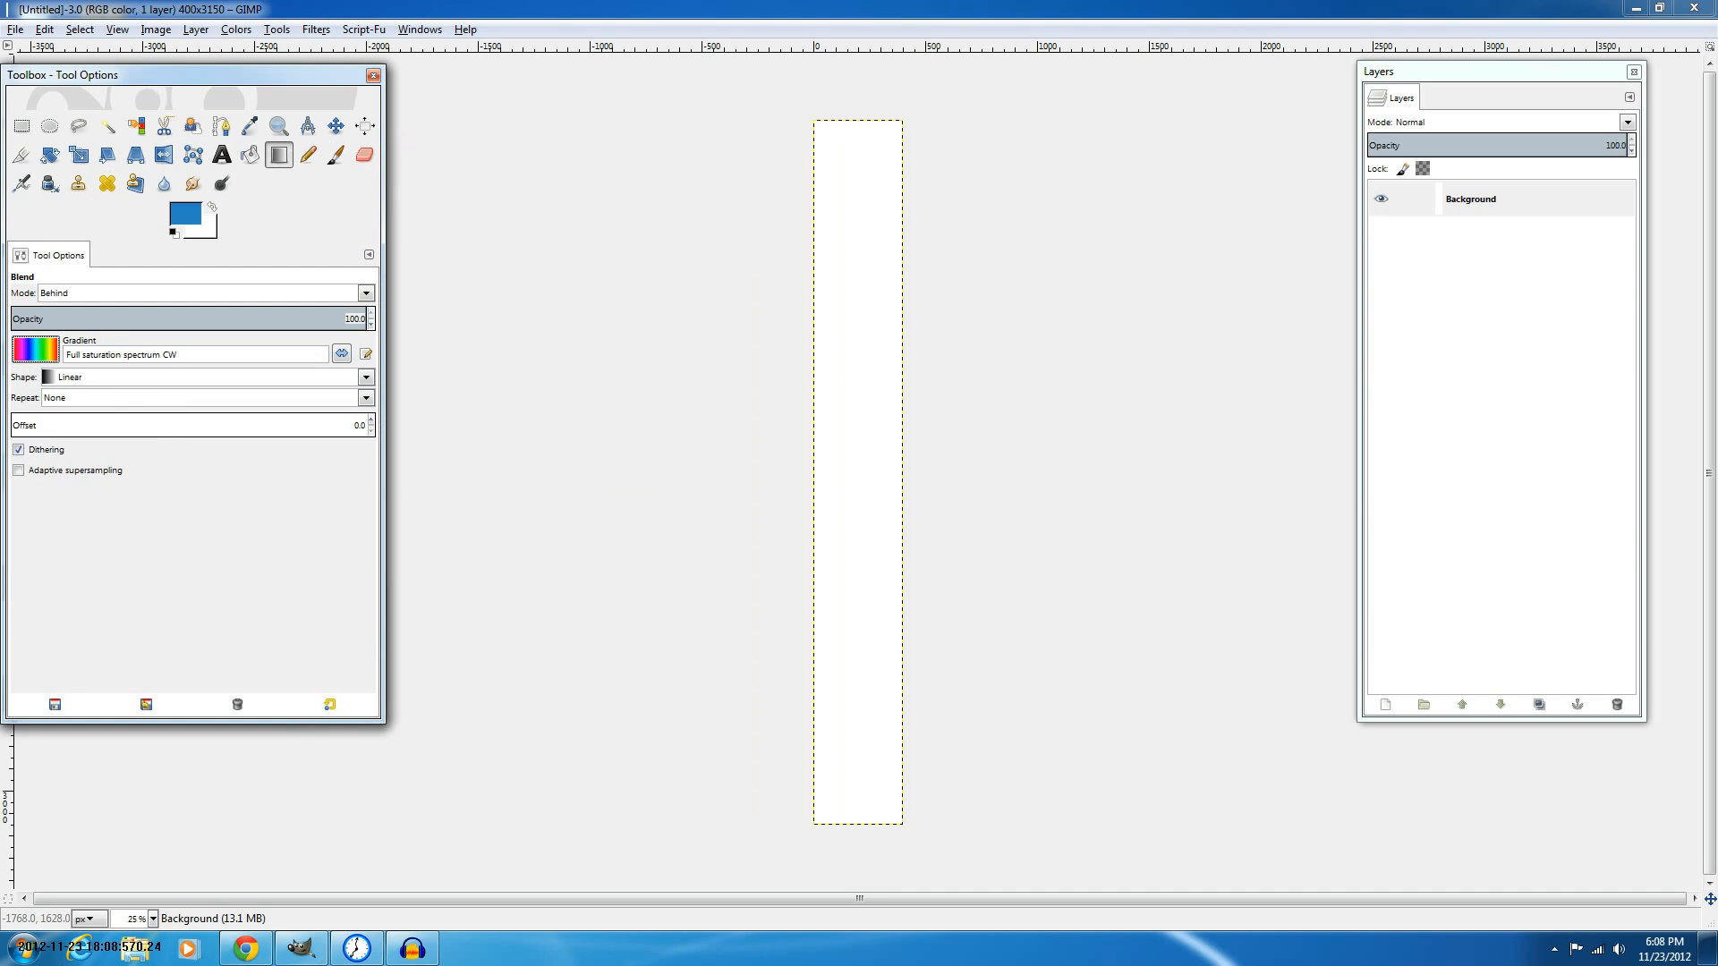
left_click_drag(843, 796, 874, 309)
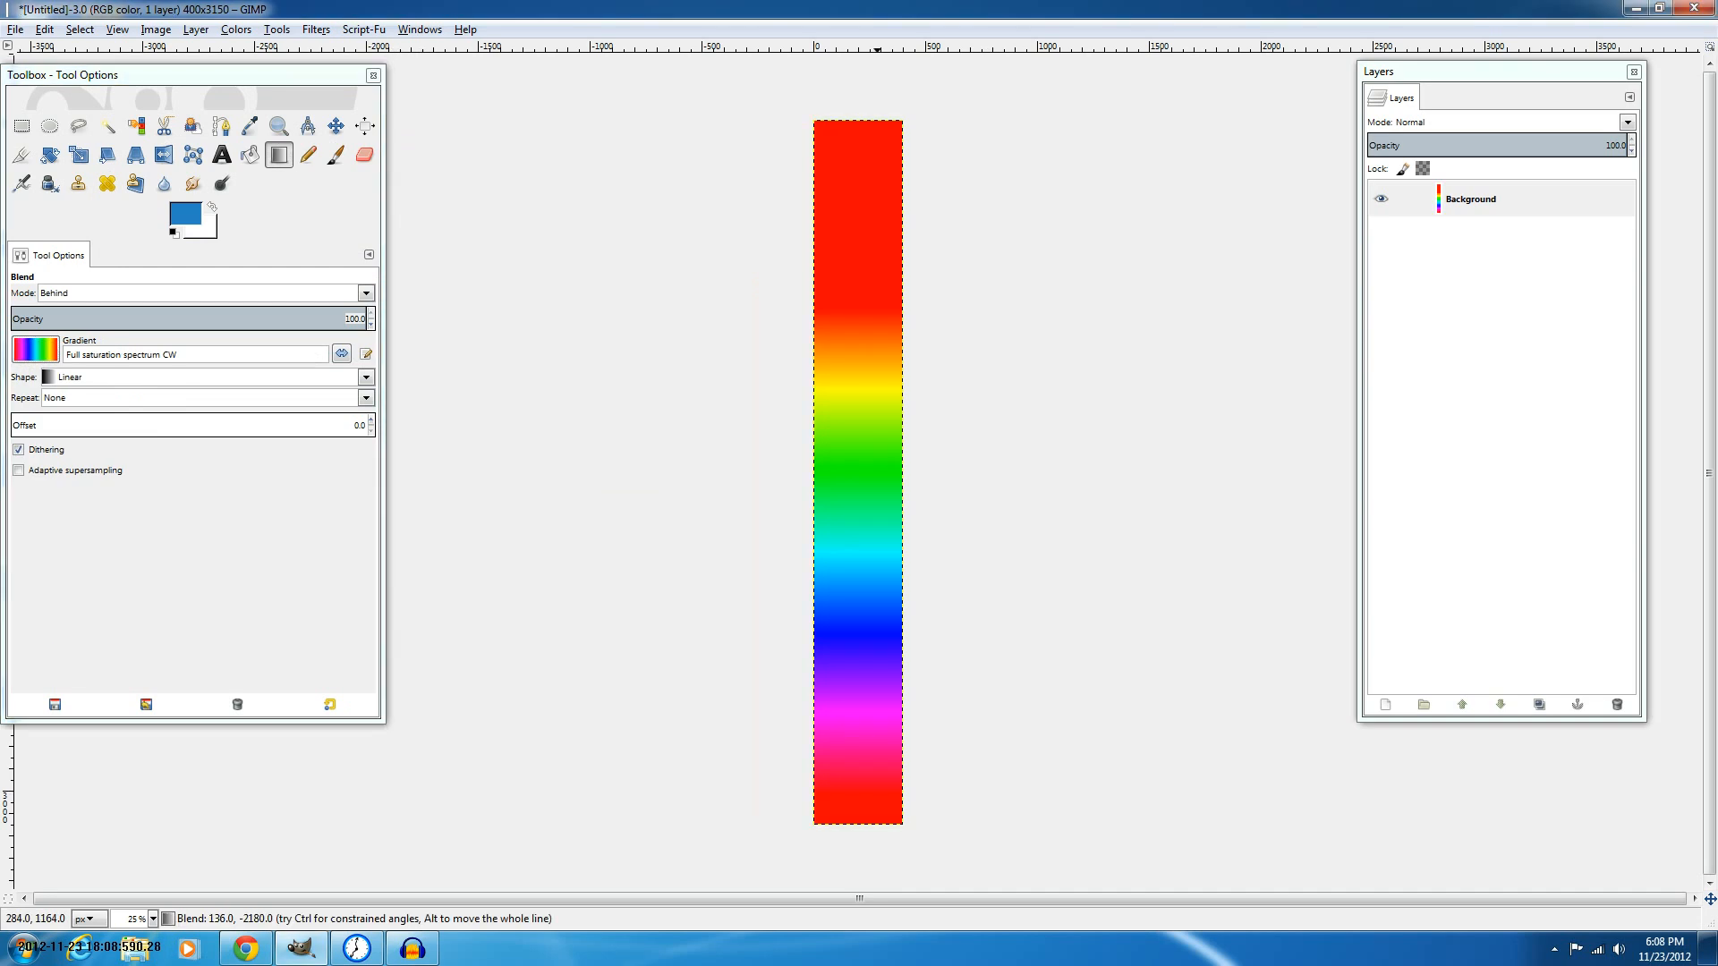
key("ctrl+z")
Try the Skyline gradient on the canvas in both directions, and undo the blends.
left_click(35, 349)
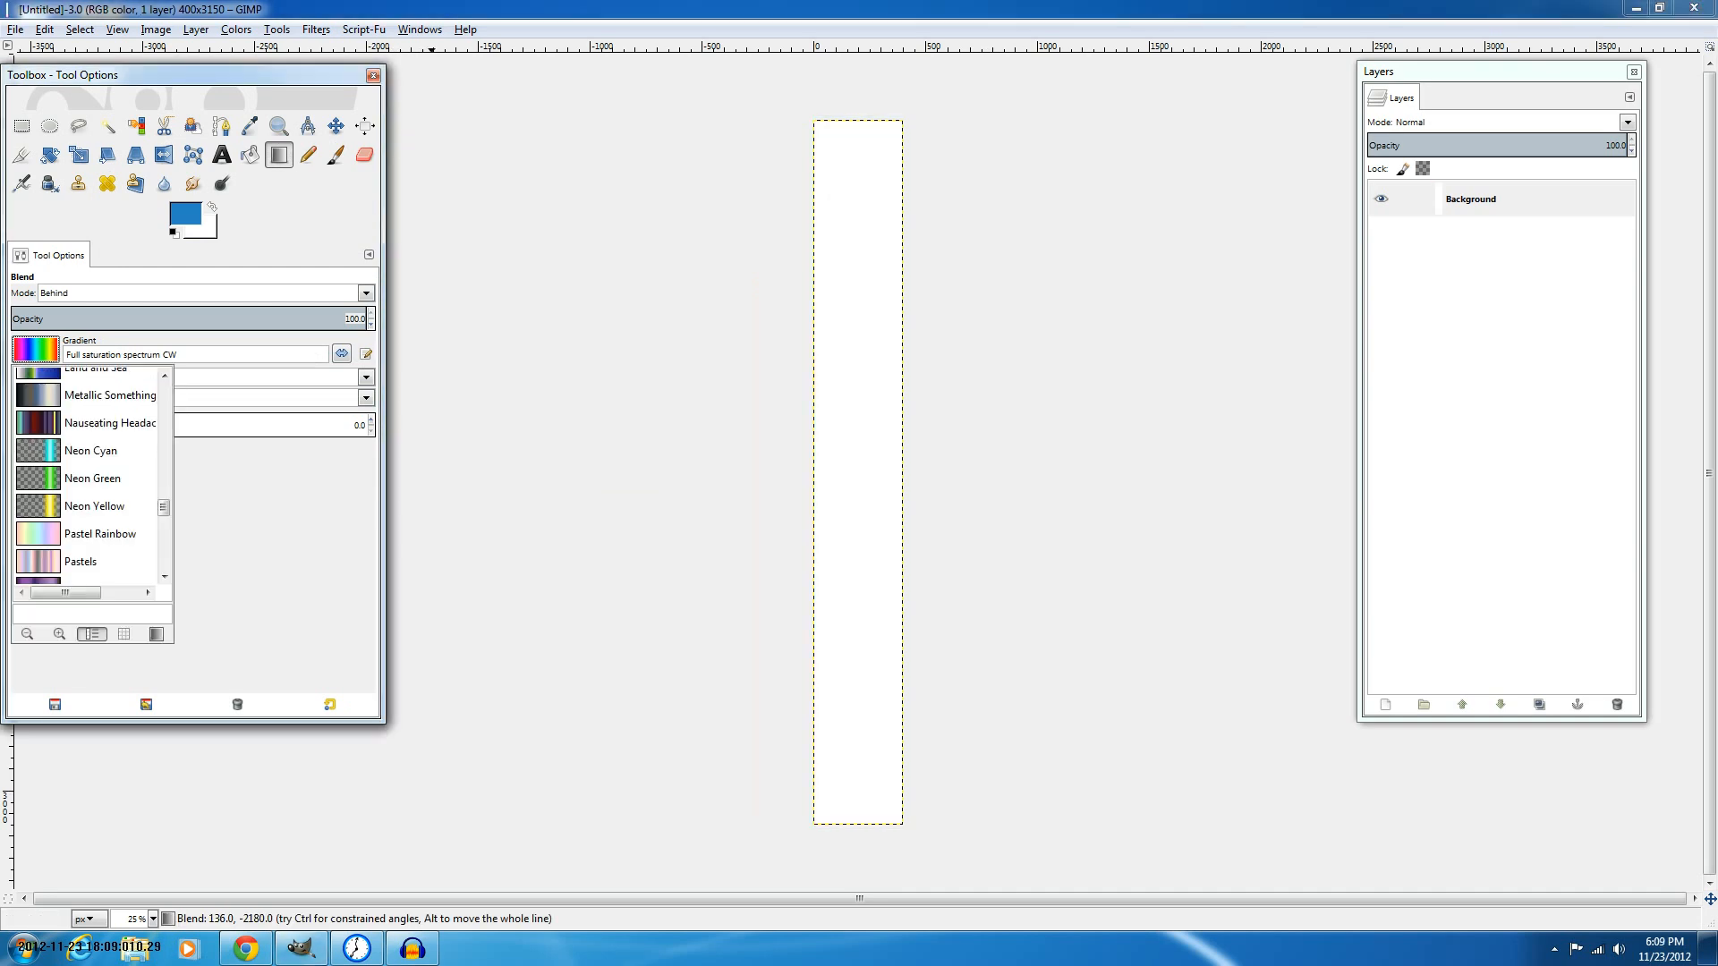
scroll(90, 474, "down", 5)
scroll(89, 474, "up", 1)
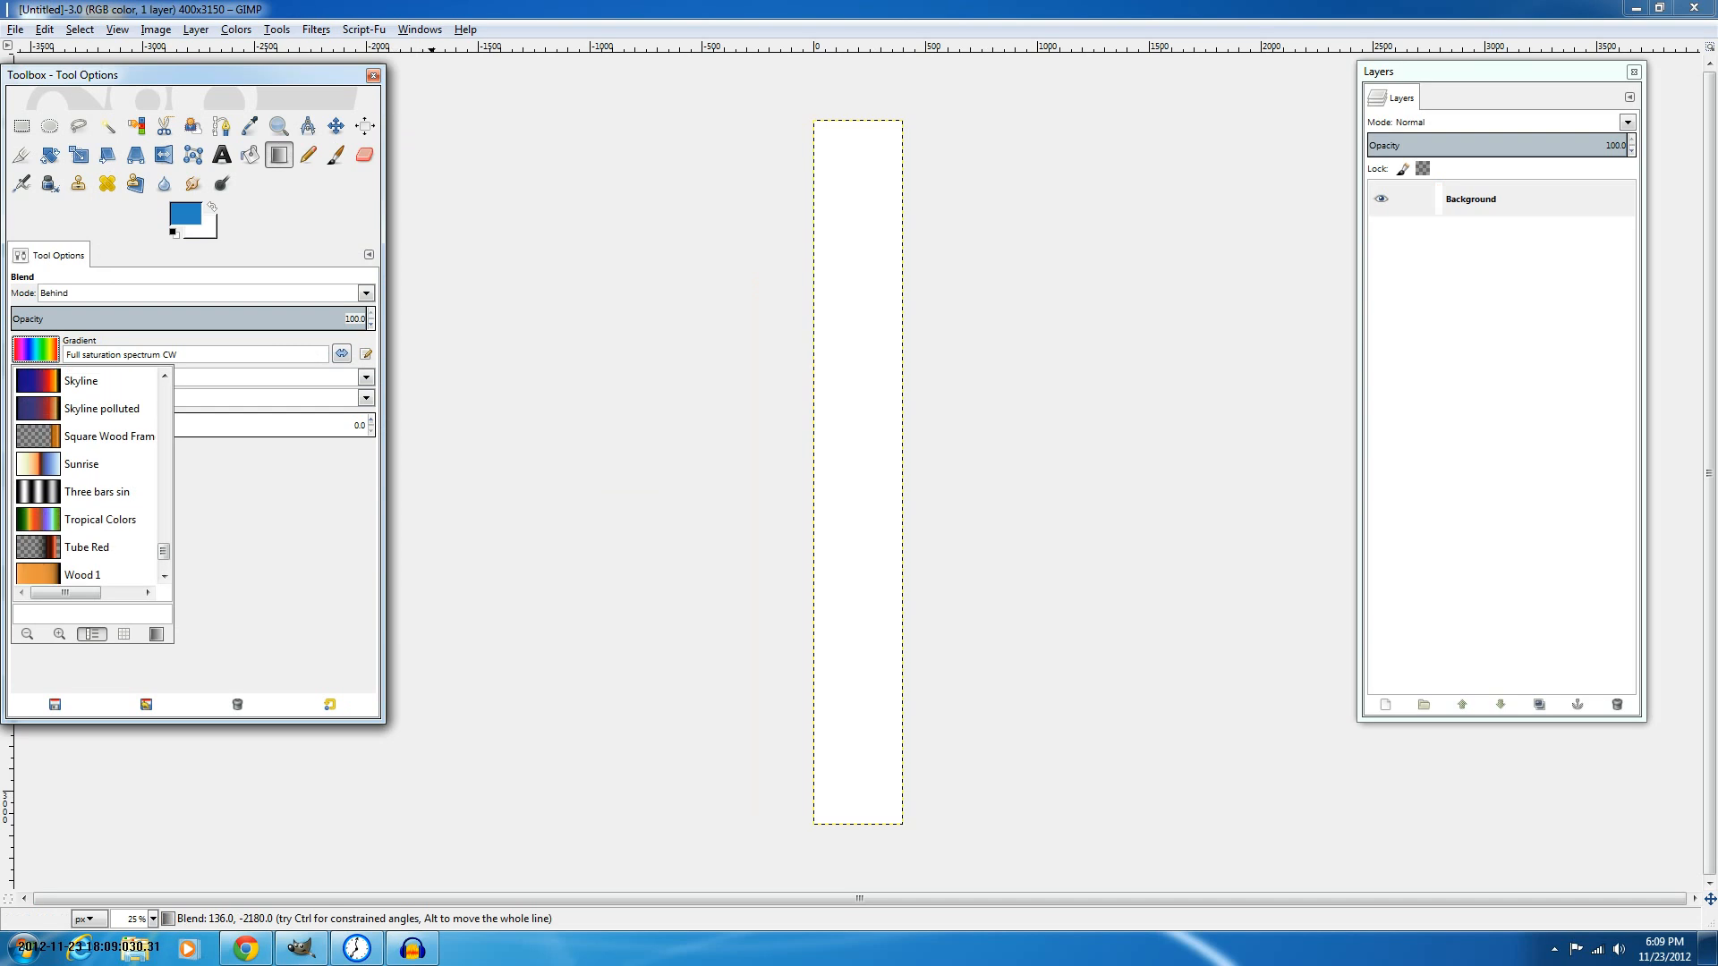
scroll(89, 474, "up", 1)
left_click(81, 450)
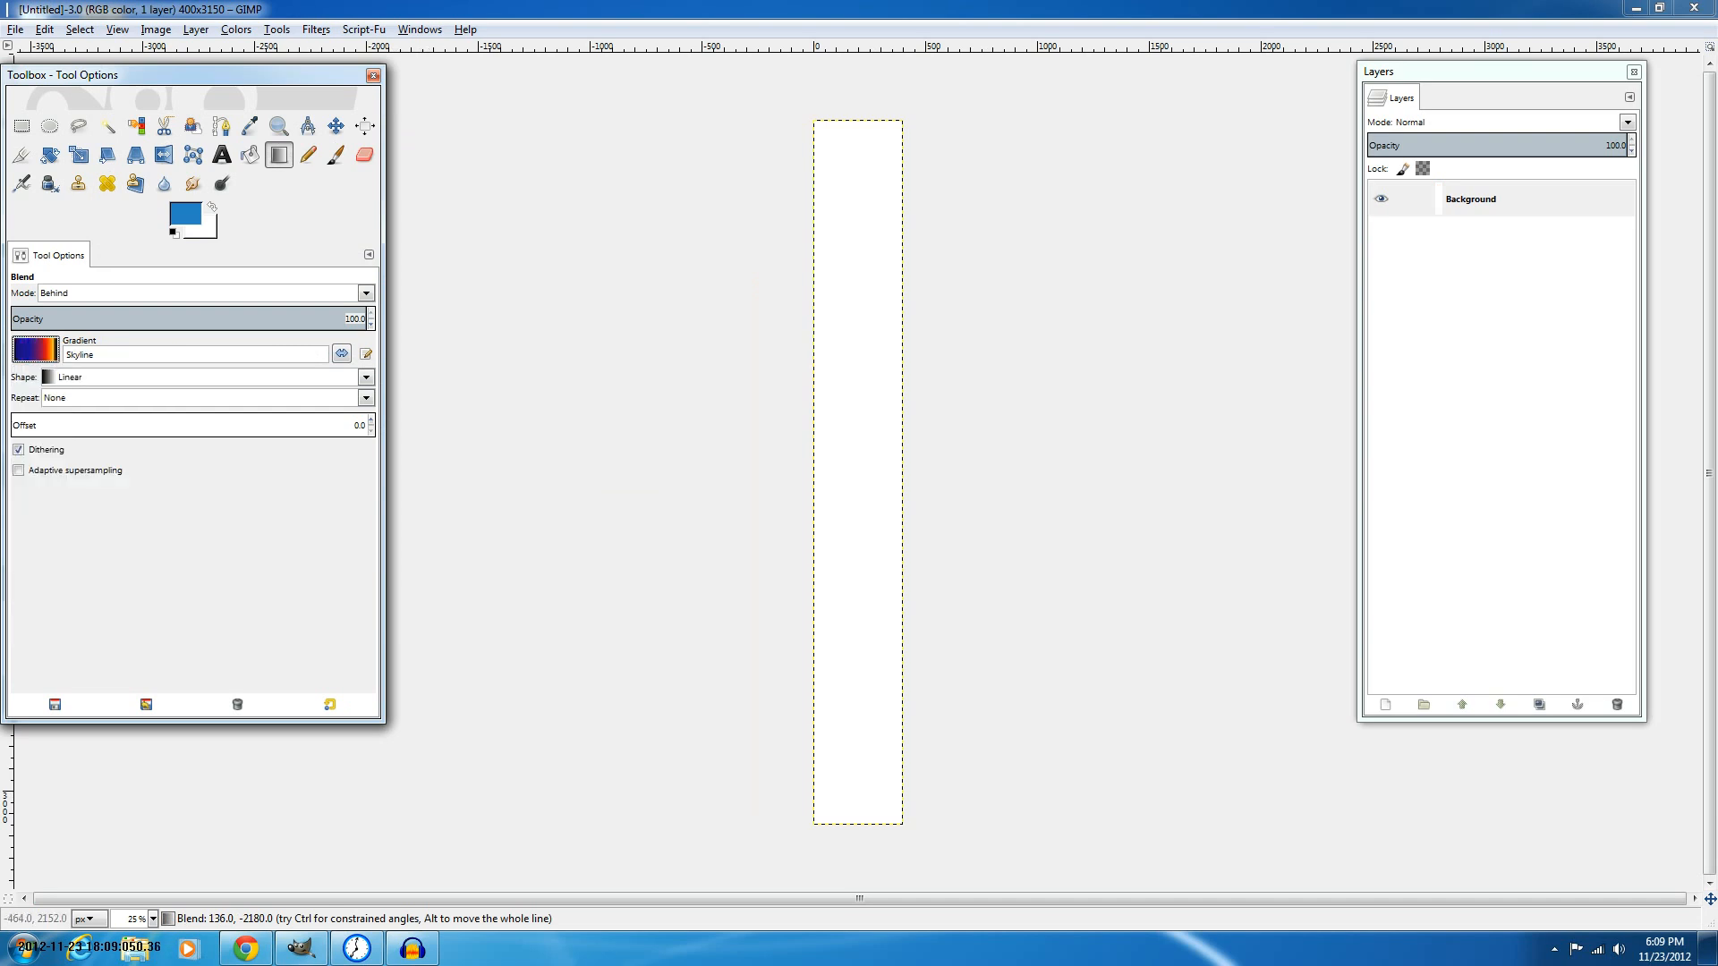
left_click_drag(912, 627, 873, 543)
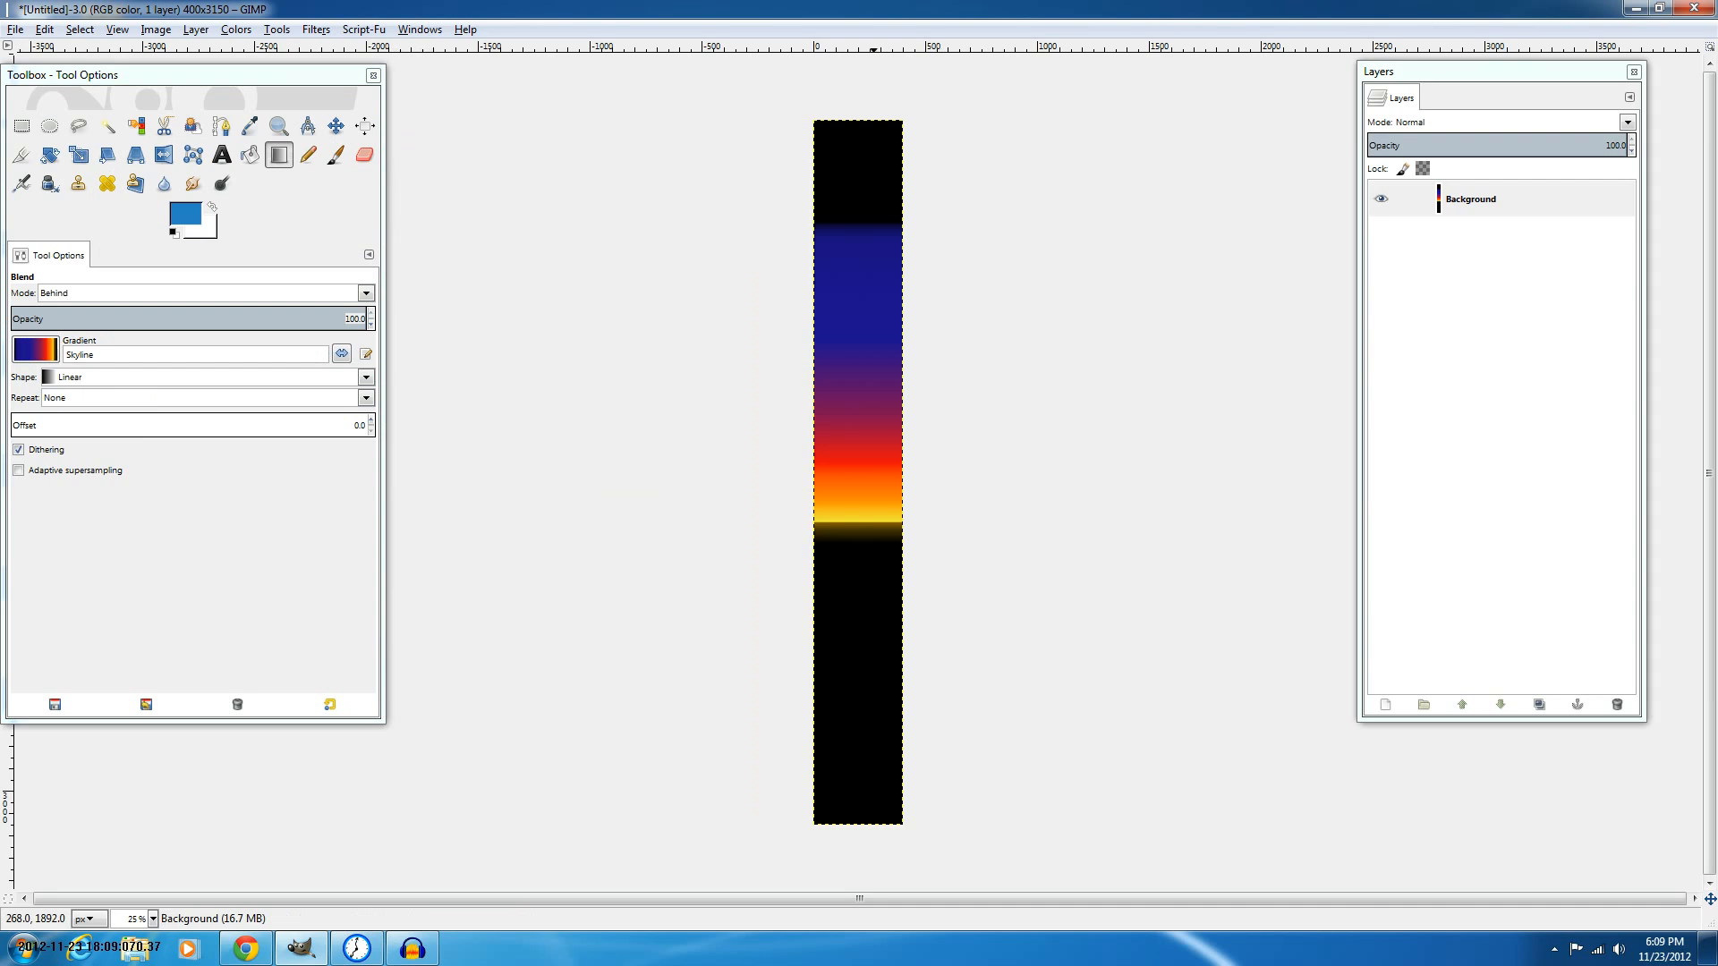
left_click_drag(893, 134, 822, 815)
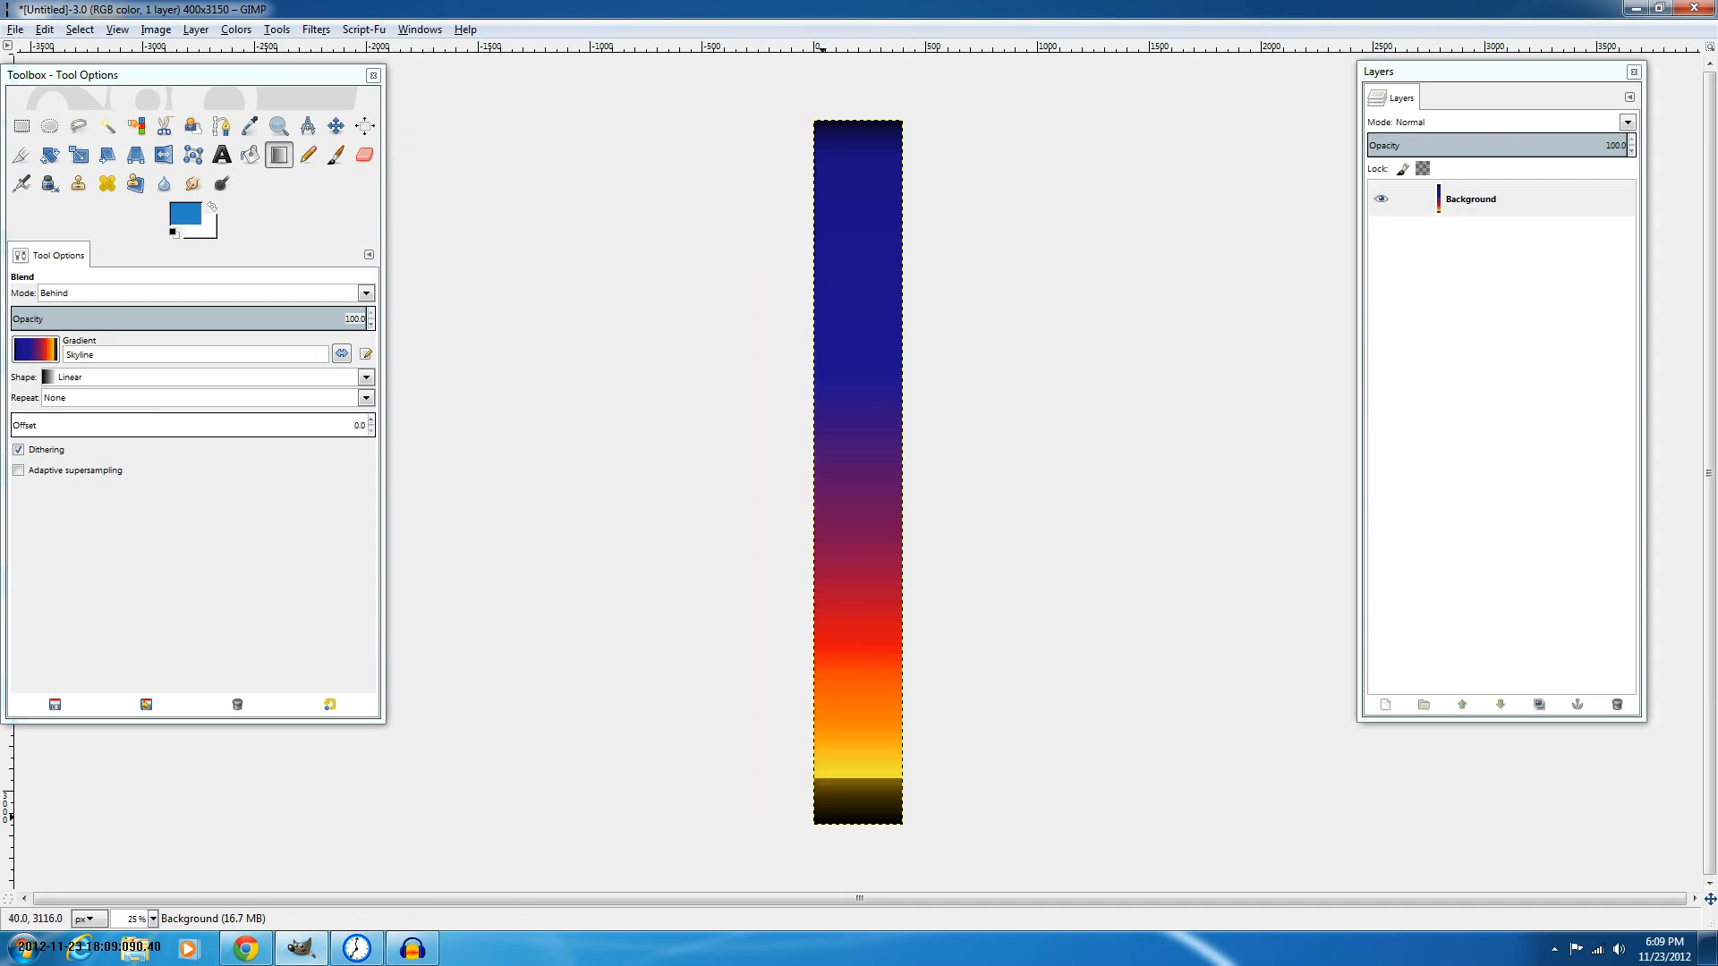
key("ctrl+z")
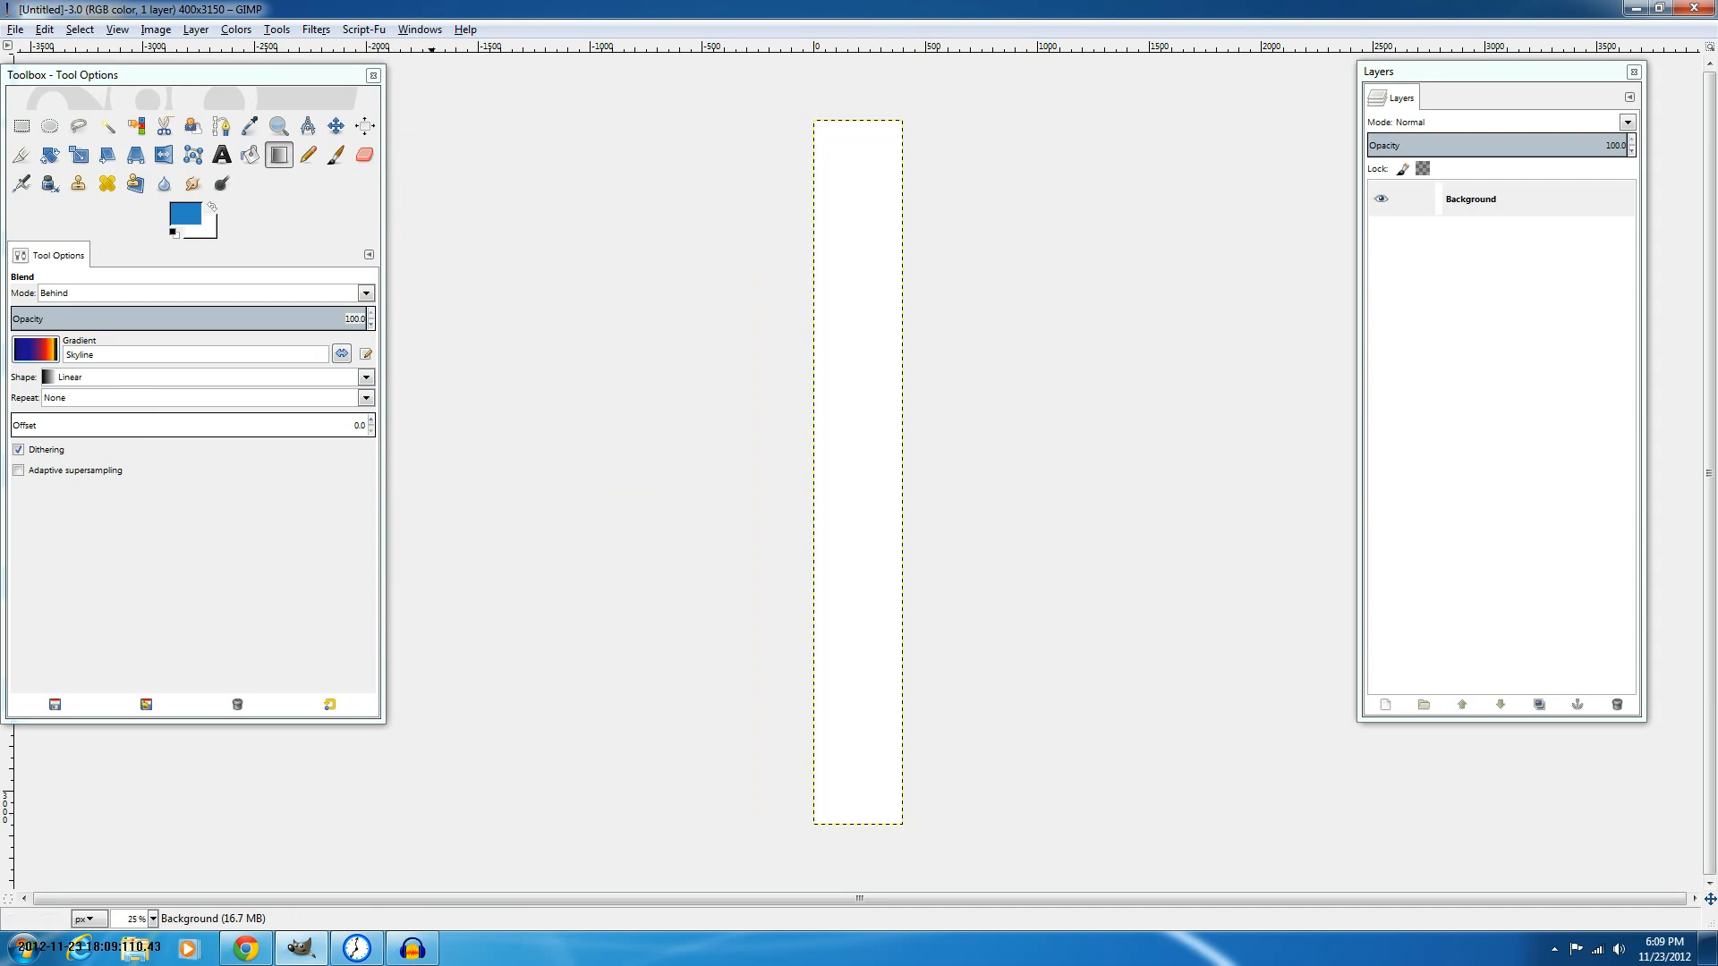
Choose the FG to Transparent gradient and set the foreground color to light blue 4a98d5.
left_click(36, 349)
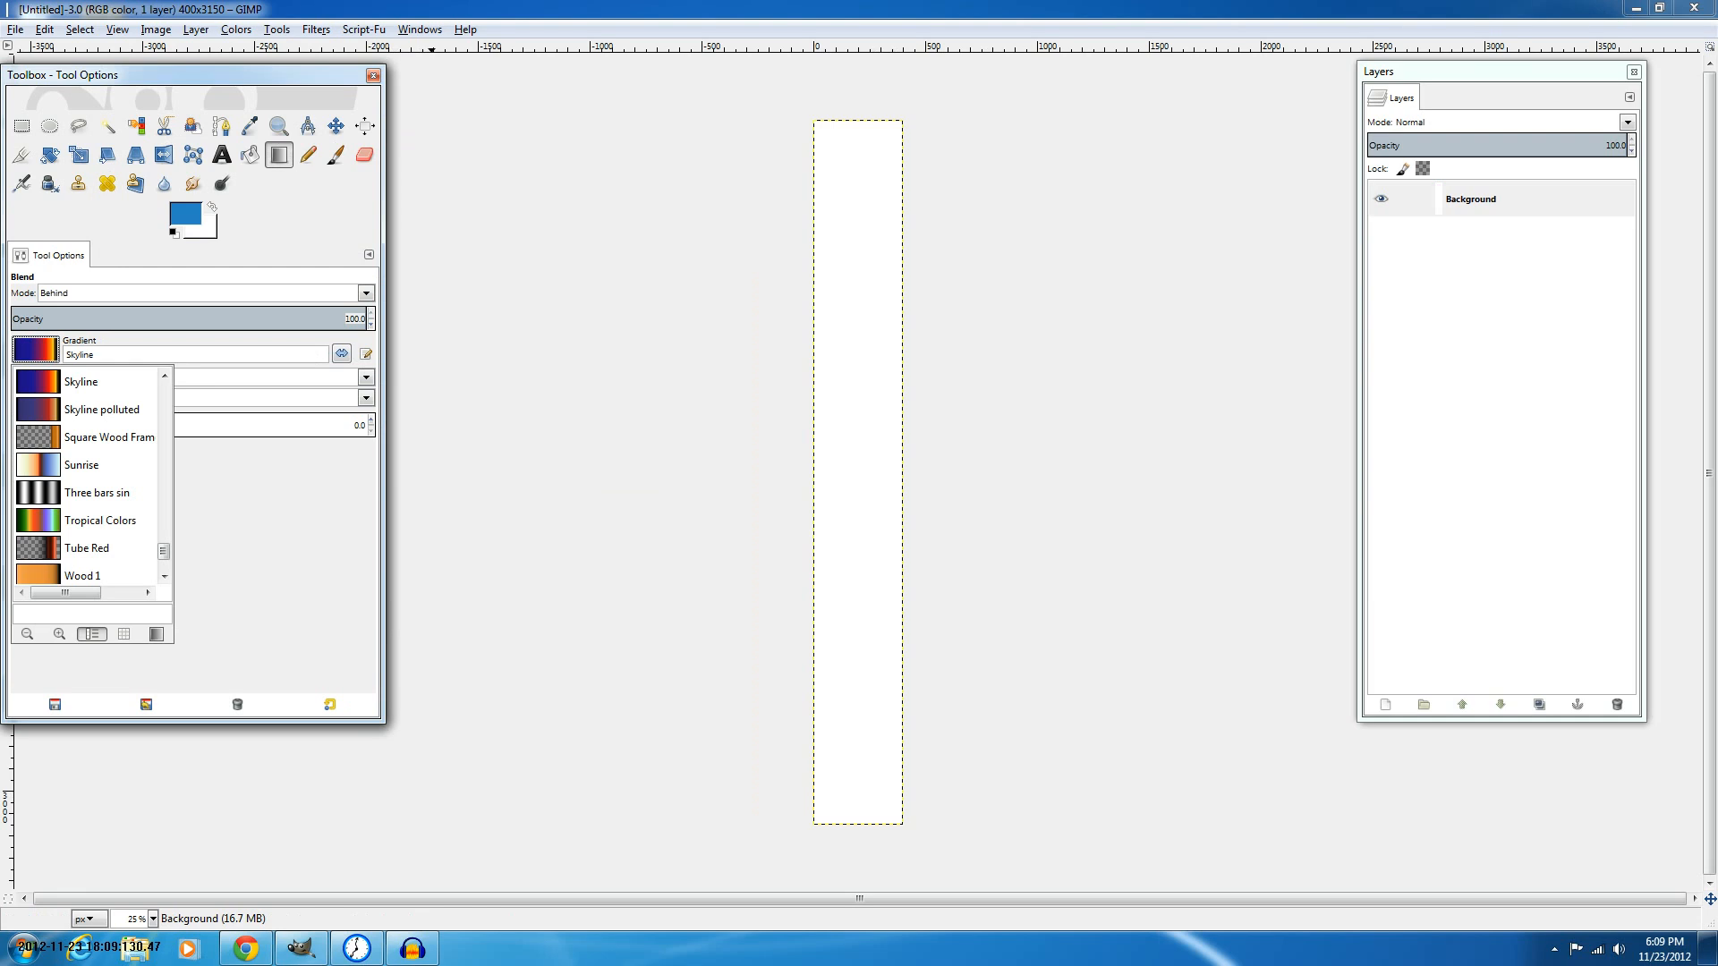
left_click_drag(164, 550, 163, 391)
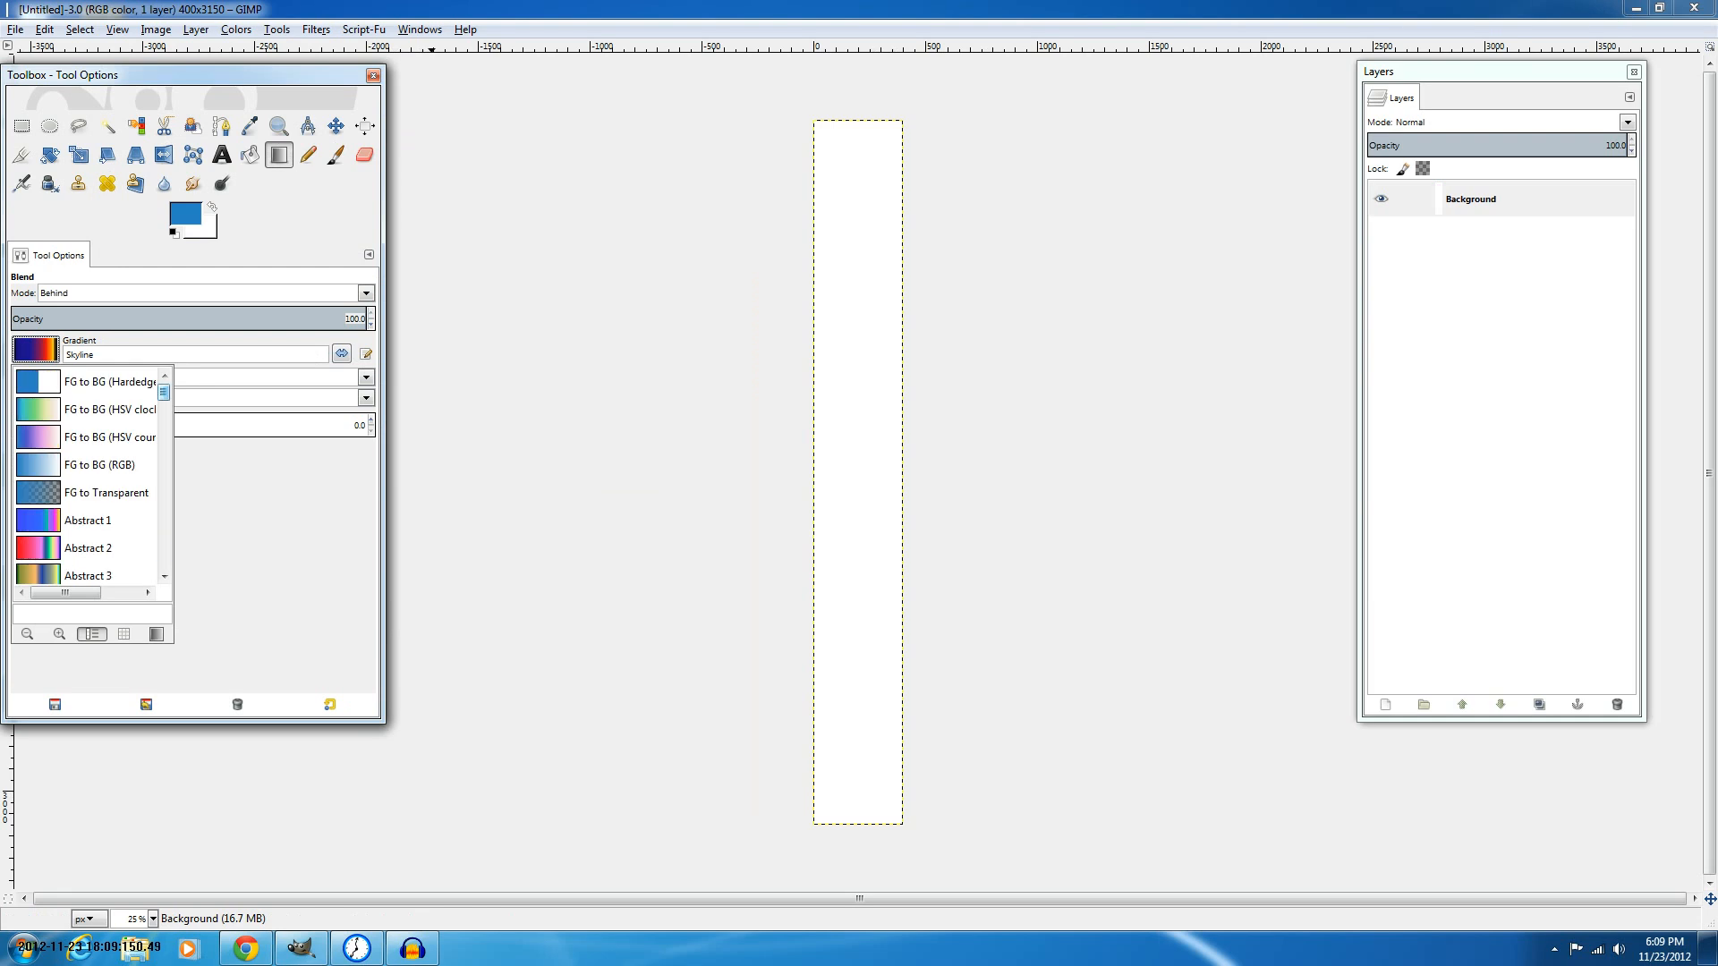
left_click(100, 493)
left_click(186, 214)
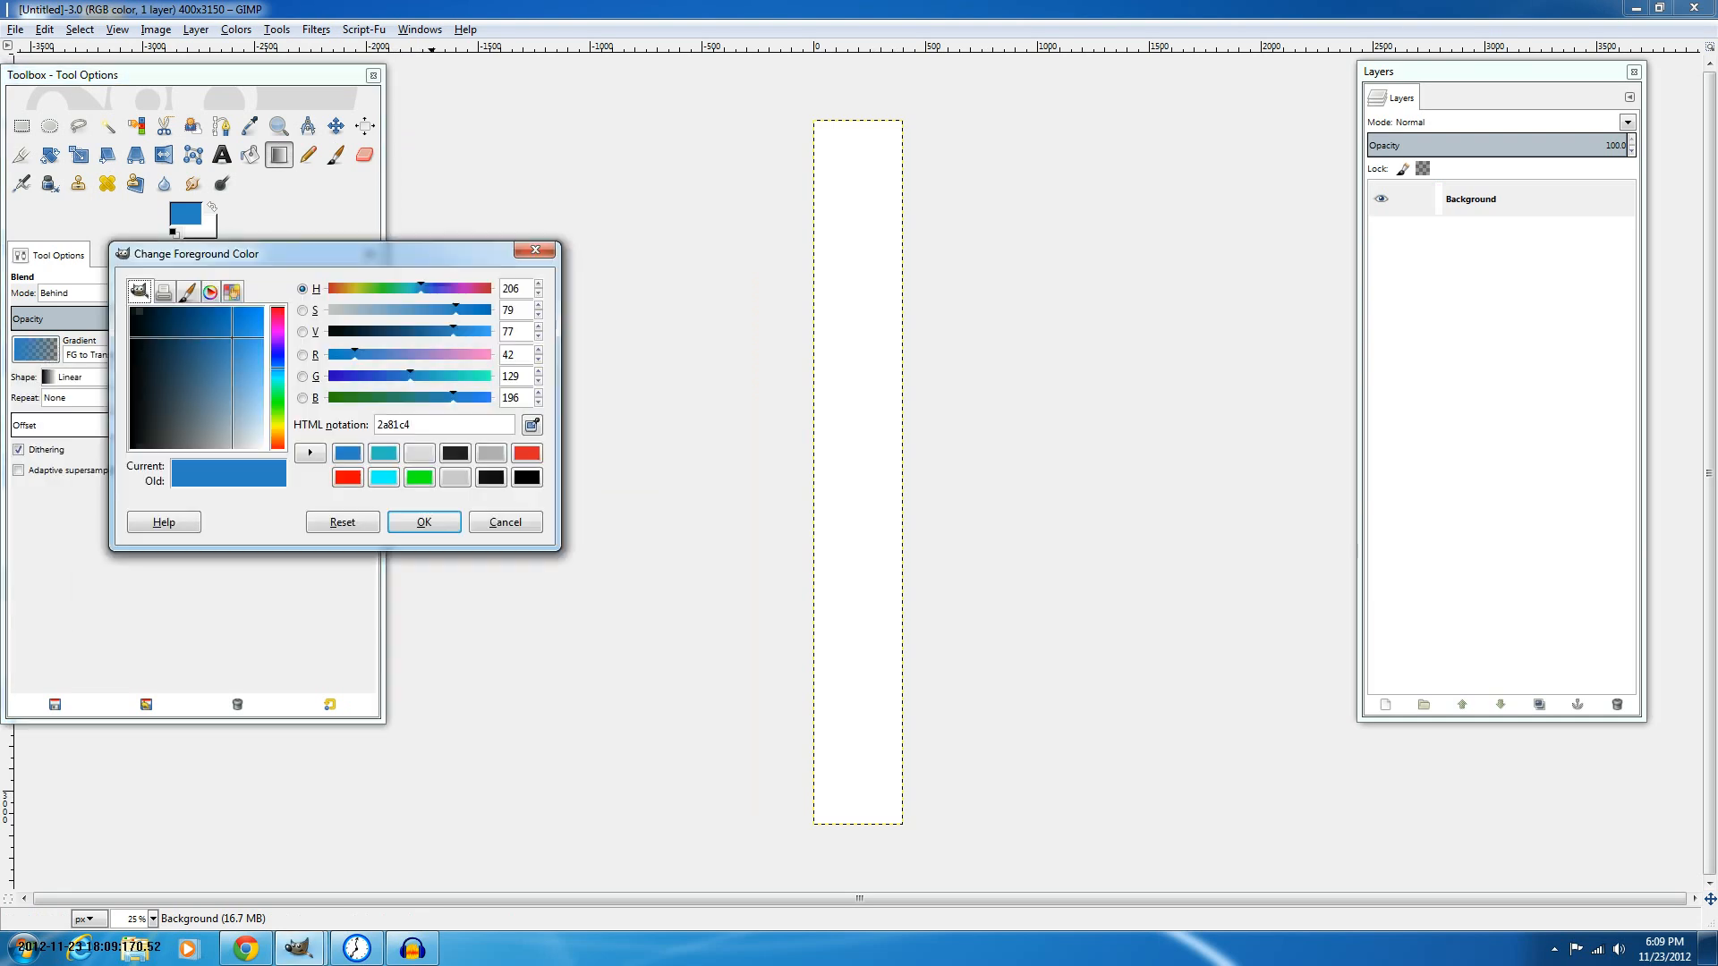
left_click(223, 371)
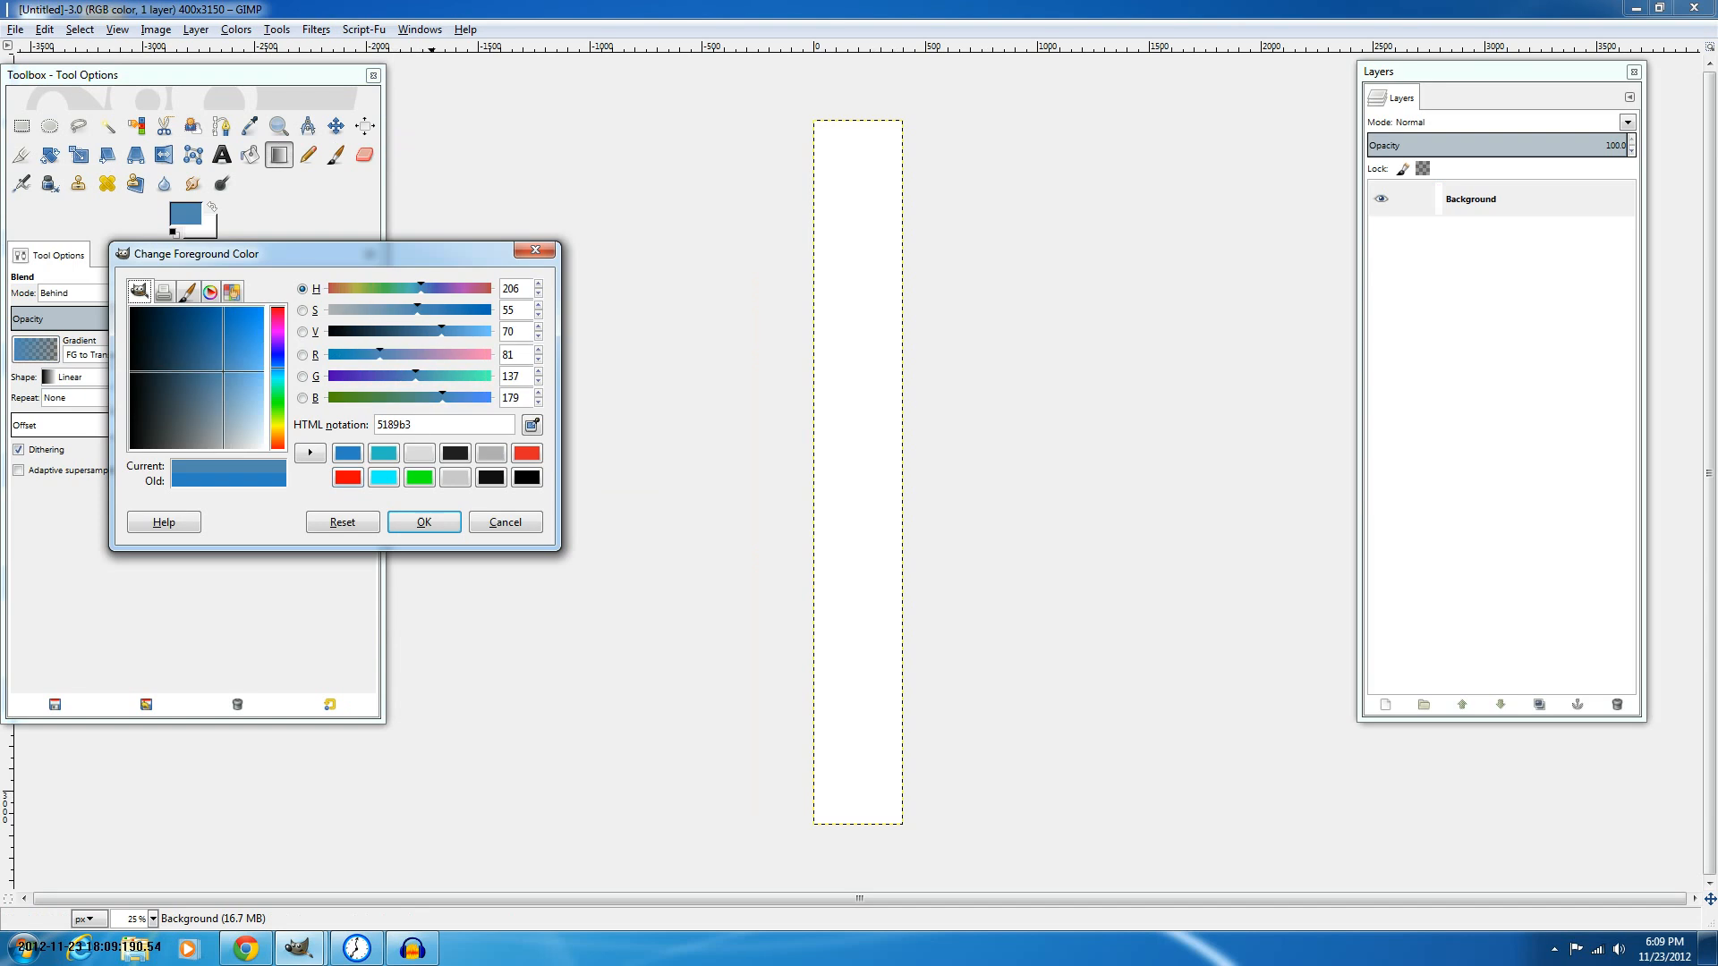
left_click(241, 354)
left_click(241, 356)
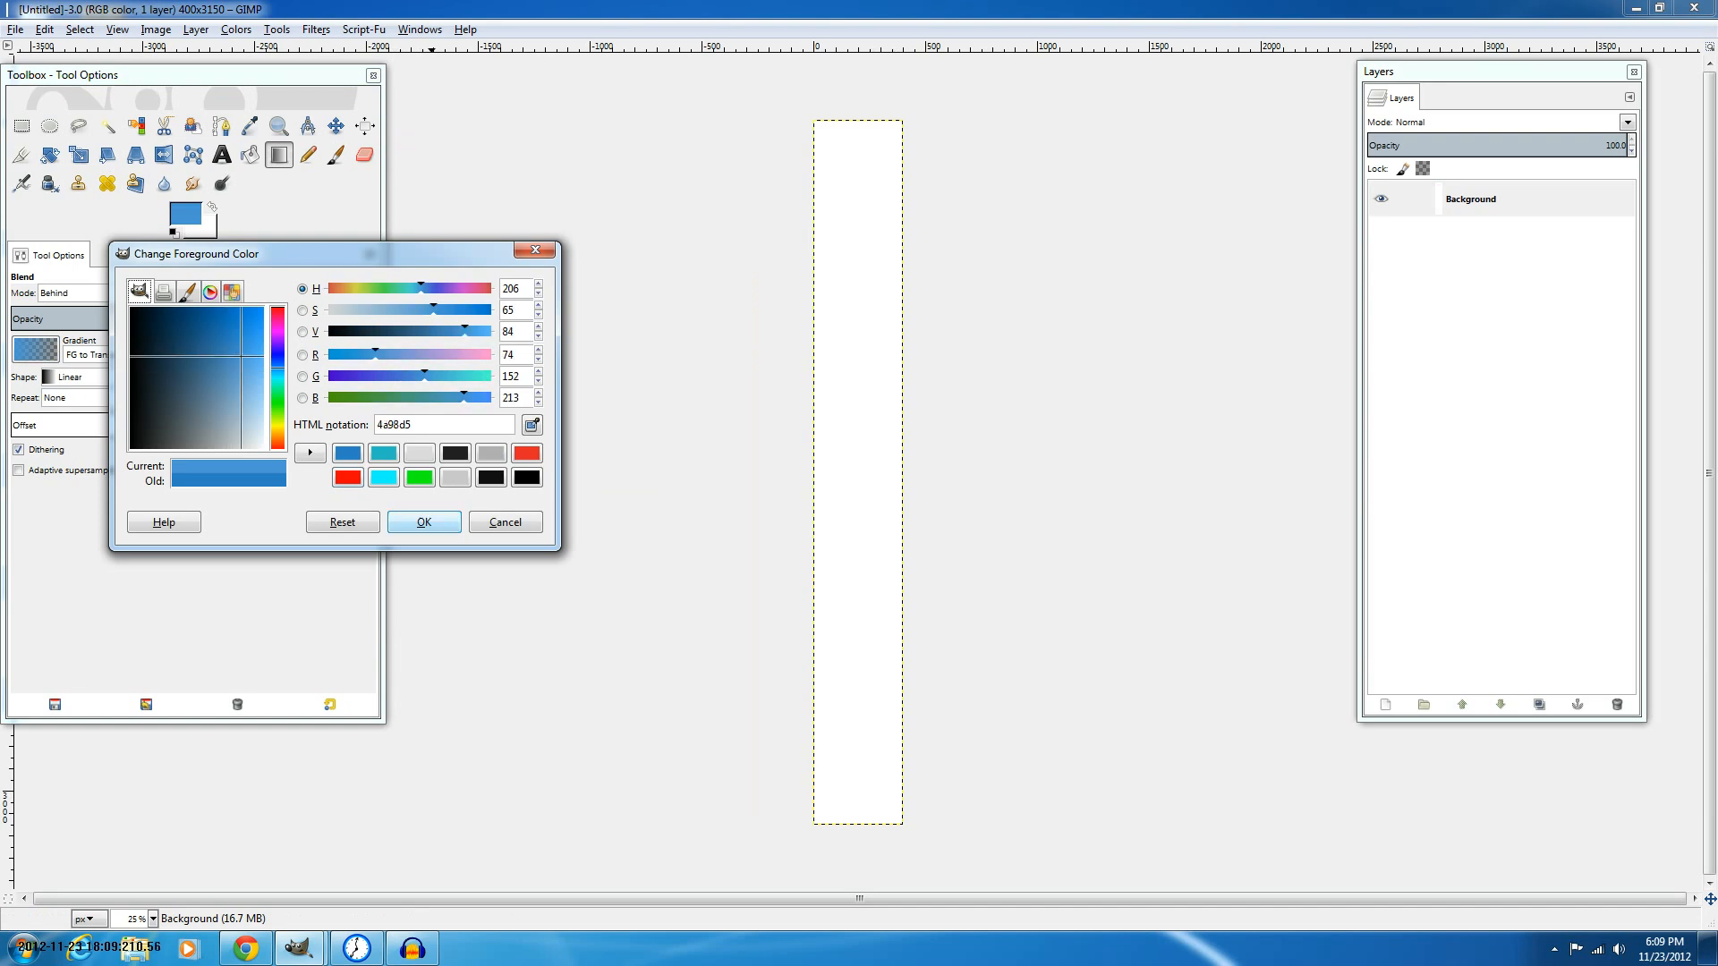
left_click(424, 521)
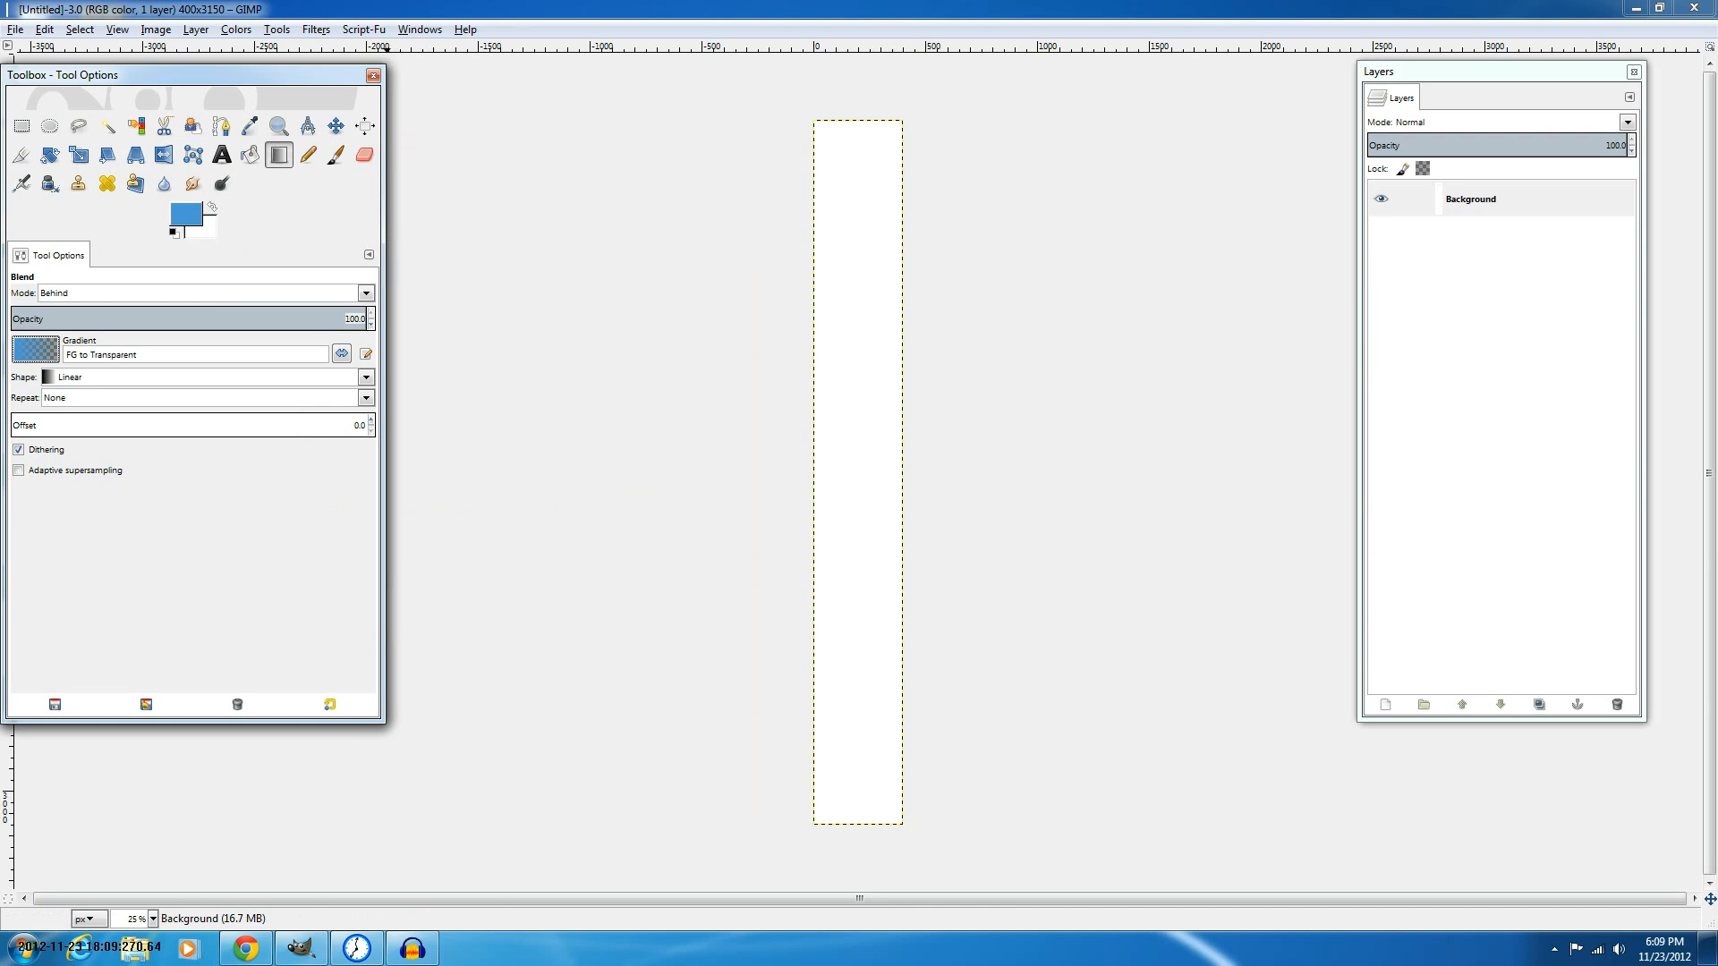
Set the background color to the darker blue 1852bc.
left_click(206, 229)
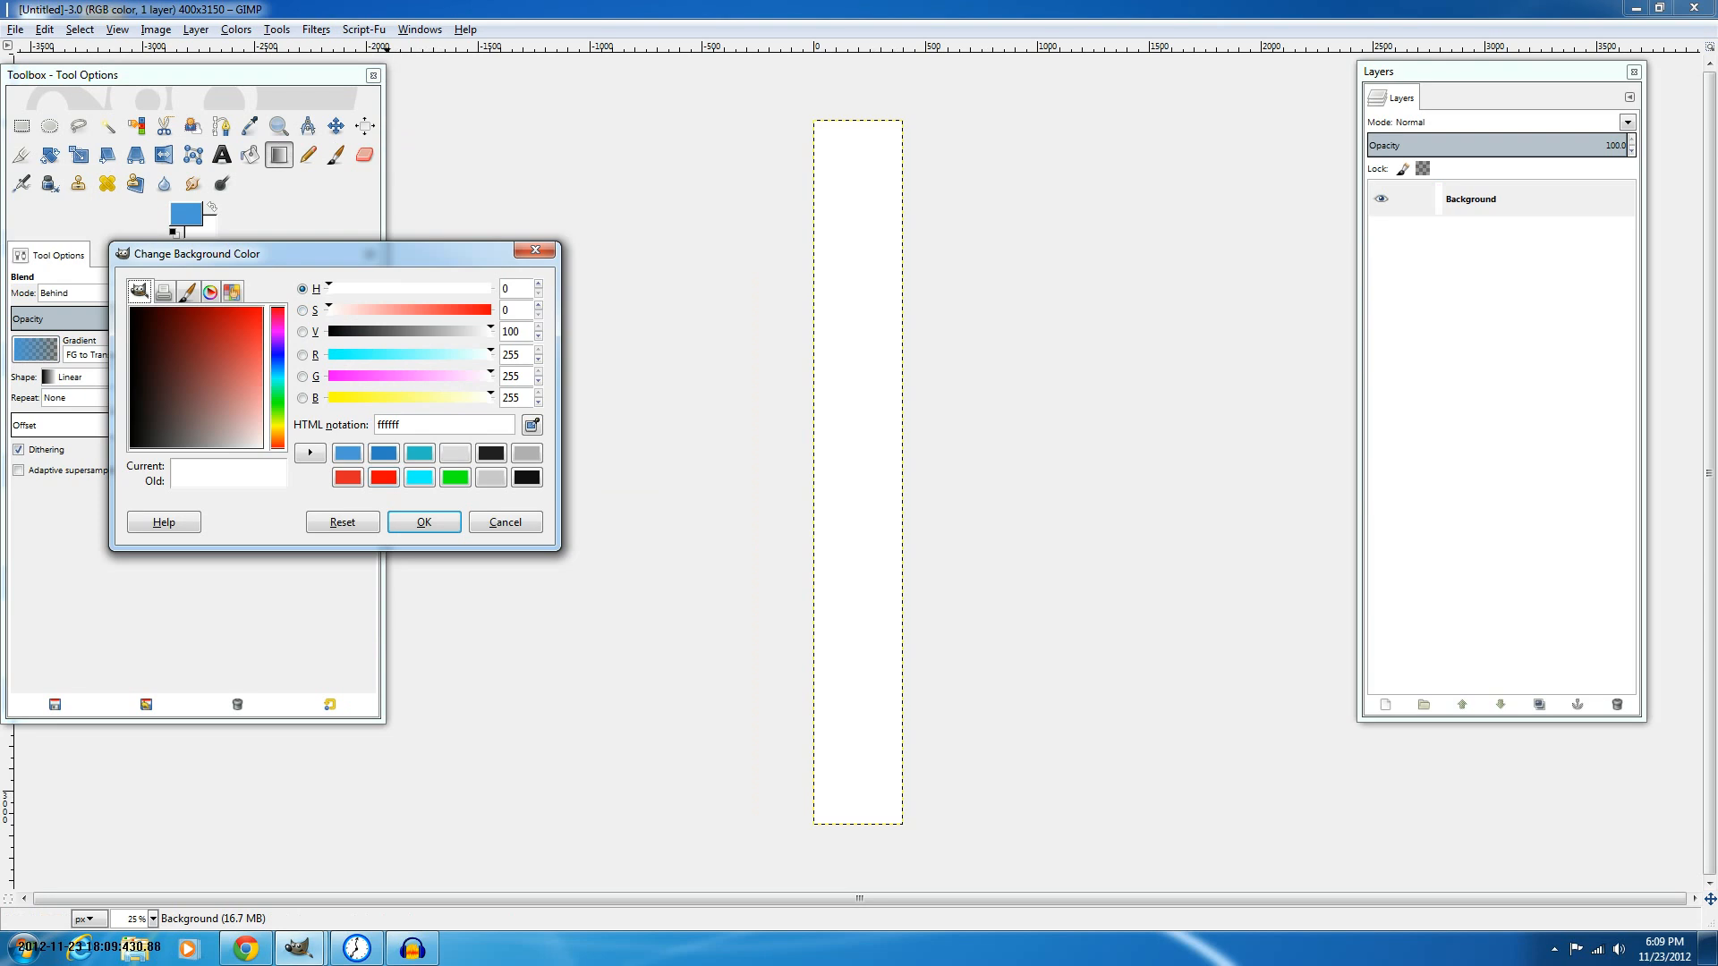
left_click_drag(335, 254, 607, 261)
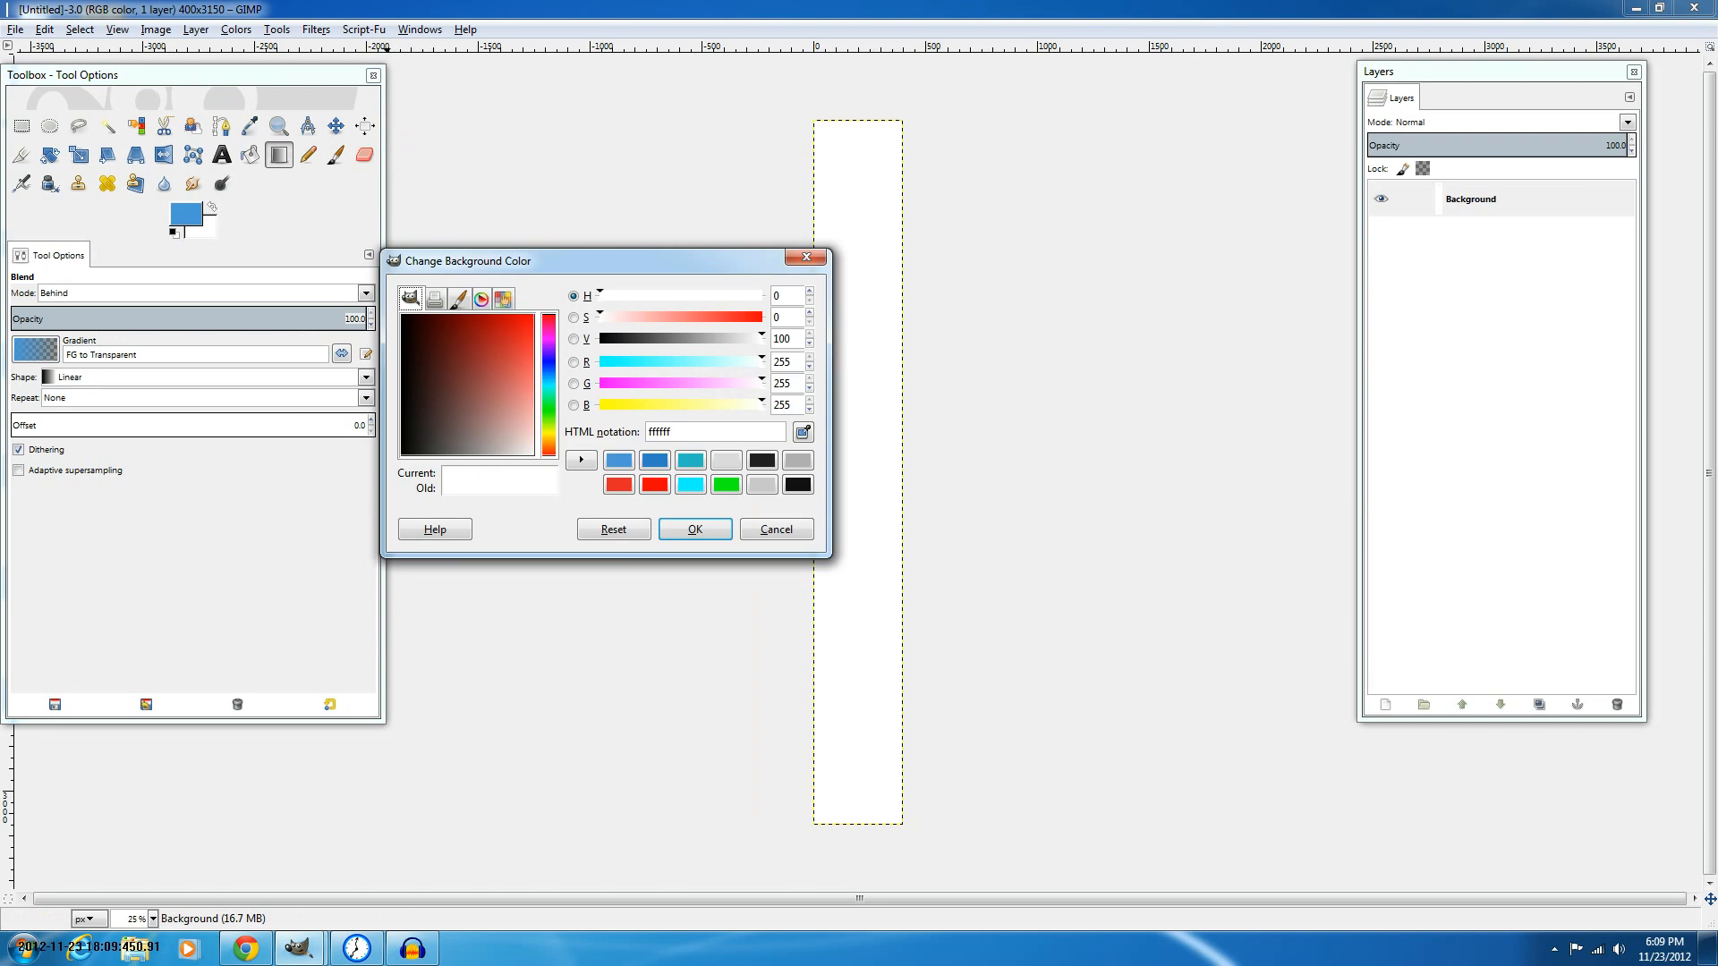
left_click(619, 460)
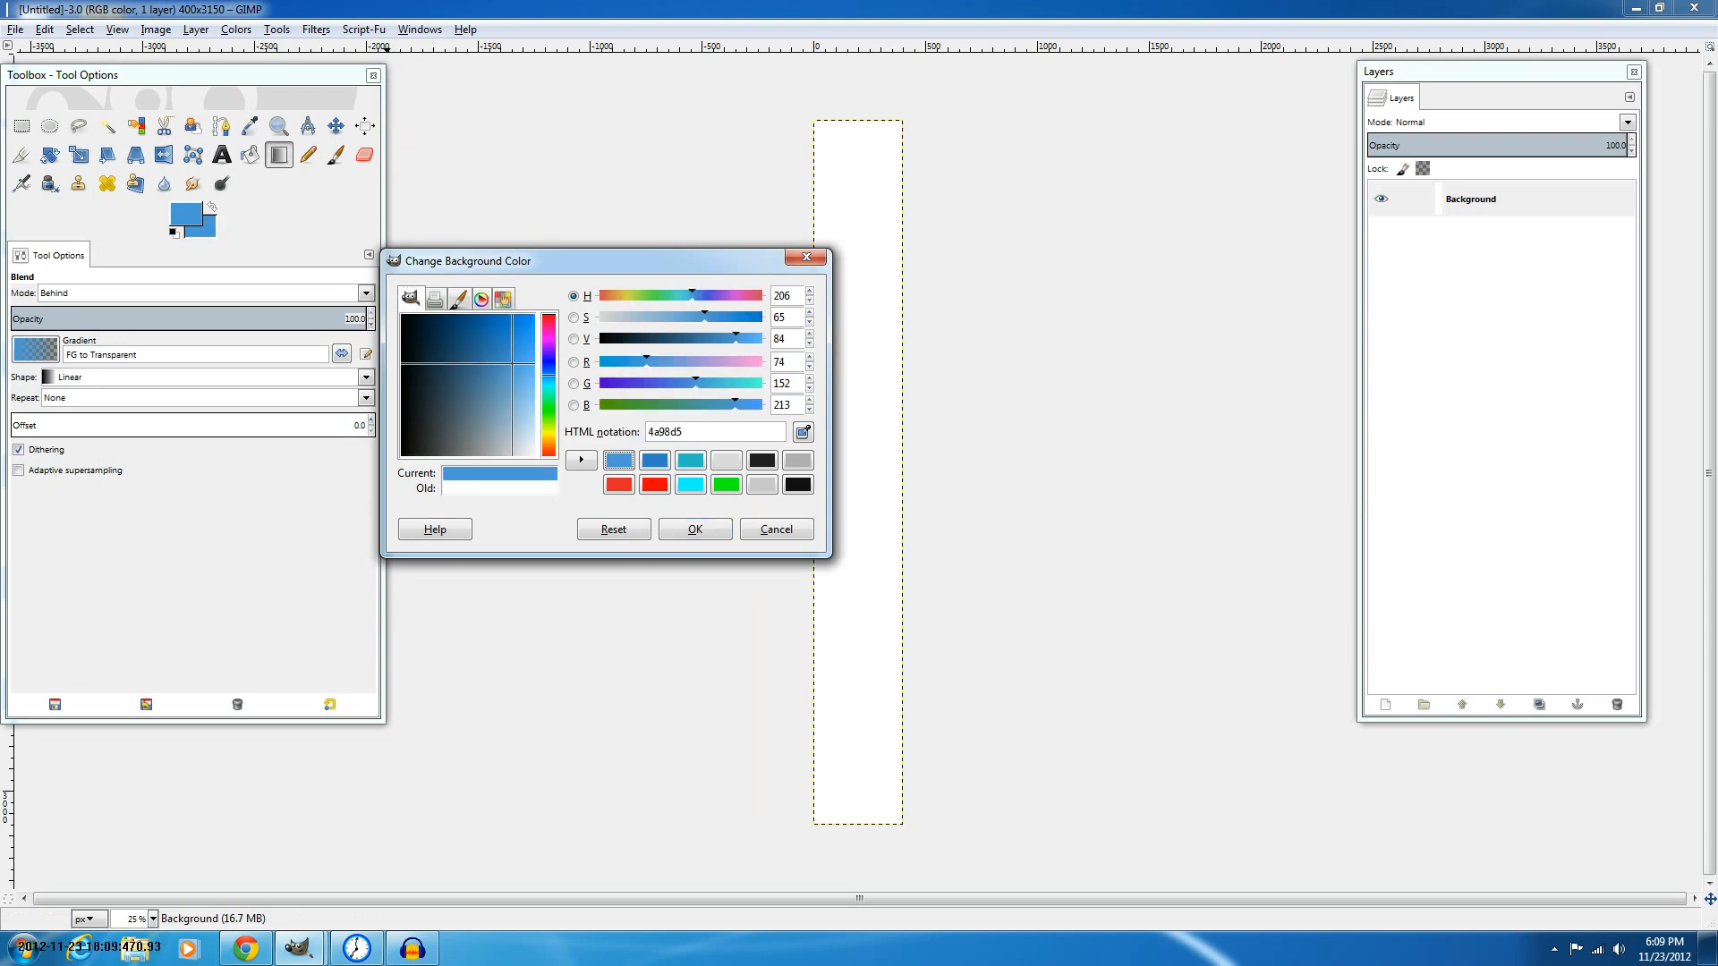
left_click(488, 340)
left_click(491, 335)
left_click(549, 367)
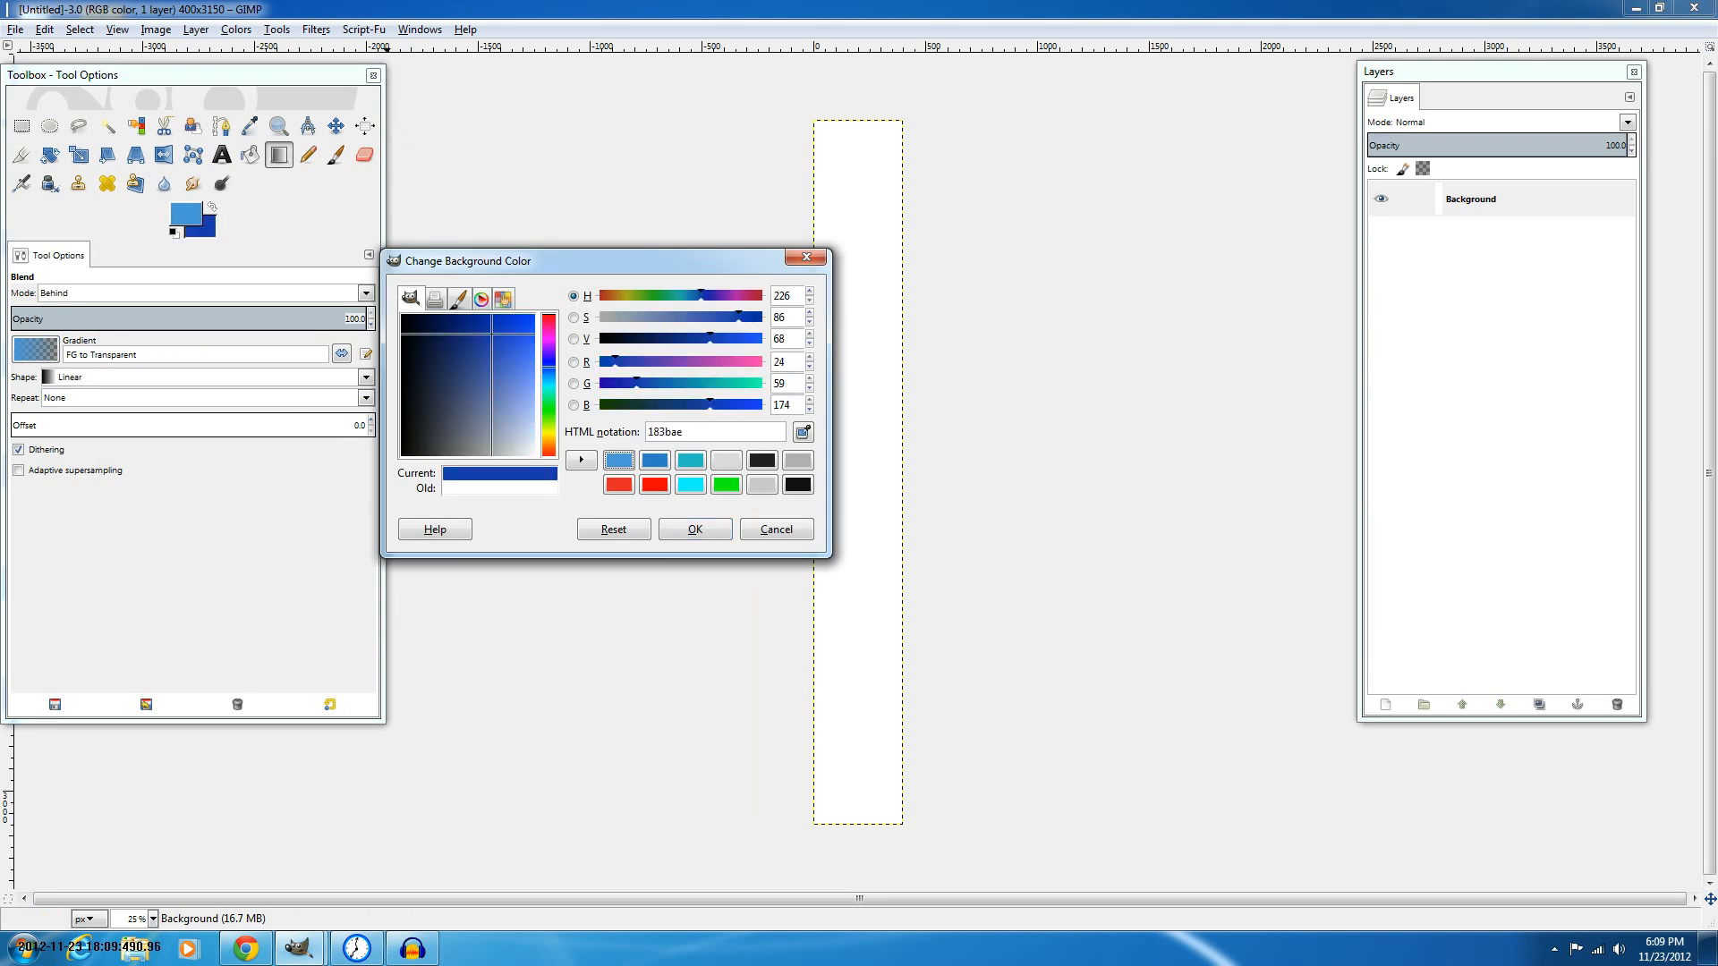
left_click(548, 370)
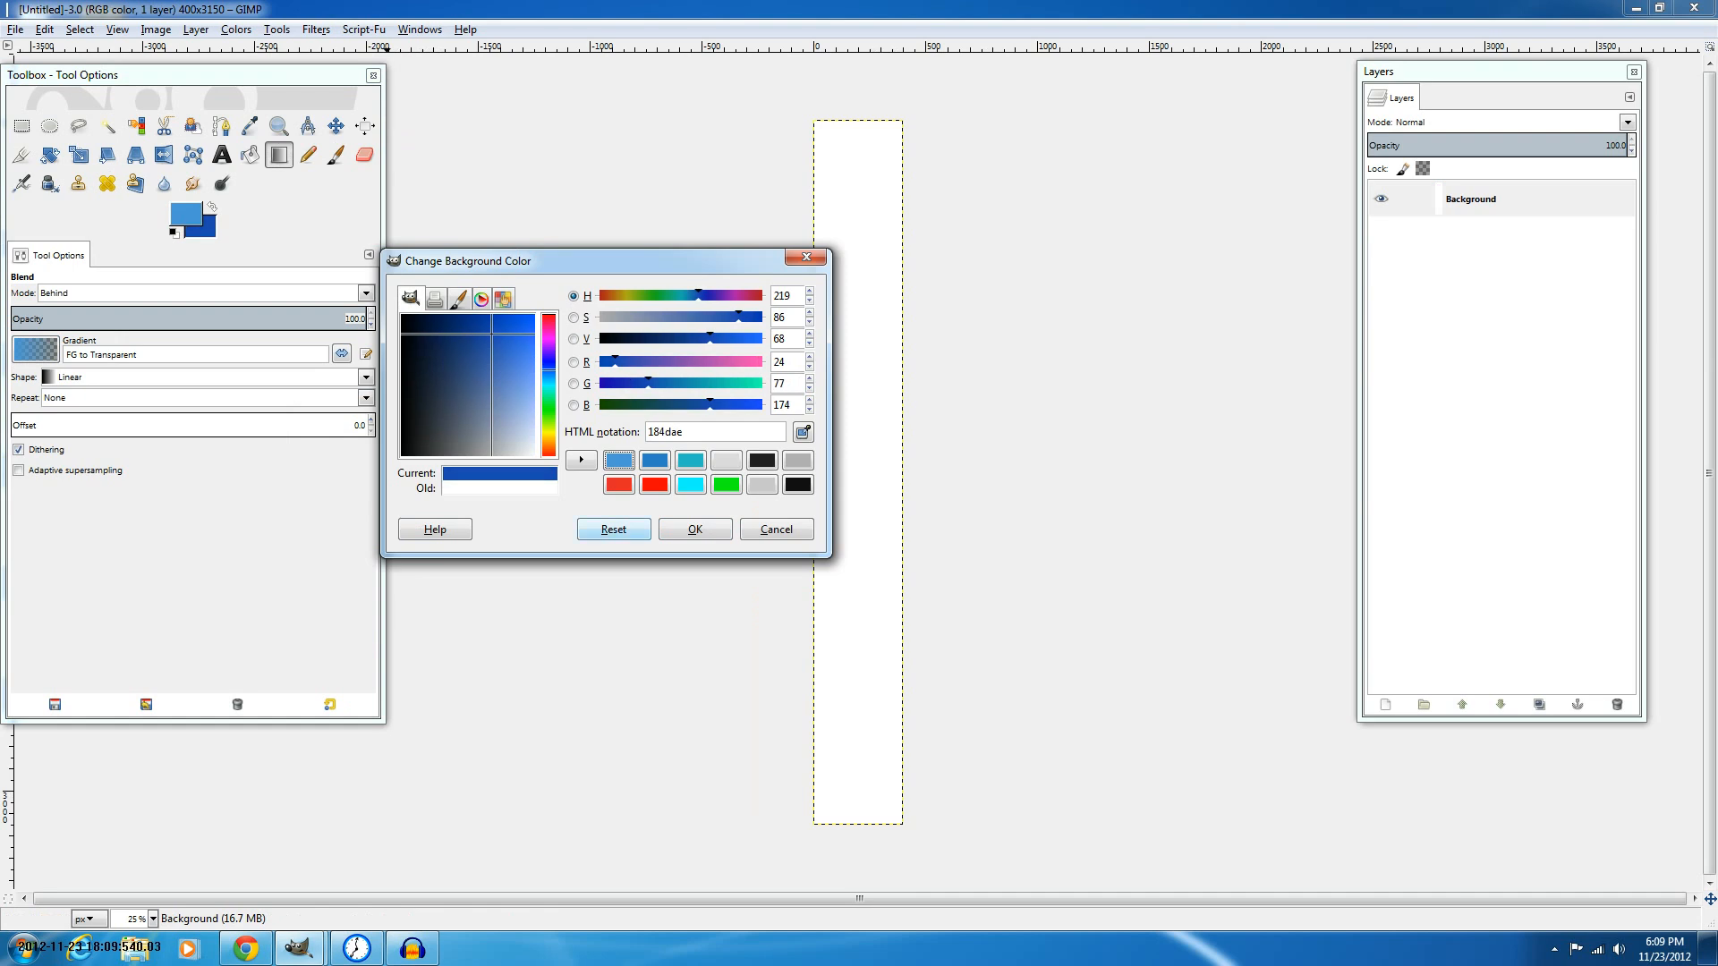
left_click(695, 530)
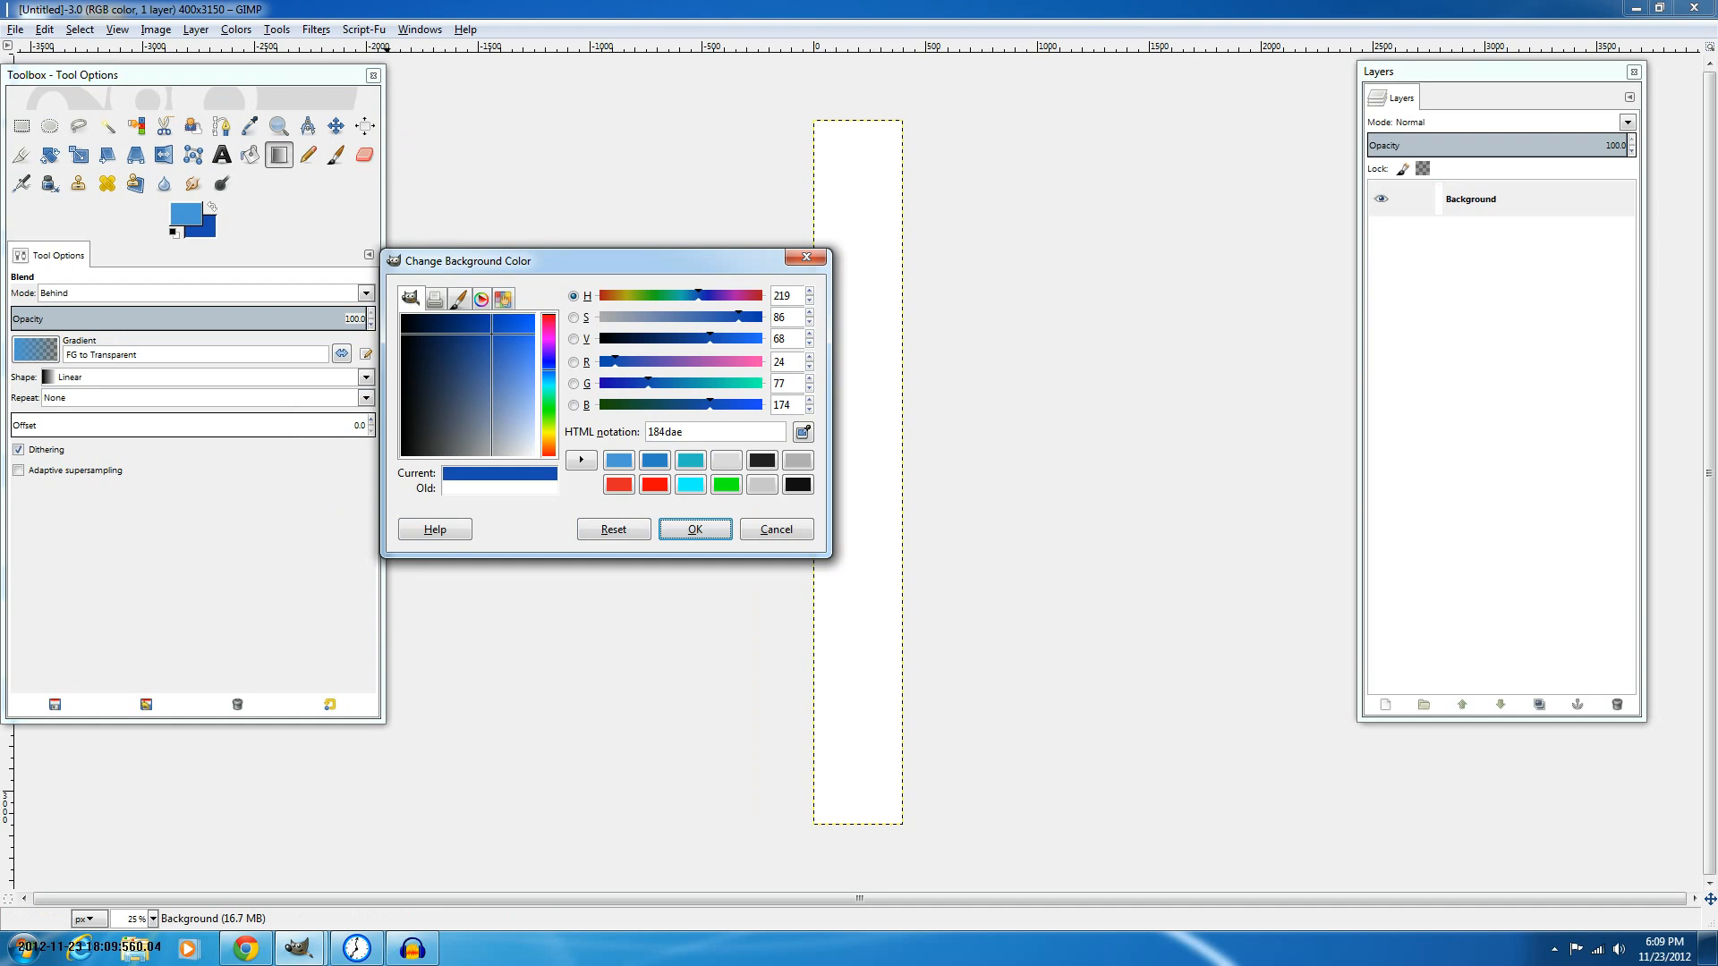
left_click(498, 333)
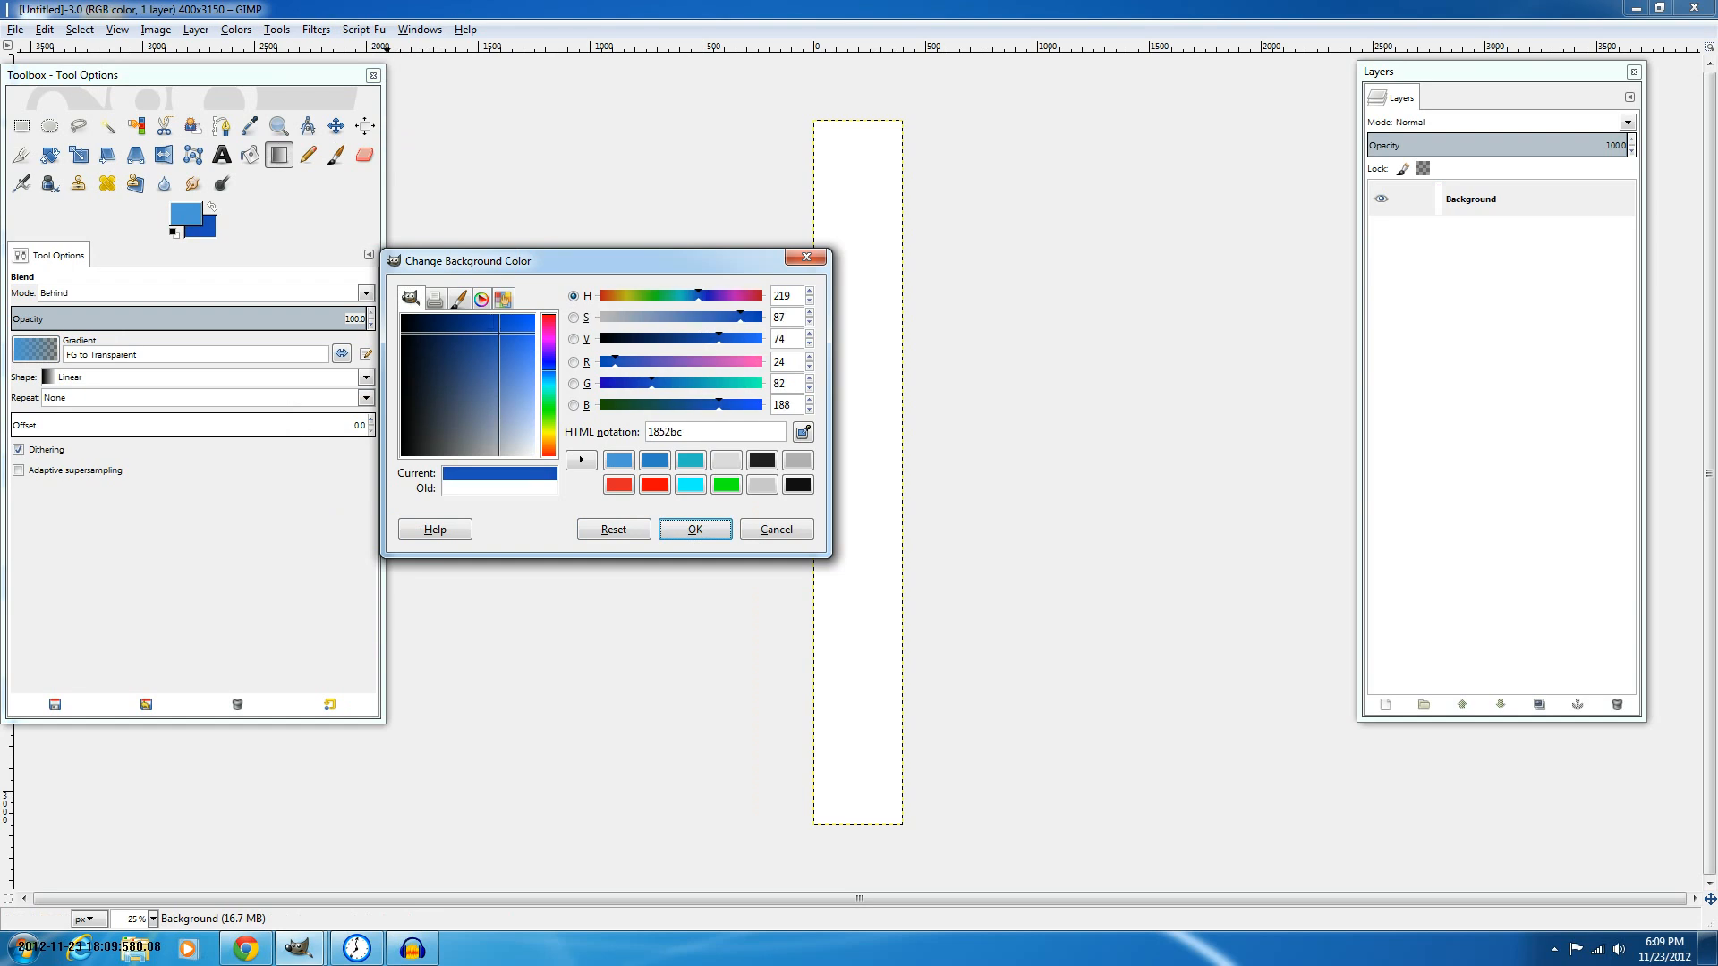
key("Return")
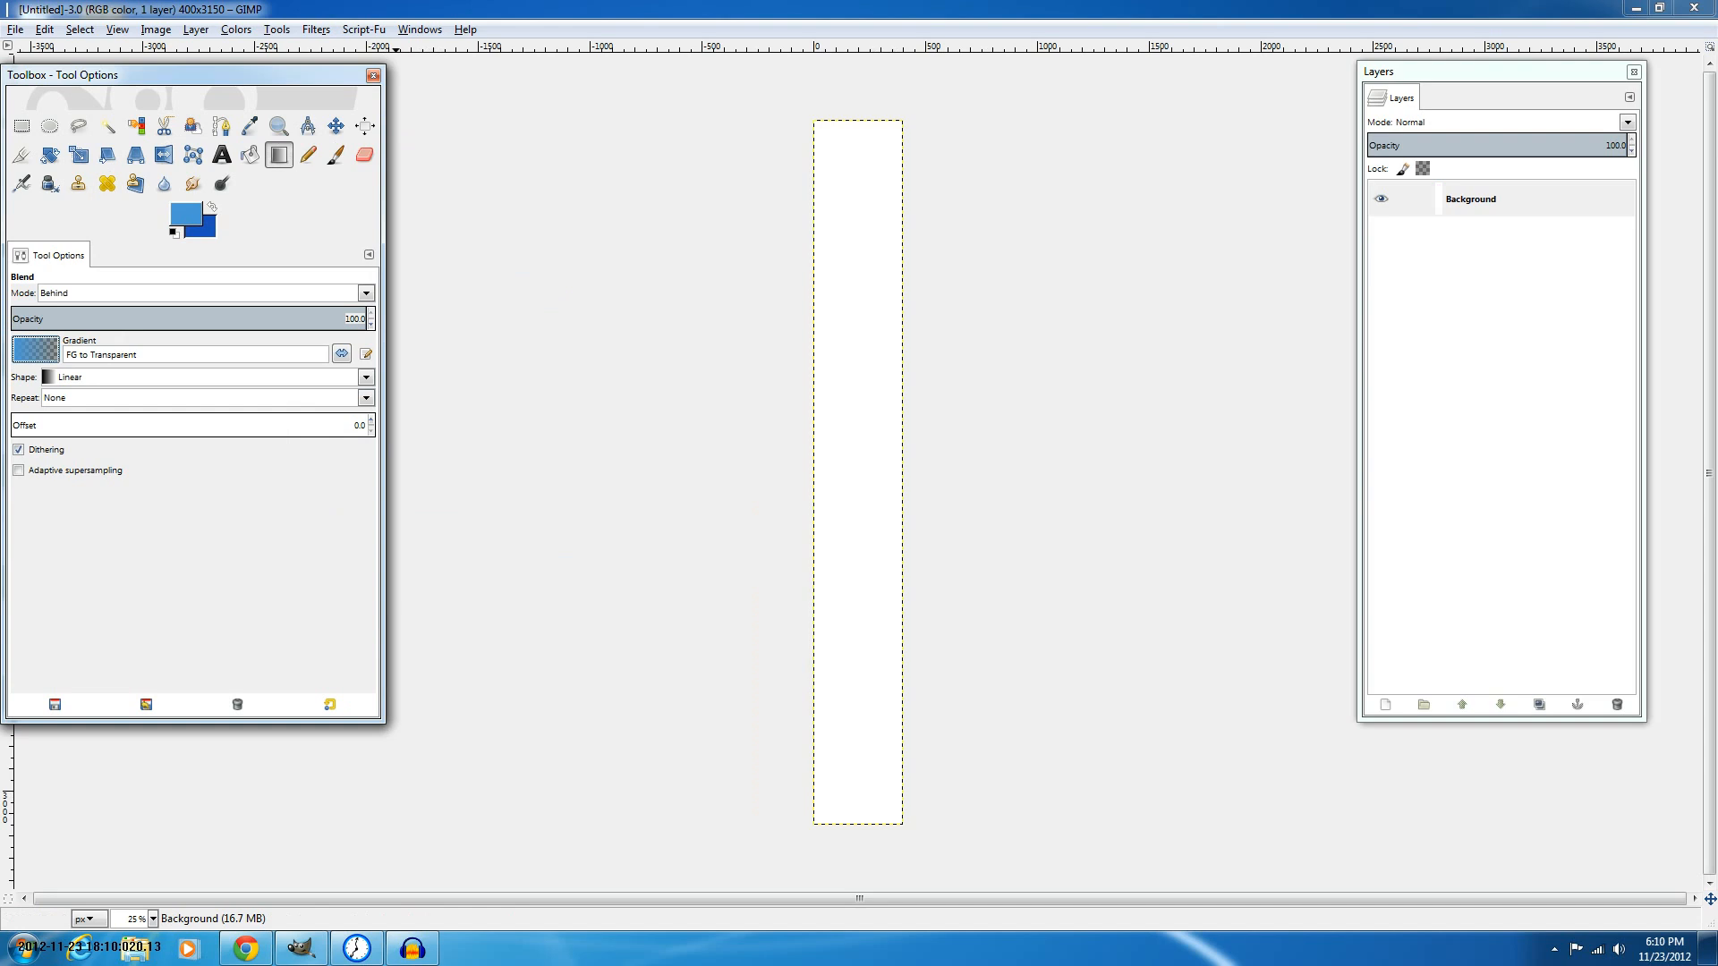
Blend light blue upward from the canvas's lower end with overlapping linear gradients, and swap the colors to blend dark blue down from the upper end.
left_click(36, 349)
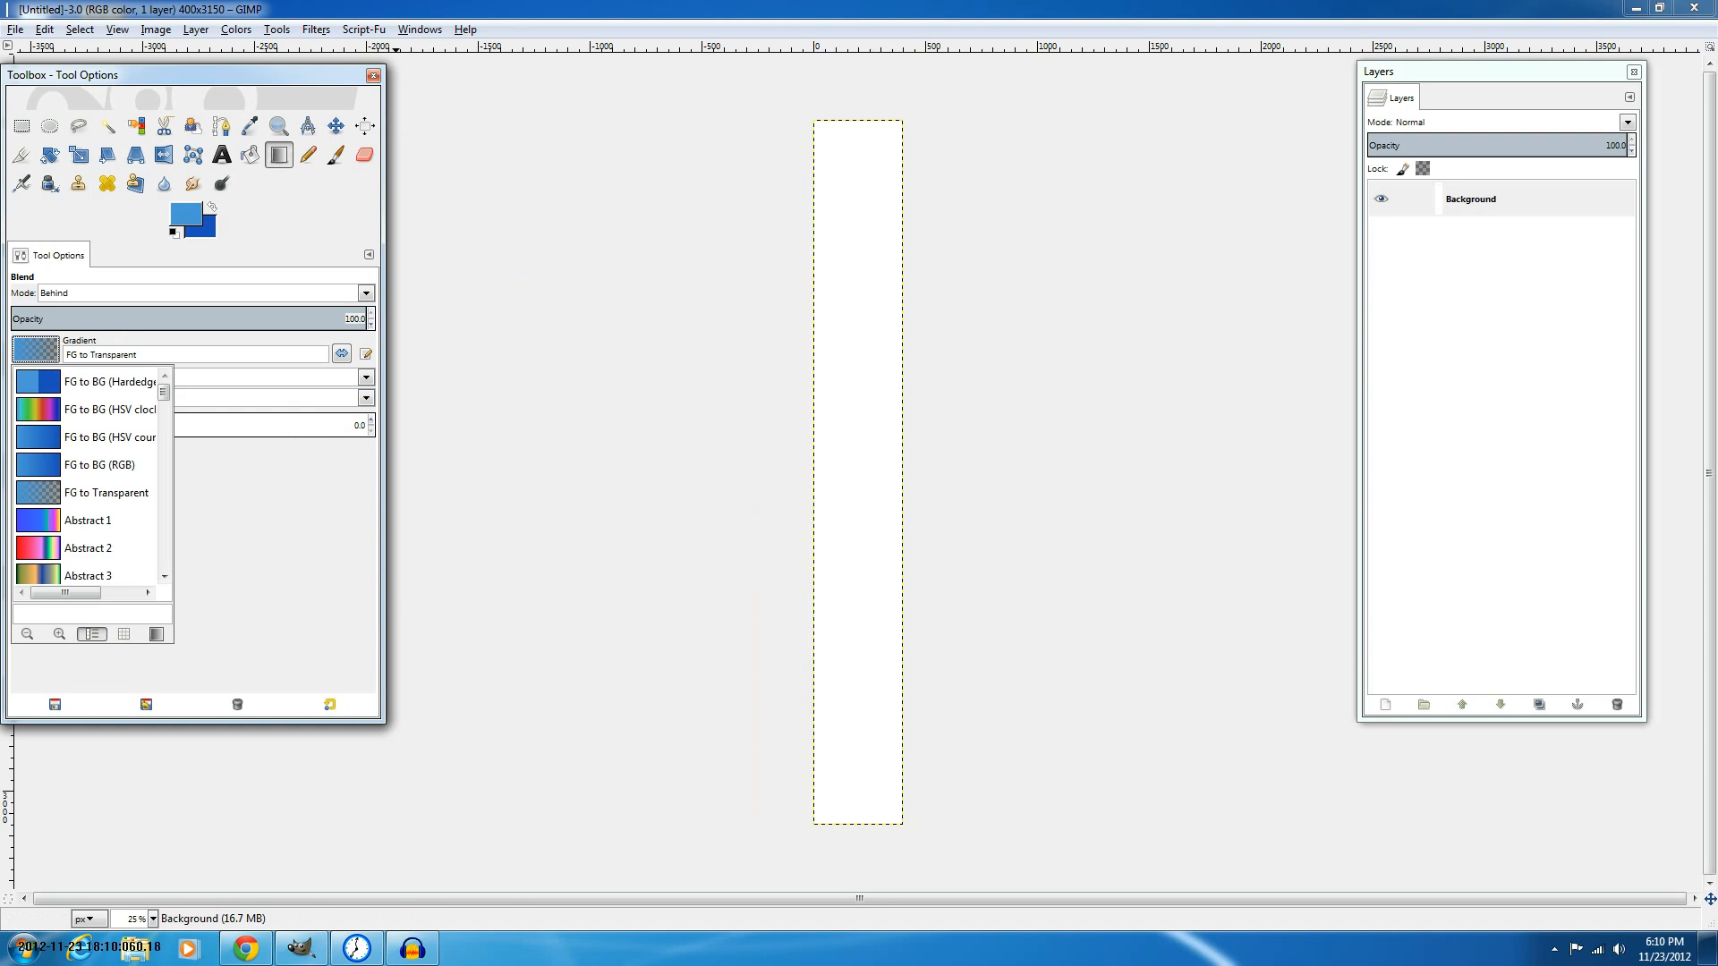
left_click(615, 594)
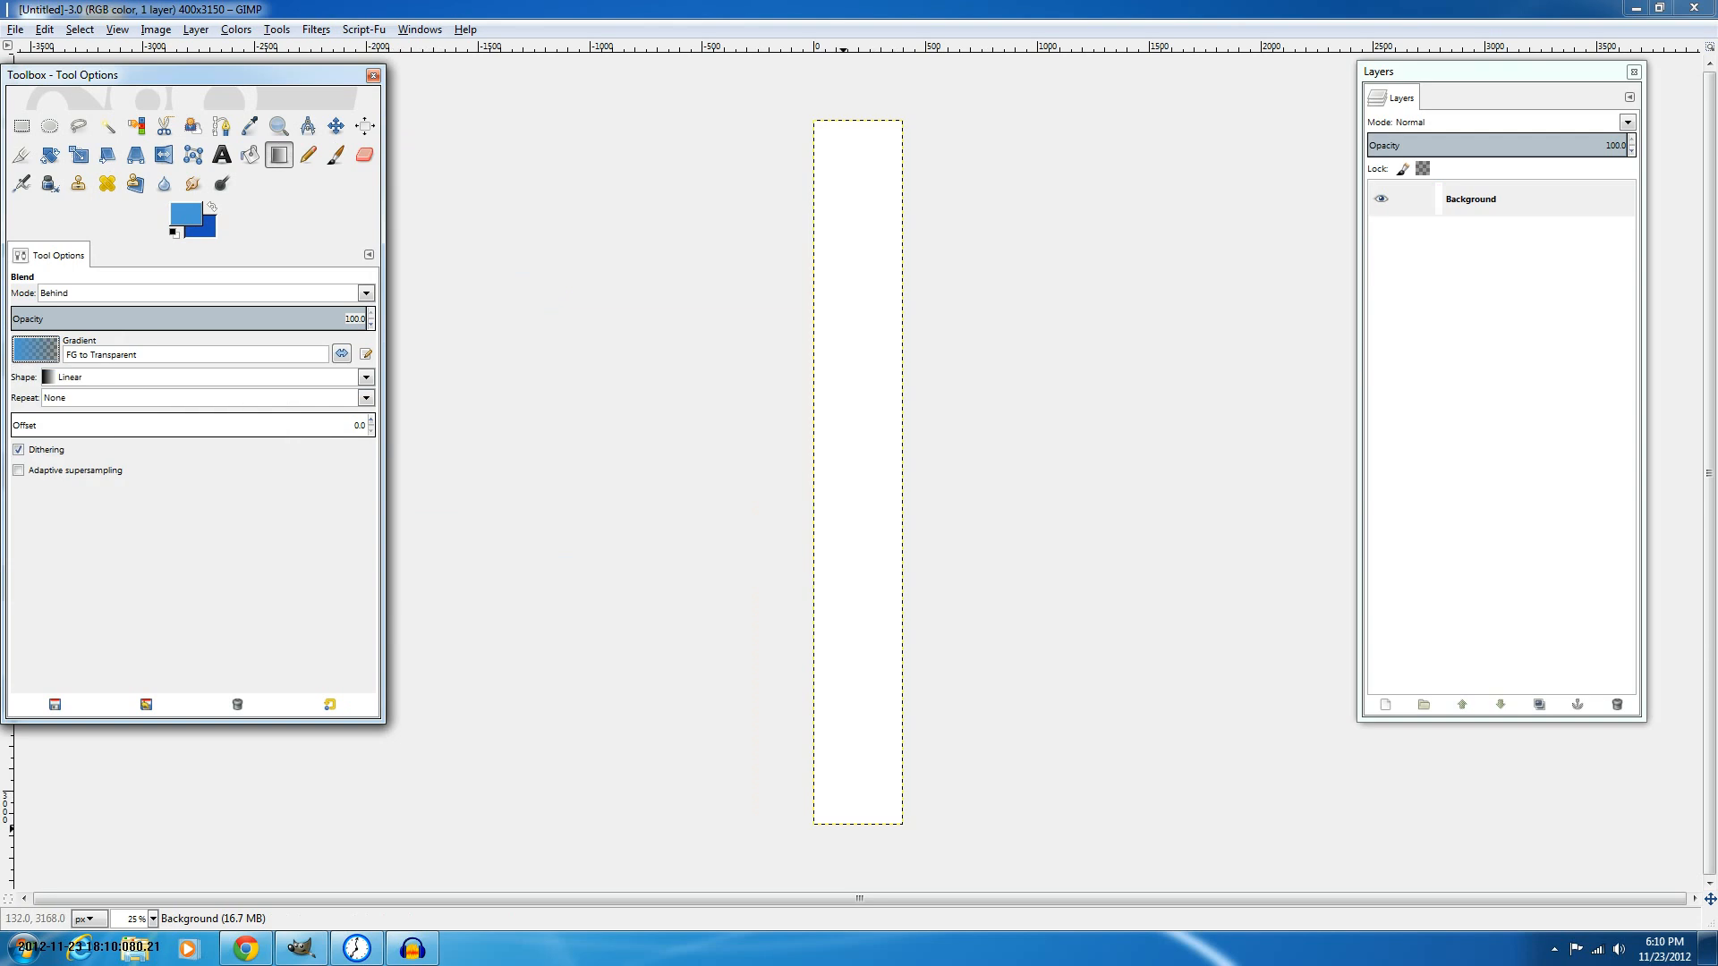
left_click_drag(857, 851, 857, 596)
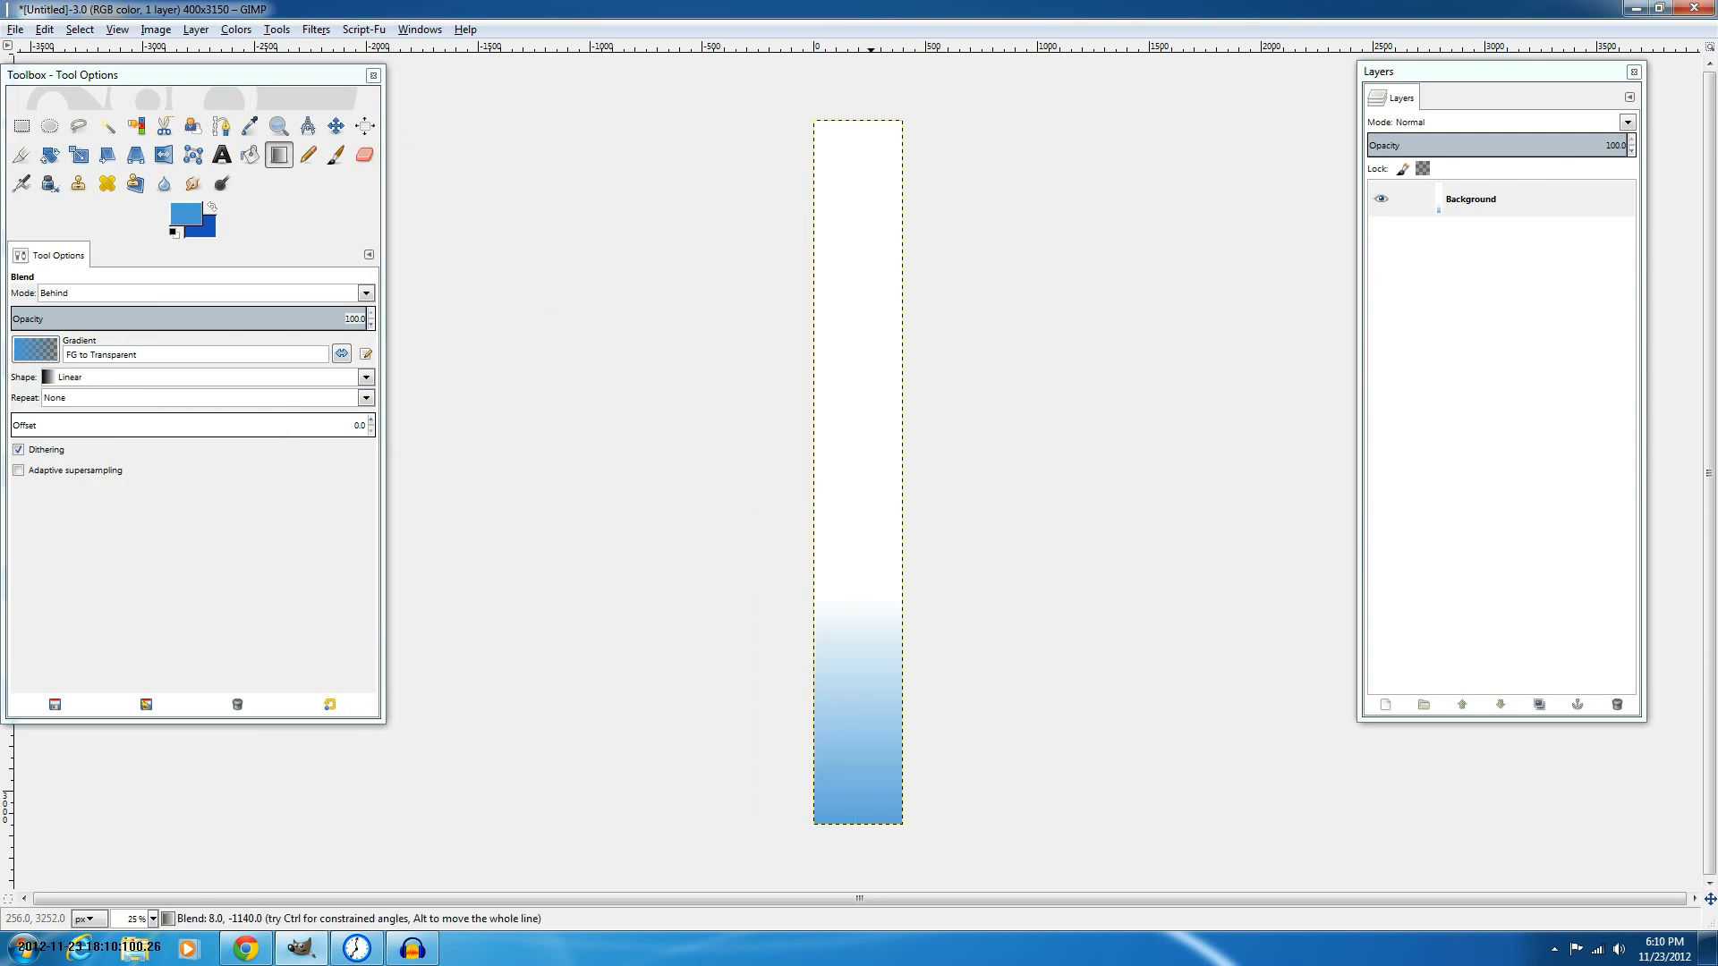
left_click_drag(870, 847, 860, 479)
left_click_drag(855, 841, 853, 628)
left_click(212, 207)
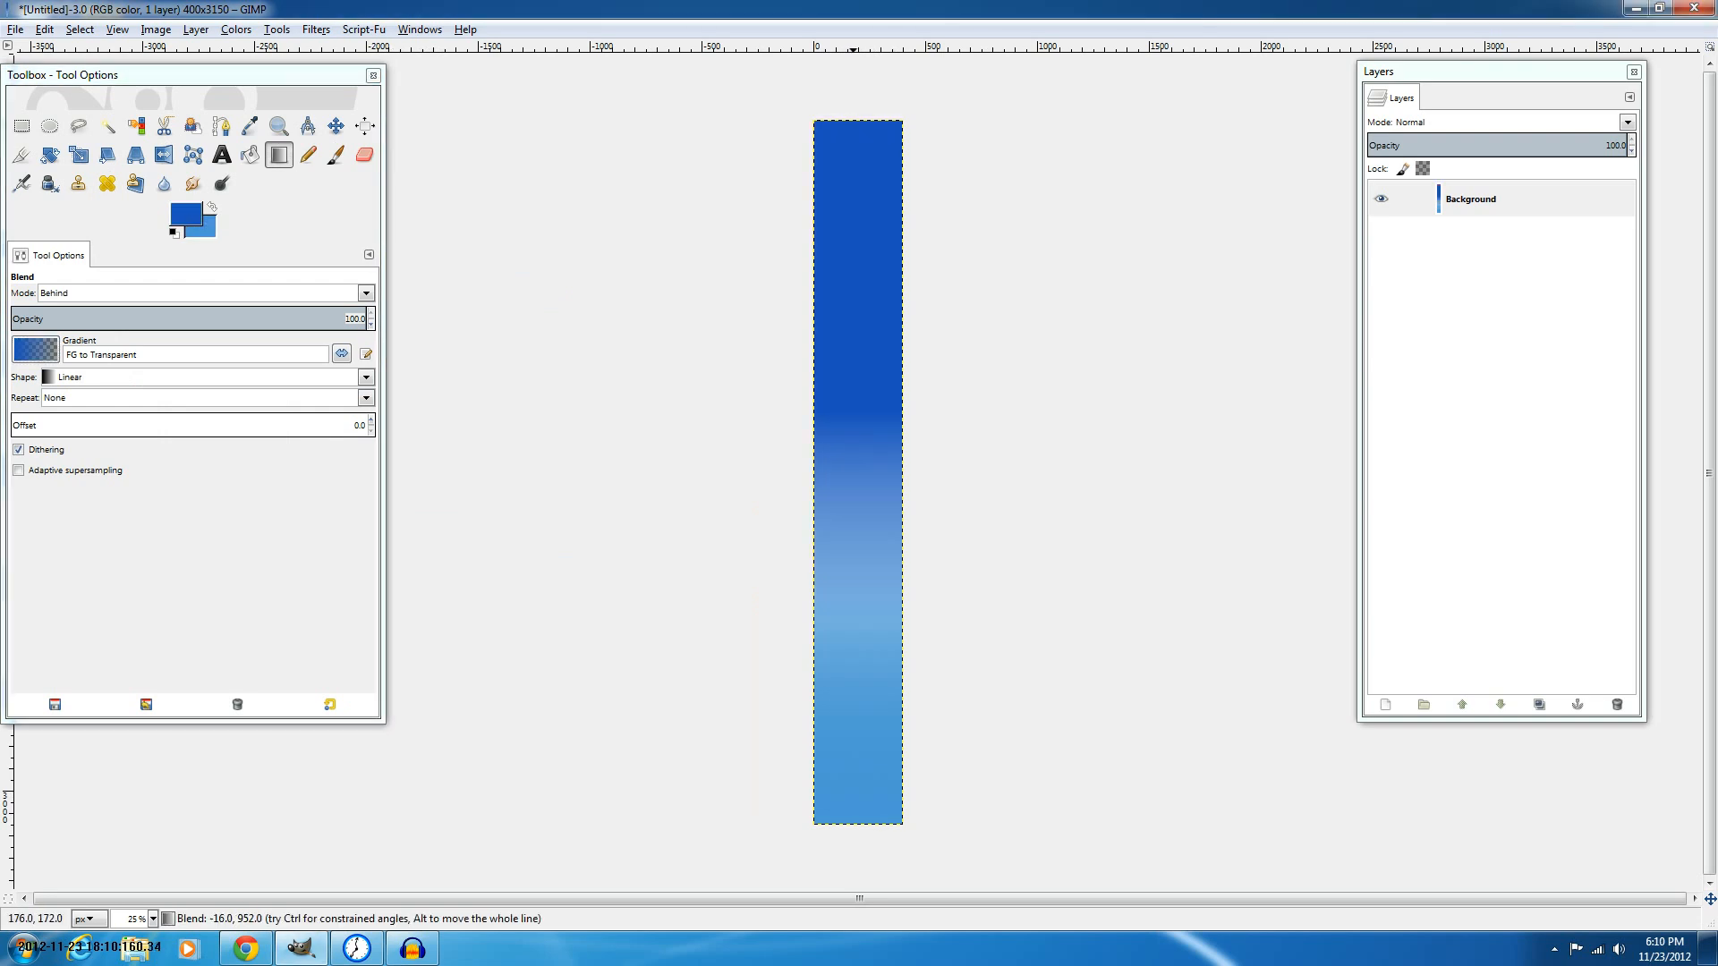
Blend dark blue further down the canvas, and switch the Blend tool's gradient to FG to BG (RGB).
left_click_drag(852, 159, 870, 612)
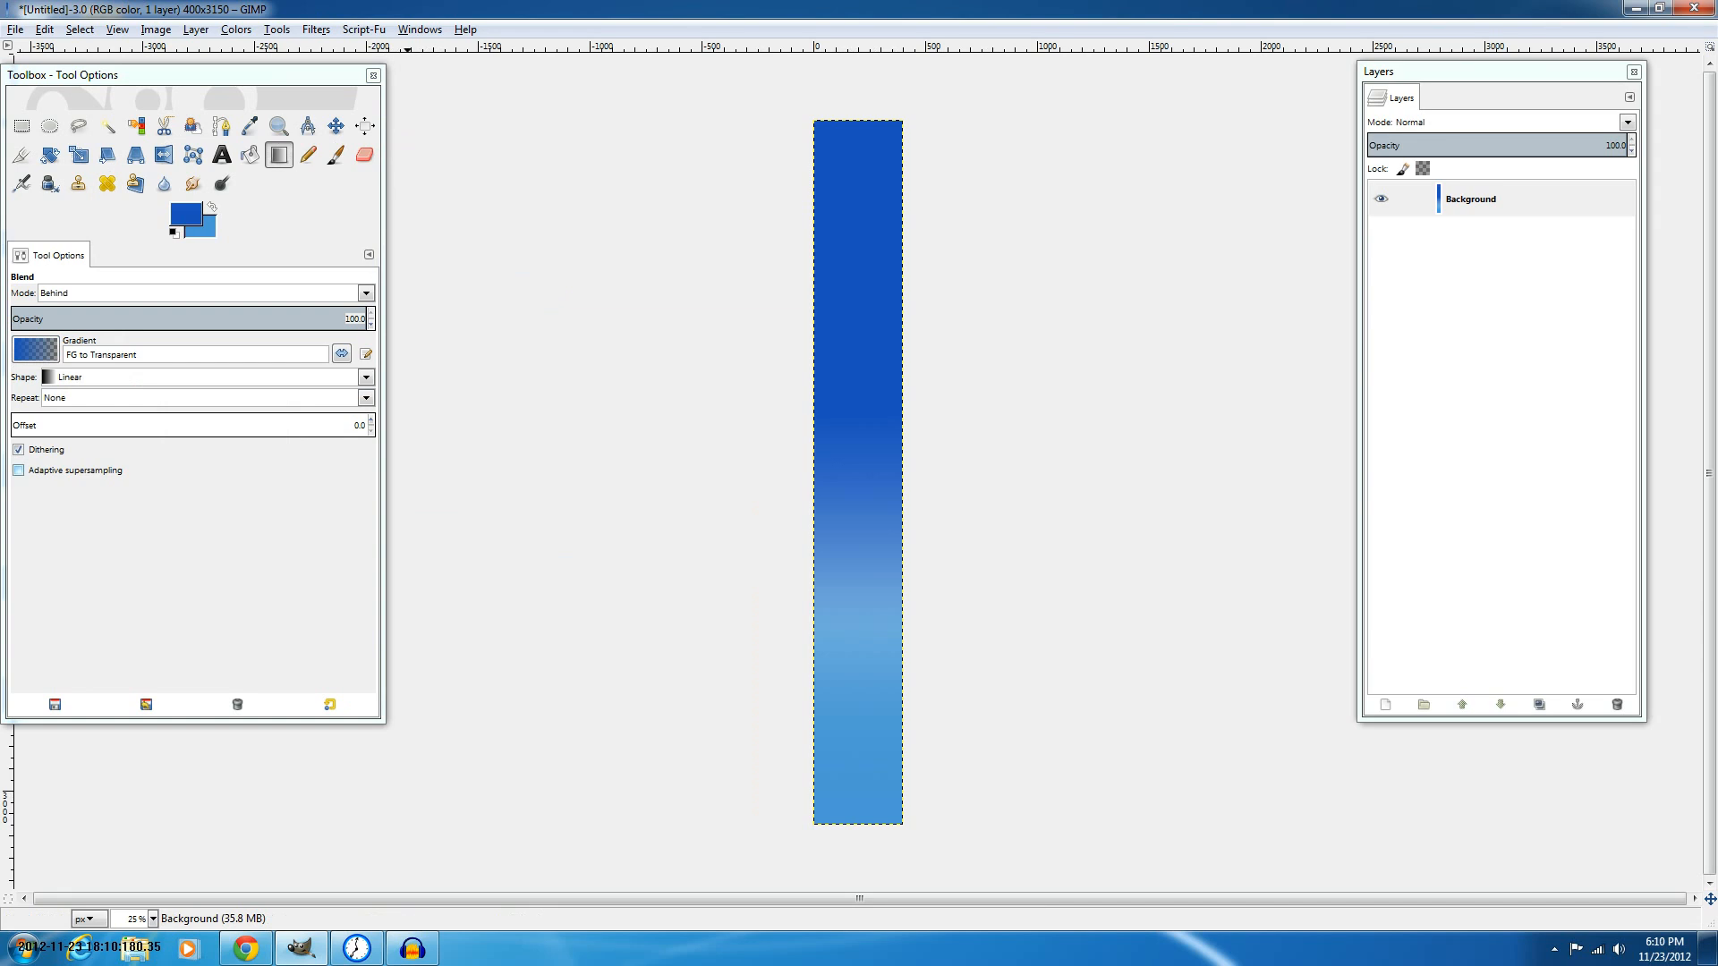
left_click(35, 349)
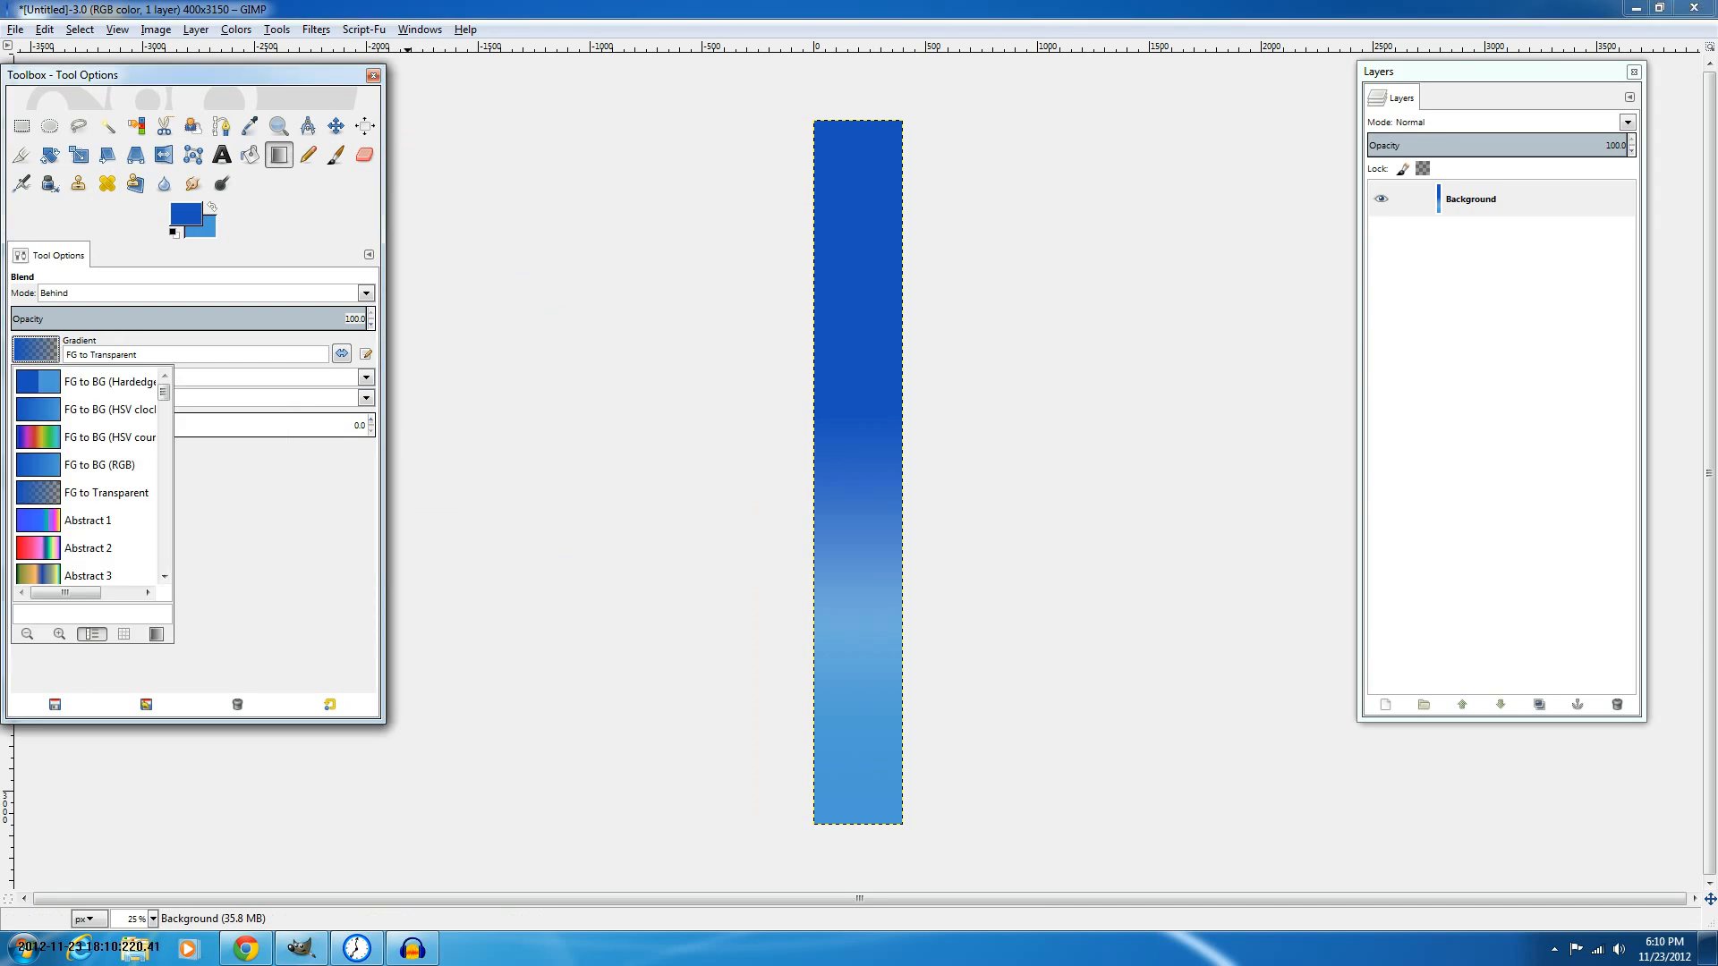
left_click(86, 409)
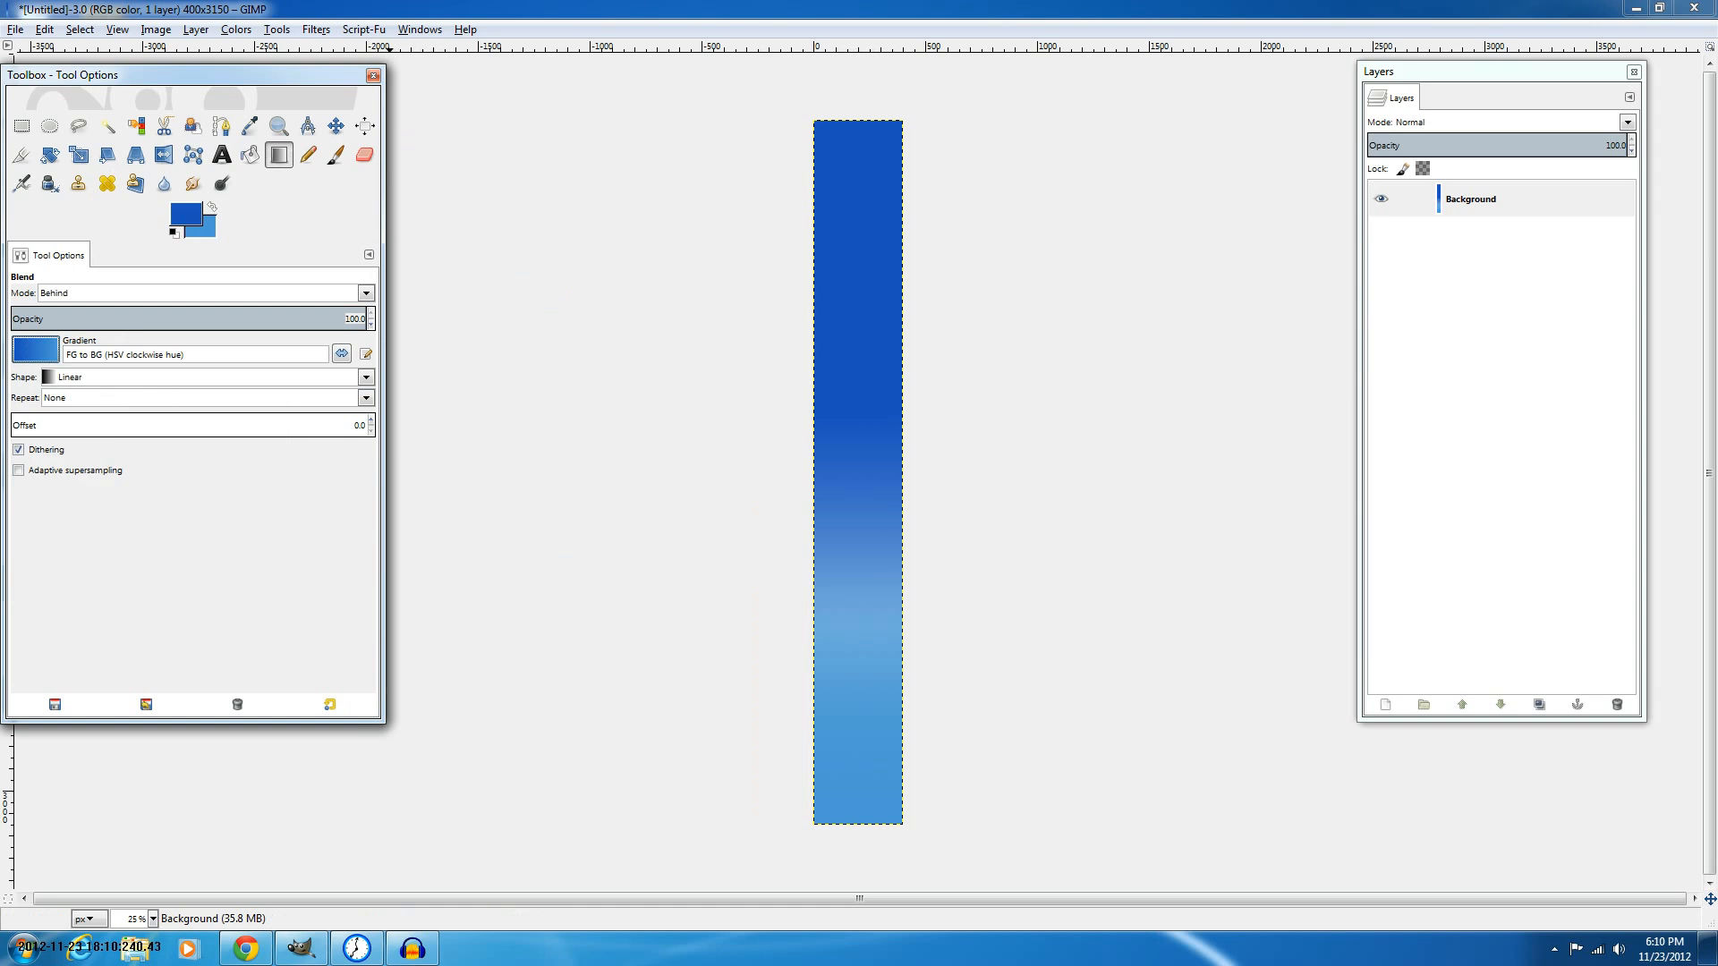
left_click(35, 350)
left_click(98, 464)
Cover the canvas with a vertical linear blend of the gradient, running from dark blue at the upper end to light blue at the lower end.
left_click_drag(857, 799, 858, 365)
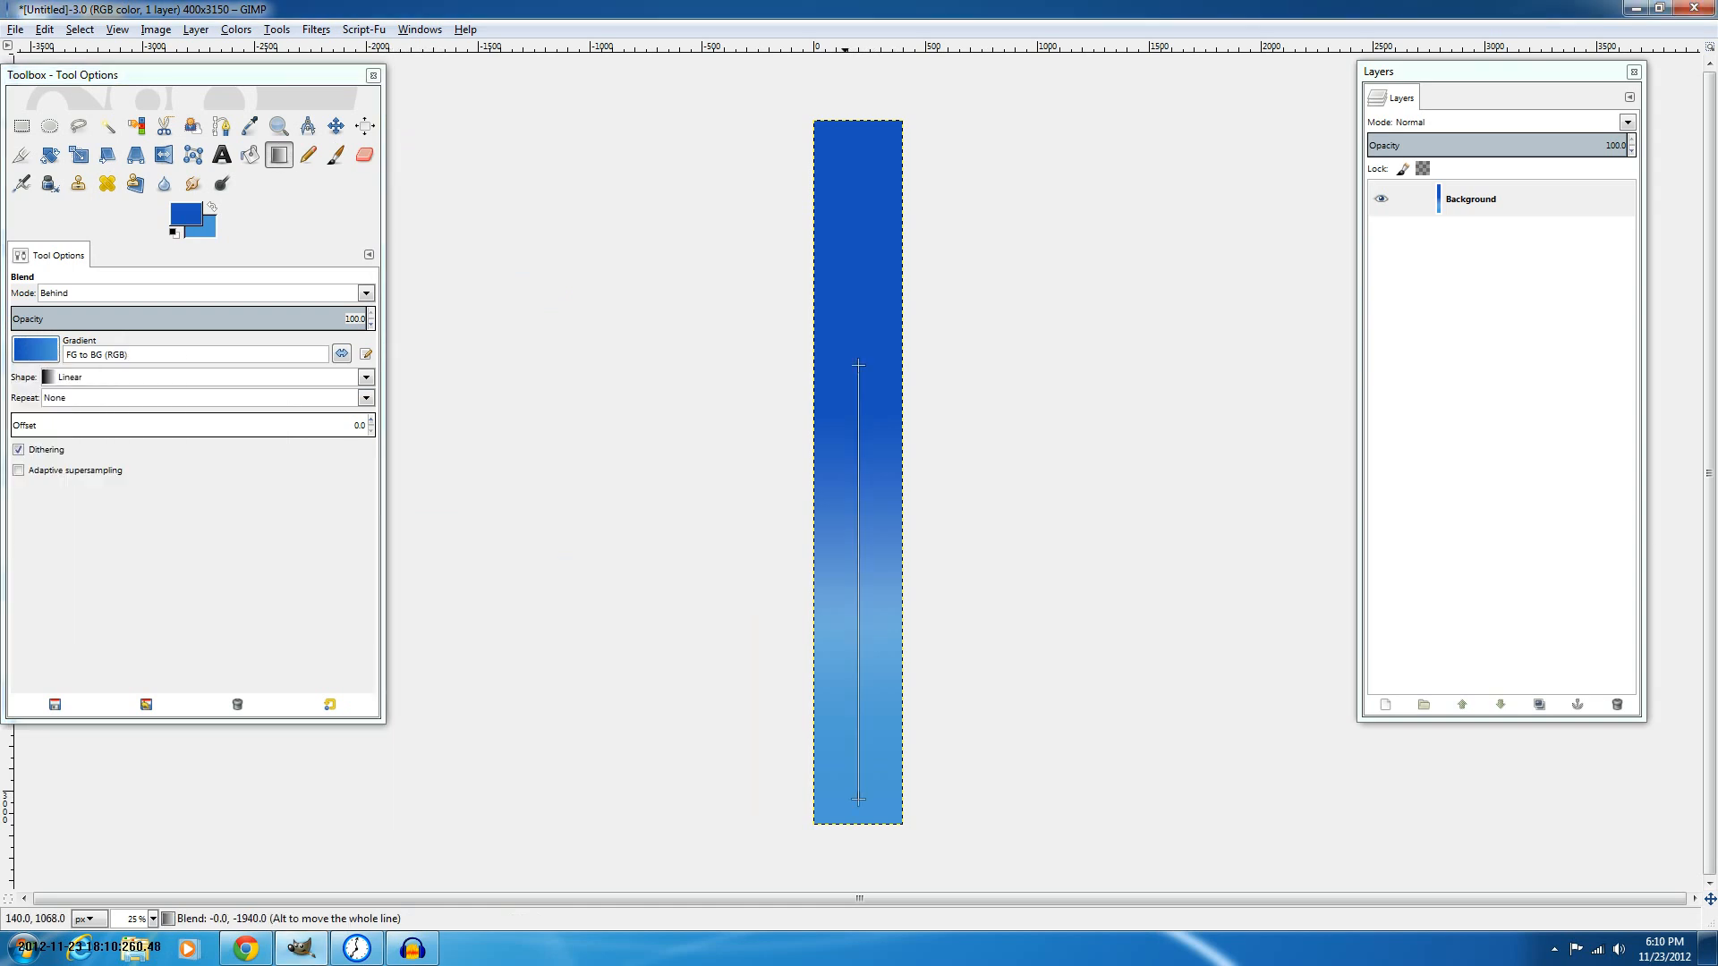
left_click_drag(847, 206, 847, 537)
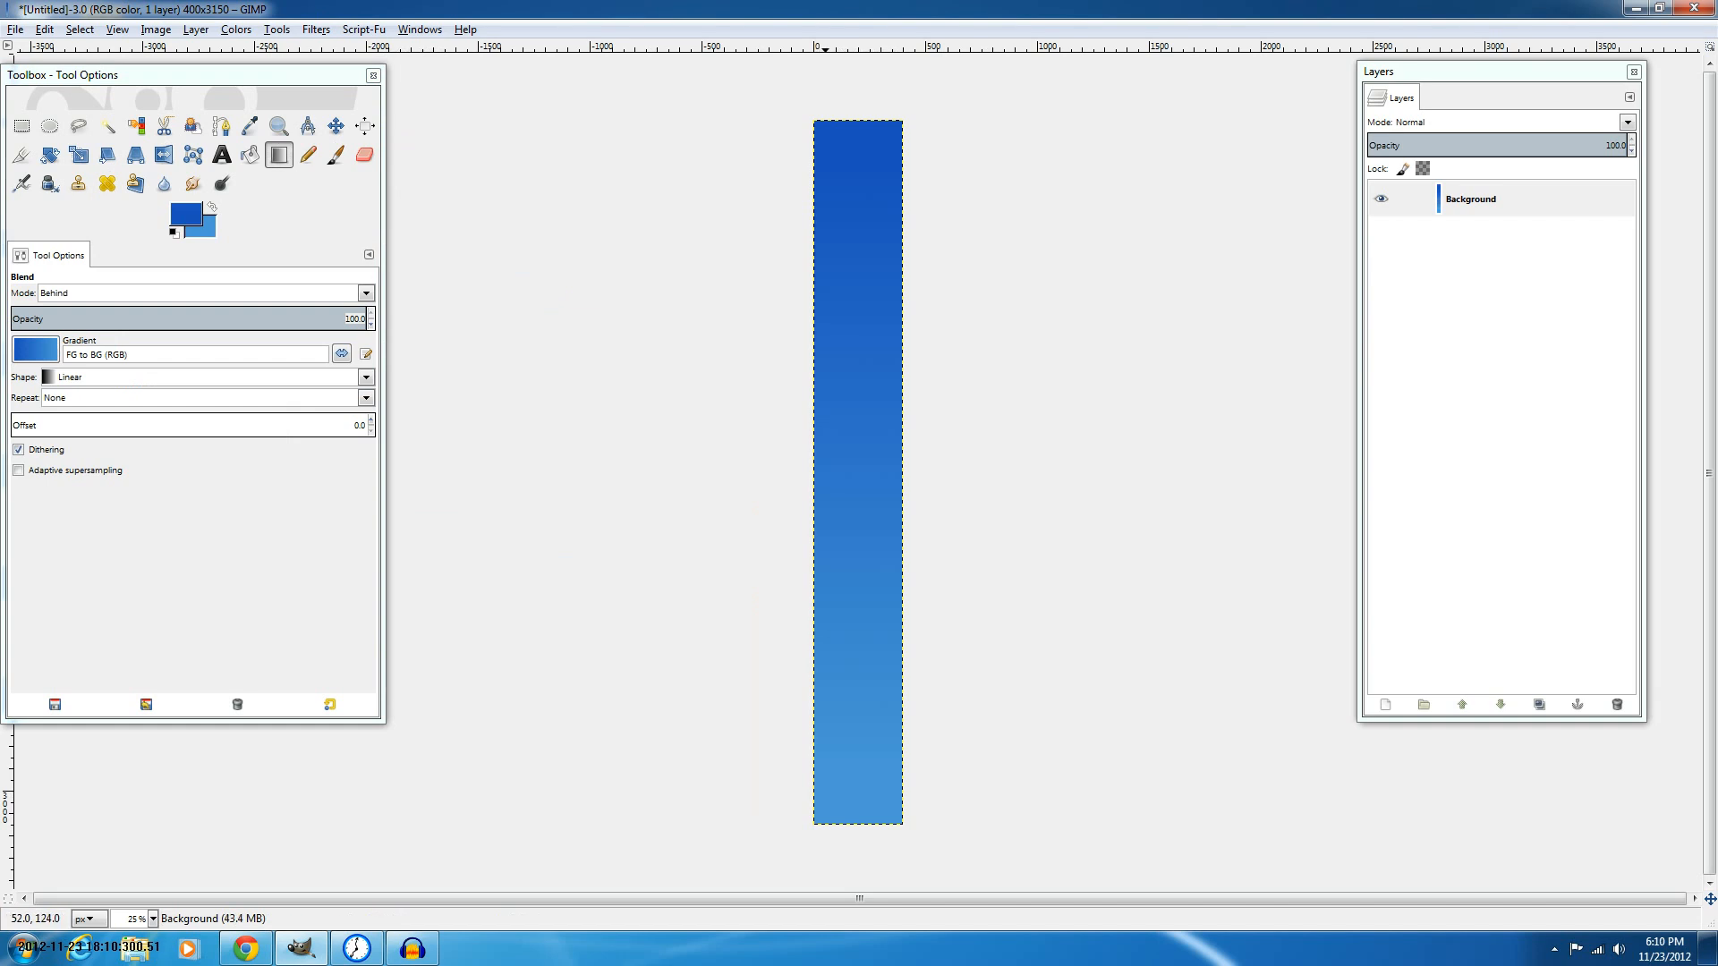
left_click_drag(863, 123, 843, 819)
left_click_drag(850, 156, 850, 871)
key("1")
scroll(841, 474, "up", 3)
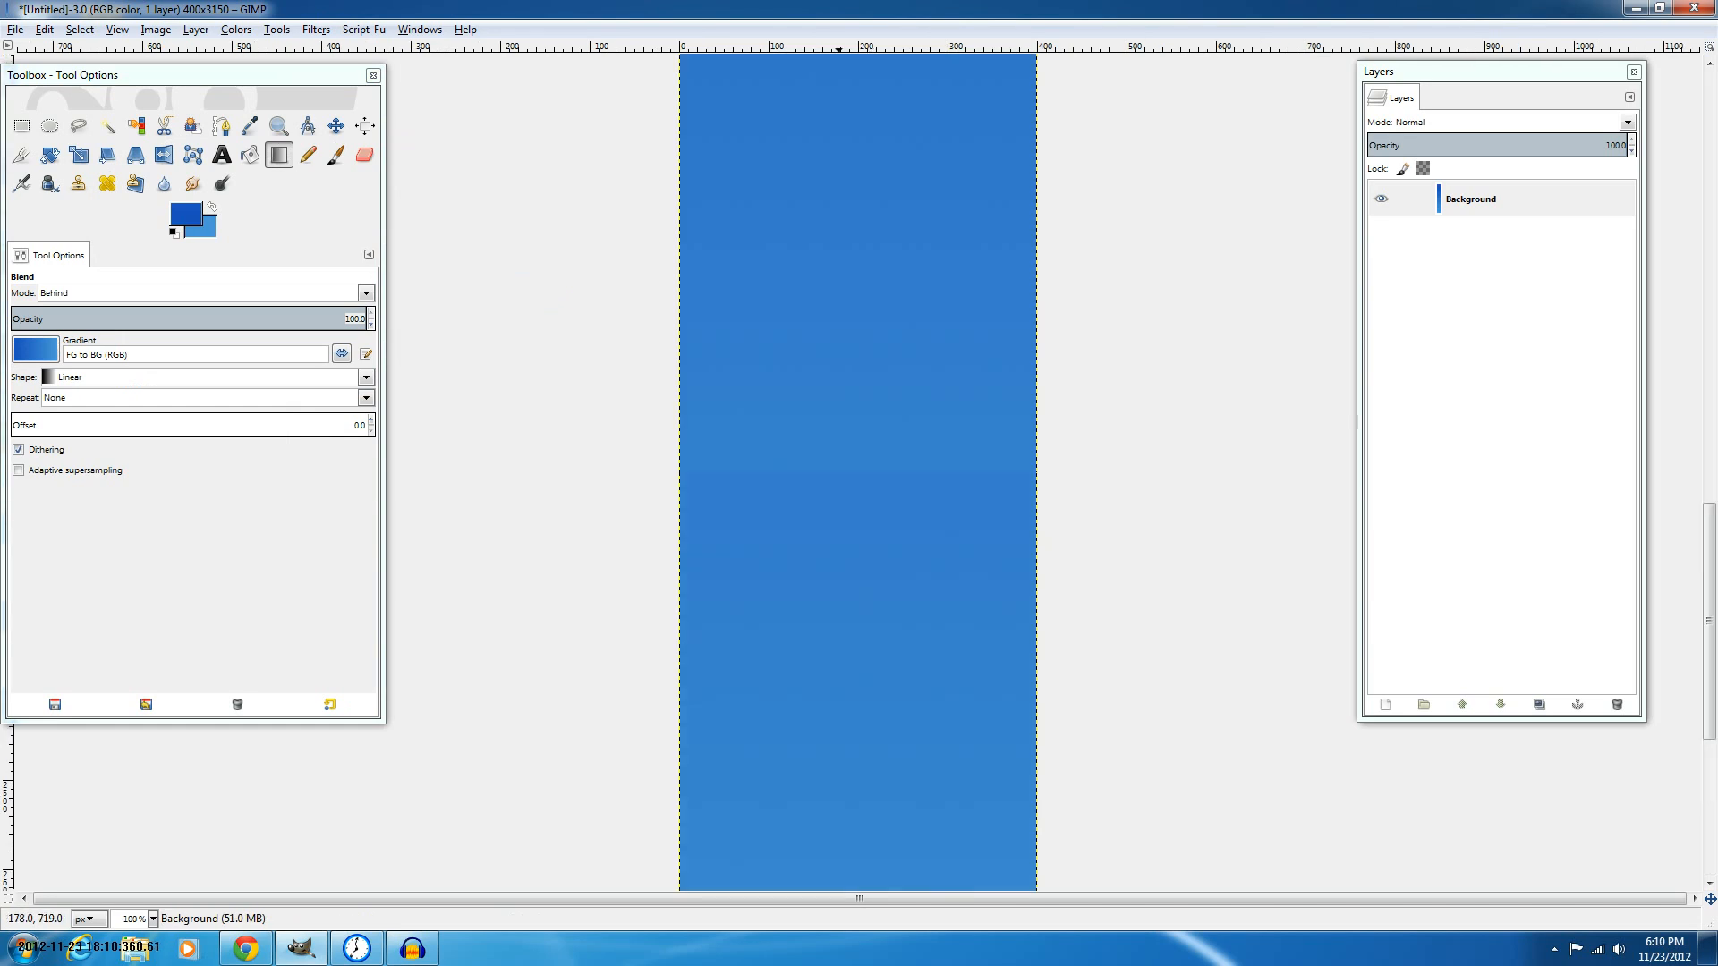
scroll(857, 472, "down", 5)
scroll(834, 452, "up", 5)
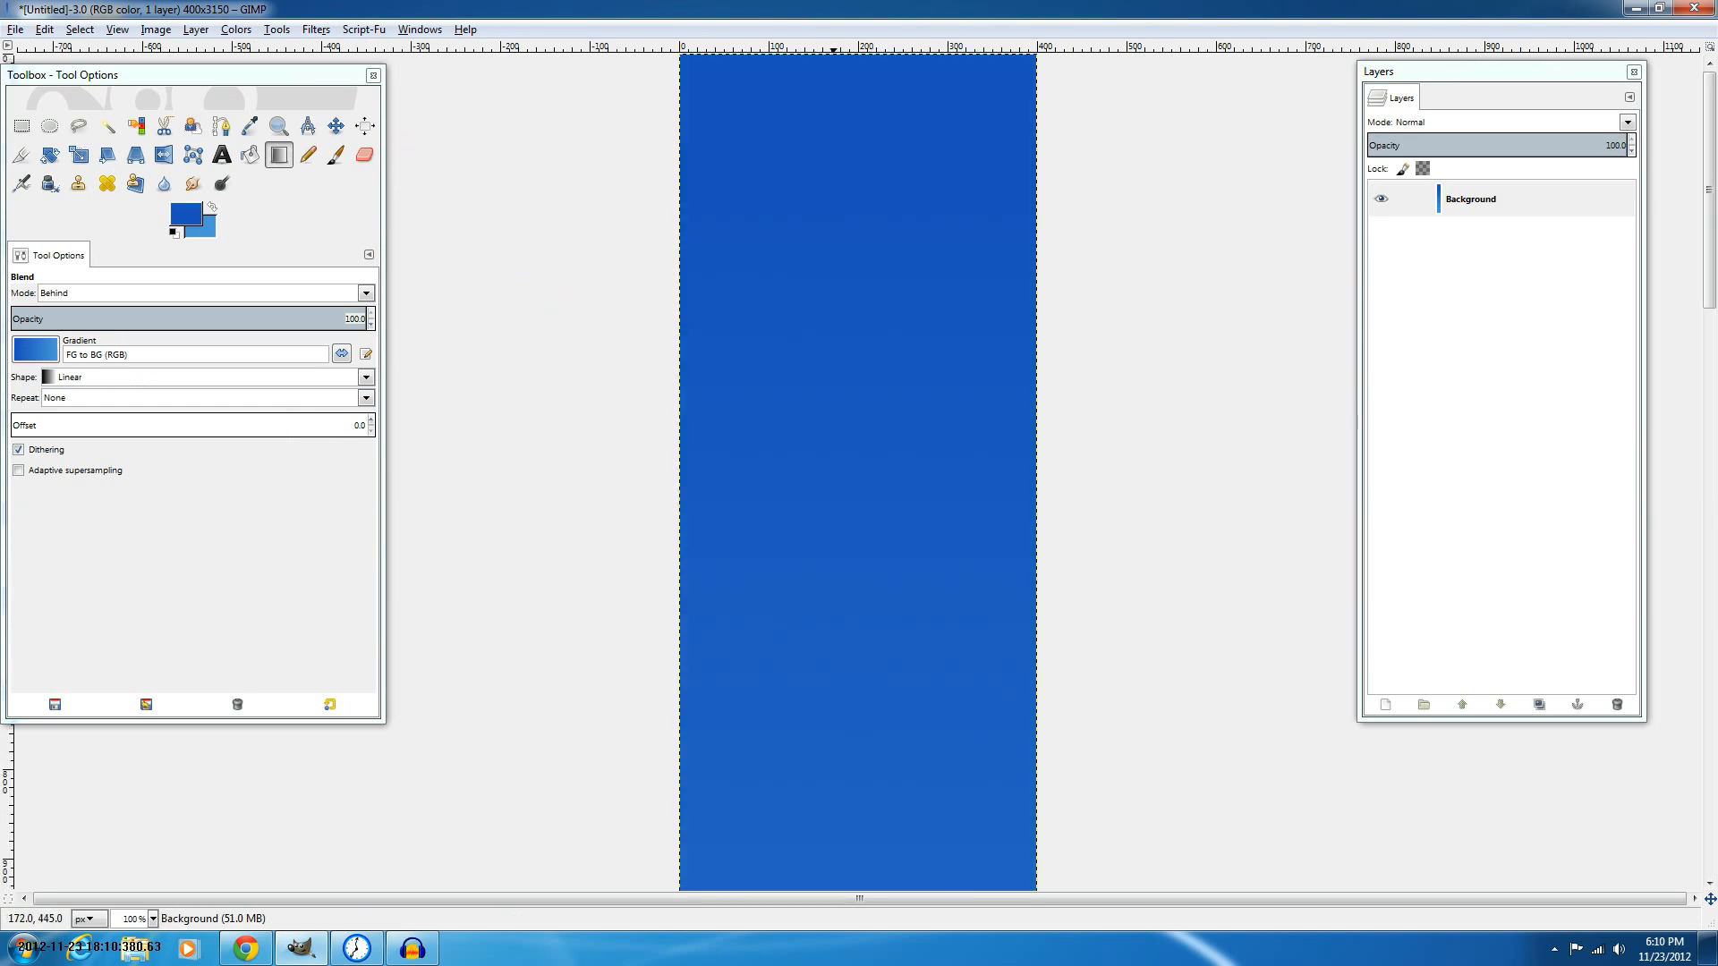
scroll(834, 452, "down", 4, "ctrl")
scroll(835, 456, "up", 1, "ctrl")
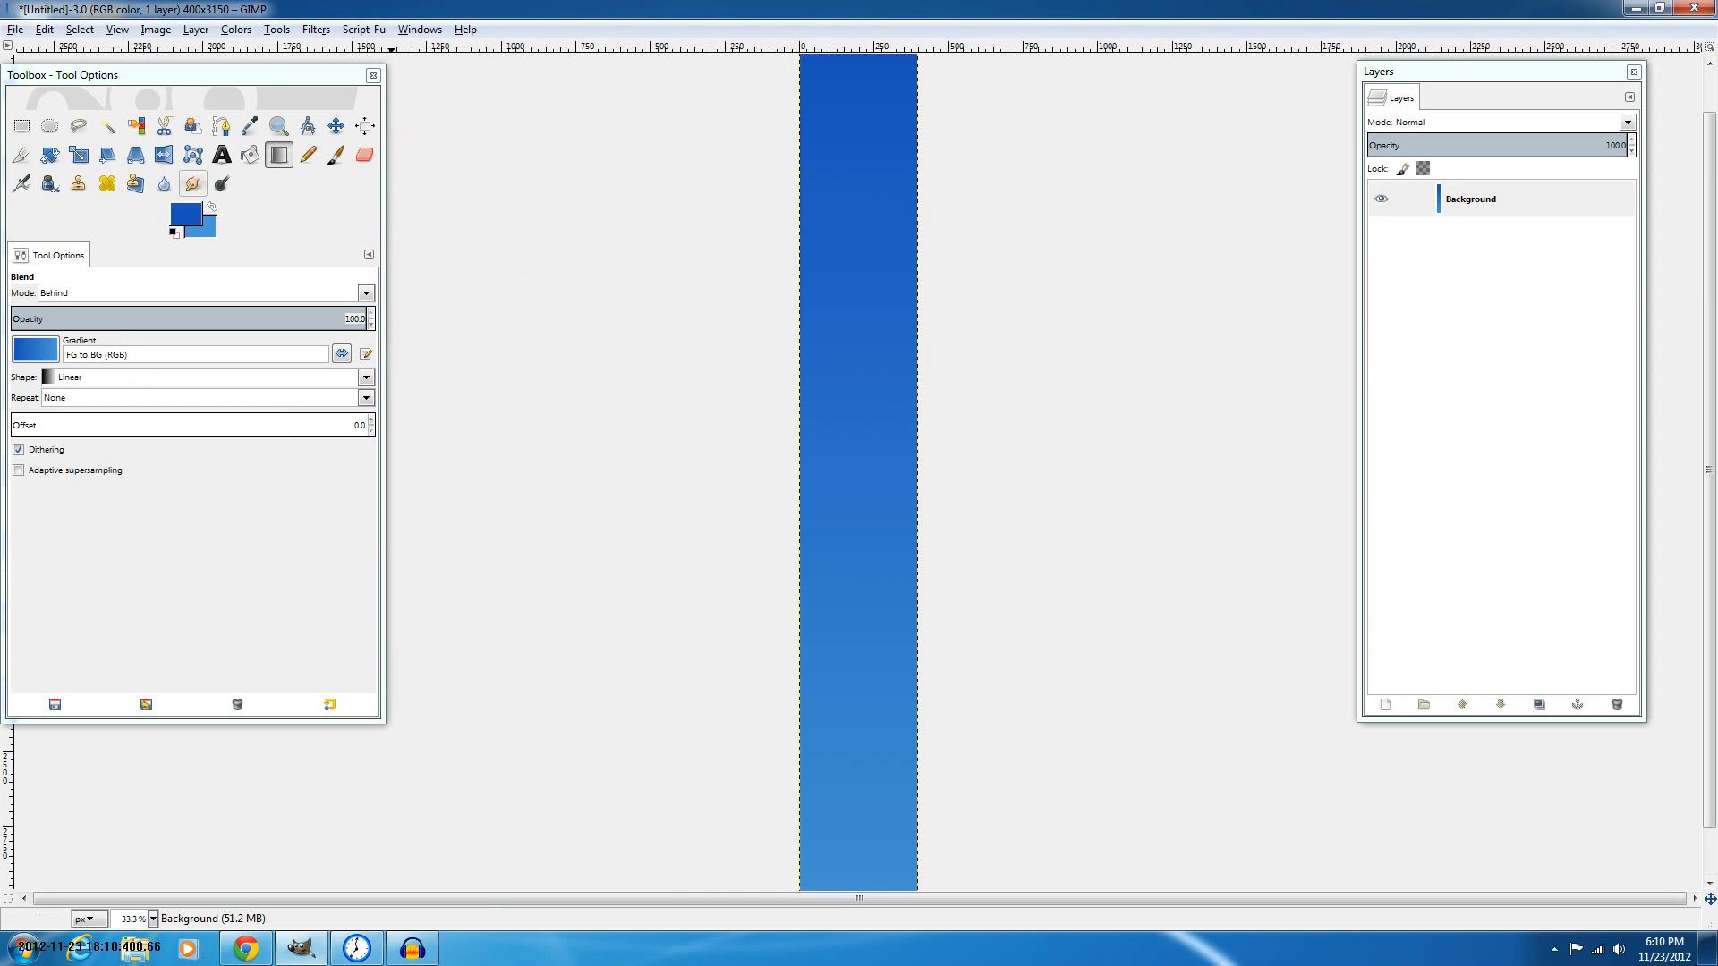
Set the foreground color to a very dark navy blue.
left_click(186, 213)
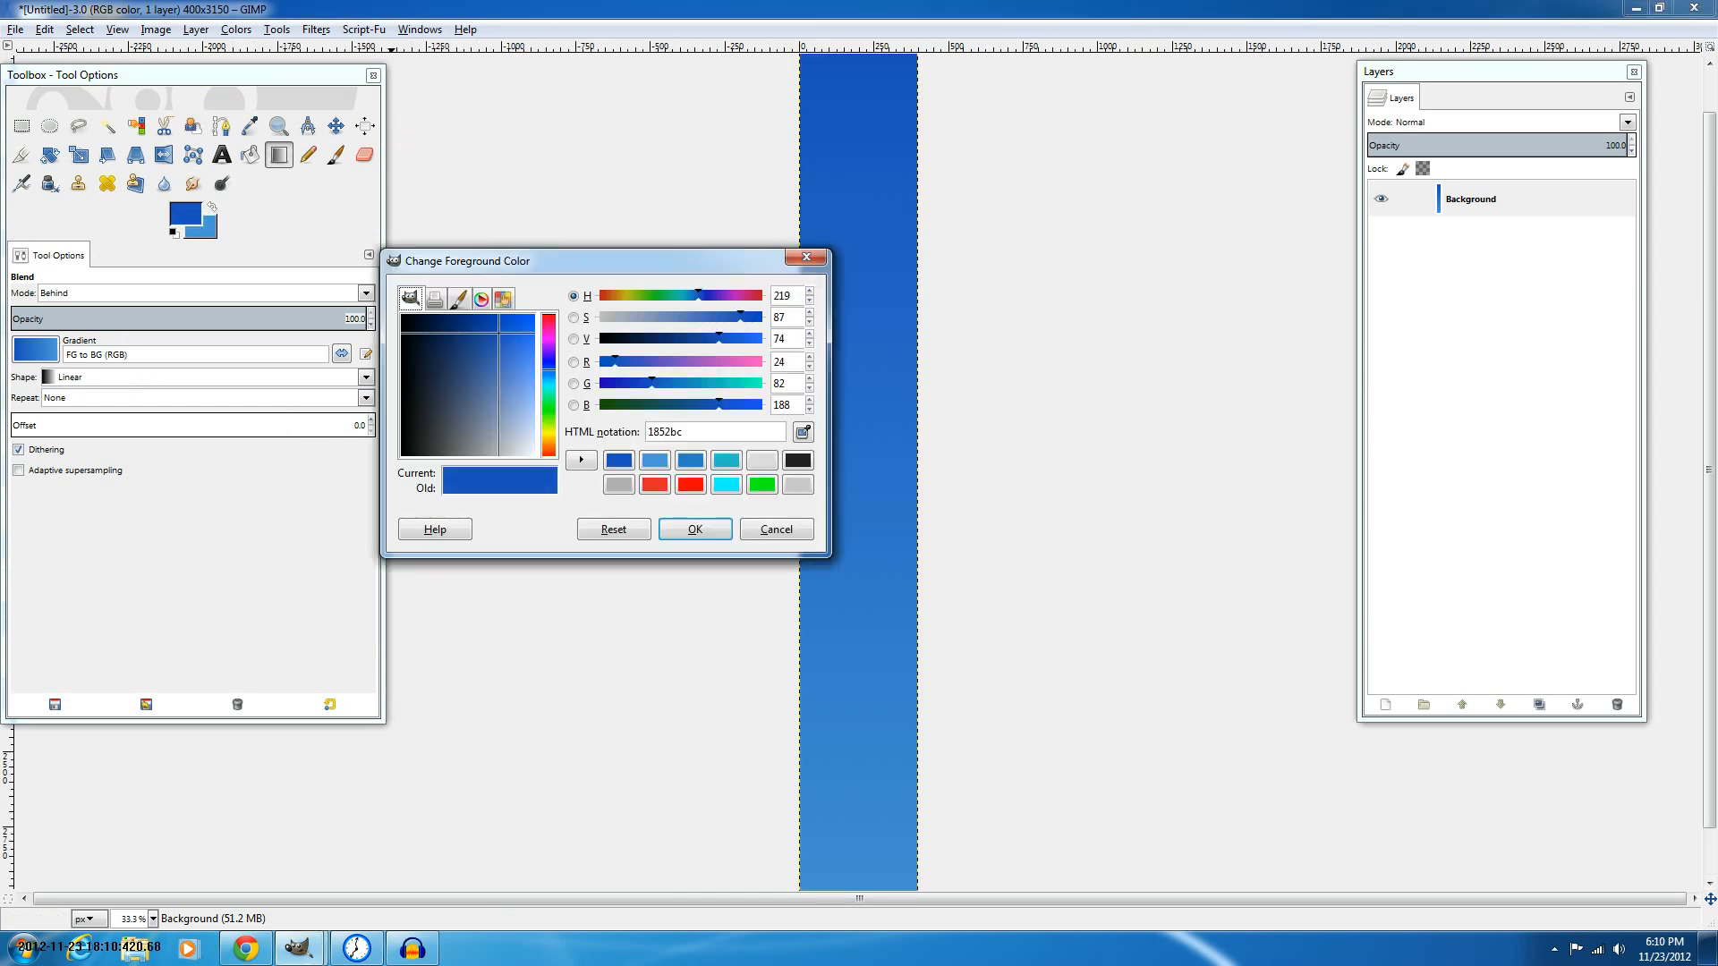
left_click(467, 392)
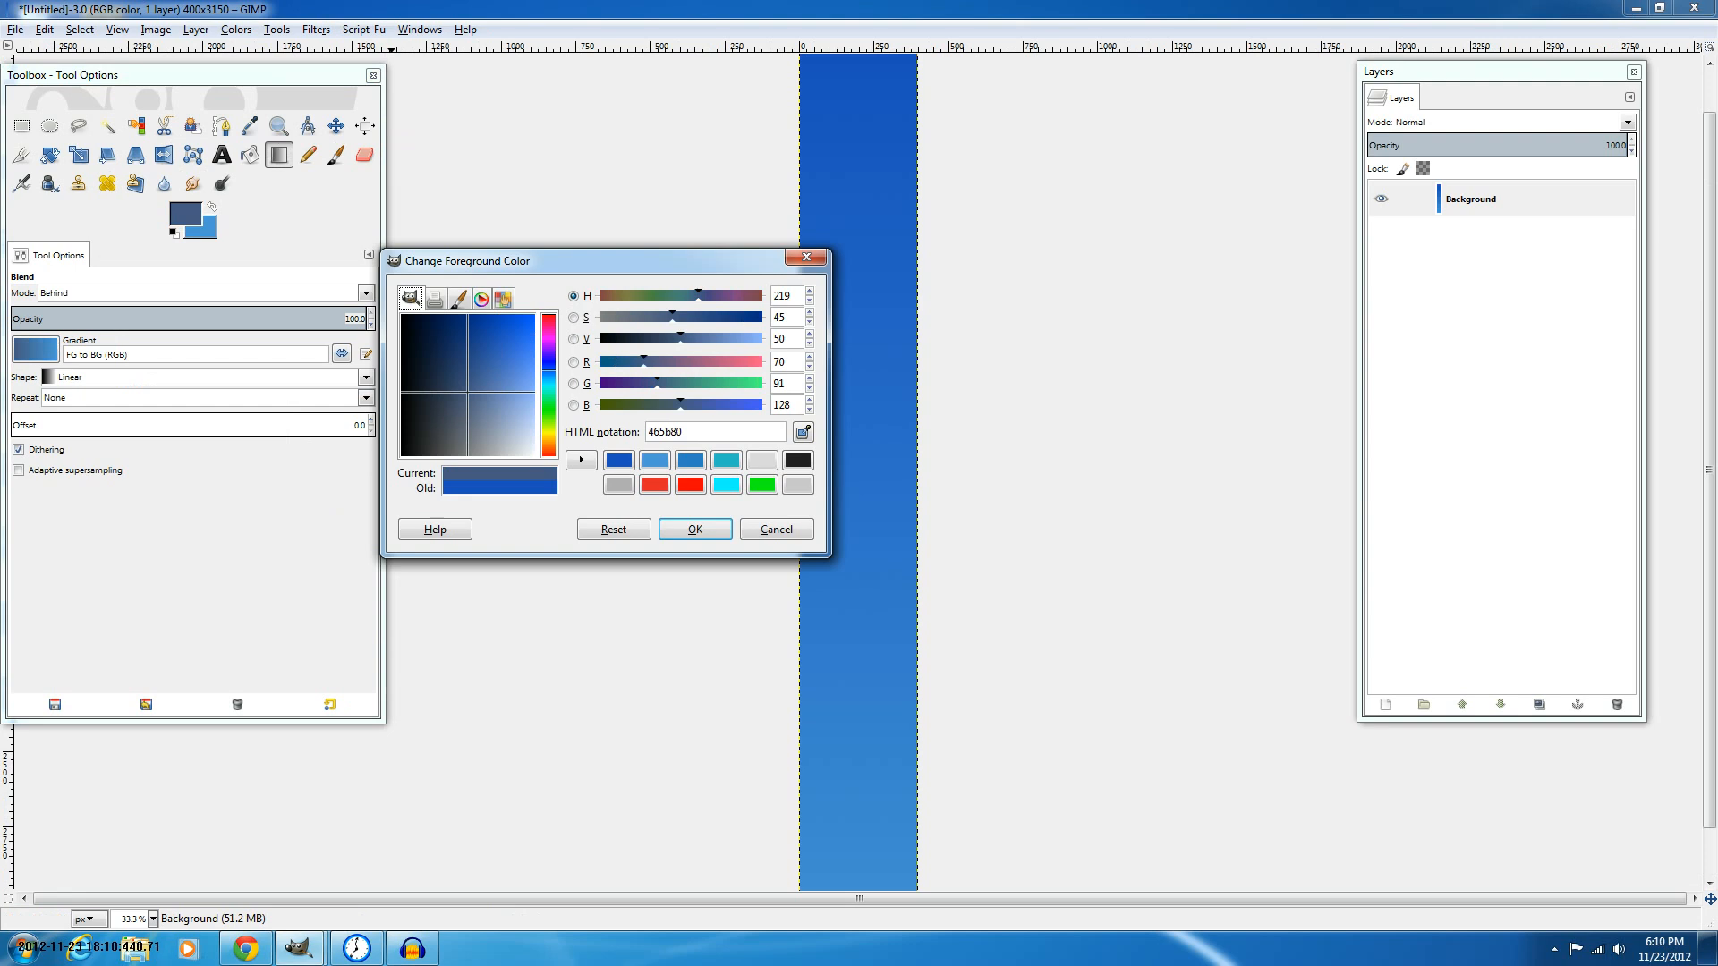
left_click(548, 353)
left_click(471, 349)
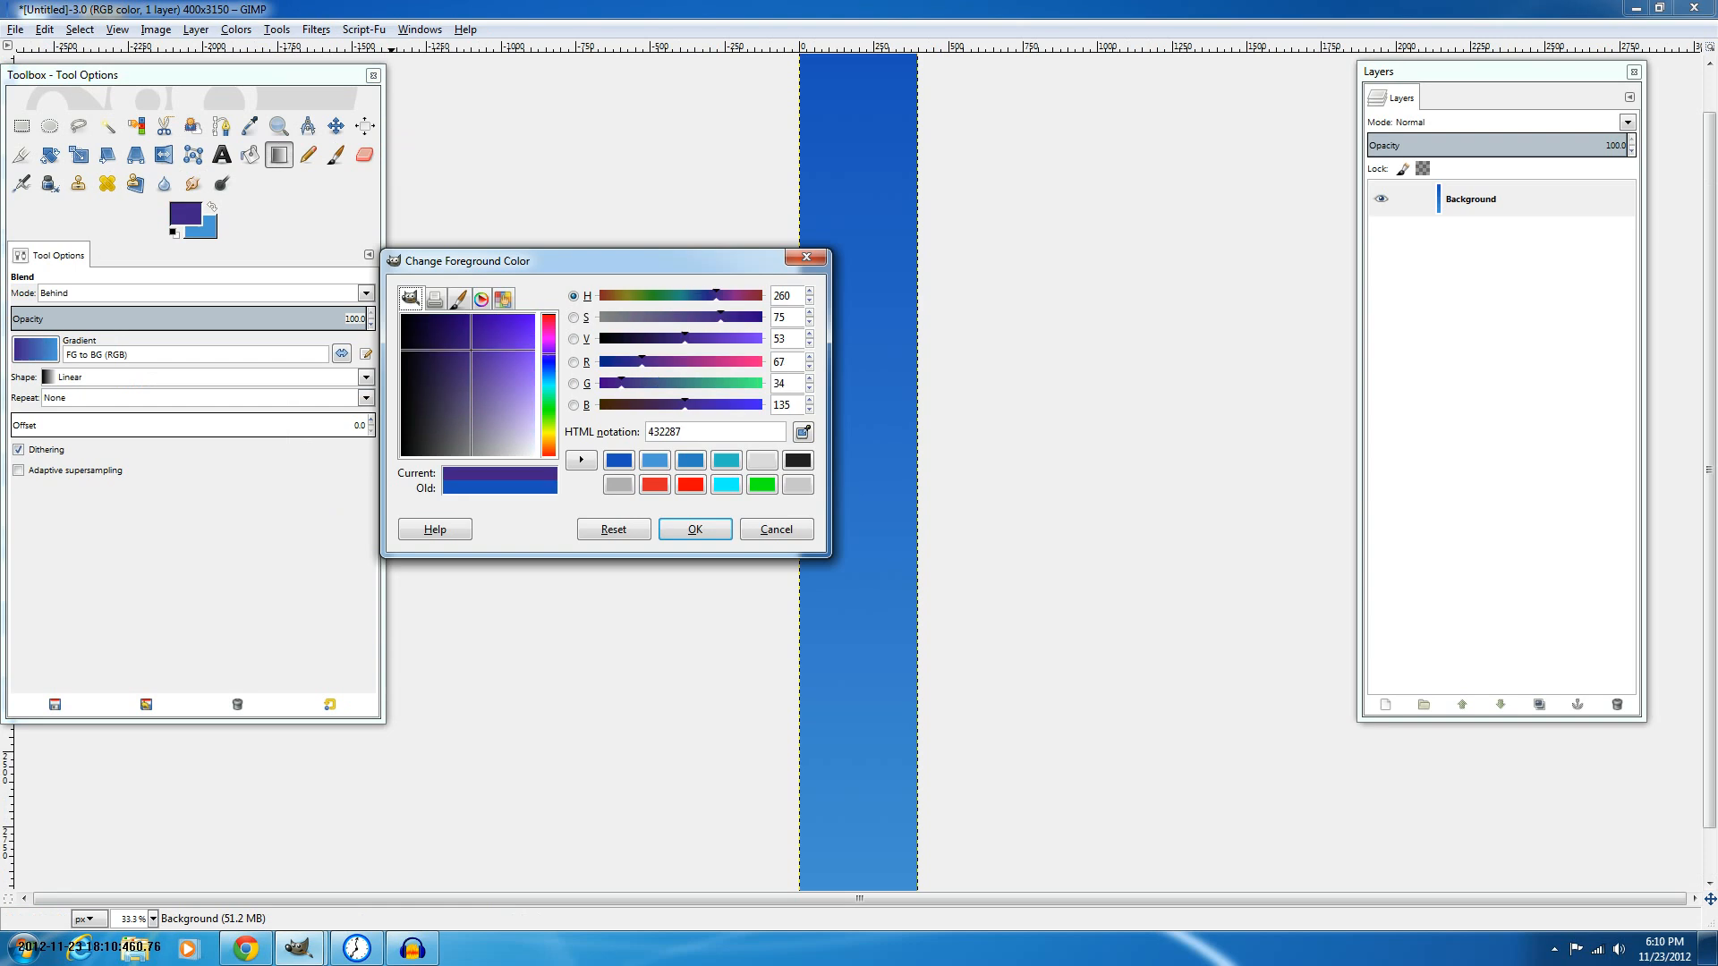
left_click(437, 379)
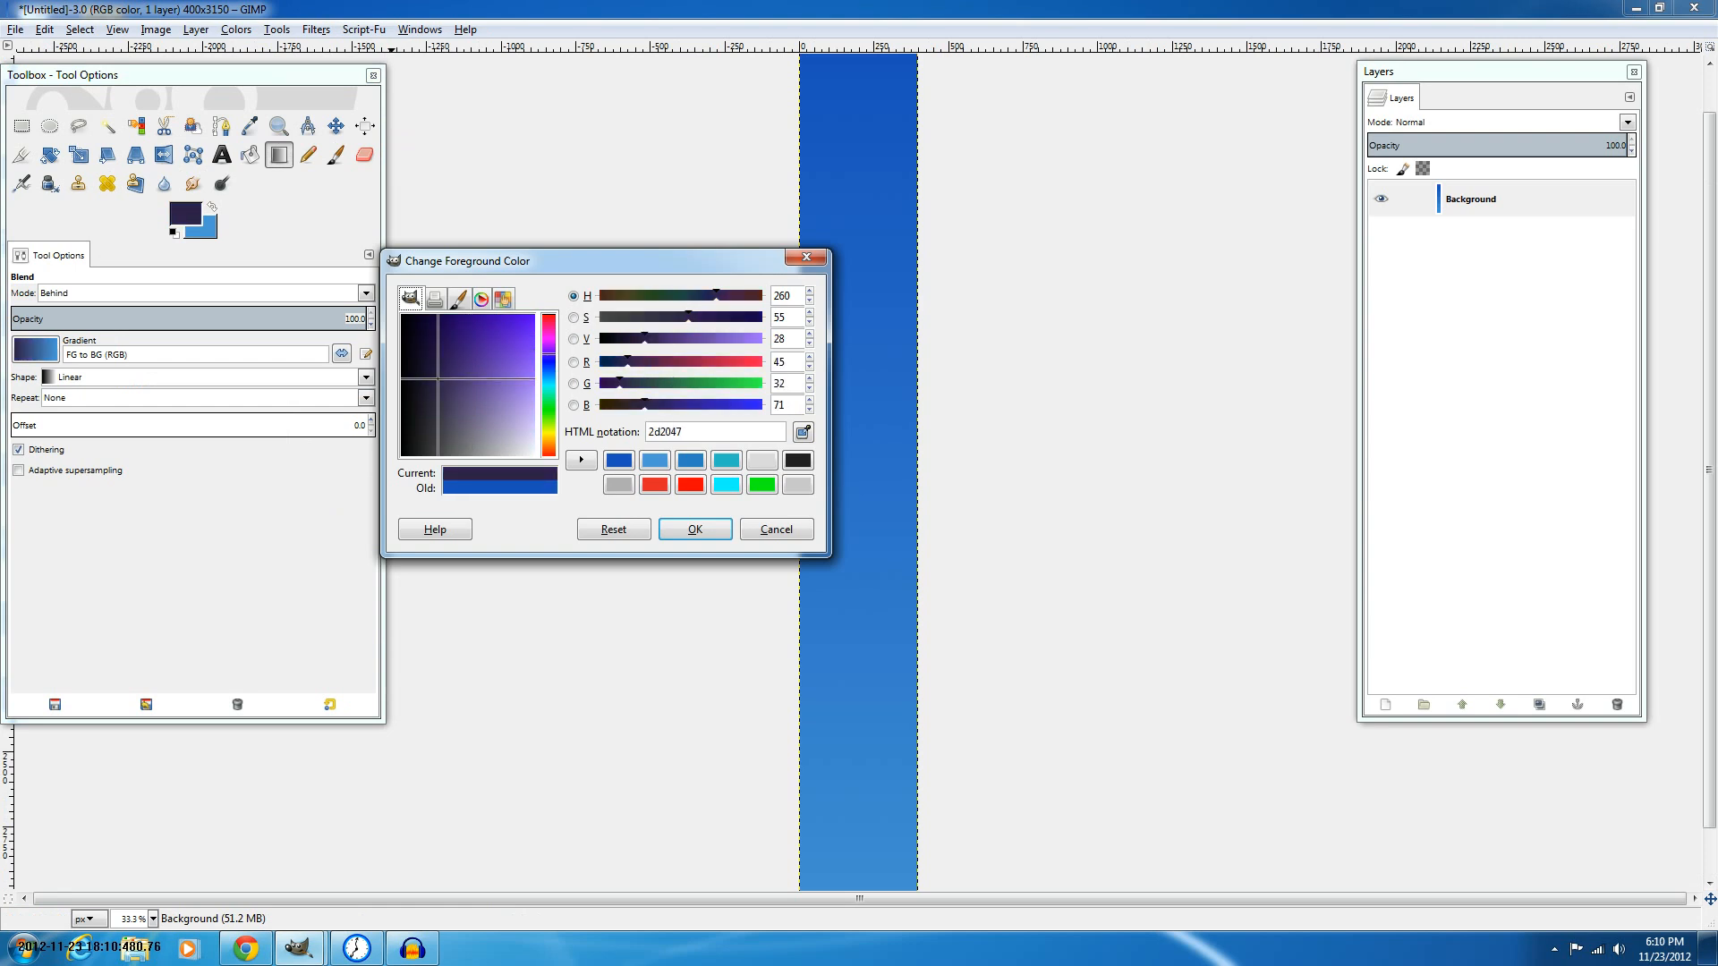
left_click(548, 361)
left_click(695, 529)
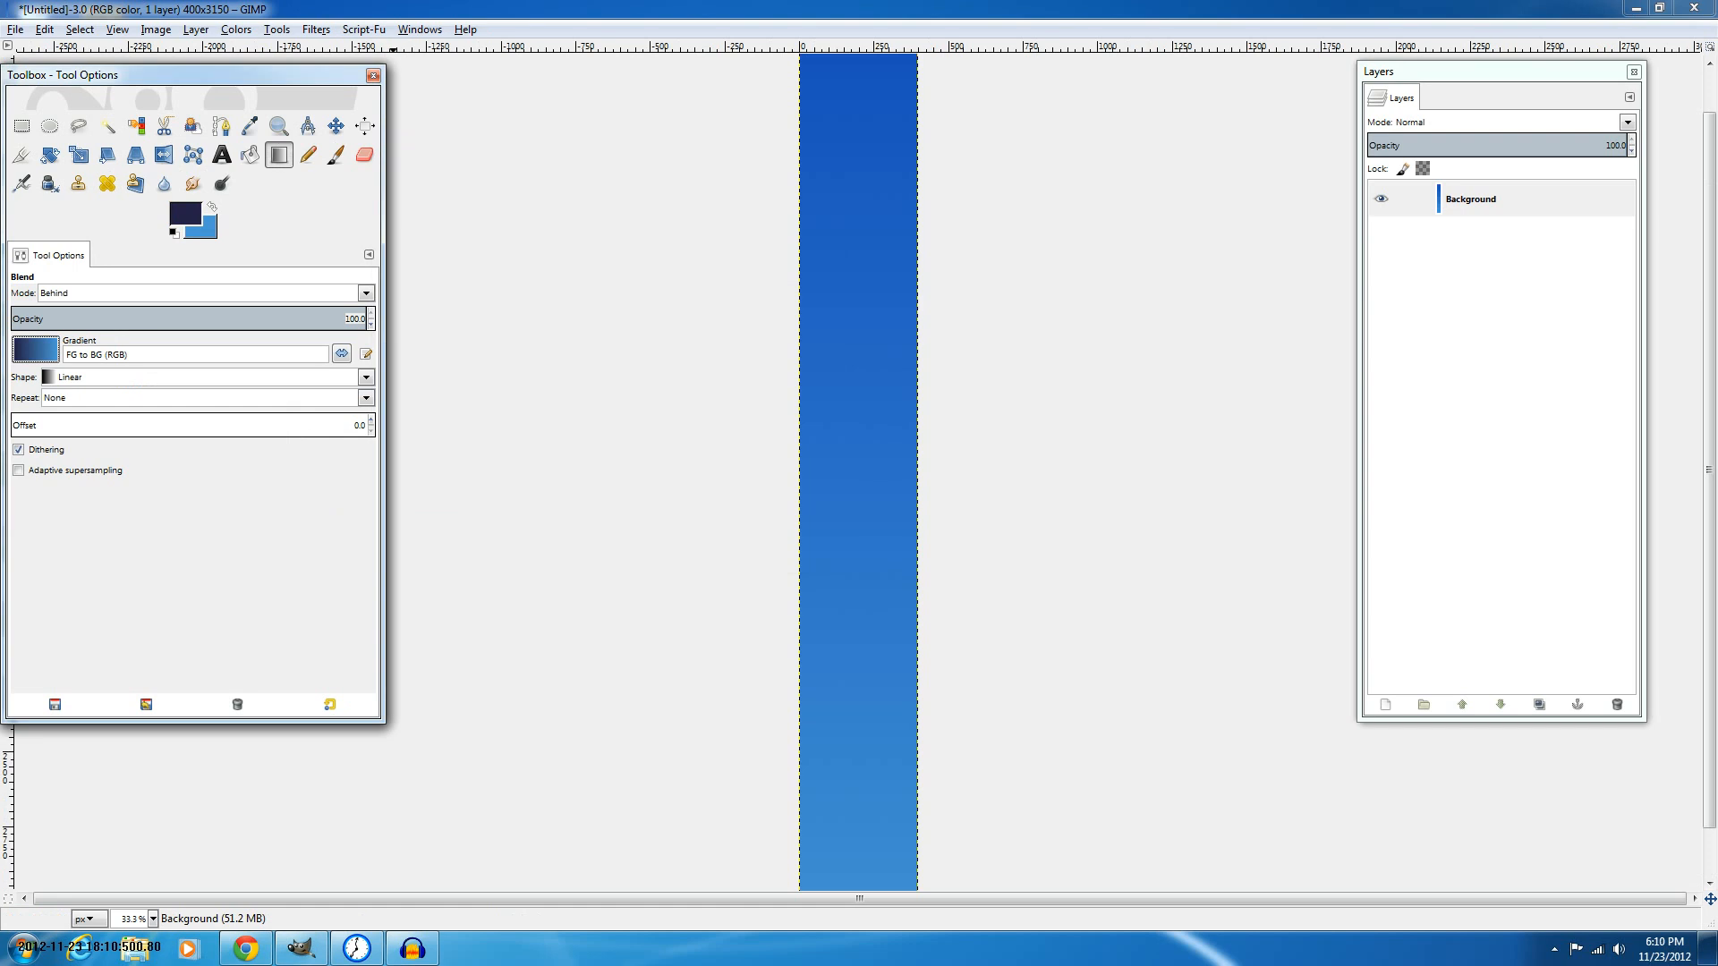
Set the background color to a near-black indigo.
left_click(210, 230)
left_click(549, 353)
left_click(428, 315)
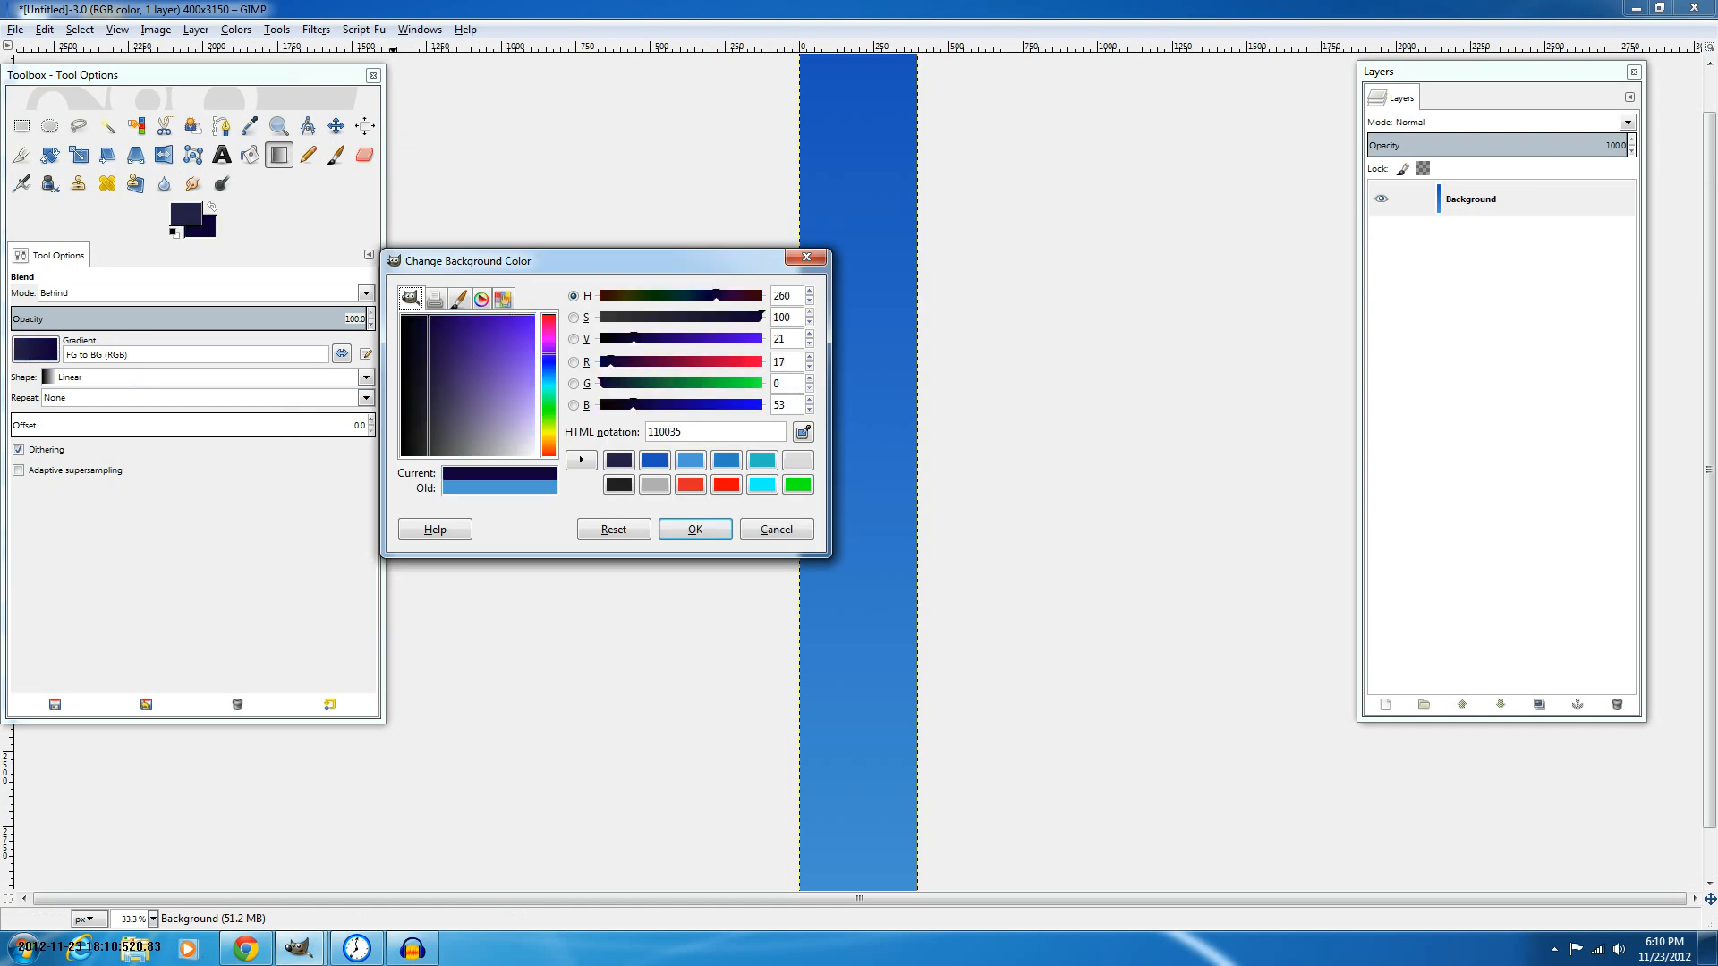
left_click(422, 326)
key("Return")
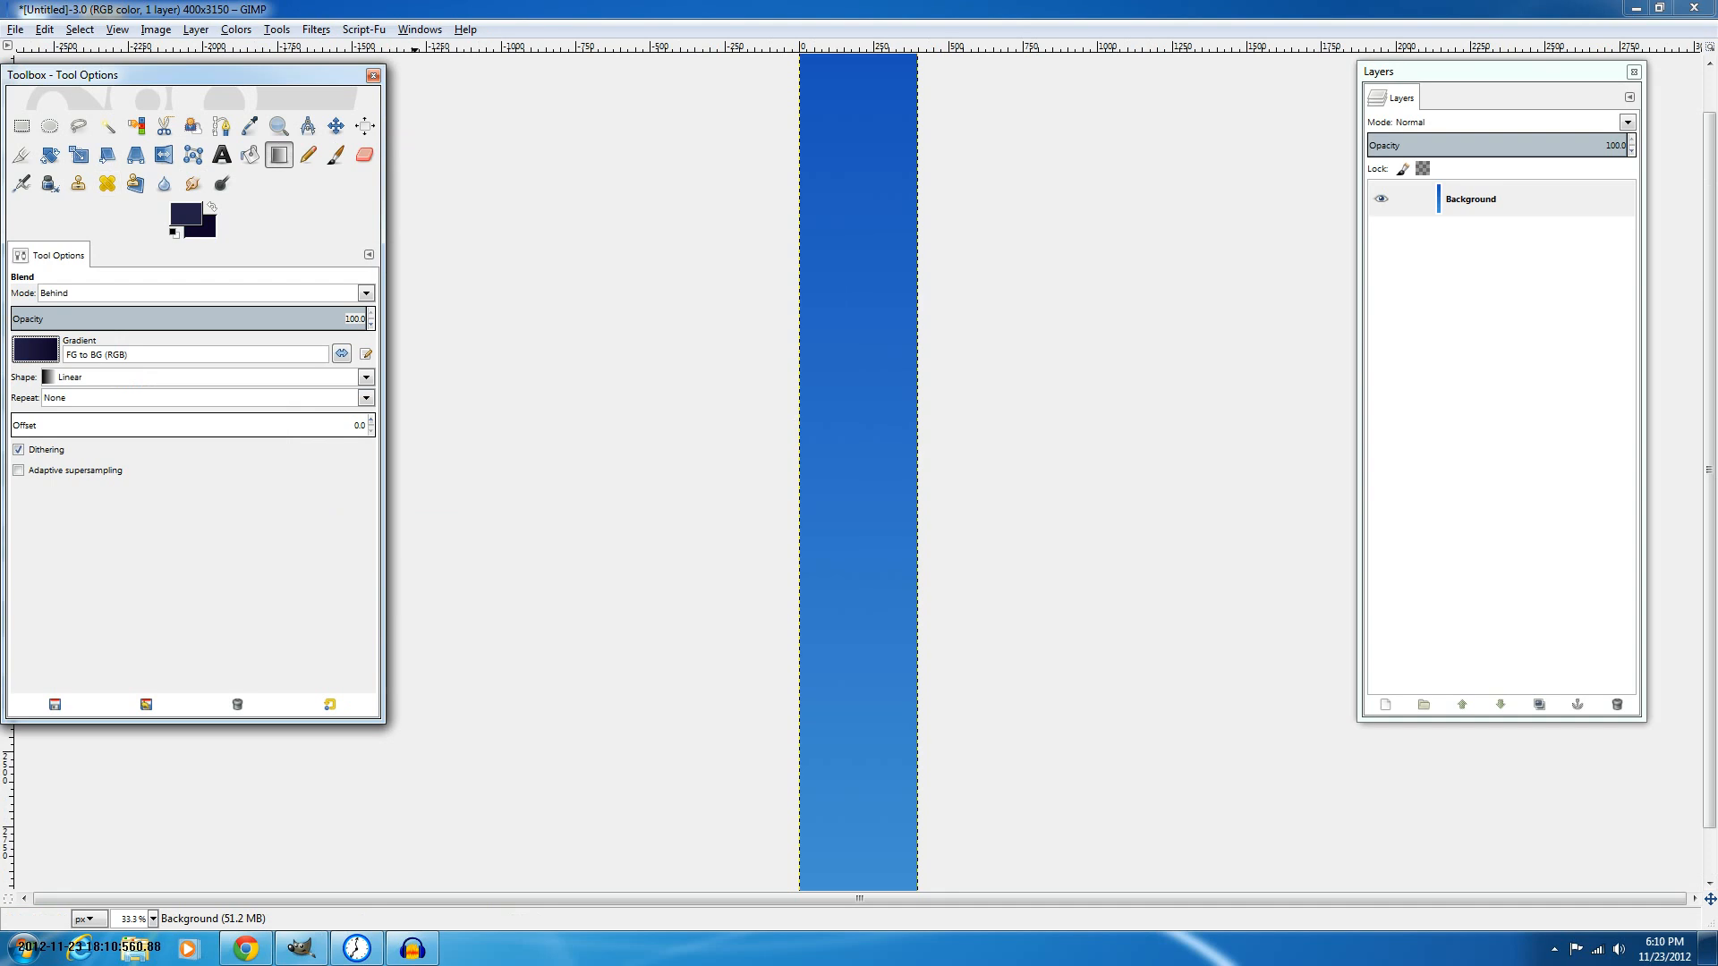
Choose the FG to Transparent gradient and blend dark navy down from the canvas's upper end with overlapping linear gradients.
left_click(89, 472)
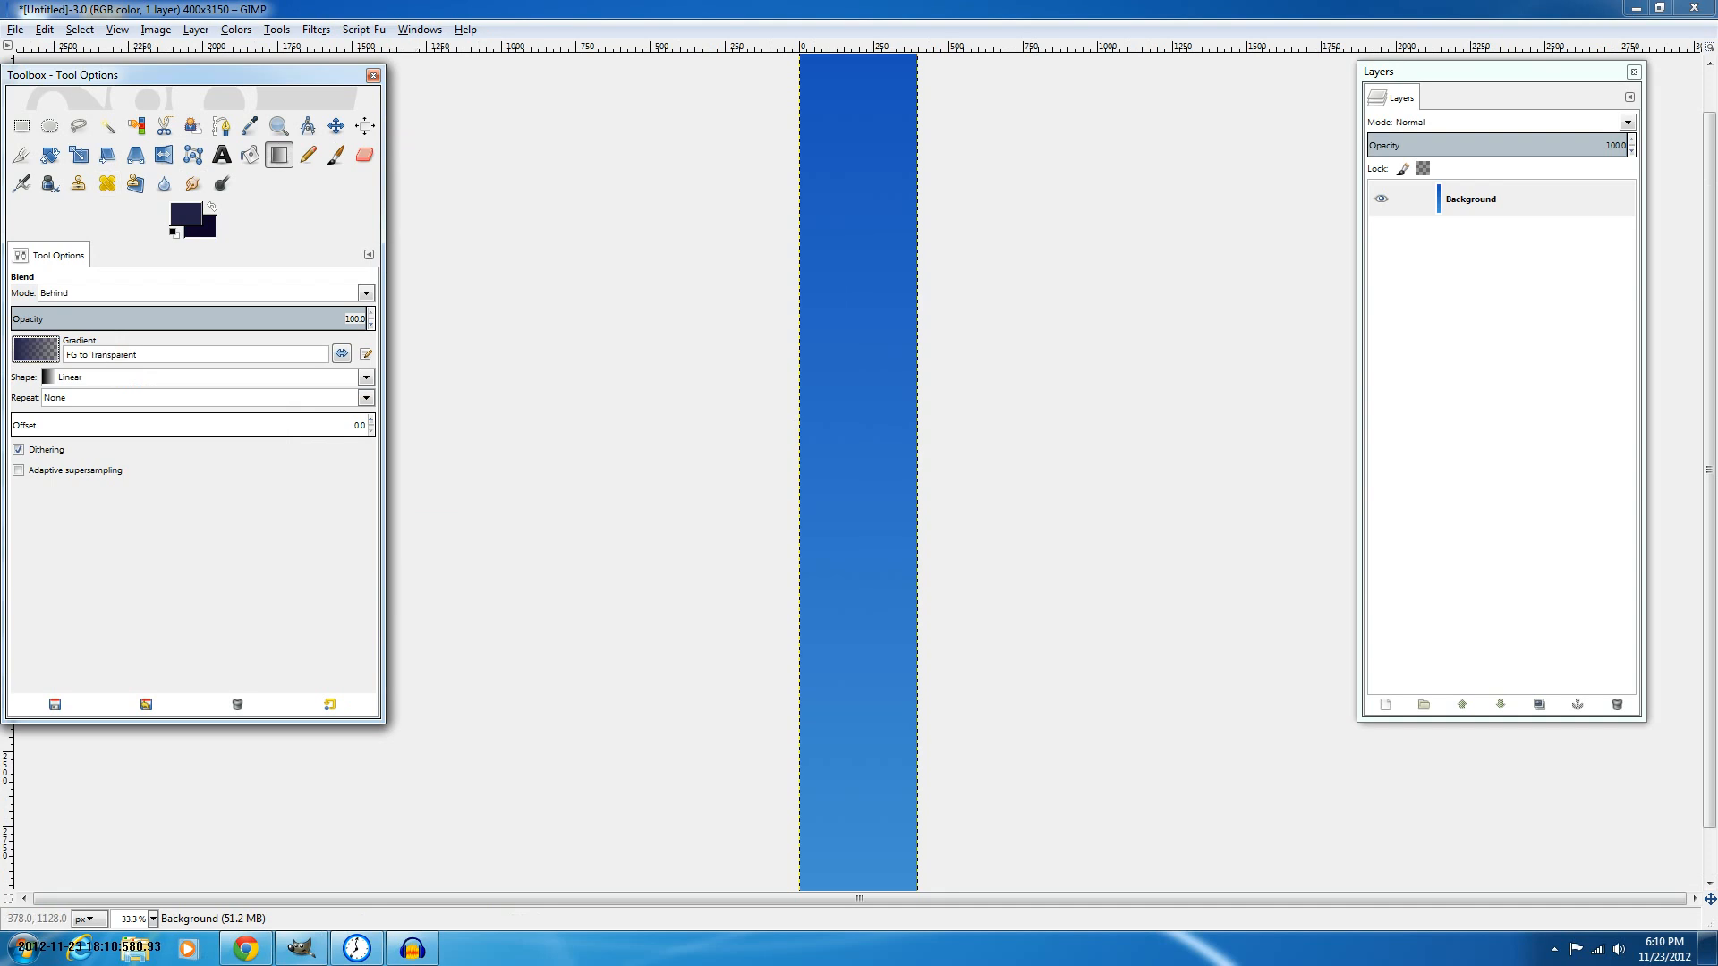
key("minus")
key("minus")
left_click_drag(864, 185, 888, 501)
left_click_drag(872, 121, 872, 608)
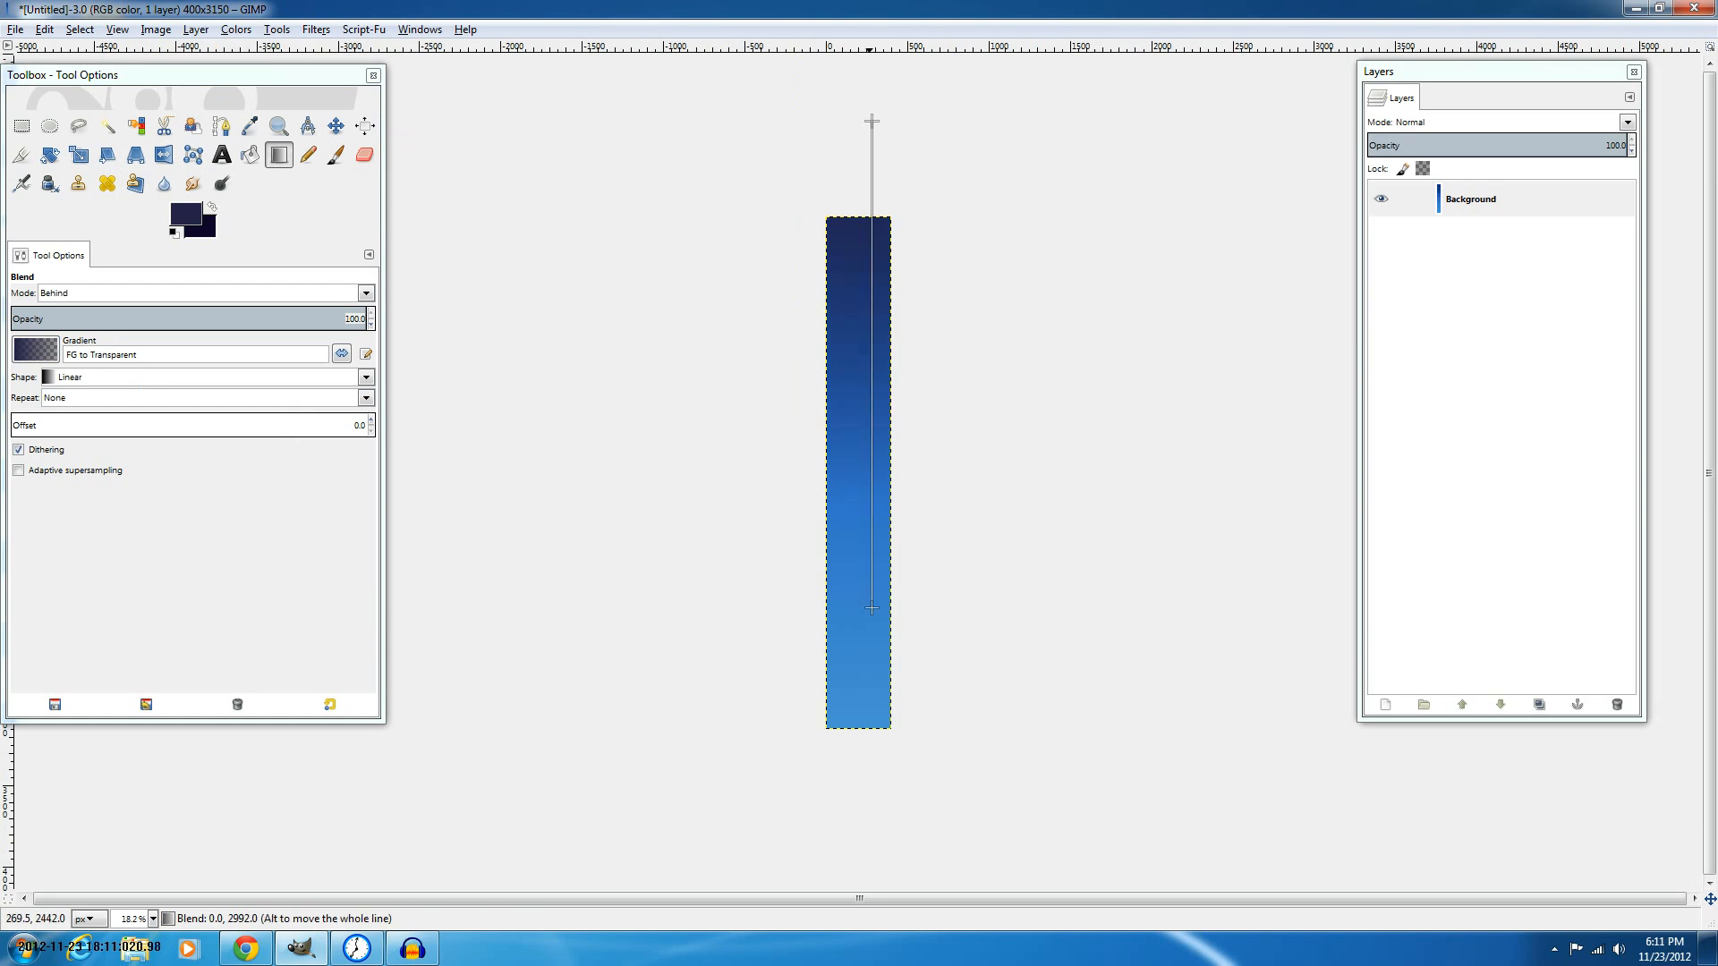
left_click_drag(873, 165, 872, 550)
left_click_drag(854, 197, 854, 366)
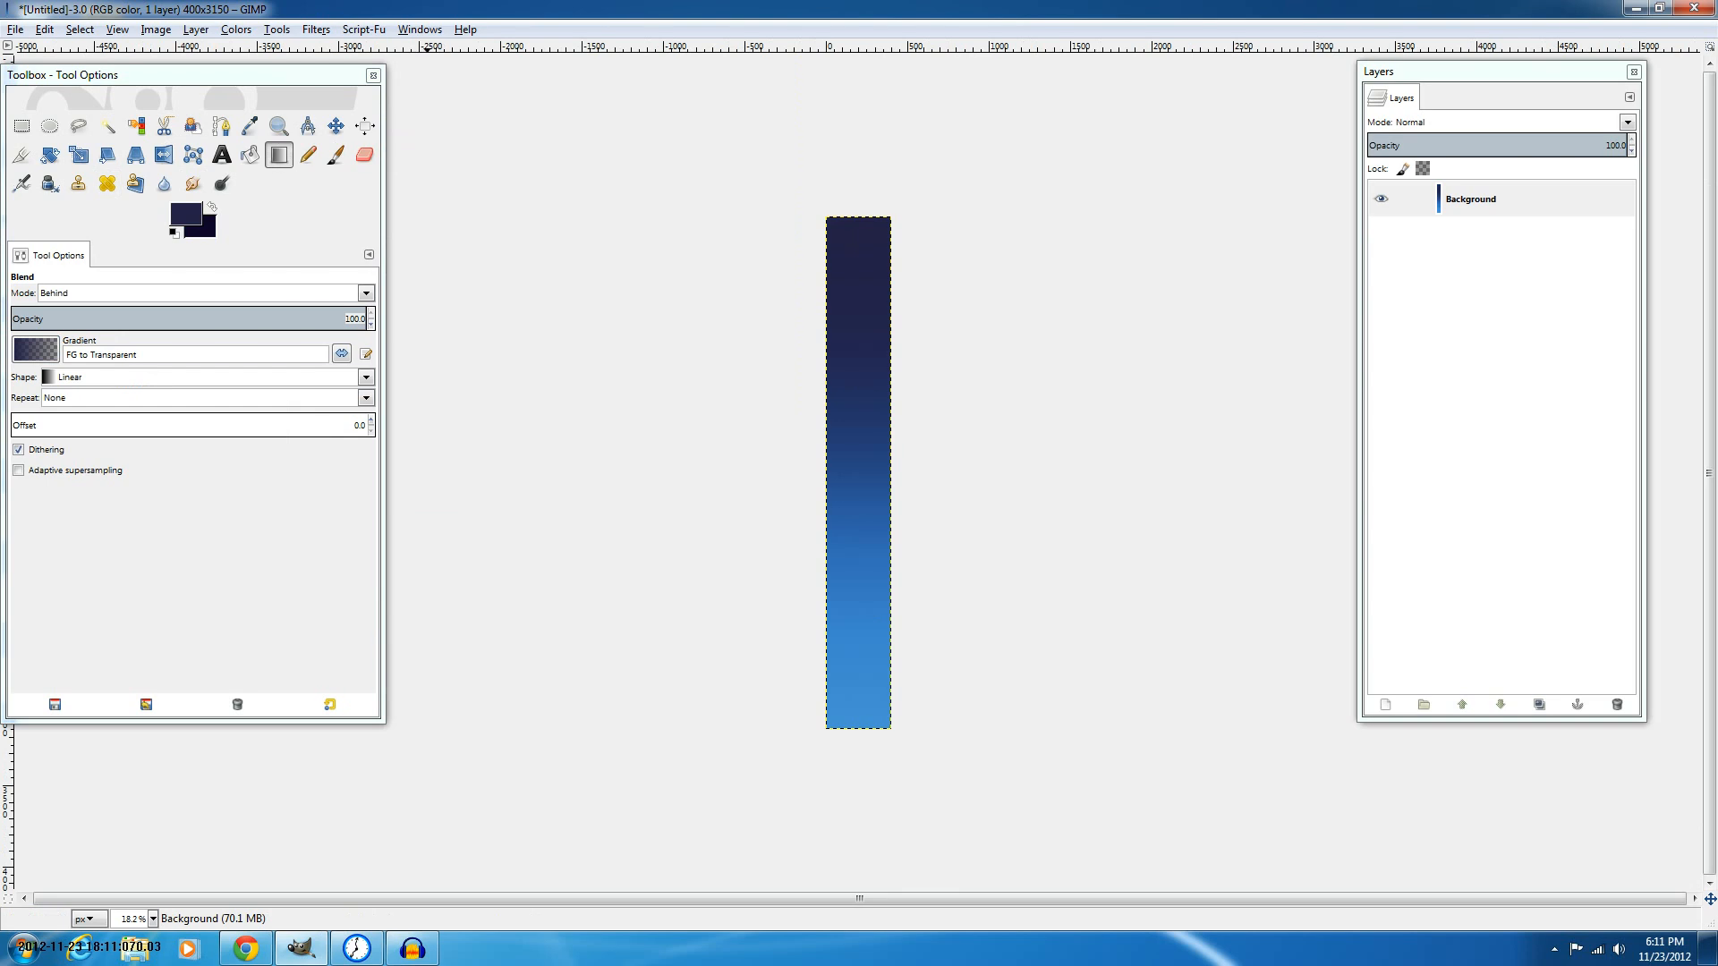
Swap the foreground and background colors, and blend the near-black indigo over the uppermost part of the canvas.
key("x")
key("plus")
left_click_drag(855, 92, 856, 299)
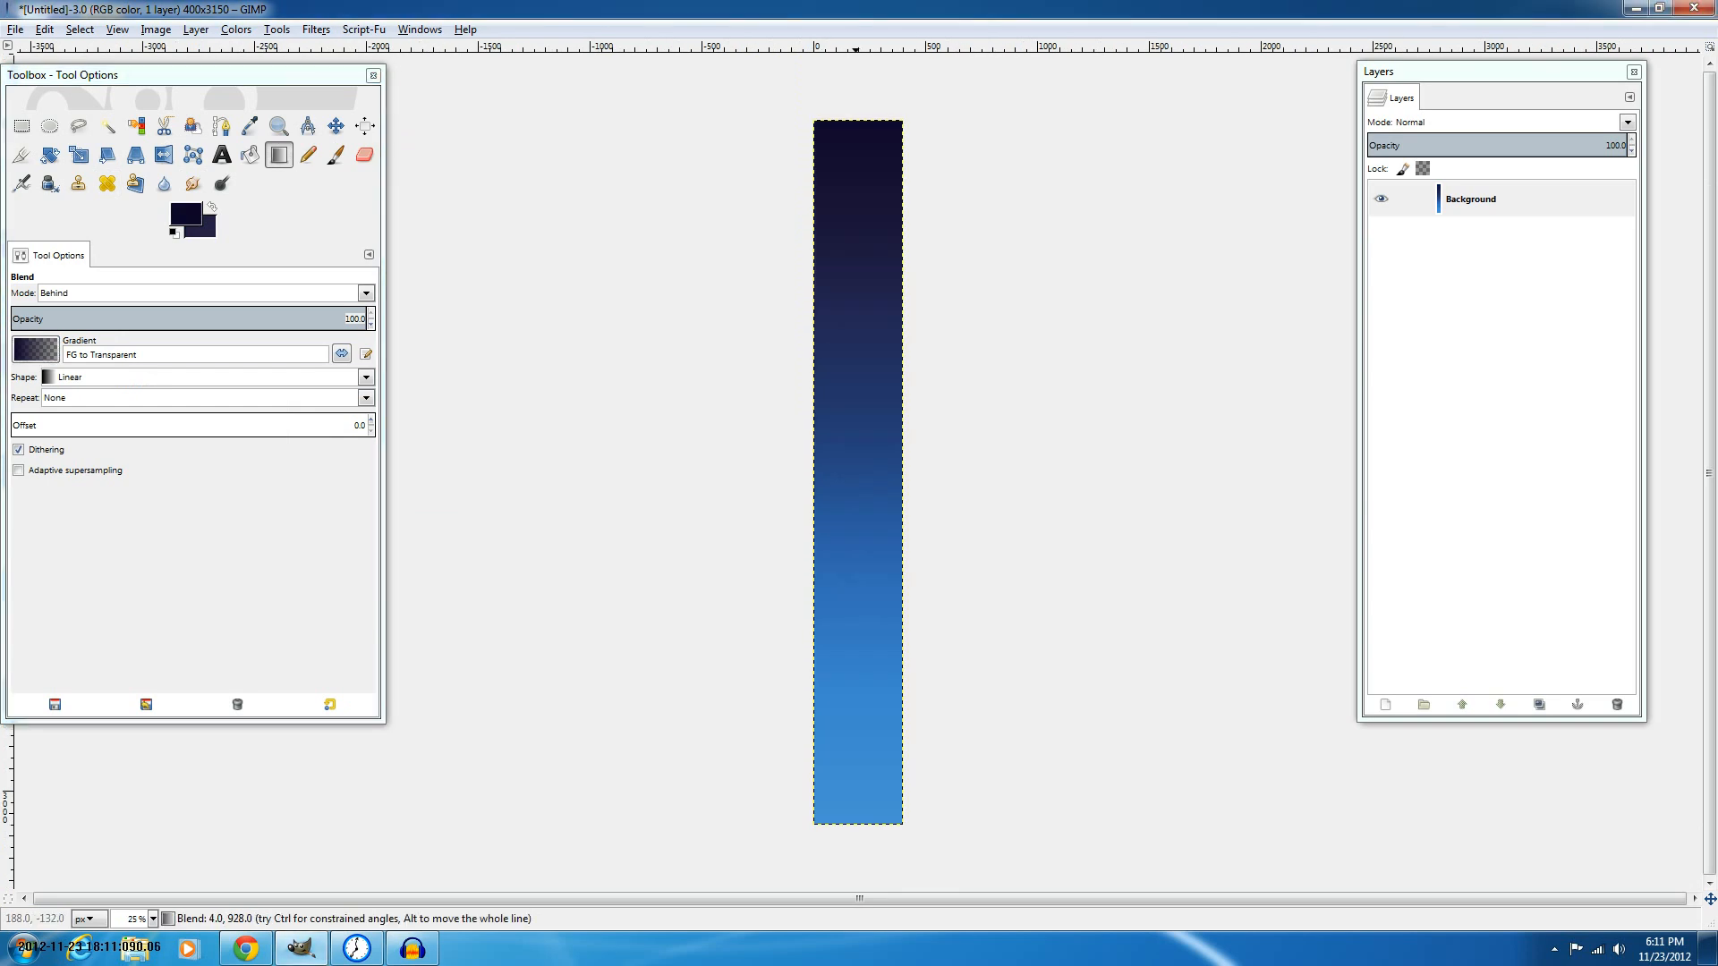
left_click_drag(854, 114, 856, 204)
Examine the gradient along the full height of the canvas at several zoom levels for smooth transitions.
scroll(894, 117, "up", 1)
scroll(910, 674, "up", 1)
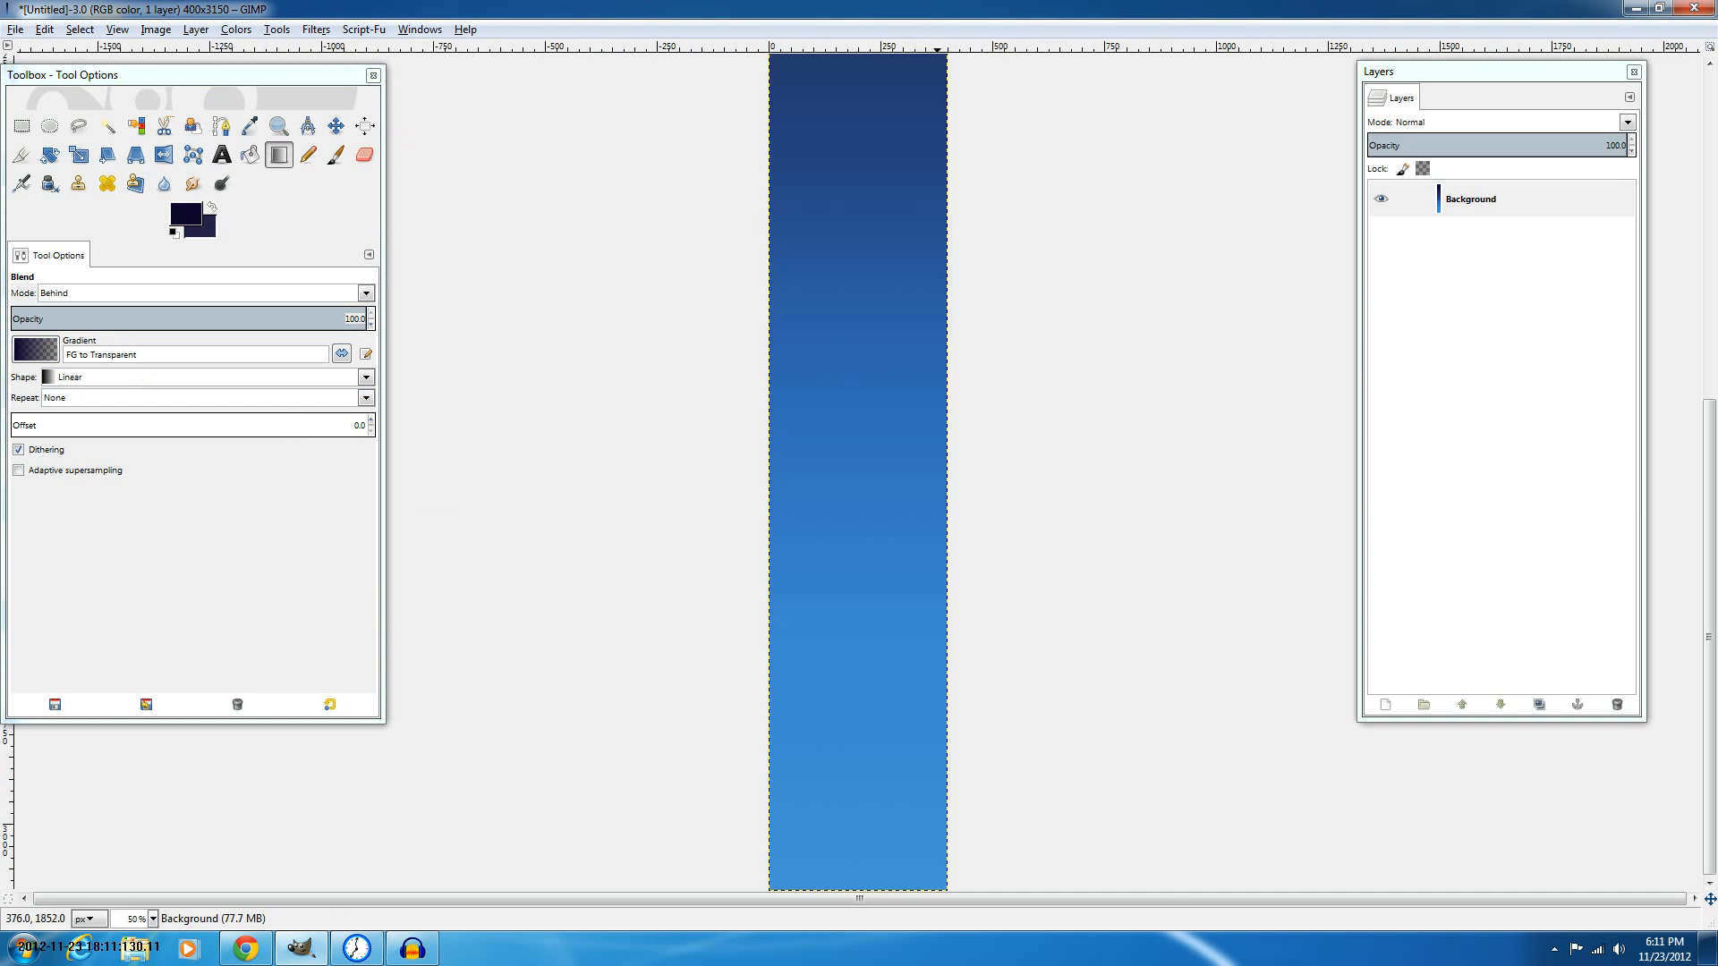
scroll(877, 800, "up", 5)
scroll(886, 662, "down", 1)
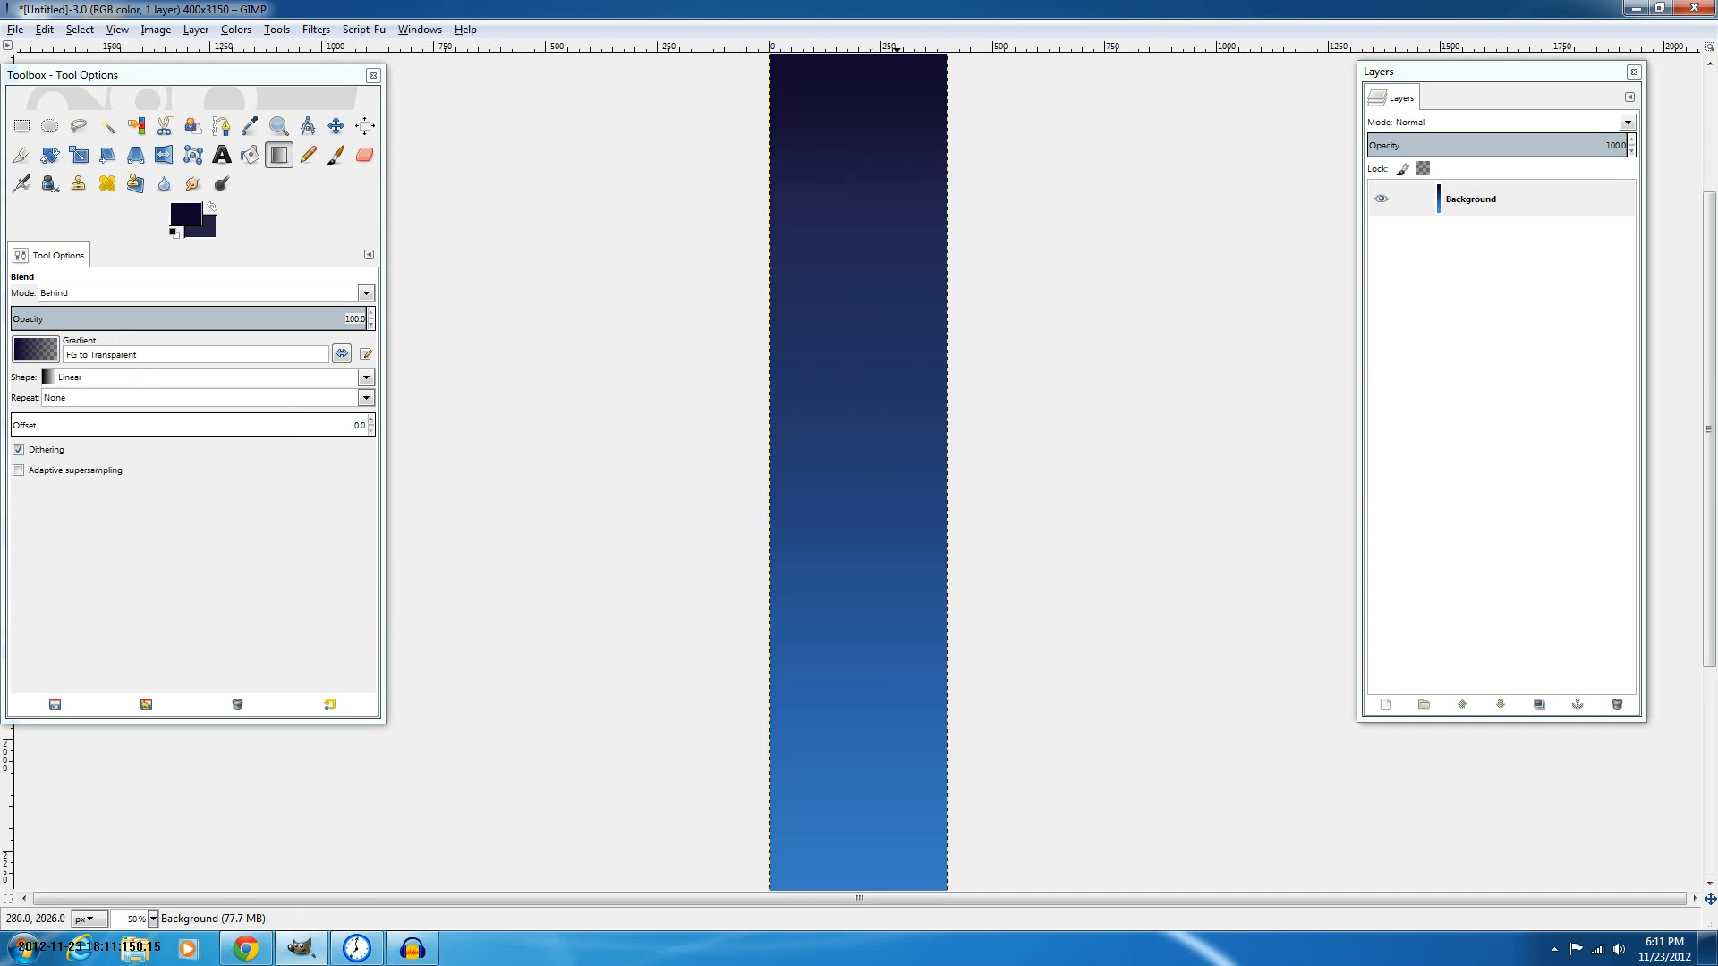
scroll(894, 751, "up", 5)
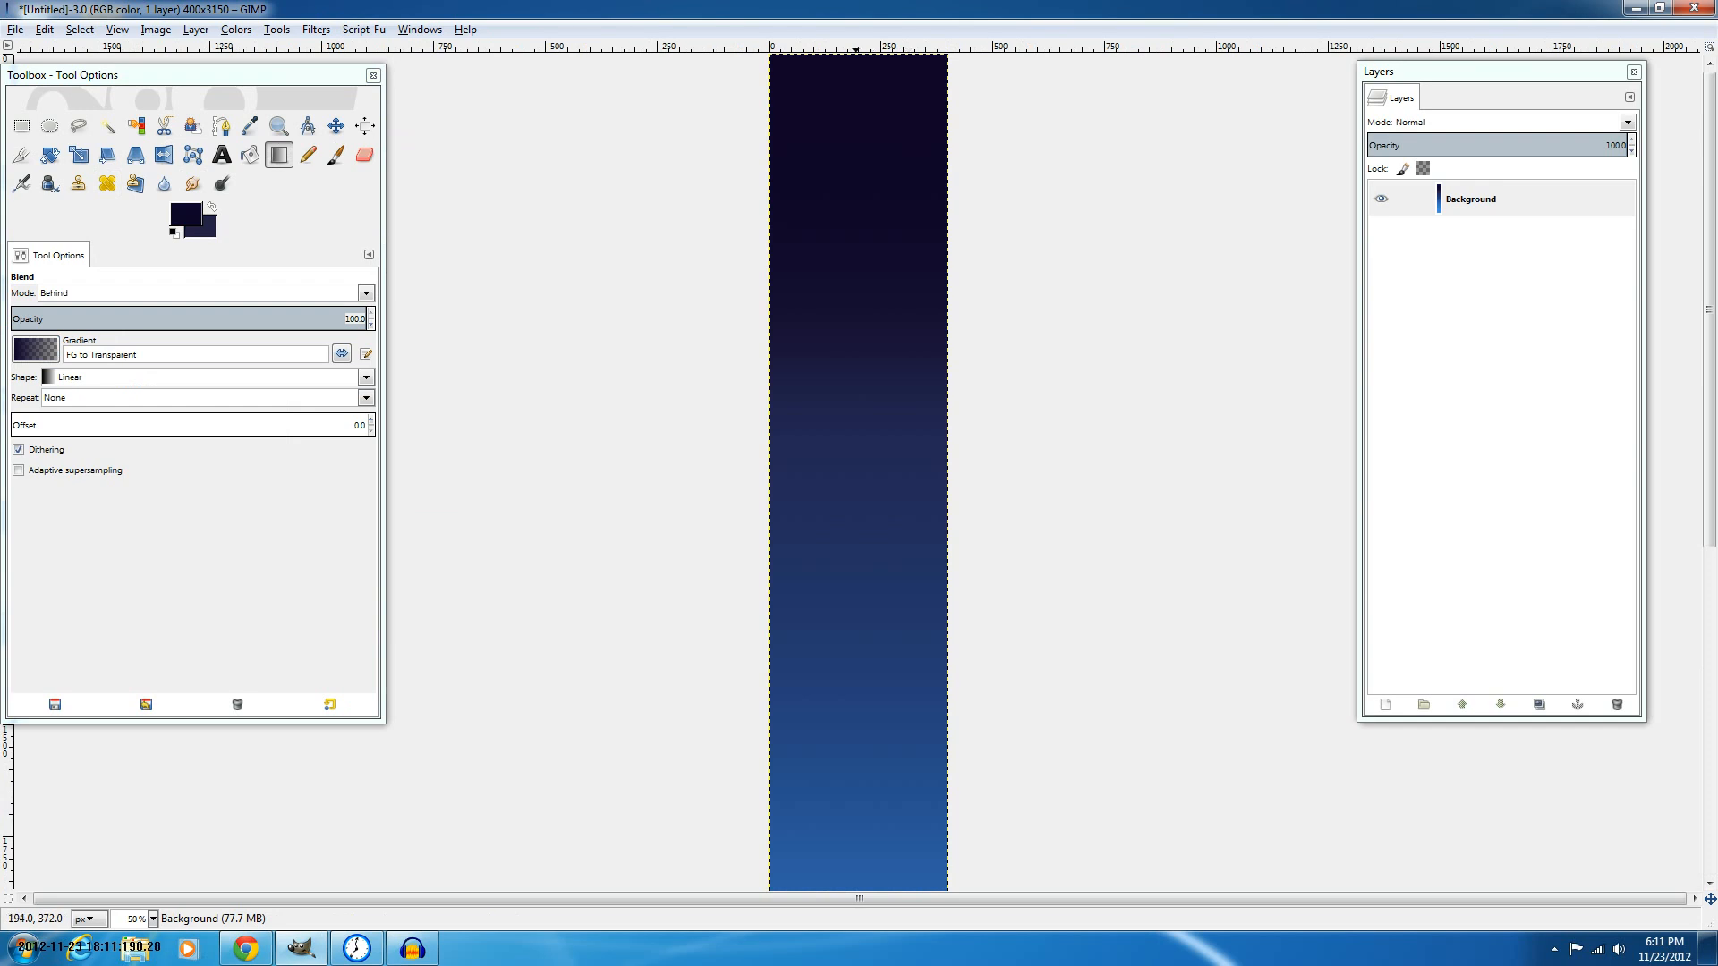
scroll(857, 220, "down", 5)
scroll(873, 272, "down", 2)
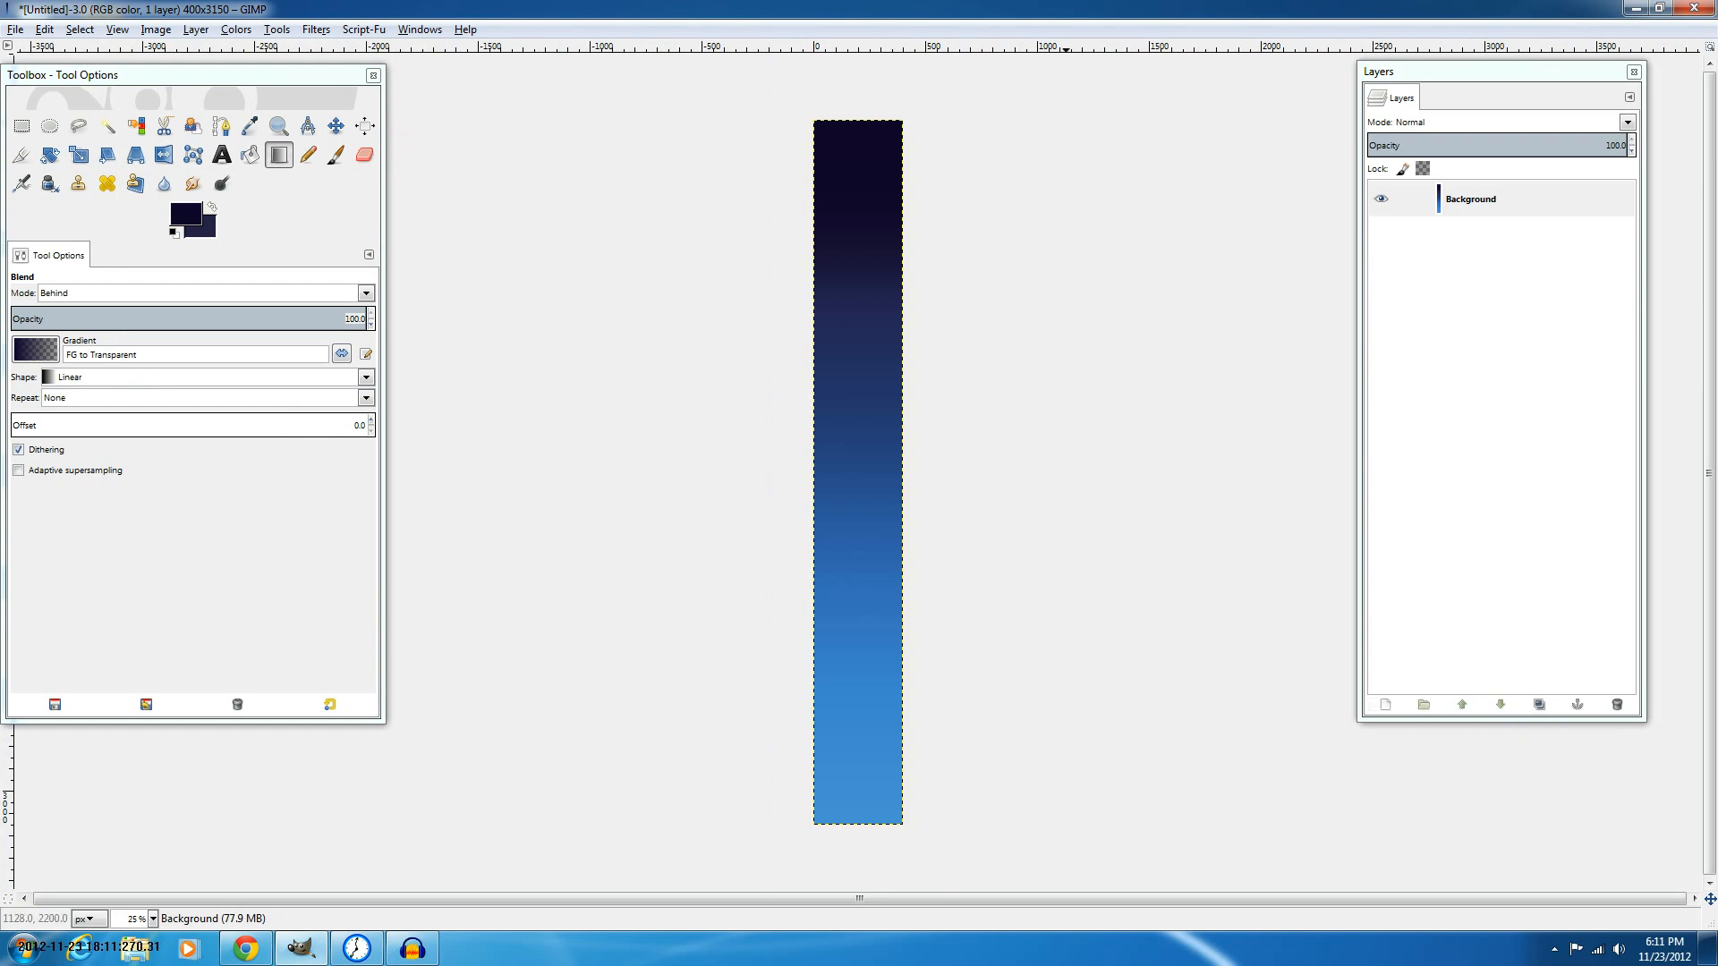
key("1")
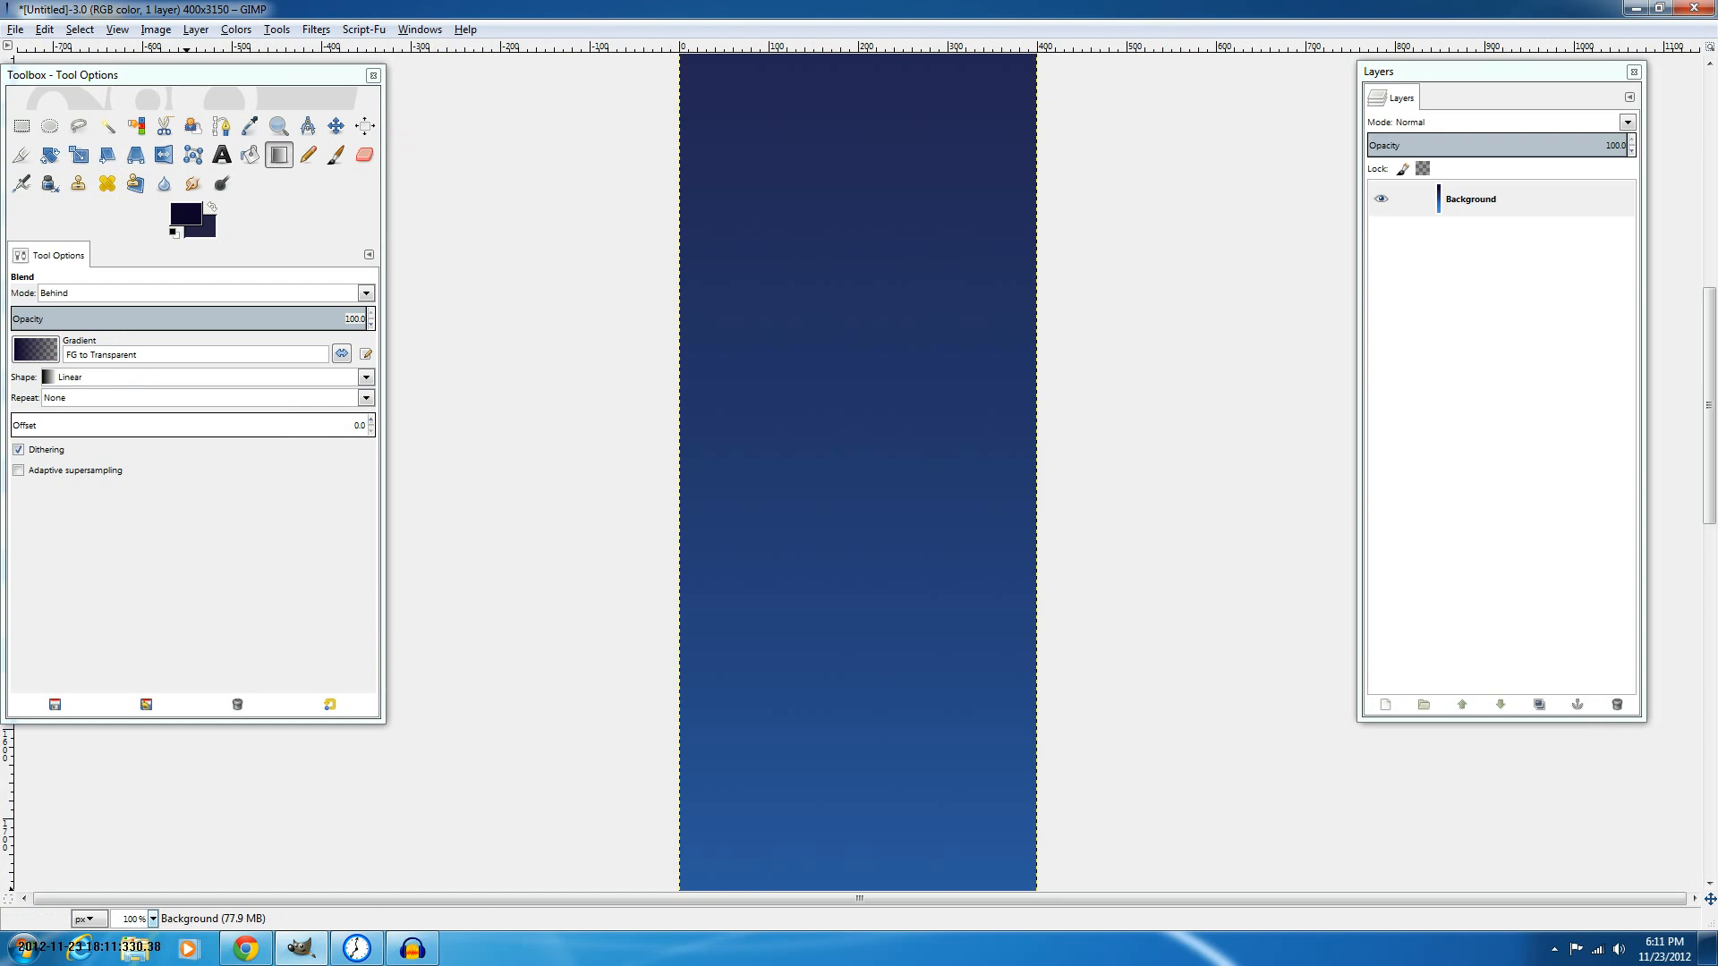
left_click(153, 918)
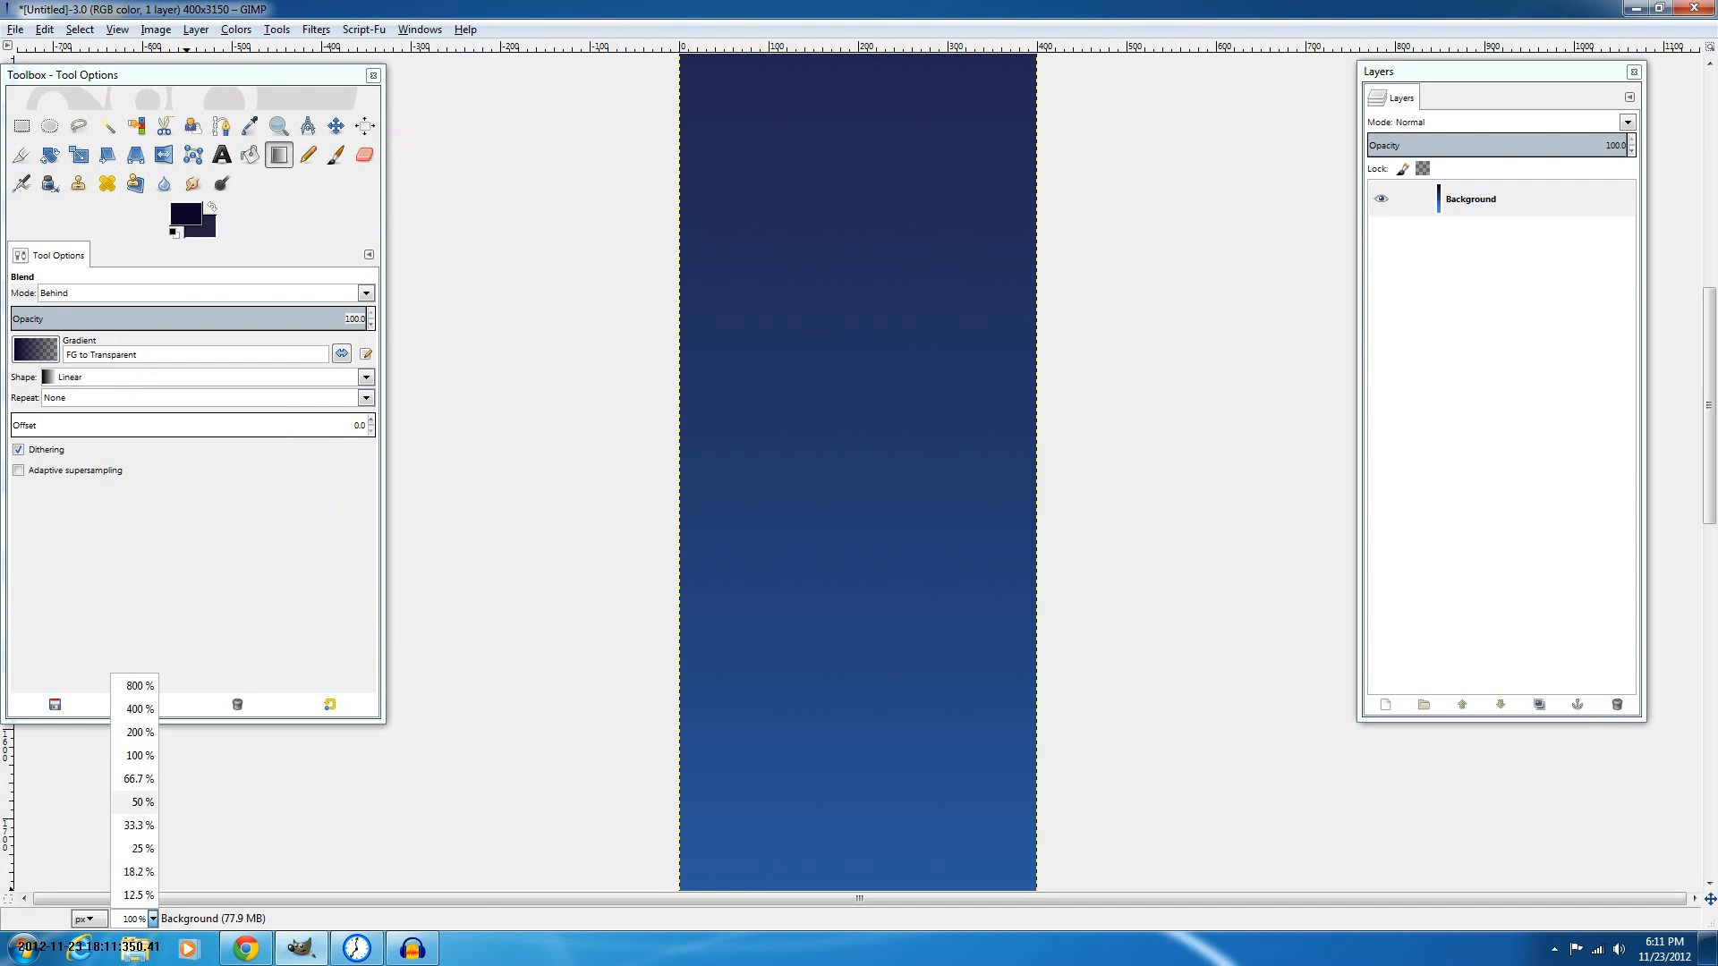
left_click(1034, 509)
scroll(1034, 509, "down", 3)
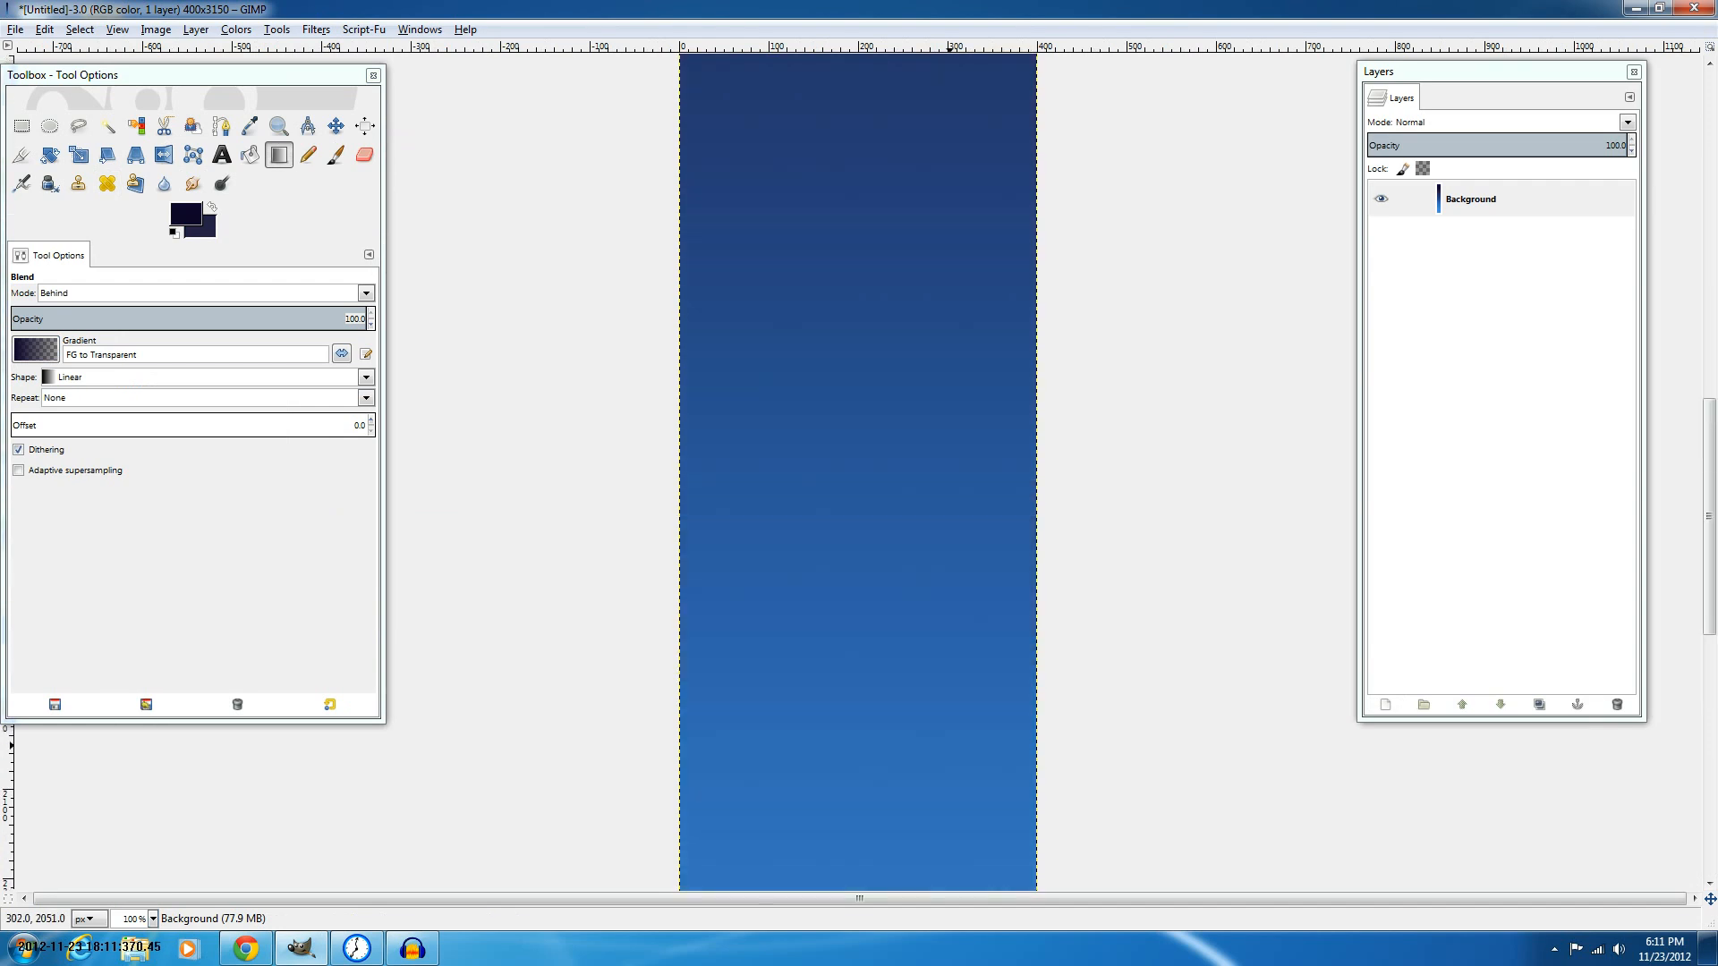
scroll(950, 745, "up", 13)
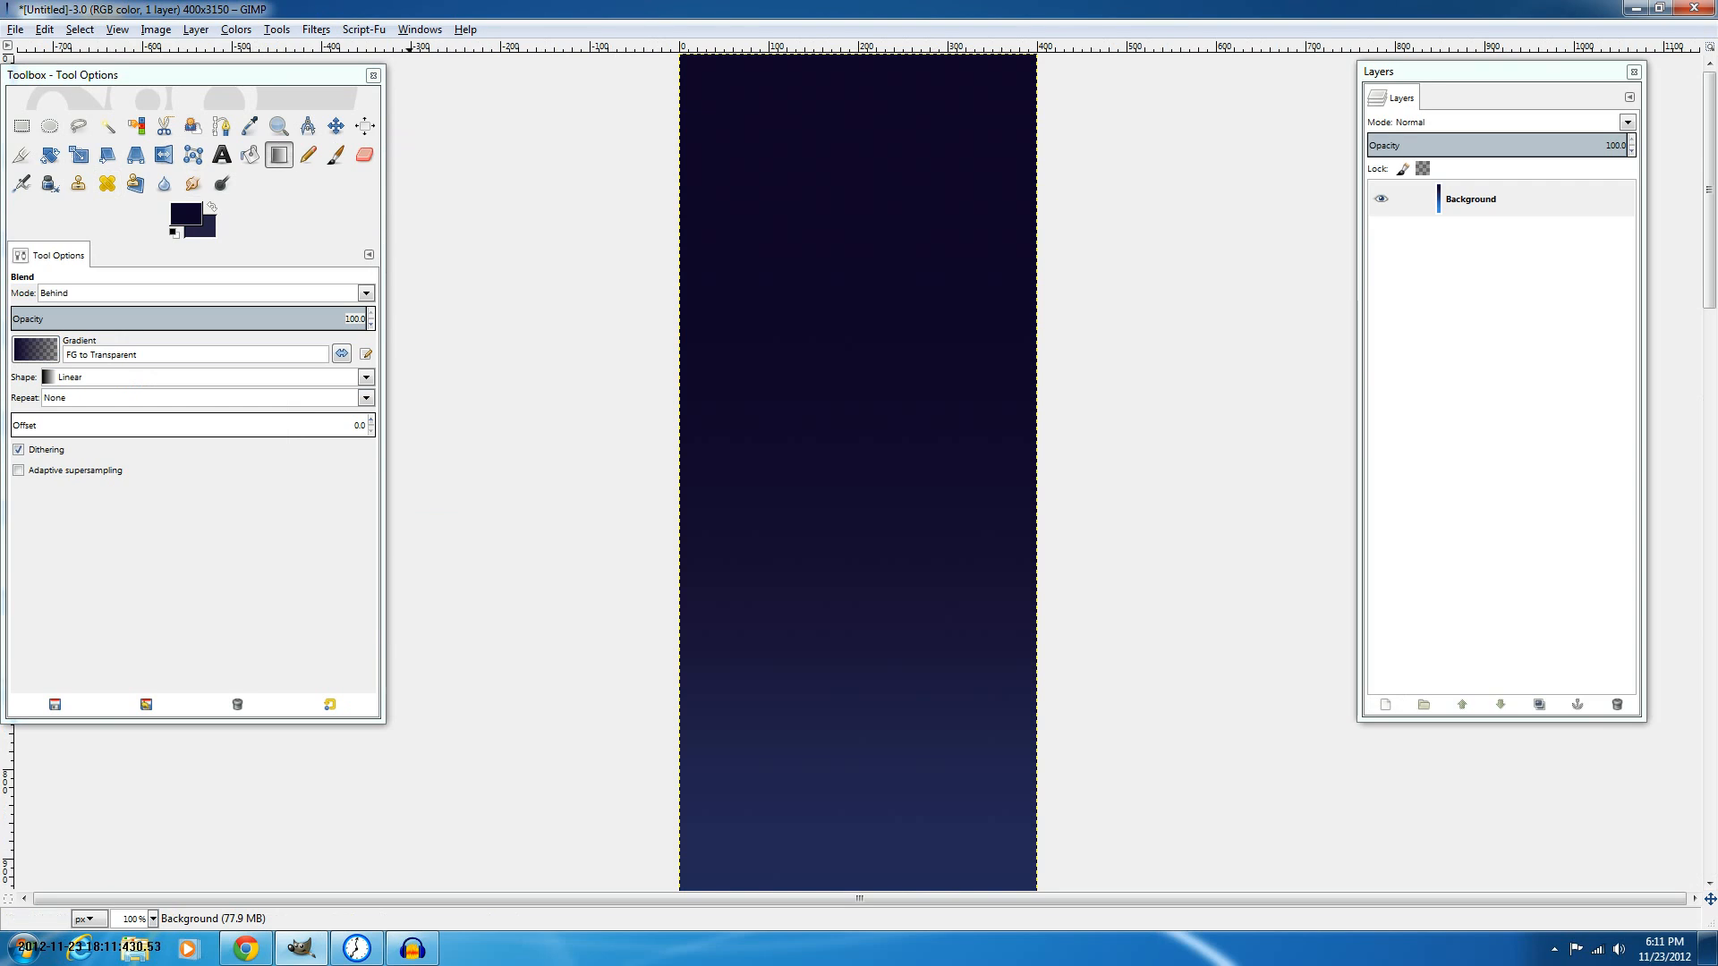
scroll(874, 469, "down", 10)
scroll(874, 470, "down", 10)
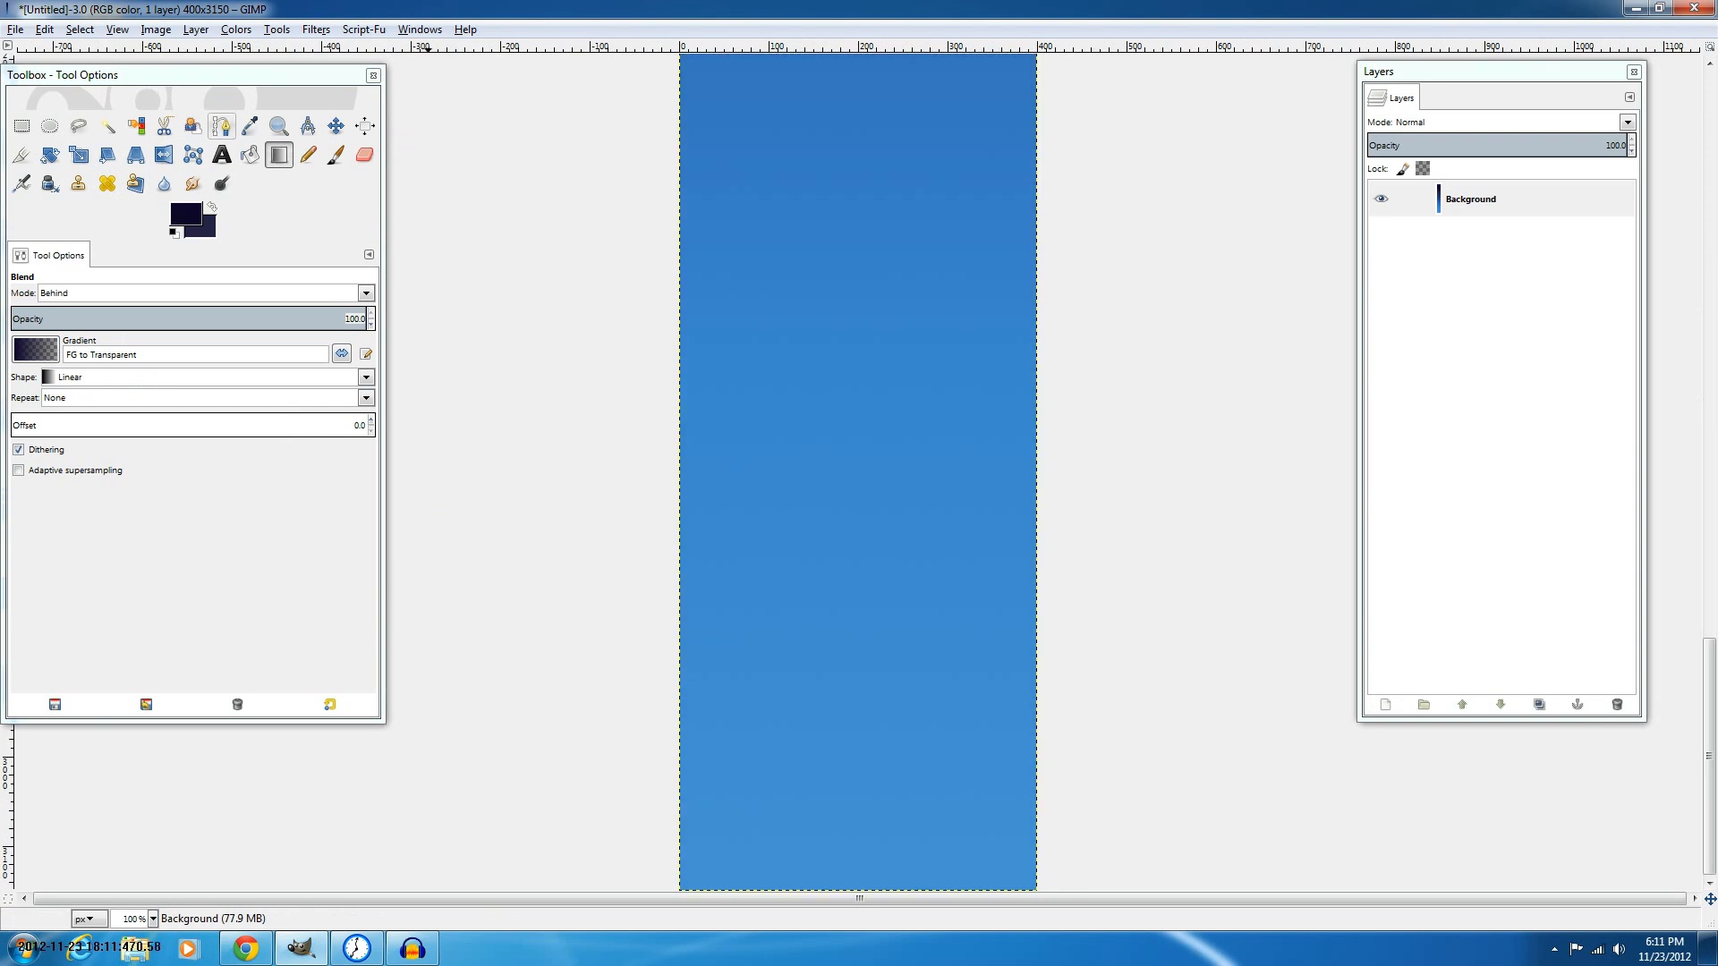
Add a new 400 × 3150 px layer with transparency fill above the background.
left_click(221, 125)
left_click(1385, 704)
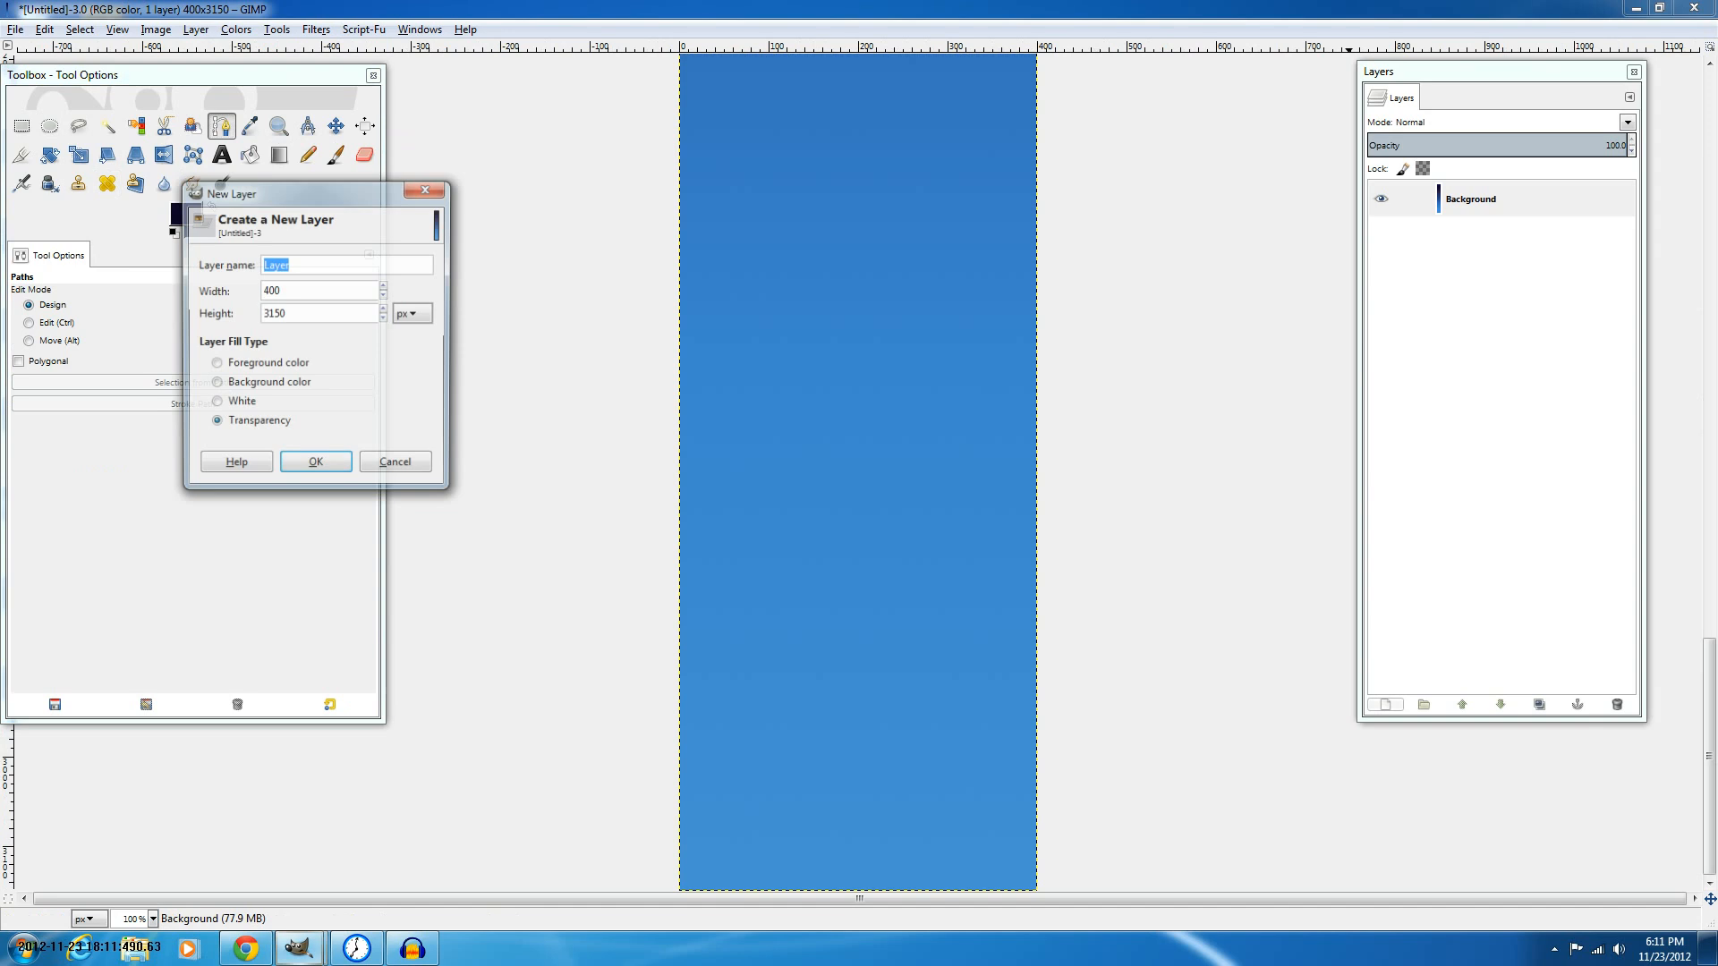
key("Return")
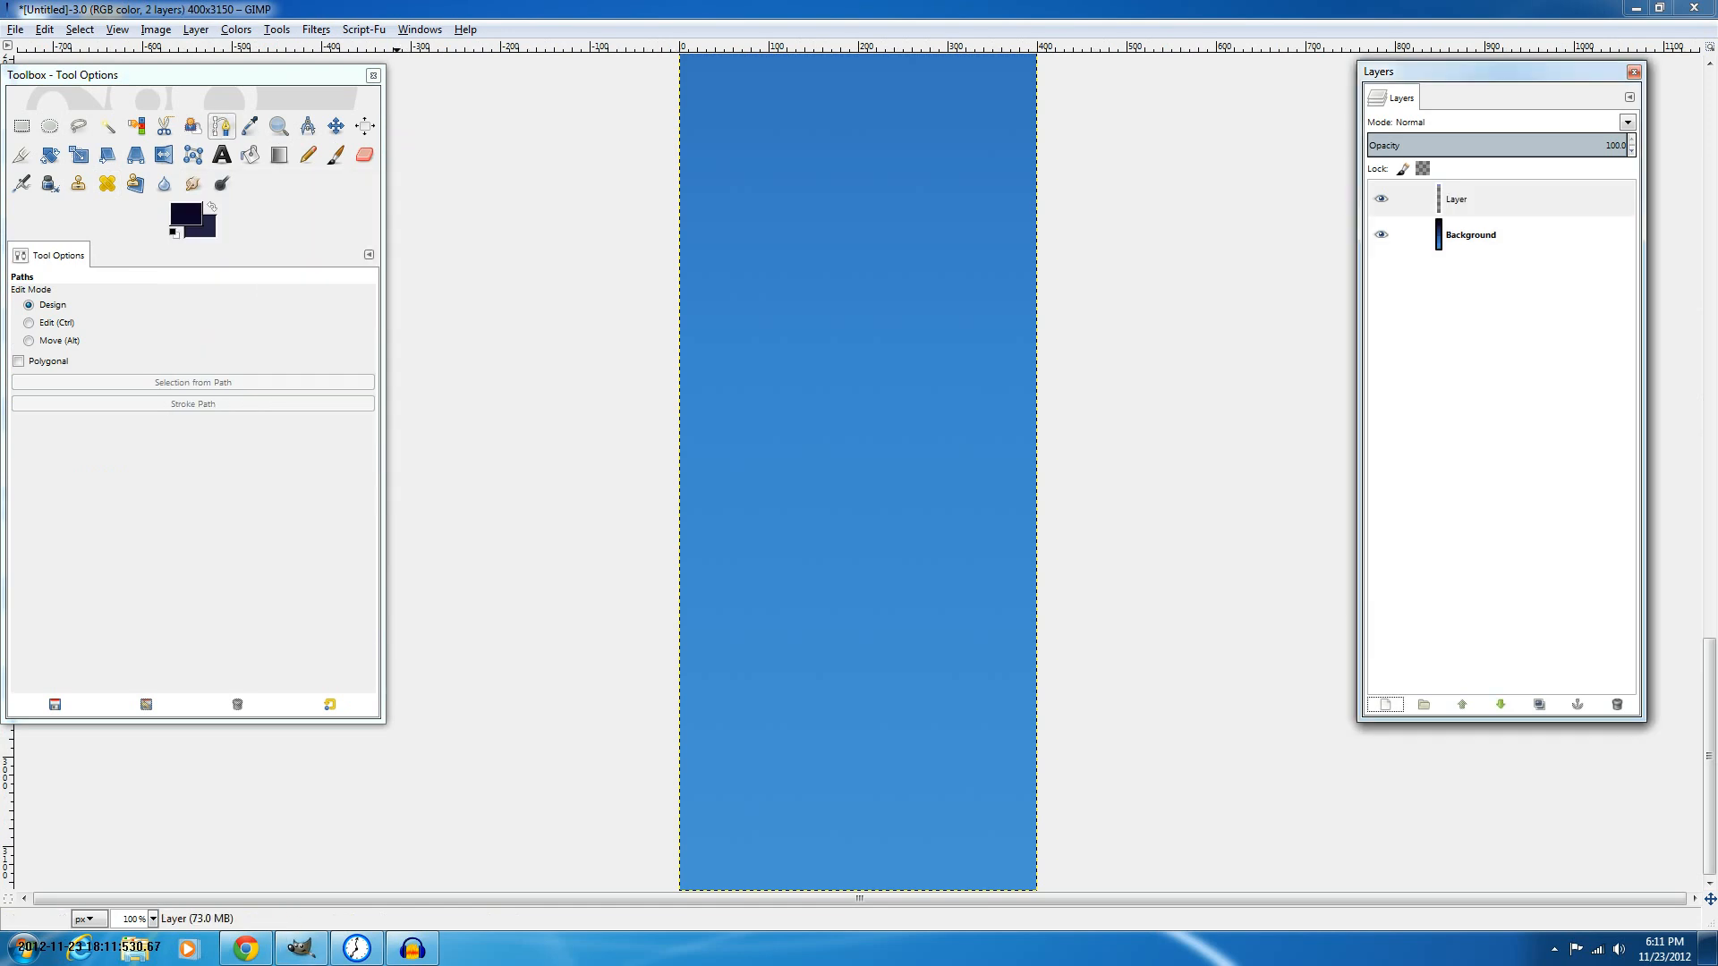
Draw a three-anchor path across the canvas's lower left corner, bow its upper segment into a hill outline, and convert it to a selection.
left_click(222, 127)
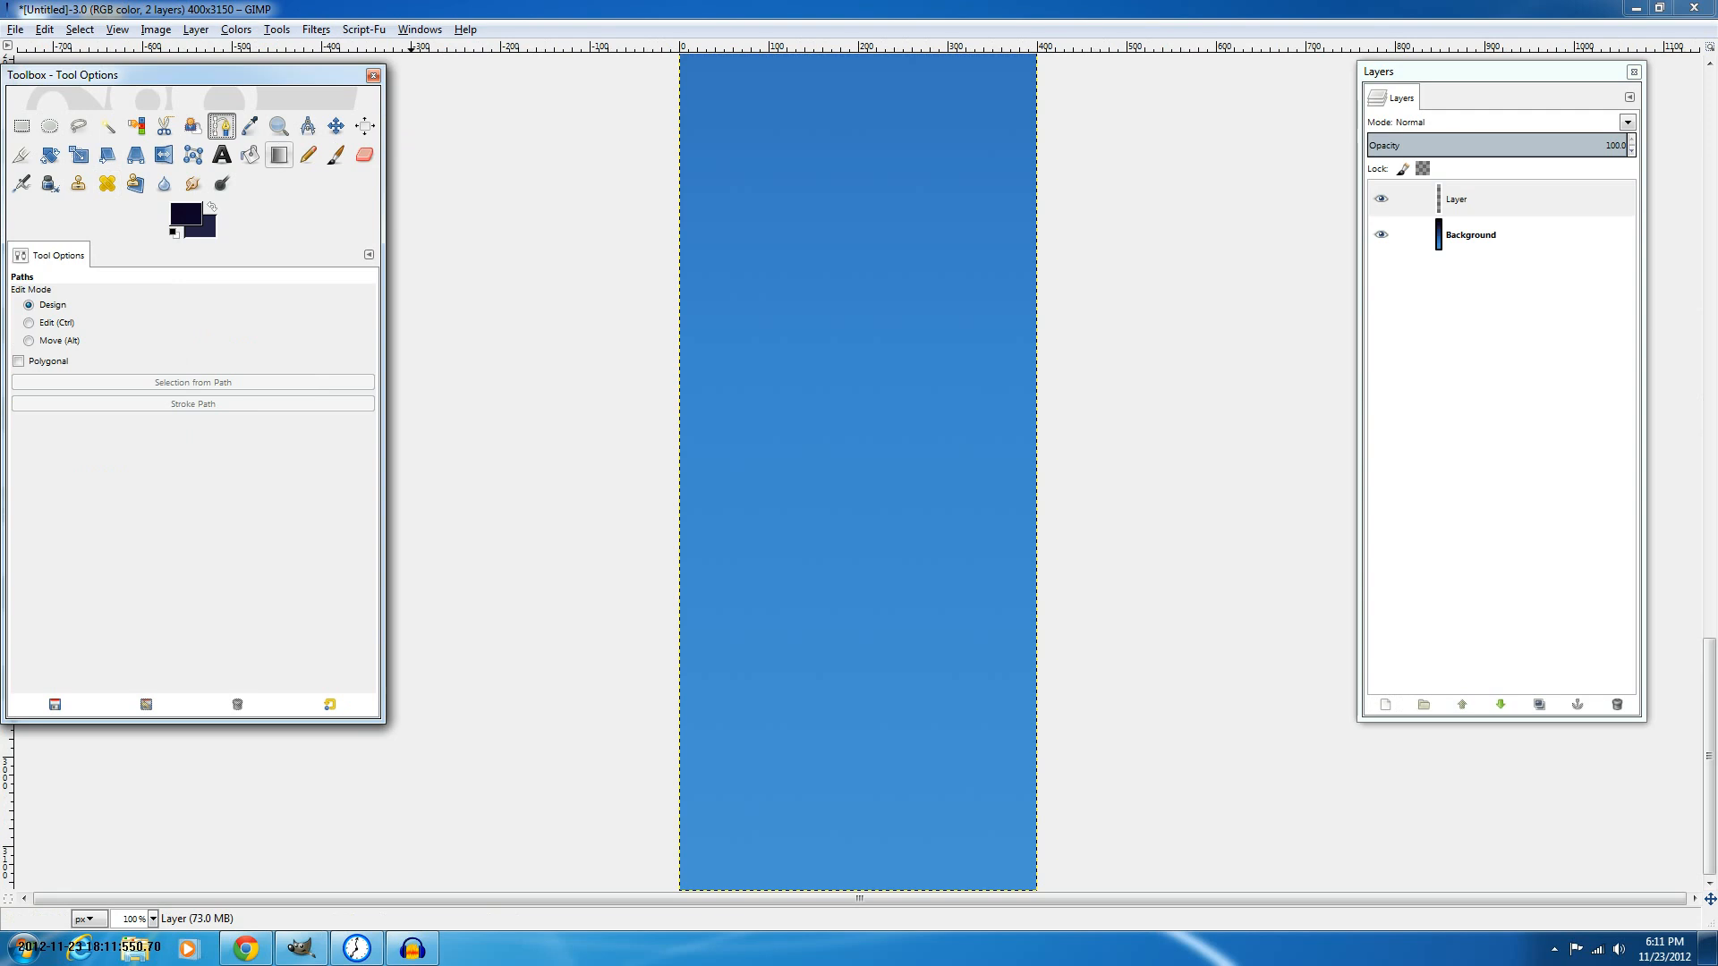
left_click(650, 755)
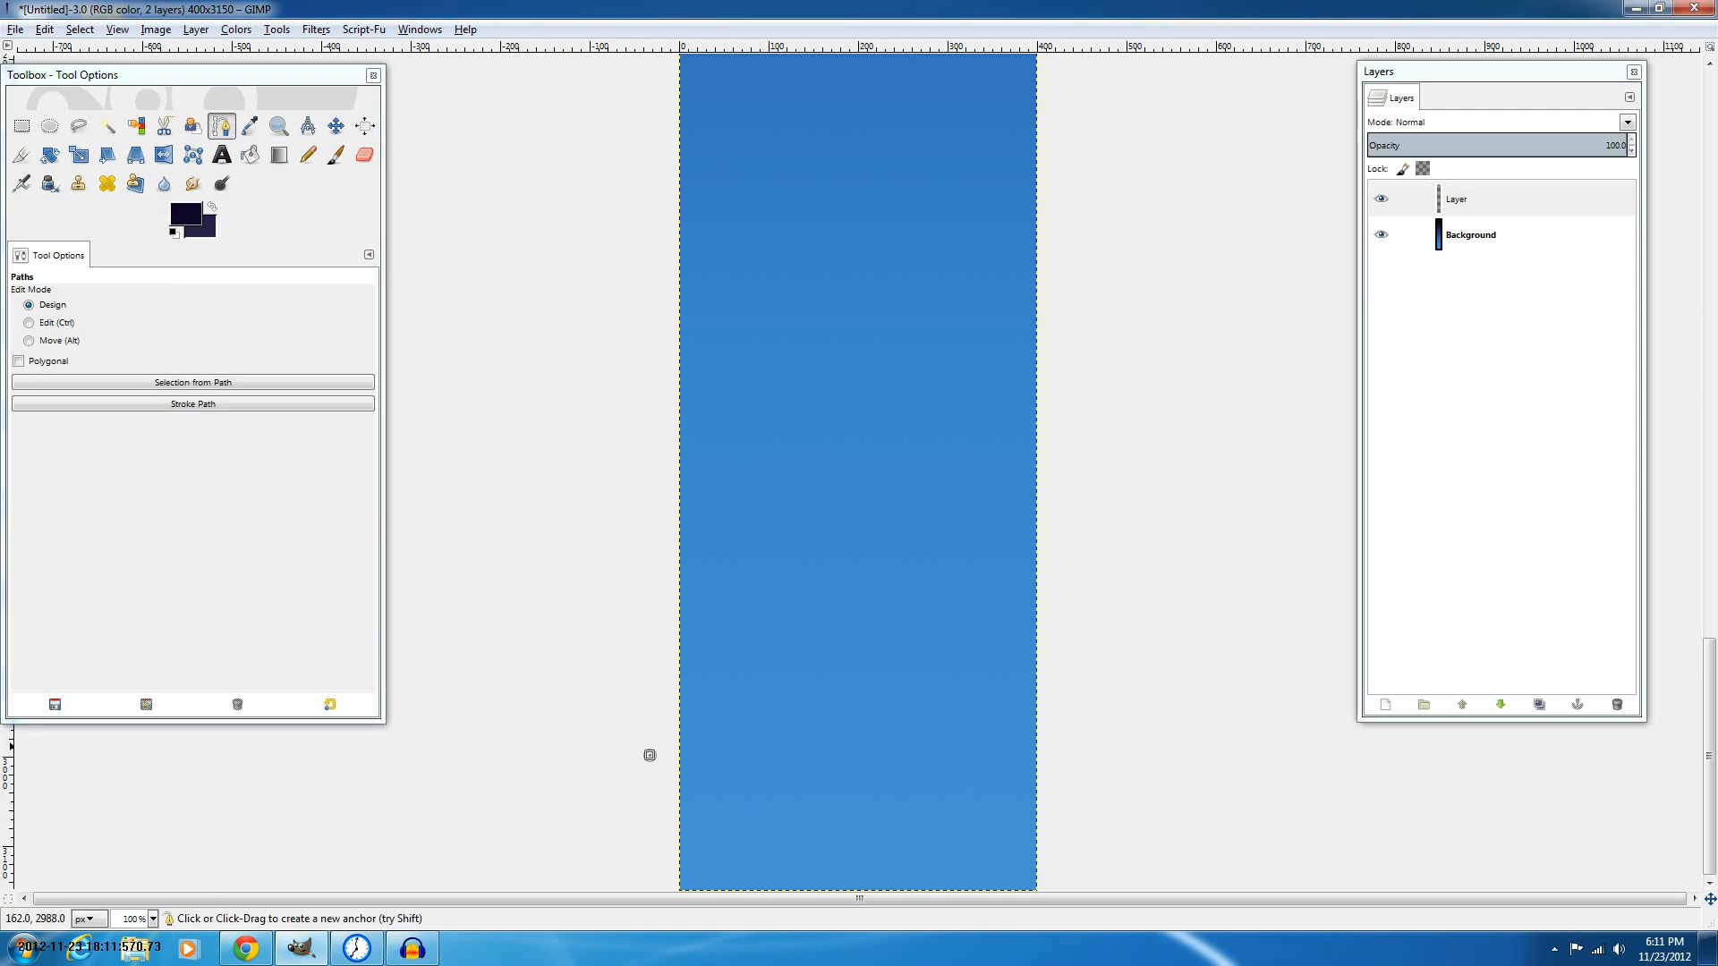
key("minus")
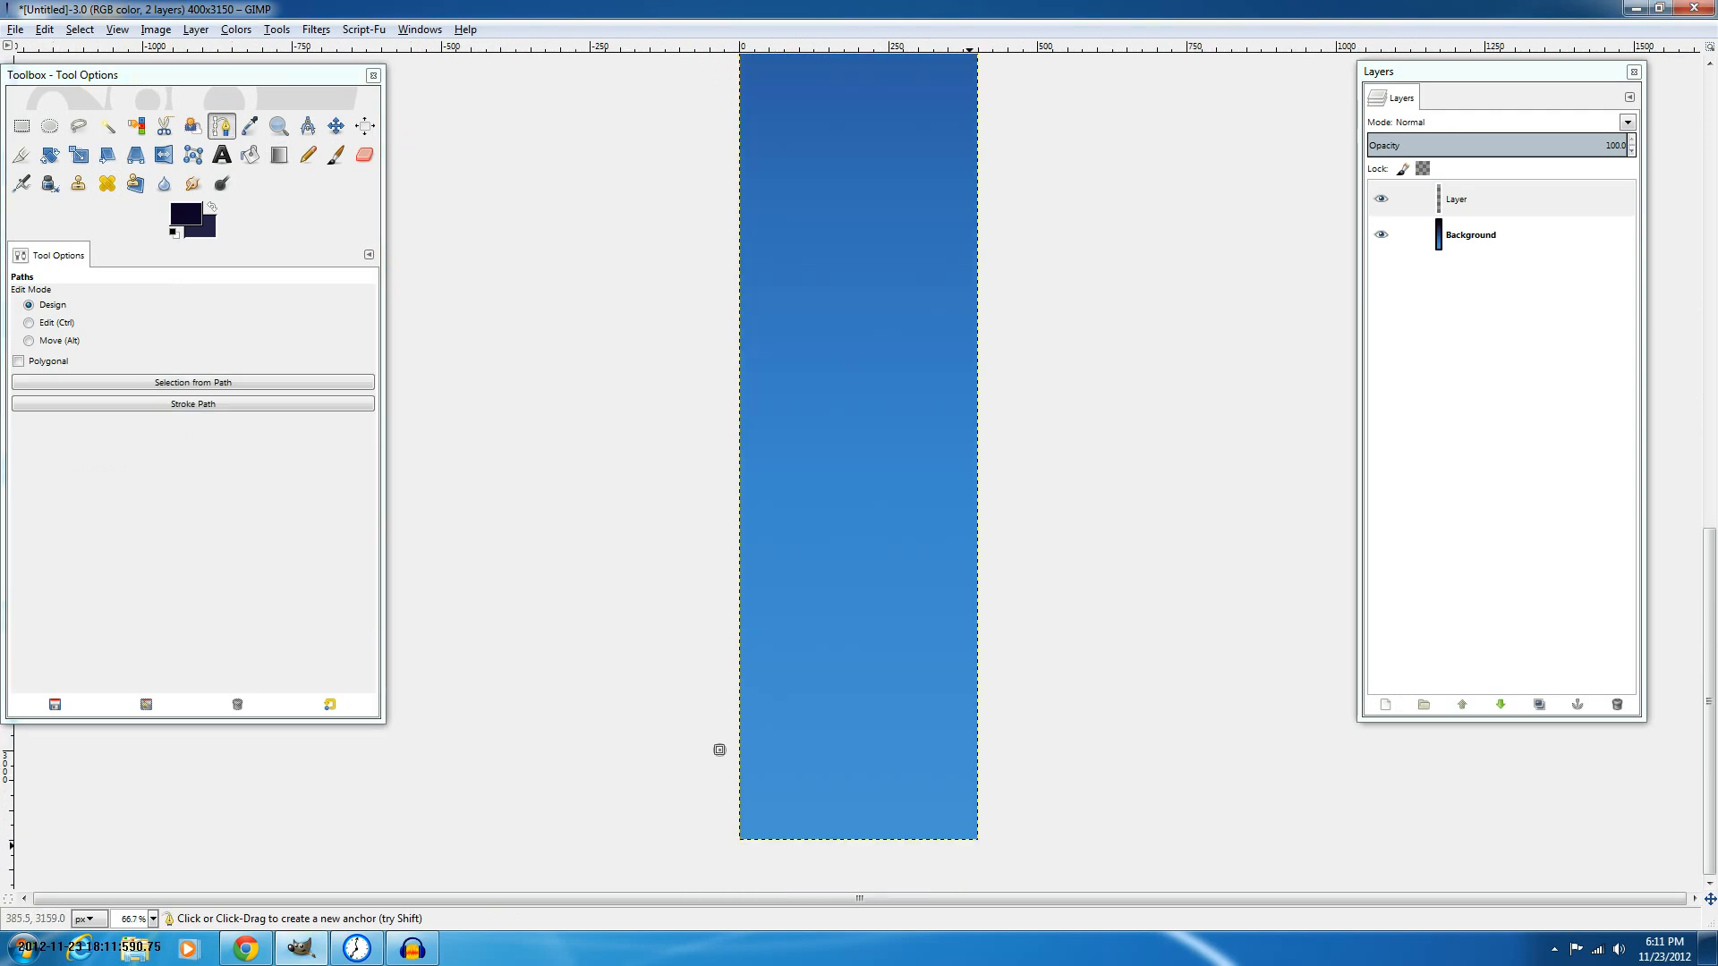
left_click(924, 855)
left_click(672, 869)
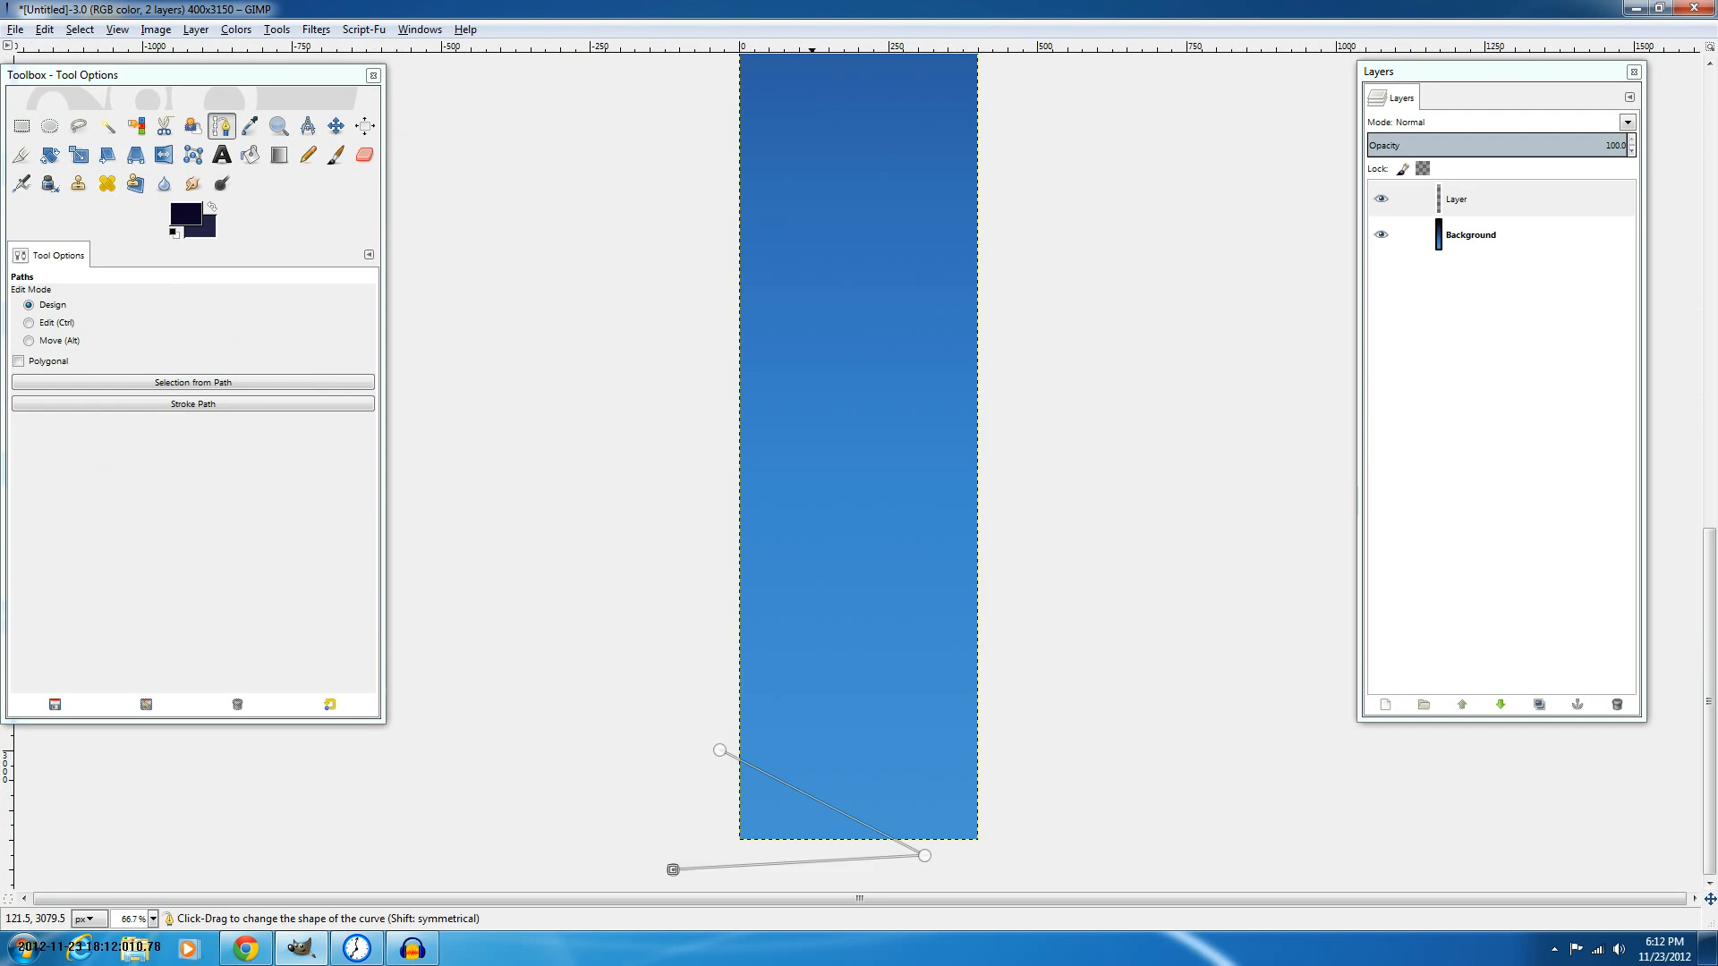
mouse_move(814, 798)
left_mouse_down()
mouse_move(850, 765)
mouse_move(834, 772)
left_mouse_up()
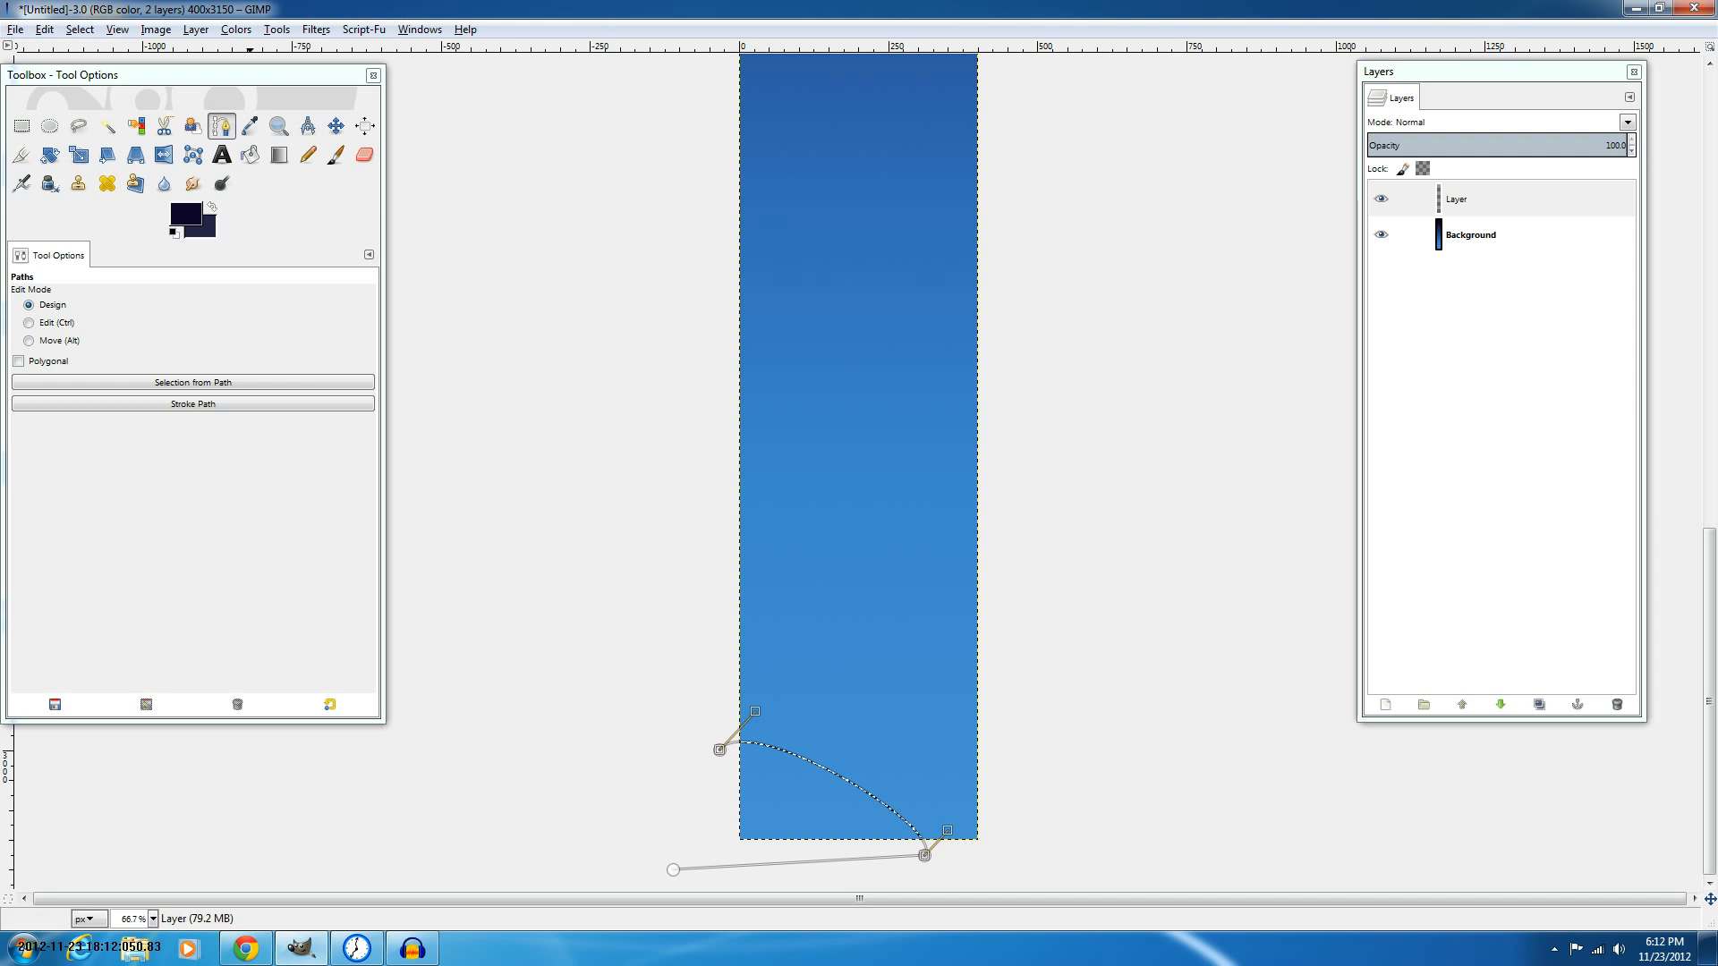
Choose the Blend tool, reset the colors to default, and set the foreground color to dark green 277e3e.
left_click(251, 155)
left_click(279, 154)
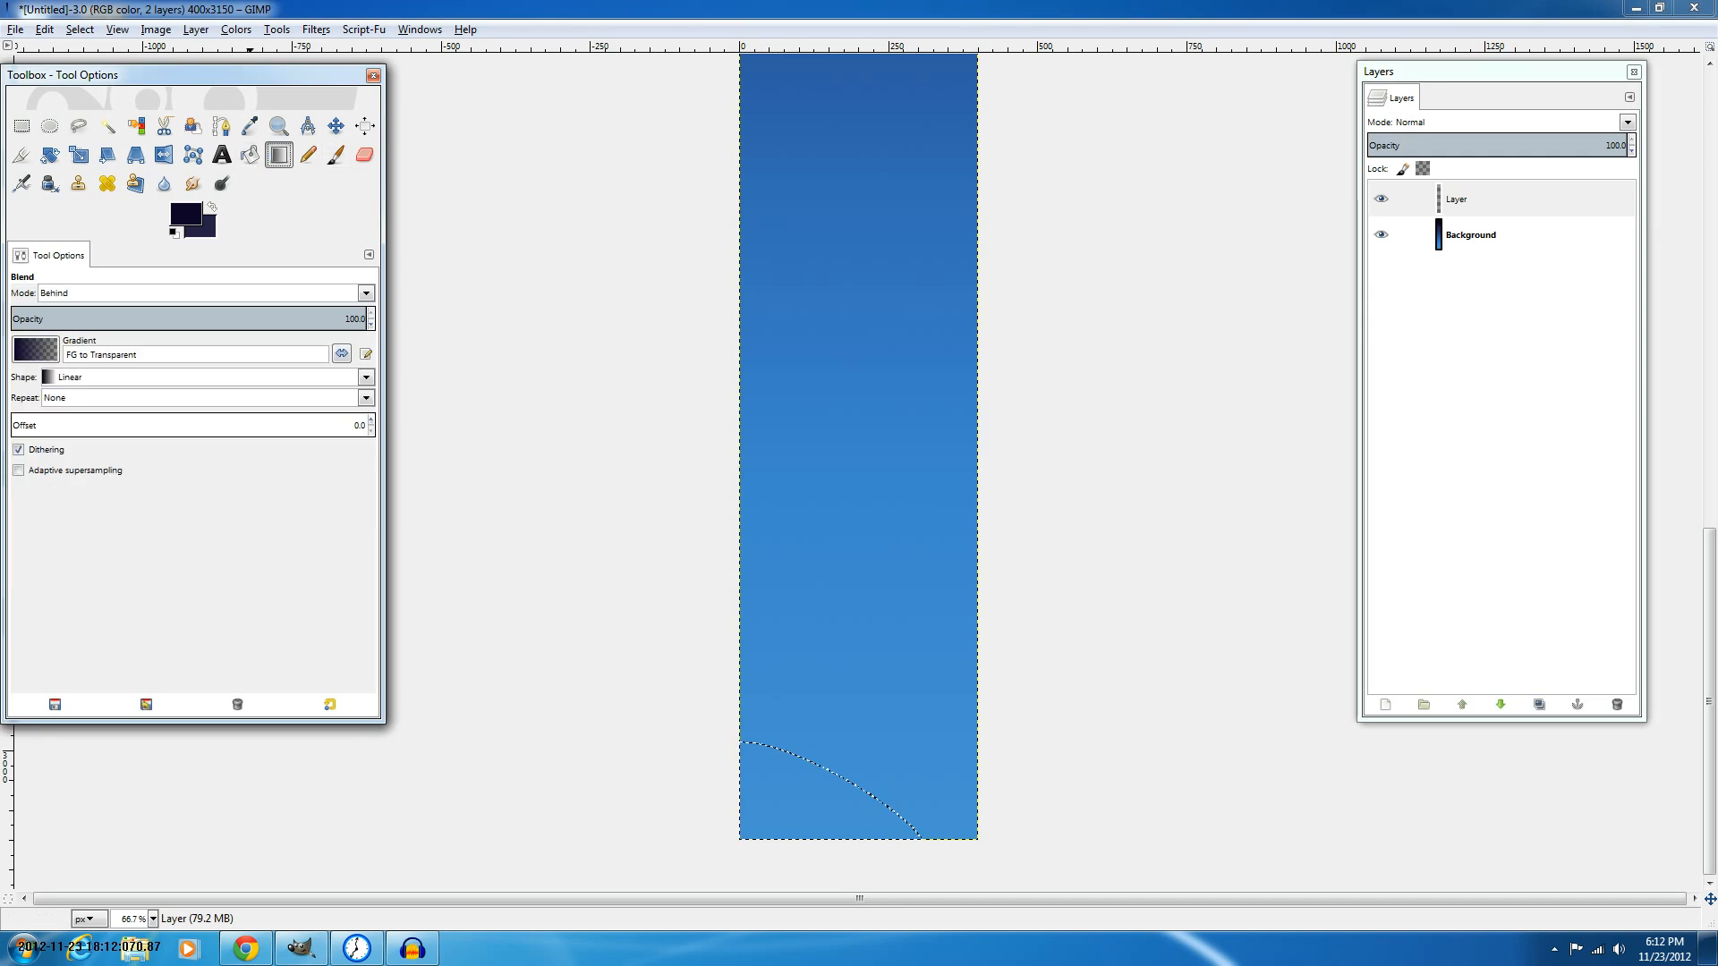
left_click(174, 232)
left_click(185, 213)
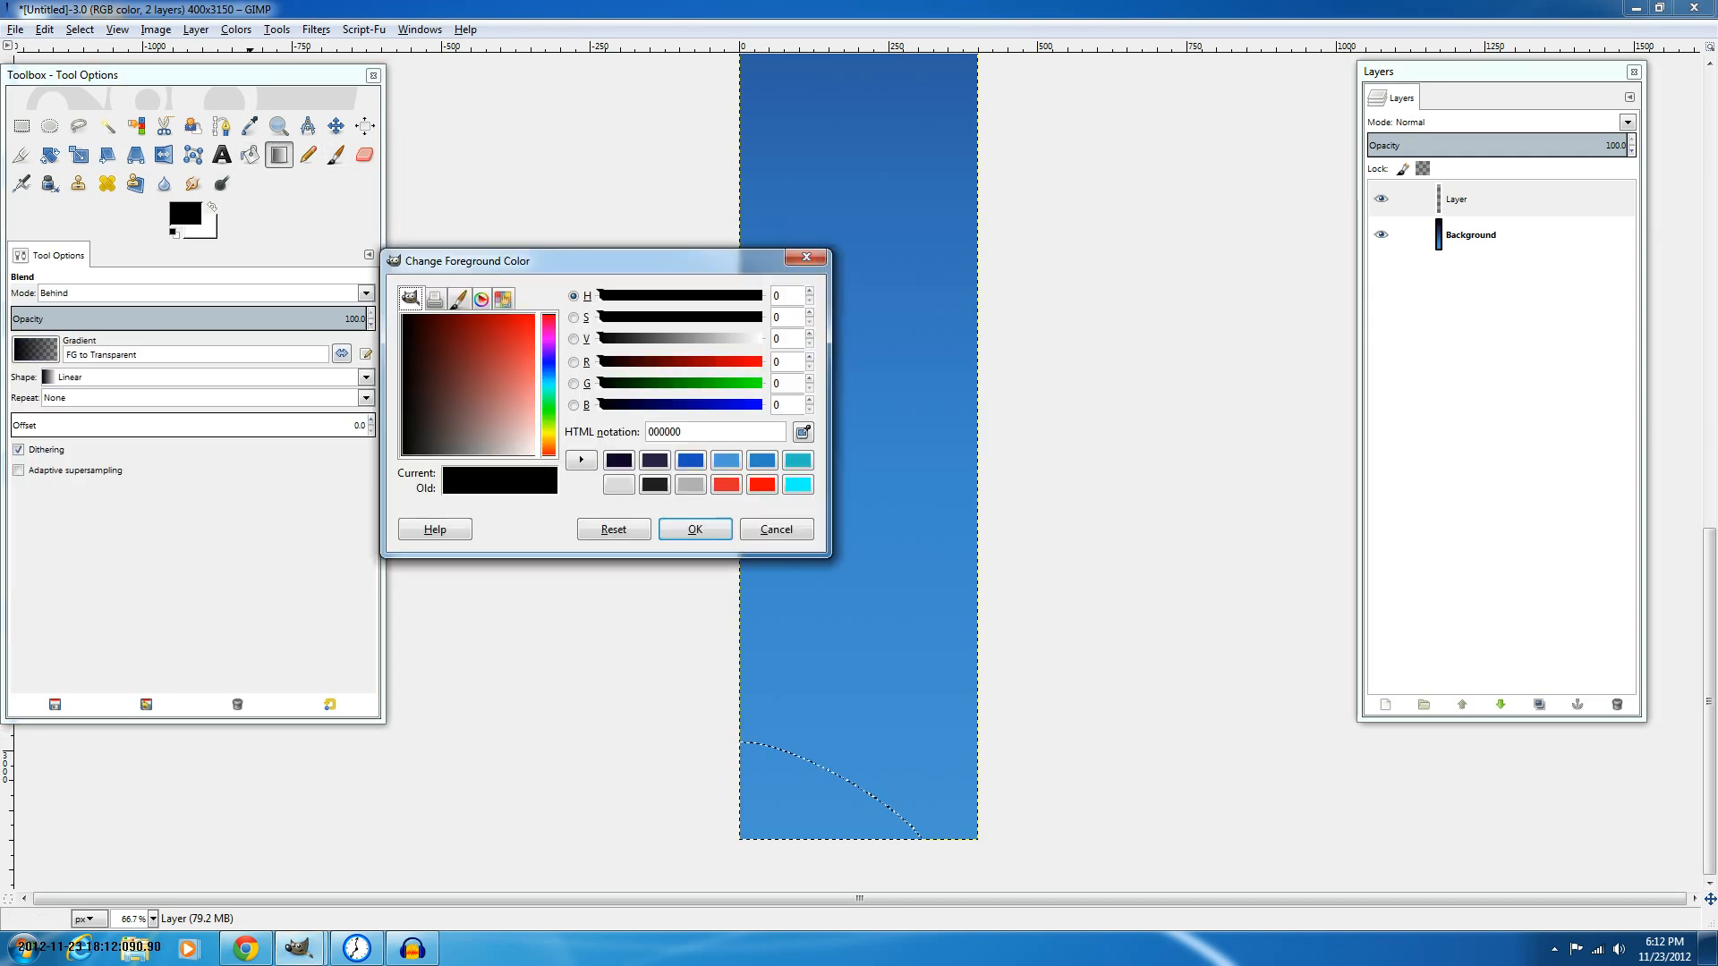
left_click(548, 401)
left_click(464, 358)
left_click(695, 530)
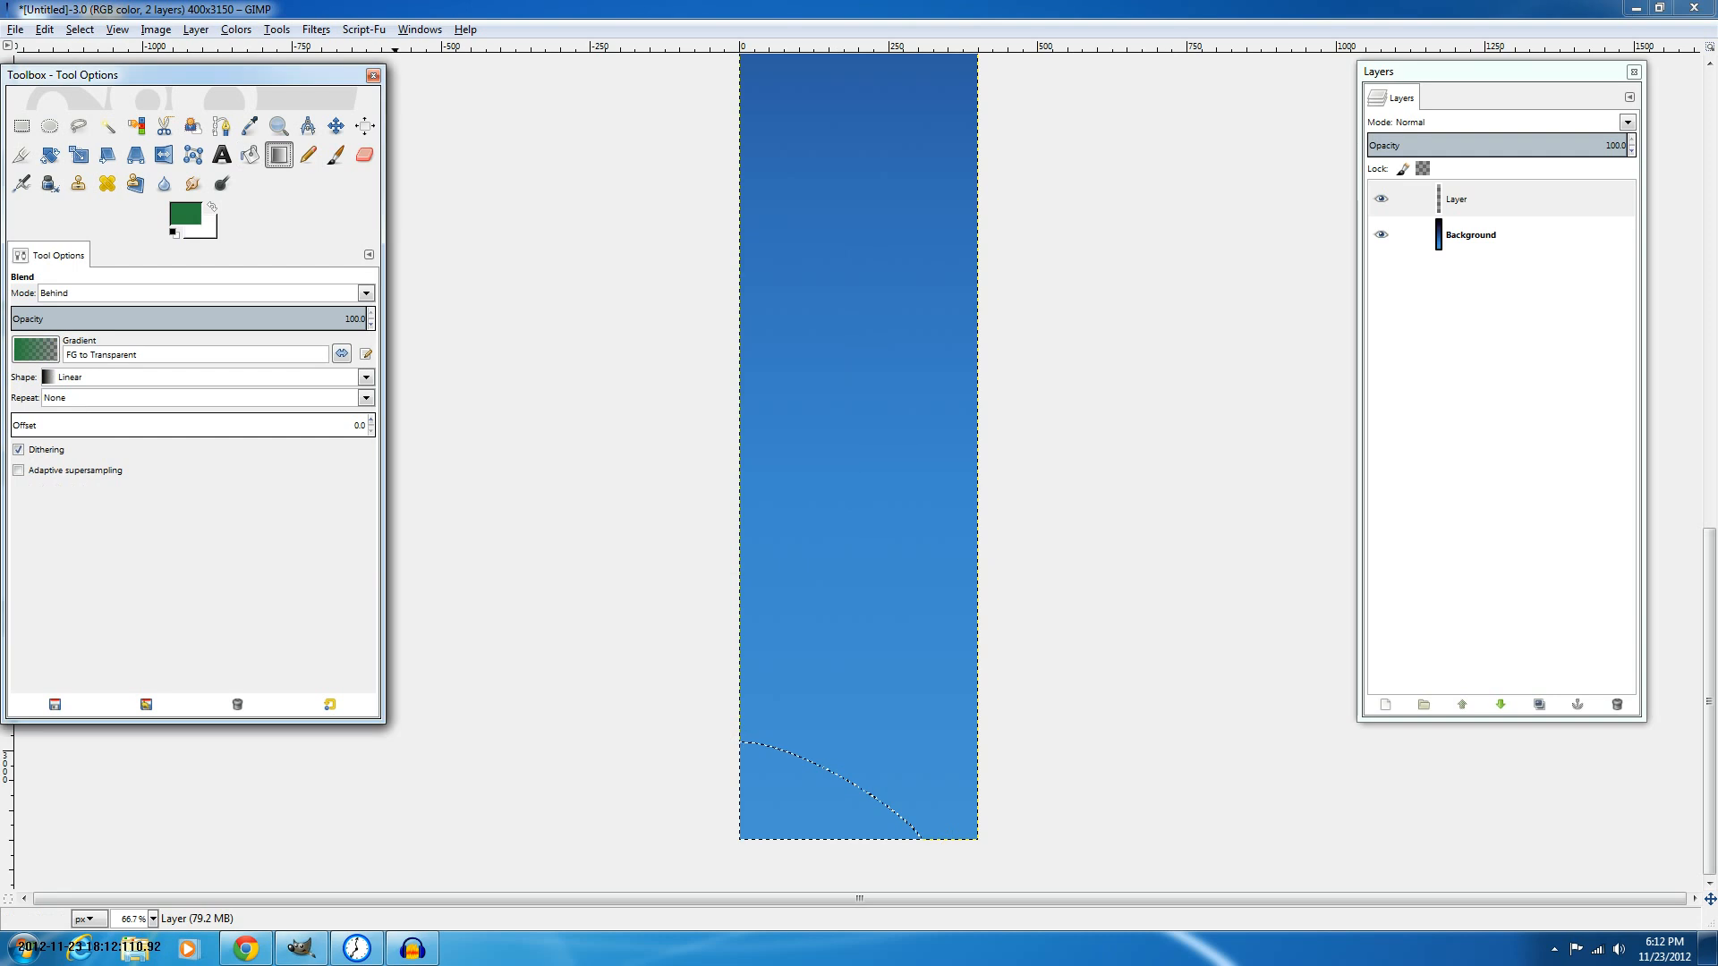
Set the background color to the lighter green 31a65d.
left_click(207, 230)
left_click(548, 400)
left_click(483, 357)
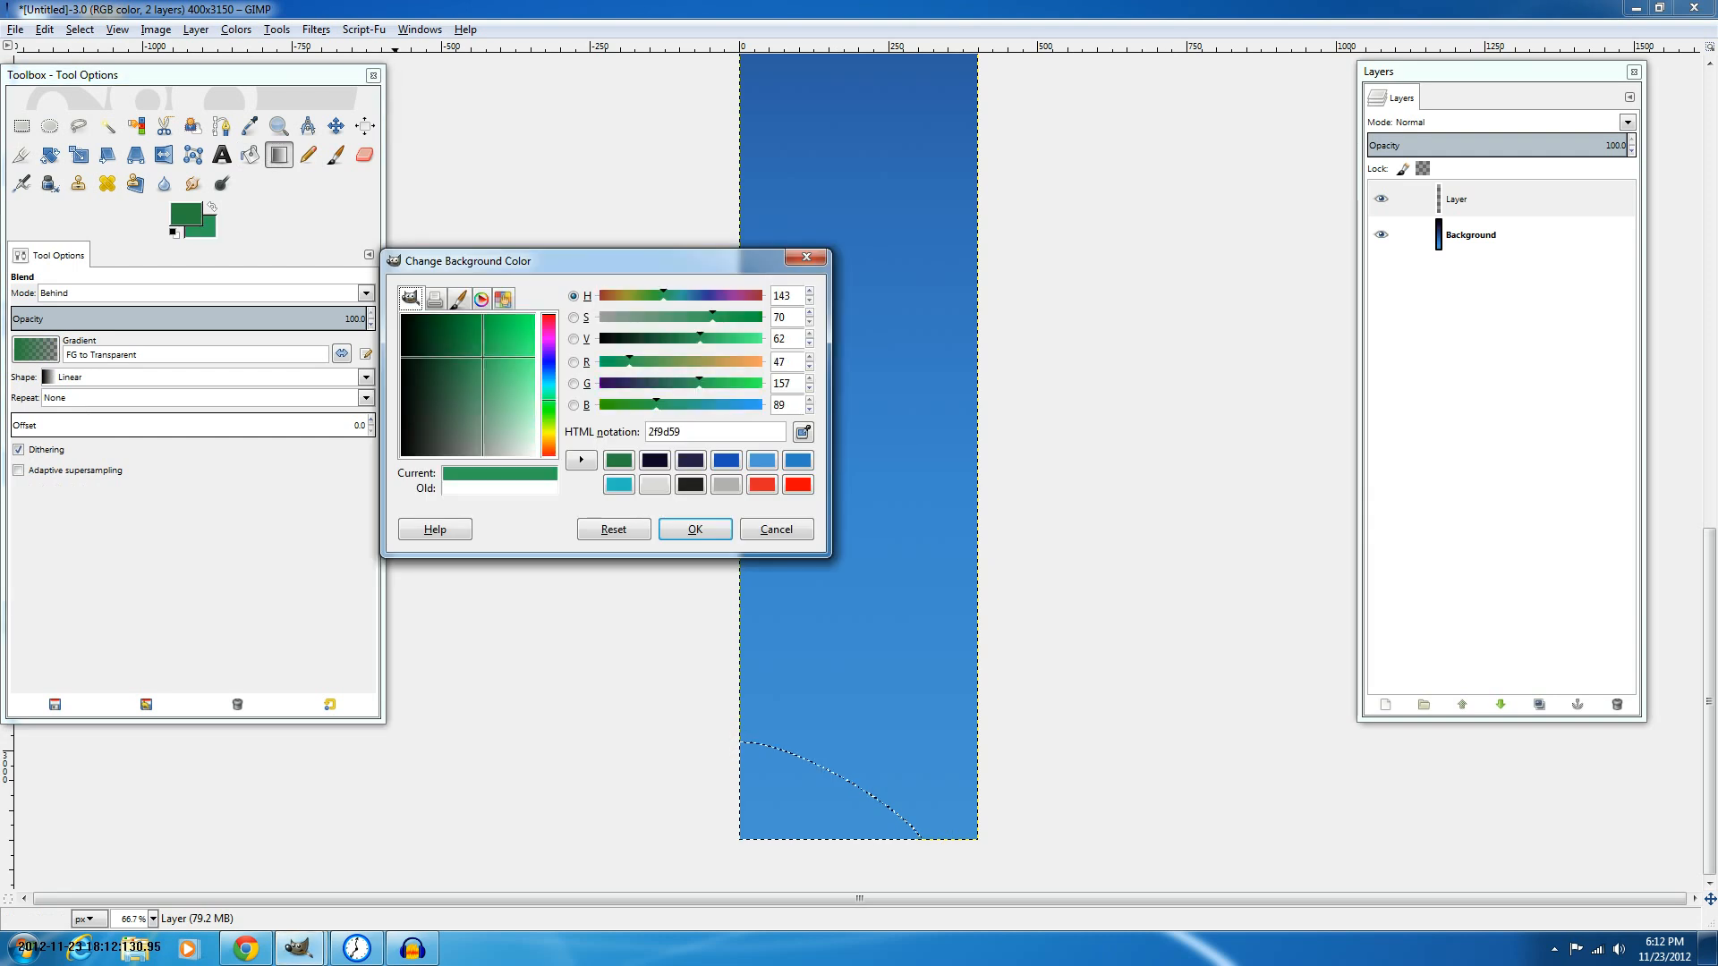
mouse_move(483, 358)
left_mouse_down()
mouse_move(535, 314)
mouse_move(505, 324)
mouse_move(535, 329)
mouse_move(501, 329)
left_mouse_up()
left_click(482, 300)
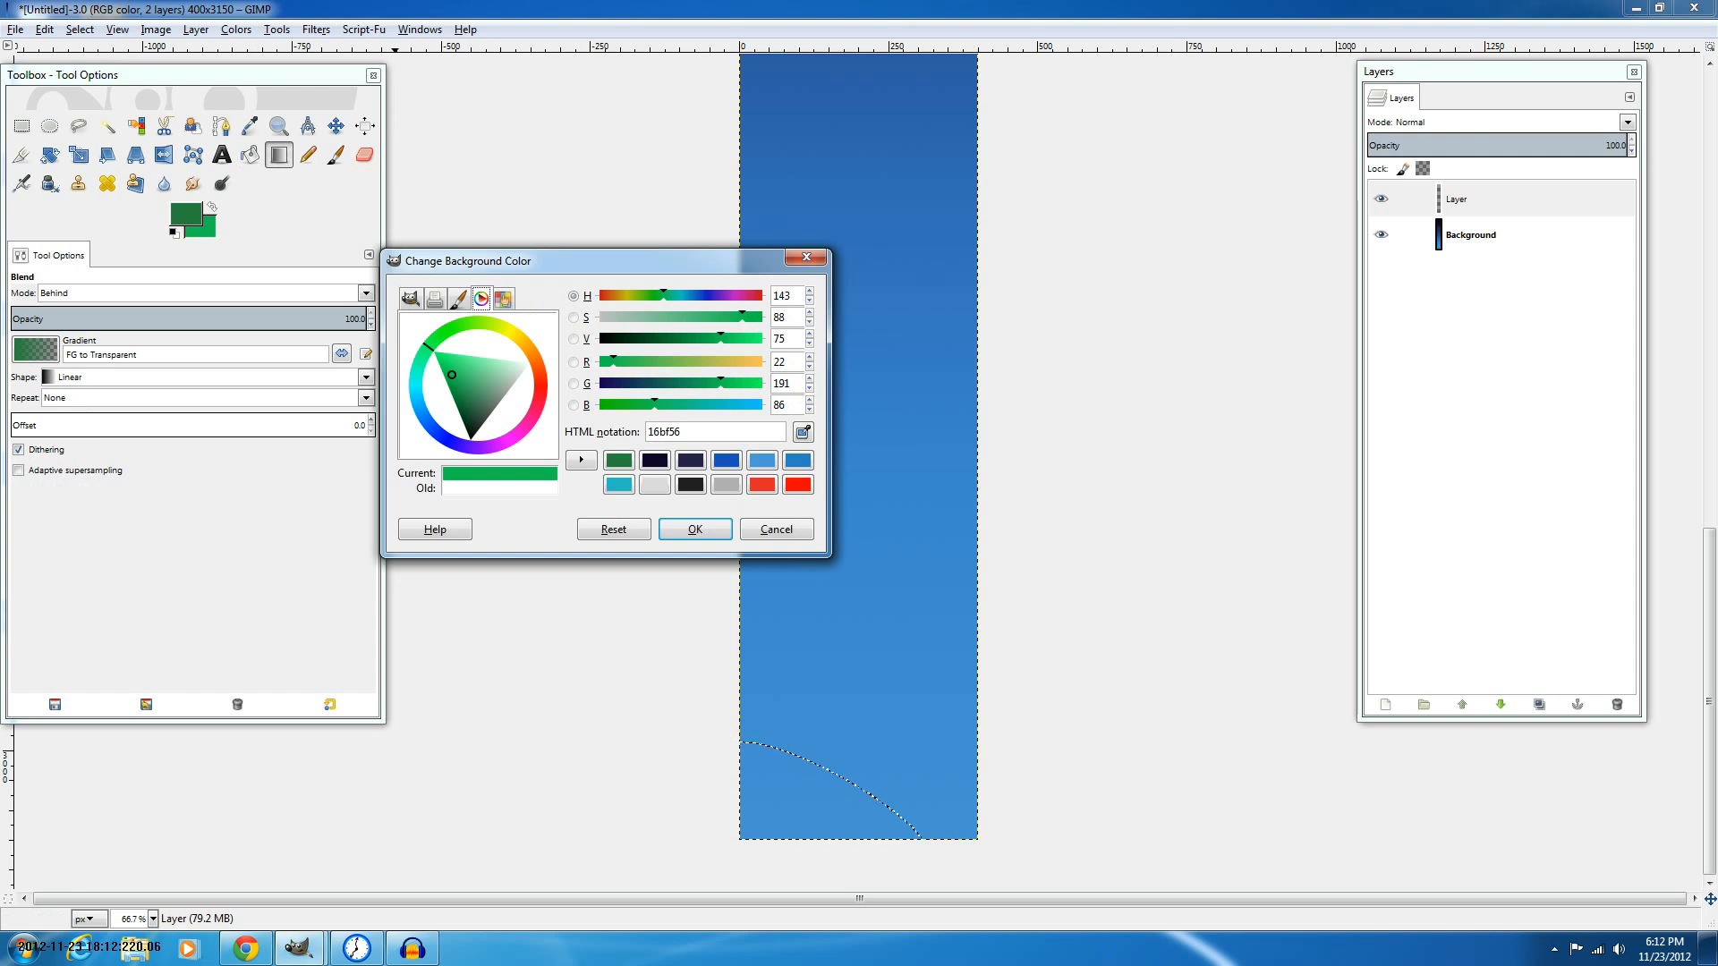
left_click(410, 298)
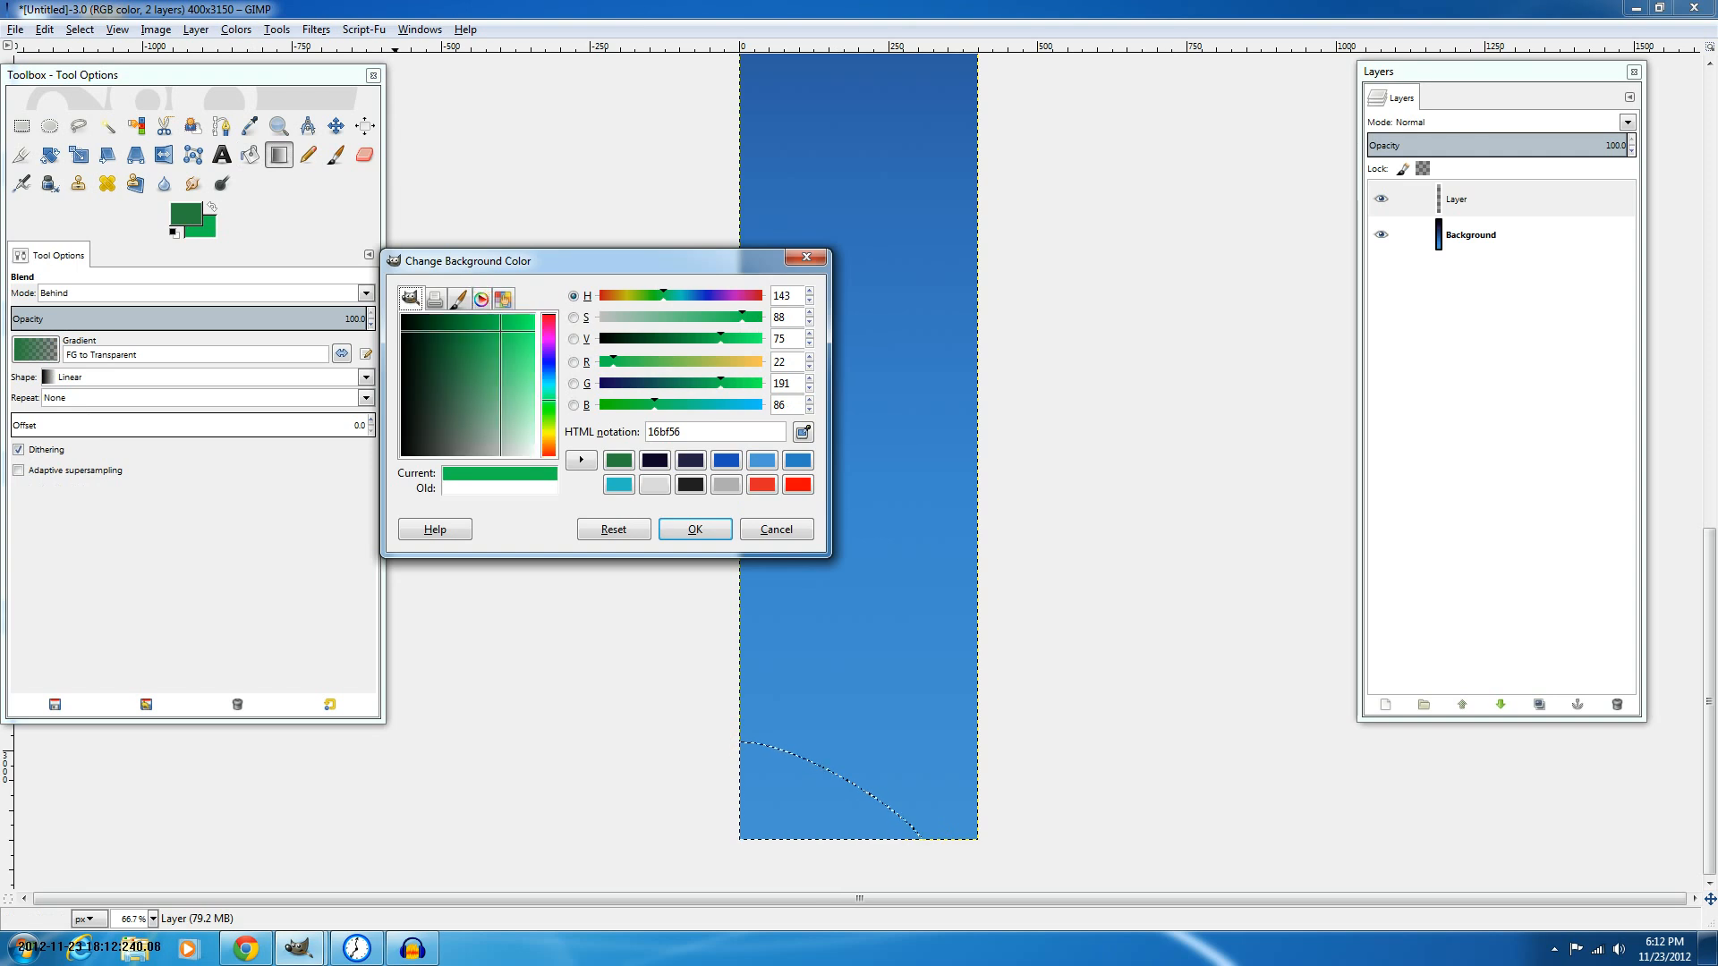
left_click(514, 326)
left_click(433, 358)
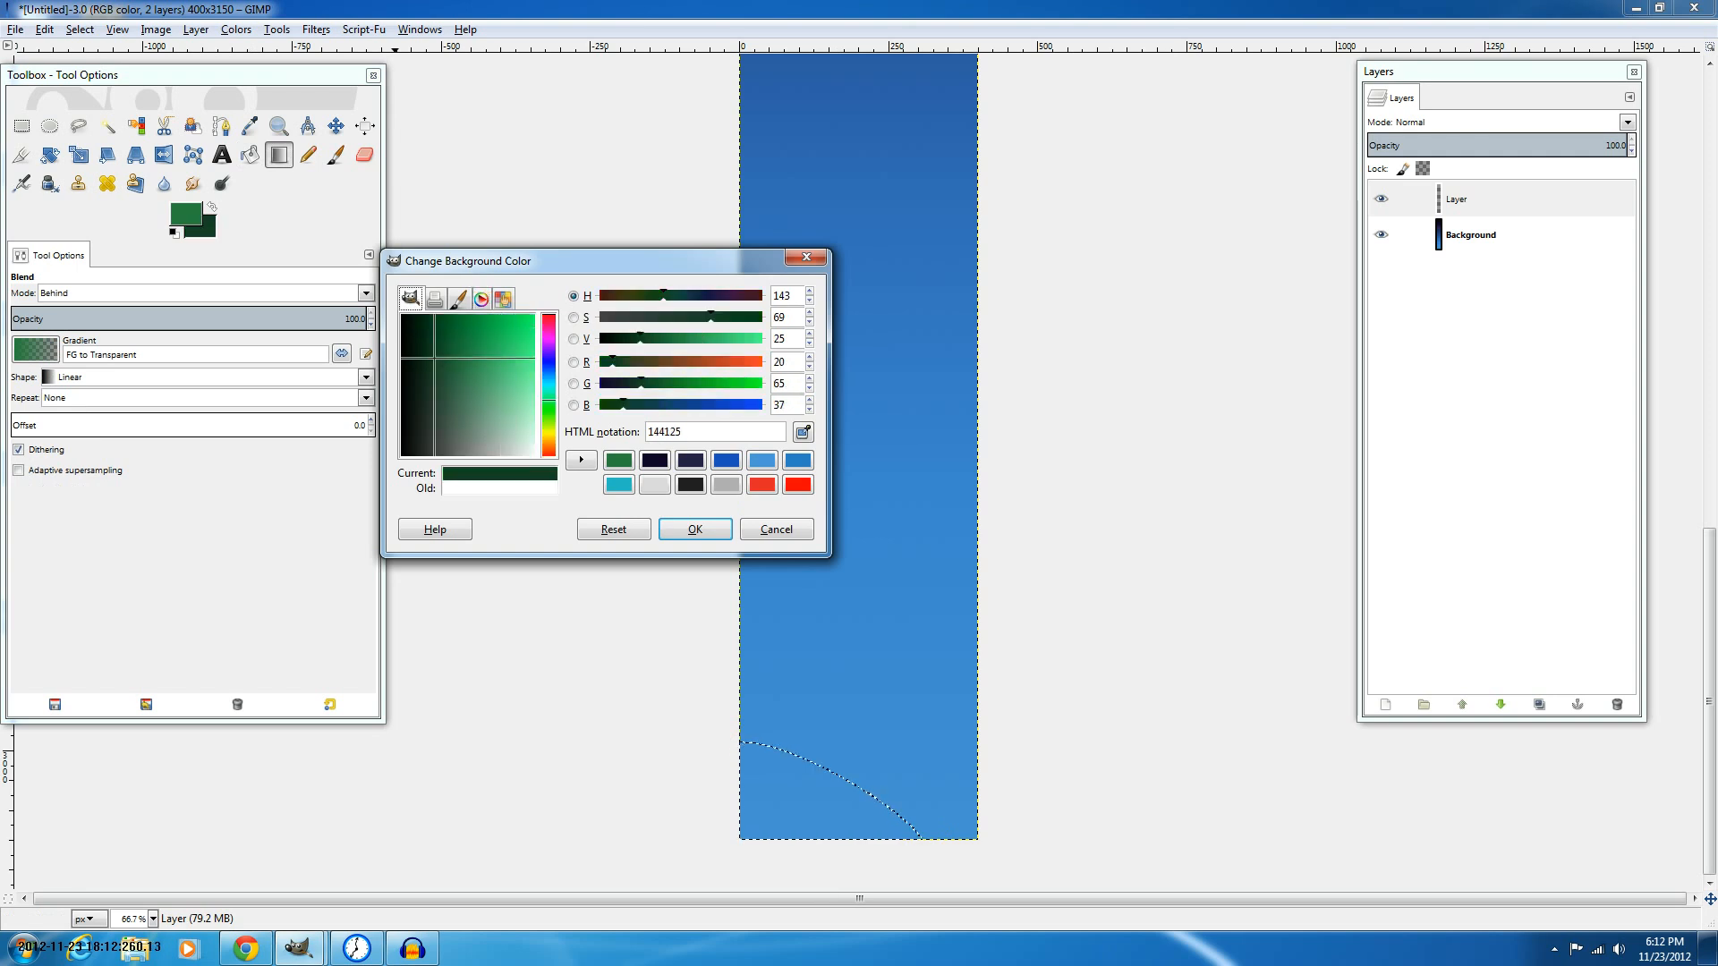
left_click_drag(434, 358, 478, 326)
left_click(534, 327)
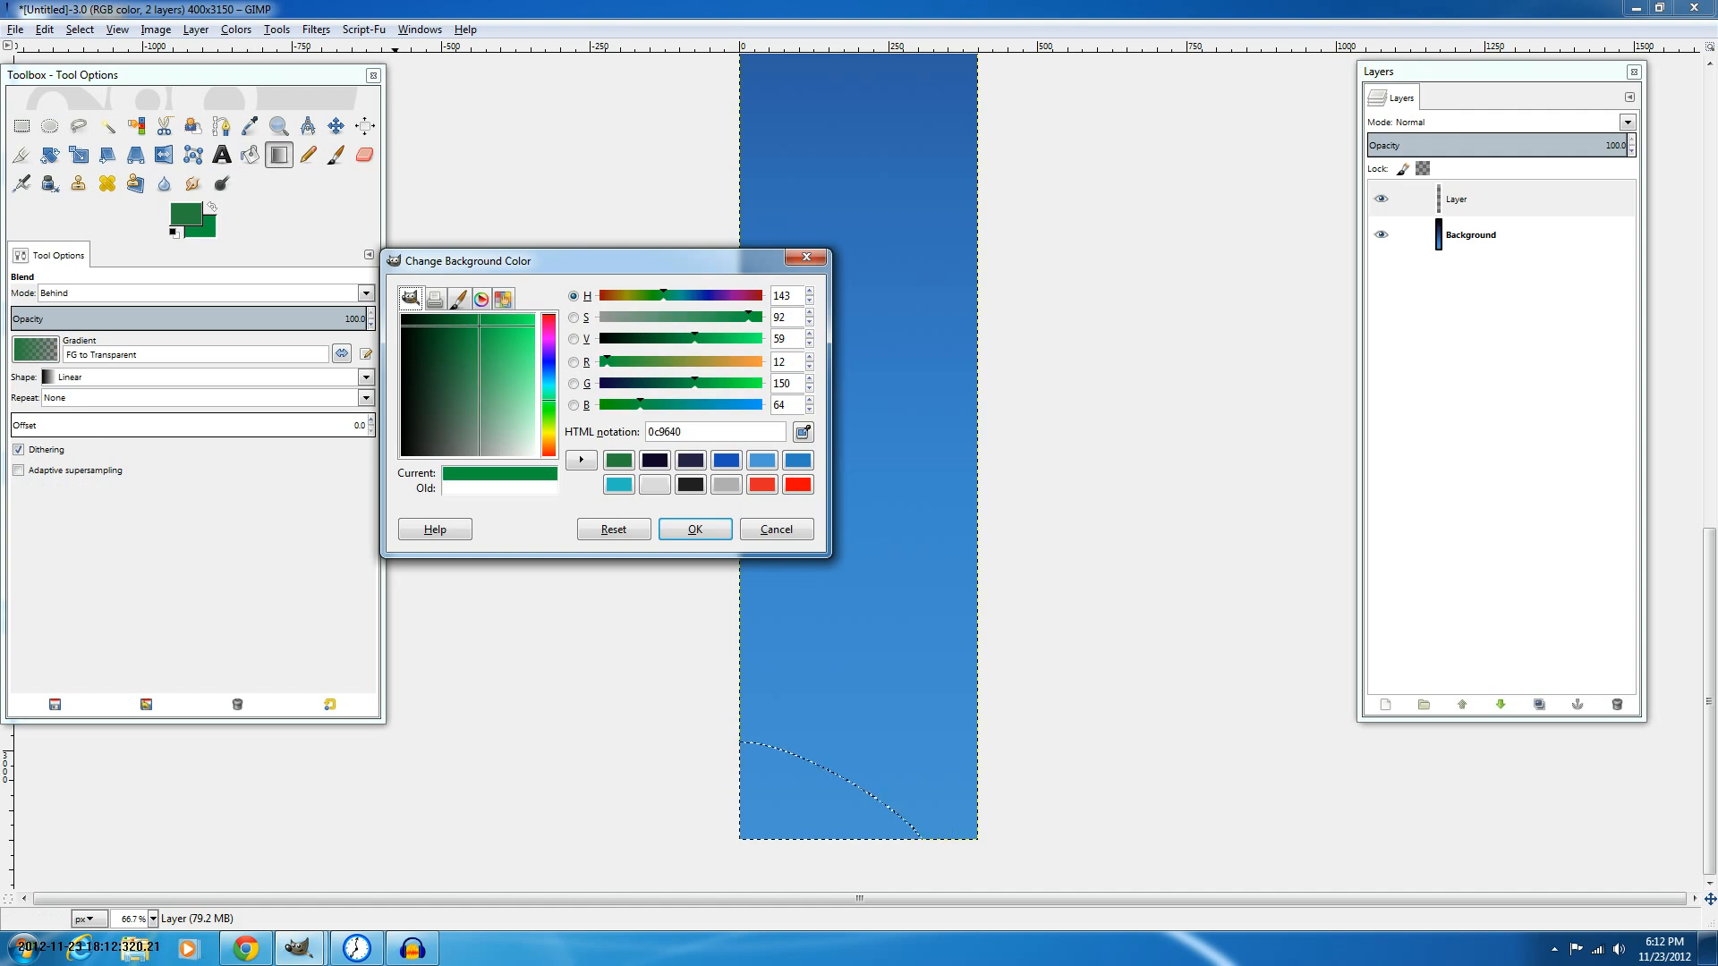
left_click_drag(479, 326, 436, 417)
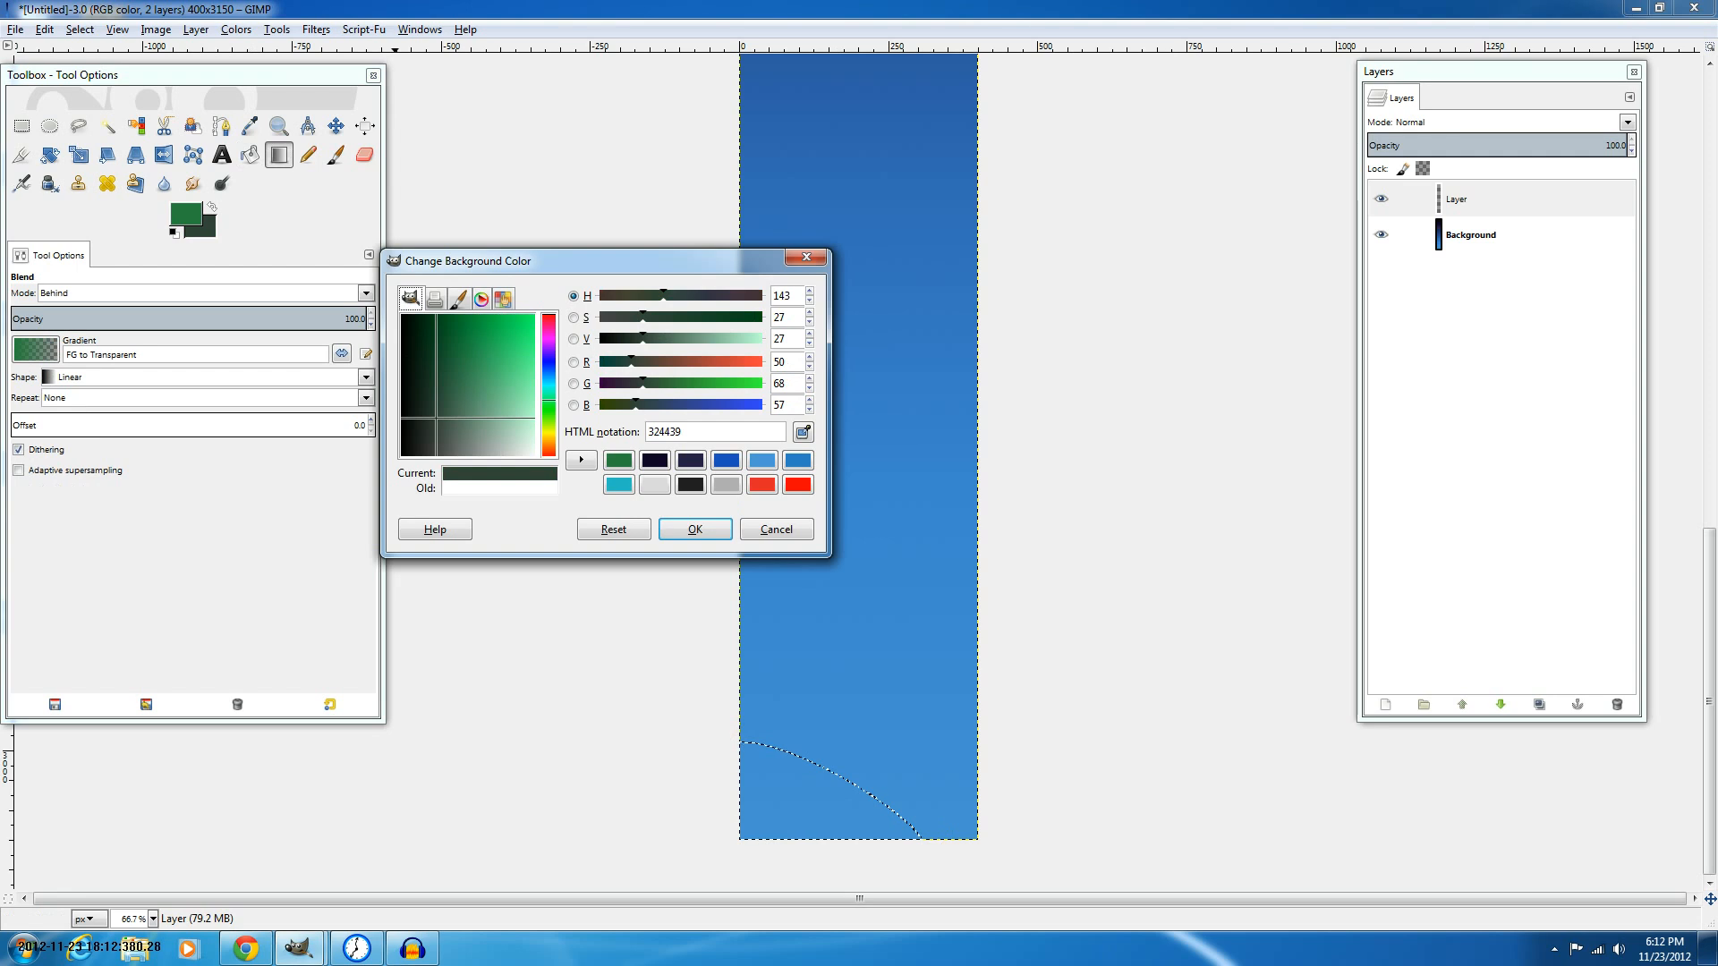
left_click_drag(436, 418, 488, 356)
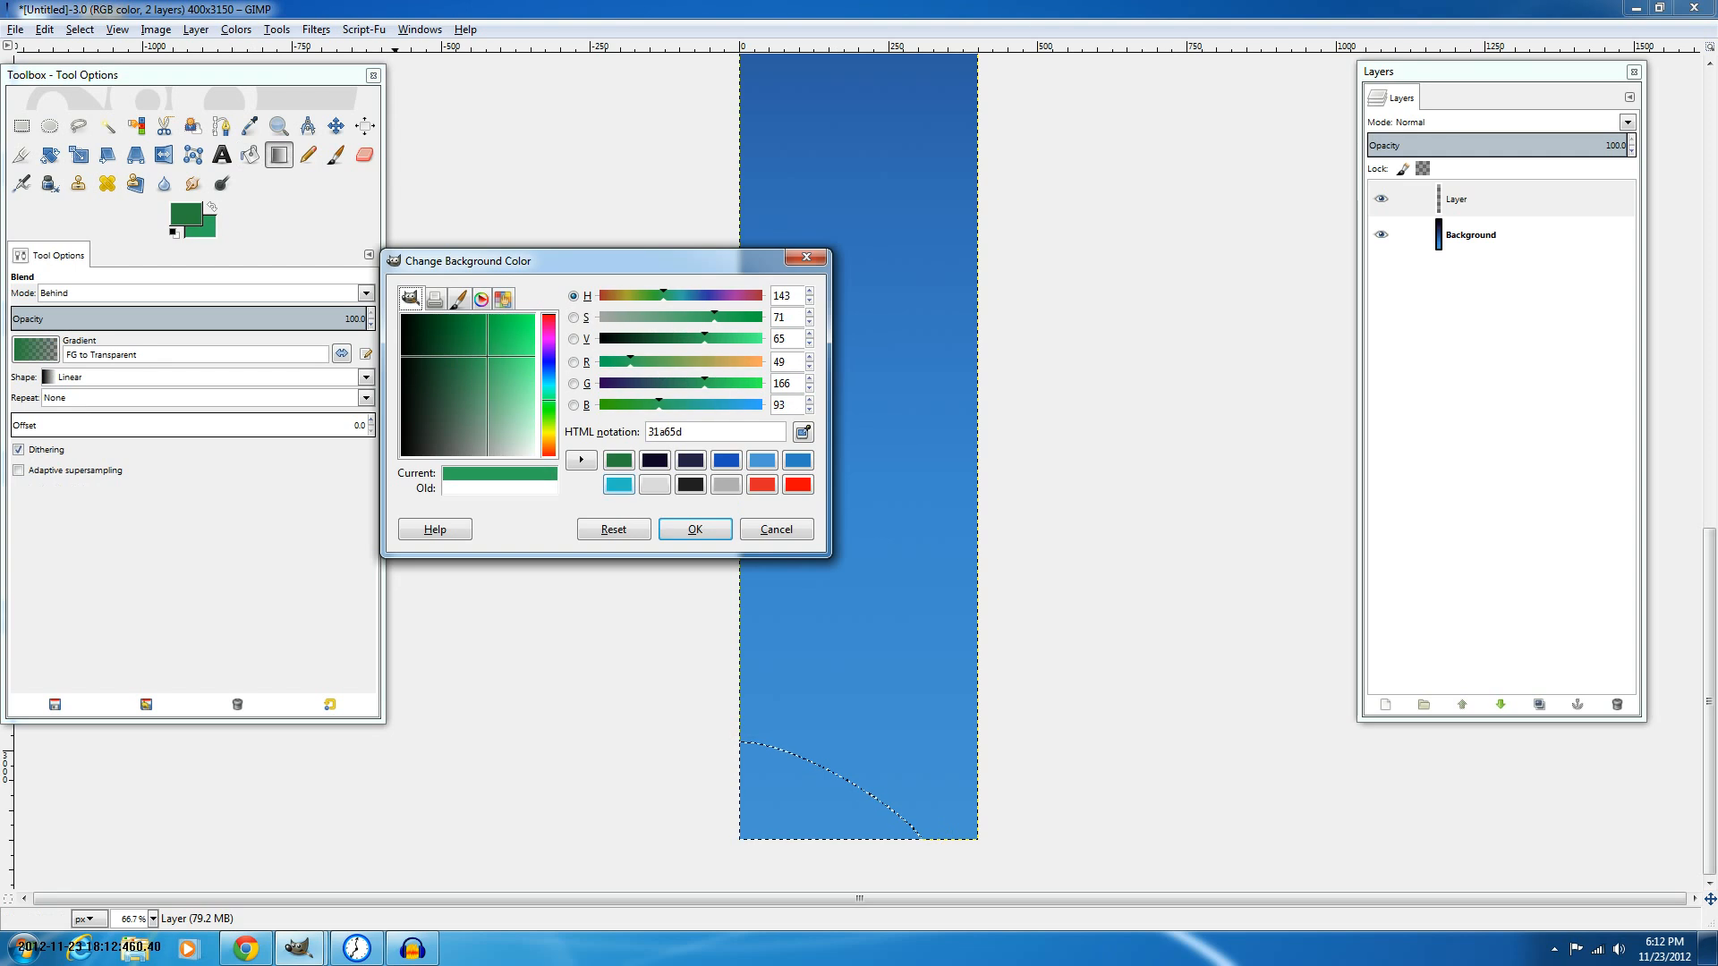
left_click(696, 528)
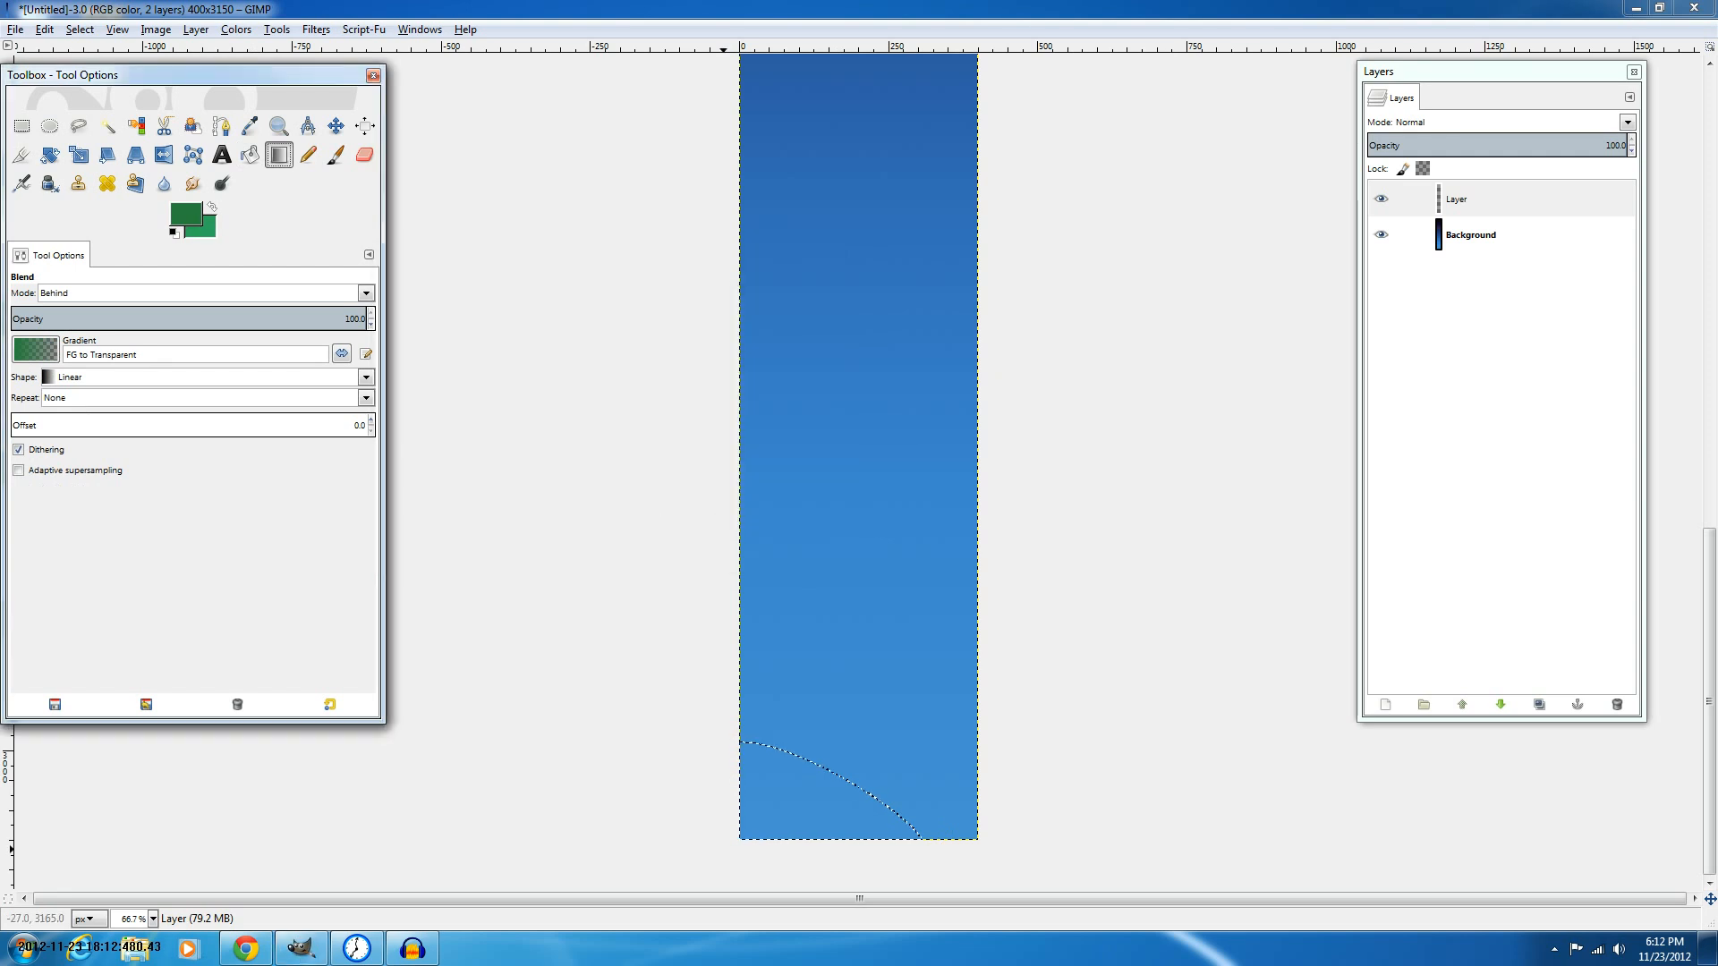
Fill the hill selection with a linear FG to BG (HSV counter-clockwise) gradient, replacing the FG to Transparent attempt.
left_click_drag(713, 859, 813, 795)
key("ctrl+z")
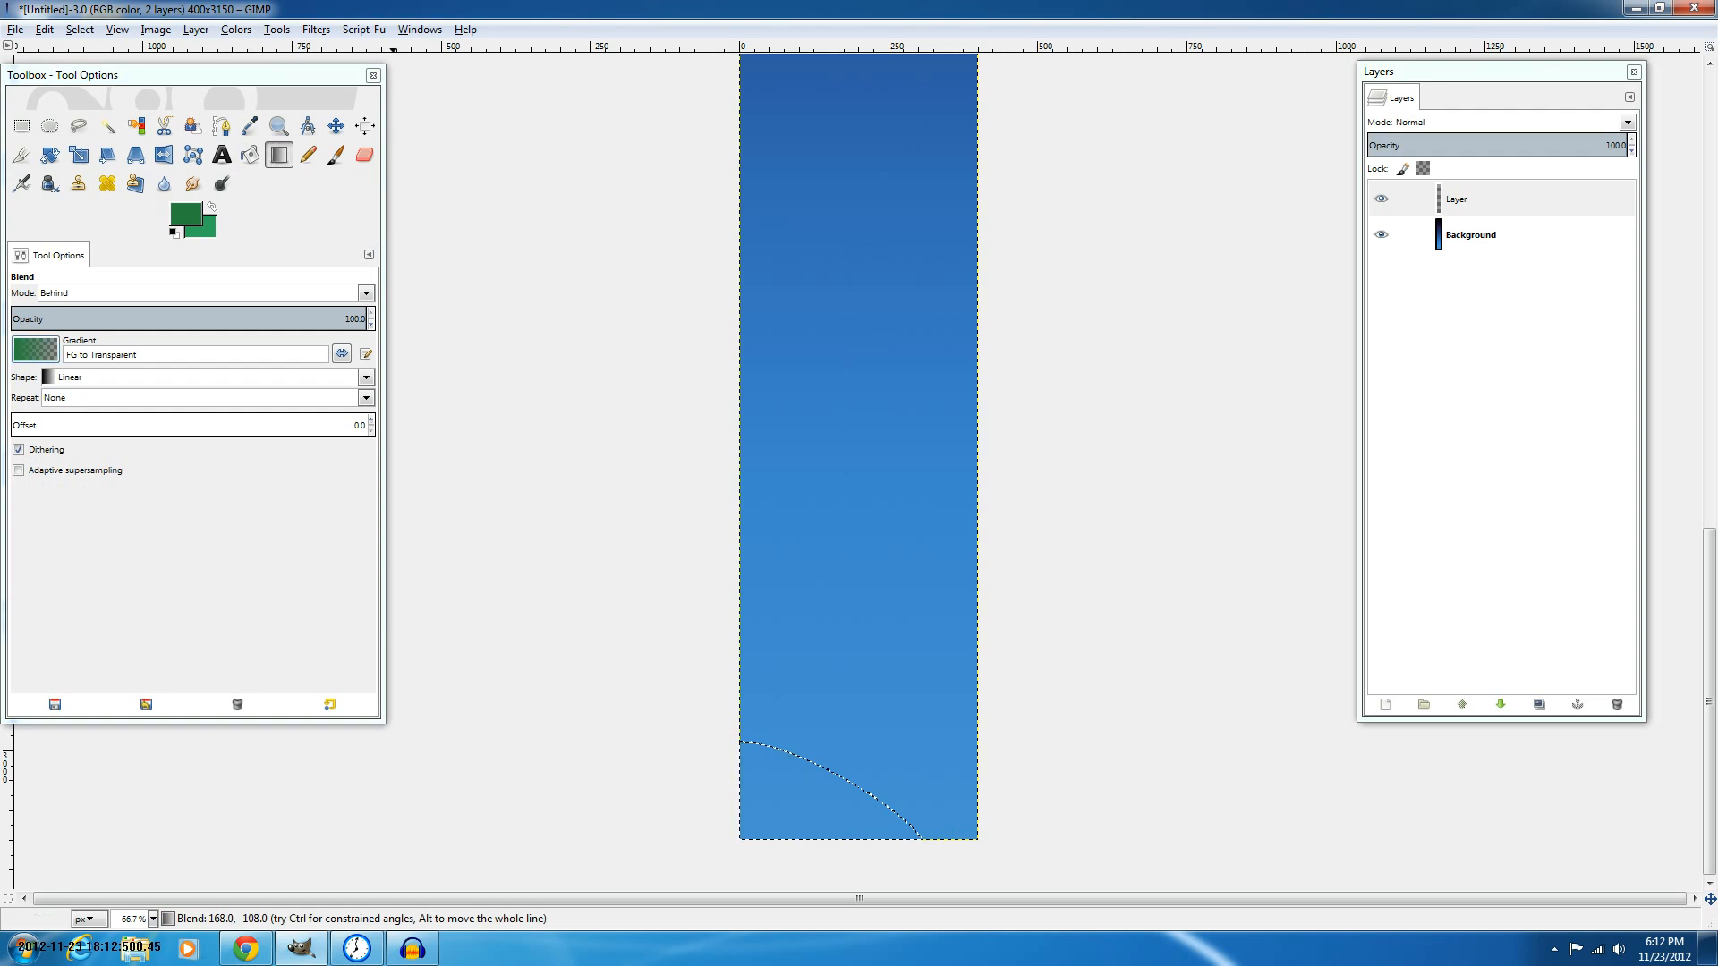
left_click(36, 350)
left_click(89, 419)
left_click_drag(734, 837, 746, 830)
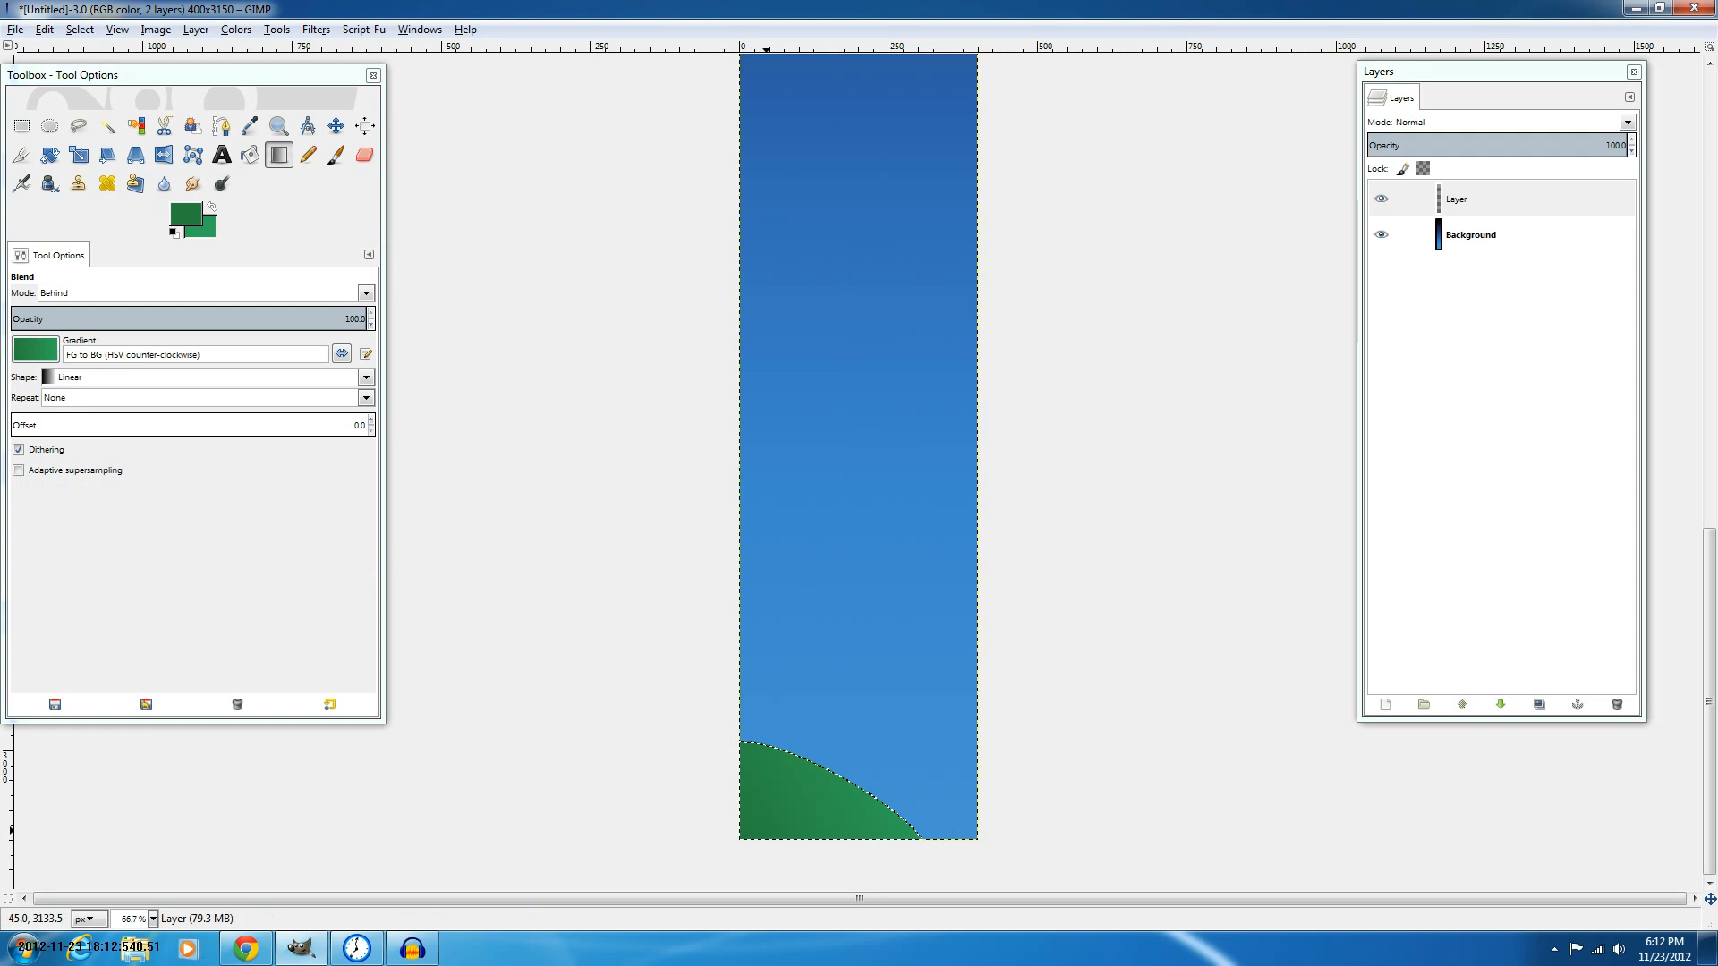
left_click_drag(744, 837, 838, 745)
scroll(855, 790, "up", 2)
left_click_drag(667, 813, 725, 781)
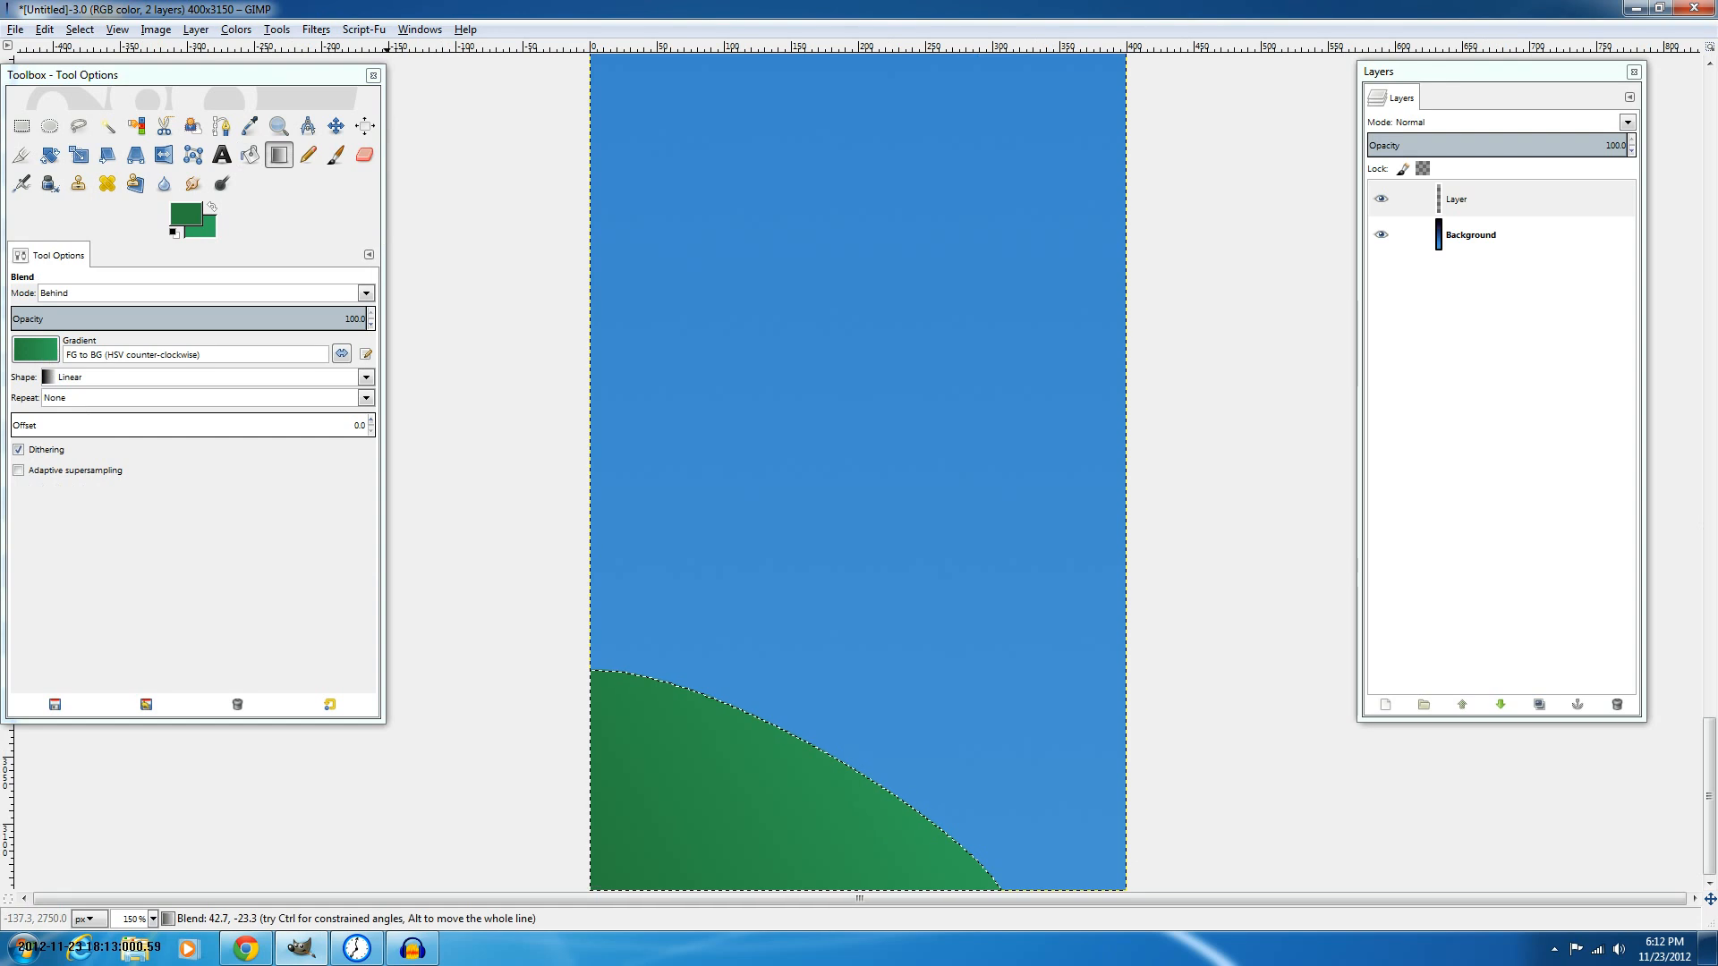
Change the foreground color to a darker, more saturated green.
left_click(186, 213)
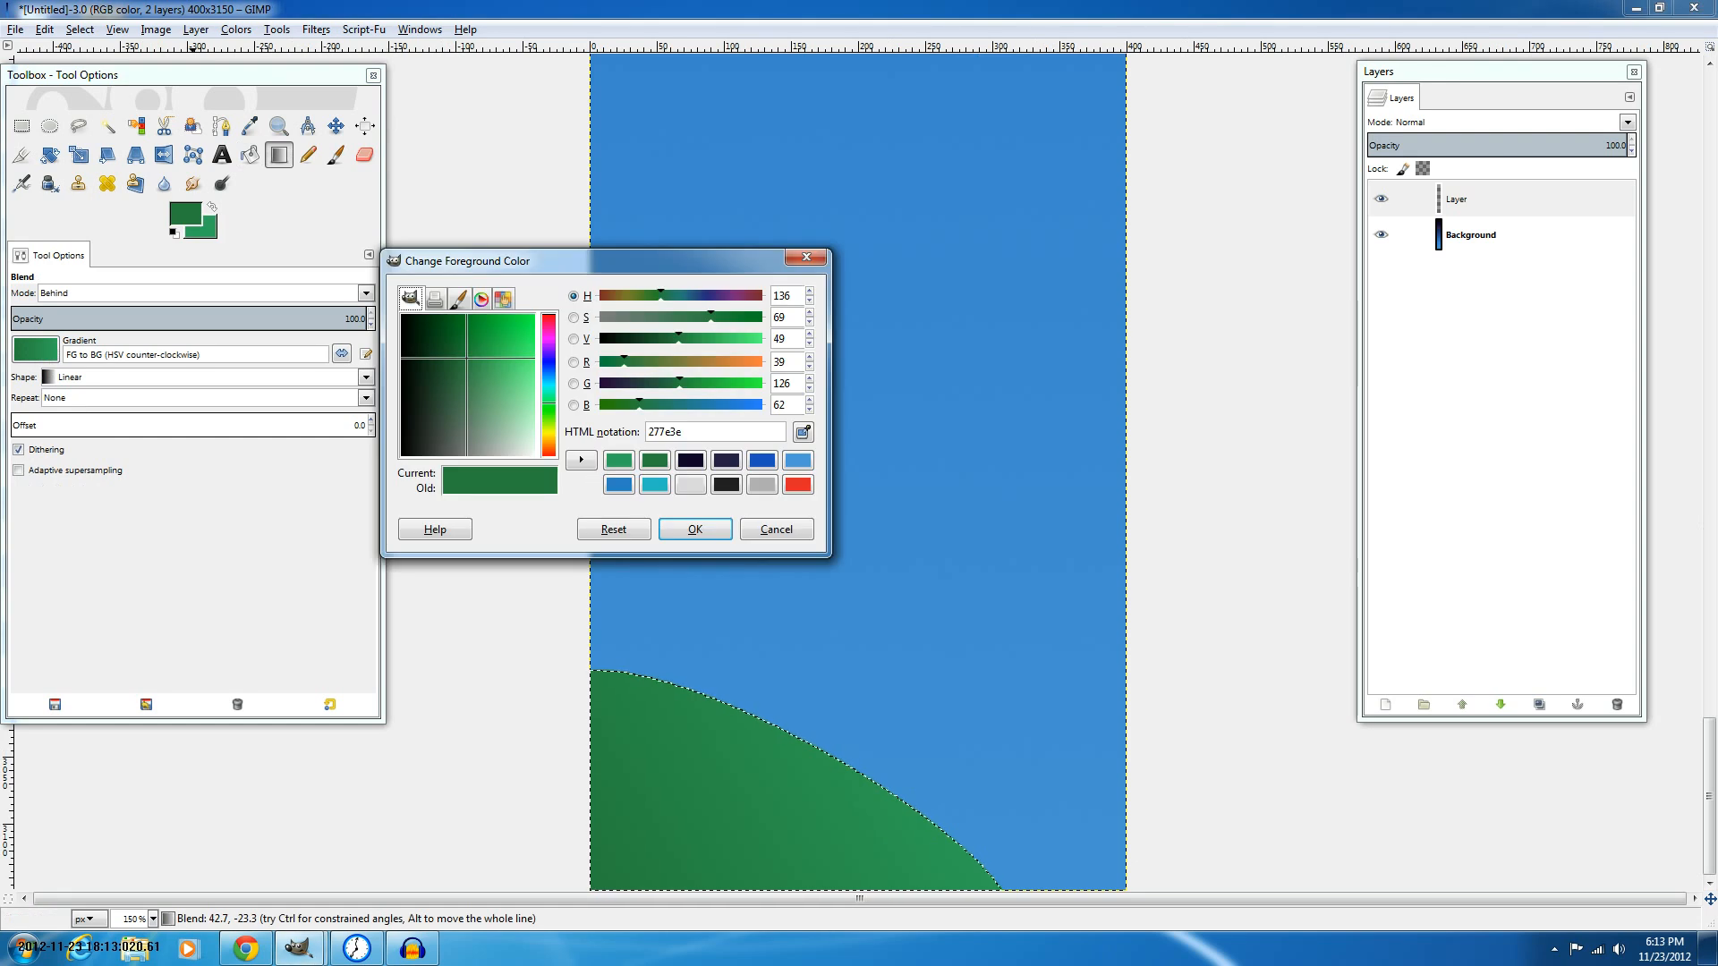
left_click(454, 347)
left_click(695, 529)
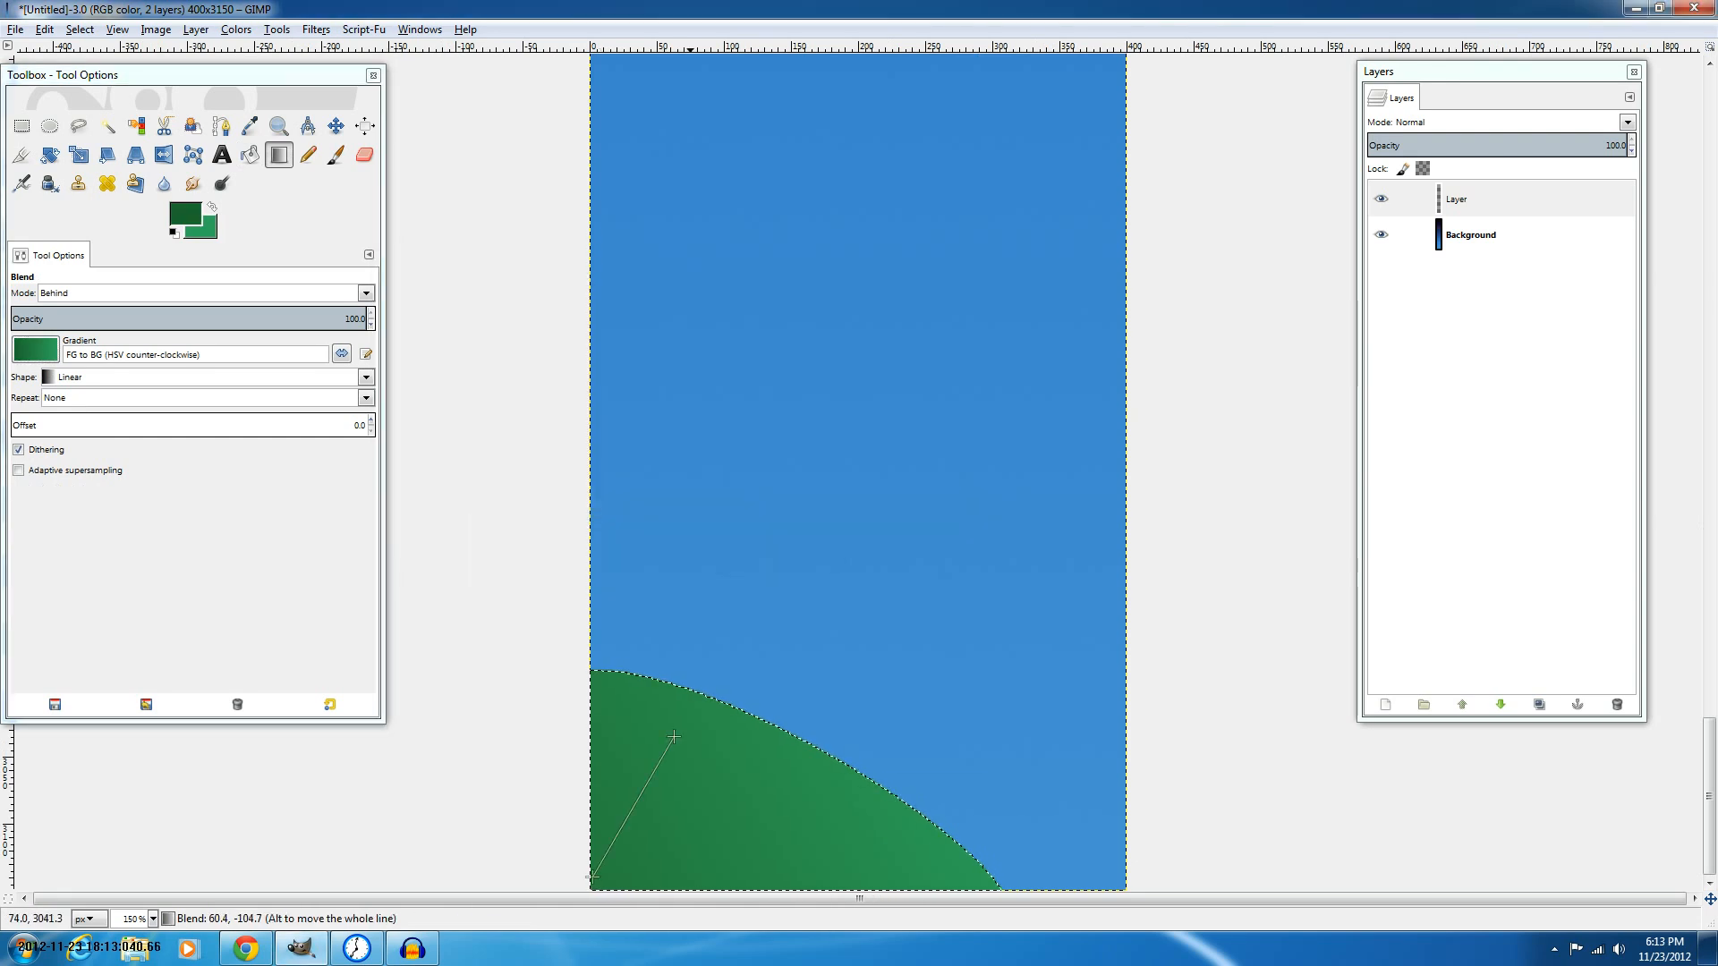
Try to reblend the hill with the darker green gradient, loading the hill layer's alpha as the selection for another attempt.
key("1")
left_click_drag(699, 784, 756, 775)
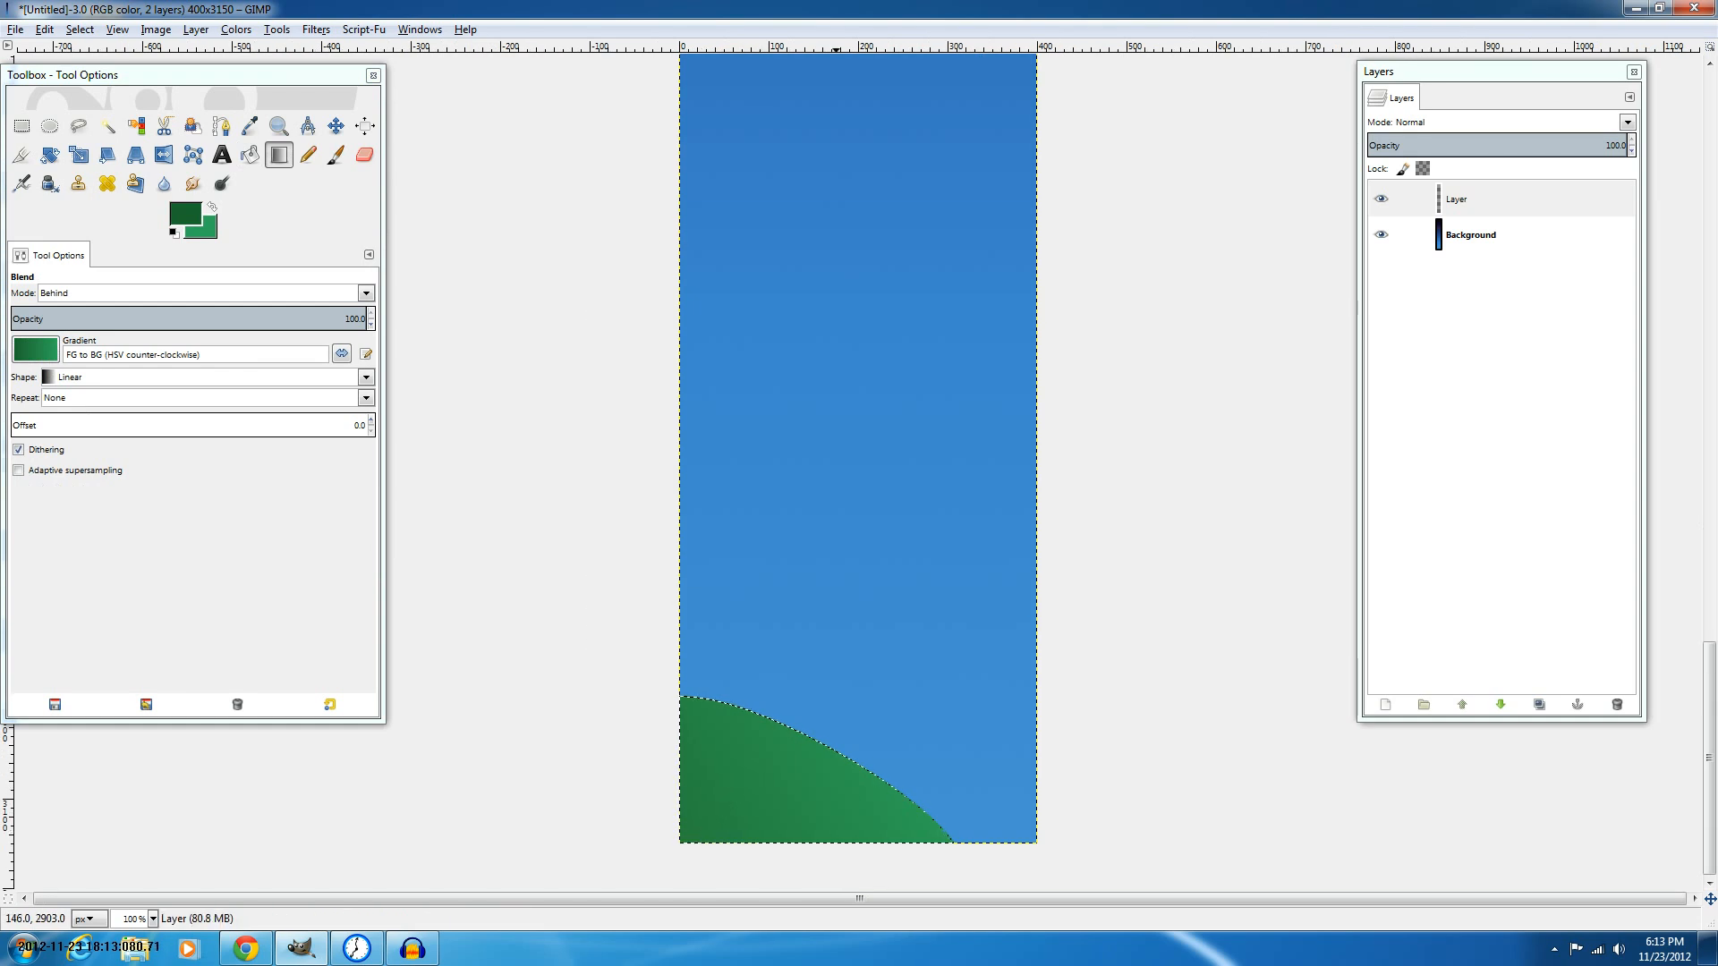
right_click(1517, 200)
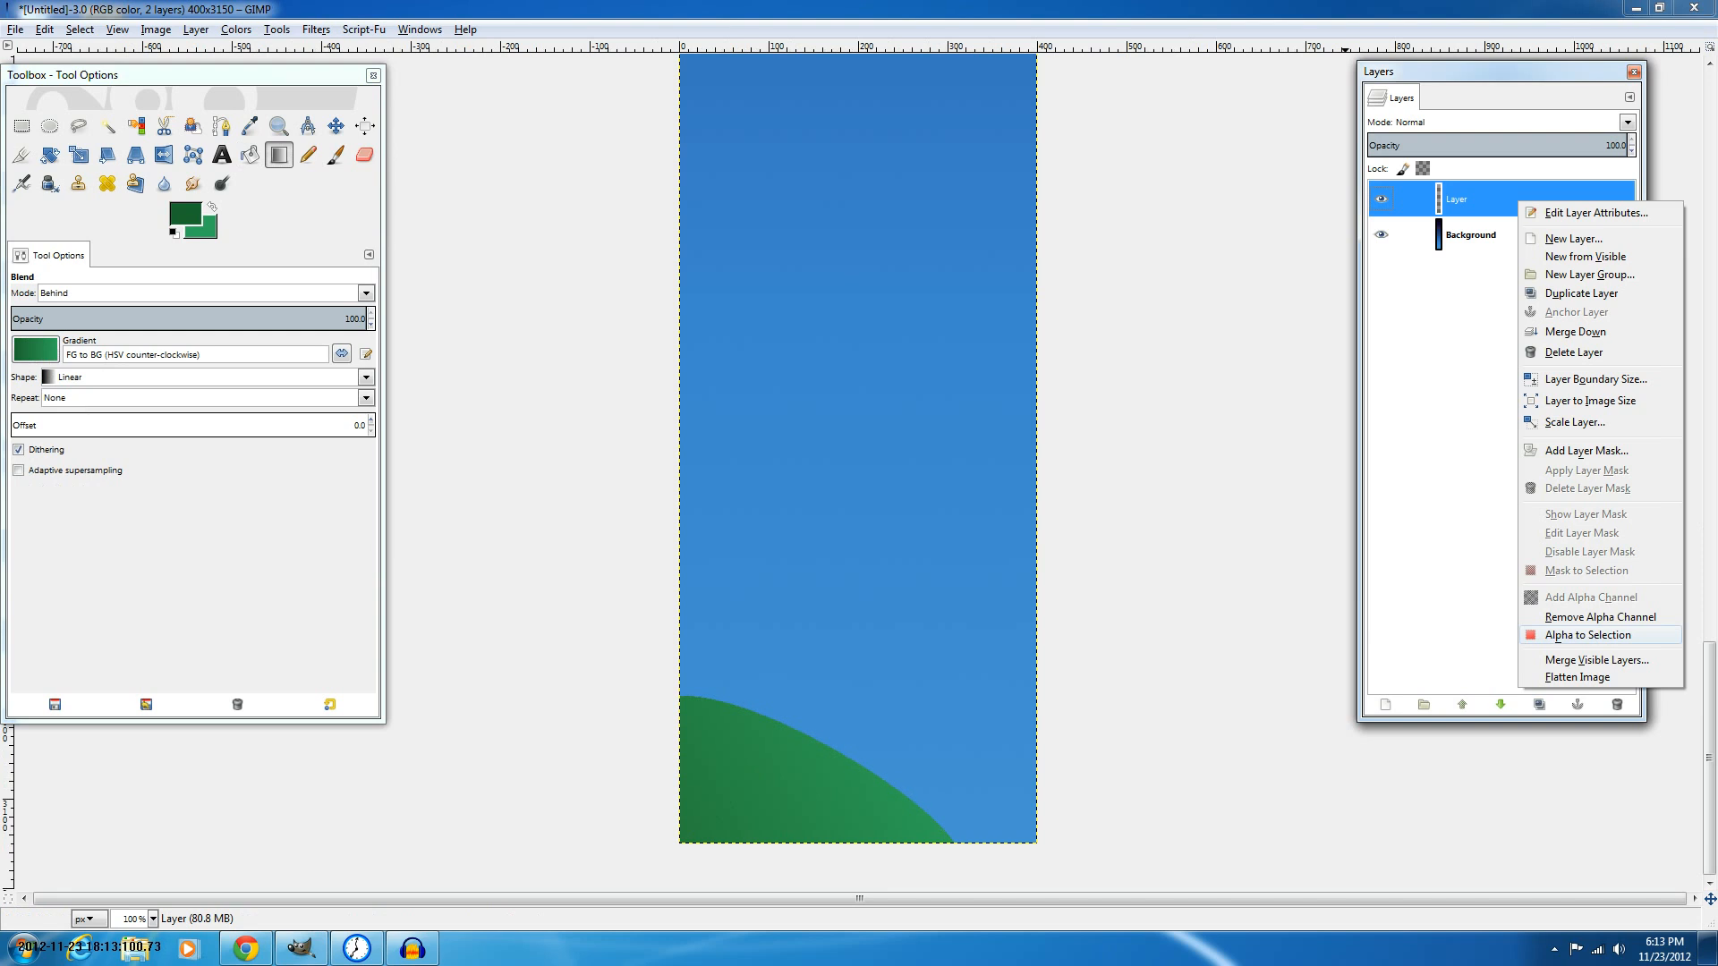
left_click(1588, 634)
left_click_drag(690, 843, 804, 729)
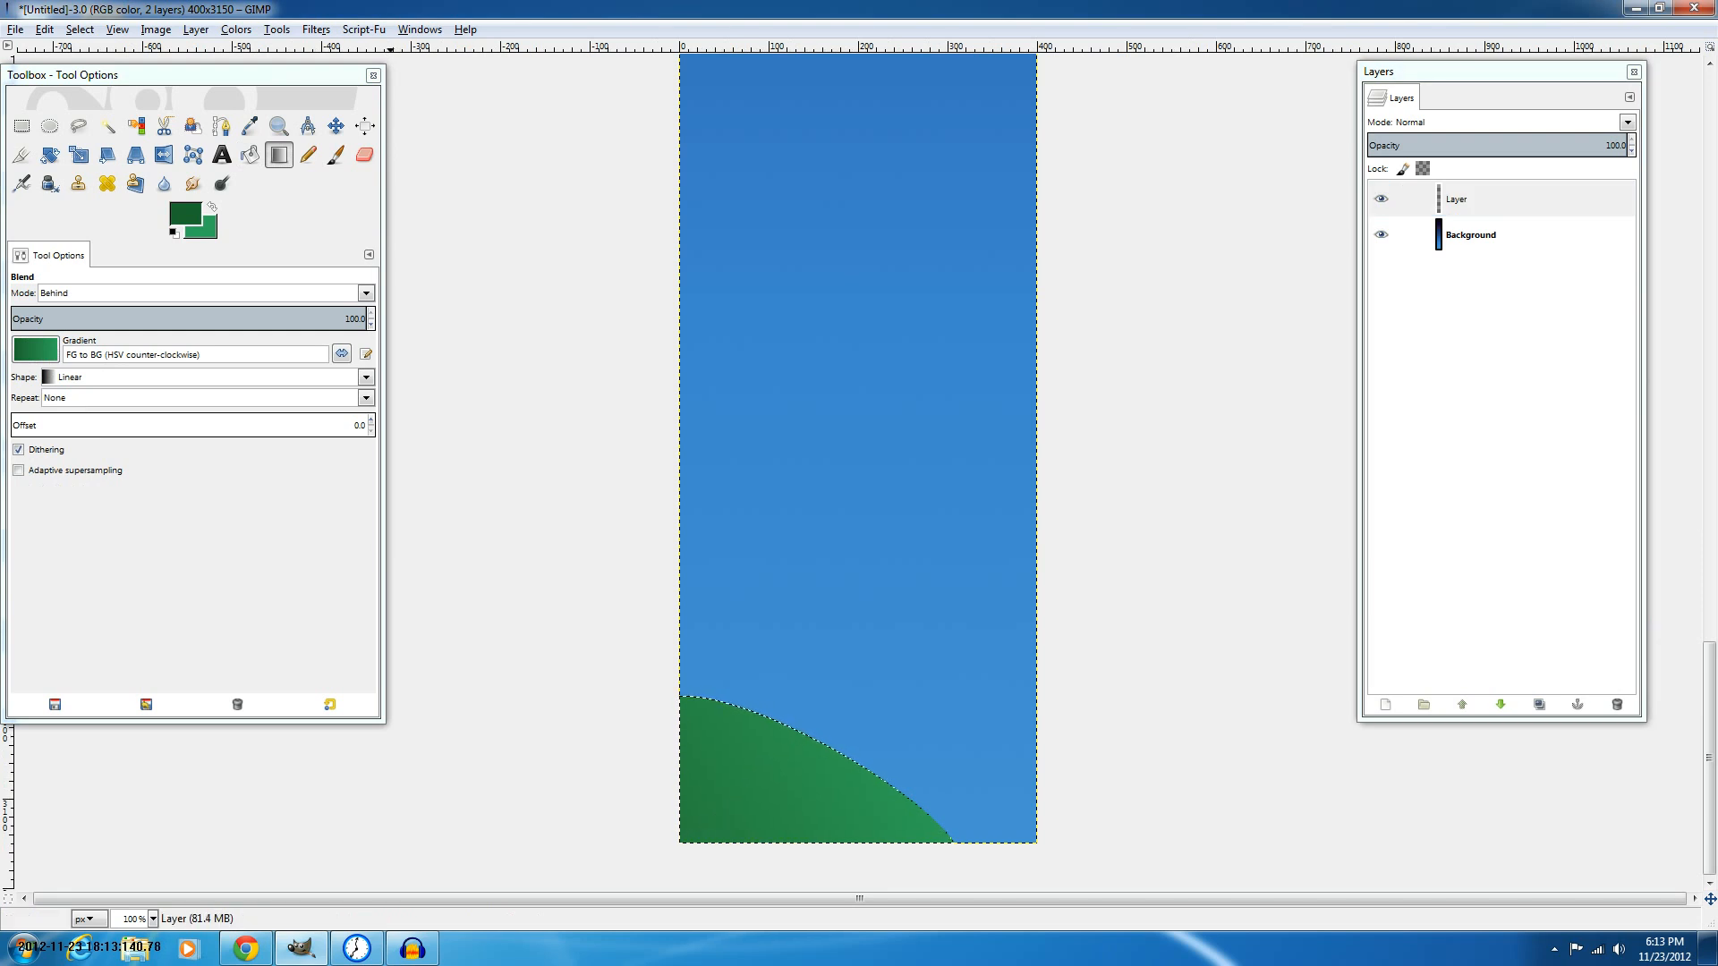
Add a new 400 × 3150 px layer with transparency fill and place it between the hill layer and the background.
left_click(221, 126)
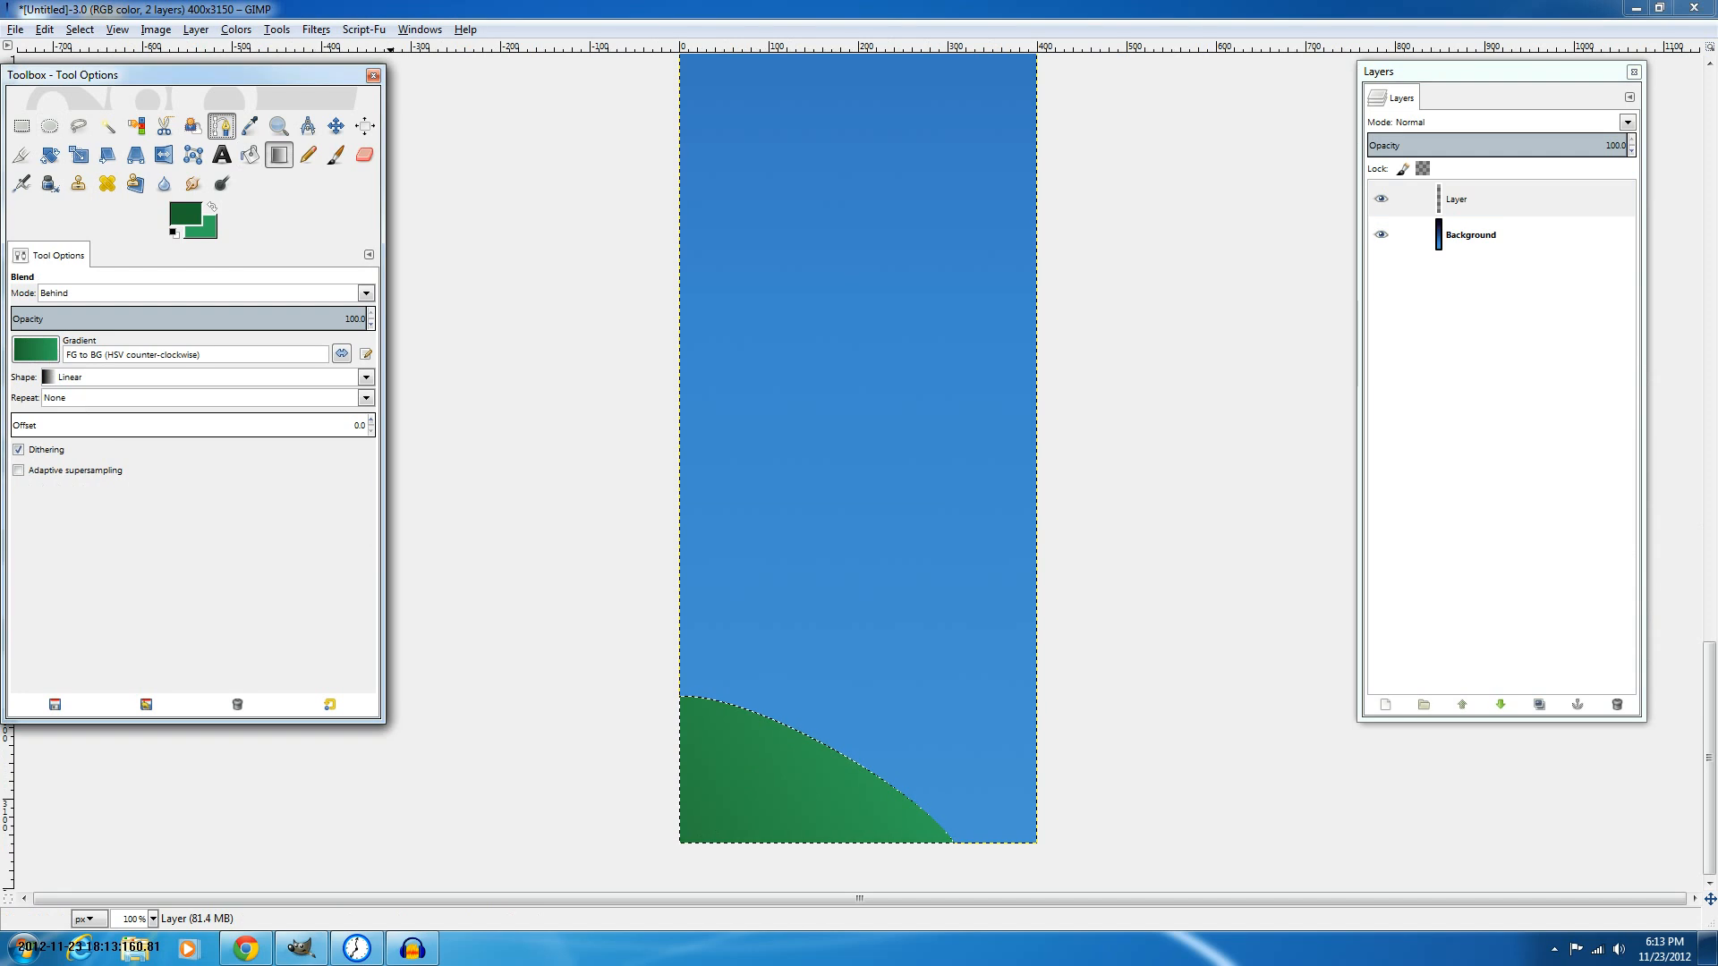
left_click(1385, 705)
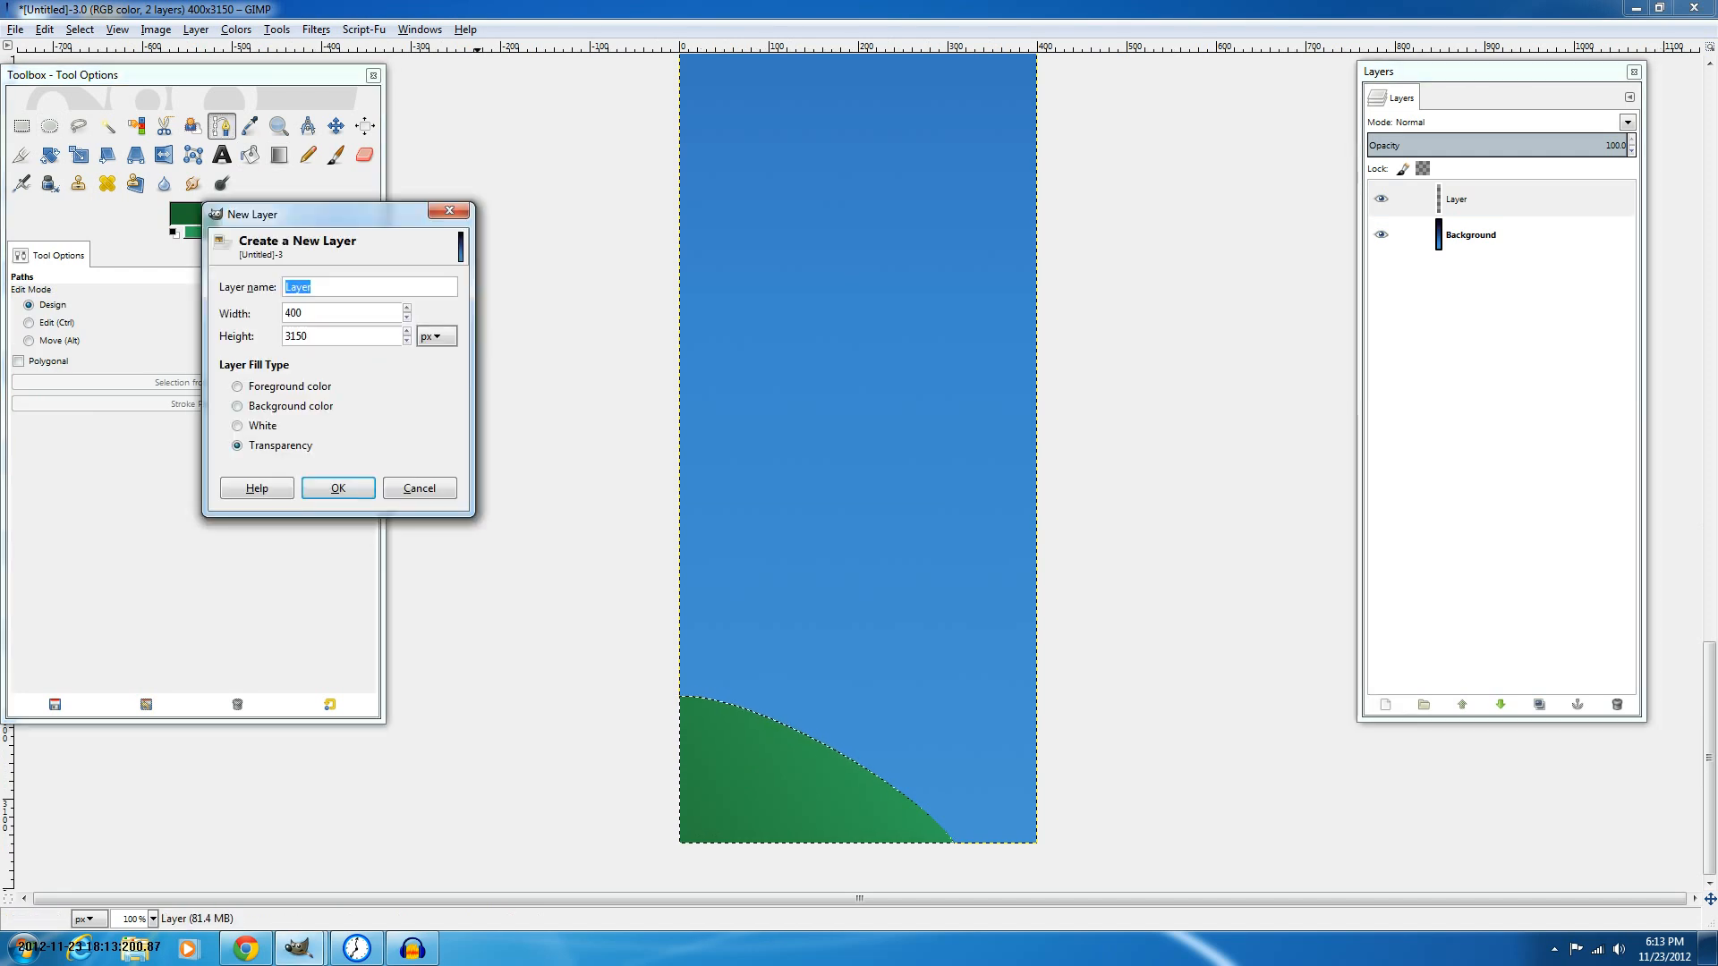
key("Return")
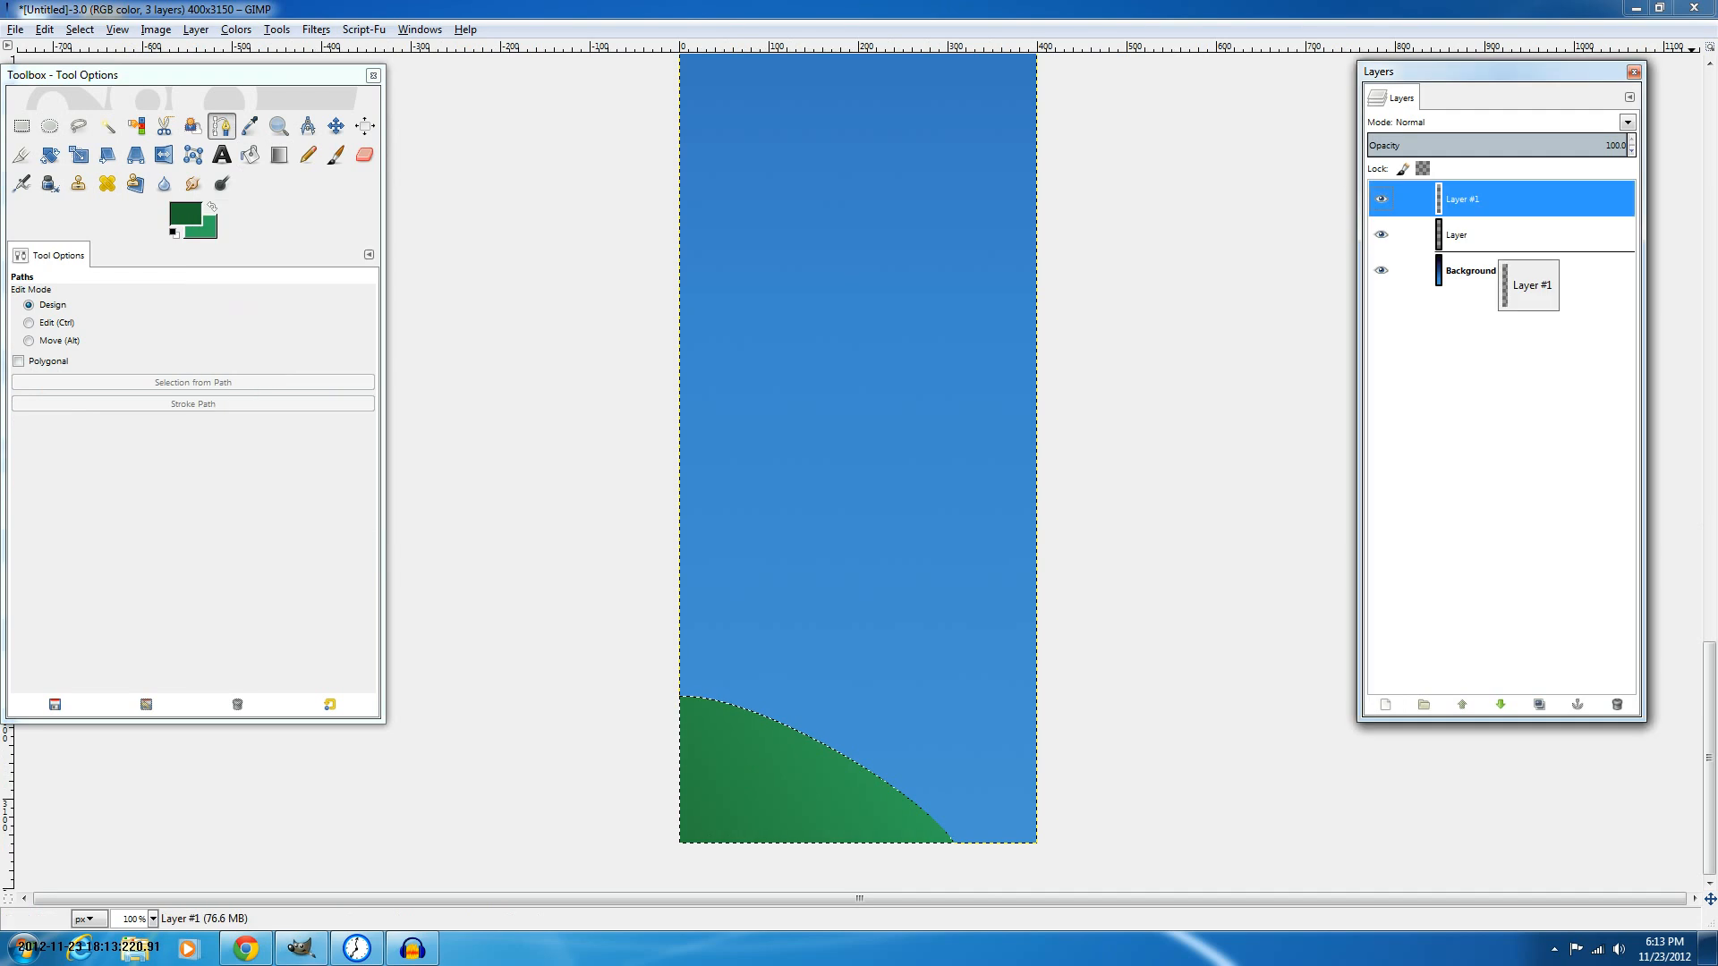
left_click_drag(1499, 260, 1499, 258)
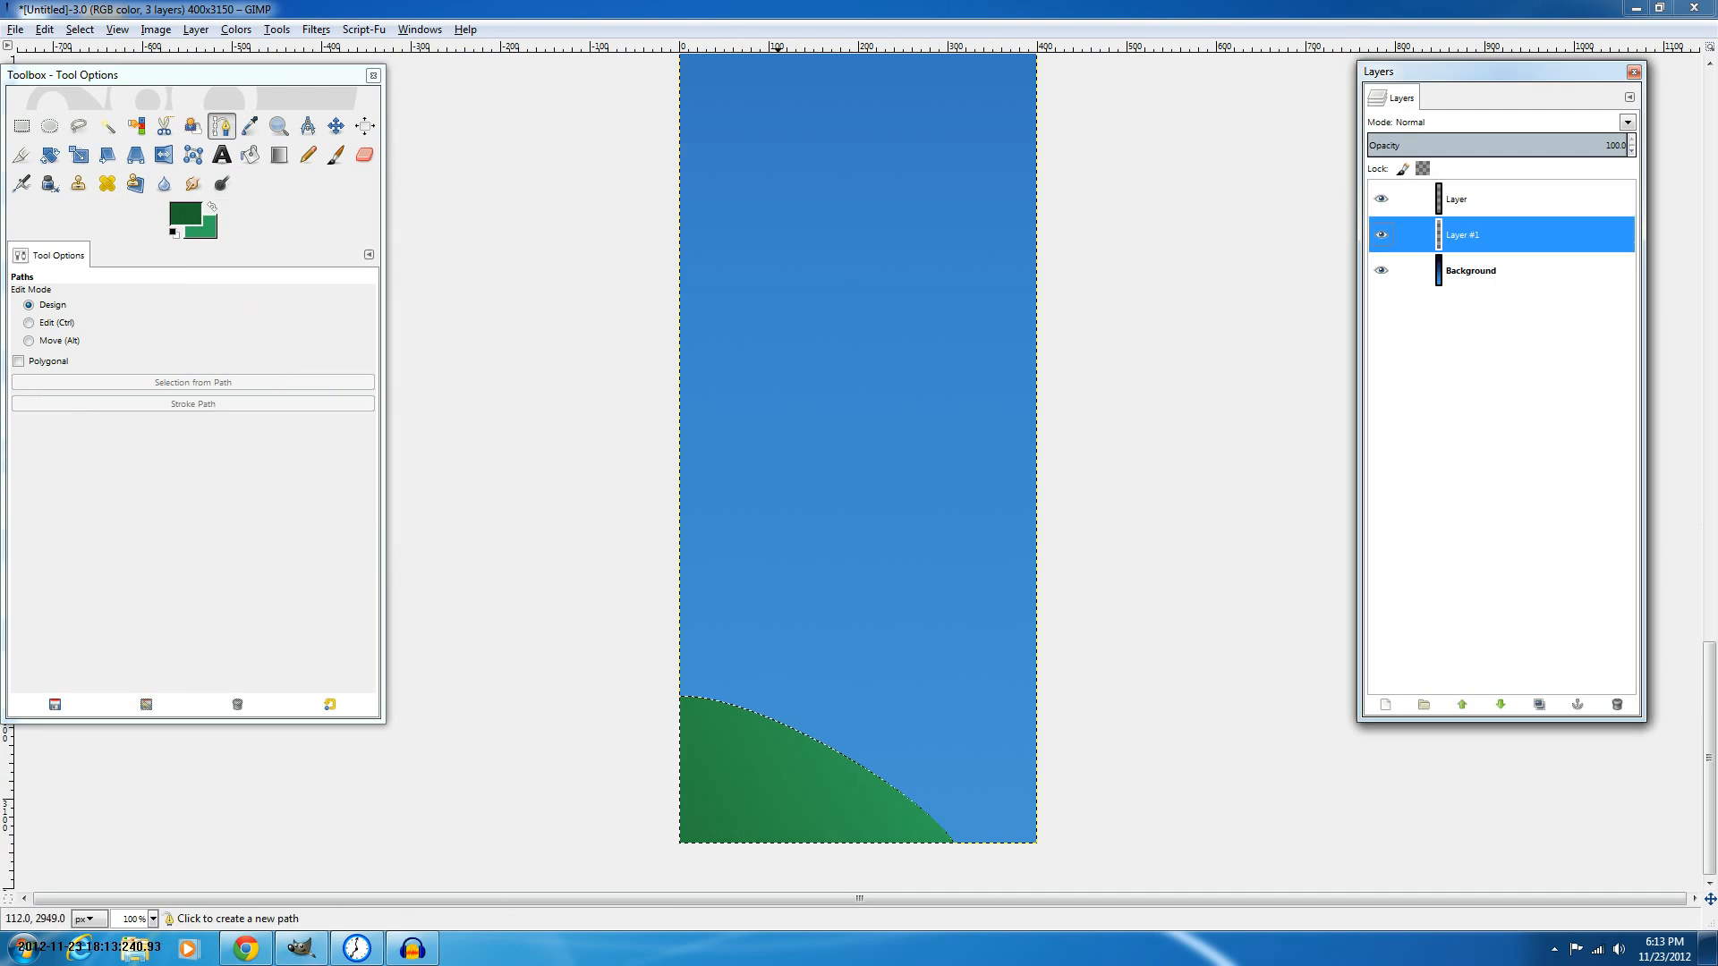
Clear the selection, draw a taller arched hill path extending past the canvas's right edge, and convert it to a selection.
key("ctrl+shift+a")
left_click(759, 856)
left_click_drag(1067, 471, 1225, 519)
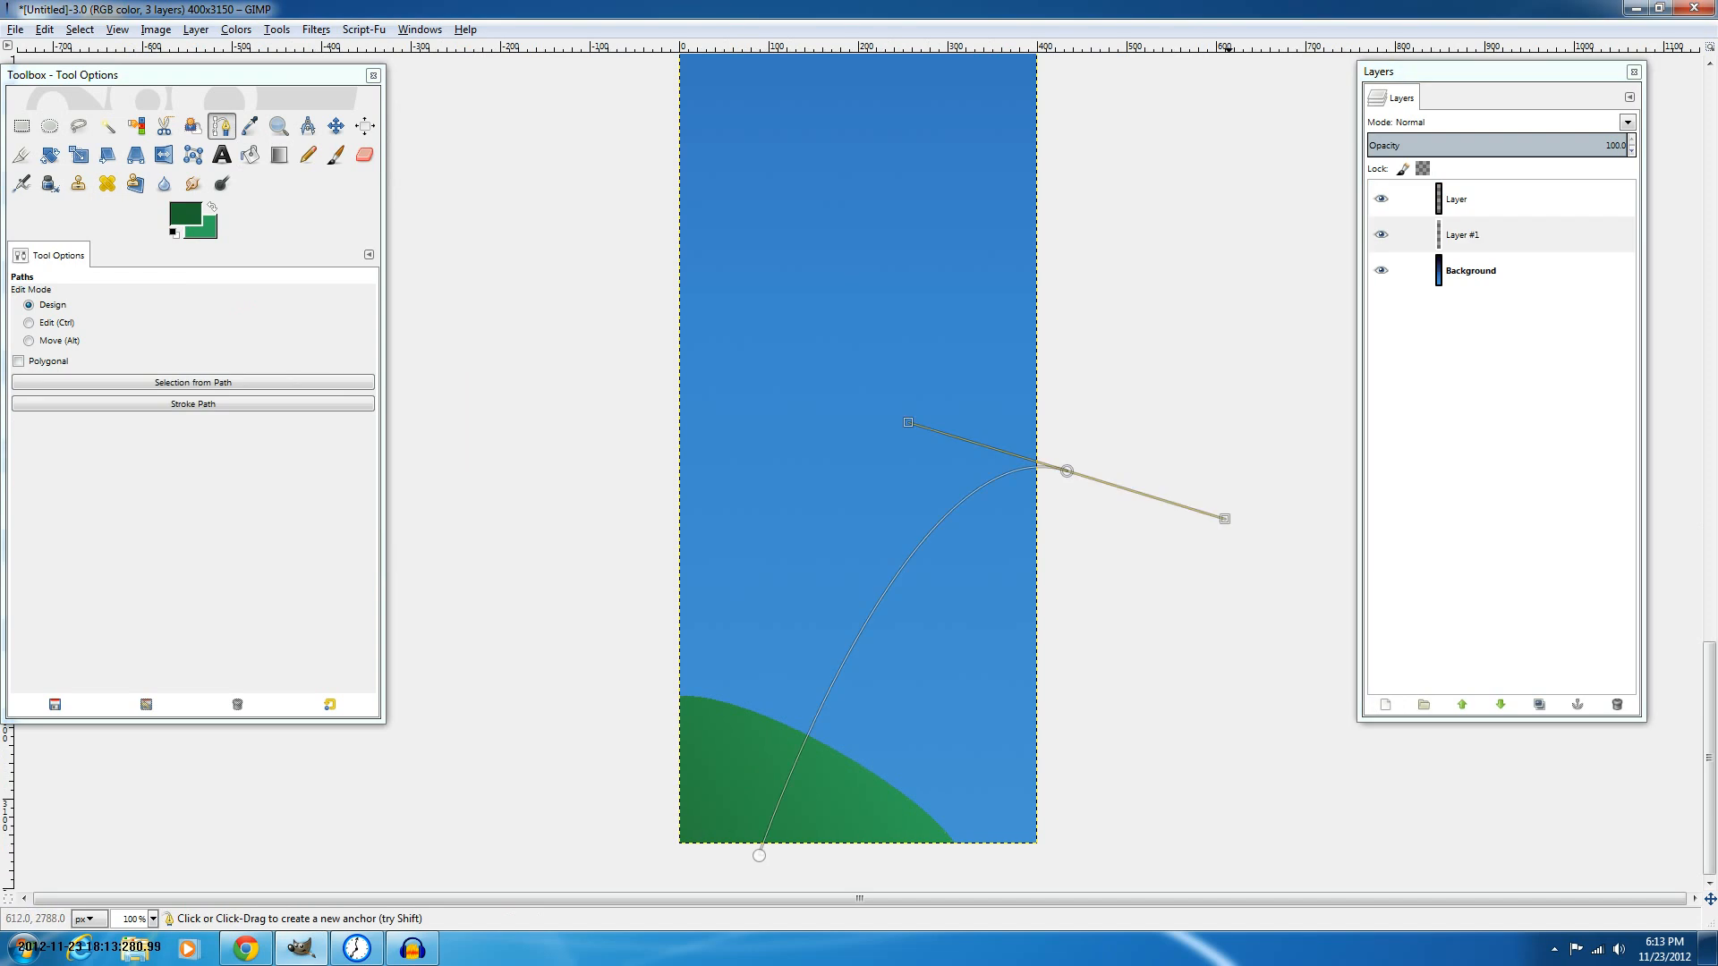
key("ctrl+z")
left_click_drag(1105, 625, 1328, 758)
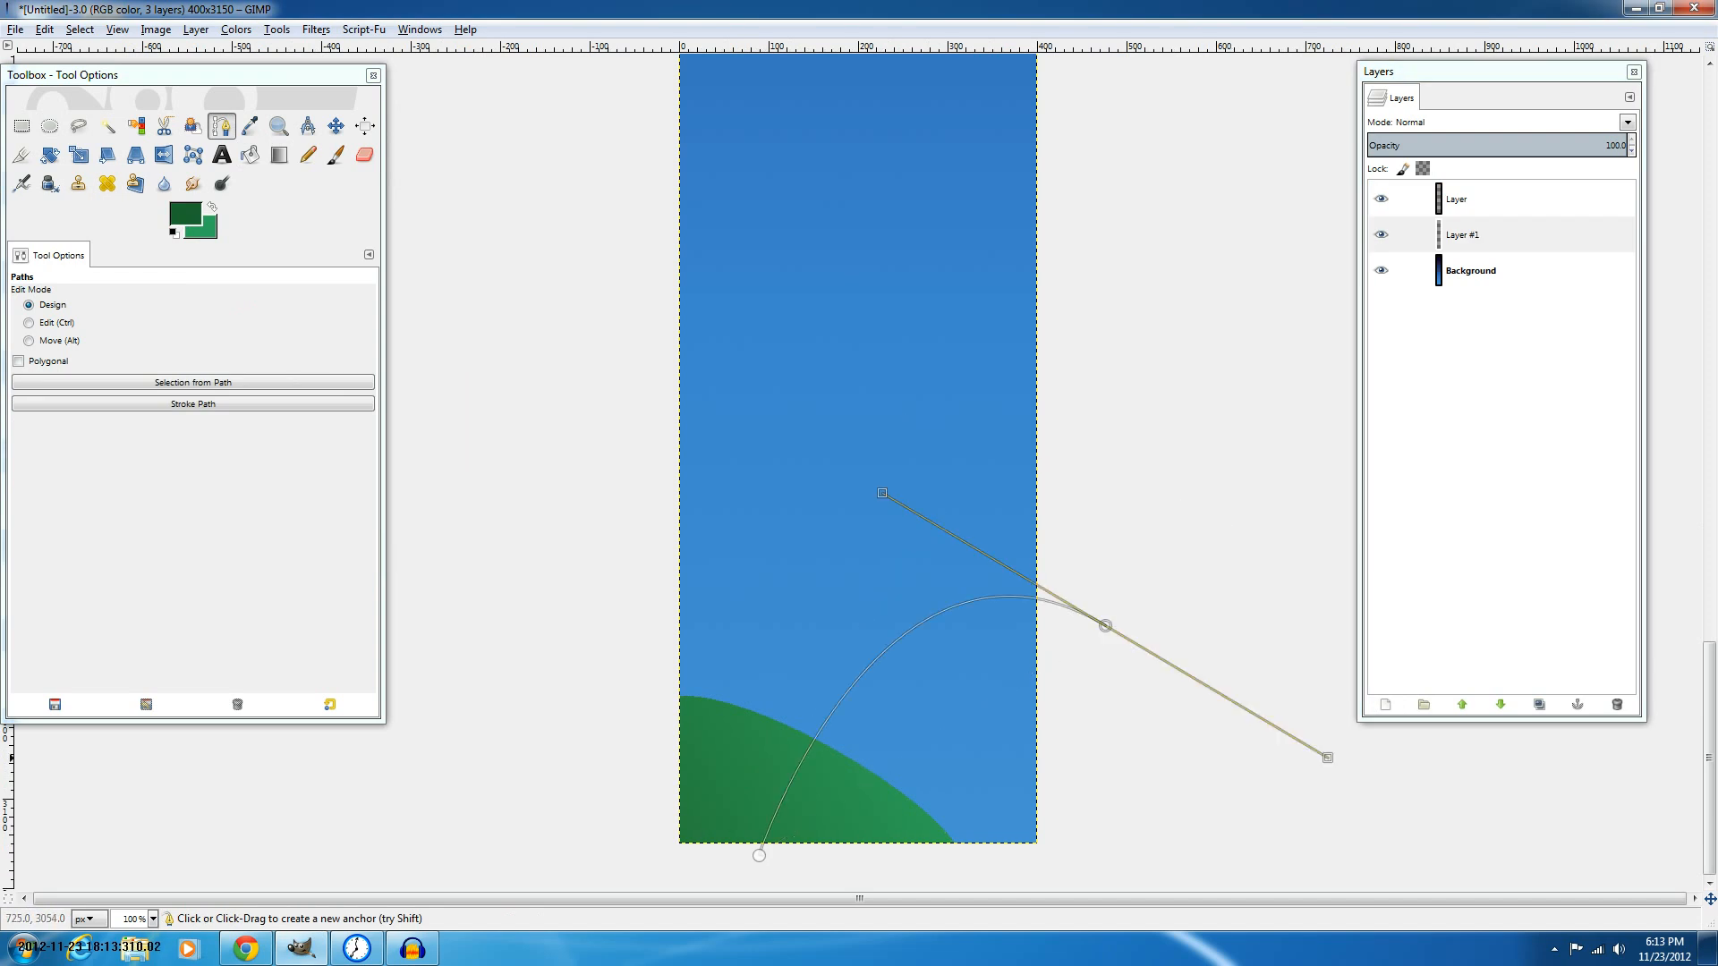
key("ctrl+z")
left_click_drag(1064, 706, 1269, 891)
left_click(1107, 857)
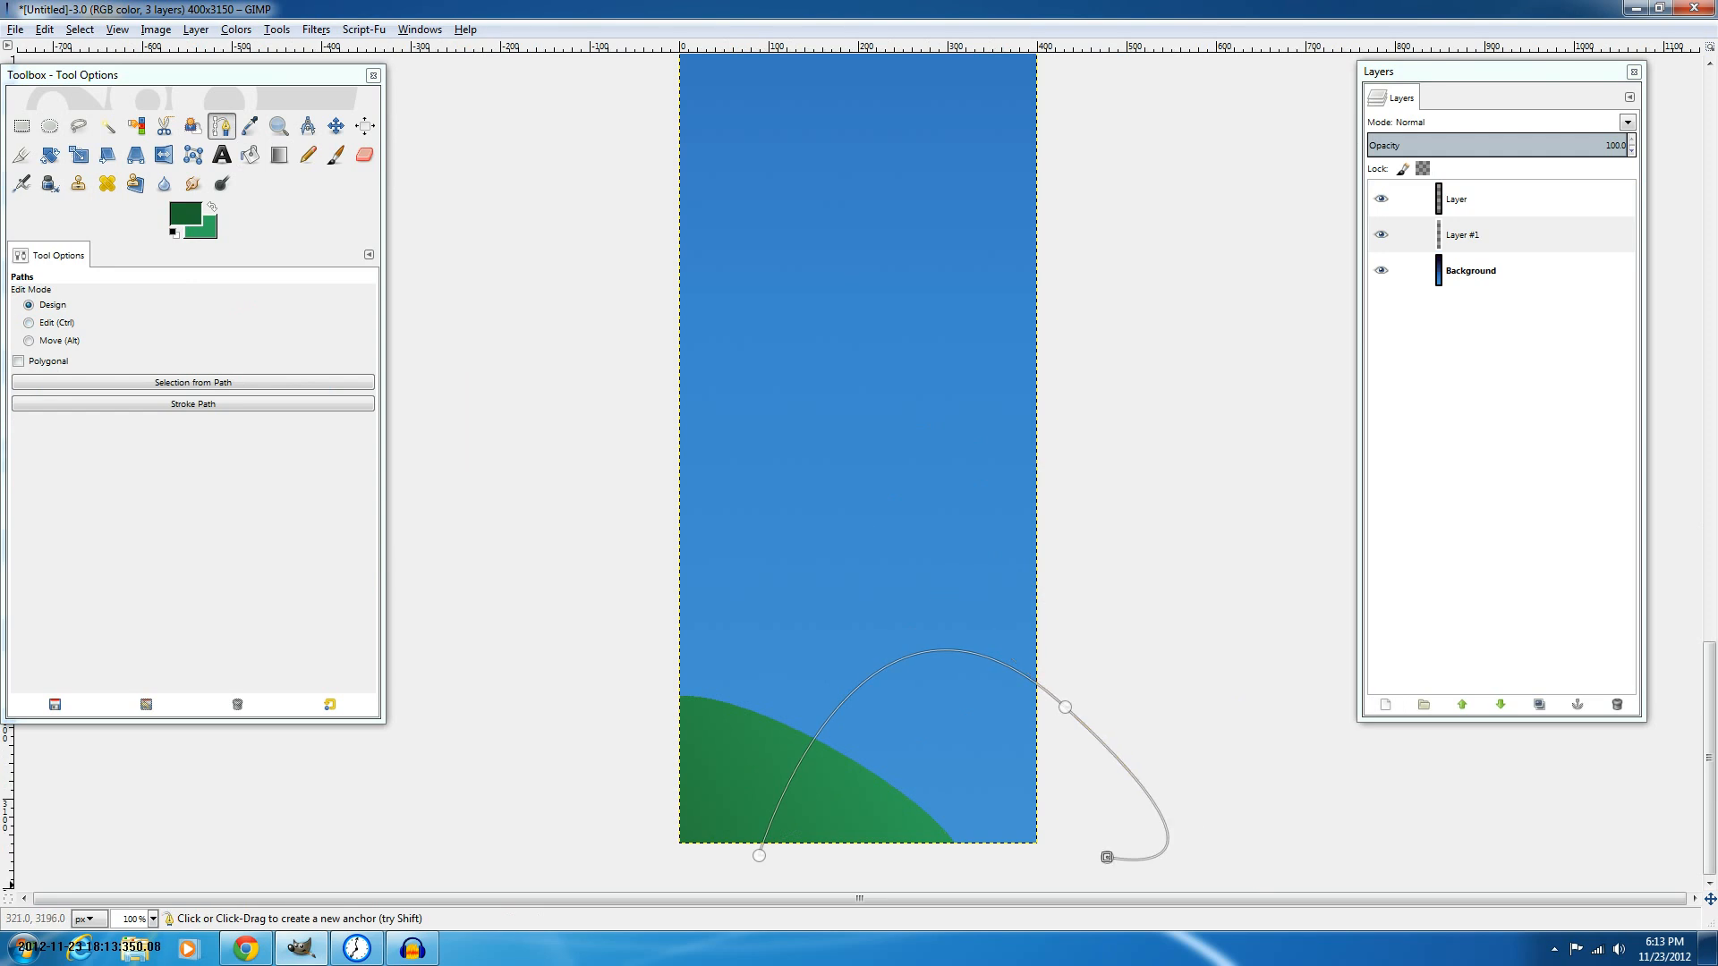
key("Return")
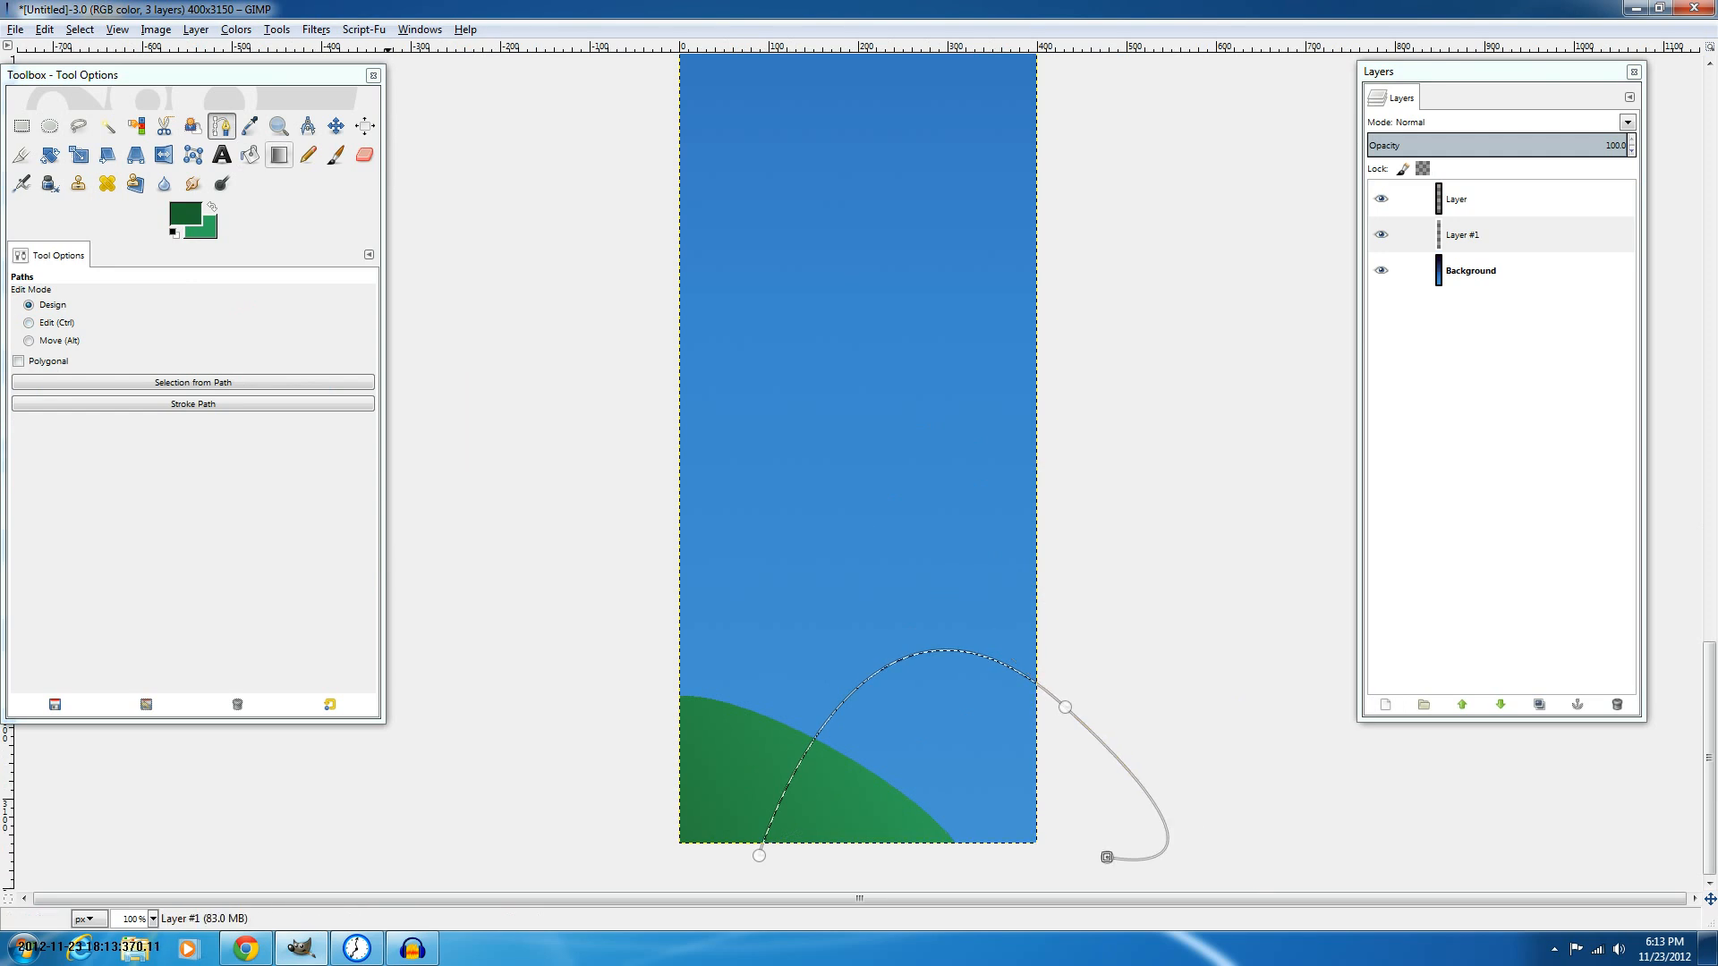
Fill the second hill with the linear green gradient, blending from its lower right corner toward its upper left.
left_click(279, 154)
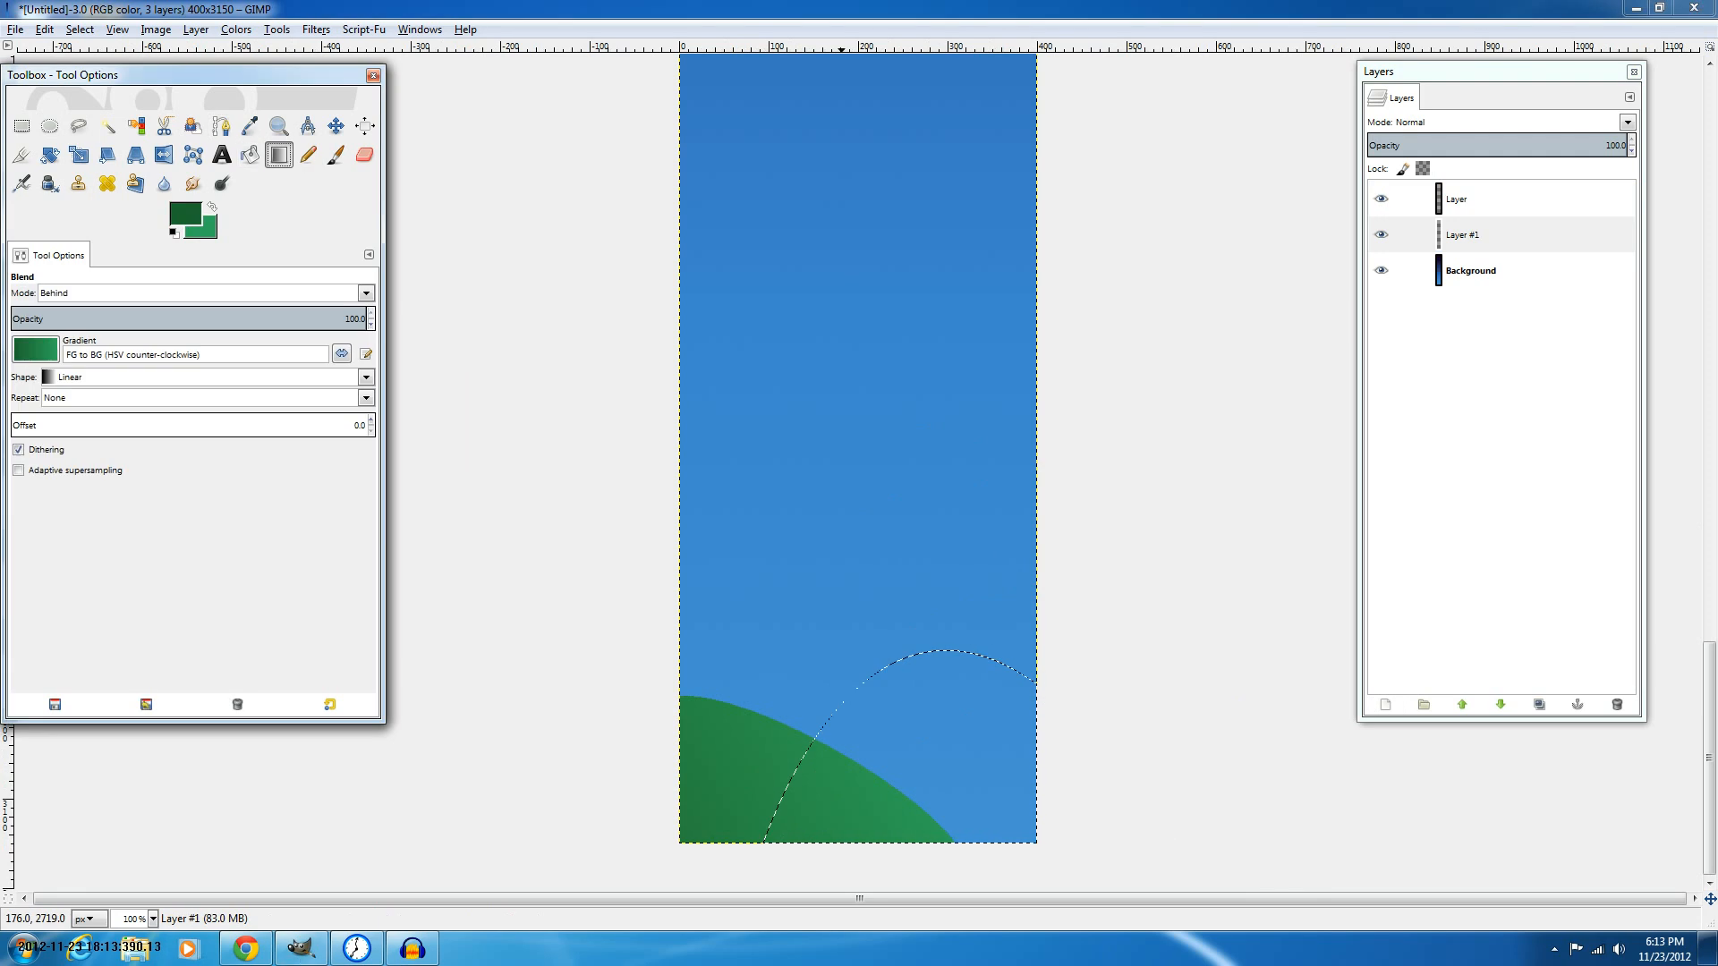
left_click_drag(1004, 815, 880, 701)
left_click_drag(1032, 837, 896, 616)
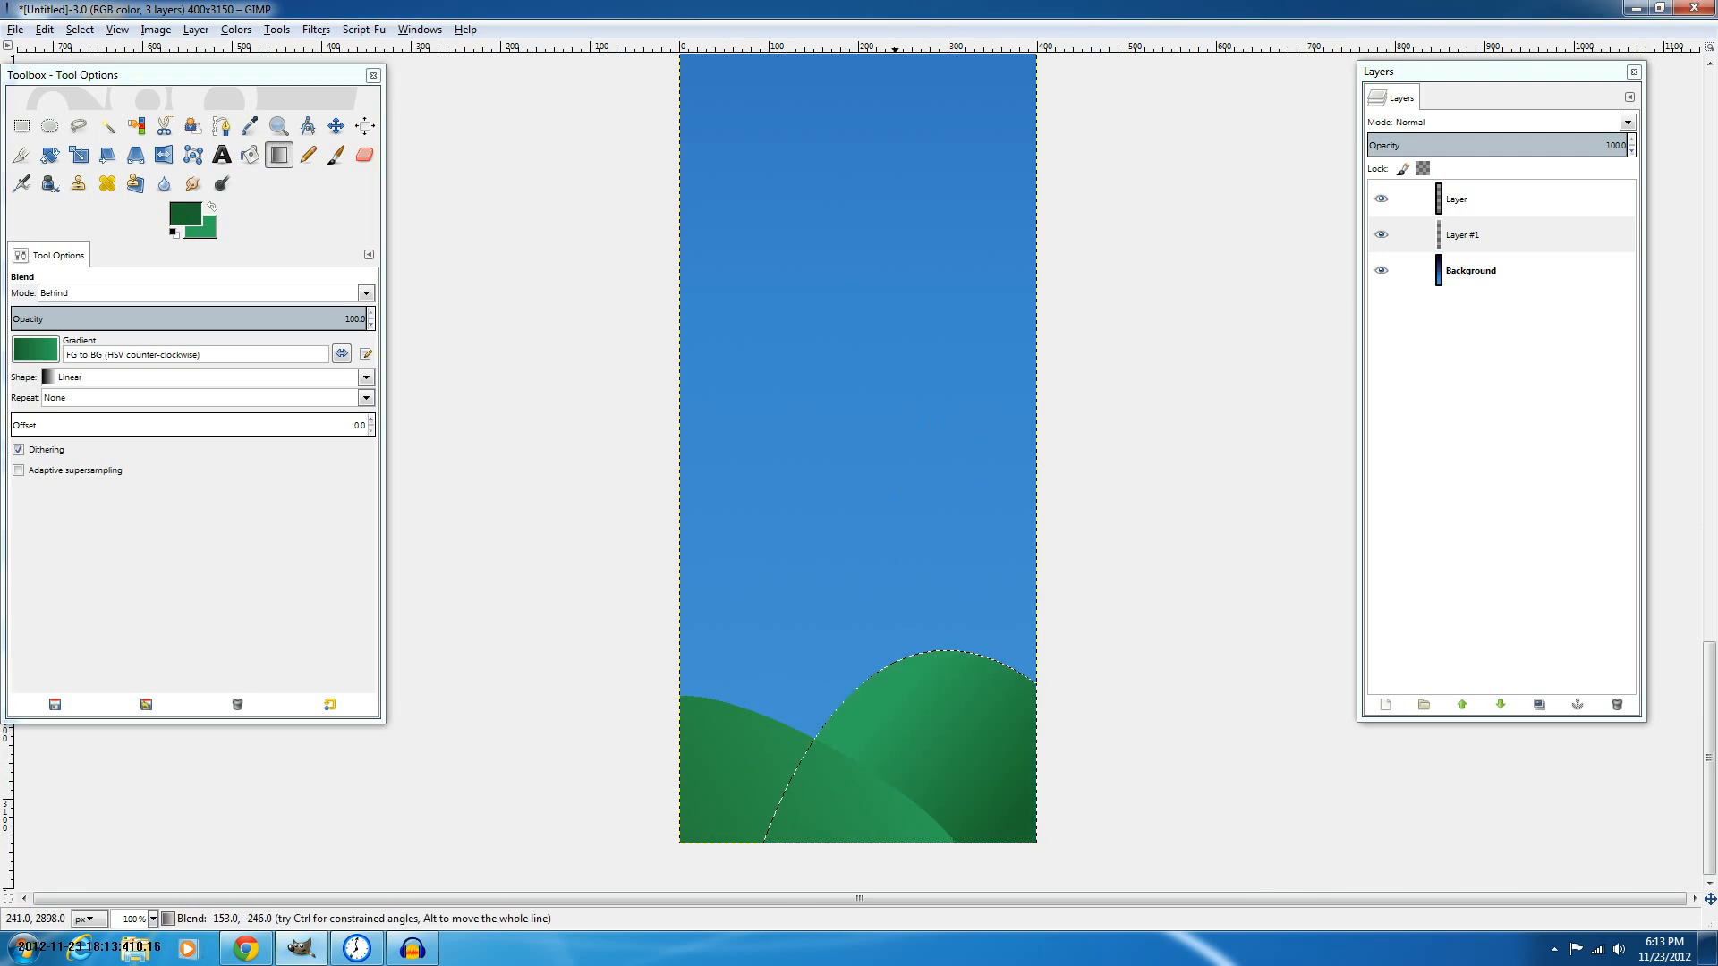
Load the front hill layer's alpha as the selection, reblend the hill with the darker green gradient, and clear the selection.
right_click(1451, 200)
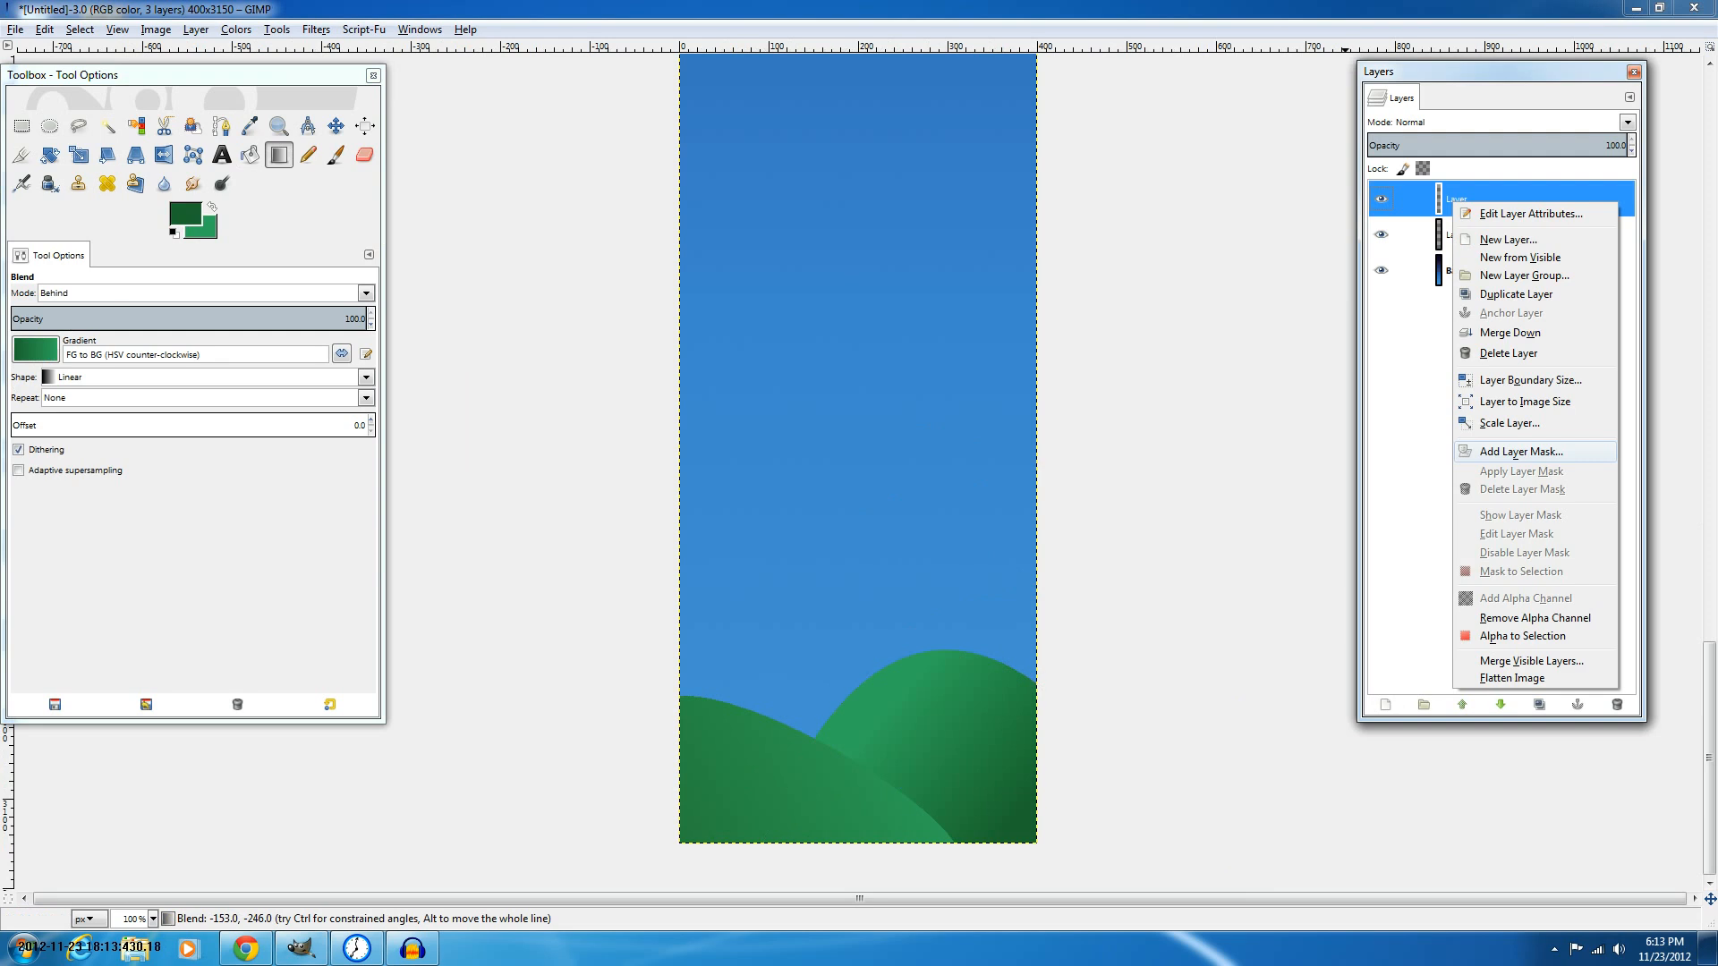
left_click(1523, 636)
left_click(839, 713)
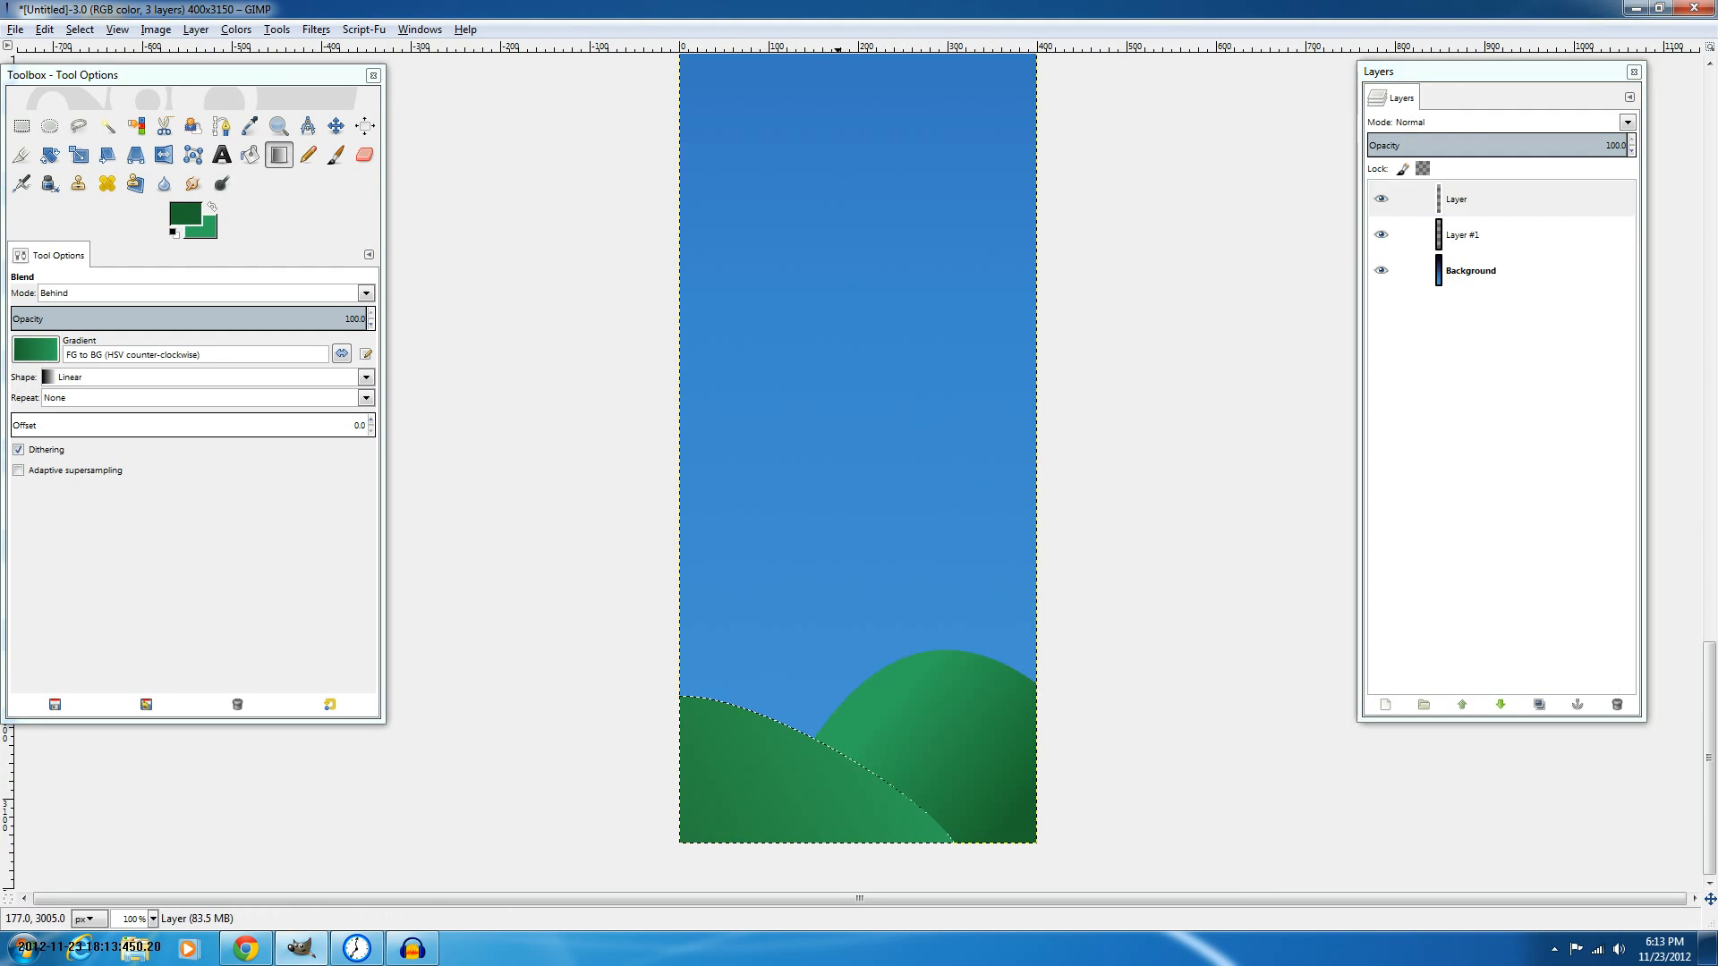
key("ctrl+x")
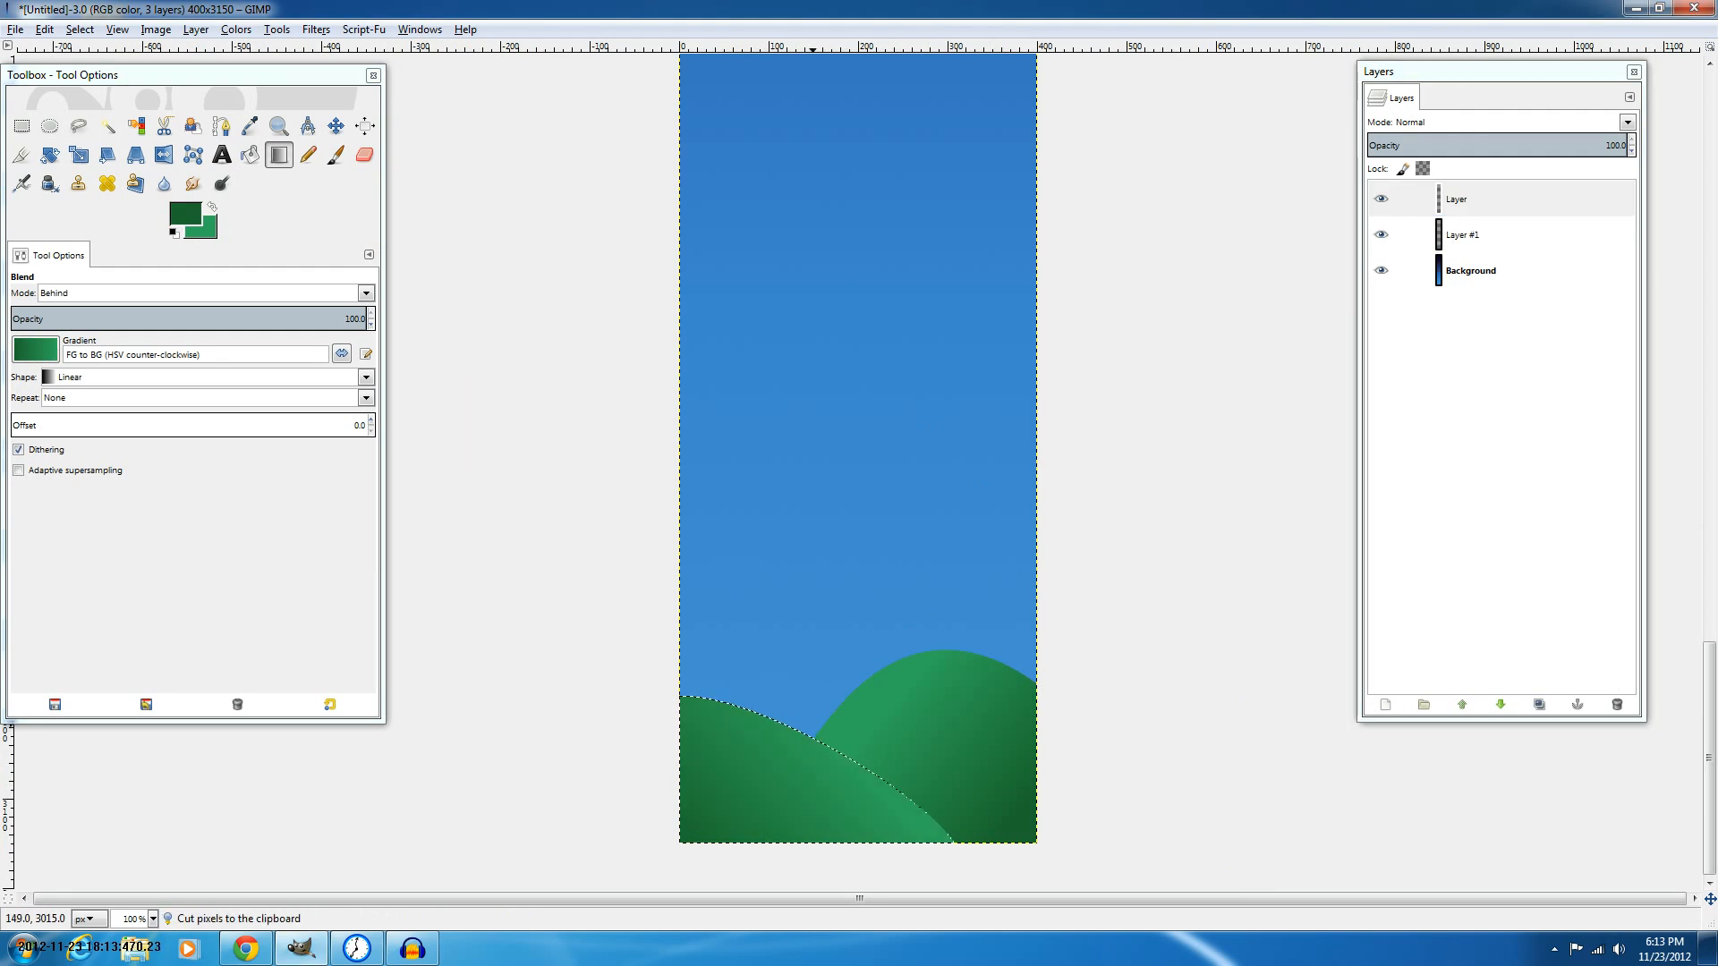
key("ctrl+shift+a")
Inspect the composition from the overlapping hills at the base up to the dark end of the sky gradient.
scroll(978, 575, "down", 3)
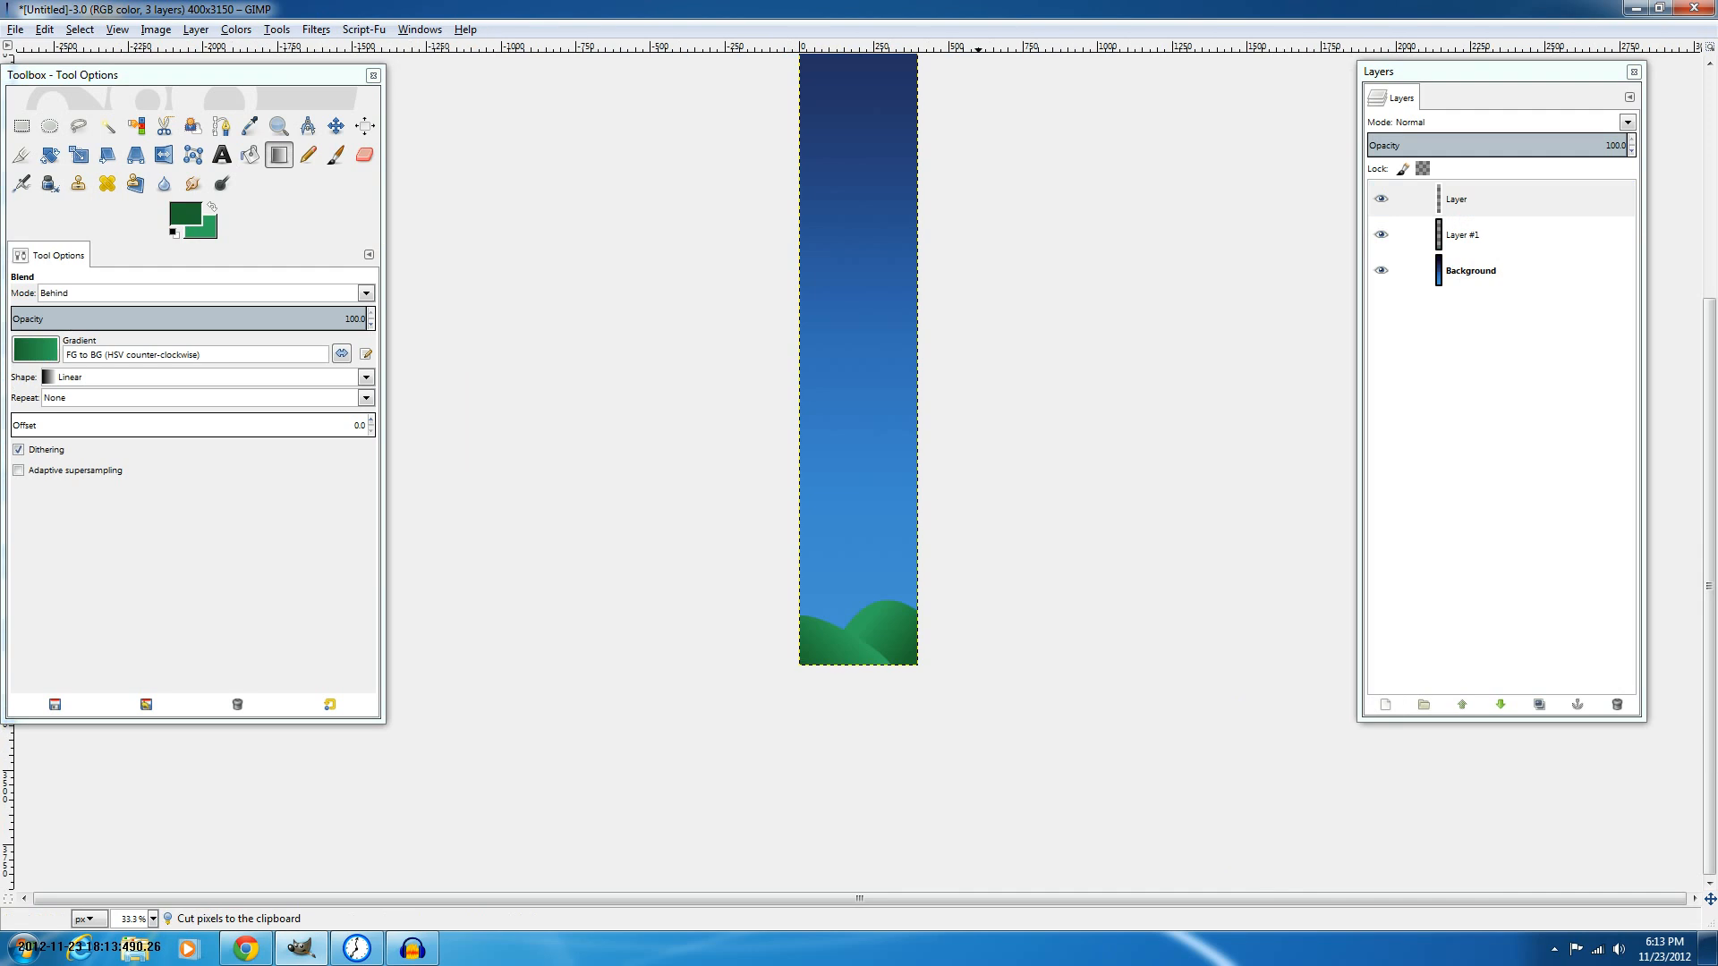
scroll(984, 567, "up", 3)
scroll(1046, 564, "up", 1)
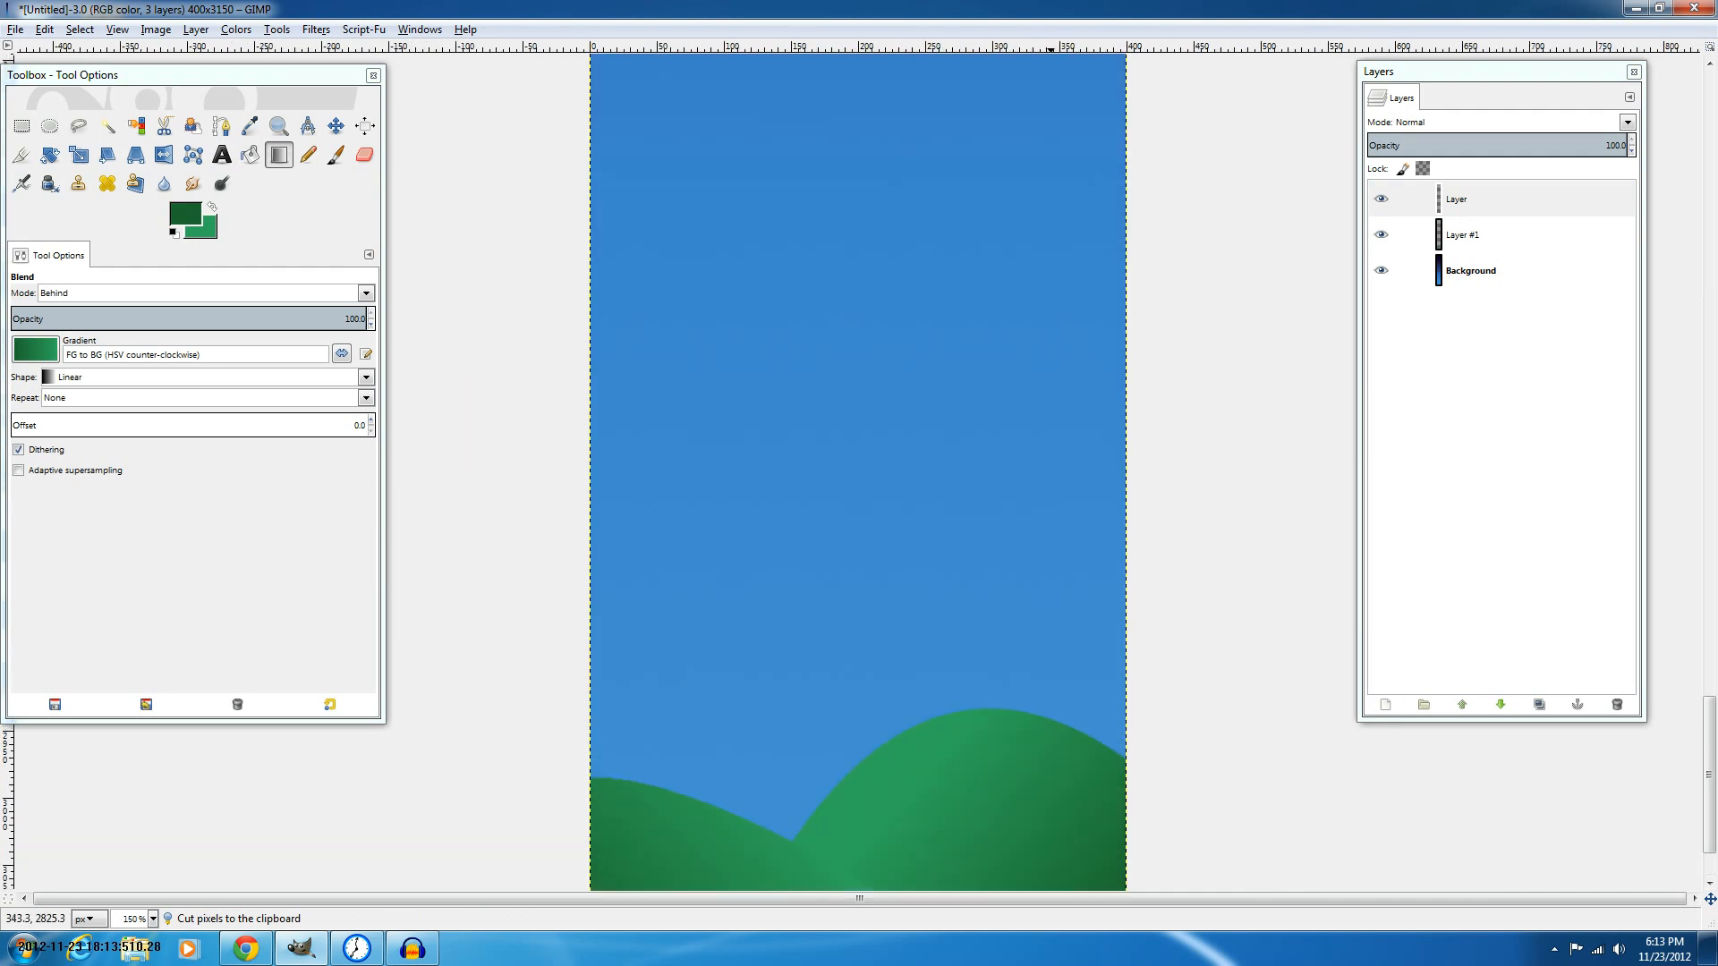
scroll(1049, 565, "down", 1)
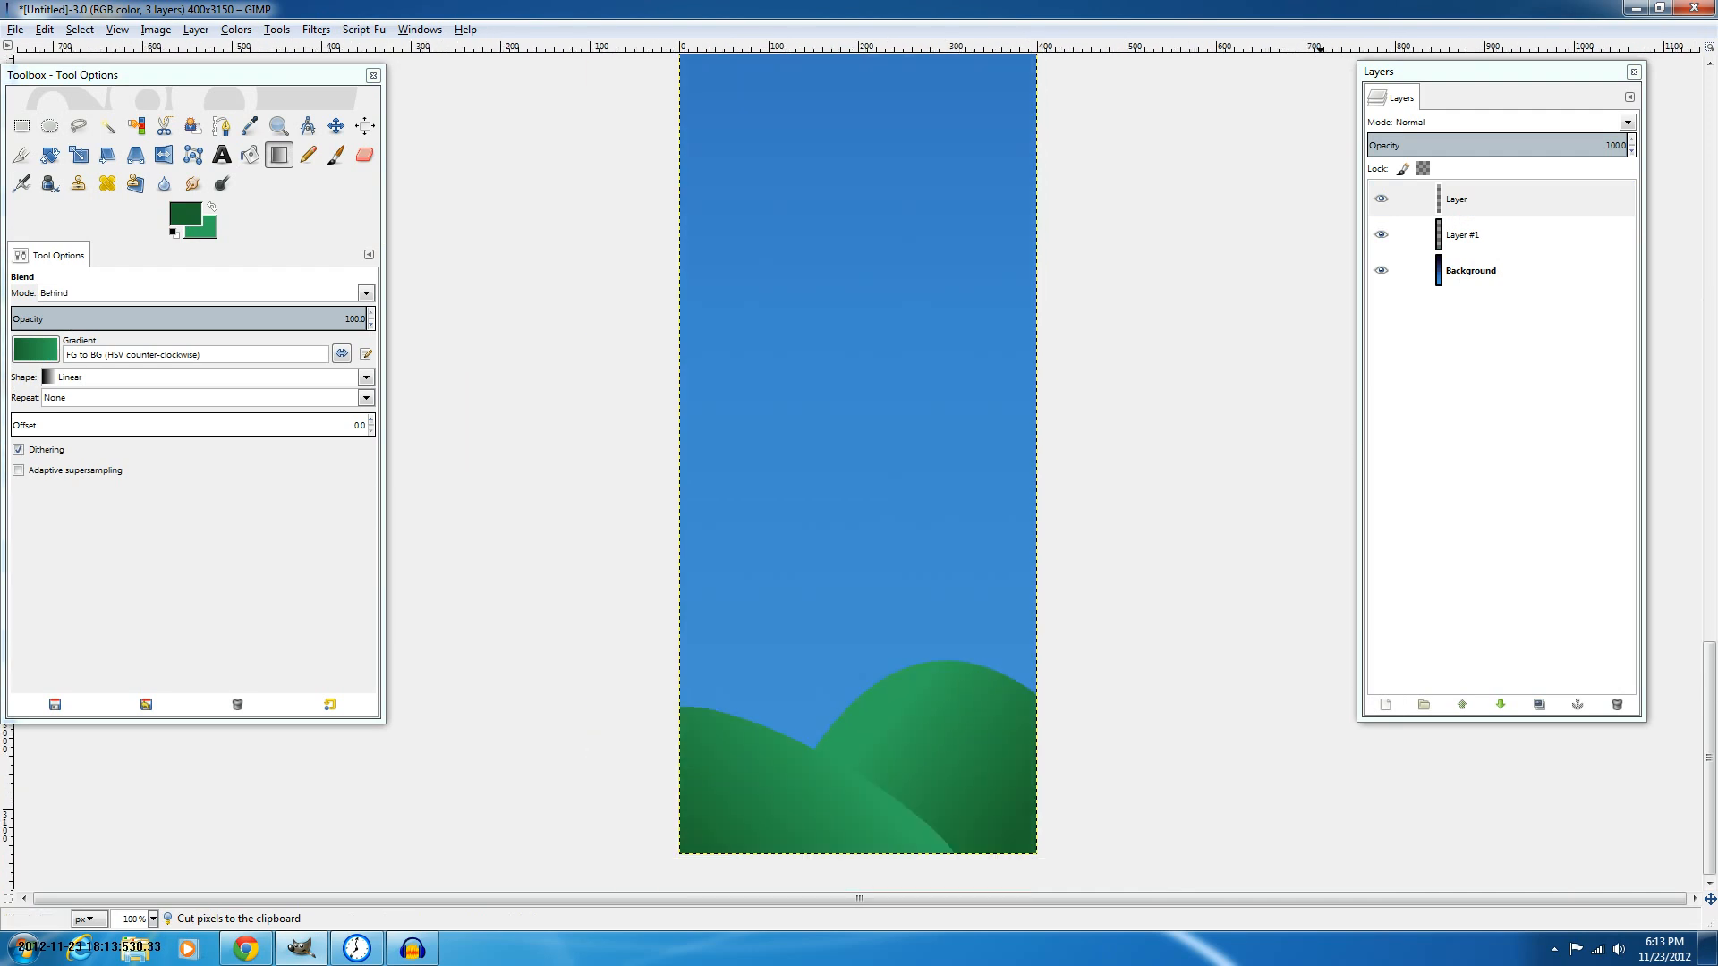
scroll(813, 586, "up", 10)
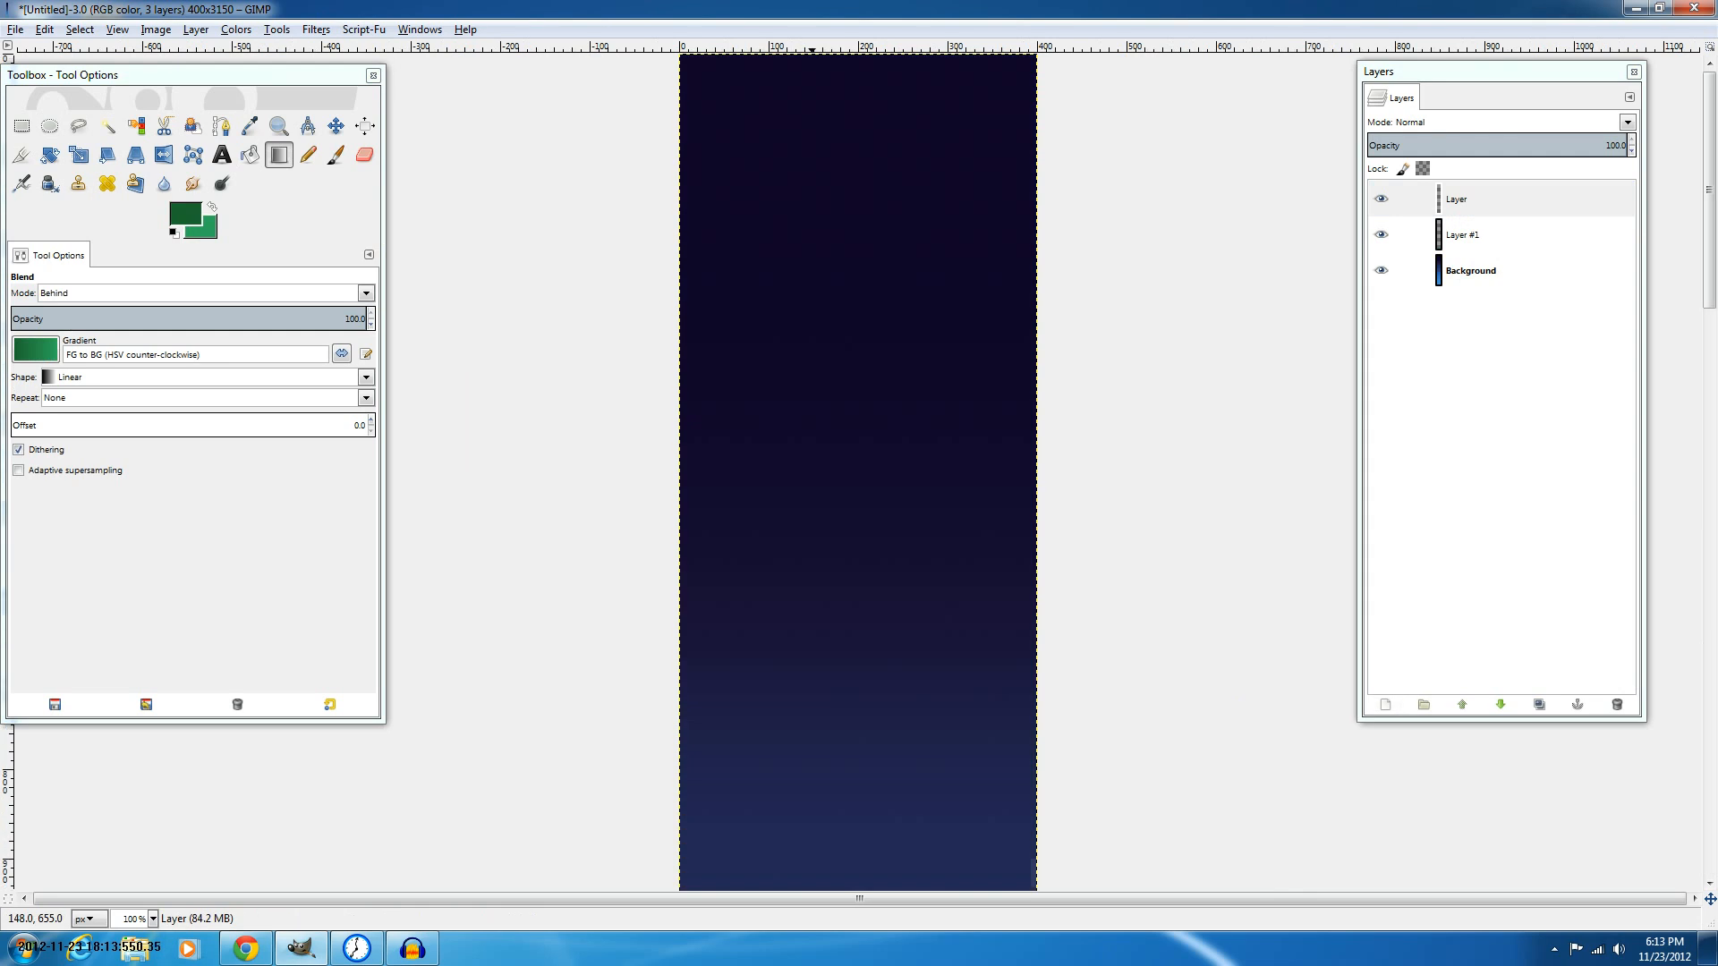
scroll(812, 640, "down", 10)
scroll(810, 640, "down", 5)
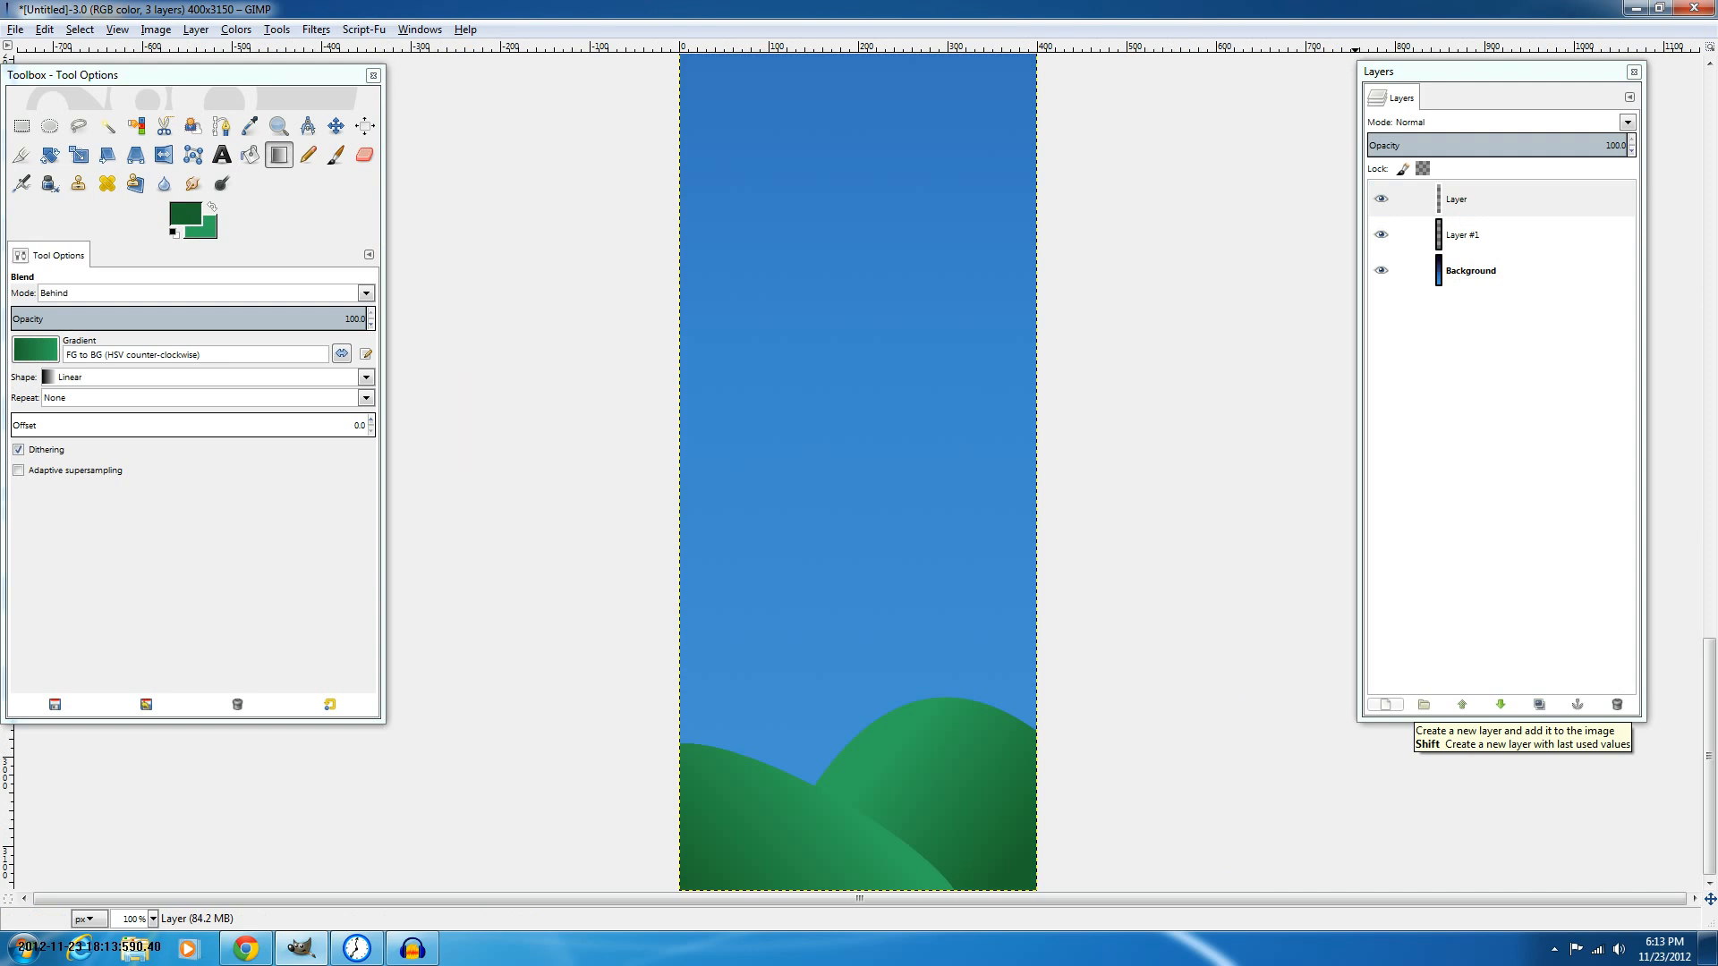
Add a new 400 × 3150 px layer with transparency fill and place it between the second hill's layer and the background.
left_click(1464, 236)
key("ctrl+shift+n")
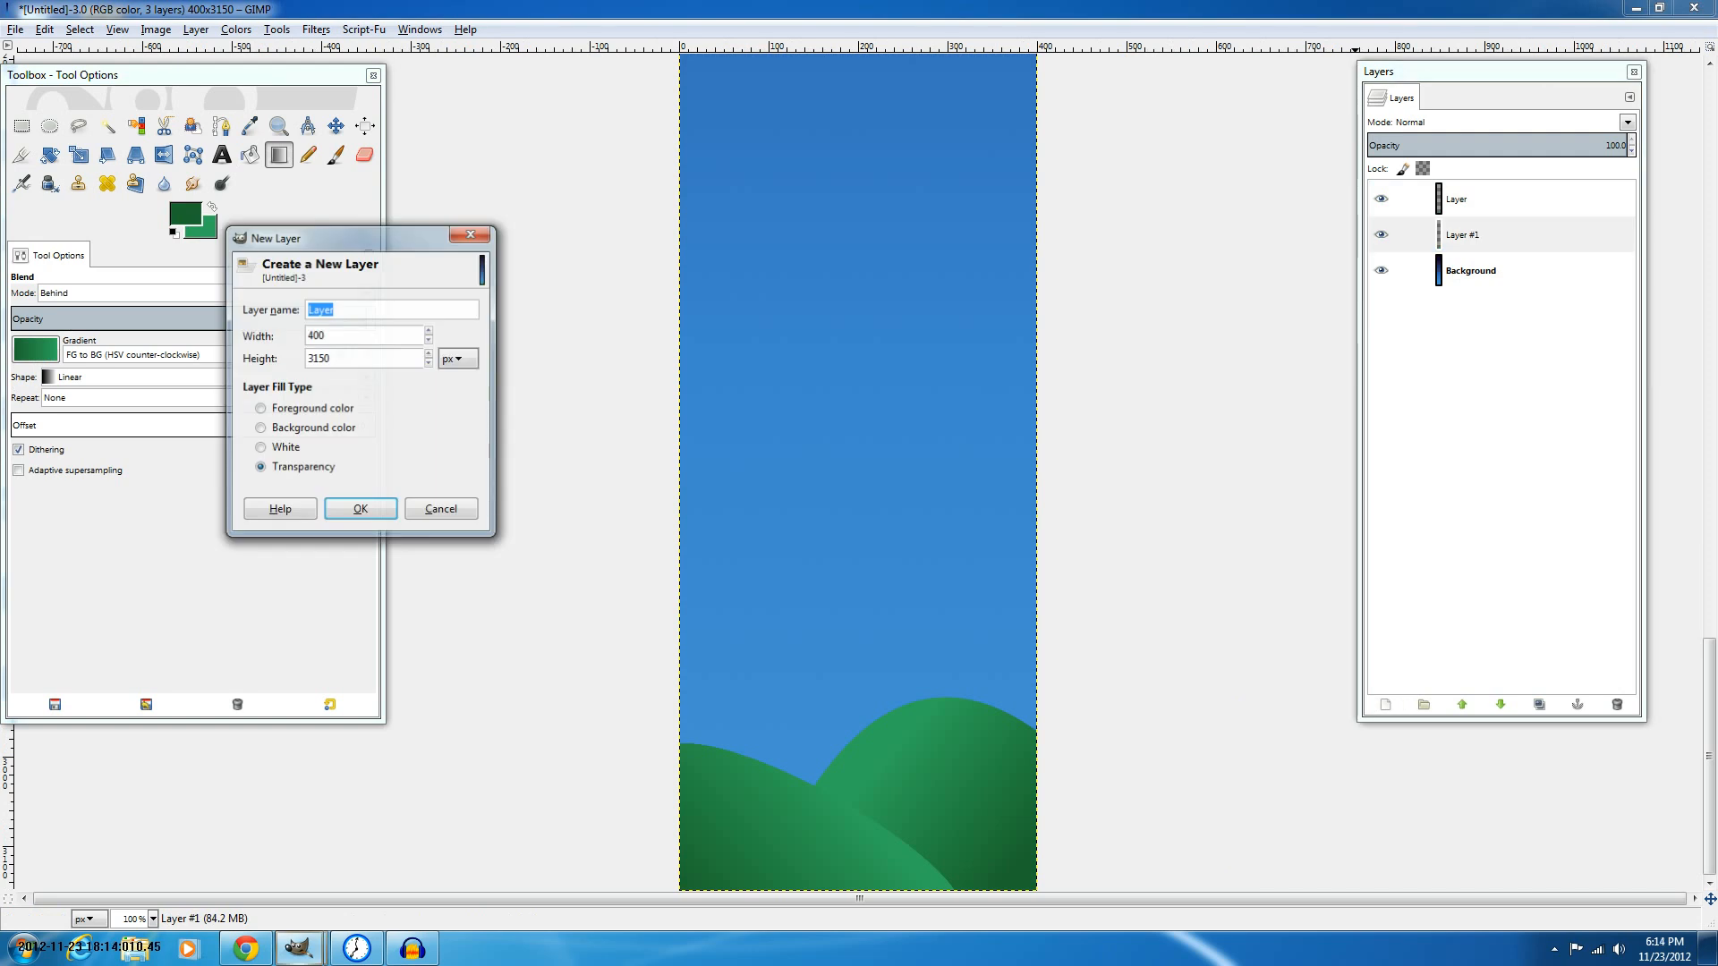
key("Return")
left_click_drag(1512, 291, 1512, 290)
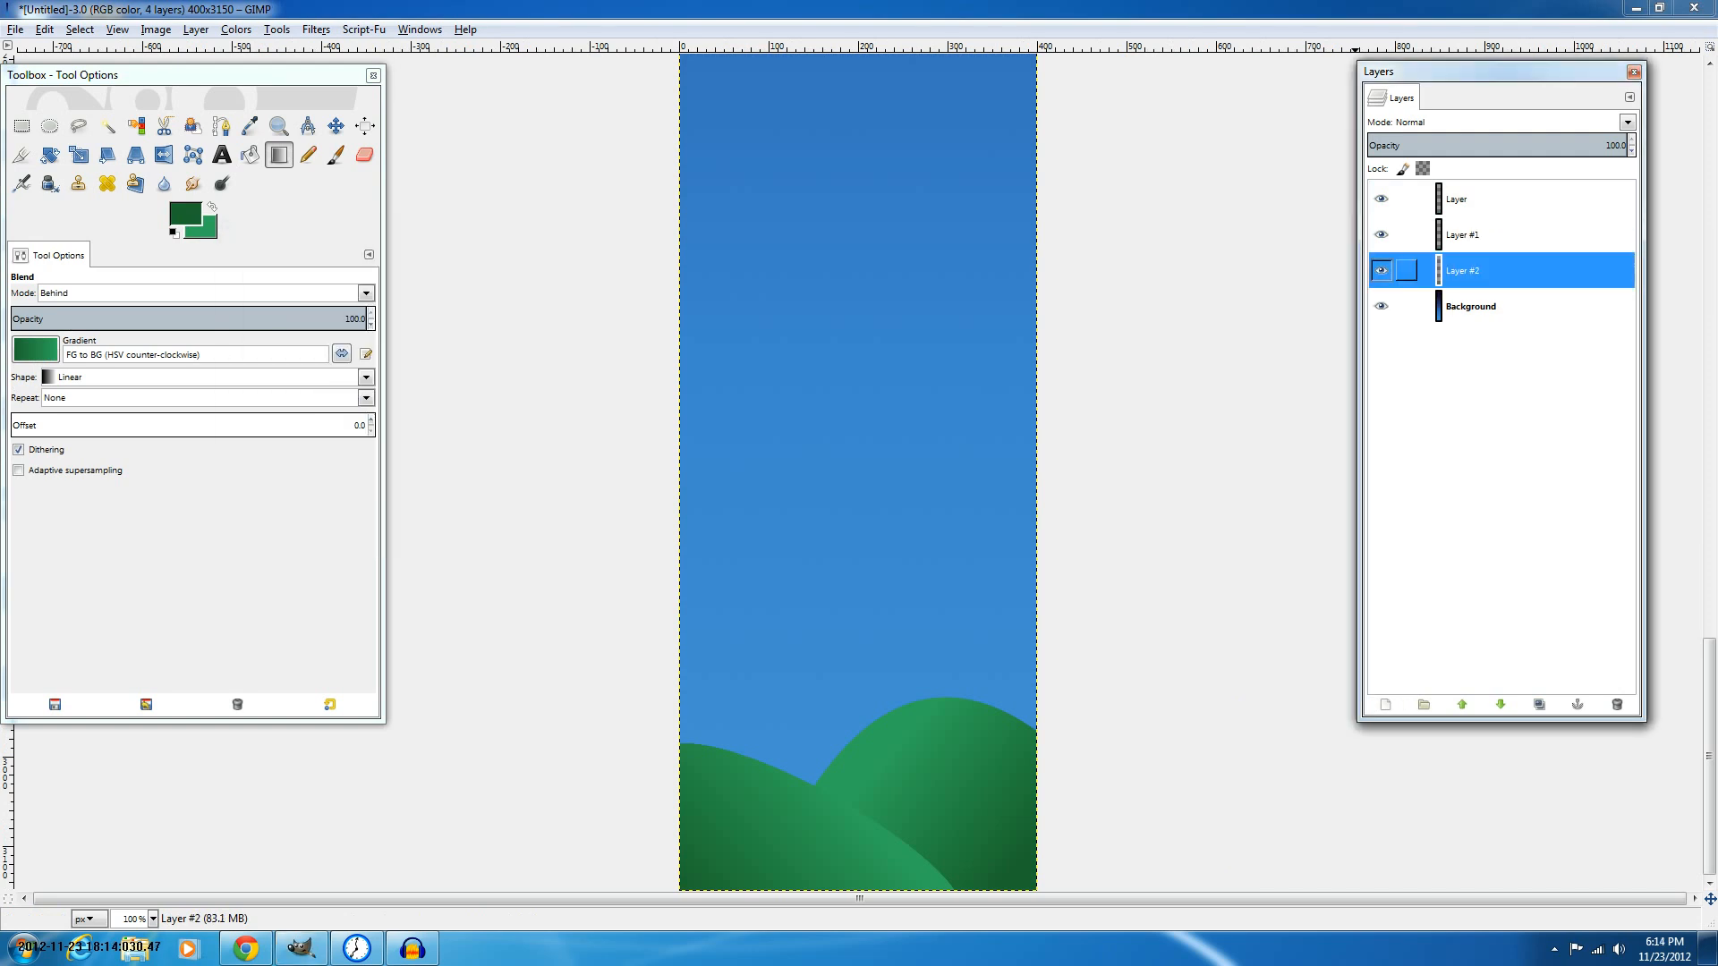
Hide both hill layers and show them again to check which hill each one holds.
left_click(1381, 235)
left_click(1381, 199)
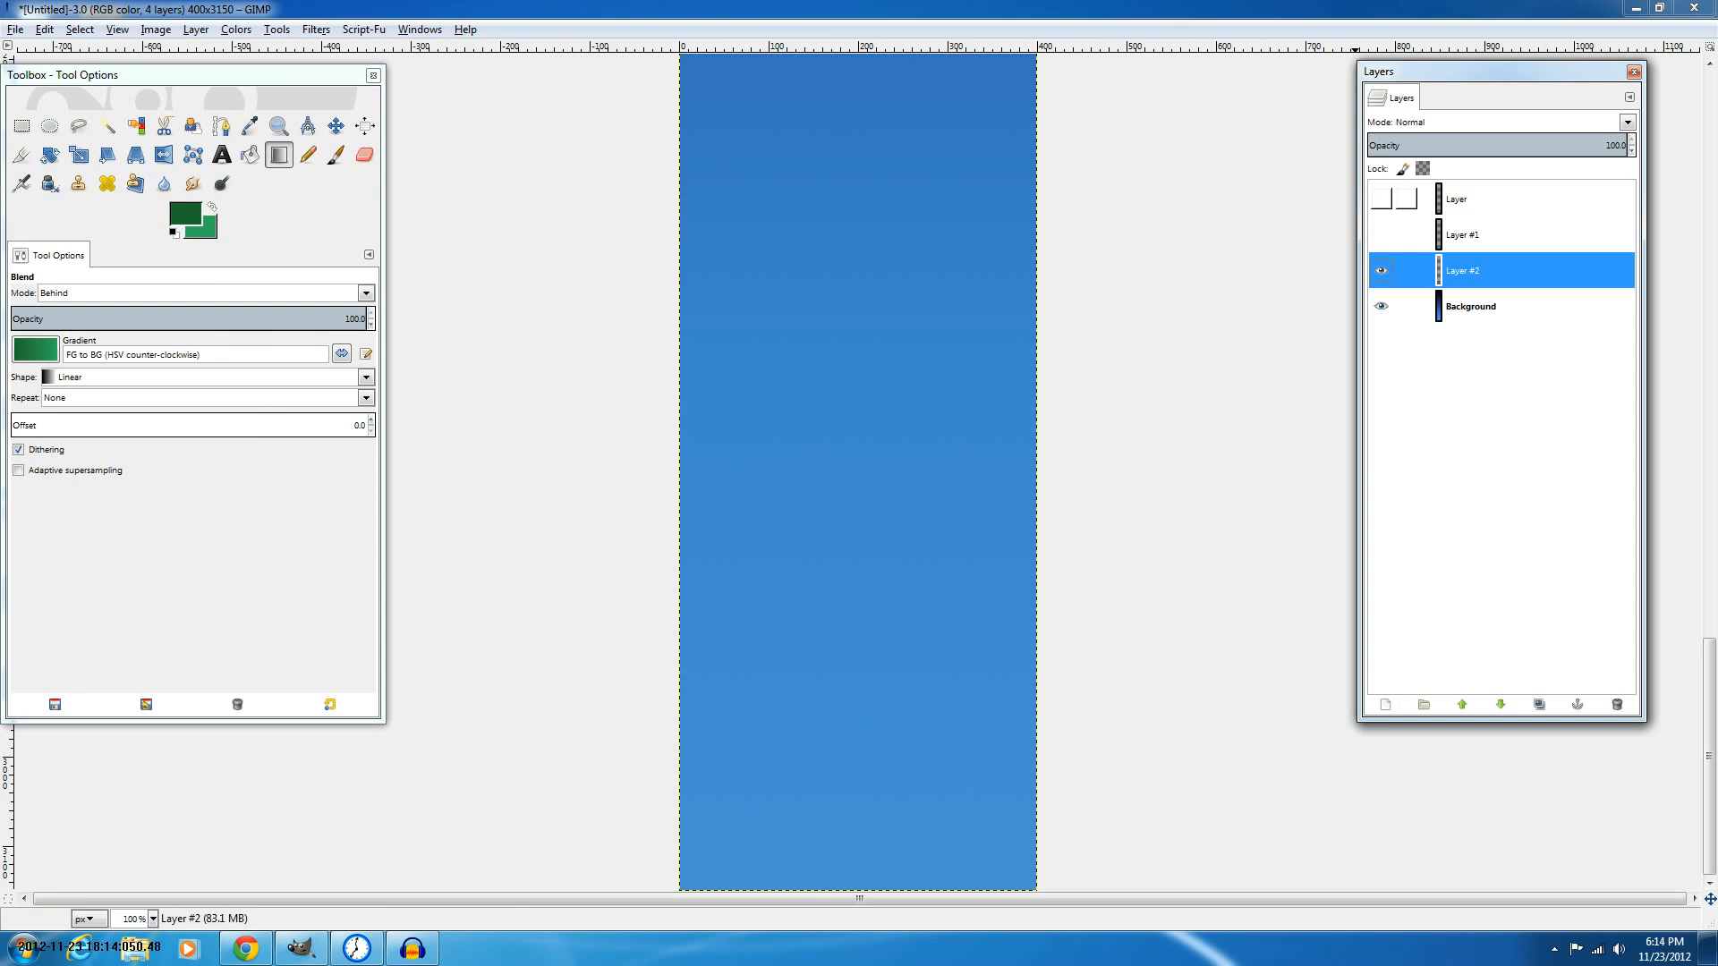
left_click(1381, 199)
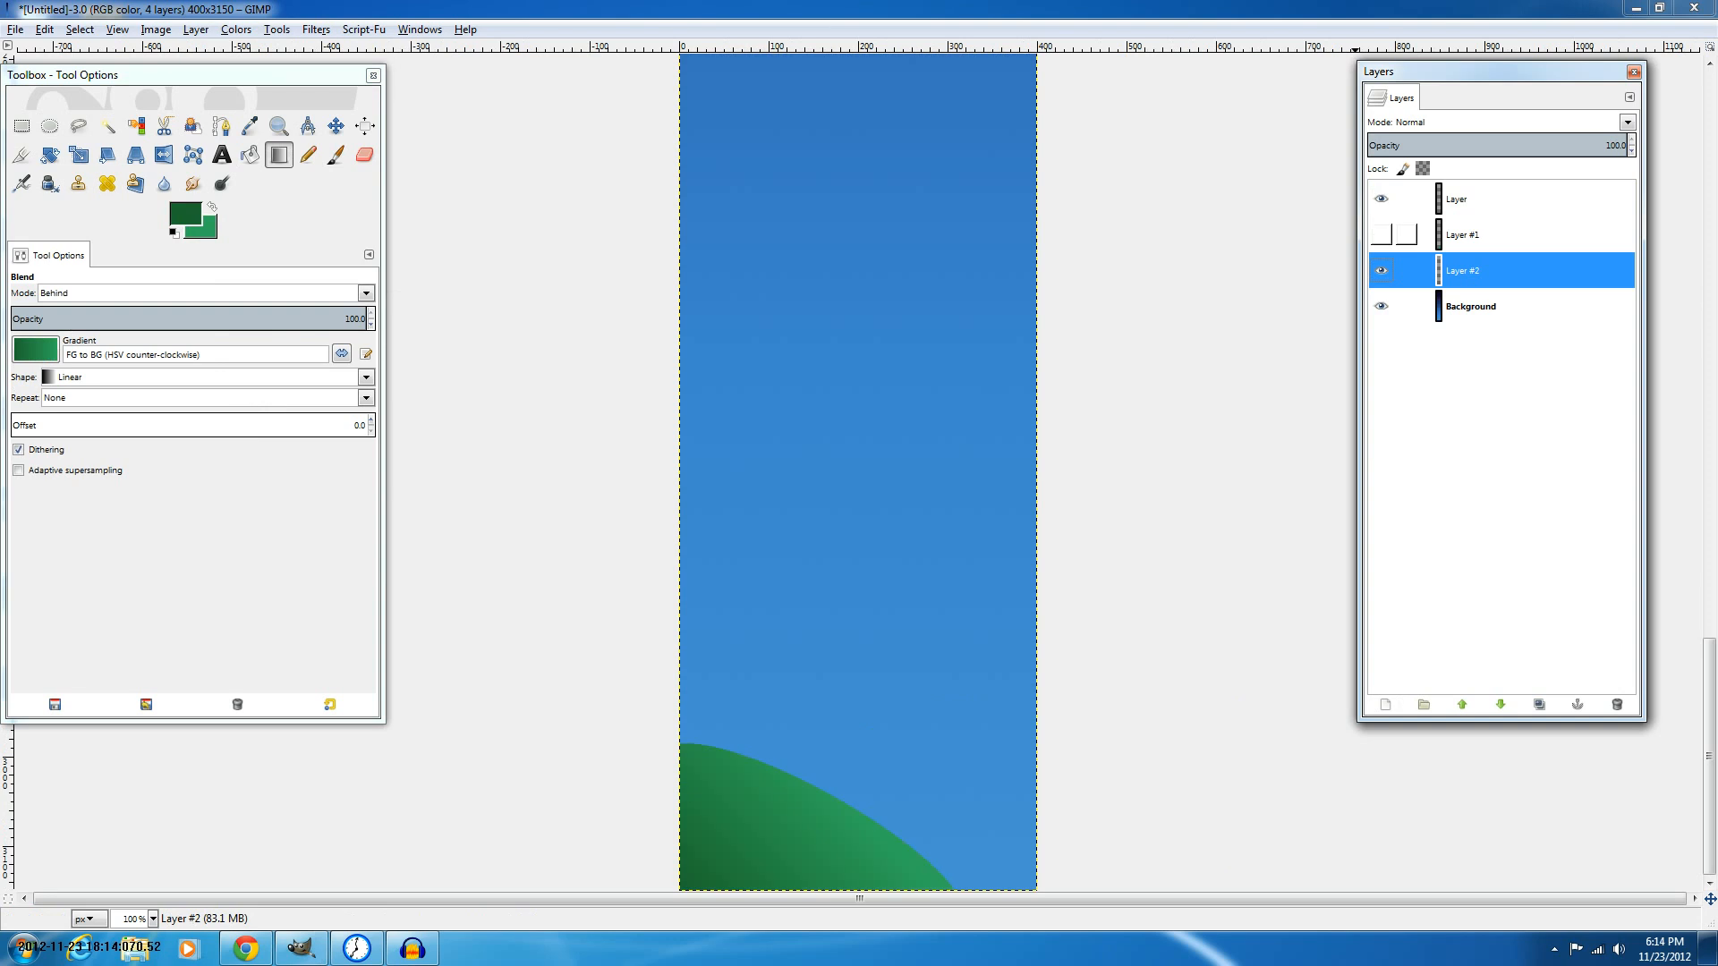
left_click(1381, 236)
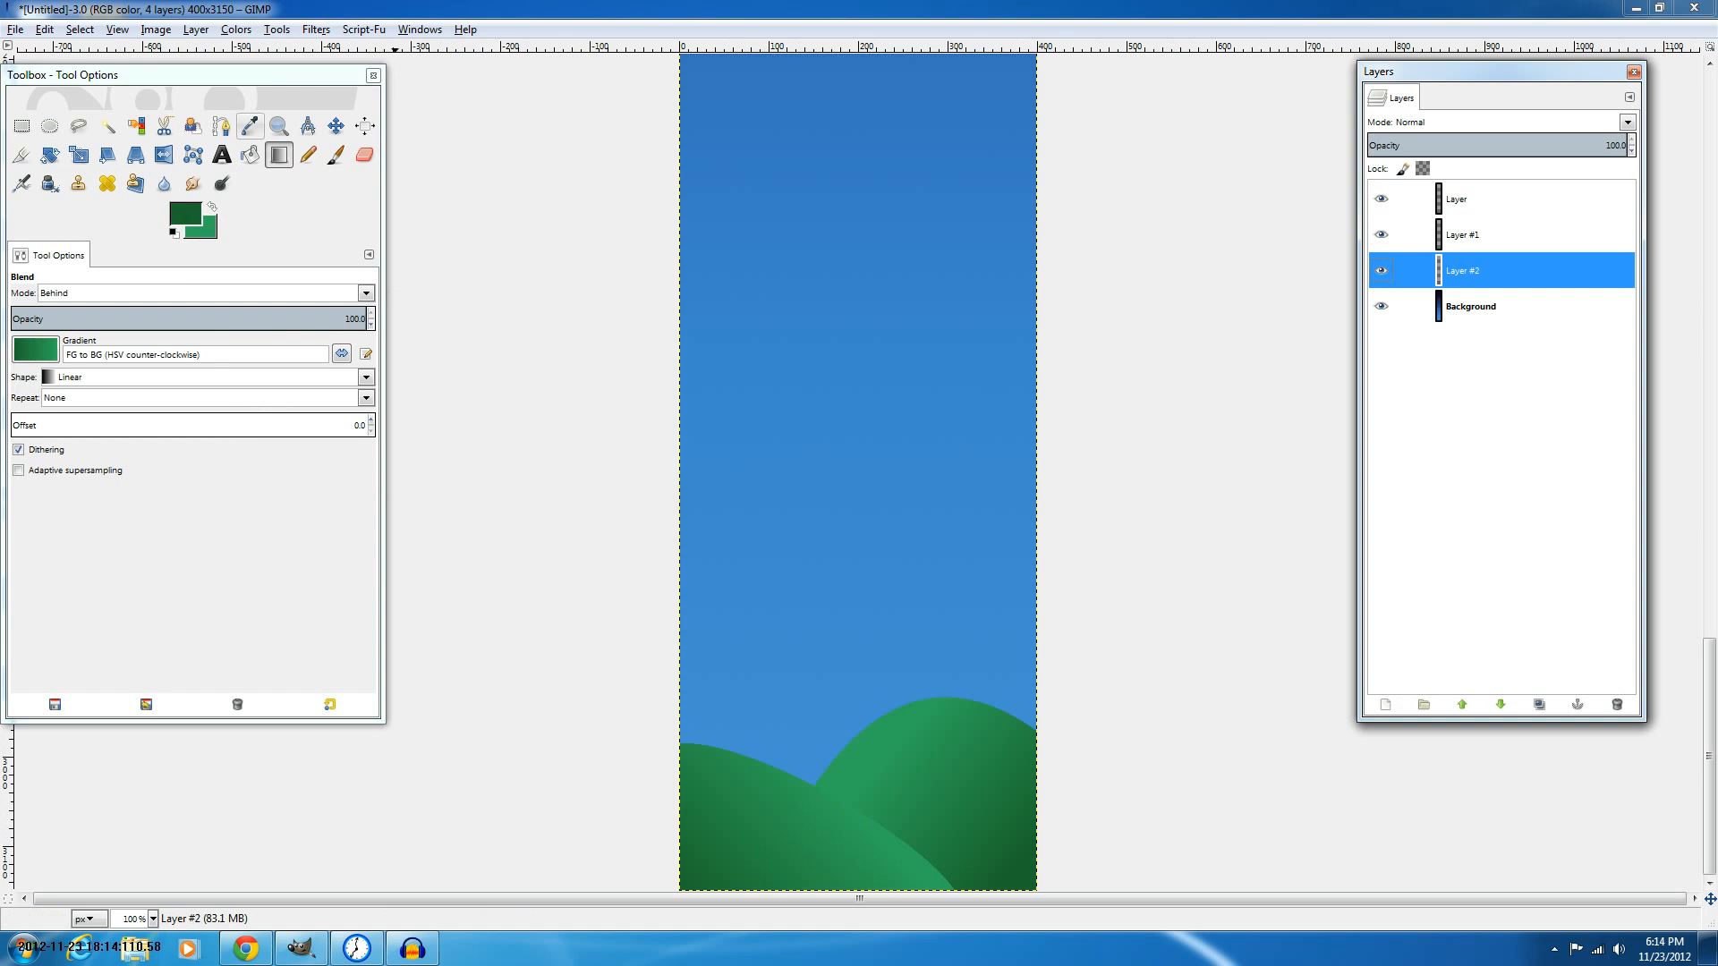
Draw an angular mountain path peaking above the hills and extending past the canvas's left edge, and convert it to a selection.
left_click(222, 125)
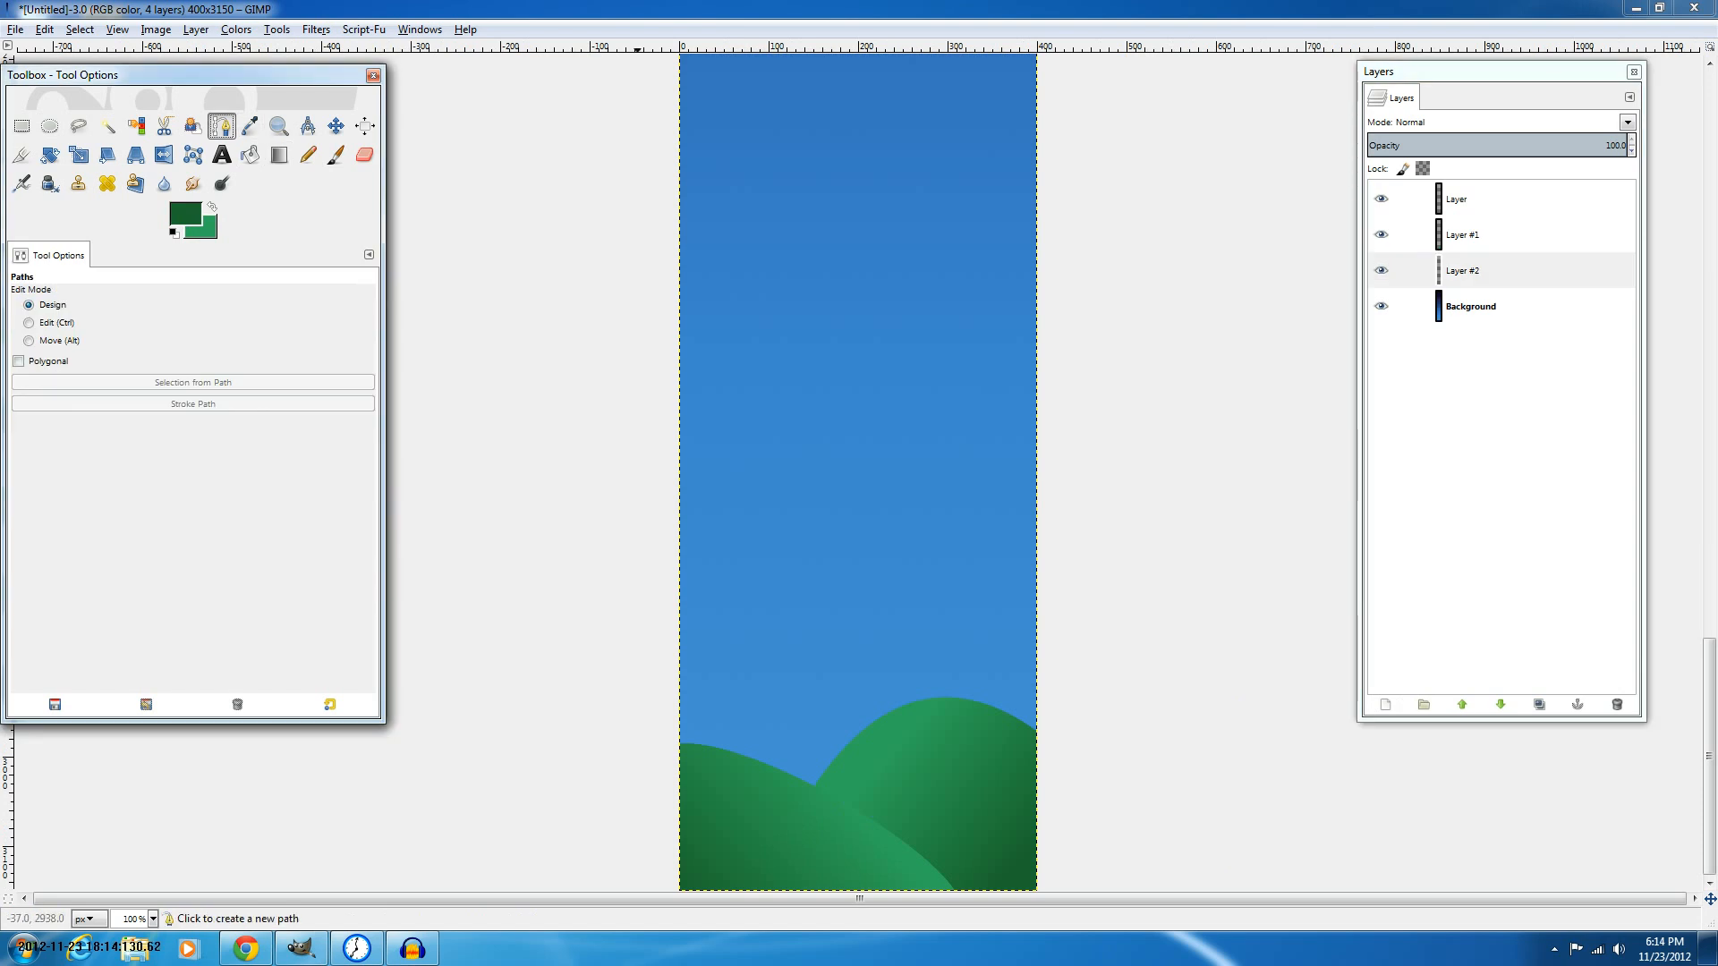
left_click(763, 488)
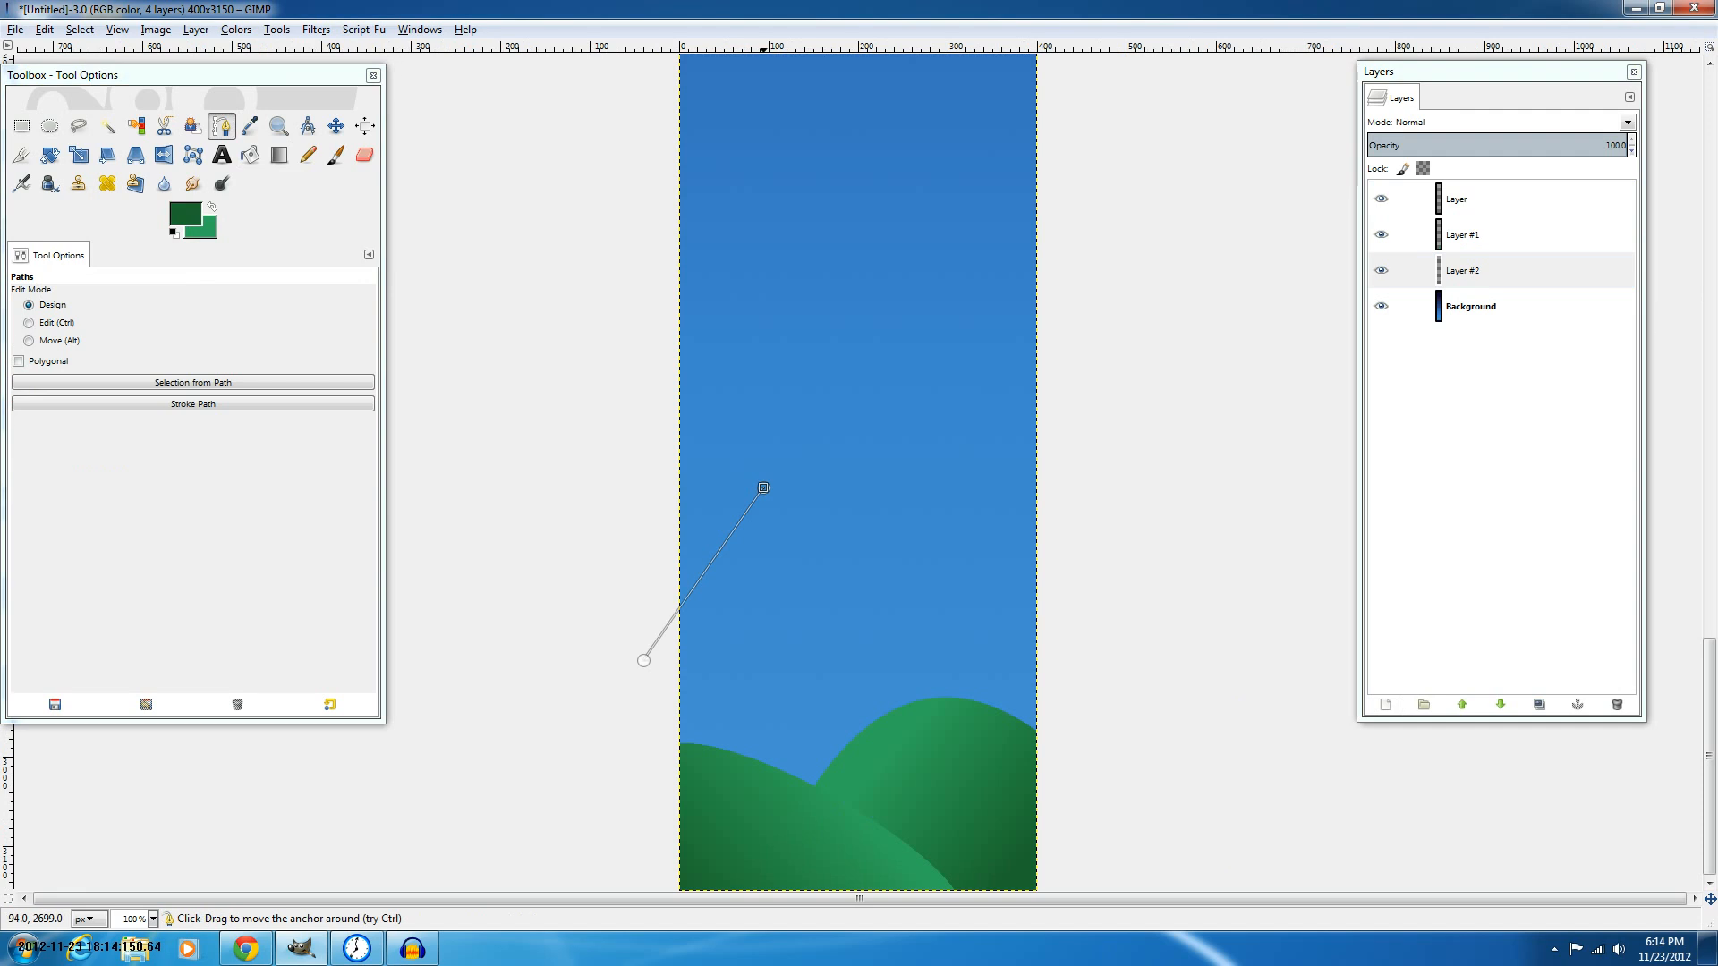
left_click_drag(763, 487, 772, 553)
left_click_drag(645, 666, 638, 683)
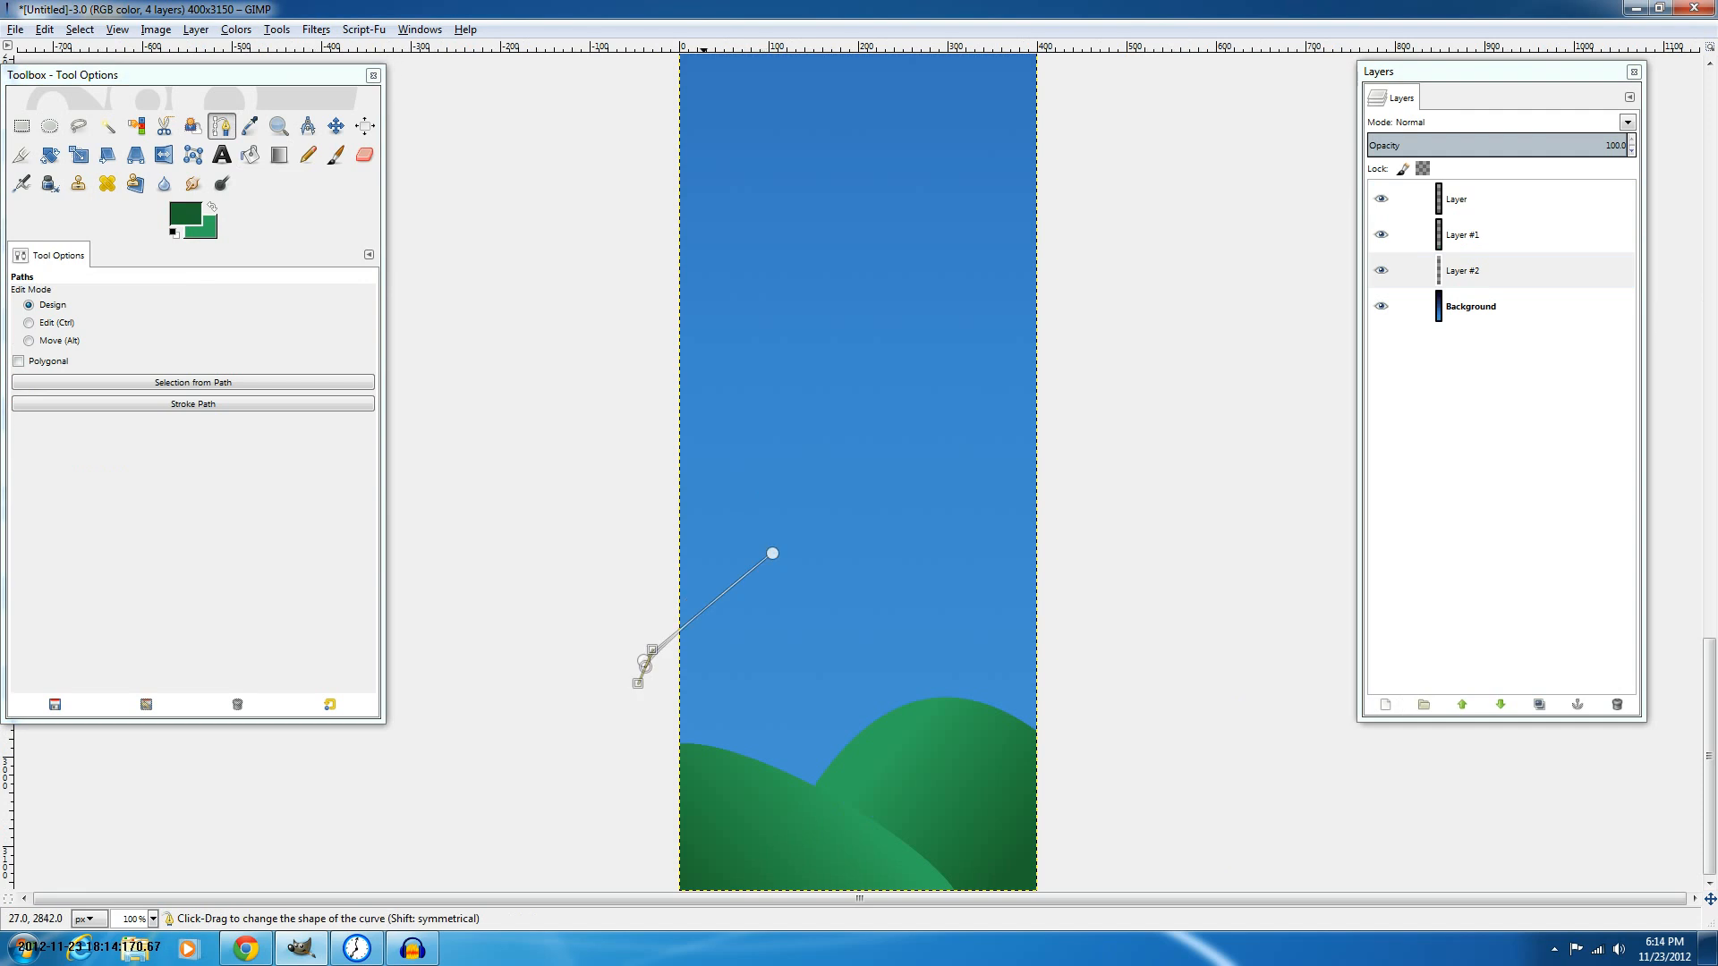
left_click(772, 553)
left_click(926, 682)
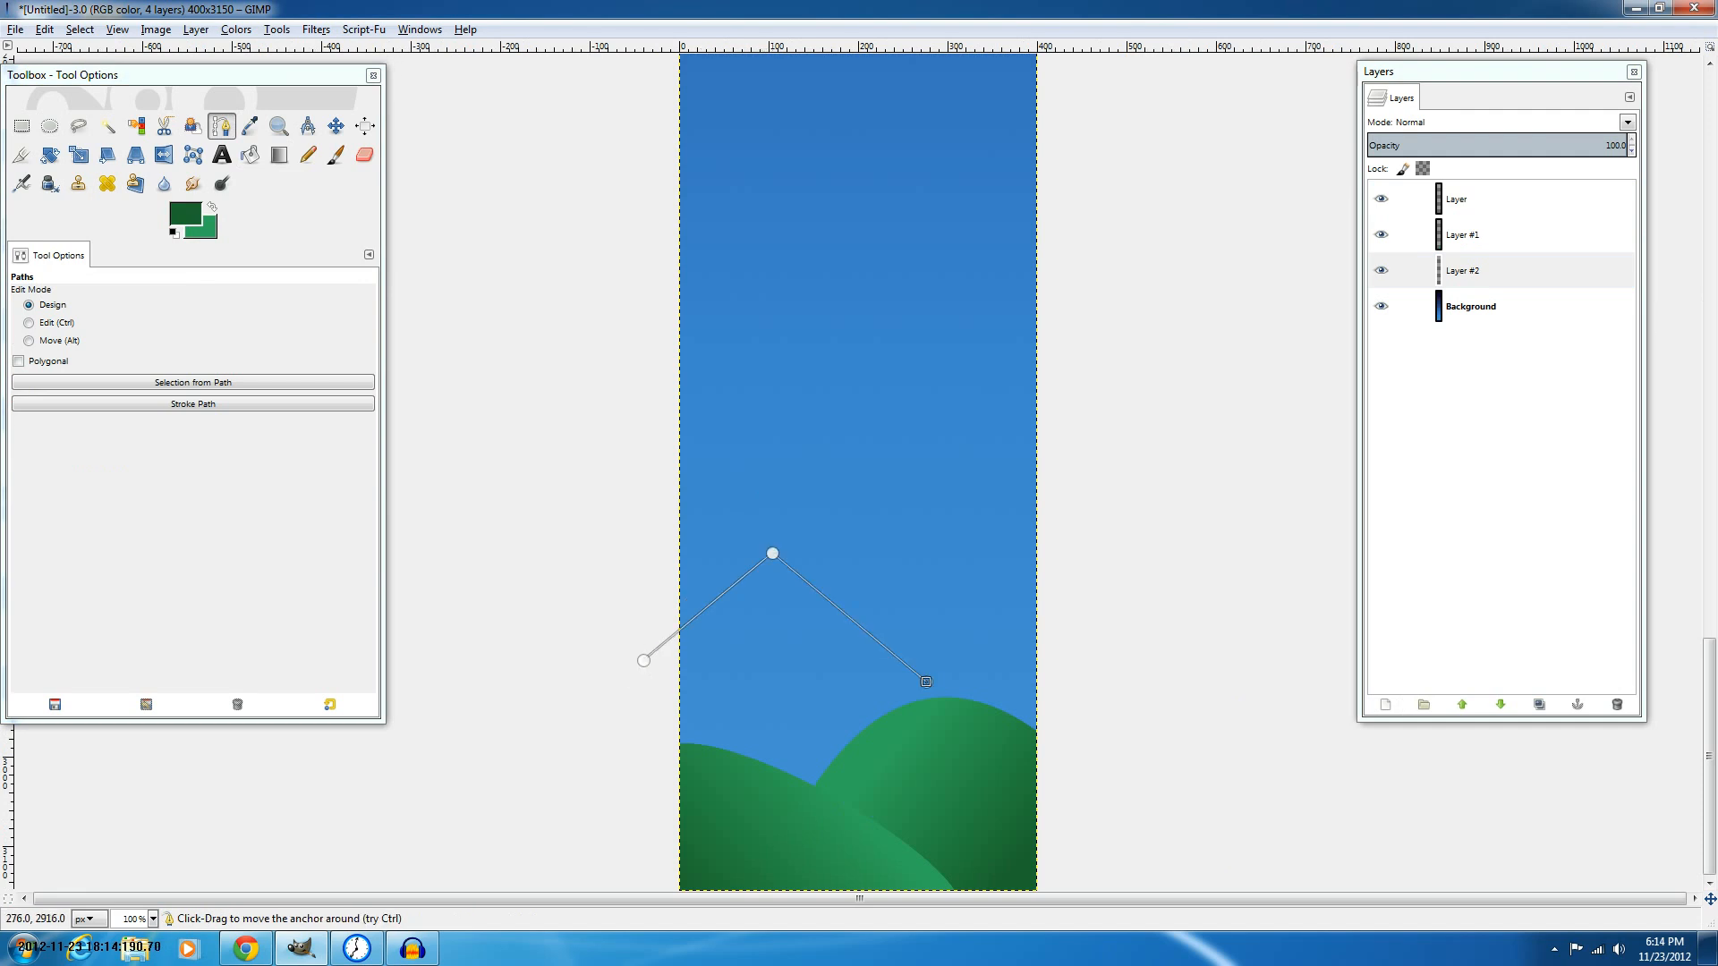
left_click_drag(926, 682, 952, 716)
left_click_drag(846, 859, 610, 798)
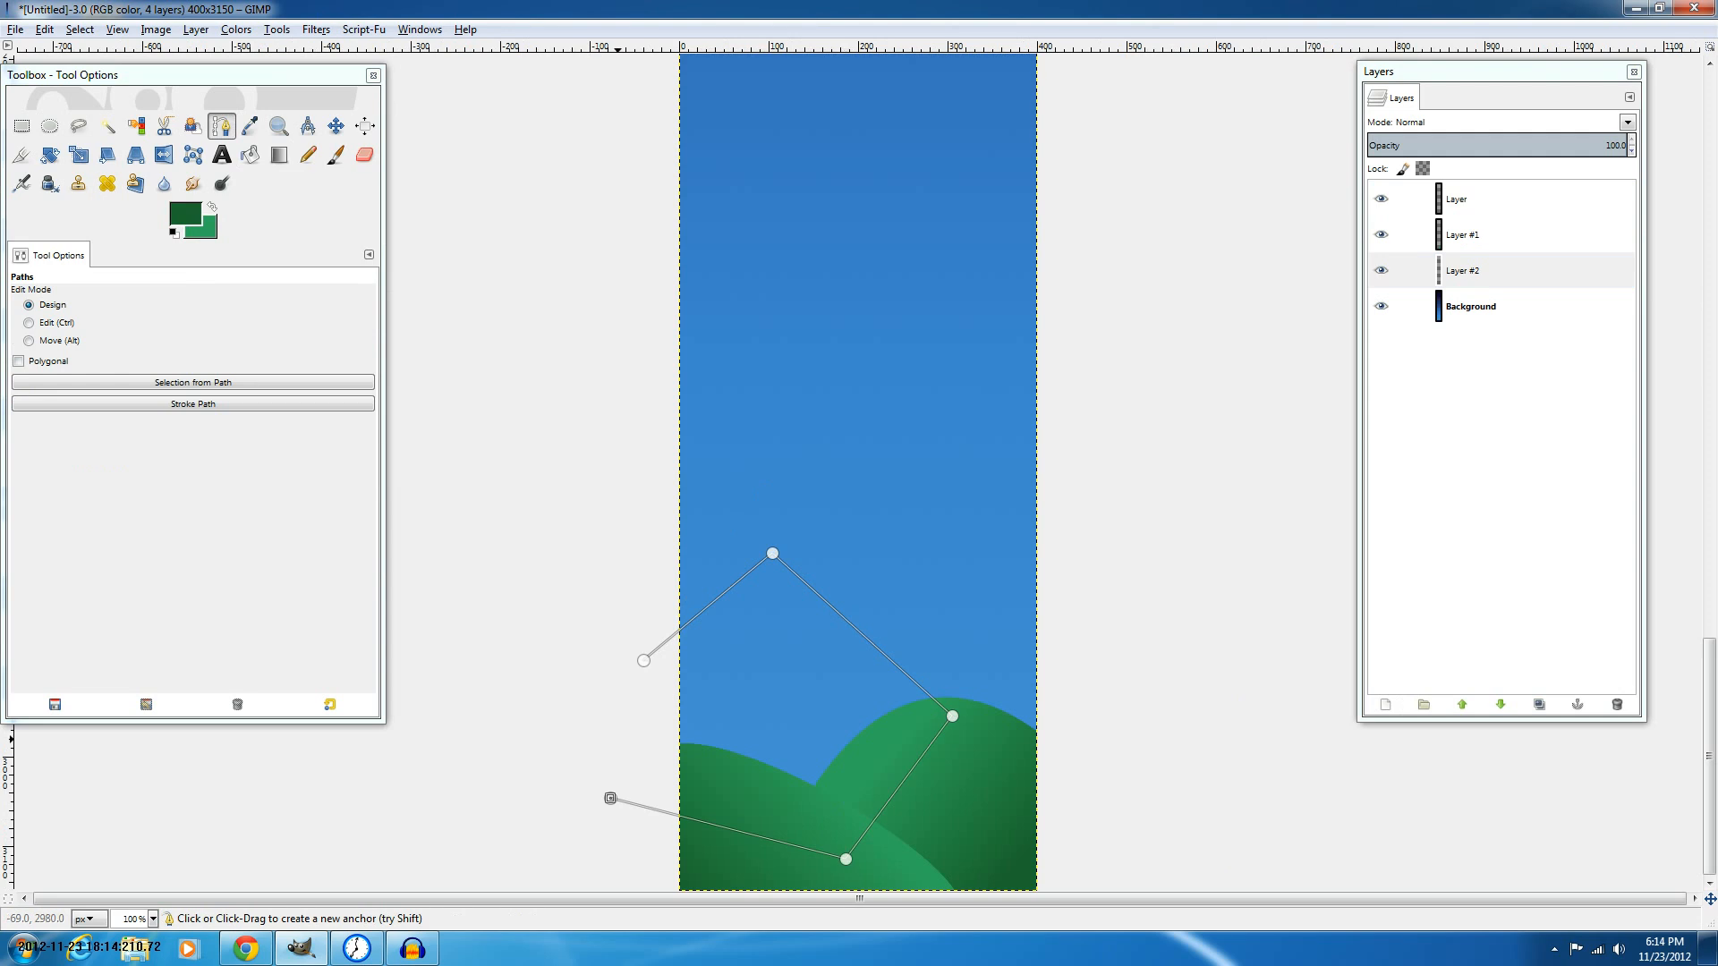
key("l")
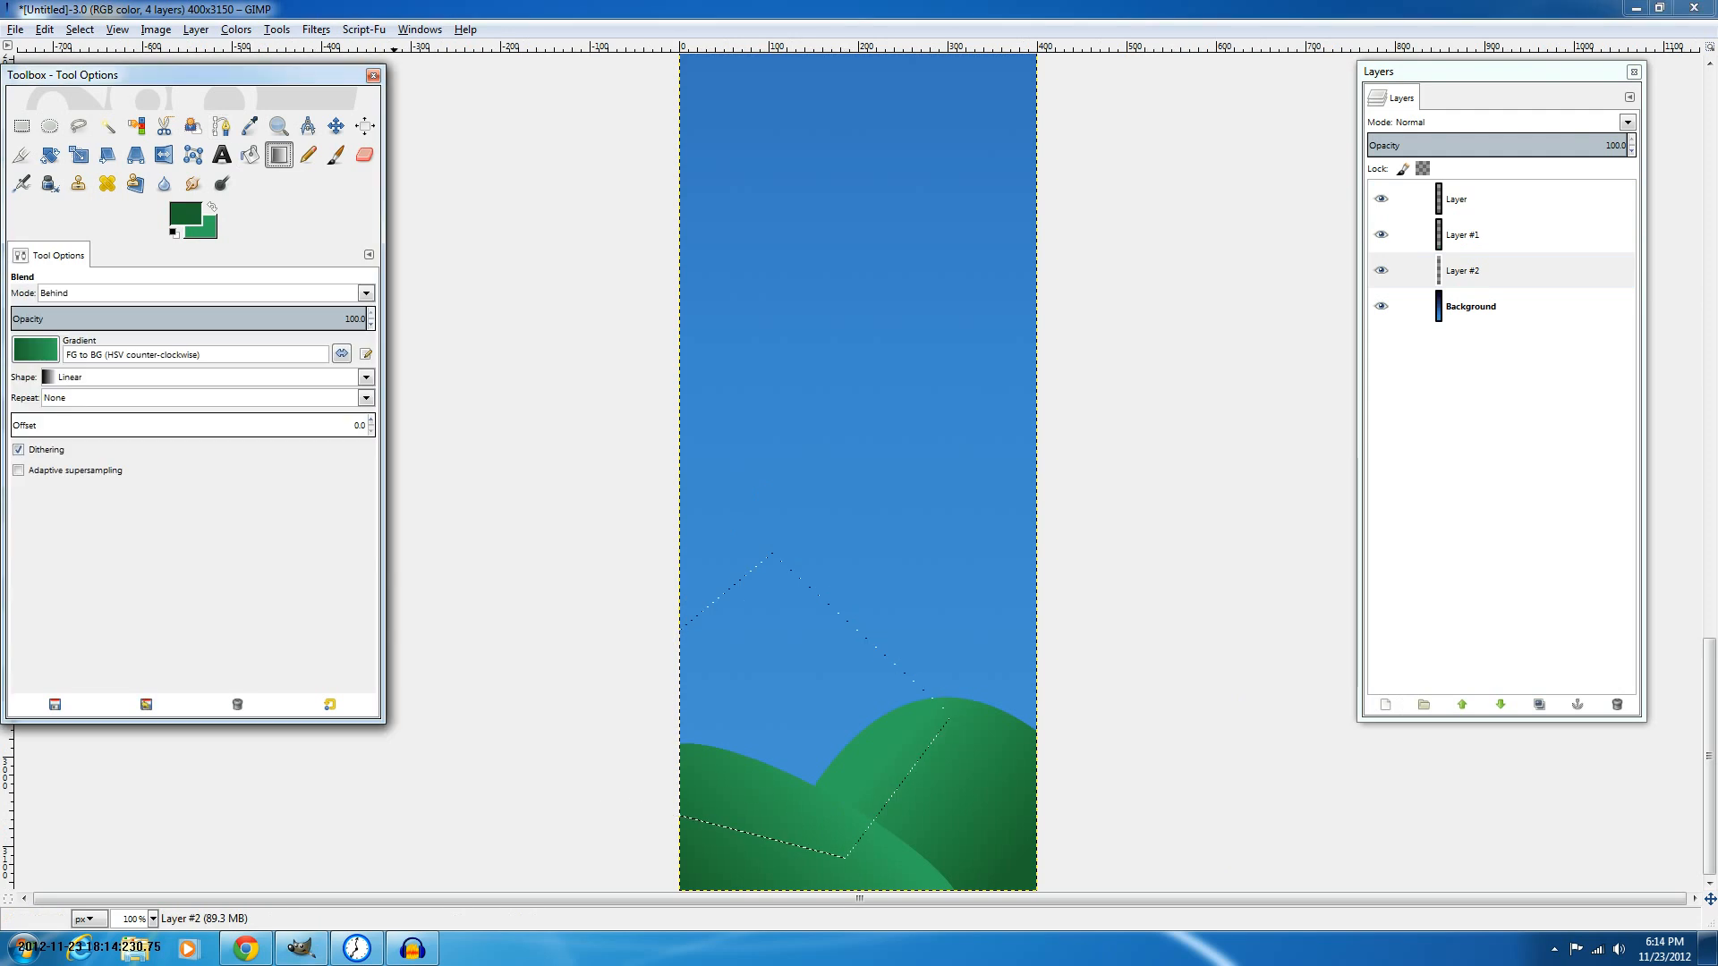
Set the foreground color to light gray dcdcdc, bucket-fill the mountain selection with it, and clear the selection.
left_click(185, 214)
left_click_drag(527, 454, 516, 455)
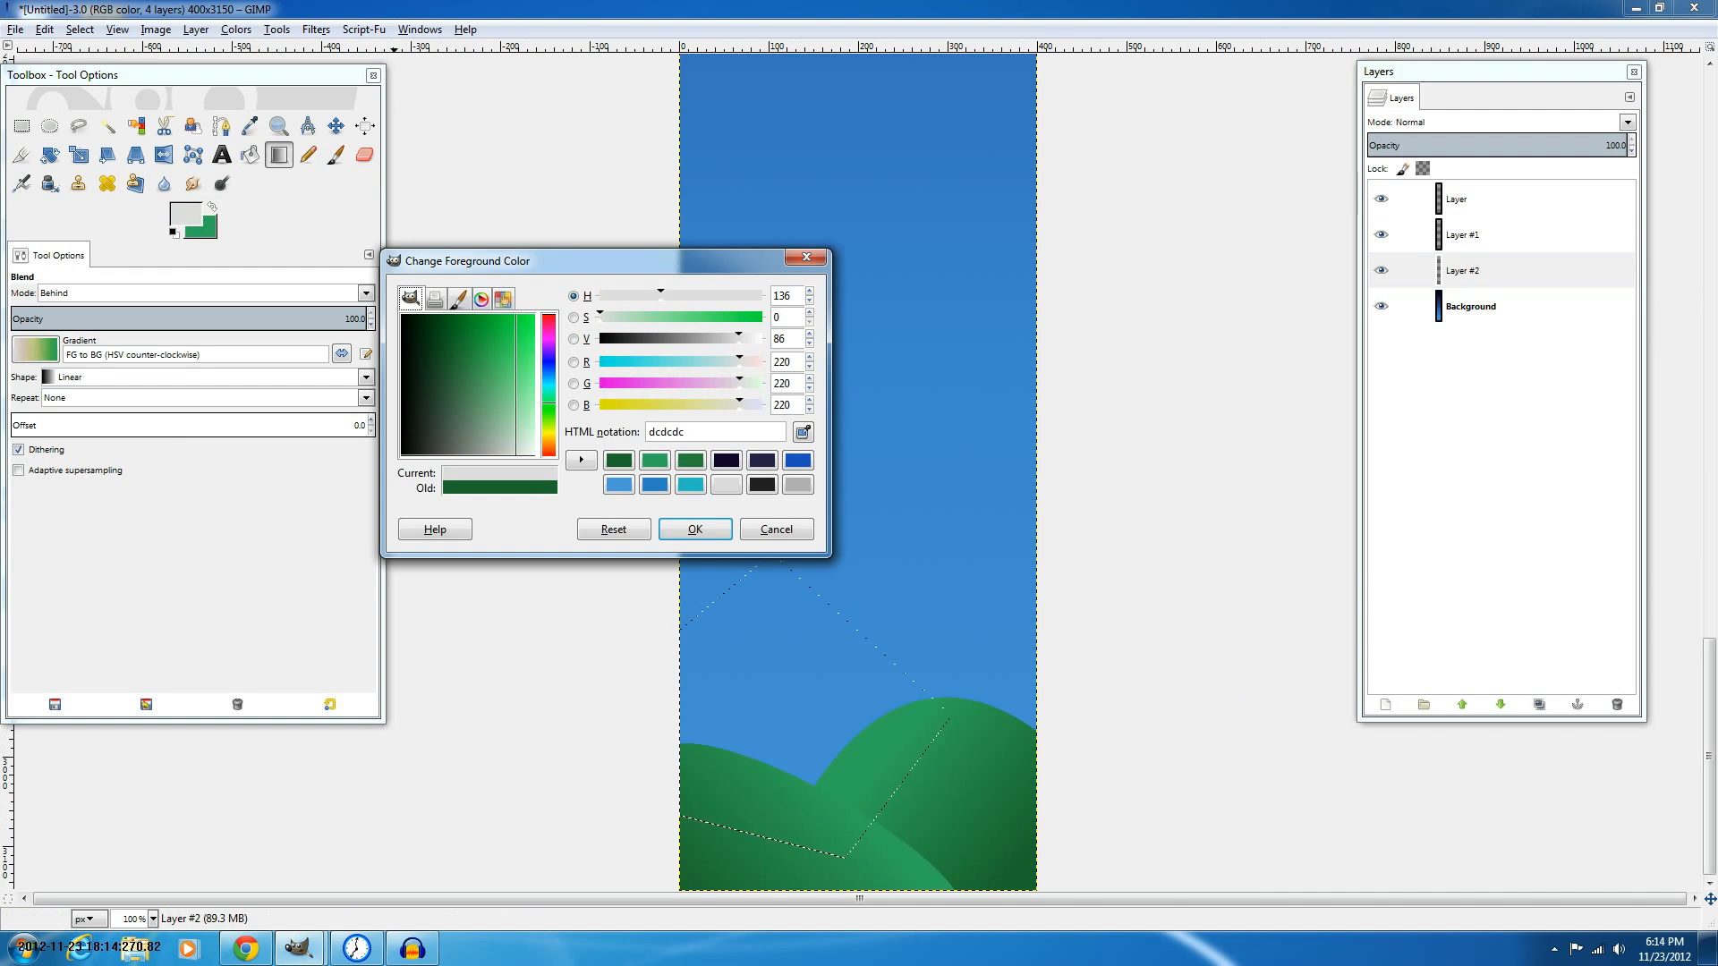
key("Return")
left_click(250, 155)
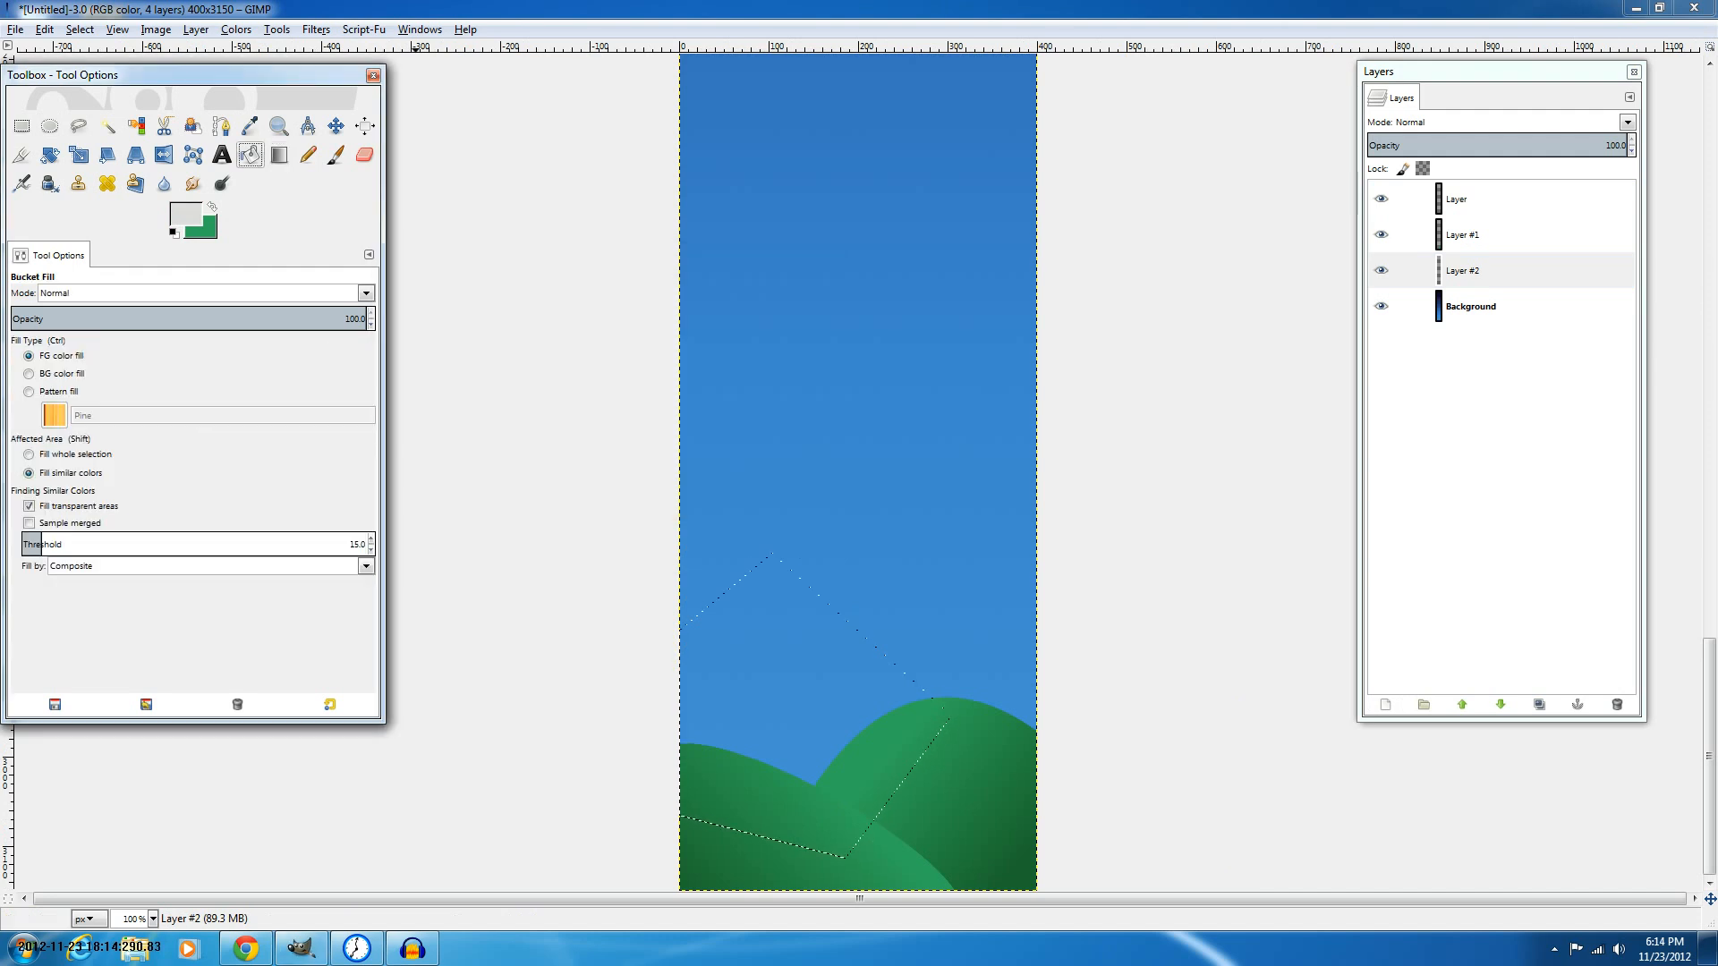
left_click(774, 678)
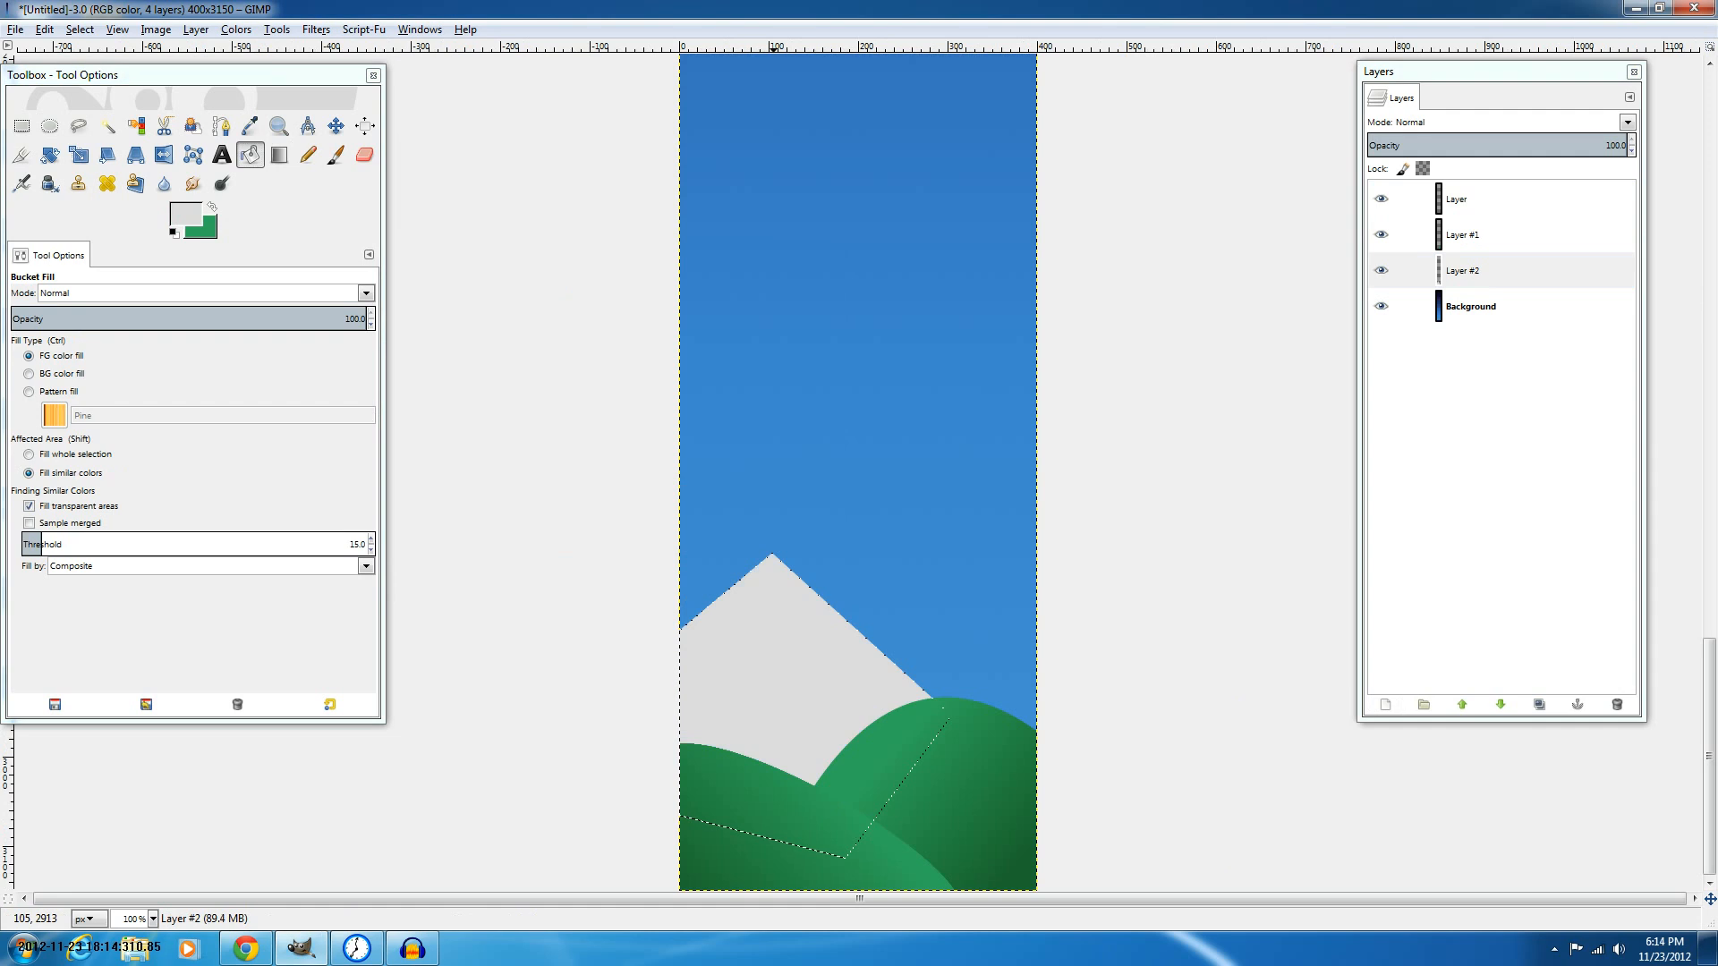
key("ctrl")
left_click(222, 126)
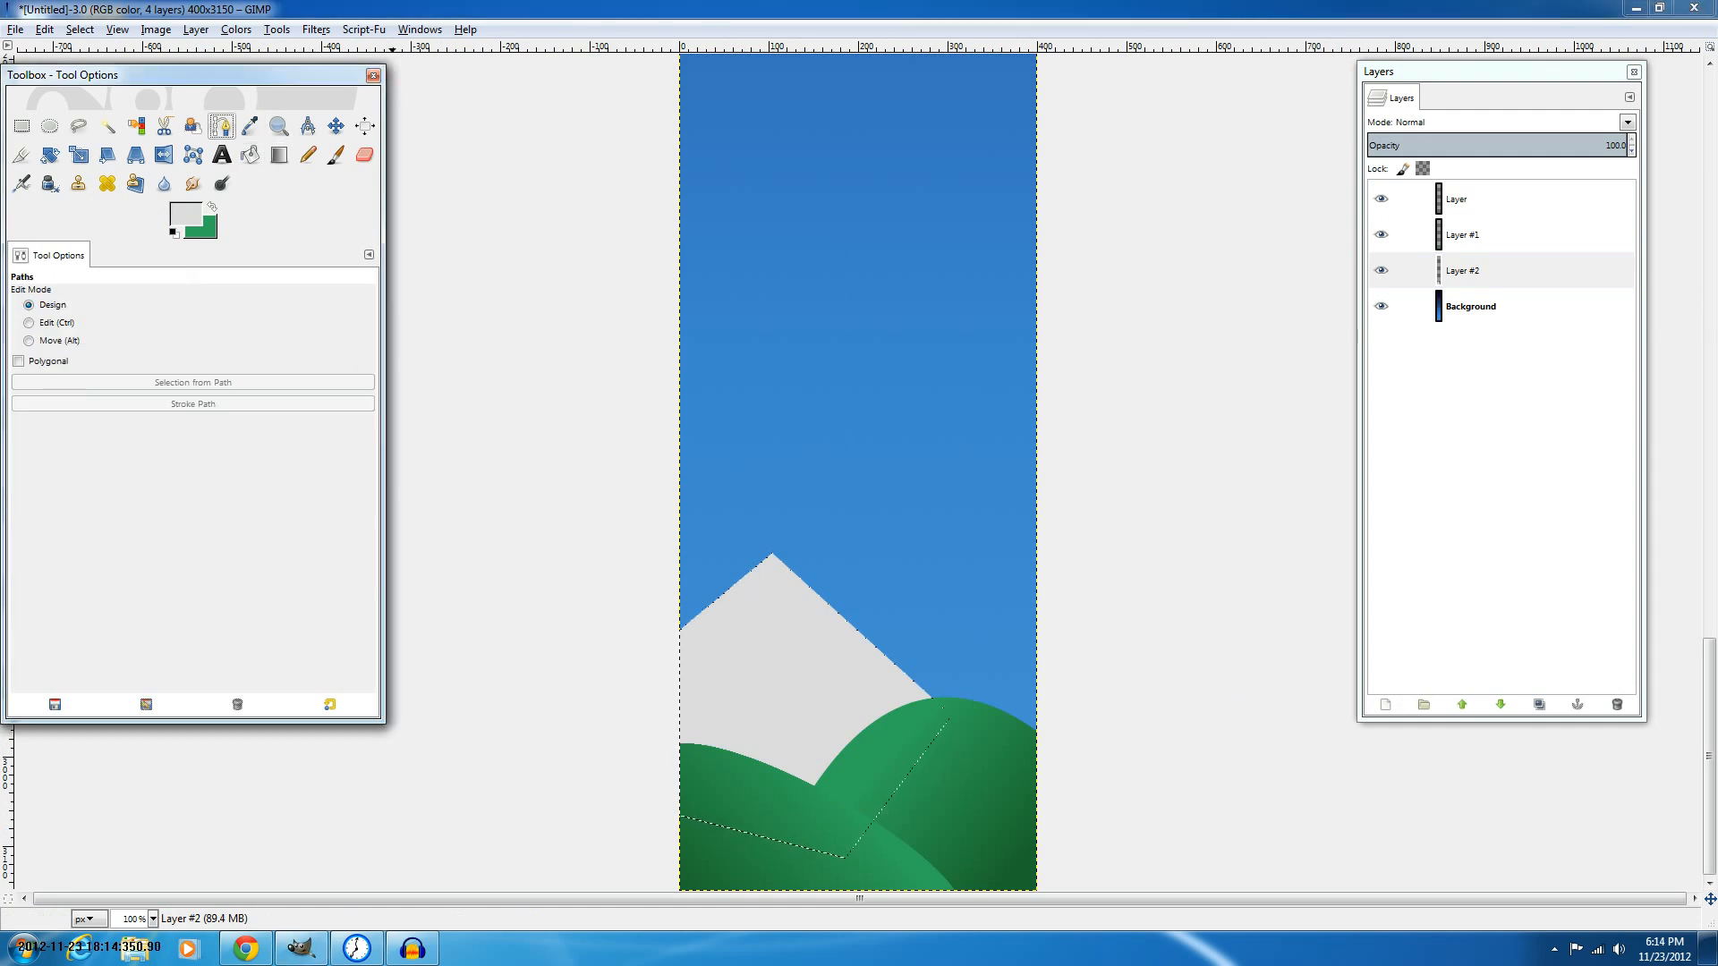
key("ctrl+shift+a")
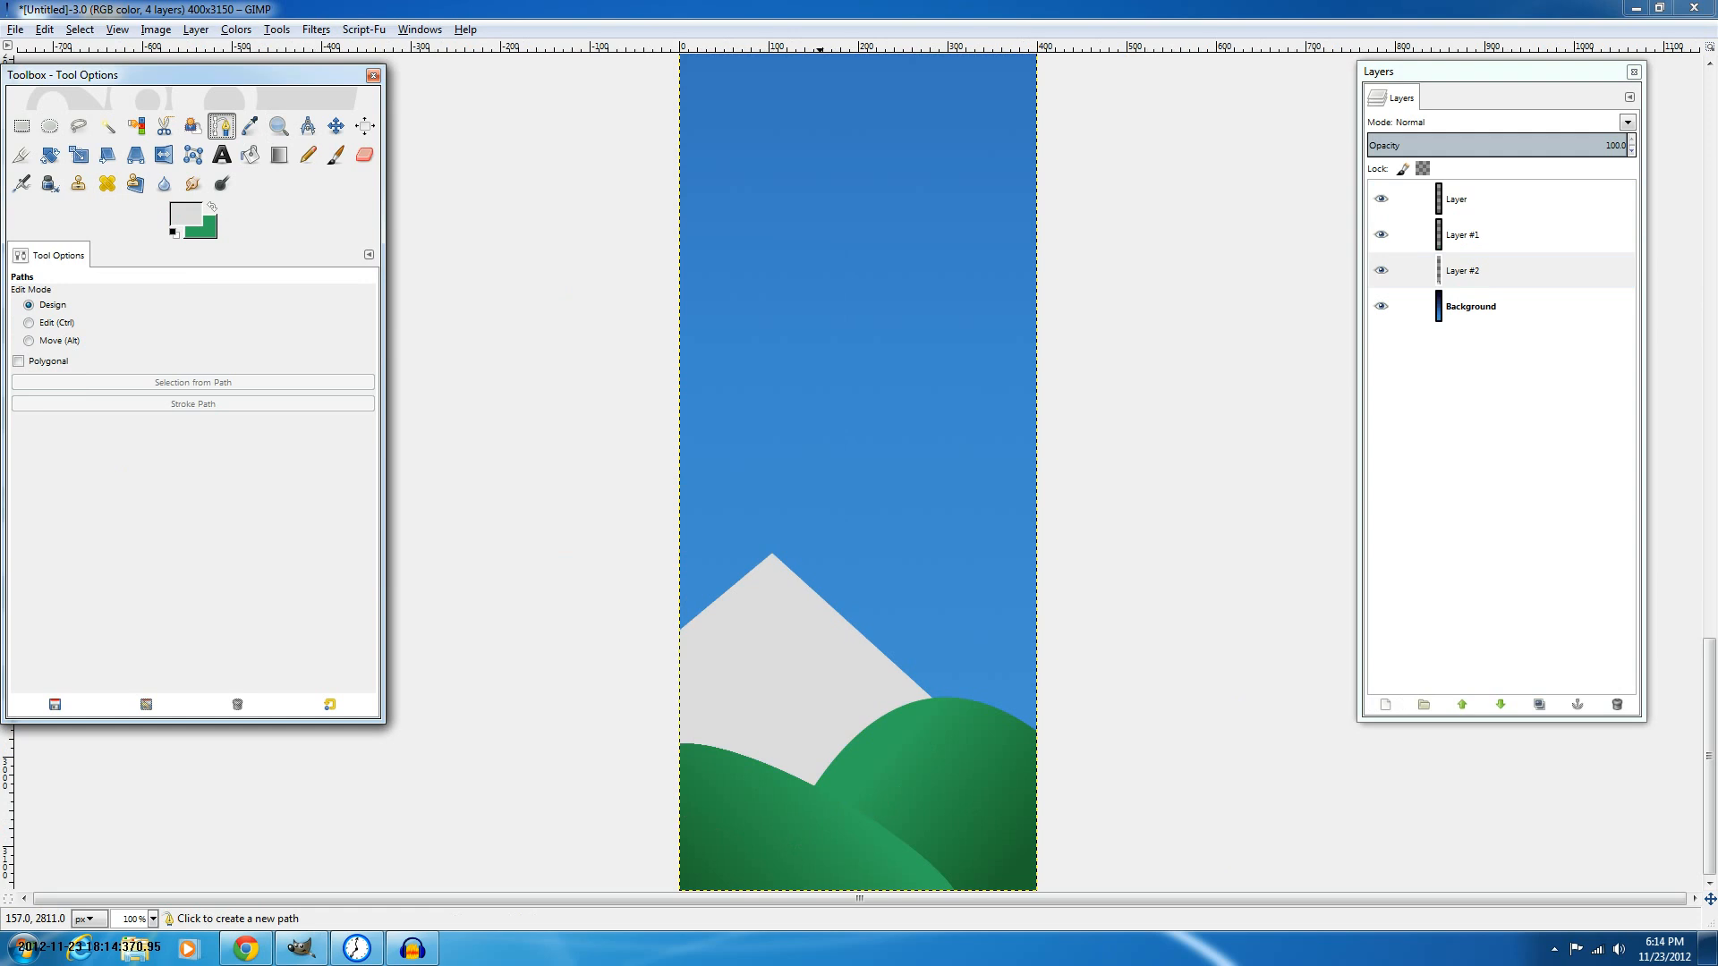
key("minus")
key("minus")
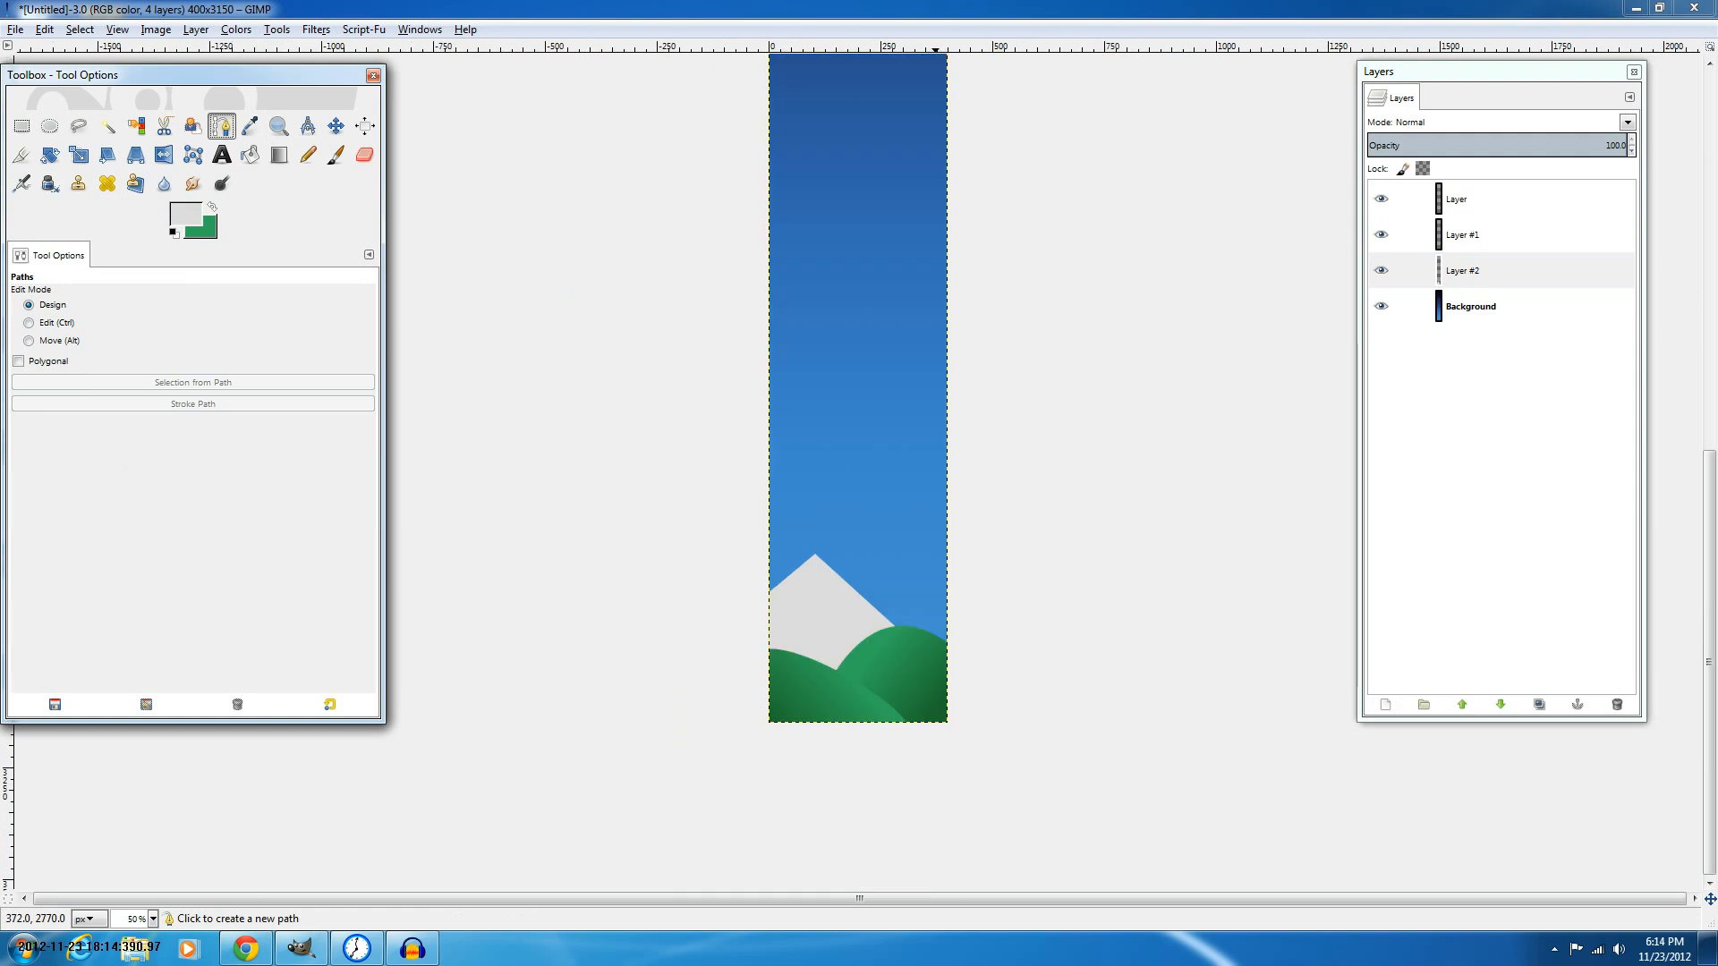
key("plus")
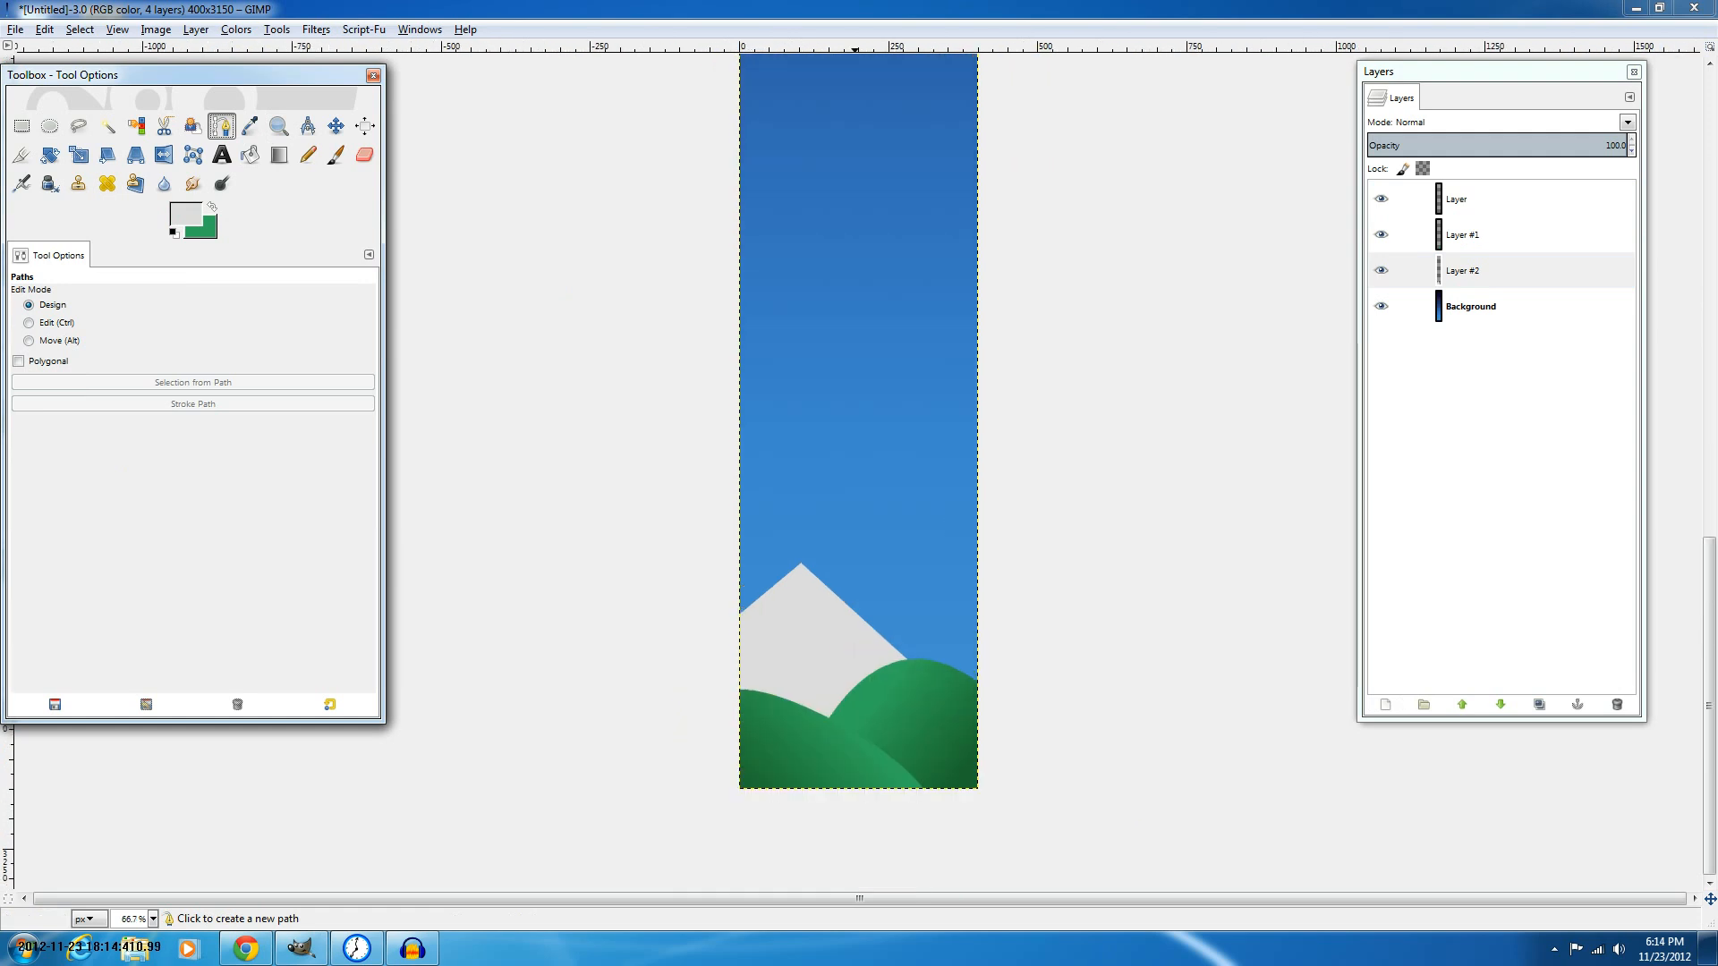
key("plus")
key("p")
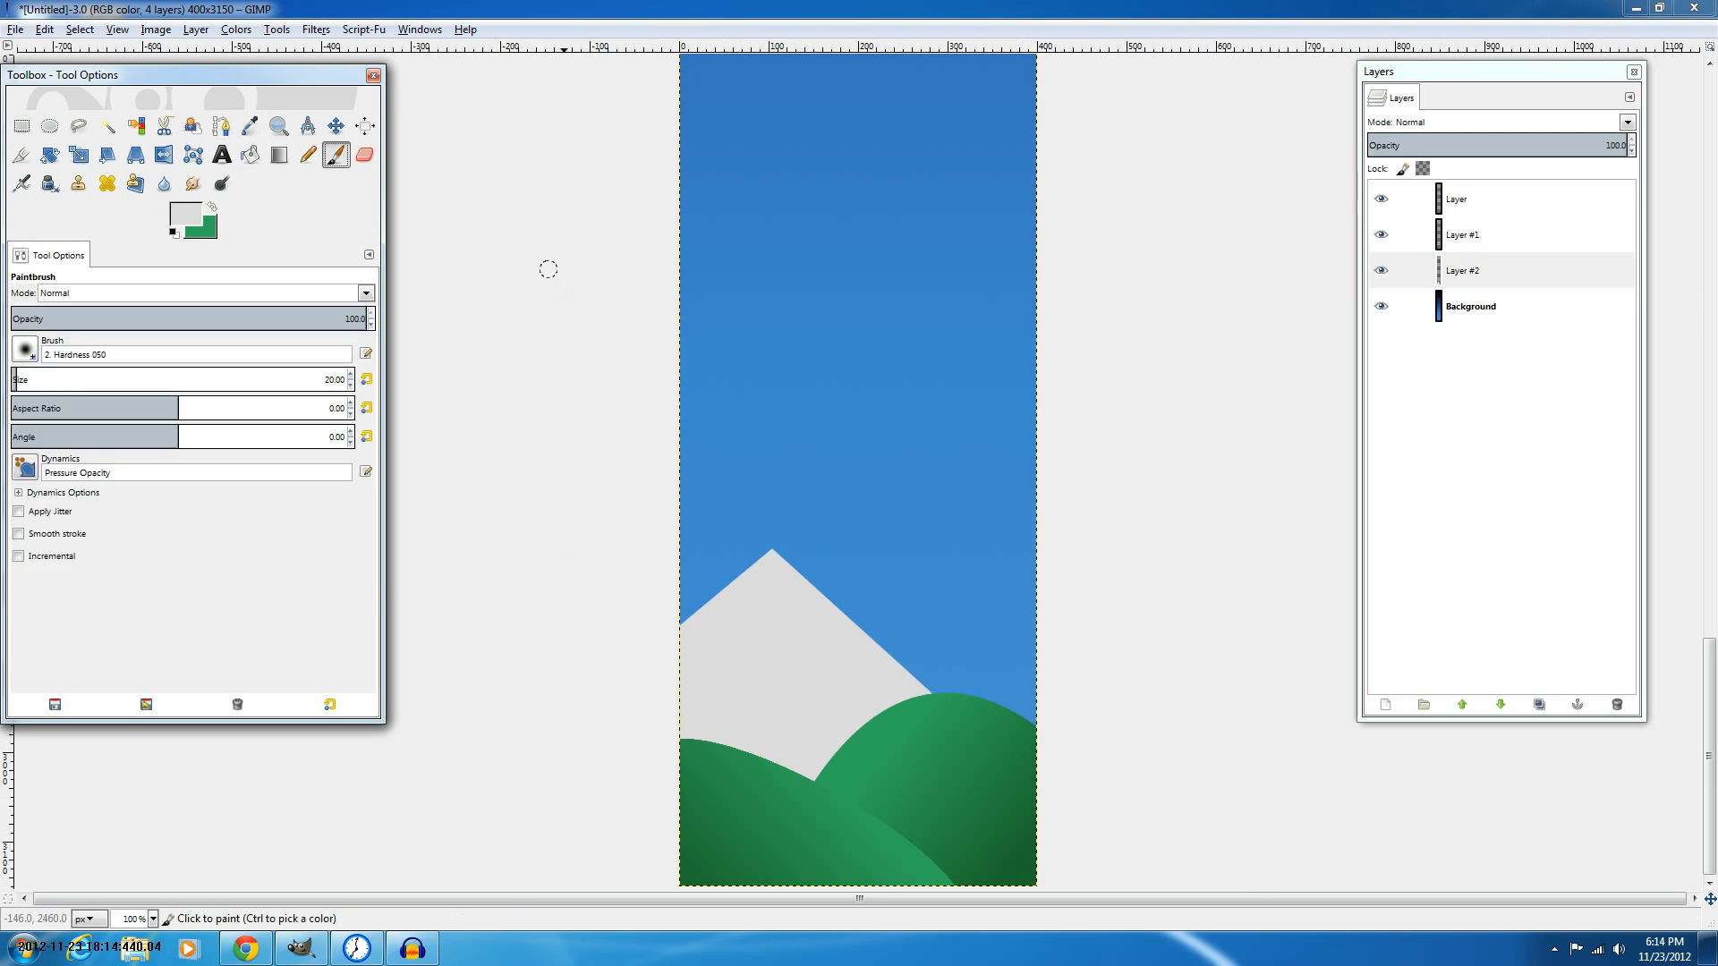
mouse_move(669, 408)
left_mouse_down()
mouse_move(721, 441)
mouse_move(671, 458)
mouse_move(677, 481)
left_mouse_up()
key("ctrl+z")
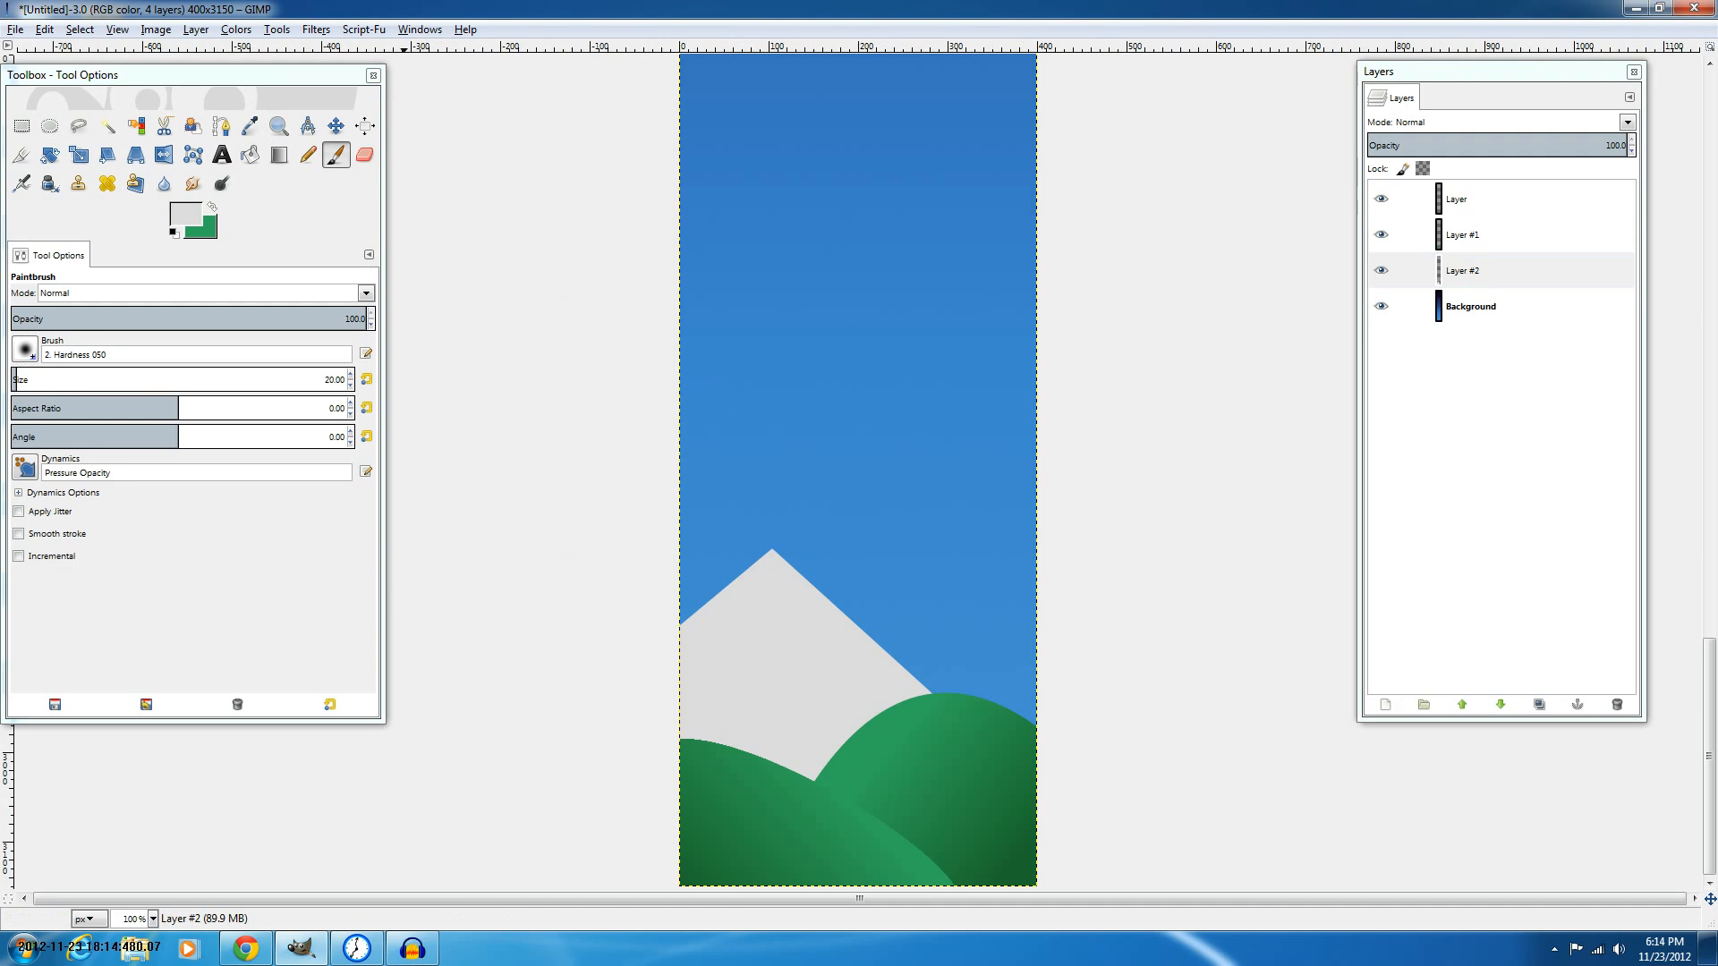
Reset the foreground and background colors to black and white, and undo a test brush stroke on the mountain.
key("d")
mouse_move(754, 655)
left_mouse_down()
mouse_move(956, 690)
mouse_move(792, 660)
left_mouse_up()
key("ctrl+z")
key("ctrl+z")
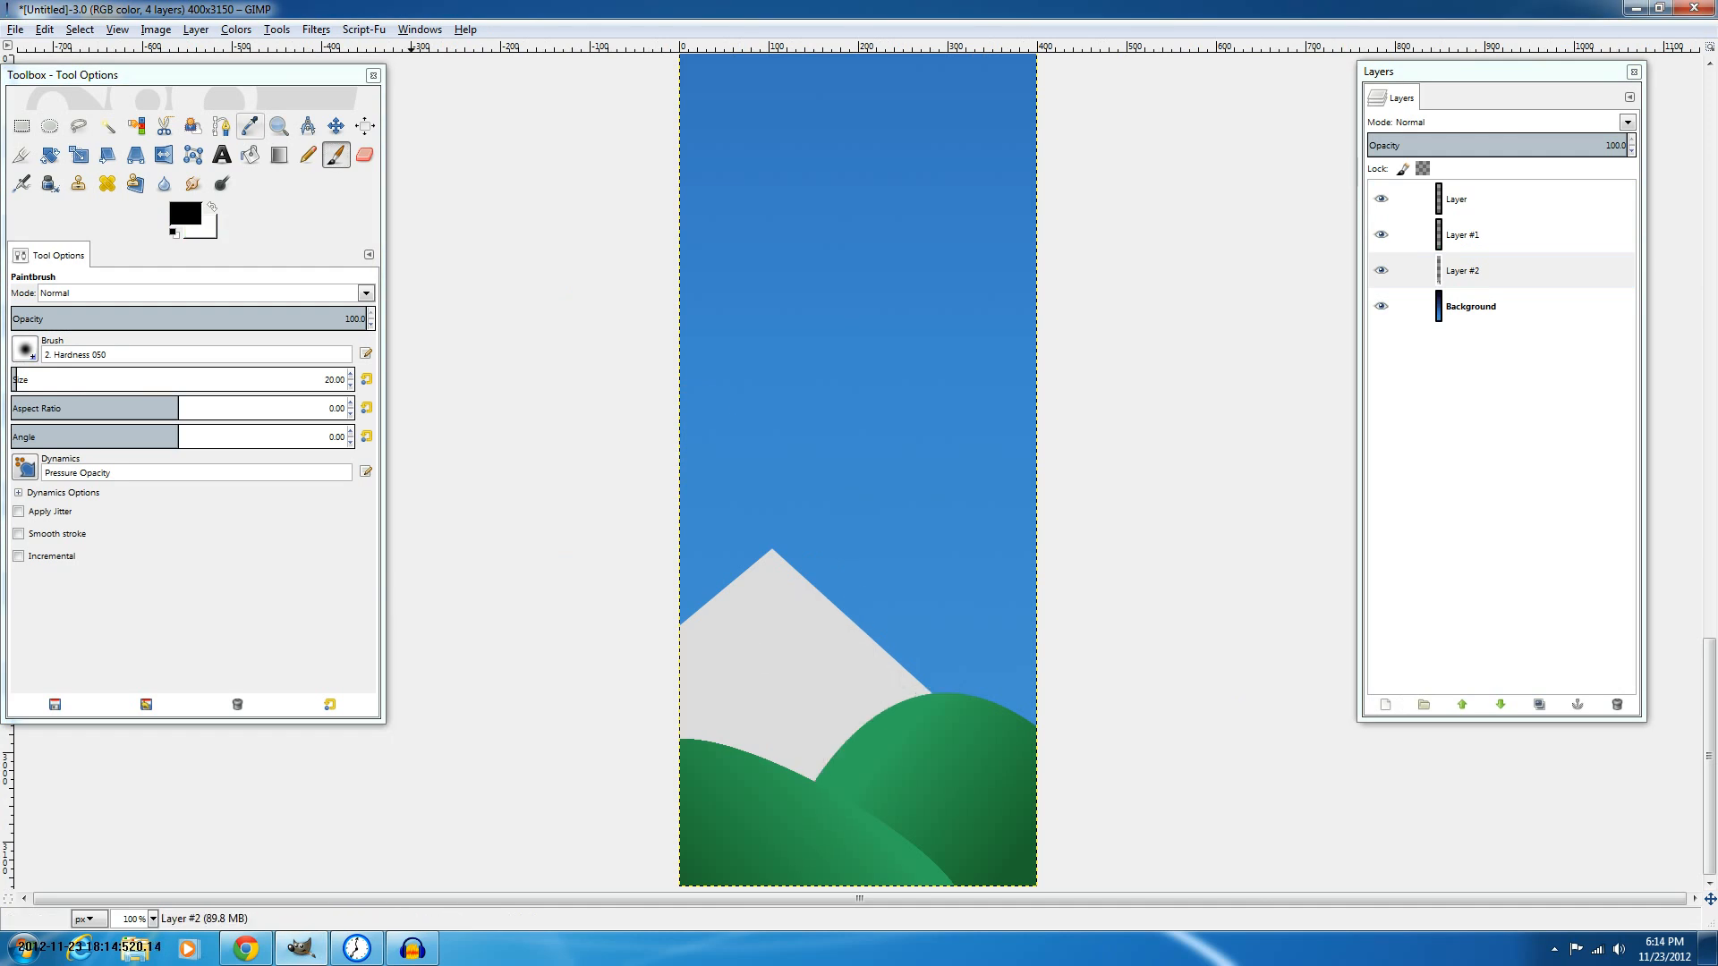
Start a jagged path at the mountain's peak and zigzag it with straight segments down the upper half of the gray face.
left_click(221, 125)
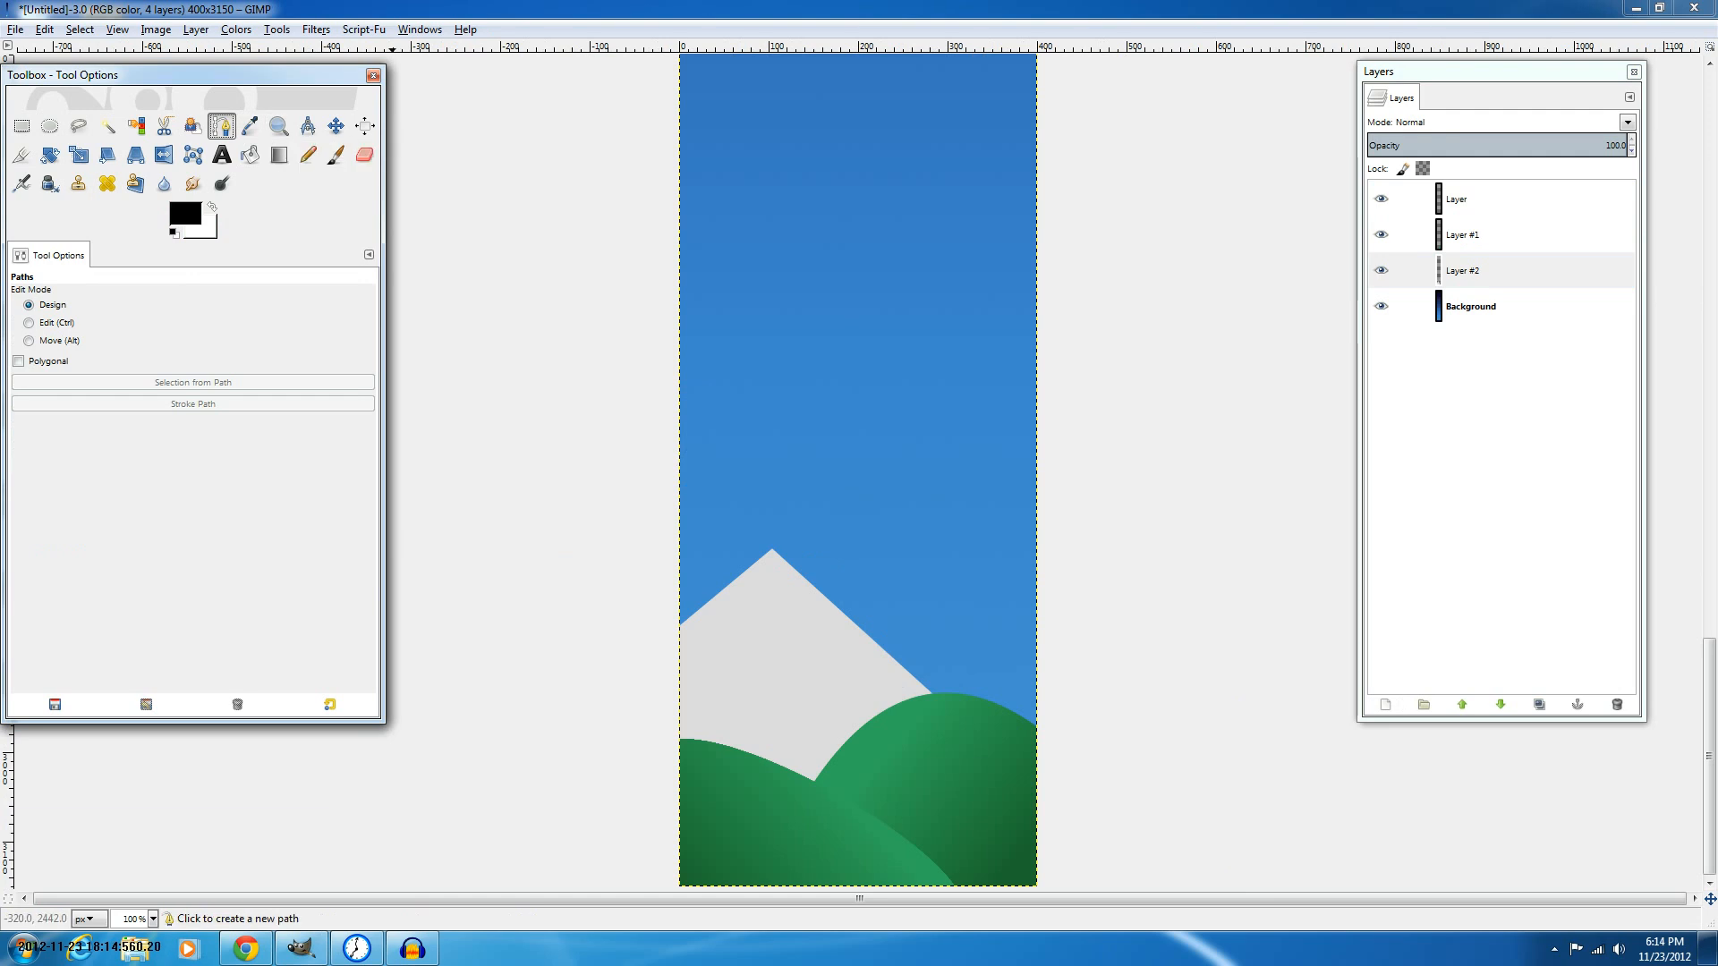
key("2")
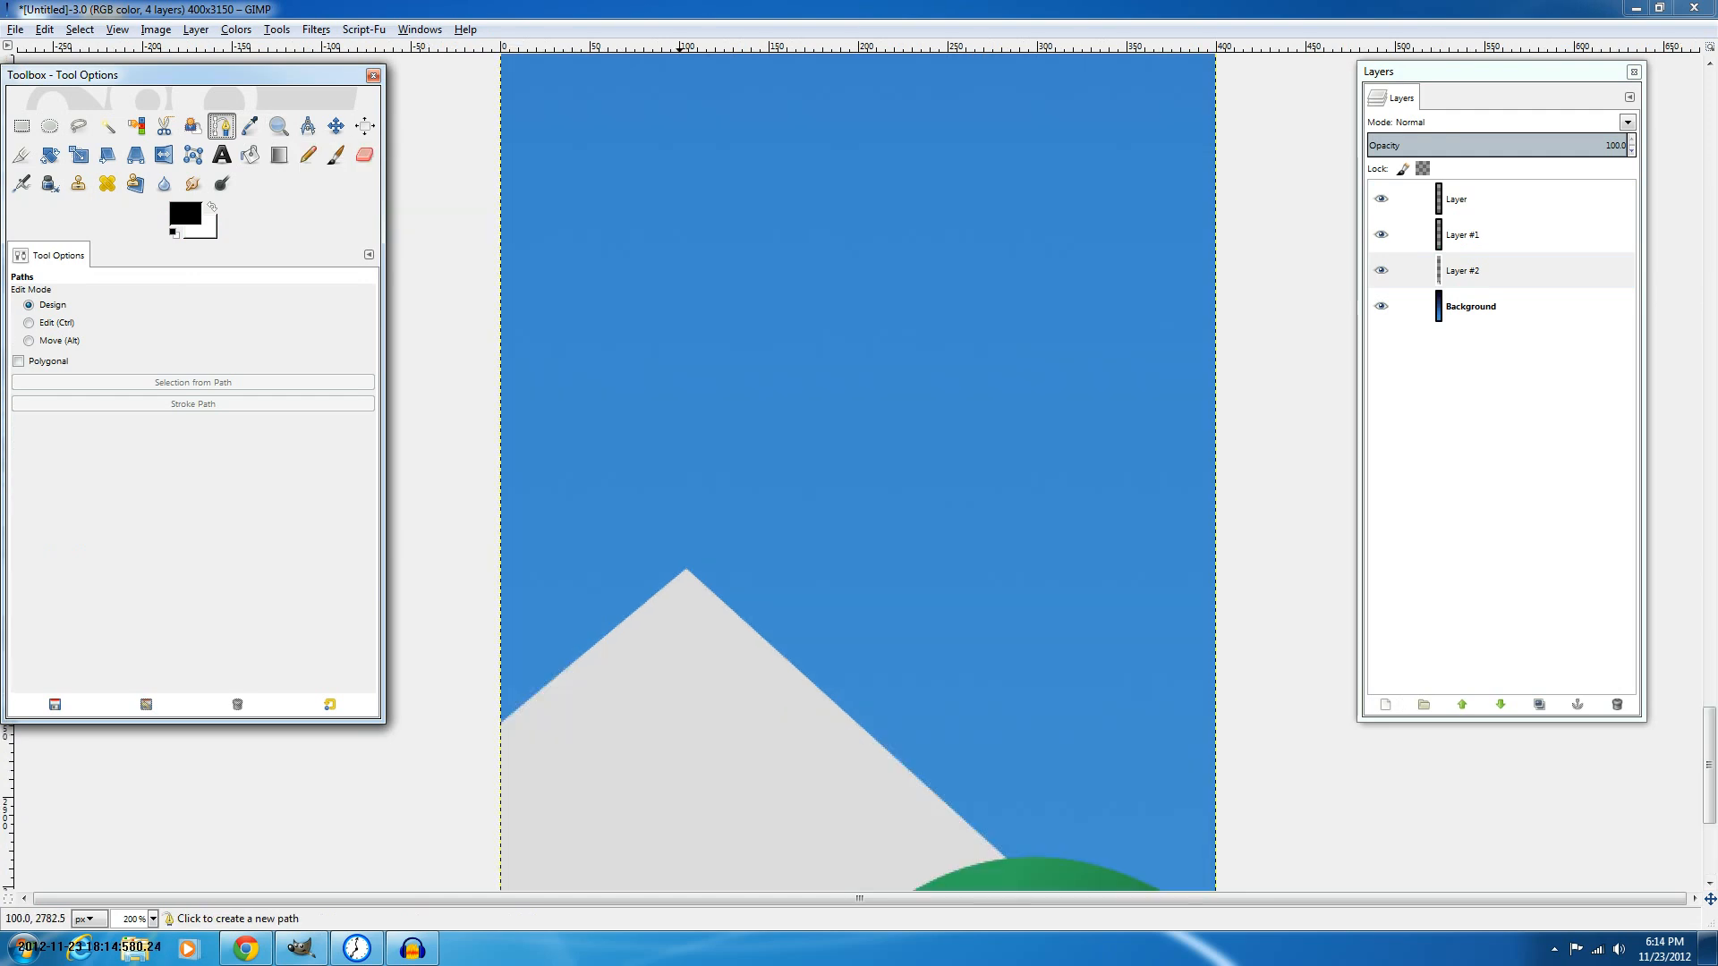
left_click(684, 352)
mouse_move(684, 352)
left_mouse_down()
mouse_move(691, 456)
mouse_move(718, 476)
mouse_move(693, 518)
left_mouse_up()
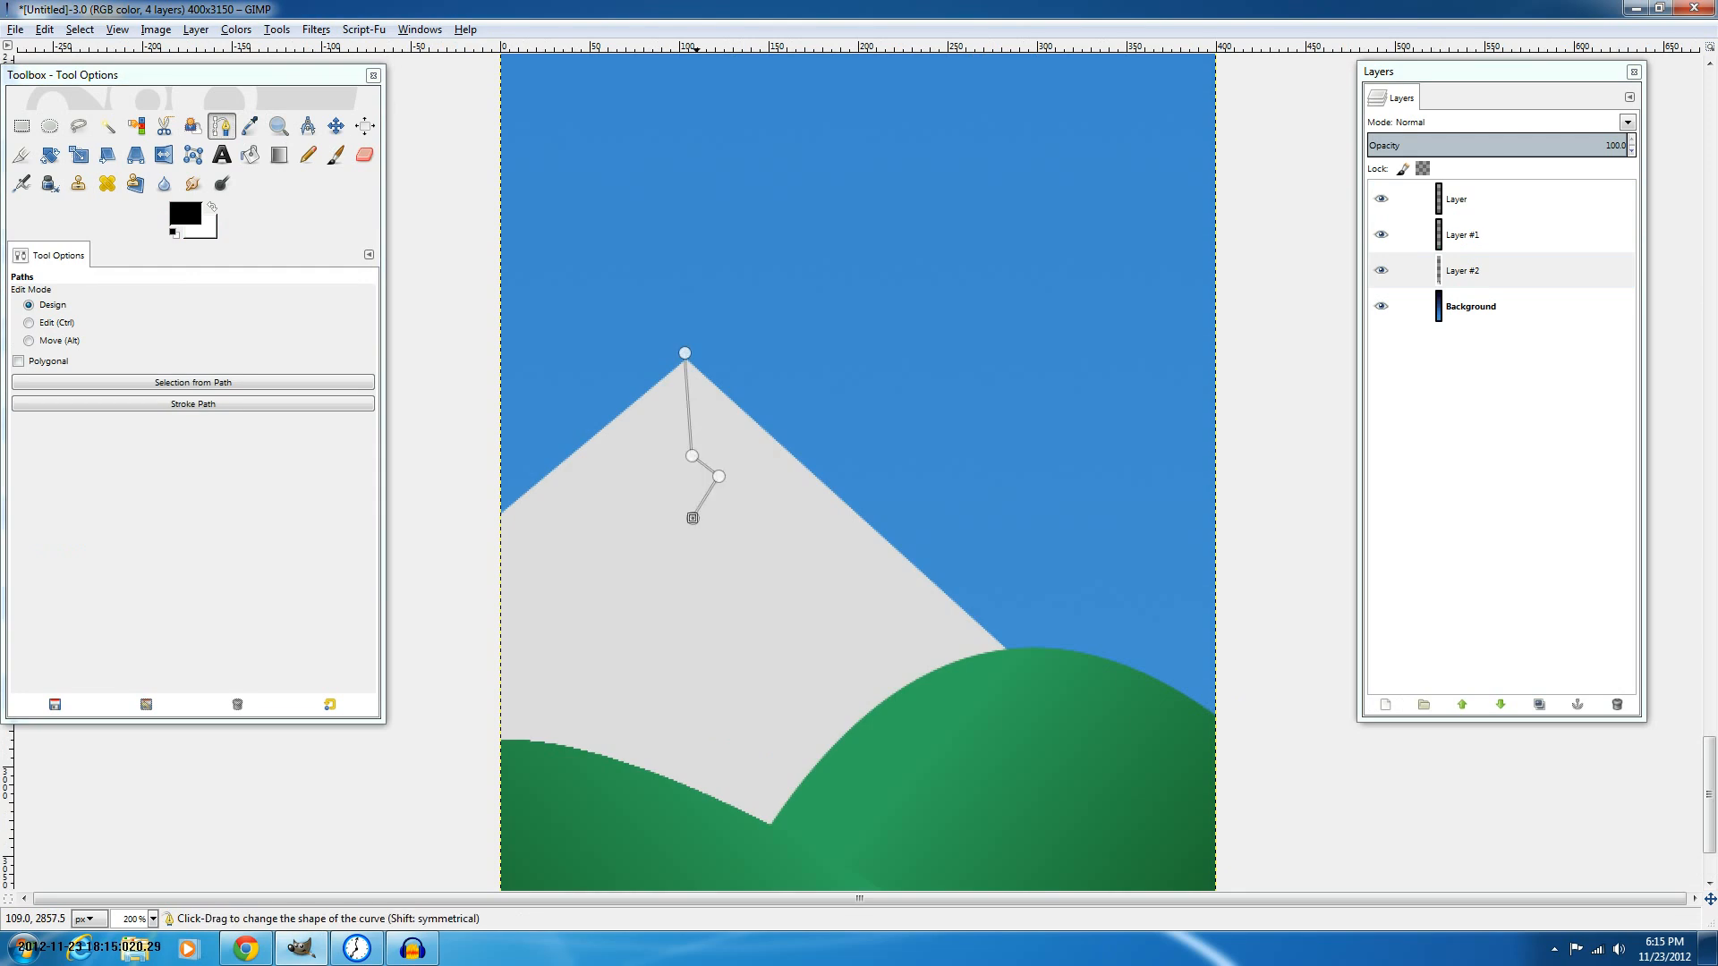
left_click_drag(691, 455, 667, 406)
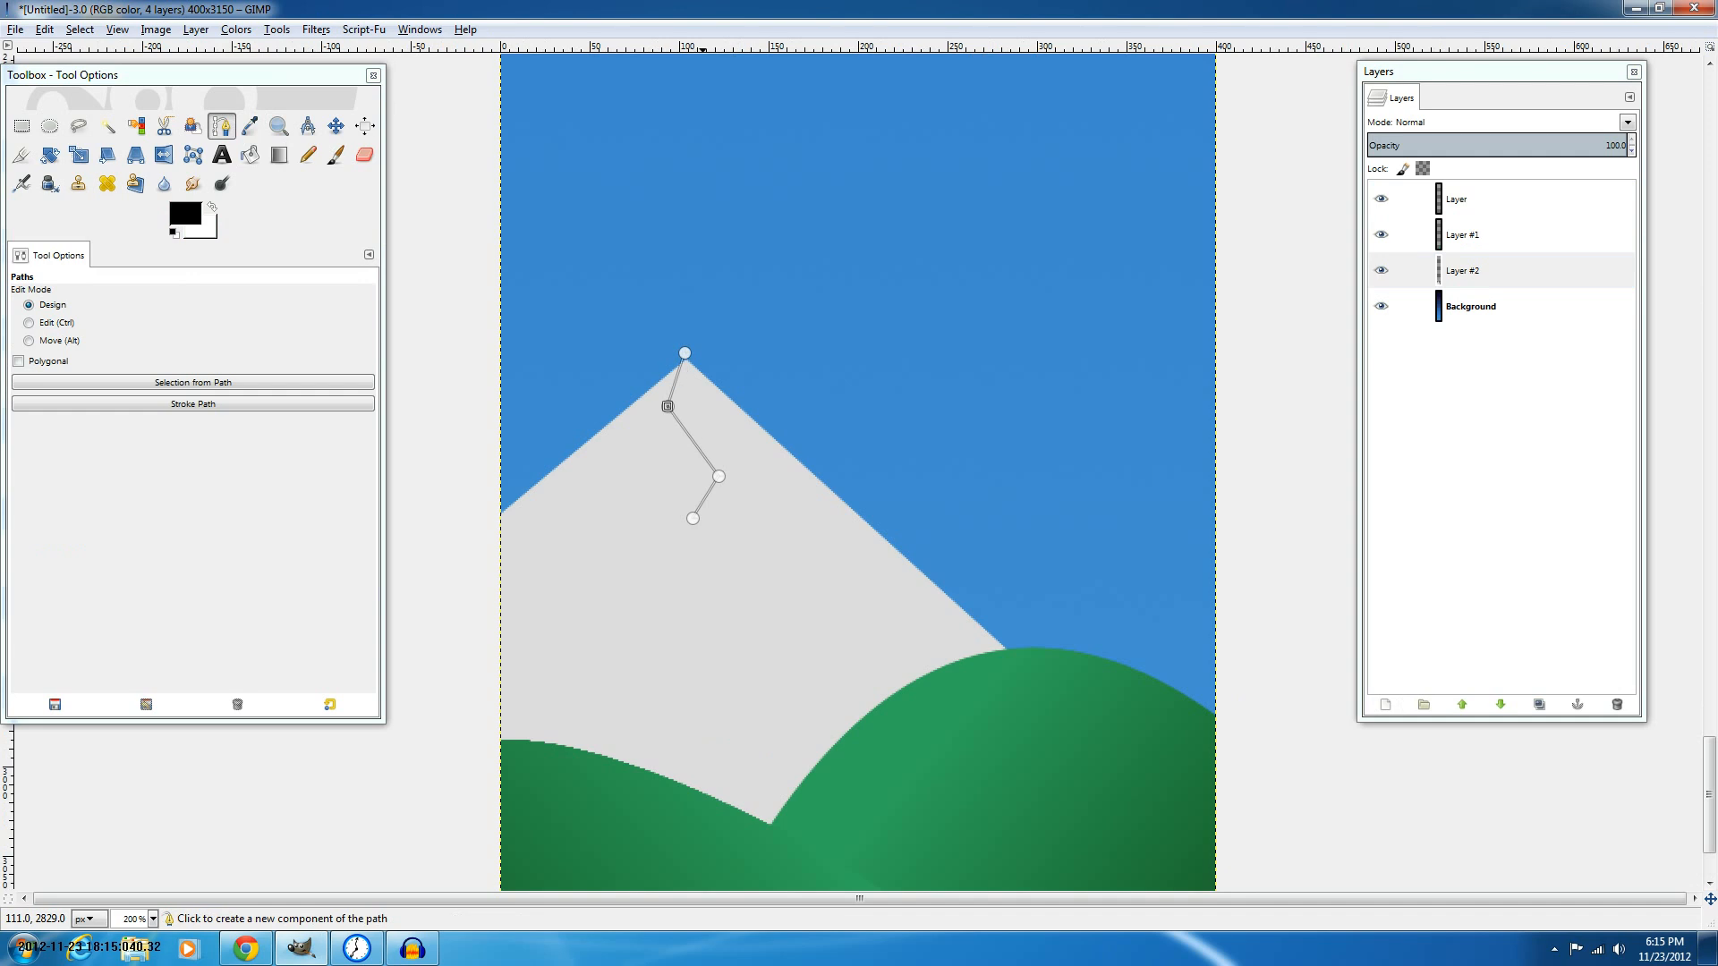
left_click_drag(718, 476, 688, 434)
left_click(693, 518)
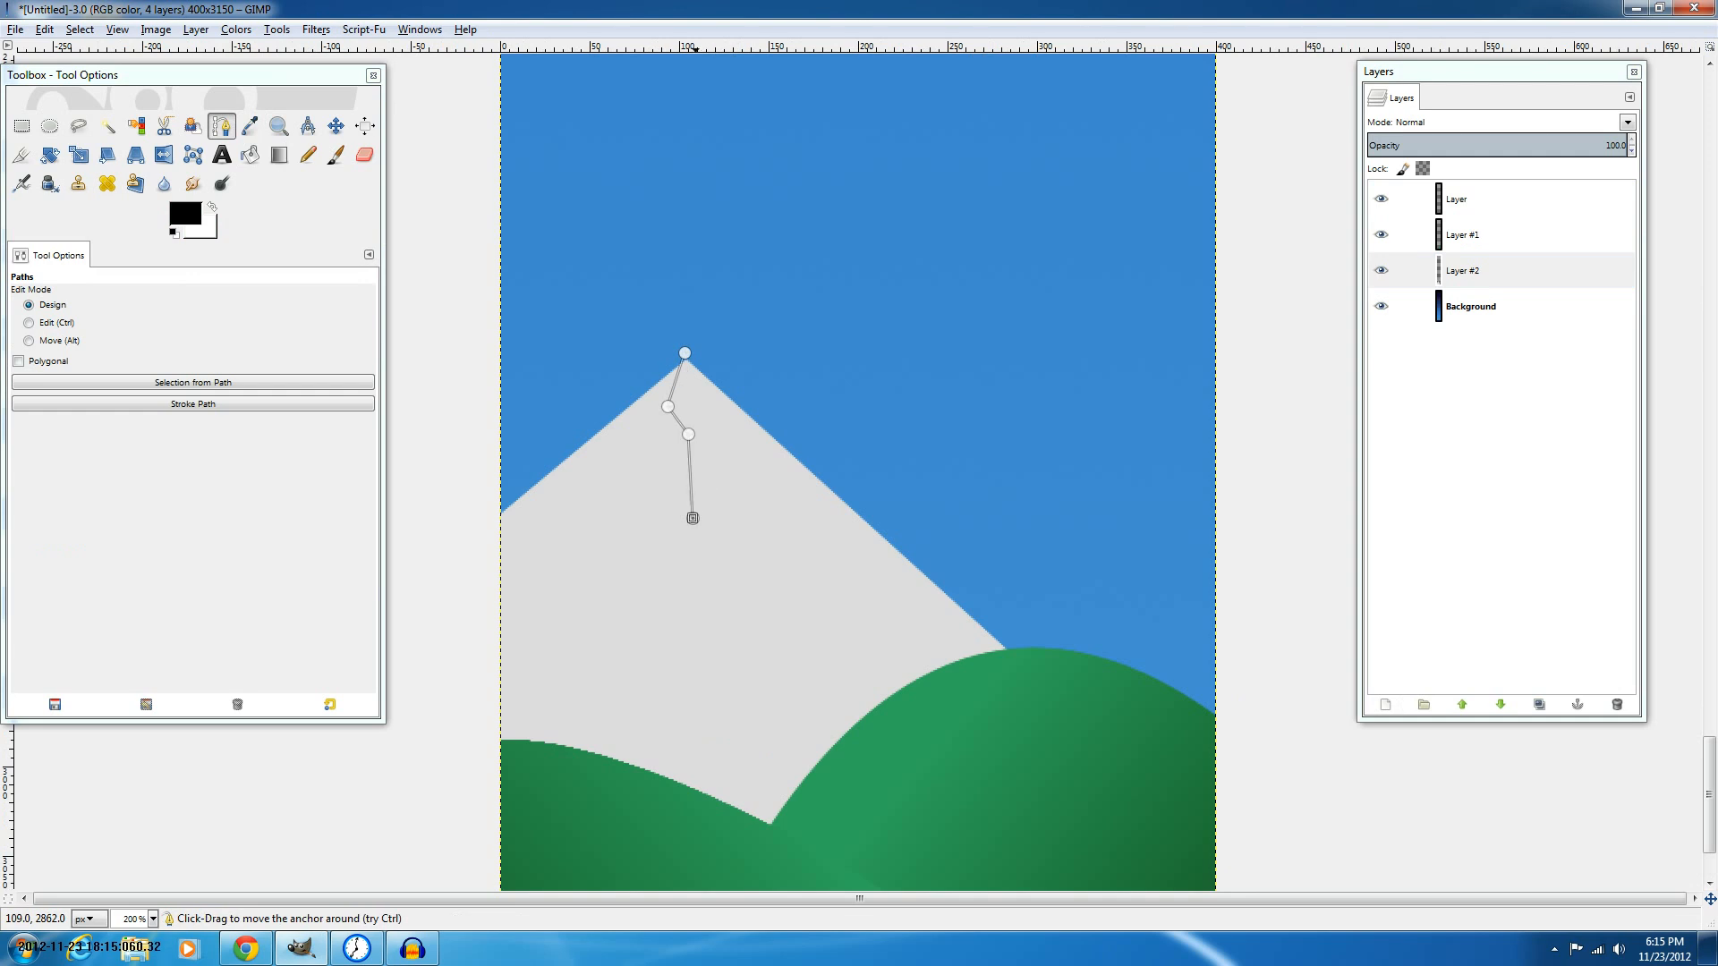
left_click_drag(692, 518, 665, 470)
left_click(703, 530)
left_click(758, 556)
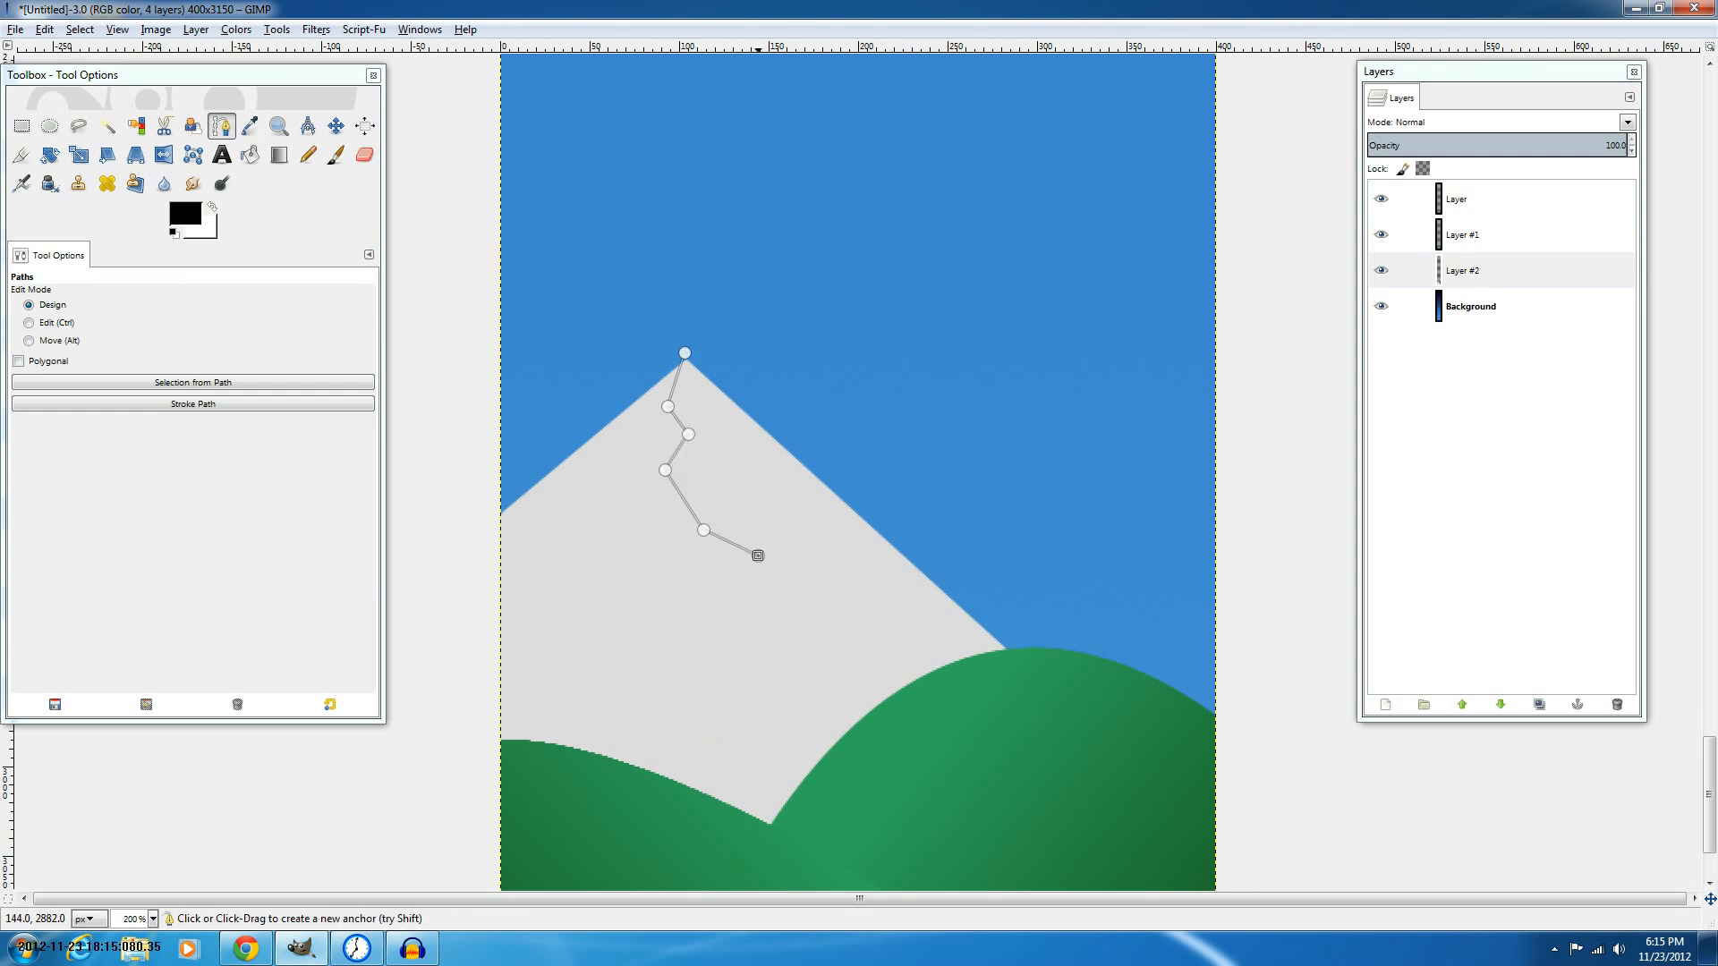
Extend the jagged path down the lower mountain face and behind the front hill to the canvas's left edge.
left_click(690, 607)
left_click_drag(694, 609, 731, 650)
key("ctrl+z")
key("ctrl+z")
left_click(726, 619)
left_click(657, 726)
left_click(569, 748)
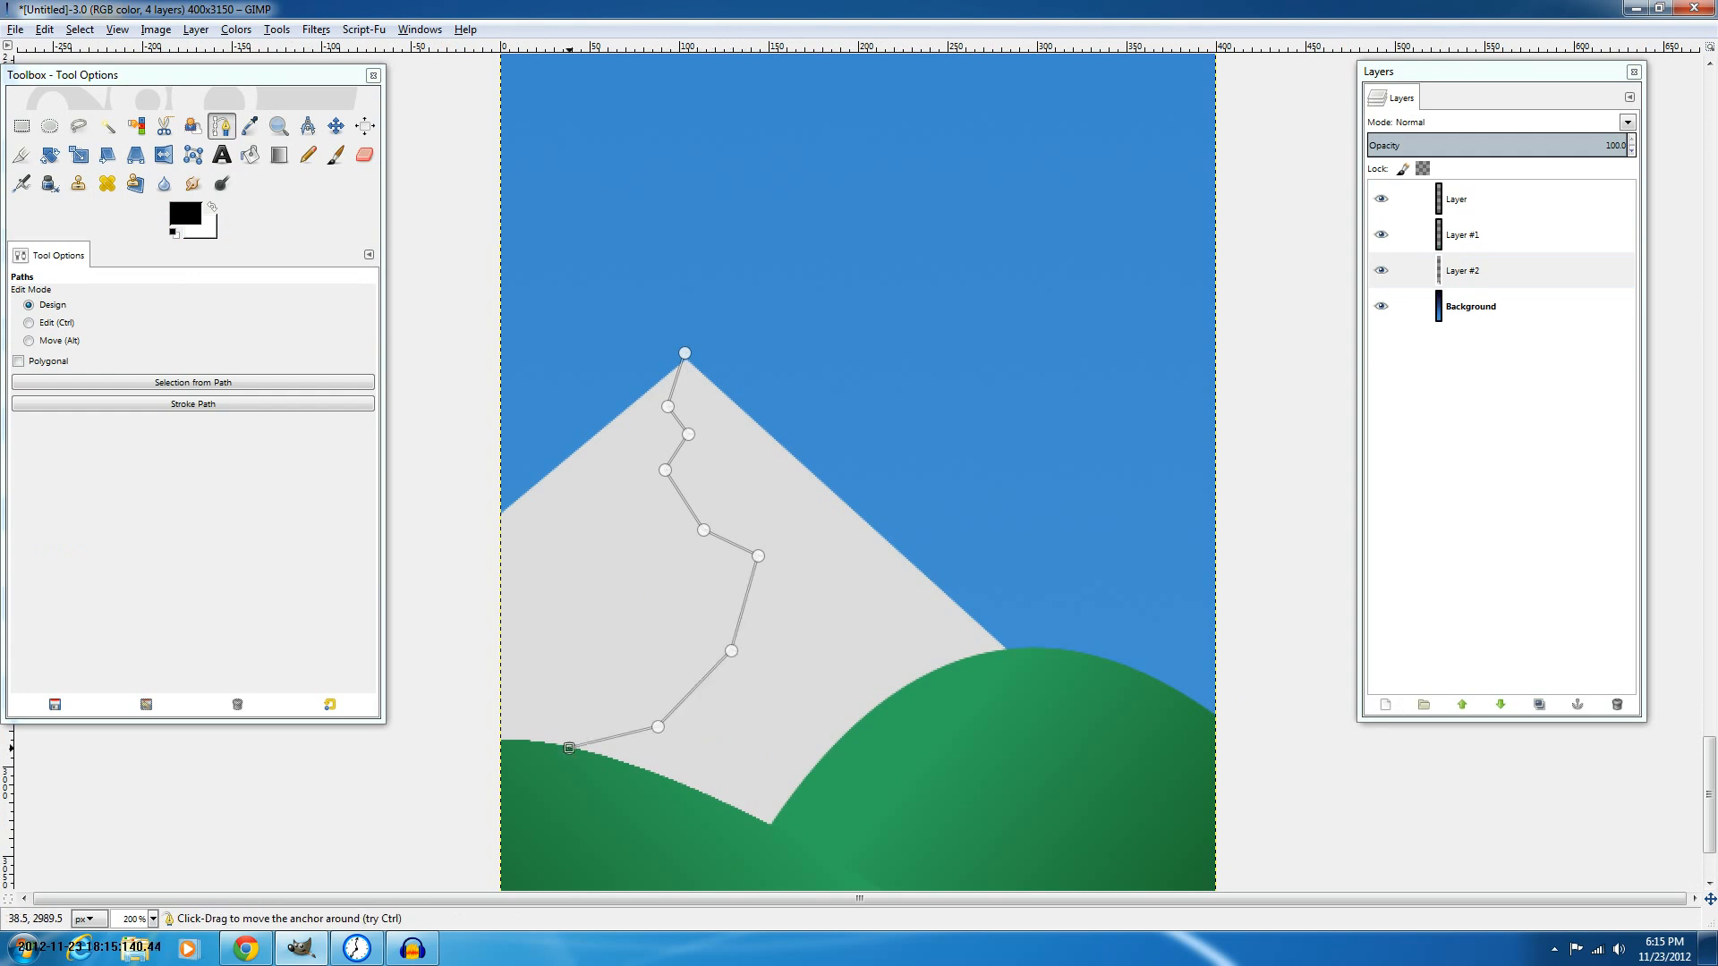
left_click_drag(569, 748, 495, 773)
Route the path across the hills and back above the mountain's right slope, and convert it to a selection.
left_click(740, 863)
left_click(970, 789)
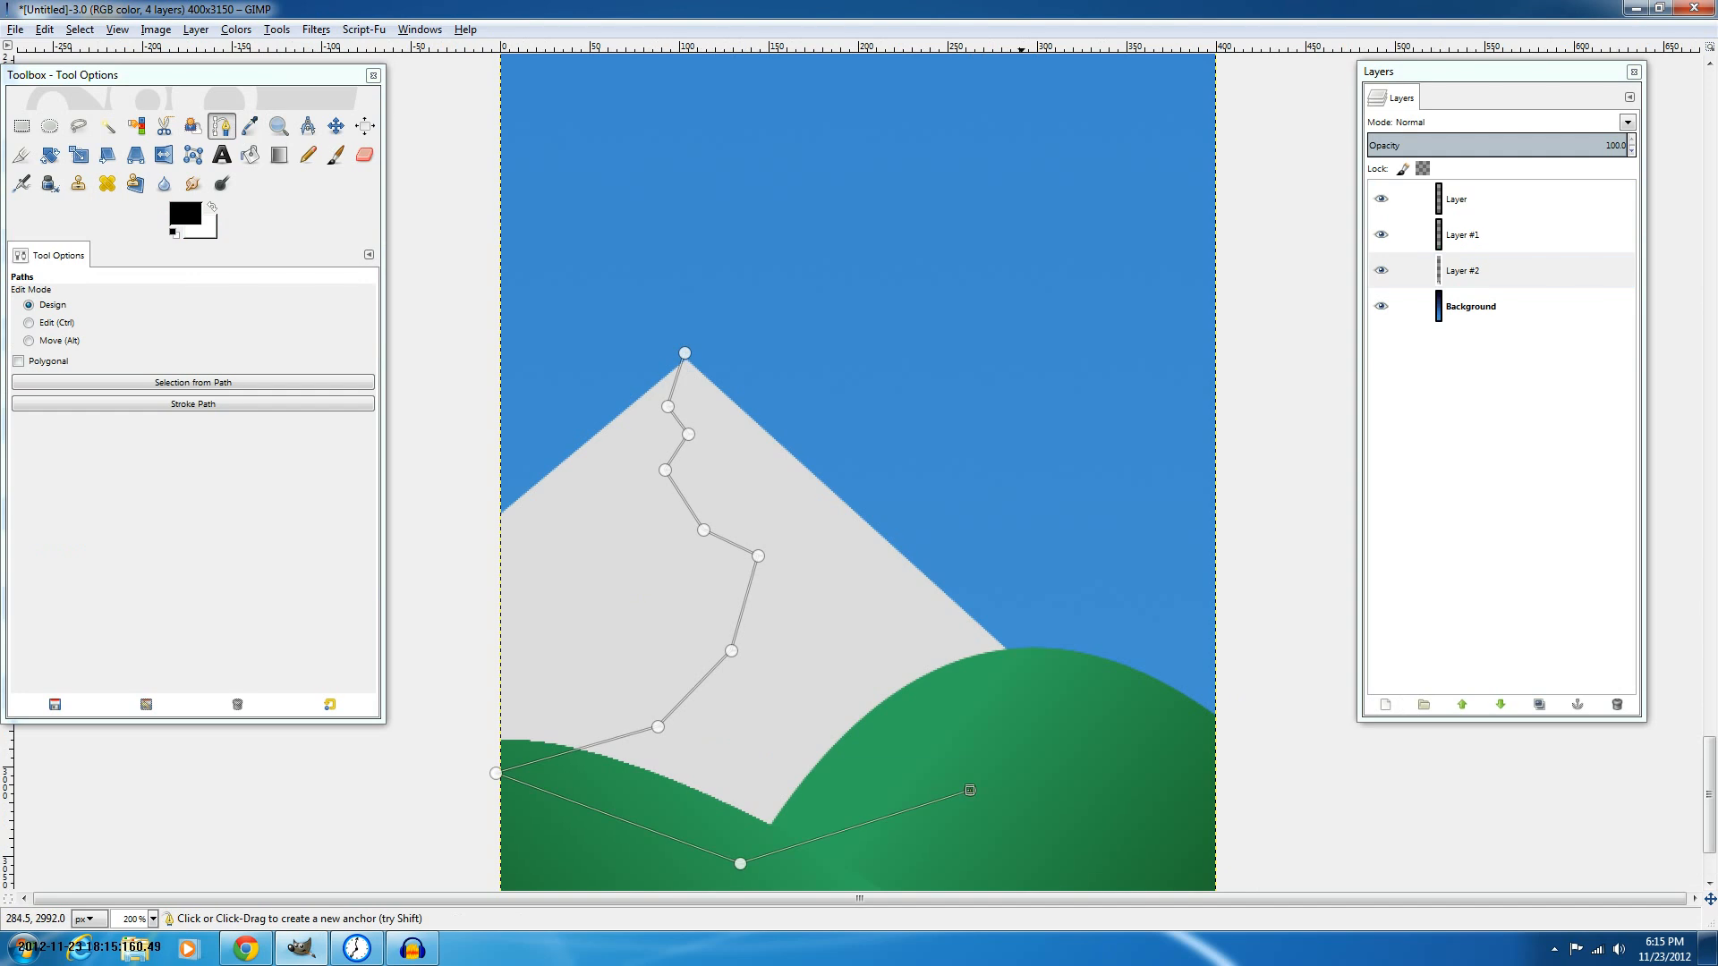
left_click(1105, 638)
left_click(891, 441)
left_click(757, 327)
key("Return")
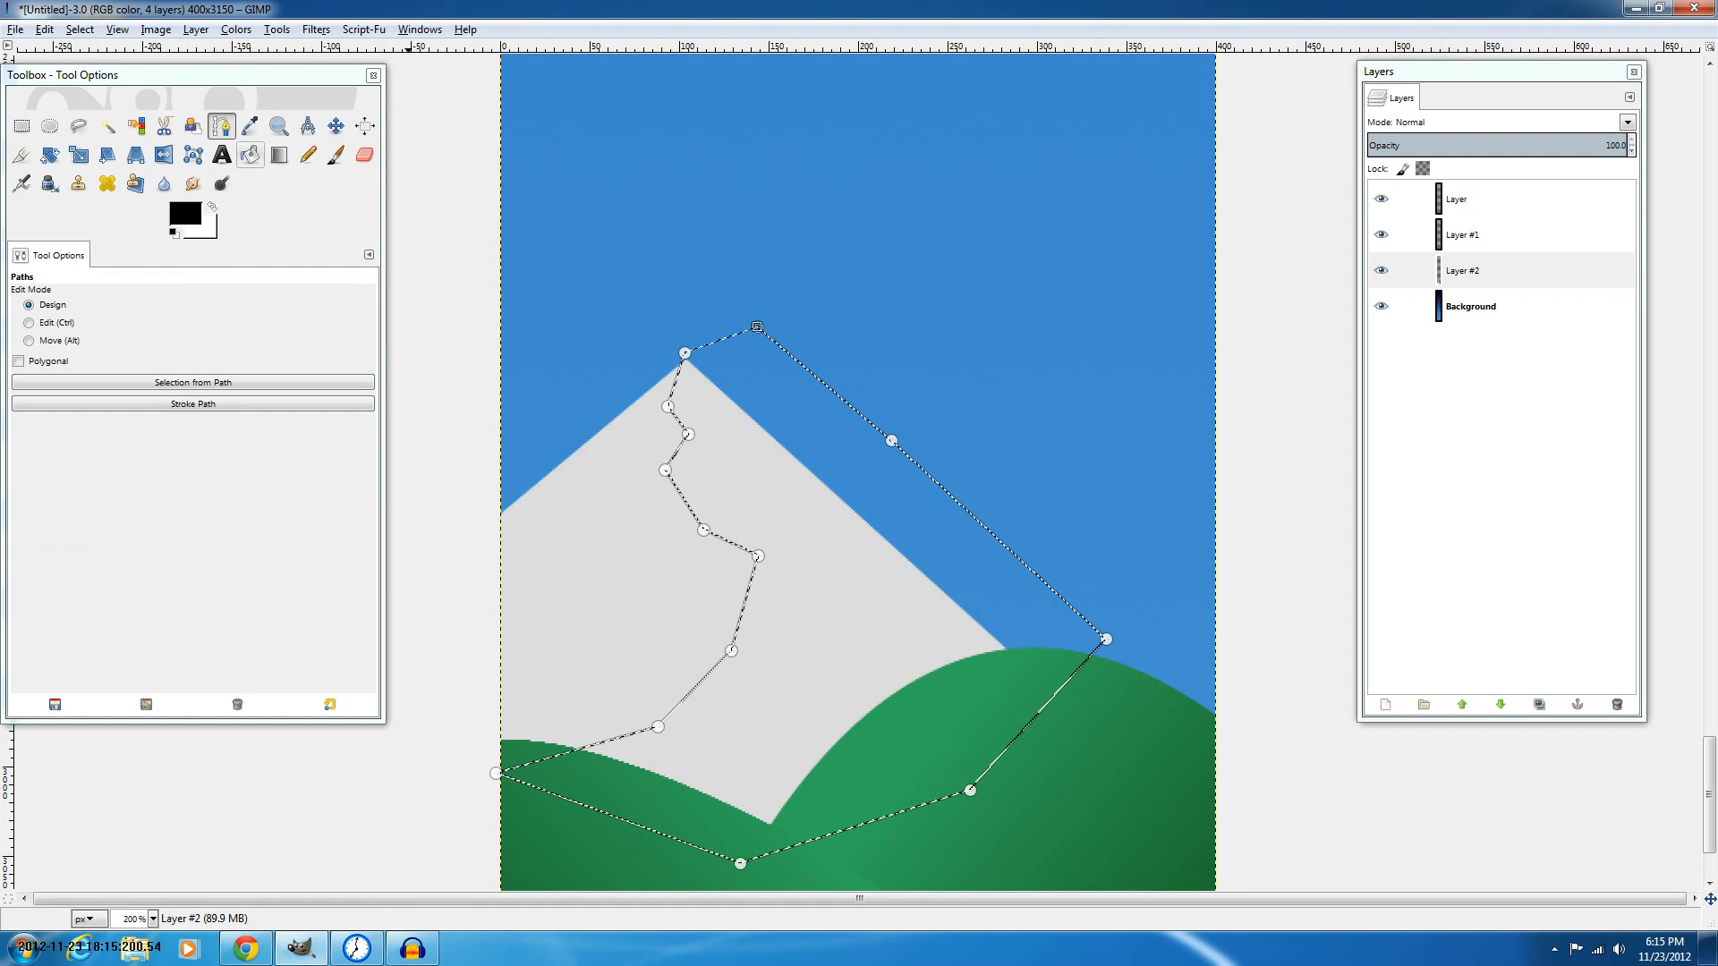
Try a black bucket fill of the selection directly on the mountain layer, clear the selection, and undo both changes.
left_click(250, 153)
left_click(800, 473)
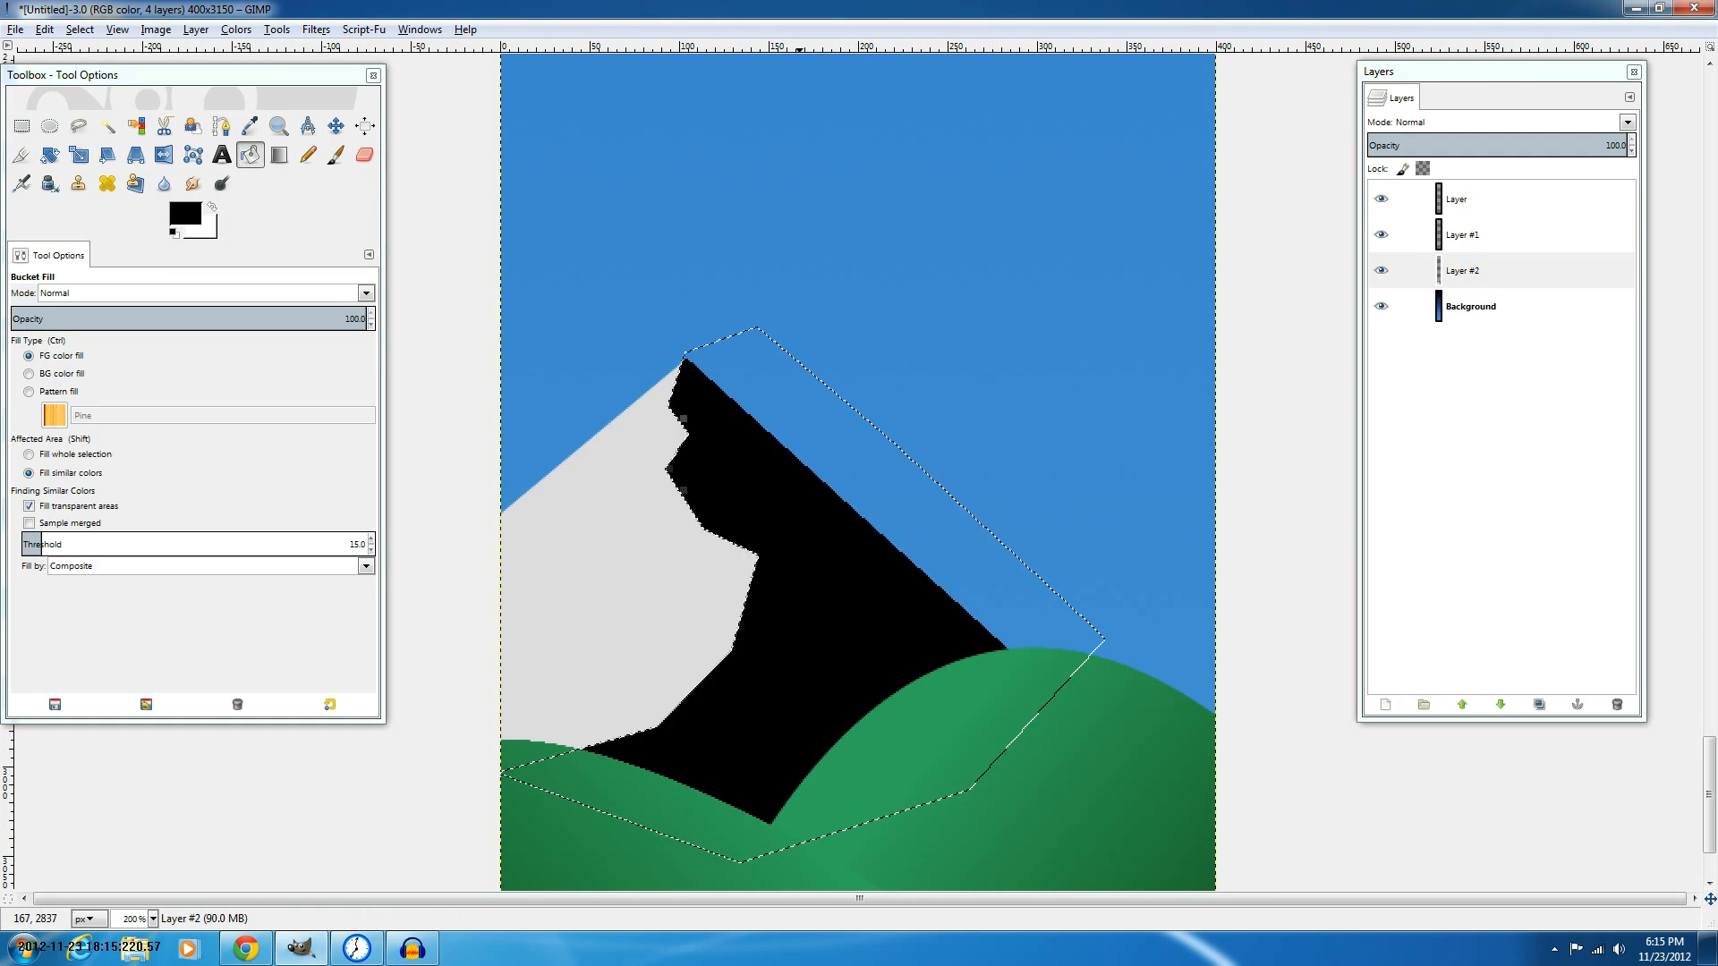
key("ctrl+shift")
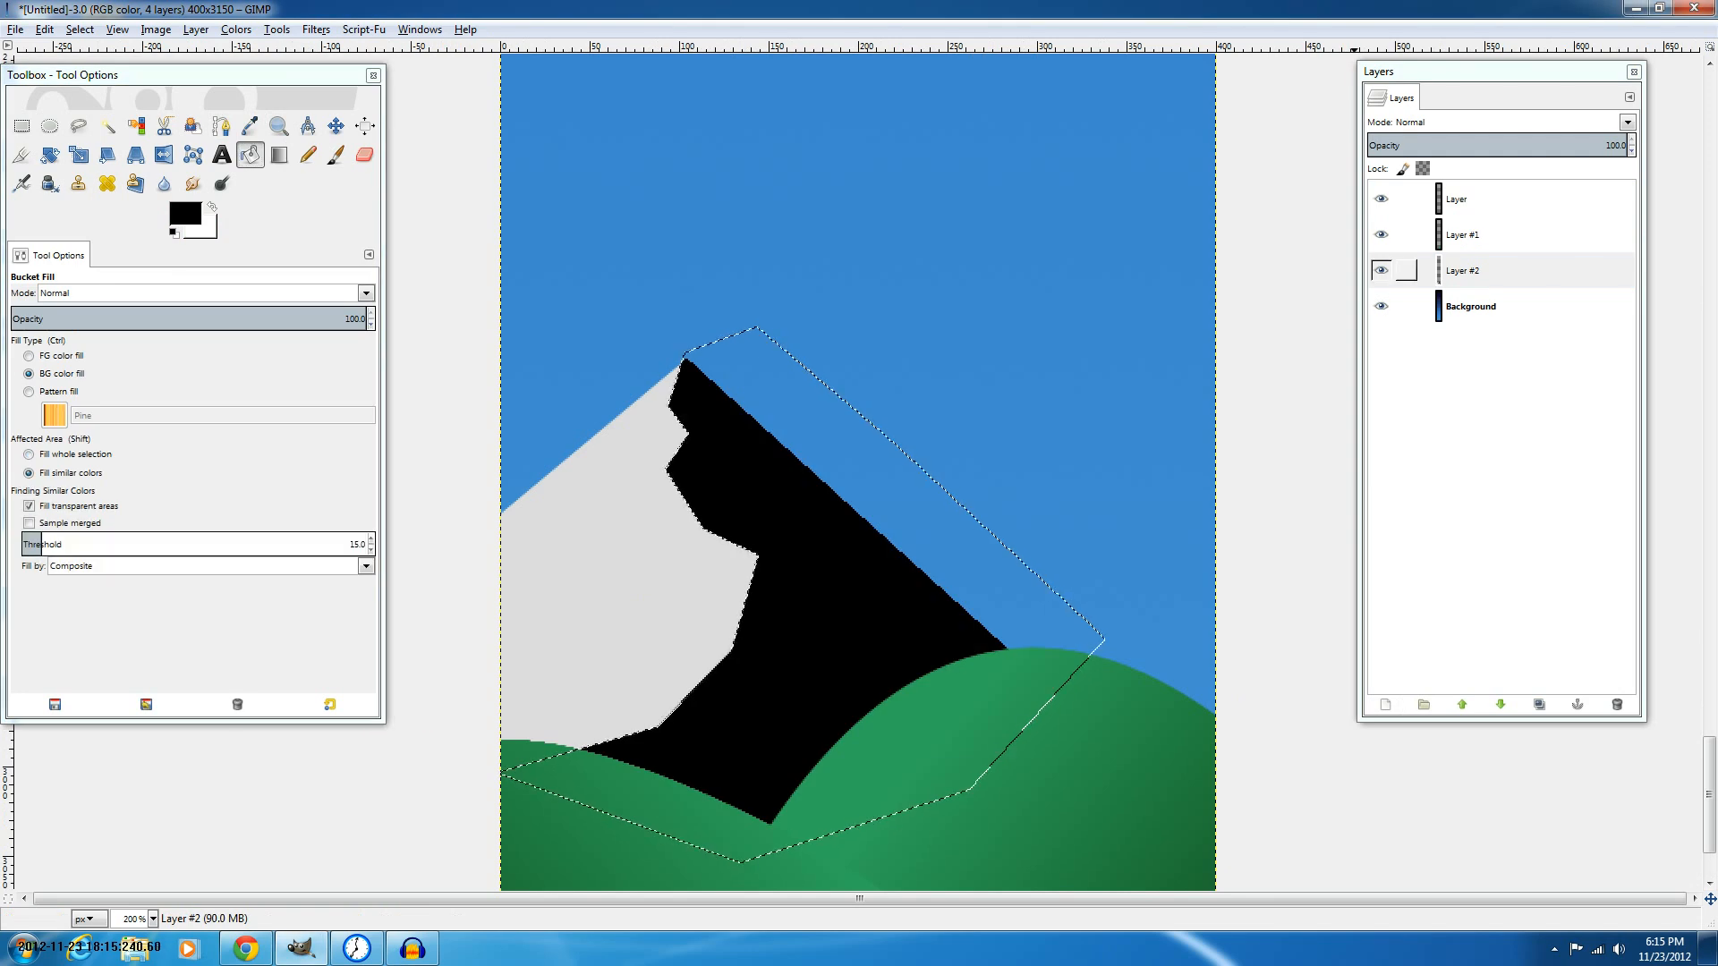
key("ctrl+shift+a")
left_click(1461, 270)
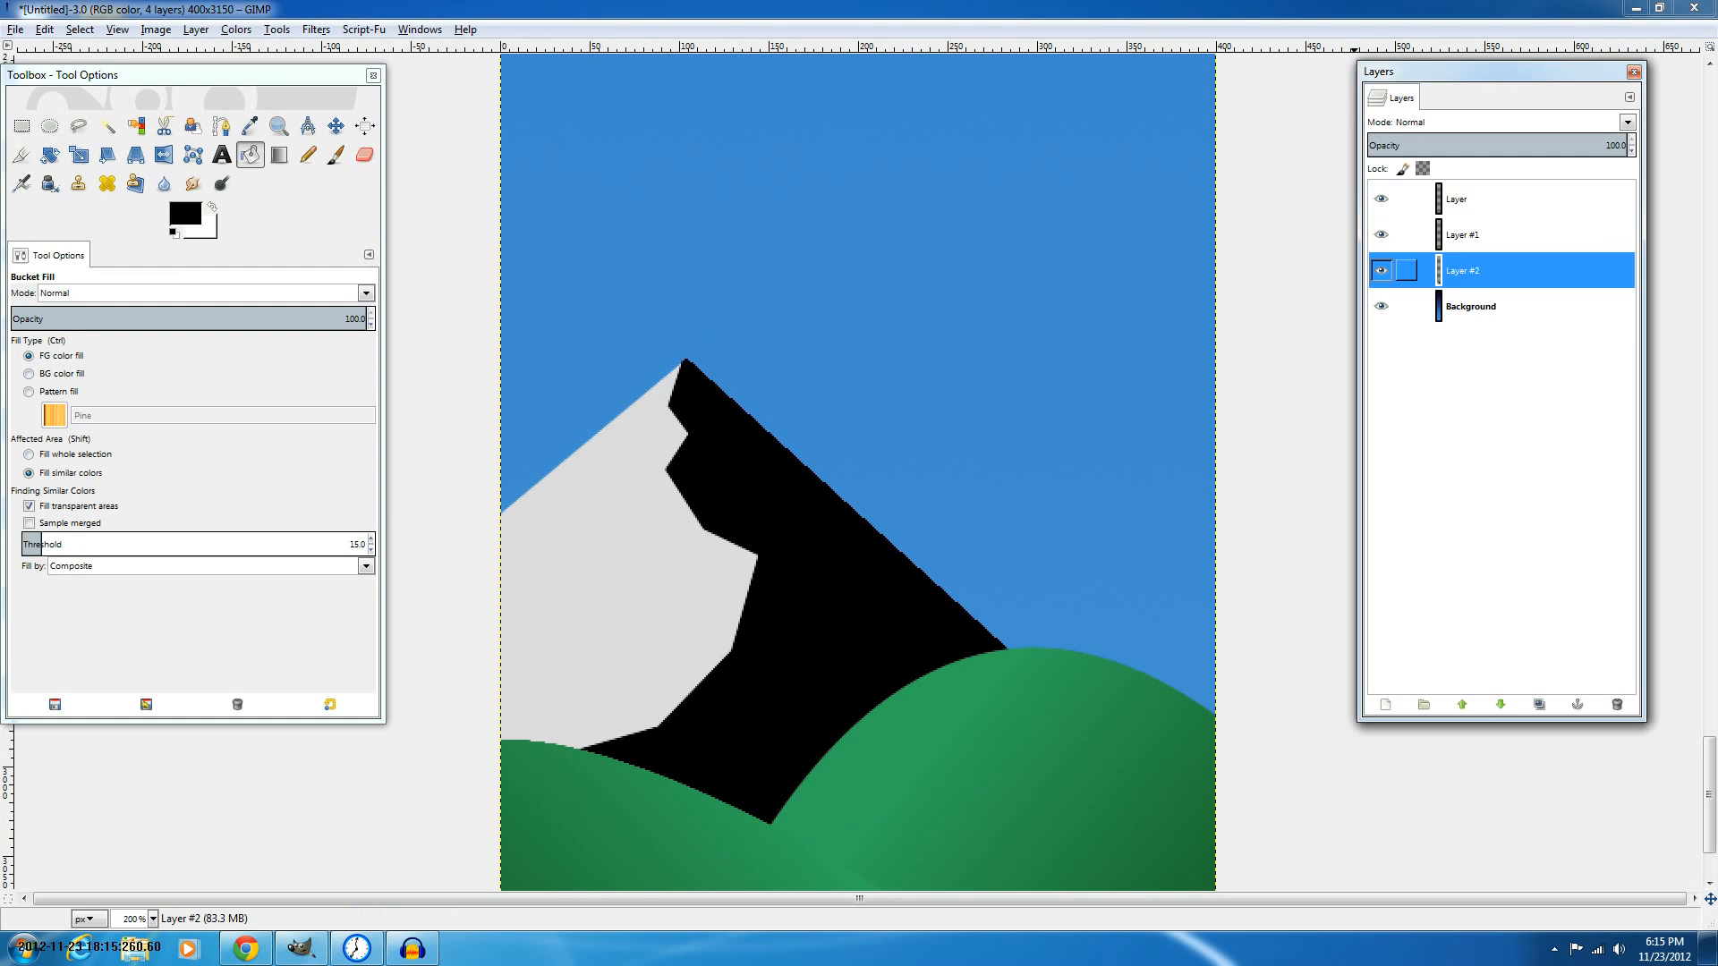
key("1")
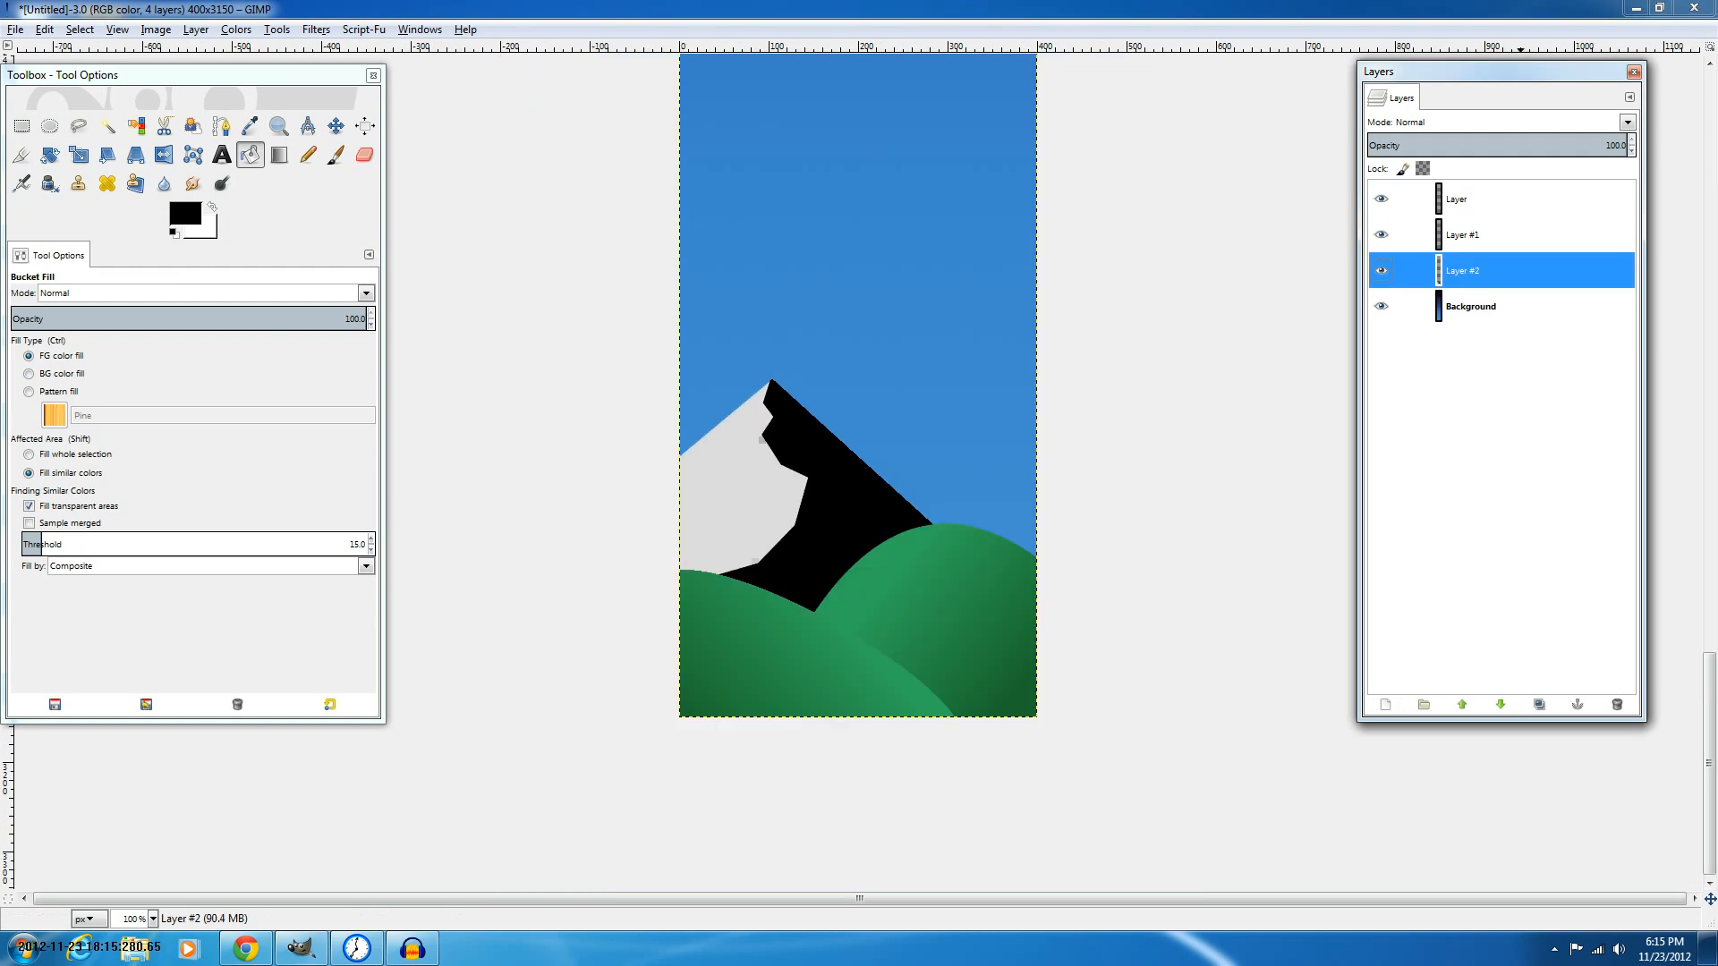
scroll(717, 358, "up", 1)
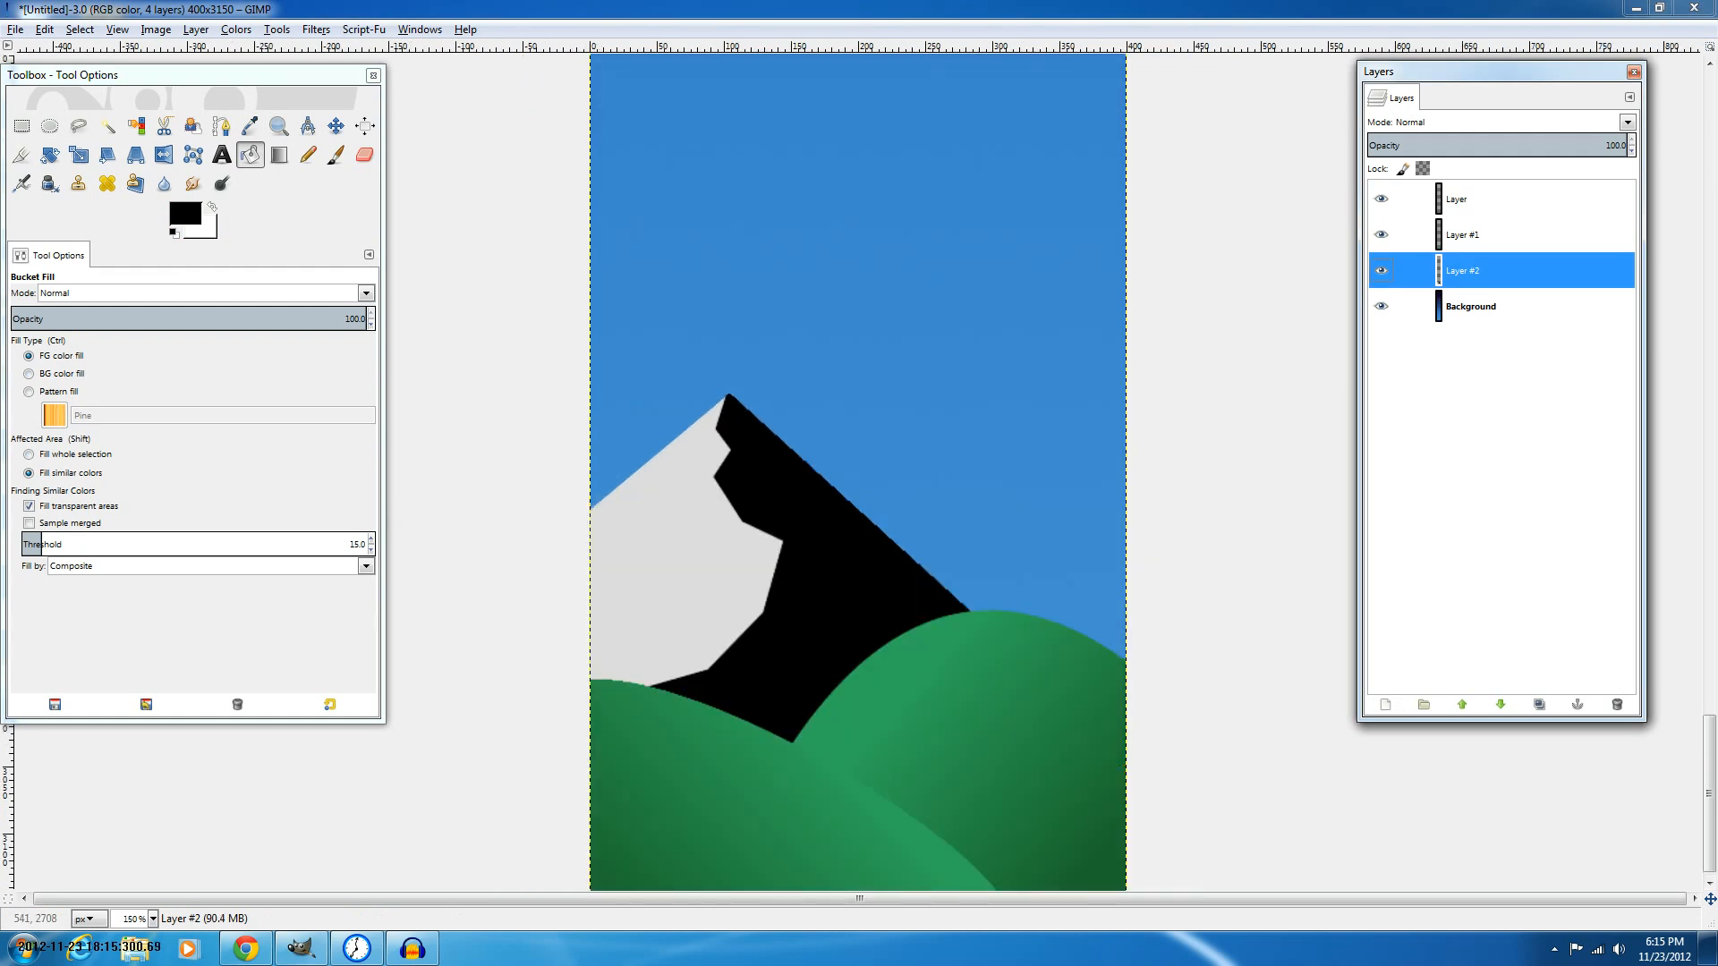
key("ctrl+z")
key("ctrl+z")
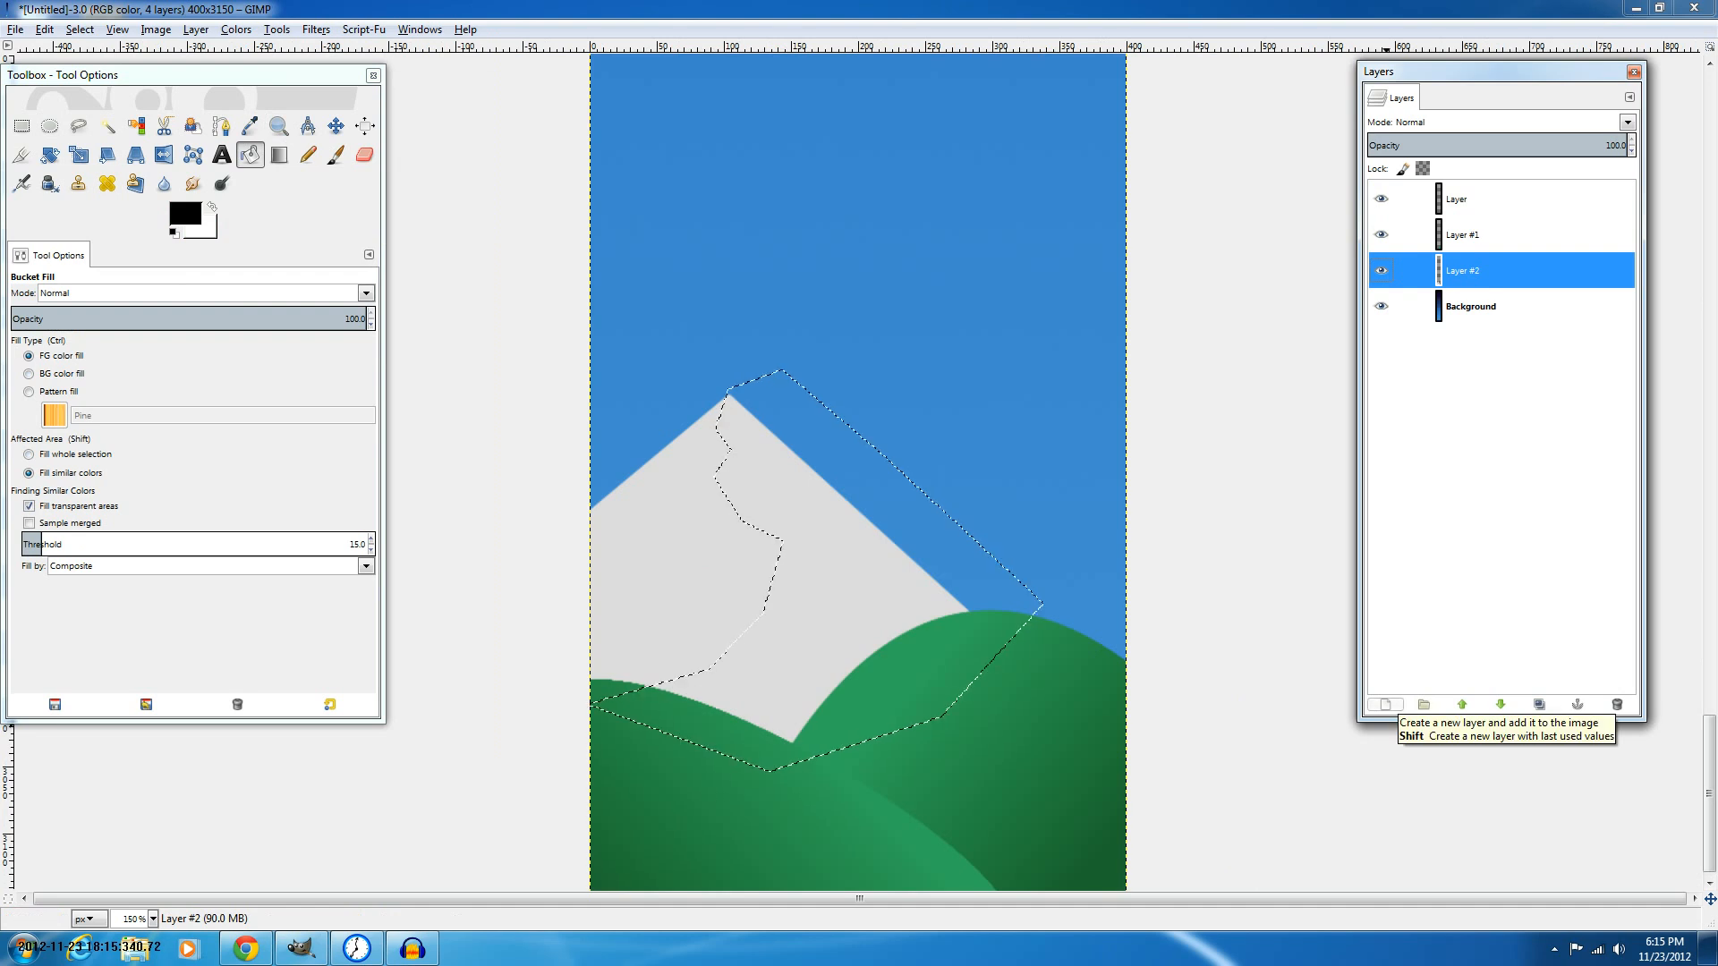
Add a transparent 400 × 3150 px layer above the mountain layer and bucket-fill the selection on it with black.
left_click(1385, 705)
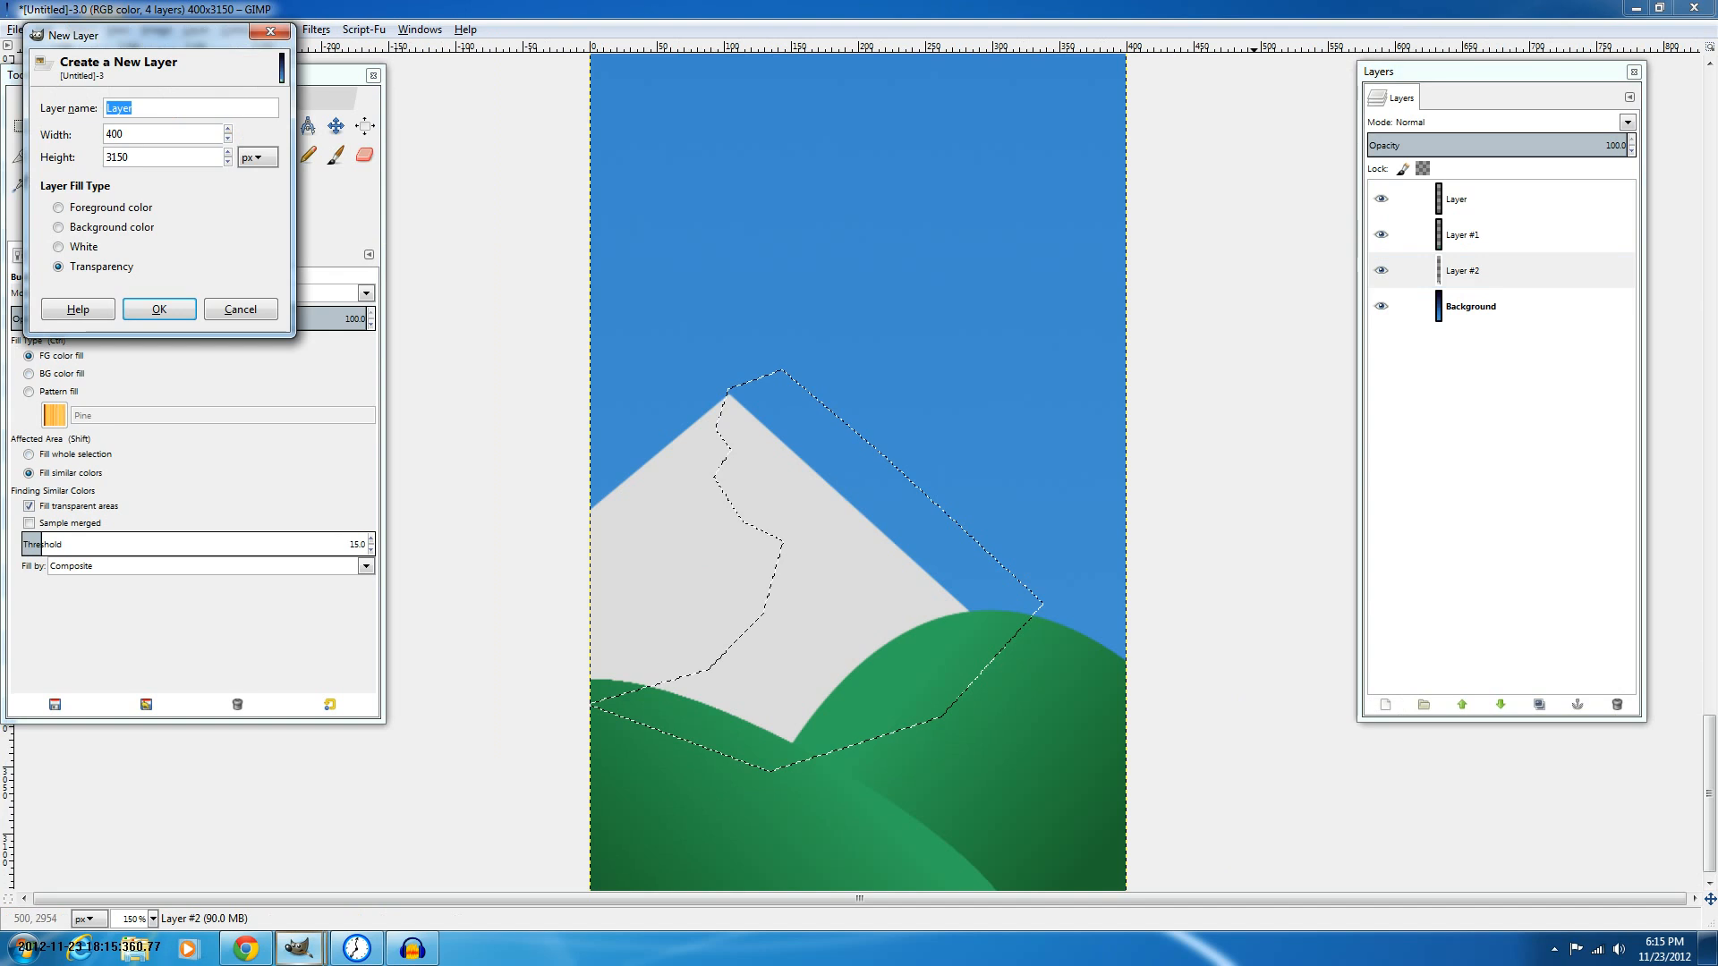
key("Return")
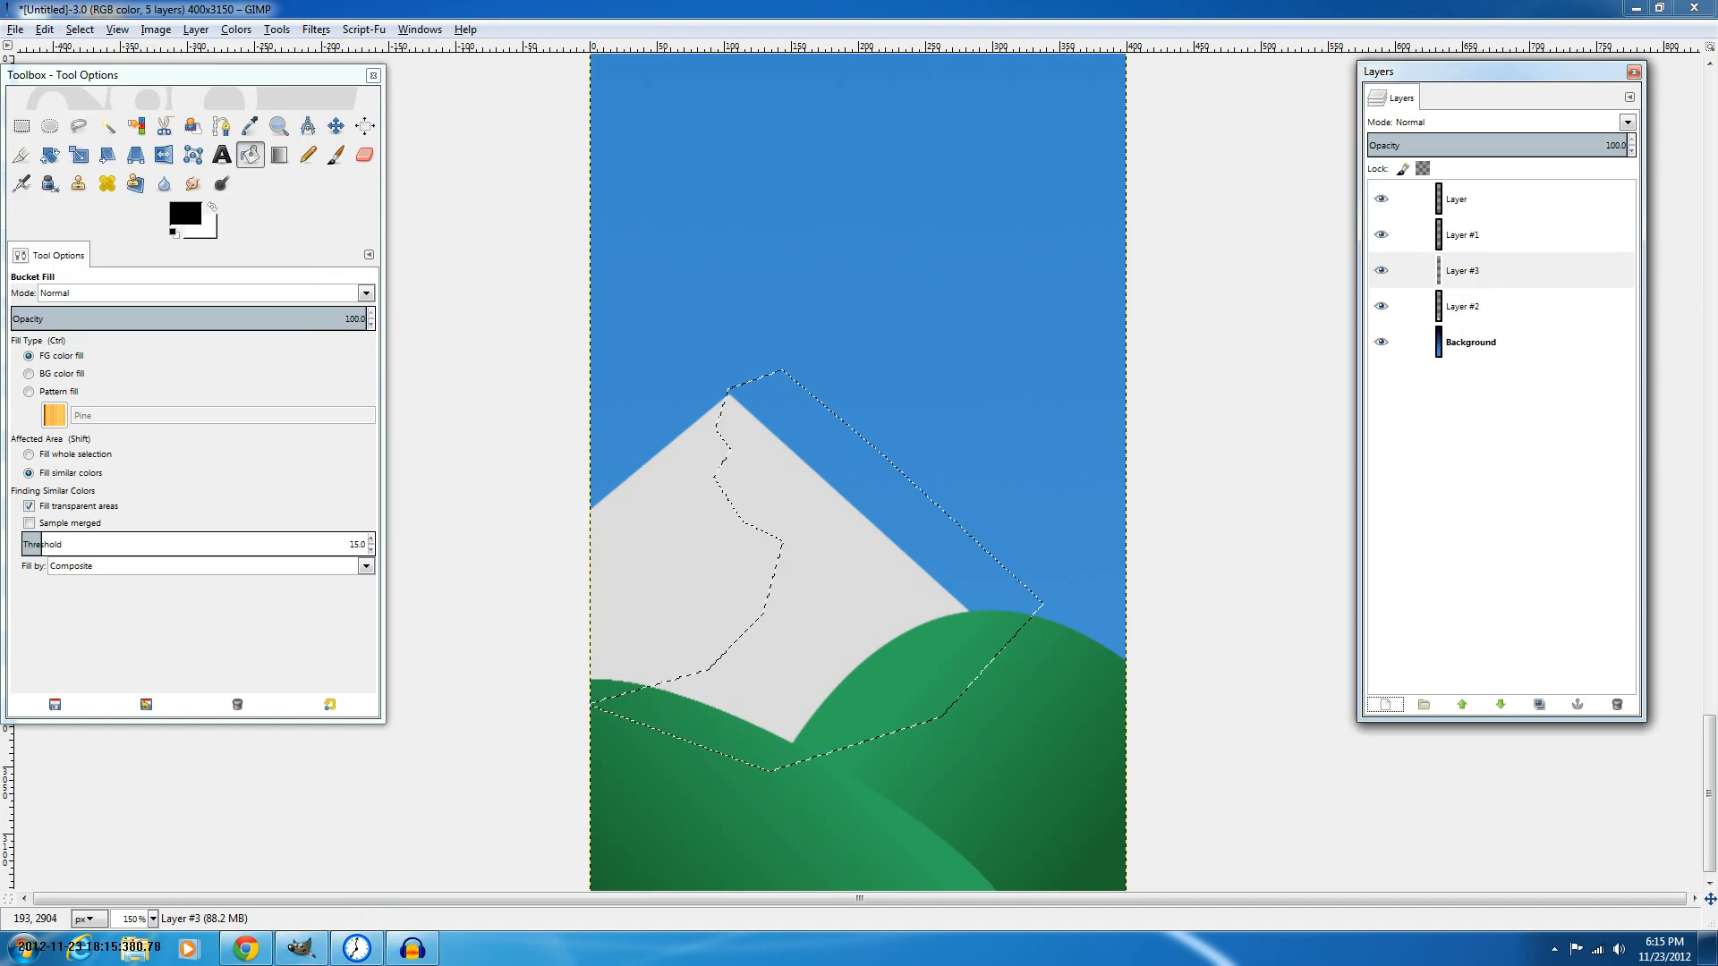
left_click(901, 519)
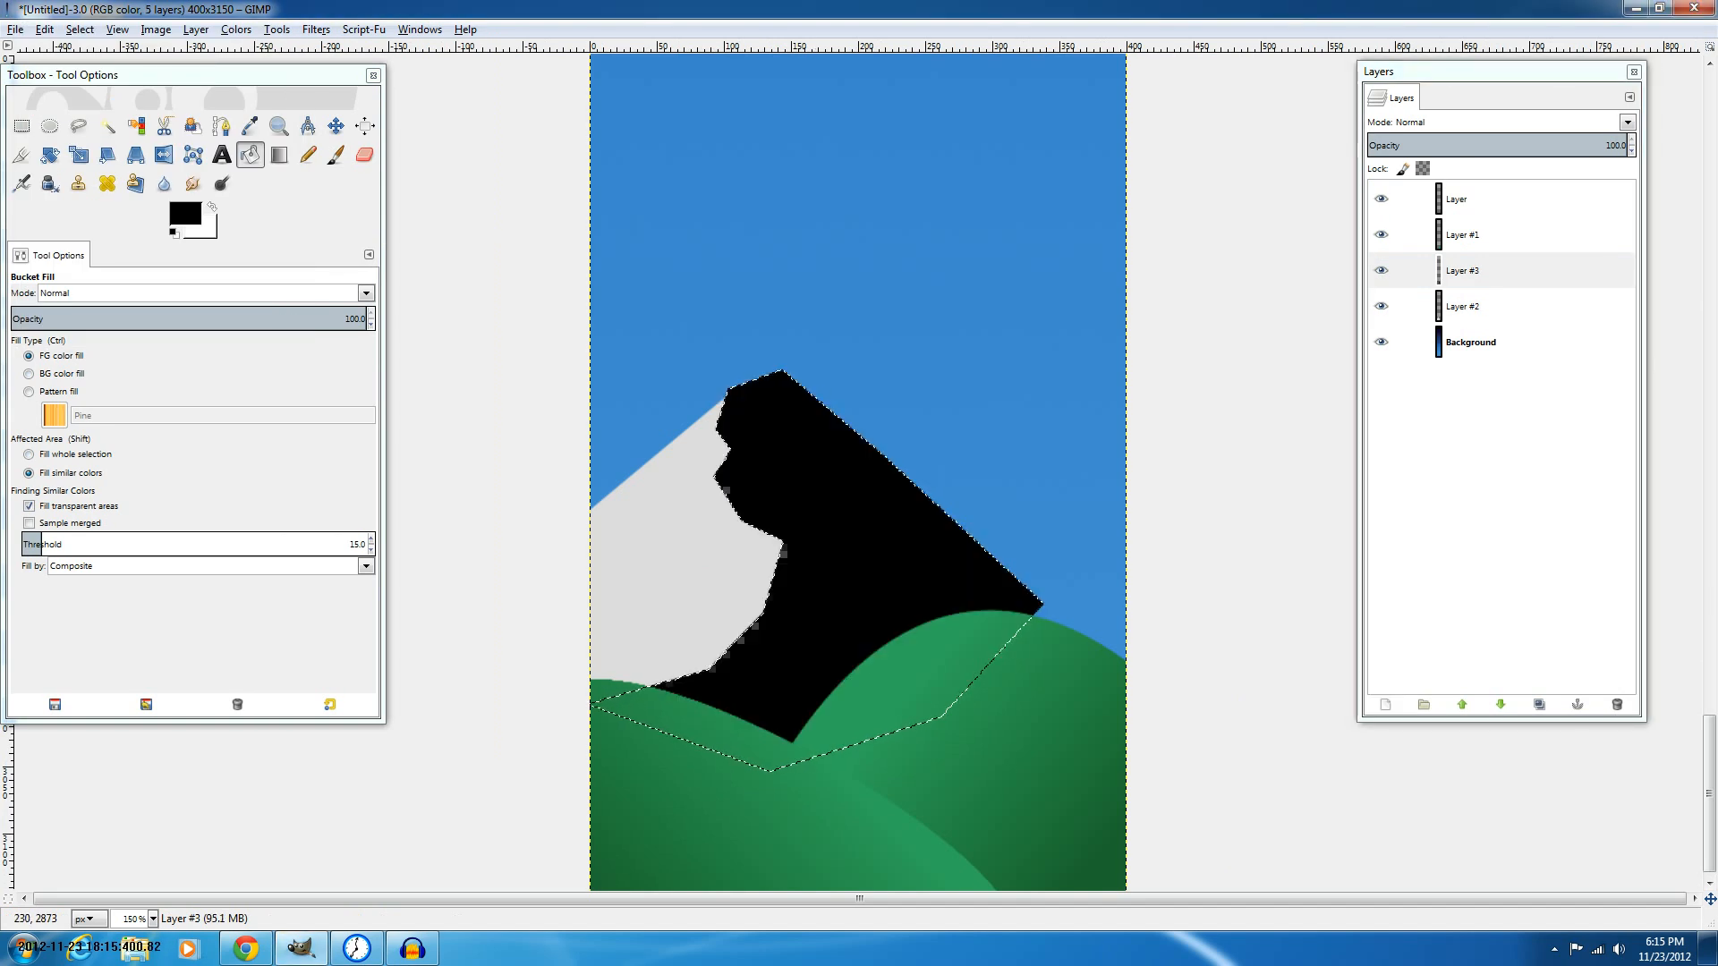
Select the mountain layer's alpha, invert the selection, cut the excess black outside the mountain from the shadow layer, and deselect.
right_click(1476, 310)
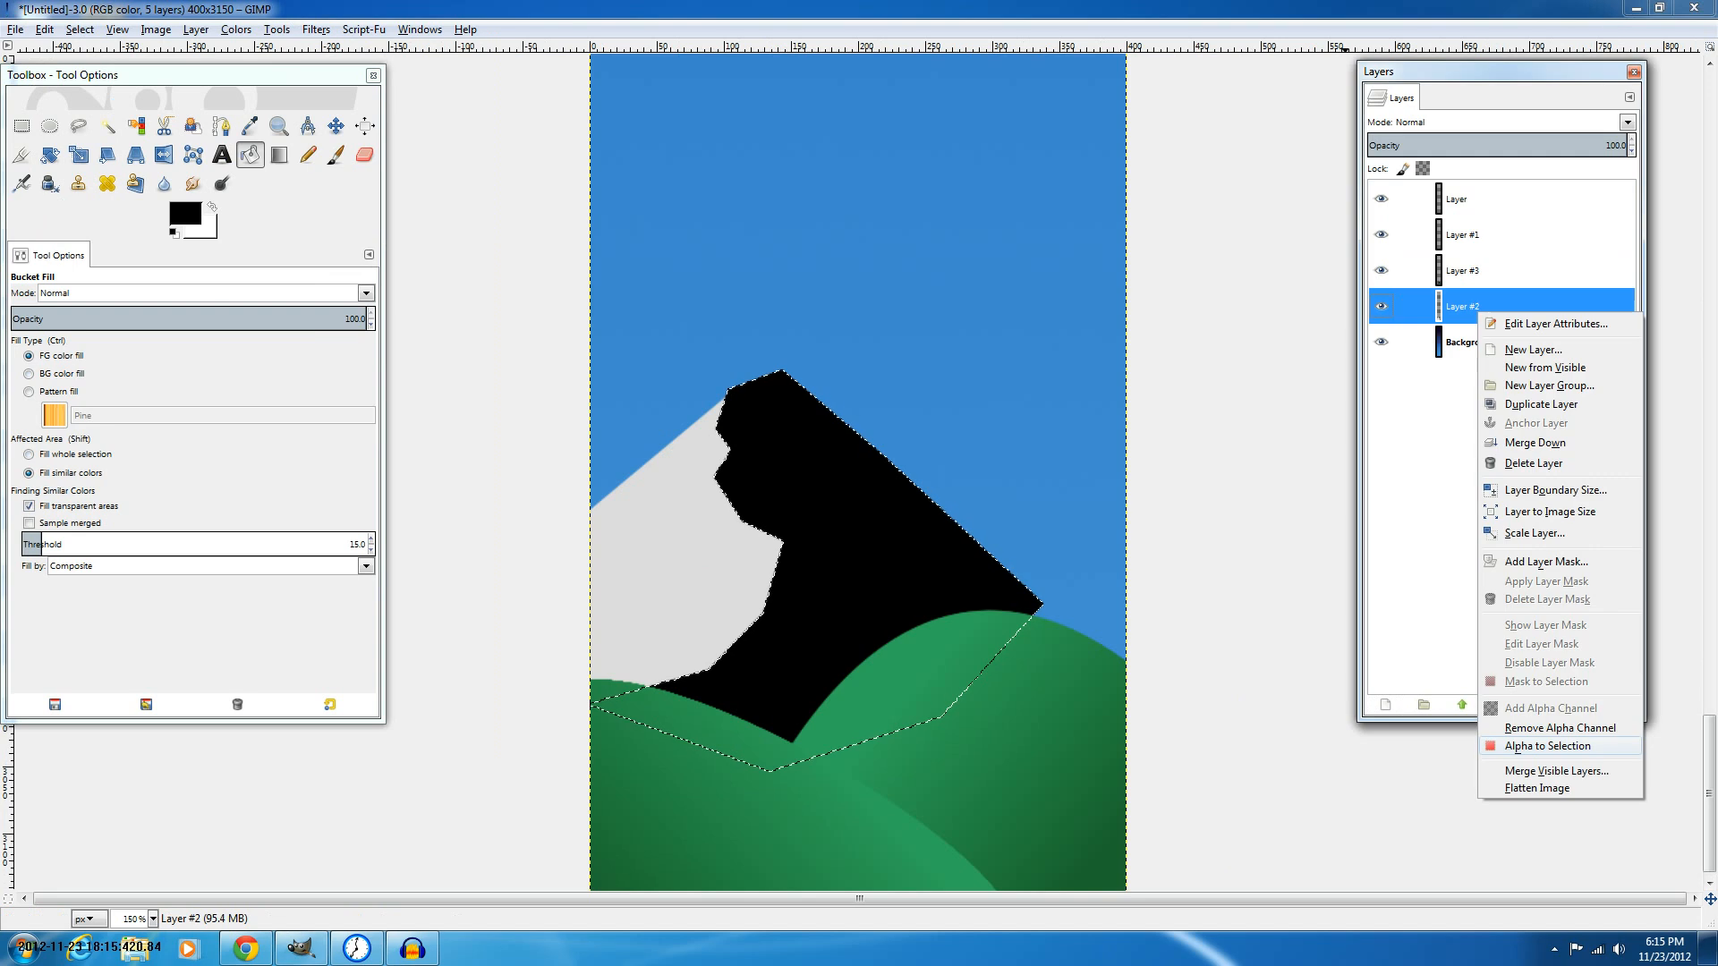
left_click(1539, 746)
left_click(1520, 234)
right_click(1475, 306)
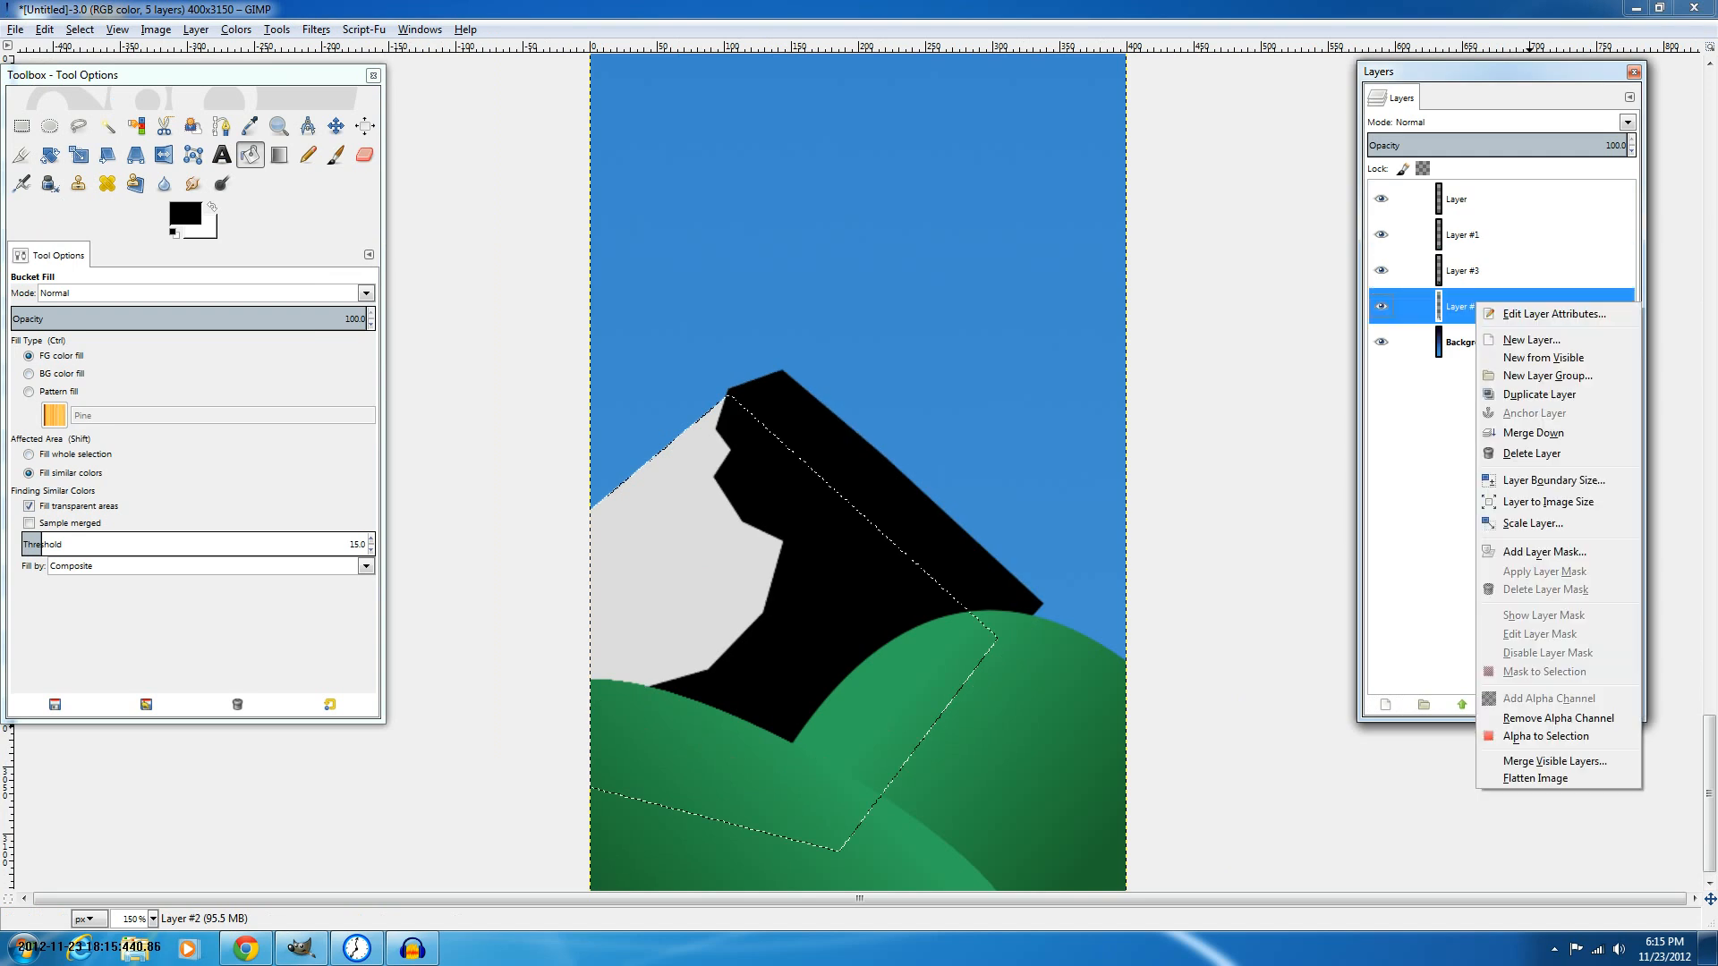
left_click(1476, 271)
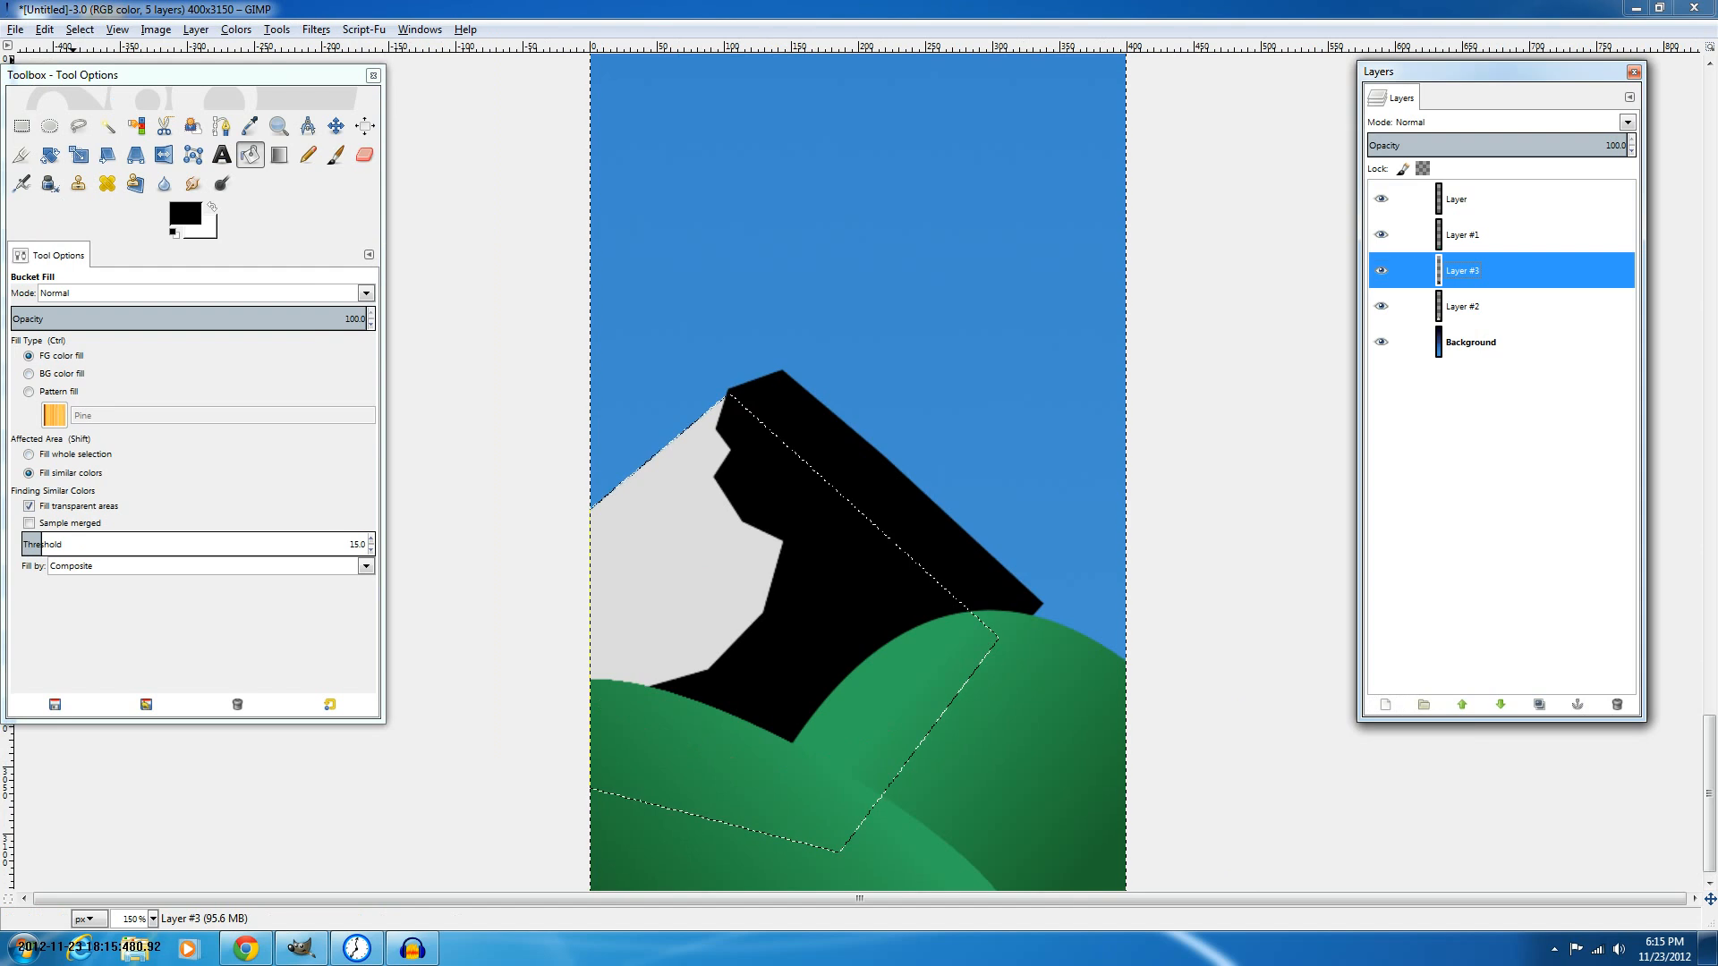
left_click(79, 28)
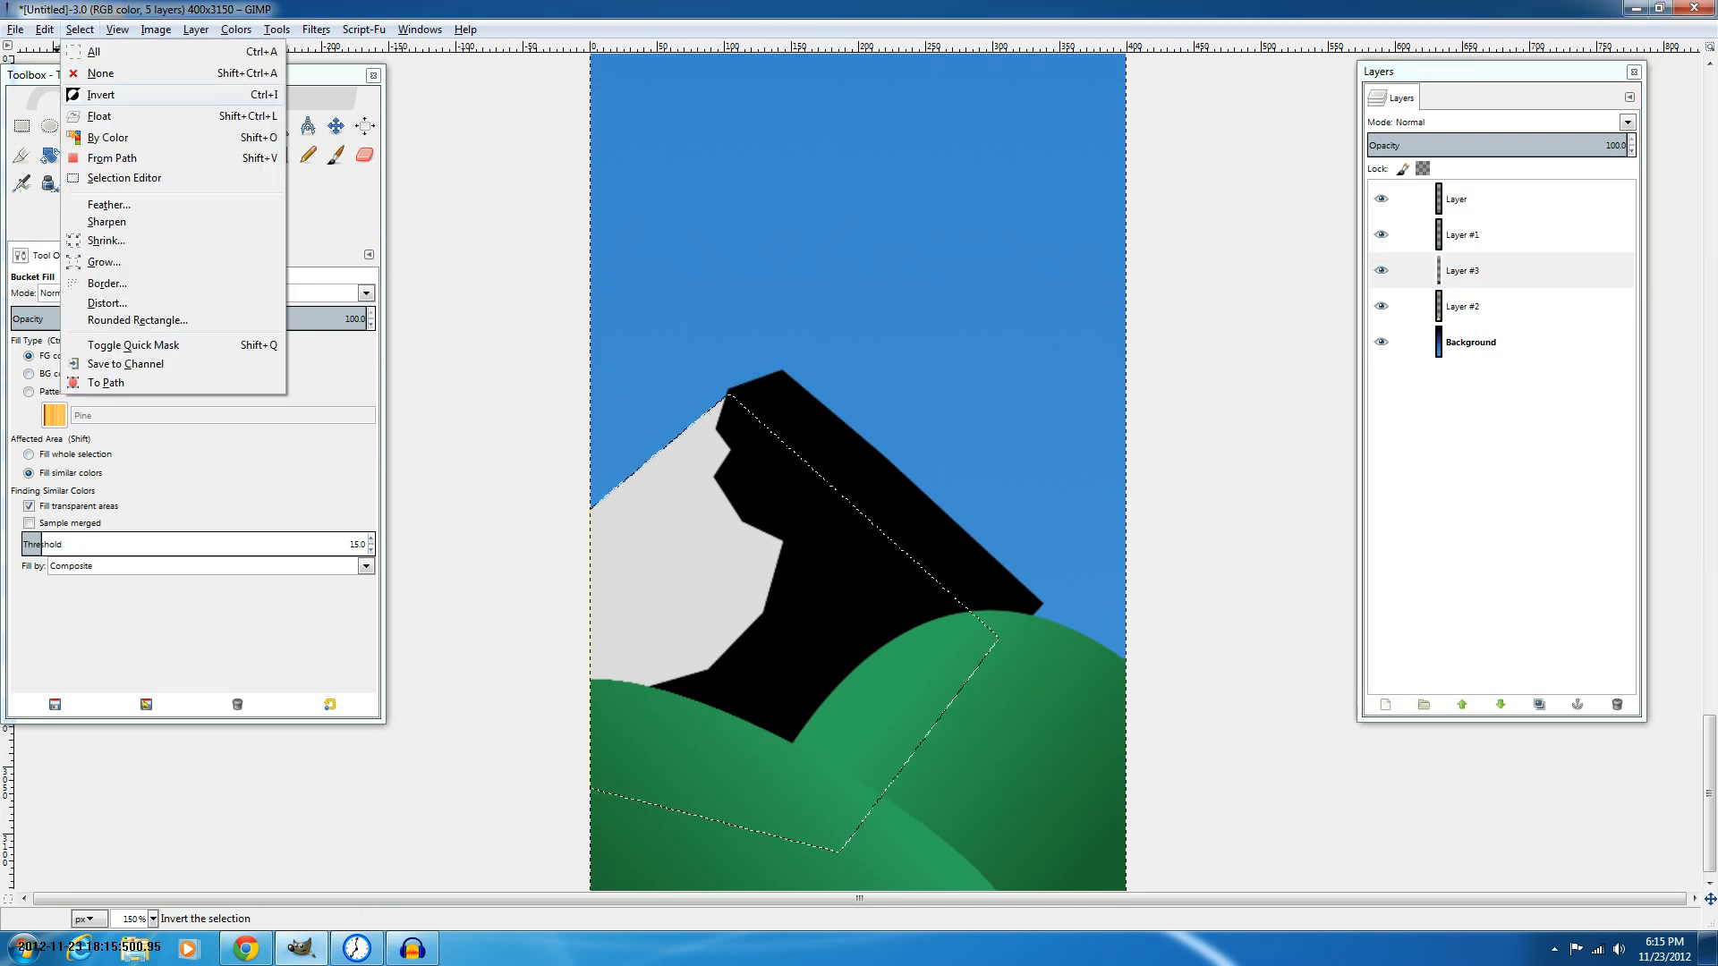
key("Escape")
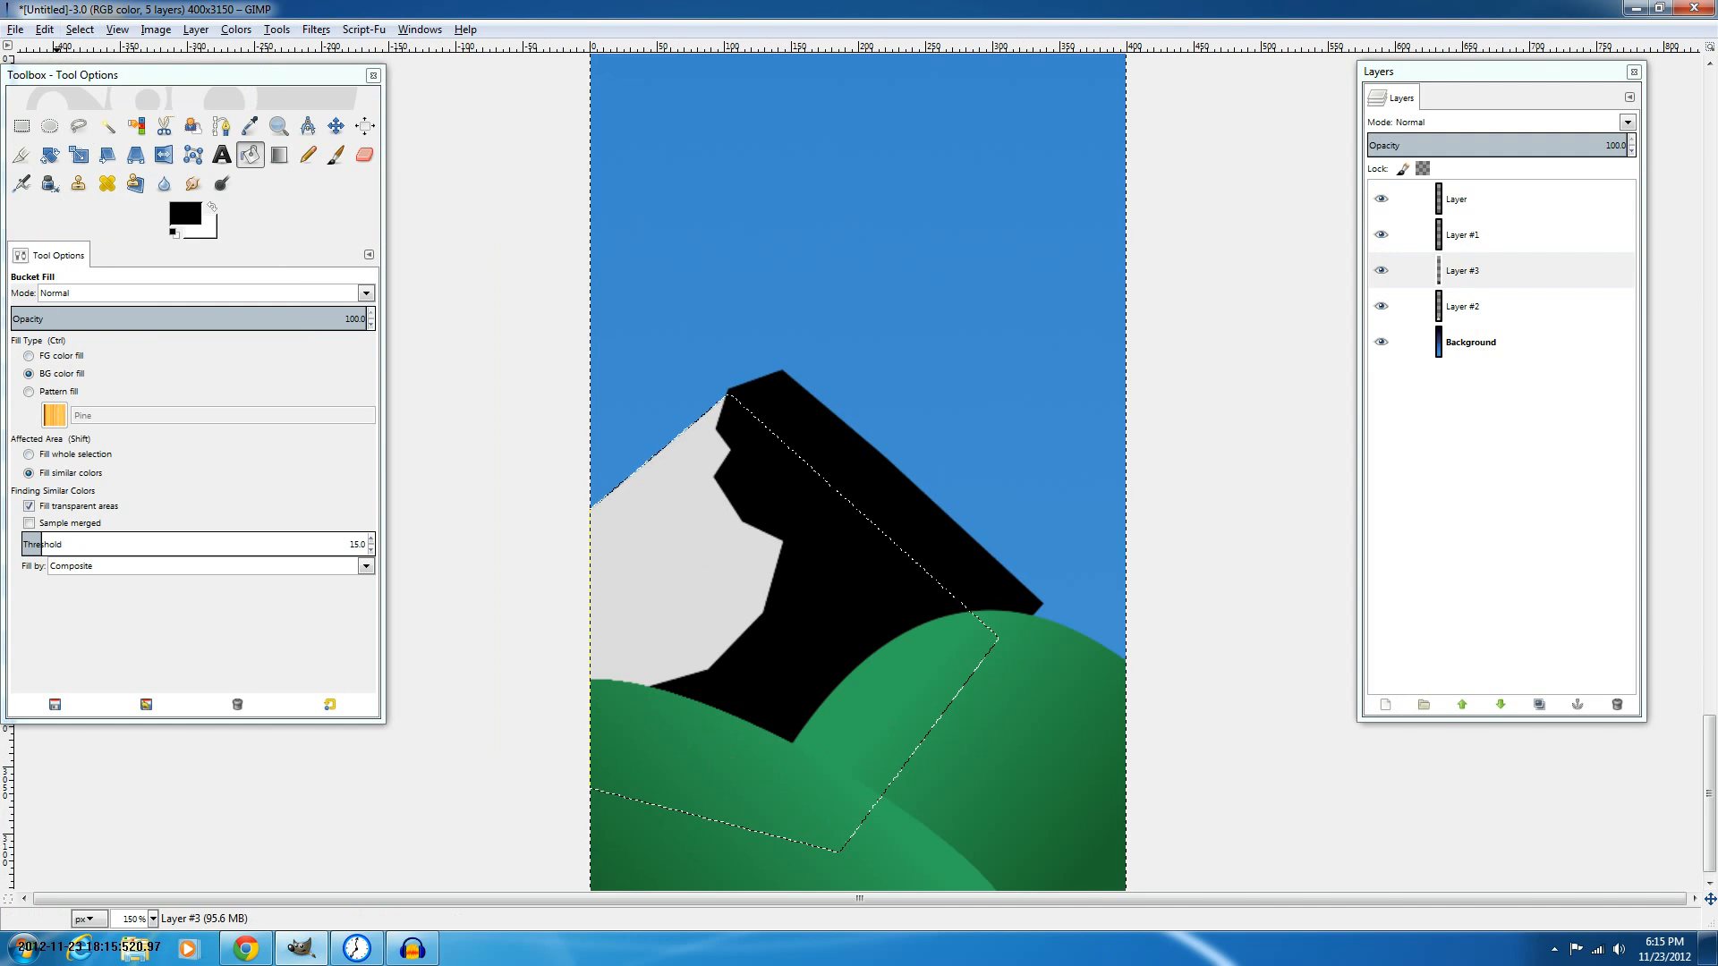
key("ctrl+x")
key("ctrl+shift+a")
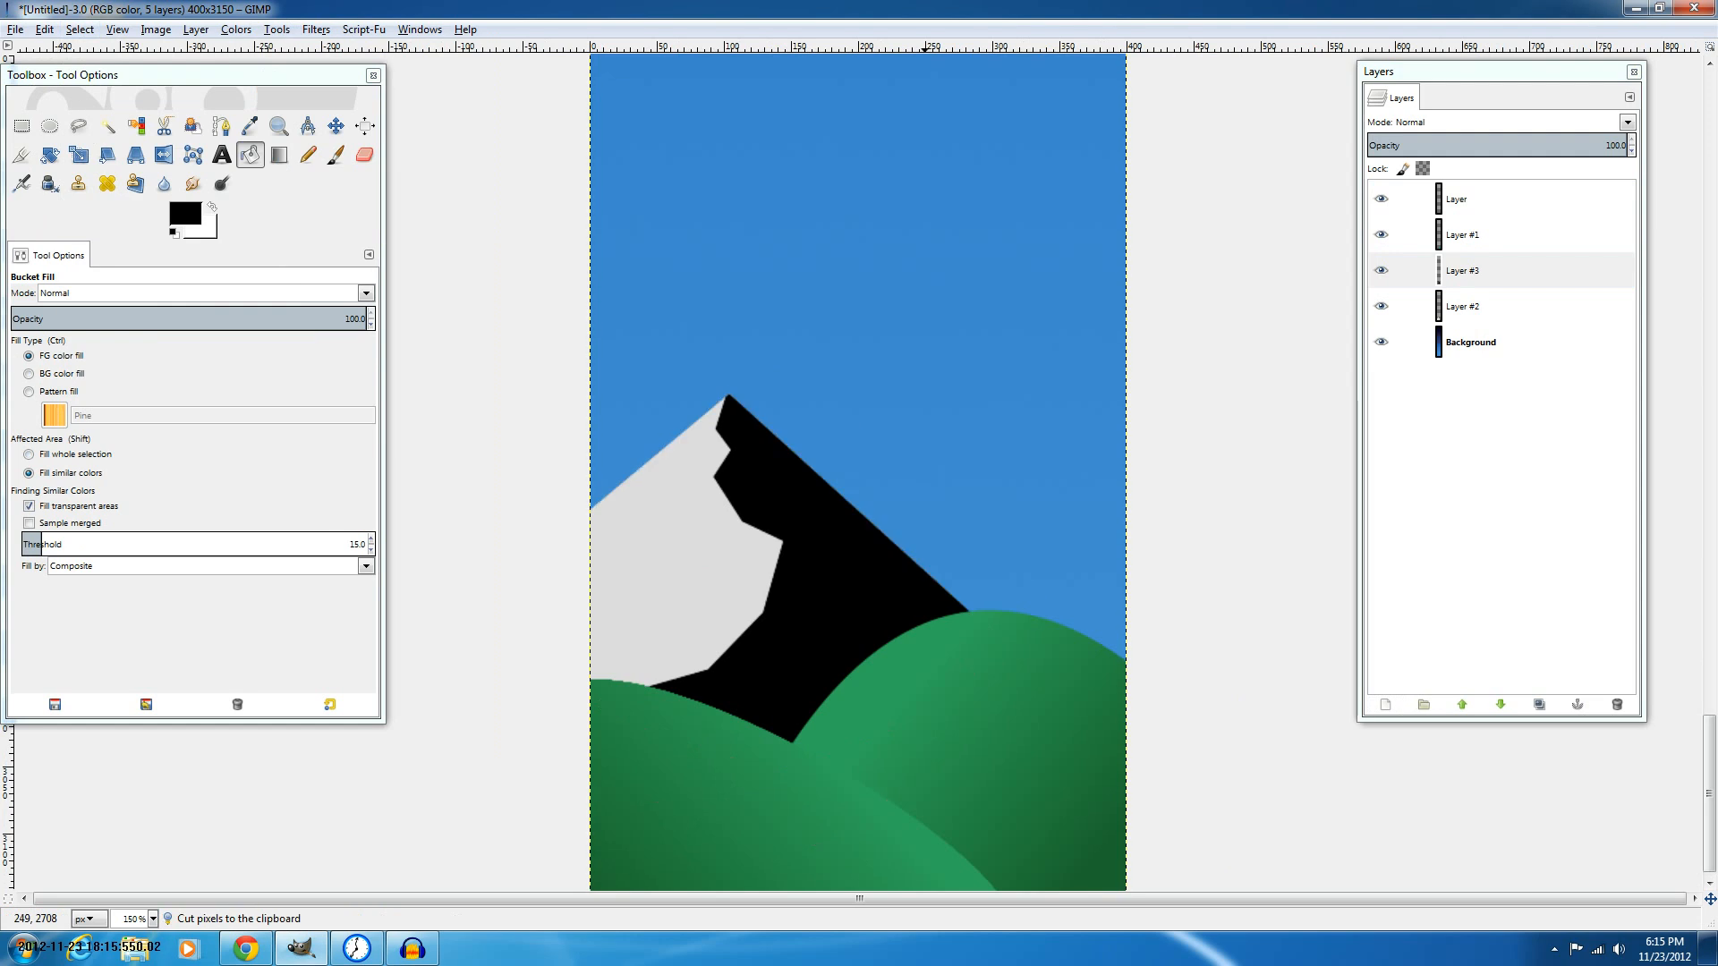
Turn the trimmed black shadow's alpha into a selection, add a new layer above it, and hide the black layer.
right_click(1478, 278)
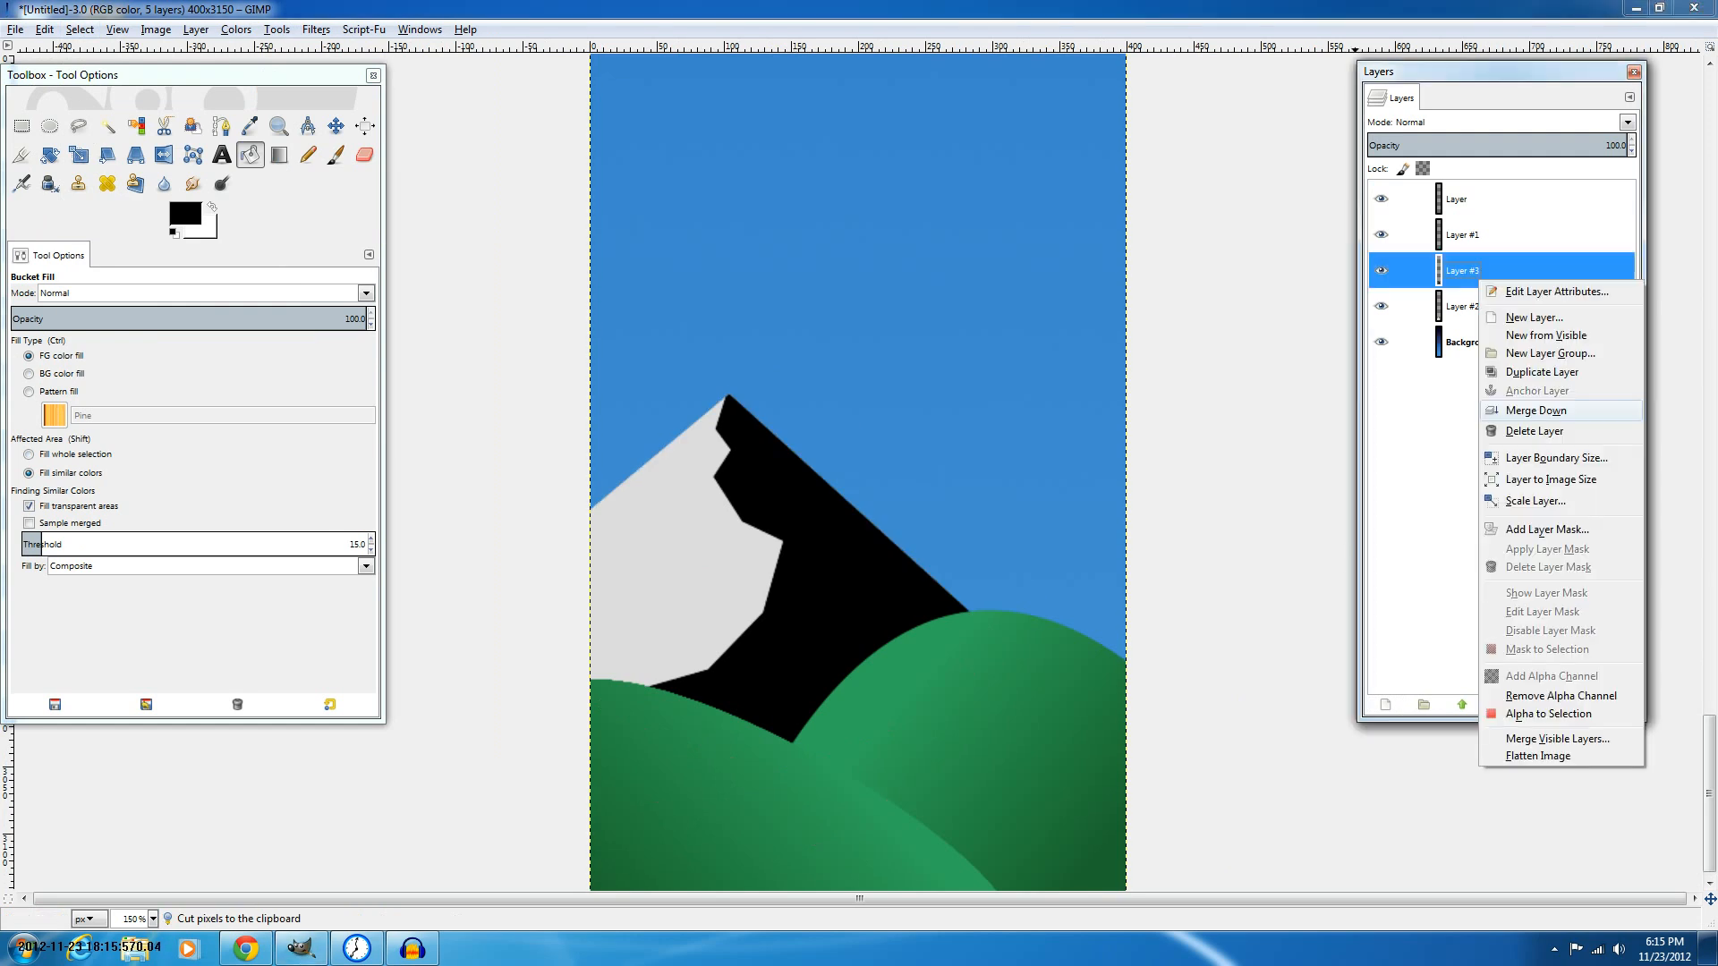
left_click(1548, 713)
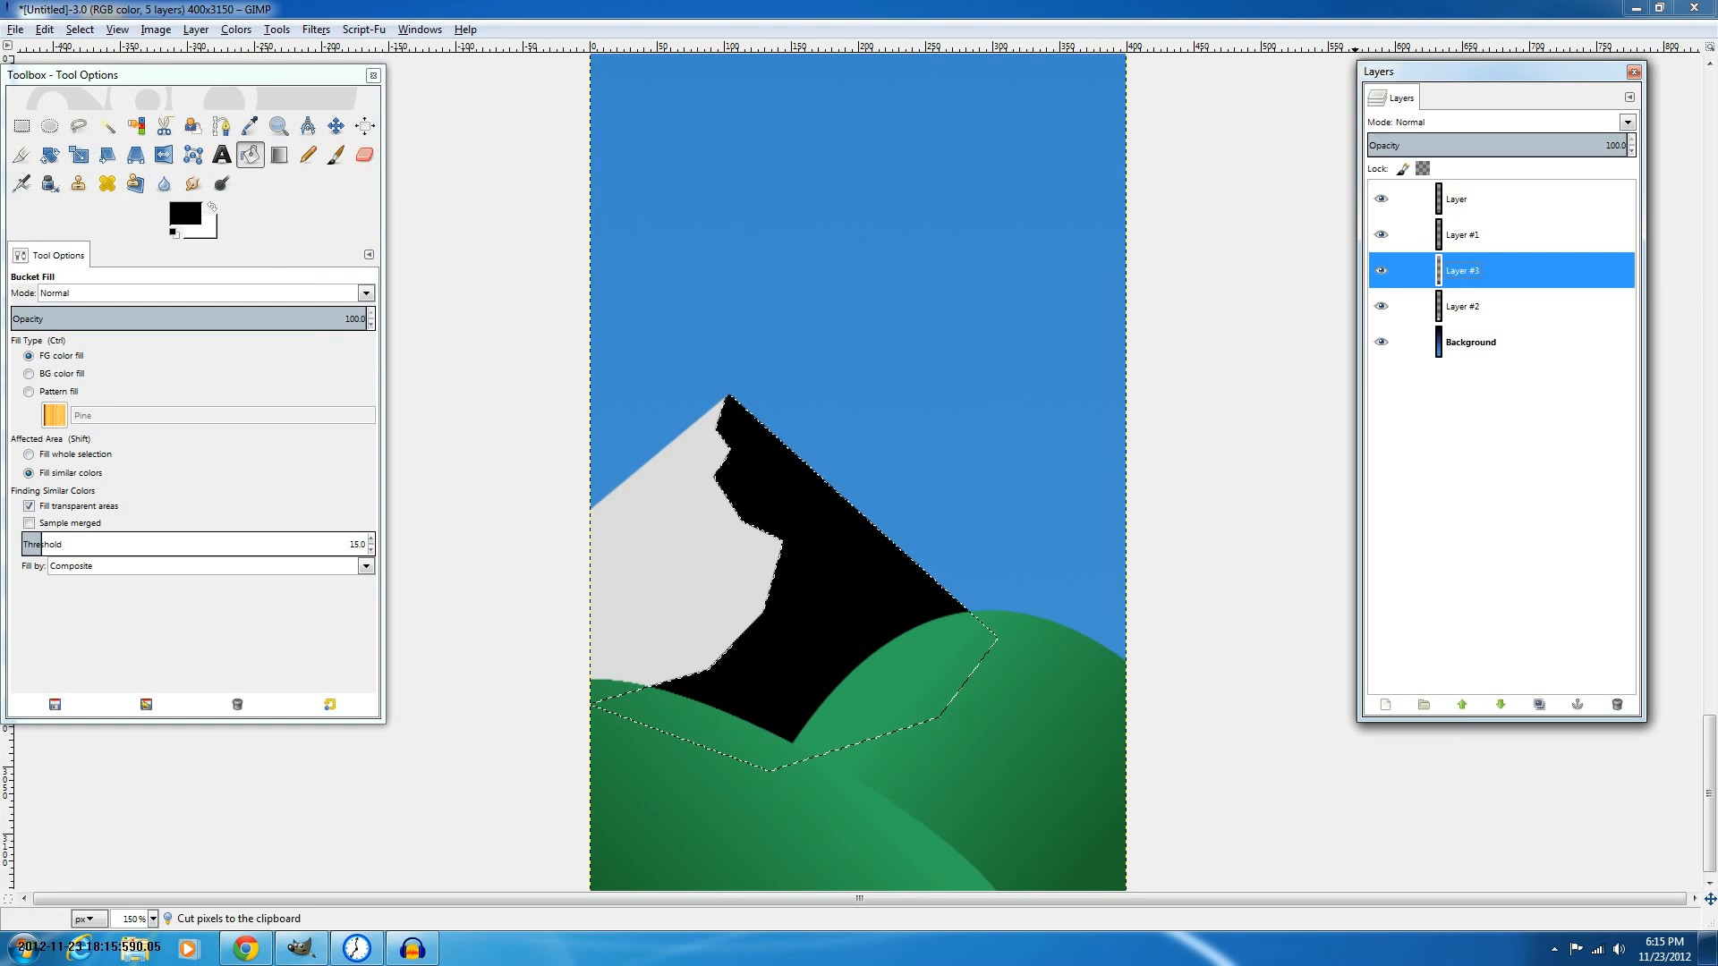
left_click(1385, 705)
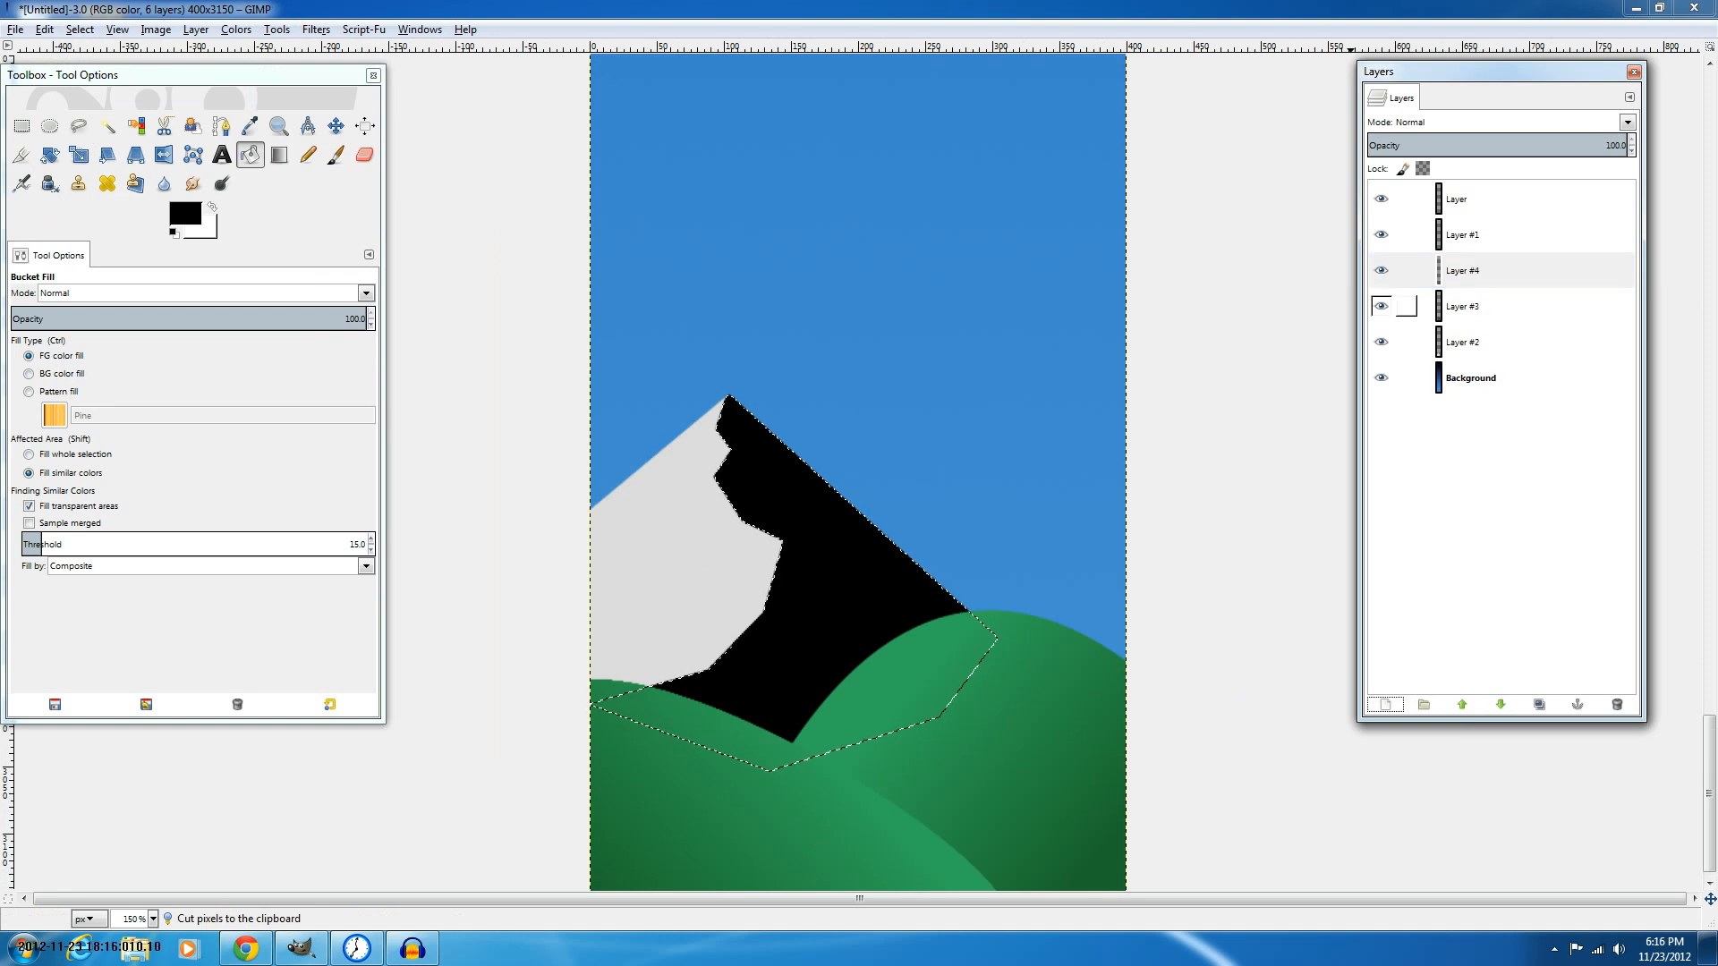
left_click(1381, 306)
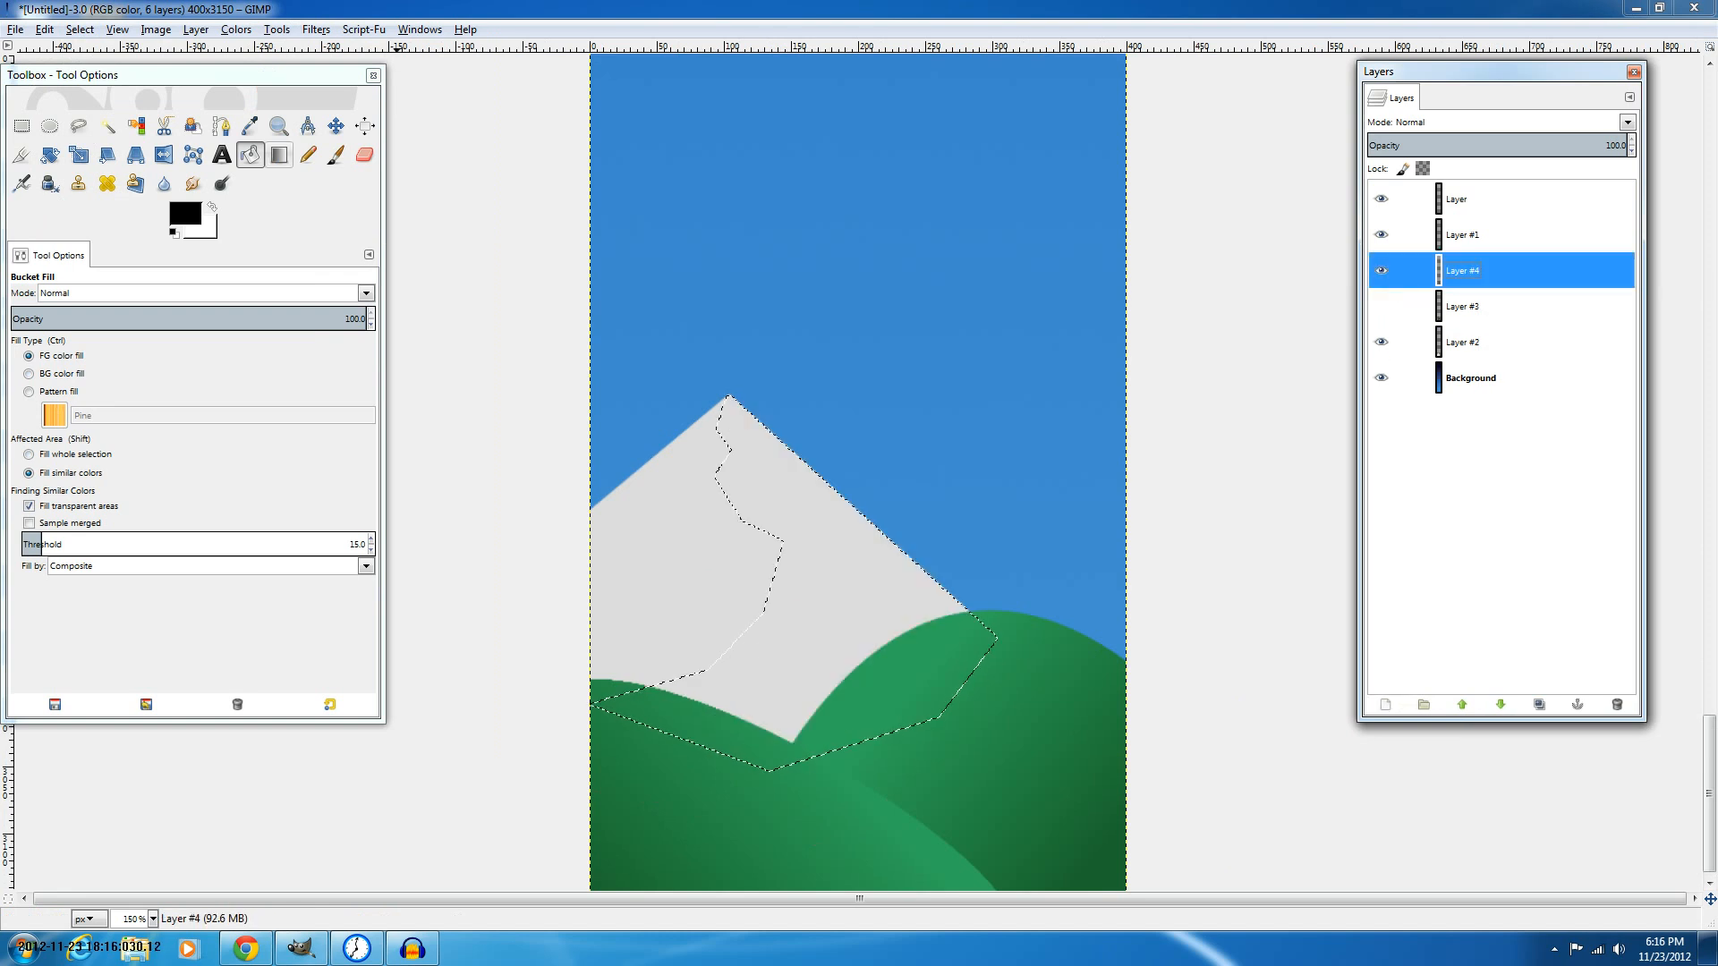
Shade the selected mountain side with linear black FG to Transparent blends fading right from the jagged edge, undoing the unsuitable ones.
left_click(279, 155)
left_click(36, 349)
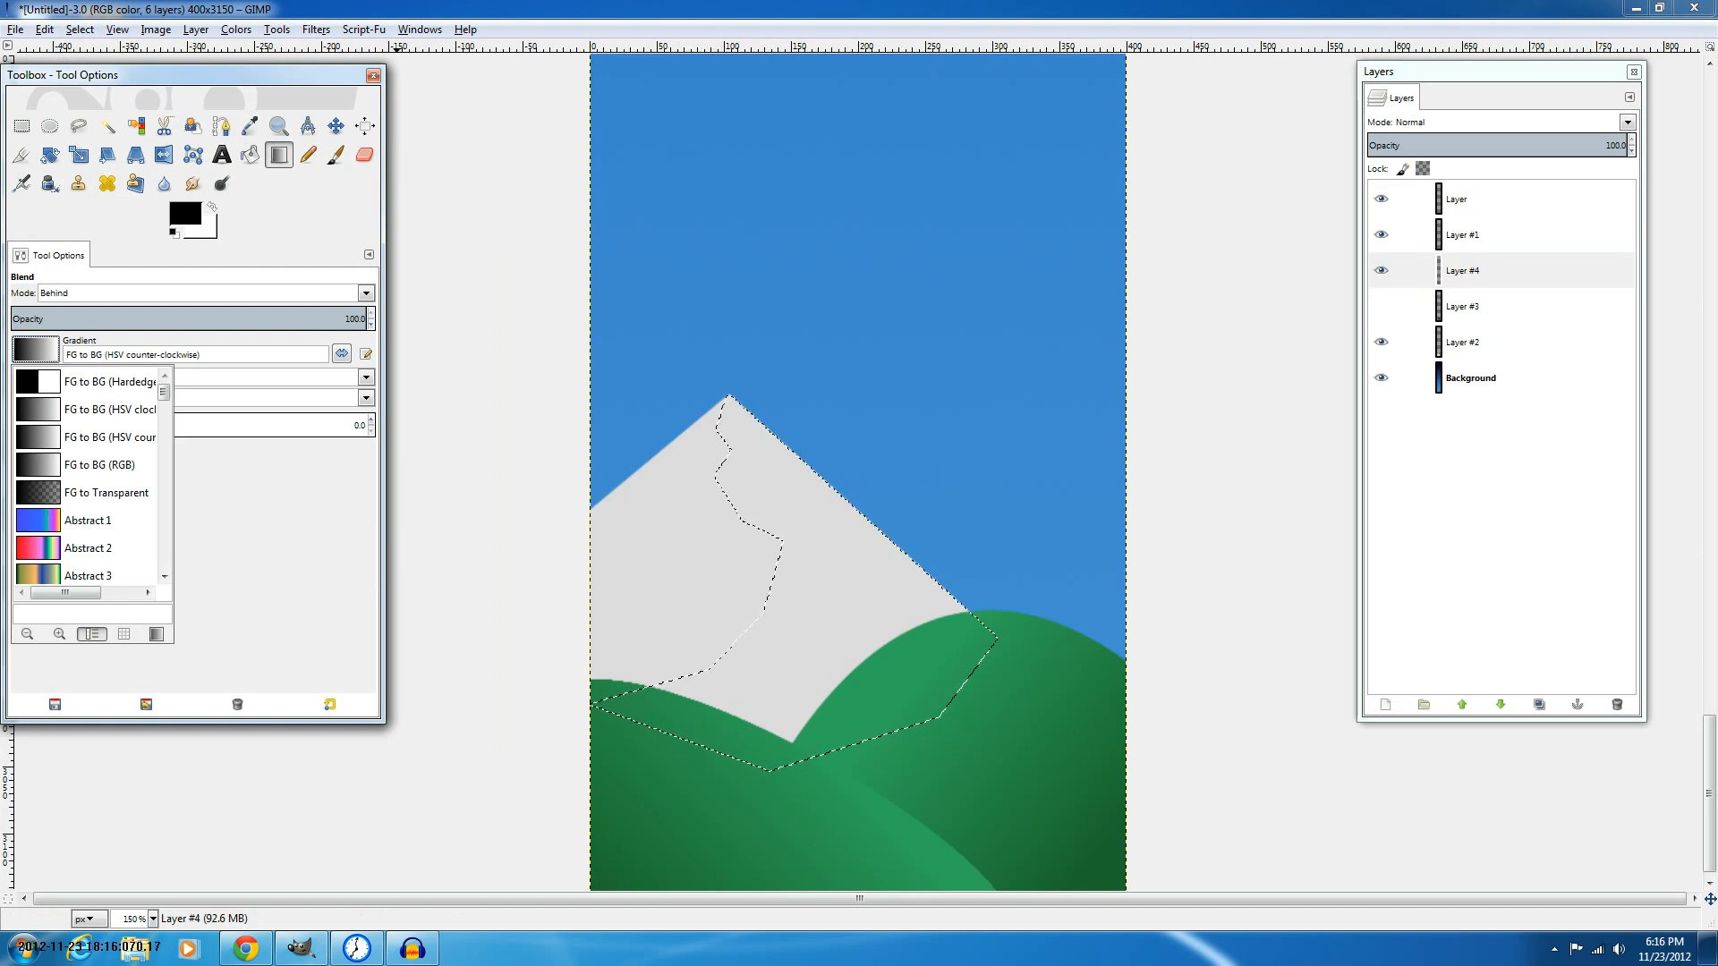
left_click(106, 493)
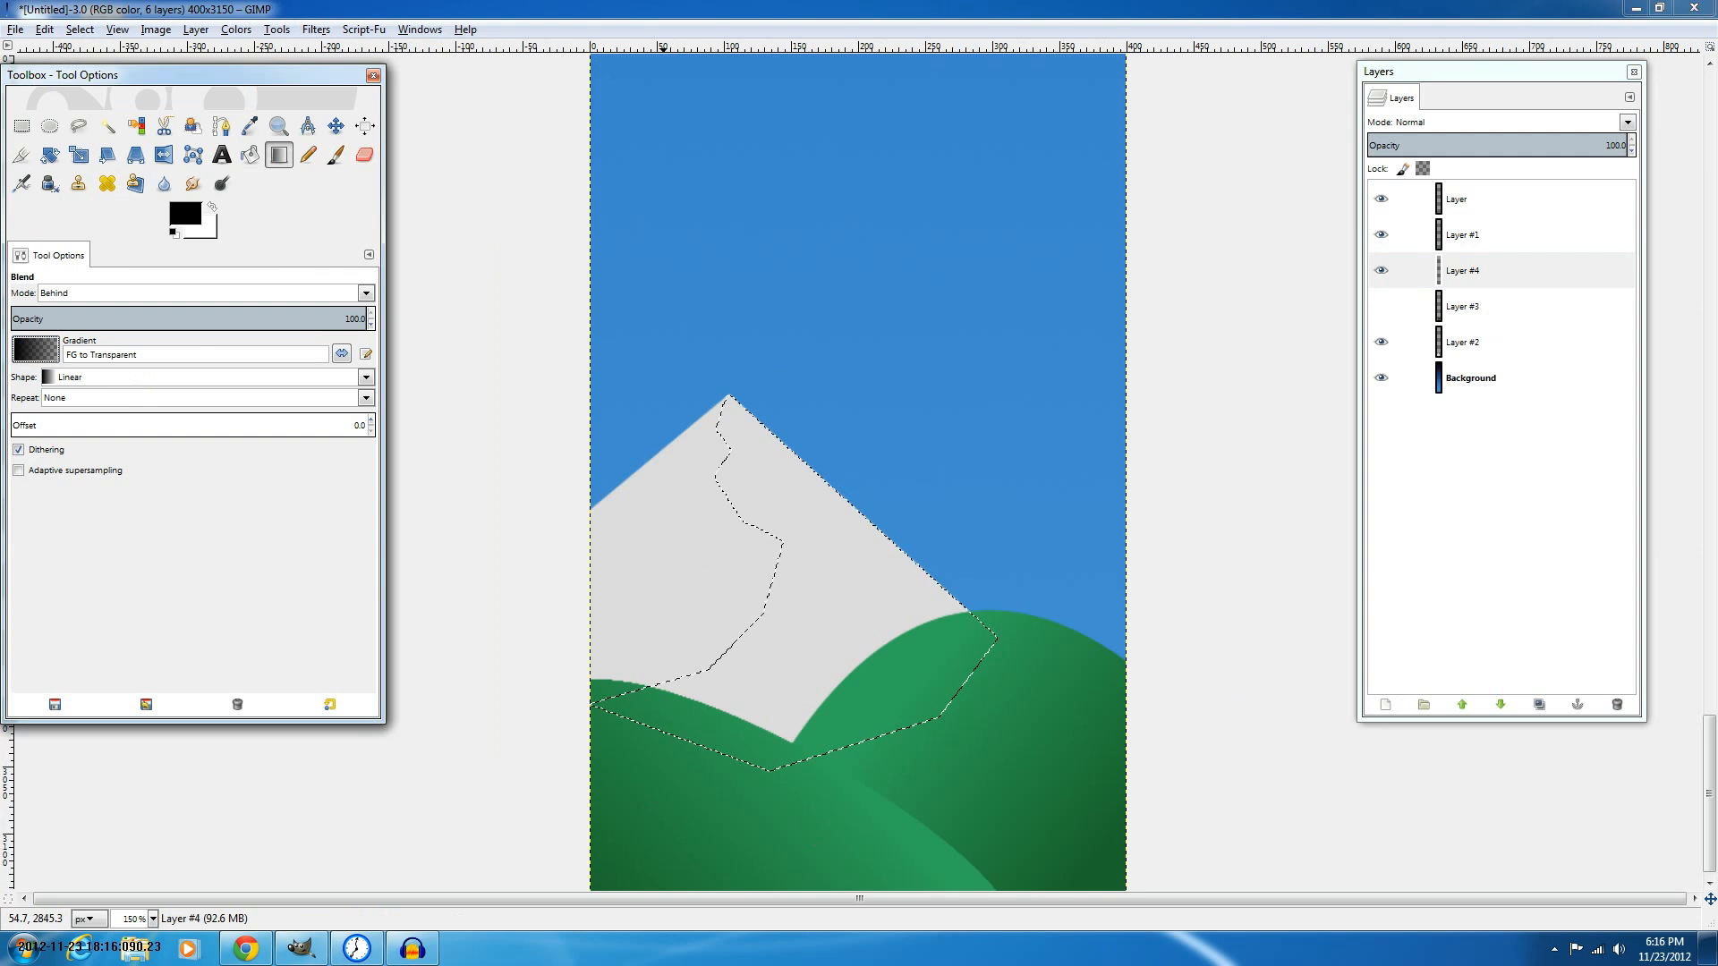
left_click_drag(644, 470, 792, 587)
key("ctrl+z")
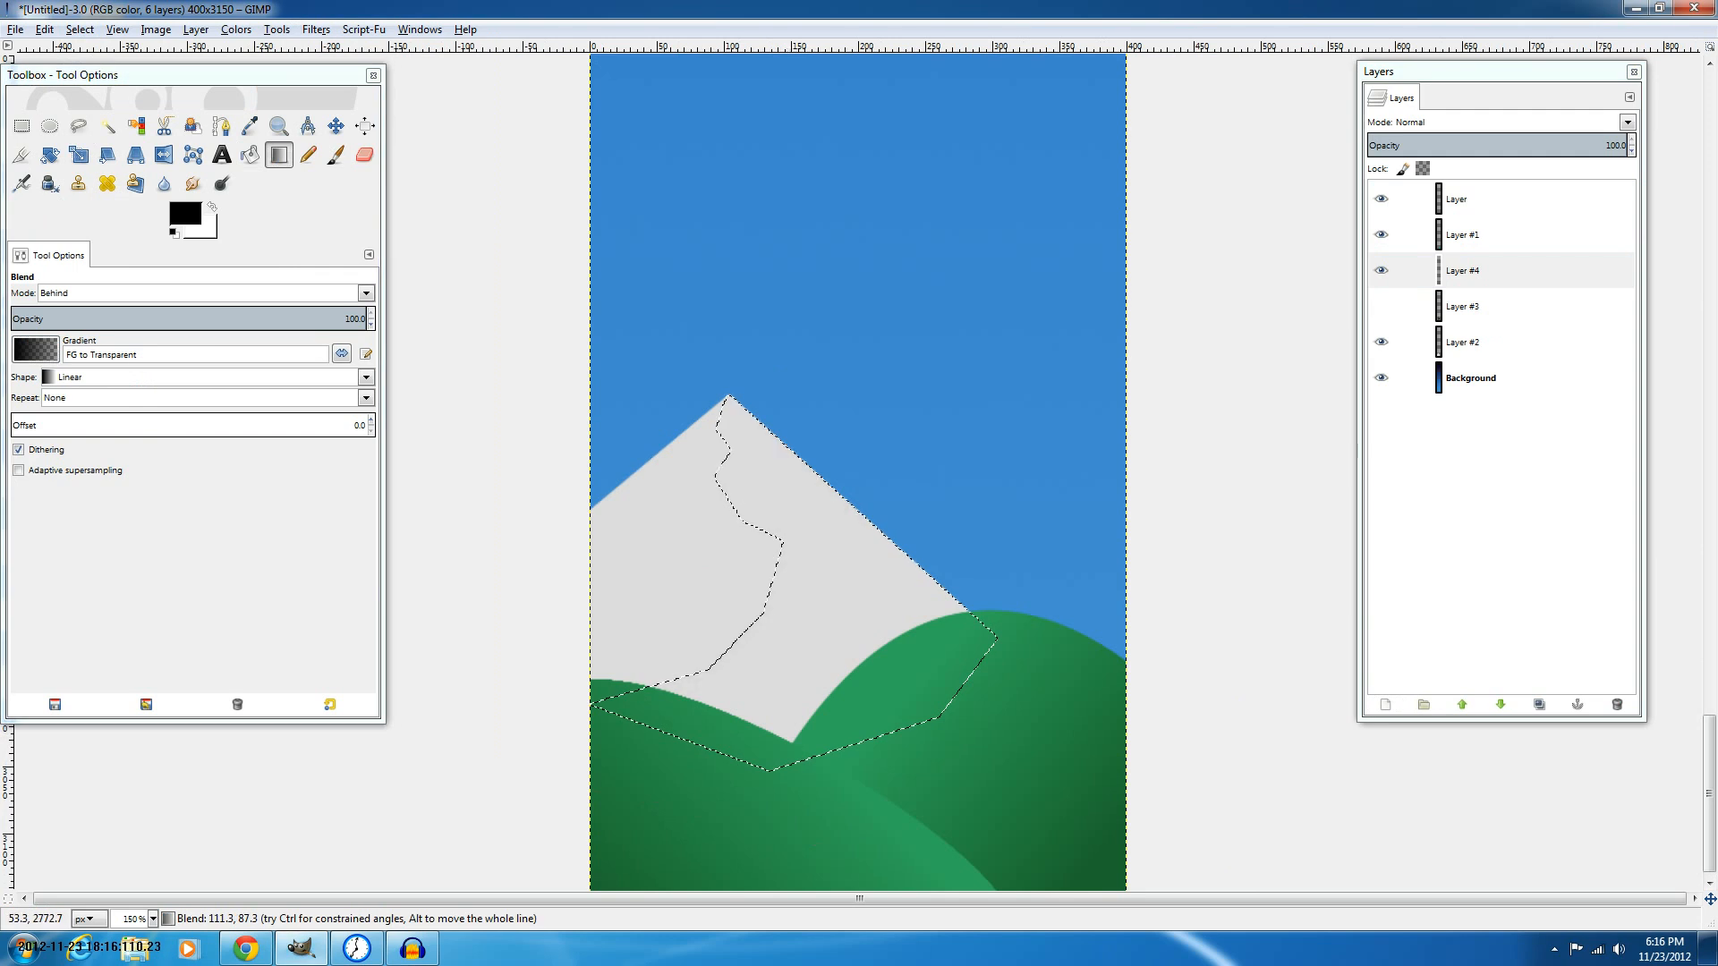
mouse_move(653, 487)
left_mouse_down()
mouse_move(759, 500)
mouse_move(741, 690)
left_mouse_up()
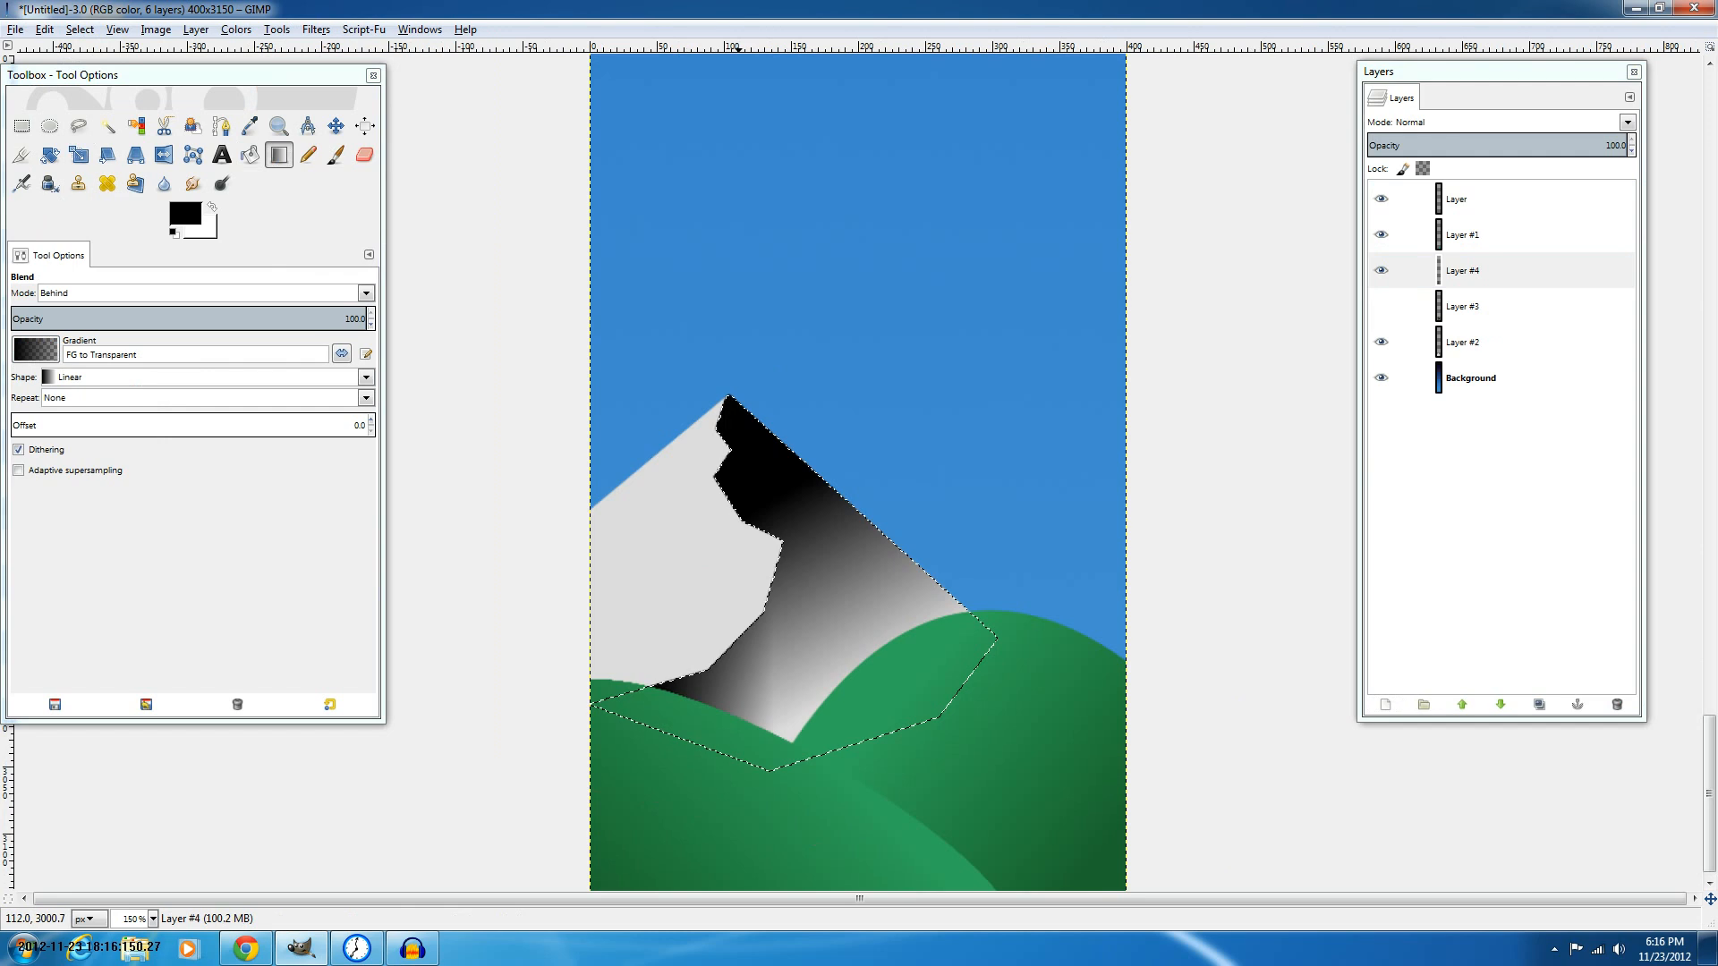
key("ctrl+z")
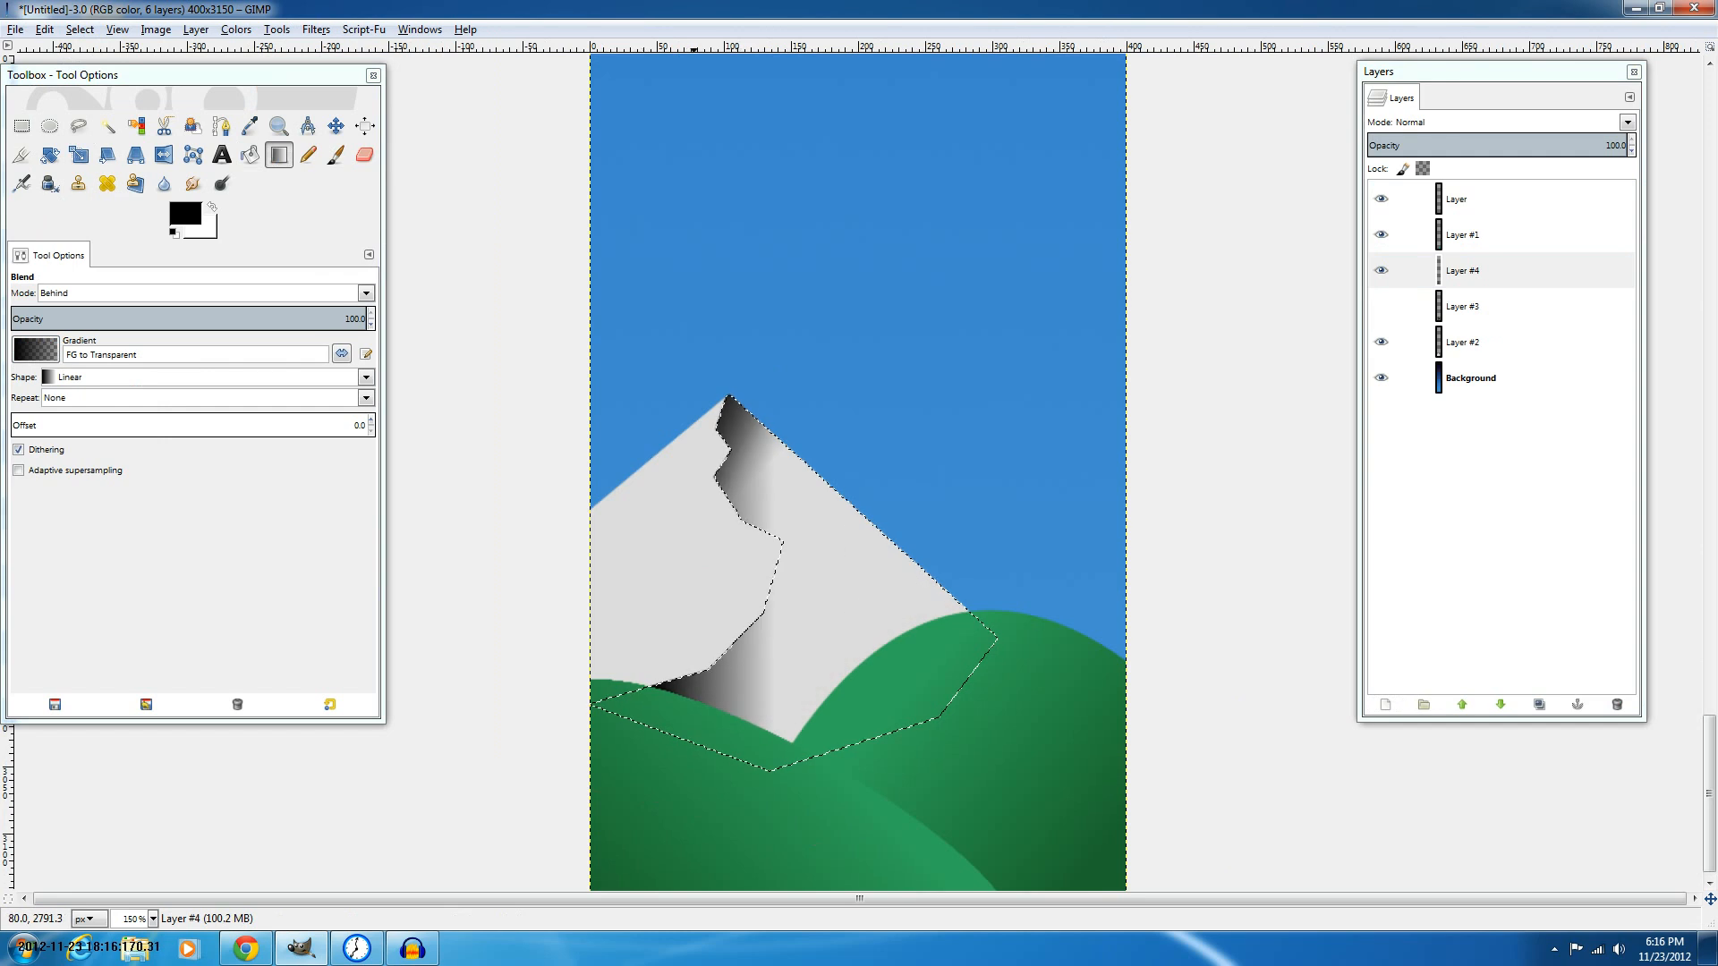
left_click_drag(678, 395, 788, 486)
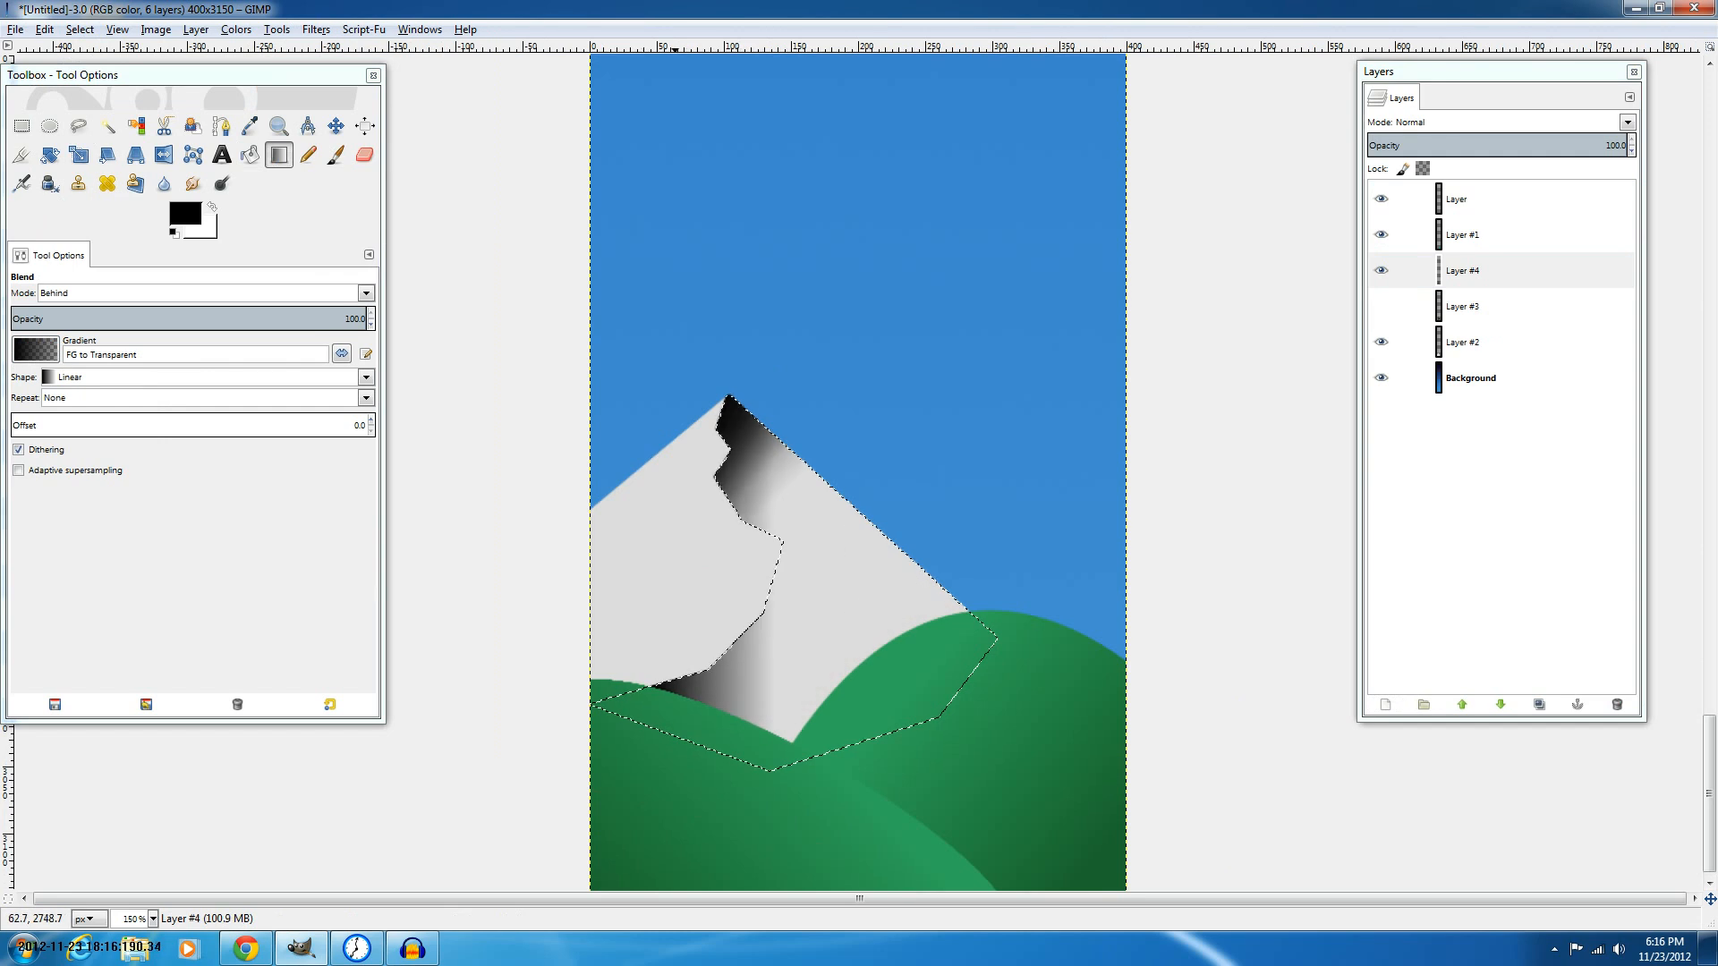
left_click_drag(676, 357, 800, 481)
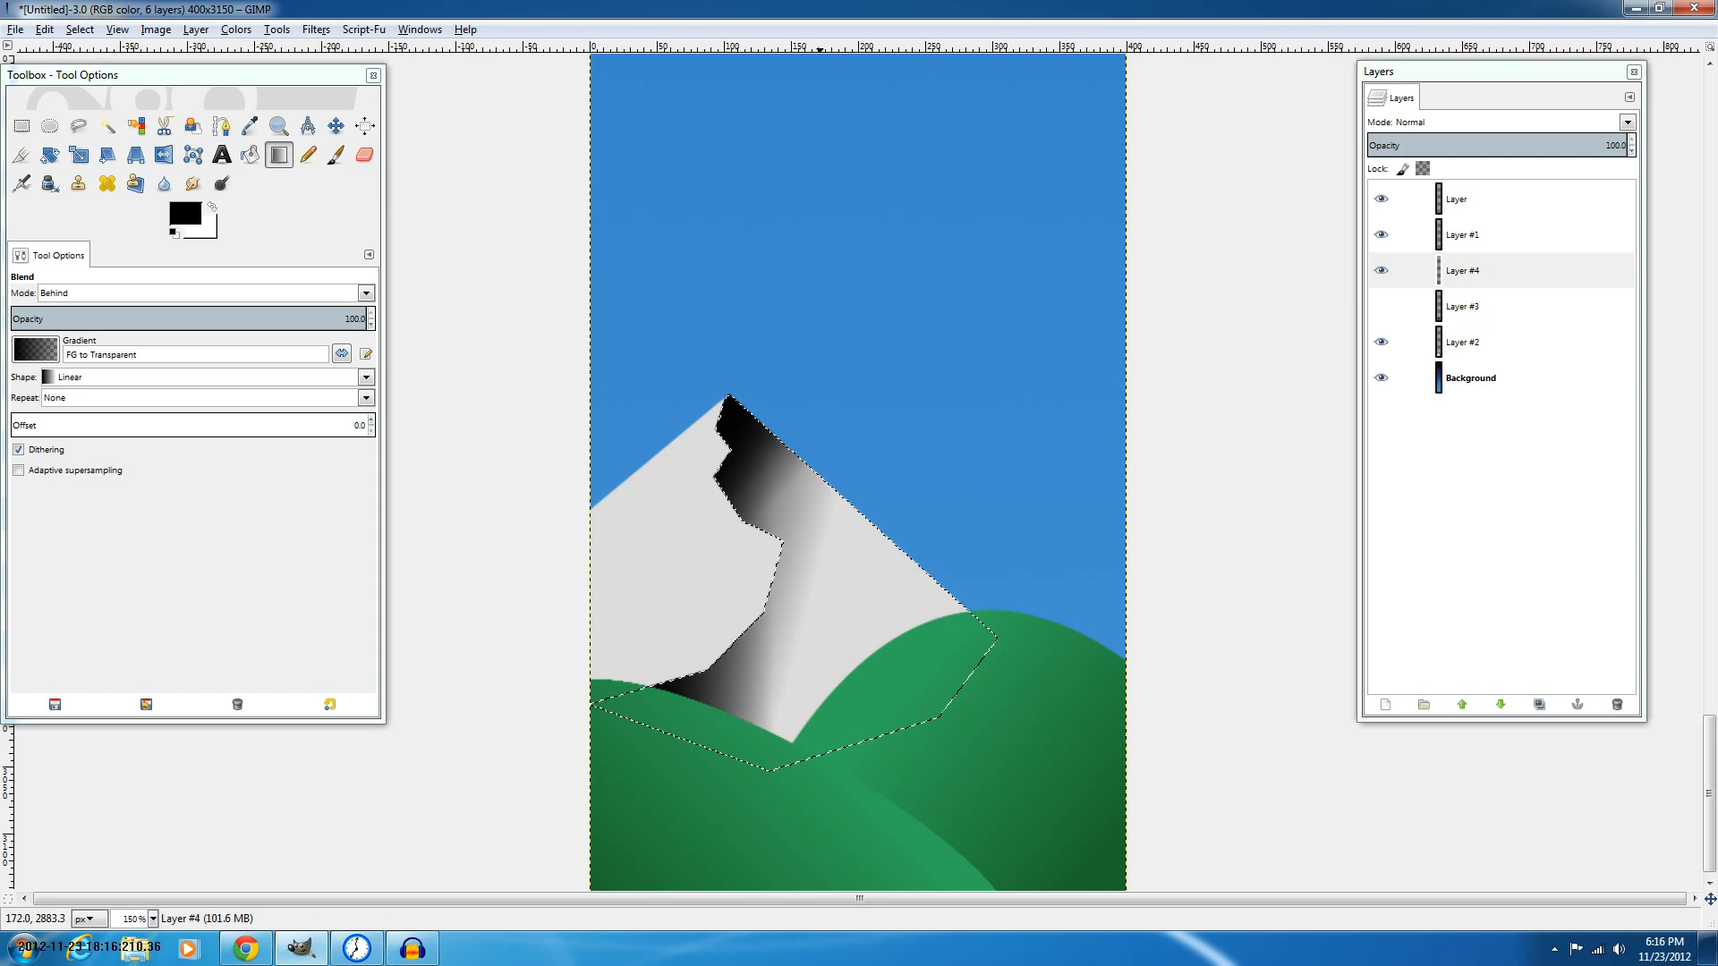
Try extending the black FG to Transparent blends from the jagged edge across the selected mountain side, and deselect.
left_click_drag(656, 474, 812, 517)
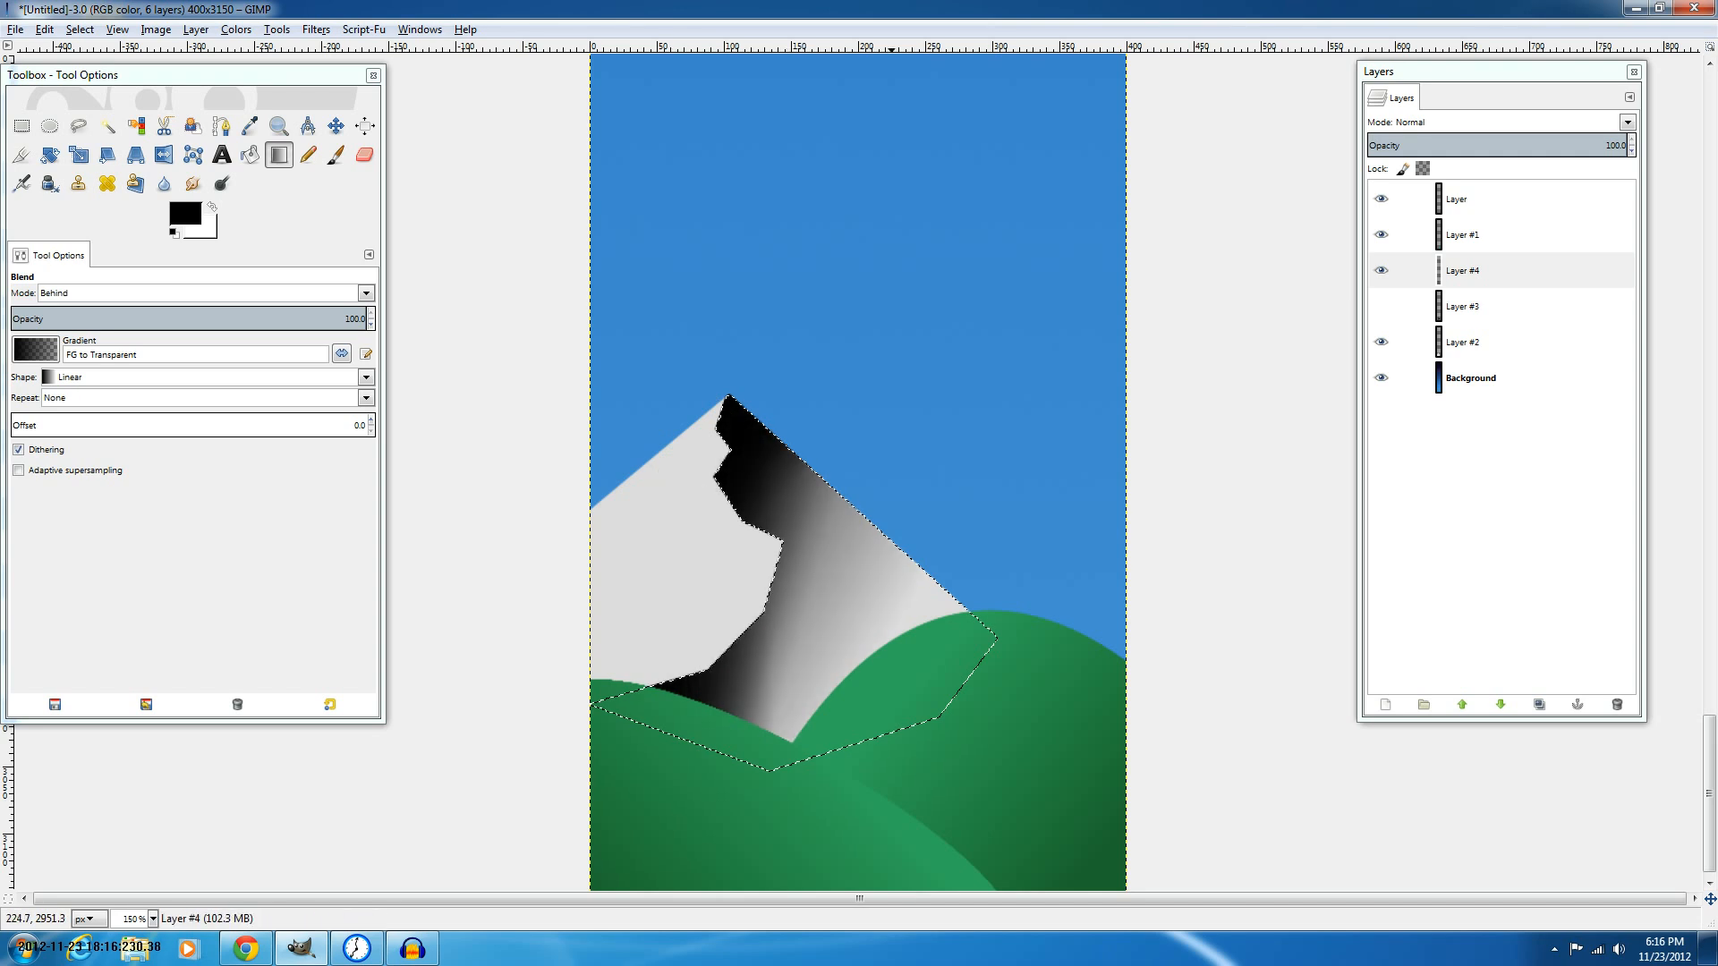
left_click_drag(717, 474, 960, 717)
key("ctrl+shift+a")
key("1")
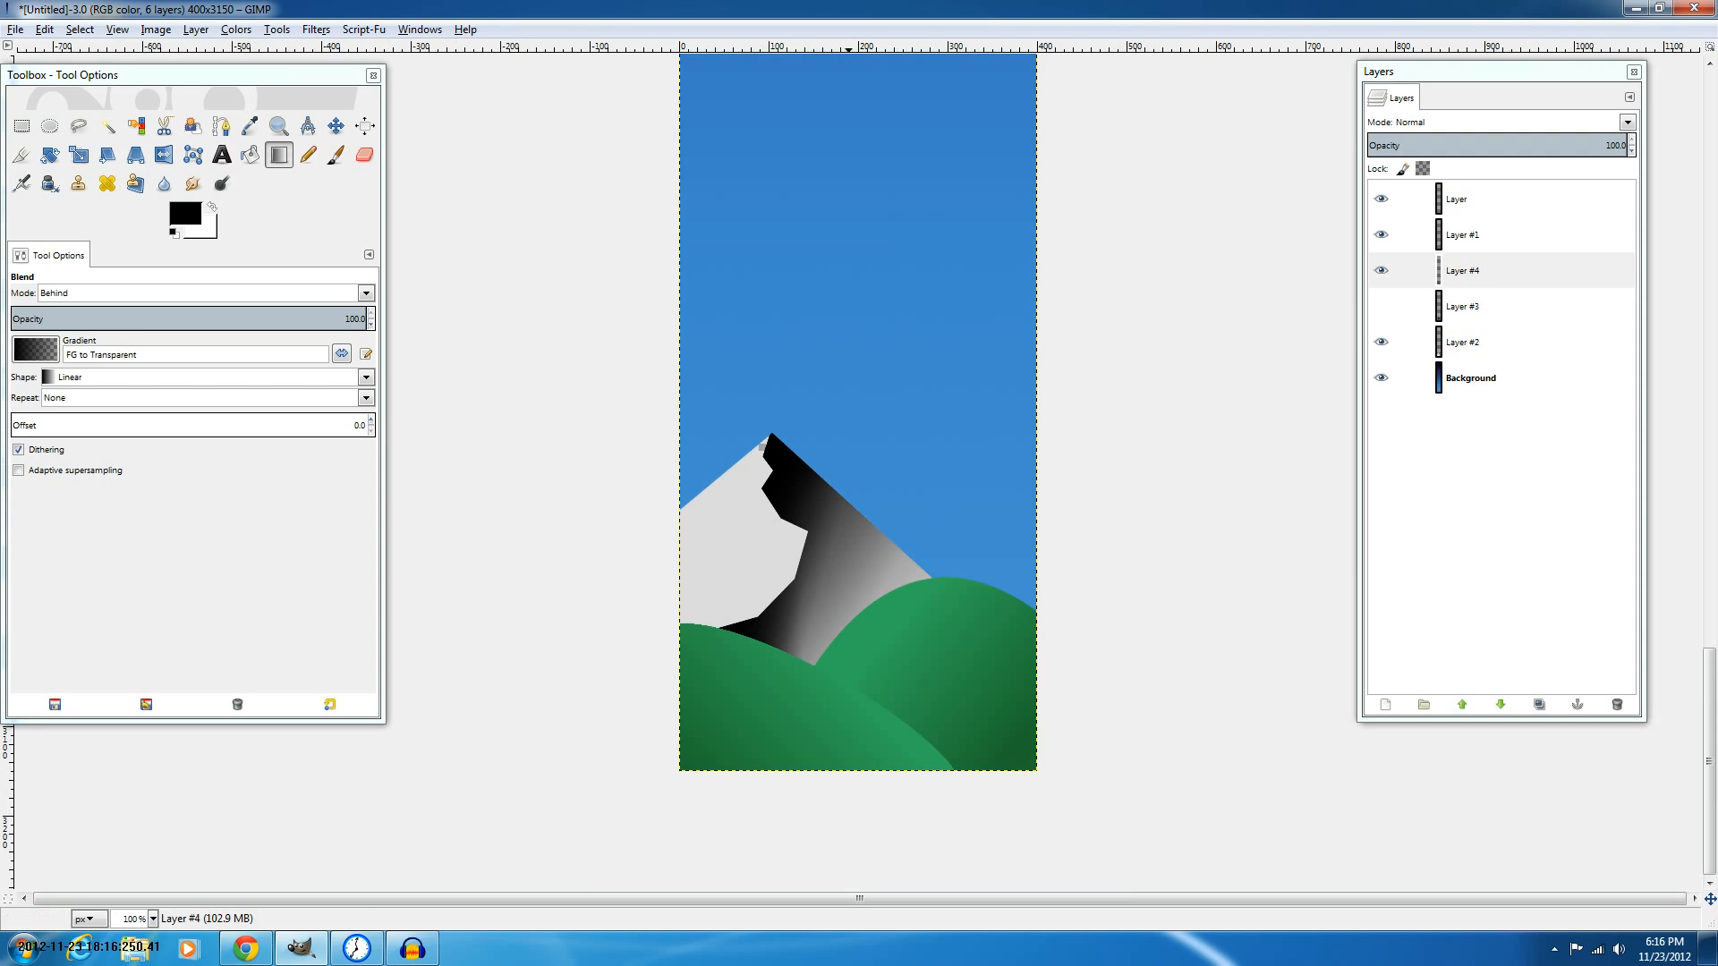
Undo the deselection and all the blends on the mountain's shaded side.
key("minus")
key("ctrl+z")
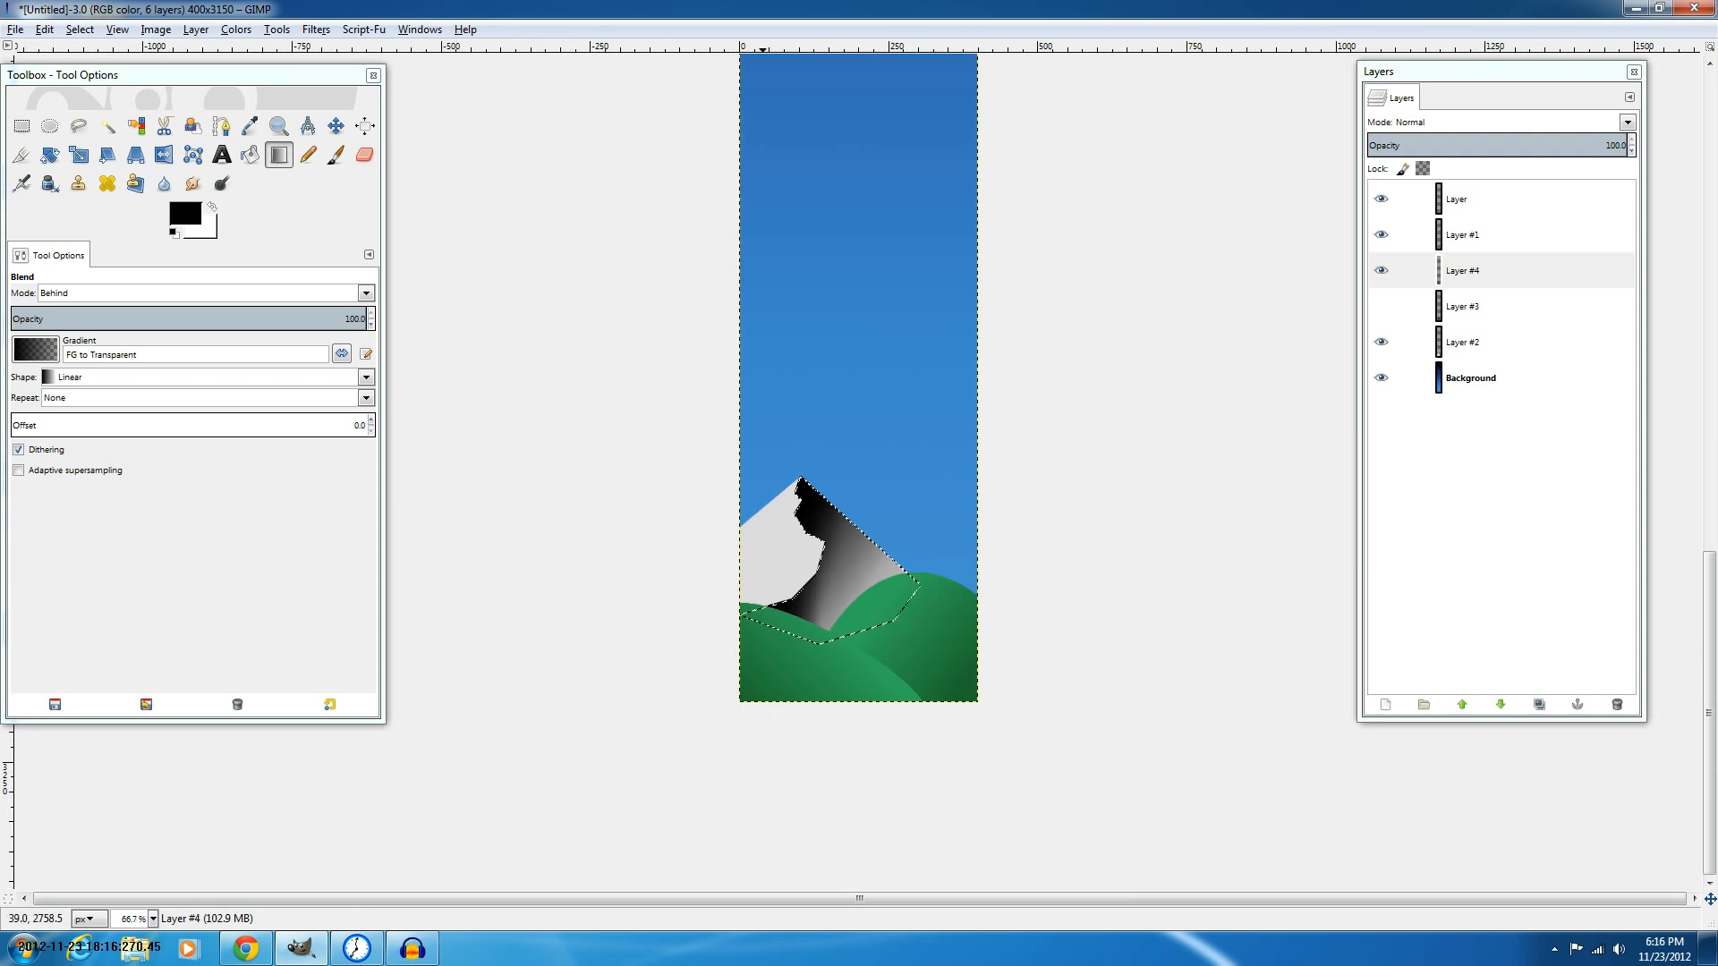
key("1")
key("ctrl+z")
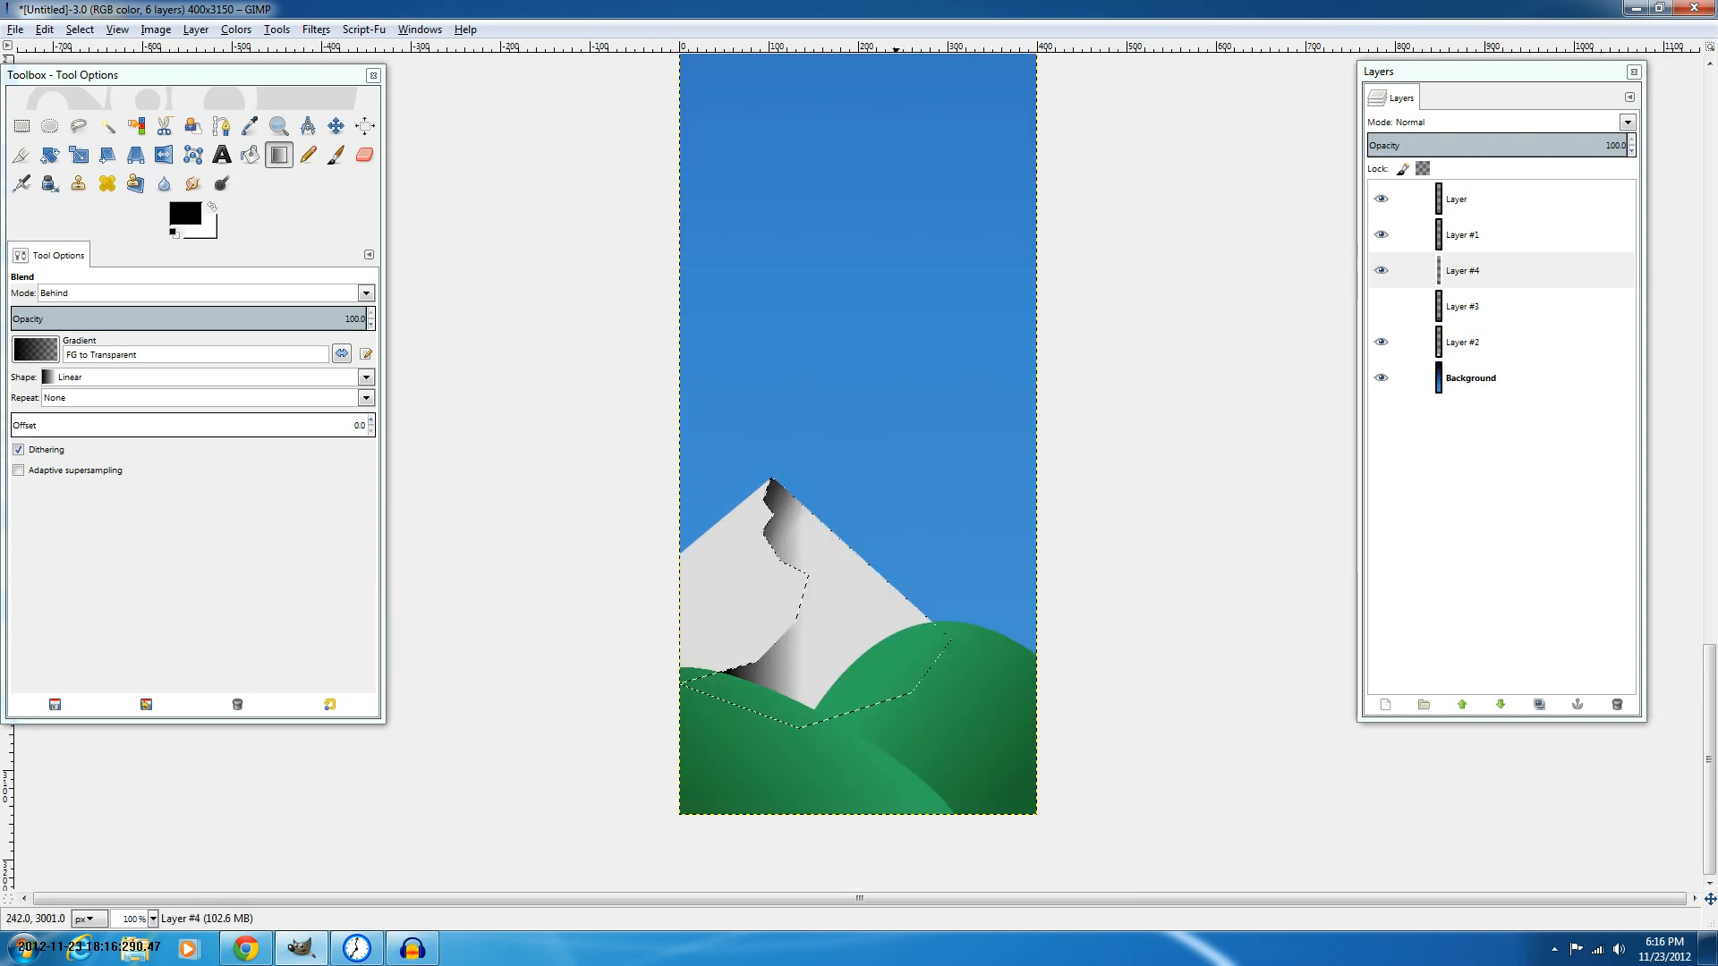
key("ctrl+z")
key("ctrl+z")
Blend black FG to Transparent from the selected mountain side's lower right toward the upper left past the jagged edge, and deselect.
left_click_drag(914, 693, 811, 510)
key("ctrl+z")
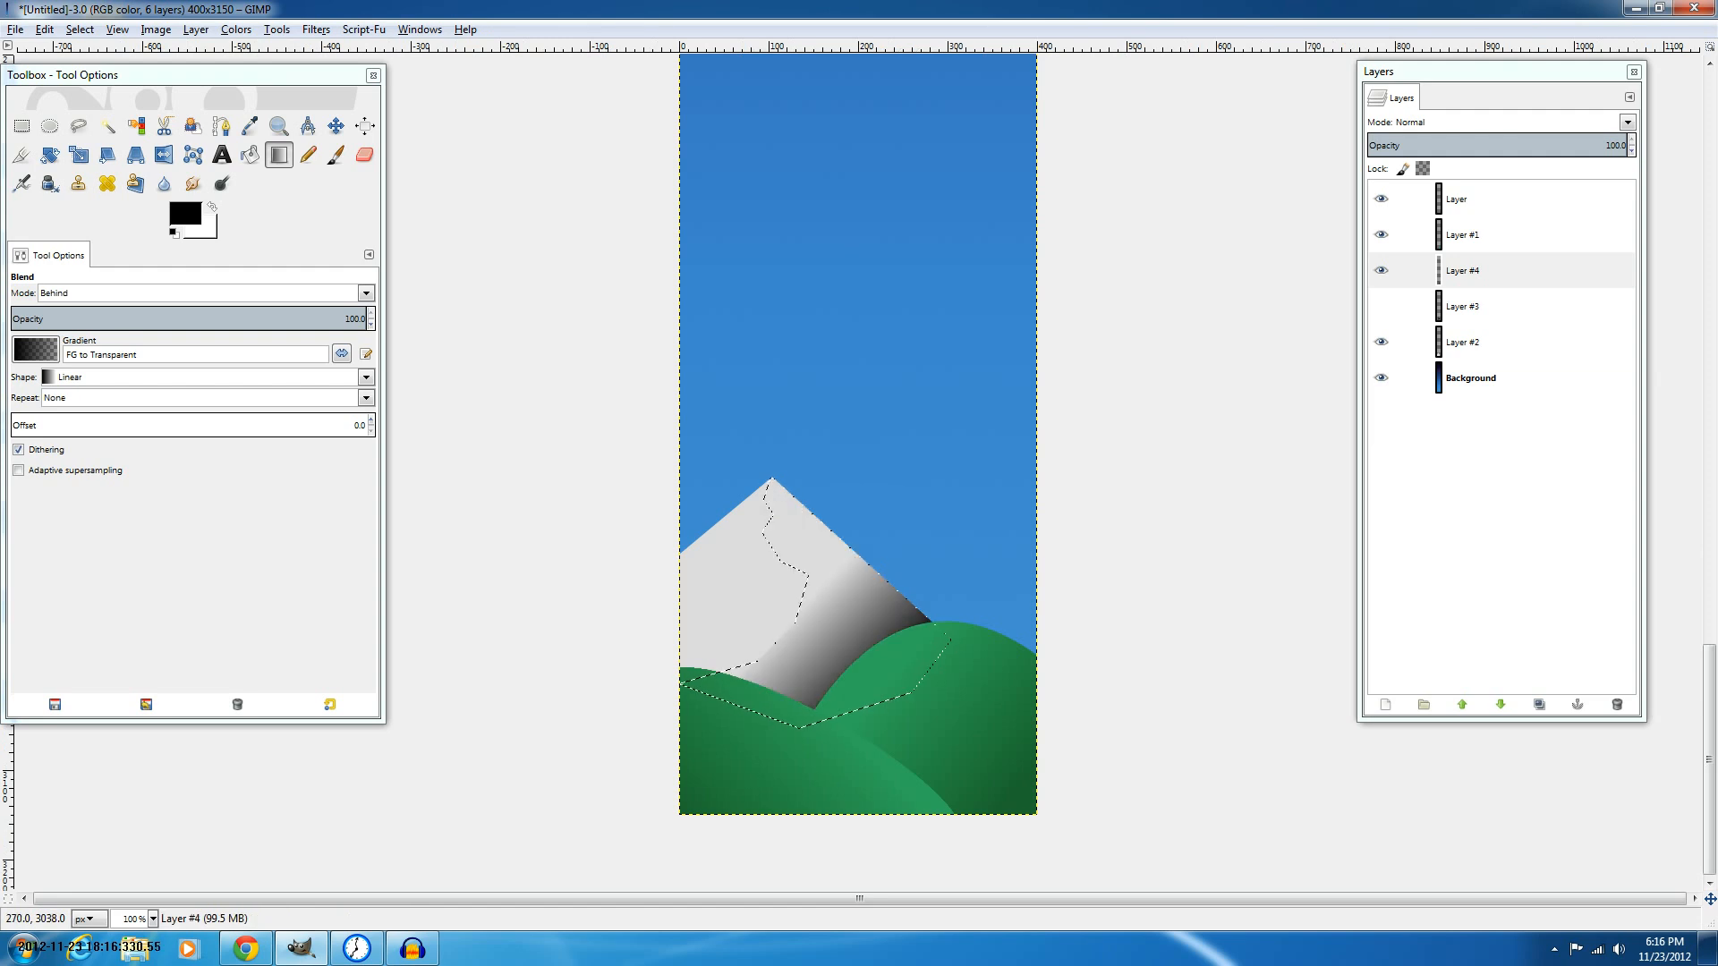
left_click_drag(921, 714, 714, 528)
key("ctrl+shift+a")
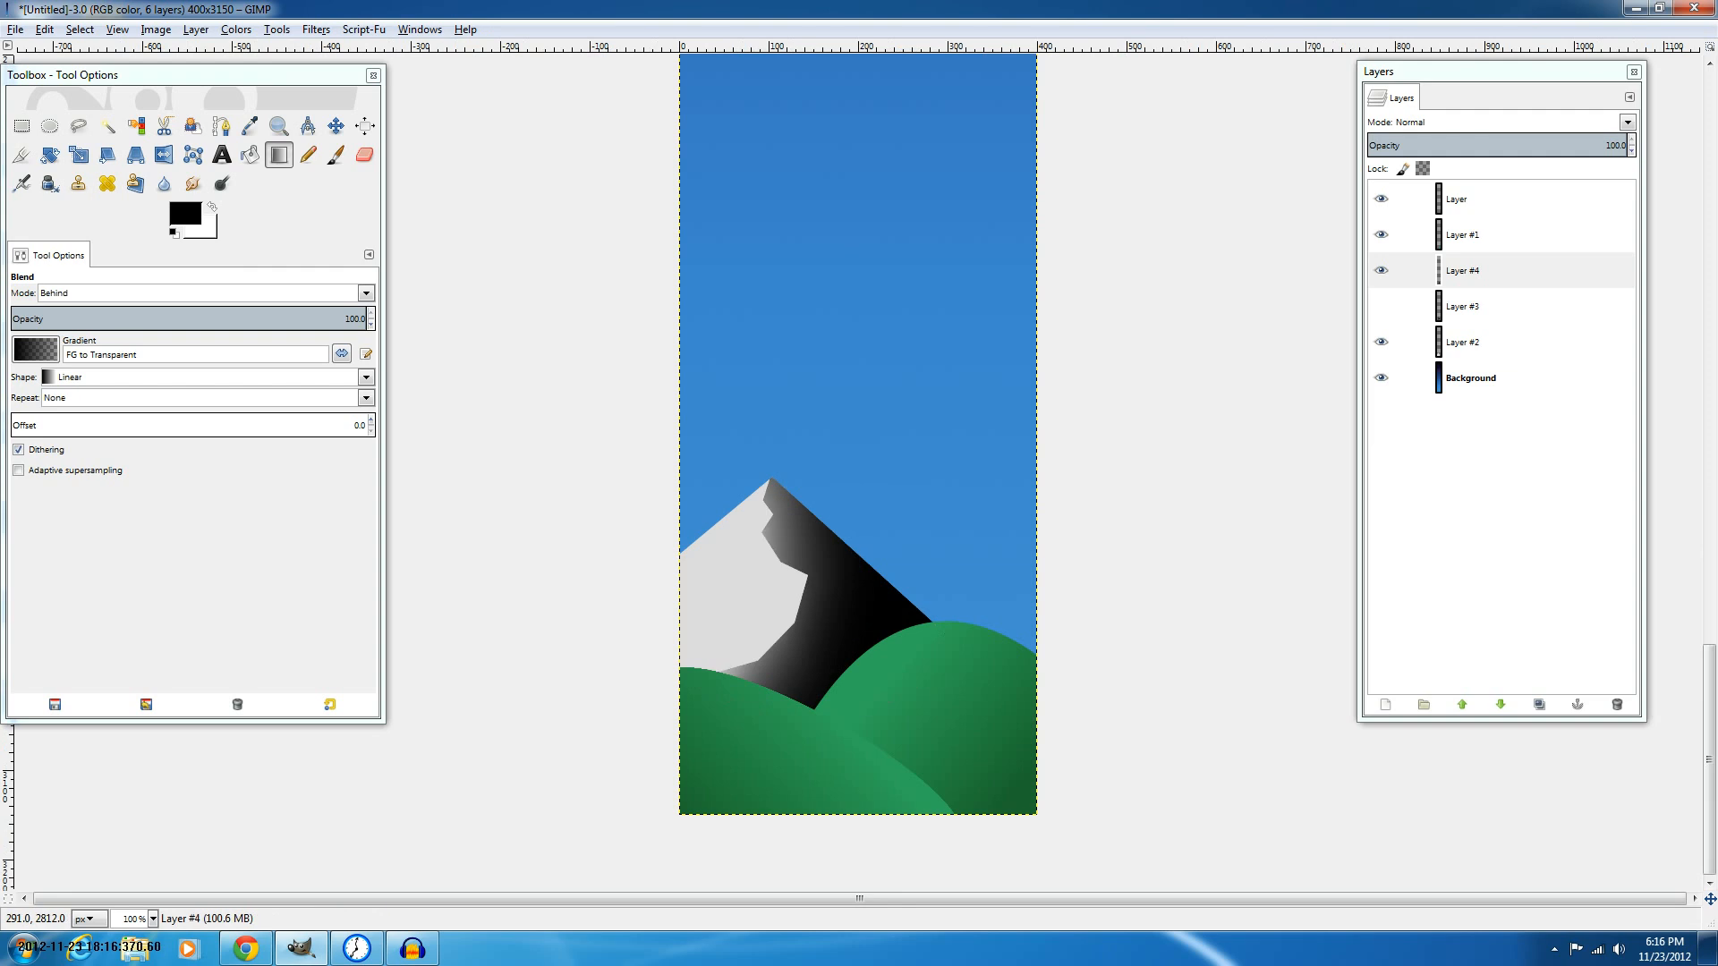
scroll(940, 513, "down", 2)
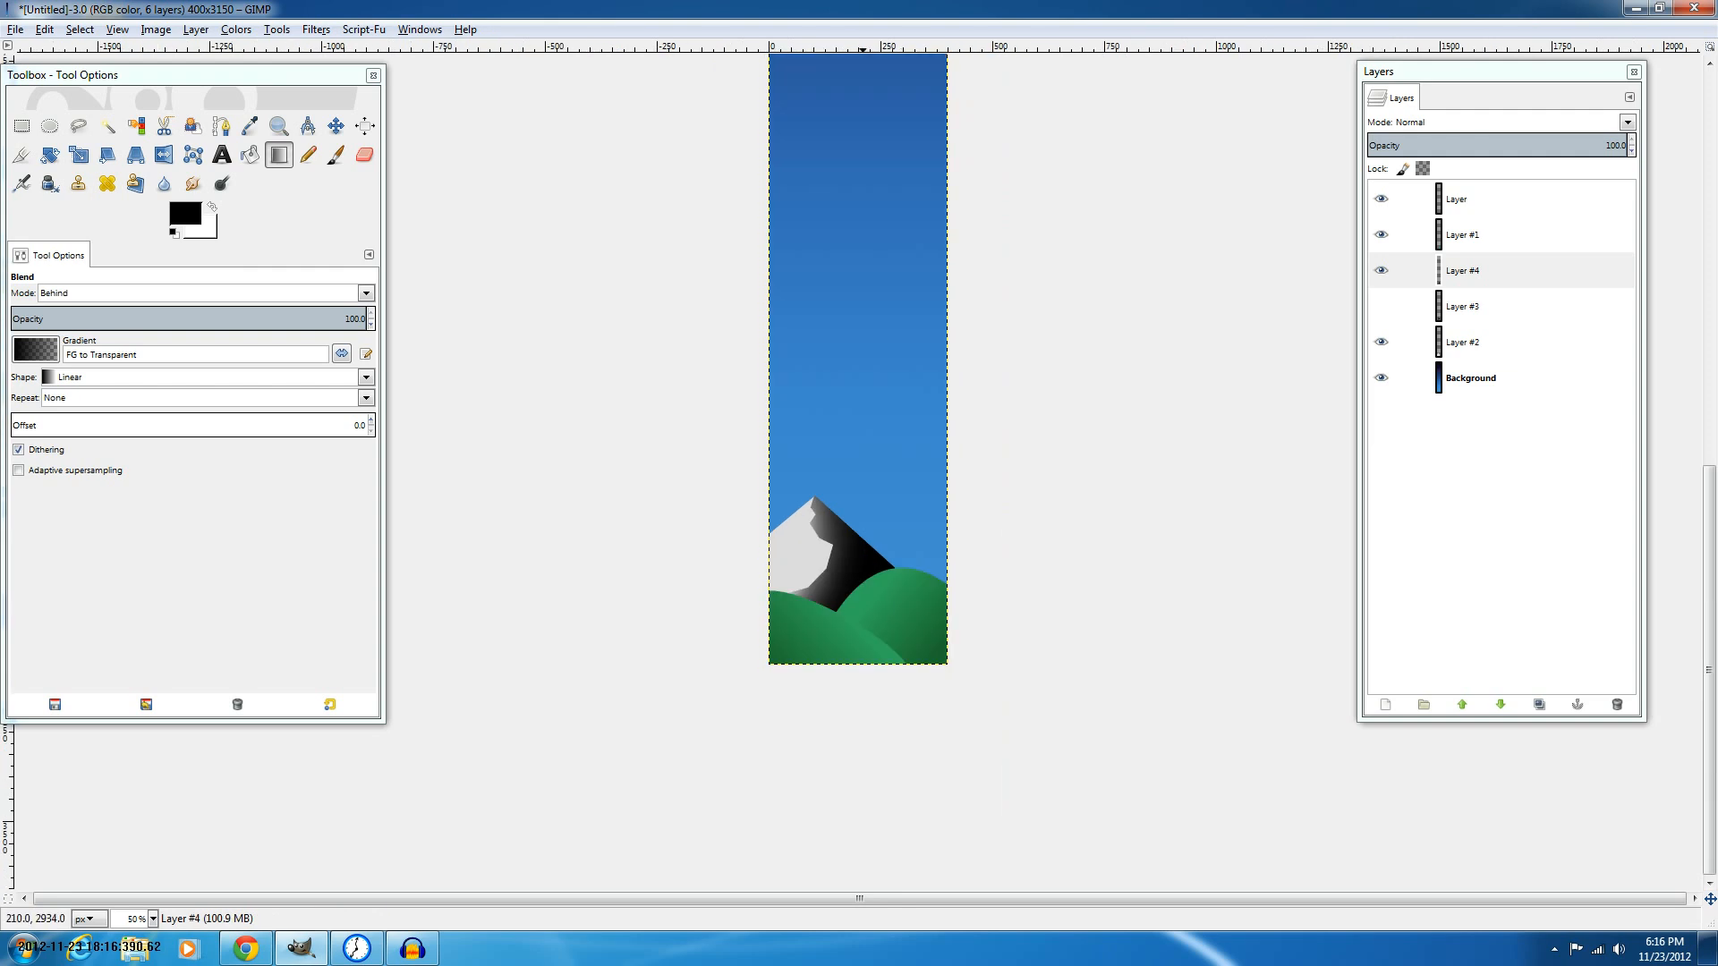
Draw a small triangular crevice path on the mountain's light face and turn it into a selection.
scroll(865, 567, "up", 2)
scroll(865, 567, "up", 1)
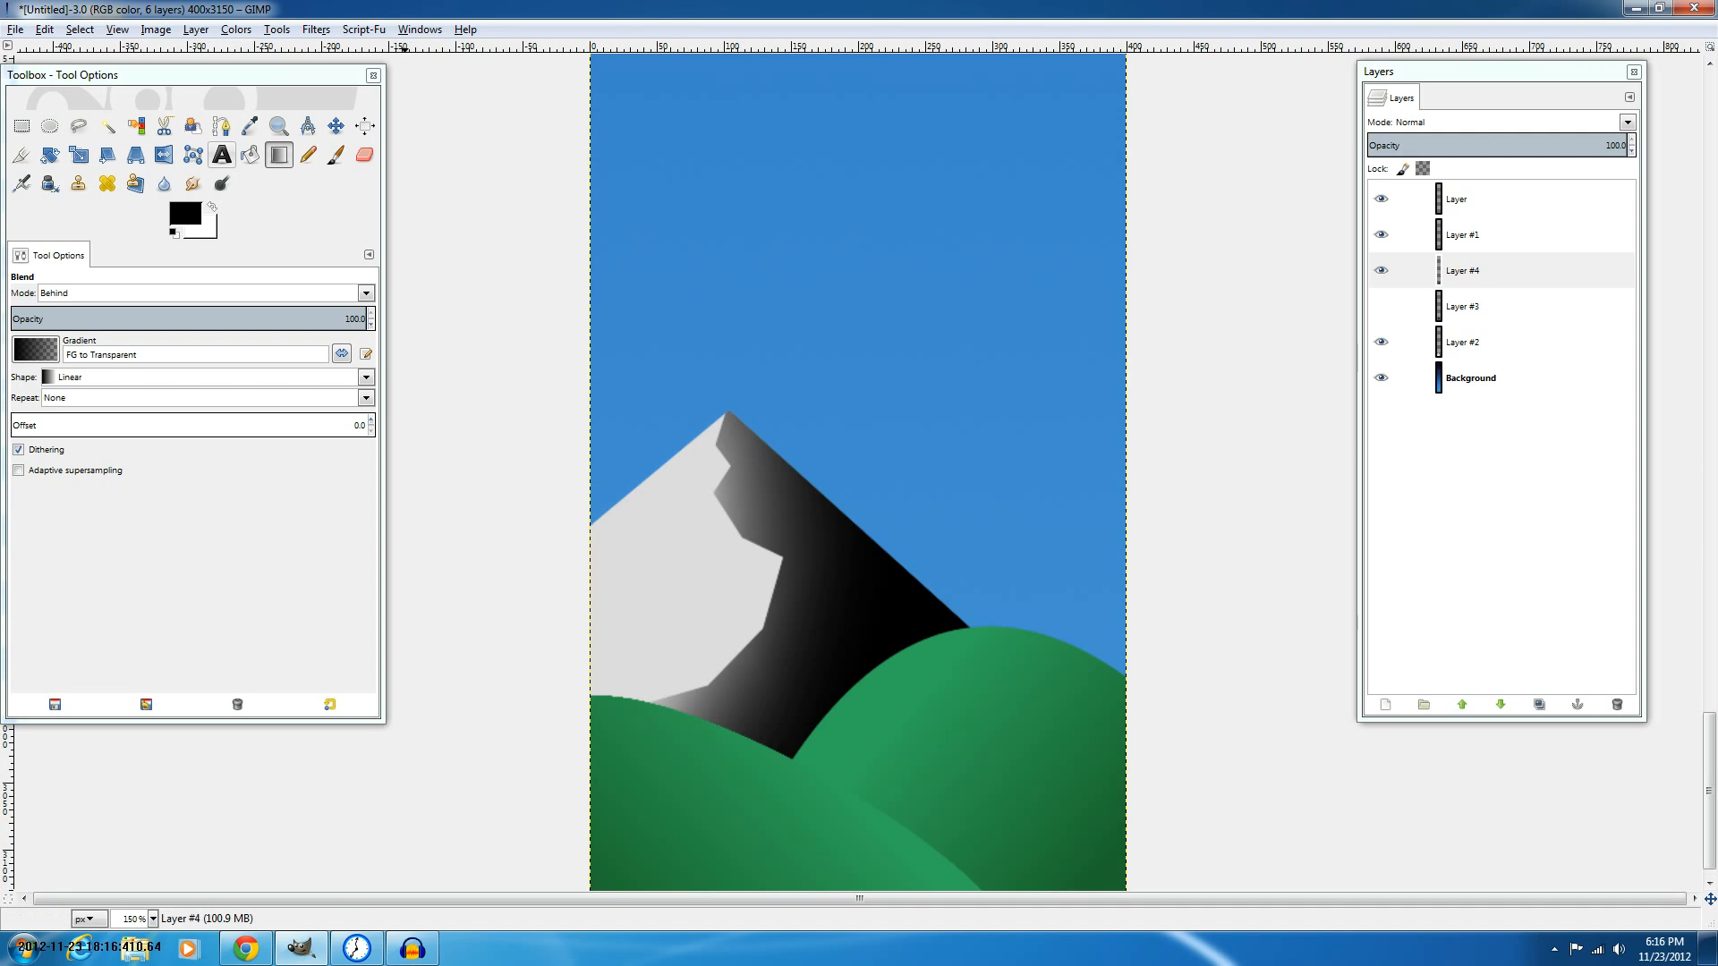
key("b")
left_click(621, 633)
left_click(754, 560)
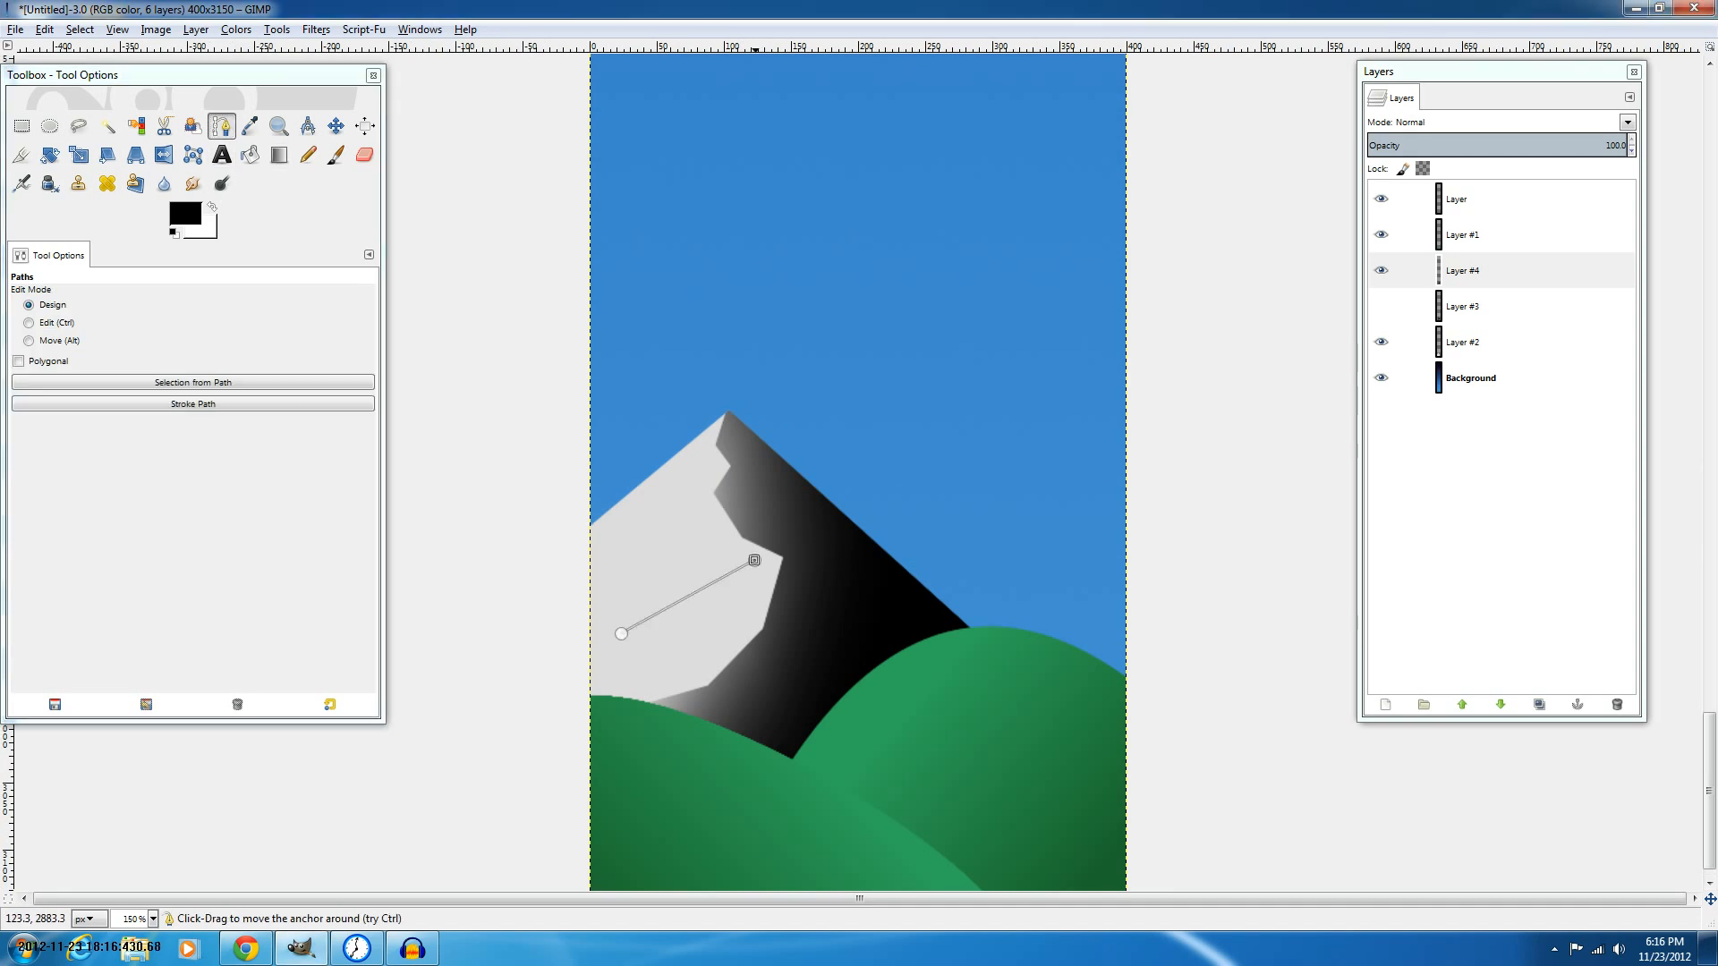
left_click(629, 568)
left_click_drag(629, 568, 679, 490)
left_click(697, 561)
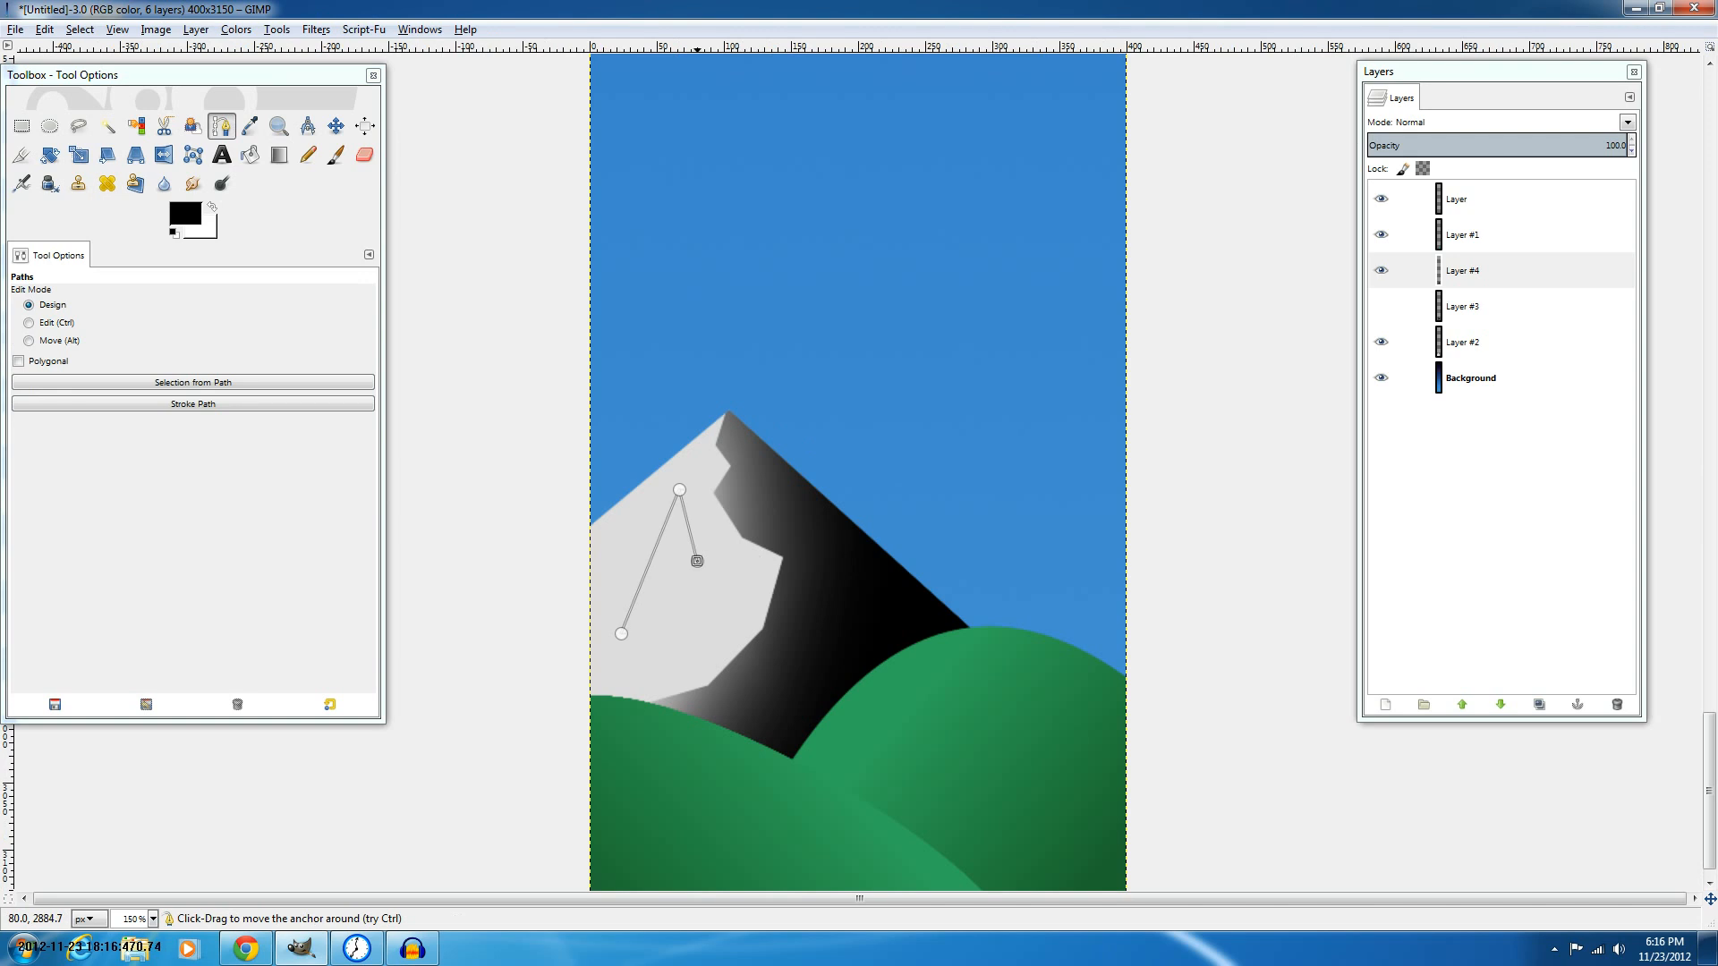
left_click_drag(697, 561, 685, 529)
left_click(642, 629)
left_click_drag(642, 629, 654, 547)
left_click(687, 529)
key("Return")
Try upward FG to Transparent blends in the small crevice selection, undoing each one.
key("l")
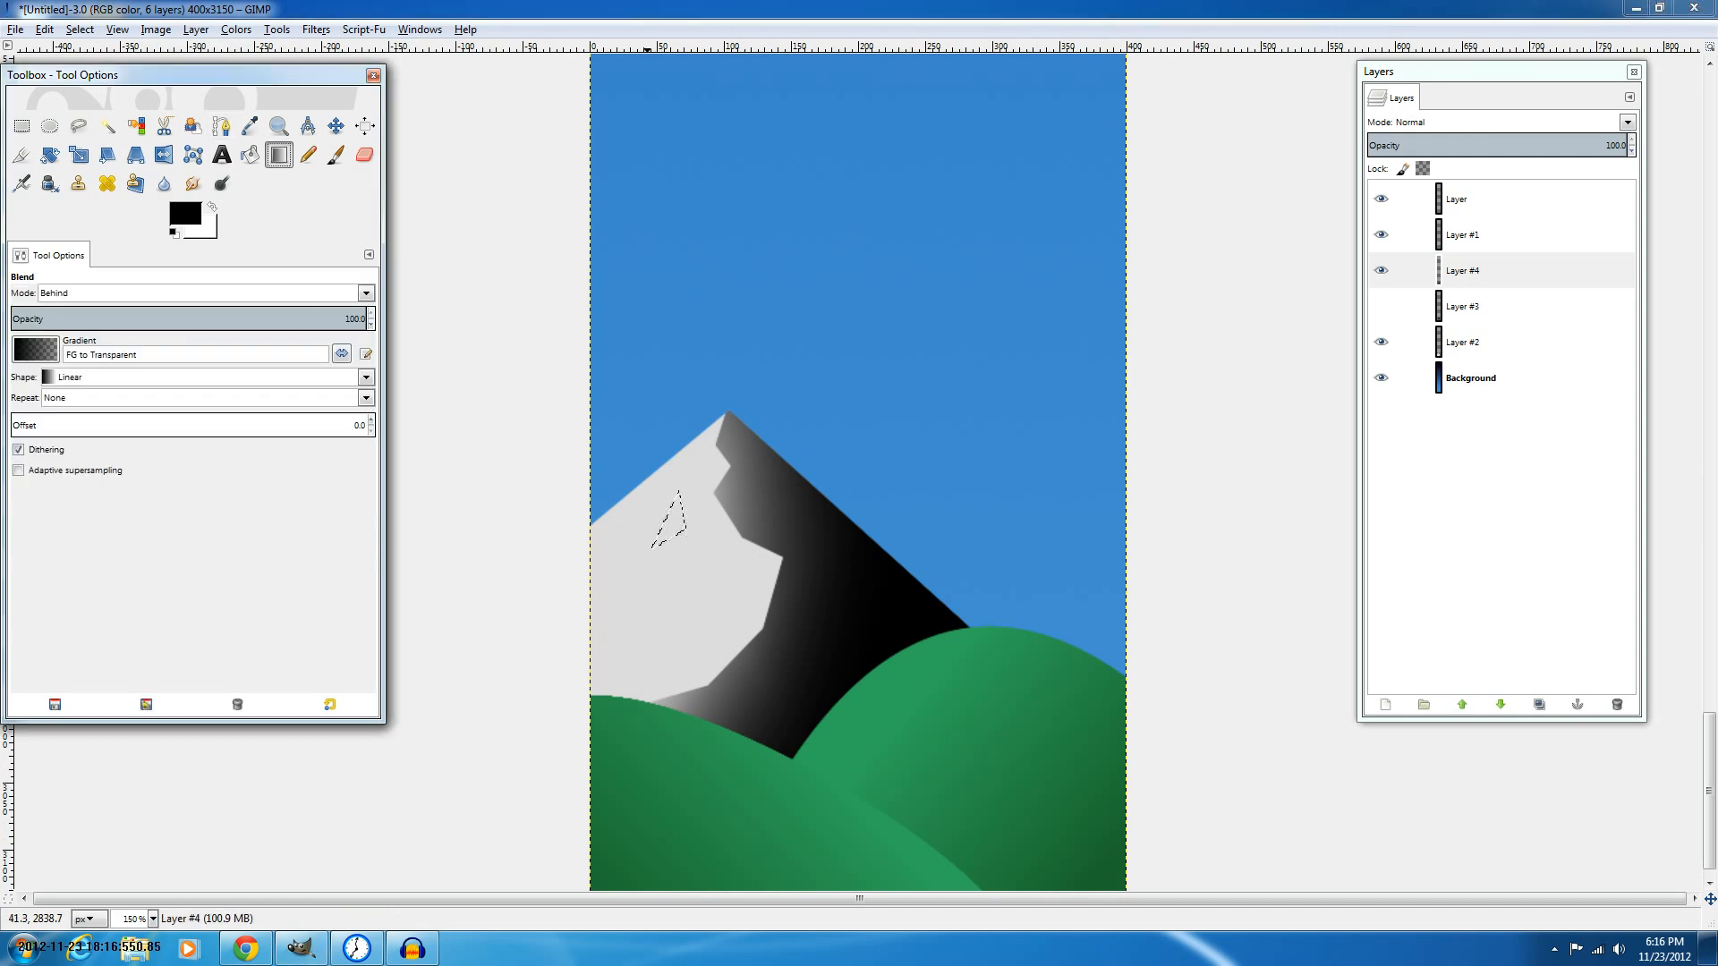
left_click_drag(612, 622, 653, 450)
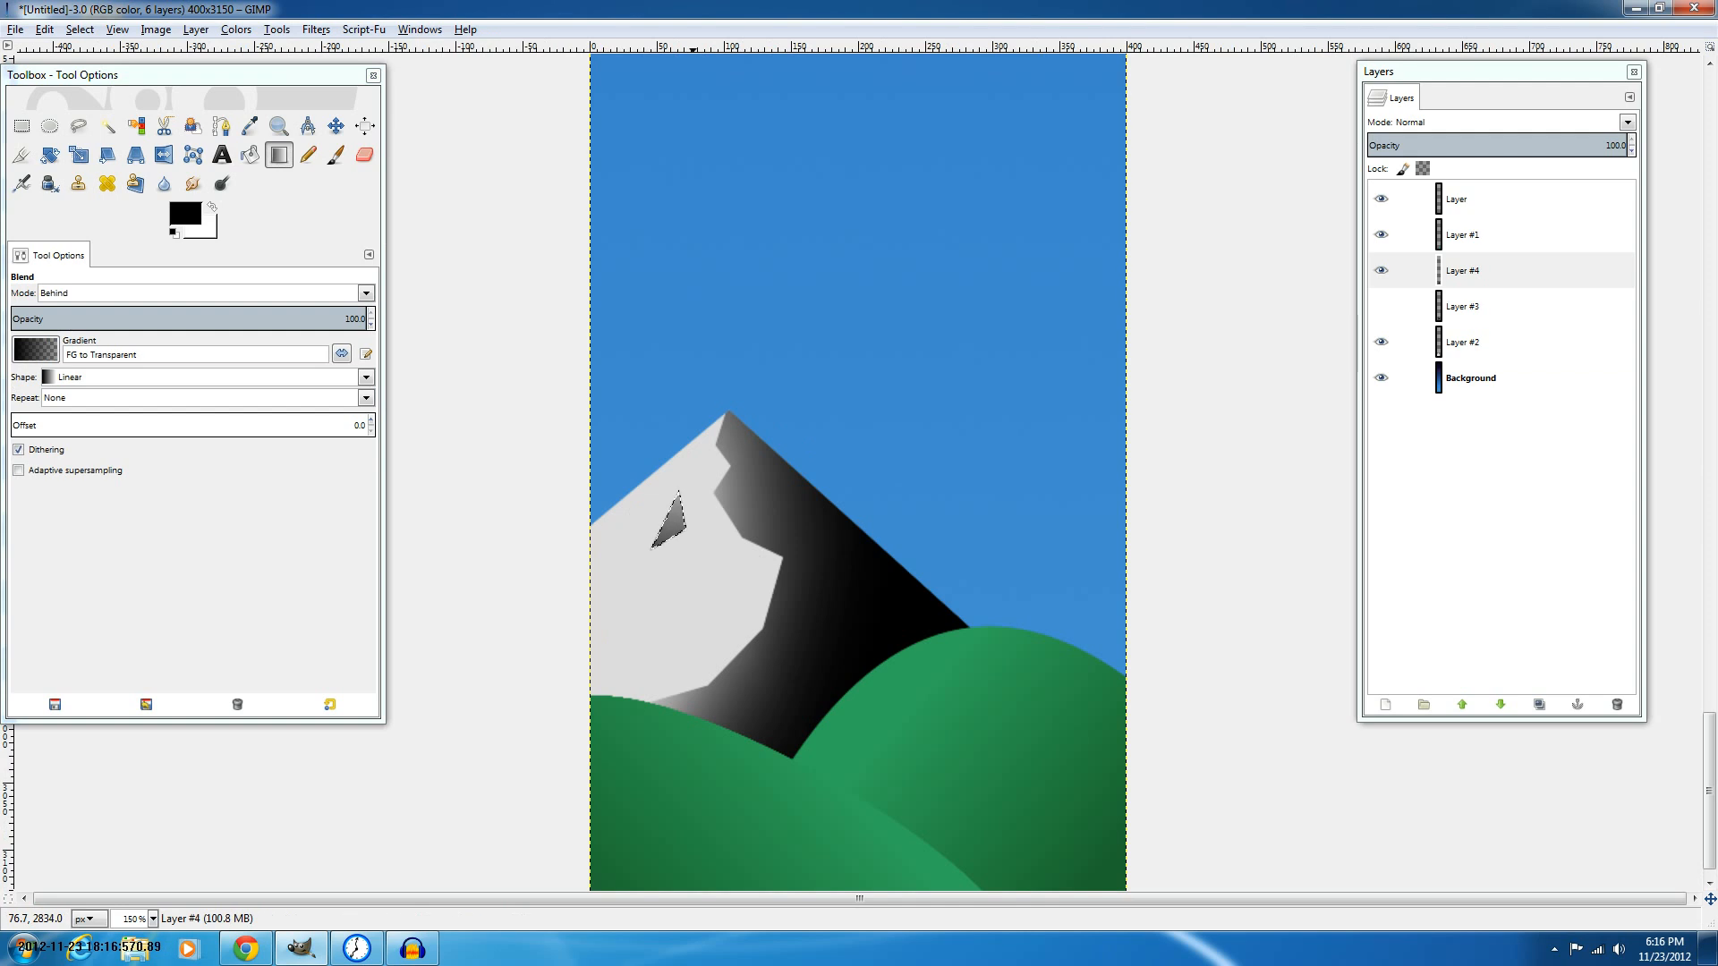
key("ctrl+shift+a")
scroll(906, 513, "down", 2)
key("ctrl+z")
key("ctrl+z")
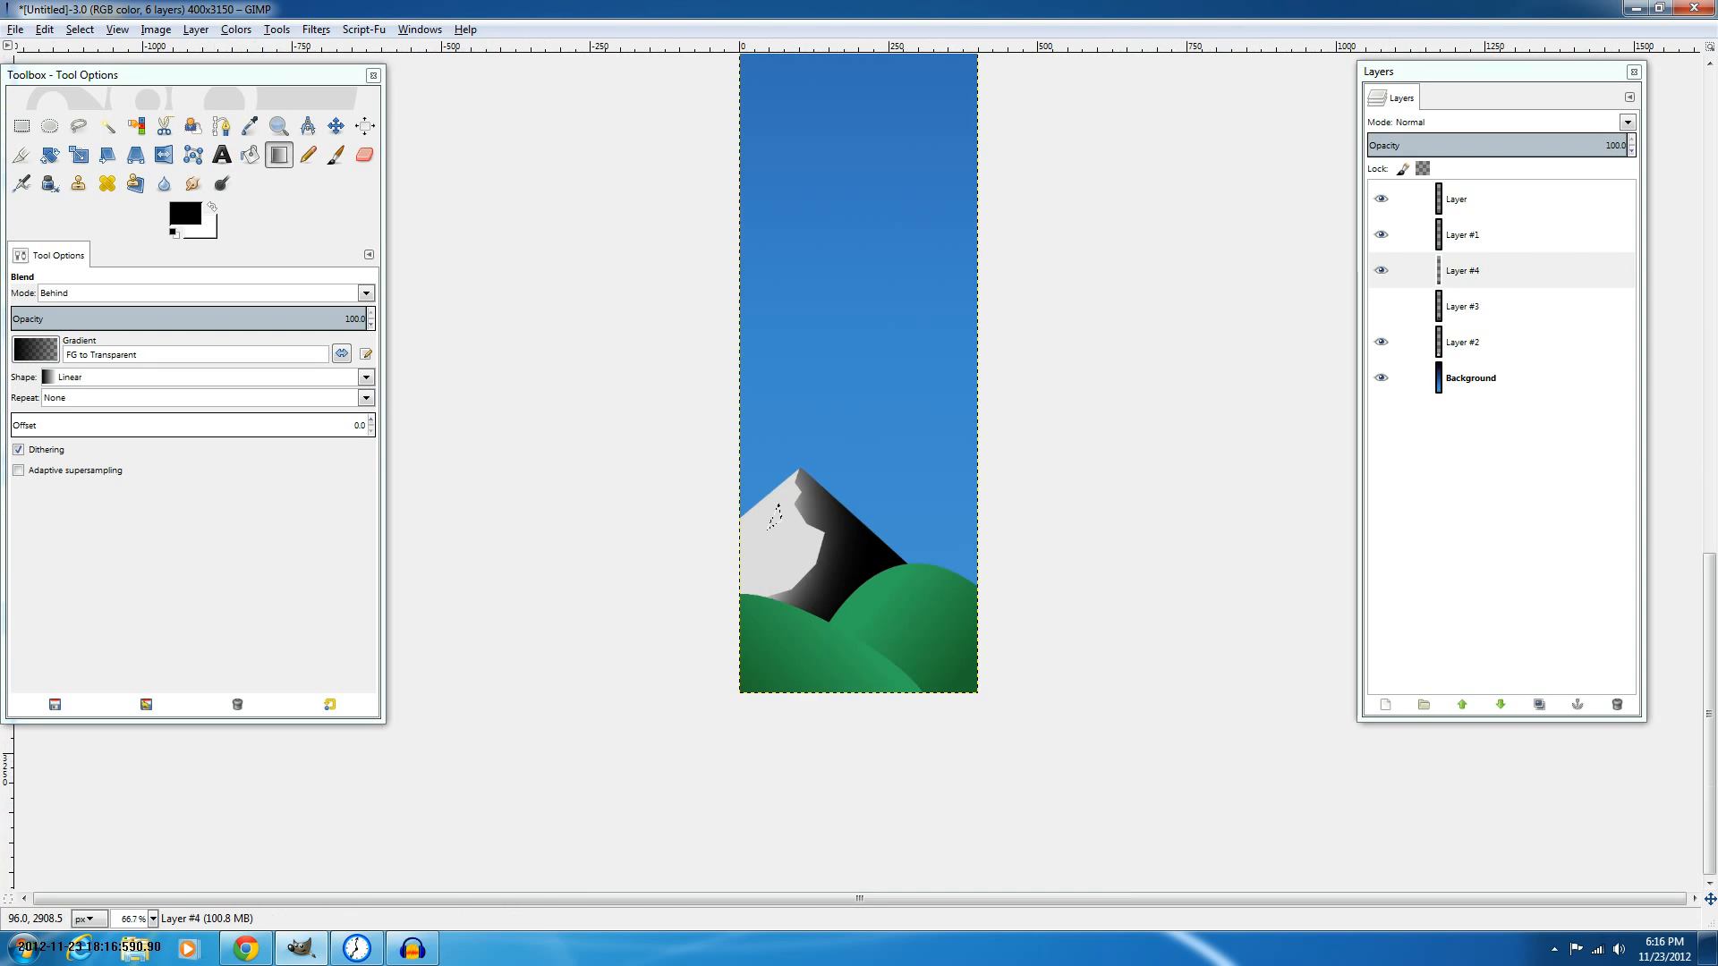
scroll(797, 547, "up", 1)
left_click_drag(735, 559, 745, 492)
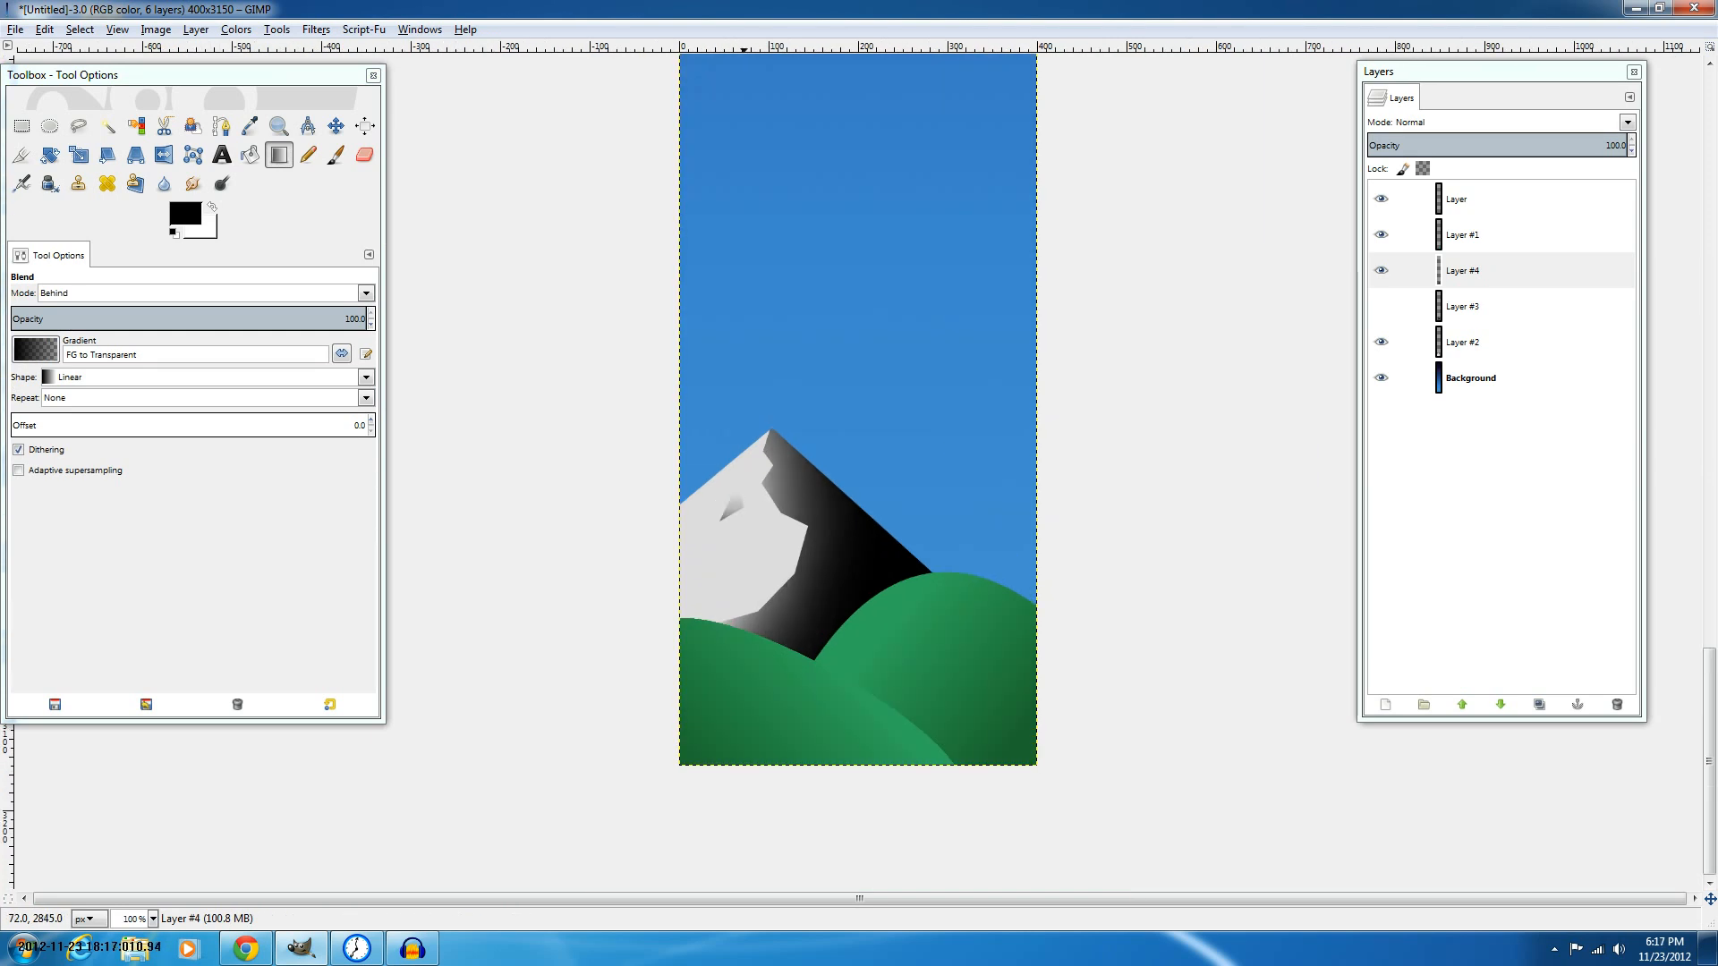
key("ctrl+z")
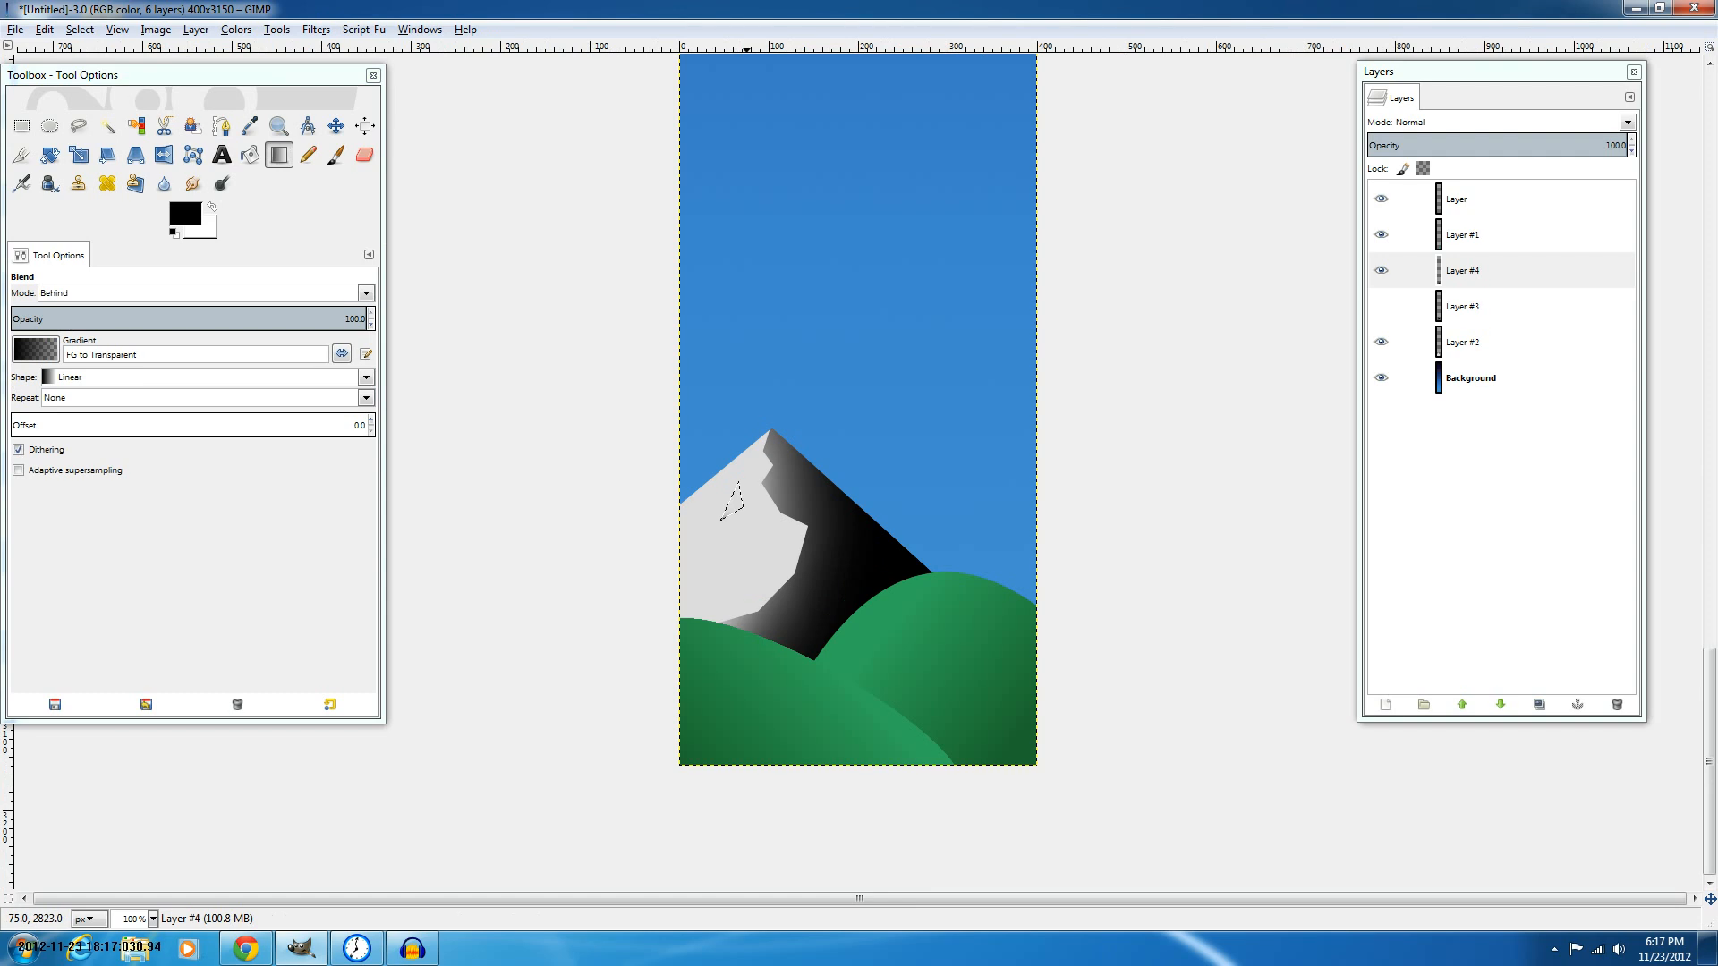
Try several short, mostly downward FG to Transparent blends in the crevice selection, undoing the unsuitable ones, and deselect.
left_click_drag(747, 472, 733, 478)
key("ctrl+z")
left_click_drag(722, 402, 727, 533)
key("ctrl+z")
left_click_drag(739, 461, 737, 504)
left_click_drag(736, 428, 738, 529)
key("minus")
key("1")
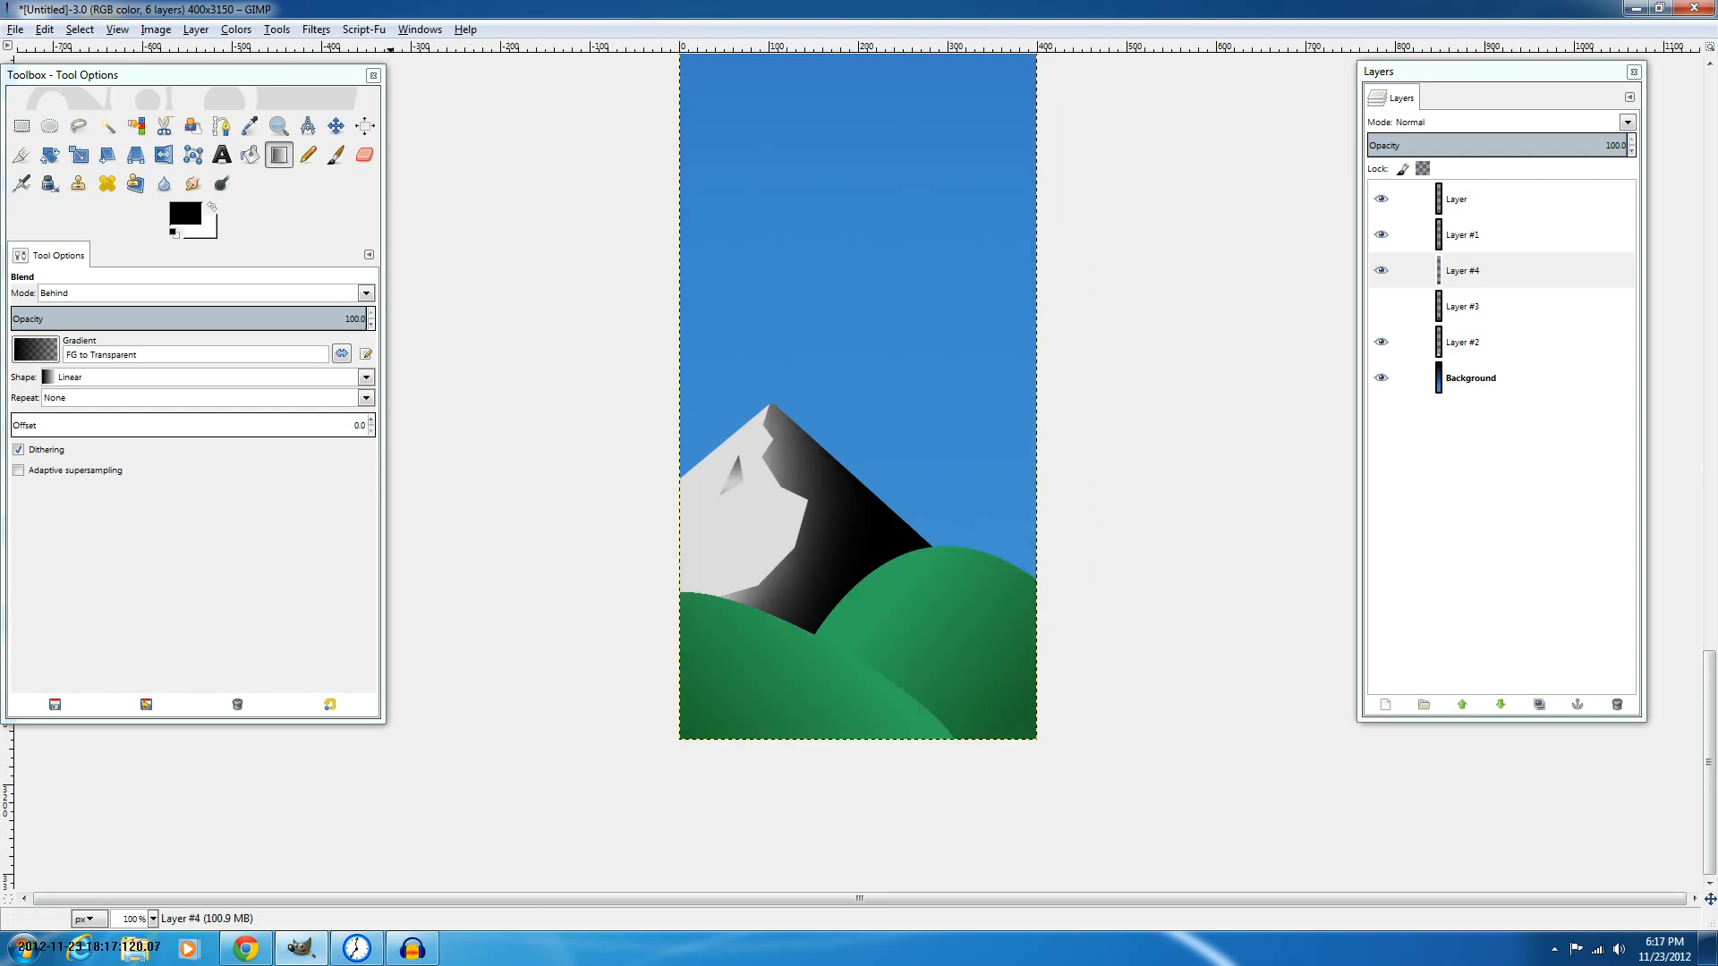
Undo the deselection and the crevice's black blend.
key("m")
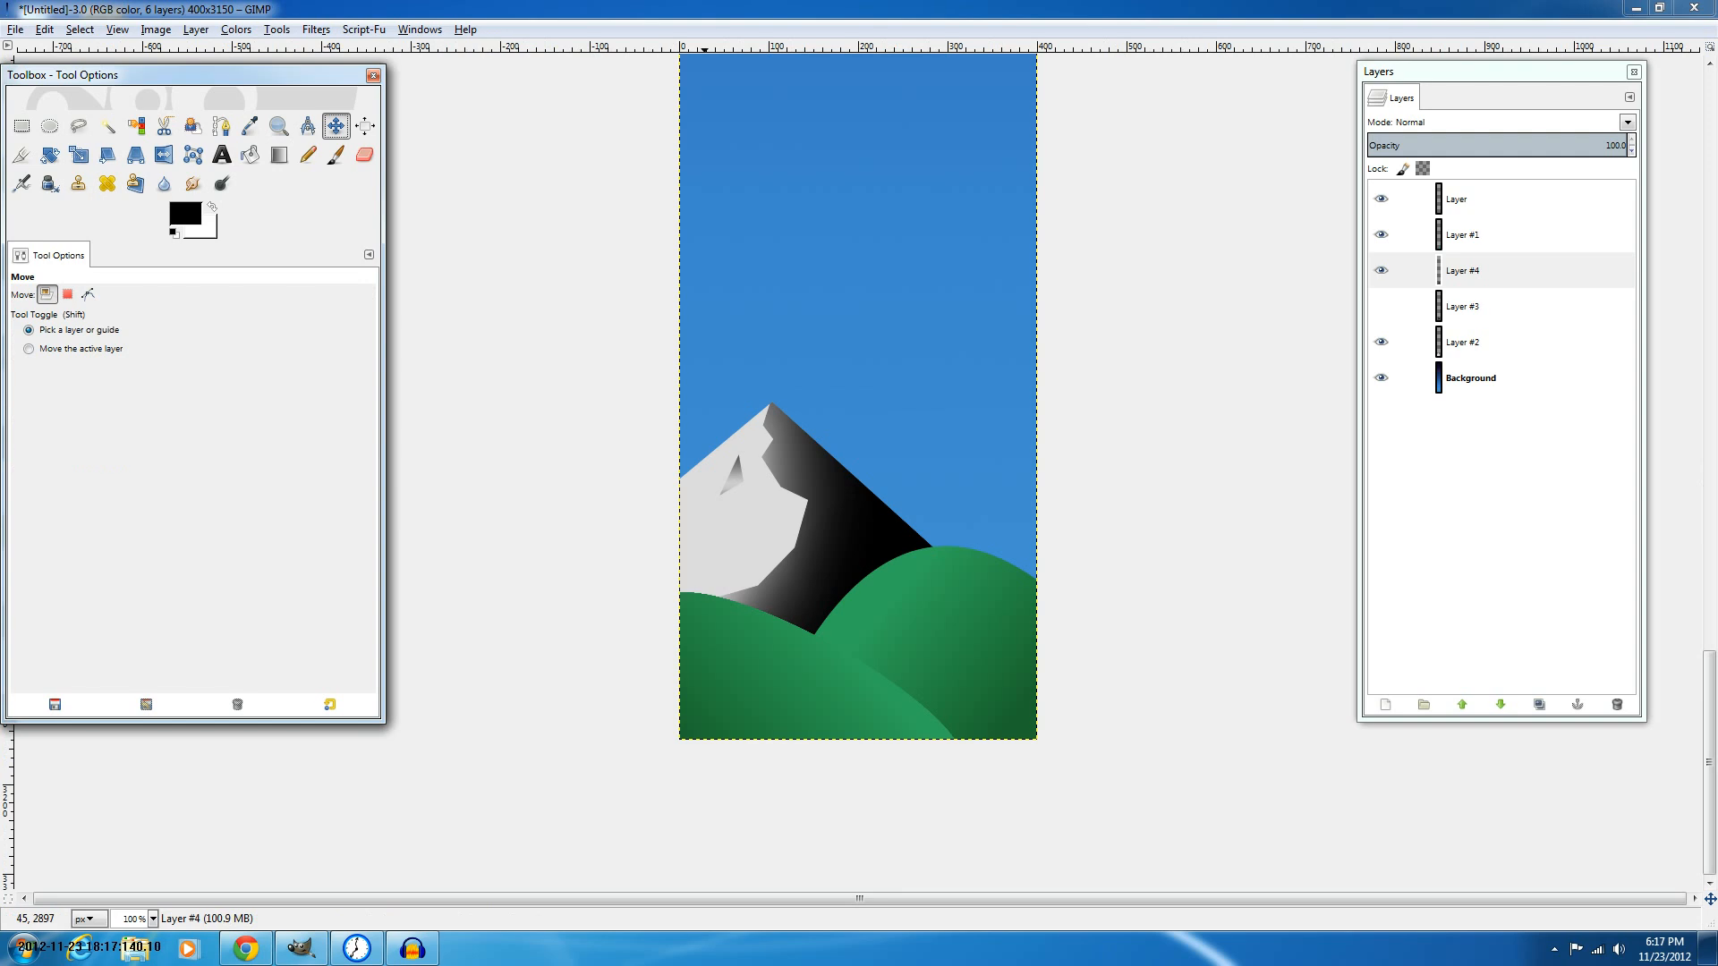
key("plus")
key("minus")
key("minus")
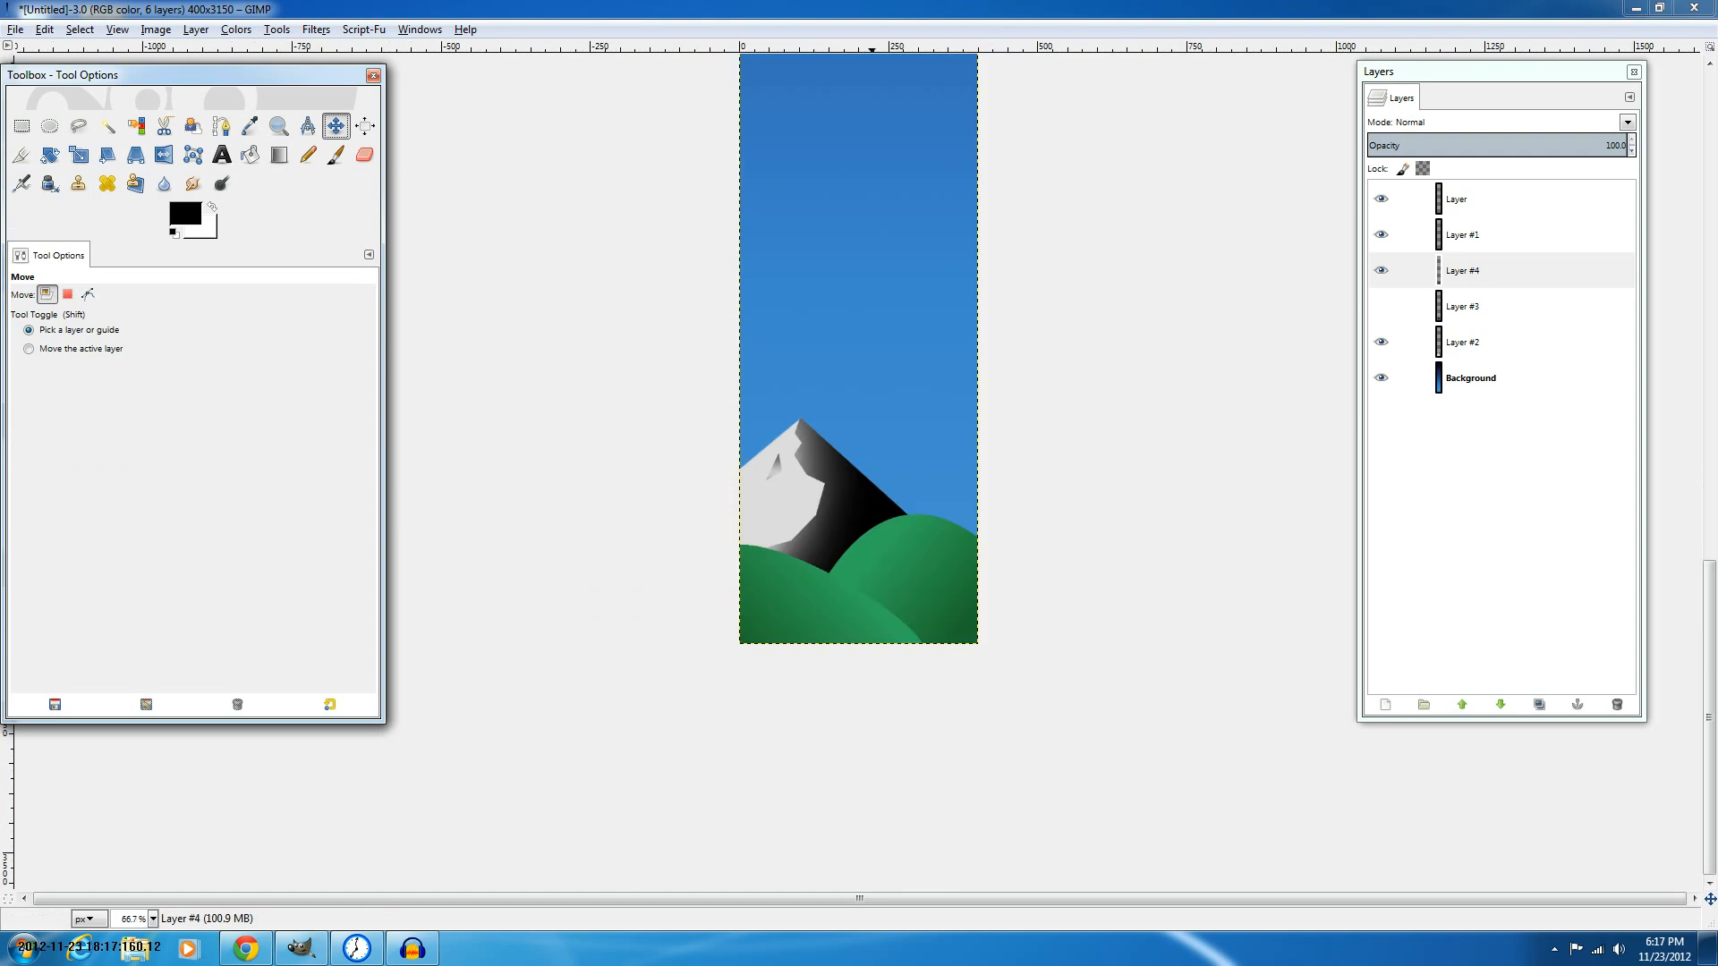
key("plus")
key("Delete")
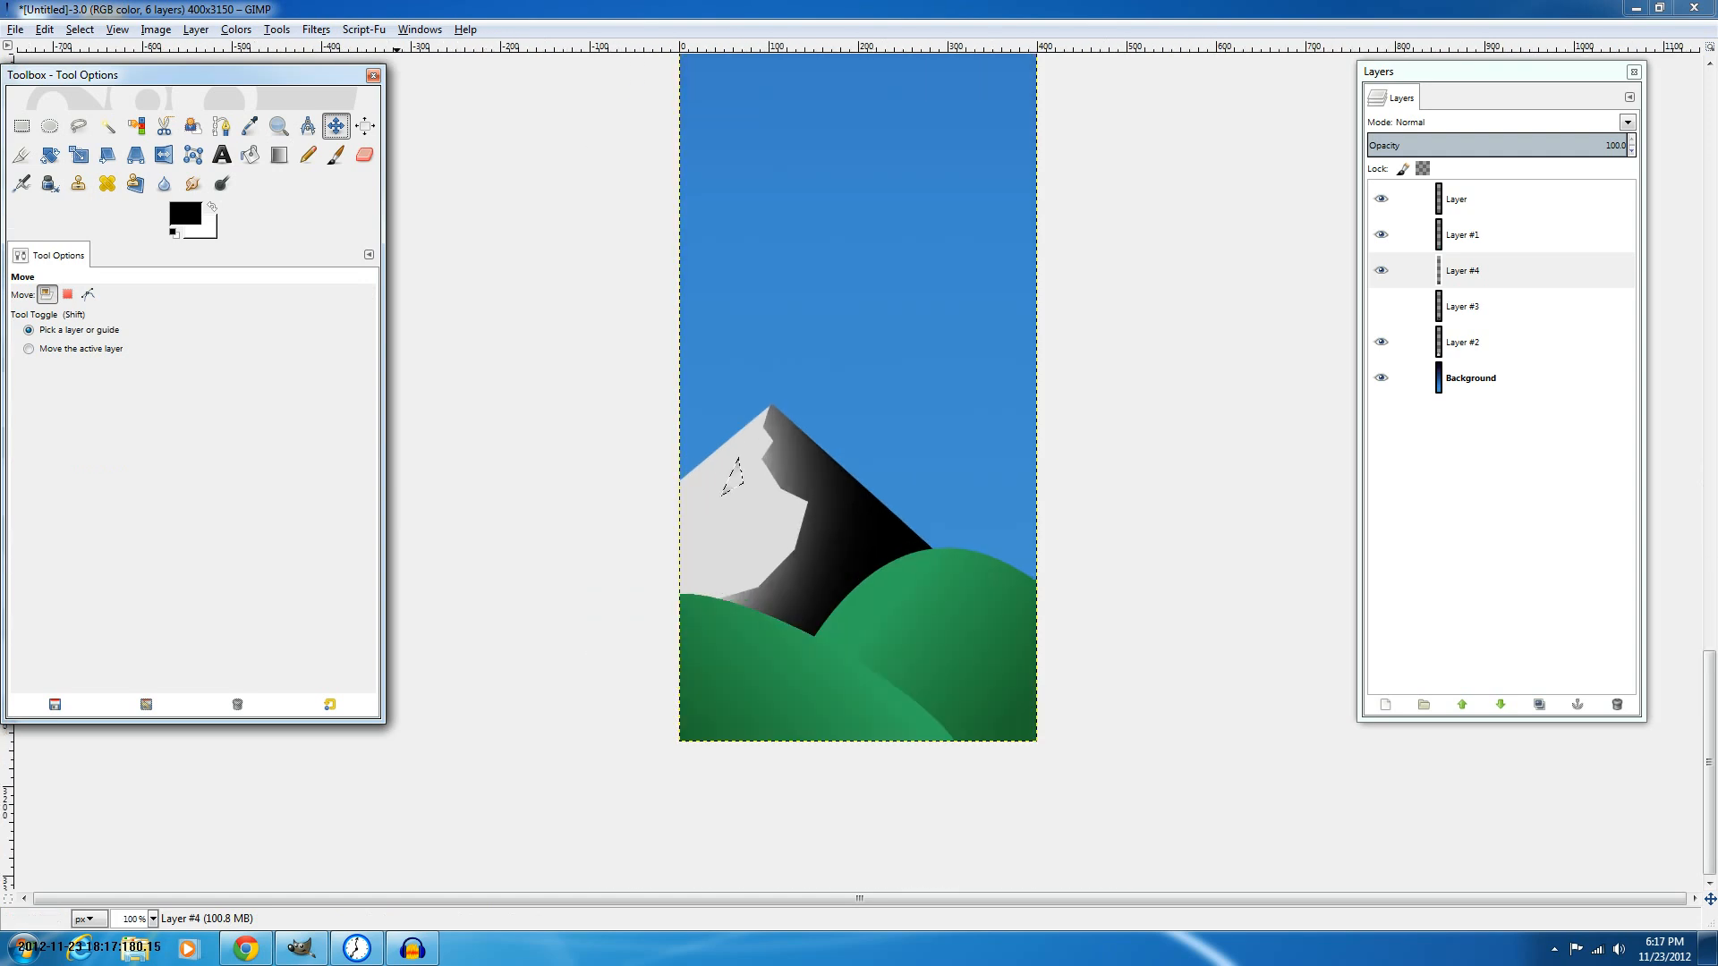
Draw a longer, slanted crevice path over the small one on the mountain's light face and turn it into a selection.
key("b")
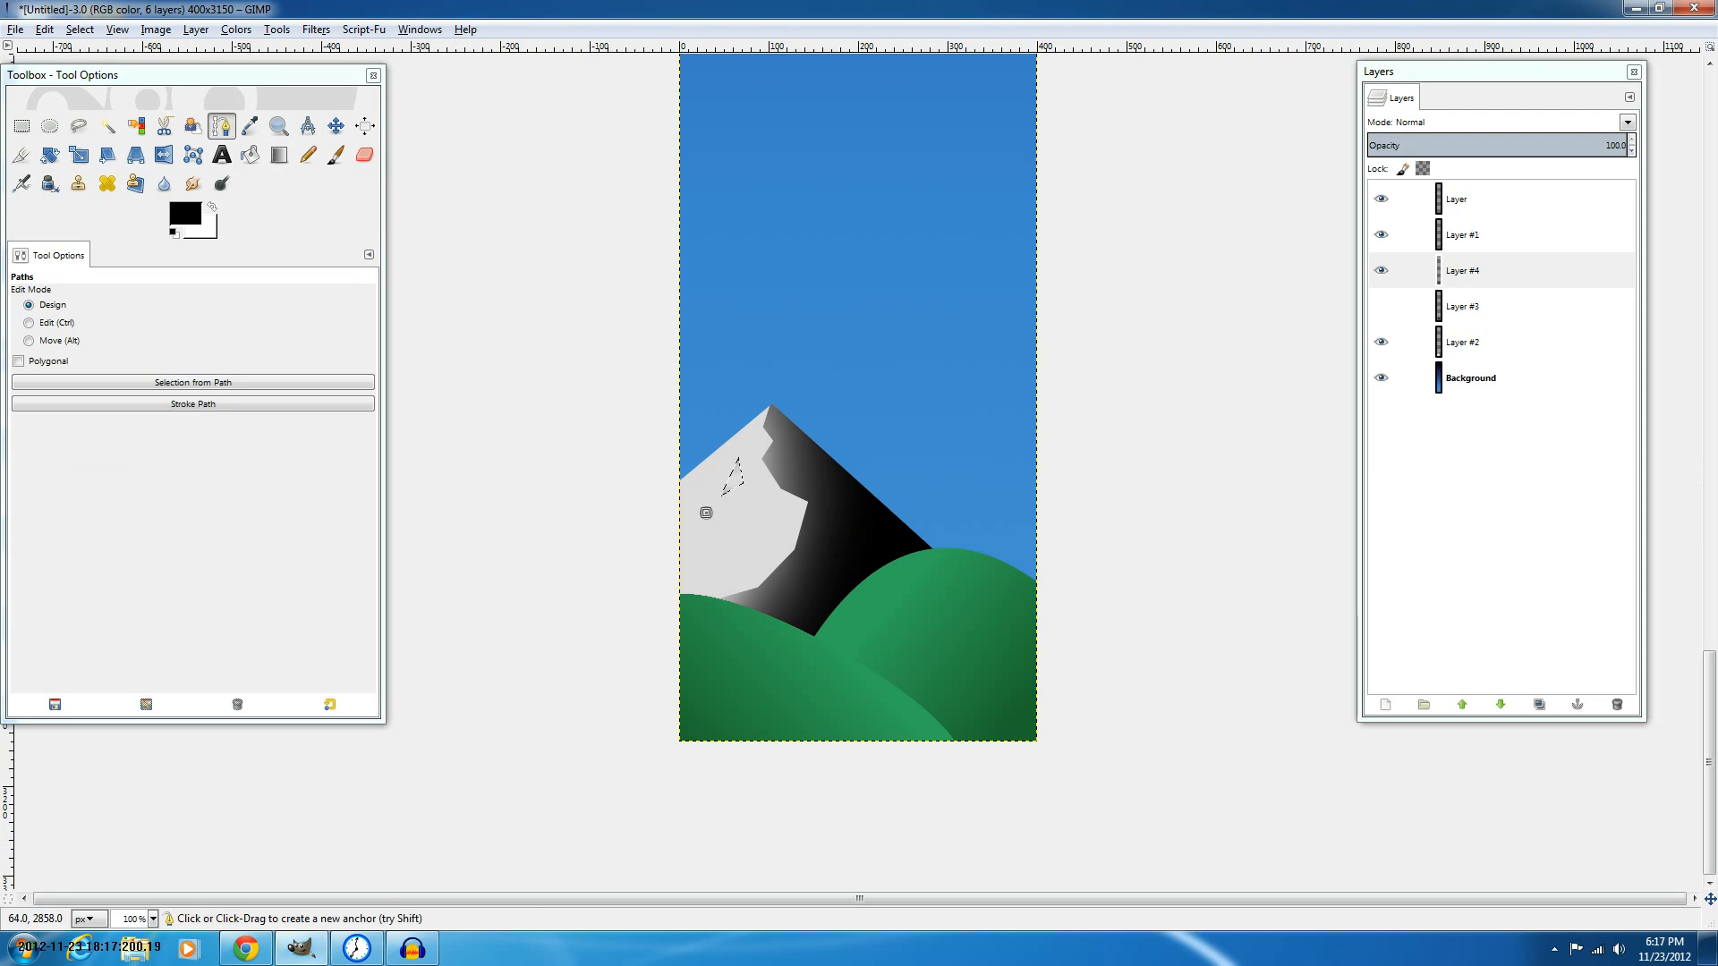
left_click(706, 513)
left_click(738, 481)
left_click_drag(706, 513, 708, 528)
left_click(742, 457)
left_click_drag(743, 456, 747, 463)
left_click(752, 487)
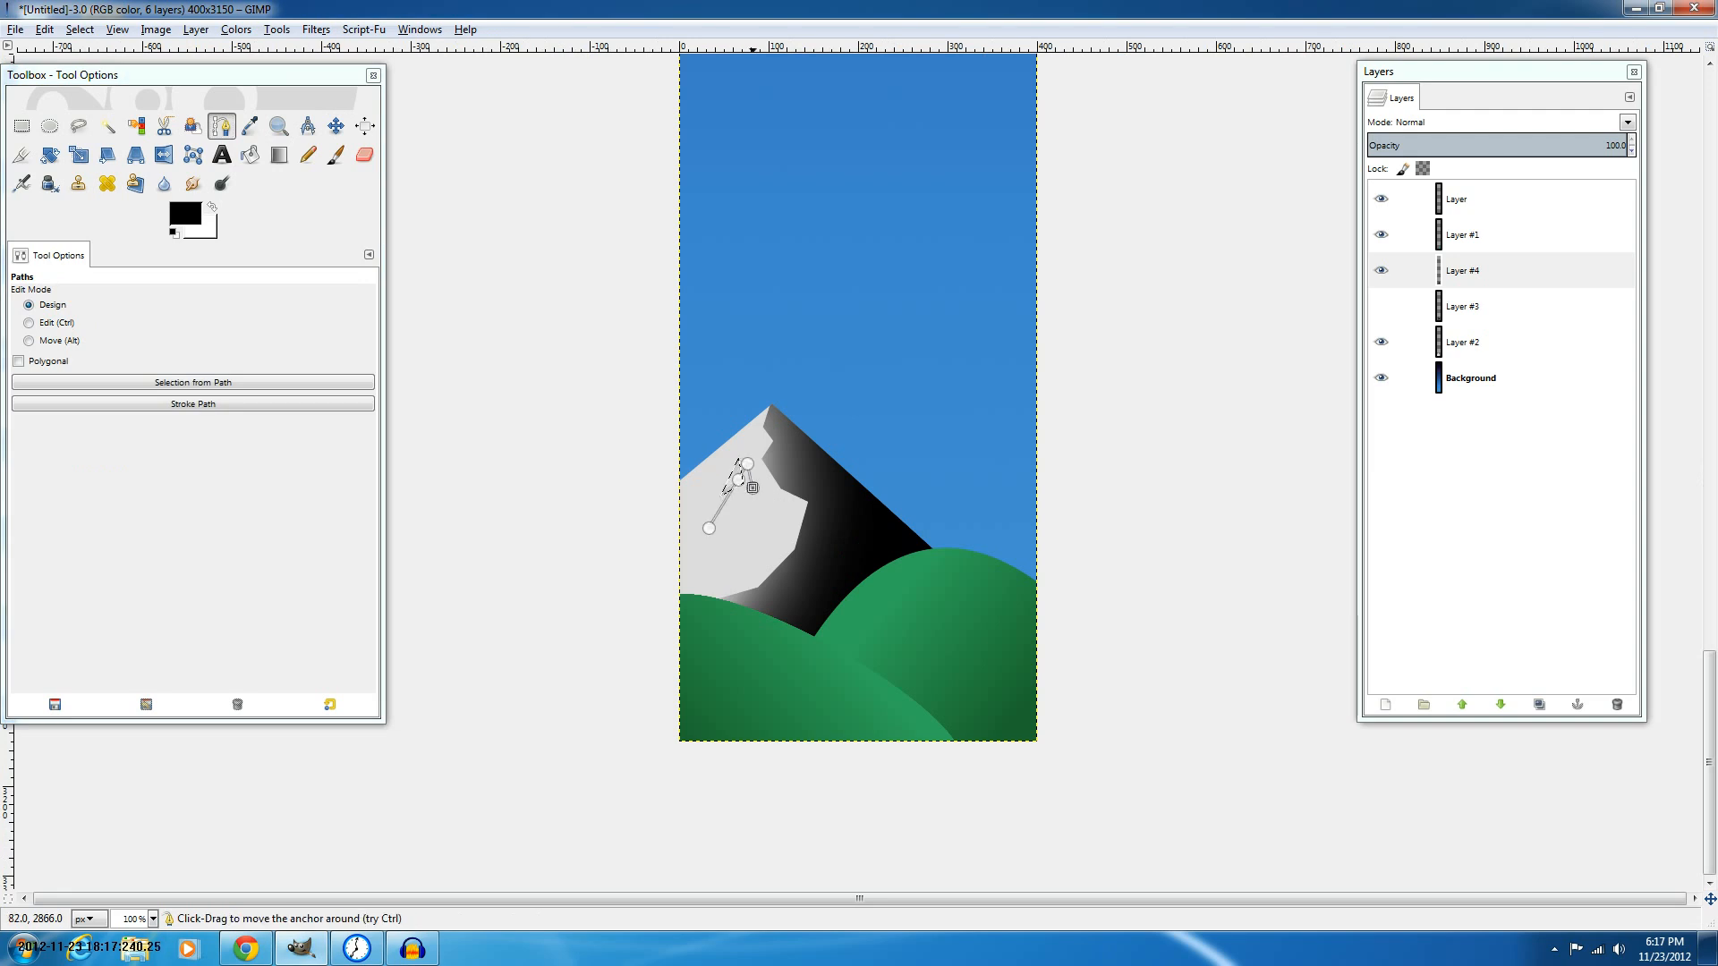
key("Return")
Try a downward FG to Transparent blend in the longer crevice selection, and undo it along with that selection.
key("shift+b")
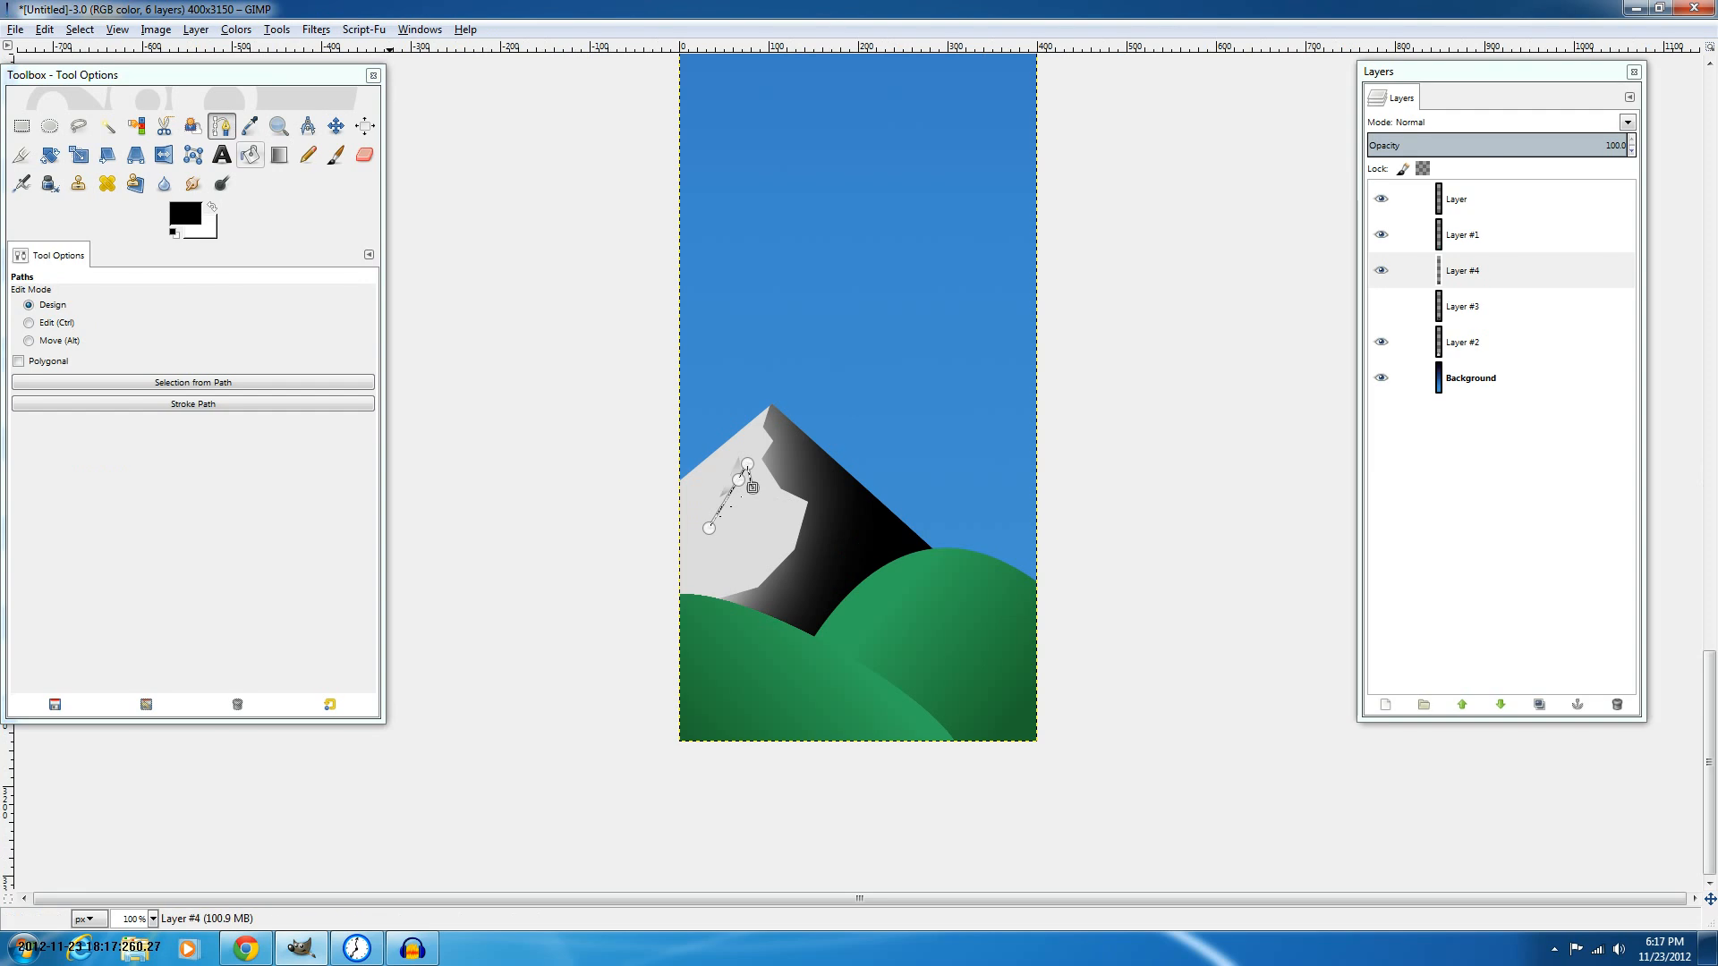
key("l")
left_click_drag(716, 447, 778, 591)
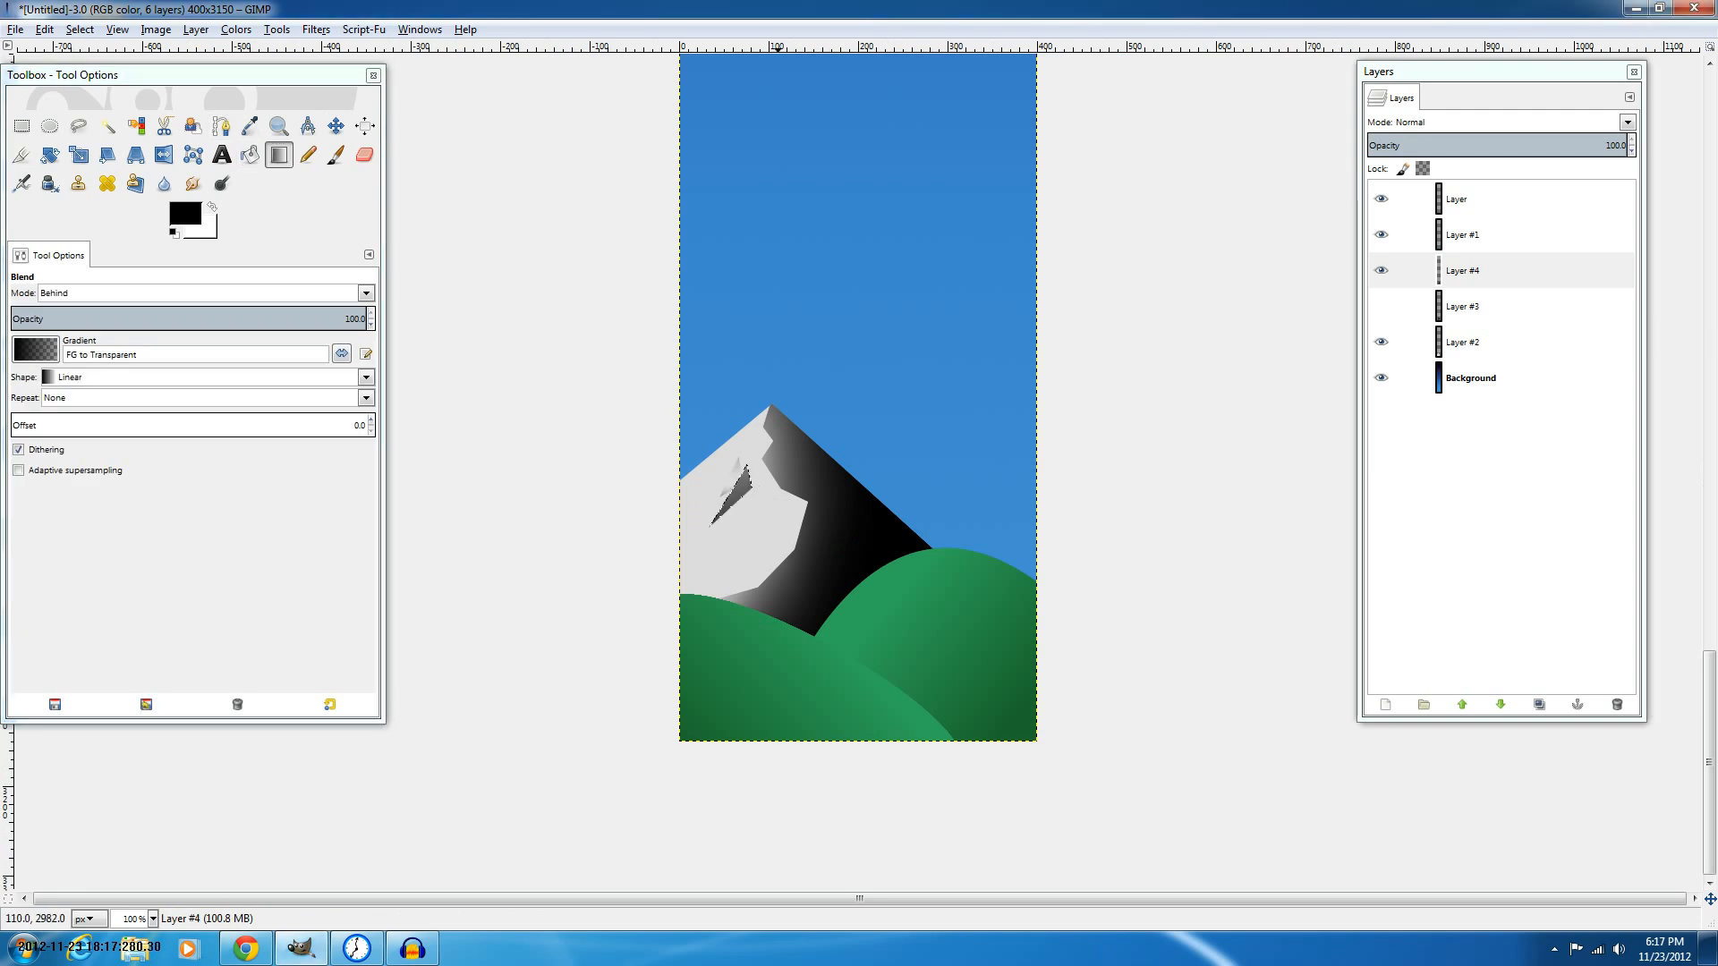
key("ctrl+z")
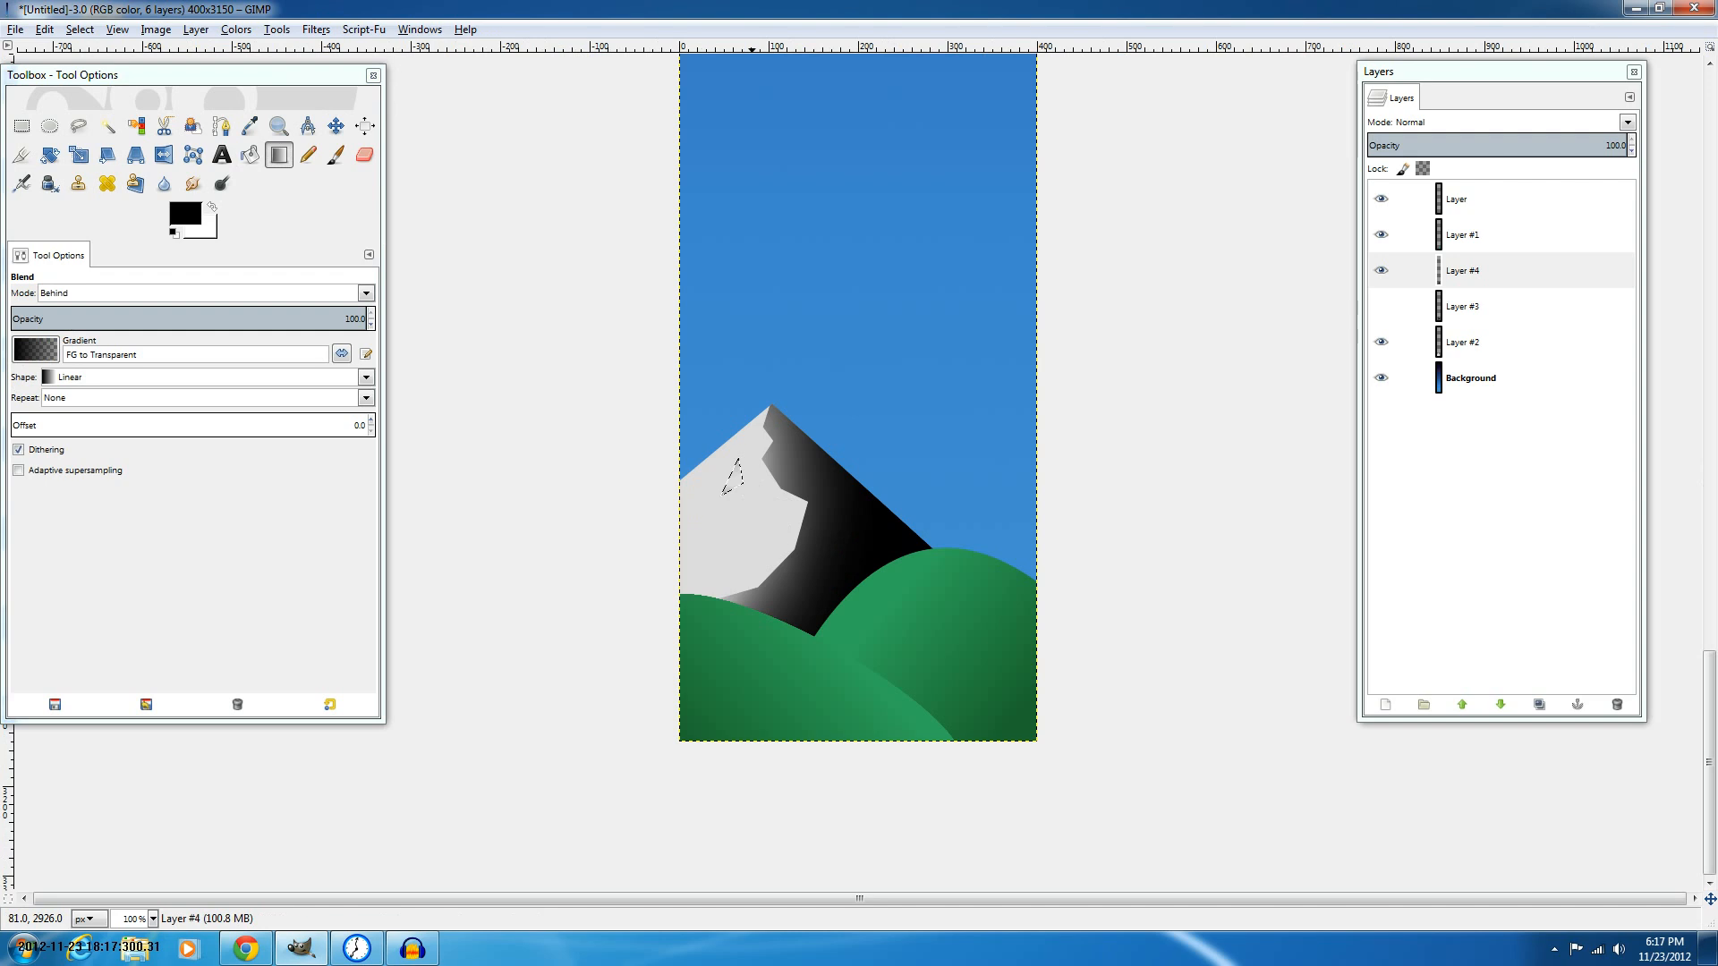
key("ctrl+x")
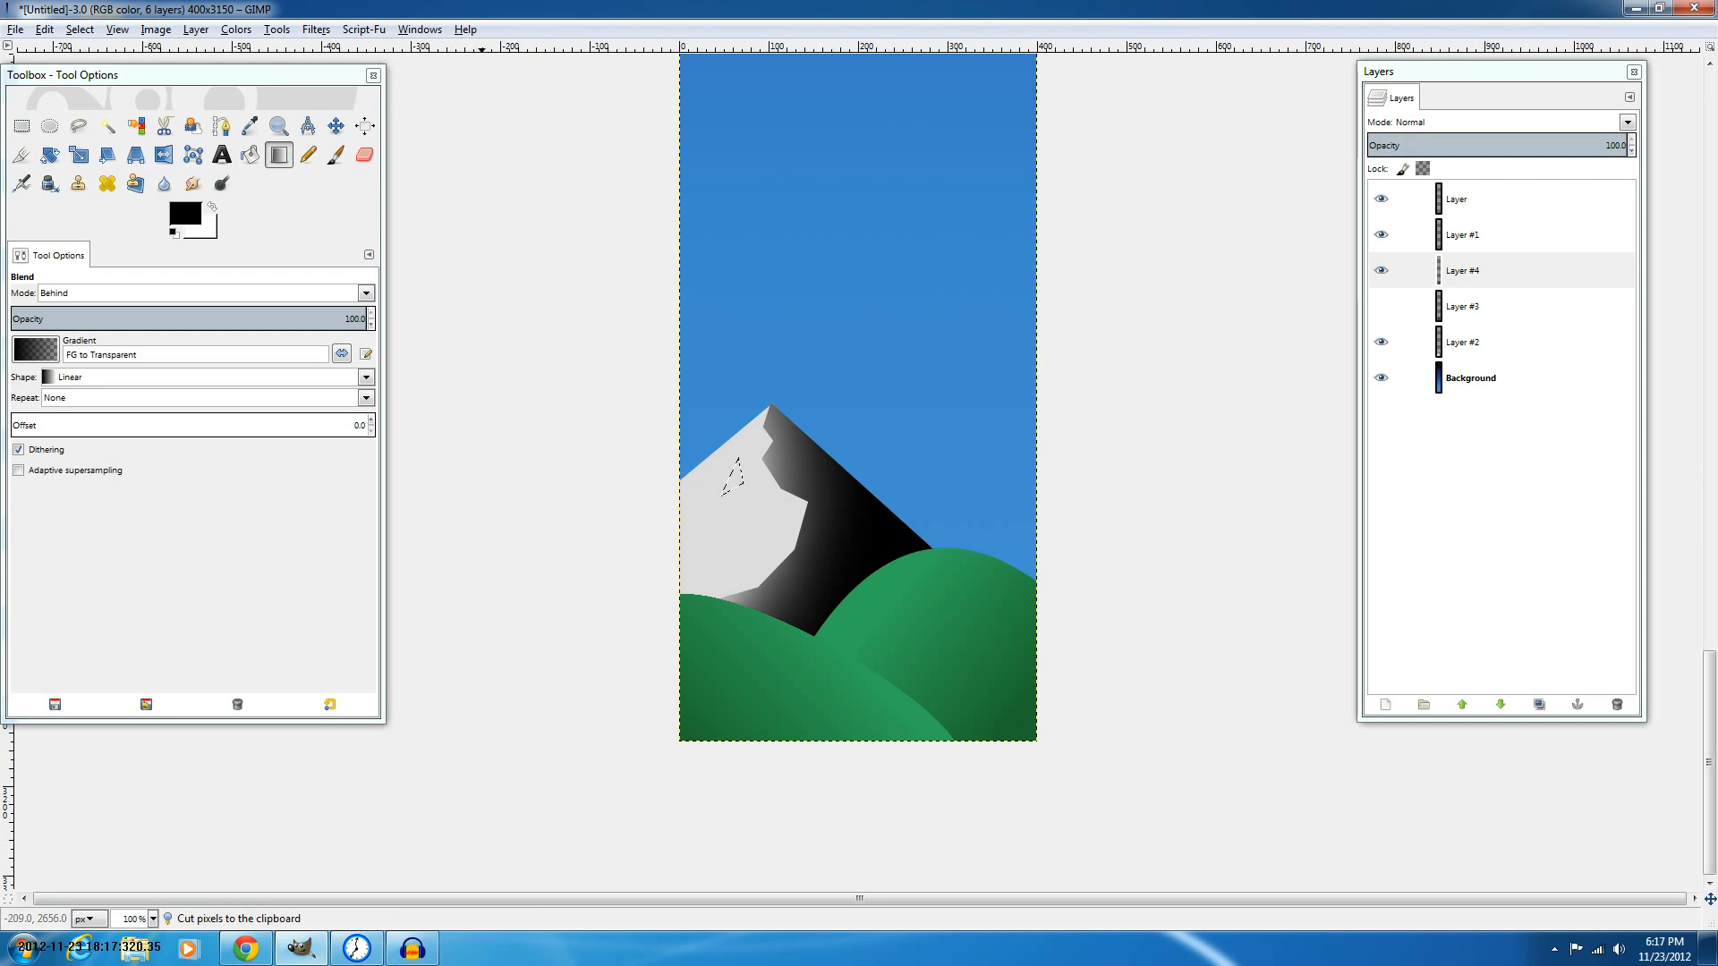
Select a slim triangular crevice on the mountain's light face with a path, shade it with a black FG to Transparent blend, and deselect.
left_click(250, 126)
key("b")
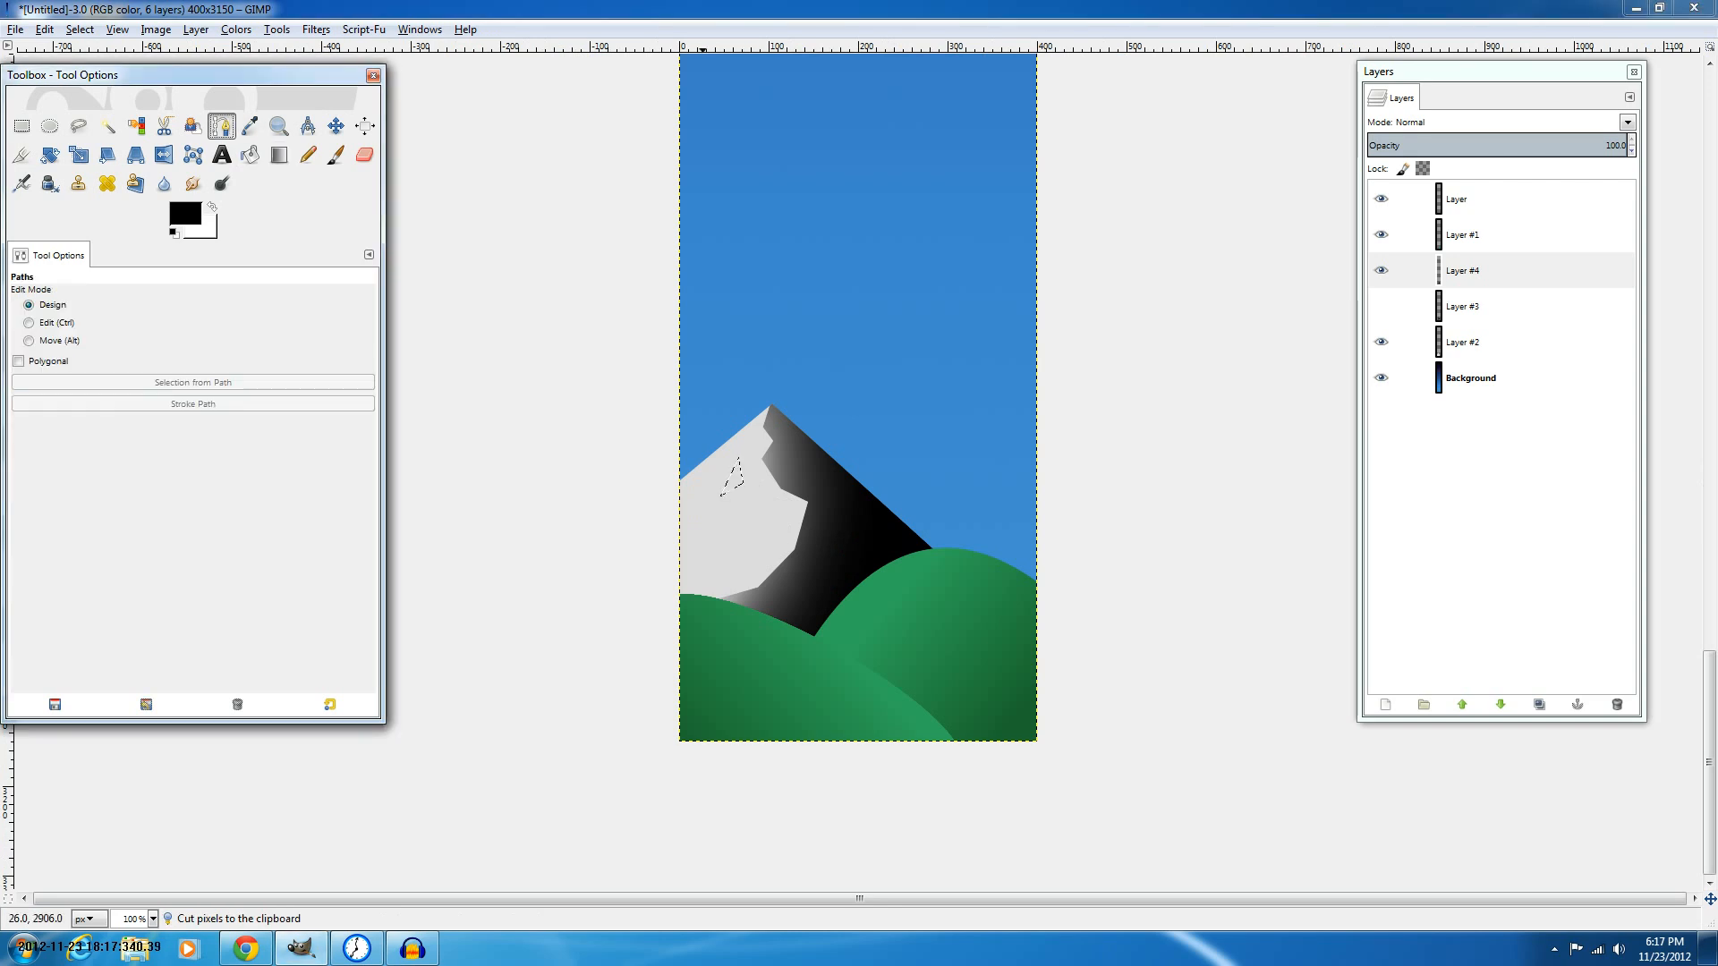
left_click_drag(702, 523, 737, 461)
key("Return")
key("l")
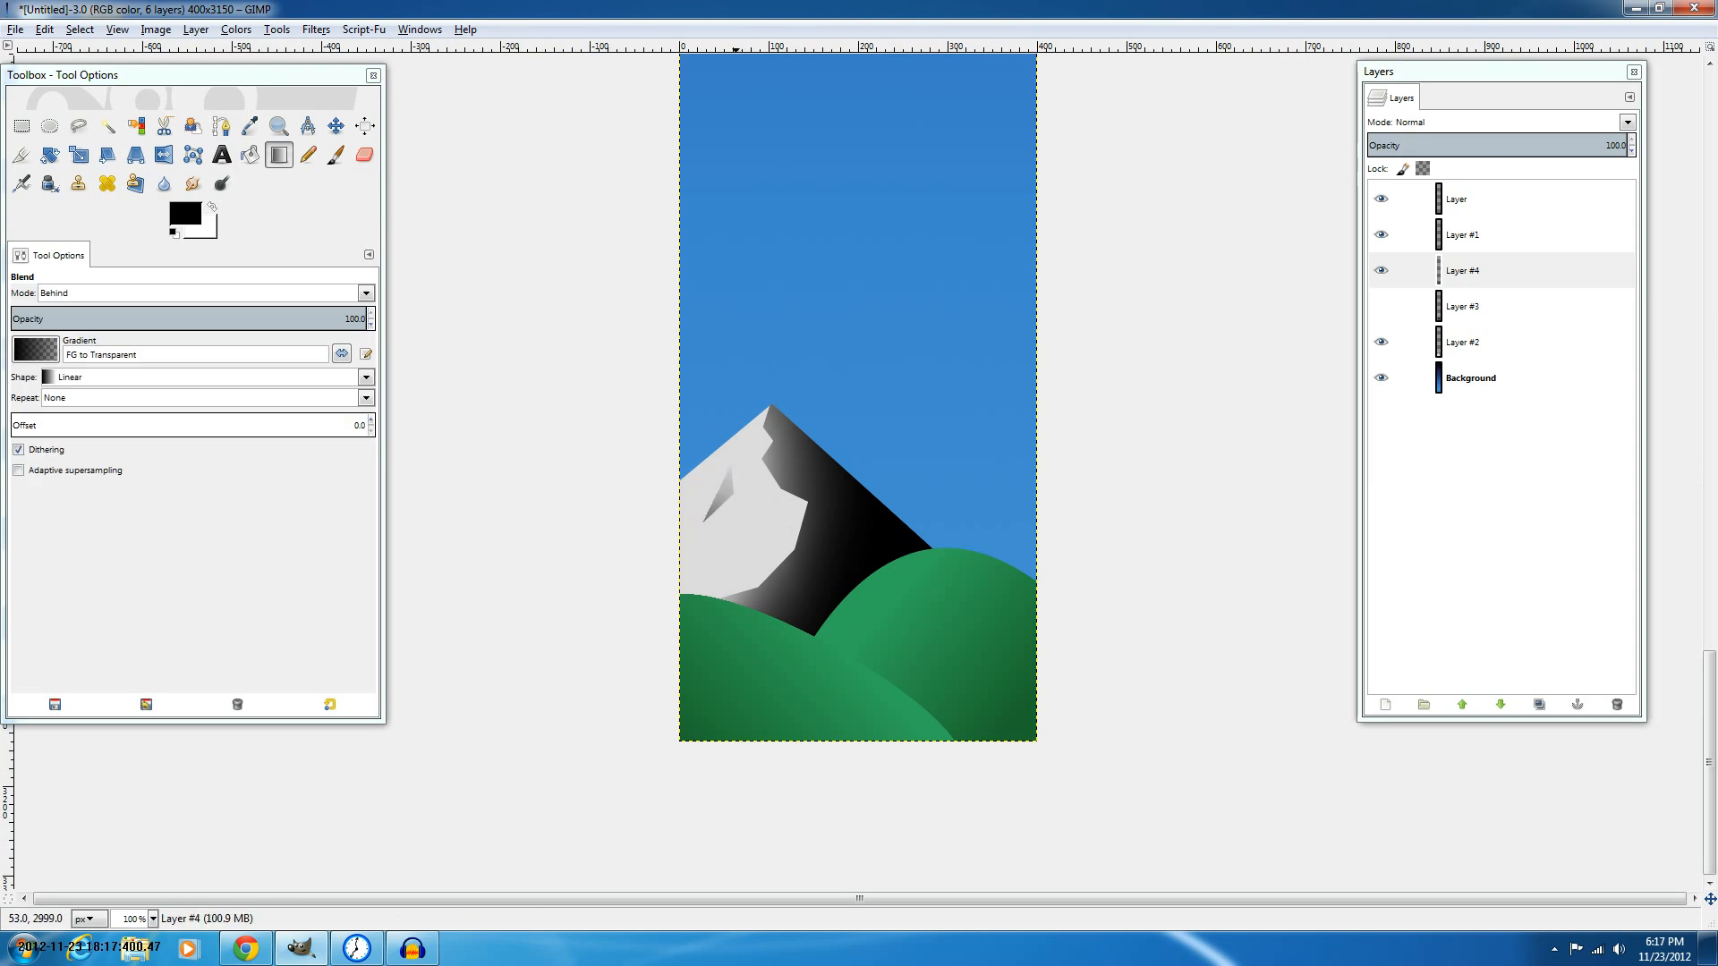
key("minus")
key("plus")
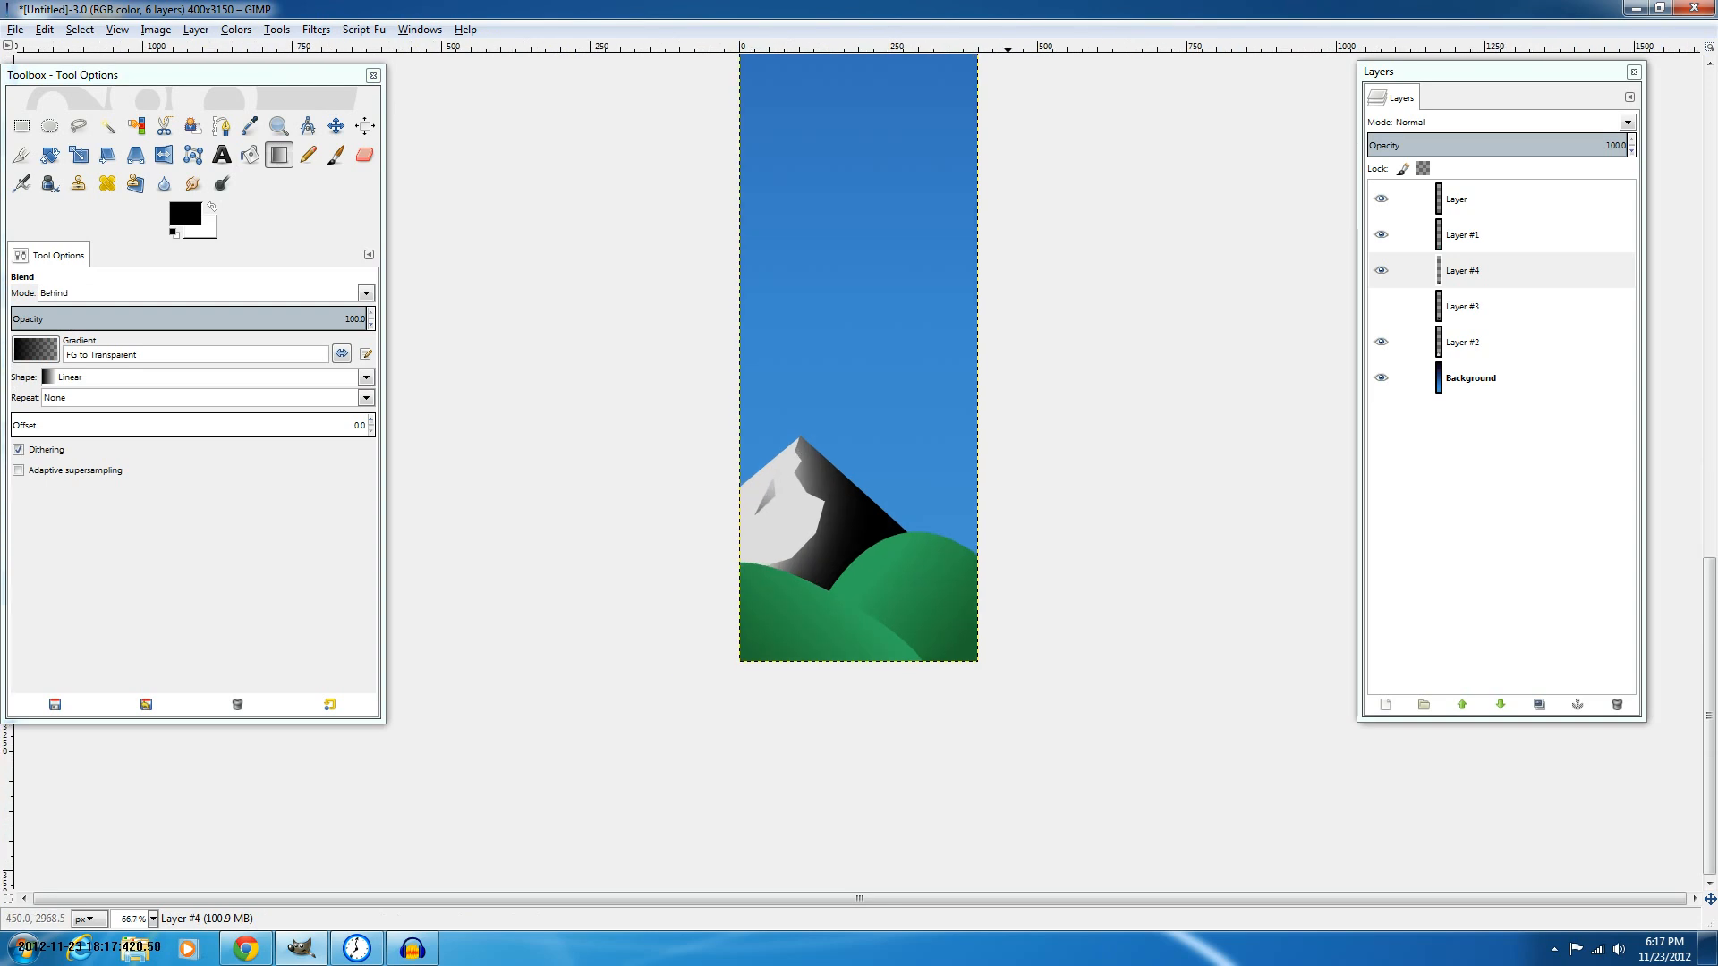
Select the mountain layer and toggle its visibility off and on to check its contents.
left_click(221, 125)
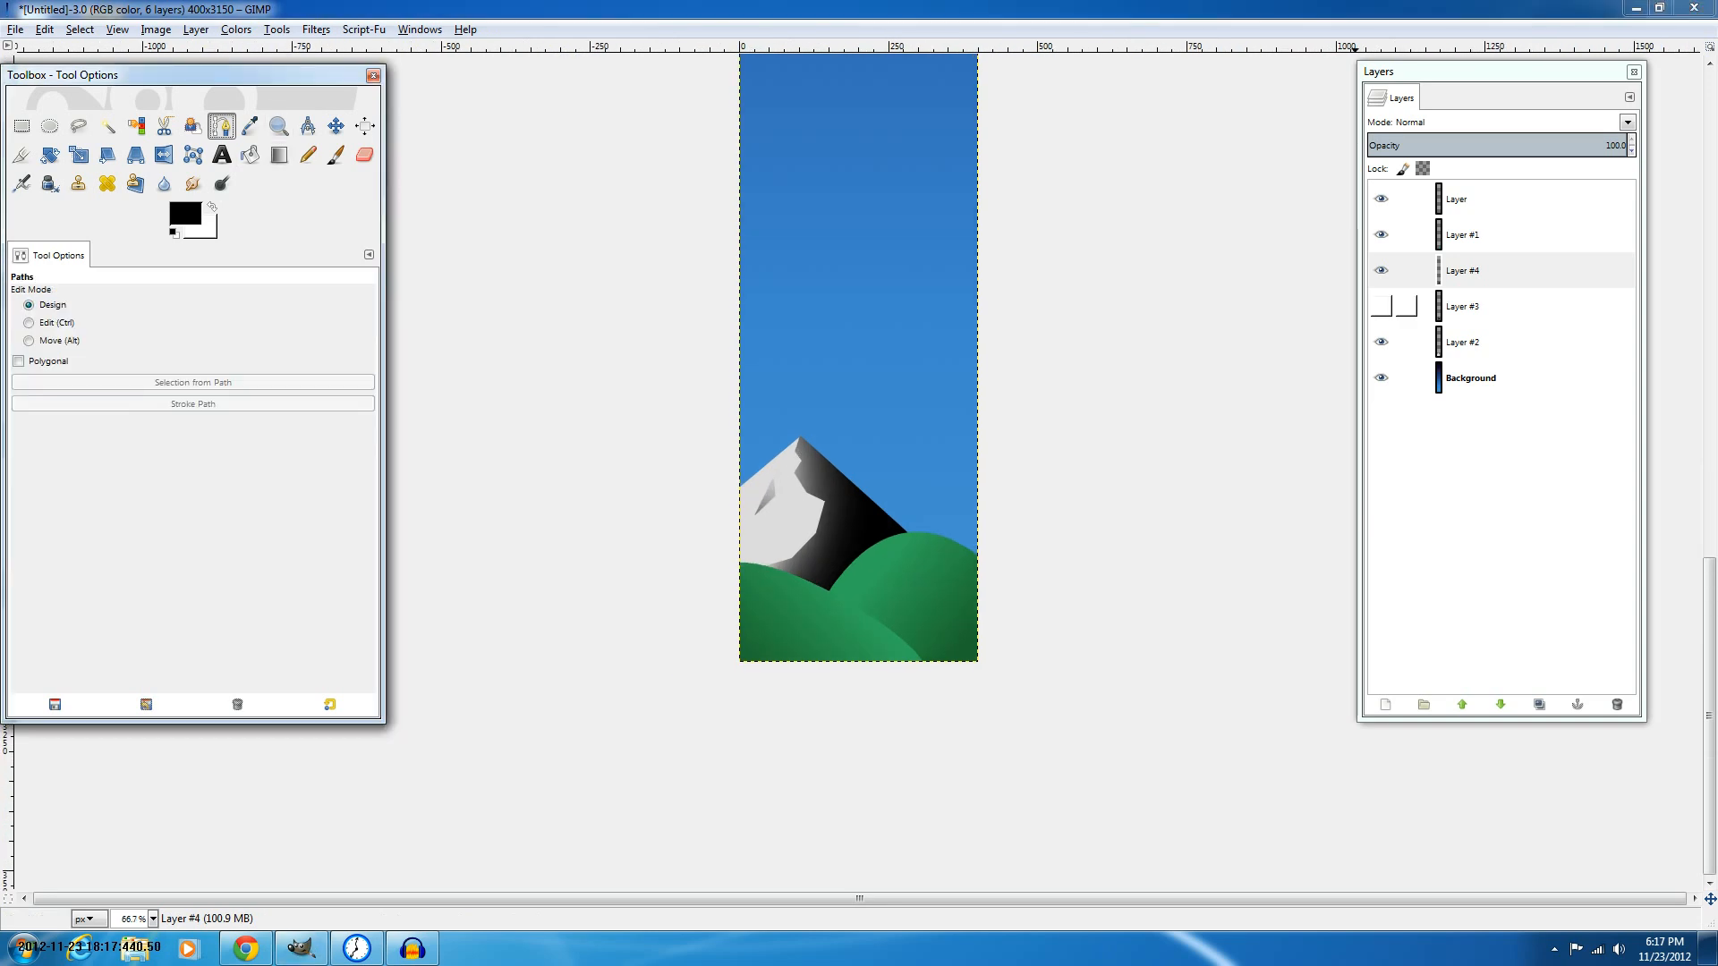
left_click(1464, 342)
left_click(1381, 342)
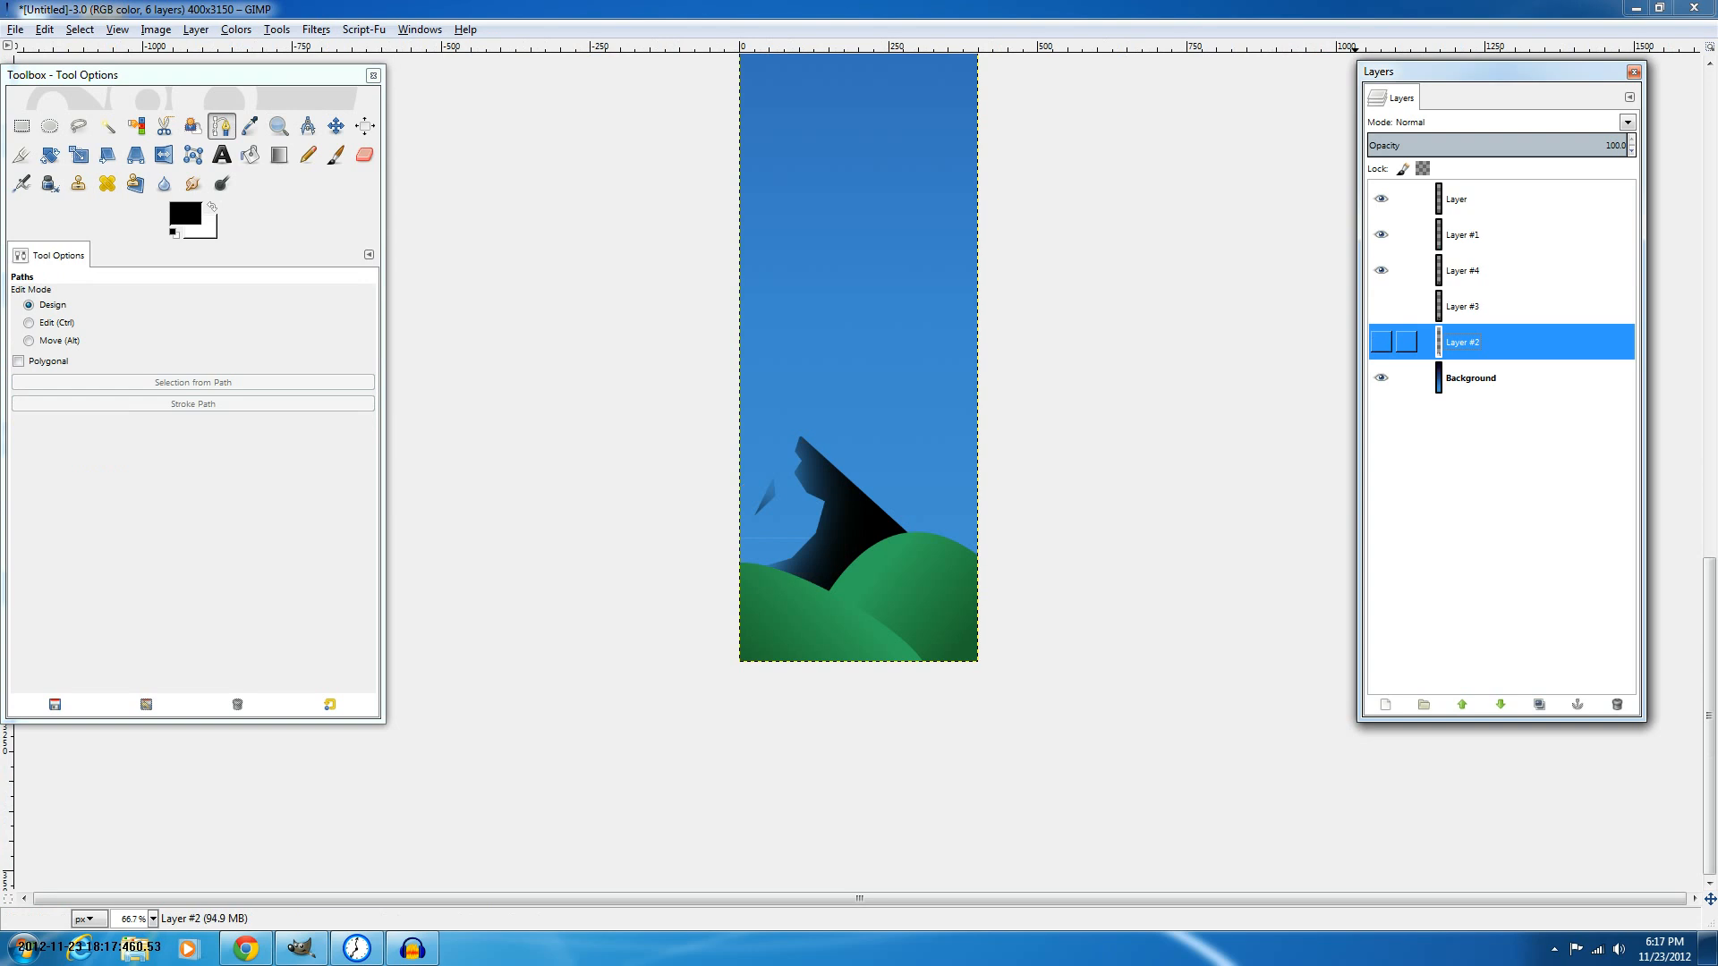
left_click(1380, 342)
scroll(713, 806, "up", 2)
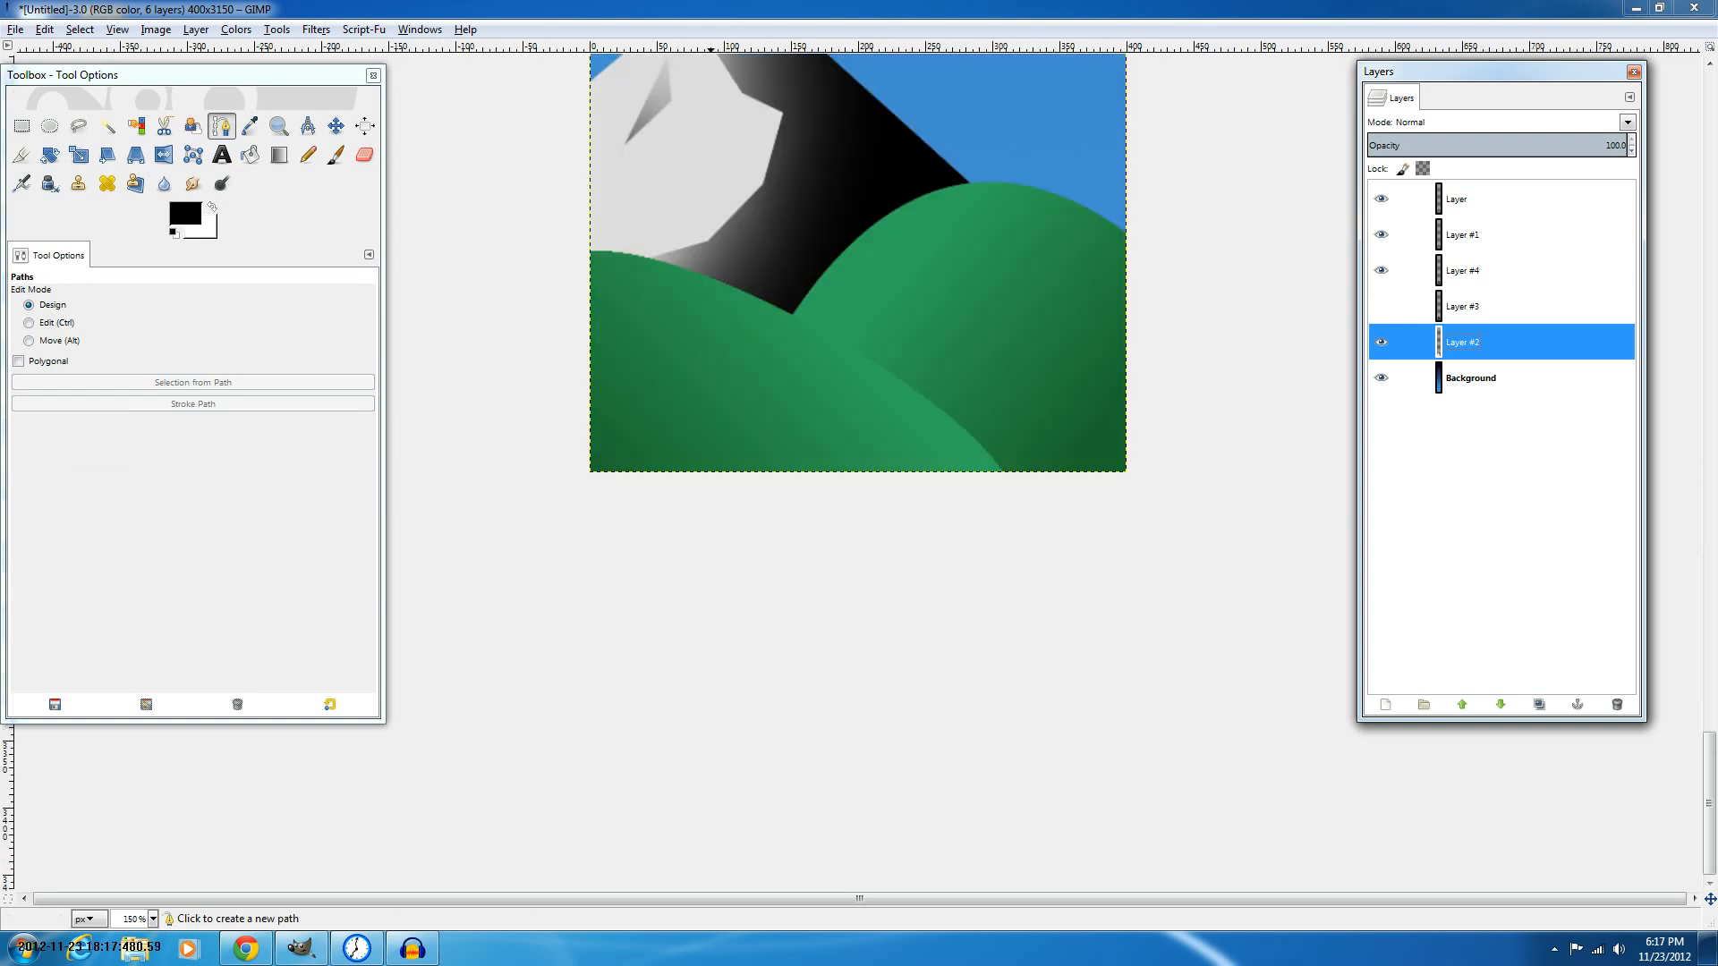
scroll(573, 308, "up", 1)
scroll(573, 309, "down", 1)
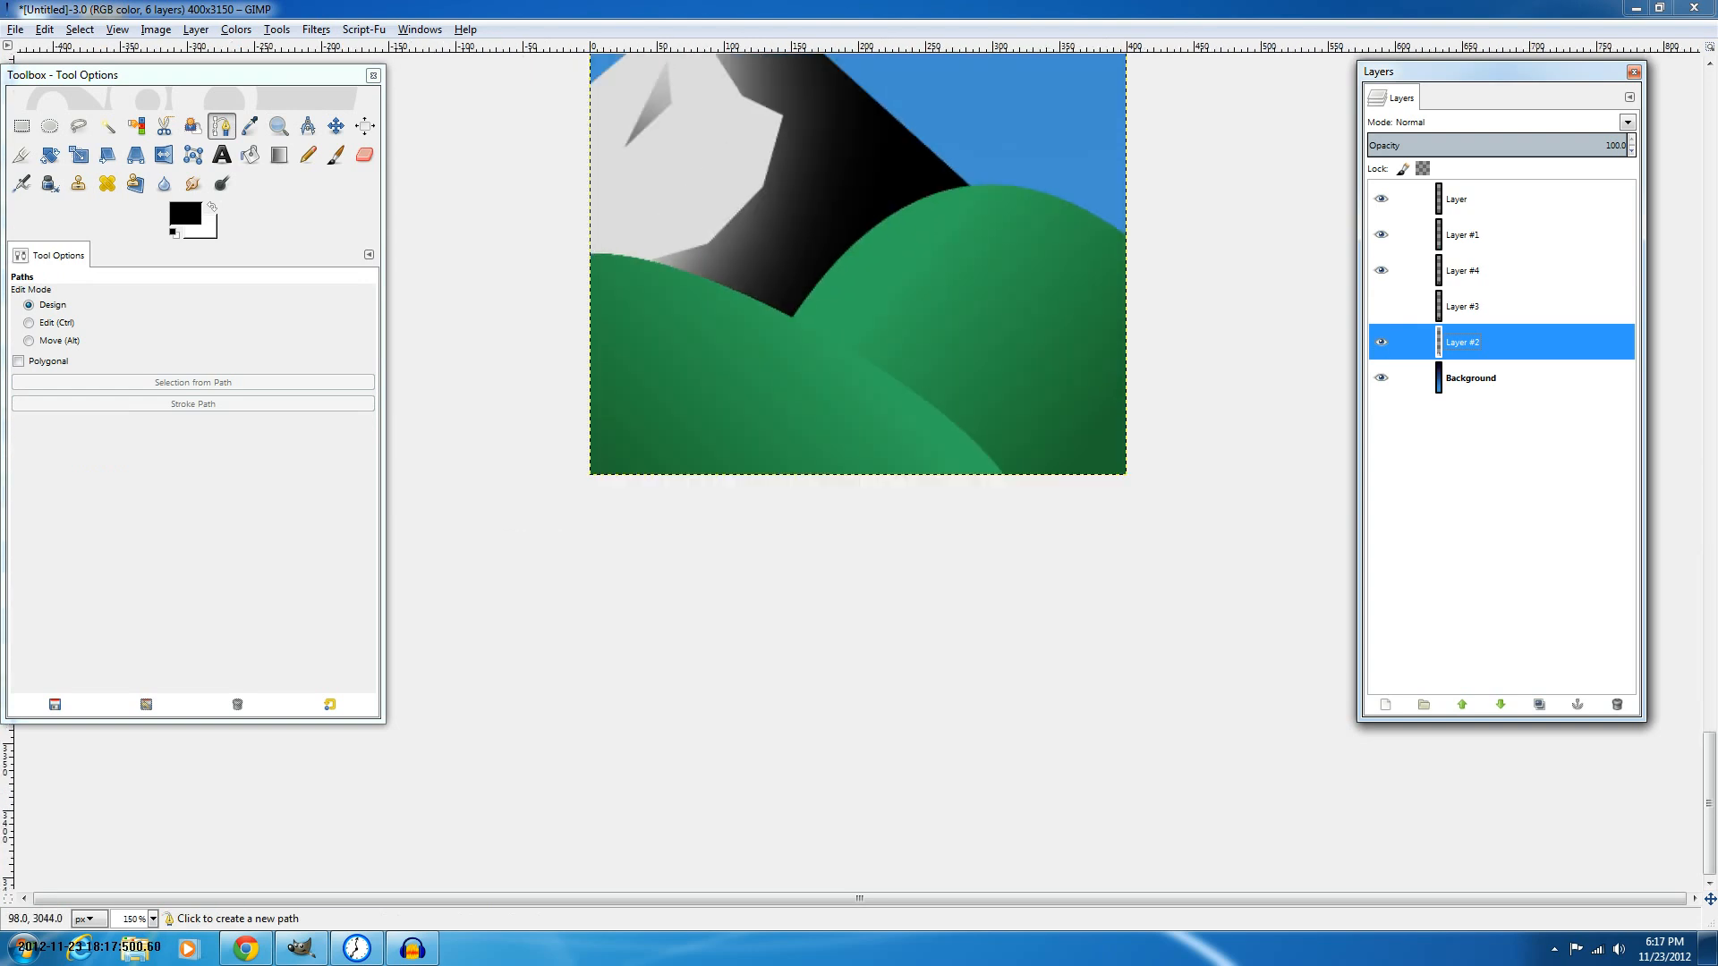
scroll(721, 332, "down", 3)
scroll(857, 347, "up", 1)
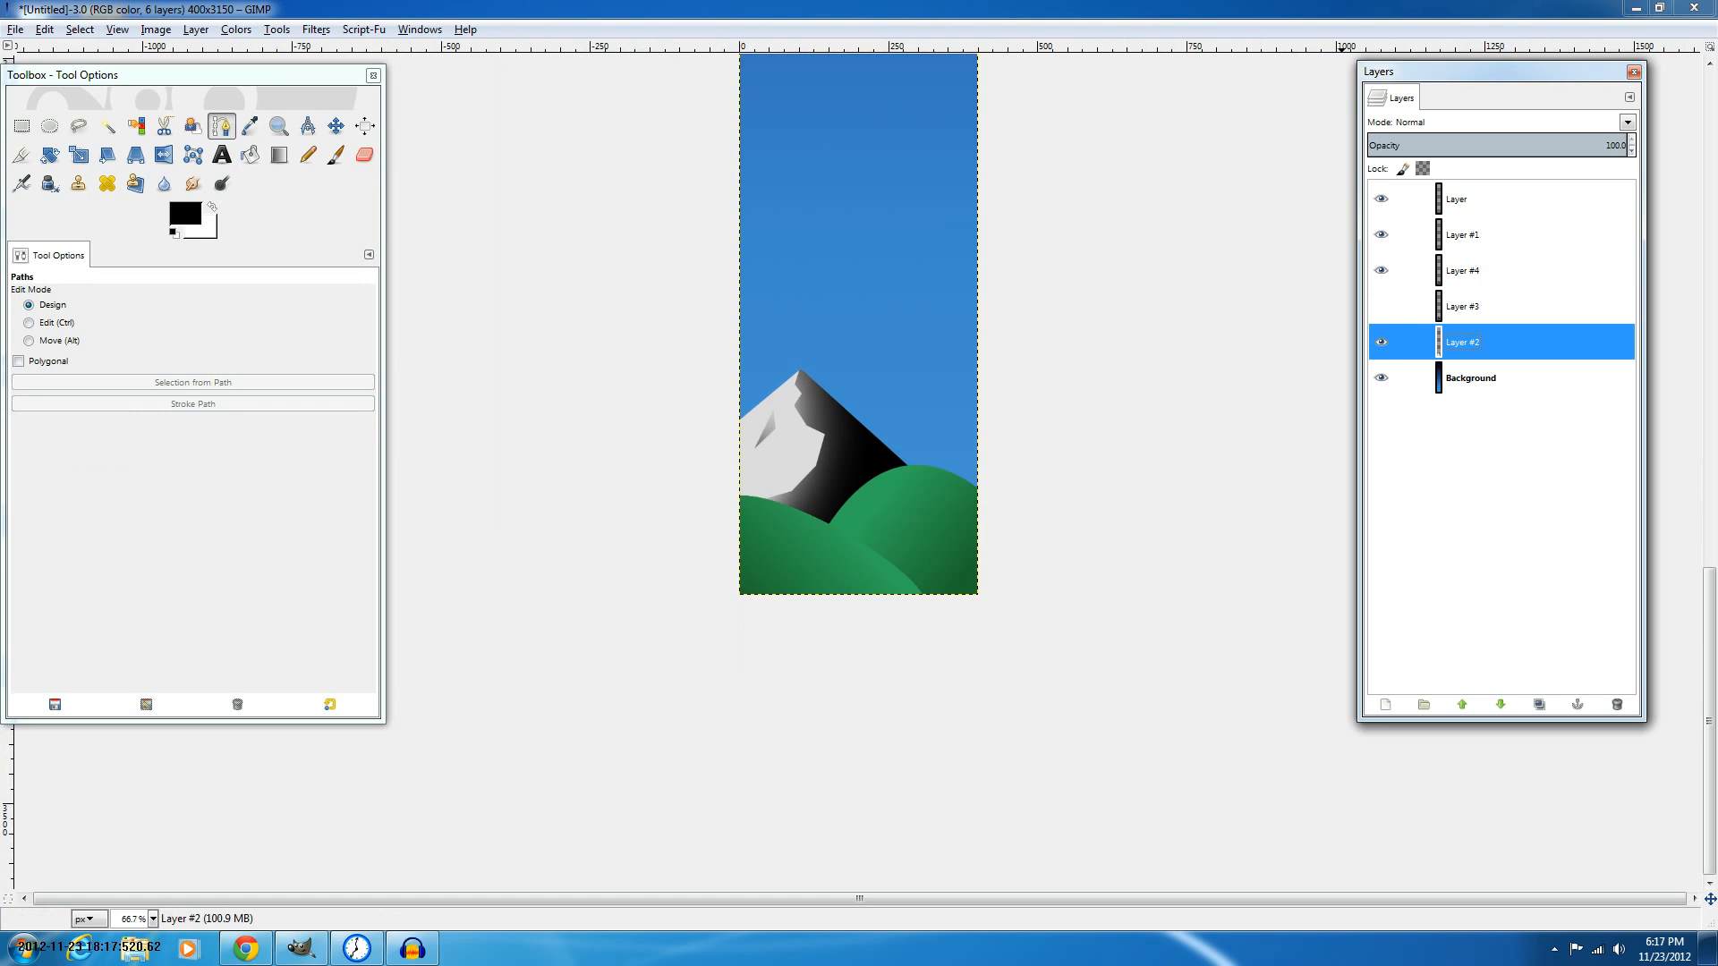
Add a new layer and move it between the mountain layer and the background.
left_click(1385, 705)
key("Return")
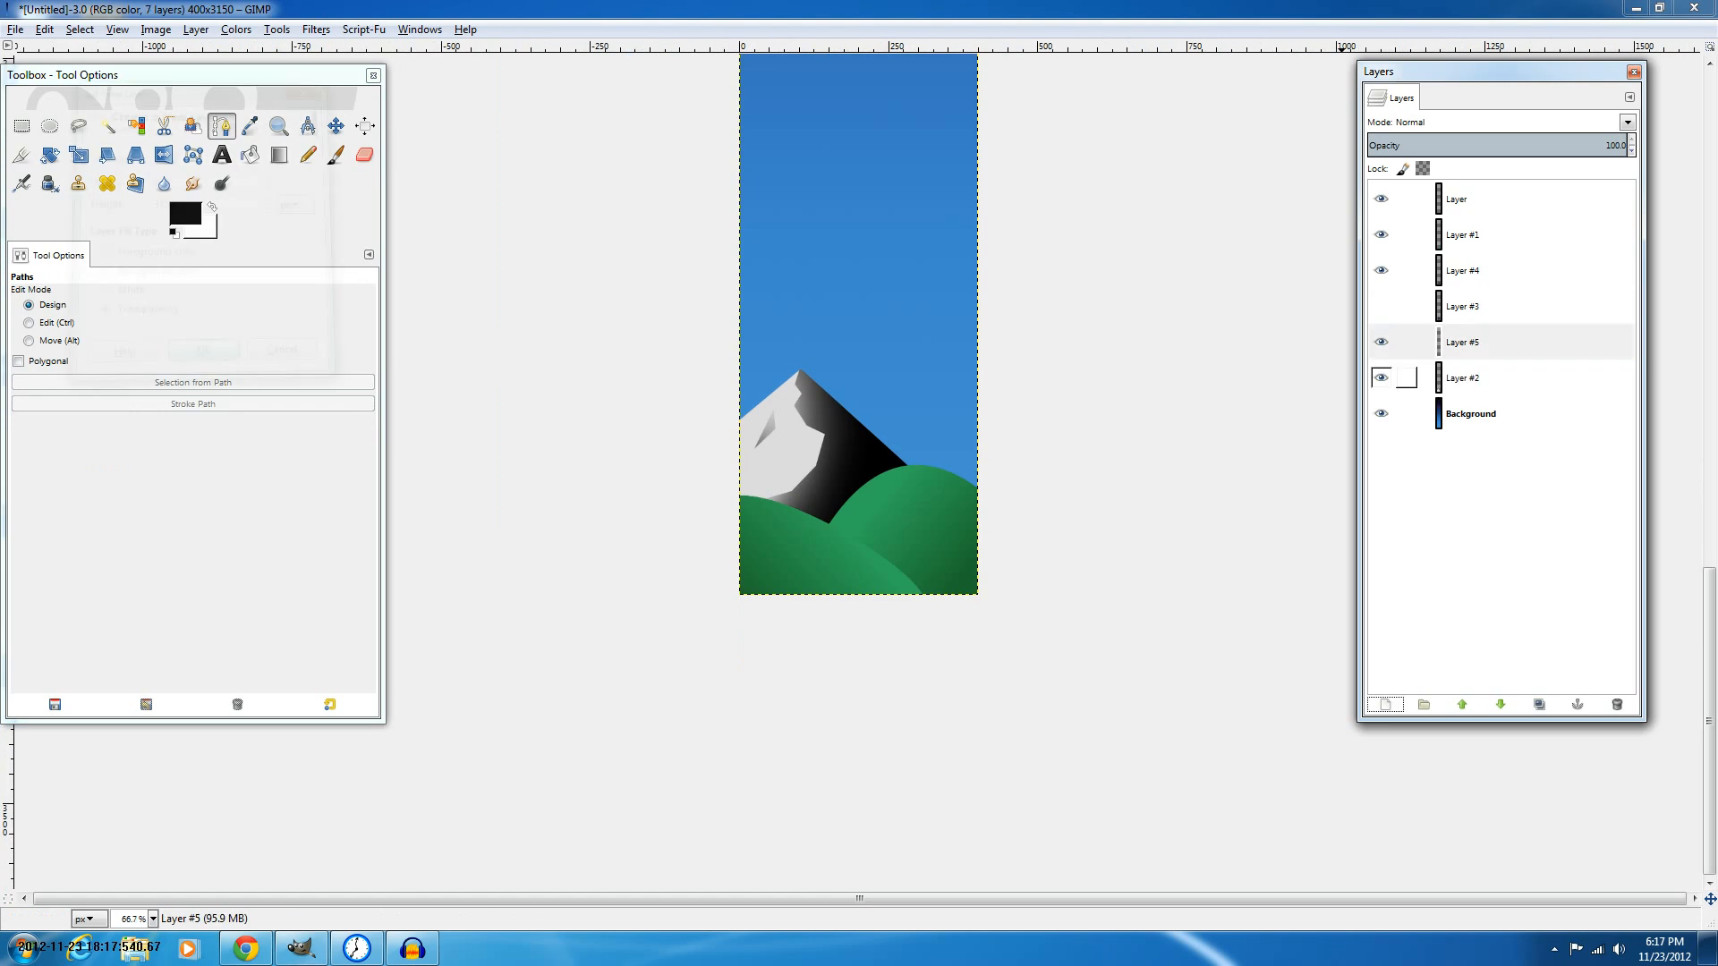
left_click_drag(1464, 343, 1464, 388)
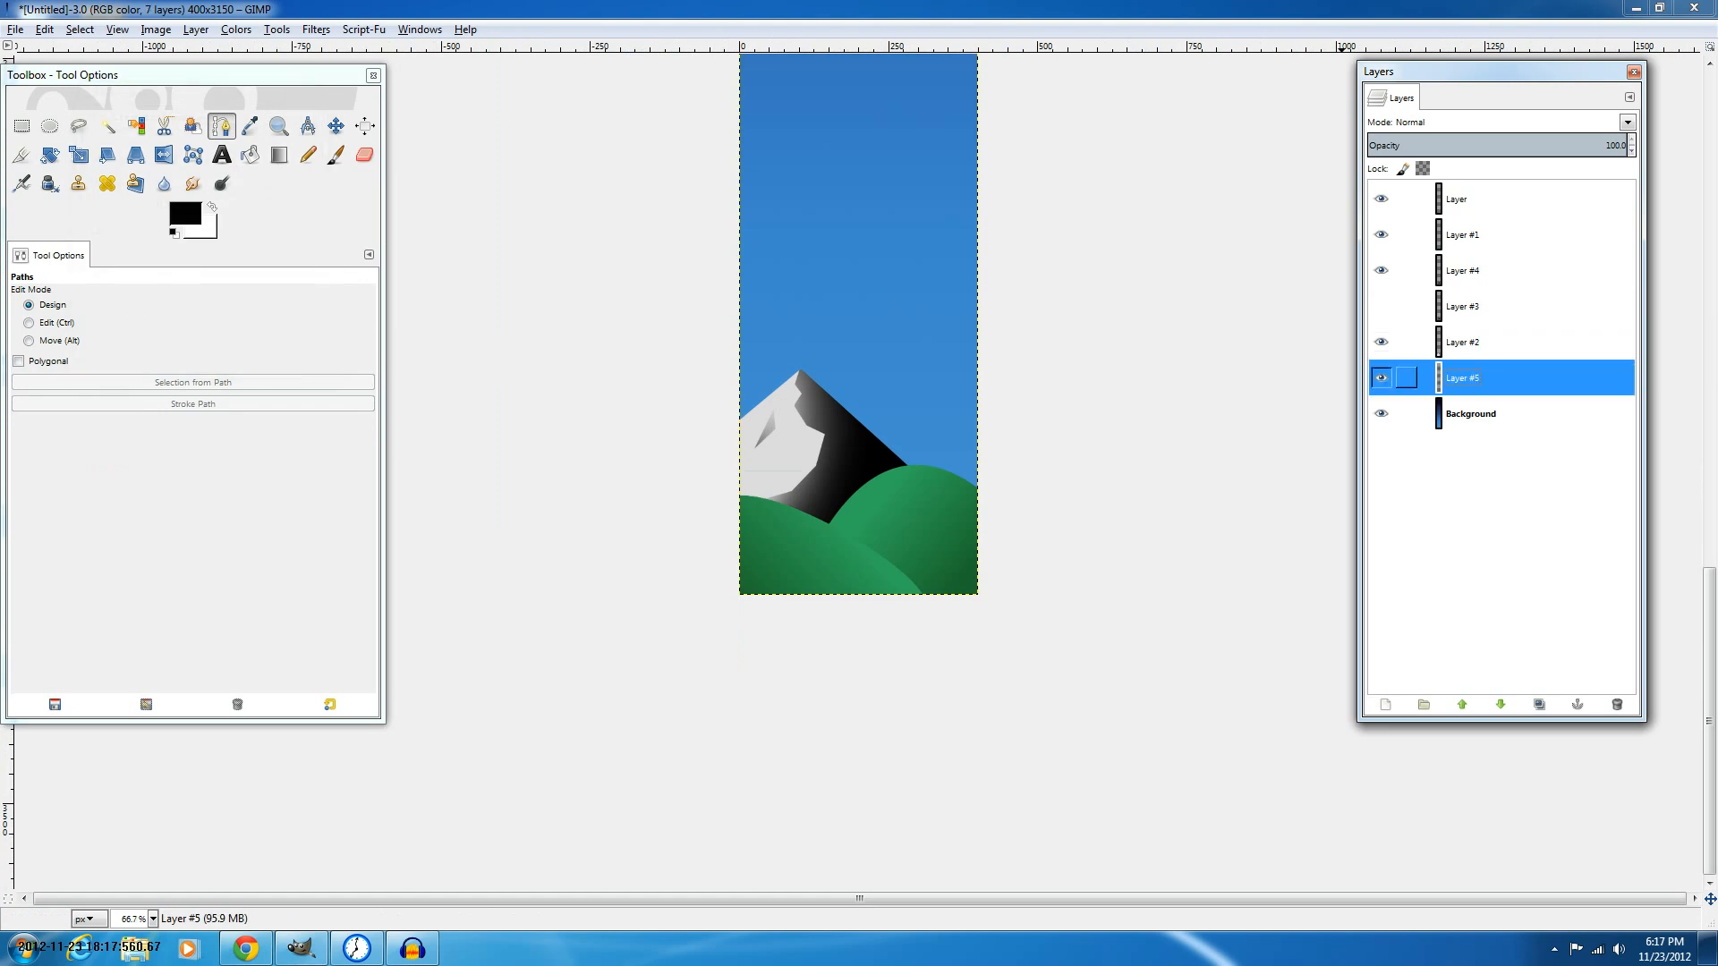
Outline a second, larger mountain behind the first with a four-point path peaking near x 300 px, and turn it into a selection.
key("1")
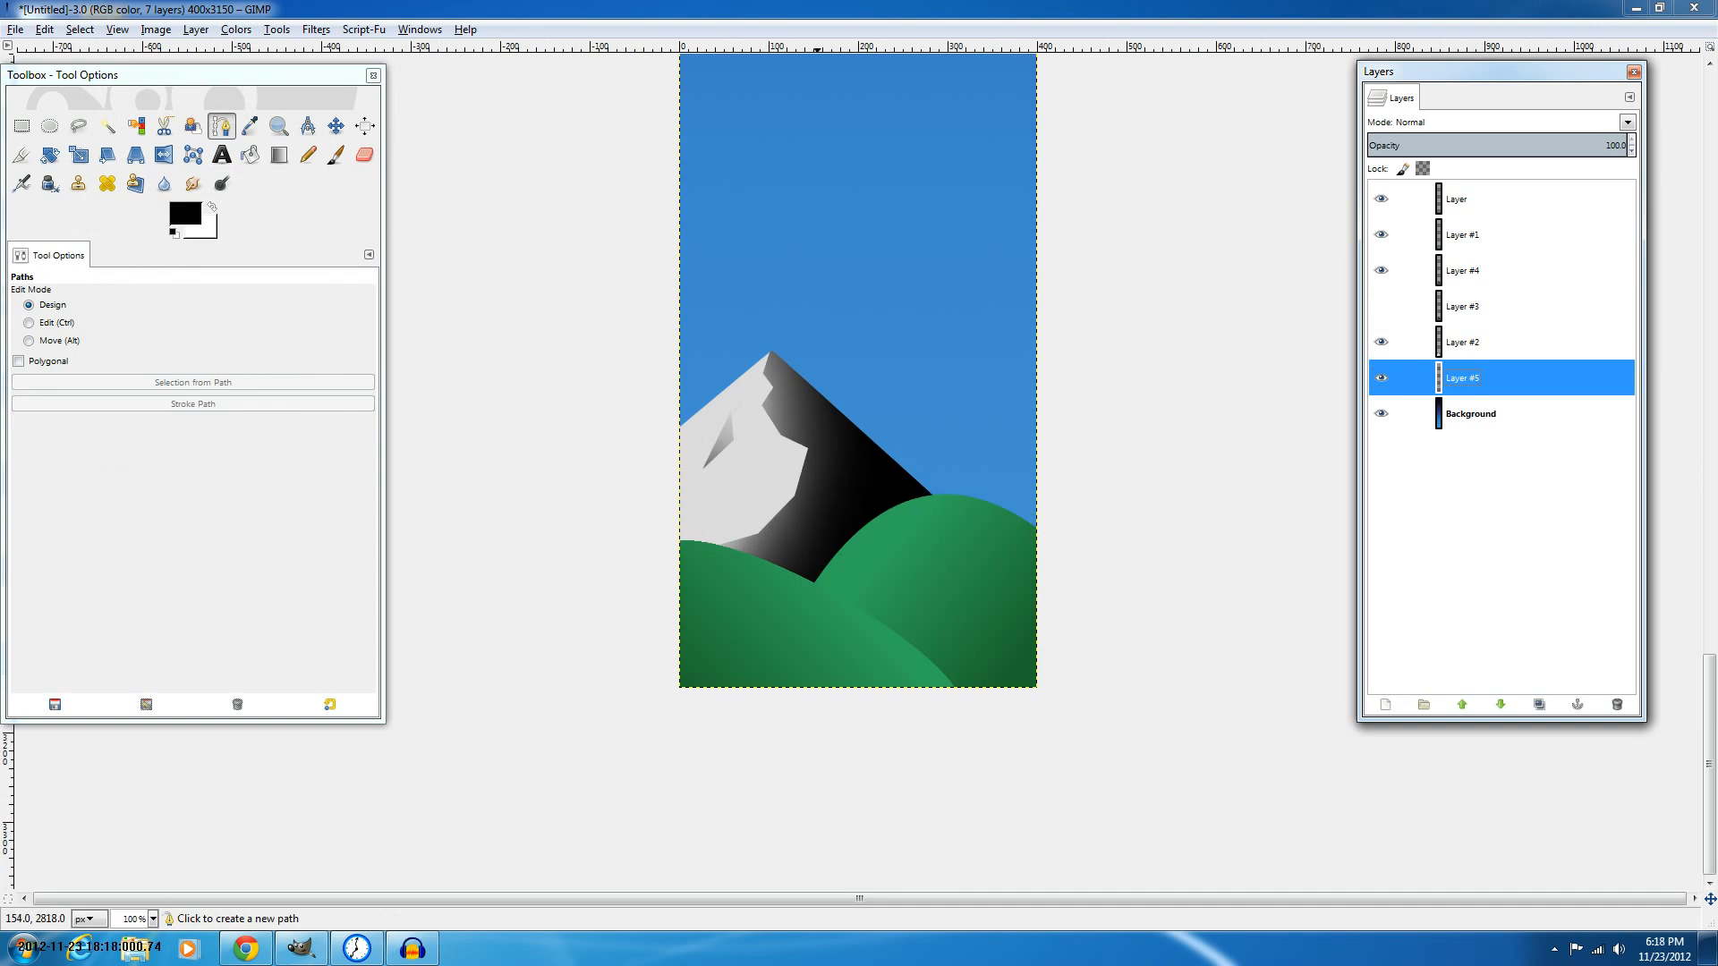
left_click(814, 415)
left_click(949, 285)
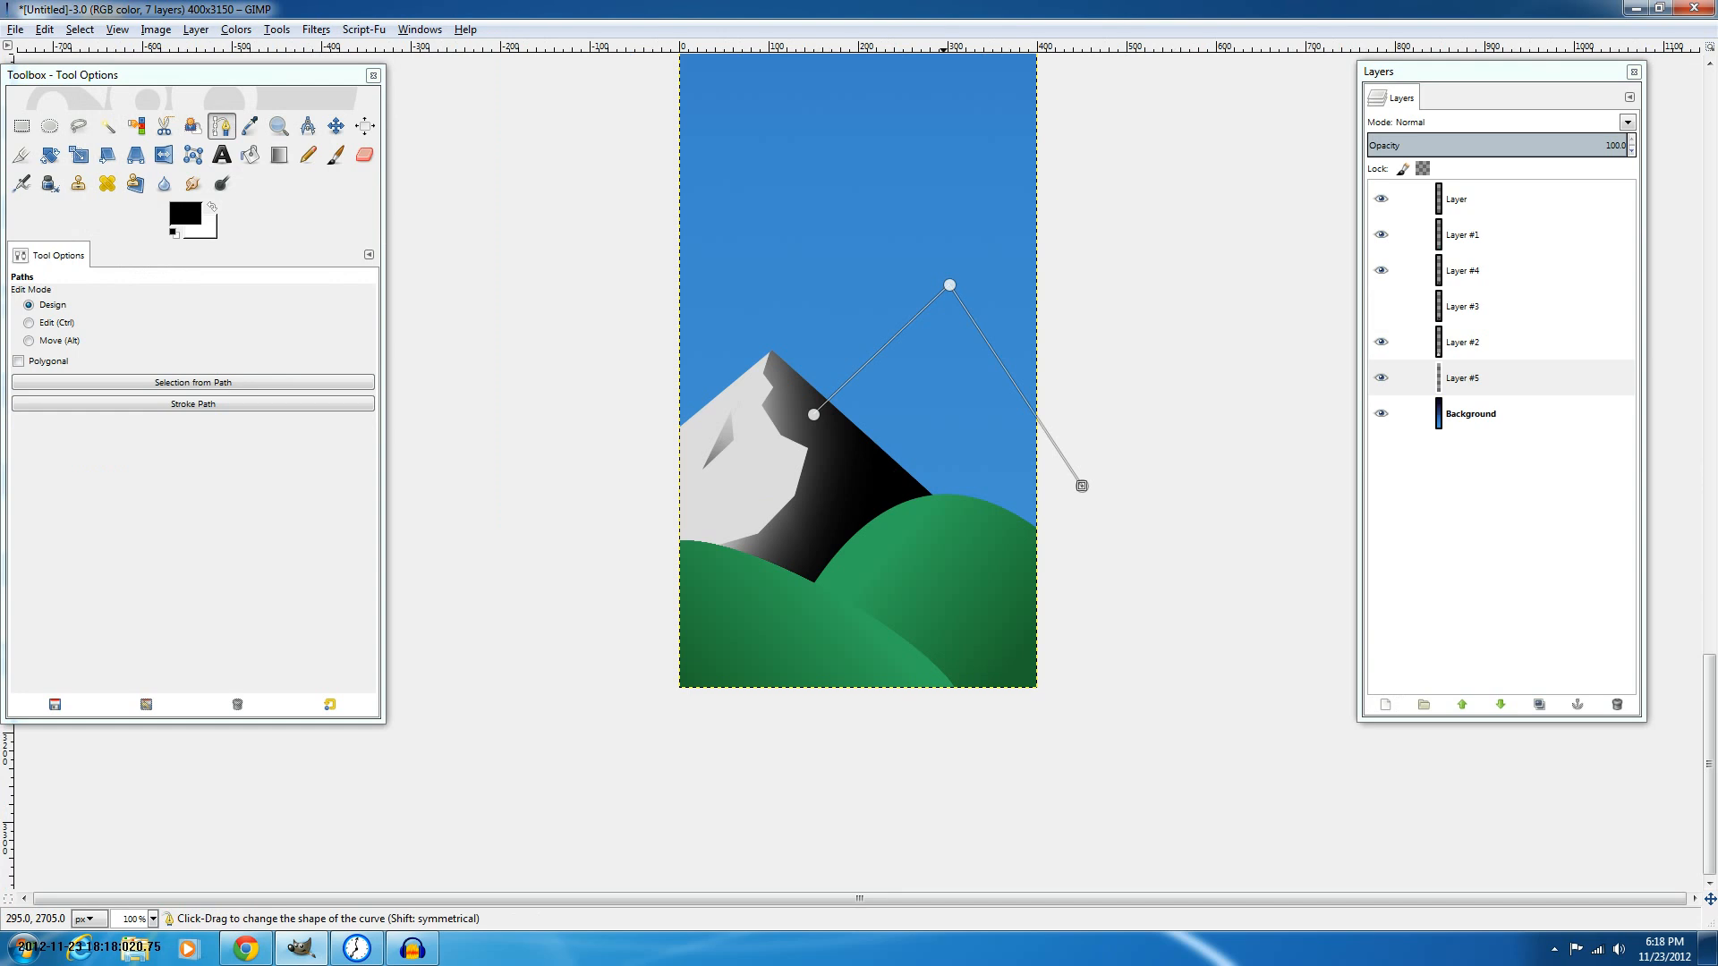
key("ctrl")
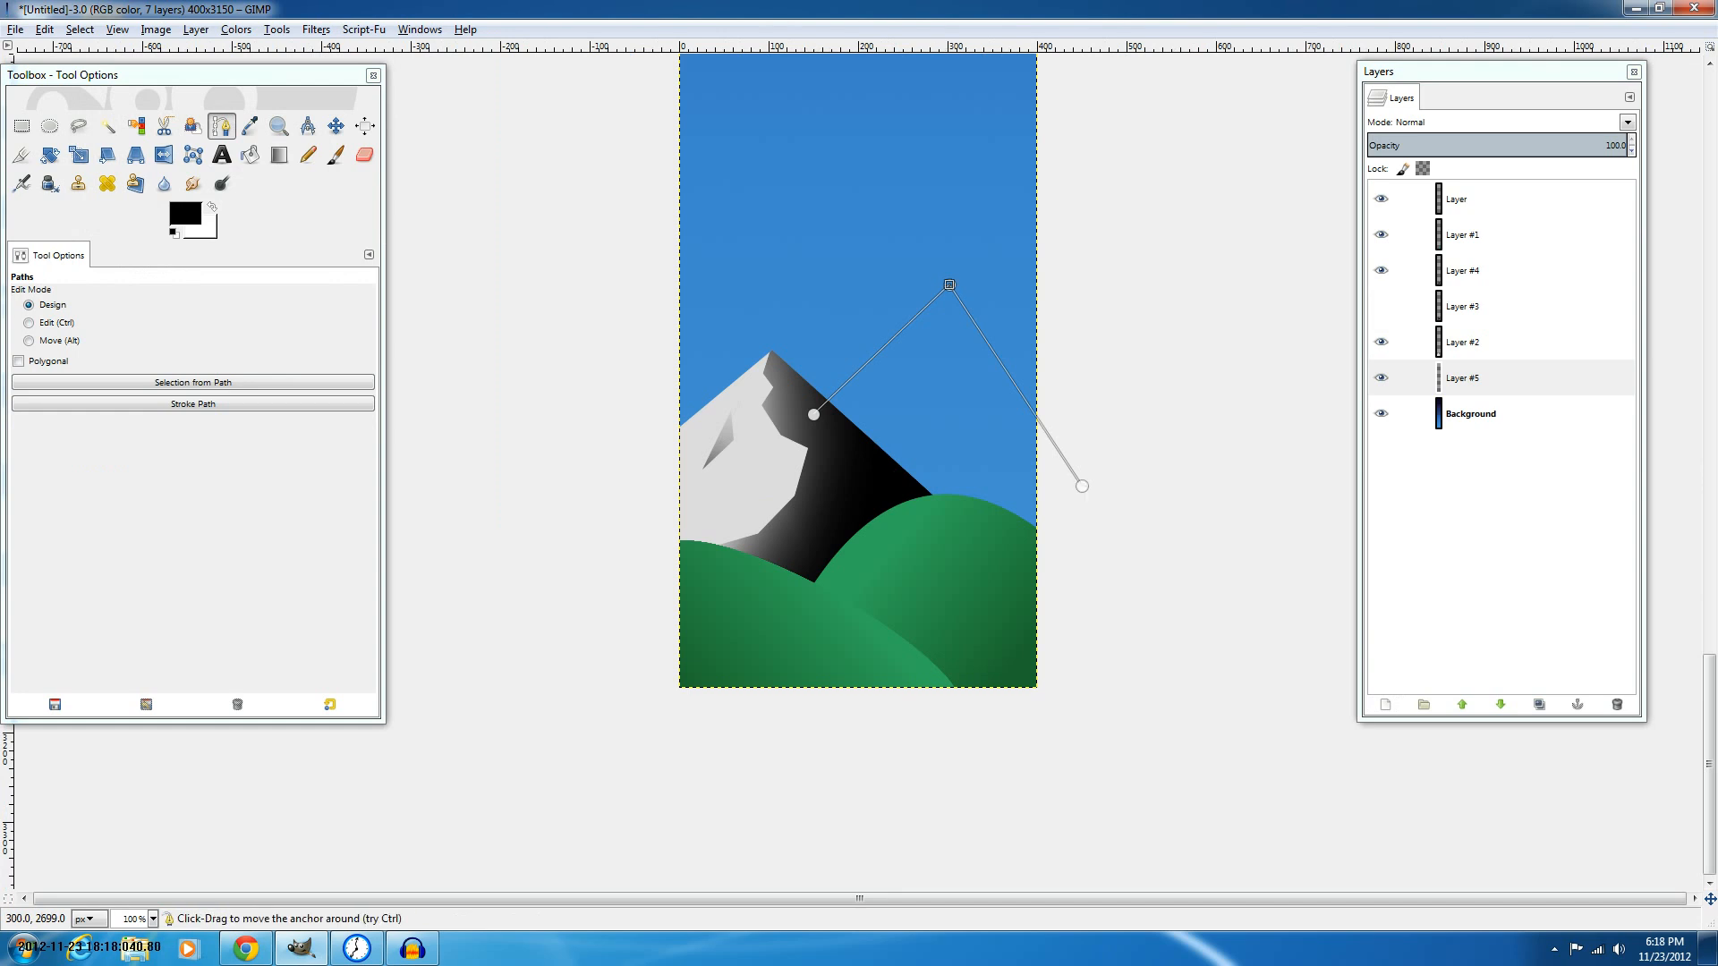
mouse_move(949, 284)
left_mouse_down()
mouse_move(965, 395)
mouse_move(973, 264)
mouse_move(950, 286)
left_mouse_up()
left_click_drag(1082, 486, 1146, 411)
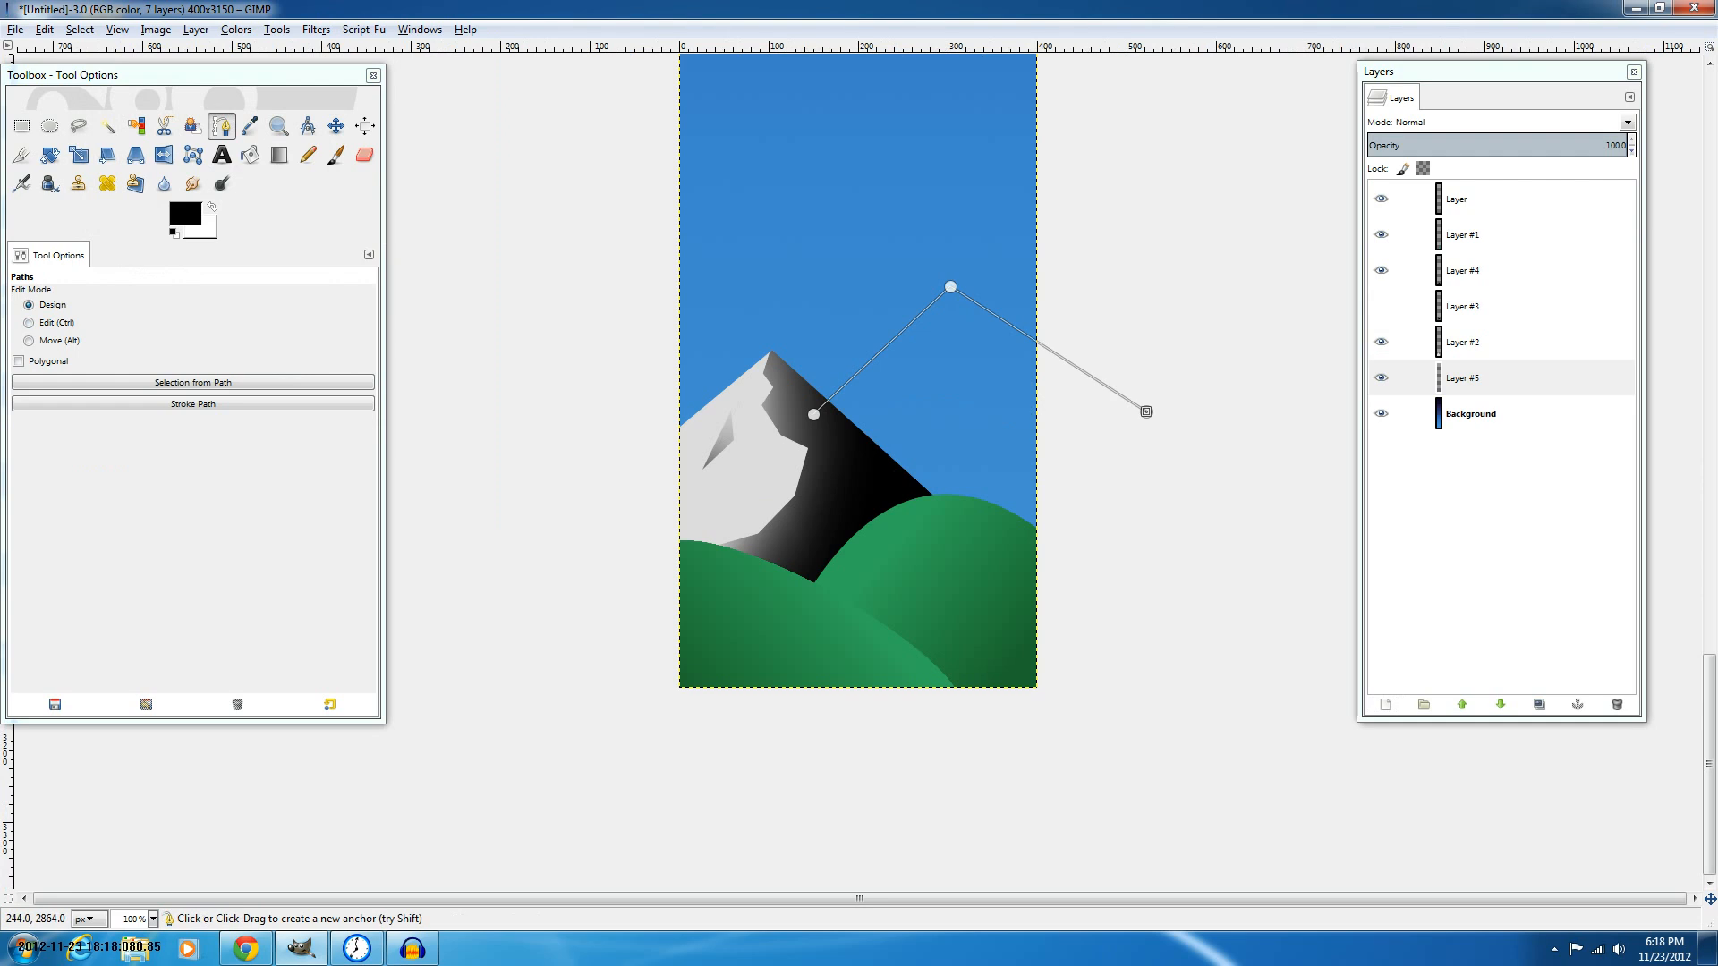
left_click_drag(813, 414, 733, 422)
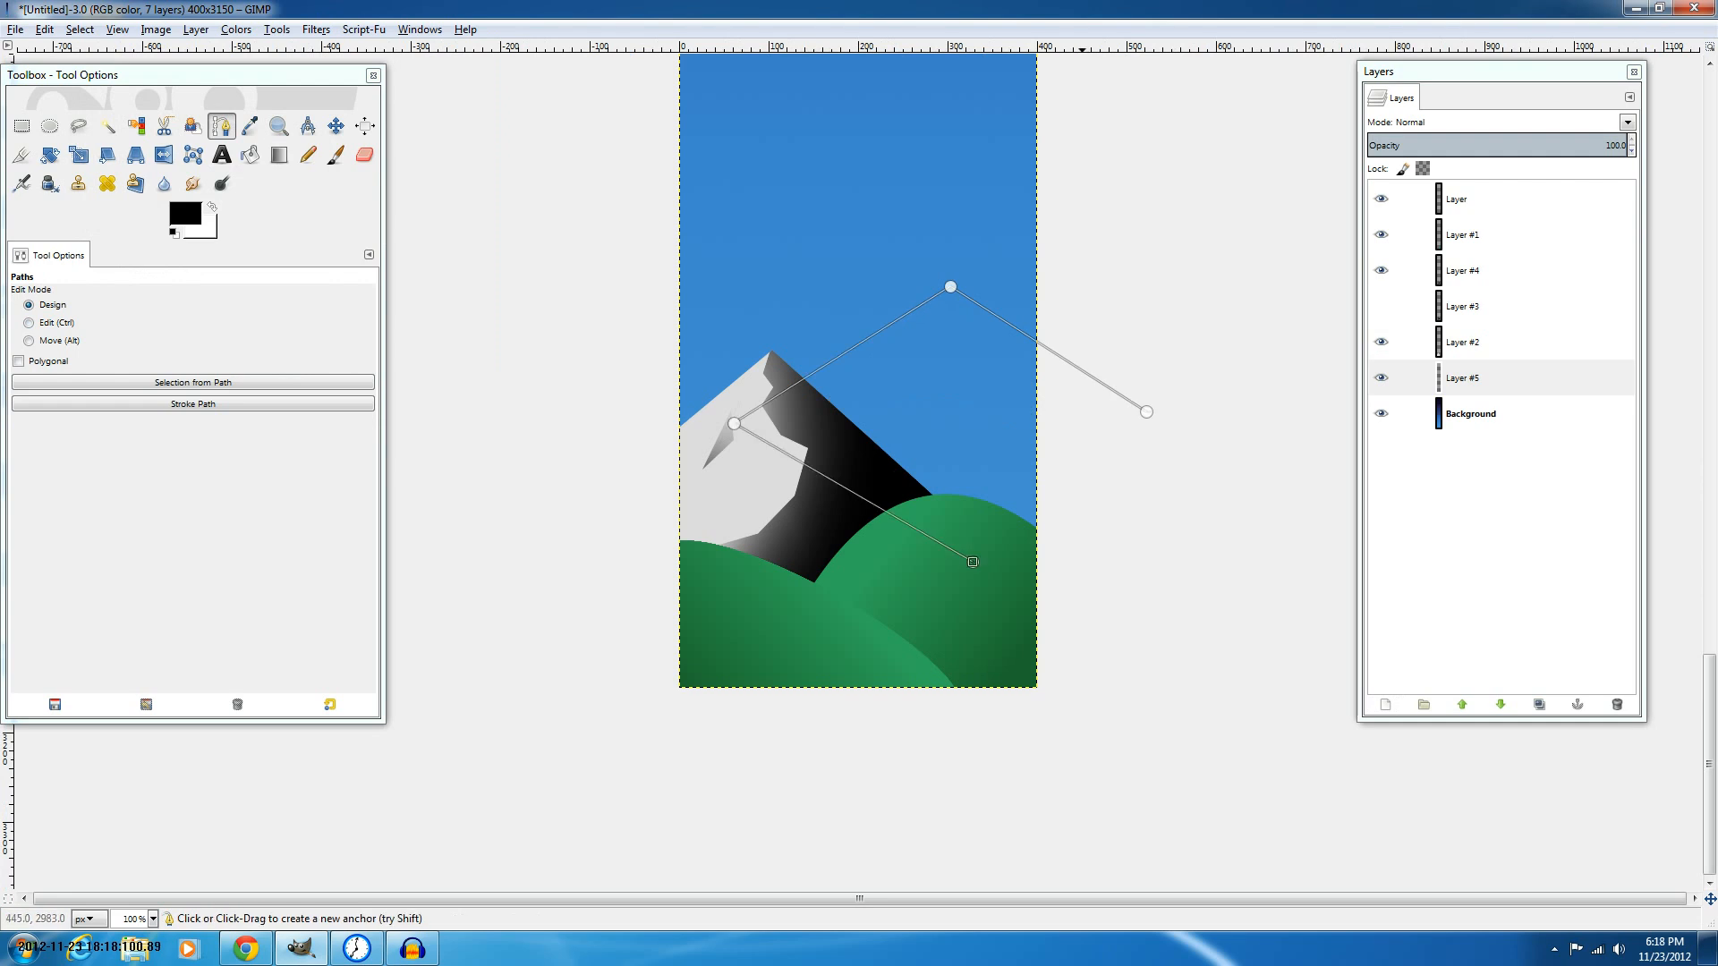
left_click(1128, 486)
left_click_drag(1128, 485, 1146, 519)
key("shift+v")
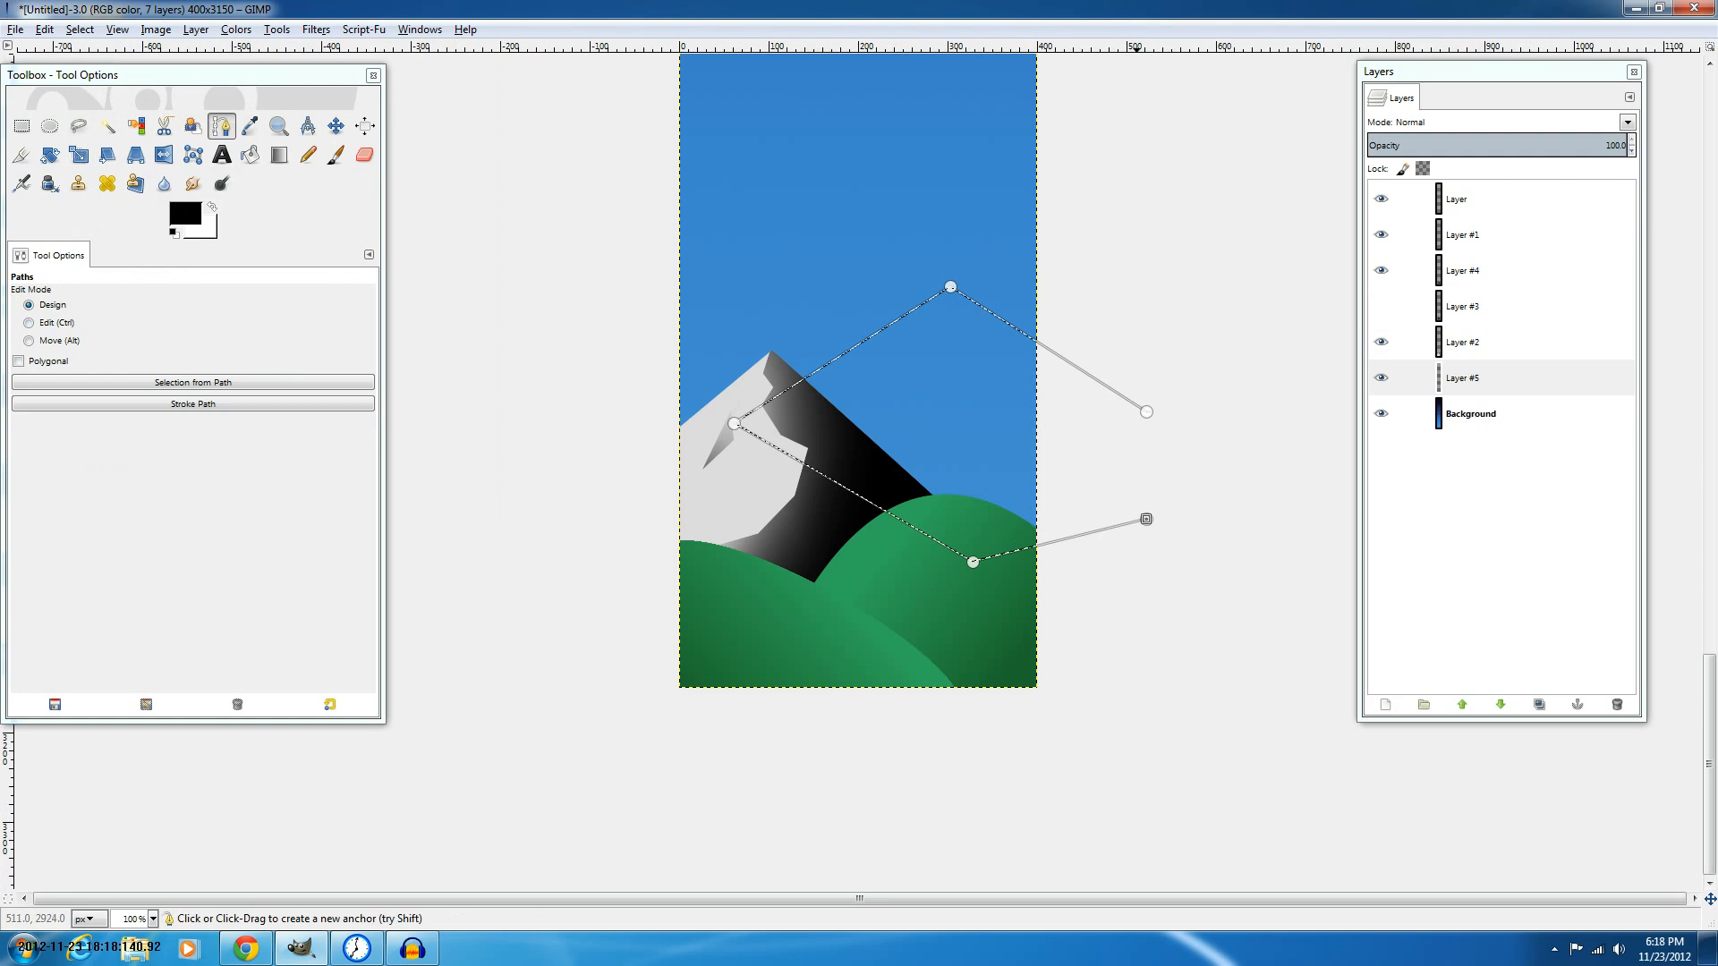
Bucket-fill the second mountain's selection with the light gray used on the first mountain, and deselect.
left_click(250, 155)
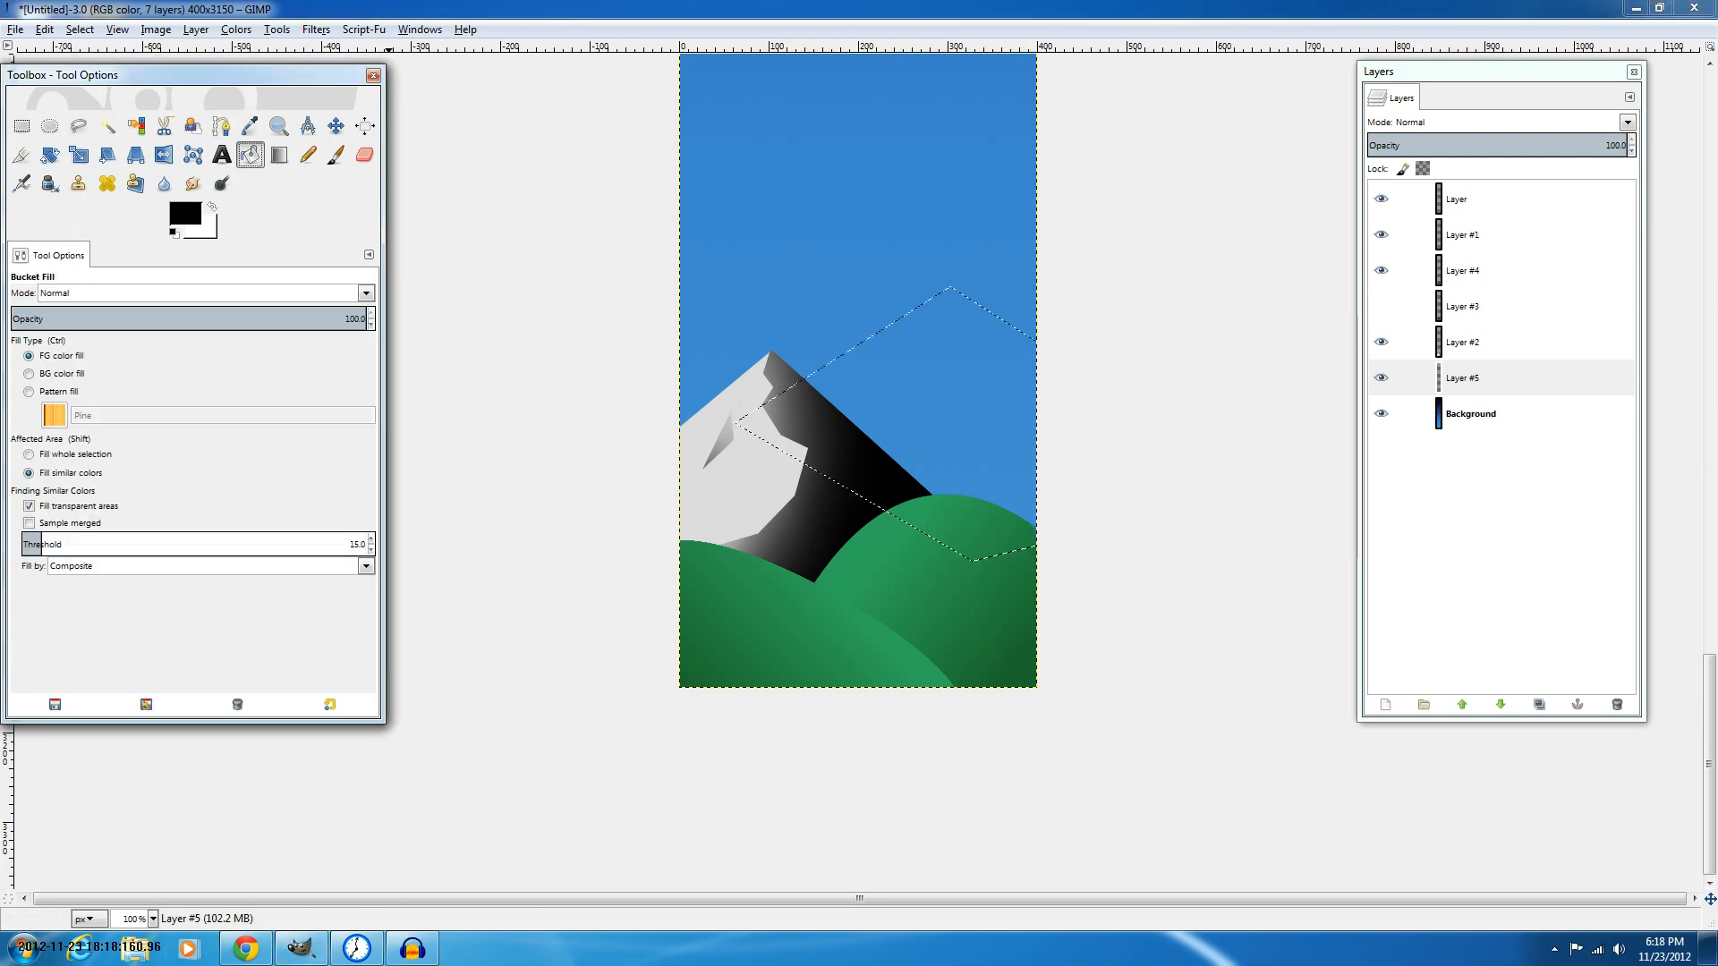
left_click(185, 213)
left_click(628, 463)
left_click(695, 530)
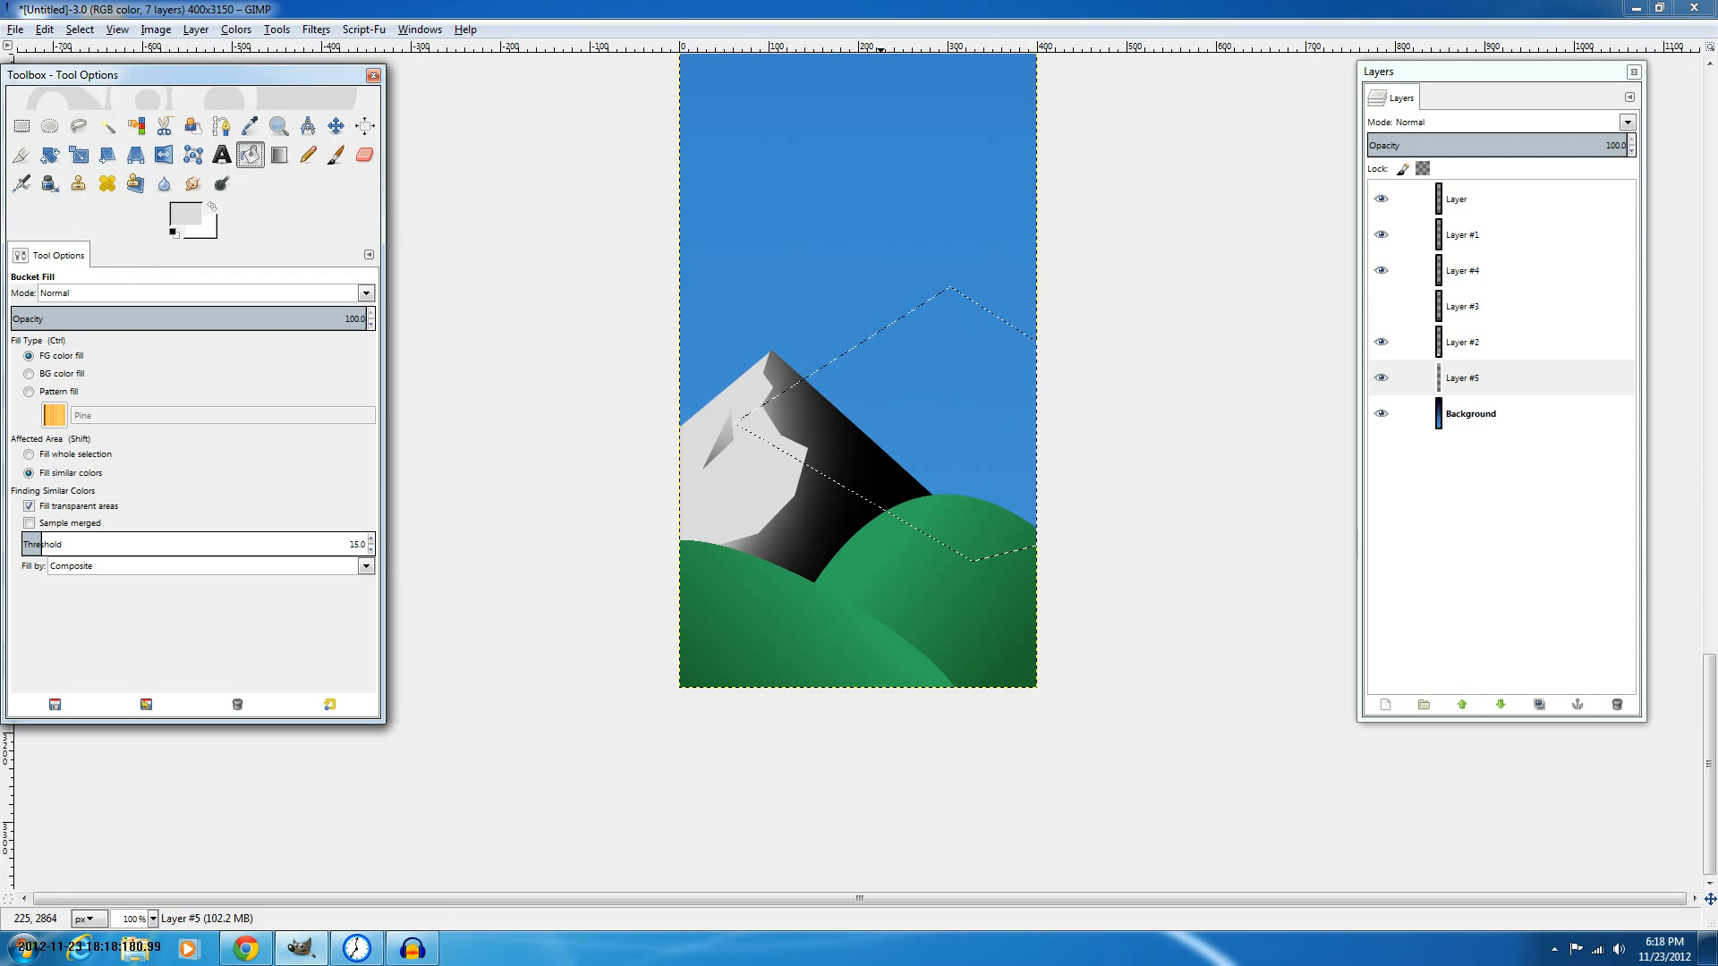
left_click(881, 431)
key("ctrl+shift+a")
Add a transparent layer and select the second mountain's right side with a path running jaggedly down from the peak and around outside the canvas.
key("ctrl+shift+n")
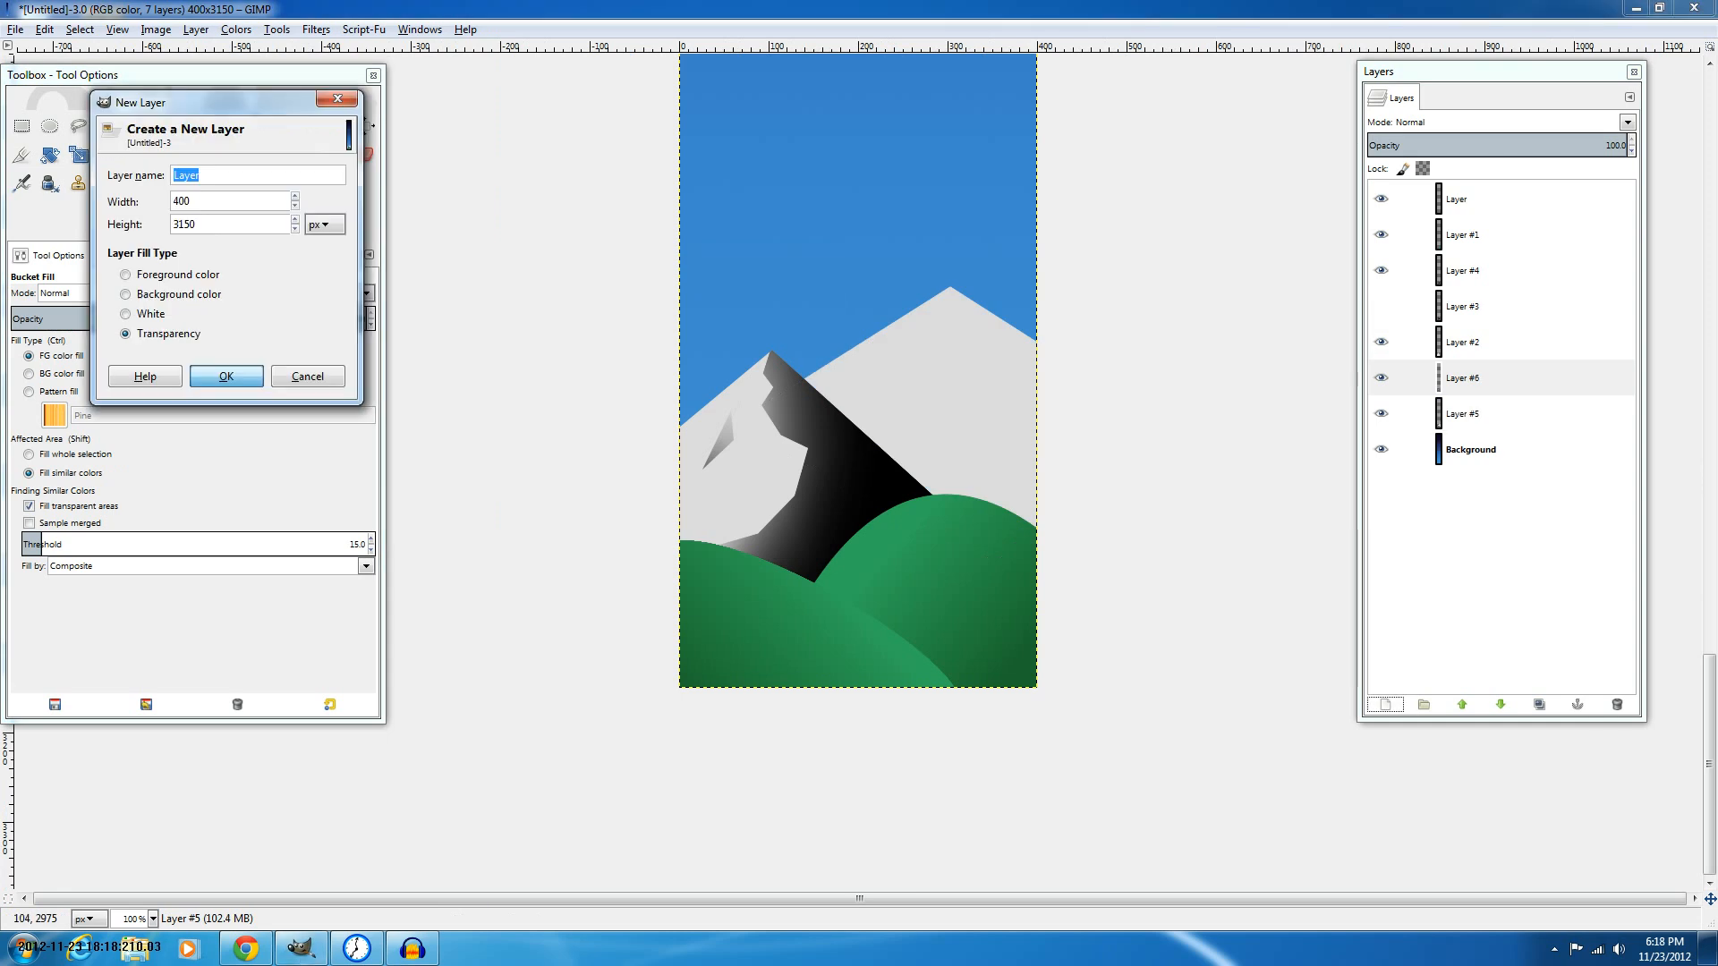
key("Return")
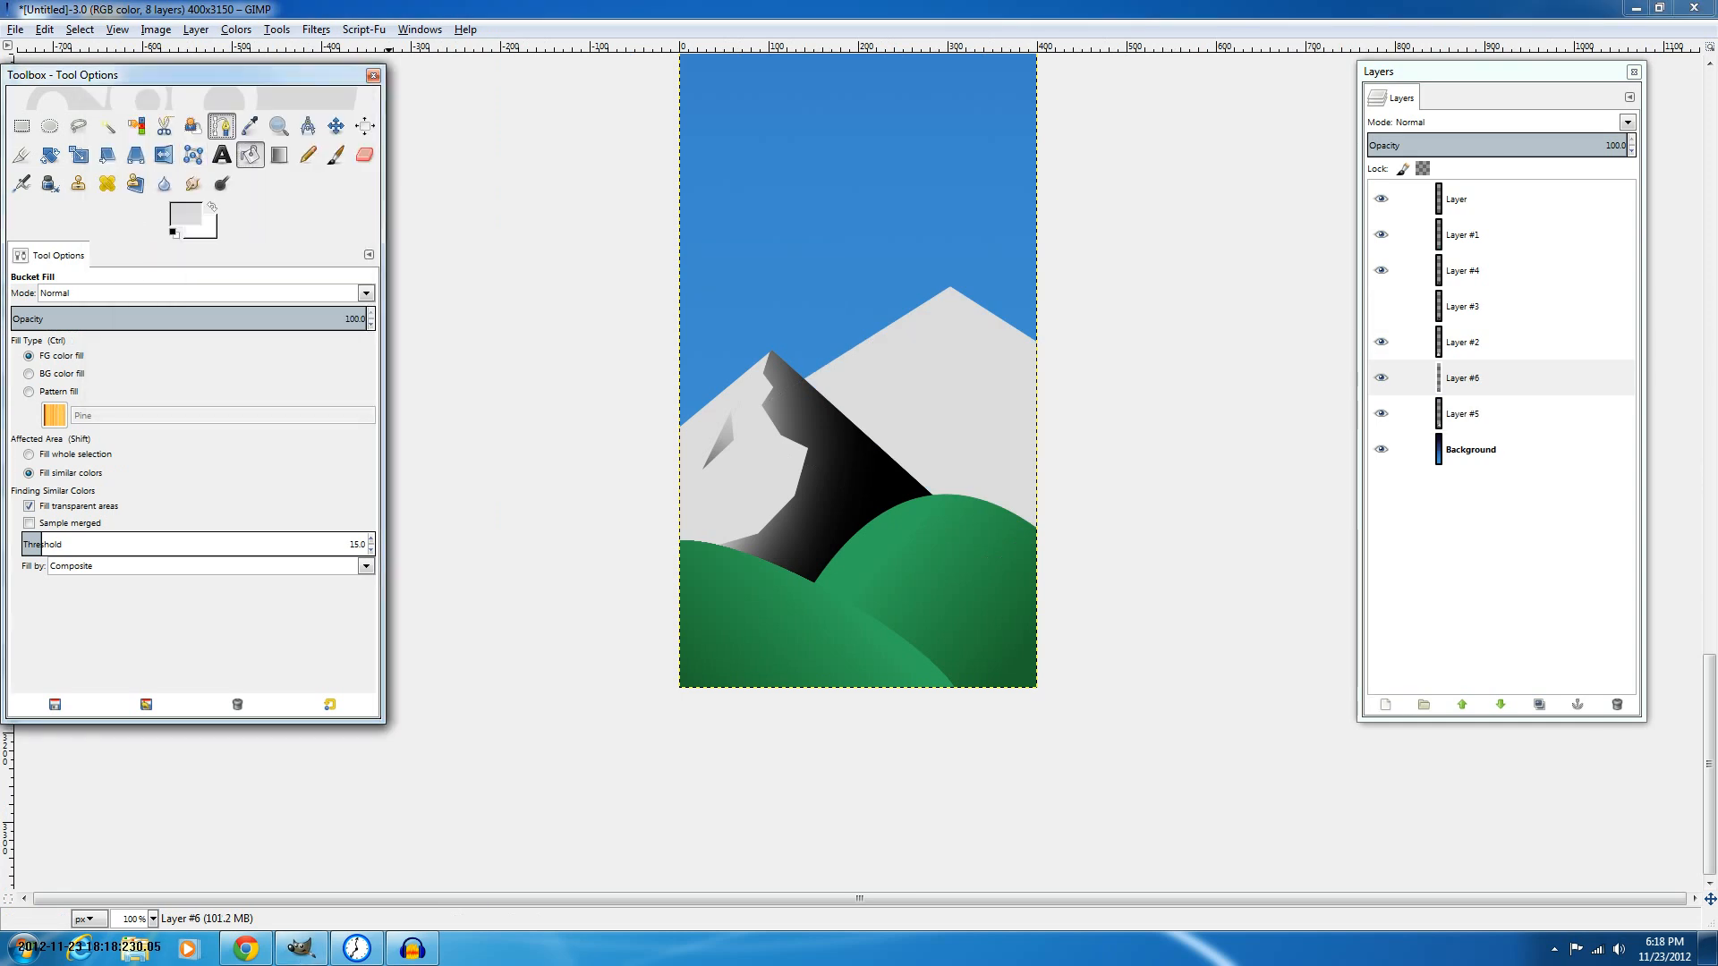
left_click(222, 125)
left_click(948, 283)
left_click(978, 332)
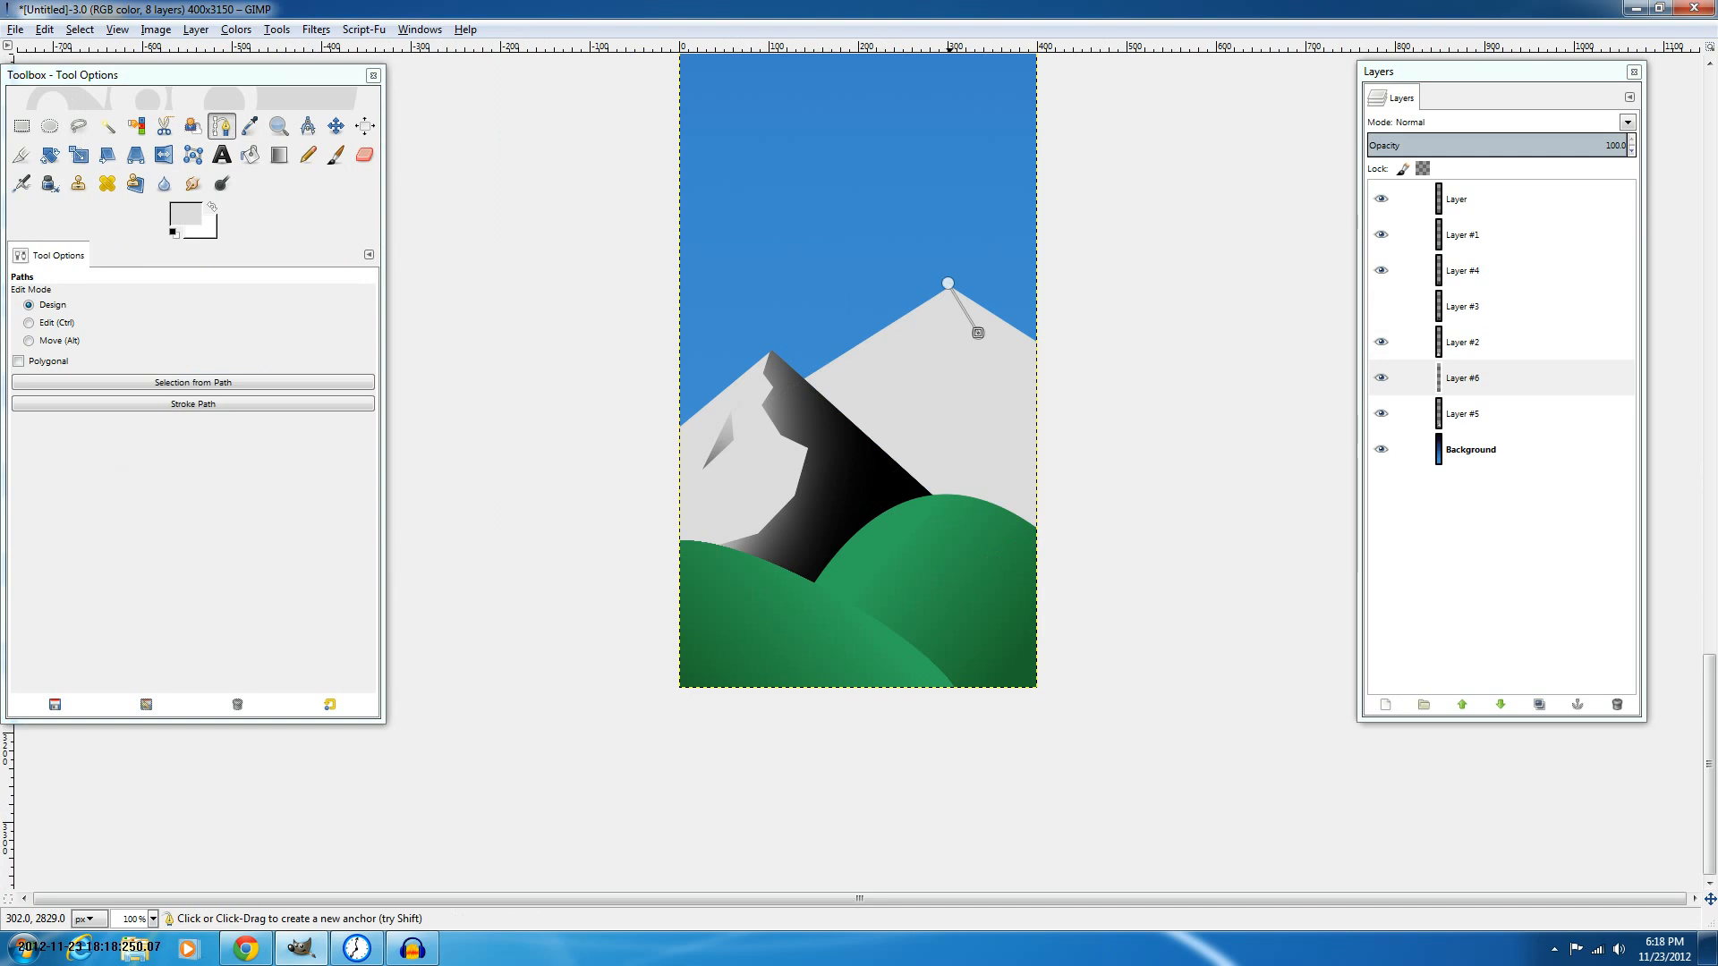
left_click(949, 401)
left_click_drag(949, 401, 974, 397)
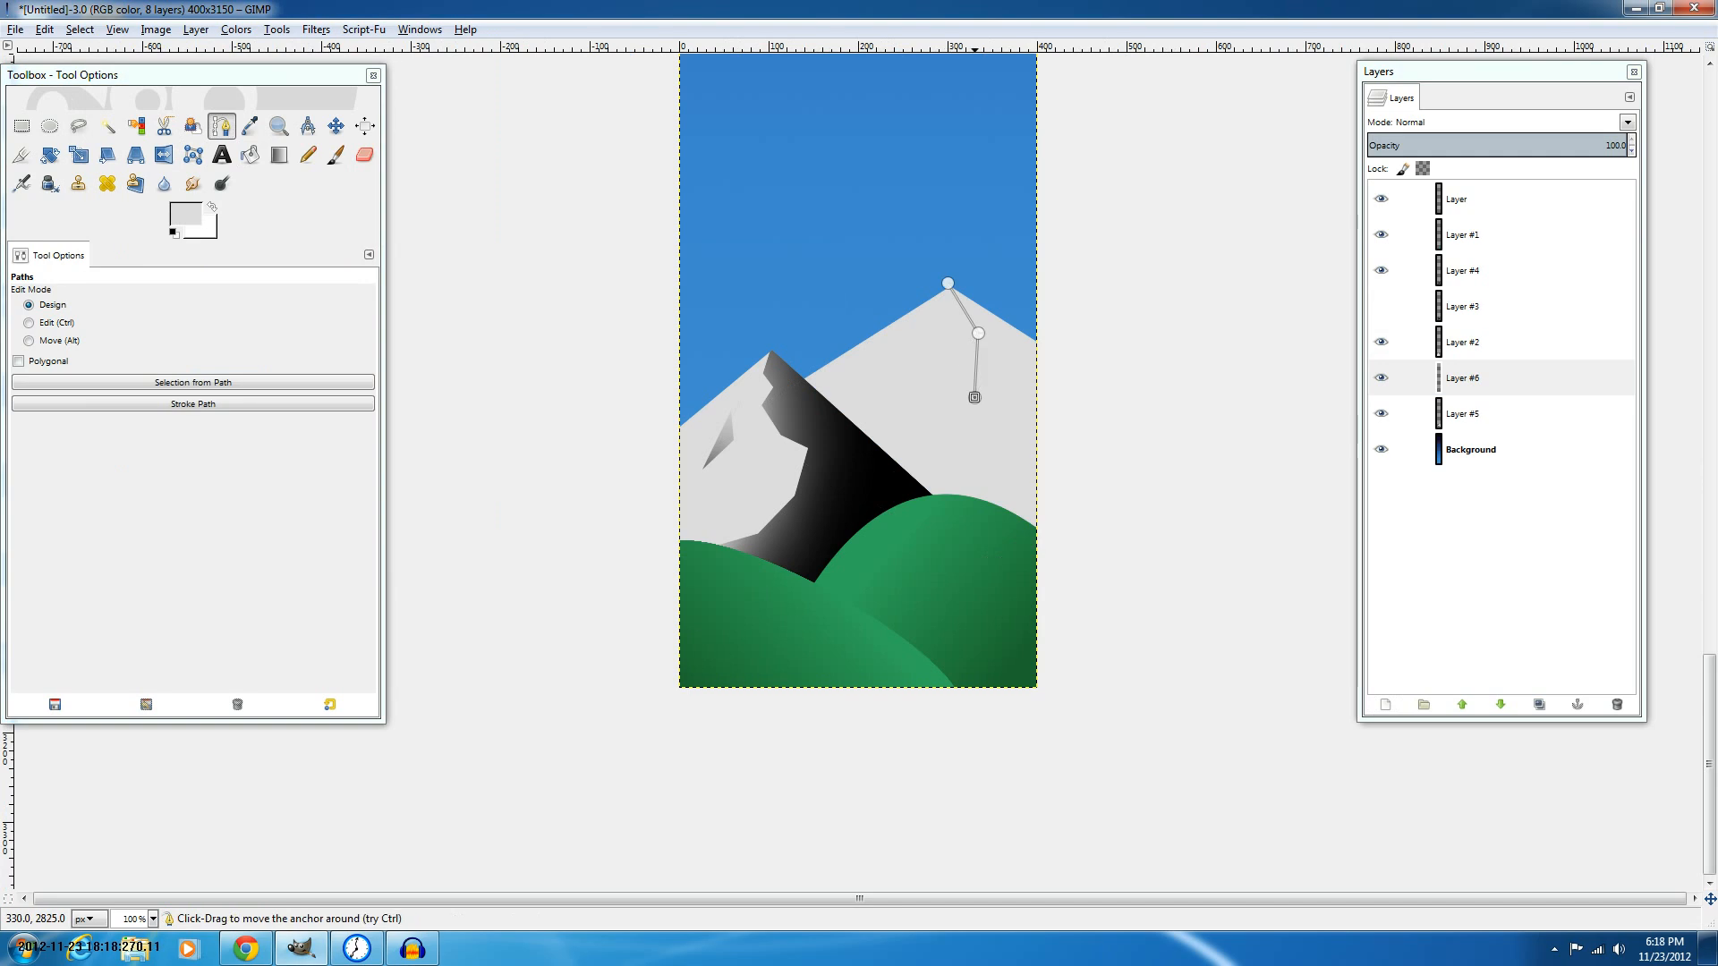
left_click(1015, 430)
left_click(984, 482)
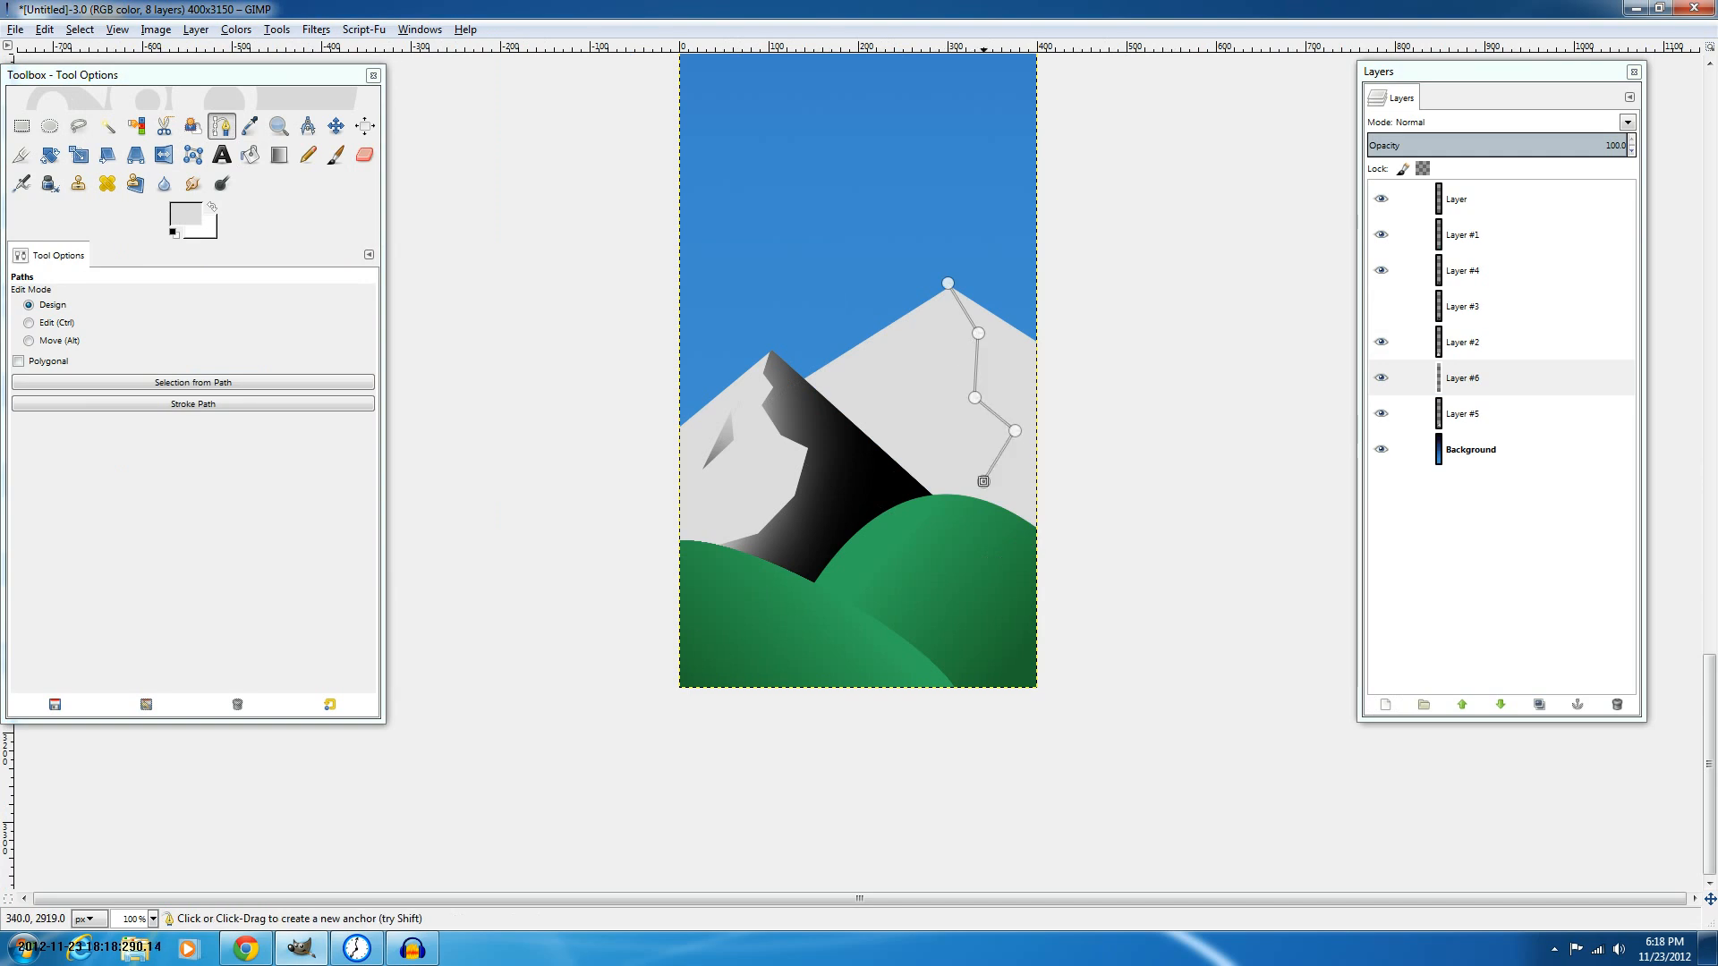
left_click(1040, 625)
left_click(1153, 467)
left_click(1099, 217)
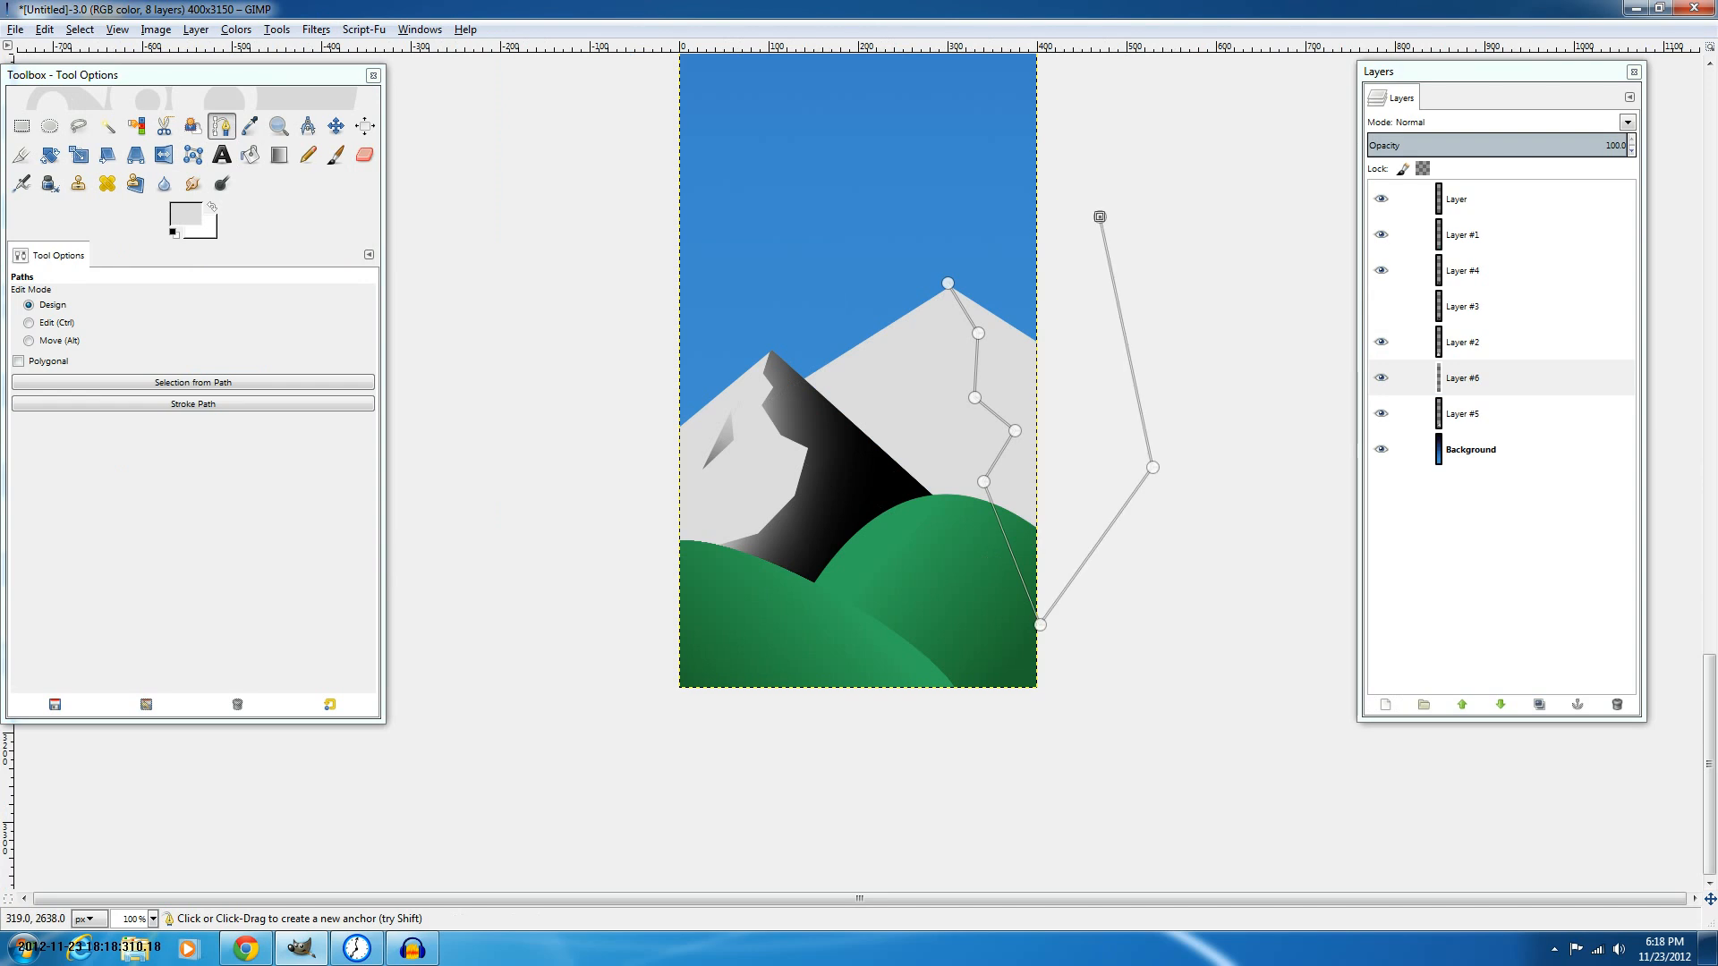
key("Return")
Reset the foreground color to black and bucket-fill the jagged selection.
left_click(250, 155)
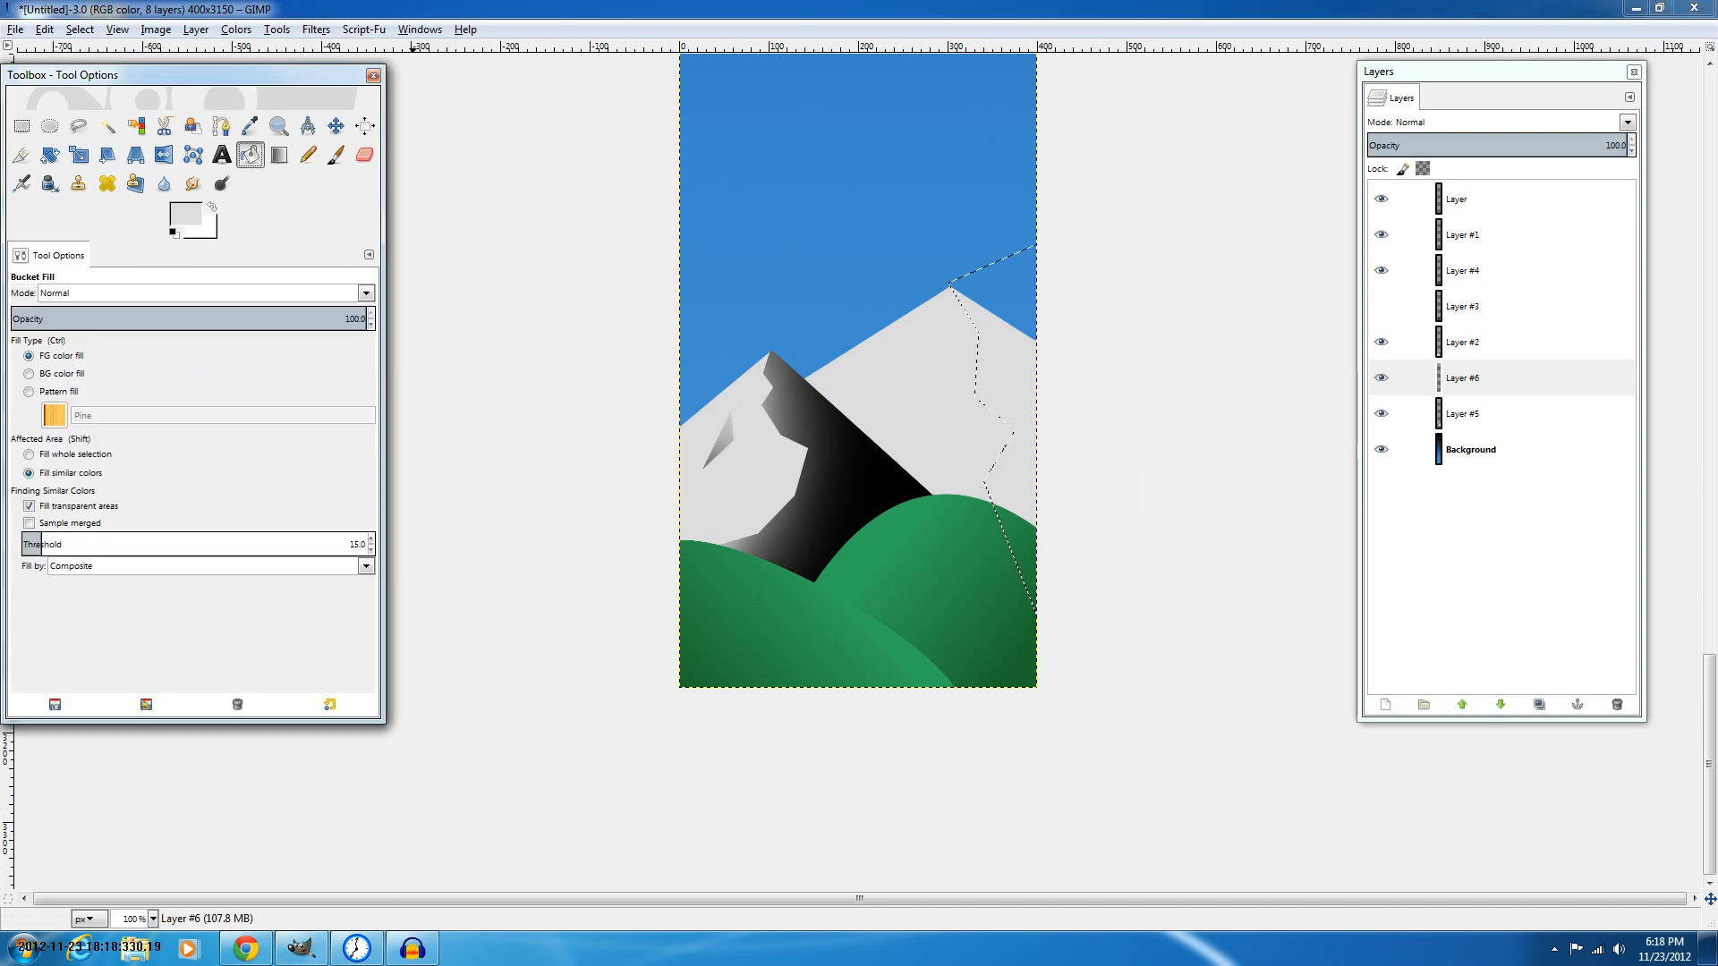
key("d")
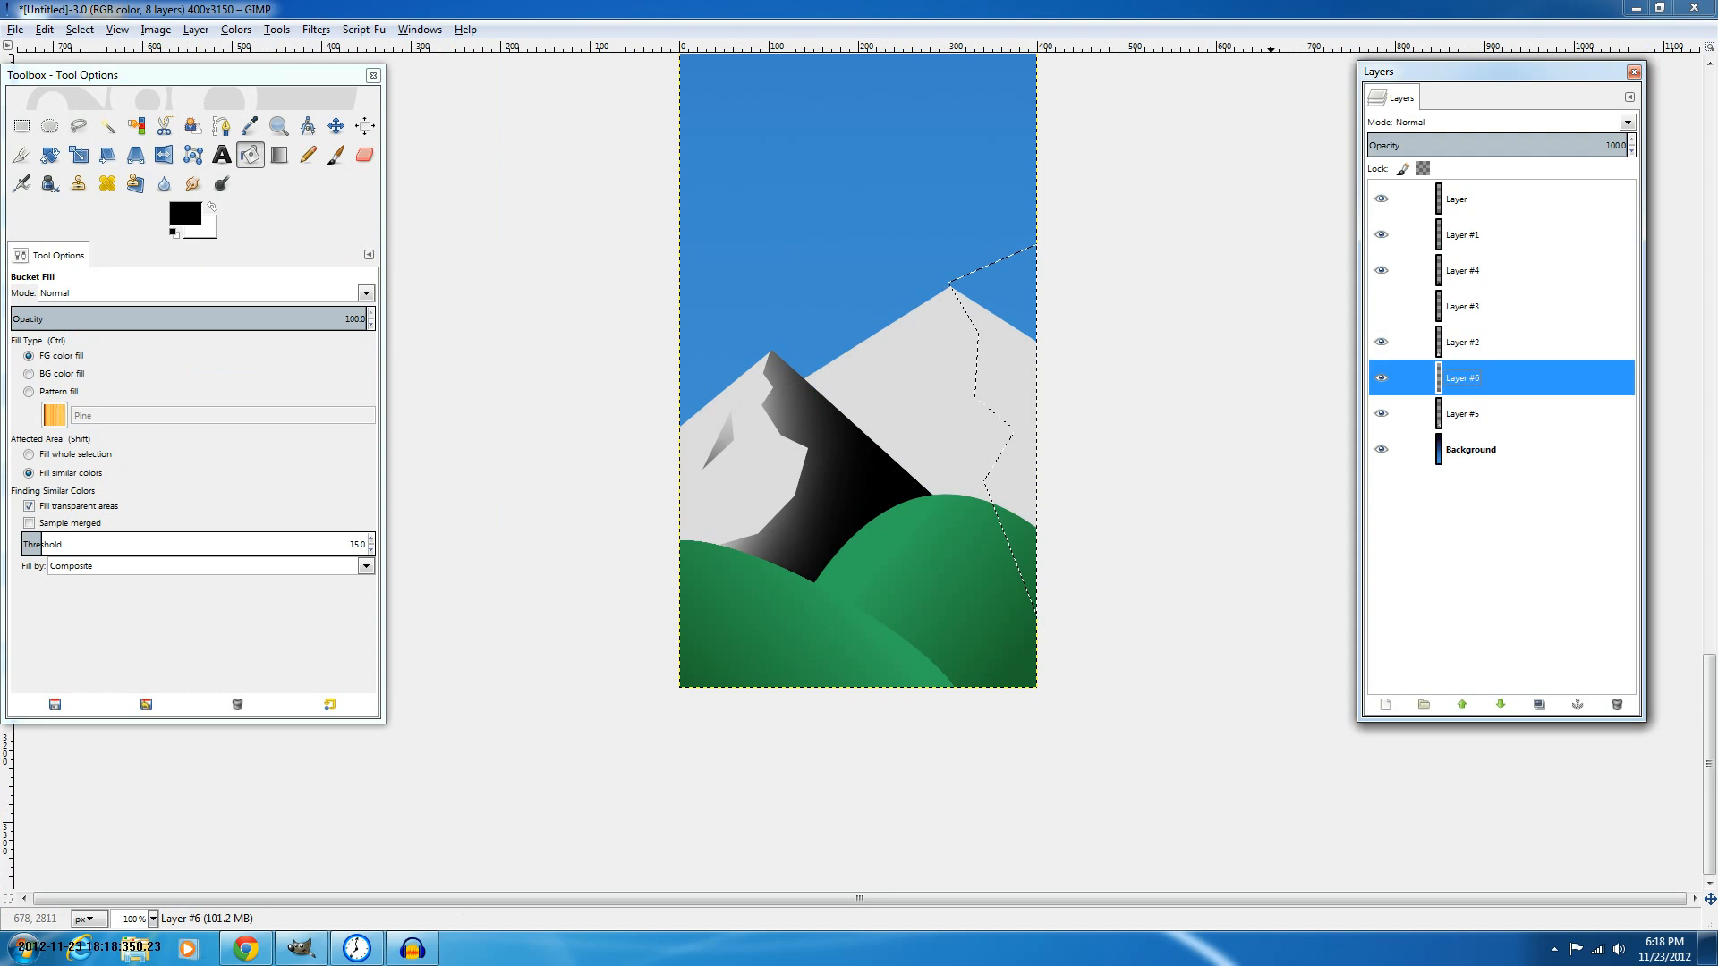
left_click(1009, 381)
Trim the black area to the second mountain's outline using the mountain layer's alpha selection, and deselect.
right_click(1473, 408)
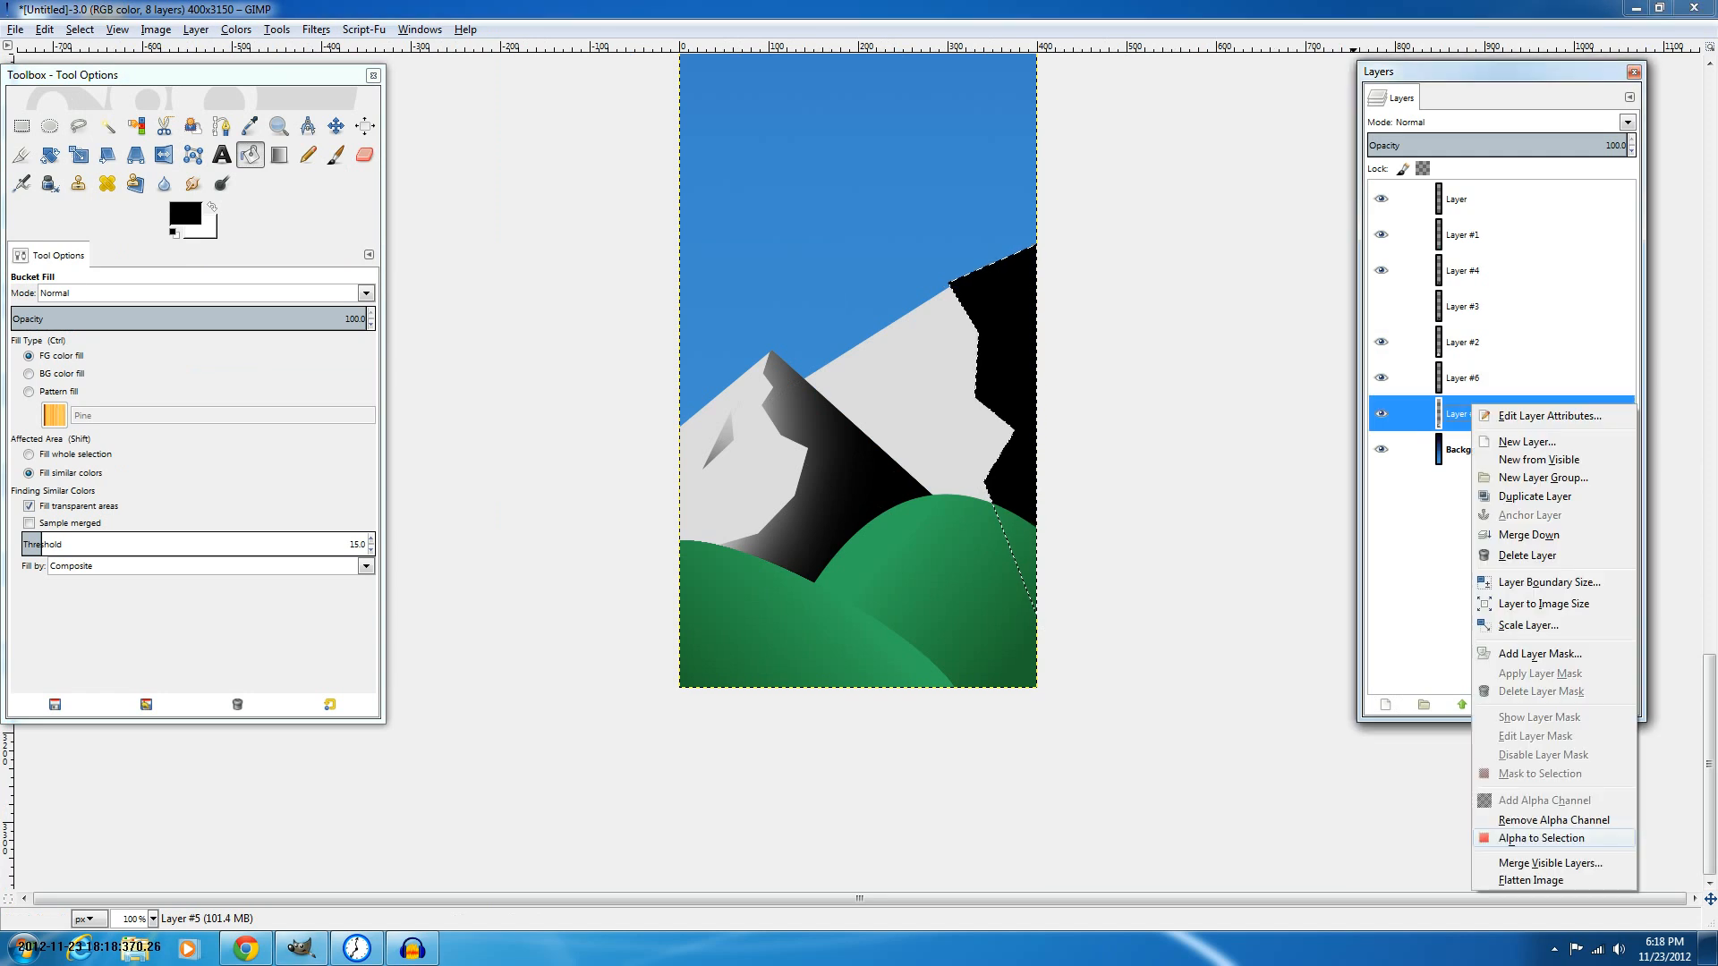
left_click(1521, 839)
left_click(1503, 379)
key("ctrl+x")
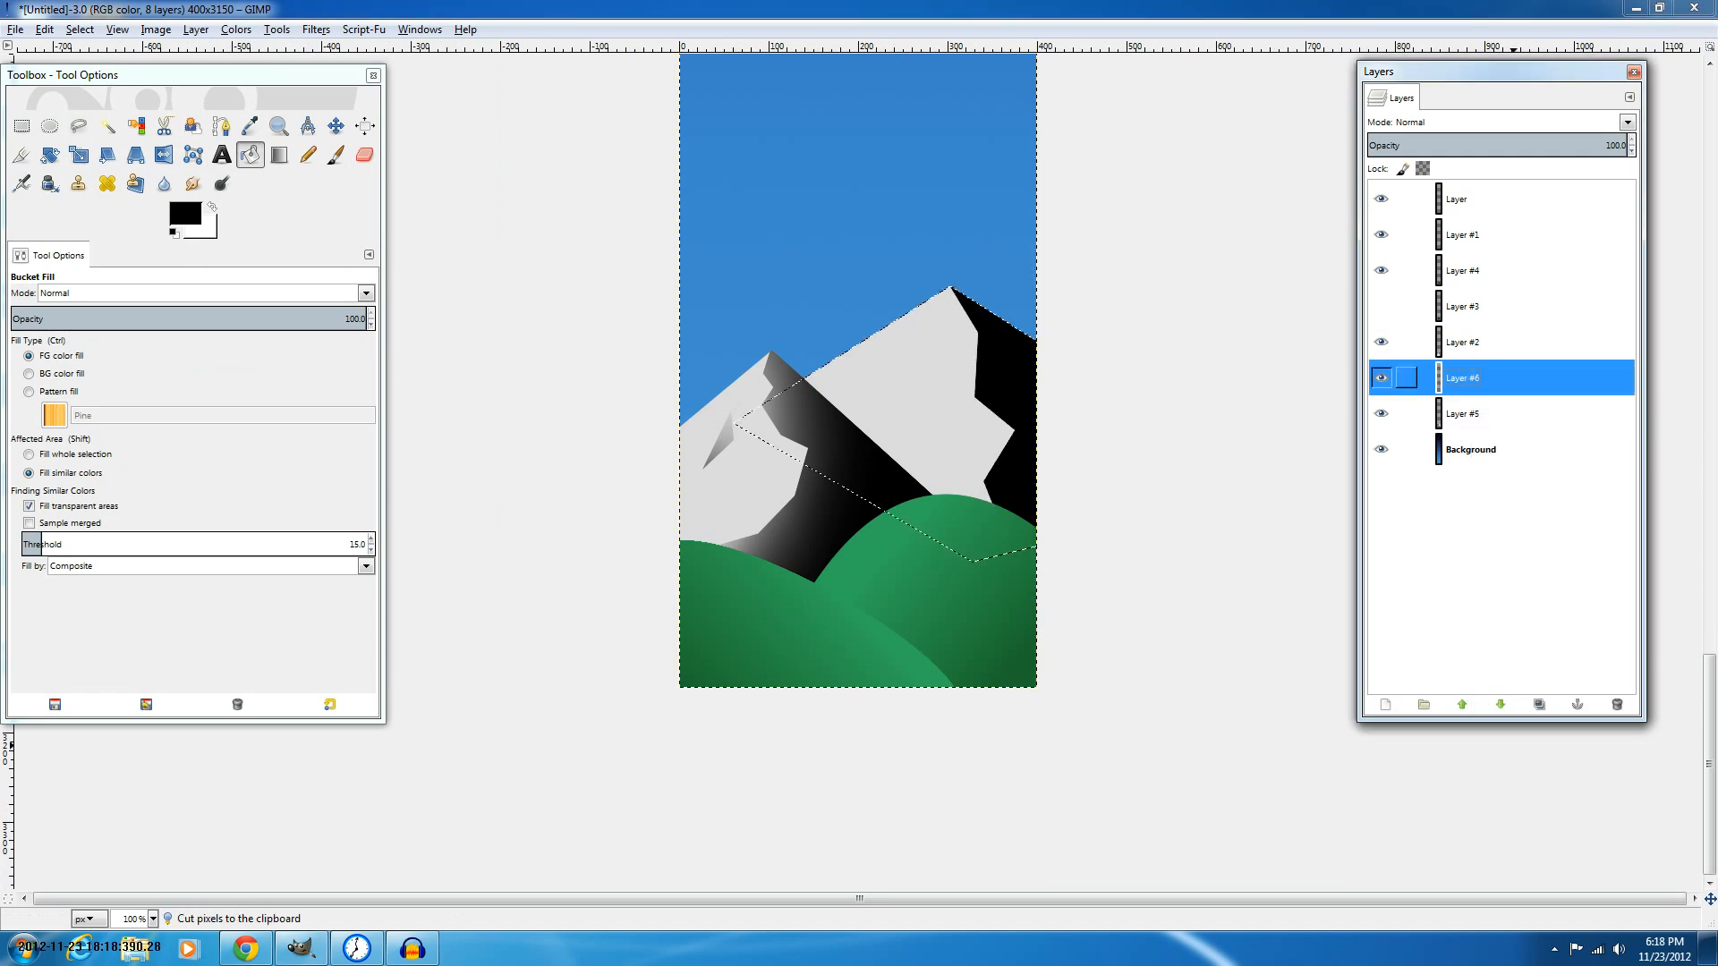
key("shift+ctrl+a")
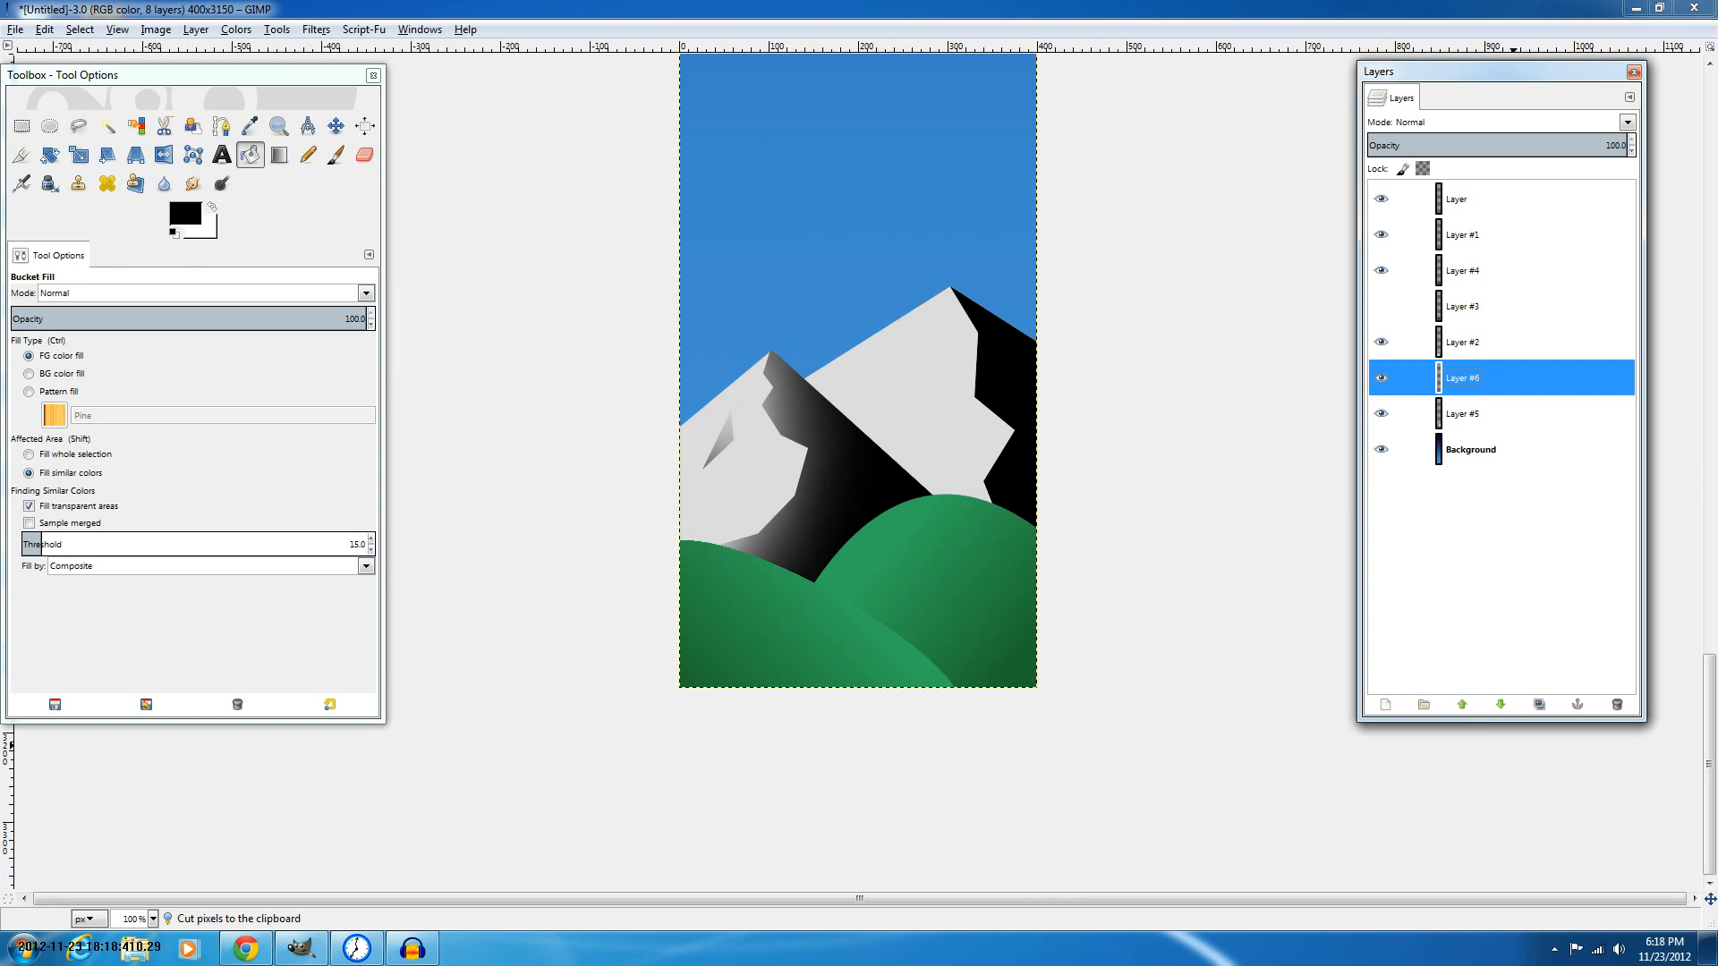
With the trimmed black area selected, add a new transparent layer above it and hide the black layer.
key("ctrl+z")
left_click(1385, 705)
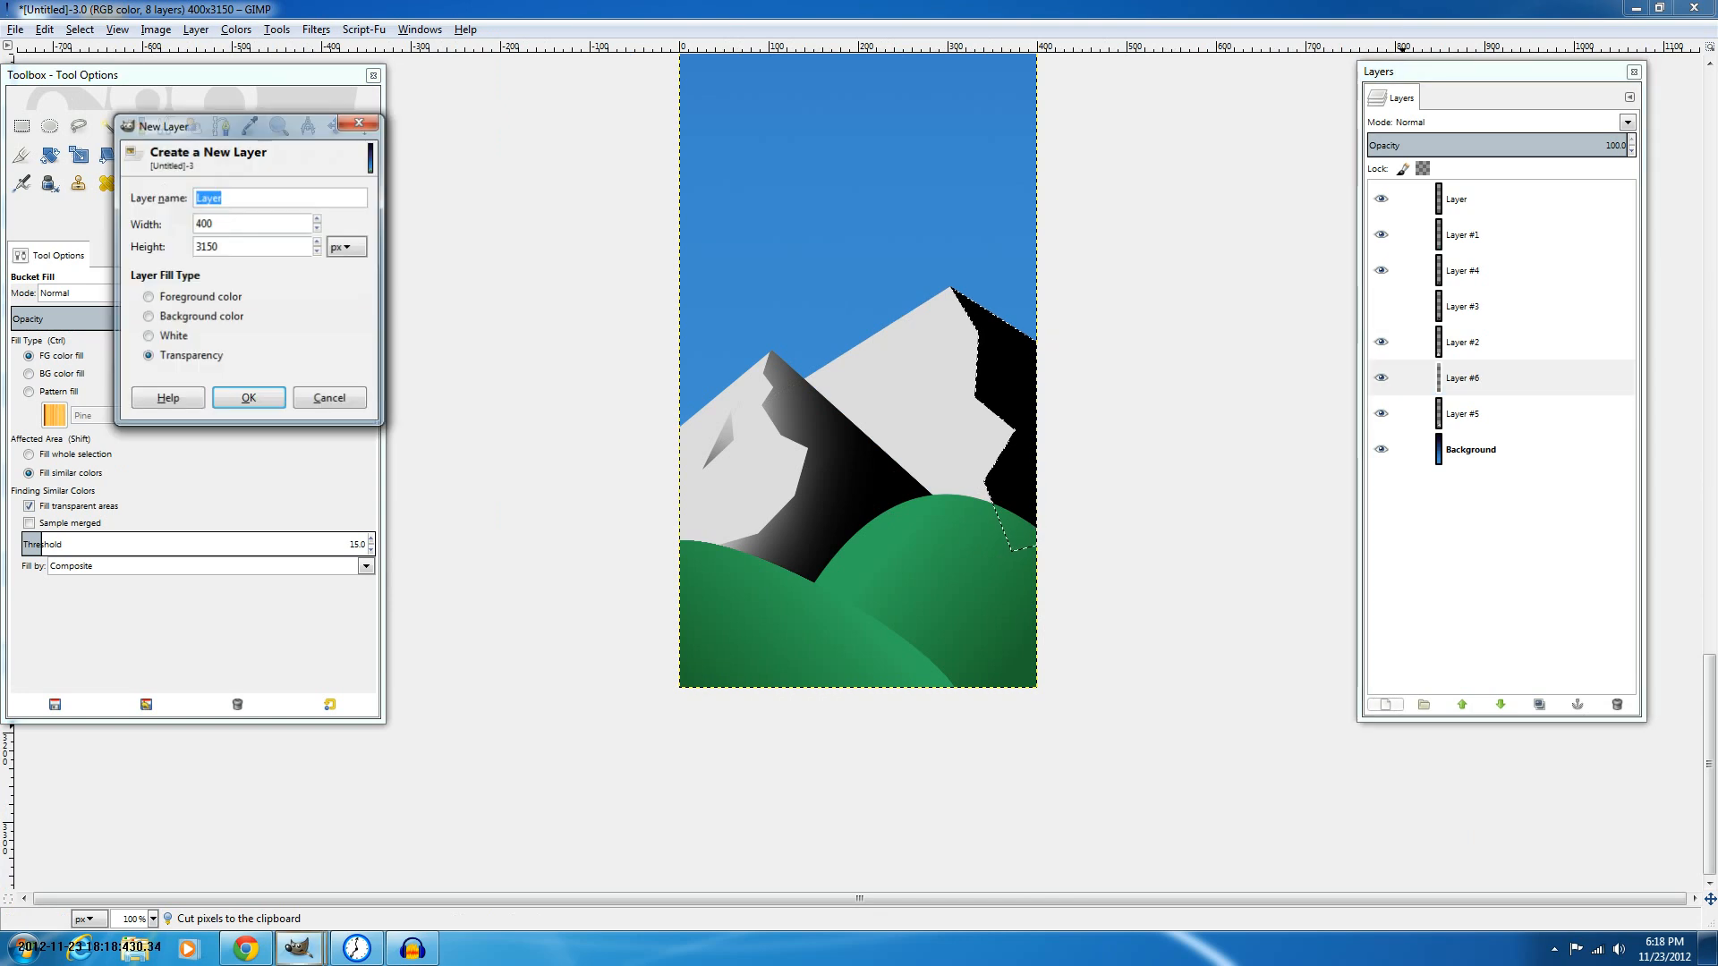
key("Return")
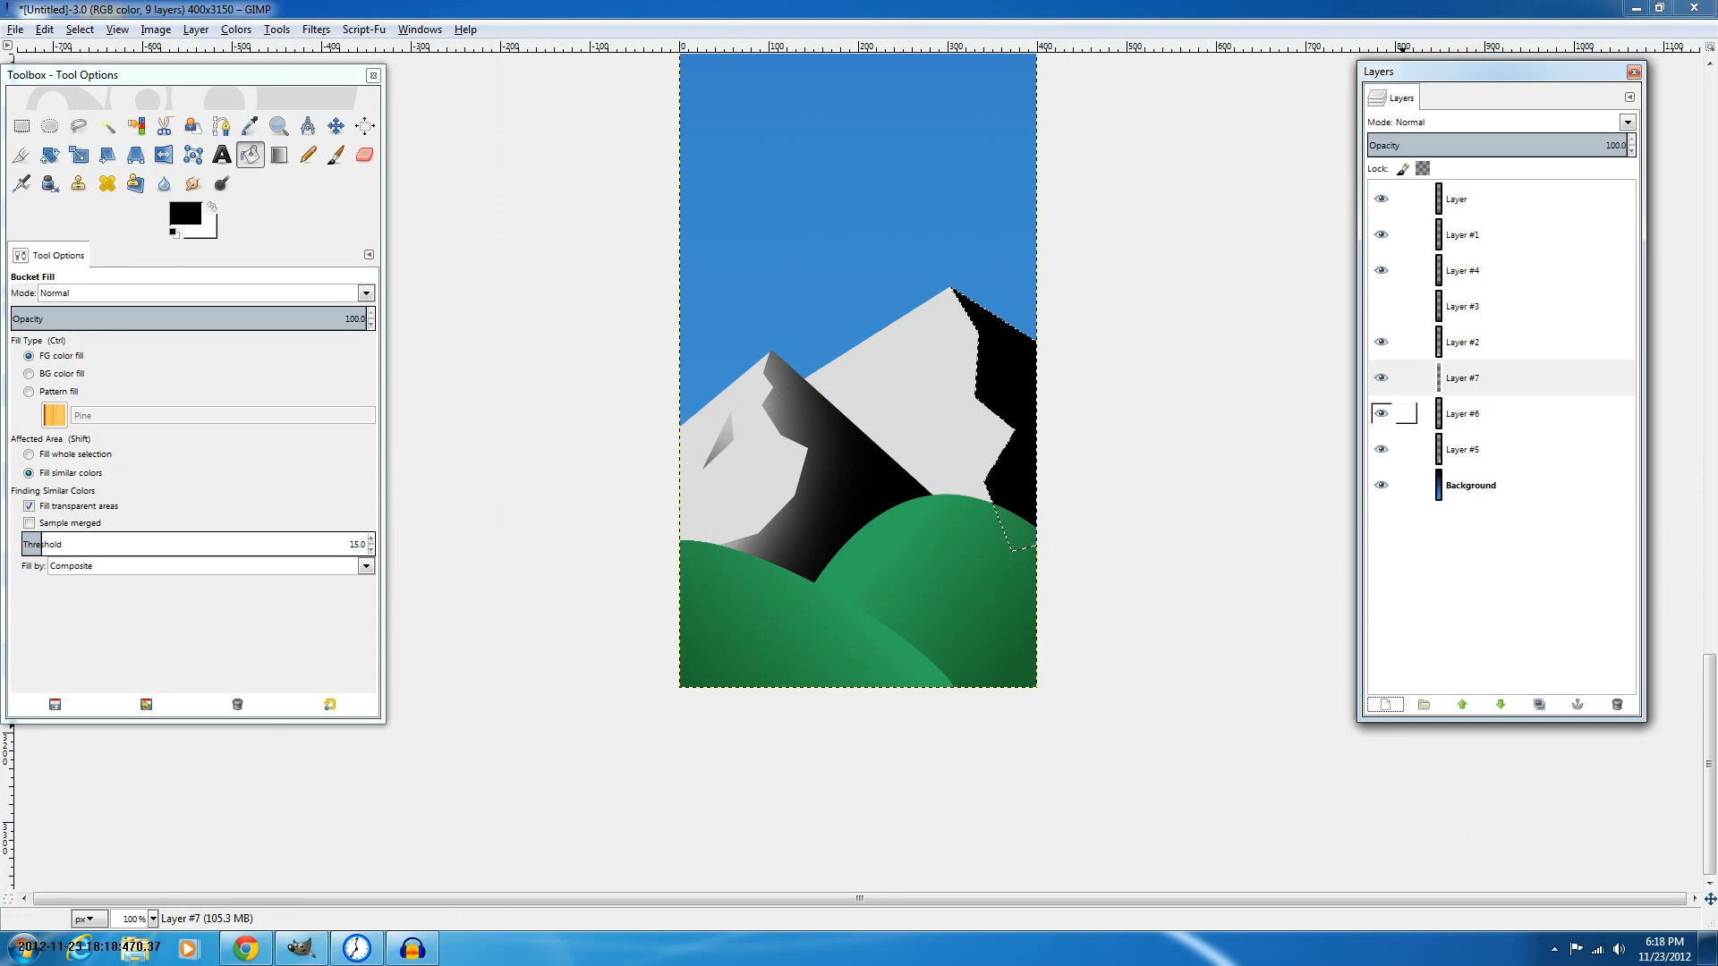
left_click(1380, 413)
Shade the second mountain's right side with repeated black FG to Transparent blends running from the lower right toward the peak, and deselect.
left_click(279, 155)
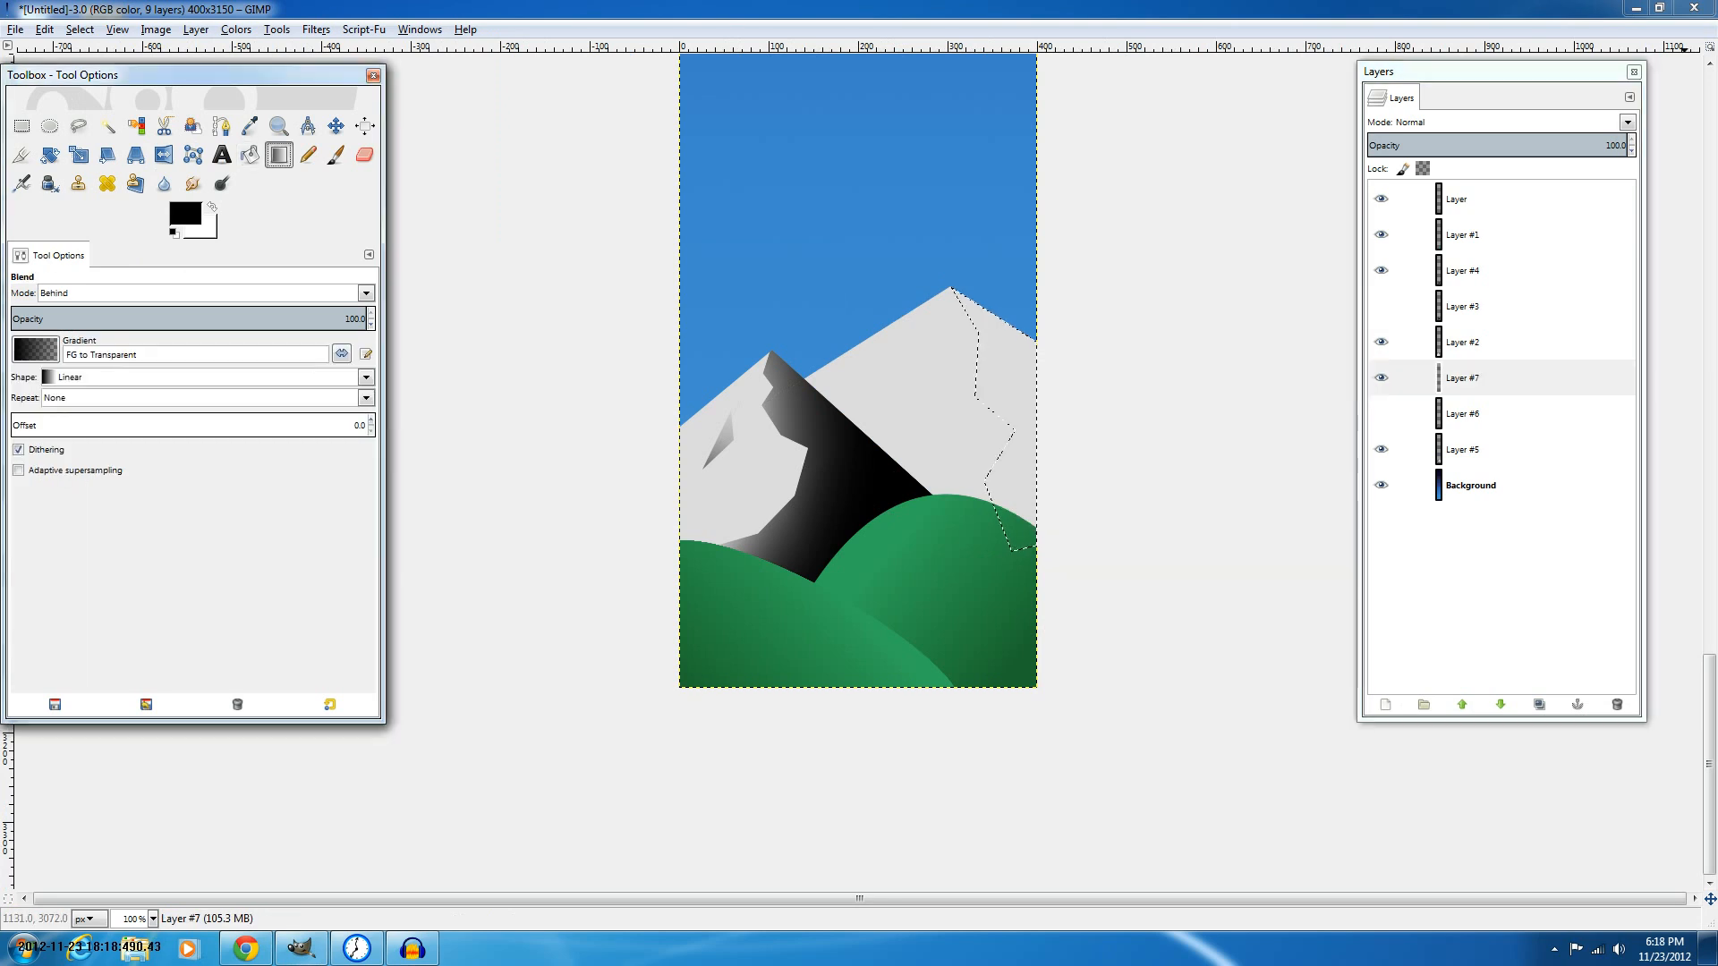
left_click_drag(1284, 641, 959, 368)
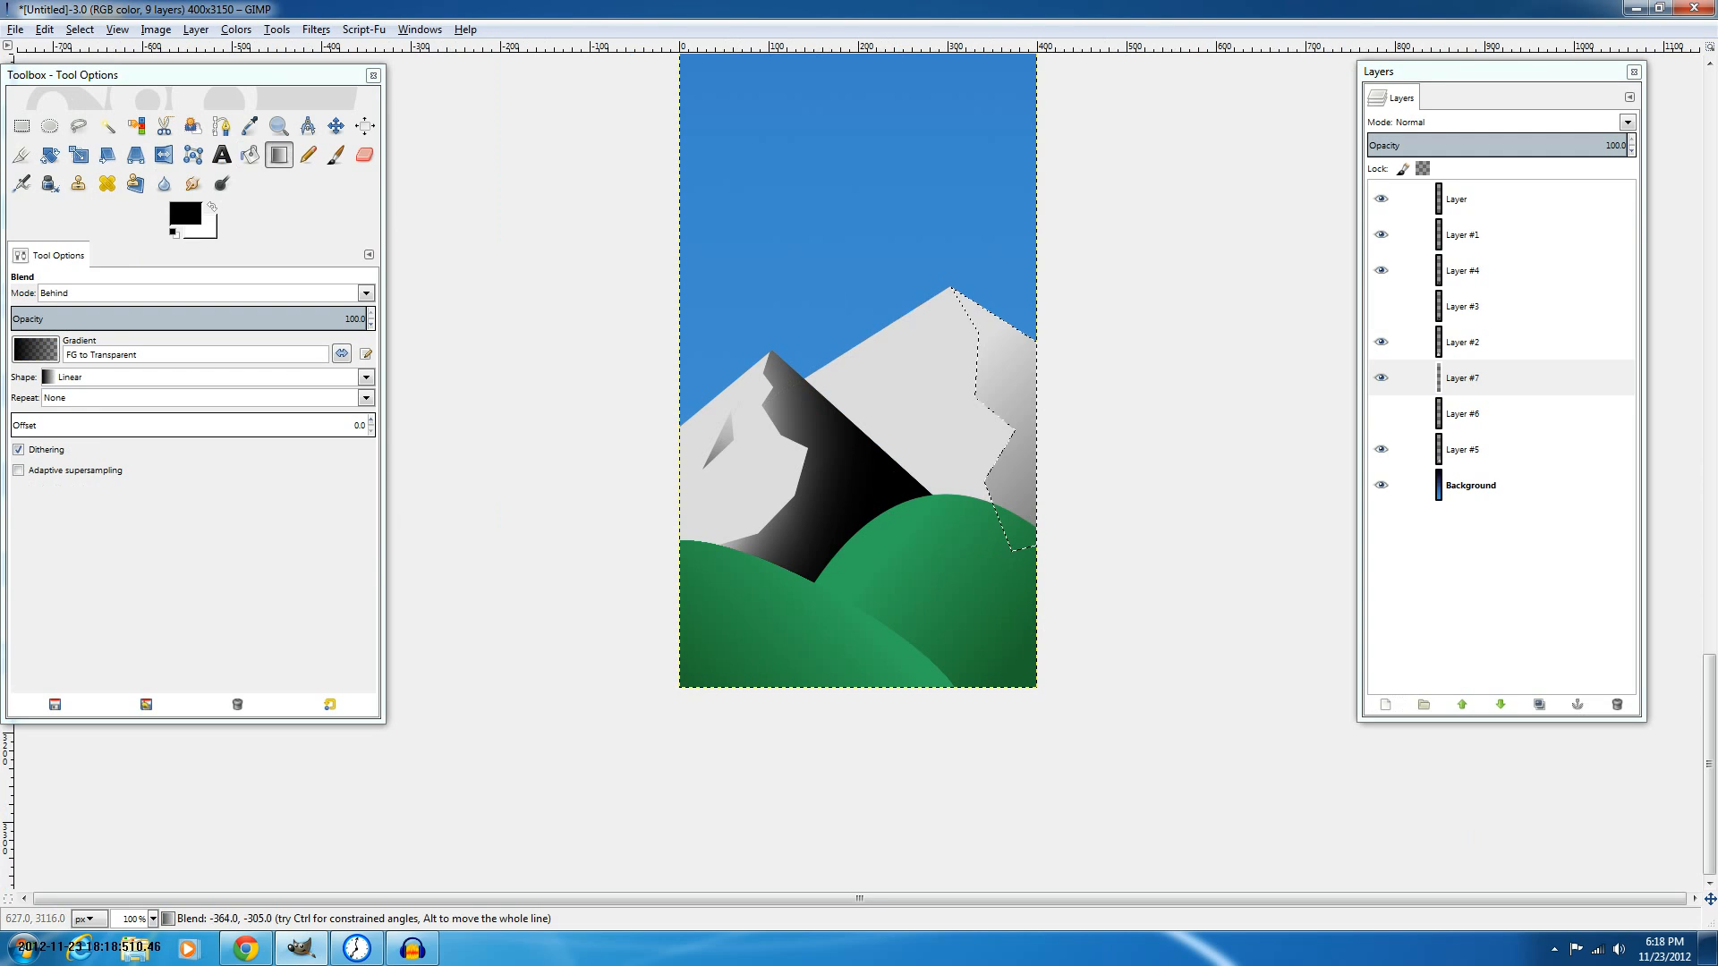
left_click_drag(1241, 657, 956, 358)
left_click_drag(1140, 636, 959, 358)
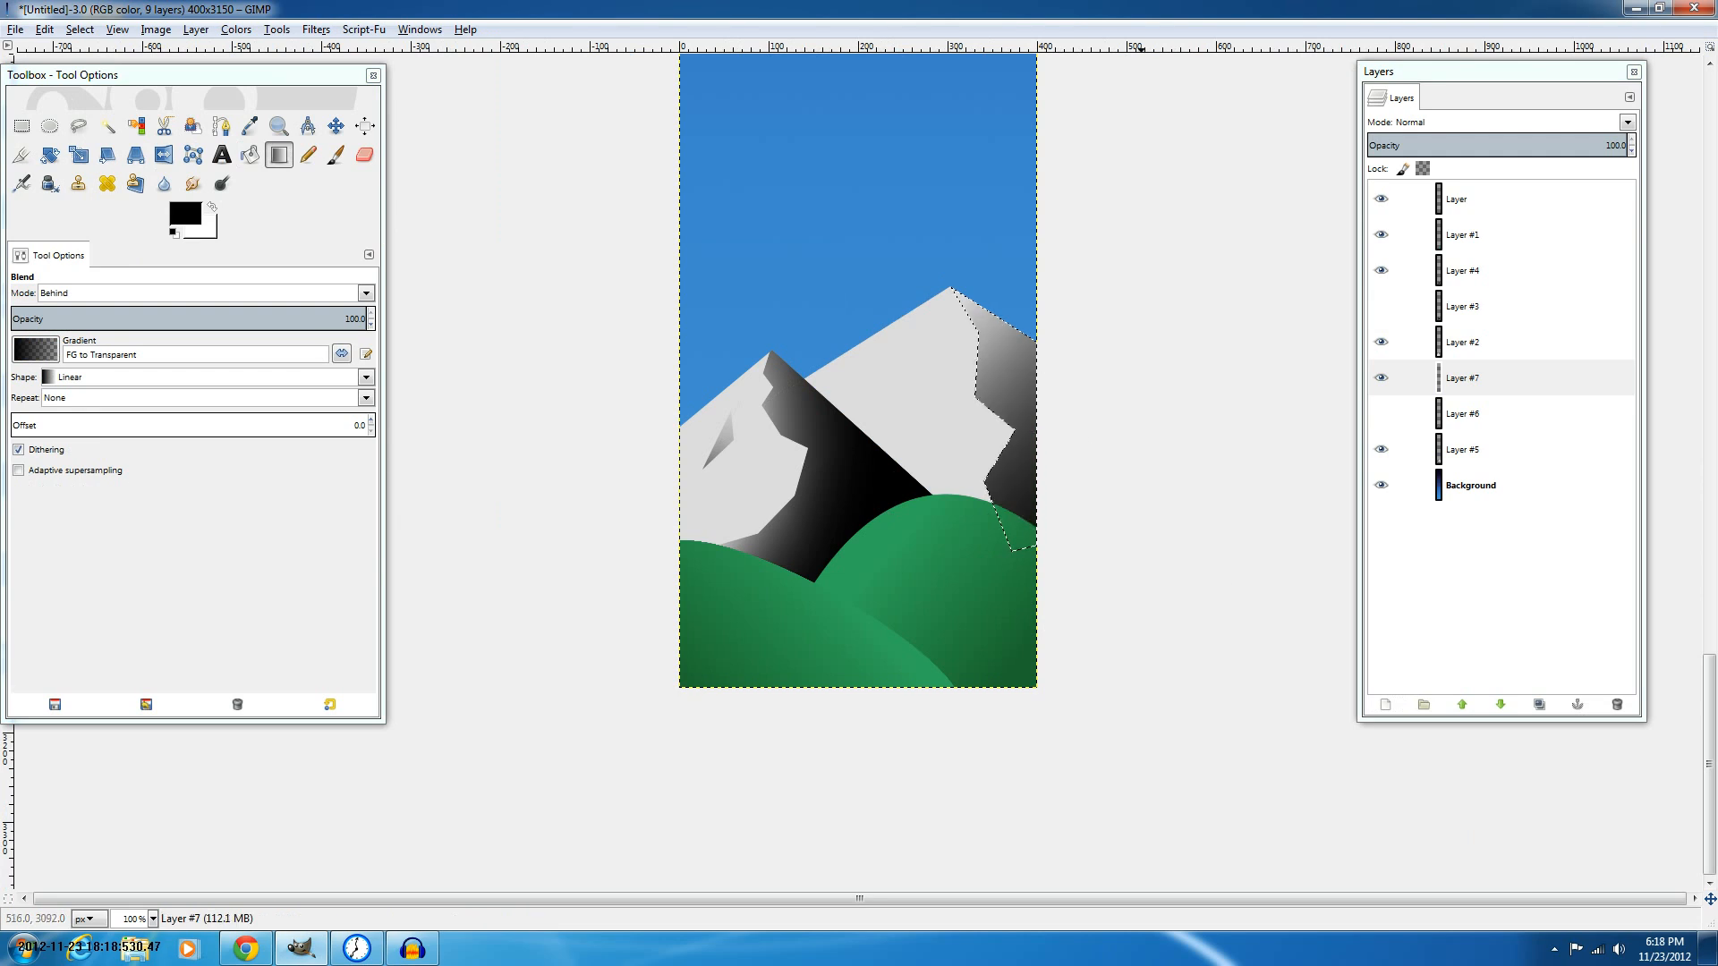
left_click_drag(1143, 635, 991, 319)
key("shift+ctrl+a")
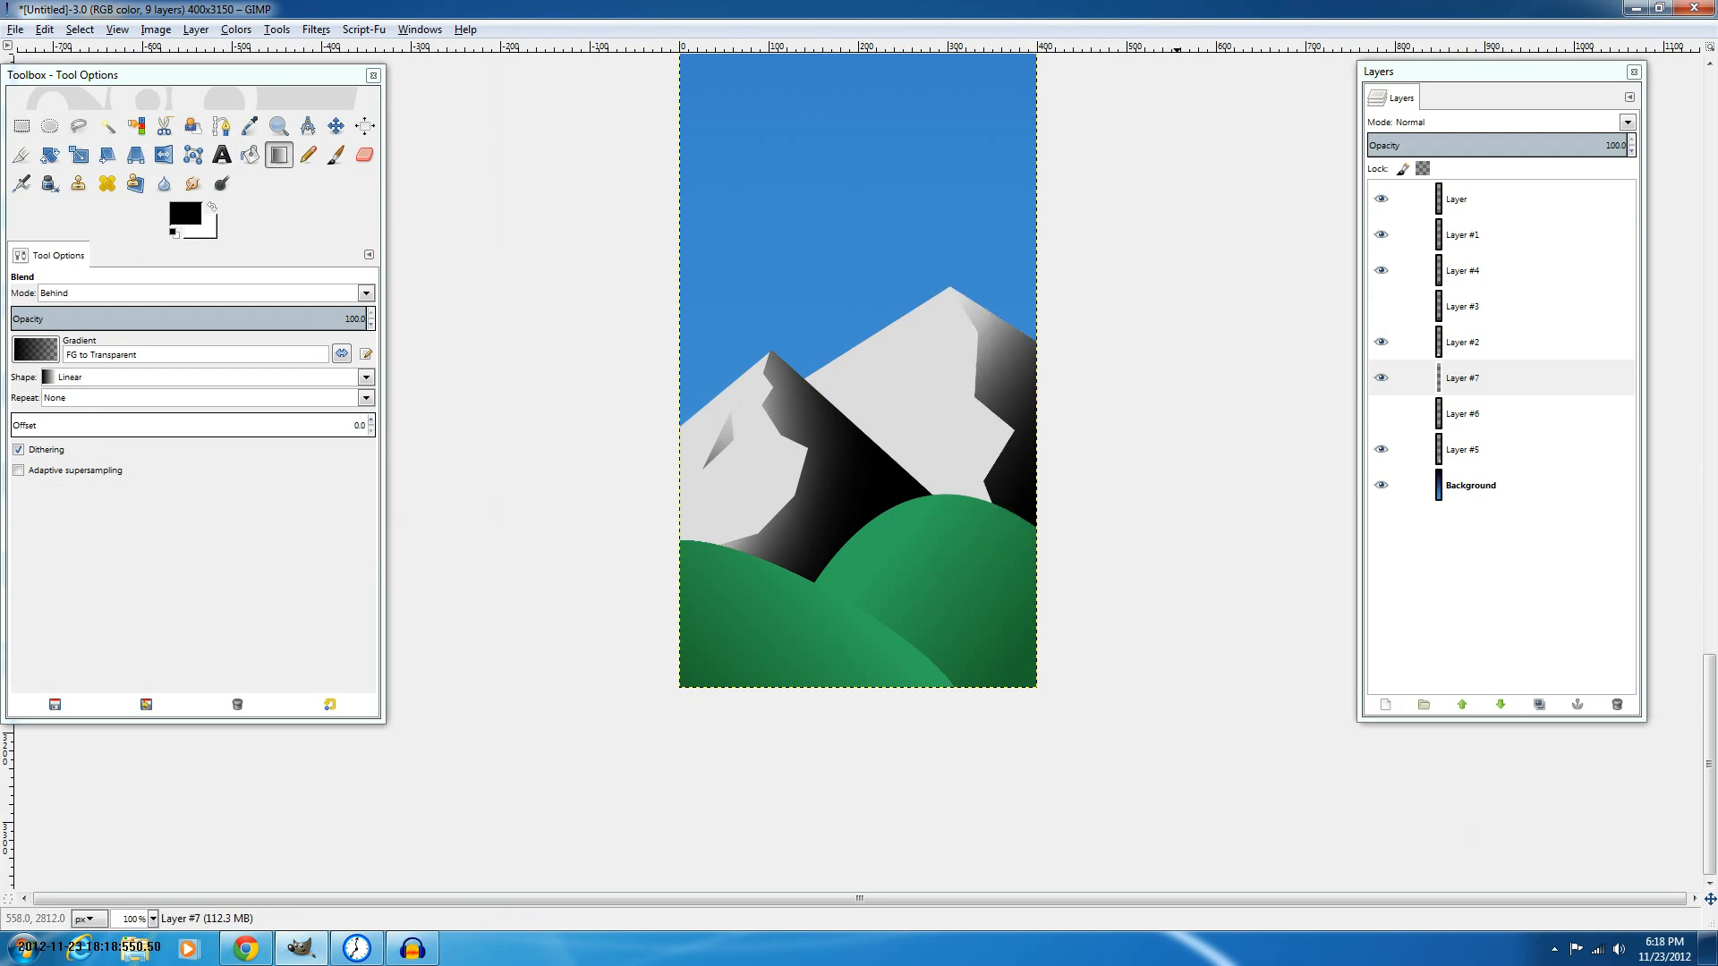
Undo the deselection and the last blend, and darken the second mountain's shaded side again with upward FG to Transparent blends.
key("ctrl+z")
key("ctrl+z")
left_click_drag(1125, 727, 1038, 405)
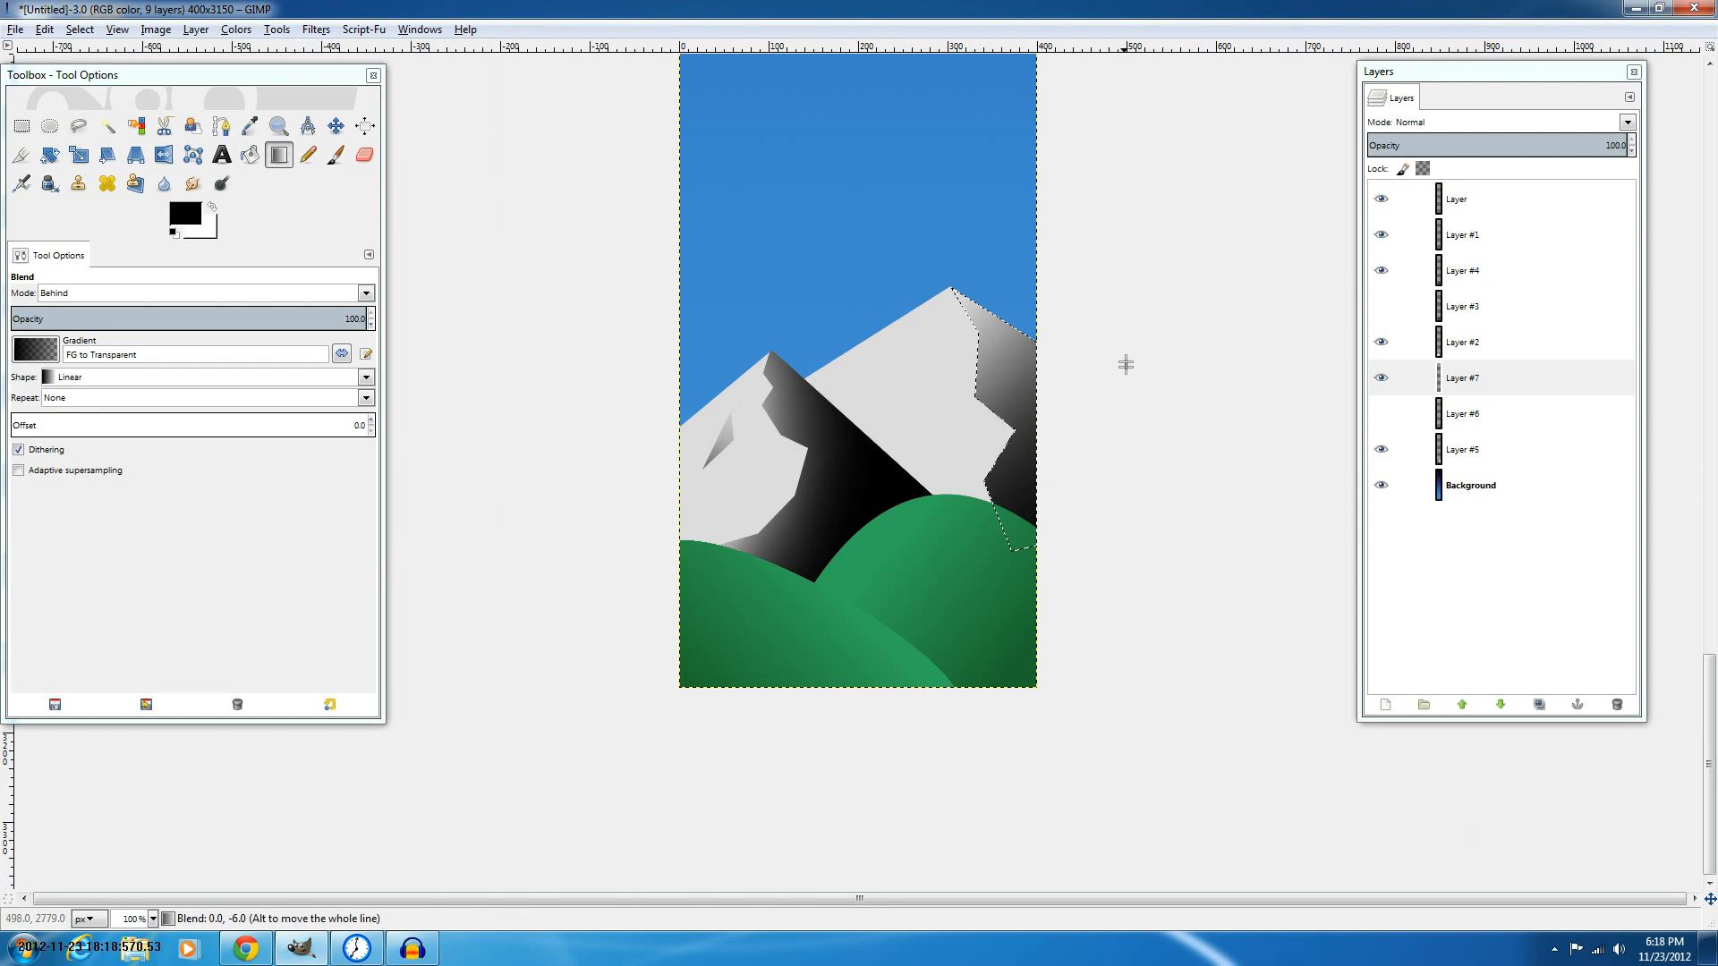
left_click_drag(1125, 364, 1138, 328)
Check the whole image and the finished mountains at different zoom levels.
key("minus")
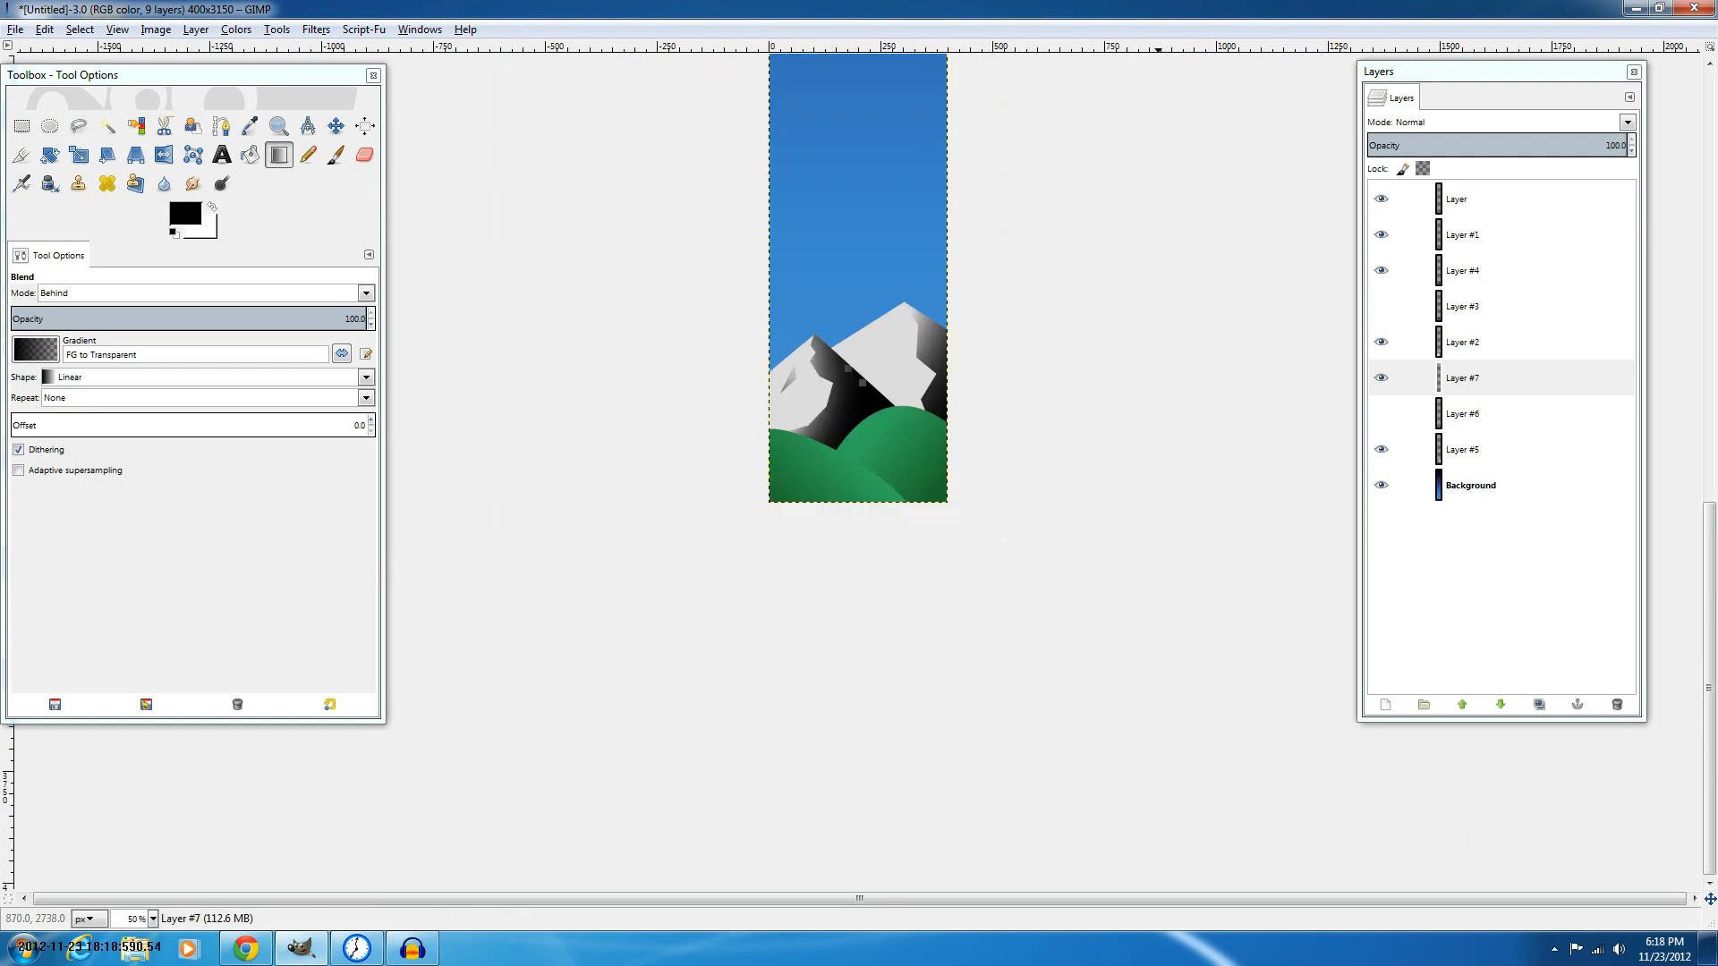
key("minus")
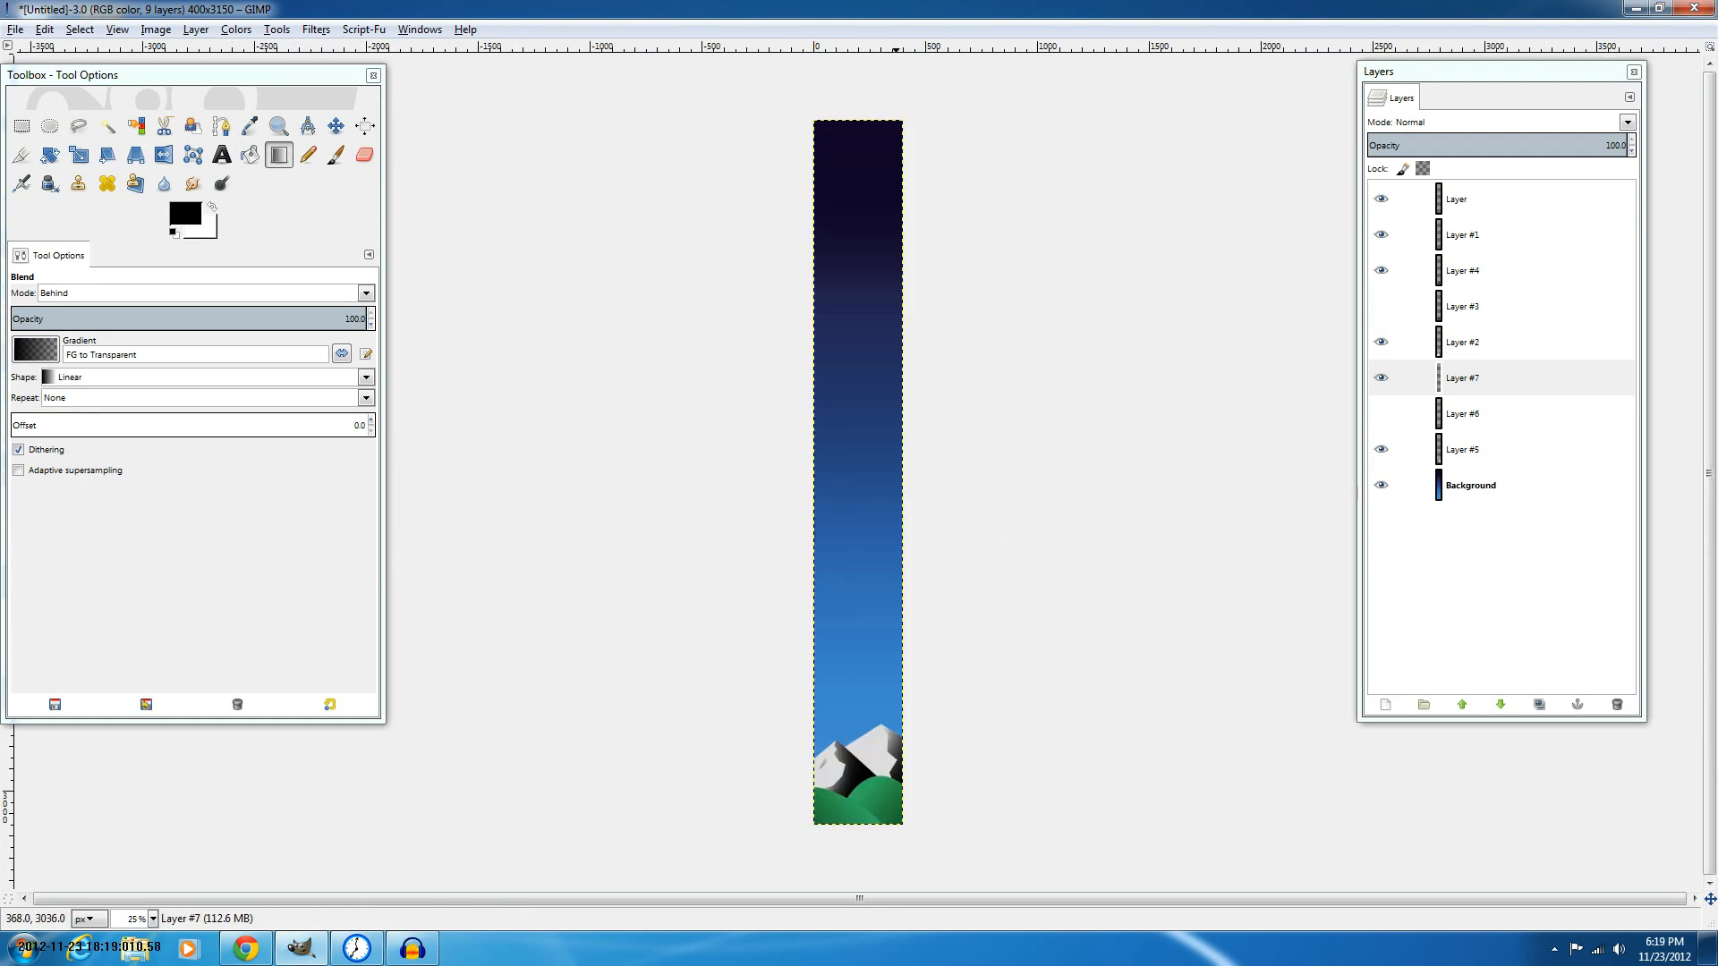
key("plus")
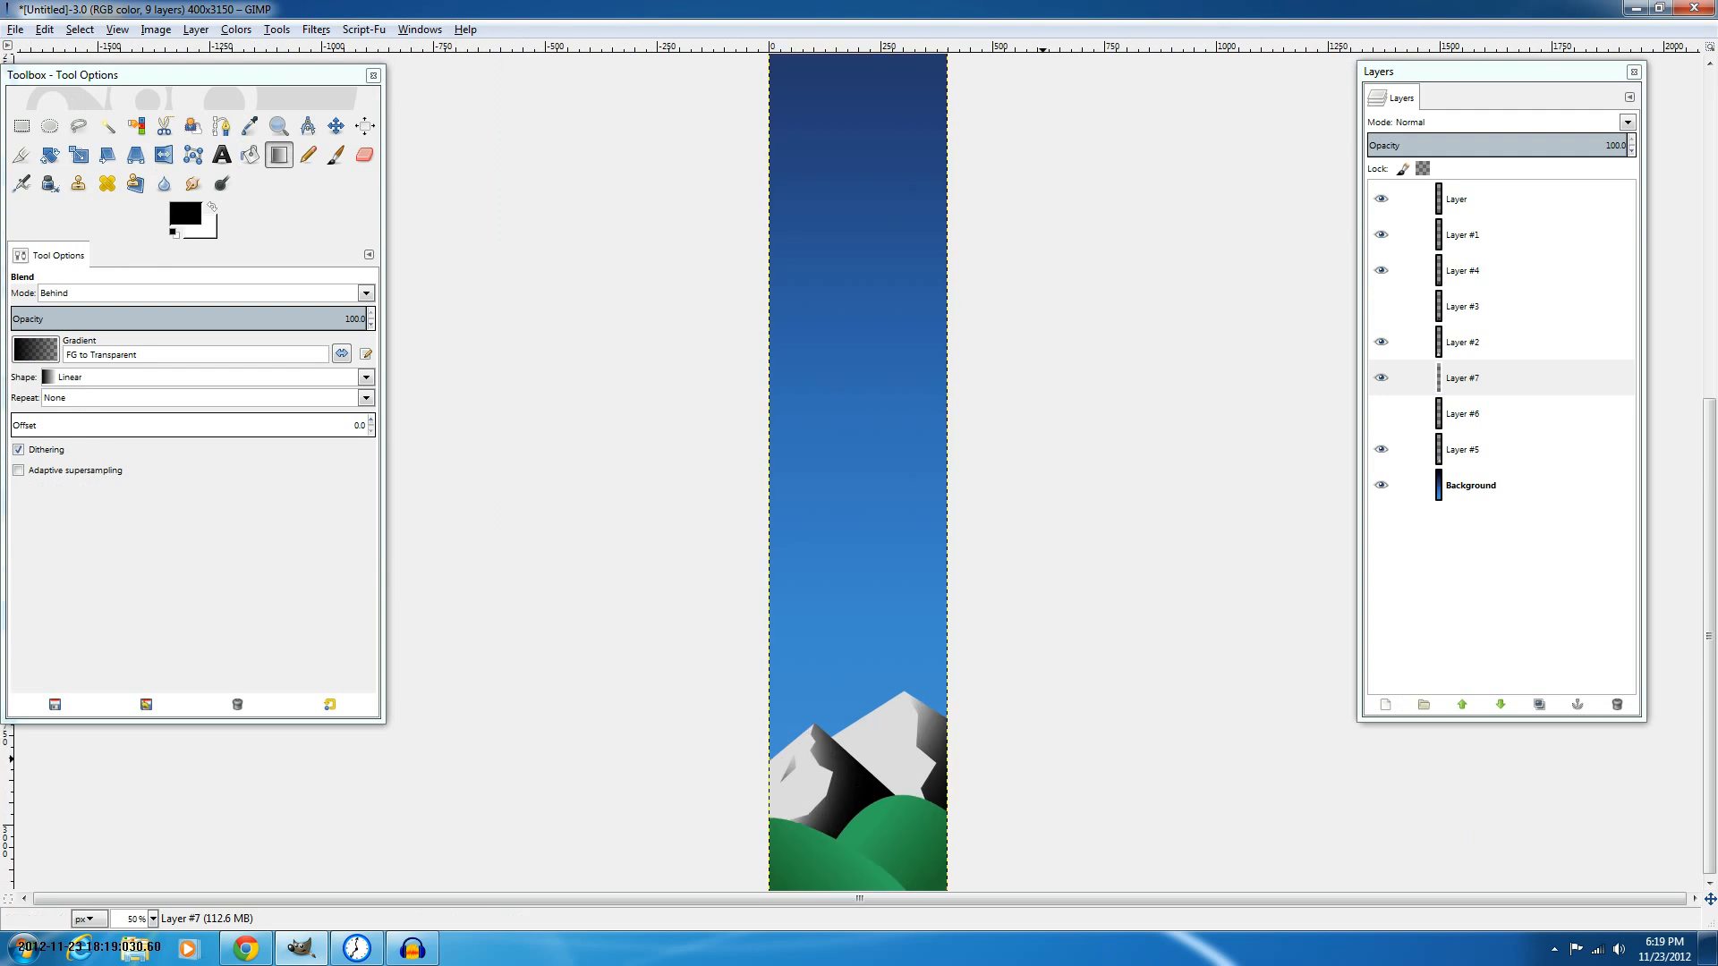
key("plus")
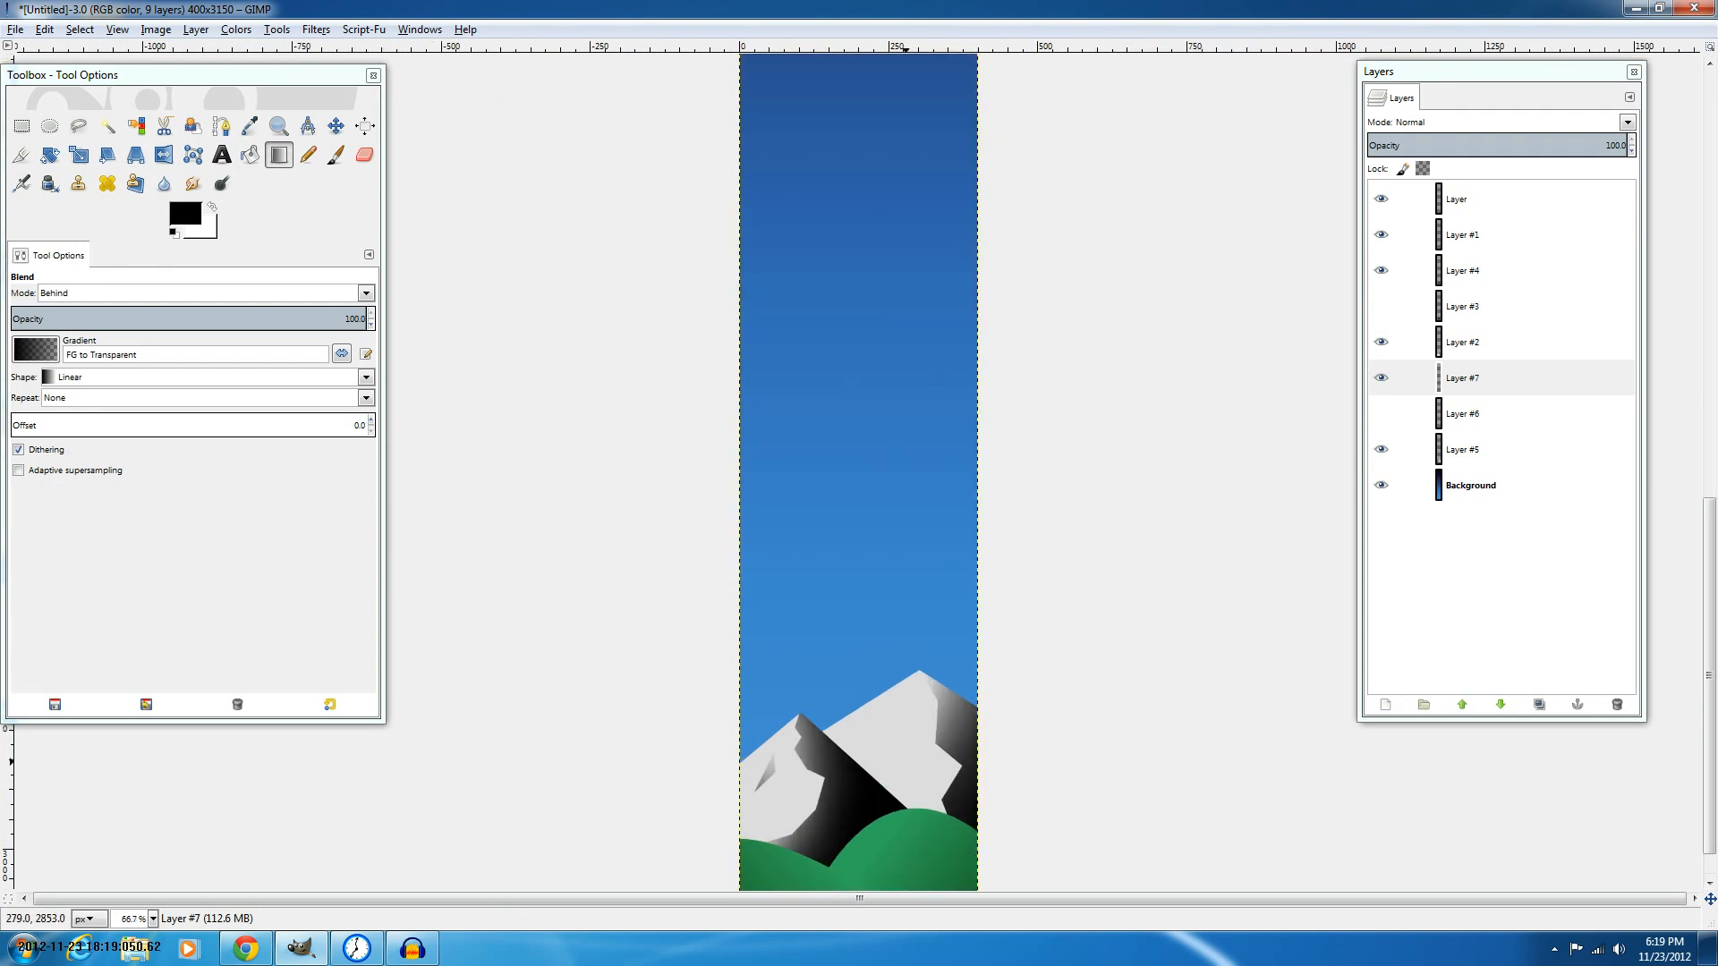
key("plus")
scroll(804, 872, "down", 3)
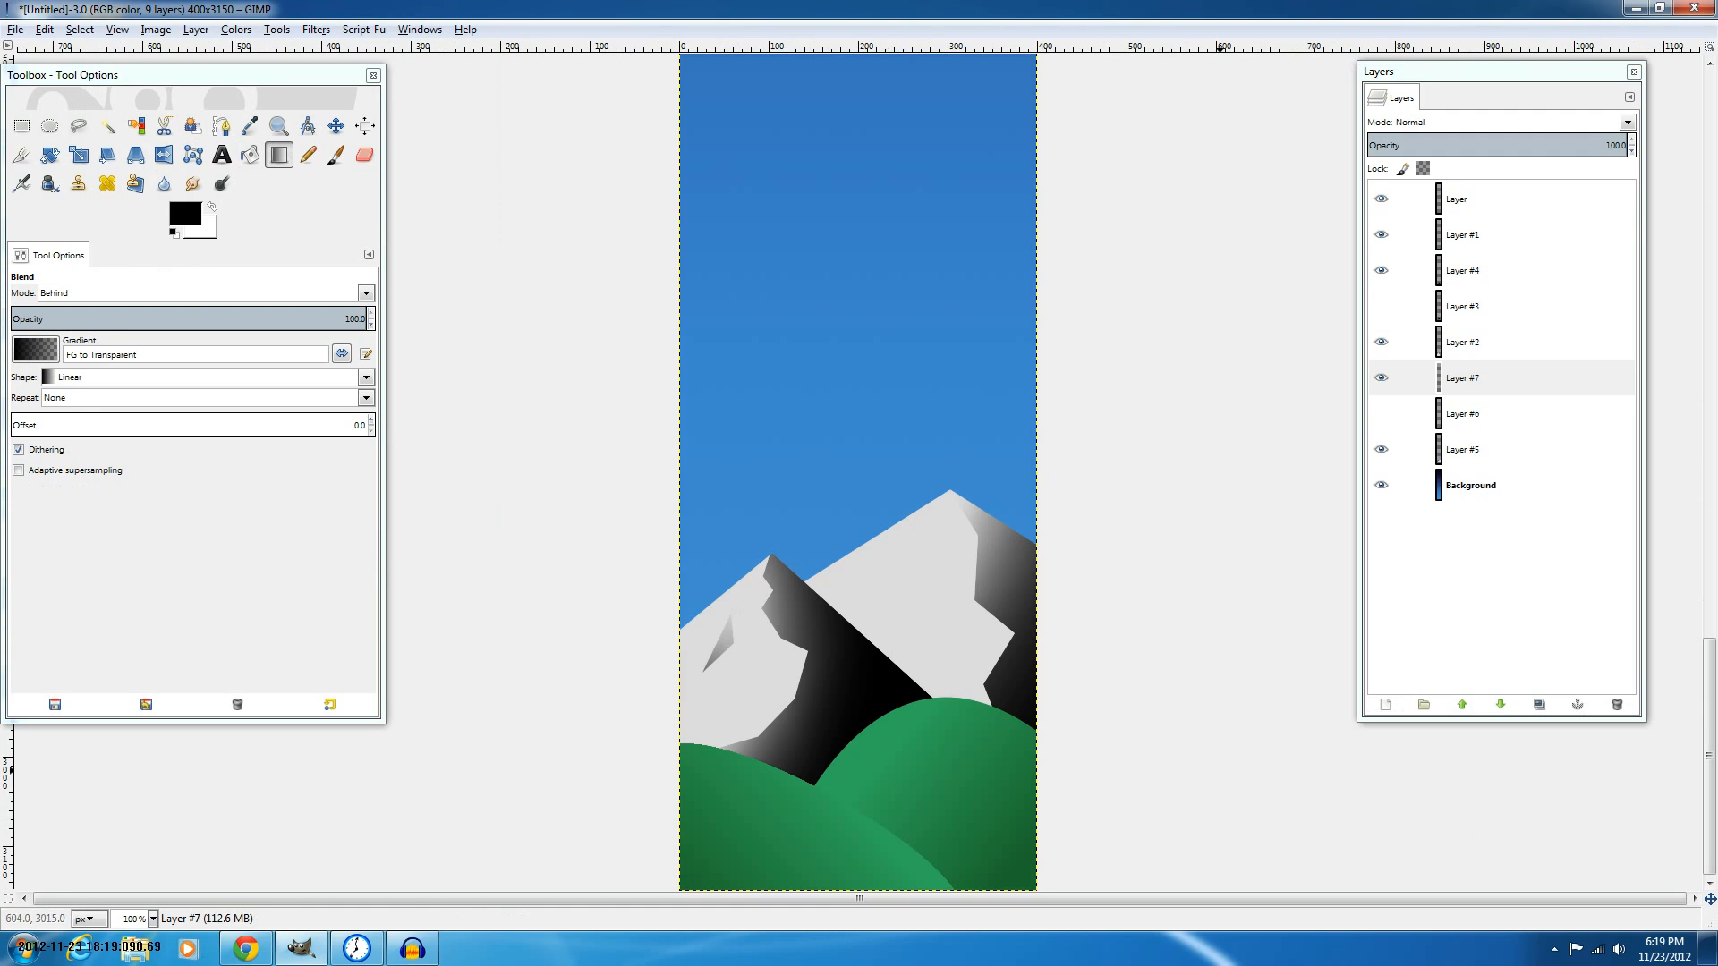
scroll(1130, 662, "up", 4)
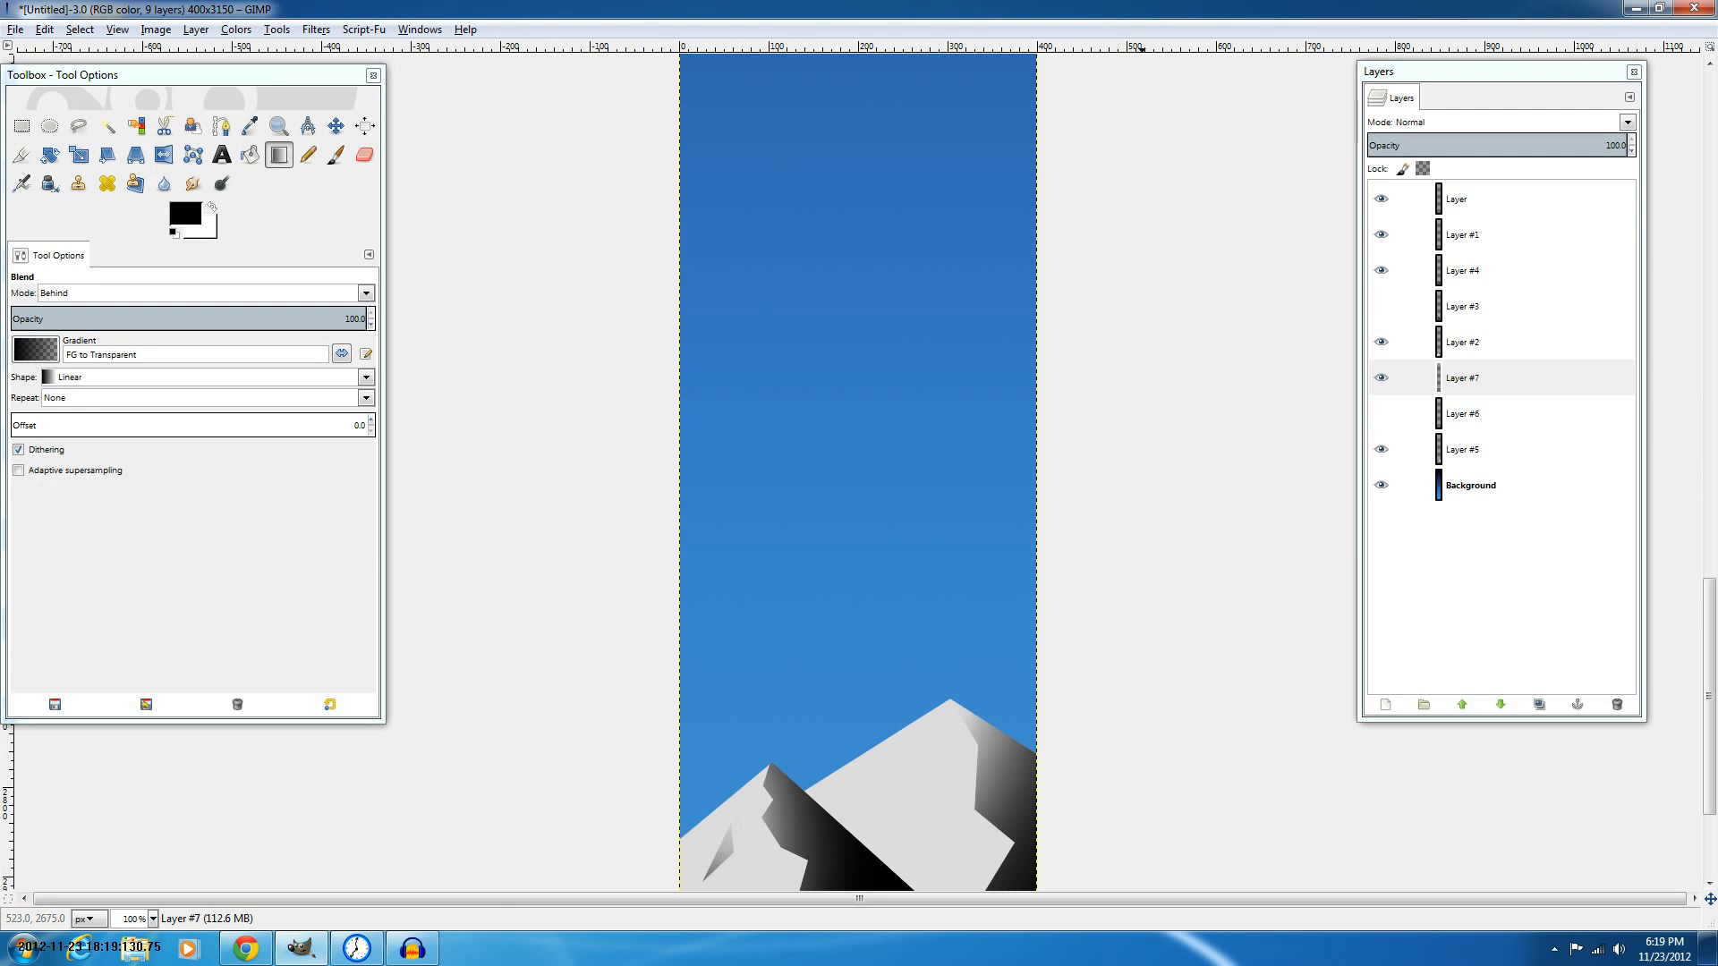
Set the Ellipse Select tool to a fixed aspect ratio of 1:1.
left_click(21, 126)
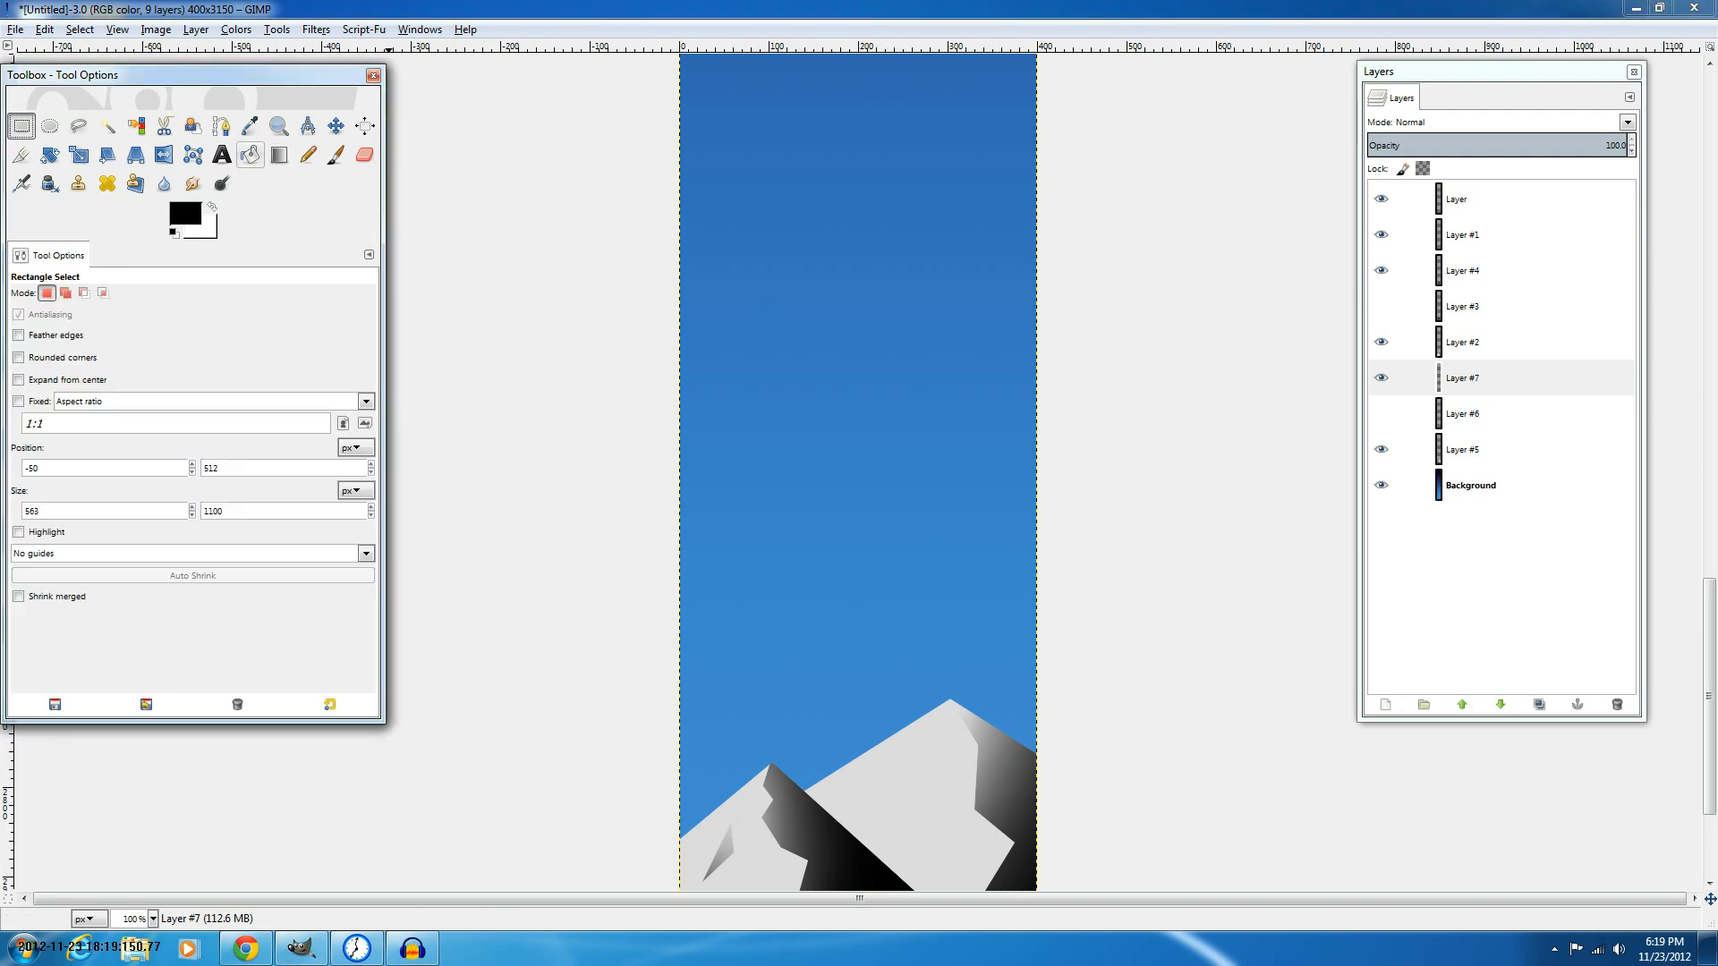
left_click(307, 155)
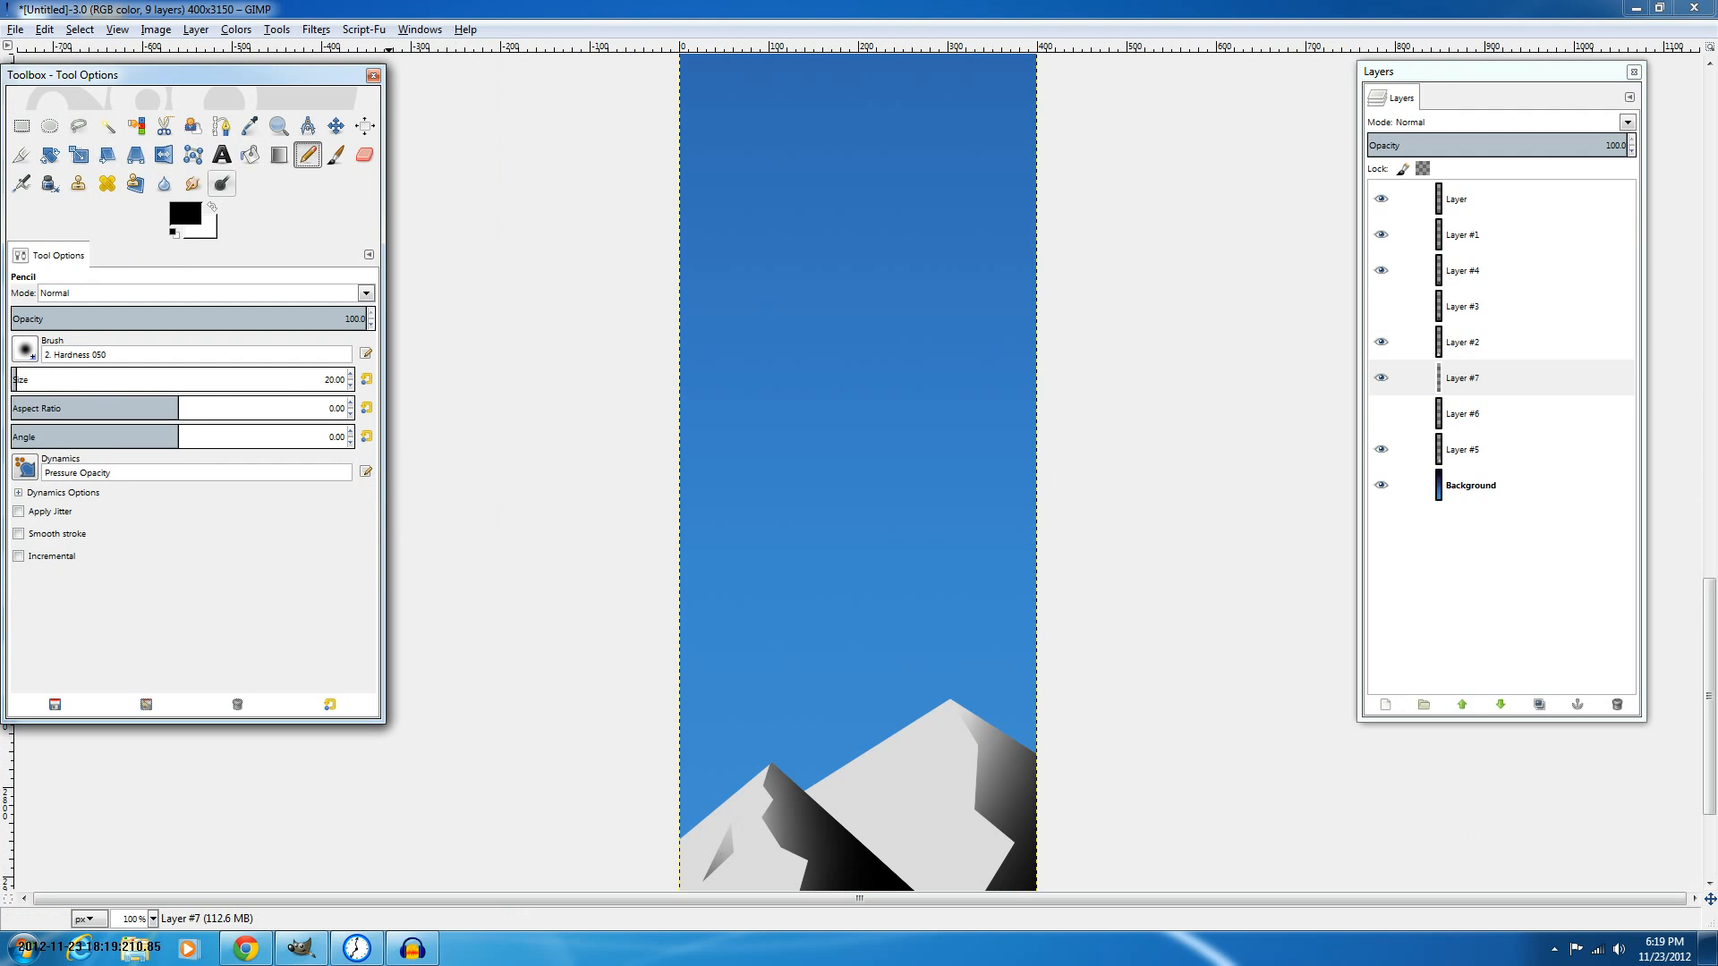
left_click(49, 126)
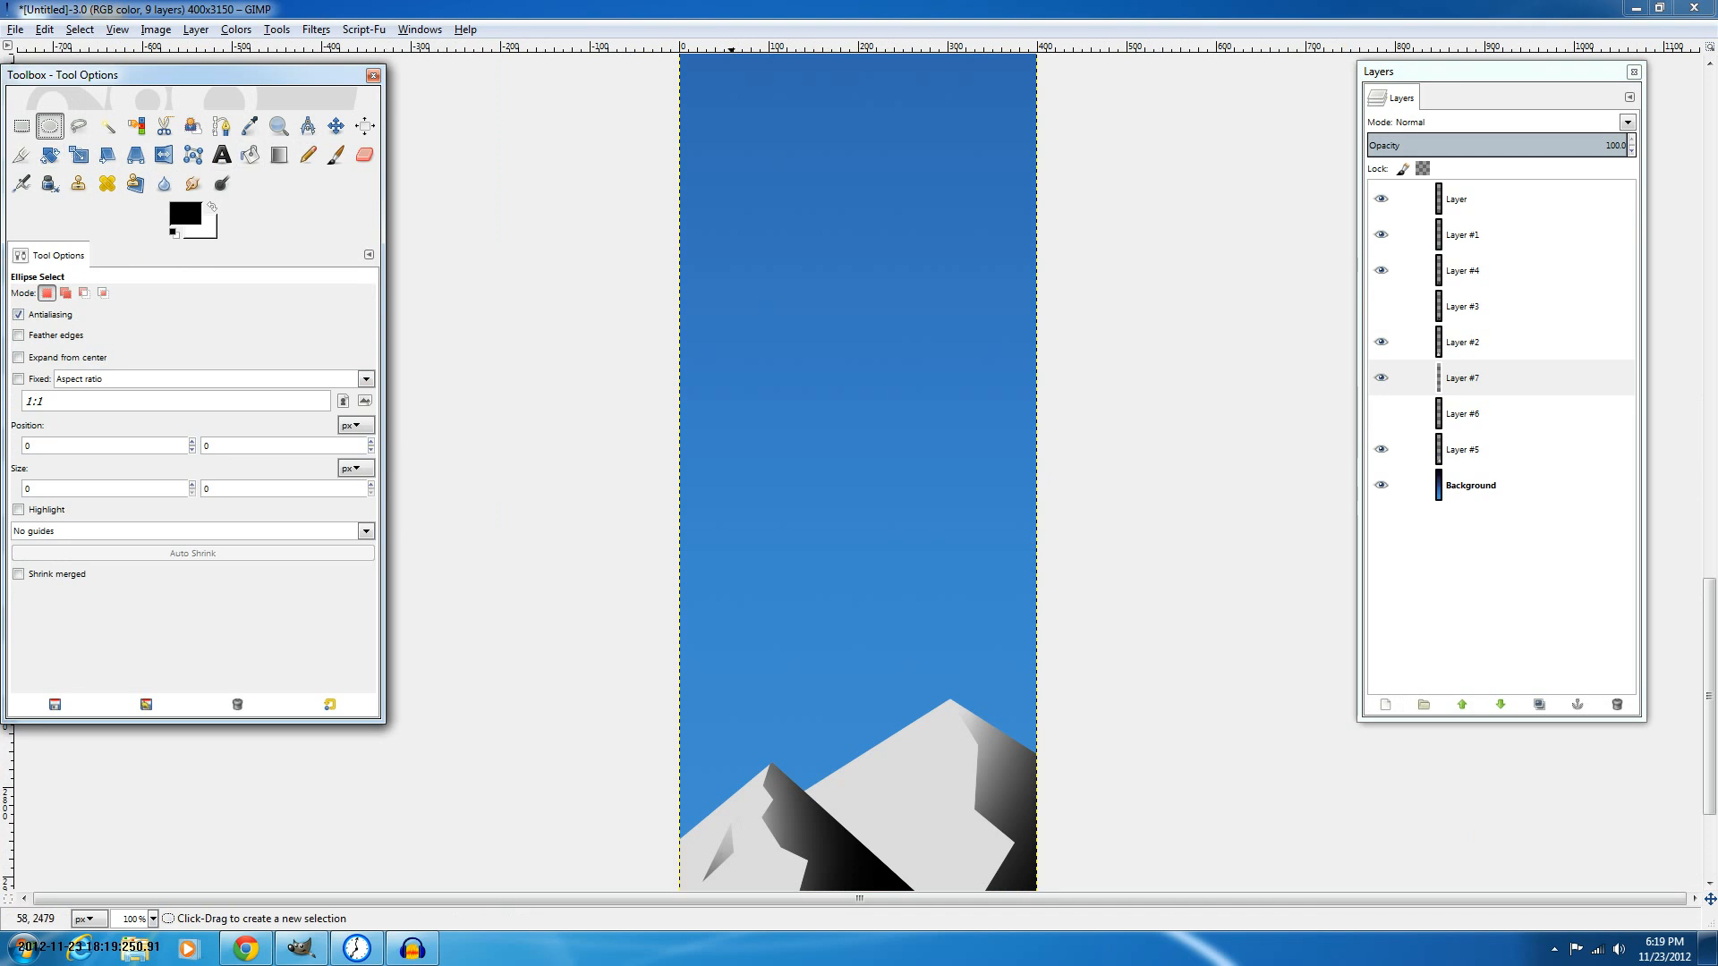
left_click_drag(731, 499, 782, 552)
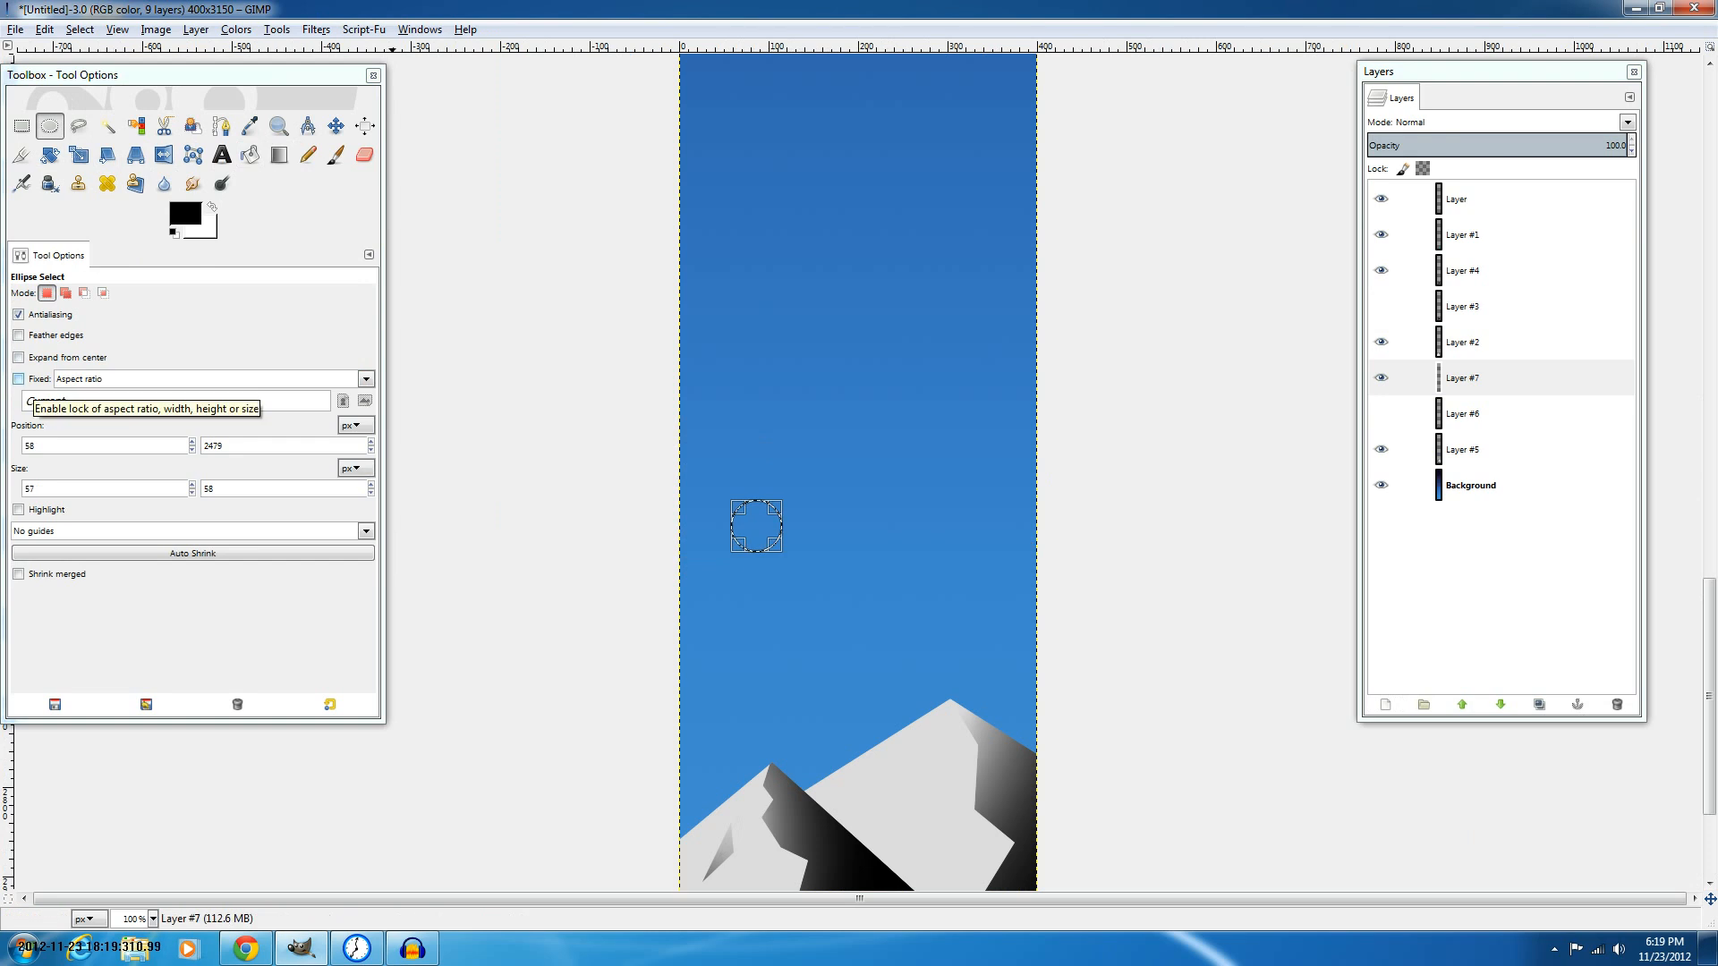
left_click(19, 378)
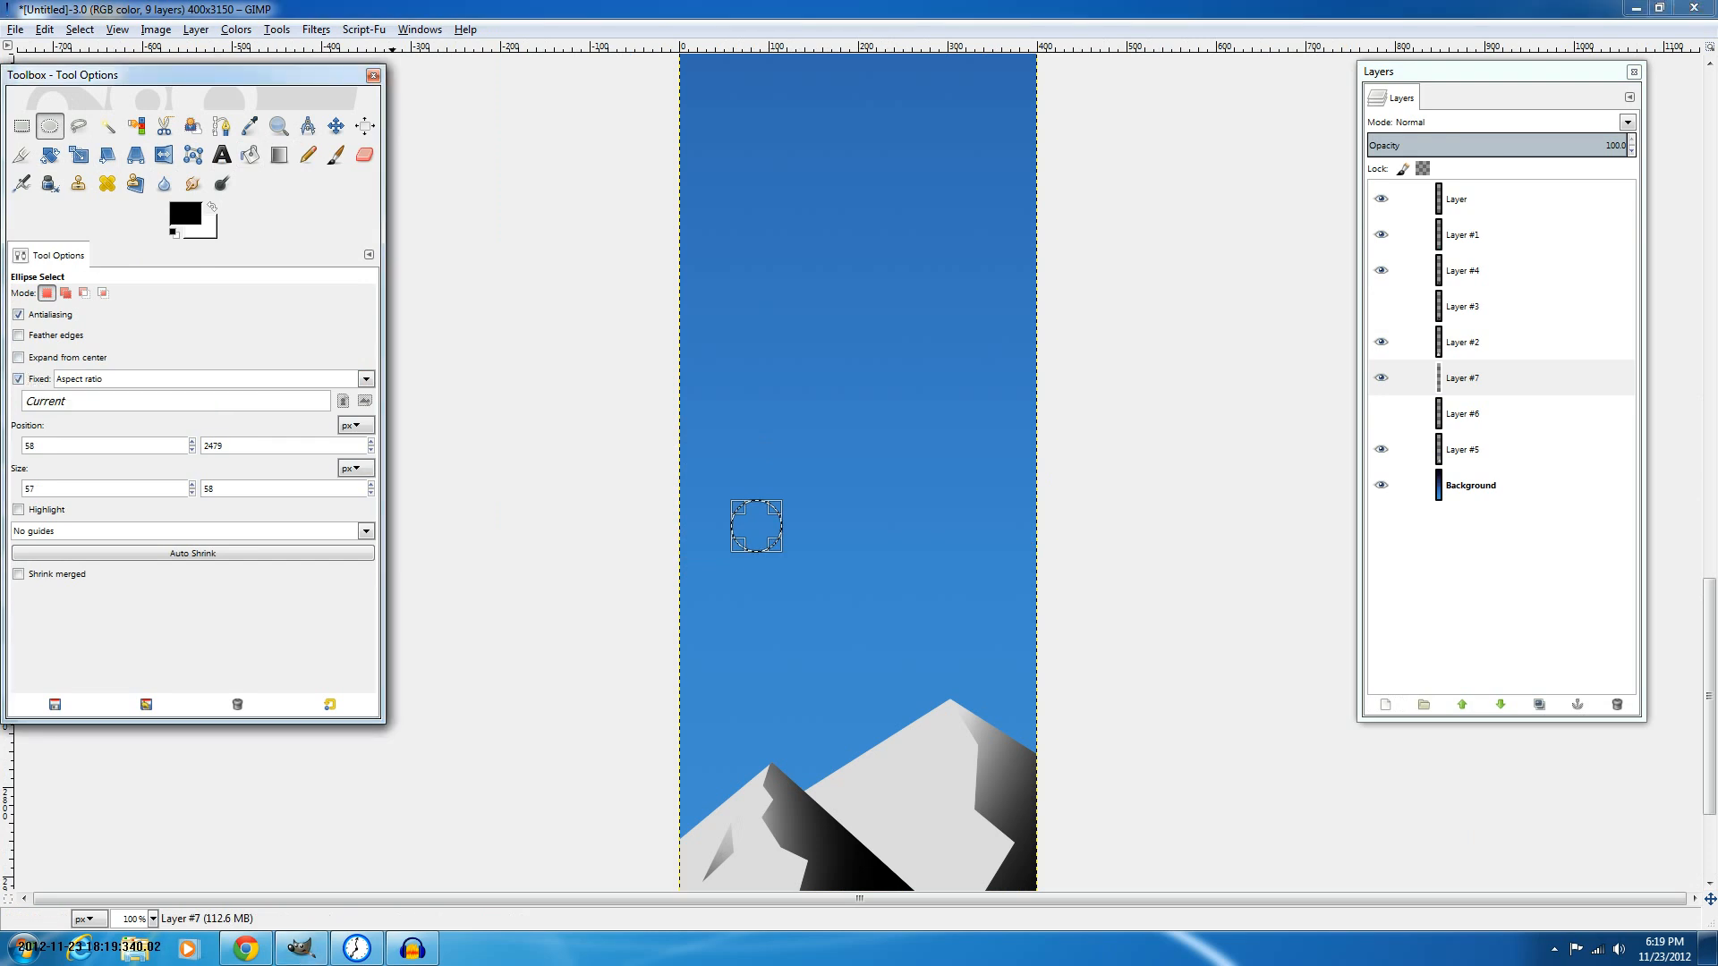
key("BackSpace")
key("BackSpace")
key("BackSpace")
key("BackSpace")
key("BackSpace")
key("BackSpace")
key("BackSpace")
type("1:1")
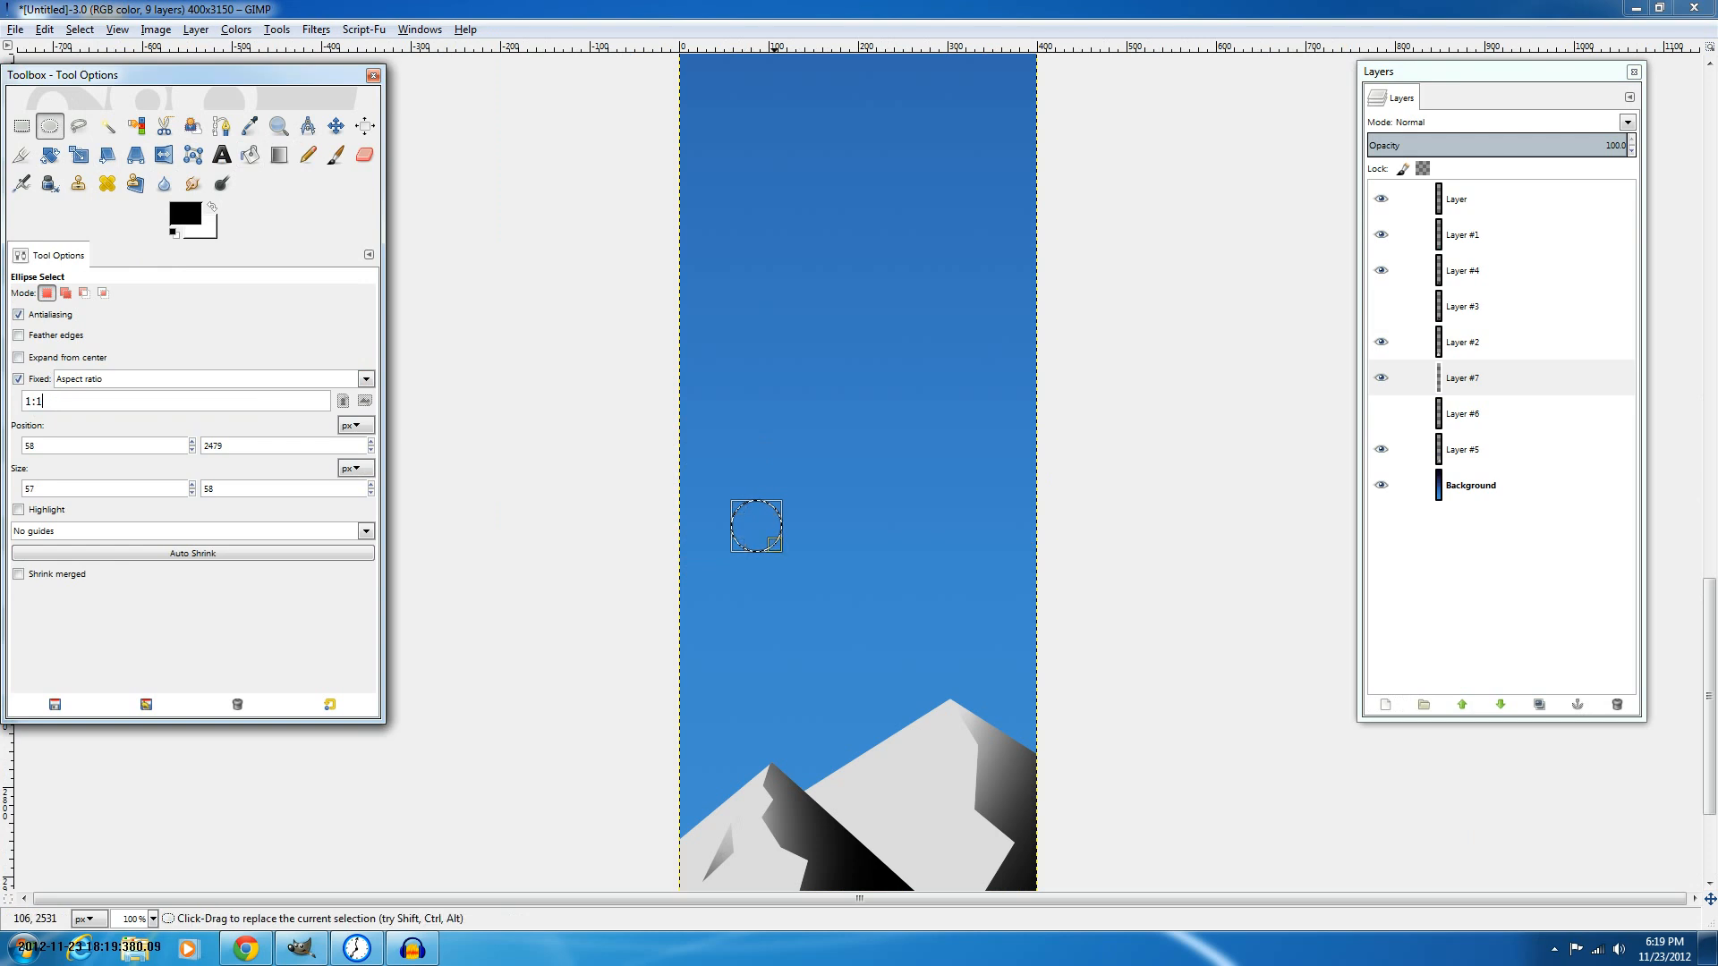
Select a circle about 83 px across in the sky, centered above the mountains.
left_click_drag(774, 547, 833, 590)
scroll(837, 610, "down", 2)
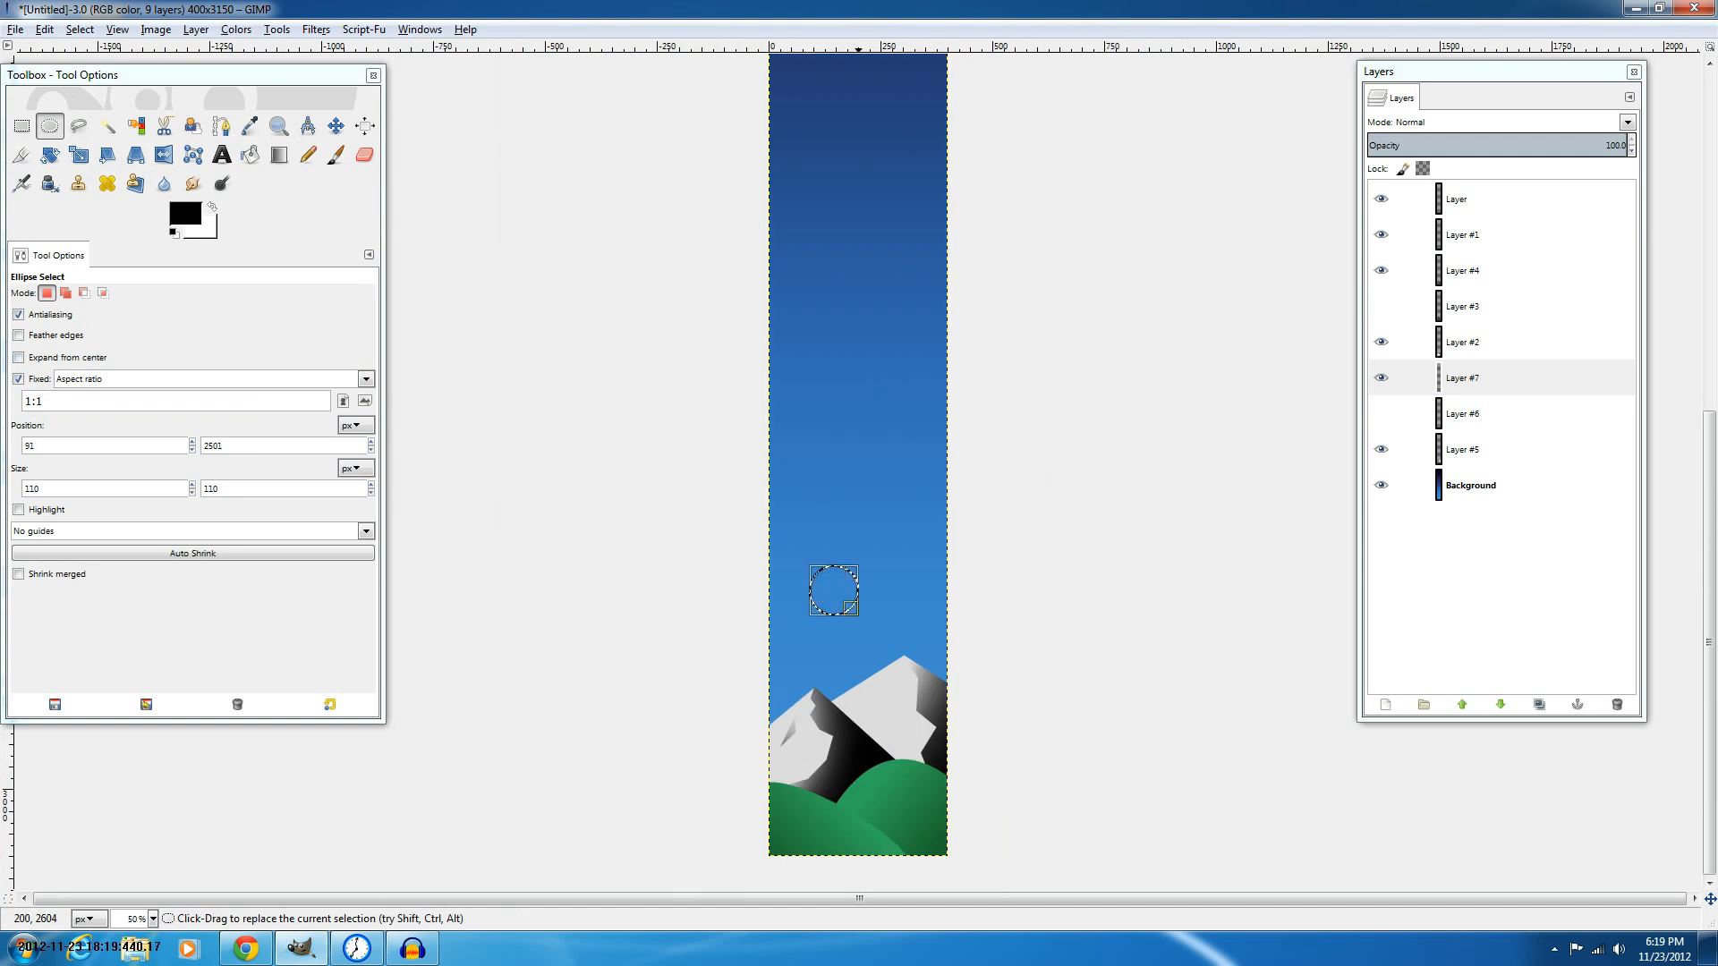
scroll(858, 611, "up", 2)
mouse_move(849, 610)
left_mouse_down()
mouse_move(801, 586)
mouse_move(799, 614)
mouse_move(843, 626)
mouse_move(857, 607)
left_mouse_up()
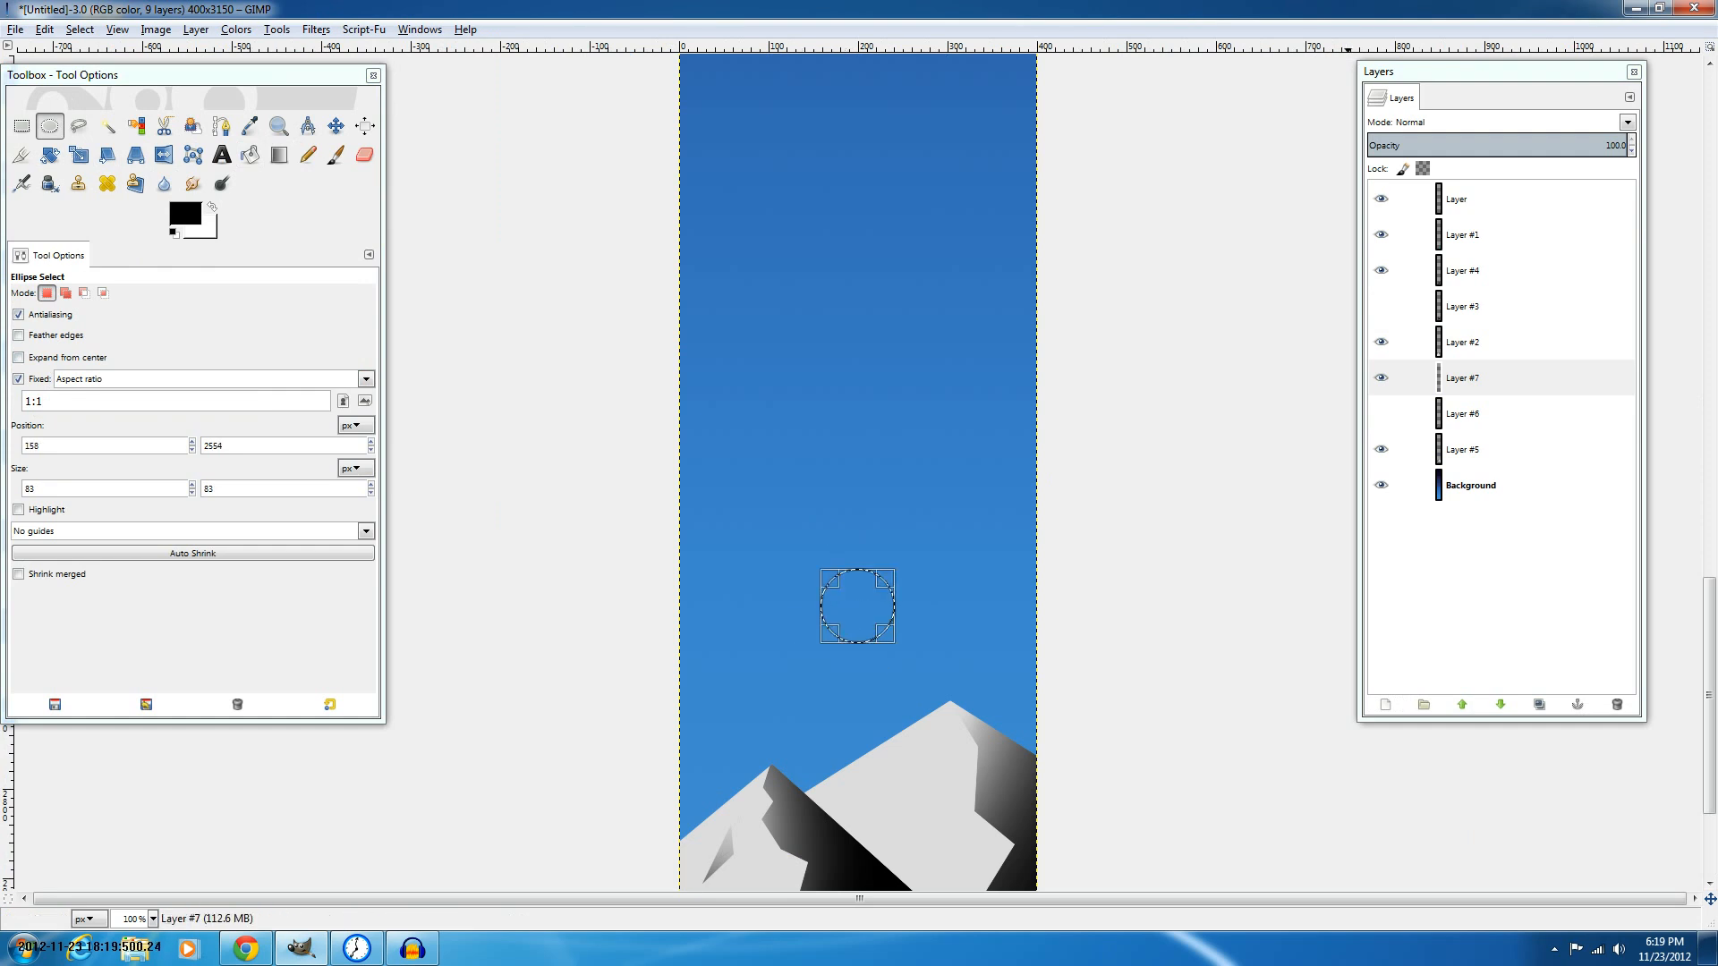
Add a new transparent layer at the top of the layer stack.
left_click(1467, 199)
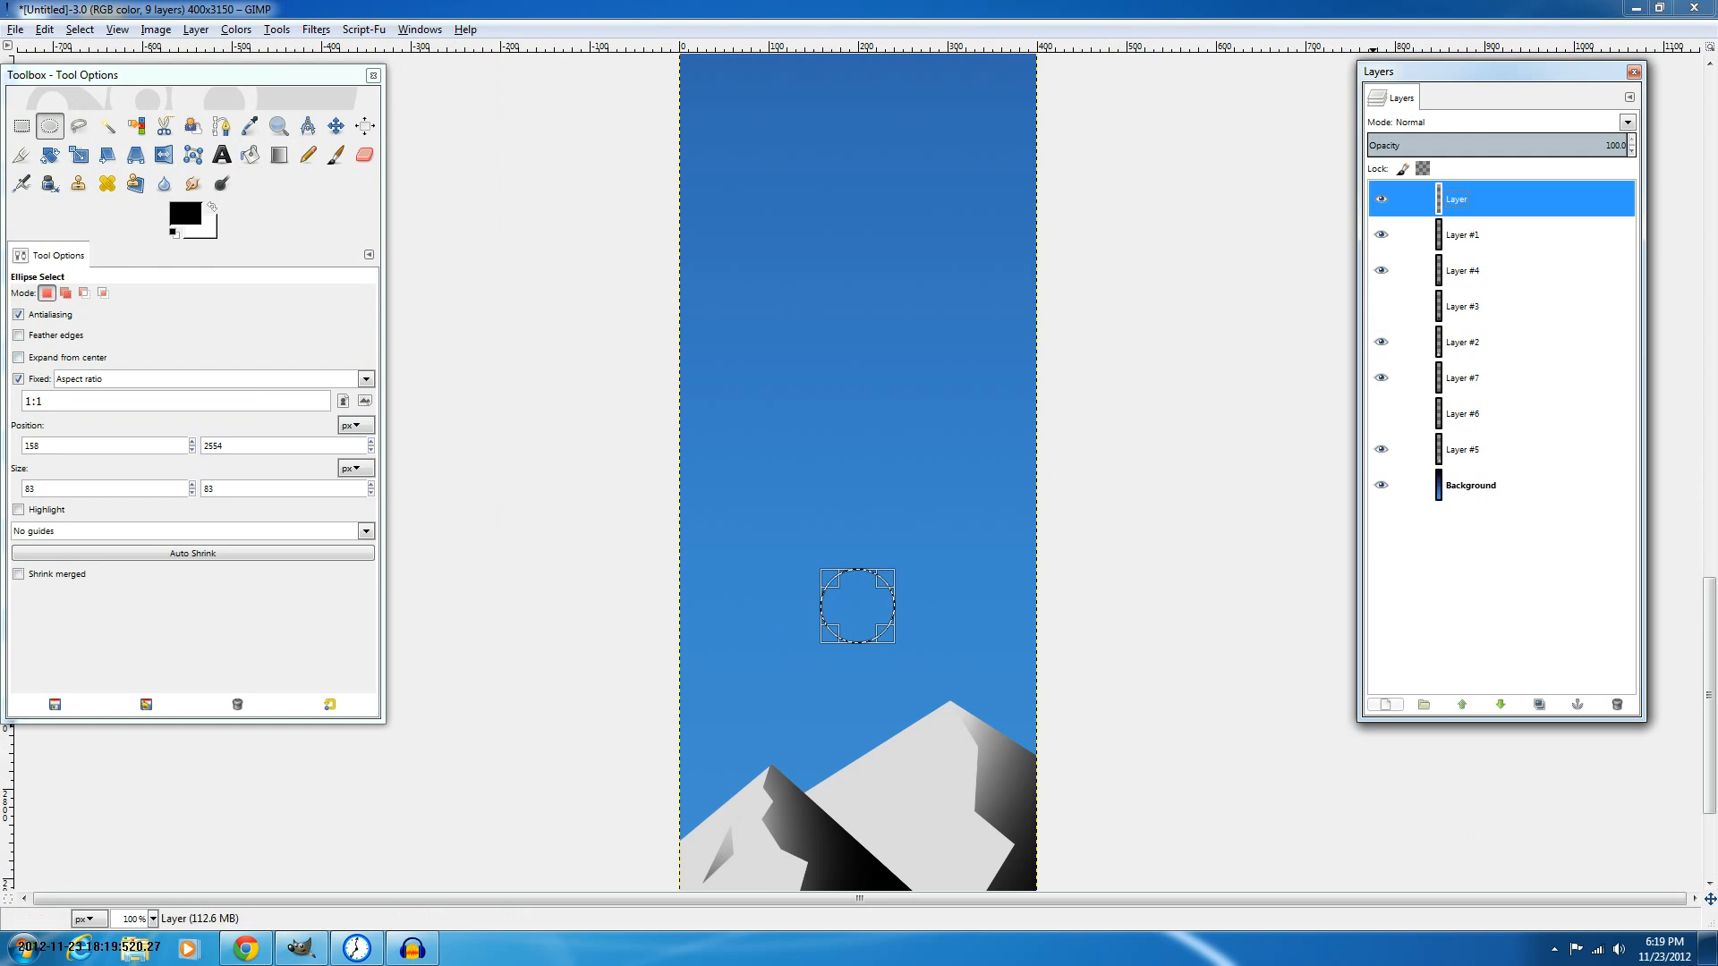
key("ctrl+shift+n")
key("Return")
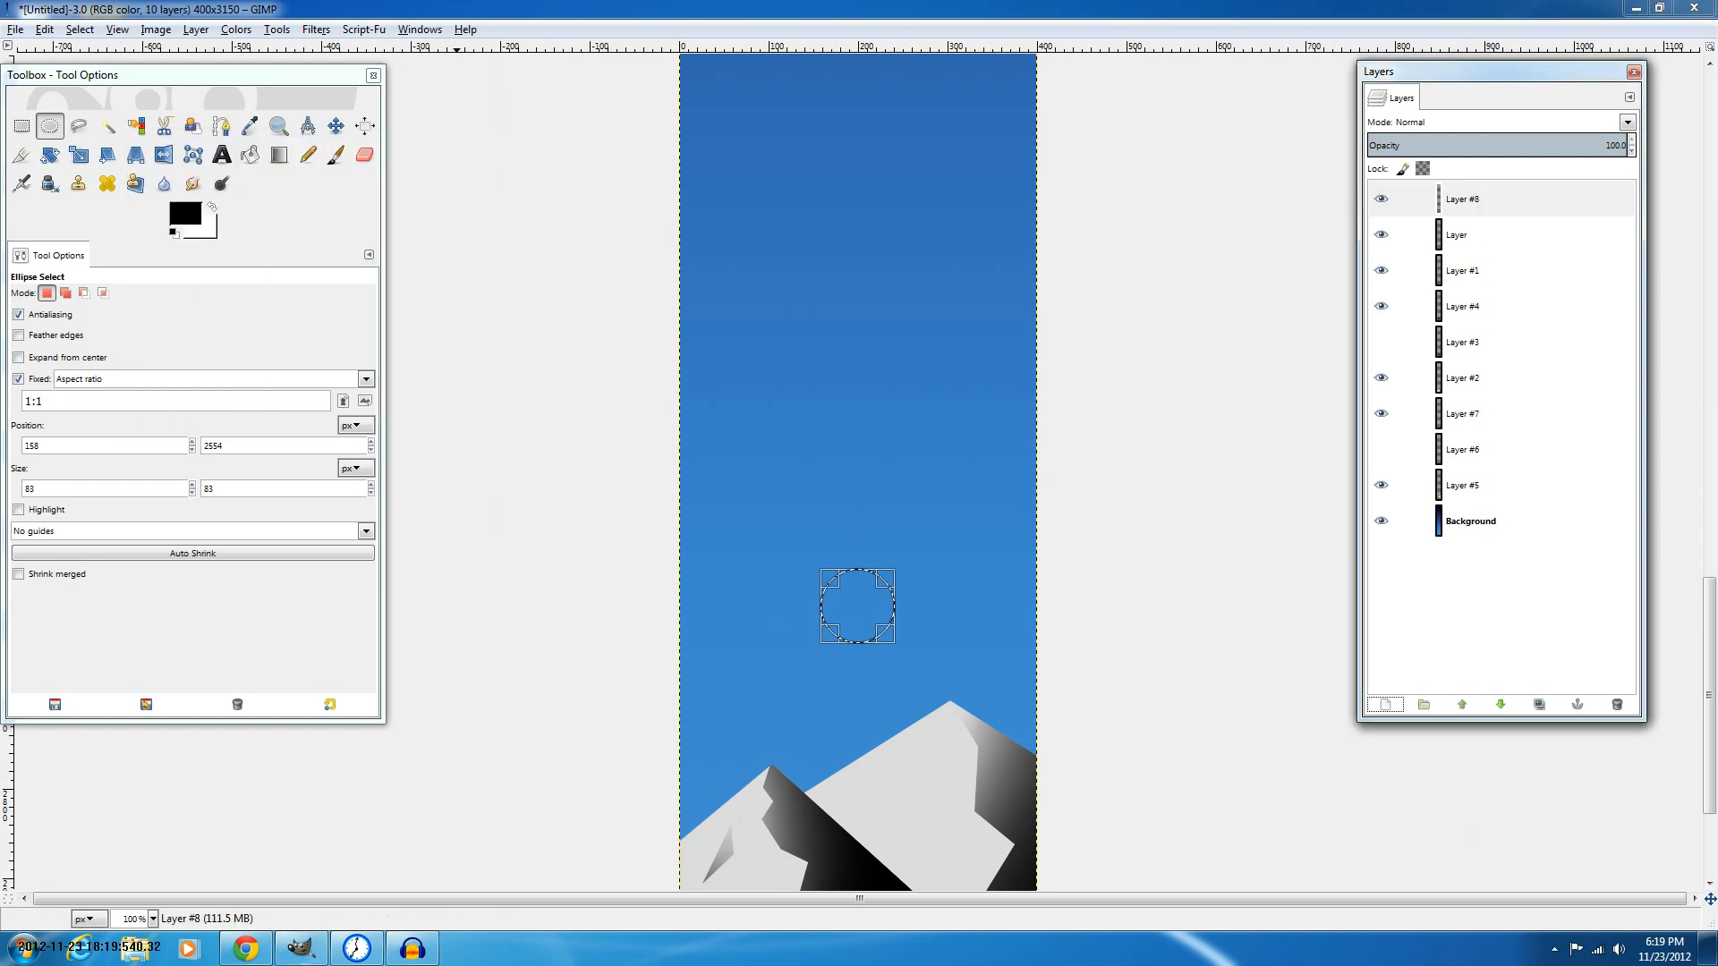
Choose the Blend tool and set the foreground color to bright red.
left_click(279, 154)
left_click(185, 213)
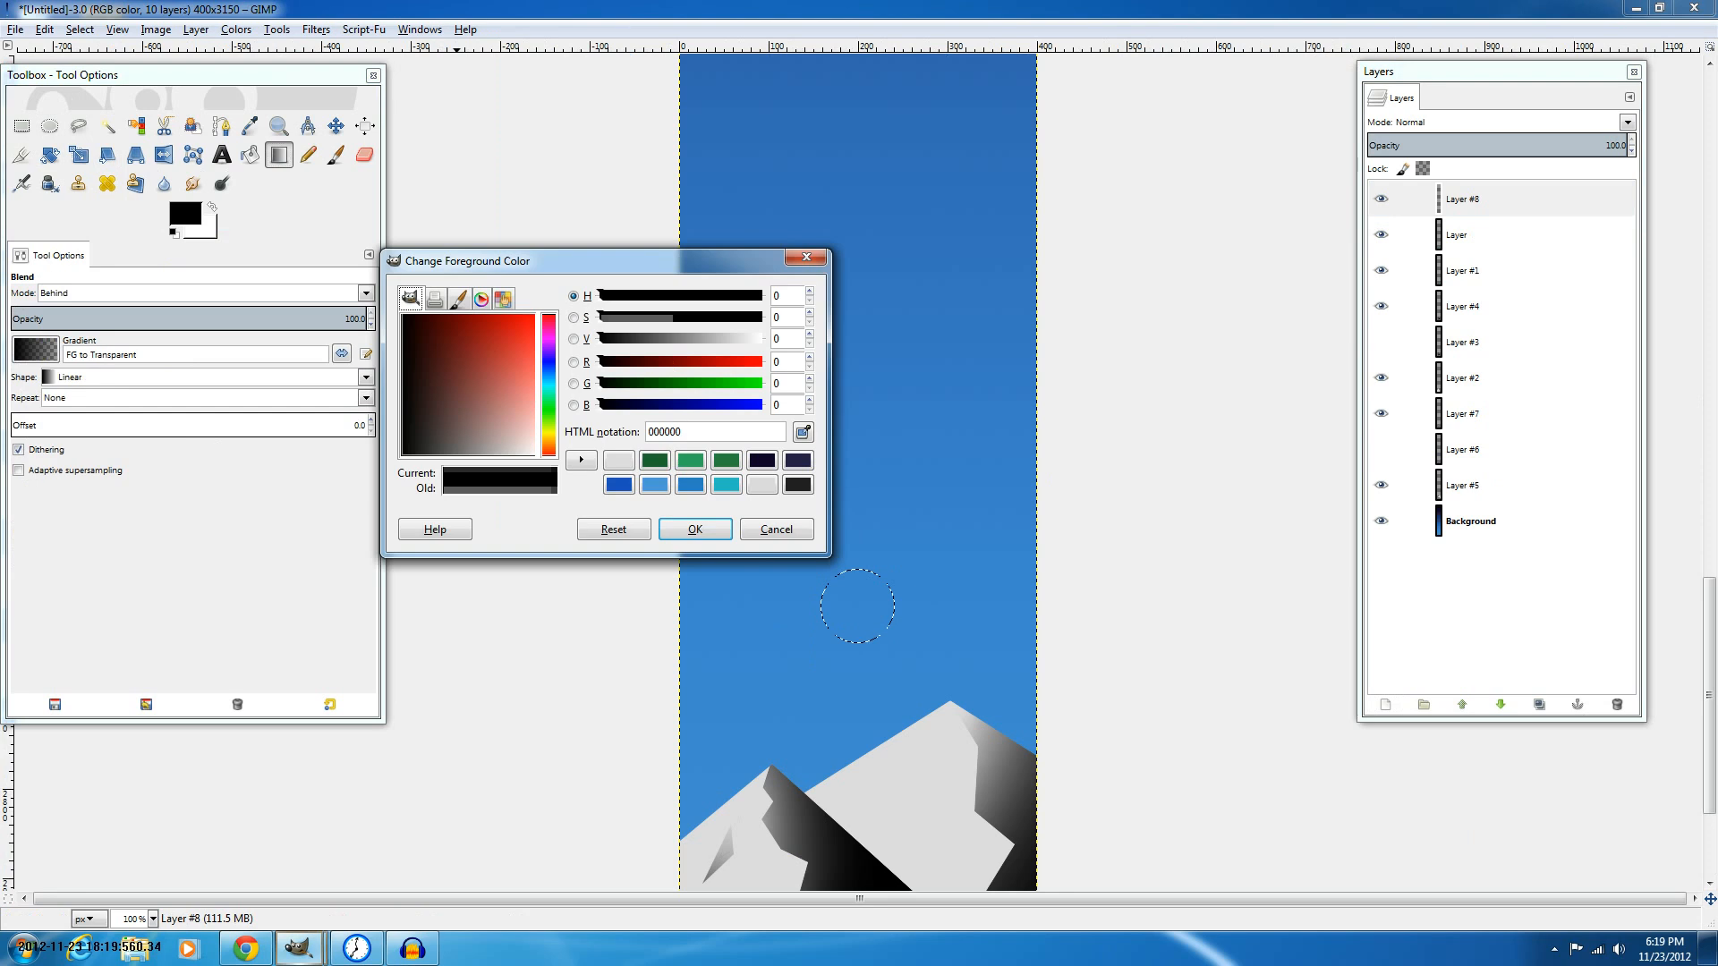
left_click(534, 315)
left_click(505, 319)
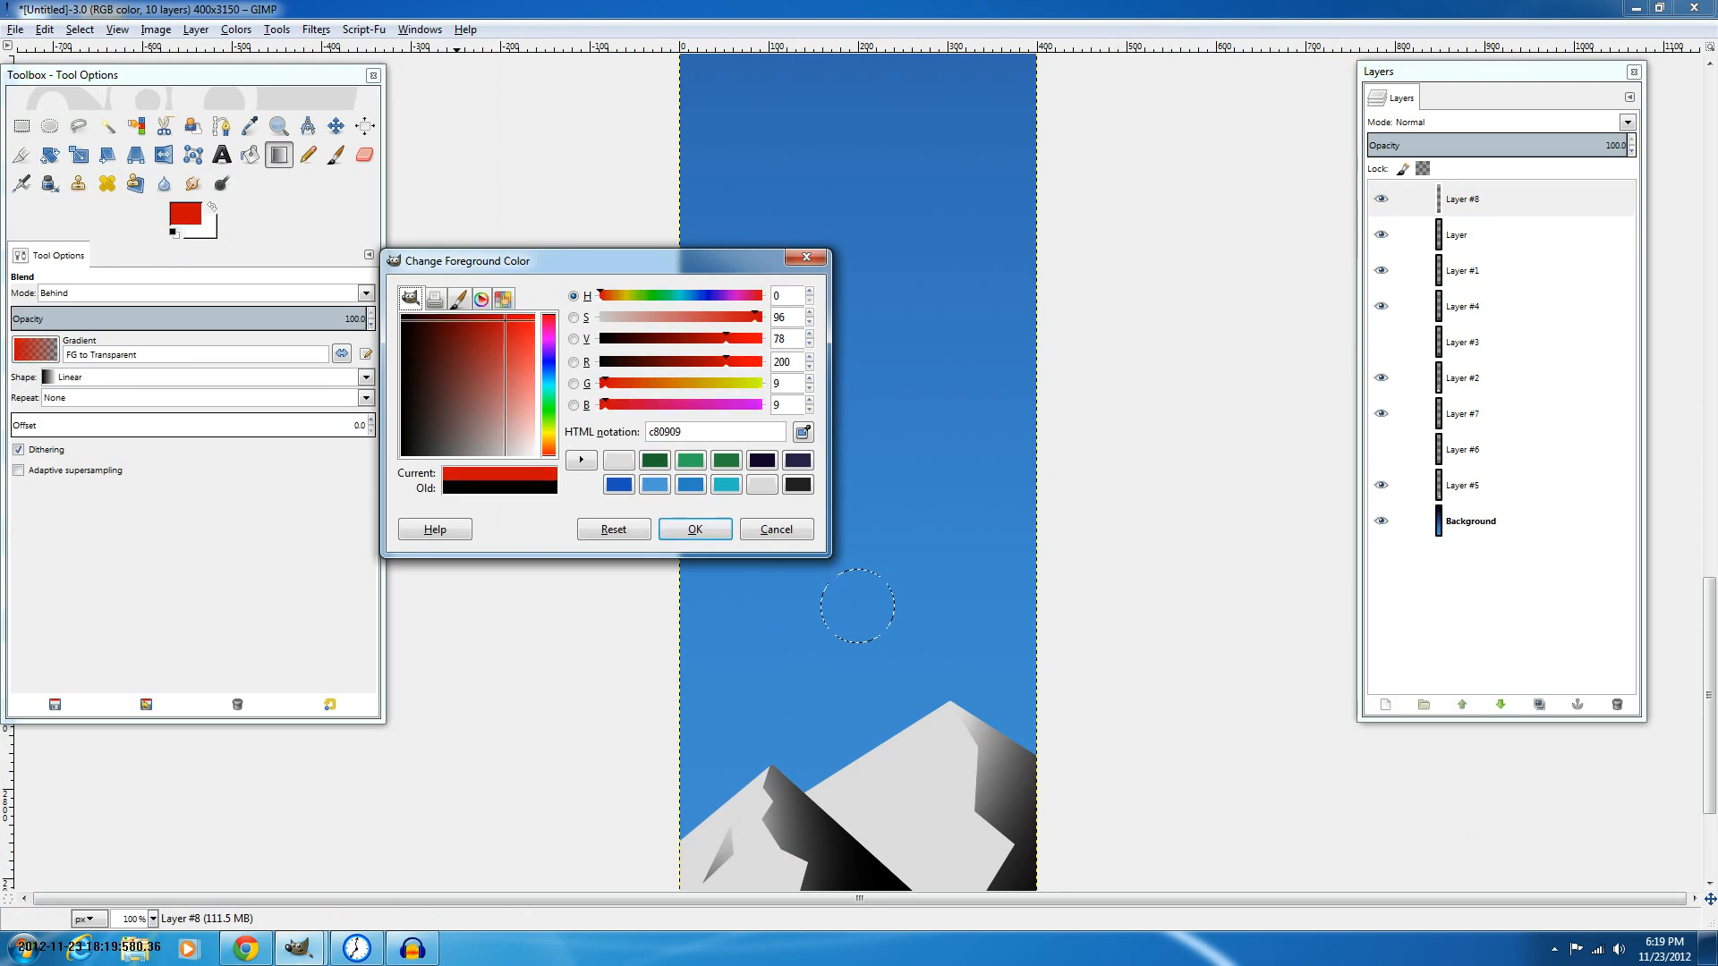
left_click_drag(505, 319, 510, 319)
left_click(695, 529)
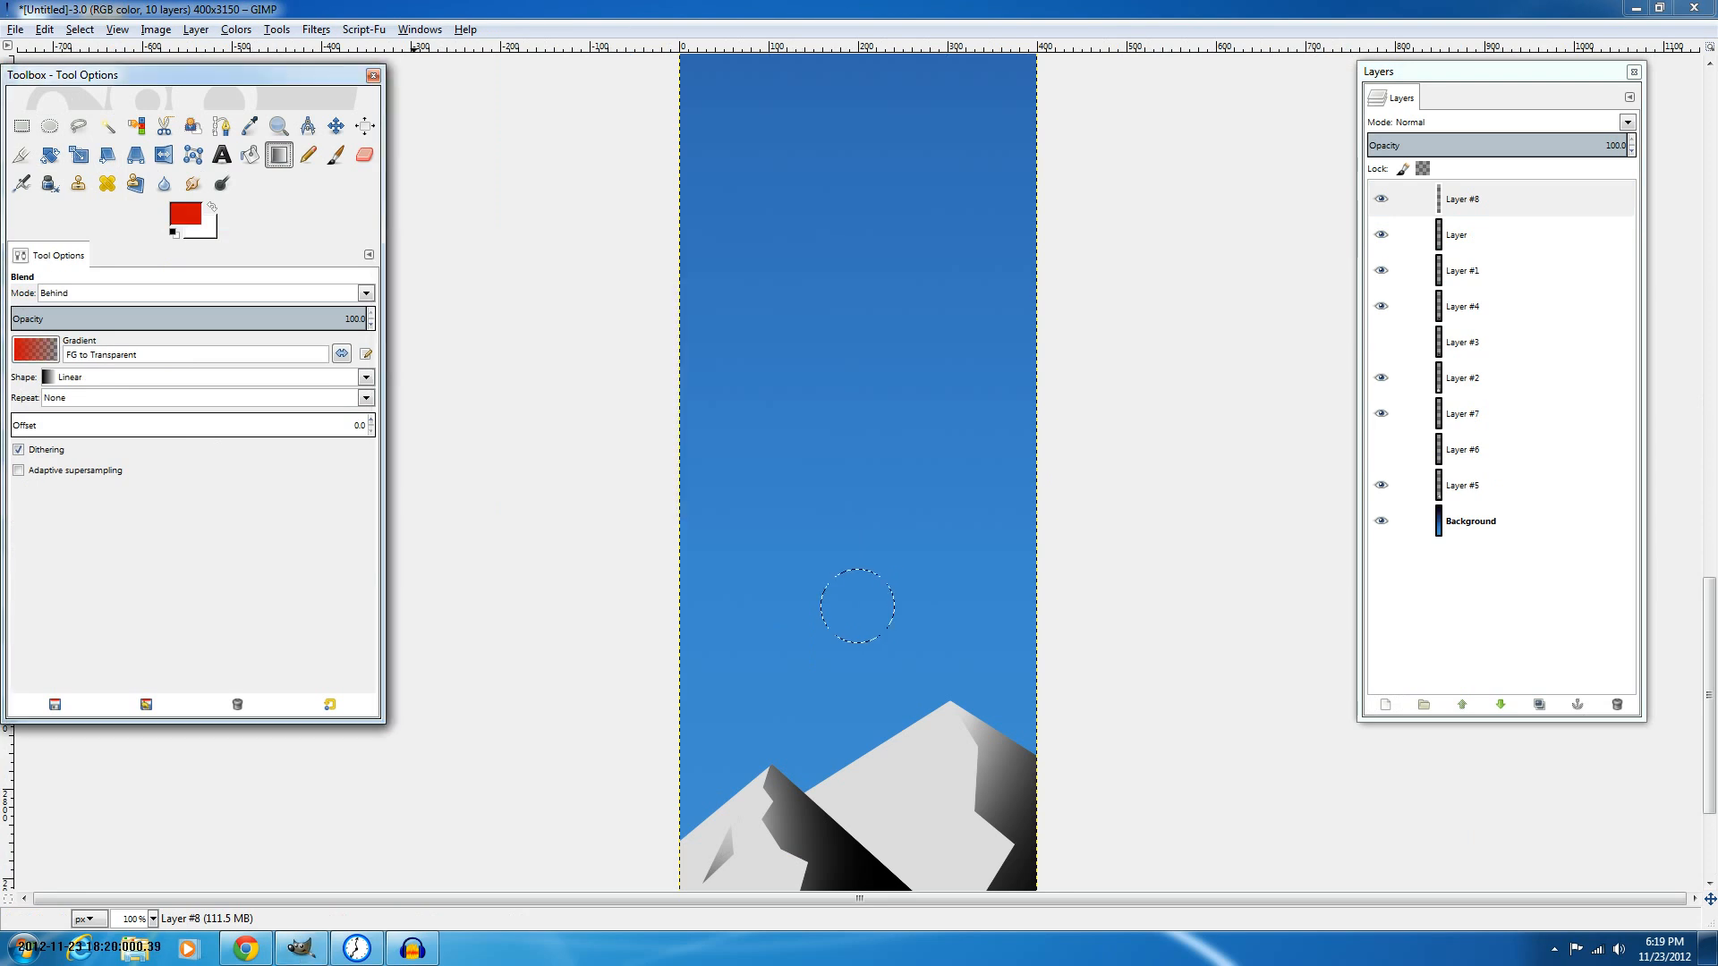
Set the background color to dark red, 630202.
left_click(210, 231)
left_click(440, 317)
left_click_drag(440, 316, 451, 317)
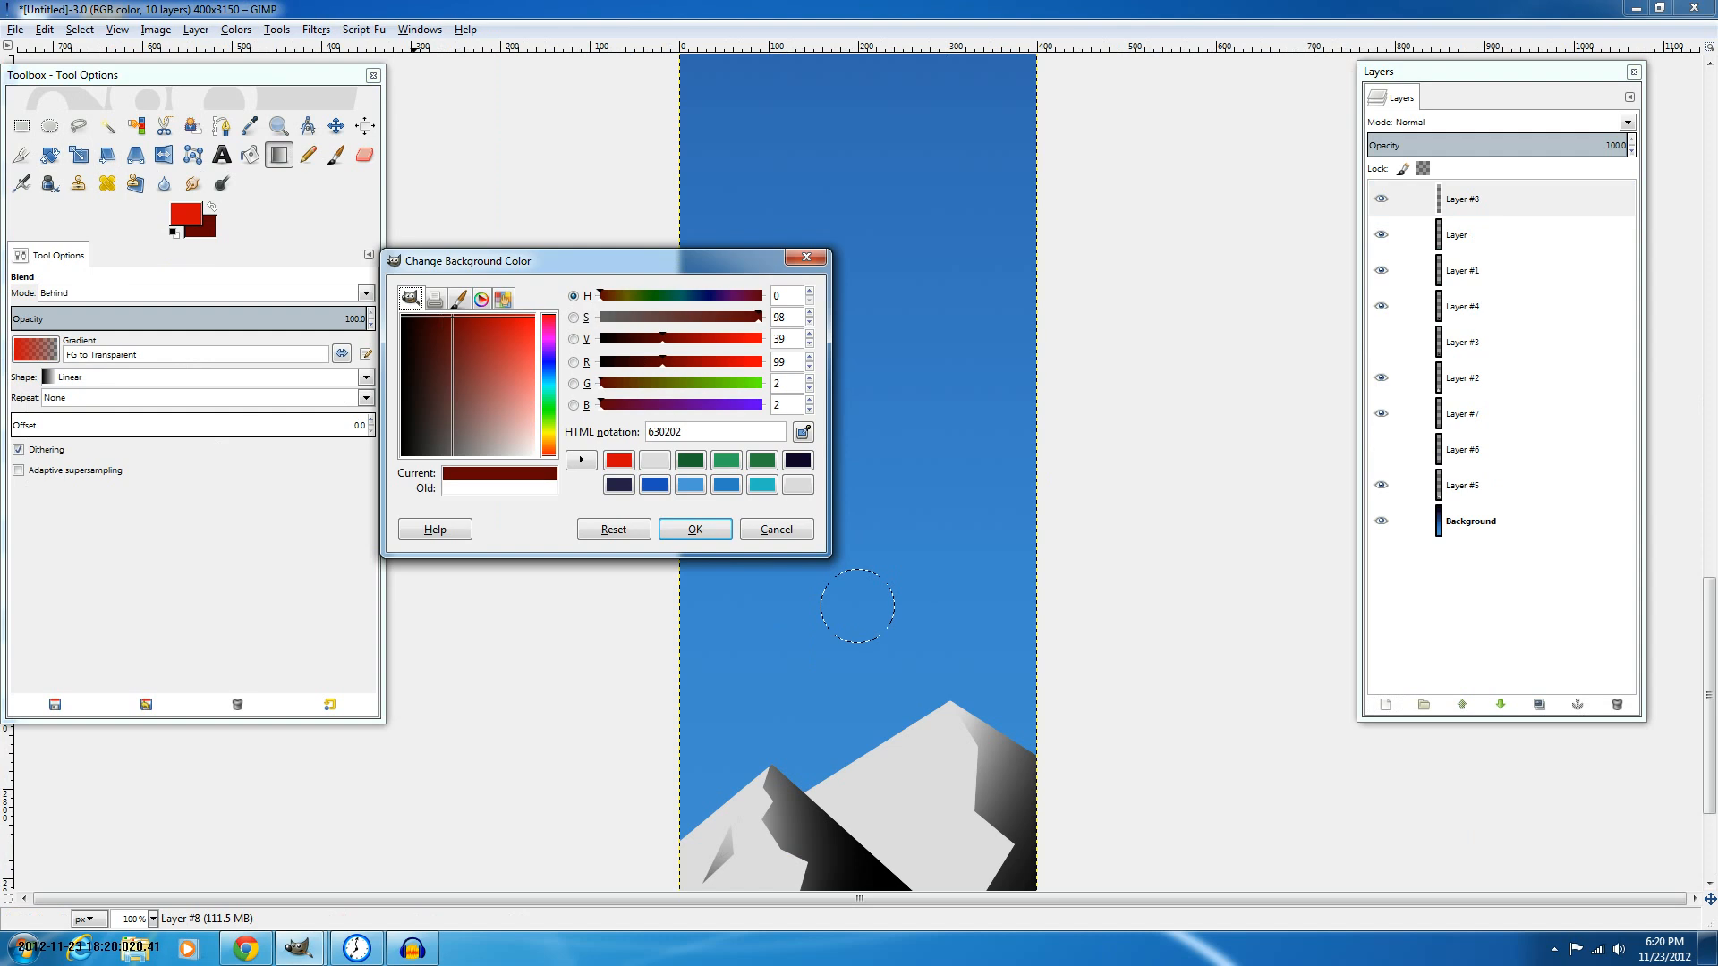
key("Return")
Set the blend gradient to FG to BG (RGB) and its shape to Radial.
left_click(36, 349)
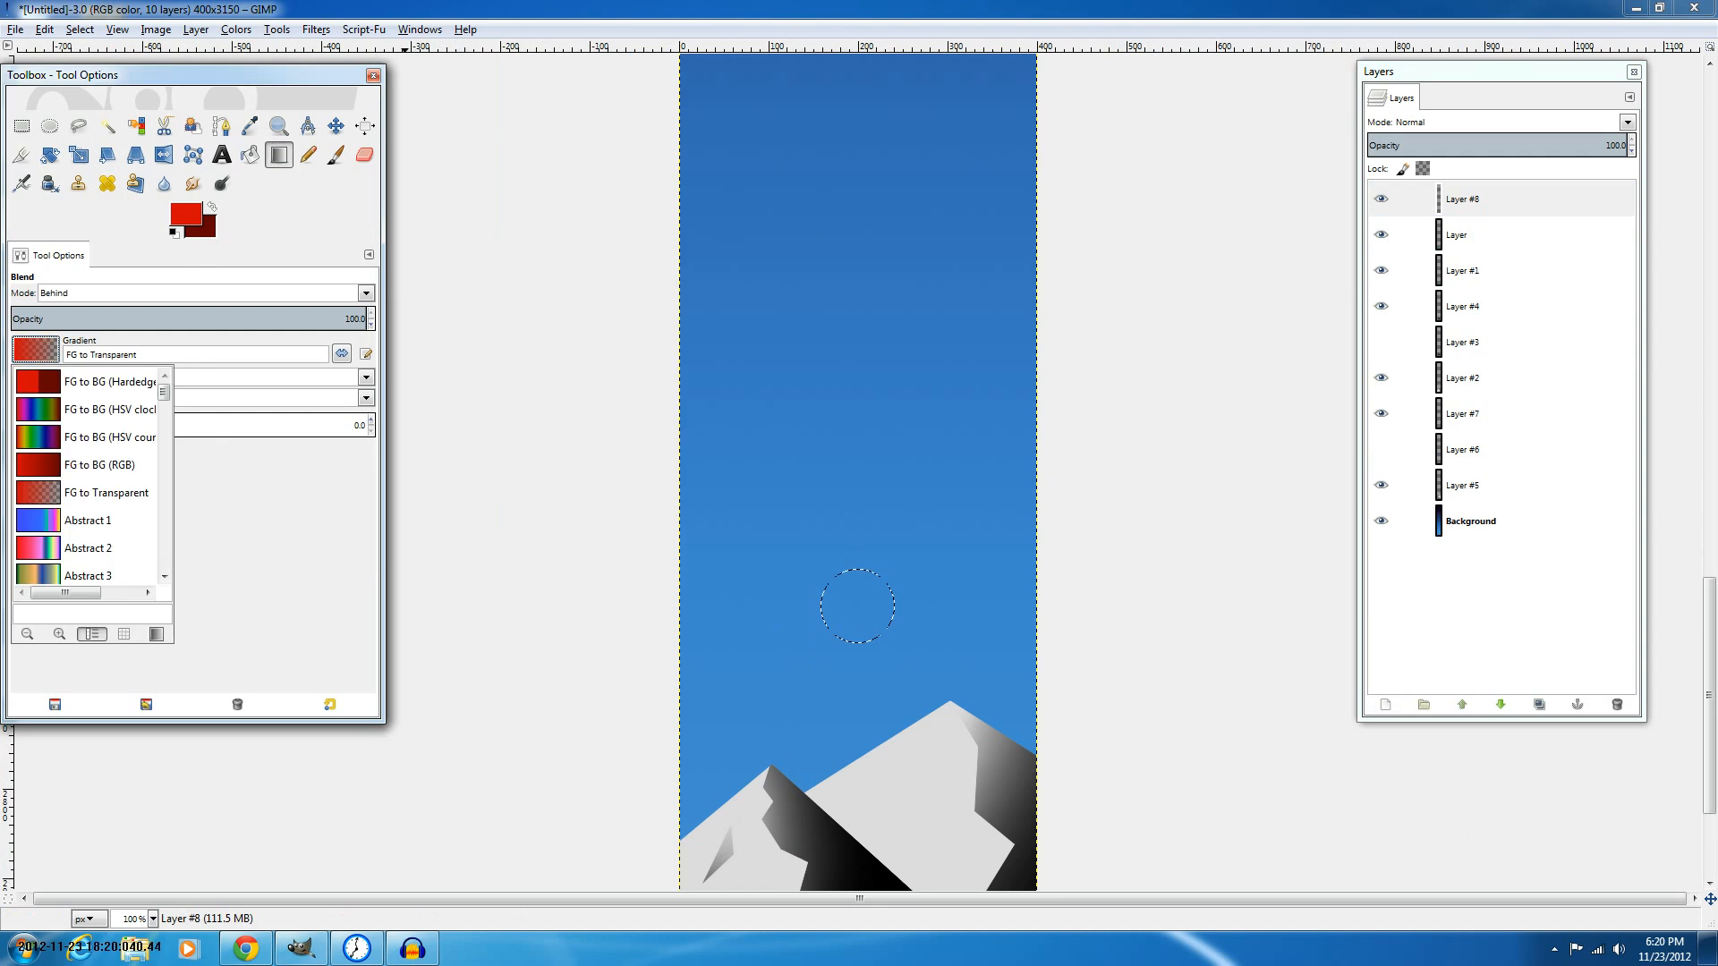
left_click(99, 466)
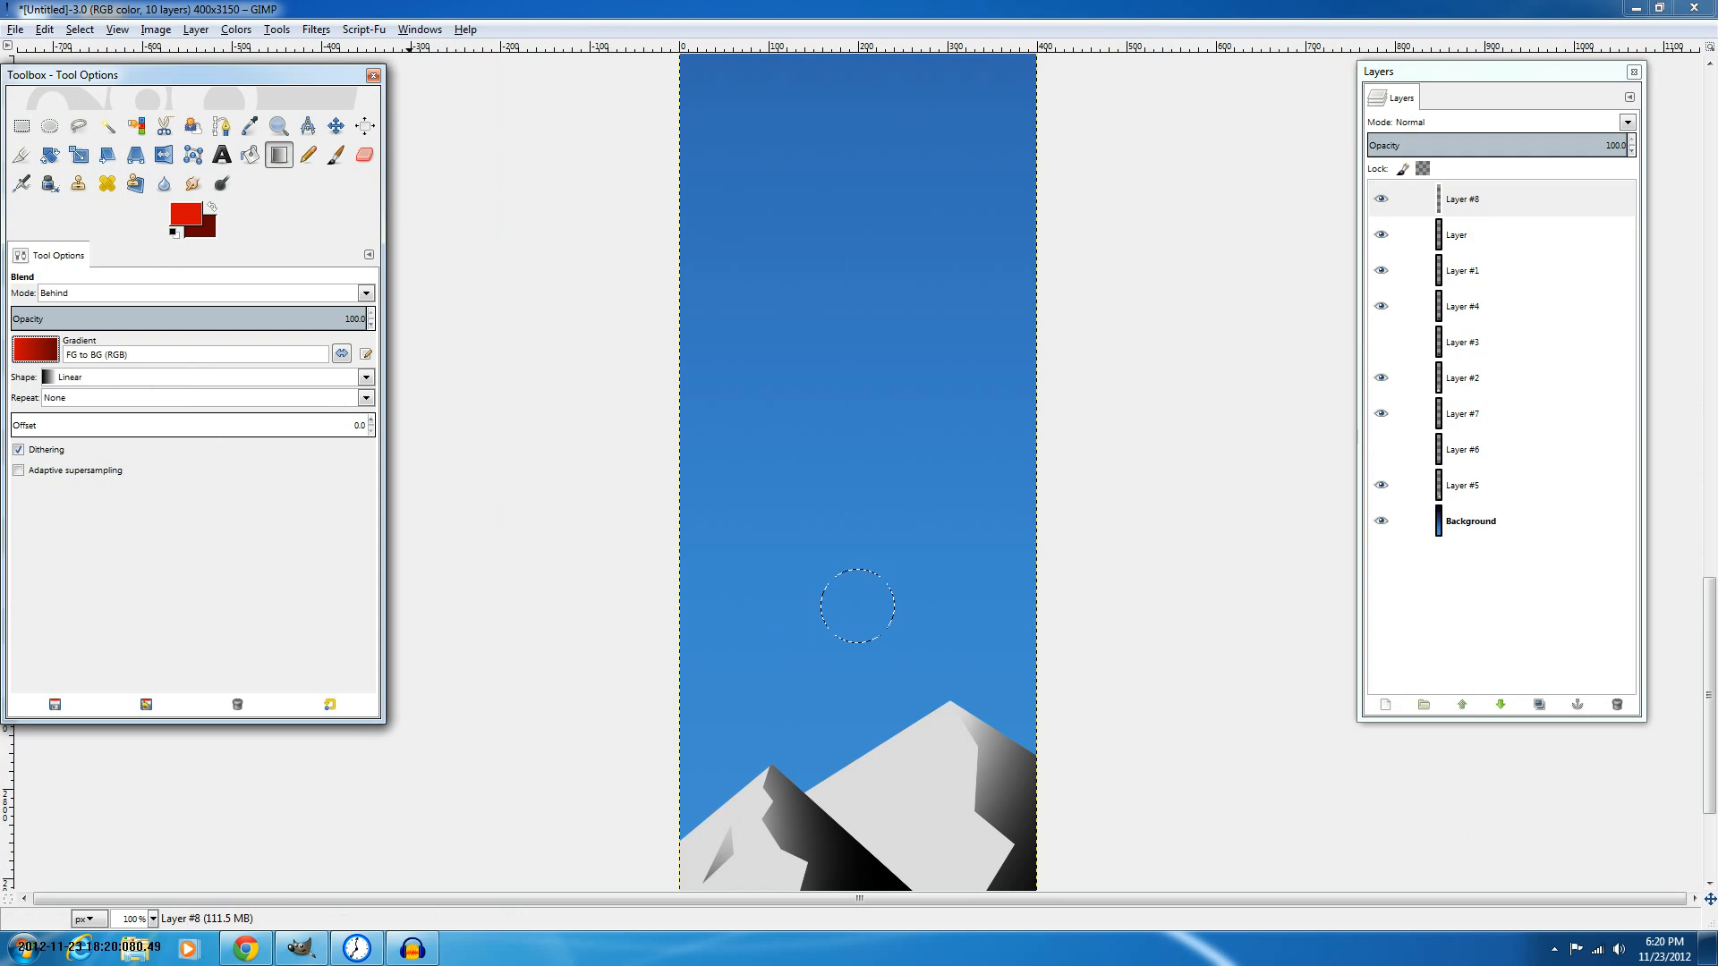
left_click(36, 349)
key("Escape")
left_click(366, 377)
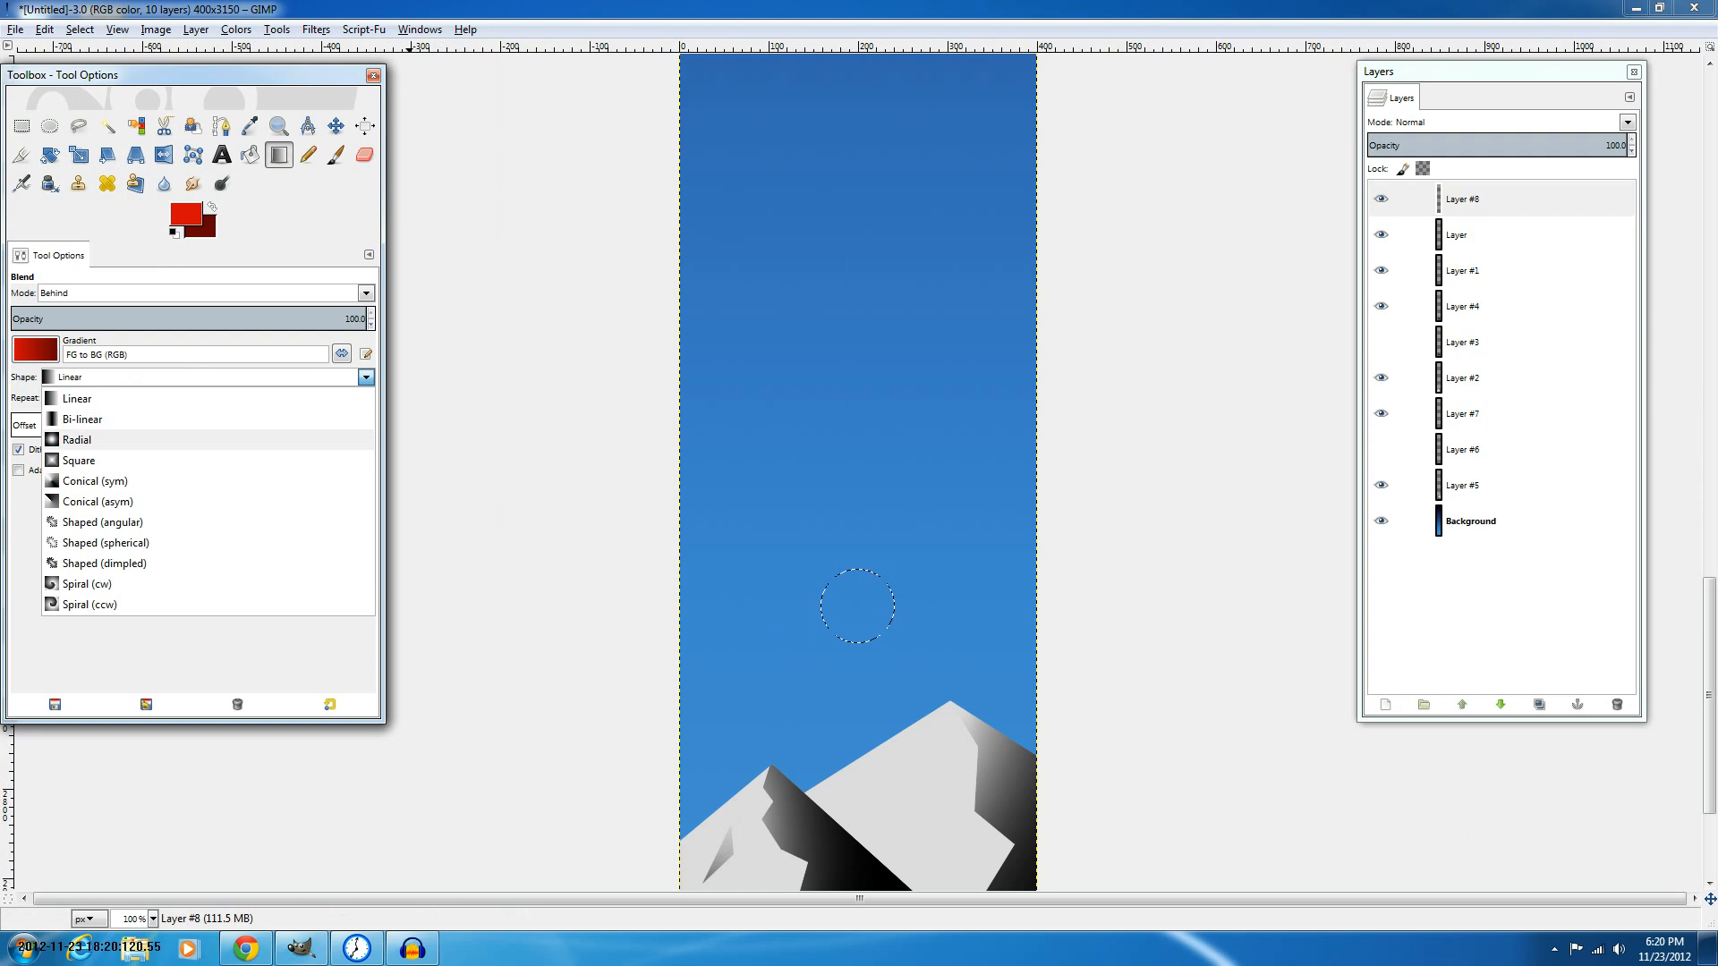
left_click(77, 440)
Shade the circle as a red ball with a radial blend from its upper left to its lower right, and deselect.
left_click_drag(848, 568, 919, 609)
scroll(866, 595, "up", 3)
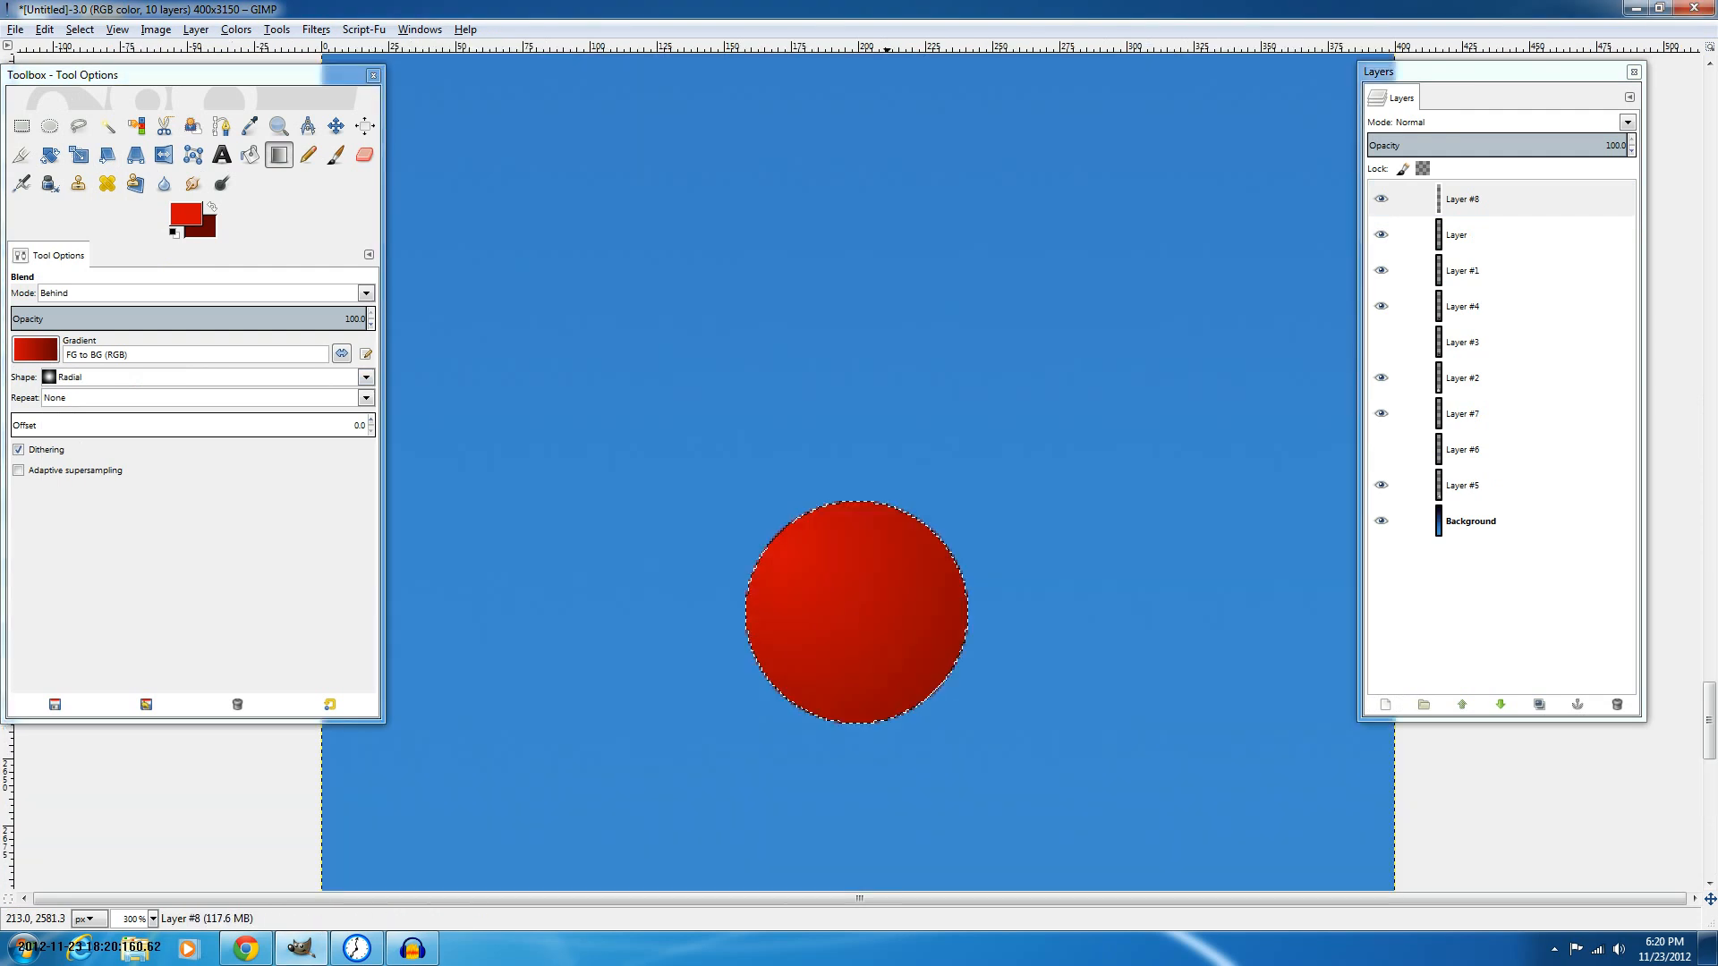
left_click_drag(801, 559, 923, 601)
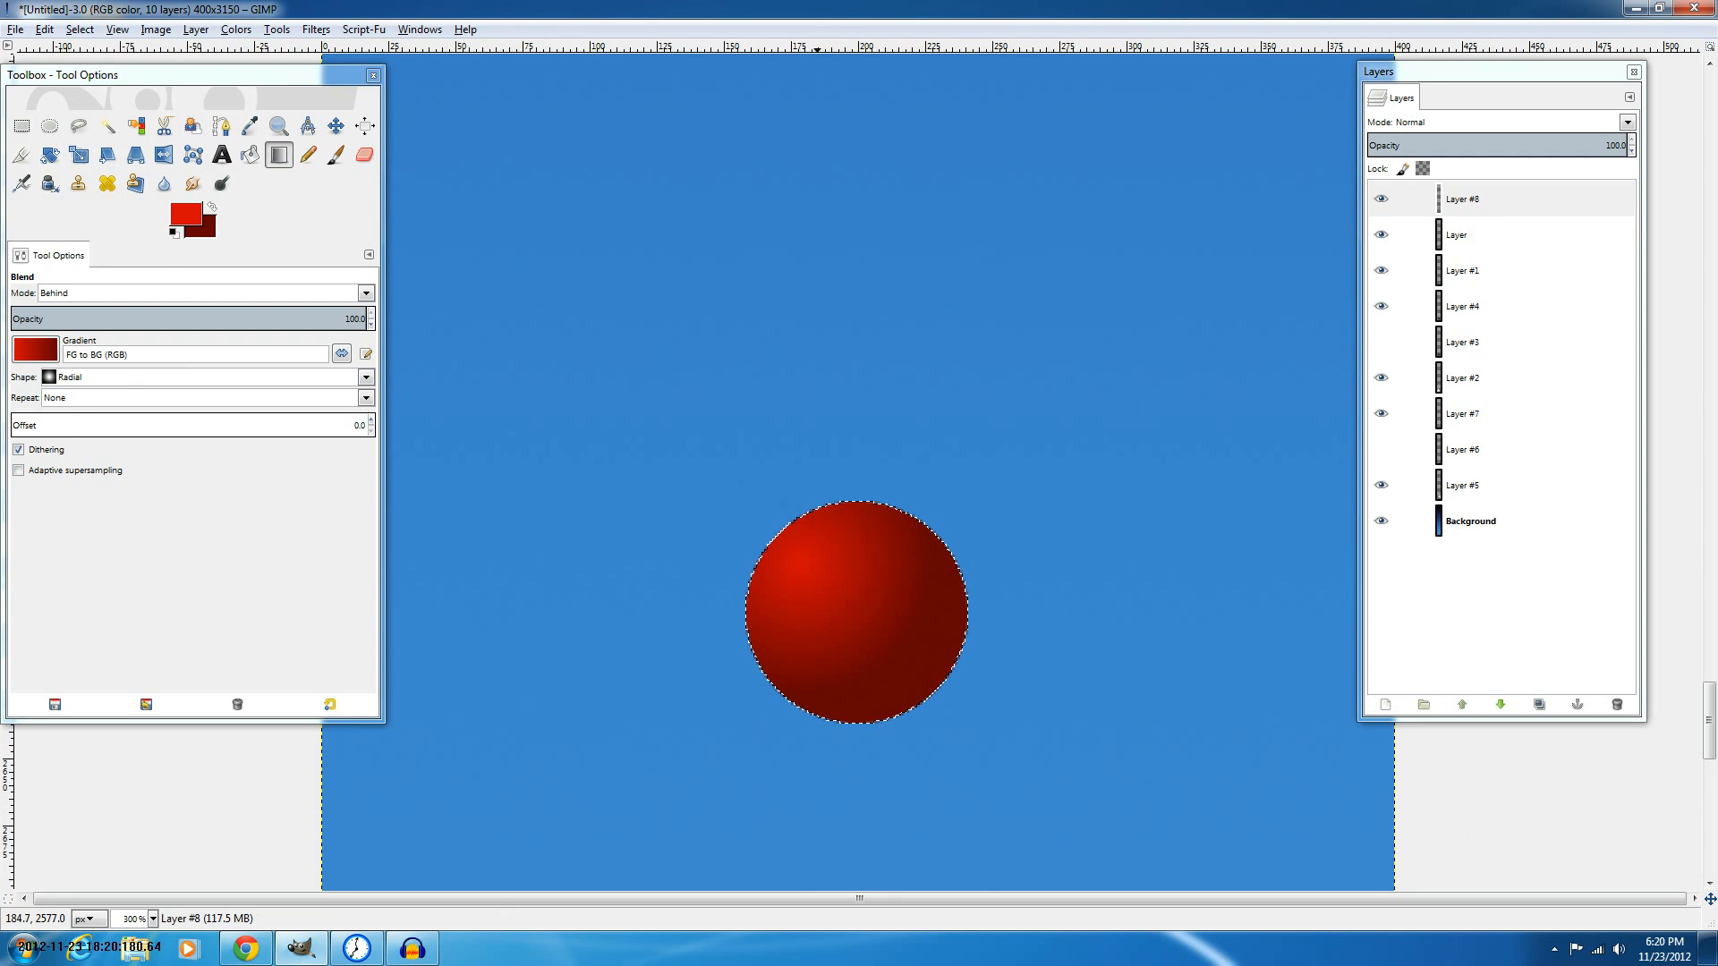
left_click_drag(821, 565, 1006, 669)
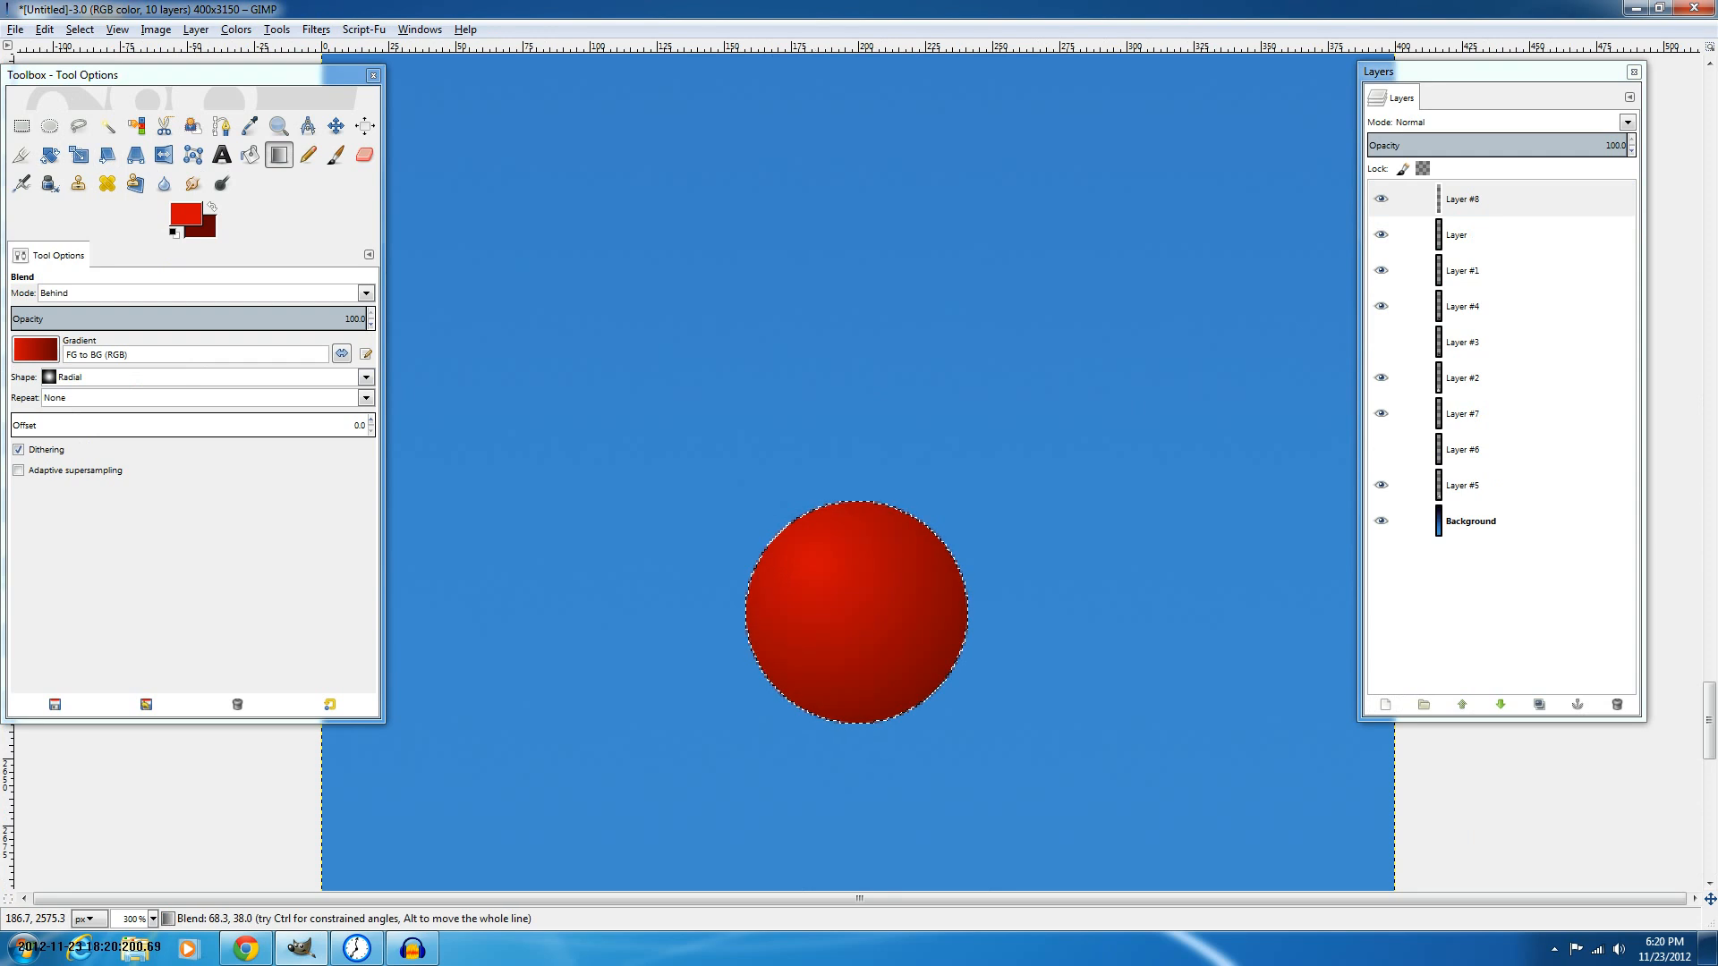
key("ctrl+z")
left_click_drag(784, 546, 944, 639)
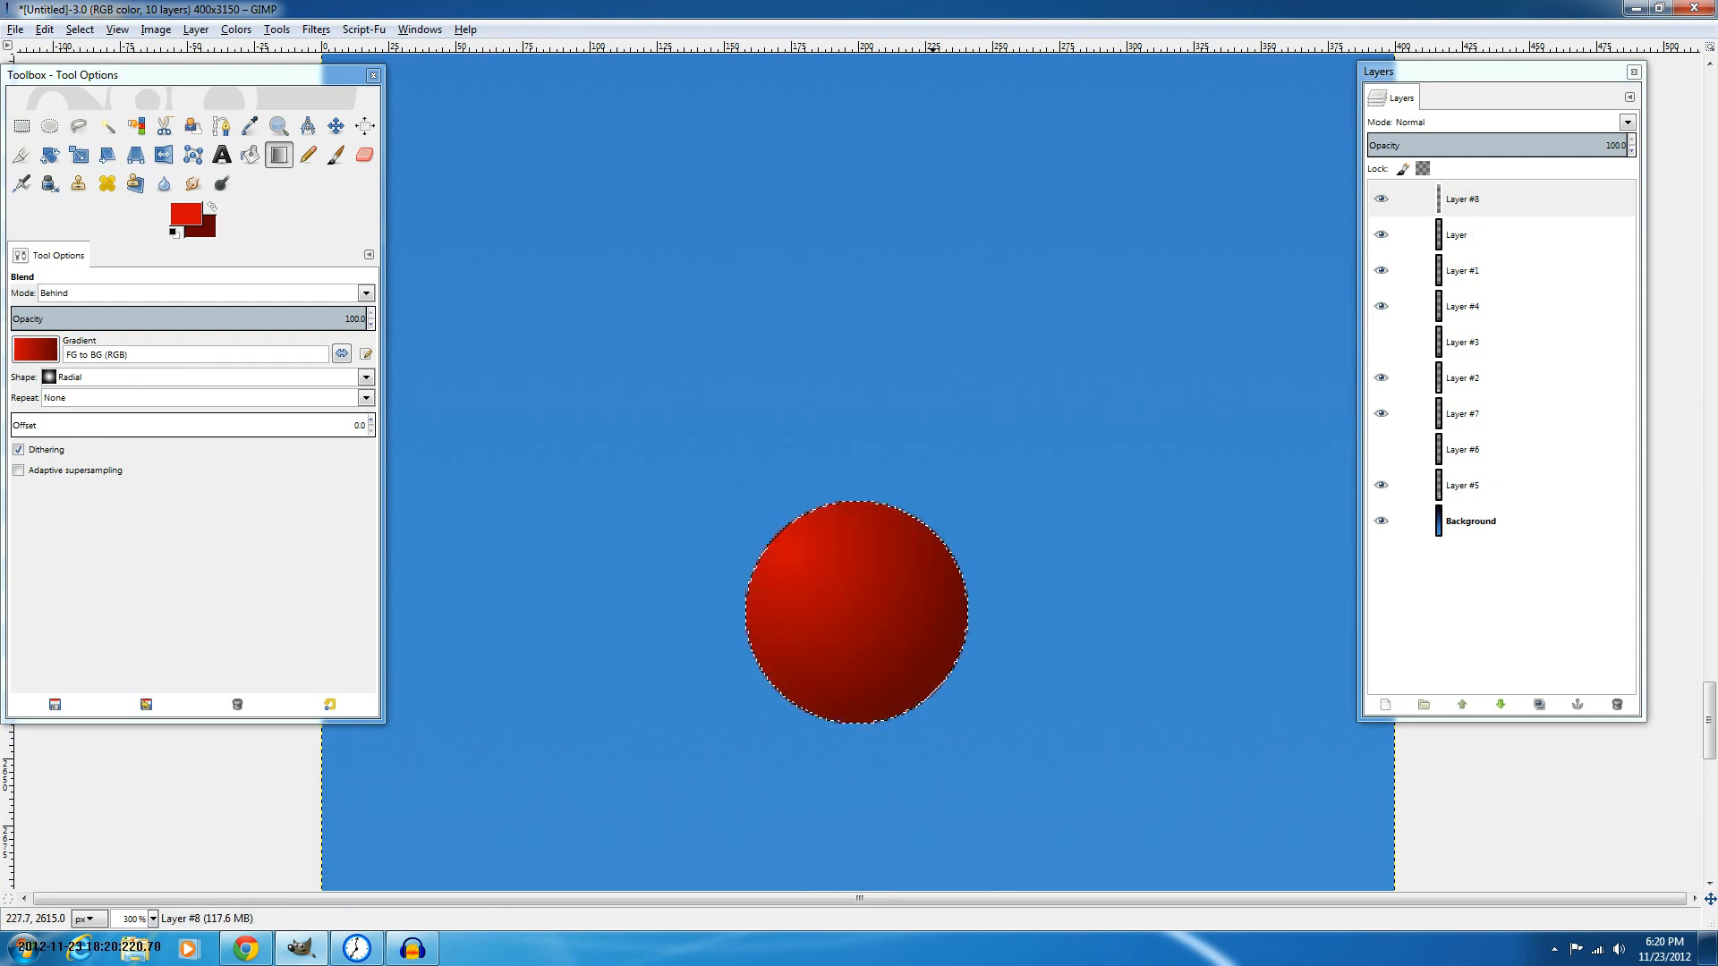
key("1")
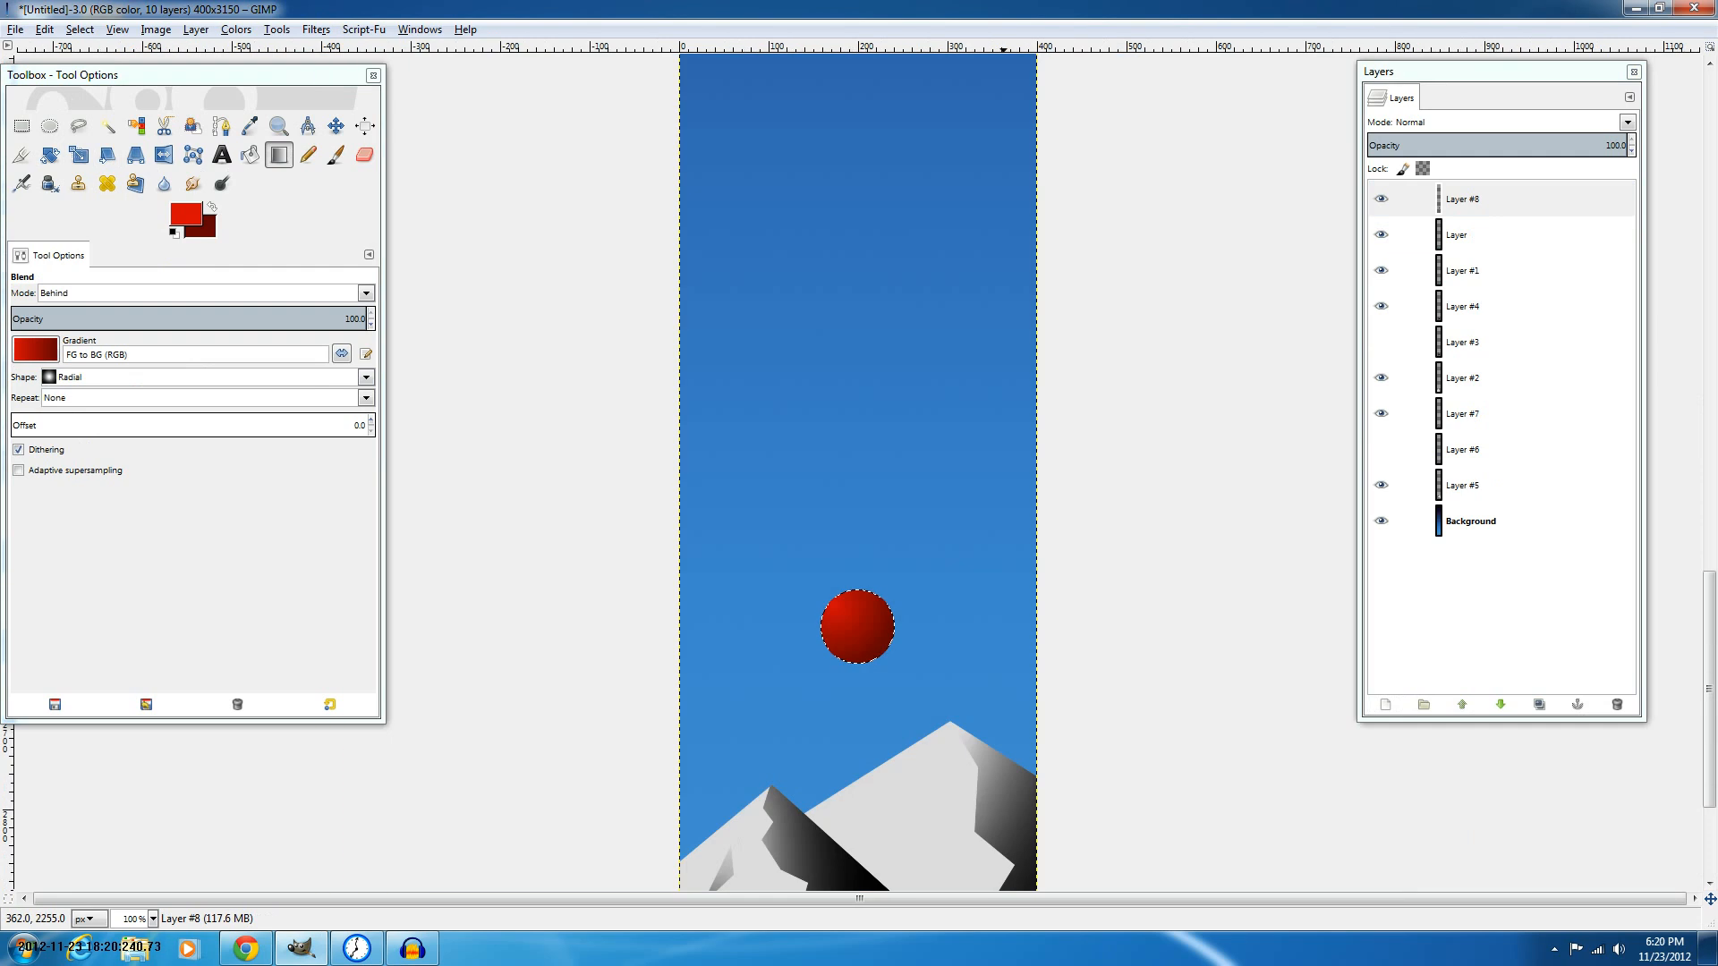
key("ctrl+shift+a")
scroll(1004, 340, "down", 2)
key("1")
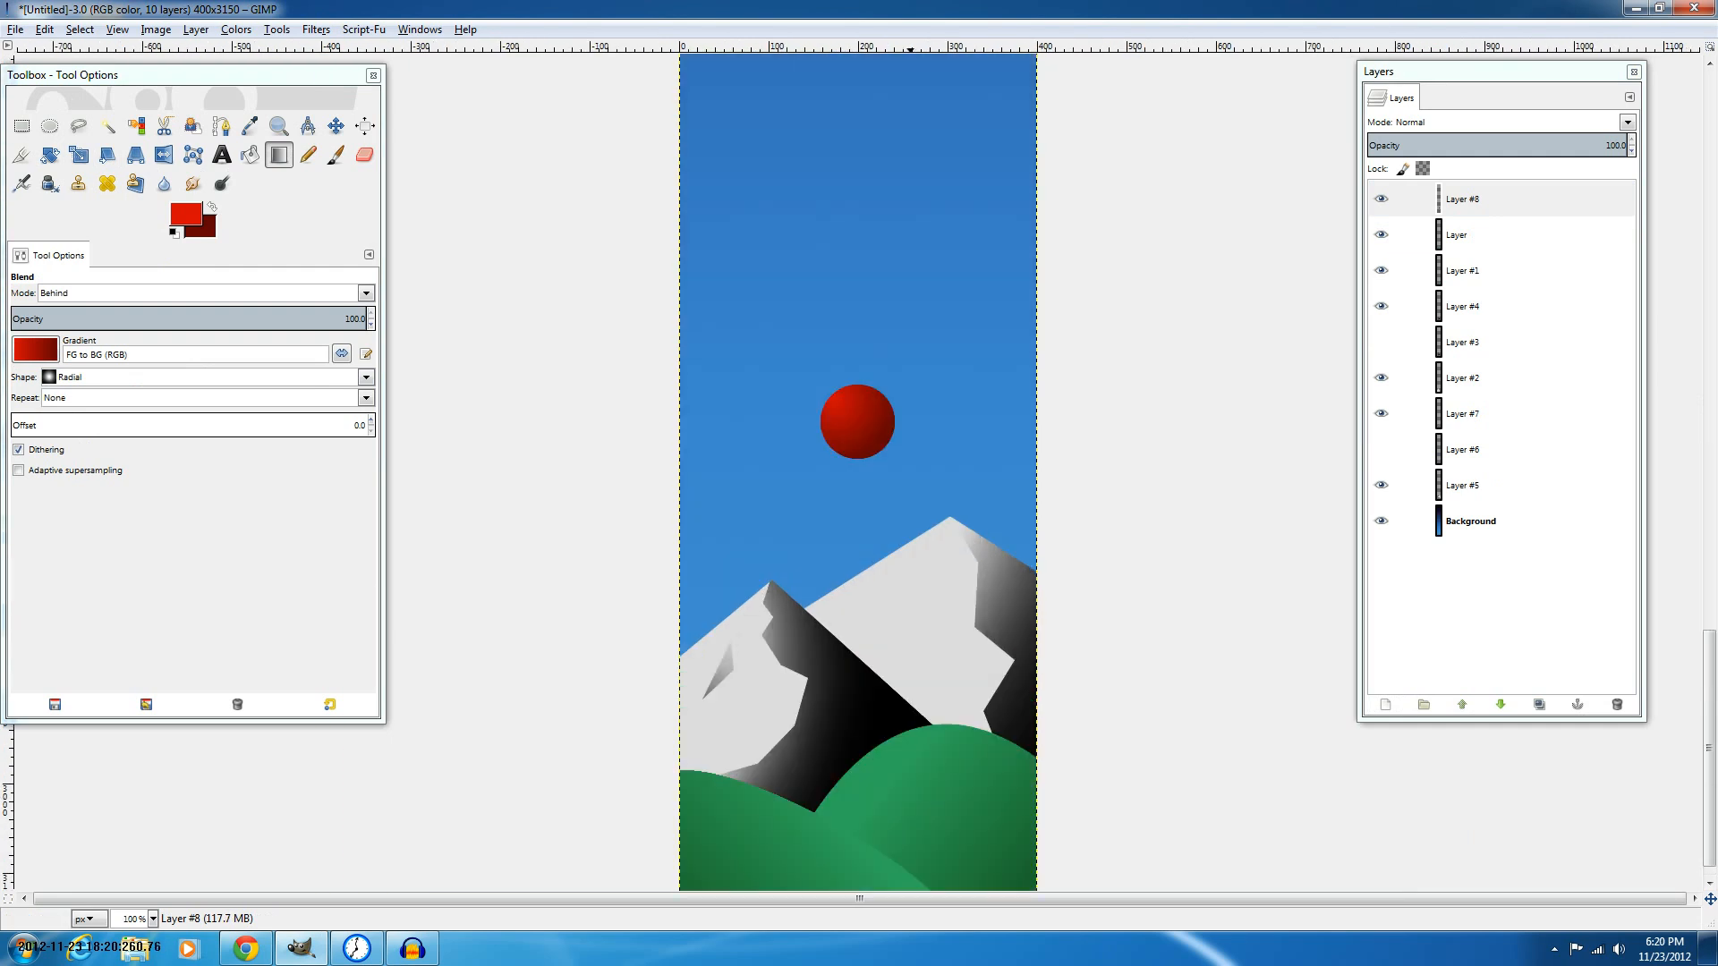
key("plus")
key("plus")
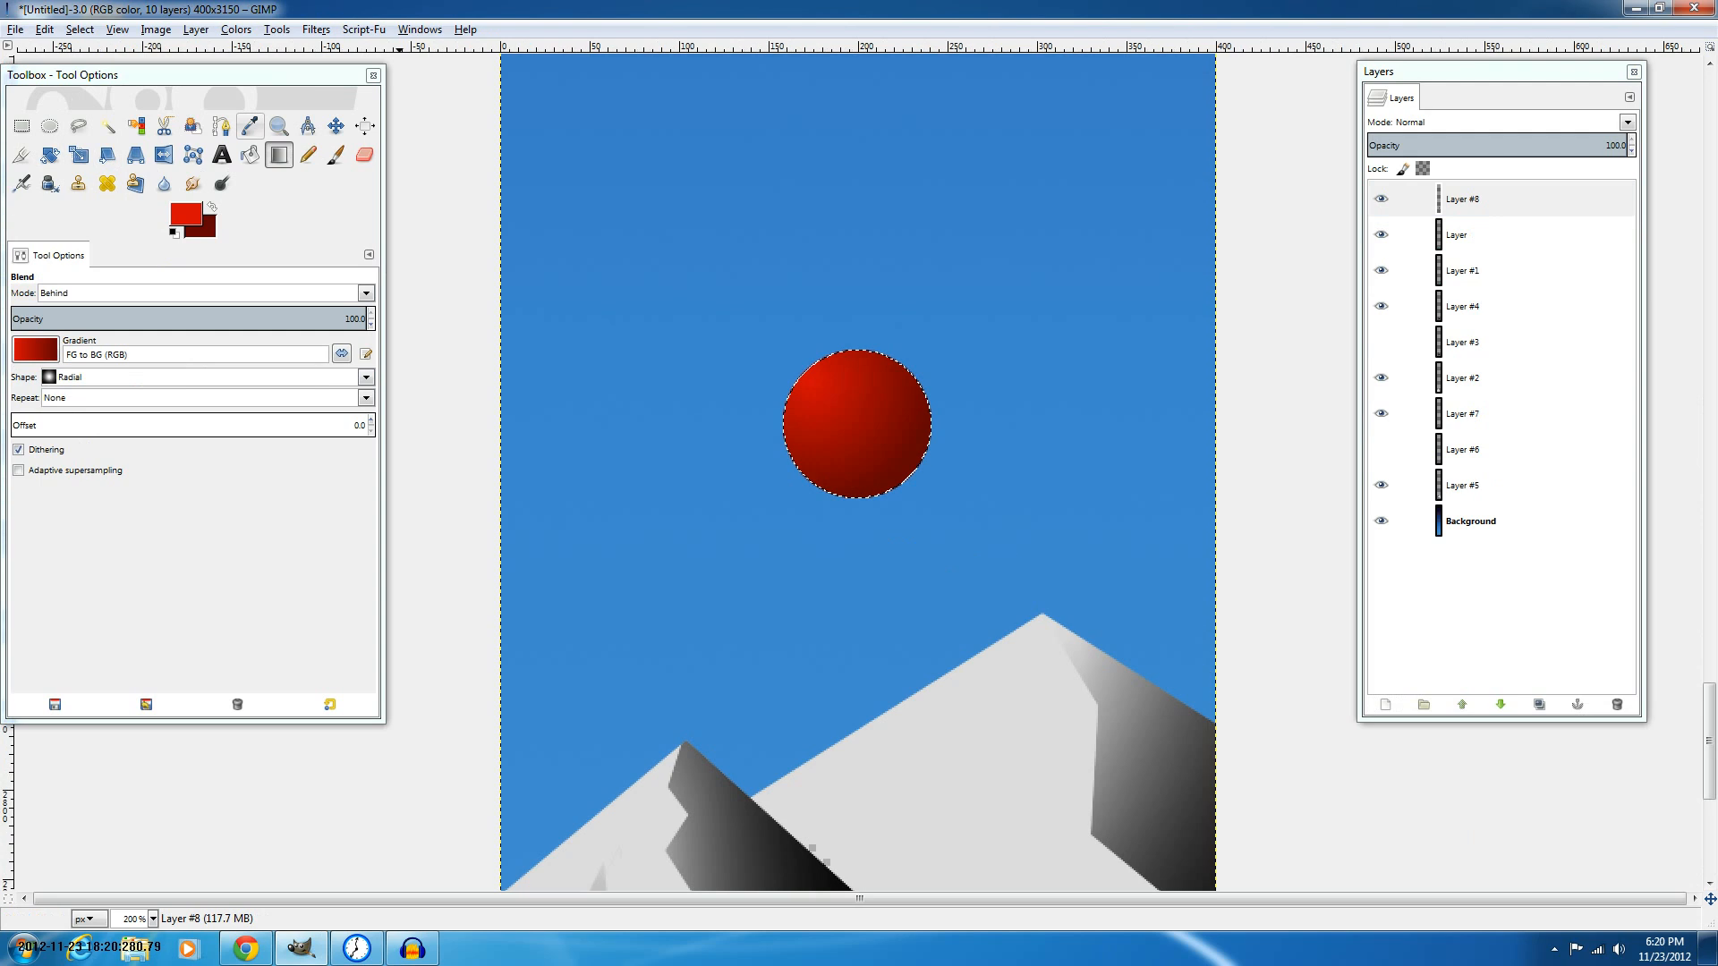
Try to draw a straight path from the red ball's lower left edge down into the sky, and undo it.
key("b")
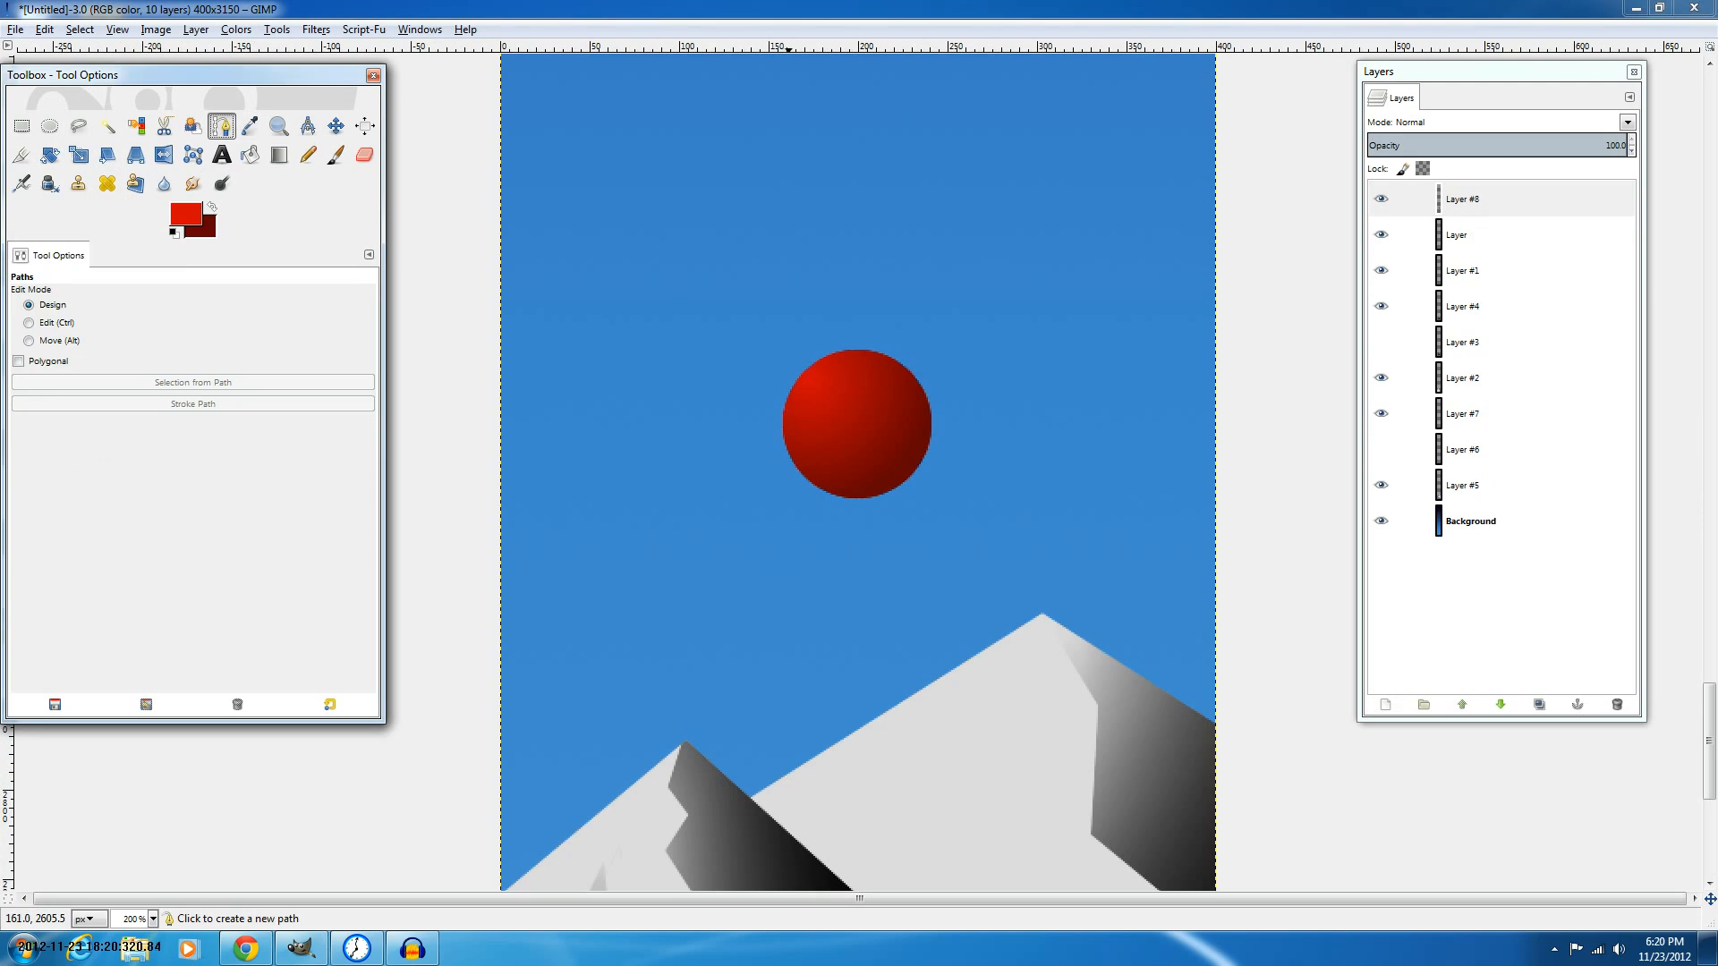
key("3")
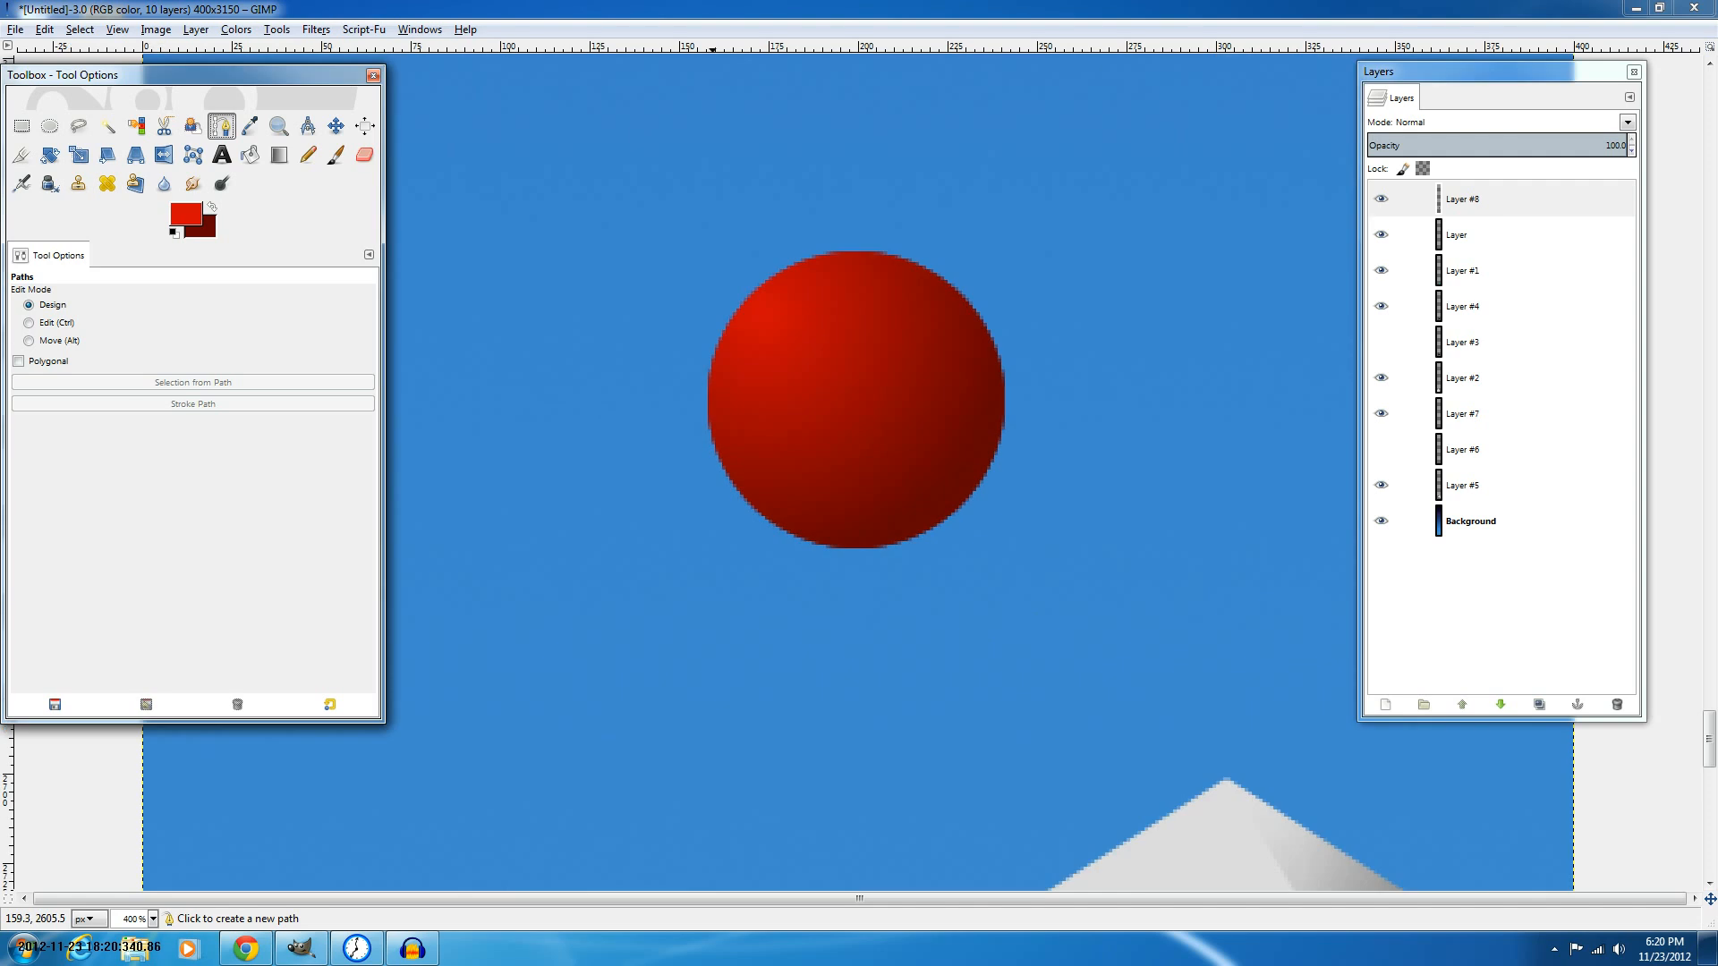
left_click(709, 428)
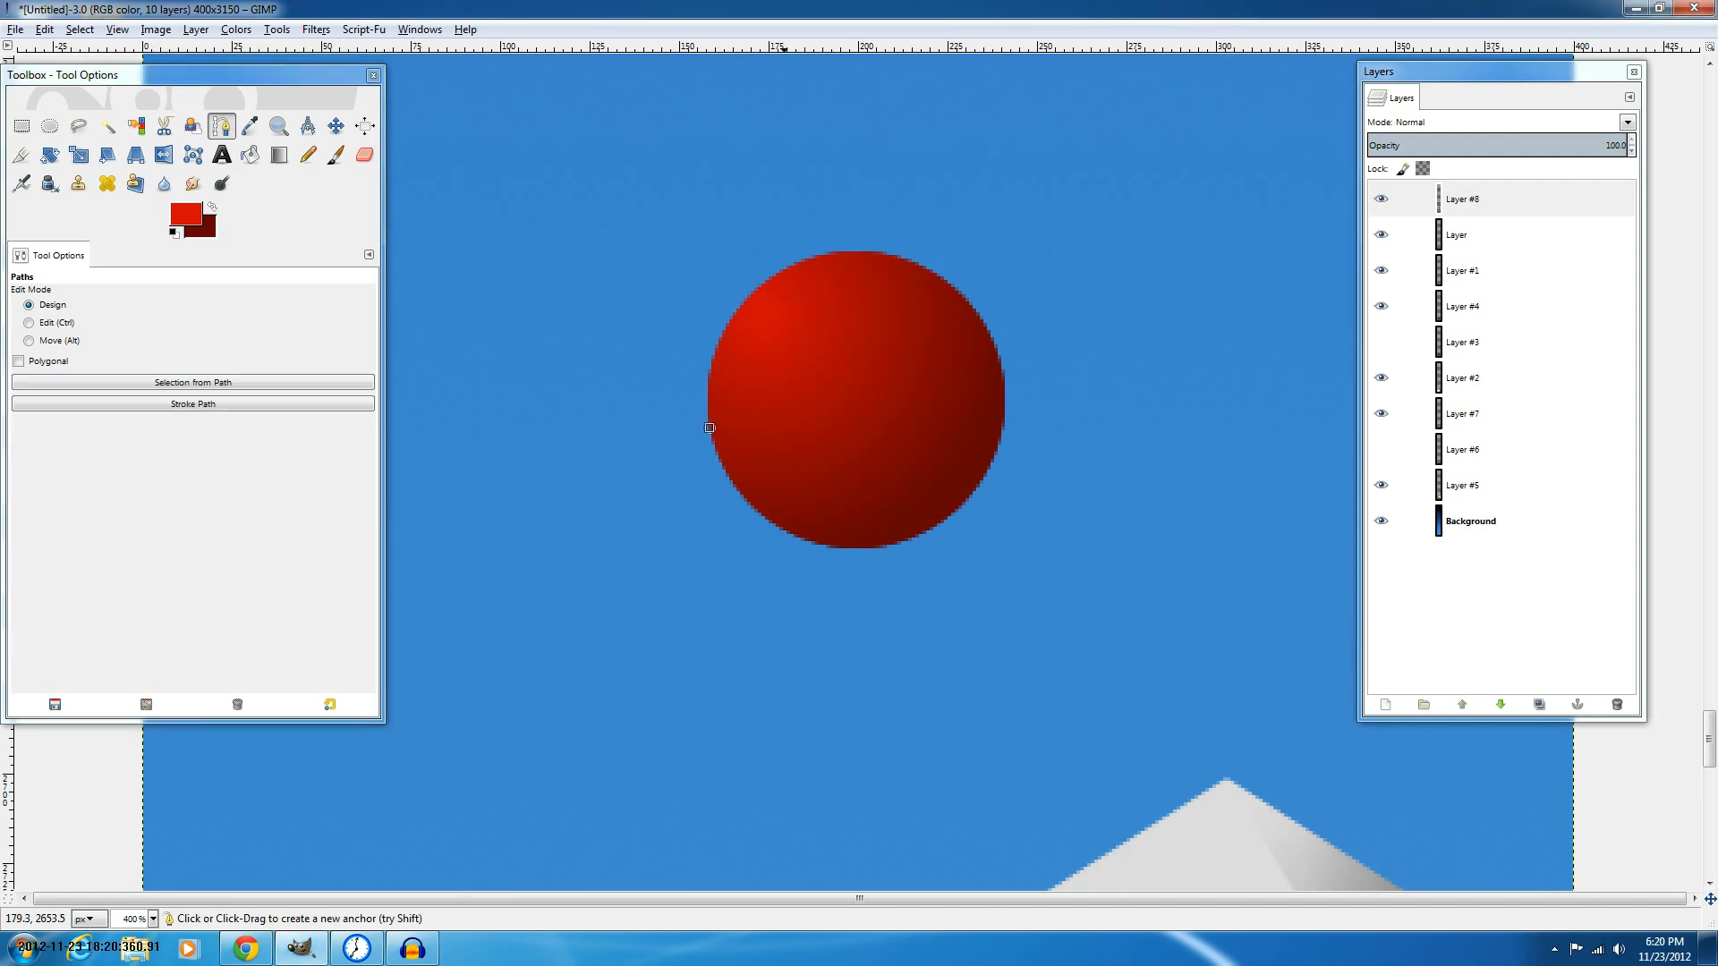
left_click(804, 653)
left_click(817, 642)
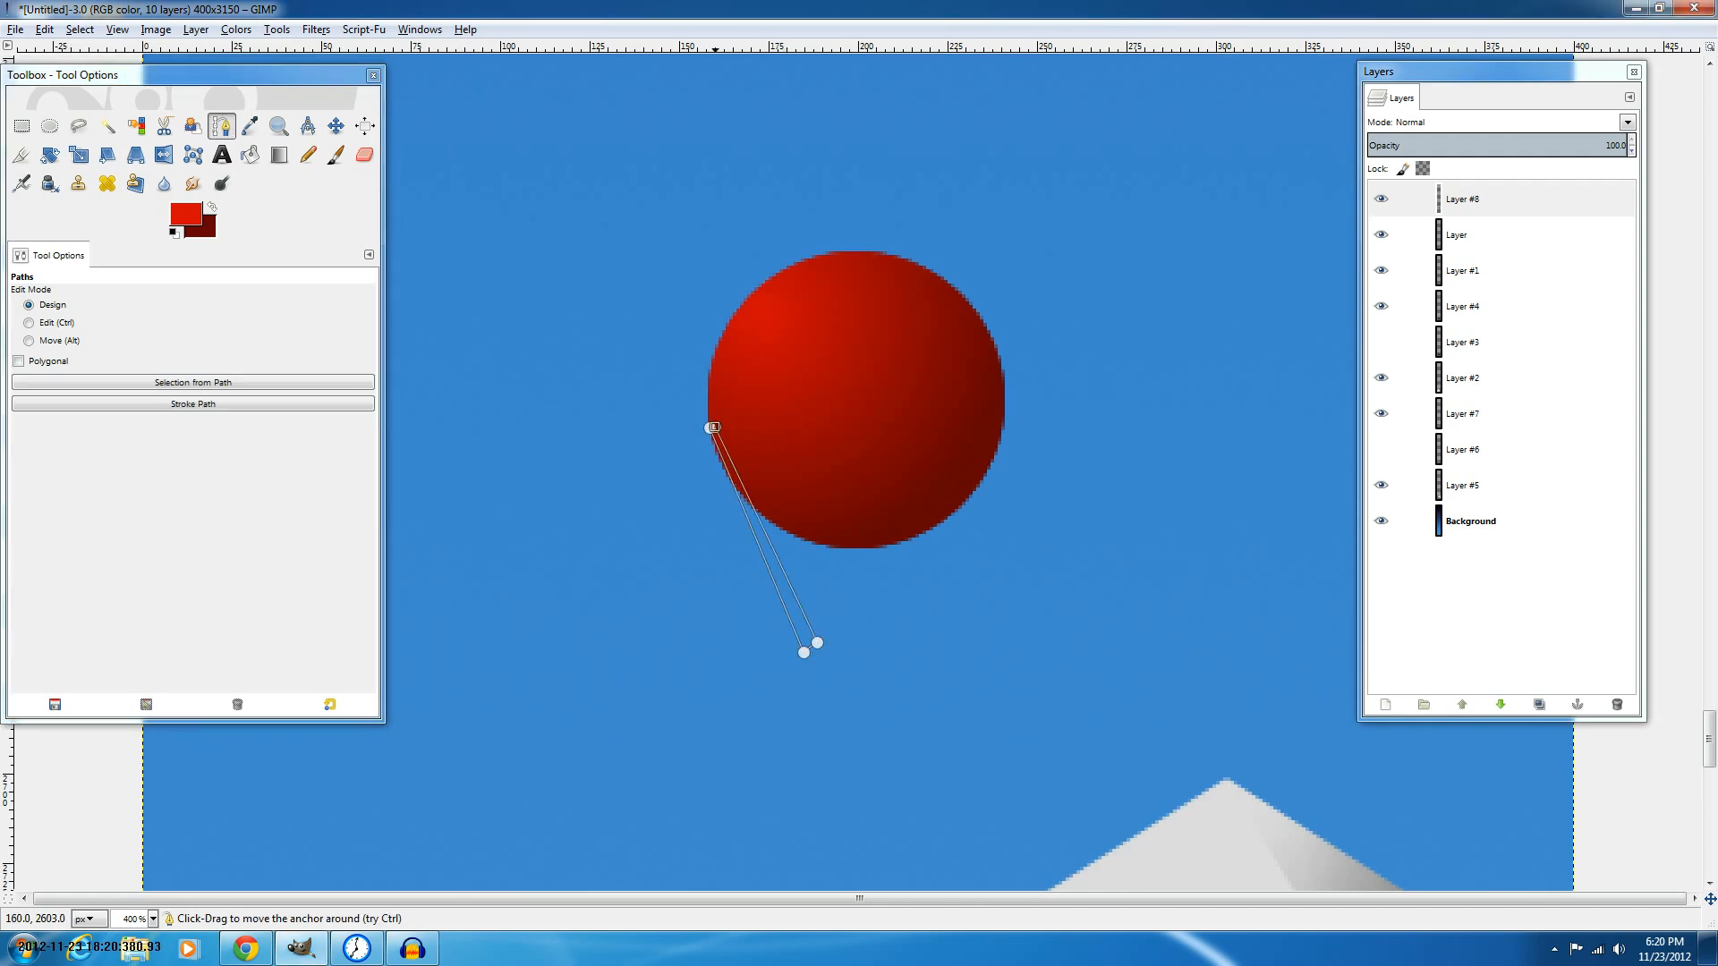
left_click_drag(817, 642, 805, 653)
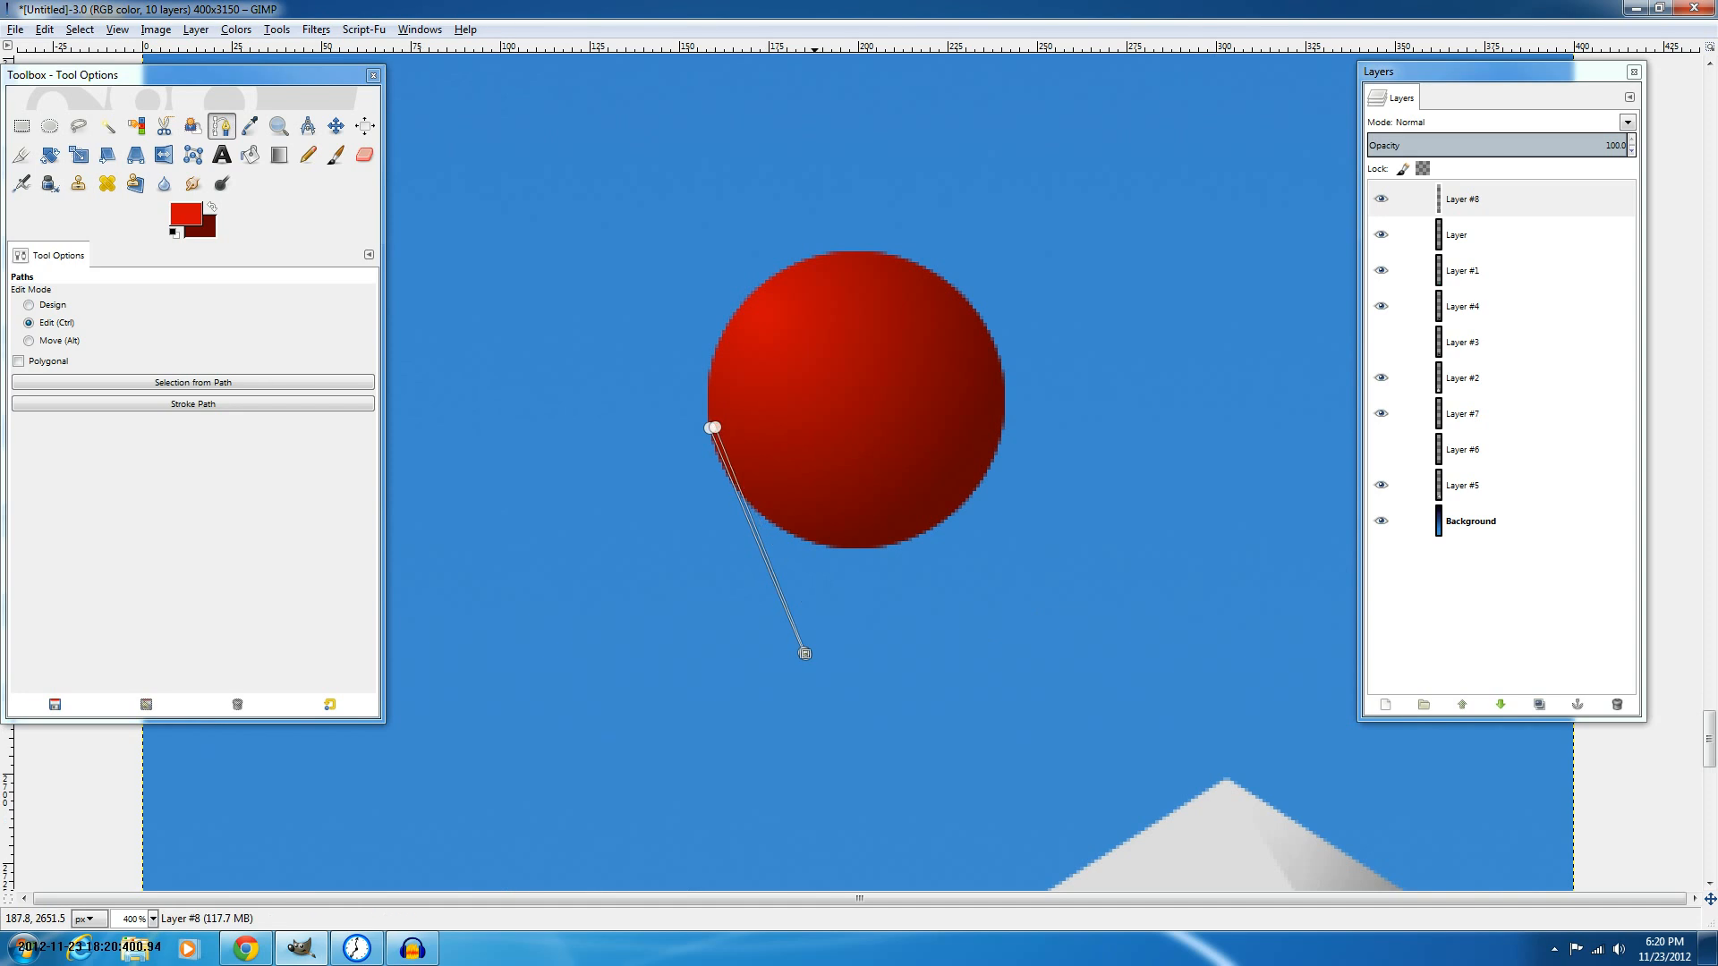
key("ctrl+z")
key("ctrl+z")
Select a rectangle about 42 × 45 px in the sky, centered just below the red ball.
key("r")
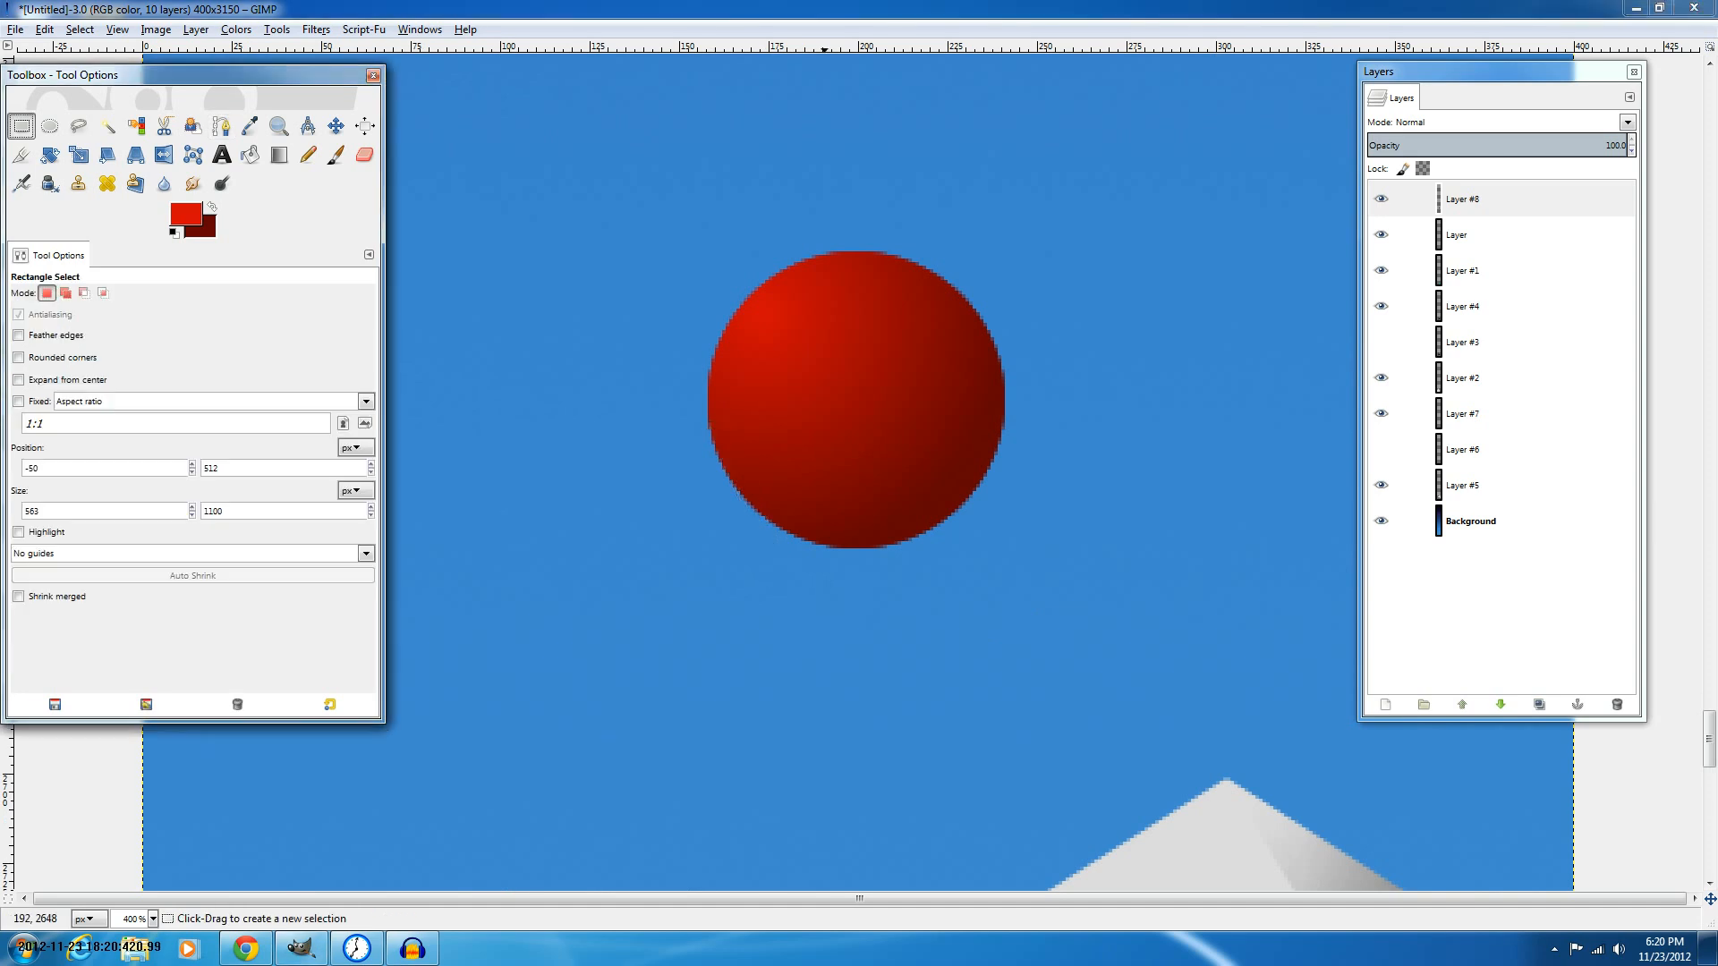
left_click_drag(761, 580, 954, 781)
scroll(935, 692, "down", 2)
left_click_drag(908, 654, 884, 679)
left_click_drag(849, 699, 863, 710)
scroll(861, 711, "down", 1)
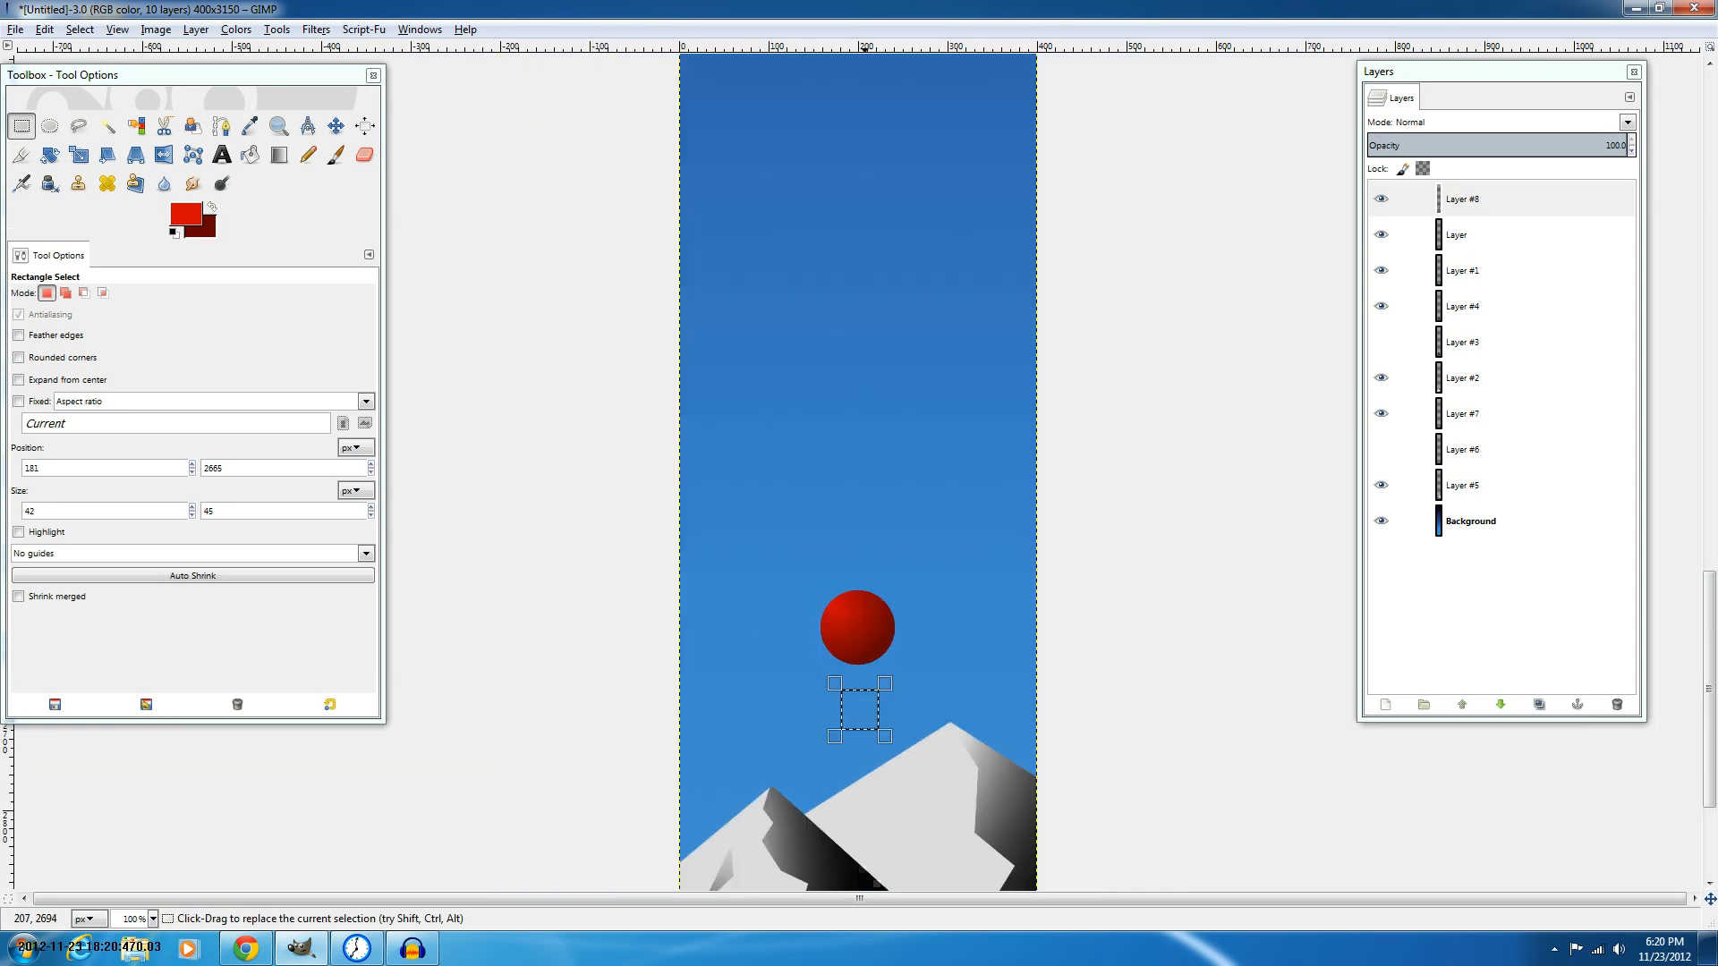
scroll(865, 716, "up", 1)
scroll(861, 689, "up", 1)
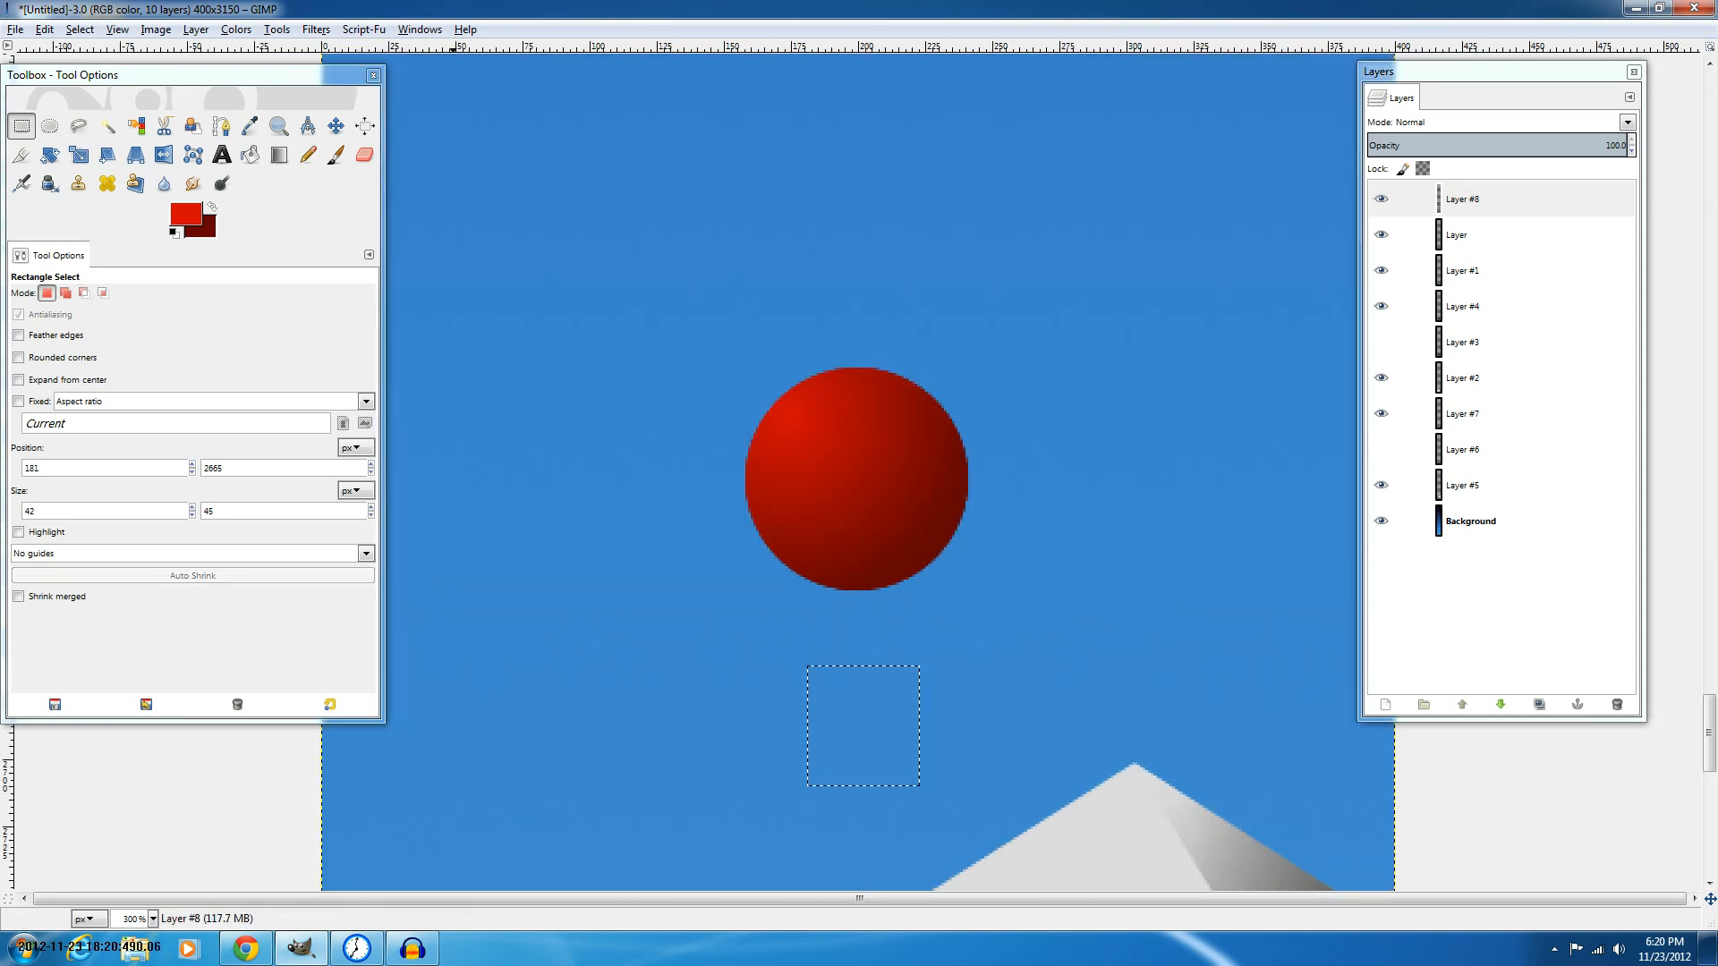
Round the rectangular selection's corners with a radius of about 6.9.
left_click(19, 357)
left_click(43, 376)
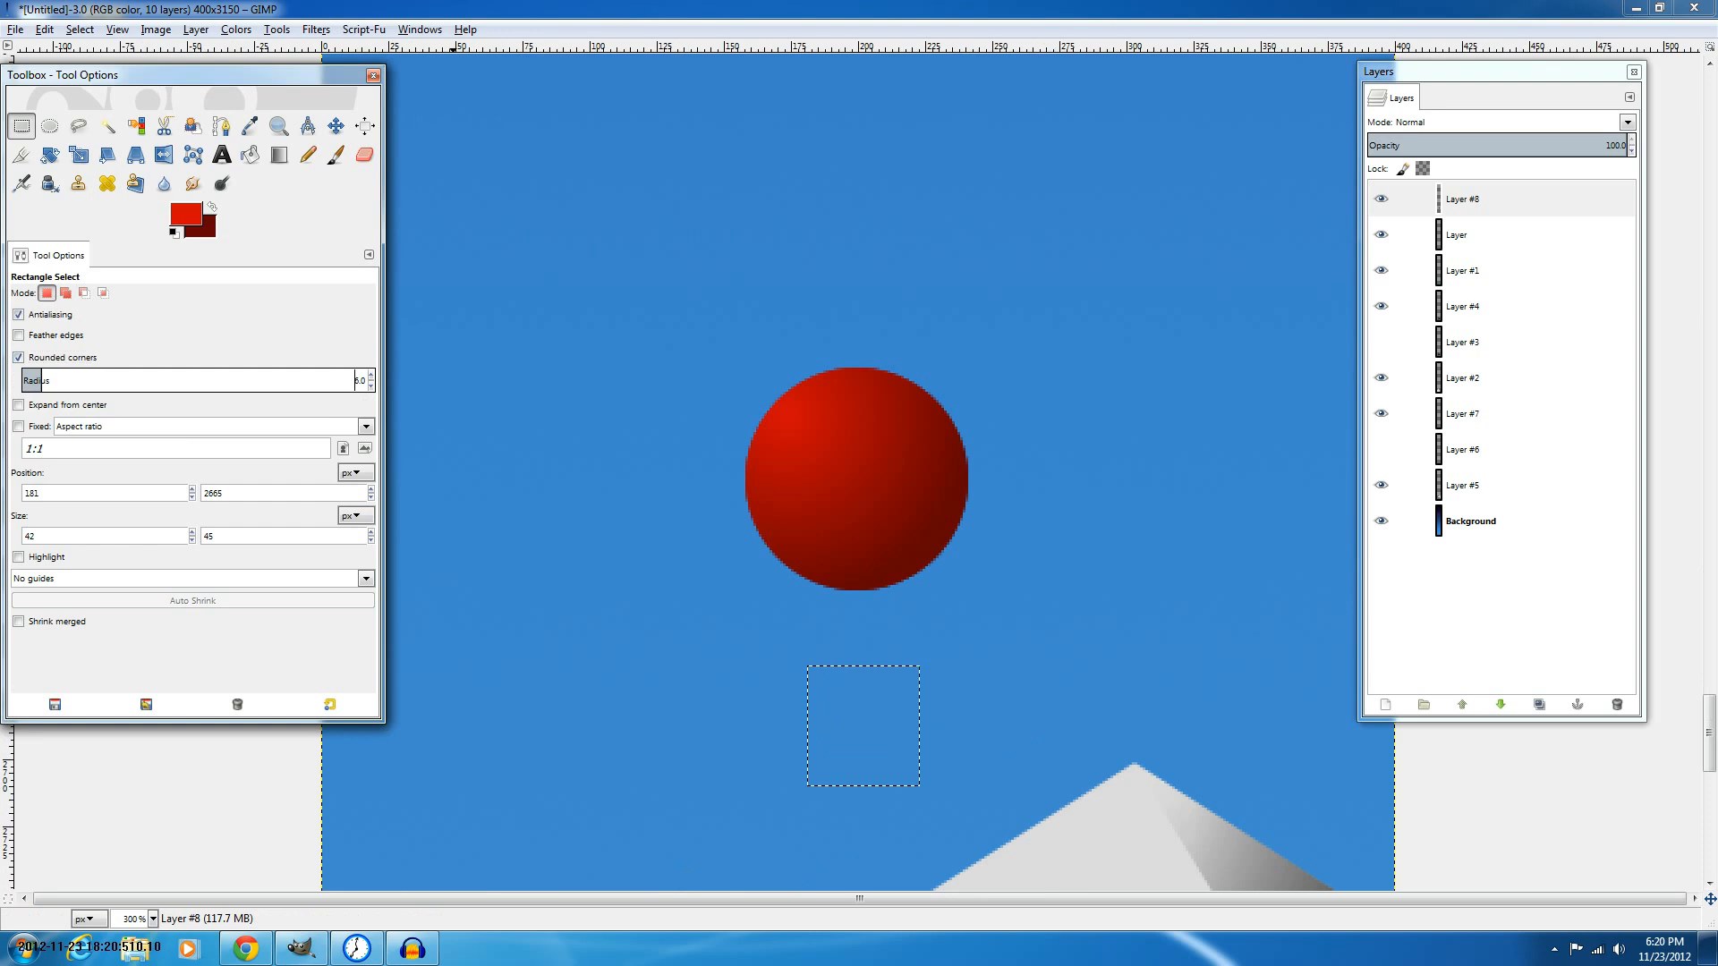
left_click_drag(42, 378, 47, 378)
left_click(863, 684)
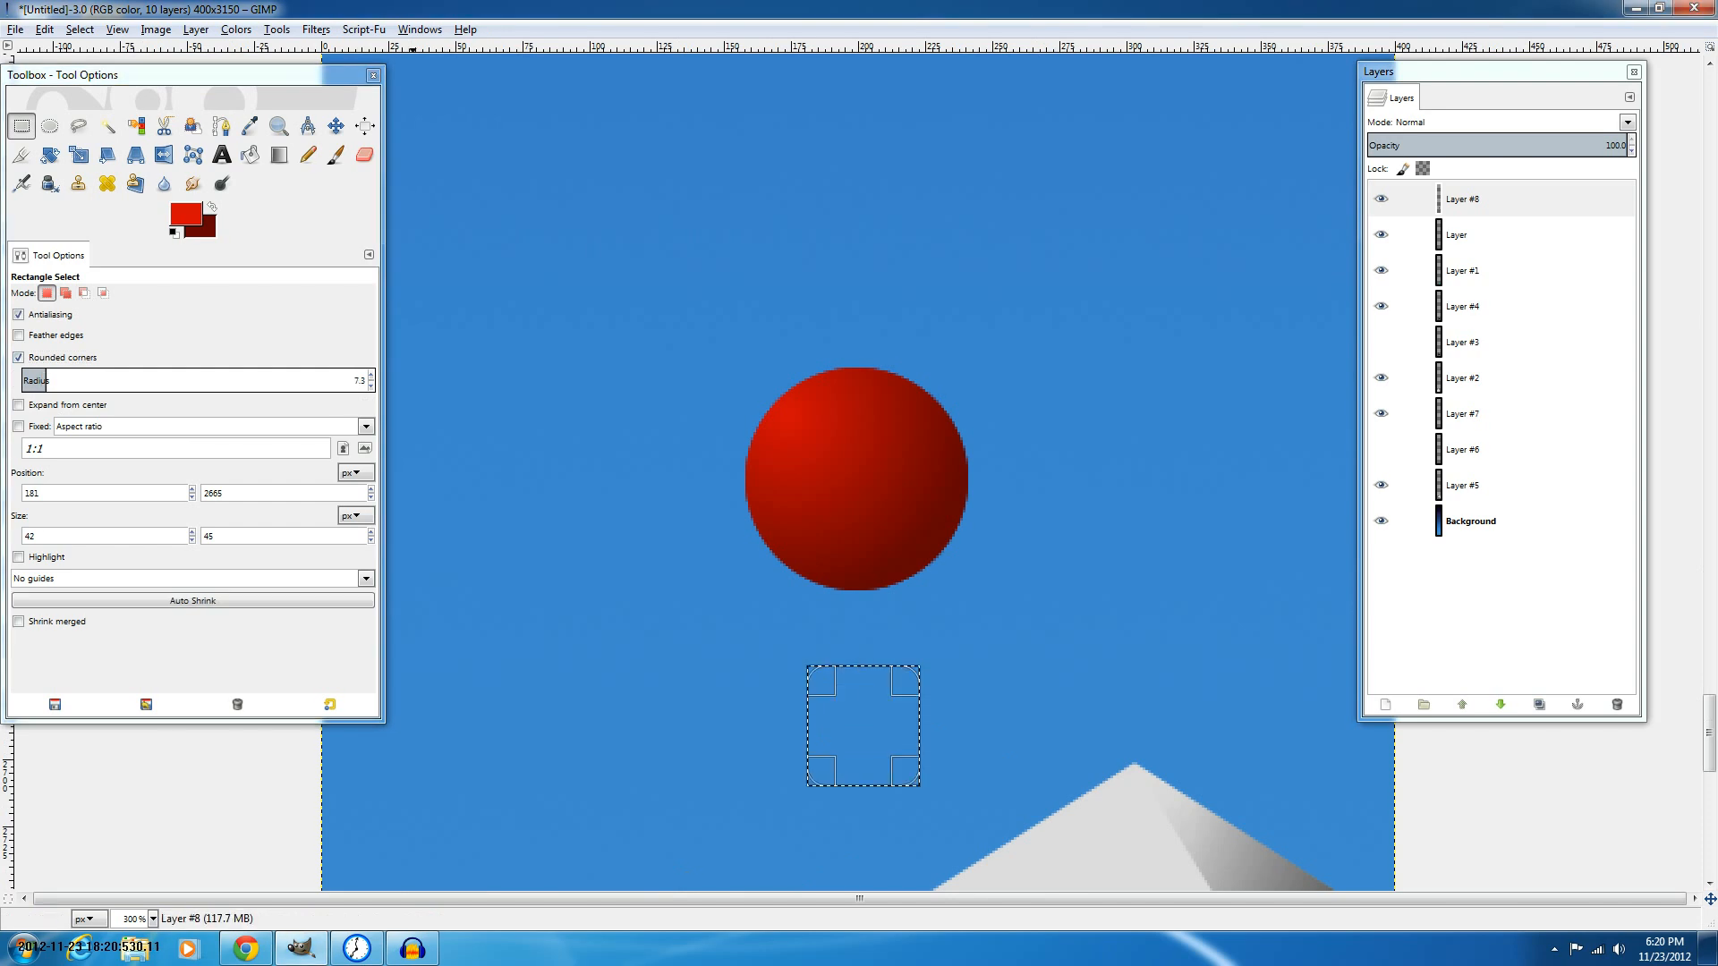
left_click(44, 377)
left_click_drag(45, 378, 46, 378)
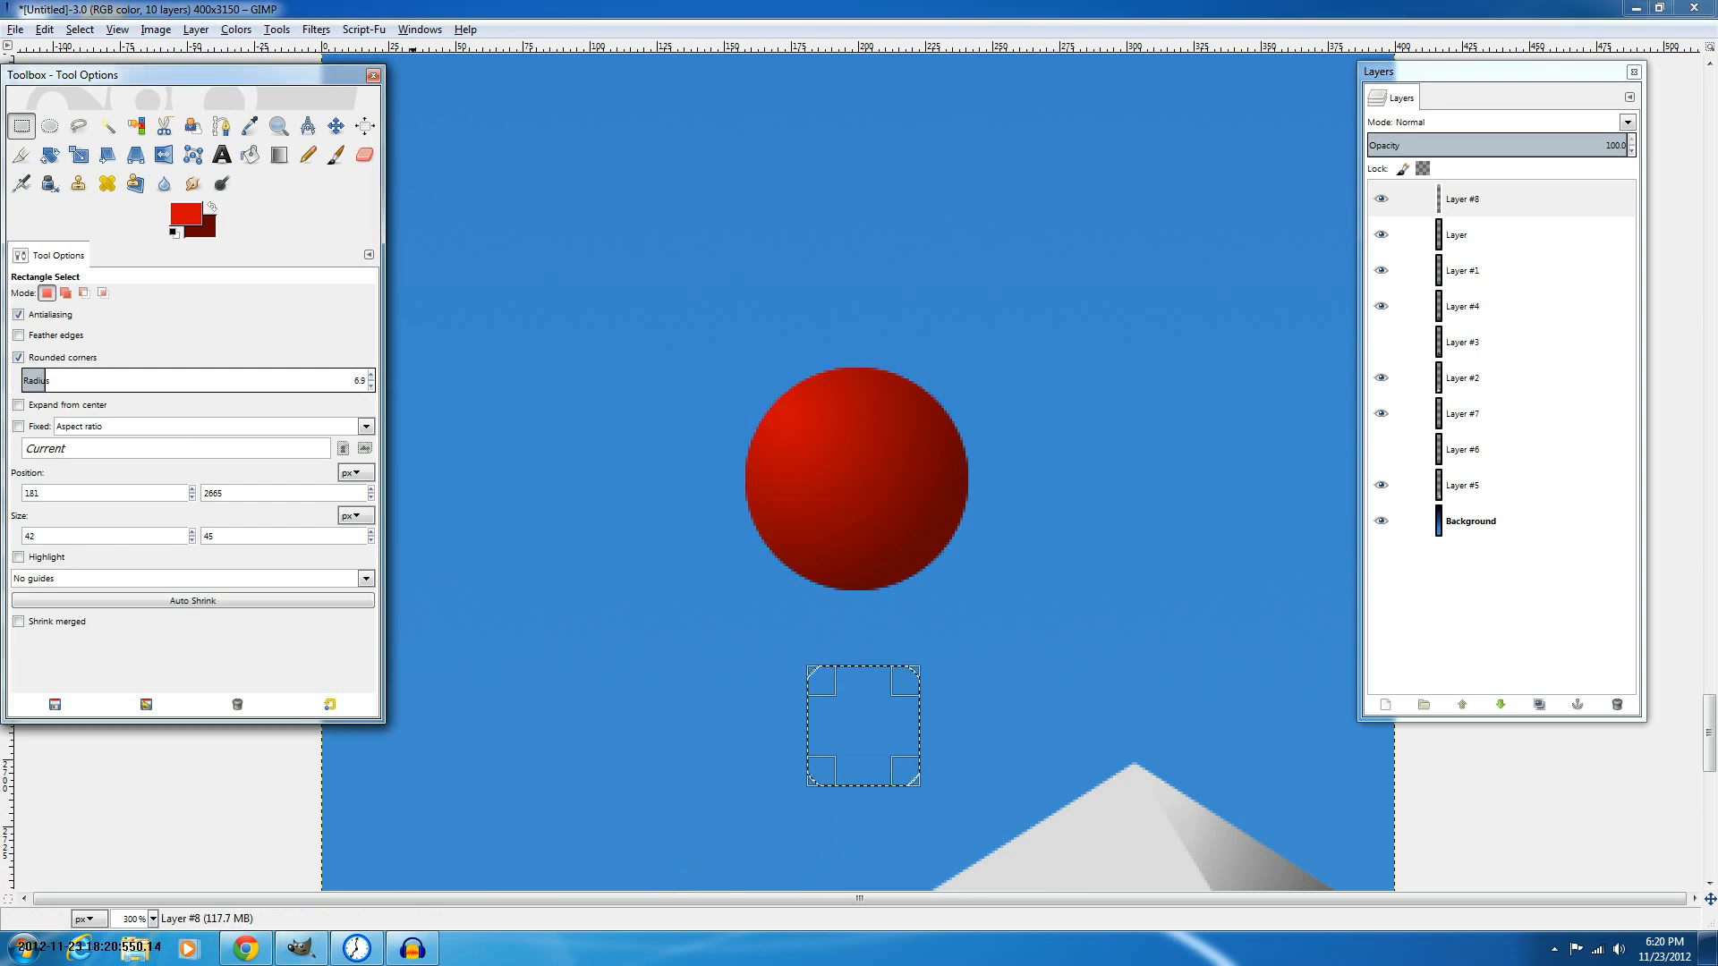
Move the rounded selection slightly farther below the red ball, to about position 182, 2683 px.
scroll(797, 647, "up", 2)
scroll(918, 516, "down", 3)
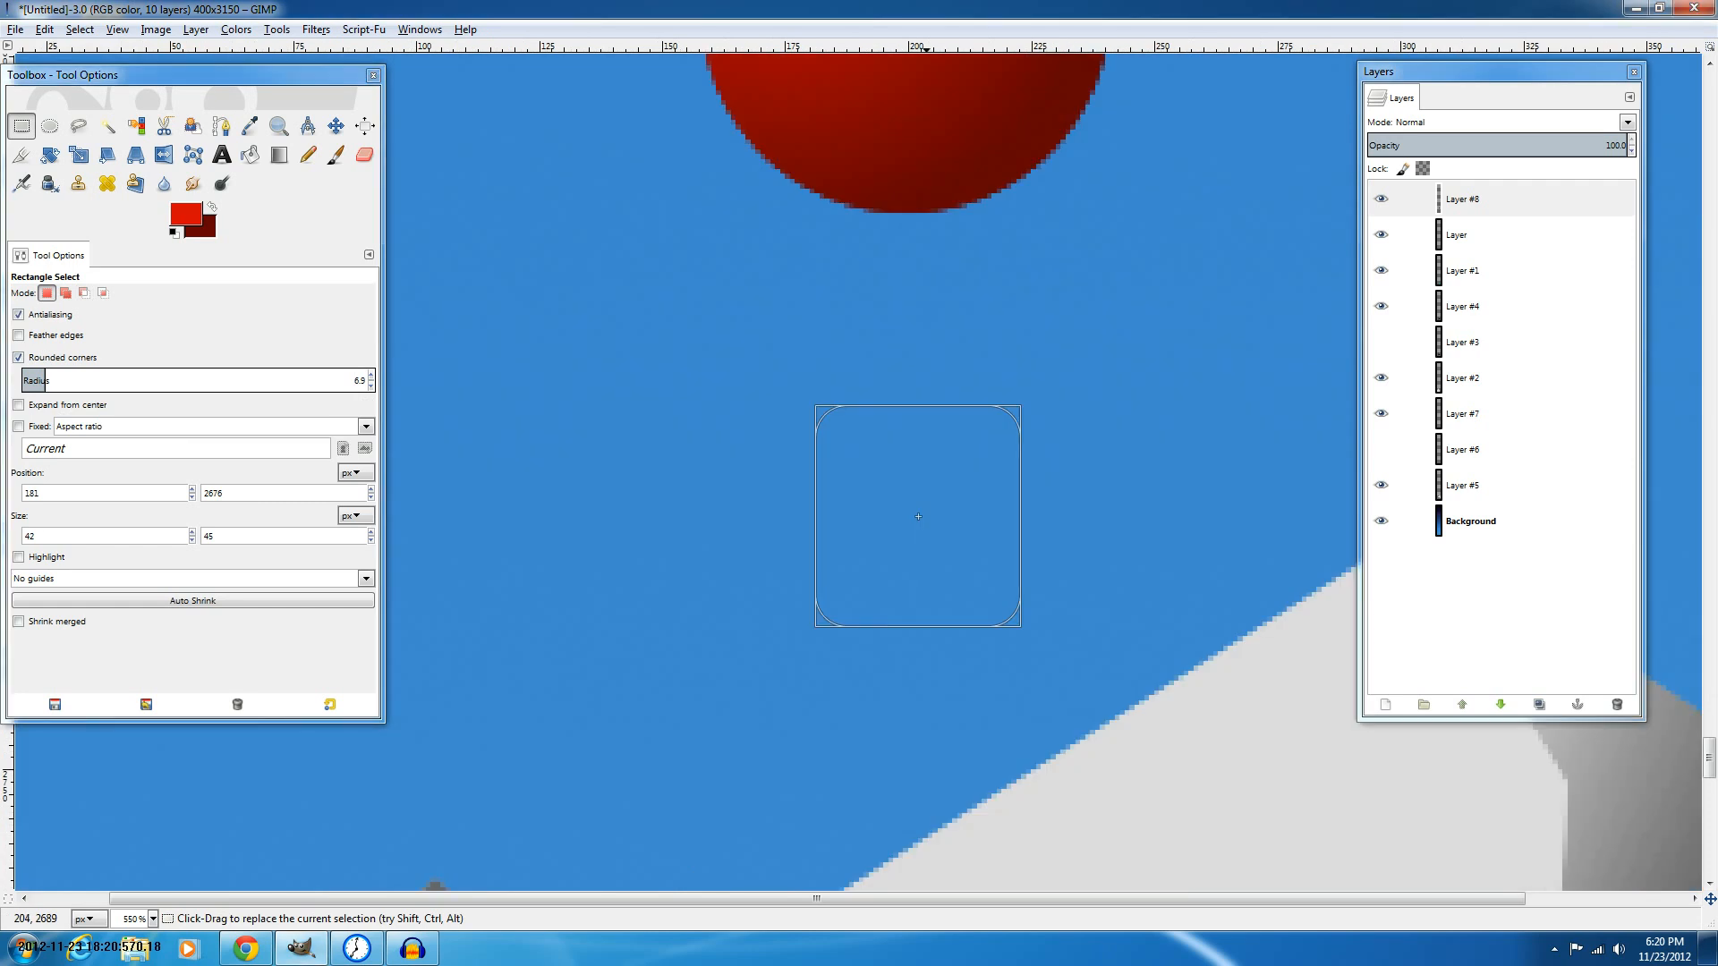
left_click_drag(917, 516, 922, 550)
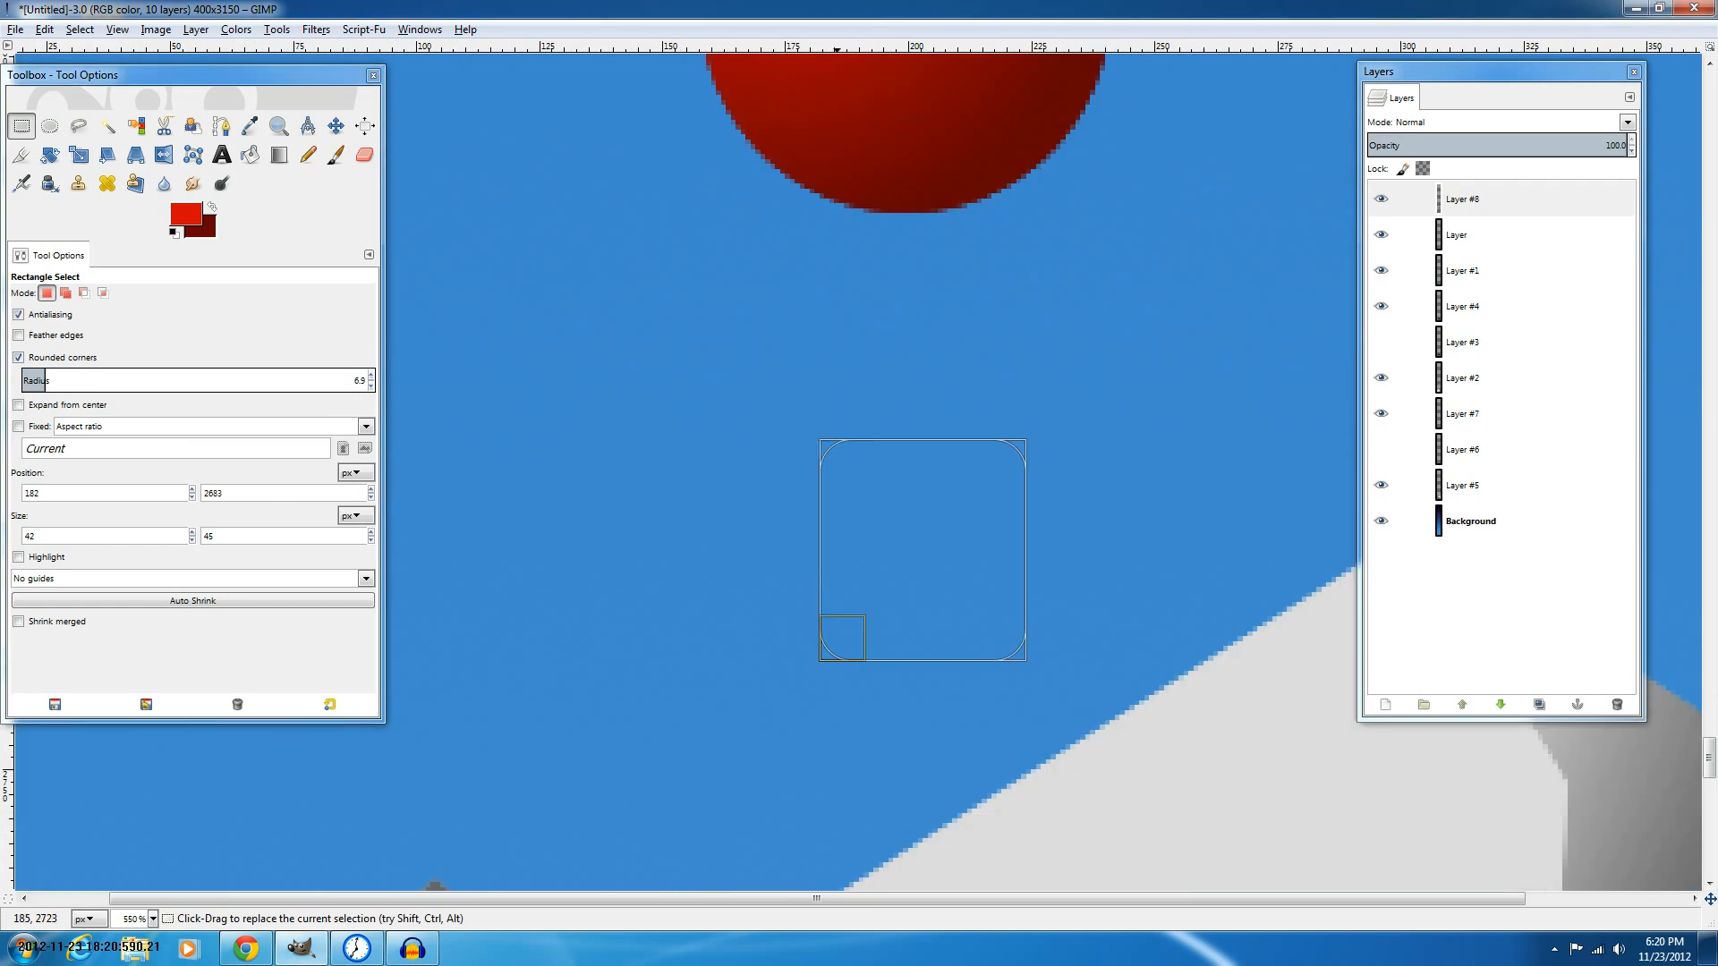
left_click(908, 652)
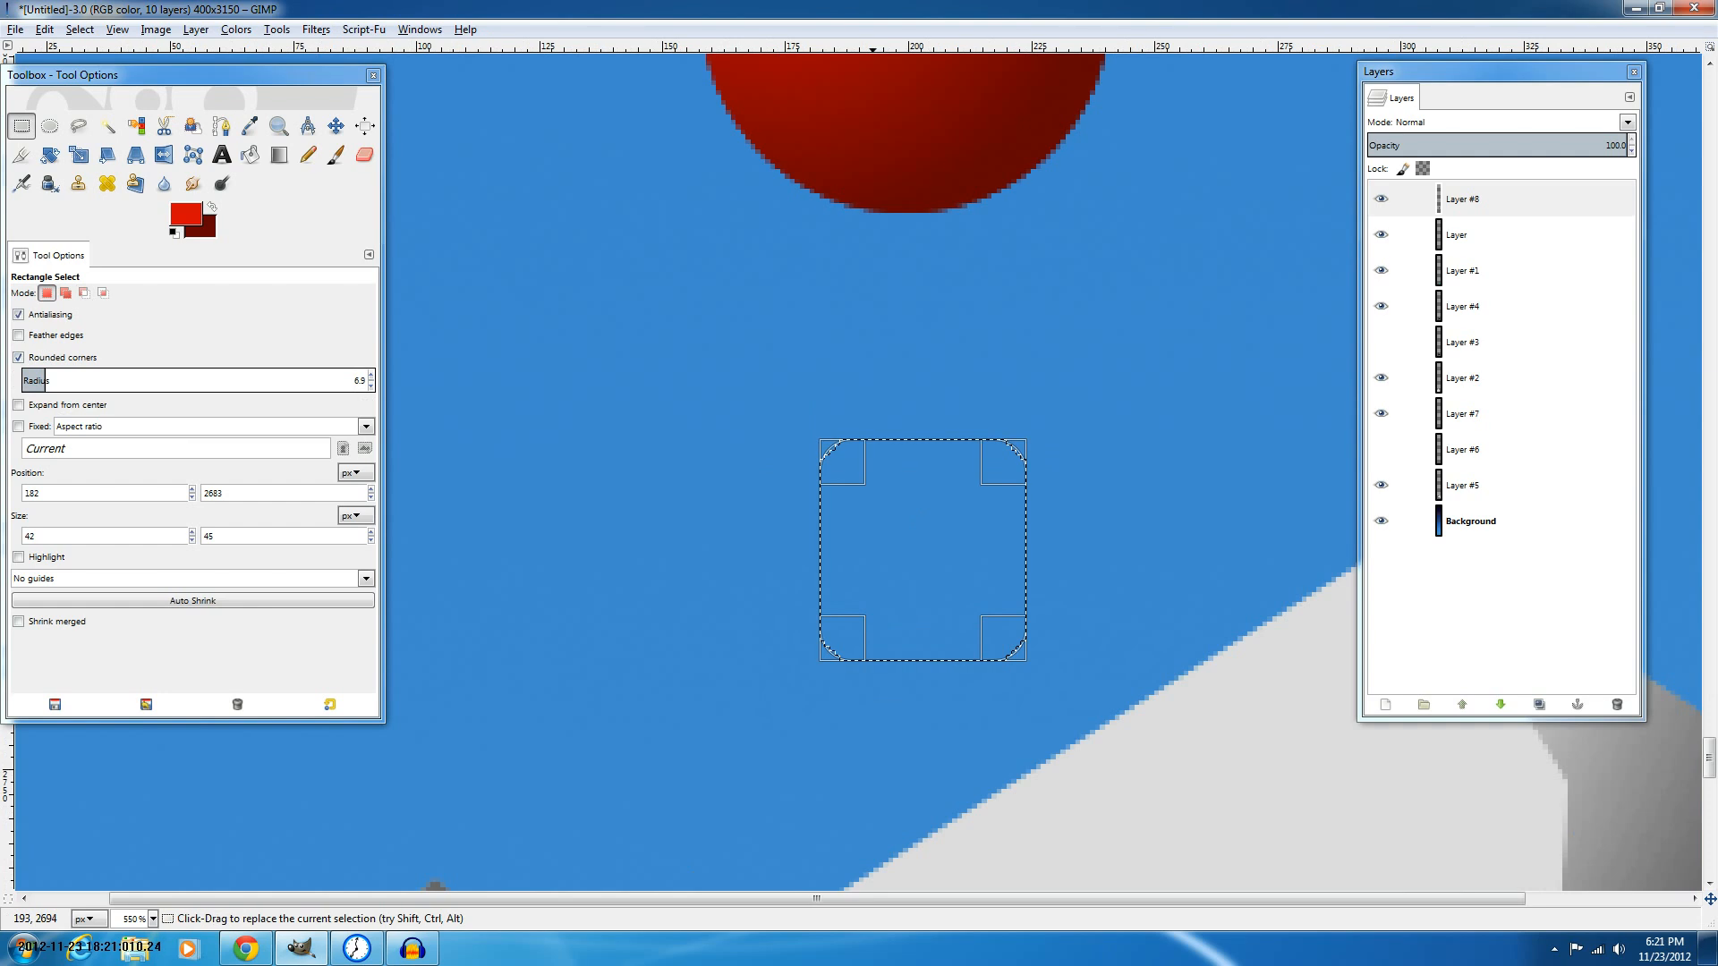
Choose the Blend tool and set the foreground color to brown, 764915.
left_click(249, 155)
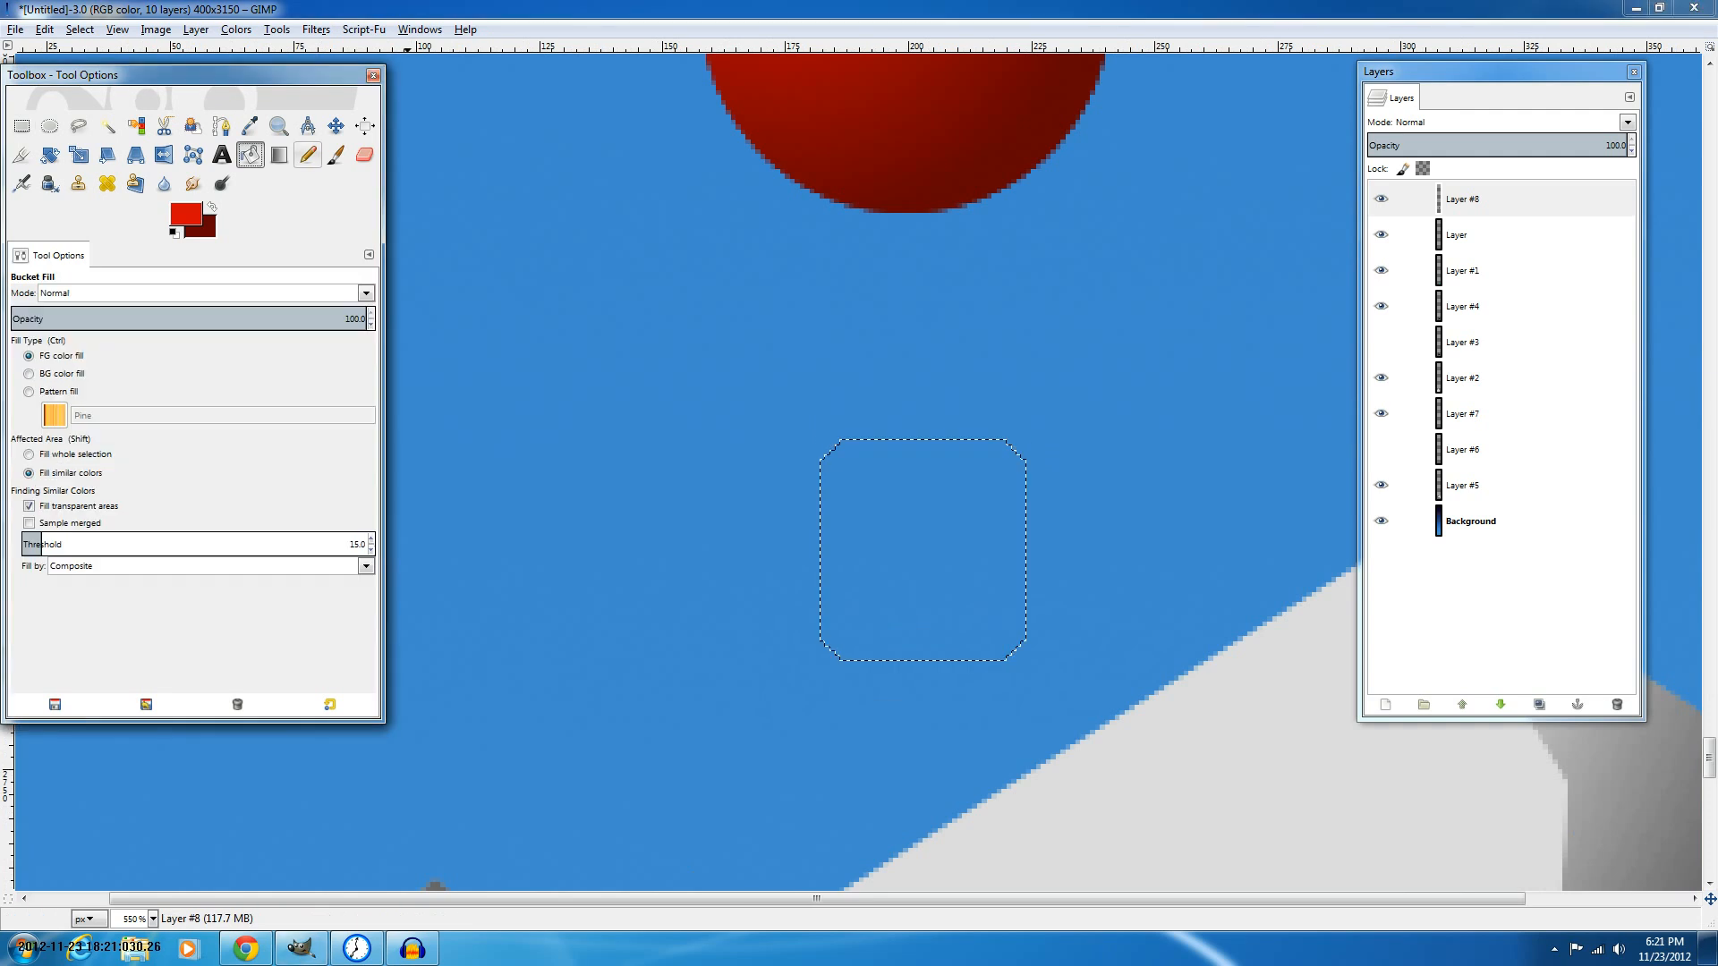
left_click(279, 155)
left_click(186, 214)
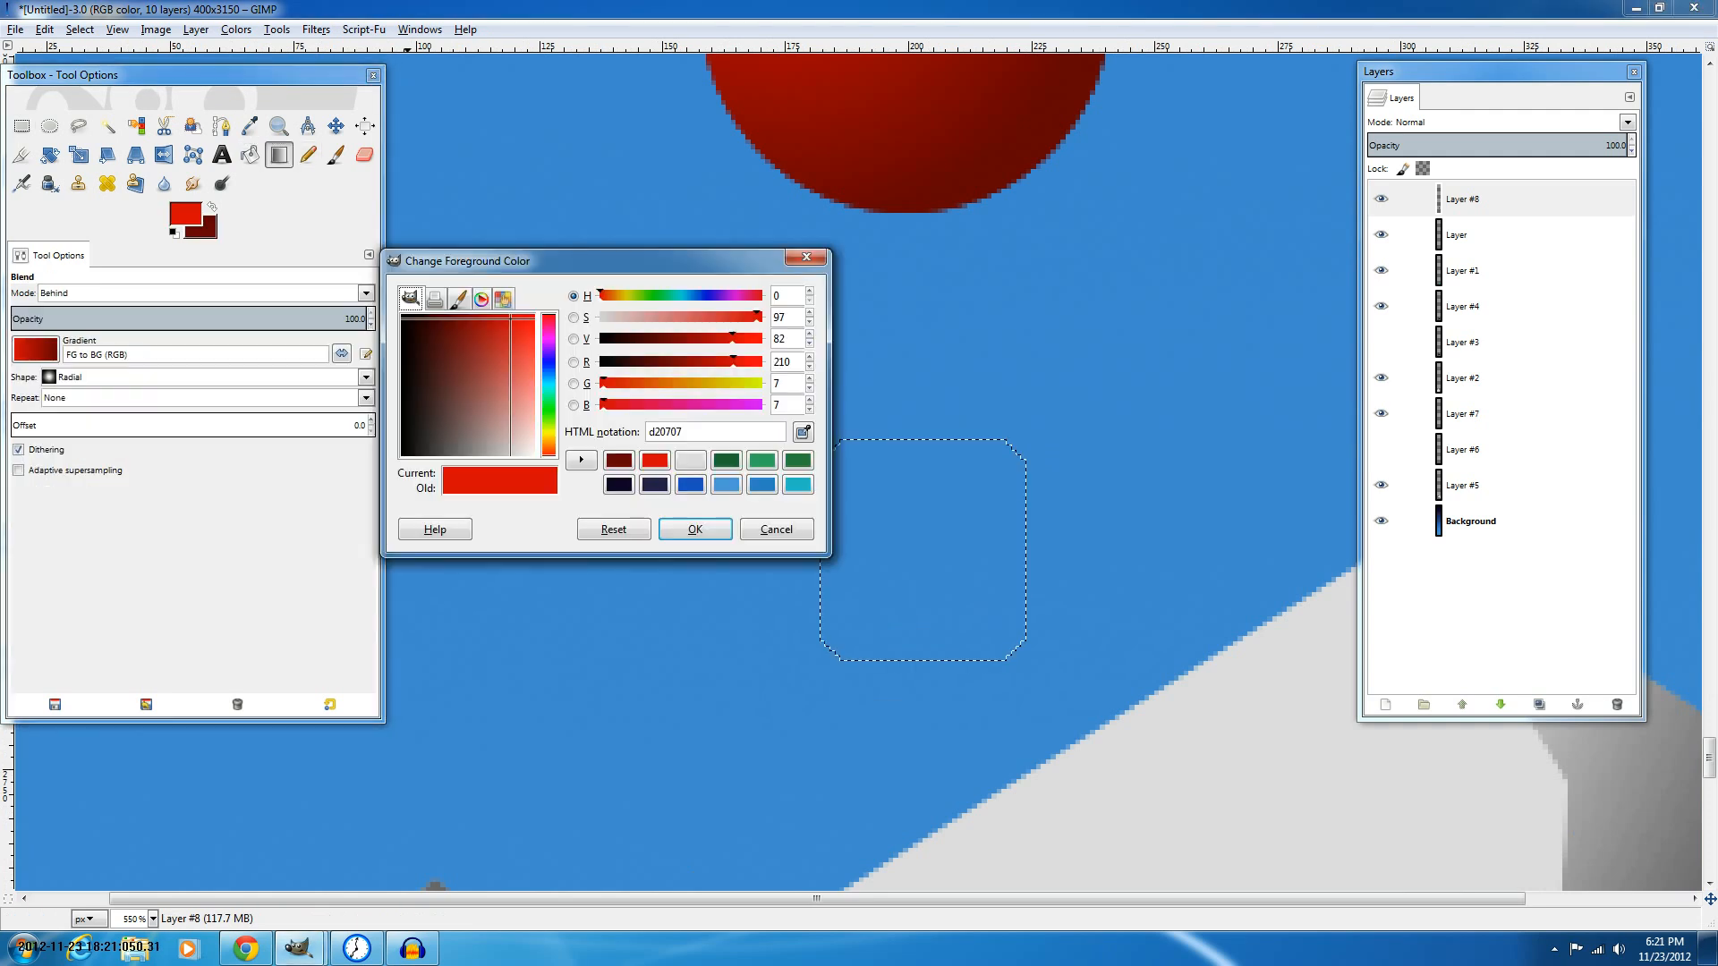
left_click(549, 442)
left_click(487, 315)
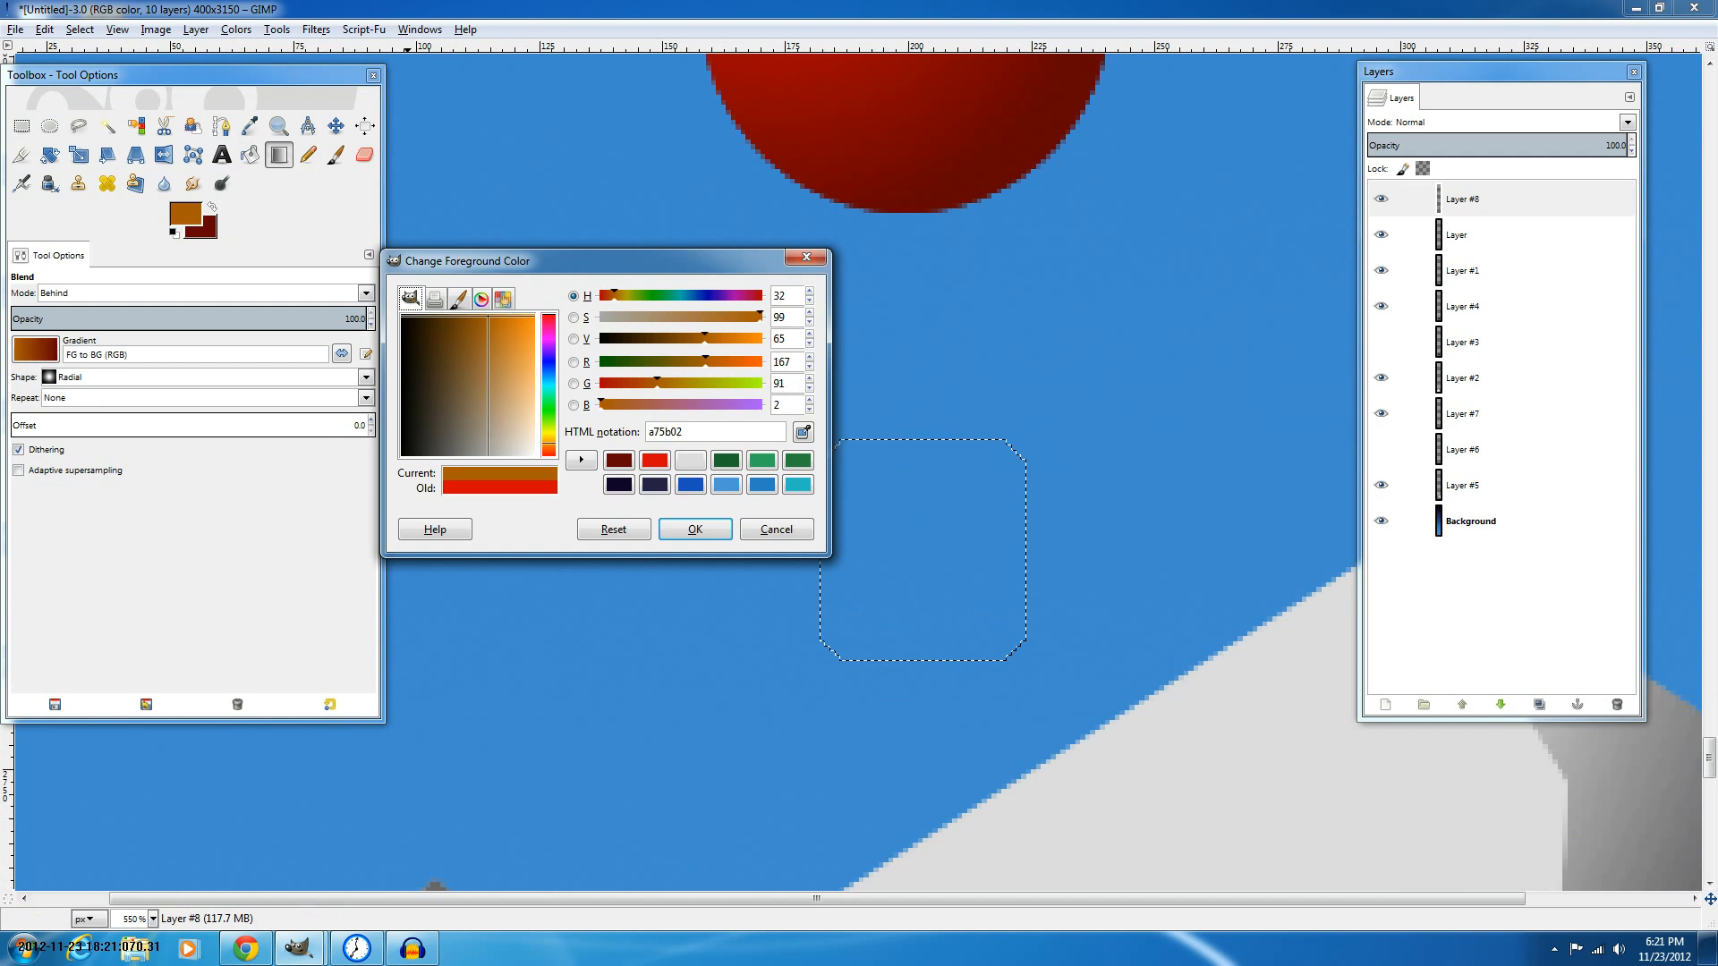
left_click(486, 352)
left_click(462, 339)
left_click(696, 529)
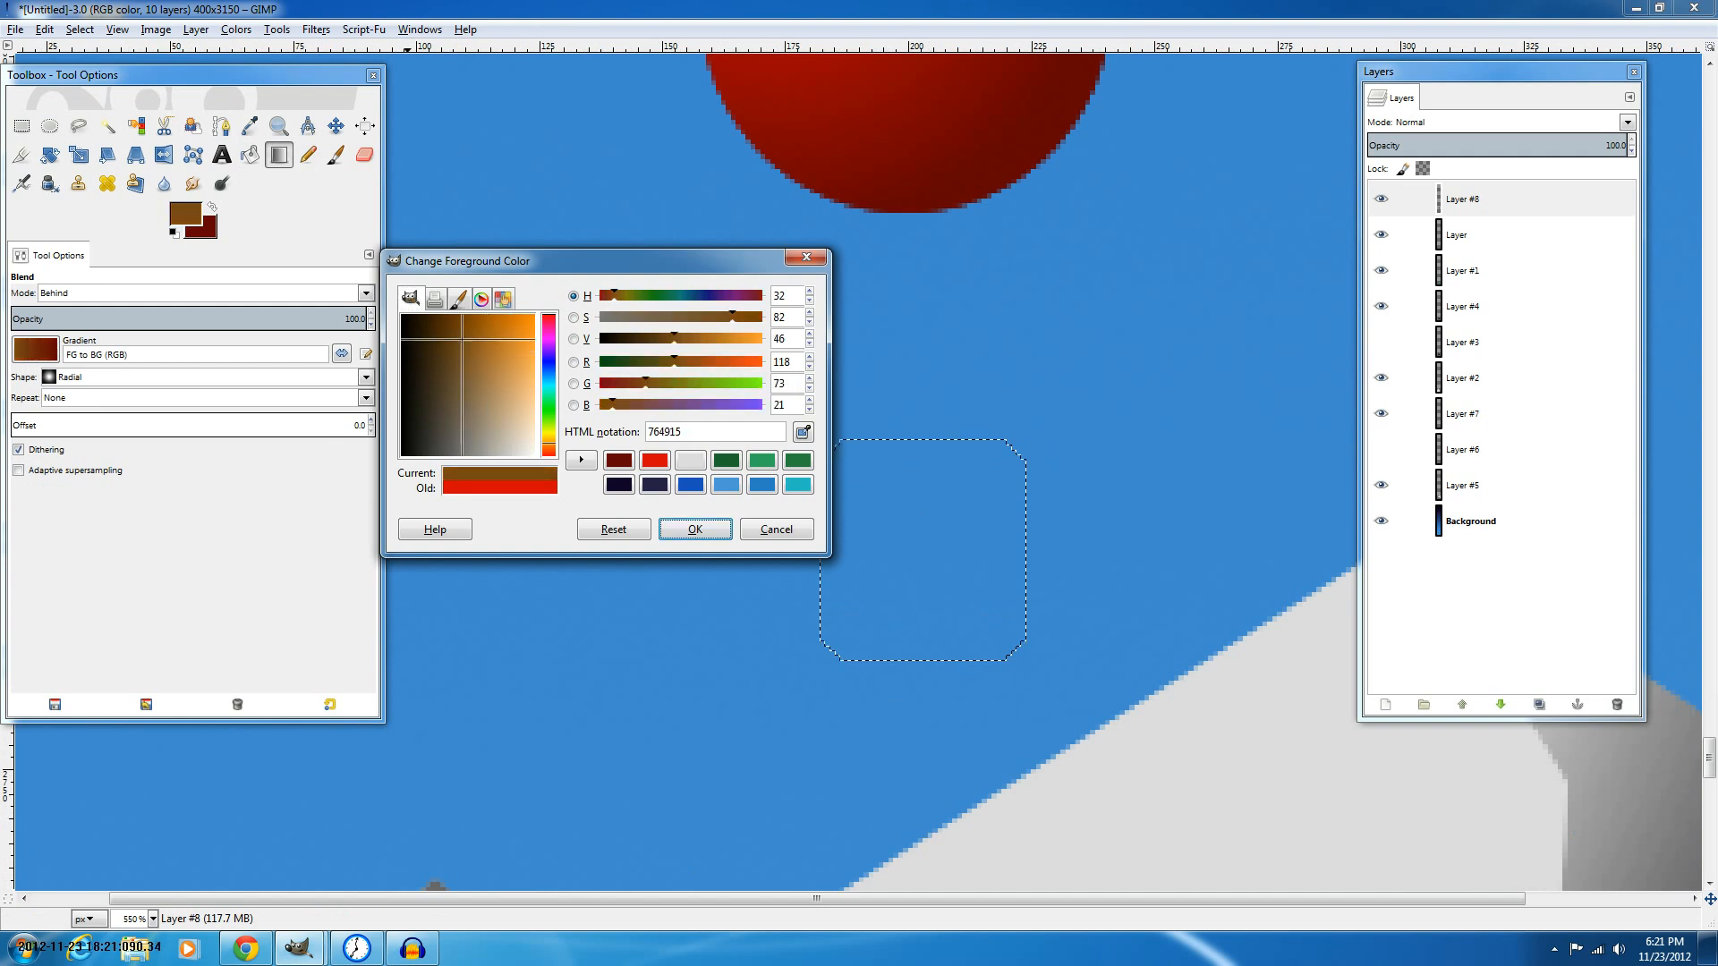
left_click(695, 530)
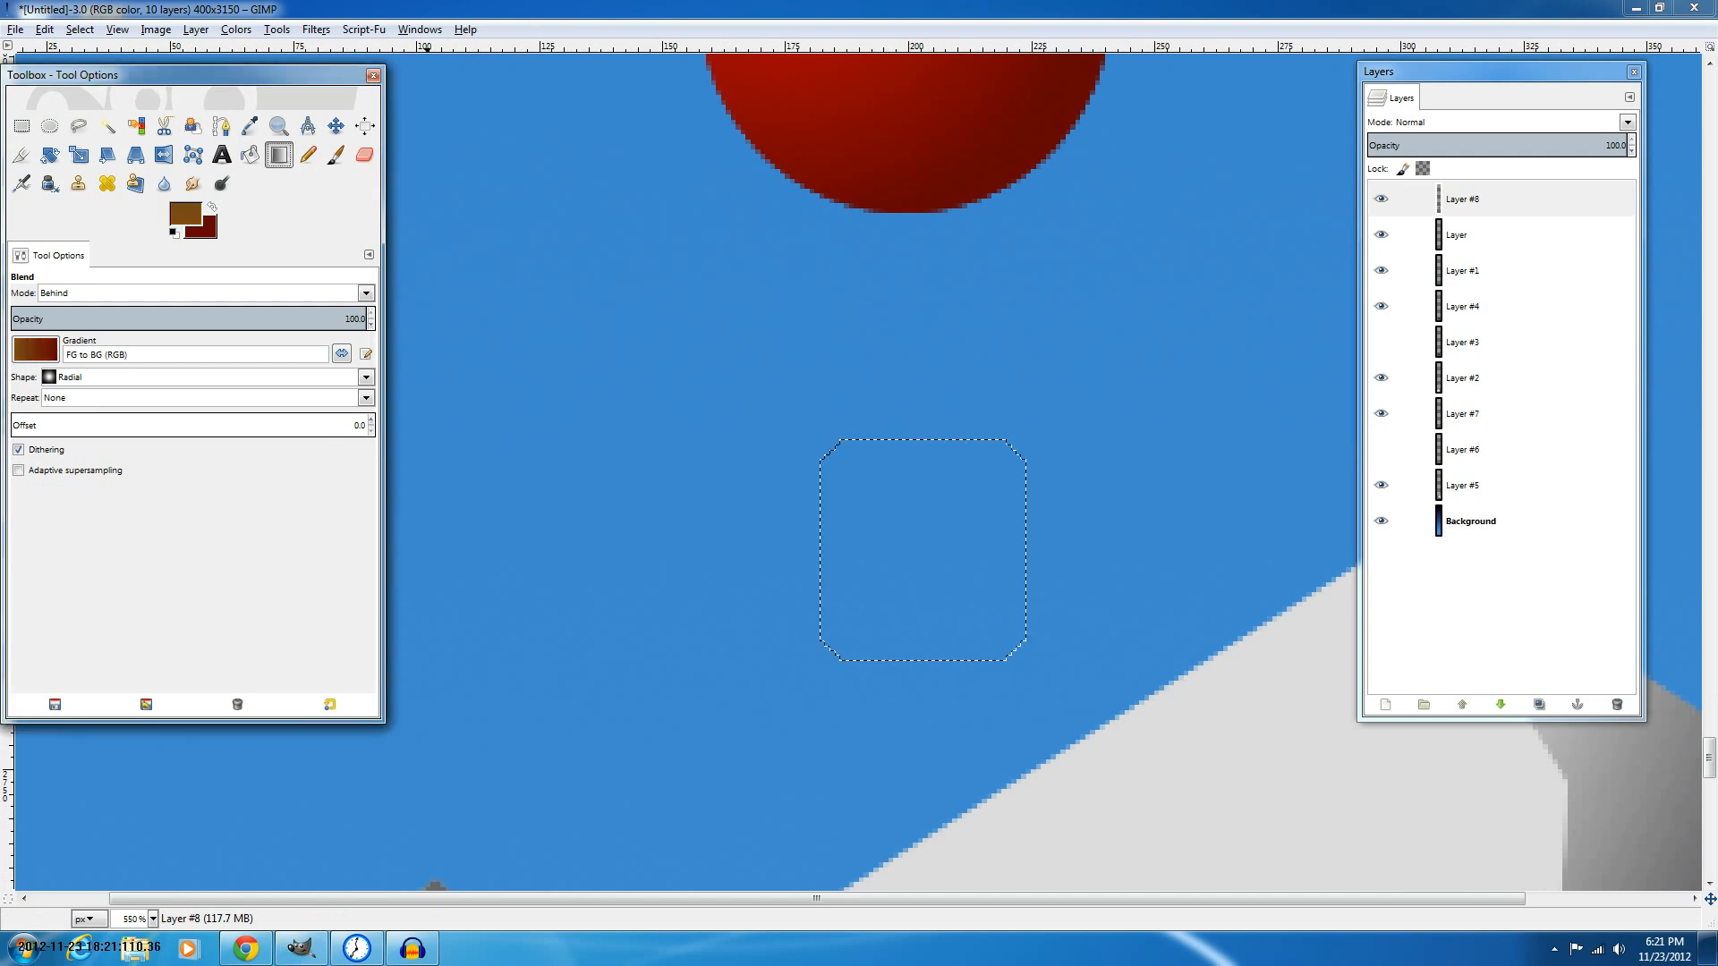
Set the background color to a brown close to the foreground brown.
left_click(208, 230)
left_click(618, 461)
left_click(452, 357)
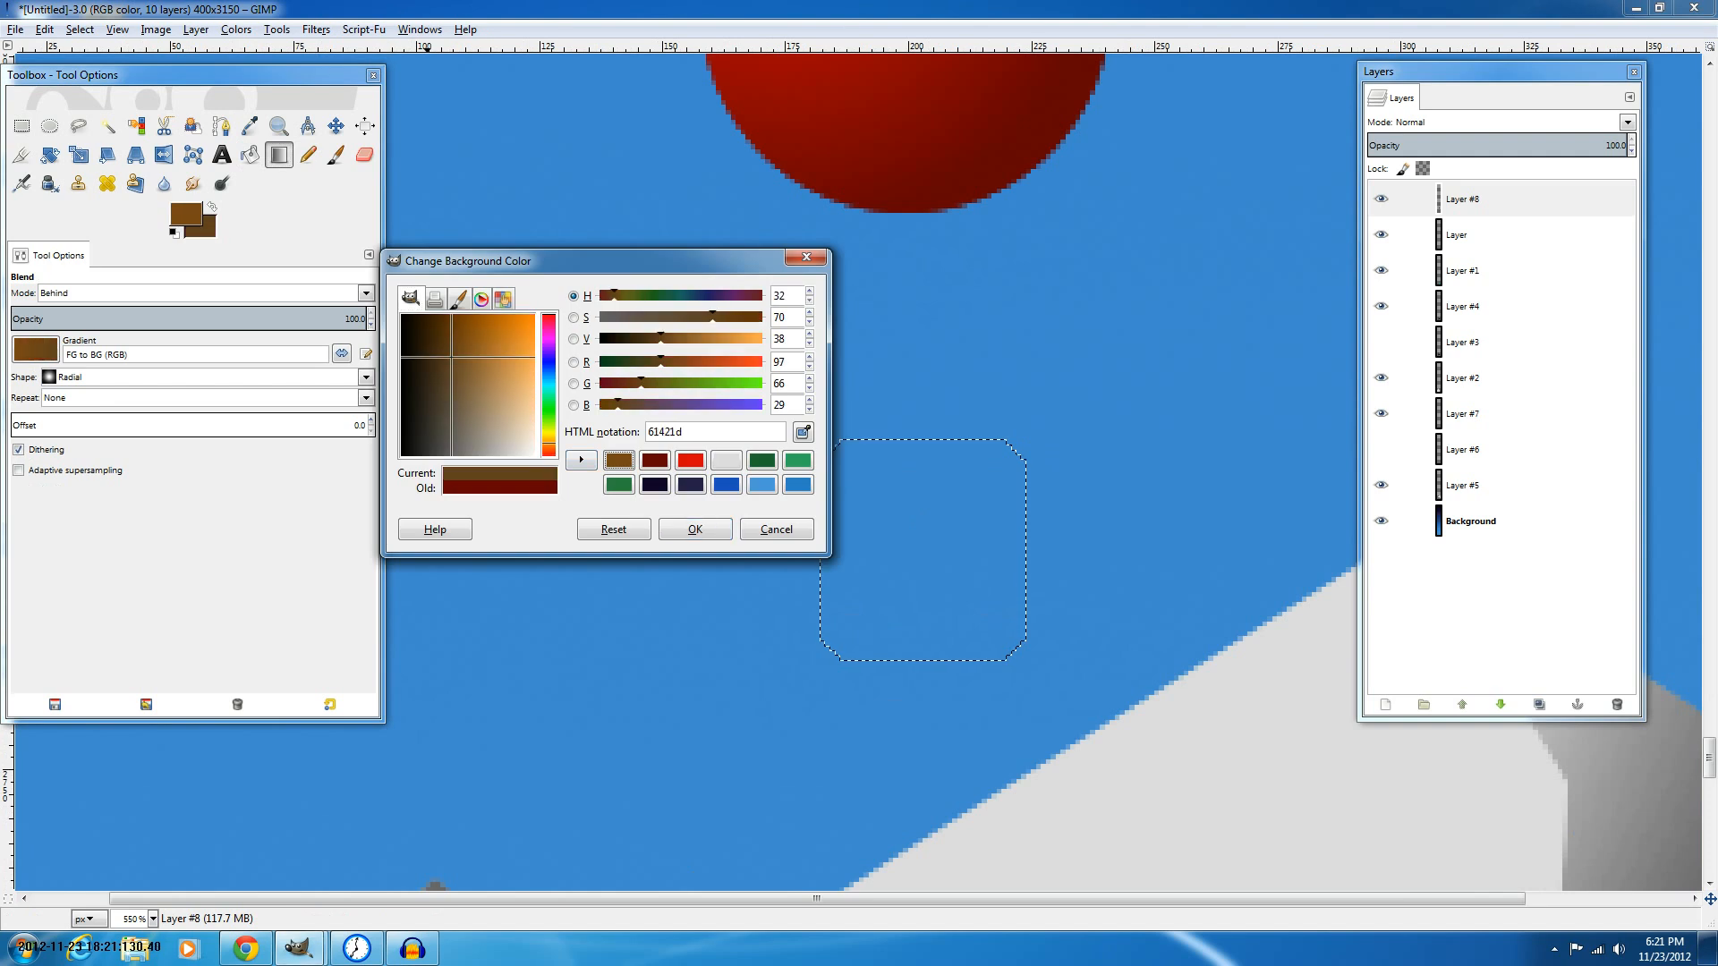
left_click_drag(452, 357, 466, 326)
left_click(694, 528)
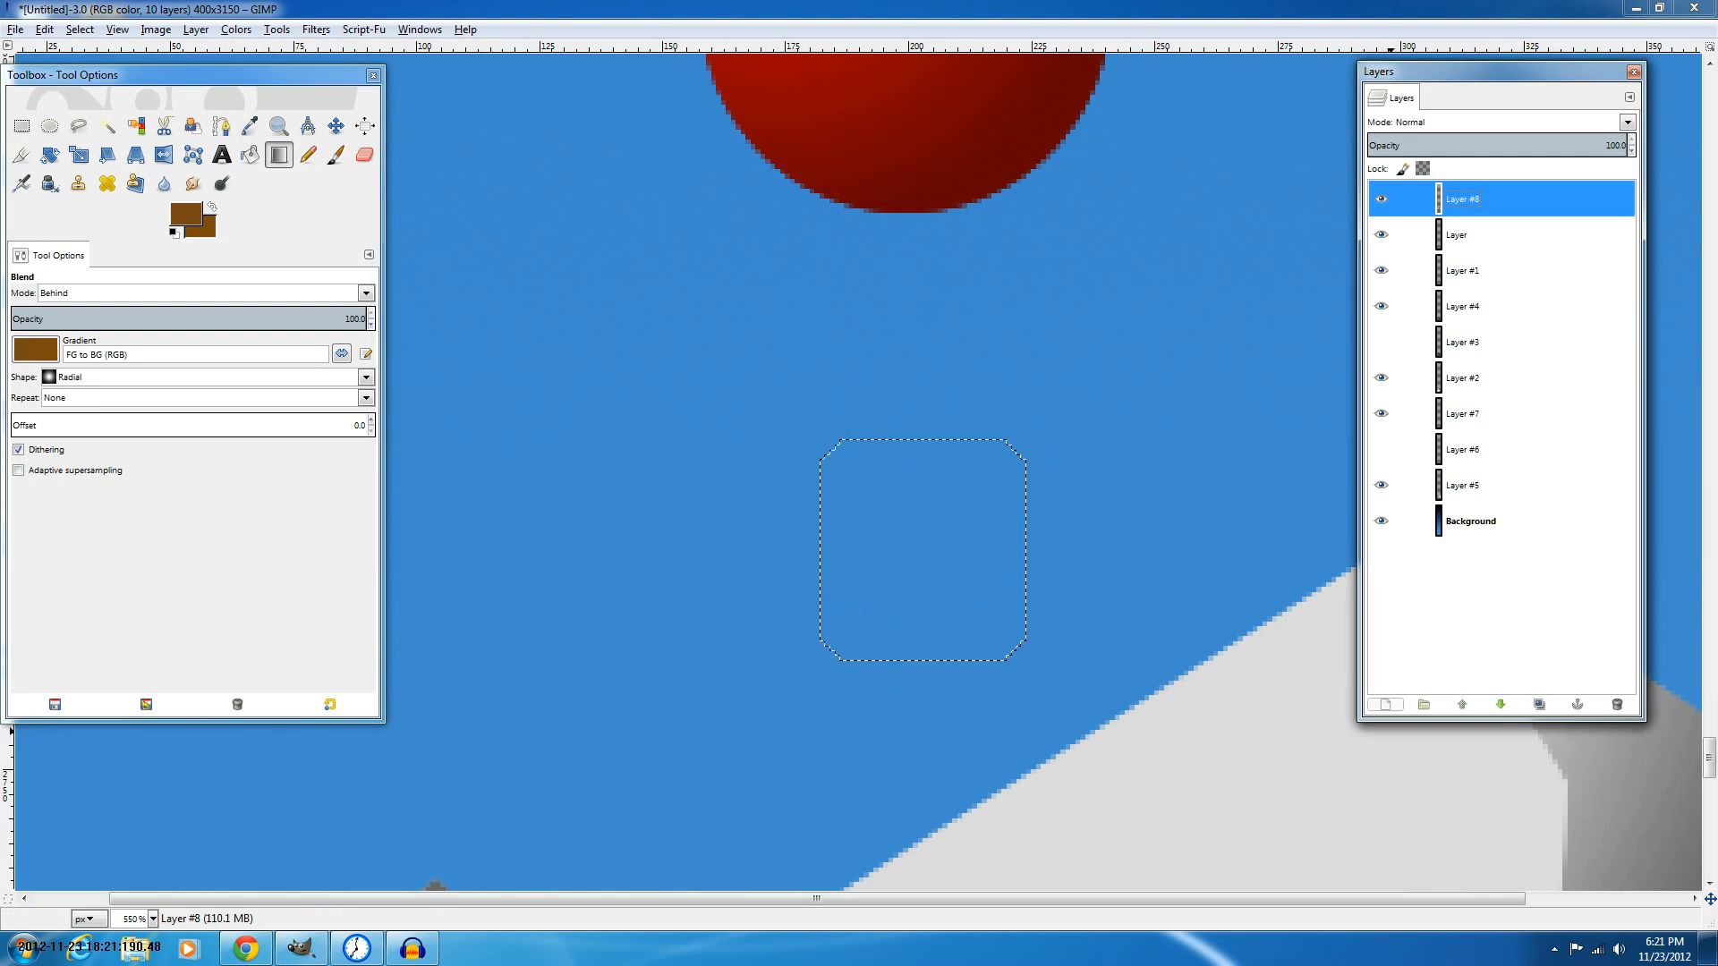
Add a new layer and fill the rounded selection on it with a radial brown blend running upward.
left_click(1385, 704, "shift")
left_click_drag(957, 580, 957, 416)
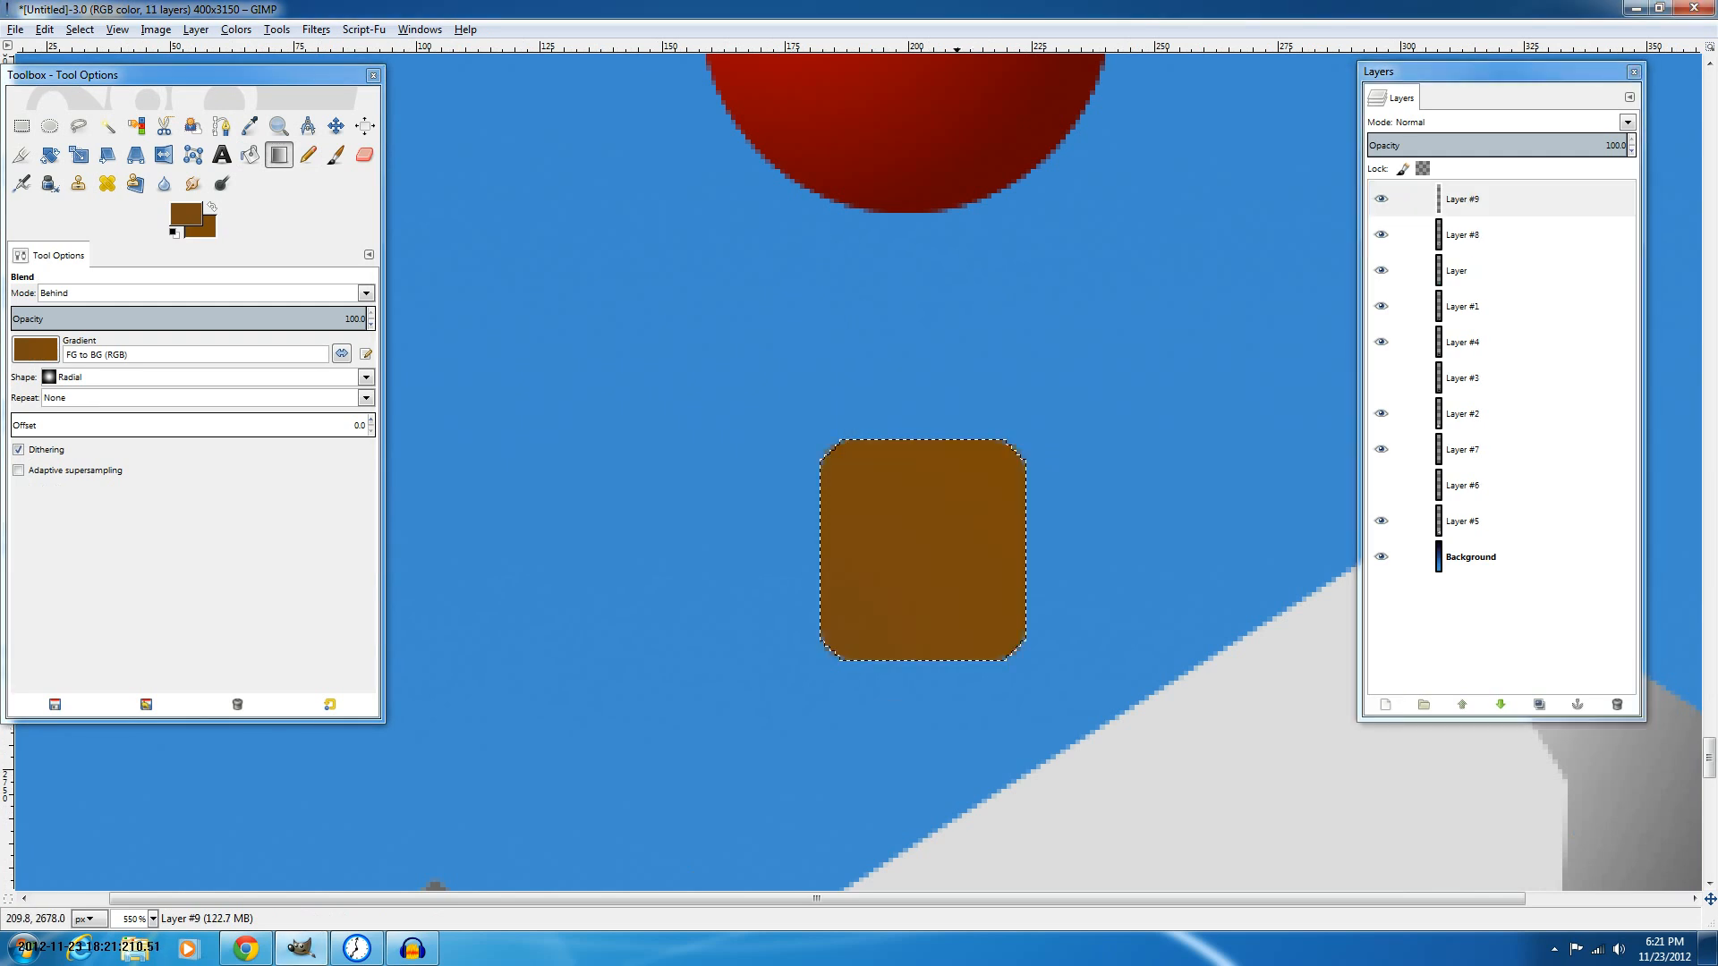
left_click_drag(951, 796, 927, 569)
key("ctrl+z")
left_click_drag(926, 650, 926, 475)
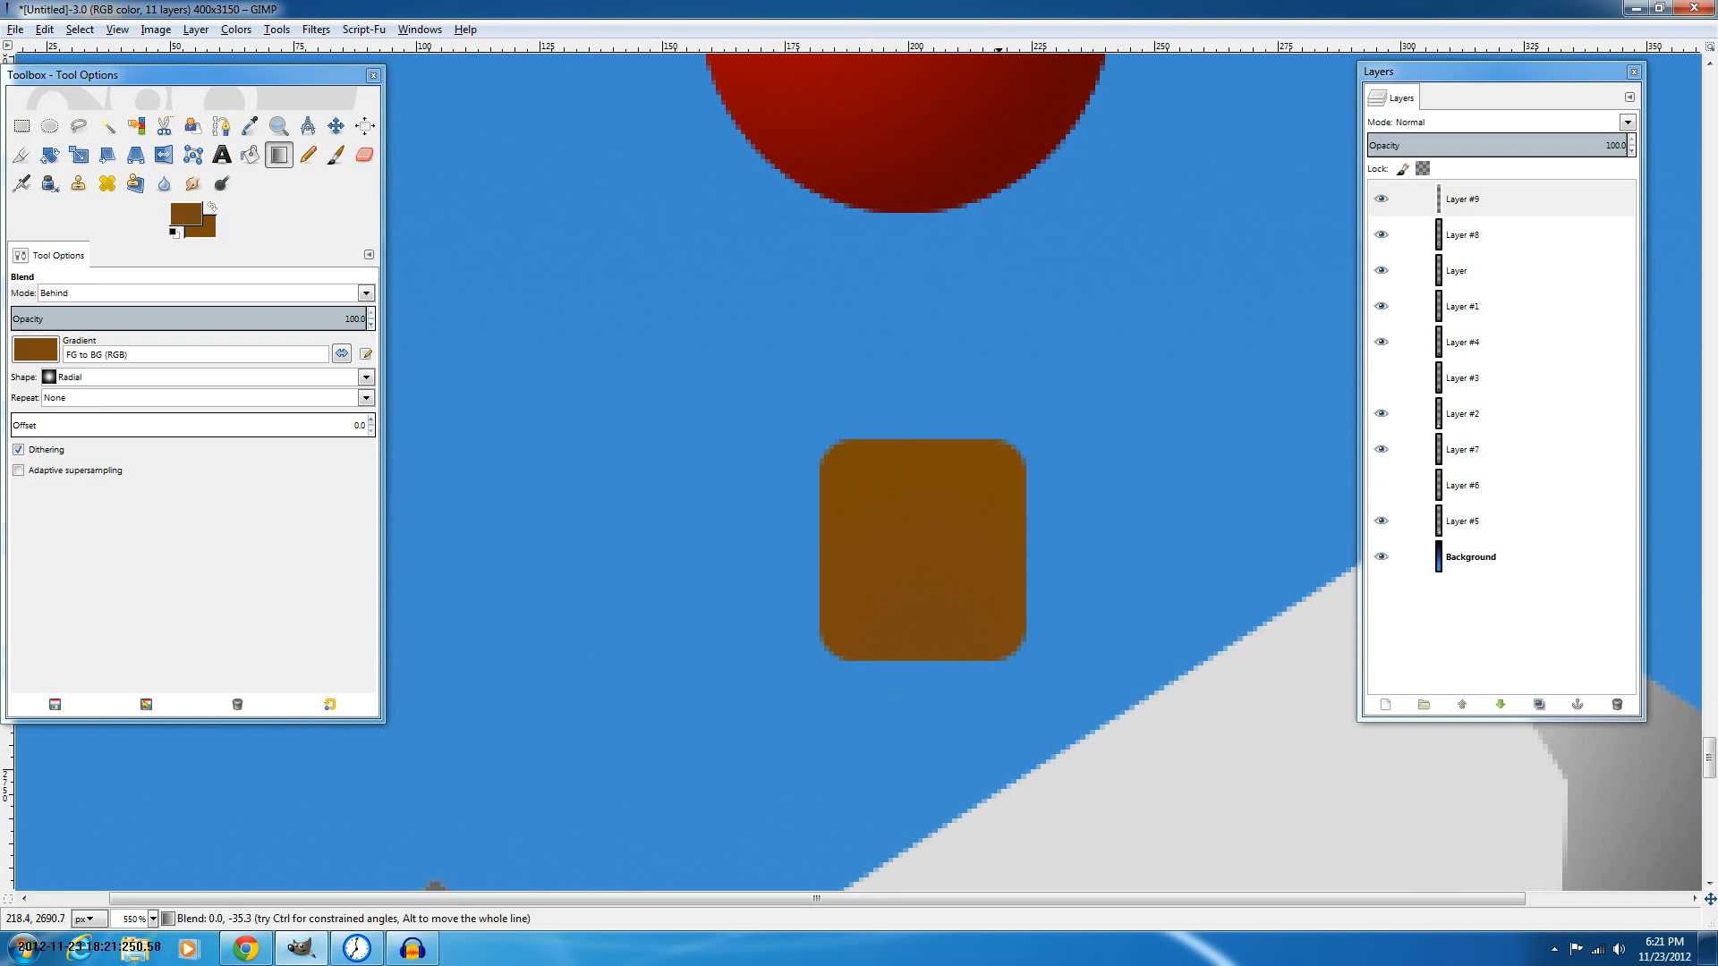
Switch the blend shape to Linear and undo the radial fill in the rounded selection.
scroll(1000, 483, "down", 7)
left_click(366, 377)
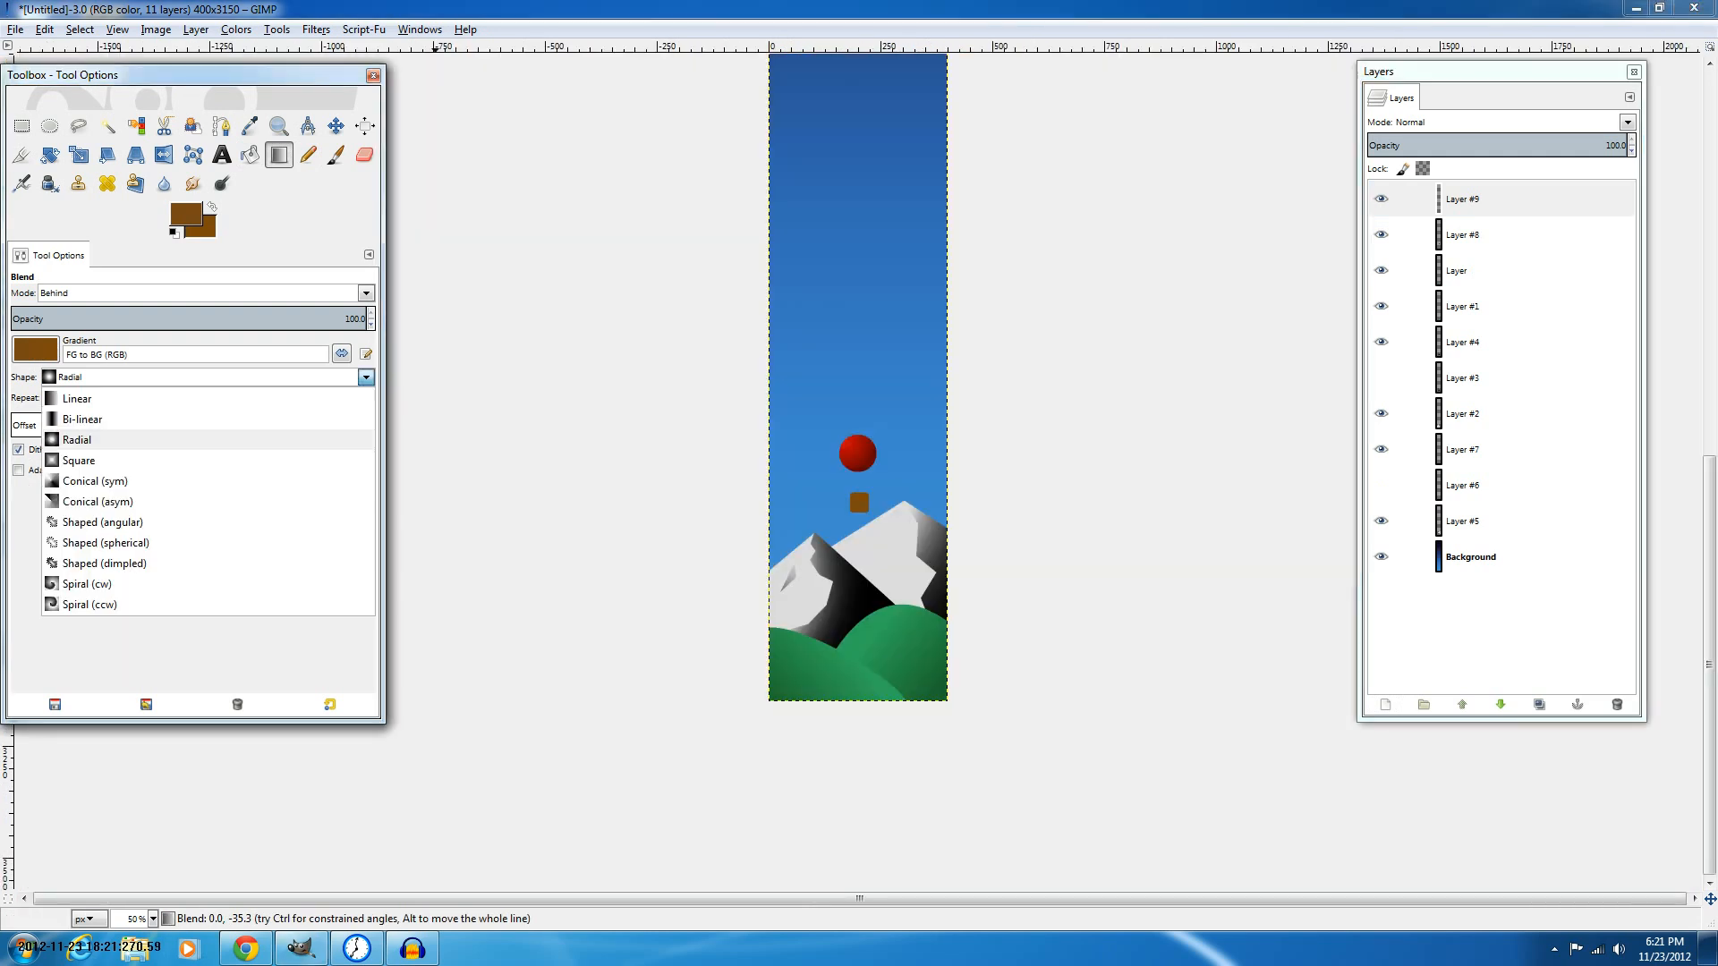
left_click(81, 397)
scroll(940, 506, "up", 4)
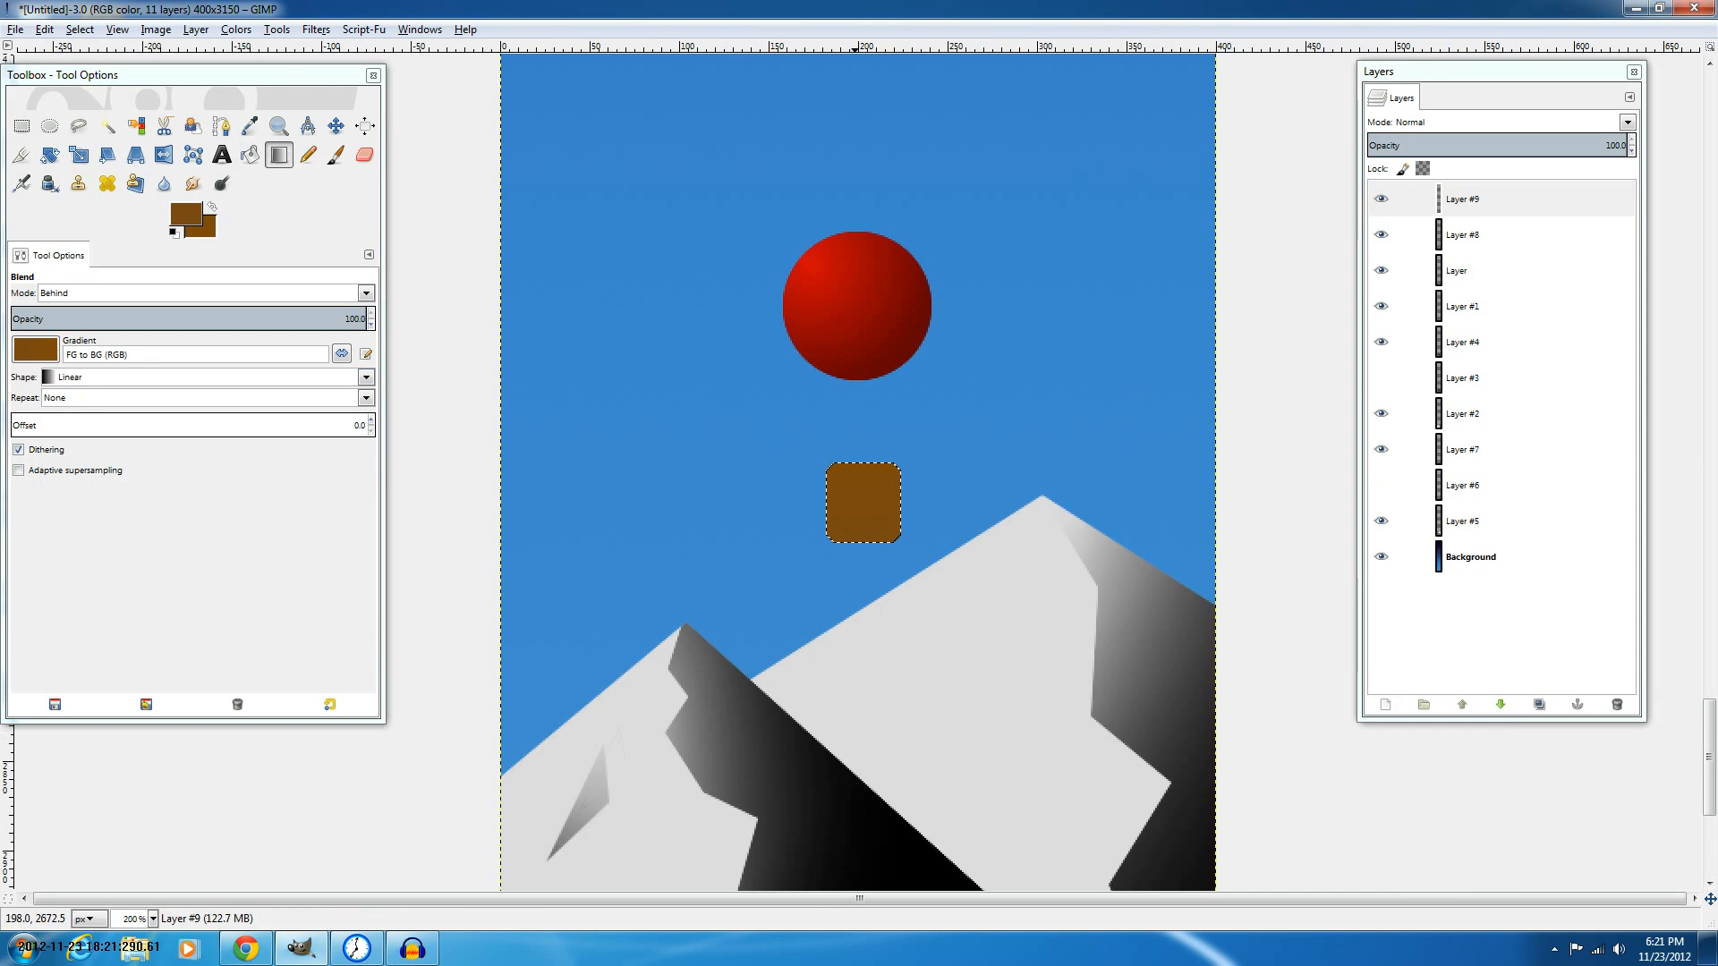
key("ctrl+z")
Fill the rounded selection with a linear brown blend from its lower part up past its upper edge, and deselect.
scroll(858, 522, "up", 1)
left_click_drag(863, 412, 865, 511)
key("ctrl+z")
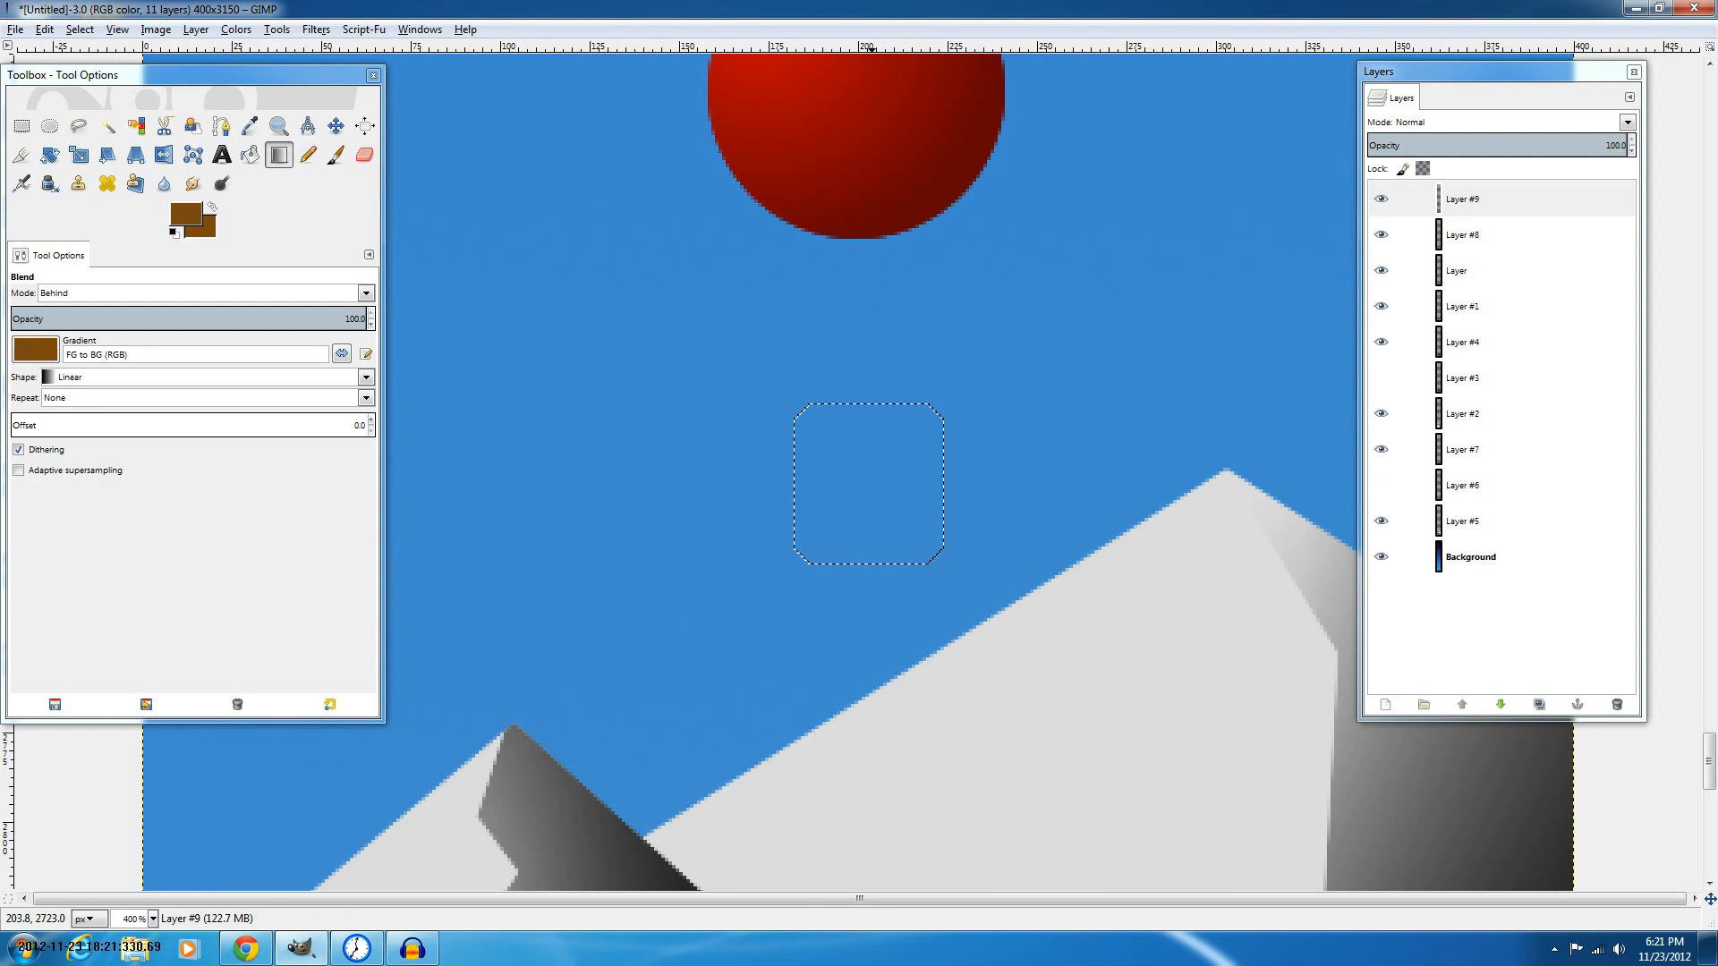
left_click_drag(873, 547, 867, 391)
key("ctrl+shift+a")
Nudge the brown basket layer 1 px left to center it beneath the red ball.
scroll(908, 446, "down", 3)
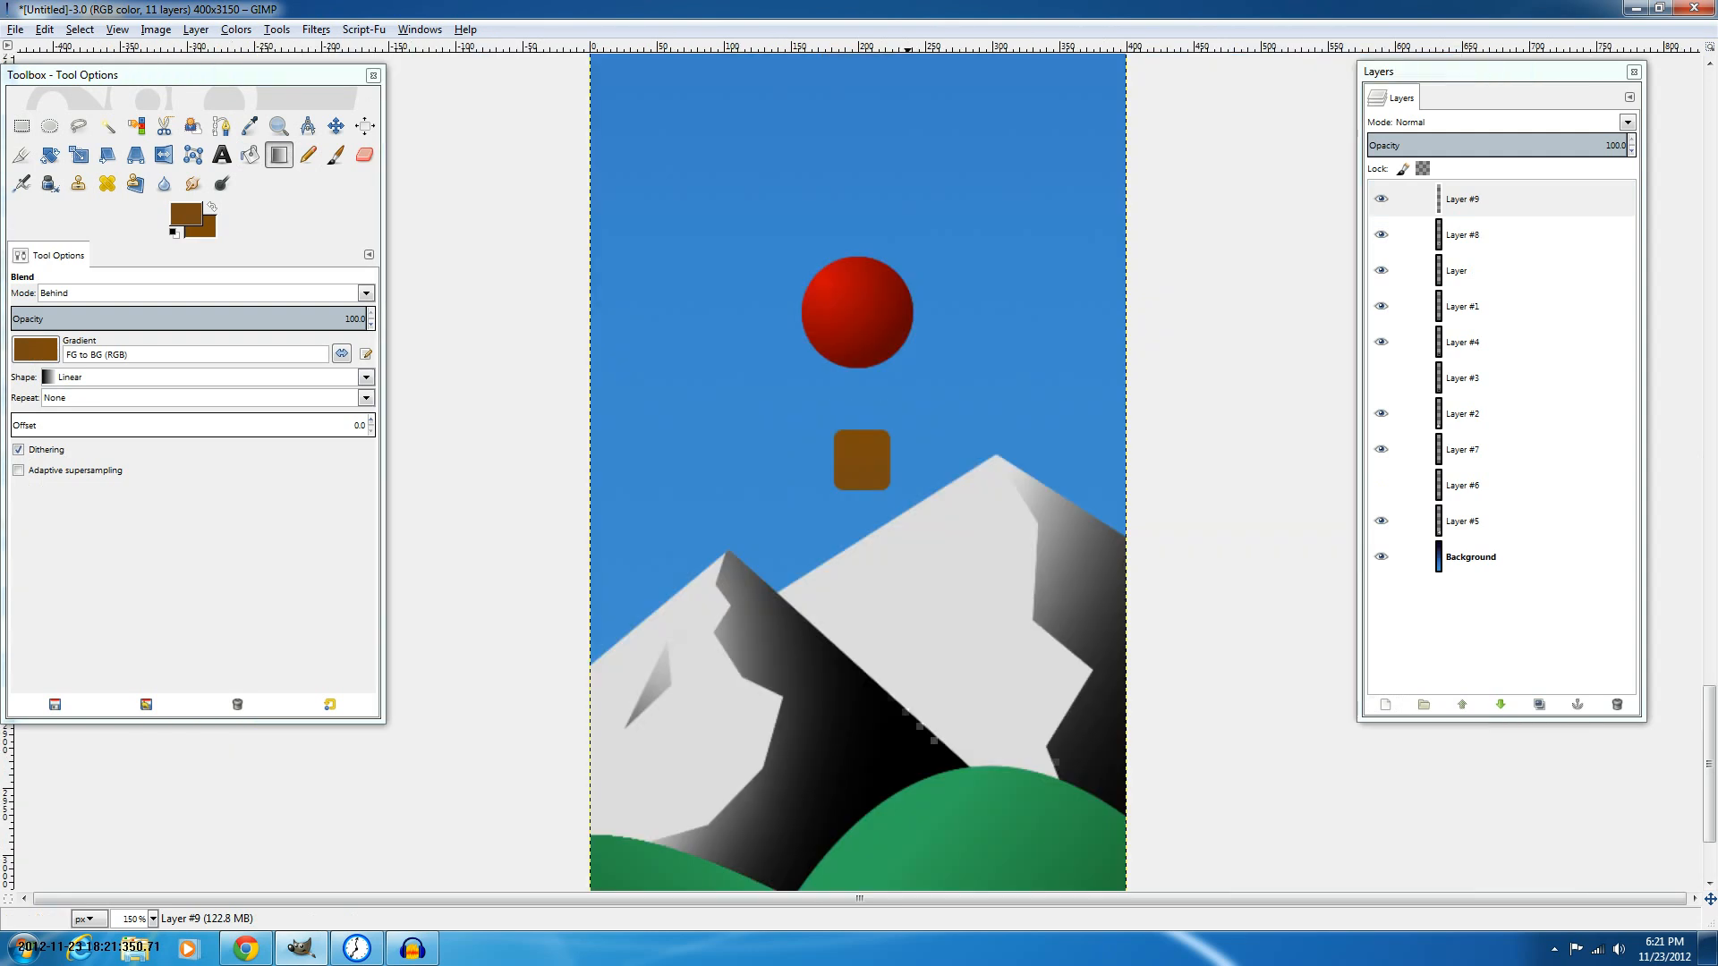
scroll(905, 445, "down", 1)
scroll(902, 446, "down", 2)
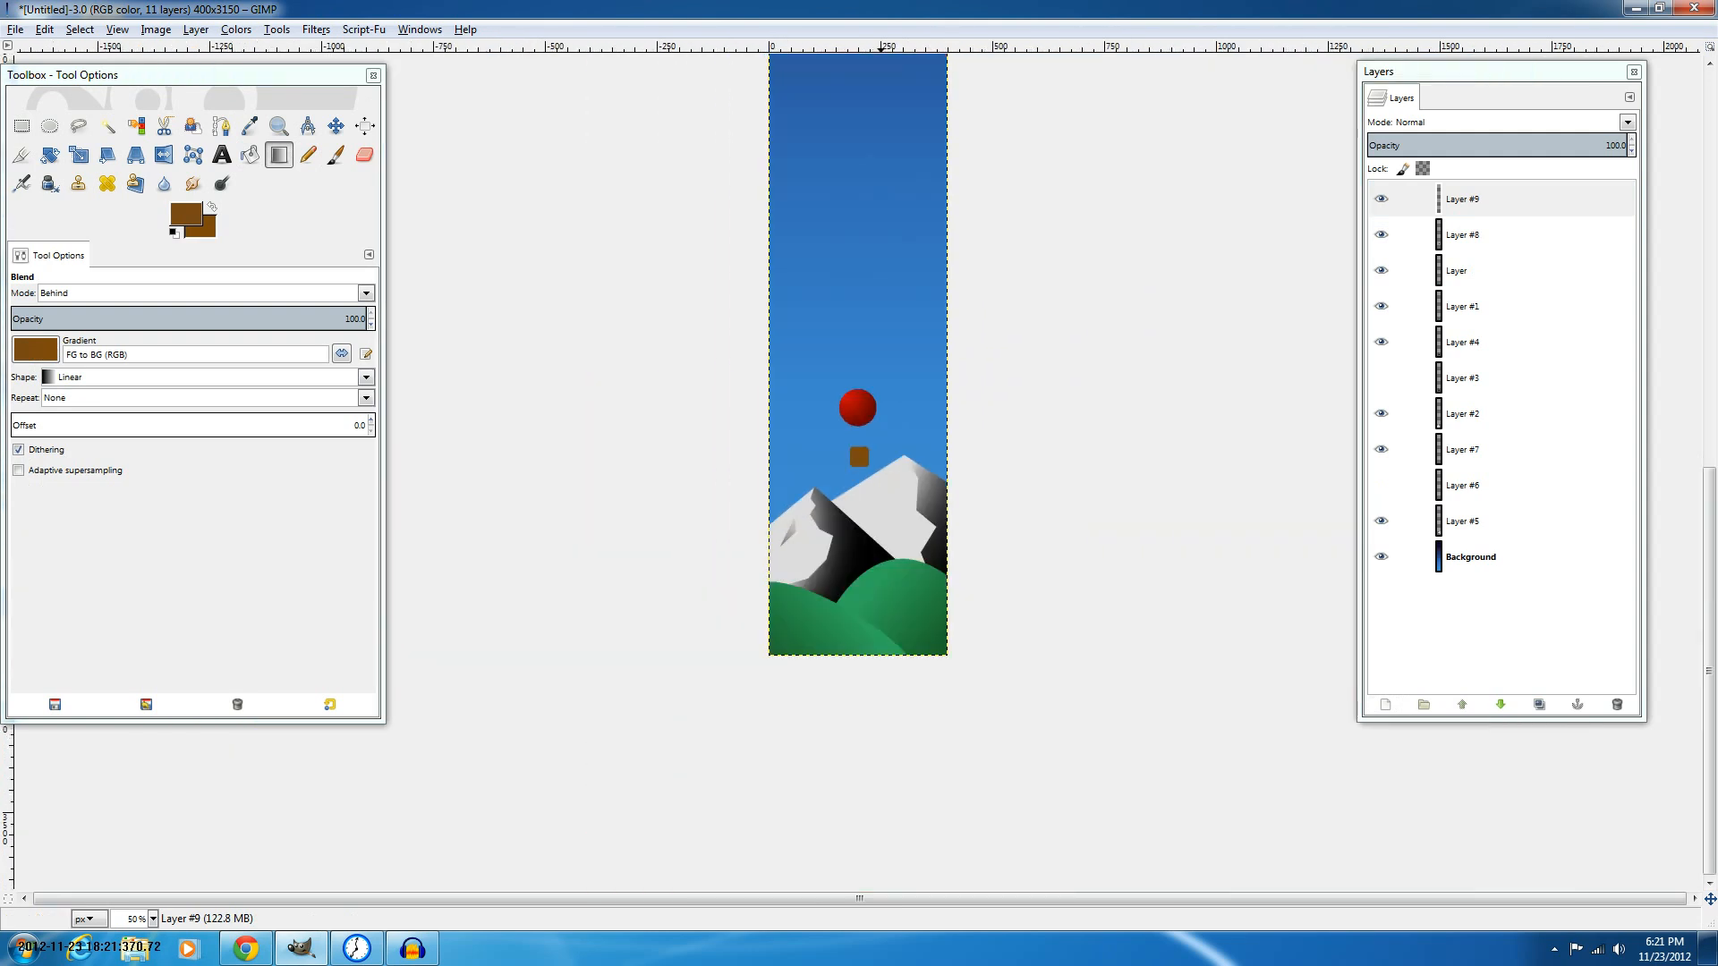
scroll(857, 453, "up", 5)
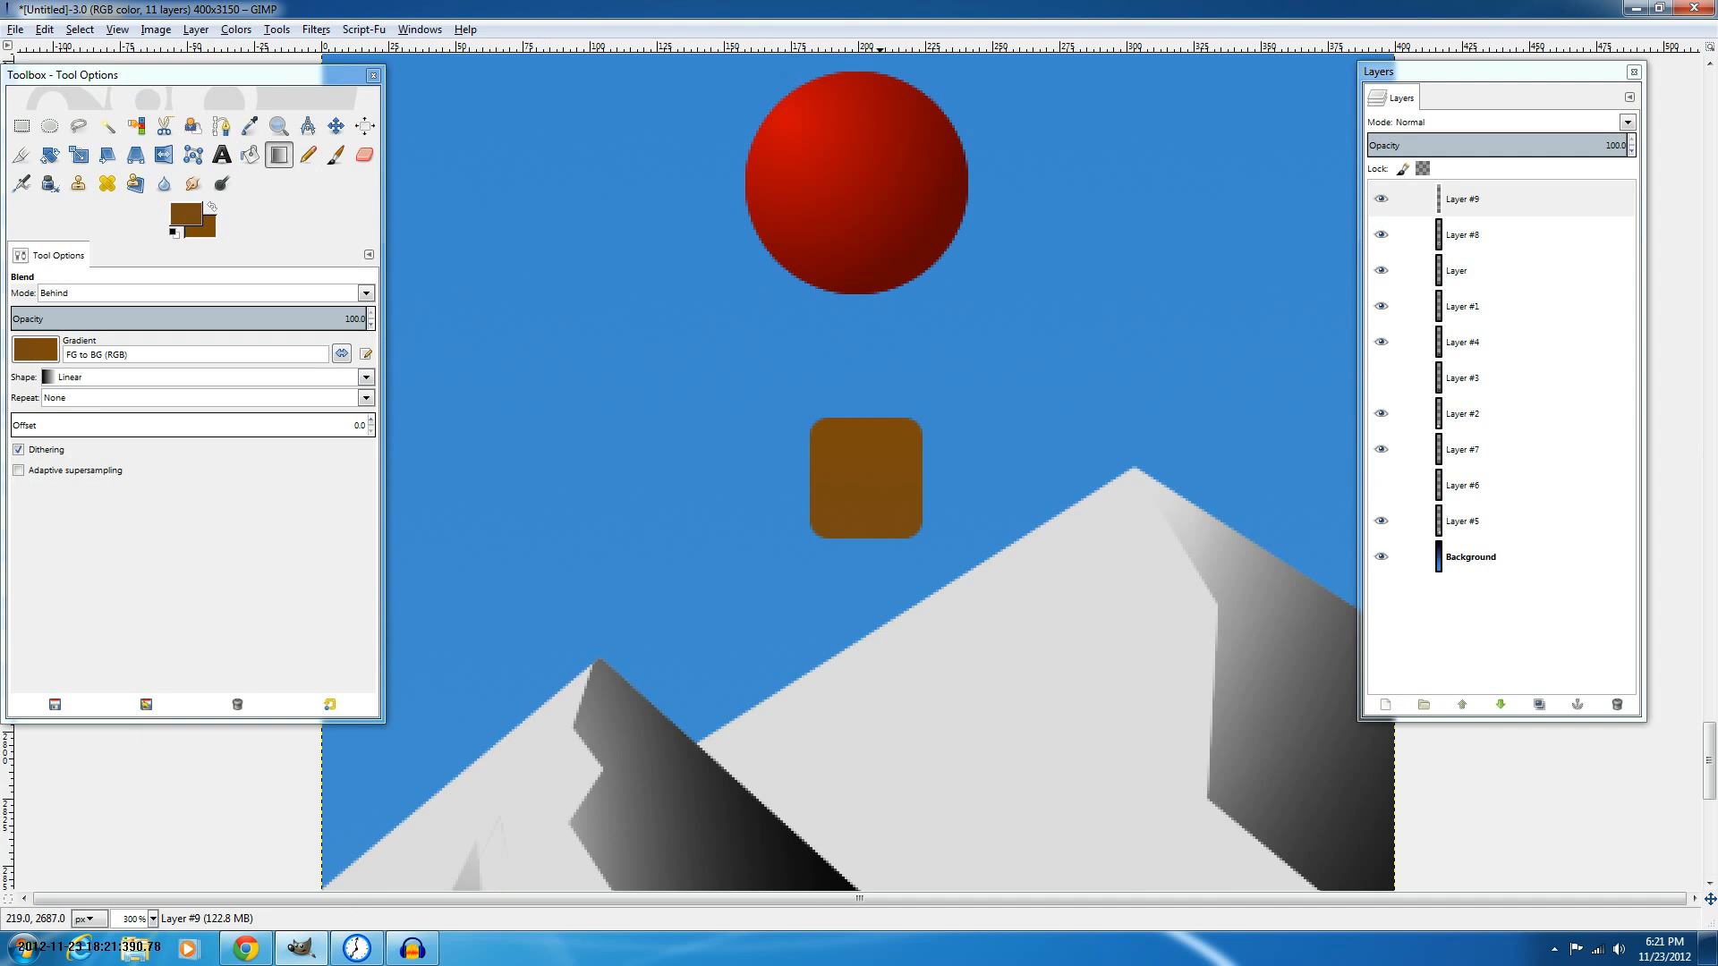
key("m")
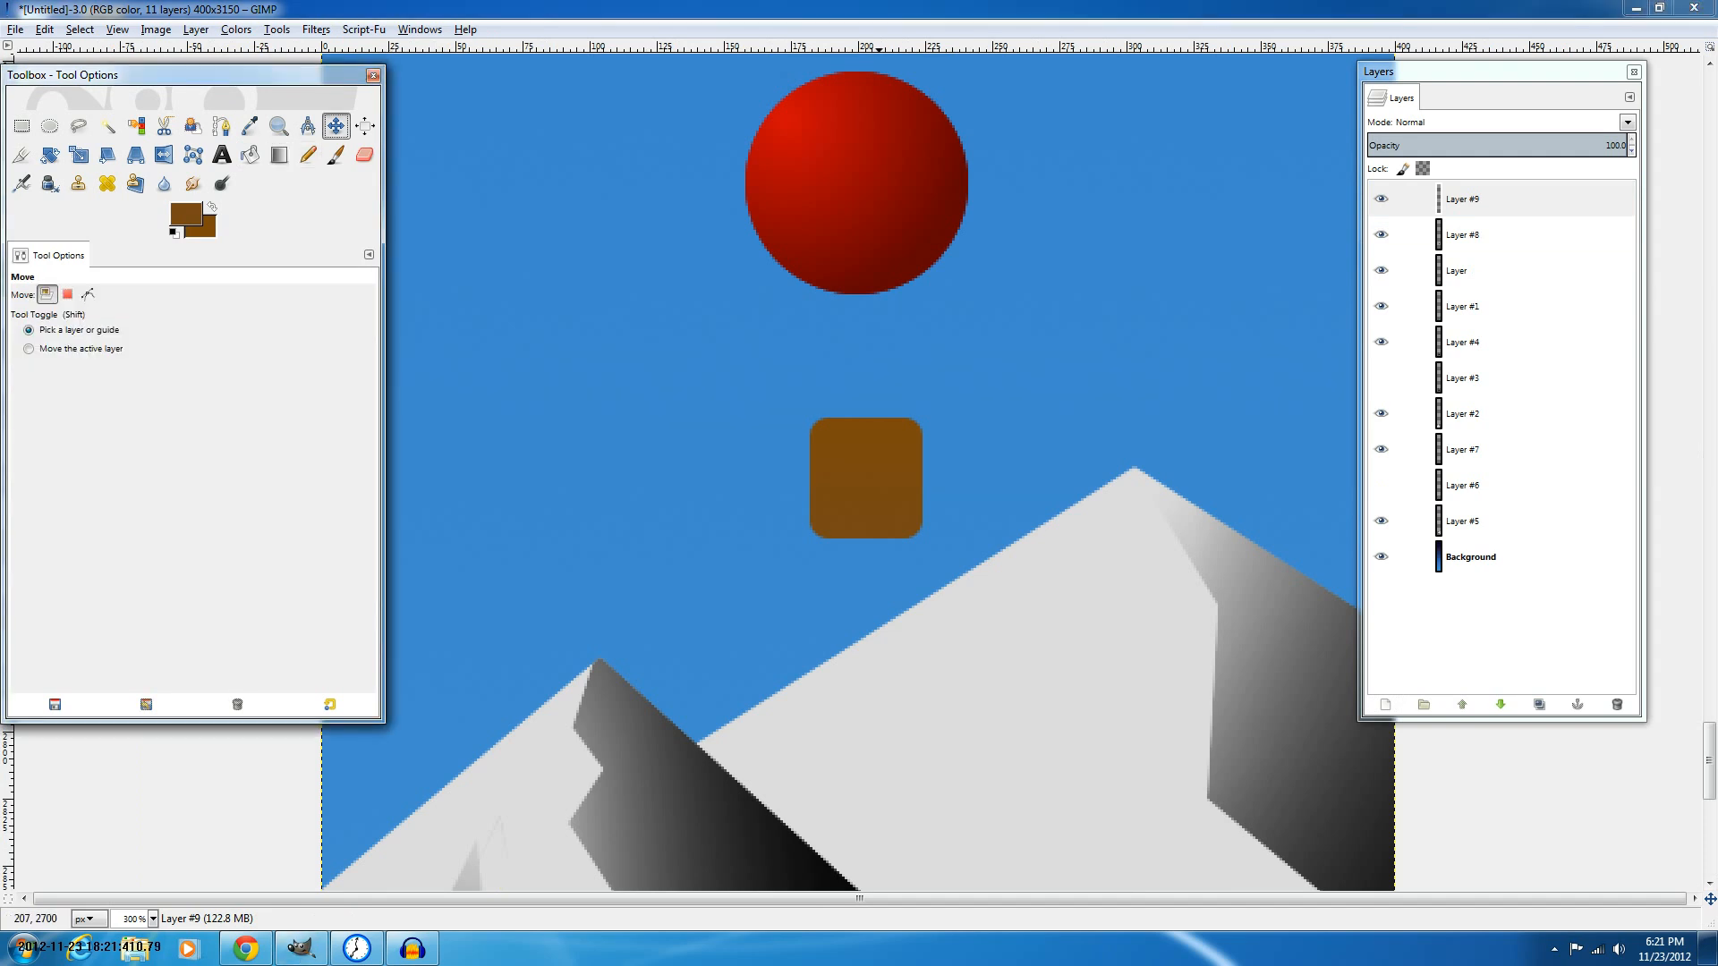
left_click_drag(882, 478, 867, 476)
key("ctrl+z")
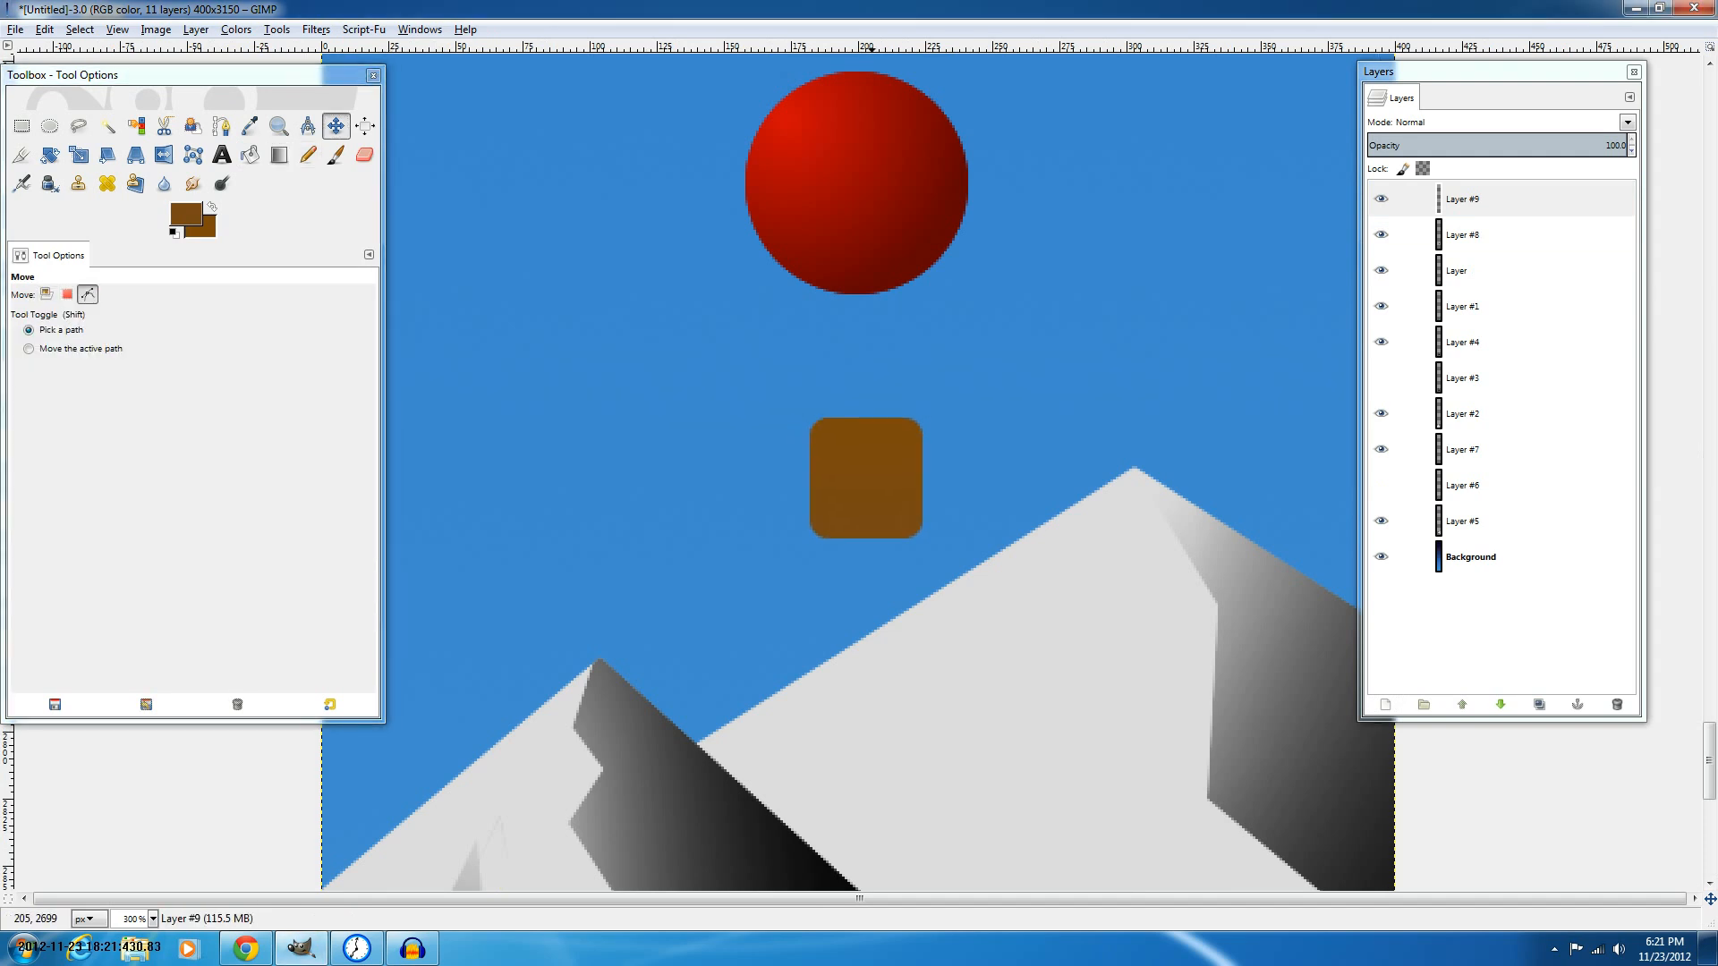
key("Left")
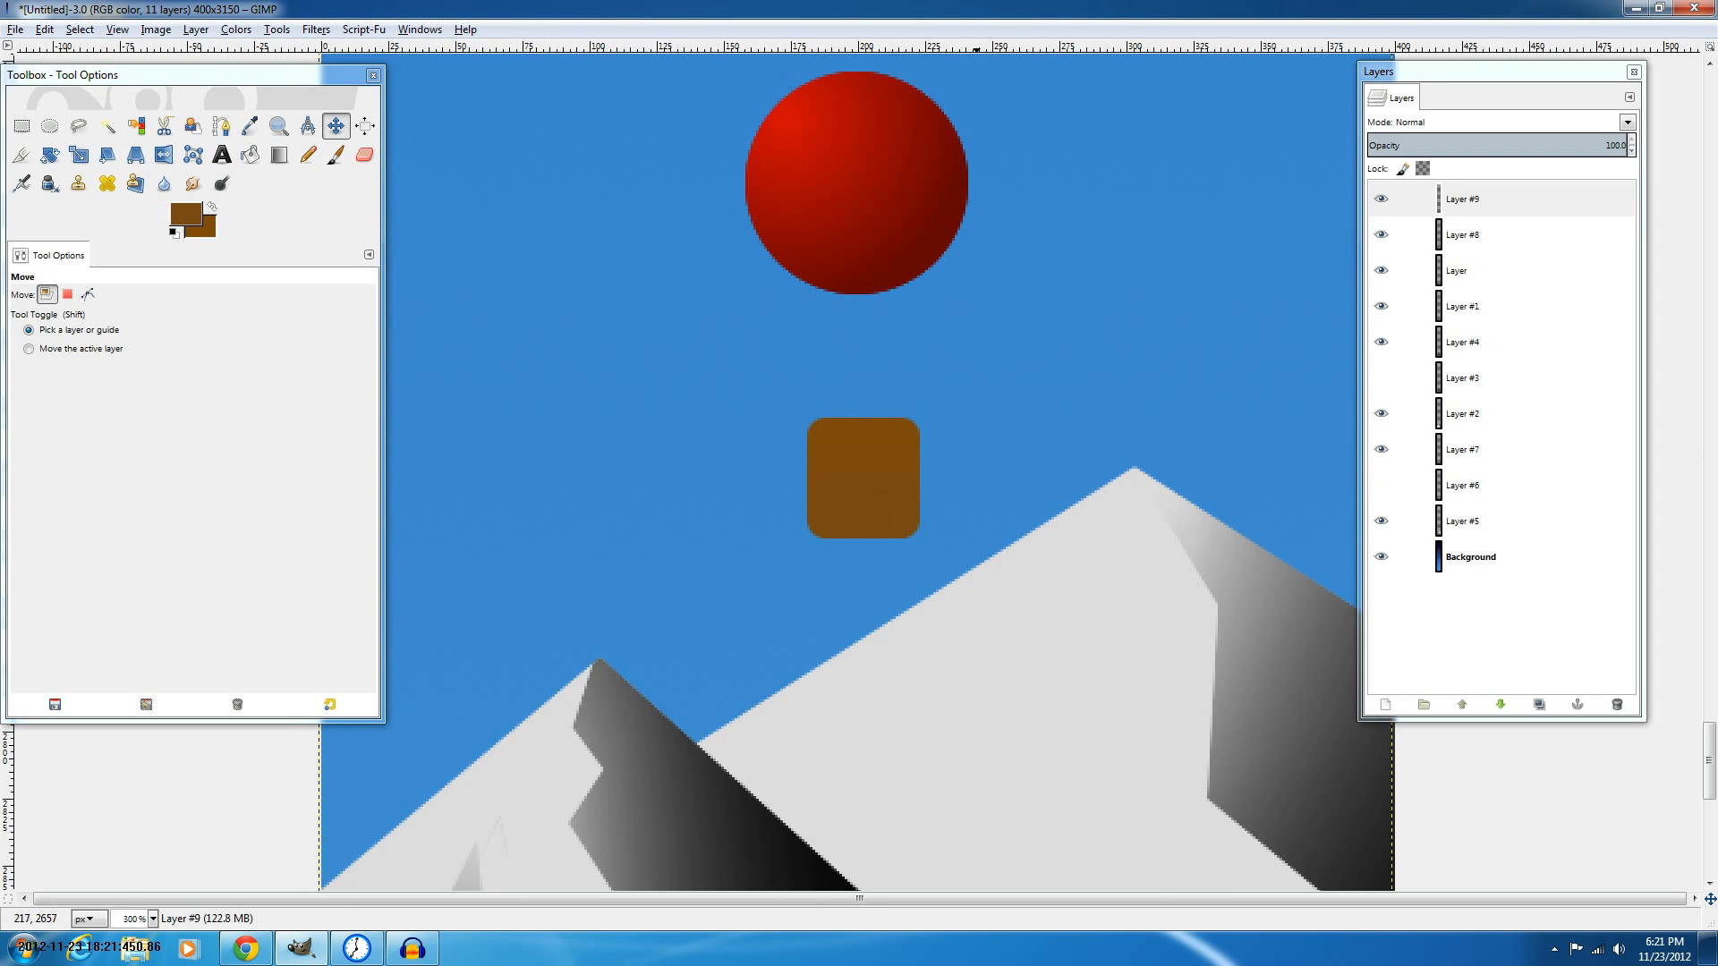
On a new layer, draw a thin strip-shaped path from the red ball's lower left edge to the basket's left edge.
left_click(1385, 705, "shift")
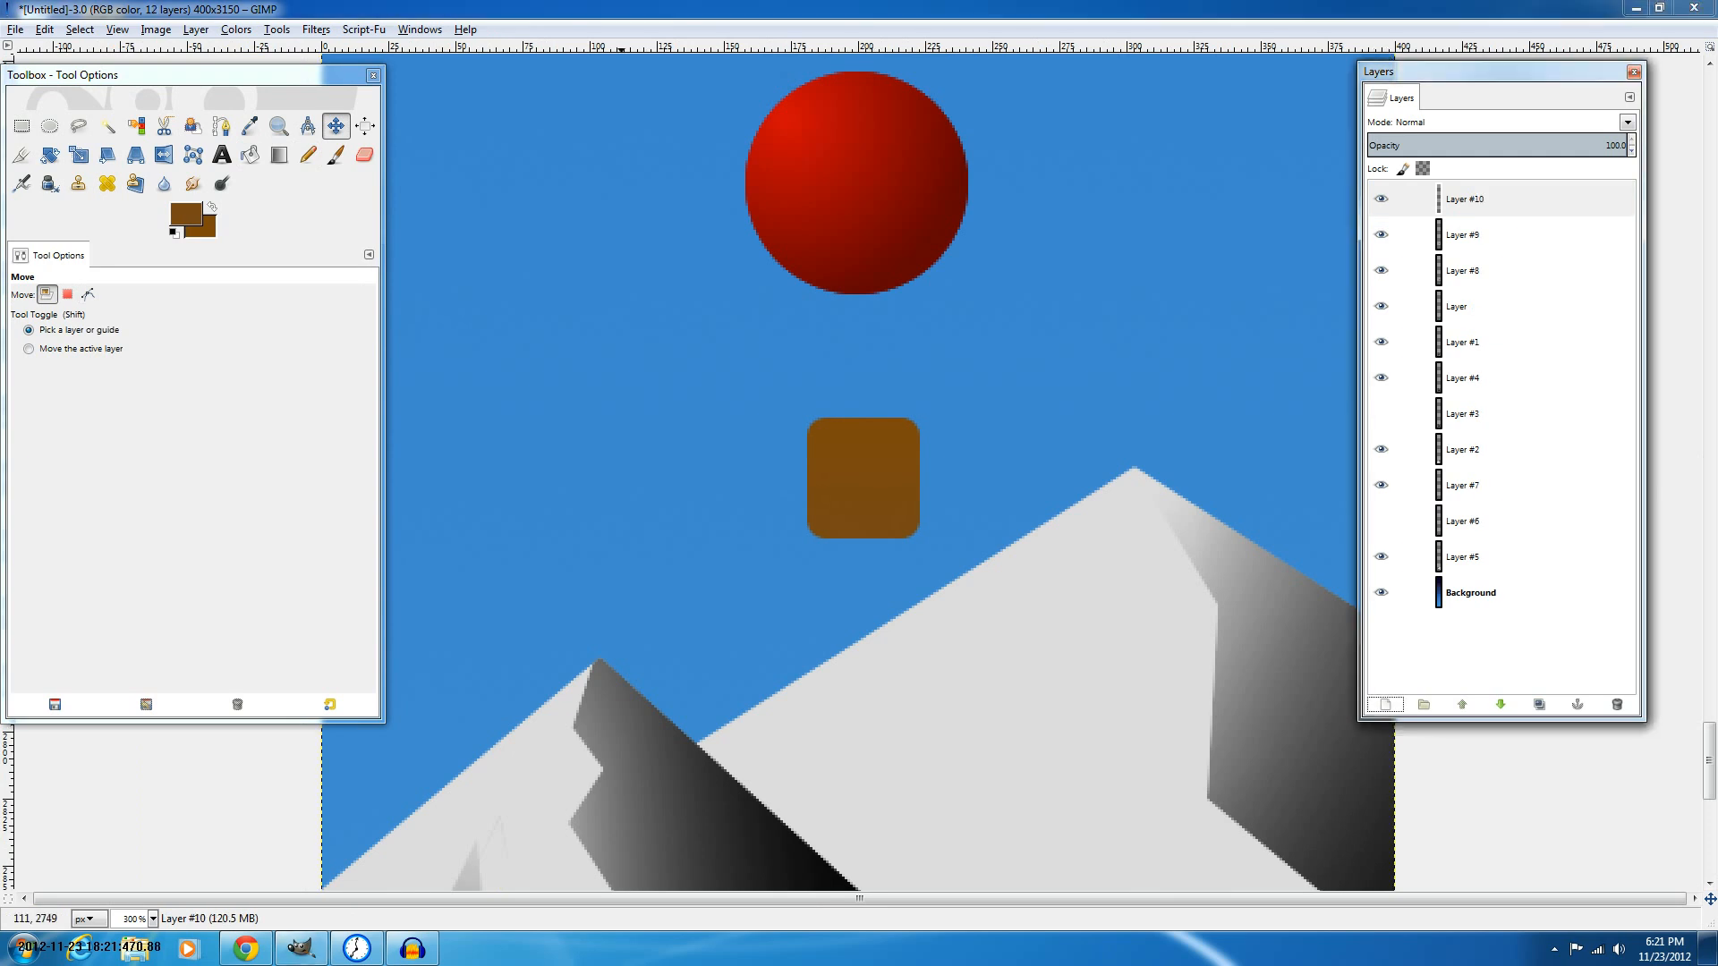
left_click(222, 125)
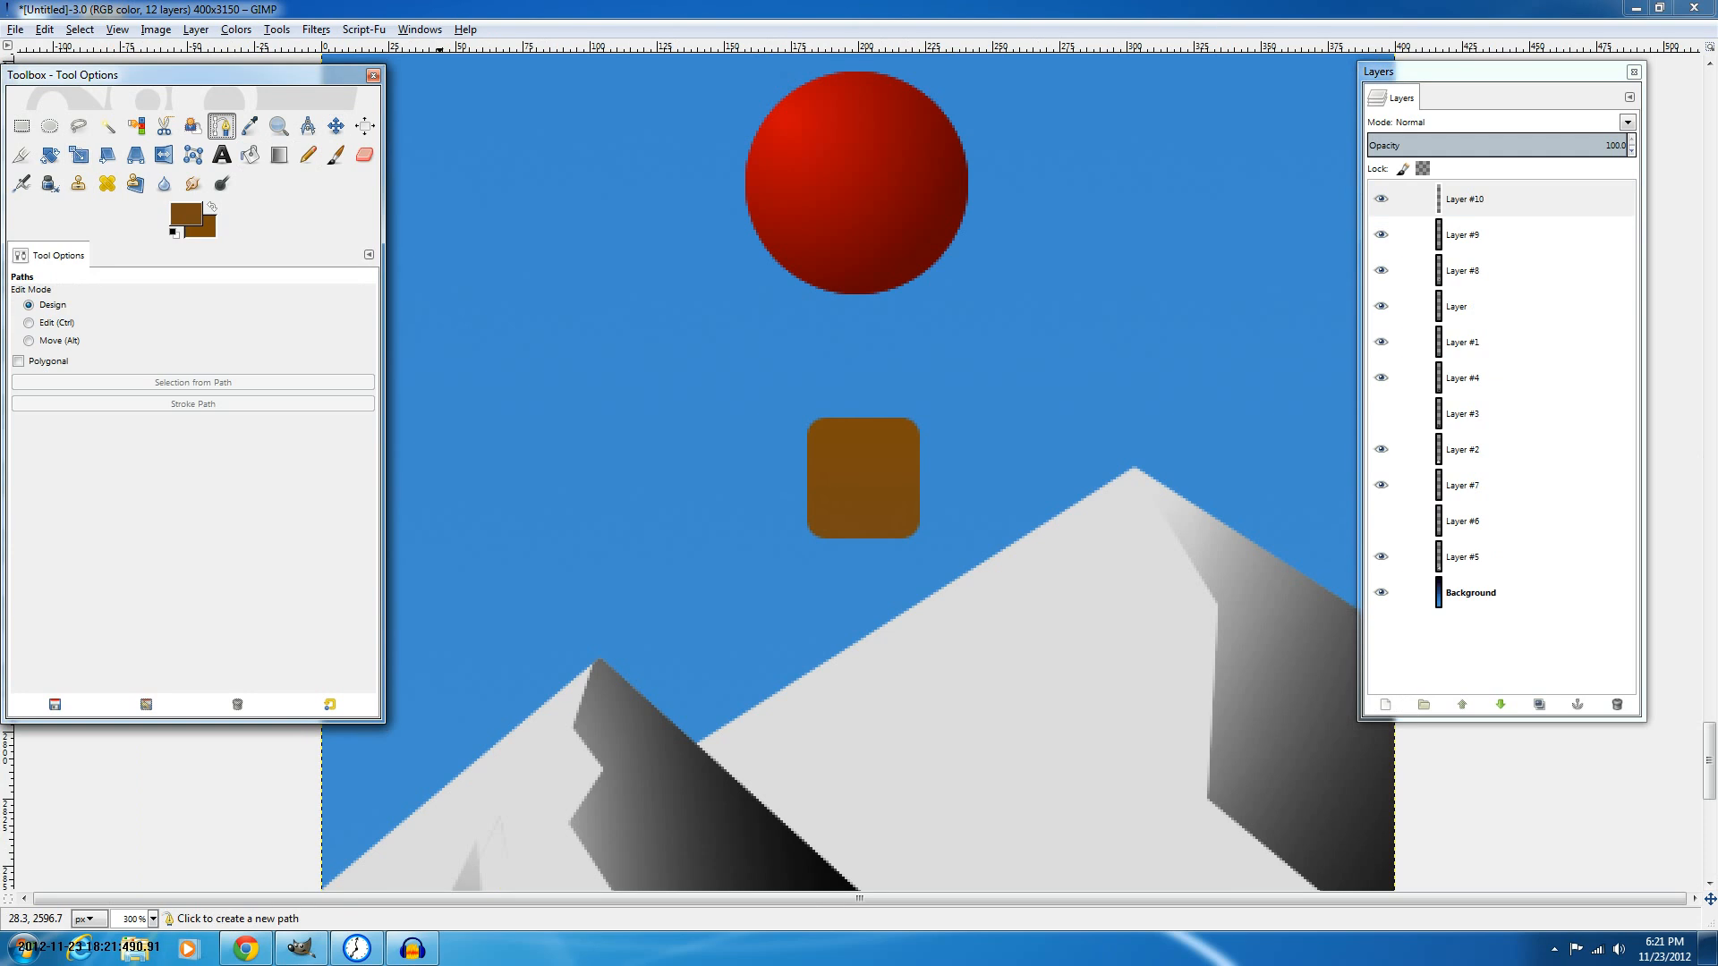
left_click(749, 210)
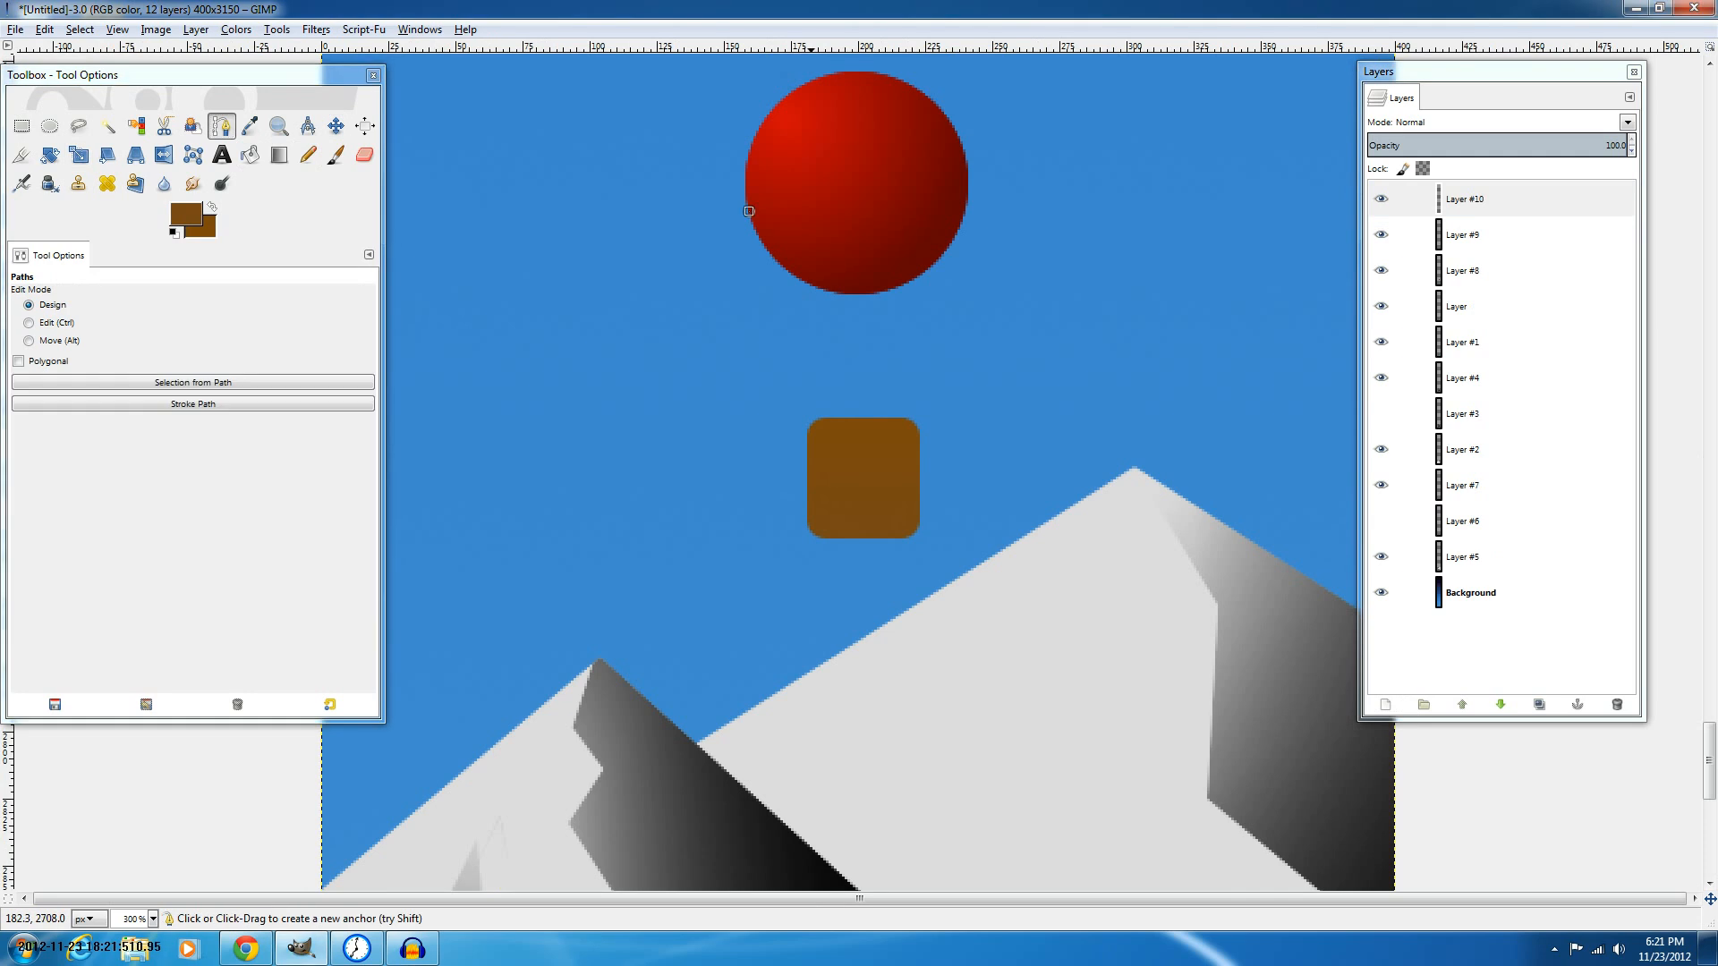
left_click(810, 492)
key("plus")
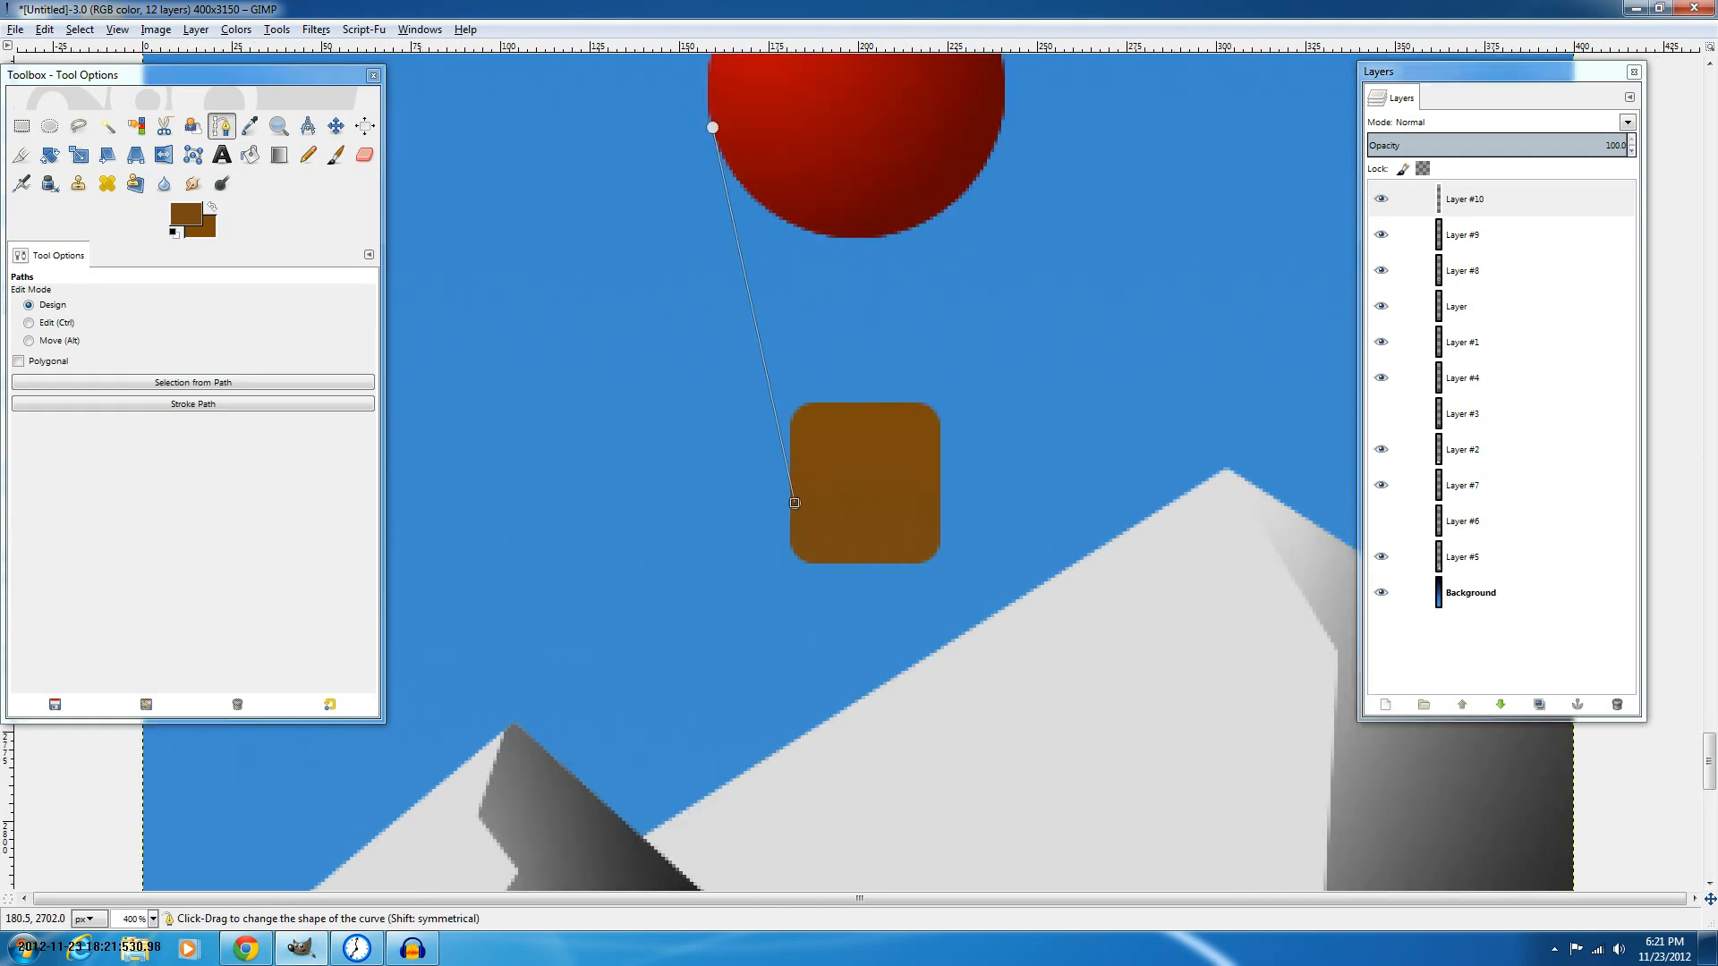
left_click_drag(795, 502, 793, 468)
left_click(733, 146)
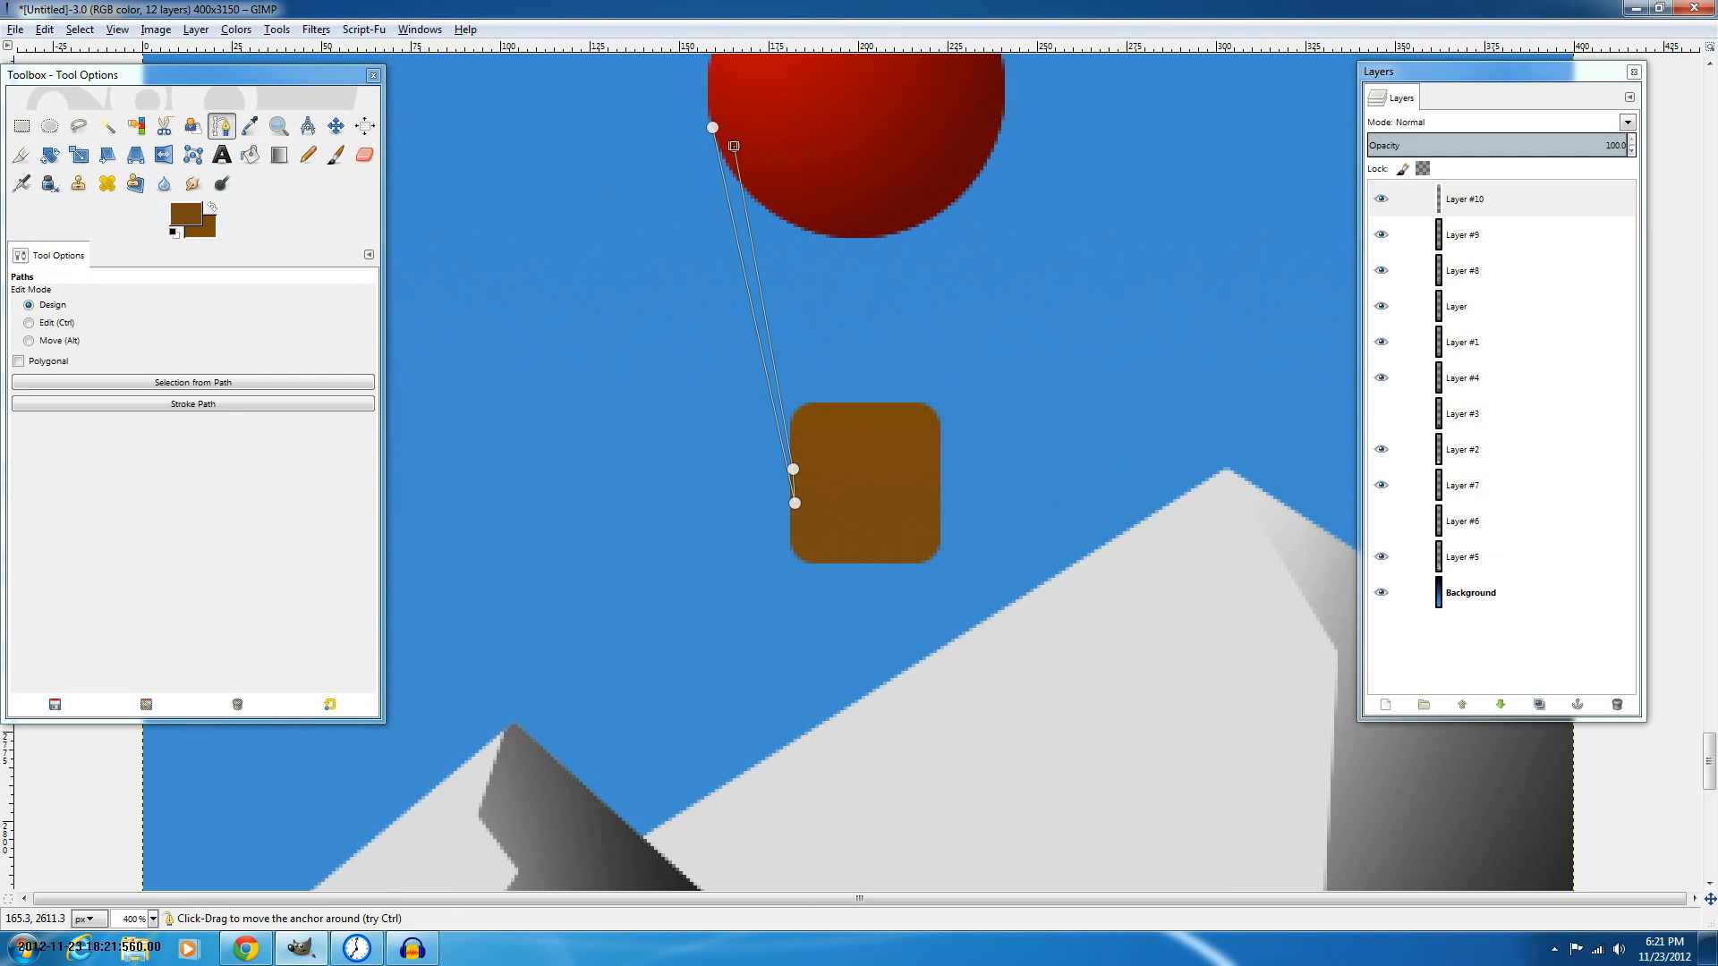
left_click_drag(734, 145, 719, 125)
Convert the thin left strip path to a selection, fill it with default black as a rope, and deselect.
key("shift+v")
key("shift+b")
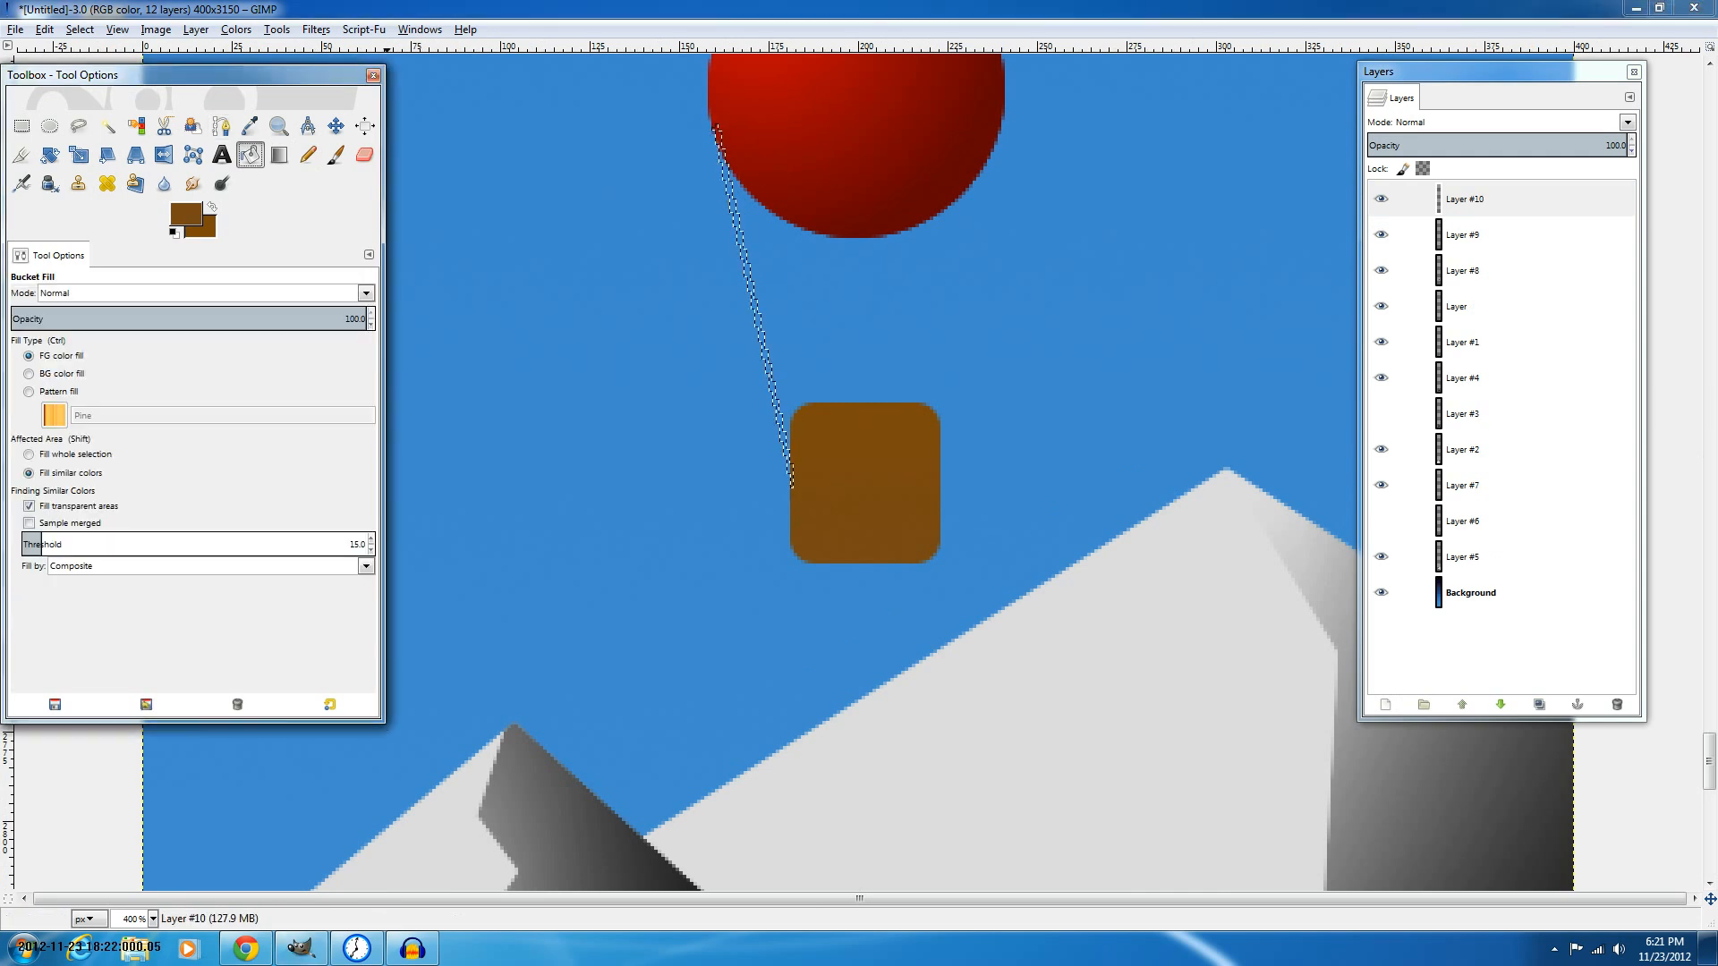
key("d")
key("ctrl")
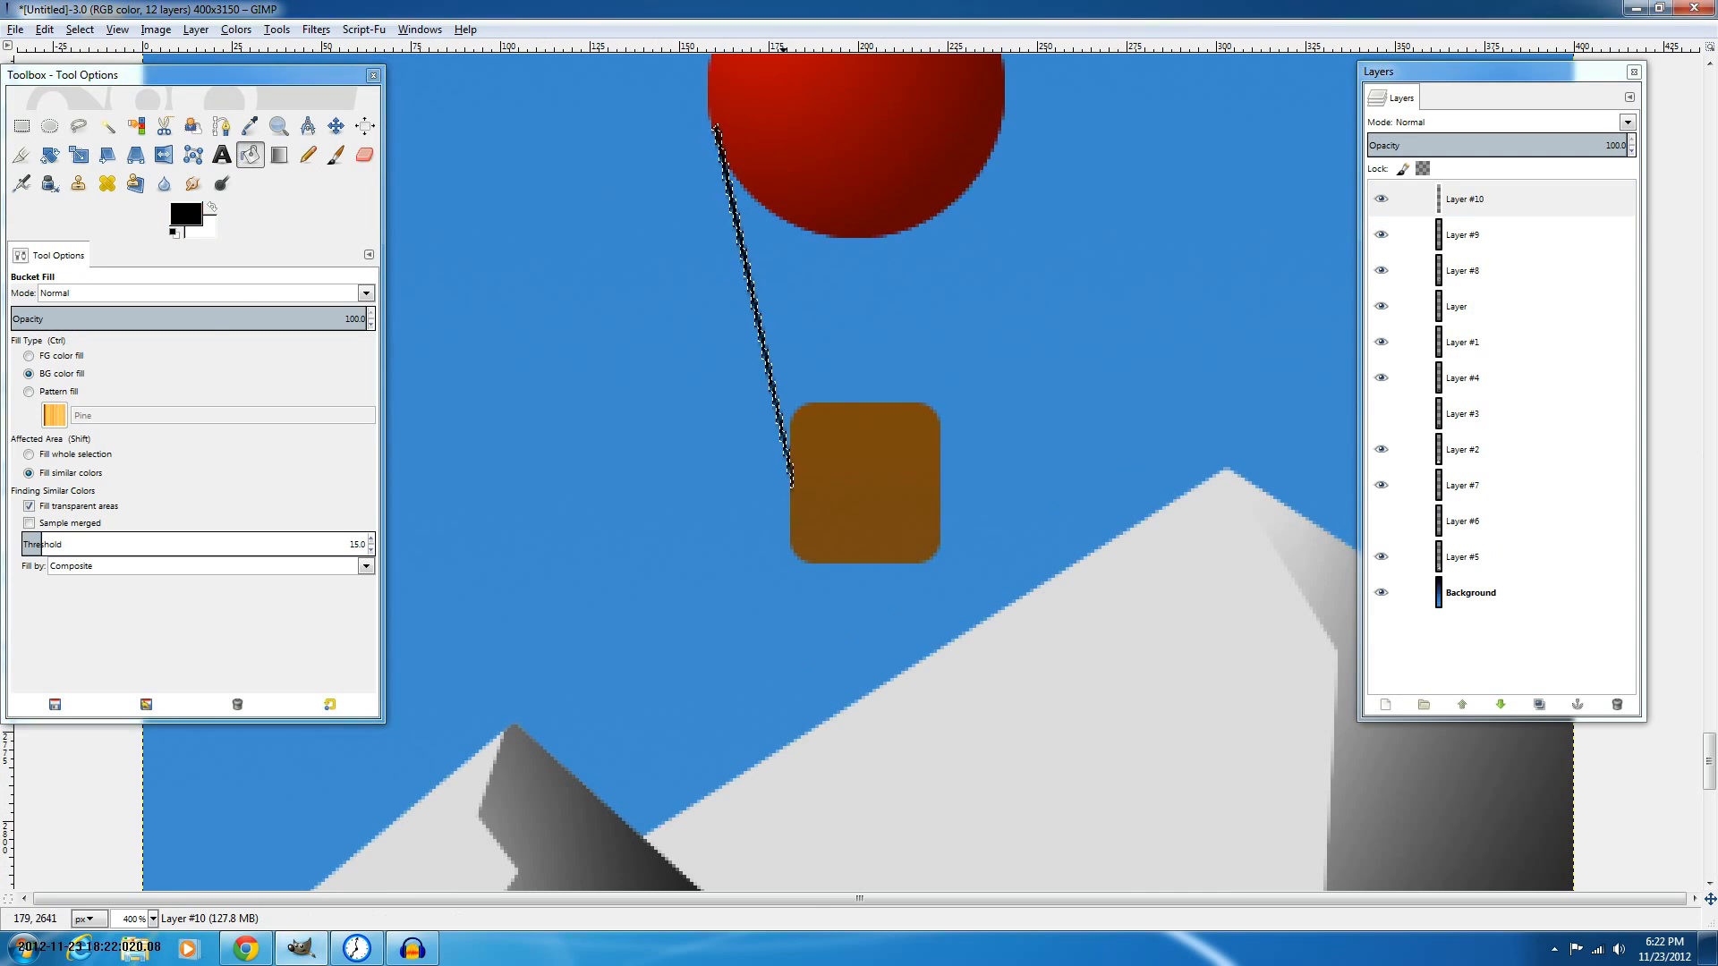
key("ctrl+shift+a")
Draw a narrow vertical strip path from the middle of the red ball down to the center of the basket.
key("b")
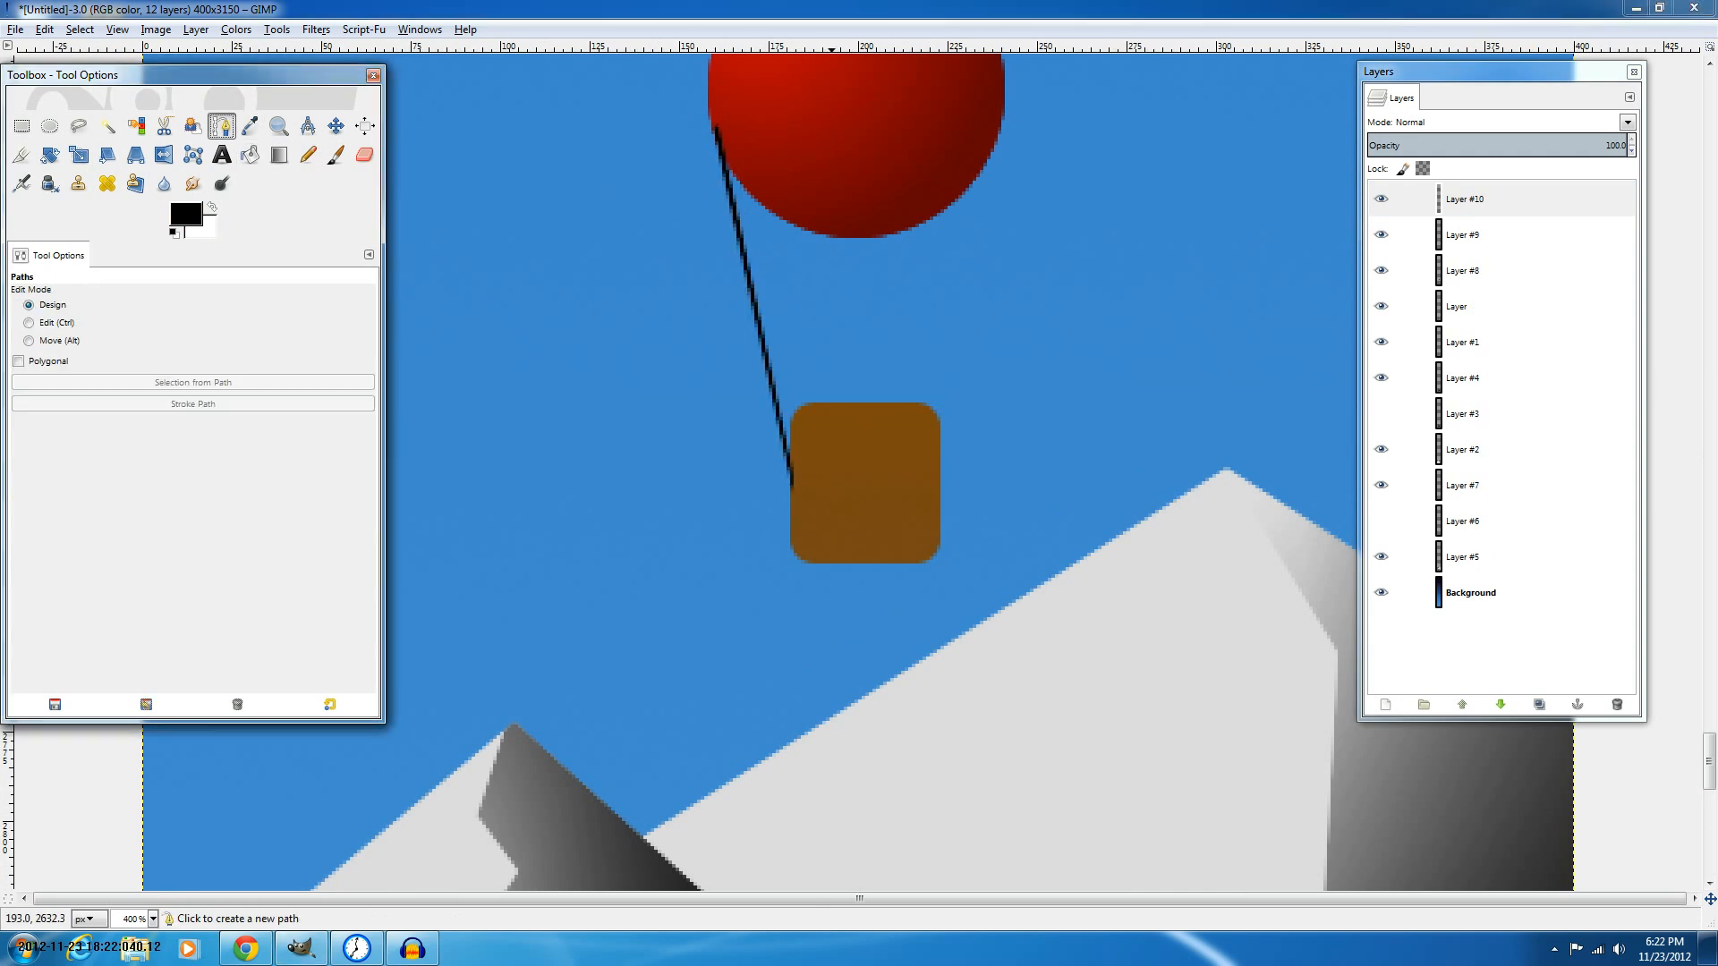
left_click(845, 134)
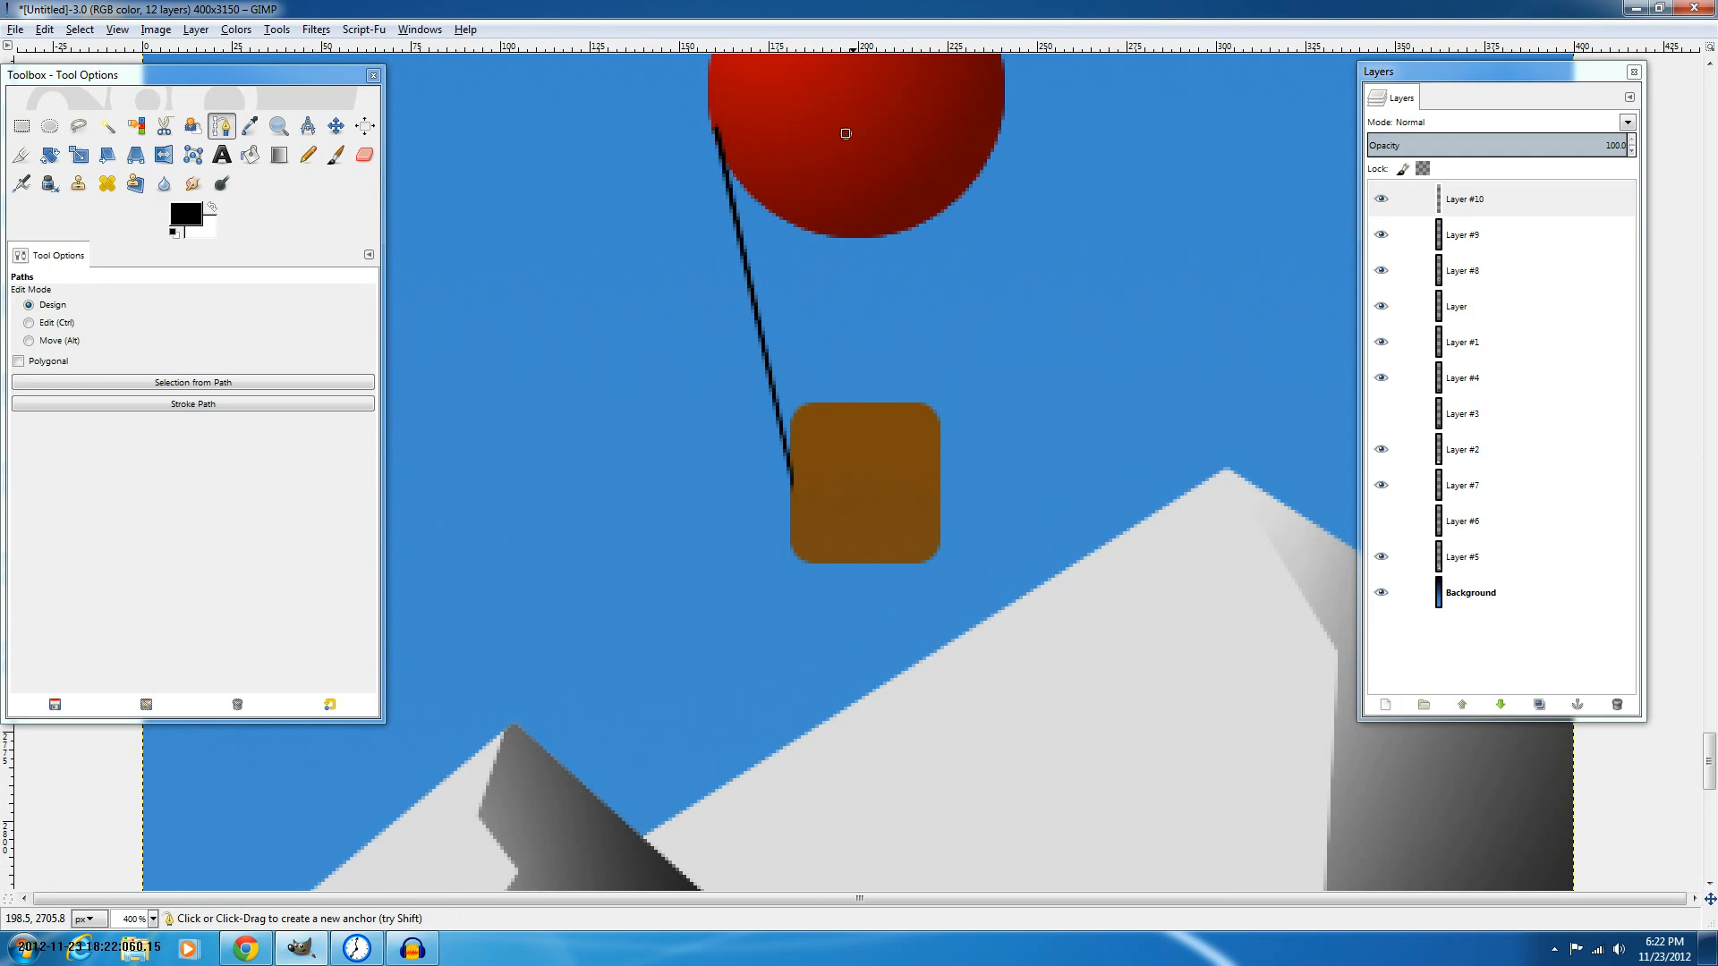
left_click(852, 485)
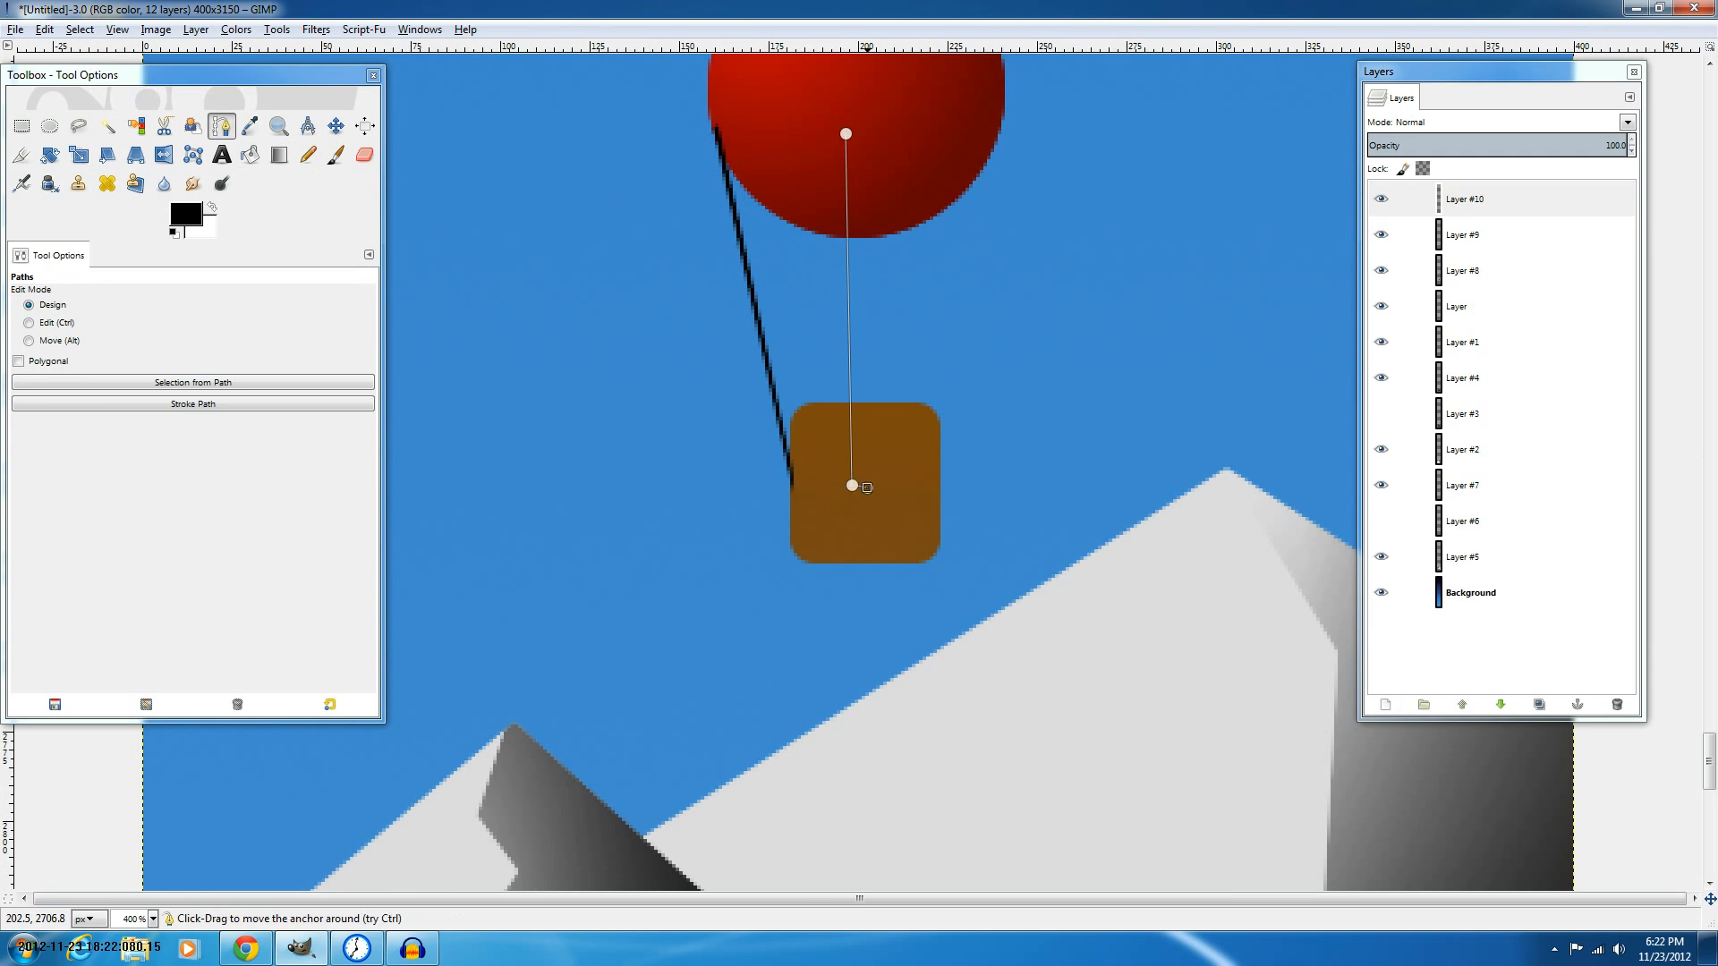
left_click(866, 485)
left_click(858, 134)
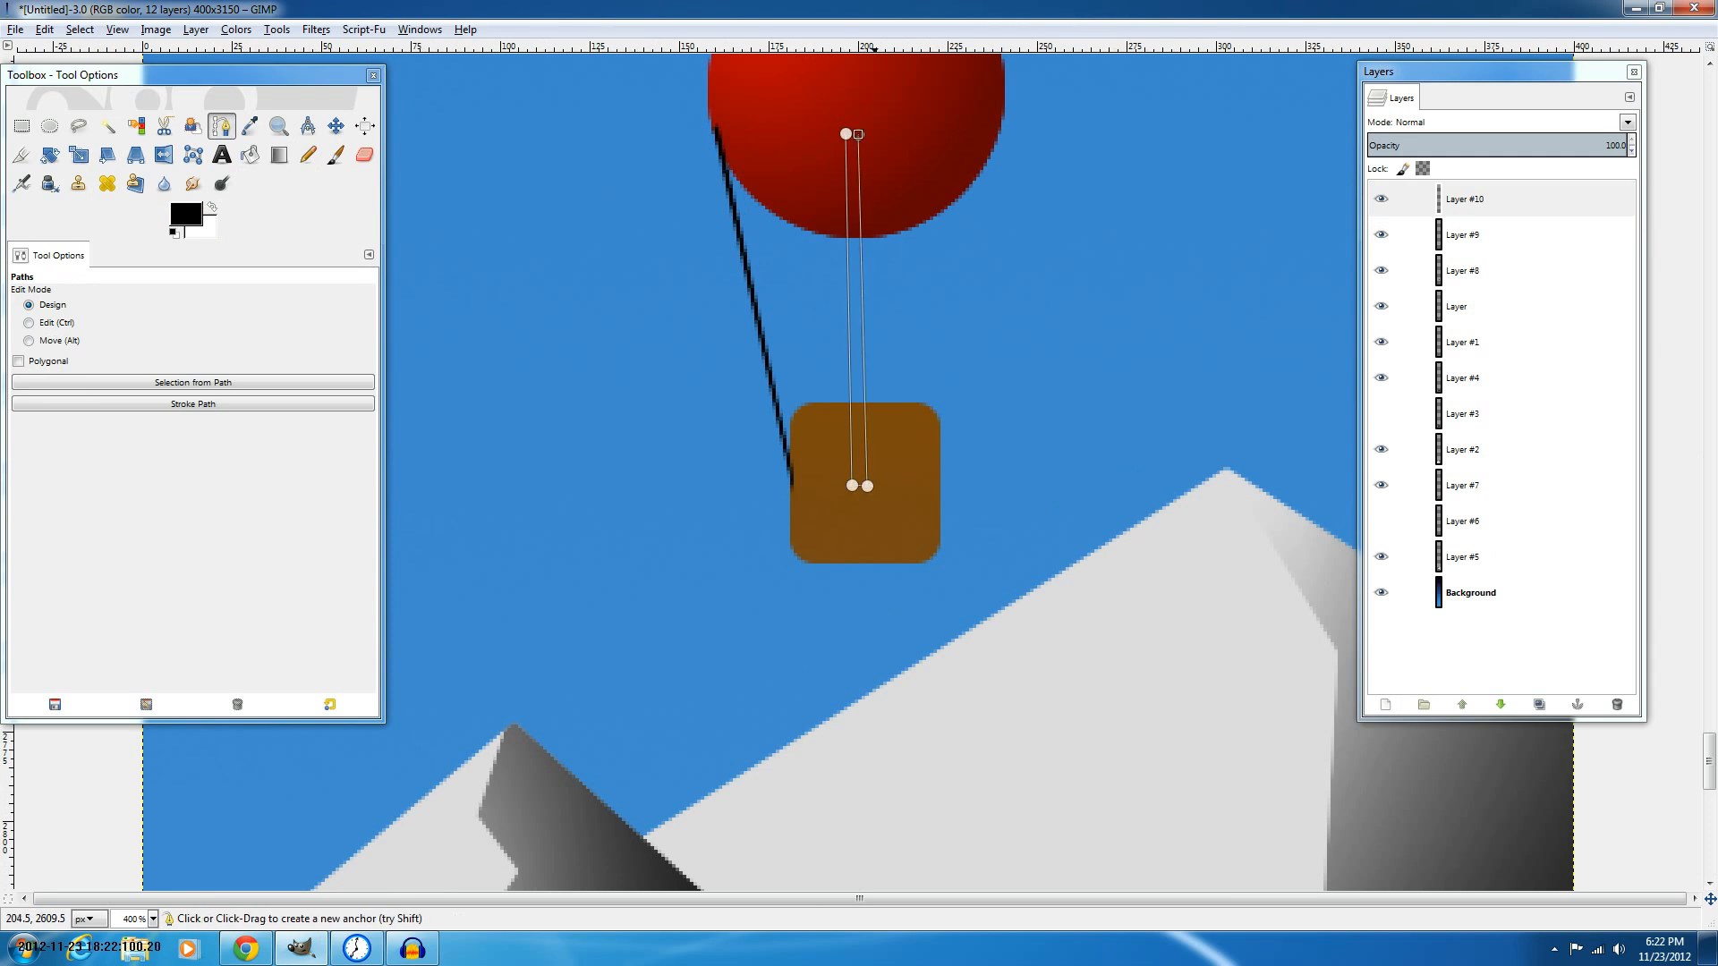
Turn the vertical strip path into a selection, fill it with black as the center rope, and deselect.
key("shift+v")
key("shift+b")
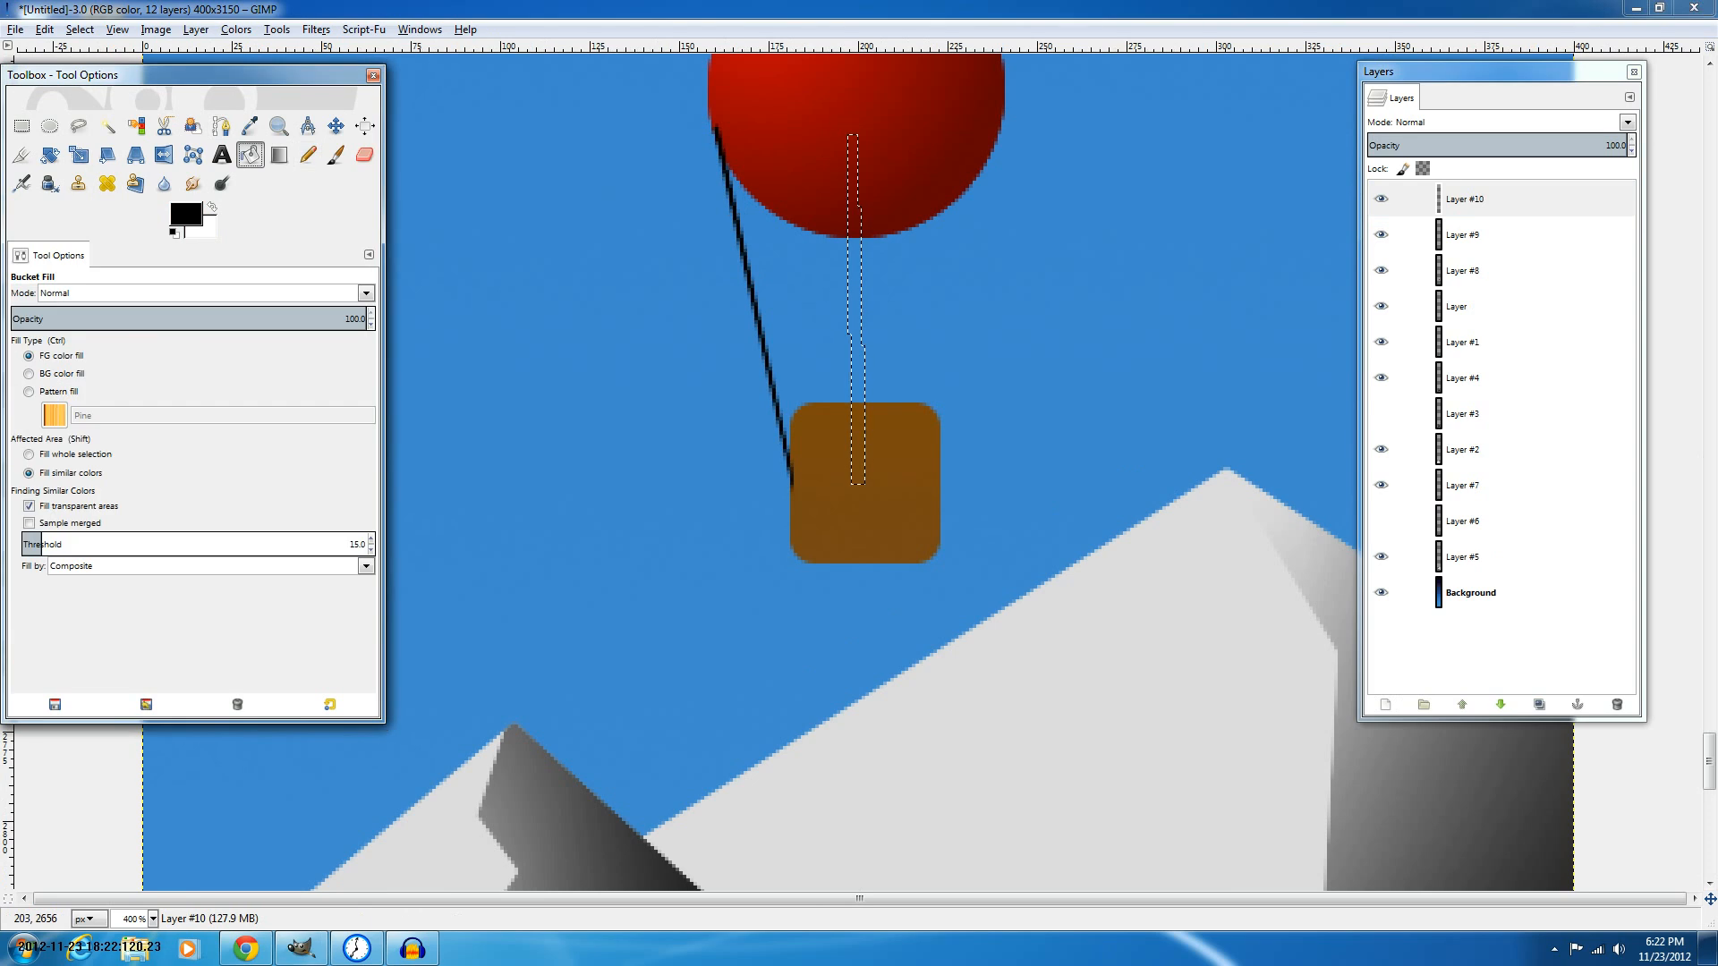
left_click(856, 306)
key("ctrl+shift+a")
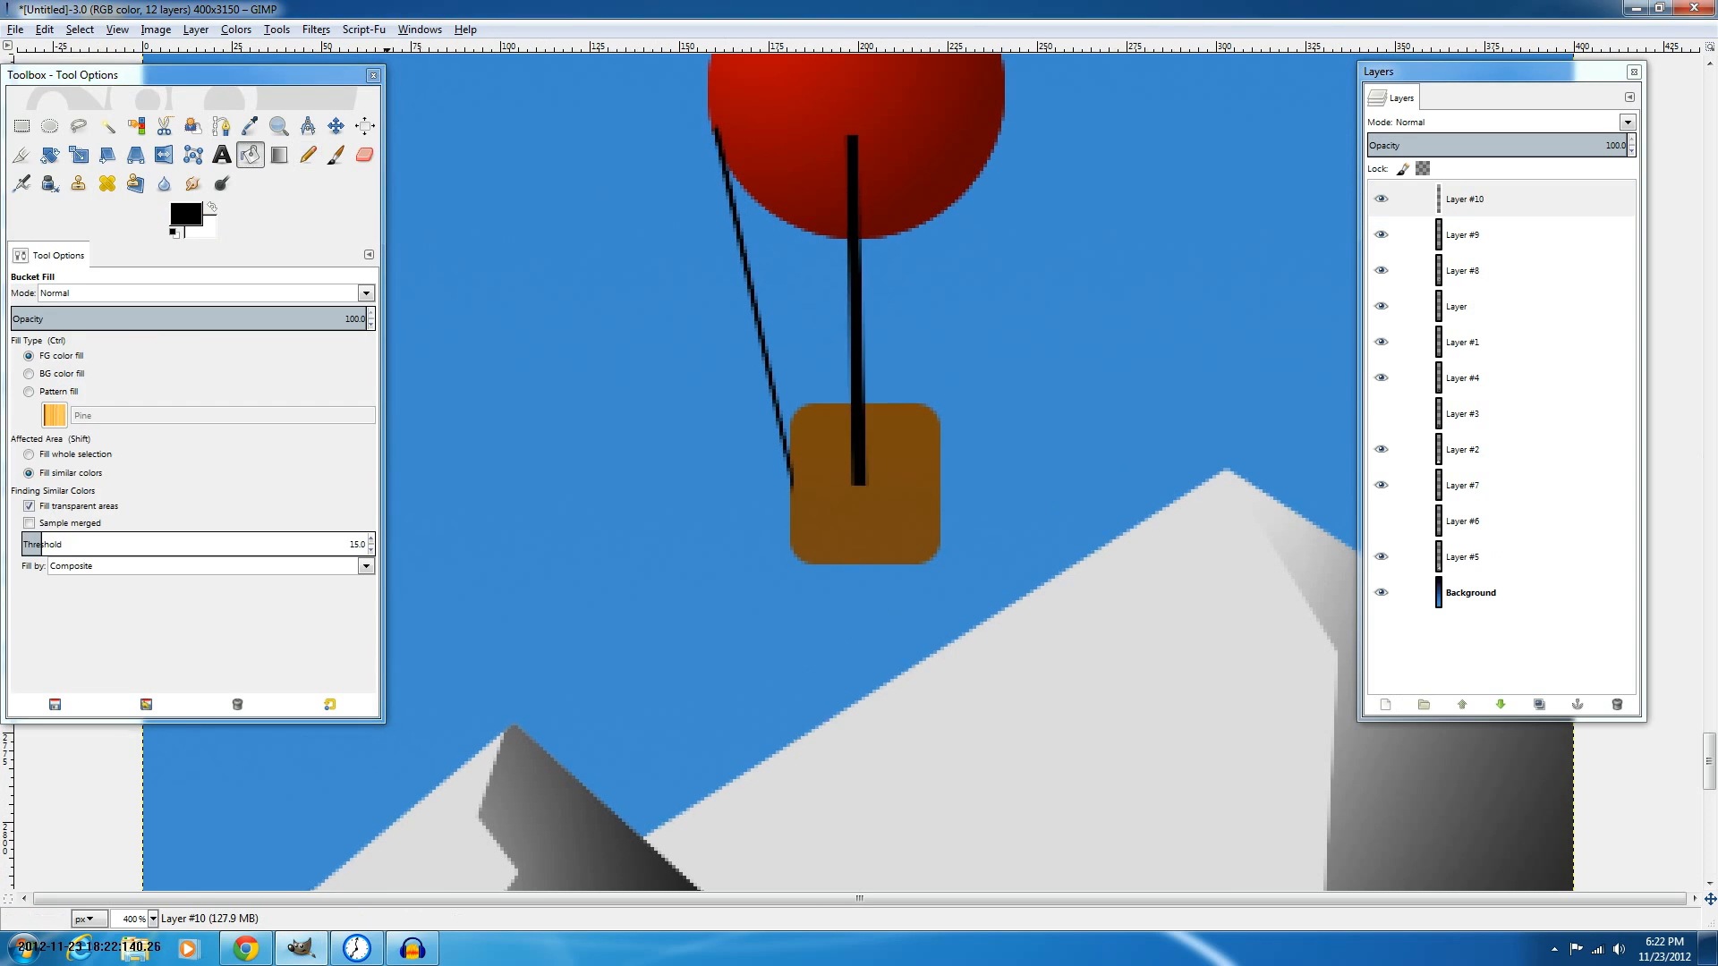
Draw a thin strip-shaped selection from the basket's right edge to the red ball's right edge and fill it with black as a rope.
left_click(192, 126)
left_click(221, 126)
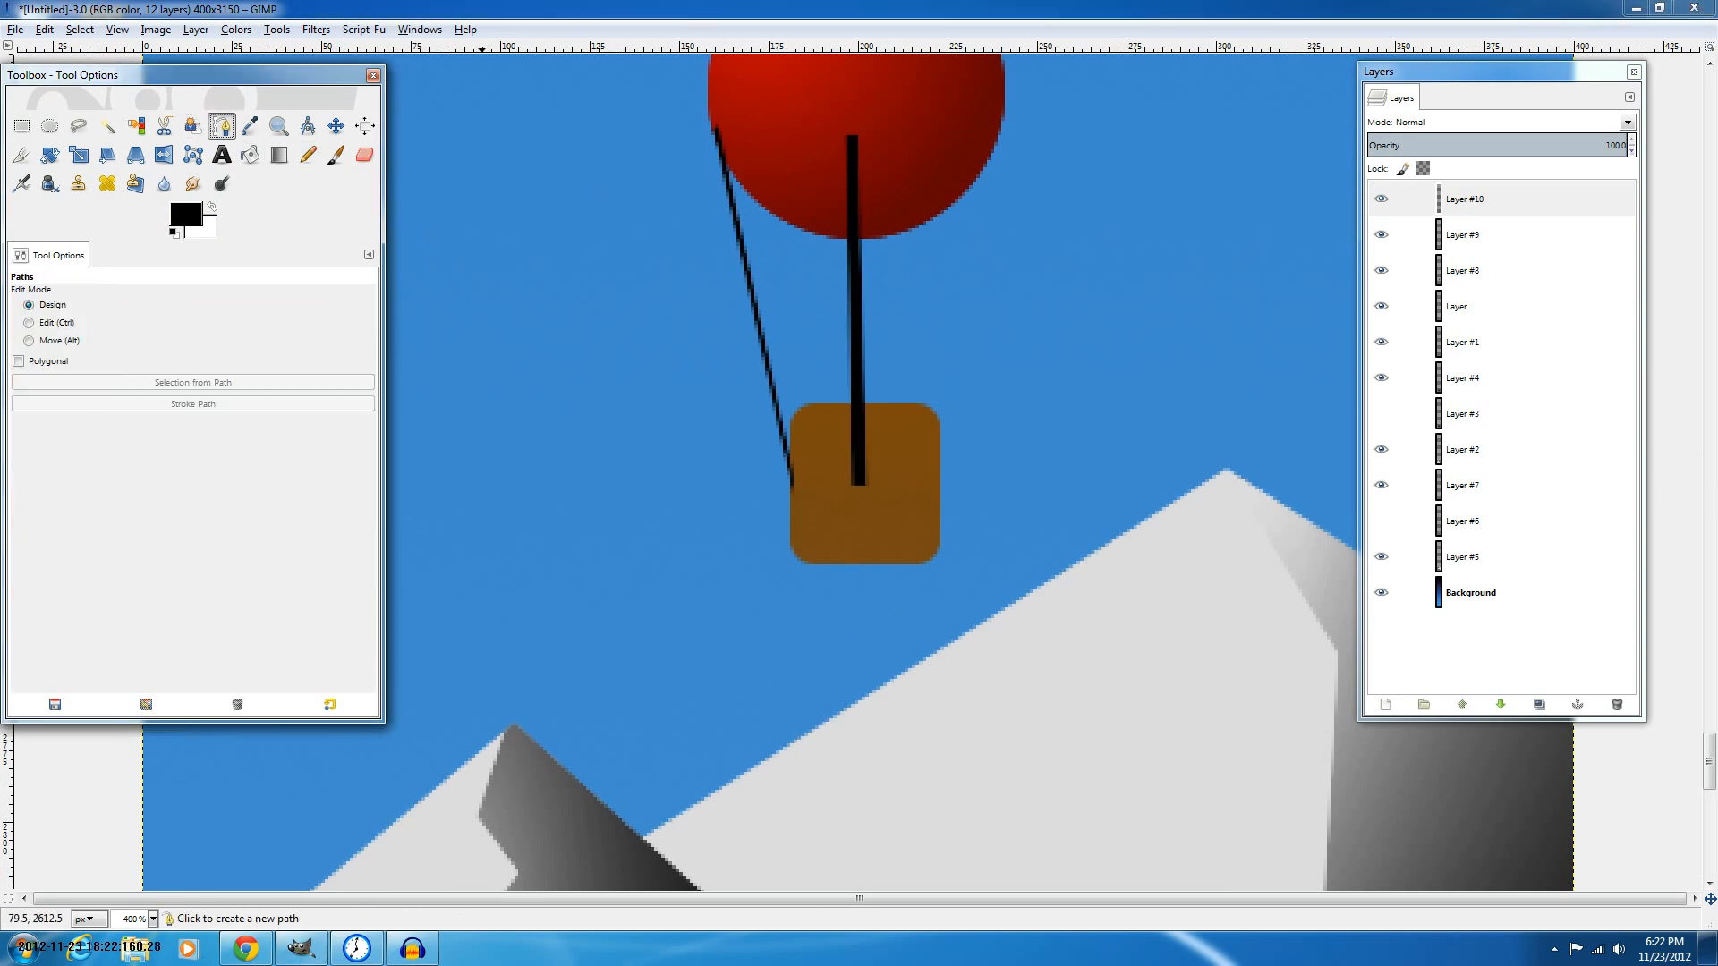
left_click(940, 486)
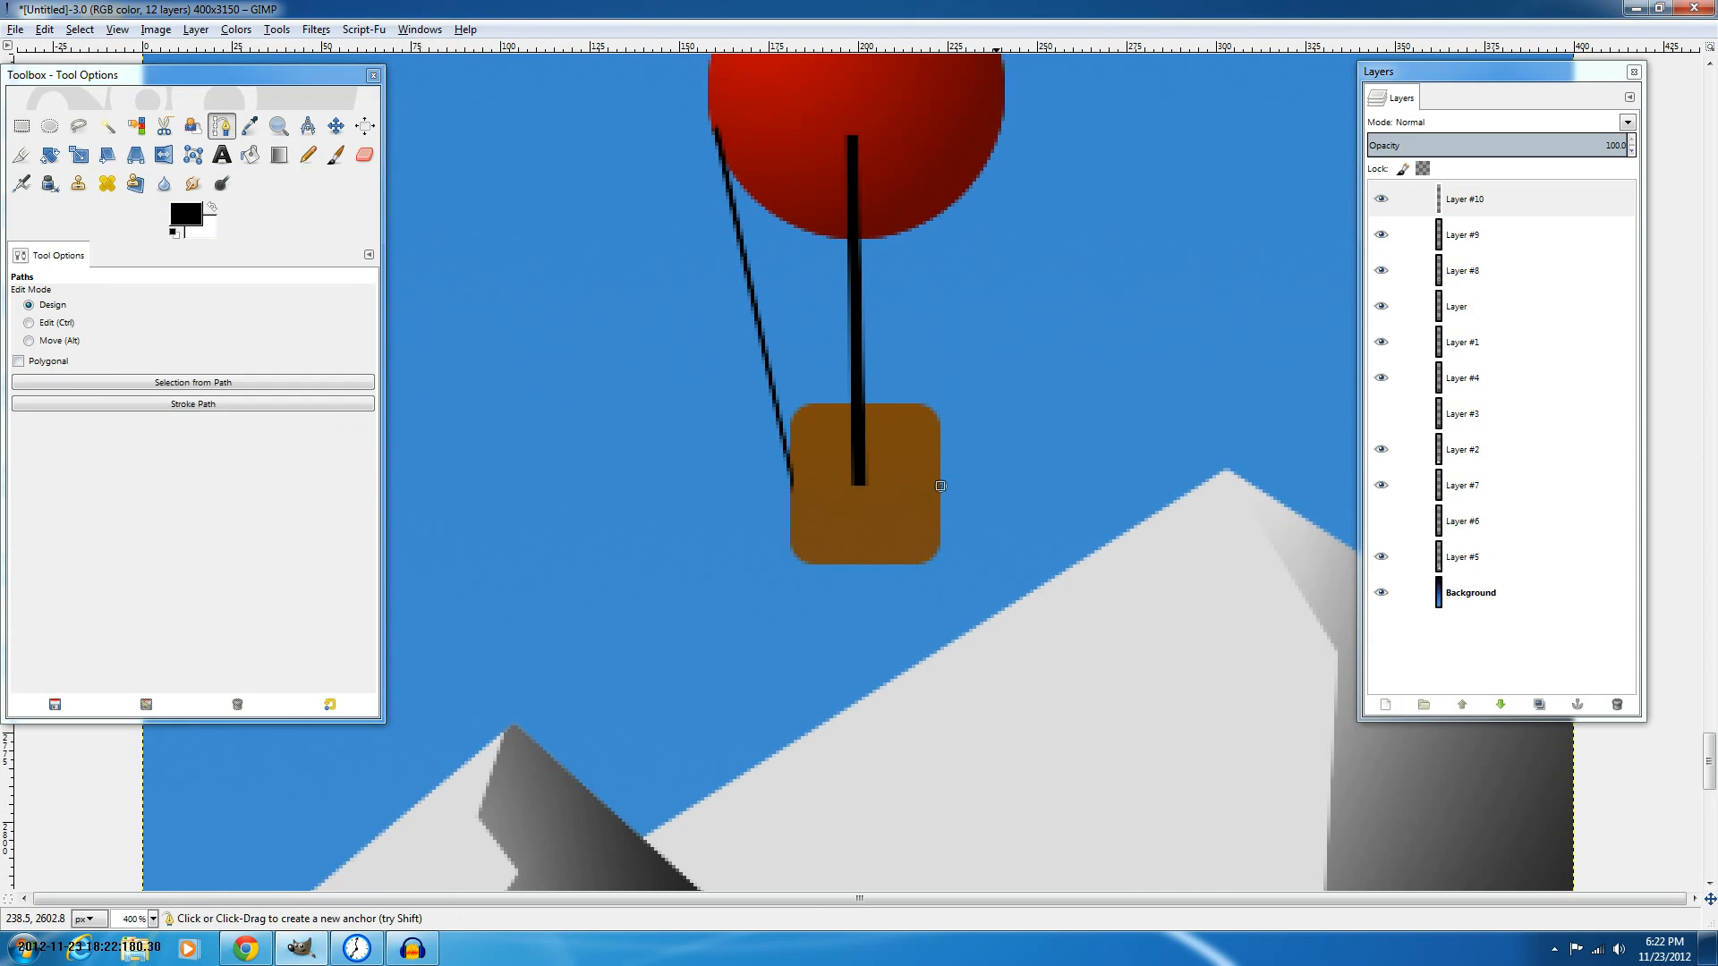
left_click(1002, 116)
left_click(936, 476)
left_click(993, 121)
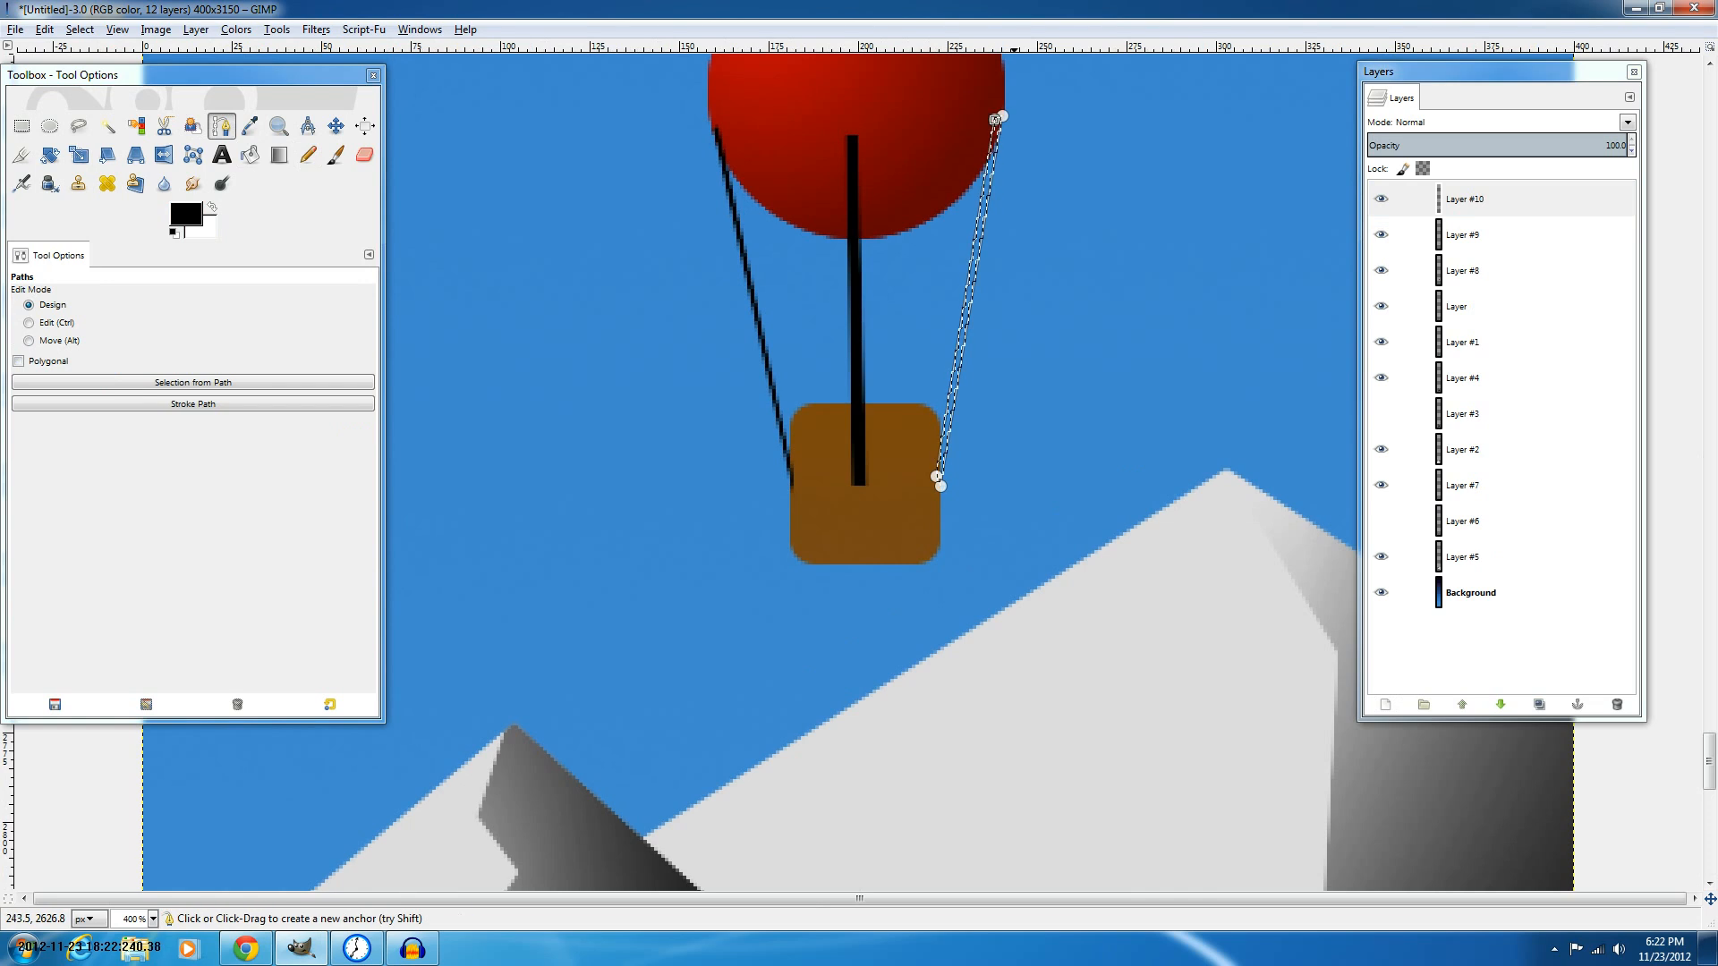
left_click(250, 154)
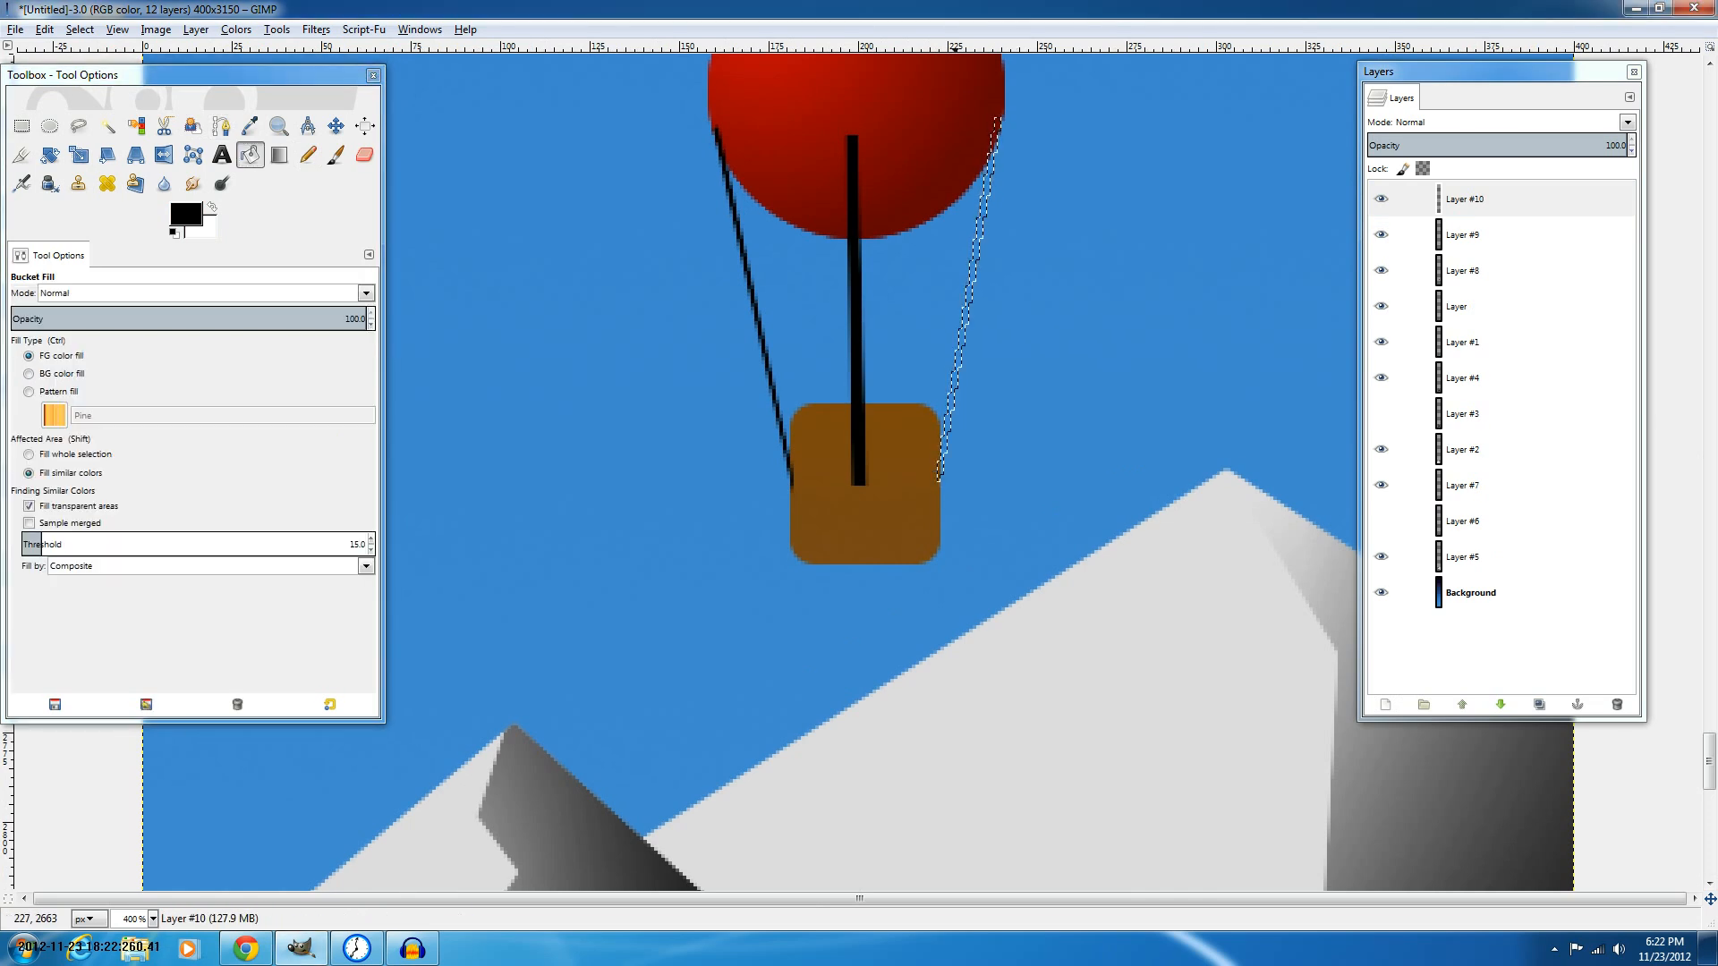
left_click(963, 295)
Add a new layer directly above Layer #8, which holds the red ball.
scroll(970, 295, "down", 3, "ctrl")
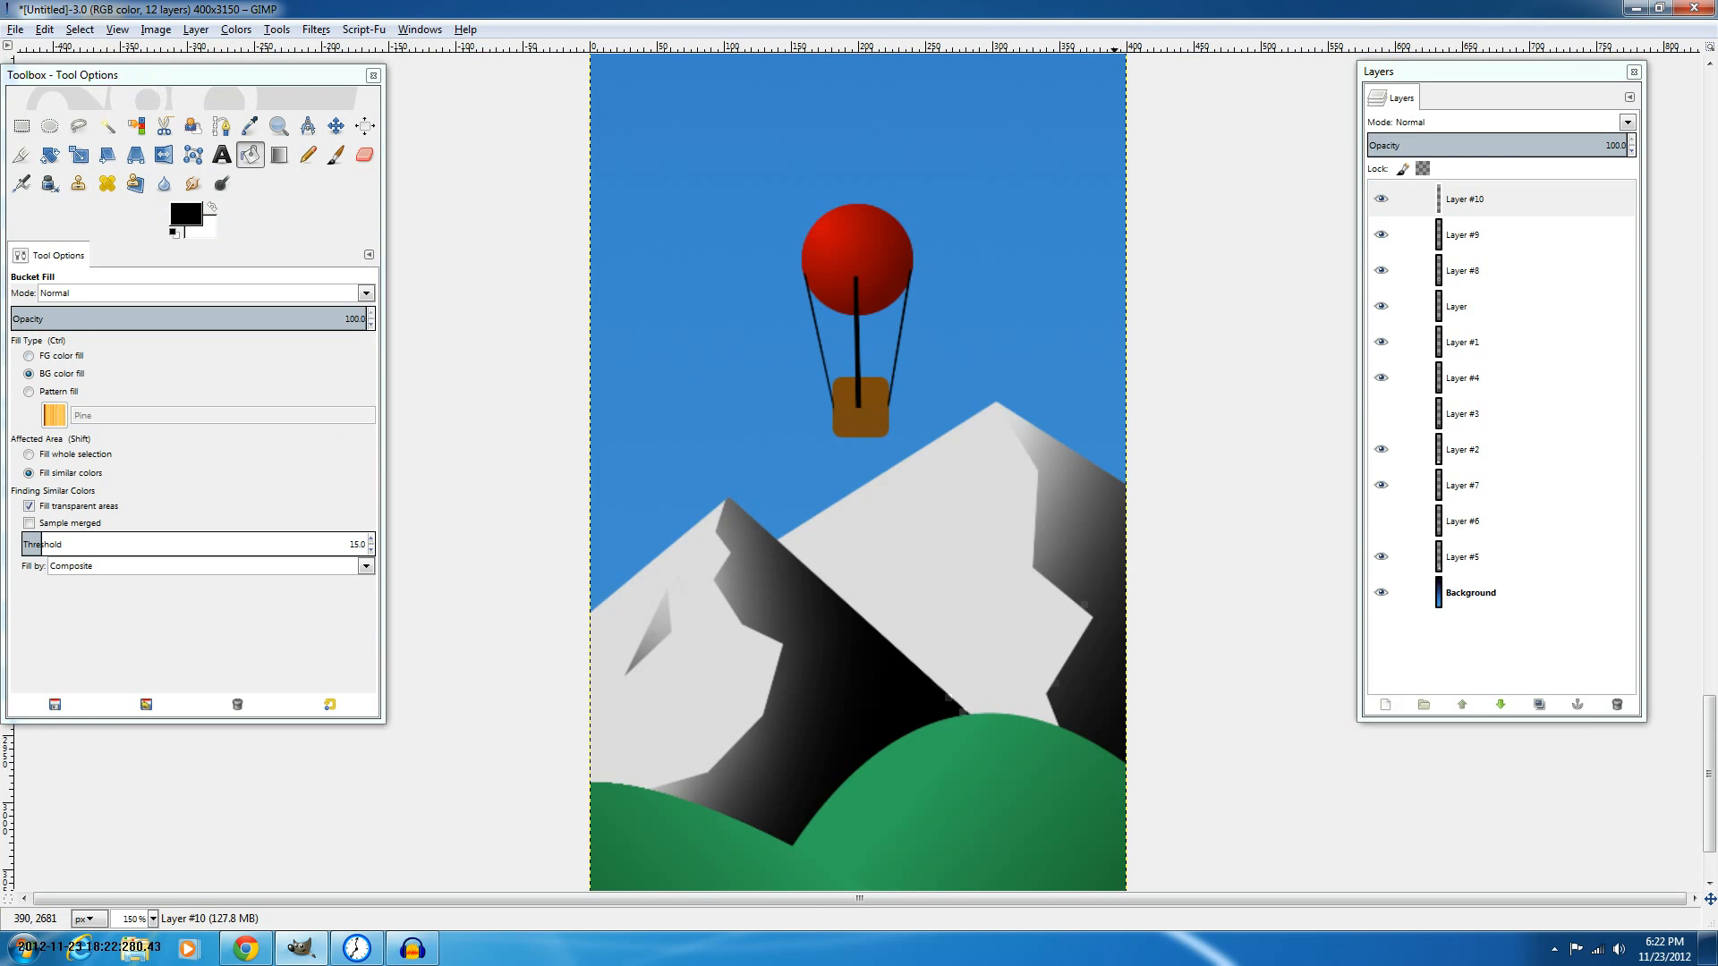
scroll(969, 295, "down", 3, "ctrl")
scroll(857, 358, "up", 5)
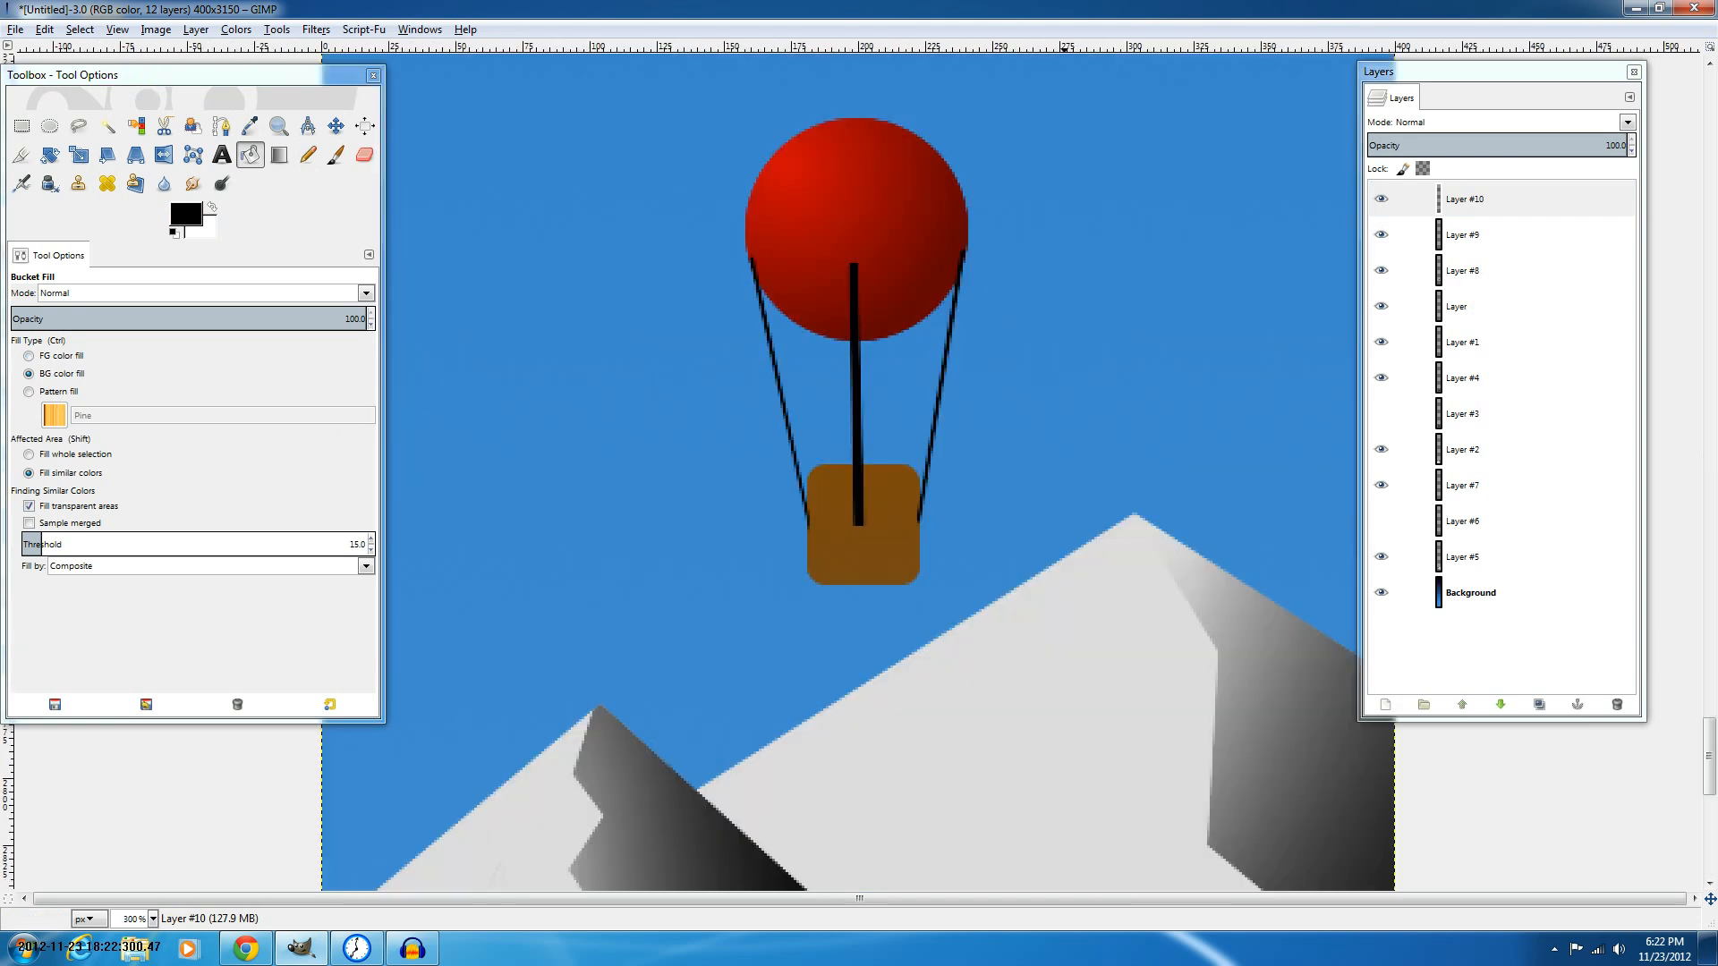
scroll(928, 280, "down", 3, "ctrl")
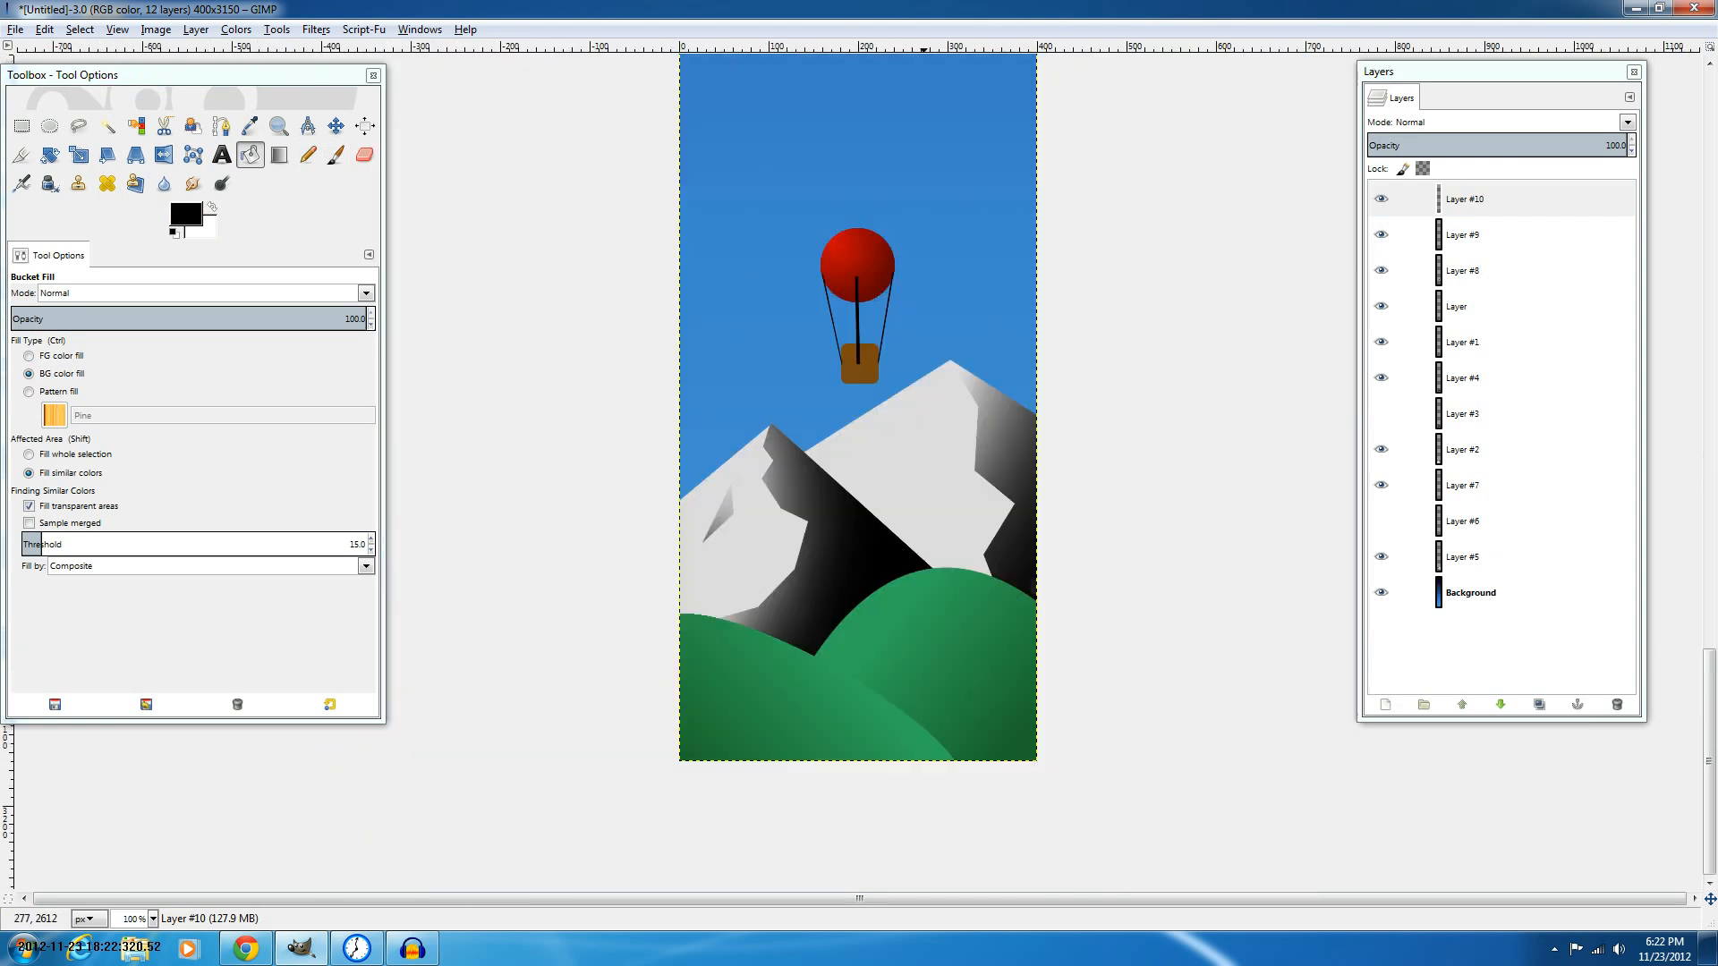
scroll(927, 280, "down", 3, "ctrl")
scroll(899, 486, "down", 1, "ctrl")
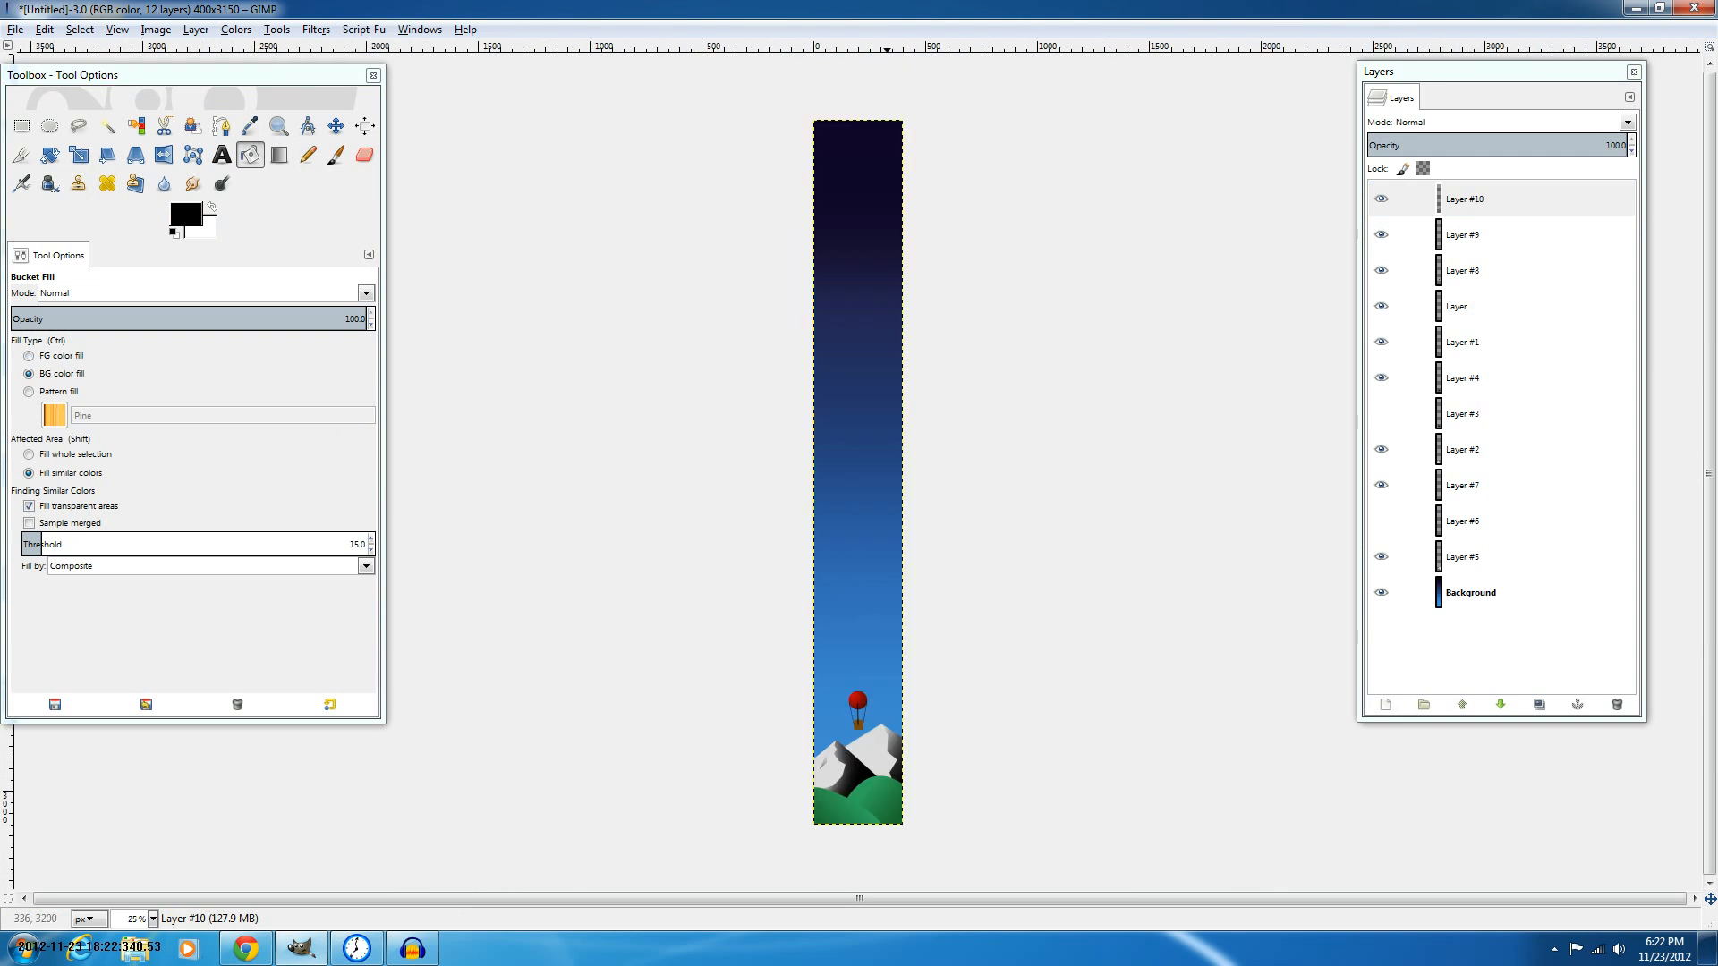
scroll(859, 787, "up", 7, "ctrl")
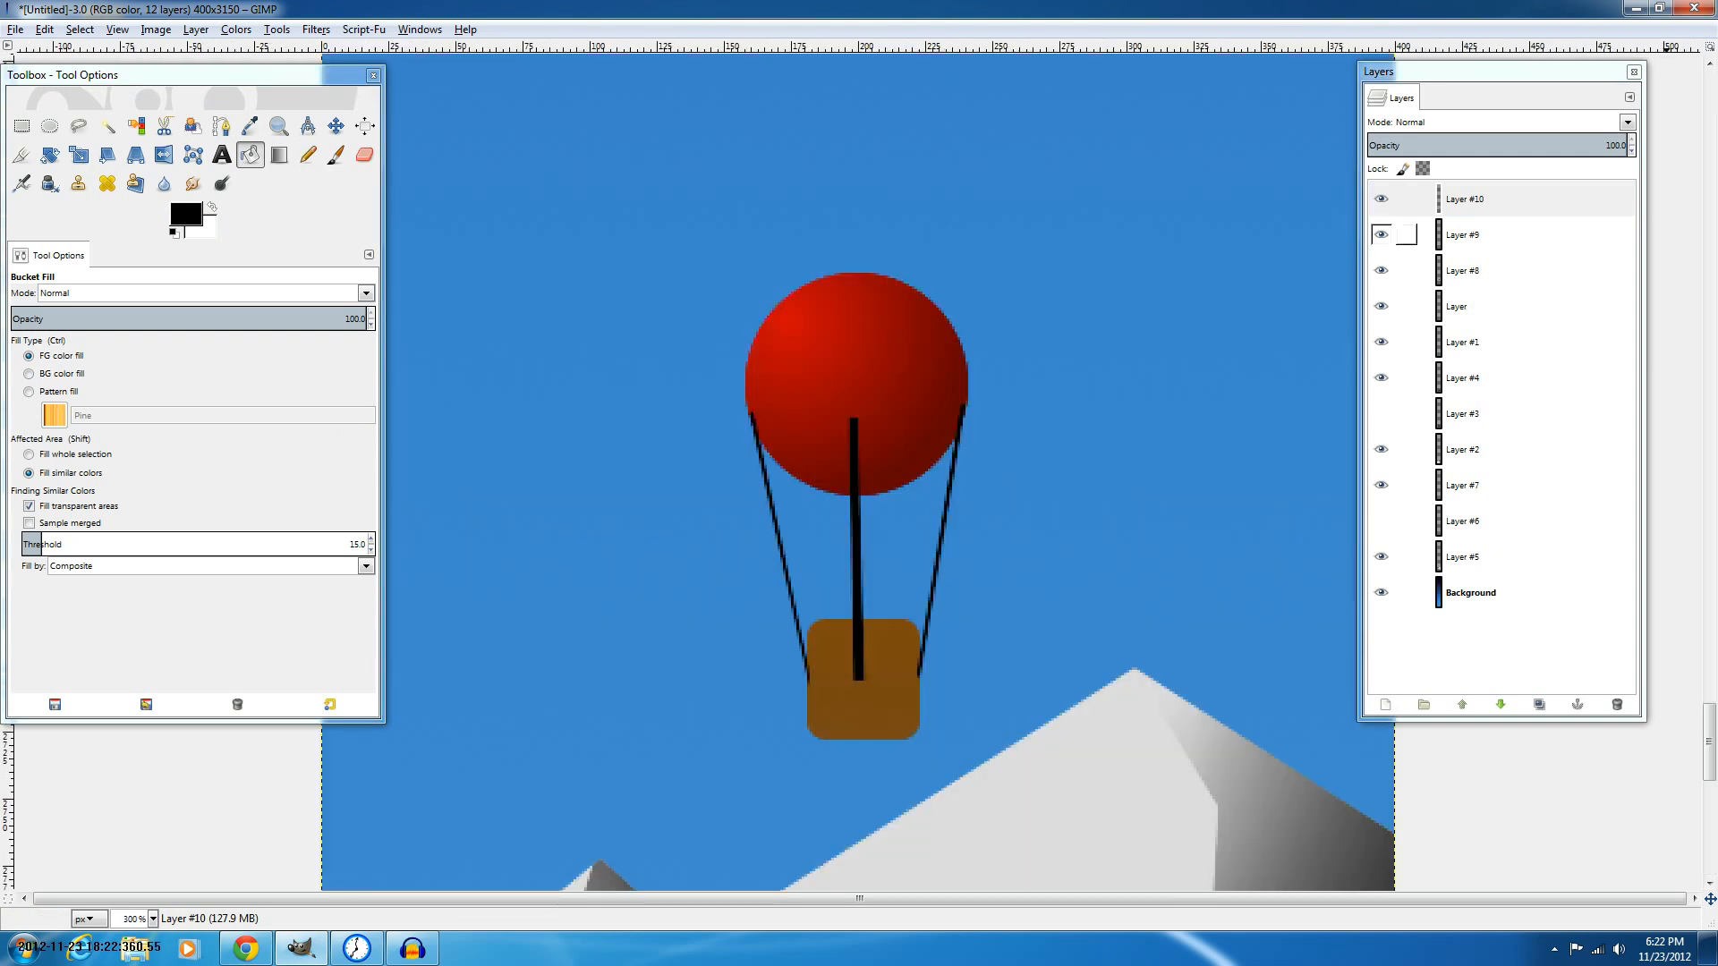
left_click(1381, 378)
left_click(1464, 270)
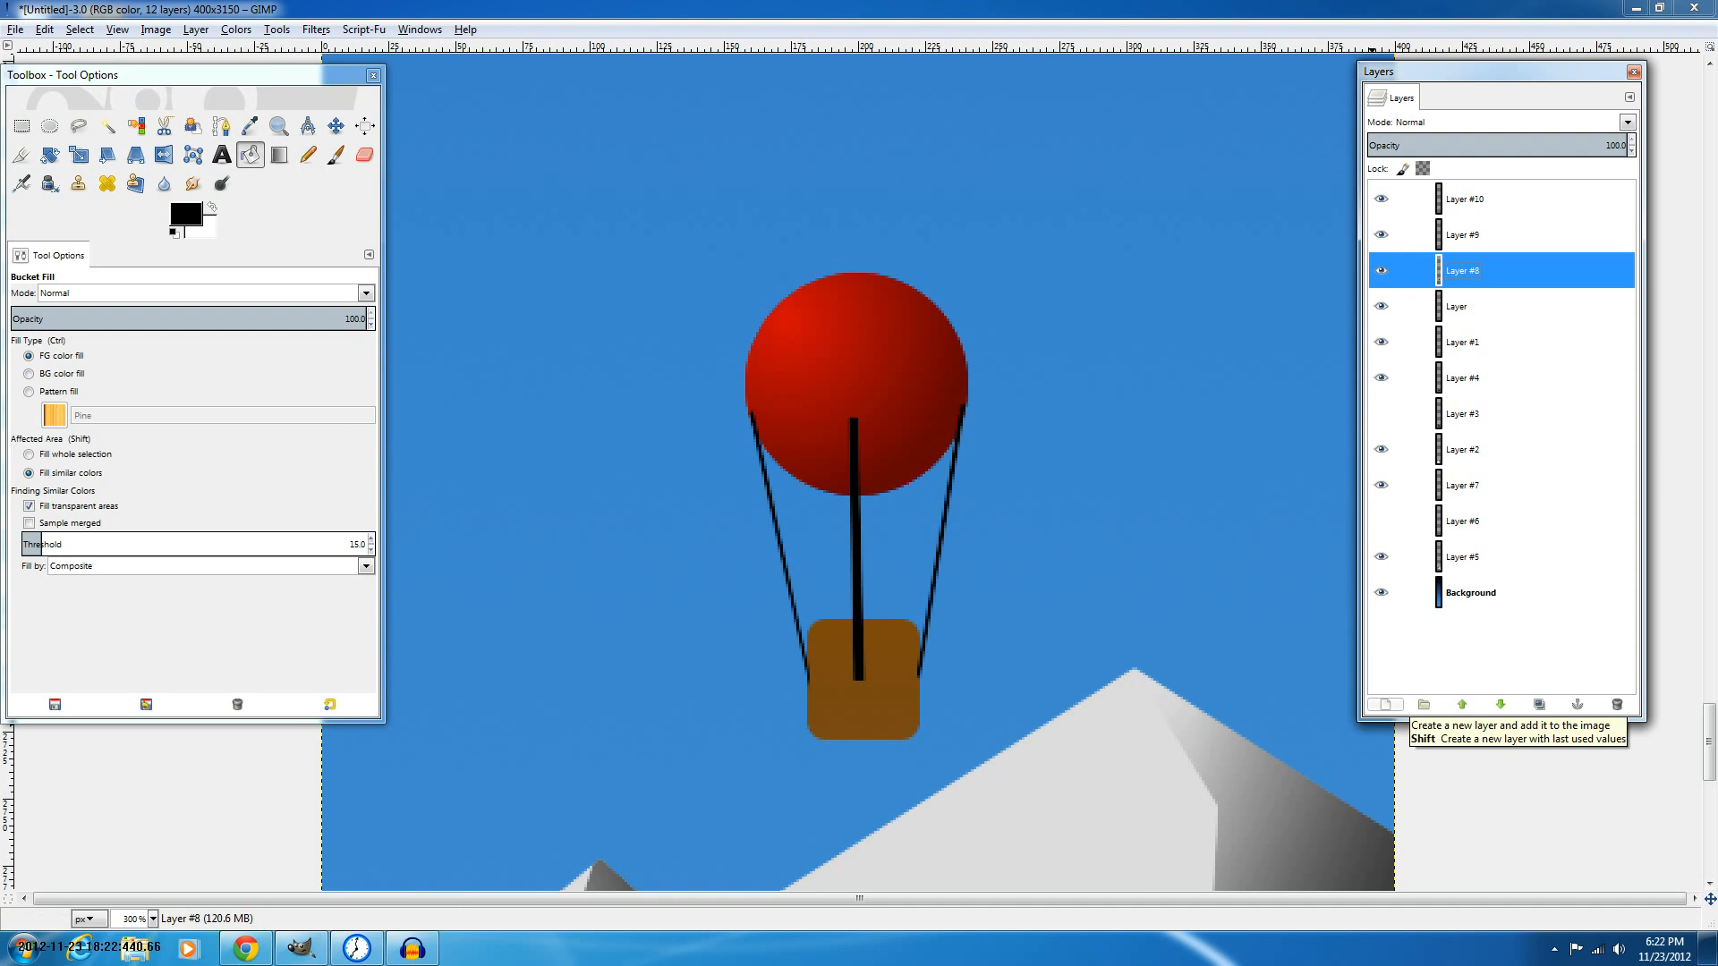
left_click(1385, 704, "shift")
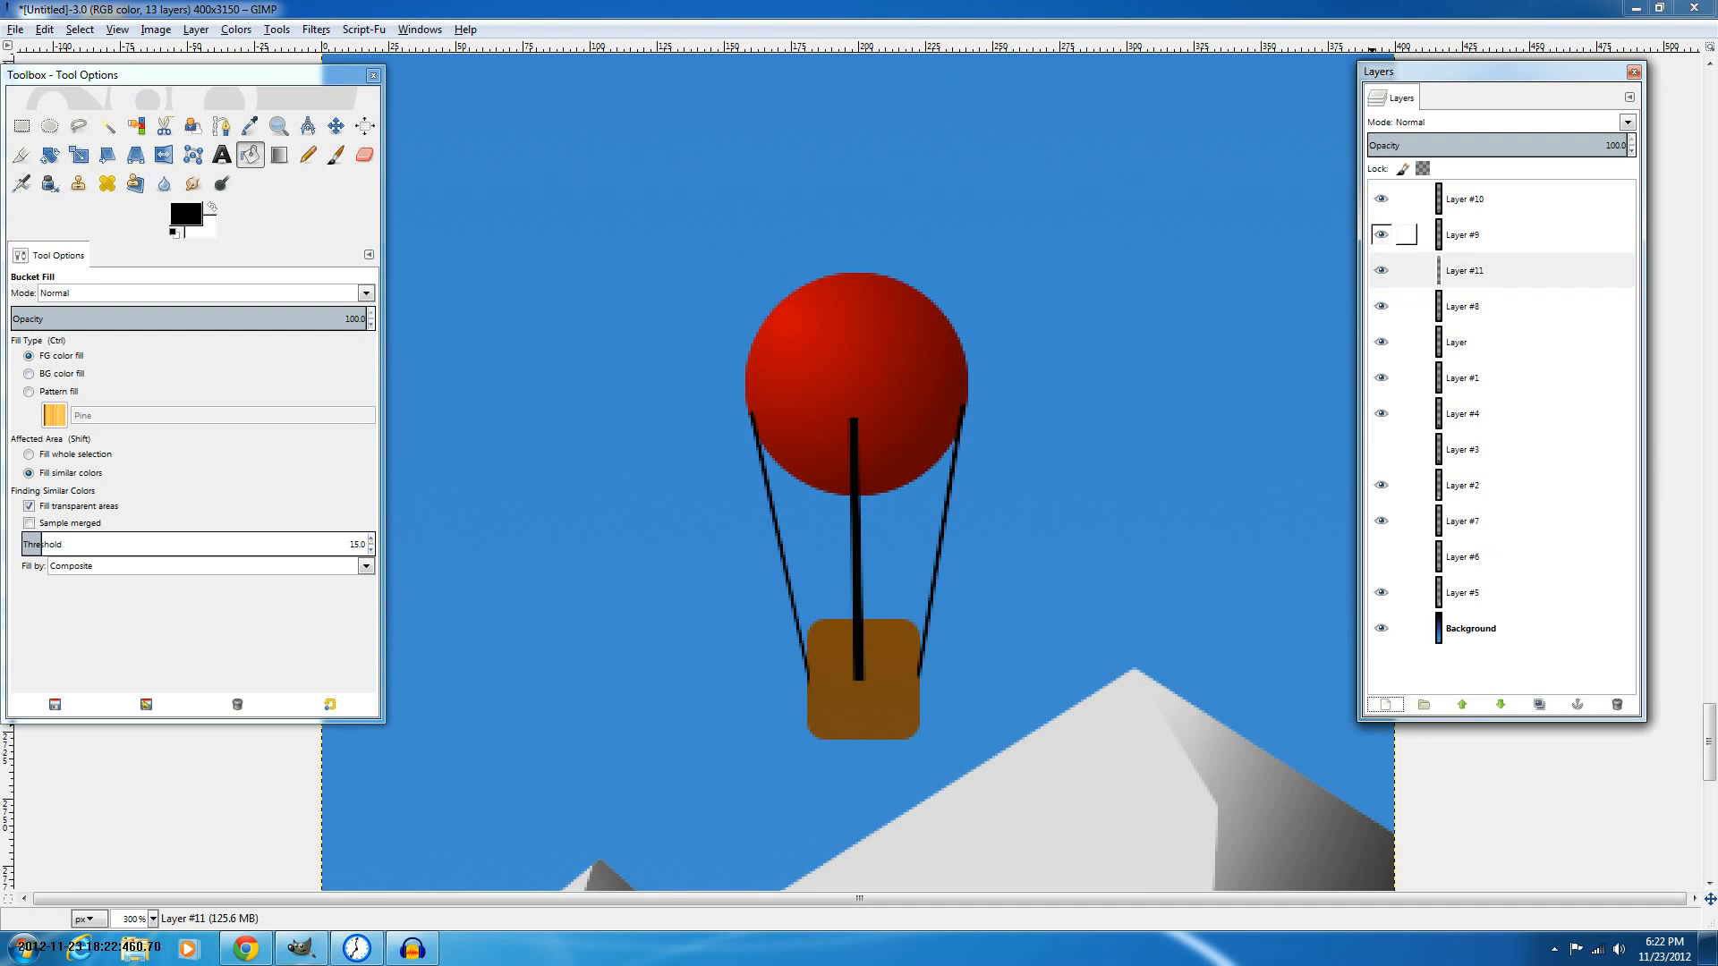
Move the red ball's Layer #8 to the top of the layer stack and make all the balloon layers visible.
left_click(1382, 235)
left_click(1381, 198)
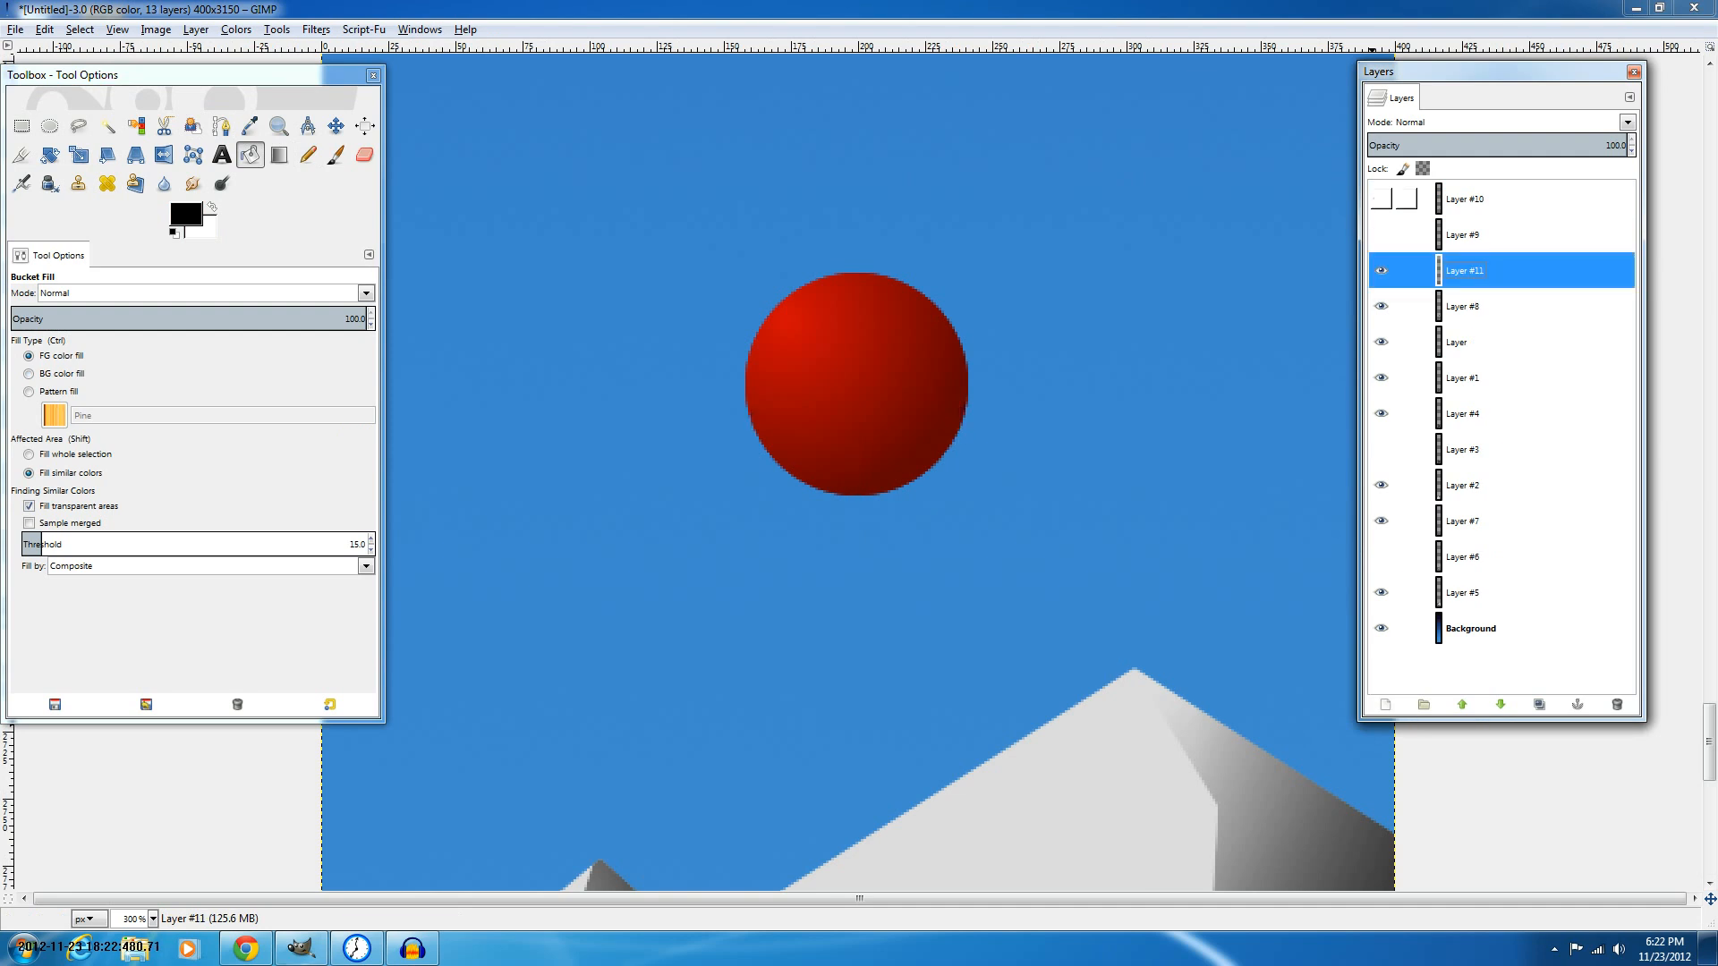
left_click(1381, 306)
left_click(1439, 306)
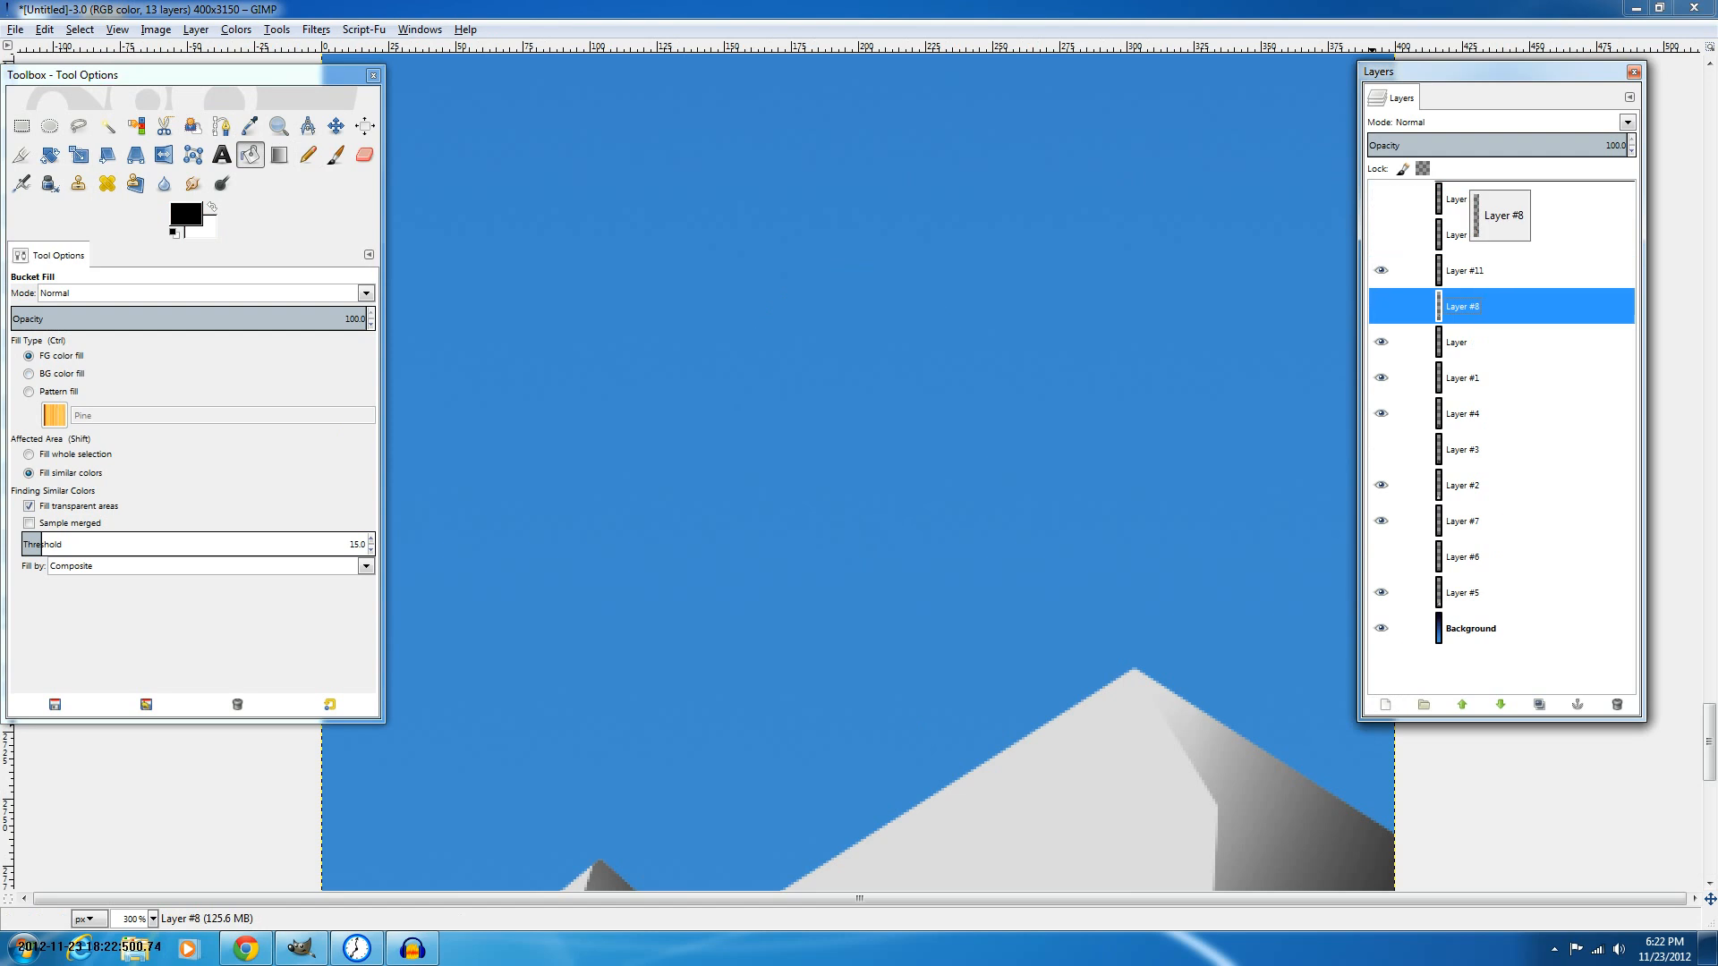
left_click_drag(1439, 306, 1461, 184)
left_click(1381, 198)
left_click(1381, 234)
left_click(1382, 270)
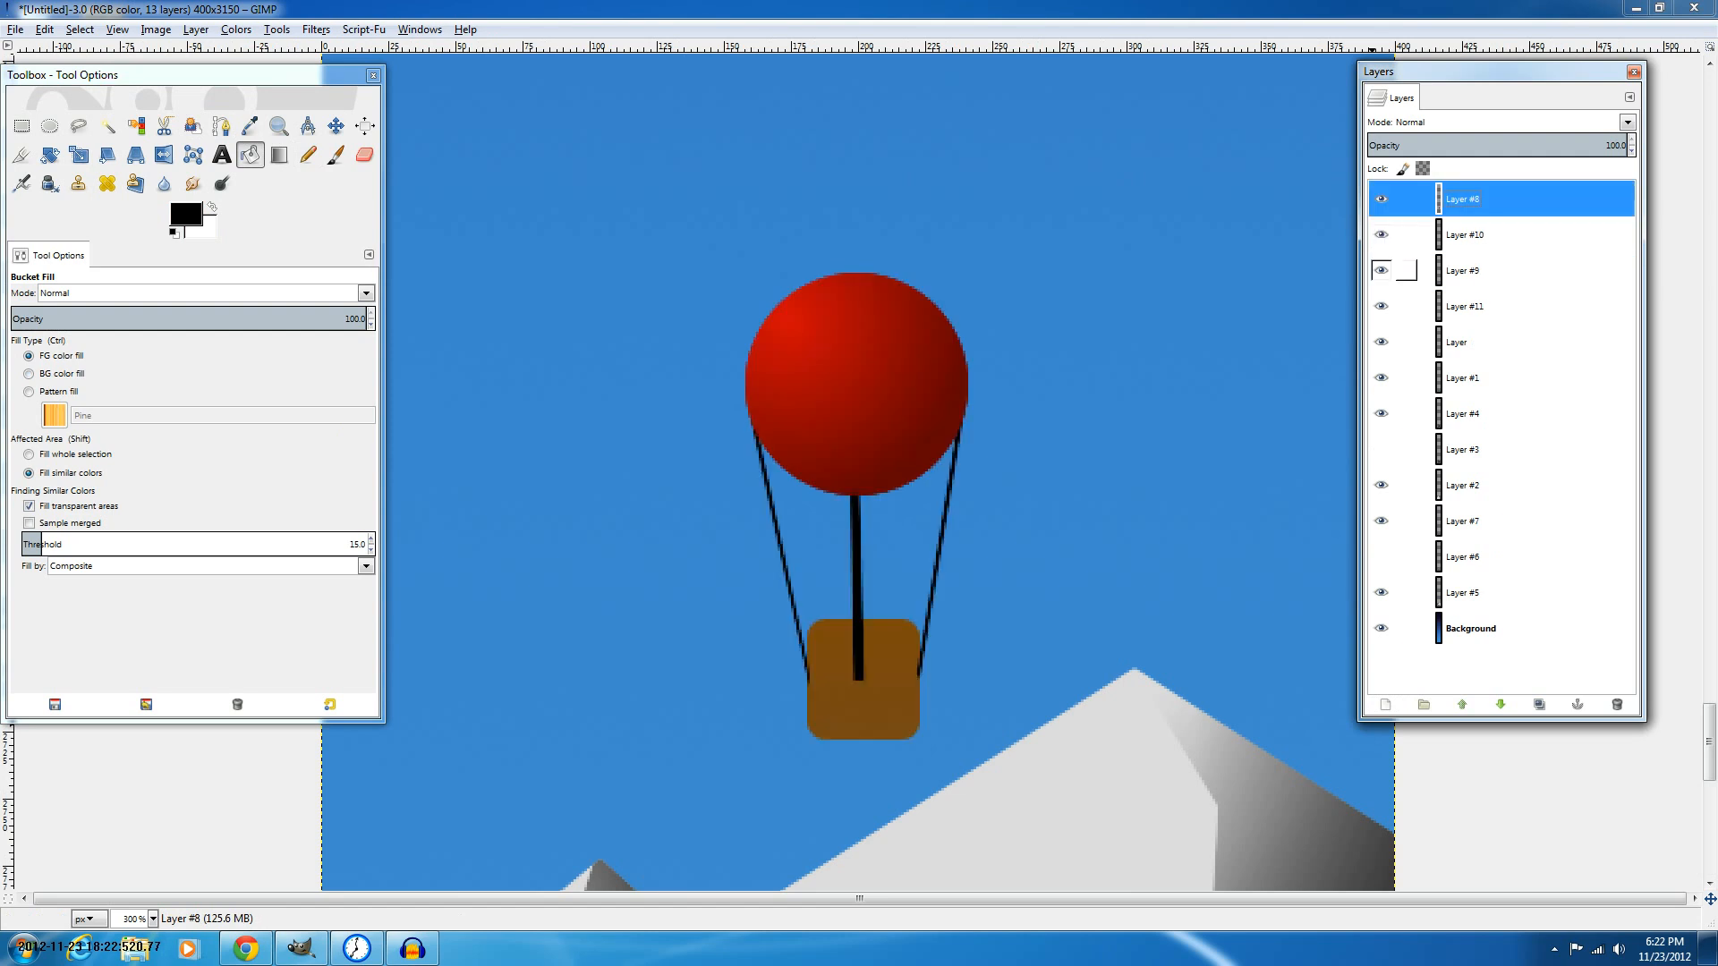
Make Layer #11 active and set the foreground color to orange, e5a91a.
left_click(1464, 306)
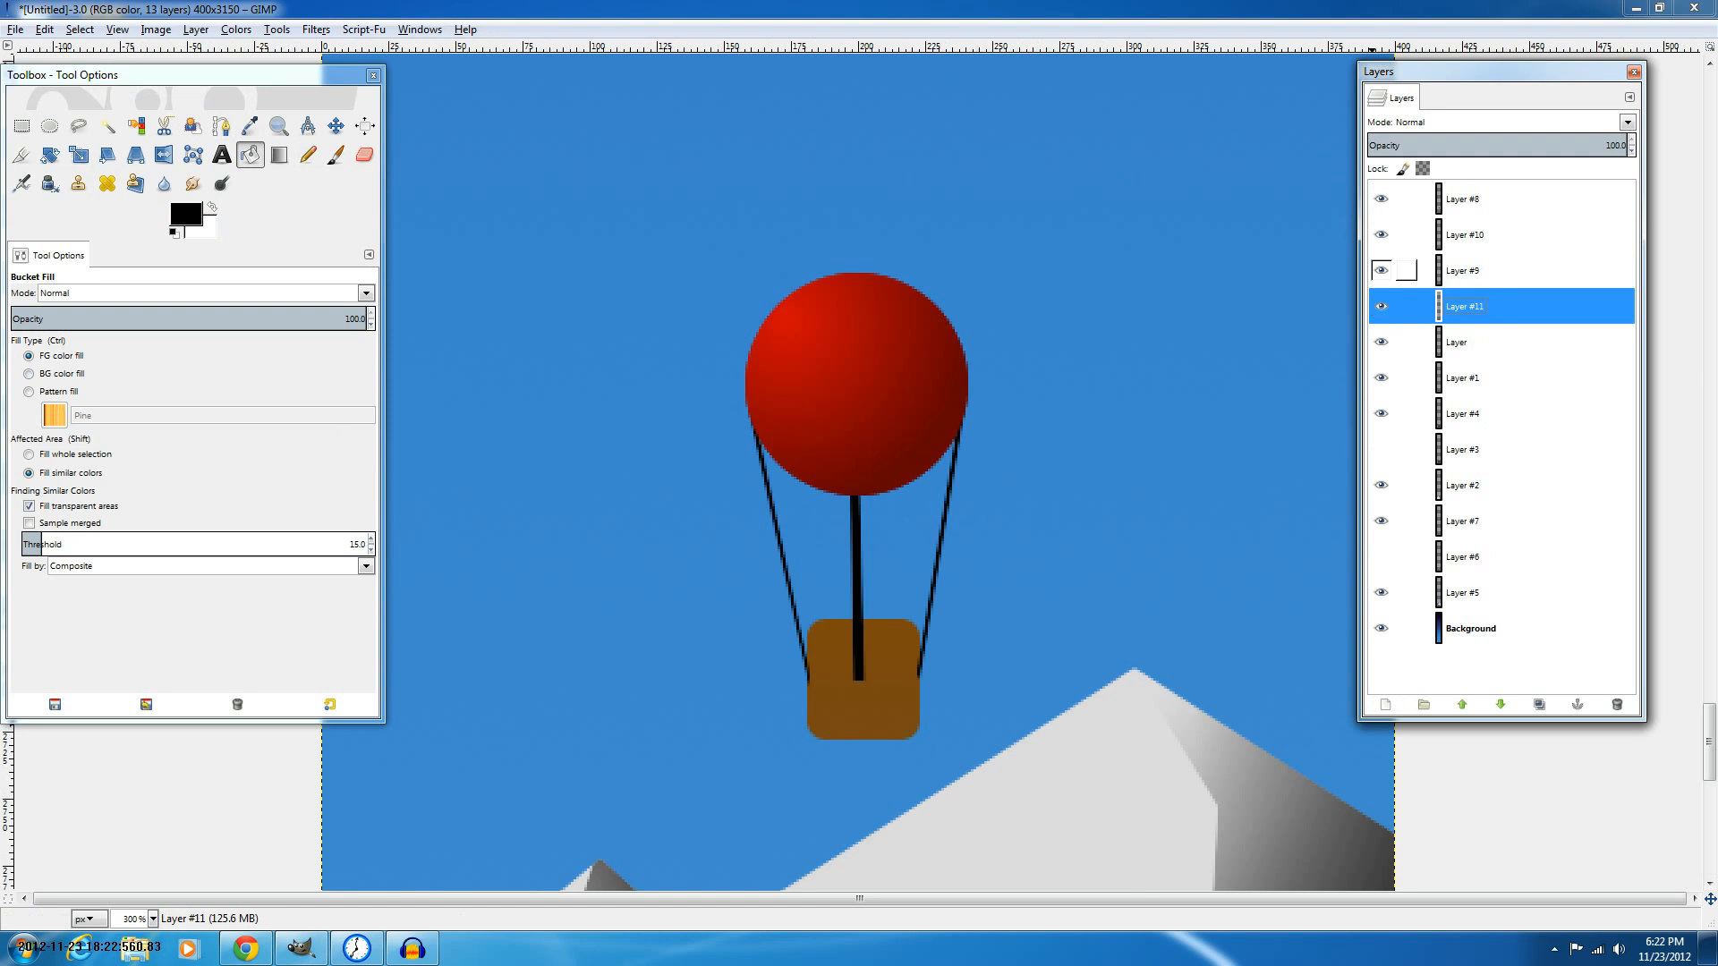
left_click(1464, 270)
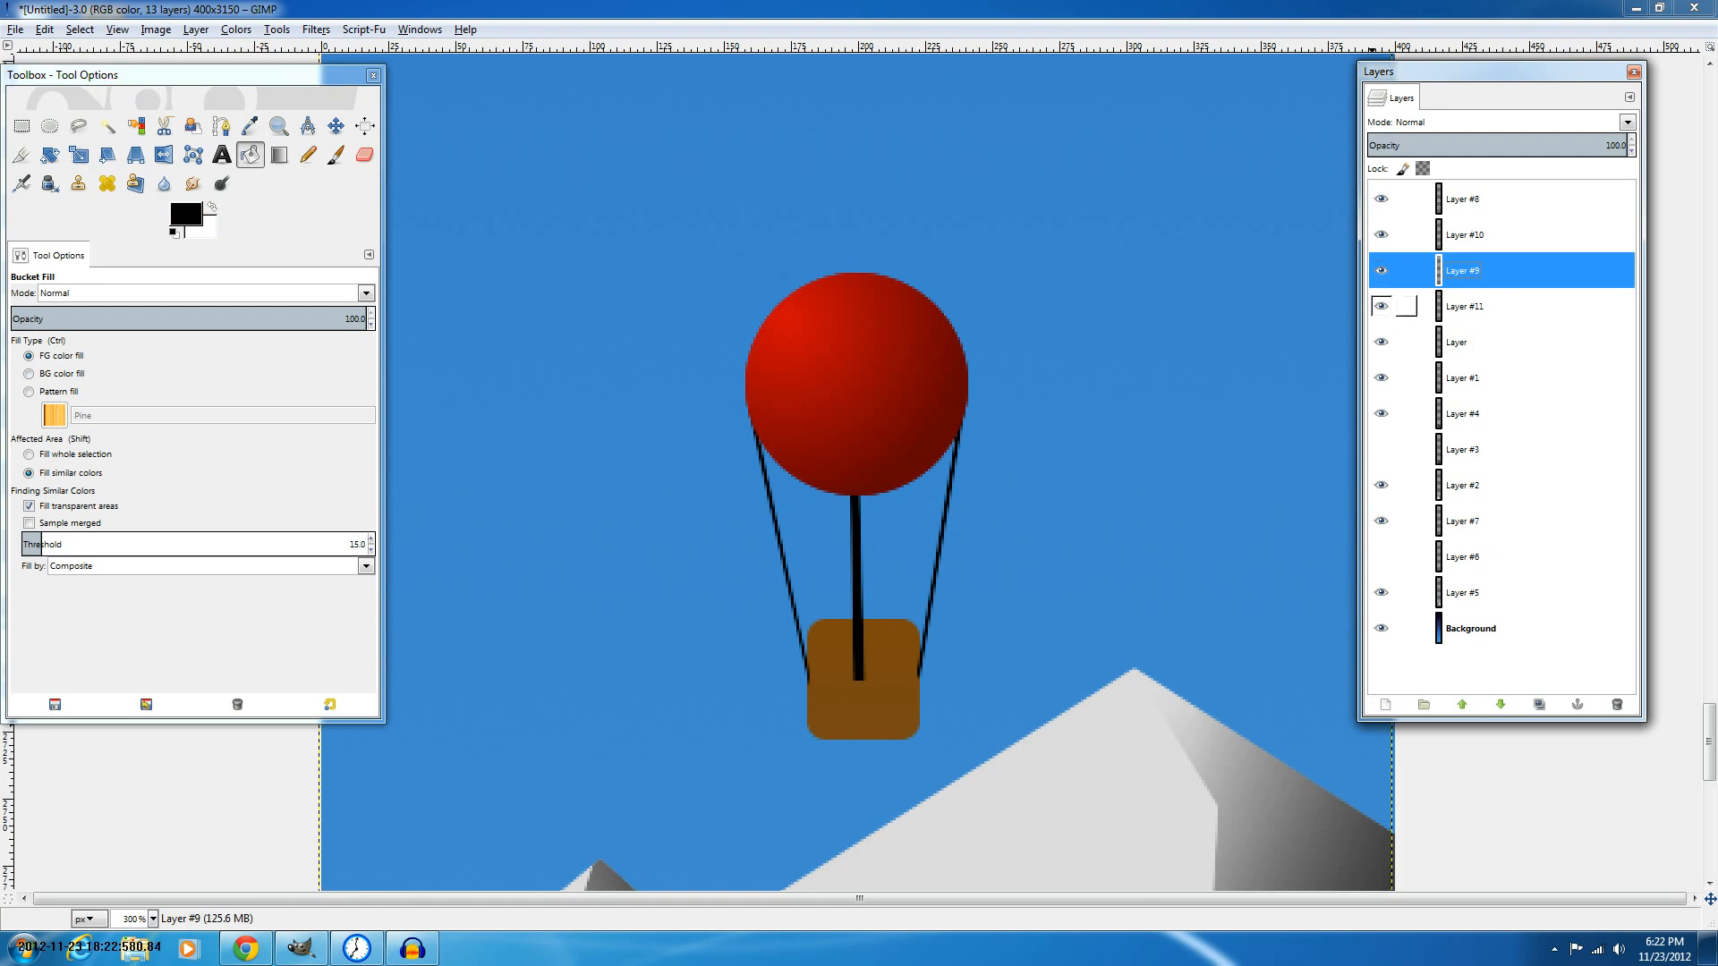
left_click(1464, 306)
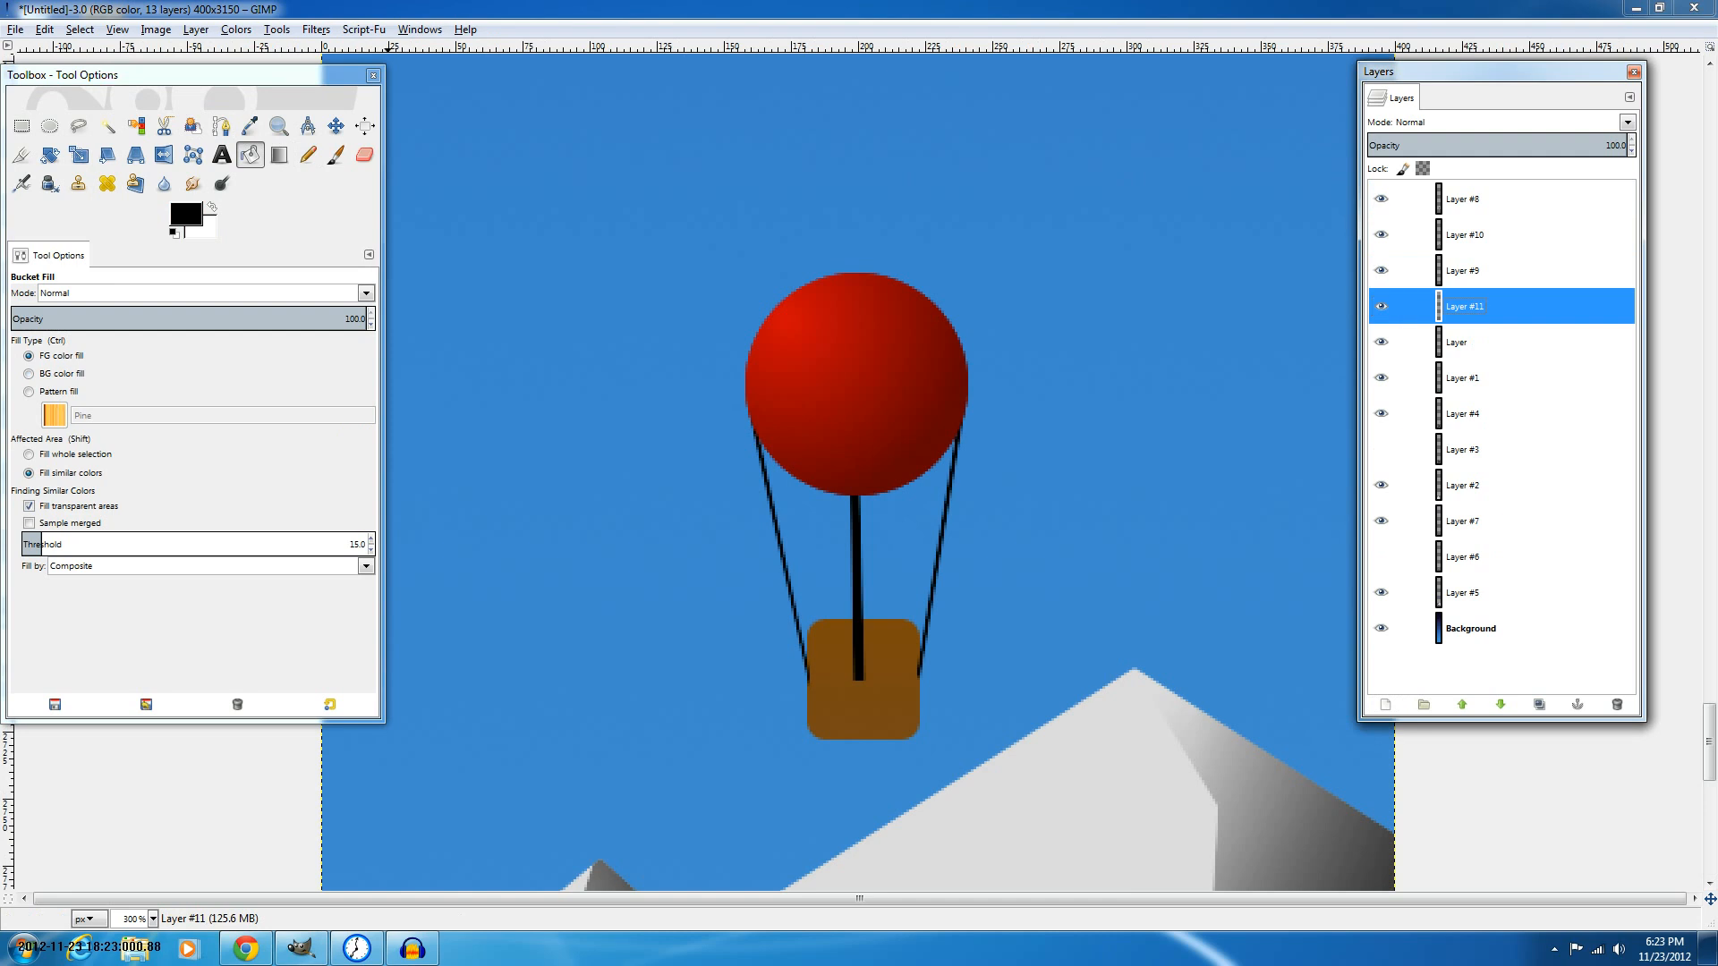
left_click(186, 213)
left_click(548, 433)
left_click(520, 315)
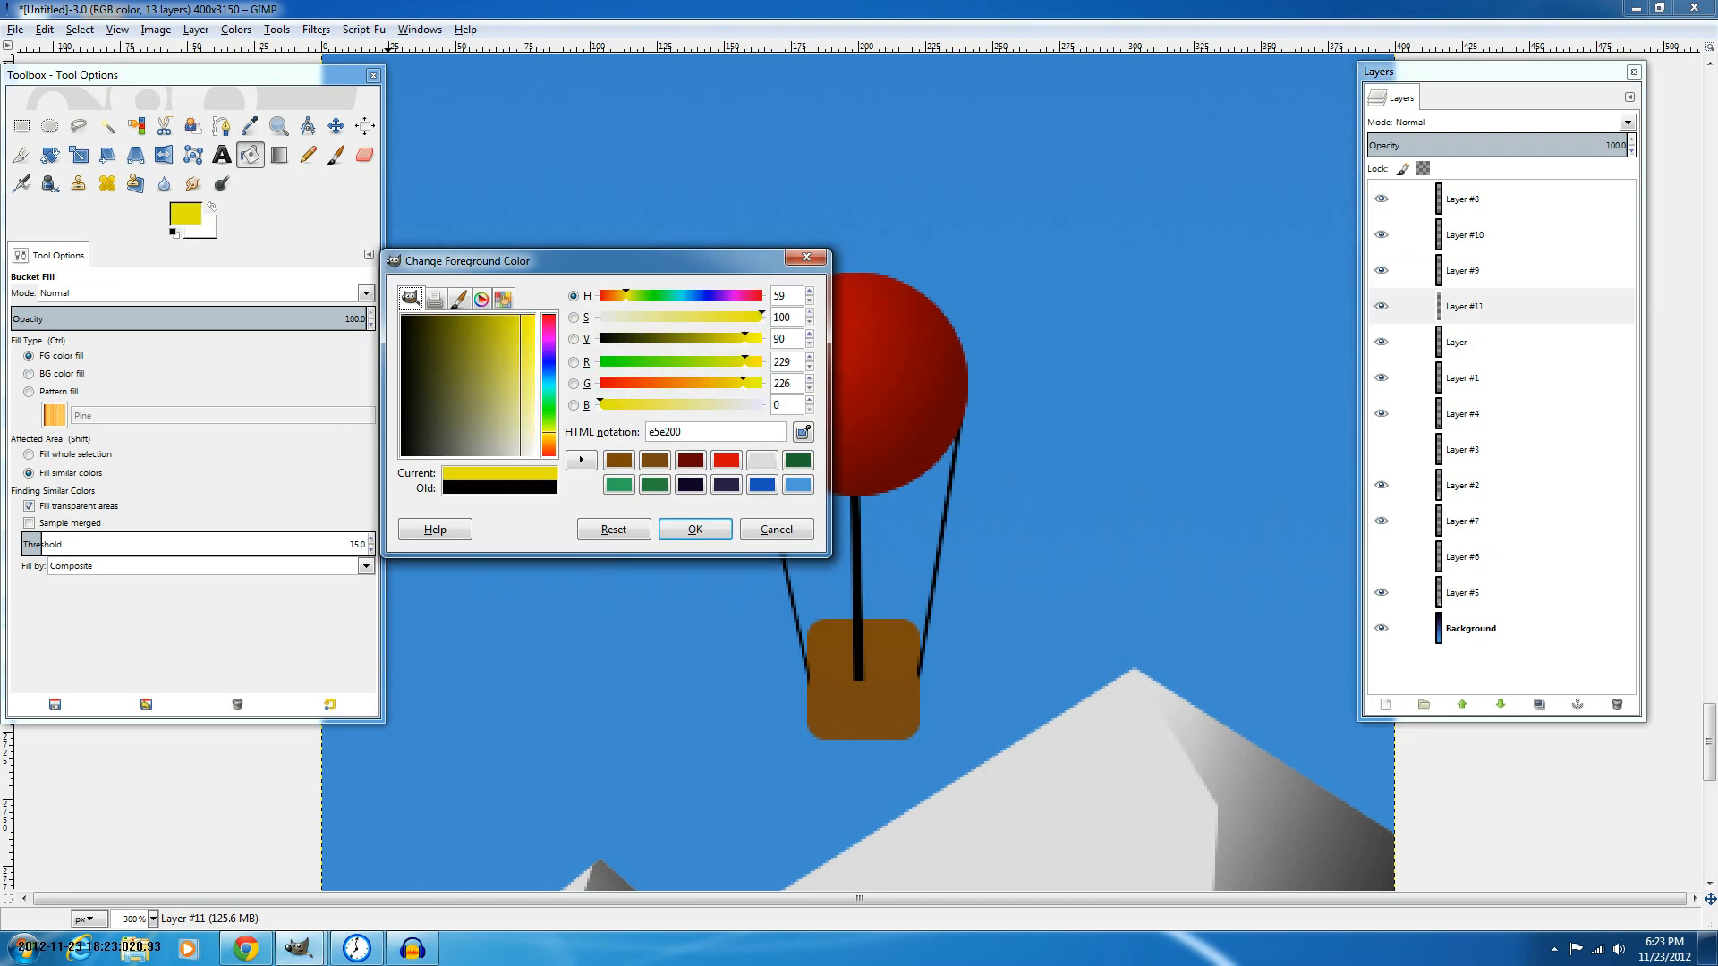
left_click_drag(520, 315, 504, 346)
left_click(548, 438)
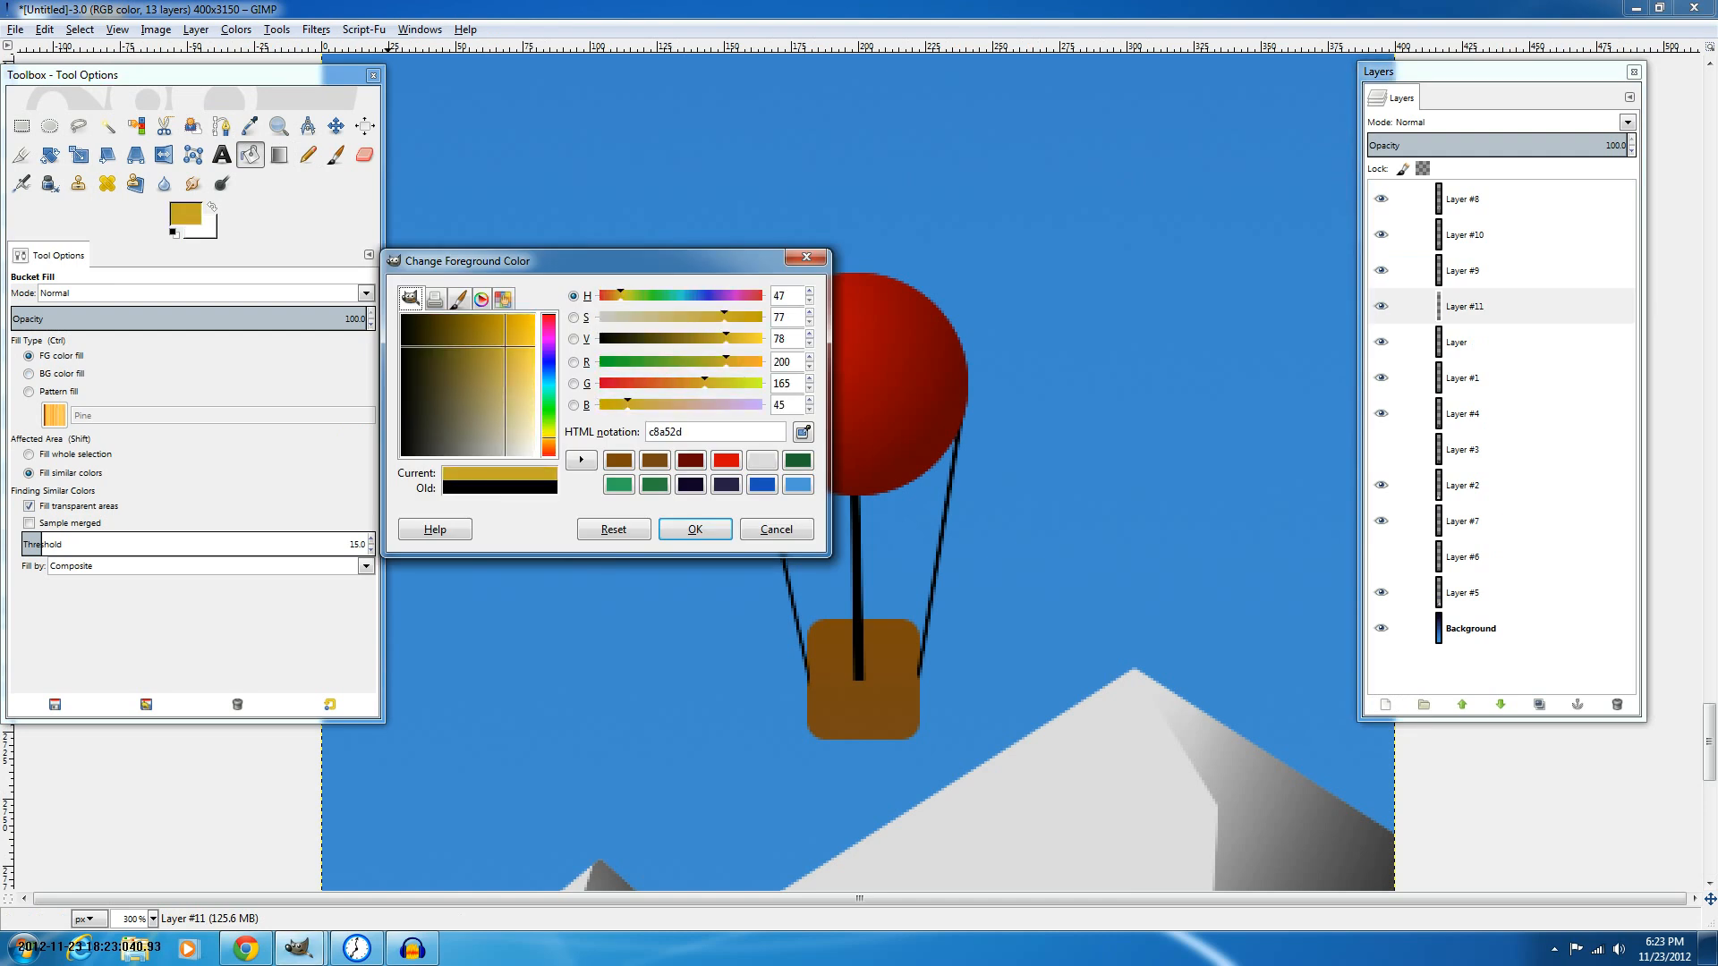
left_click(519, 330)
left_click(549, 435)
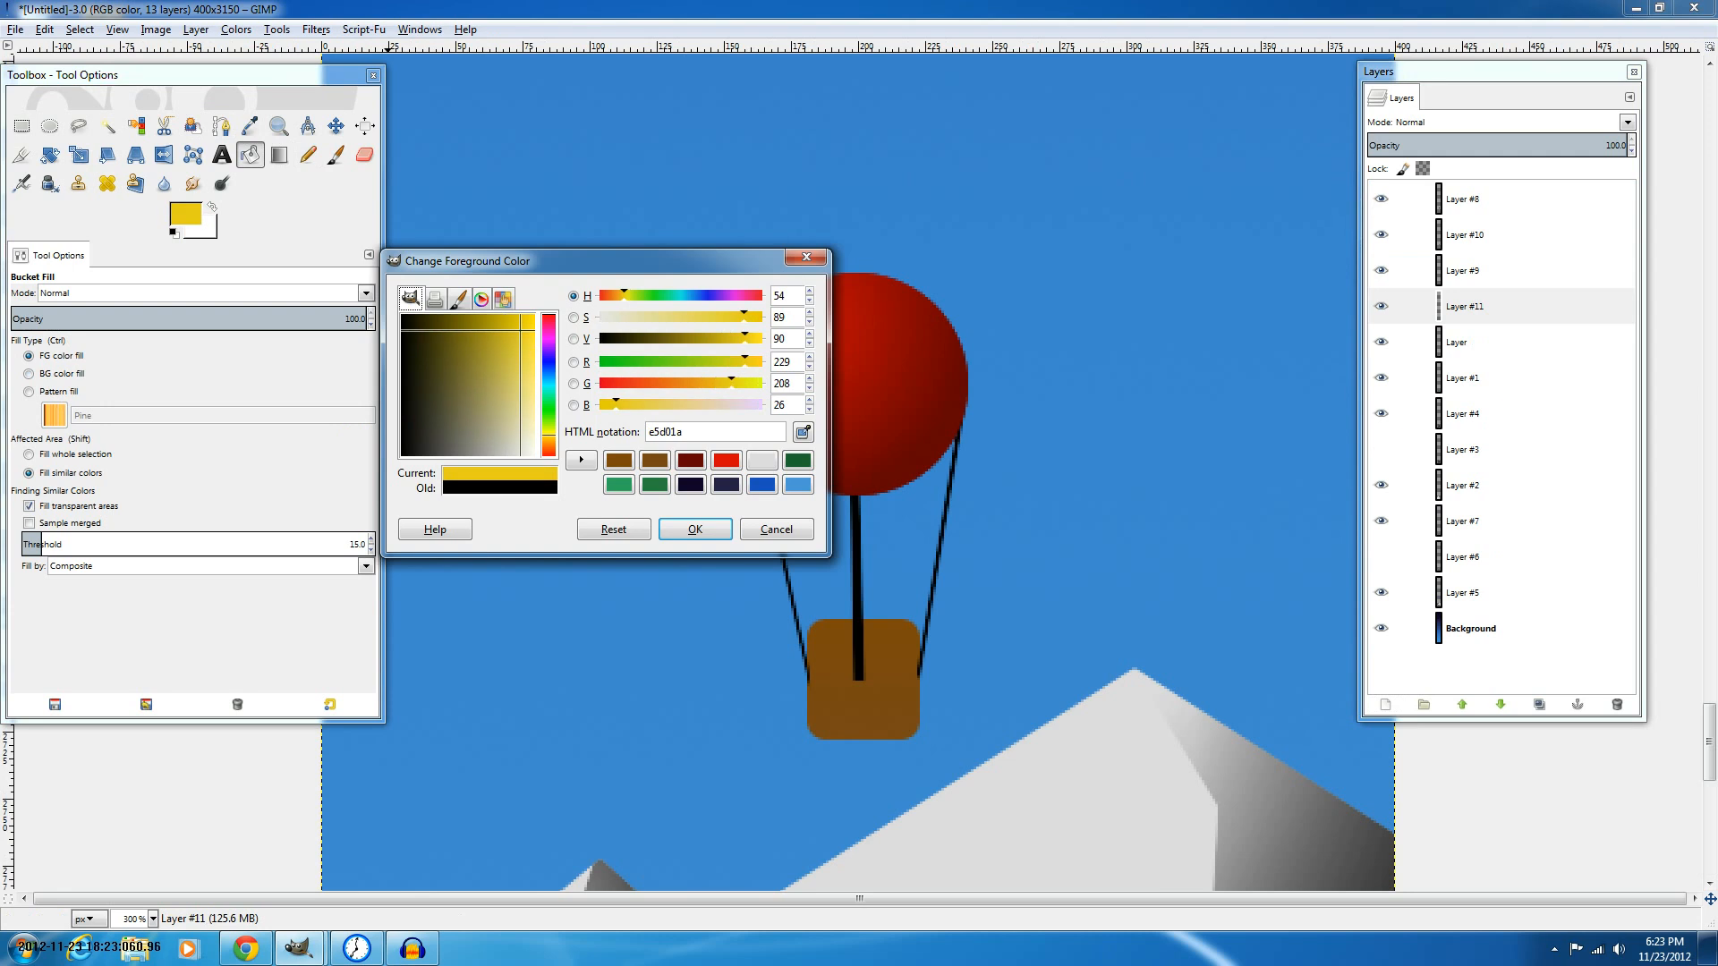
left_click(549, 442)
left_click(548, 439)
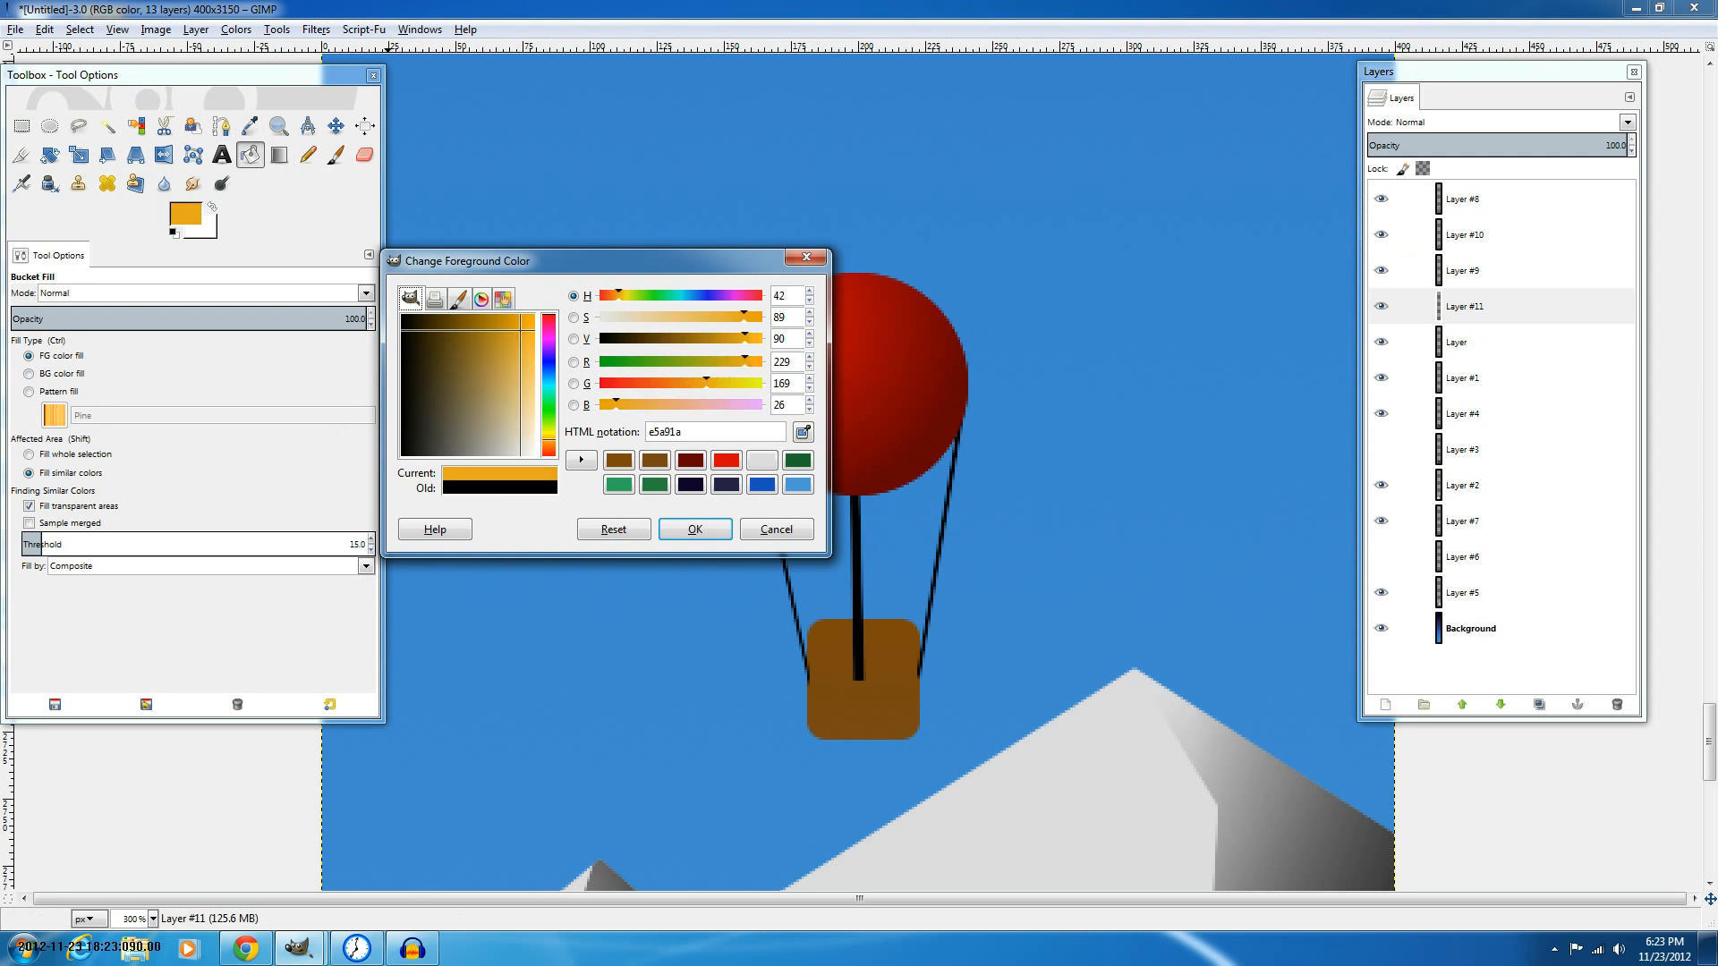
left_click(695, 530)
Set the Blend tool to the FG to Transparent gradient with the Radial shape.
key("l")
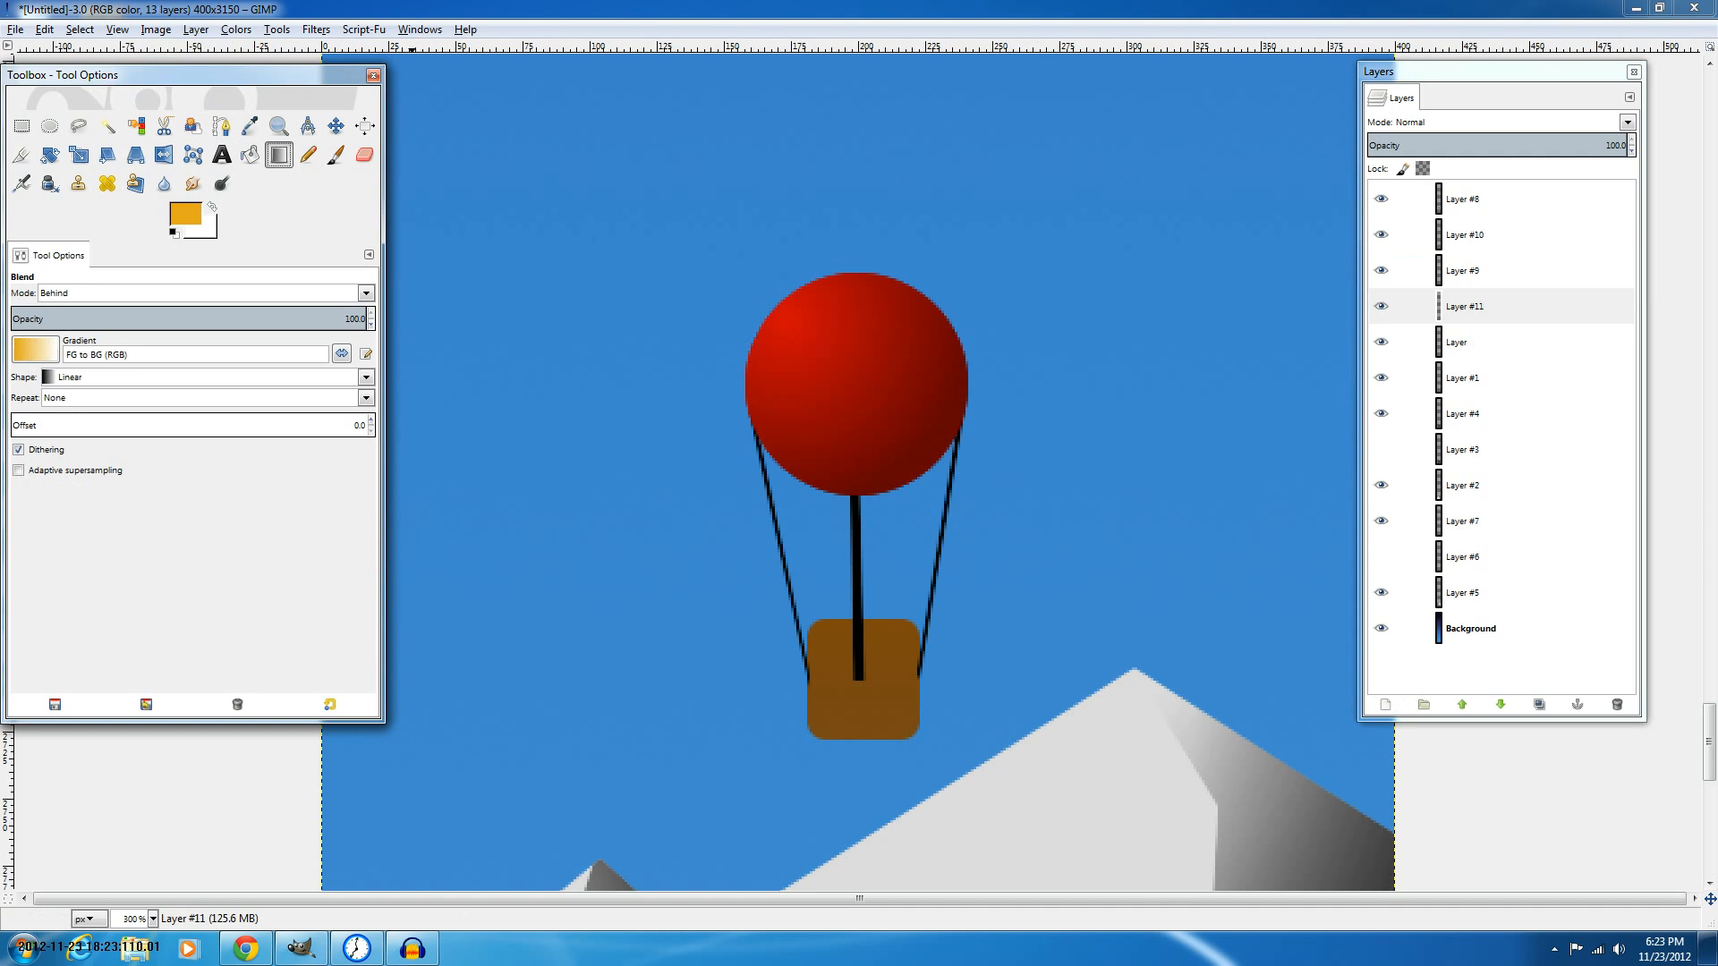
left_click(36, 350)
left_click(106, 493)
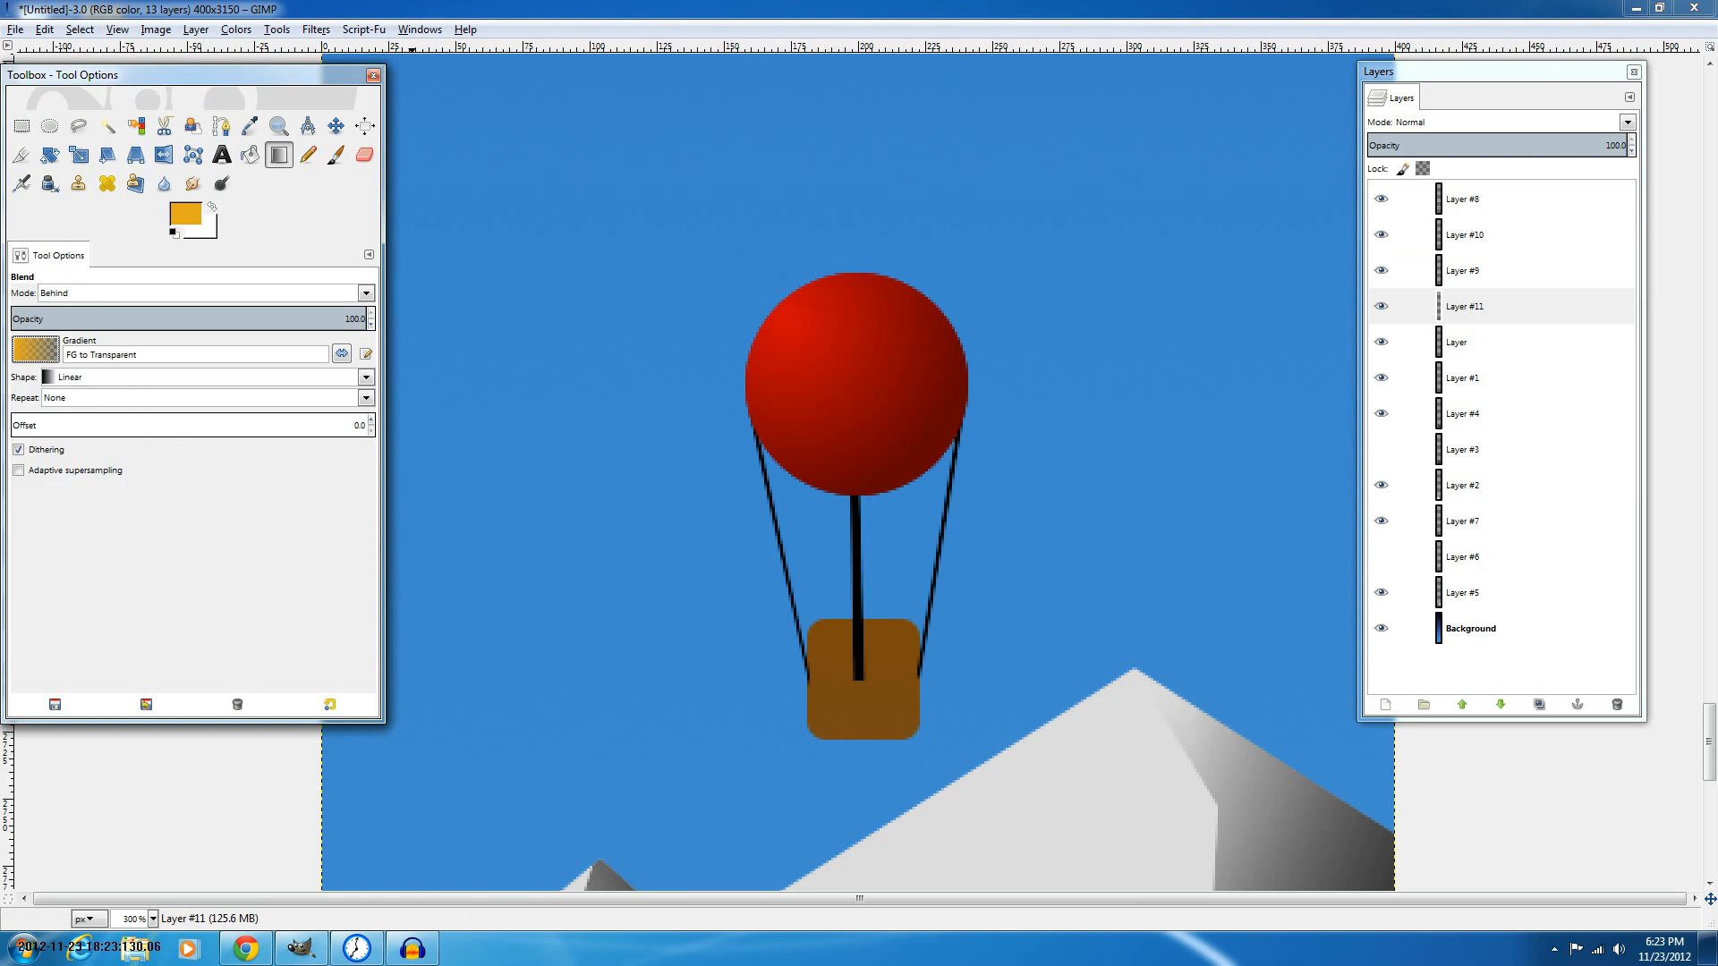
left_click(366, 376)
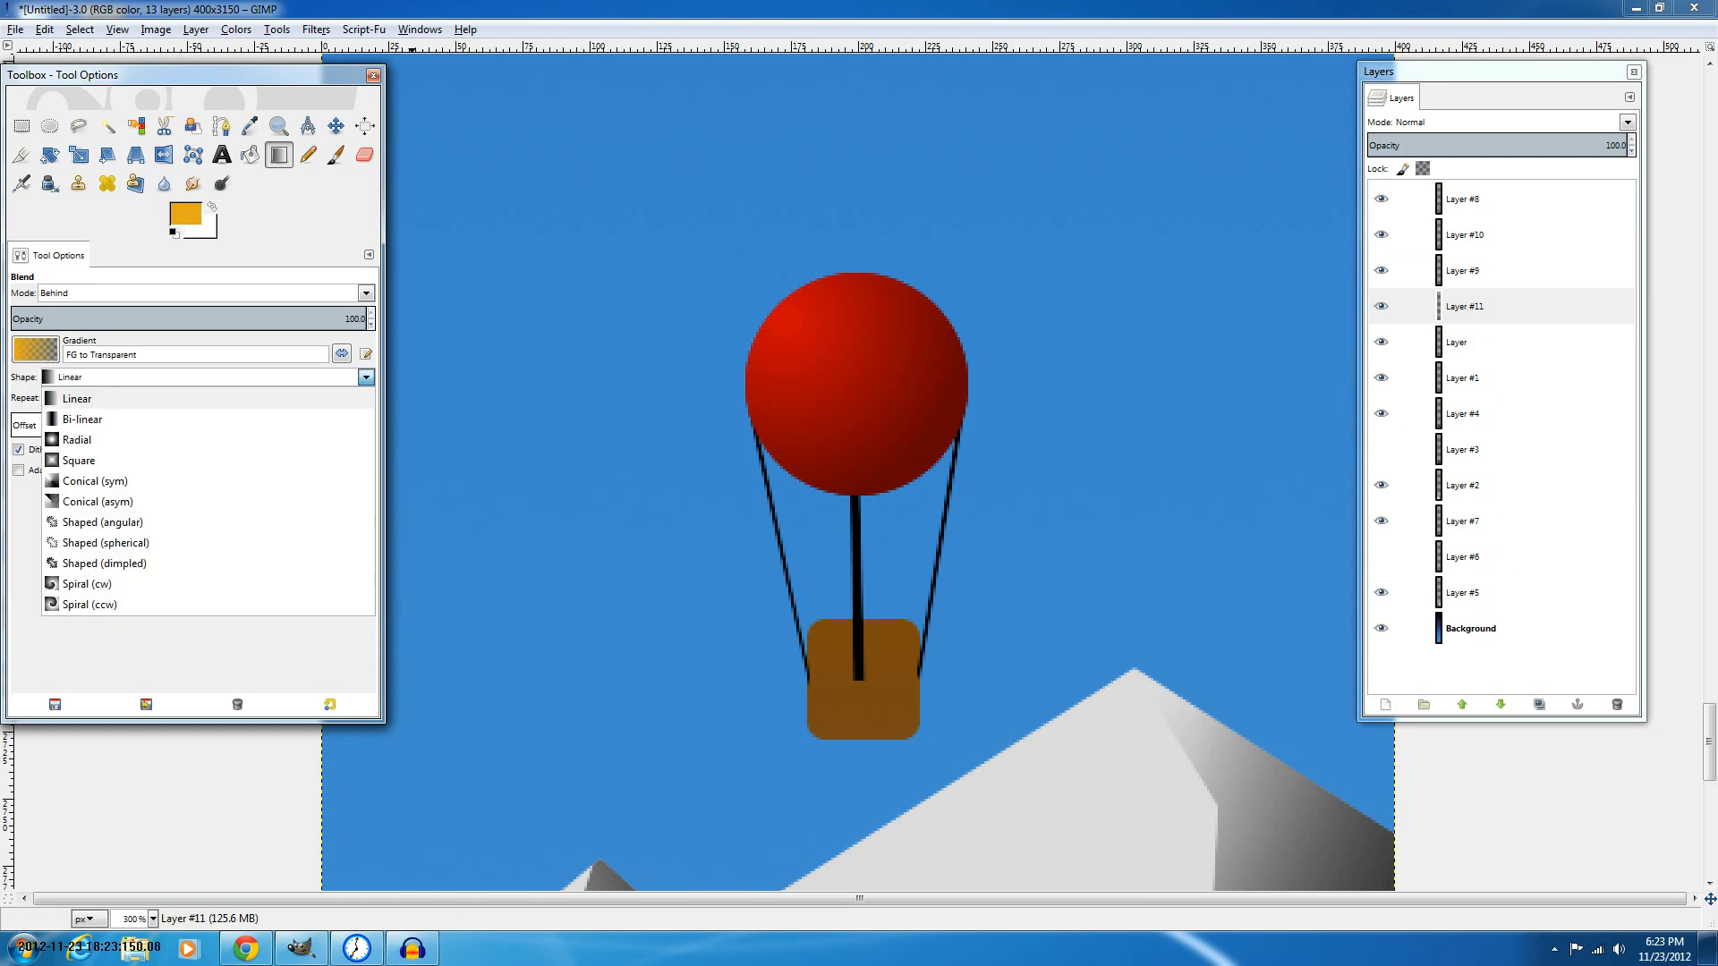
left_click(77, 440)
Try radial orange glows below the red ball and at the top of the basket, undoing the unwanted ones.
scroll(861, 520, "up", 1)
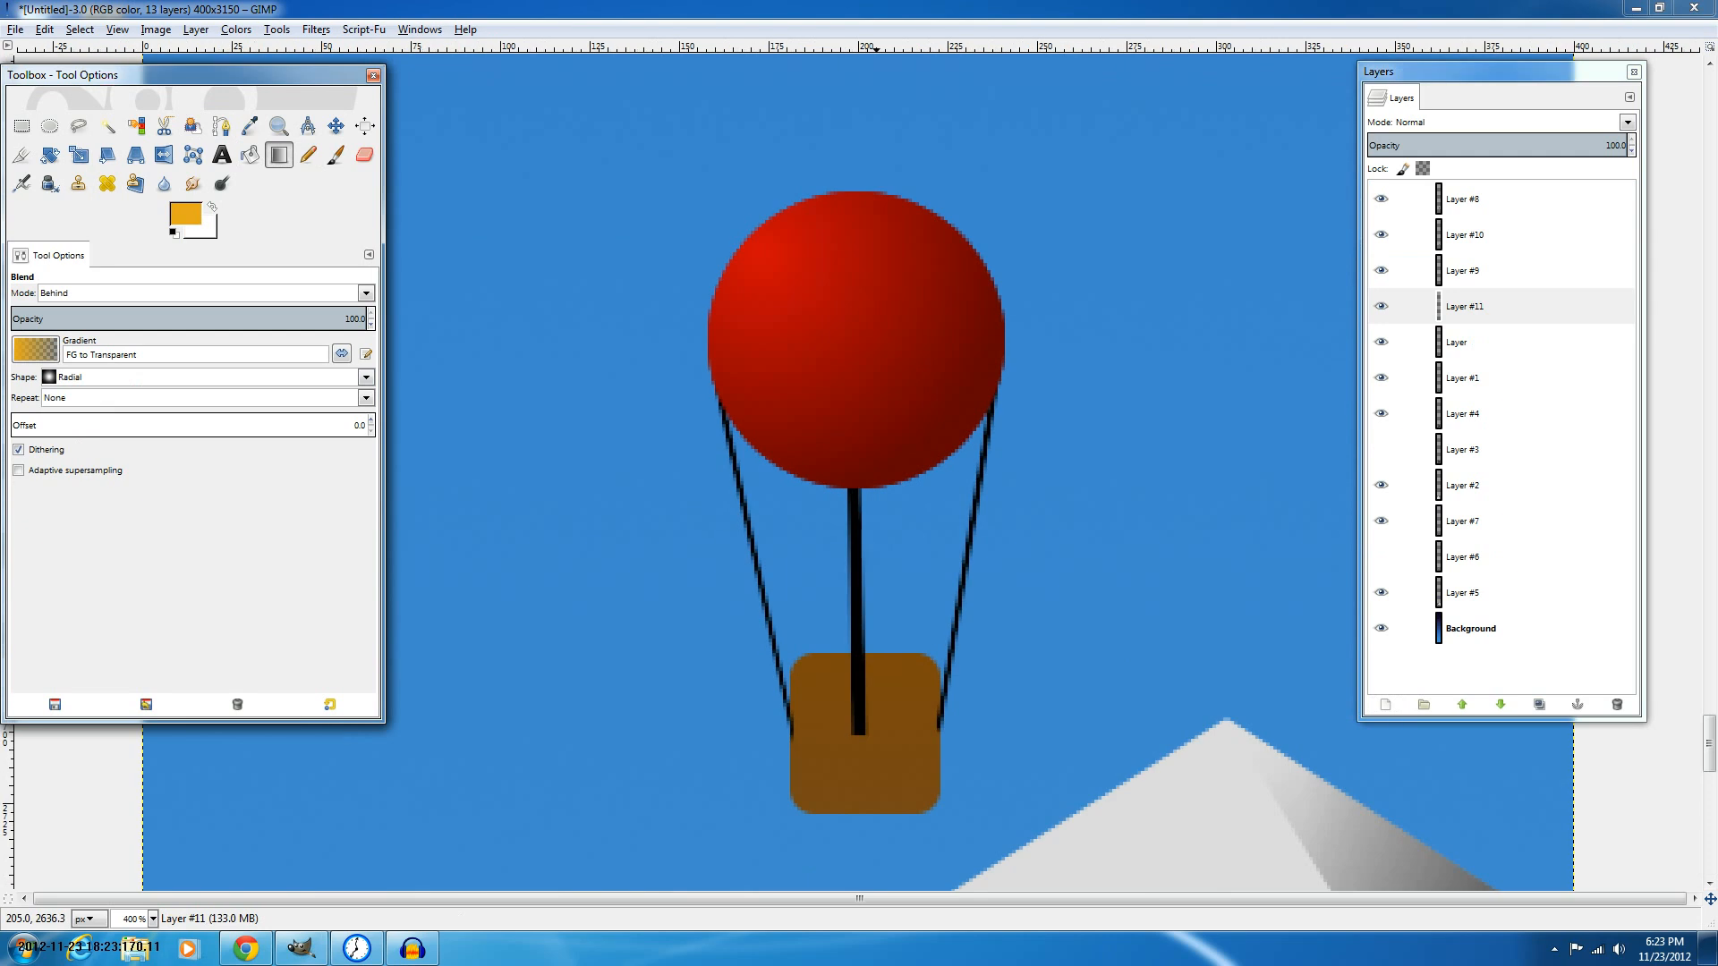
left_click_drag(867, 450, 929, 341)
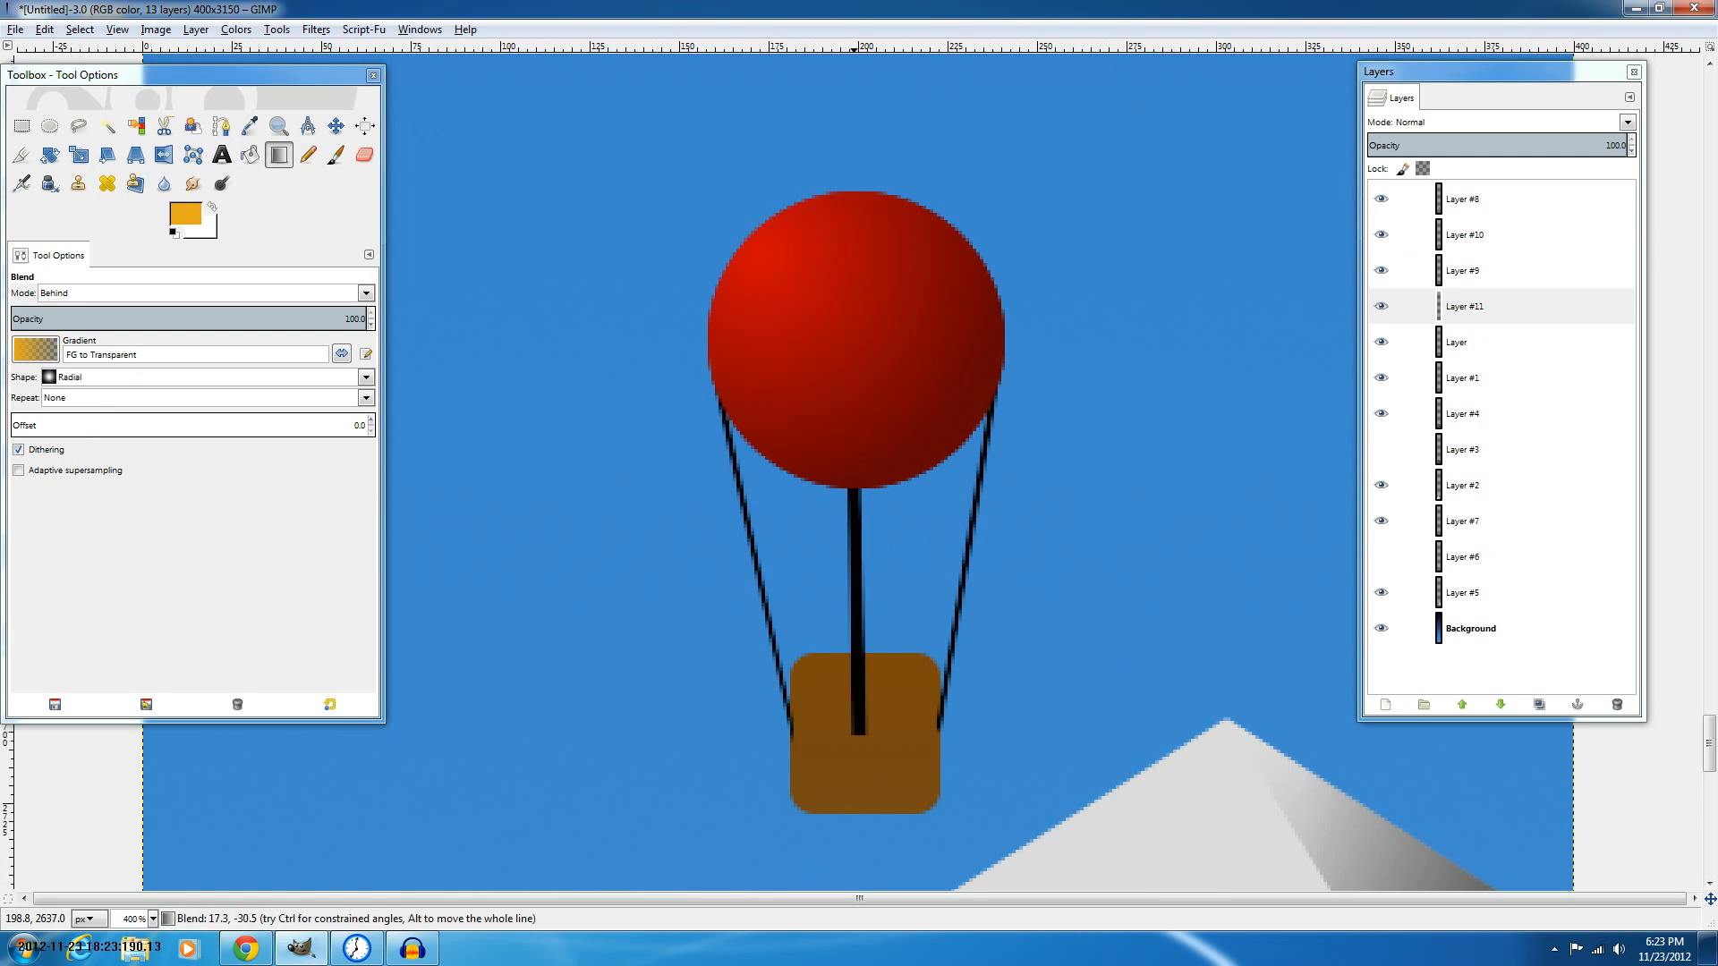
key("ctrl+z")
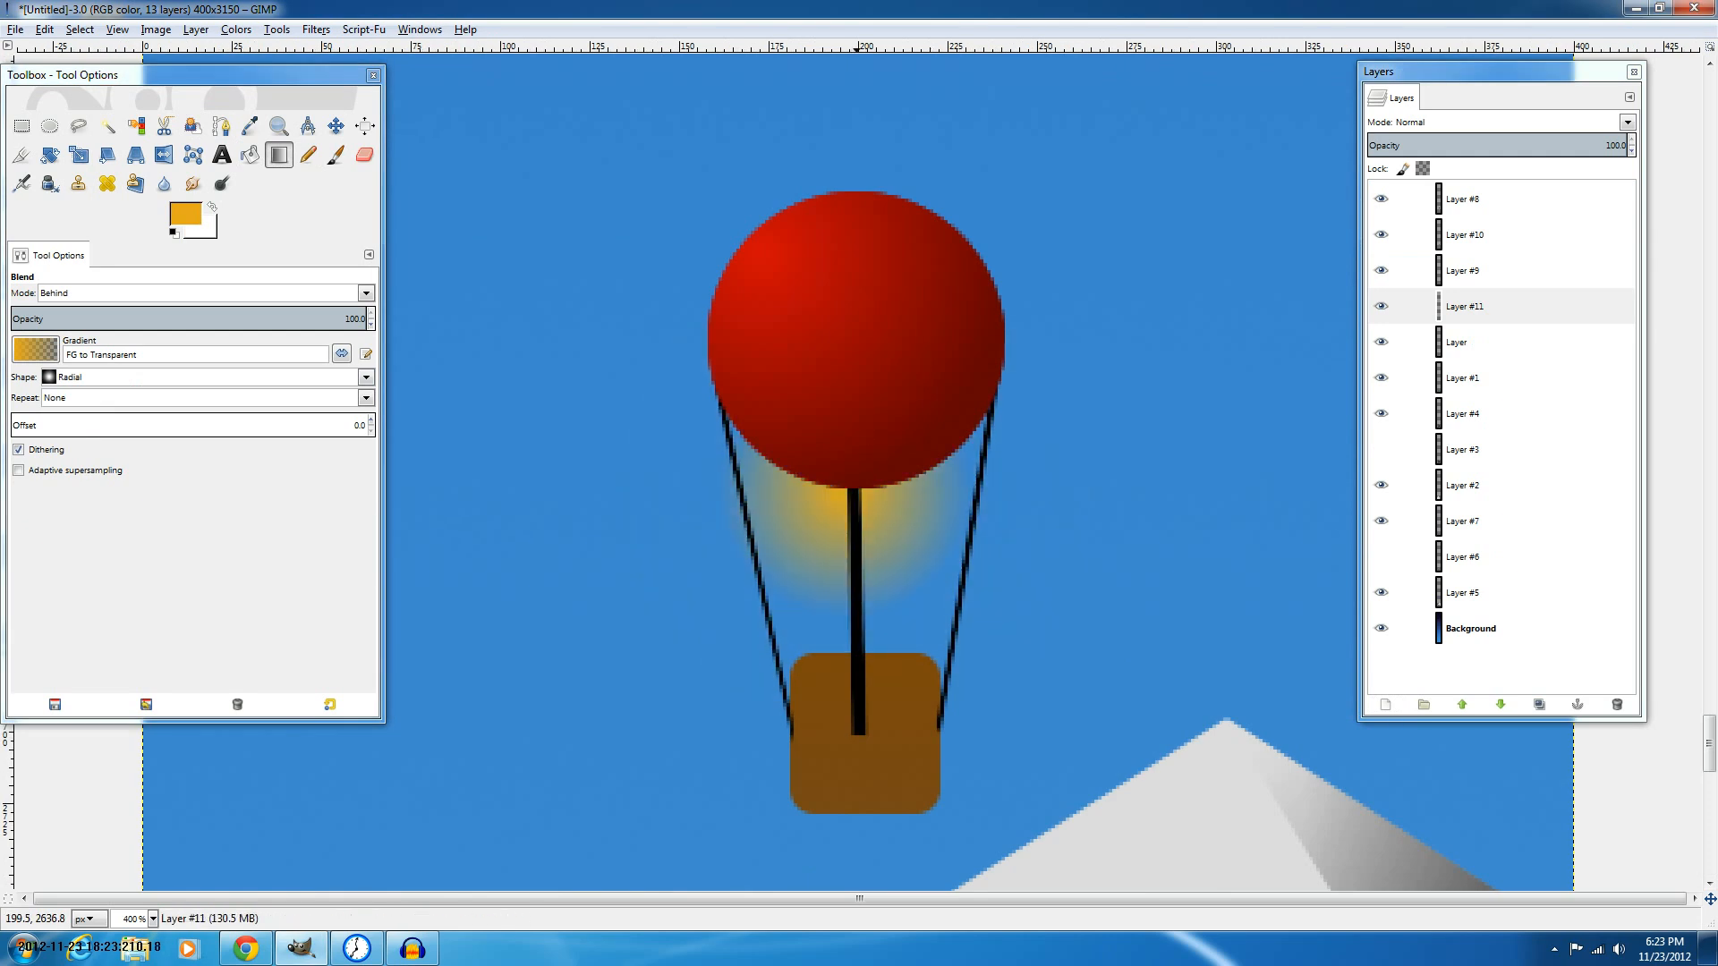
key("ctrl+y")
left_click_drag(867, 678, 925, 677)
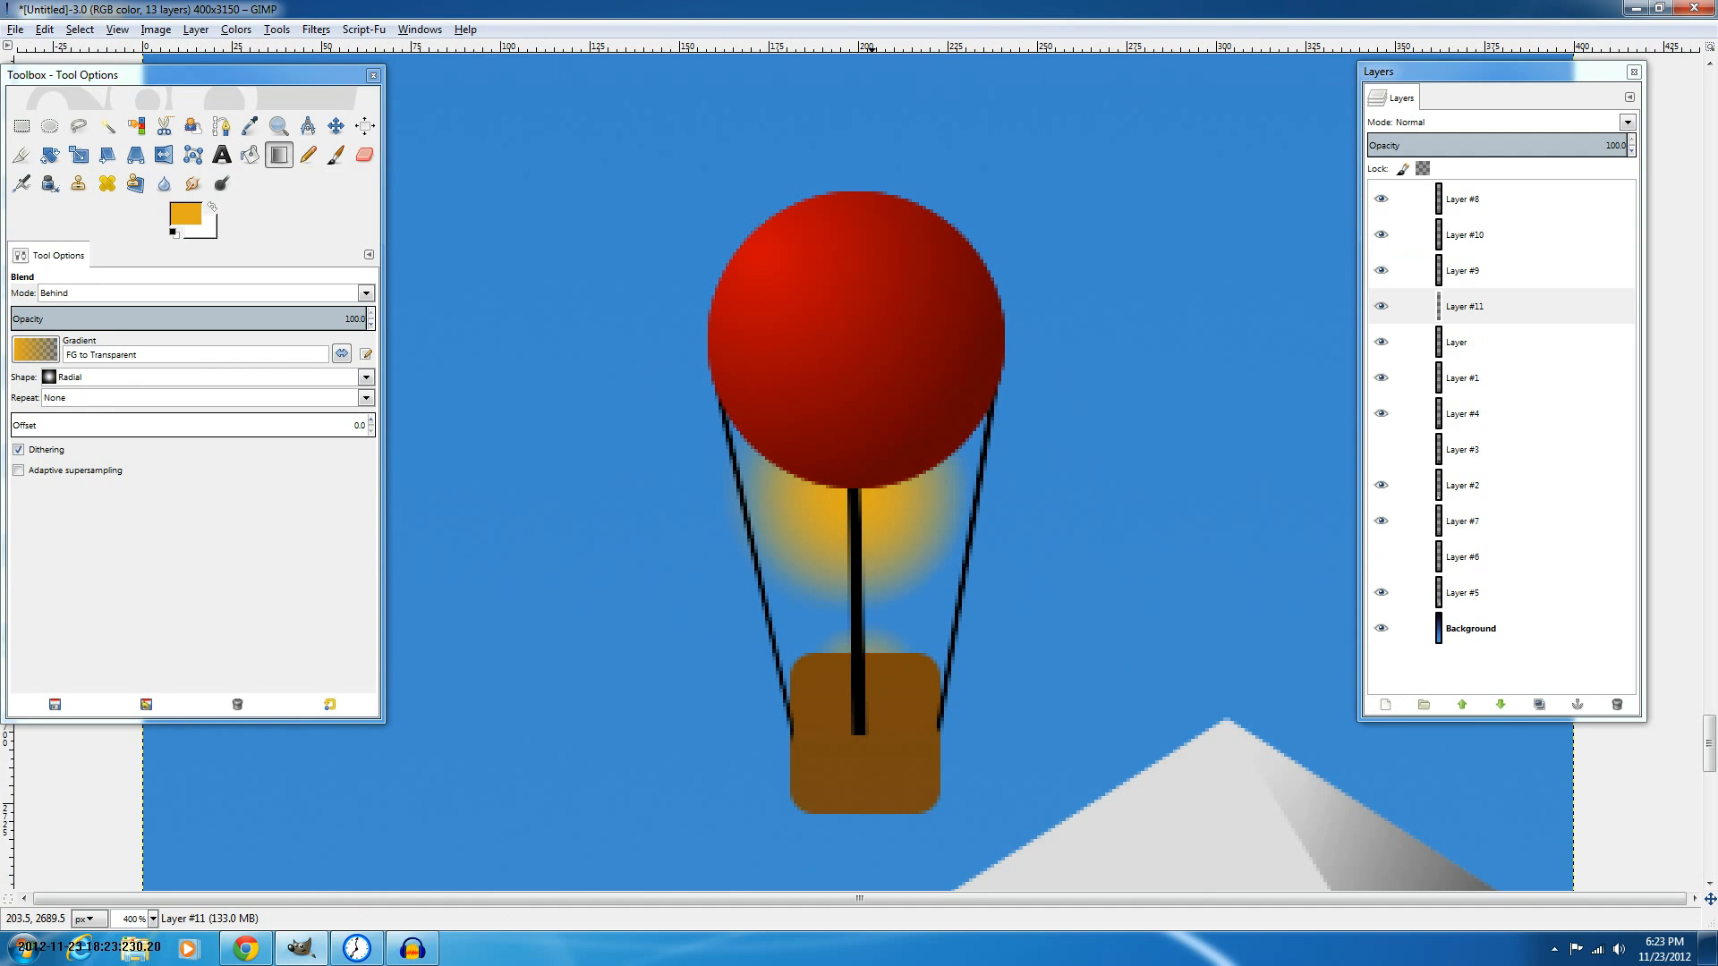
key("1")
key("ctrl+z")
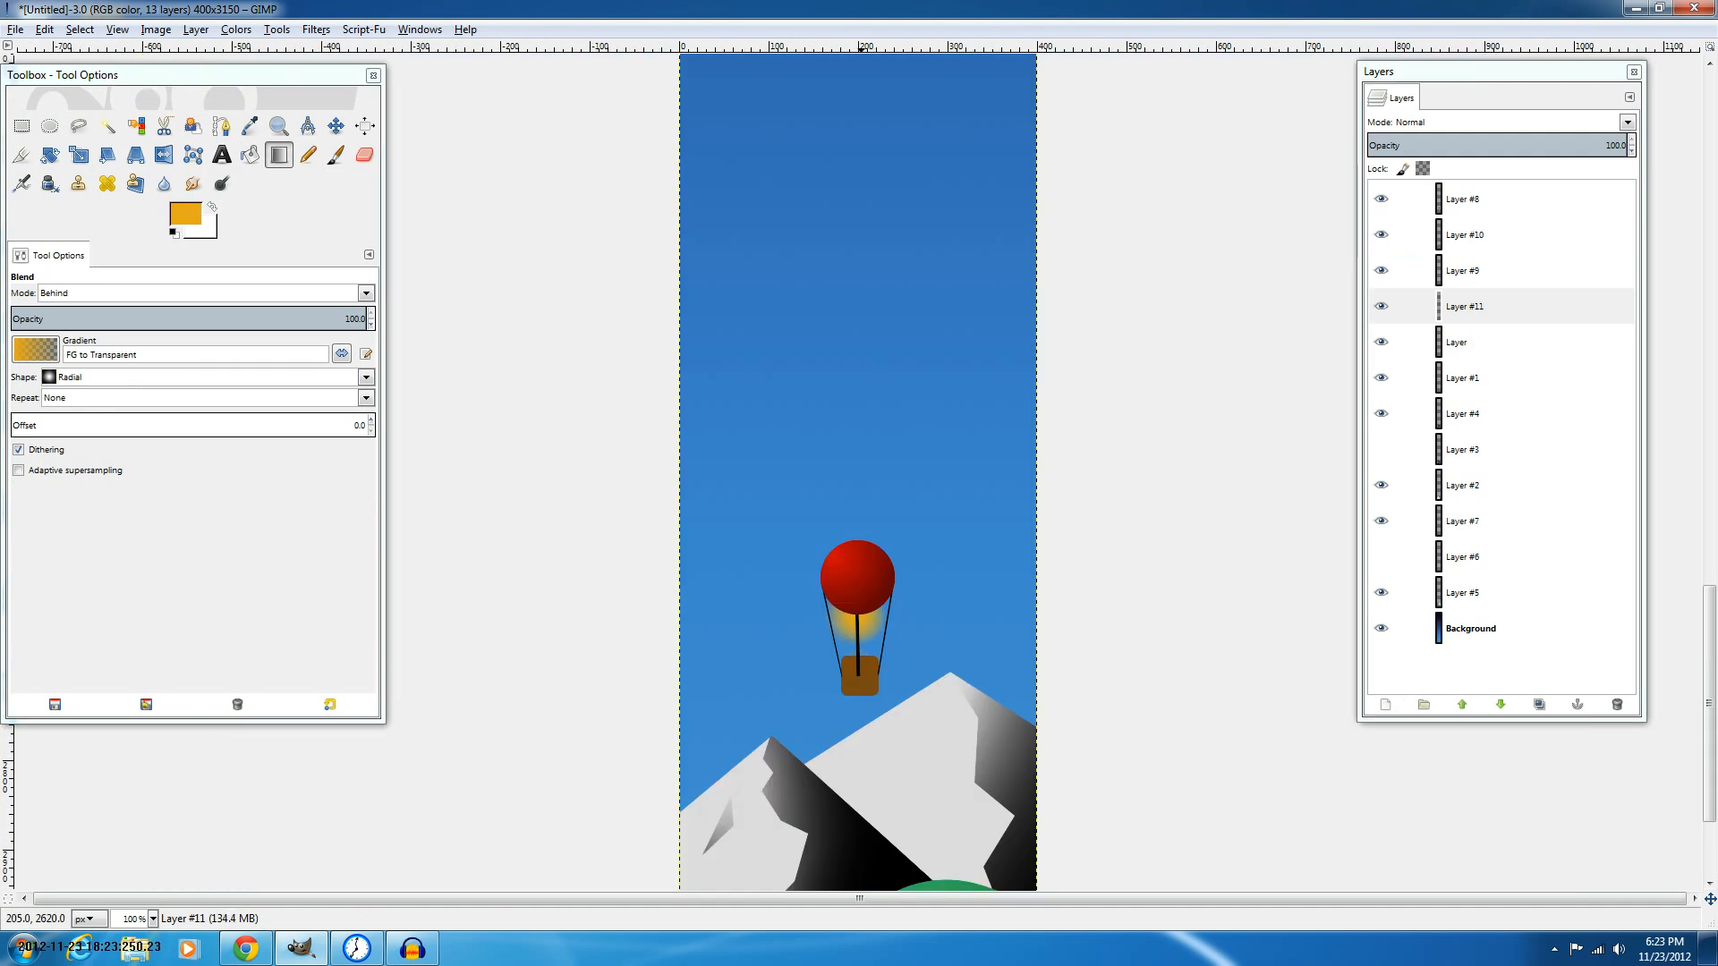
Try a radial orange glow reaching from beneath the red ball down to the basket, and undo the attempts.
left_click_drag(860, 595, 860, 678)
key("ctrl+z")
key("ctrl+z")
key("ctrl+z")
key("ctrl+z")
key("ctrl+z")
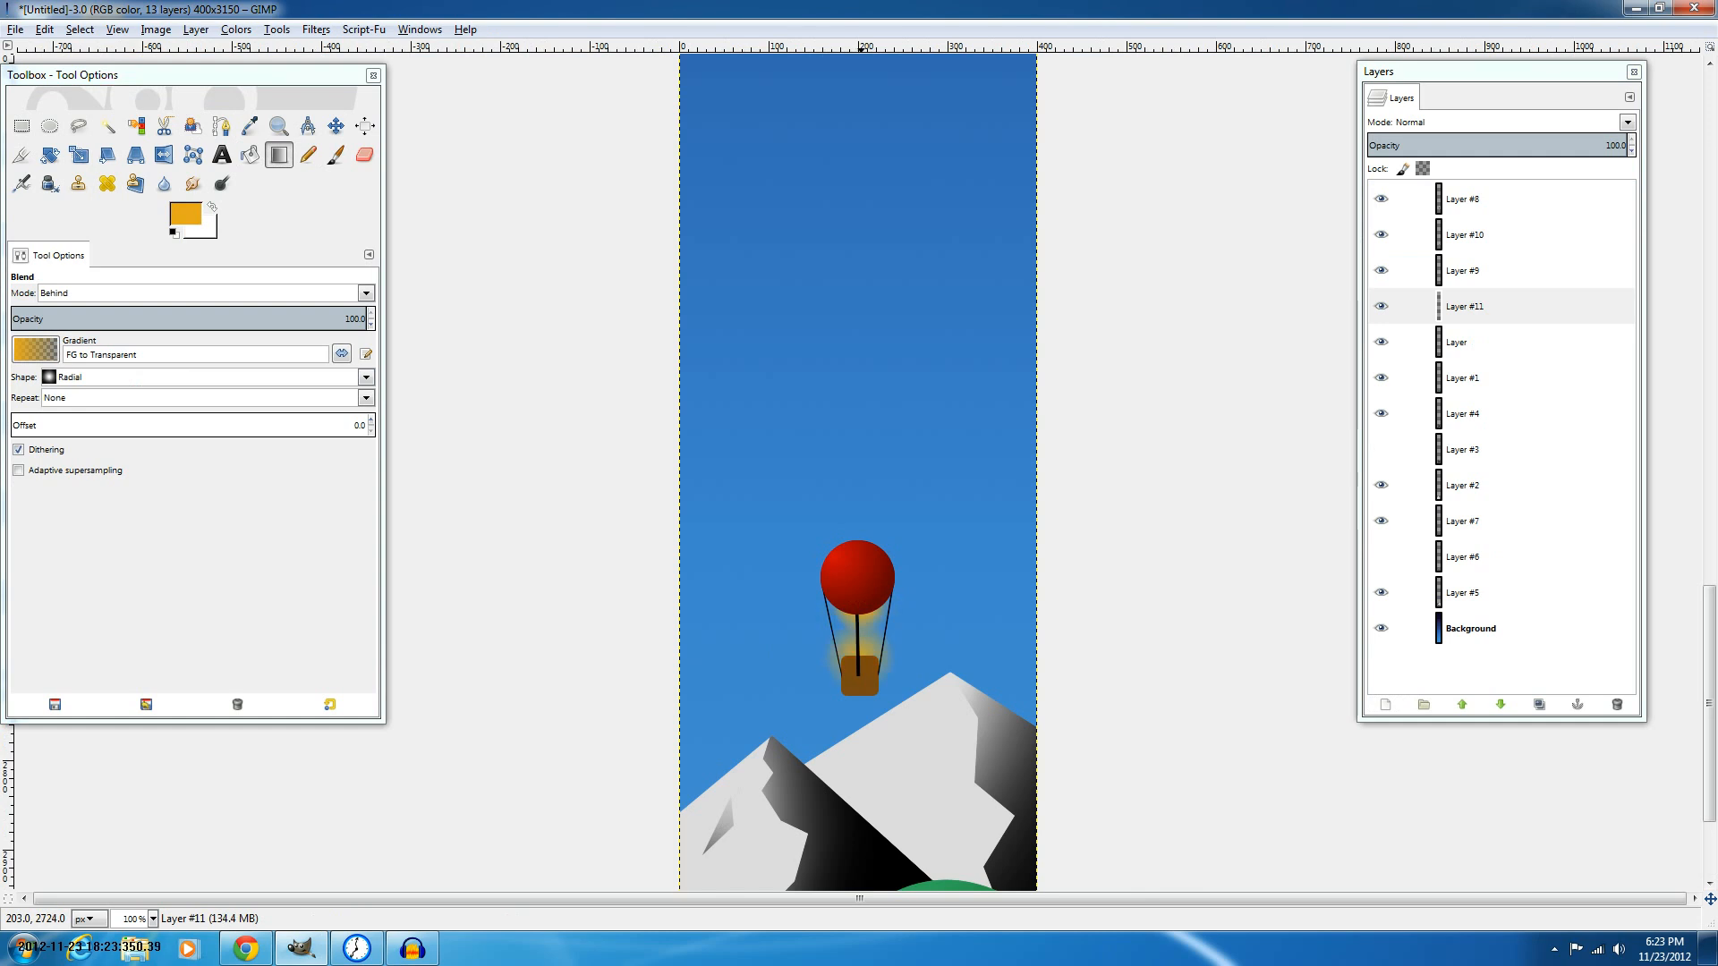
key("ctrl+z")
Draw a small radial orange glow on Layer #11 behind the lower half of the red ball.
scroll(857, 636, "down", 2)
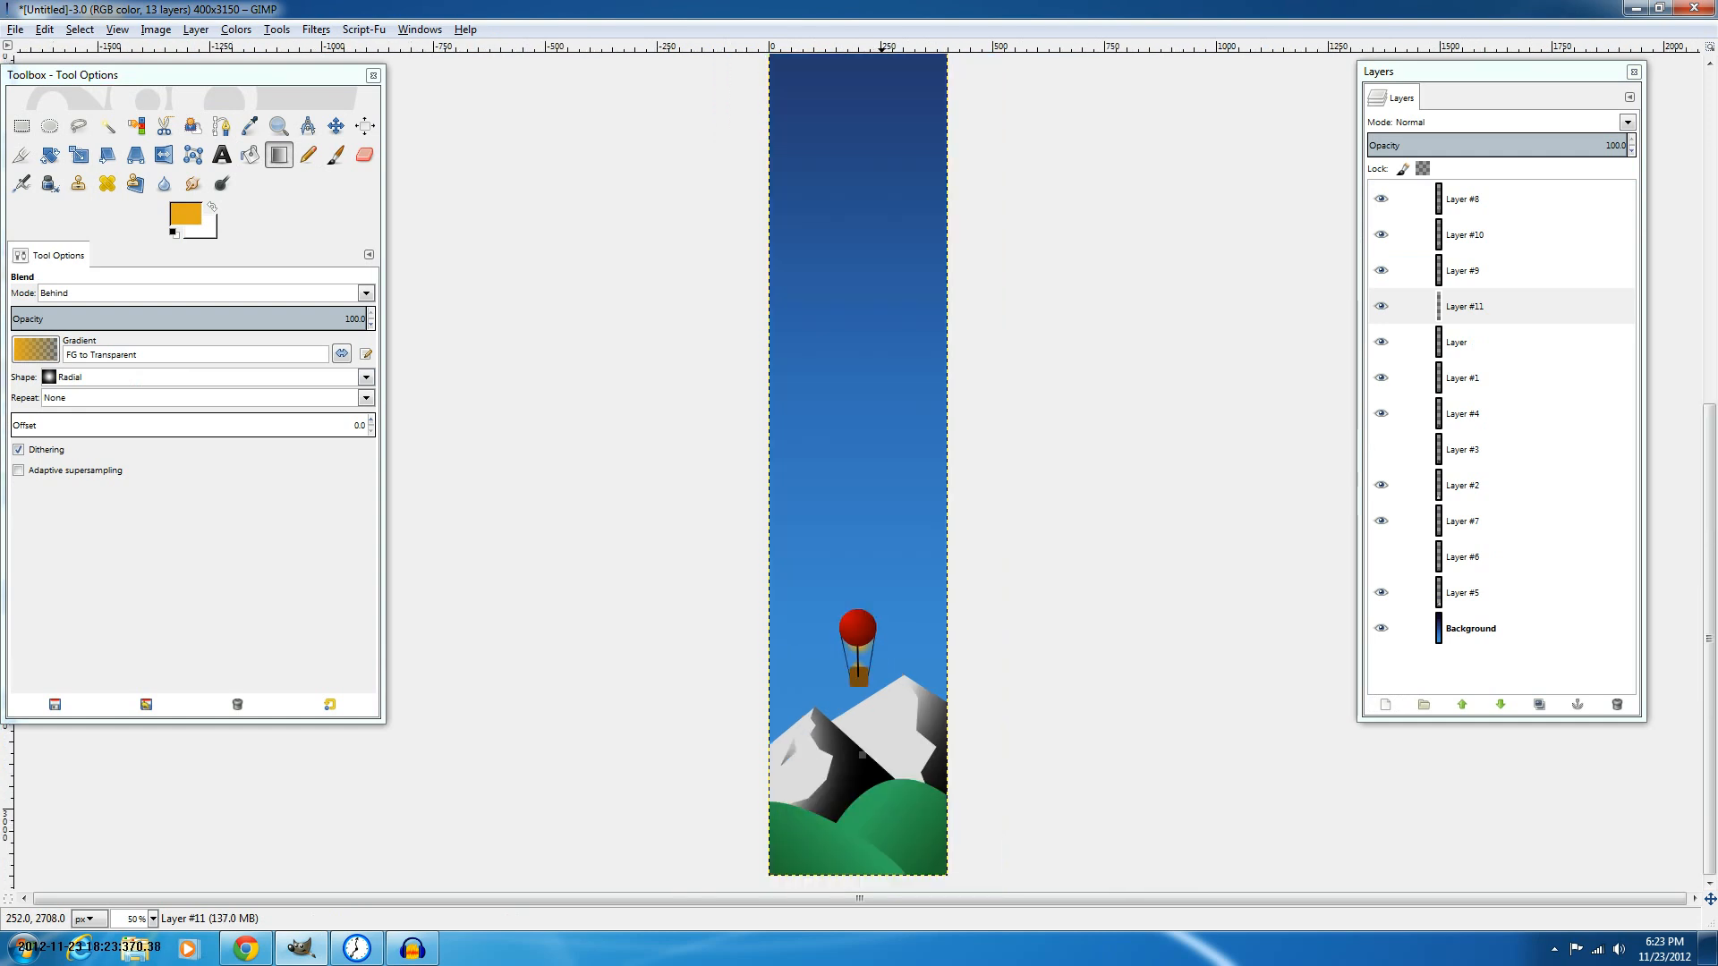
scroll(857, 636, "up", 3)
left_click_drag(838, 569, 881, 624)
key("minus")
key("minus")
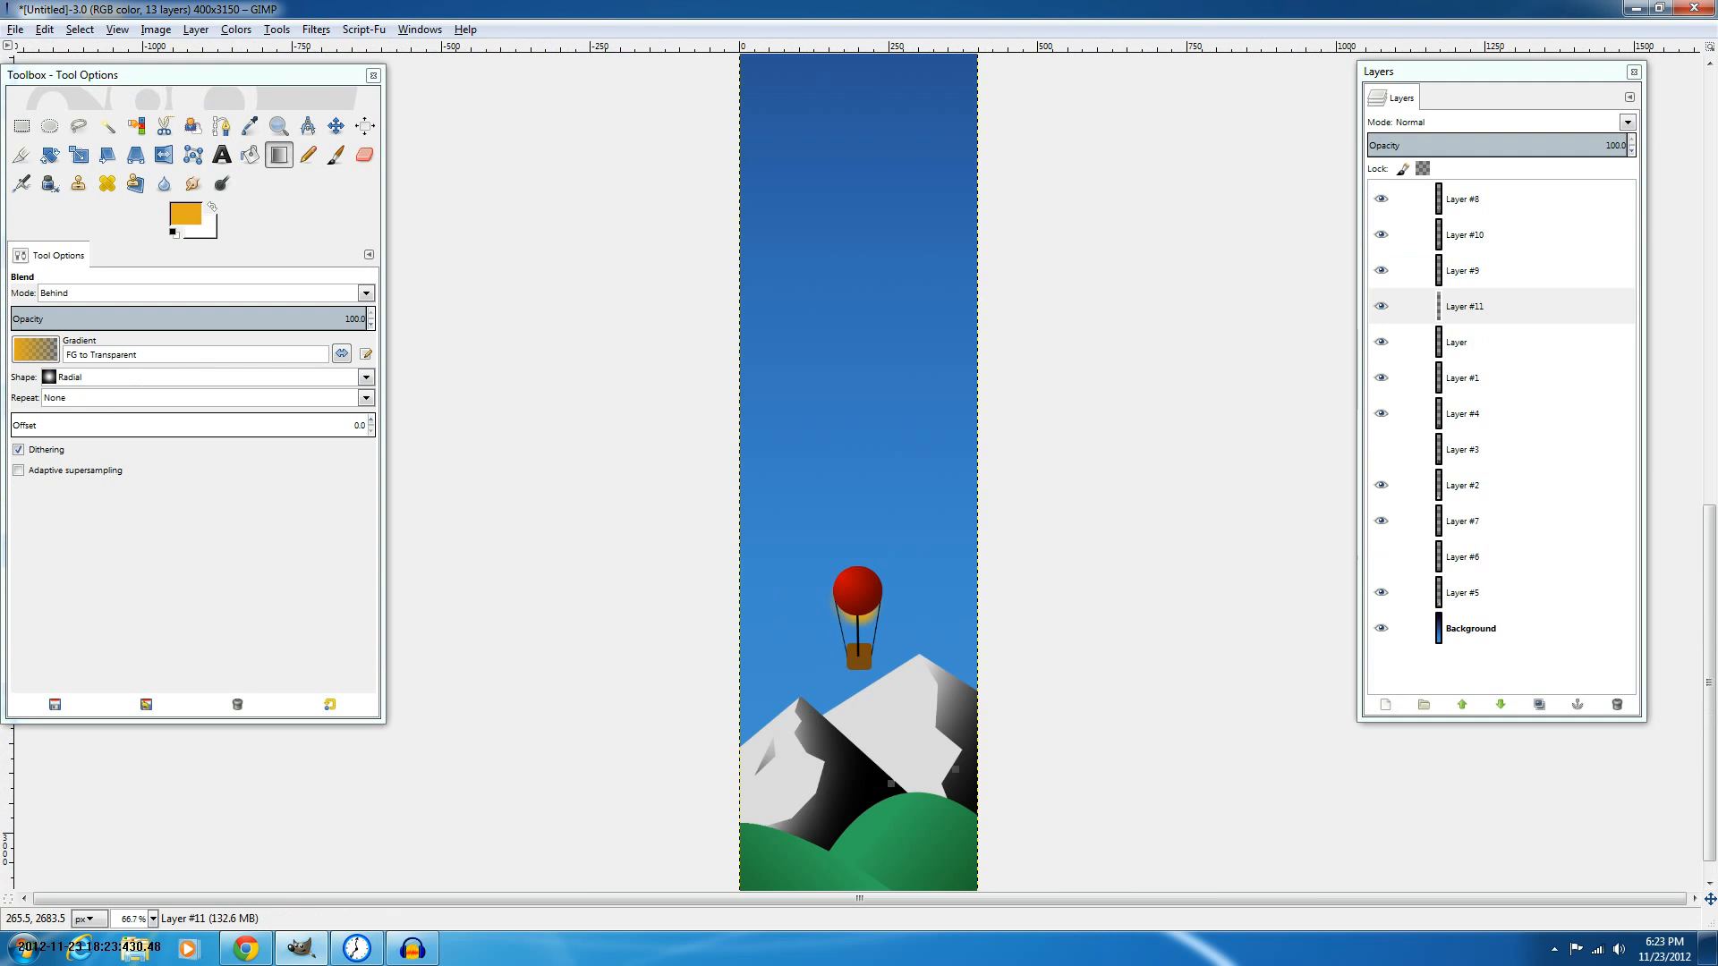
key("minus")
key("minus")
Hide Layer #11 and show it again to compare the balloon with and without the orange glow.
scroll(906, 638, "up", 4)
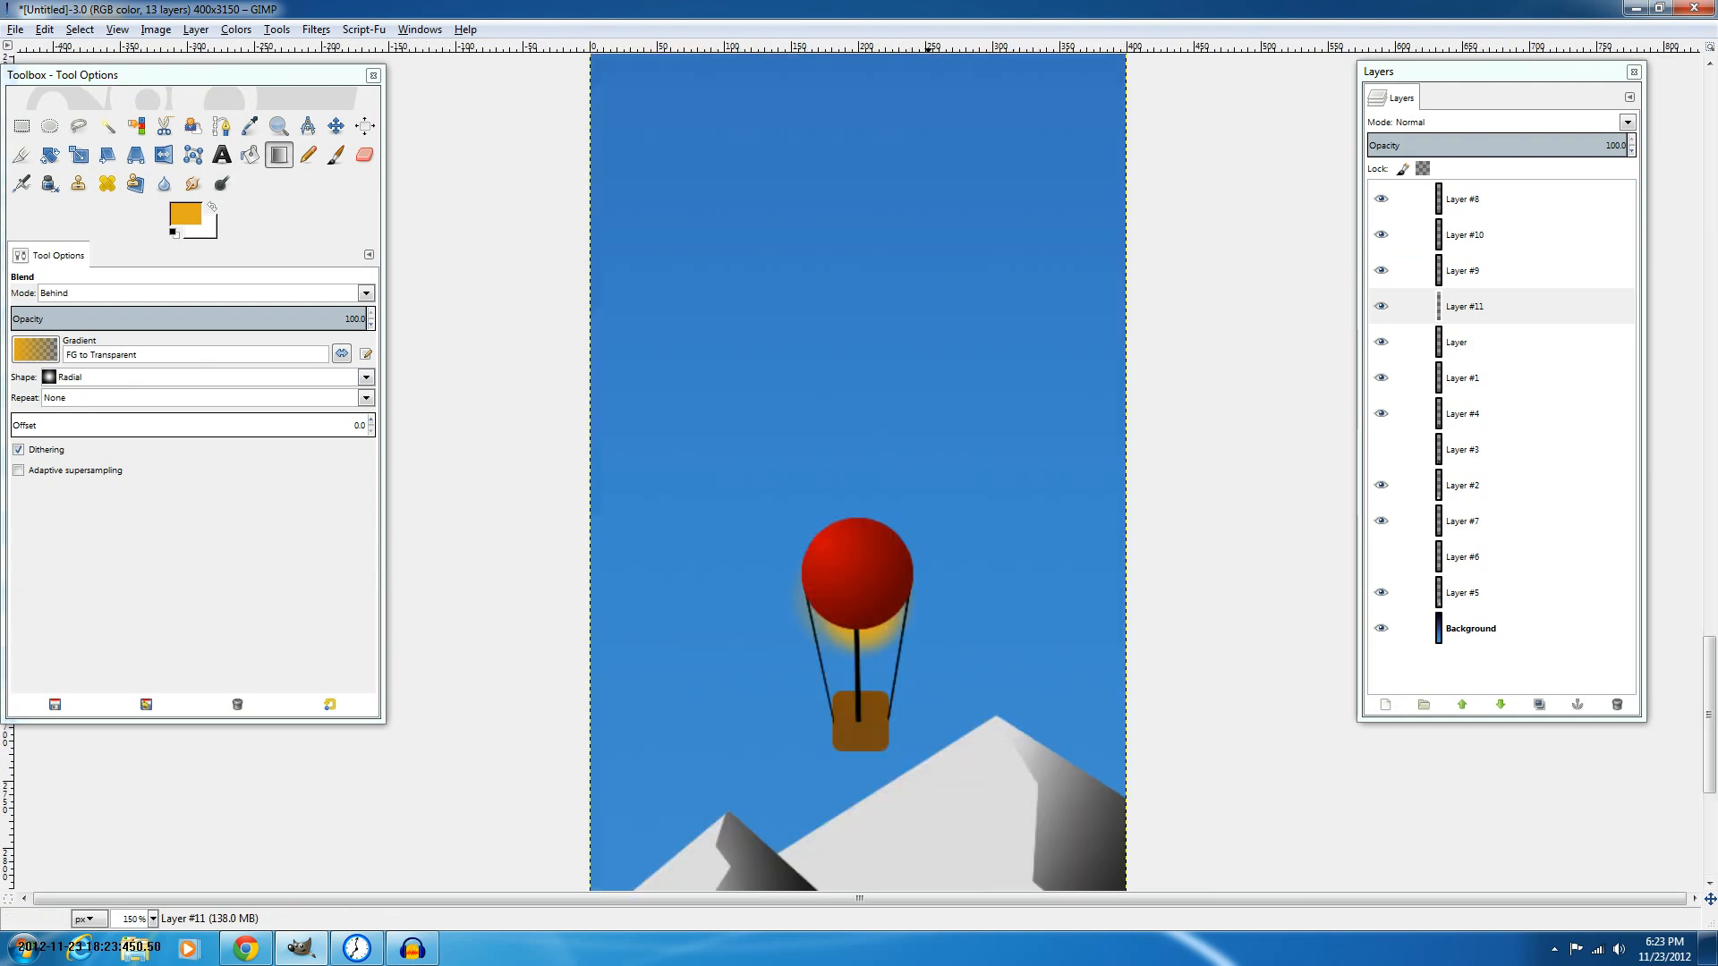
scroll(857, 472, "down", 5)
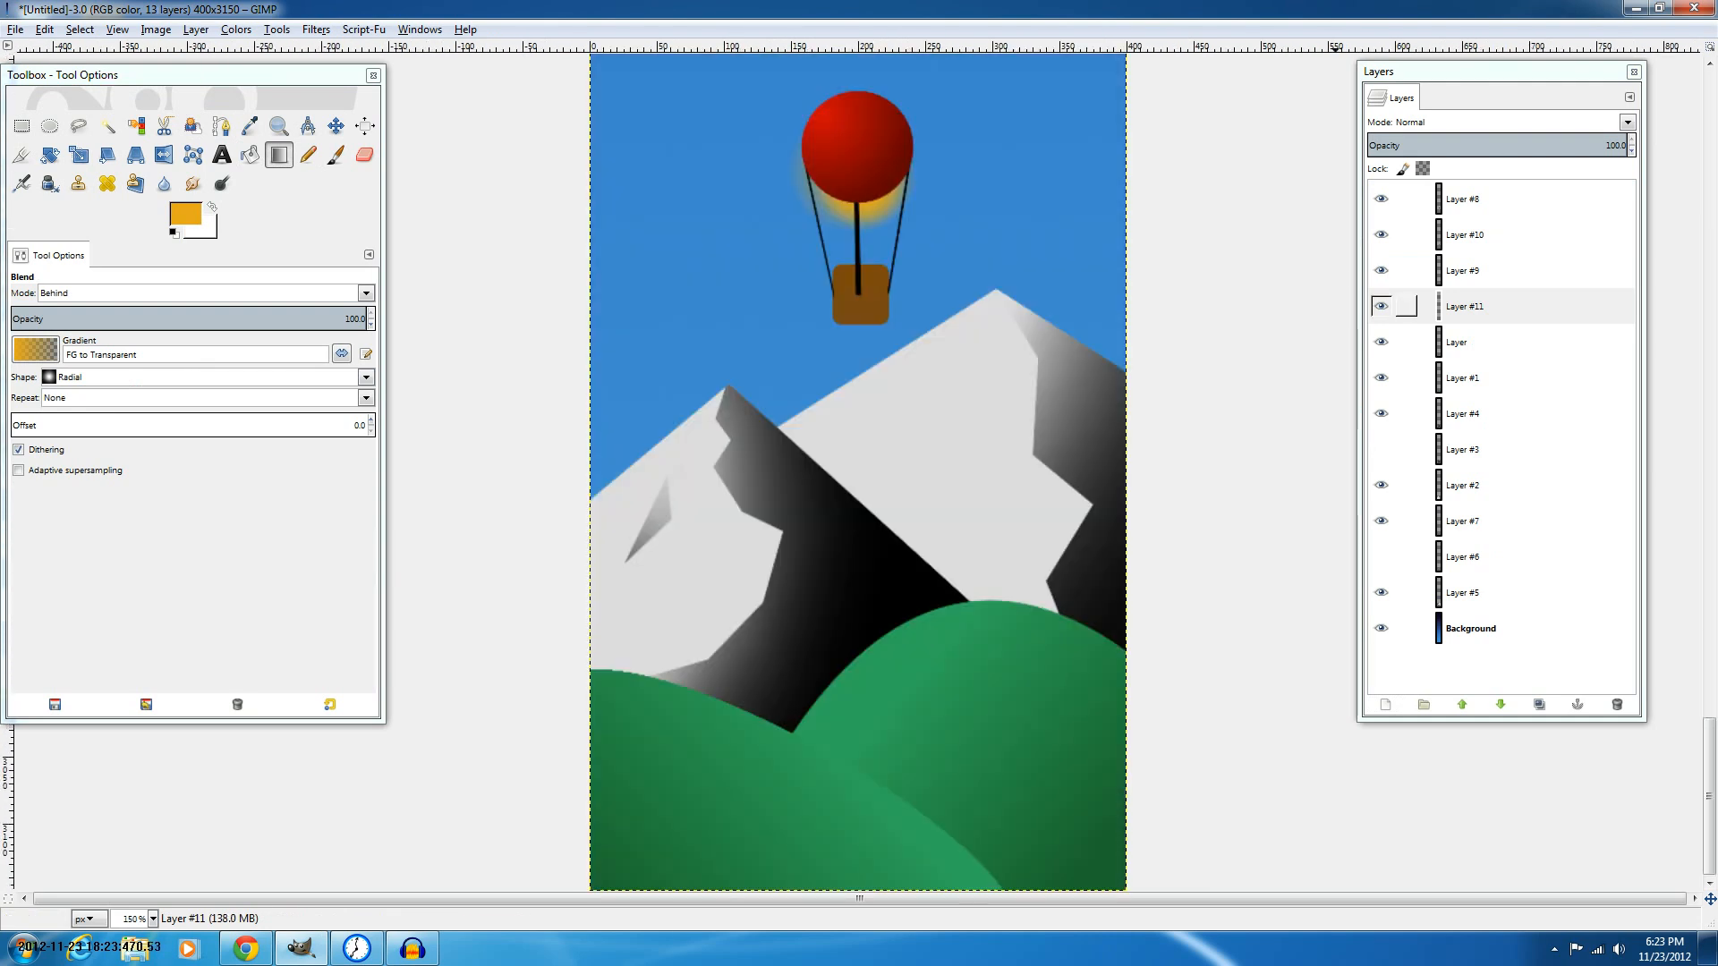
left_click(1381, 306)
left_click(1381, 306)
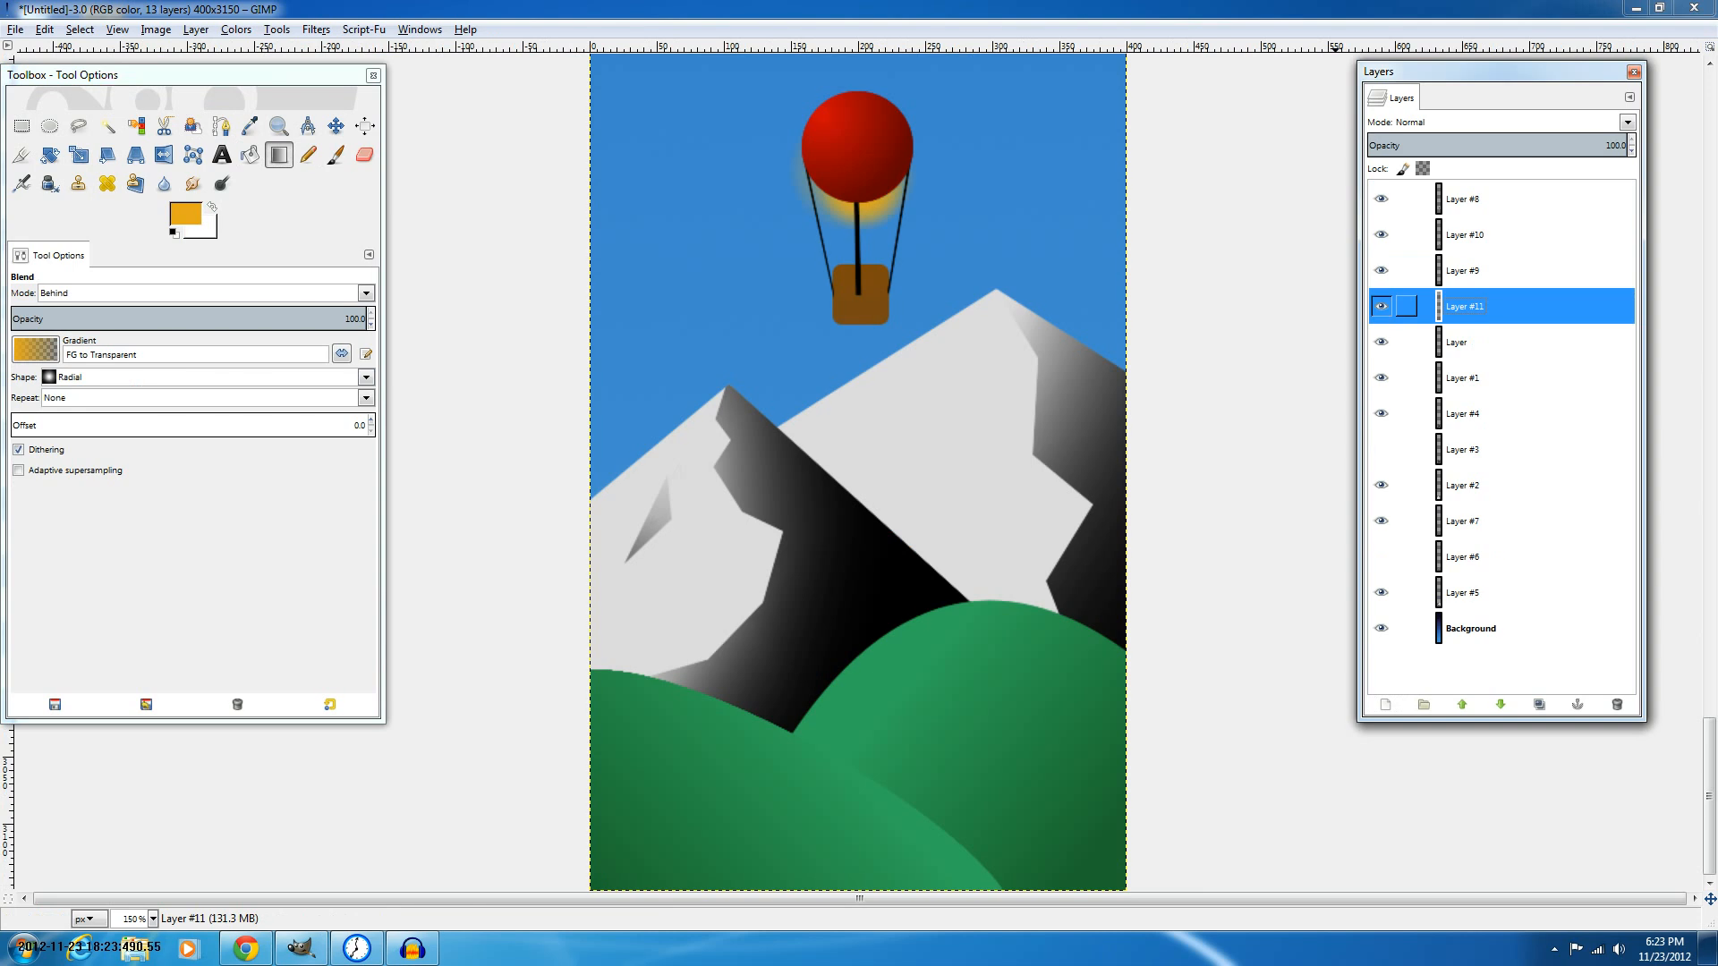
Move Layer #8 directly below Layer #10 in the layer stack.
left_click_drag(1461, 199, 1464, 246)
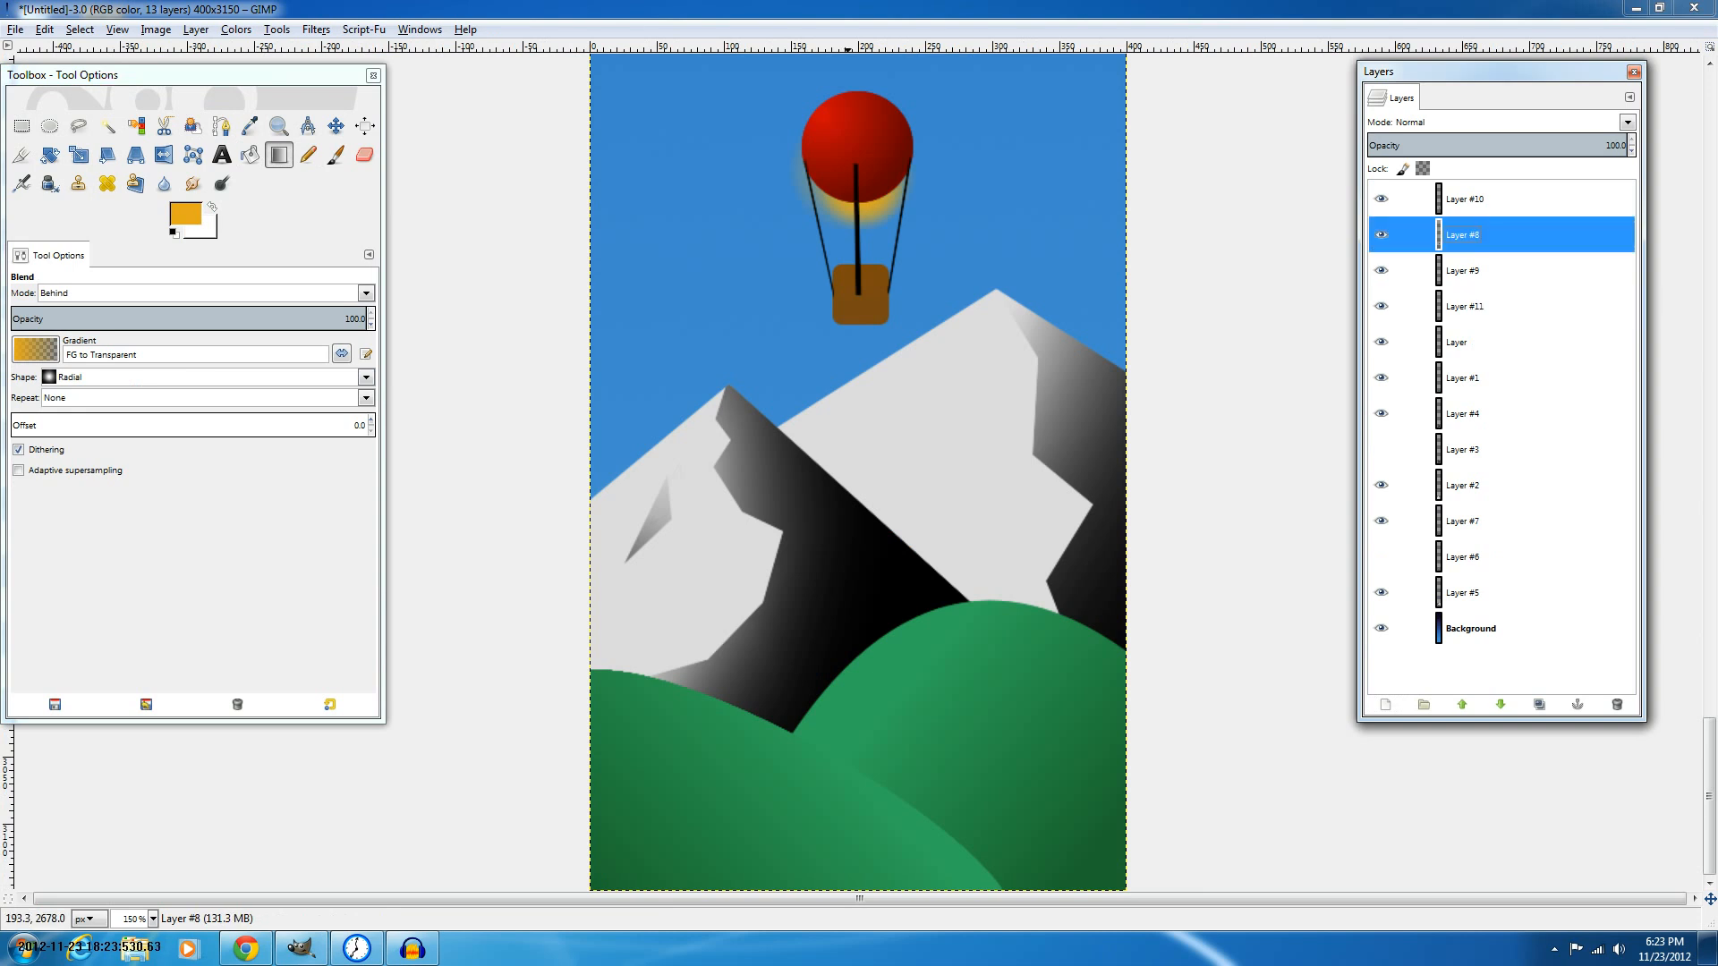
scroll(866, 258, "down", 3)
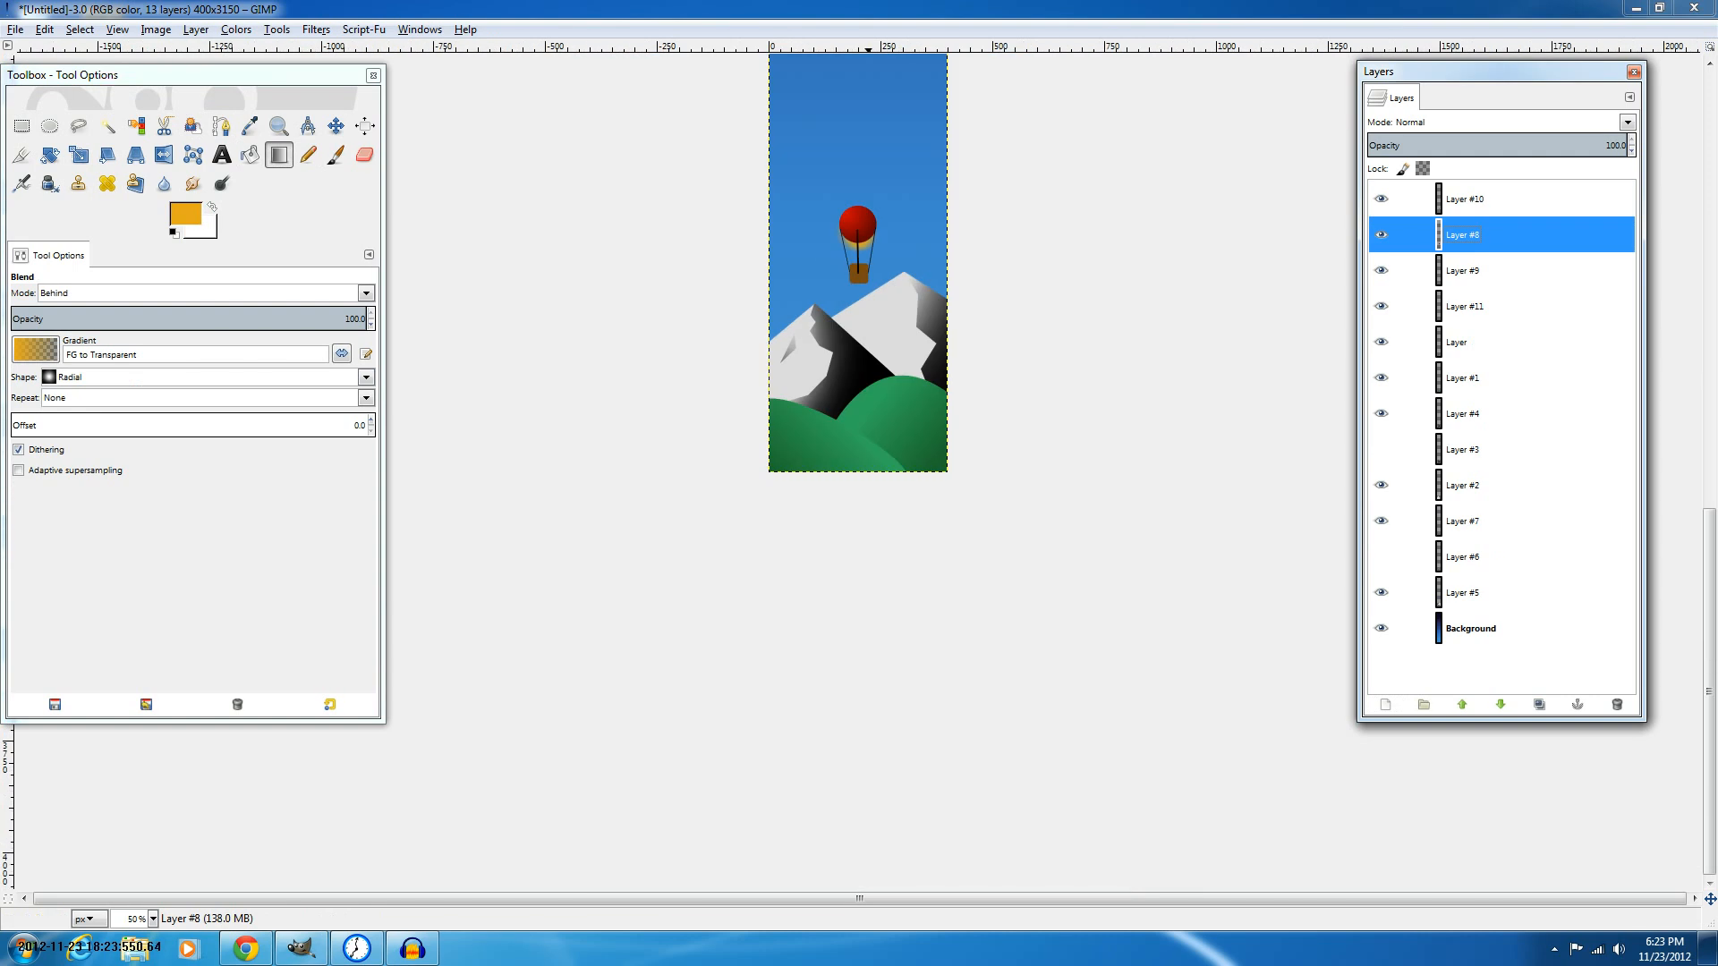
scroll(868, 215, "up", 2)
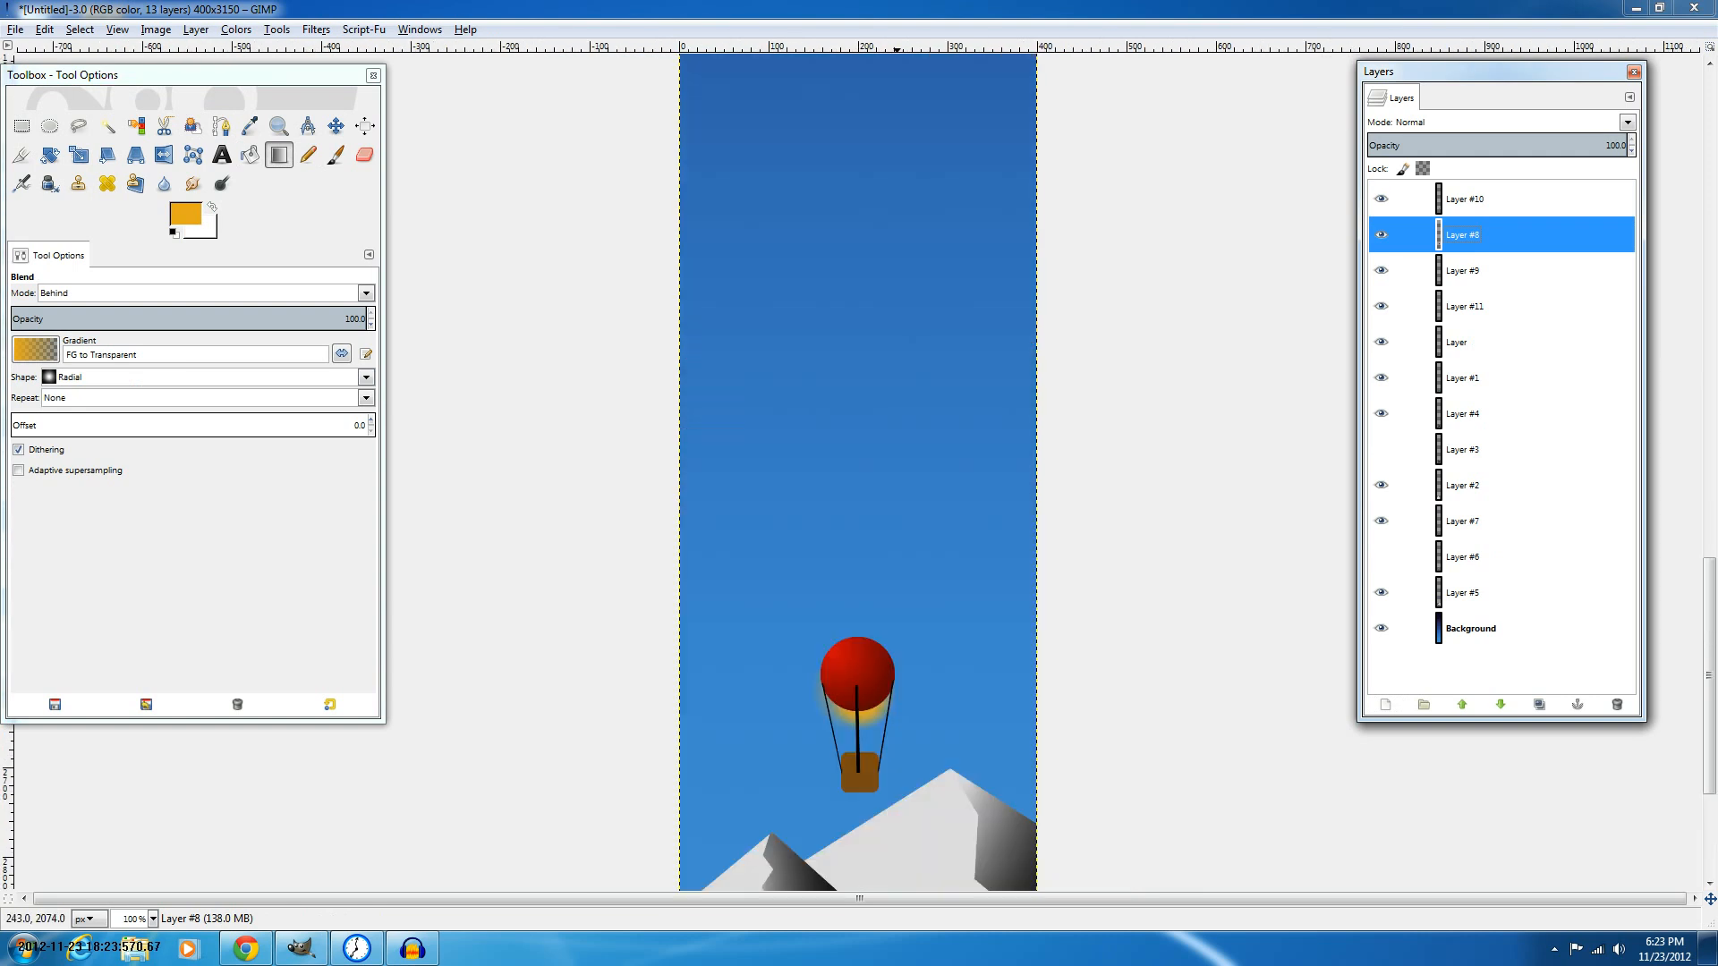
Set up the Pencil with the default black foreground colour and a brush size of 1.00.
scroll(899, 205, "up", 5)
left_click(308, 155)
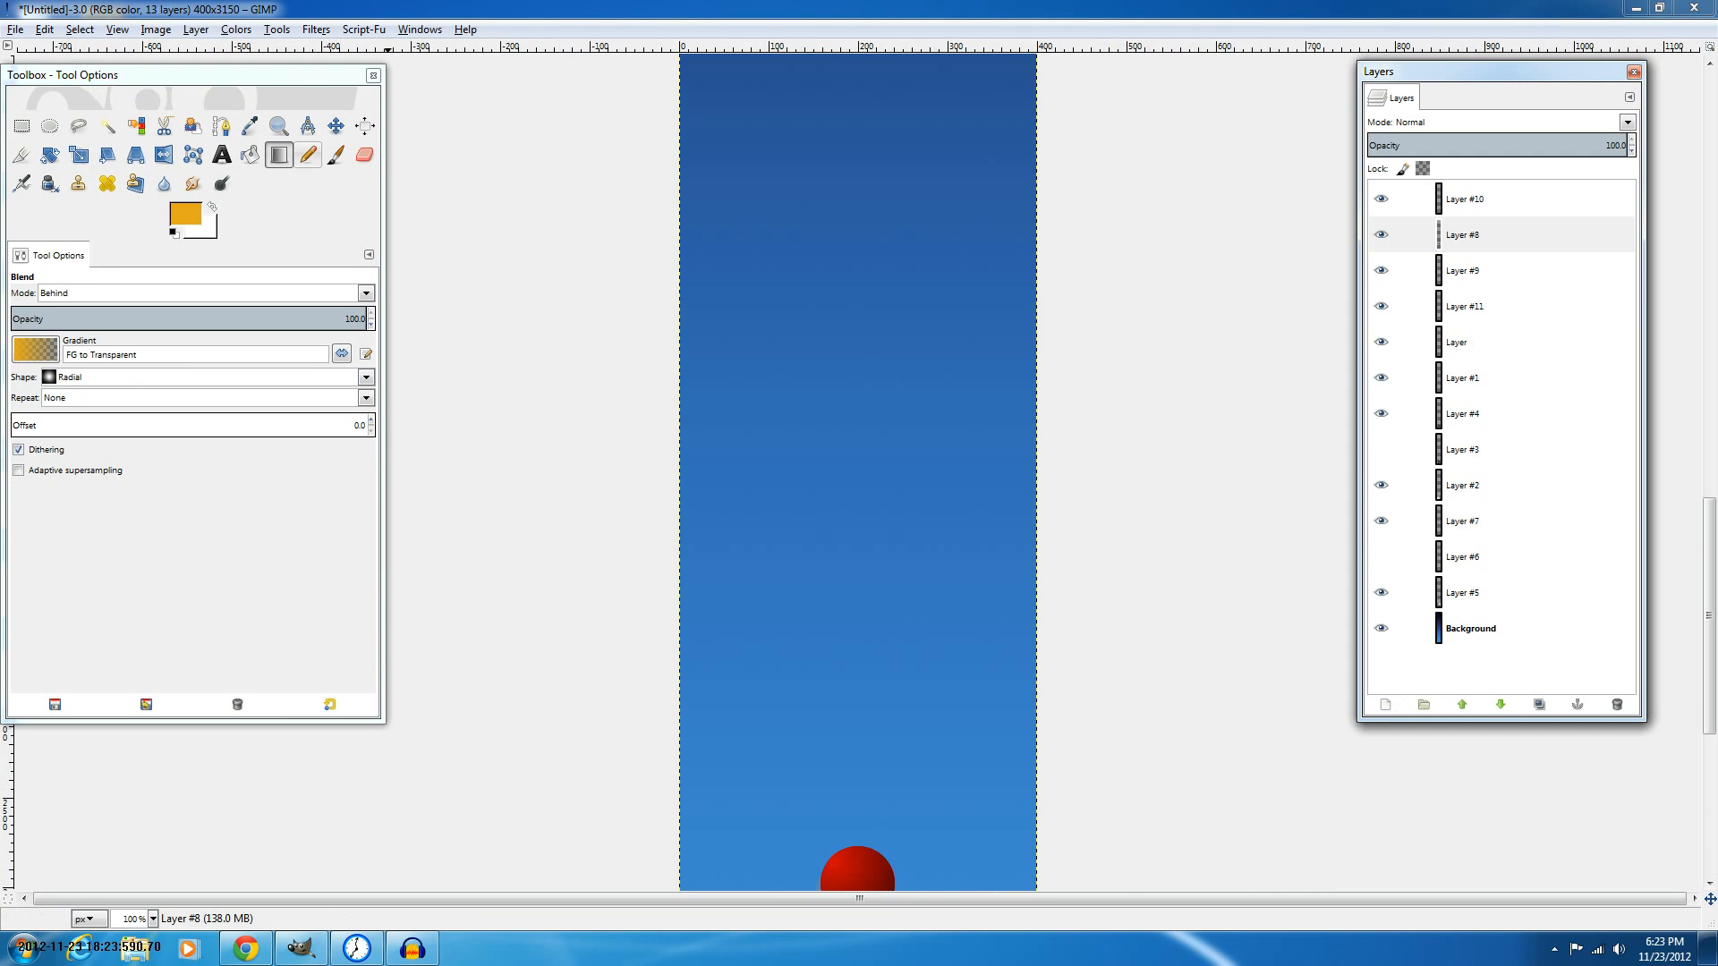
key("d")
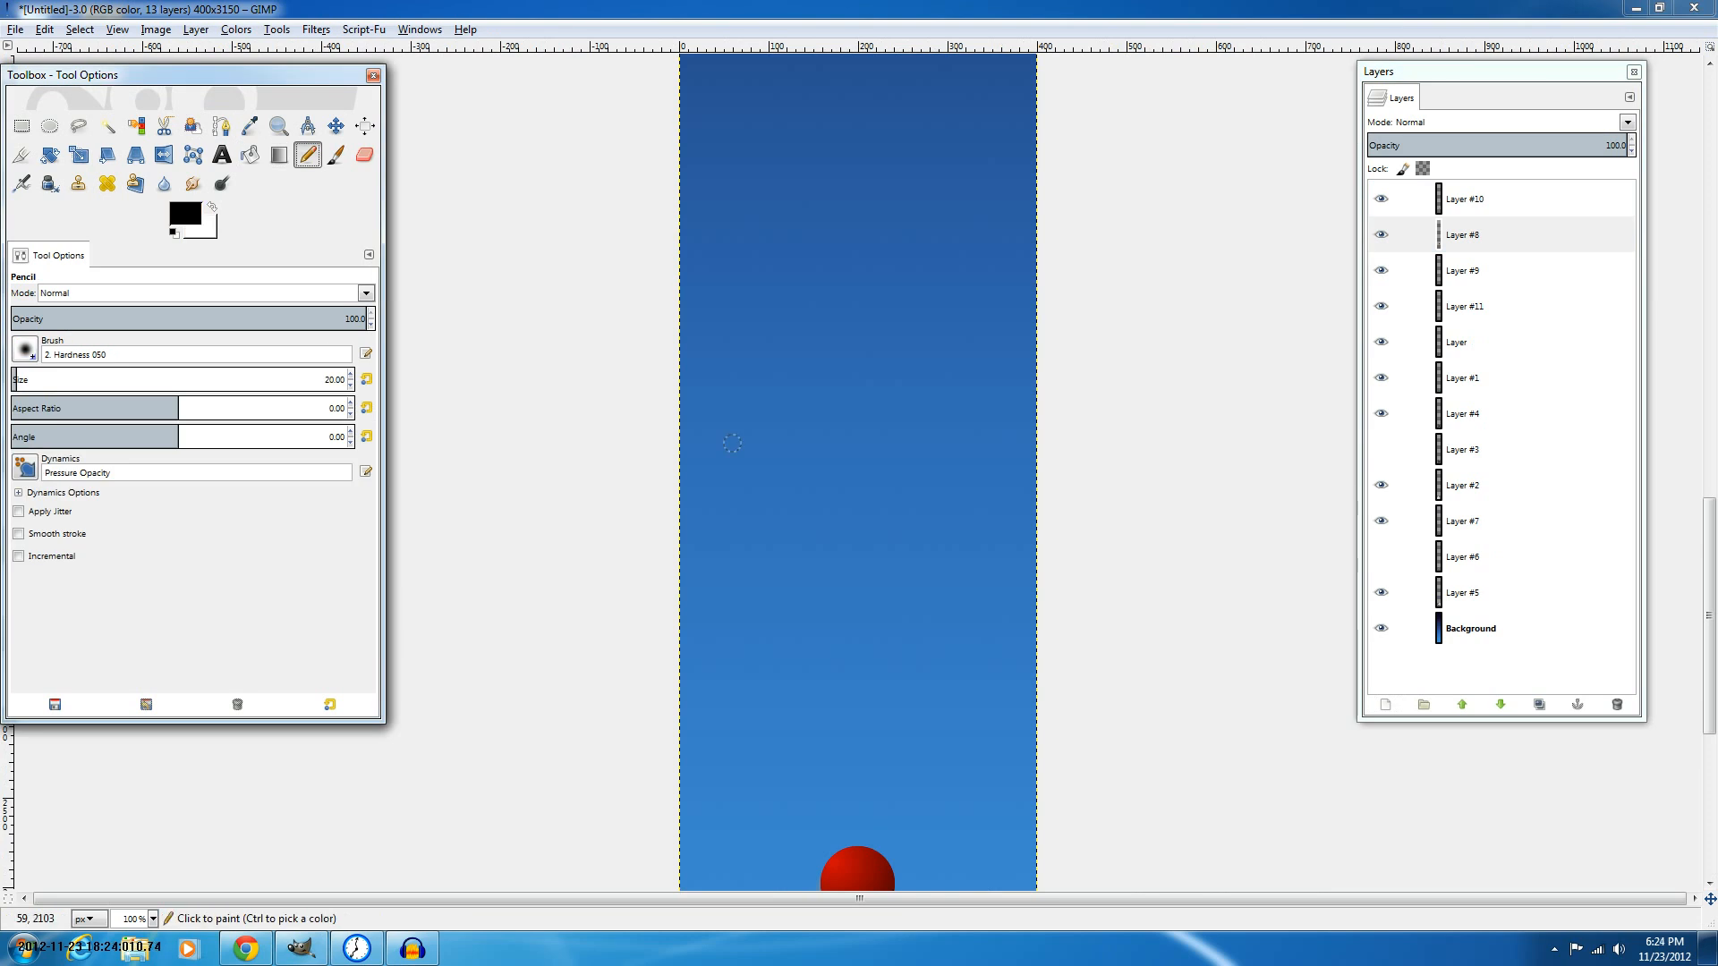
mouse_move(336, 385)
left_mouse_down()
mouse_move(318, 385)
mouse_move(478, 385)
mouse_move(380, 385)
left_mouse_up()
left_click_drag(14, 376, 10, 377)
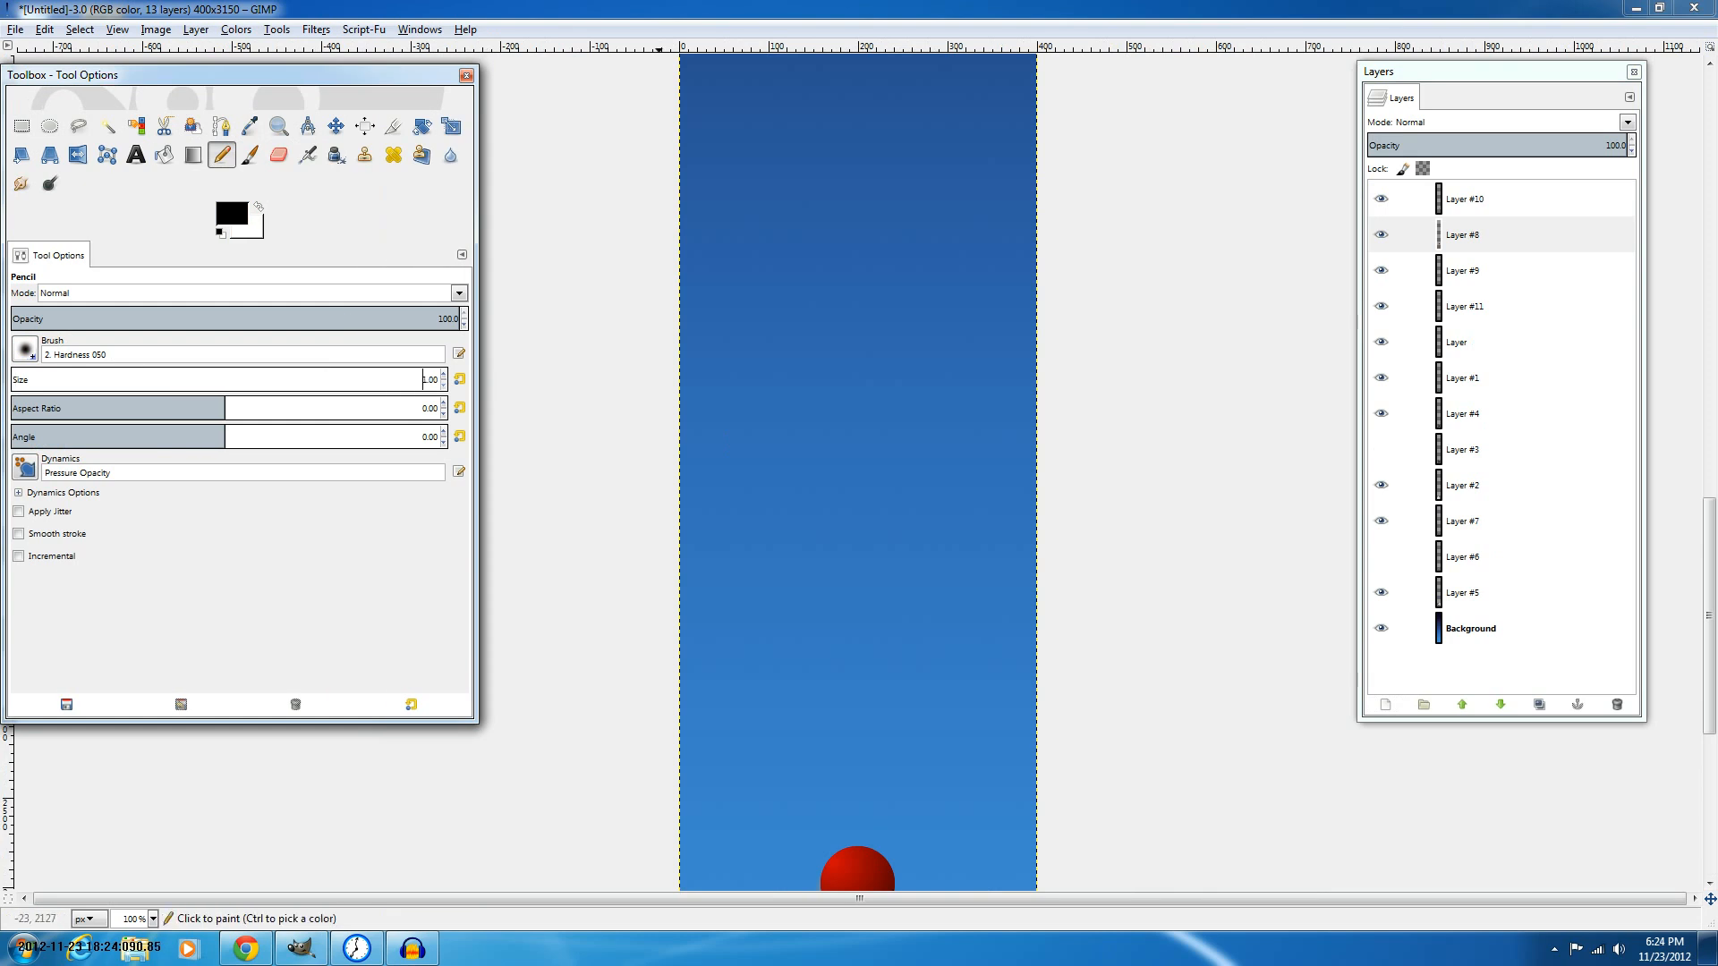
scroll(864, 514, "down", 5)
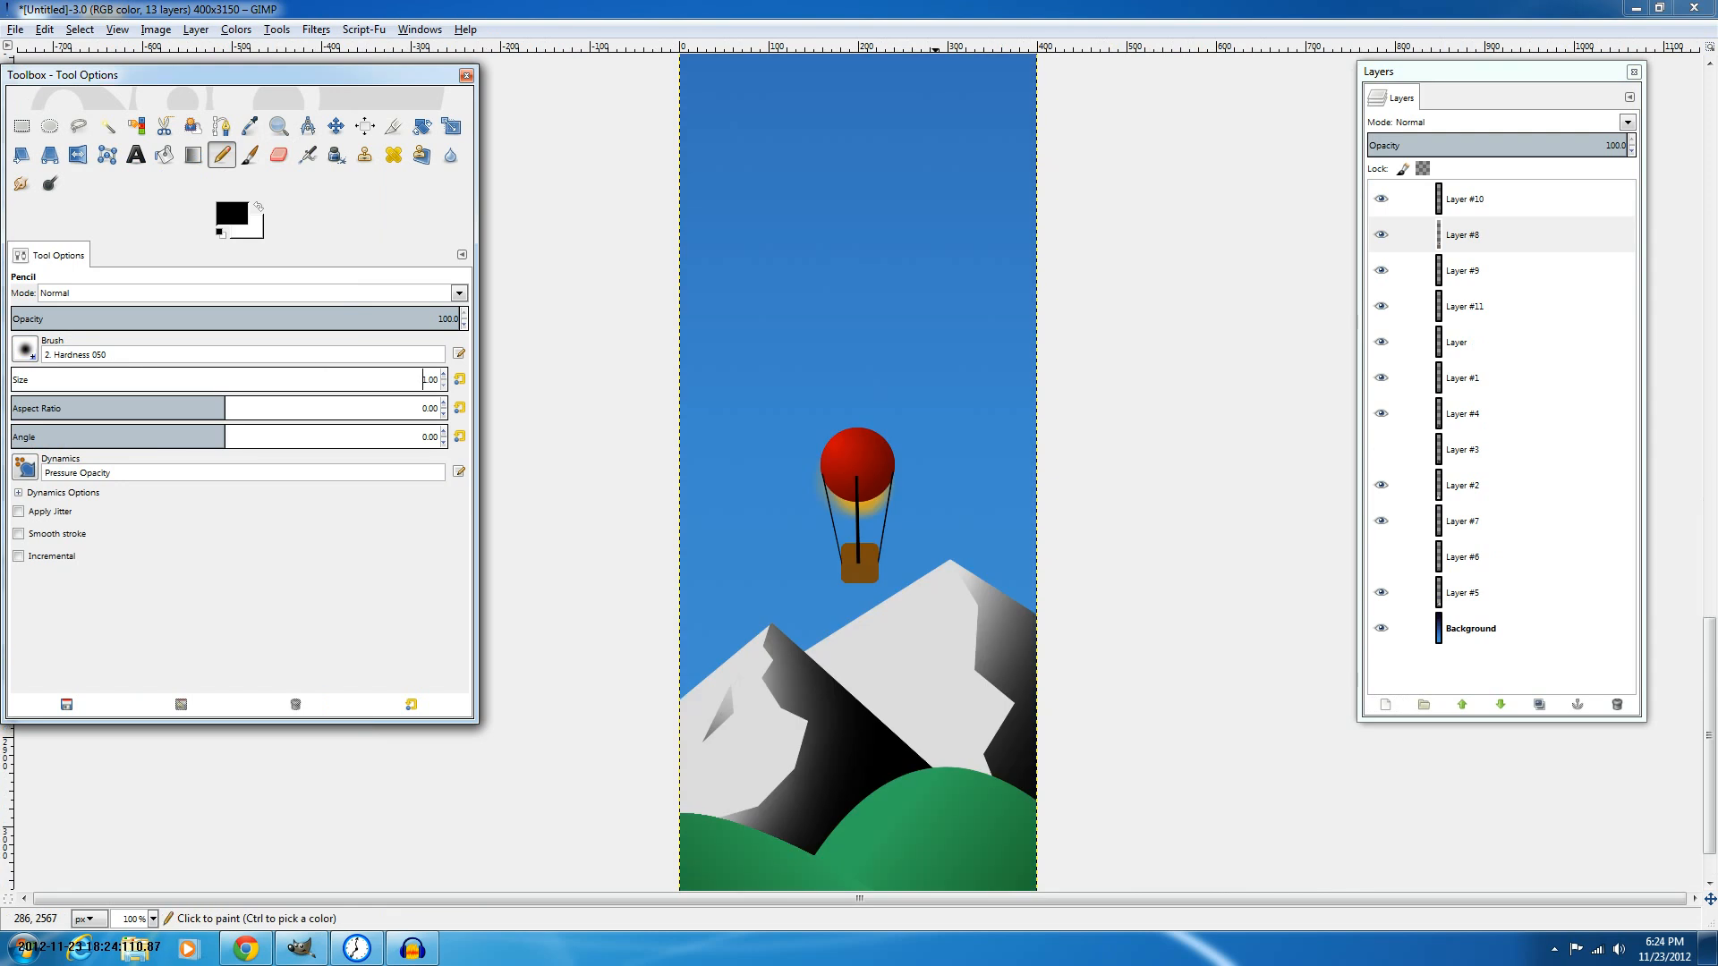
scroll(863, 514, "up", 3)
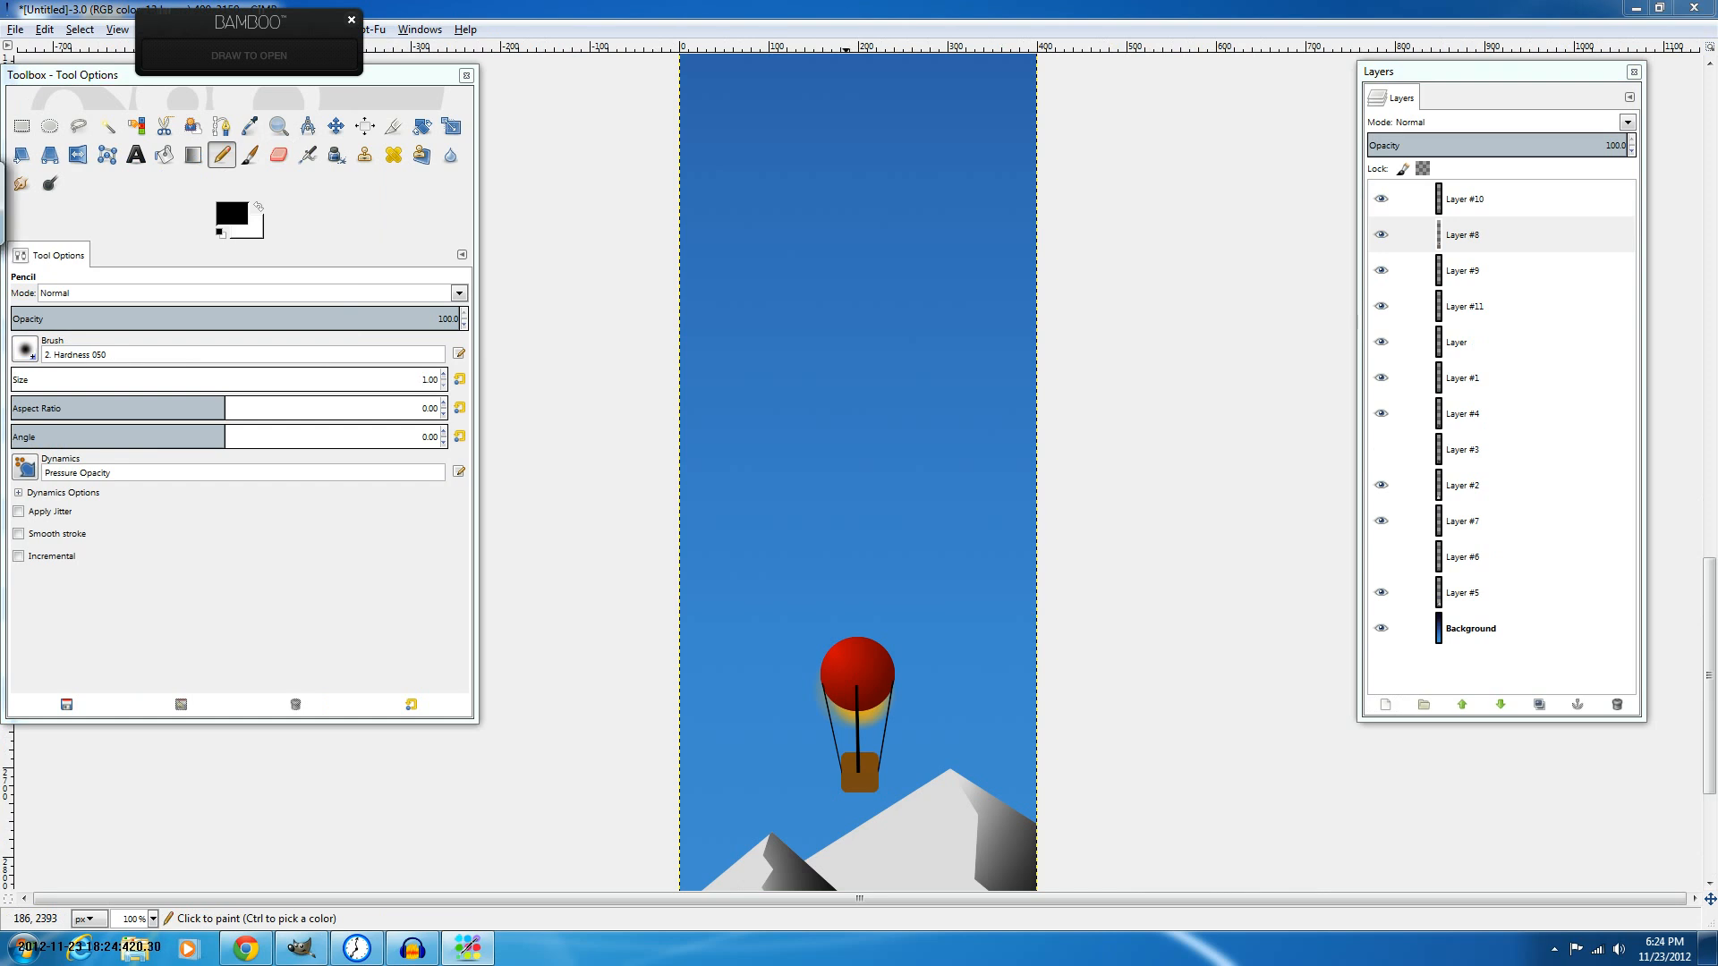
Try a pencil stroke with brush size 8.93 in the sky above the balloon, and undo it.
left_click(713, 540)
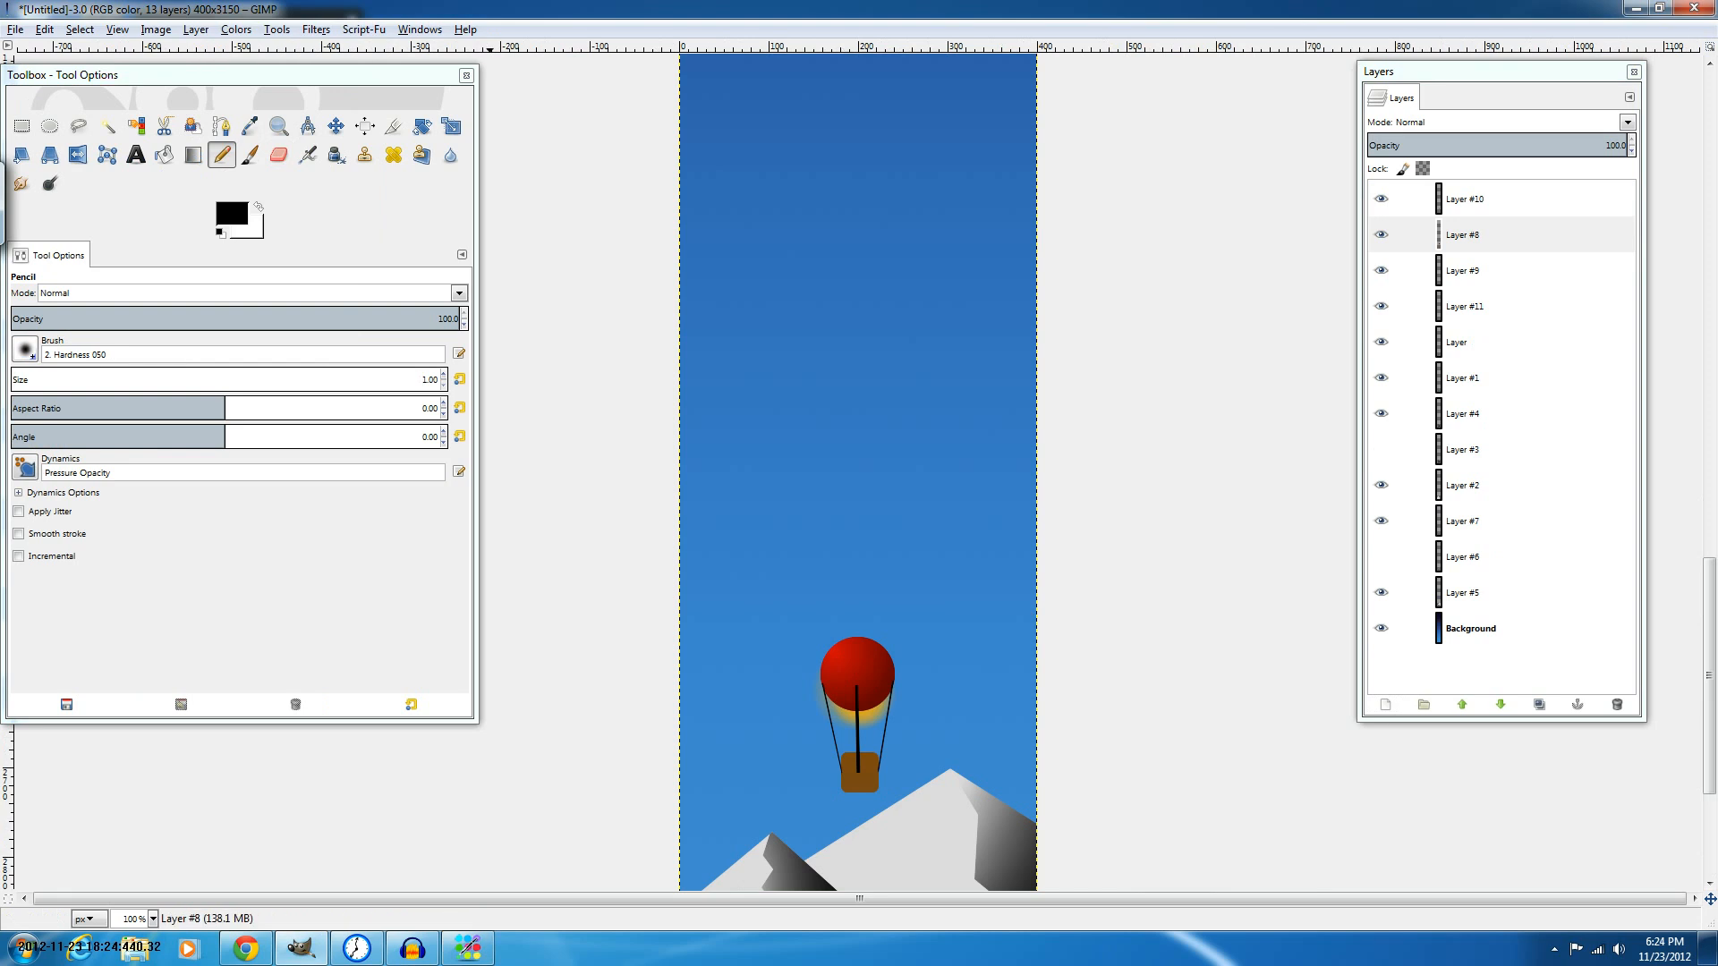
left_click(16, 375)
left_click(13, 376)
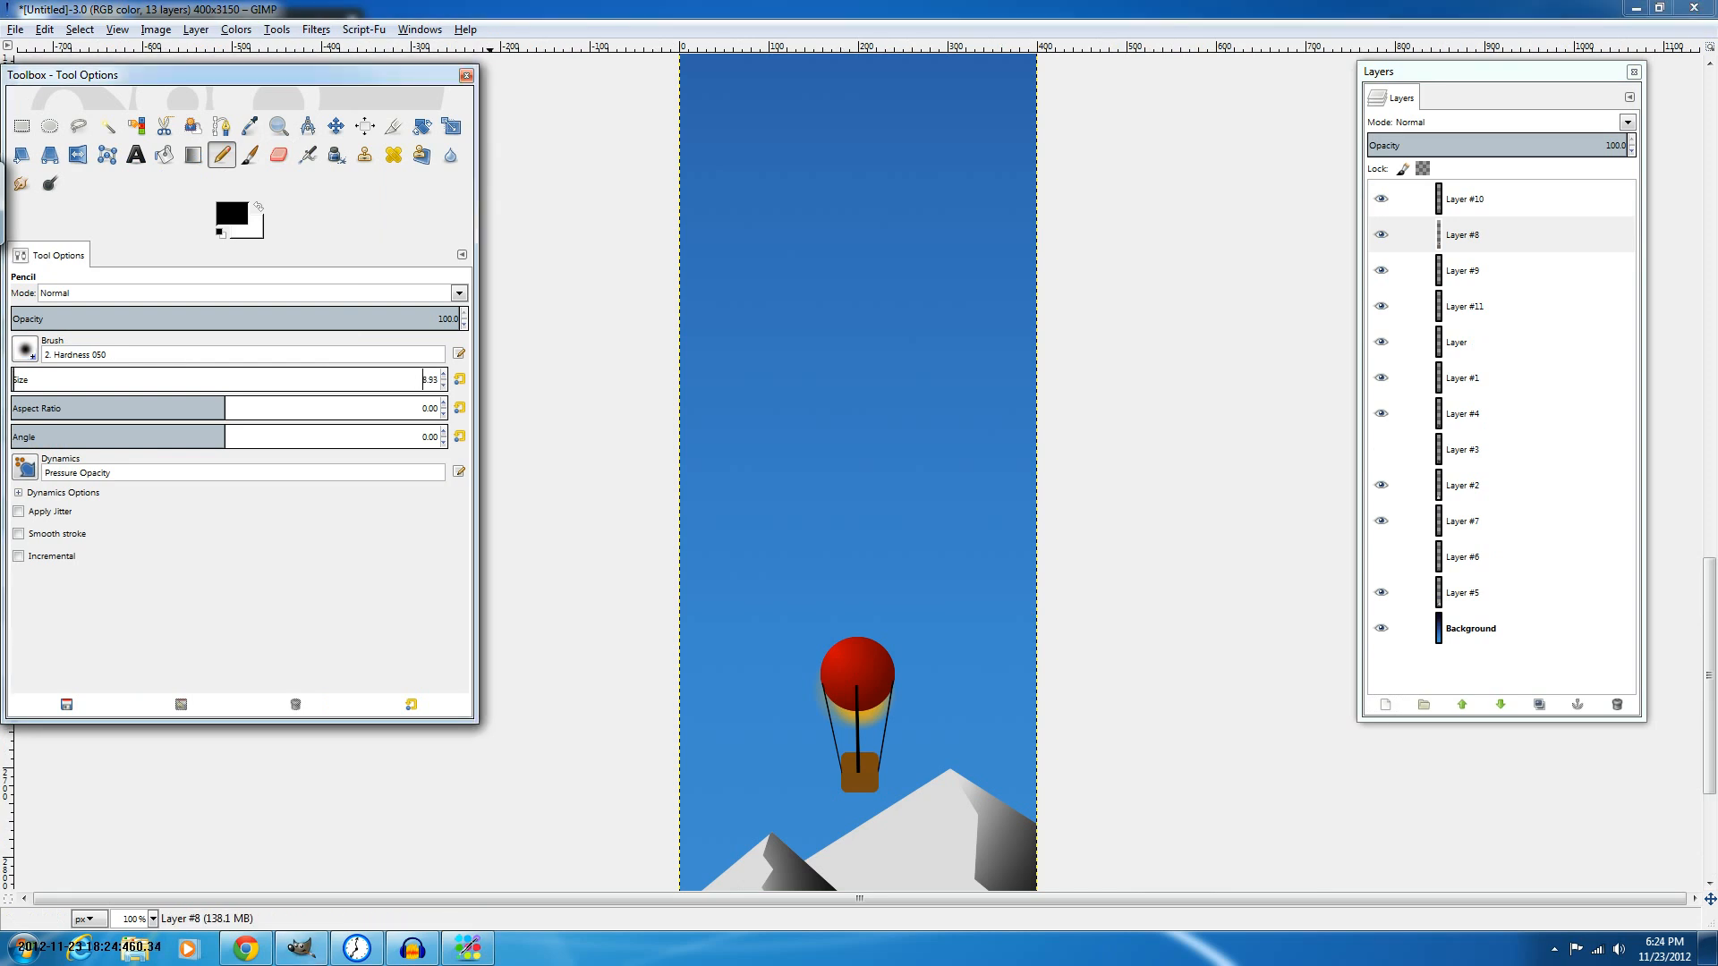
left_click_drag(819, 539, 938, 499)
key("ctrl+z")
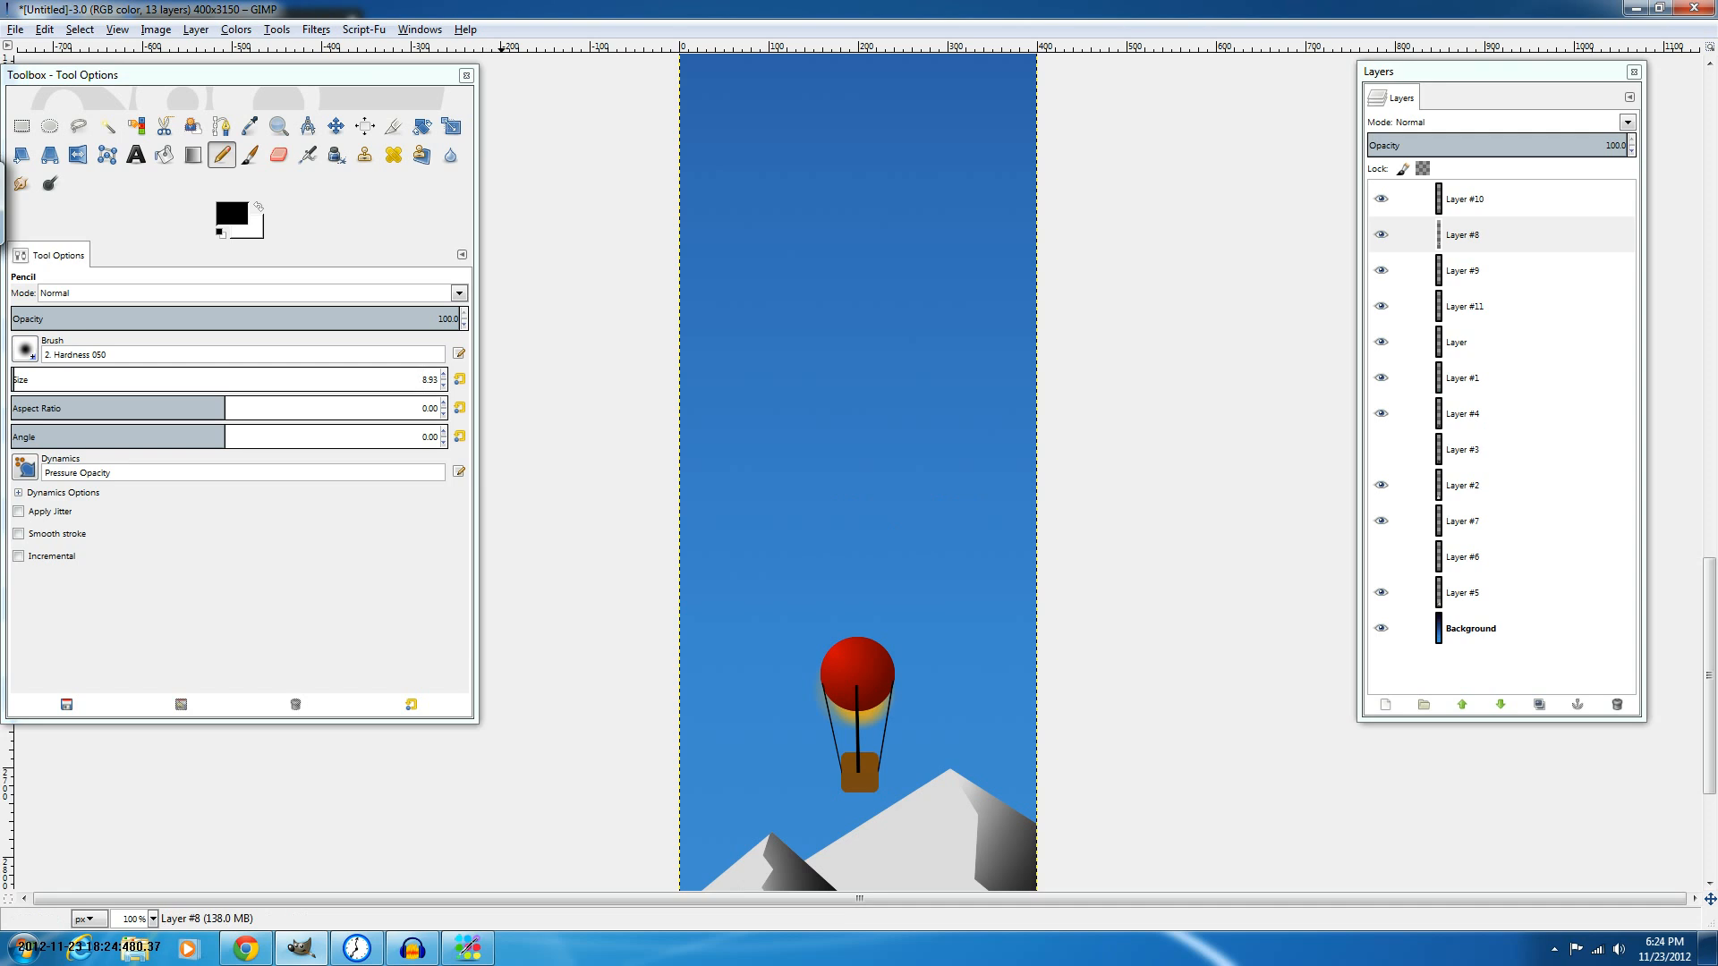
Try a thin zigzag pencil stroke with brush size 1.00 above the balloon, and undo it.
left_click(13, 379)
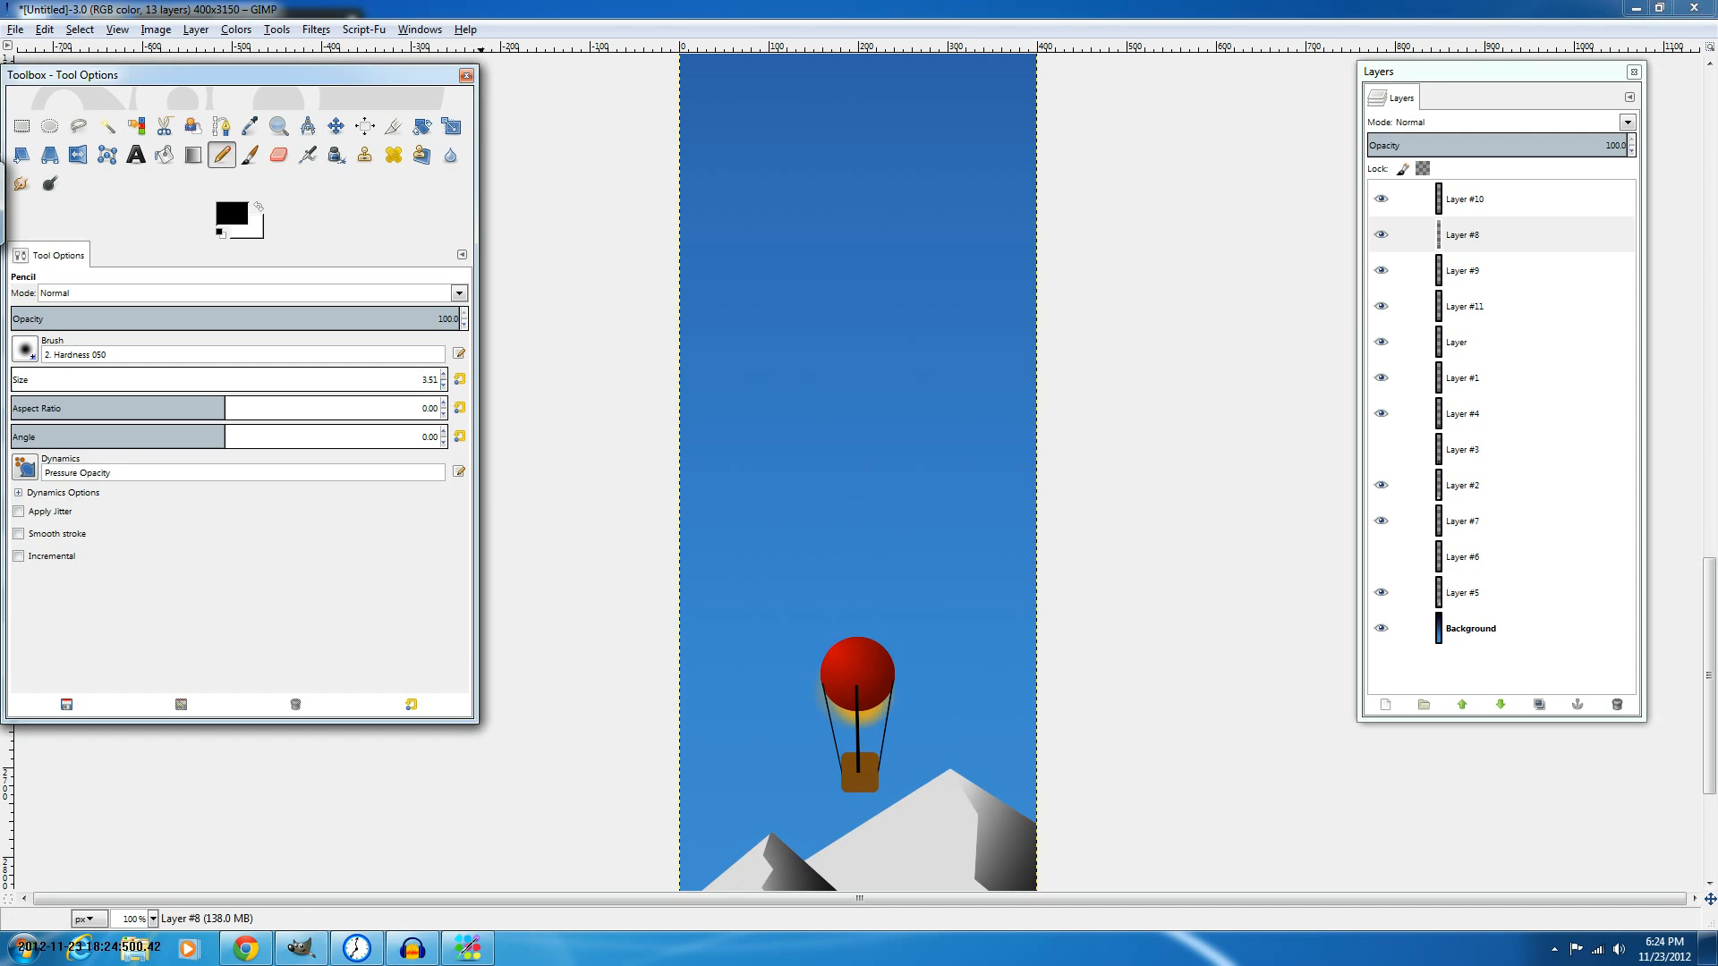
left_click(331, 377)
left_click_drag(332, 377, 12, 387)
left_click_drag(836, 535, 886, 539)
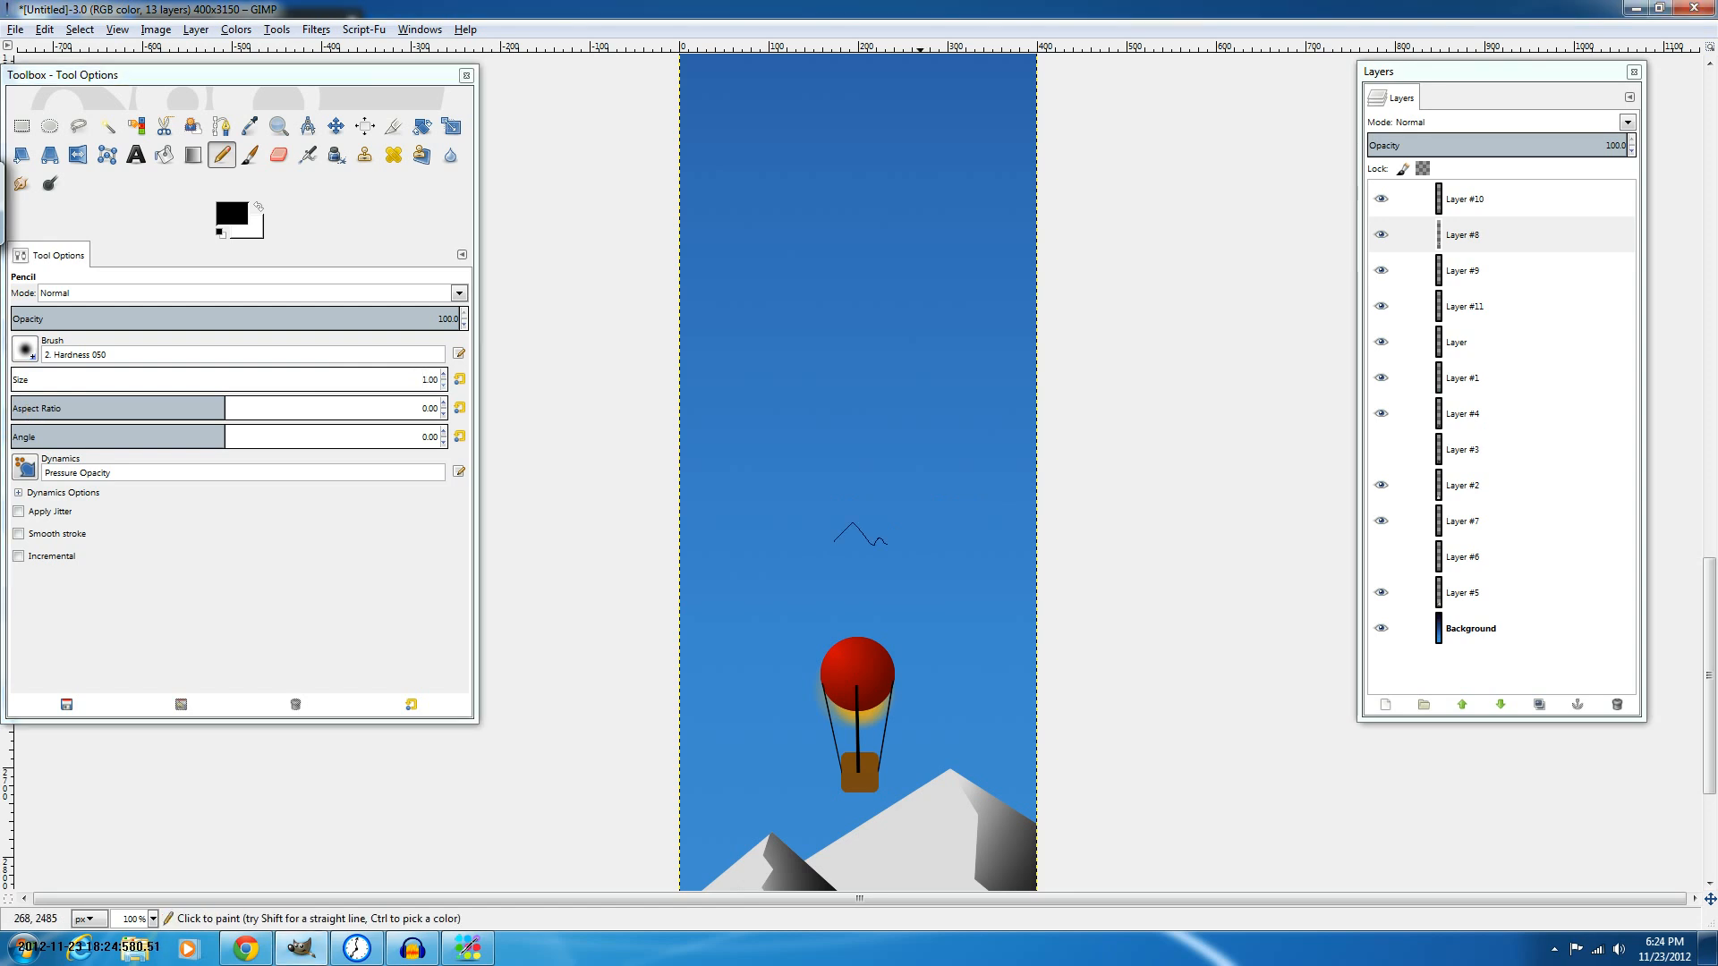
key("ctrl+z")
Add a new transparent layer above Layer #10 for the birds.
left_click(1474, 200)
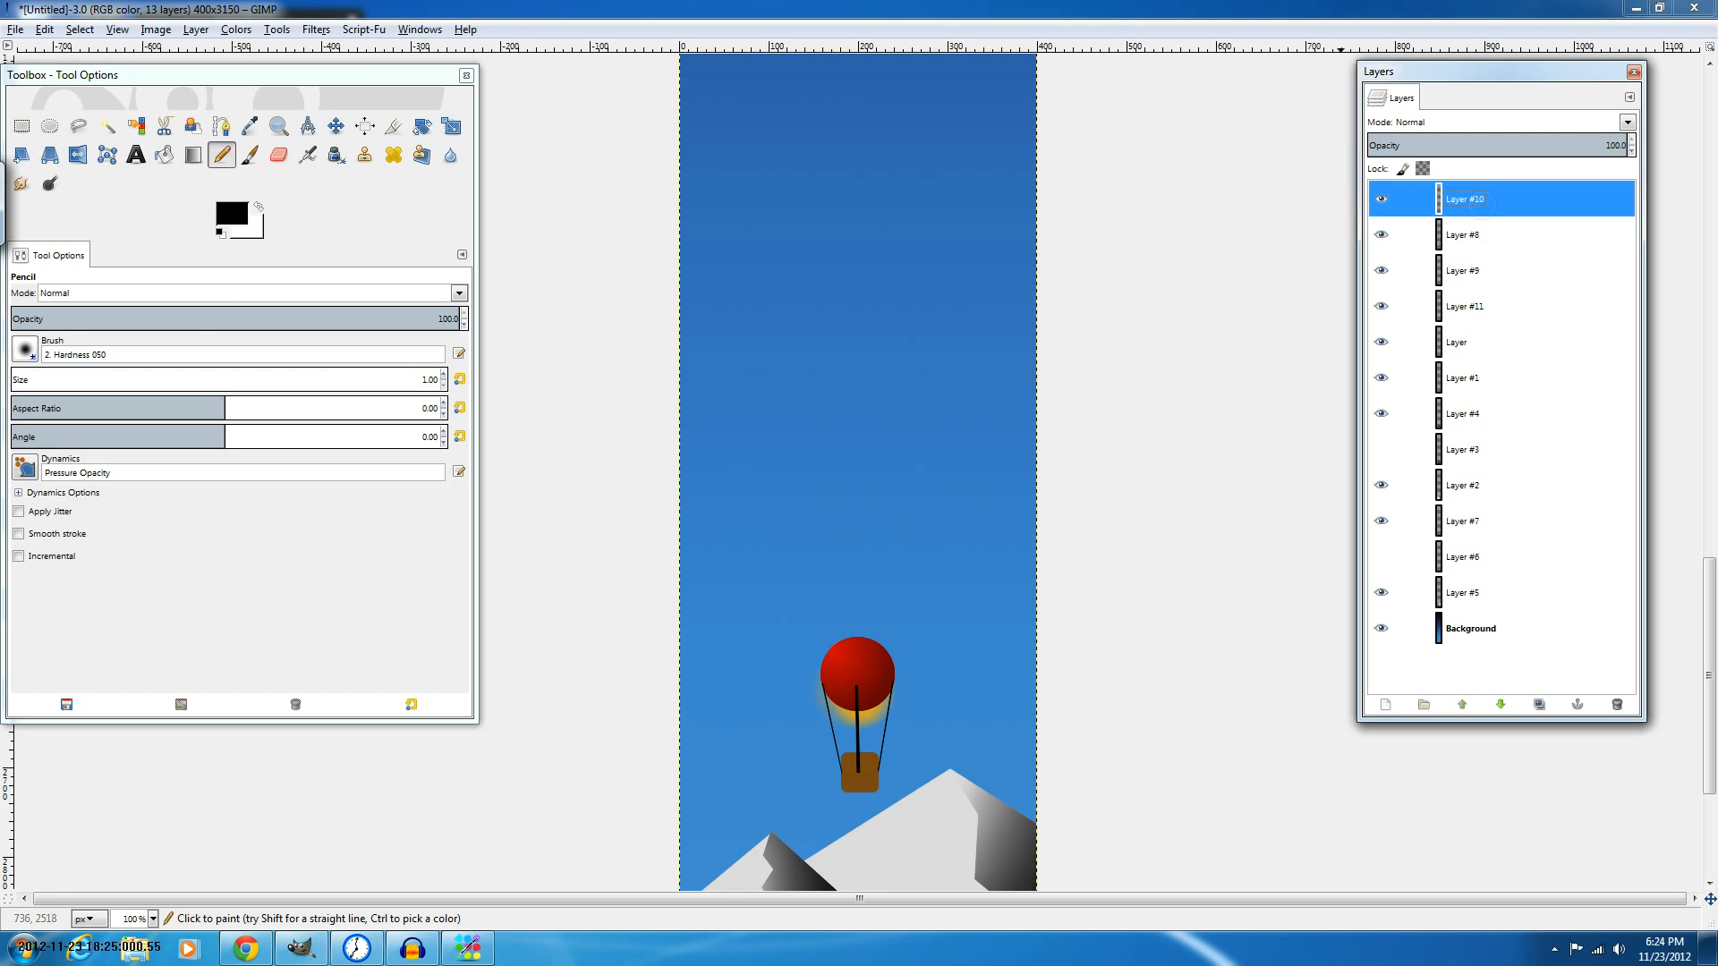
key("ctrl+shift+n")
key("Return")
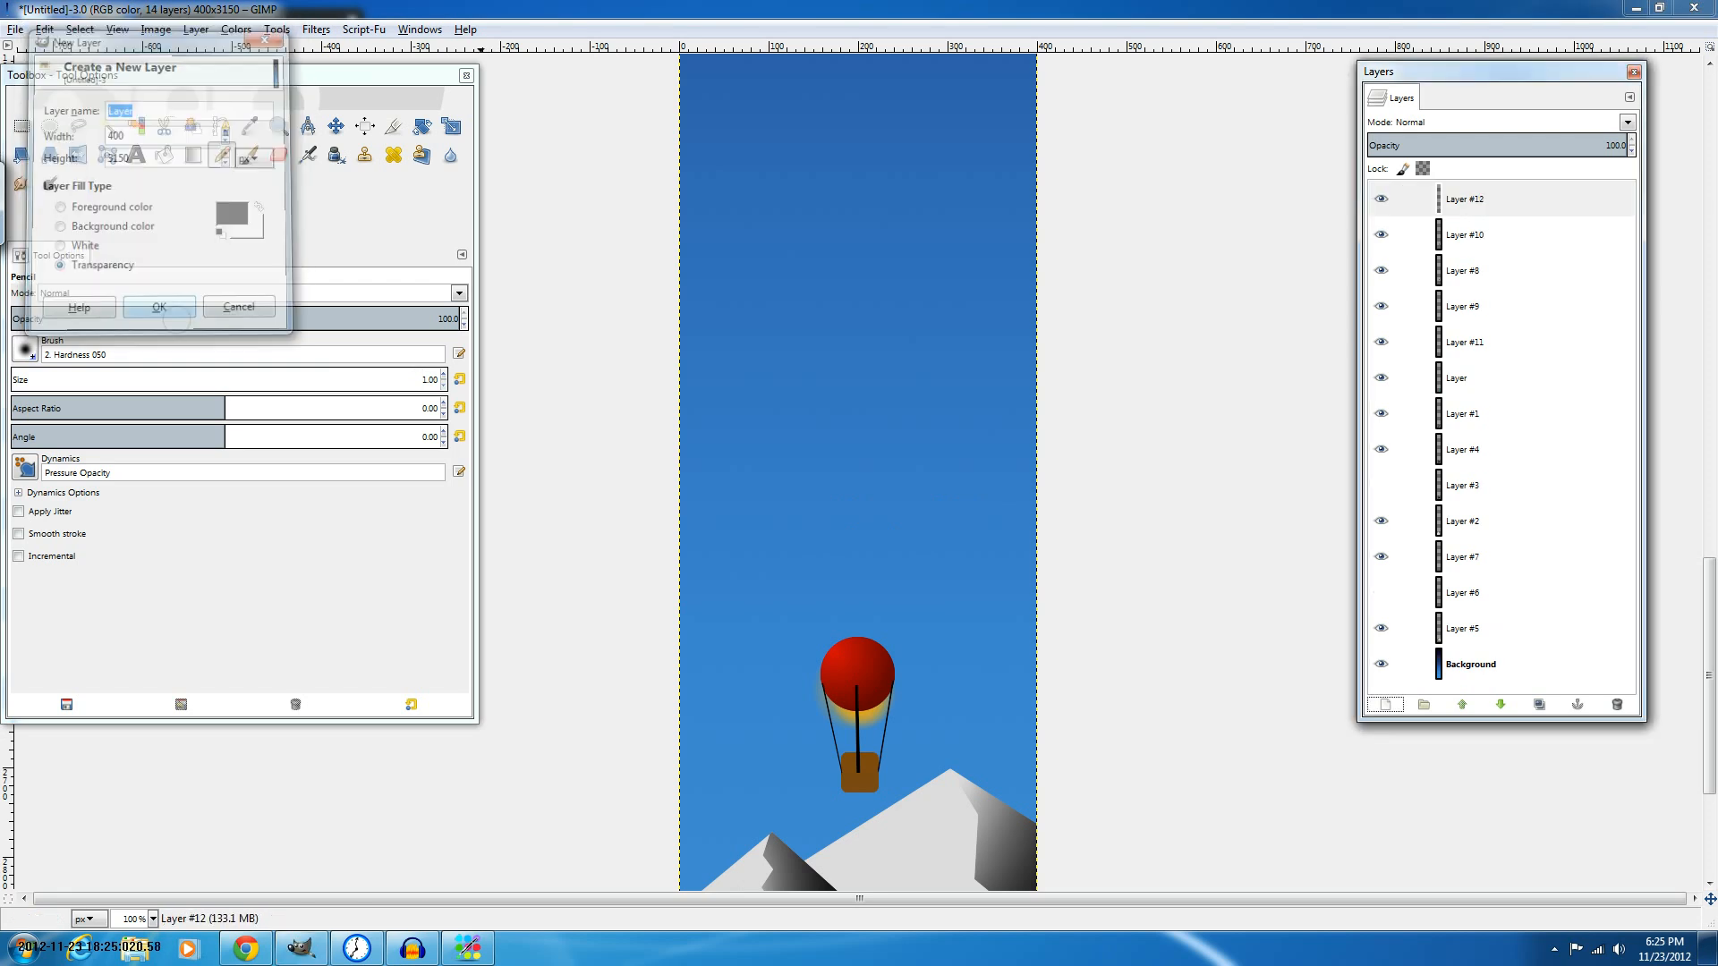
Draw two small black wavy birds close together in the sky above and to the right of the balloon.
left_click_drag(929, 555, 938, 550)
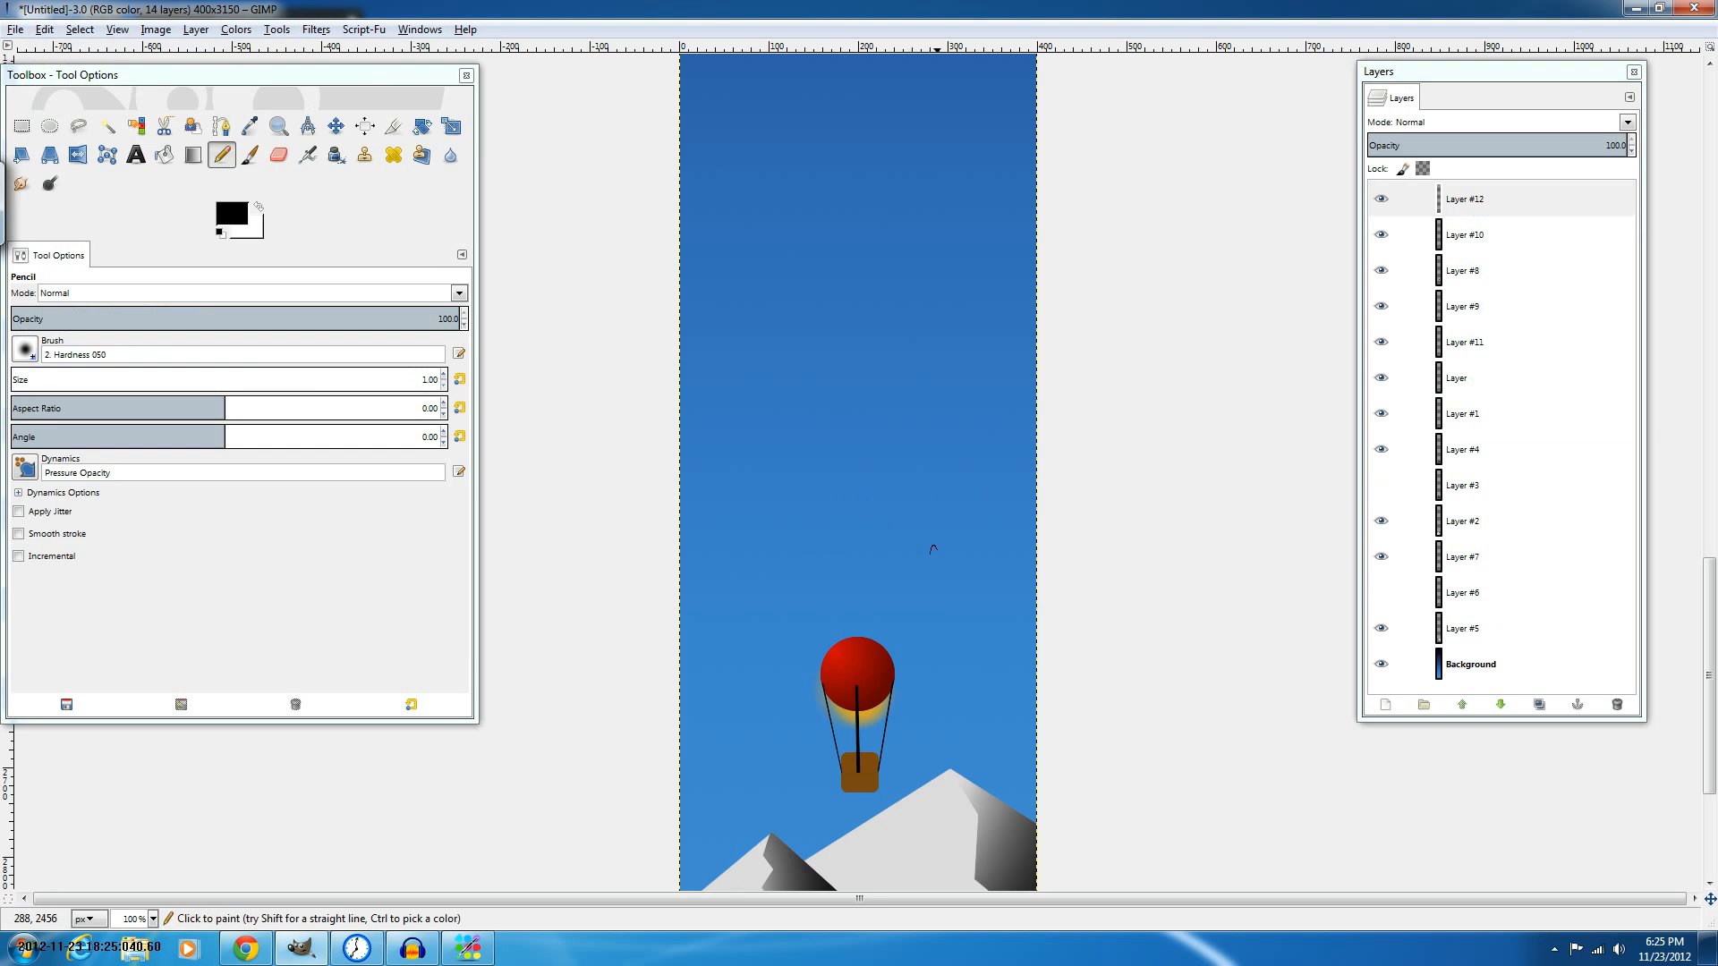
key("ctrl")
key("ctrl")
left_click_drag(910, 540, 926, 543)
key("ctrl")
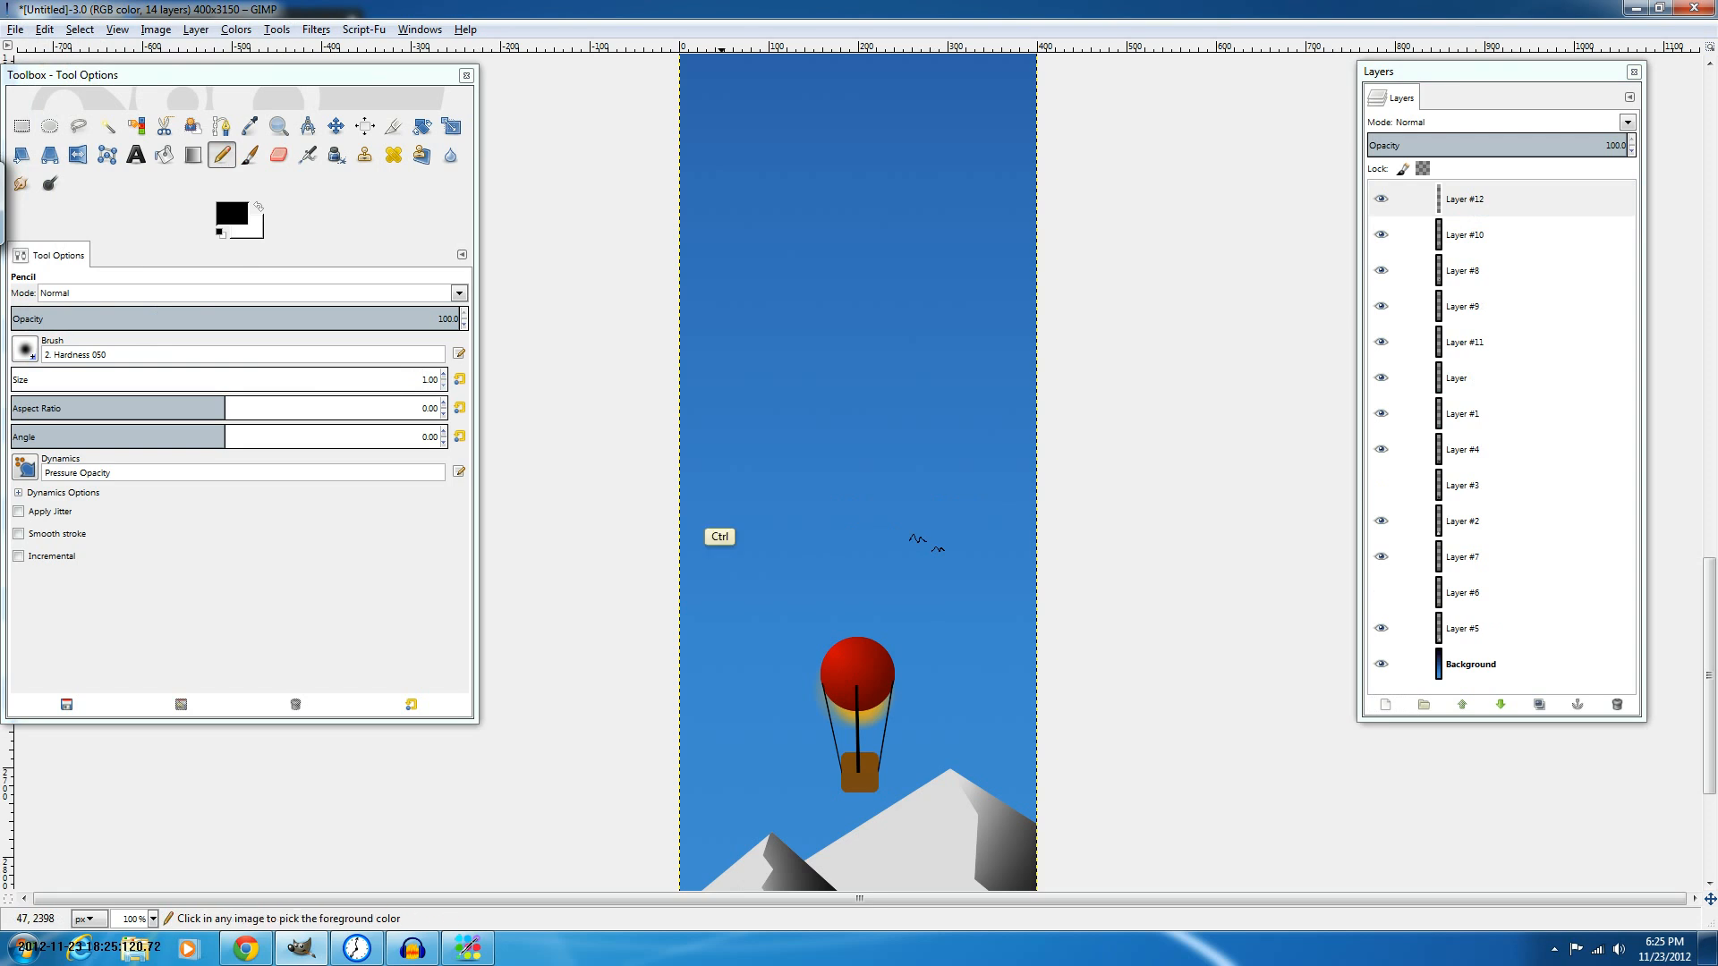
Draw a group of three small black birds above and to the left of the balloon, undoing unwanted strokes.
left_click_drag(722, 498, 740, 497)
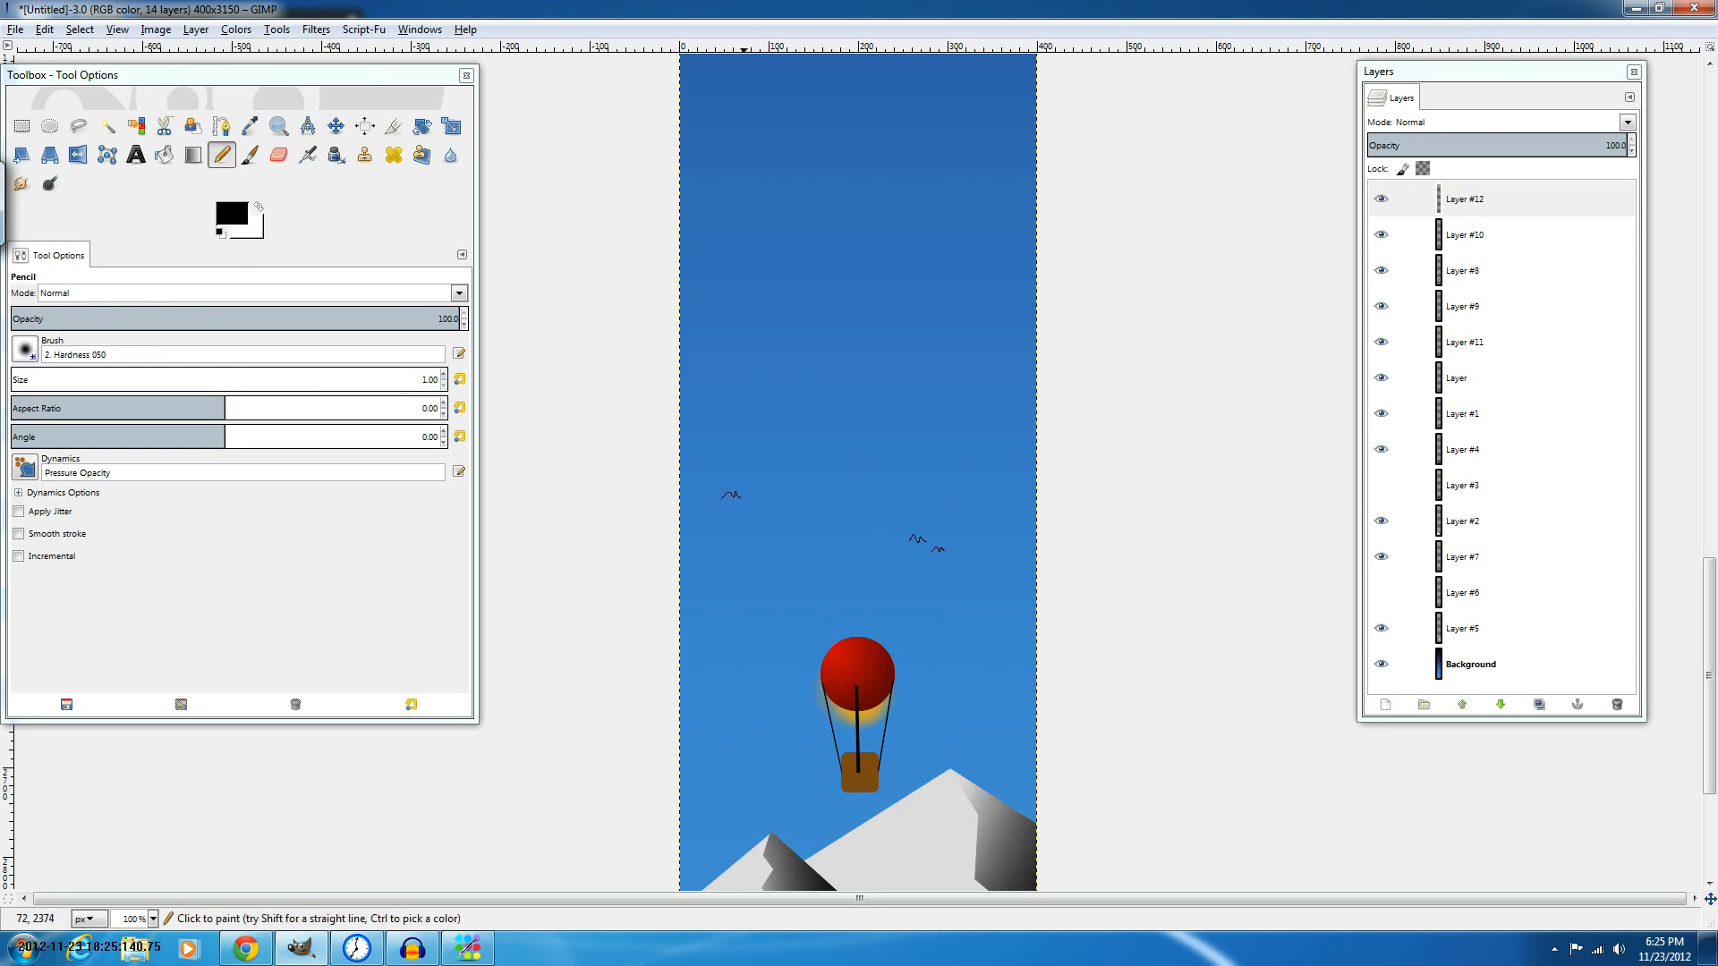
key("ctrl")
left_click_drag(739, 507, 761, 507)
key("ctrl+z")
key("ctrl+y")
left_click_drag(715, 507, 740, 504)
key("ctrl+z")
Draw single birds higher in the sky on the right and left, plus a small flock left of the basket.
left_click_drag(932, 366, 957, 363)
key("ctrl+z")
left_click_drag(940, 368, 963, 367)
left_click_drag(729, 209, 748, 205)
key("ctrl+z")
key("ctrl+z")
key("ctrl")
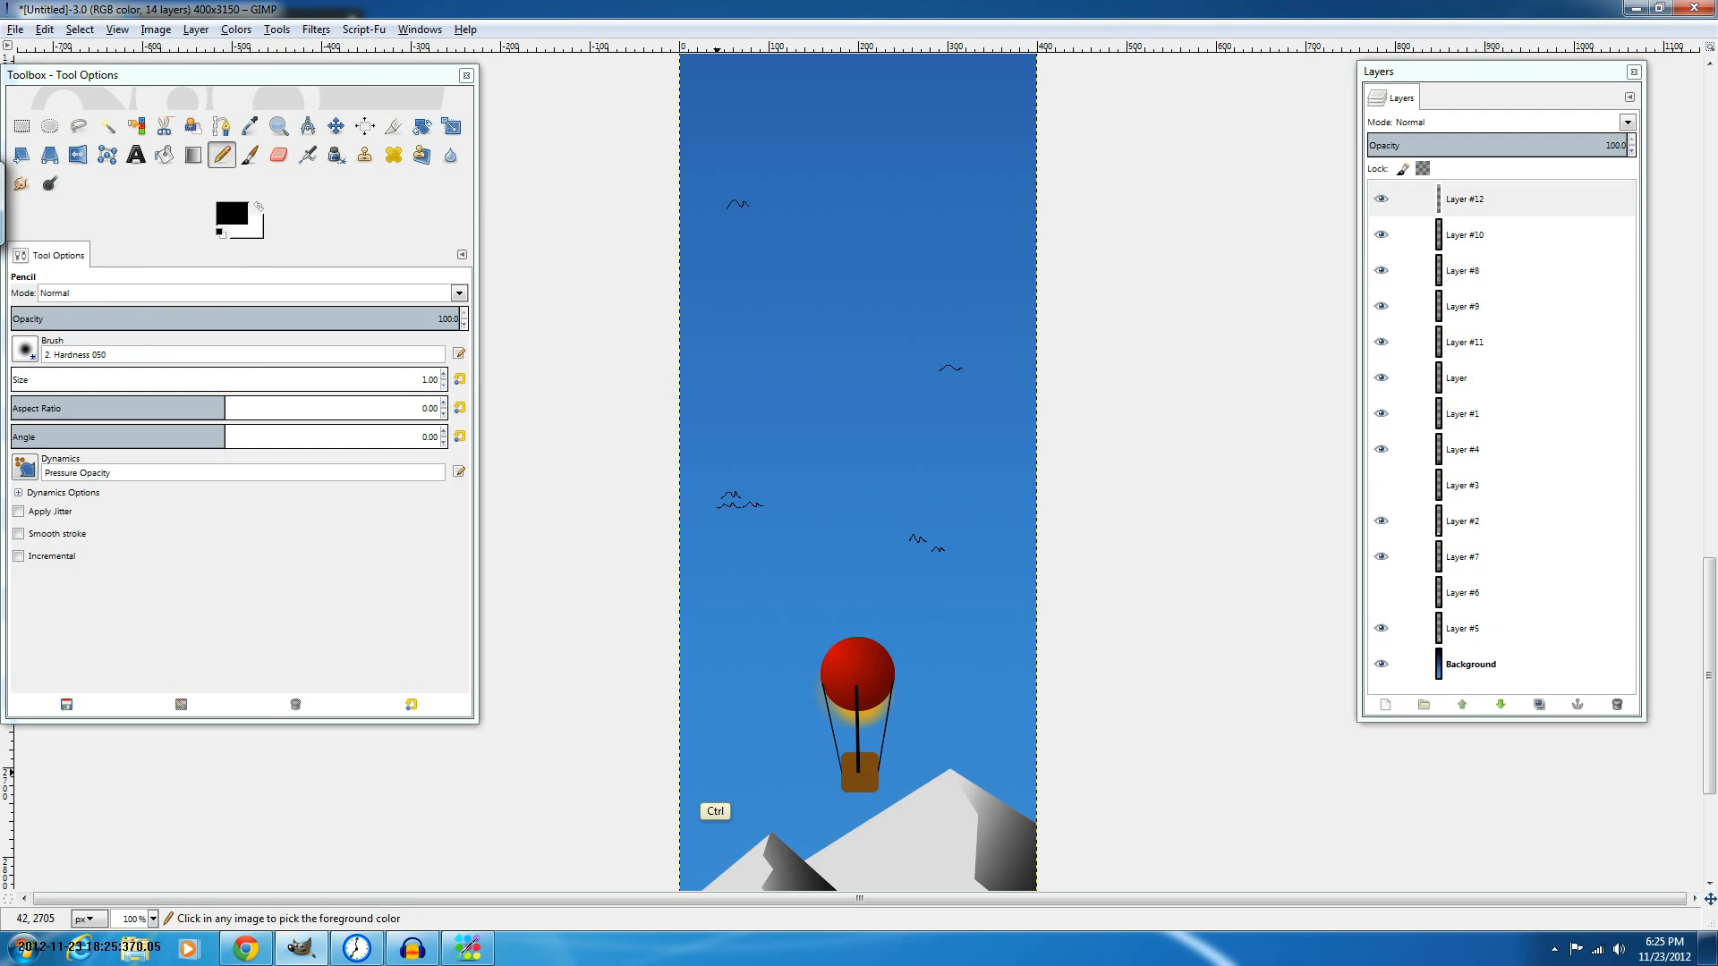
left_click_drag(718, 770, 735, 783)
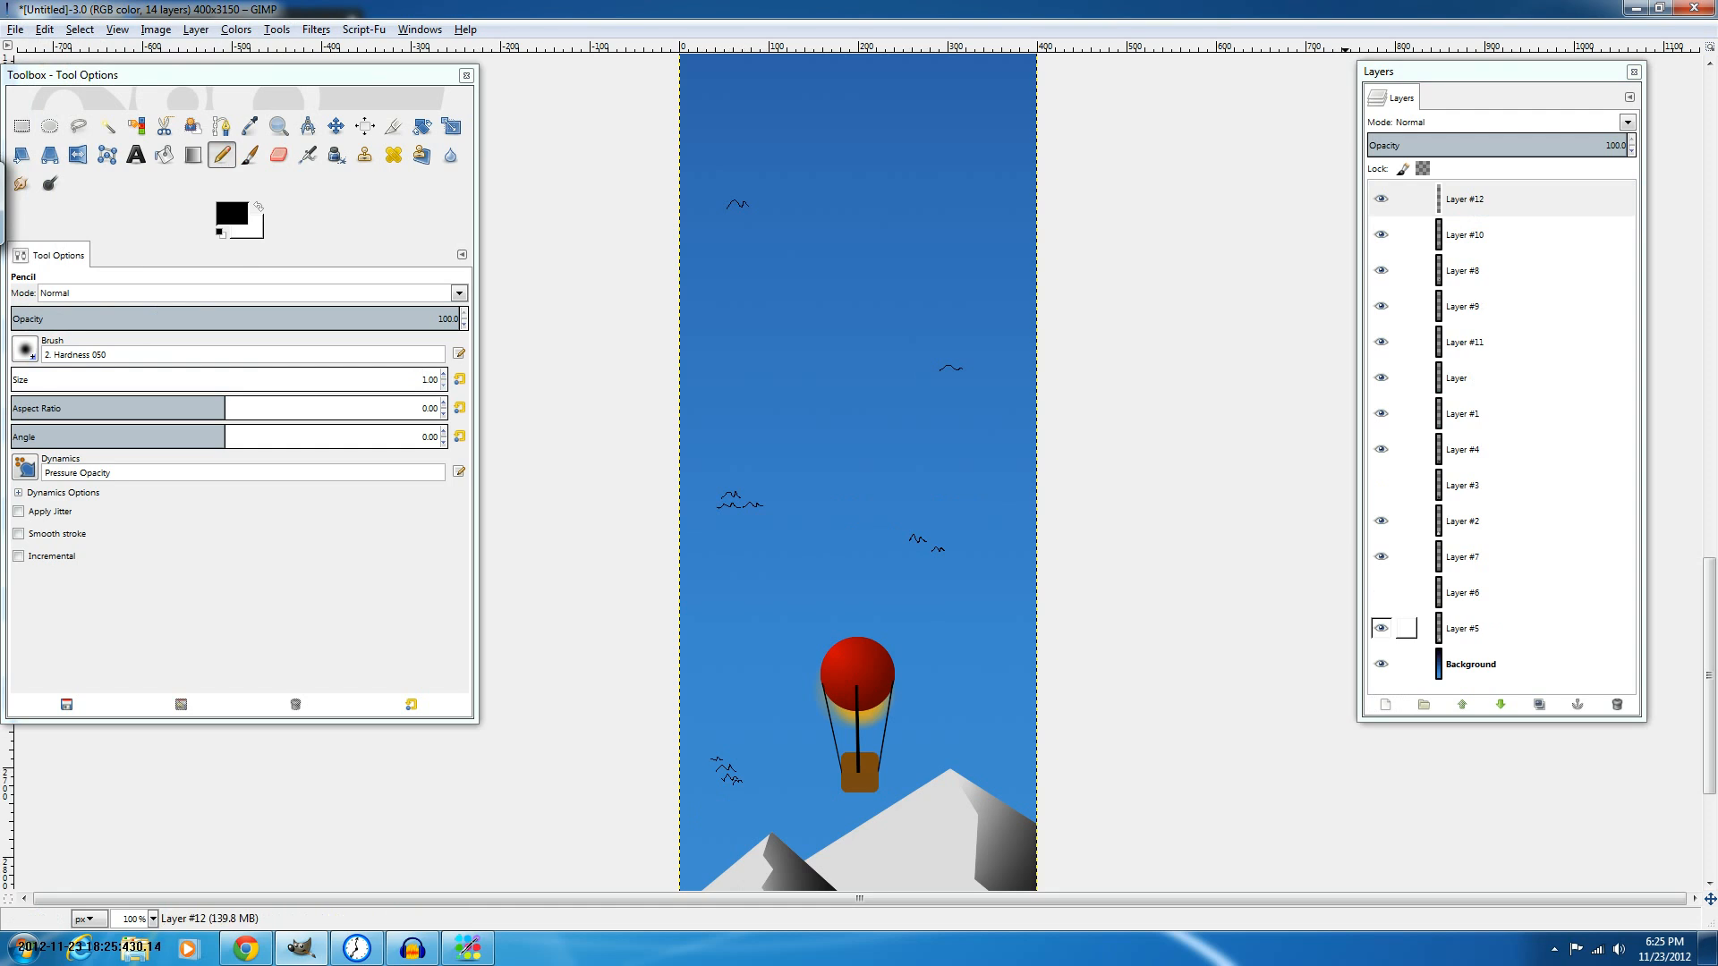
Duplicate the bird layer and apply a Gaussian Blur with a reduced radius to the original Layer #12.
left_click(1539, 704)
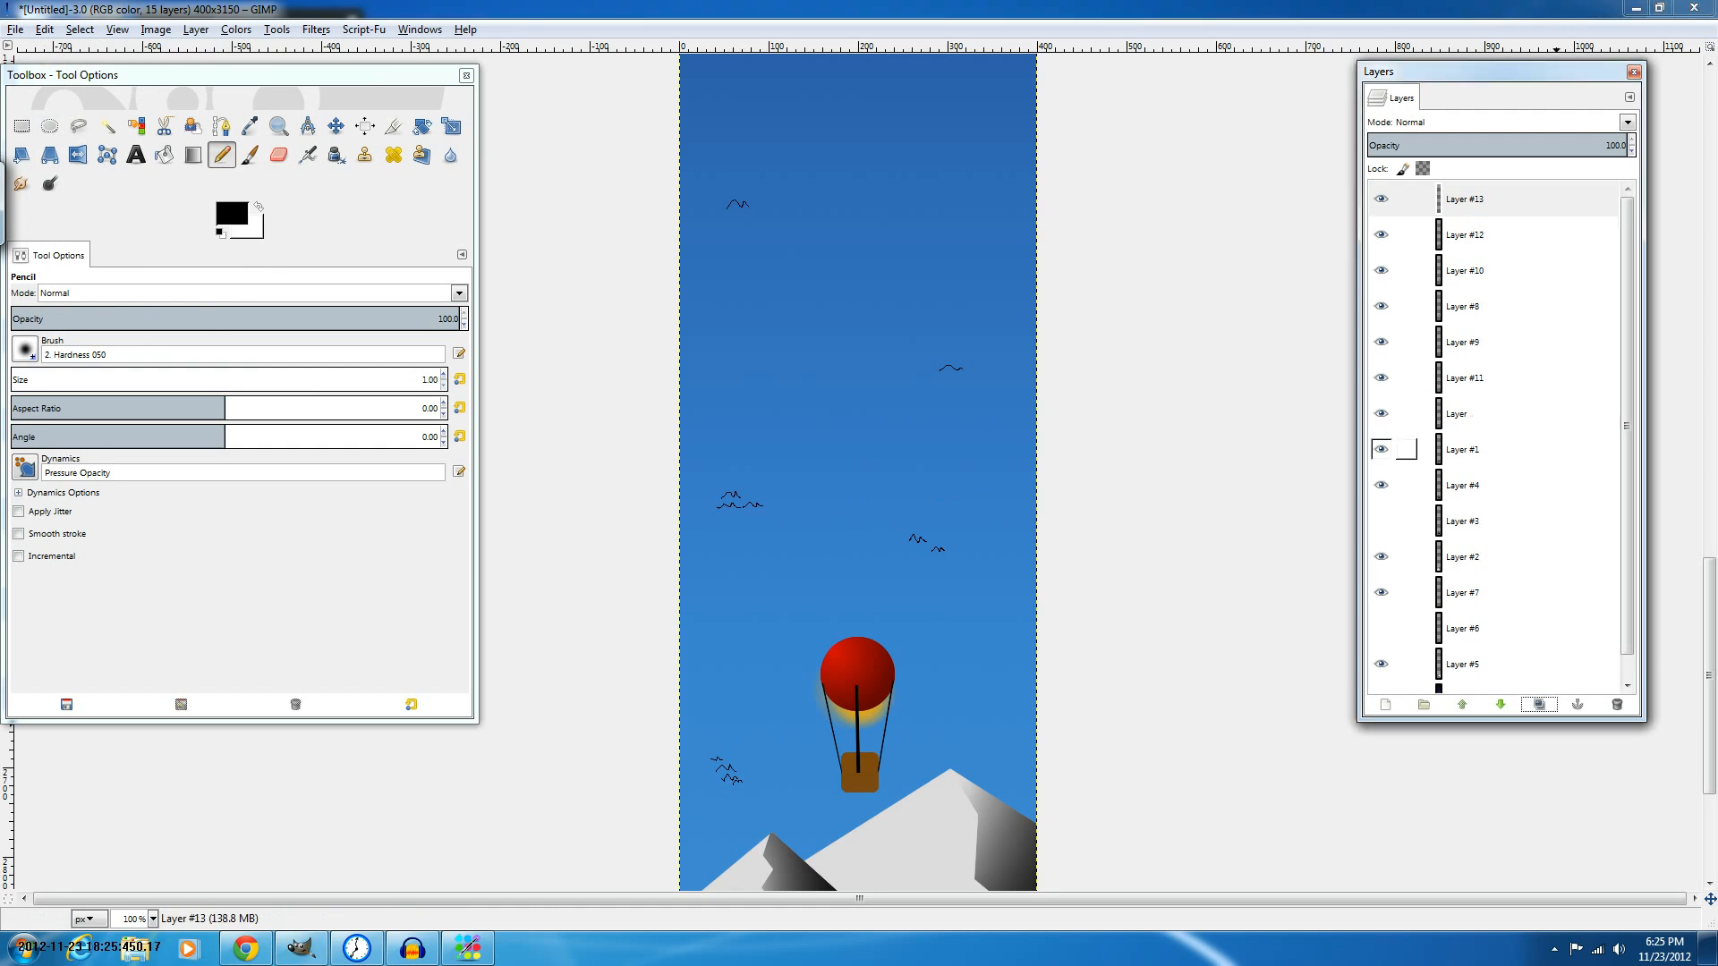
left_click(316, 28)
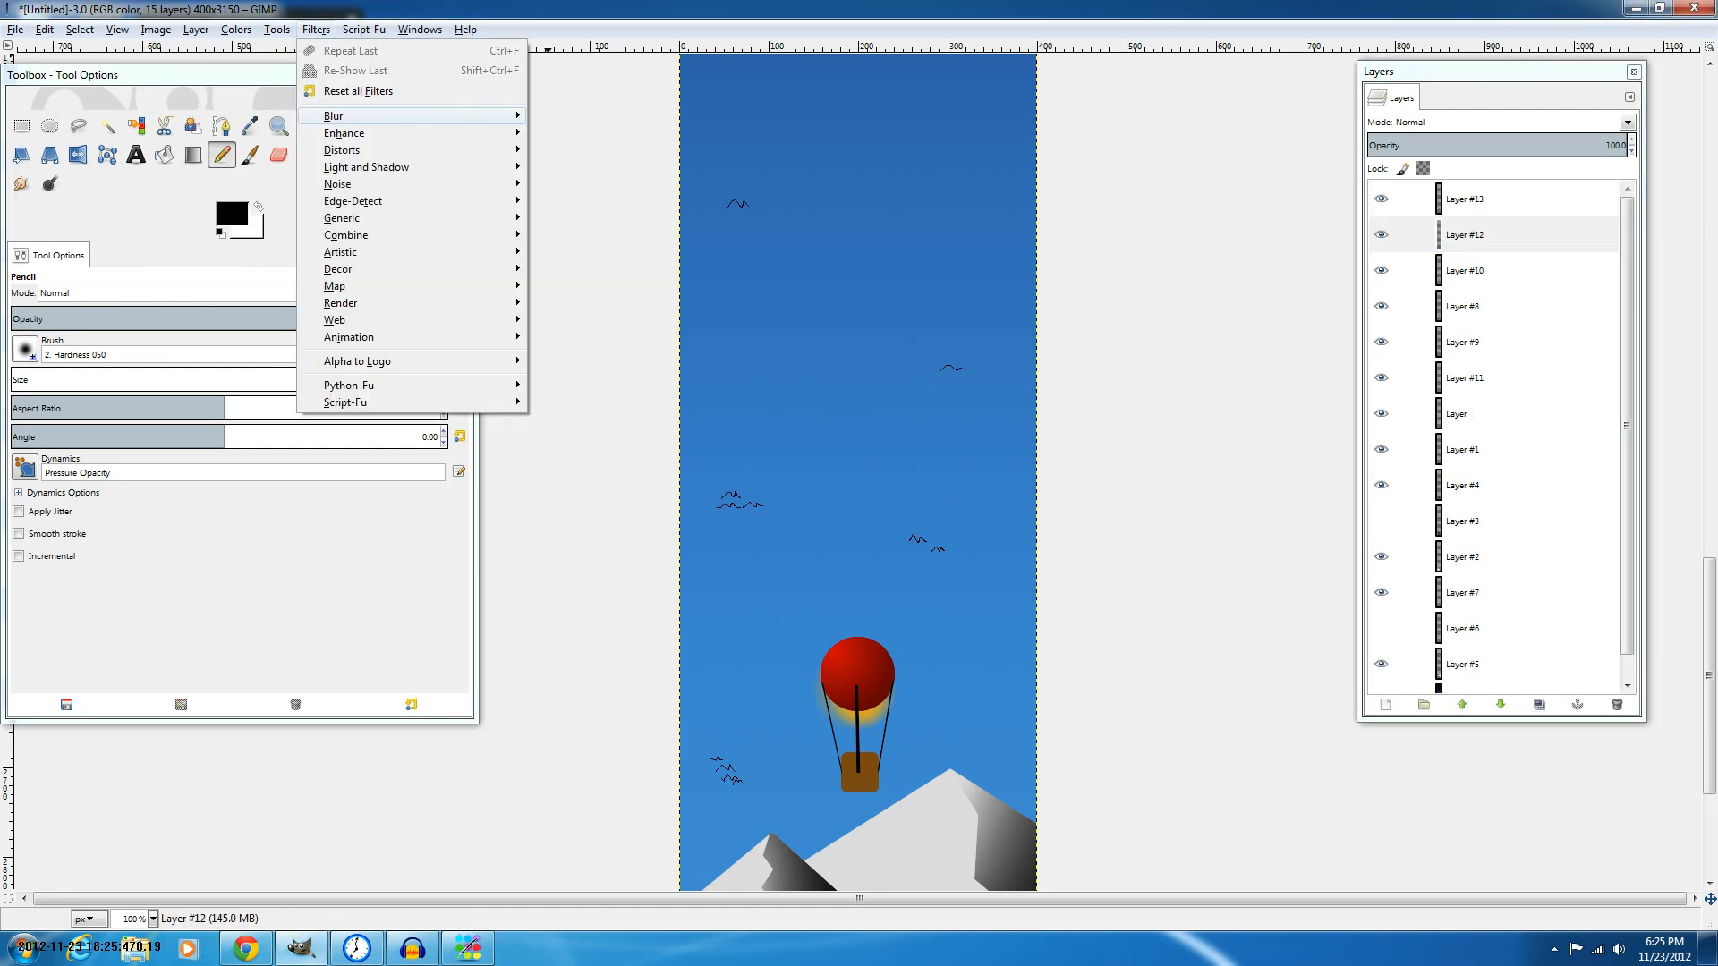
mouse_move(394, 116)
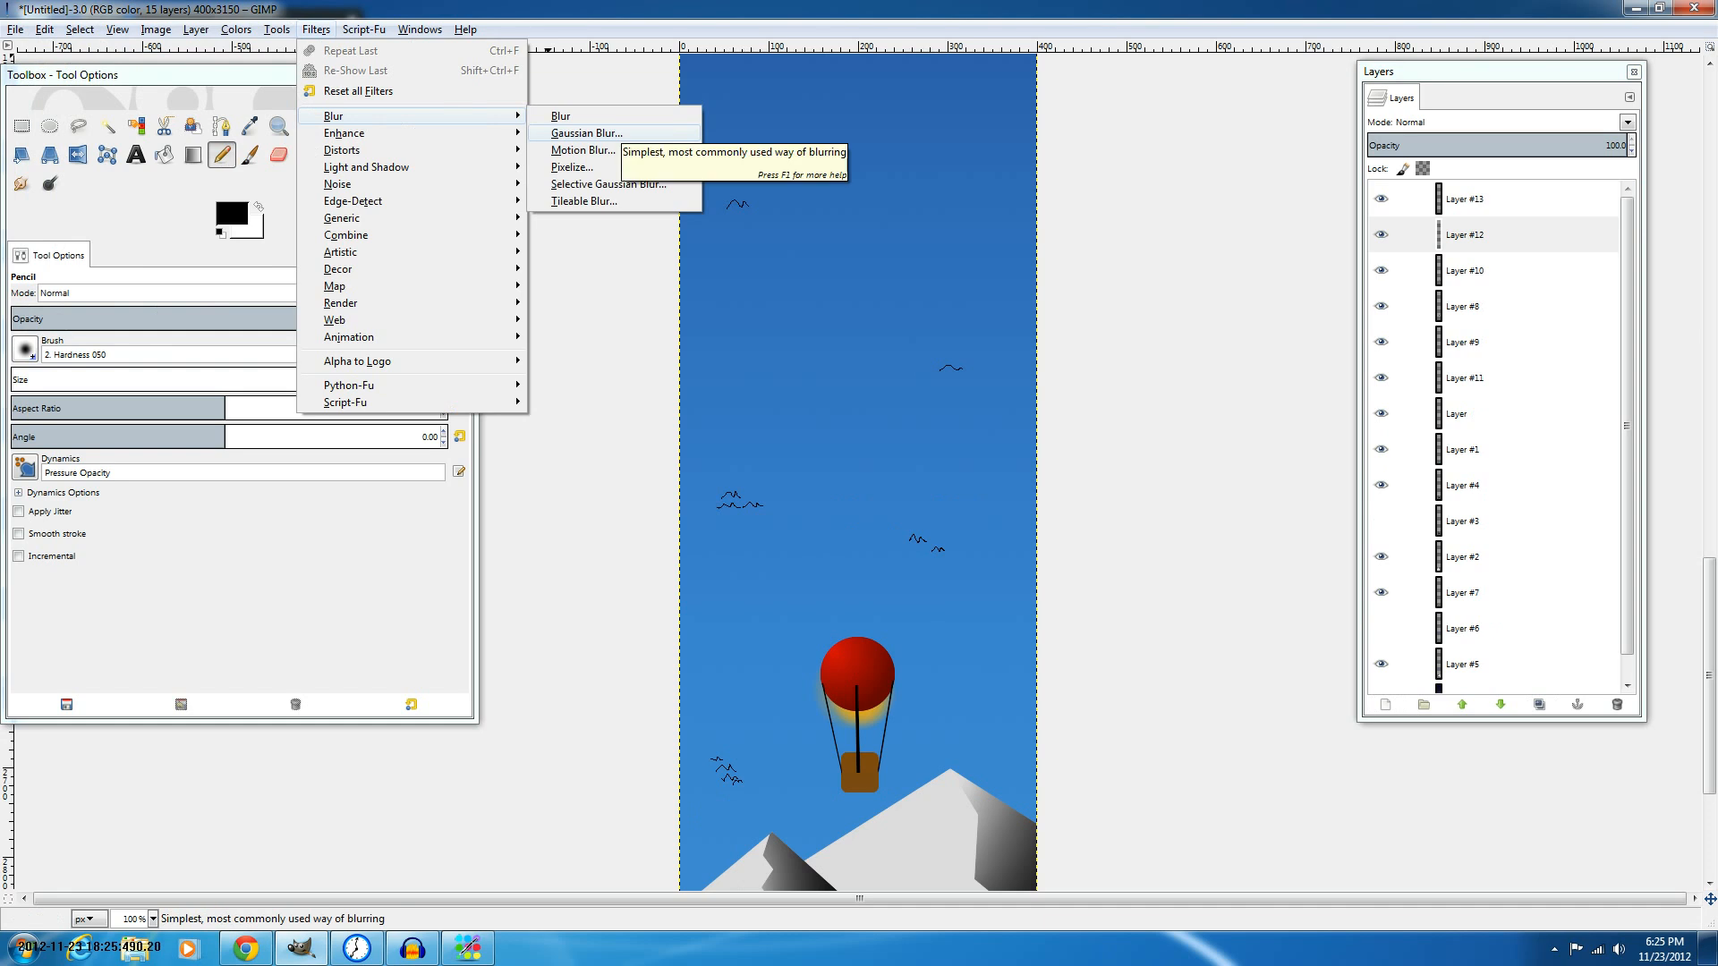
left_click(586, 132)
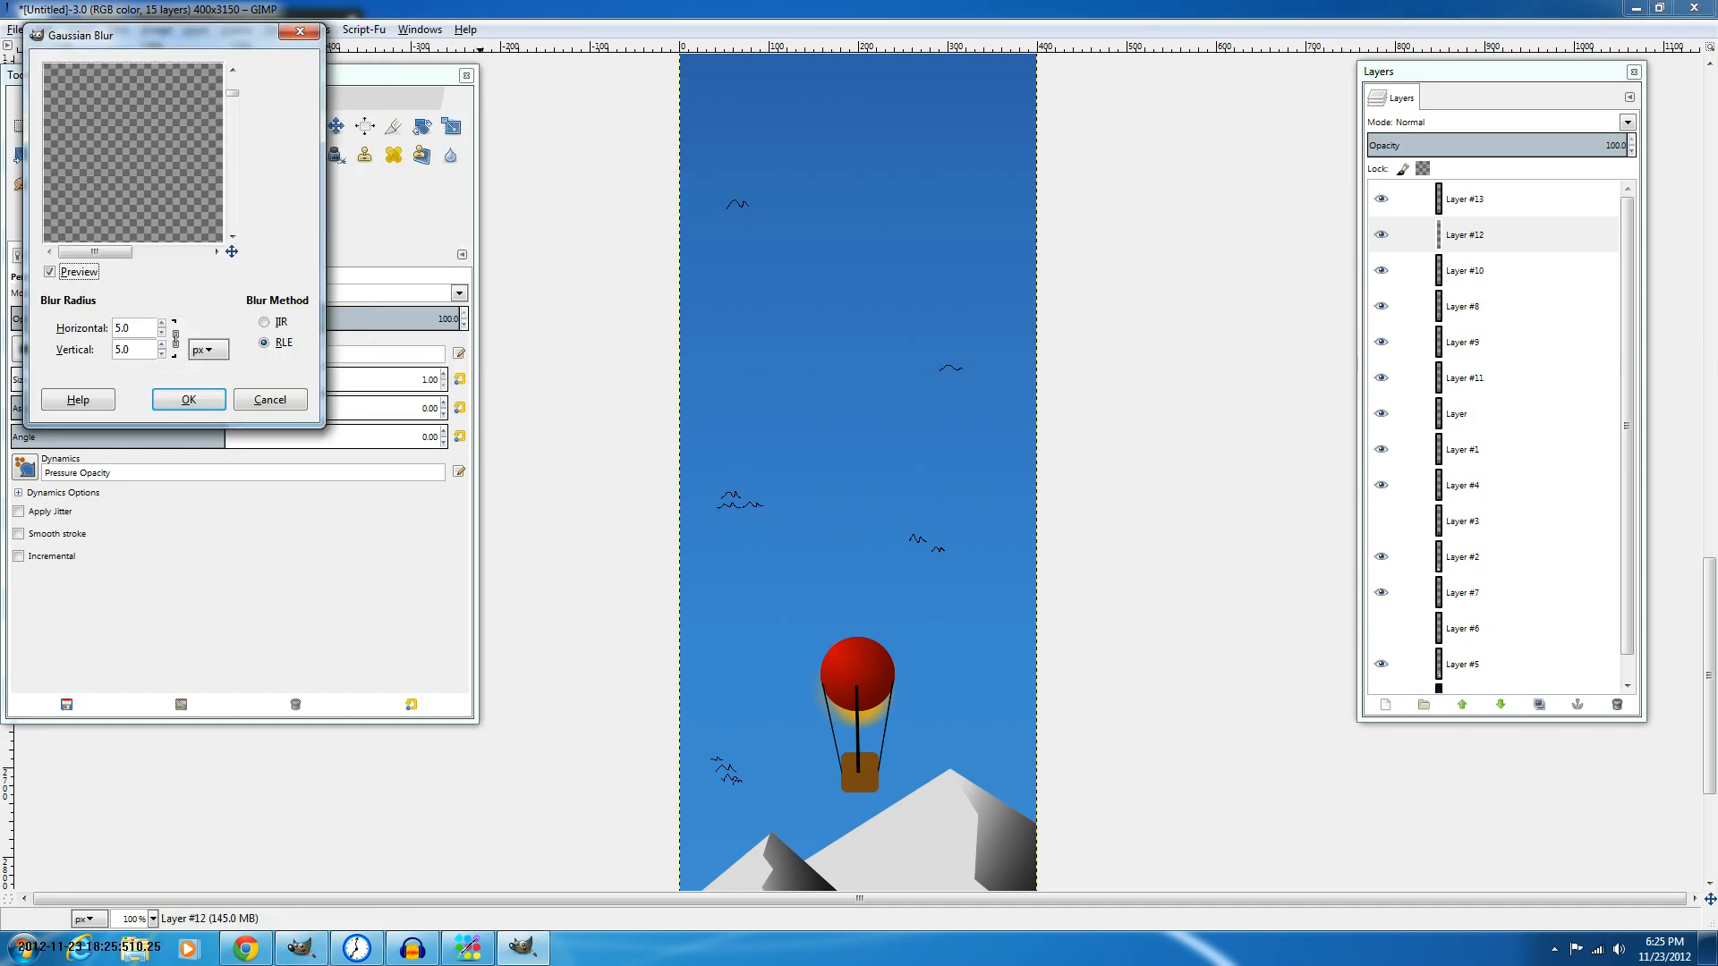
left_click_drag(232, 111, 232, 178)
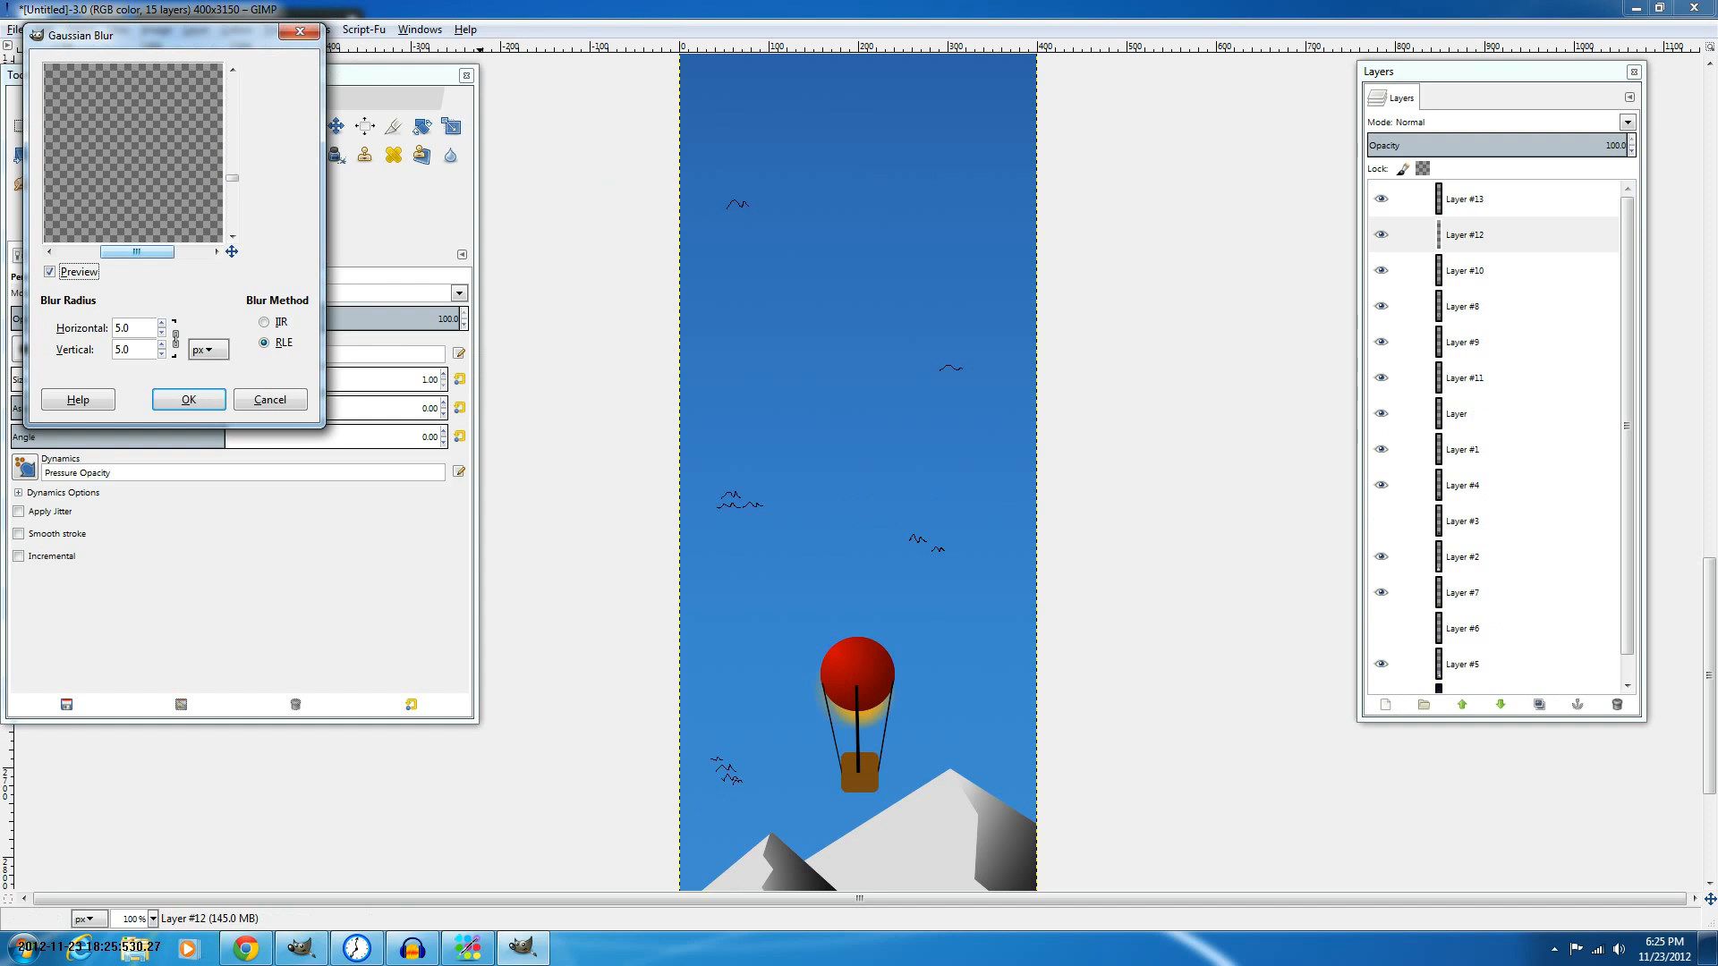
left_click_drag(137, 252, 95, 252)
left_click(161, 332)
left_click(161, 332)
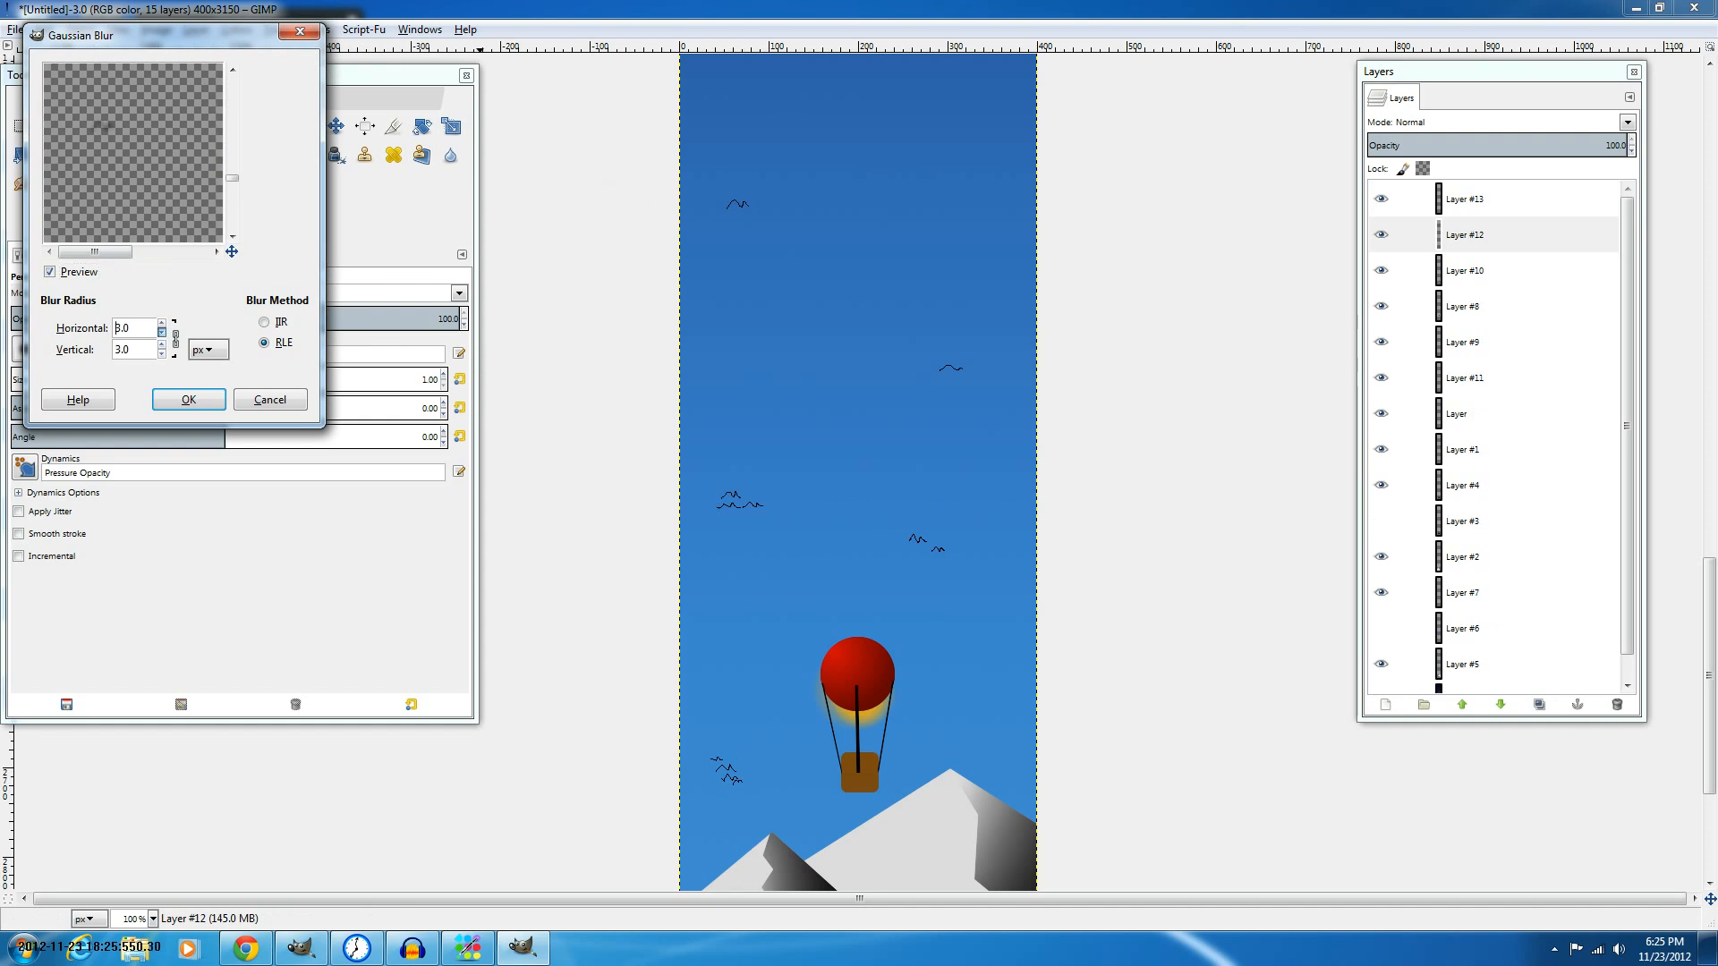
left_click(161, 331)
left_click(161, 332)
key("Return")
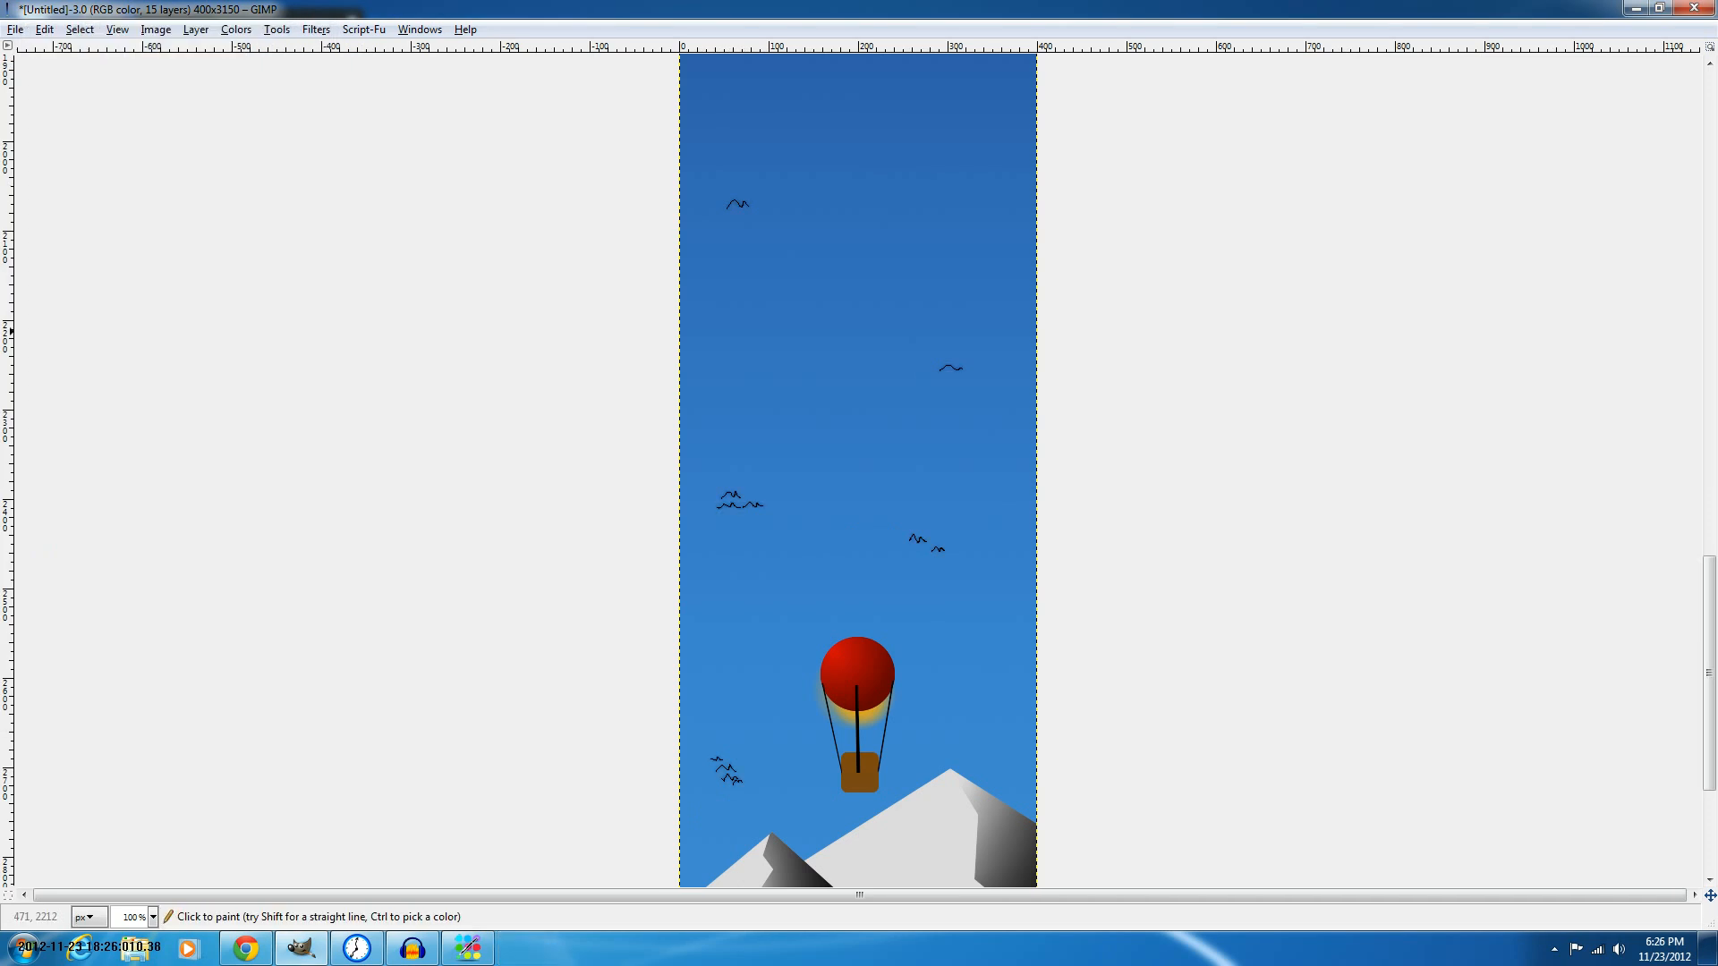
Bring the hidden Layers dock and Toolbox back on screen.
key("ctrl")
key("ctrl+l")
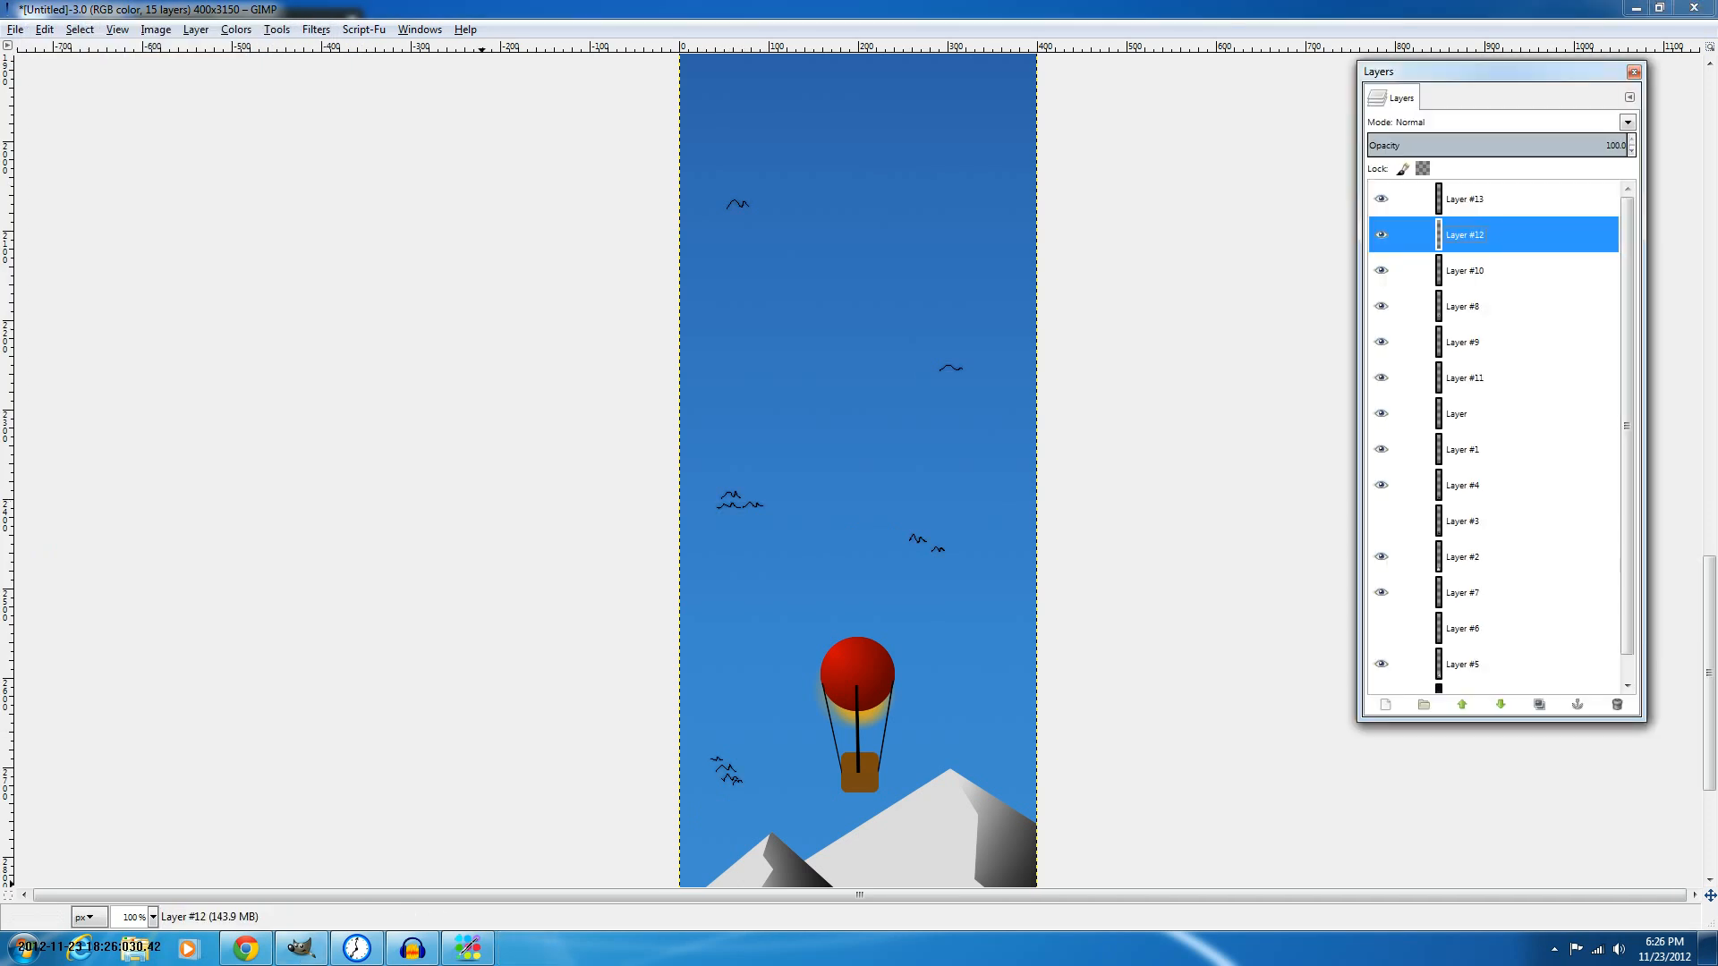
key("ctrl+b")
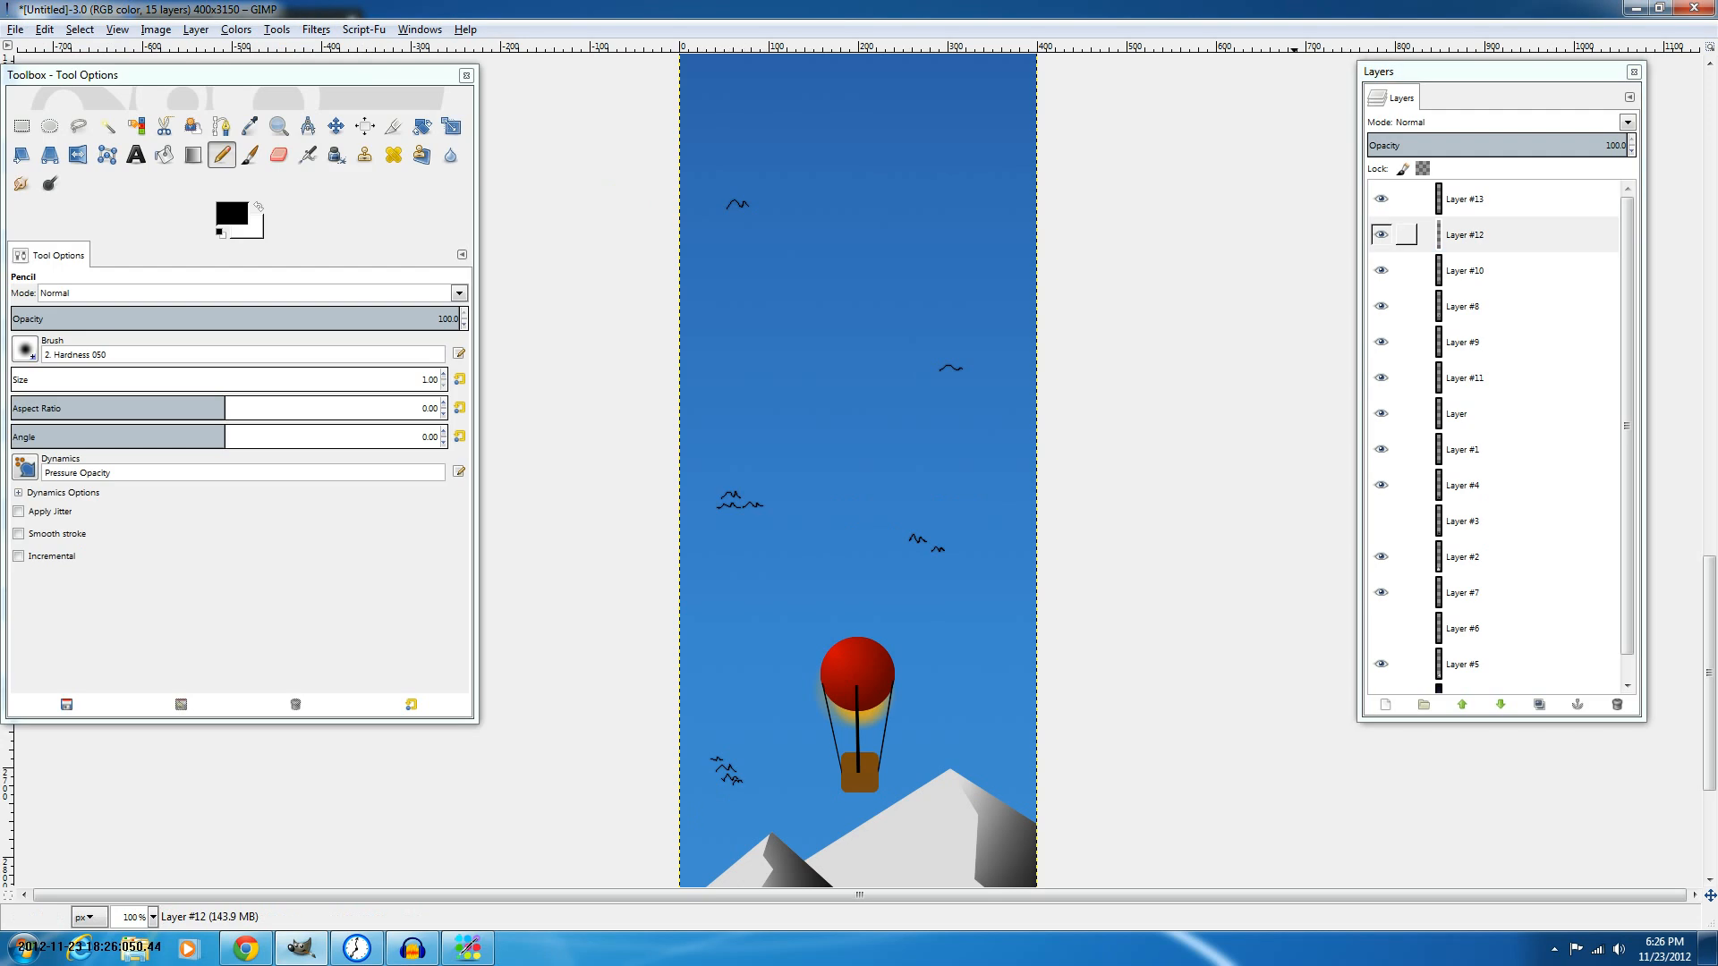
Lower the opacity of the blurred bird layer, Layer #12, to 88.0 and of its copy, Layer #13, to 34.7.
left_click(1468, 236)
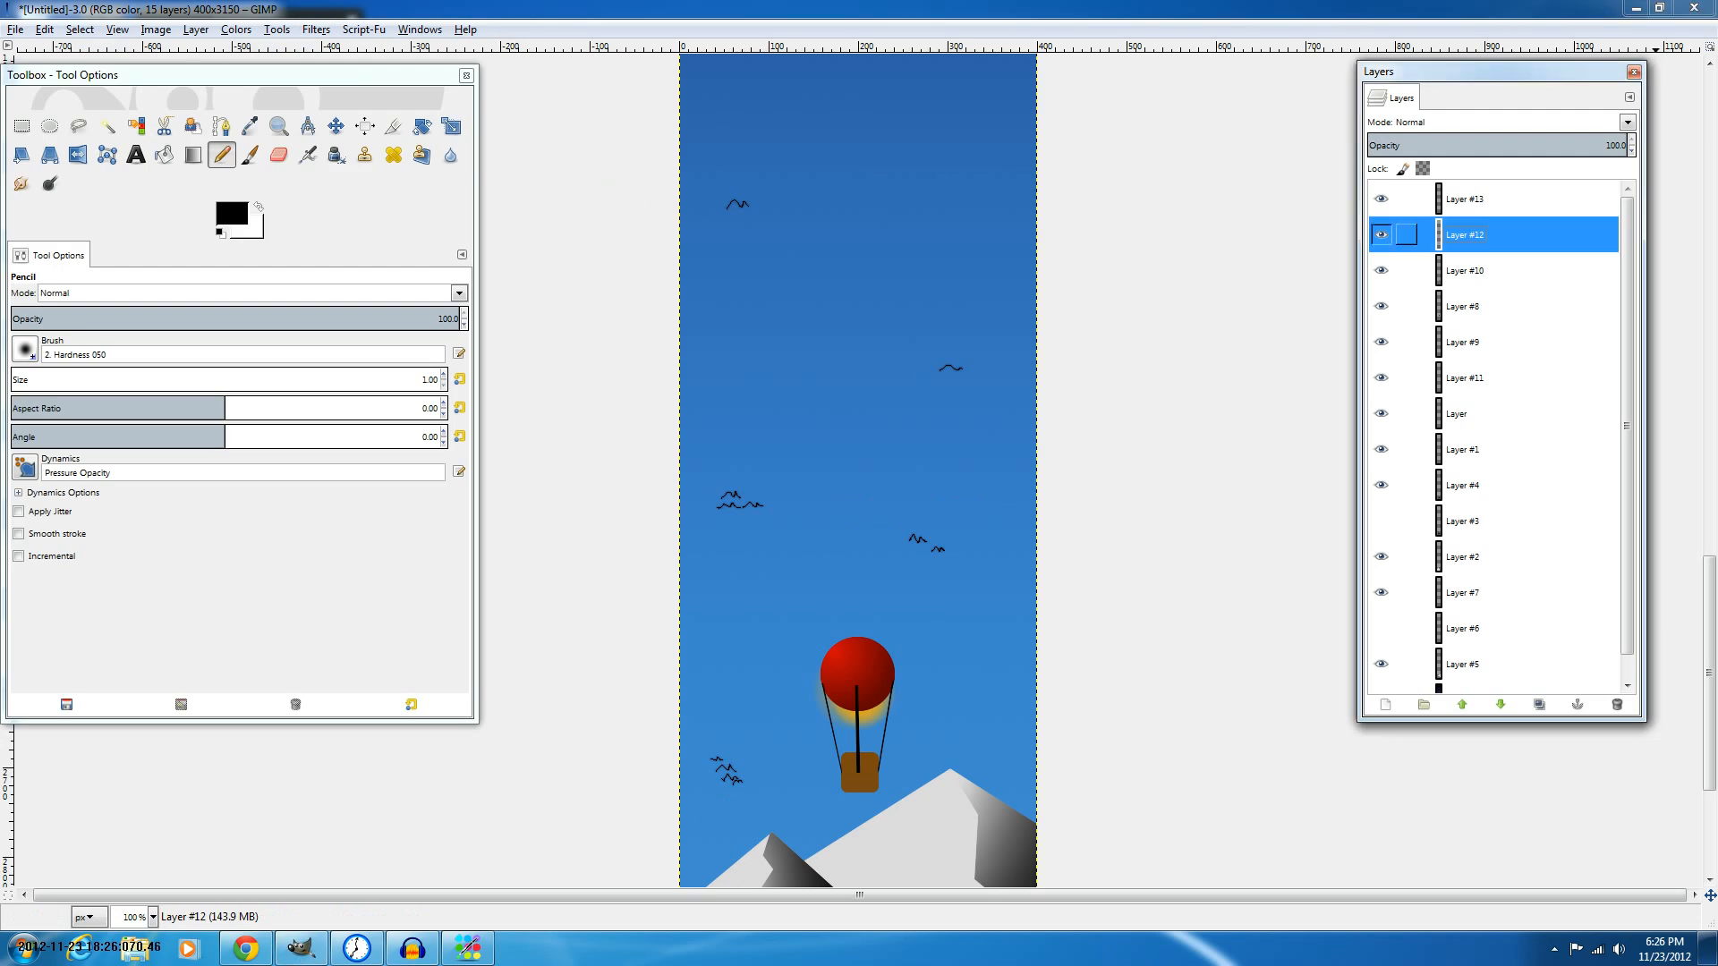
left_click(1467, 199)
left_click(1560, 141)
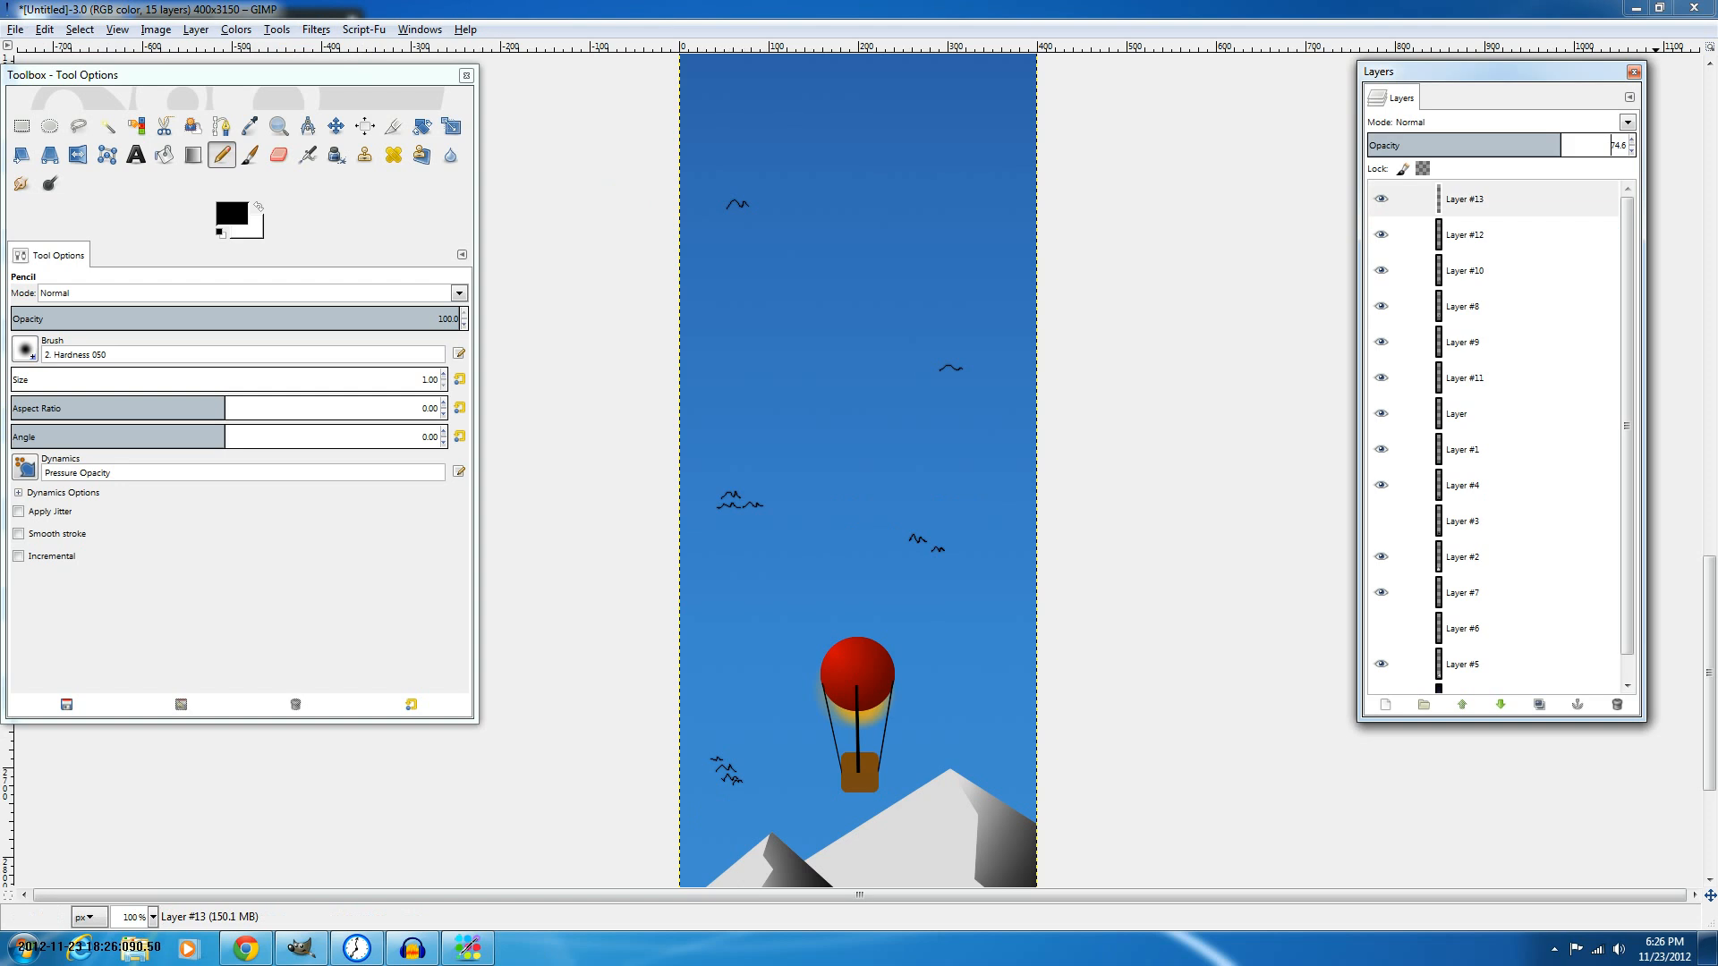
mouse_move(1560, 143)
left_mouse_down()
mouse_move(1599, 143)
mouse_move(1540, 143)
mouse_move(1628, 143)
mouse_move(1591, 145)
left_mouse_up()
left_click(1467, 235)
left_click(1596, 145)
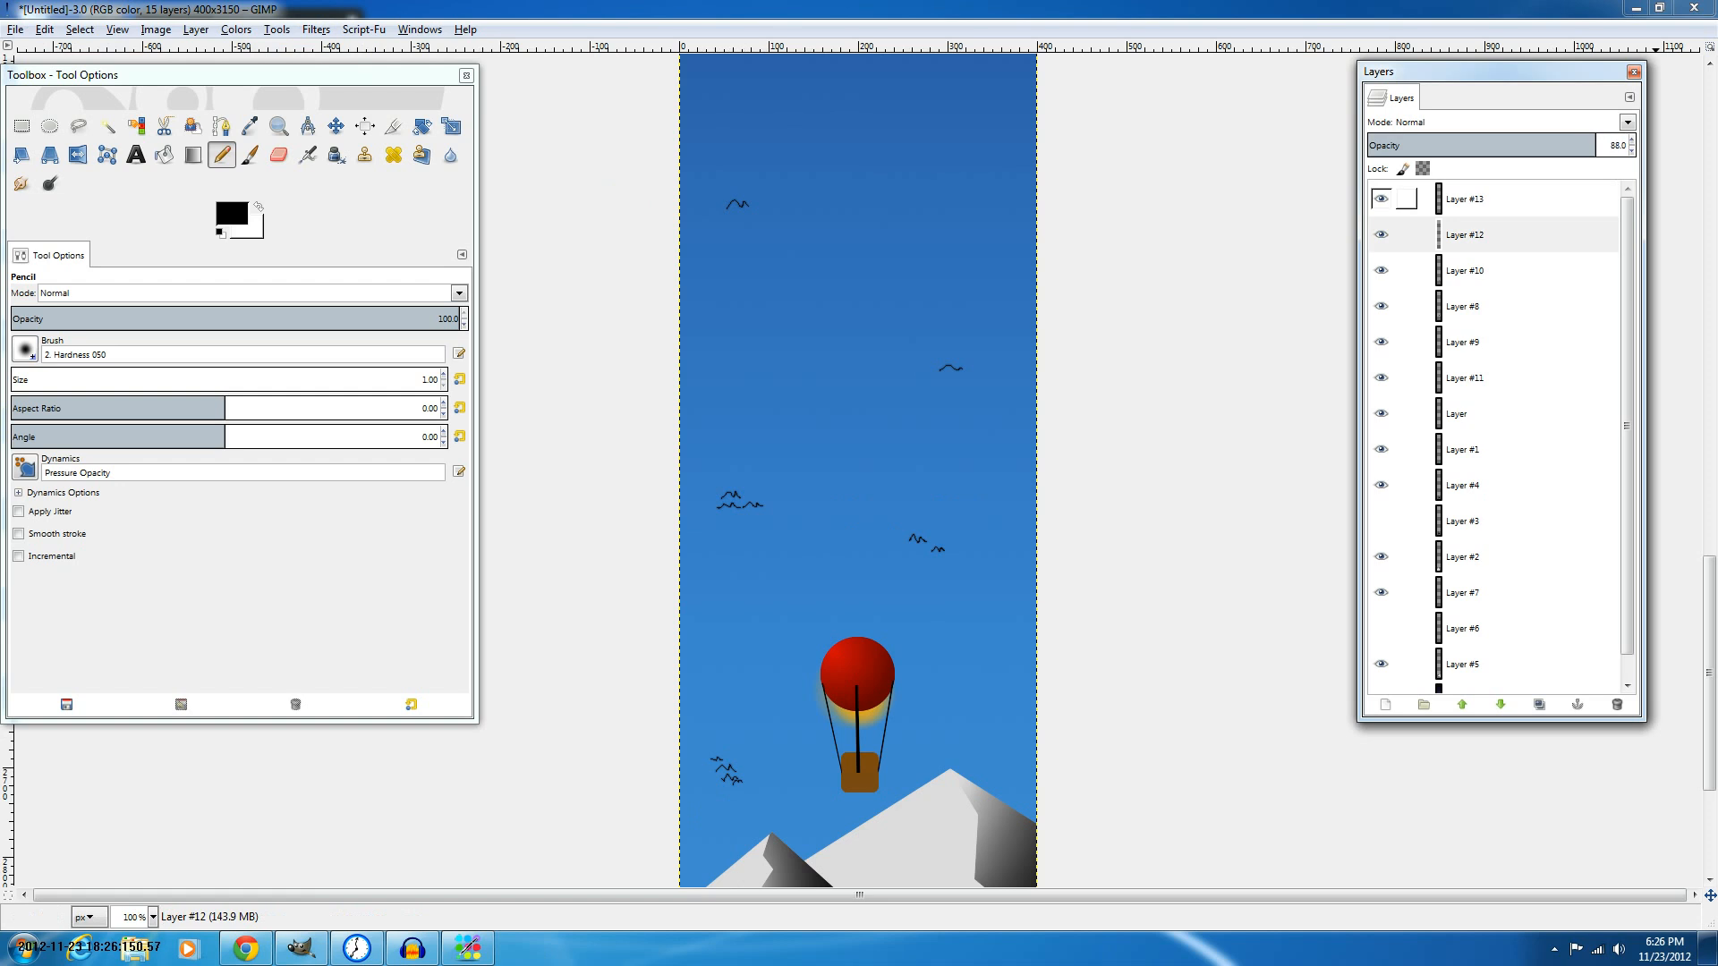
left_click(1467, 199)
left_click(1505, 145)
left_click_drag(1506, 145, 1457, 145)
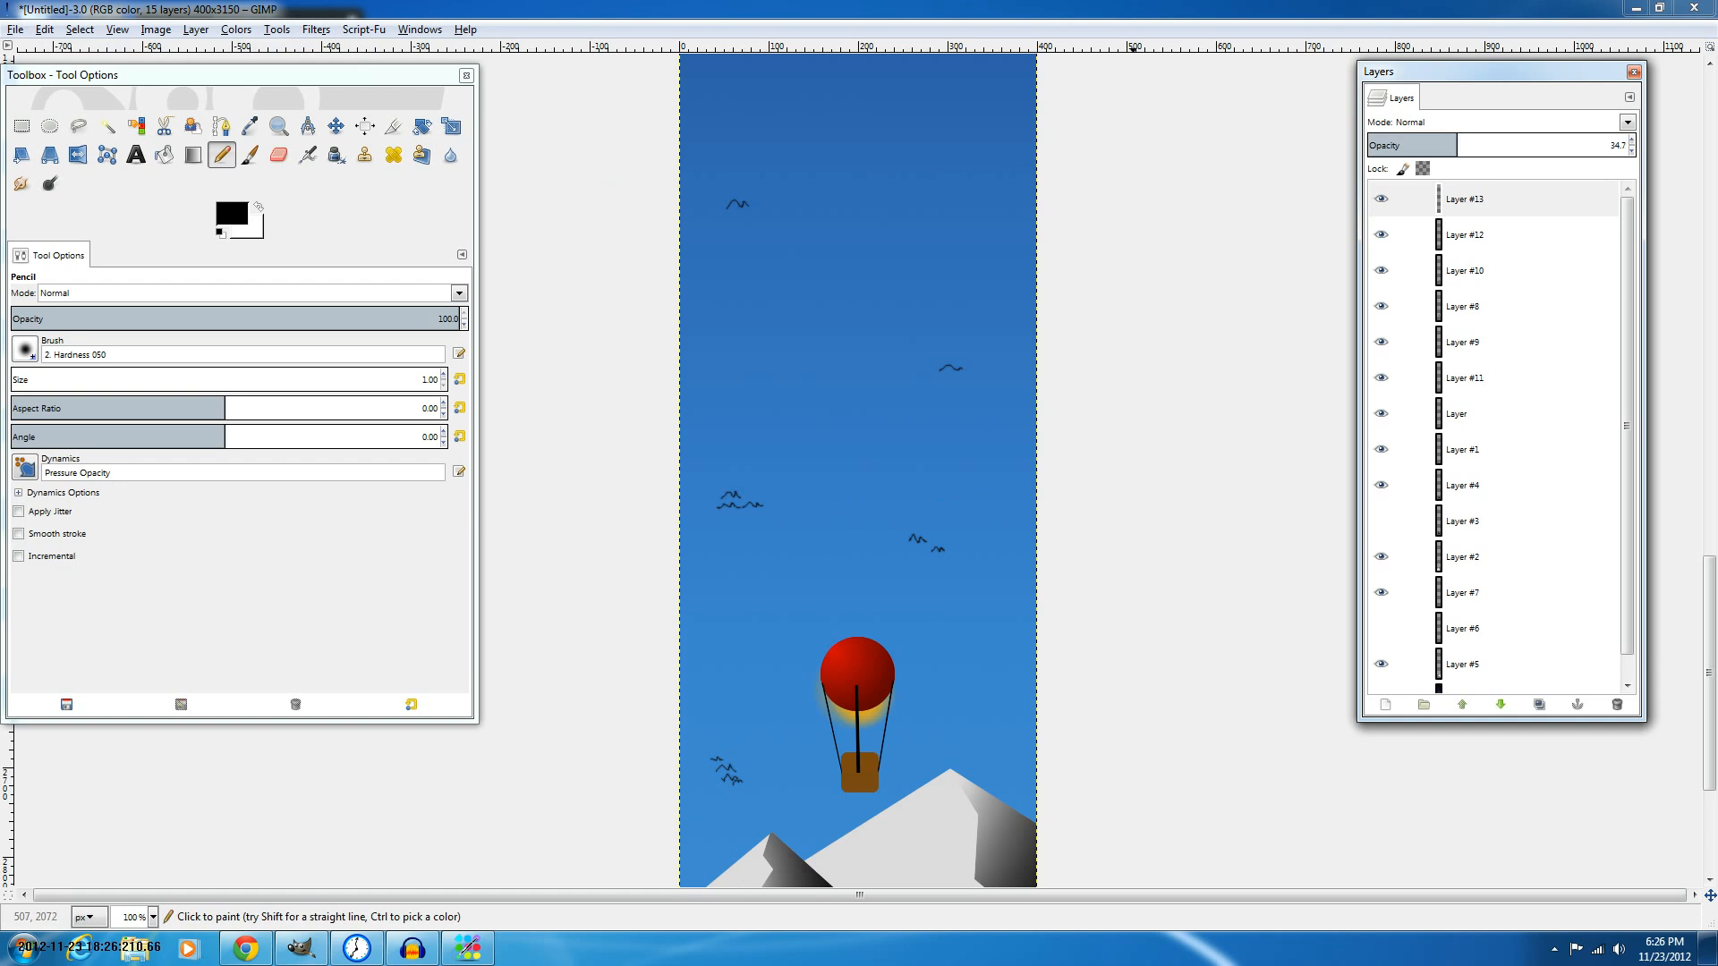
Set the Eraser size to 11.22 and erase beside the single bird in the sky's right half on Layer #13.
left_click(279, 155)
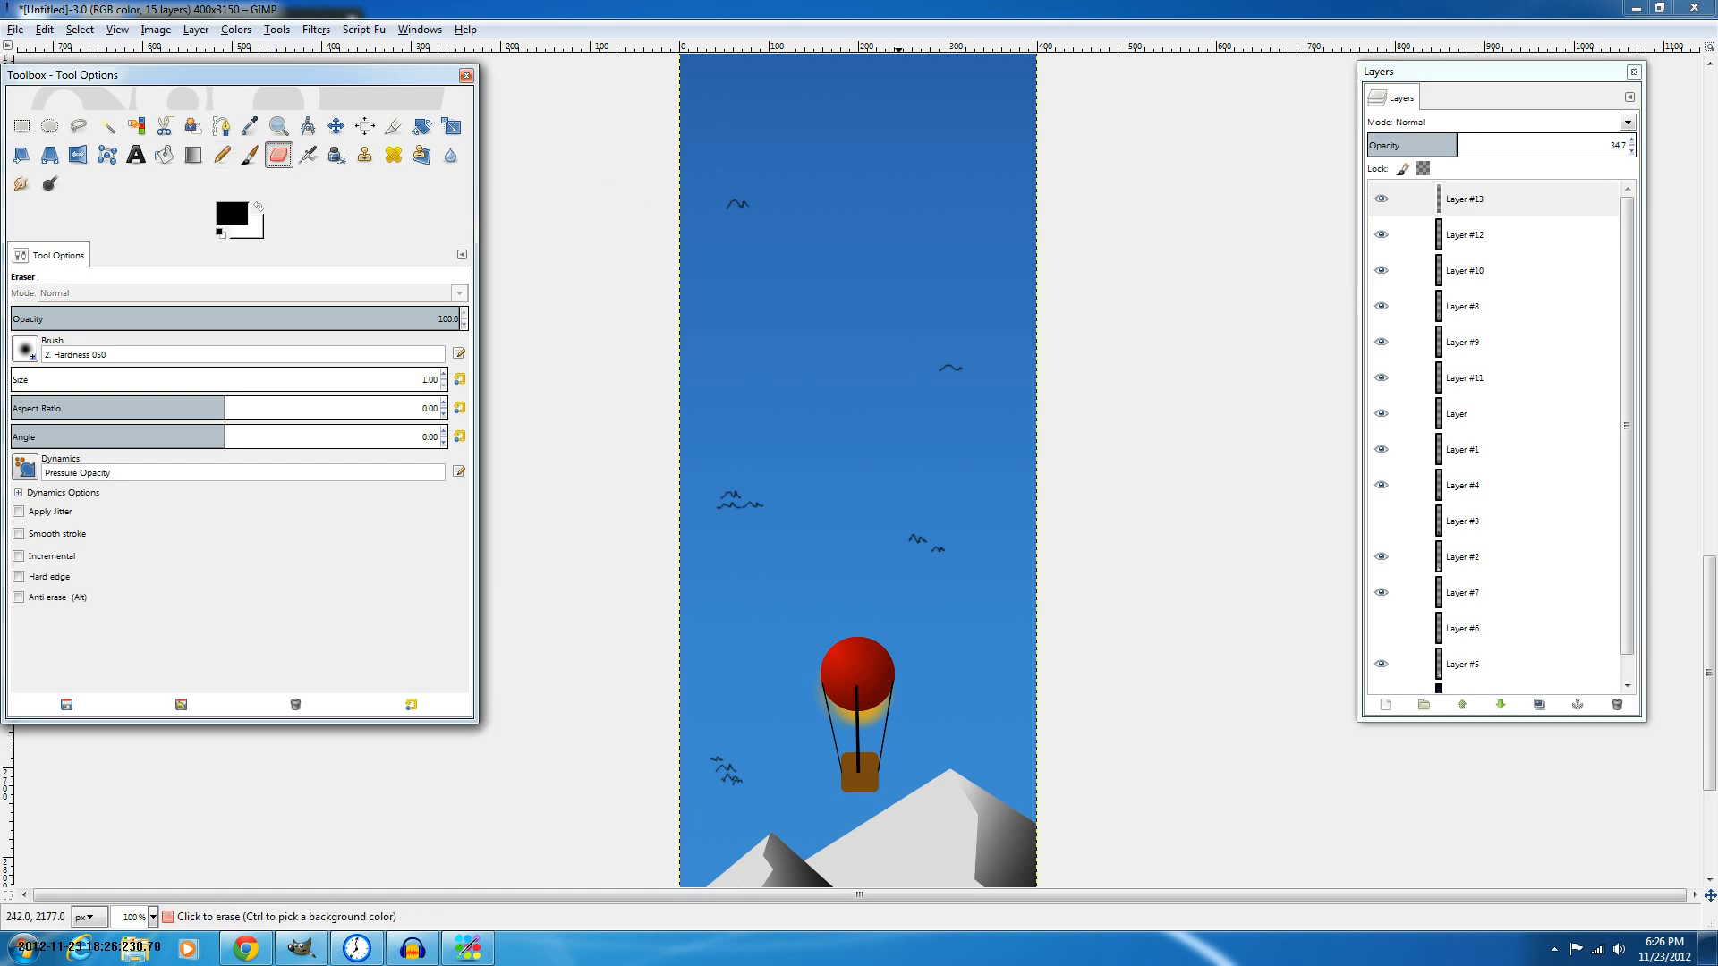
left_click(15, 376)
left_click(923, 371)
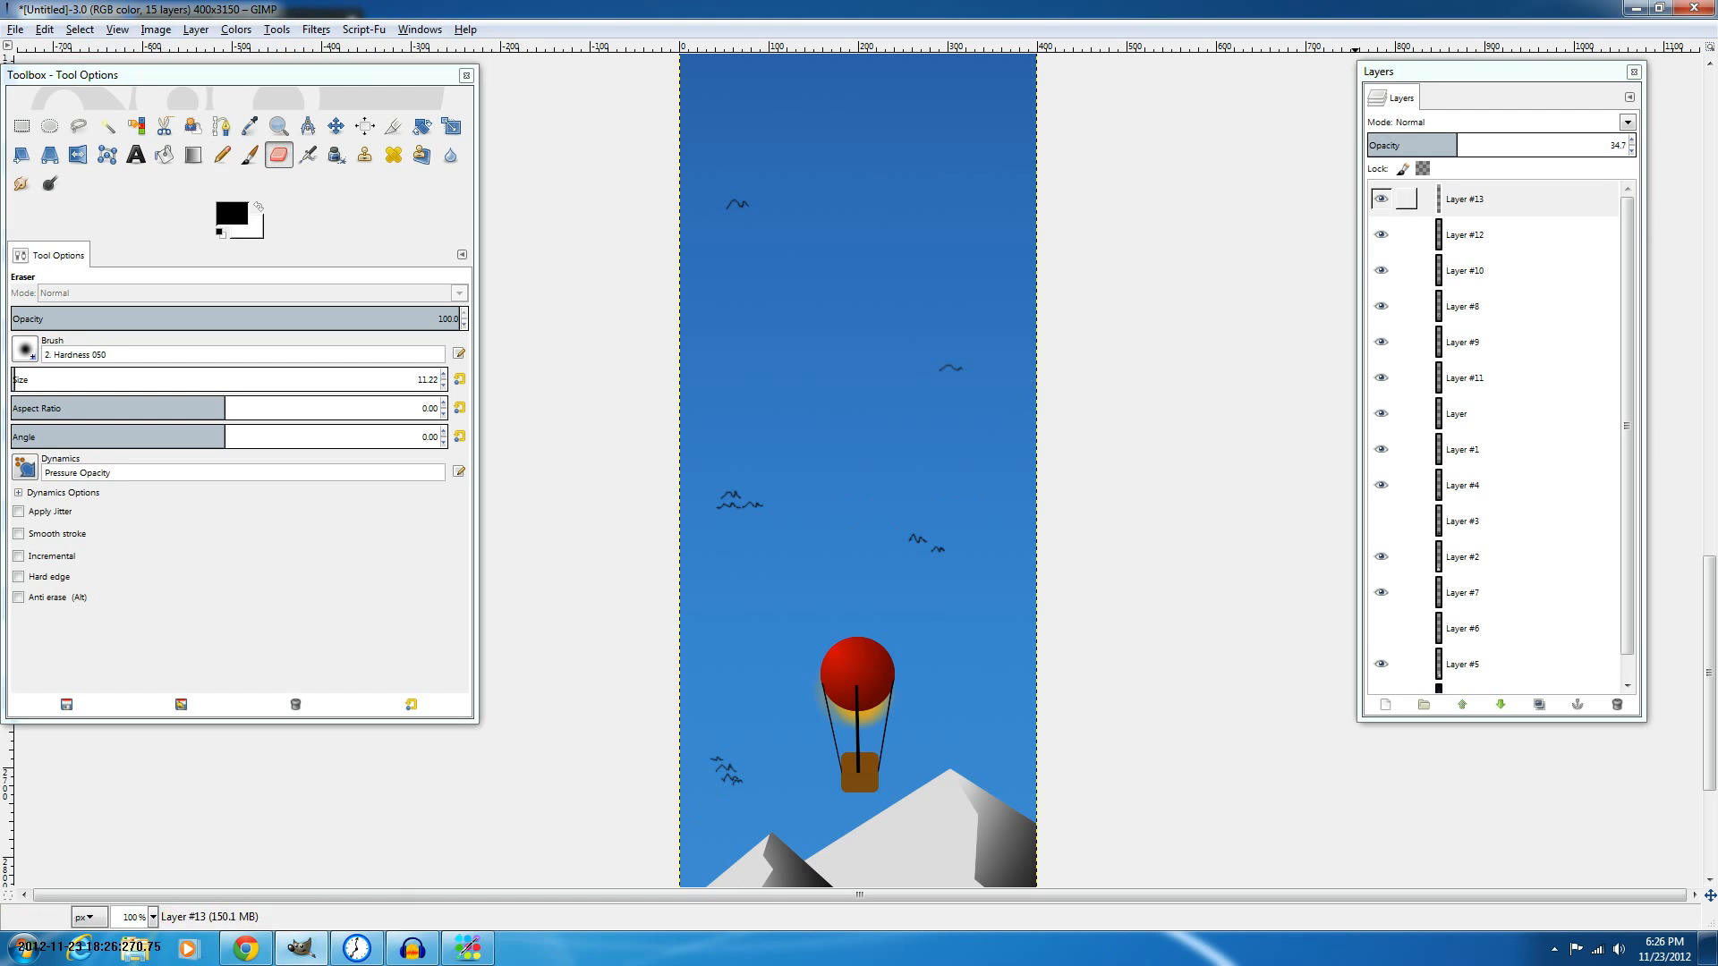
Erase the single bird in the sky's right half on Layer #12.
left_click(1465, 235)
left_click_drag(937, 367, 958, 358)
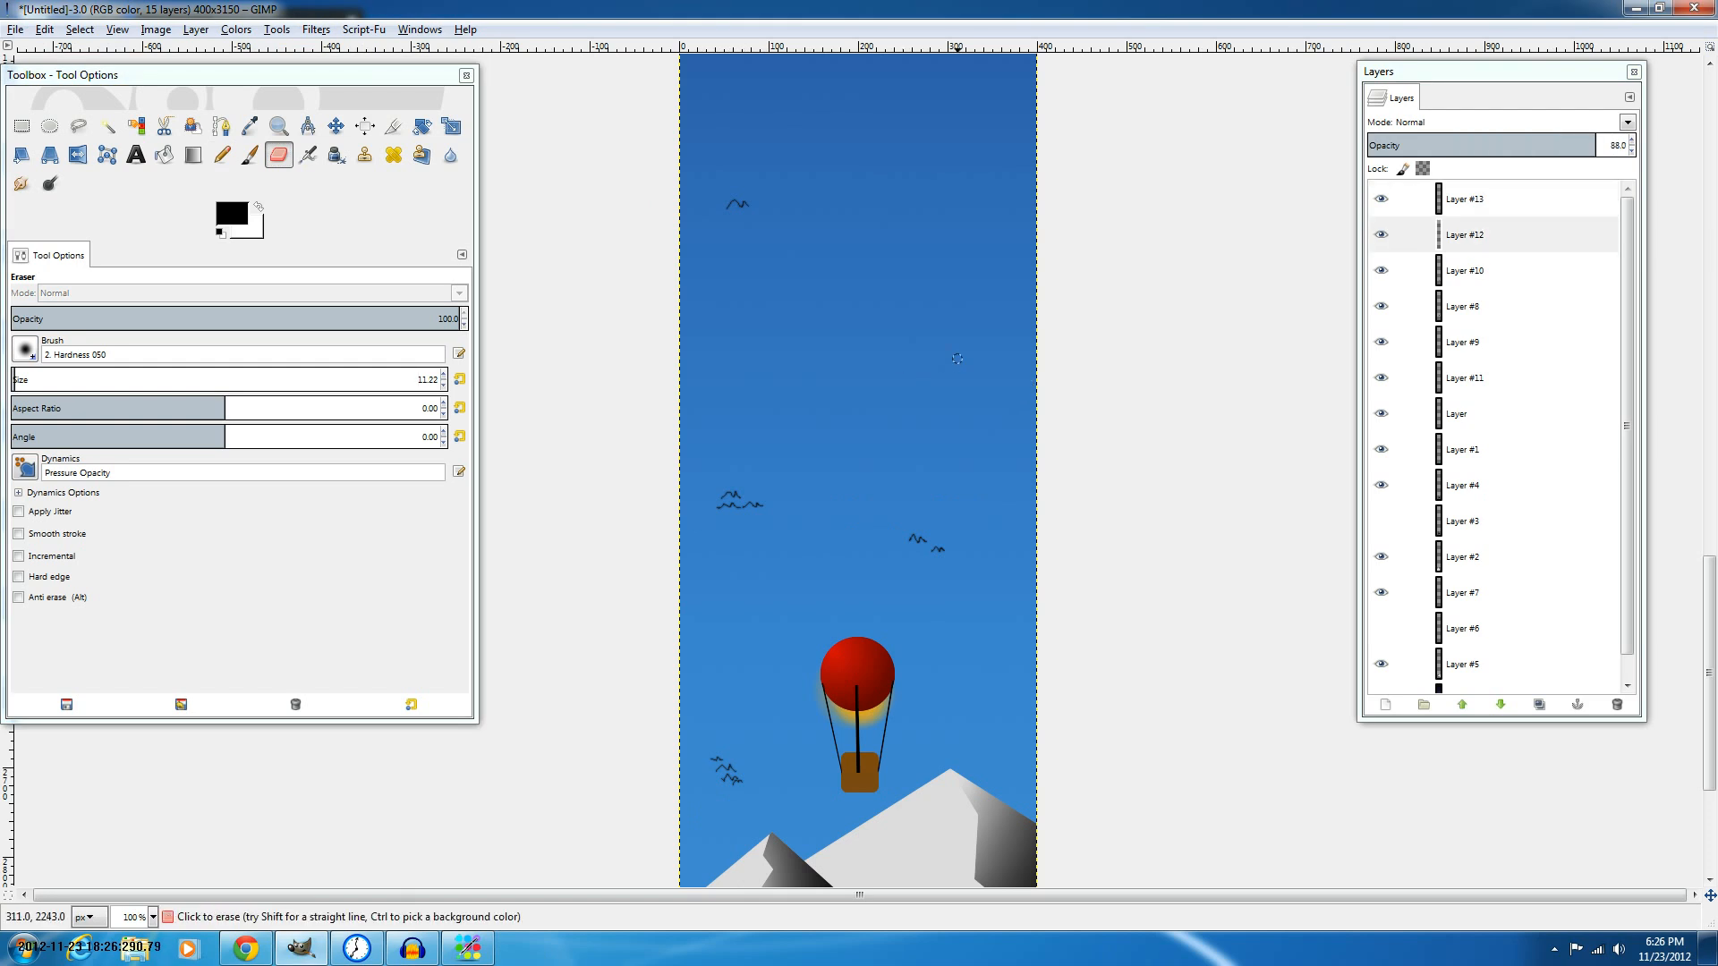
Review the whole composition, from the dark upper sky down to the birds, balloon, mountains and hills.
scroll(956, 358, "down", 2, "ctrl")
scroll(1253, 350, "down", 1, "ctrl")
scroll(1260, 360, "up", 1, "ctrl")
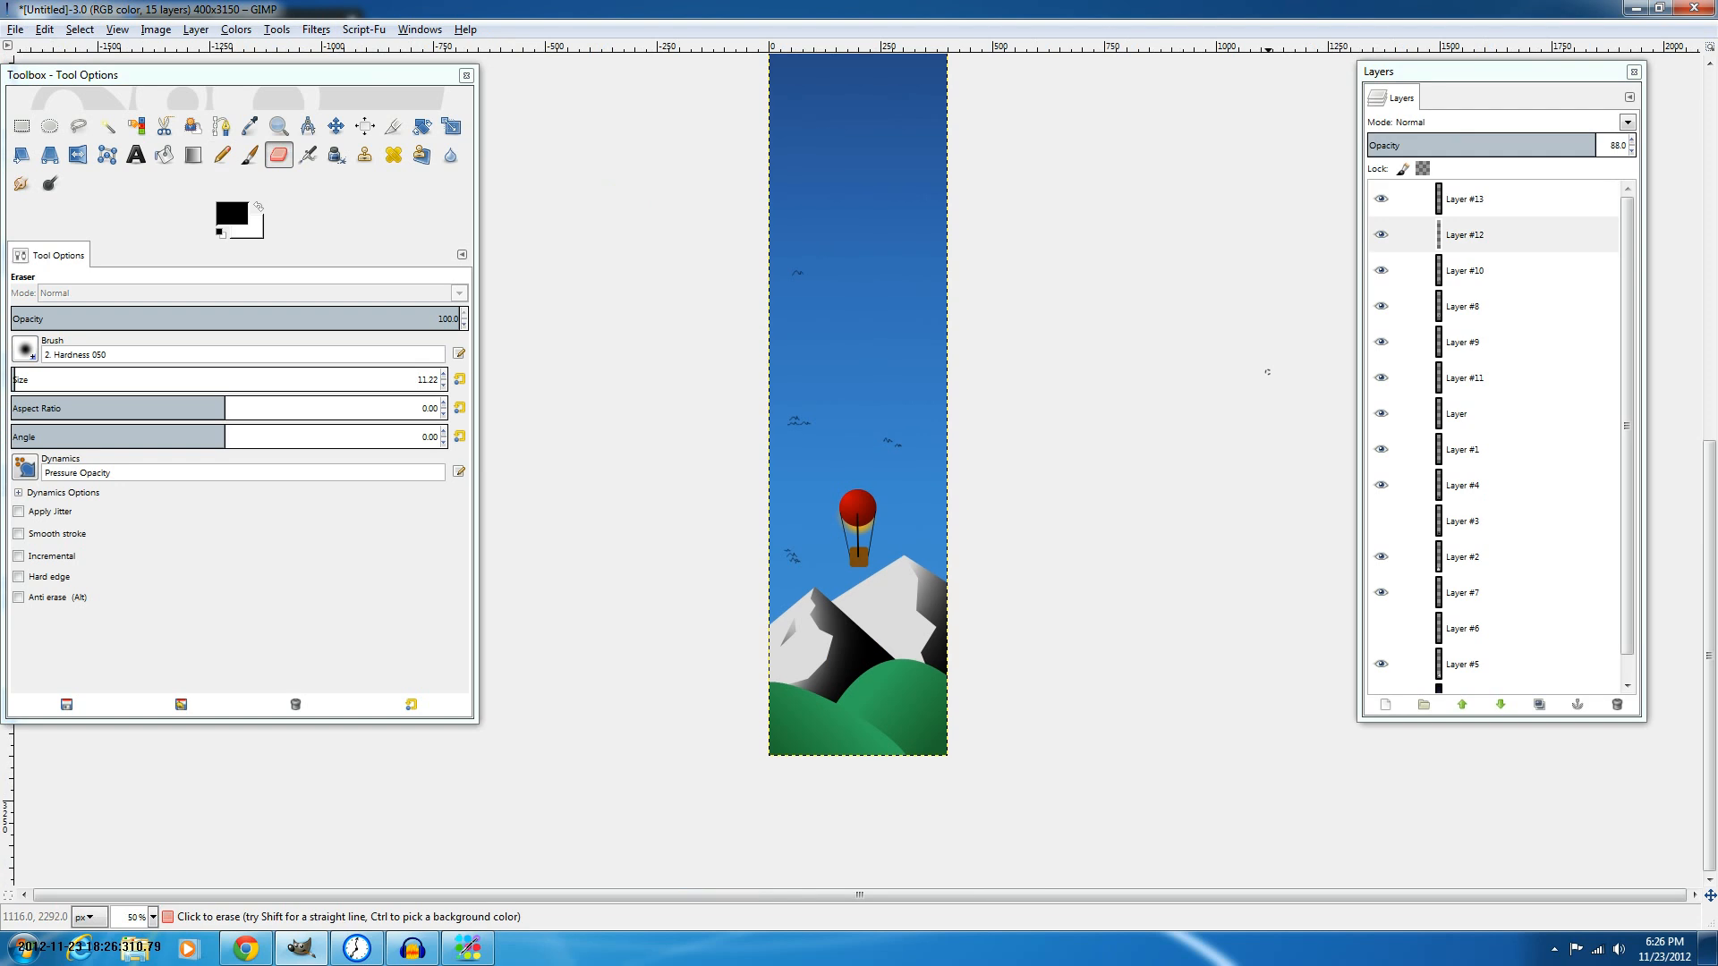
scroll(1252, 367, "up", 5)
scroll(1239, 367, "up", 3)
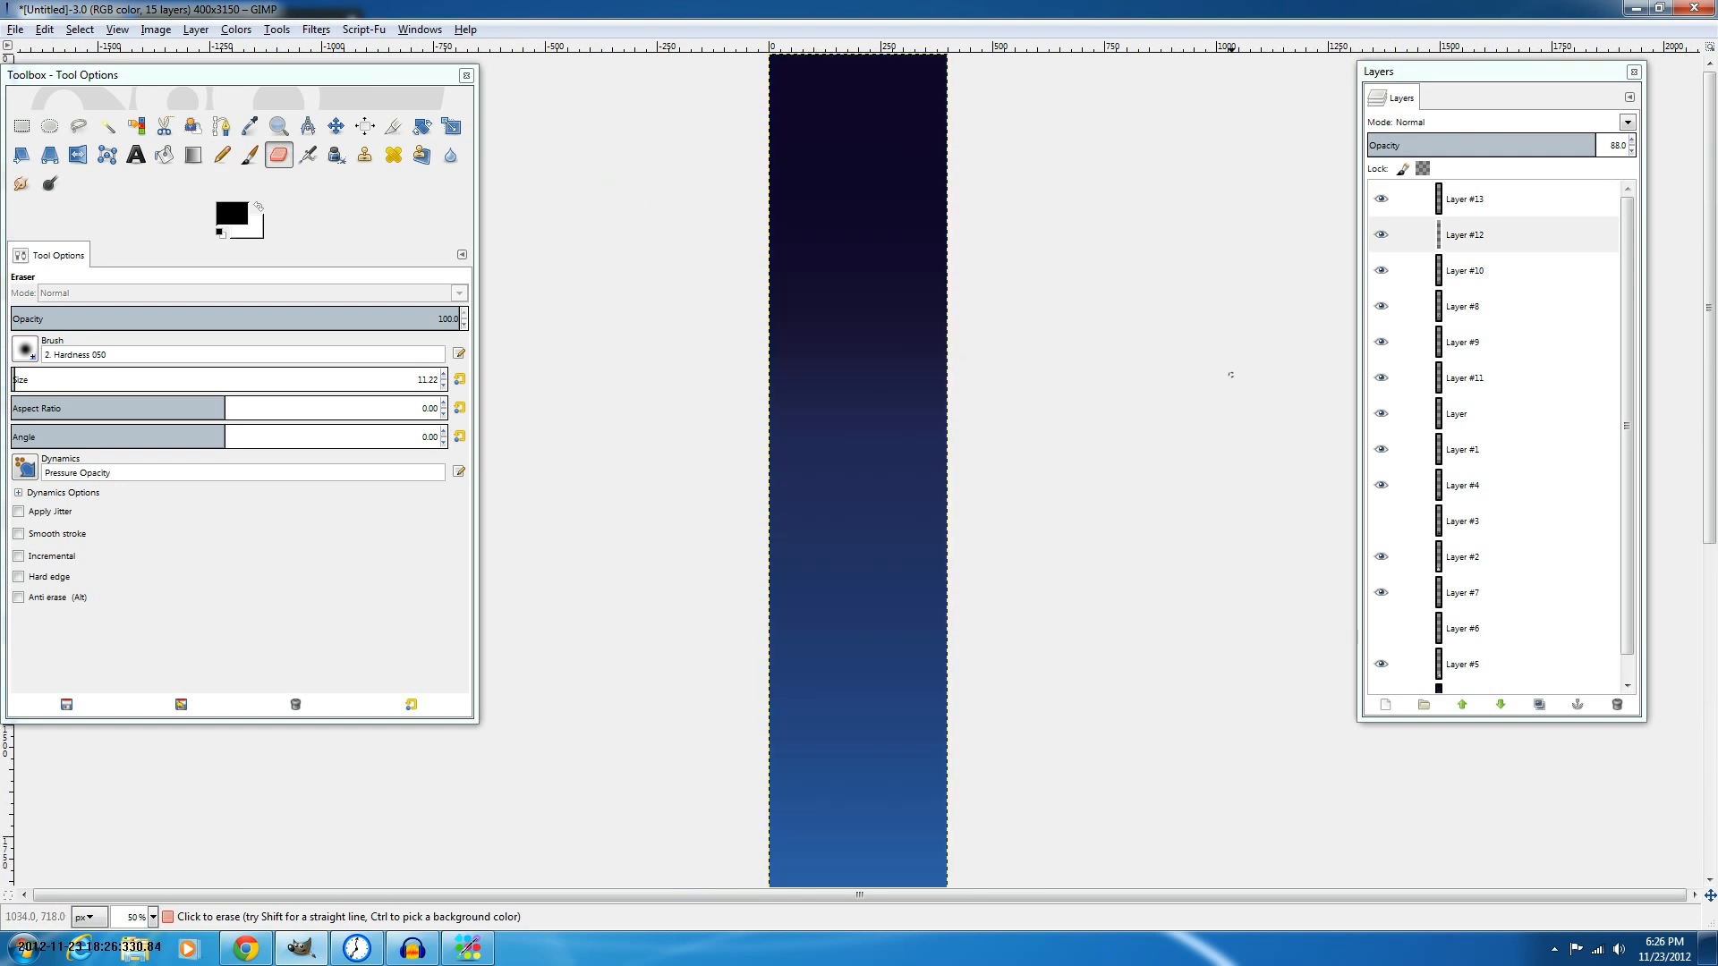
scroll(1233, 380, "down", 5)
scroll(1225, 412, "up", 1)
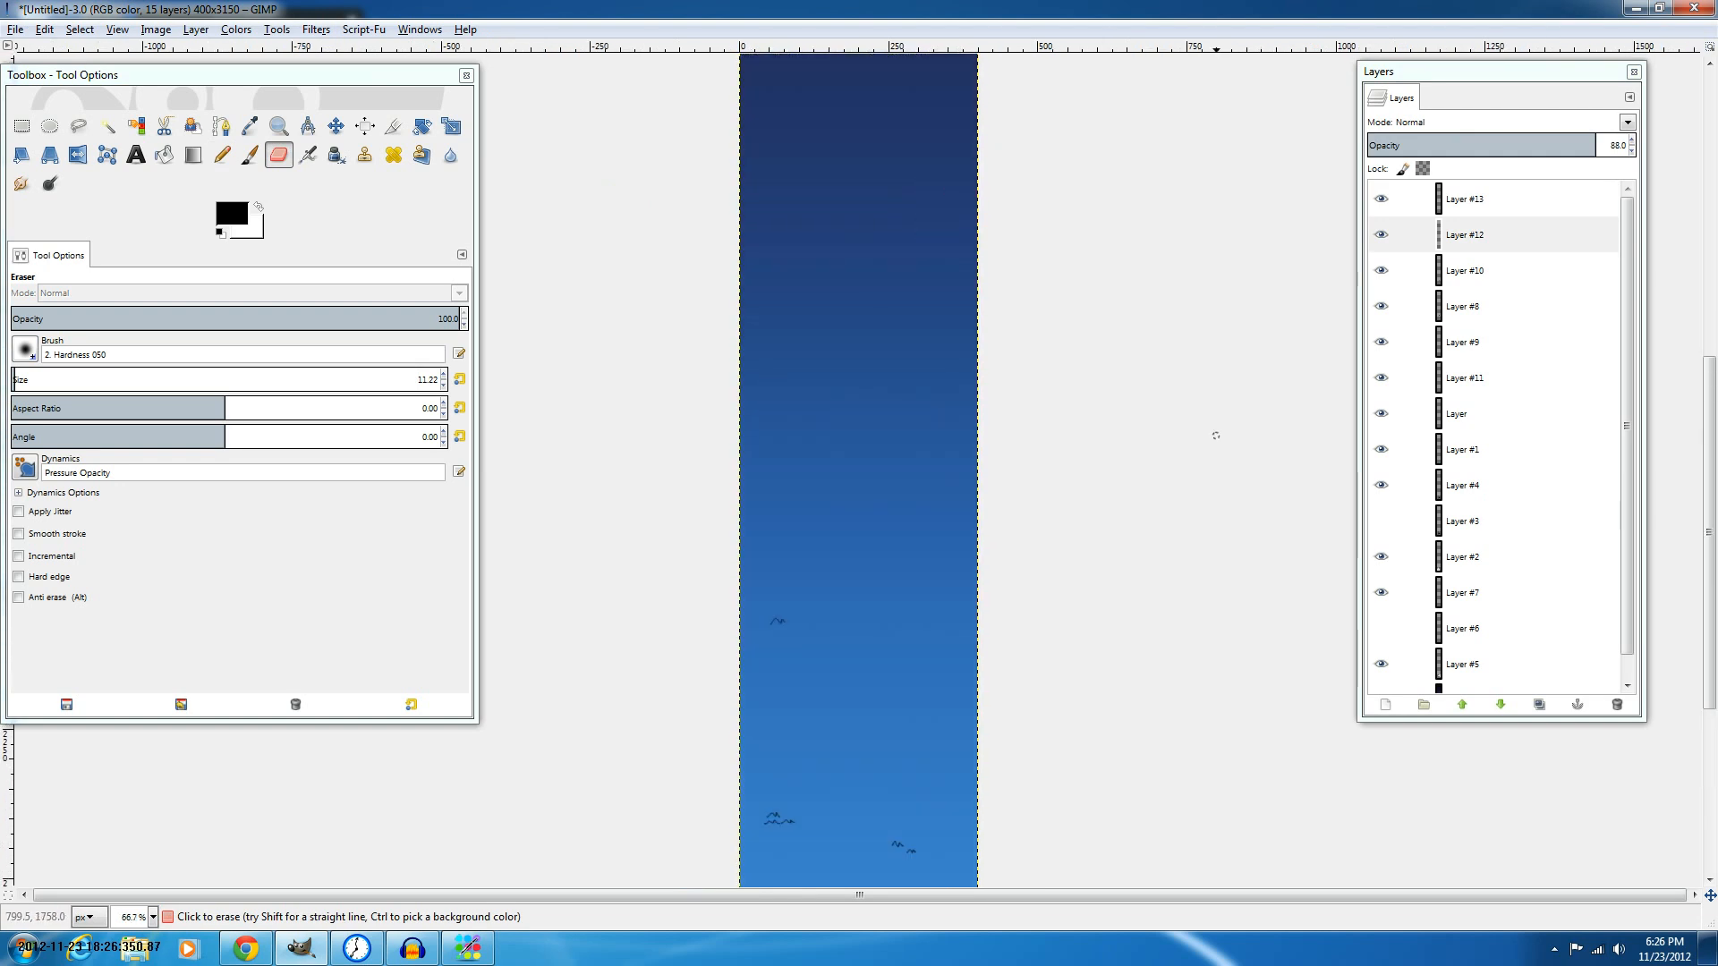
scroll(1232, 460, "down", 5)
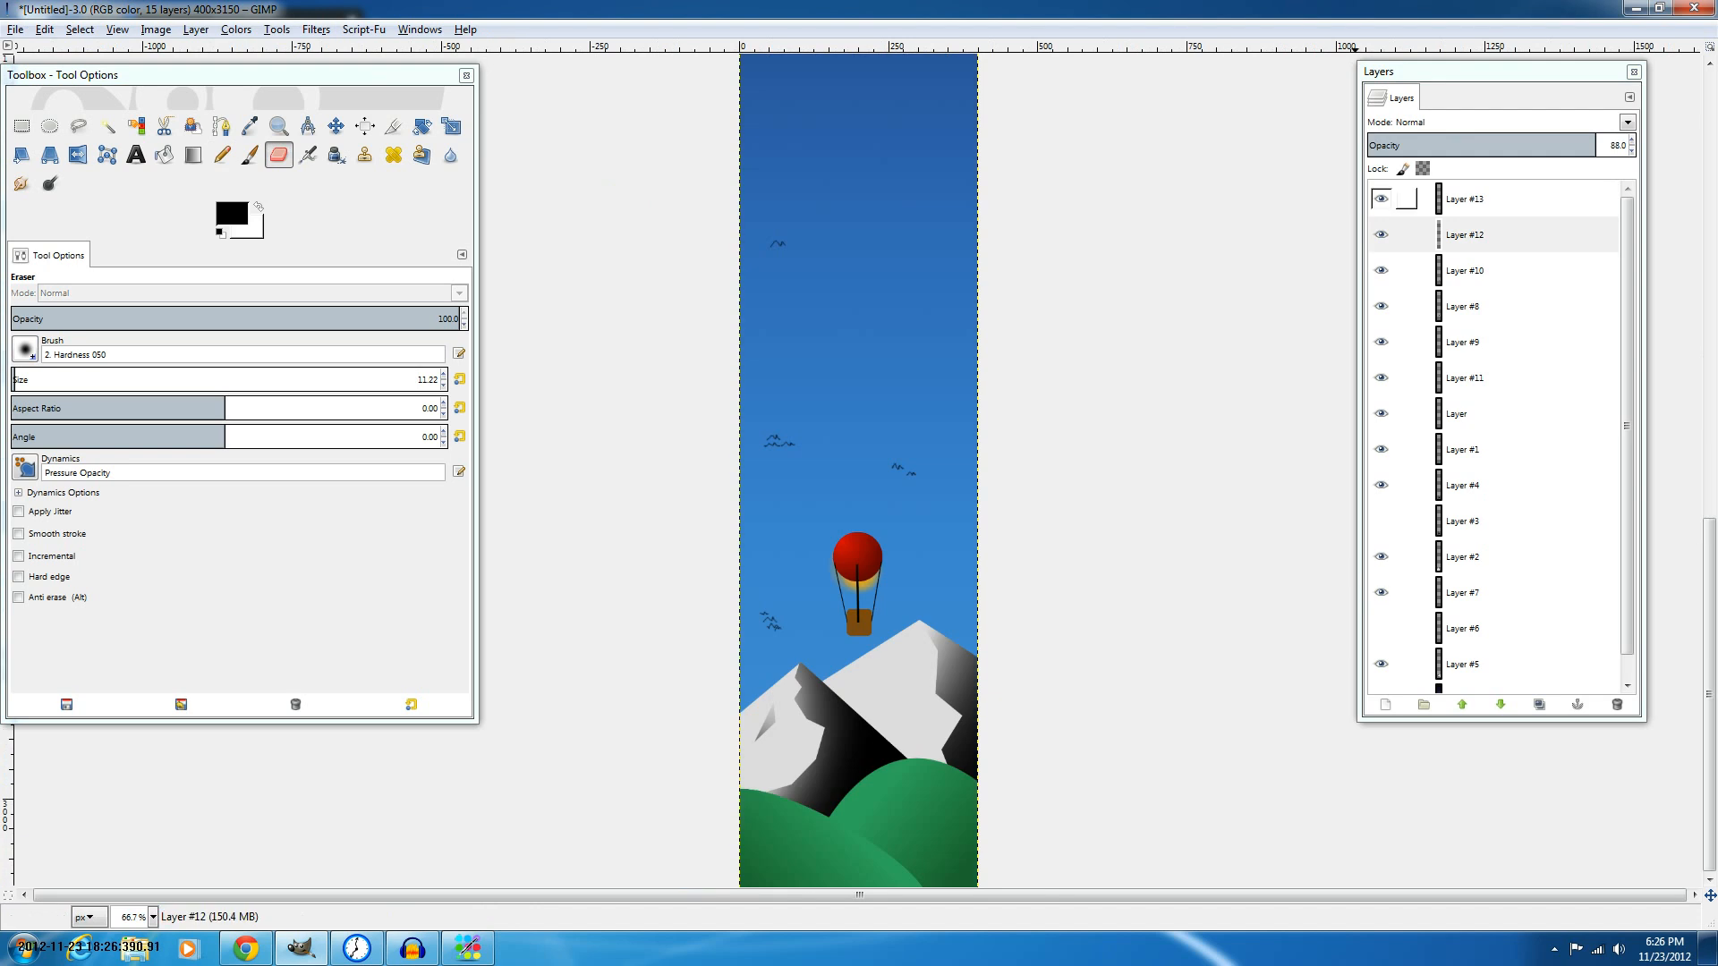
Add a new transparent layer directly above Layer #13 at the top of the layer stack.
left_click(1464, 200)
key("Return")
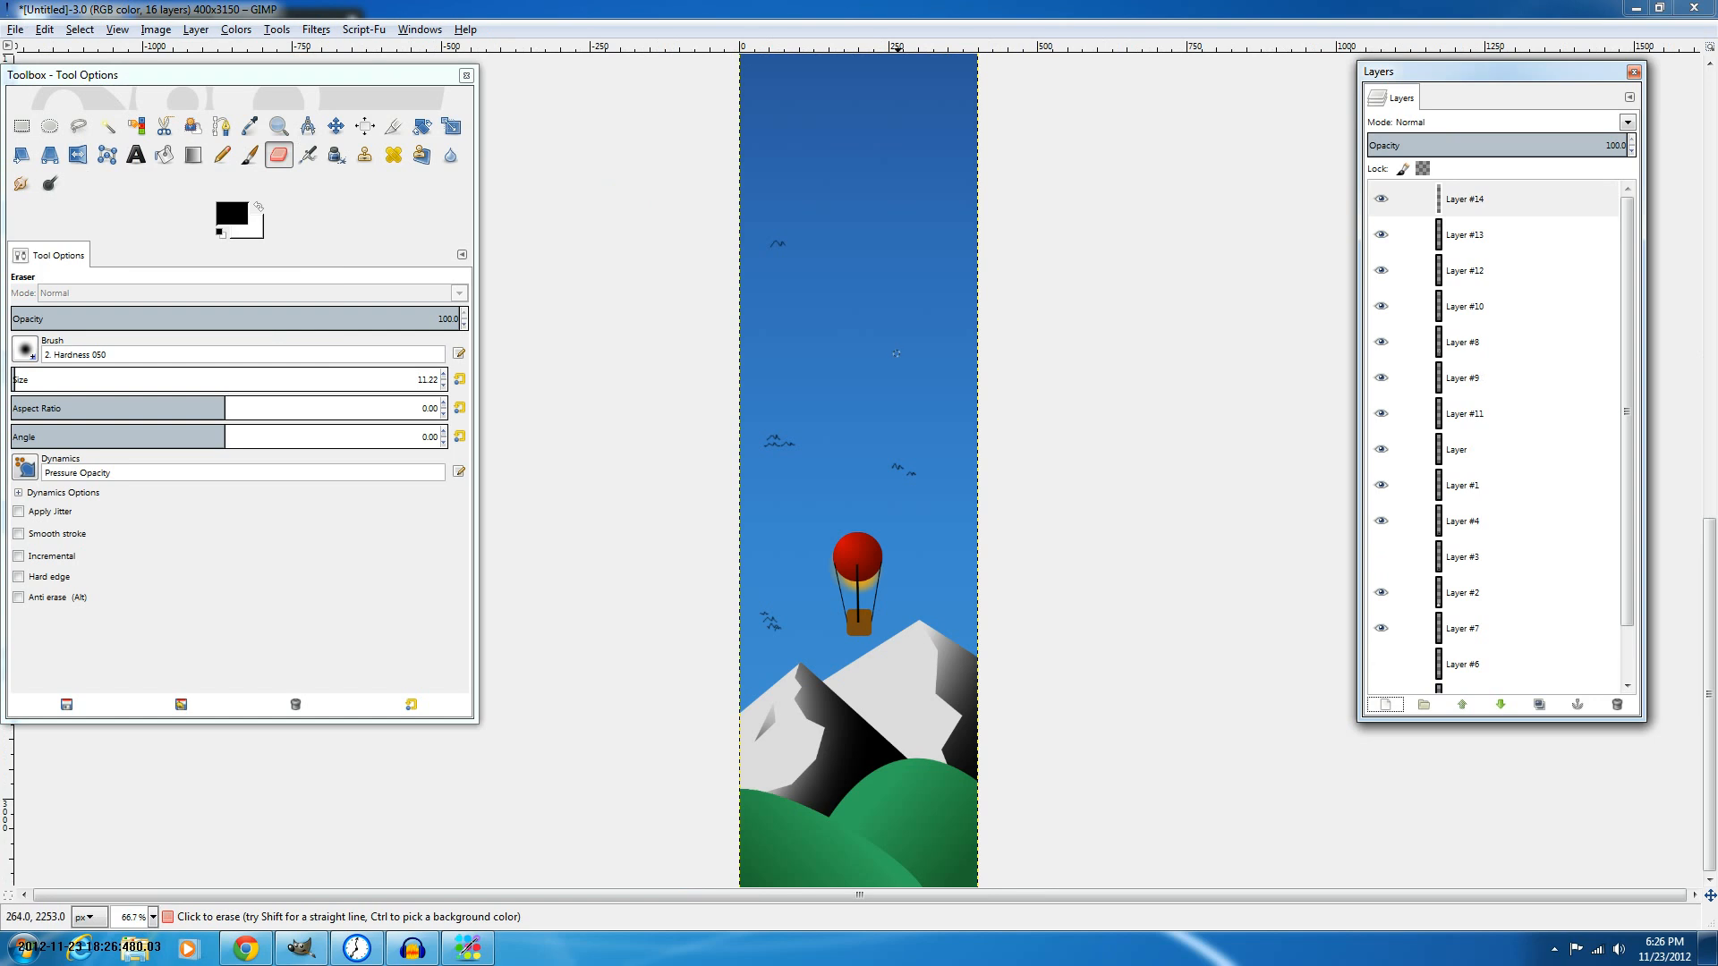
scroll(939, 340, "up", 7)
scroll(993, 331, "down", 6)
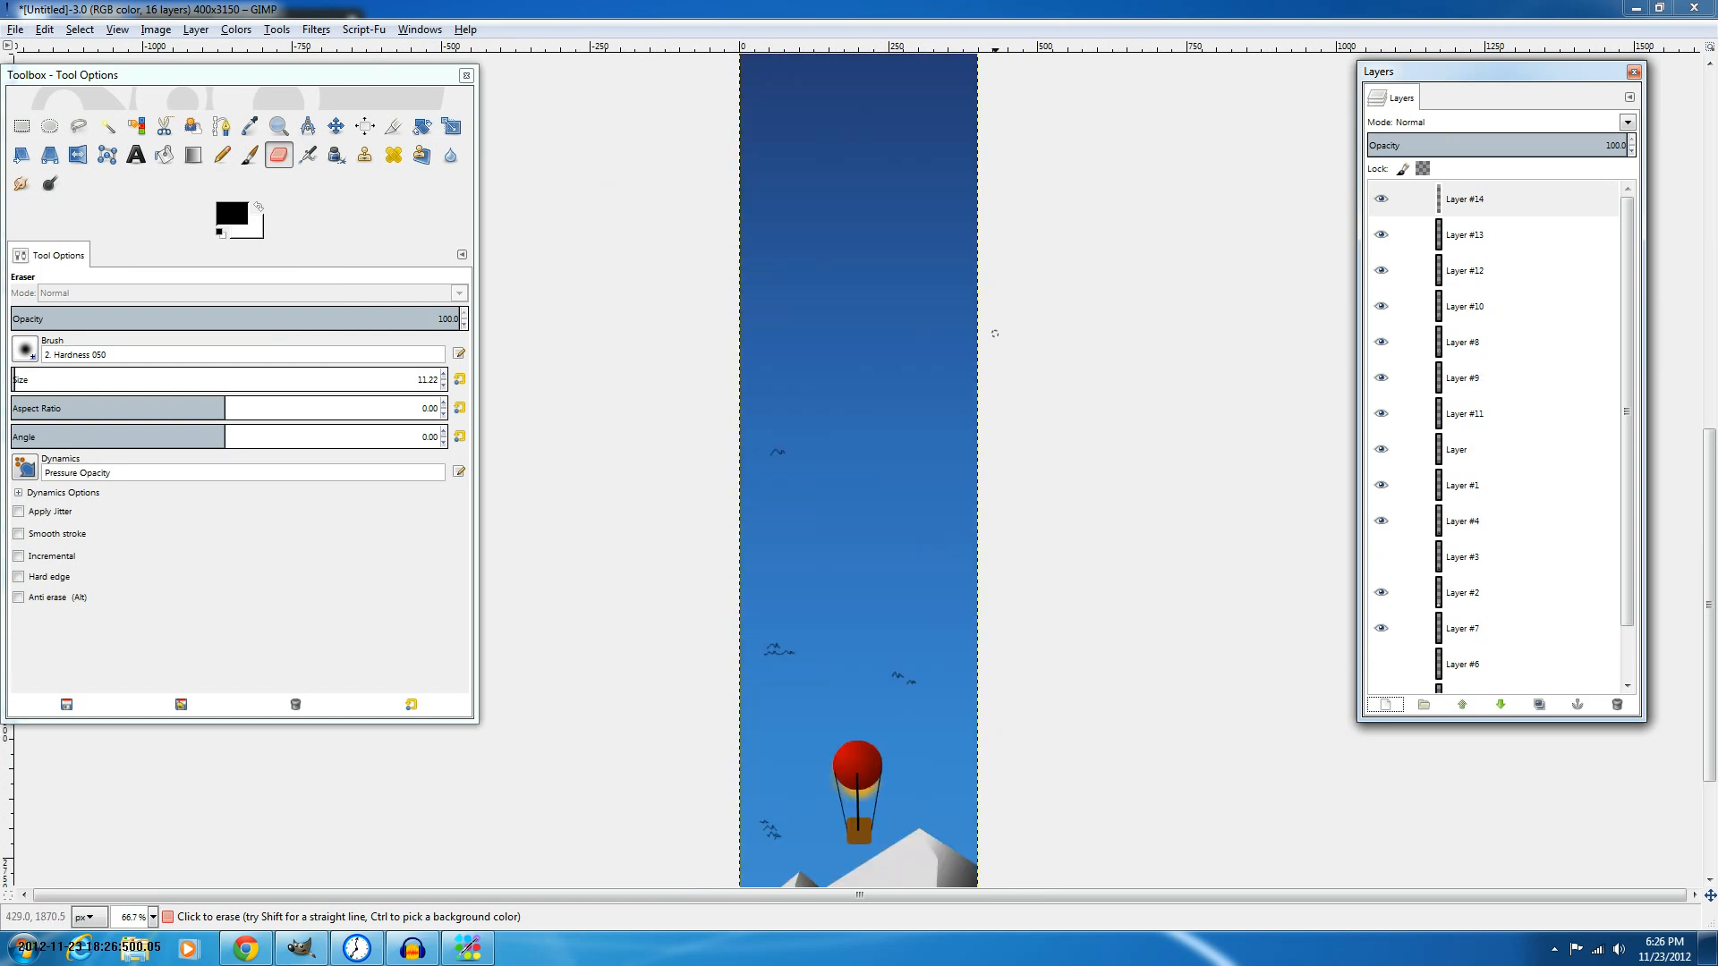
Turn off the fixed aspect ratio and draw an elliptical selection about 151 × 57 px in the sky above the balloon.
scroll(995, 334, "down", 1)
scroll(958, 649, "up", 1)
scroll(957, 648, "down", 3)
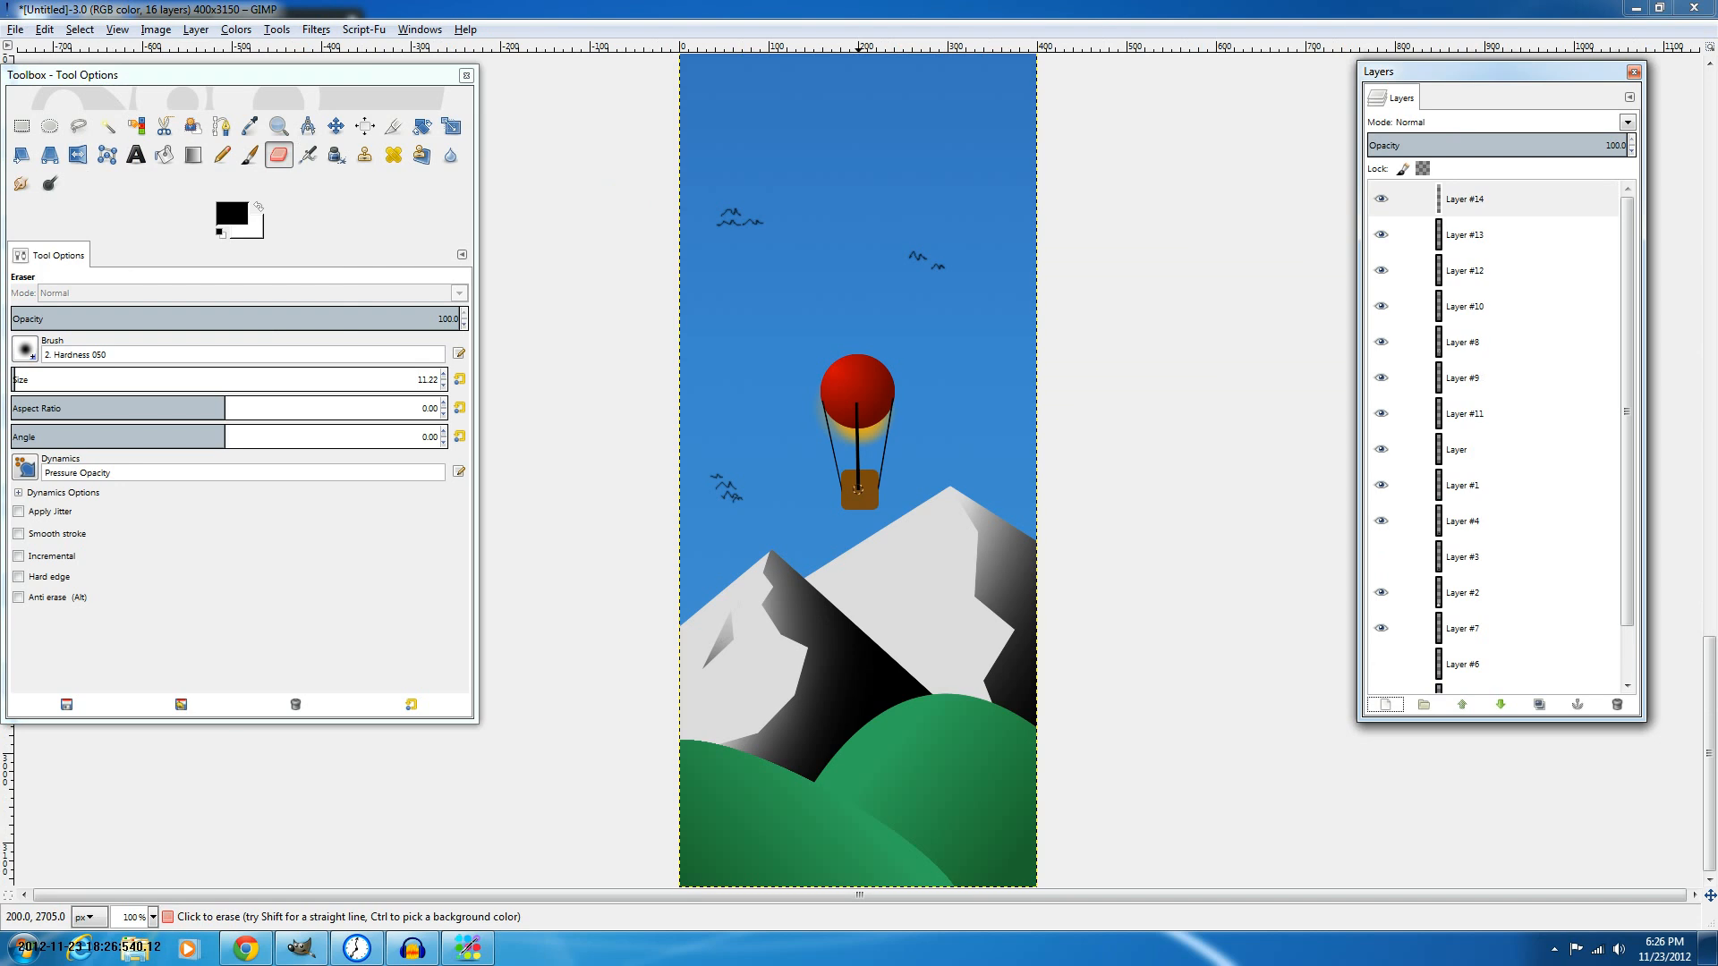
scroll(856, 495, "up", 15)
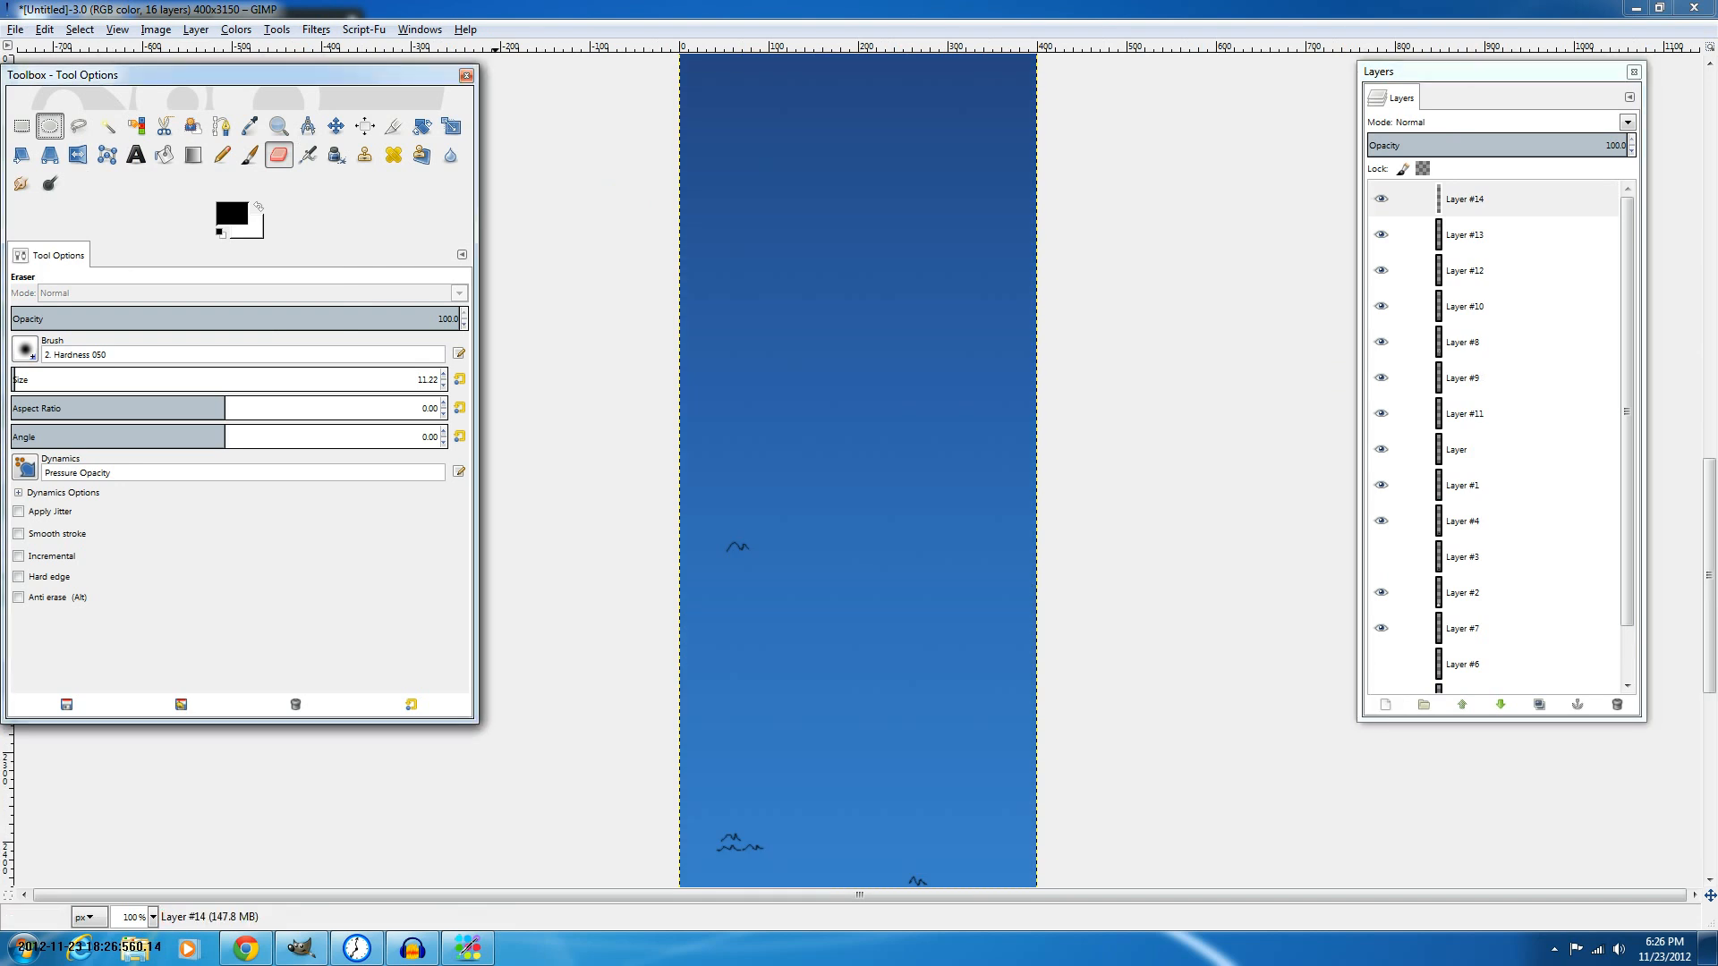
left_click(49, 126)
mouse_move(874, 355)
left_mouse_down()
mouse_move(1010, 442)
mouse_move(1059, 538)
left_mouse_up()
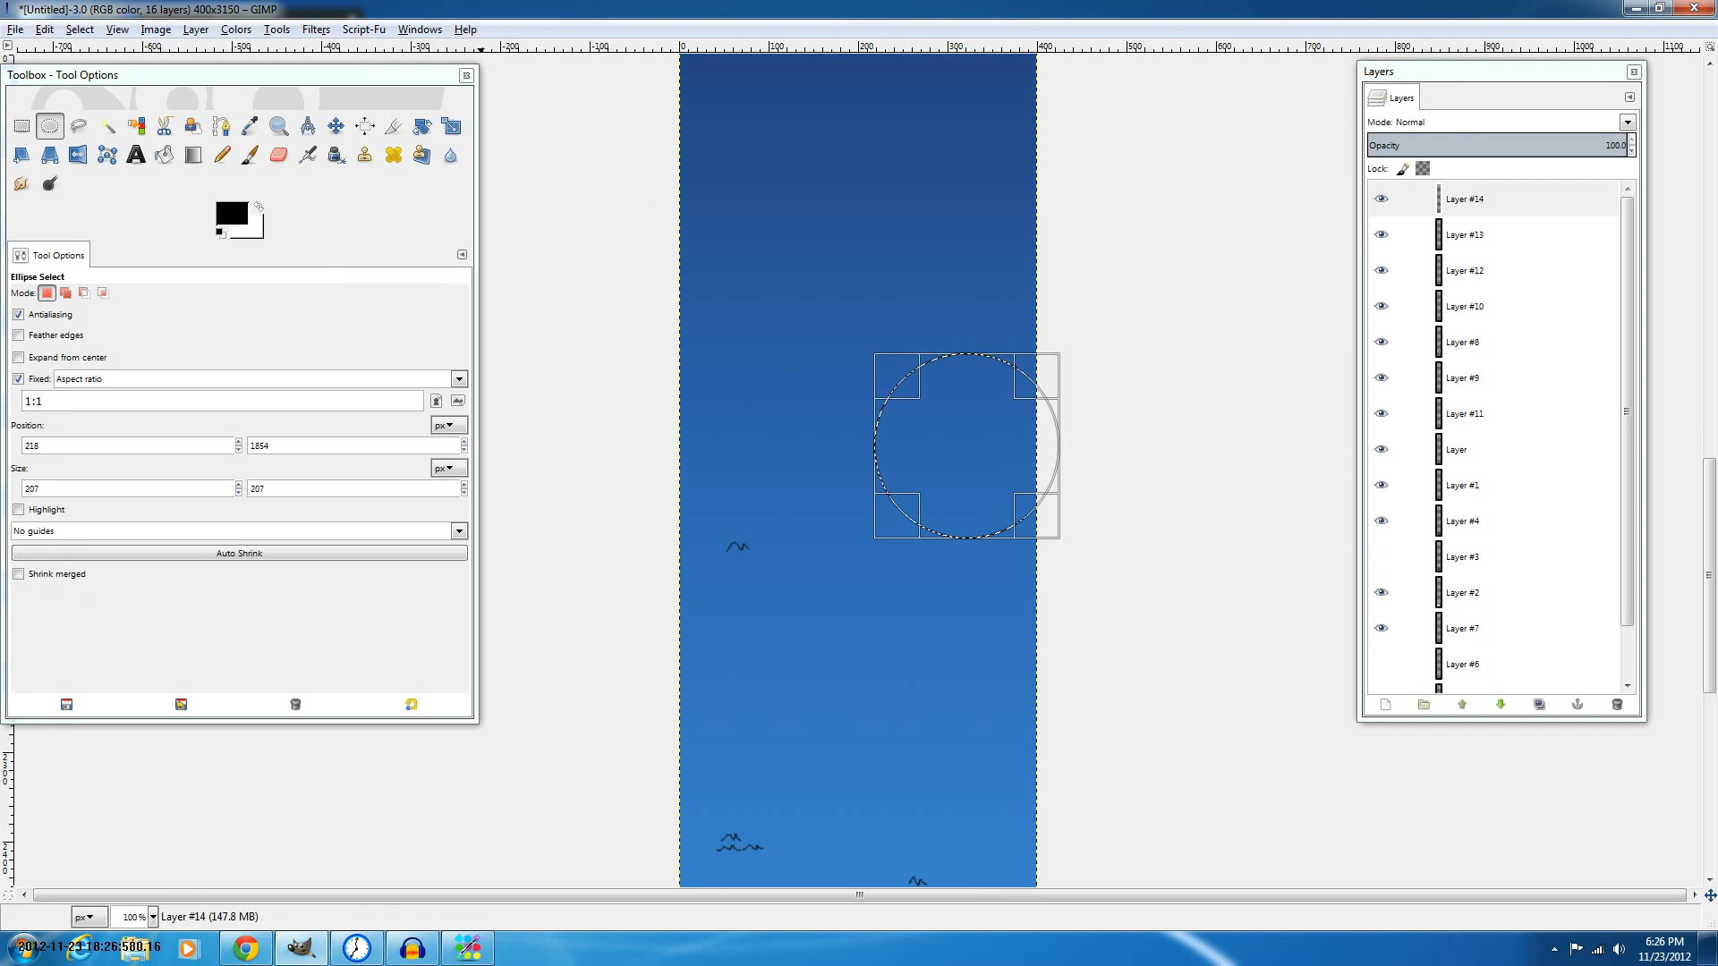
left_click(18, 378)
left_click_drag(1058, 376, 975, 693)
left_click(950, 730)
left_click_drag(1020, 658, 900, 582)
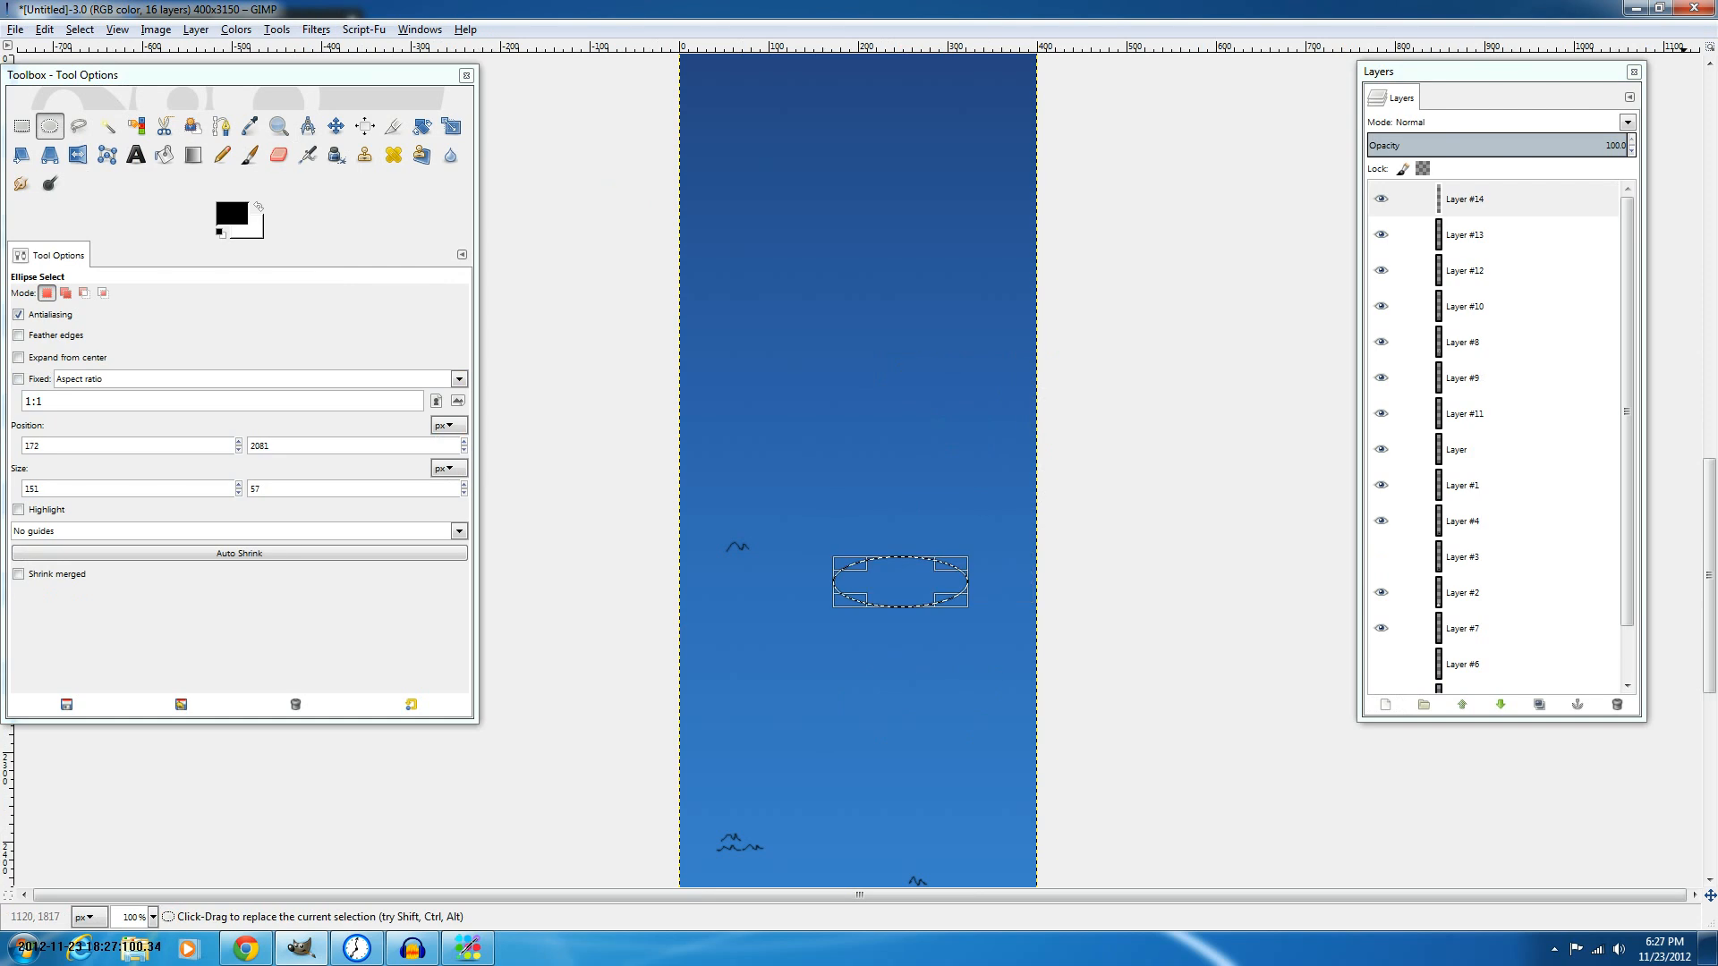
Toggle the visibility of Layer #14, Layer #13 and Layer #12 to check what each contains.
left_click(1381, 198)
left_click(1382, 235)
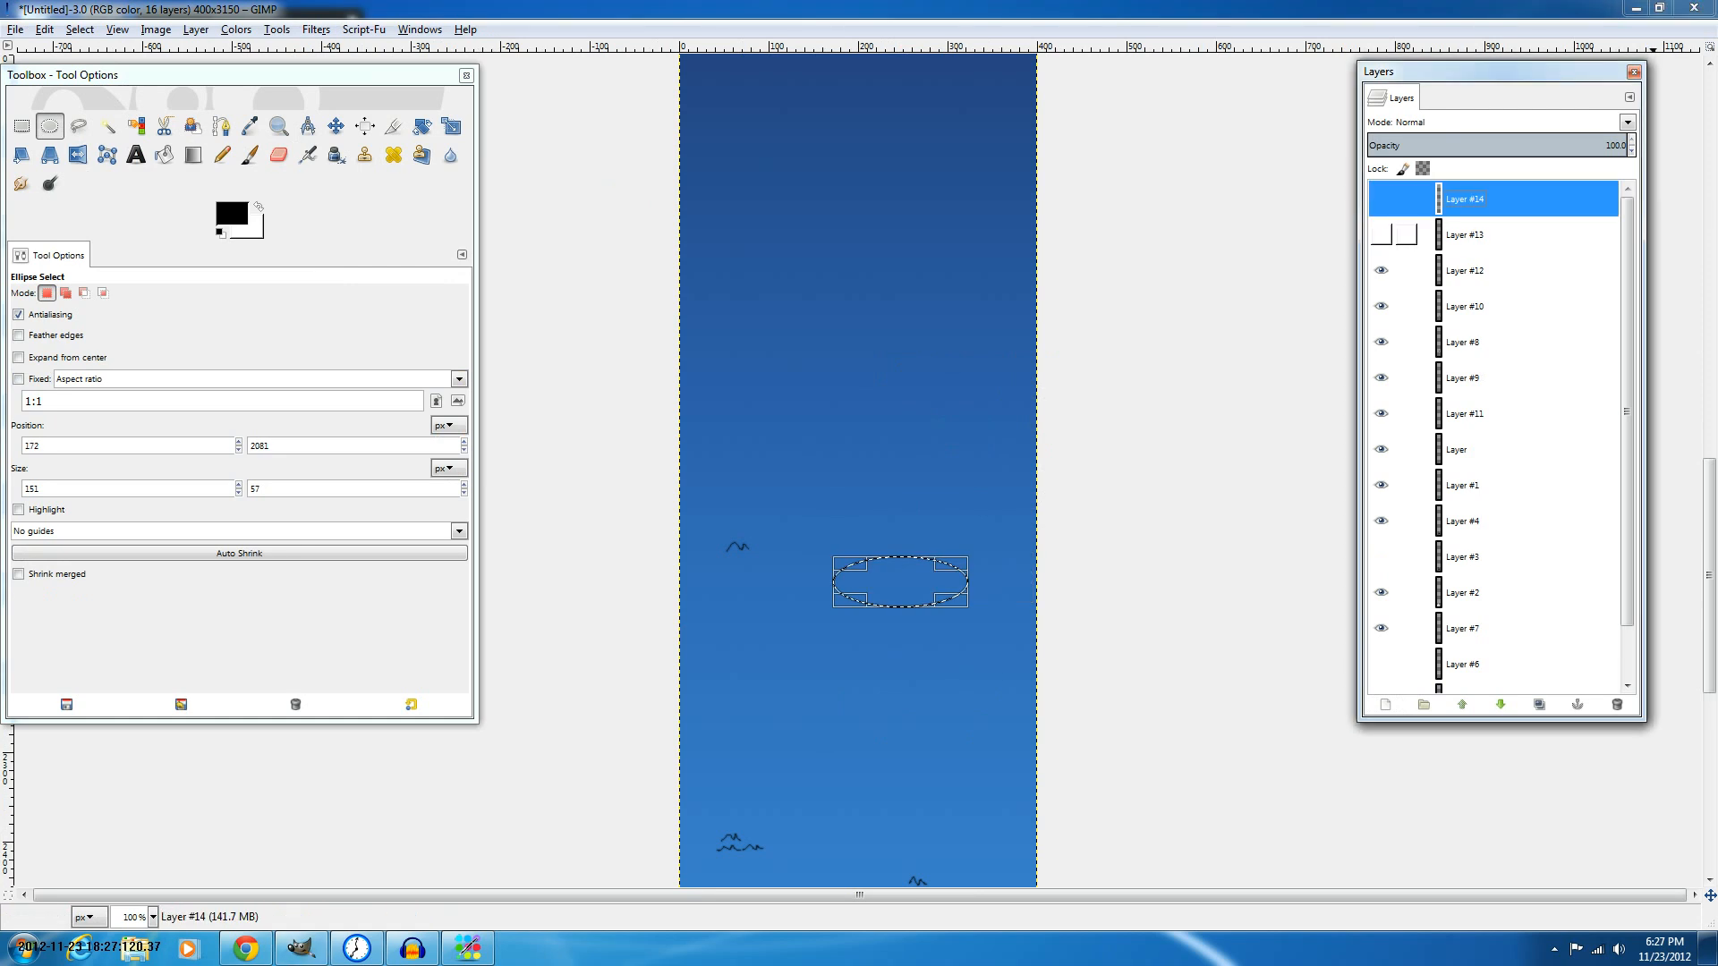
left_click(1381, 234)
left_click(1381, 234)
left_click(1381, 270)
left_click(1382, 270)
left_click(1381, 234)
left_click(1381, 198)
Set the foreground color to a light grey.
left_click(232, 214)
left_click(520, 455)
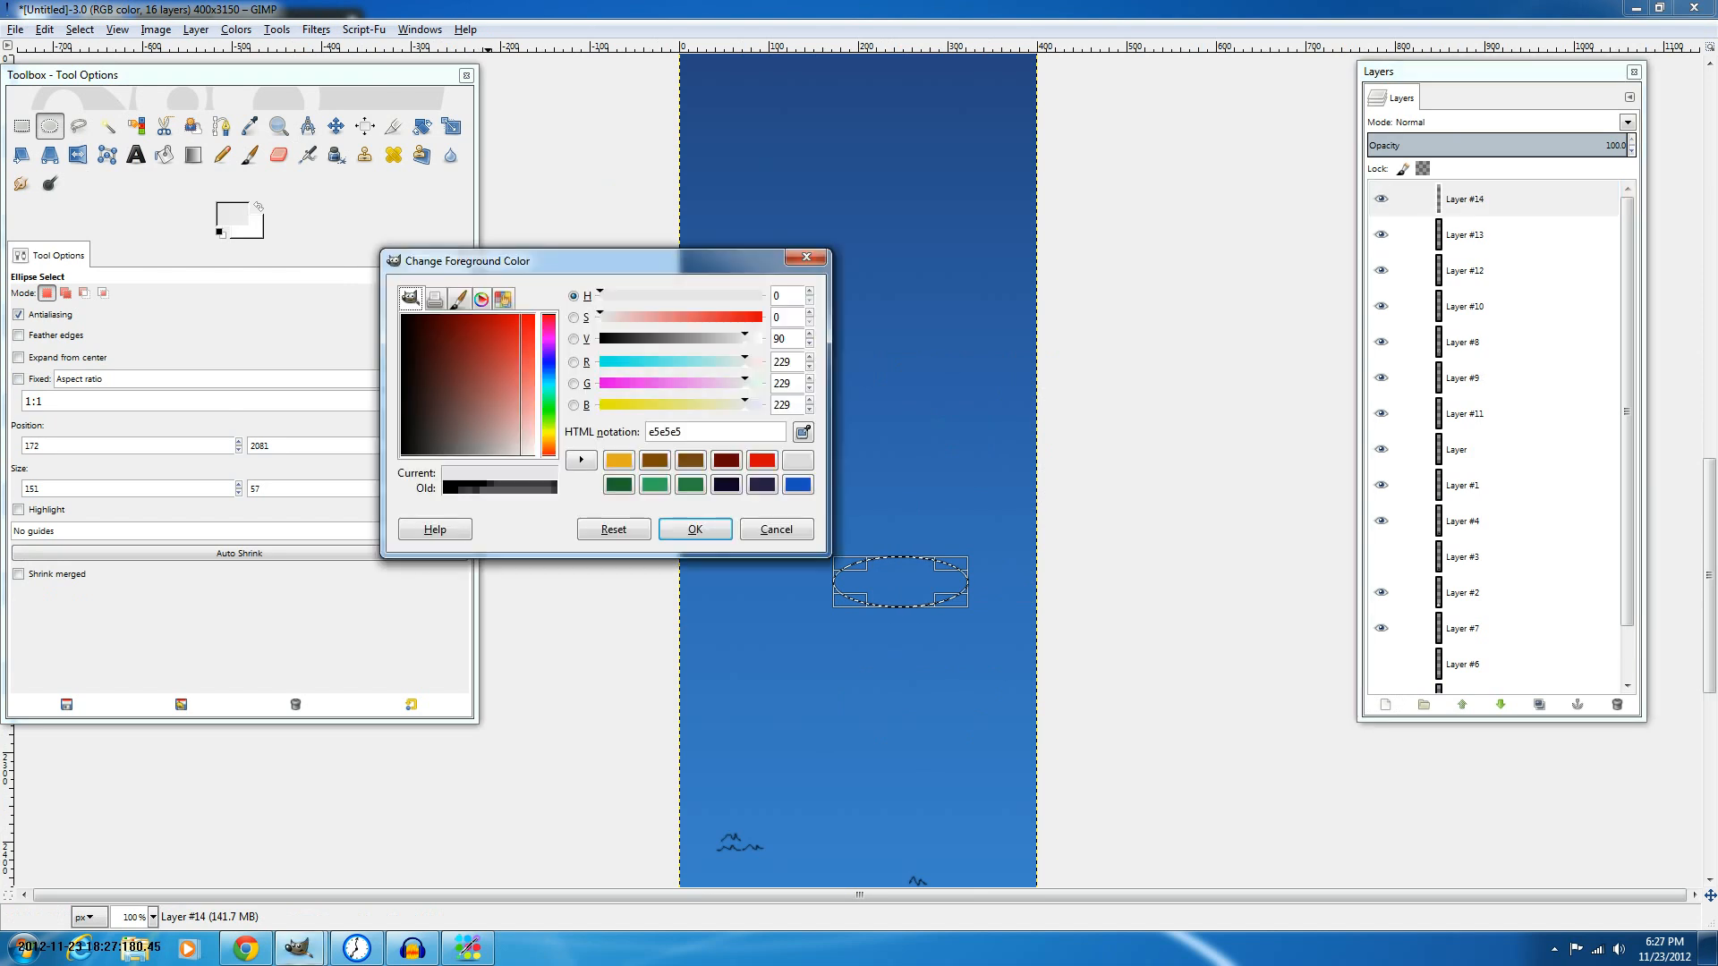
mouse_move(520, 455)
left_mouse_down()
mouse_move(535, 455)
mouse_move(516, 456)
left_mouse_up()
left_click(695, 530)
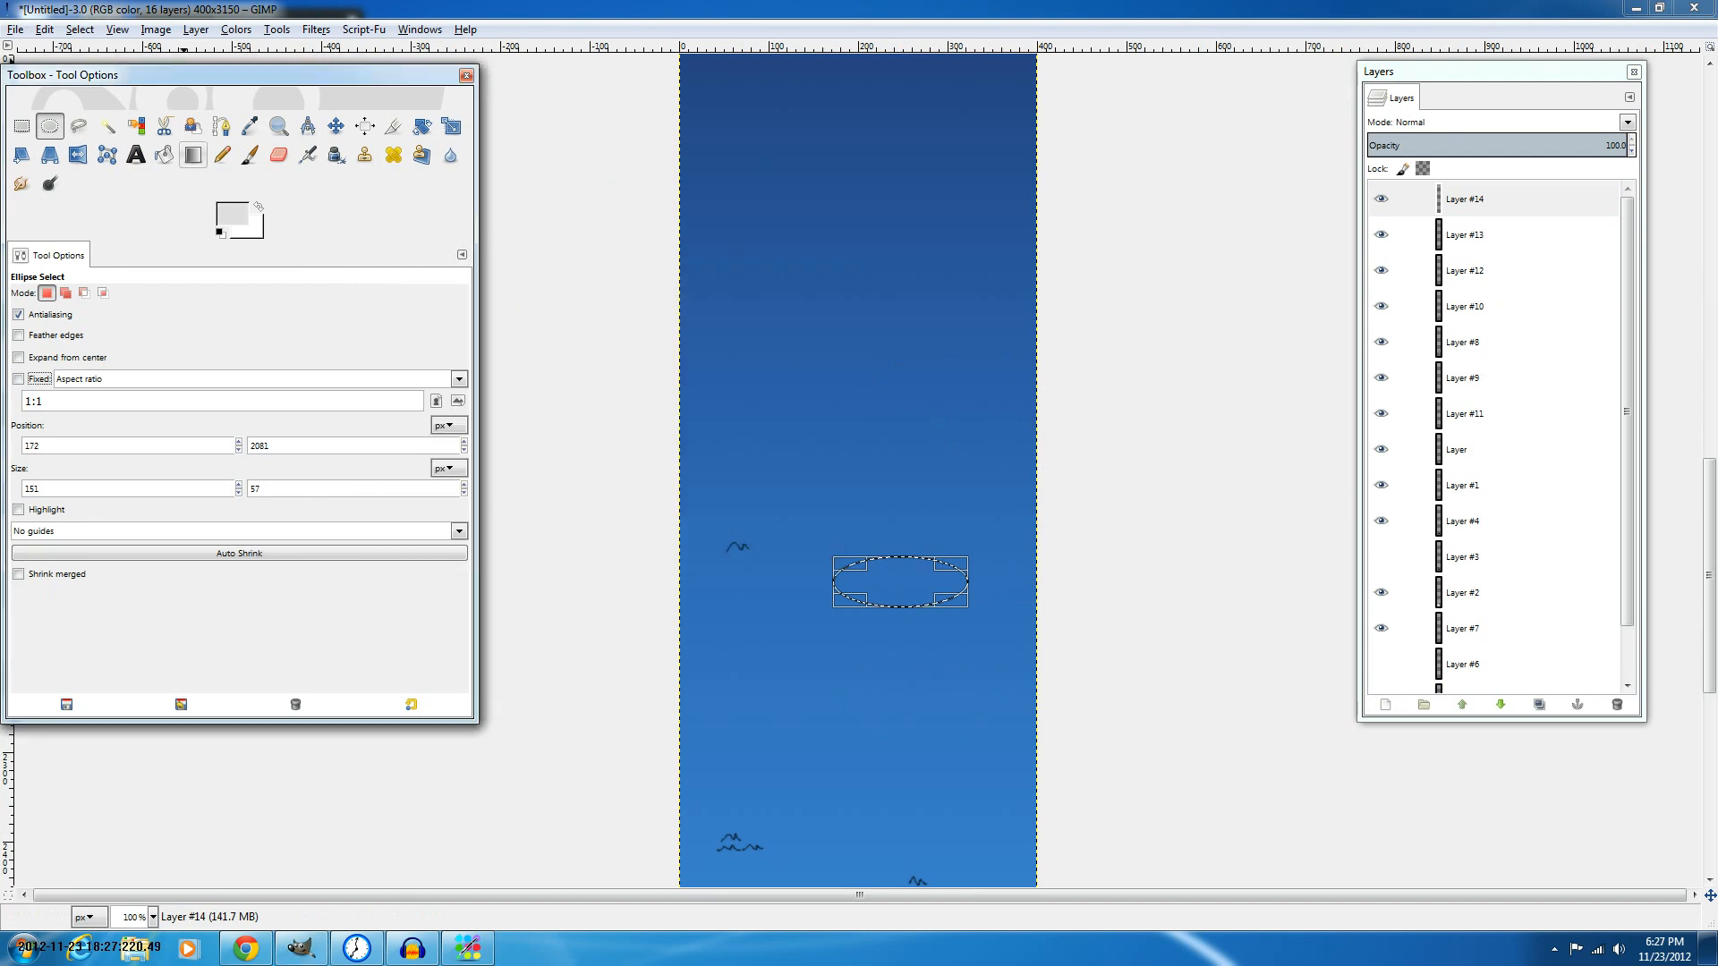
Bucket-fill the elliptical selection on Layer #14 with the light grey foreground color and clear the selection.
left_click(164, 155)
scroll(908, 377, "down", 7)
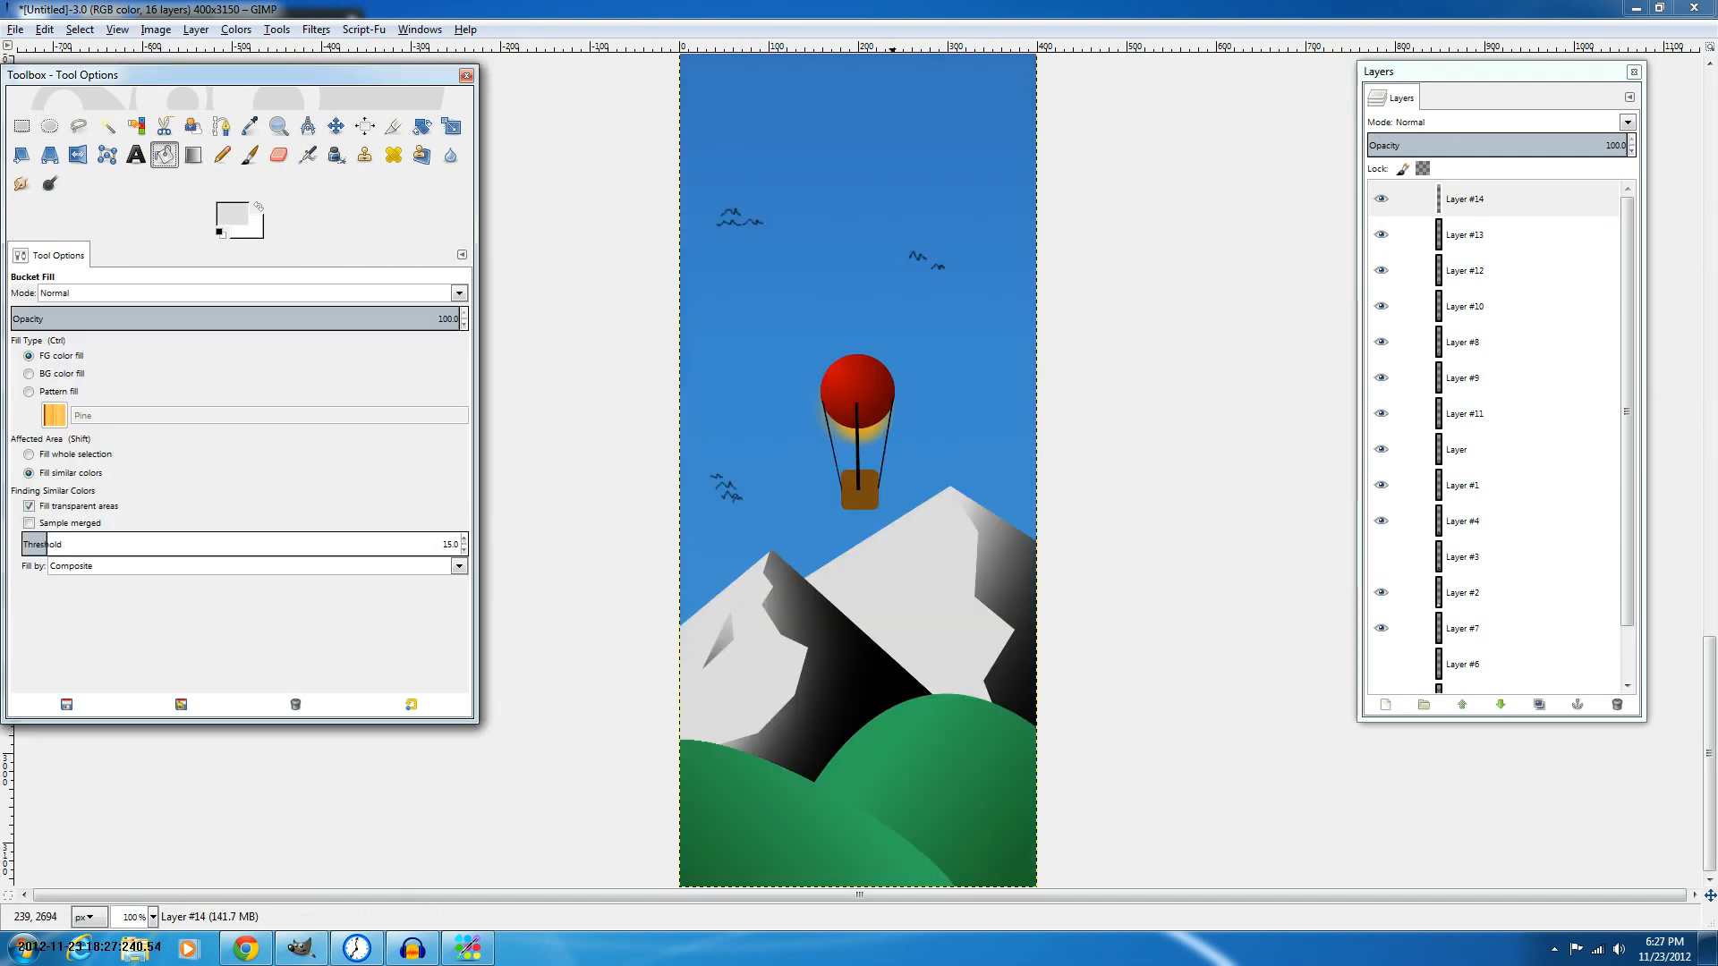
scroll(908, 376, "up", 5)
left_click(908, 377)
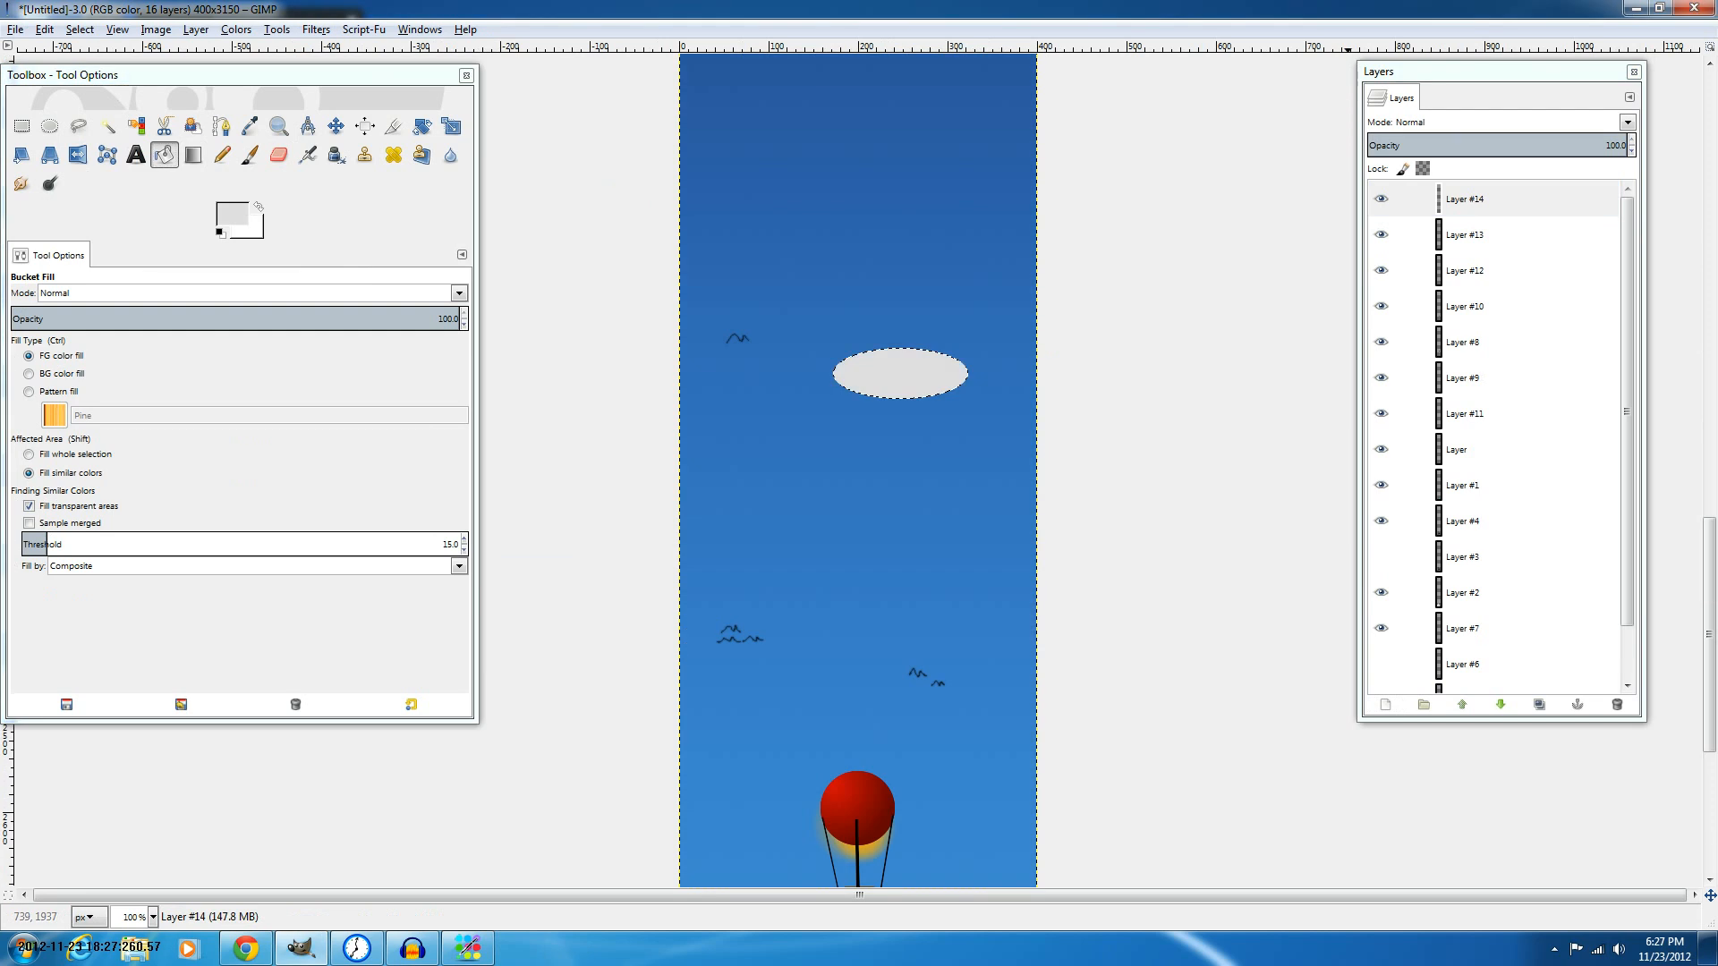
key("ctrl+shift")
key("ctrl+shift+a")
Add a light grey filled ellipse about 60 × 52 px overlapping the upper left of the cloud's oval base.
key("e")
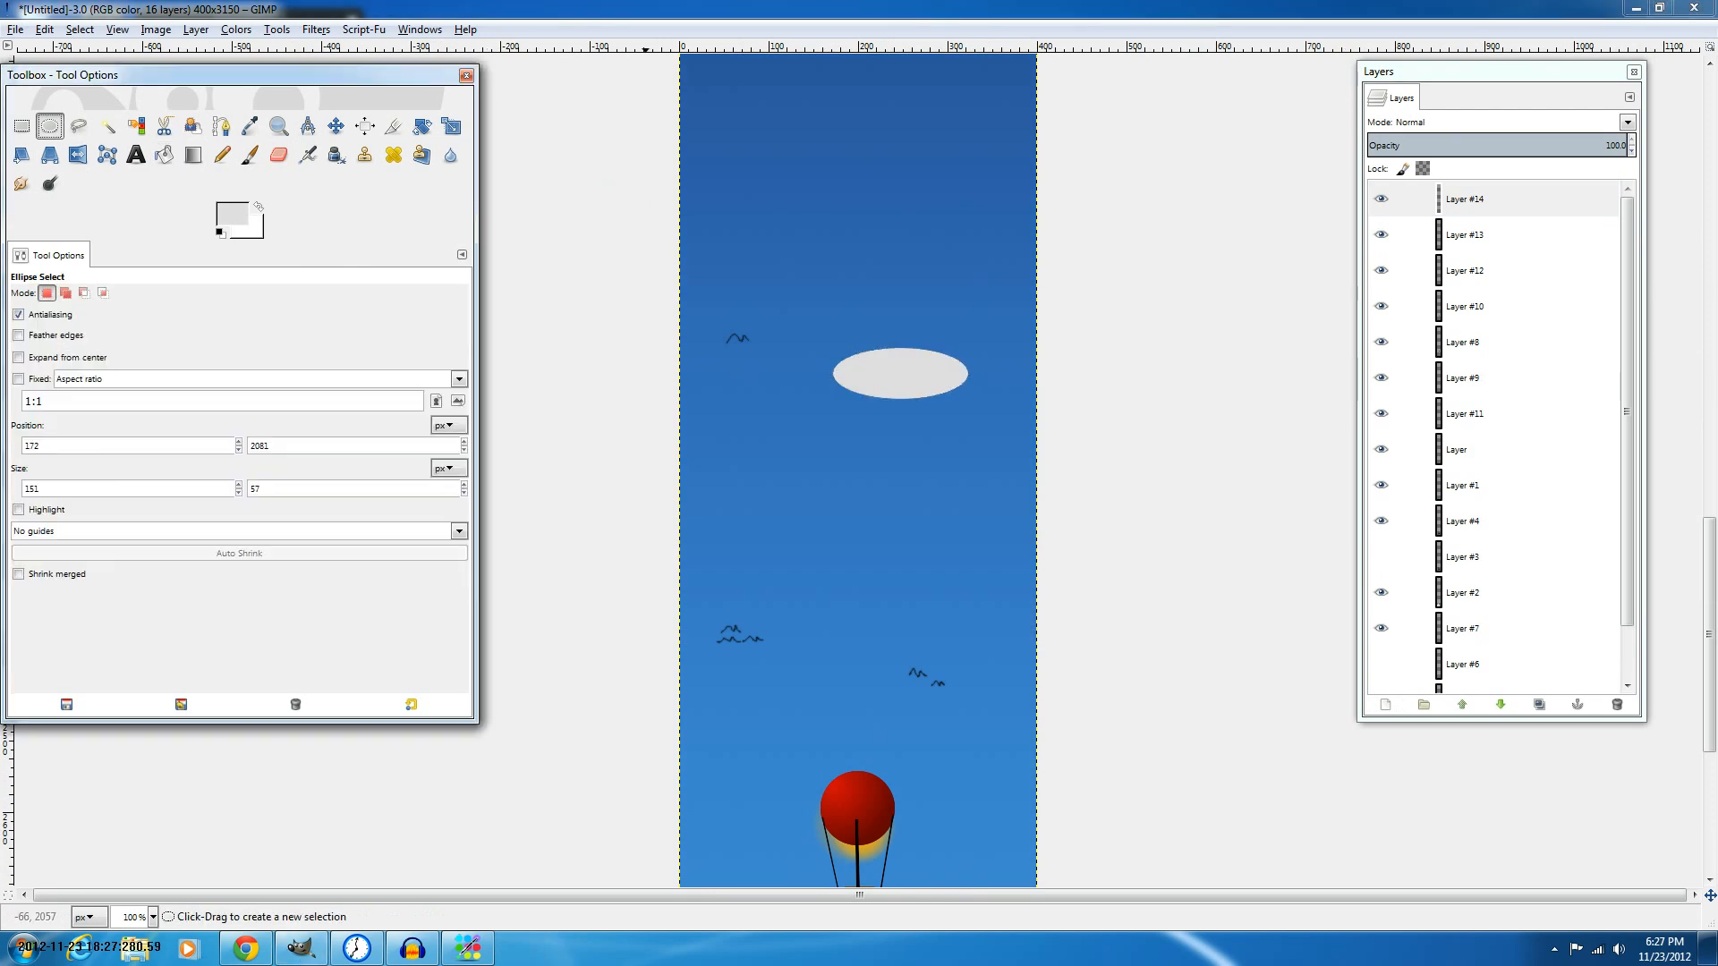
key("2")
mouse_move(841, 315)
left_mouse_down()
mouse_move(949, 408)
mouse_move(906, 354)
left_mouse_up()
key("shift+b")
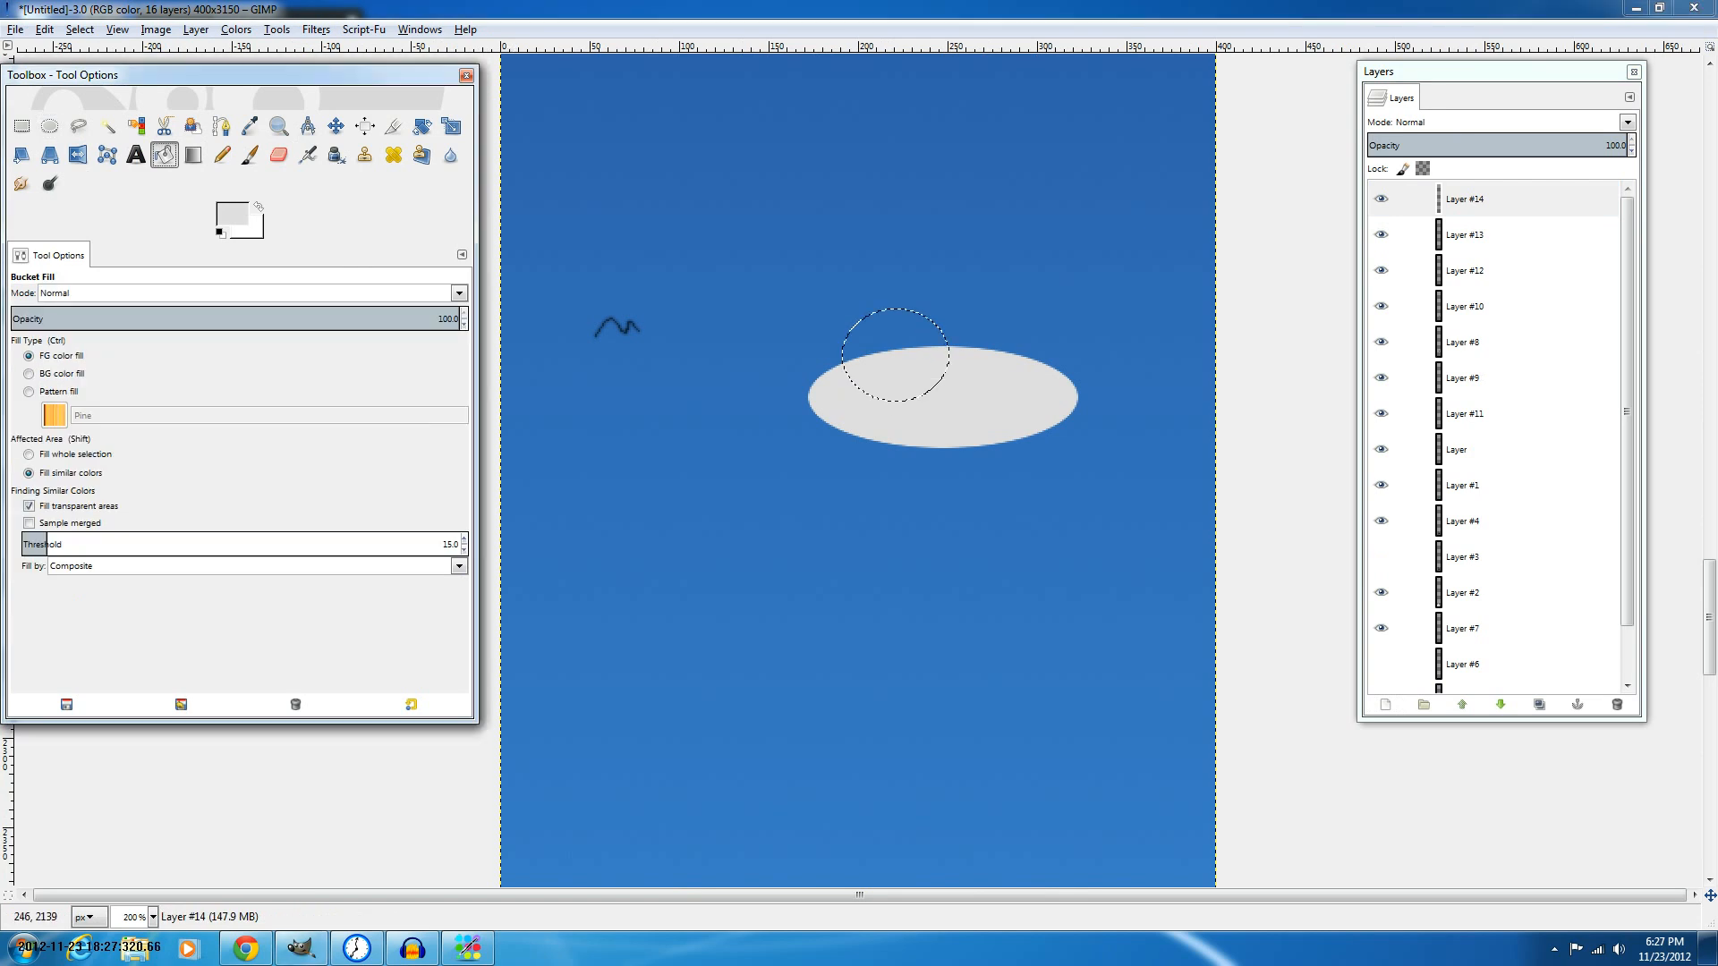
left_click(844, 361)
left_click(852, 348)
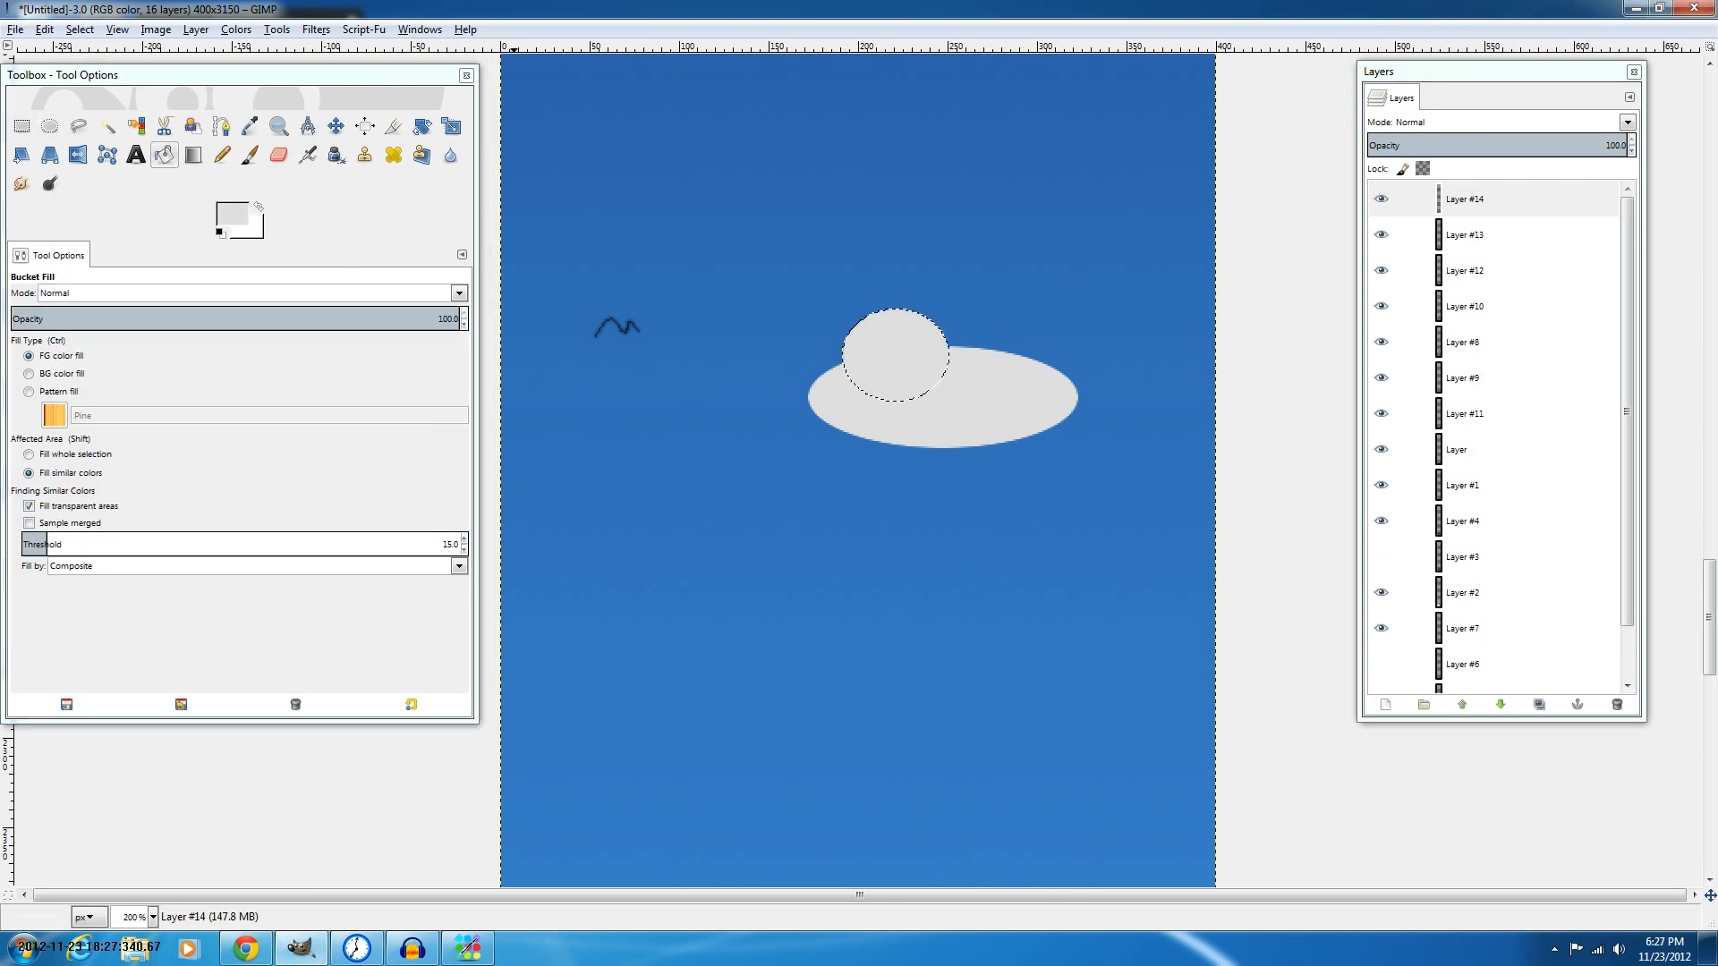
Add a second light grey puff on the cloud's upper edge, directly right of the first puff.
left_click(49, 126)
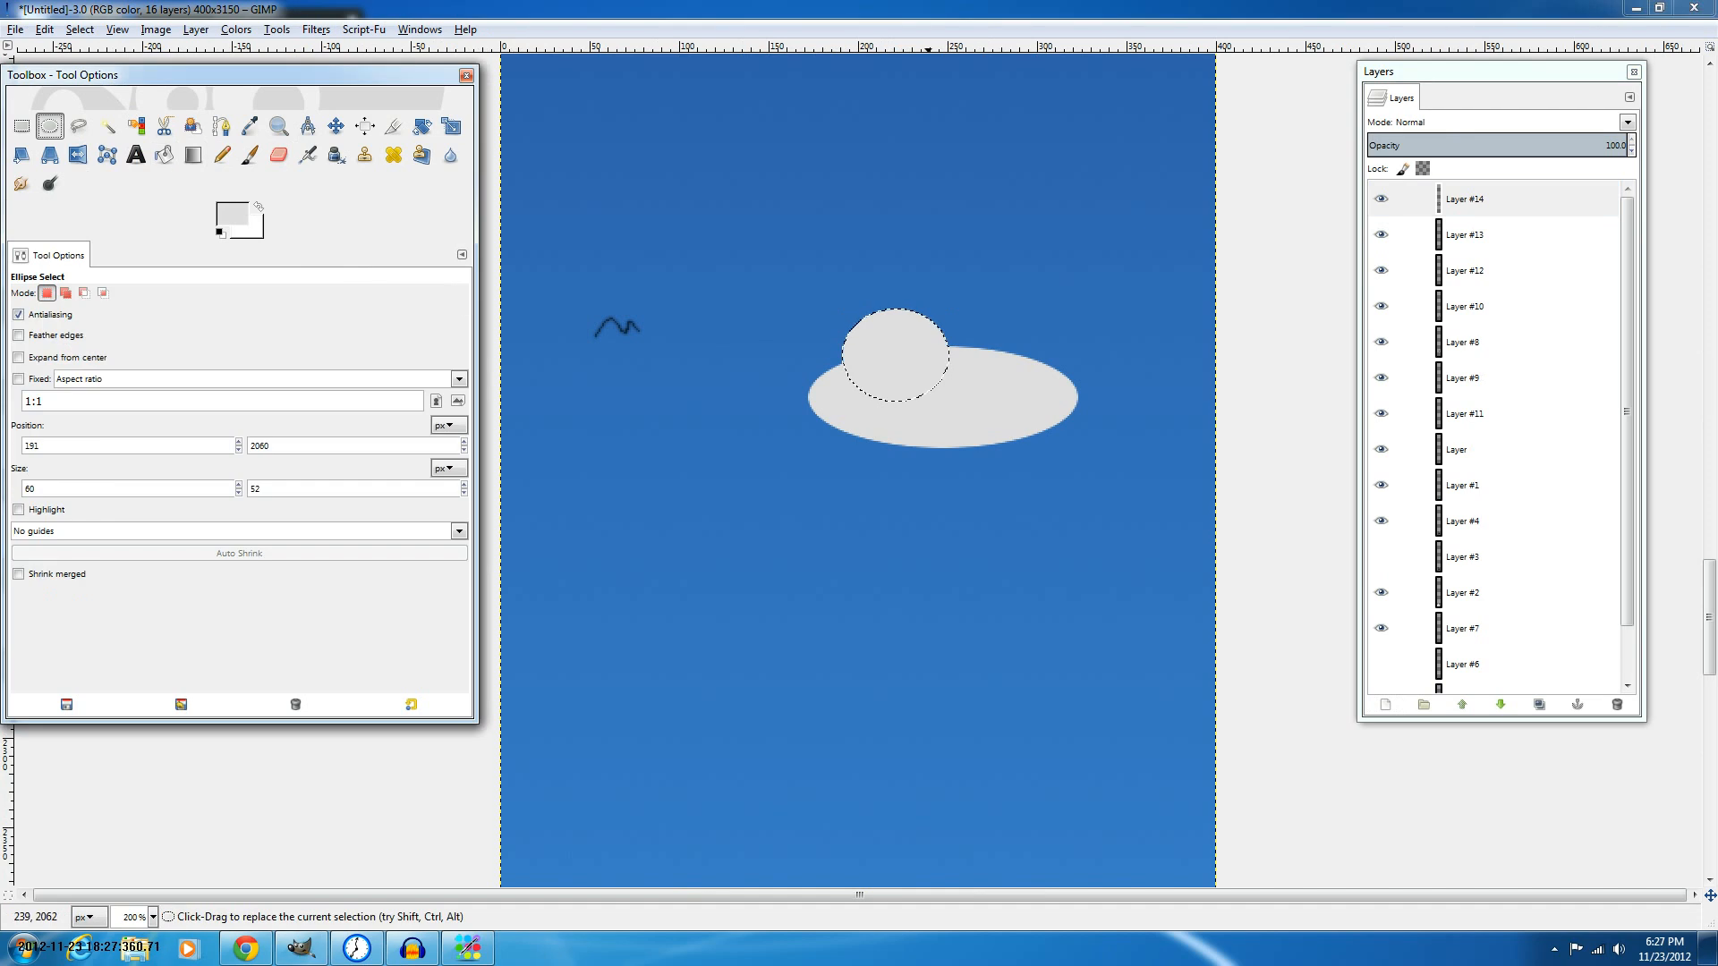
left_click_drag(929, 310, 1026, 392)
left_click(164, 154)
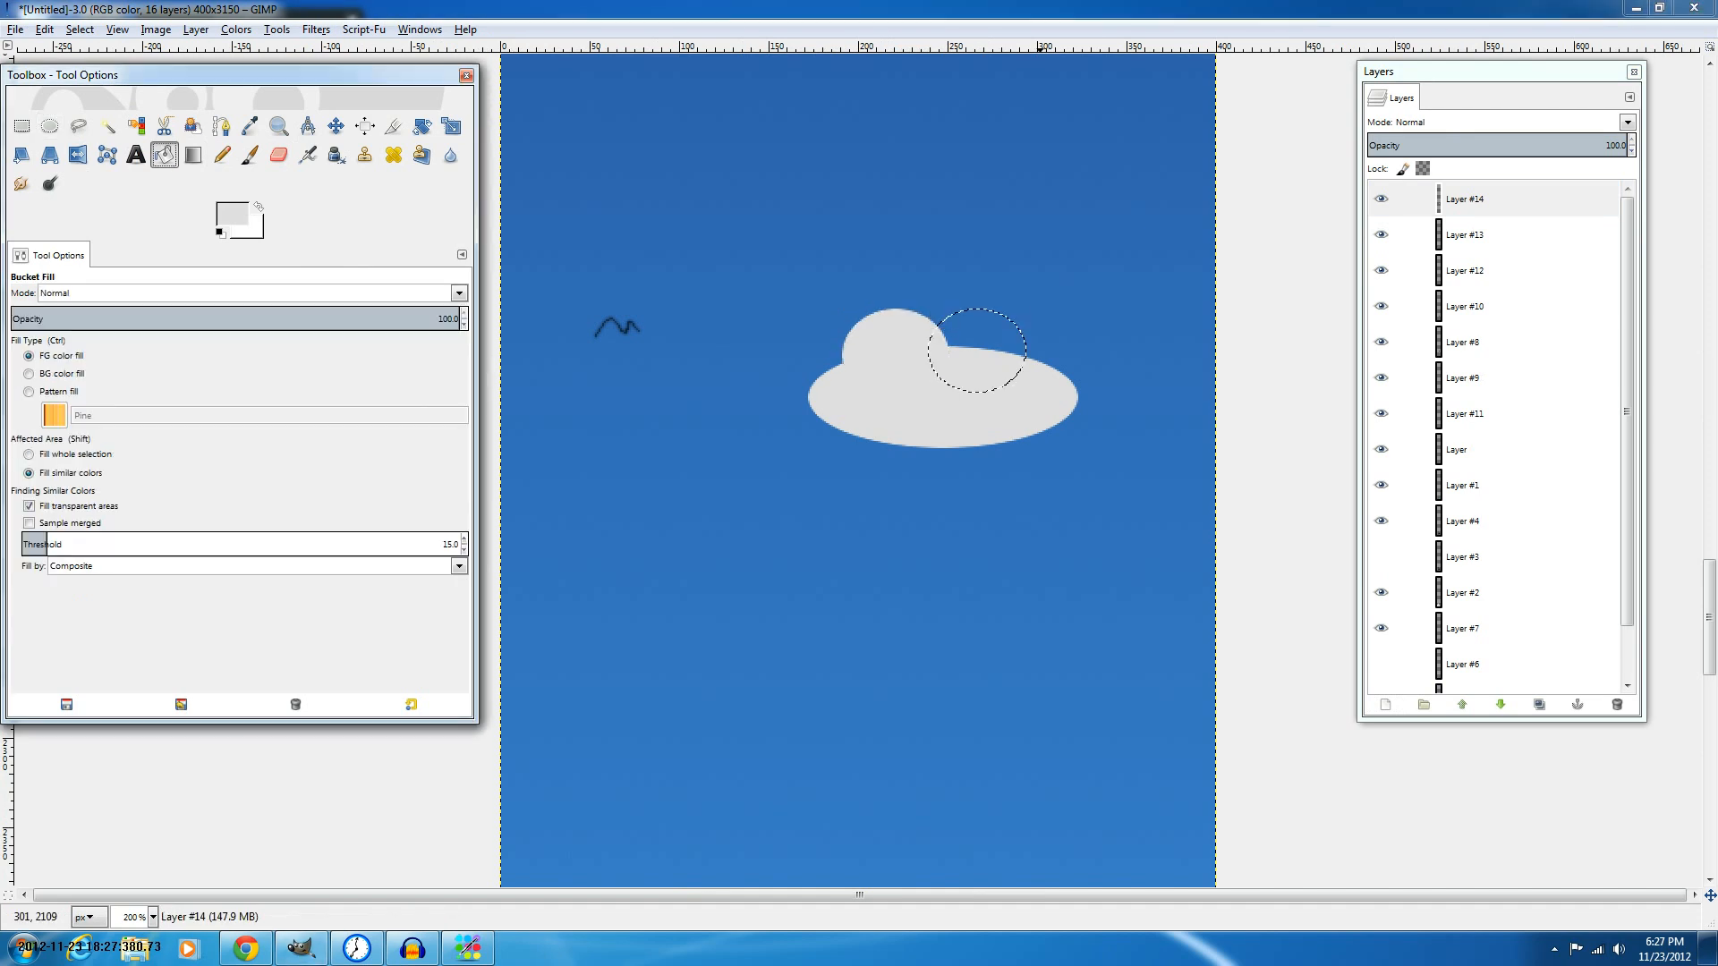
left_click(977, 331)
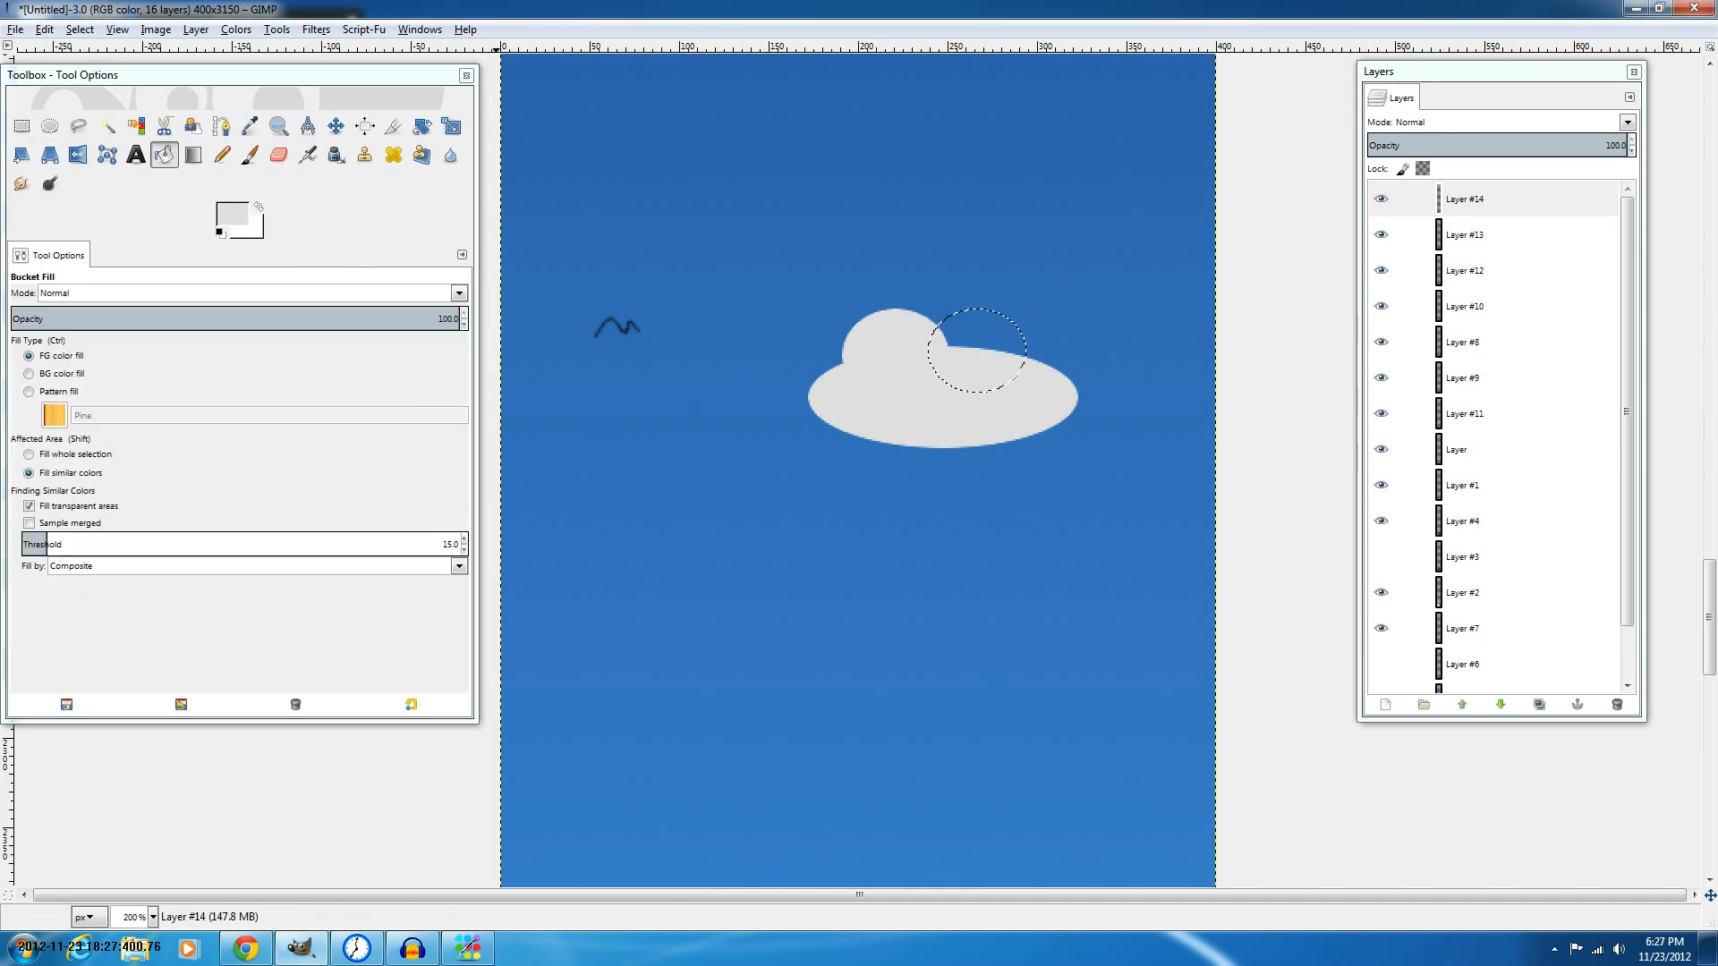
left_click(973, 335)
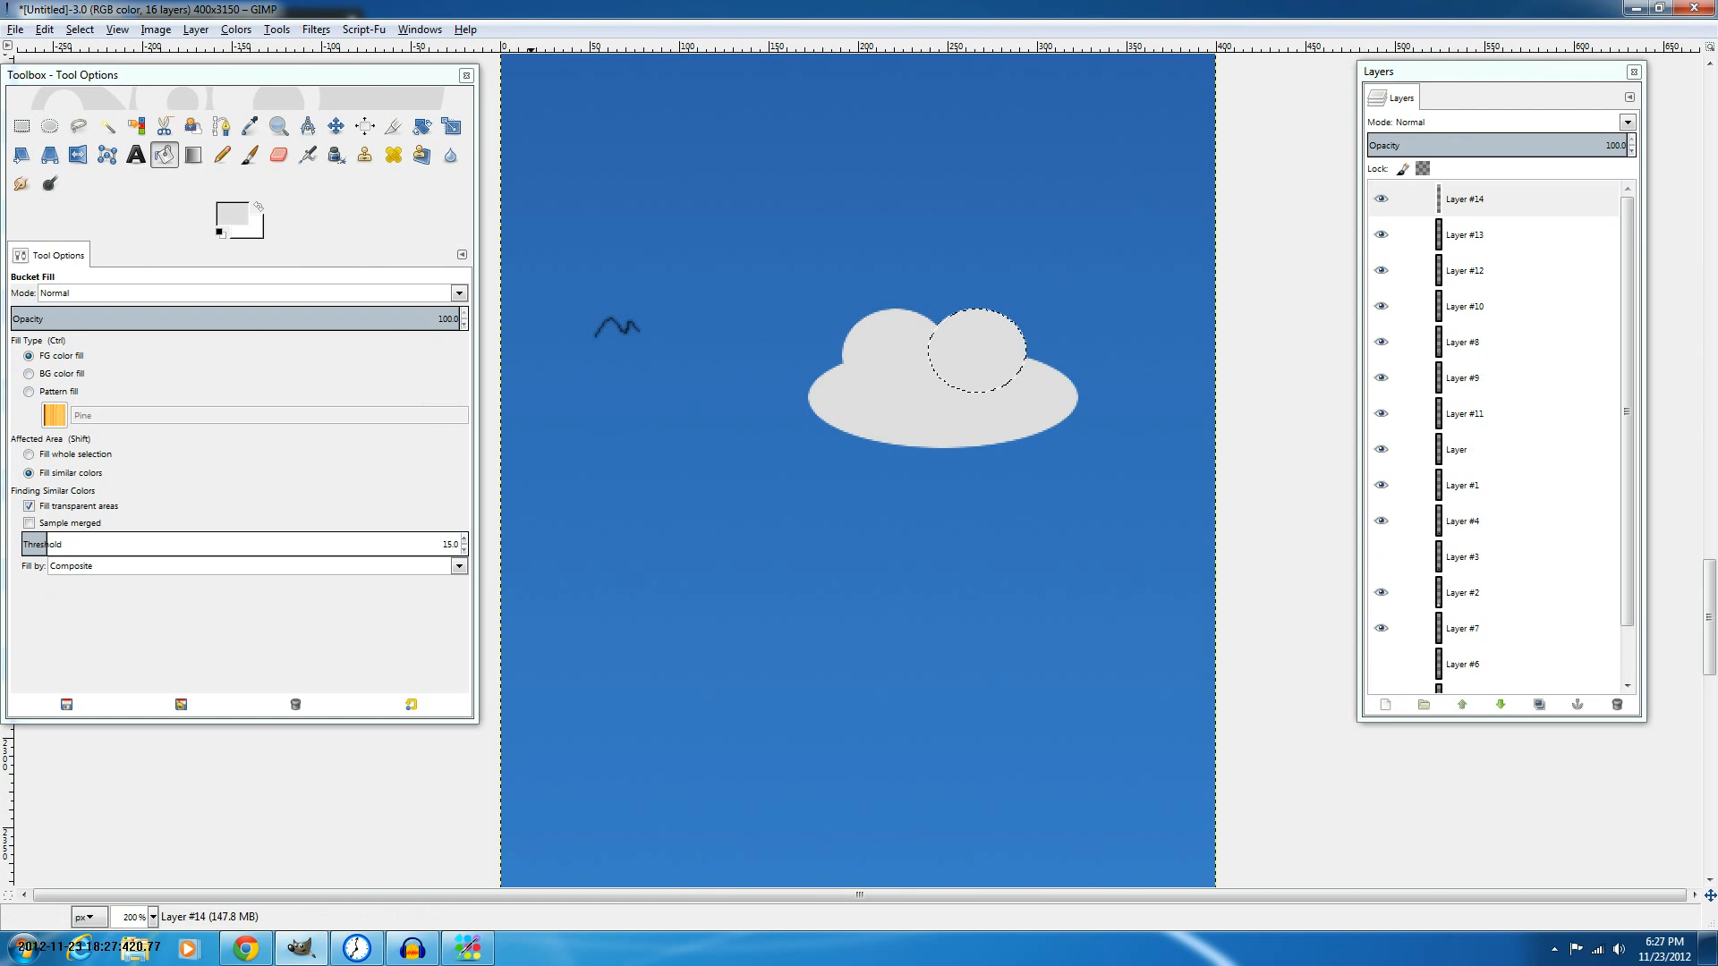
Add a taller light grey puff about 66 × 52 px over the second puff at the top of the cloud.
key("e")
left_click_drag(910, 291, 1026, 383)
key("shift+b")
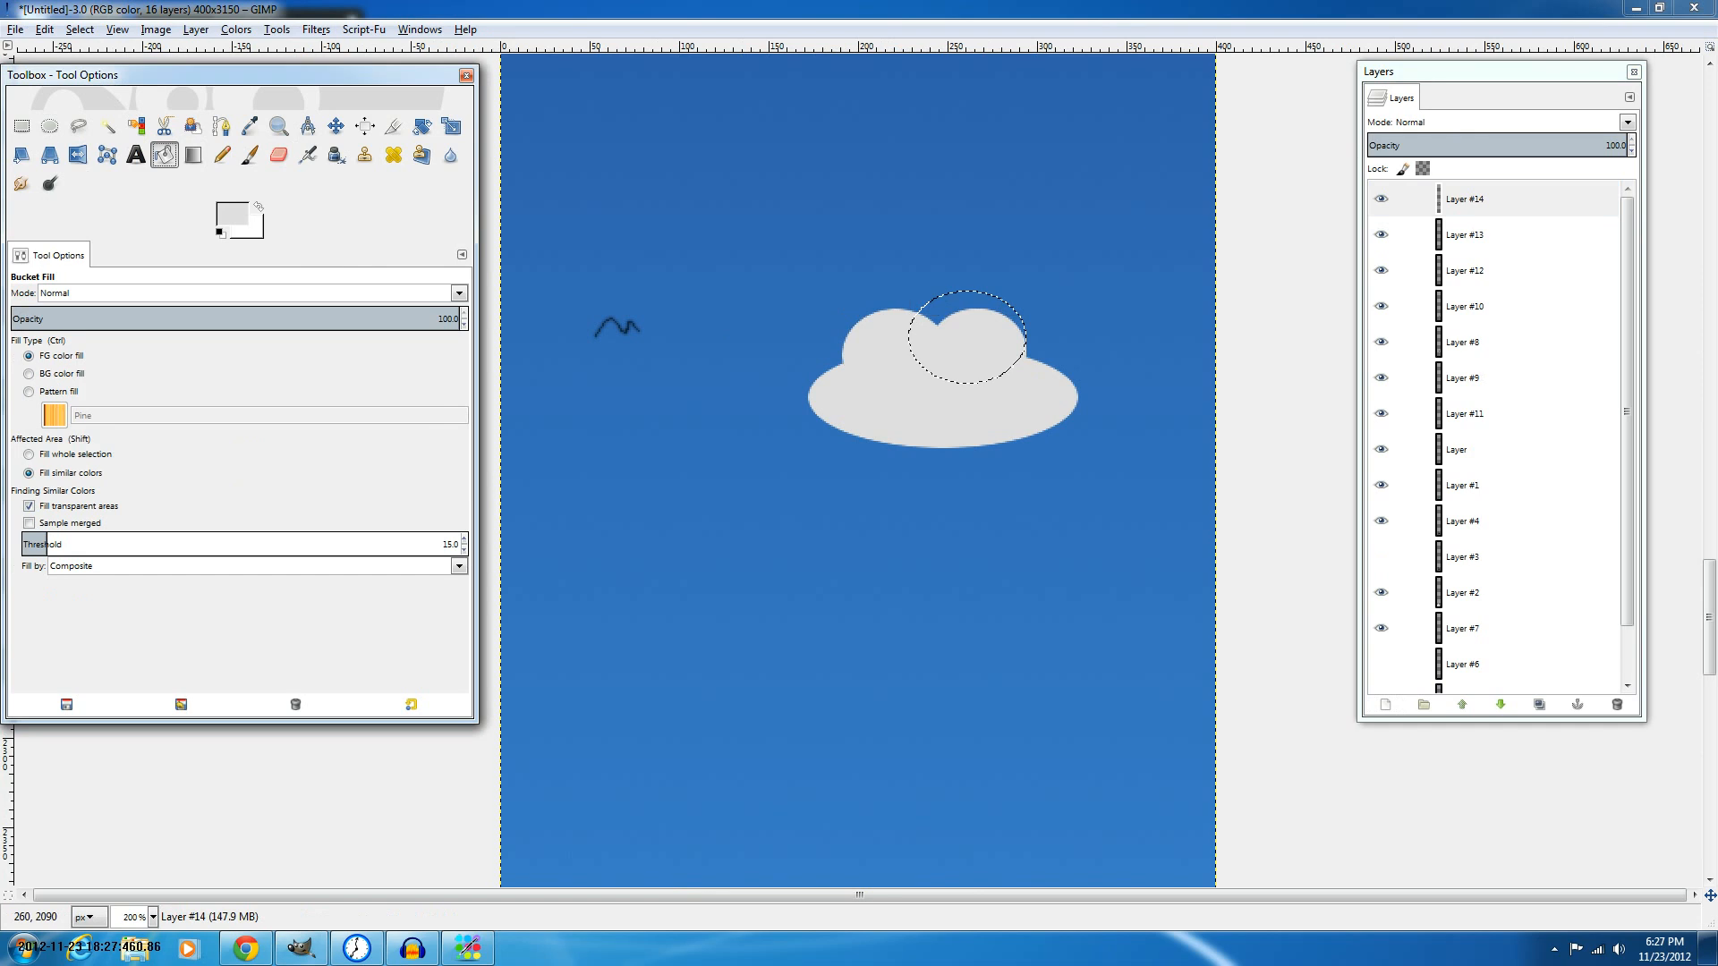
left_click(966, 340)
Add a light grey filled circle at the upper right end of the cloud.
left_click(49, 126)
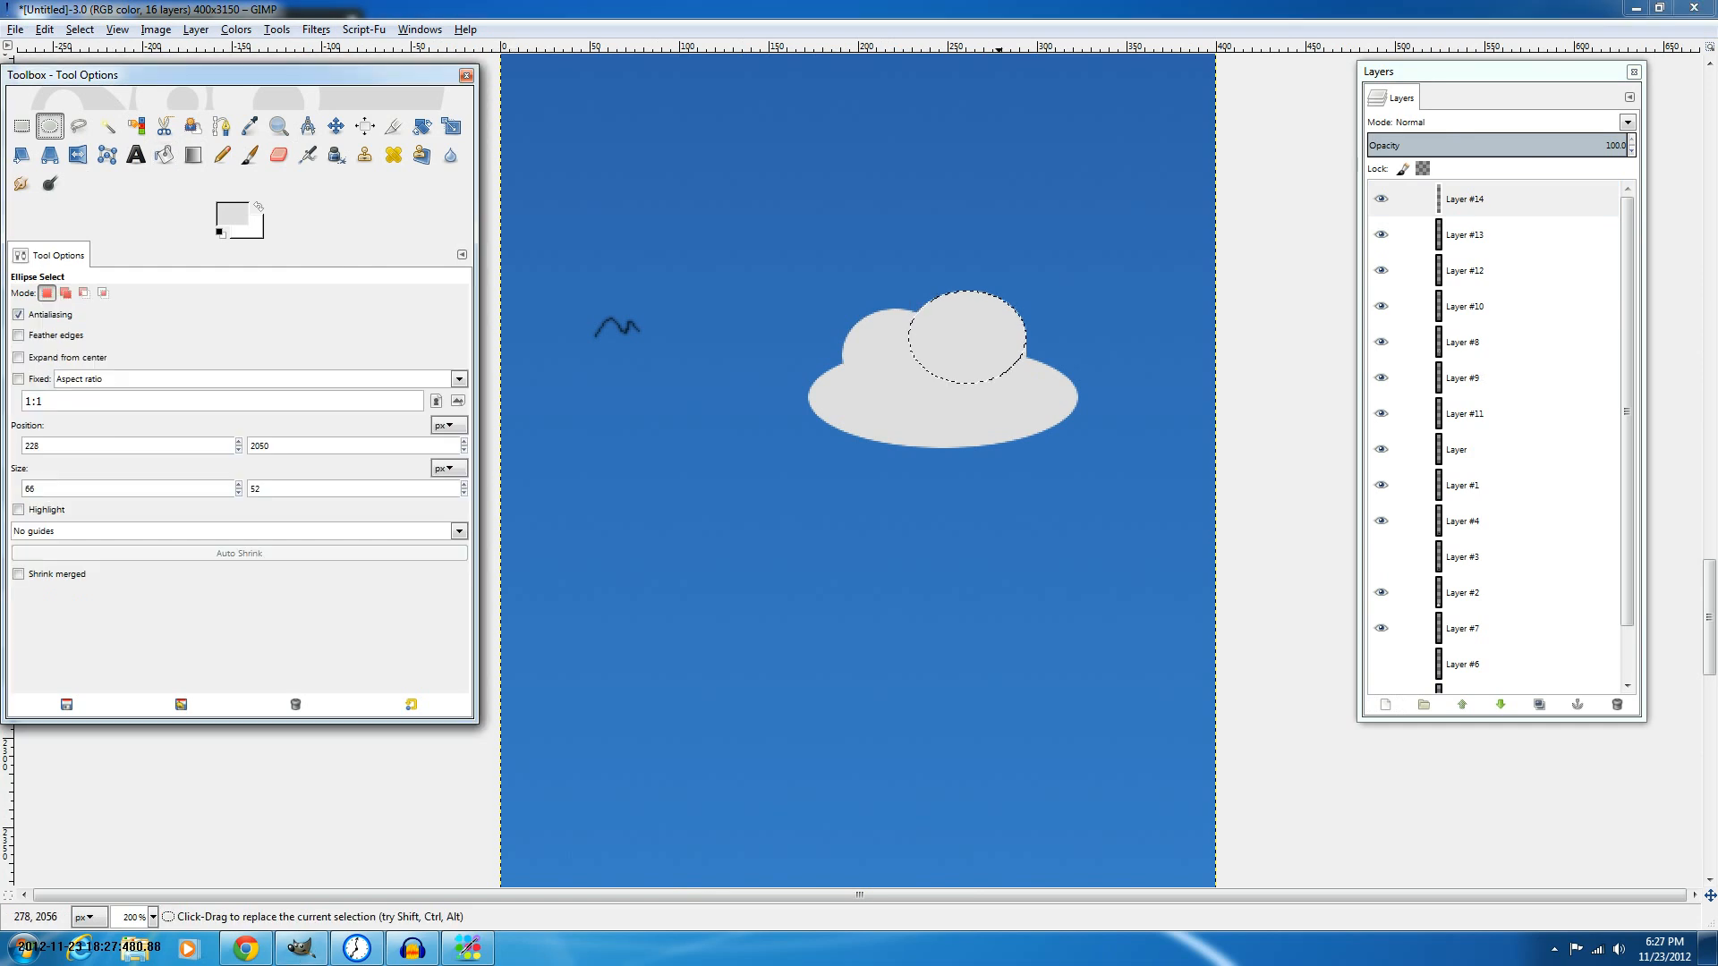
left_click_drag(1005, 313, 1088, 394)
left_click(164, 155)
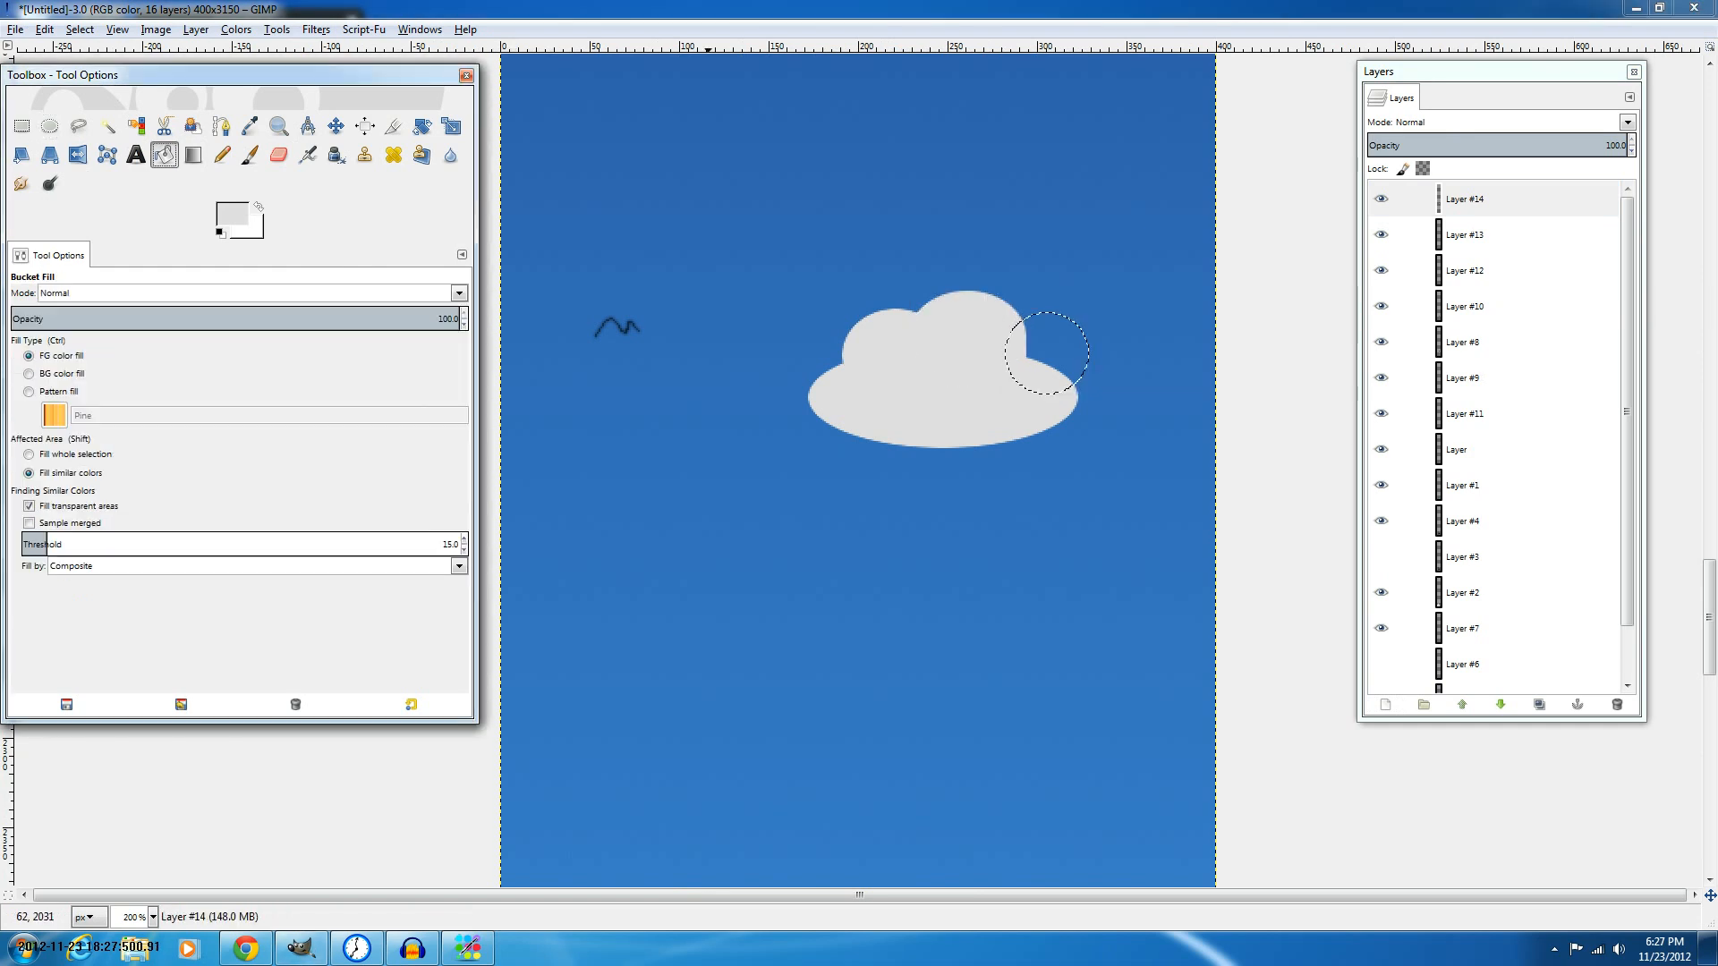
left_click(1050, 343)
Add a small light grey filled ellipse about 34 × 36 px at the left end of the cloud.
left_click(21, 126)
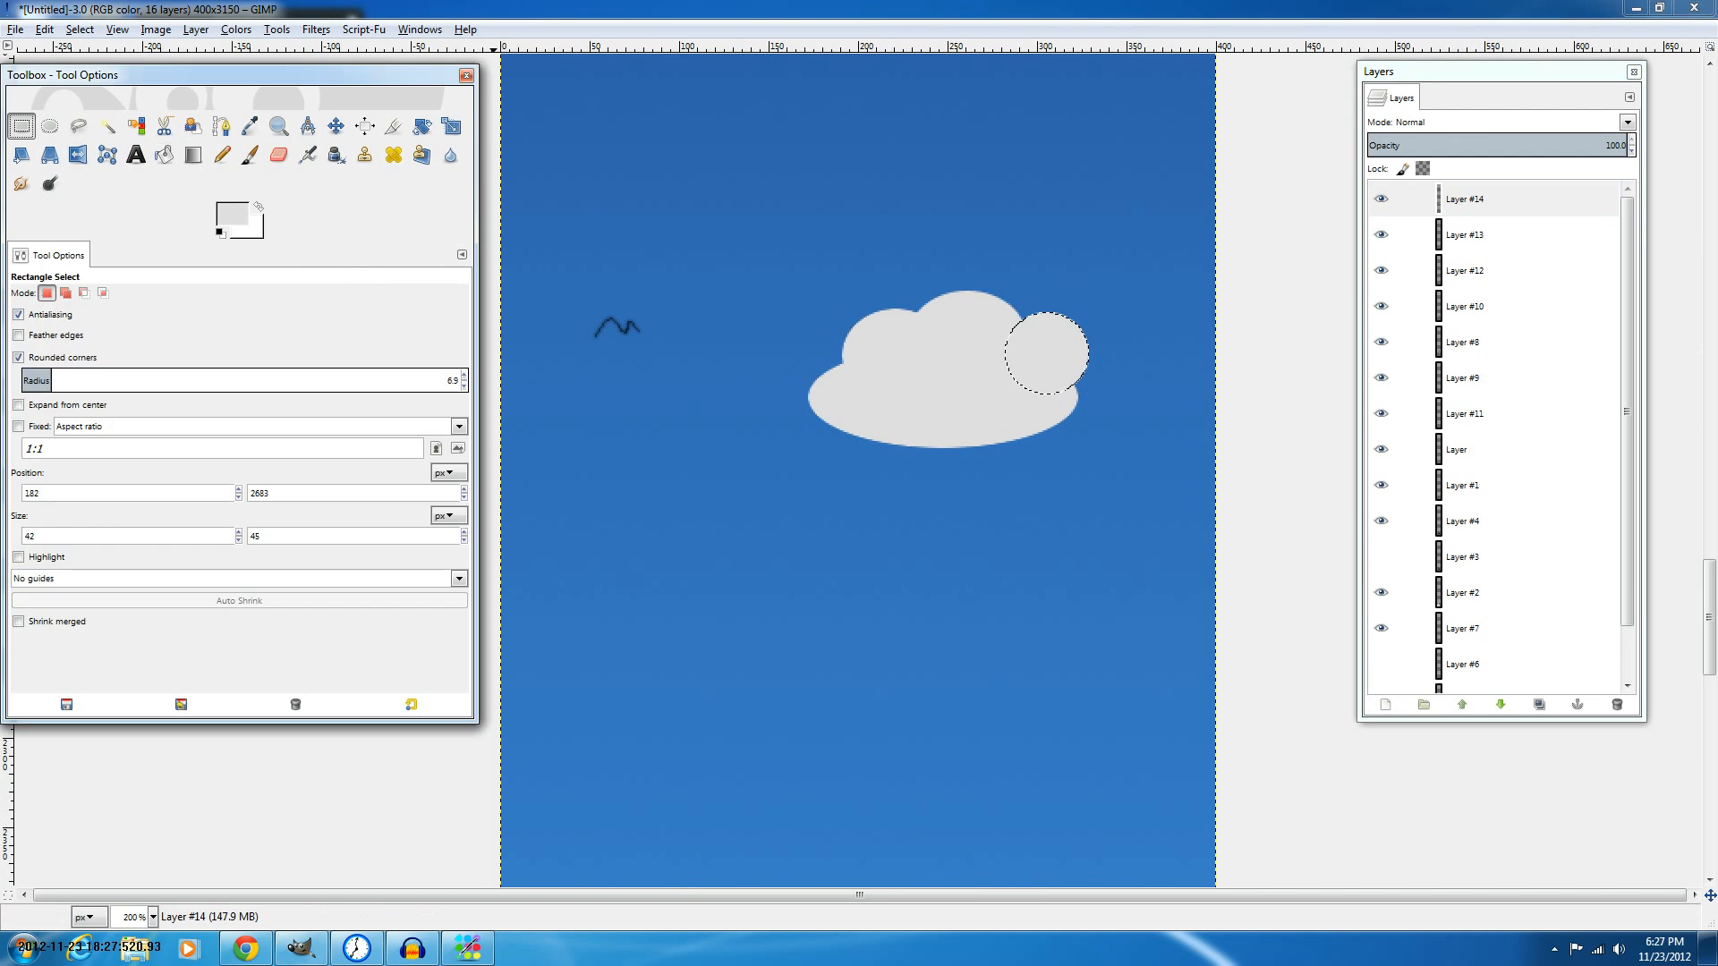
key("e")
left_click_drag(808, 356, 868, 419)
left_click(164, 155)
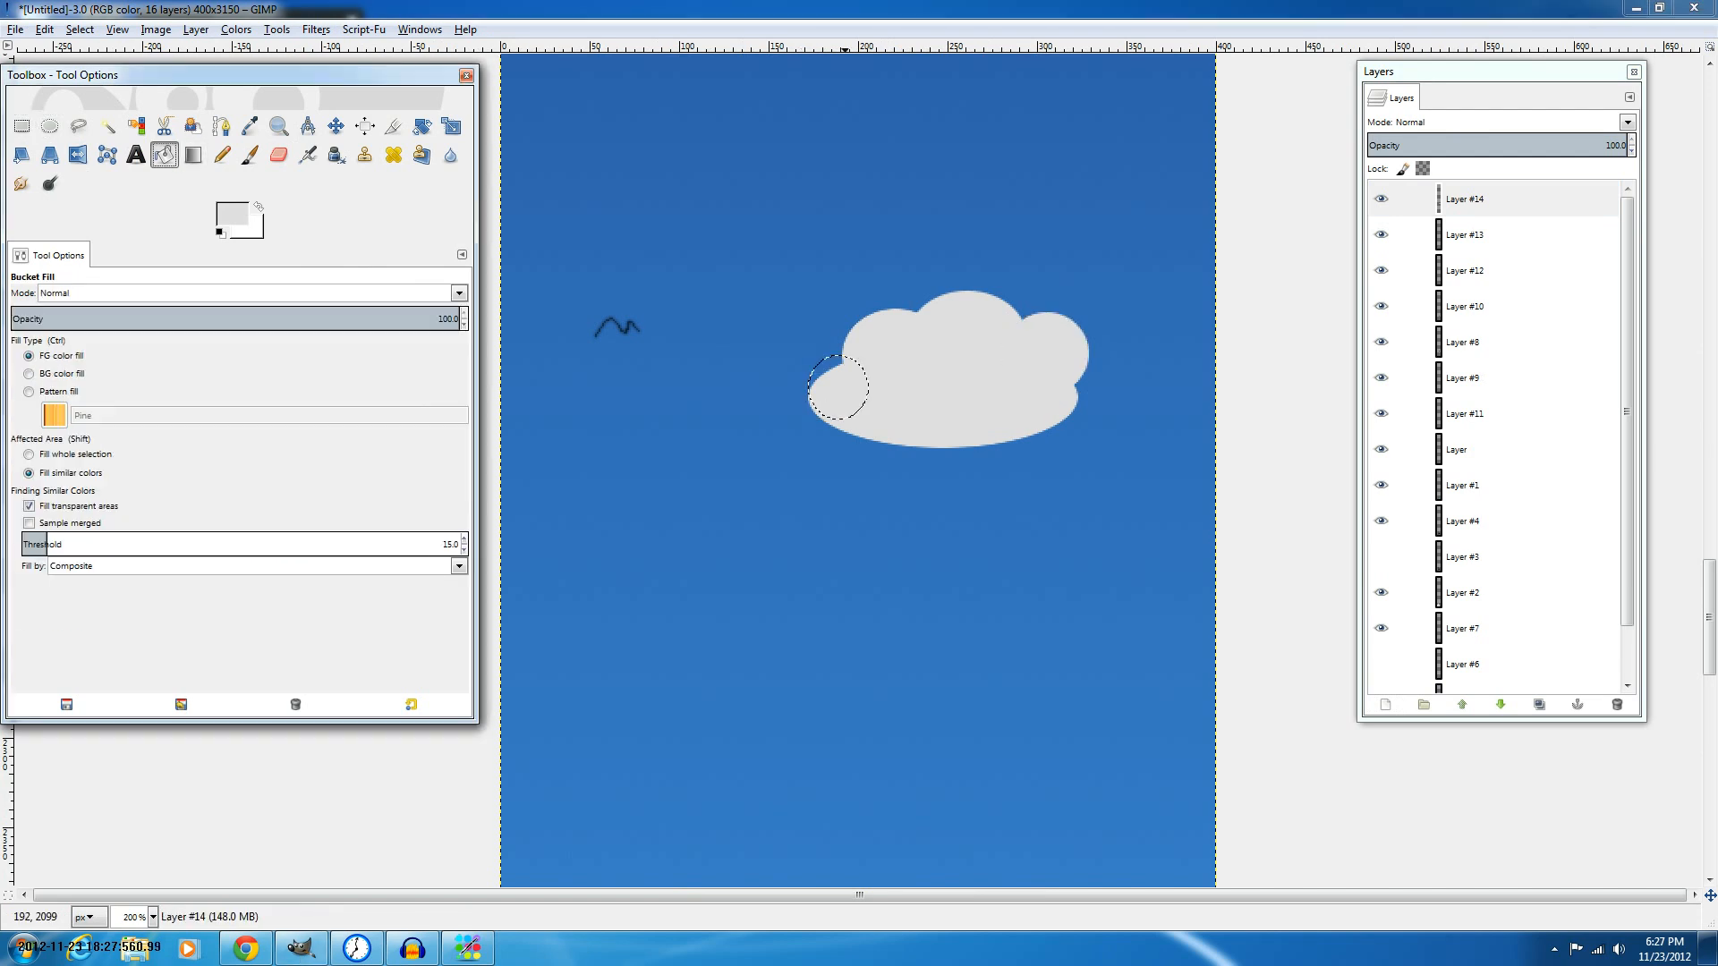
Add a light grey filled ellipse about 32 × 30 px at the cloud's lower right end and clear the selection.
key("e")
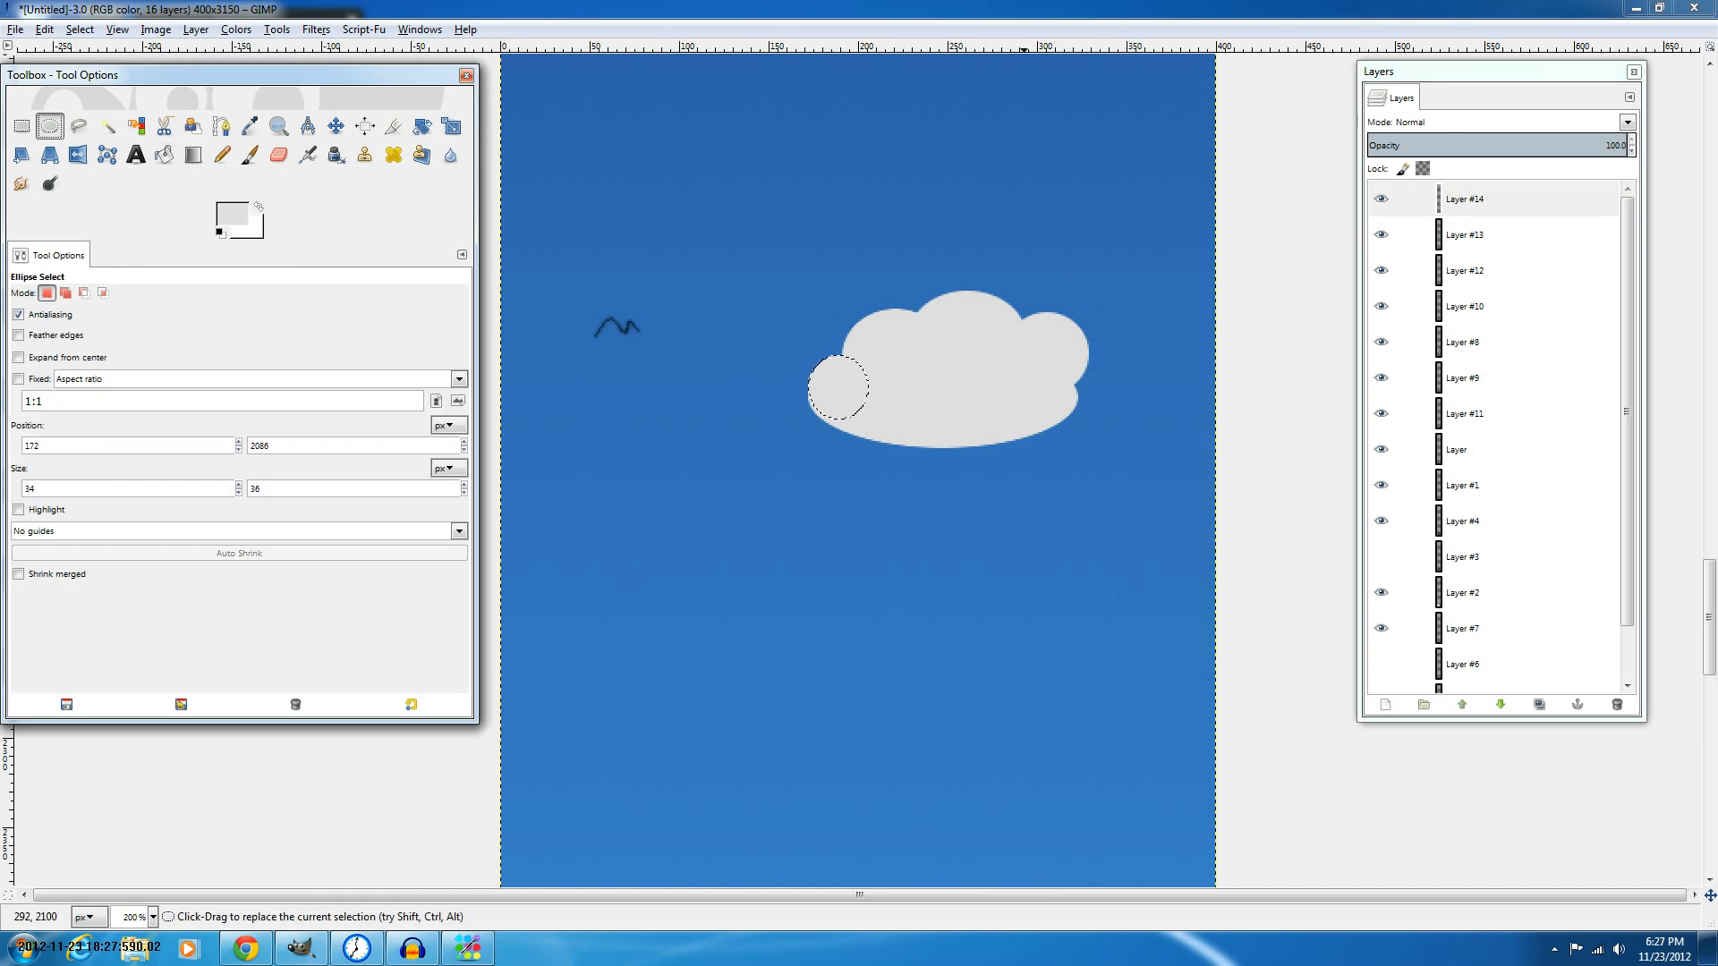
left_click_drag(1032, 376, 1088, 429)
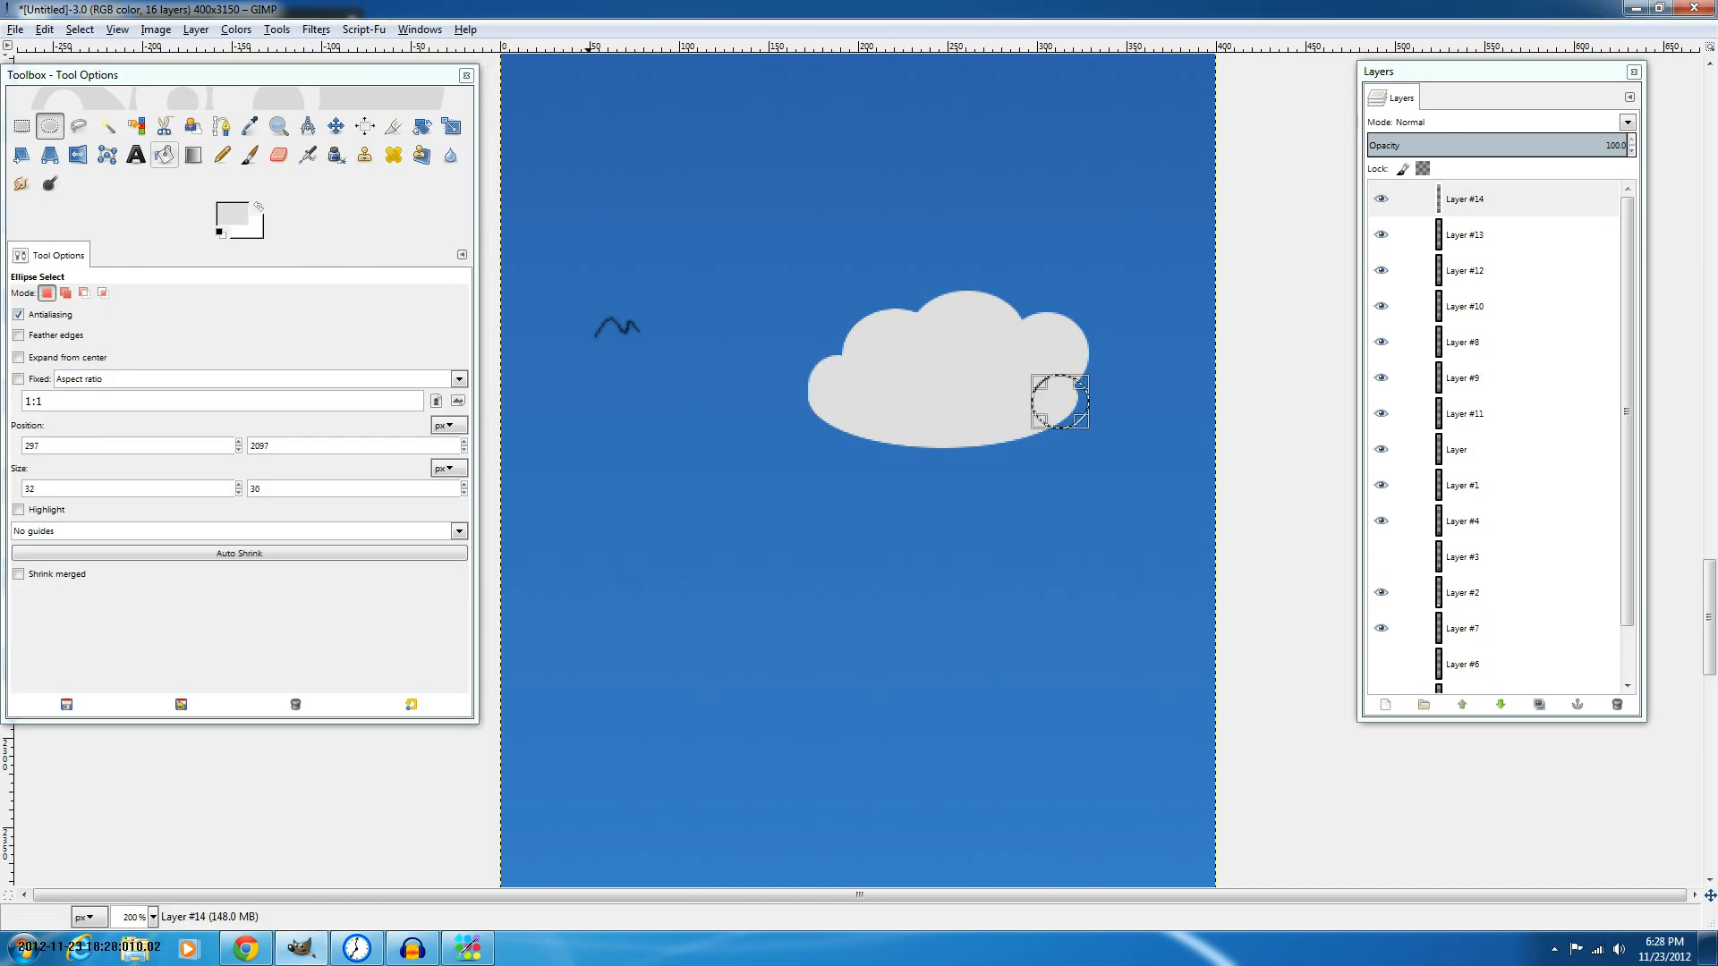
key("shift+b")
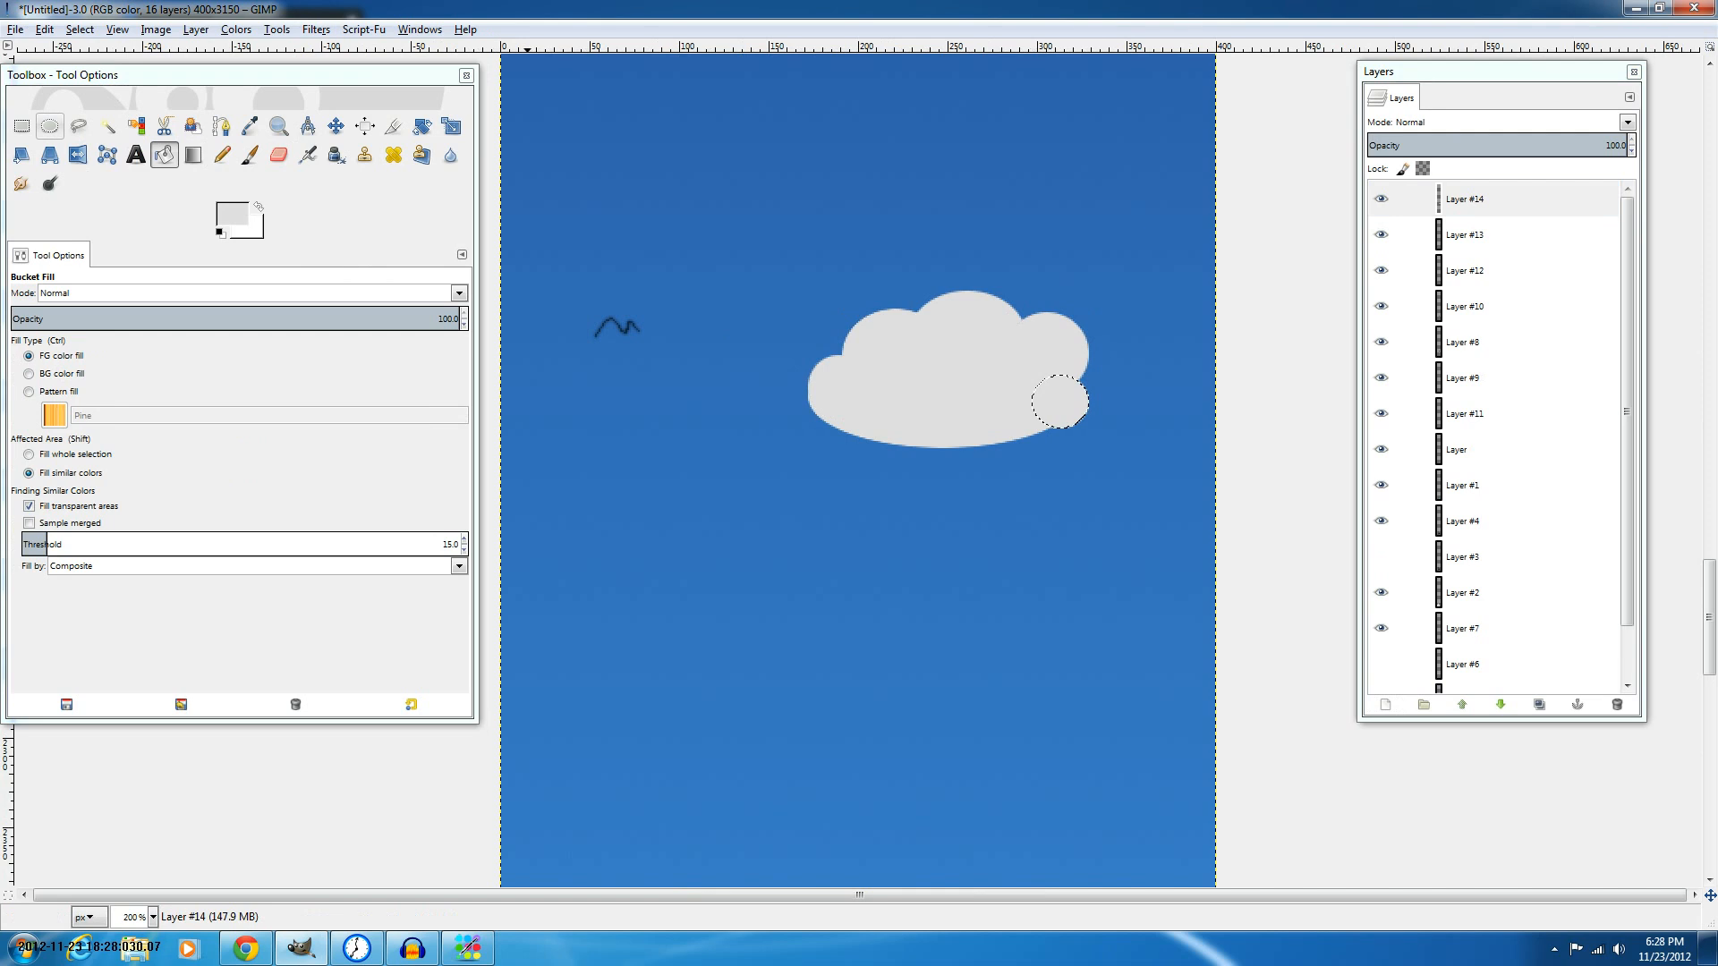
left_click(49, 126)
left_click(988, 375)
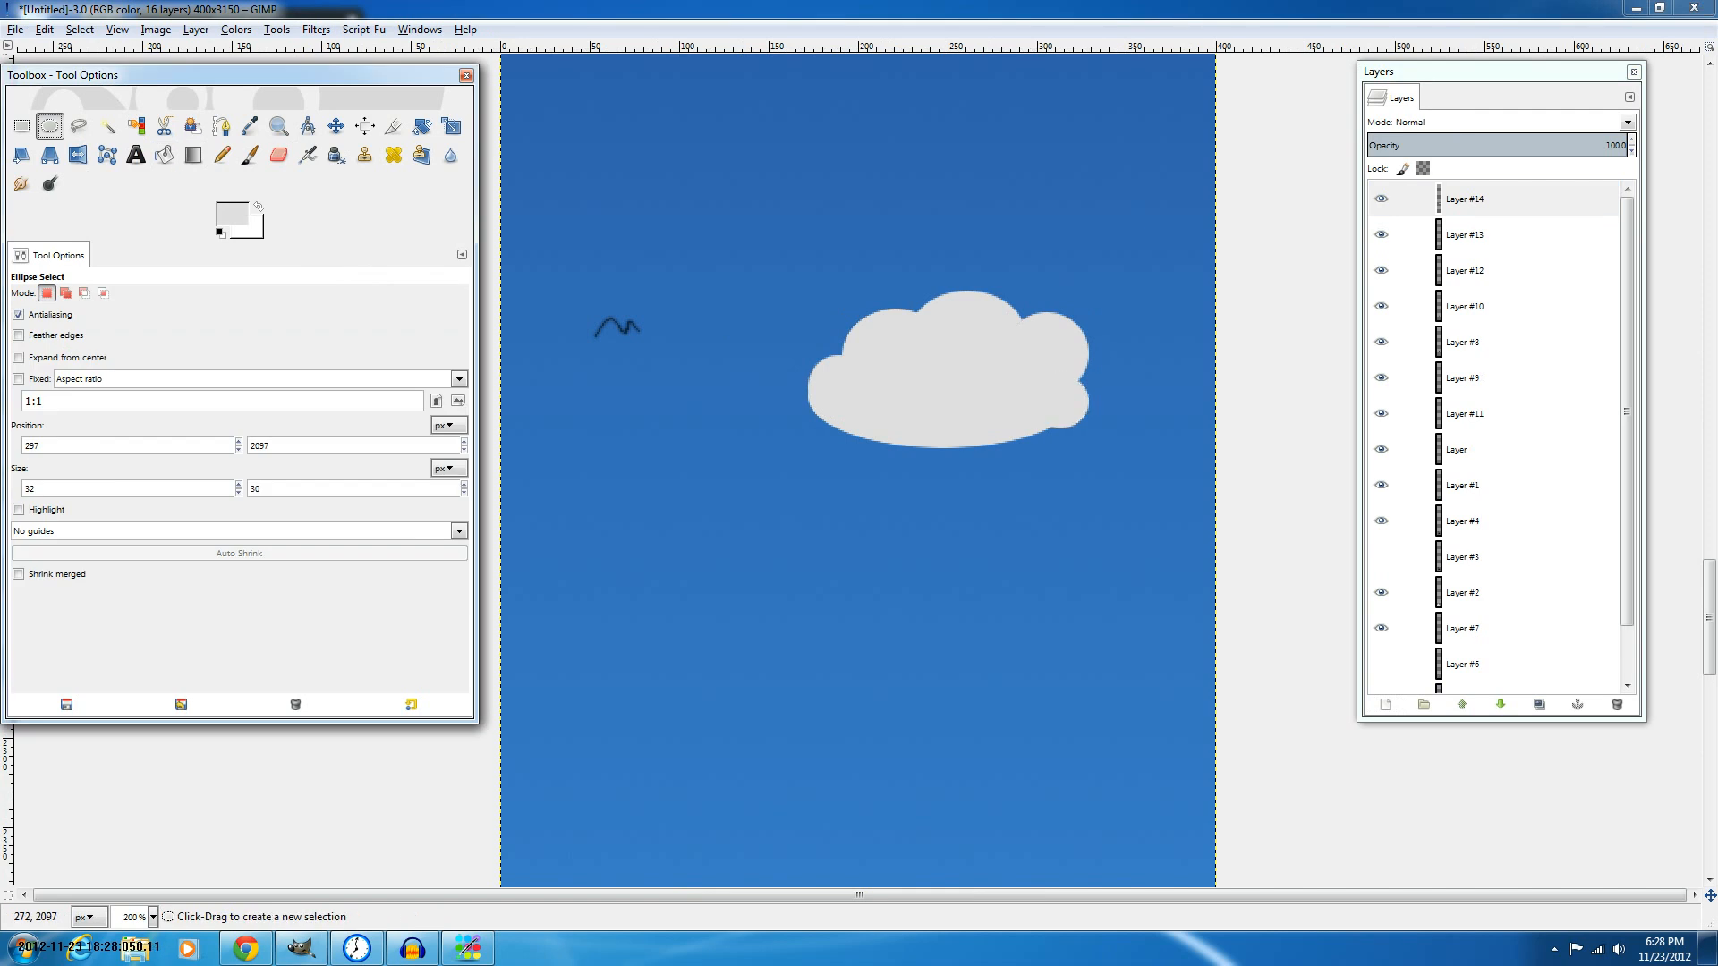
Add a light grey filled ellipse about 54 × 30 px along the lower left underside of the cloud.
scroll(962, 377, "down", 1)
left_click_drag(835, 366, 891, 400)
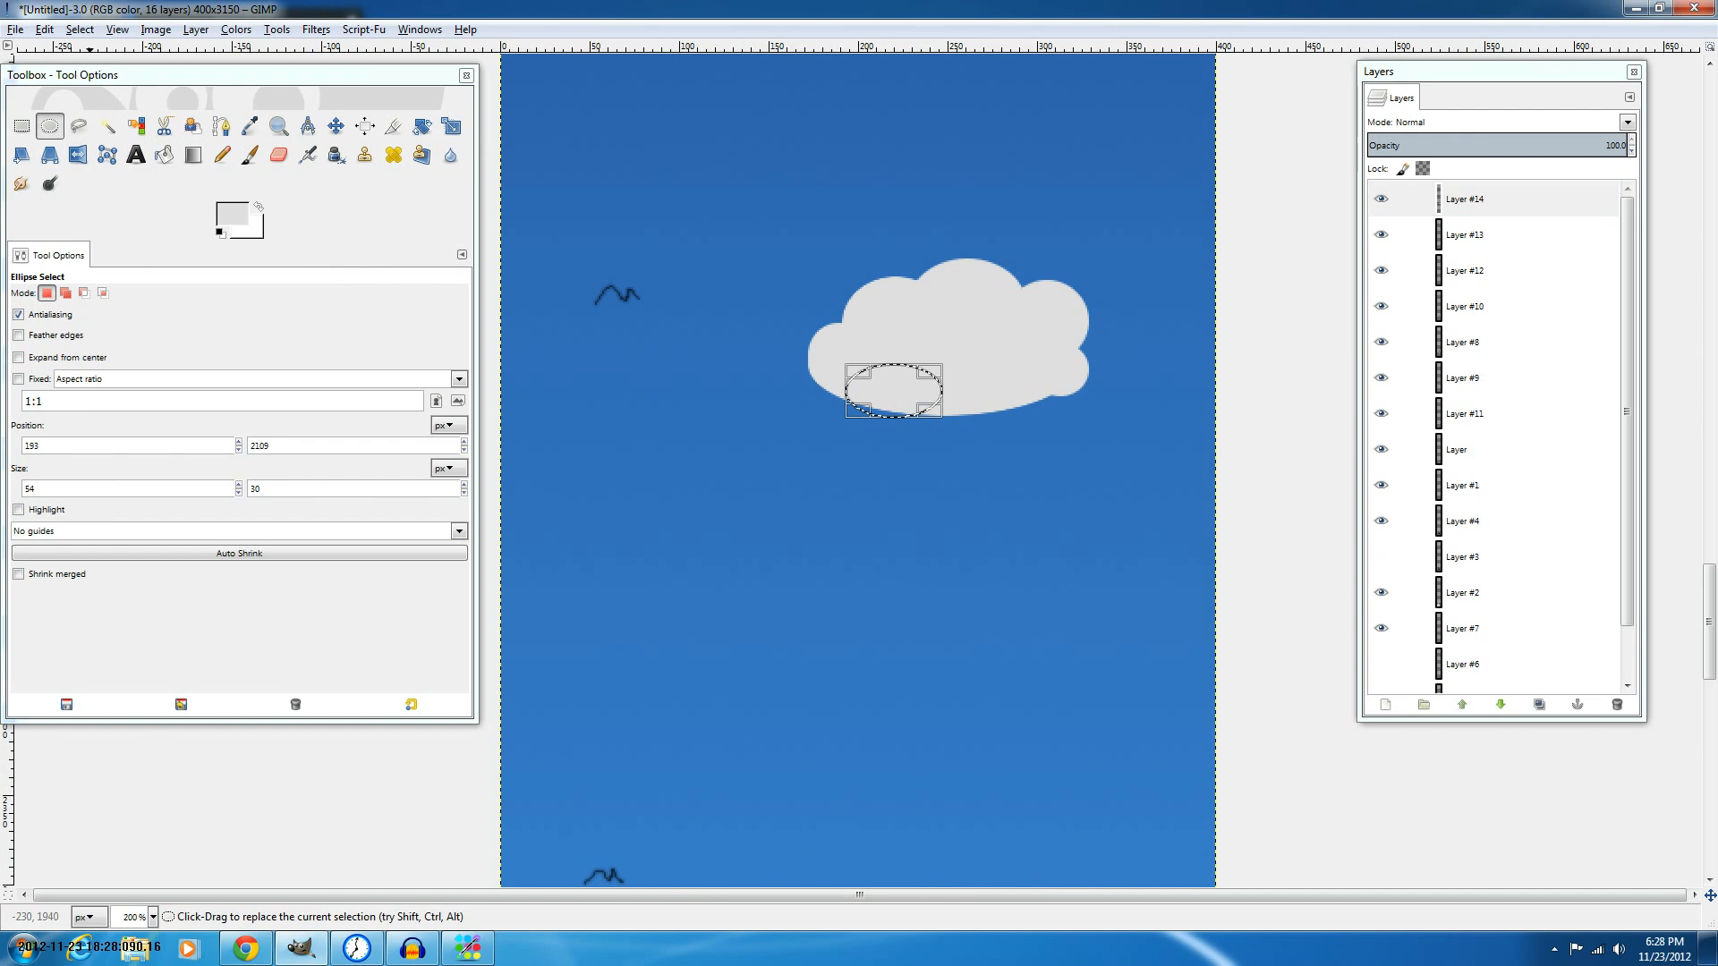
left_click(194, 154)
key("shift+b")
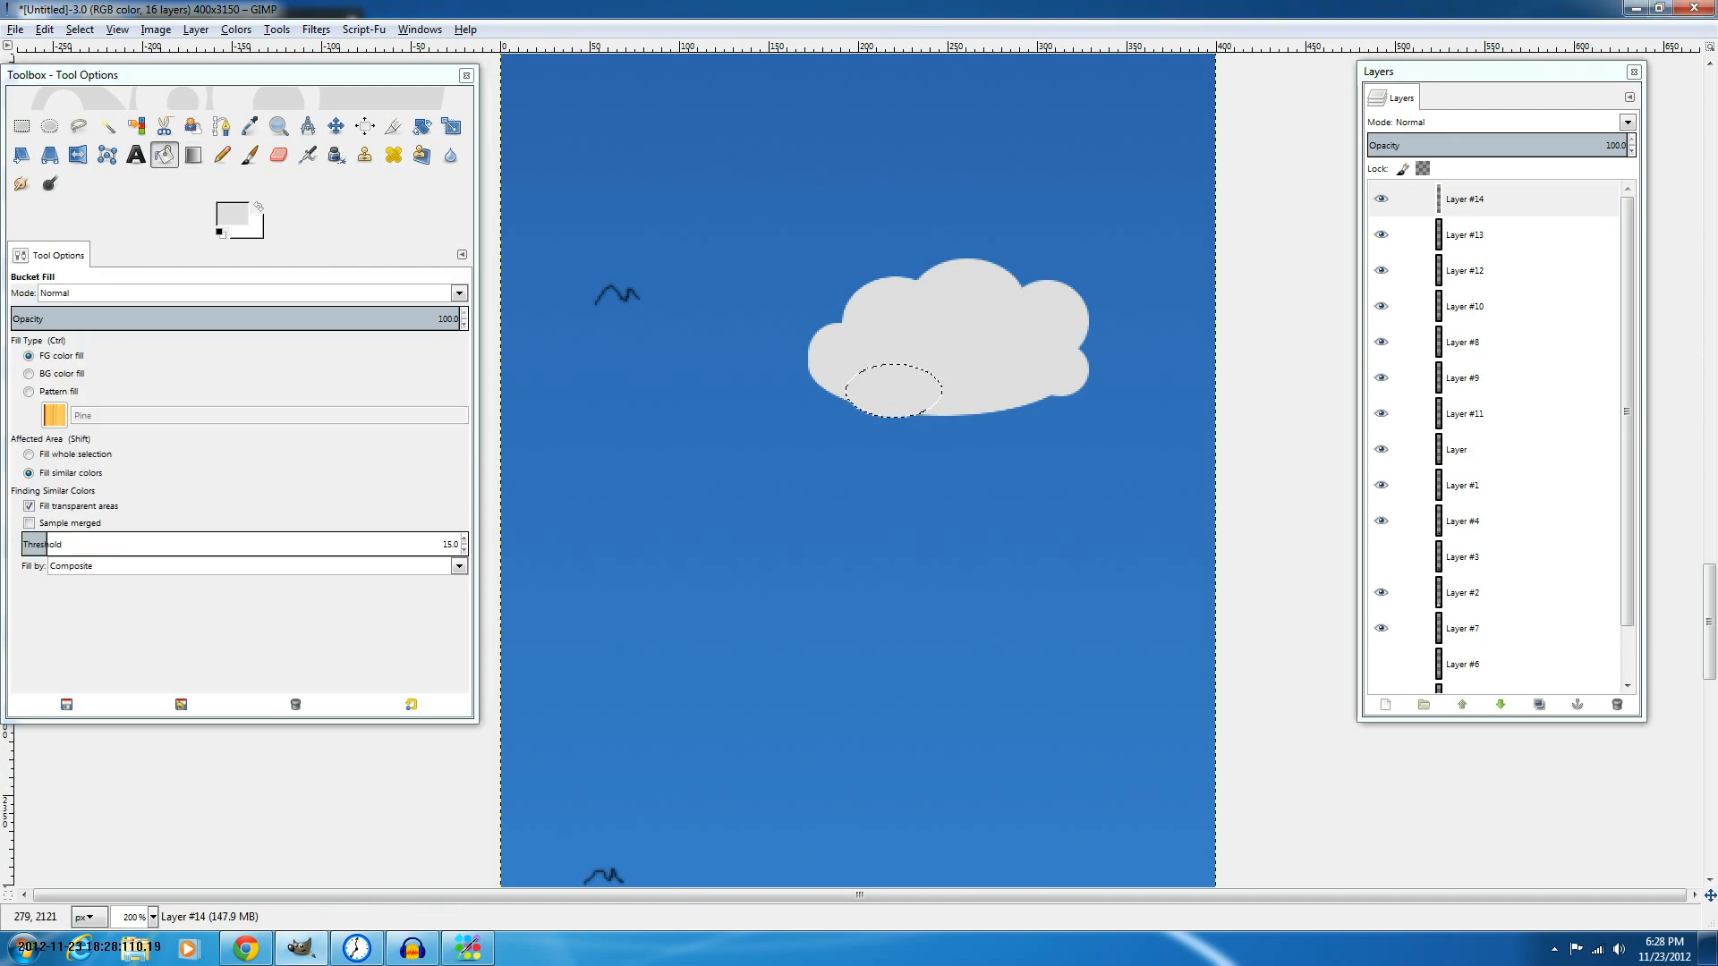
Inspect the cloud up close and within the whole scene, toggling the visibility of Layer #14.
scroll(1000, 378, "down", 4)
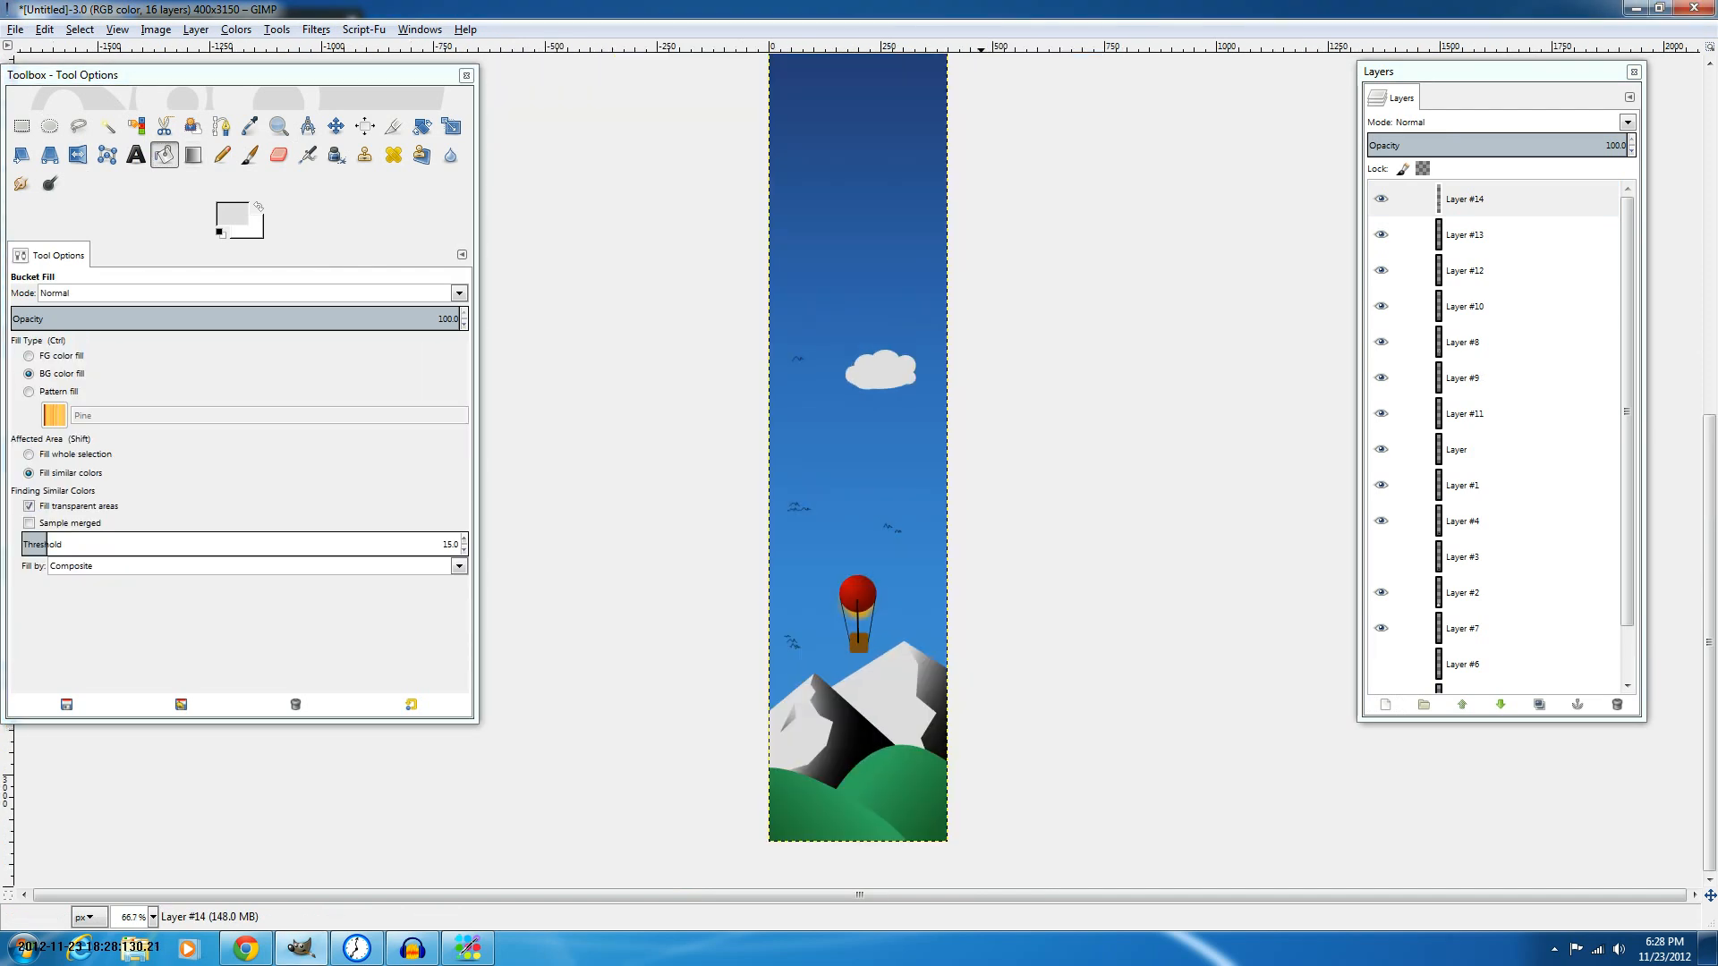
scroll(857, 447, "up", 1, "ctrl")
scroll(859, 716, "up", 3, "ctrl")
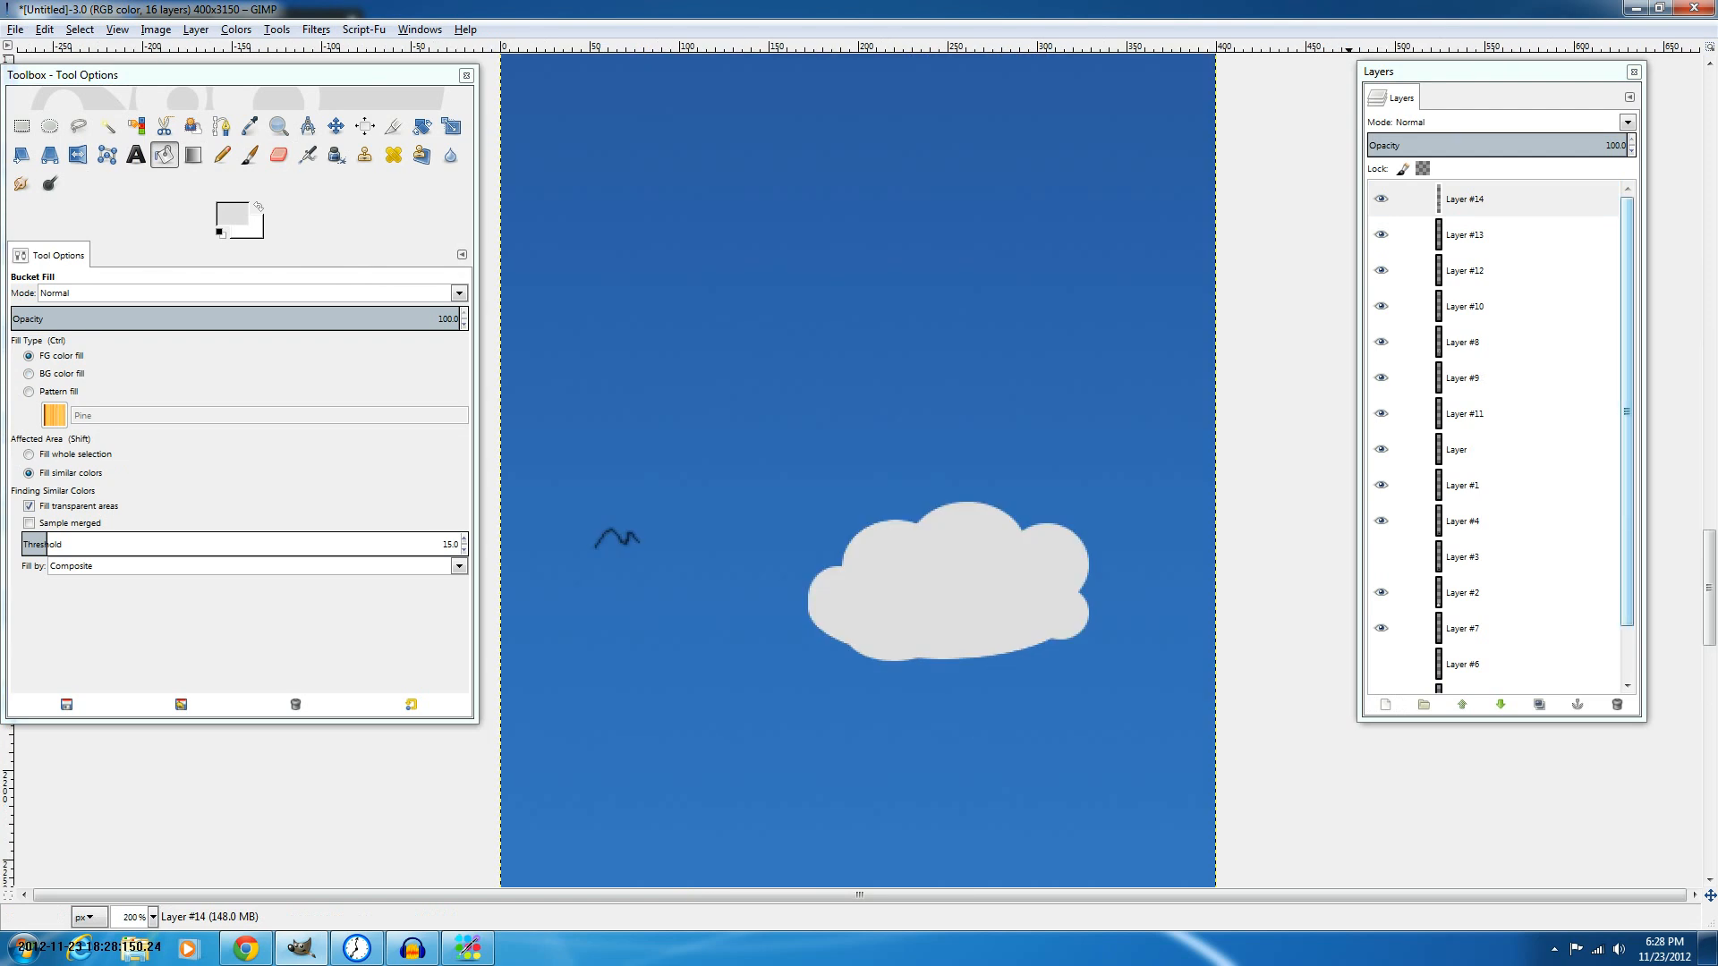
left_click(1380, 198)
left_click(1381, 199)
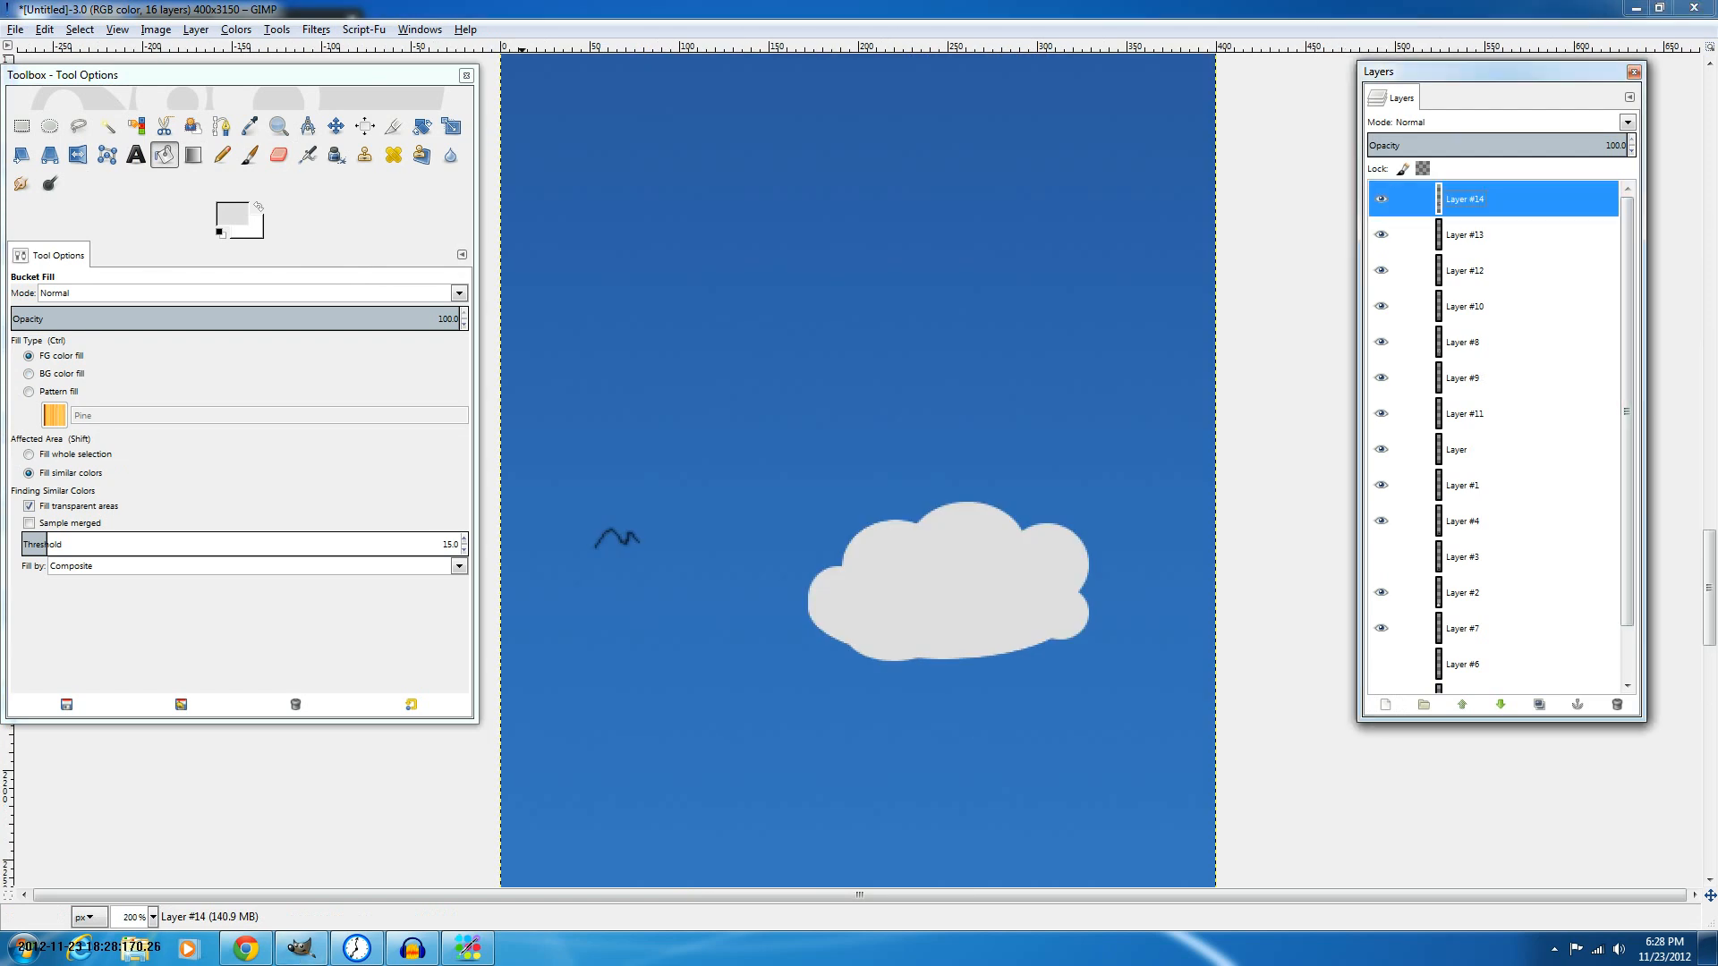
key("minus")
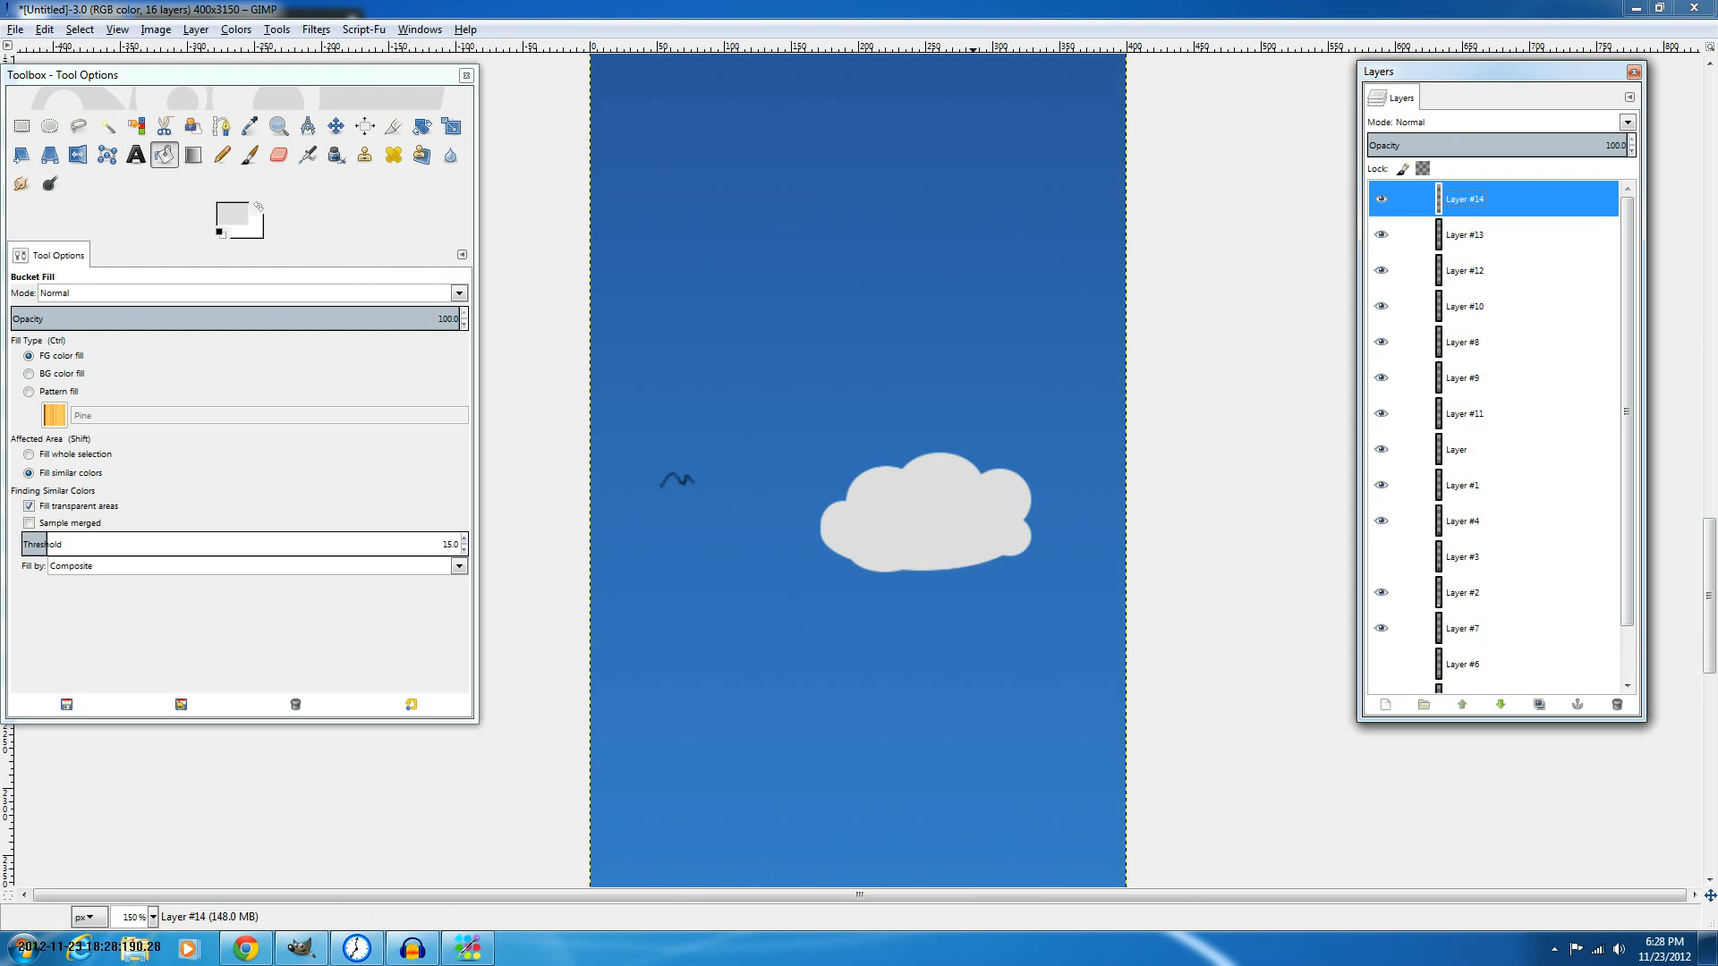
key("minus")
scroll(1004, 331, "up", 2)
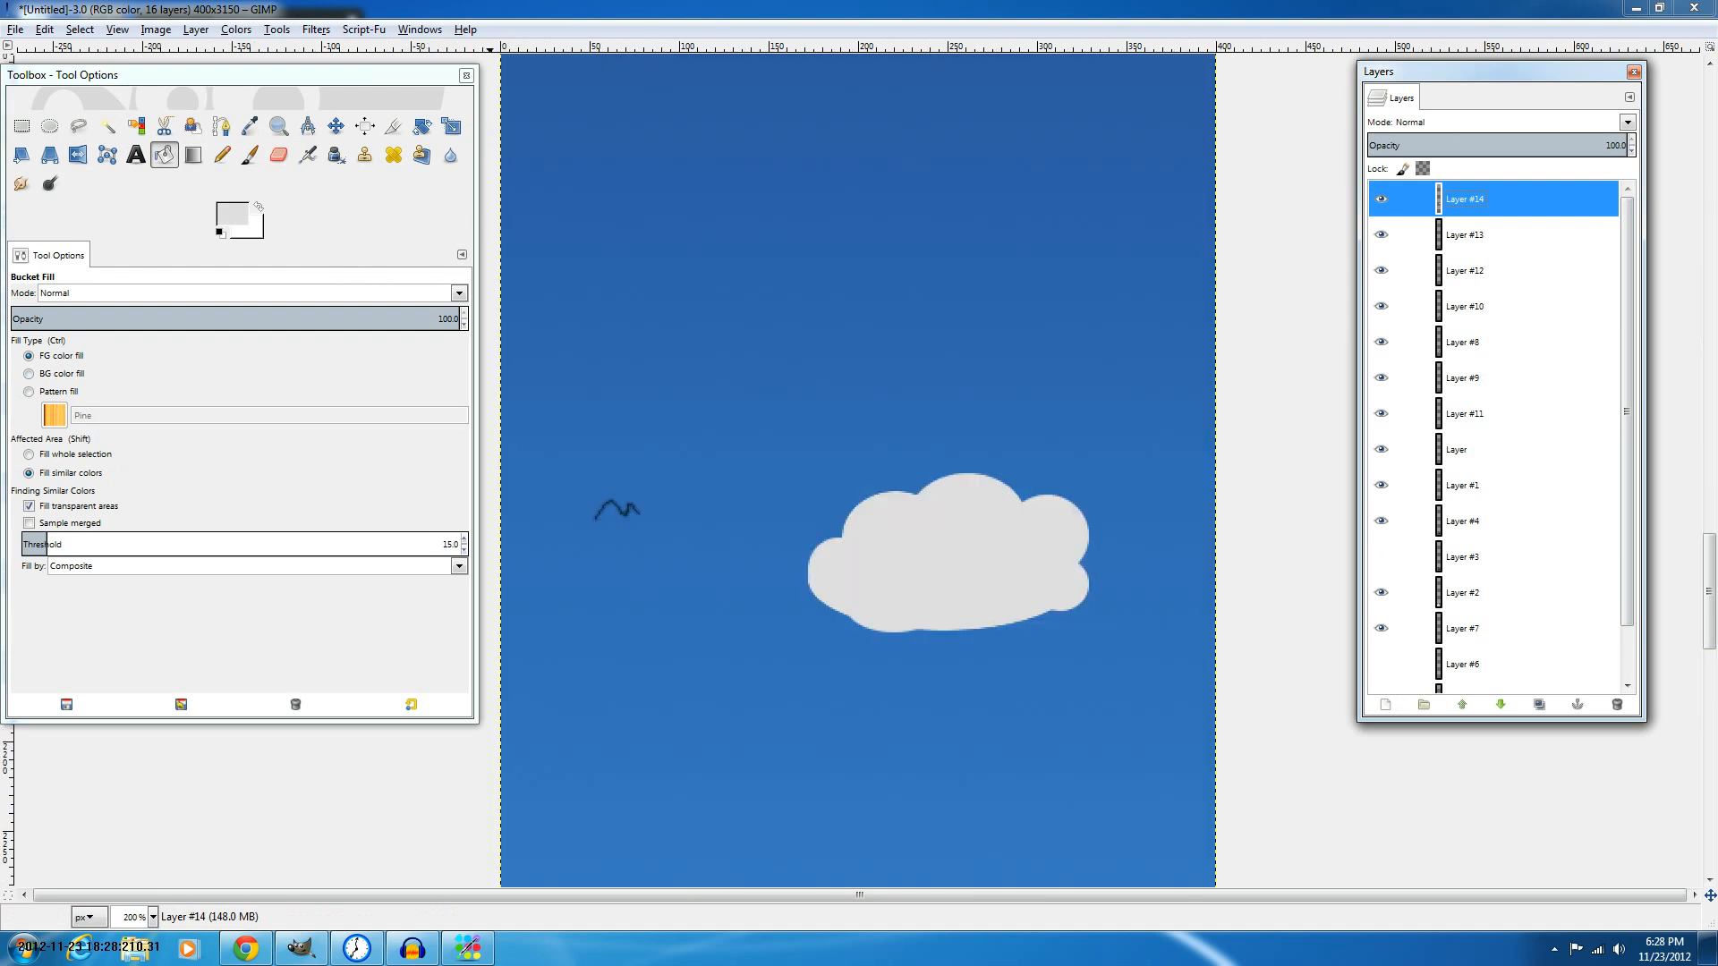
left_click(49, 126)
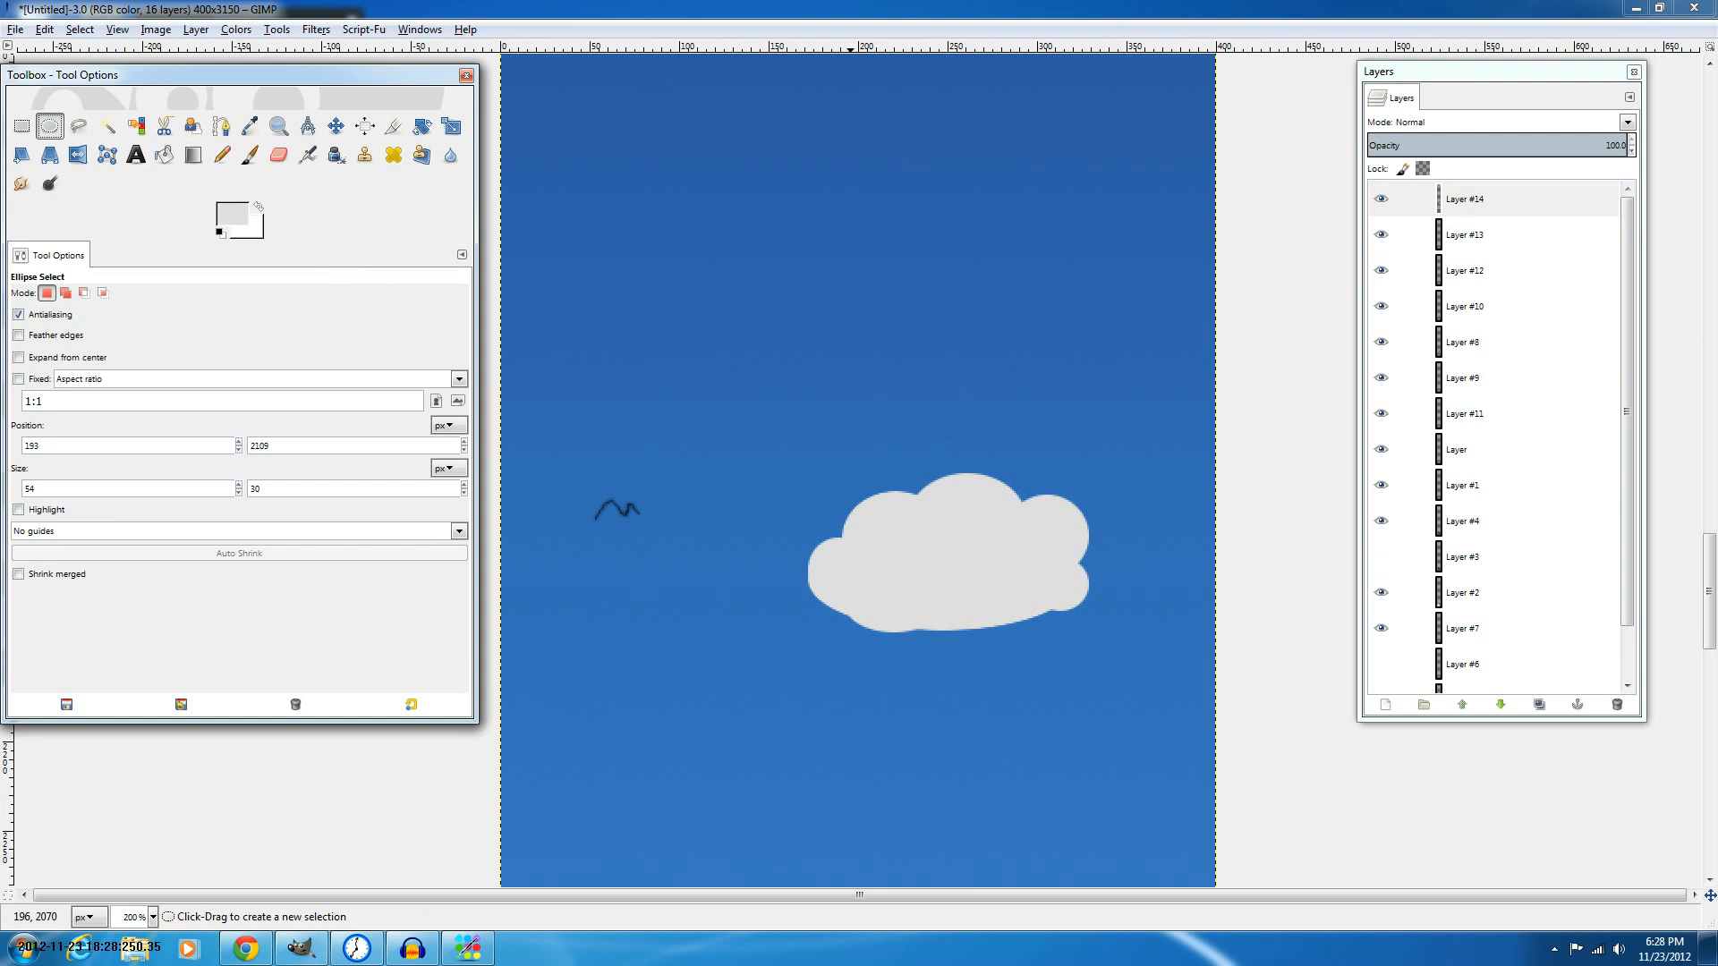
left_click(844, 499)
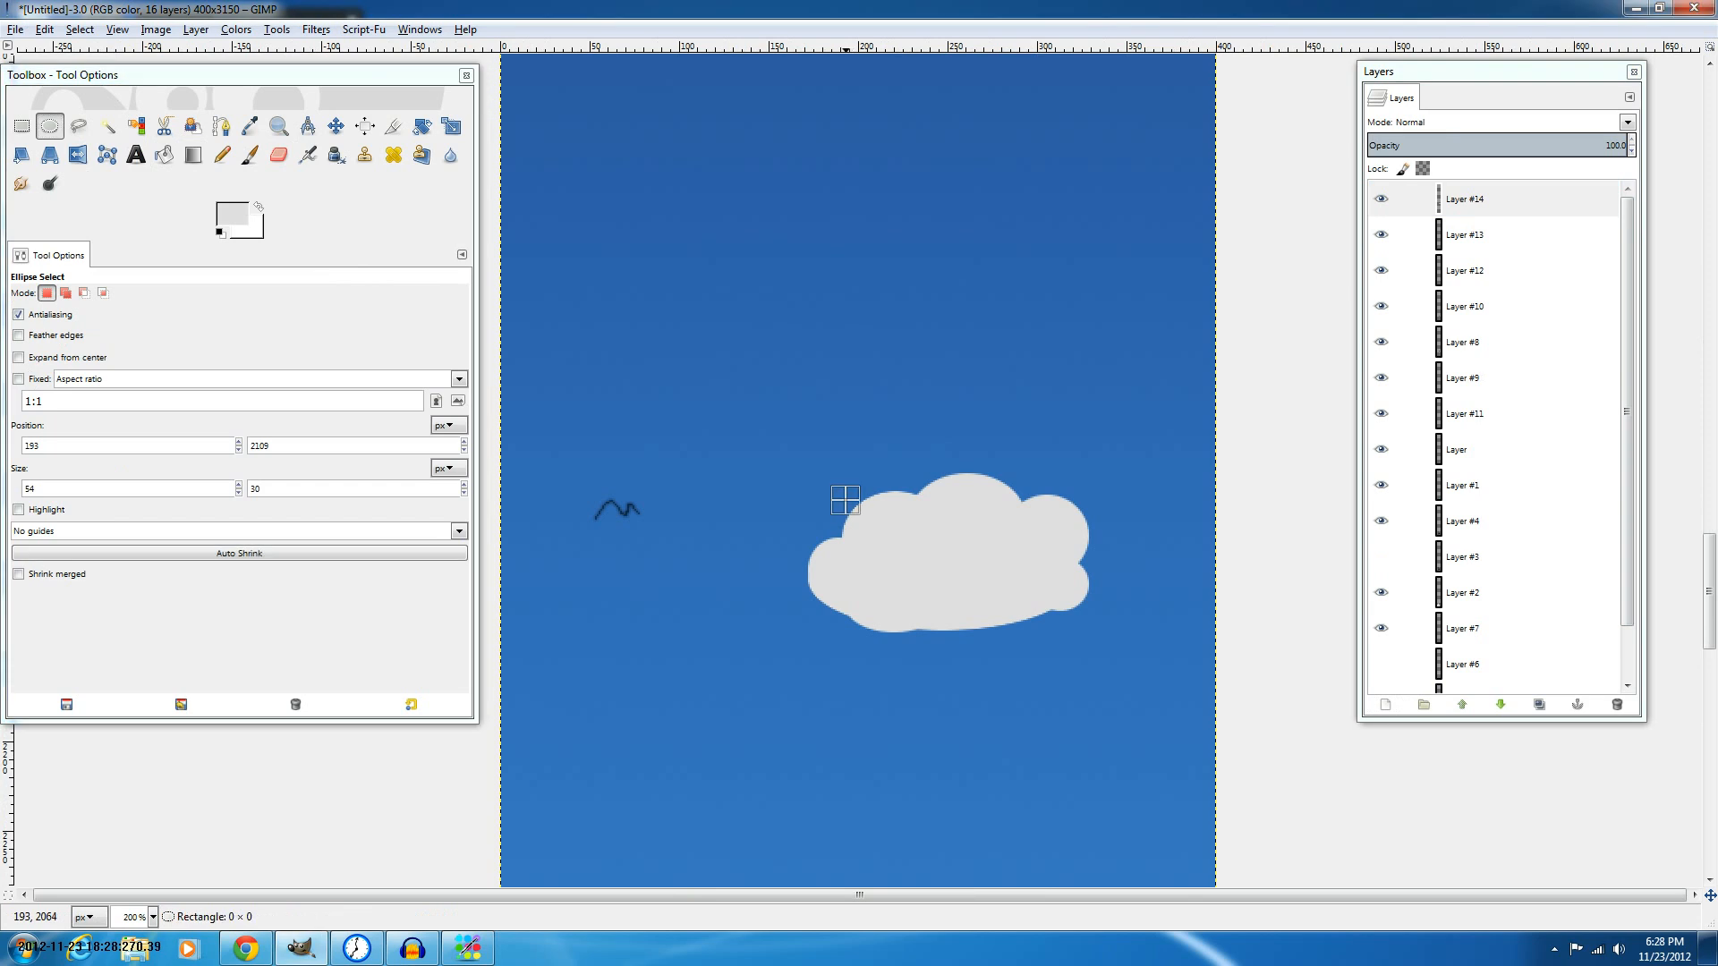
left_click_drag(844, 499, 889, 526)
key("ctrl")
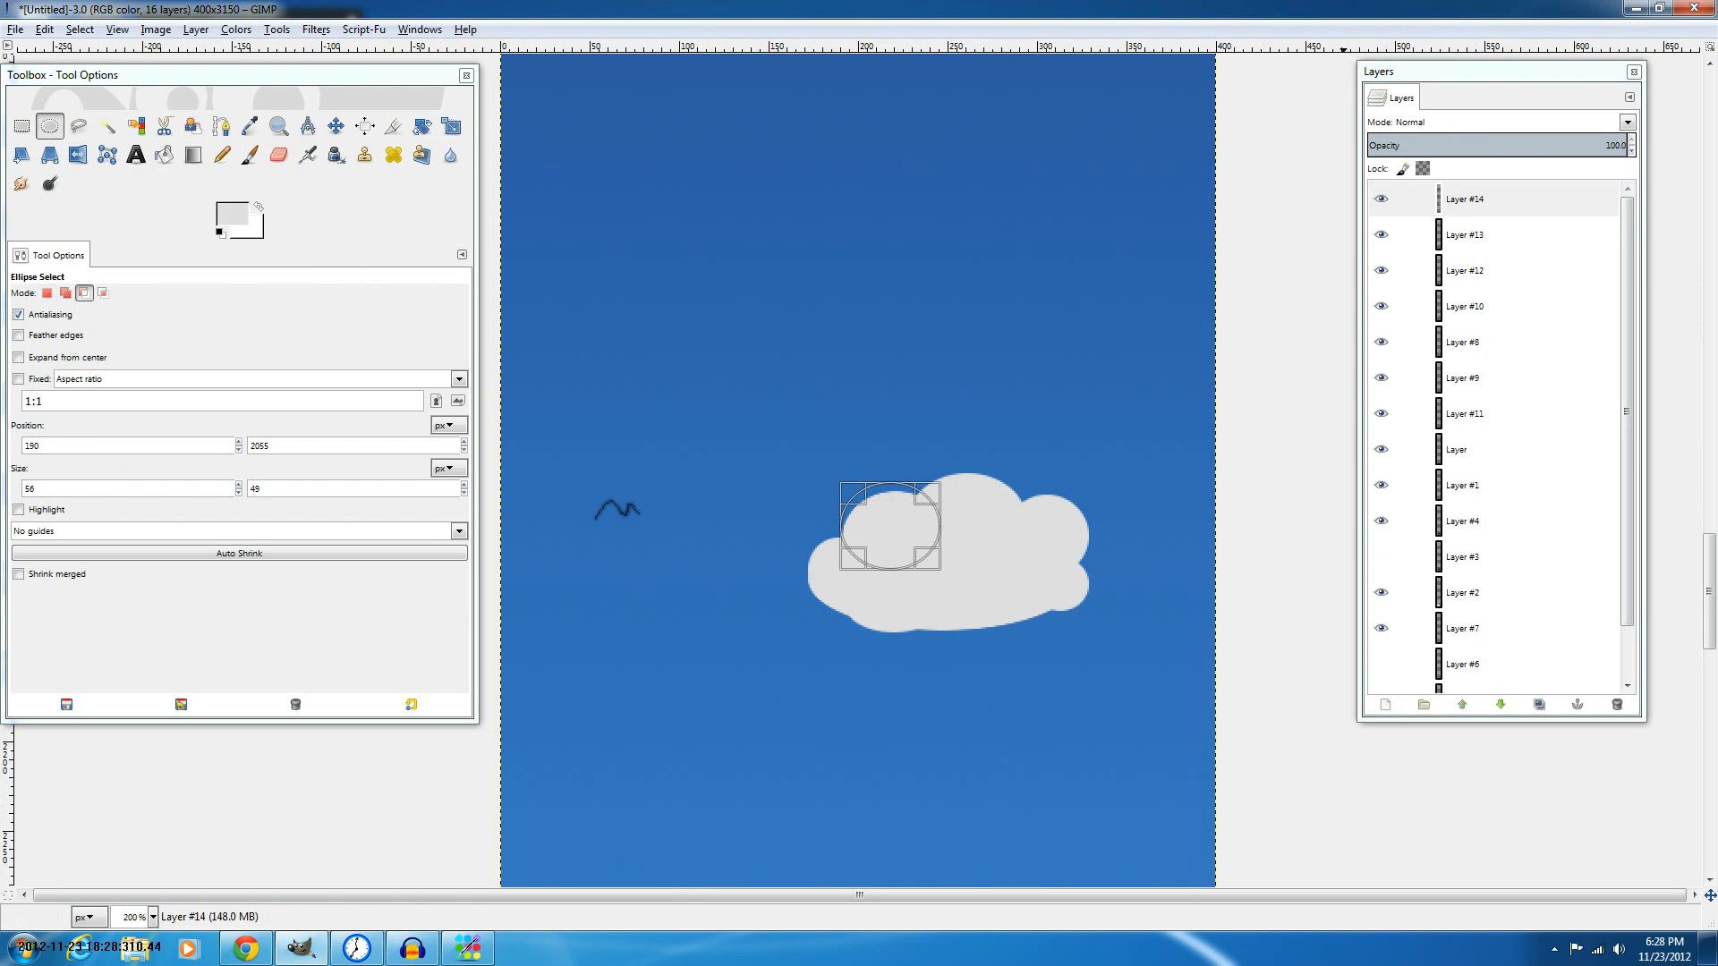
key("ctrl+shift")
Start an Inner Shadow effect for Layer #14 and set its offset angle to -45.3.
left_click(1465, 234)
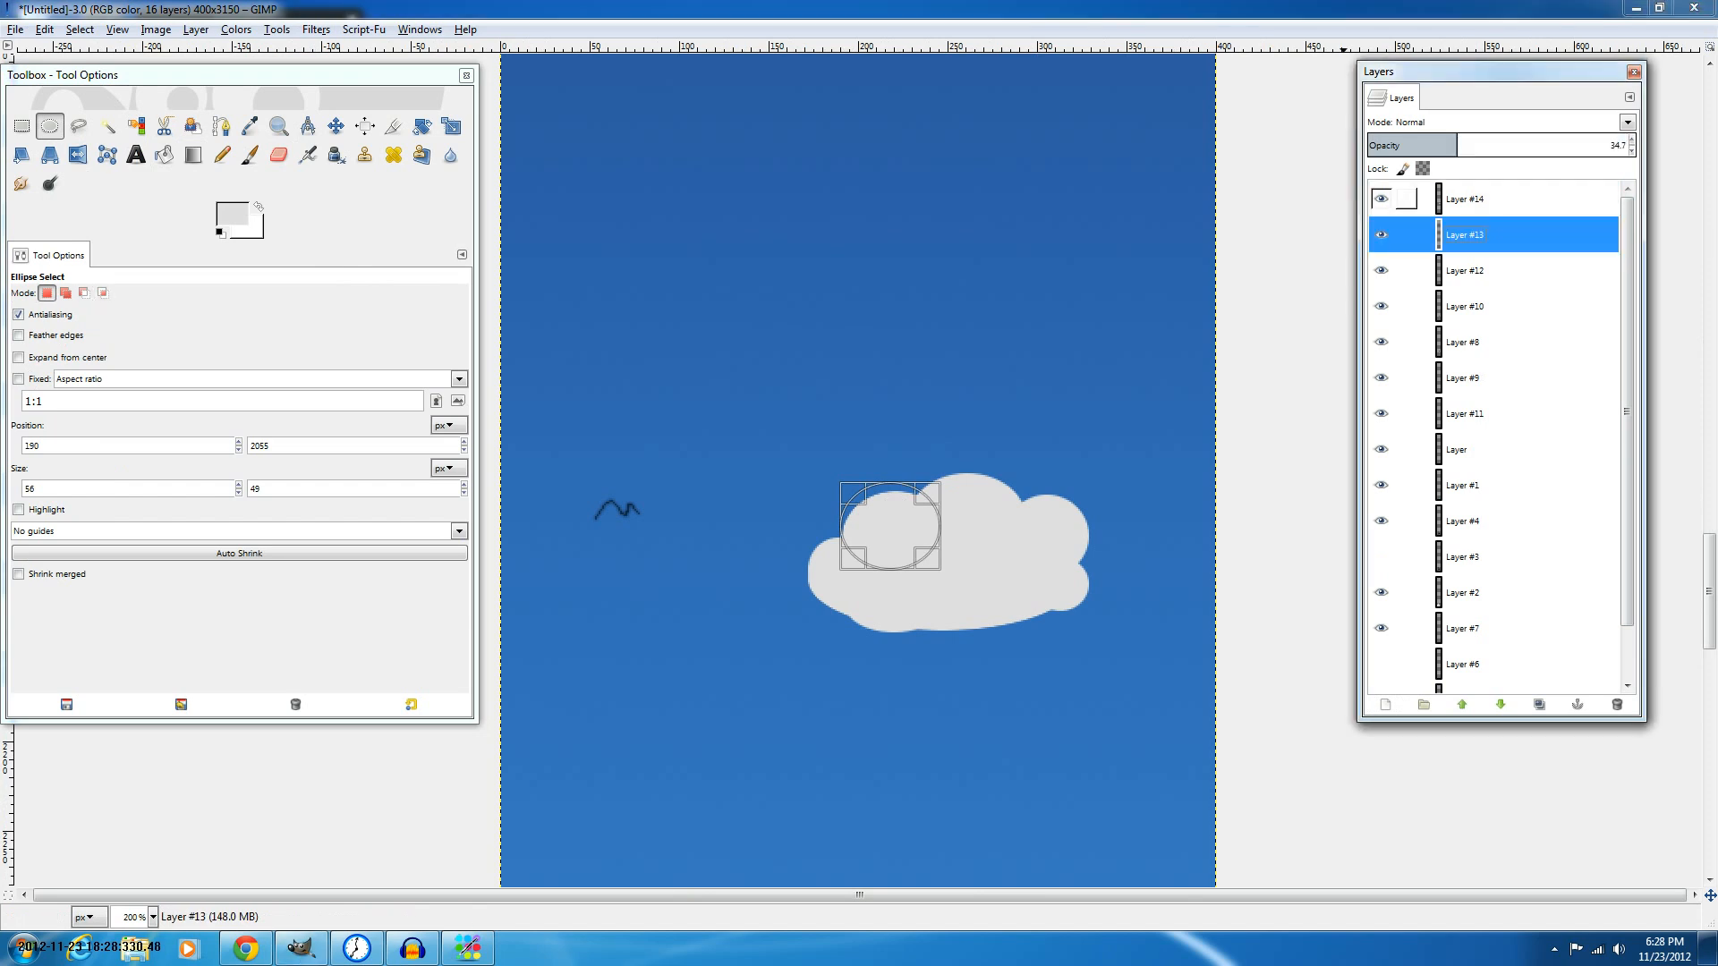
left_click(1465, 198)
left_click(364, 30)
mouse_move(391, 51)
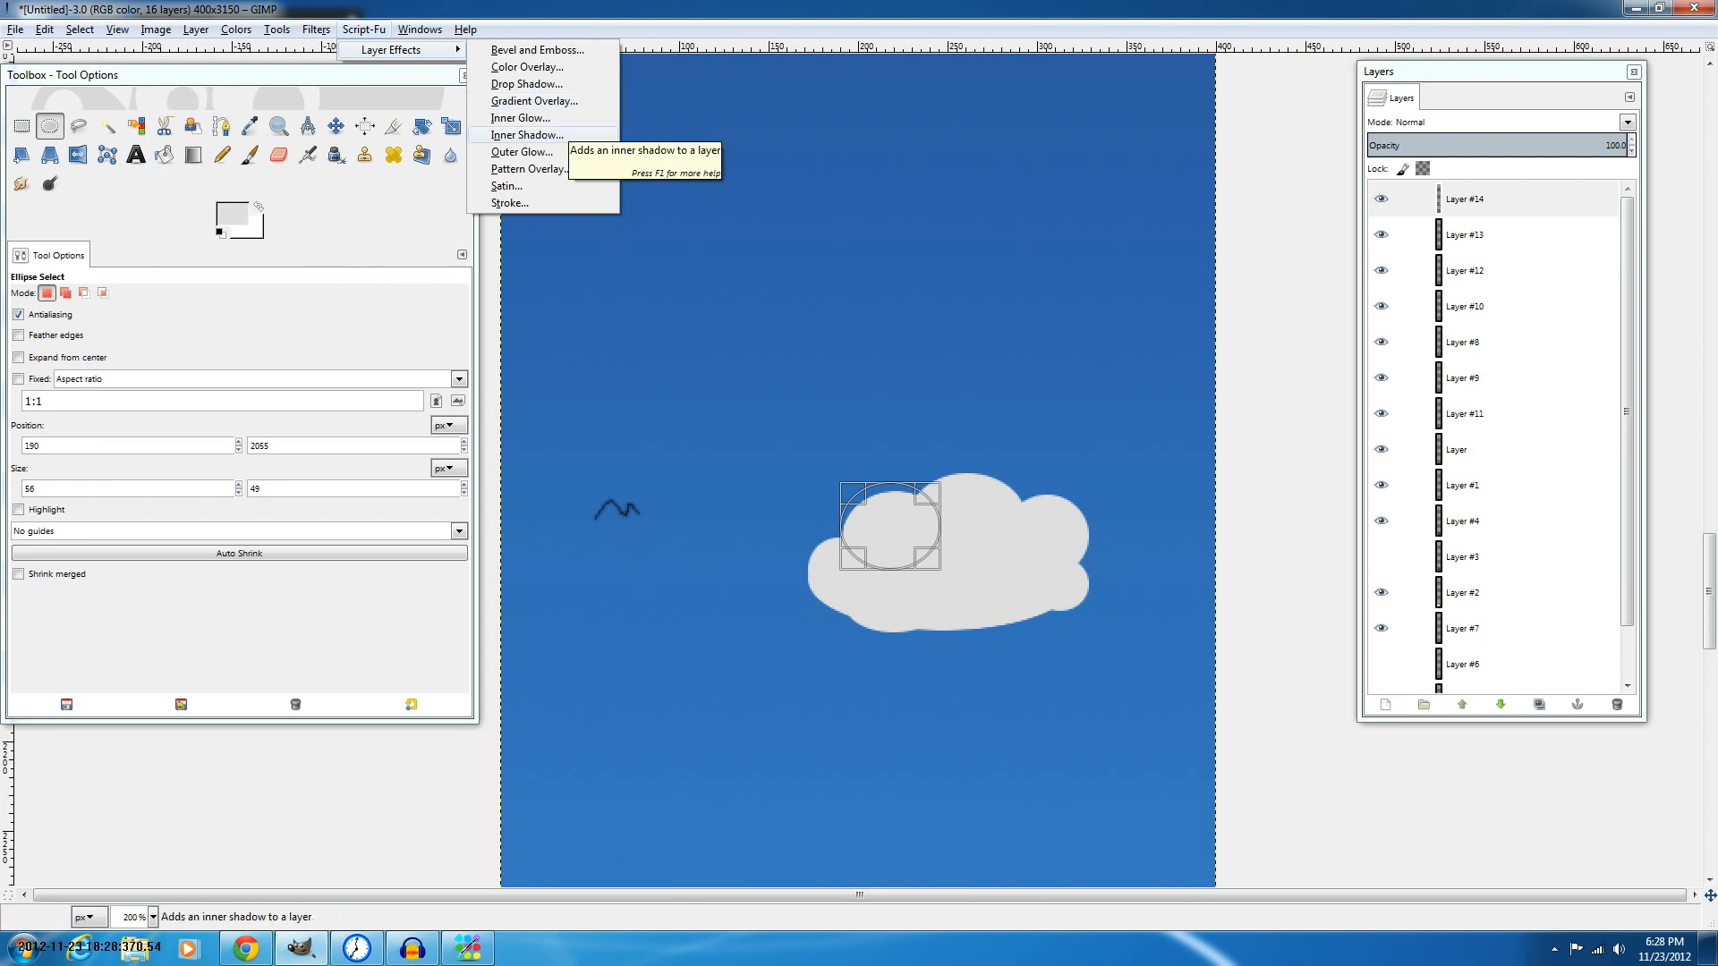
left_click(527, 134)
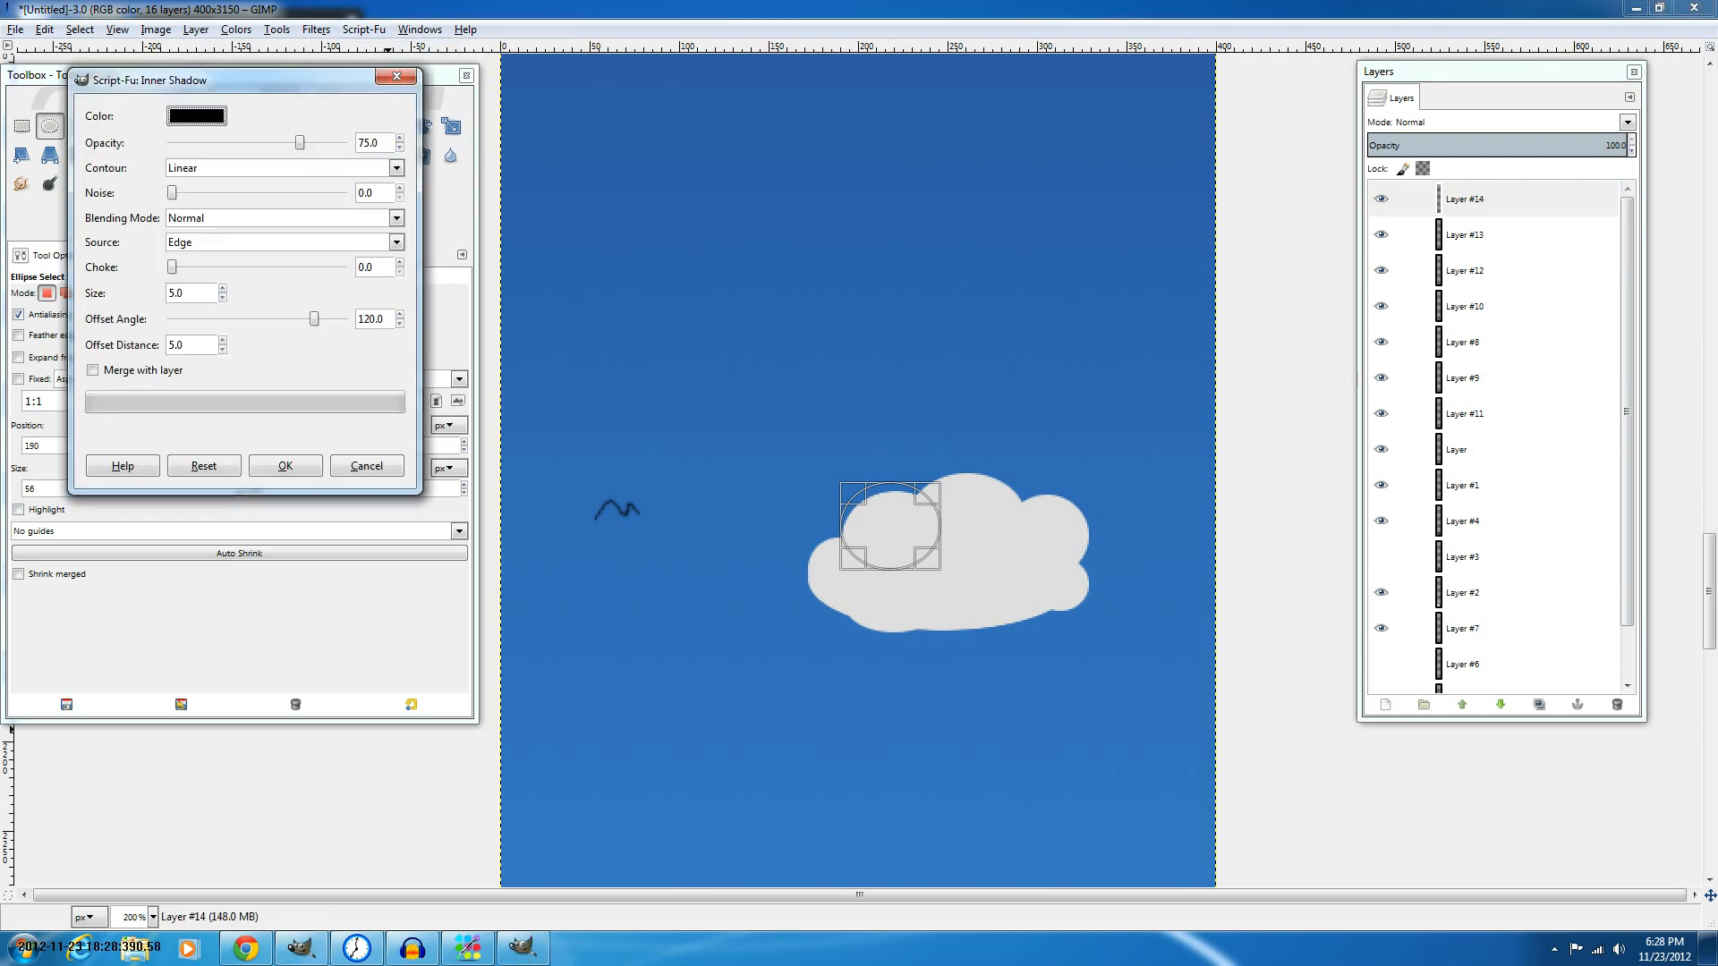
left_click_drag(202, 319, 236, 318)
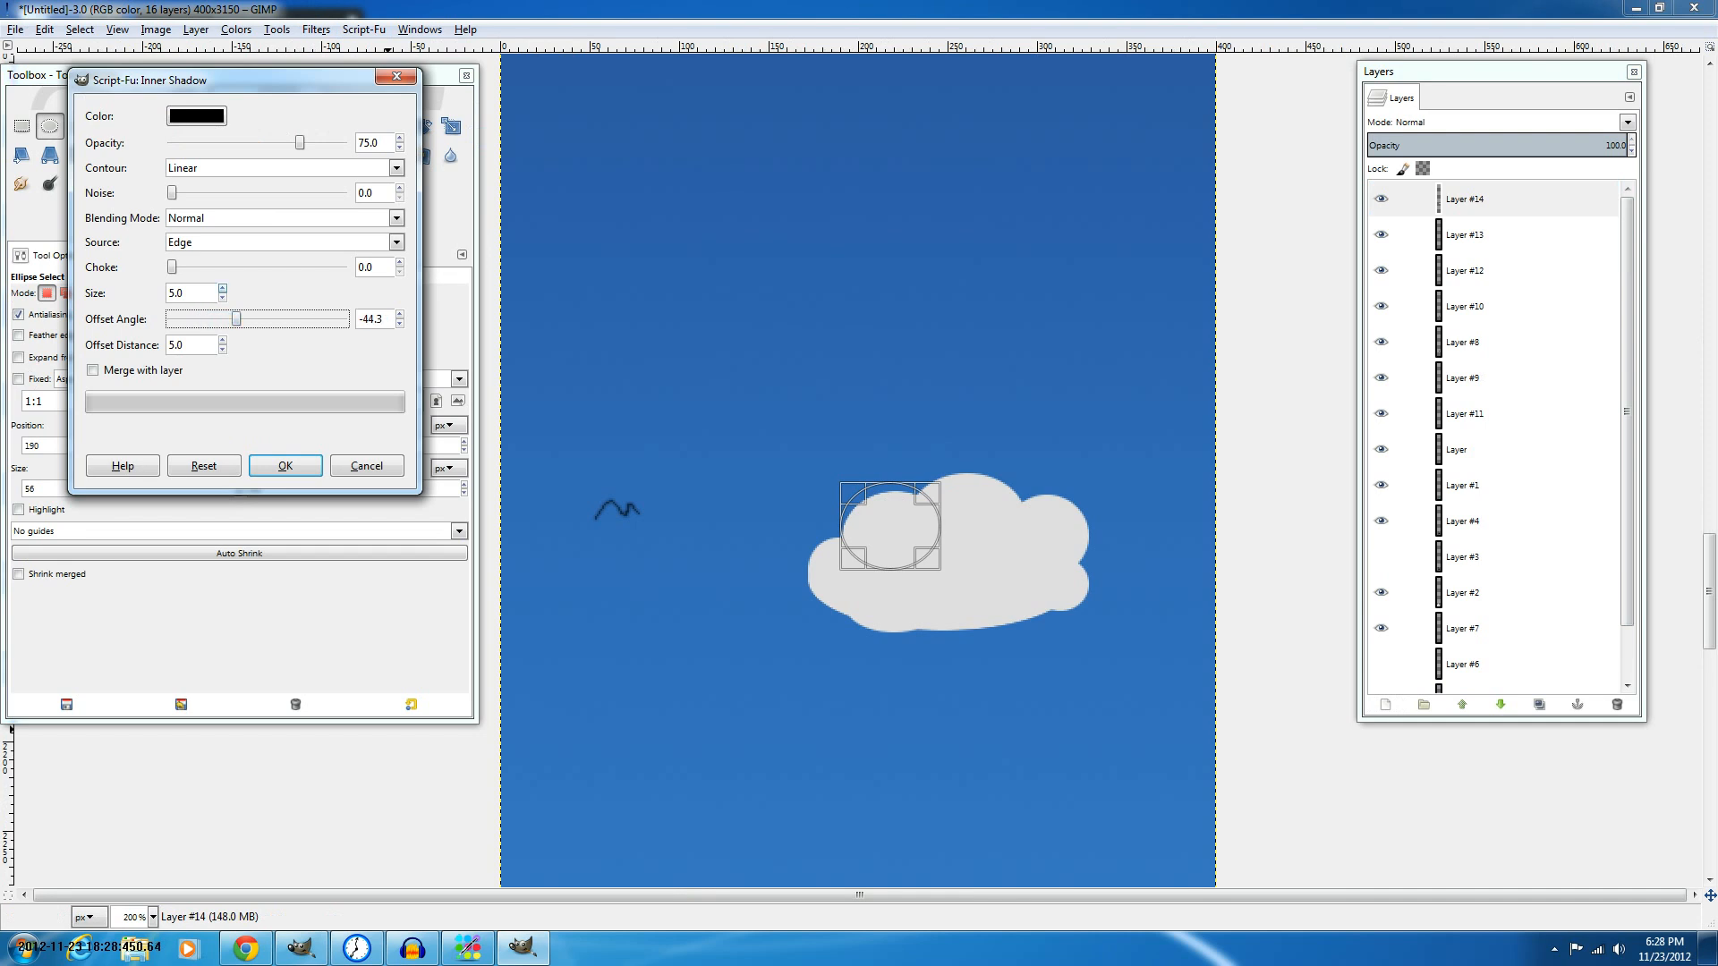
left_click(400, 324)
Set the inner shadow's offset distance to 9 and its size to 12, and apply it to the cloud.
left_click(223, 341)
left_click(223, 341)
left_click(223, 341)
left_click(223, 341)
left_click(223, 288)
left_click(223, 288)
left_click(223, 288)
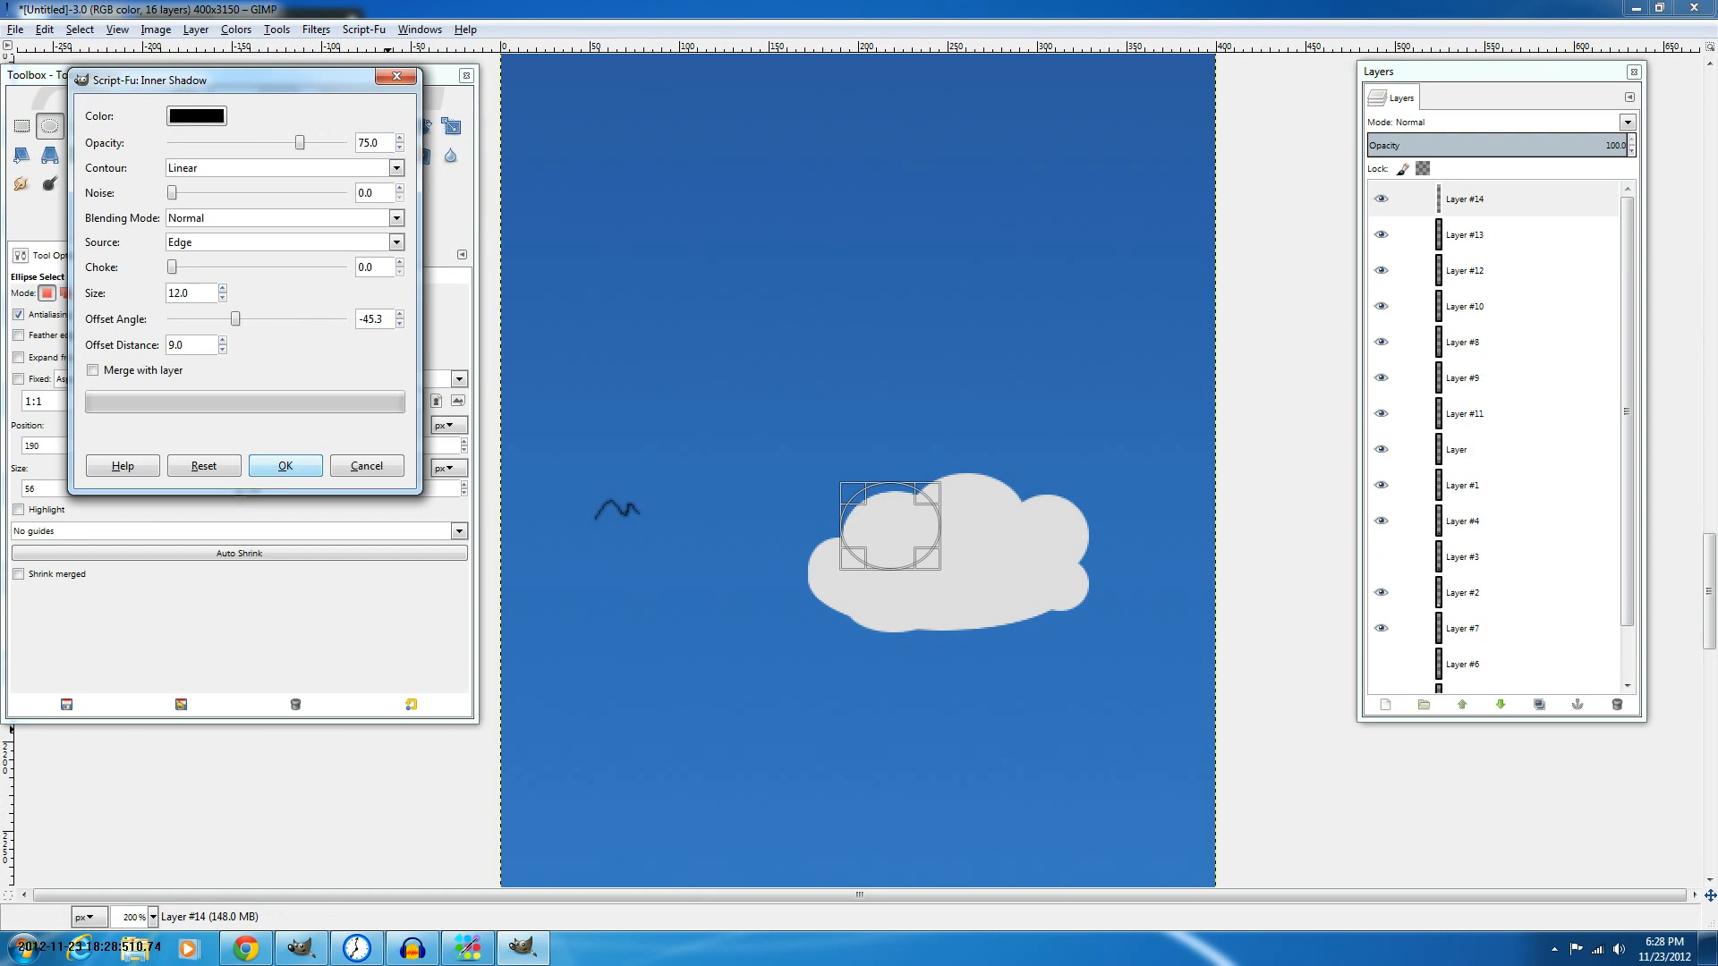
left_click(286, 466)
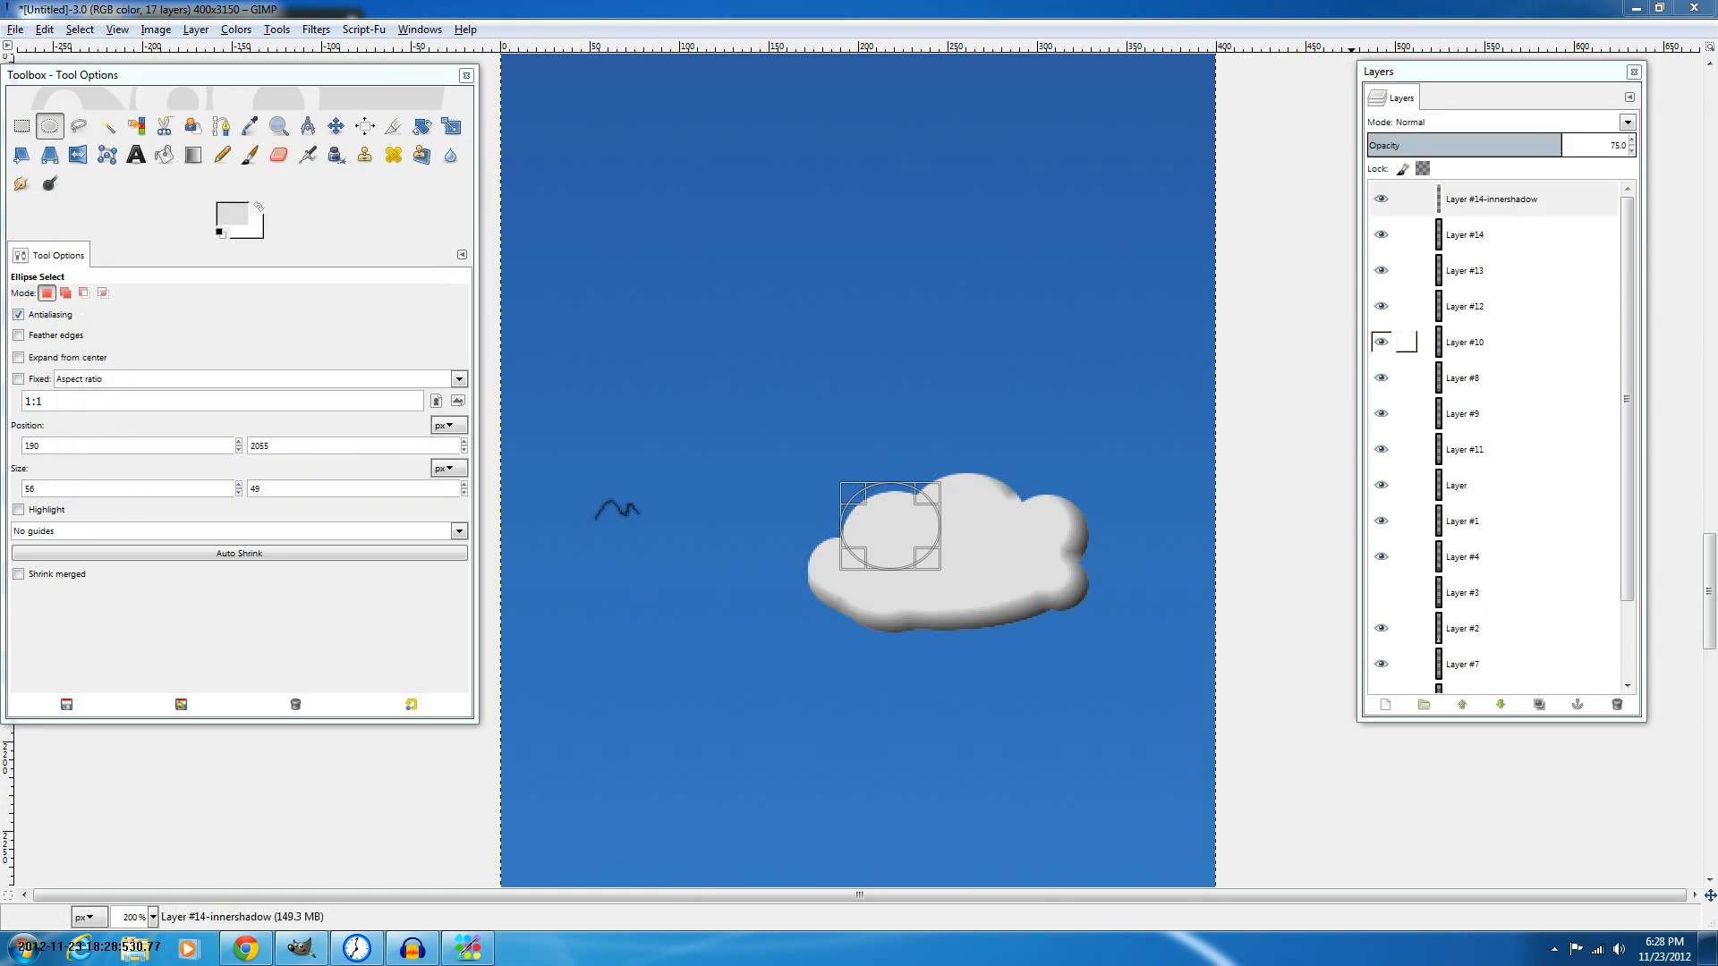
Try a lower opacity on the inner-shadow layer and undo the inner shadow.
left_click(1484, 145)
left_click_drag(1483, 145, 1412, 145)
key("ctrl+z")
key("ctrl+z")
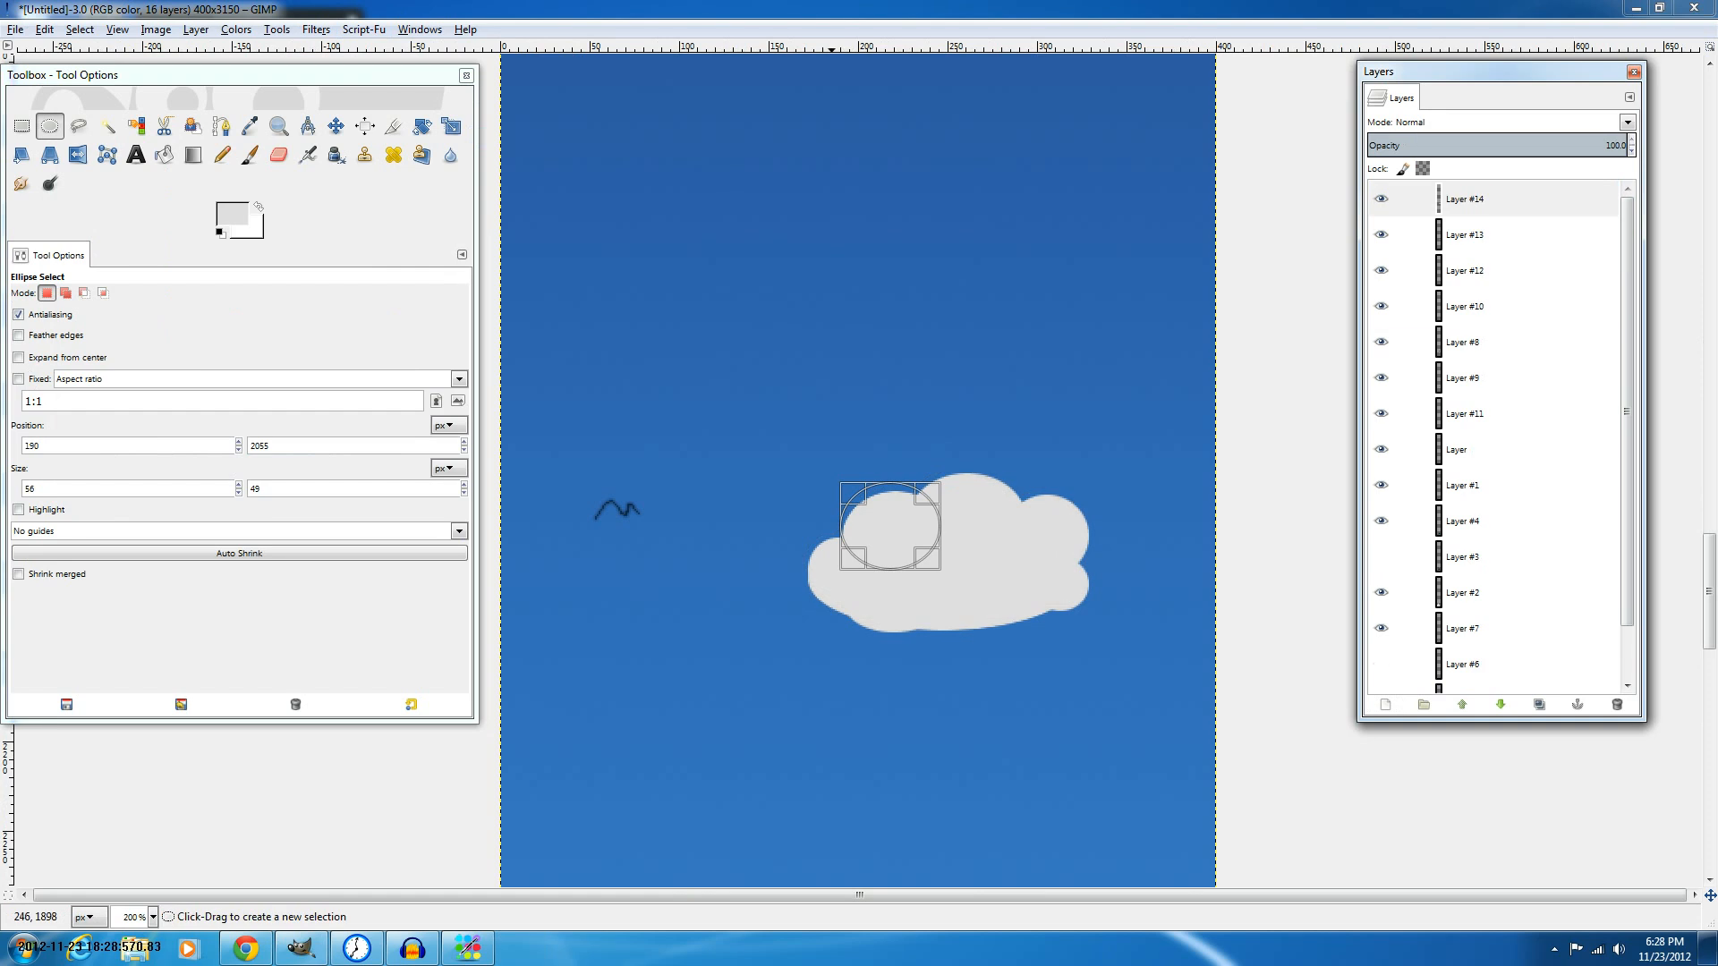
Apply an Inner Shadow to Layer #14 with size 17, offset angle -45.3 and offset distance 6, and clear the ellipse outline.
key("alt+t")
mouse_move(364, 30)
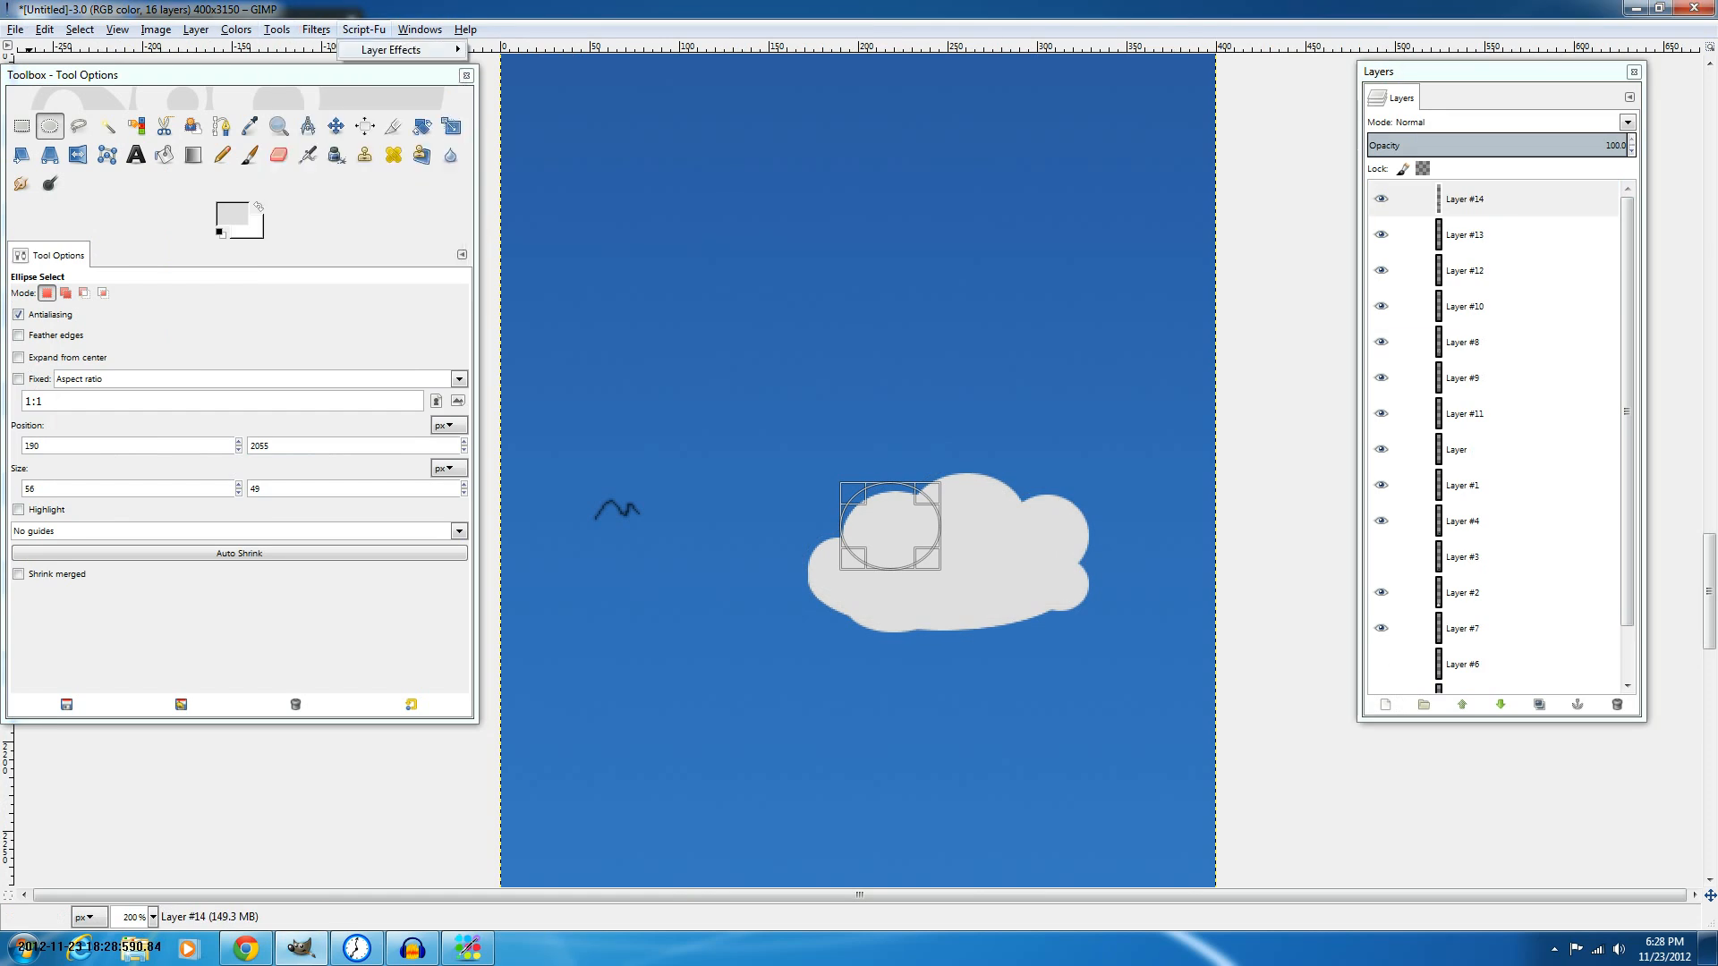
key("Left")
key("Return")
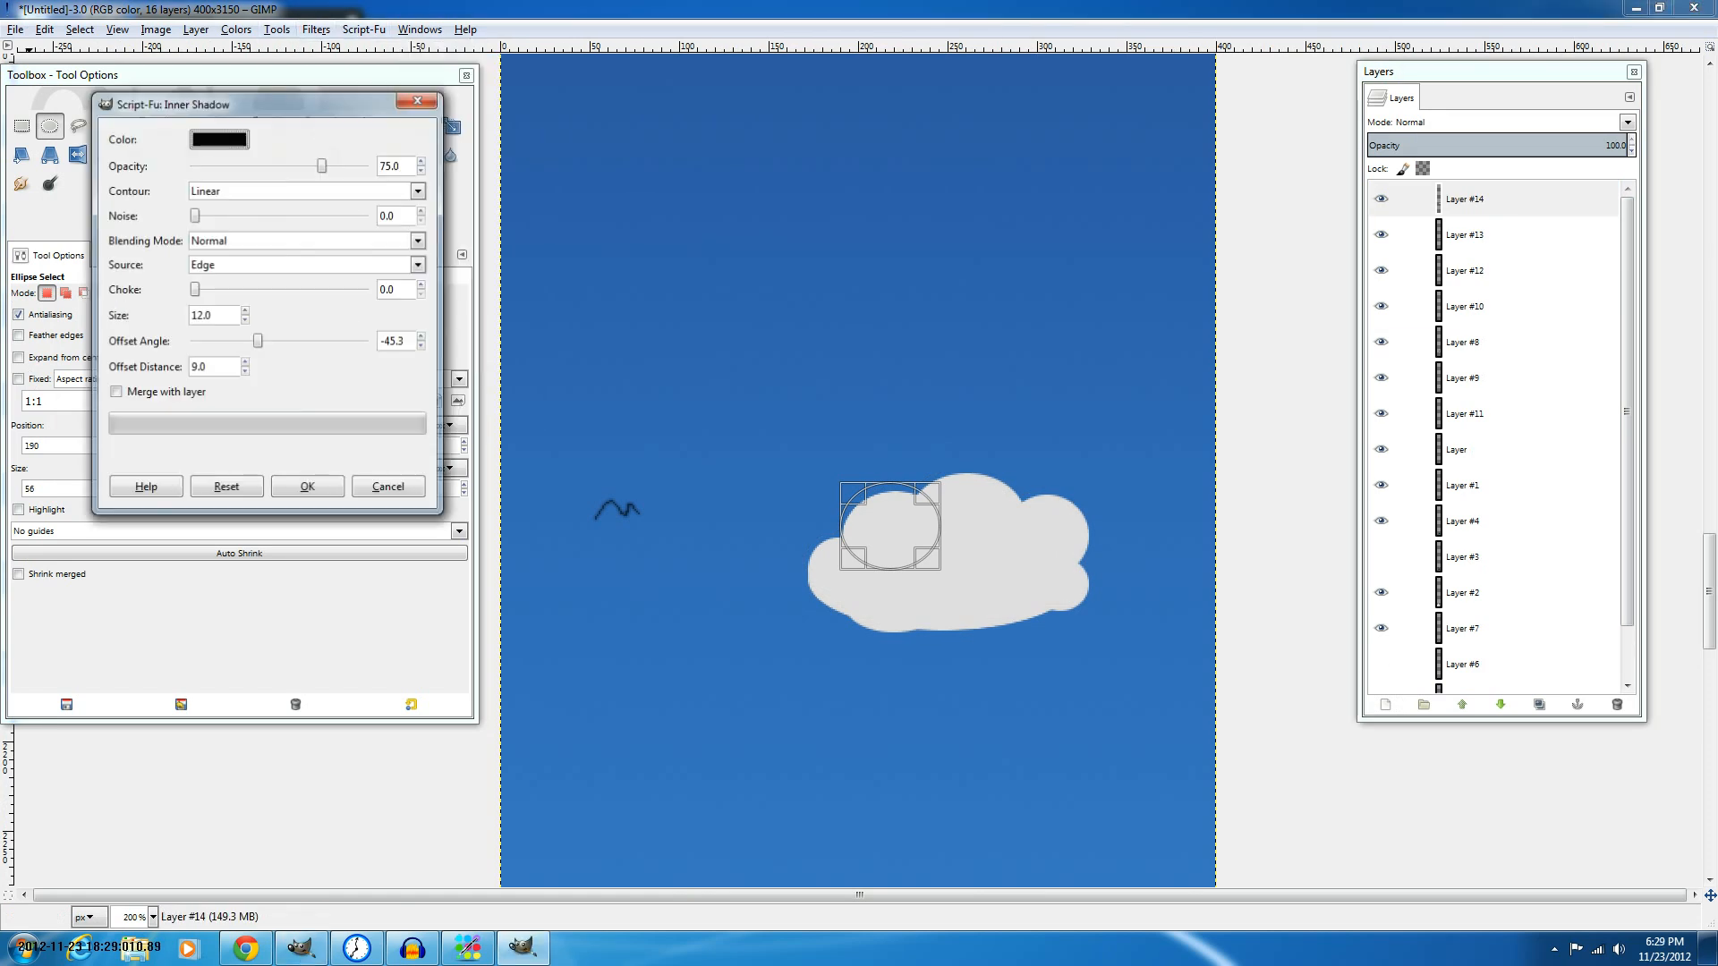
left_click(244, 311)
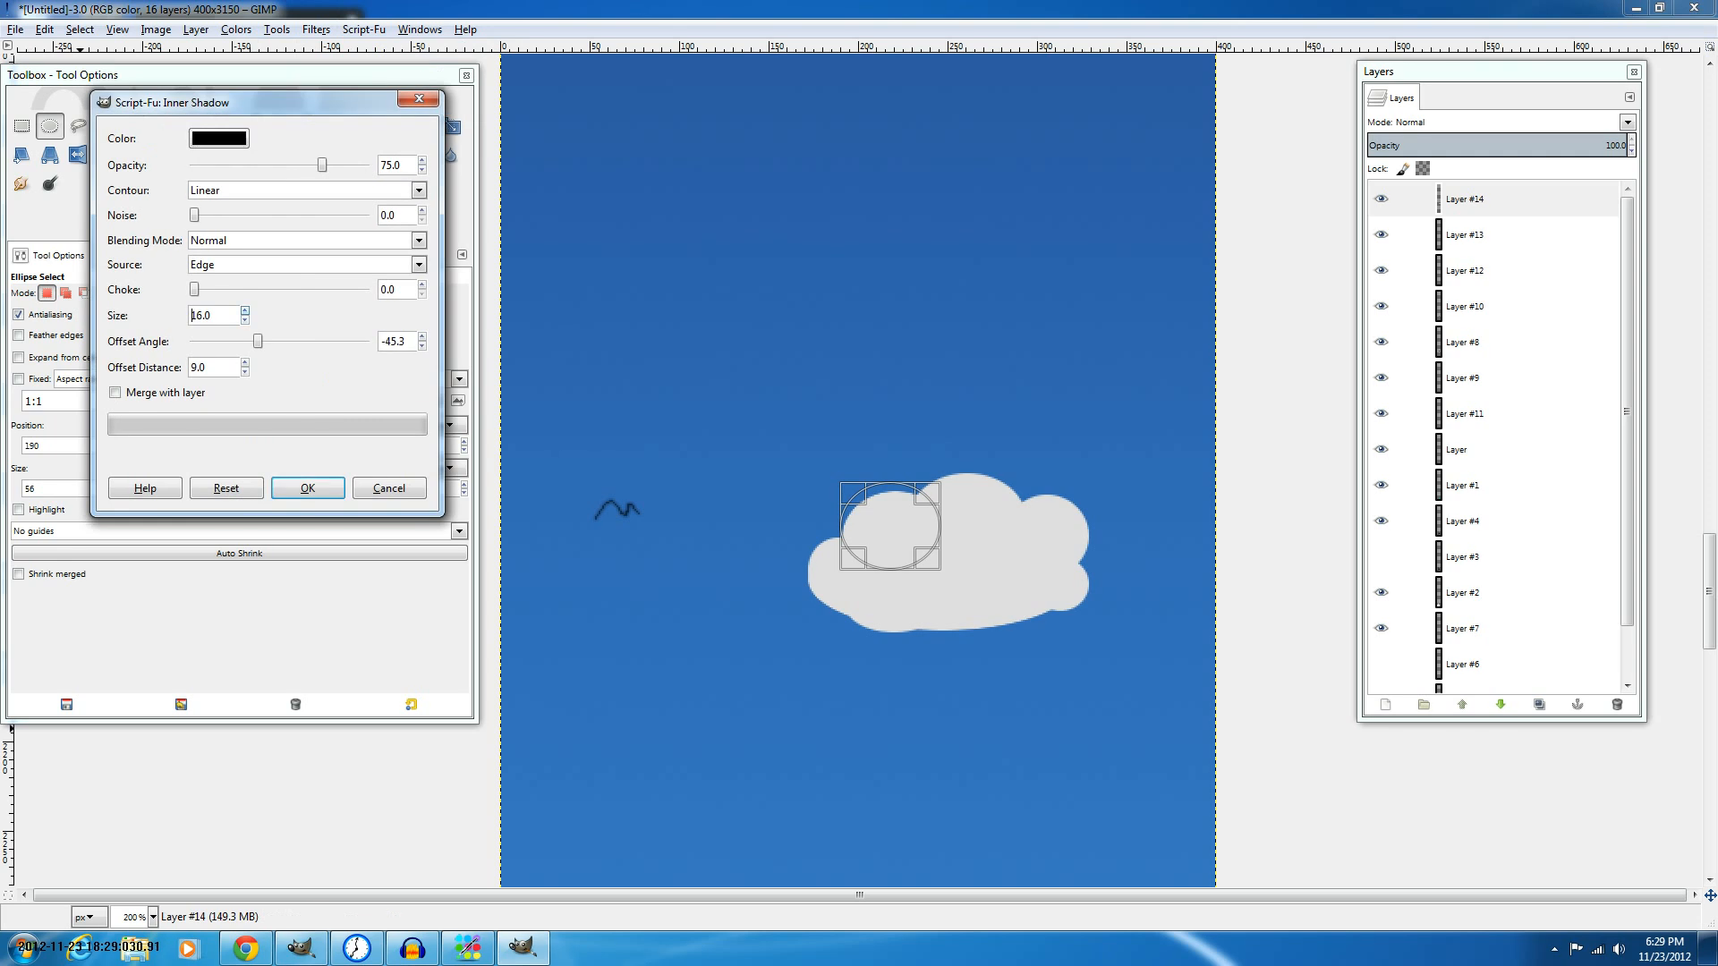
key("Return")
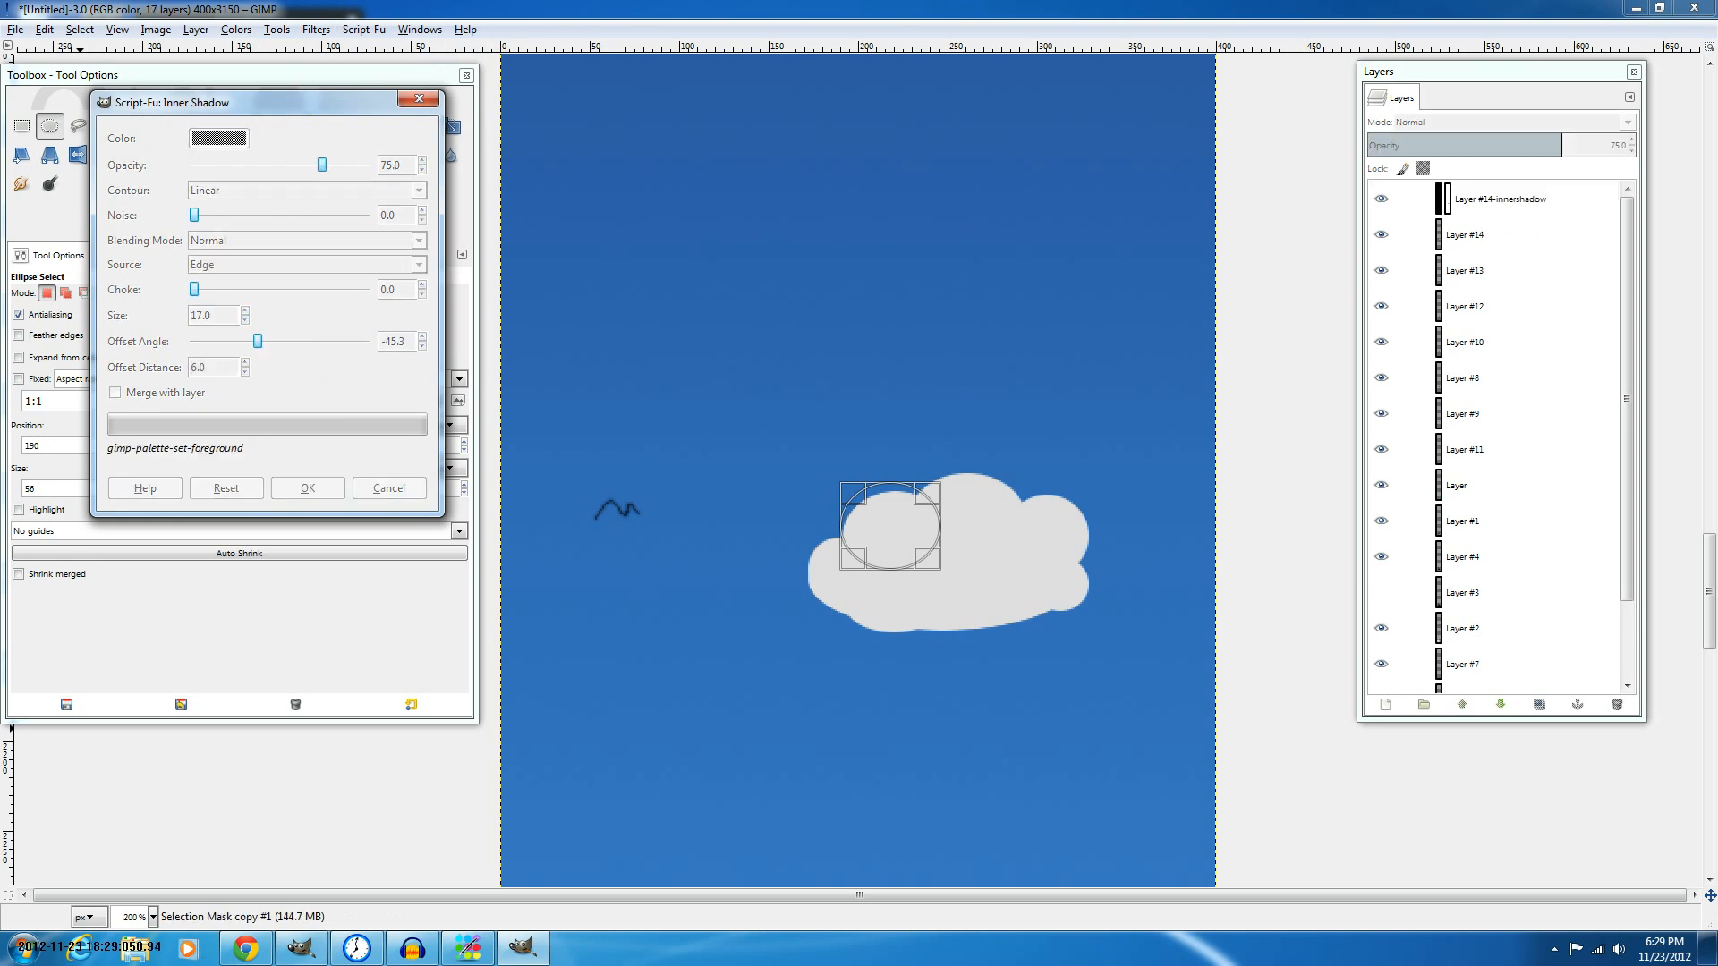
key("Tab")
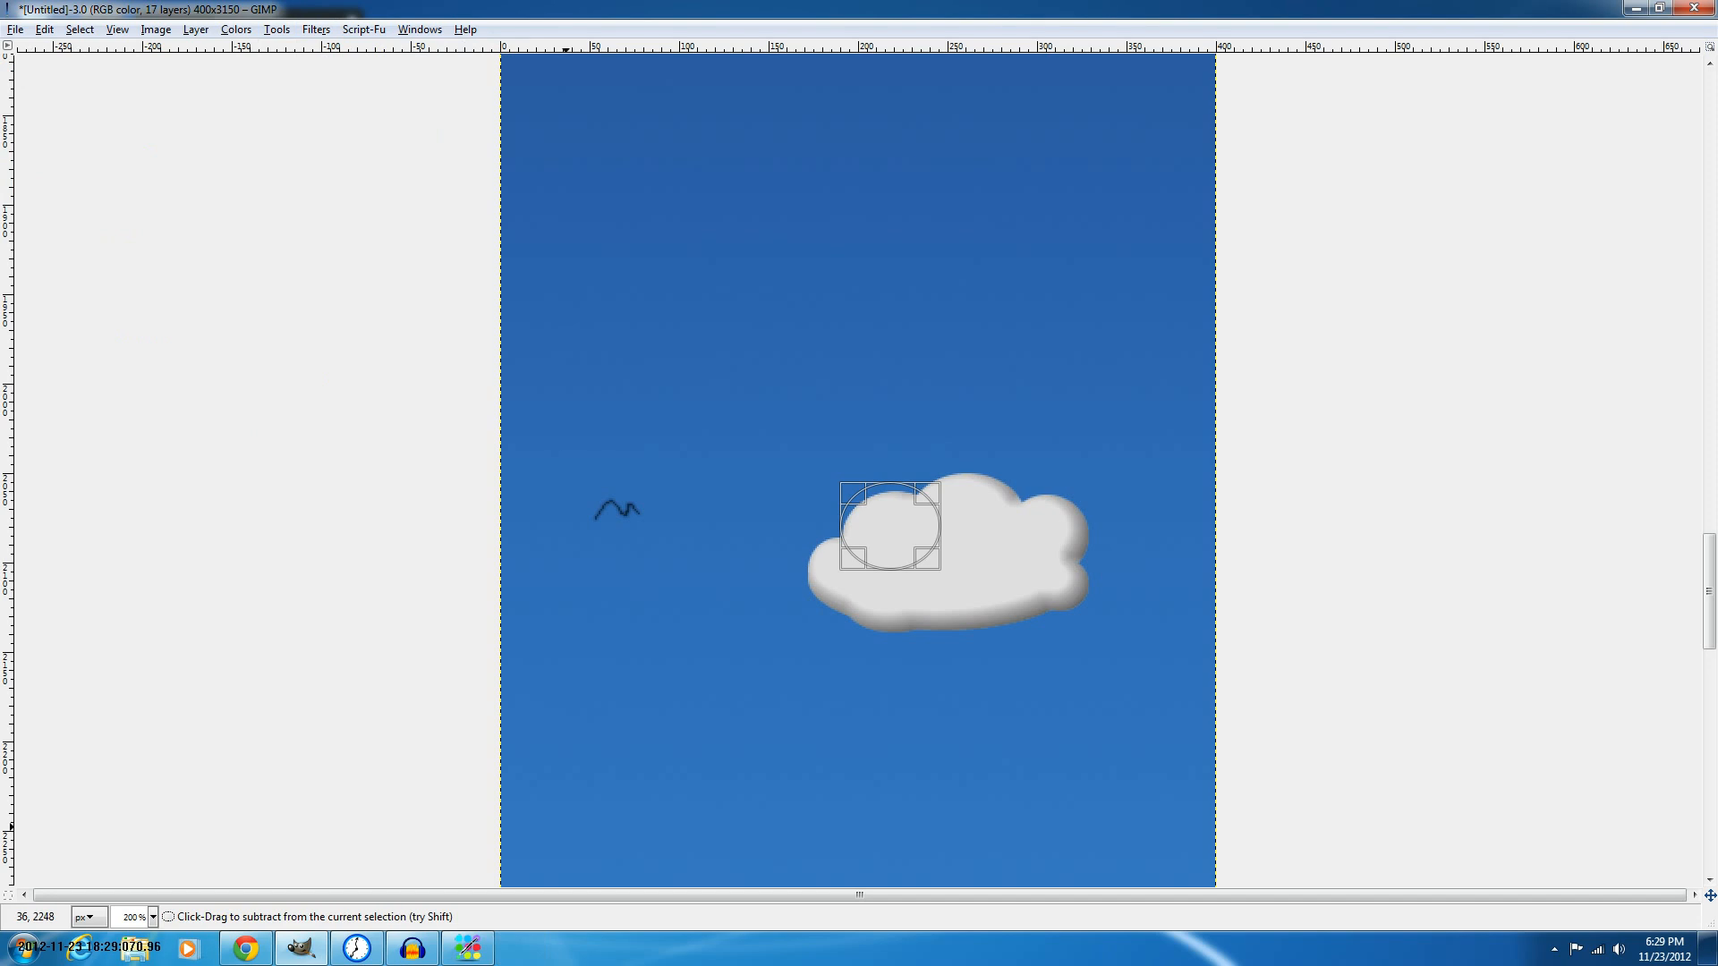
key("ctrl+l")
left_click(676, 493)
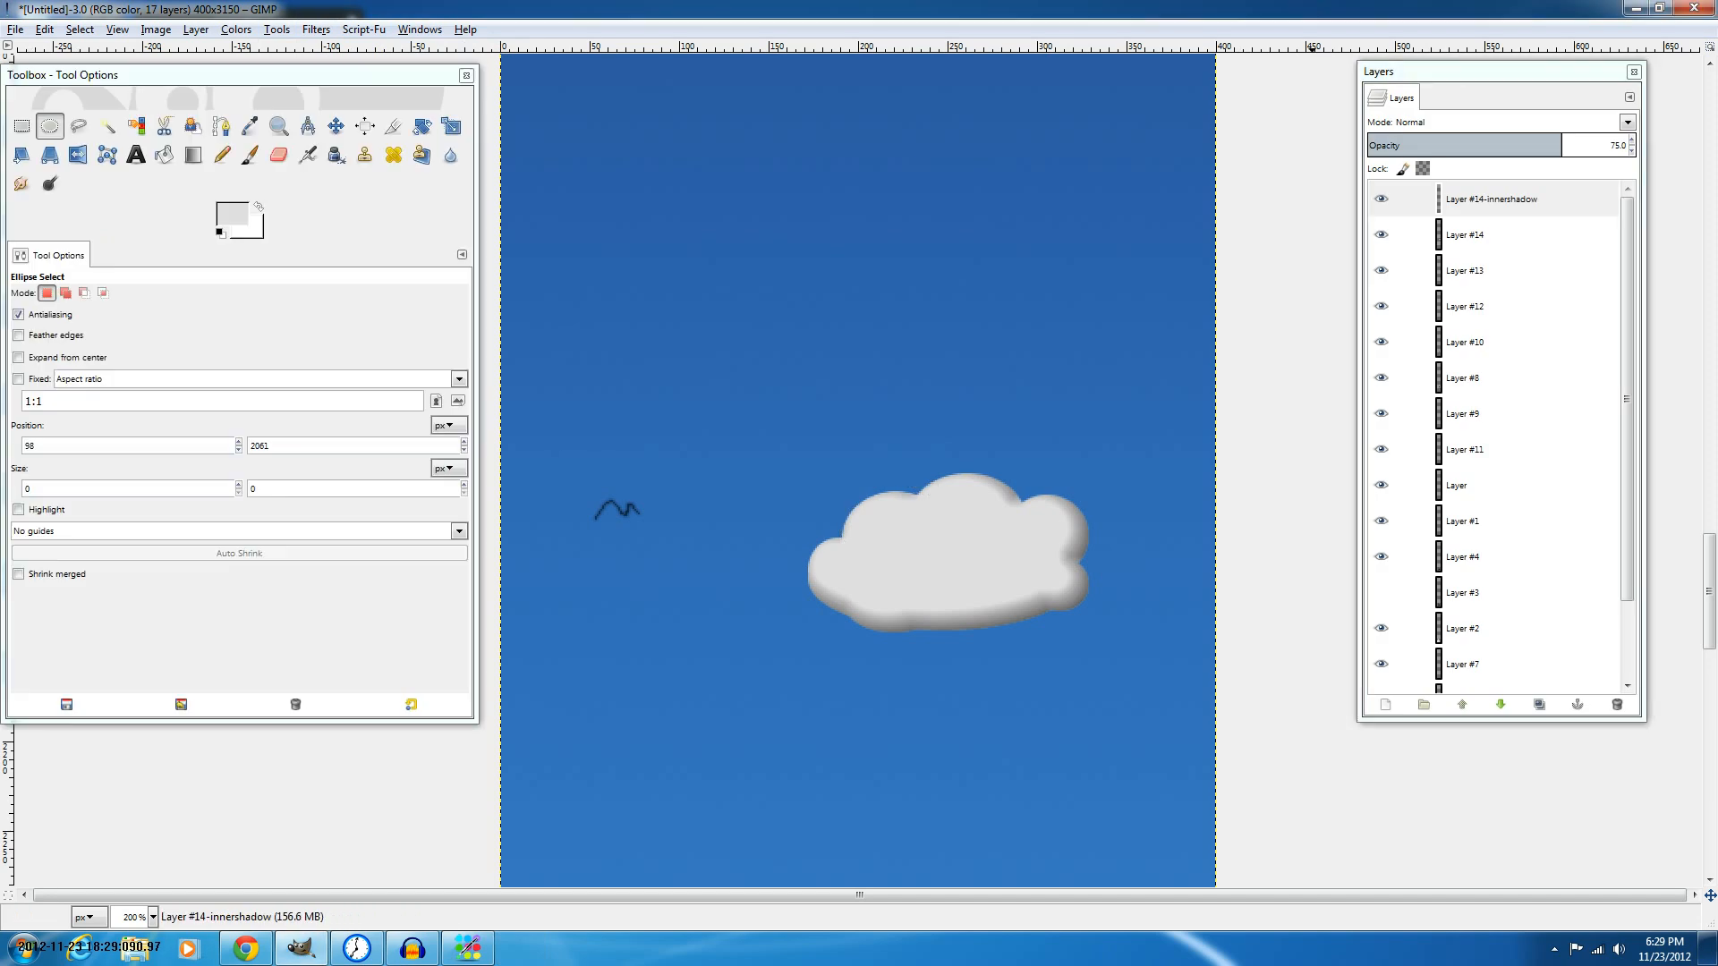
Lower the opacity of the cloud's inner-shadow layer to about 22.3.
left_click(1555, 143)
left_click_drag(1555, 143, 1448, 143)
key("minus")
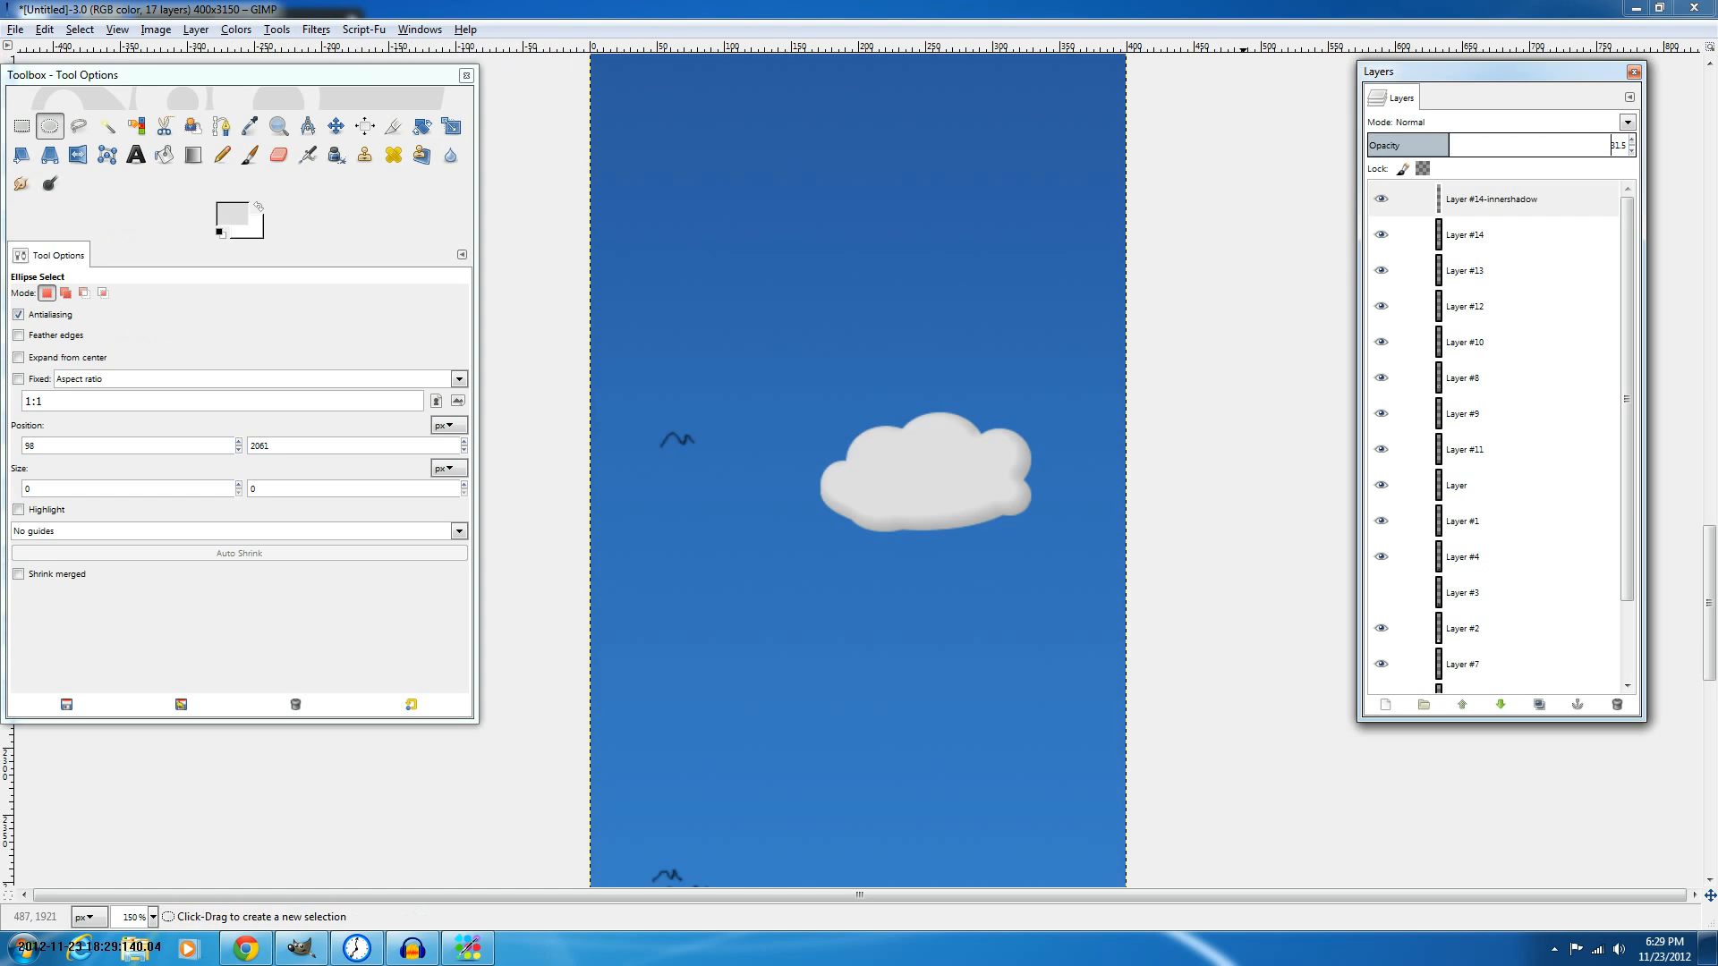
key("minus")
key("minus")
double_click(1610, 145)
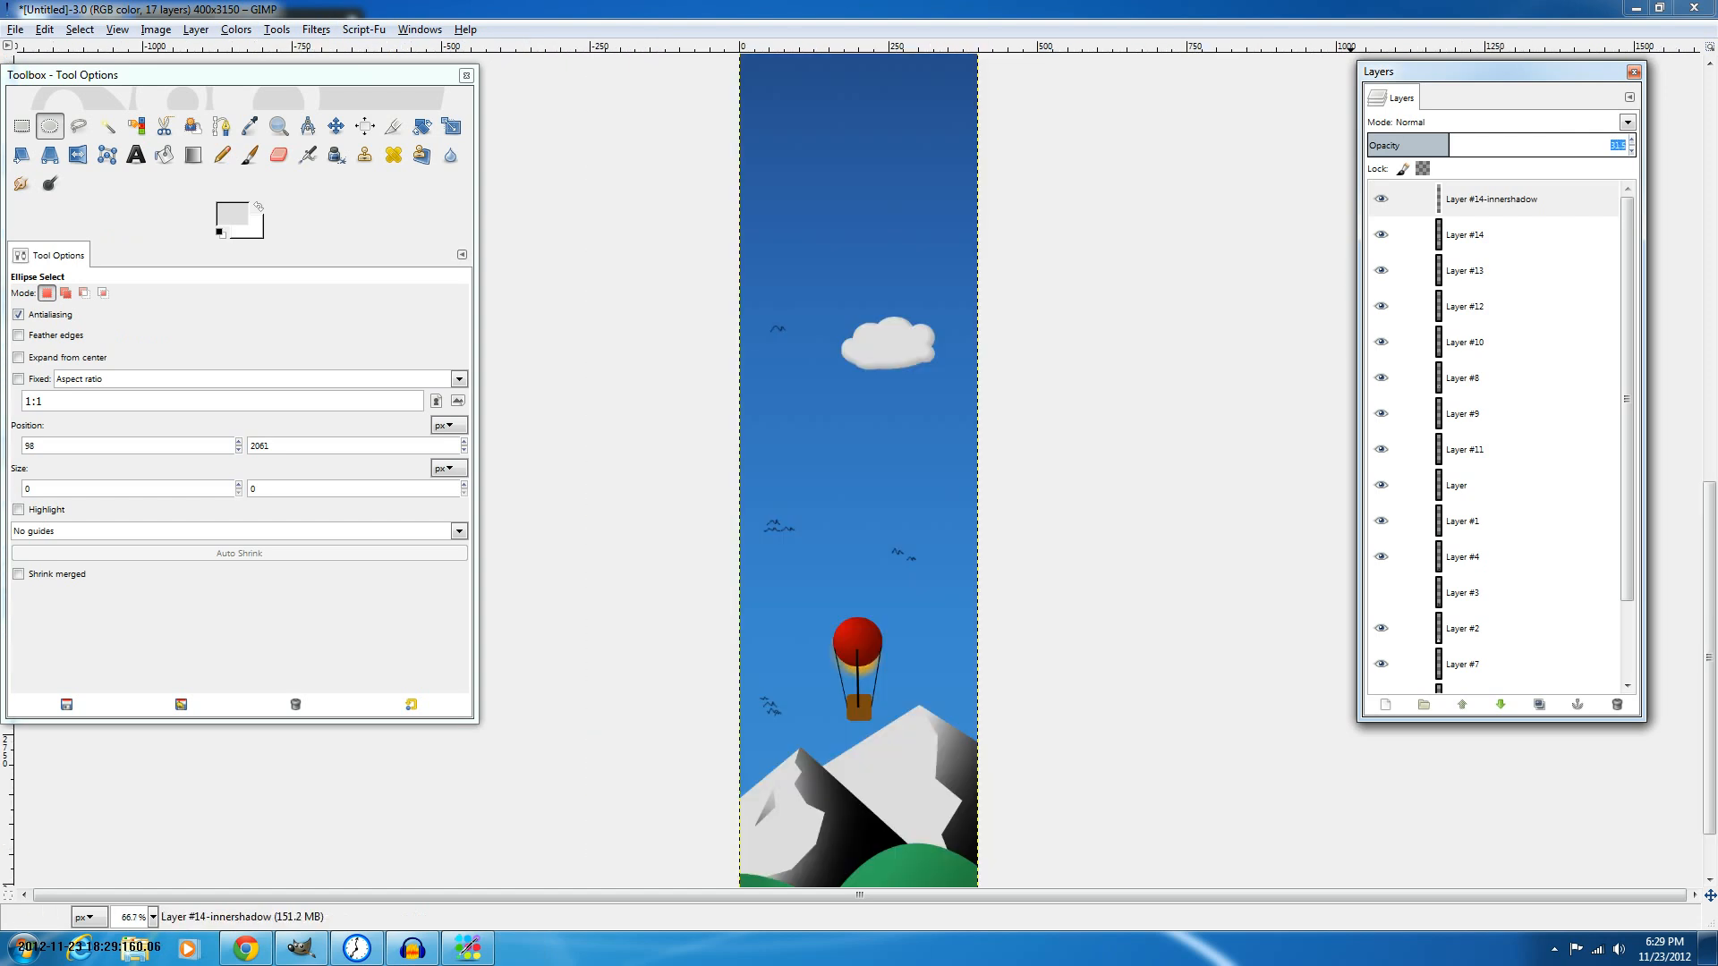
type("30.9")
key("Return")
left_click_drag(1447, 145, 1424, 146)
scroll(1002, 201, "up", 4)
scroll(707, 465, "down", 3)
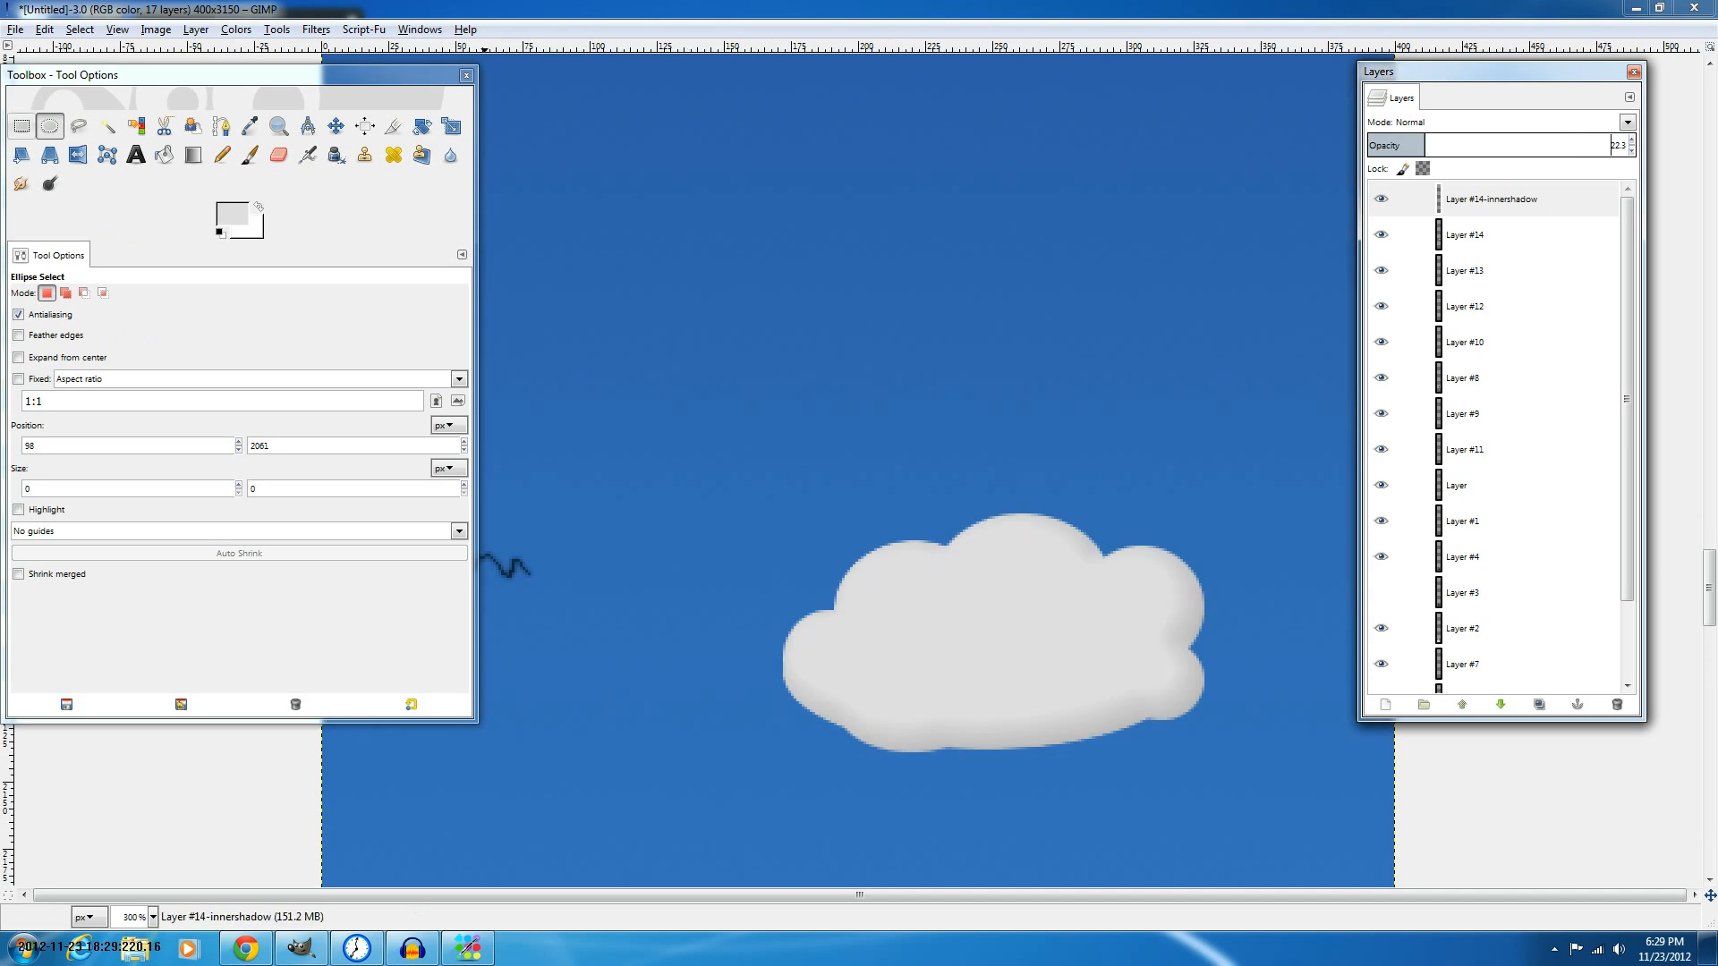
Select the cloud's upper left lobe with an ellipse about 56 × 48 px and add a new layer for black gradient shading.
left_click(49, 126)
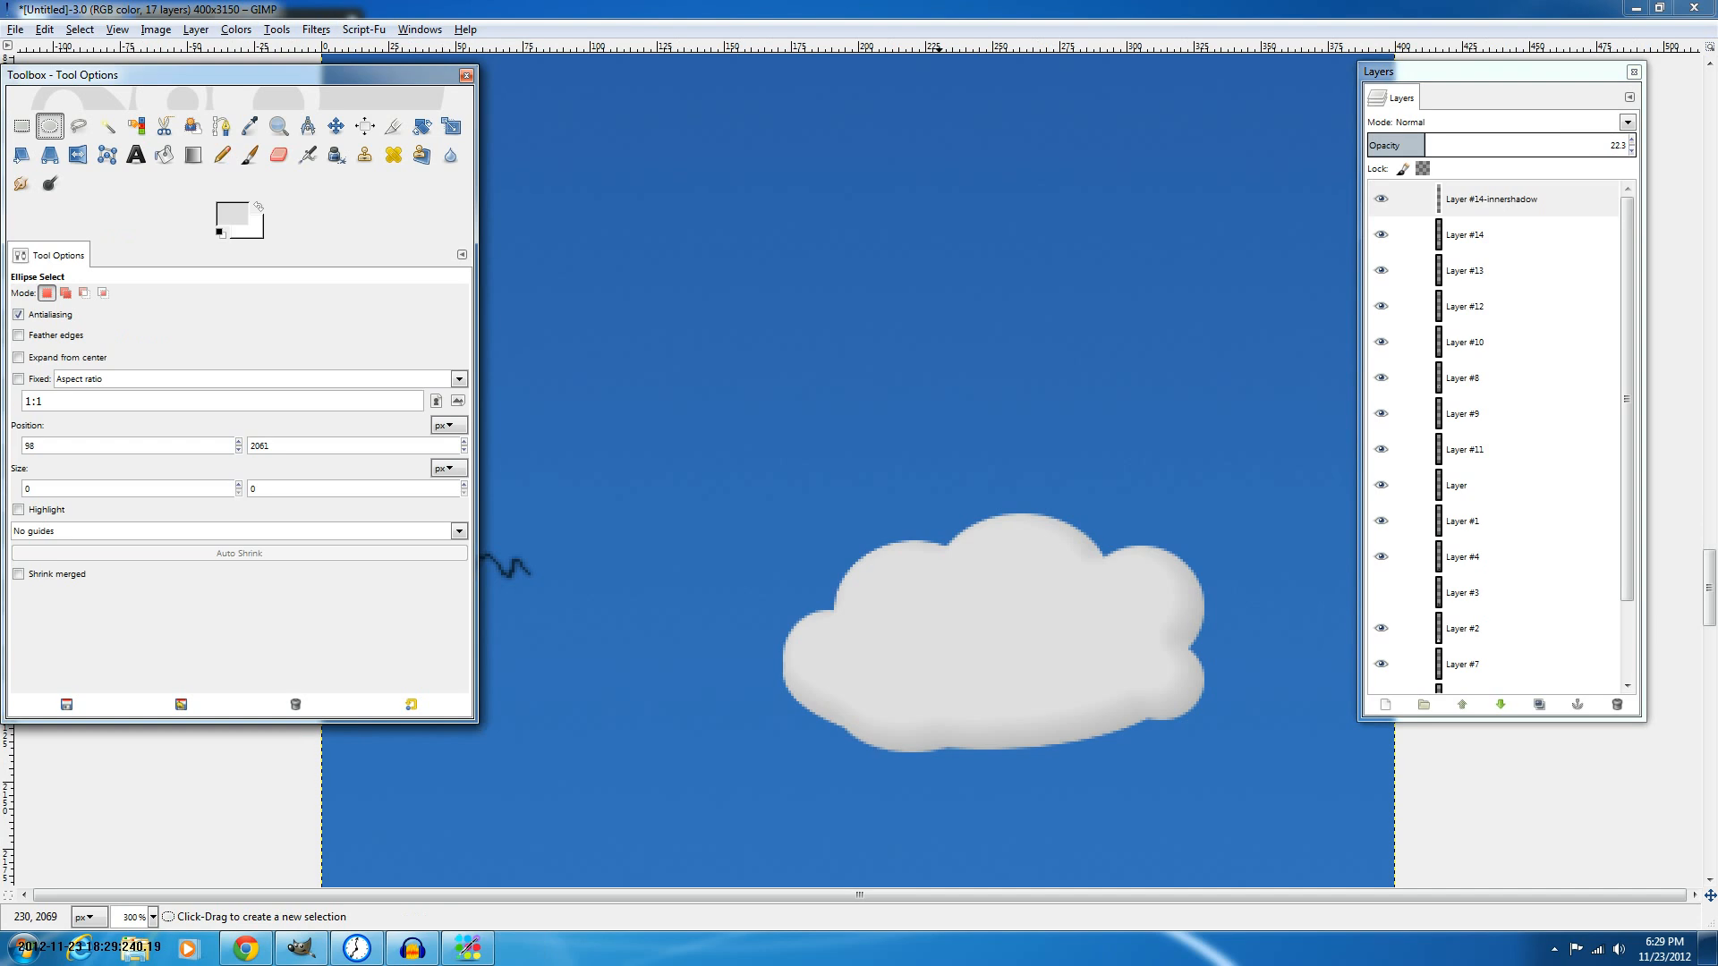
mouse_move(820, 533)
left_mouse_down()
mouse_move(971, 668)
mouse_move(914, 635)
mouse_move(973, 660)
left_mouse_up()
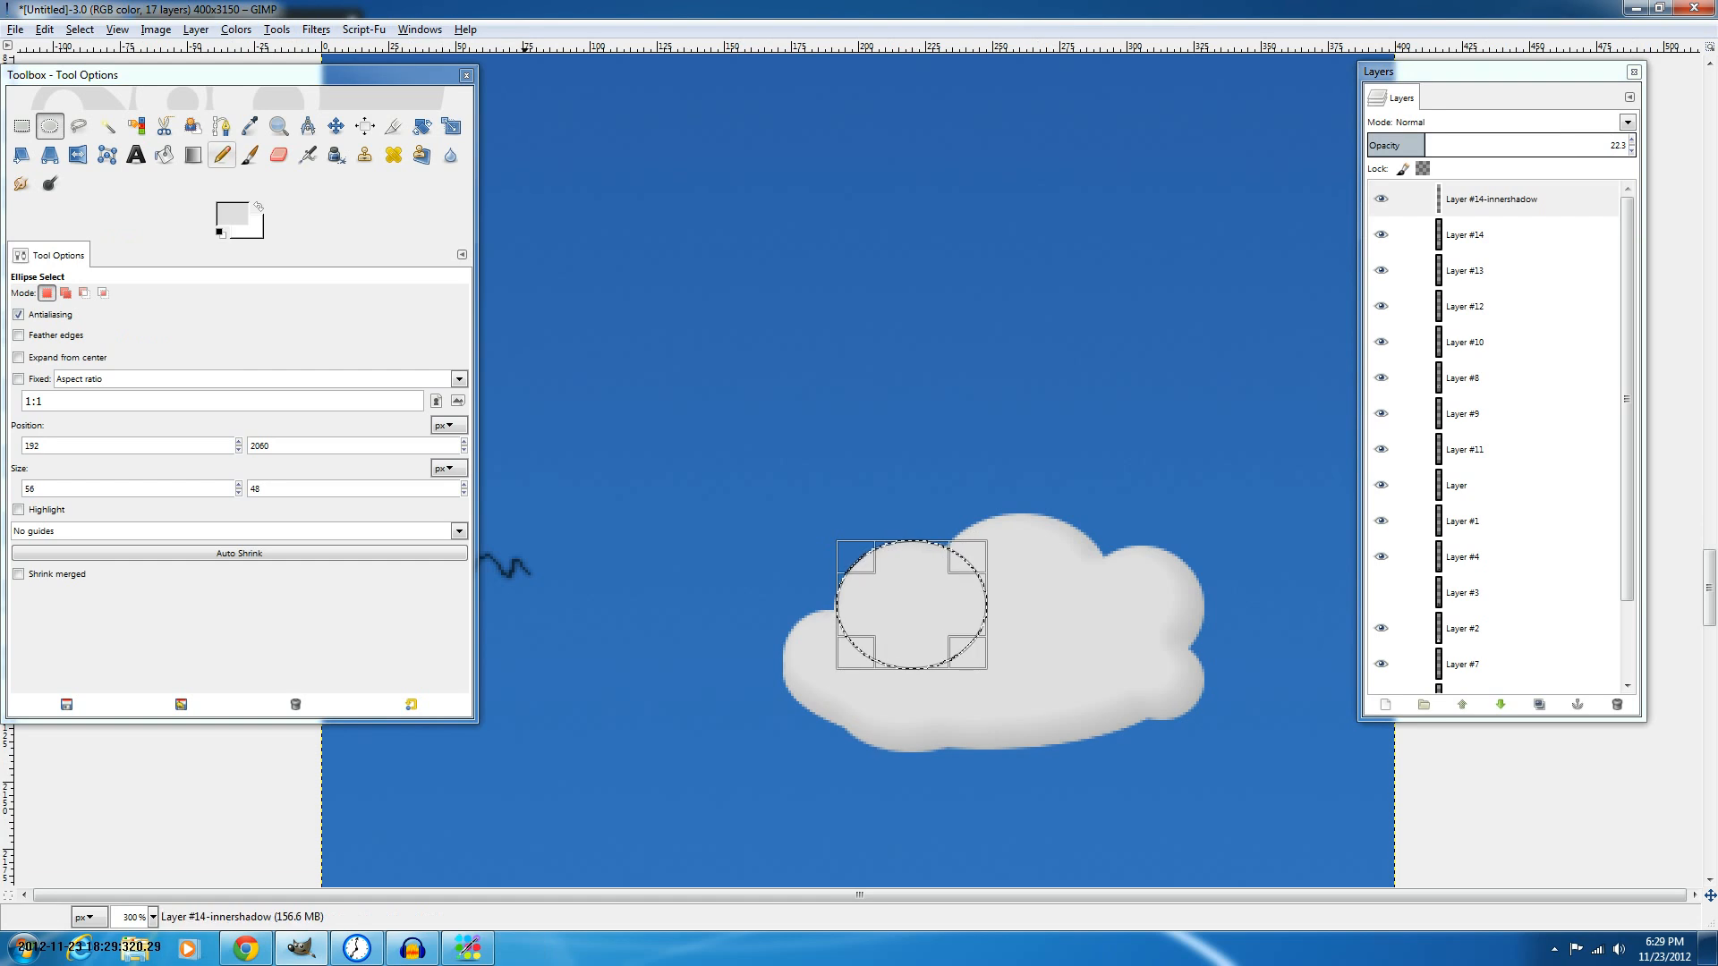
left_click(193, 155)
key("d")
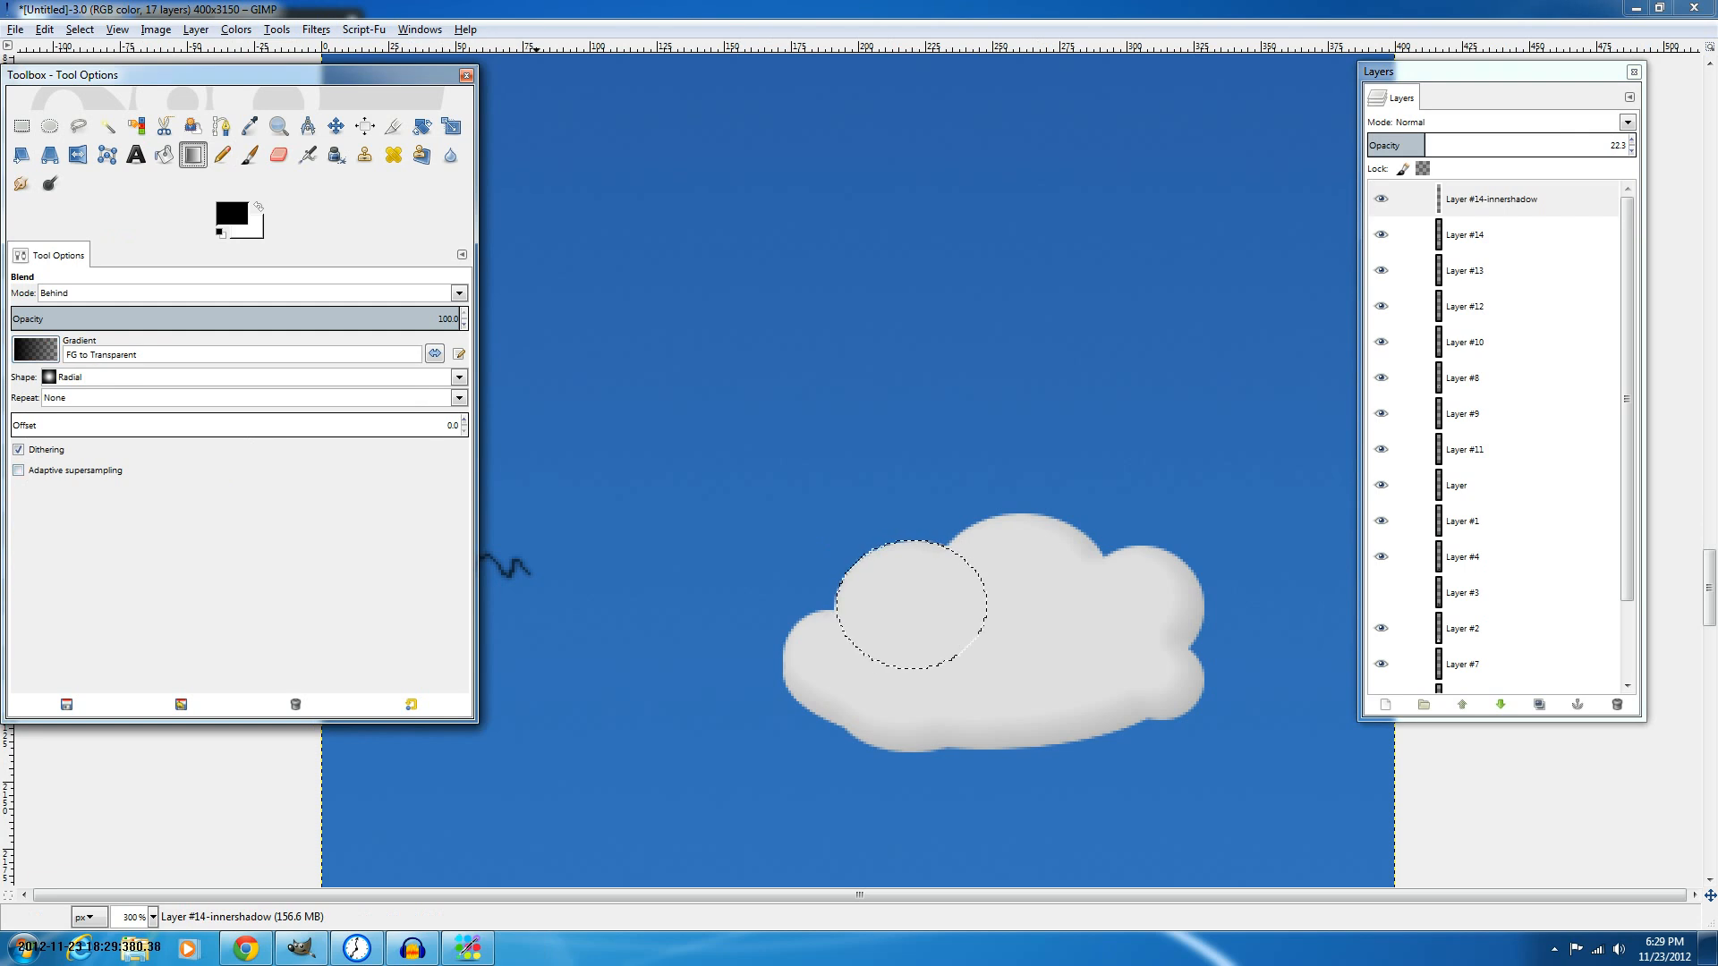
left_click(89, 394)
key("shift+ctrl+n")
key("Return")
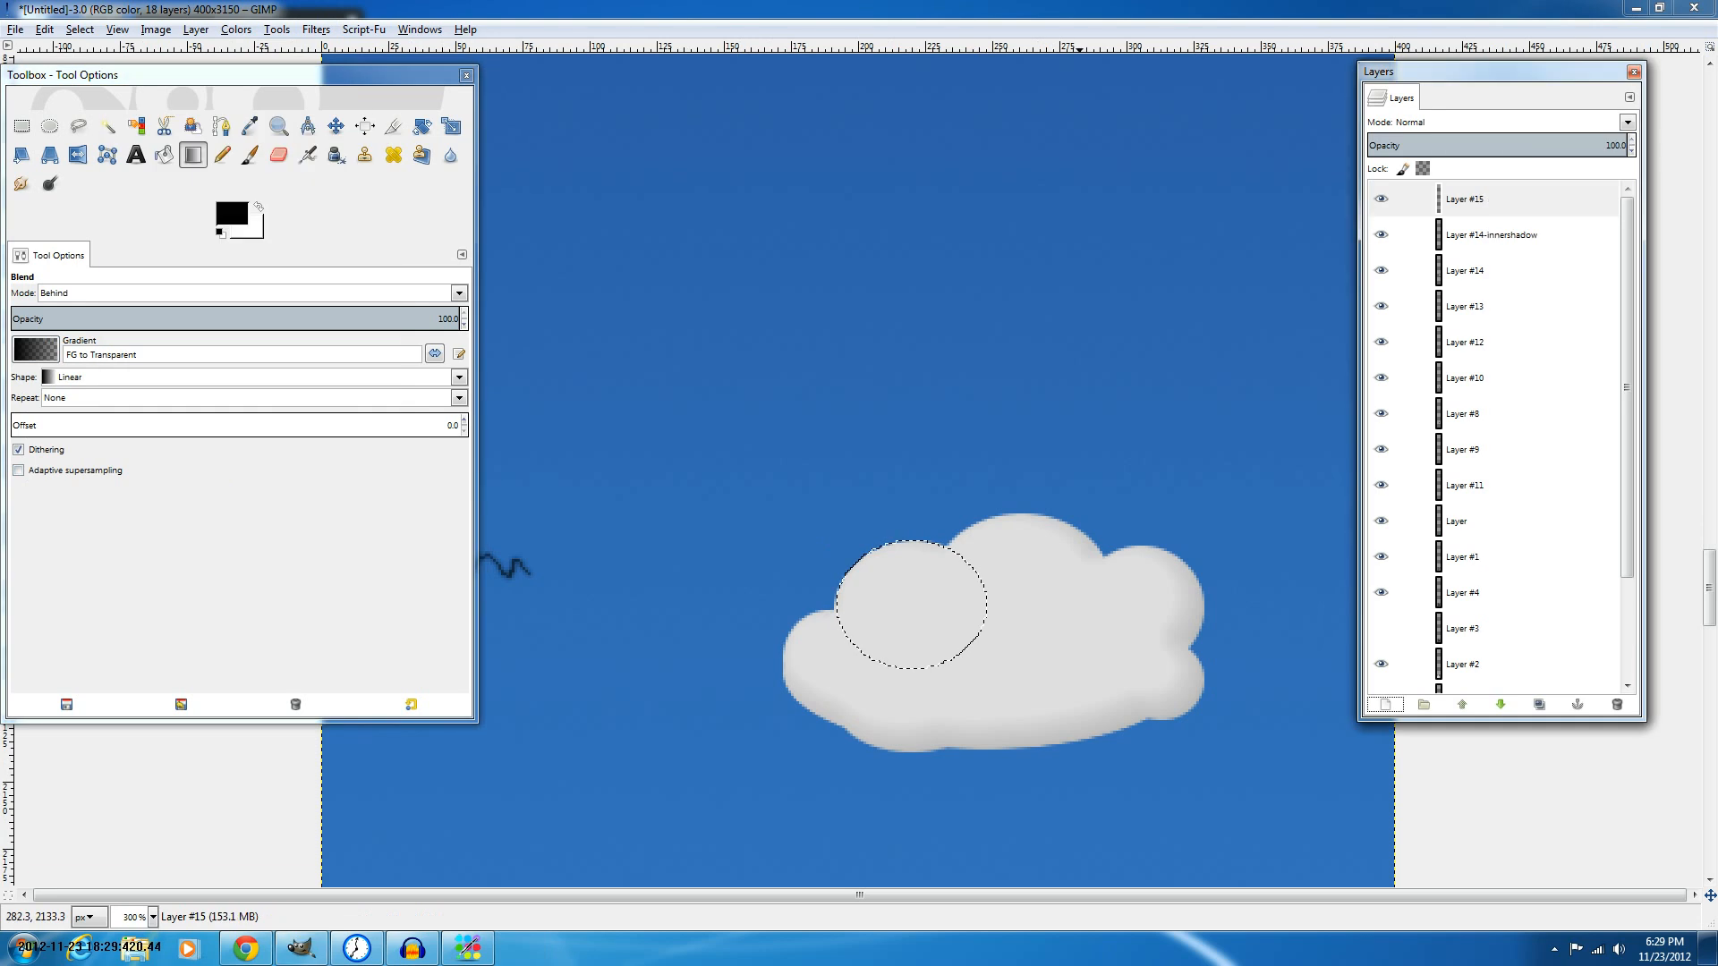
Switch the gradient shape to Radial and try it at full opacity in the selected lobe, undoing the fill.
left_click_drag(1133, 781, 890, 615)
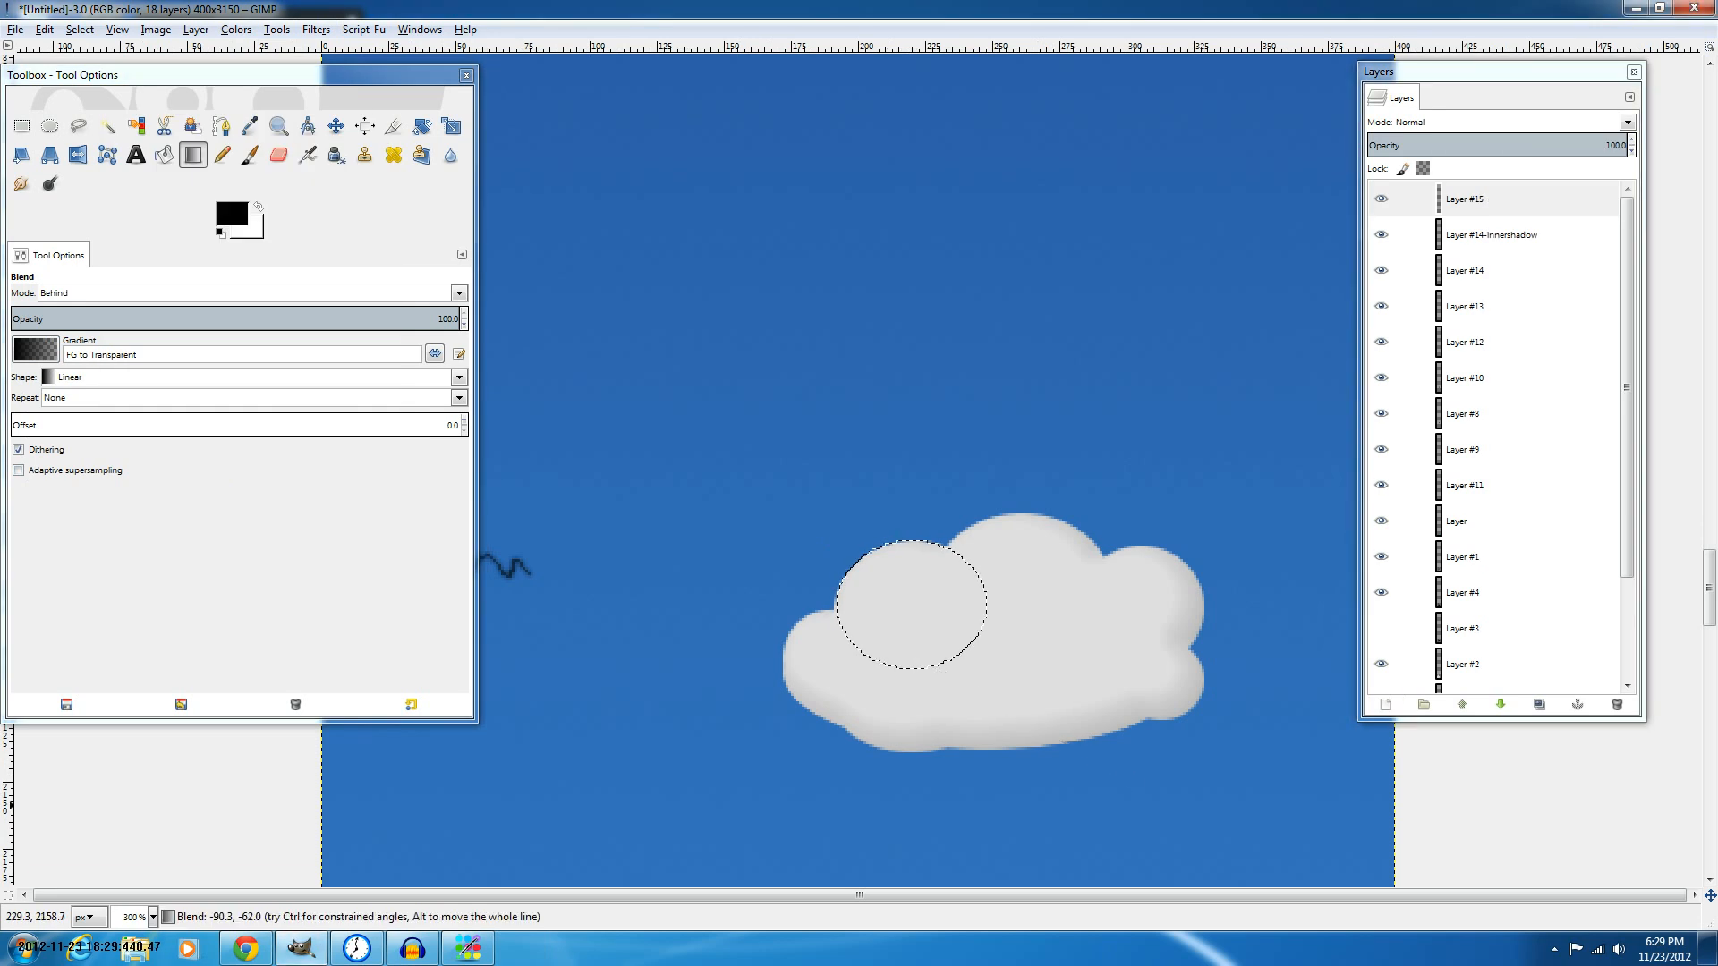
left_click(250, 377)
left_click(241, 428)
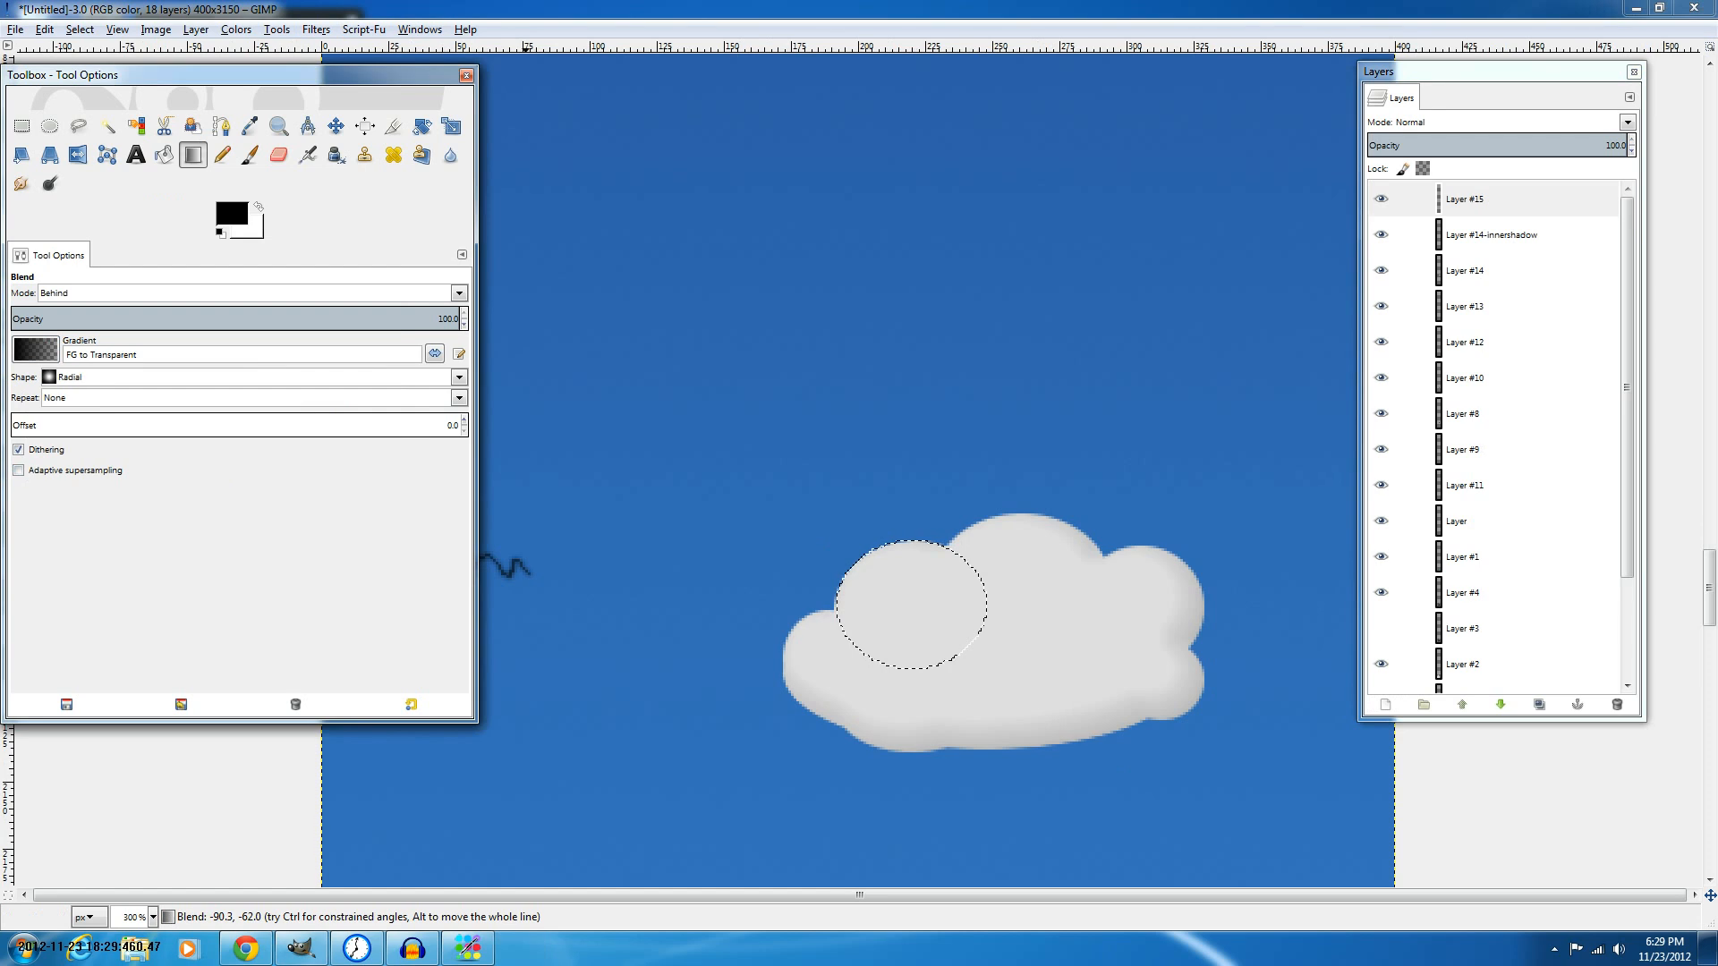
left_click_drag(847, 590, 929, 689)
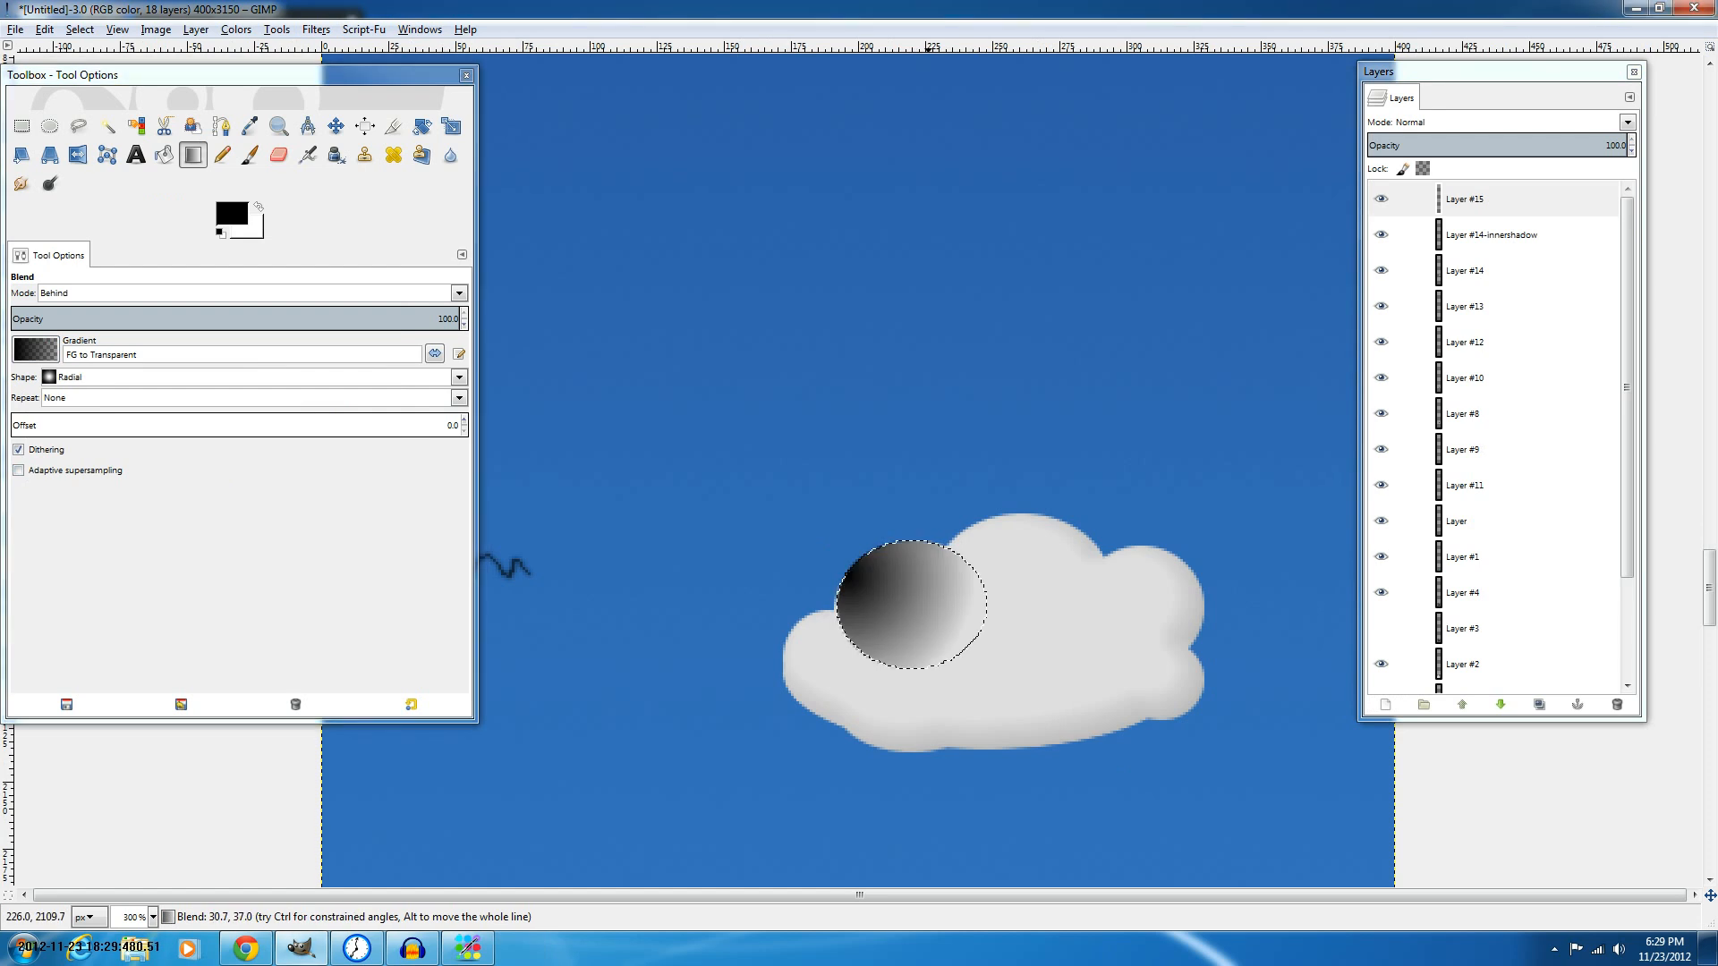
key("ctrl+z")
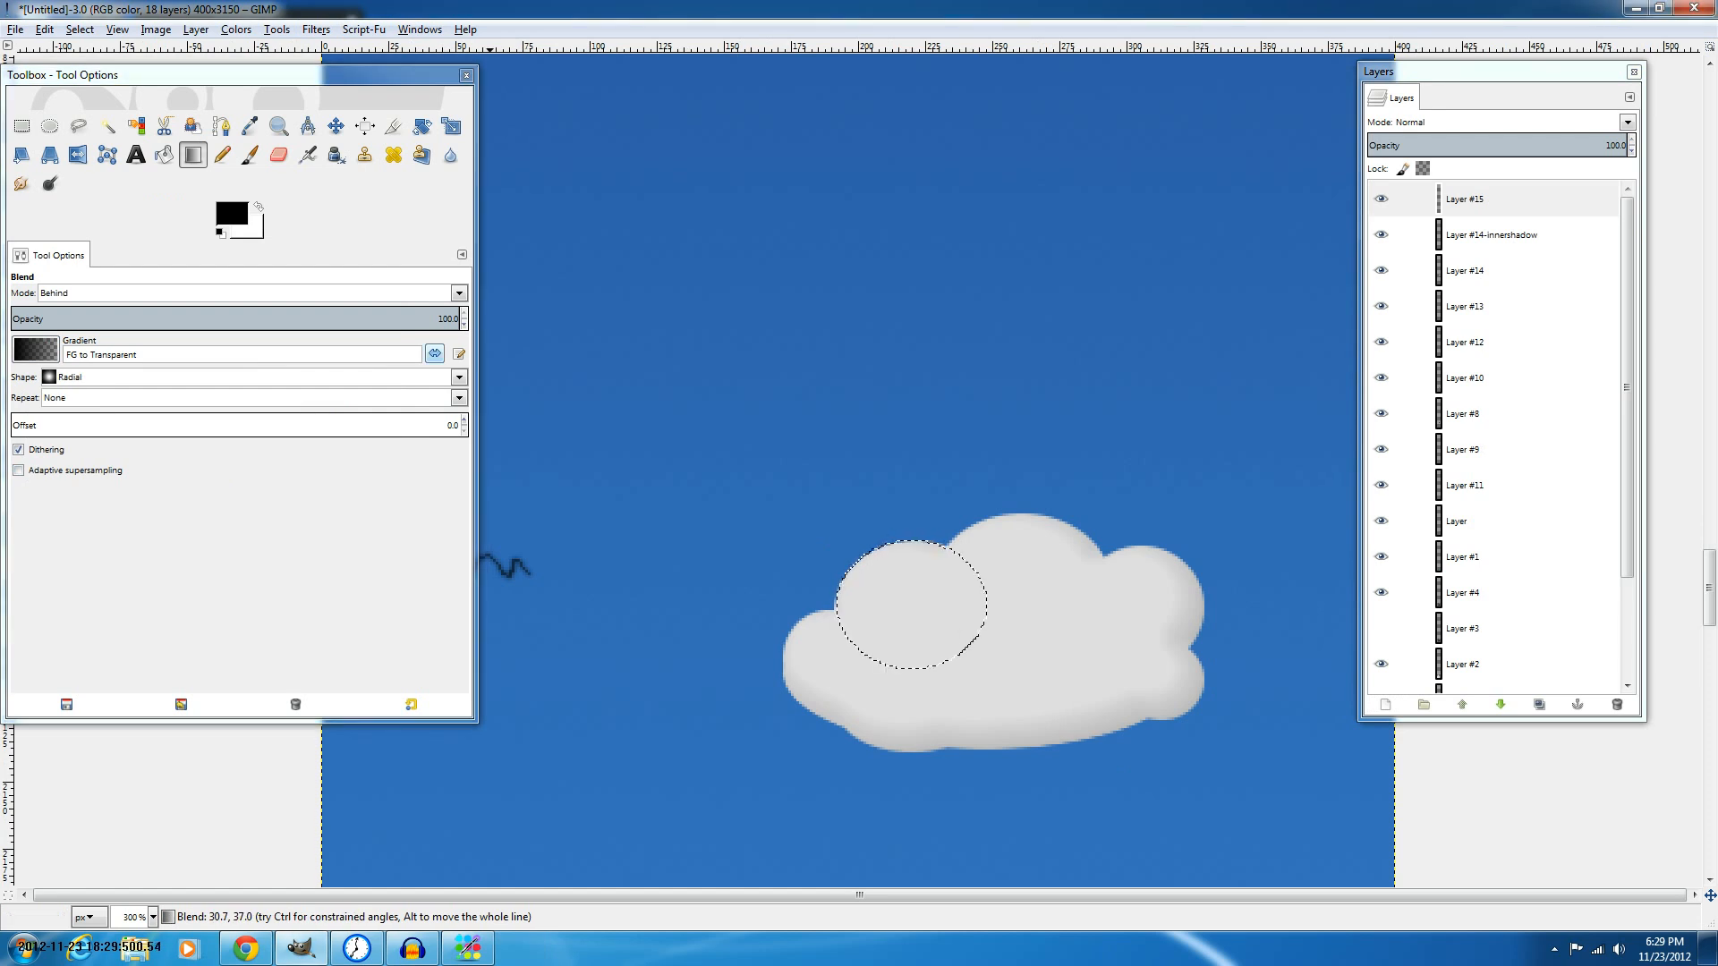
Shade the selected lobe with a reversed radial FG to Transparent gradient at 12.7 opacity and clear the selection.
left_click(435, 353)
left_click_drag(896, 579, 1036, 685)
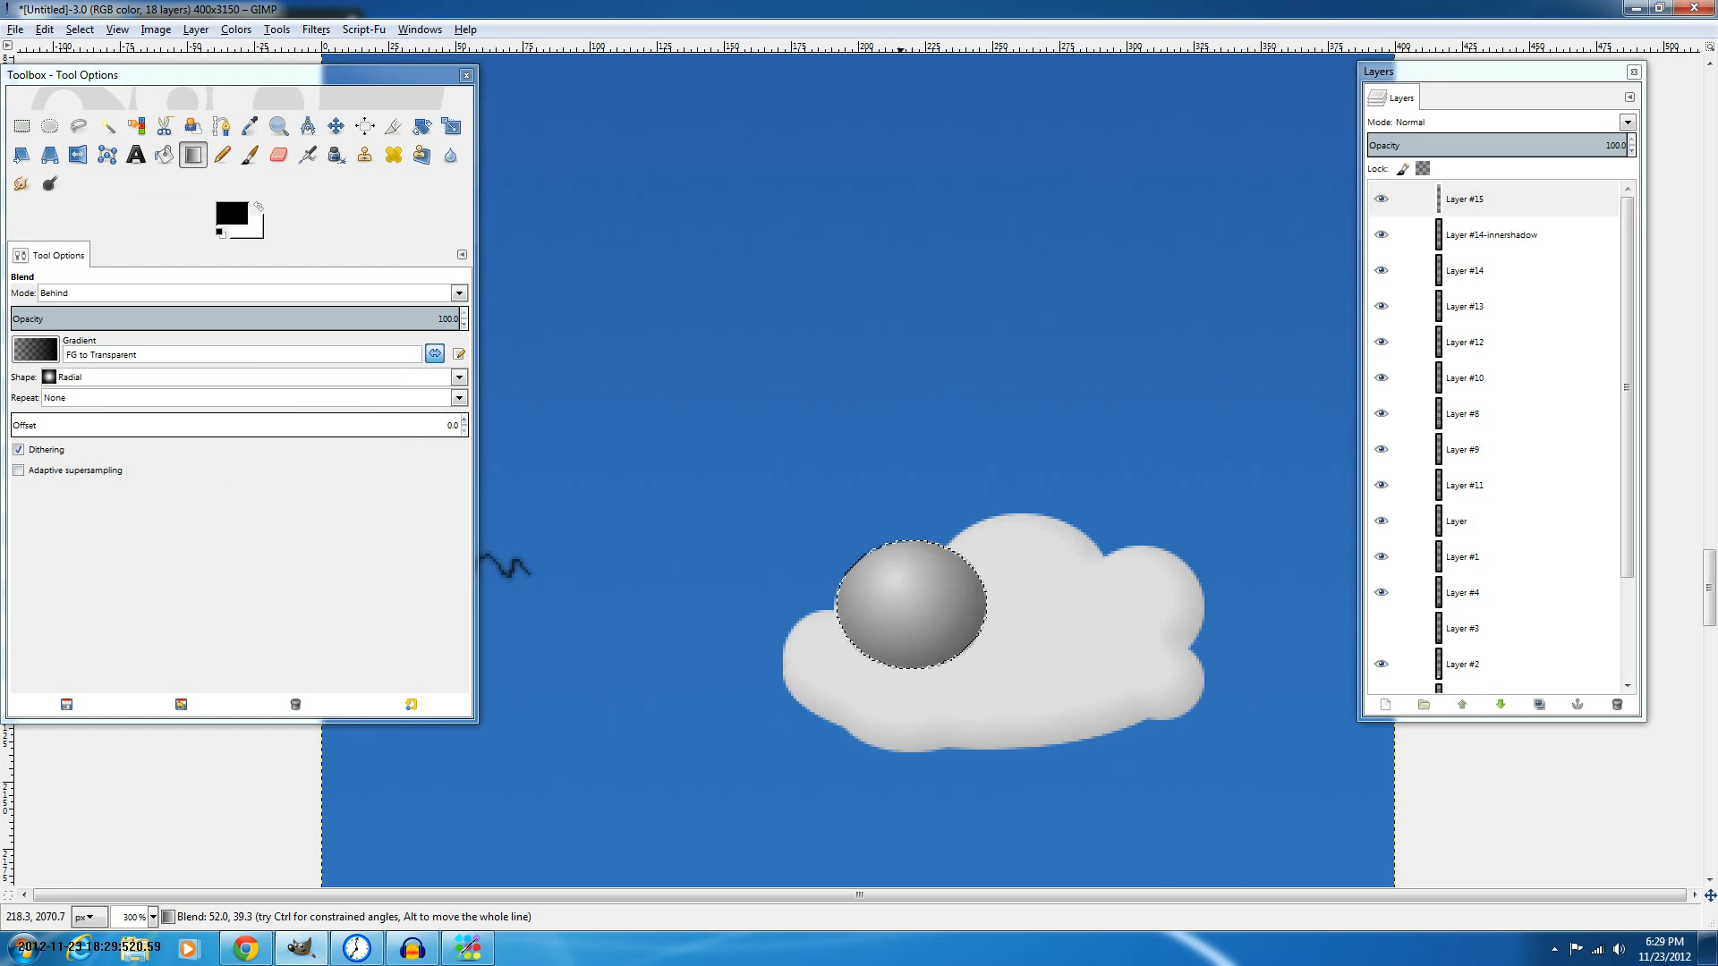
key("ctrl+z")
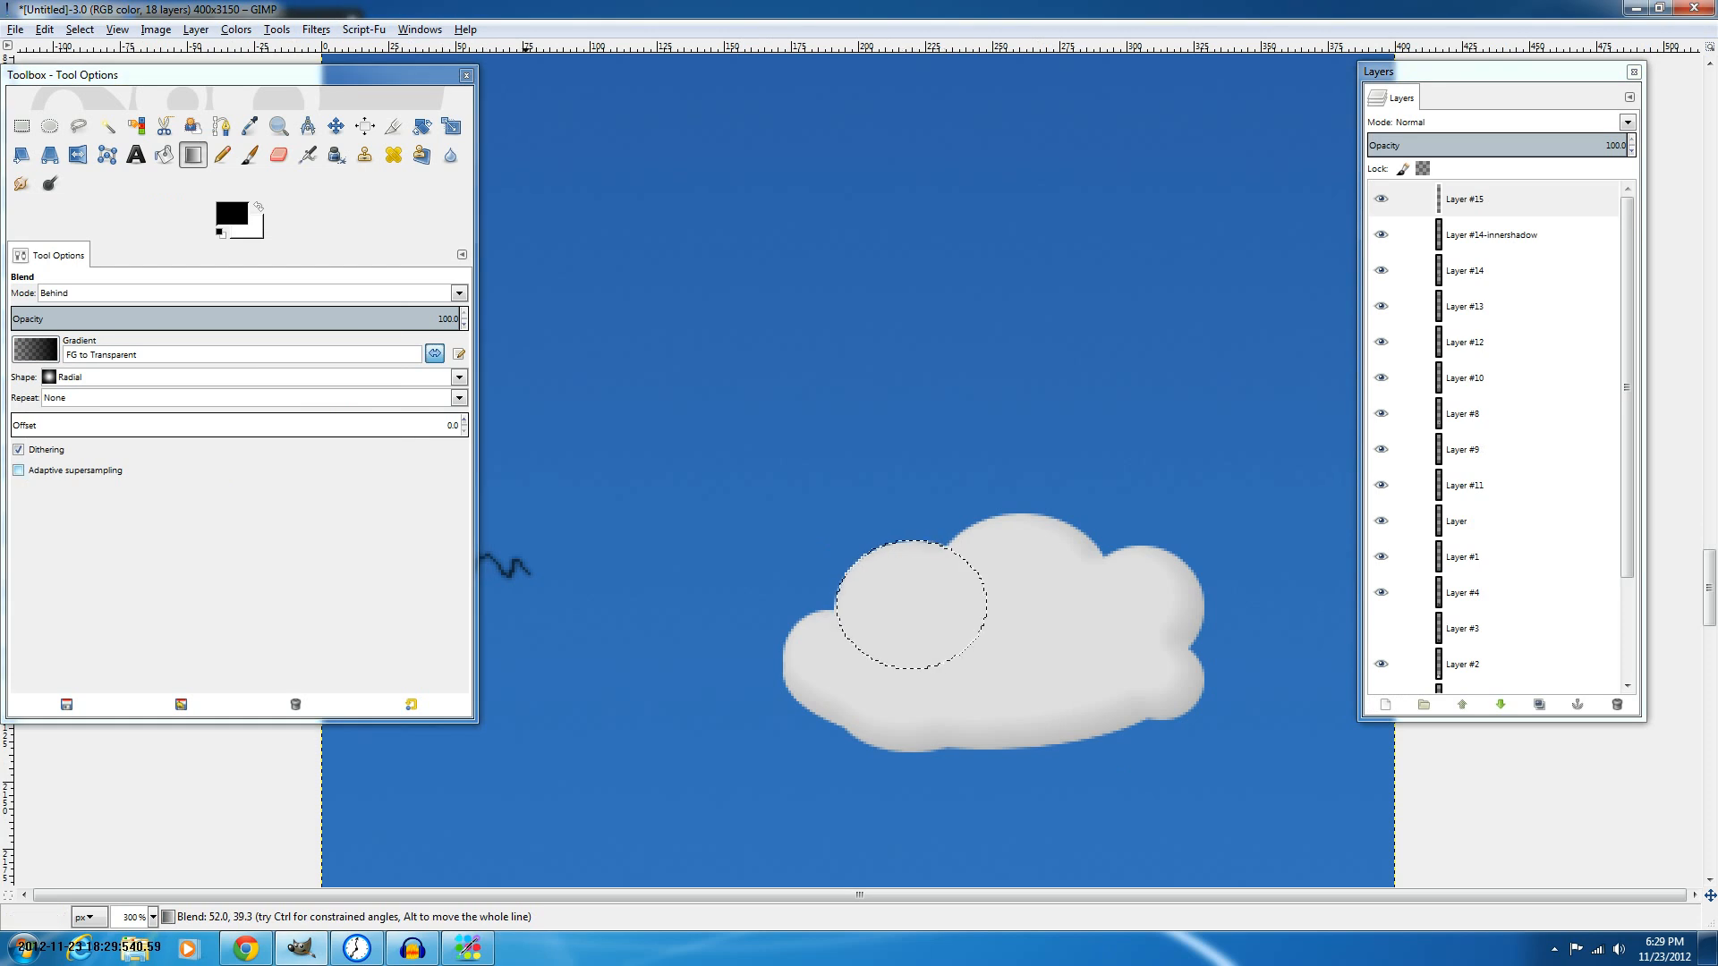
left_click(231, 315)
left_click(67, 315)
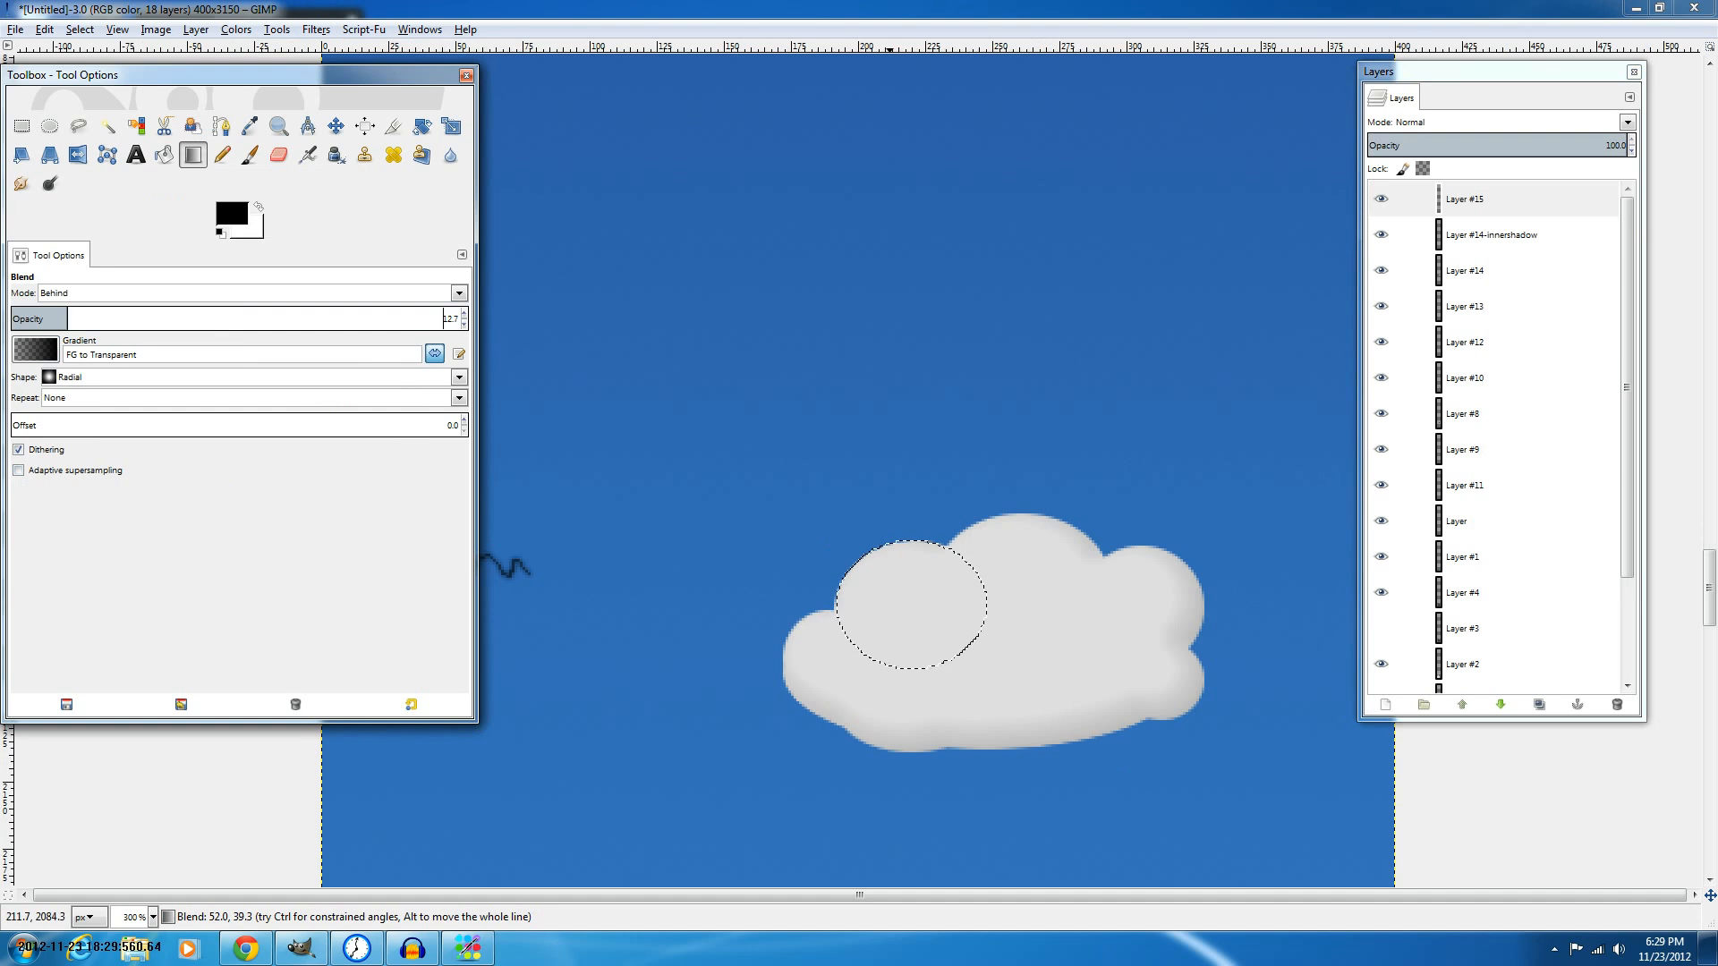
left_click_drag(905, 582, 1058, 846)
left_click_drag(918, 623, 1056, 760)
key("ctrl+shift+a")
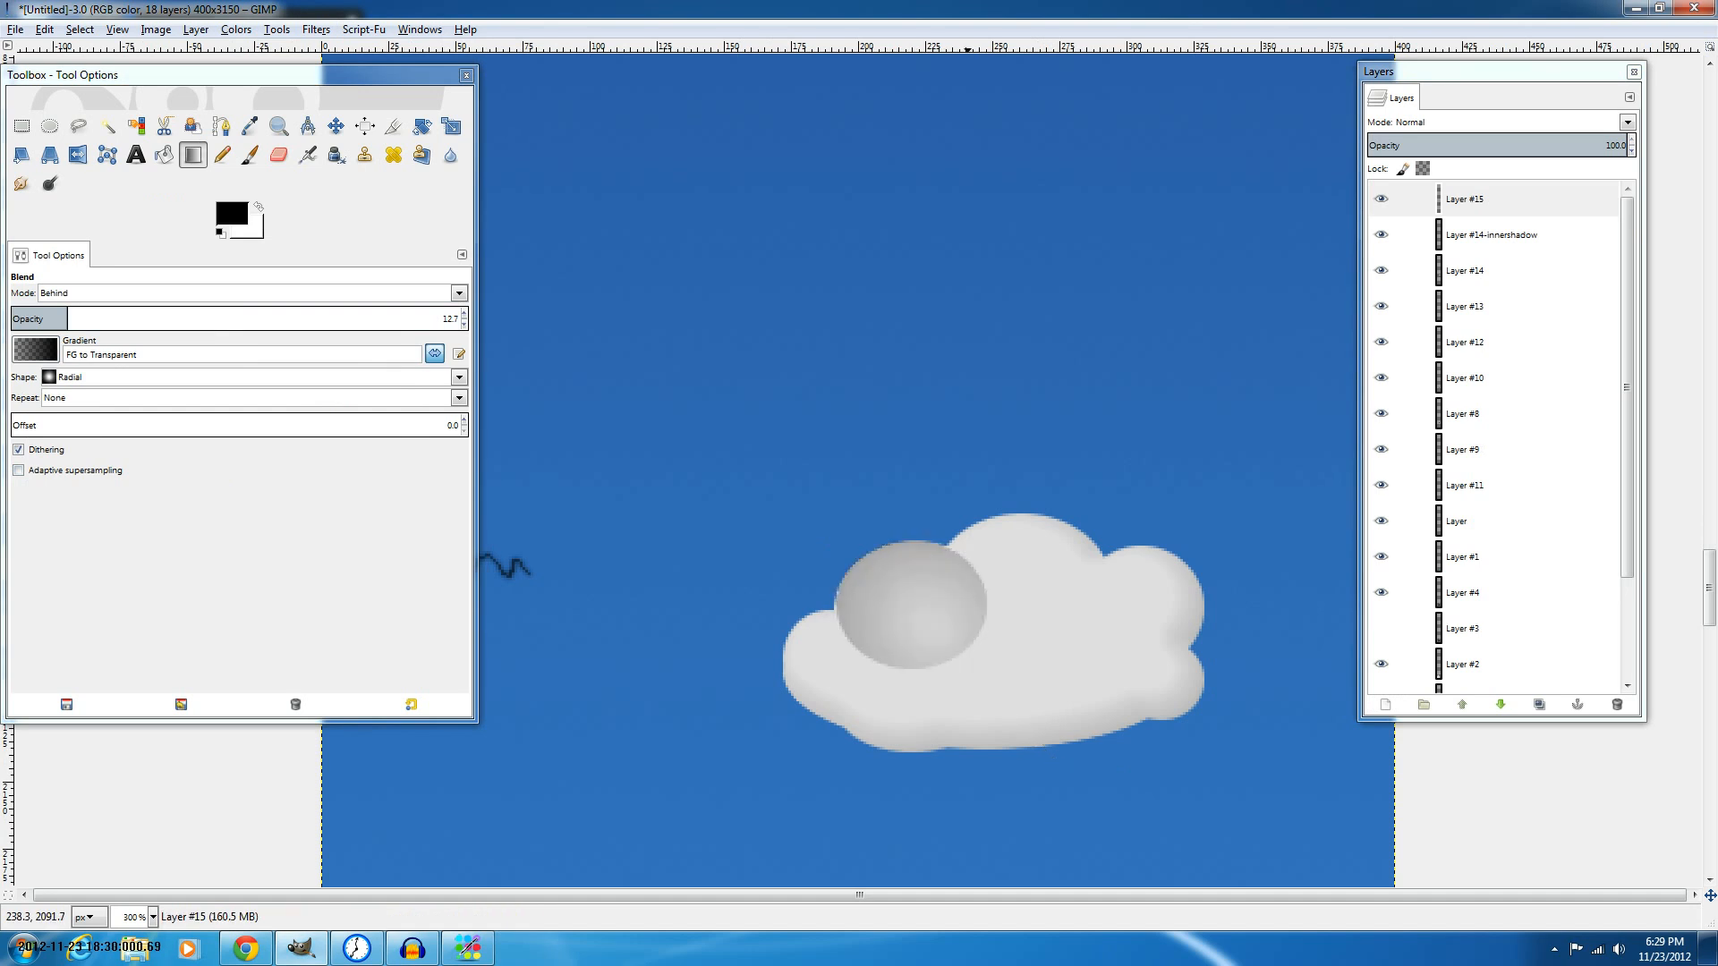
Select the cloud's top middle lobe with an ellipse about 63 × 56 px and shade it with the same reversed radial gradient.
scroll(1110, 521, "down", 4)
scroll(1111, 522, "up", 3)
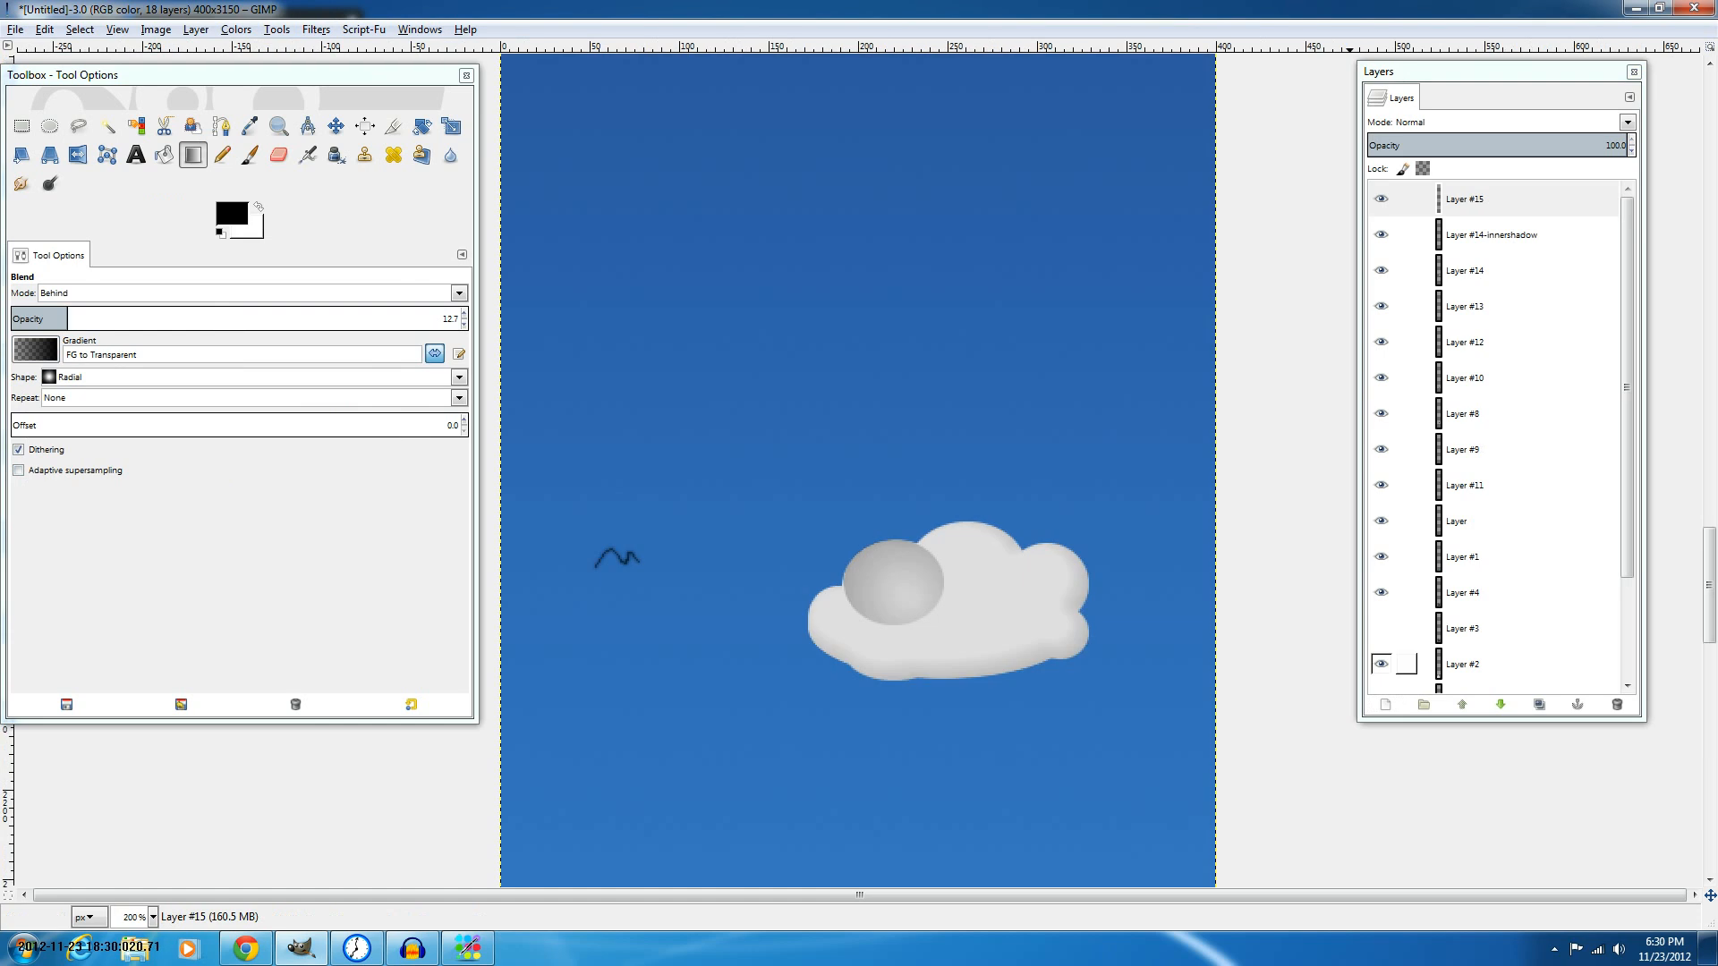
left_click(49, 127)
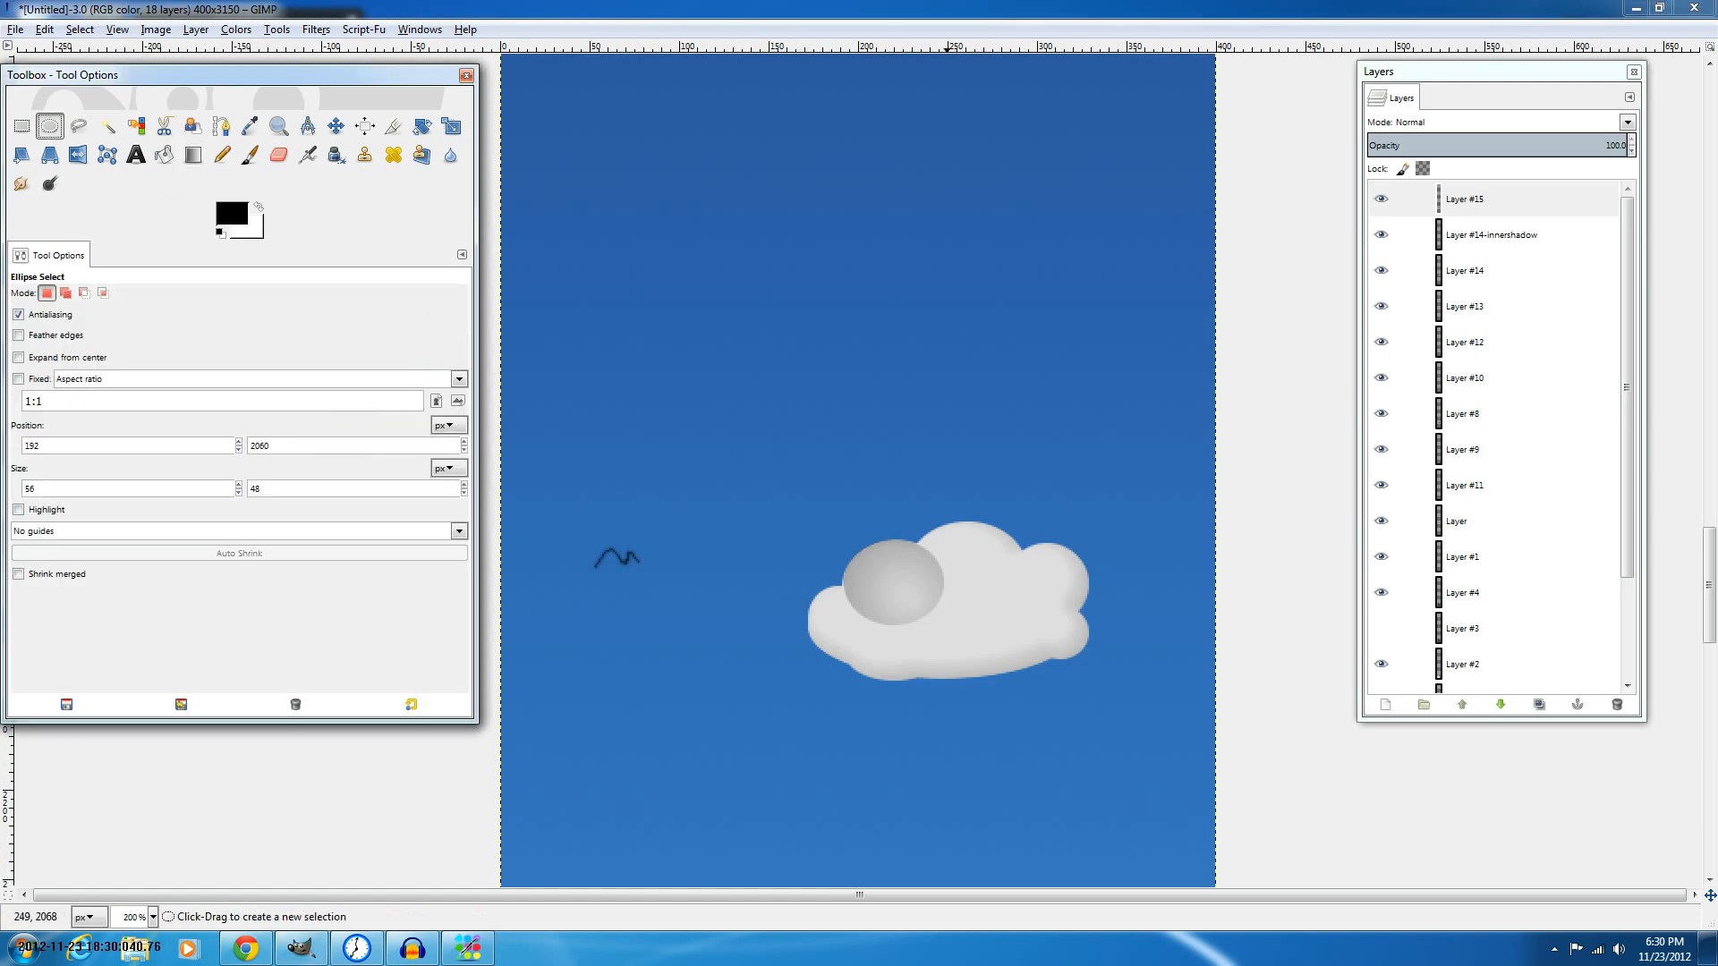
scroll(947, 554, "up", 2)
left_click_drag(931, 530, 975, 574)
left_click_drag(1080, 611, 1223, 722)
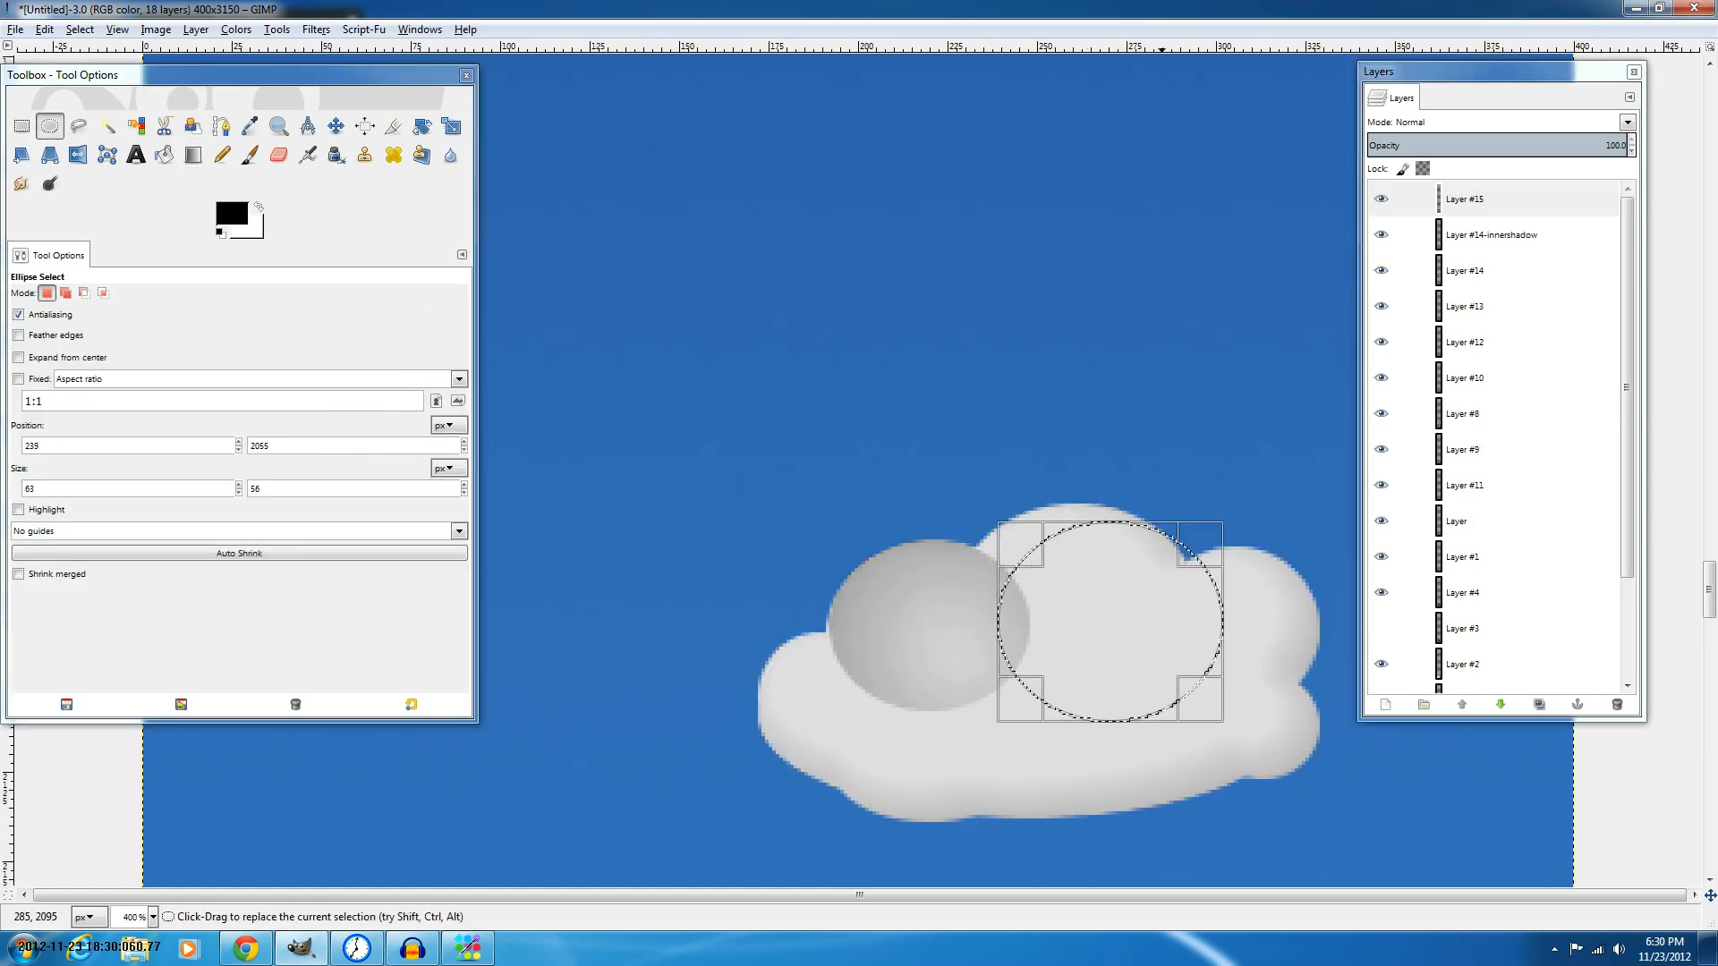
left_click_drag(1110, 622, 1226, 776)
key("l")
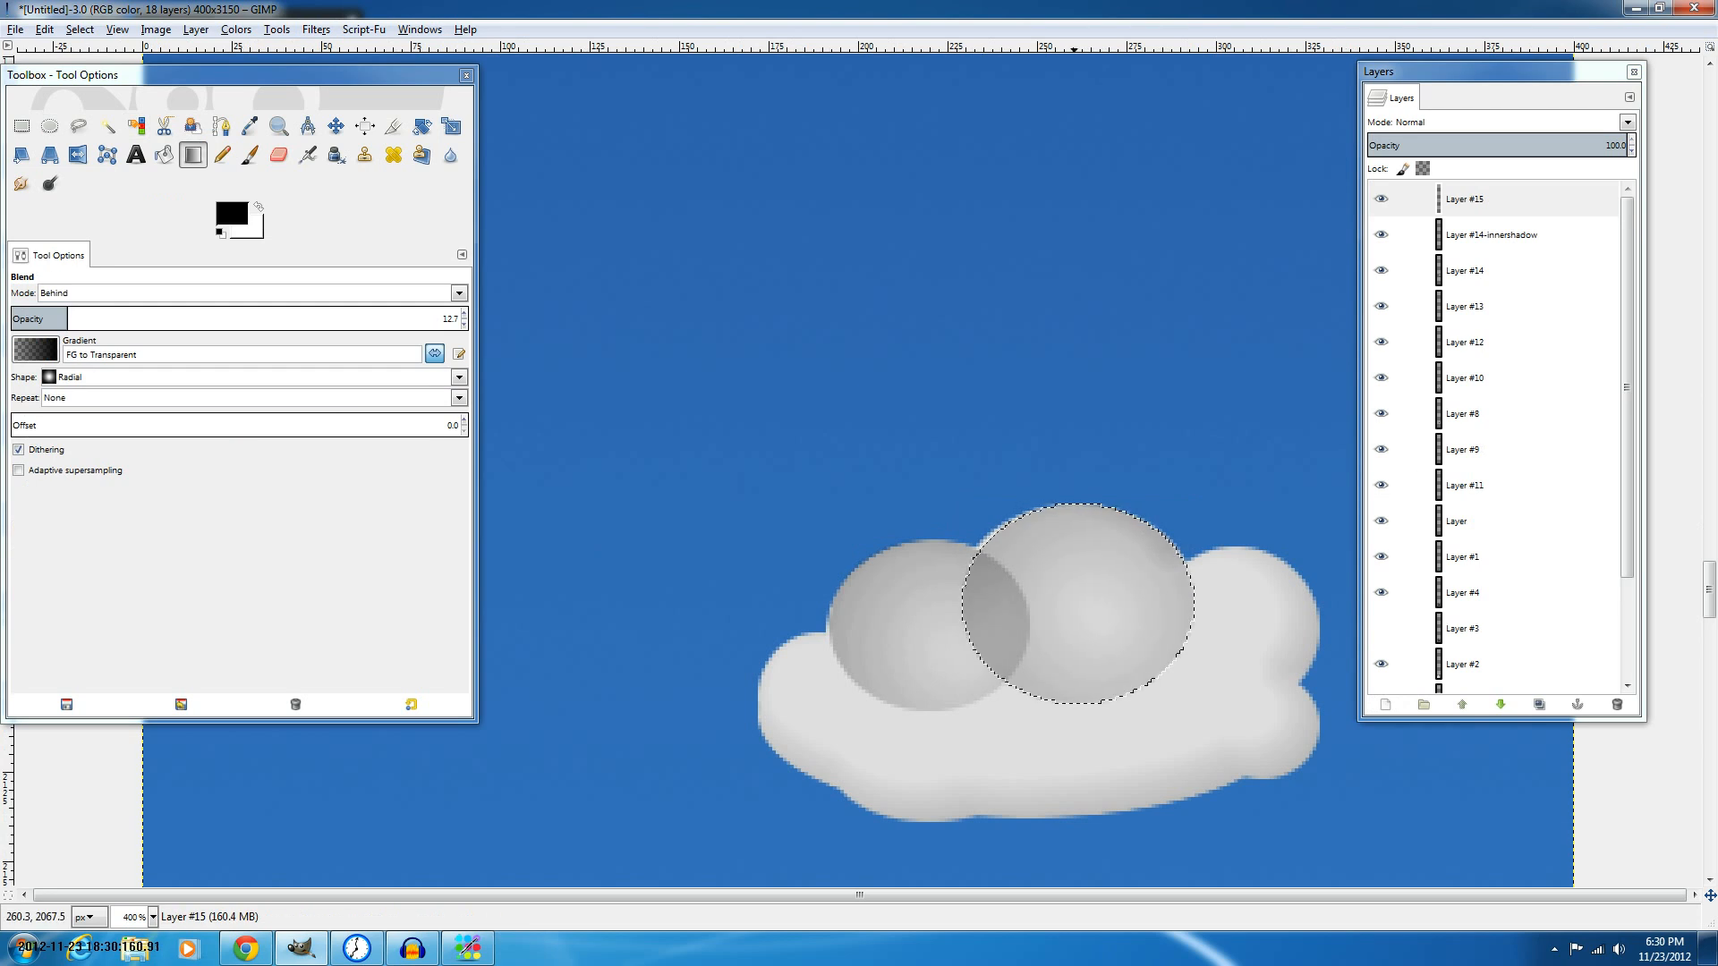
Undo the gradient shading of the cloud's top middle lobe and its ellipse selection.
key("ctrl+x")
key("ctrl+z")
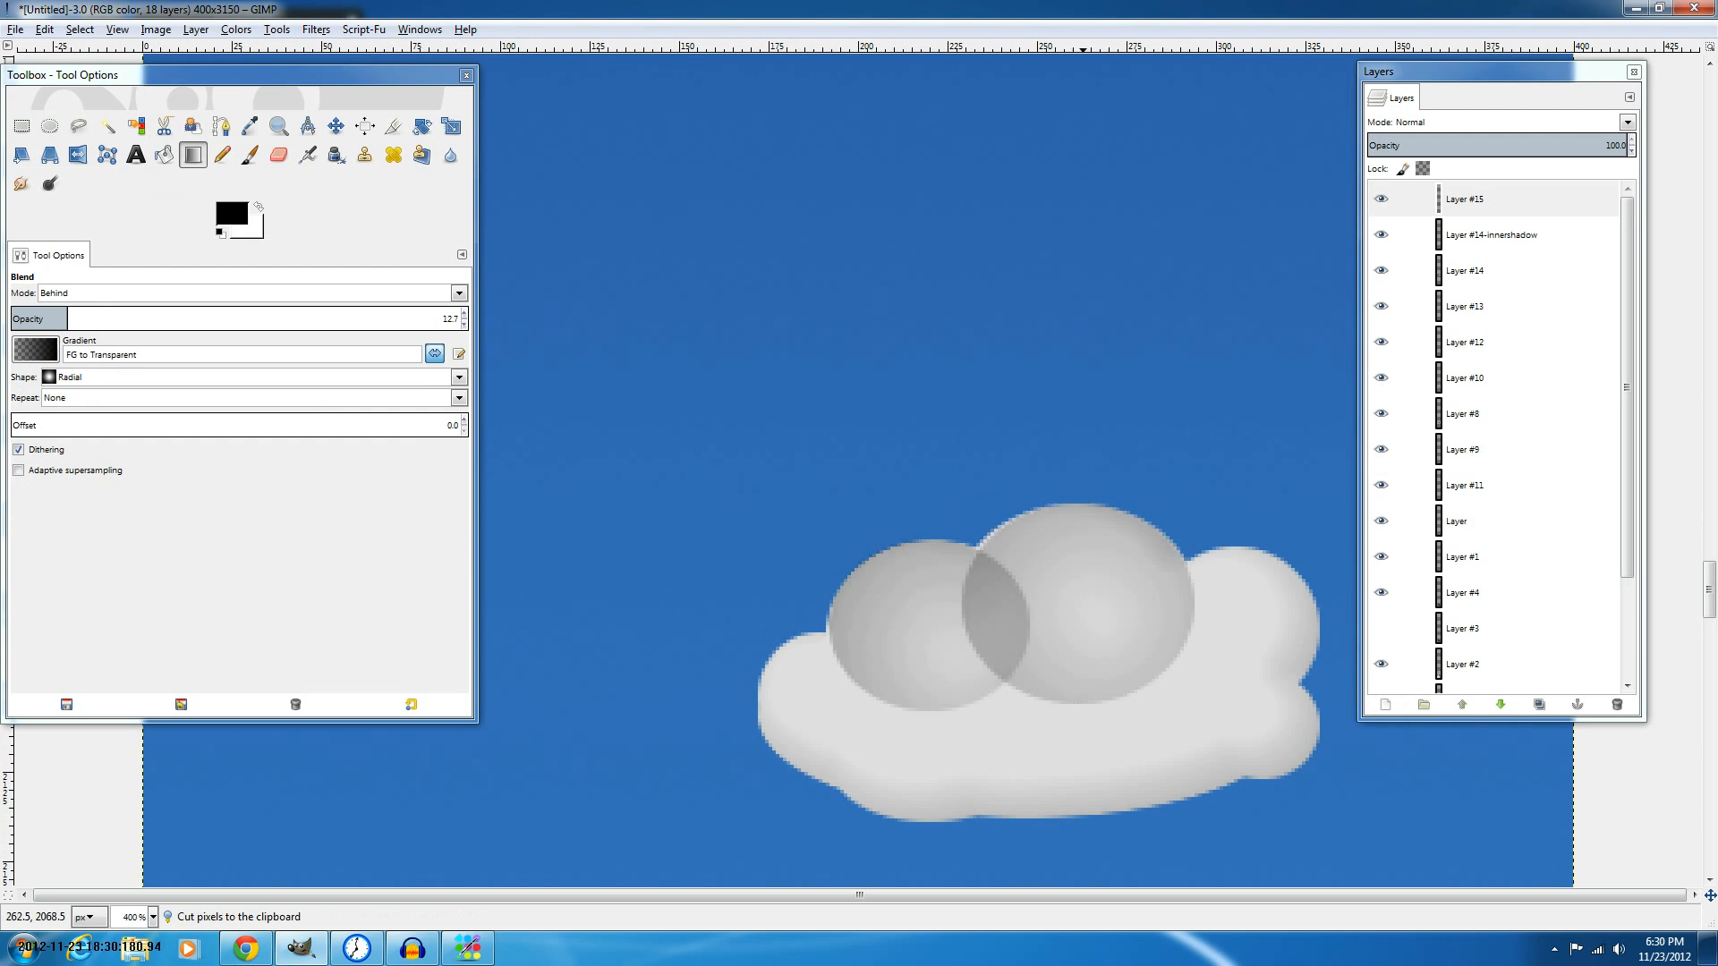
scroll(1082, 567, "down", 5)
key("1")
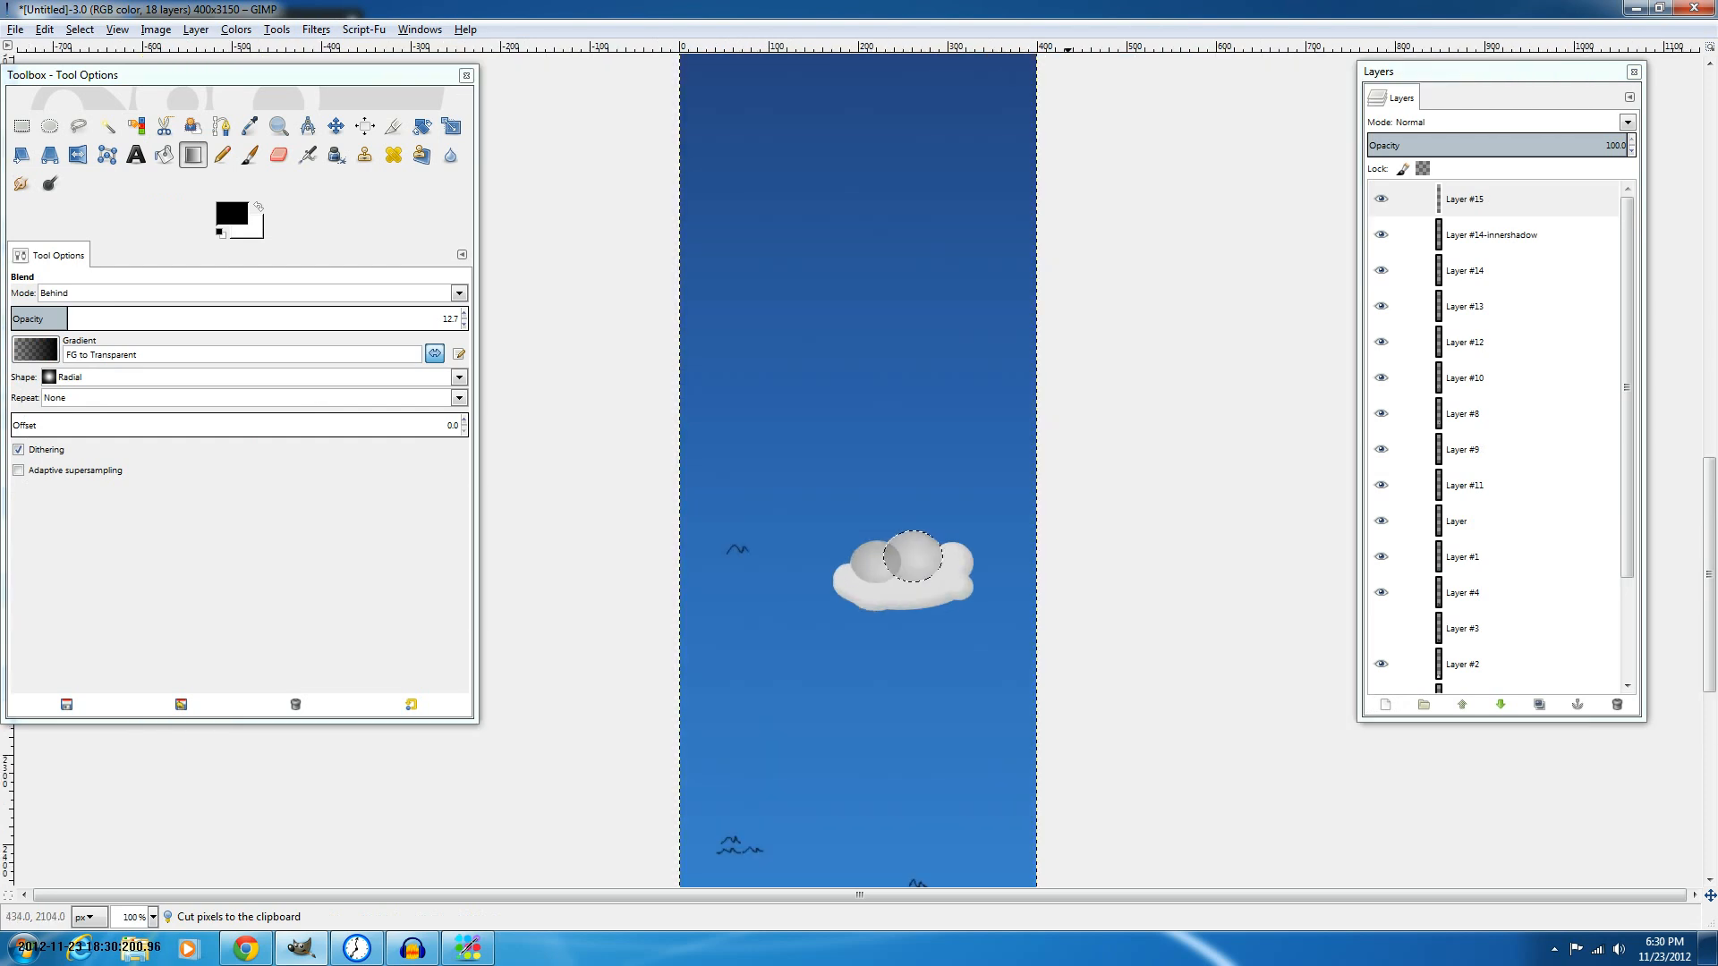
key("3")
key("ctrl+z")
key("ctrl+z")
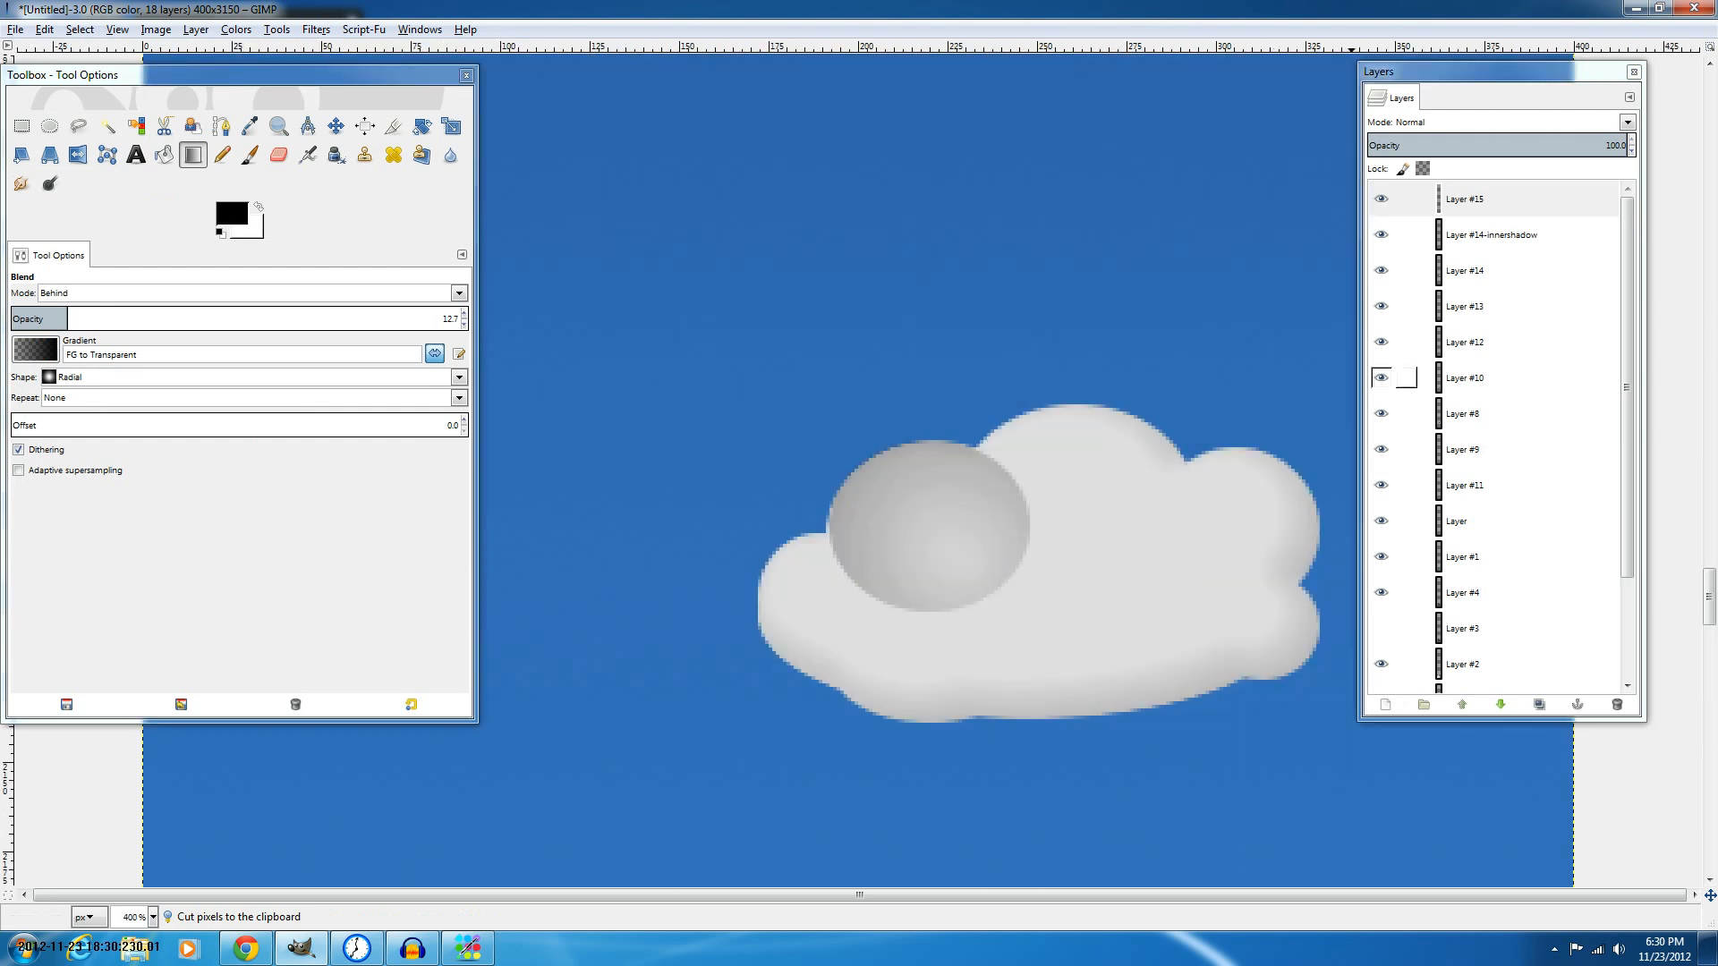
Add a new layer and select the cloud's top middle lobe with an ellipse about 69 × 59 px.
left_click(1385, 705)
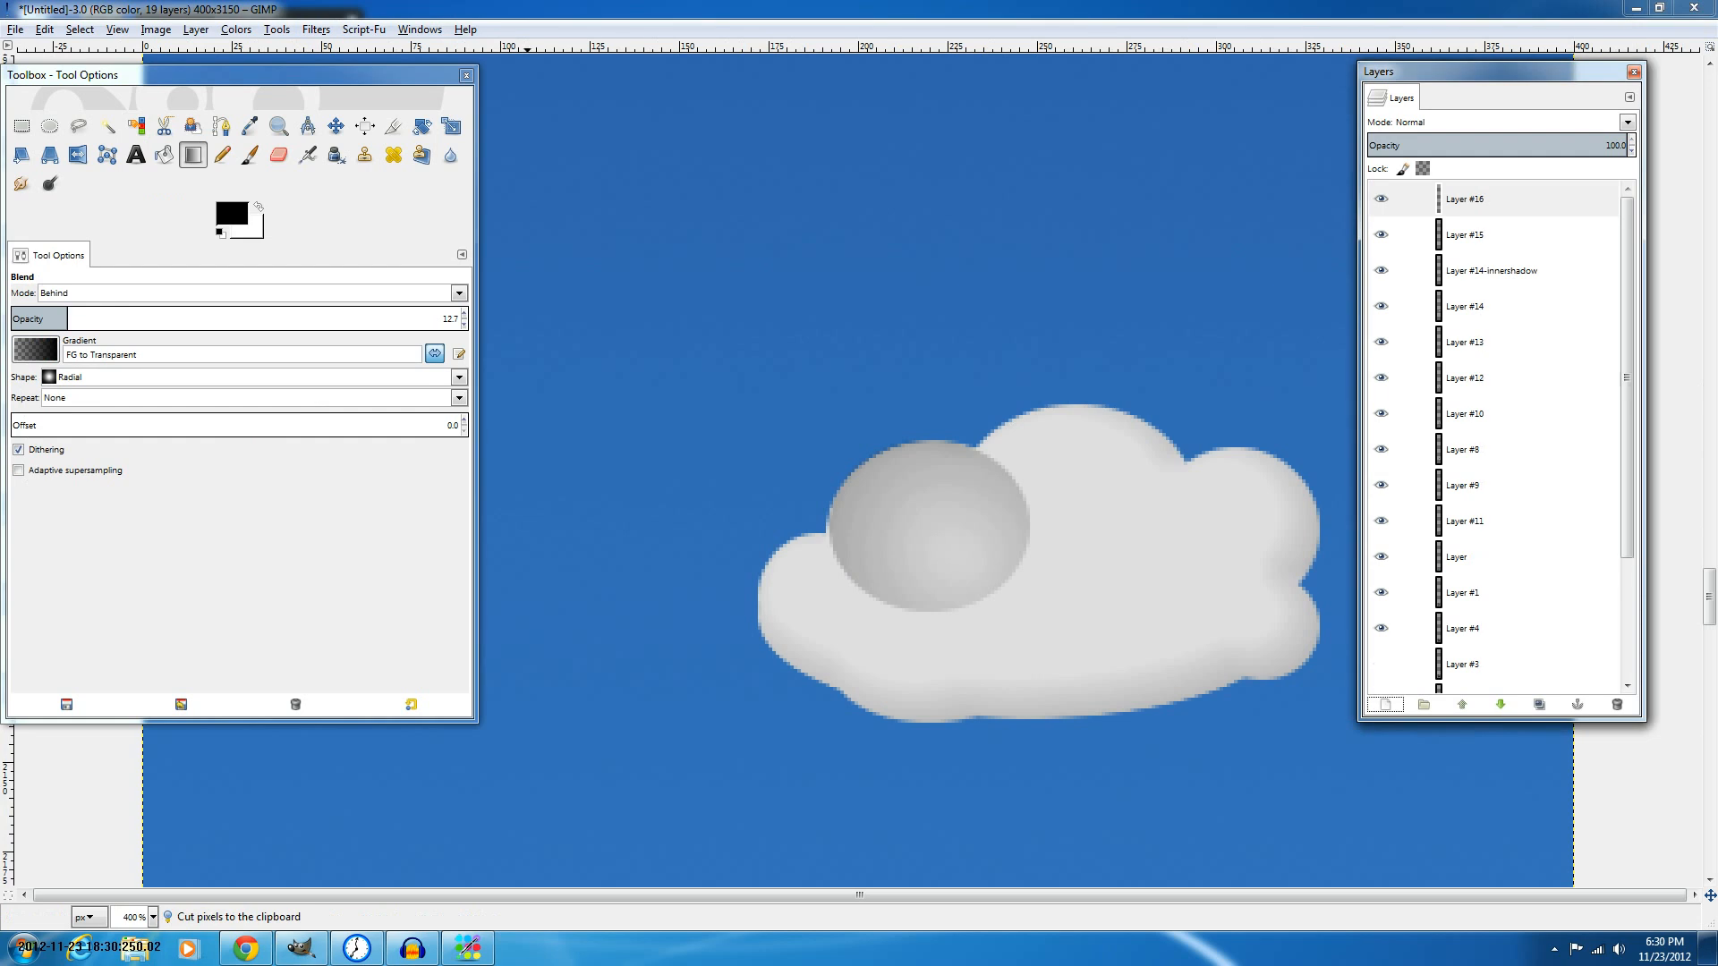
key("e")
left_click_drag(987, 422, 1238, 668)
left_click_drag(1153, 541, 1112, 523)
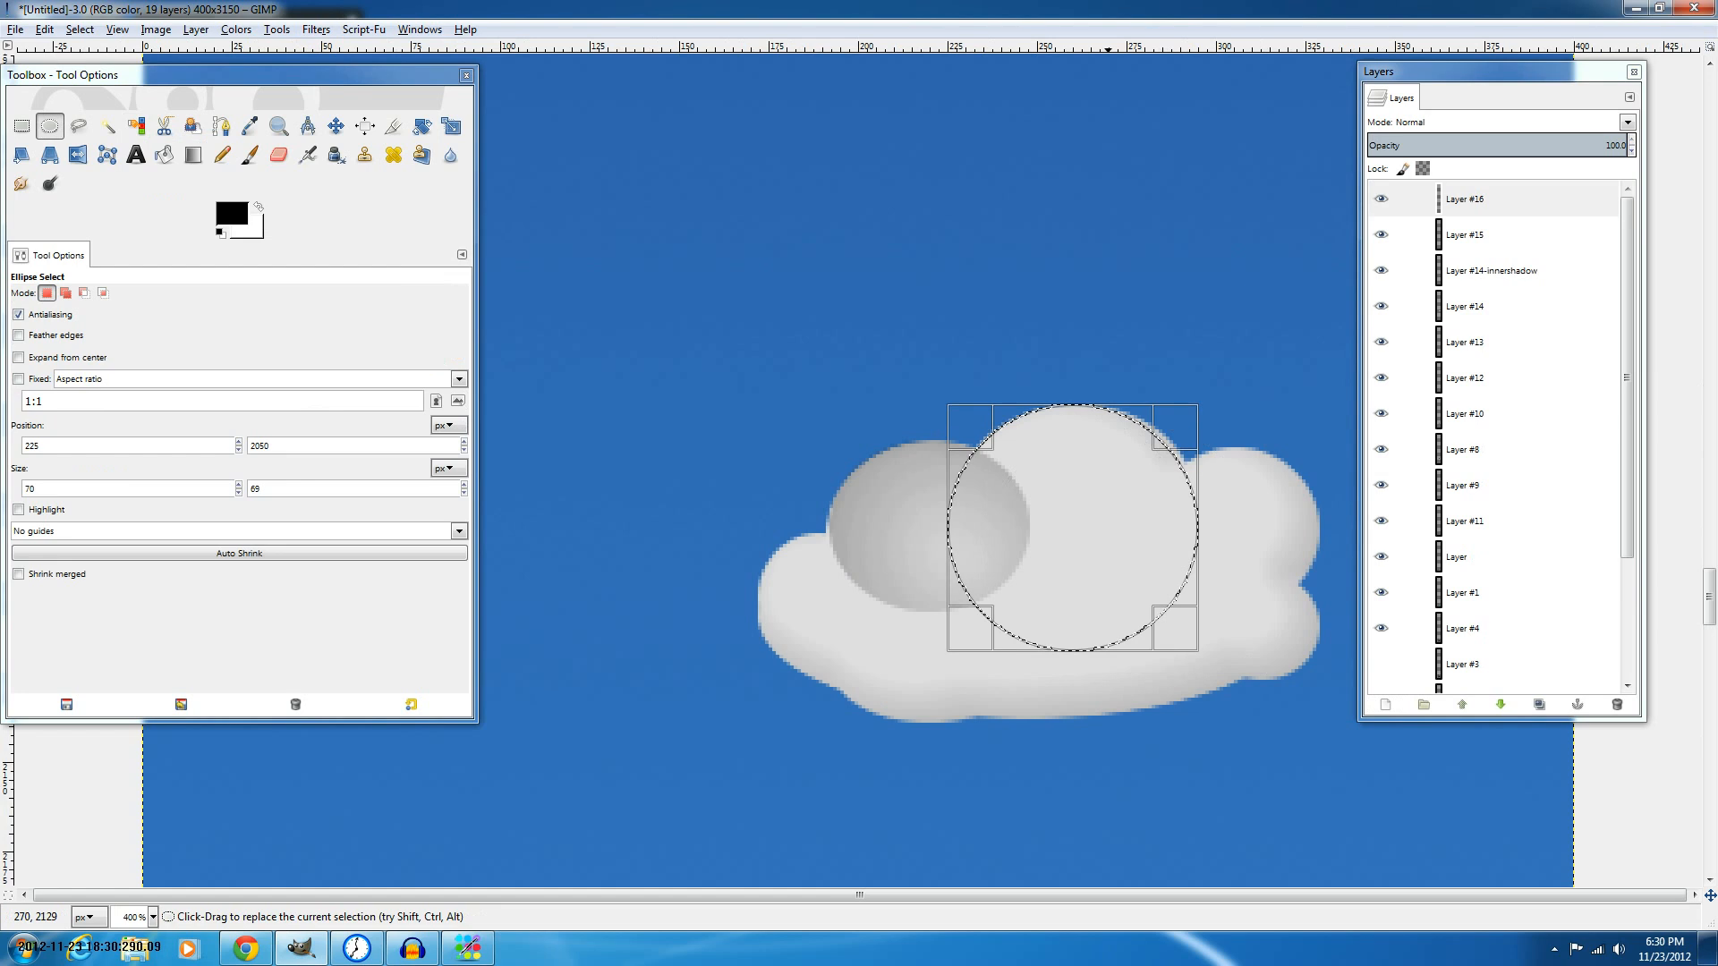
left_click_drag(1087, 627, 1091, 587)
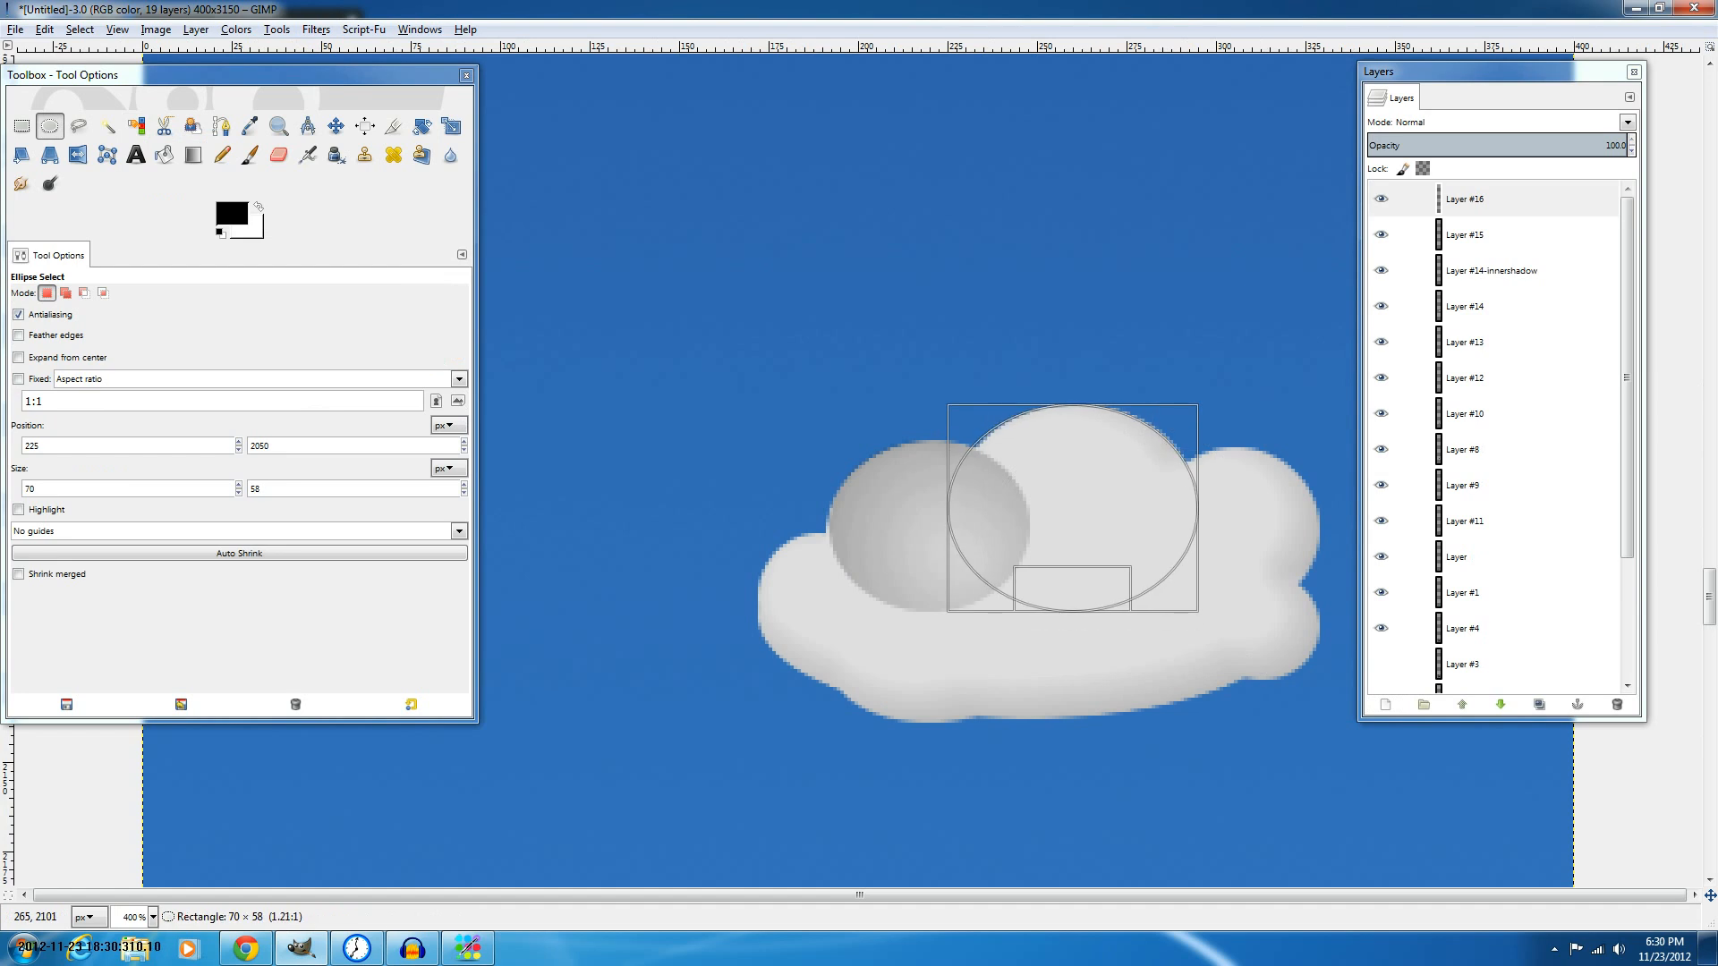
mouse_move(973, 534)
left_mouse_down()
mouse_move(987, 535)
mouse_move(969, 534)
left_mouse_up()
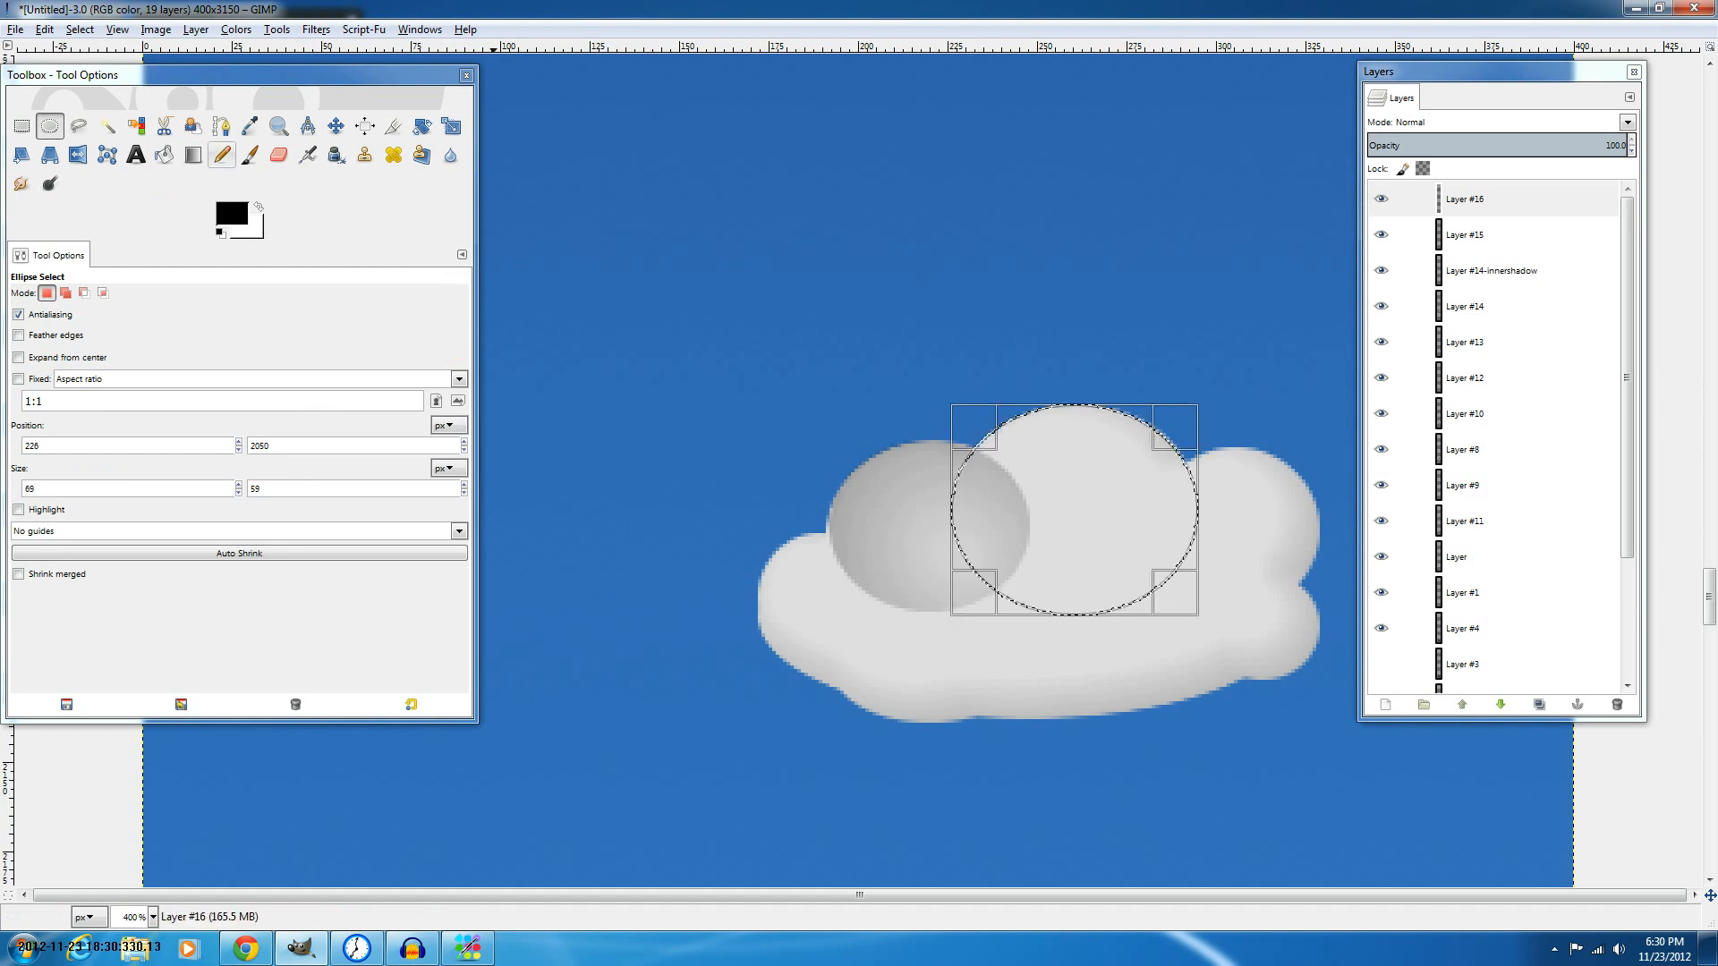
Shade the selected top middle lobe on Layer #16 with the radial FG to Transparent gradient at 12.7 opacity.
key("l")
left_click_drag(1081, 555, 1201, 673)
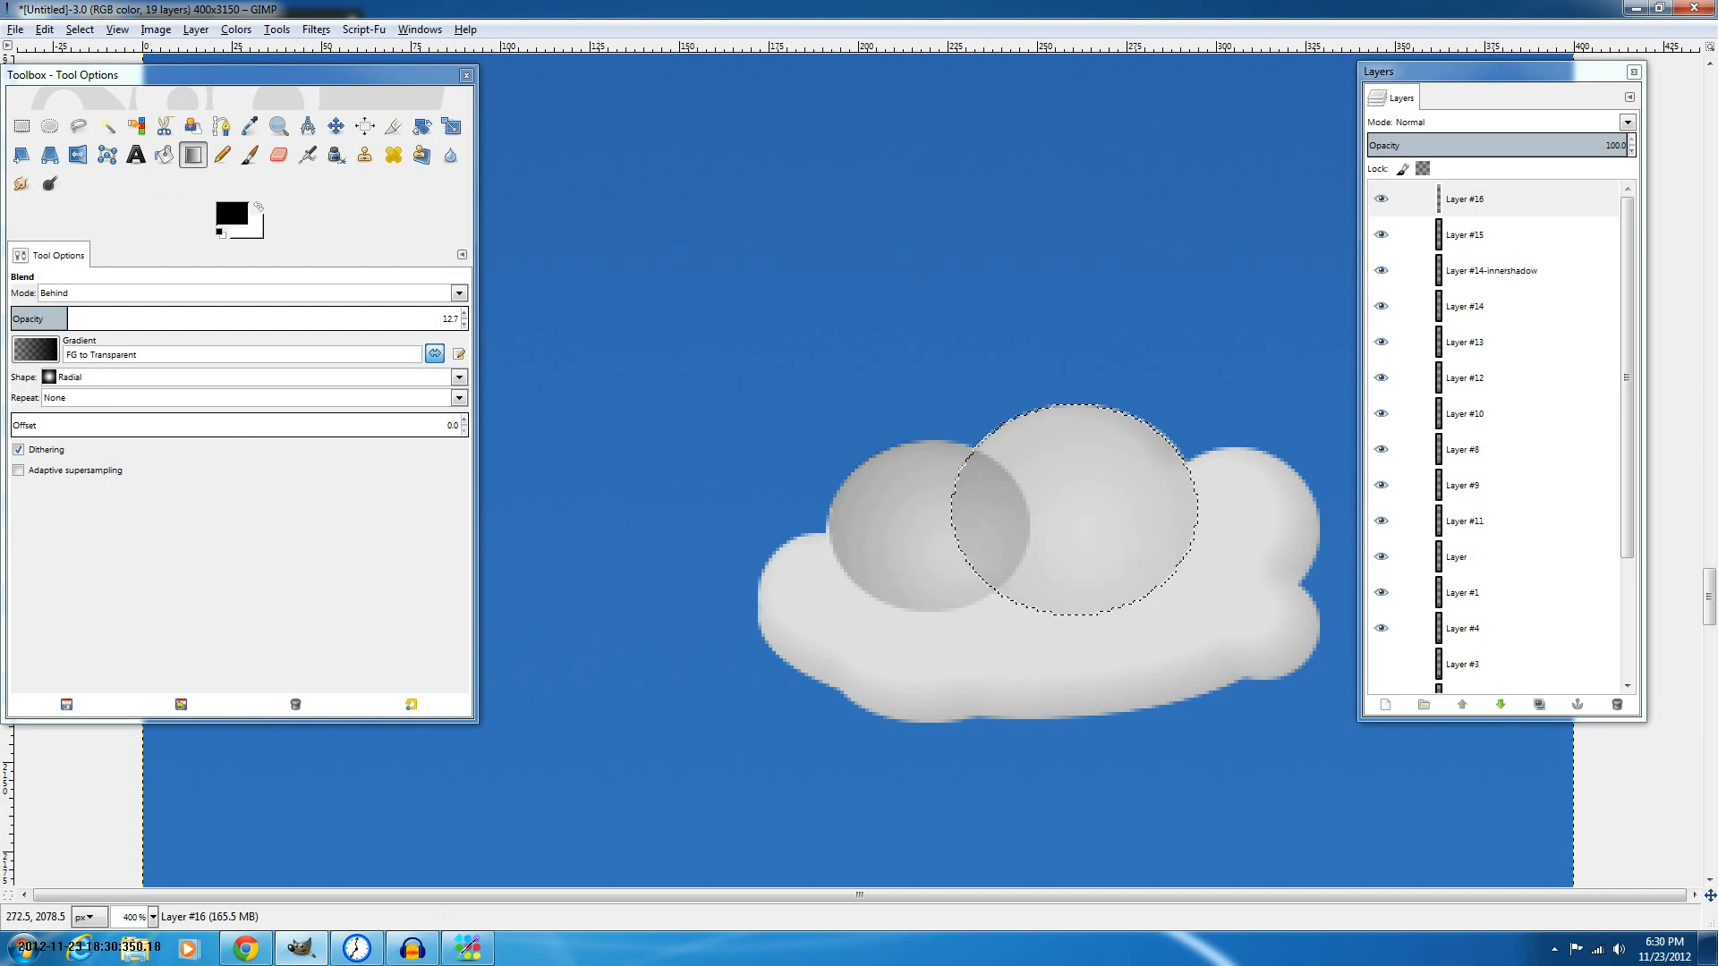
left_click_drag(1101, 537, 1330, 619)
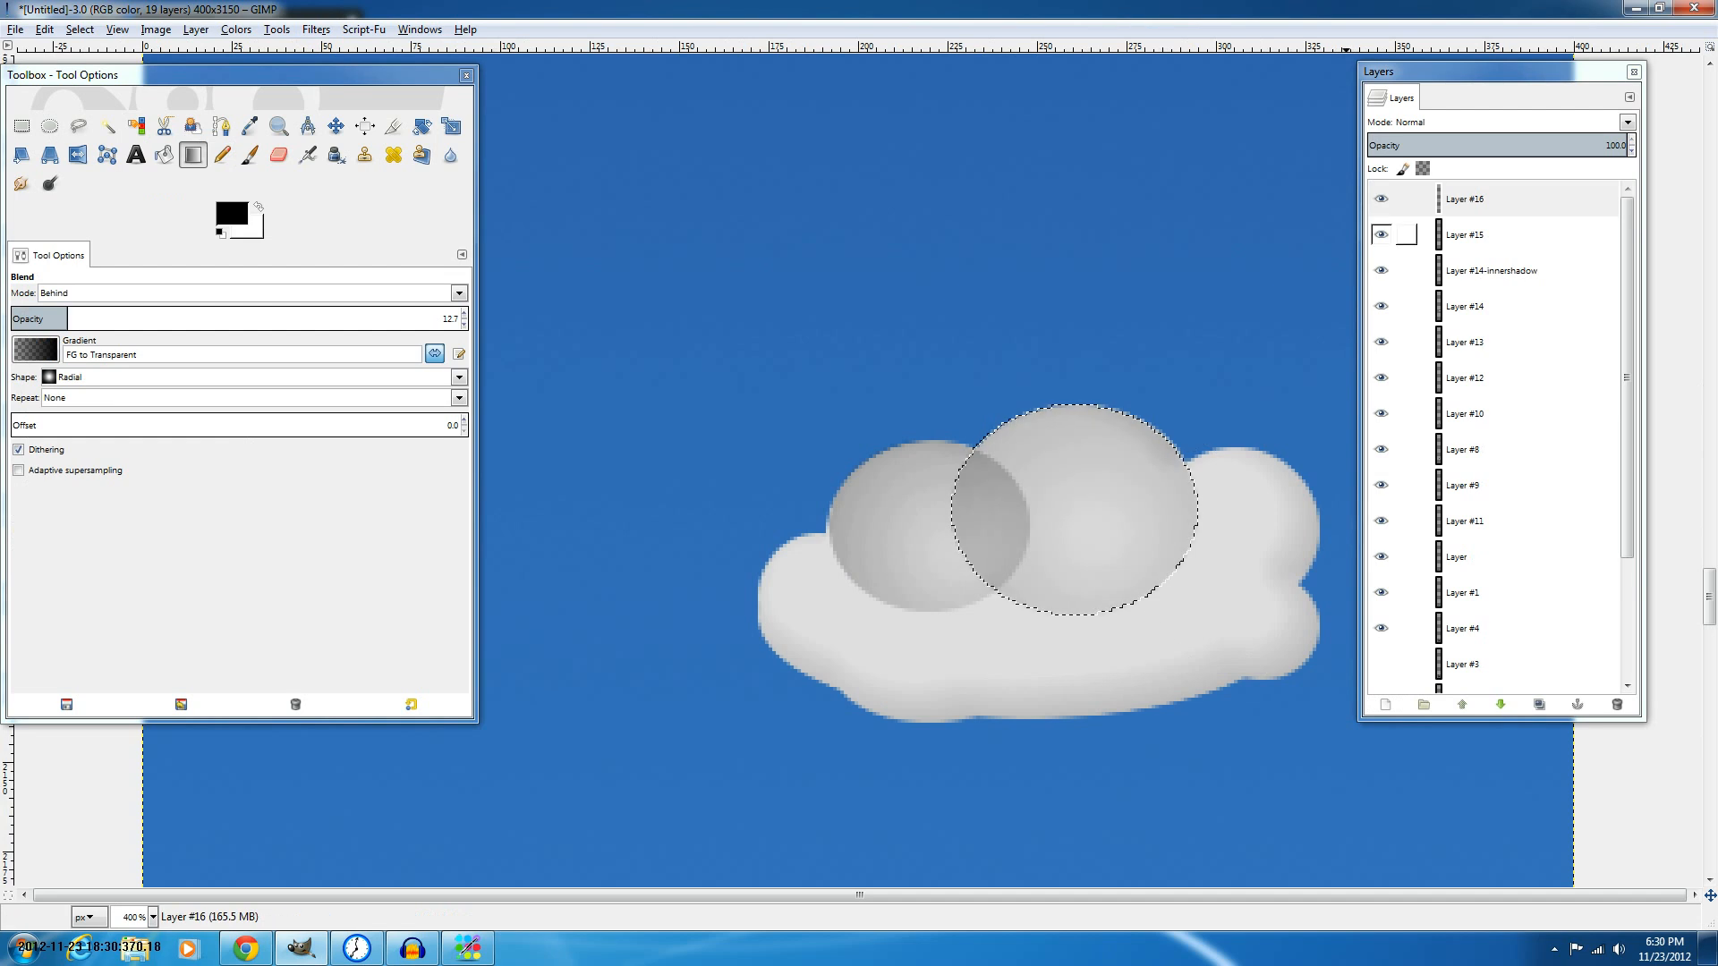
Turn Layer #15's alpha into a selection and cut that overlap out of the top middle lobe's shading on Layer #16.
right_click(1473, 238)
left_click(1541, 675)
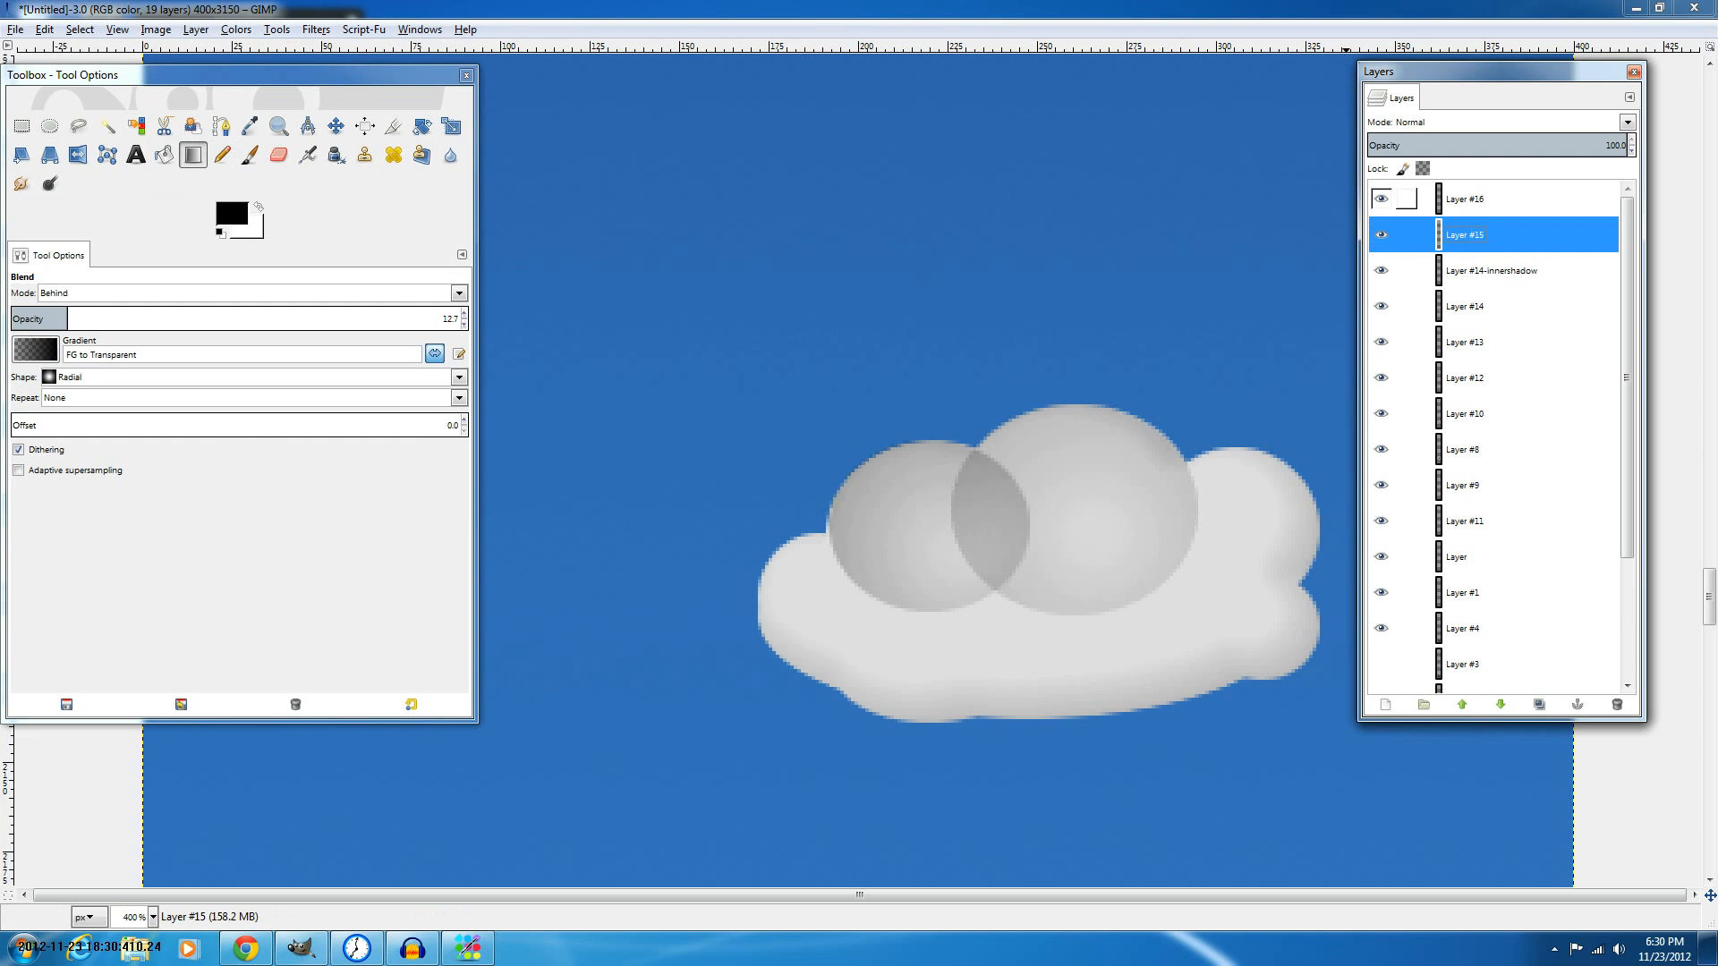
left_click(1464, 199)
key("ctrl+x")
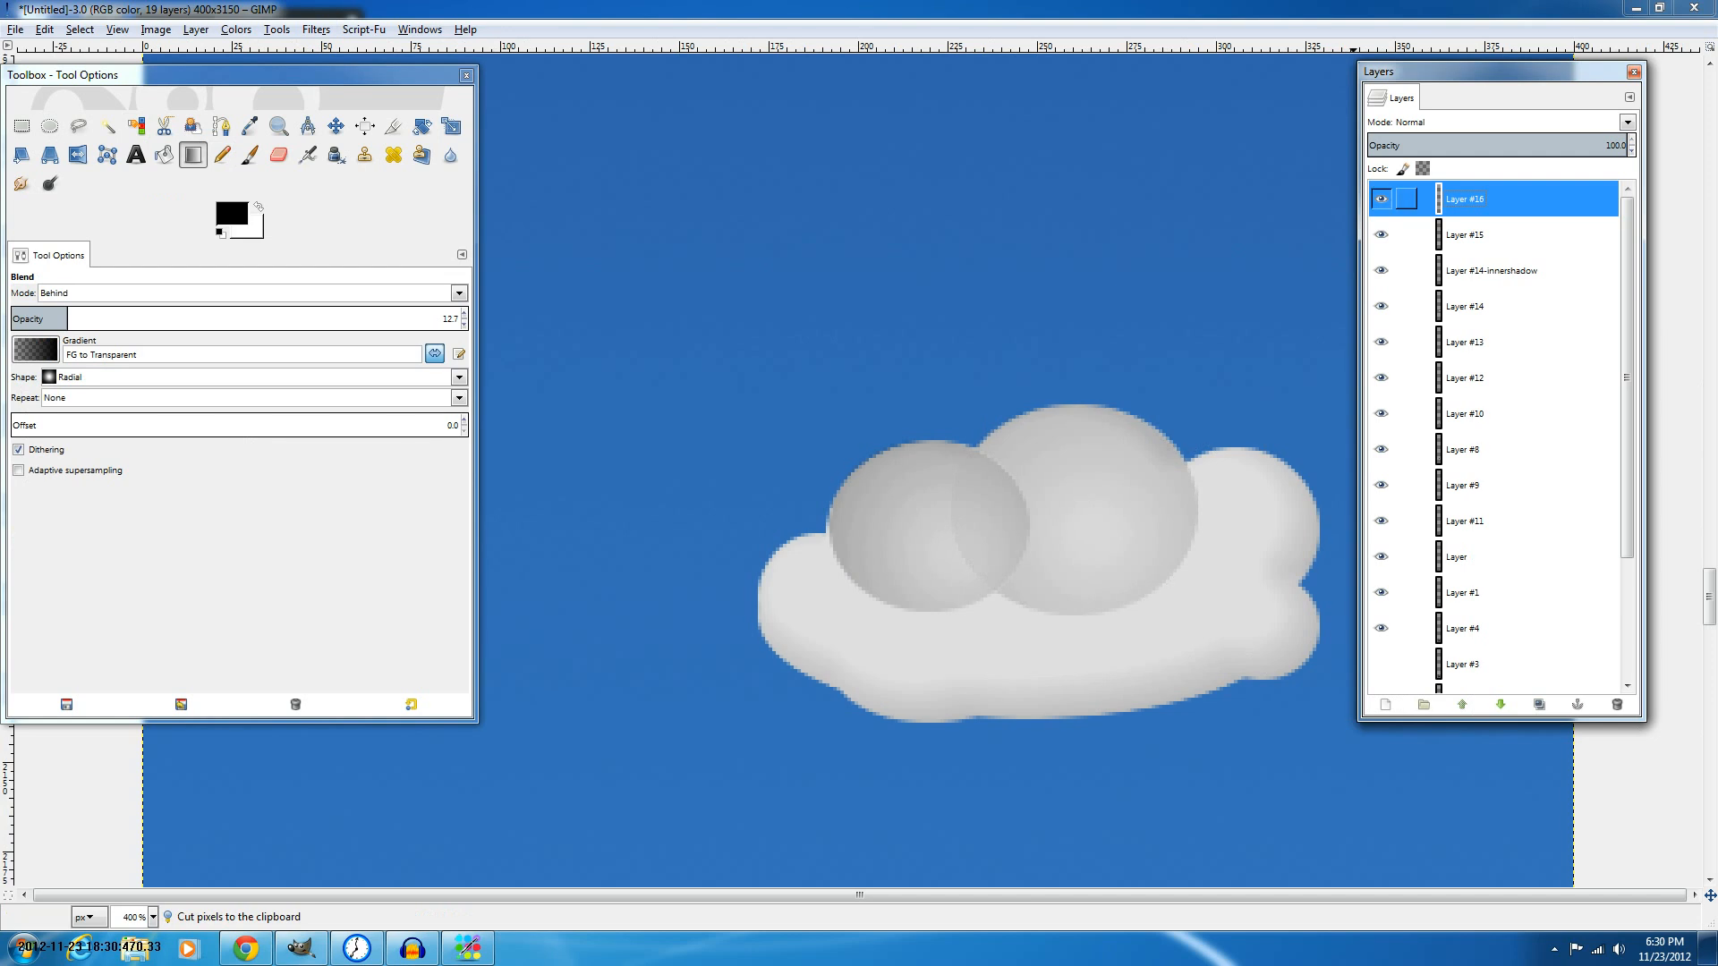
Try smudging the seam between the two shaded lobes on Layer #15 with the Smudge tool at size 40.63.
right_click(1476, 211)
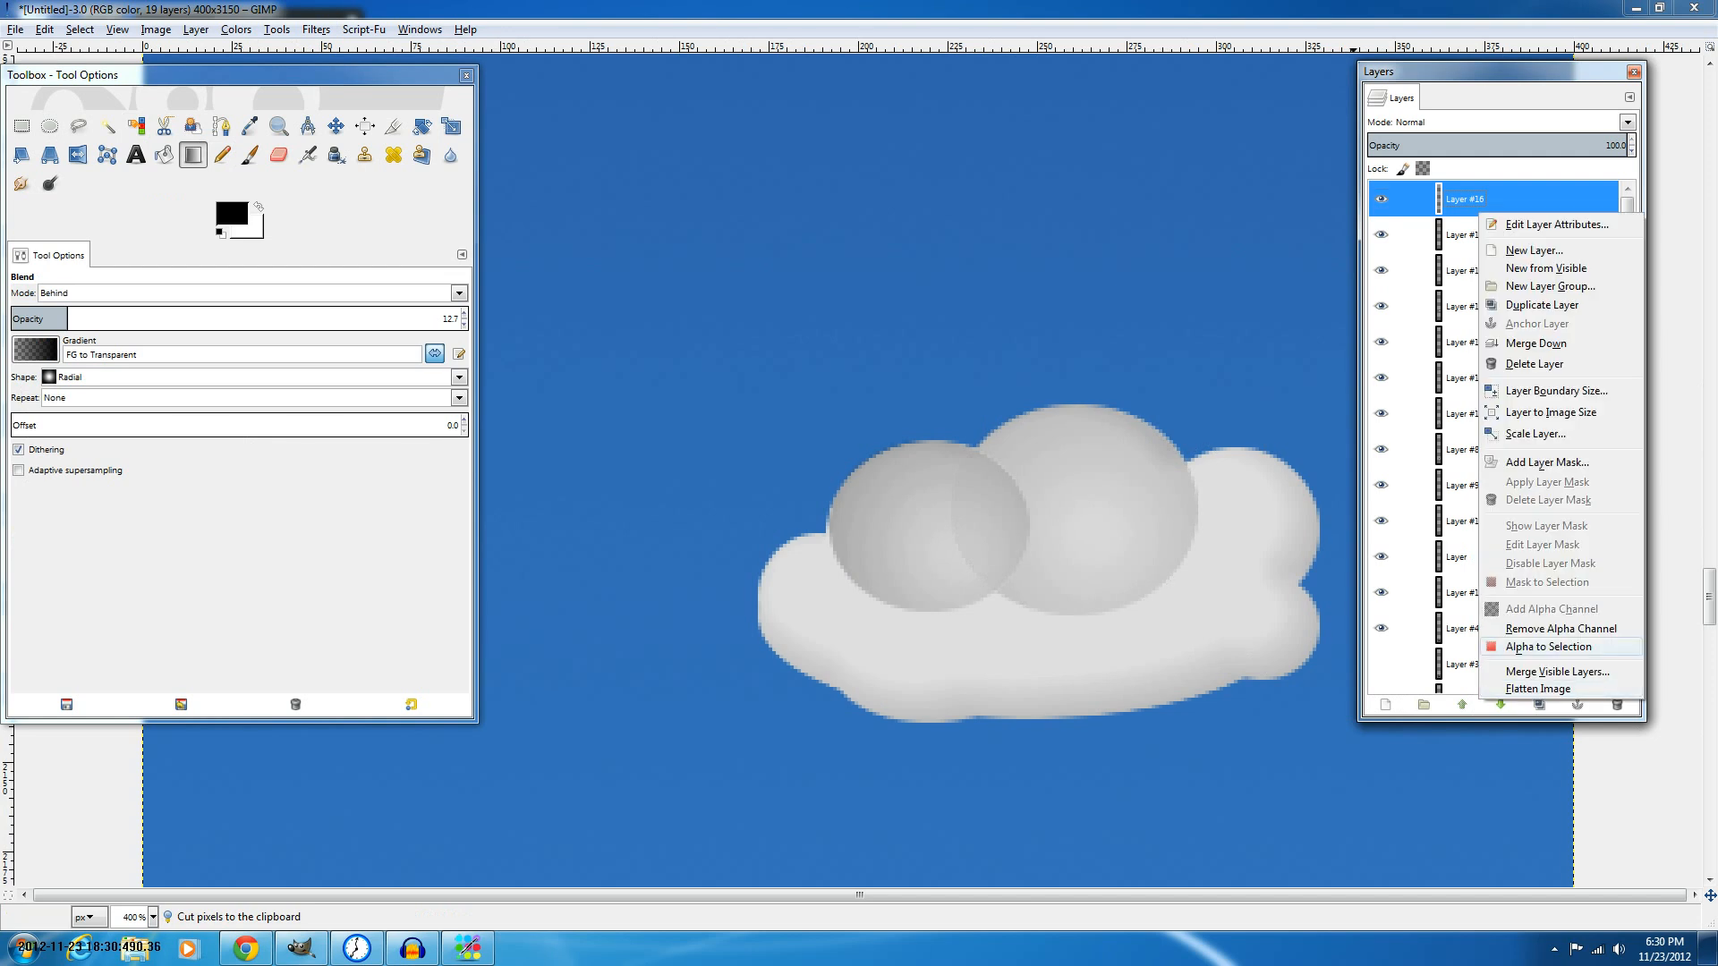
left_click(1467, 236)
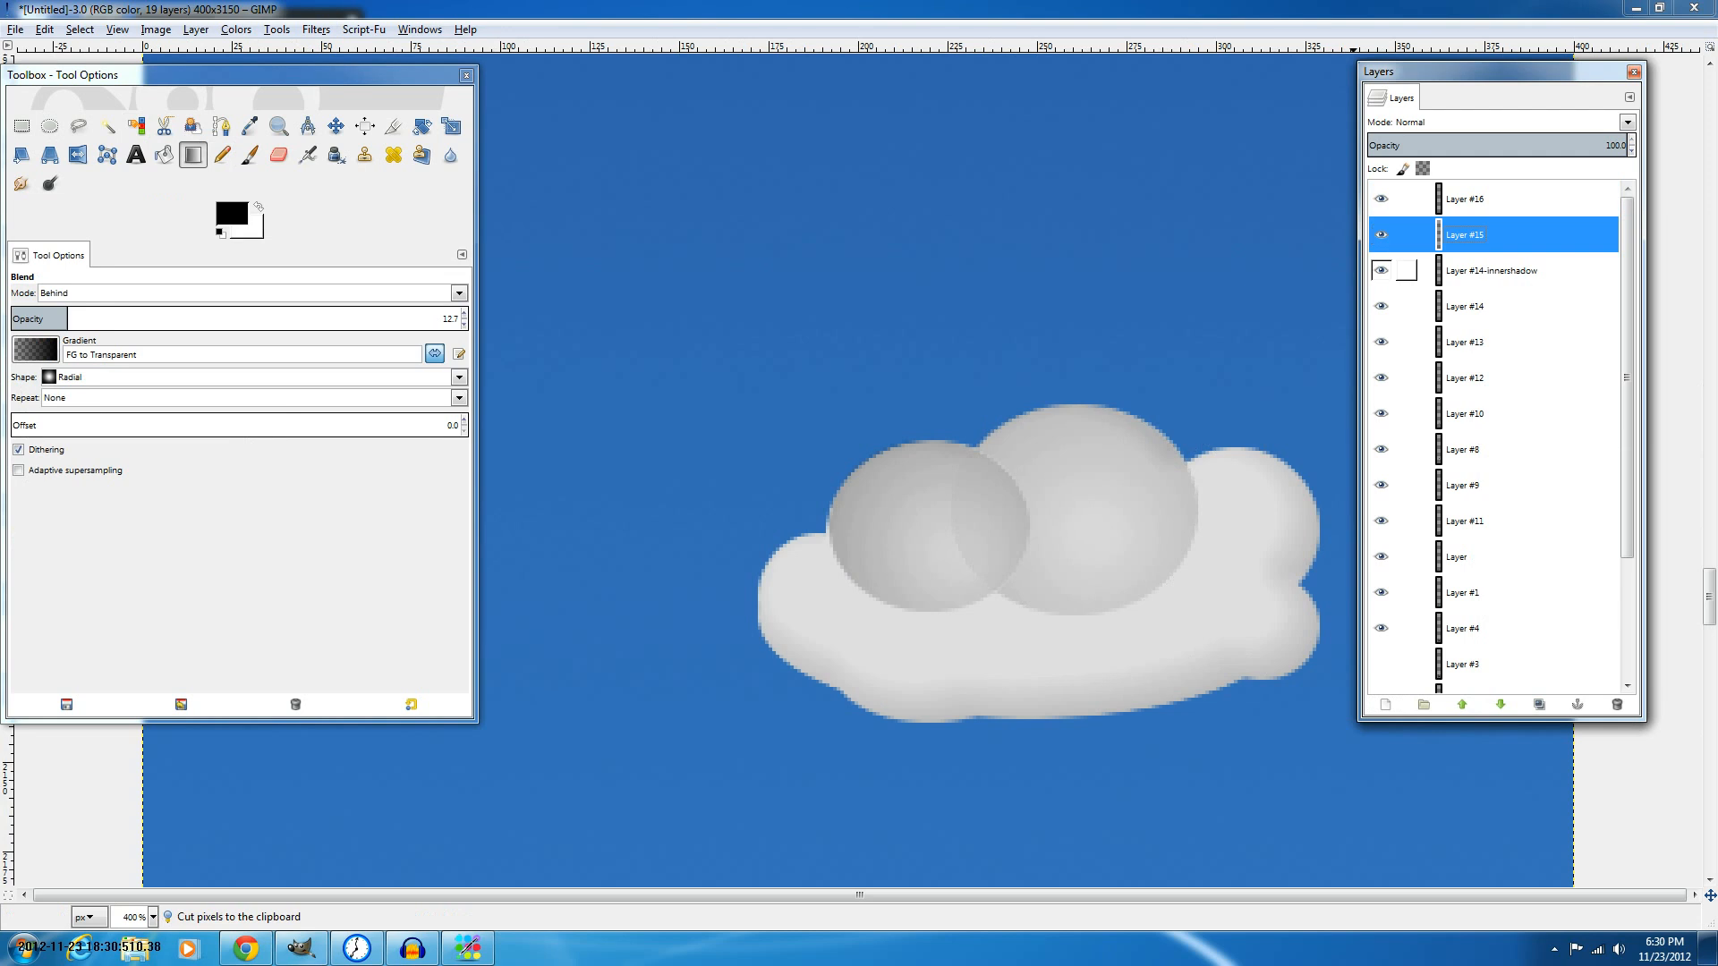
left_click(20, 183)
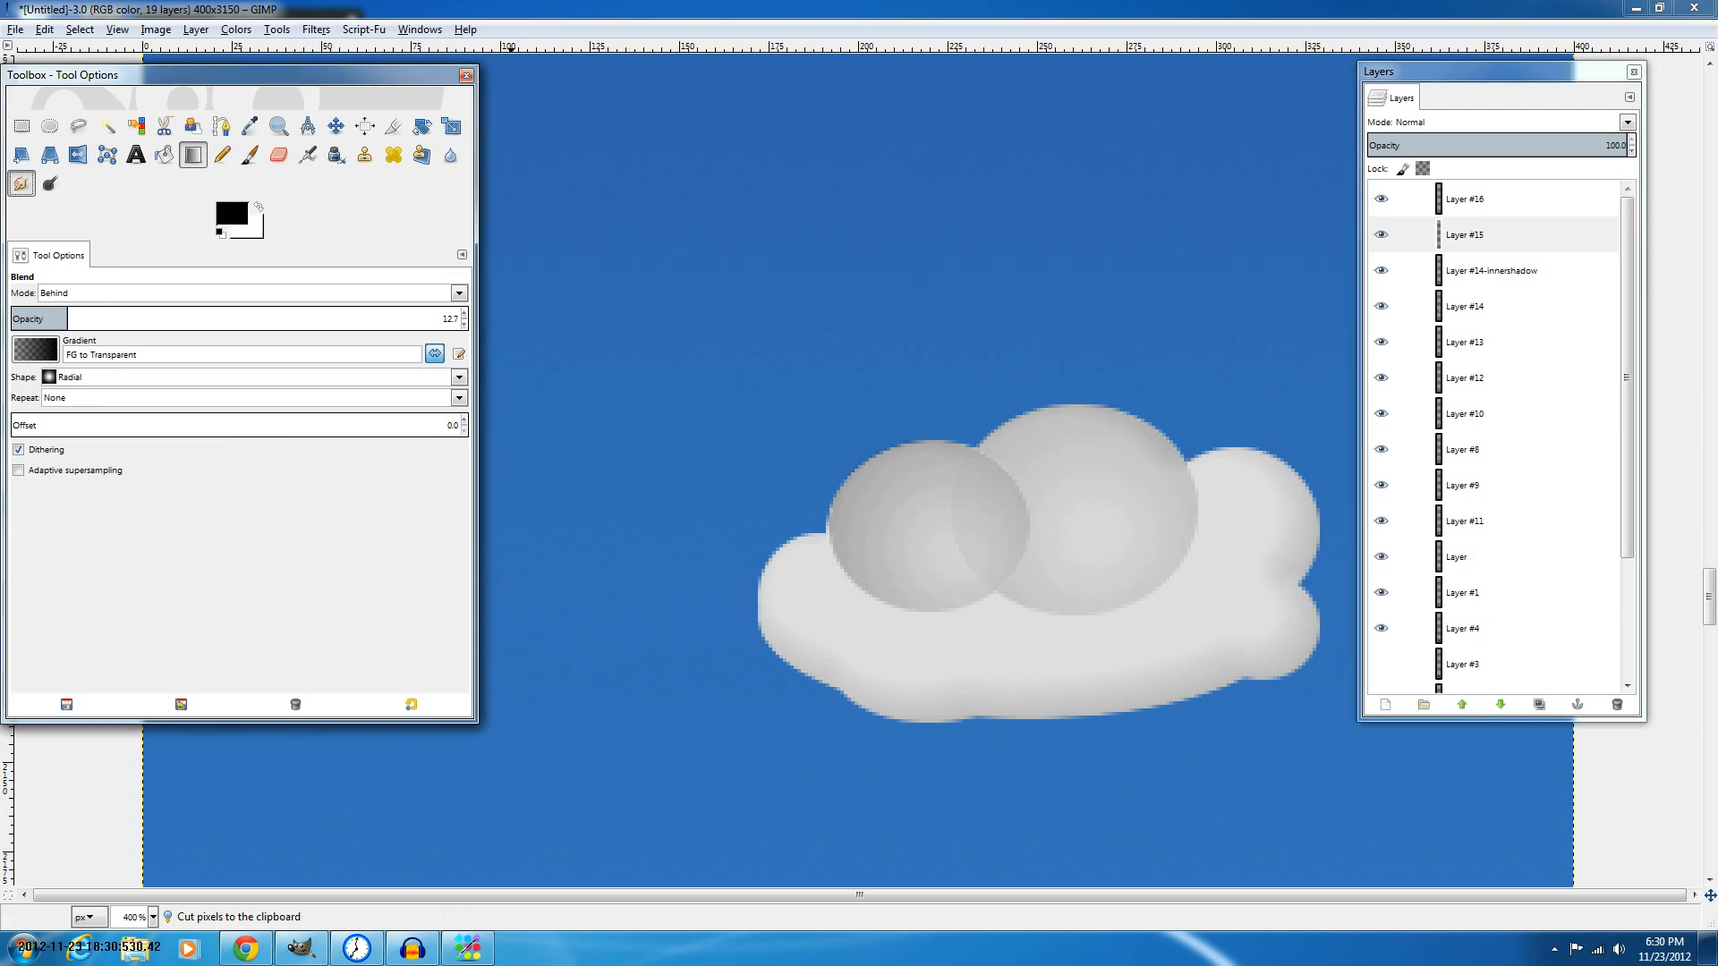
left_click(27, 379)
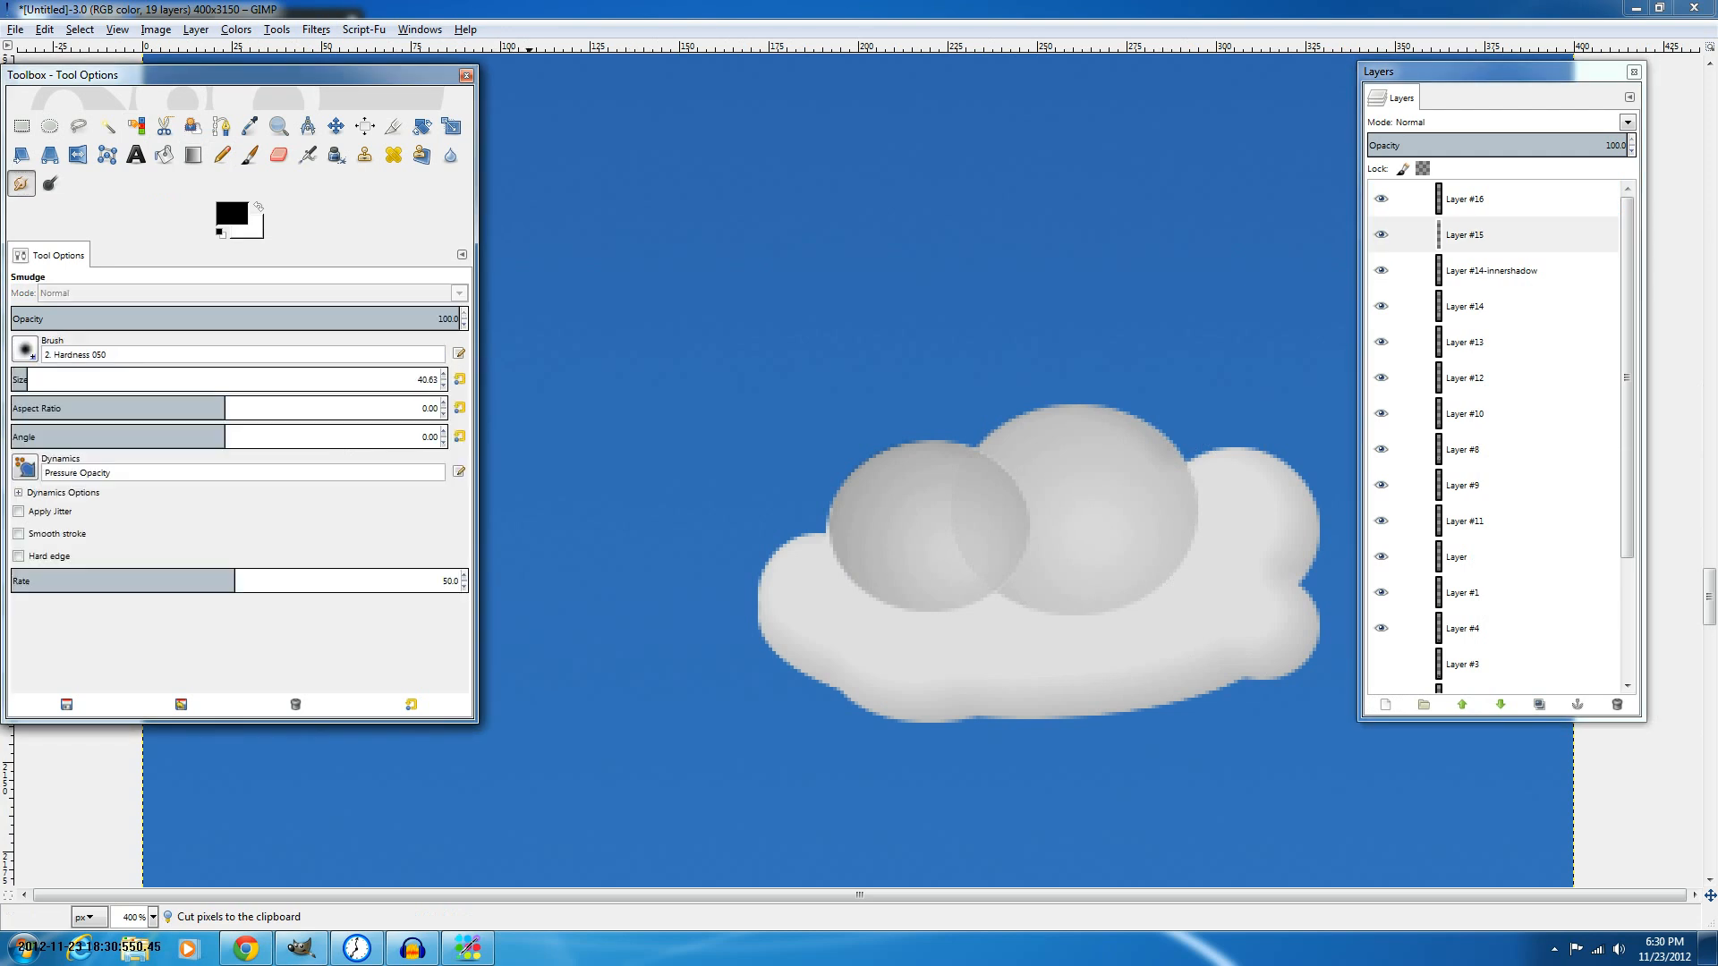
left_click_drag(988, 516, 1011, 516)
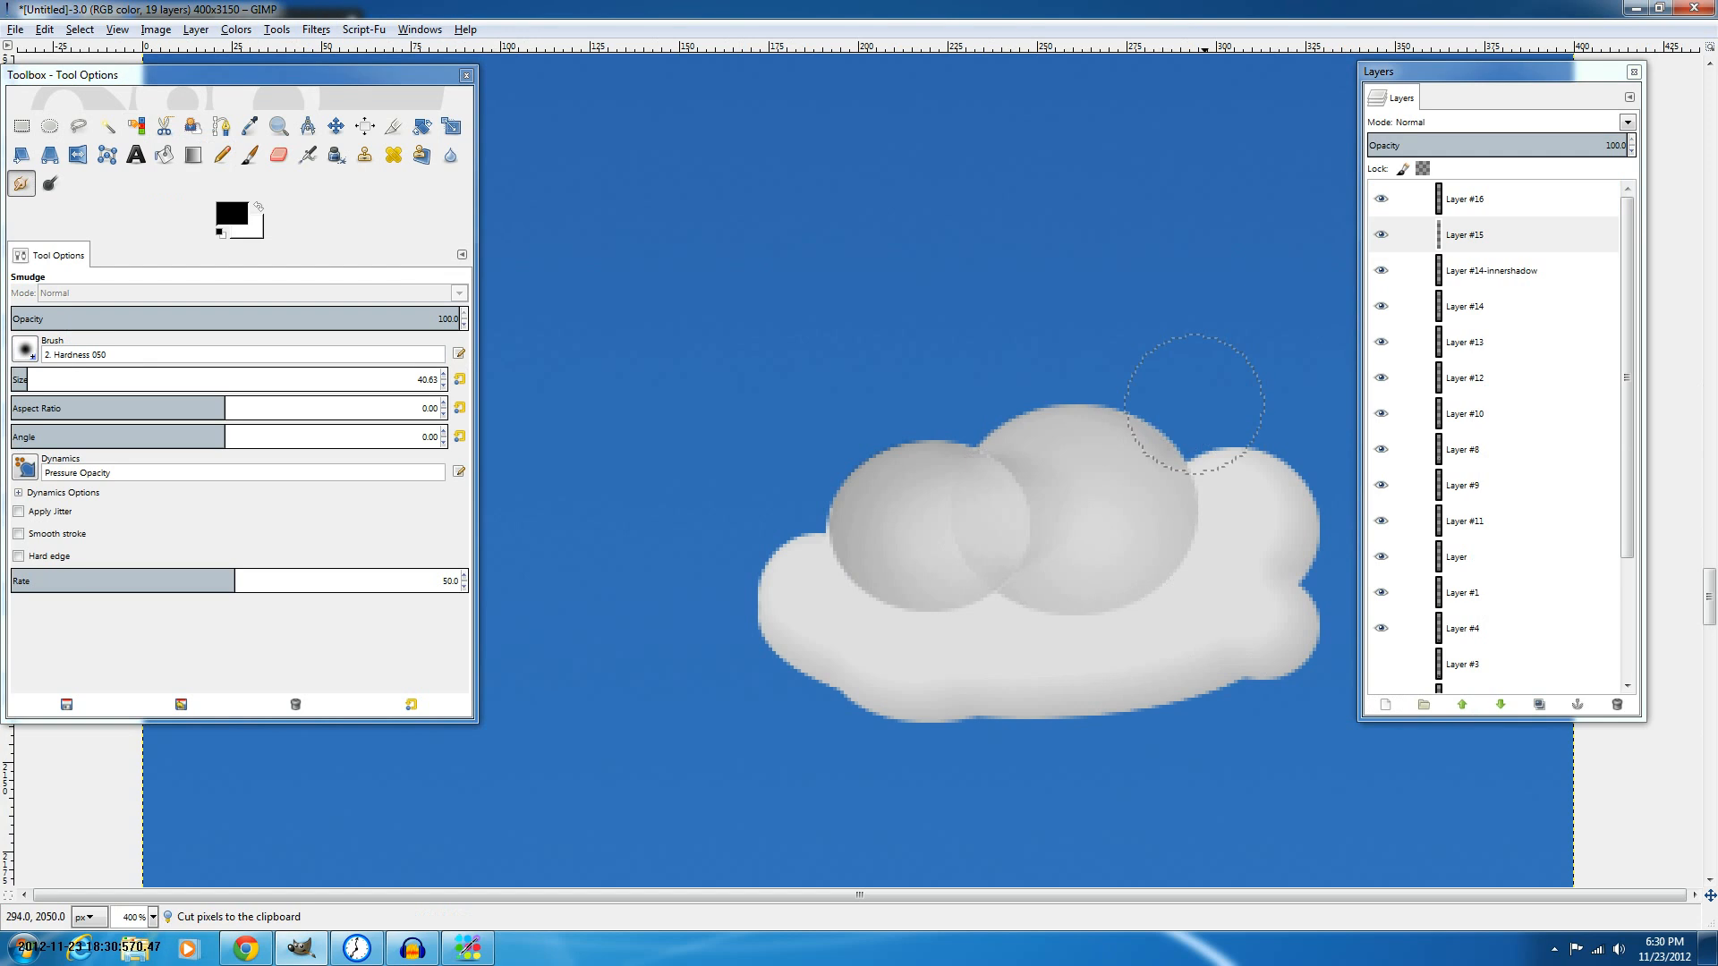
Merge Layer #16 down into Layer #15 and smudge the seam between the two shaded lobes.
left_click(1485, 199)
right_click(1494, 207)
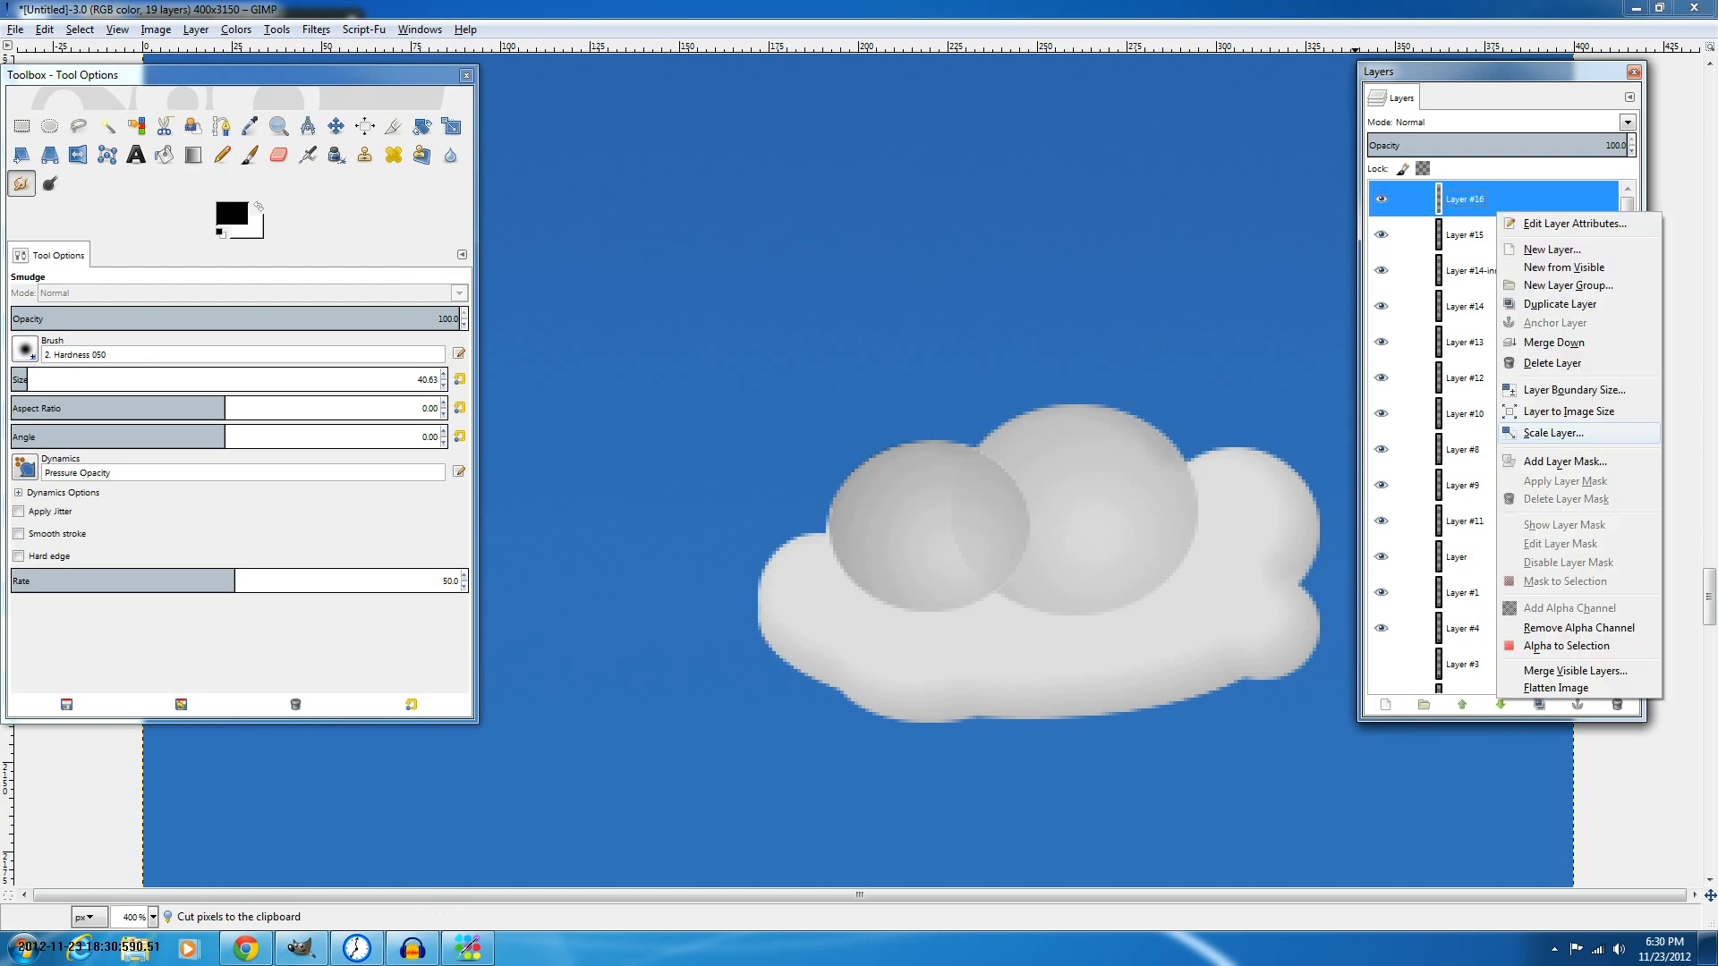
left_click(1552, 362)
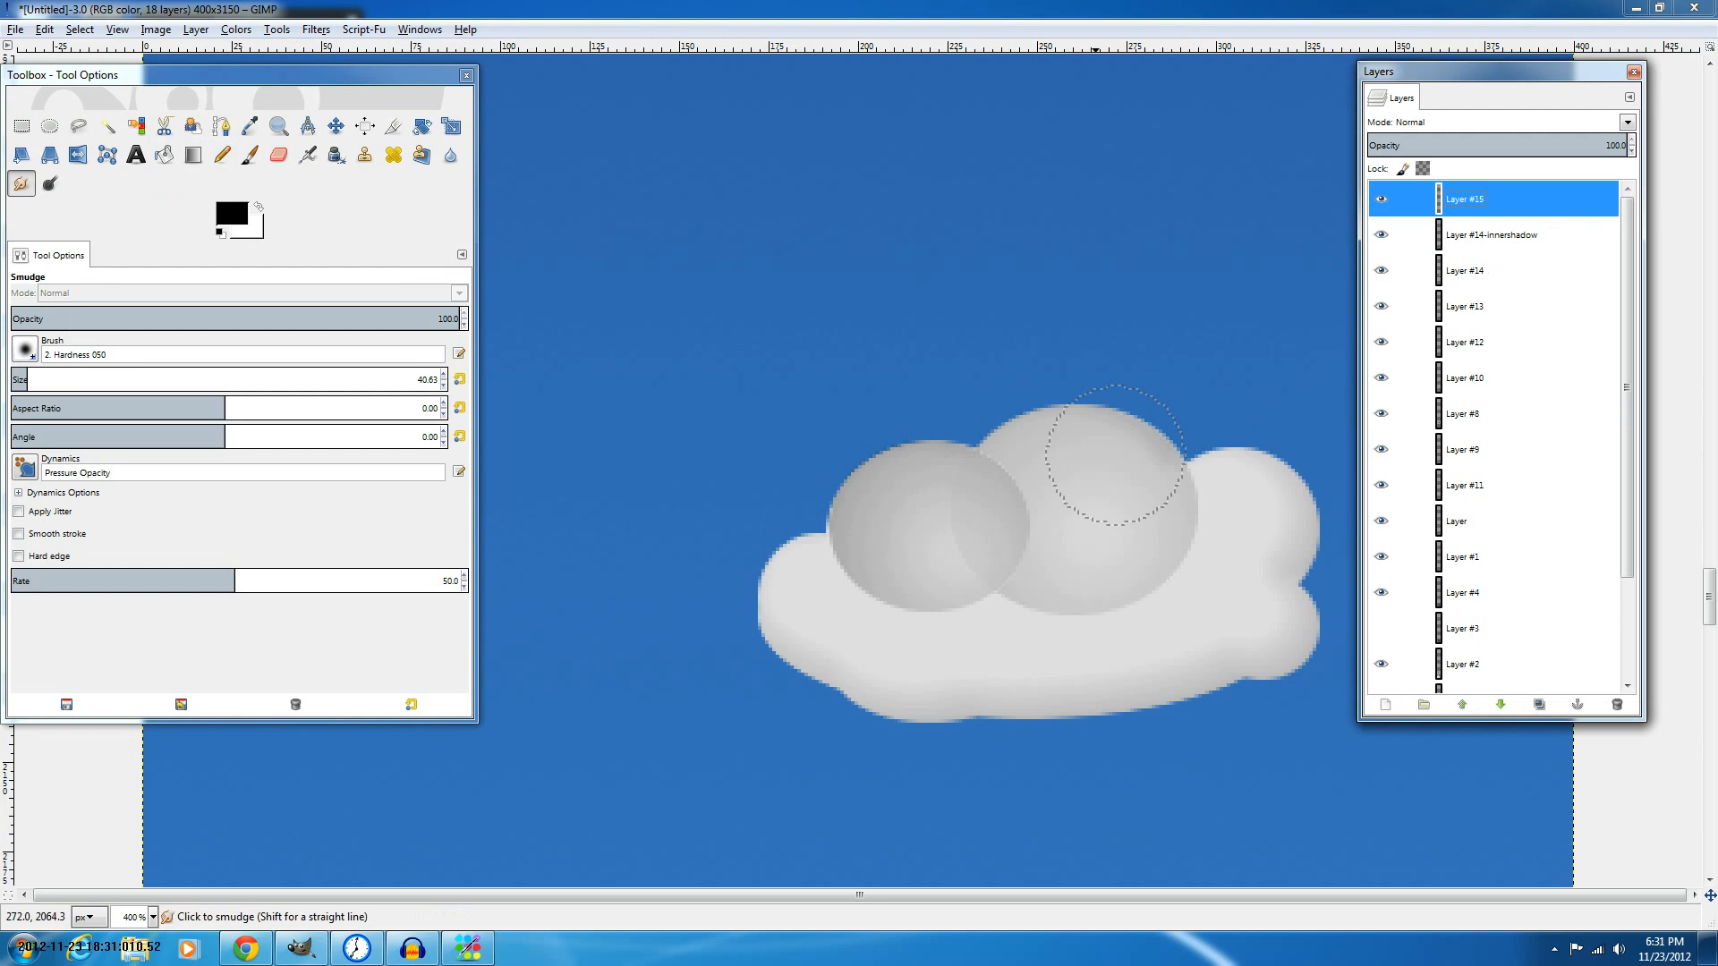
mouse_move(1009, 499)
left_mouse_down()
mouse_move(969, 524)
mouse_move(986, 529)
left_mouse_up()
scroll(987, 528, "down", 3, "ctrl")
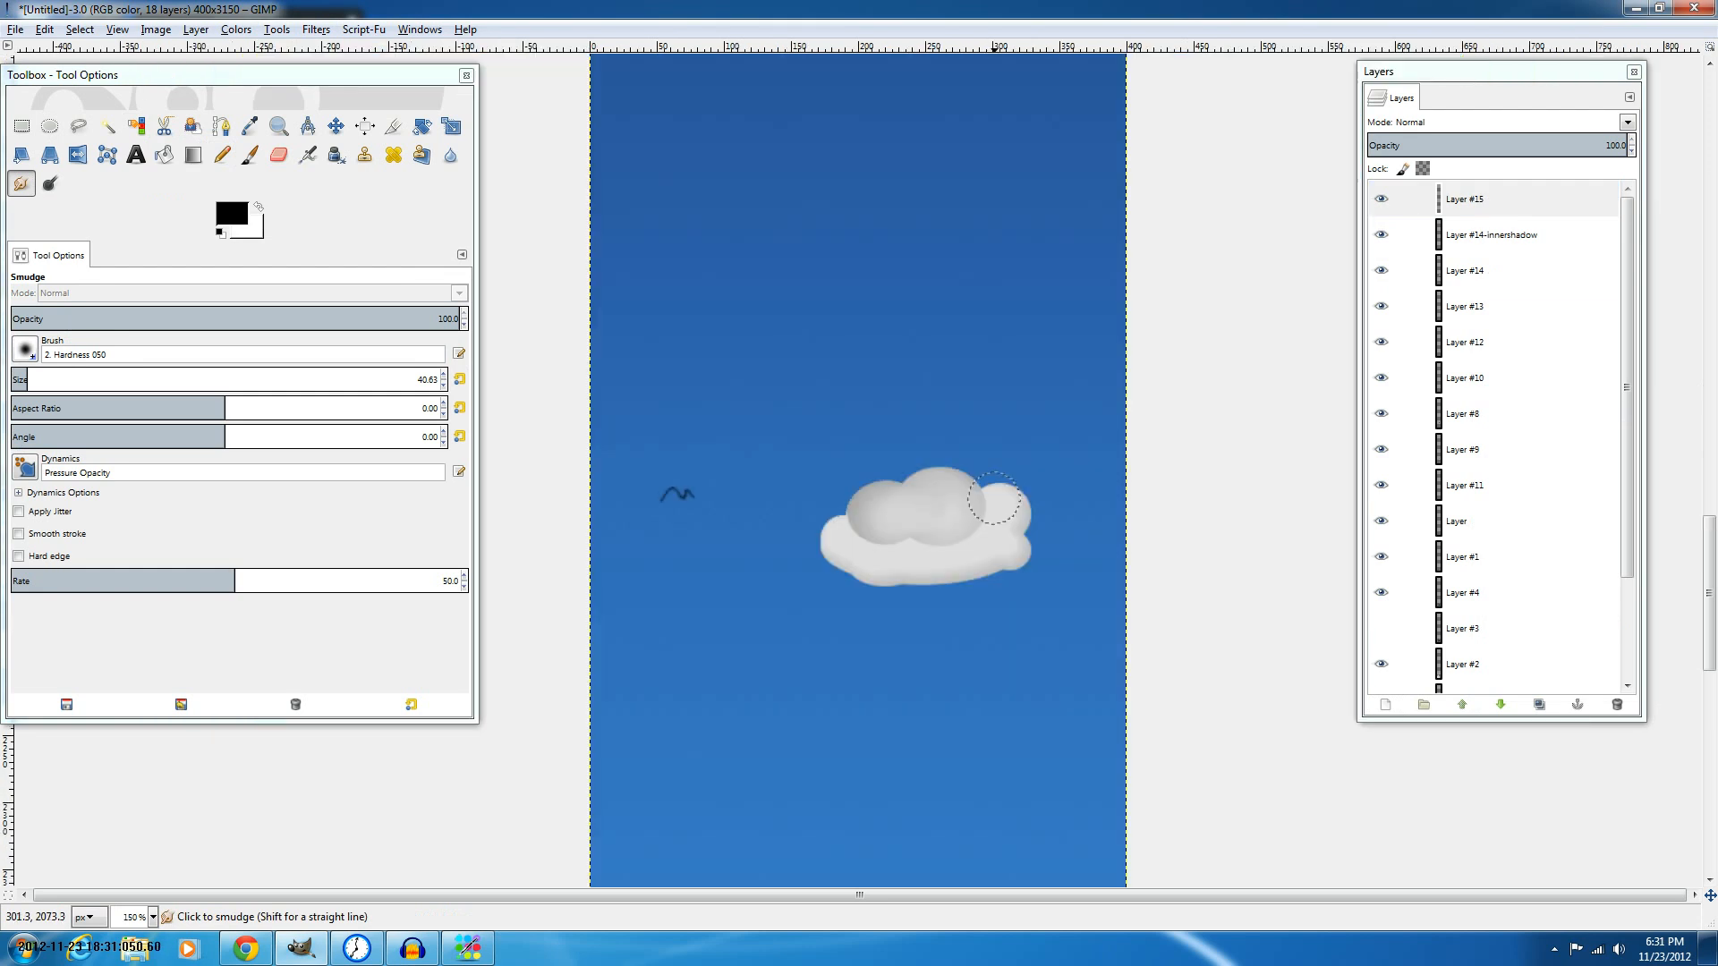
scroll(993, 498, "down", 4, "ctrl")
scroll(1176, 507, "up", 6, "ctrl")
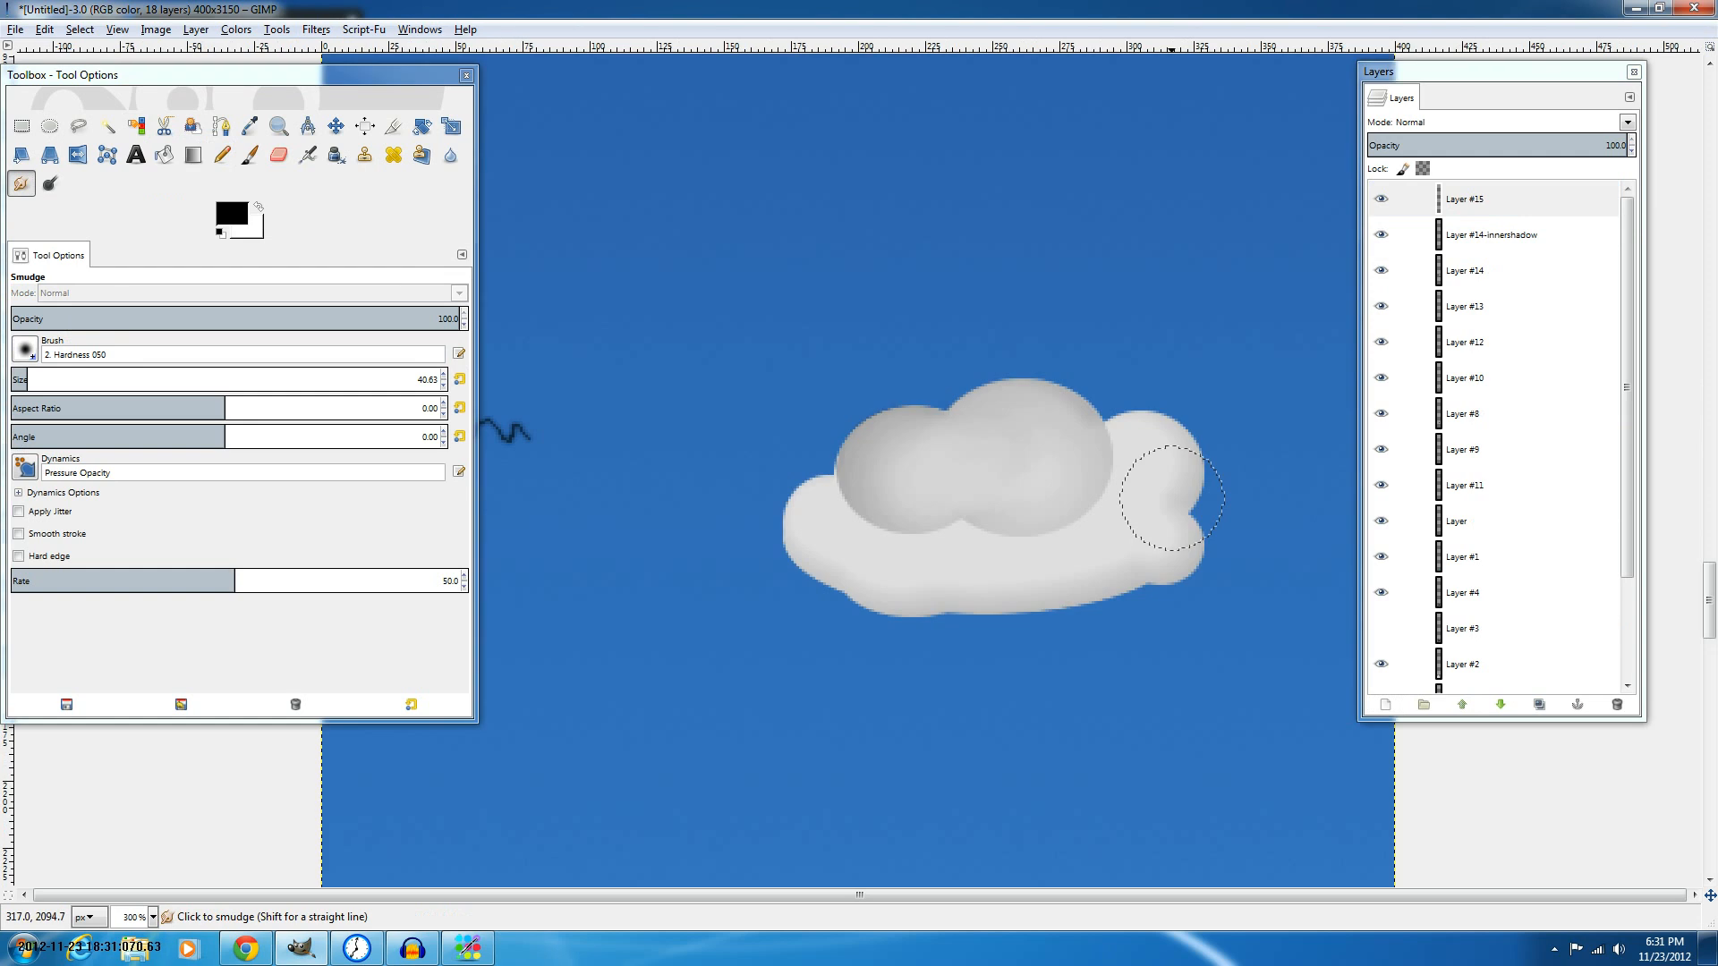
Add a new layer and select the cloud's far left lobe with an ellipse about 35 × 39 px.
left_click(49, 127)
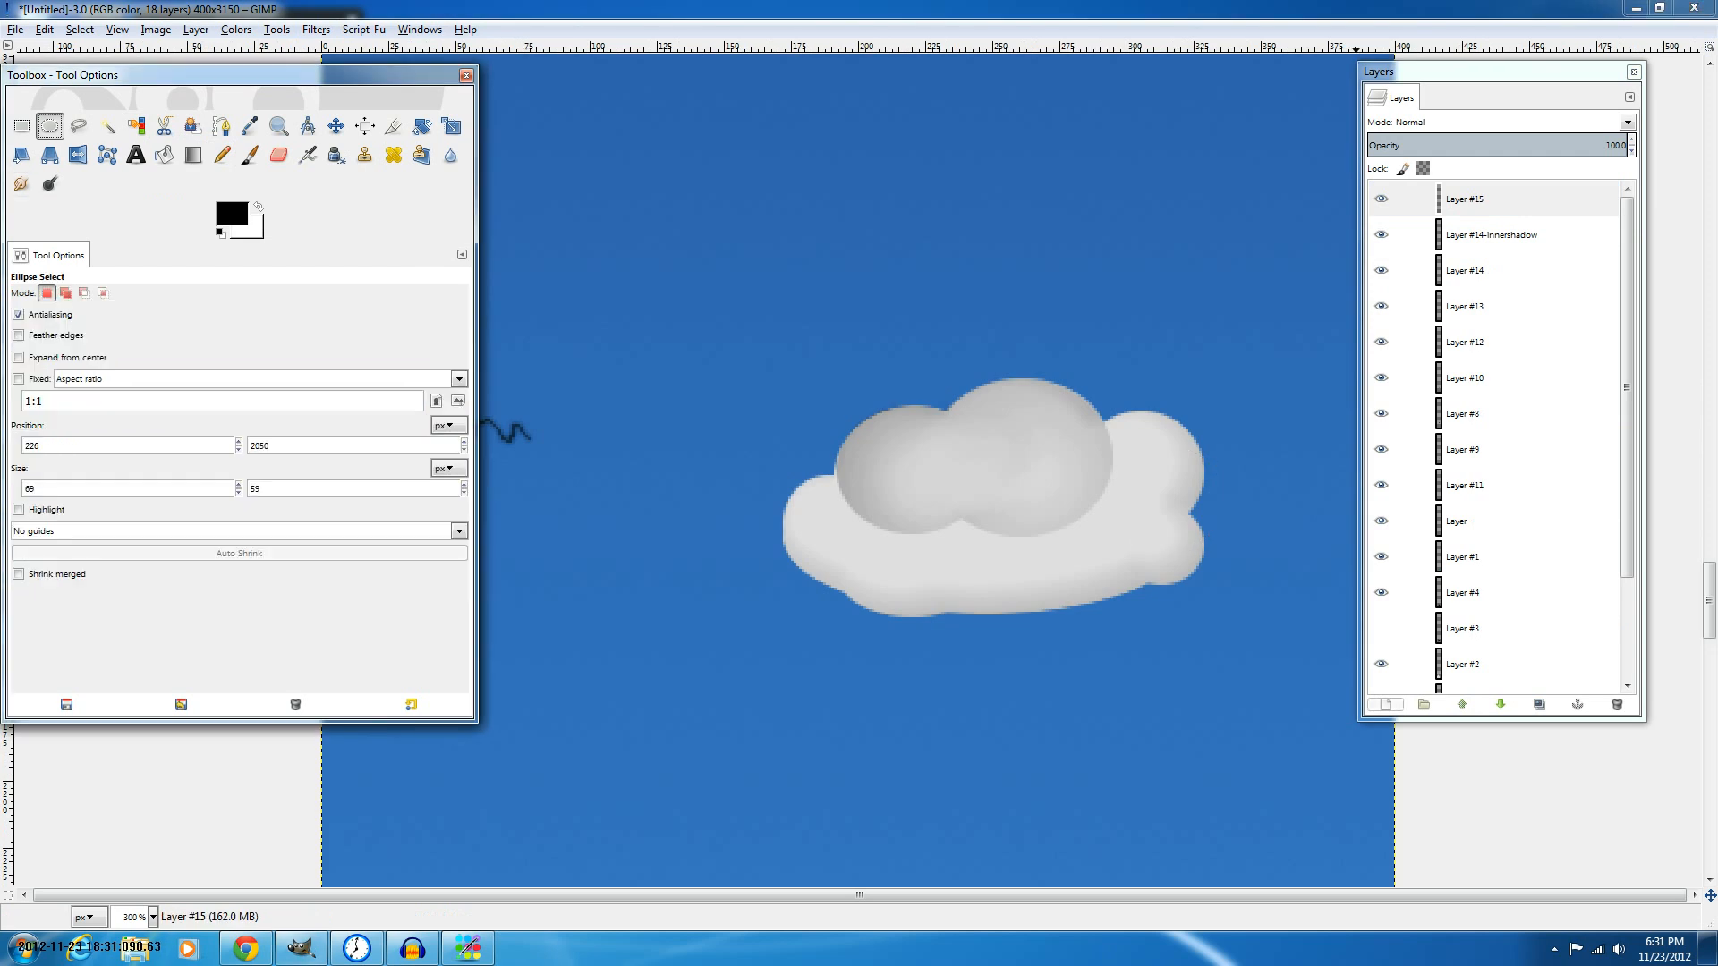
left_click(1385, 705, "shift")
left_click_drag(1091, 424, 1191, 529)
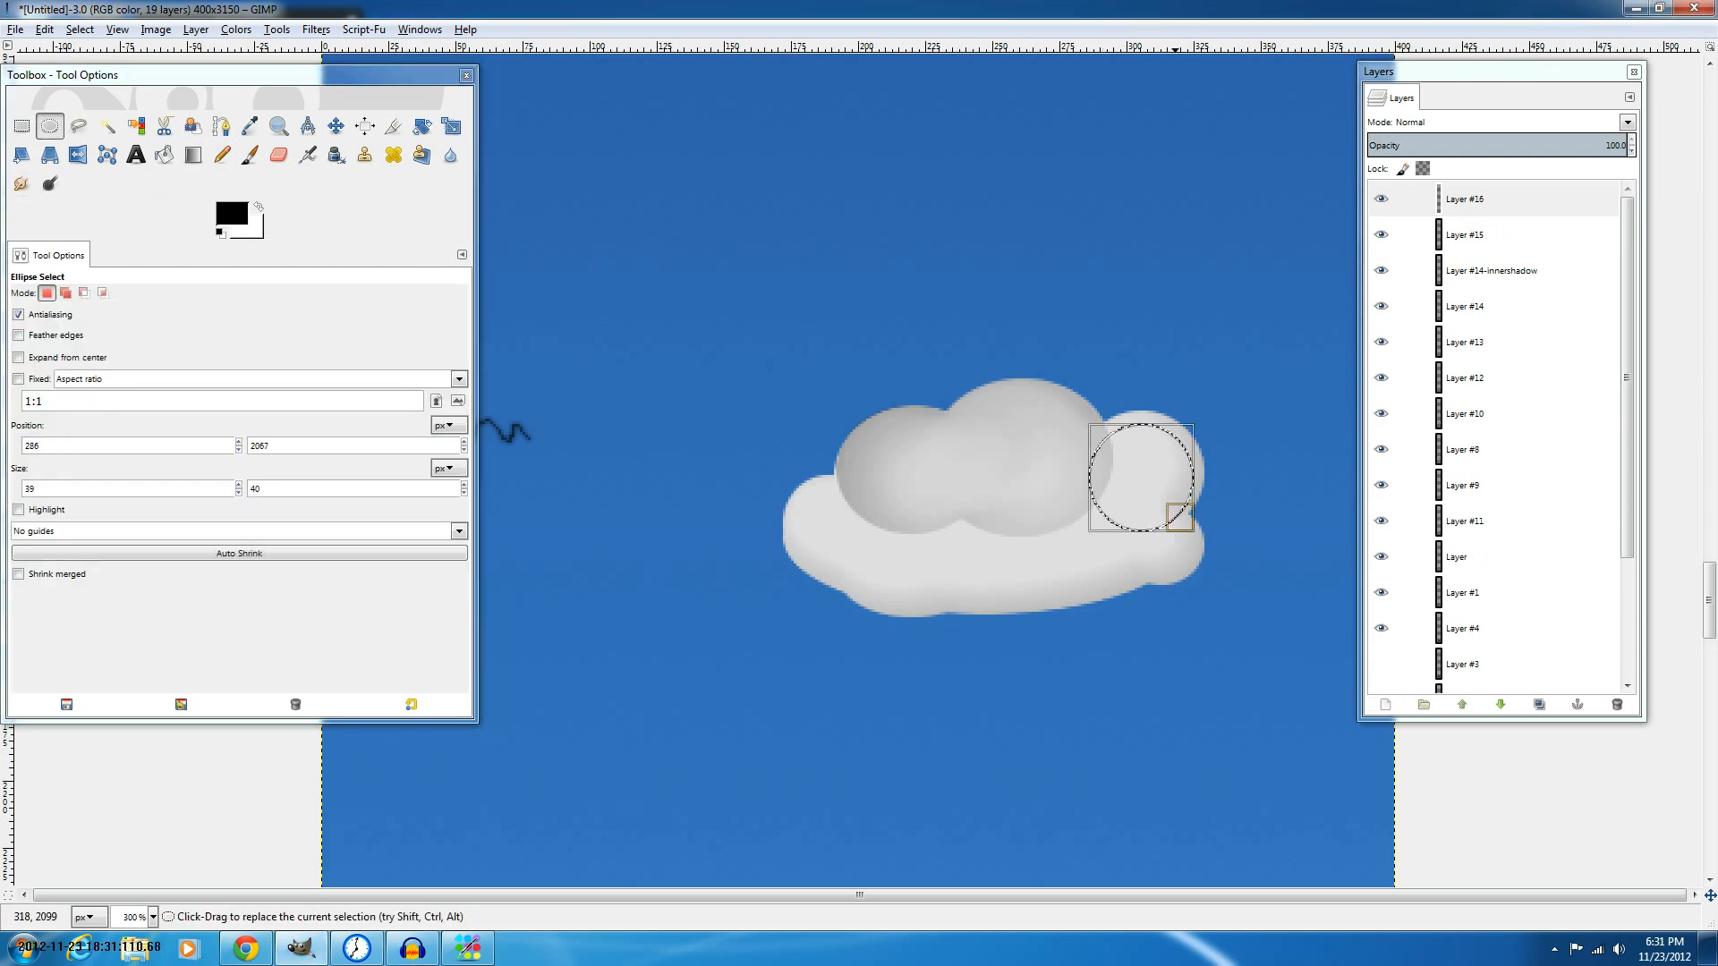
left_click_drag(1140, 478, 869, 483)
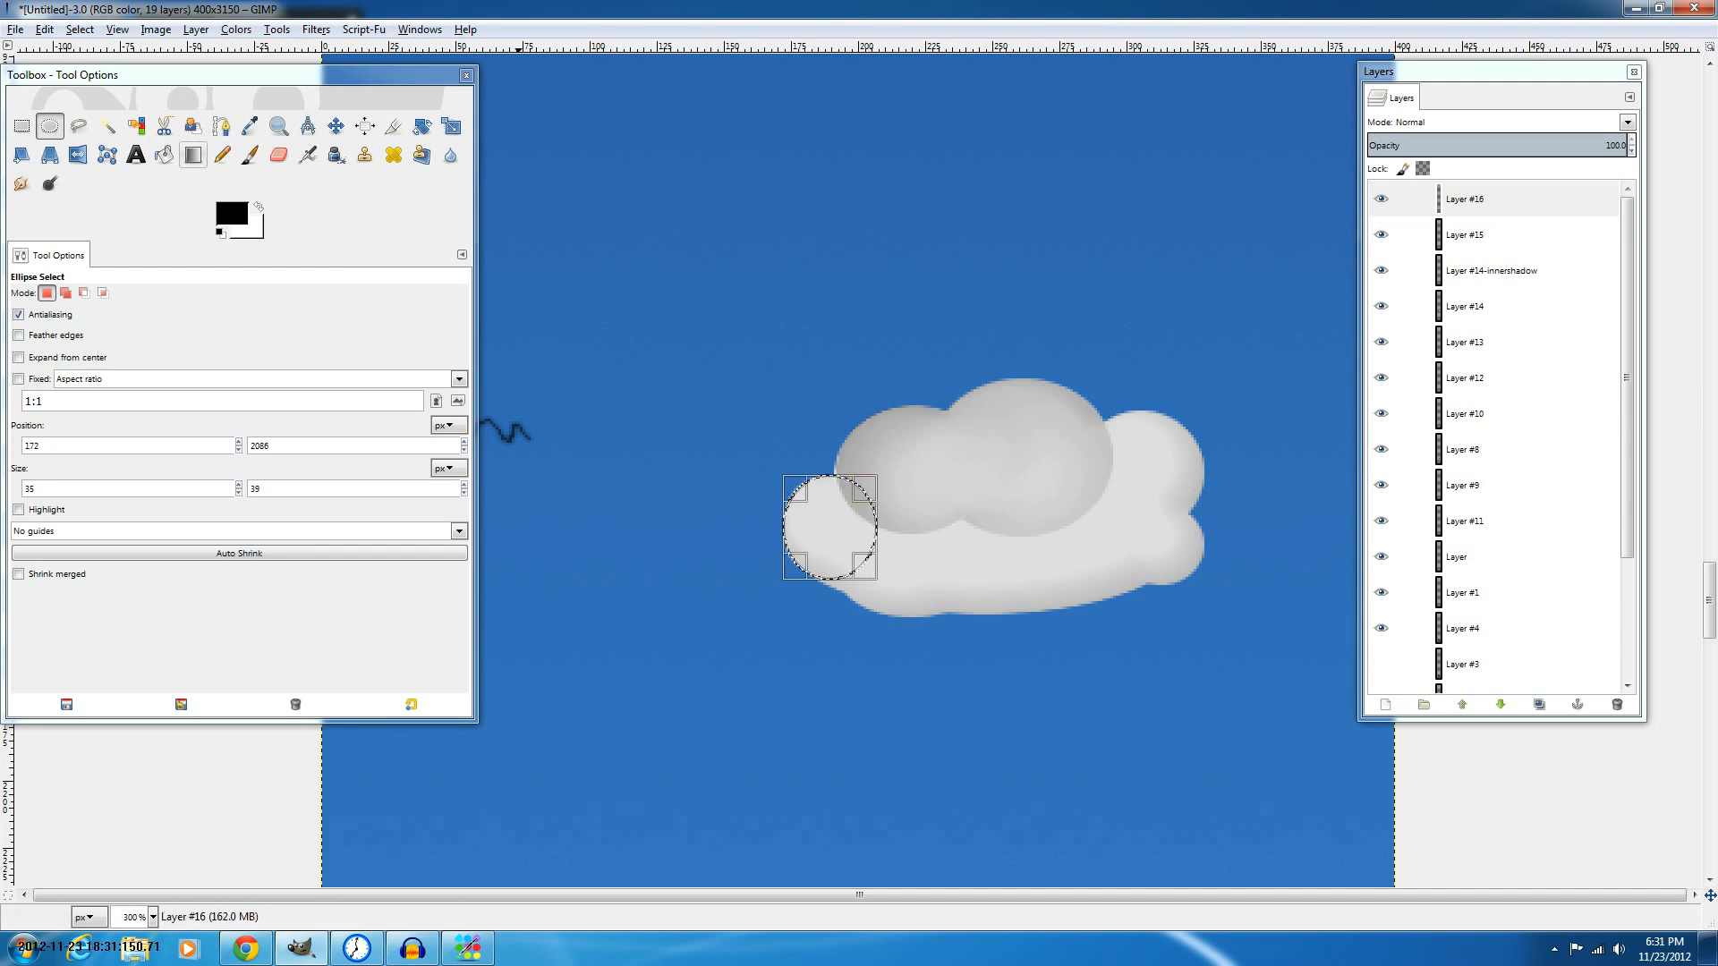
Shade the selected left lobe with the radial FG to Transparent gradient and merge its layer down into Layer #15.
left_click(164, 155)
left_click(193, 155)
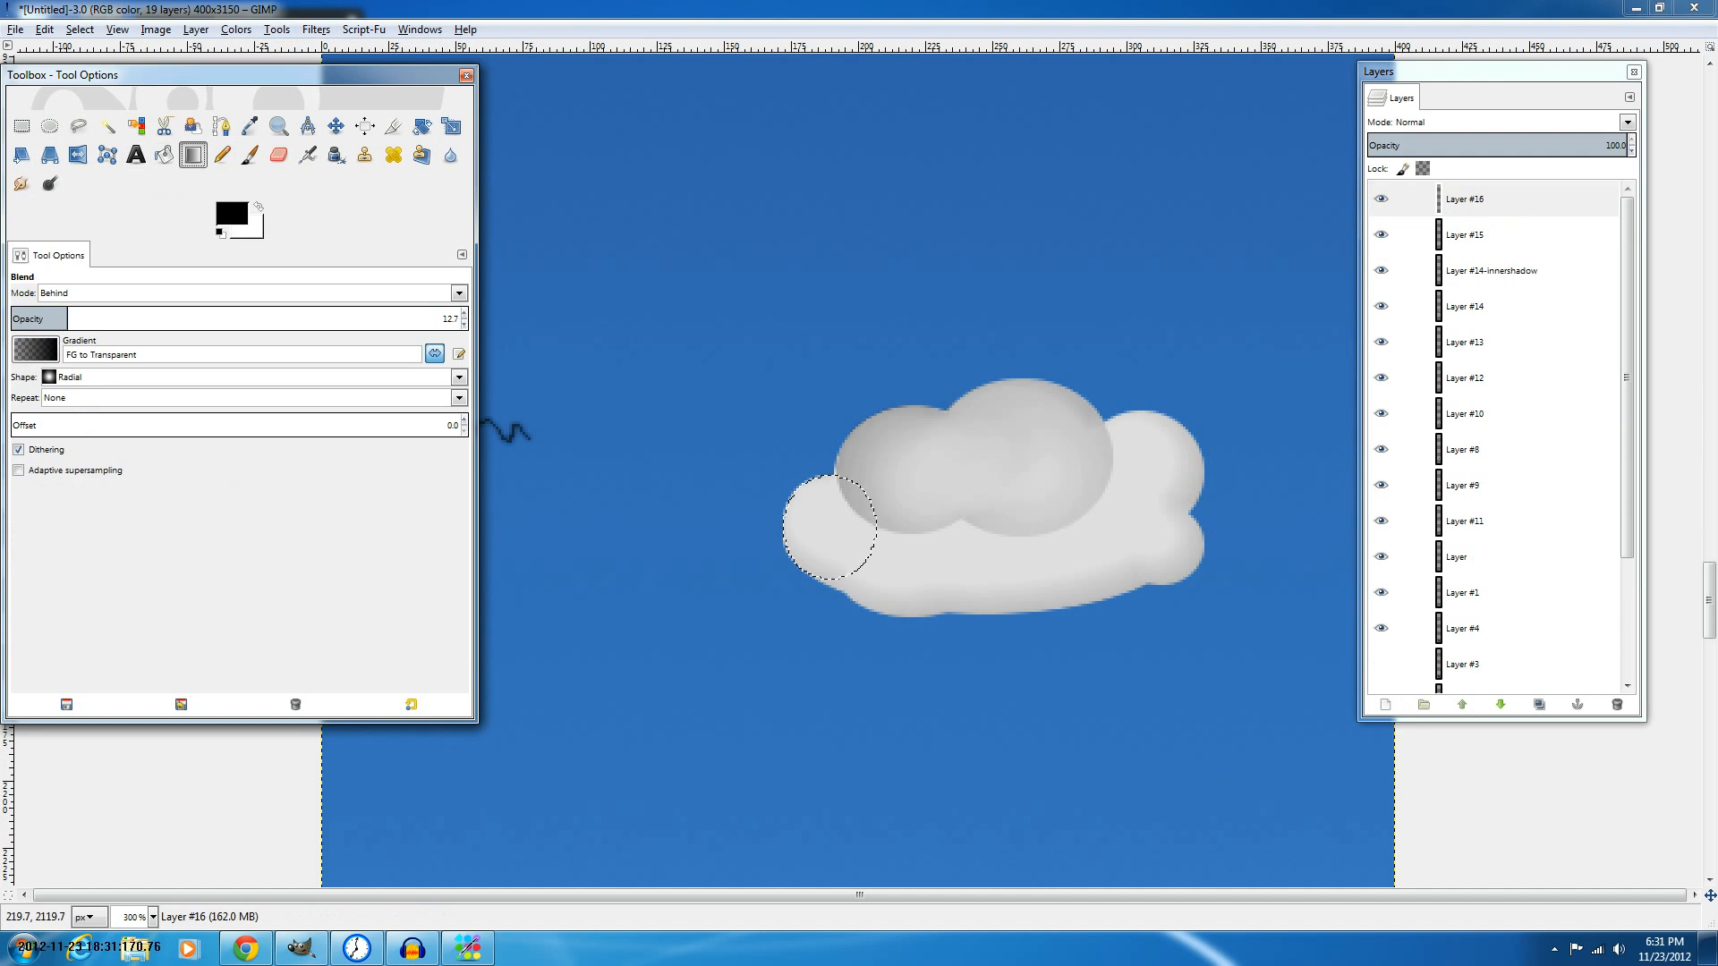
mouse_move(730, 432)
left_mouse_down()
mouse_move(881, 522)
mouse_move(924, 614)
left_mouse_up()
right_click(1546, 199)
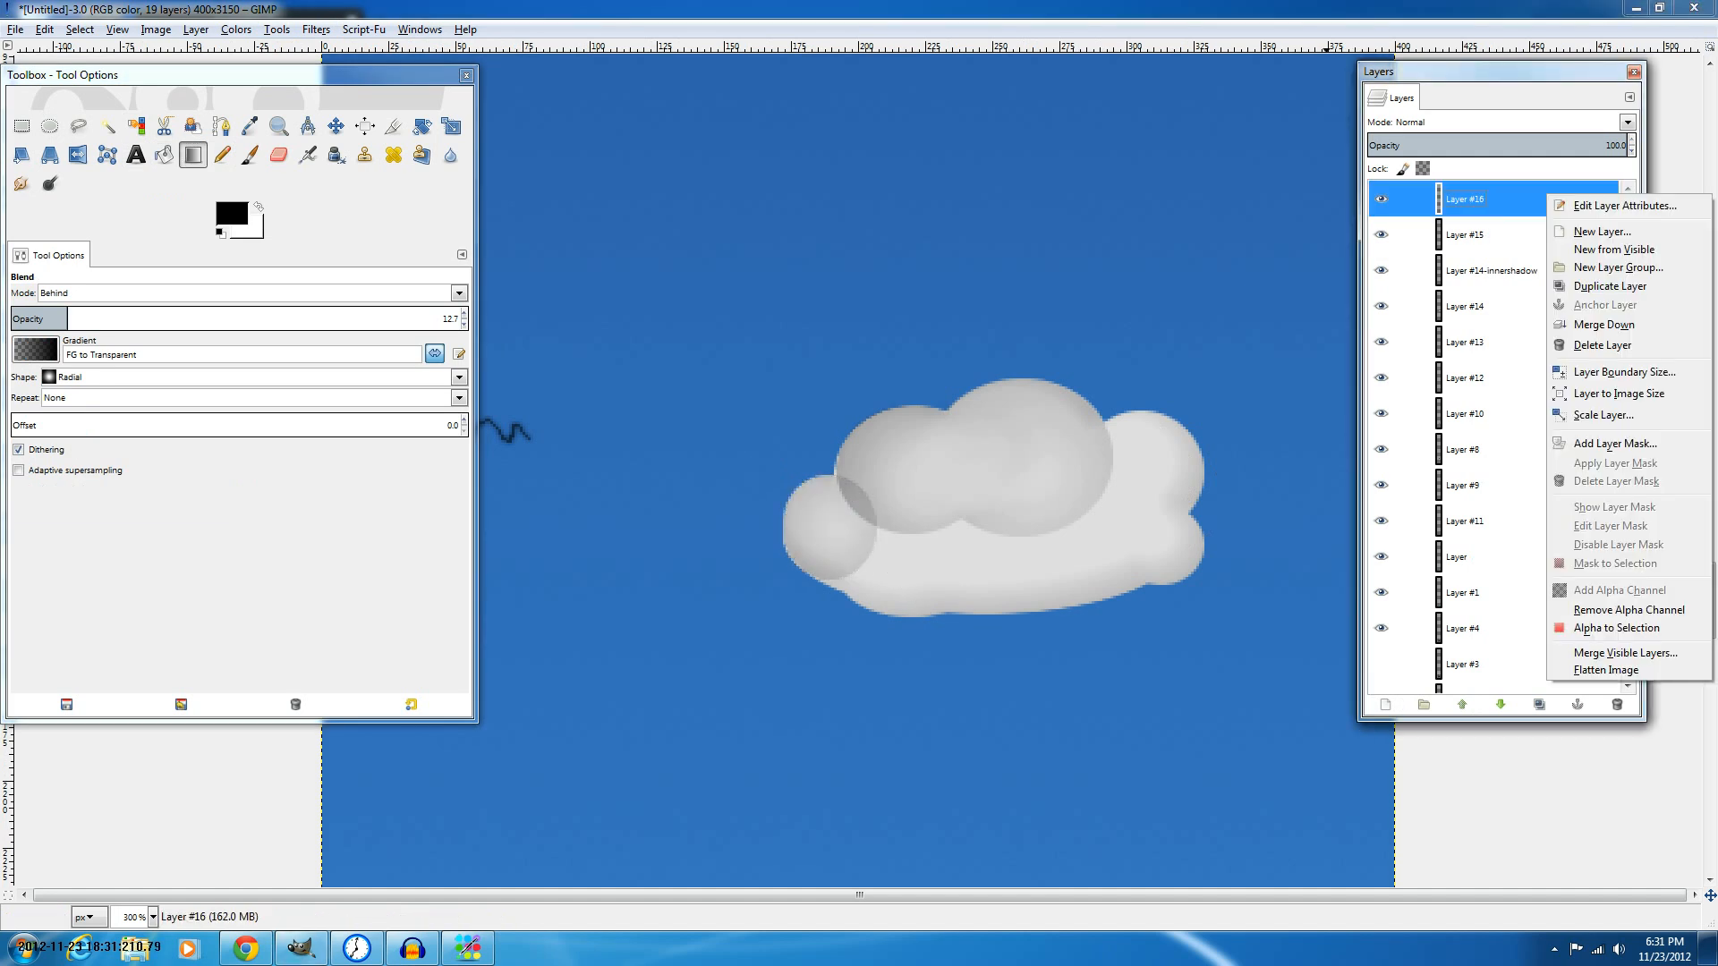
left_click(1603, 325)
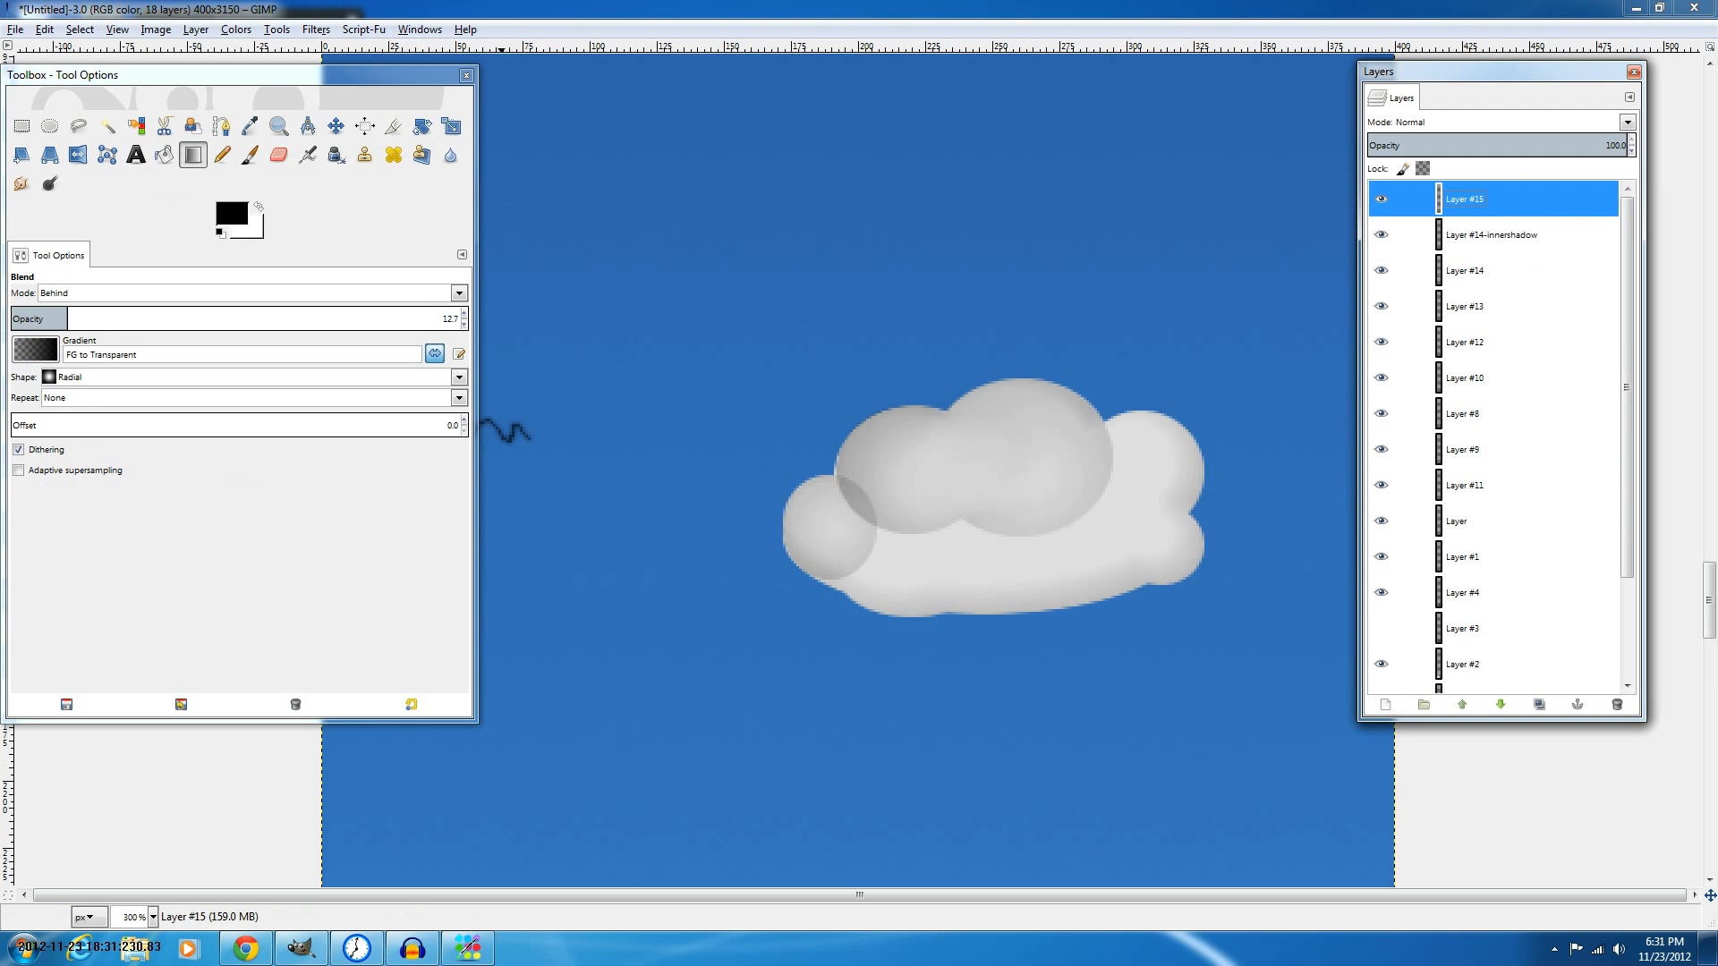
Smudge the dark overlap between the far left and upper left lobes with the brush size reduced to 23.53.
left_click(21, 184)
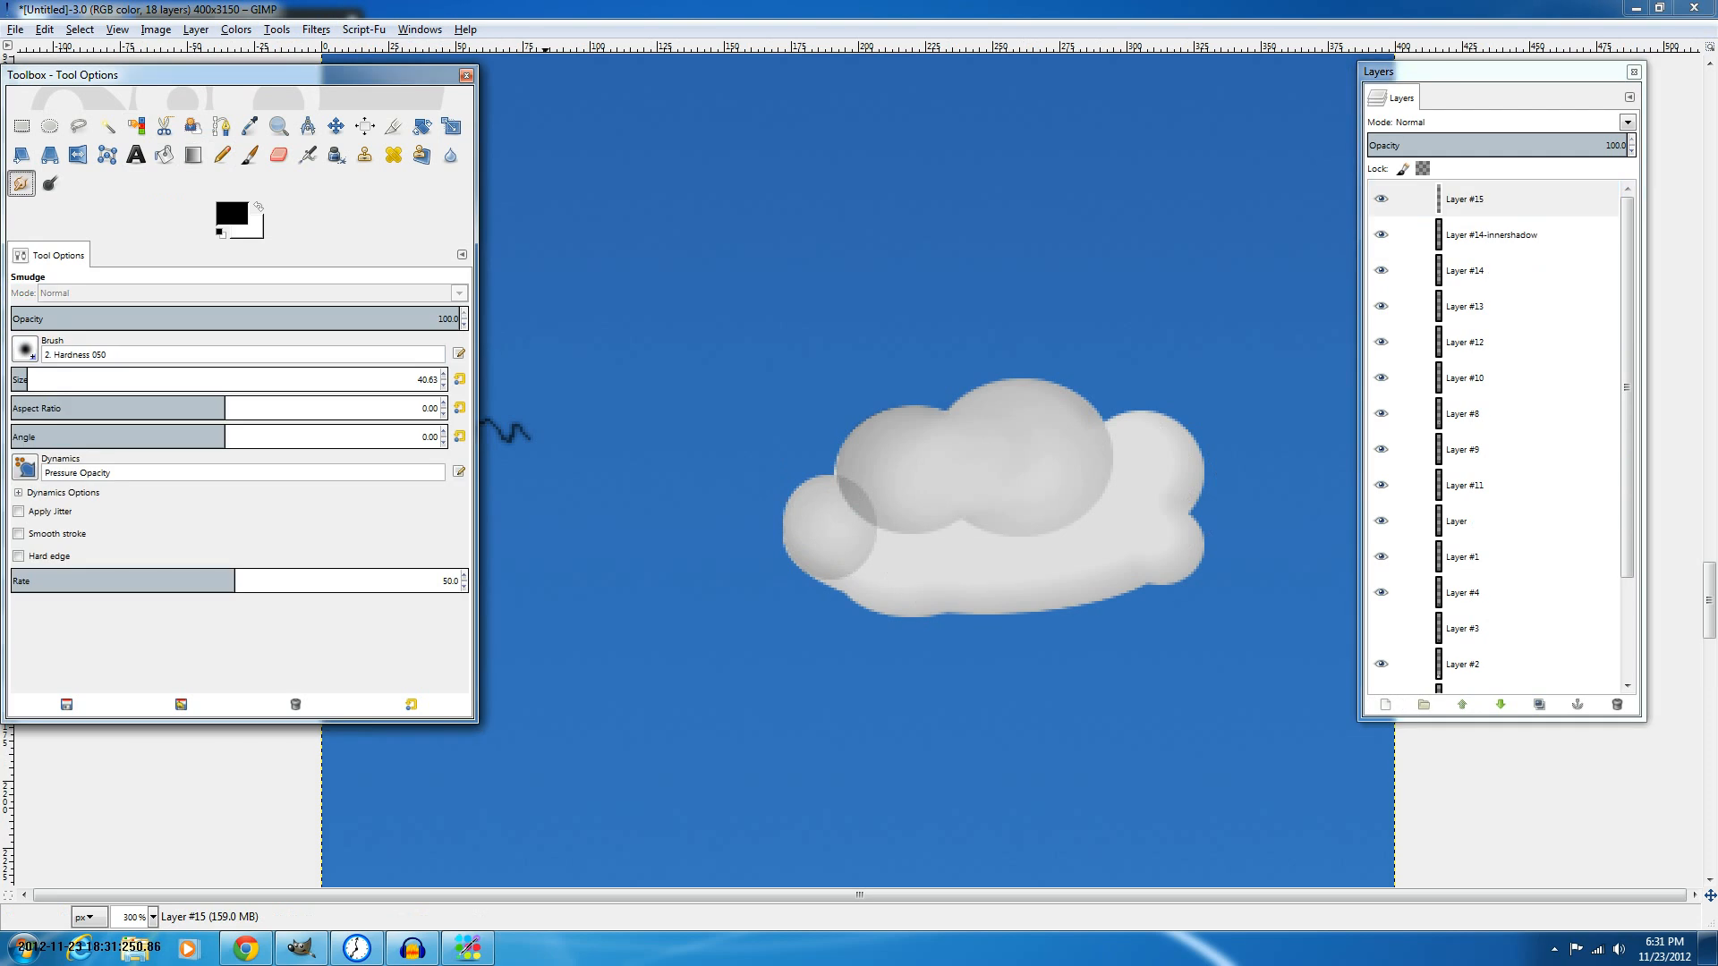
scroll(418, 379, "down", 1)
scroll(418, 379, "down", 5)
scroll(418, 379, "down", 4)
scroll(418, 380, "down", 3)
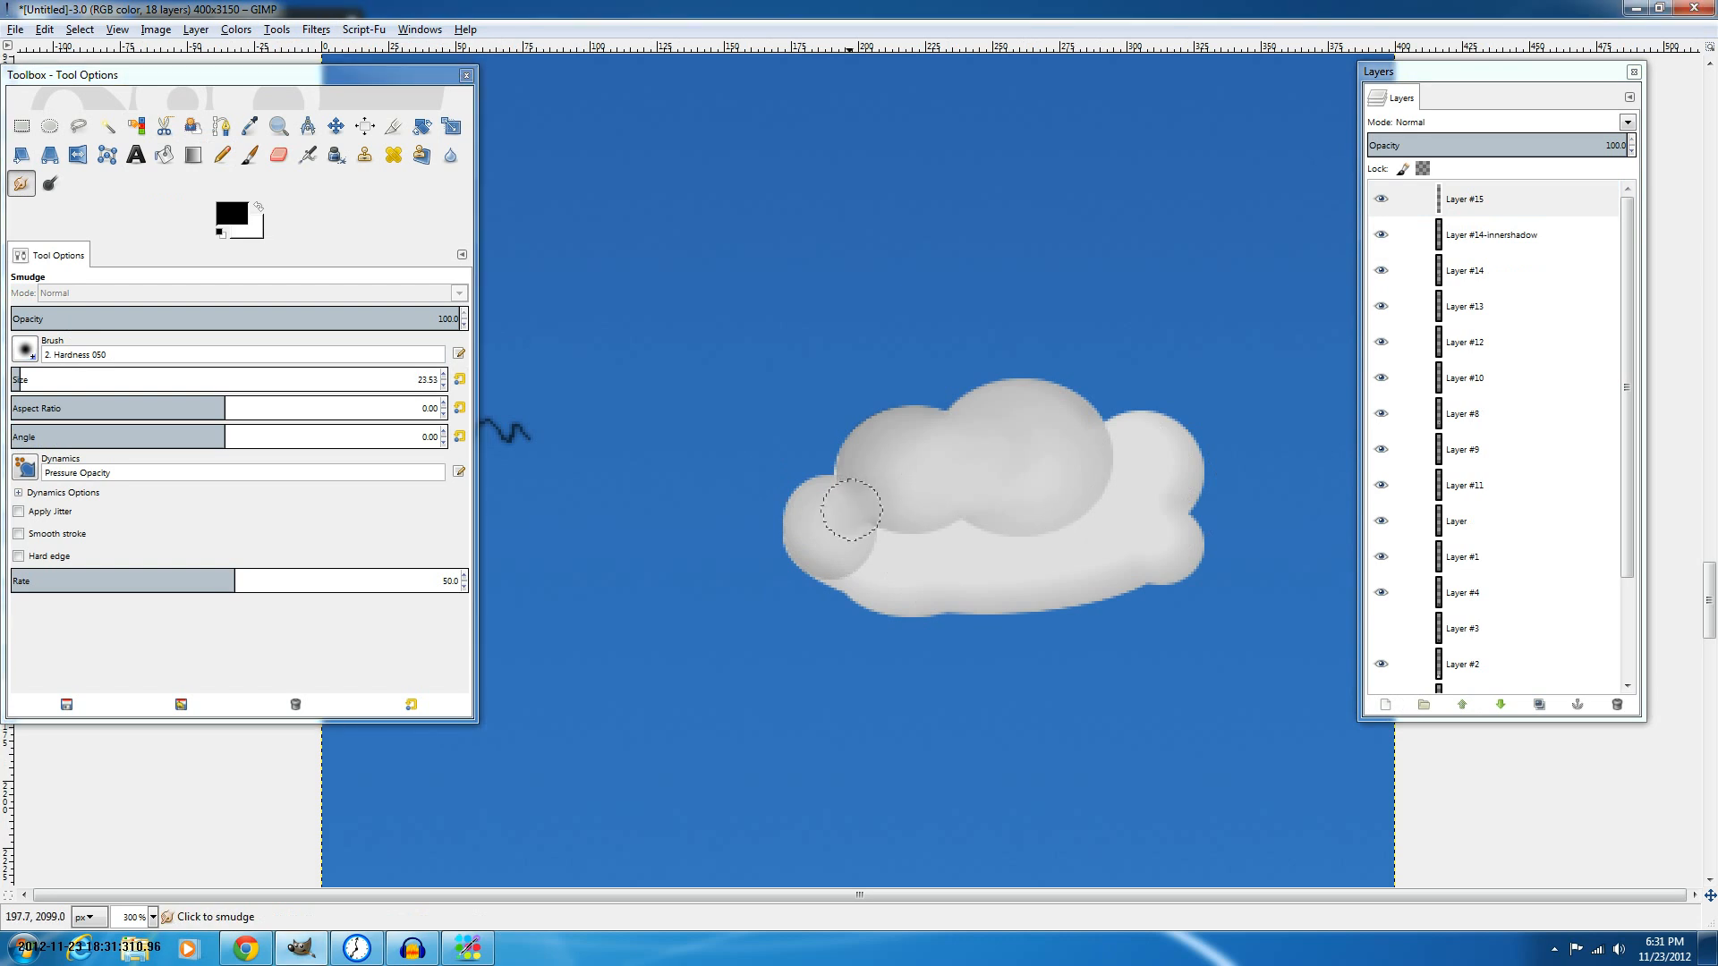
mouse_move(868, 484)
left_mouse_down()
mouse_move(918, 497)
mouse_move(903, 484)
mouse_move(959, 470)
left_mouse_up()
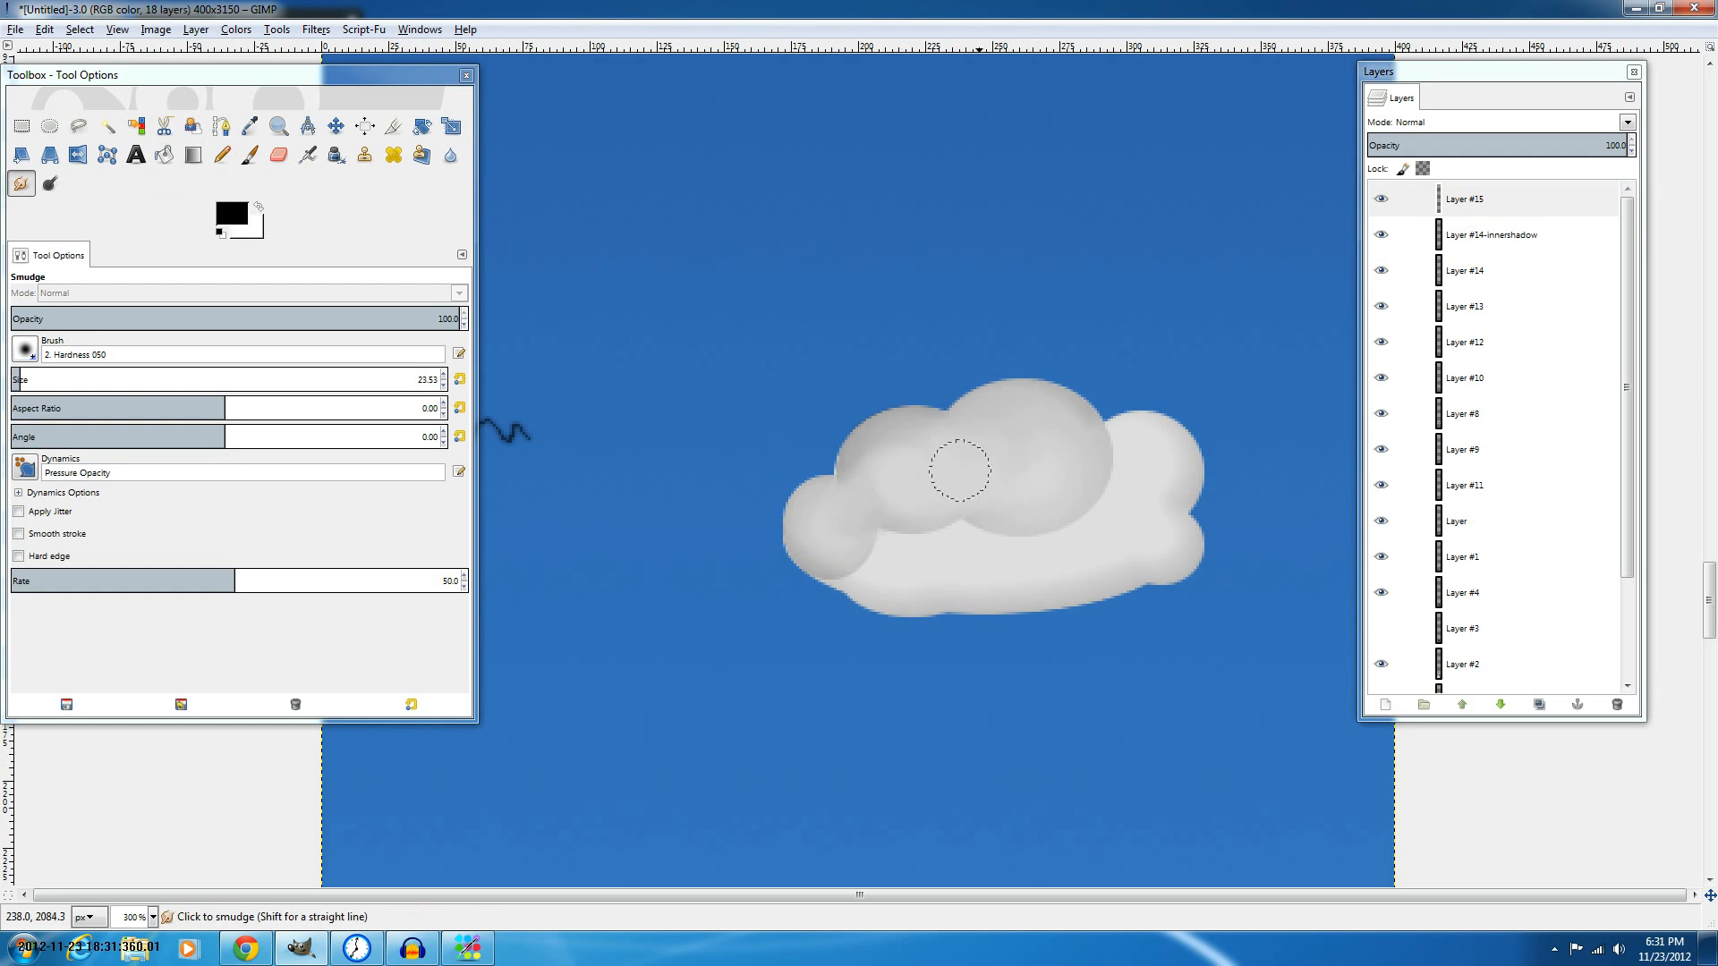
Lower the opacity of the cloud's shading layer, Layer #15, to 27.1, judging it against the whole illustration.
left_click(1447, 142)
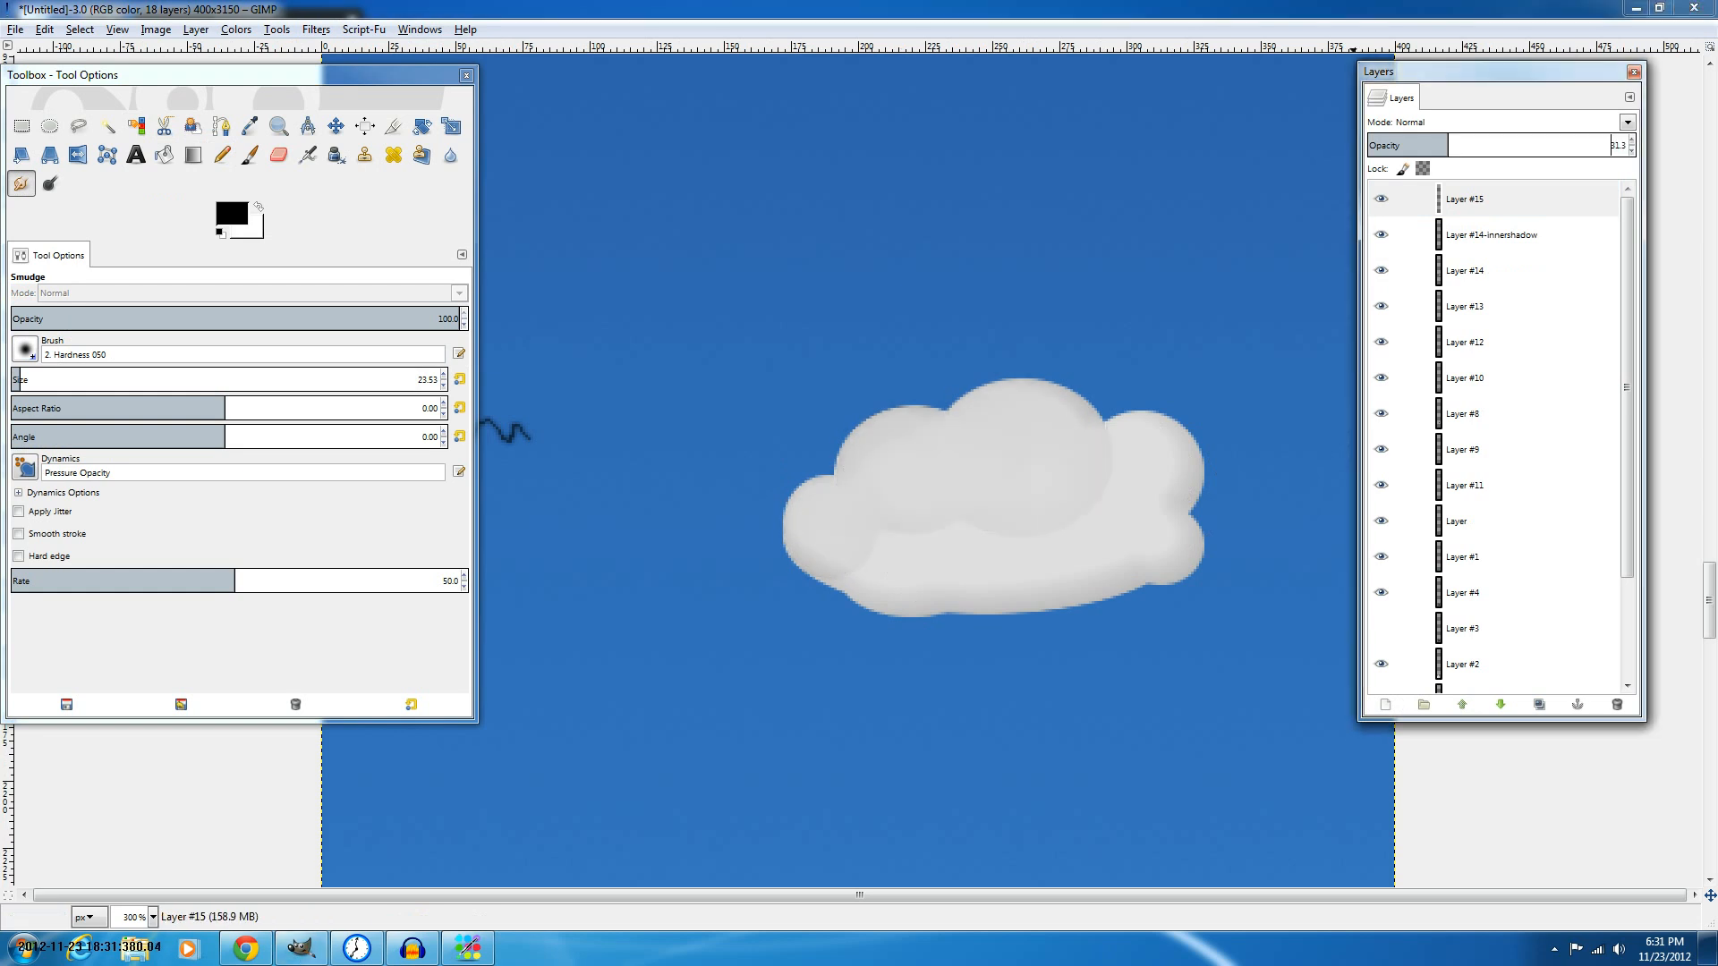
left_click(1480, 145)
scroll(1100, 227, "down", 5)
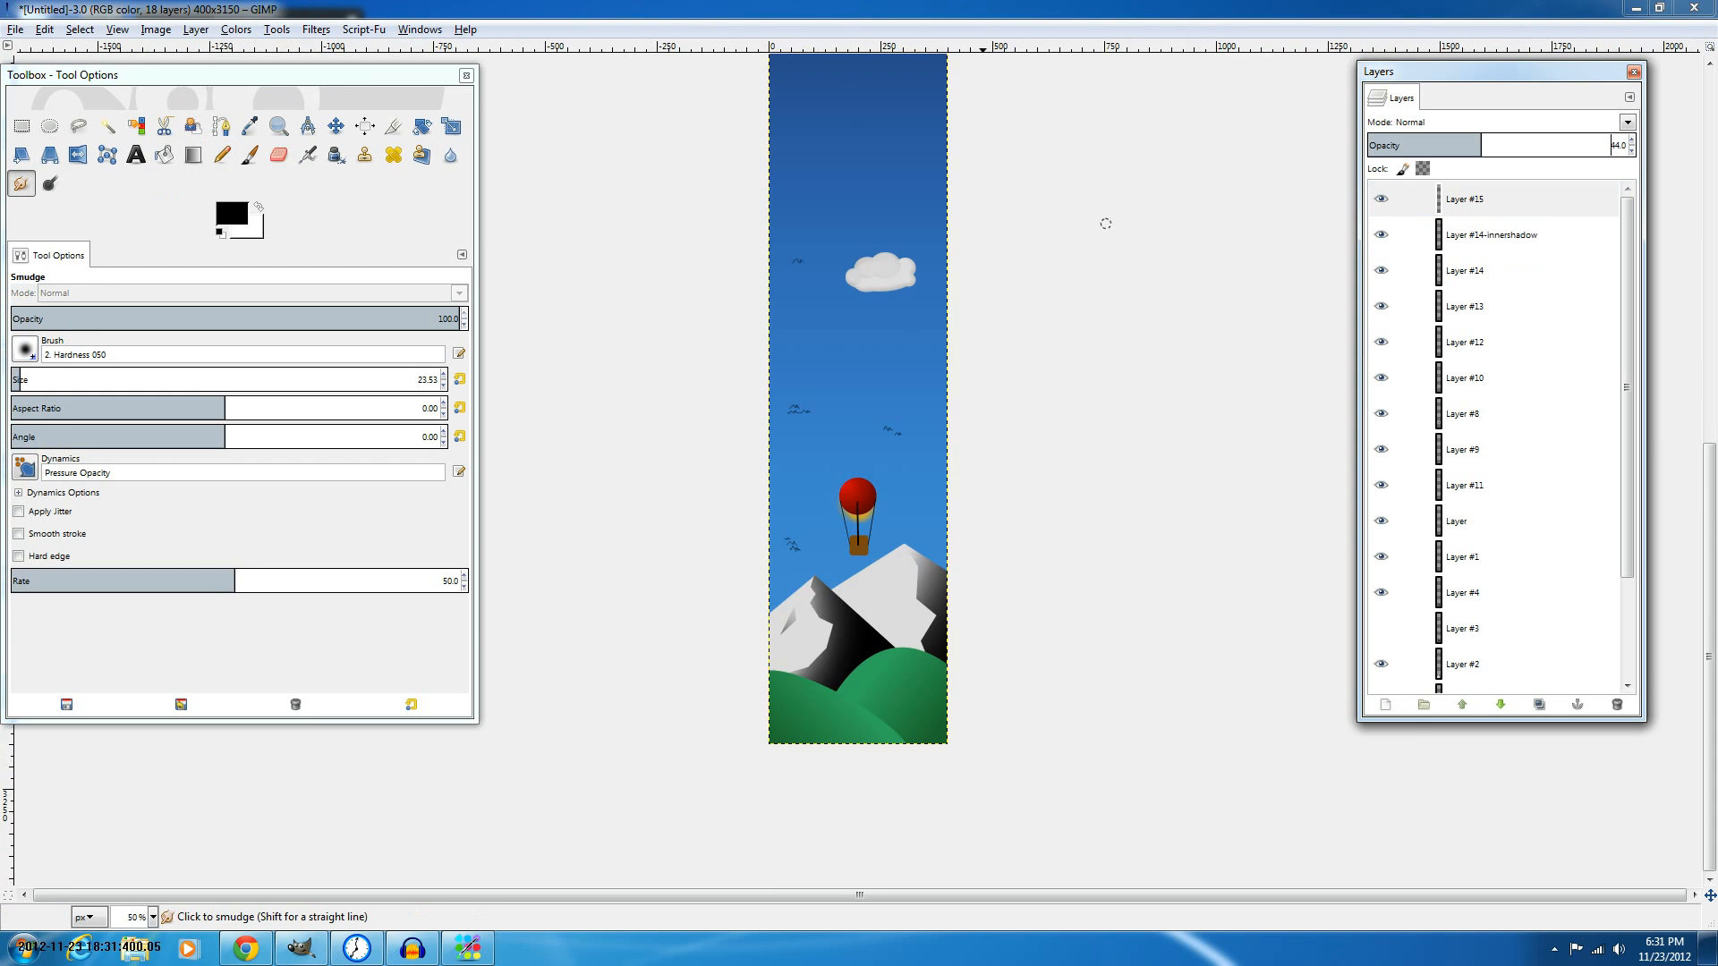
scroll(1082, 268, "up", 5)
key("e")
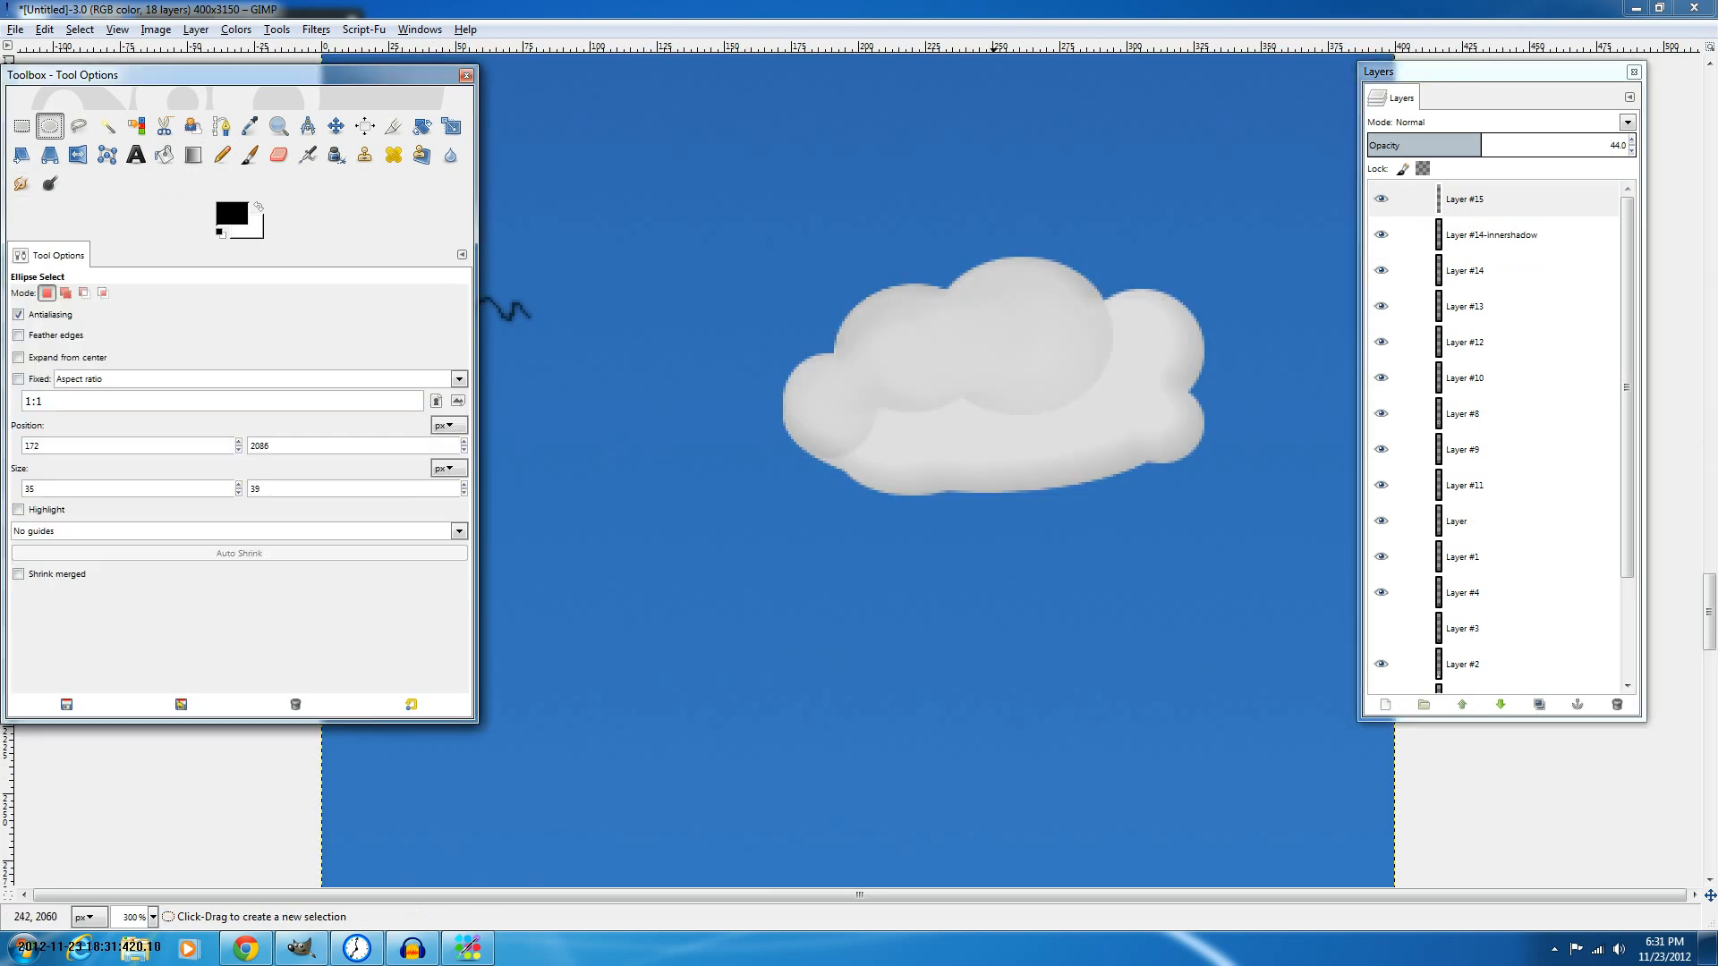
left_click(1456, 143)
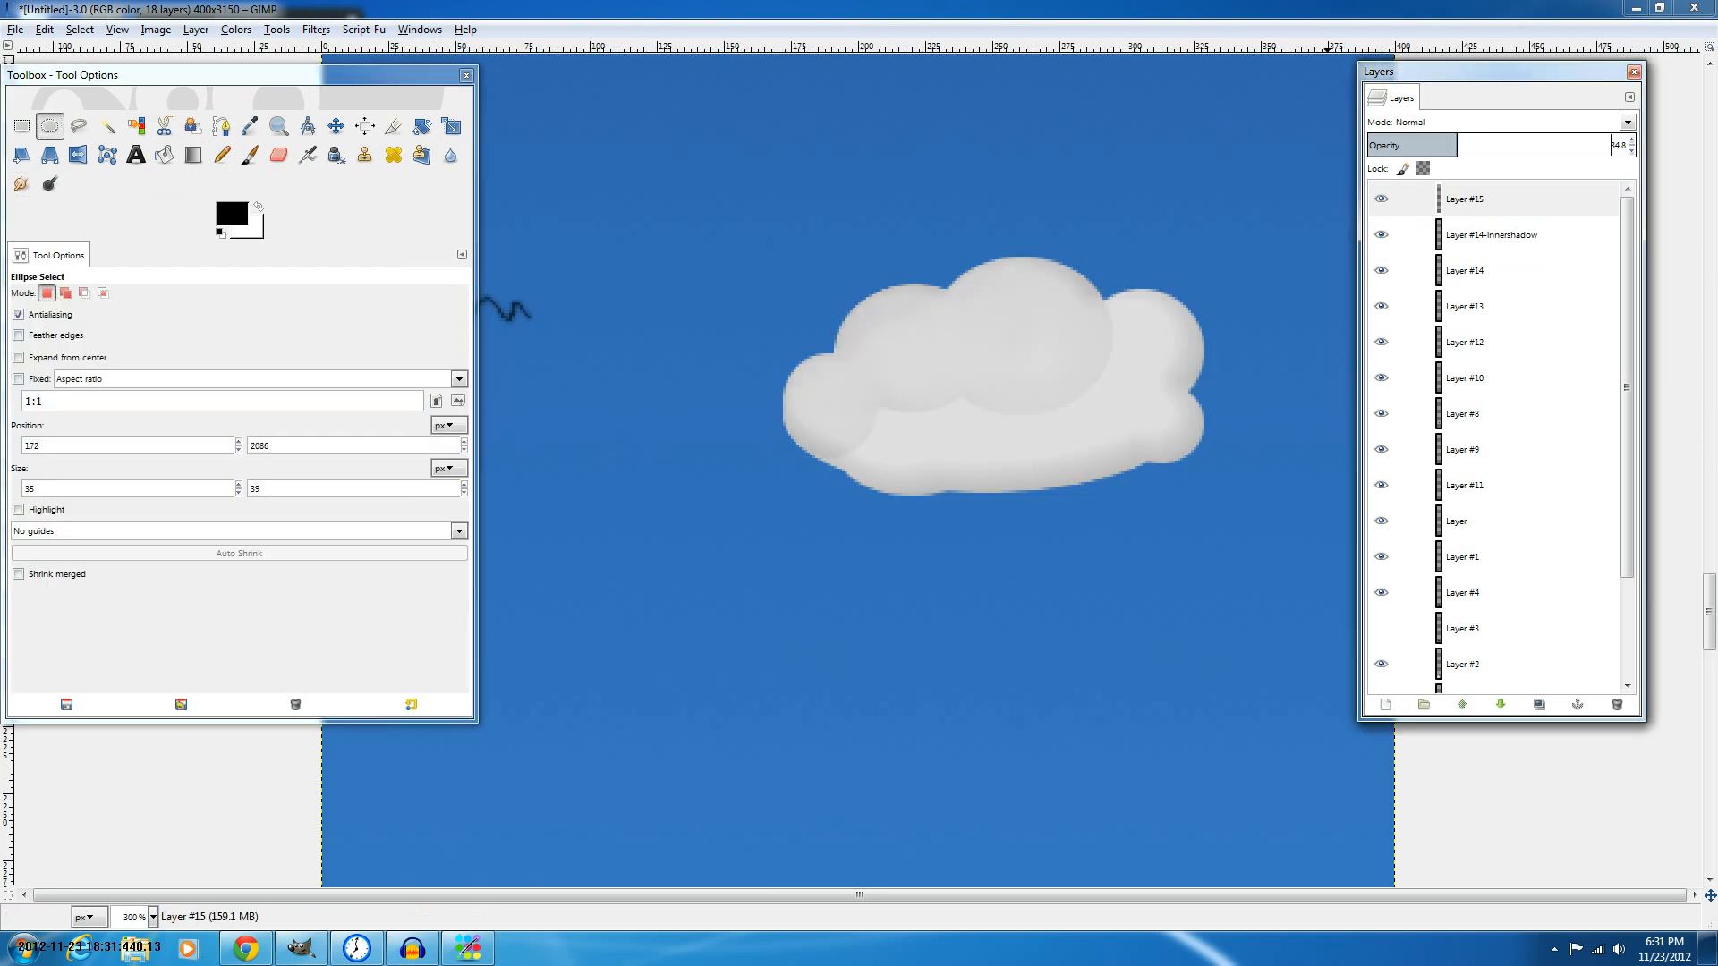
mouse_move(1457, 142)
left_mouse_down()
mouse_move(1366, 144)
mouse_move(1437, 144)
left_mouse_up()
scroll(1070, 361, "down", 6)
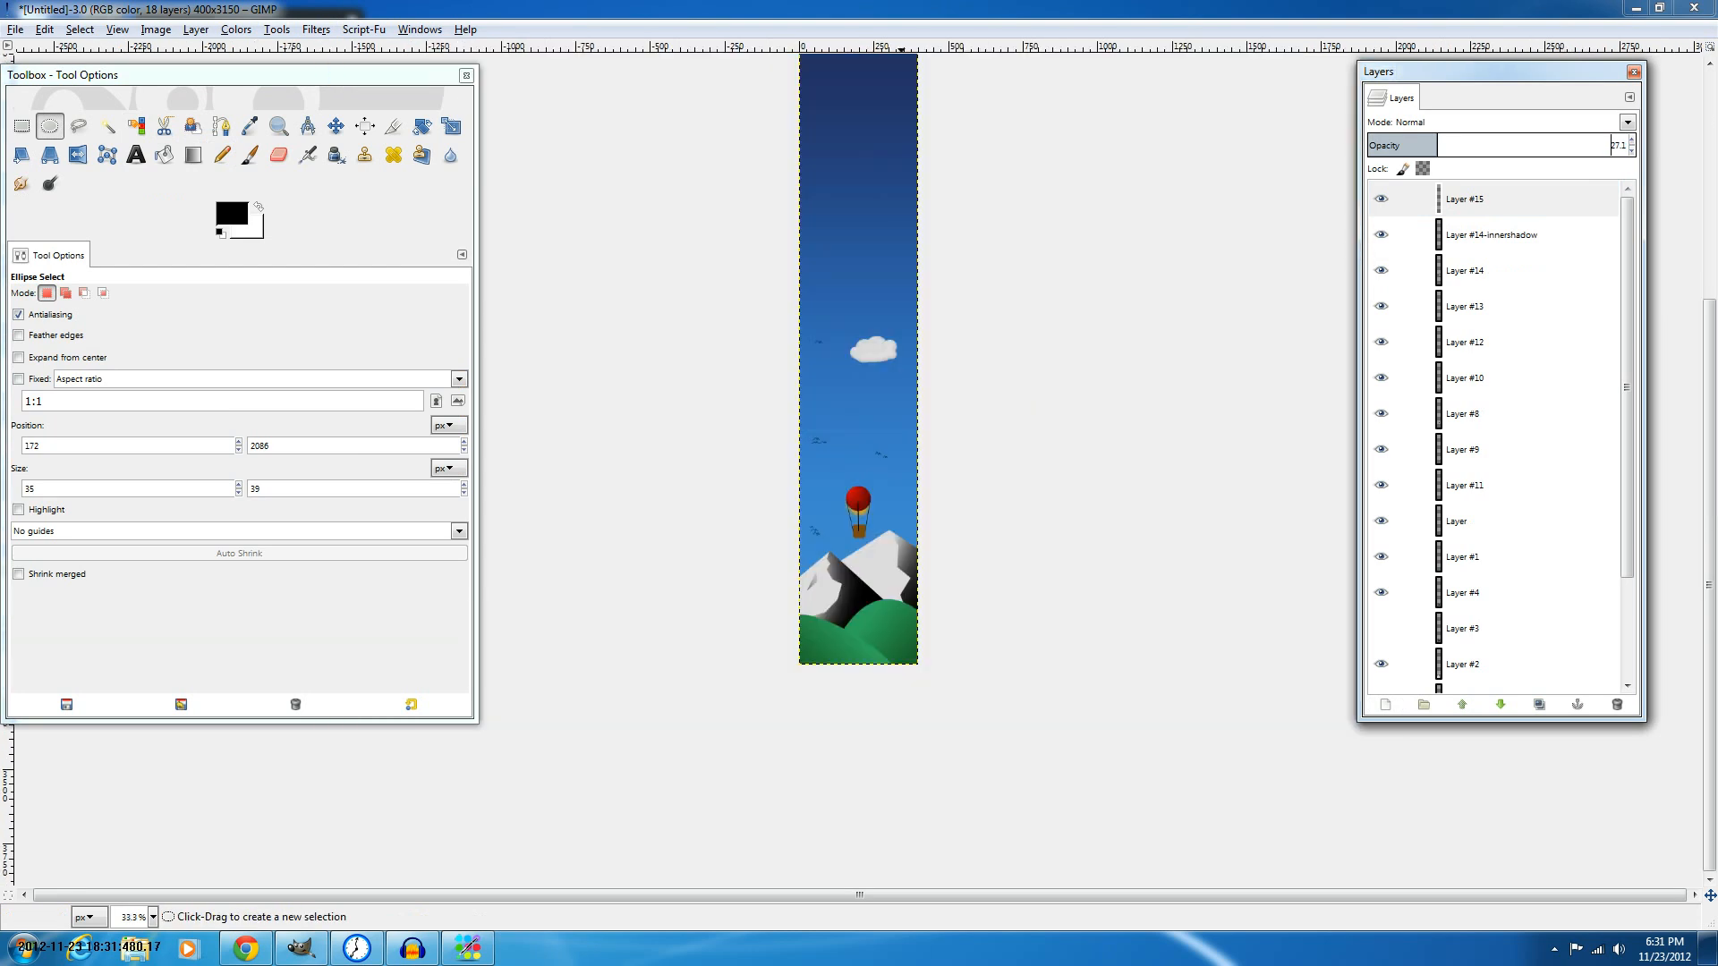
Try to erase the overlap shading between the cloud's left lobes on Layer #15 with the 23.53 brush, and undo the strokes.
scroll(901, 358, "up", 4)
key("shift+e")
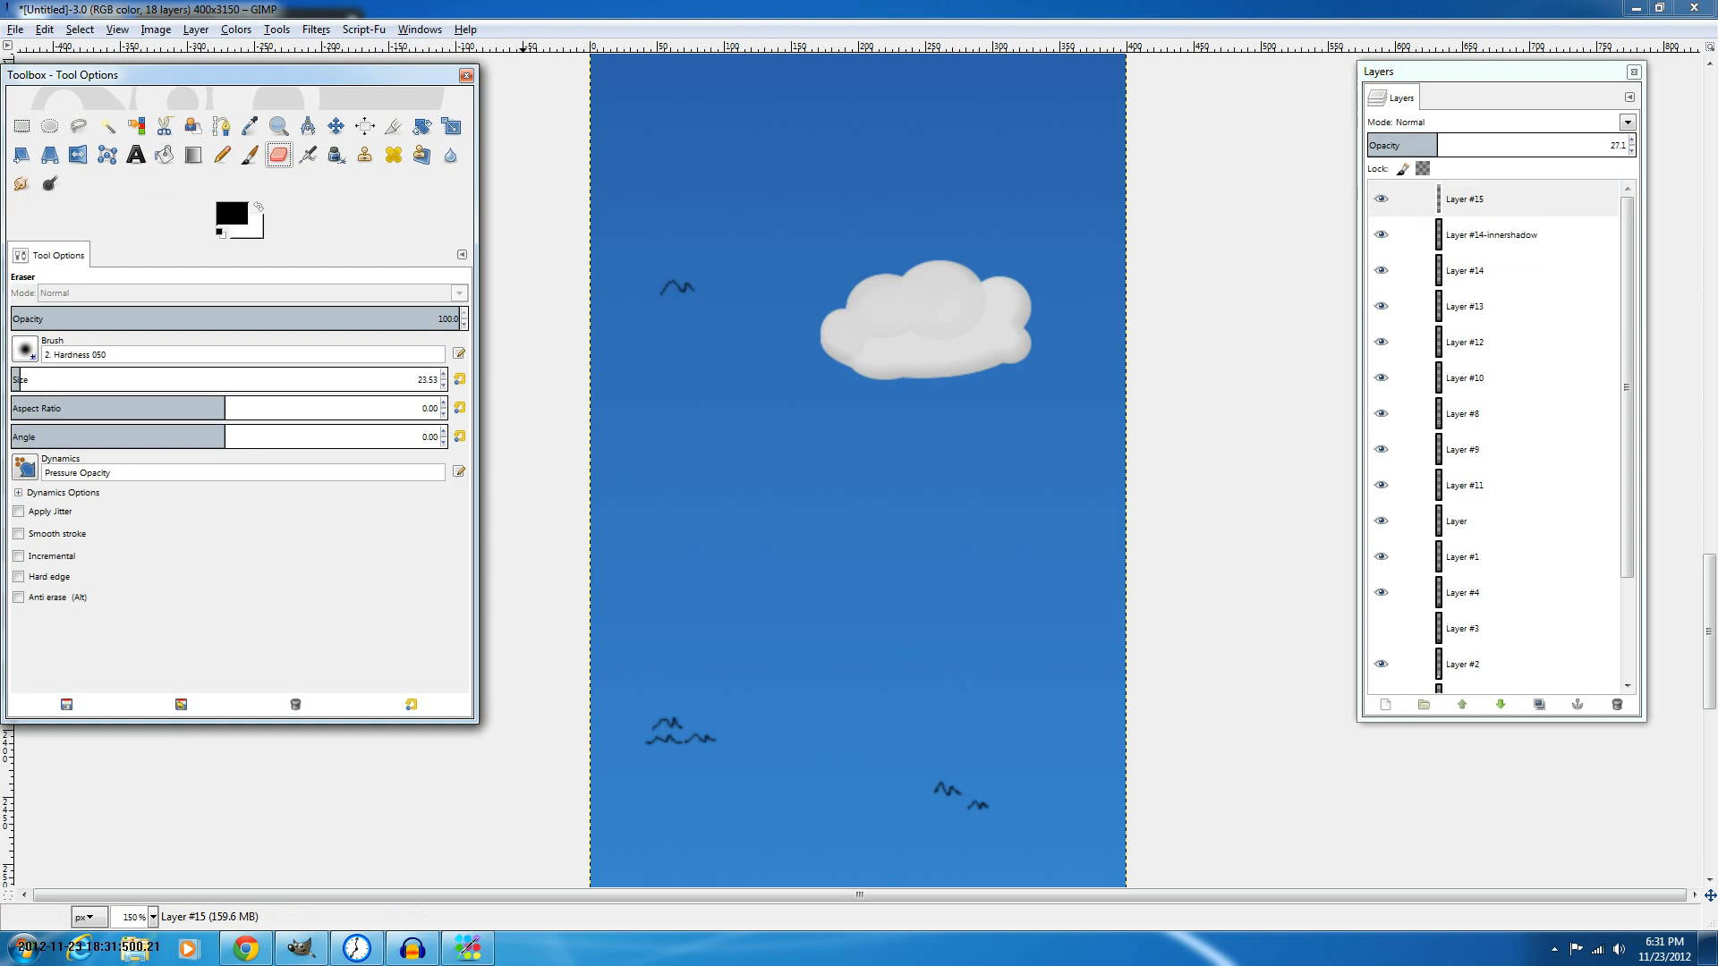
scroll(893, 240, "up", 2)
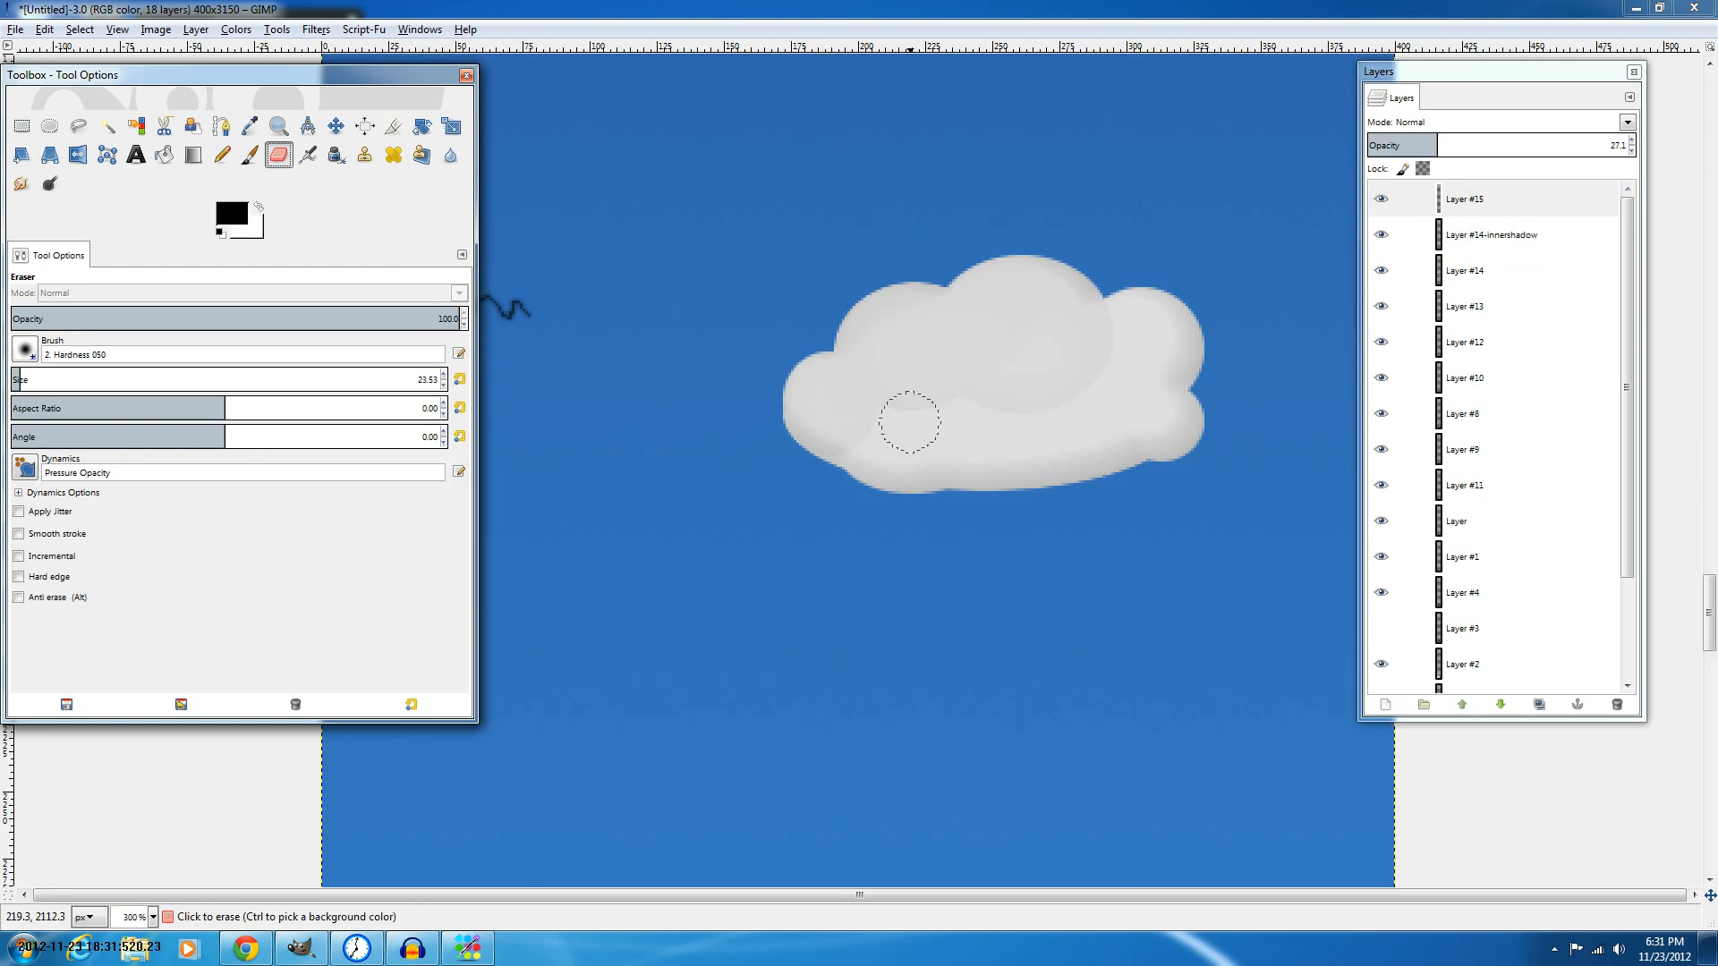
mouse_move(885, 347)
left_mouse_down()
mouse_move(927, 337)
mouse_move(894, 311)
mouse_move(908, 267)
mouse_move(880, 363)
mouse_move(912, 427)
left_mouse_up()
key("ctrl+z")
key("ctrl+z")
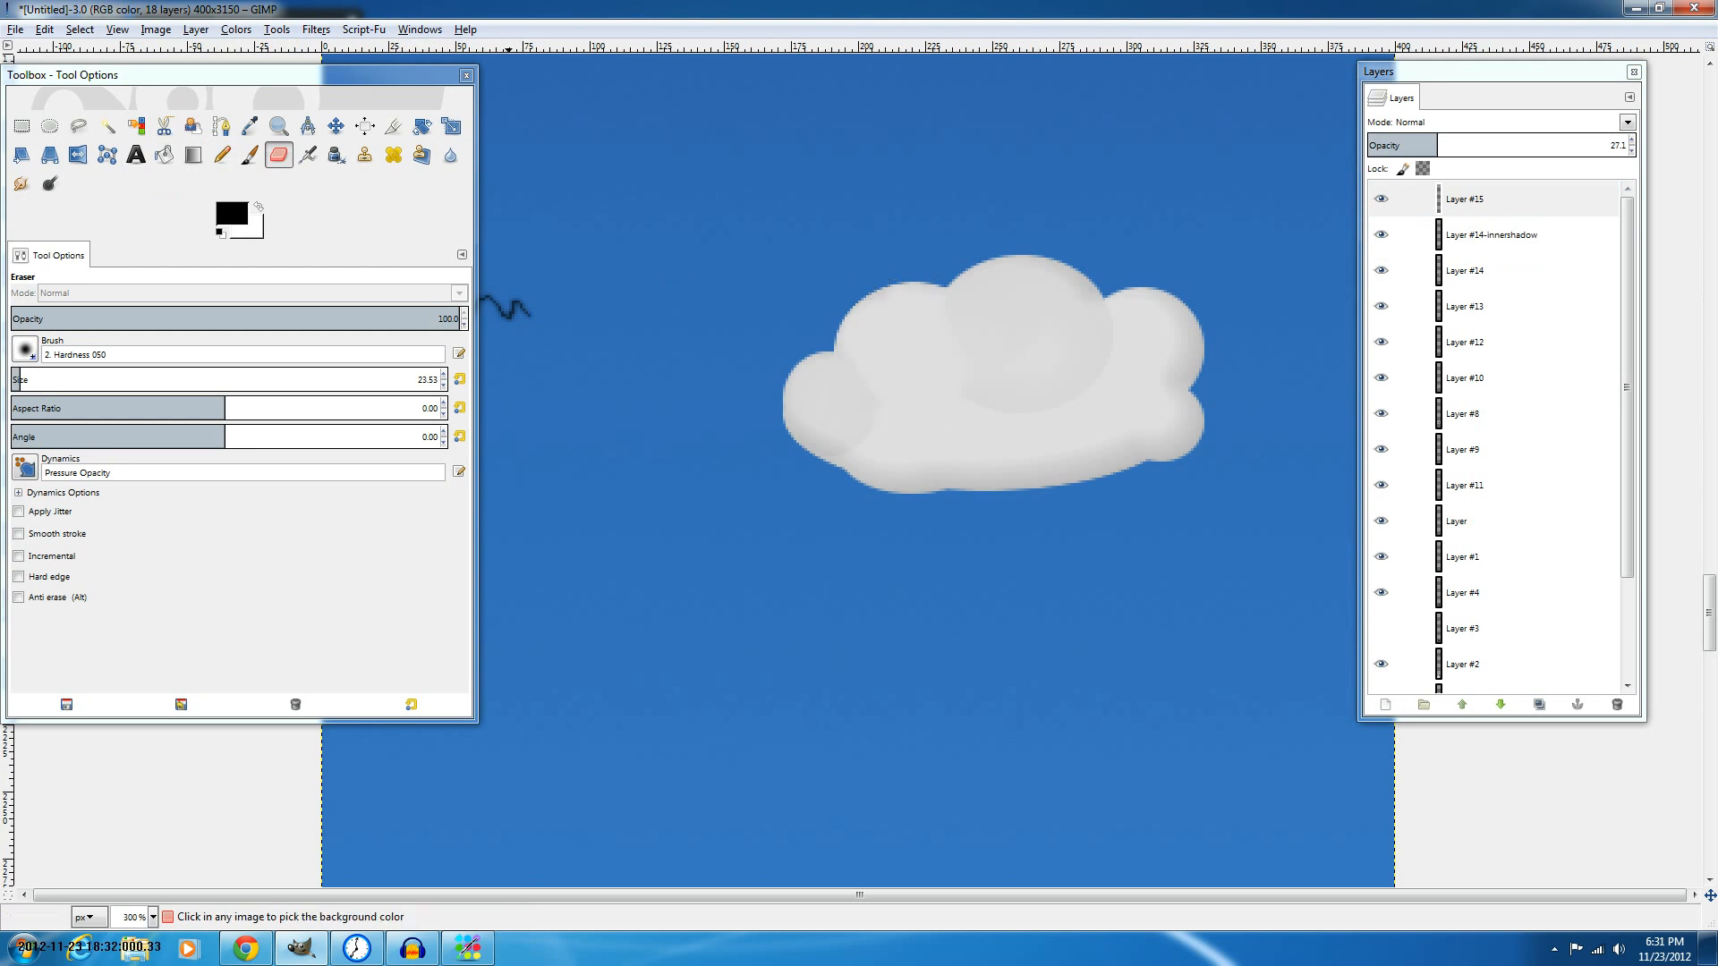
Examine the shaded cloud against the whole illustration and the empty sky above it.
scroll(993, 358, "down", 4, "ctrl")
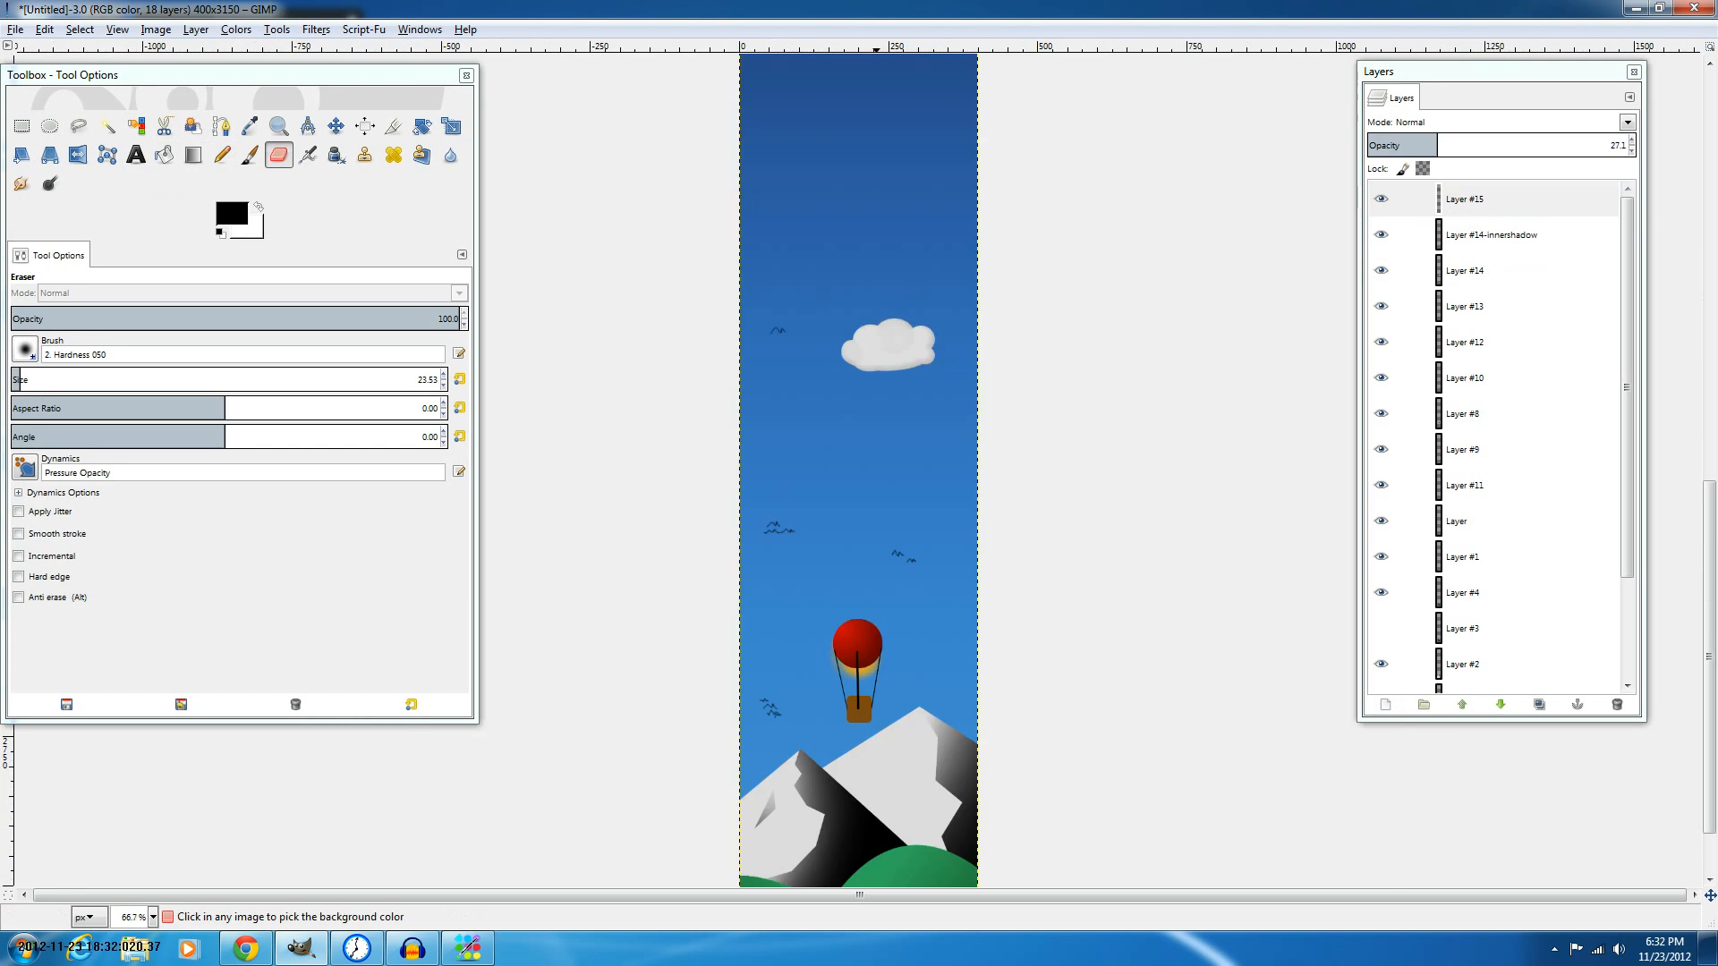
scroll(938, 344, "down", 3, "ctrl")
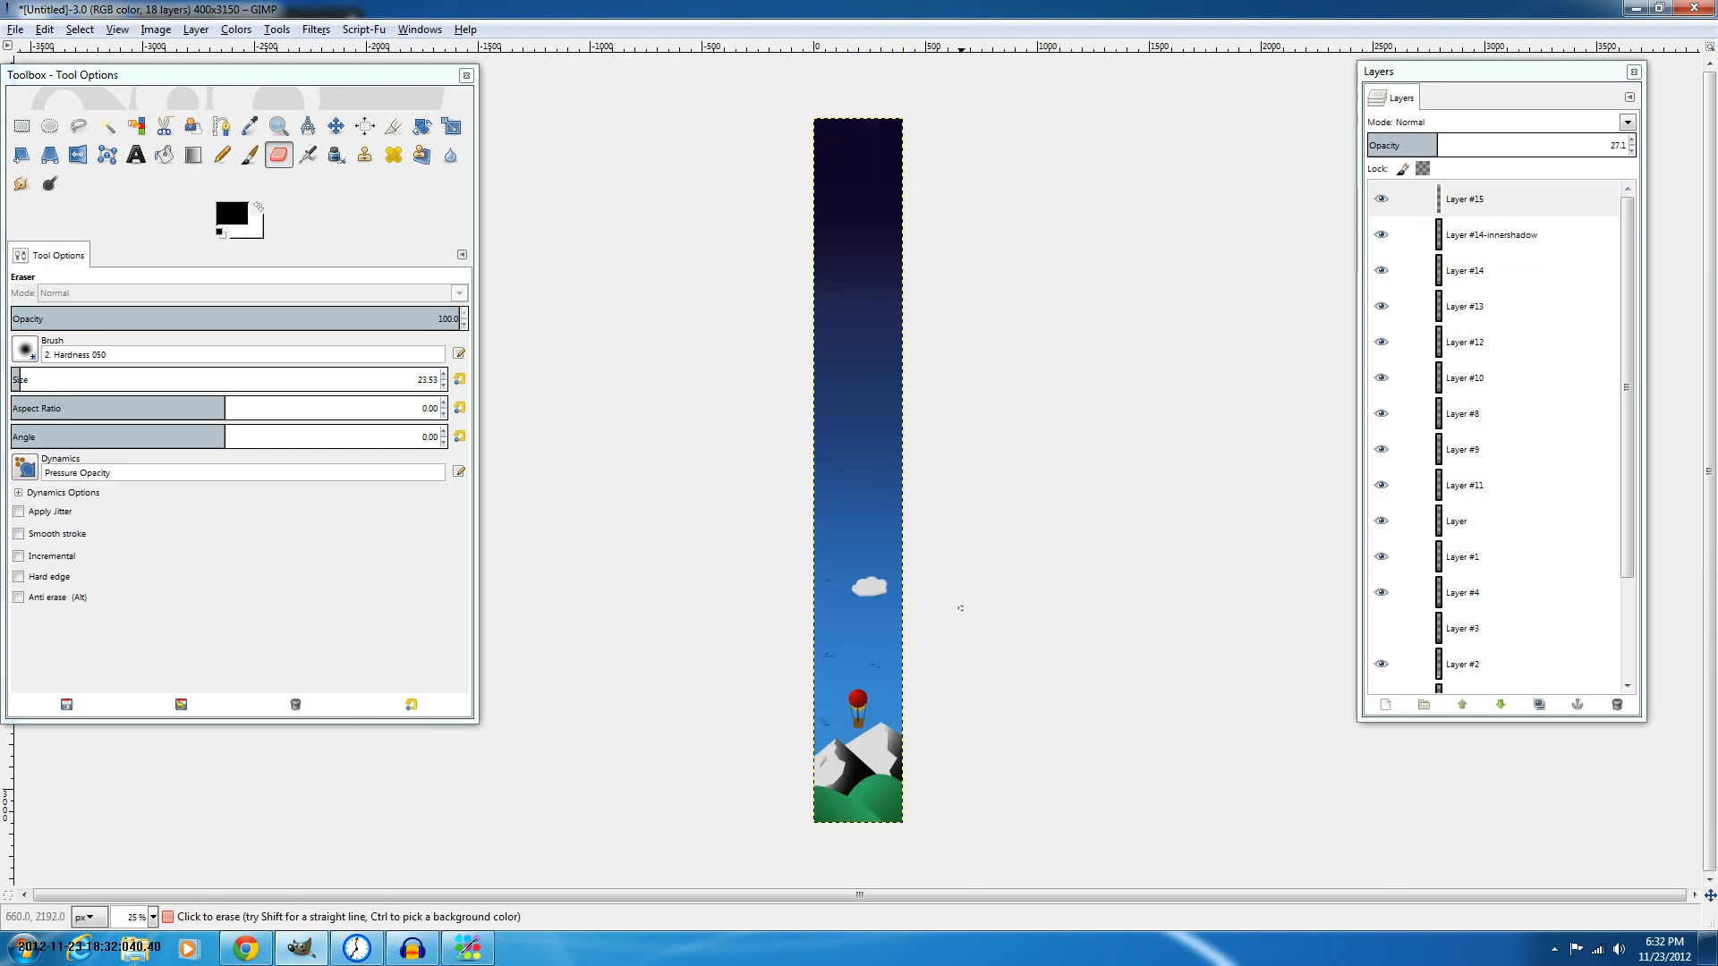
scroll(960, 609, "up", 4, "ctrl")
scroll(1157, 235, "up", 1, "ctrl")
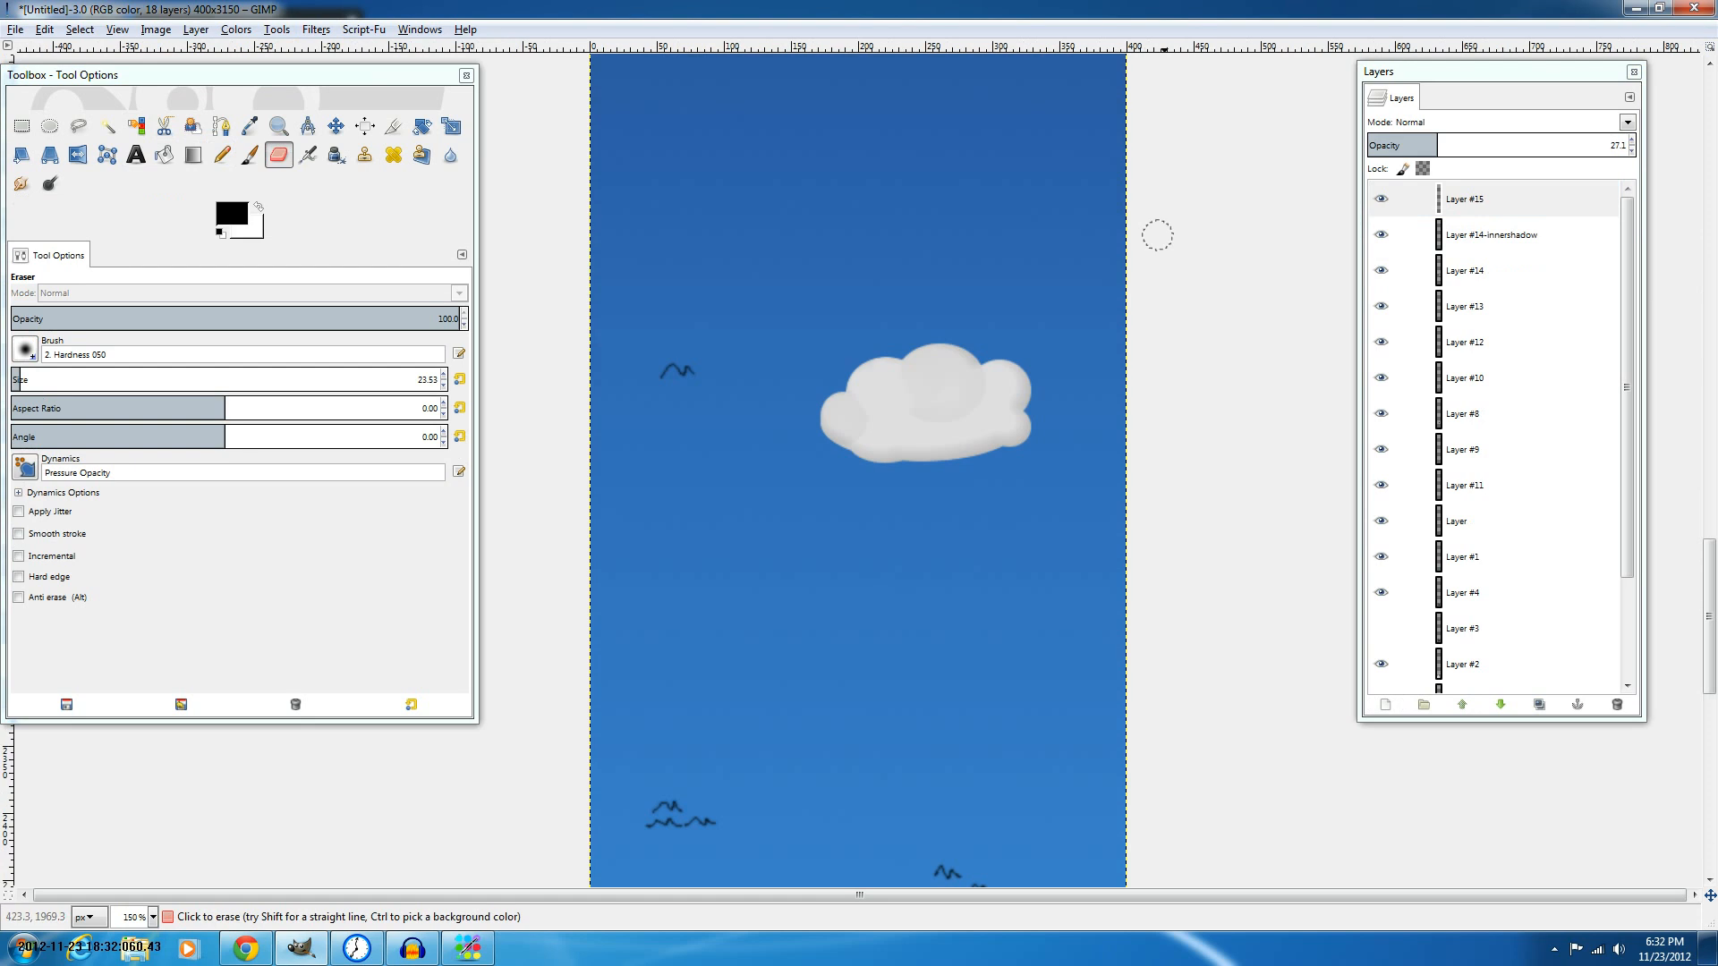
left_click(1482, 235)
scroll(1099, 236, "down", 3, "ctrl")
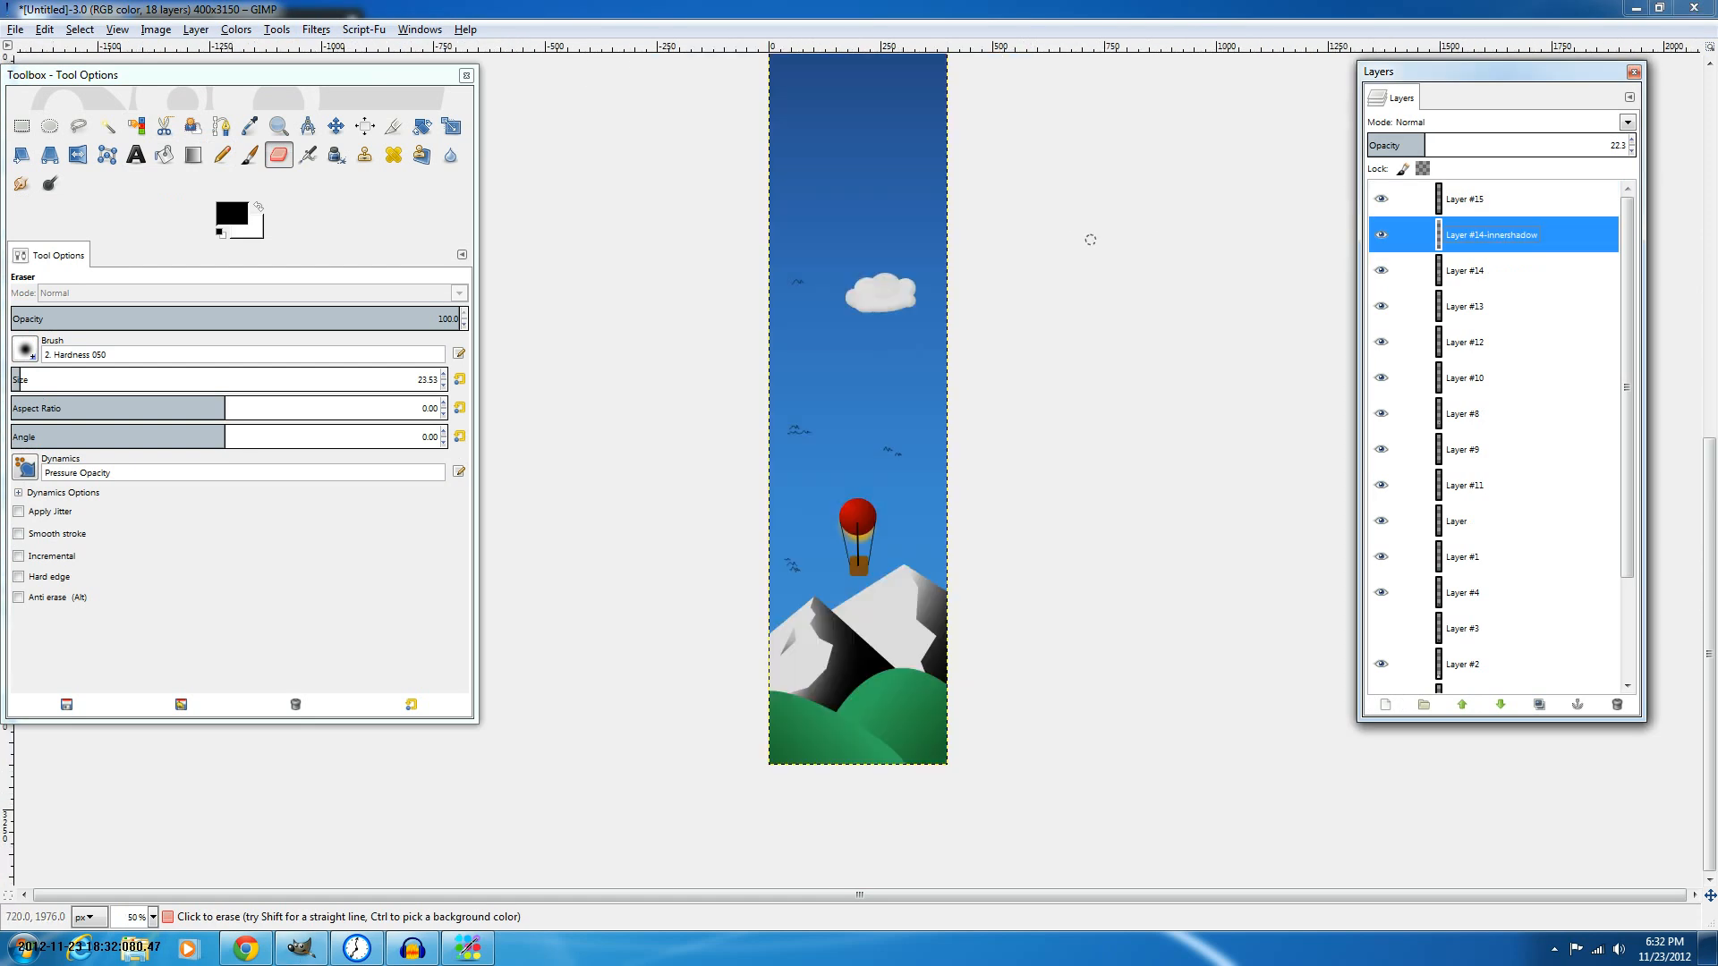
scroll(975, 404, "up", 5)
scroll(975, 404, "up", 3)
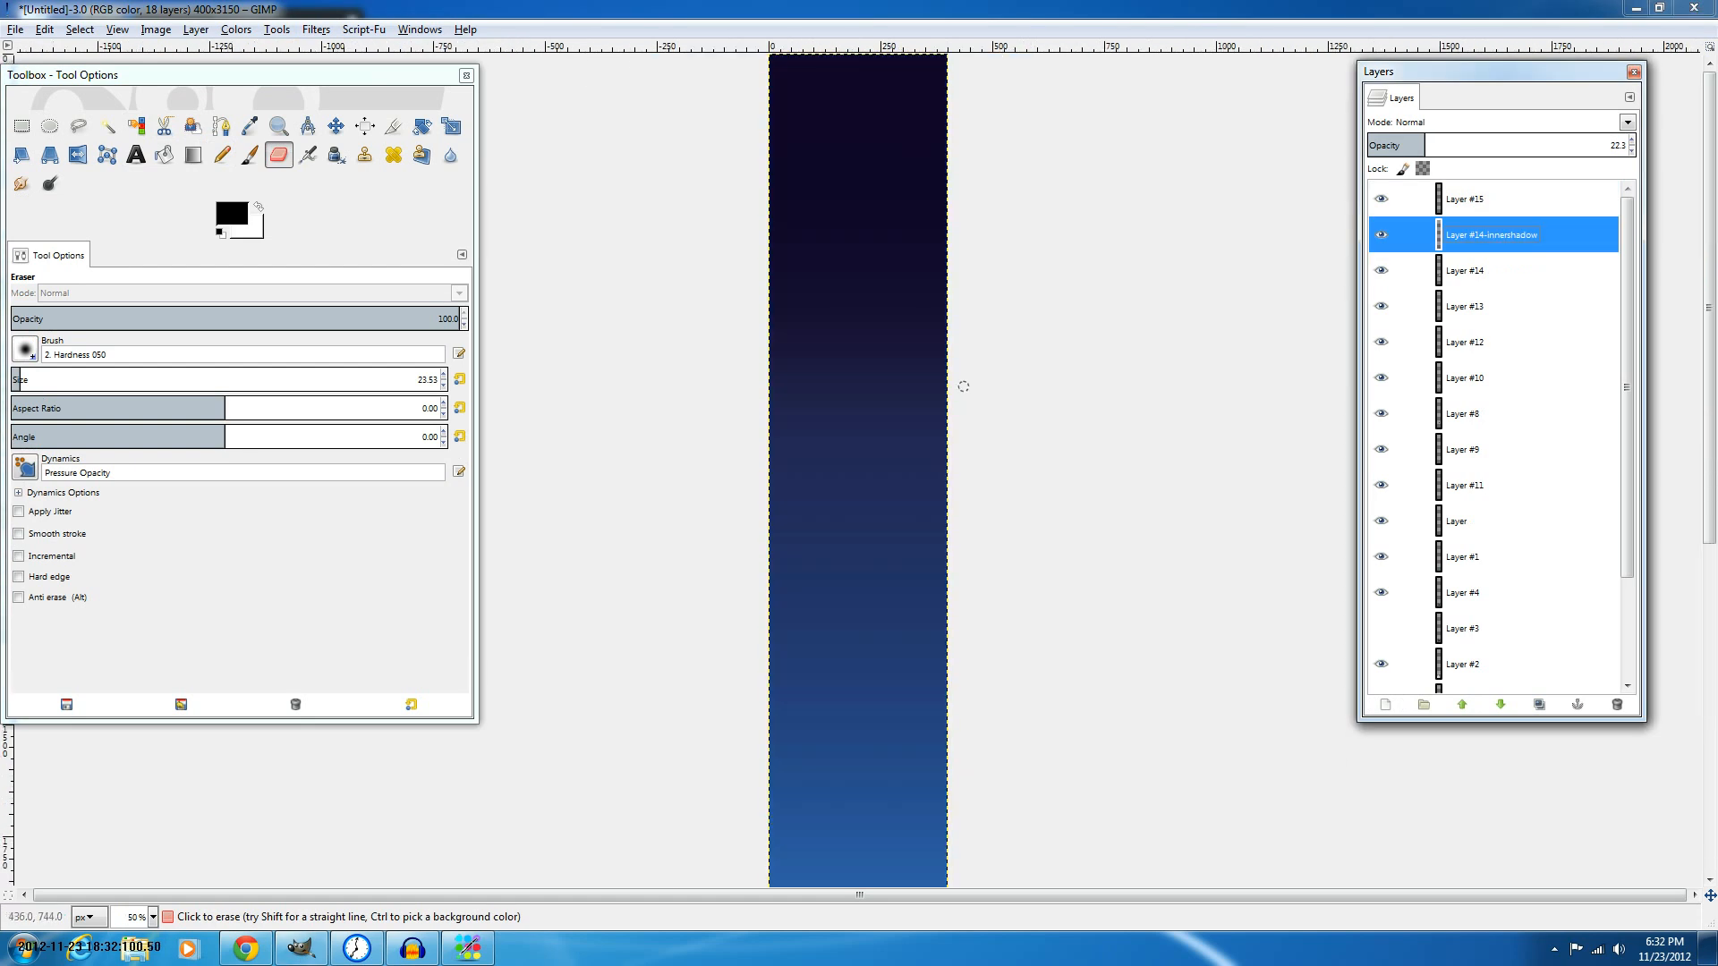
scroll(962, 386, "down", 8)
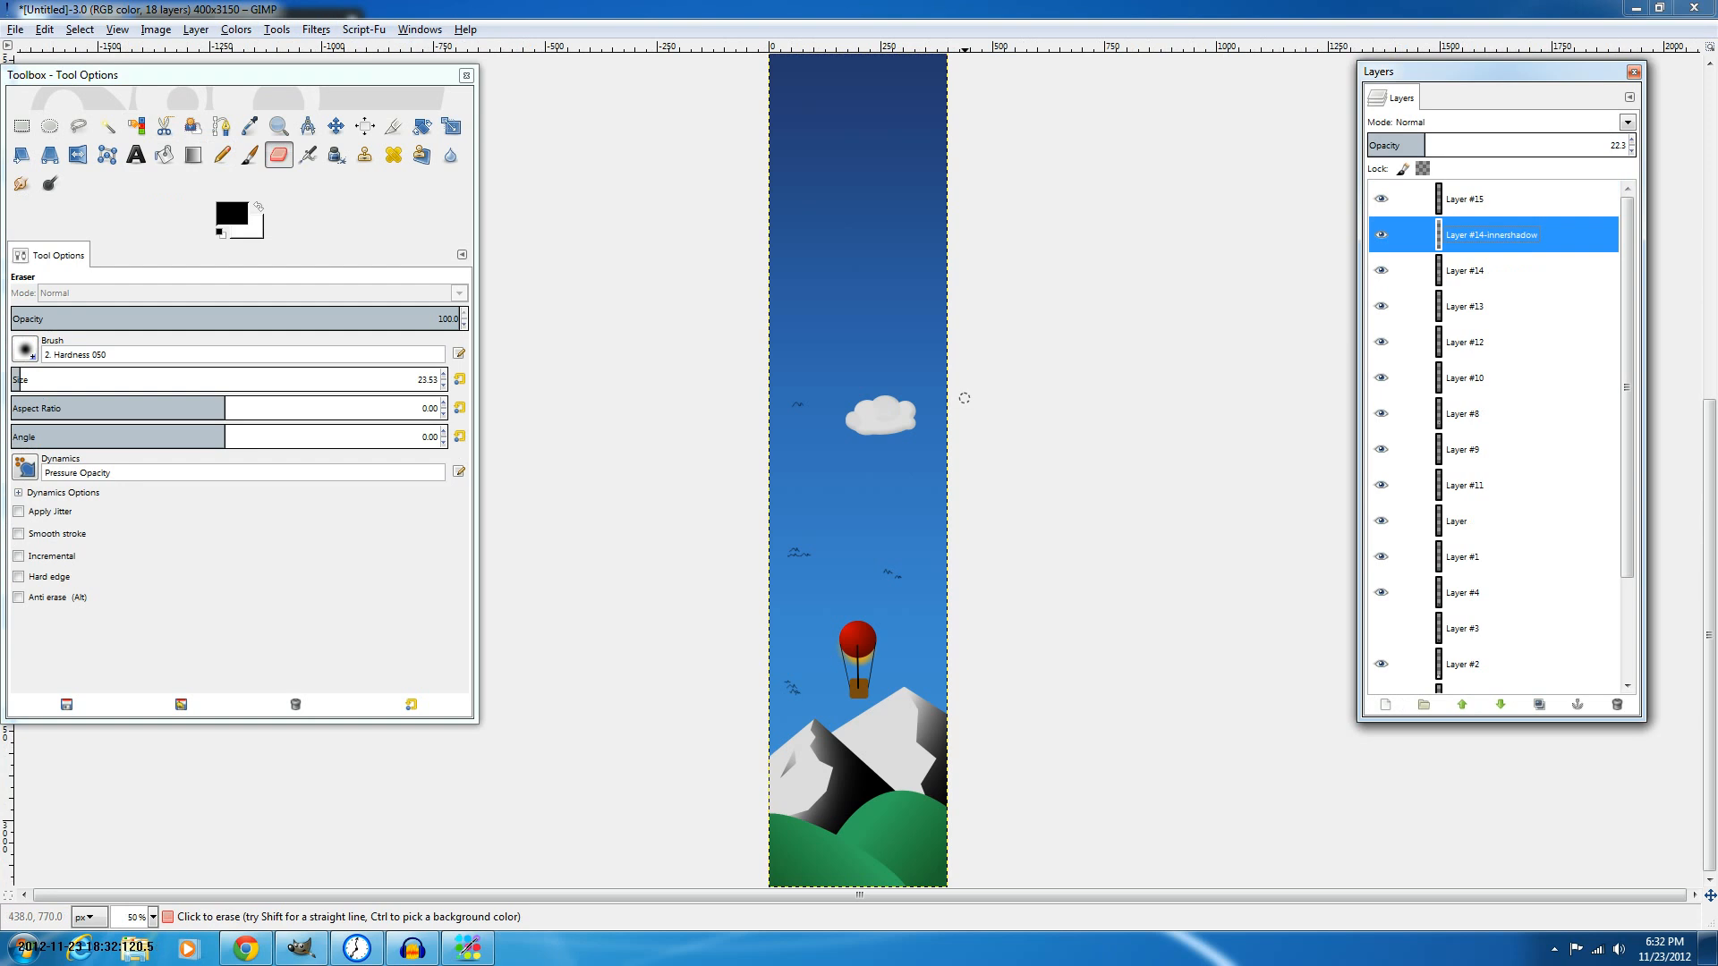
scroll(963, 398, "up", 3)
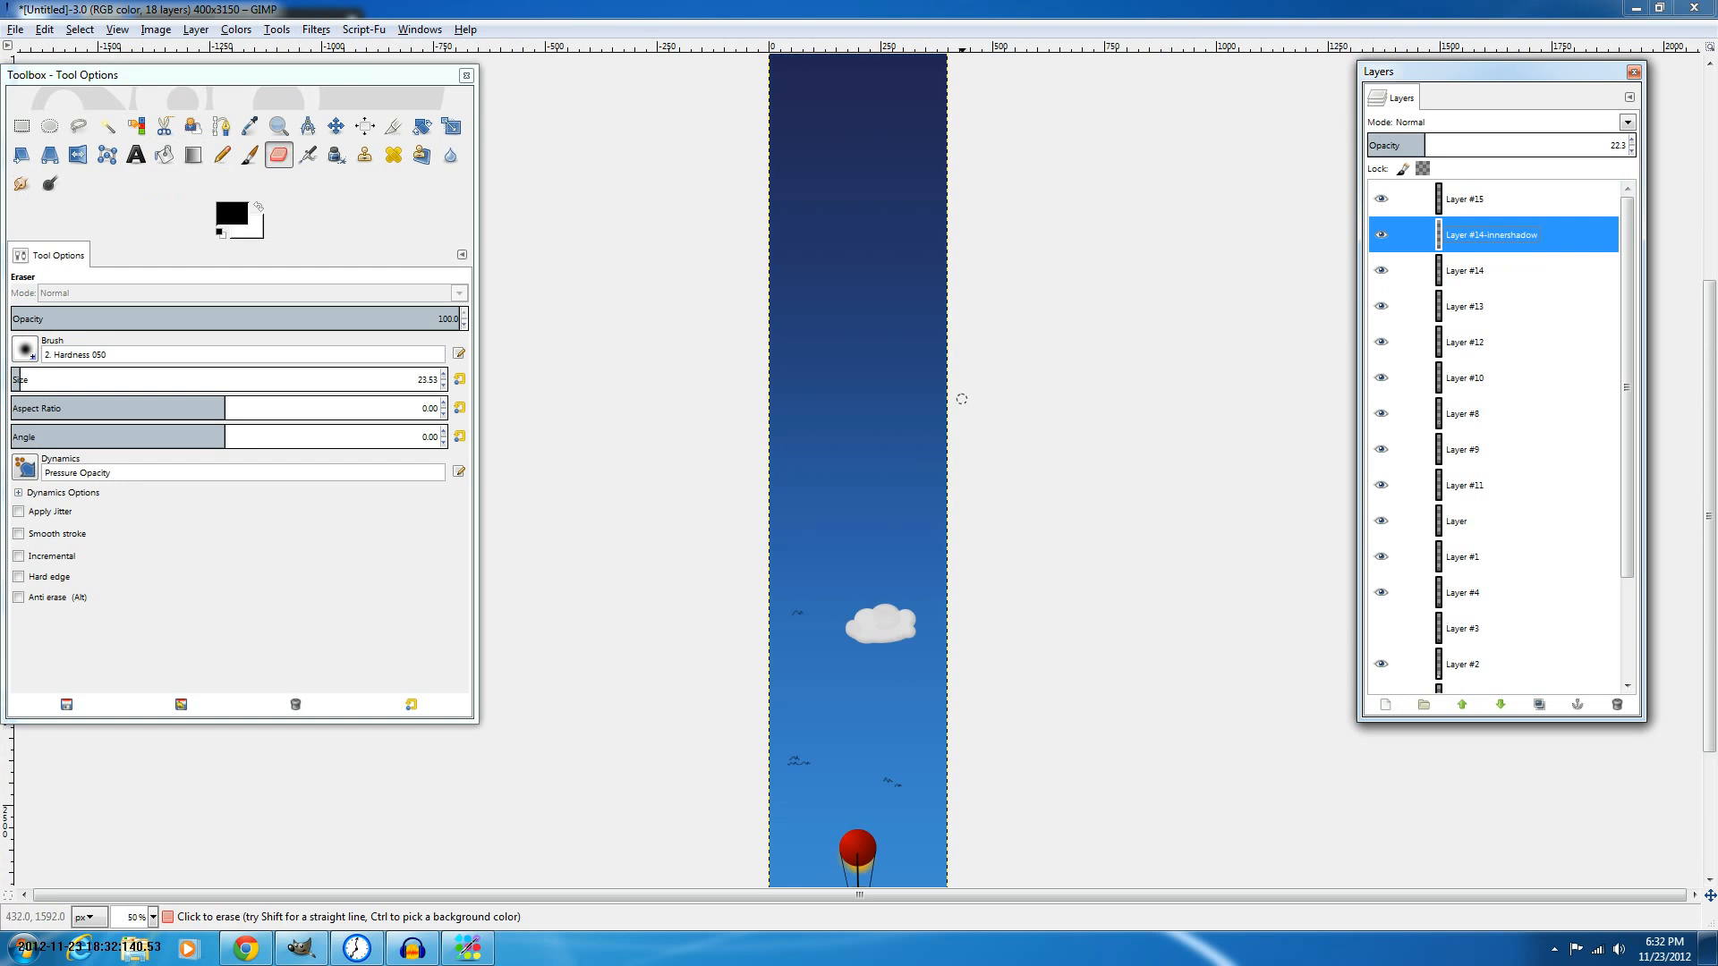
scroll(846, 427, "up", 3)
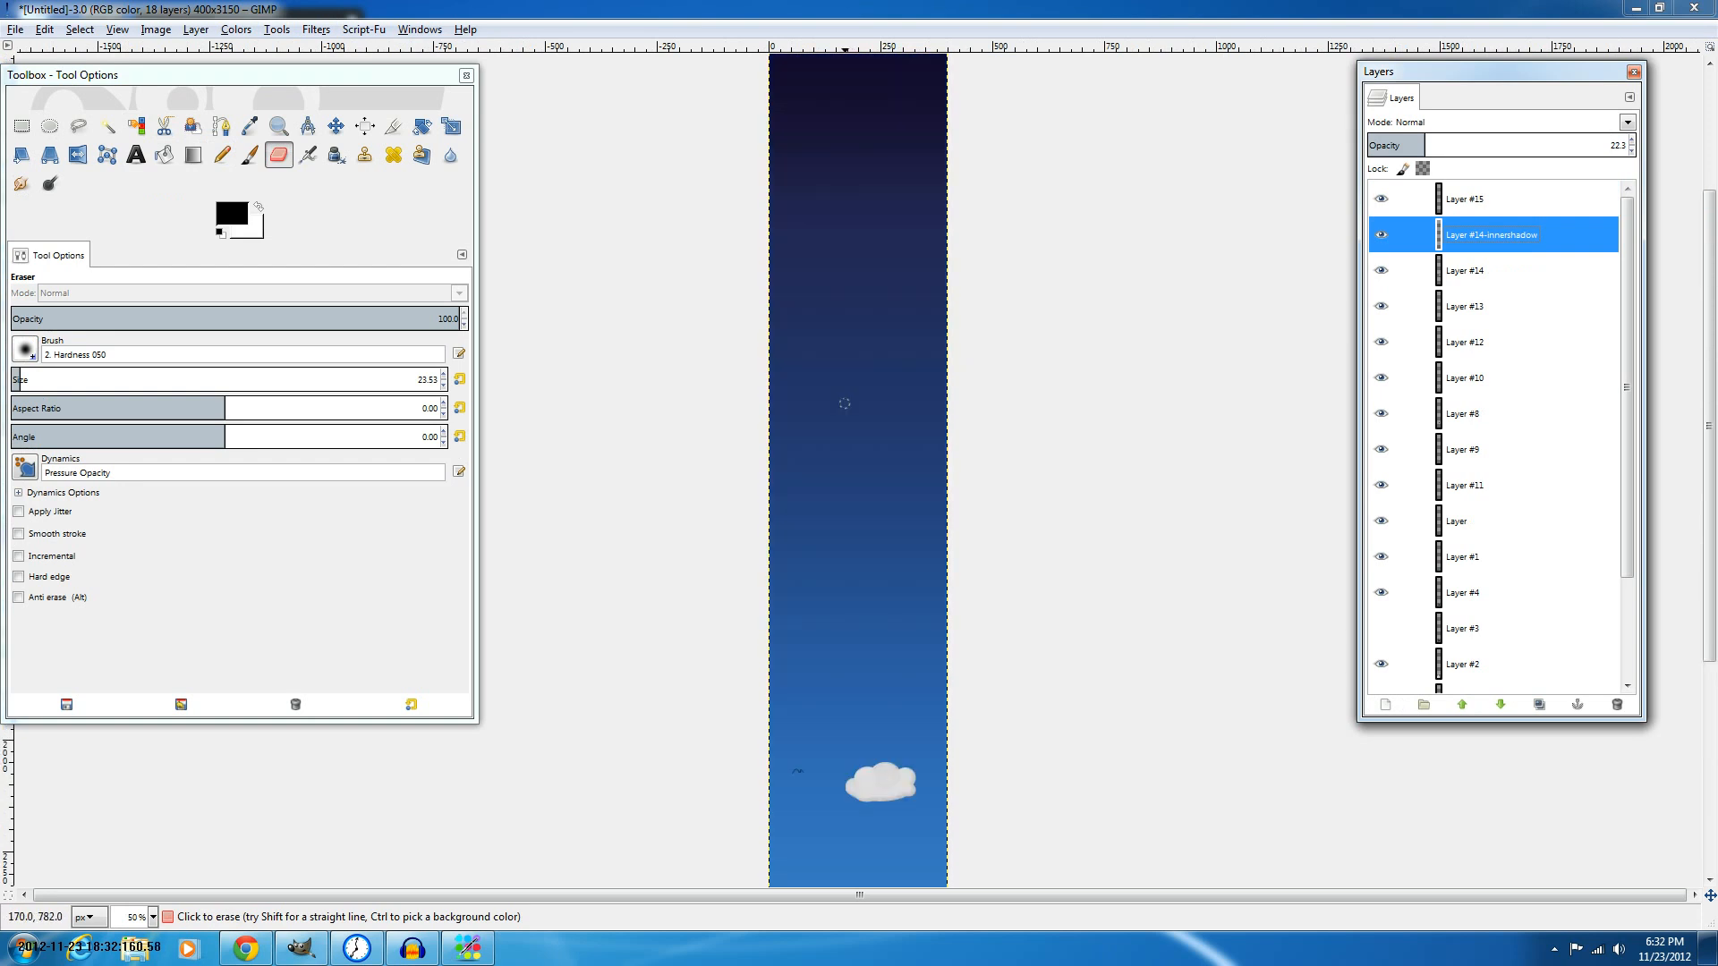
scroll(844, 403, "down", 4)
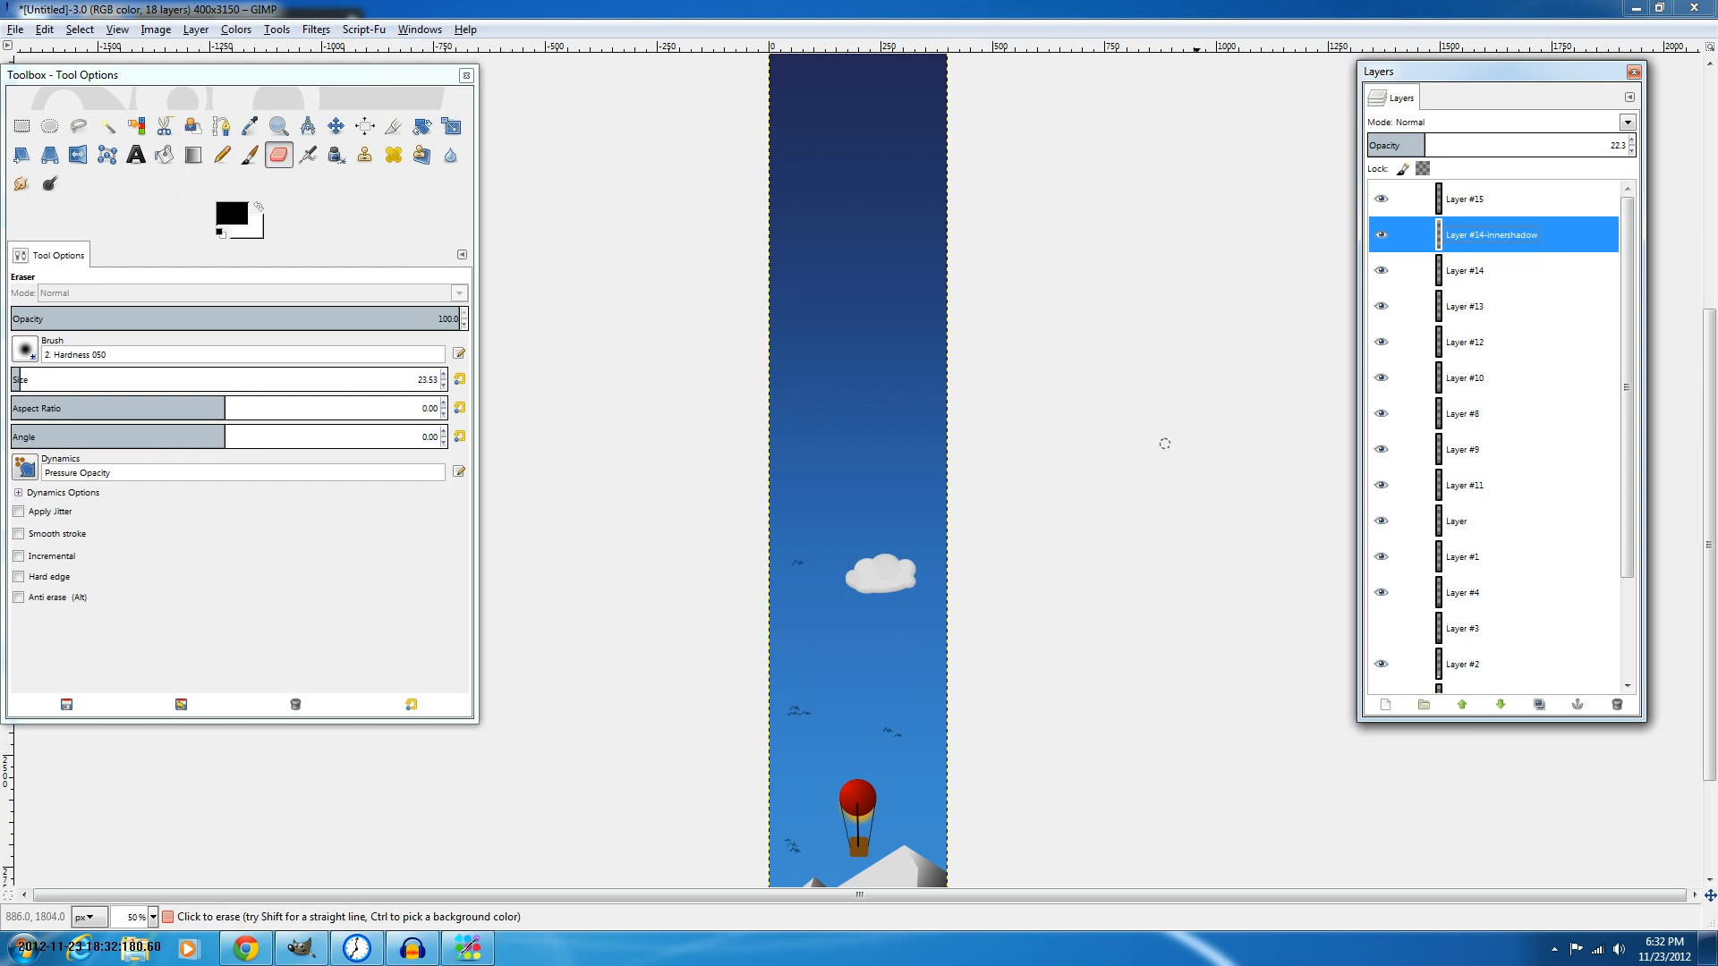
scroll(915, 542, "up", 5)
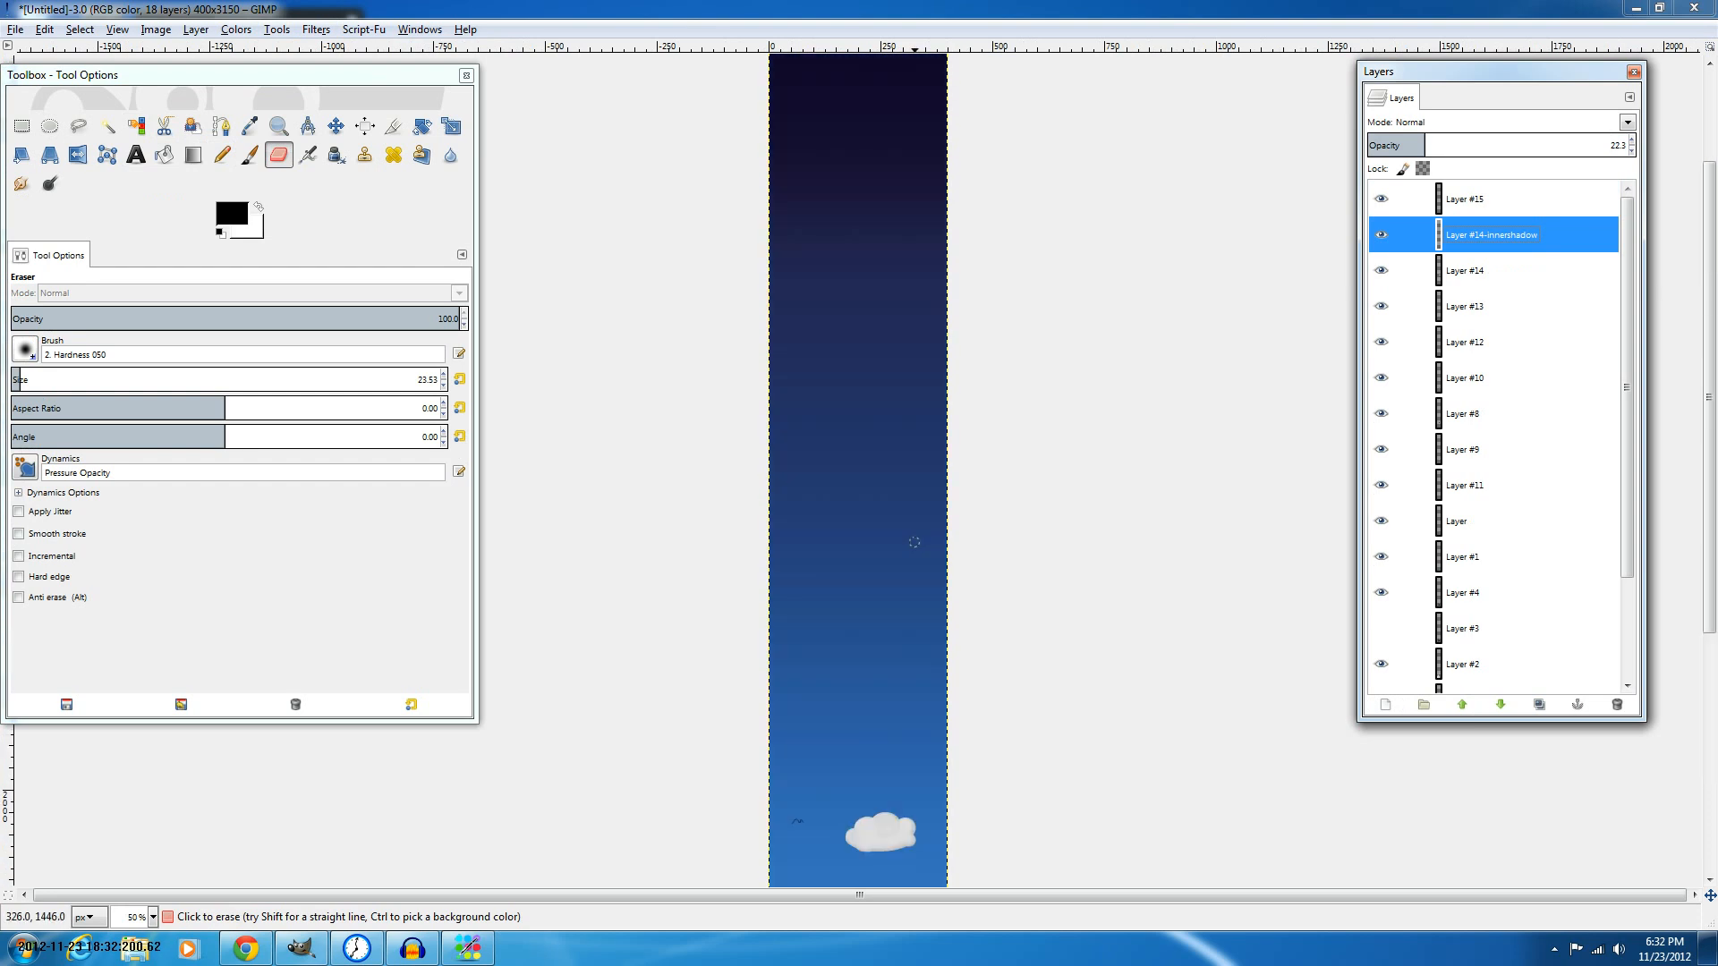
scroll(813, 467, "up", 5)
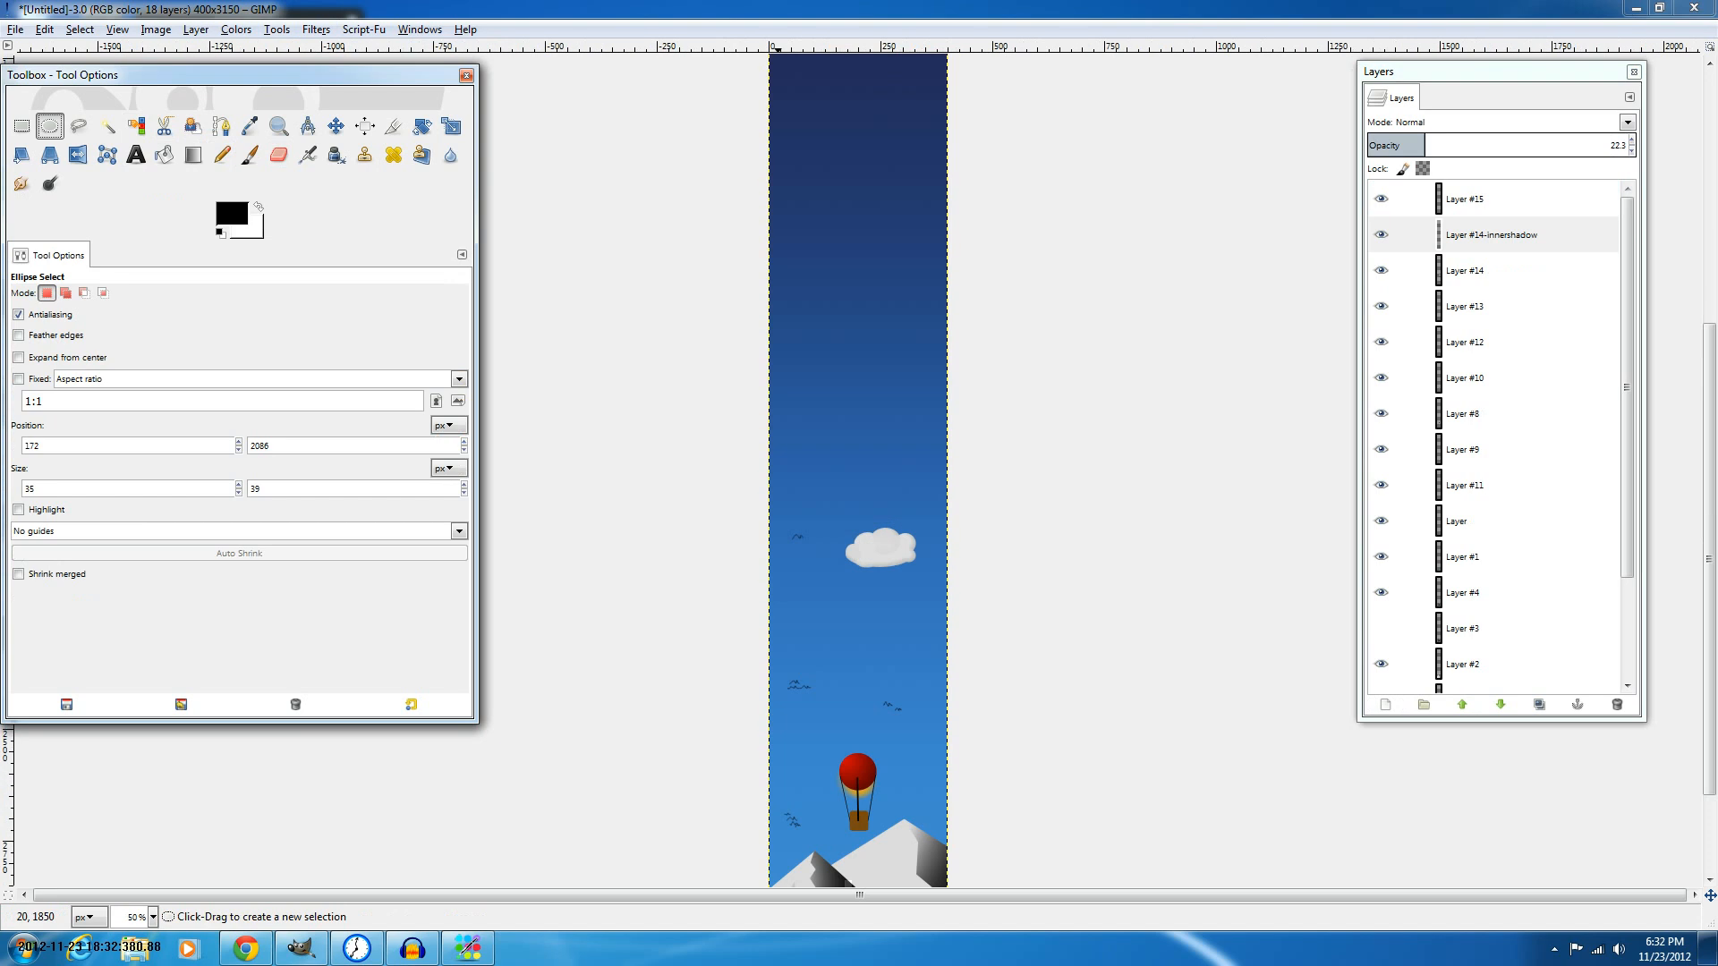
Draw a wide ellipse on a new layer at the sky's left edge above the first cloud and fill it with white.
scroll(776, 439, "up", 1)
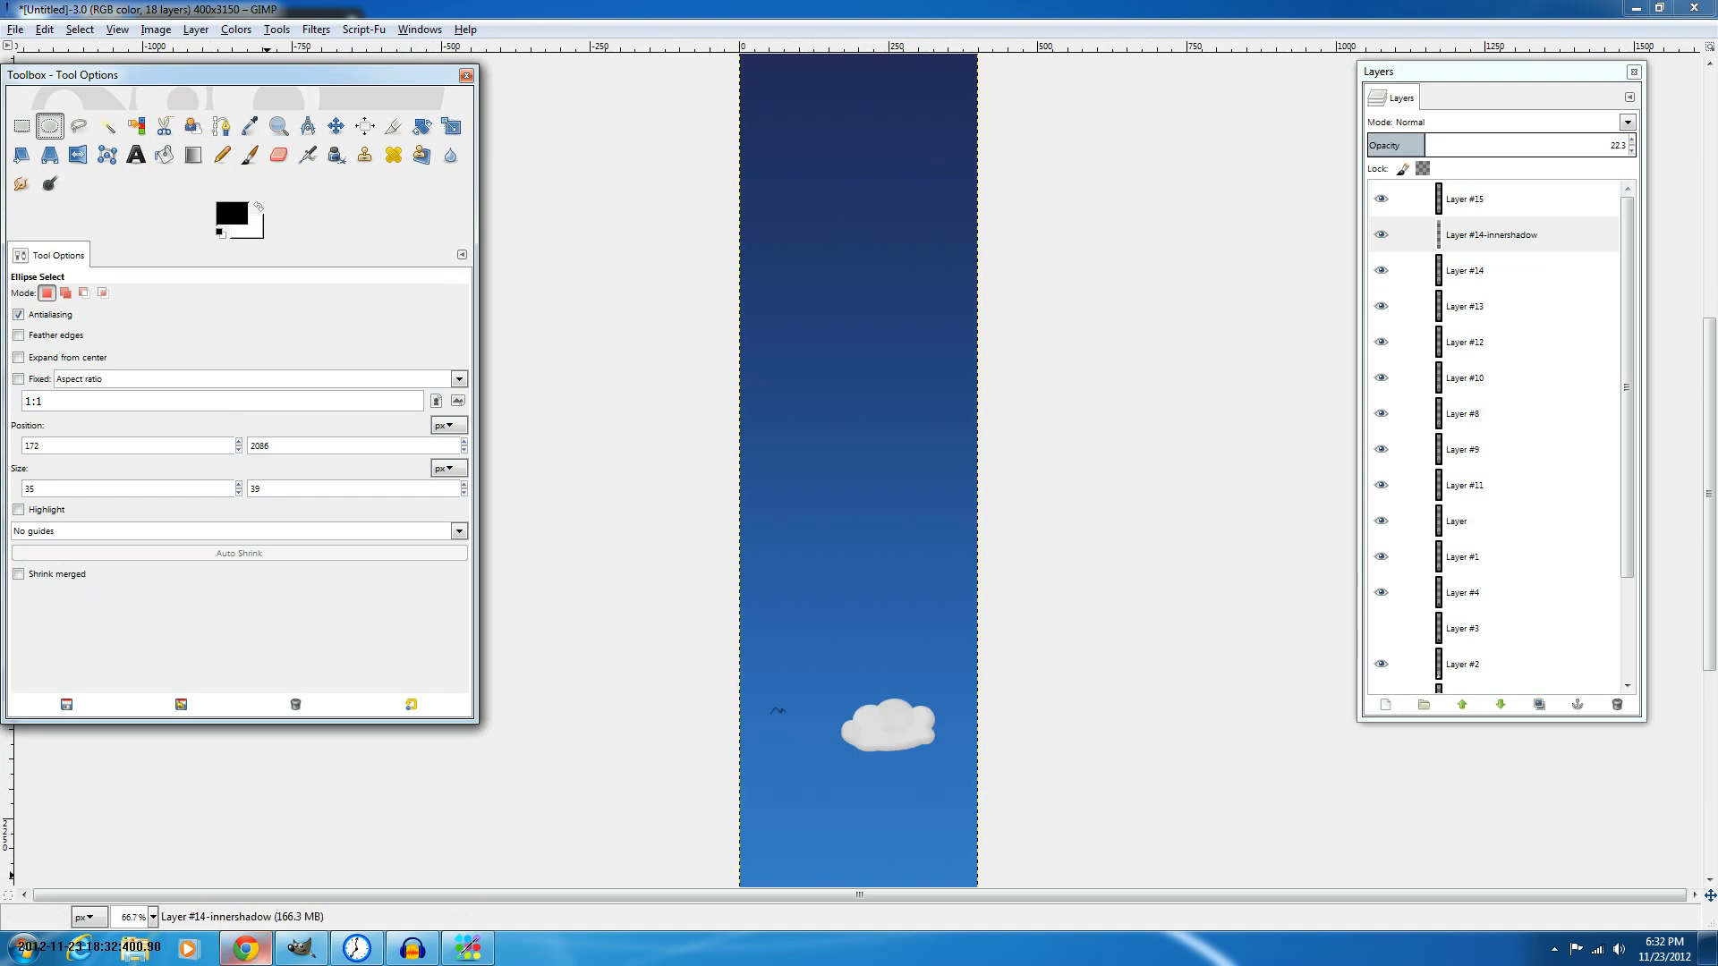
key("space")
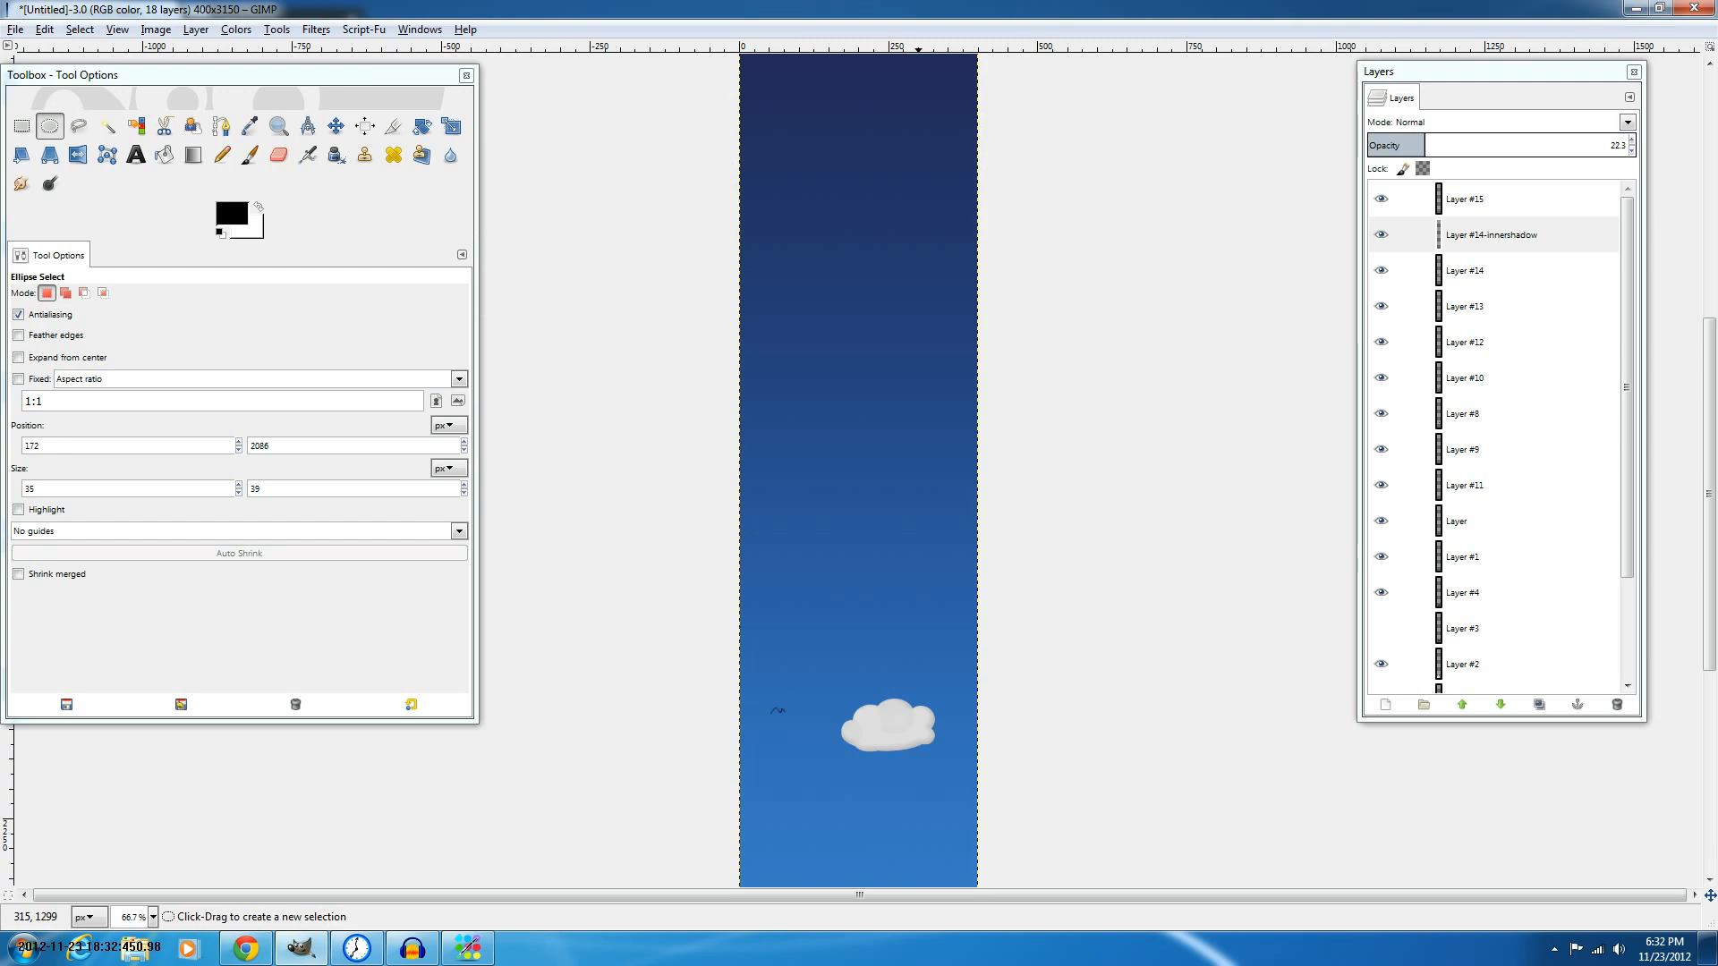
left_click_drag(757, 400, 954, 555)
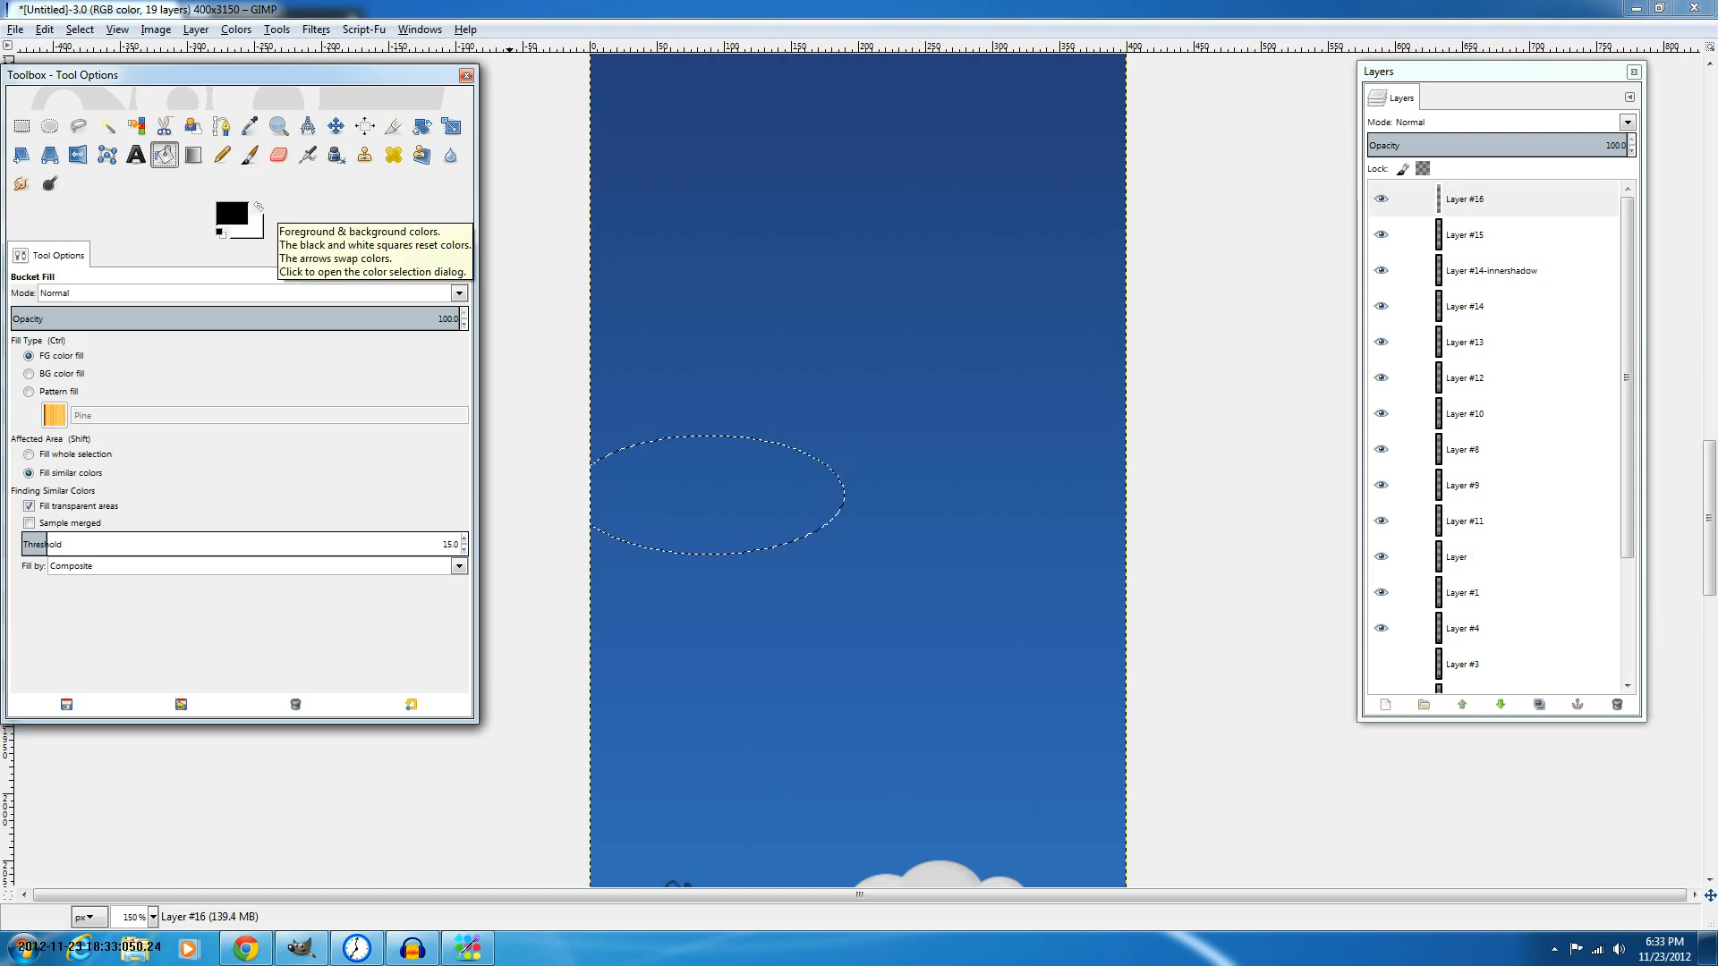
key("x")
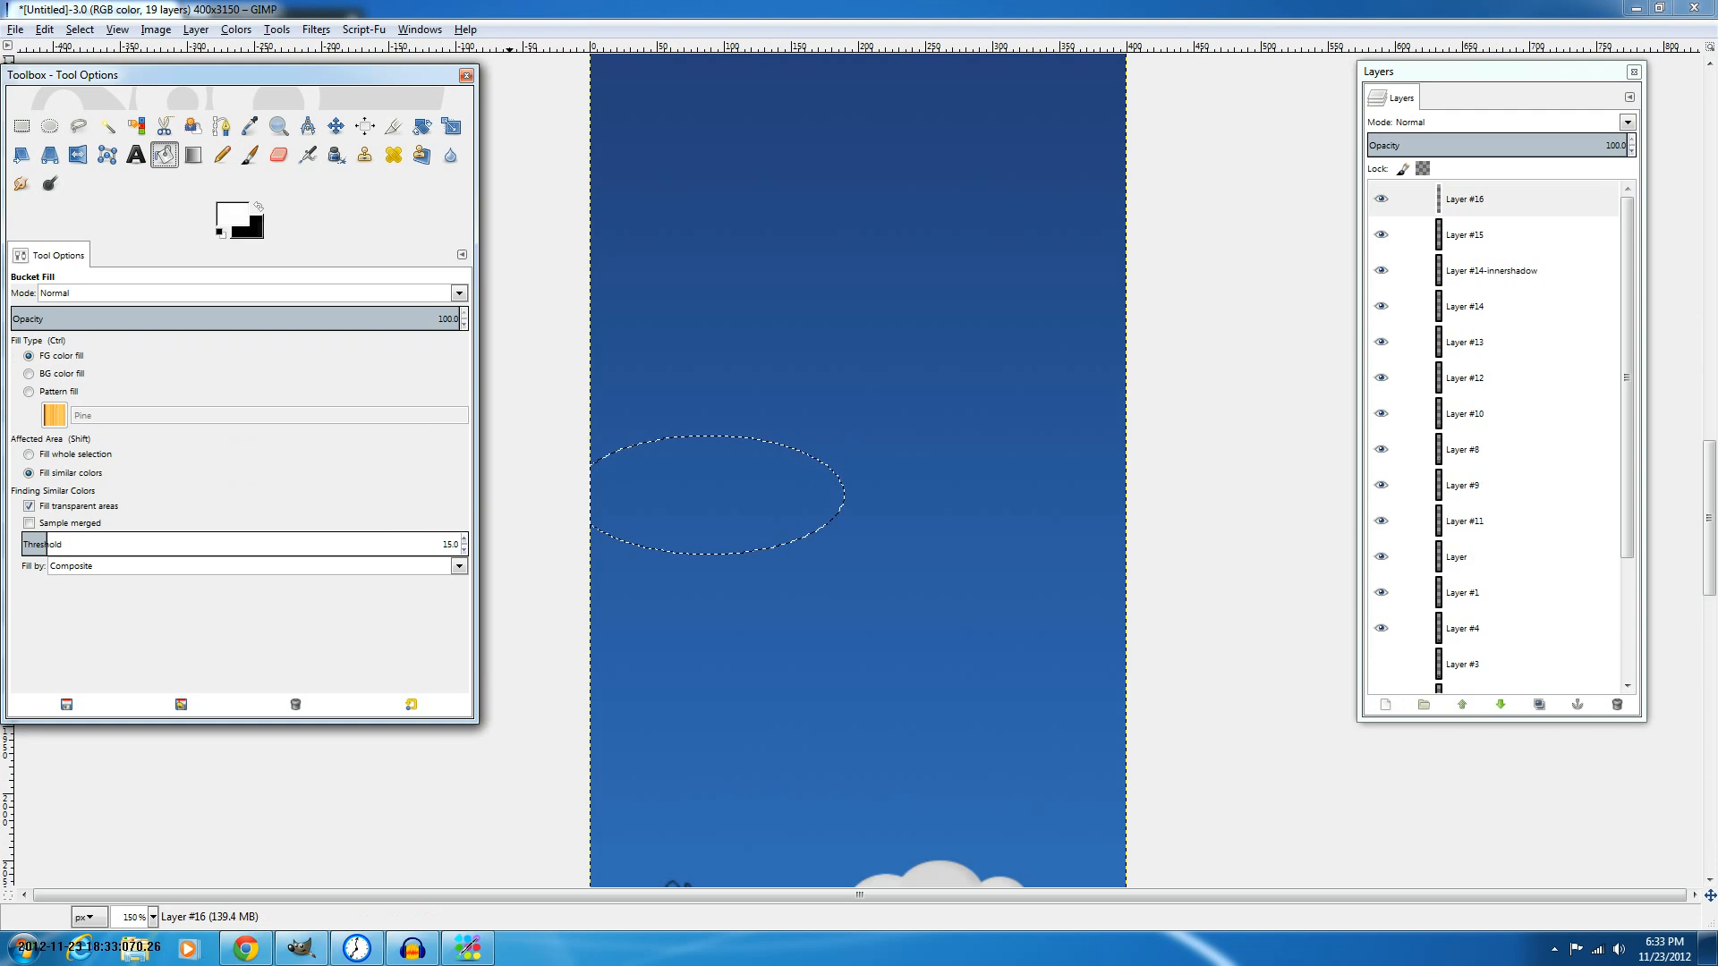
left_click(708, 495)
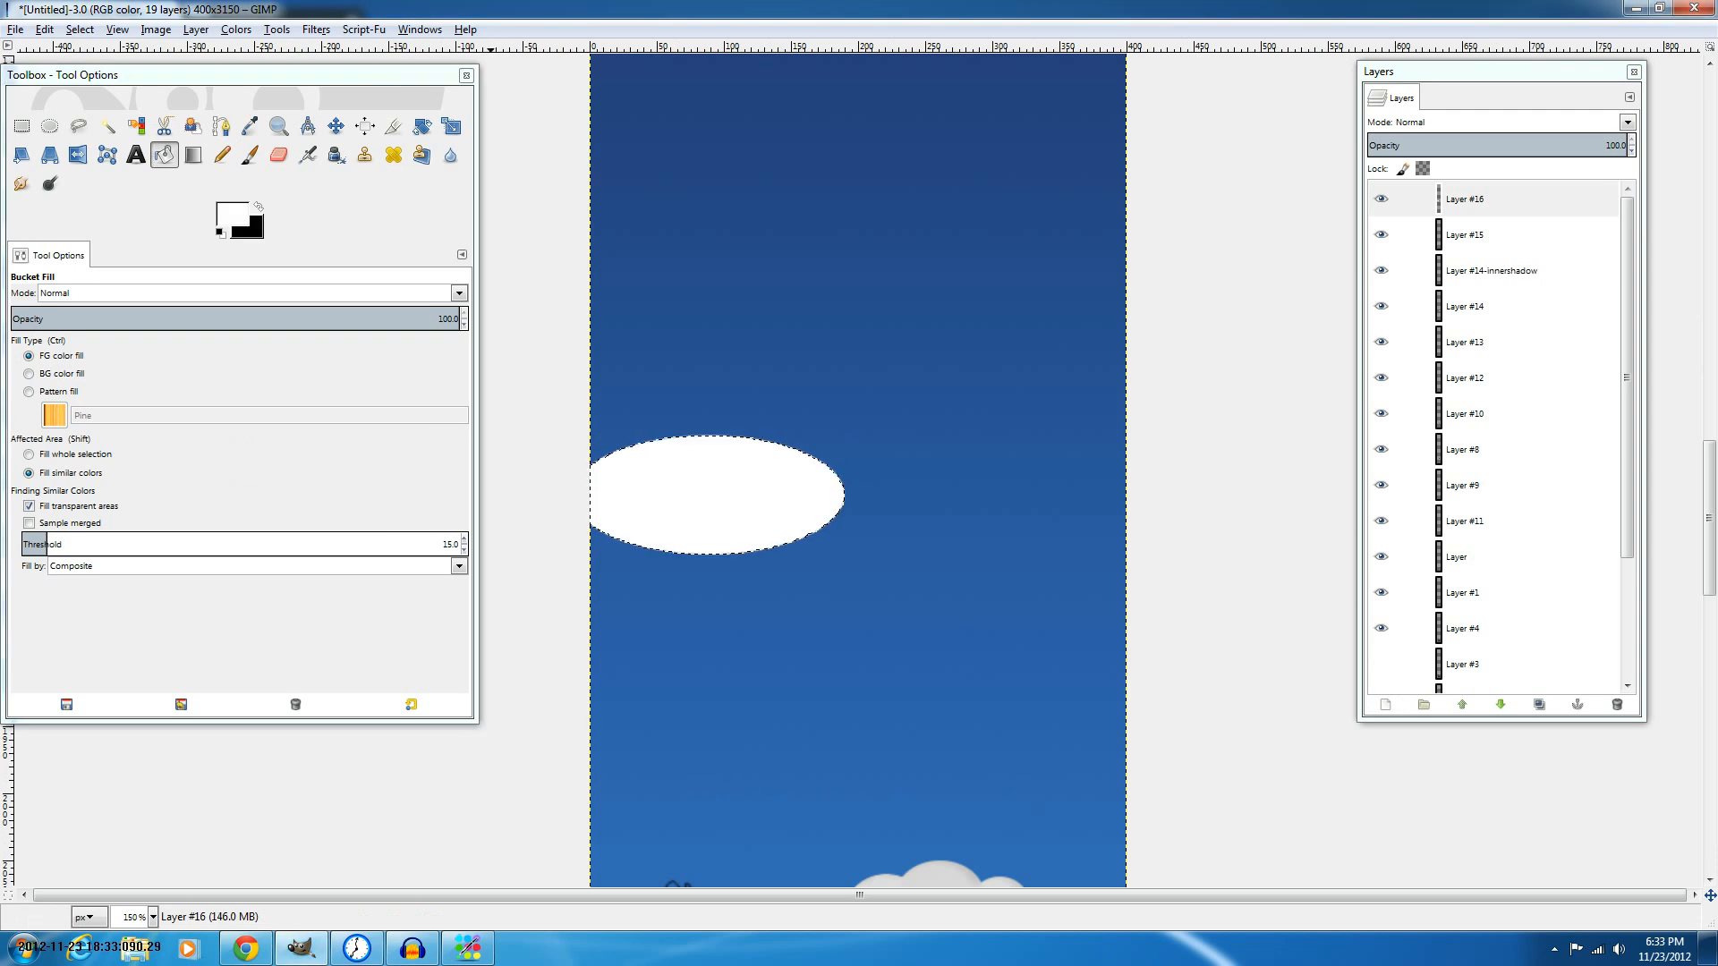
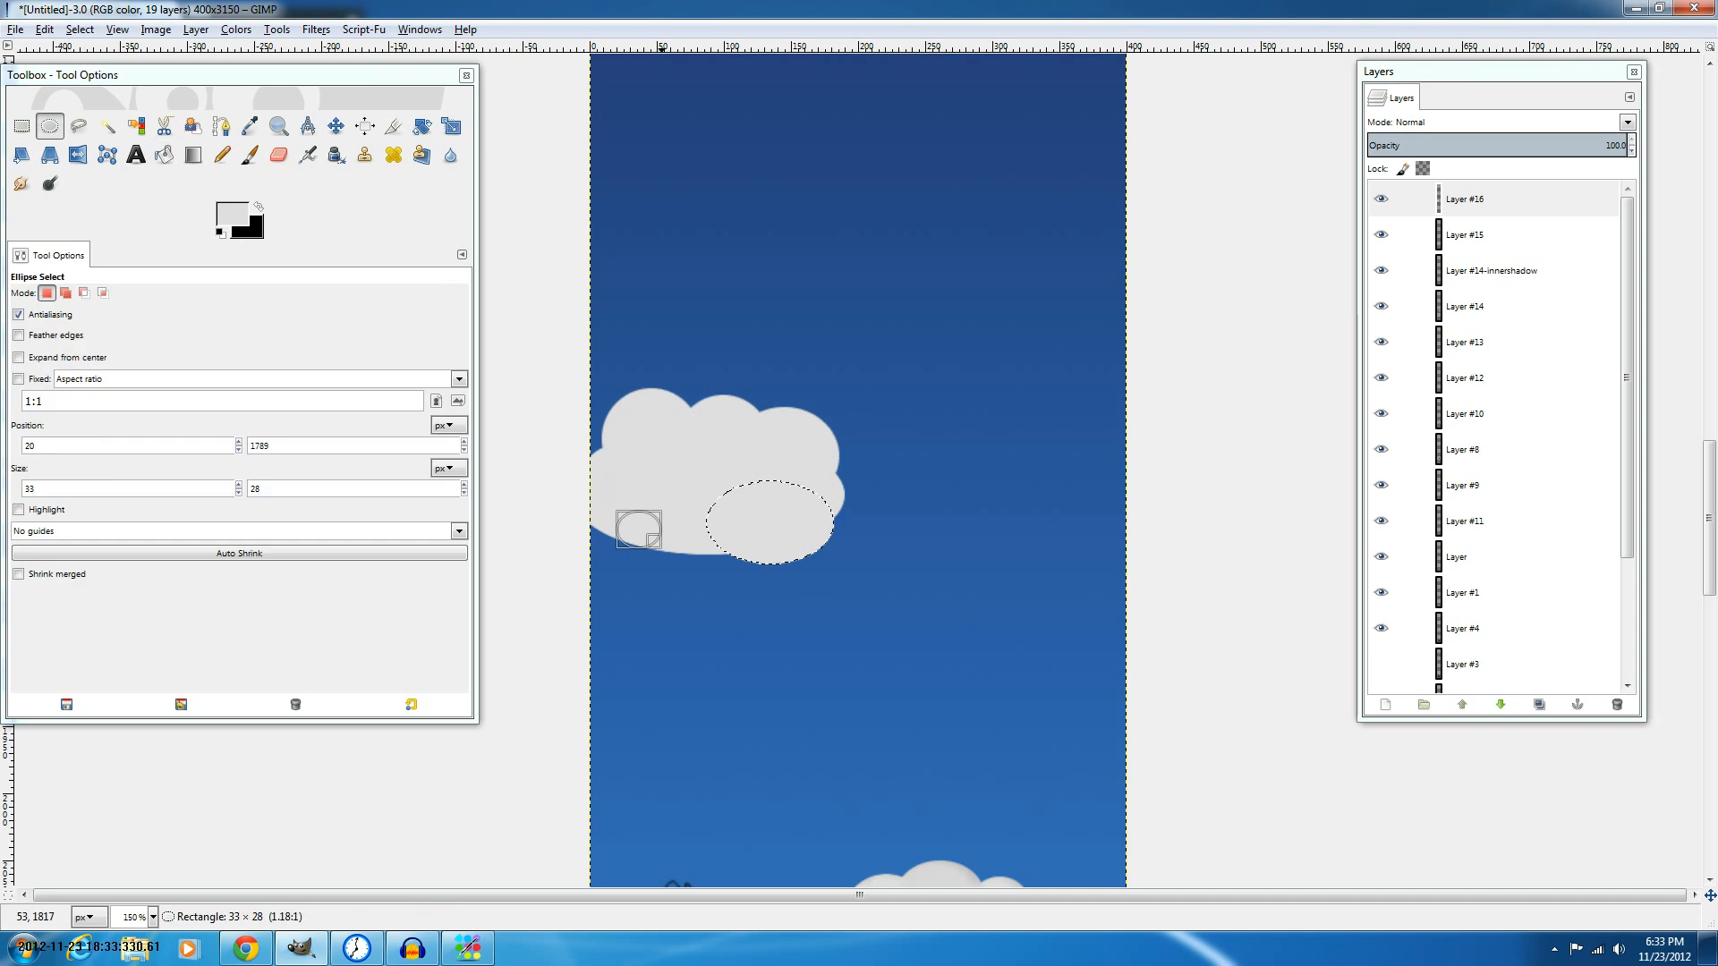
Try to extend the new cloud's lower left edge by filling a 100 × 32 px ellipse with light grey.
left_click_drag(620, 533, 534, 532)
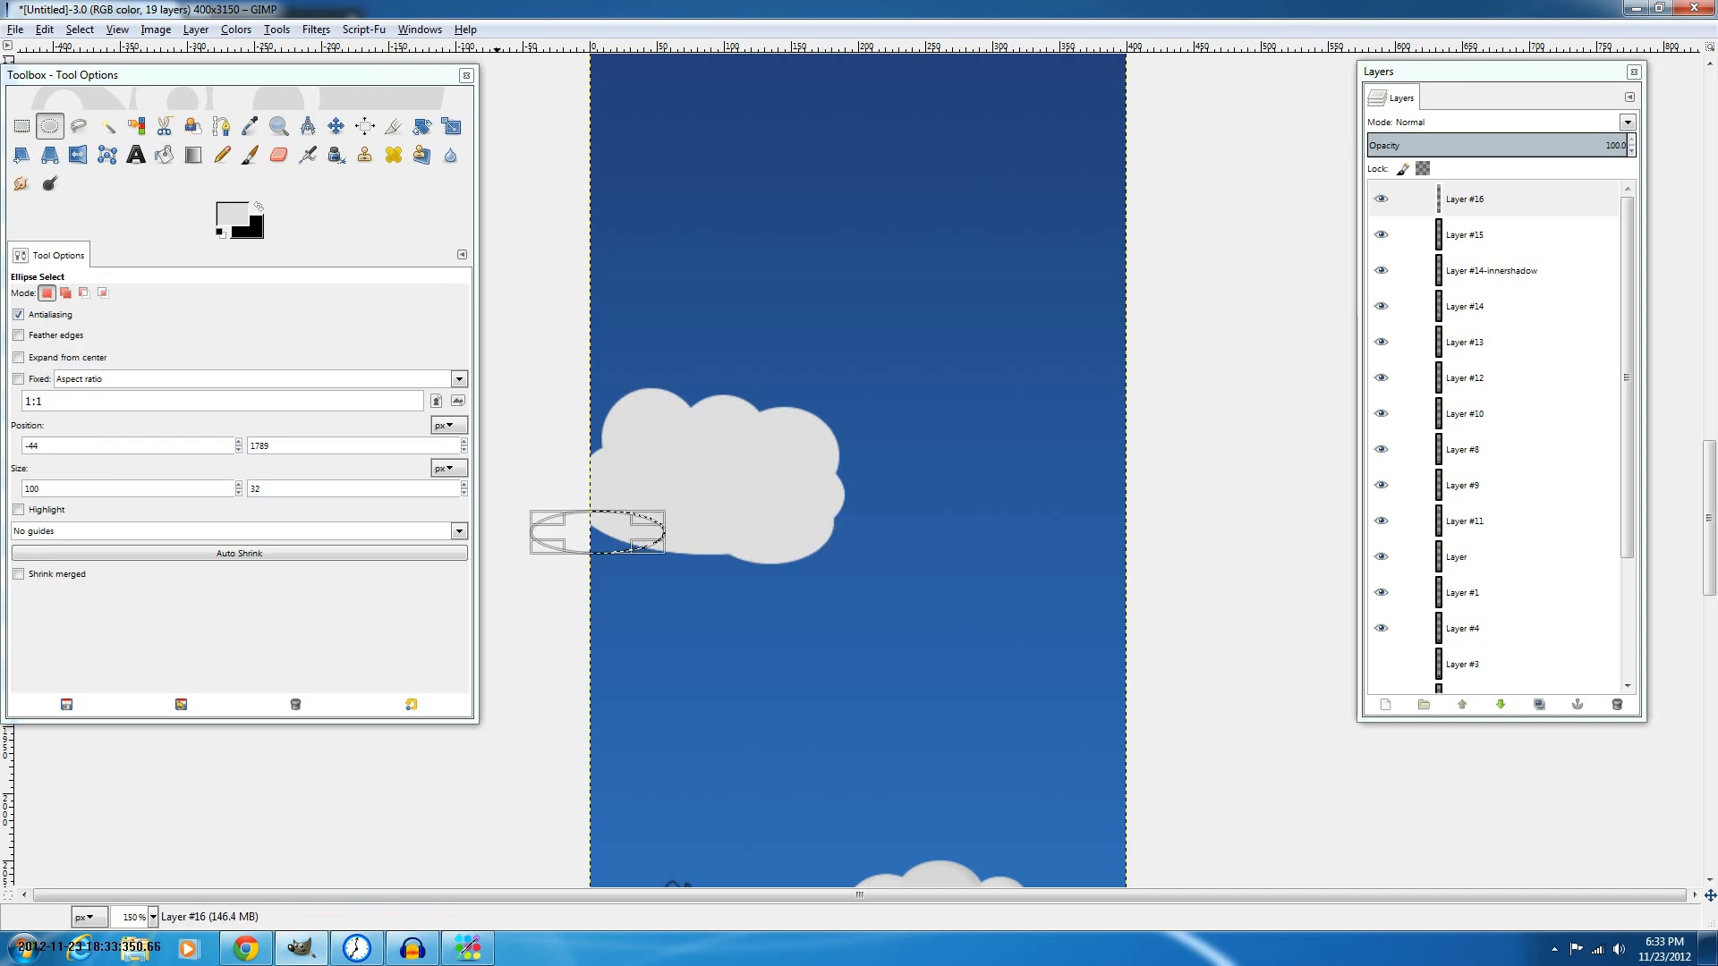
key("l")
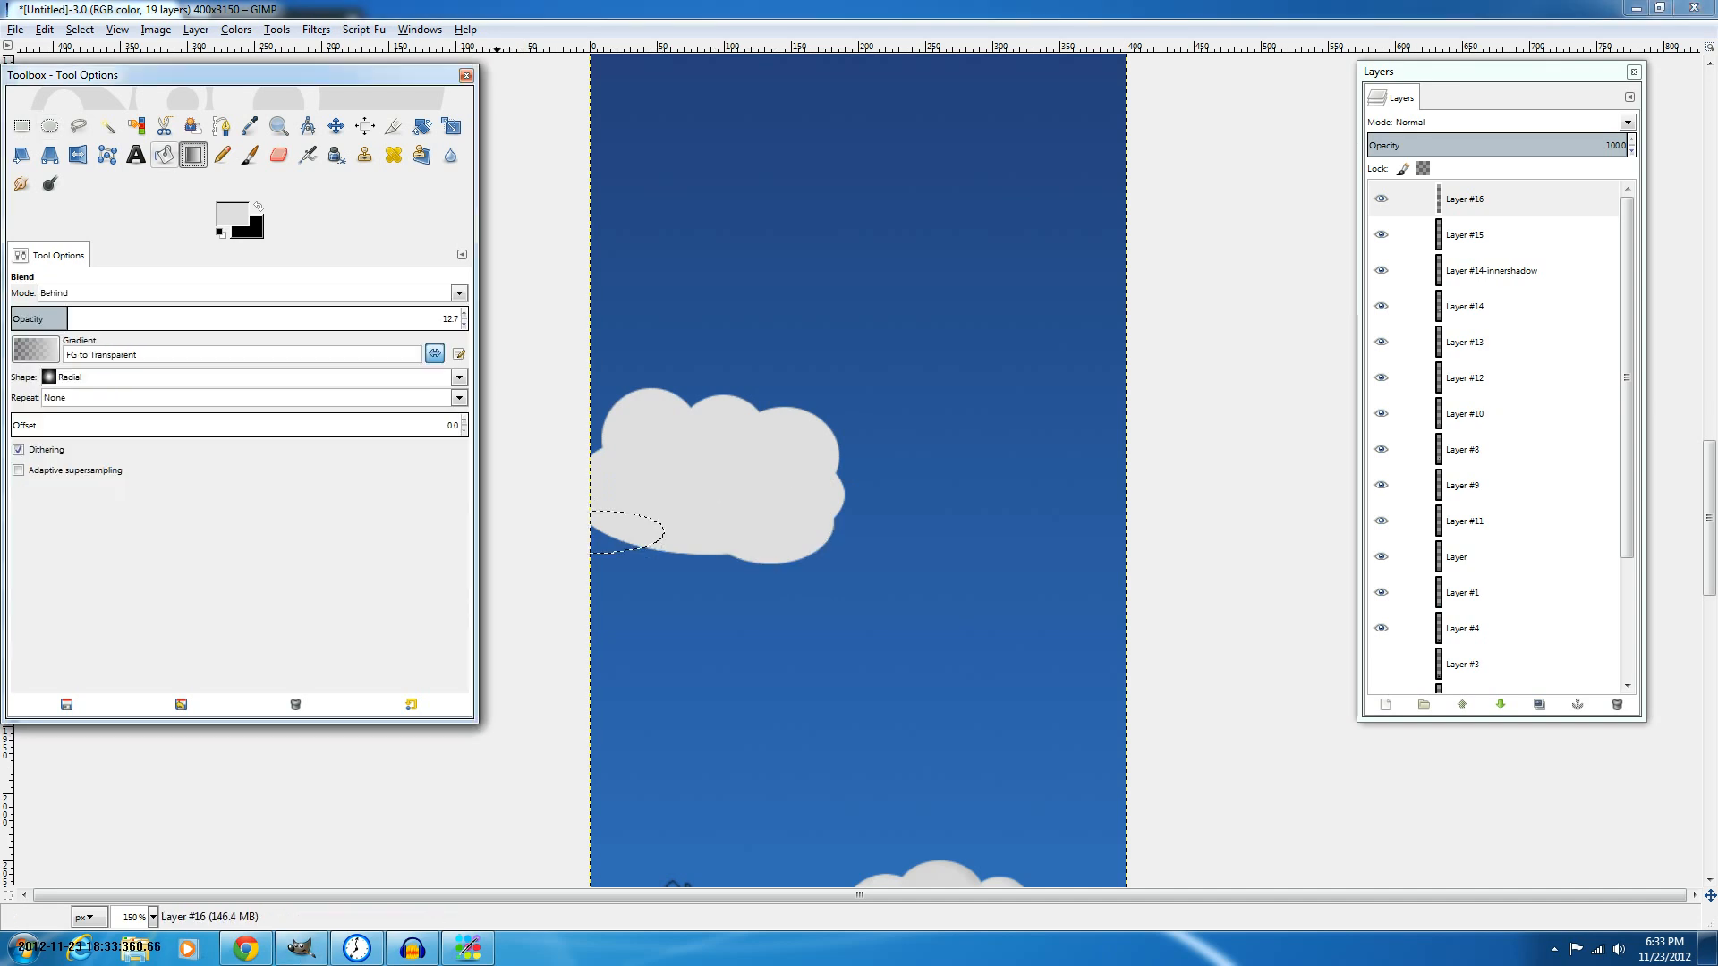
key("shift+b")
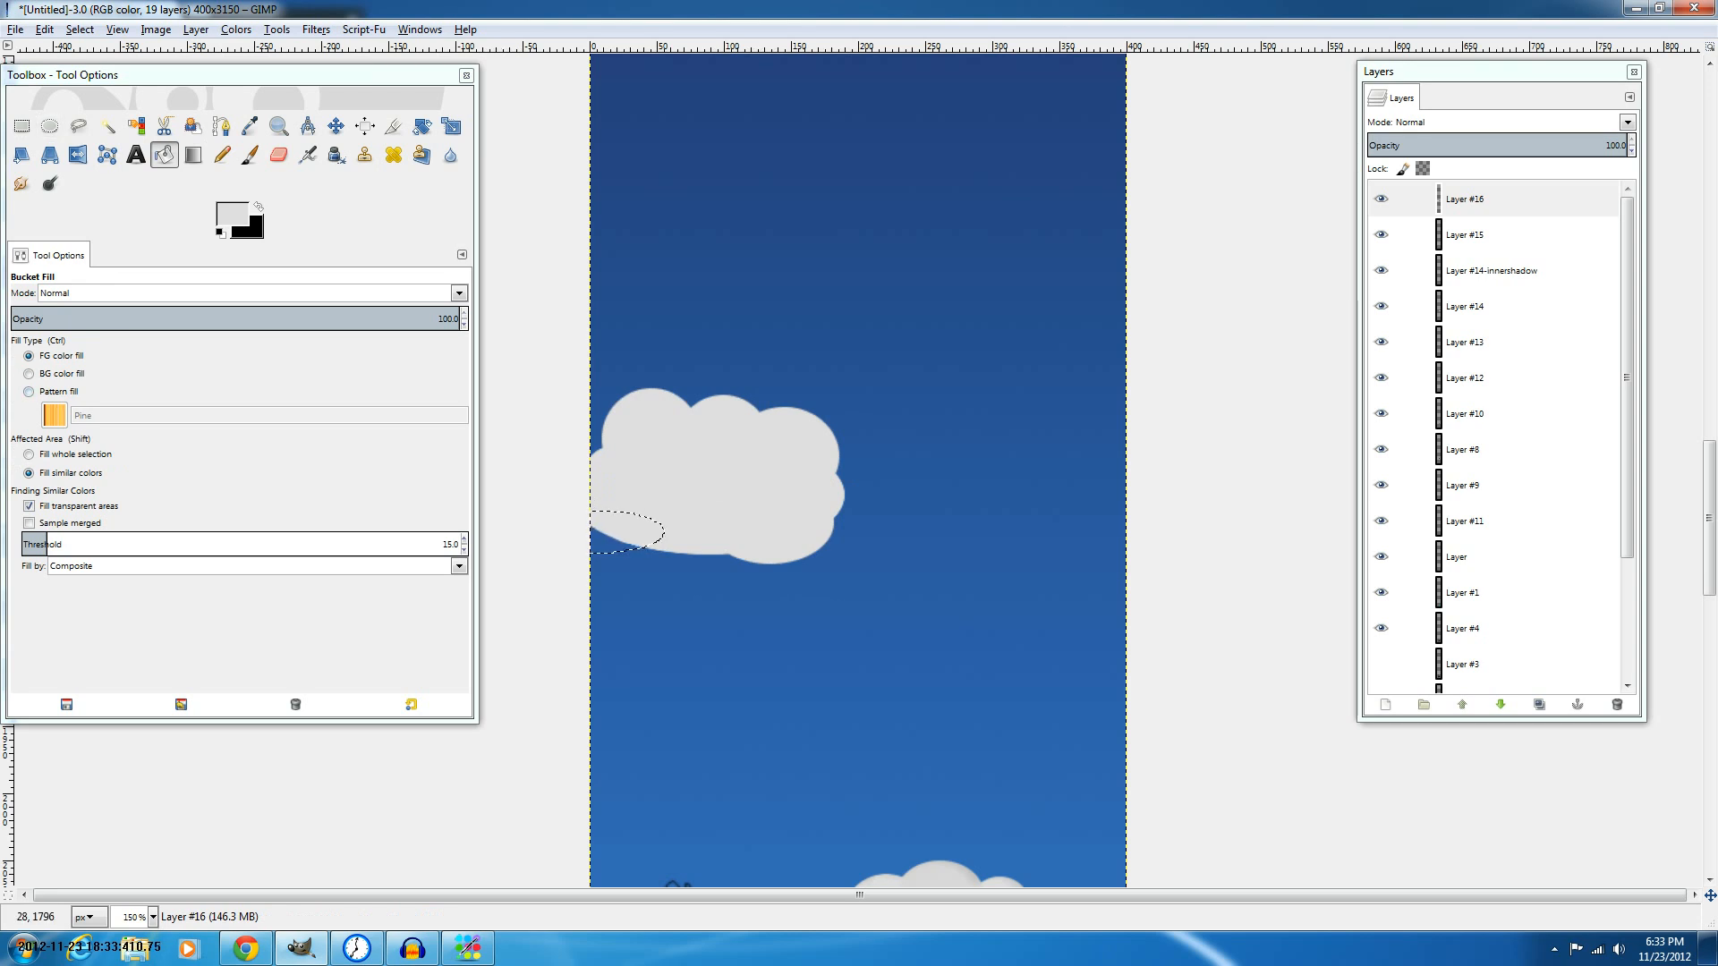
left_click(614, 542)
Add an inner shadow to Layer #16 with size 17, offset angle -45.3 and offset distance 6, and lower the shadow's opacity to 30.7.
scroll(840, 494, "down", 4)
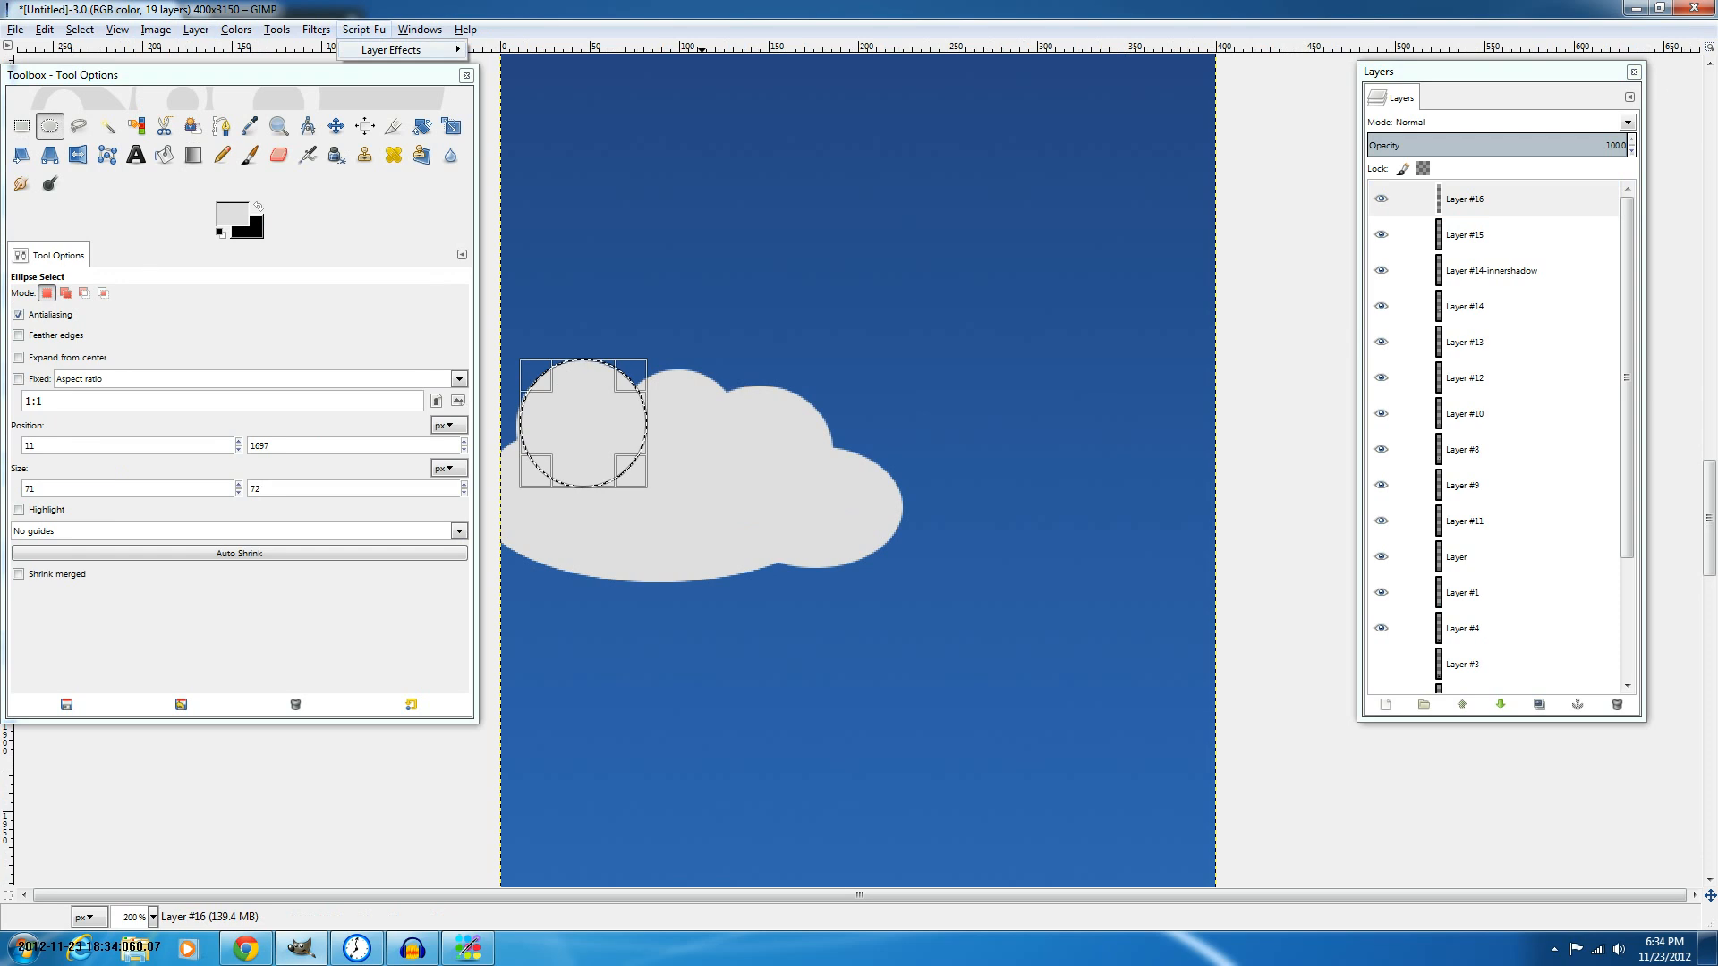
key("shift+ctrl+f")
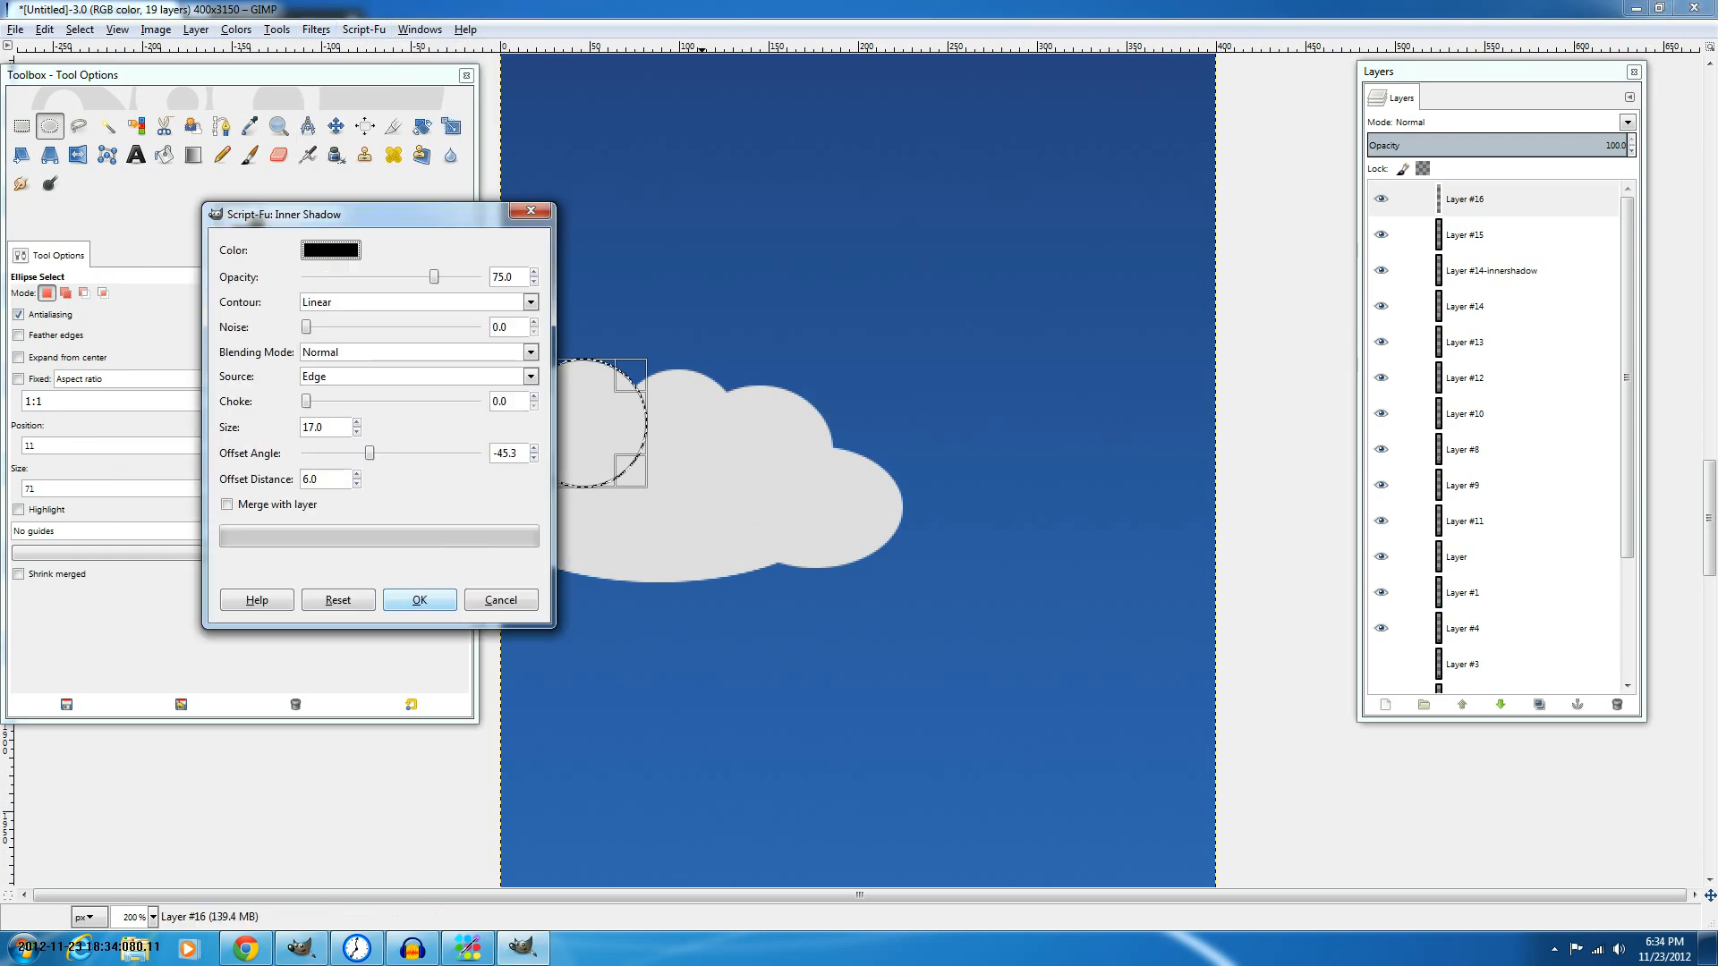
key("Return")
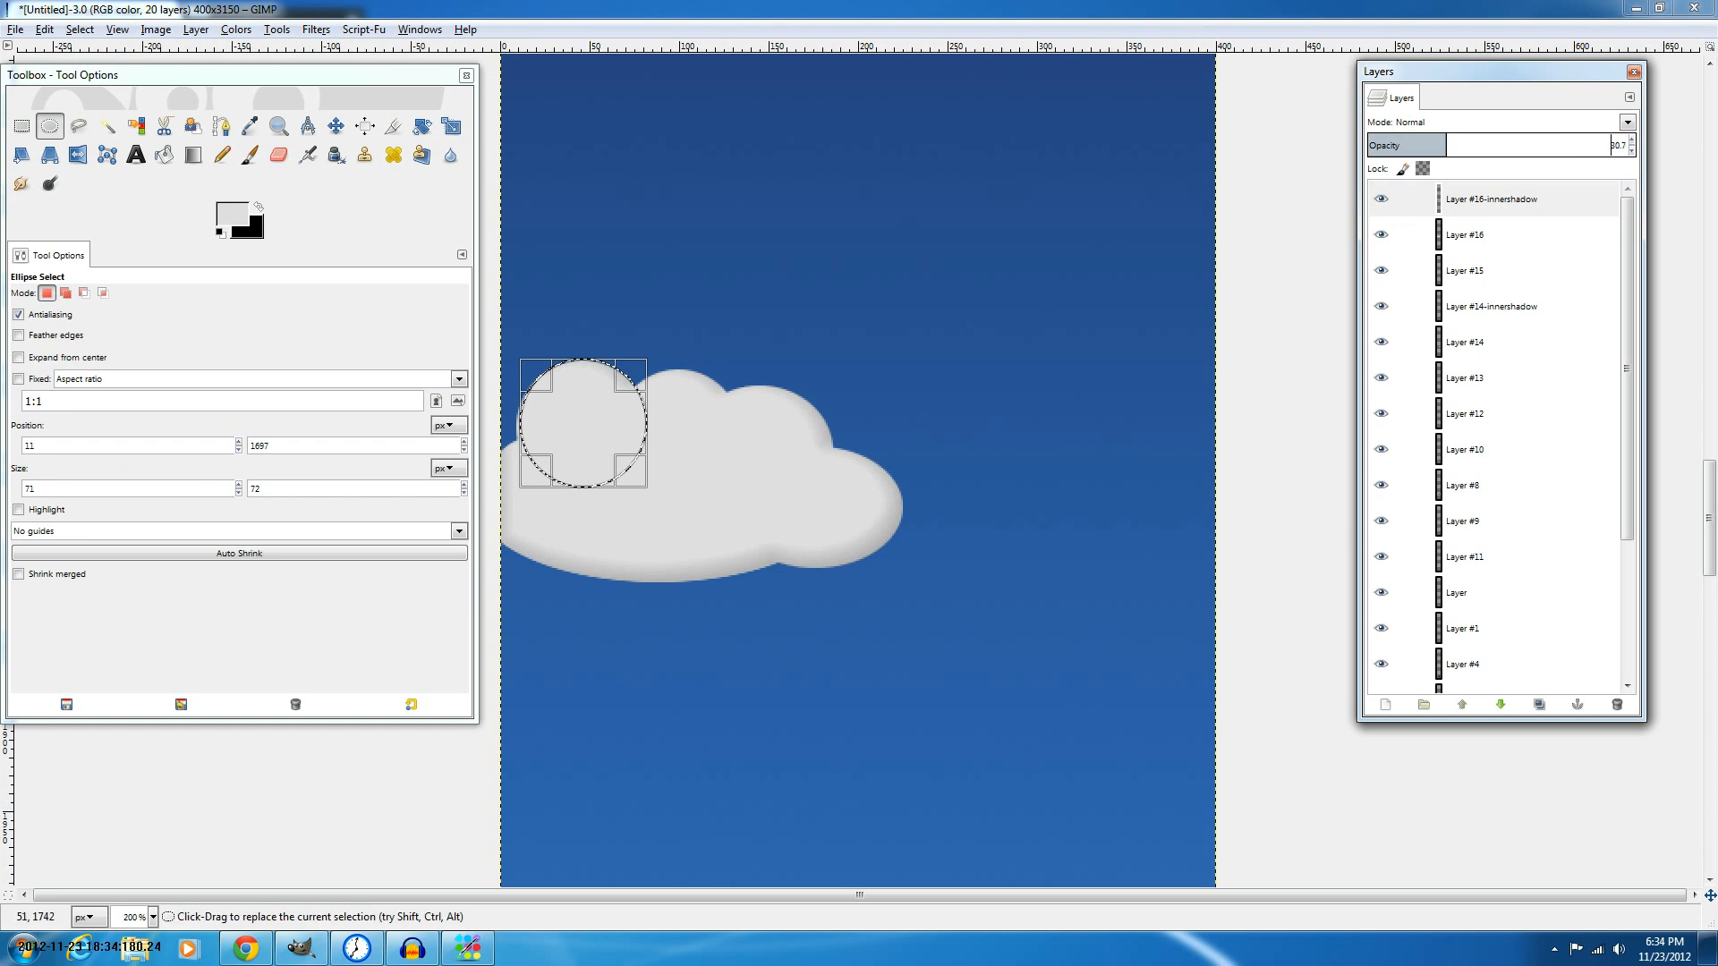
Select the new cloud's upper left lobe with an ellipse about 68 × 64 px, aligned to the lobe's outline.
left_click(589, 407)
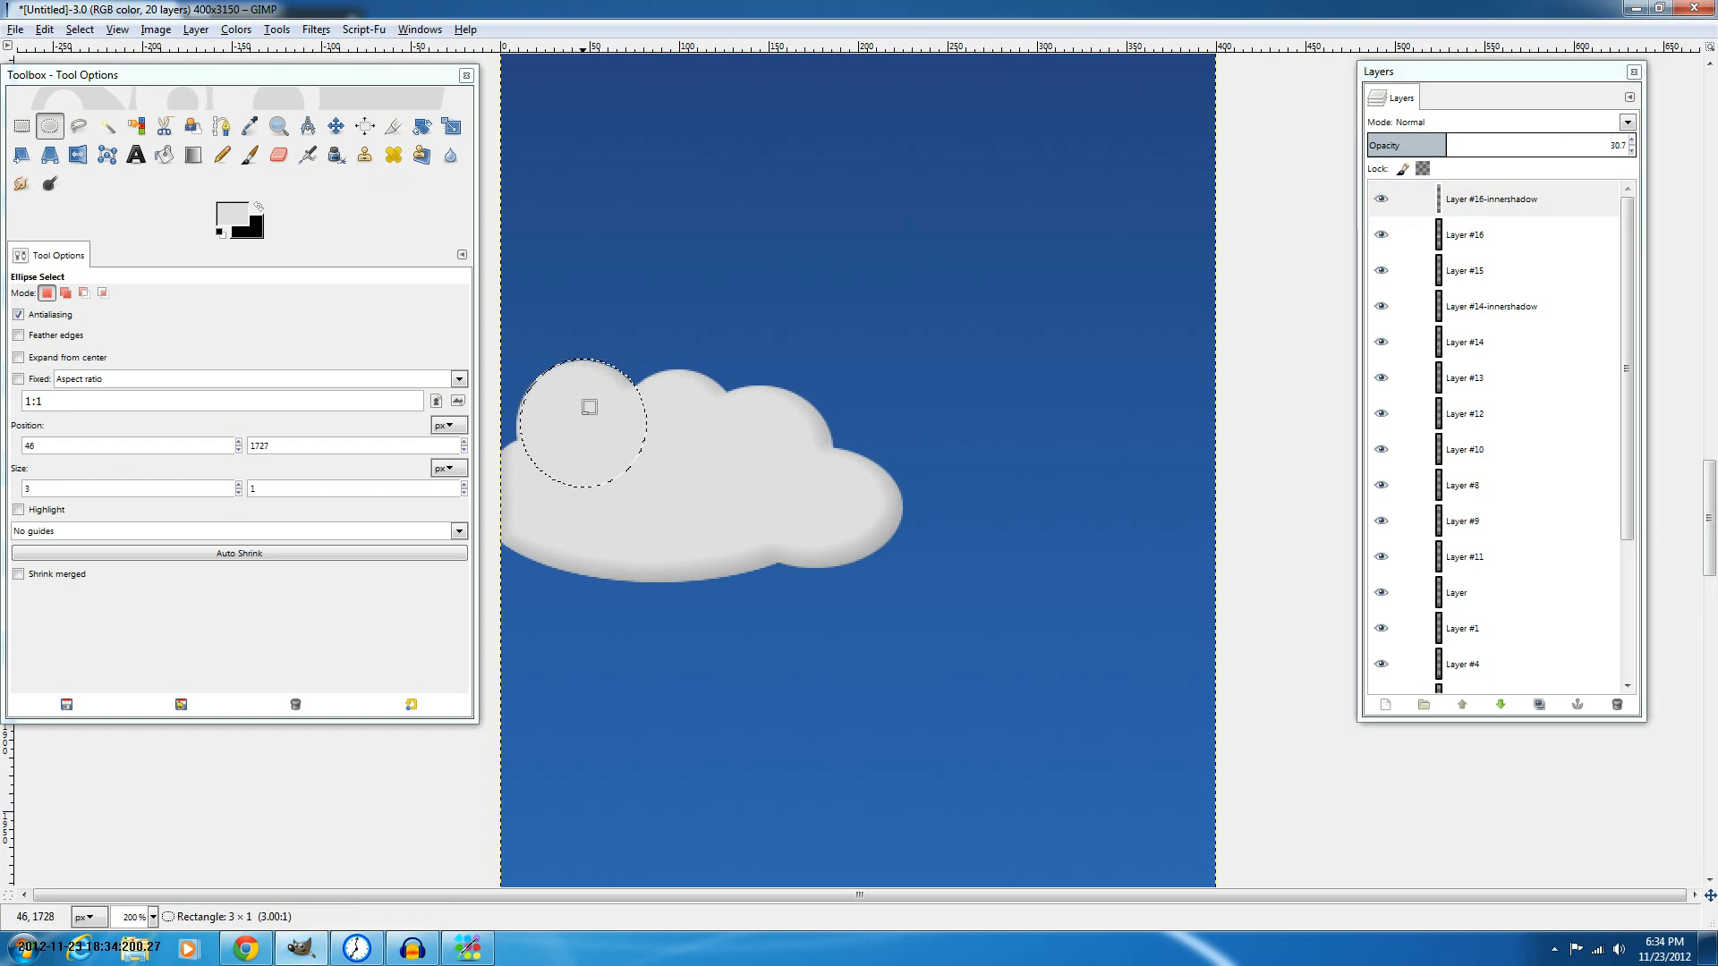
left_click(558, 407)
left_click_drag(531, 364, 630, 453)
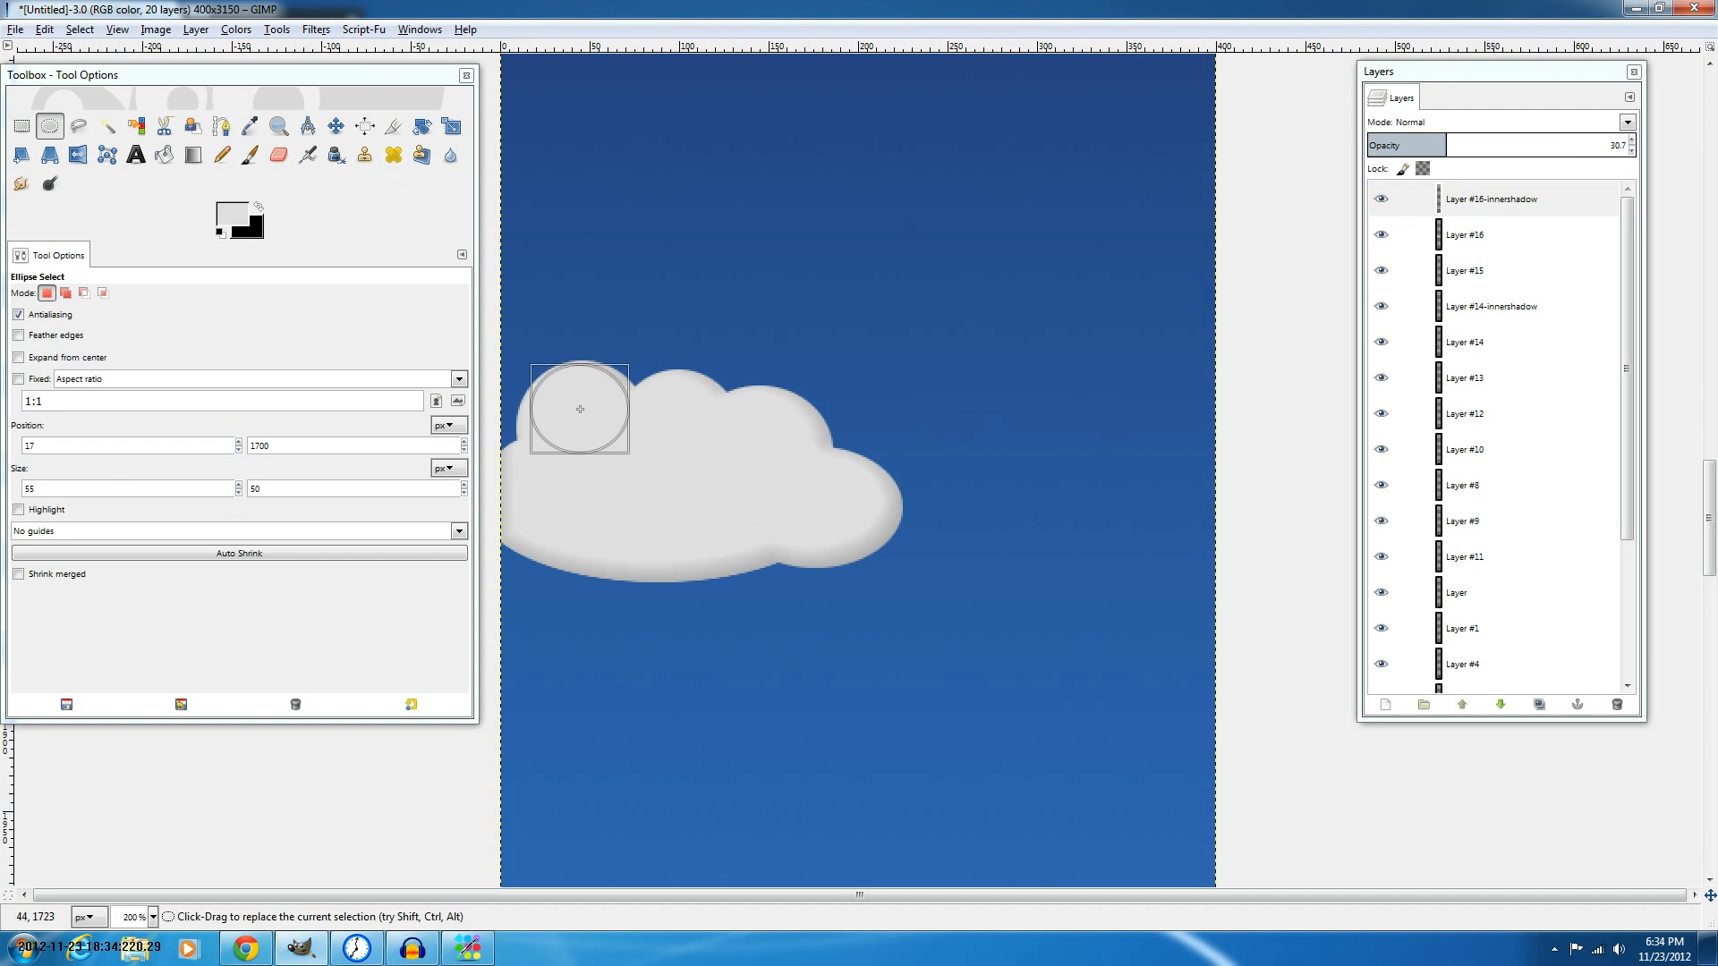
left_click_drag(529, 358, 627, 448)
left_click_drag(524, 361, 638, 477)
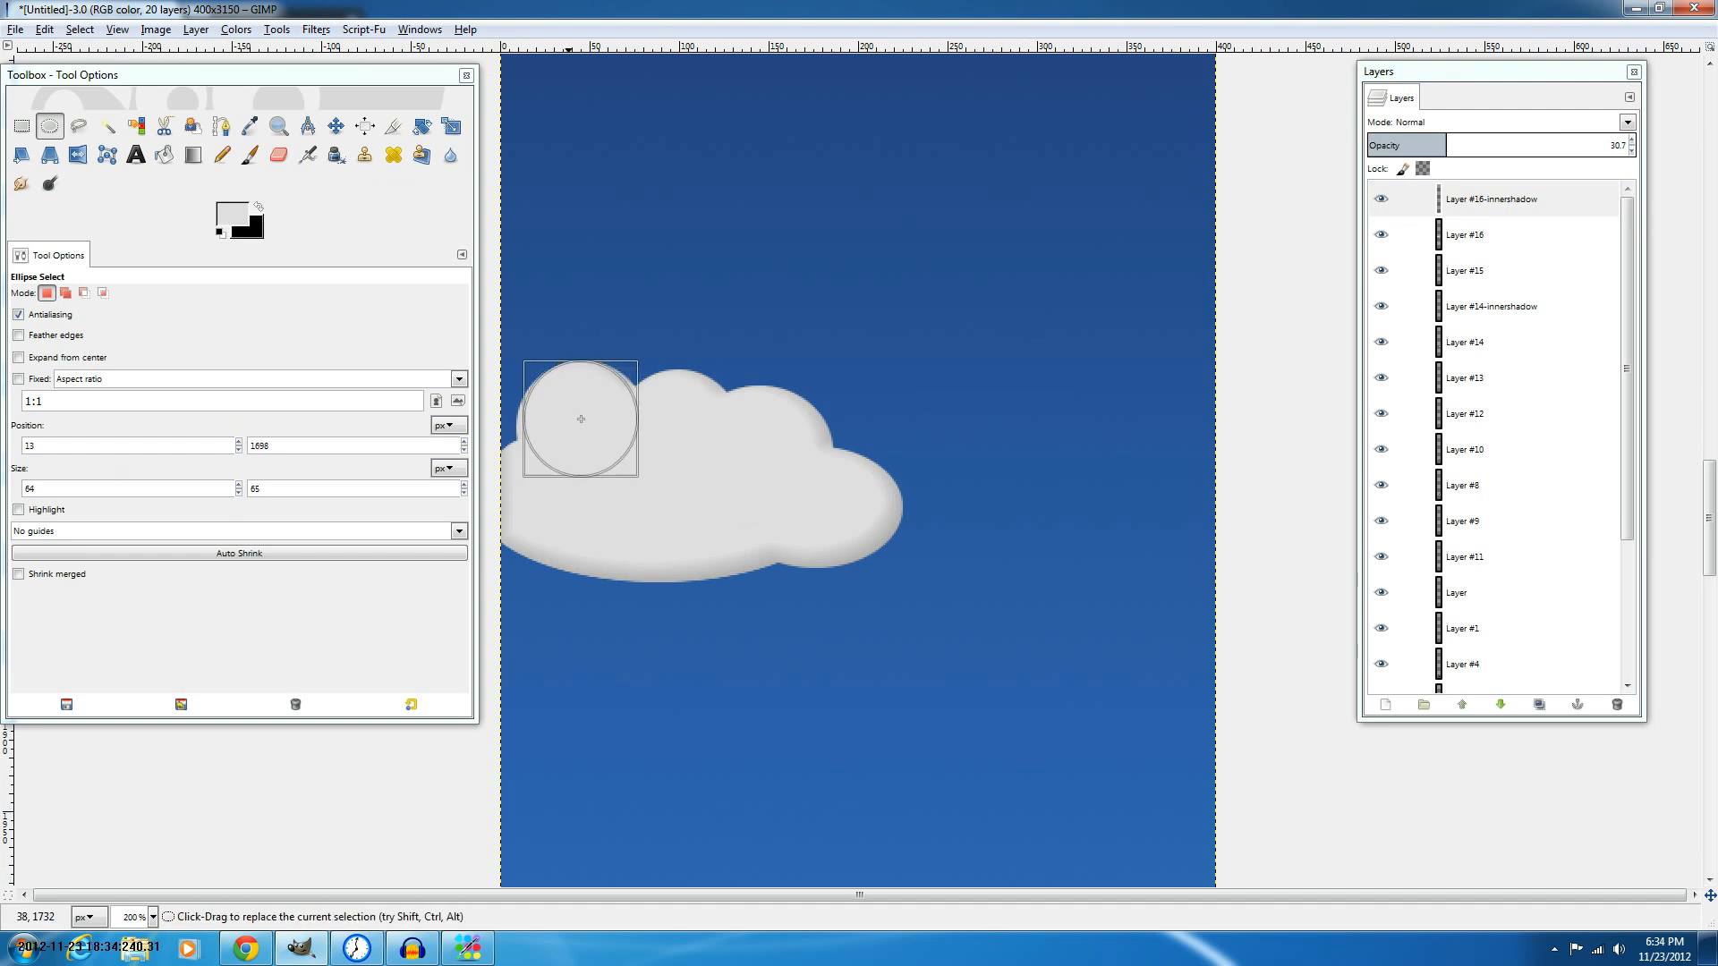
left_click_drag(523, 476, 630, 370)
left_click_drag(517, 364, 638, 479)
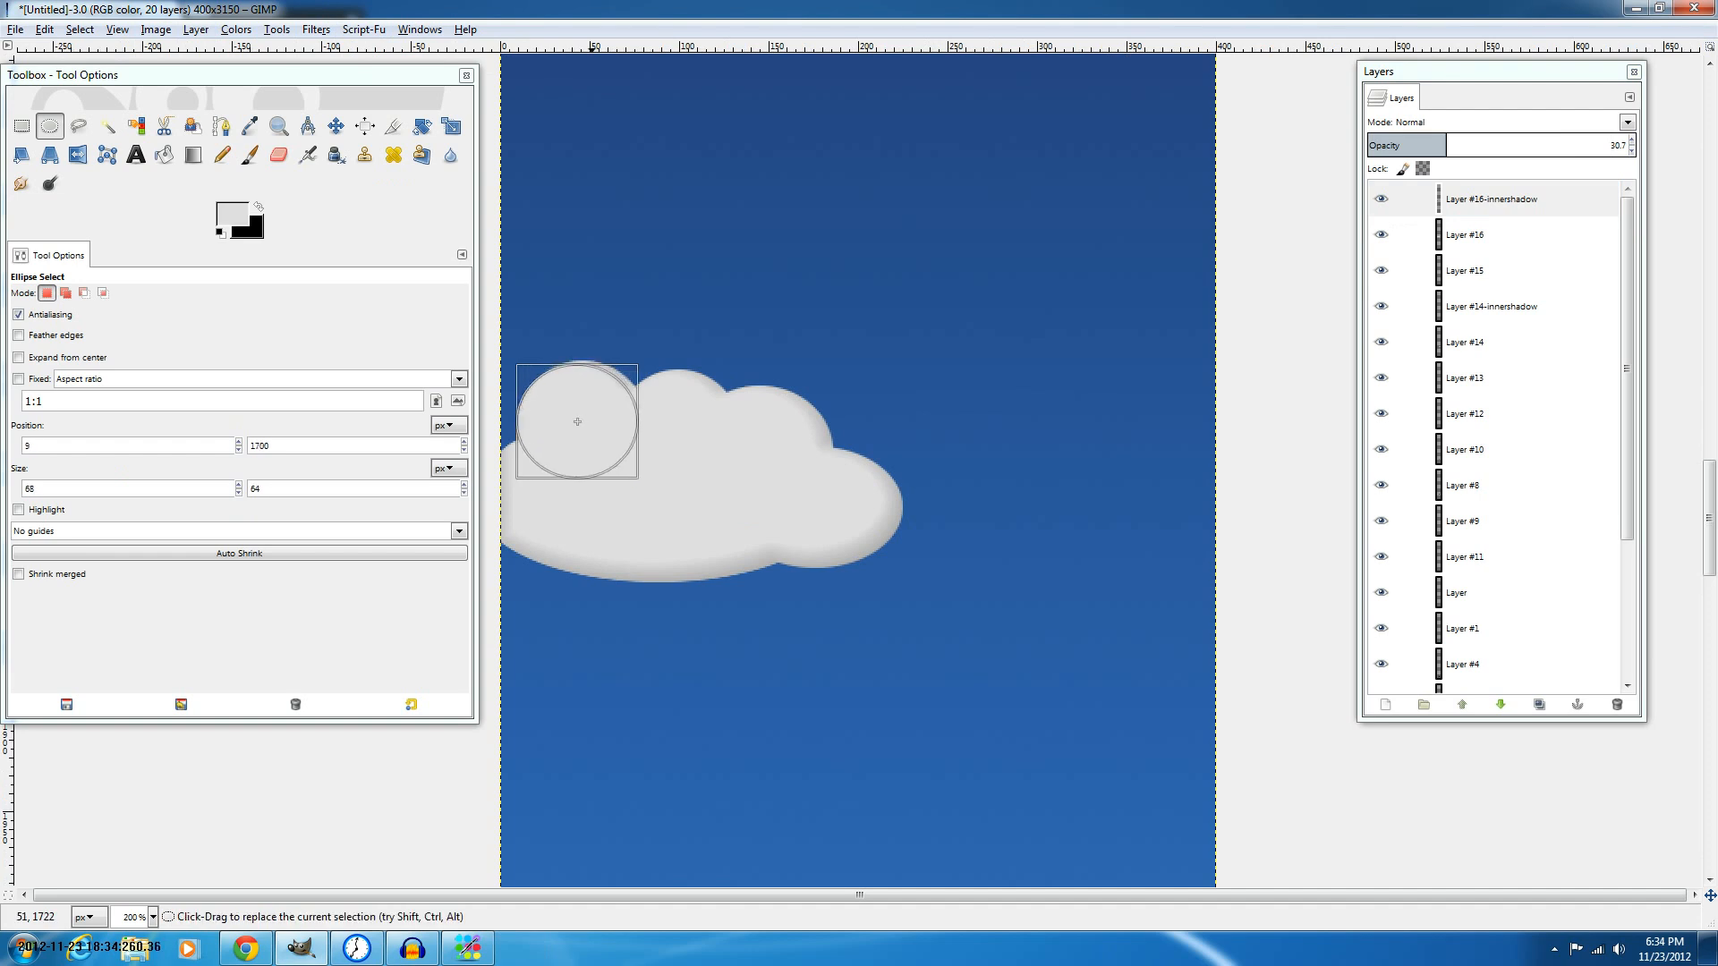
left_click_drag(577, 421, 580, 420)
Add a new layer, apply the radial FG to Transparent gradient to the selected lobe, and set the gradient's opacity to 25.1.
key("l")
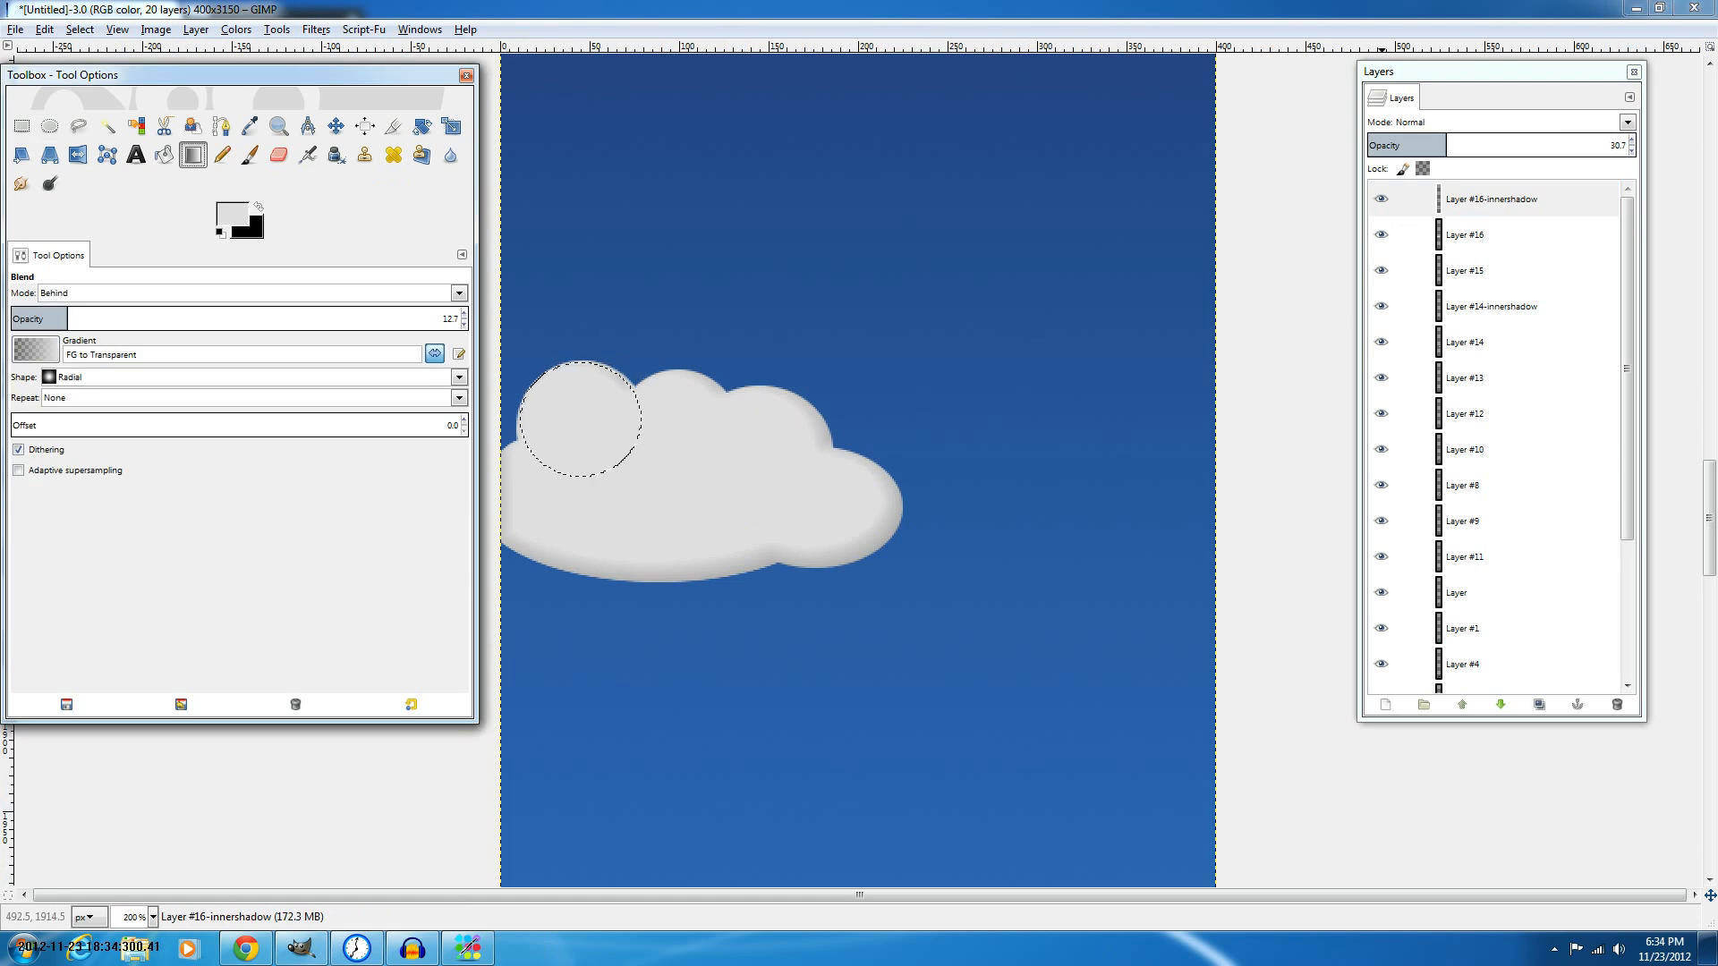
key("shift+ctrl+n")
key("Return")
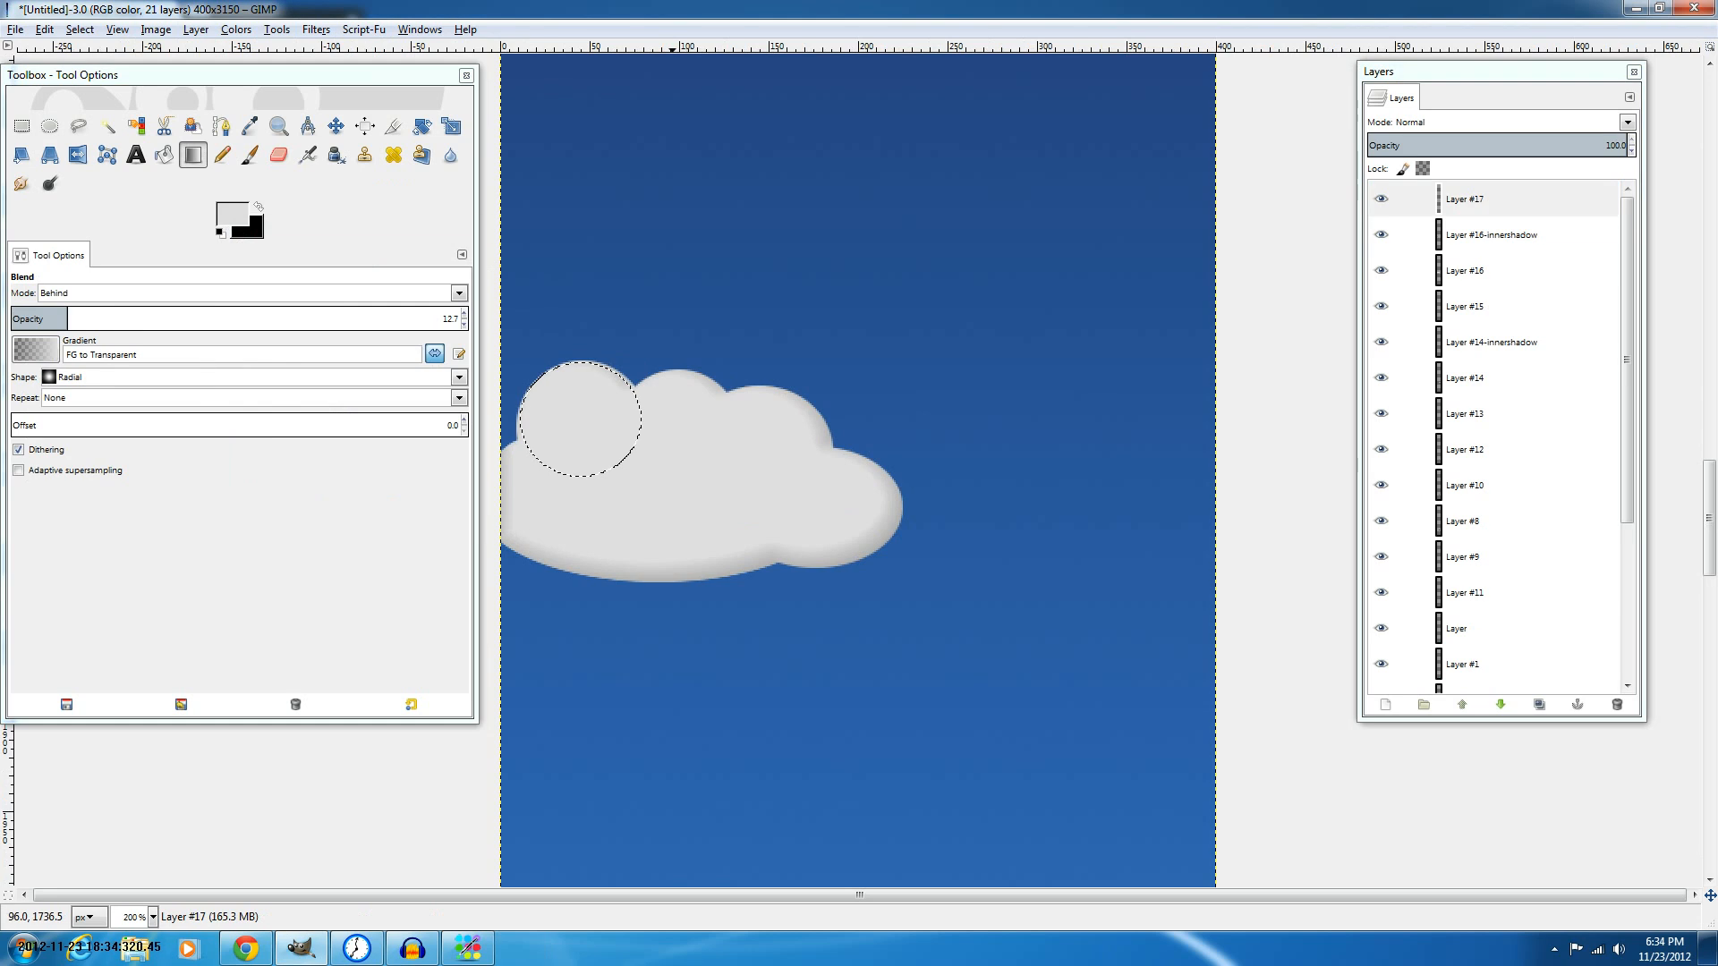
left_click_drag(619, 425, 619, 425)
left_click(123, 315)
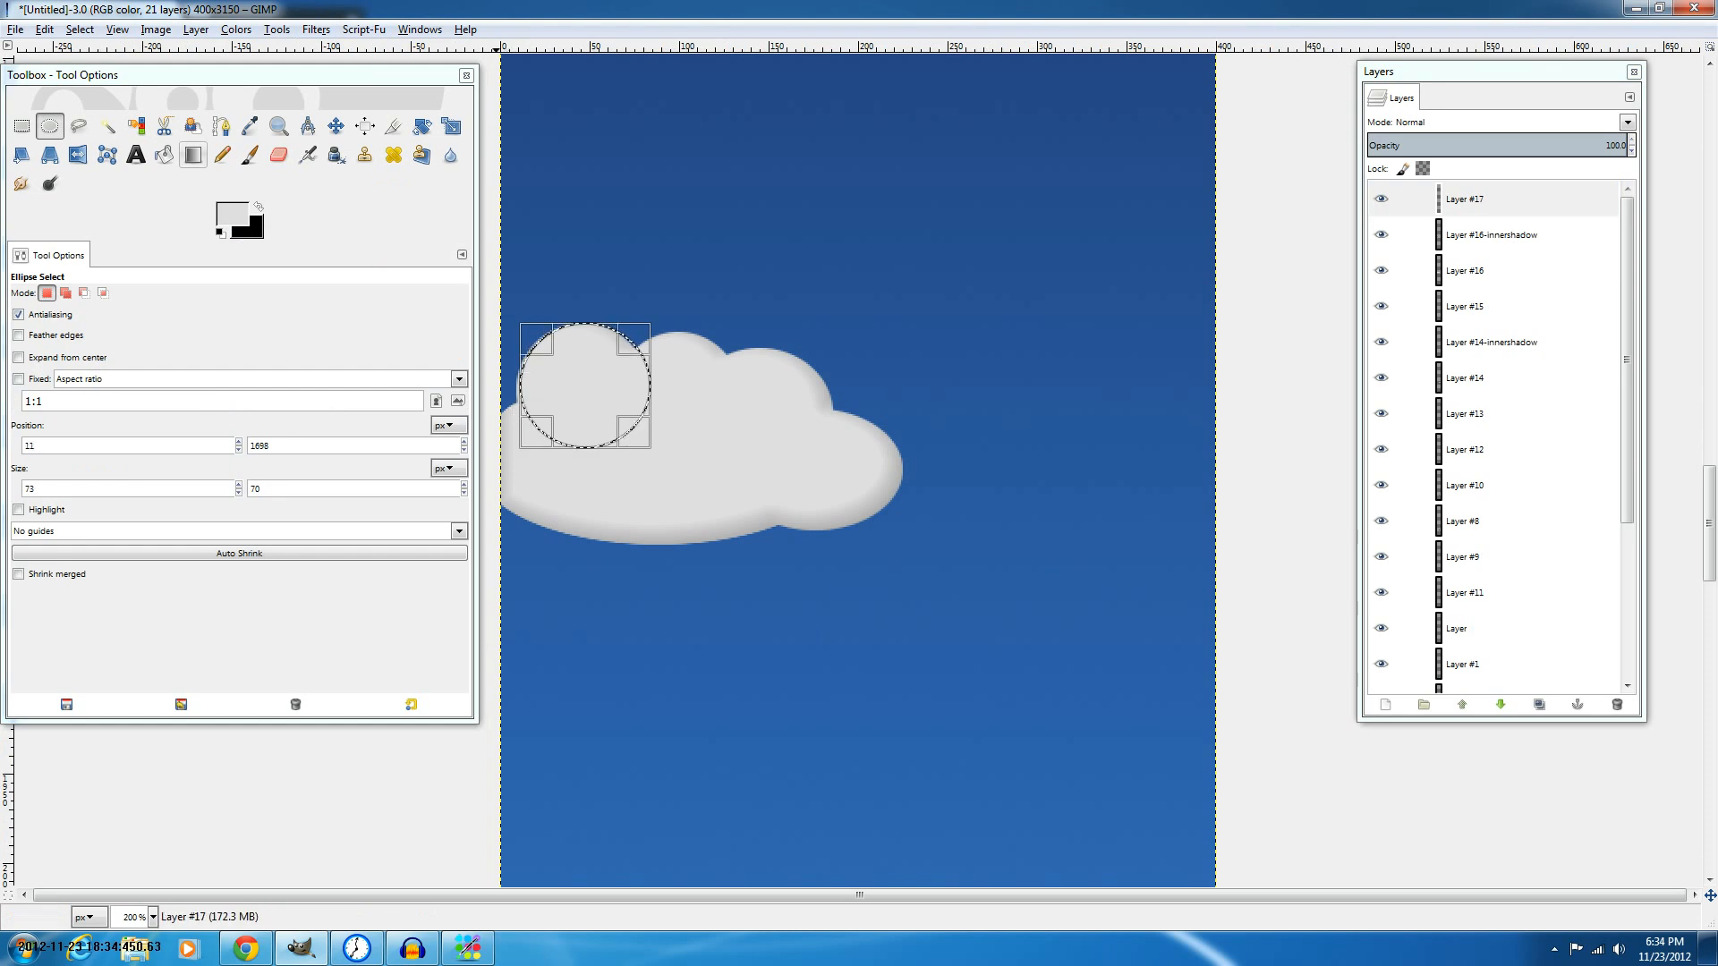
Add a new layer above Layer #17 for shading the cloud's lobes.
key("l")
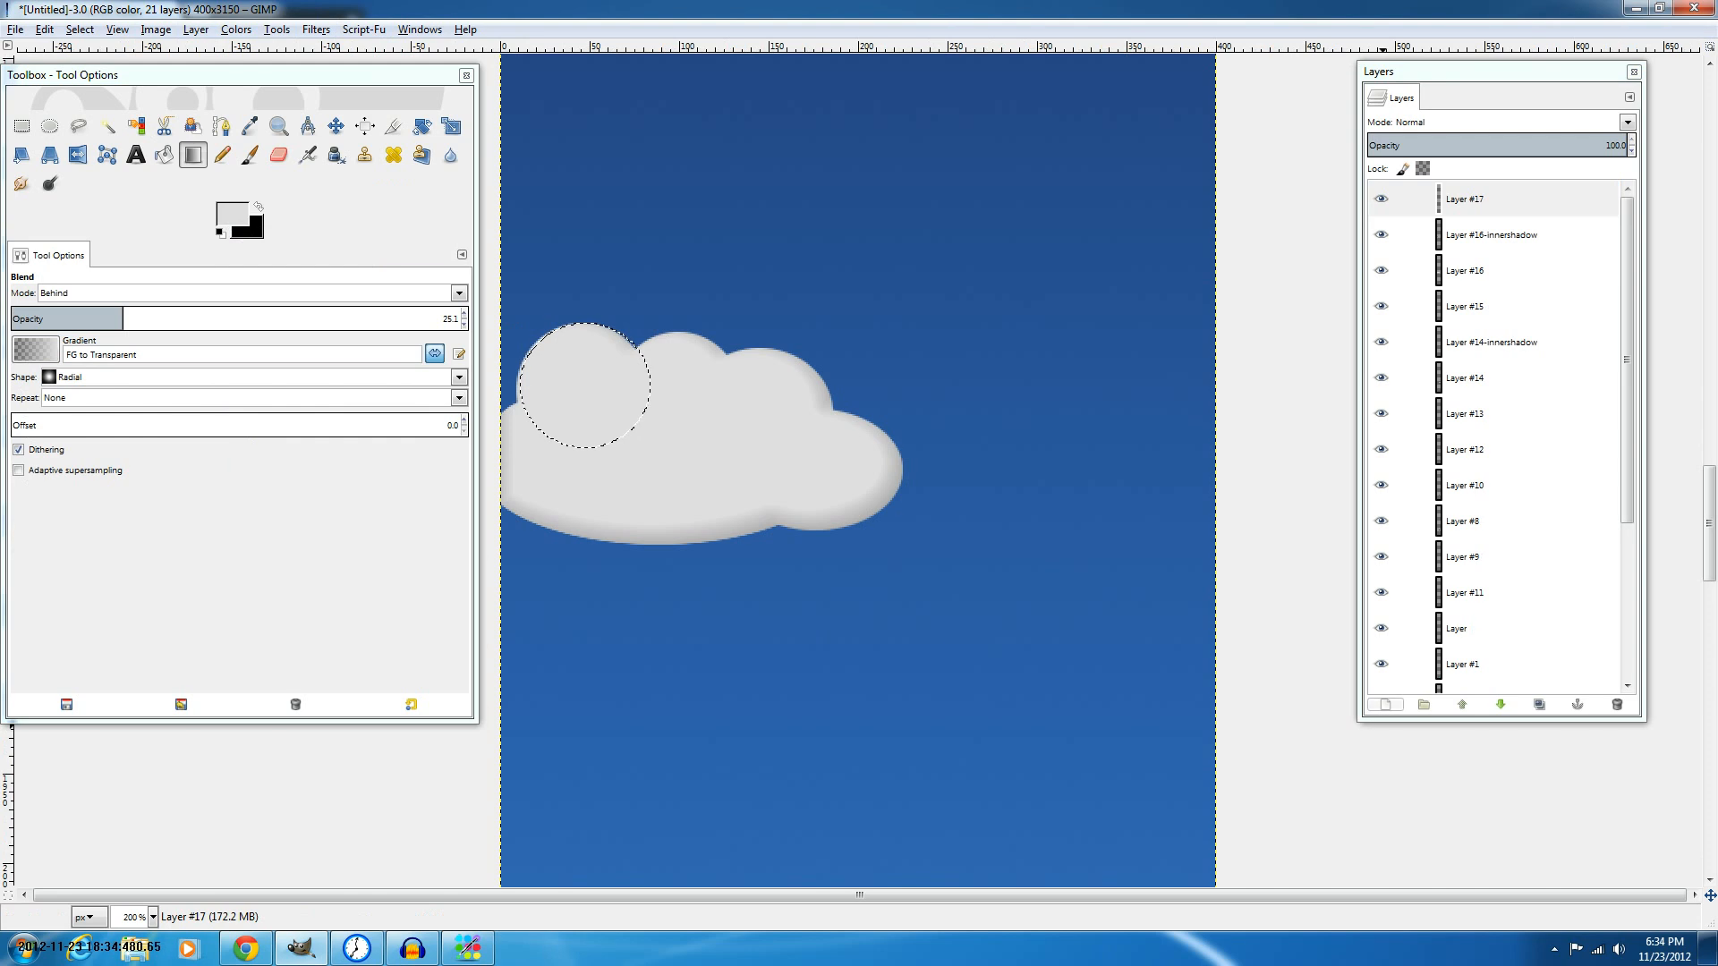
left_click(1385, 704, "shift")
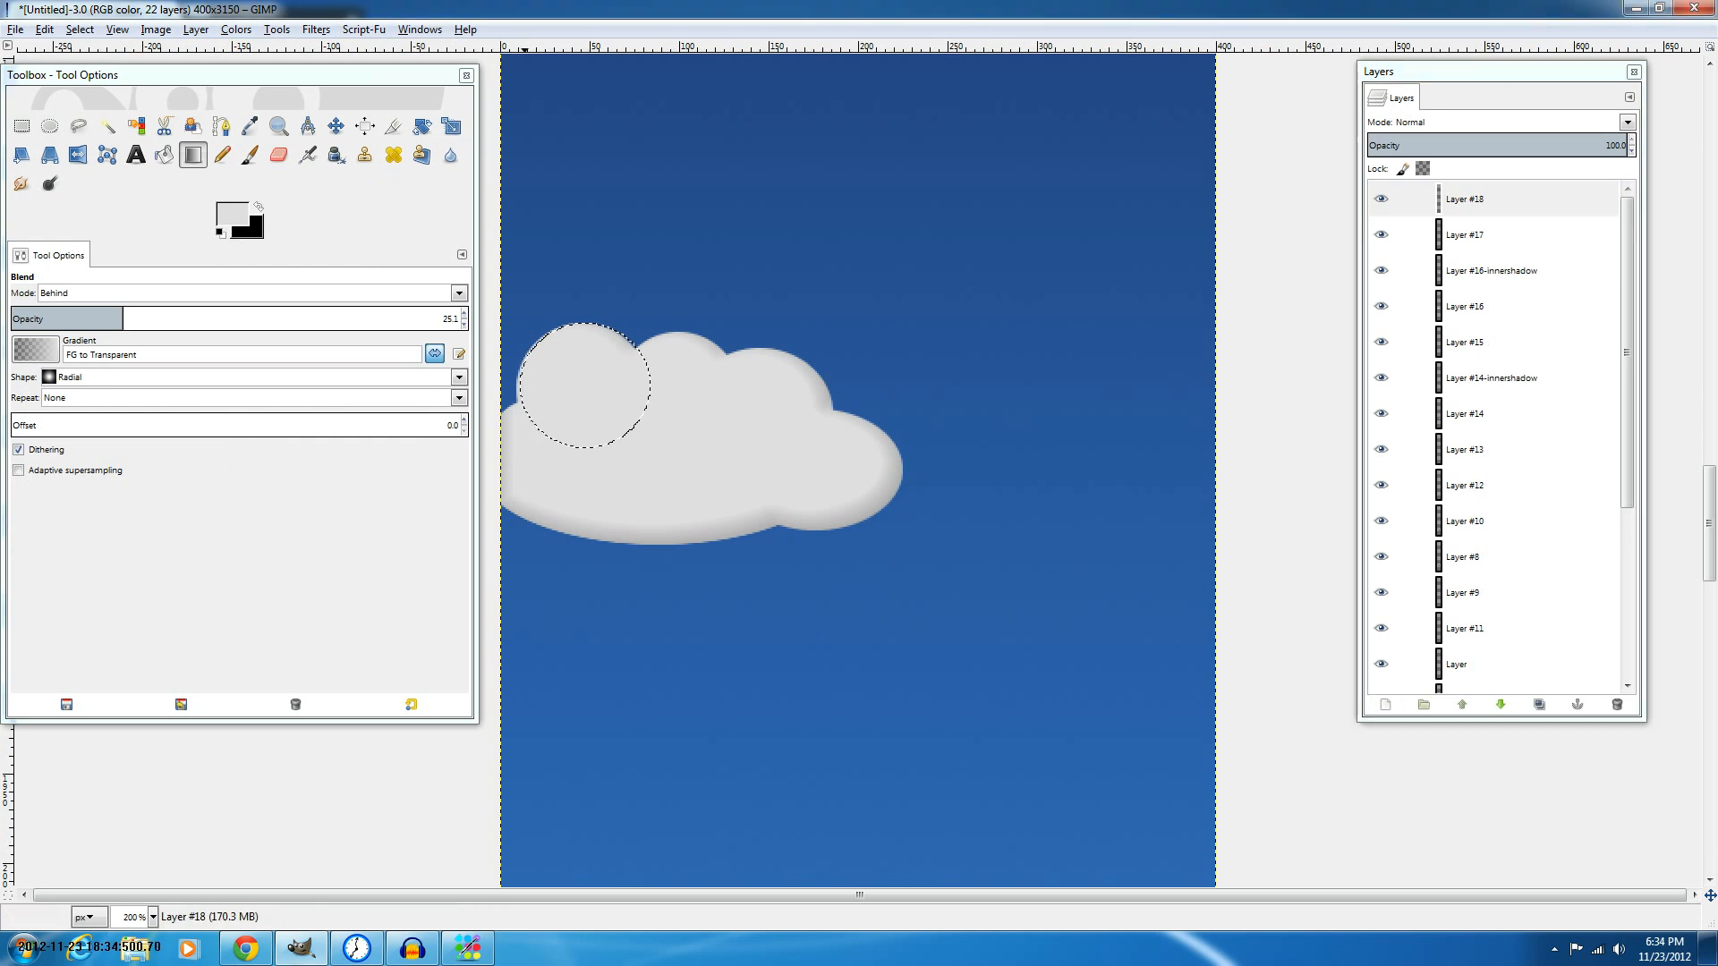
key("n")
left_click(250, 155)
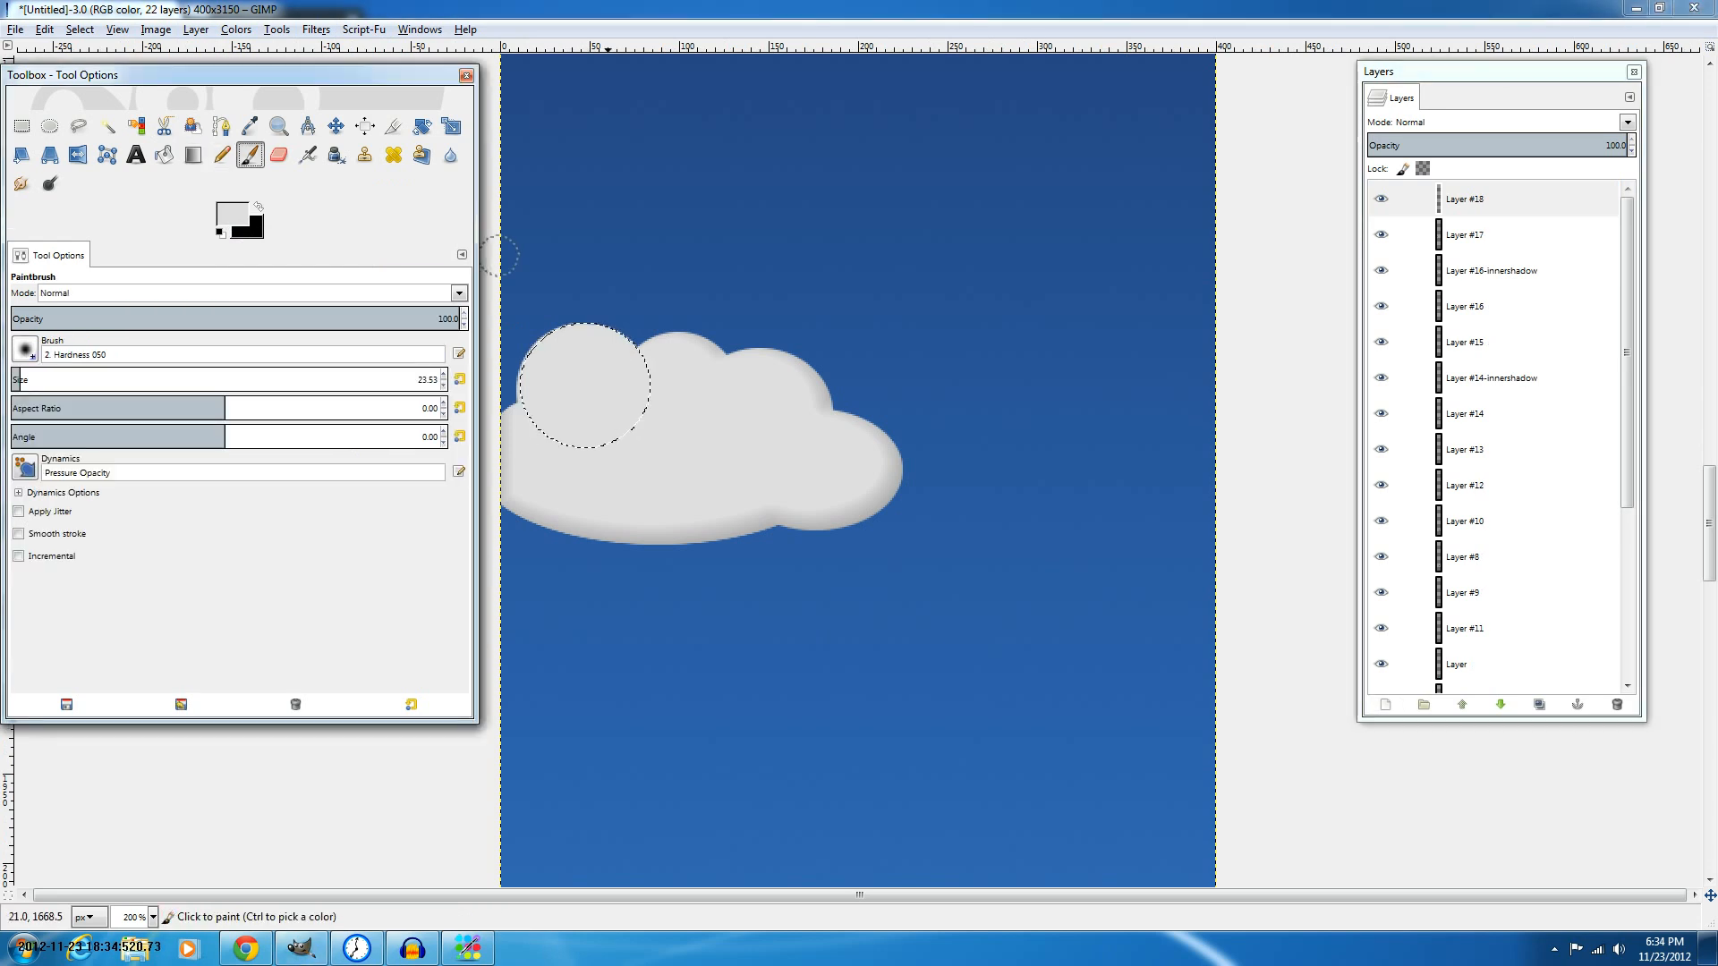
left_click_drag(615, 245, 616, 333)
key("ctrl+z")
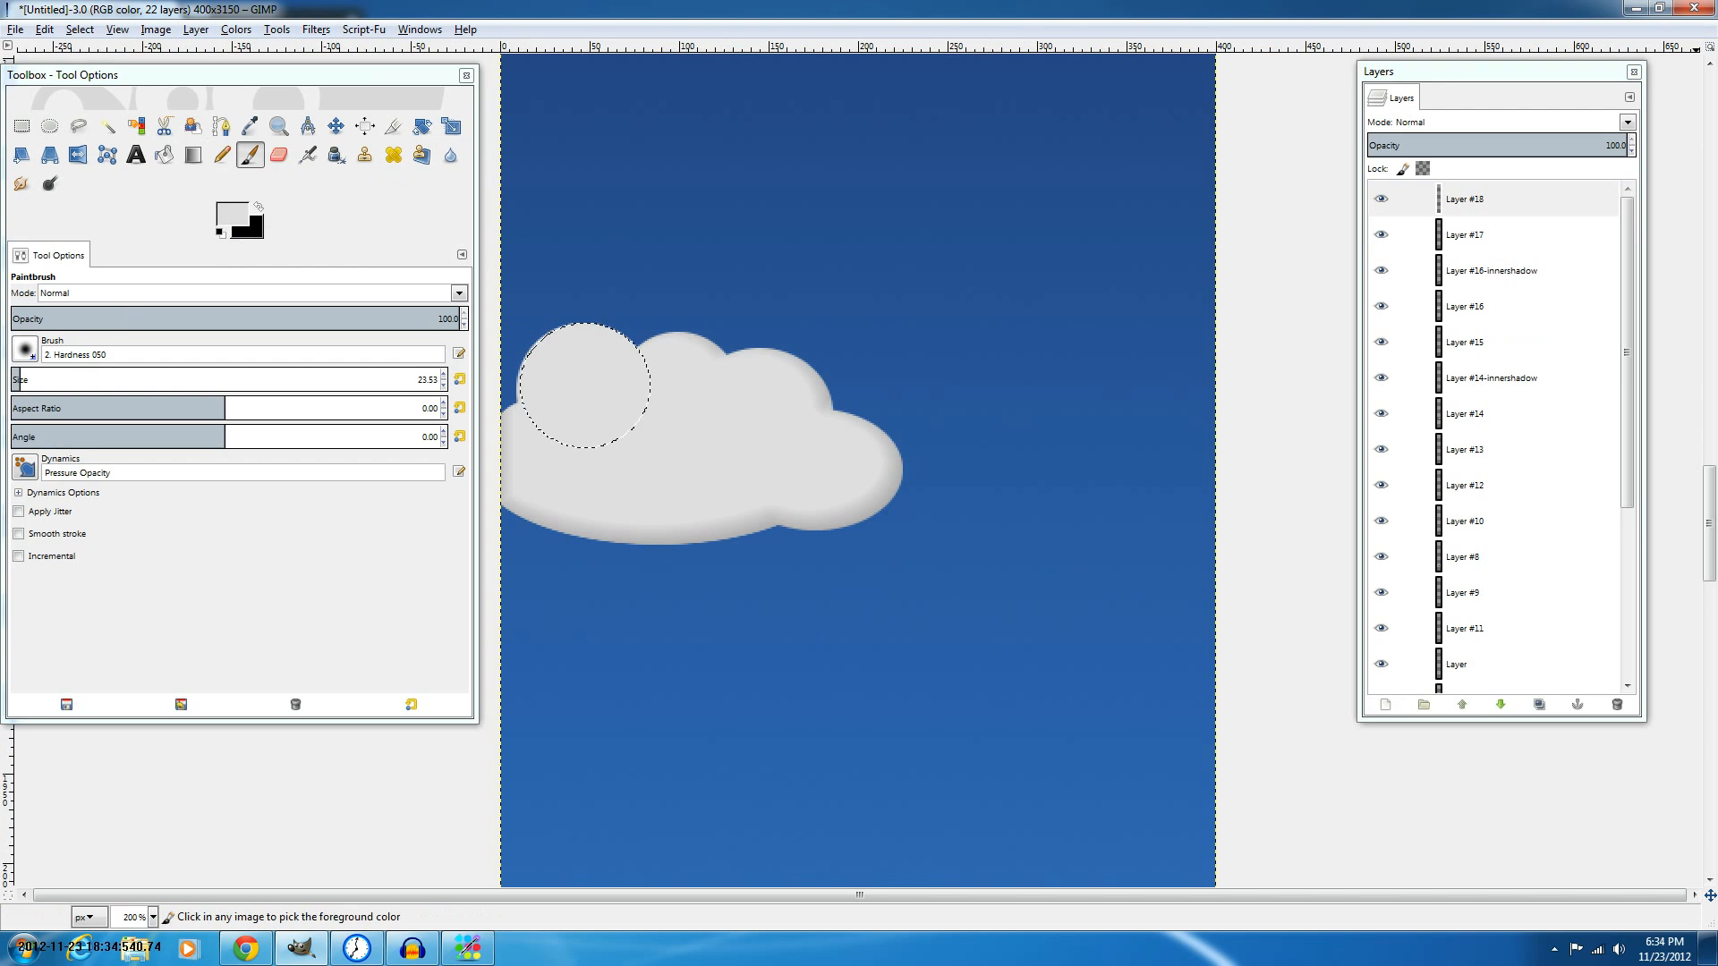
Clear the old selection and select the cloud's upper middle lobe with an ellipse about 56 × 58 px, aligned to its outline.
key("ctrl+shift+a")
left_click(50, 126)
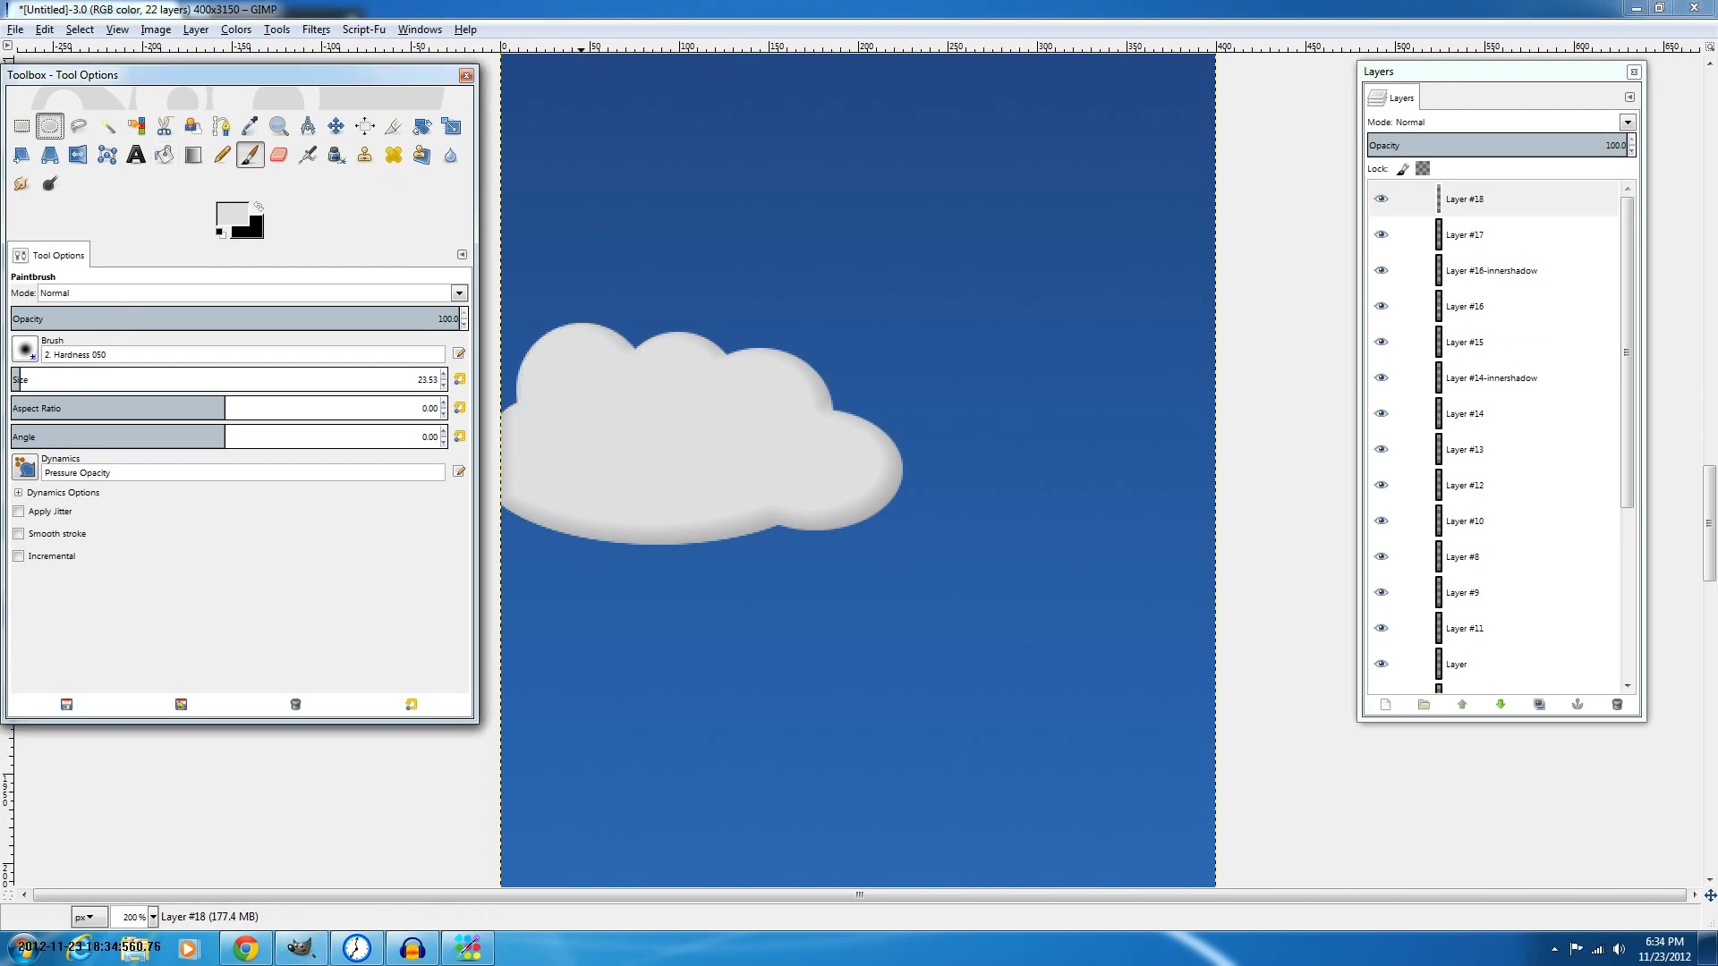
left_click_drag(547, 338, 701, 473)
left_click_drag(657, 429, 703, 407)
left_click_drag(683, 389, 638, 390)
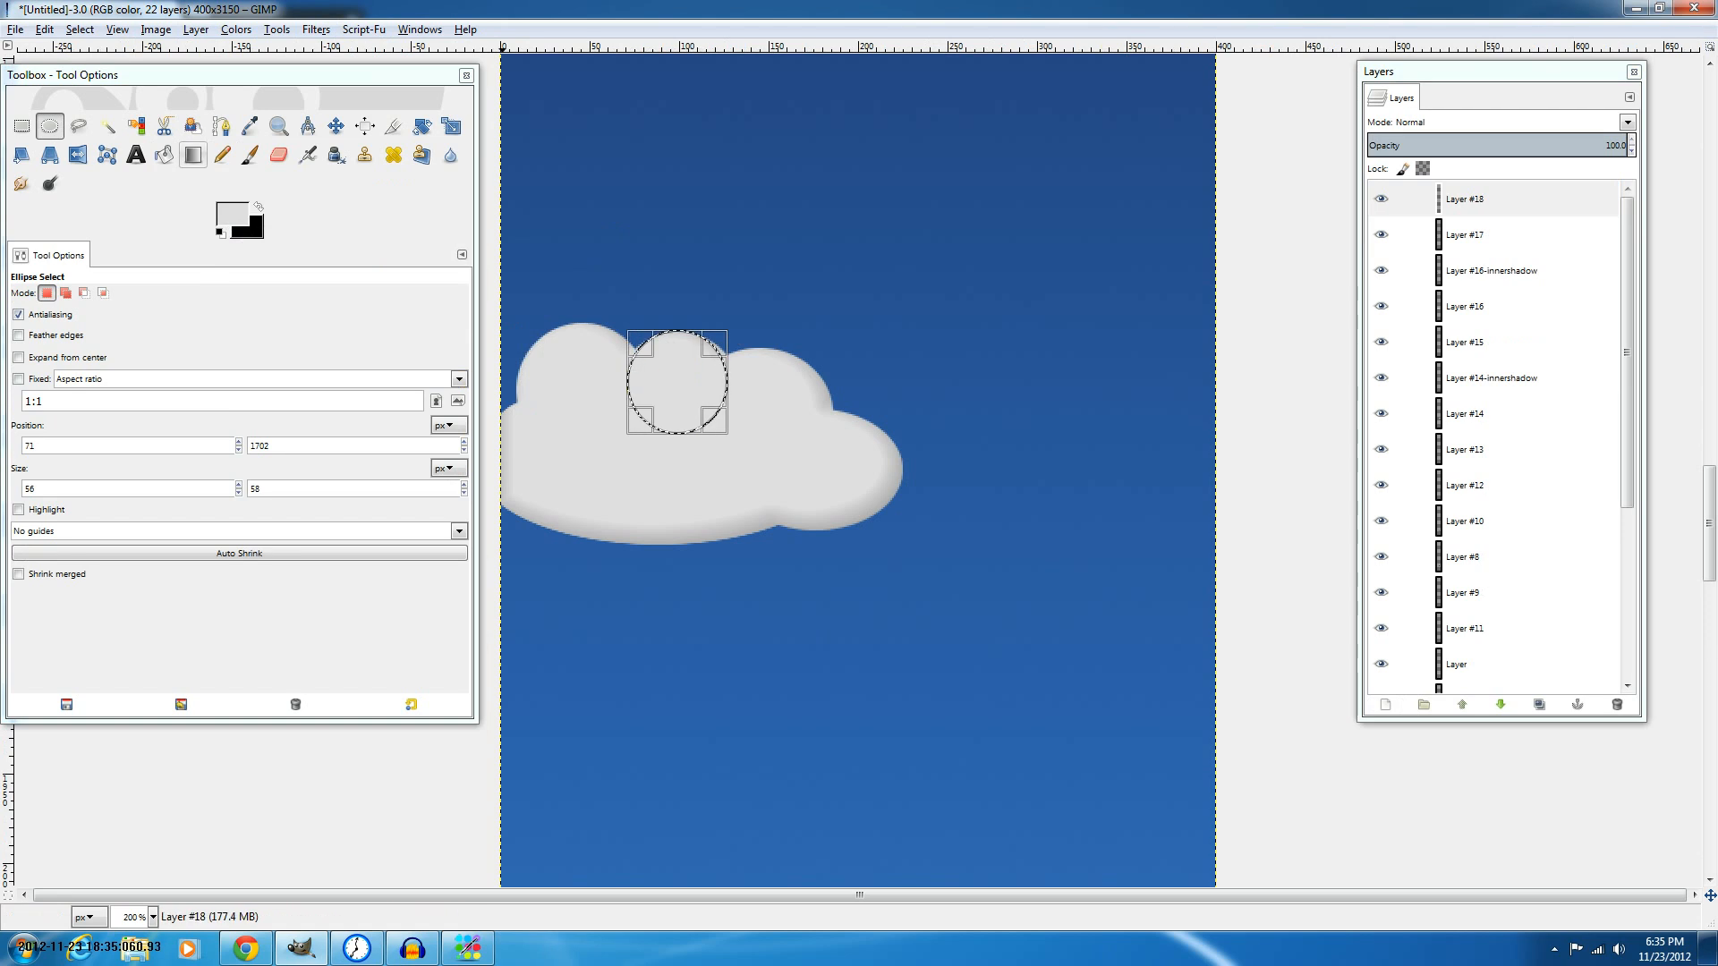
Swap the foreground and background colours to make black the foreground, and try a black bucket fill on the selected lobe.
left_click(193, 155)
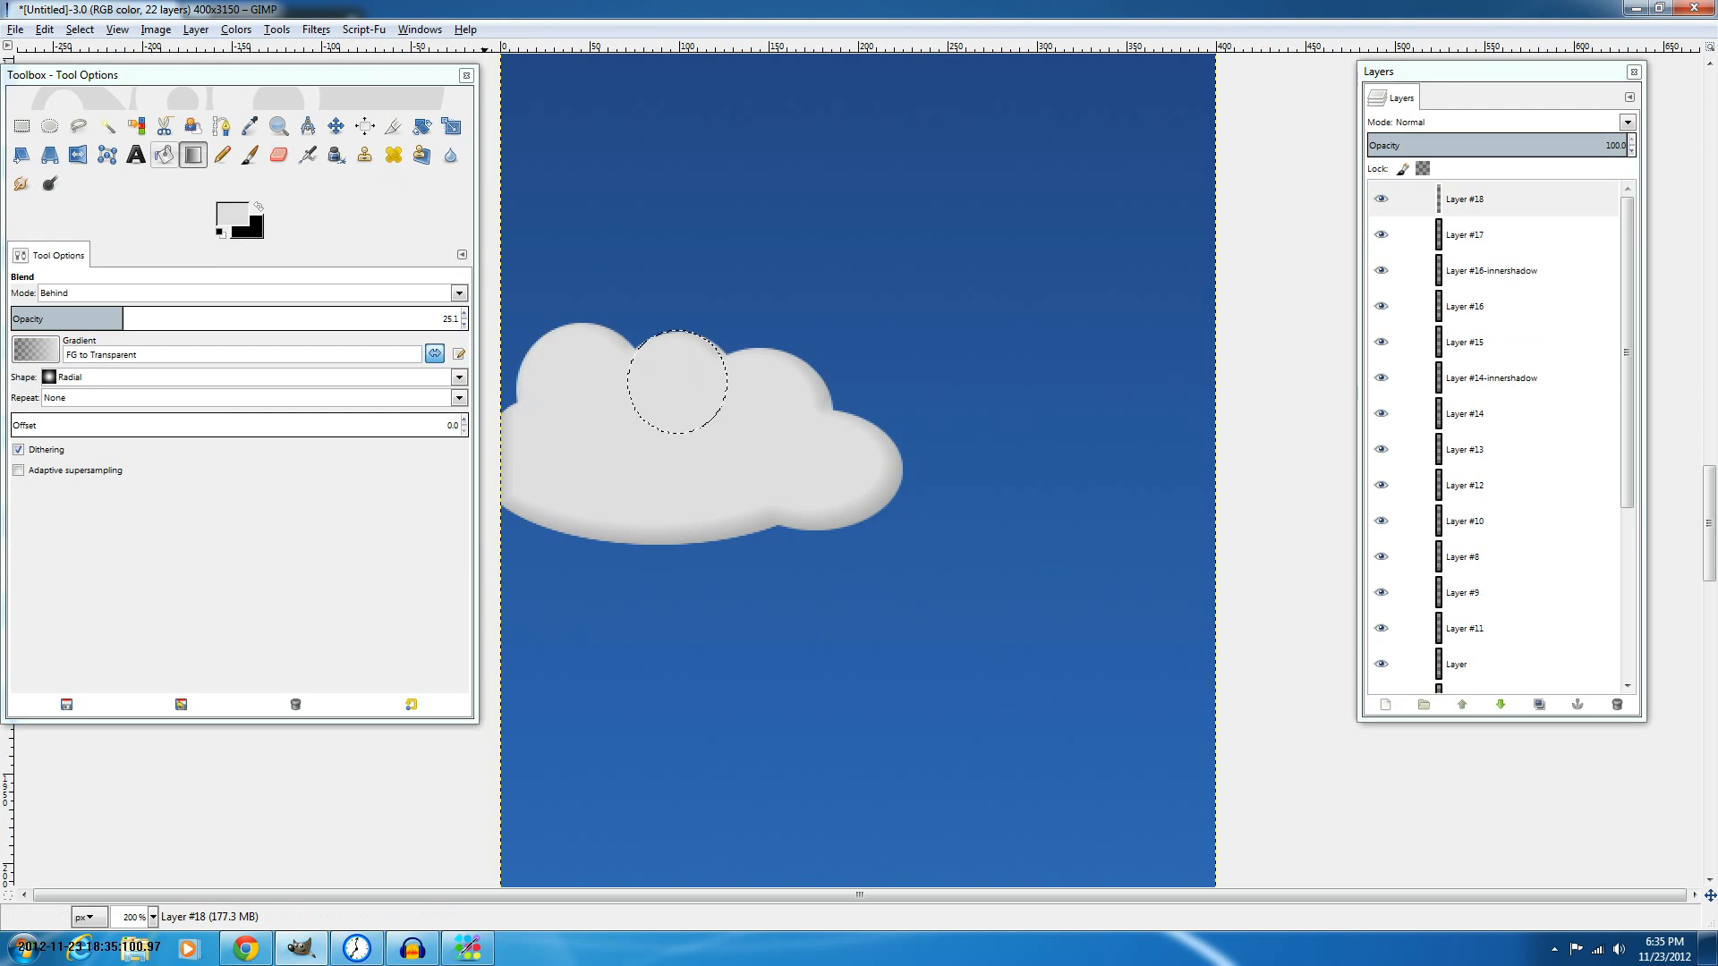
left_click(164, 155)
key("x")
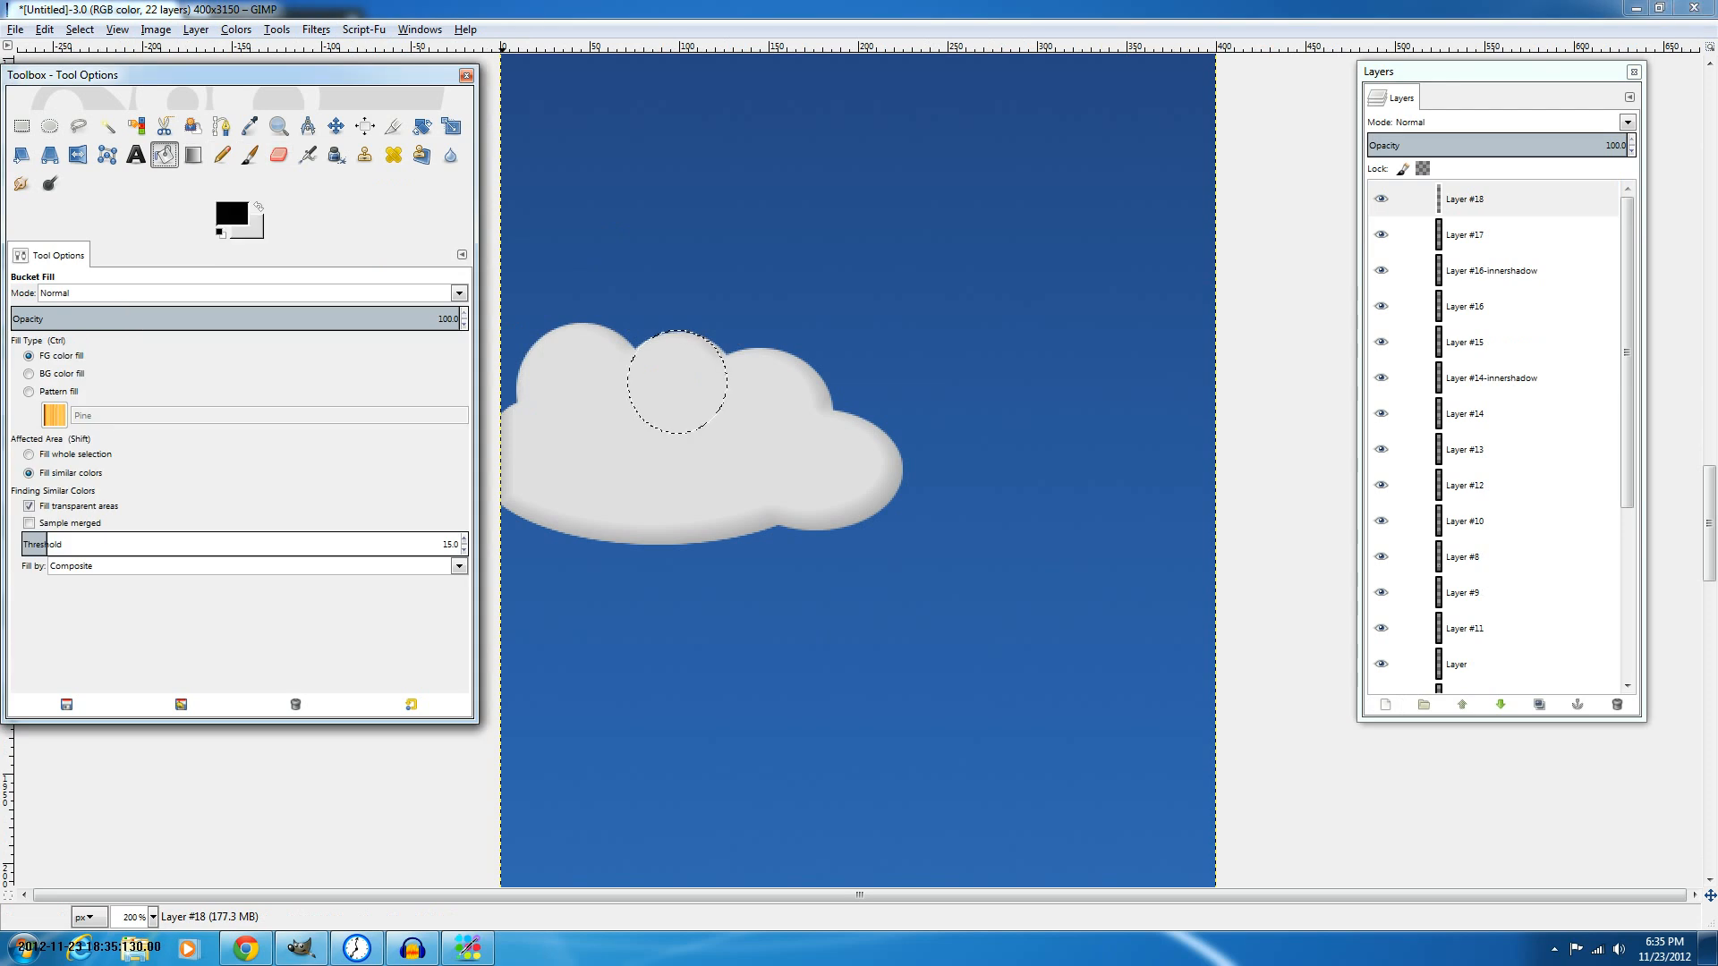
left_click(705, 418)
key("ctrl+z")
Shade the selected middle lobe with two passes of the black radial FG to Transparent gradient at opacity 12.9.
left_click(193, 155)
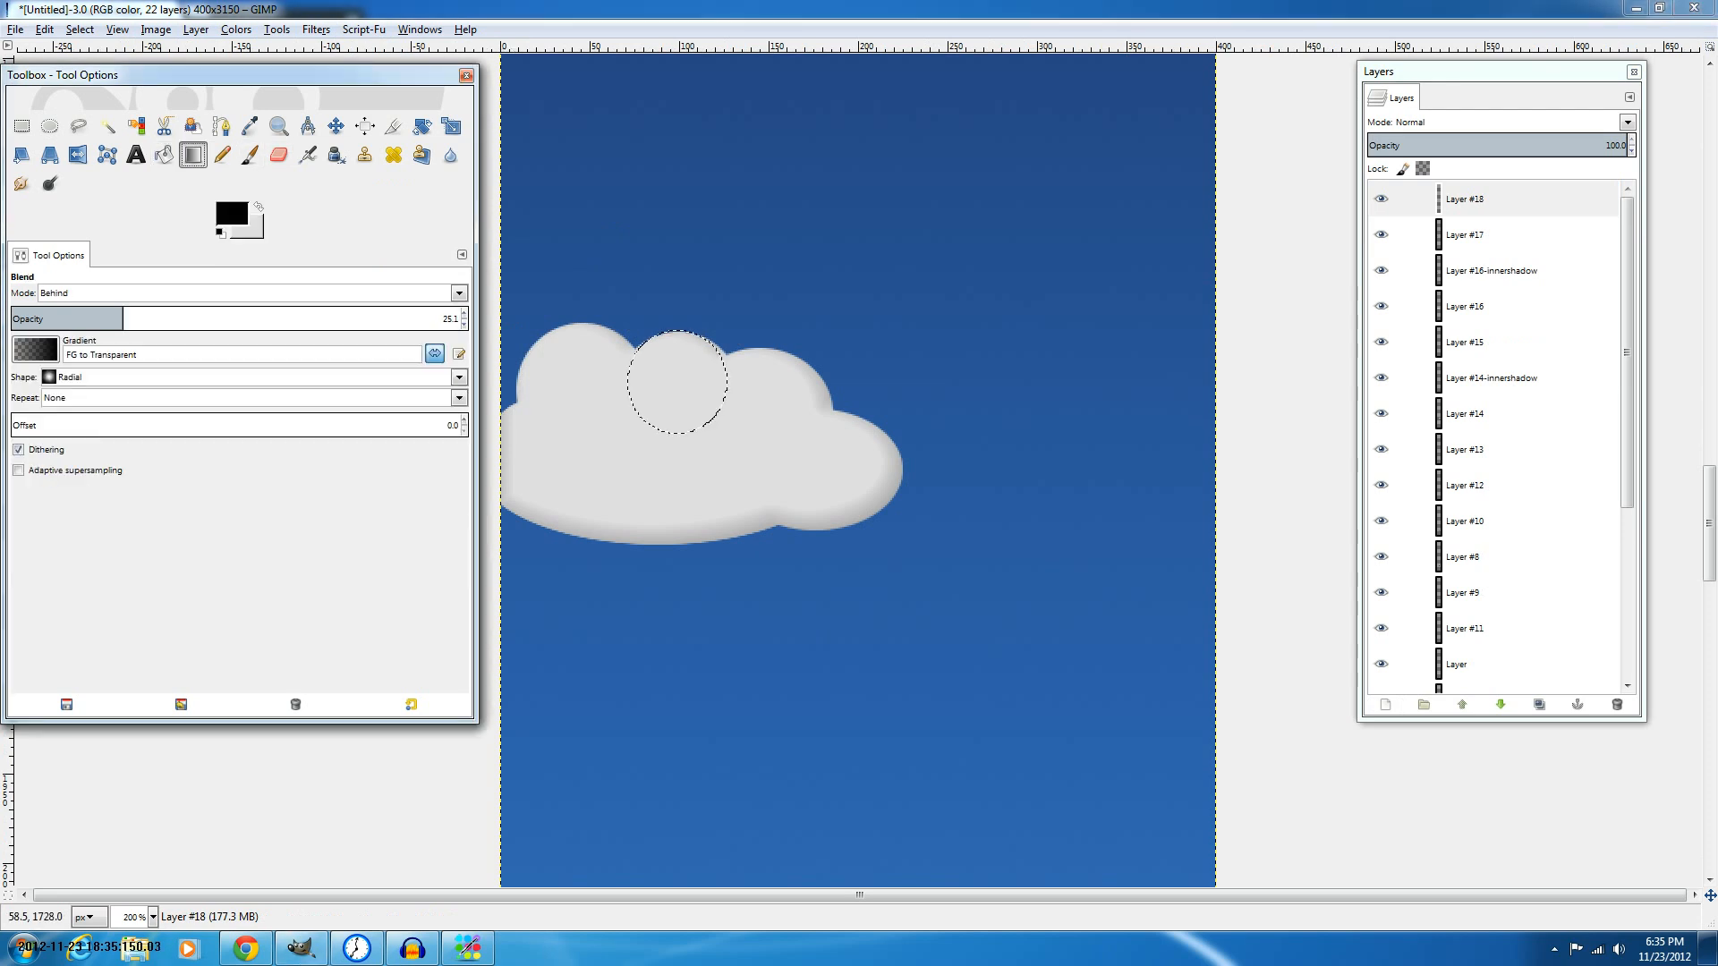
left_click_drag(577, 365, 644, 381)
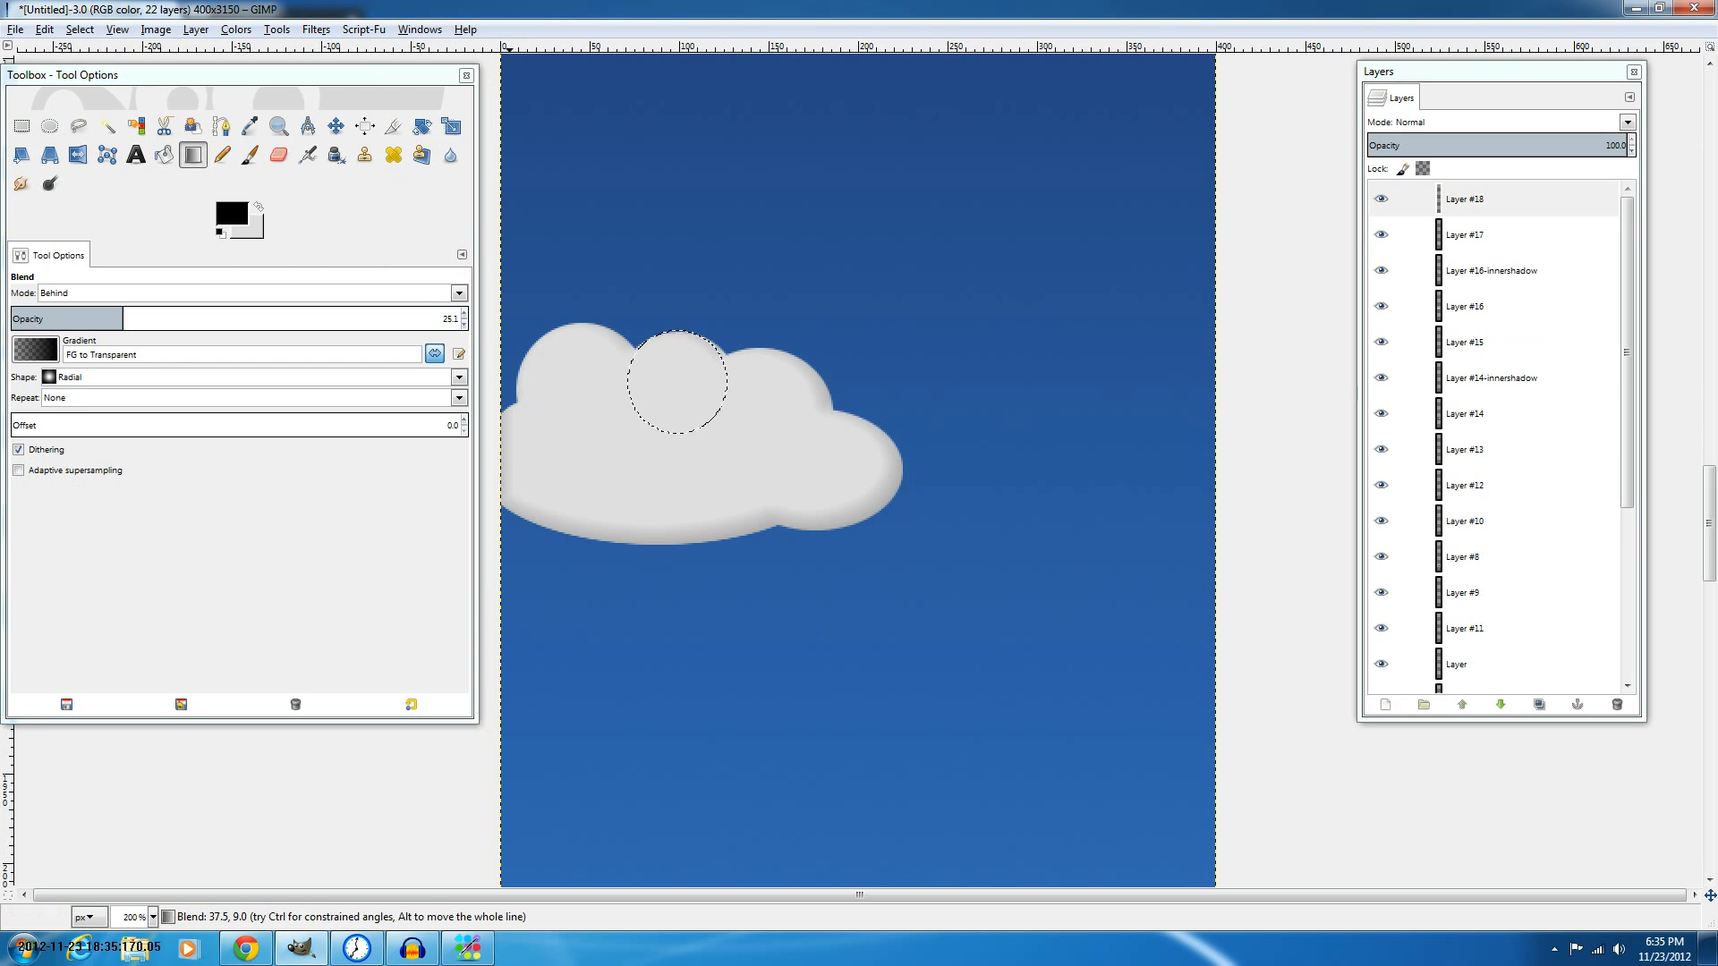
left_click(111, 316)
left_click_drag(111, 321, 68, 322)
left_click_drag(675, 383, 776, 466)
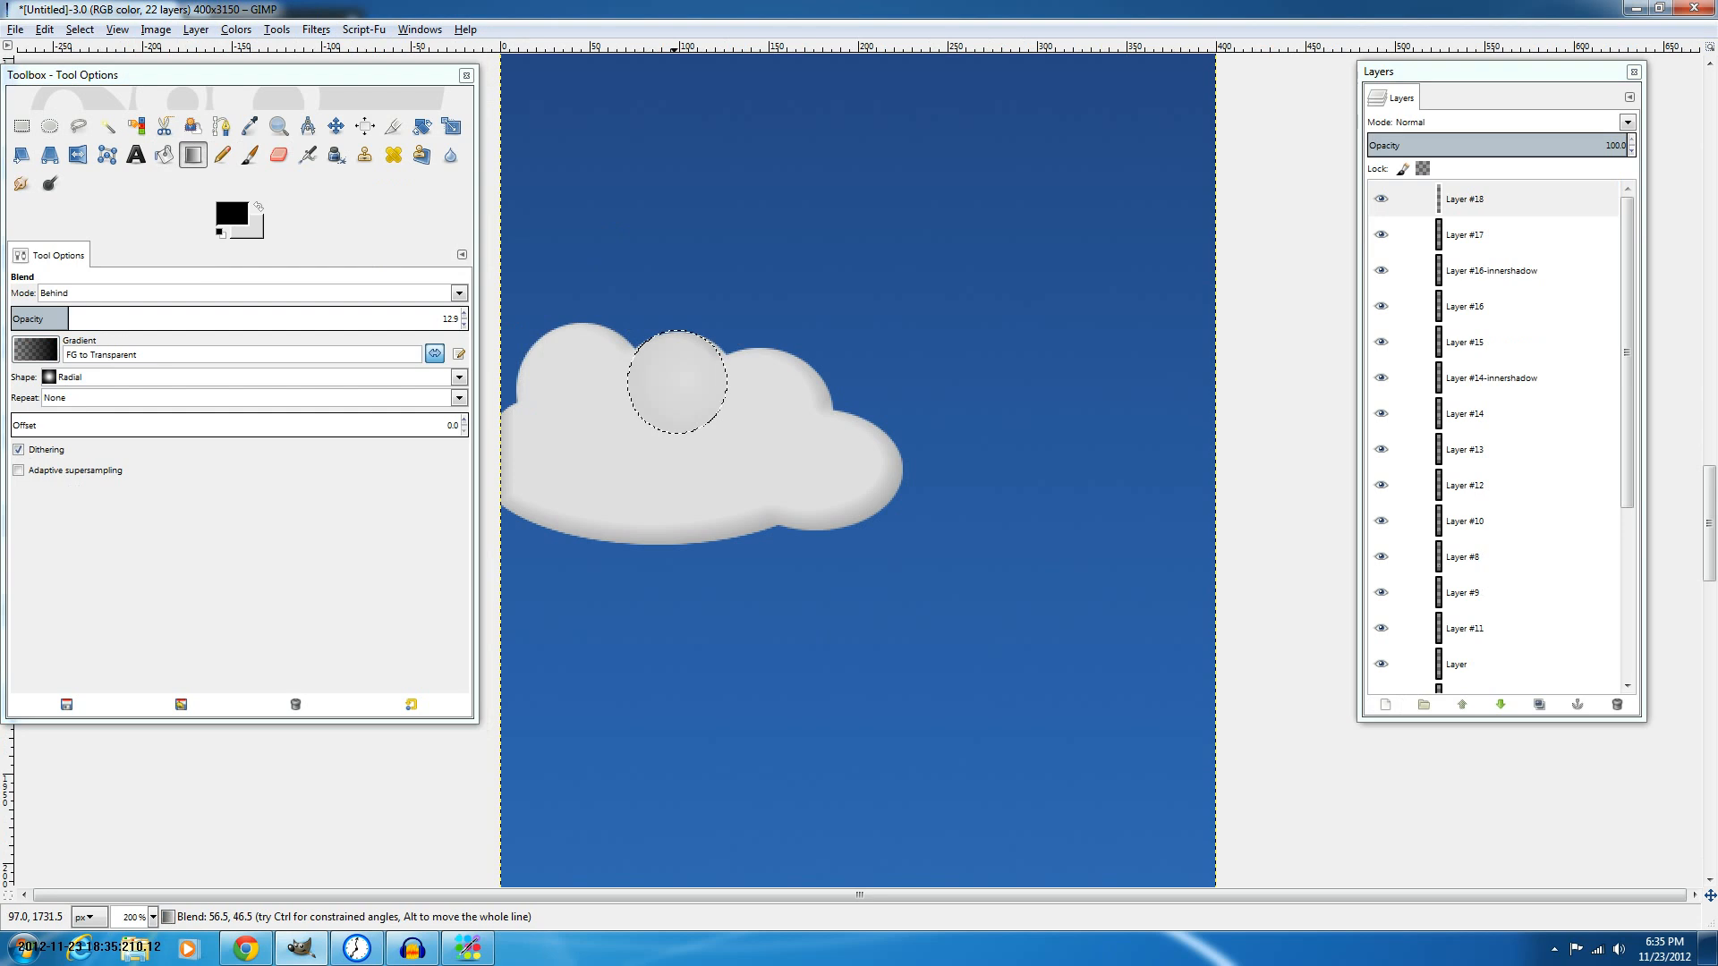
left_click_drag(675, 383, 772, 421)
Select the cloud's upper right lobe with an ellipse about 82 × 65 px, shade it with the same black radial gradient, and clear the selection.
left_click(50, 126)
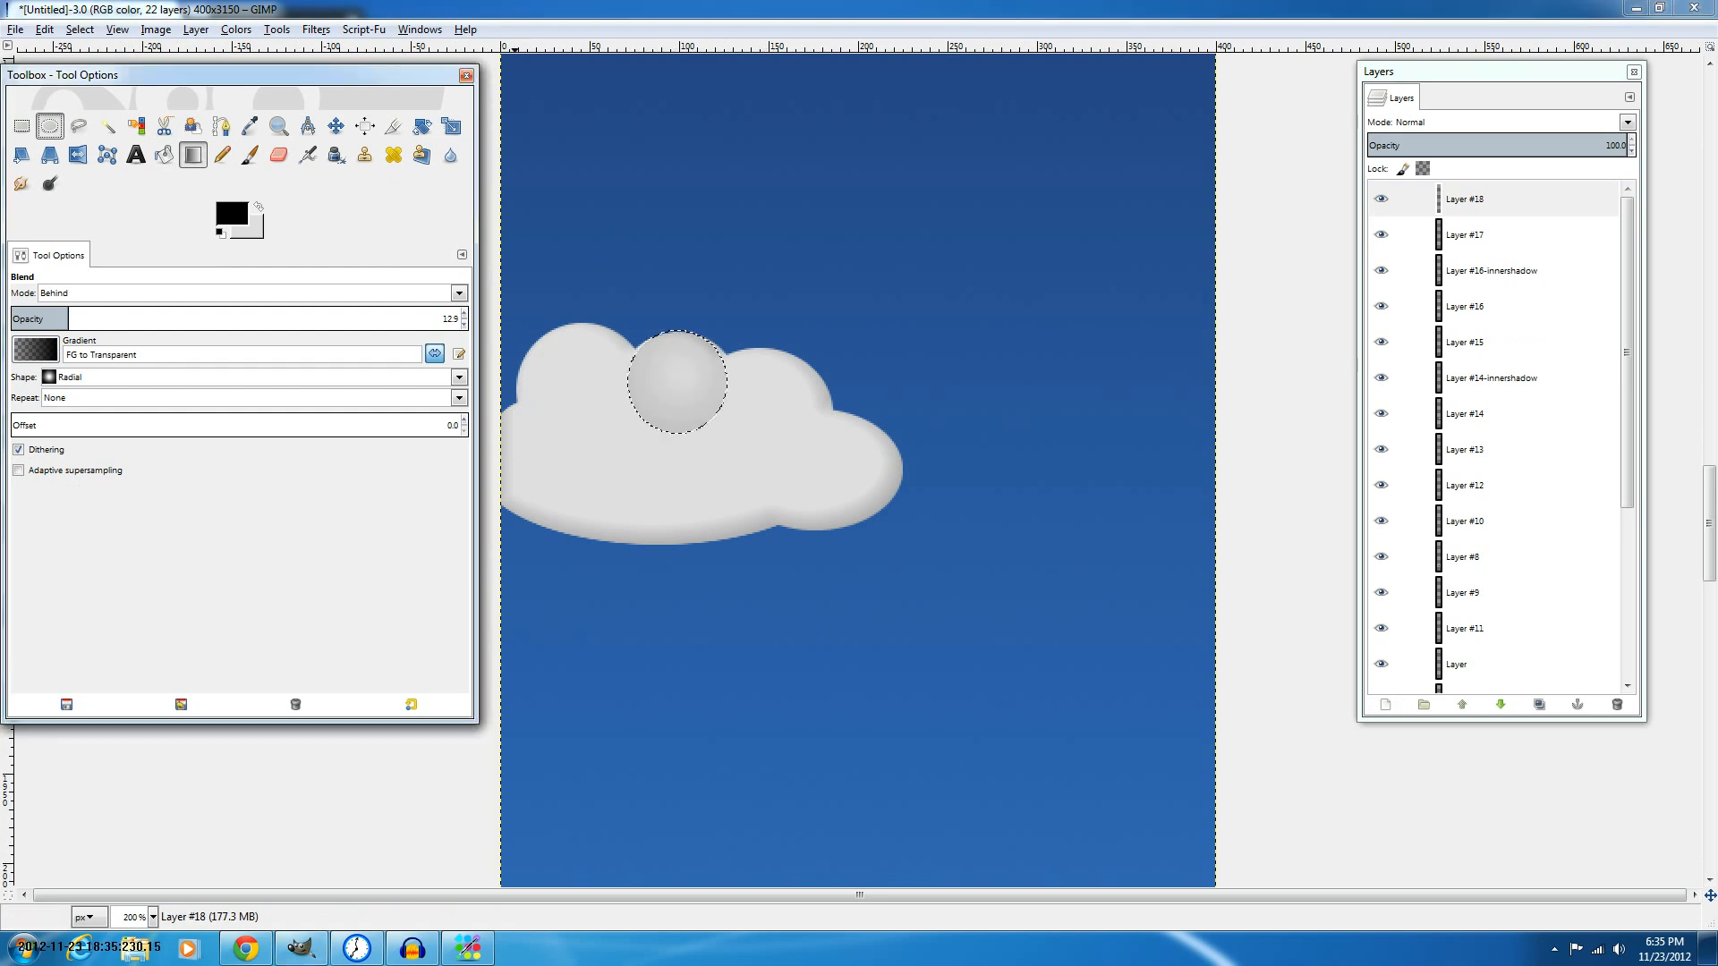
left_click_drag(729, 358, 812, 428)
left_click_drag(677, 352, 824, 467)
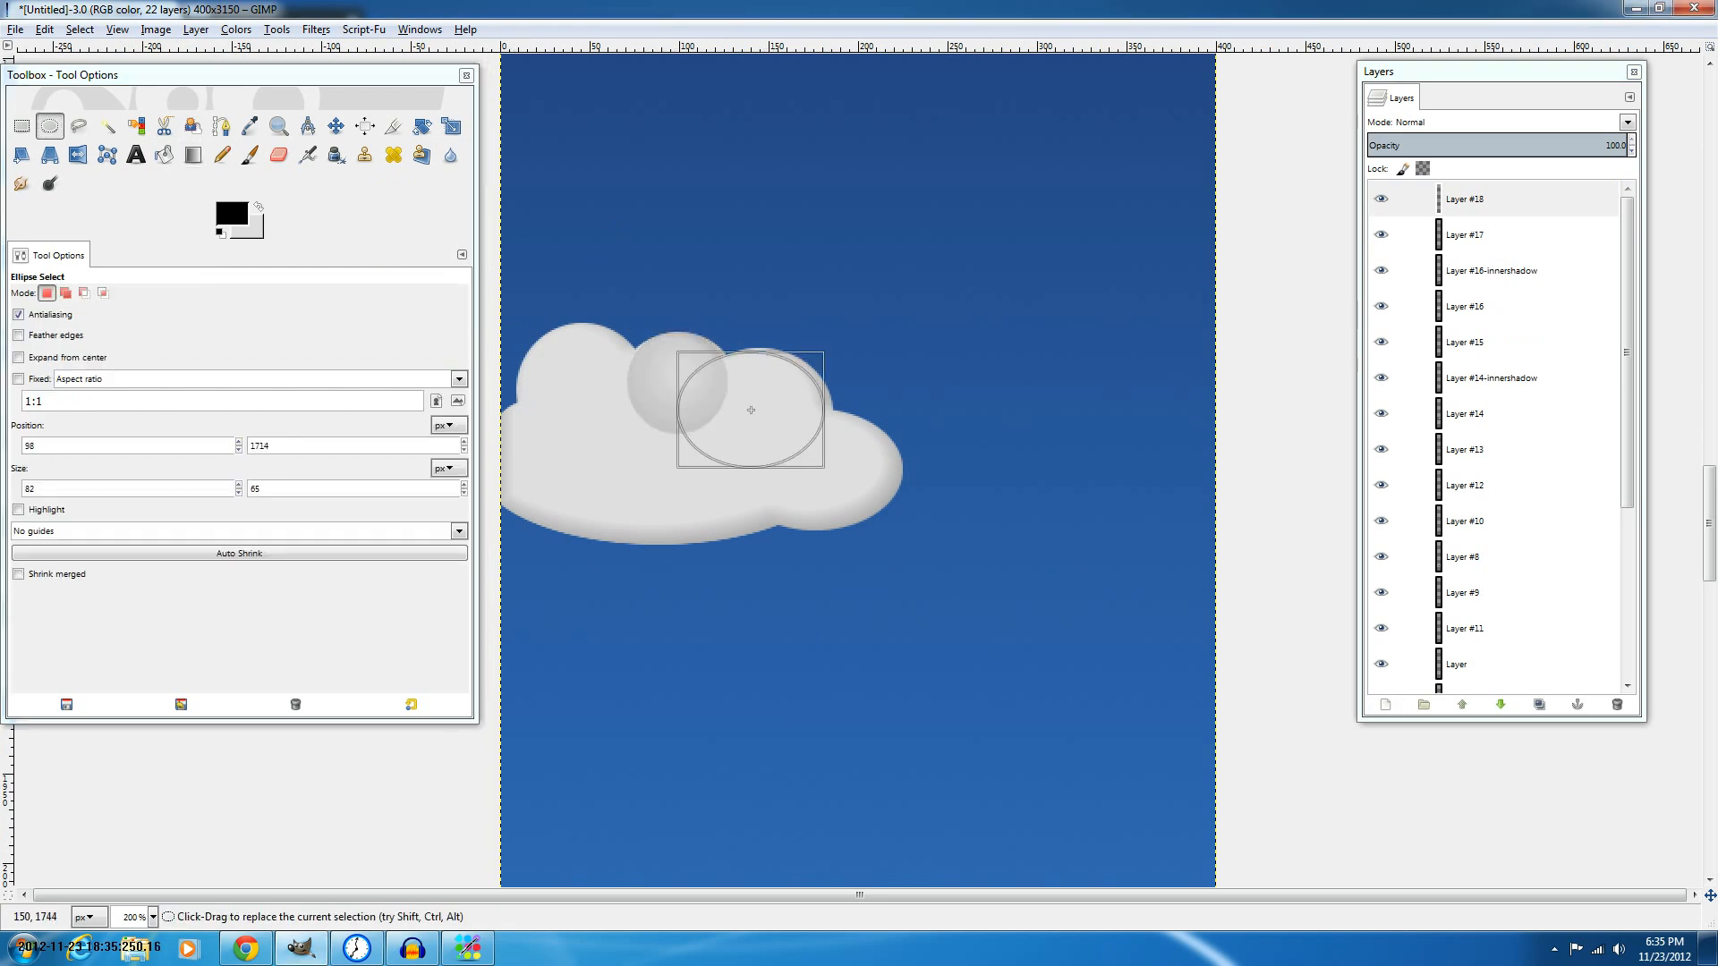
left_click_drag(750, 410, 874, 451)
left_click(192, 155)
key("ctrl+shift+a")
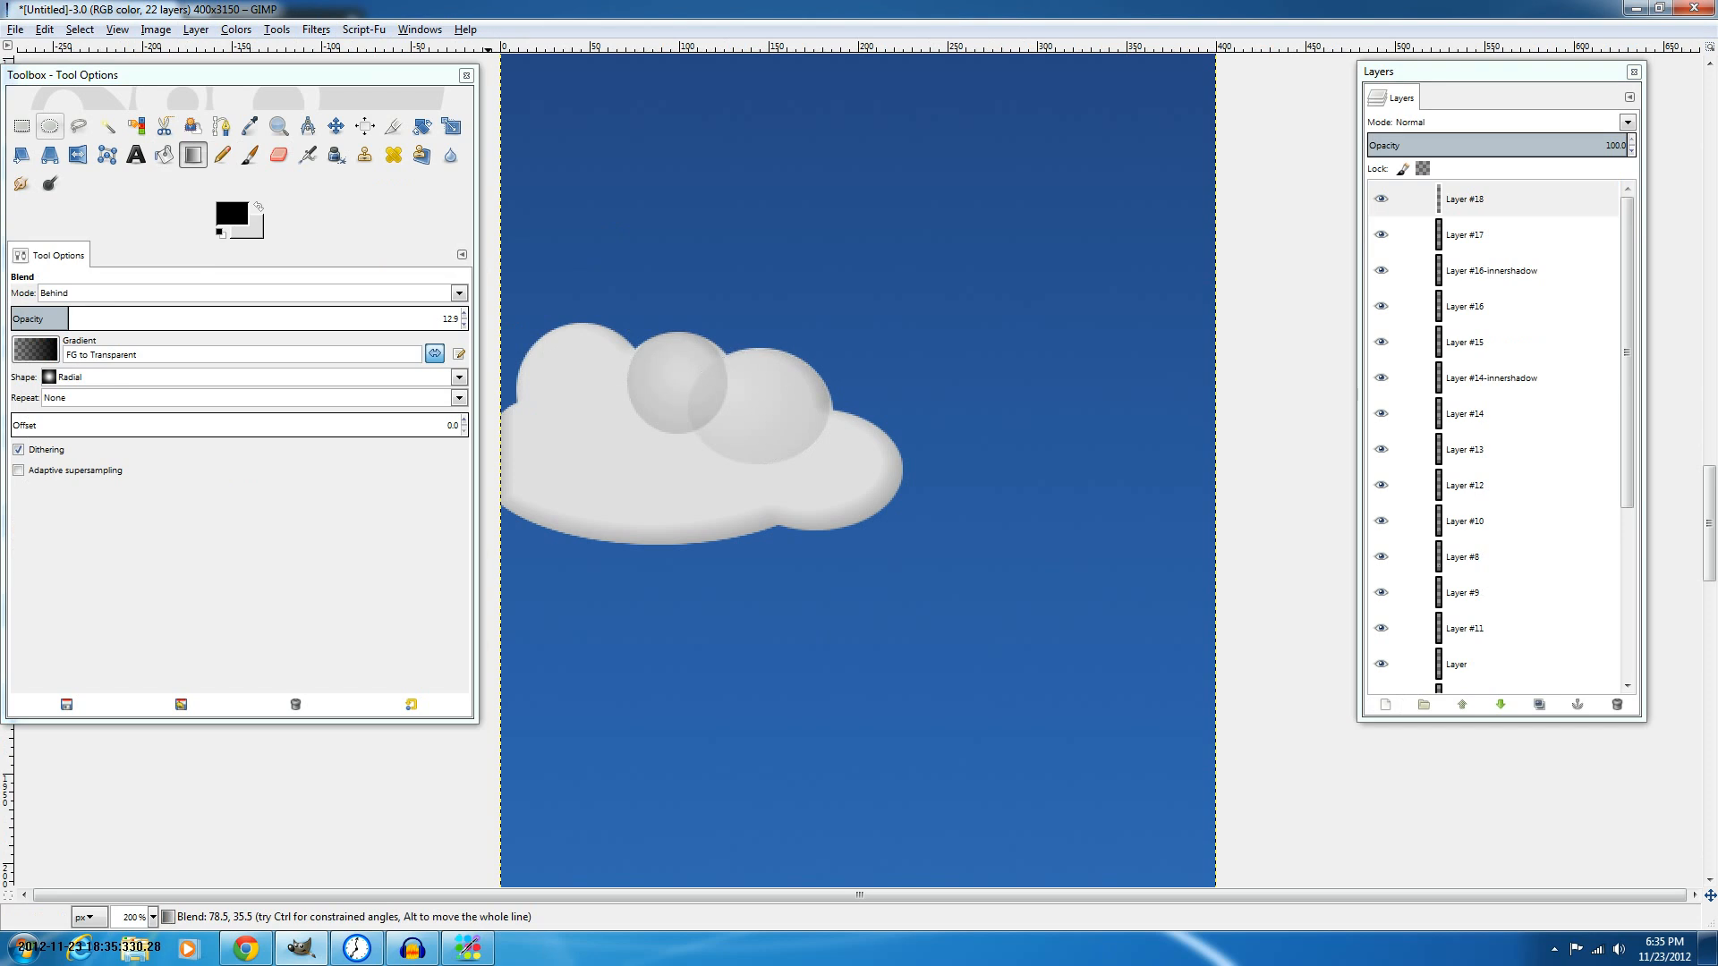
Select the cloud's upper left lobe with an ellipse fitted to its outline, shade it with the black radial gradient, and deselect.
left_click(49, 126)
left_click_drag(522, 331, 658, 460)
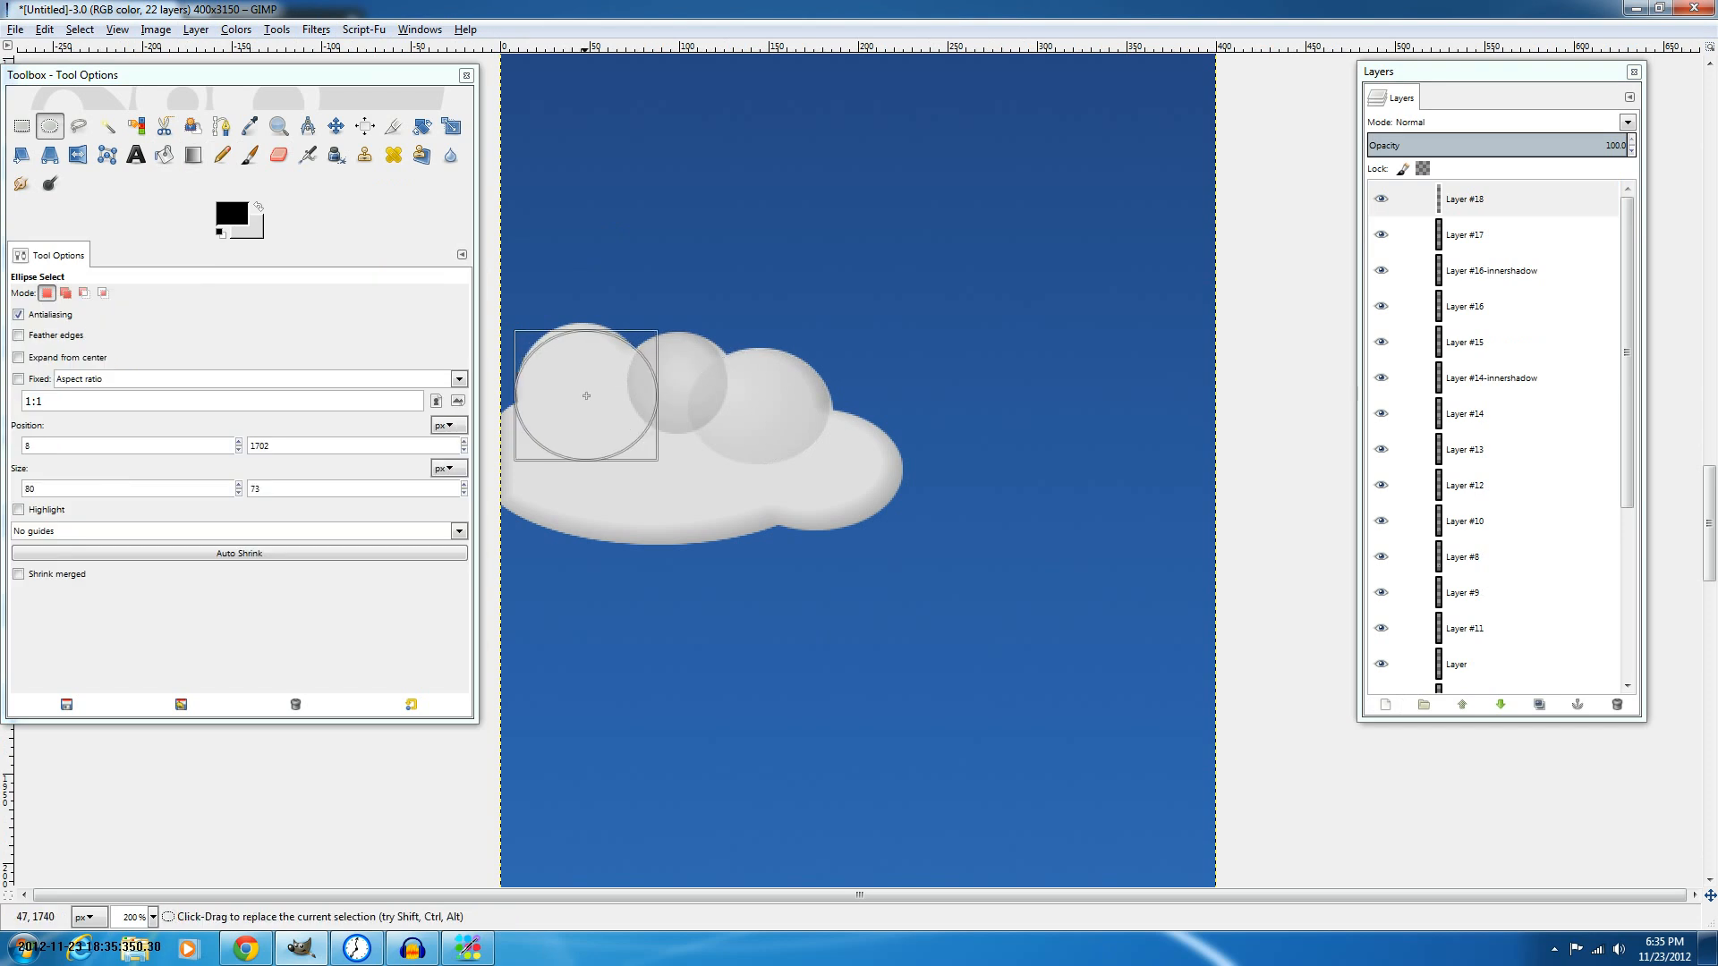
left_click_drag(586, 399, 545, 386)
left_click_drag(578, 374, 696, 457)
left_click(194, 155)
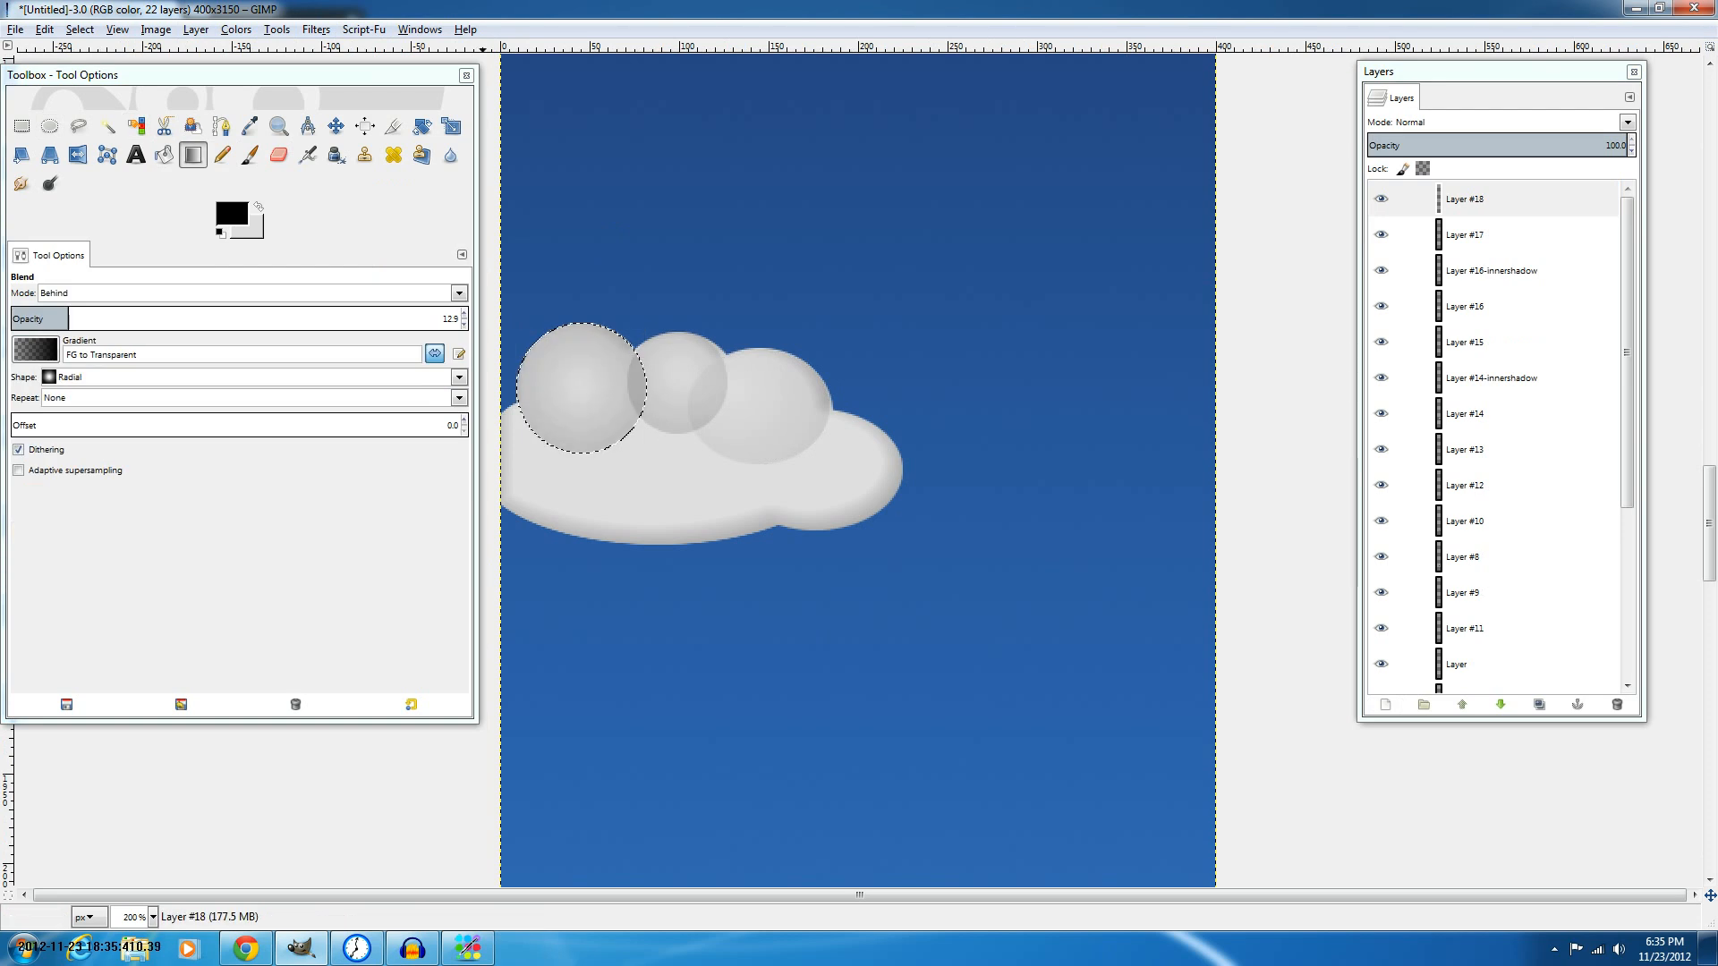
key("ctrl+shift+a")
Smudge the overlapping edges between the shaded lobes so their gradients blend together.
left_click(21, 184)
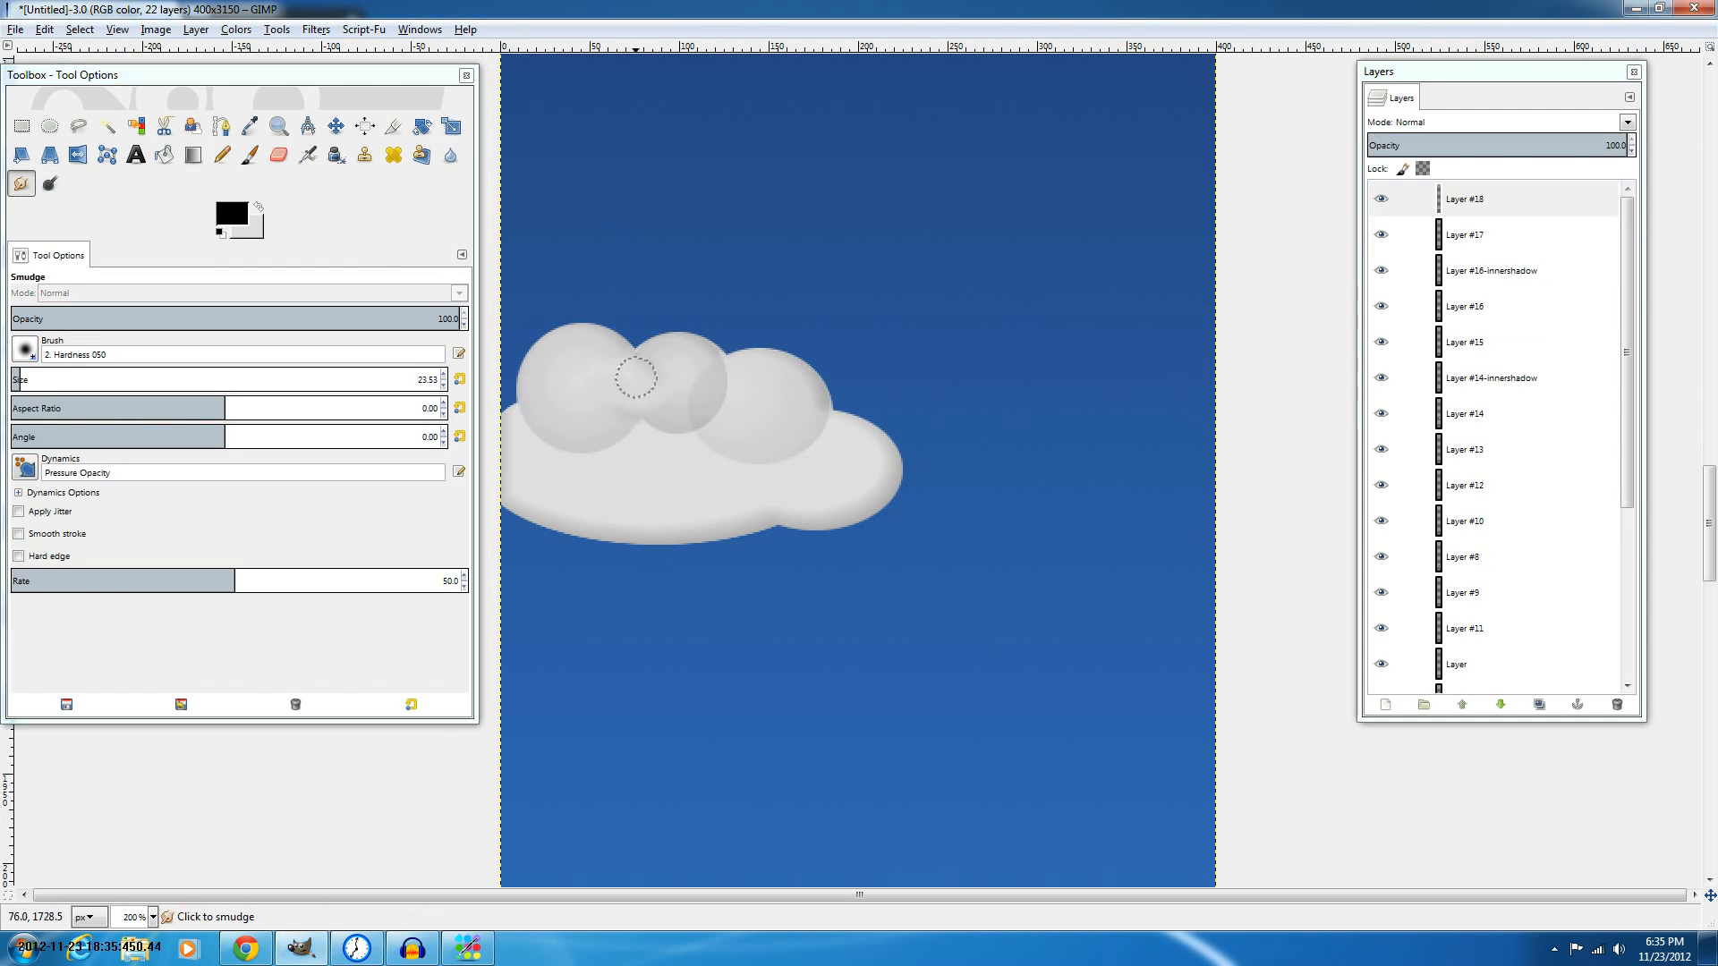
left_click_drag(636, 377, 599, 414)
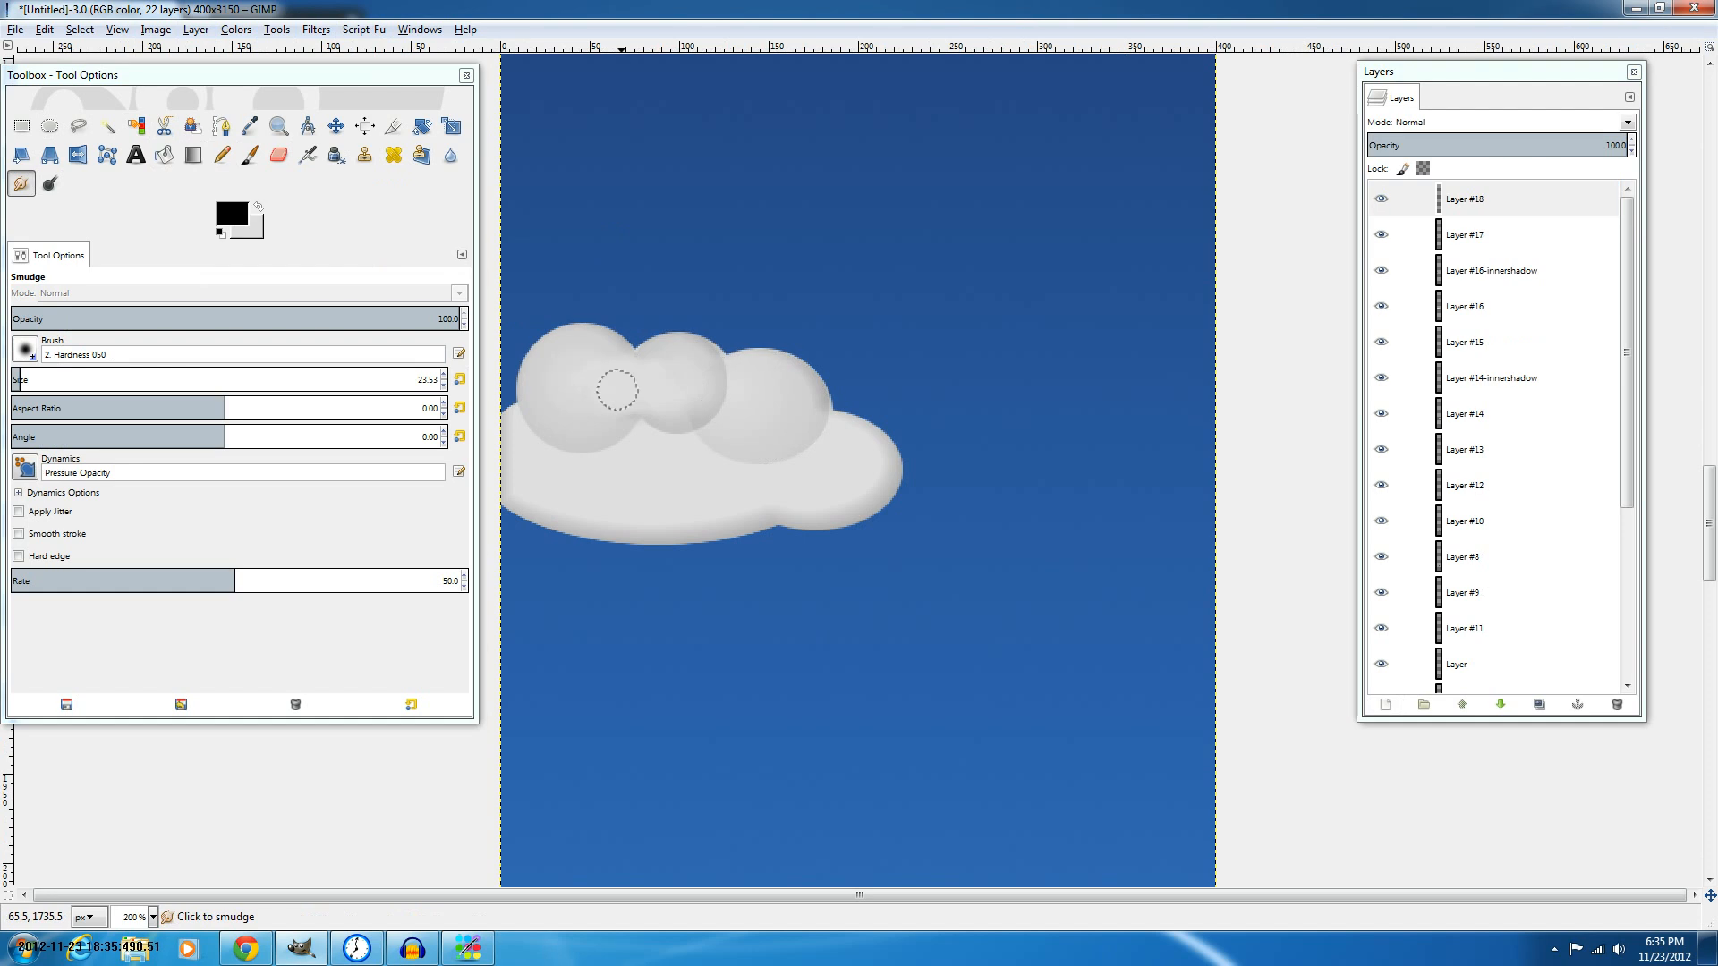
mouse_move(617, 390)
left_mouse_down()
mouse_move(714, 412)
mouse_move(722, 374)
mouse_move(713, 397)
mouse_move(626, 396)
mouse_move(601, 367)
left_mouse_up()
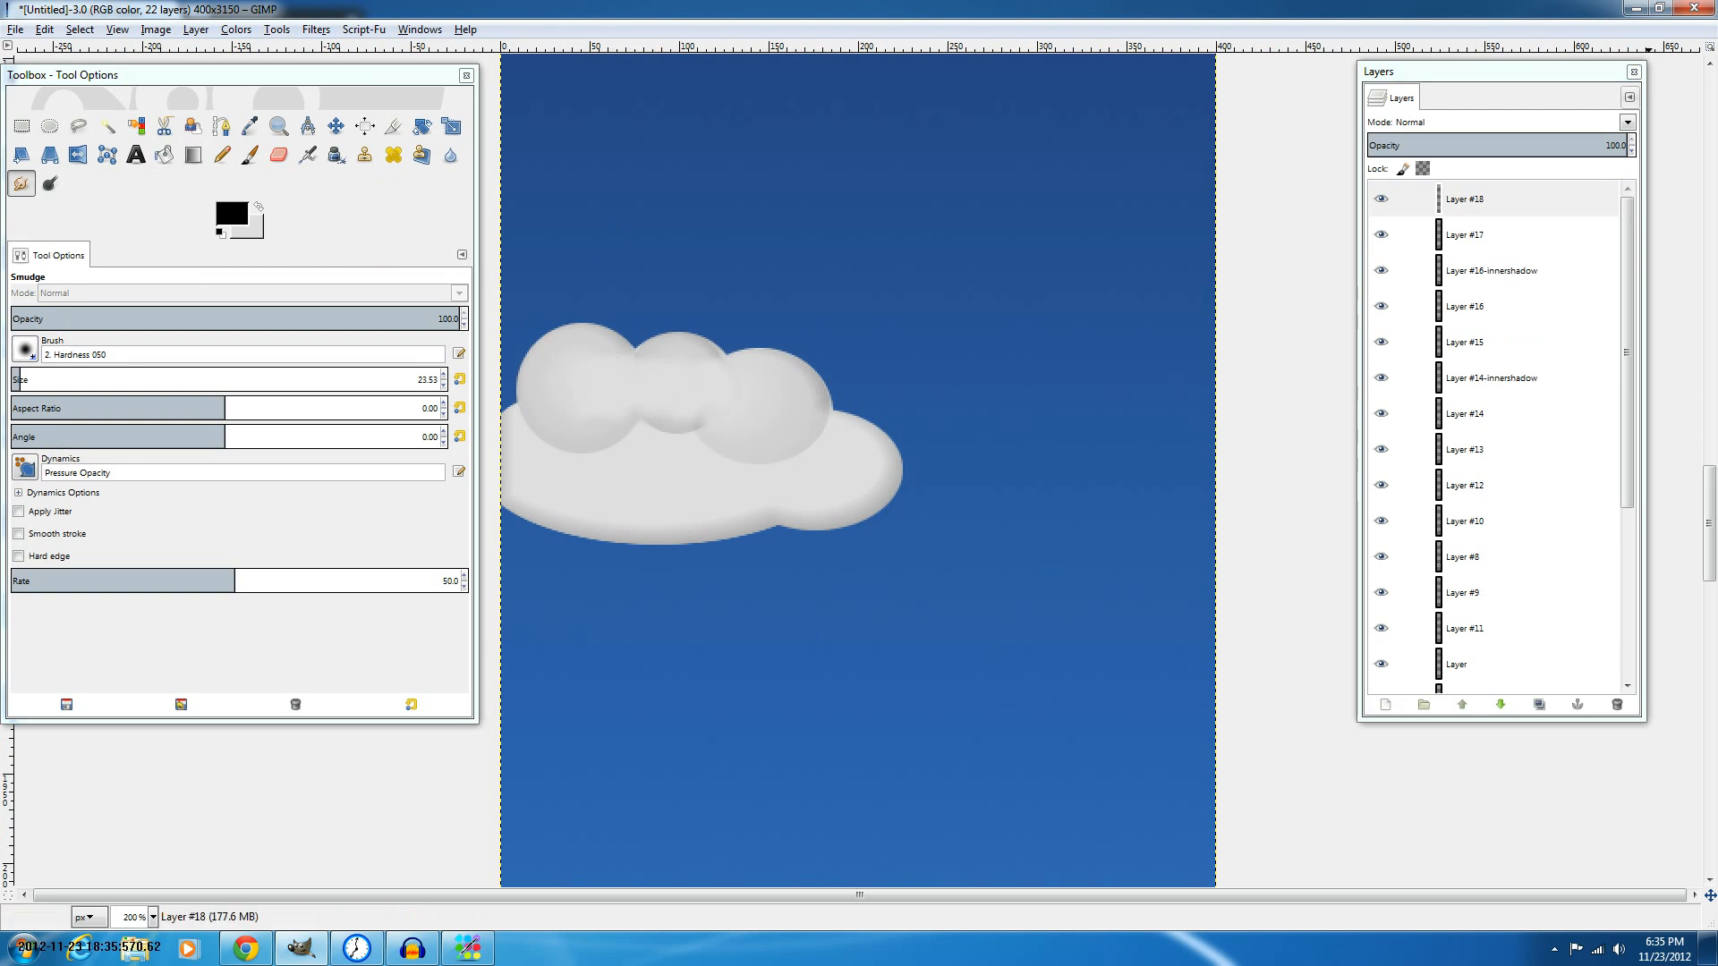
Lower the opacity of Layer #18 to 29.8 and check the softened shading on the whole cloud.
left_click(1439, 140)
mouse_move(1439, 141)
left_mouse_down()
mouse_move(1405, 141)
mouse_move(1443, 140)
left_mouse_up()
key("minus")
key("minus")
key("minus")
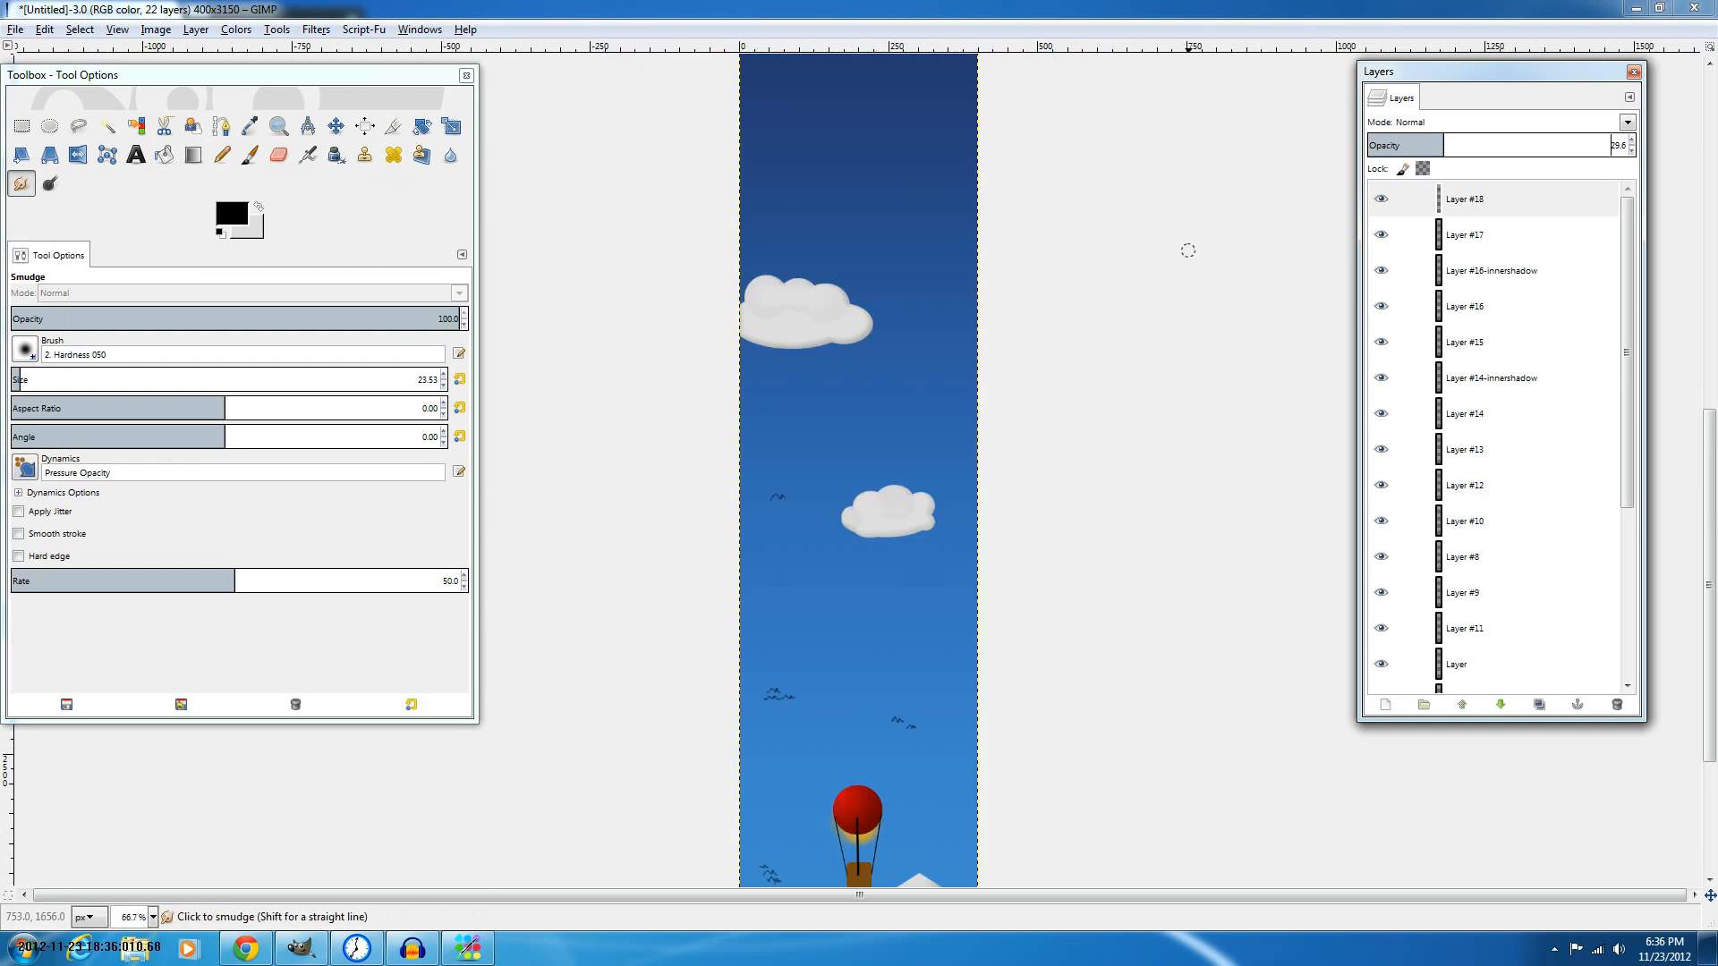
key("plus")
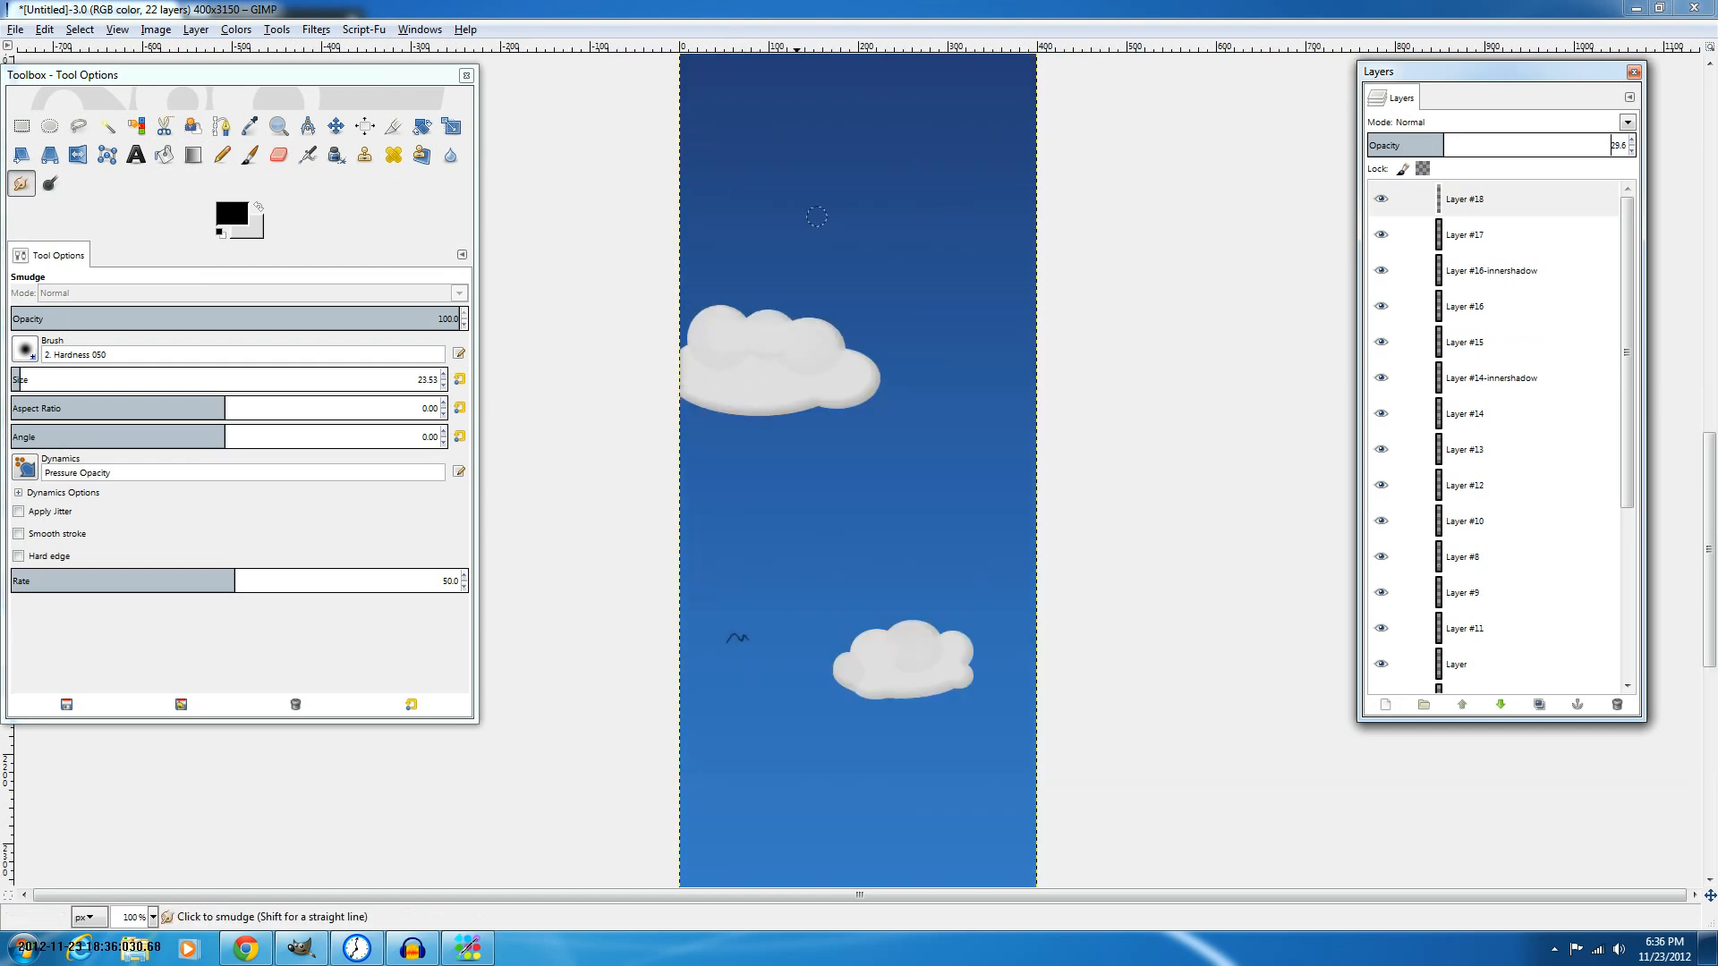
Erase spots of the Layer #18 shading near the upper edges of the cloud's right and left lobes.
key("shift+e")
key("plus")
key("plus")
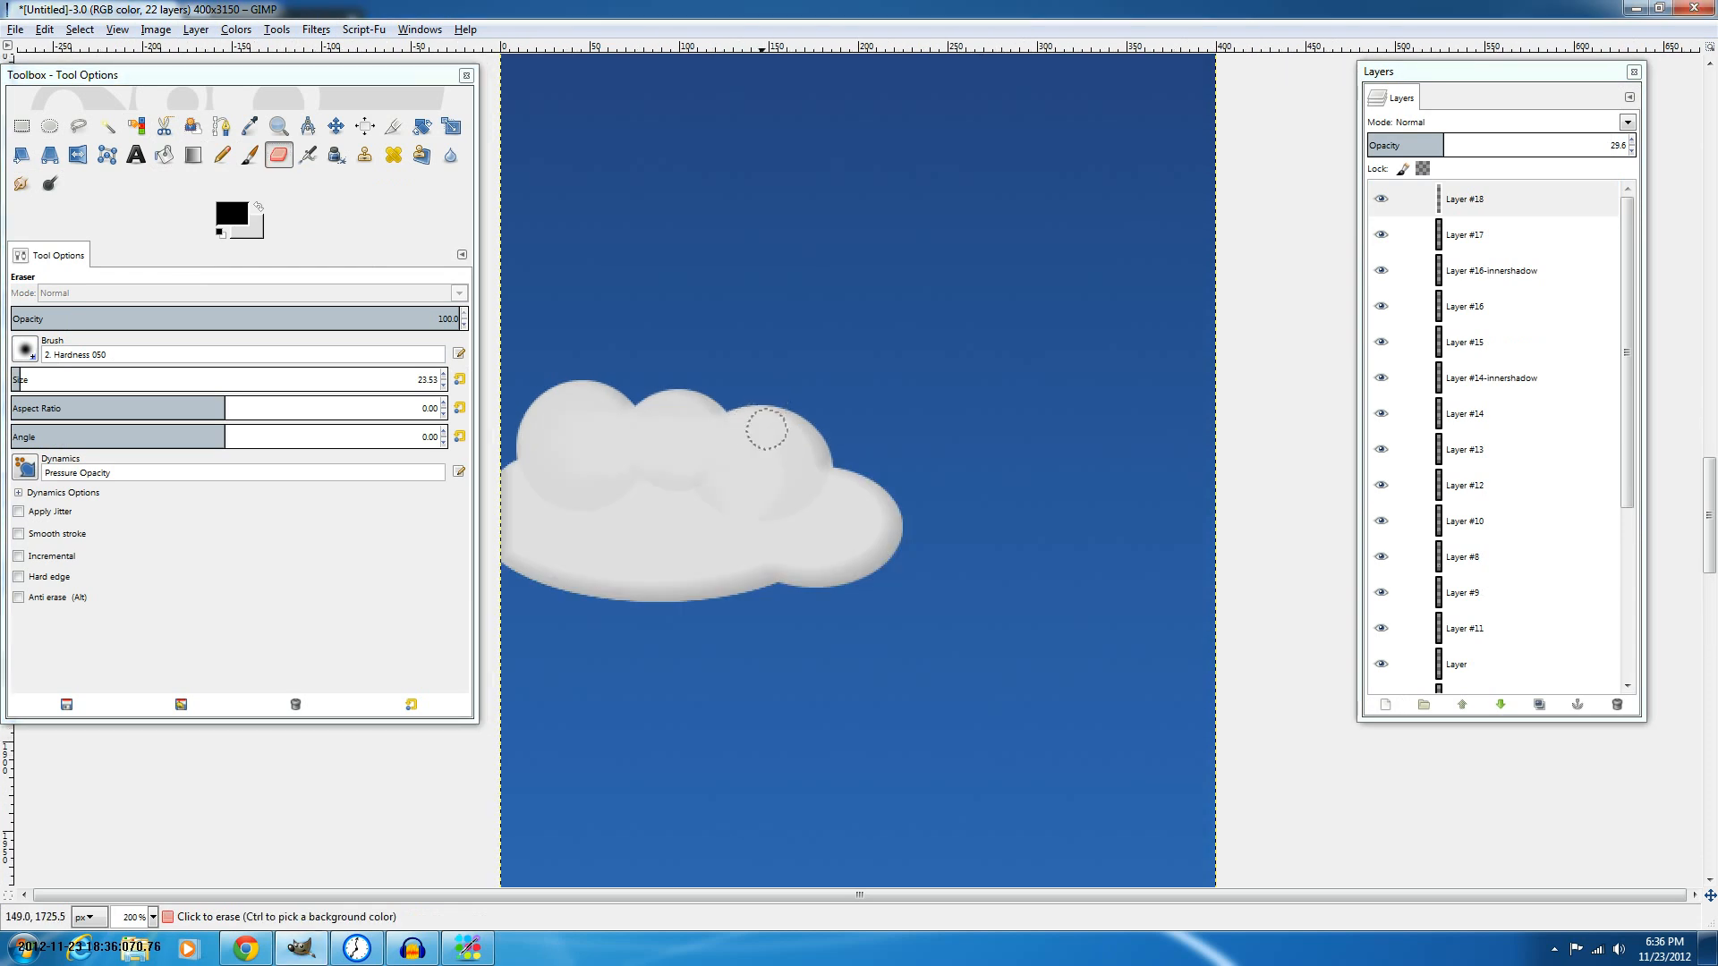
left_click(767, 430)
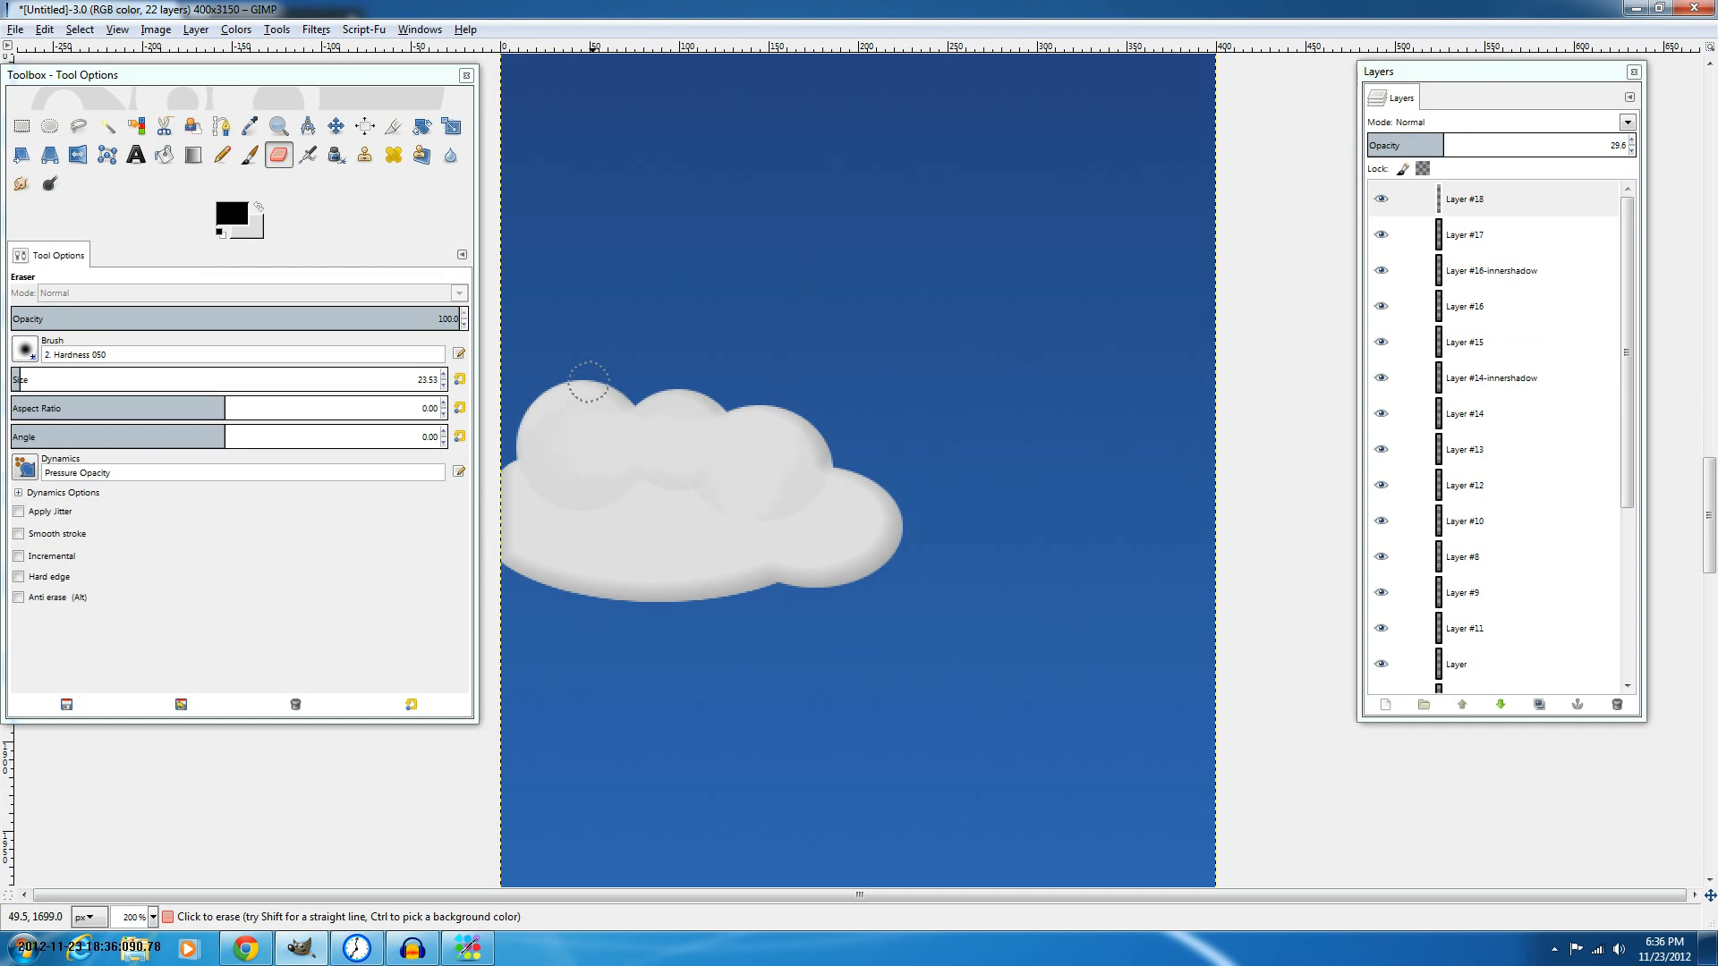
left_click(627, 404)
Start saving the image under a new name and browse to the Doodle Hop Project folder, with Documents sorted by most recently modified.
scroll(645, 464, "down", 4)
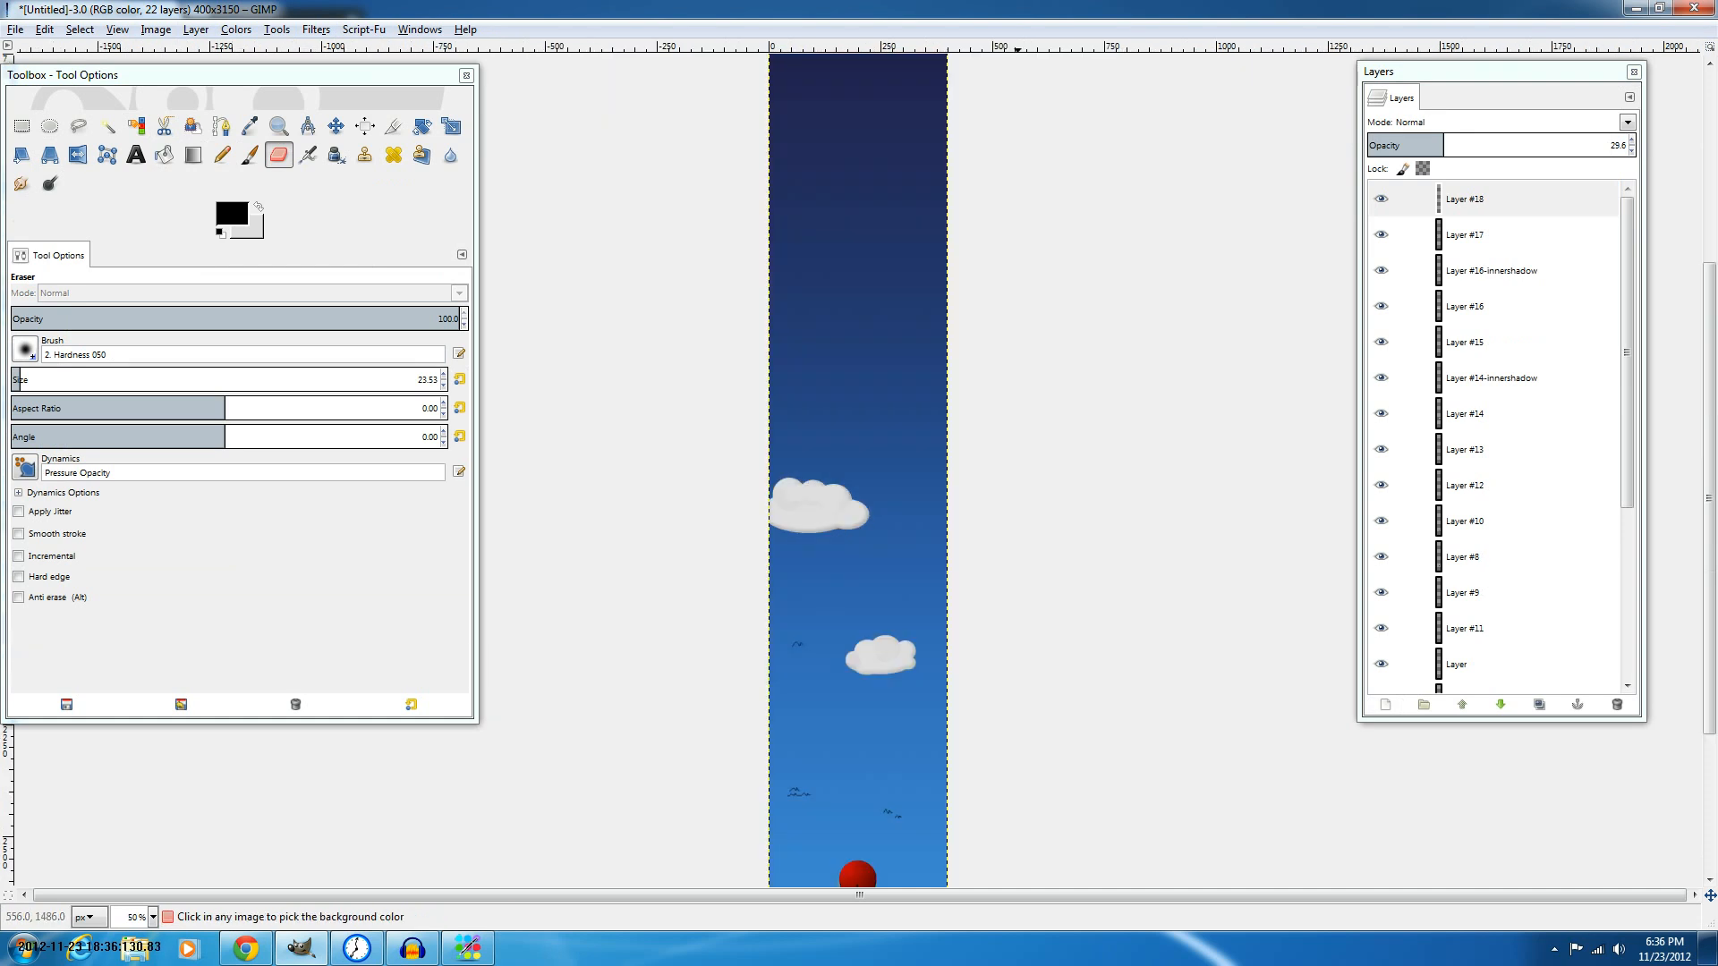
scroll(1017, 448, "down", 1)
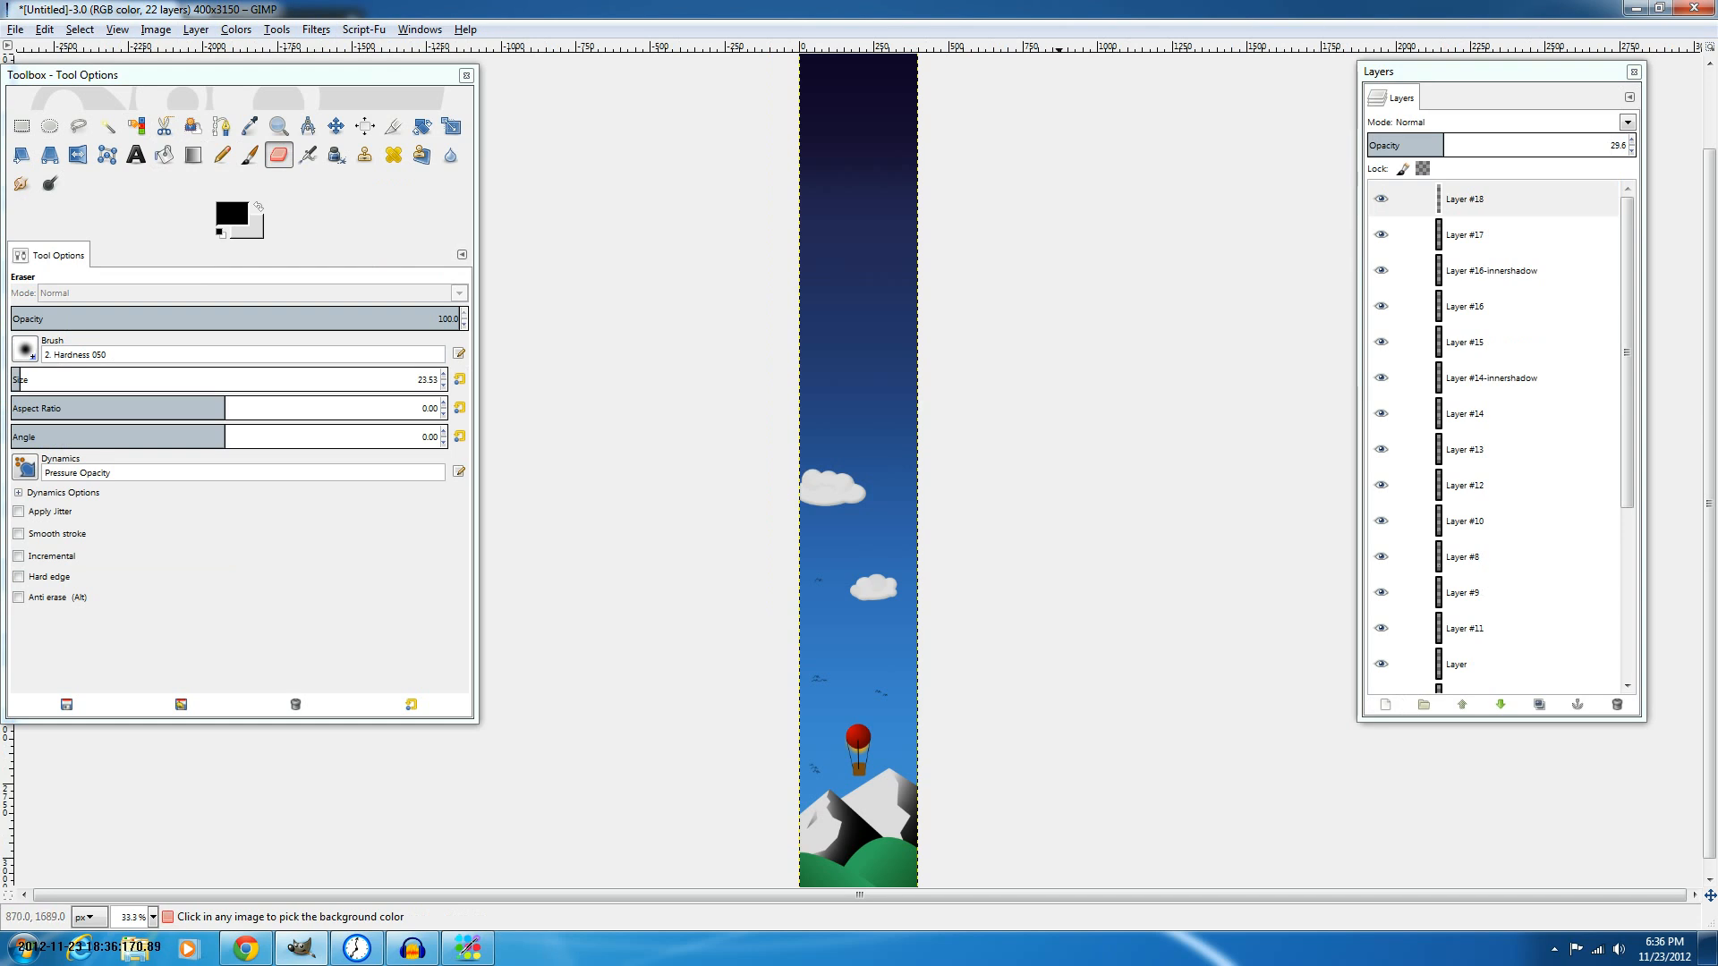
left_click(15, 29)
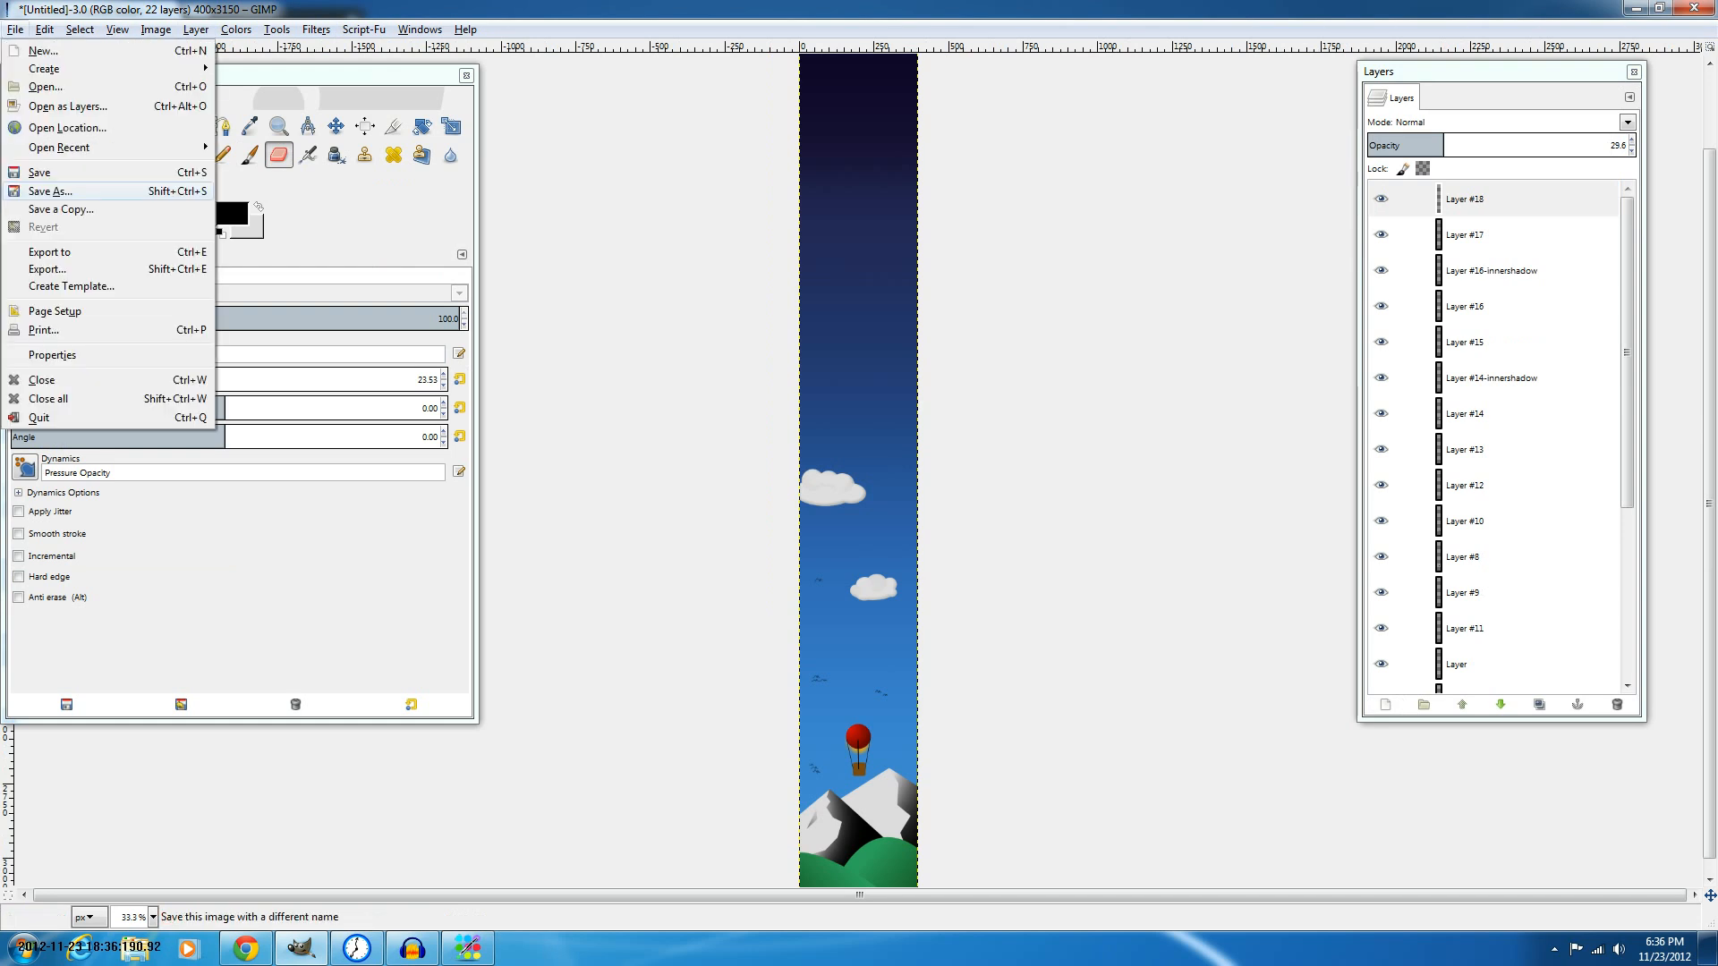
left_click(55, 192)
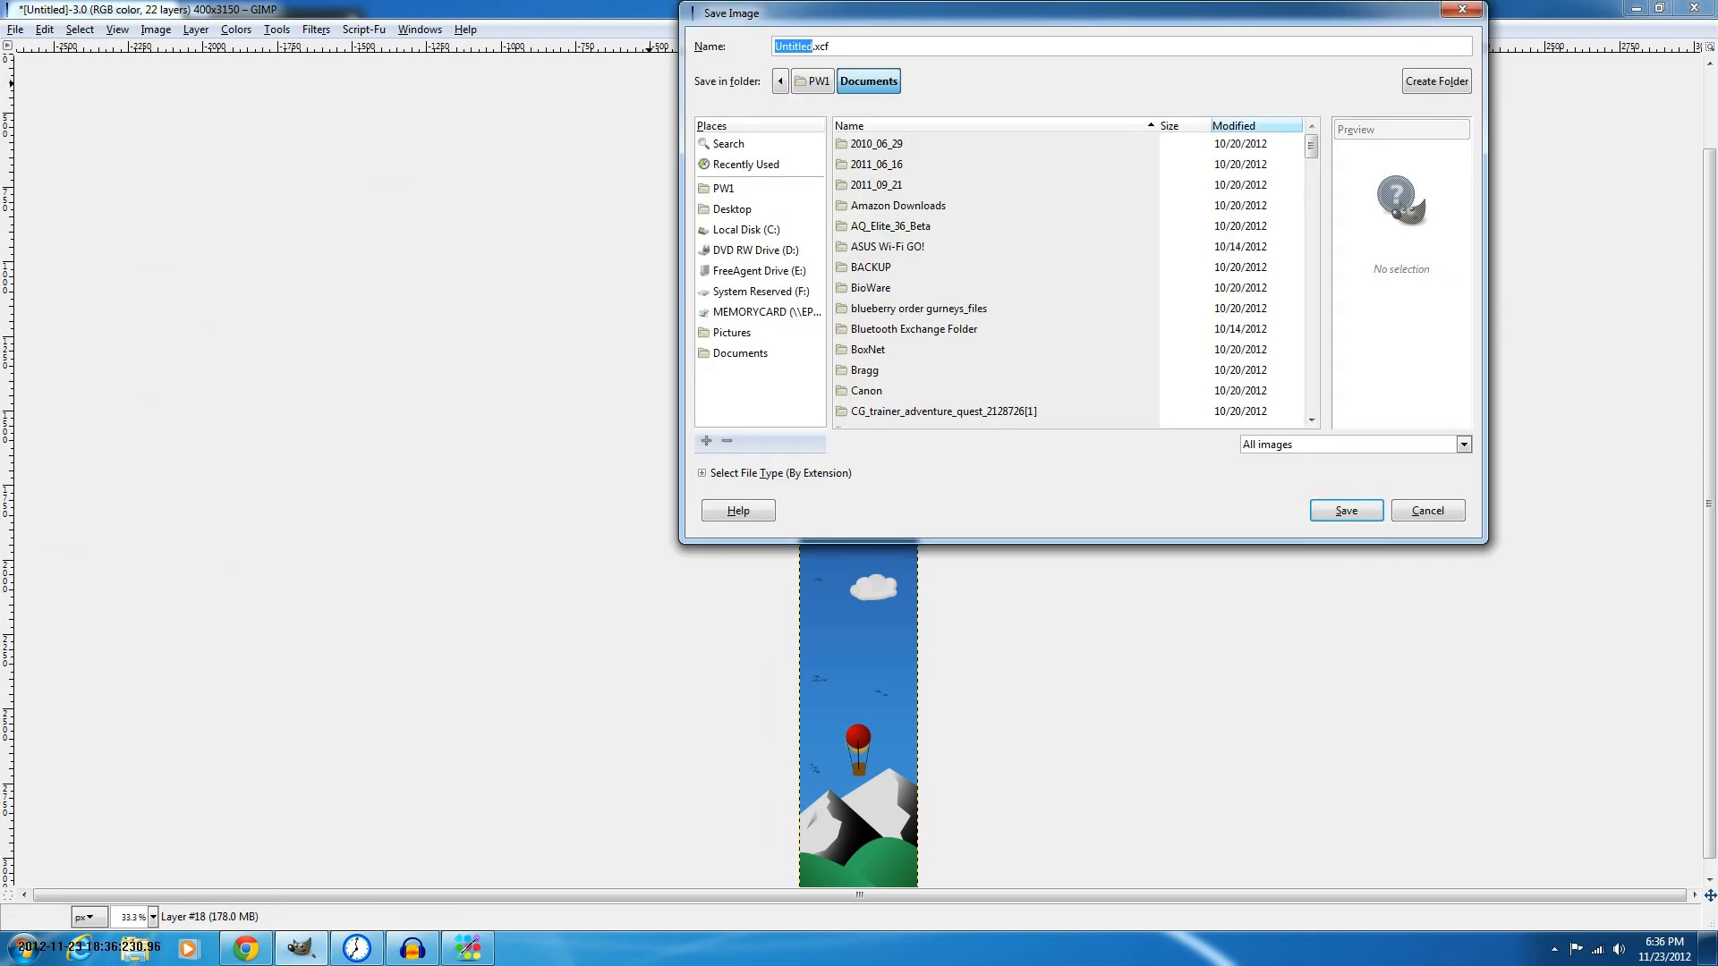
left_click(1239, 125)
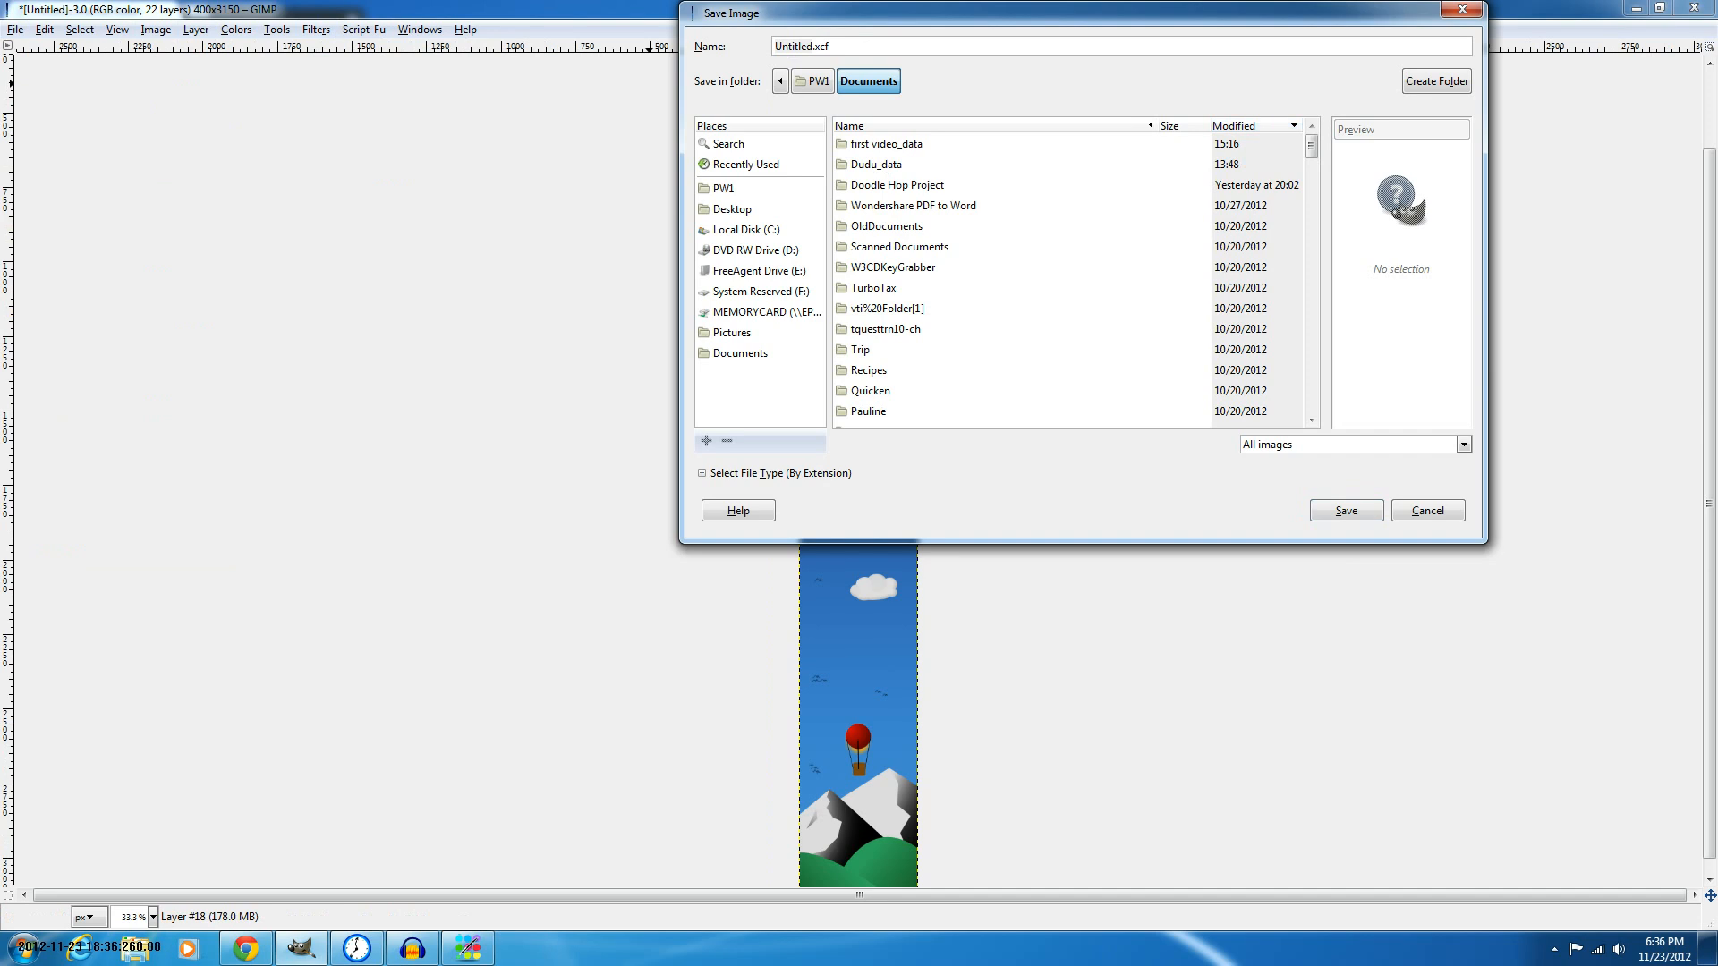
double_click(897, 186)
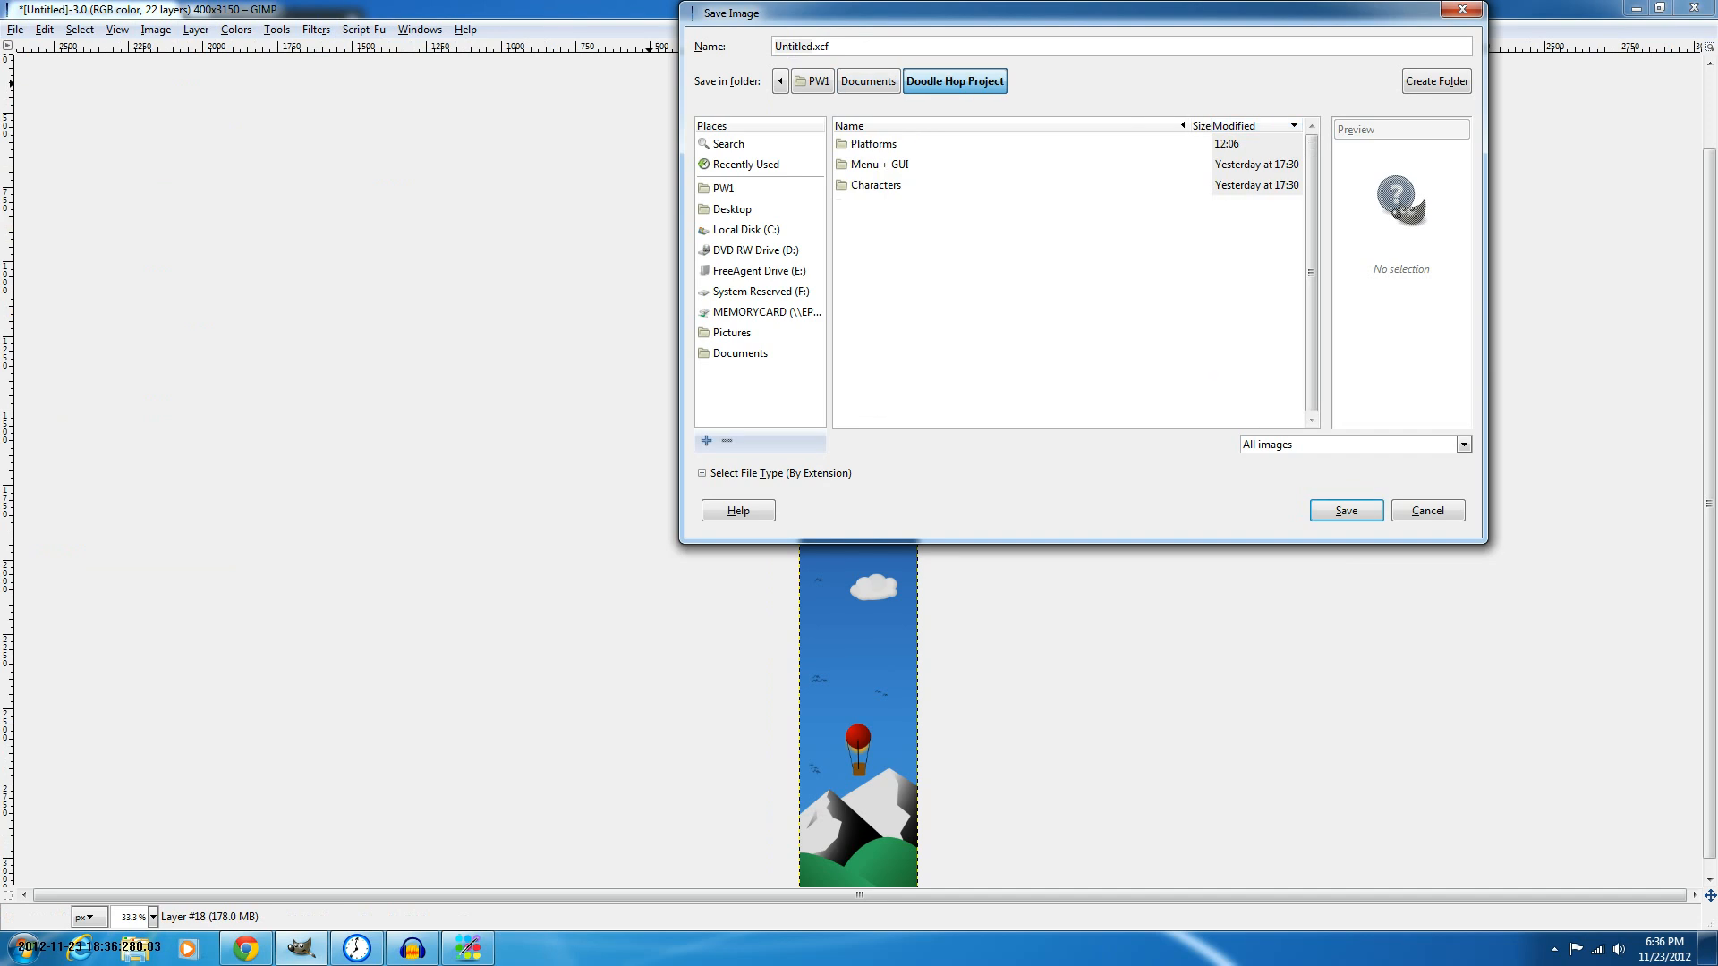
Create a new folder named Background inside the Doodle Hop Project folder.
right_click(957, 294)
left_click(1436, 82)
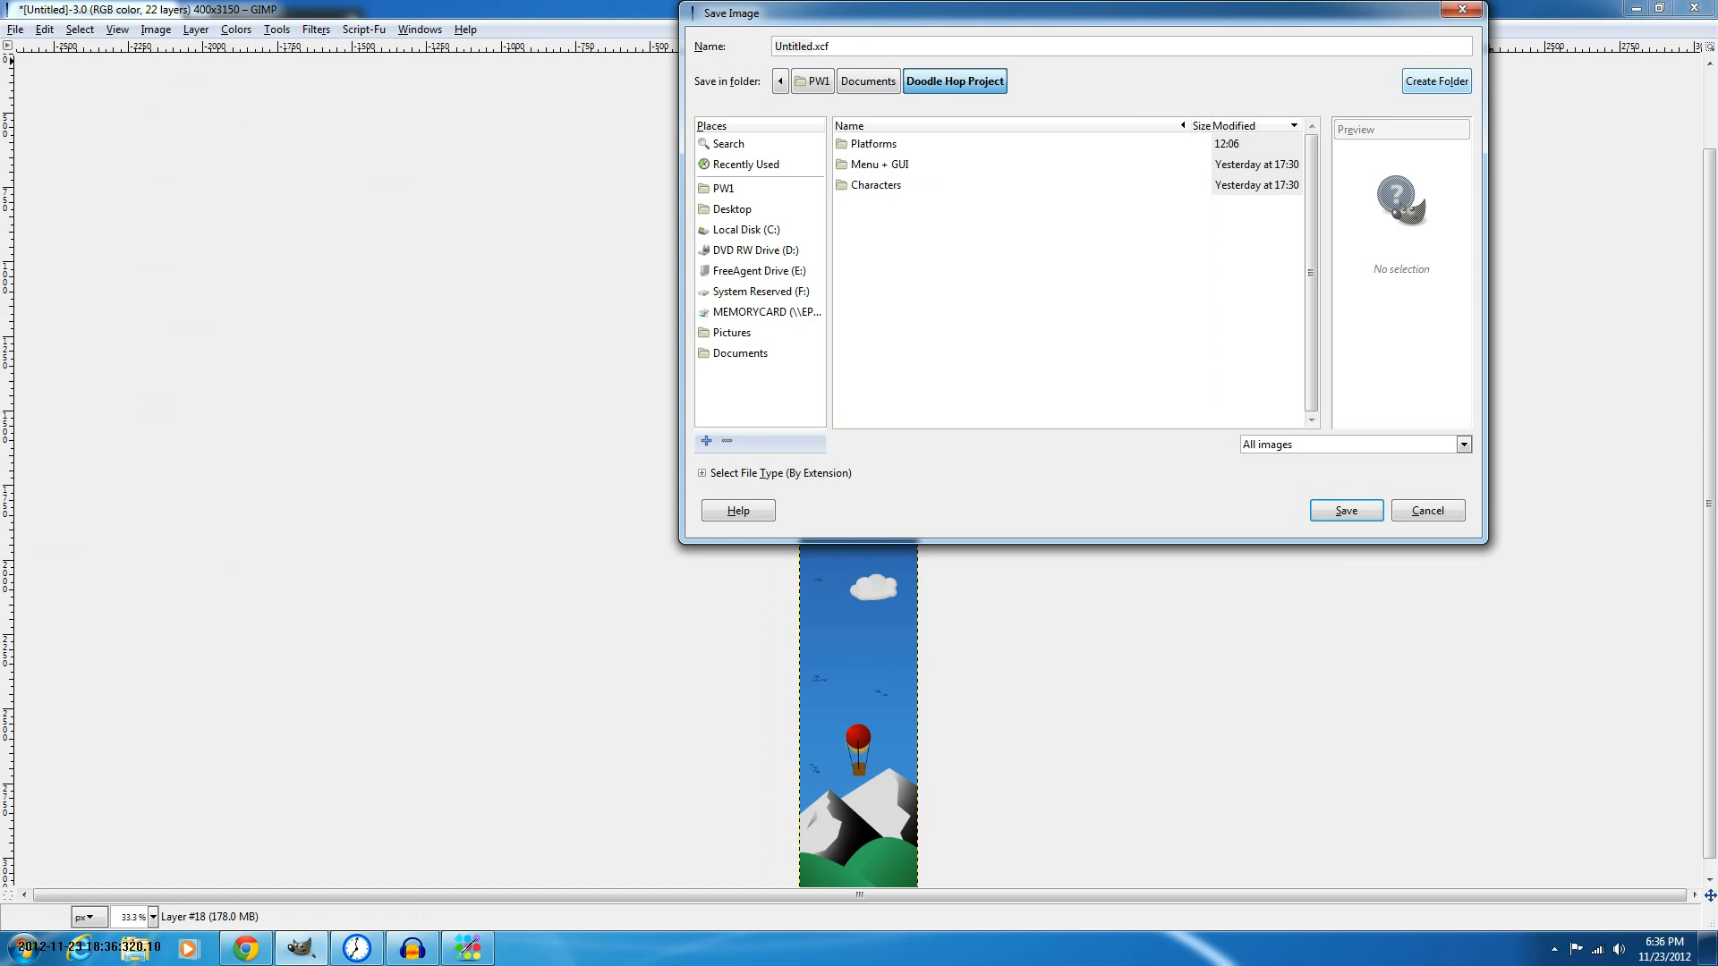
left_click(1436, 82)
type("Backgro")
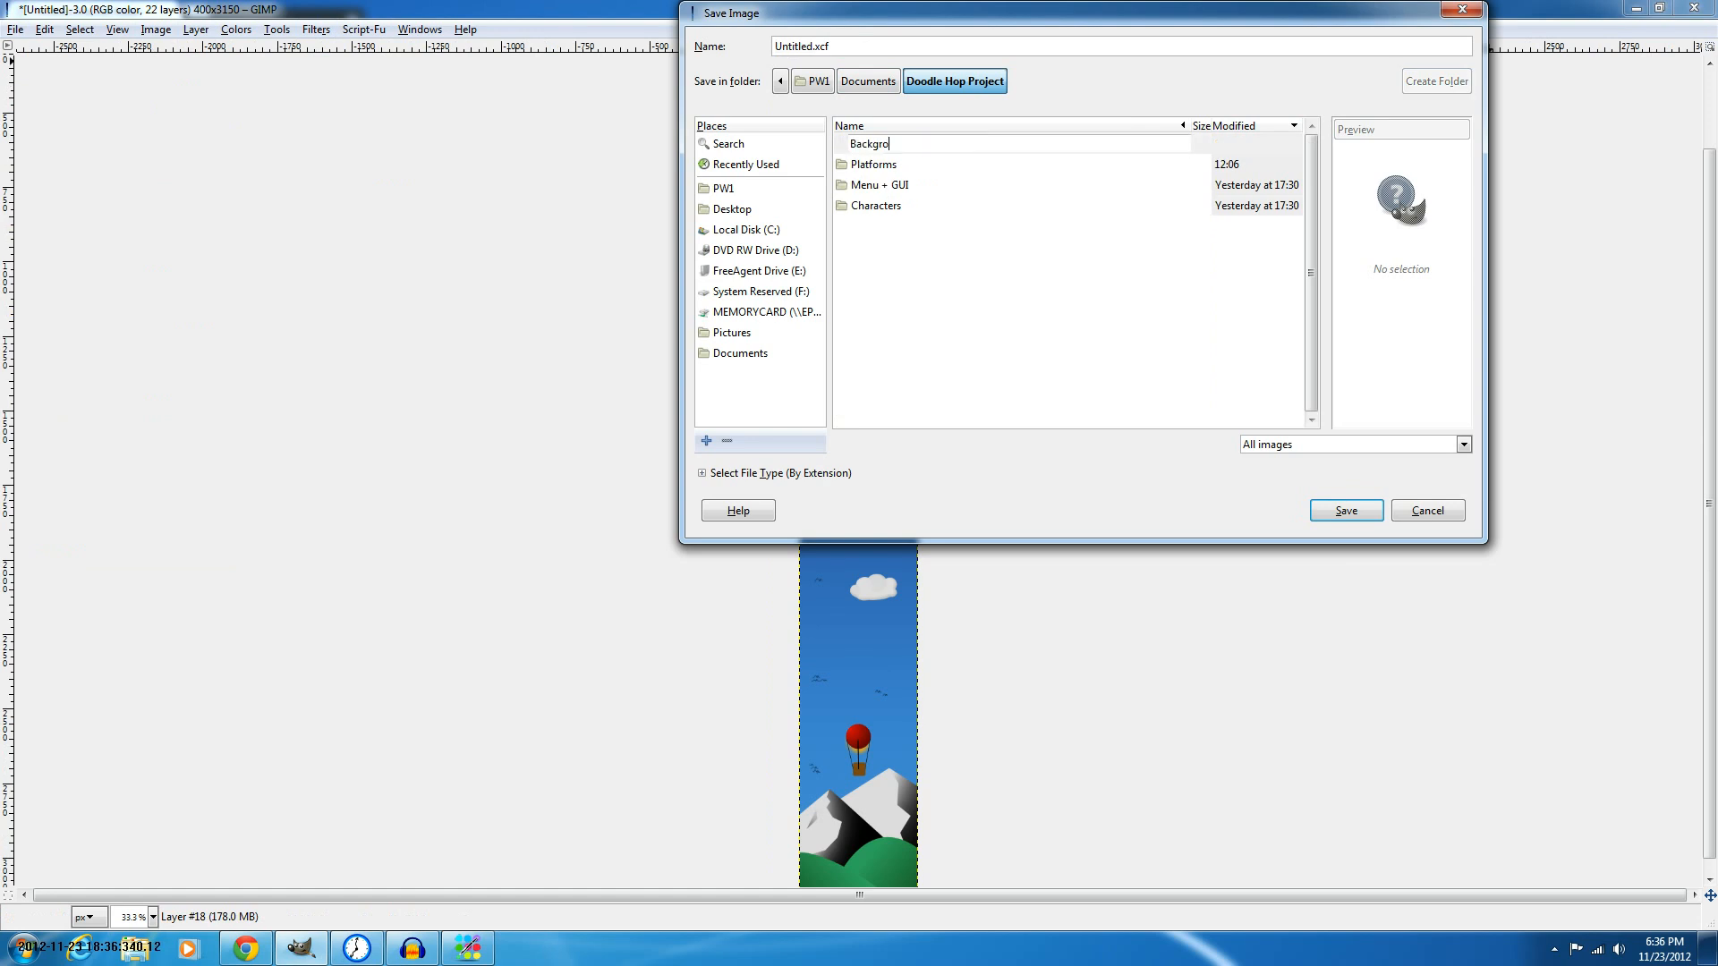
type("und")
key("Return")
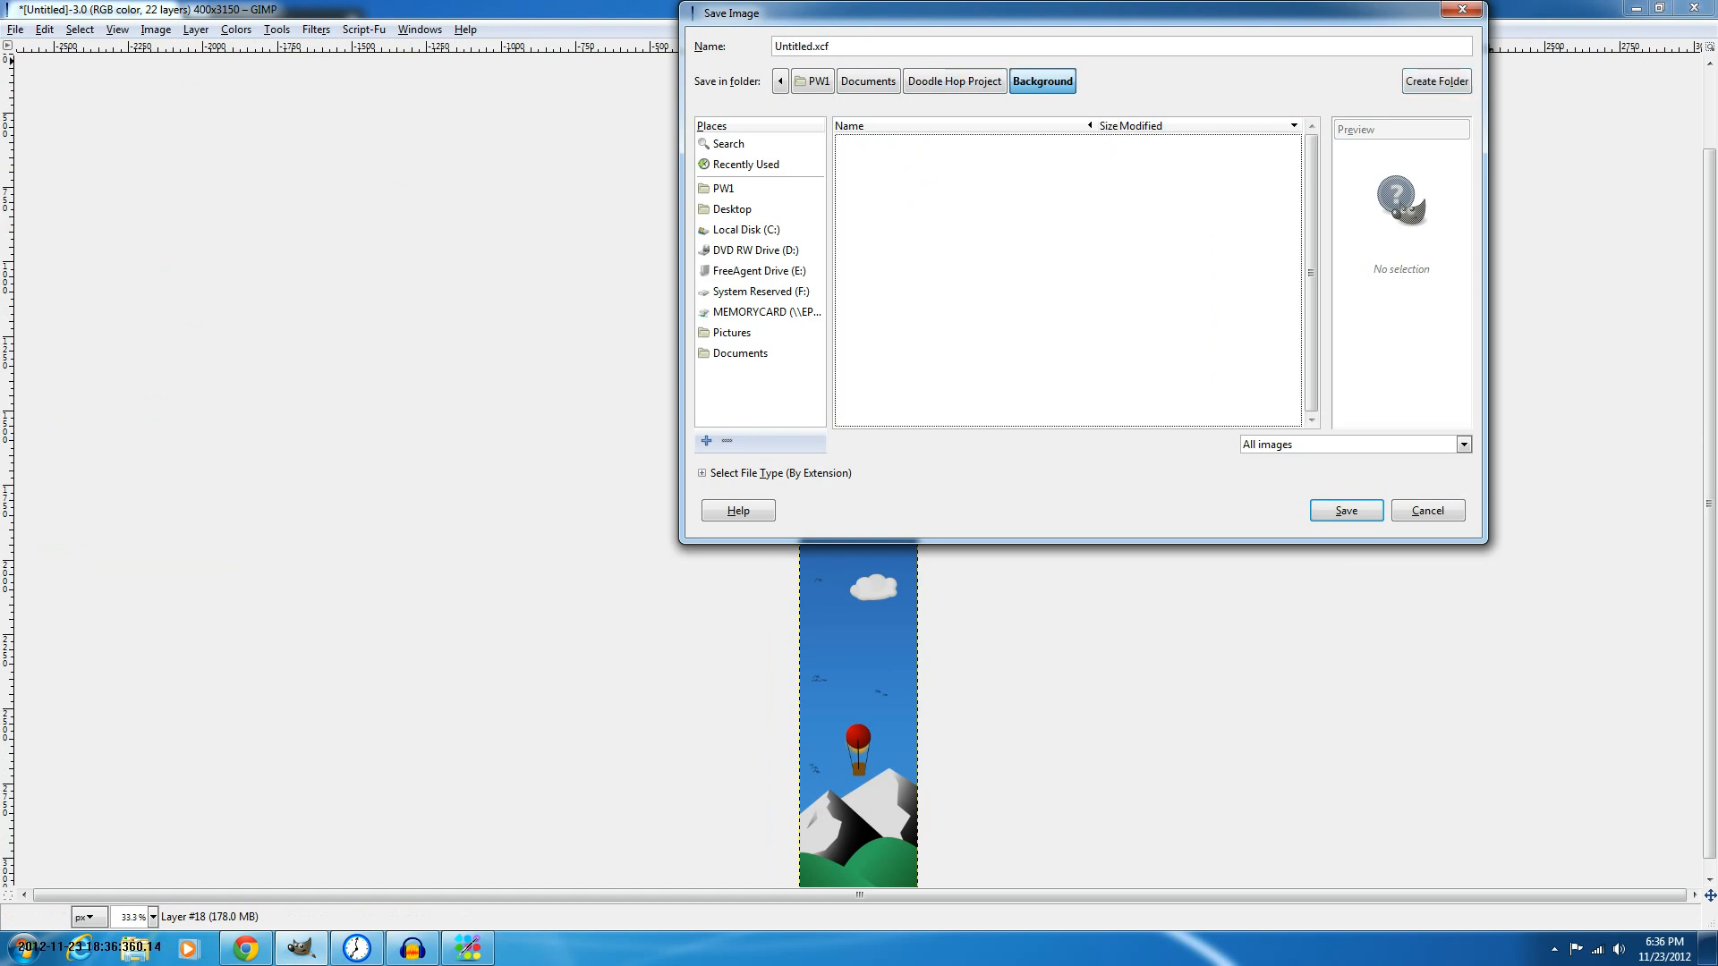
Save the image in the Background folder as Background 1xcf.xcf.
double_click(822, 47)
left_click(817, 46)
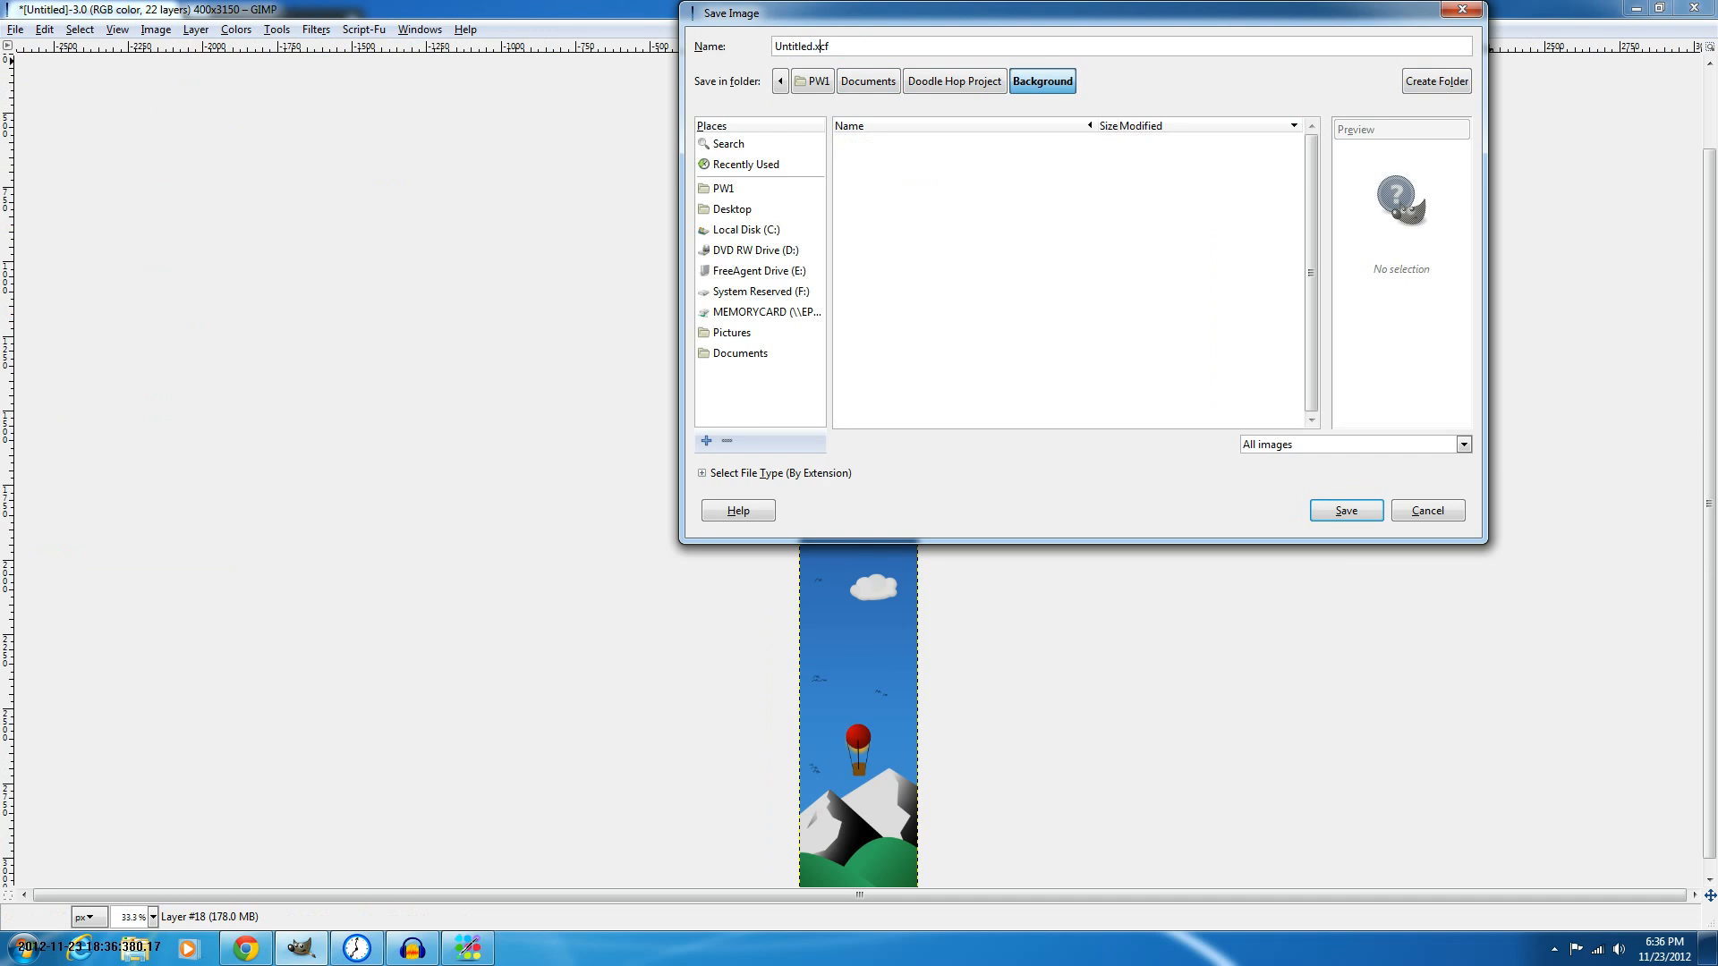
double_click(810, 47)
type("Background 1")
key("Return")
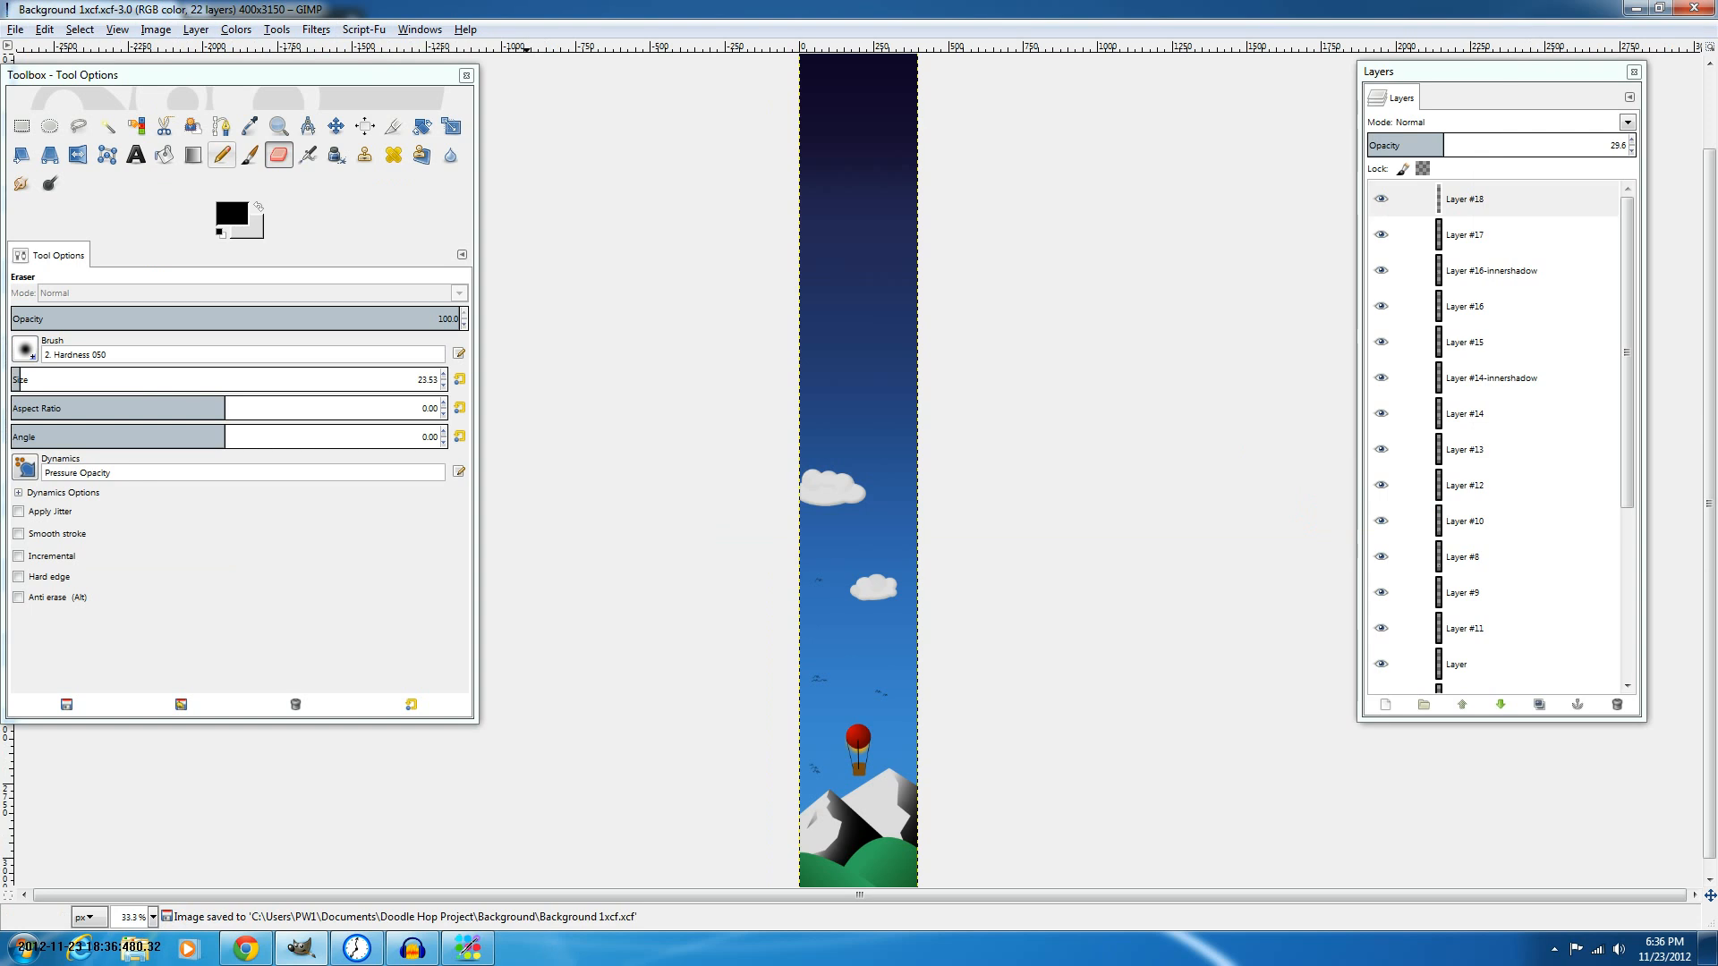
left_click(221, 155)
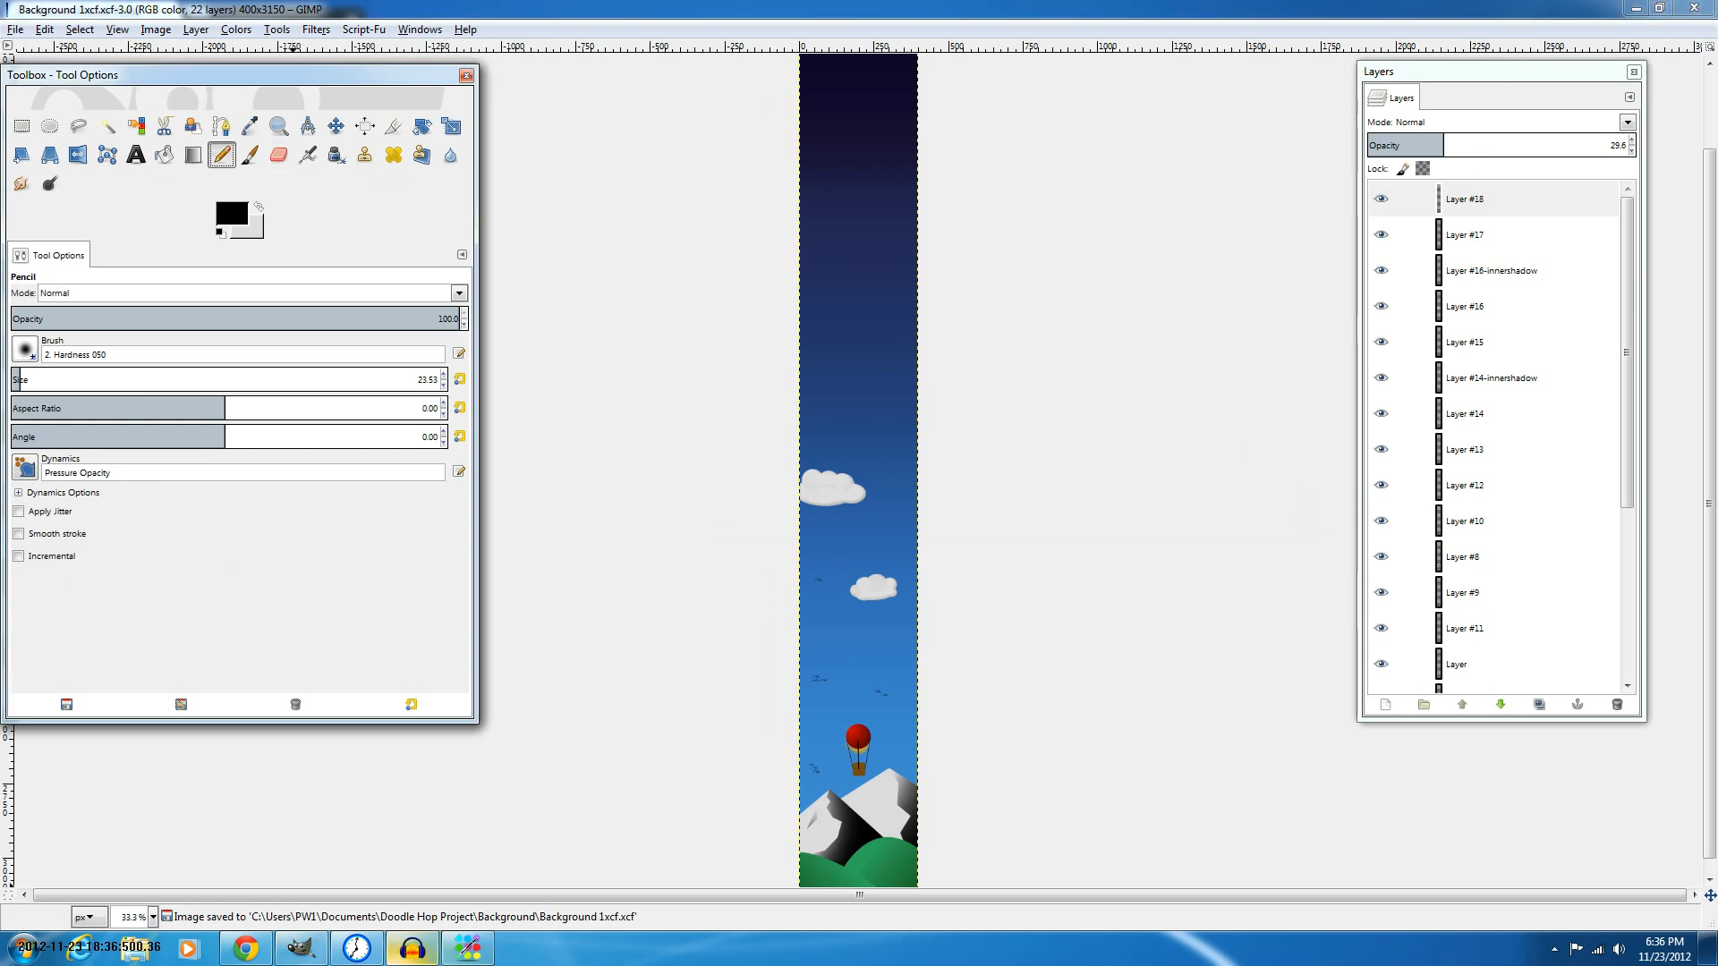
Set up the Pencil tool with a white foreground colour and a brush size of 1.00.
key("p")
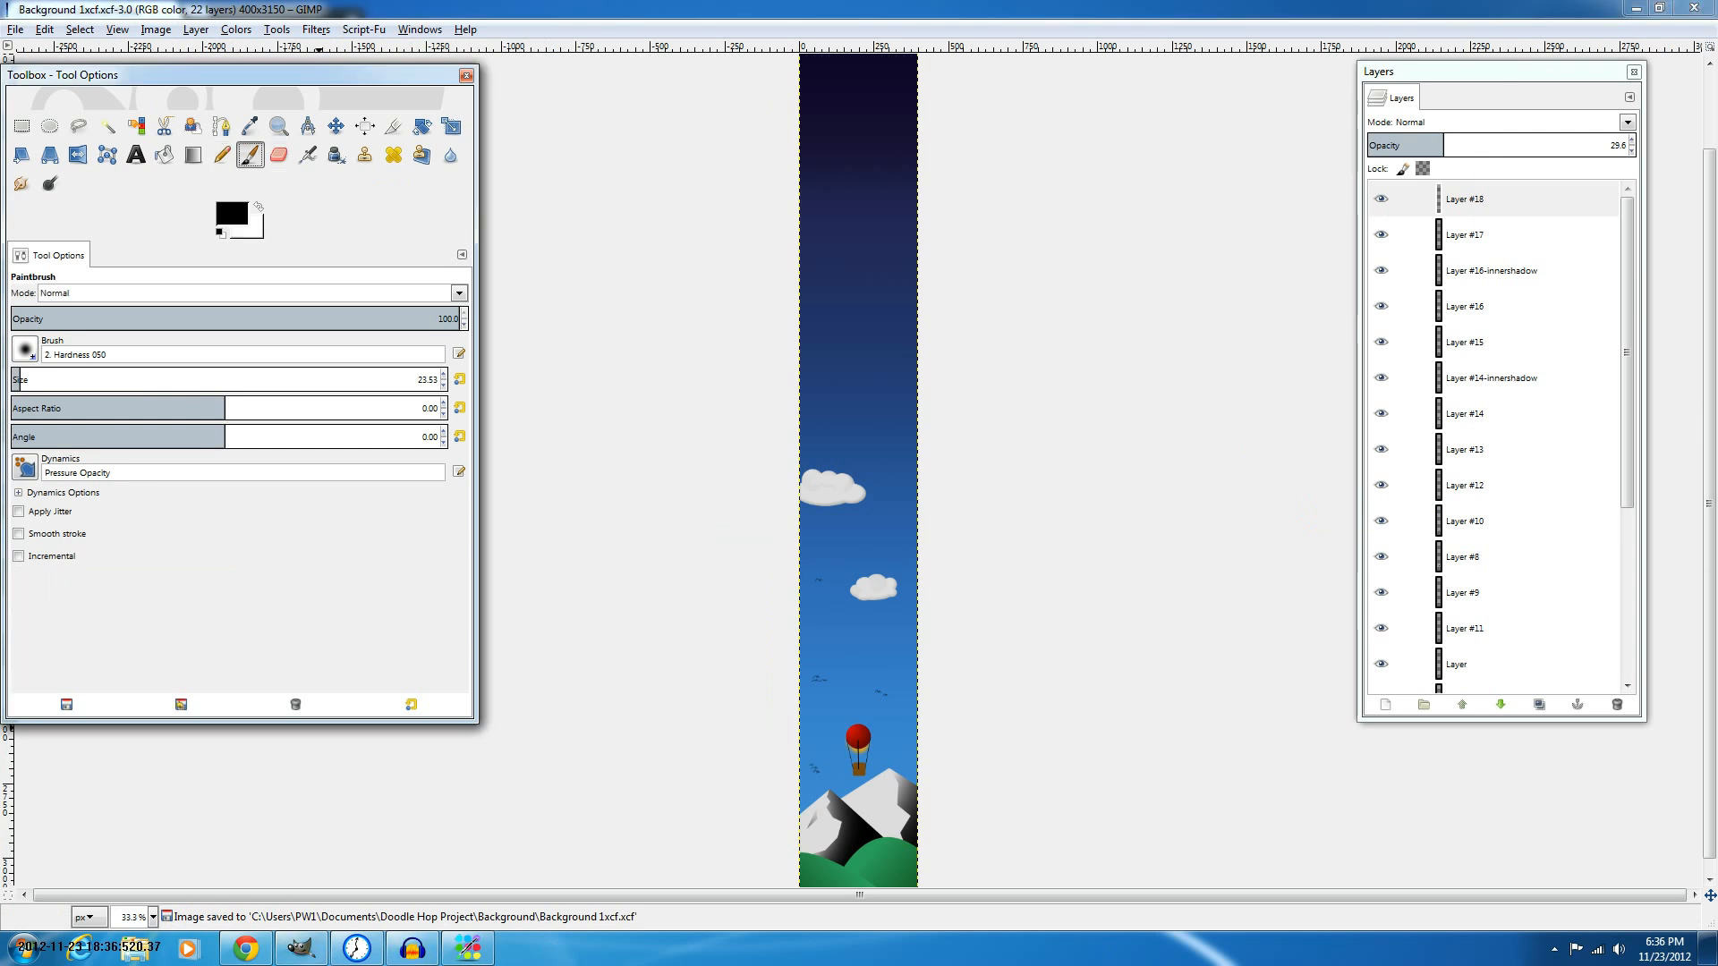
key("x")
left_click(221, 155)
scroll(886, 519, "up", 2)
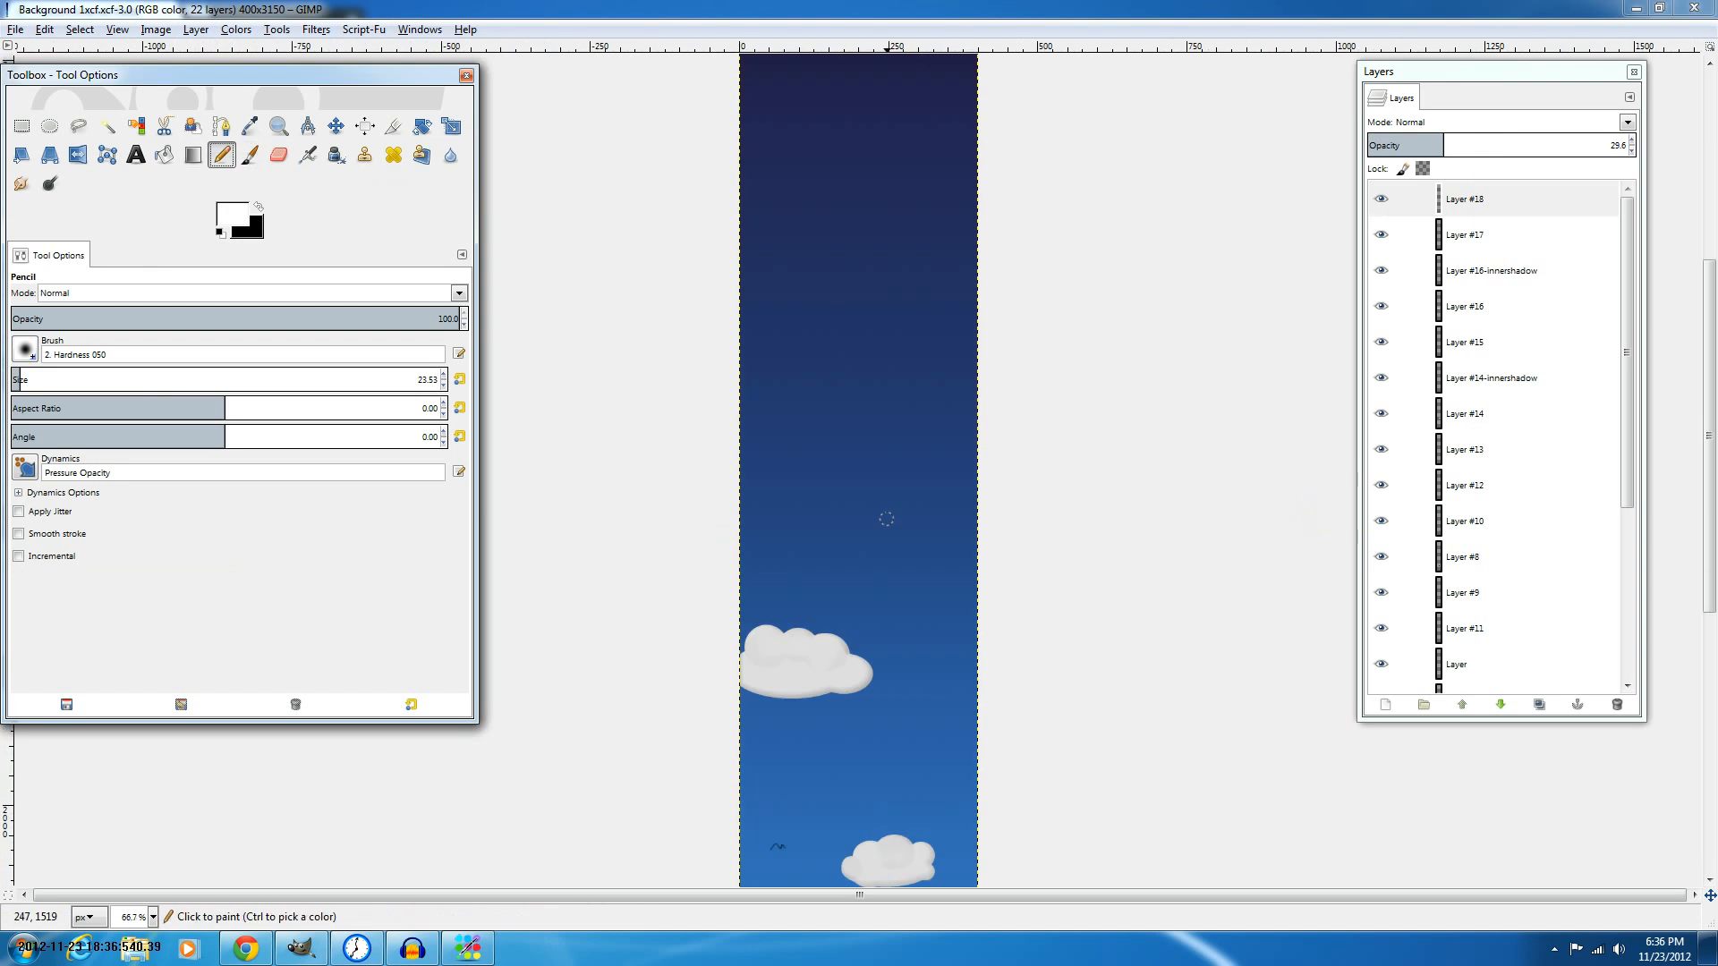
scroll(886, 519, "up", 3)
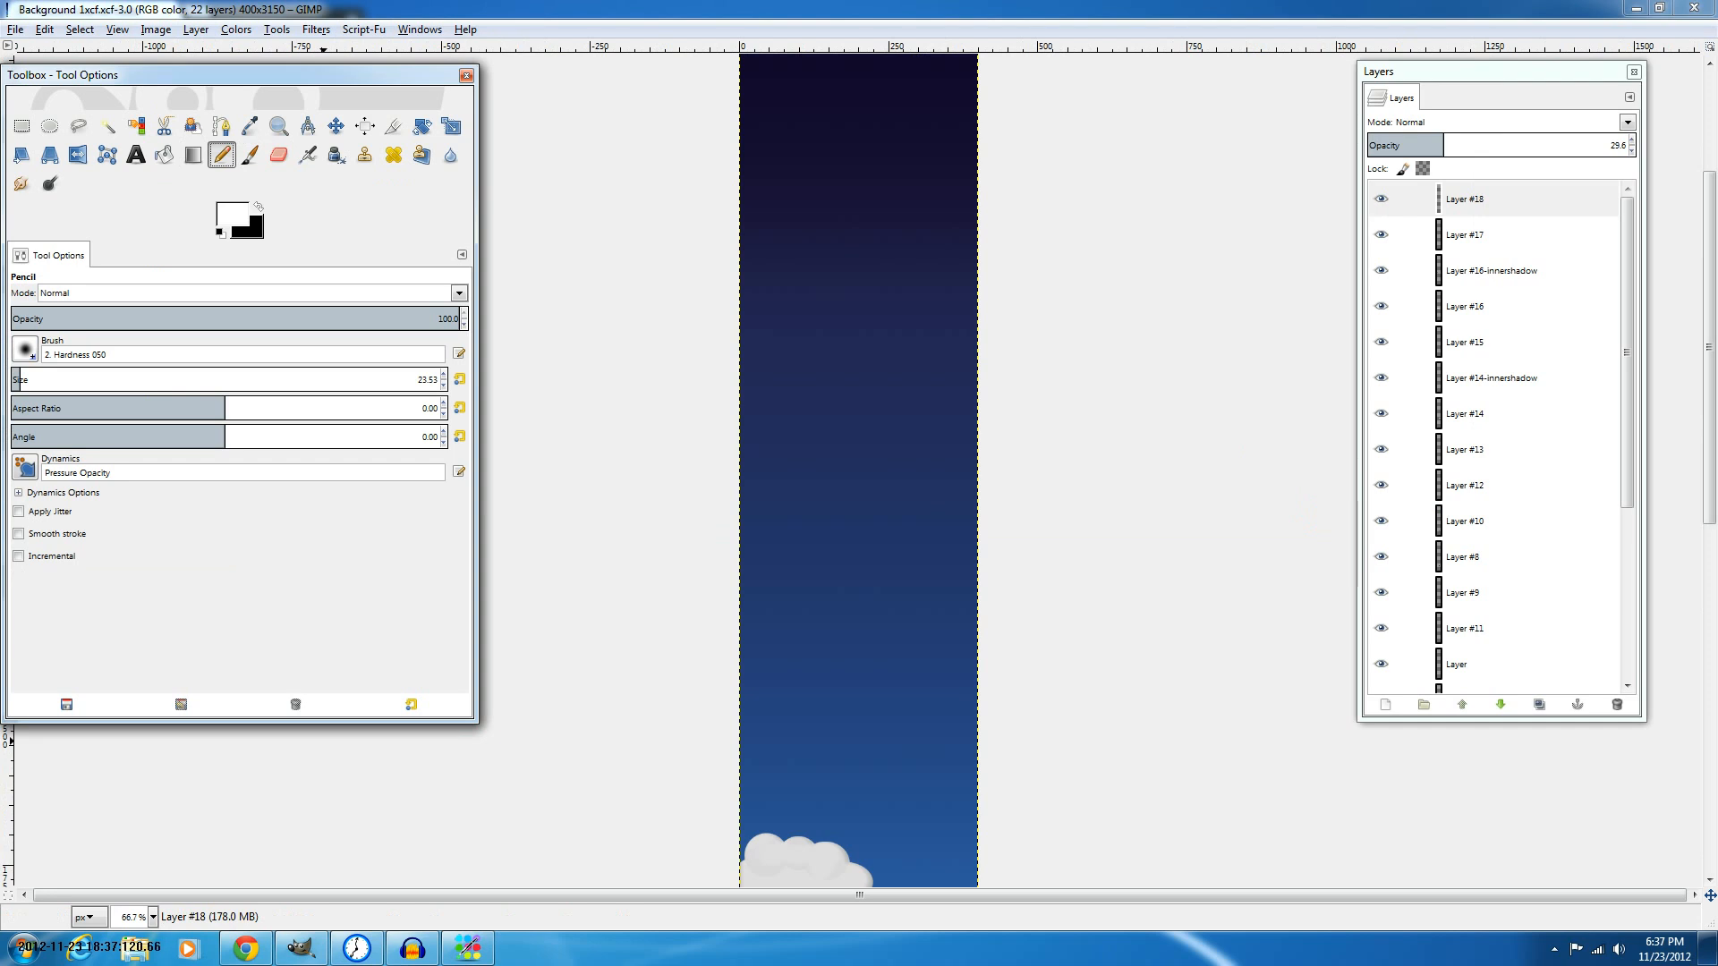
left_click(12, 376)
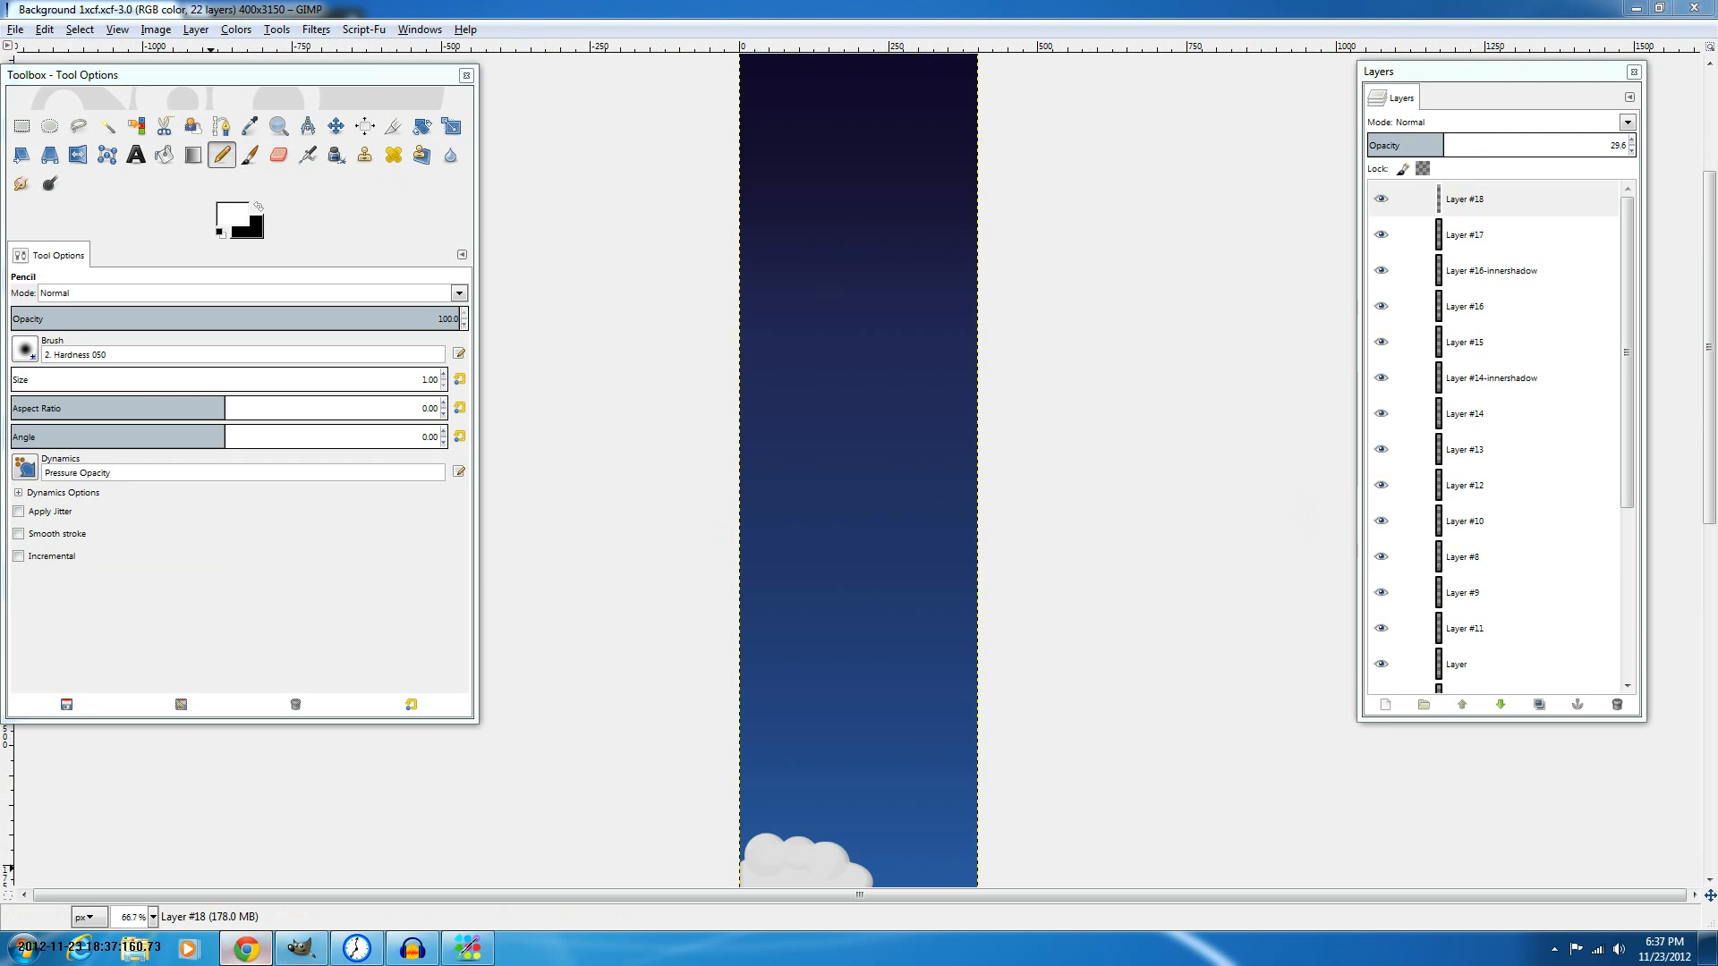
left_click(246, 948)
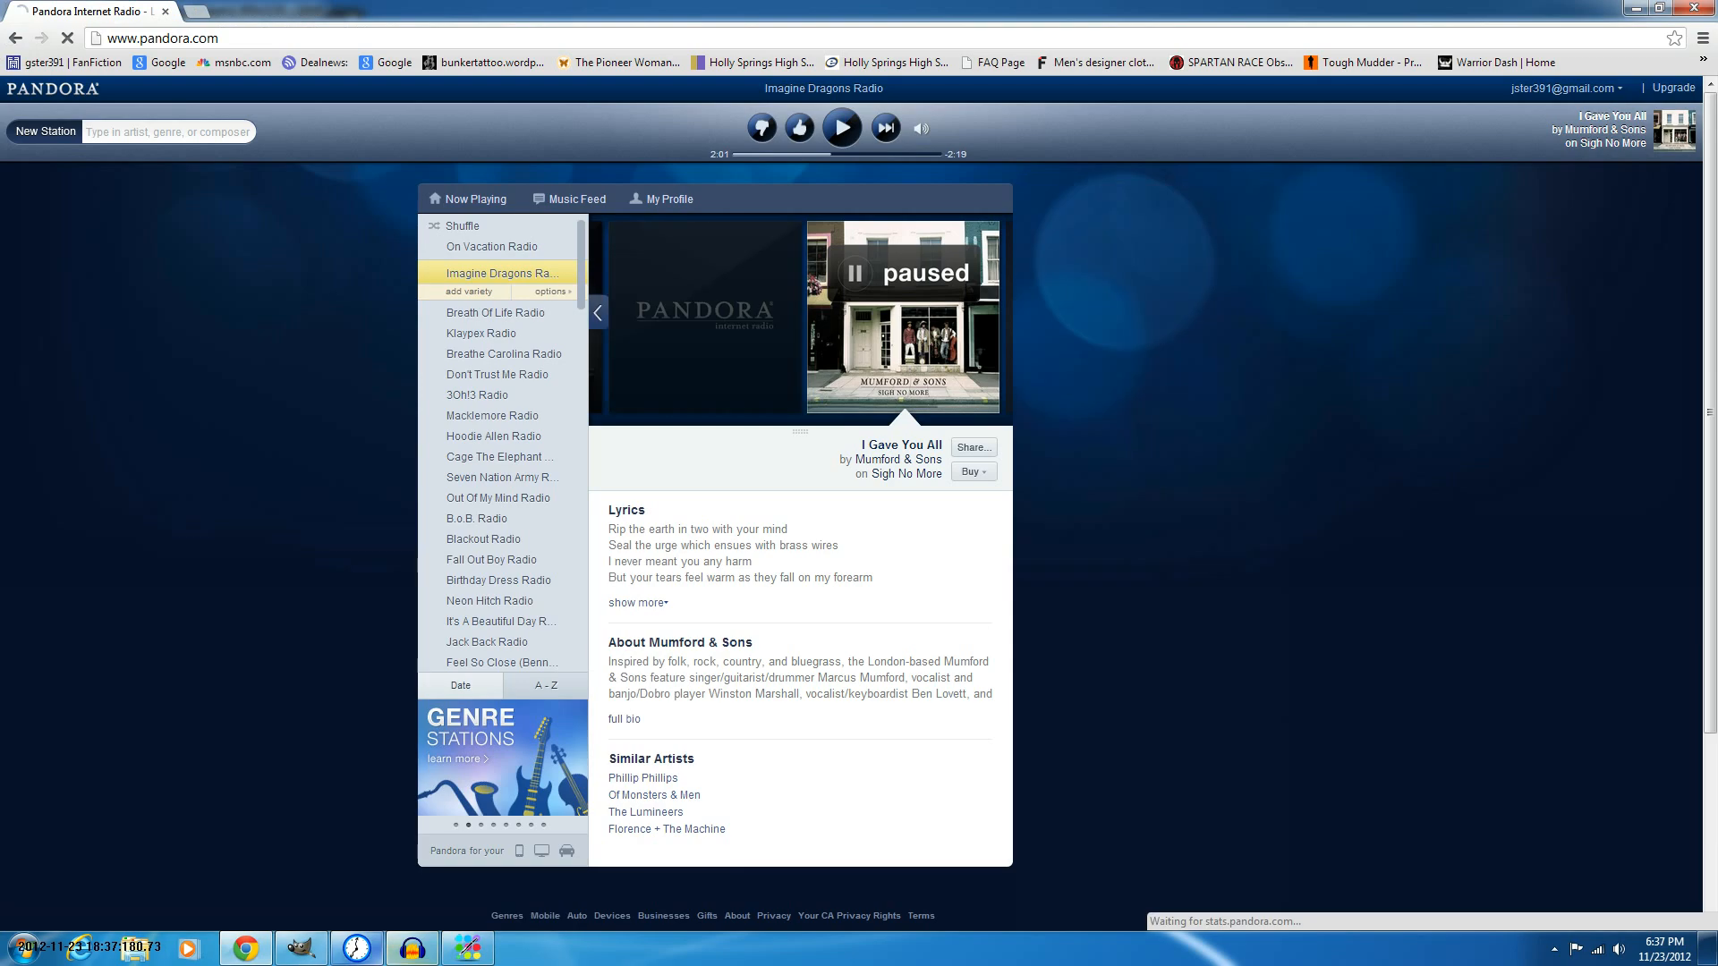
left_click(412, 948)
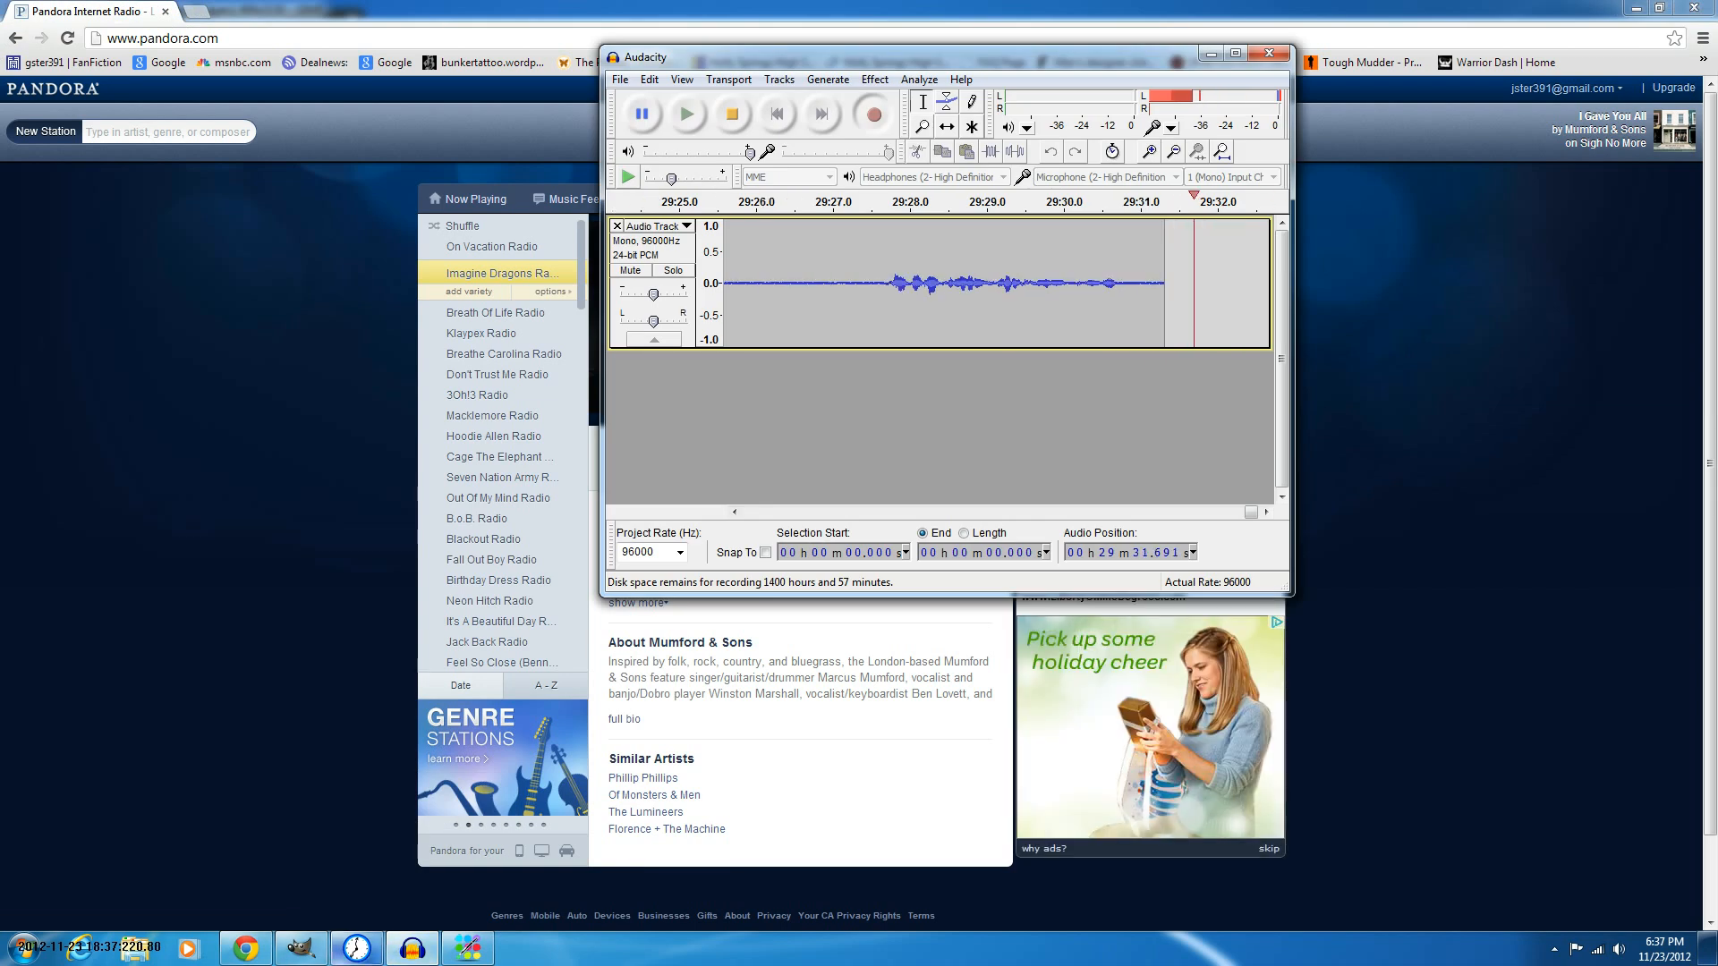
left_click(301, 949)
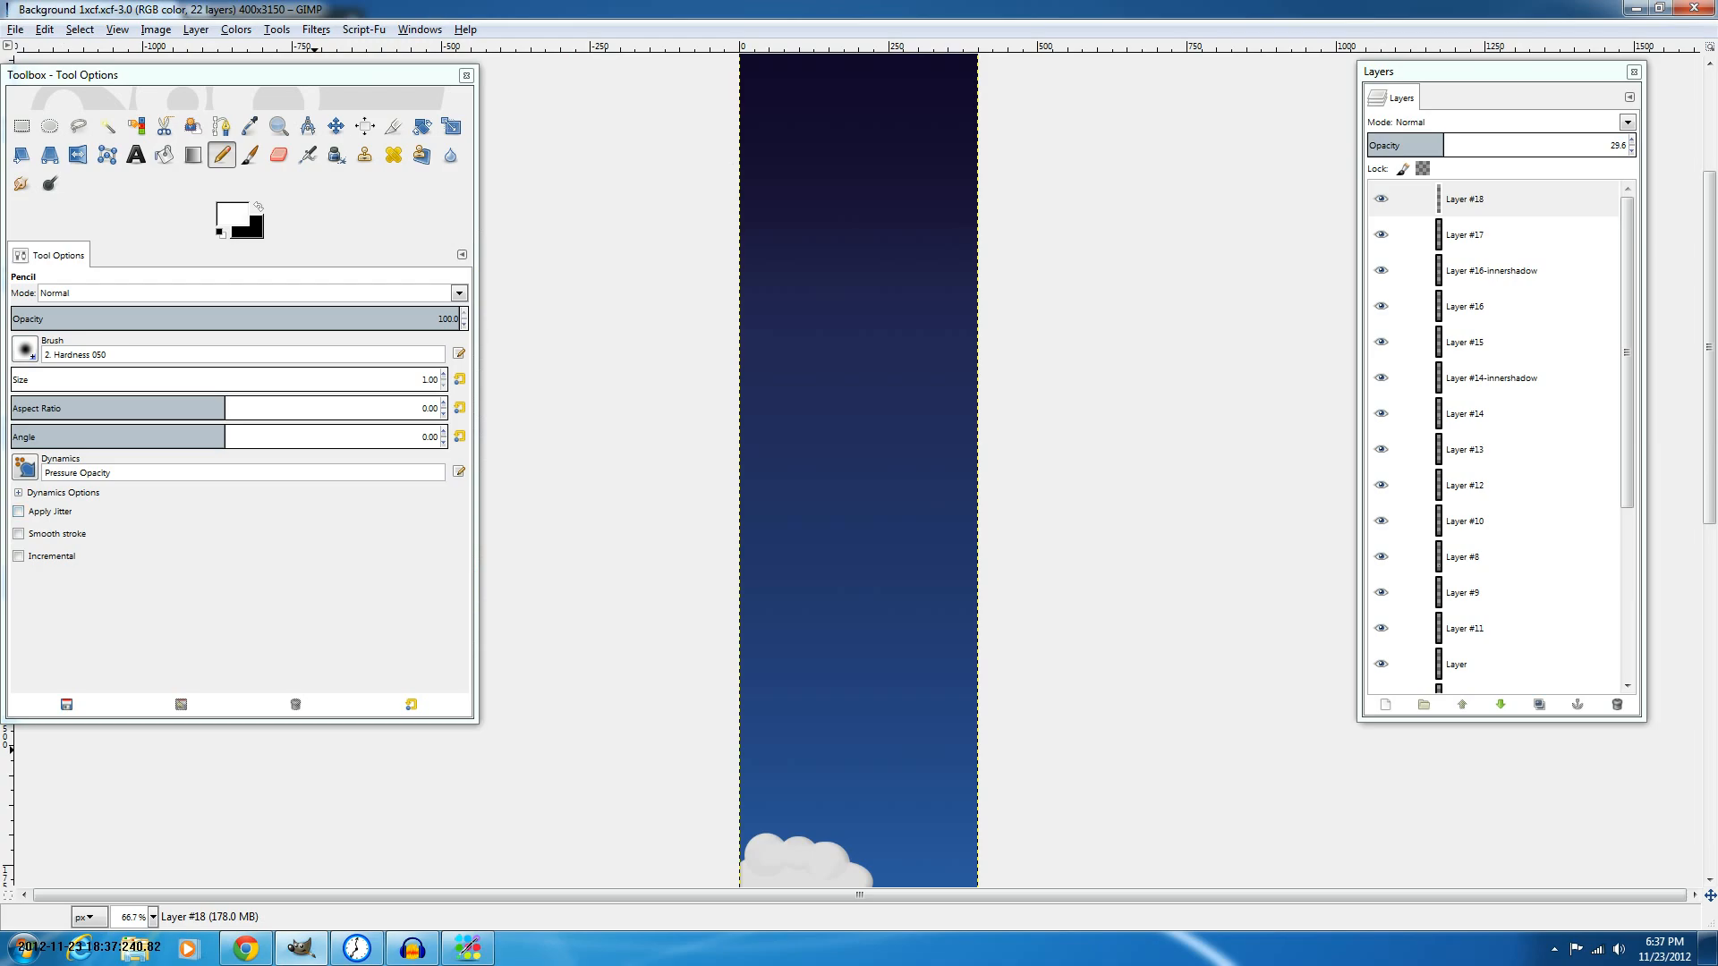
Choose the 1. Pixel brush for the pencil and try a single white dot on the sky.
left_click(26, 349)
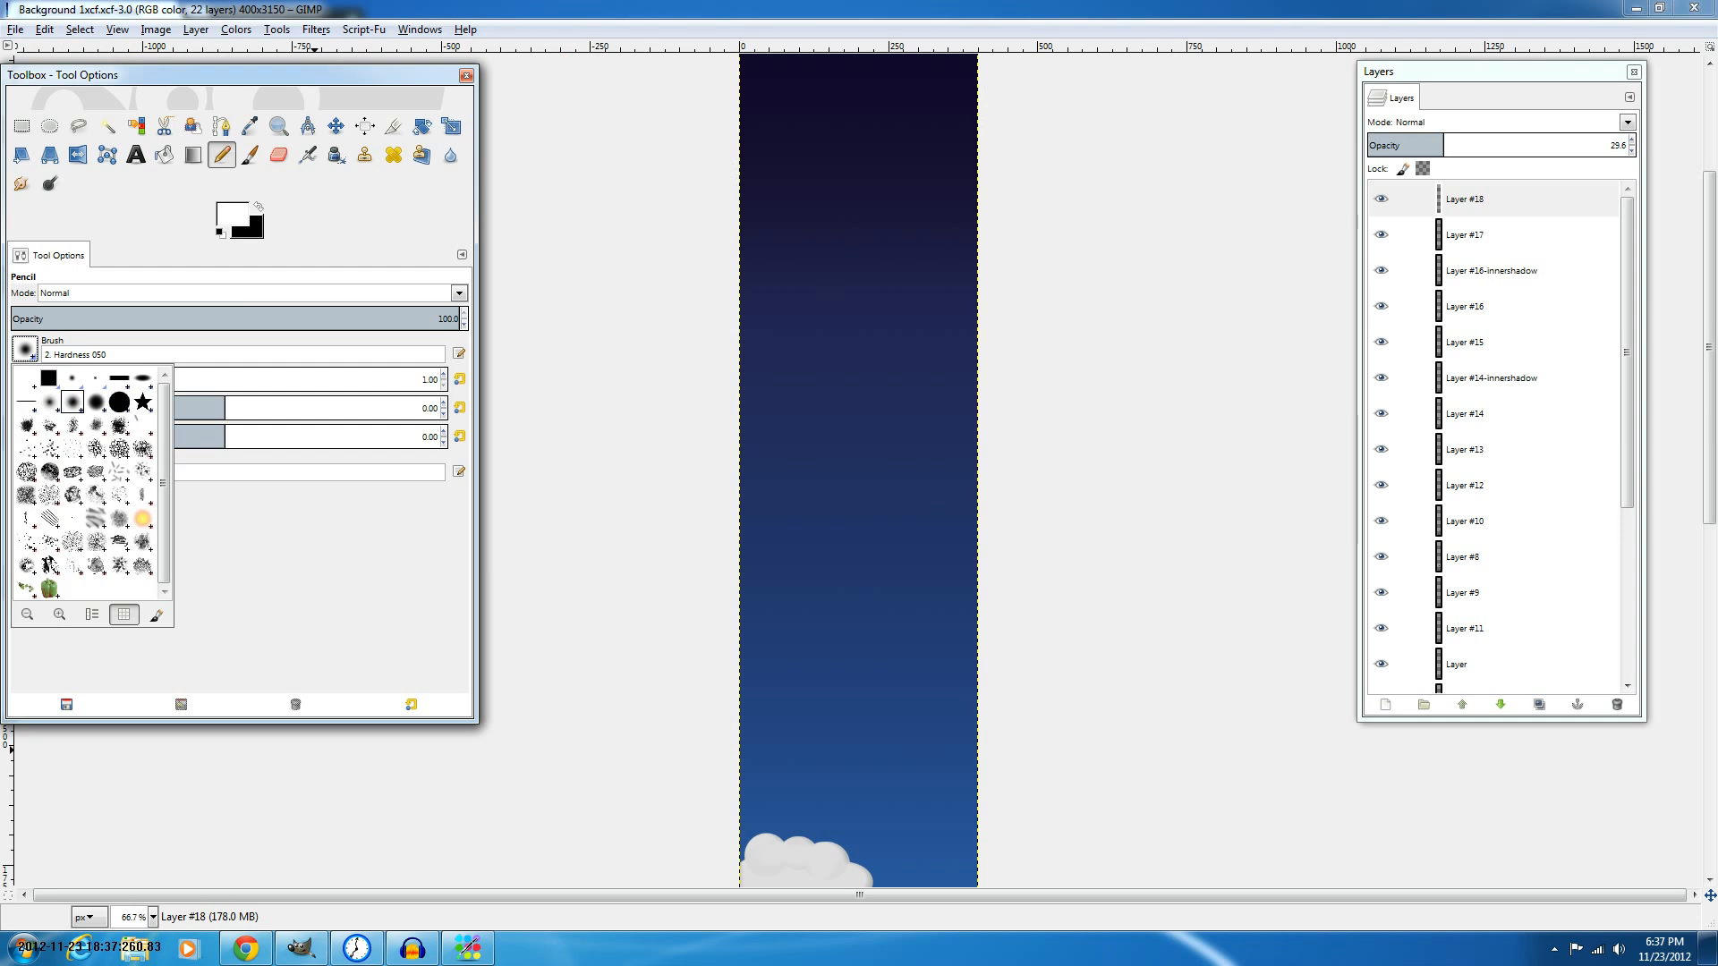
left_click(95, 379)
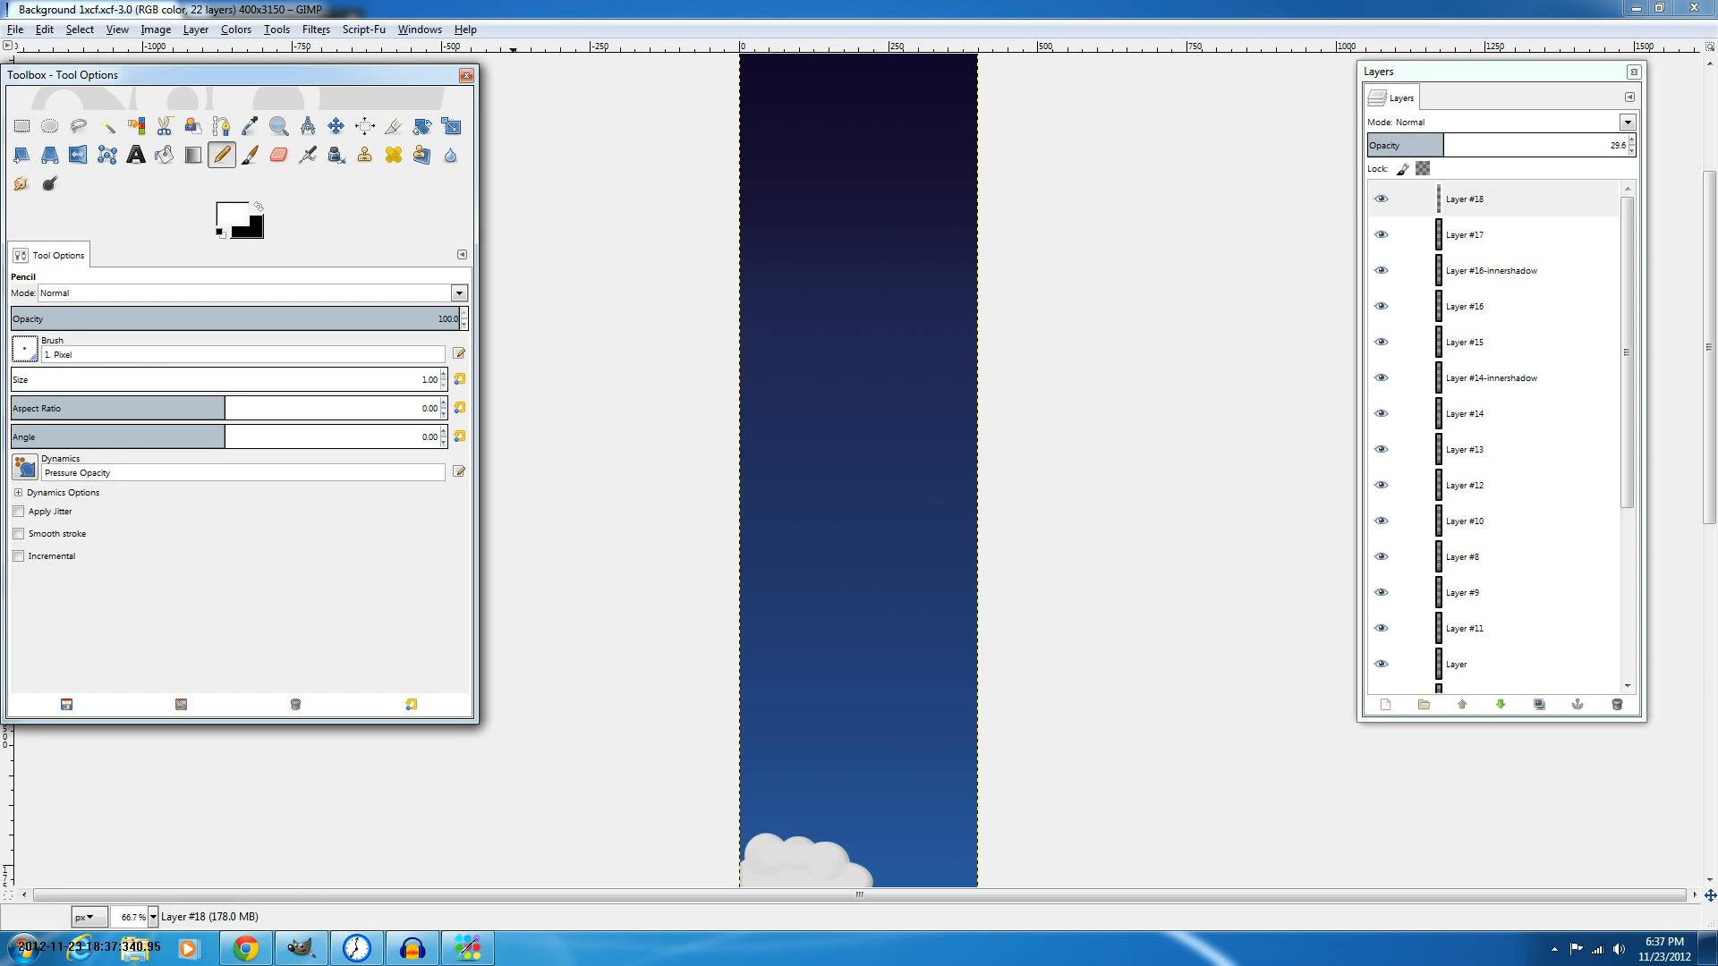
left_click(958, 653)
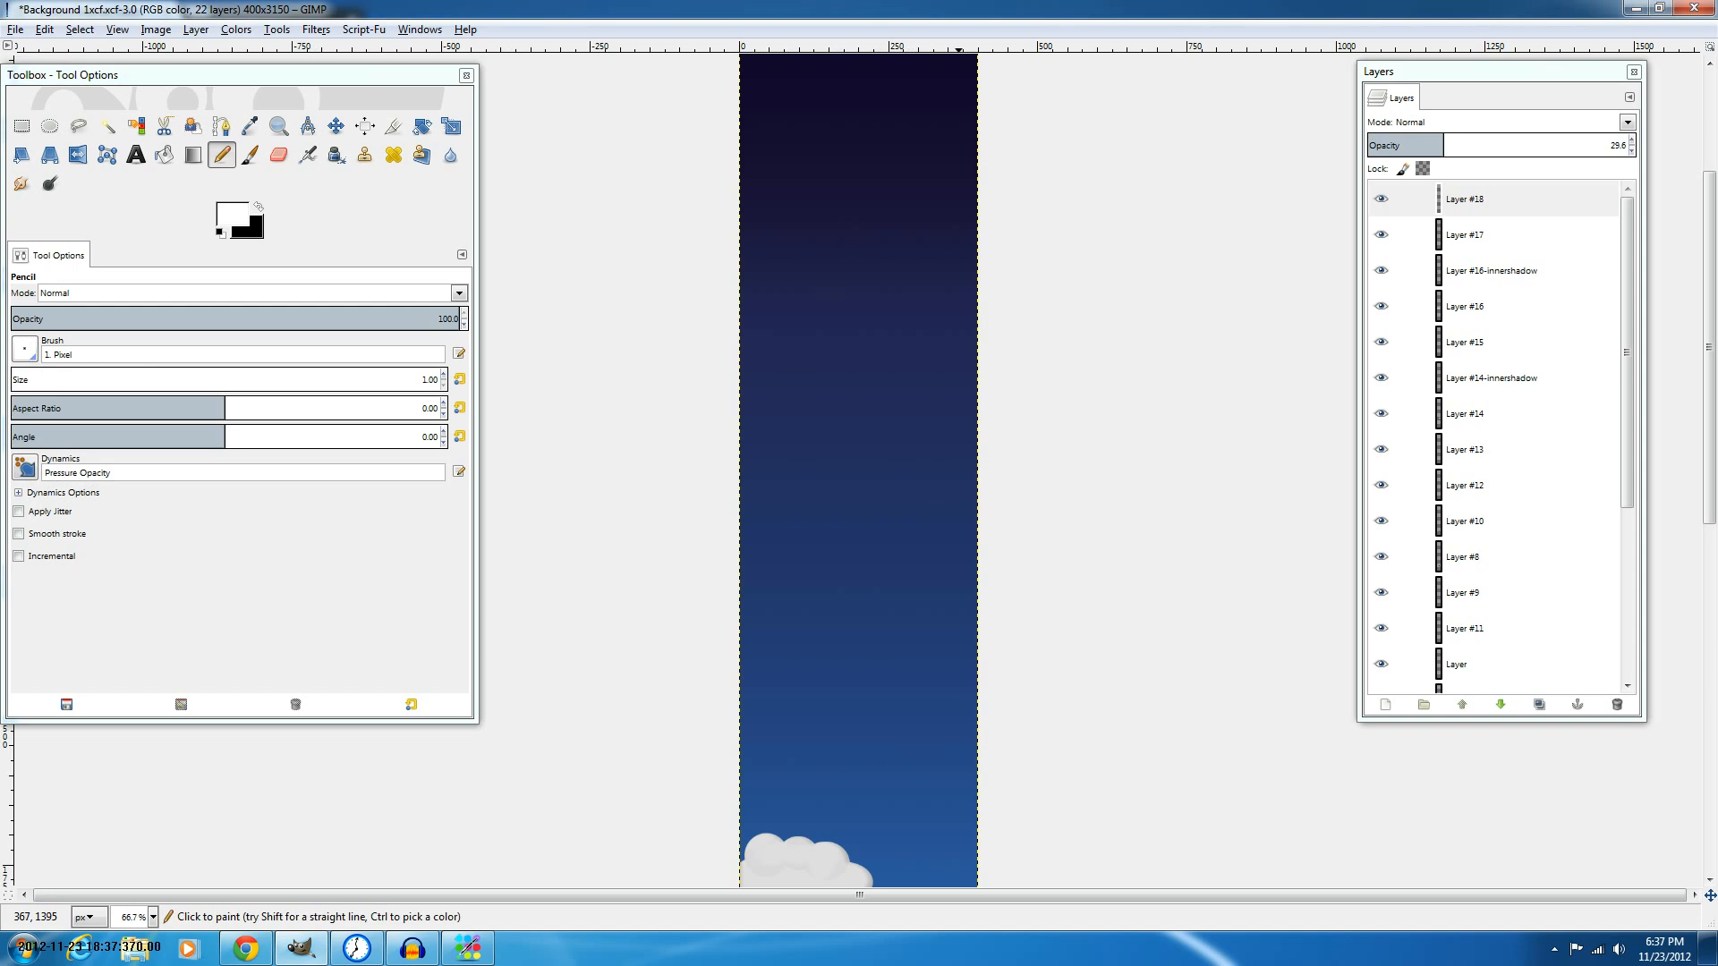
key("1")
key("ctrl")
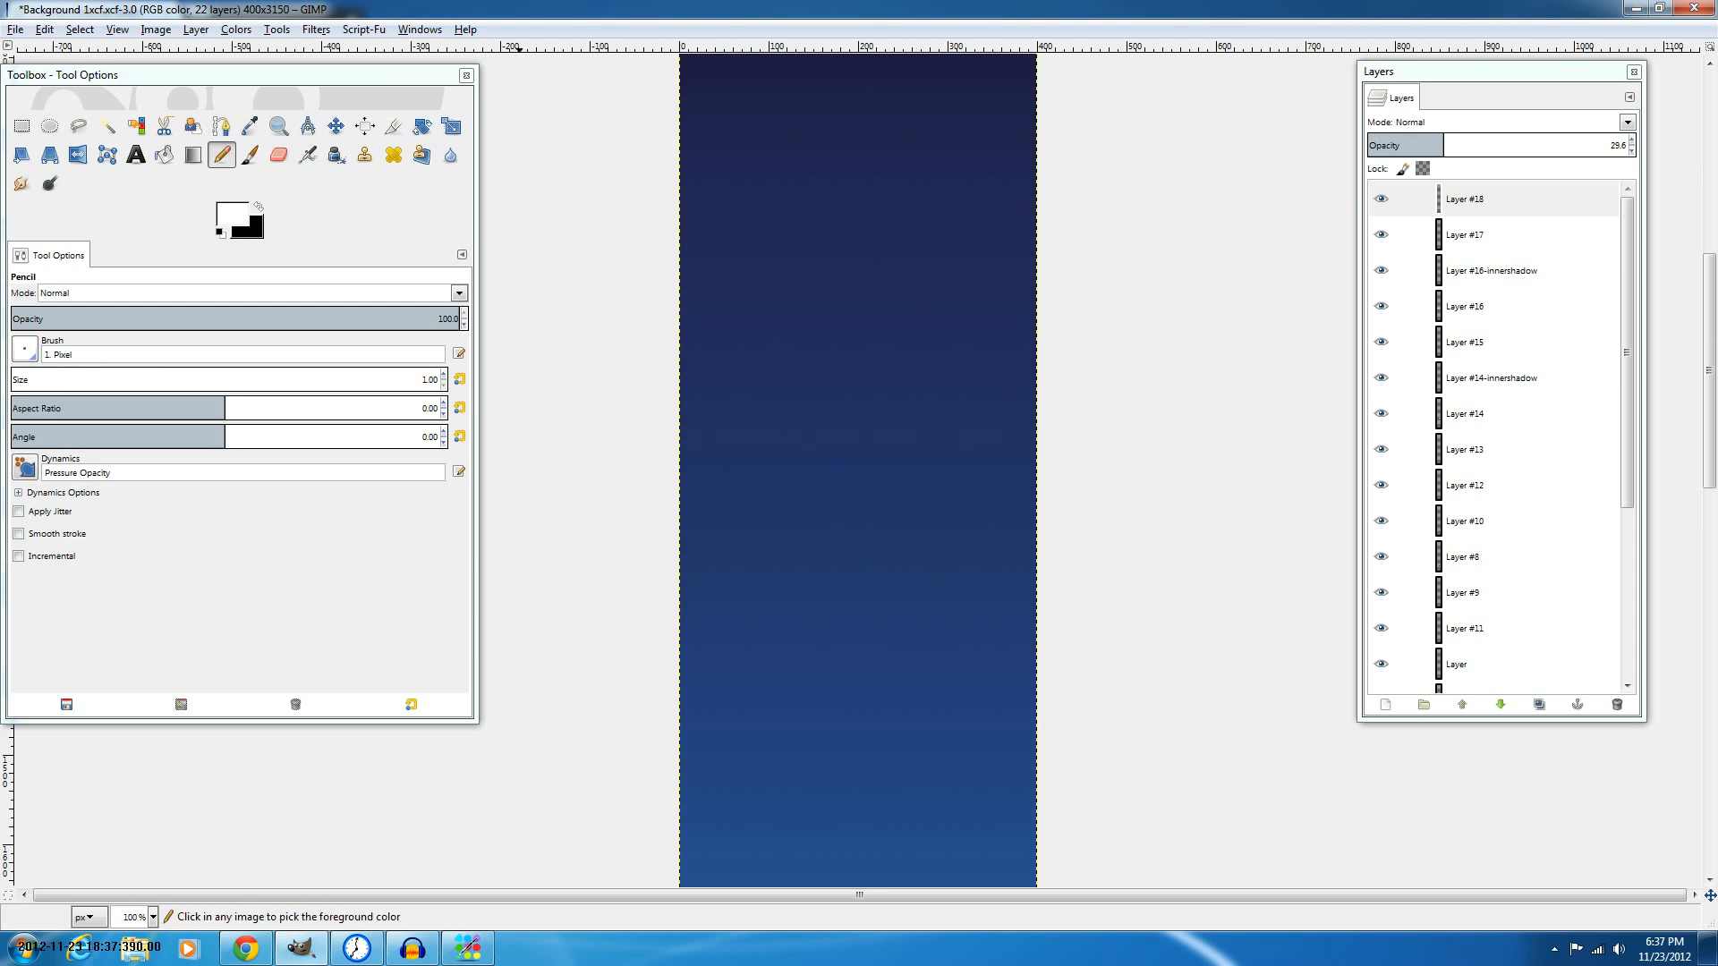
key("ctrl+s")
Set the pencil size to 2.00, try a white dot in the middle of the sky and undo it.
left_click(429, 379)
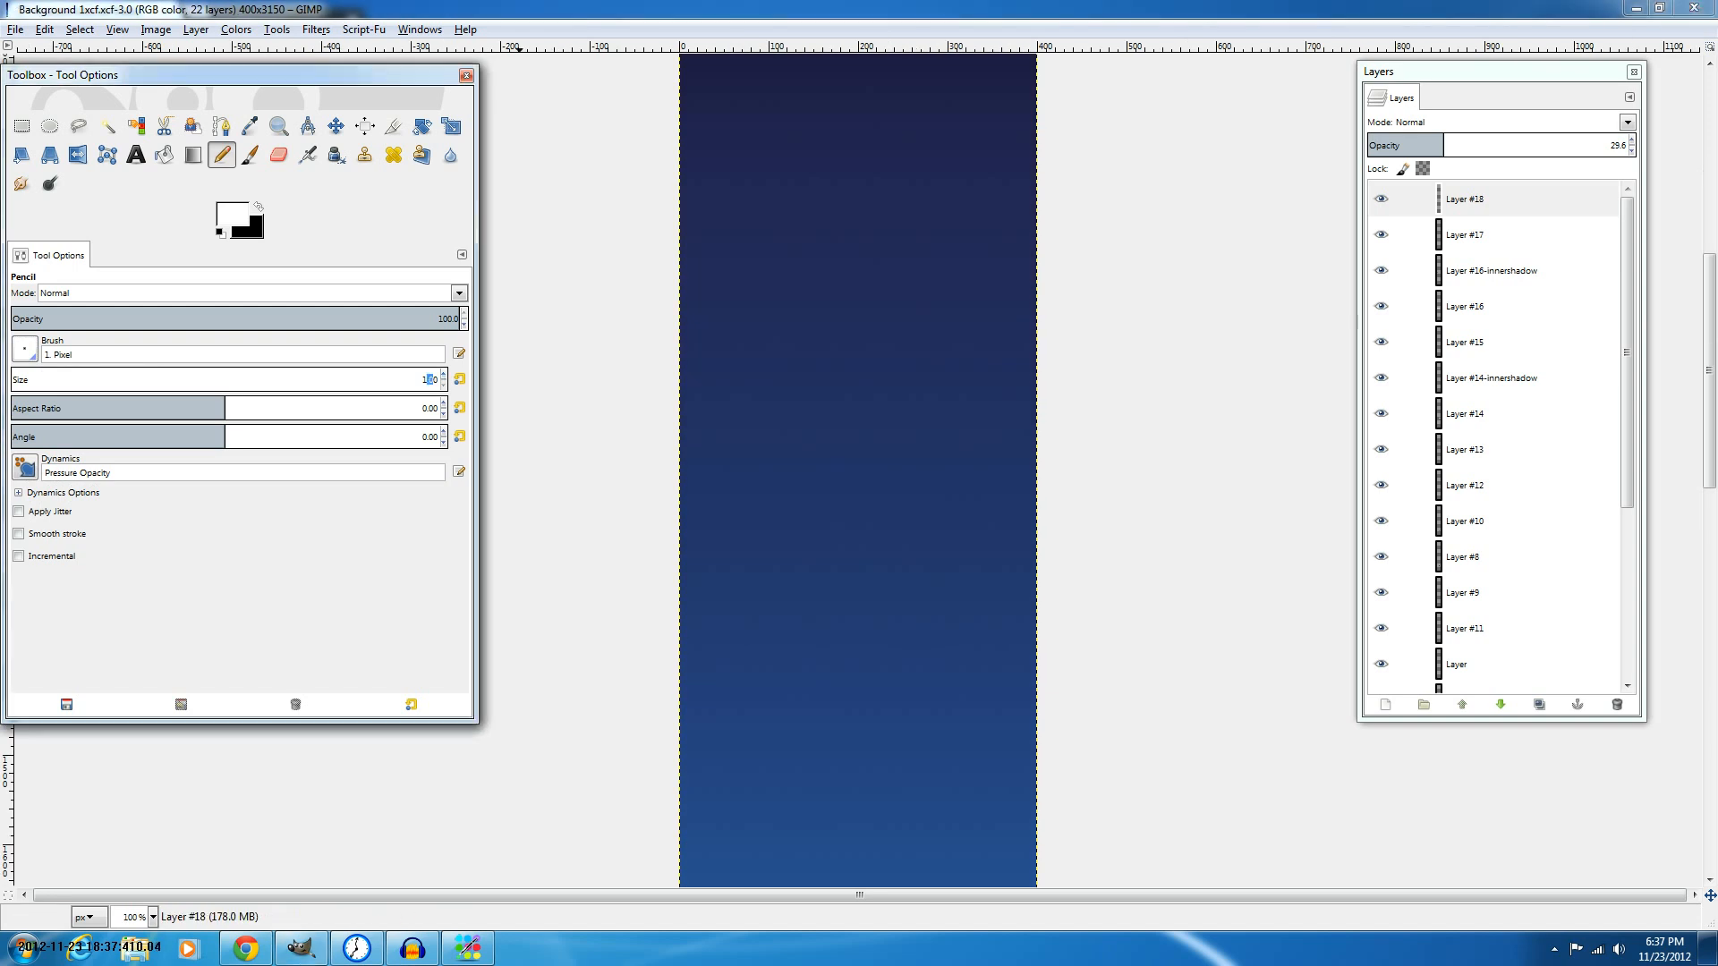
left_click_drag(432, 380, 423, 379)
type("2")
left_click(840, 595)
key("ctrl")
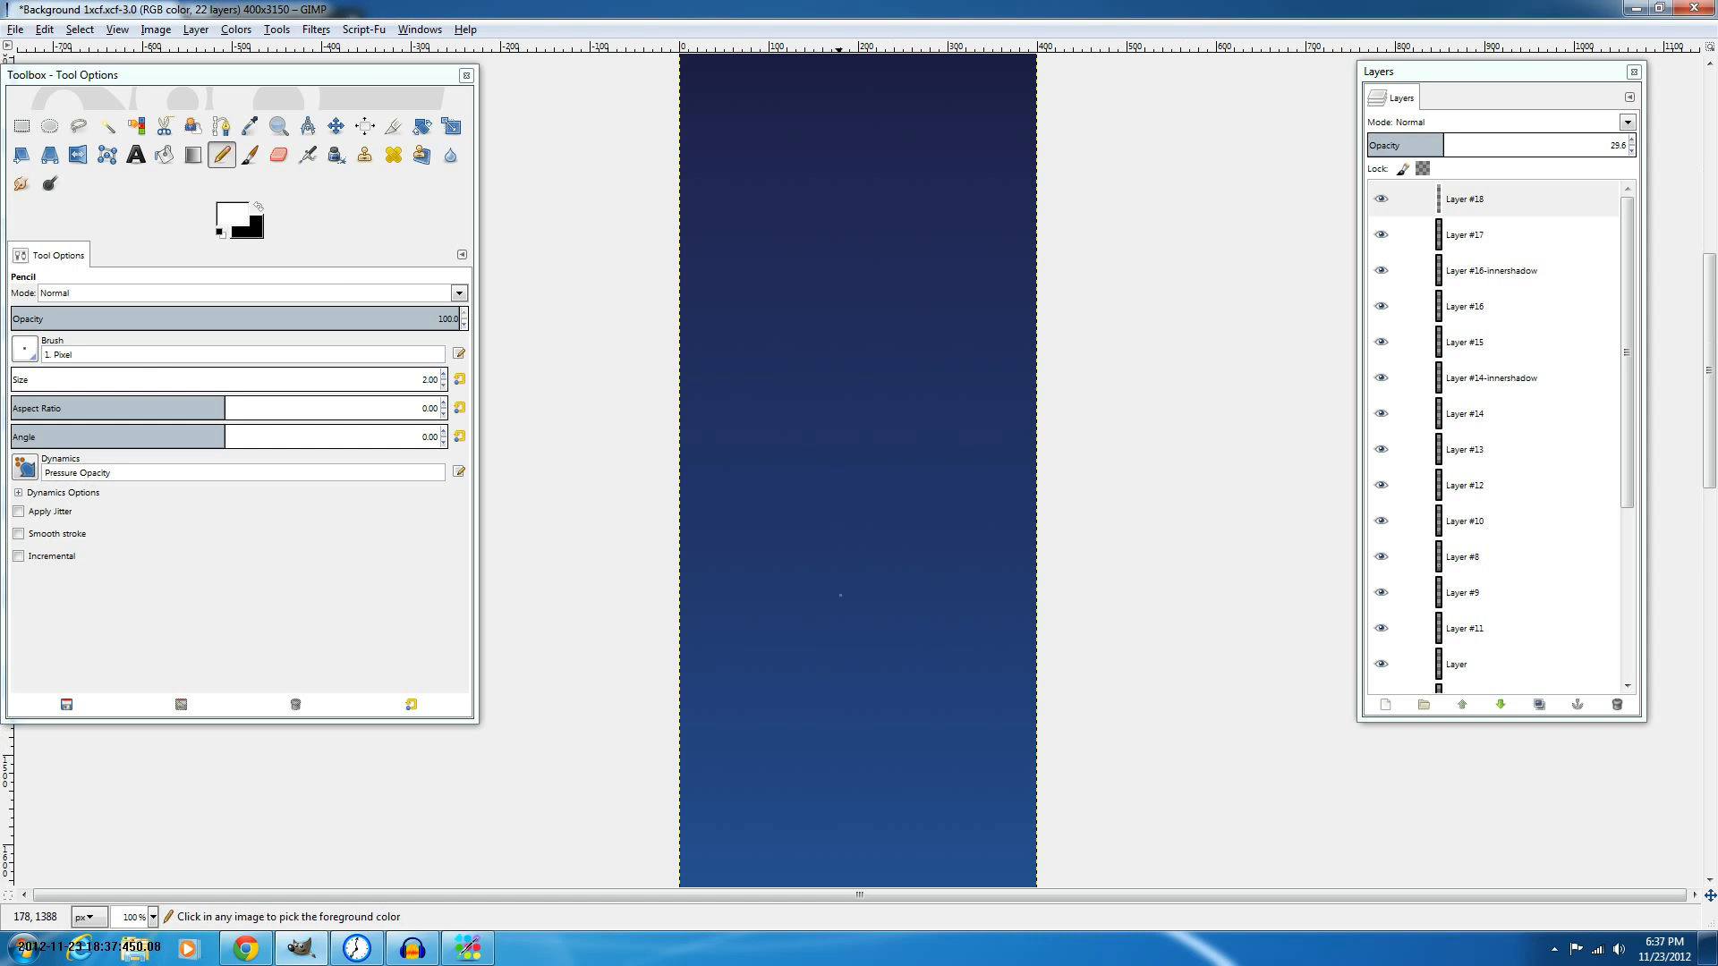
key("ctrl+z")
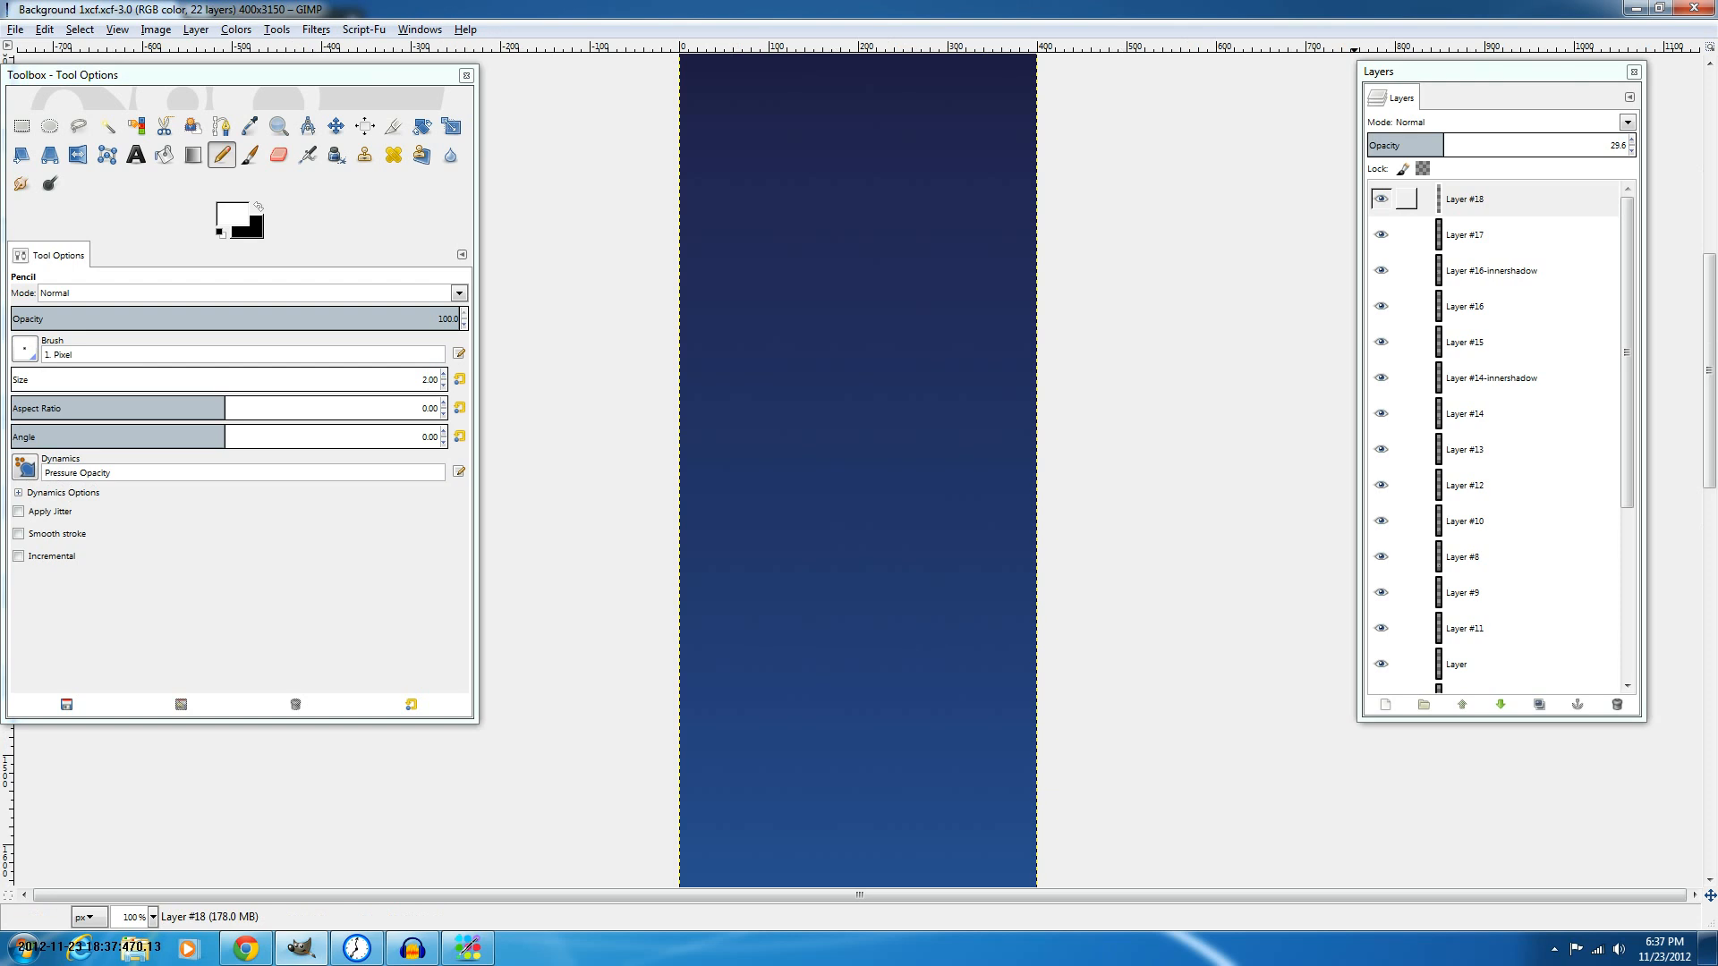
Toggle the visibility of Layer #18 to check the cloud shading and add a new layer above it.
left_click(1381, 199)
scroll(858, 470, "up", 5)
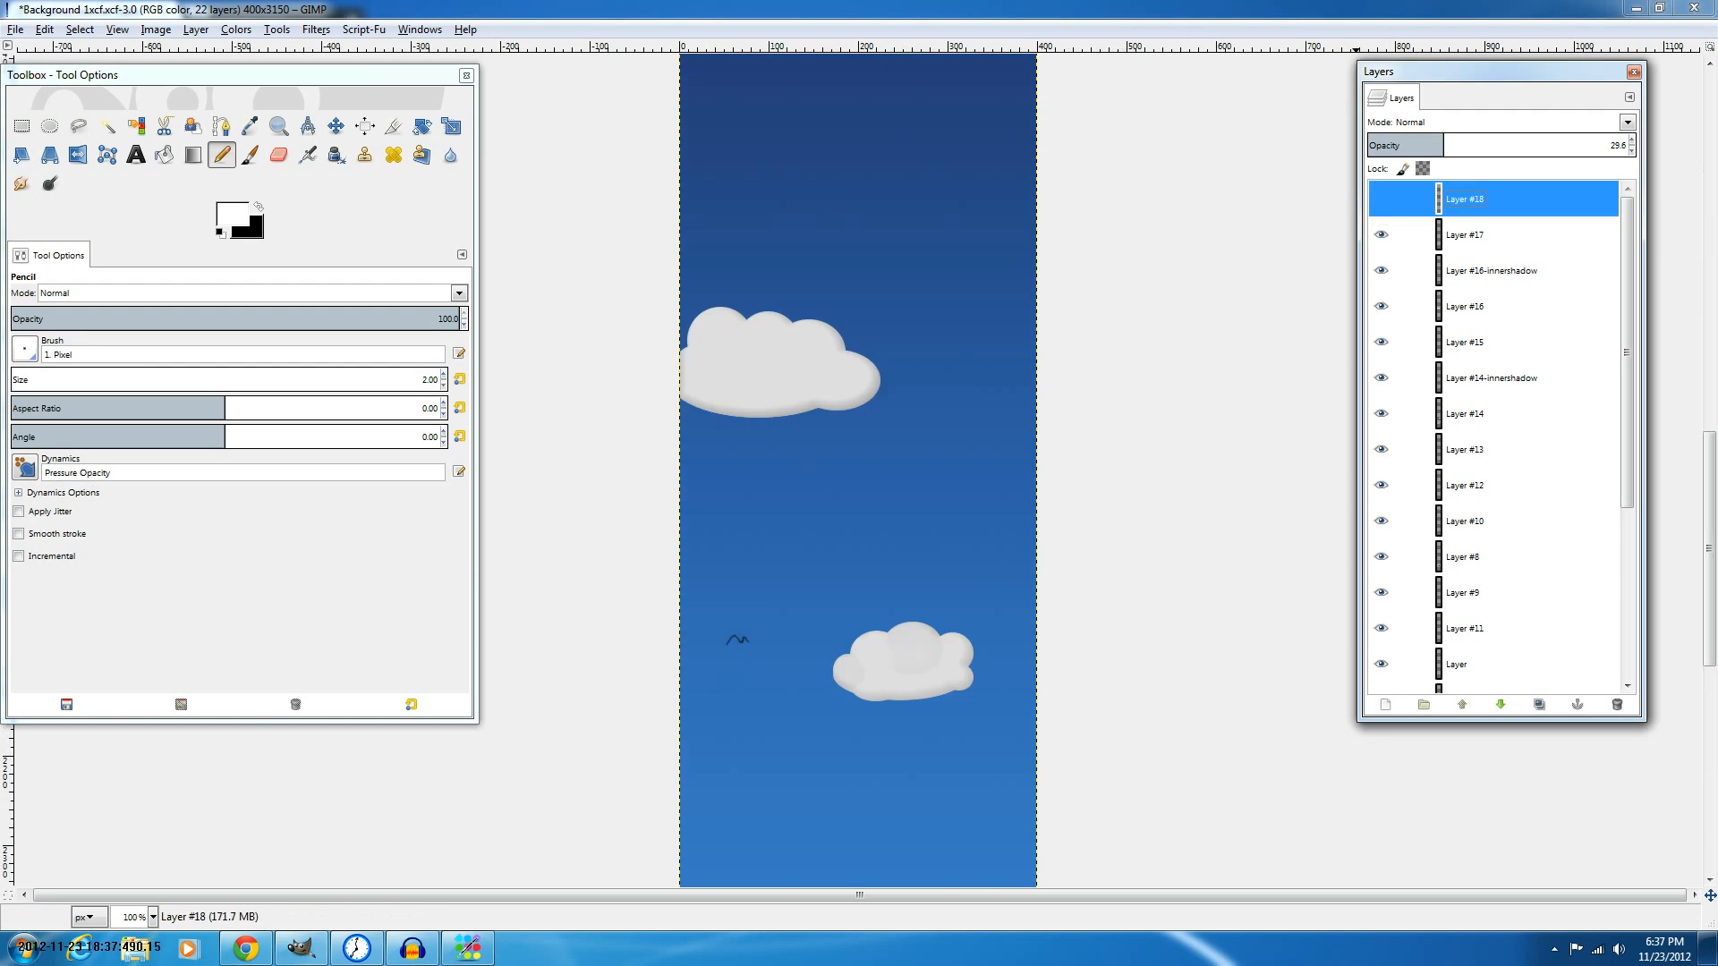
left_click(1380, 199)
scroll(1342, 563, "up", 1)
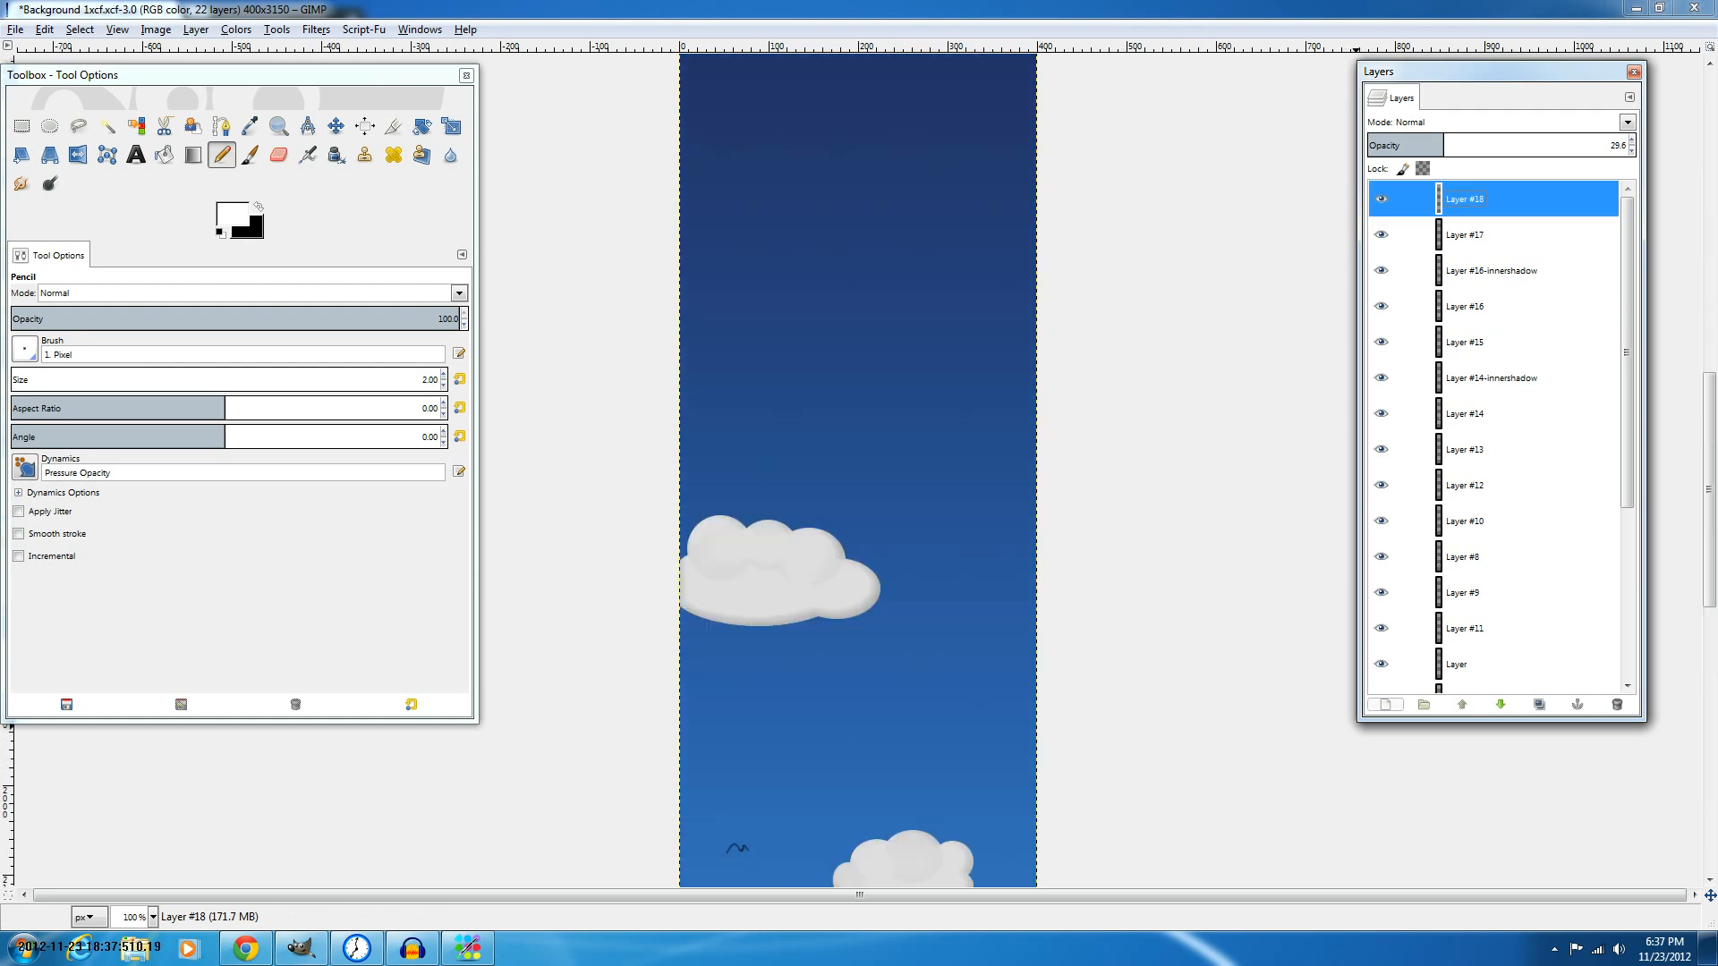
left_click(1385, 705, "shift")
Scatter single white size 2.00 stars over the sky above the large cloud, undoing the last two.
scroll(939, 628, "up", 2)
scroll(907, 589, "down", 1, "ctrl")
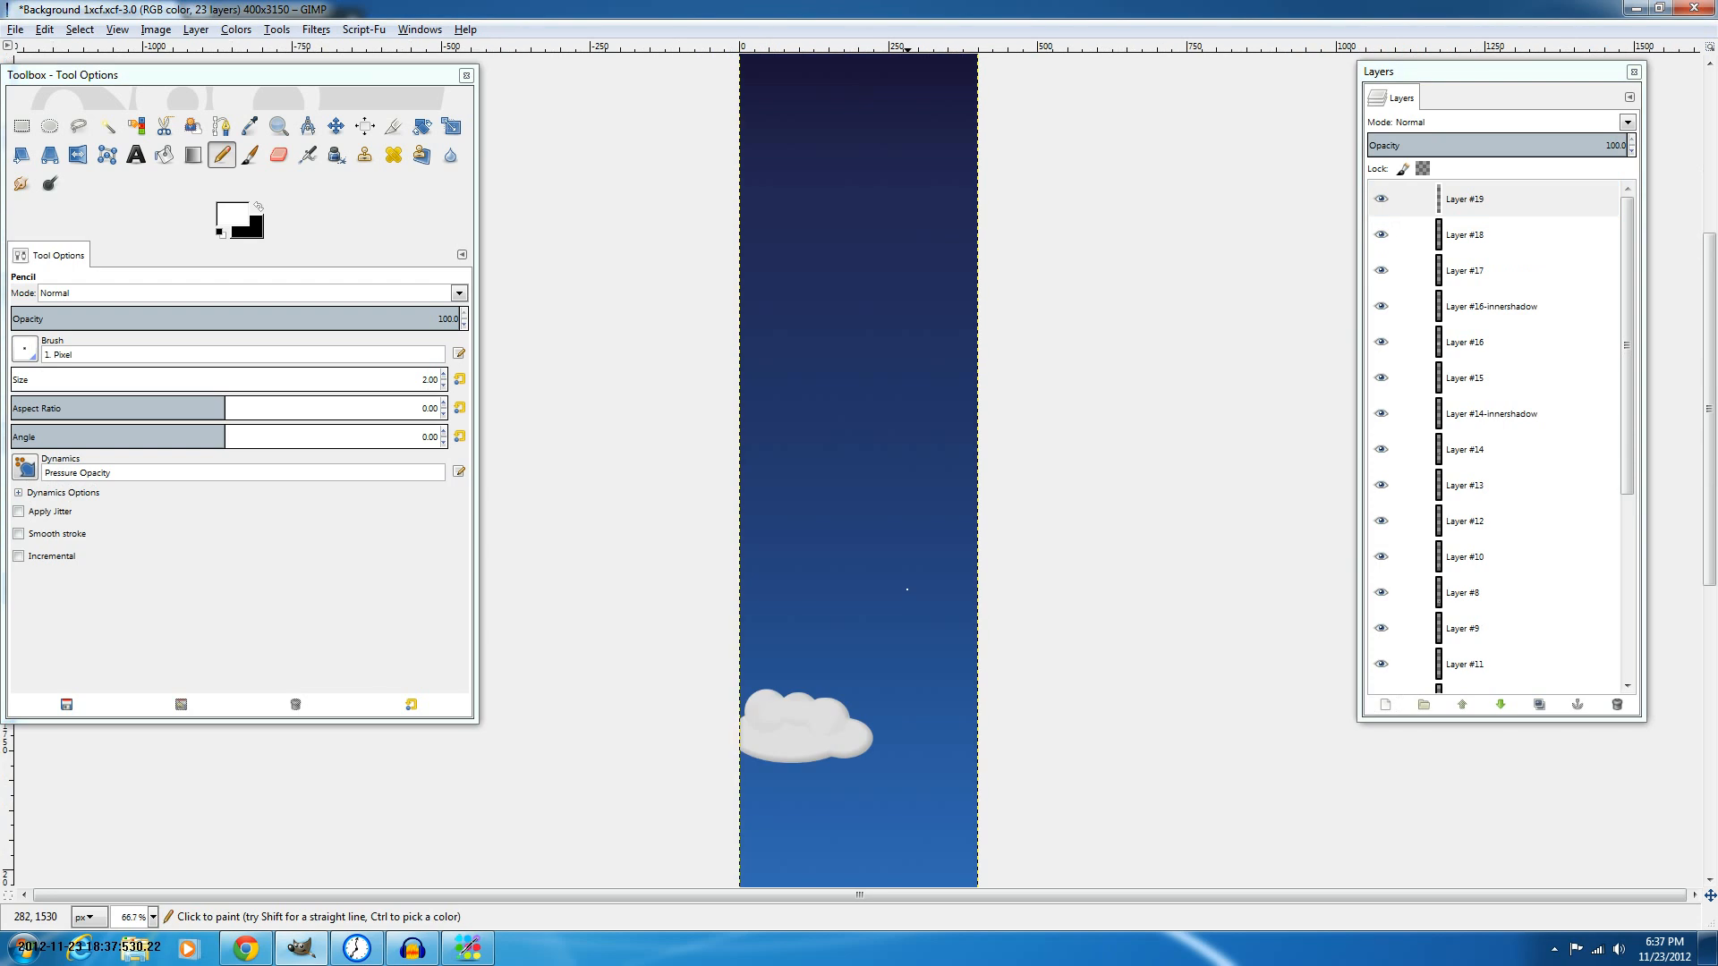
left_click(872, 456)
left_click(831, 397)
left_click(762, 532)
left_click(852, 198)
left_click(907, 235)
left_click(899, 303)
left_click(825, 234)
left_click(802, 328)
left_click(824, 596)
scroll(859, 465, "up", 5)
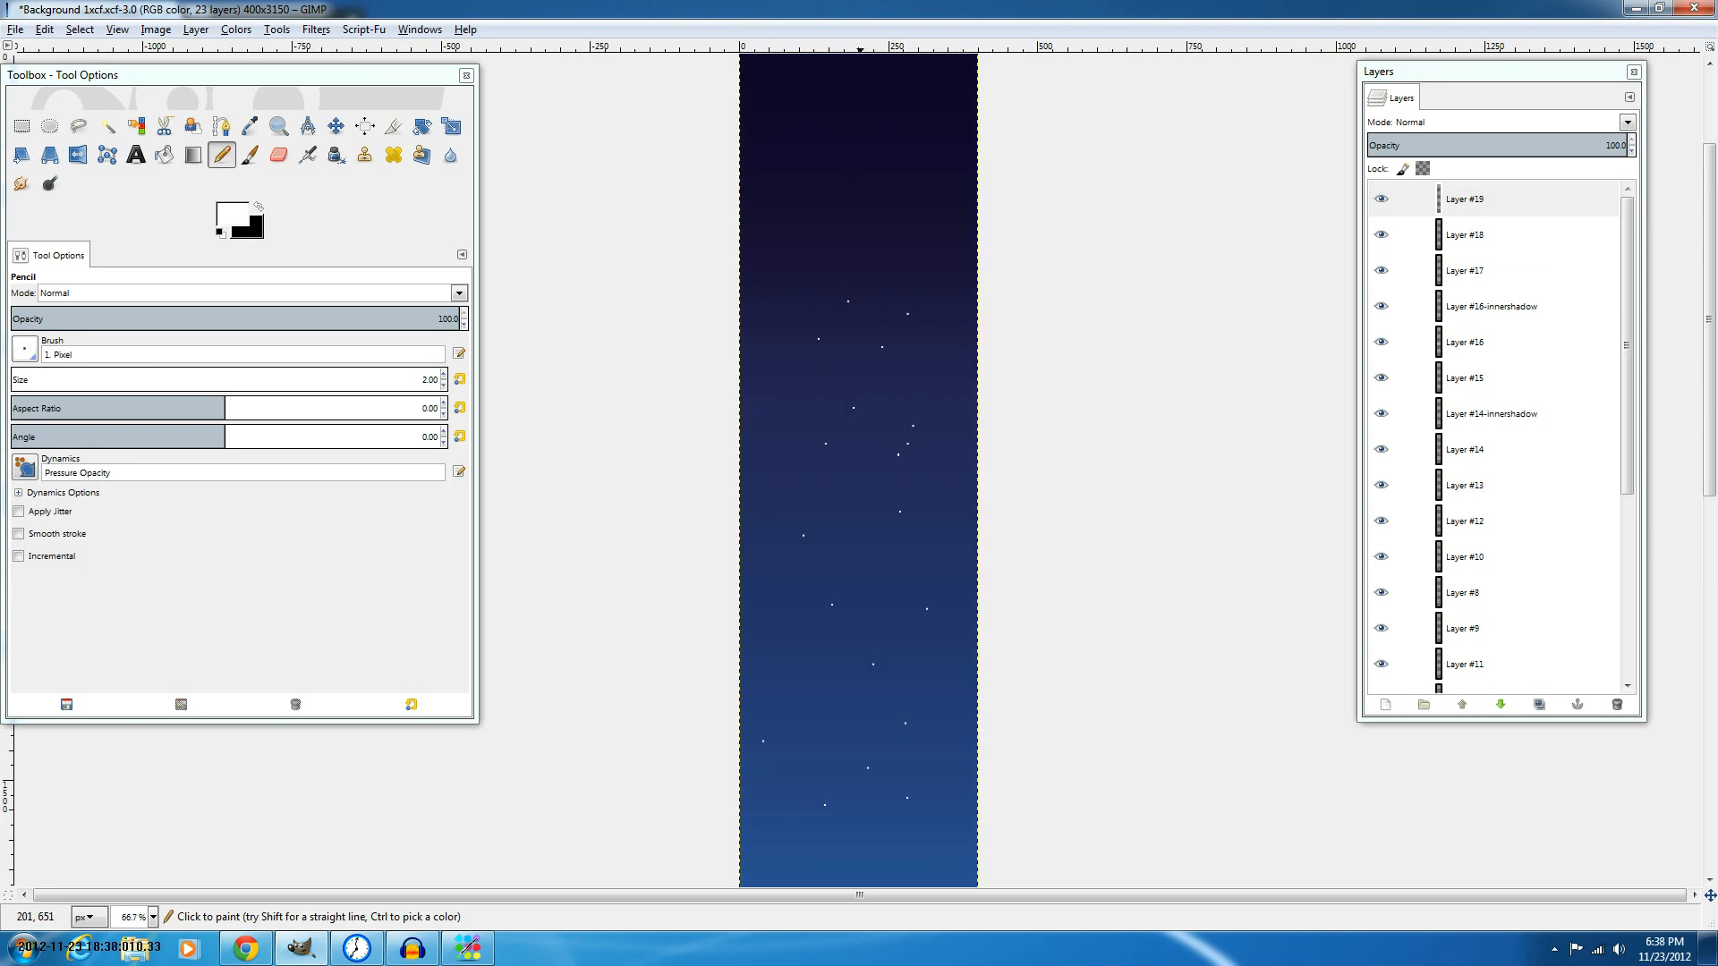
key("ctrl+z")
key("ctrl+z")
Set the pencil size to 1.00 and scatter fainter, smaller stars among the larger ones in the upper sky.
left_click(422, 378)
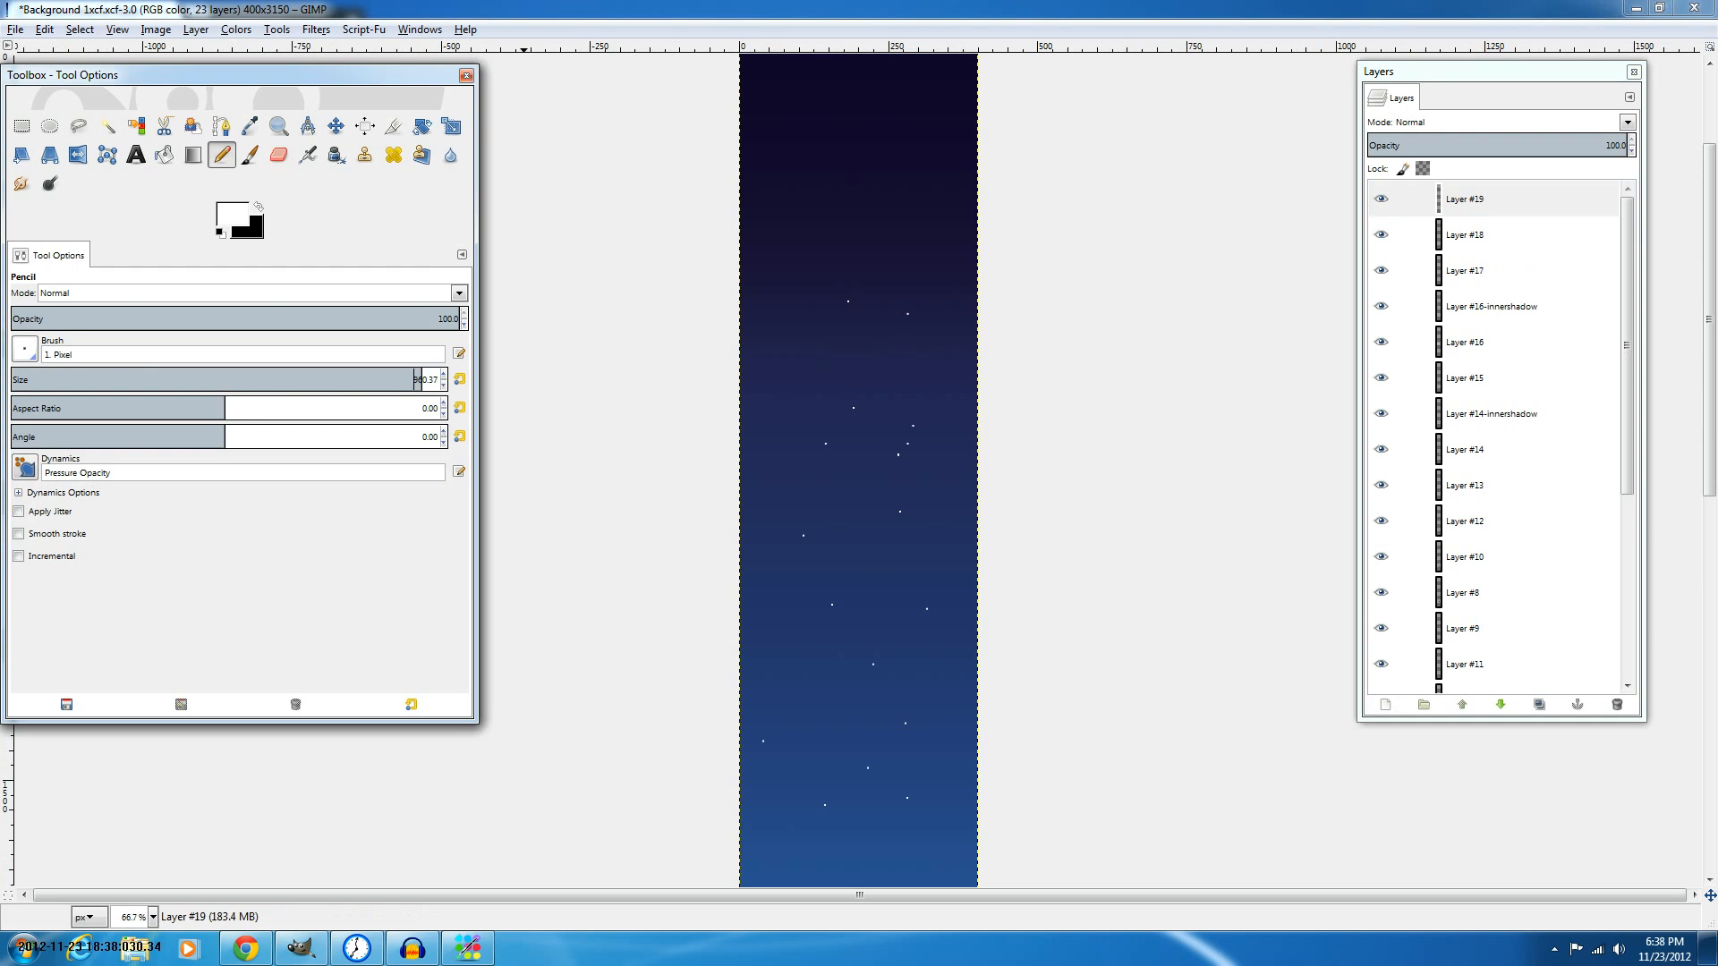
left_click_drag(417, 379, 10, 379)
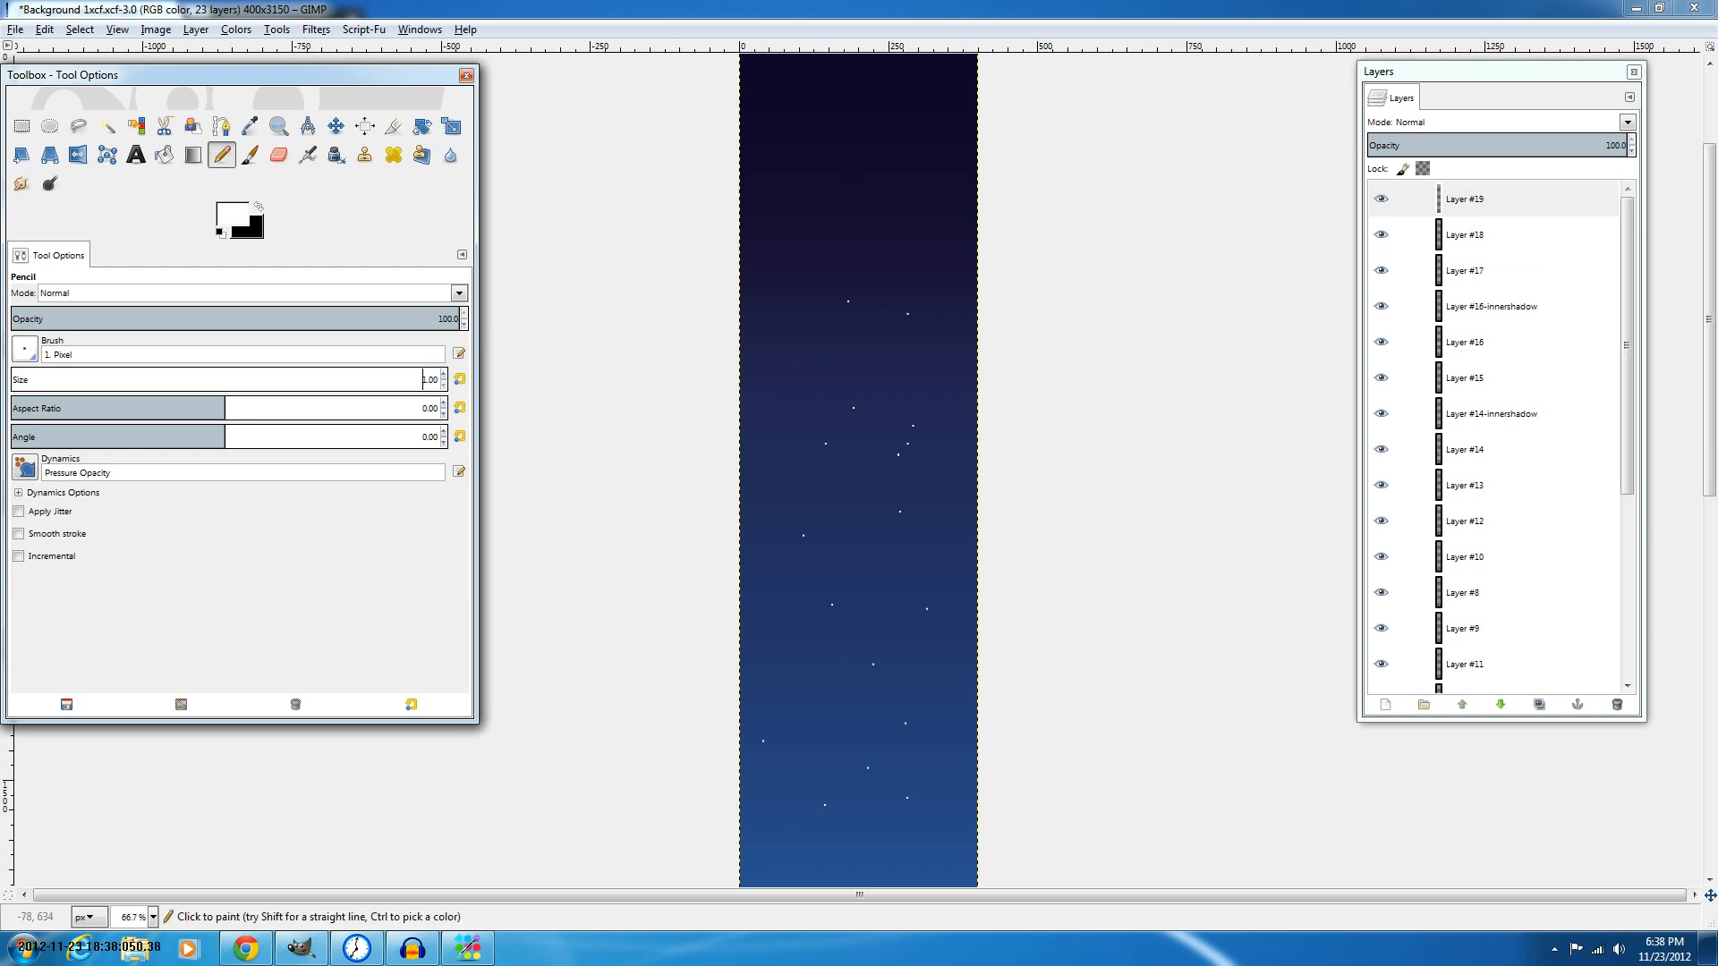
left_click(913, 197)
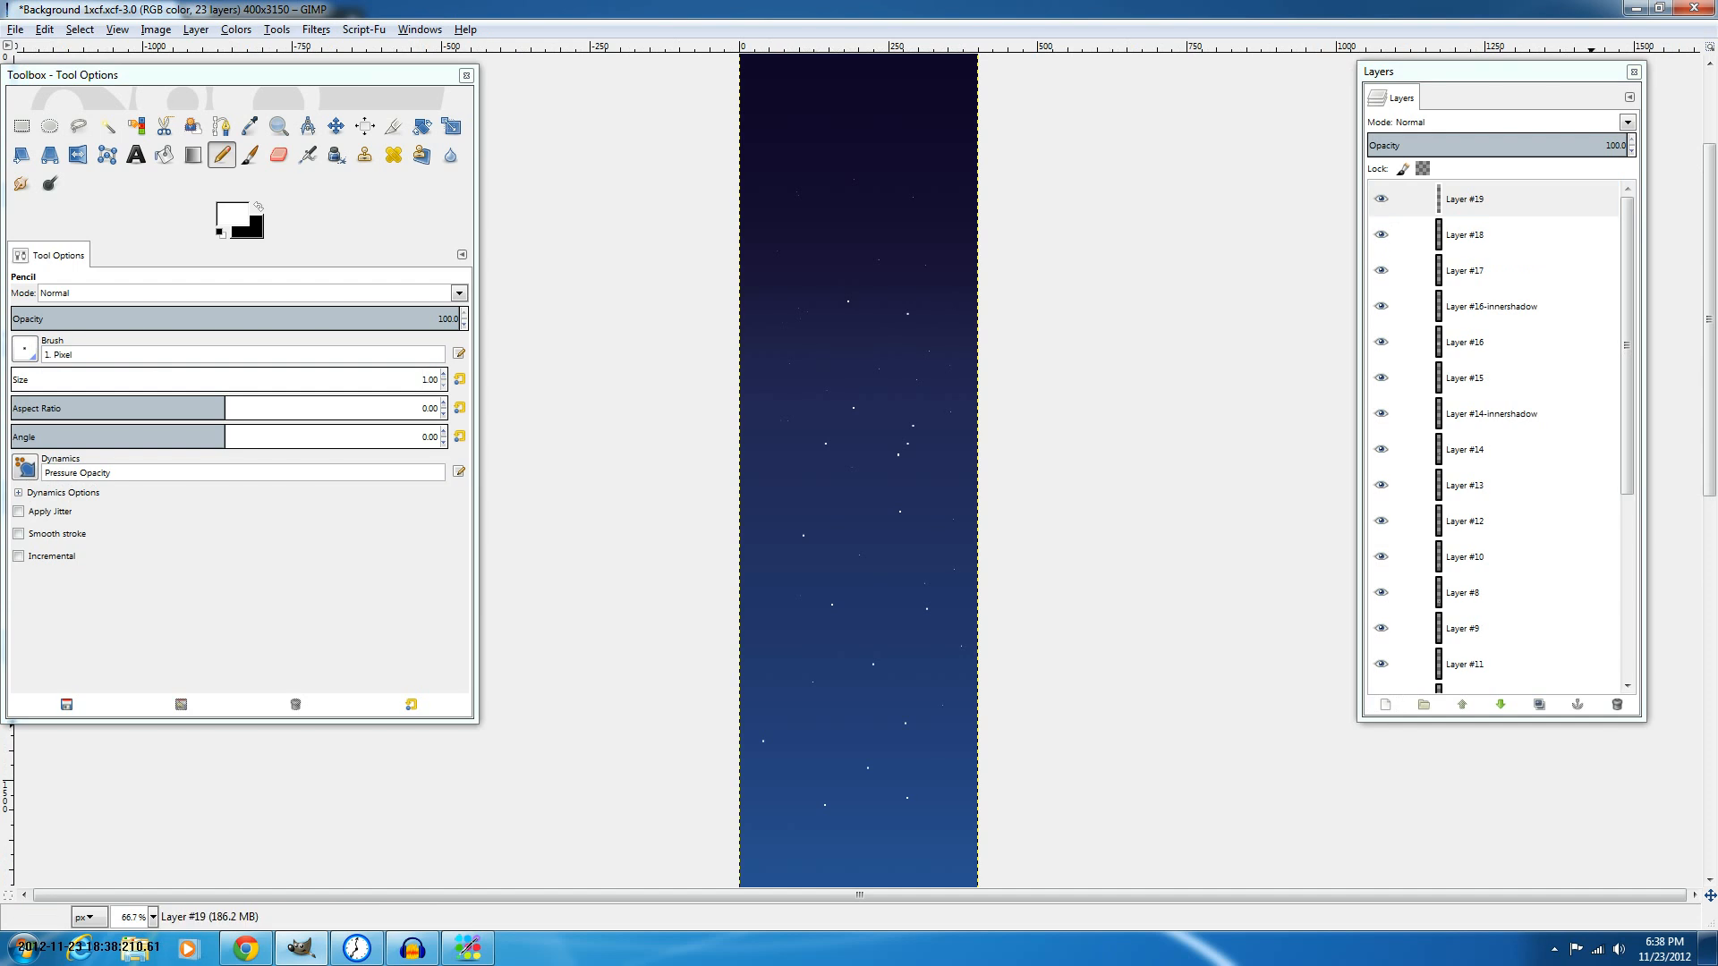
Duplicate the star layer and apply a Gaussian Blur with a 4.0 px radius to the original beneath the copy.
left_click(1539, 705)
left_click(1465, 235)
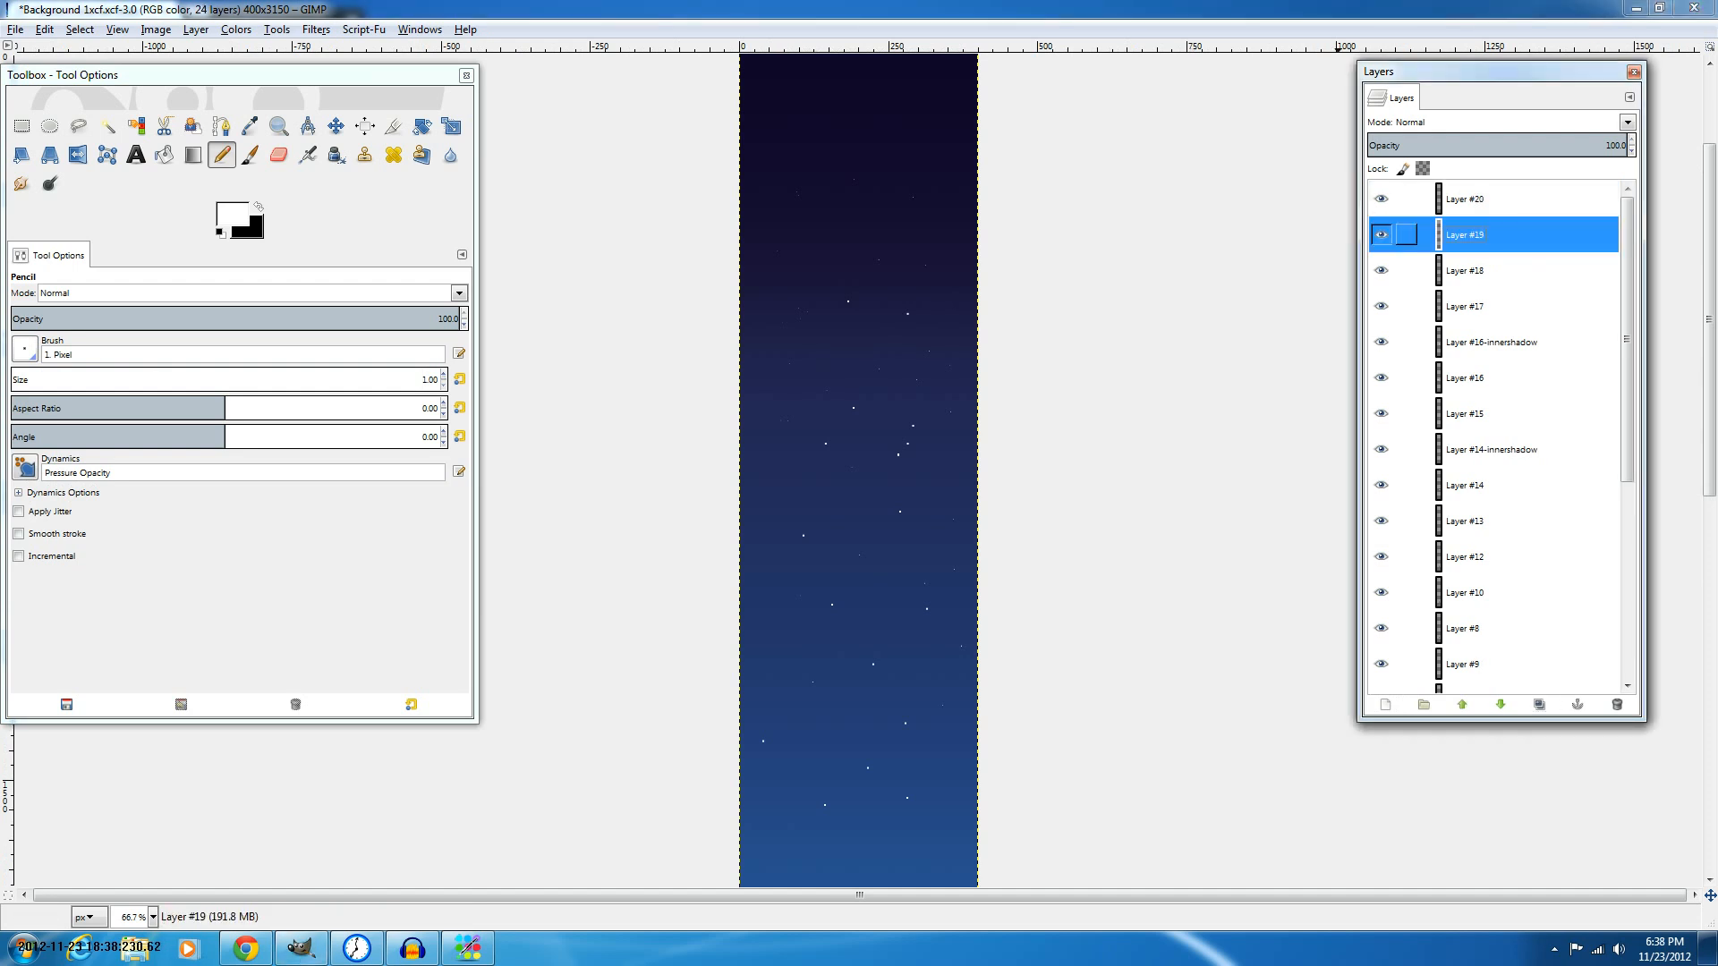
left_click(316, 29)
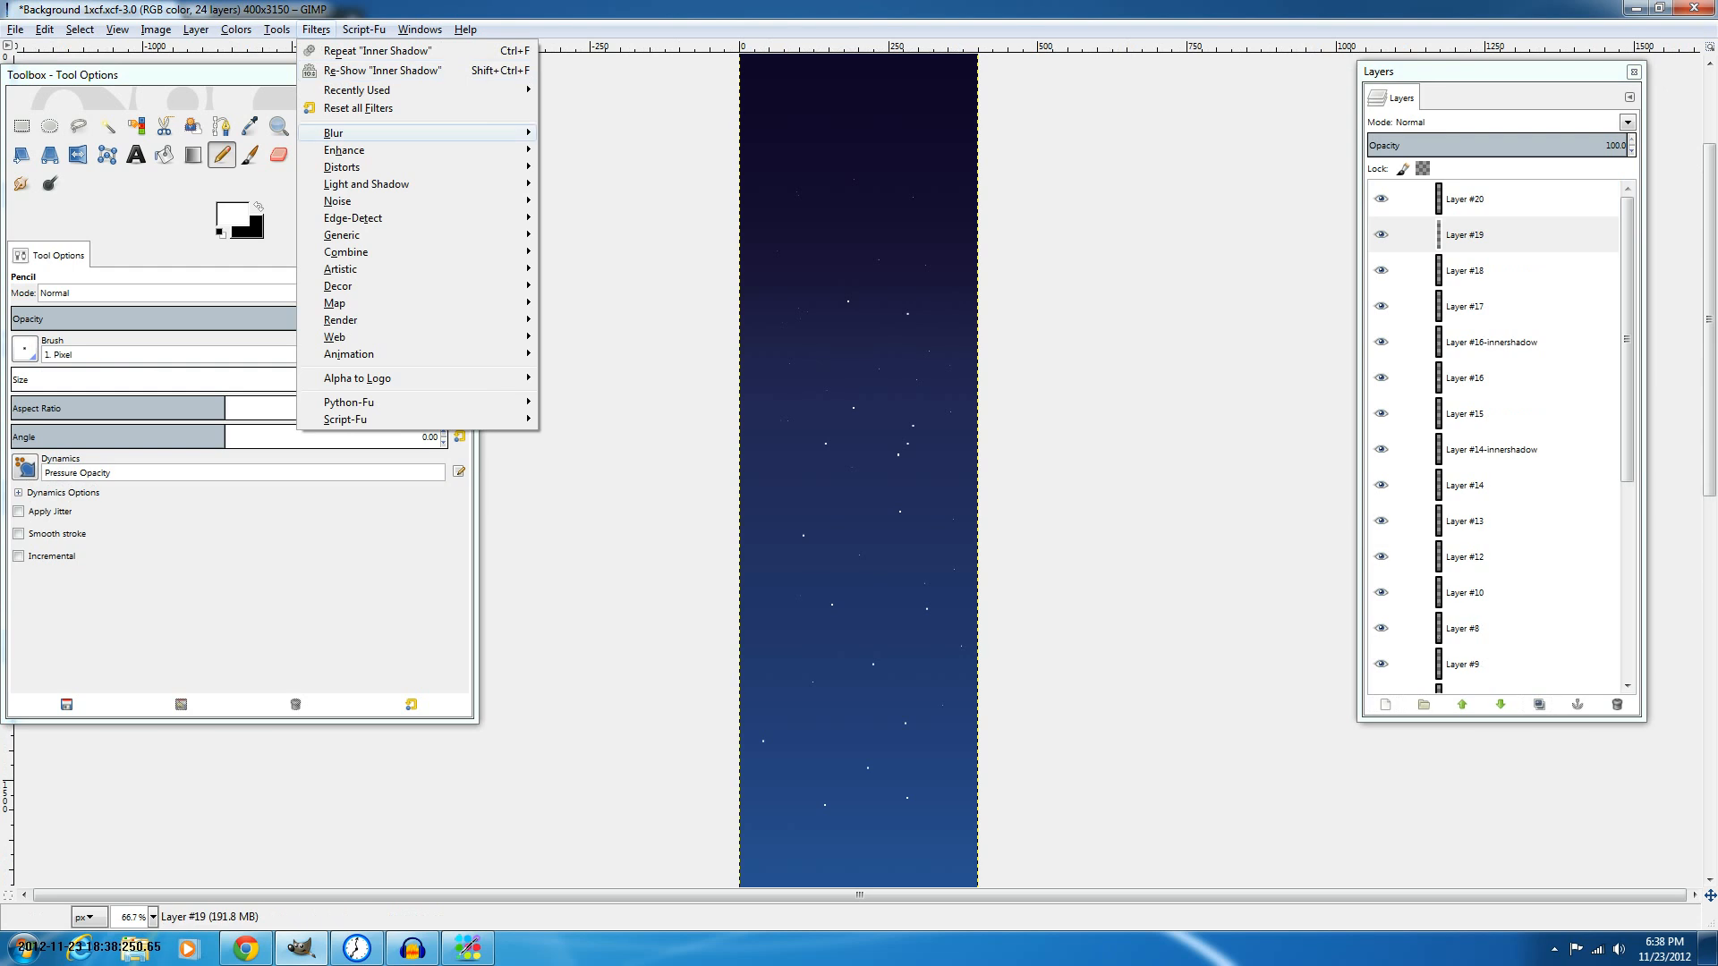
mouse_move(358, 132)
left_click(597, 150)
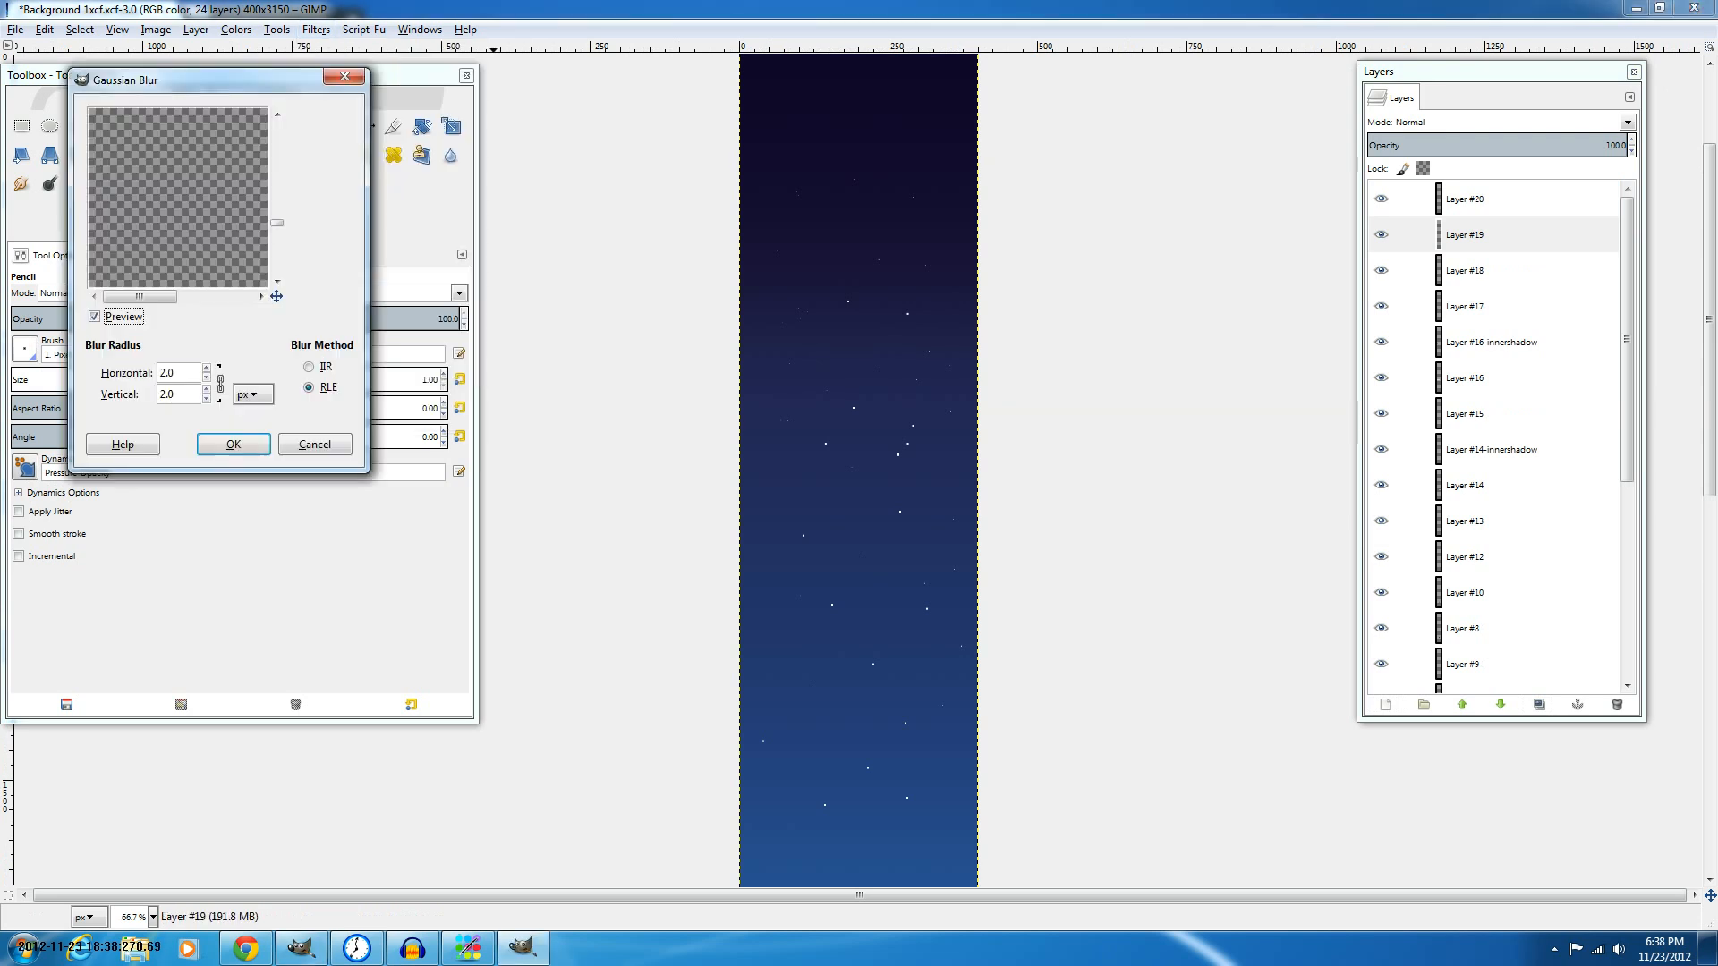
left_click(206, 367)
left_click(207, 368)
scroll(178, 198, "down", 1)
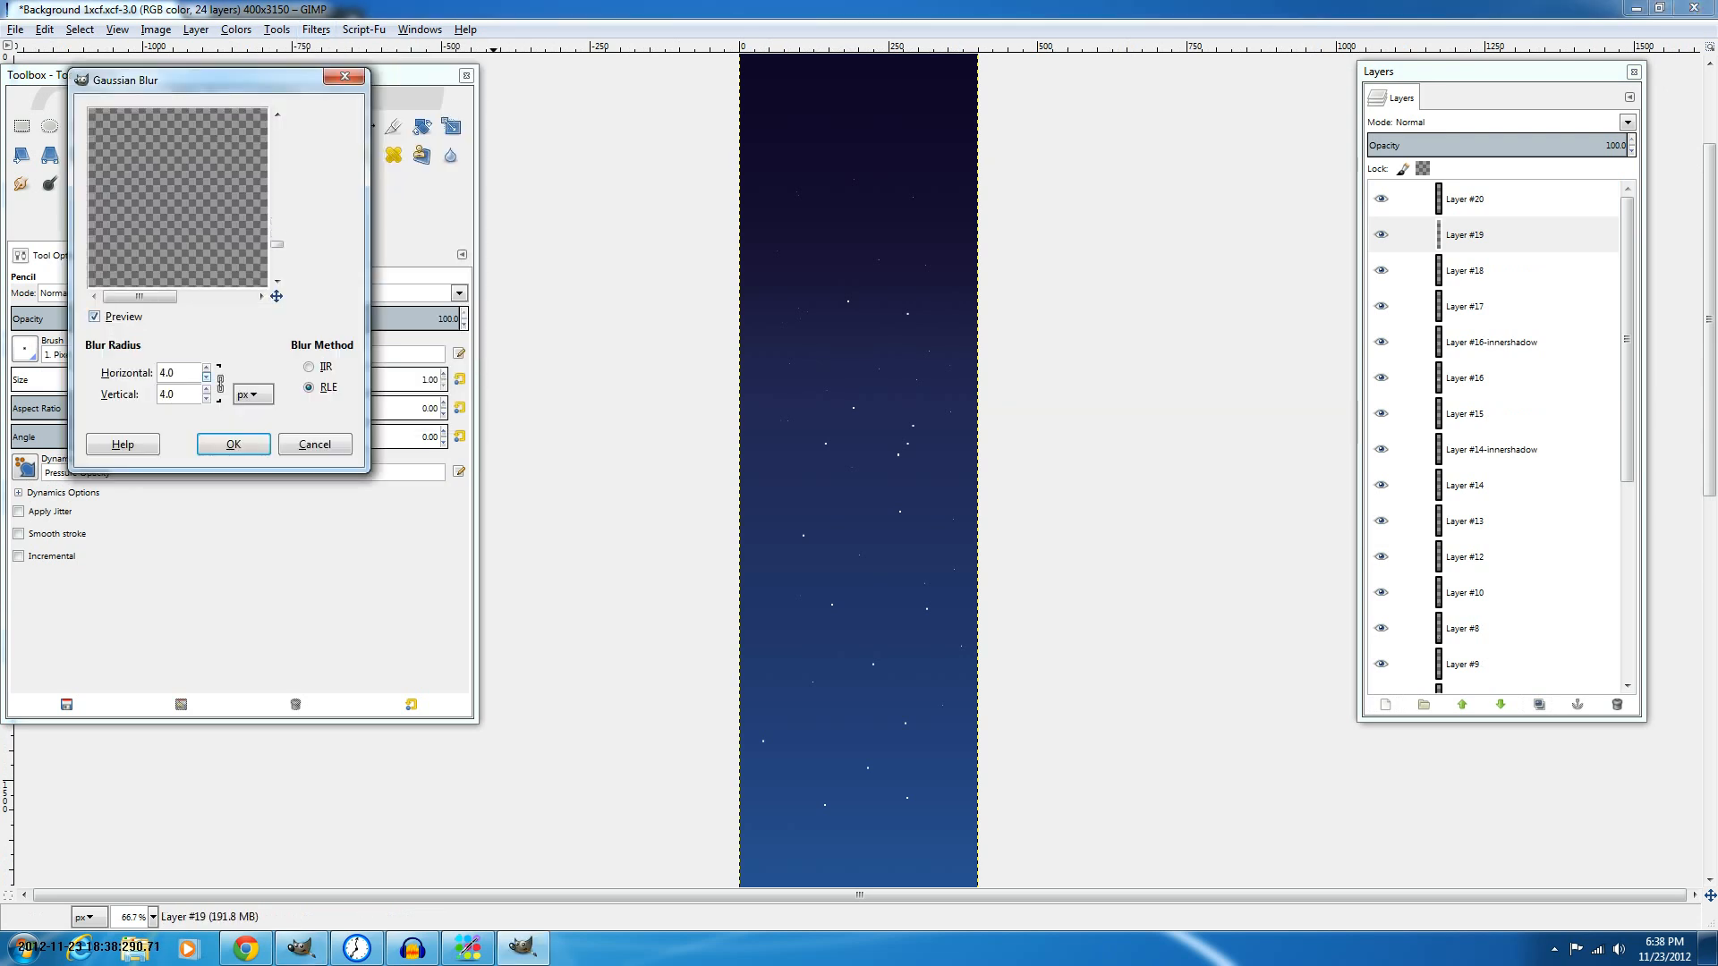
left_click(233, 444)
key("ctrl+l")
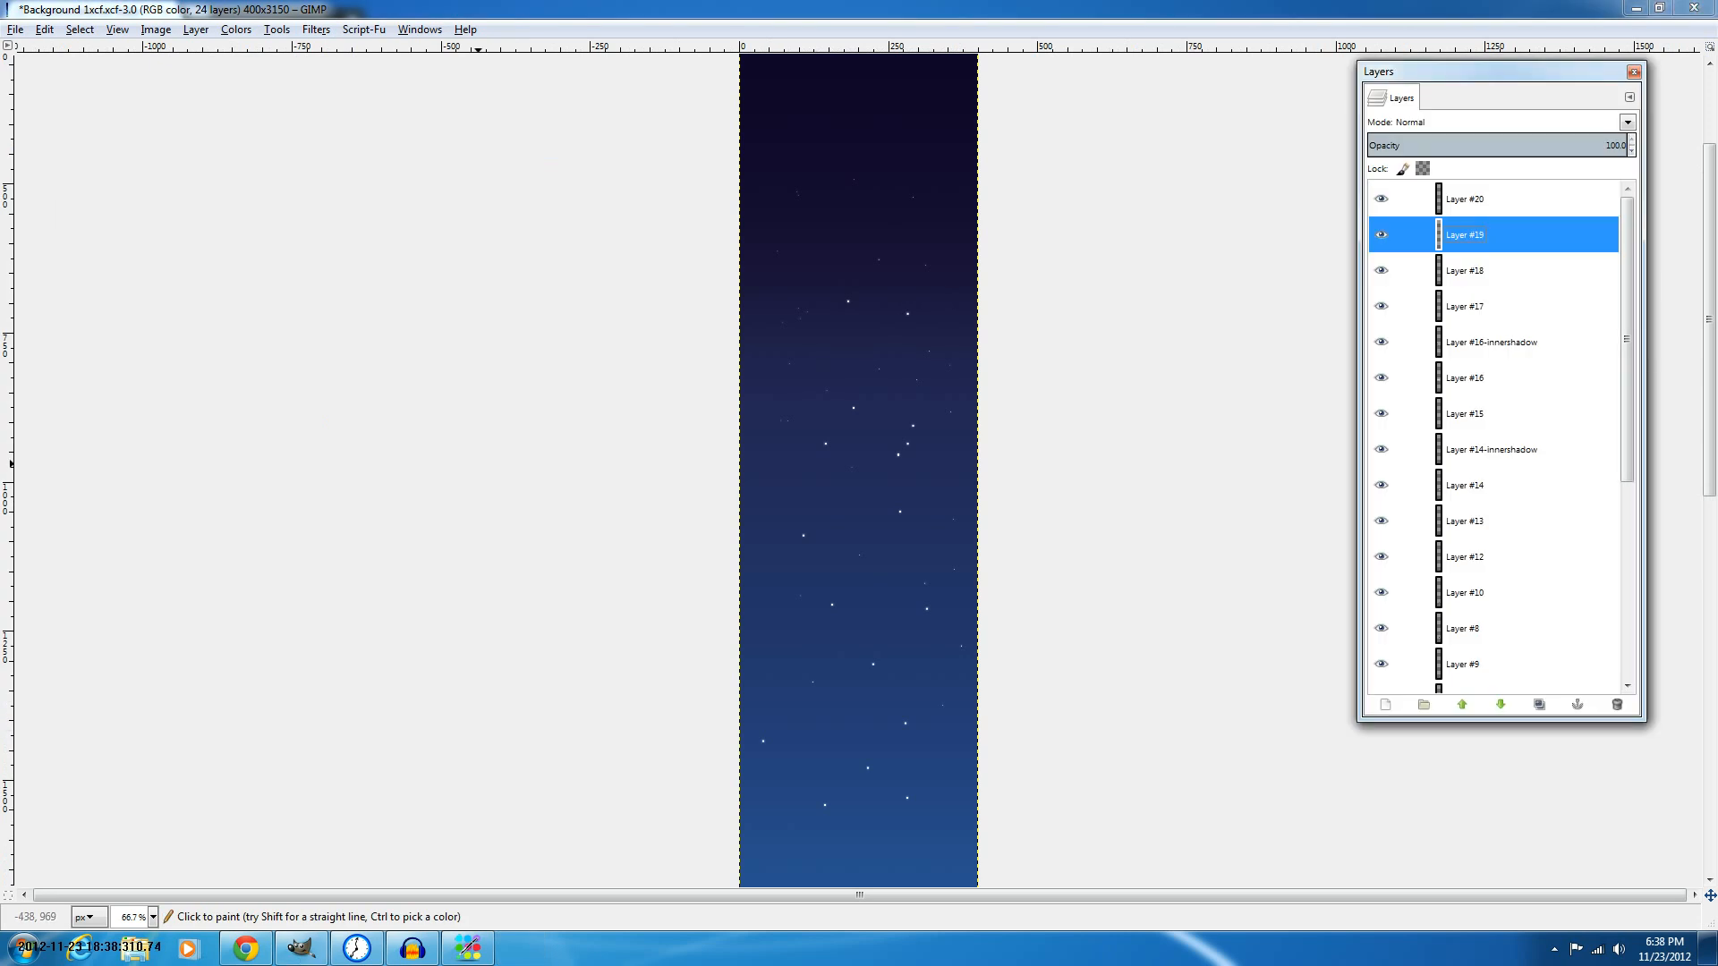
key("plus")
key("plus")
key("minus")
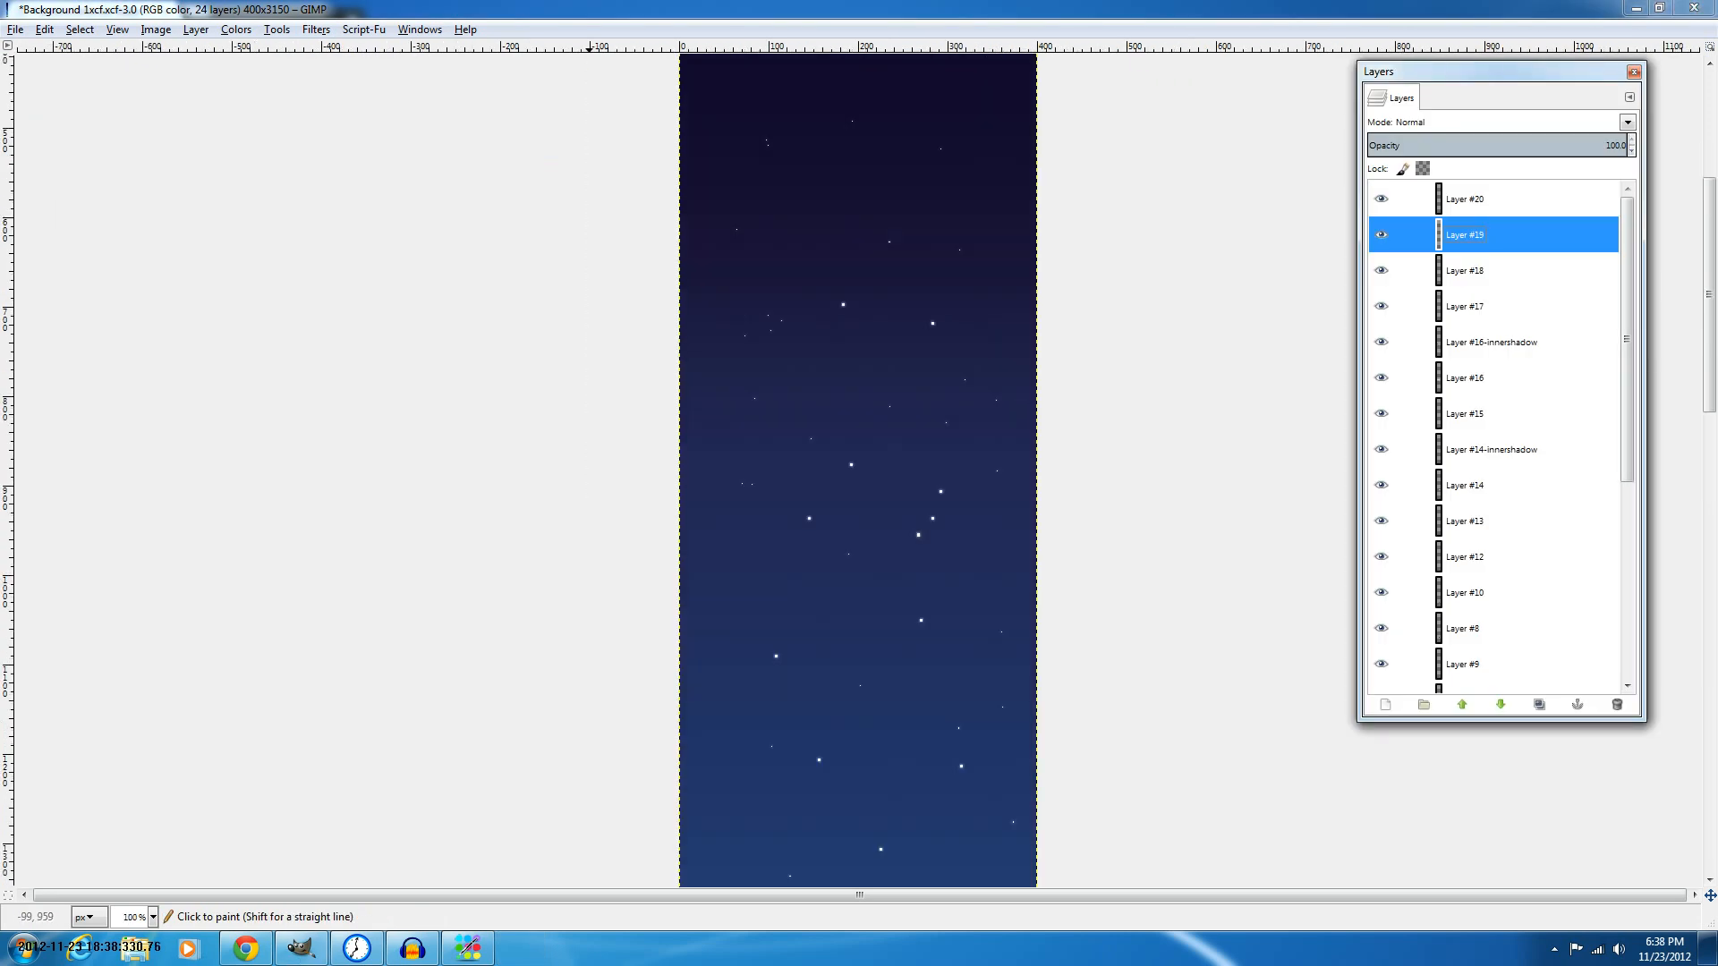
Duplicate the blurred star layer and apply a Gaussian Blur with a 5.0 px radius to the duplicate.
left_click(302, 948)
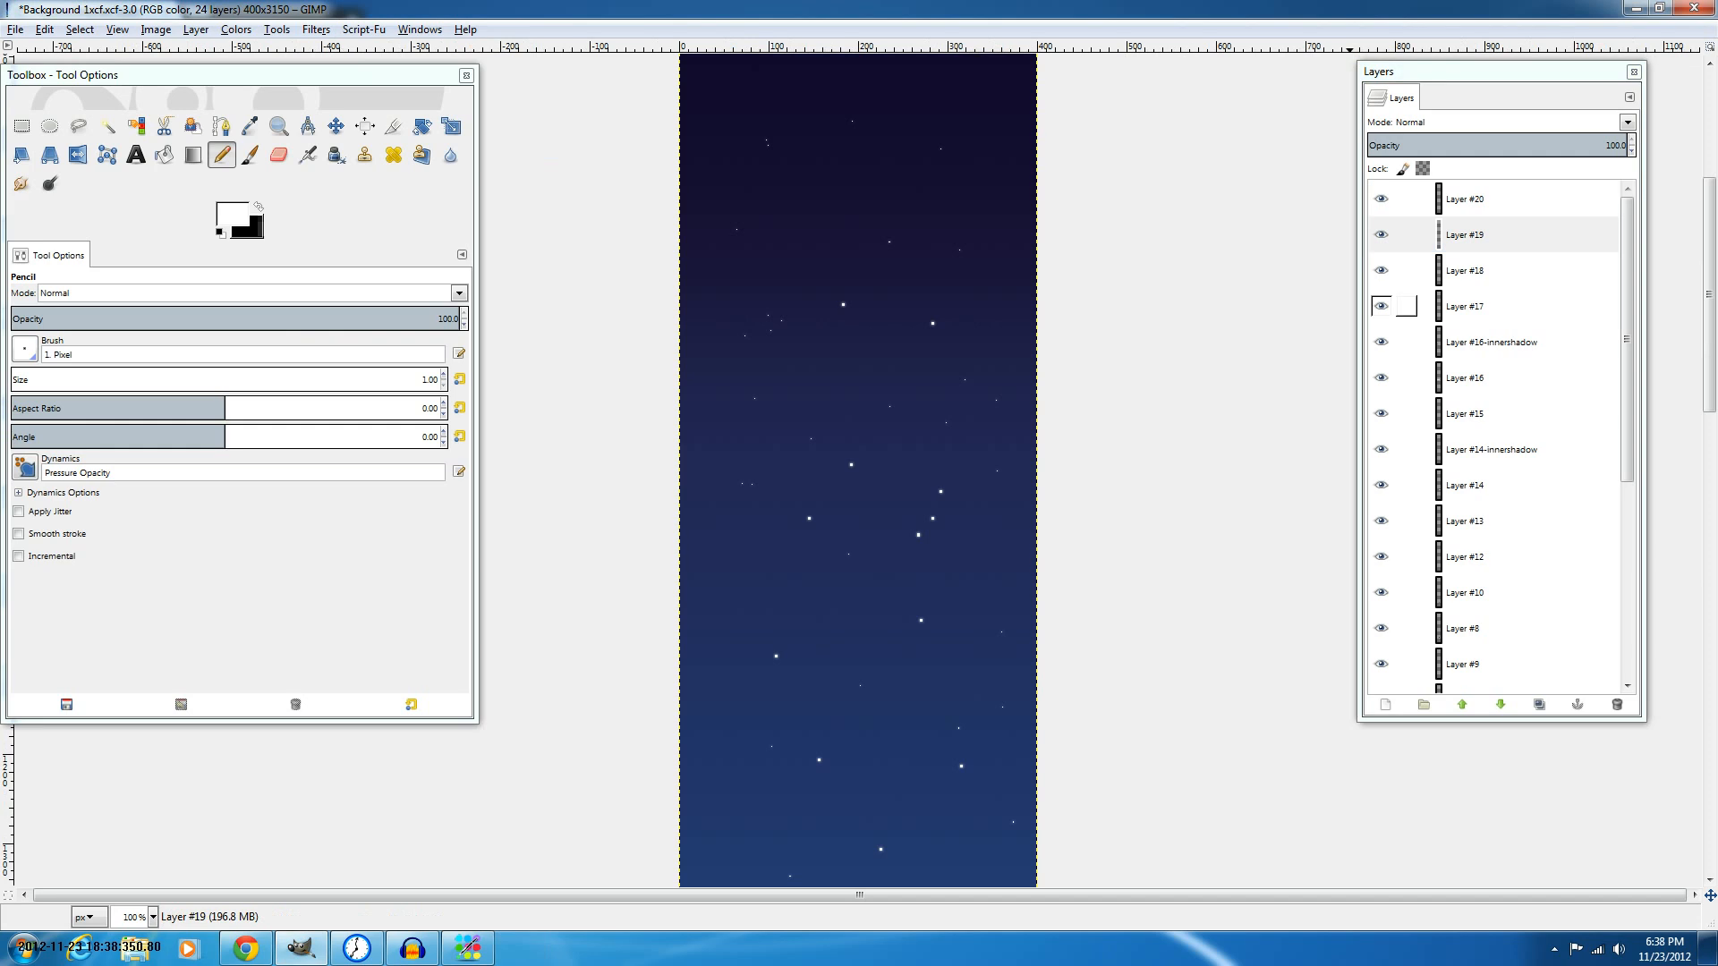
left_click(1539, 704)
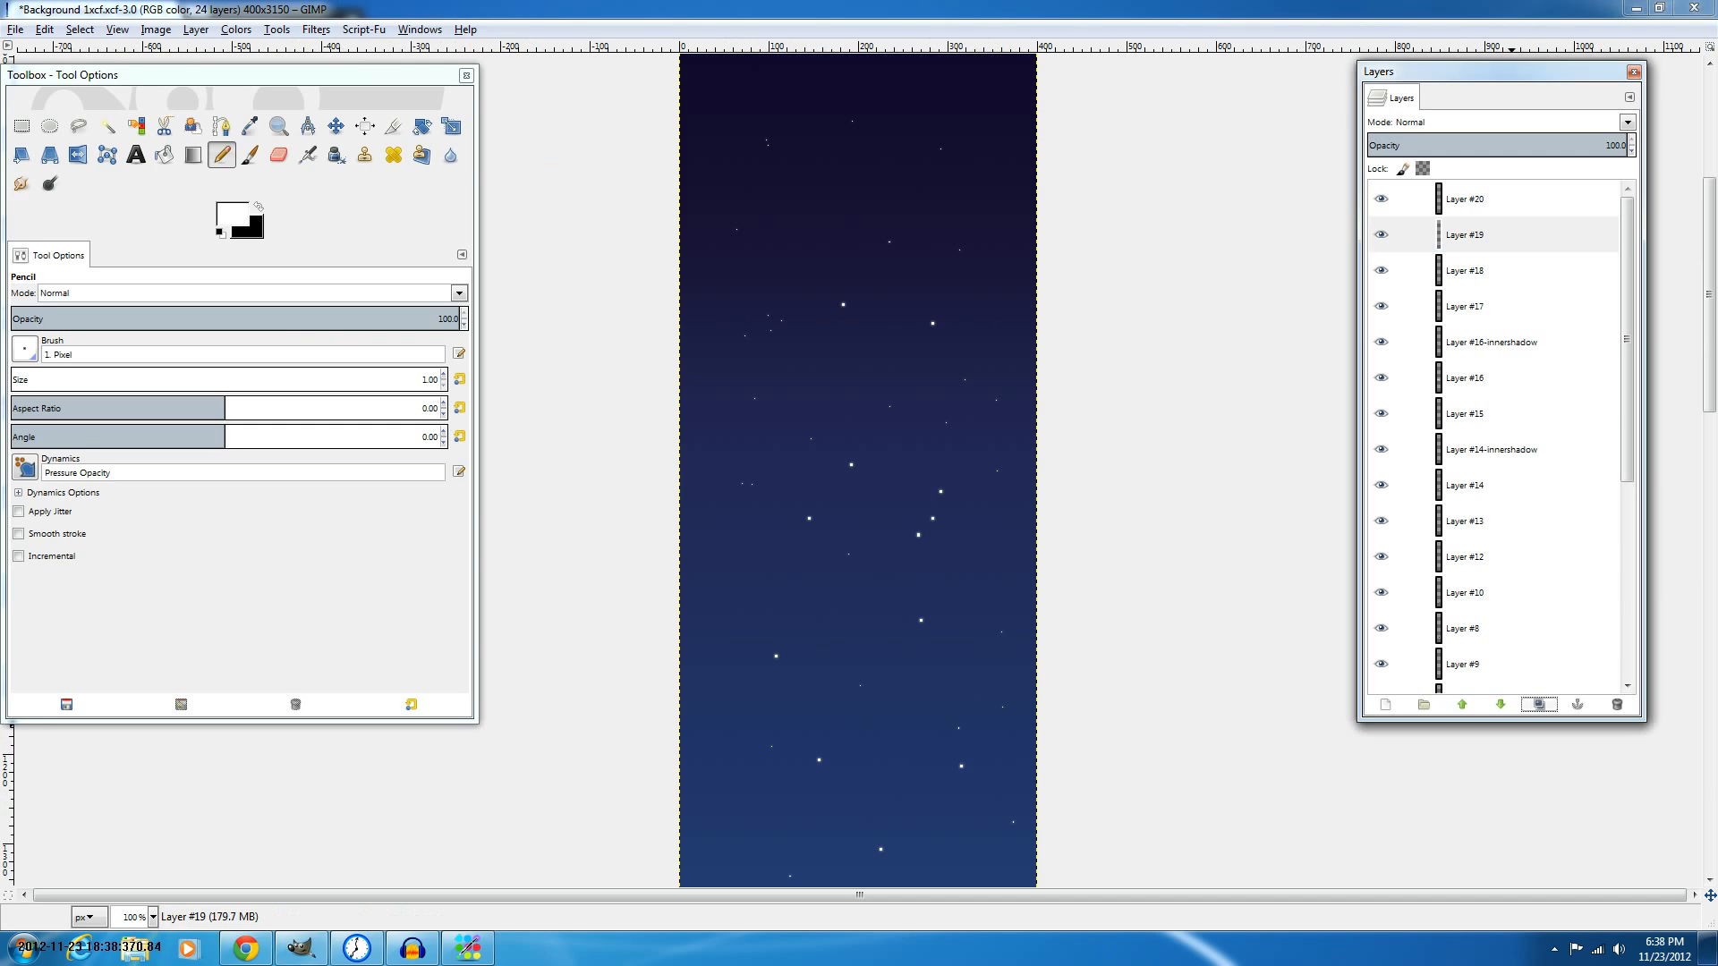
left_click(1538, 704)
left_click(316, 30)
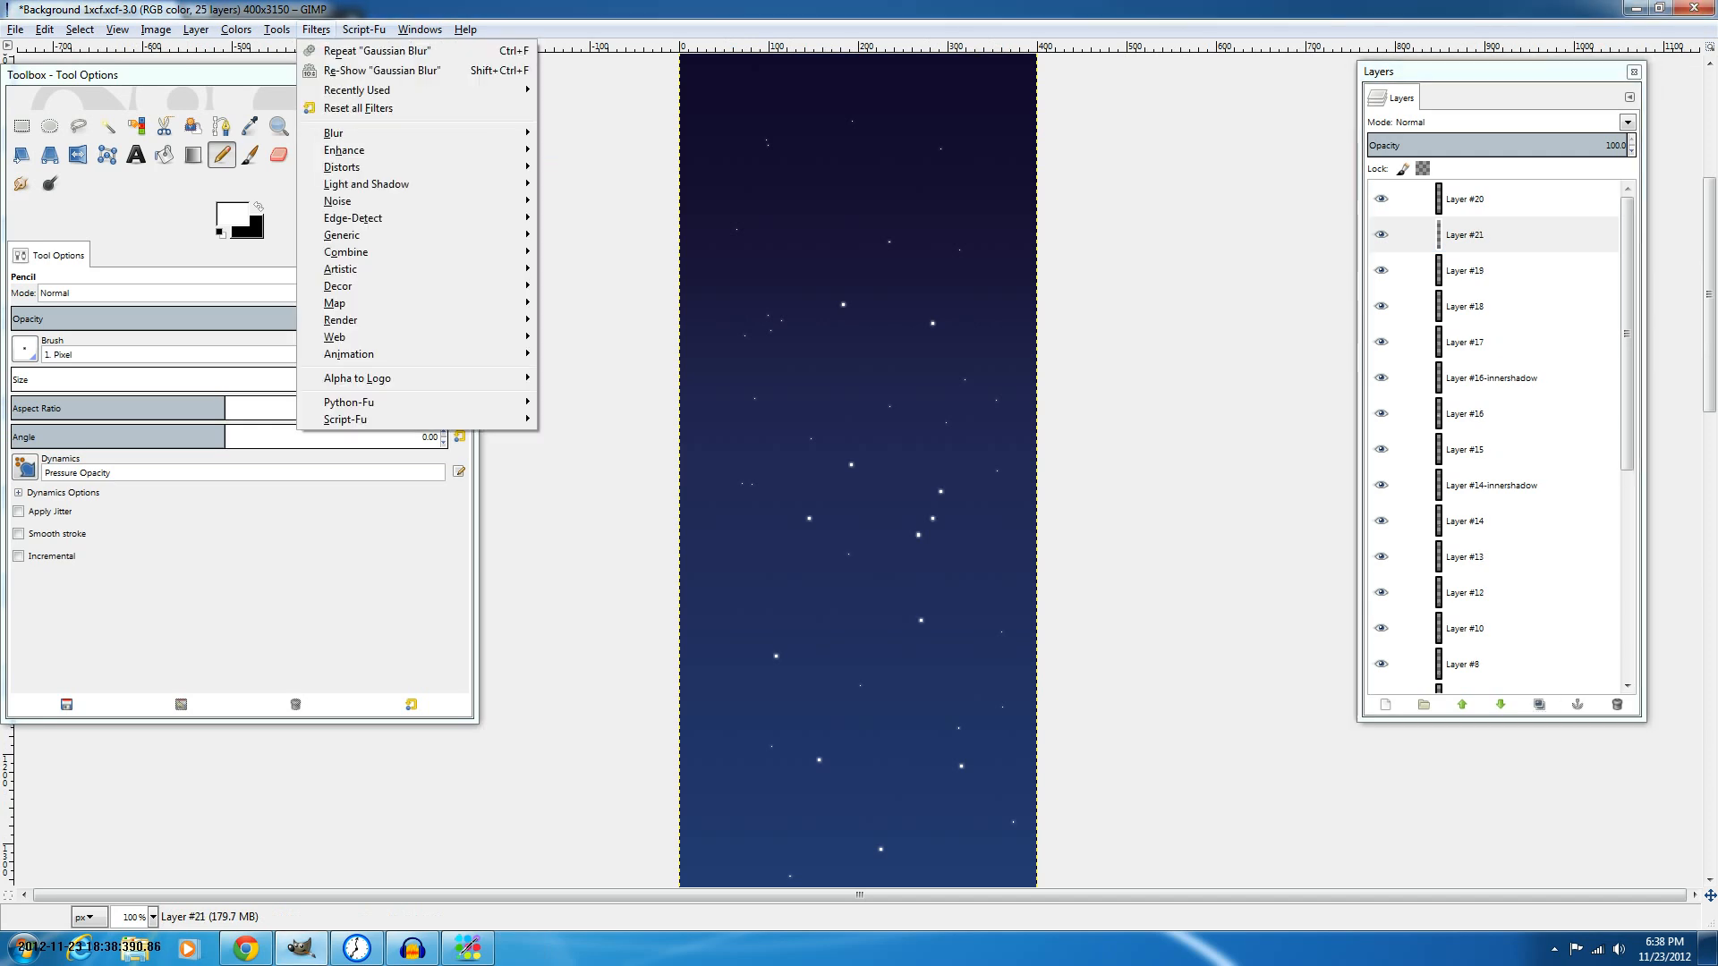
left_click(358, 71)
left_click(229, 390)
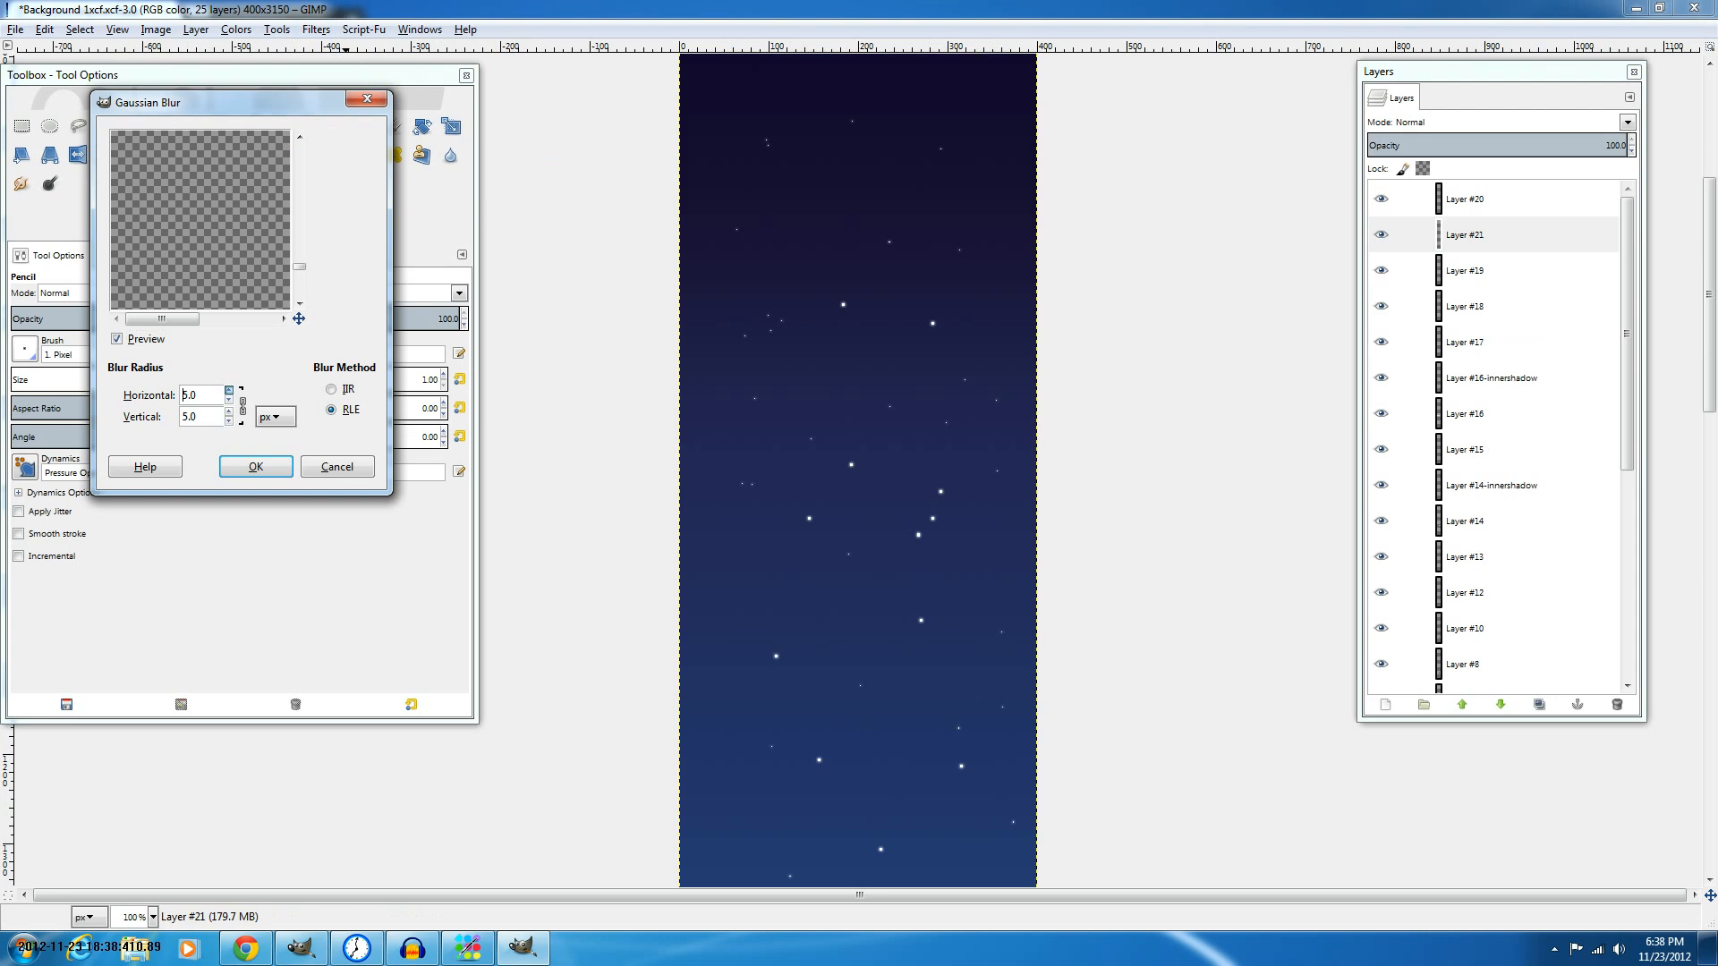
left_click(258, 467)
key("ctrl+l")
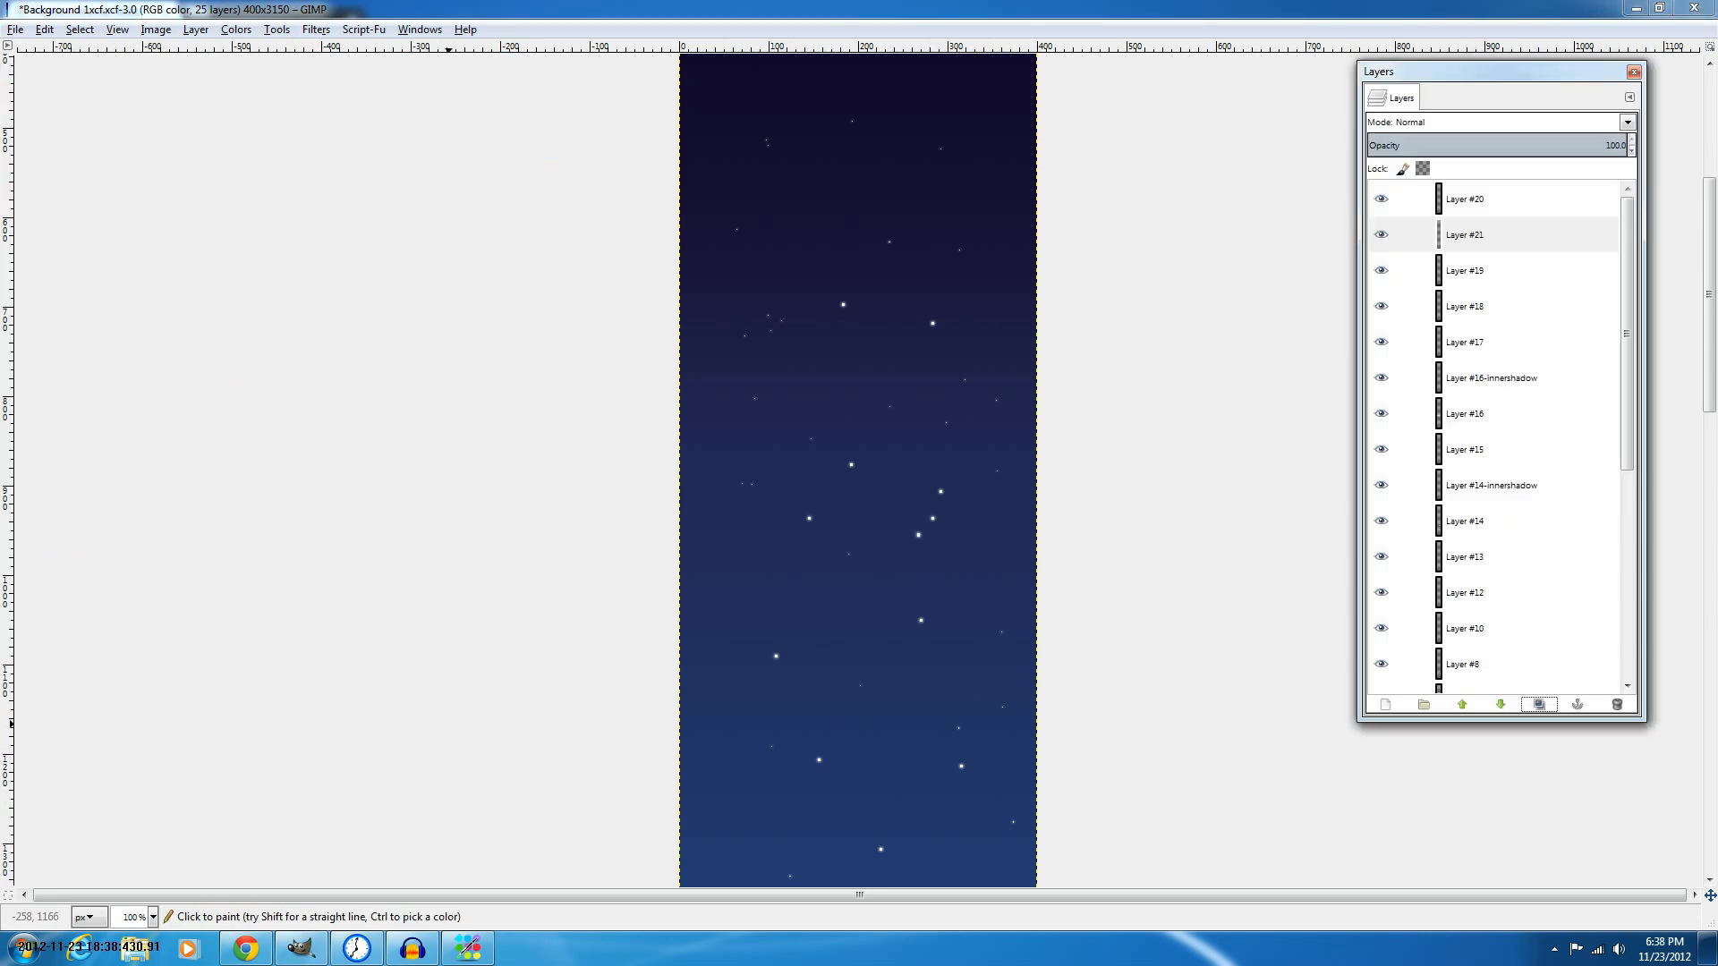
scroll(595, 608, "down", 3)
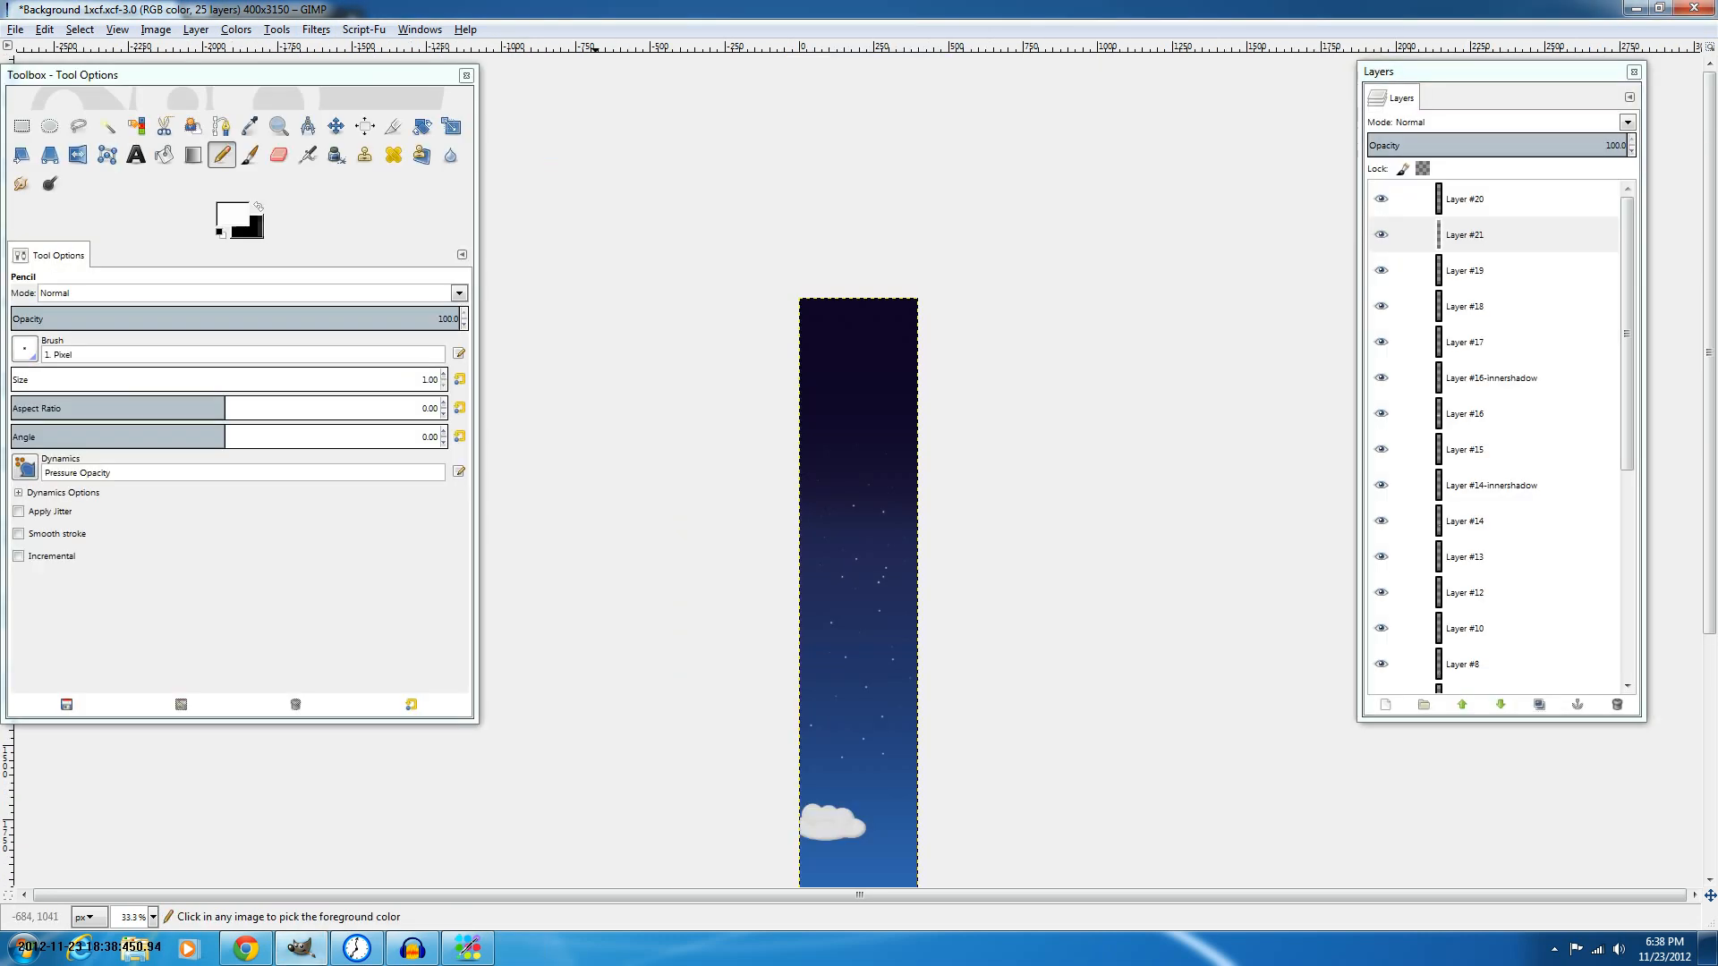
scroll(596, 609, "down", 5)
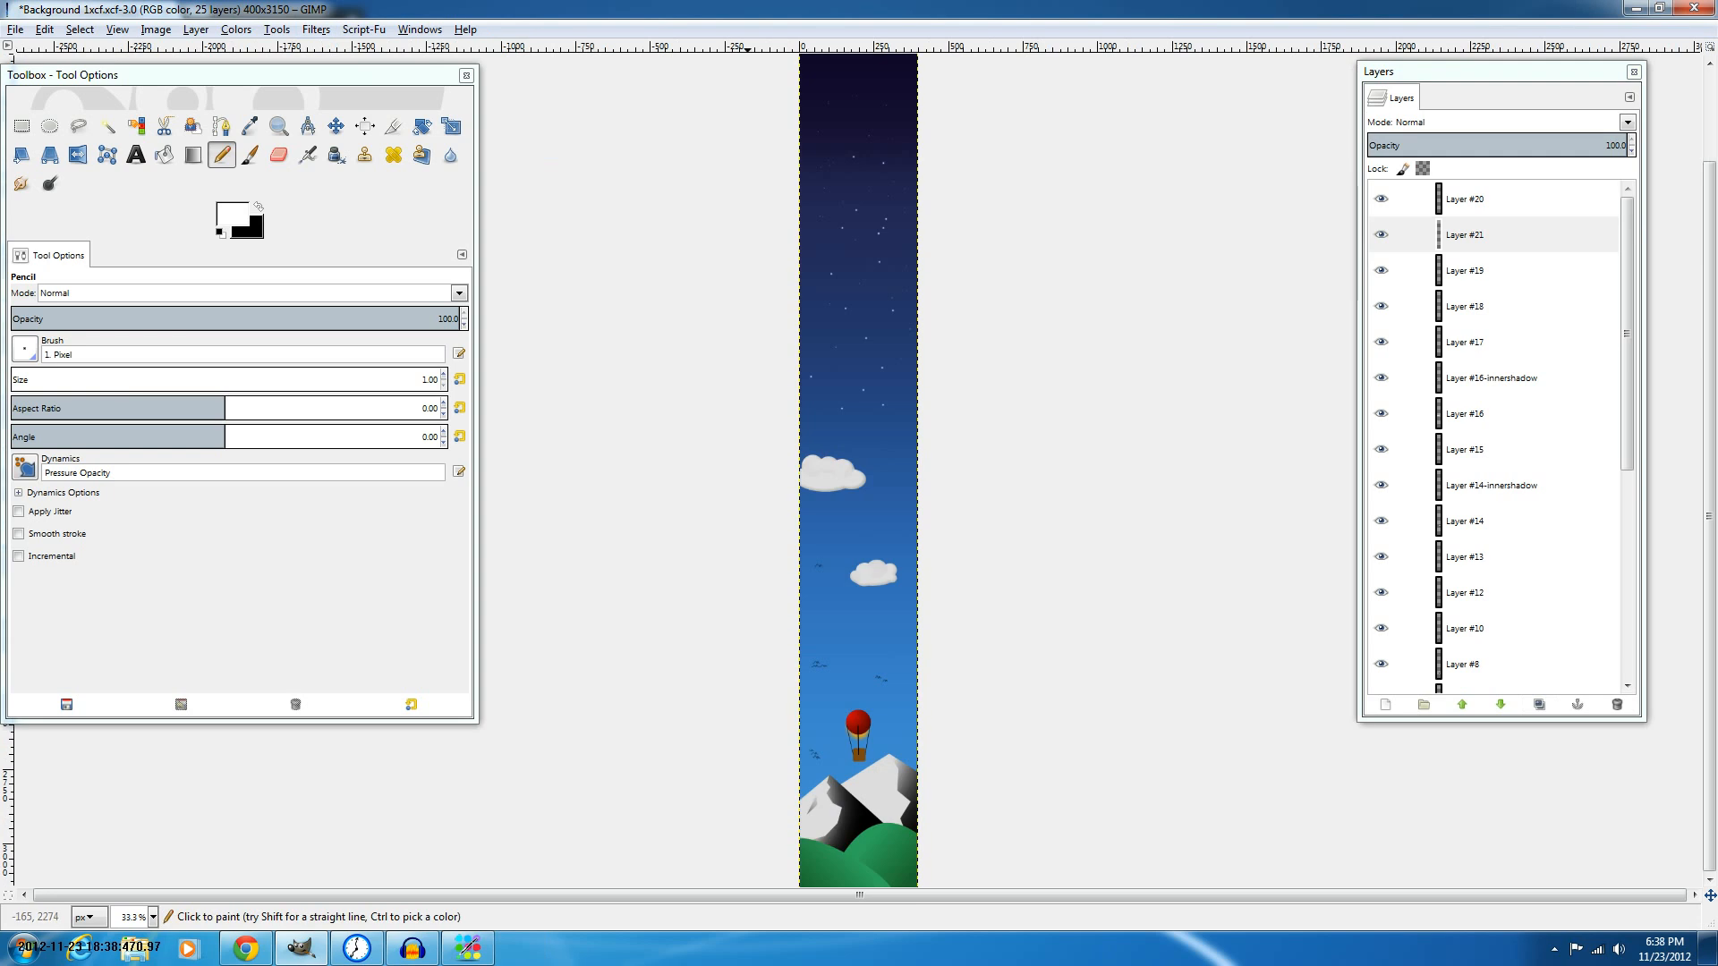
scroll(857, 501, "up", 3)
scroll(866, 358, "up", 2)
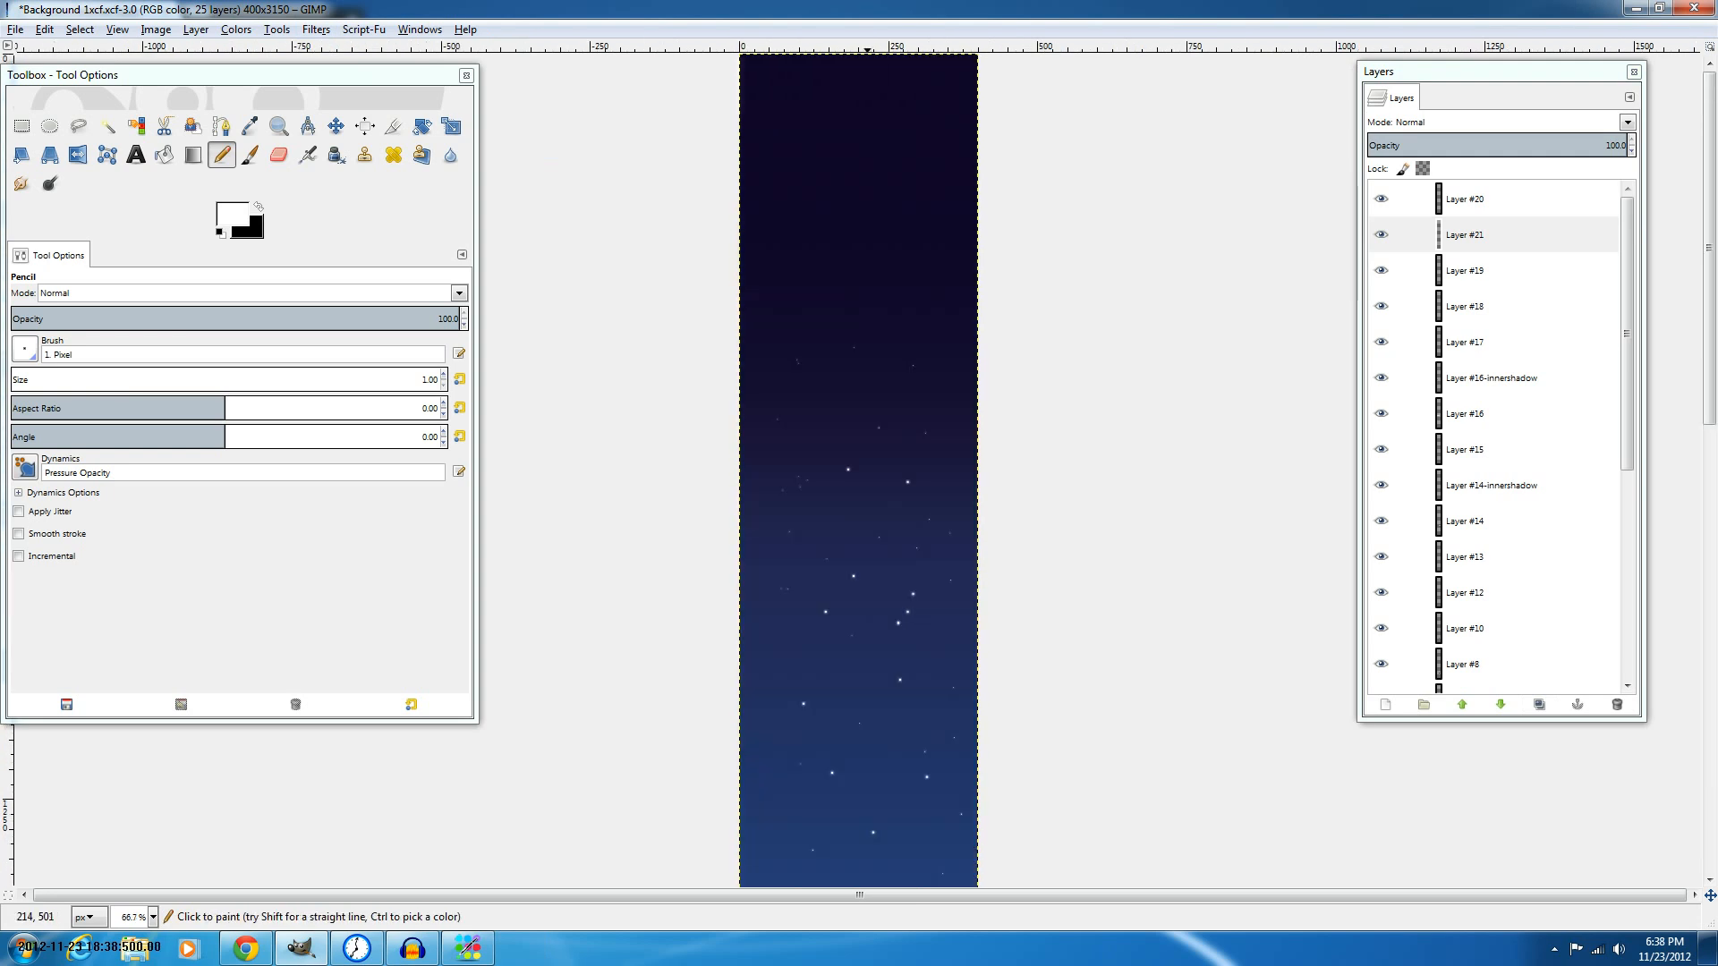
Add a transparent layer above the star layers and select a 1076 px circle with fixed 1:1 aspect ratio overlapping the canvas's top edge.
left_click(1476, 199)
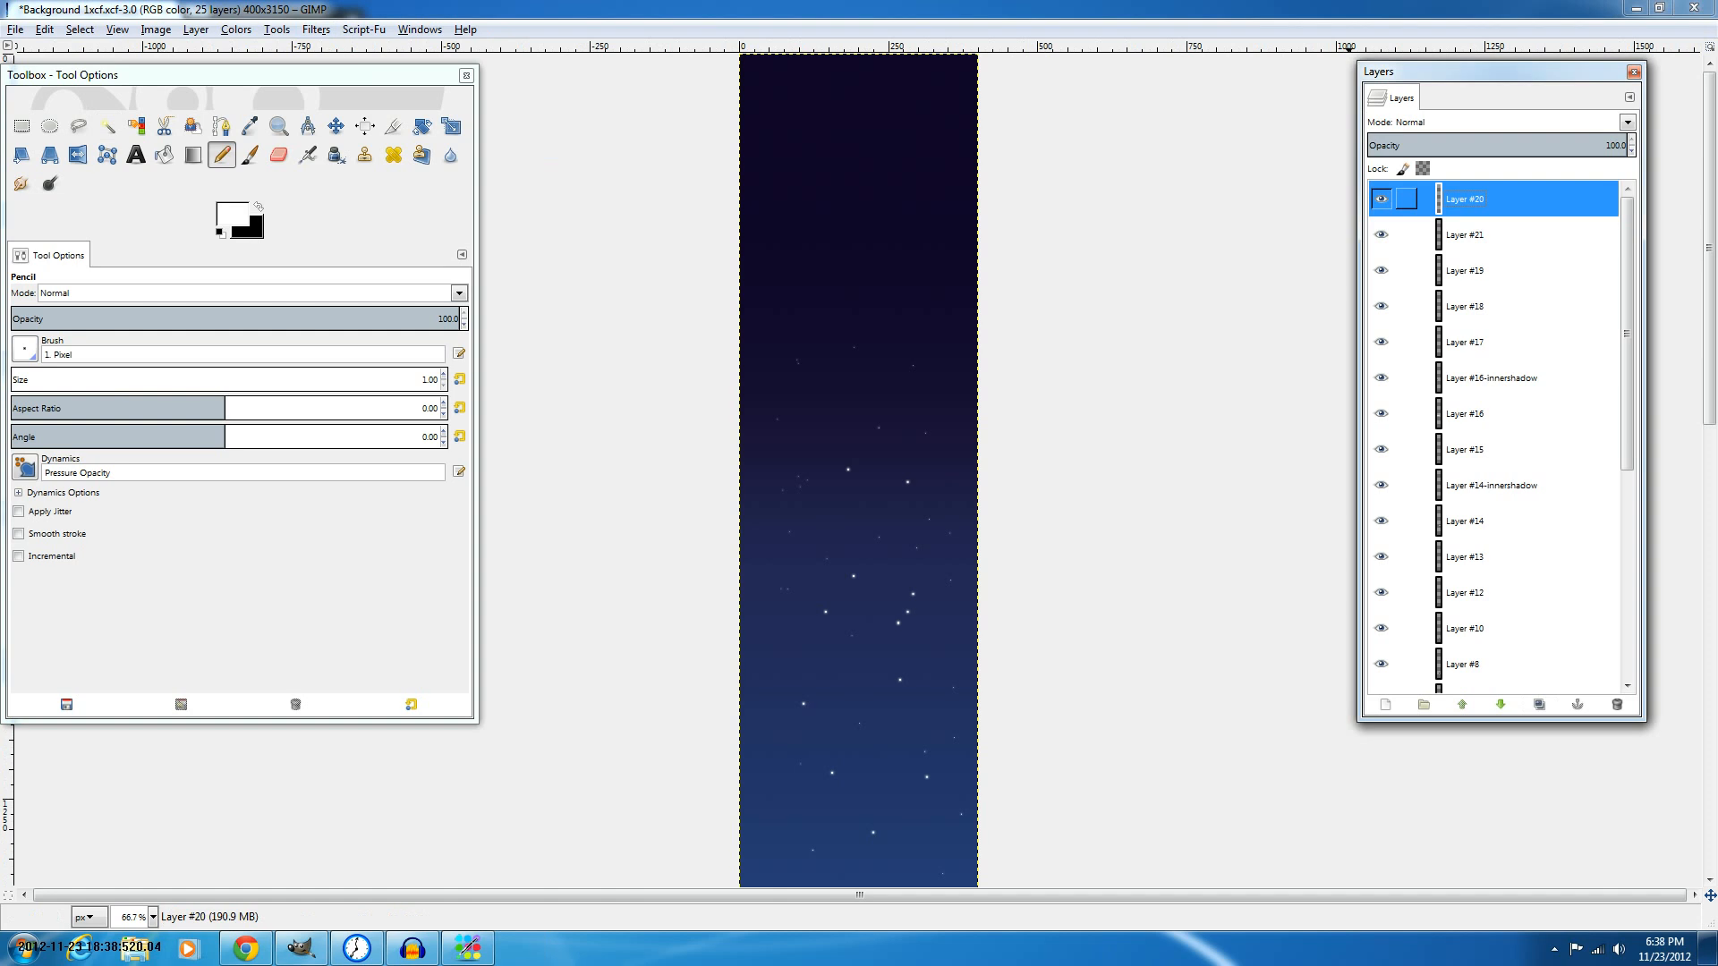
left_click(1385, 704, "shift")
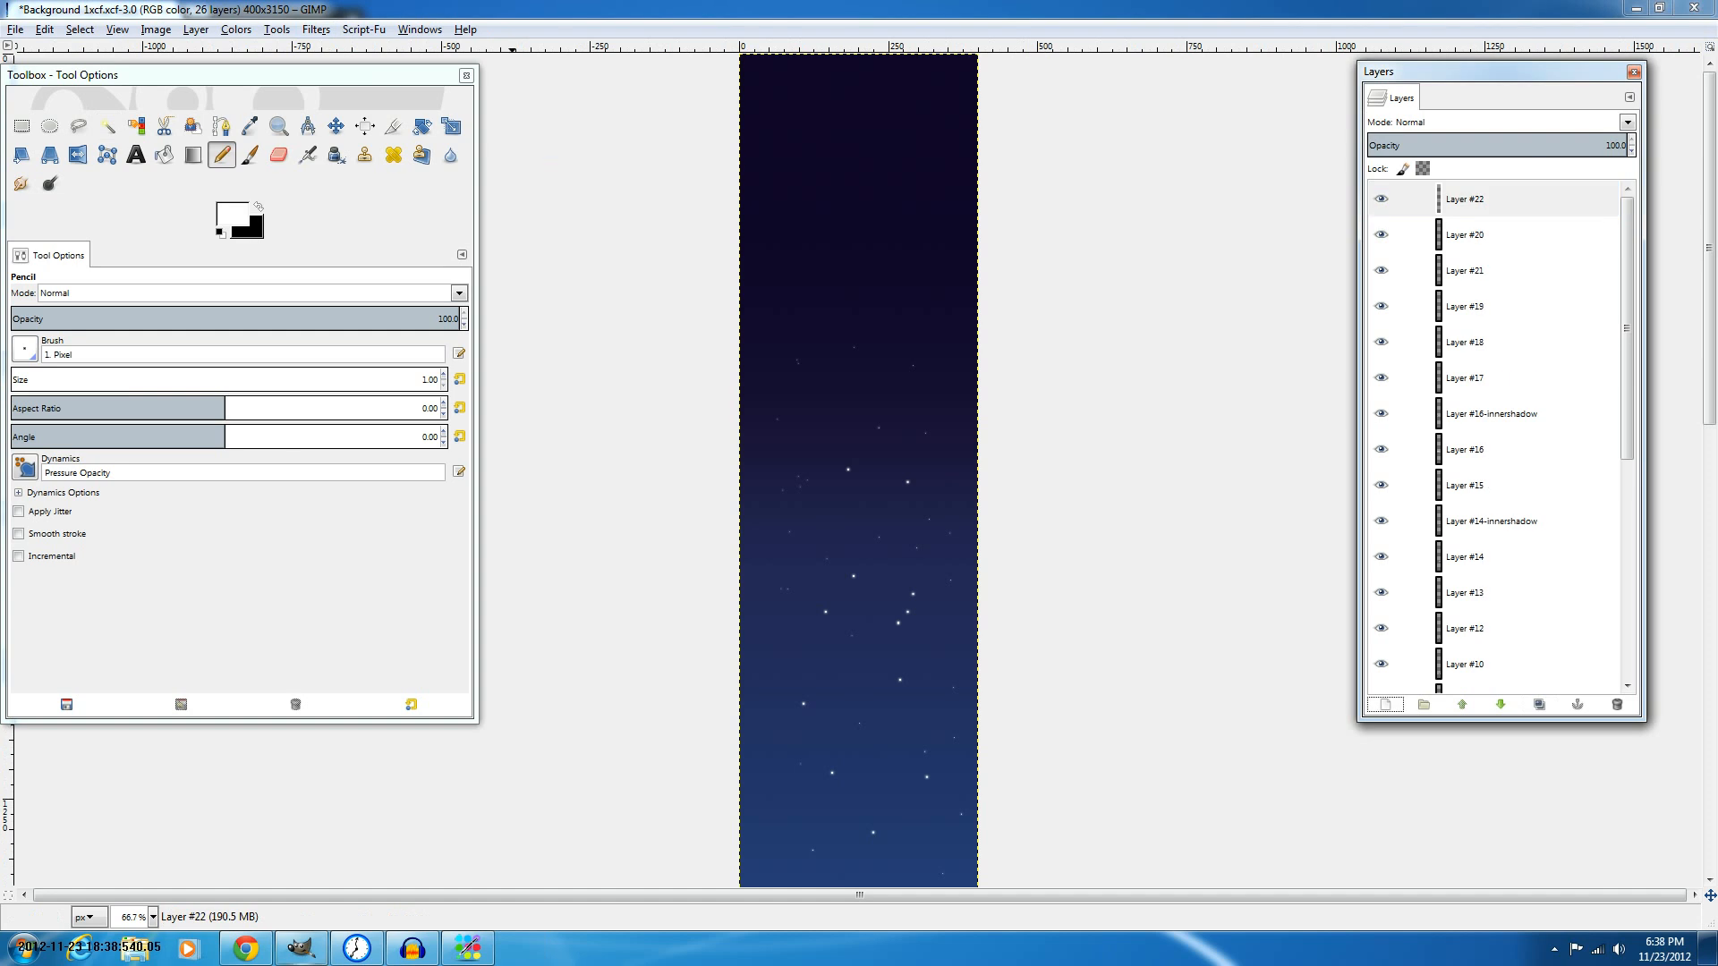
left_click(49, 126)
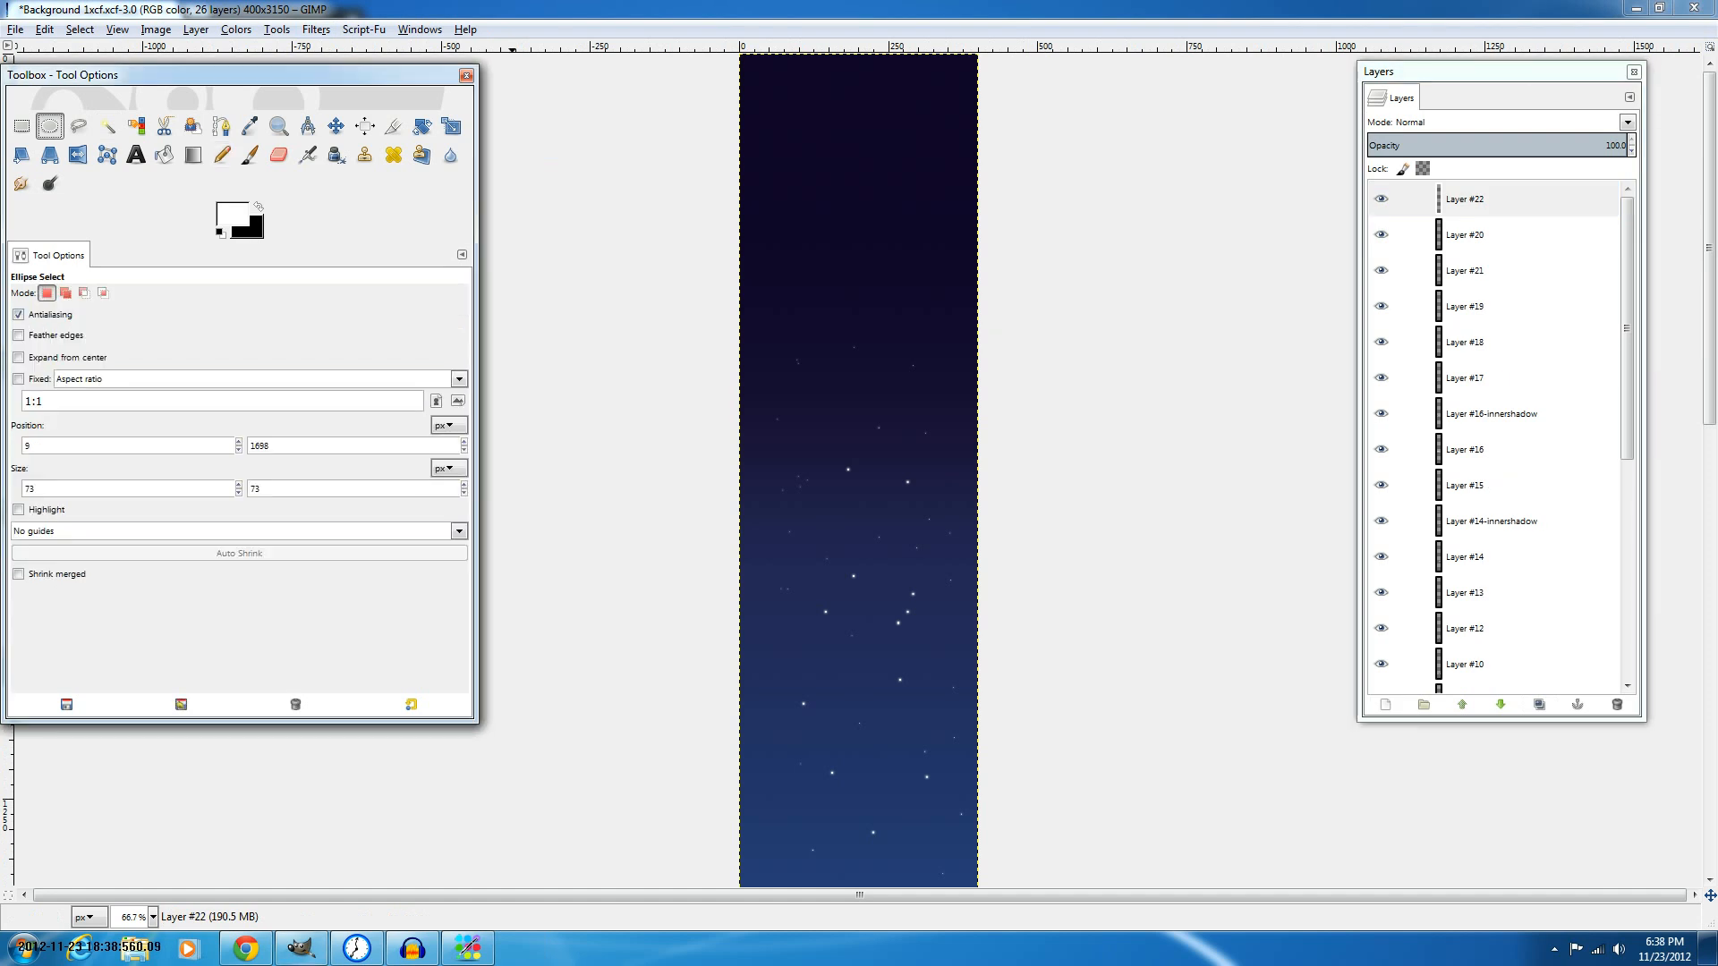
left_click(18, 379)
scroll(811, 313, "down", 2)
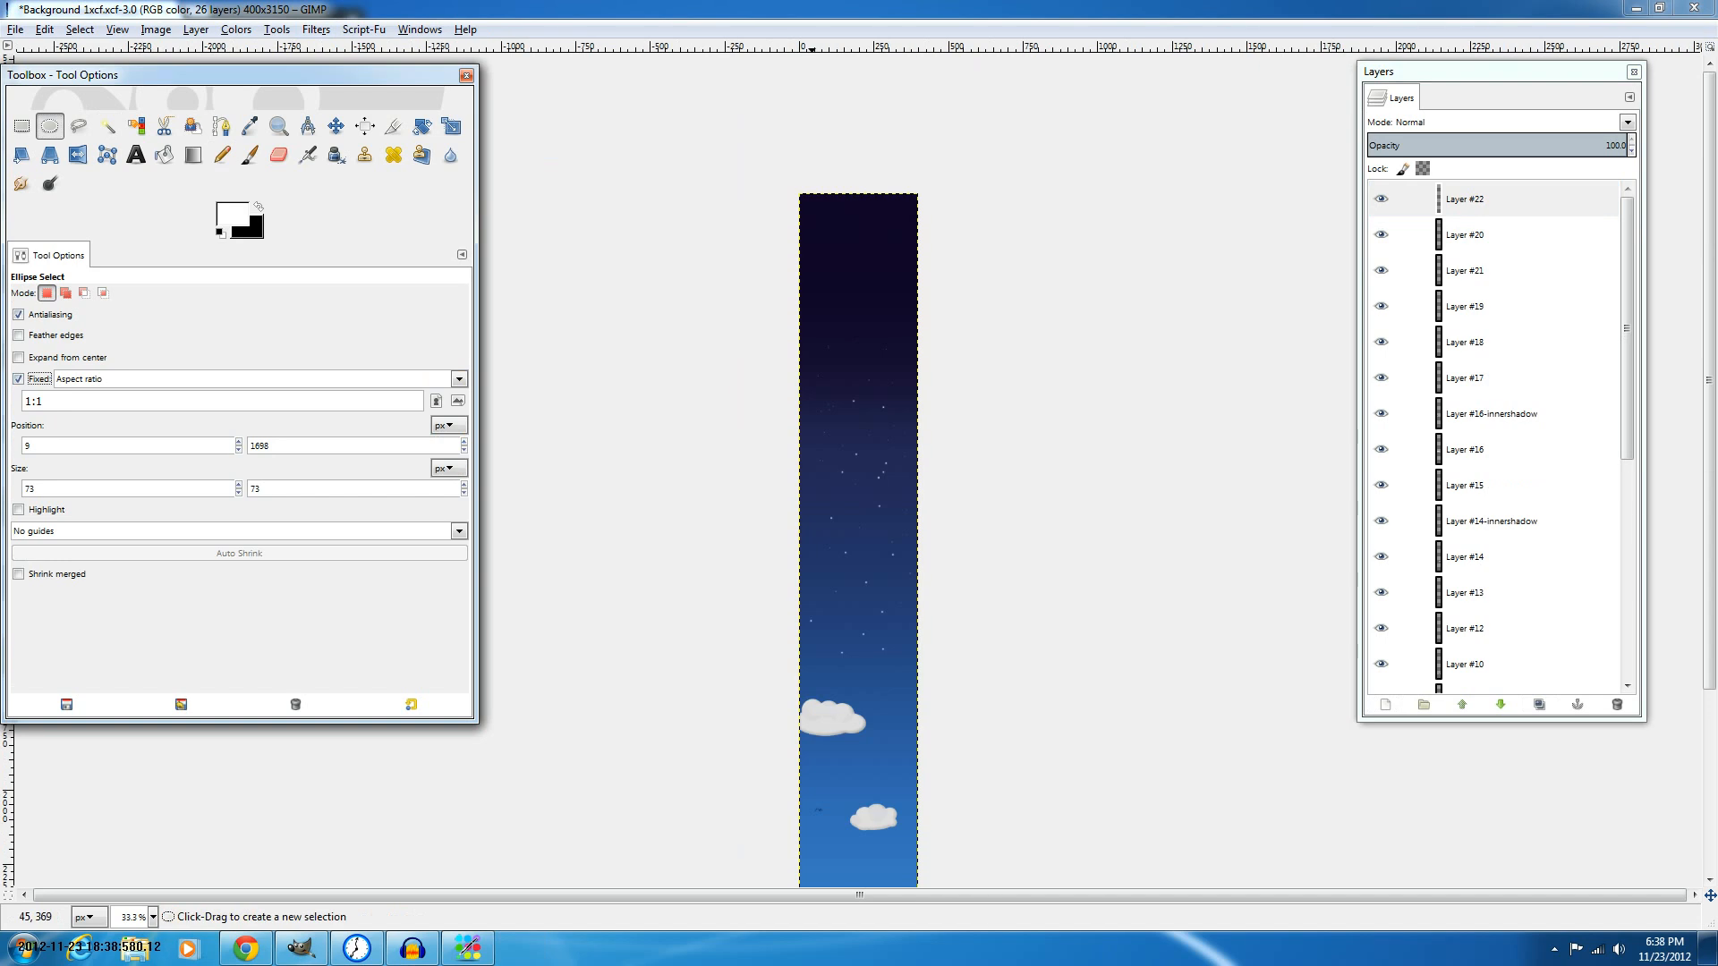
left_click_drag(759, 130, 944, 346)
left_click_drag(905, 242, 893, 190)
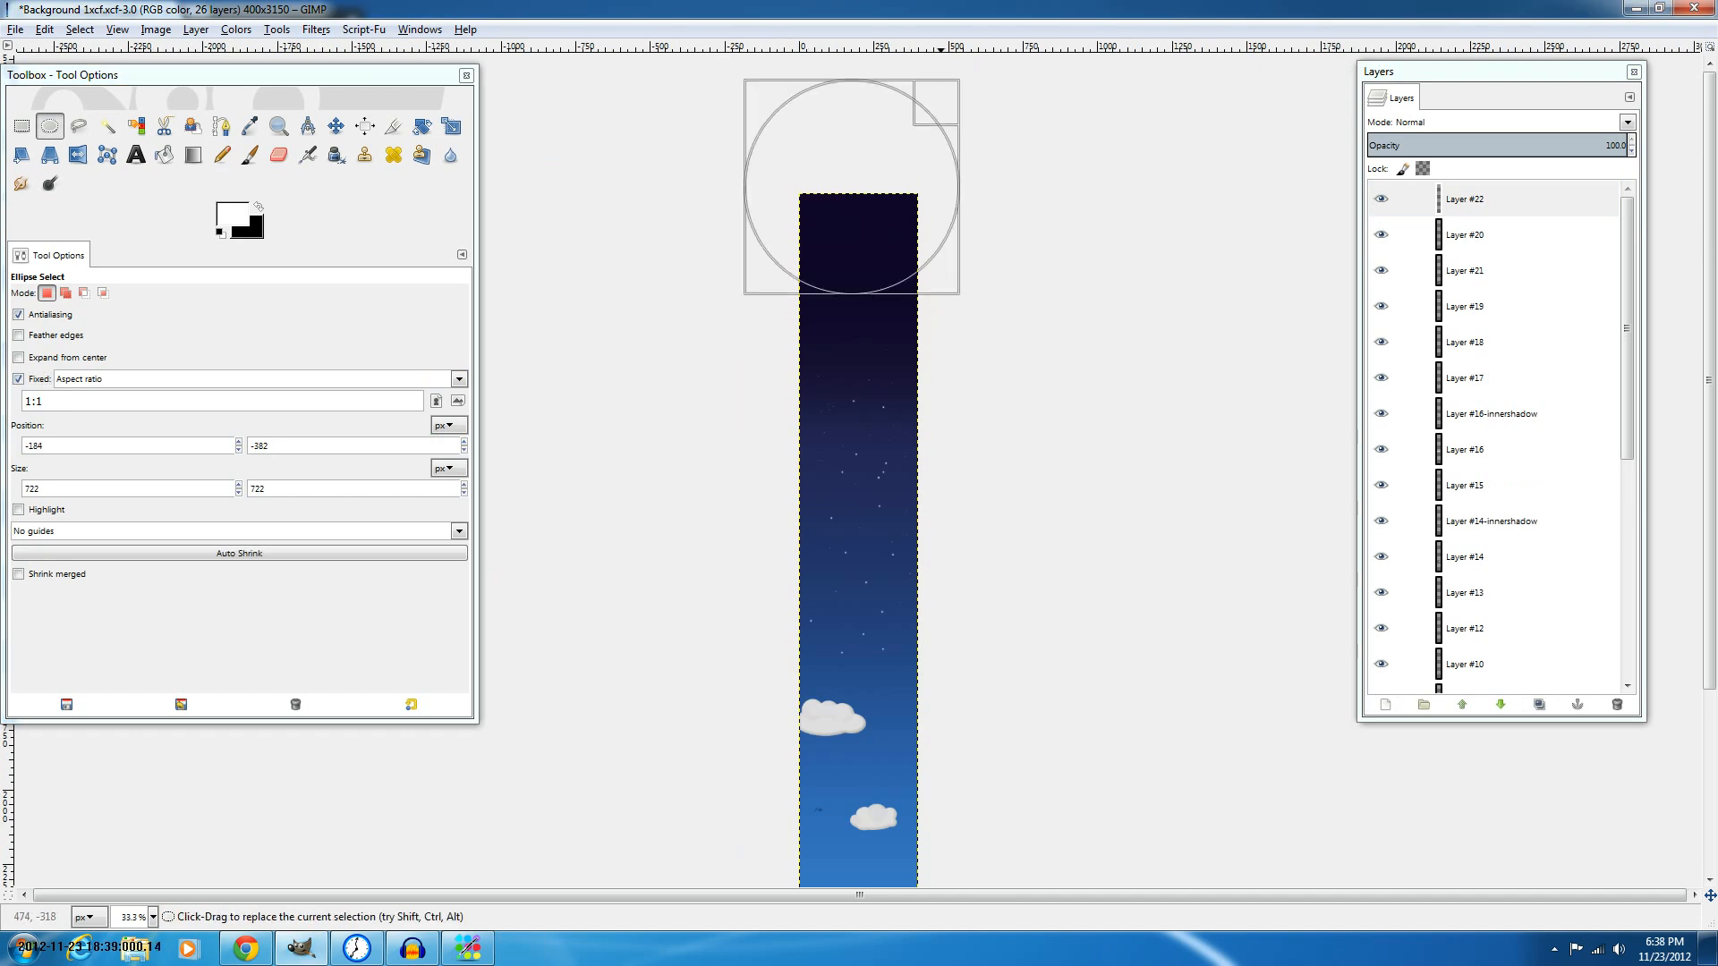
left_click_drag(940, 98, 858, 105)
scroll(858, 125, "up", 2)
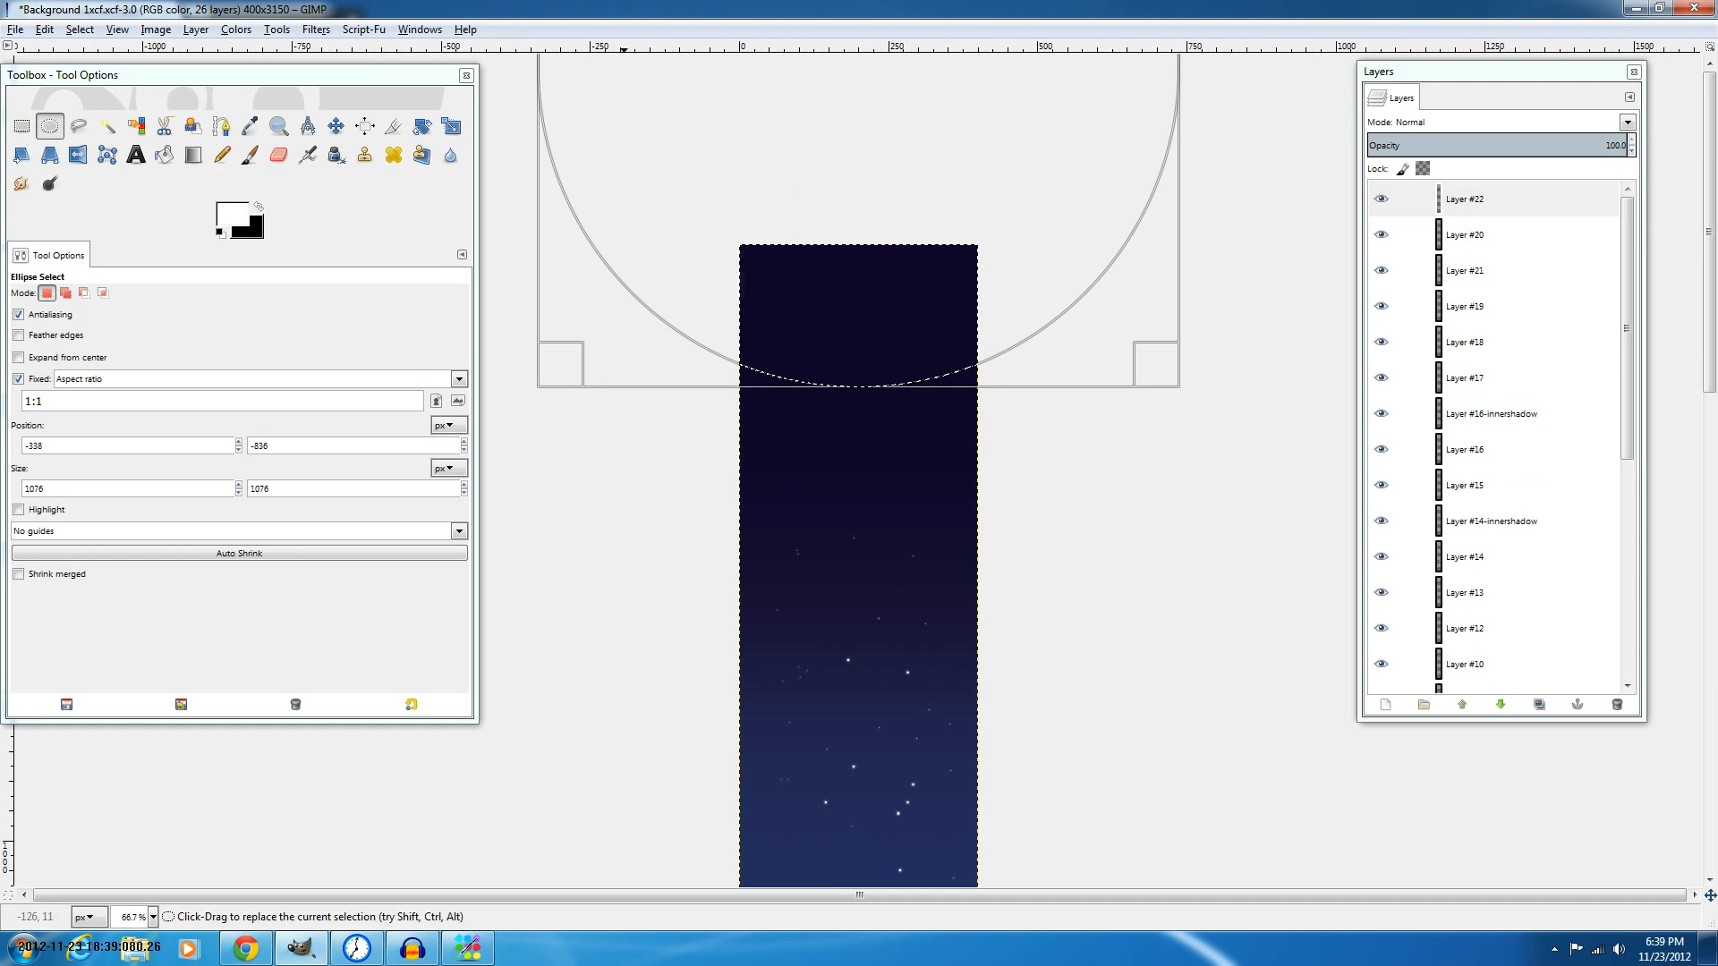
Set the foreground color to gray cbcbcb and bucket-fill the circular selection at the top of the sky.
left_click(164, 154)
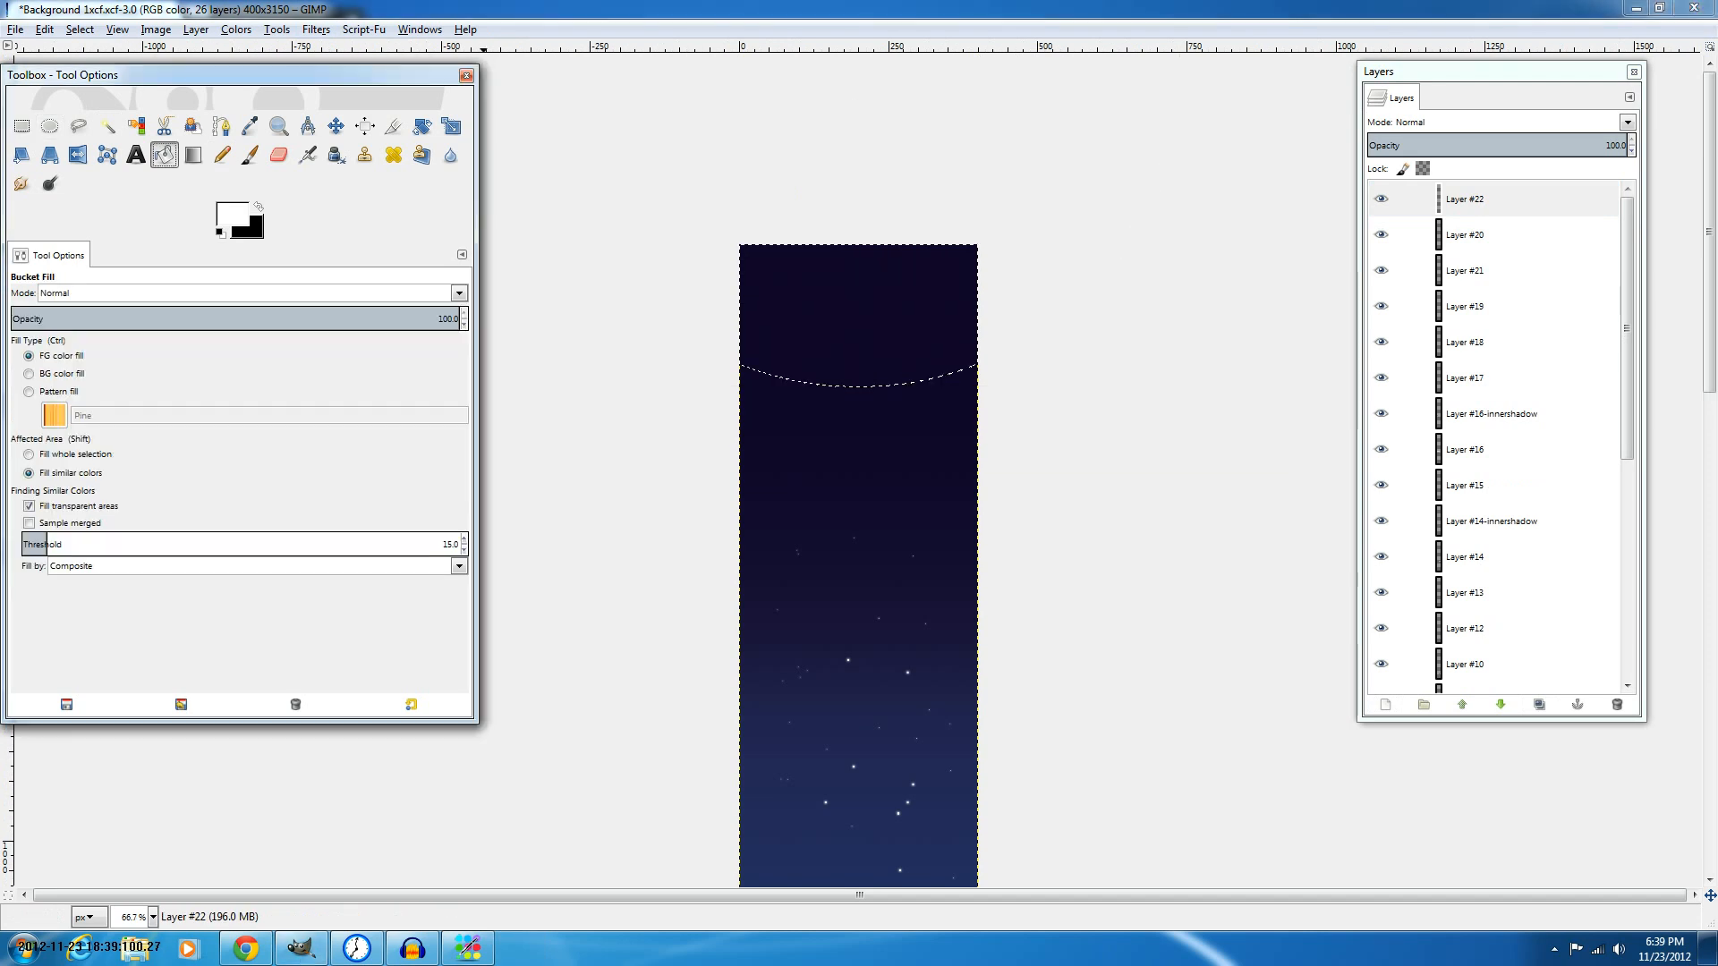
left_click(231, 214)
left_click(618, 460)
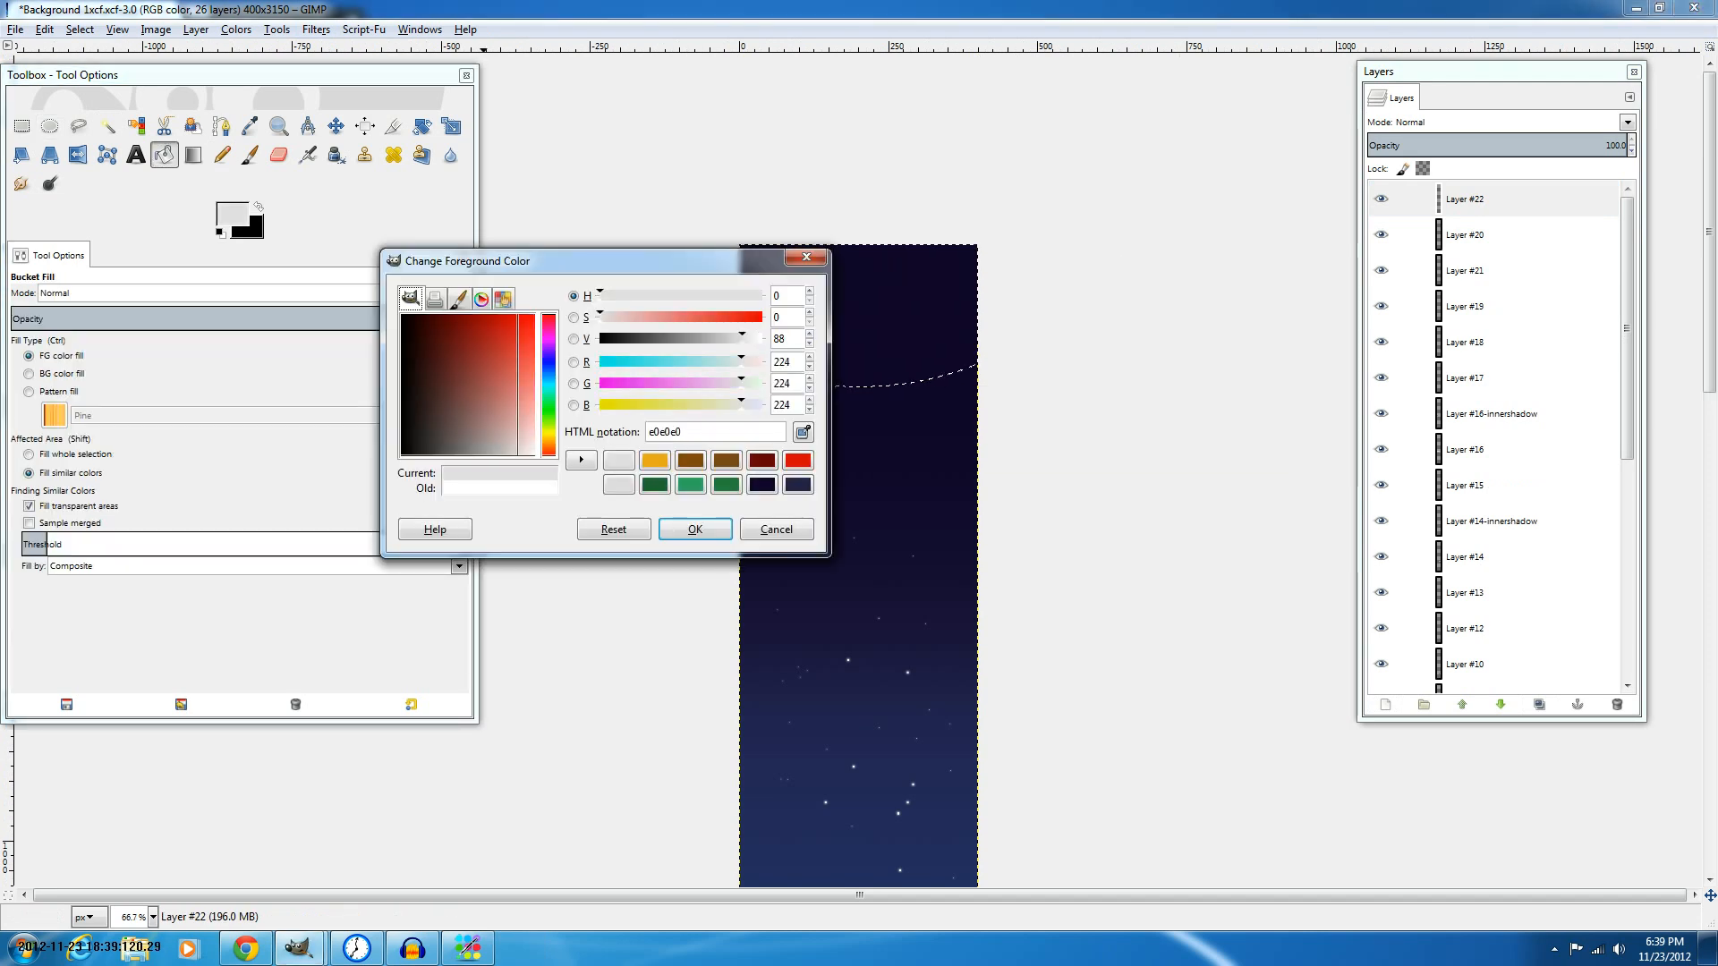
left_click_drag(517, 456, 506, 456)
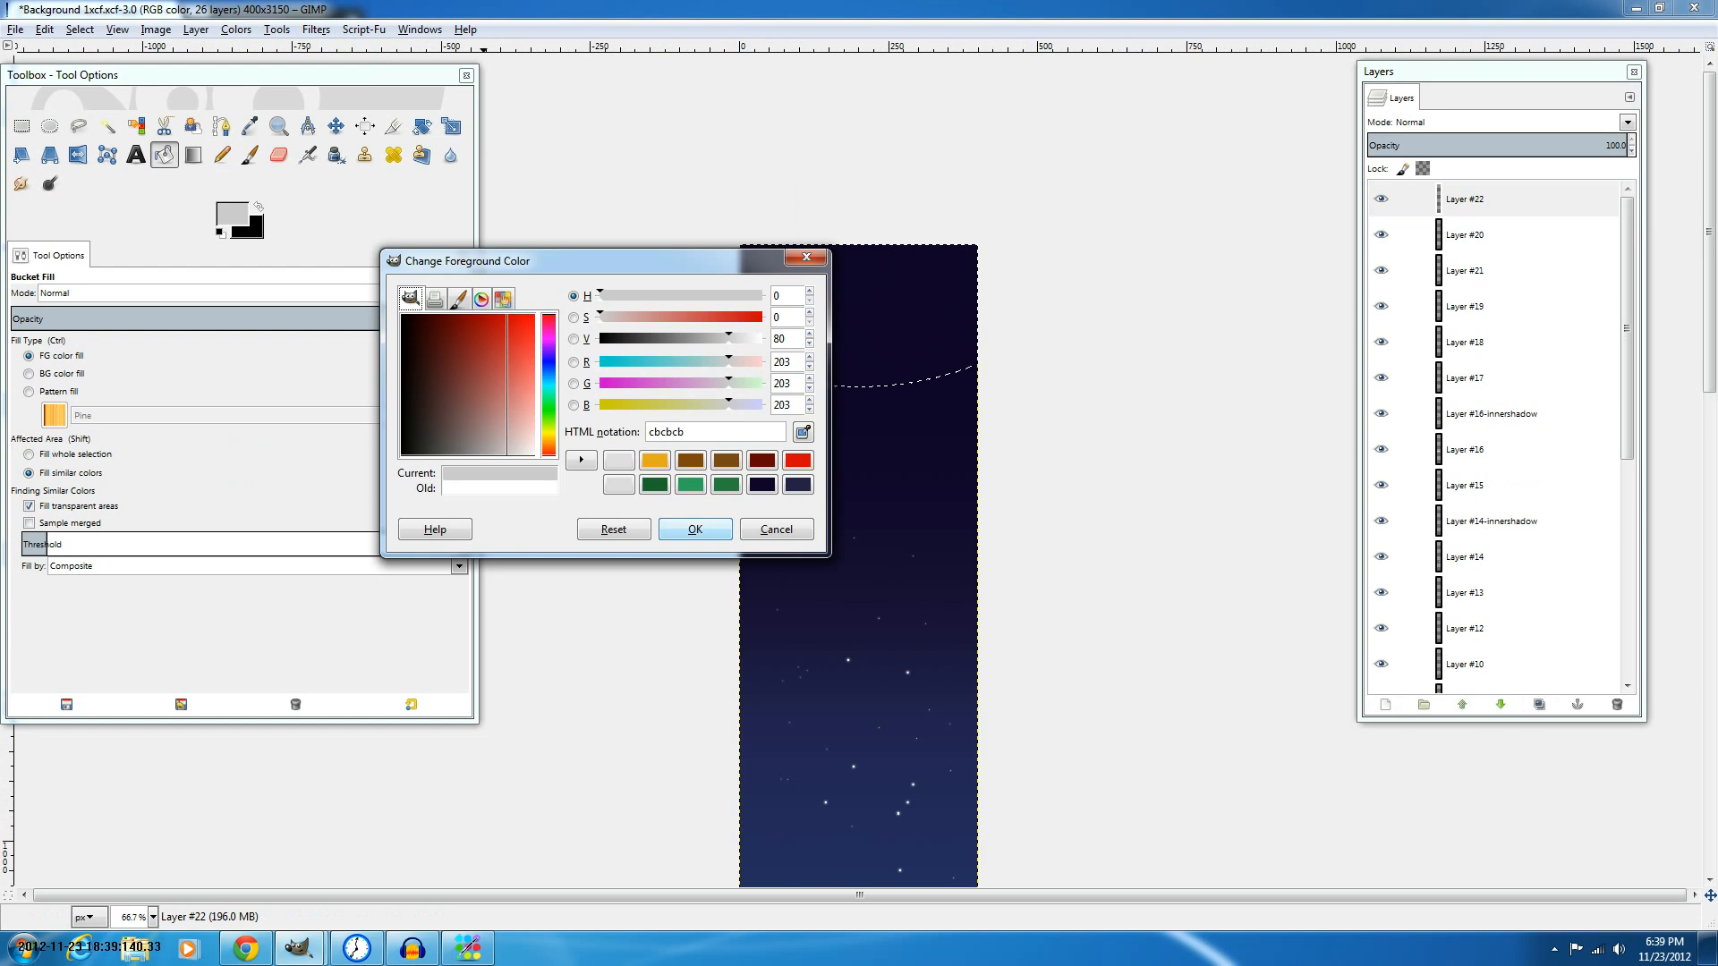
left_click(694, 528)
left_click(1467, 200)
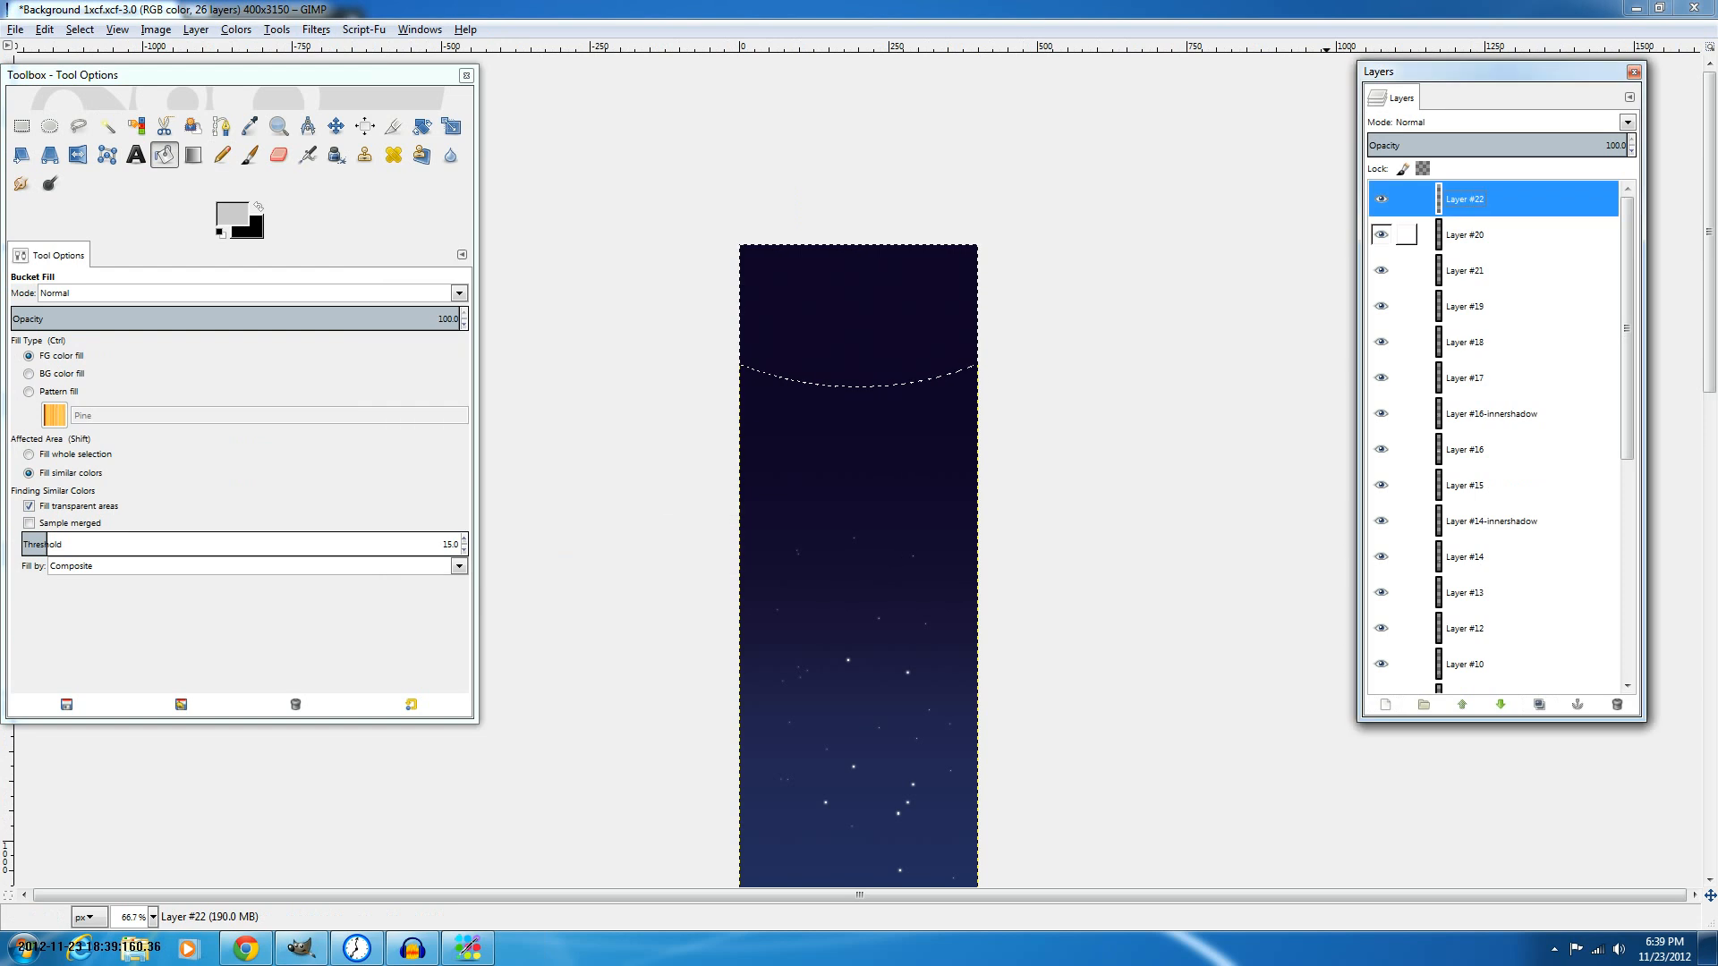
left_click(1381, 306)
left_click(1381, 271)
left_click(1381, 270)
left_click(1381, 306)
left_click(917, 305, "ctrl")
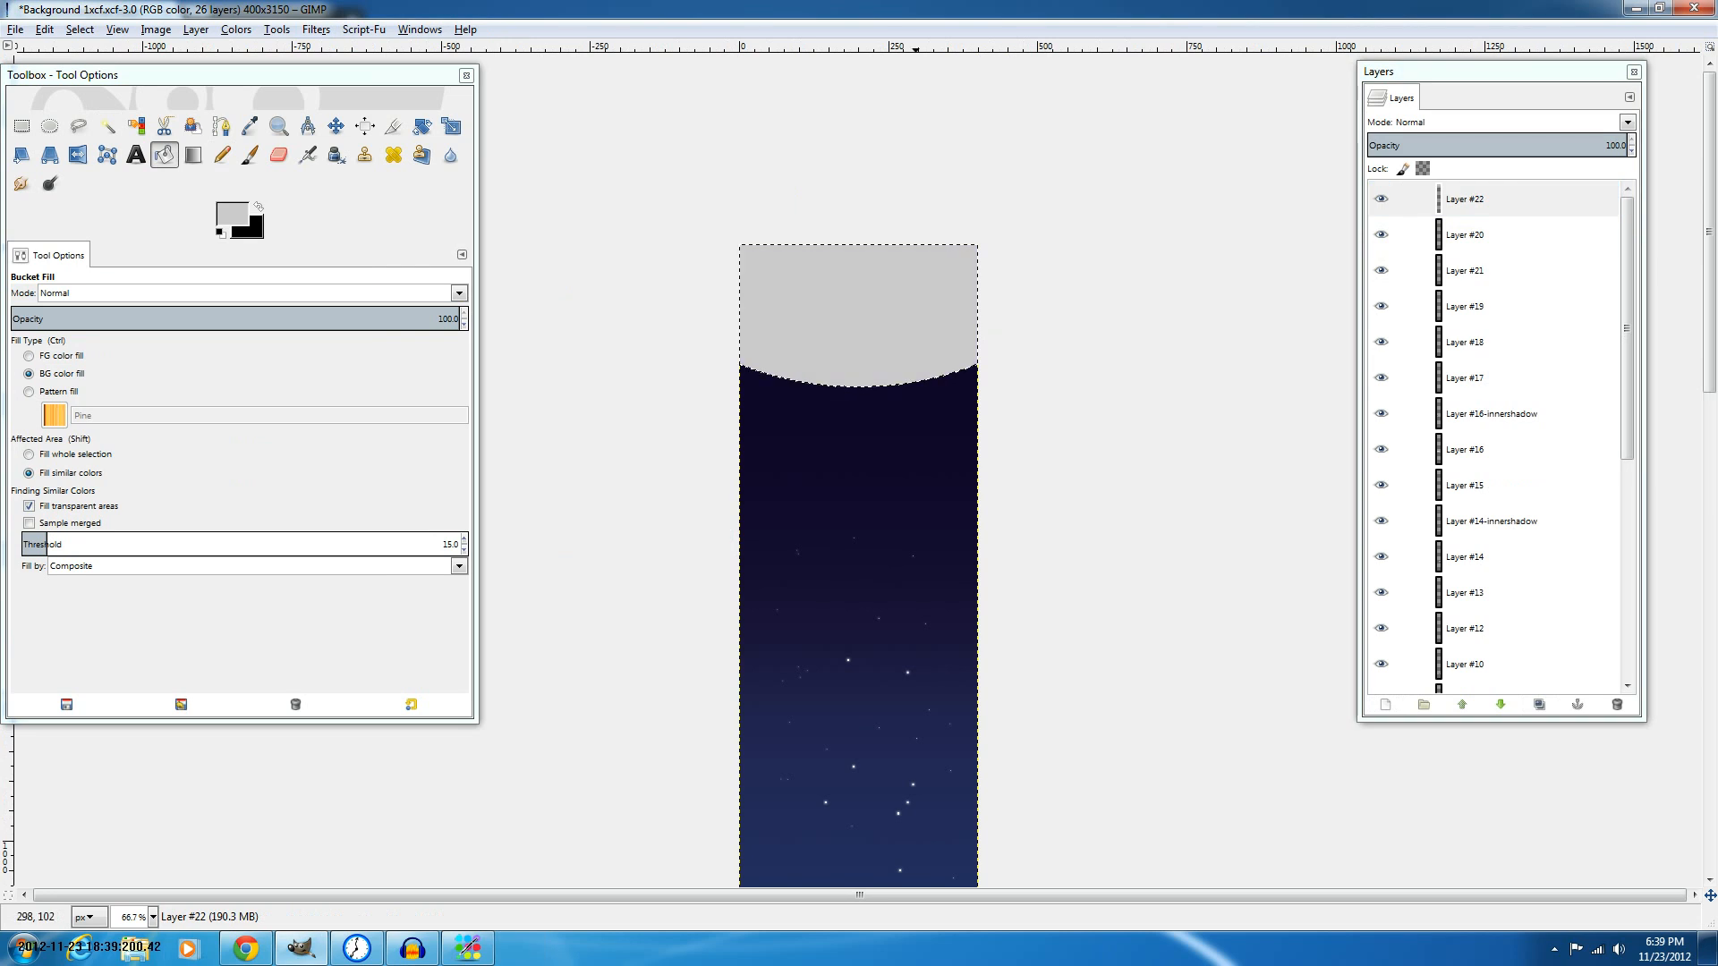
Set the foreground color to light gray e0e0e0, refill the whole moon selection with it and clear the selection.
left_click(232, 214)
left_click(654, 460)
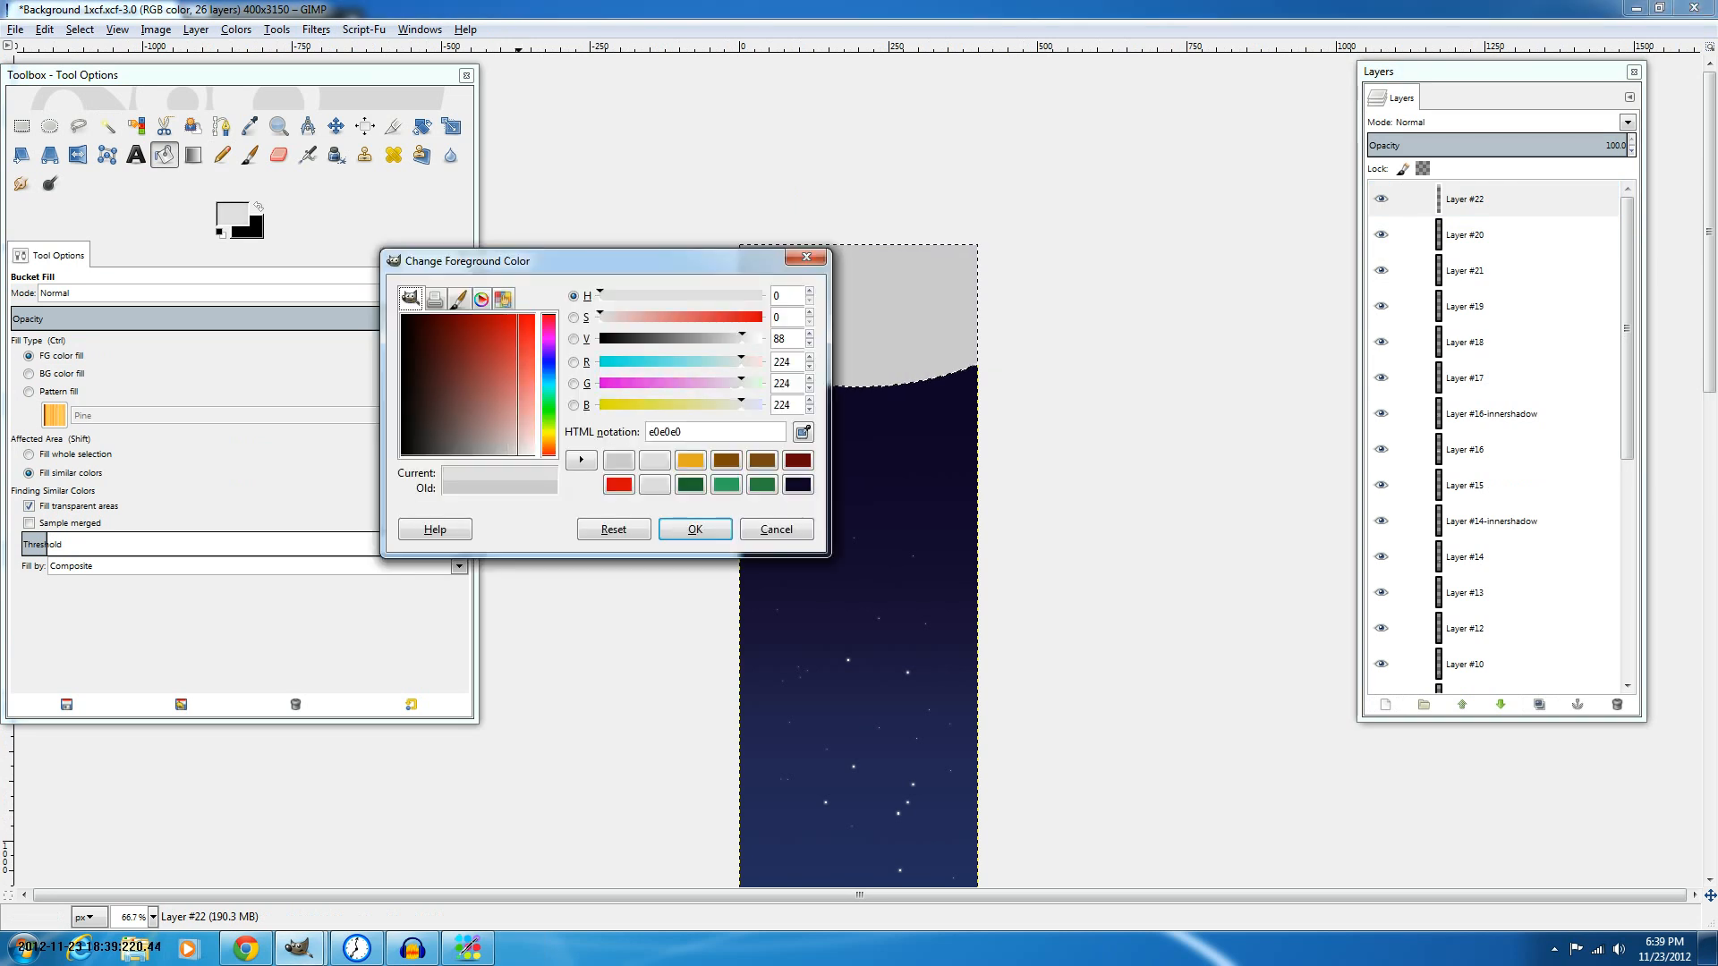
left_click(696, 528)
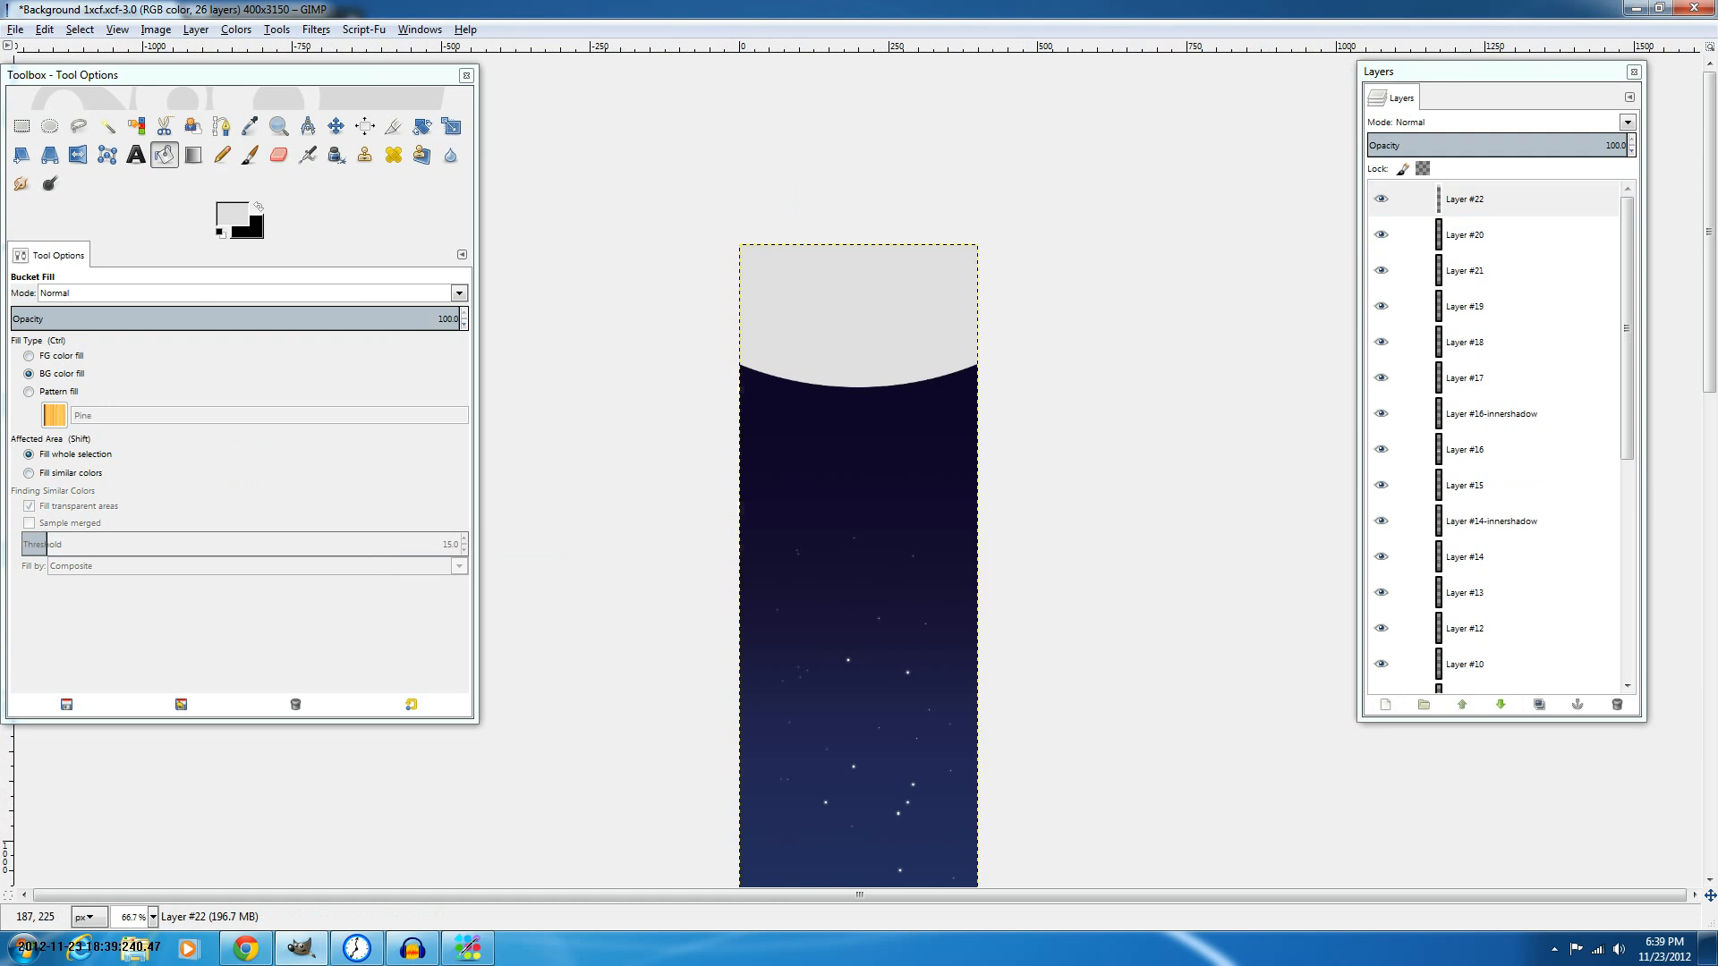
Select a circle about 87 px wide on the moon's left side and add a new transparent layer for the craters.
scroll(1062, 304, "up", 2, "ctrl")
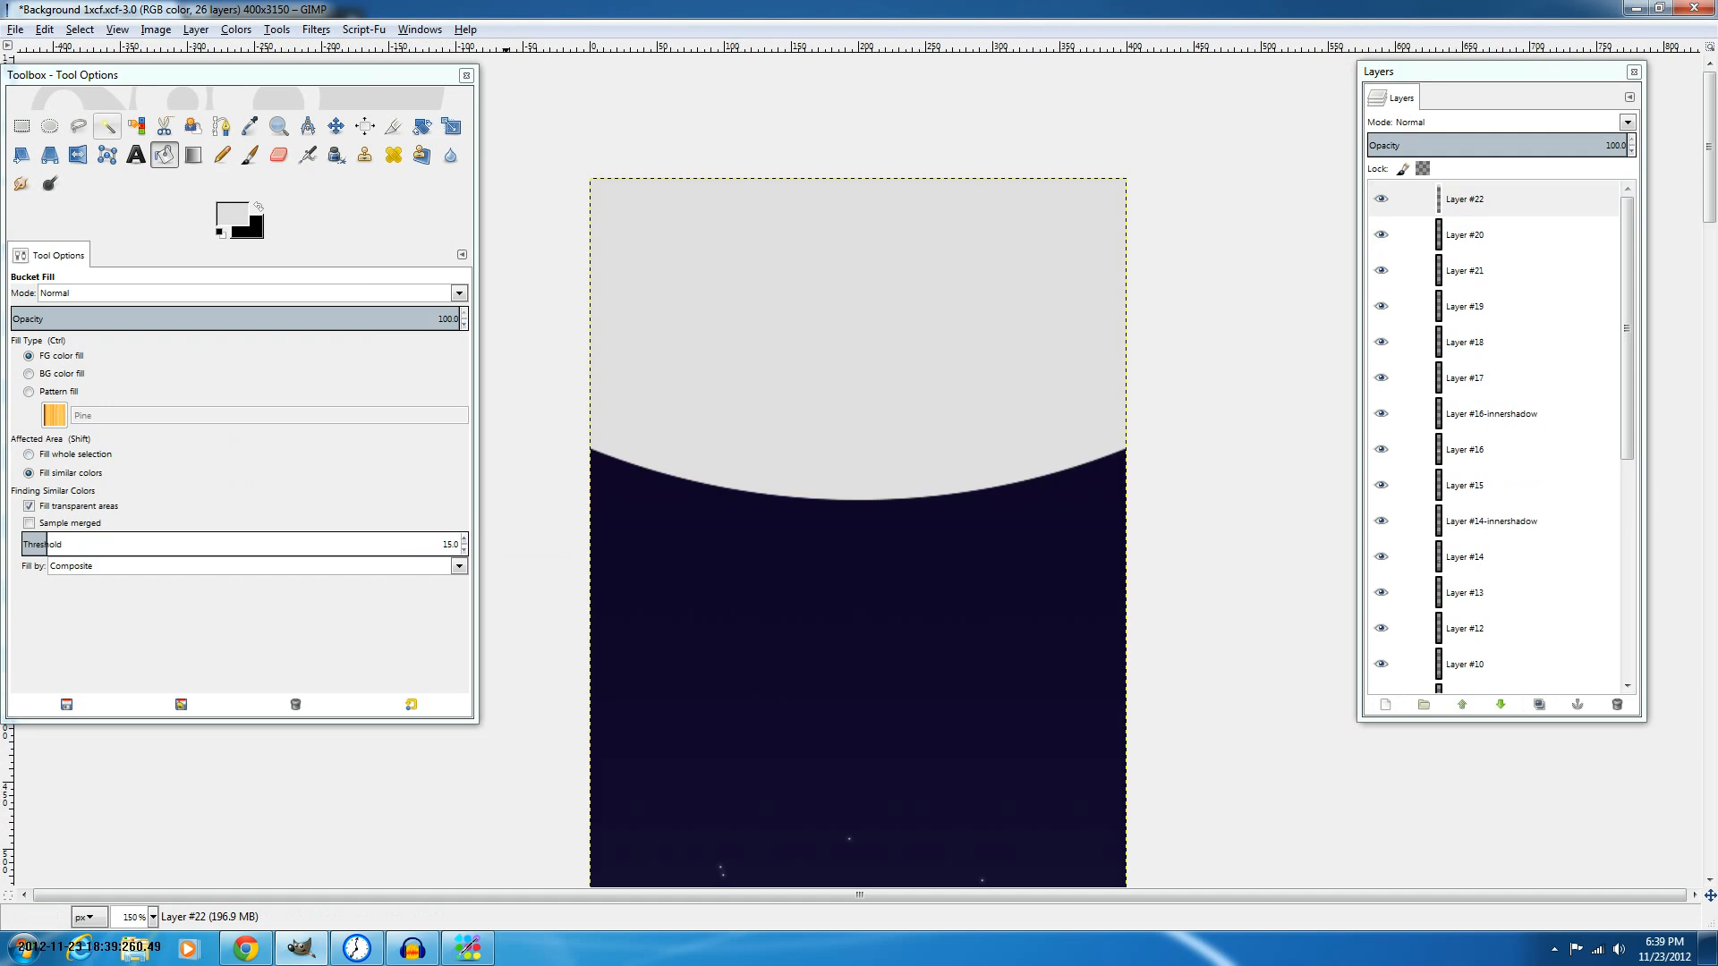
left_click(50, 126)
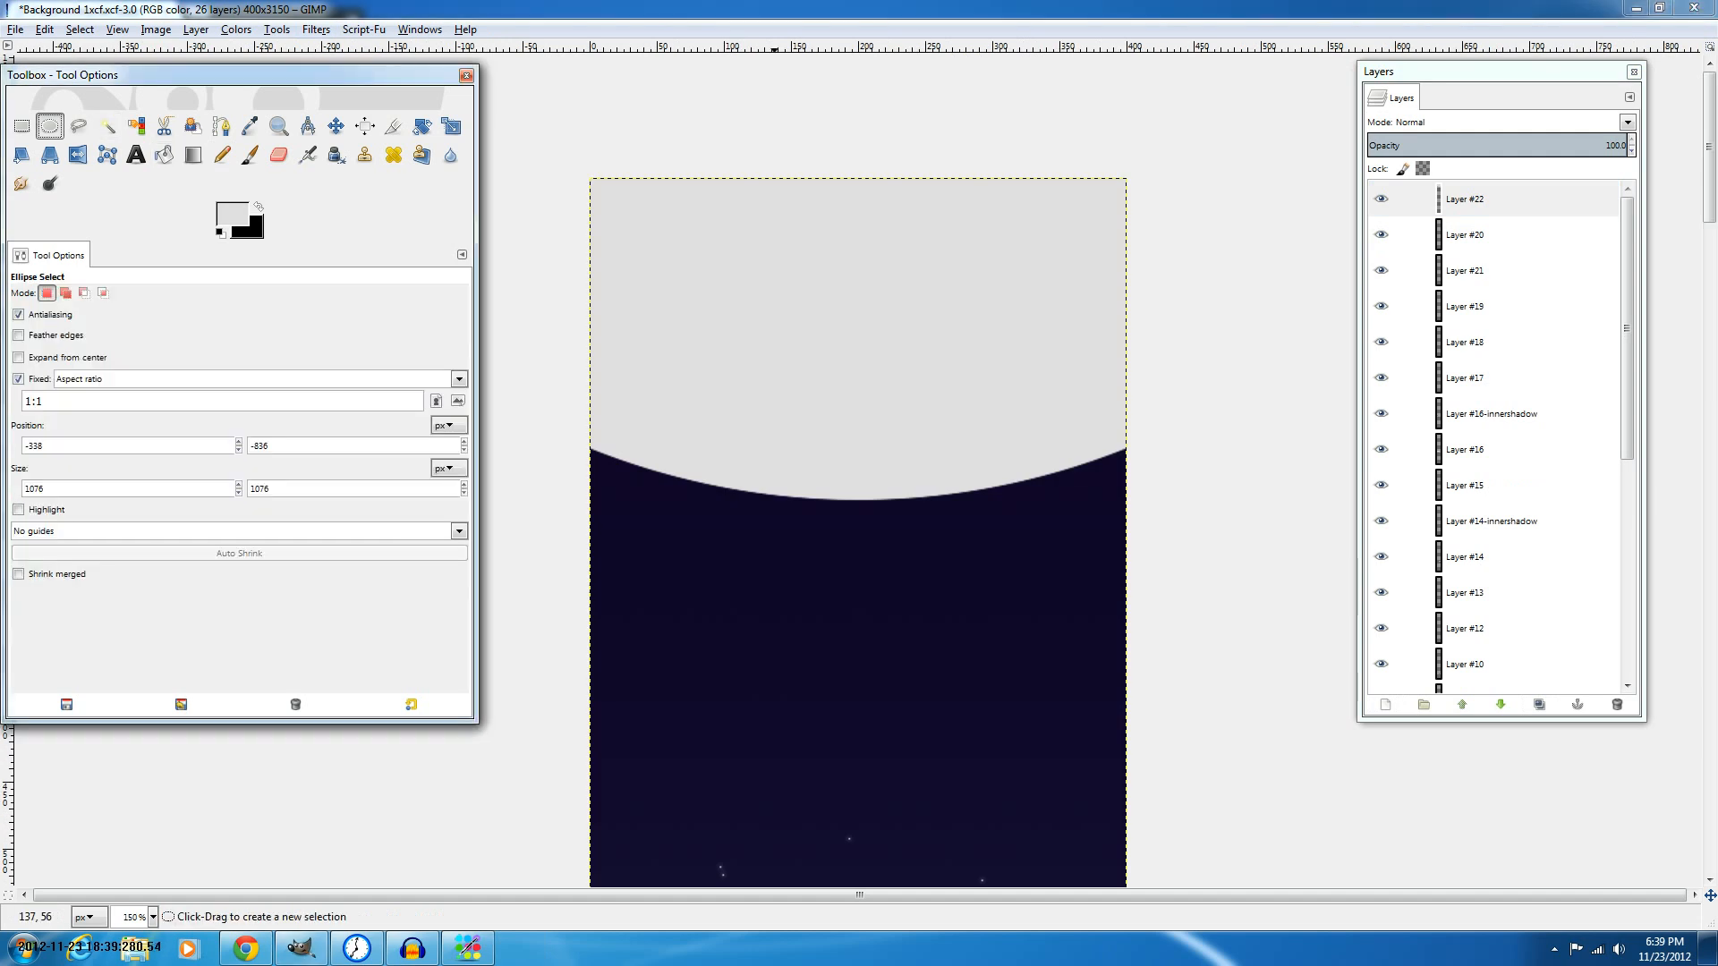
left_click_drag(651, 263, 753, 380)
mouse_move(709, 321)
left_mouse_down()
mouse_move(778, 356)
mouse_move(708, 350)
left_mouse_up()
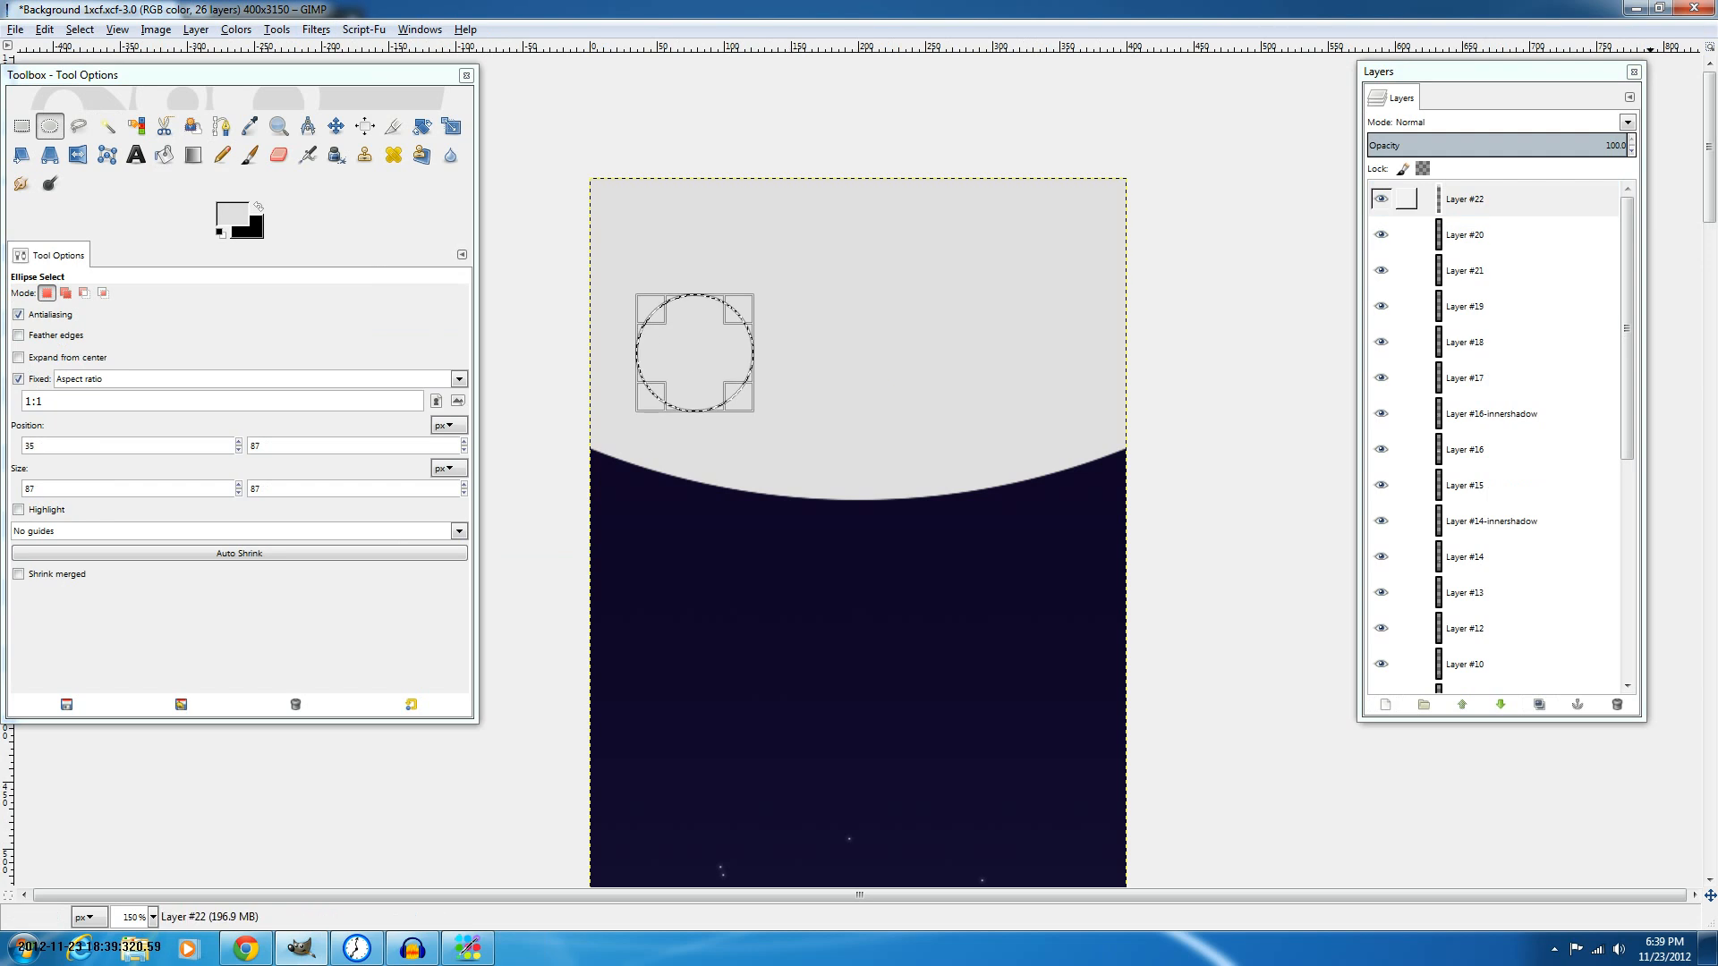
left_click(1407, 199)
key("shift+ctrl+n")
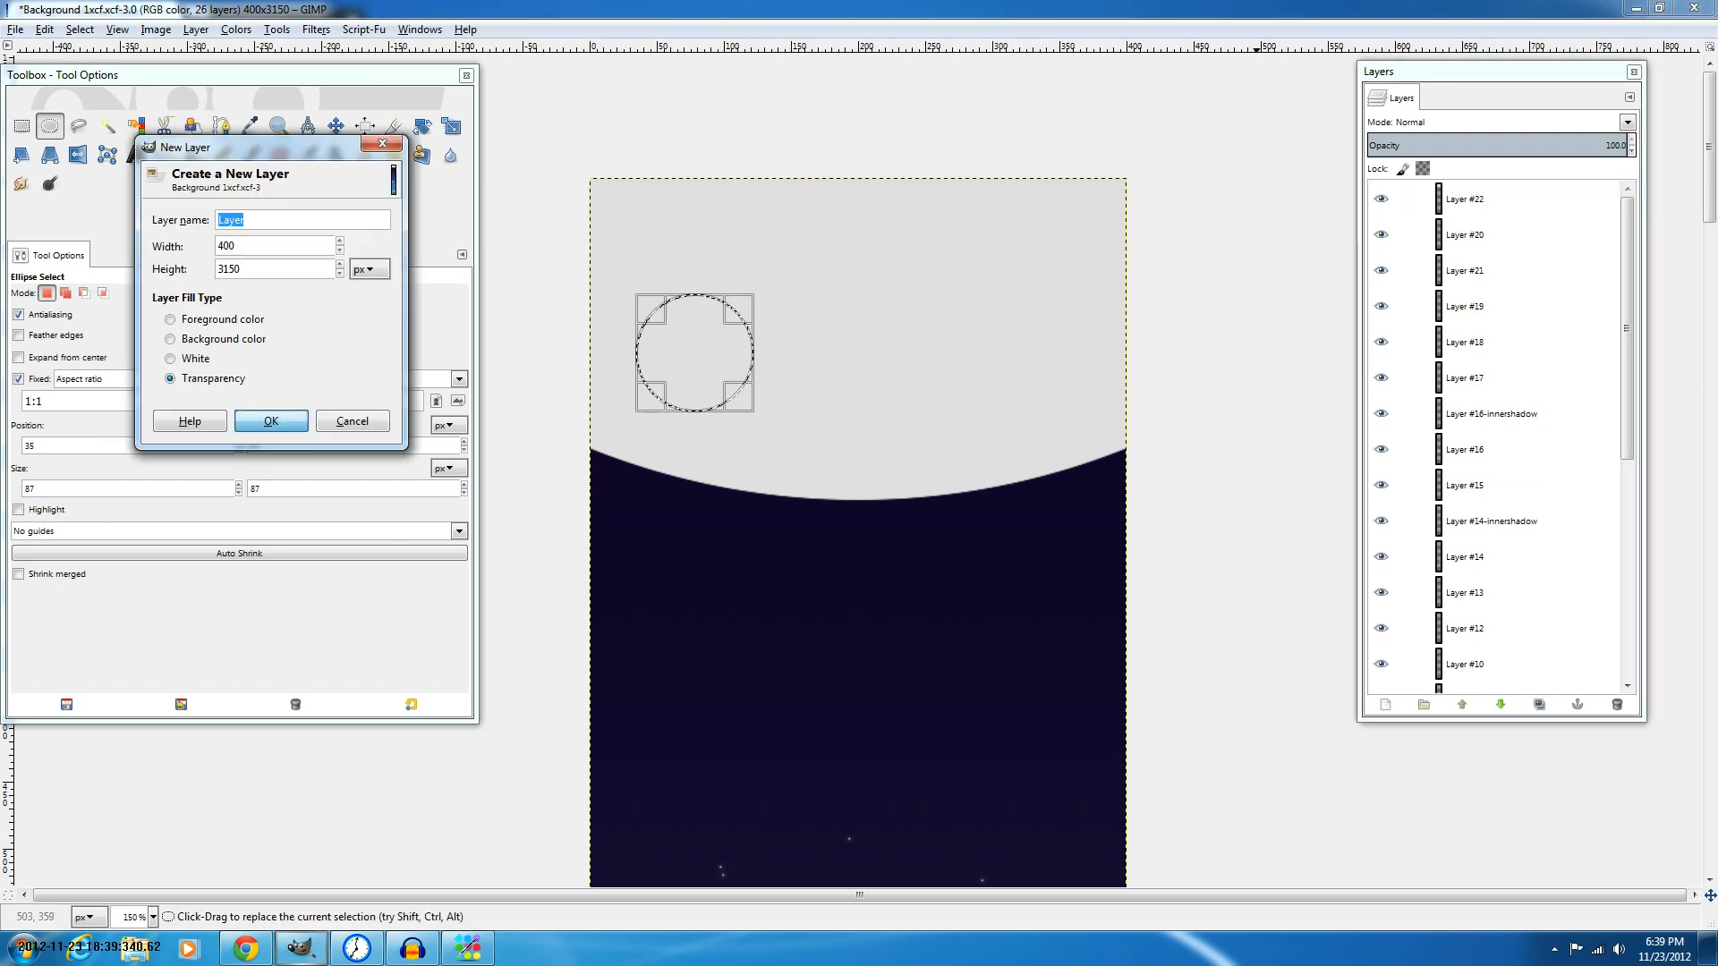
key("Return")
Reset the colors to black and white and shade the circular selection as a crater with radial FG to Transparent gradients.
key("l")
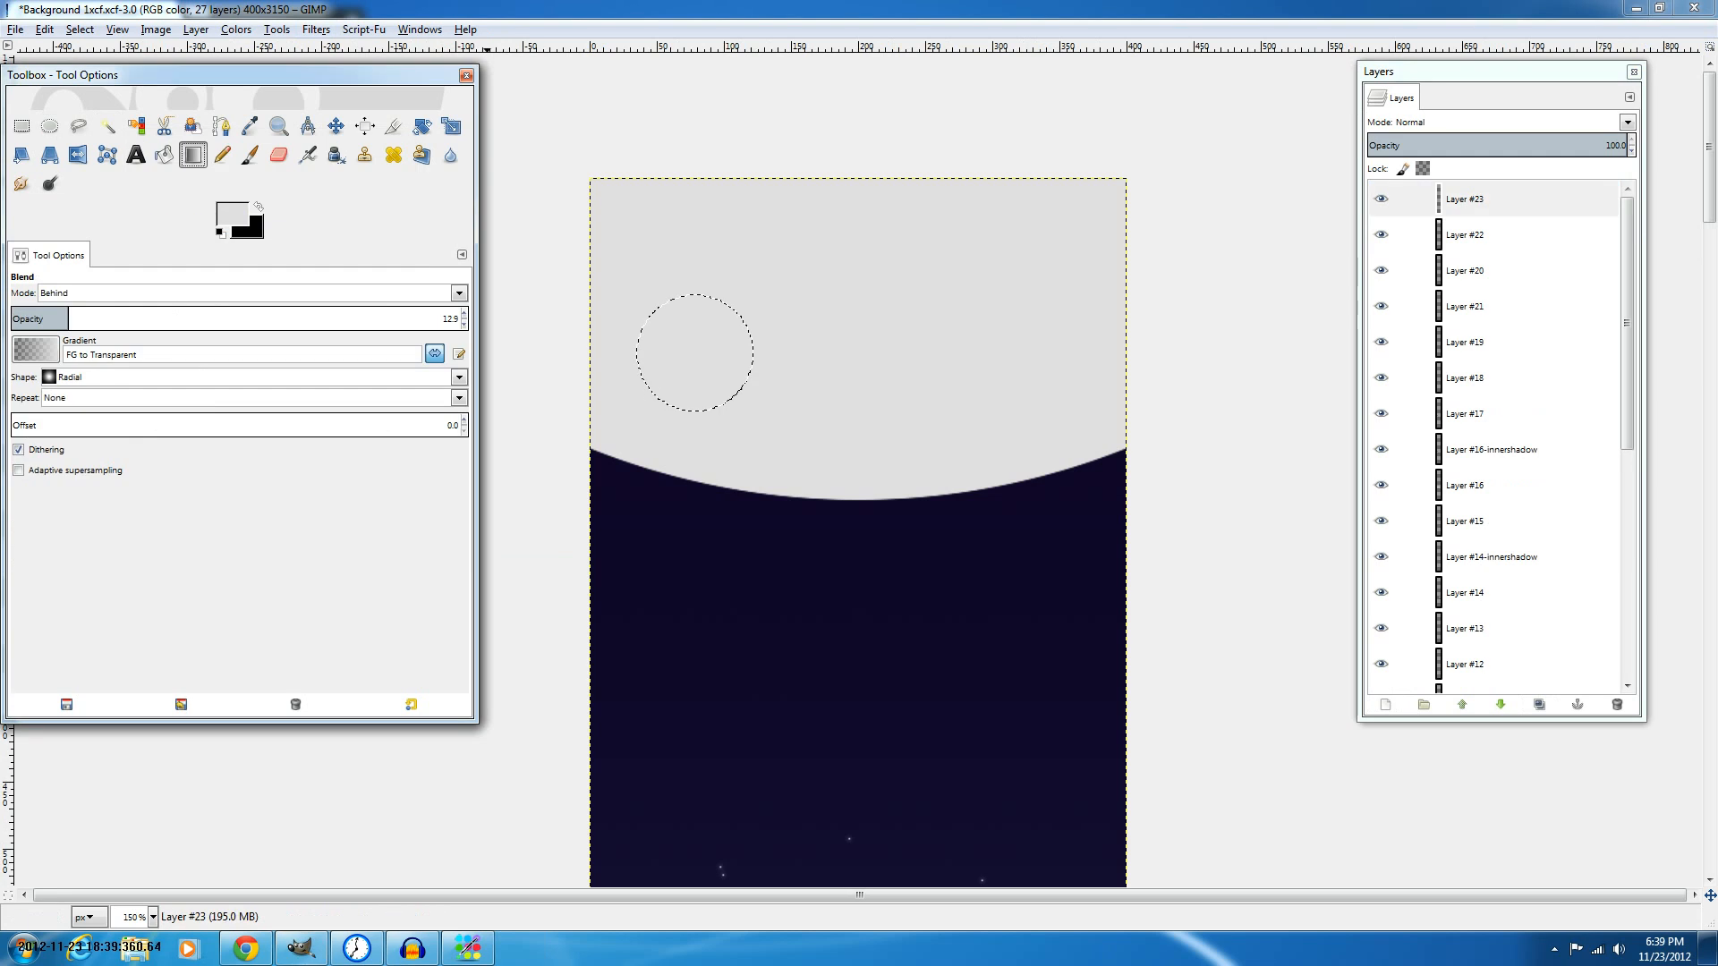
key("d")
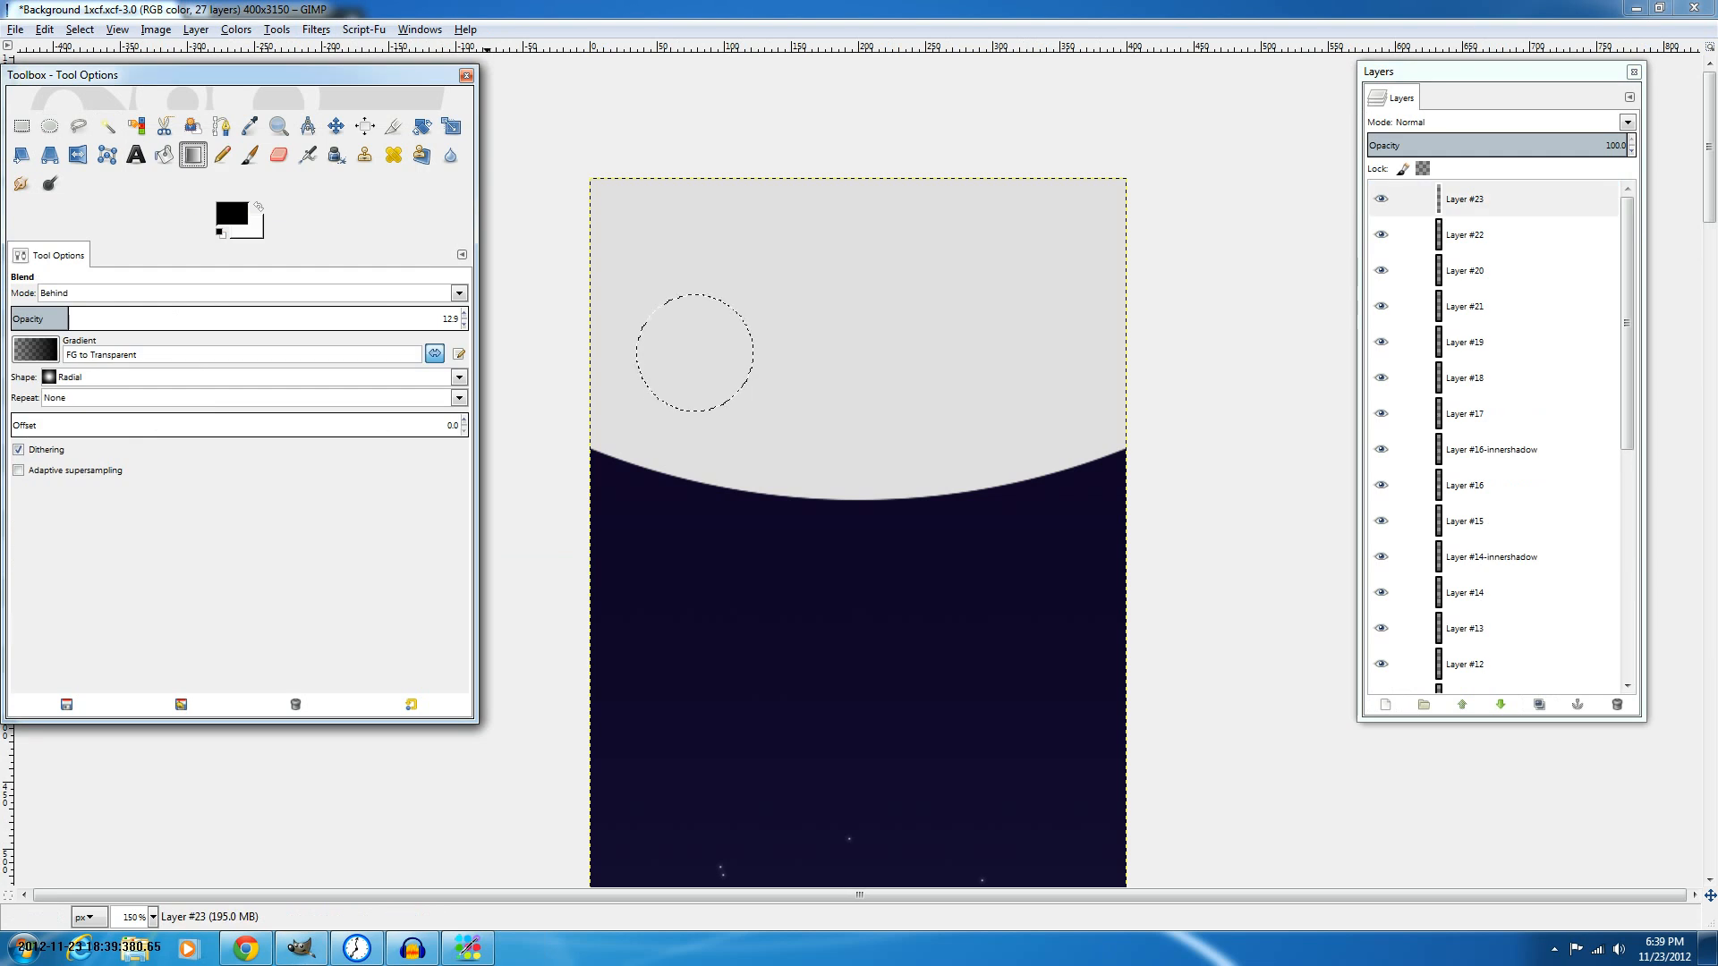
left_click_drag(691, 352, 756, 351)
left_click_drag(630, 358, 748, 354)
scroll(902, 366, "down", 3)
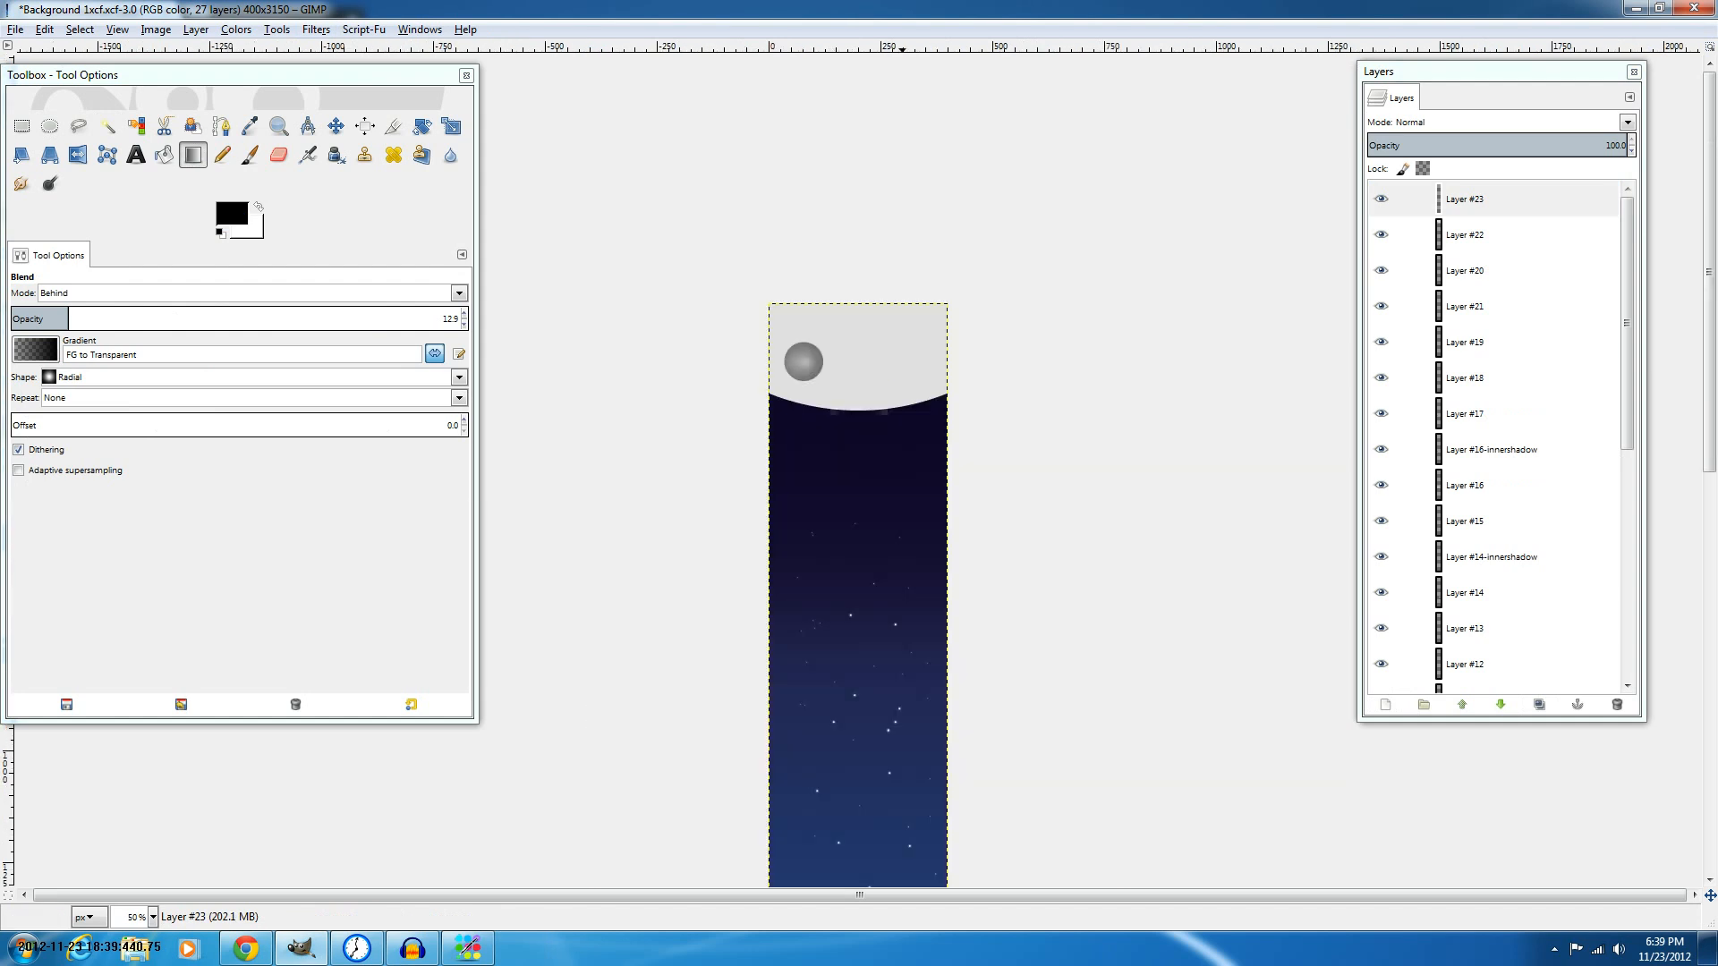
scroll(879, 241, "down", 5)
key("1")
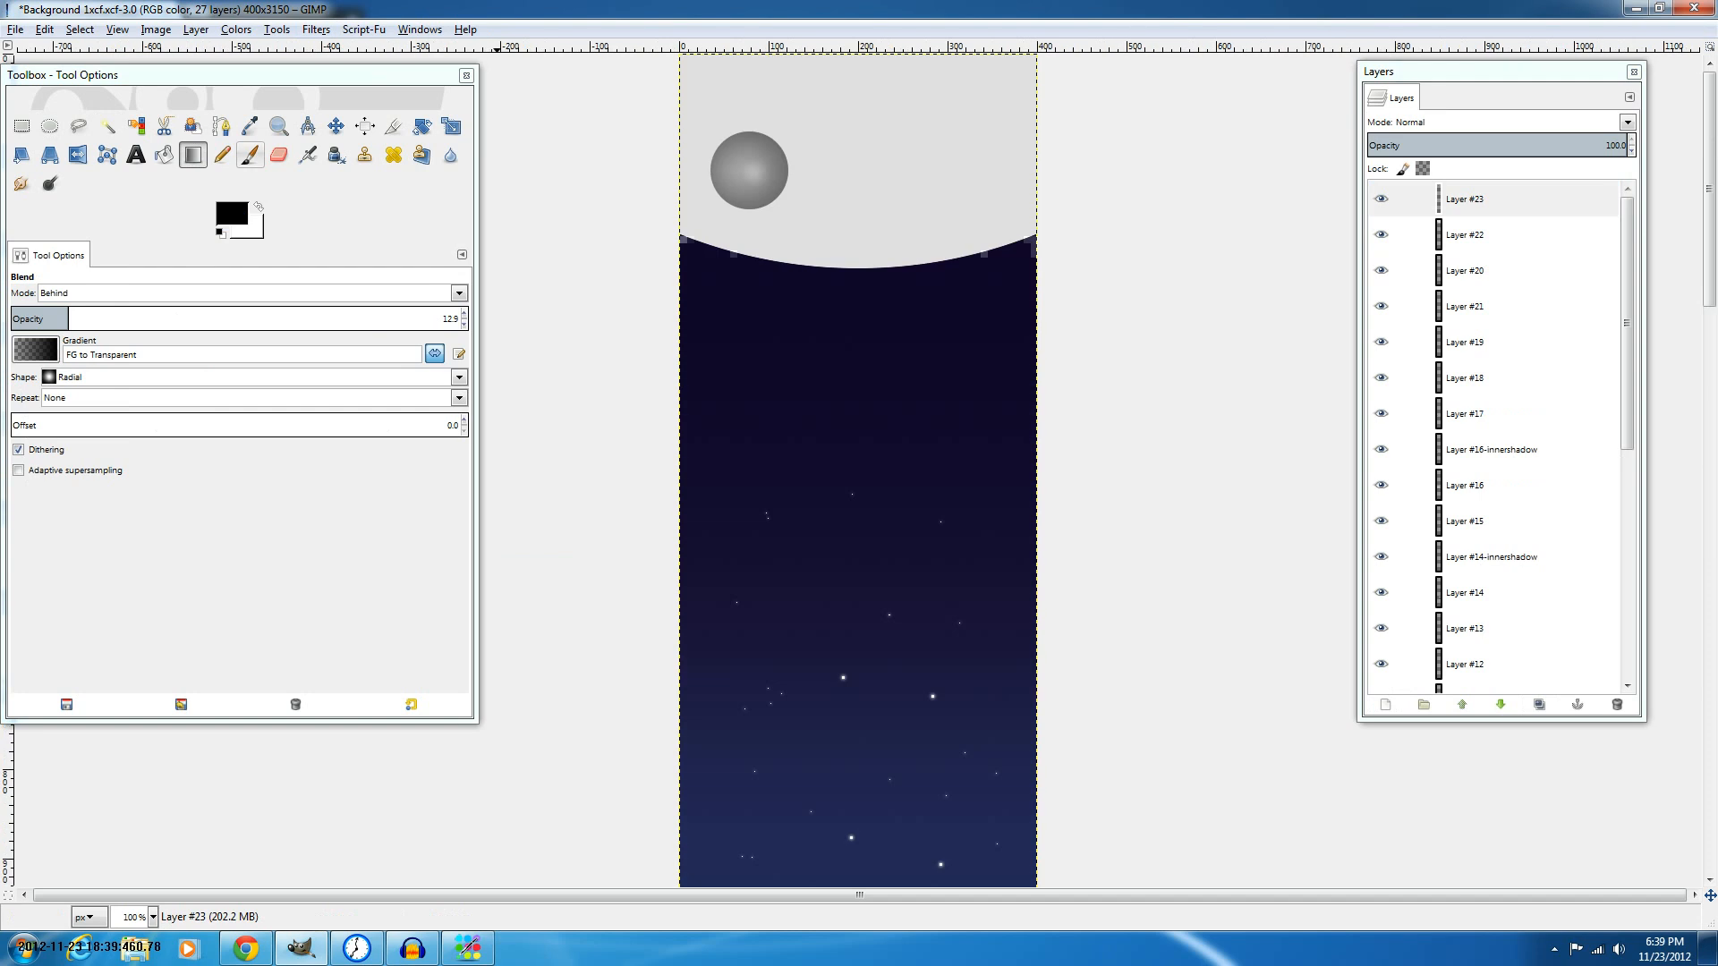
key("ctrl+z")
left_click(49, 126)
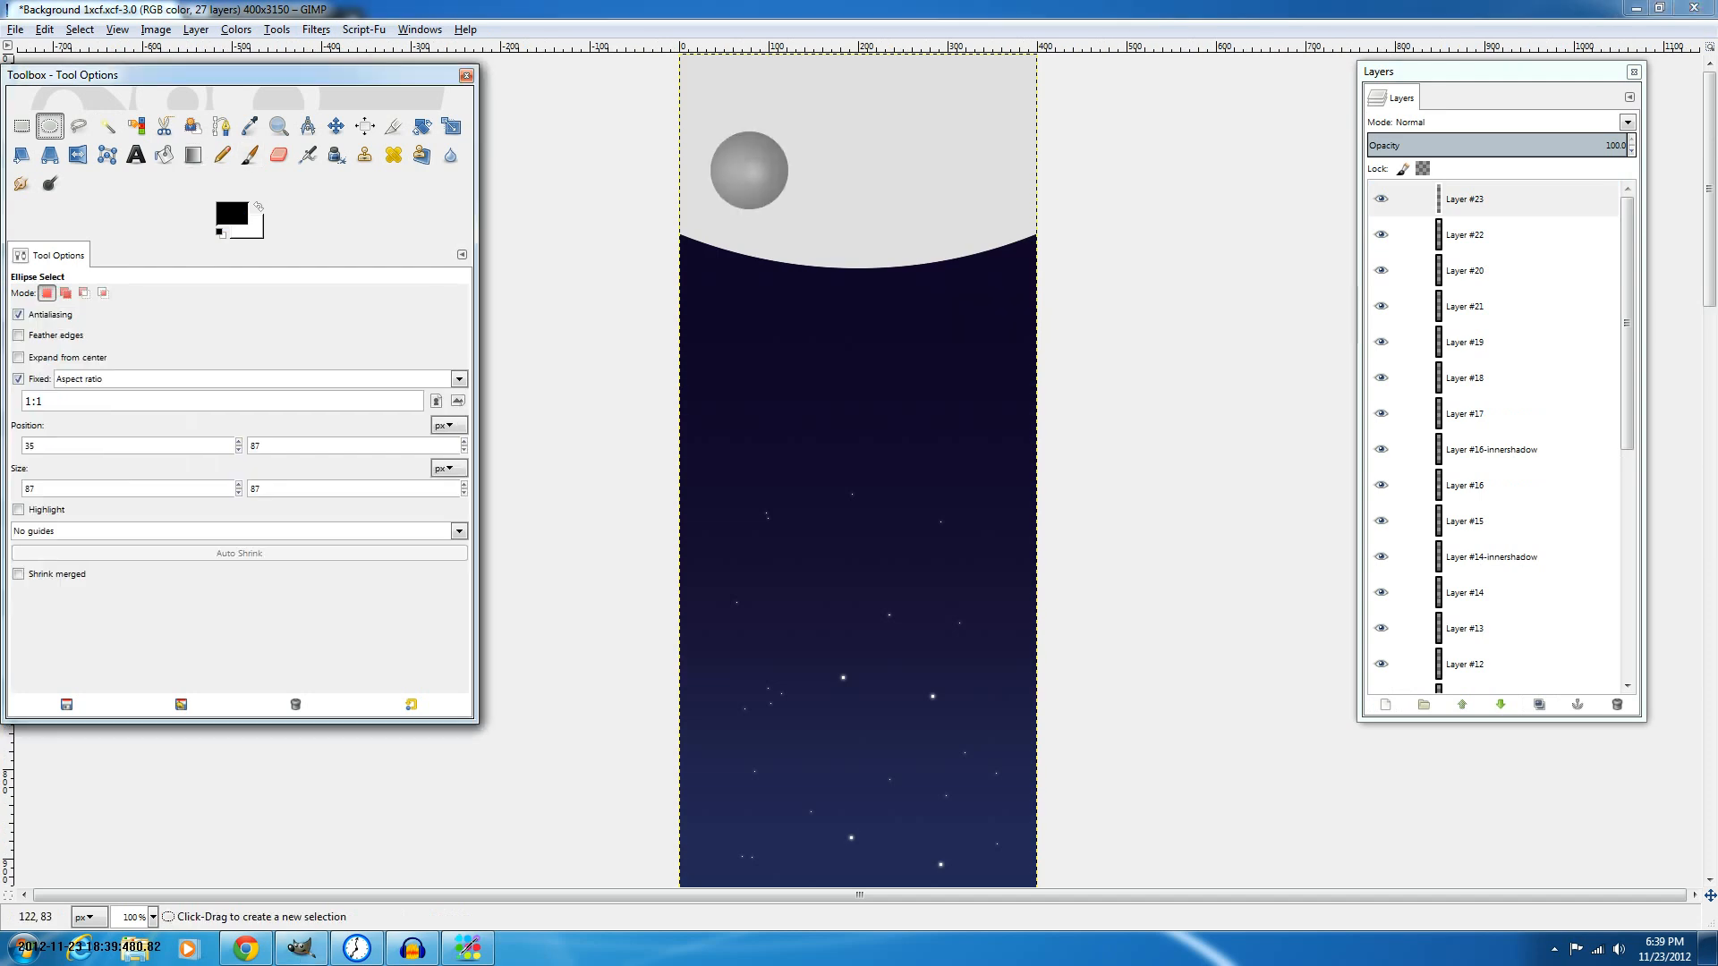
left_click_drag(789, 128, 897, 175)
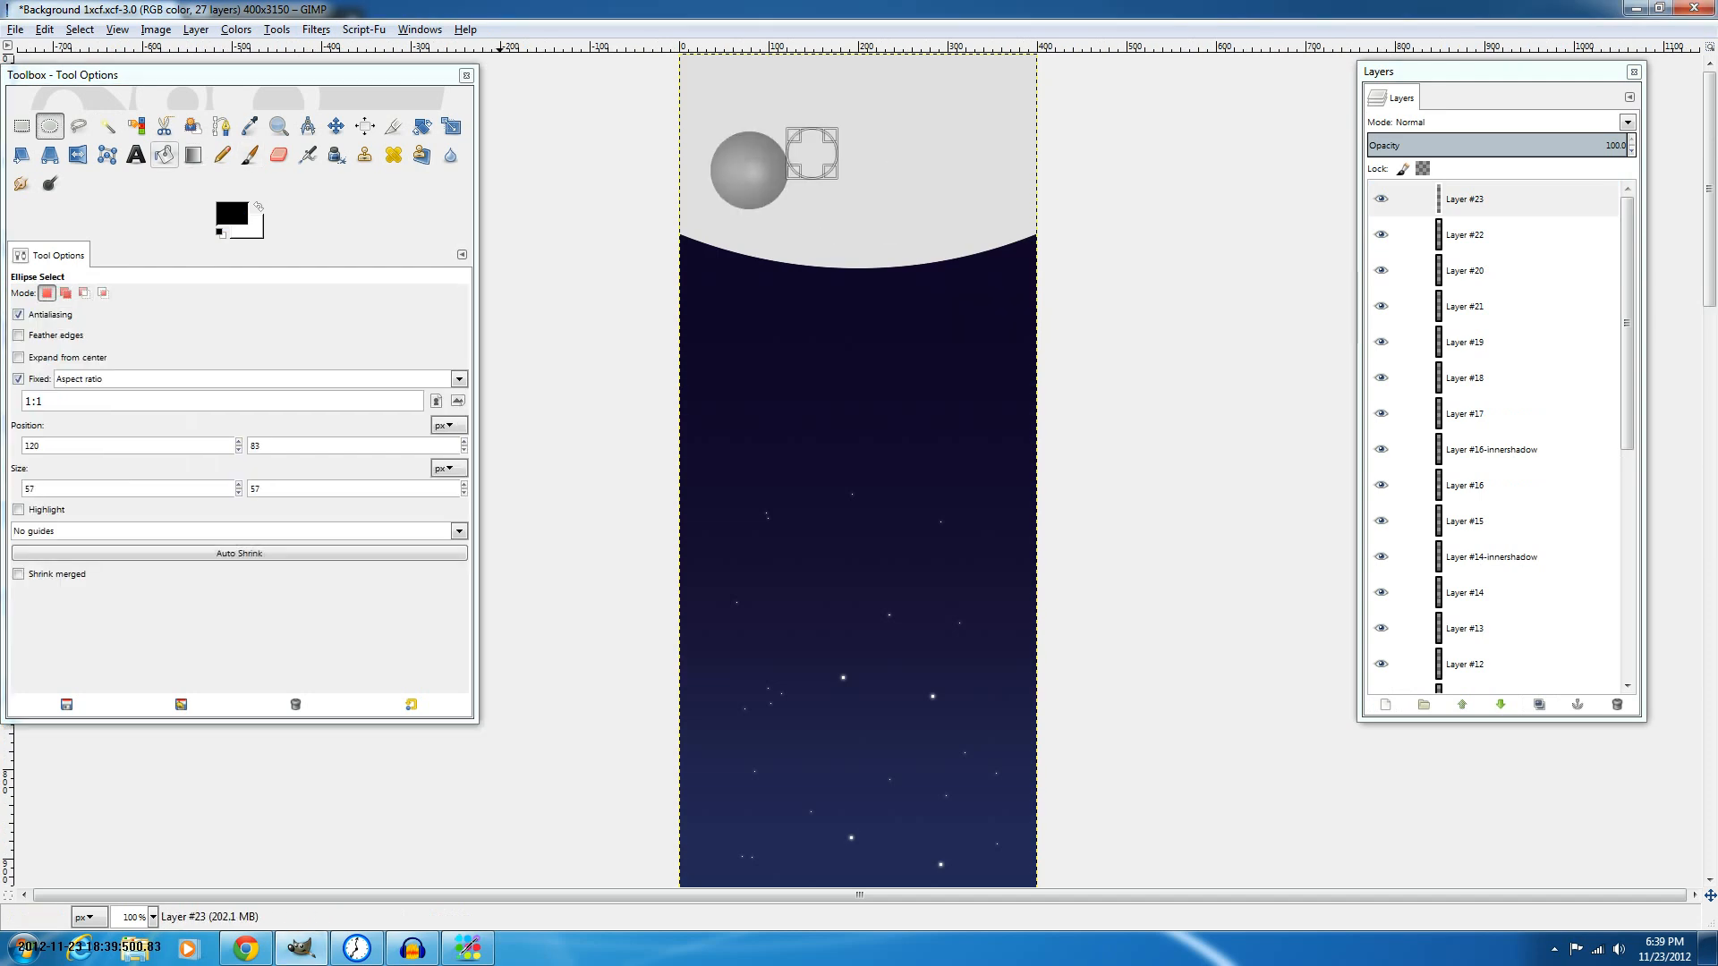
left_click(164, 155)
left_click(192, 155)
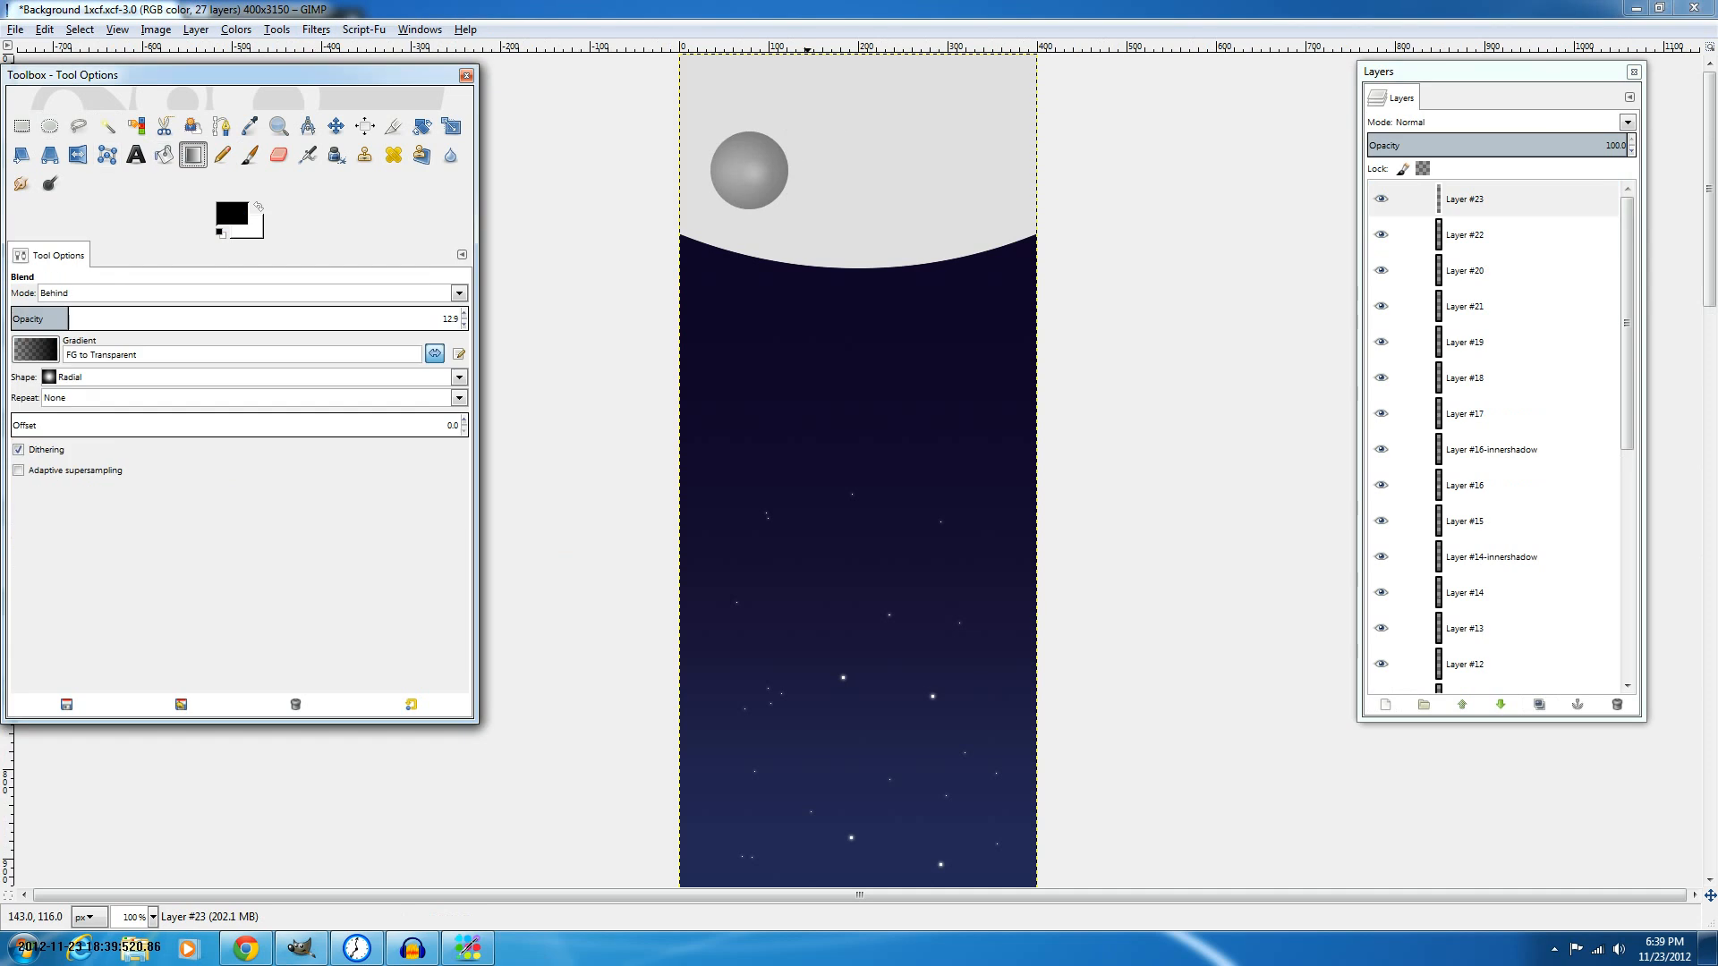
Select a circle near the moon's center, shade it as a second crater with the black radial gradient, and deselect it.
key("e")
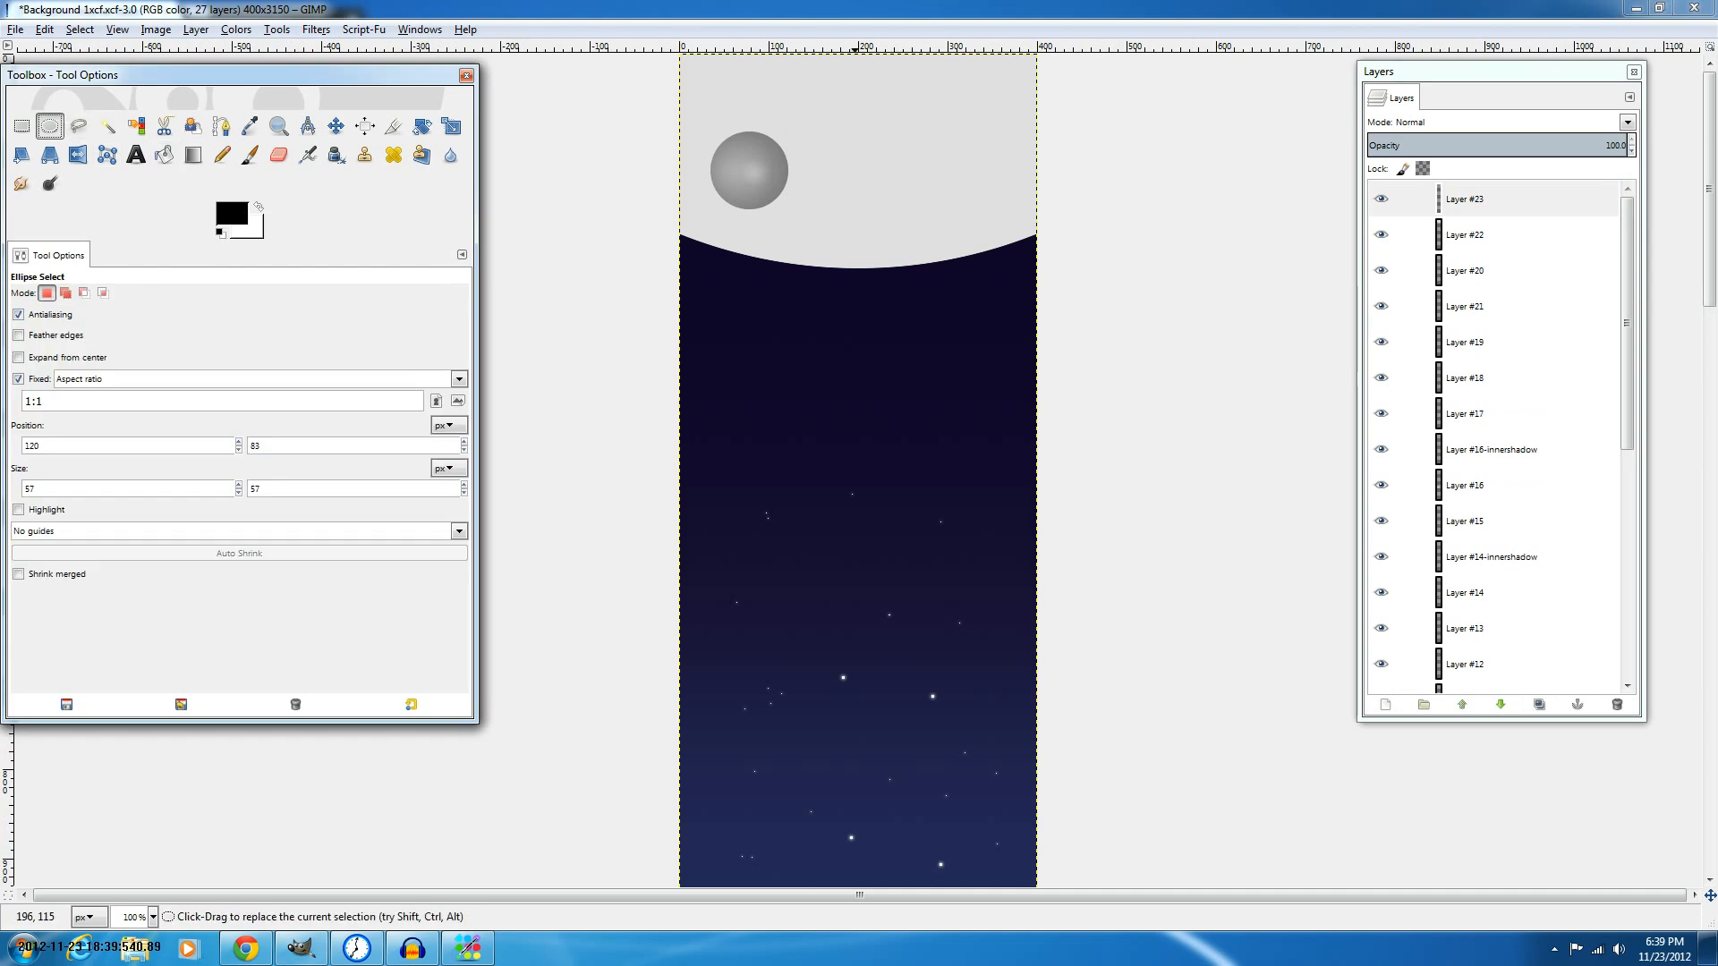
mouse_move(830, 128)
left_mouse_down()
mouse_move(905, 204)
mouse_move(888, 158)
mouse_move(991, 152)
left_mouse_up()
left_click(193, 155)
key("ctrl+shift+a")
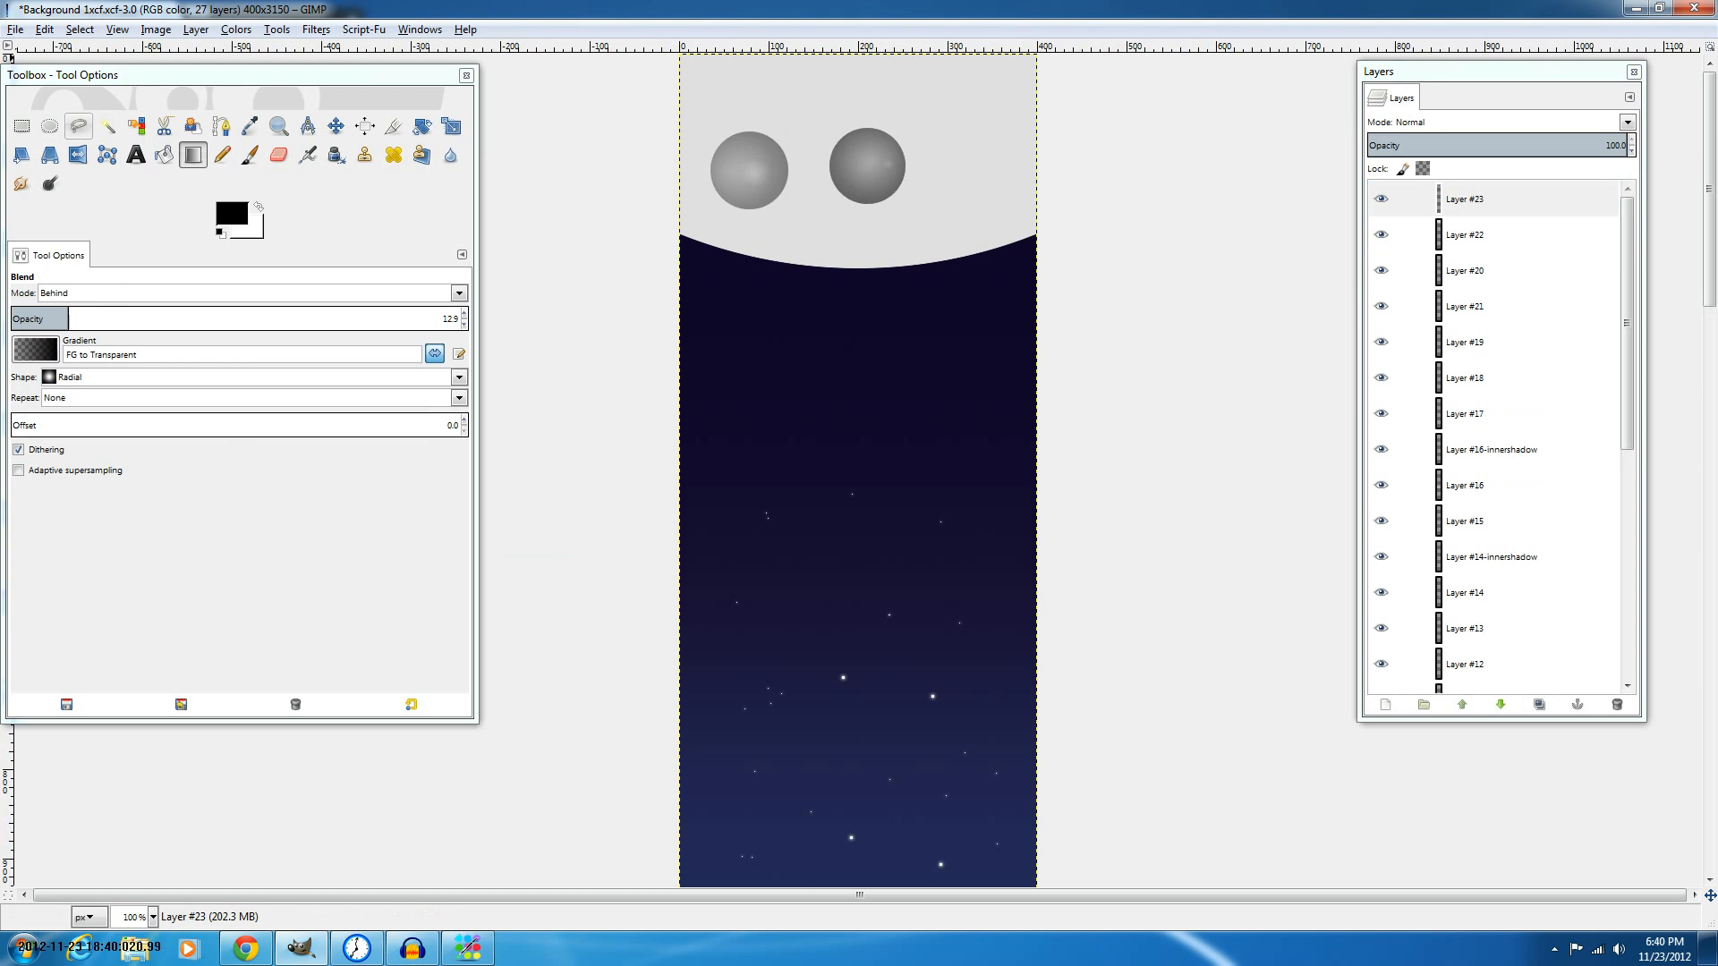
Select a circle about 147 px wide crossing the moon's right edge and shade it as a crater with the radial gradient.
left_click(49, 126)
left_click_drag(916, 112, 1032, 228)
left_click_drag(944, 95, 1077, 226)
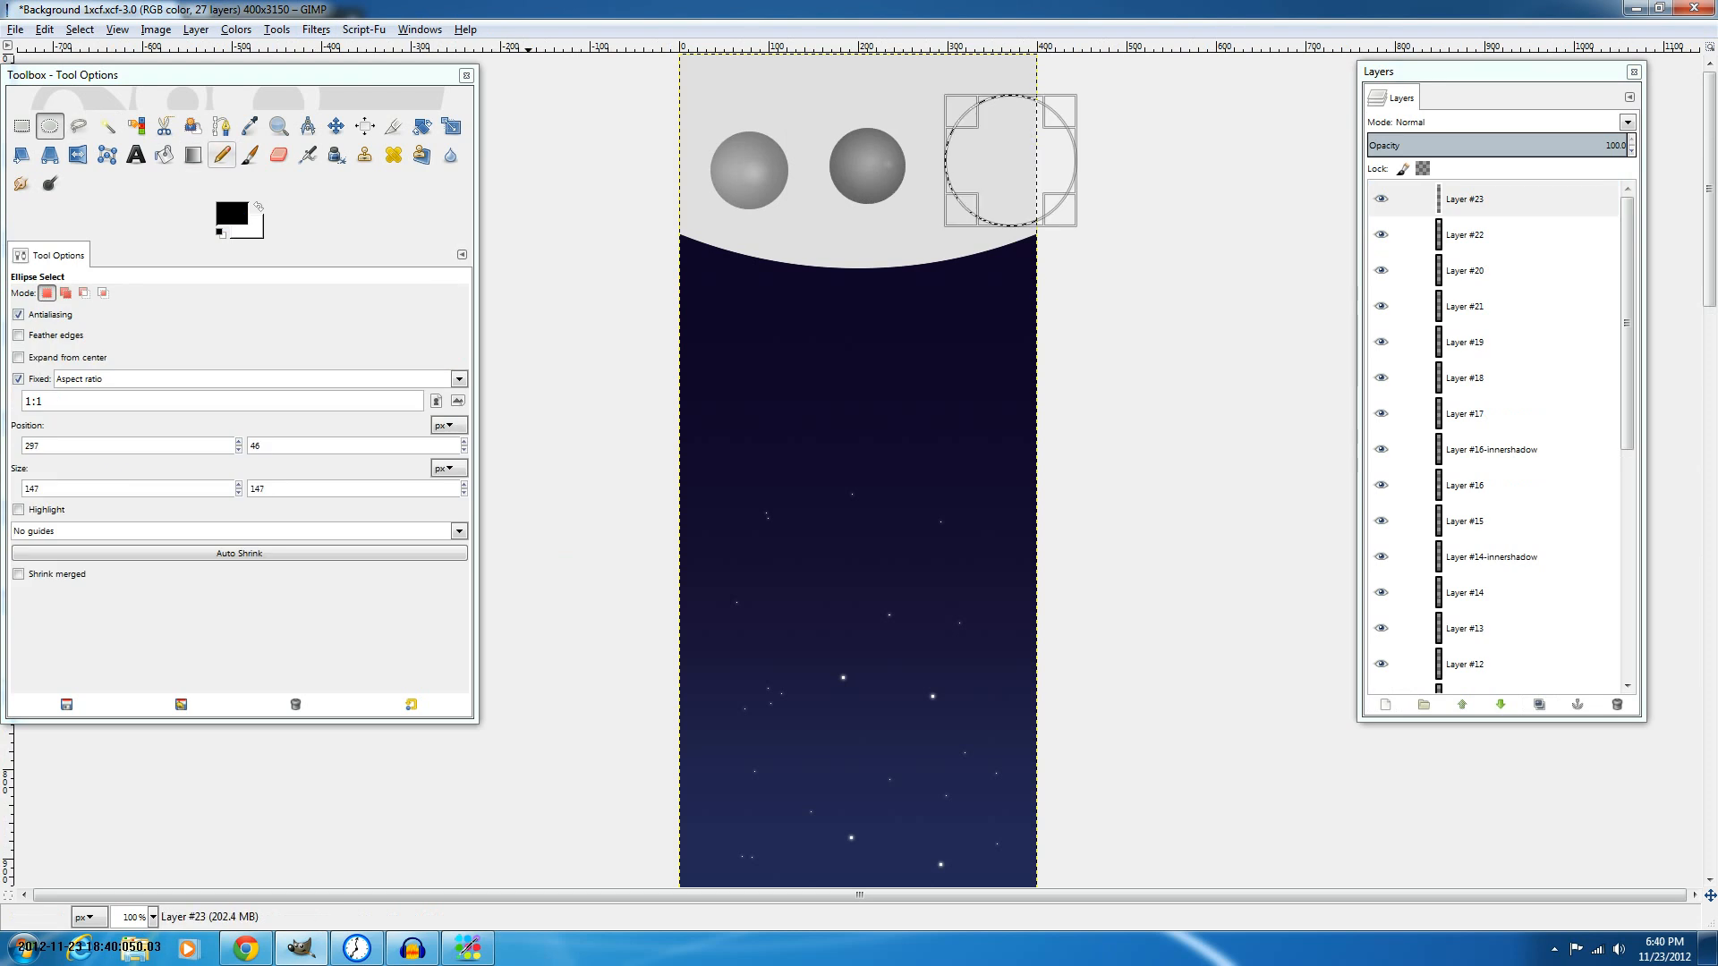
key("l")
left_click_drag(987, 160, 1038, 153)
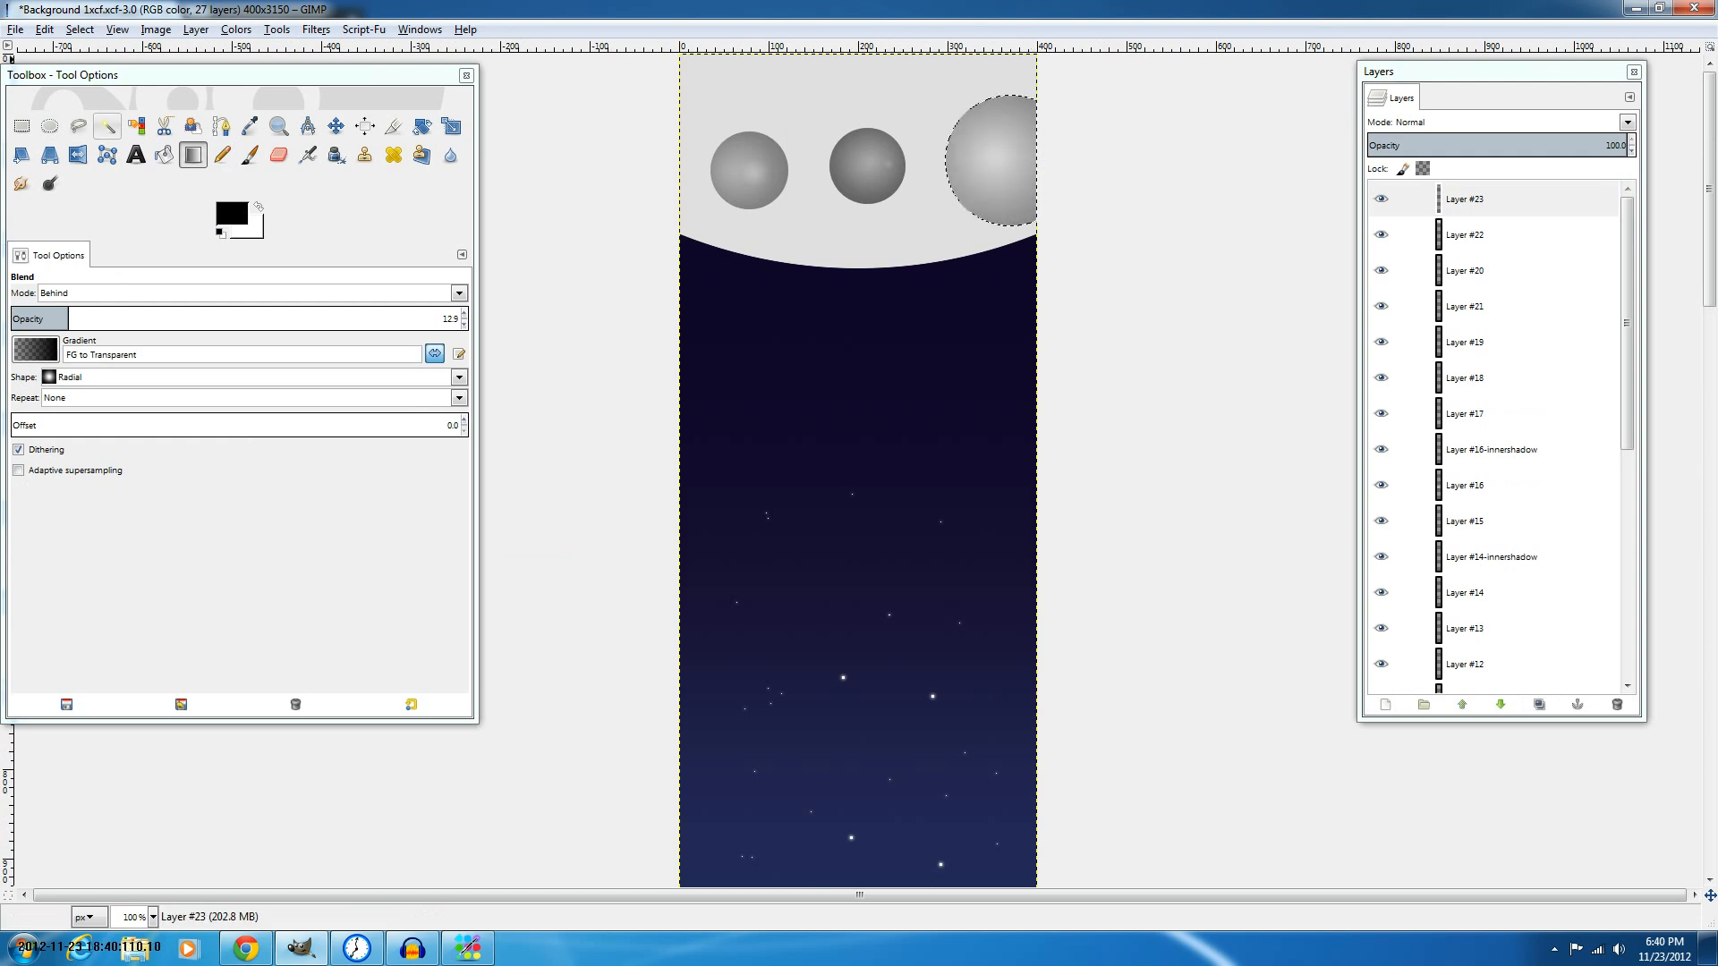
Select a circle about 165 px wide crossing the canvas's top edge, overlapping the first two craters, and shade it with the radial gradient.
left_click(49, 126)
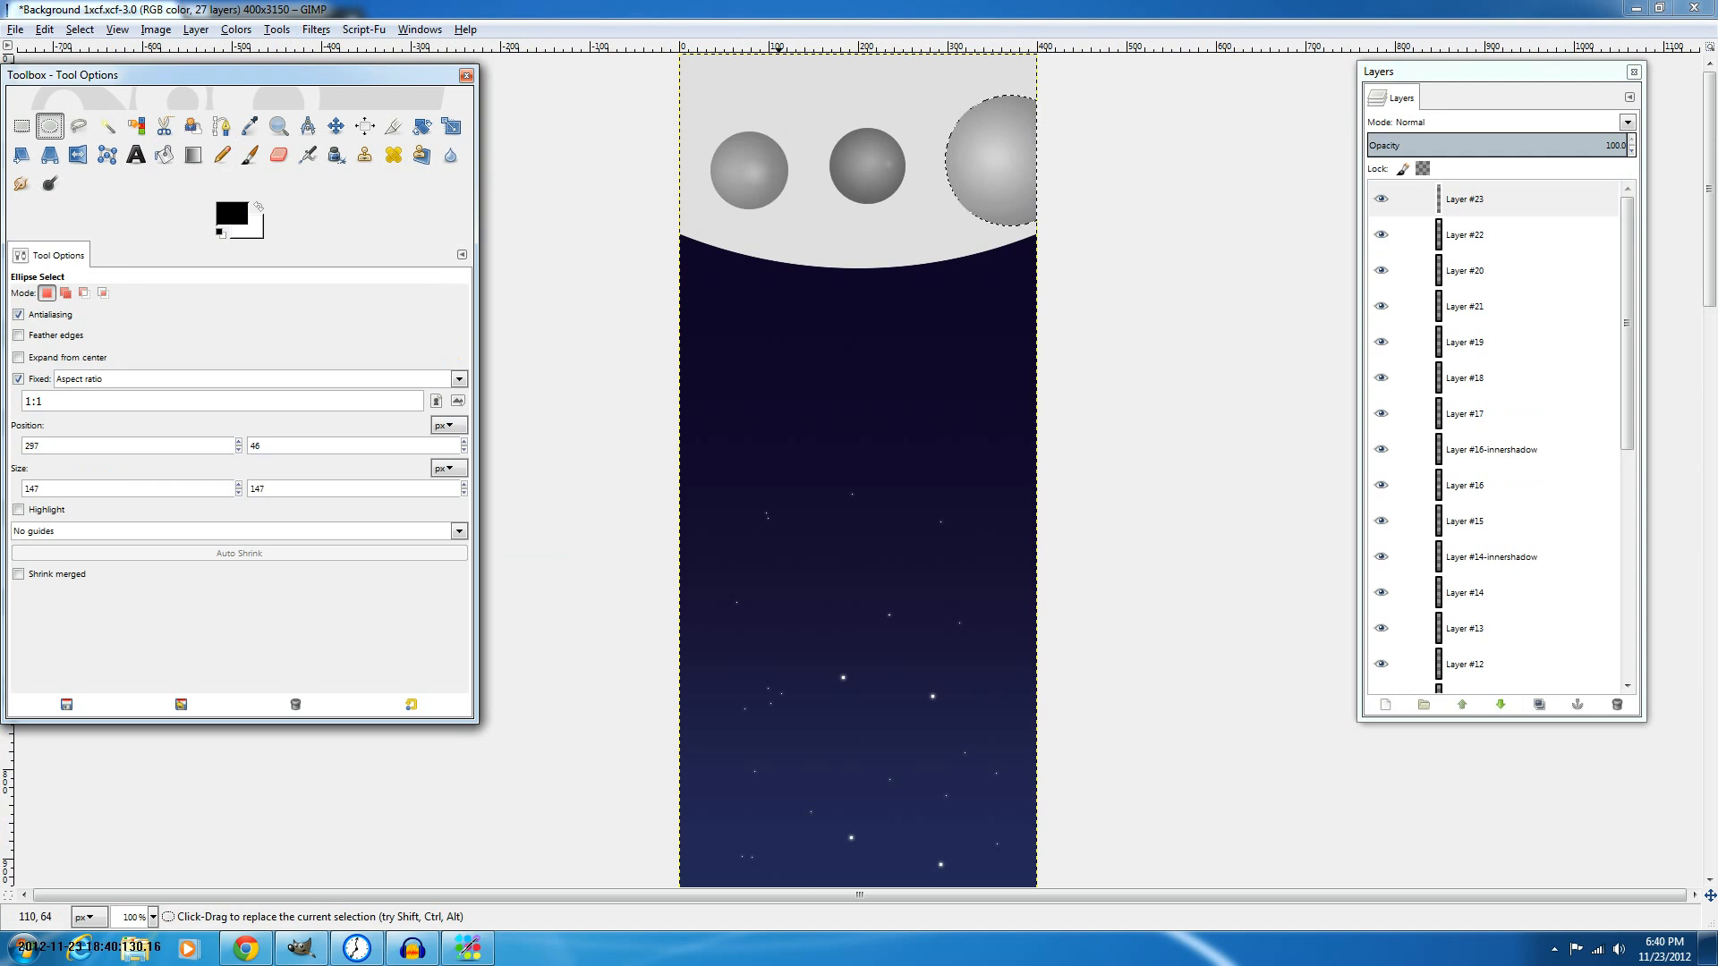
left_click_drag(731, 57, 804, 102)
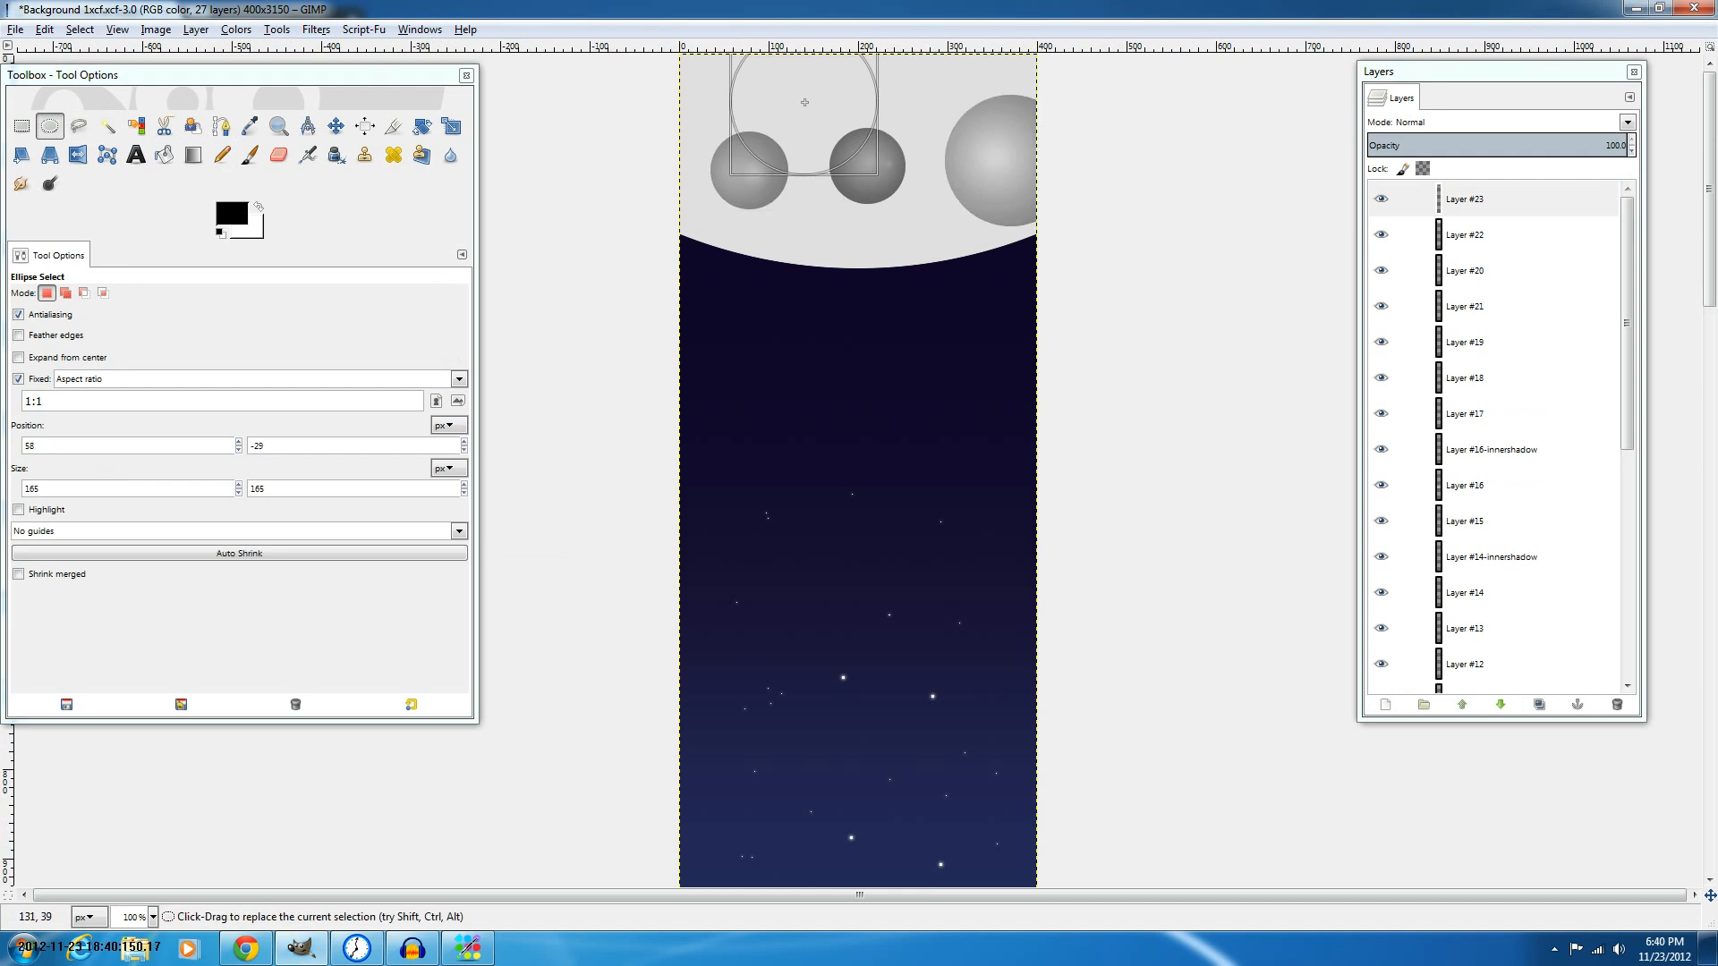
key("l")
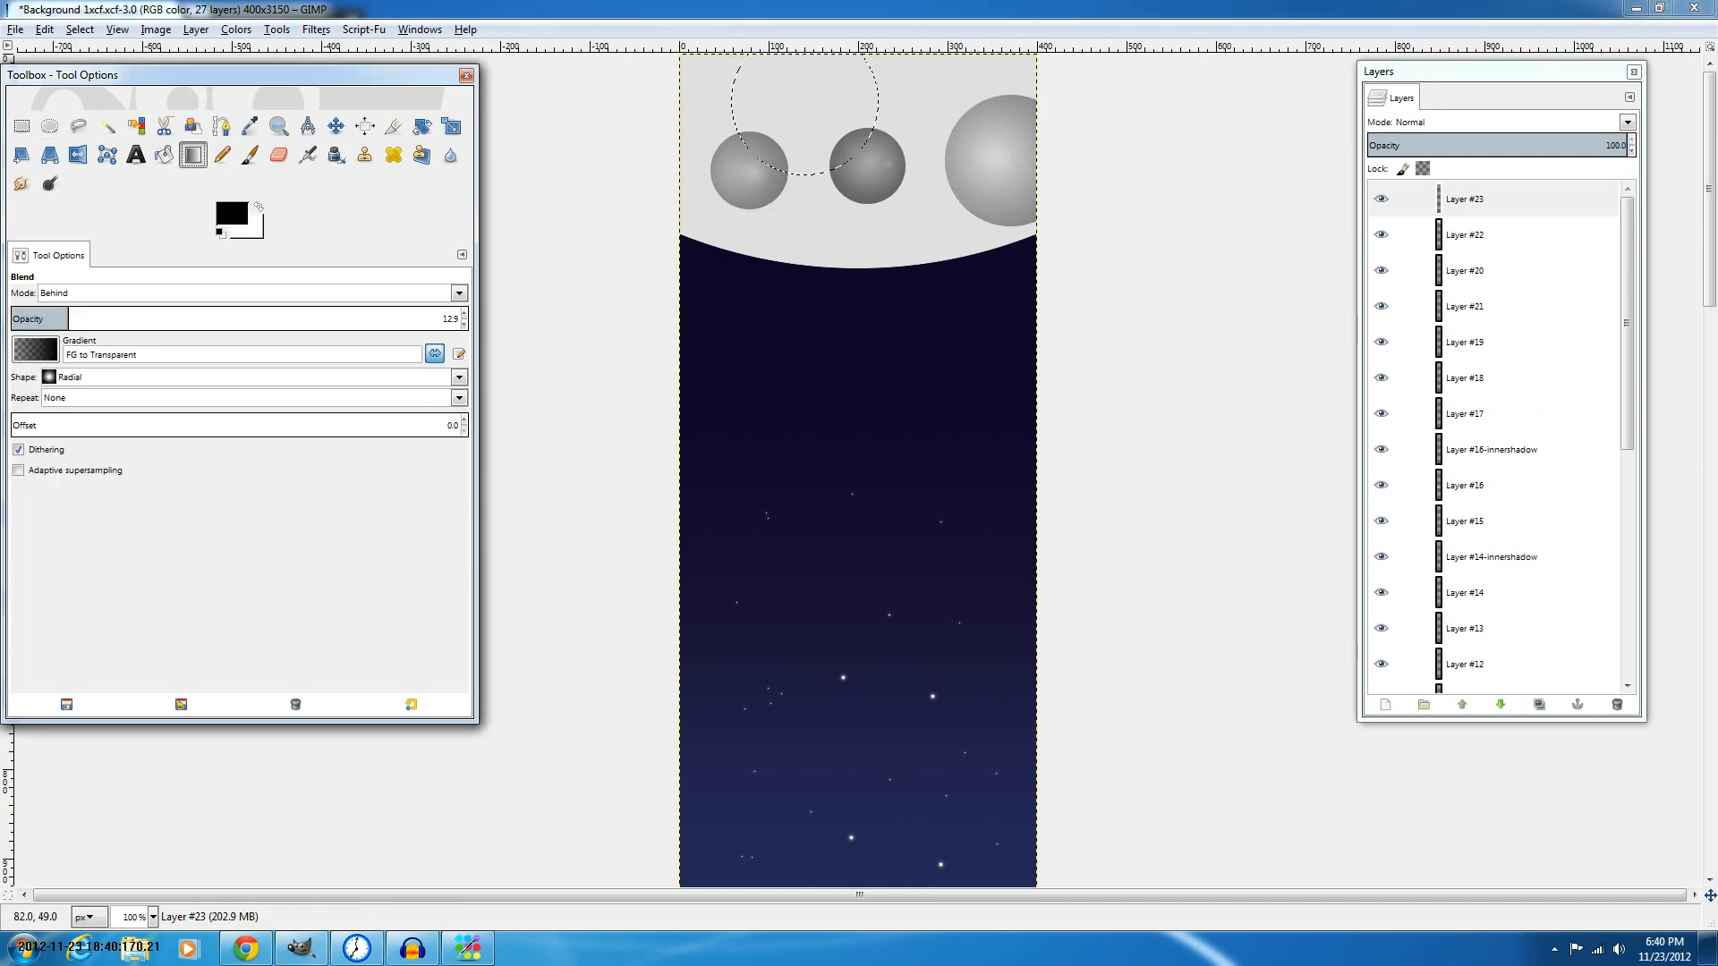
left_click_drag(797, 103, 887, 1)
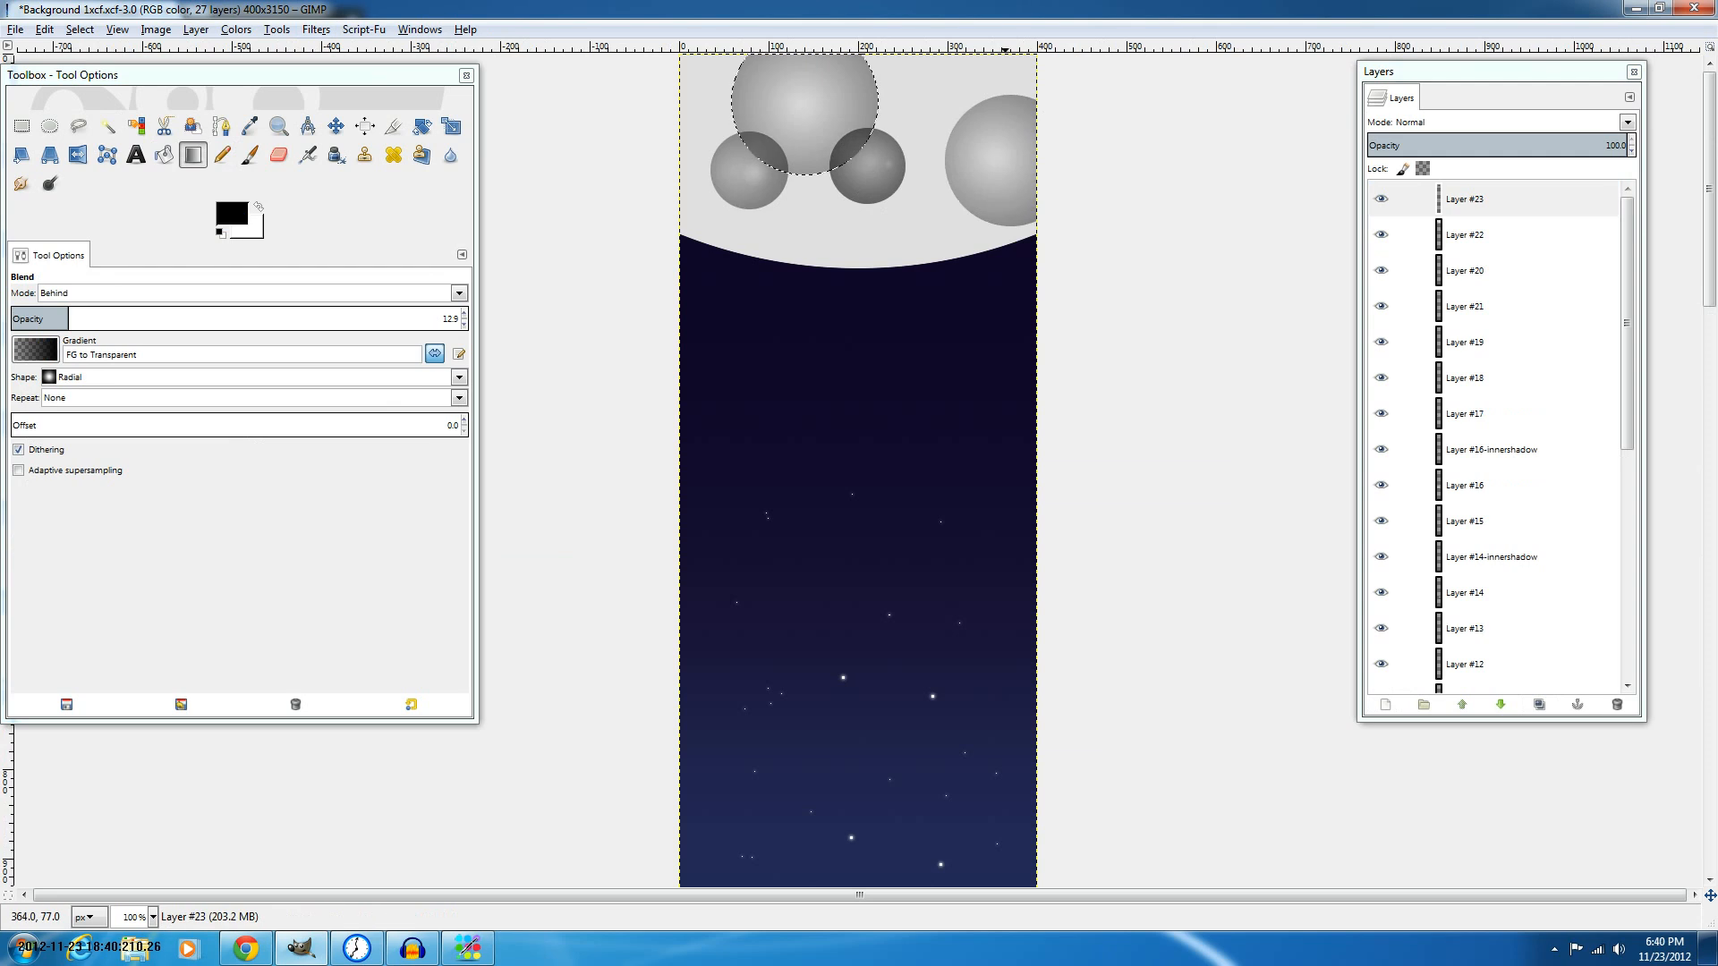
Clear the selection around the large upper crater and undo back until that circular selection is active again.
key("ctrl+shift+a")
scroll(1018, 212, "down", 2)
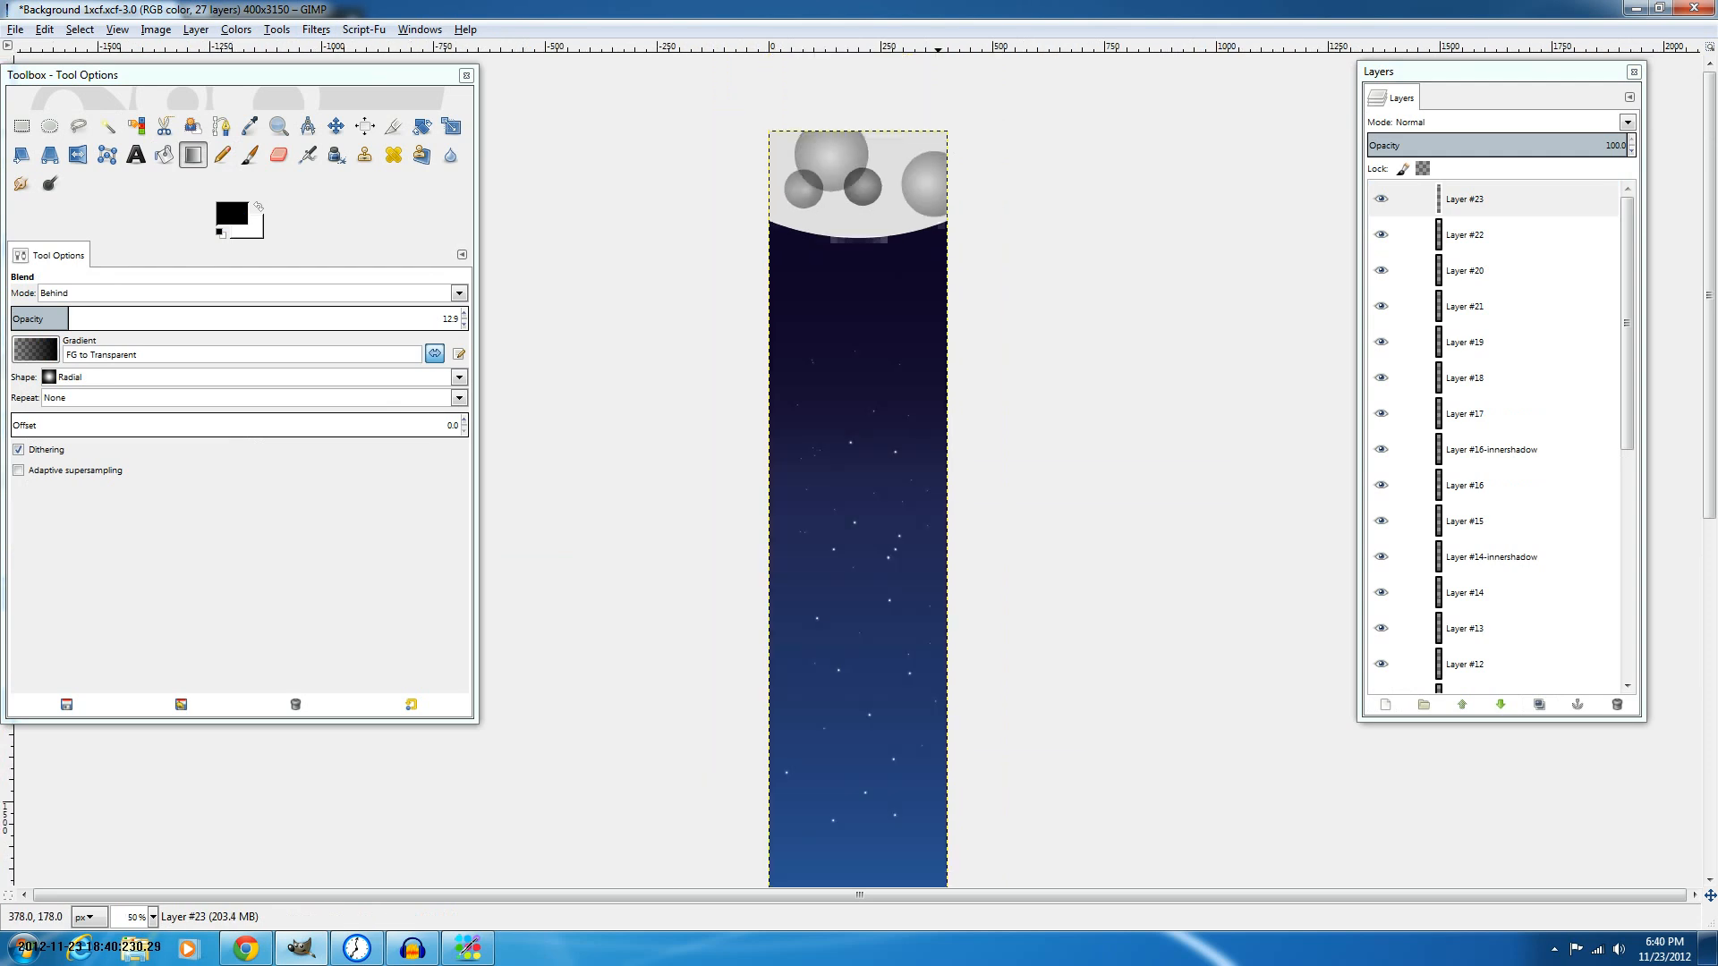
scroll(939, 211, "up", 1)
key("e")
scroll(845, 184, "up", 1)
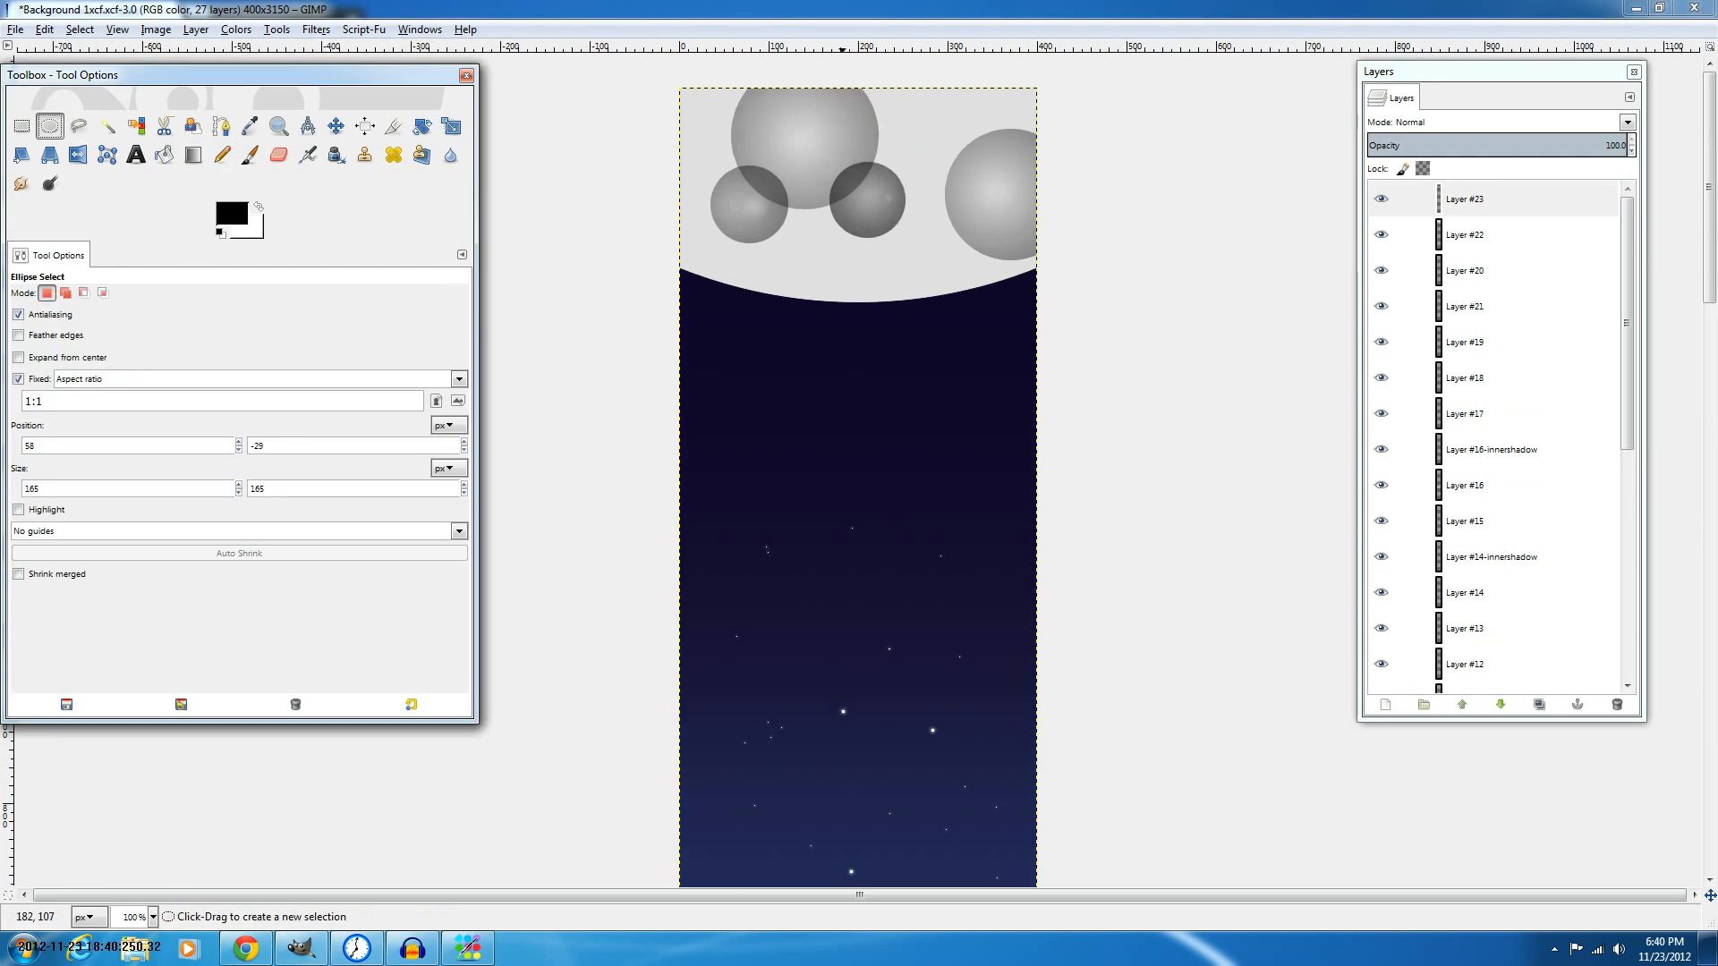
key("ctrl+z")
key("ctrl+z")
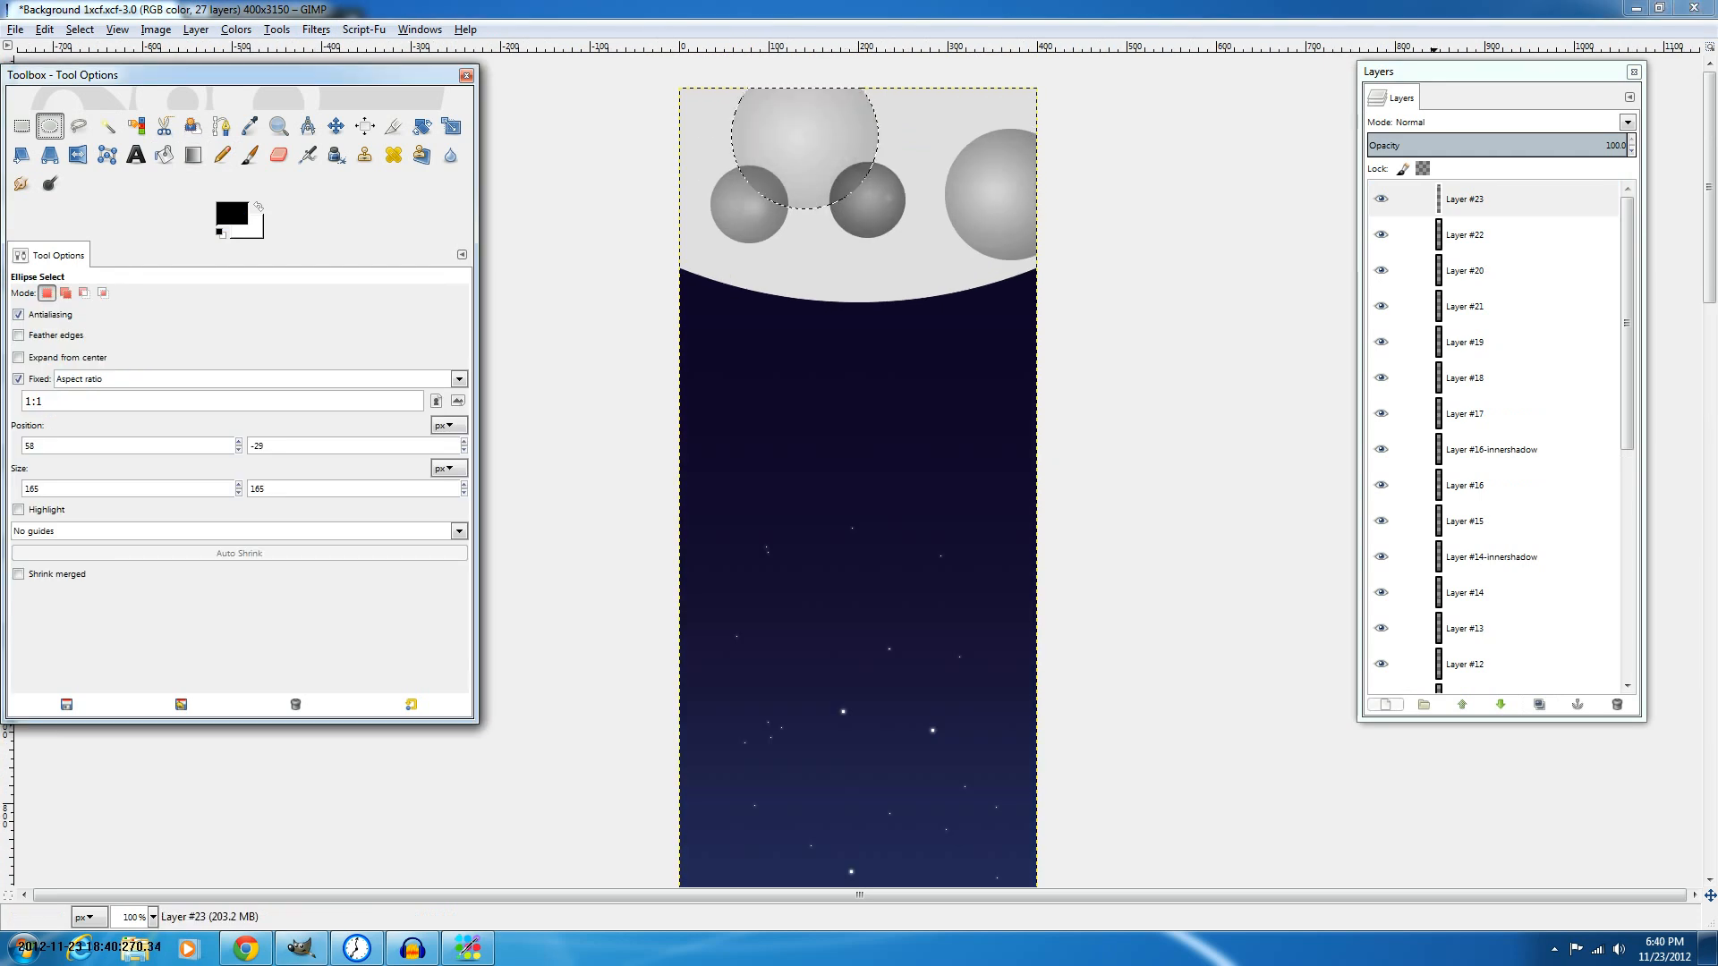
Undo the 165 px crater and, on a new layer, shade a circle about 131 px wide crossing the canvas's top edge.
key("ctrl+z")
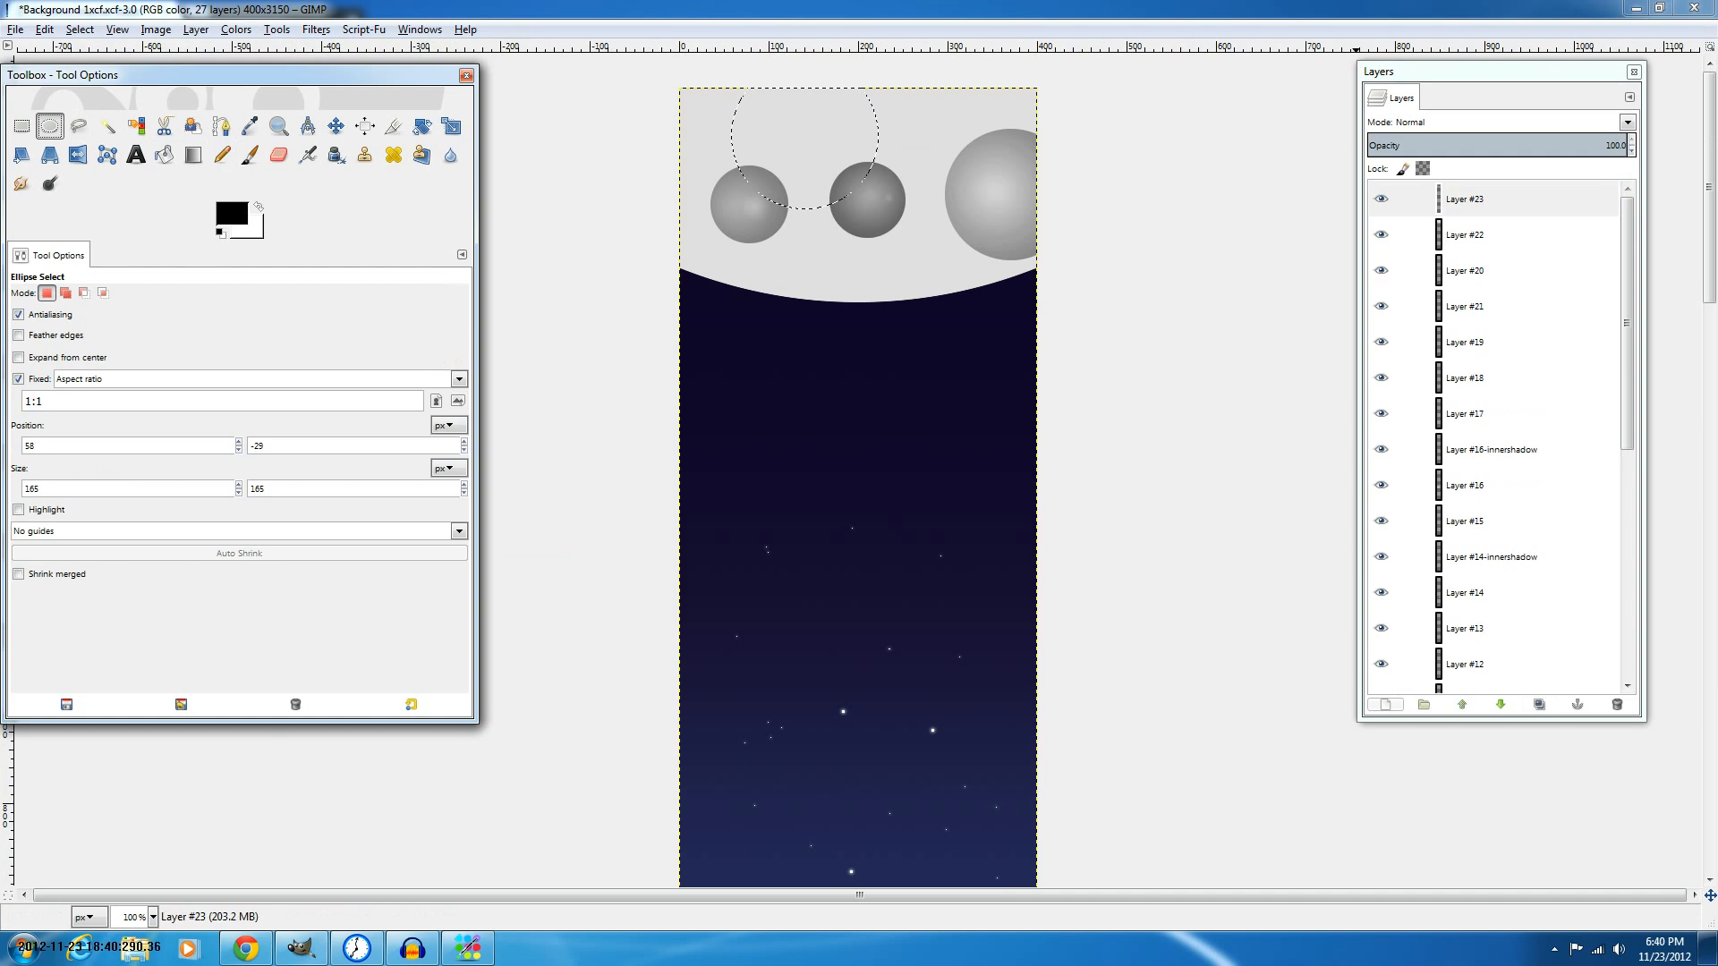
key("ctrl+z")
left_click(1385, 705)
key("Return")
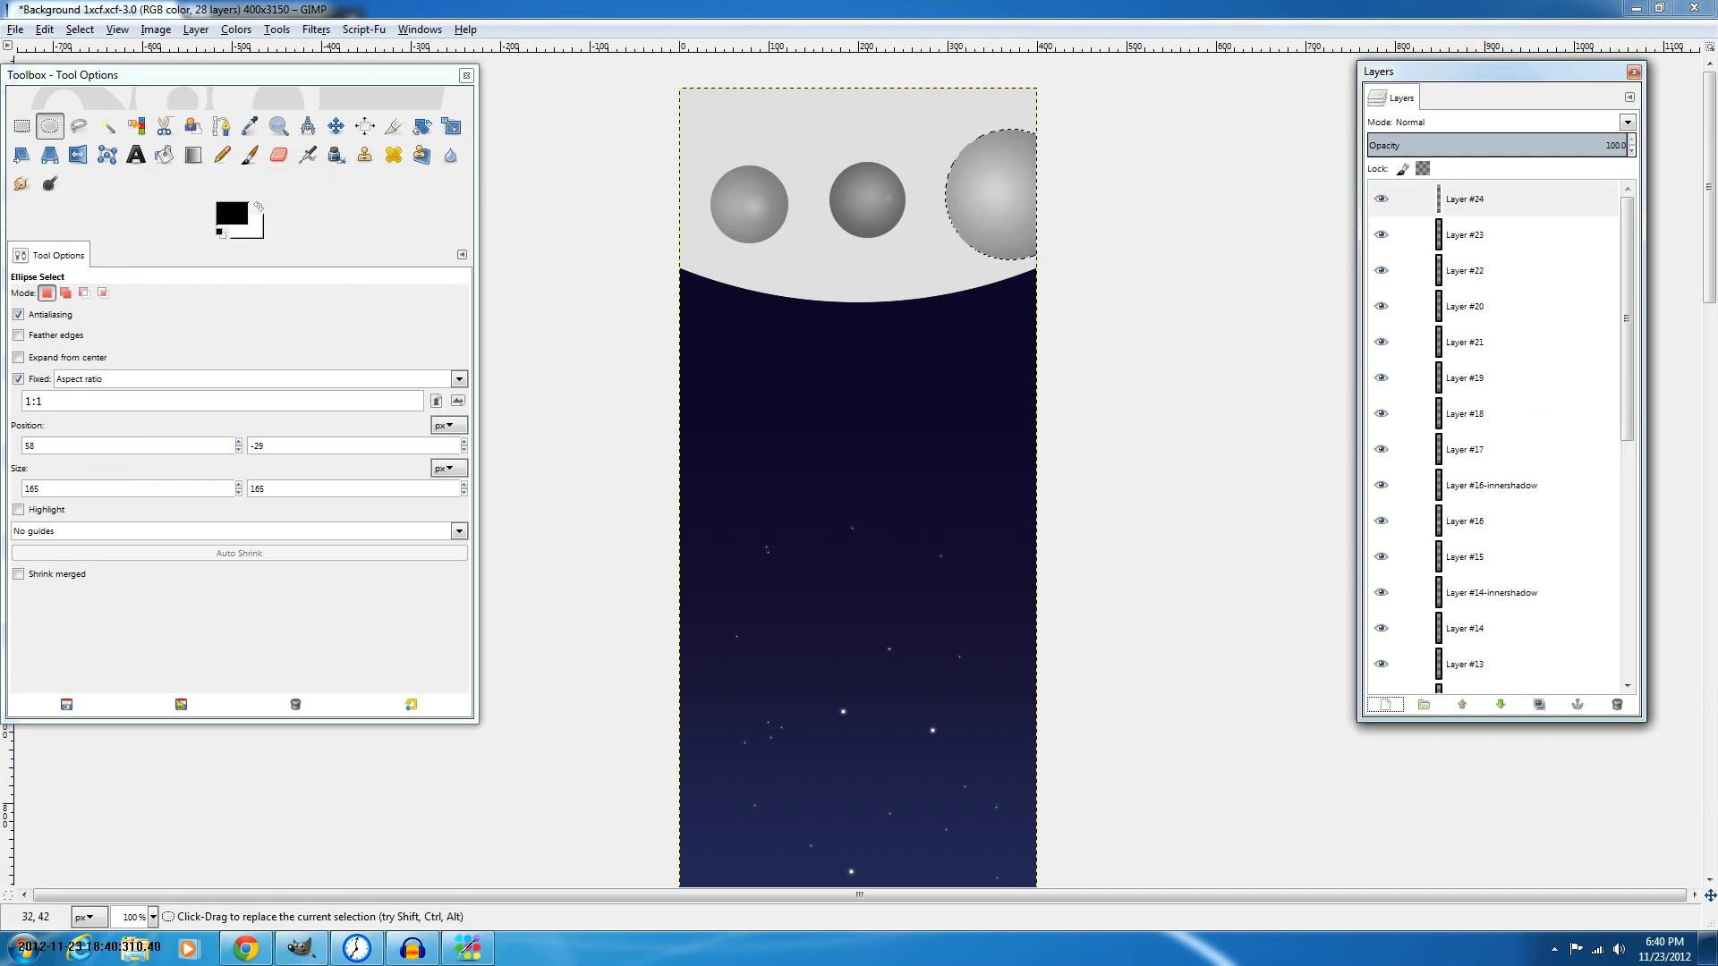
left_click_drag(745, 72, 841, 104)
key("l")
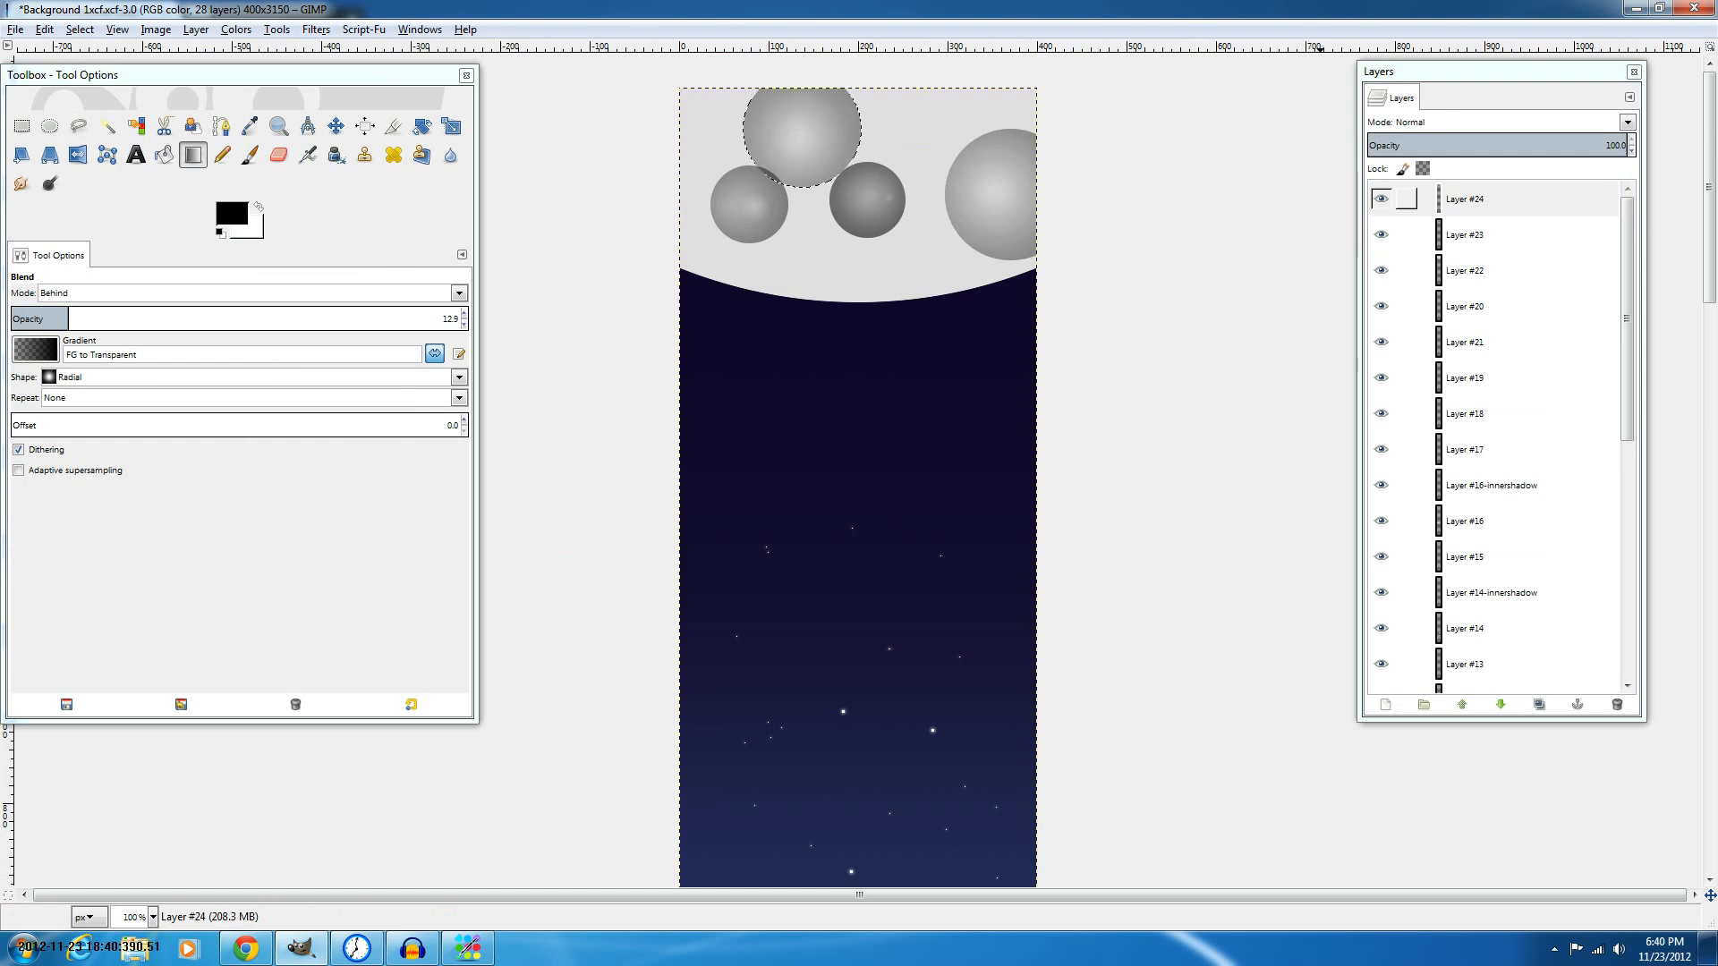
Select the opaque pixels of Layer #23 and cut that area out of the new upper crater on Layer #24.
right_click(1404, 236)
left_click(1472, 671)
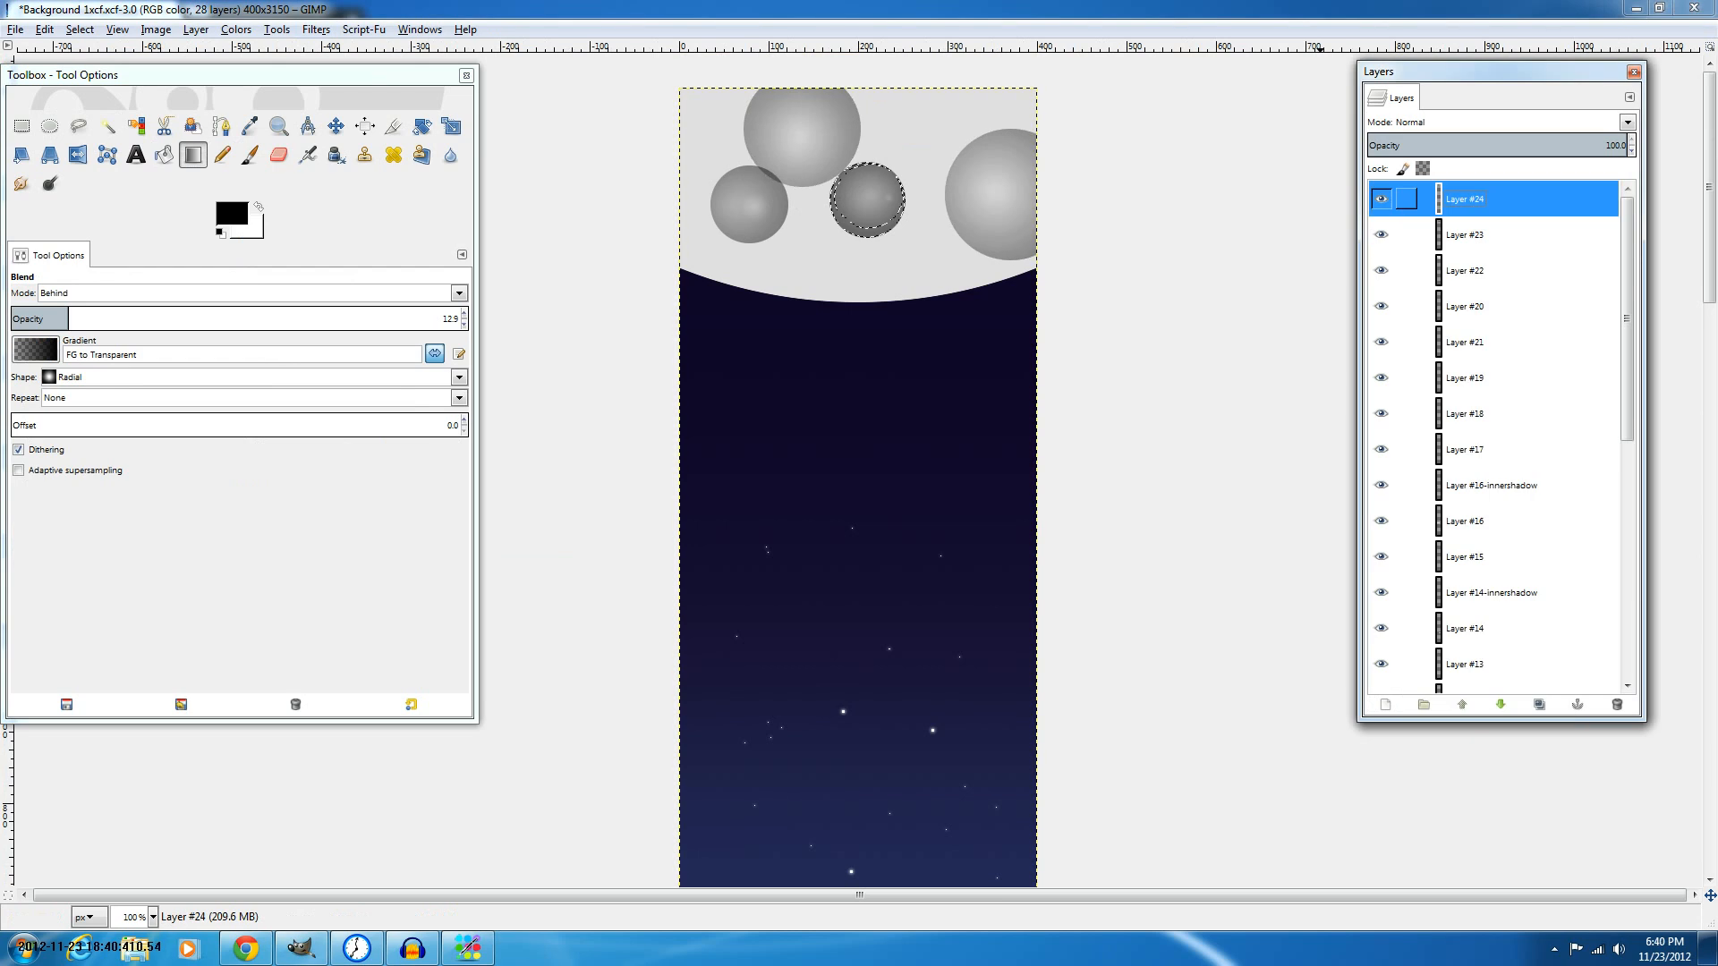
left_click(1464, 235)
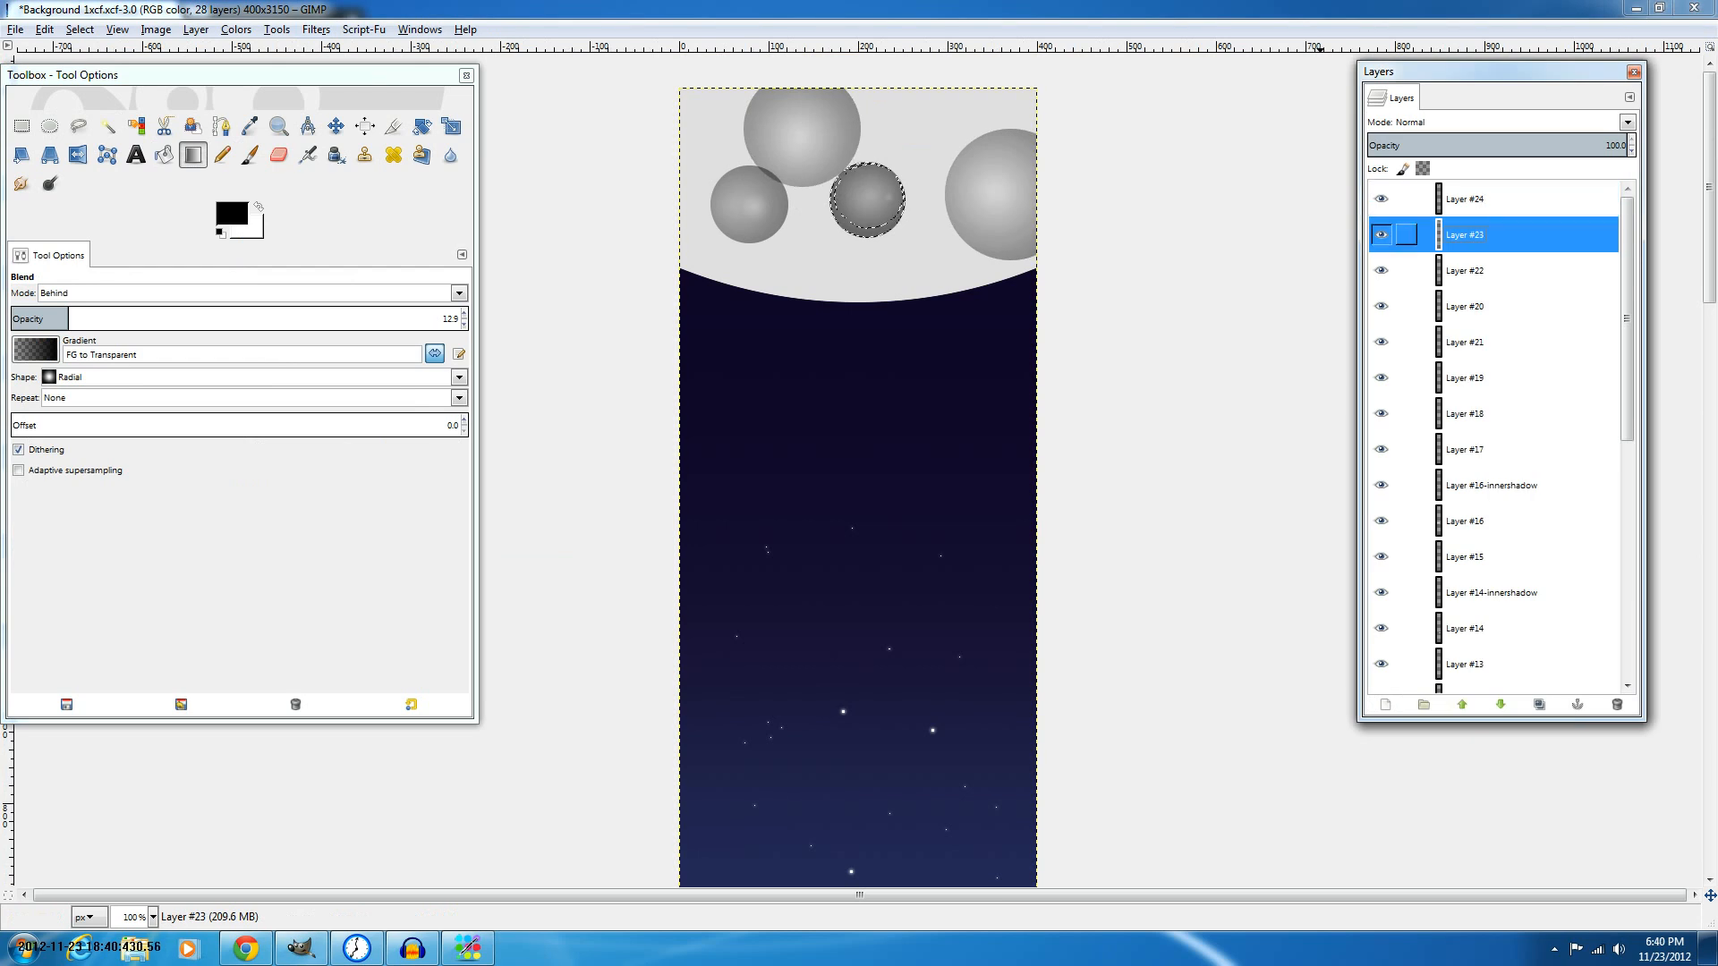
left_click(1464, 200)
key("ctrl+x")
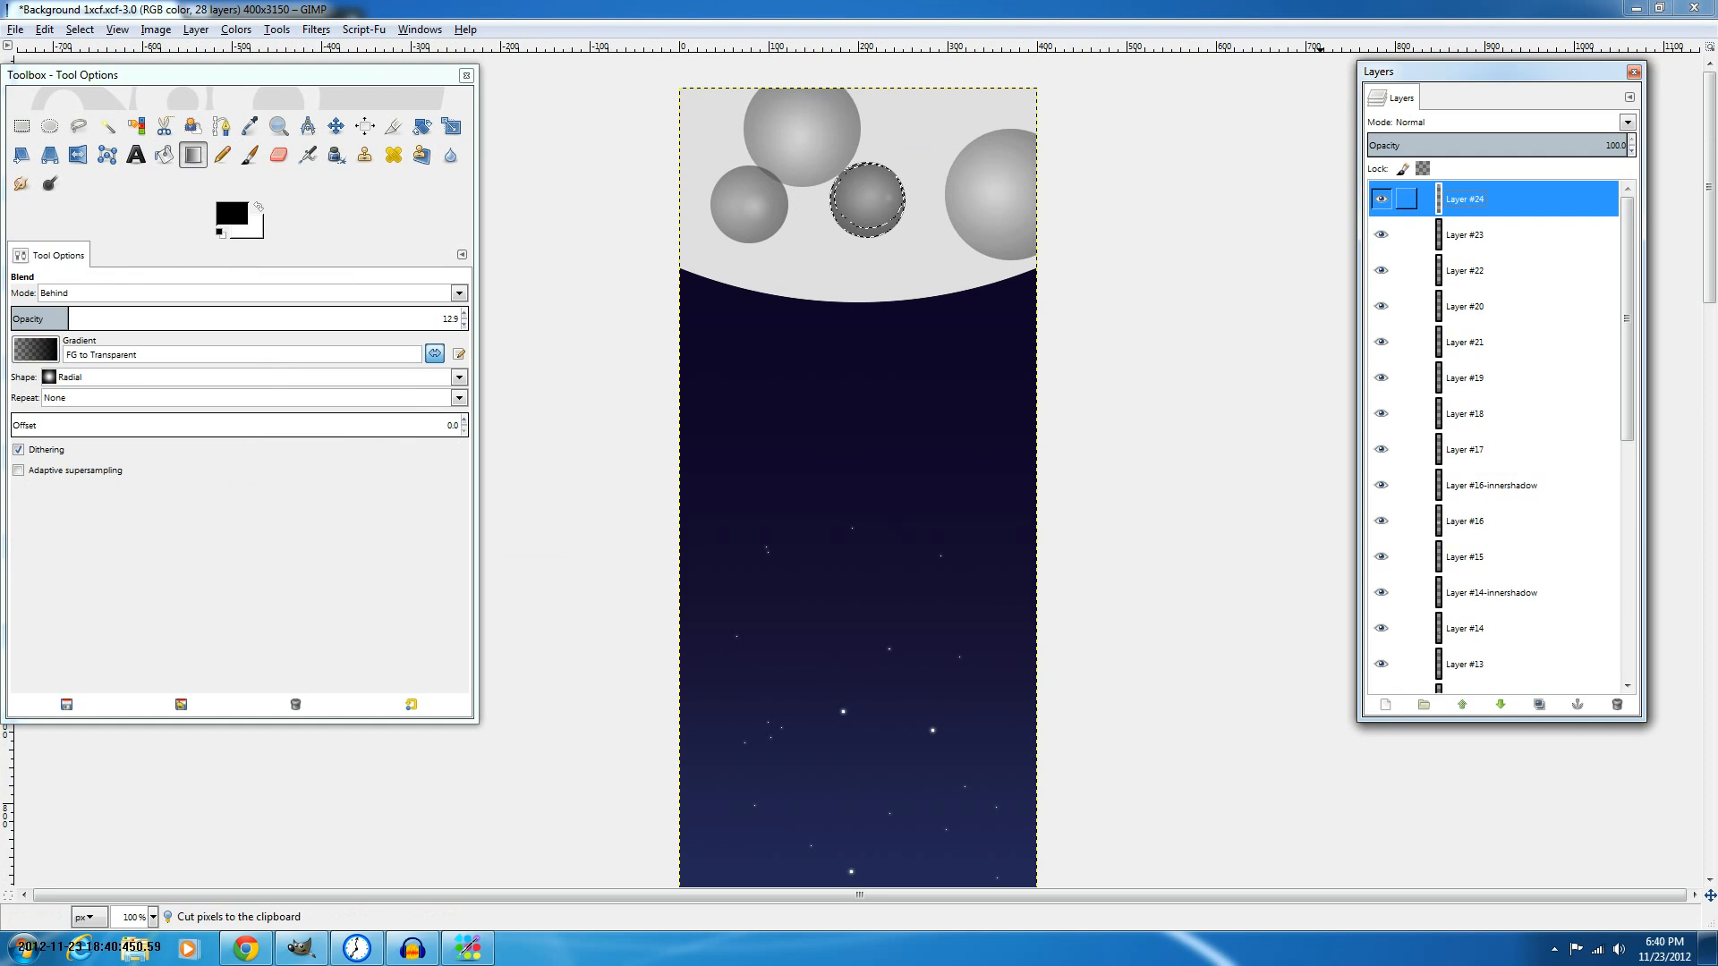
Select a large circle crossing the canvas's top edge beside the upper crater and shade it with the black radial gradient on Layer #24.
scroll(957, 436, "down", 2)
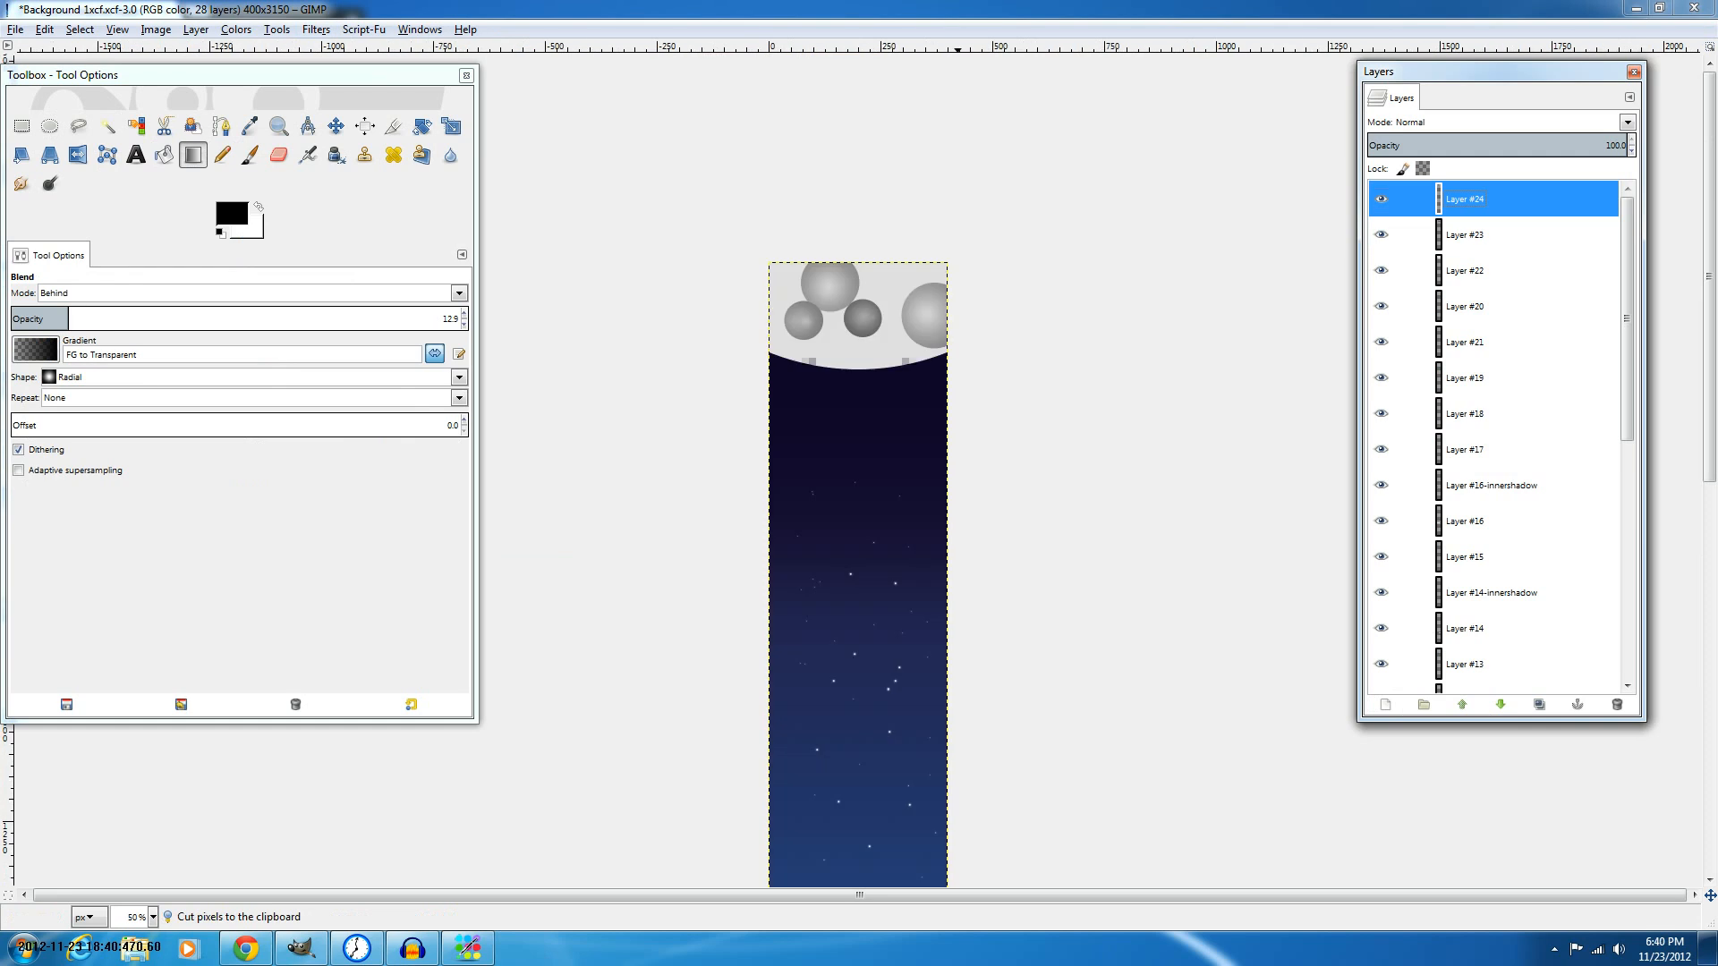
scroll(860, 383, "up", 1)
key("e")
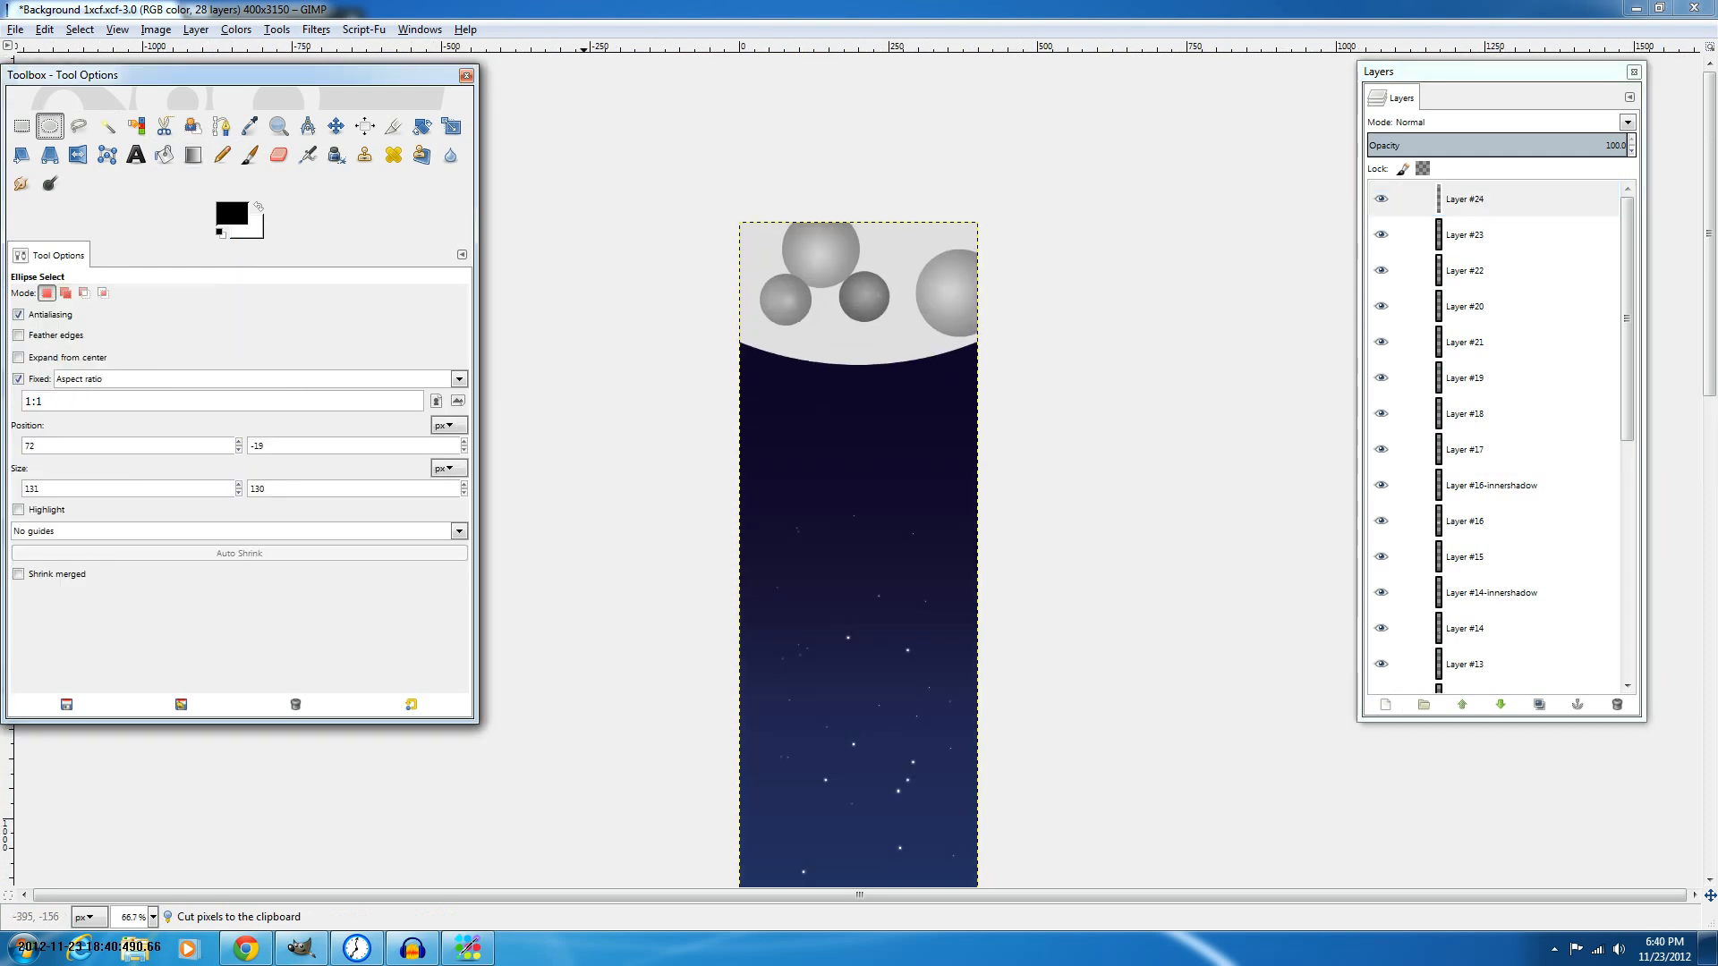
left_click_drag(848, 178, 969, 165)
left_click(193, 155)
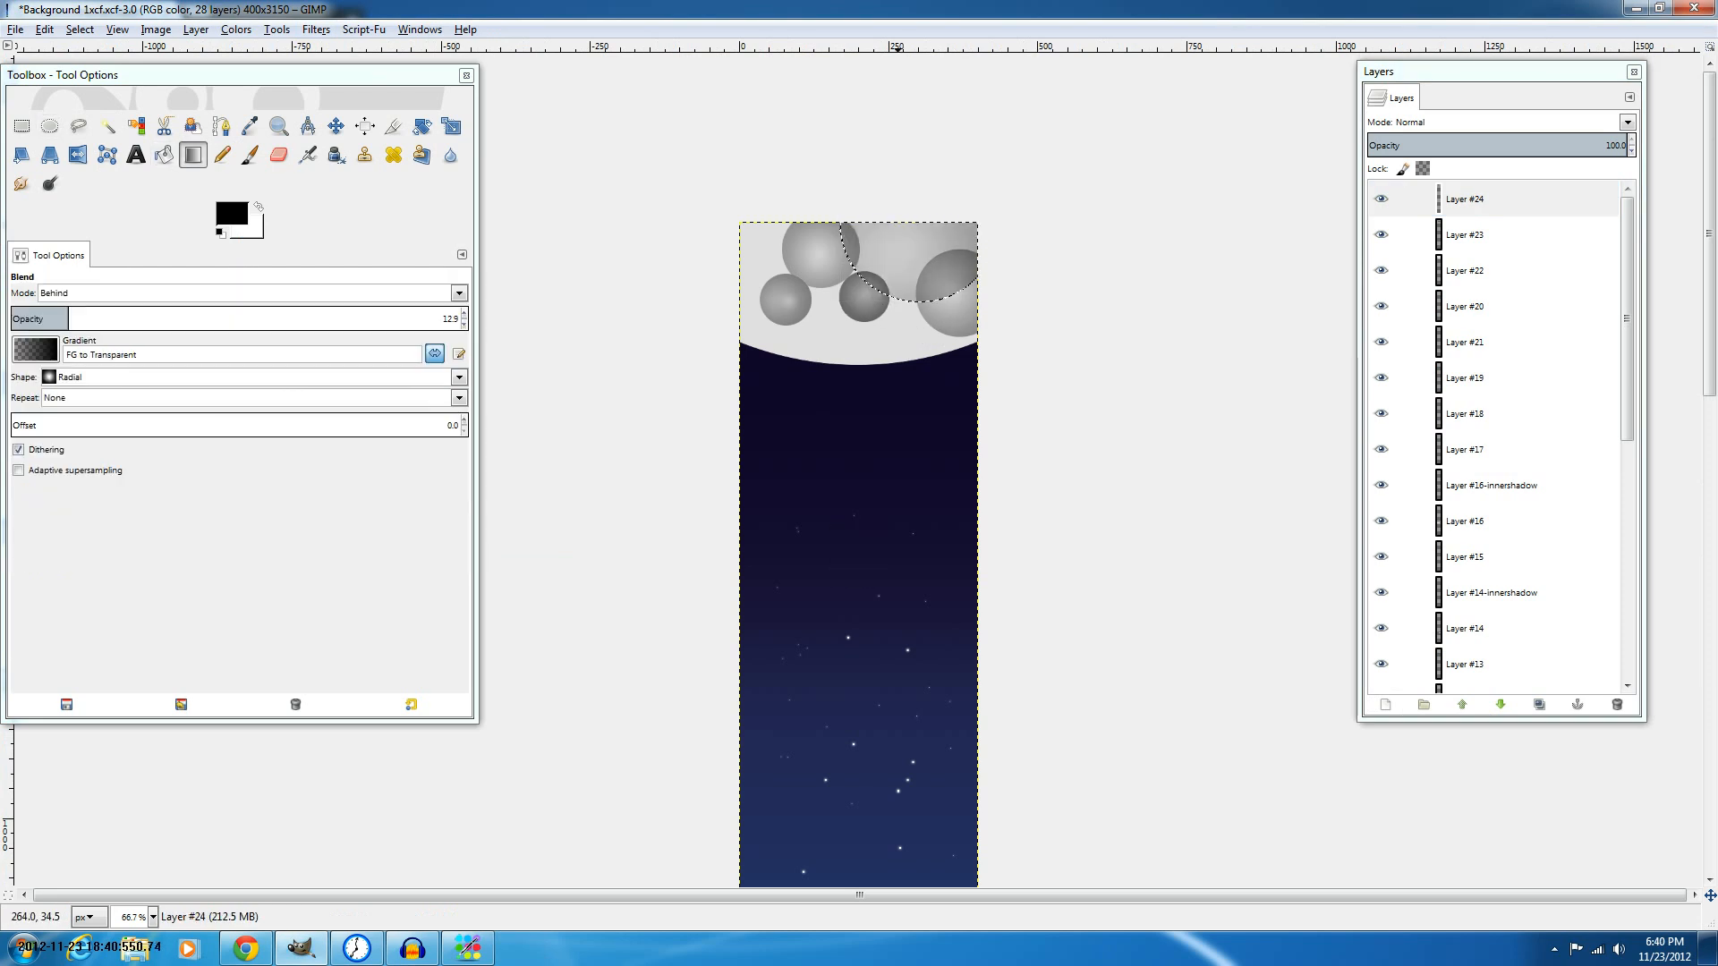
Load Layer #23's opaque pixels as a selection and cut the overlapping area from the large crater on Layer #24.
key("plus")
key("plus")
right_click(1459, 234)
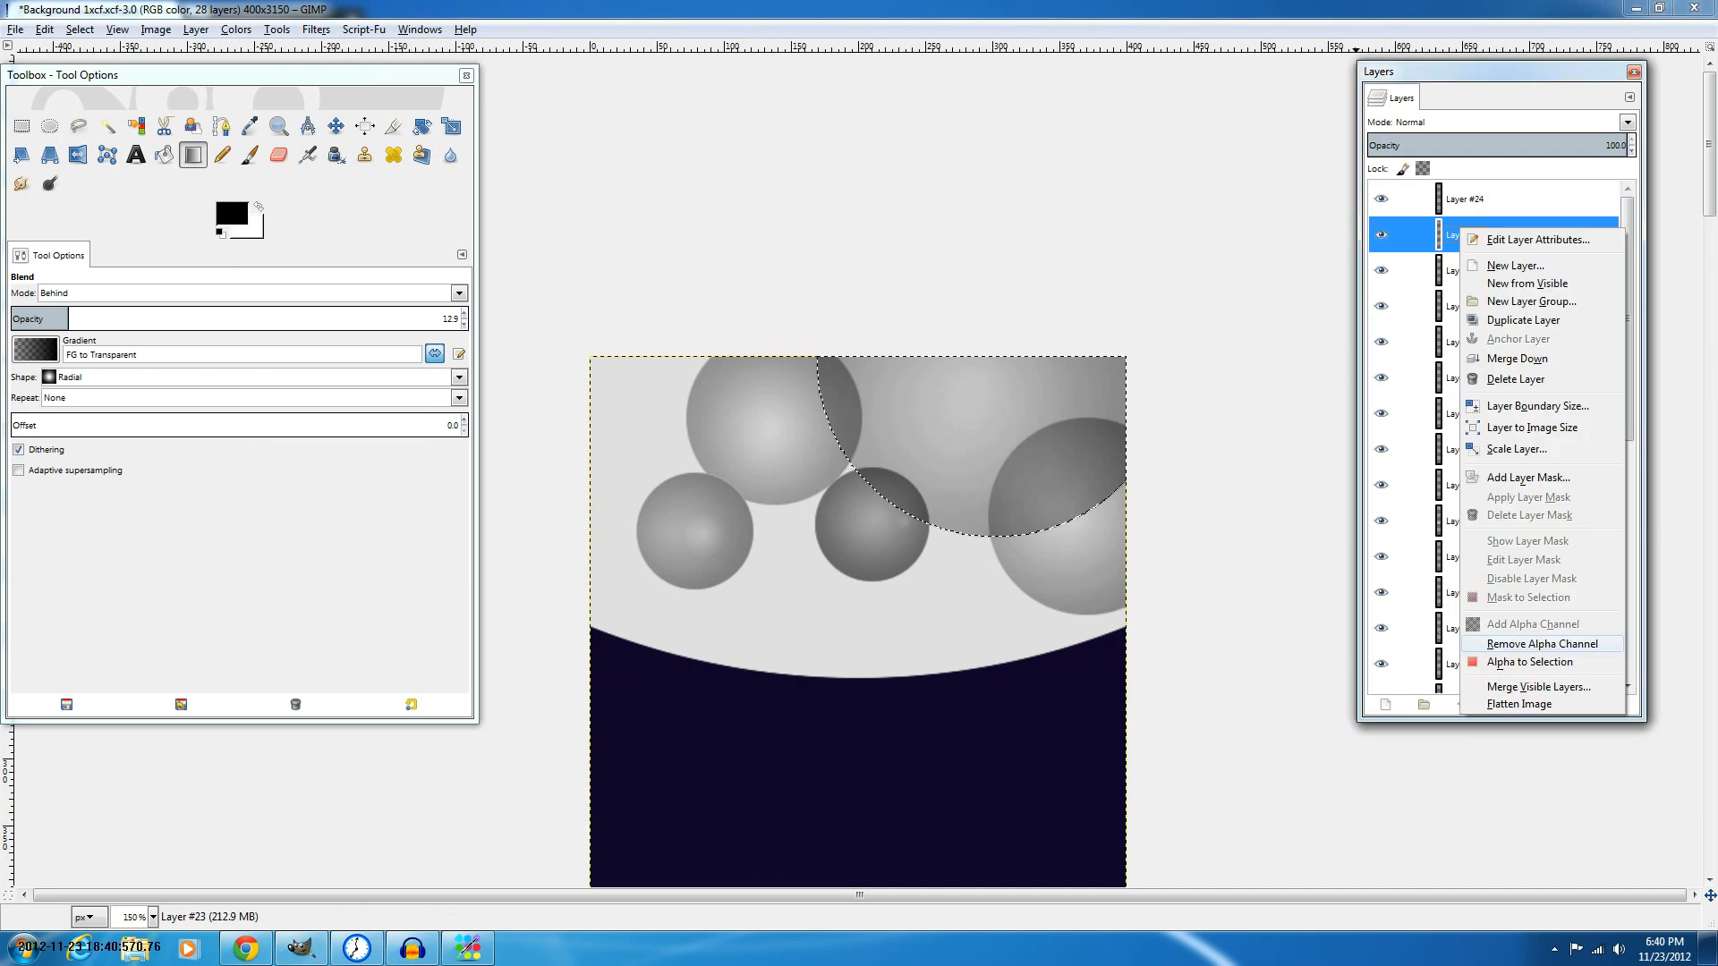
left_click(1530, 662)
left_click(1465, 200)
key("ctrl+x")
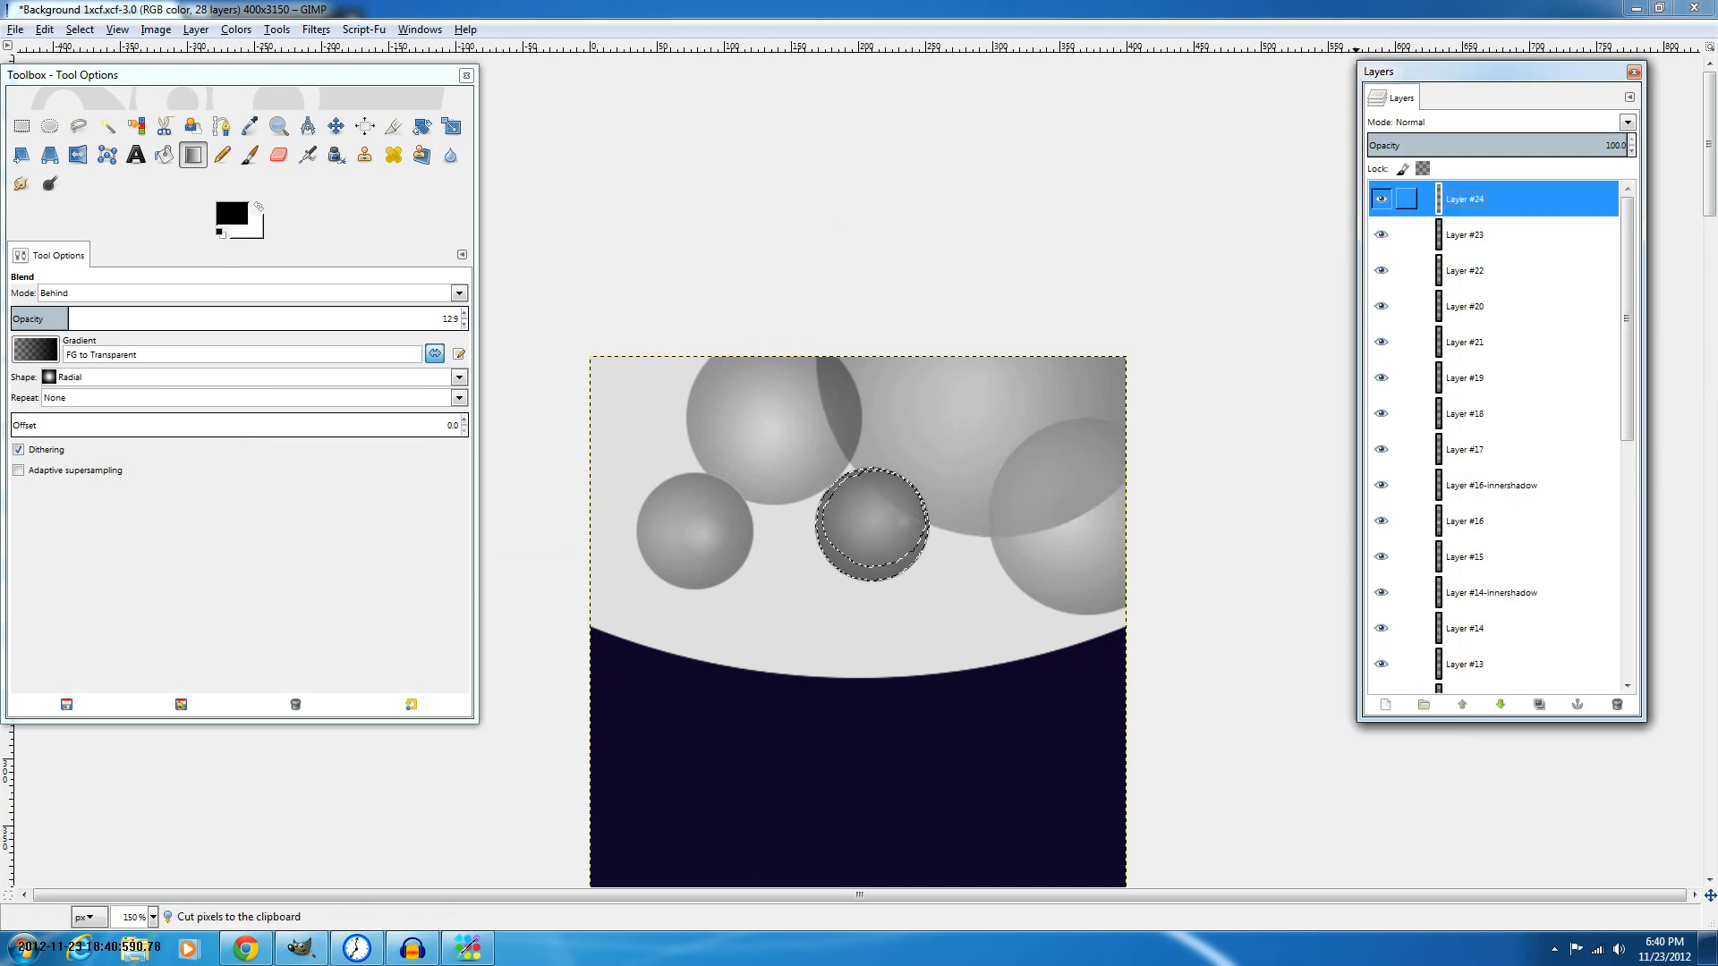
key("ctrl+x")
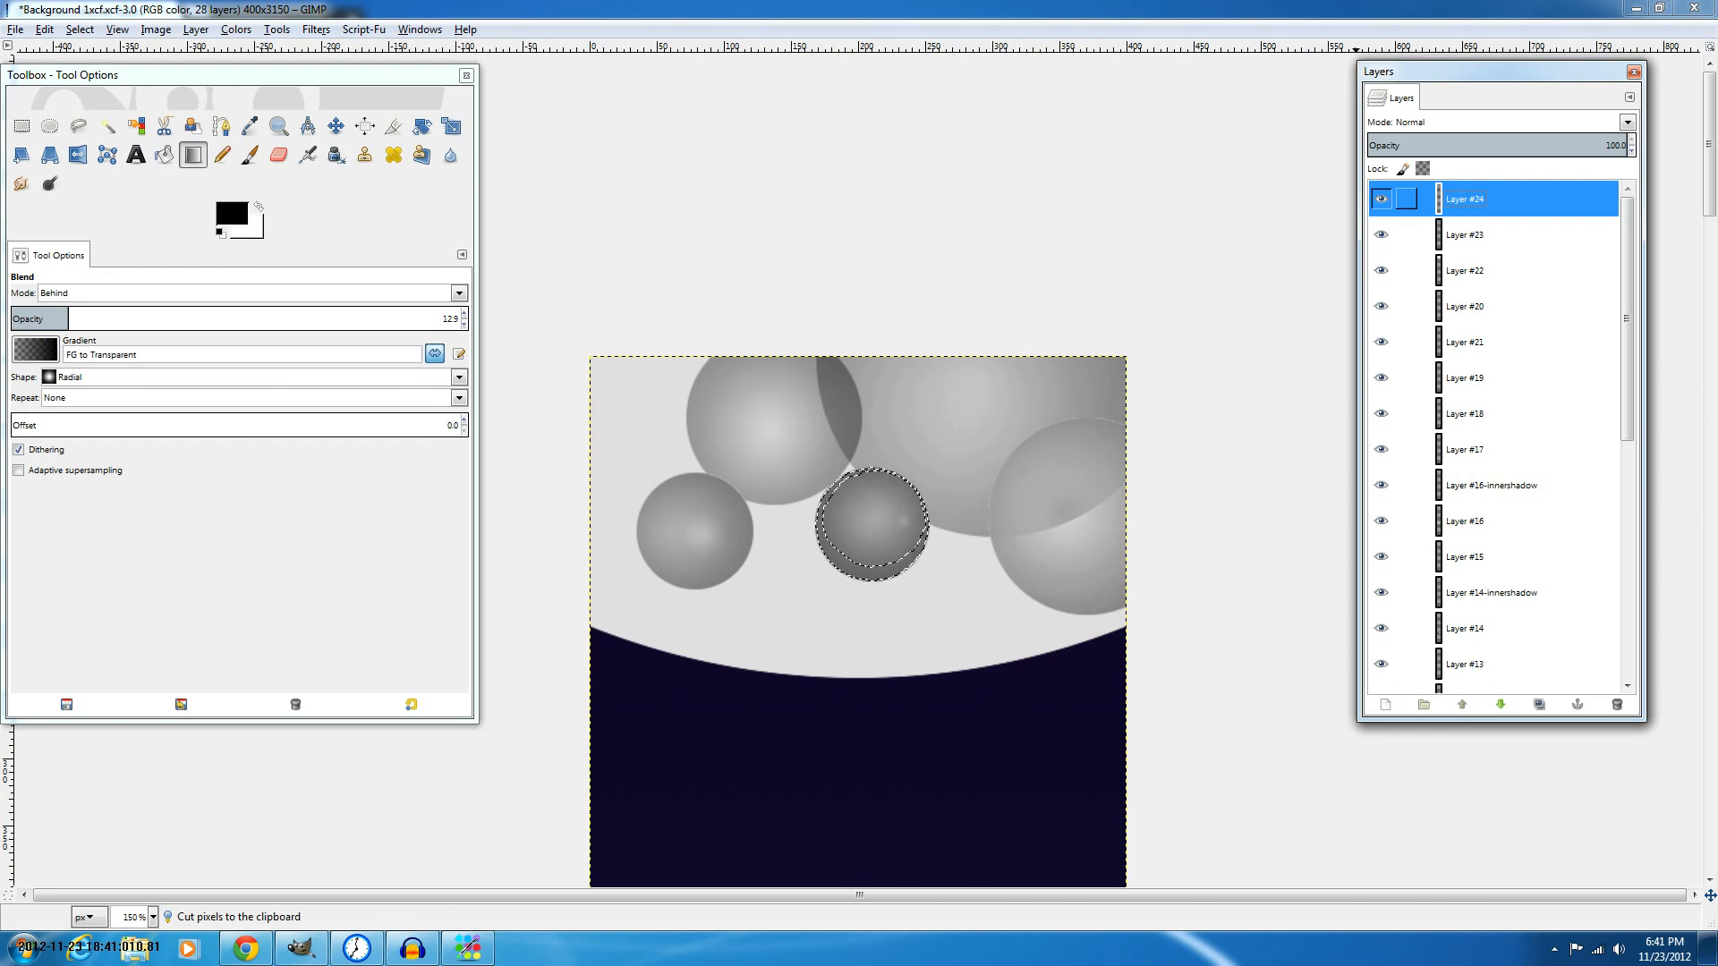
Select Layer #23's opaque pixels again, trim the remaining overlap from Layer #24, and clear the selection.
scroll(1080, 303, "down", 4)
scroll(1108, 294, "down", 3)
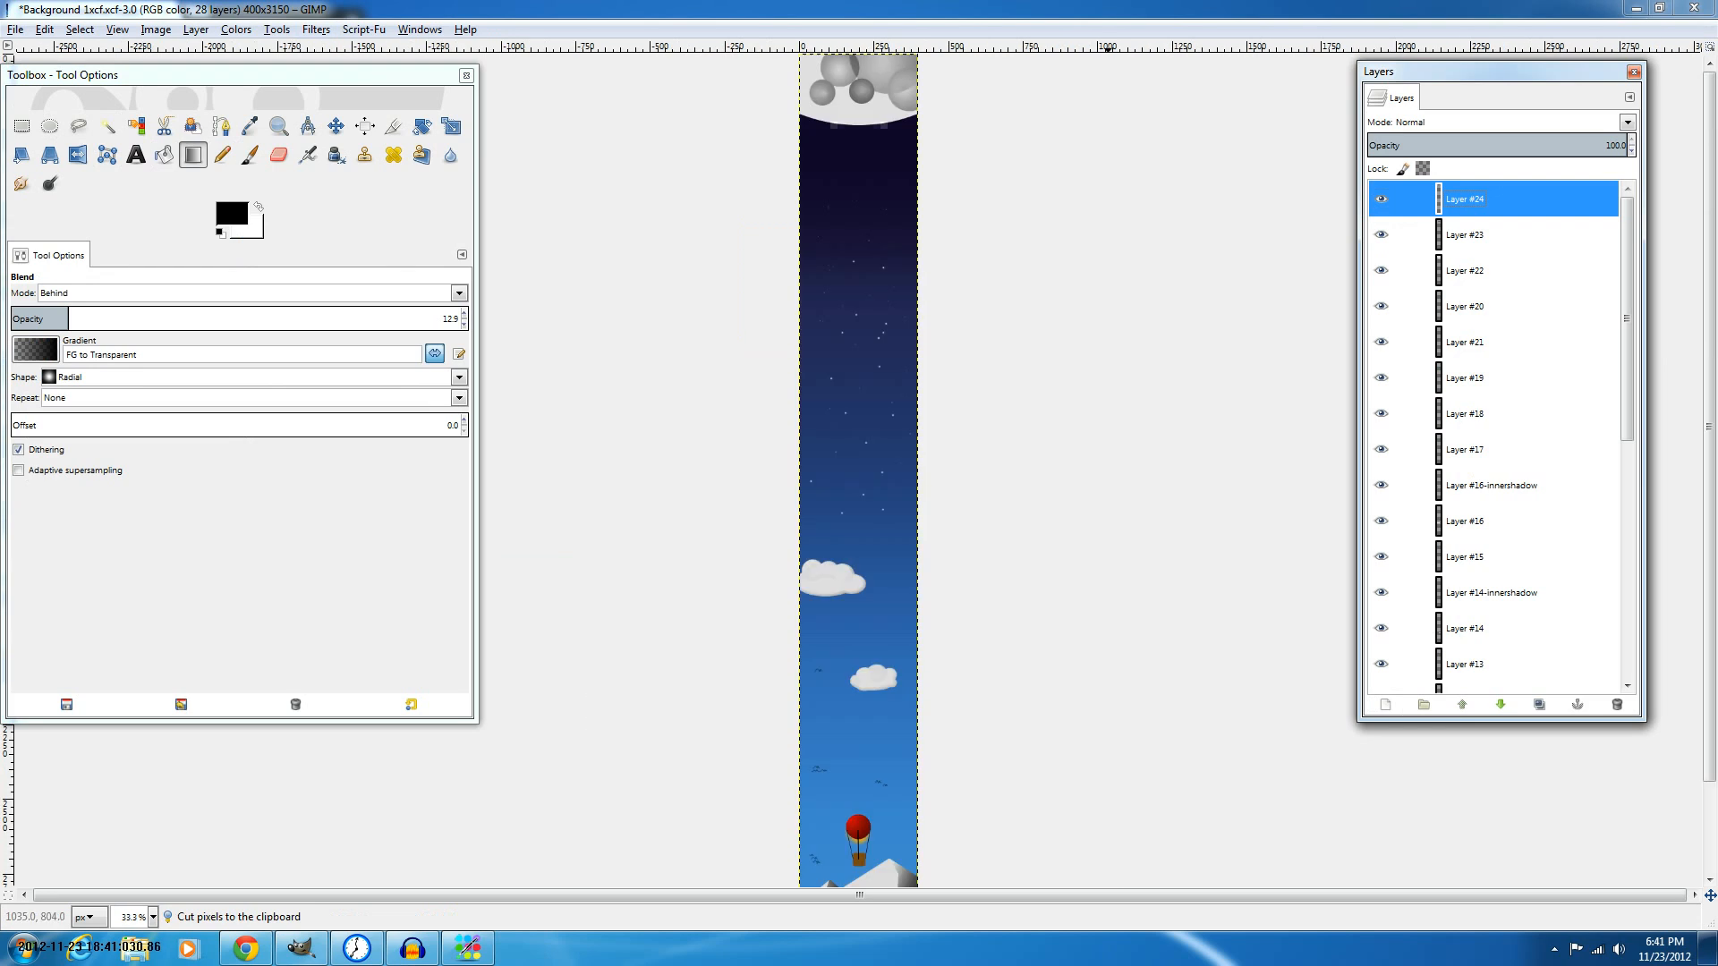
right_click(1521, 234)
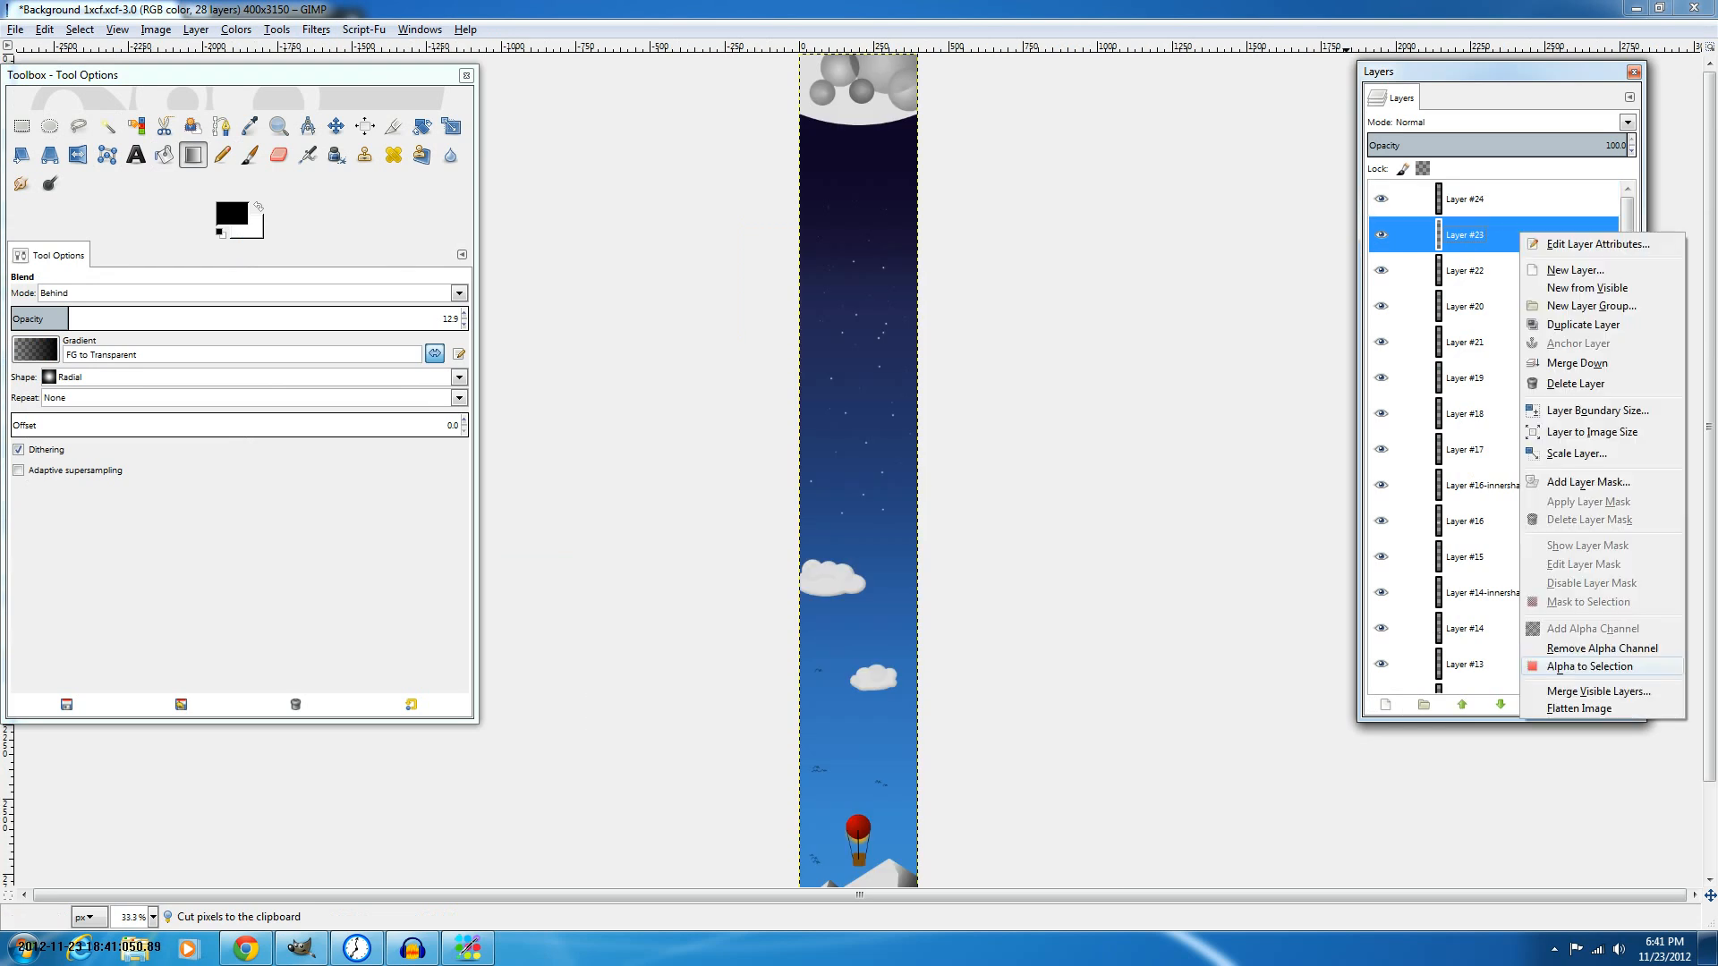
left_click(1590, 667)
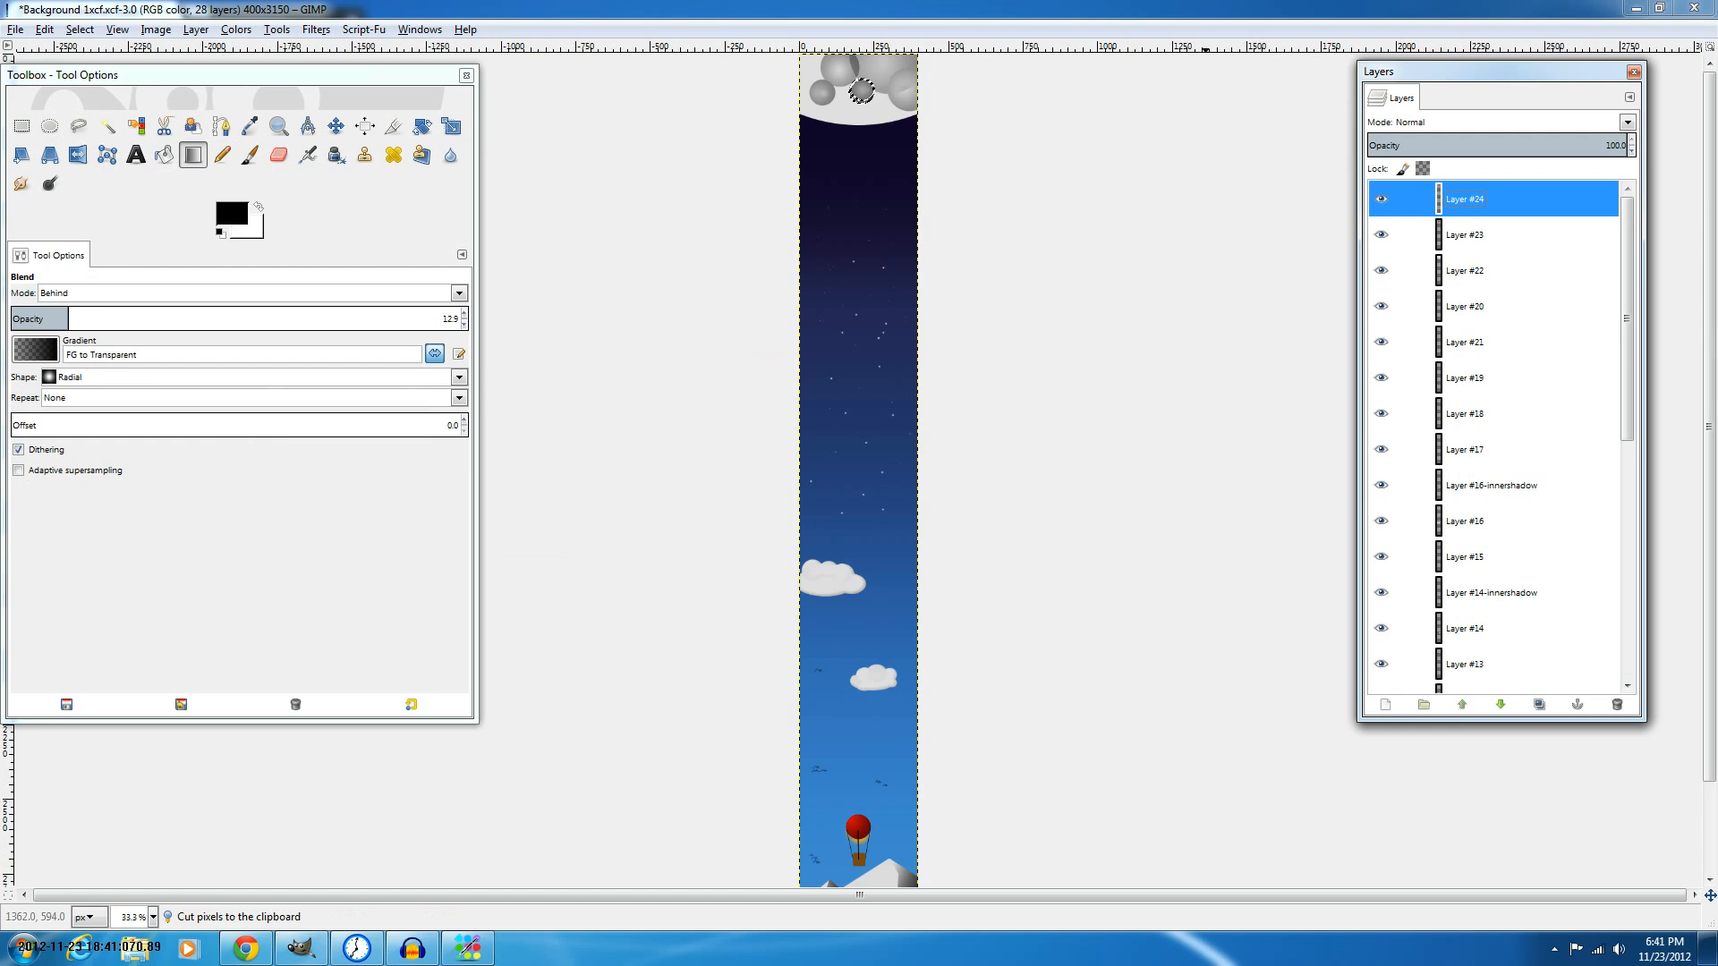
key("ctrl+shift+a")
key("s")
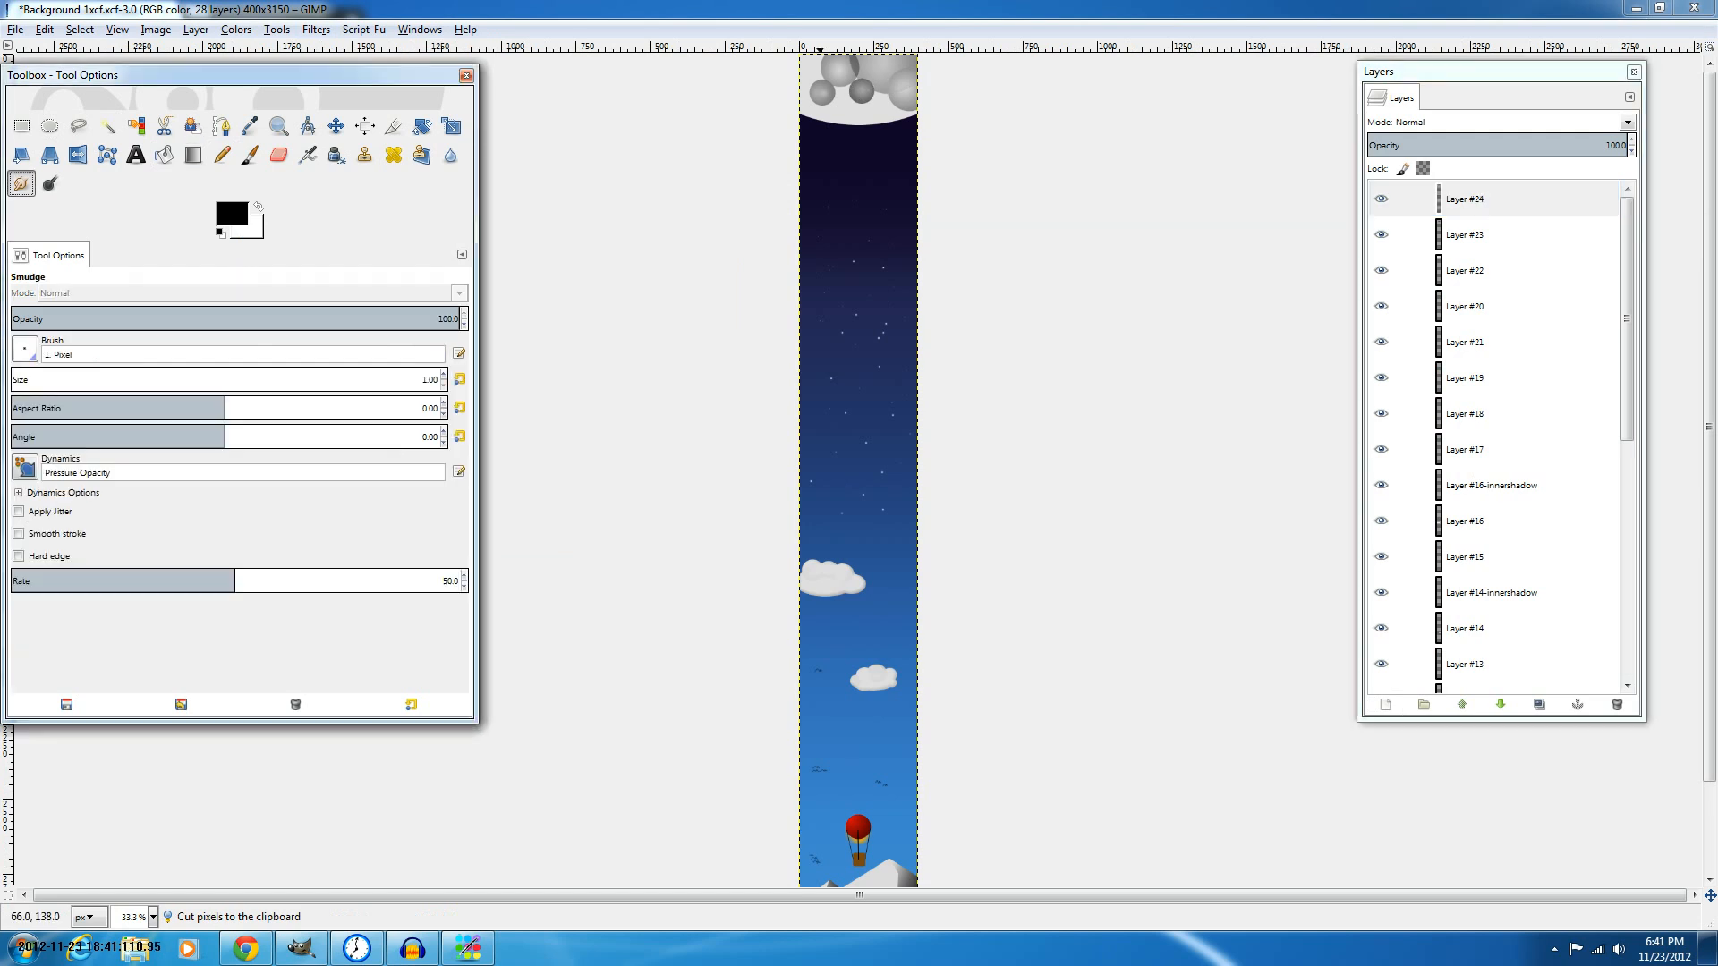
Load the moon's shape from Layer #22 as a selection and add a new layer directly above it for gradient shading.
key("1")
key("plus")
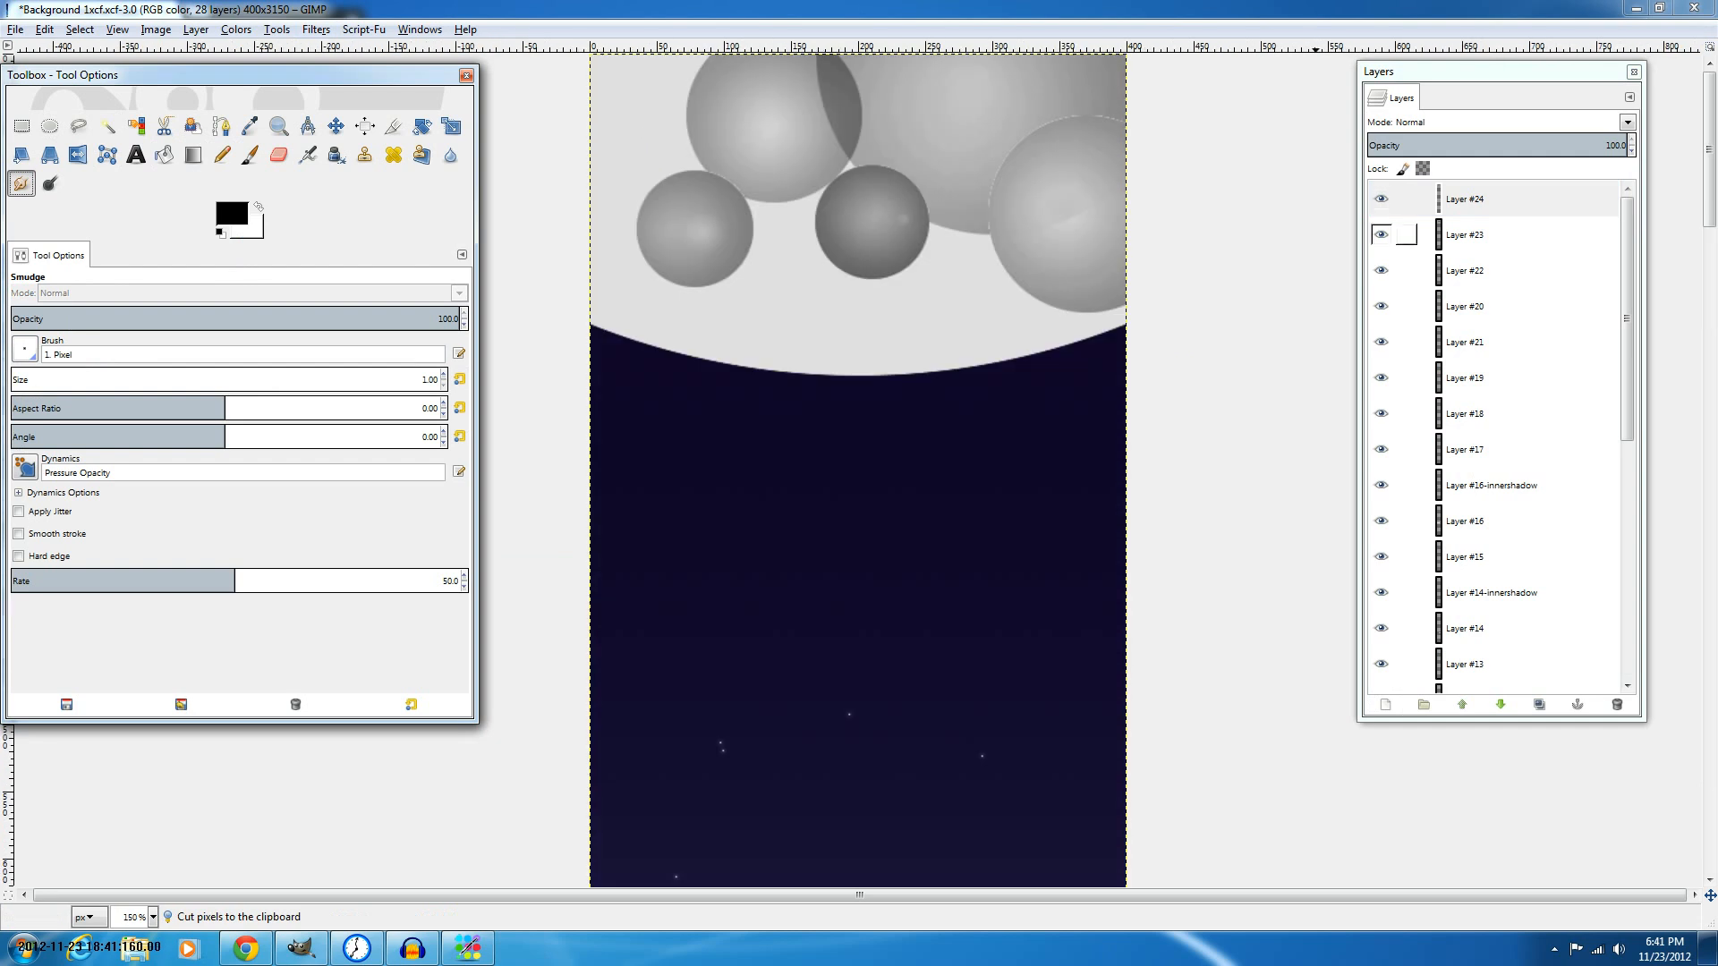
right_click(1535, 248)
left_click(1606, 681)
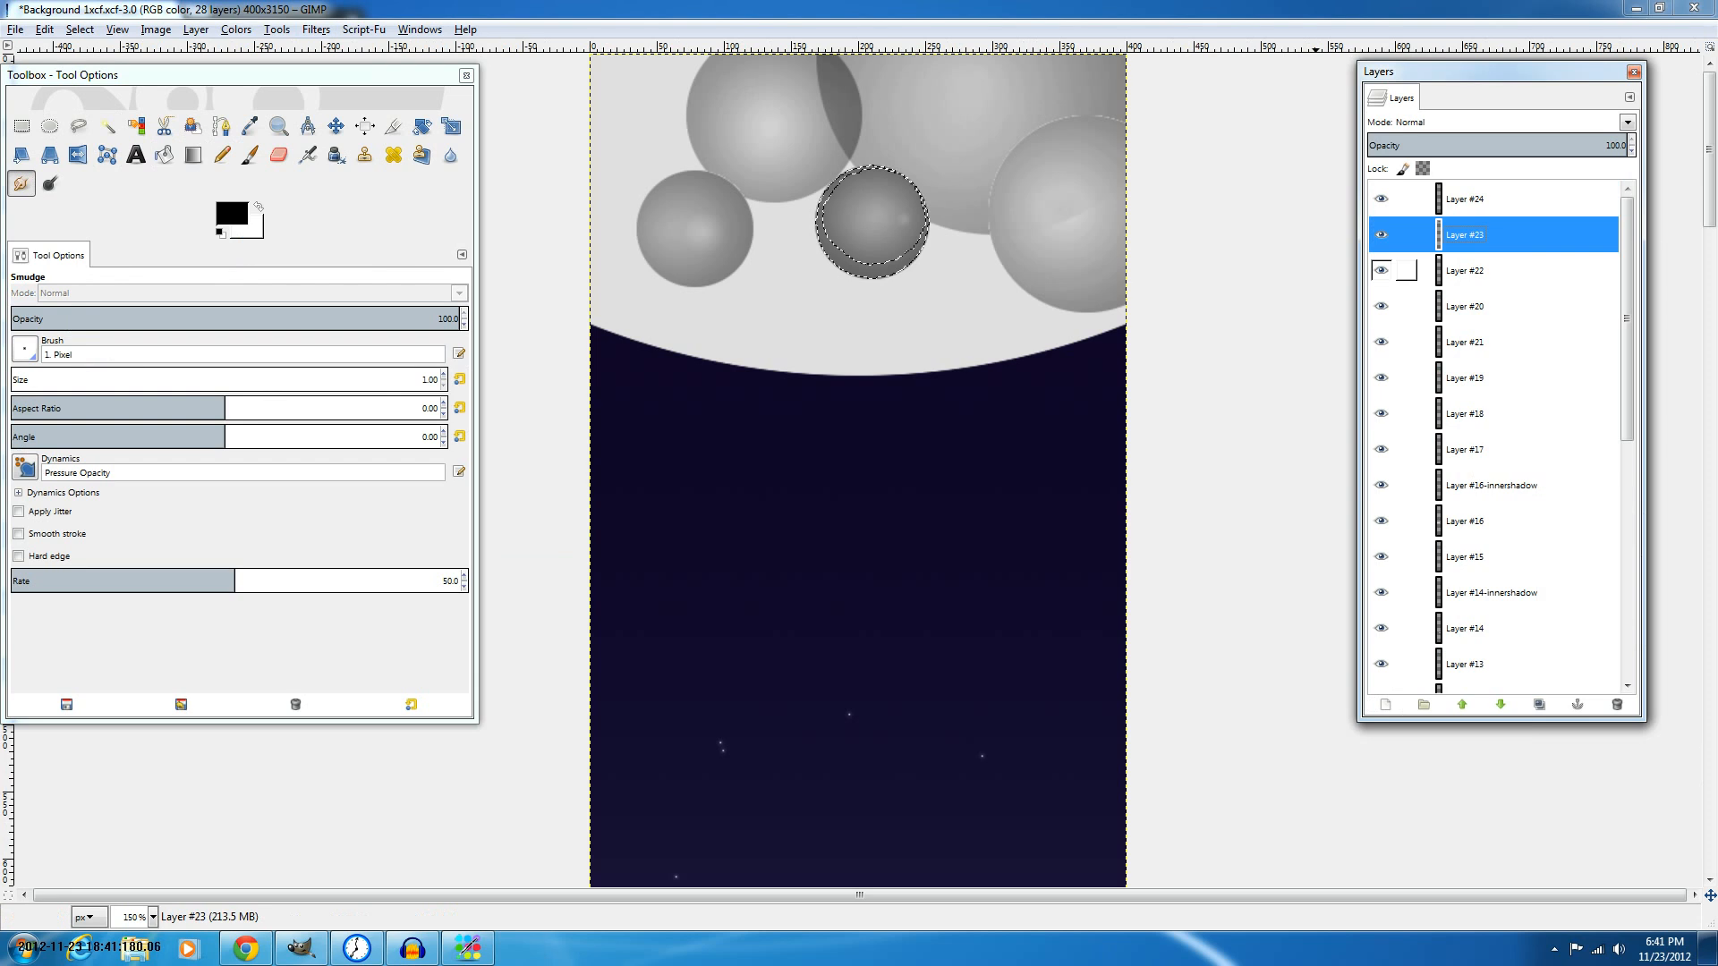
right_click(1471, 283)
left_click(1539, 718)
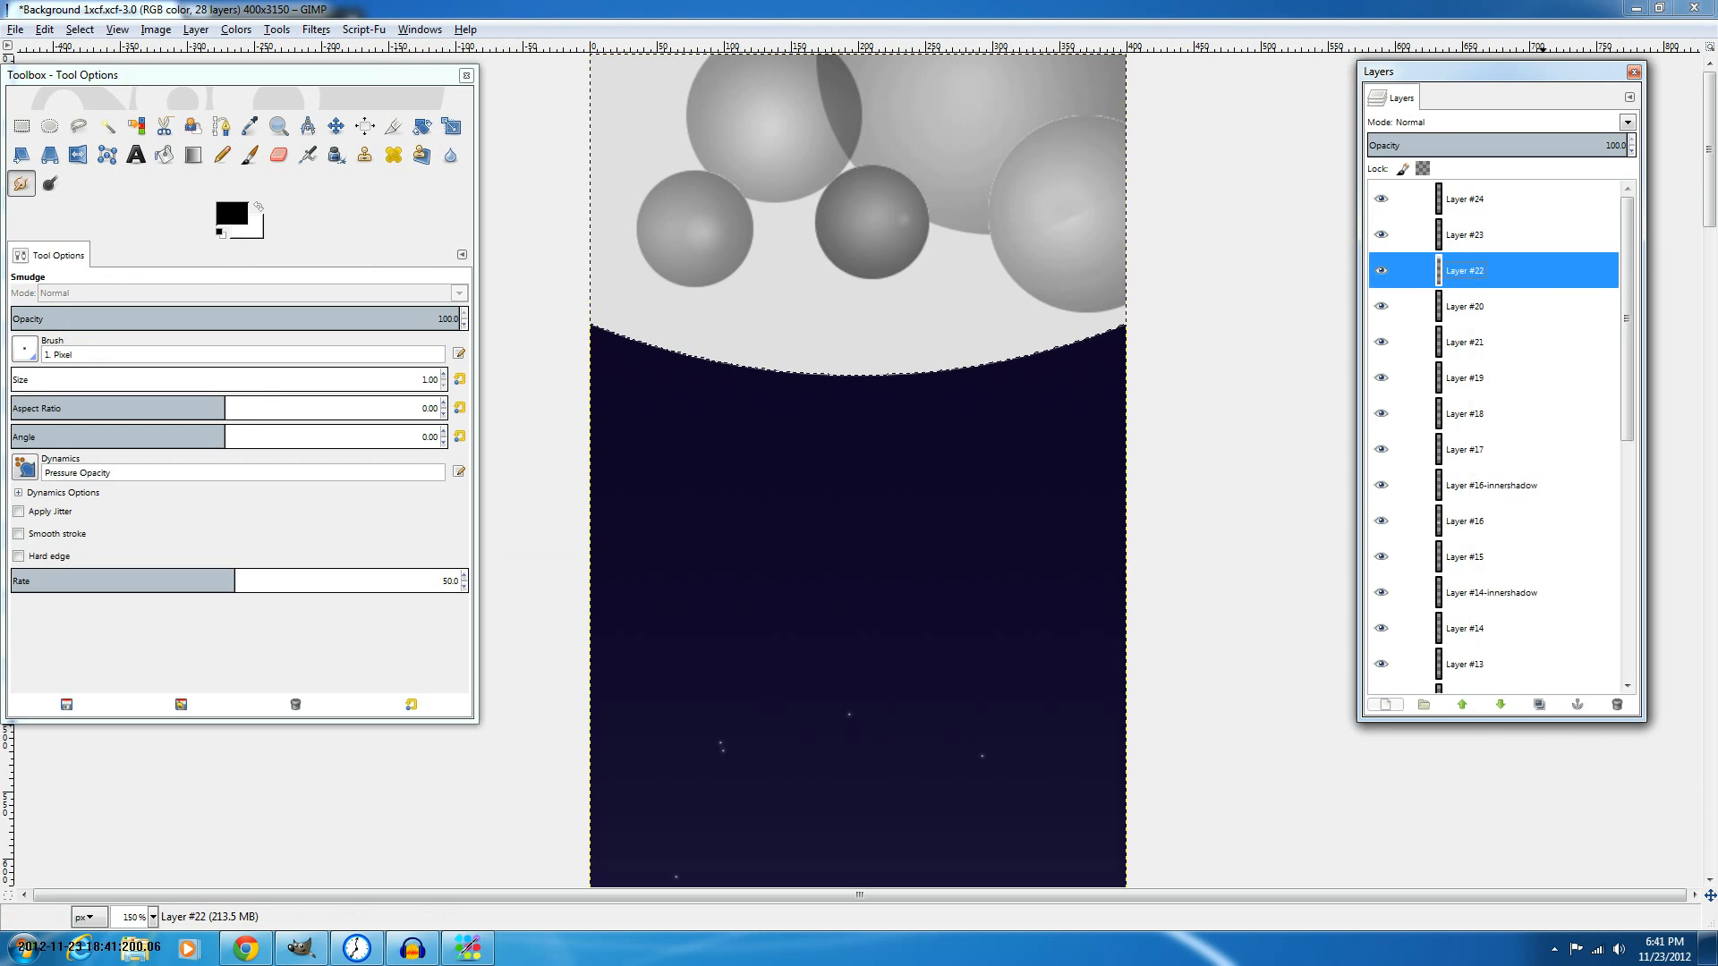
left_click(1385, 705)
left_click(314, 463)
key("l")
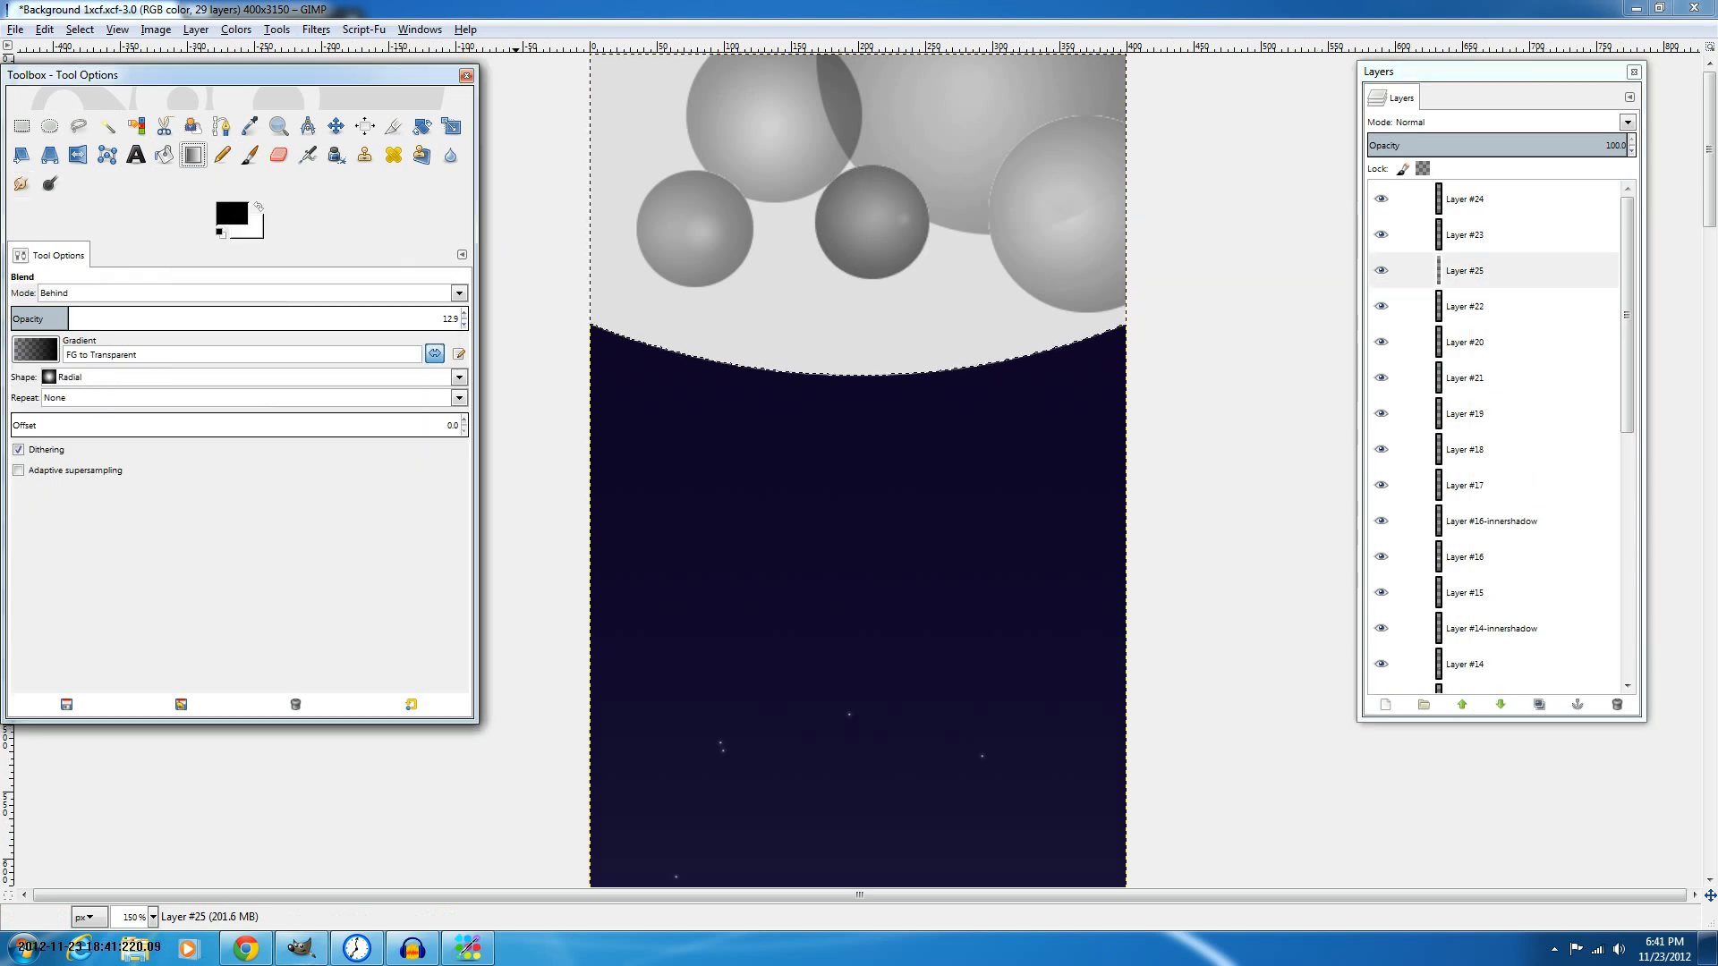
Turn off gradient reversal and shade the selected moon with repeated black radial gradients running downward from above the canvas's top edge.
left_click(1013, 191)
scroll(908, 147, "down", 5)
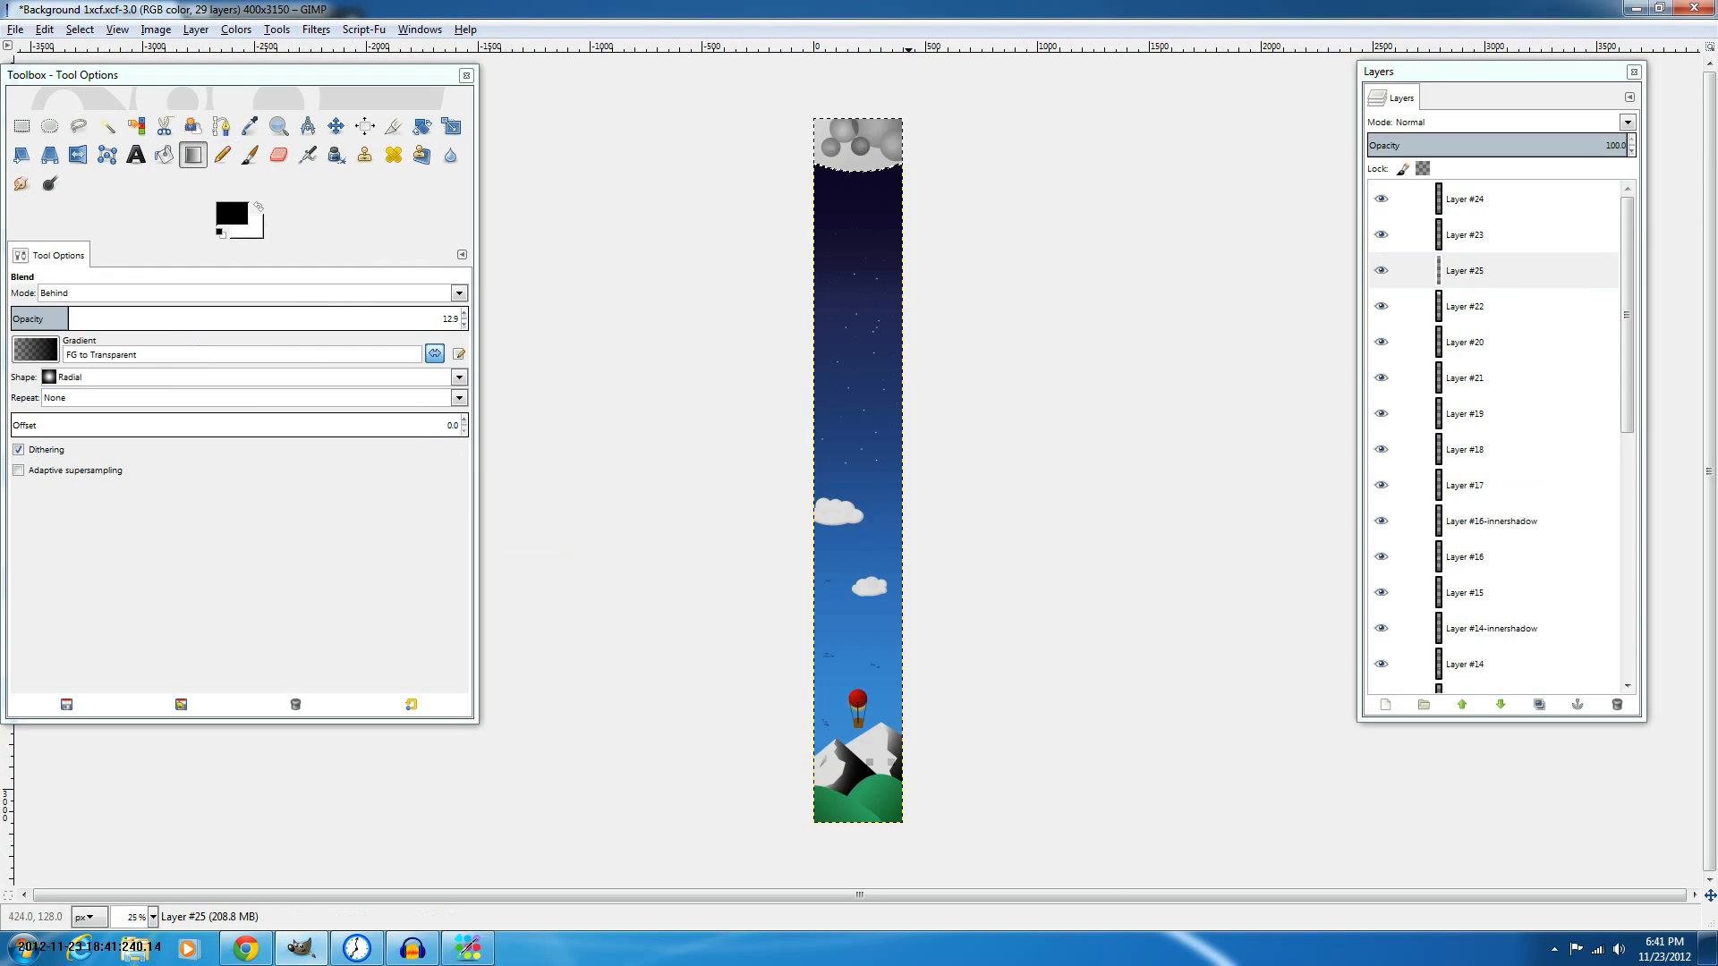
left_click_drag(677, 182, 677, 146)
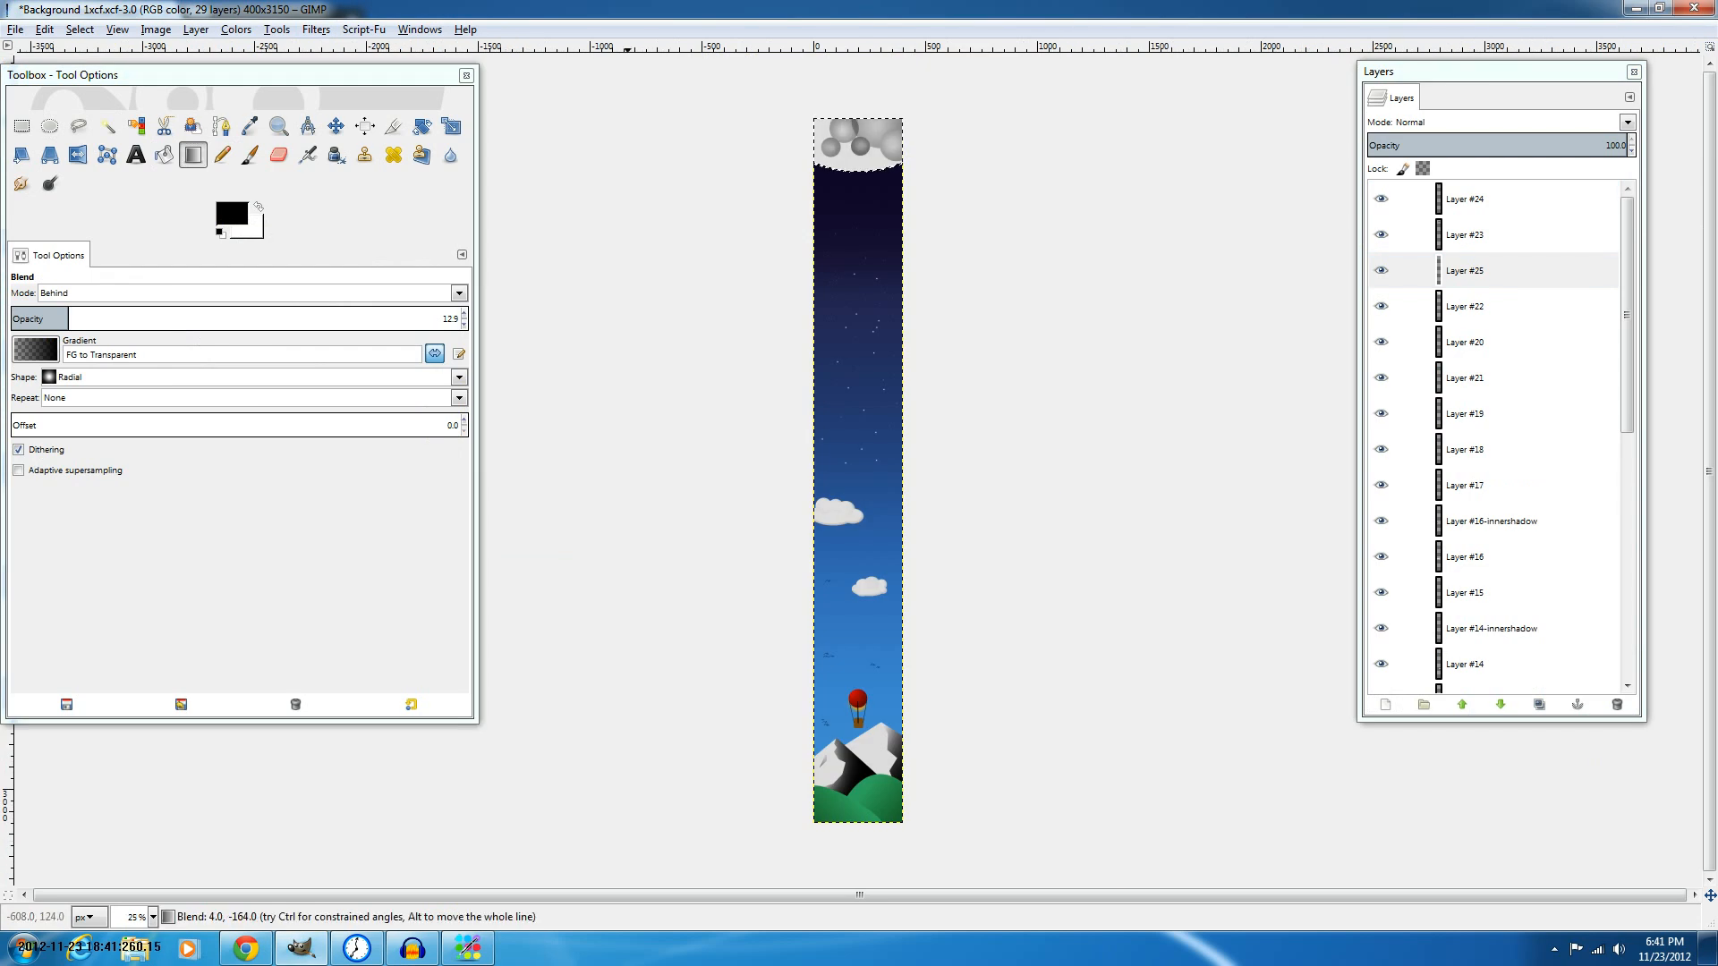
left_click(435, 353)
left_click_drag(866, 109, 872, 178)
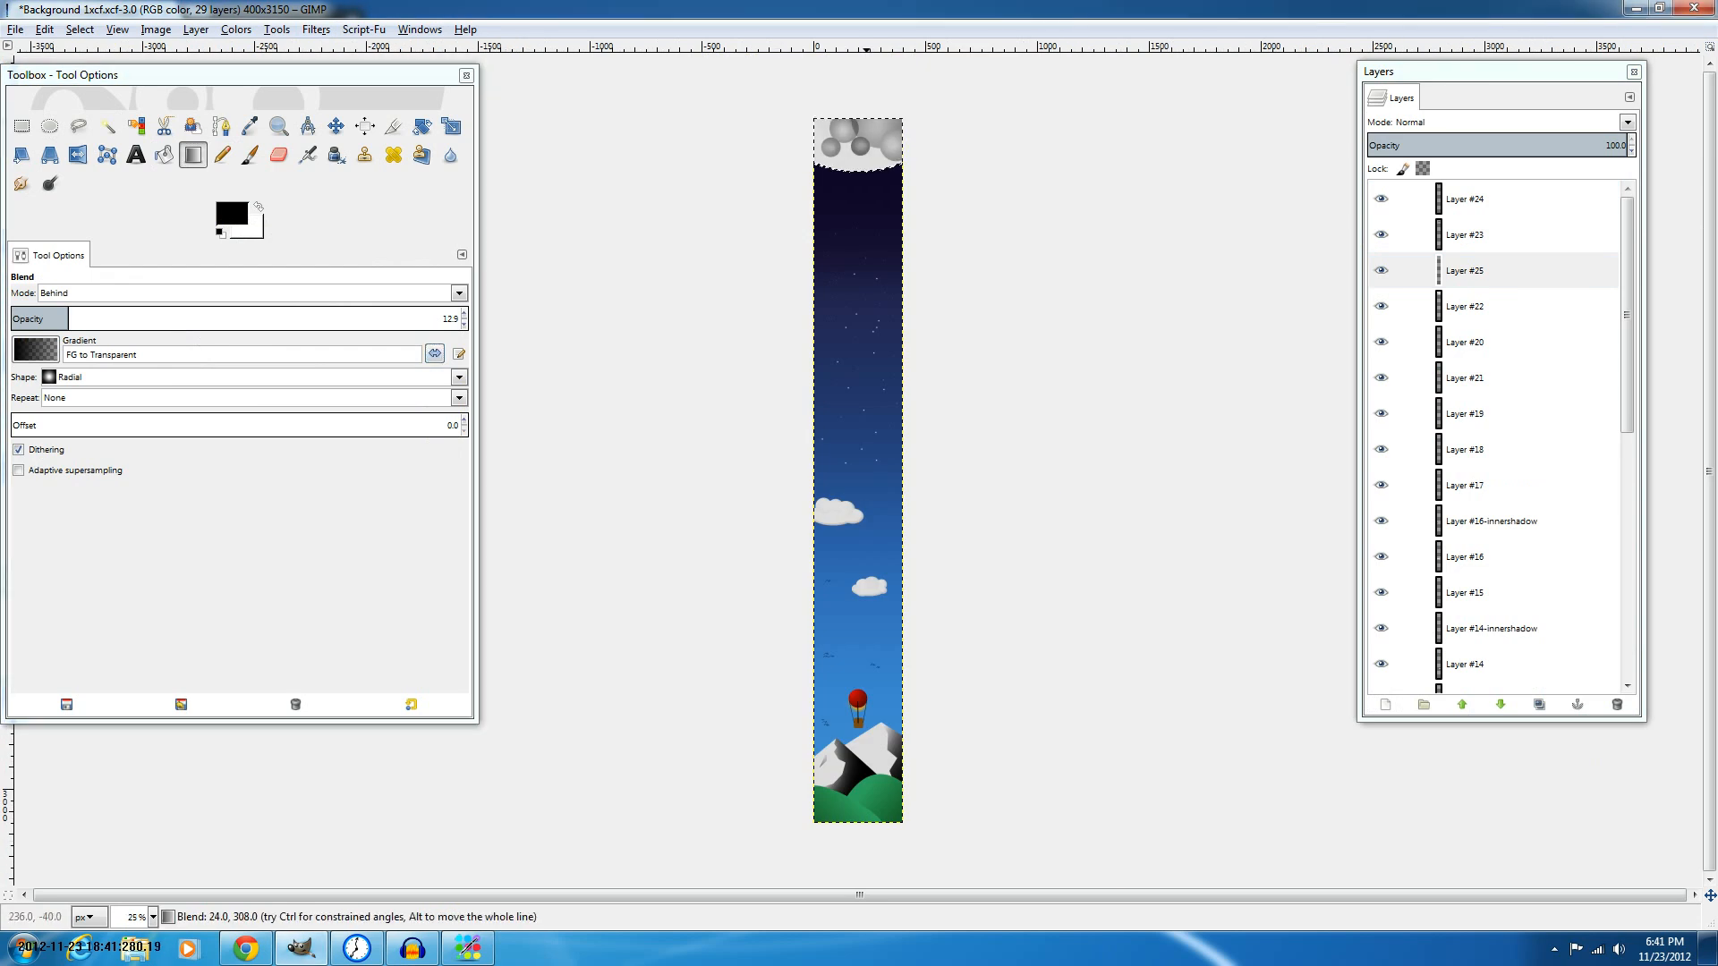
left_click_drag(865, 109, 856, 166)
key("1")
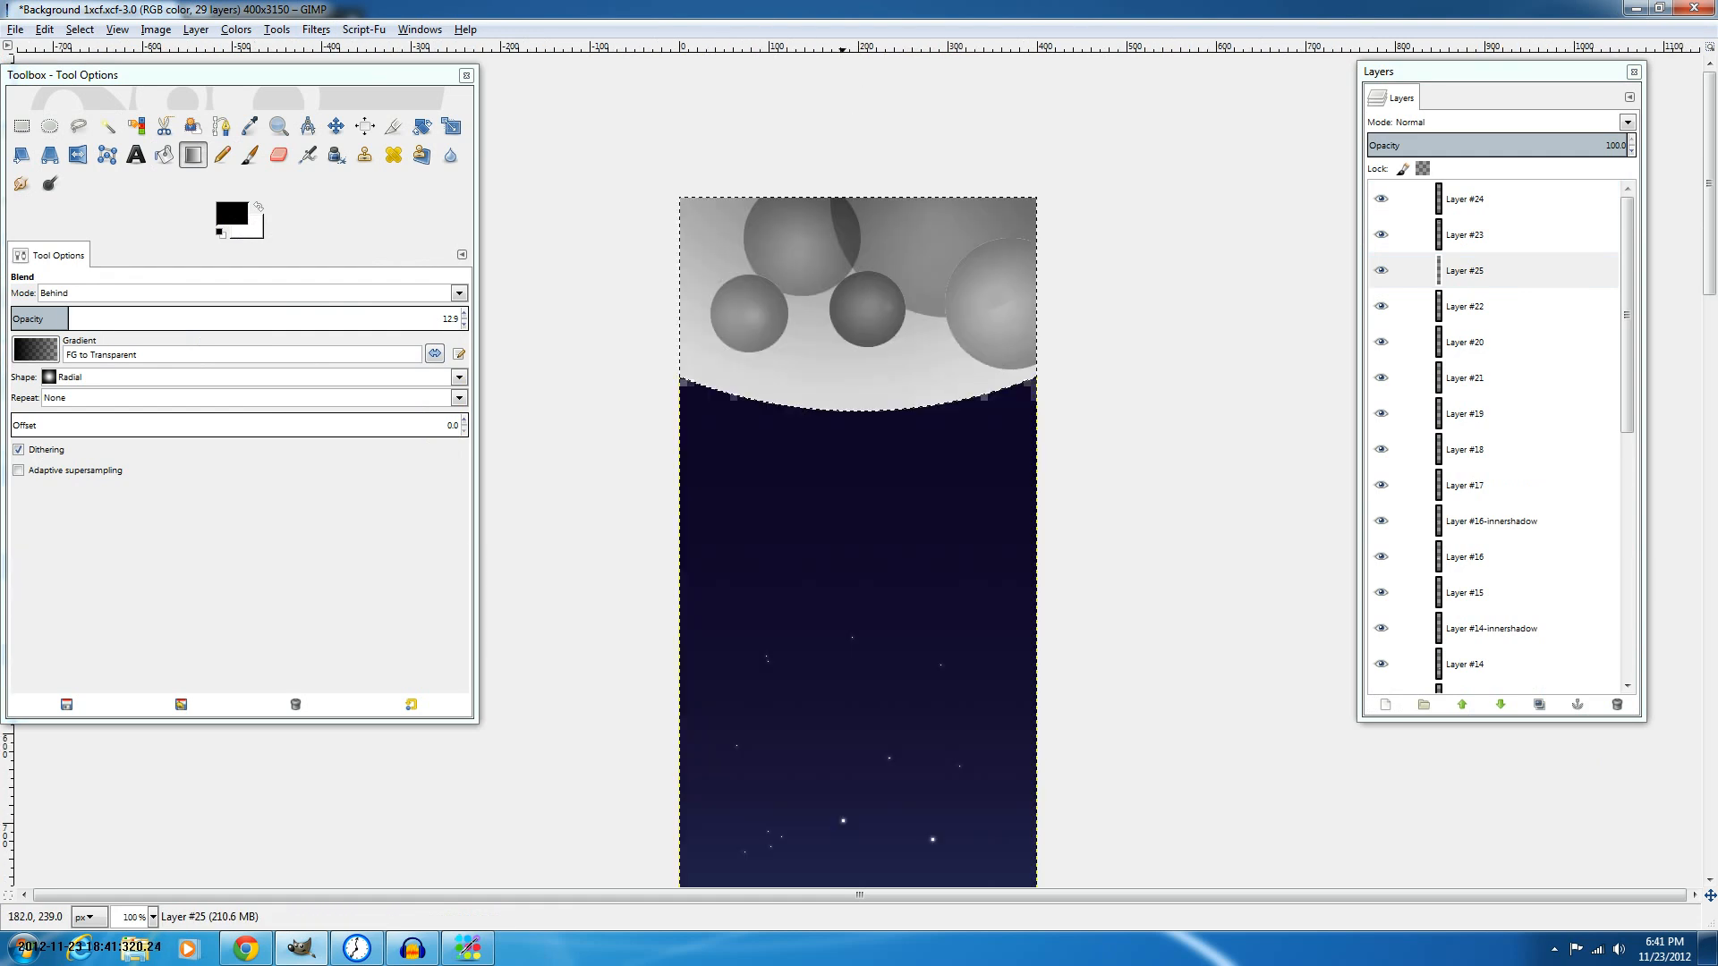
left_click_drag(862, 146, 862, 333)
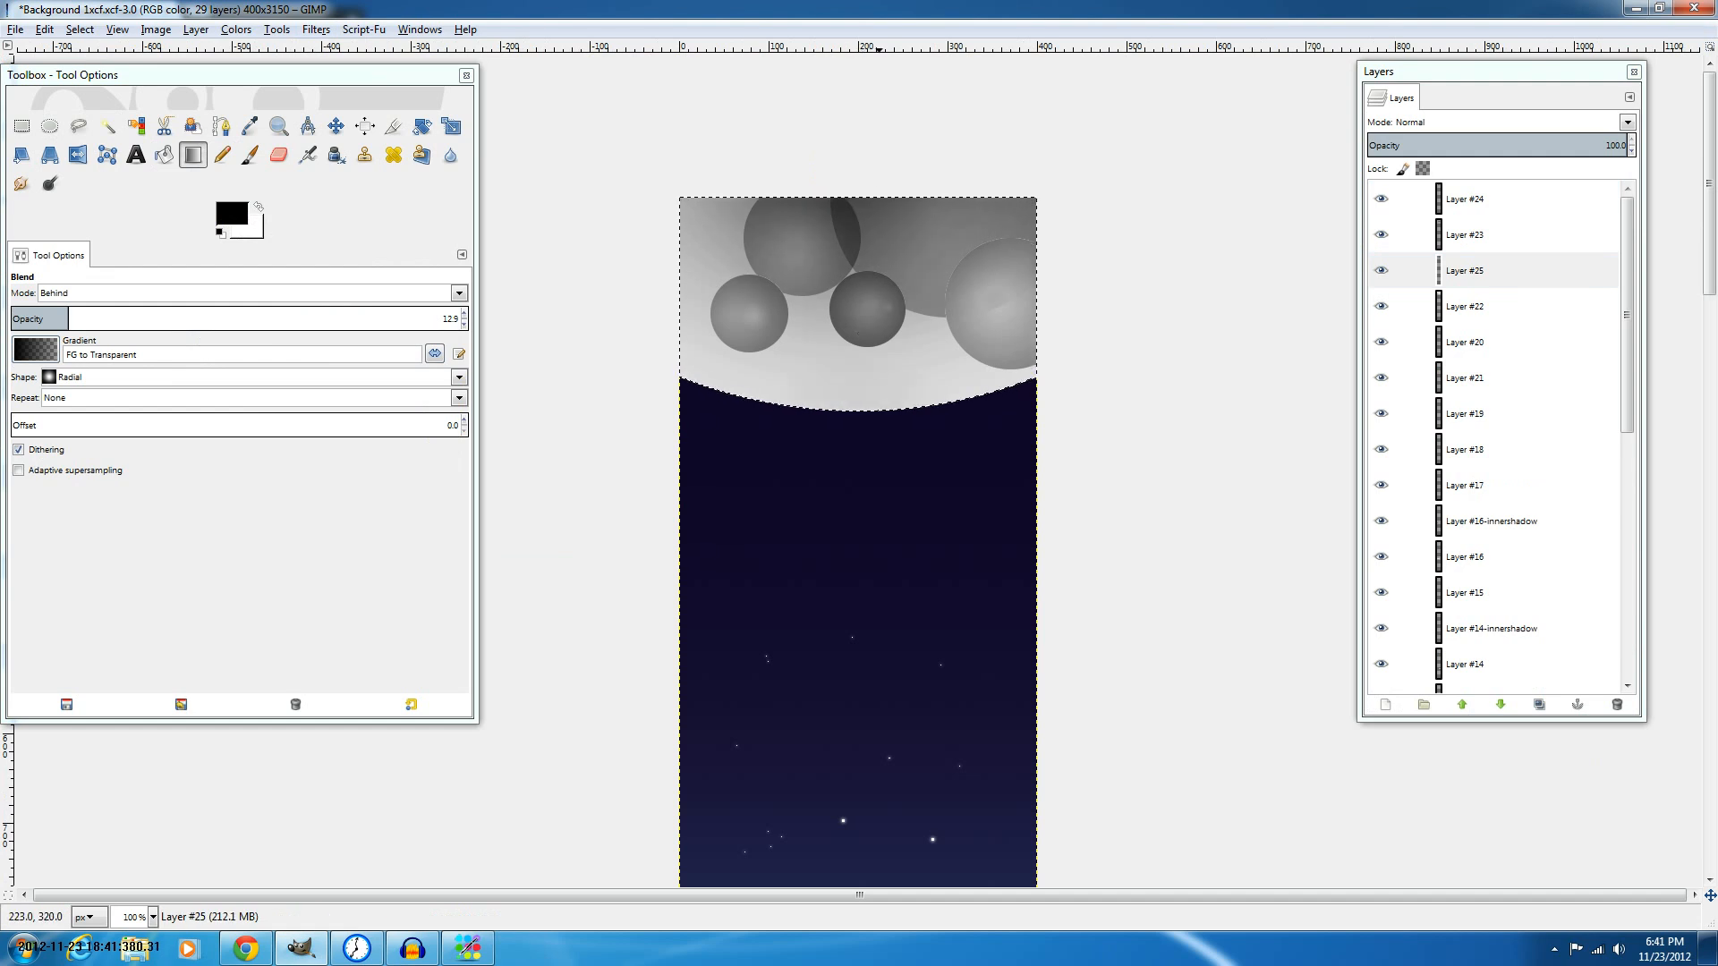
Try an inner shadow with a -180 offset angle on the moon's shading layer, Layer #25, and undo it.
left_click(364, 29)
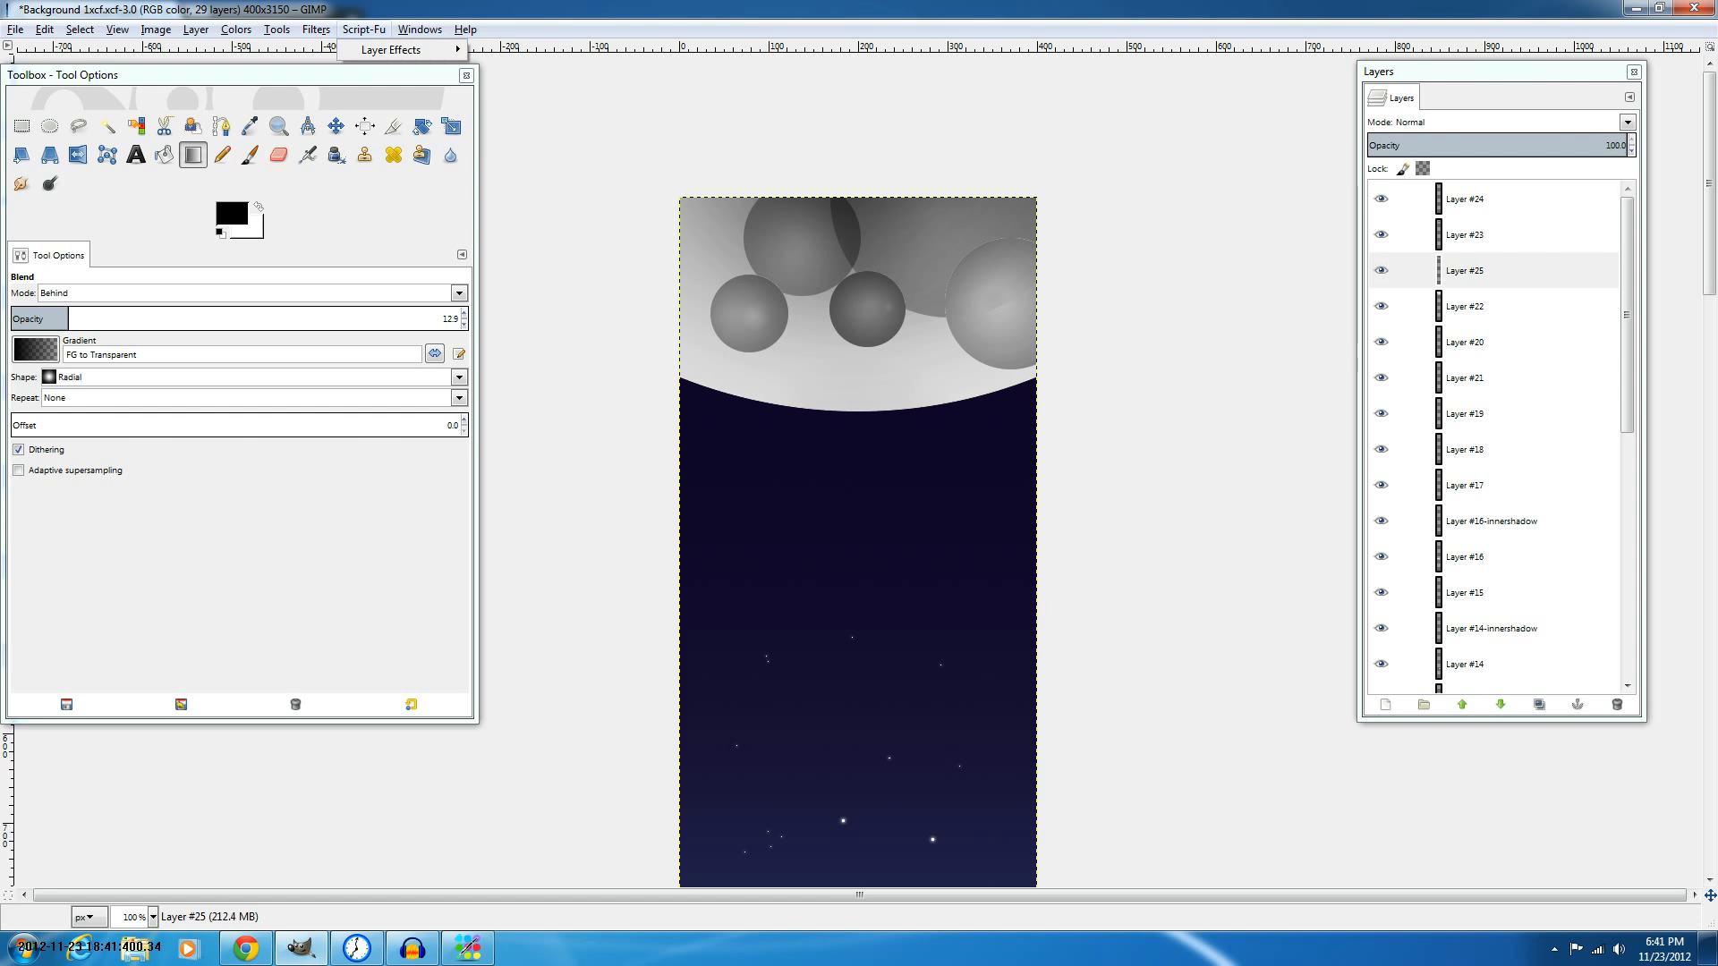
mouse_move(390, 50)
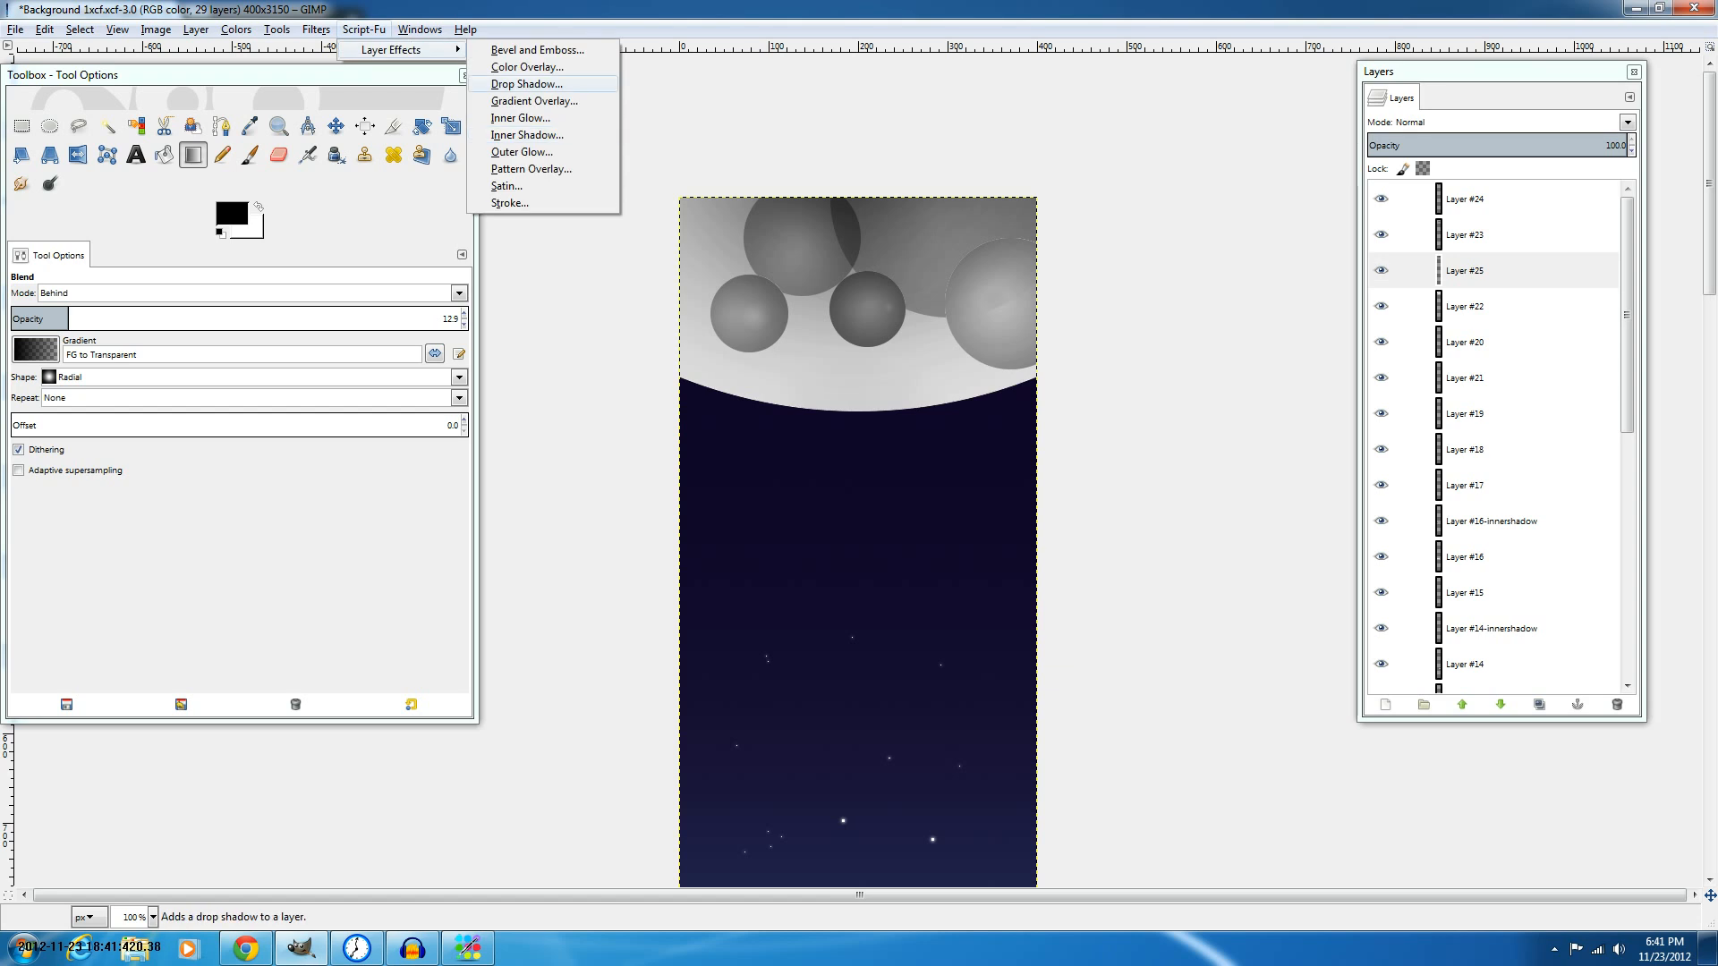
left_click(527, 134)
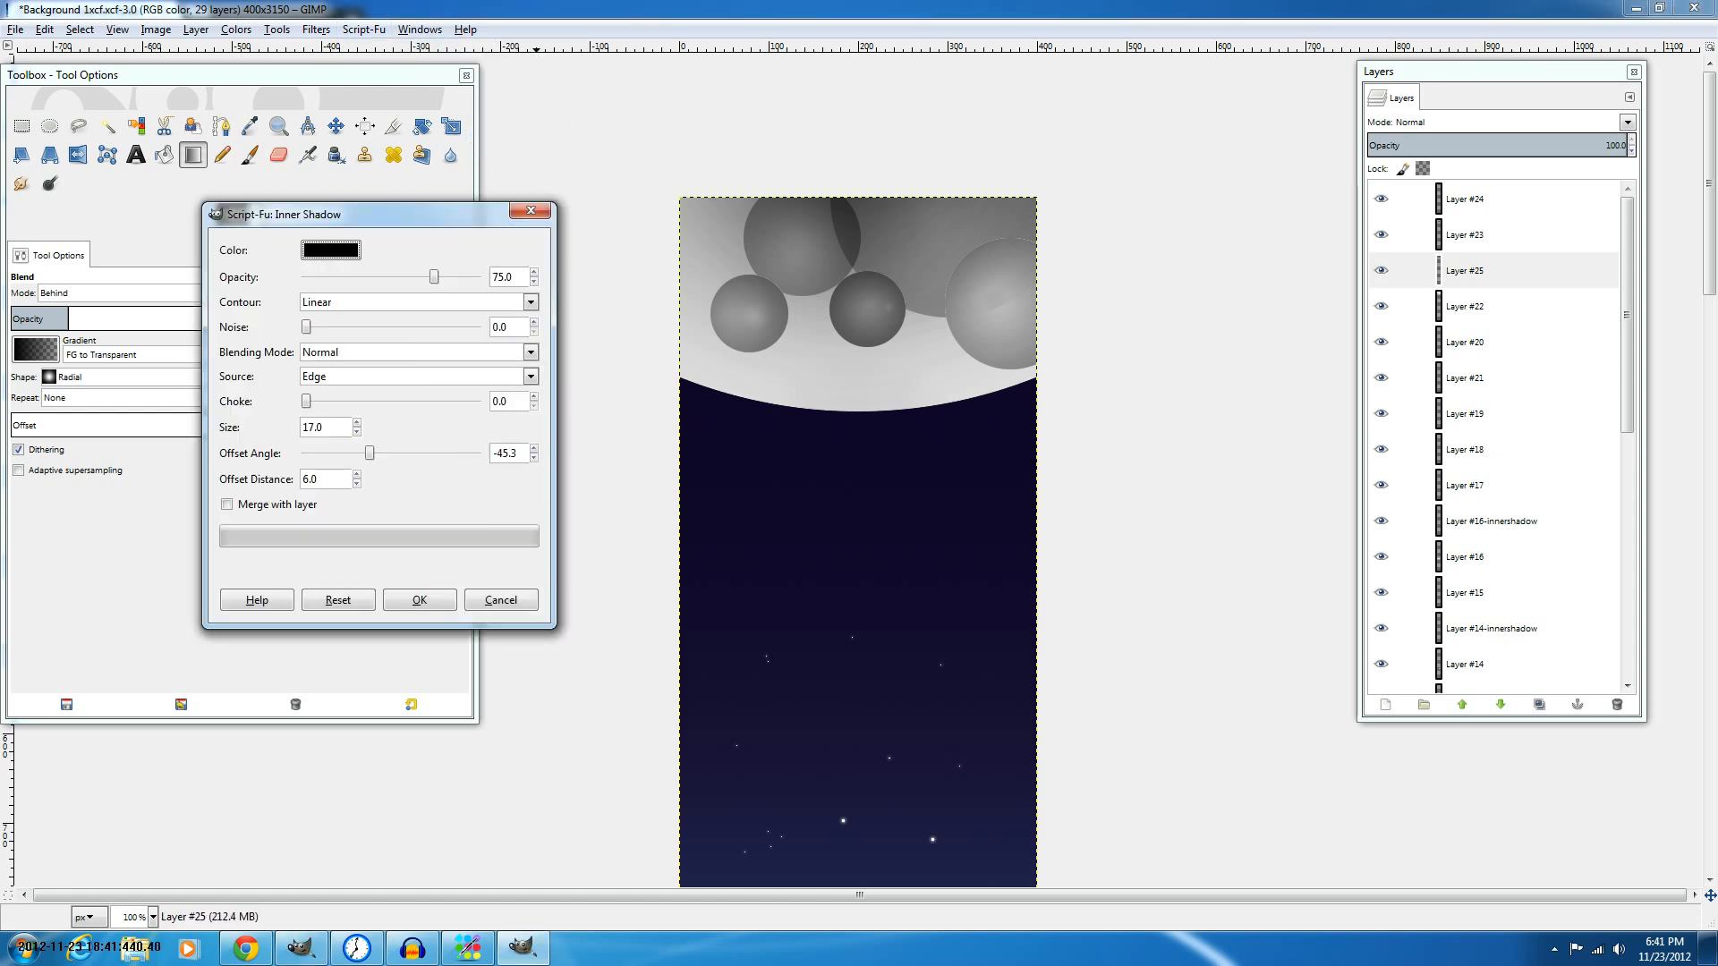
left_click_drag(372, 453, 305, 454)
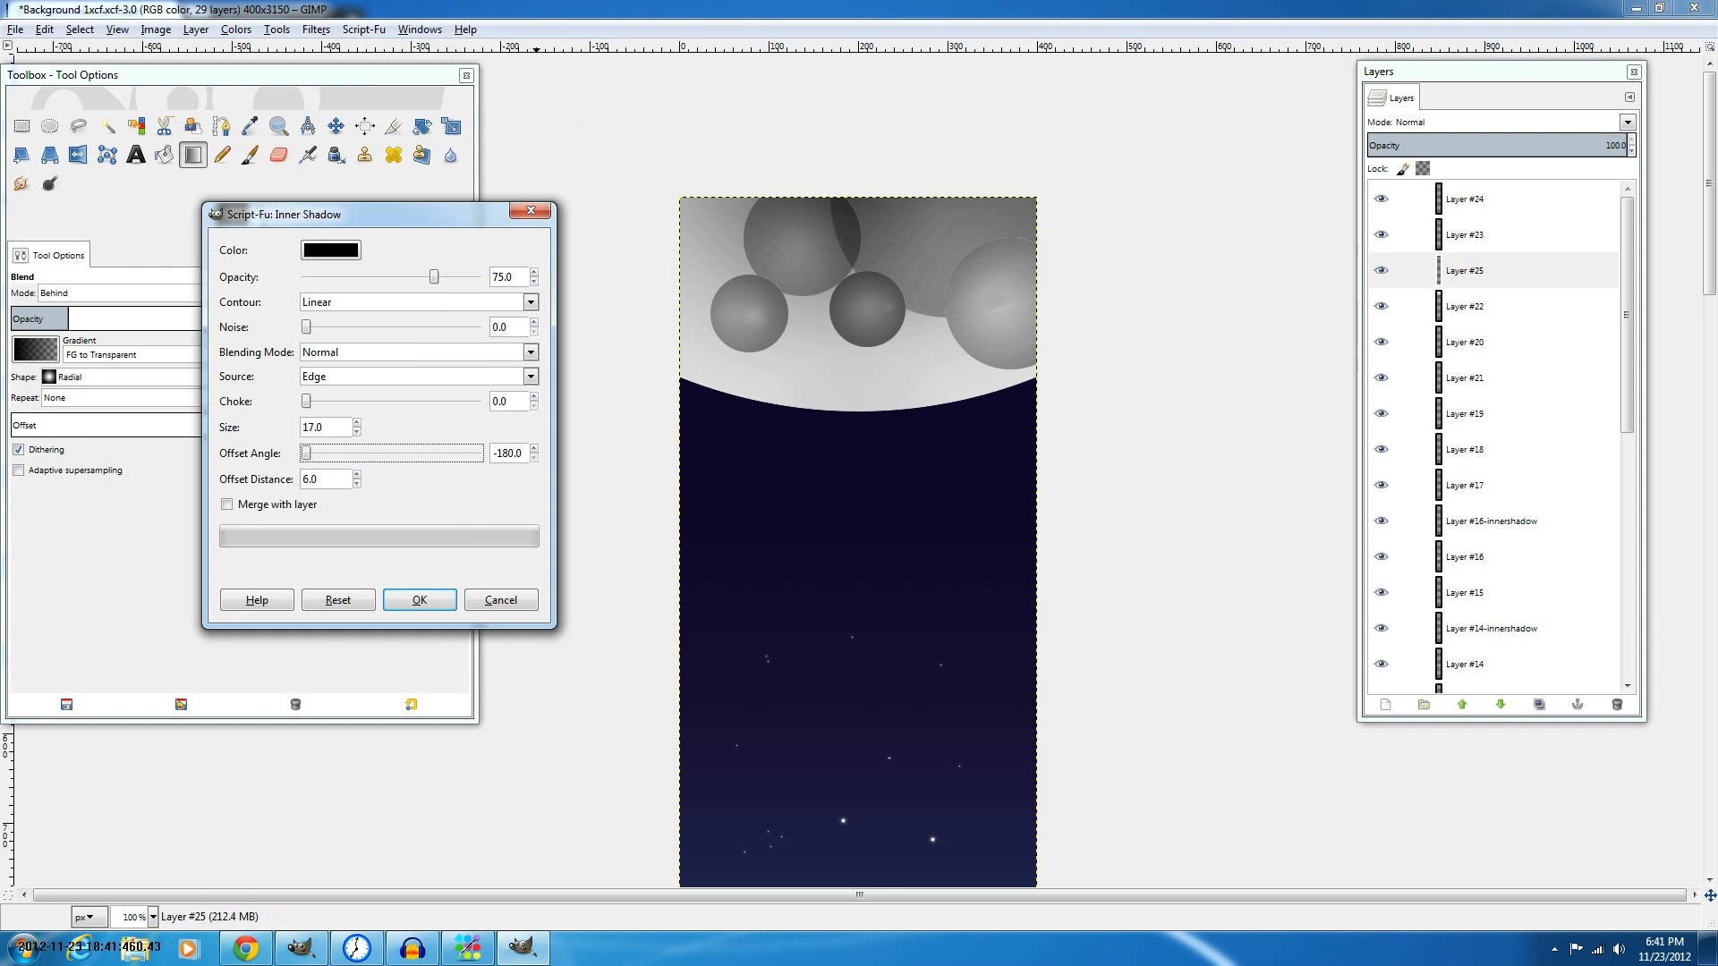
left_click(419, 600)
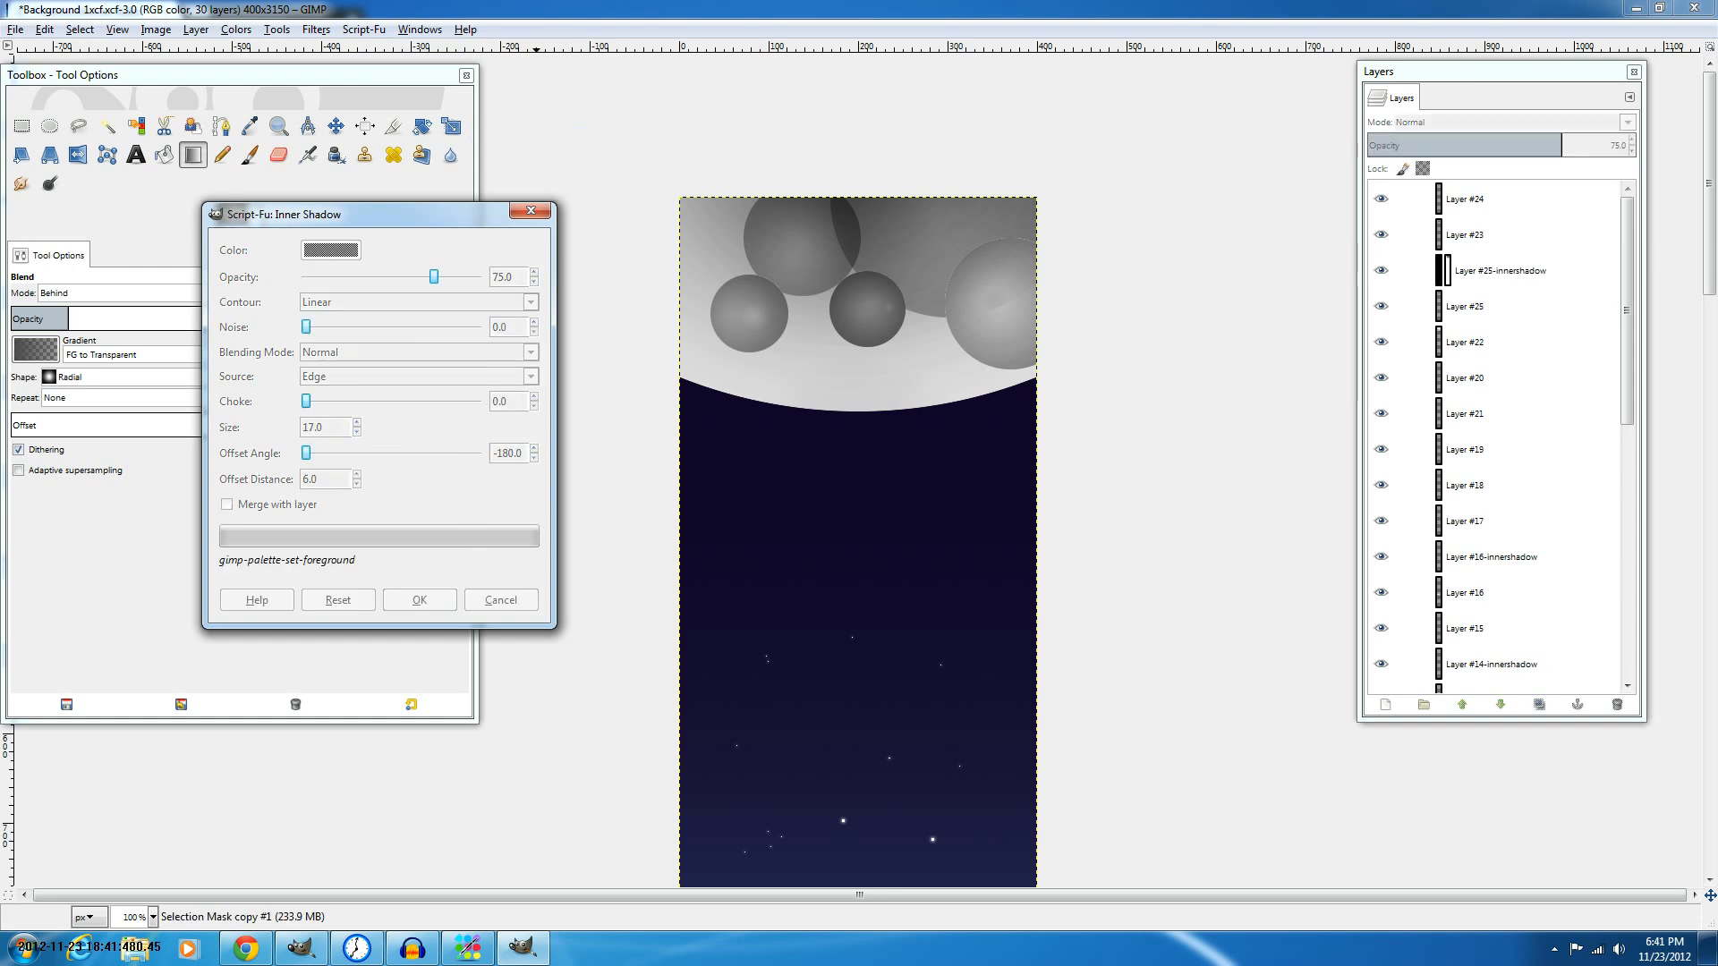
key("Tab")
key("ctrl+z")
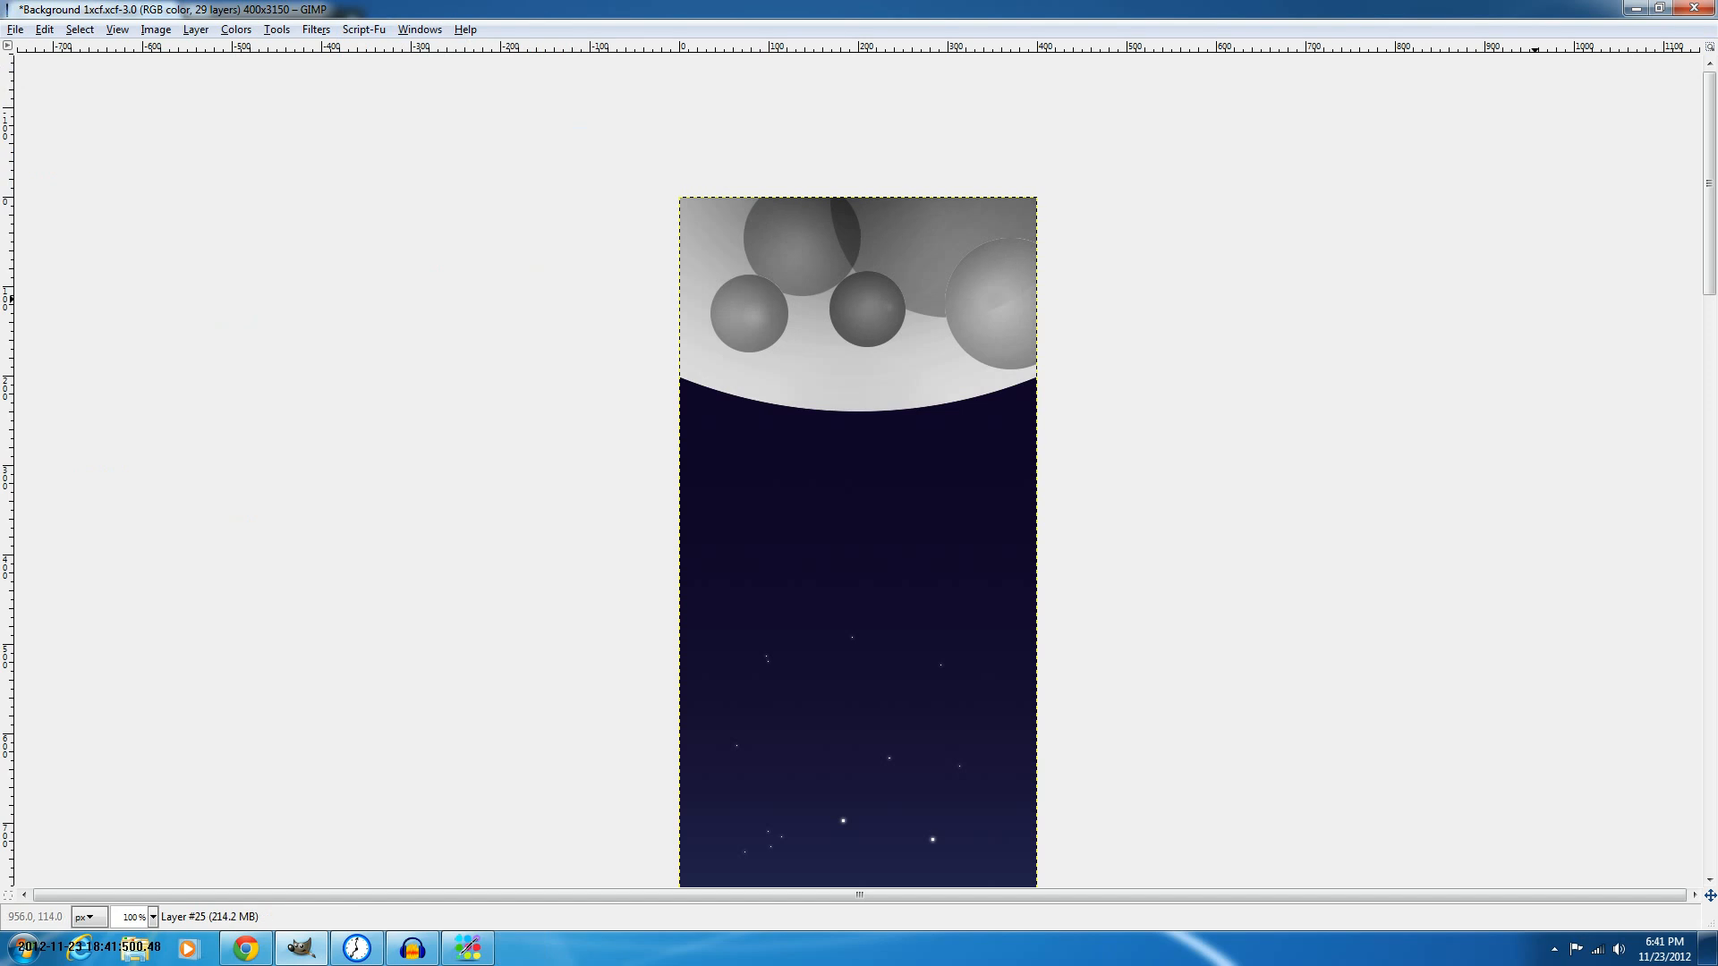
key("ctrl+l")
key("ctrl+b")
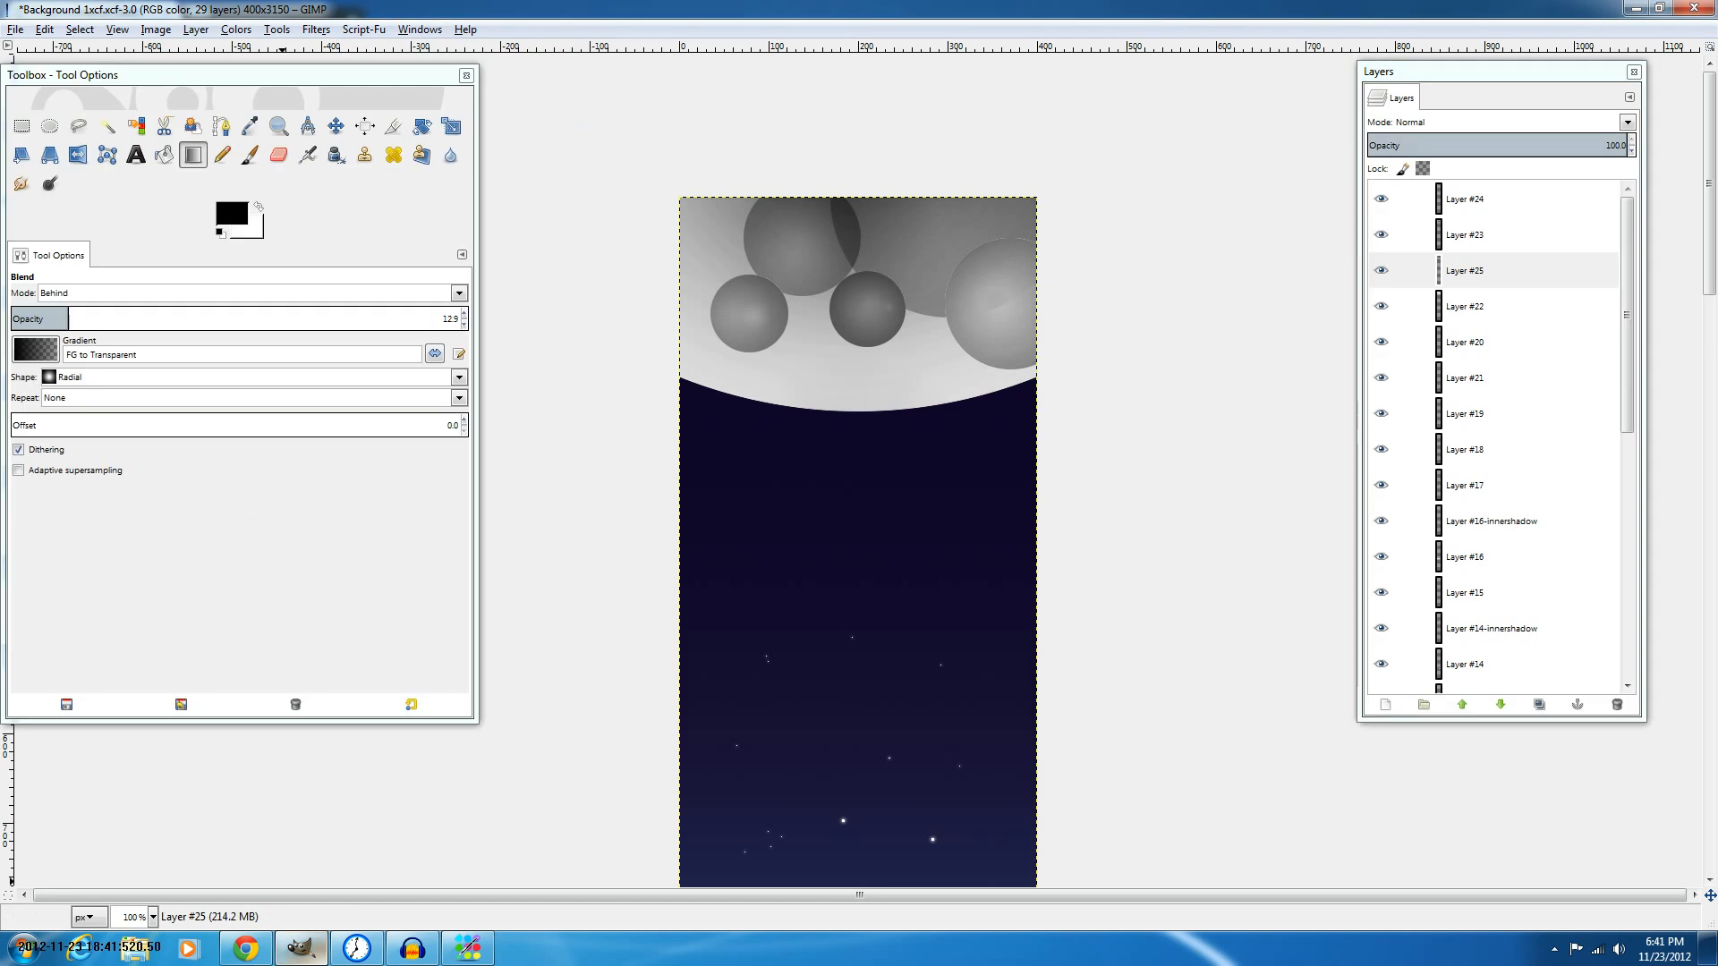
Apply an inner shadow to the moon on Layer #22 with 75 opacity, size 17, offset angle -180 and offset distance 6.
left_click(1464, 306)
left_click(364, 29)
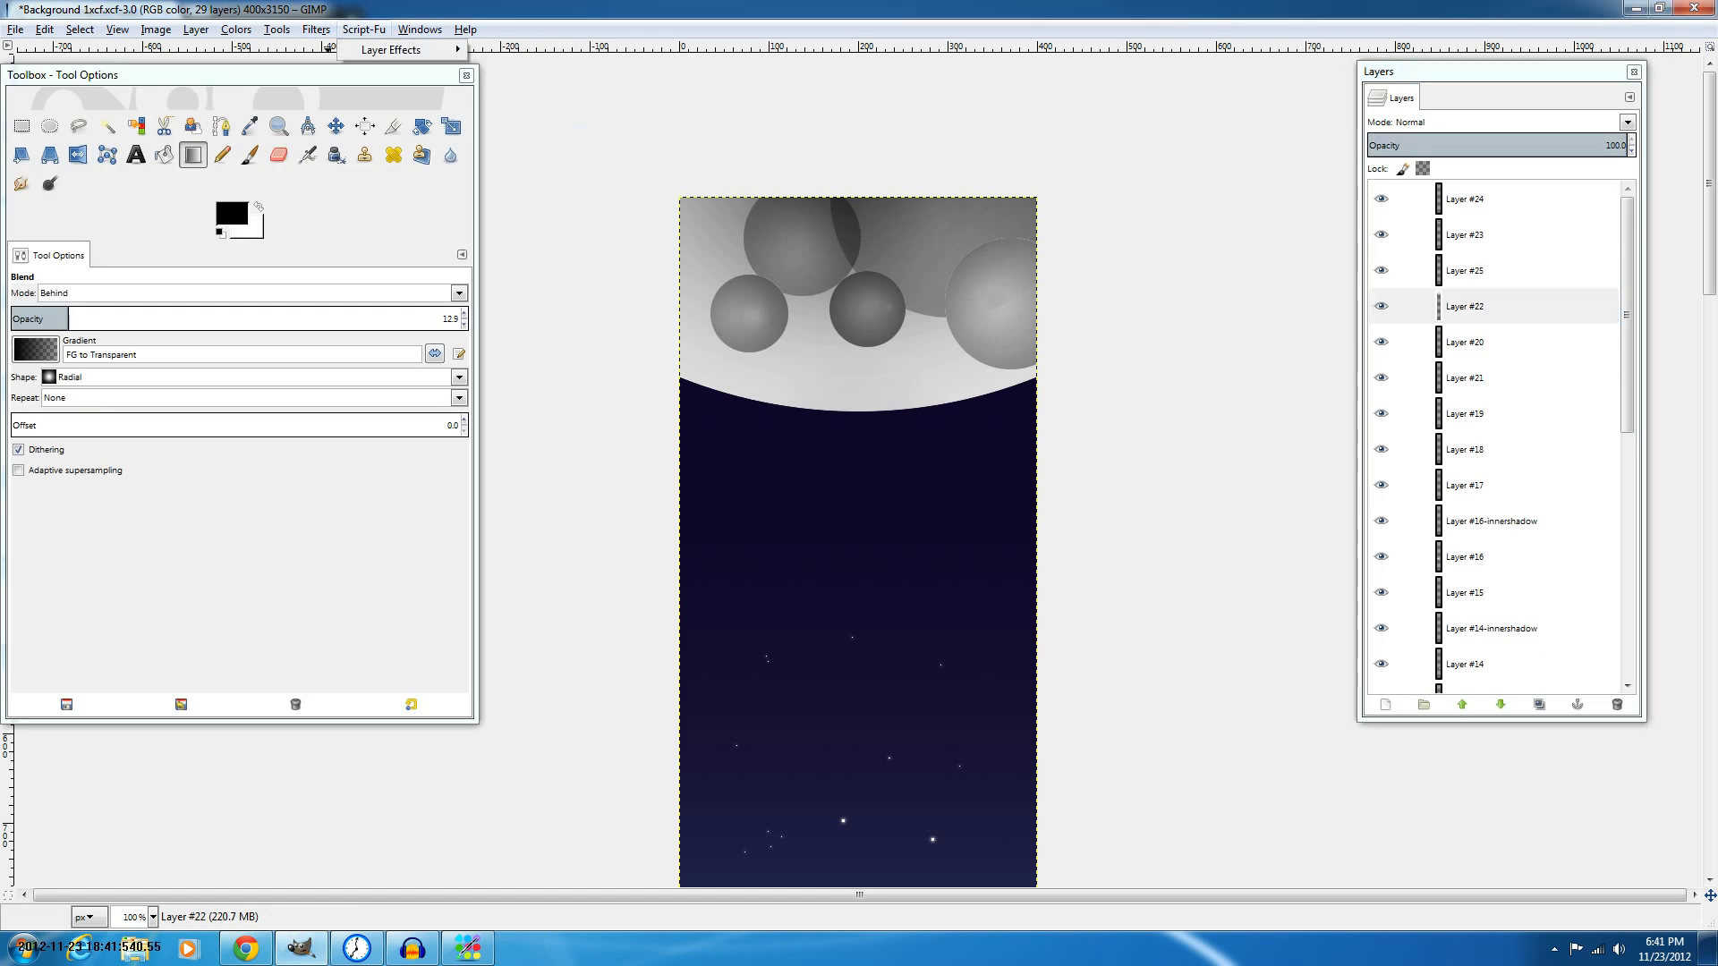
left_click(517, 149)
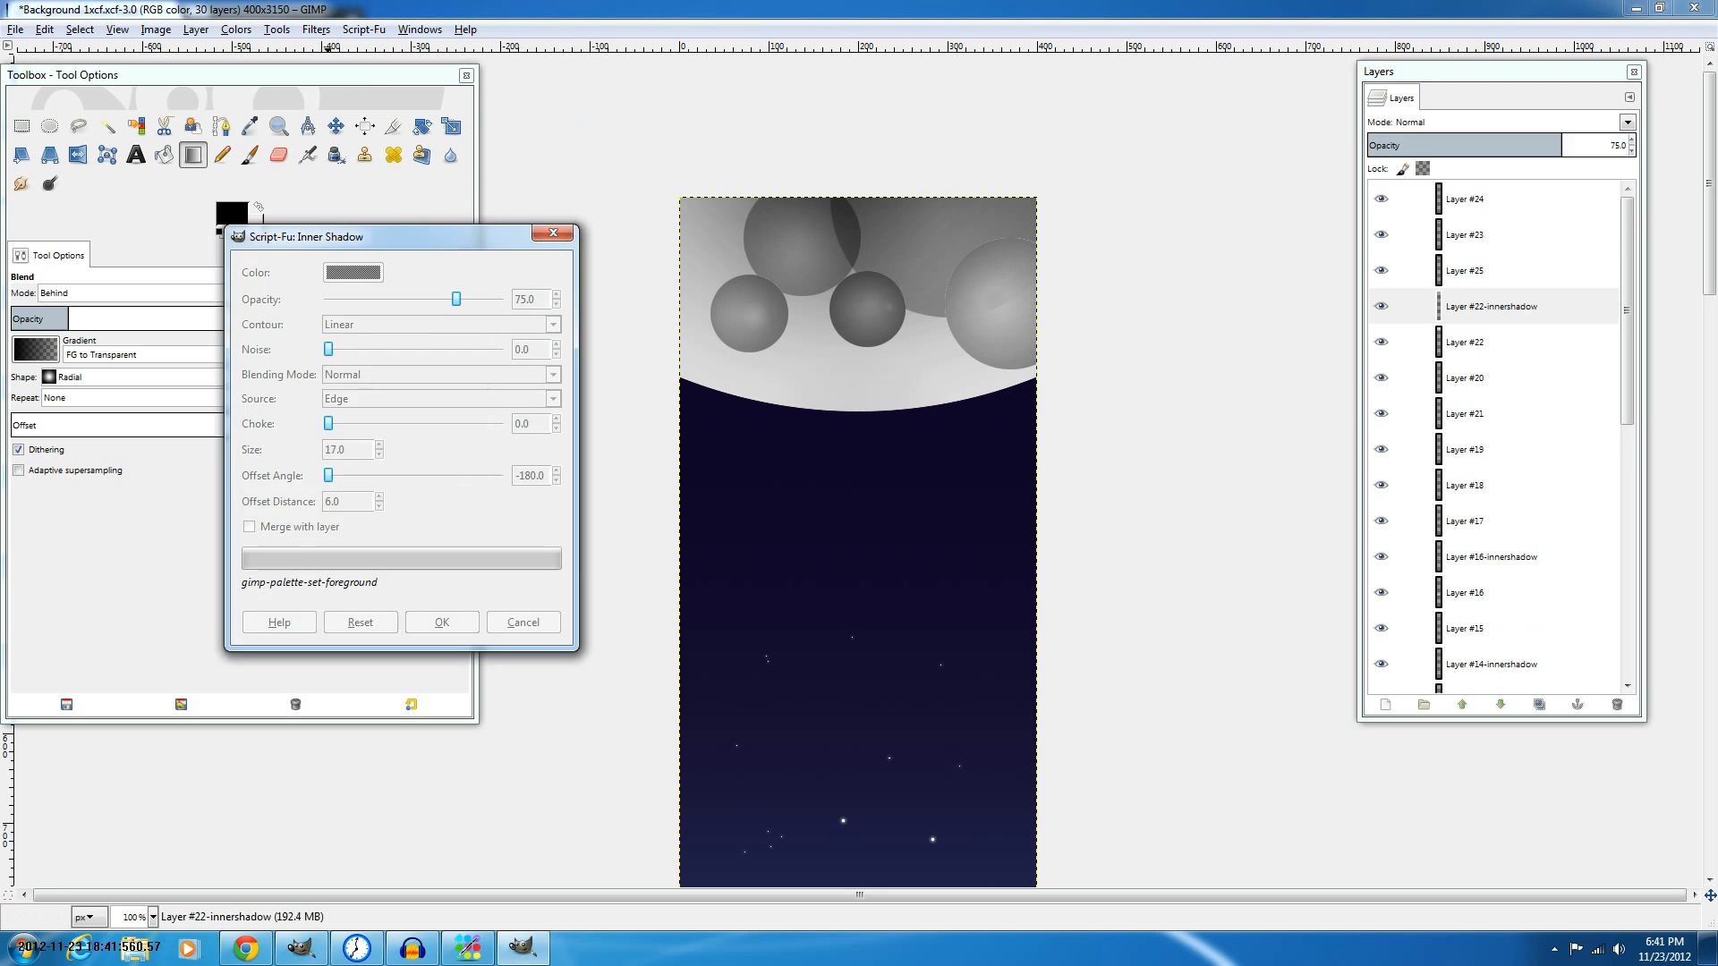
key("Tab")
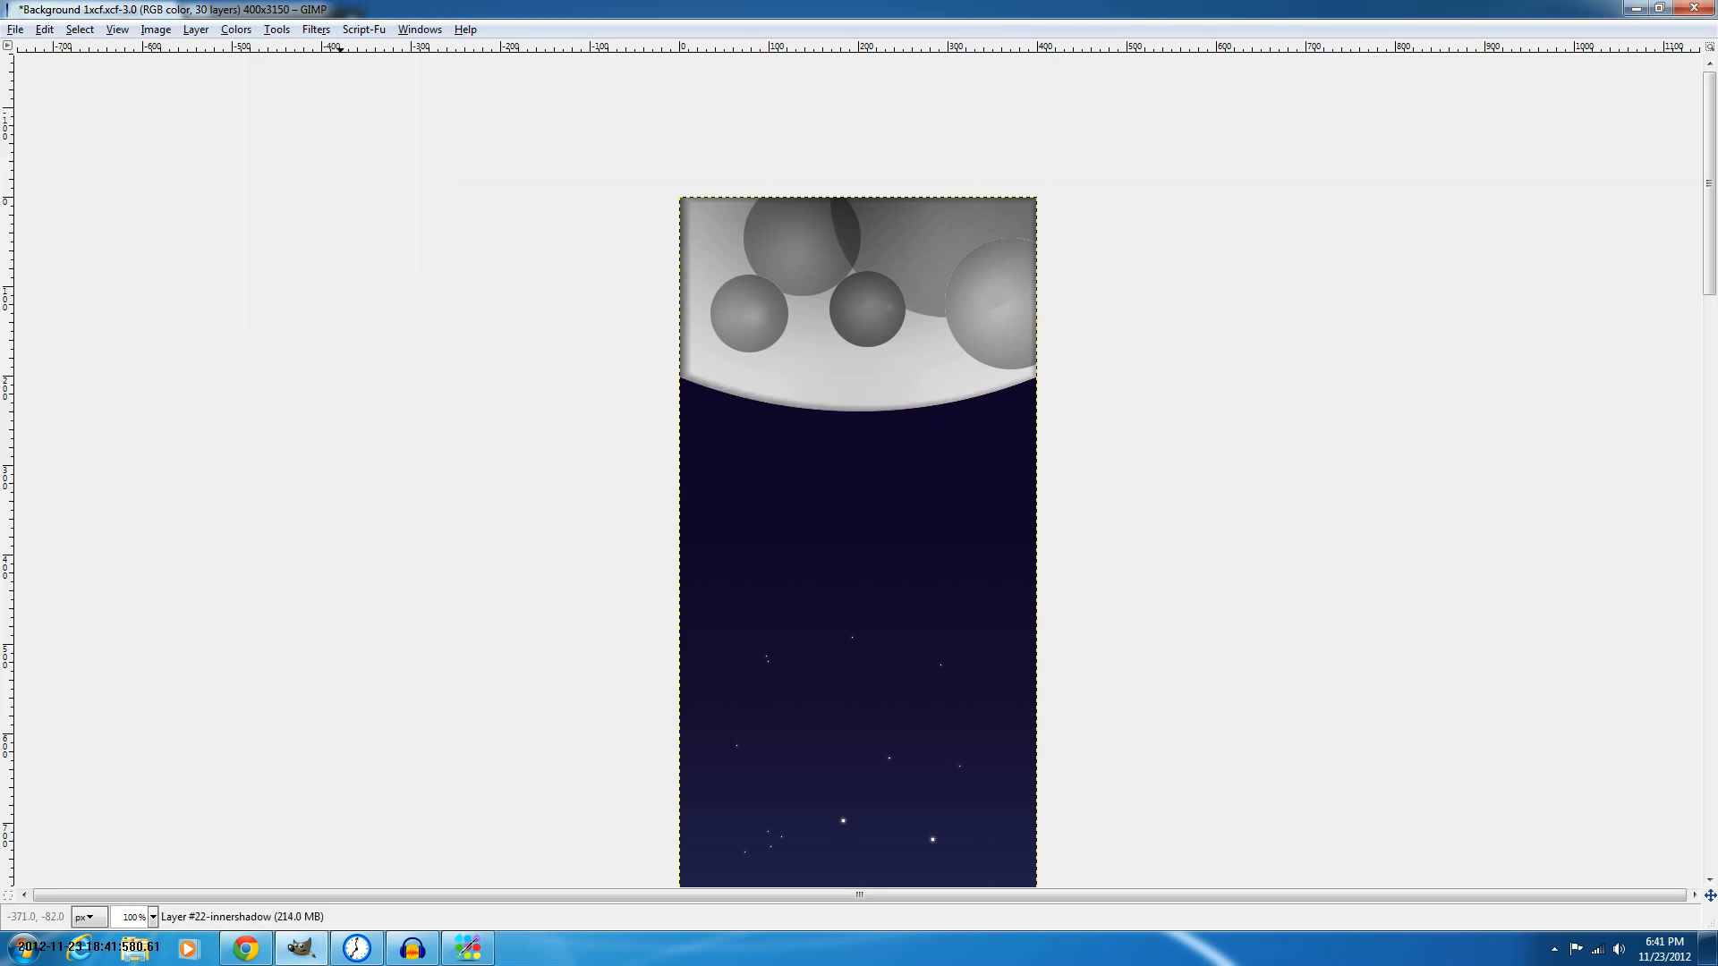
Undo the moon's last inner shadow, try one with size 11 and offset distance 3 on Layer #22, and undo it.
key("ctrl+z")
key("ctrl+shift+f")
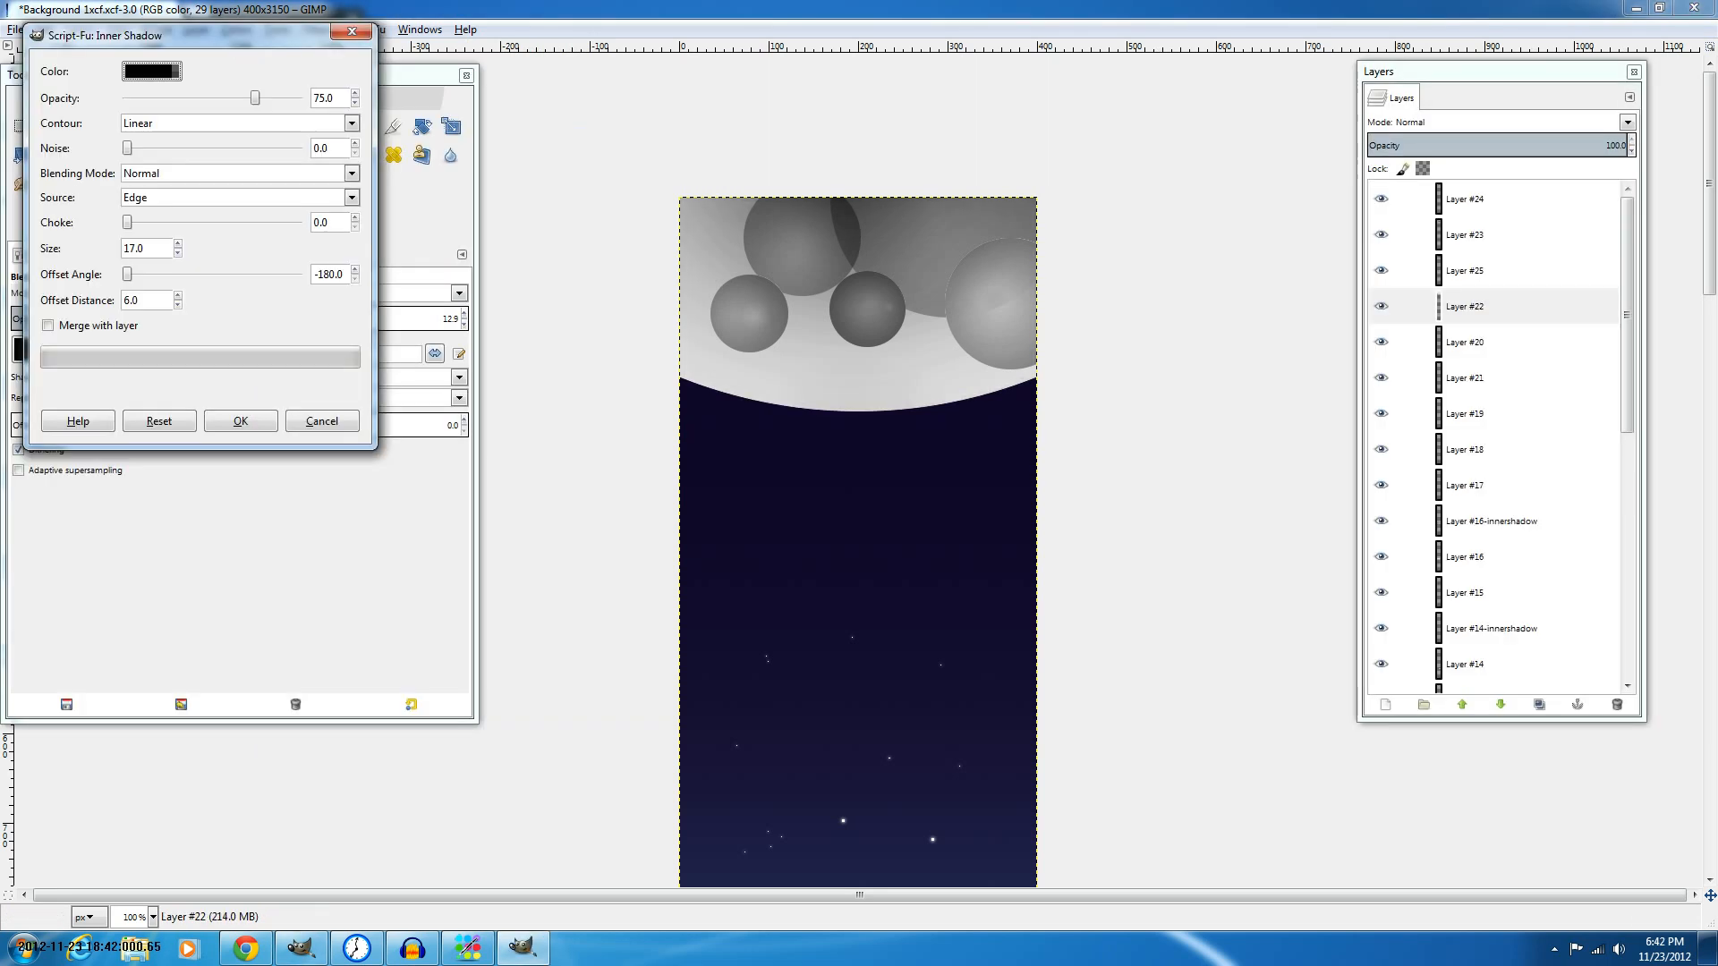
triple_click(178, 253)
left_click(178, 253)
left_click(178, 243)
left_click(241, 422)
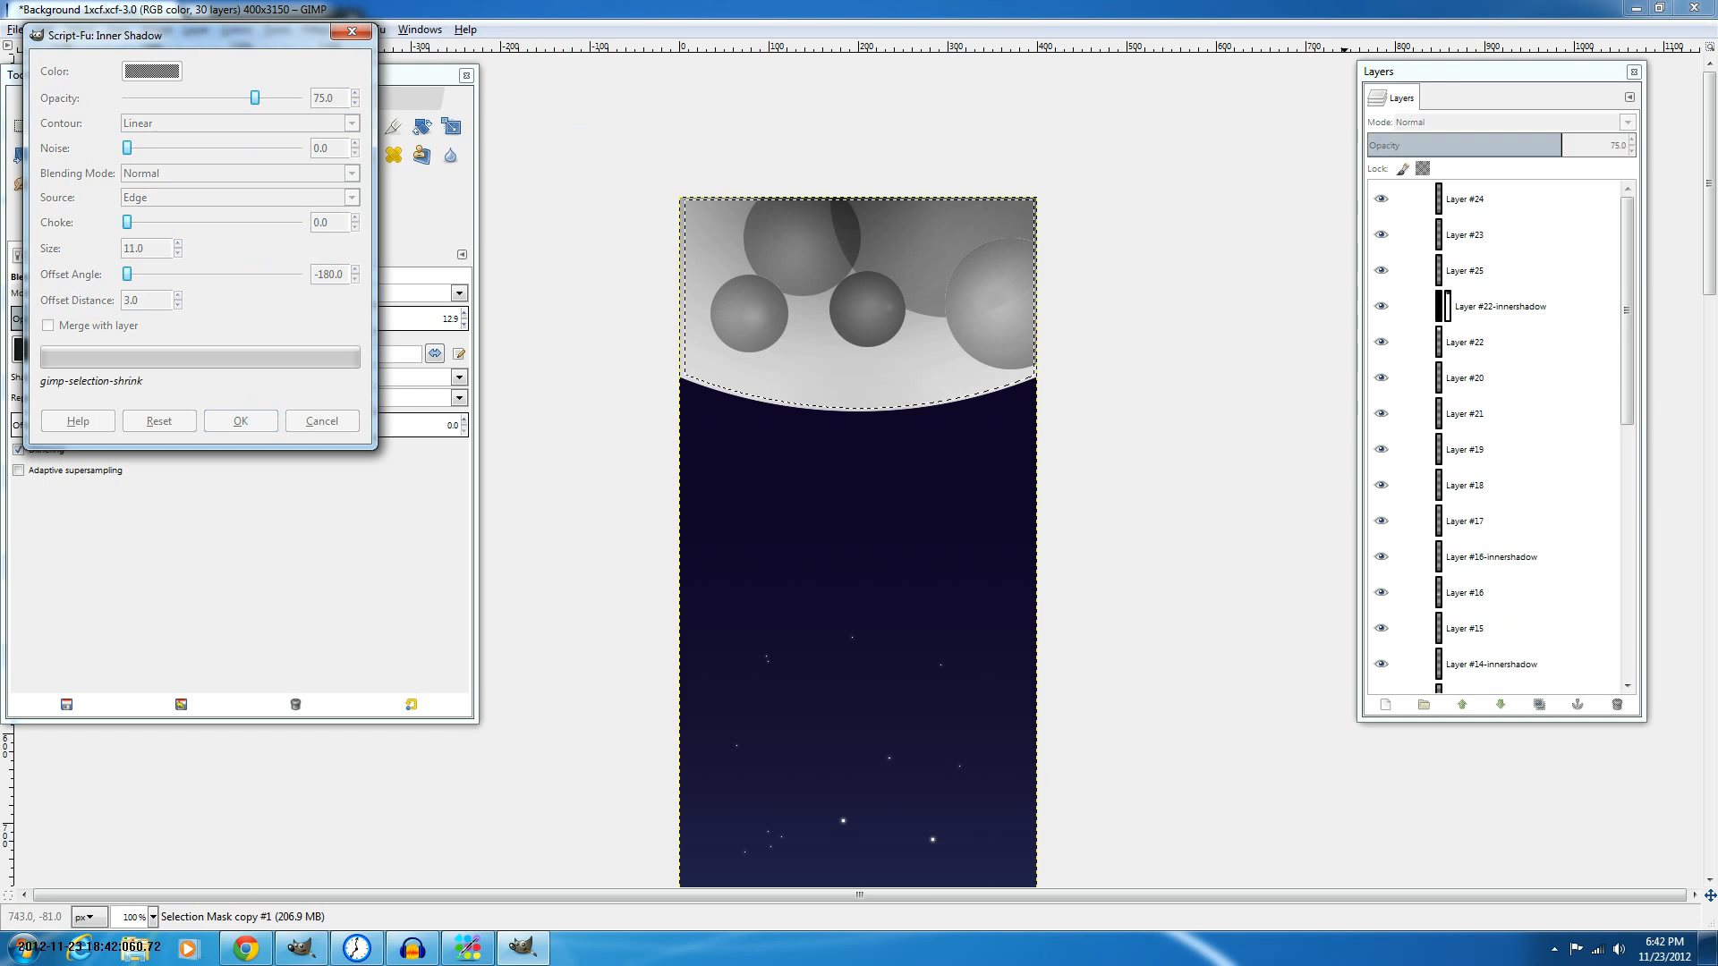
key("Tab")
key("ctrl+z")
Apply an inner shadow to the moon on Layer #22 with 75 opacity, size 15, offset angle -180 and offset distance 7.
key("ctrl+l")
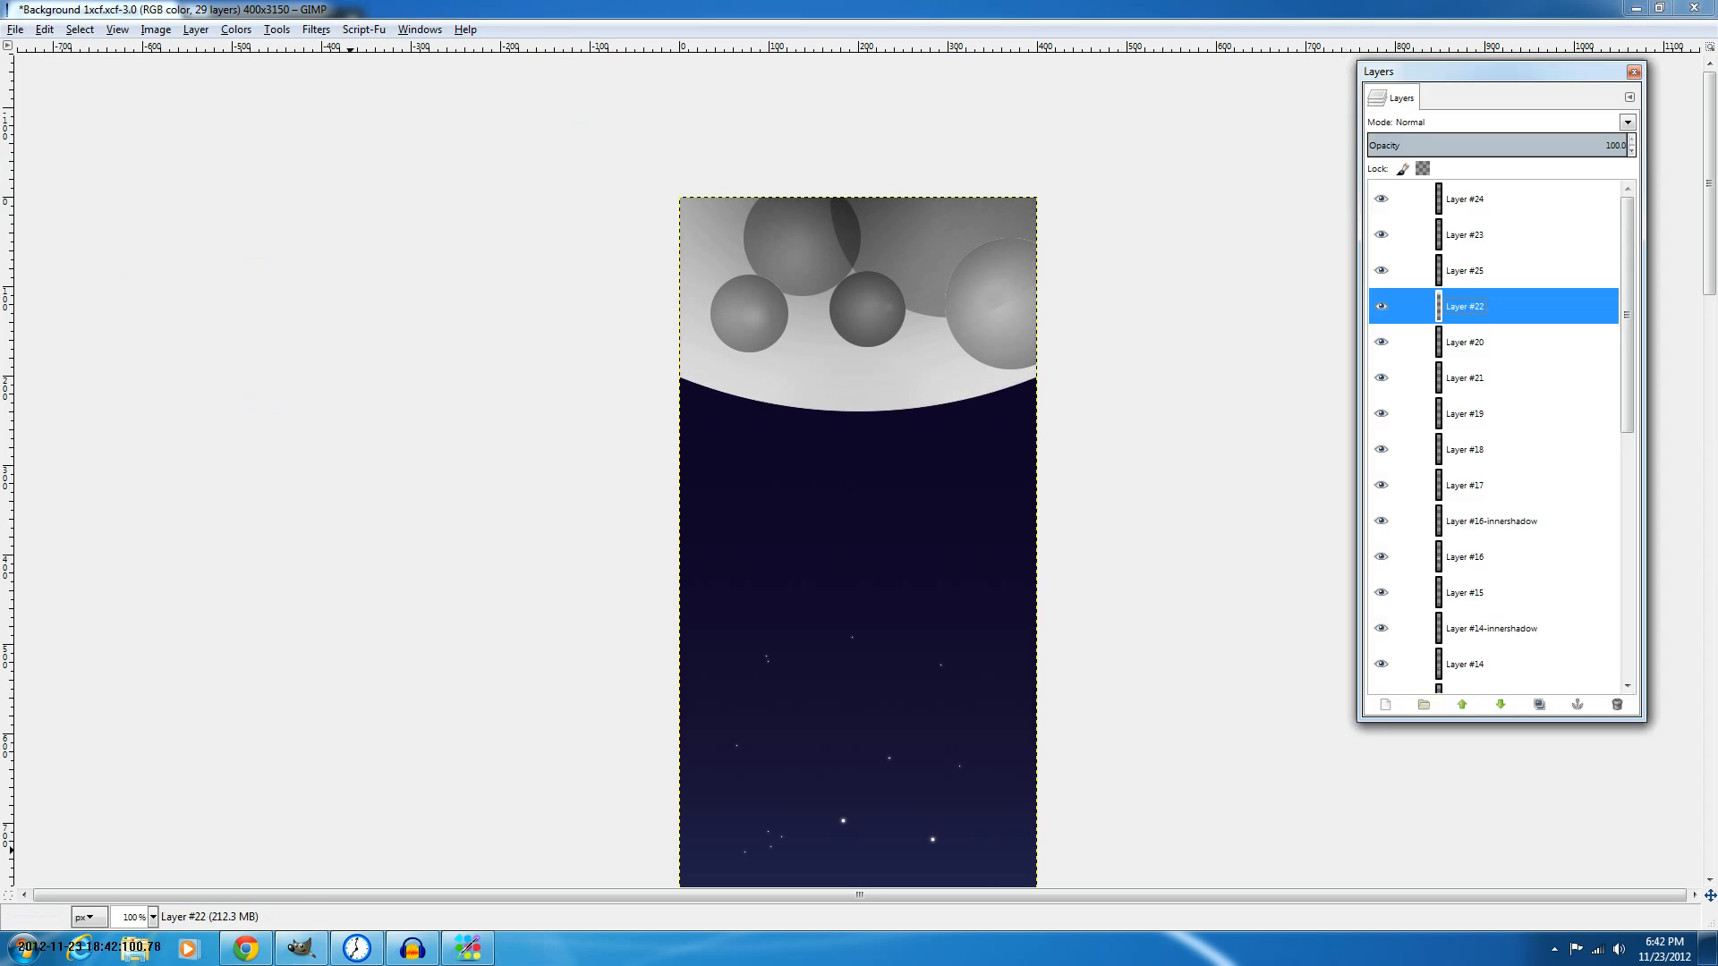
key("ctrl+b")
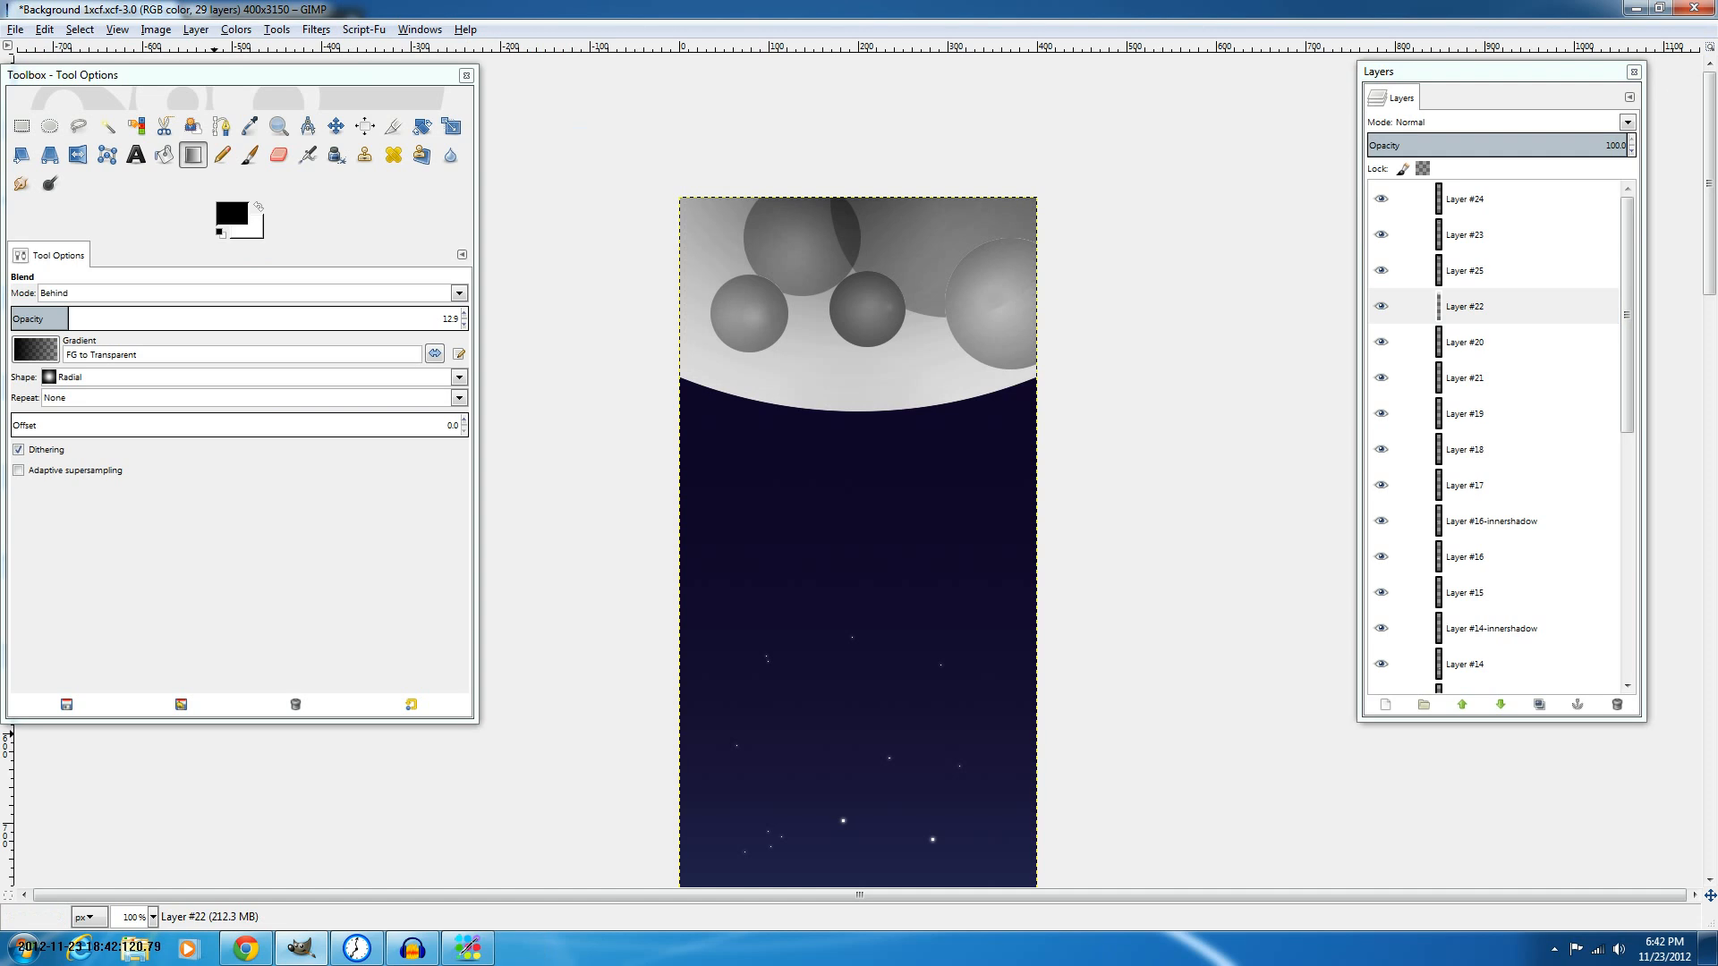
left_click(364, 30)
mouse_move(316, 30)
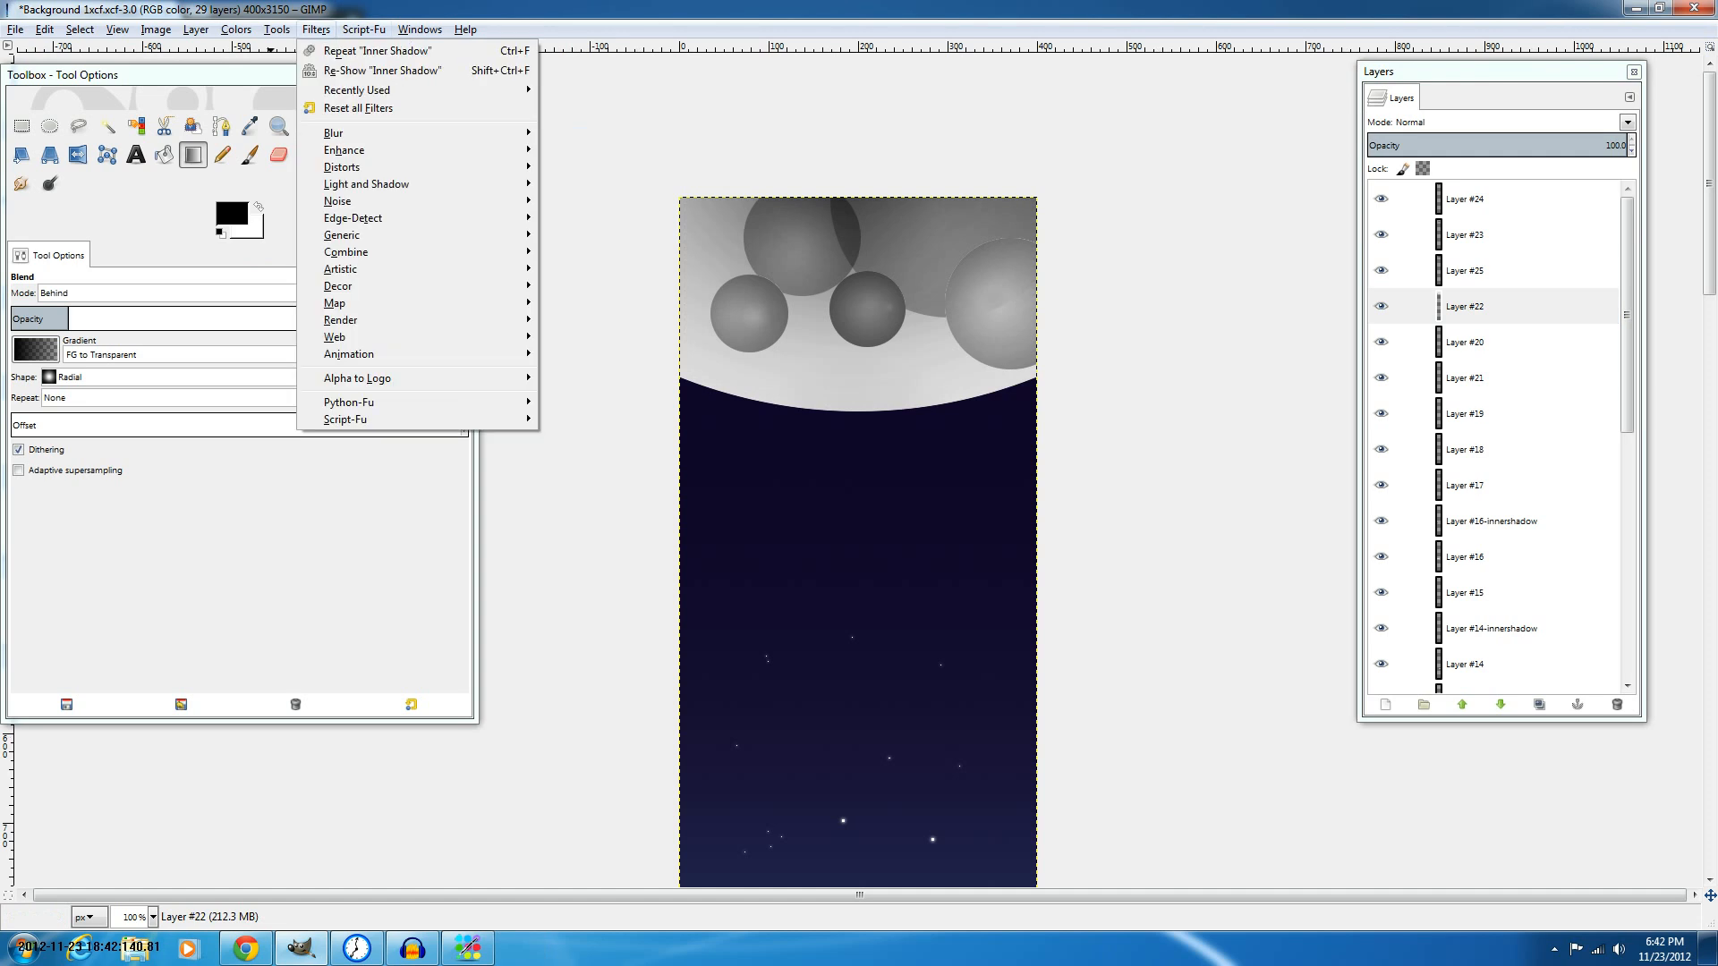
left_click(382, 71)
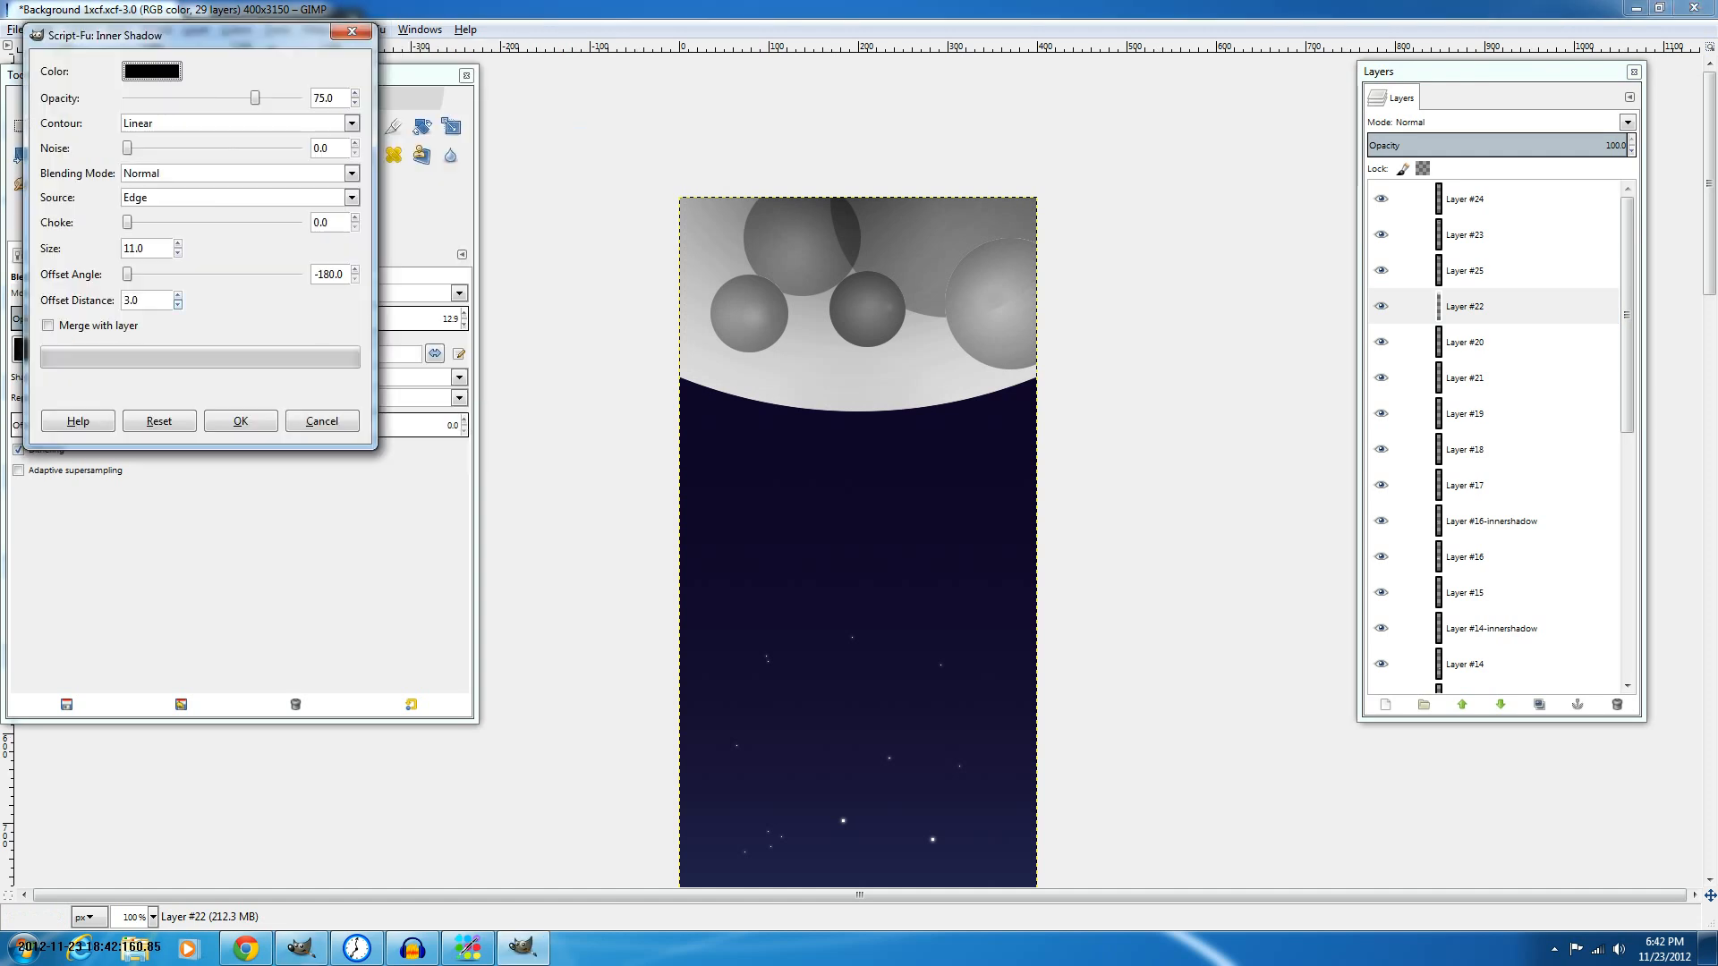
scroll(161, 300, "up", 4)
key("Return")
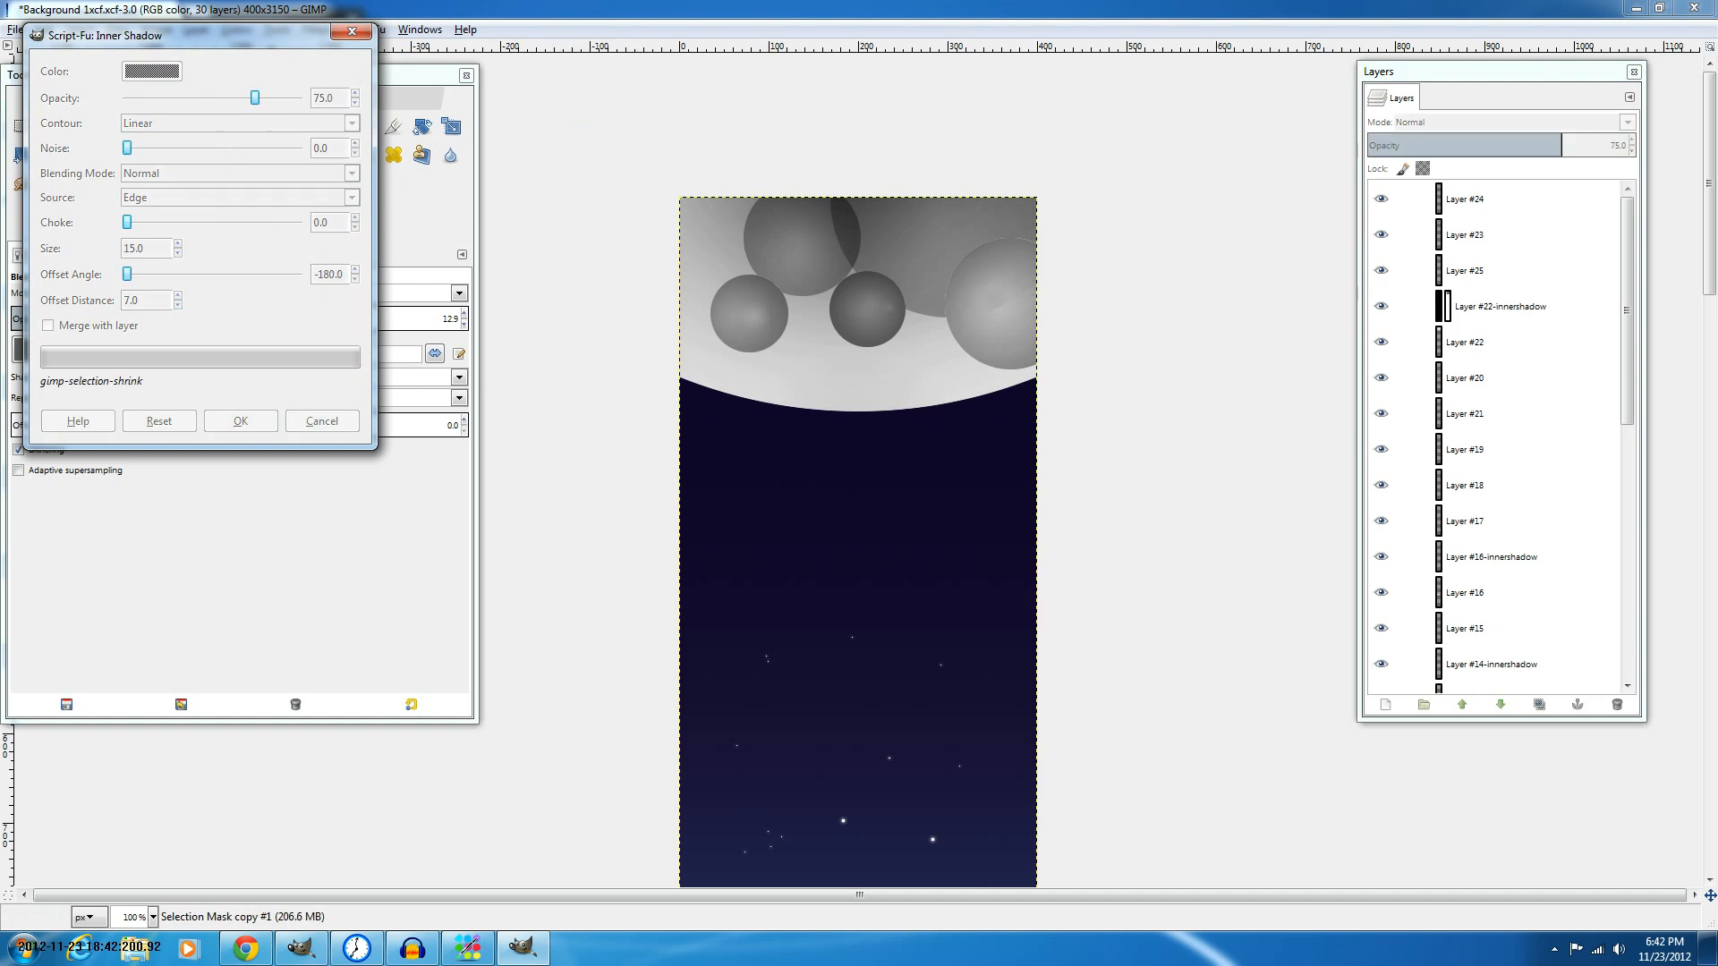
key("Tab")
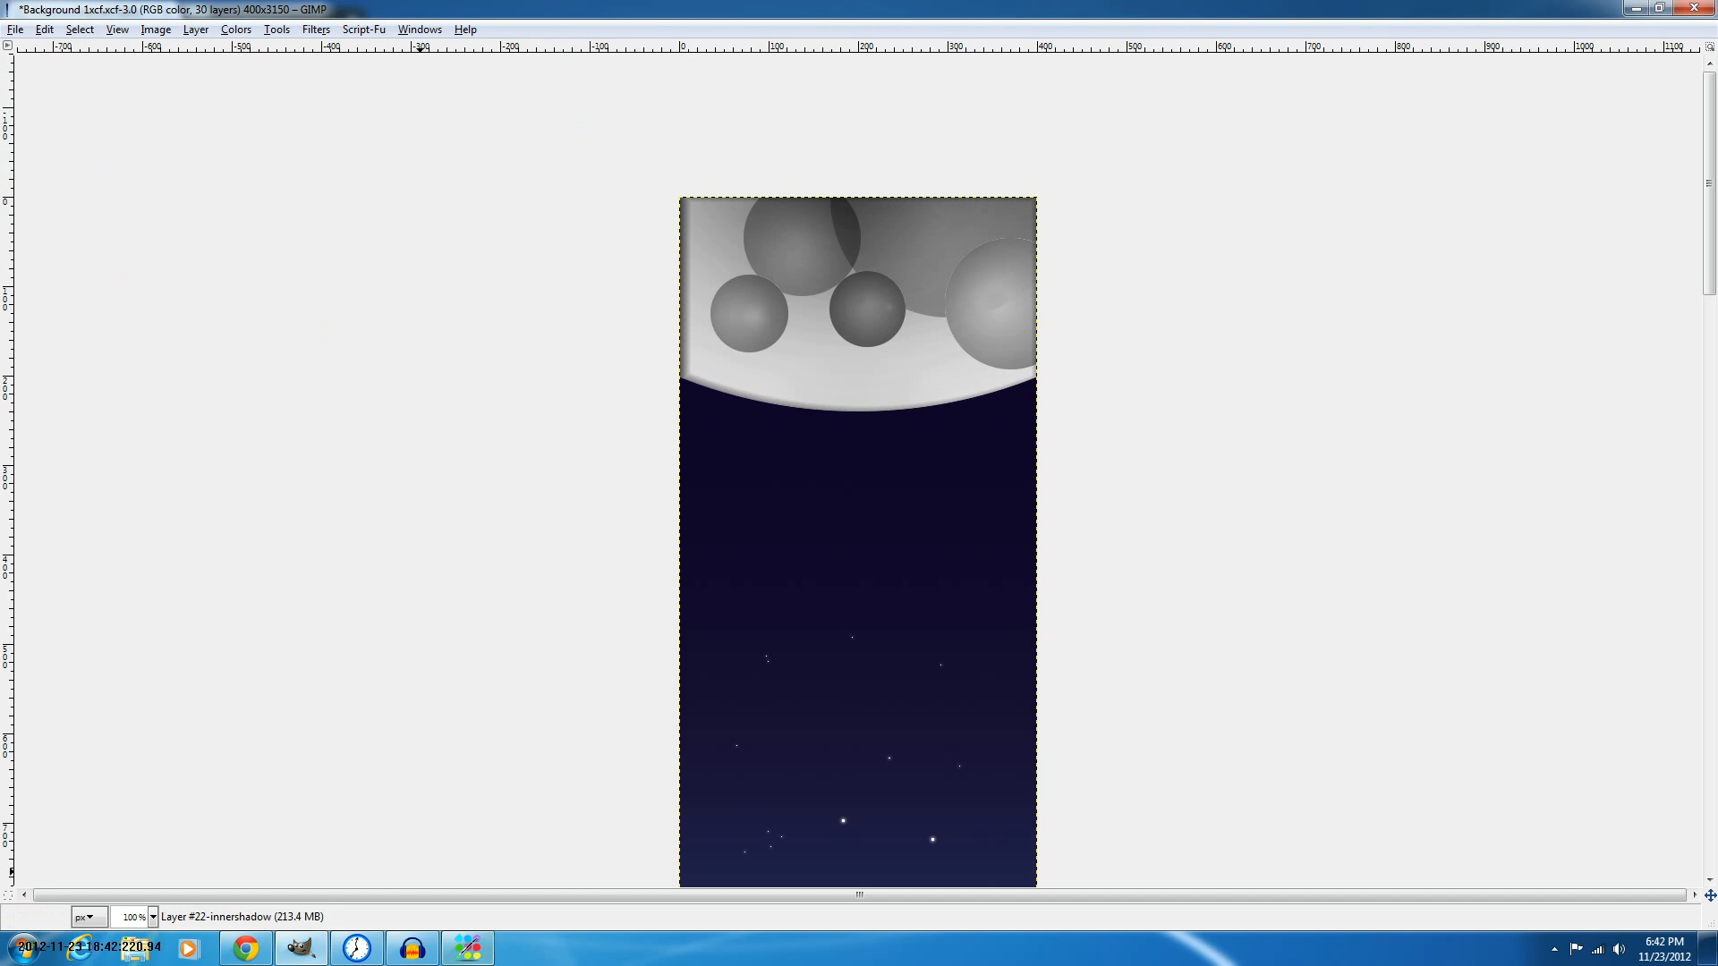
Check the running audio recording in Audacity and return to GIMP.
left_click(413, 949)
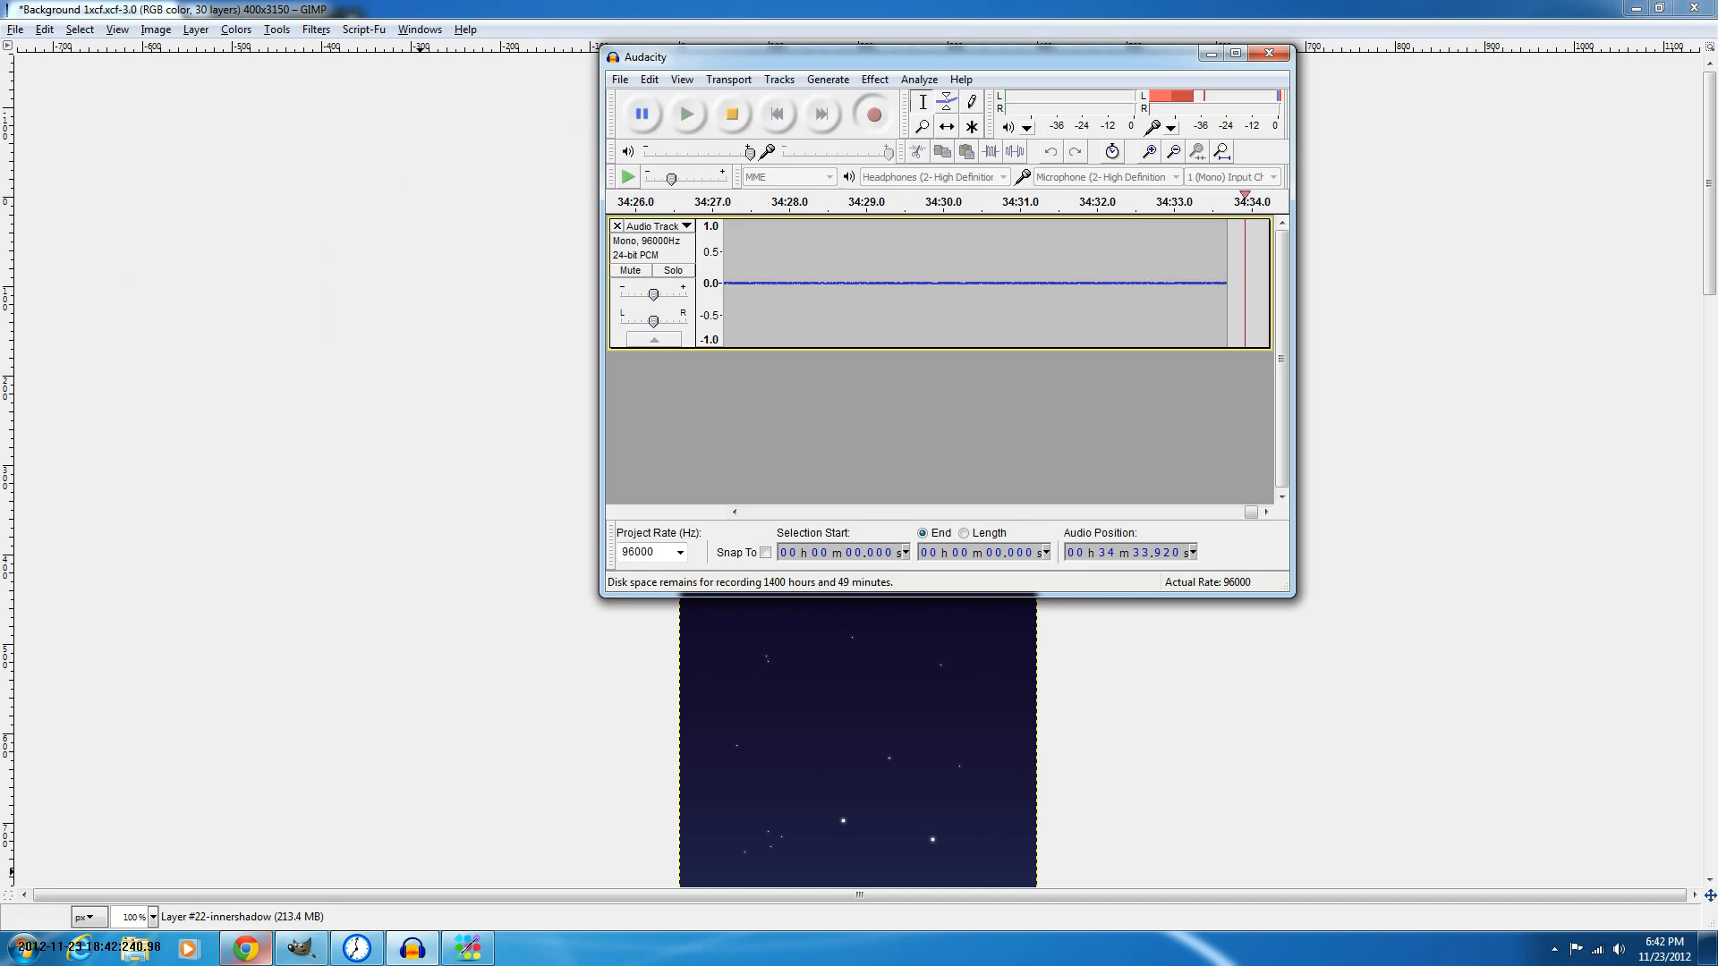
left_click(302, 948)
left_click(302, 948)
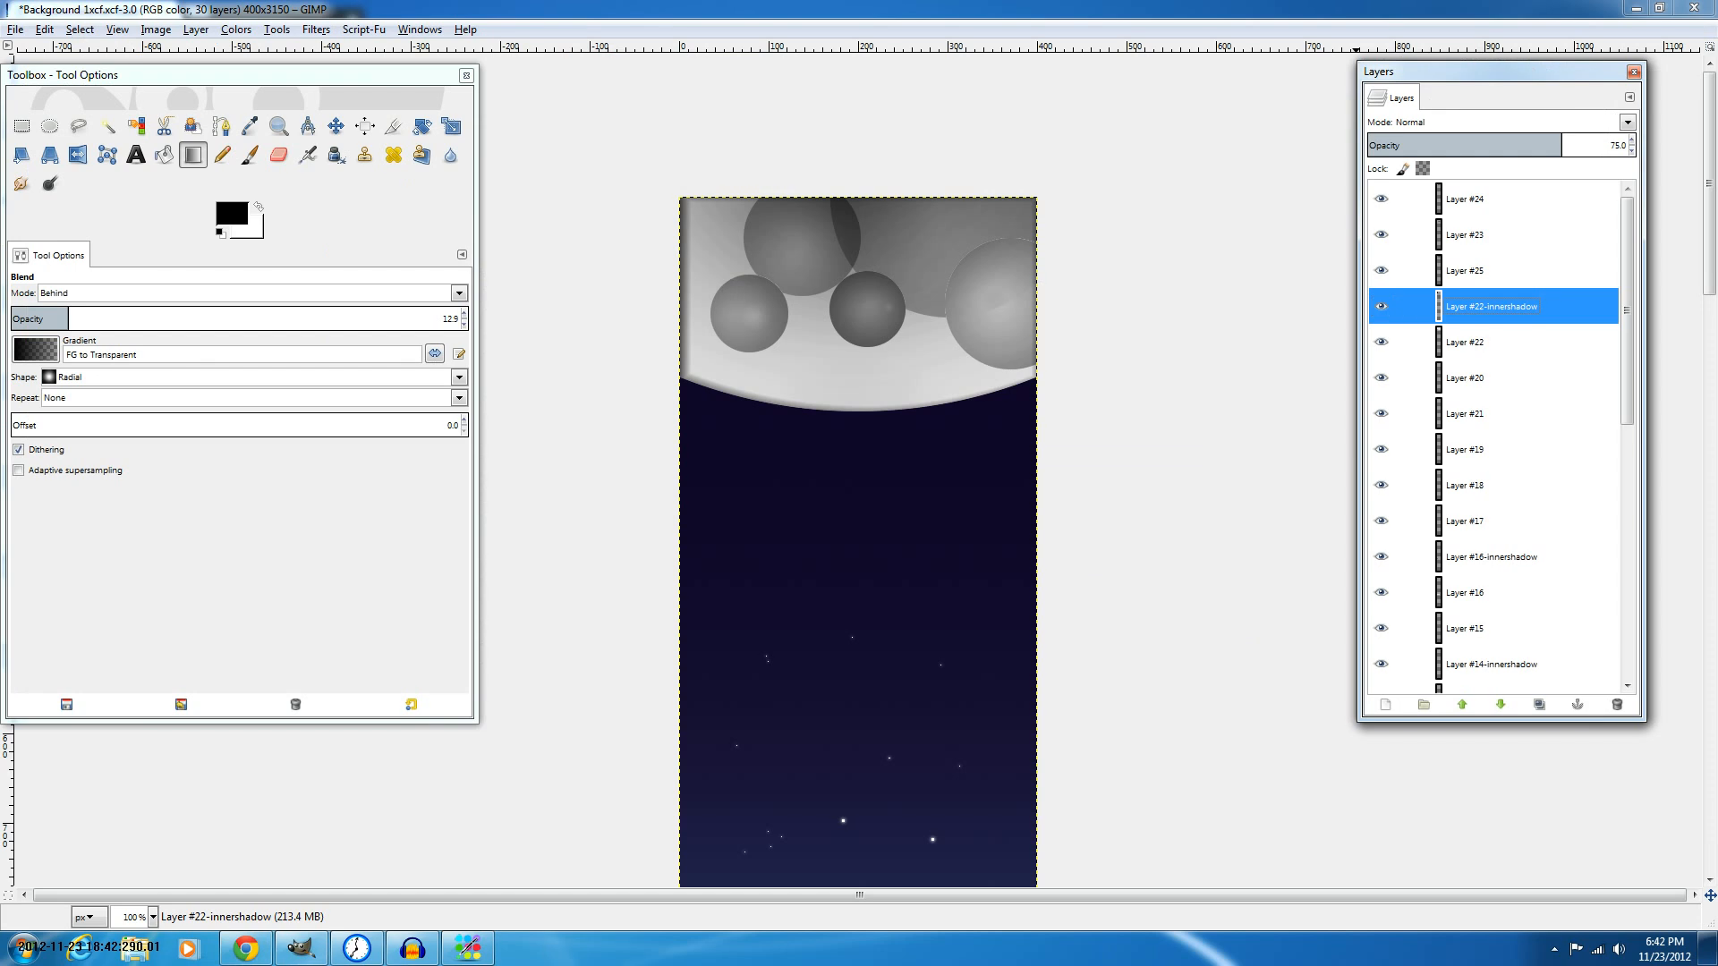
Lower the opacity of Layer #22-innershadow to 50.5 and activate the Smudge tool.
left_click(1493, 142)
left_click_drag(1493, 141, 1497, 141)
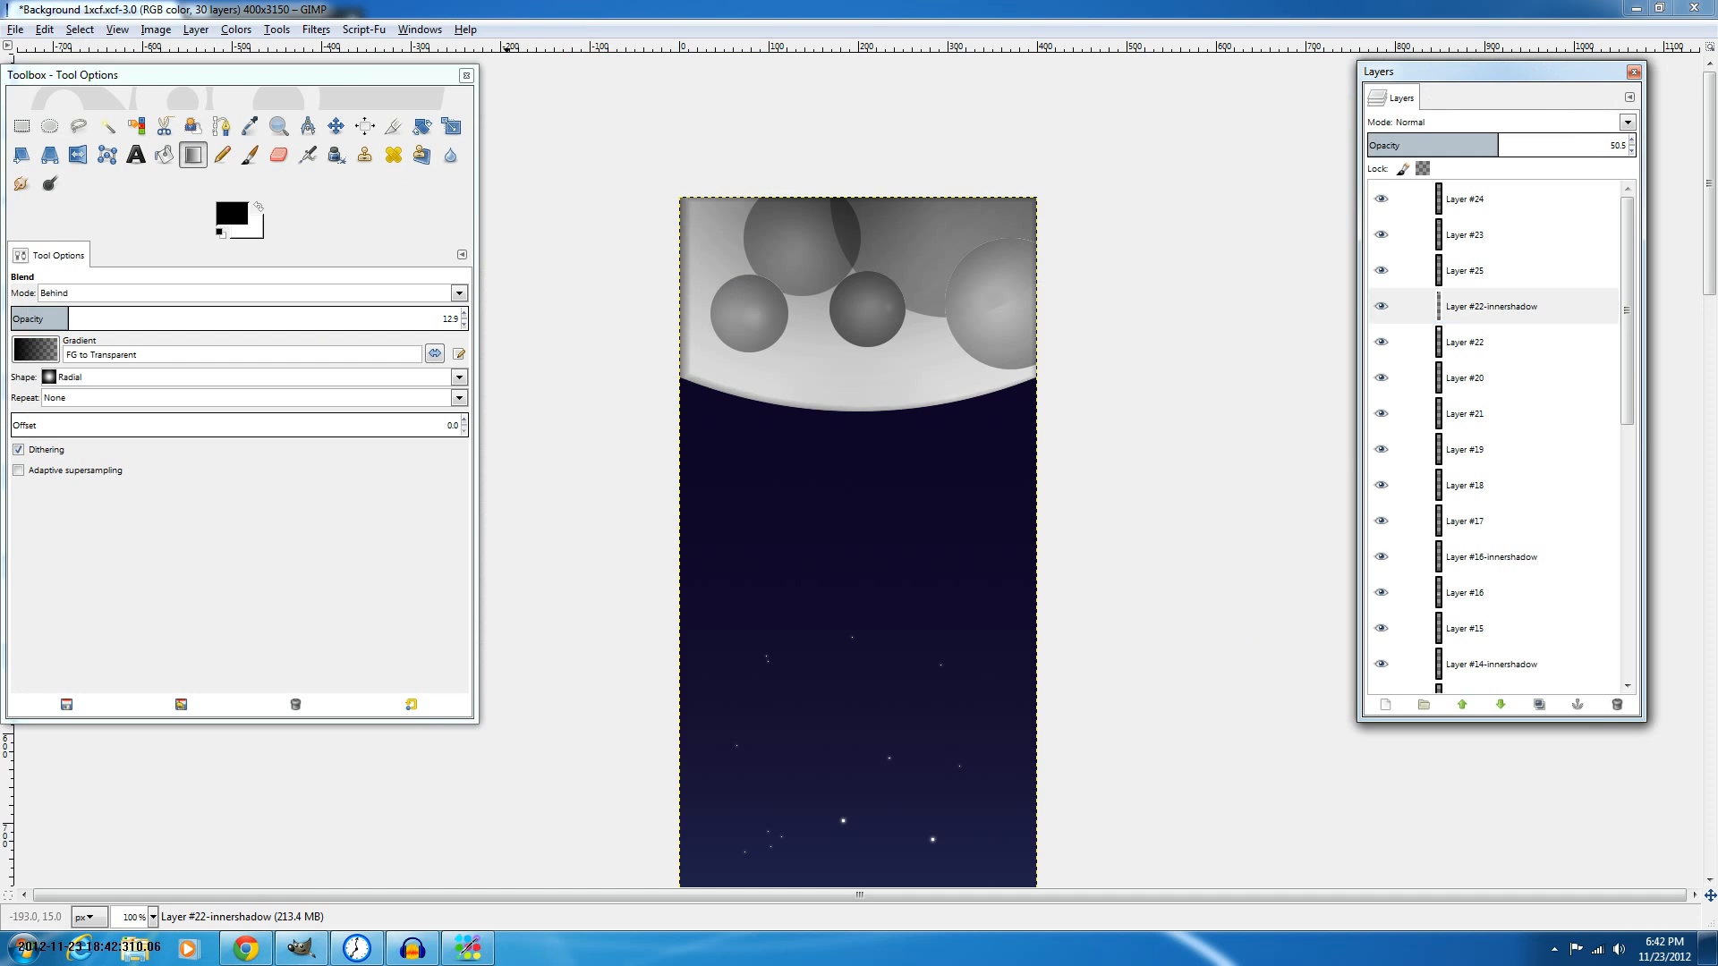
left_click(21, 183)
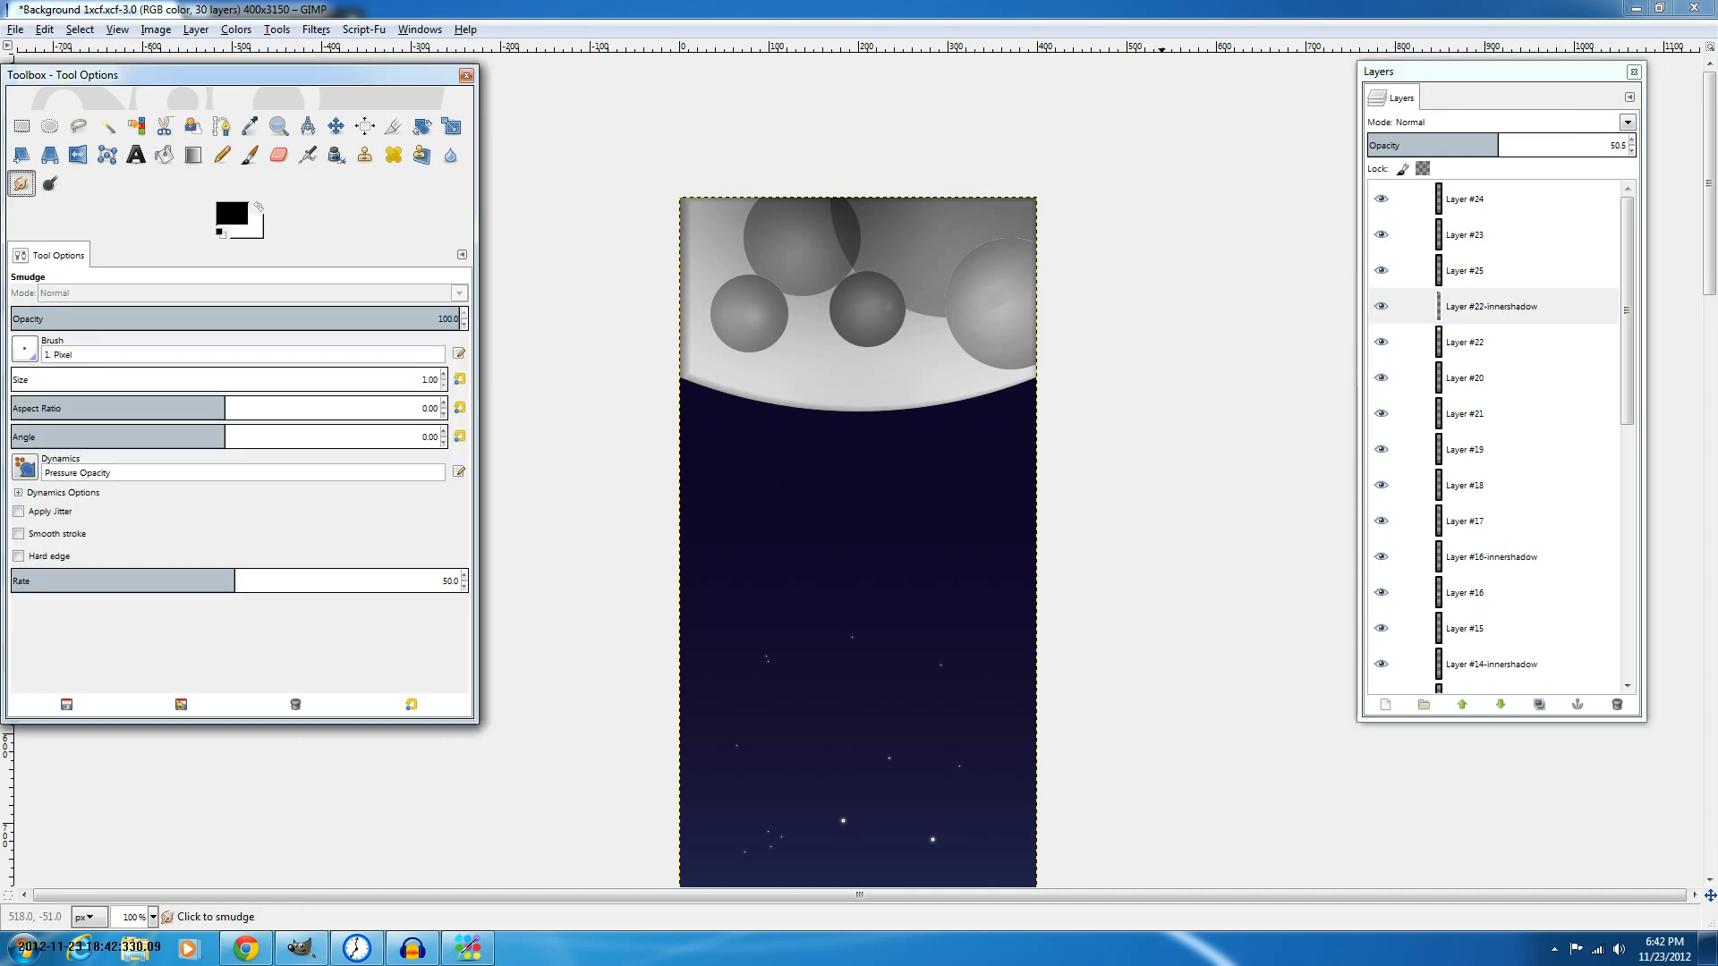
Delete Layer #24 and Layer #23 from the layer stack.
right_click(1514, 213)
left_click(1570, 366)
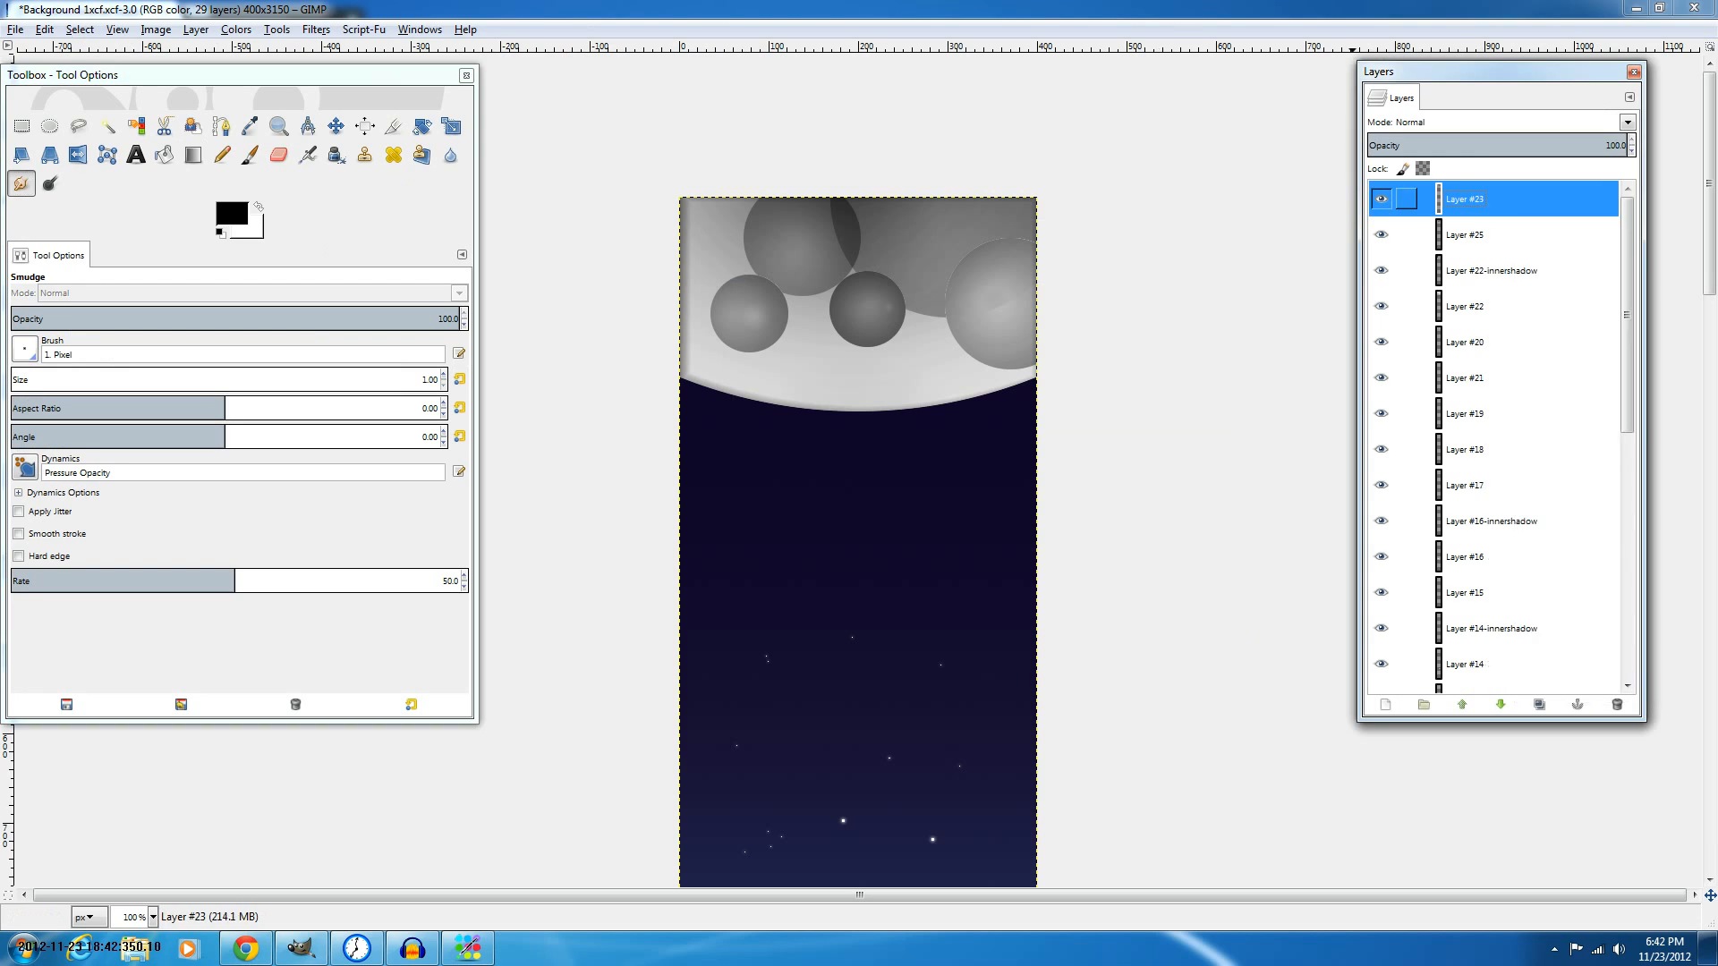
right_click(1447, 200)
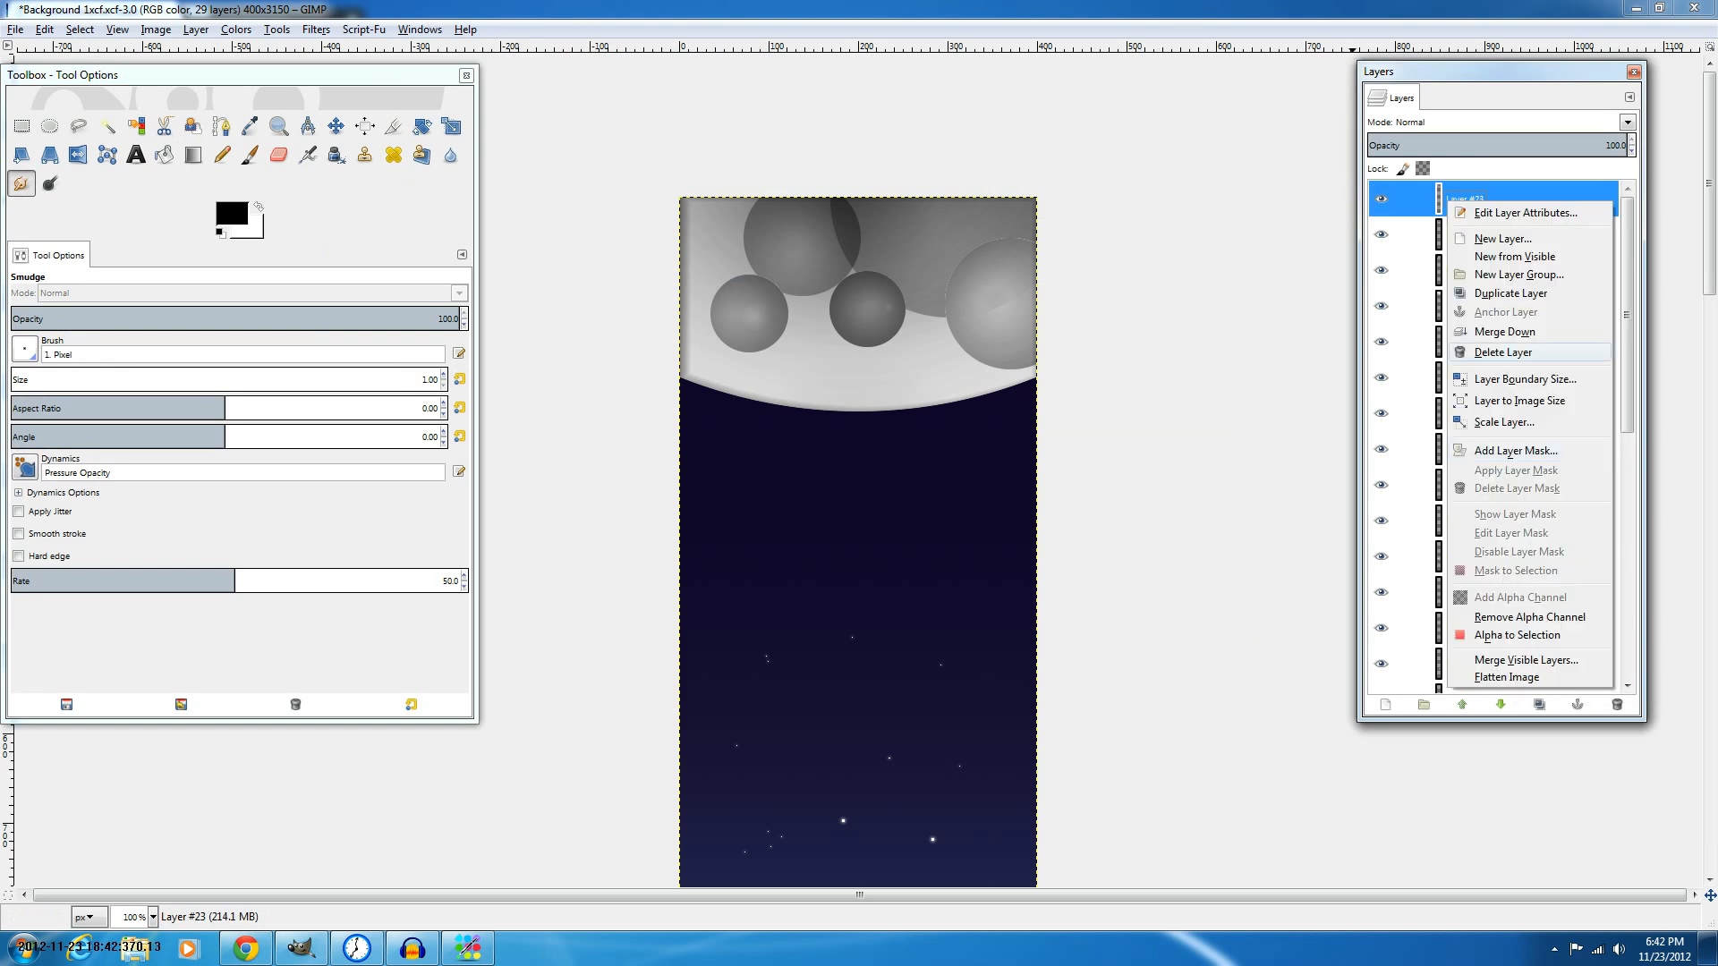
left_click(1503, 352)
Set the Smudge tool's brush to 2. Hardness 025 with size 17.68.
left_click(316, 30)
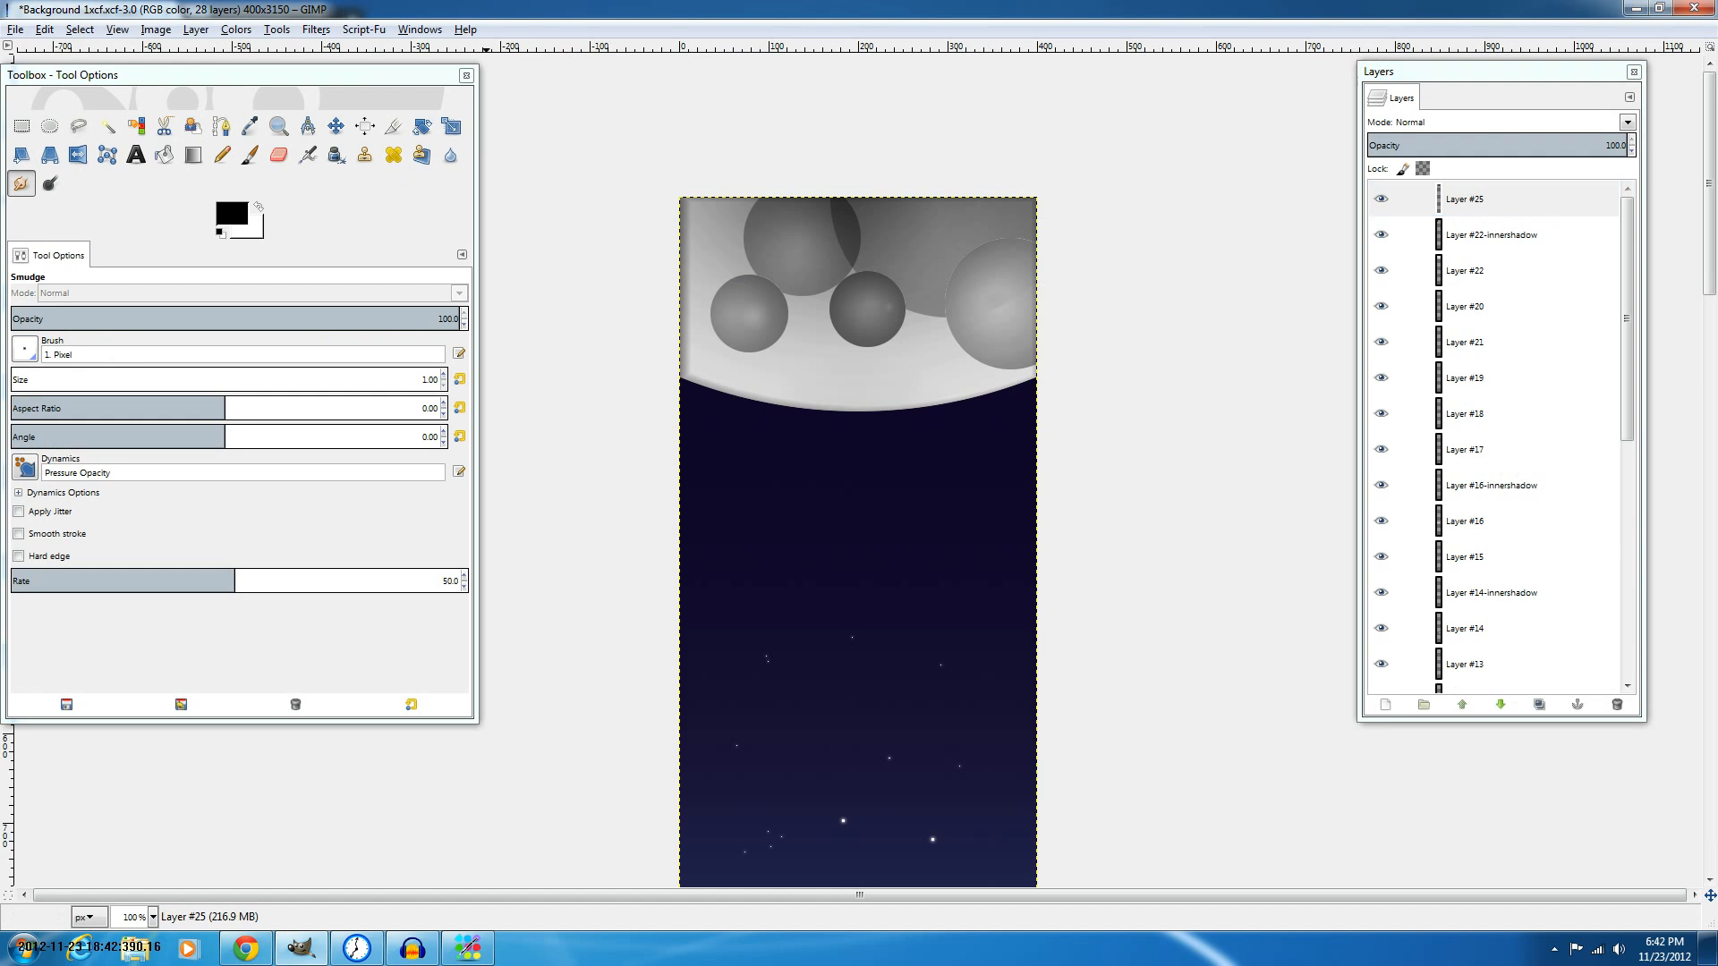
left_click(17, 378)
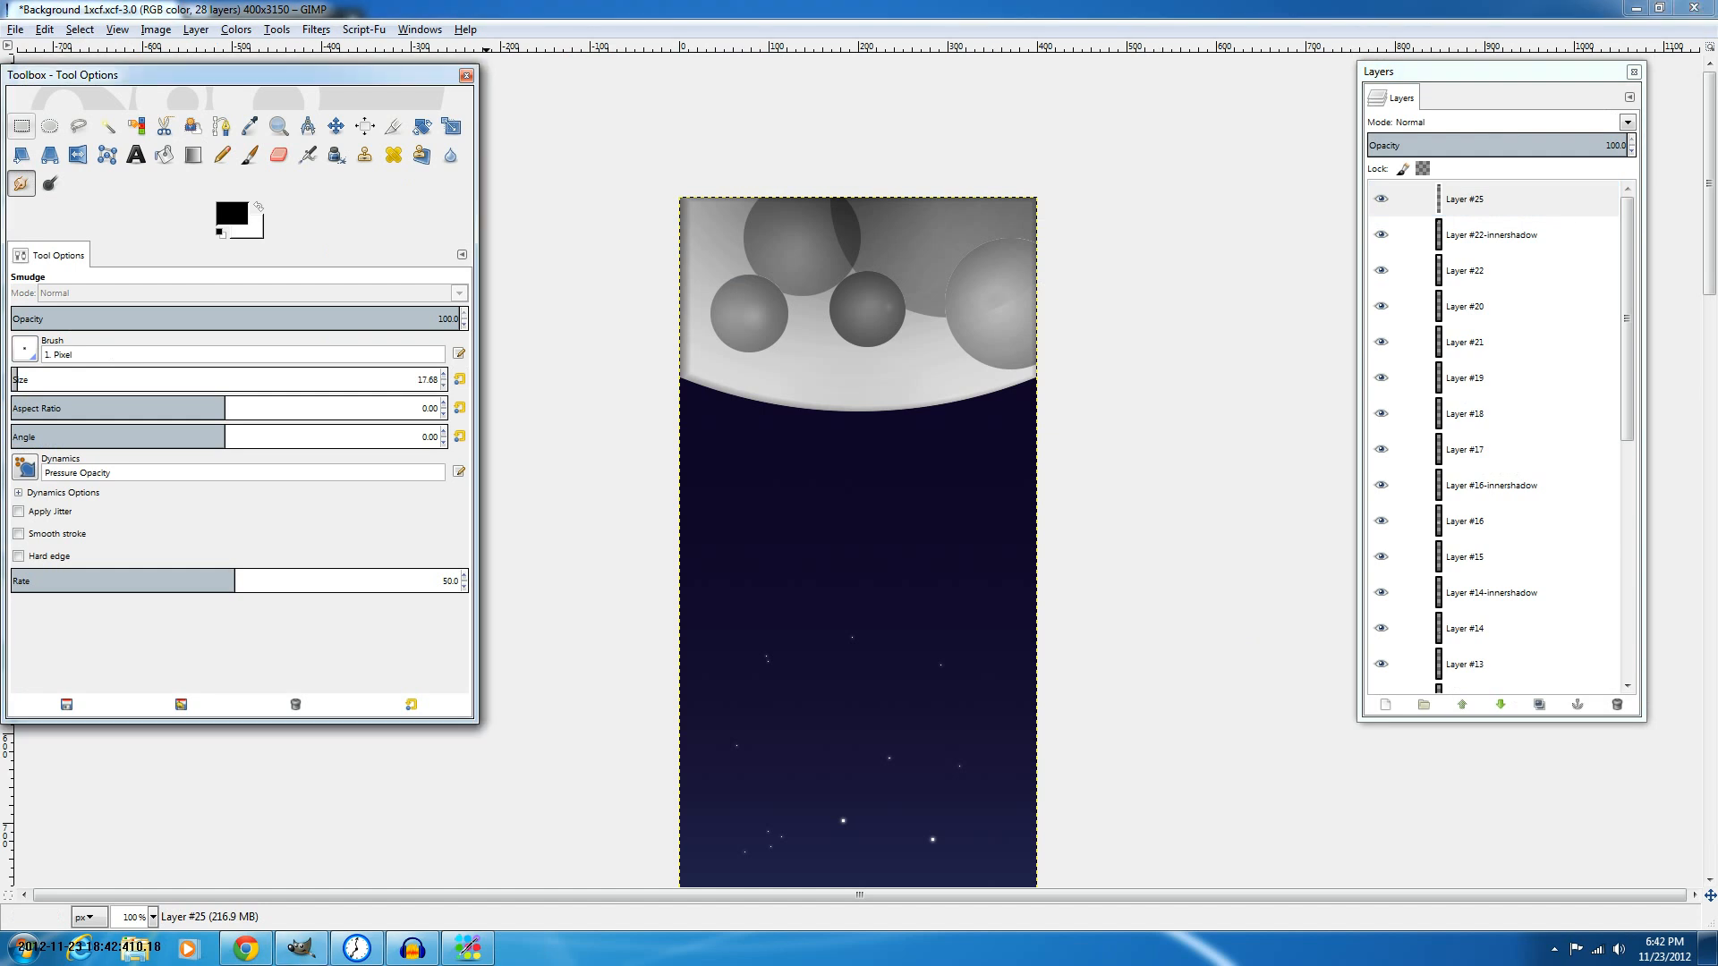
left_click(24, 349)
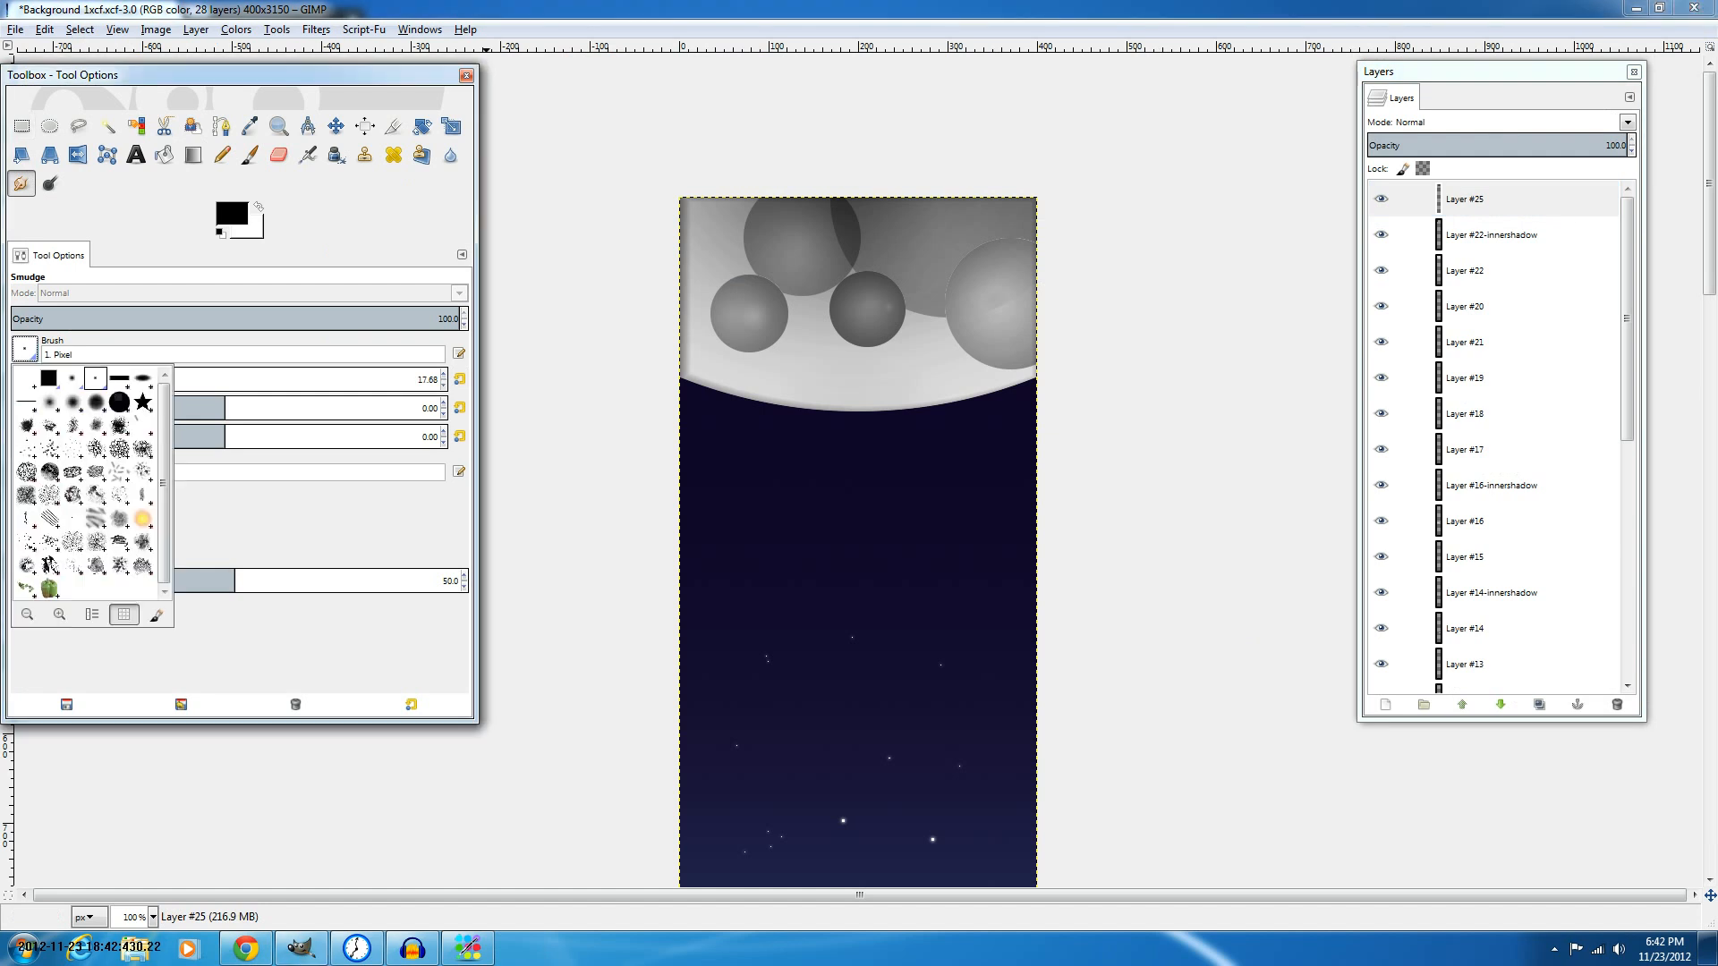
left_click(50, 403)
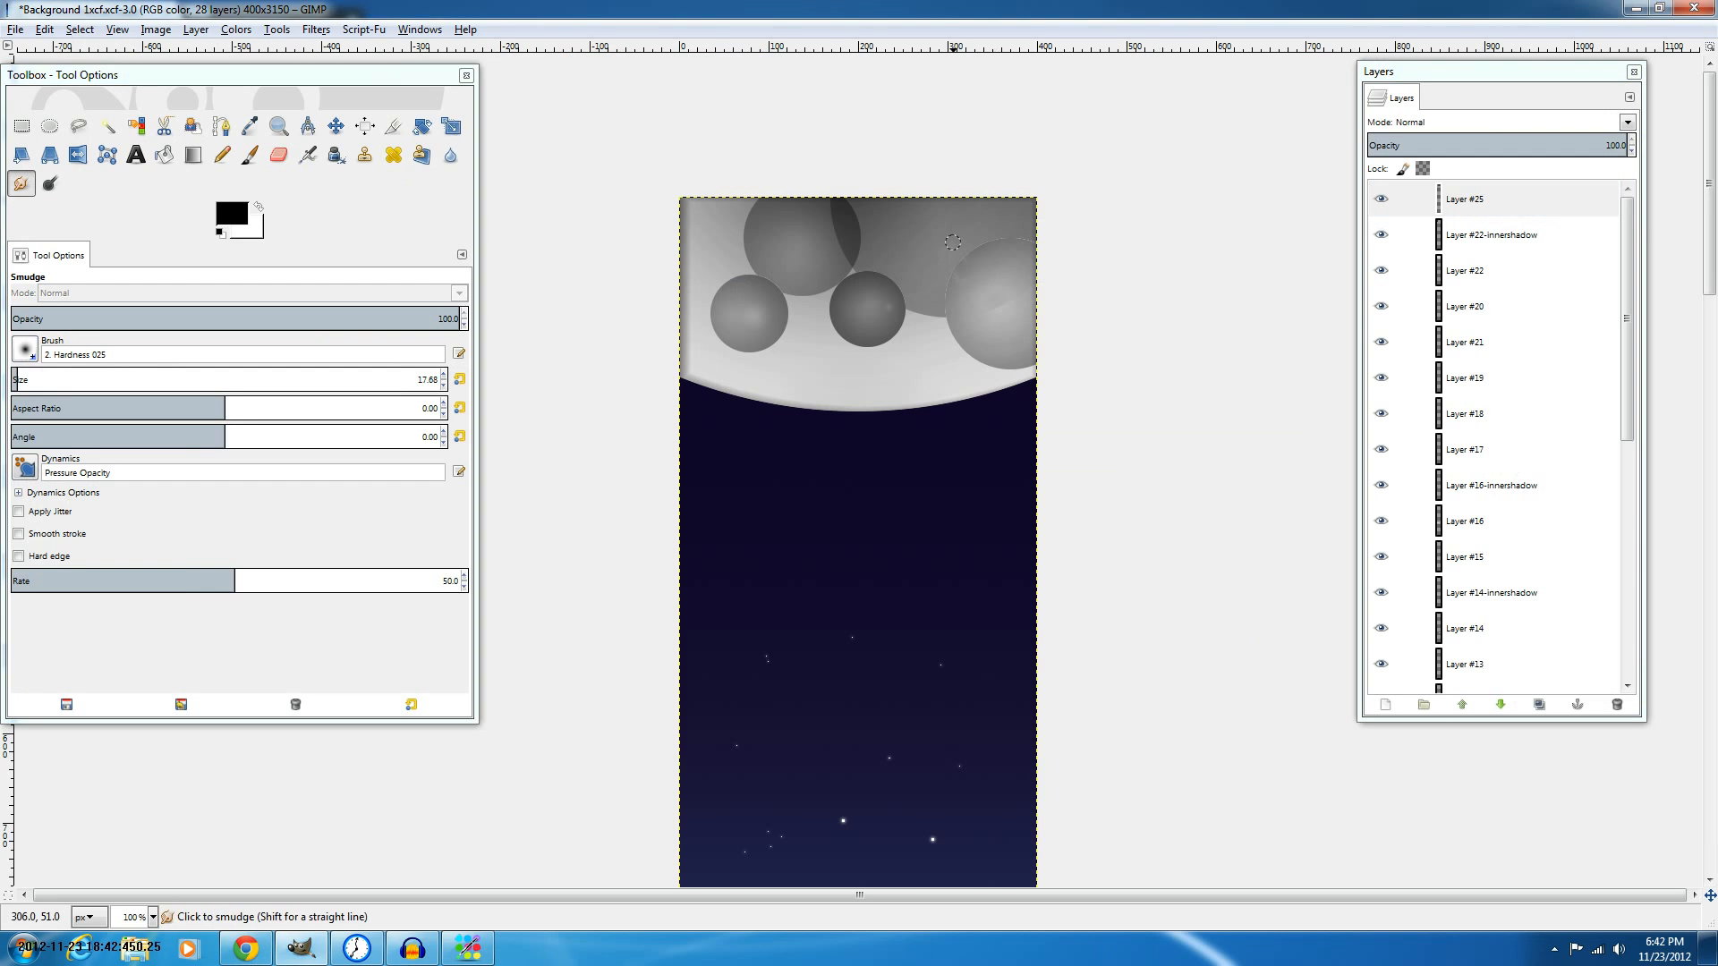
Try a short smudge stroke at the edge of the moon's large light crater on Layer #25 and undo it.
scroll(979, 251, "up", 2)
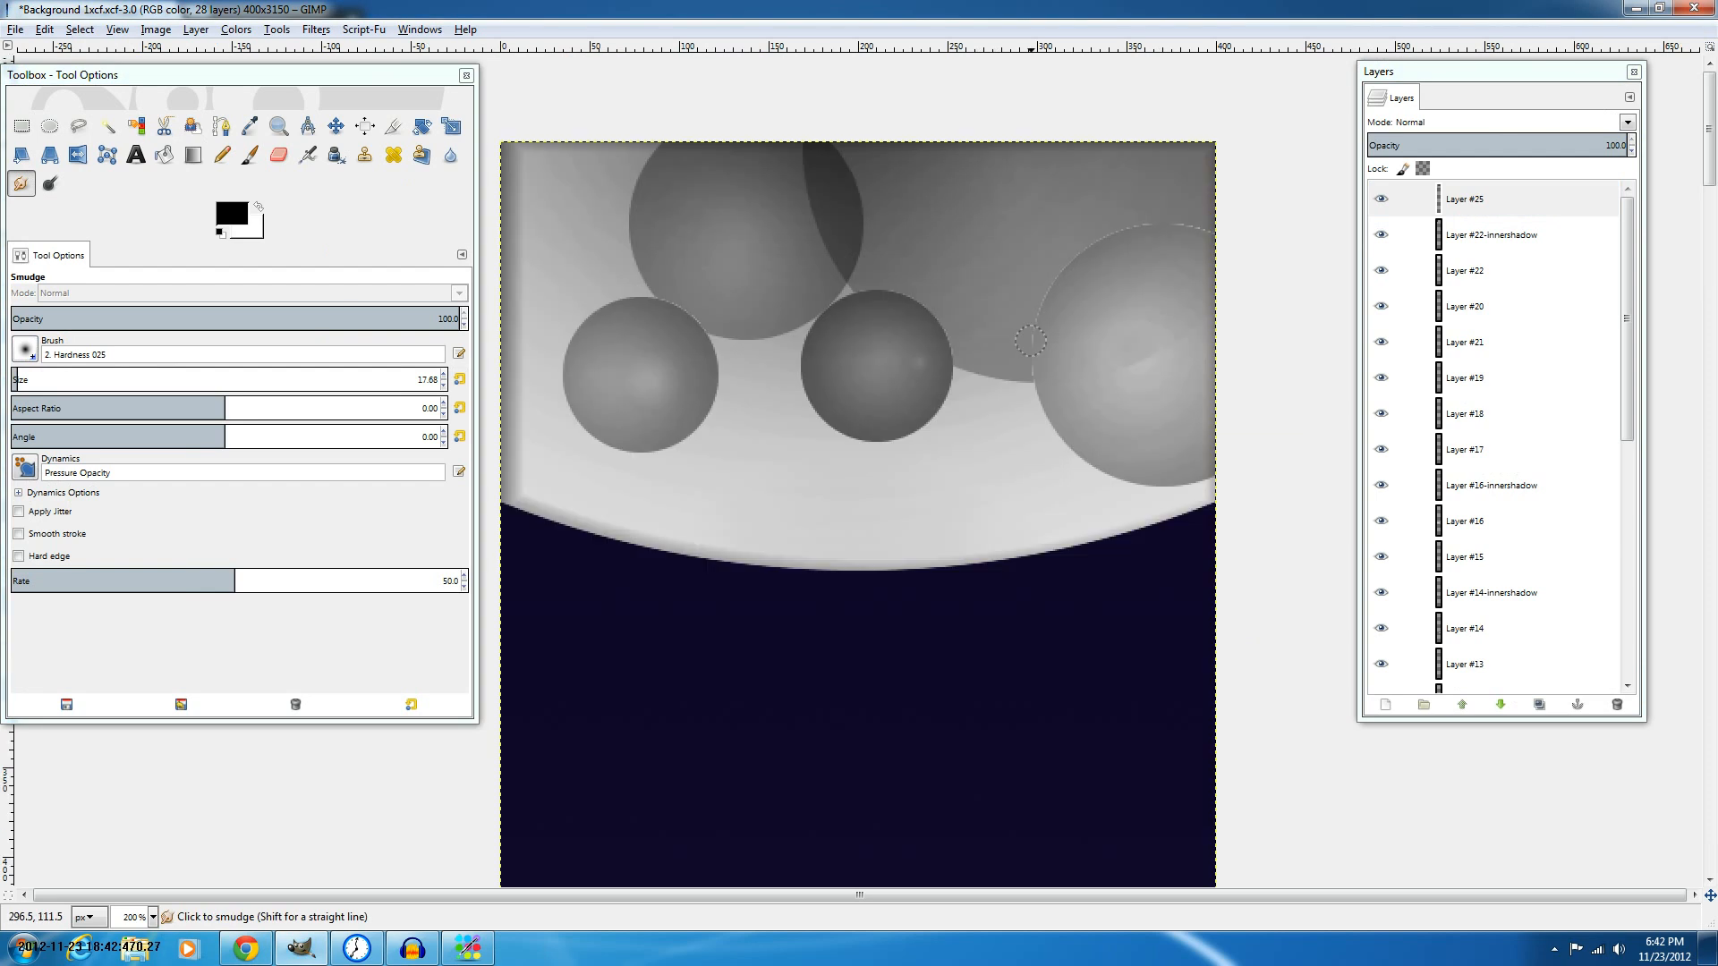
left_click_drag(1030, 341, 1045, 328)
key("ctrl+z")
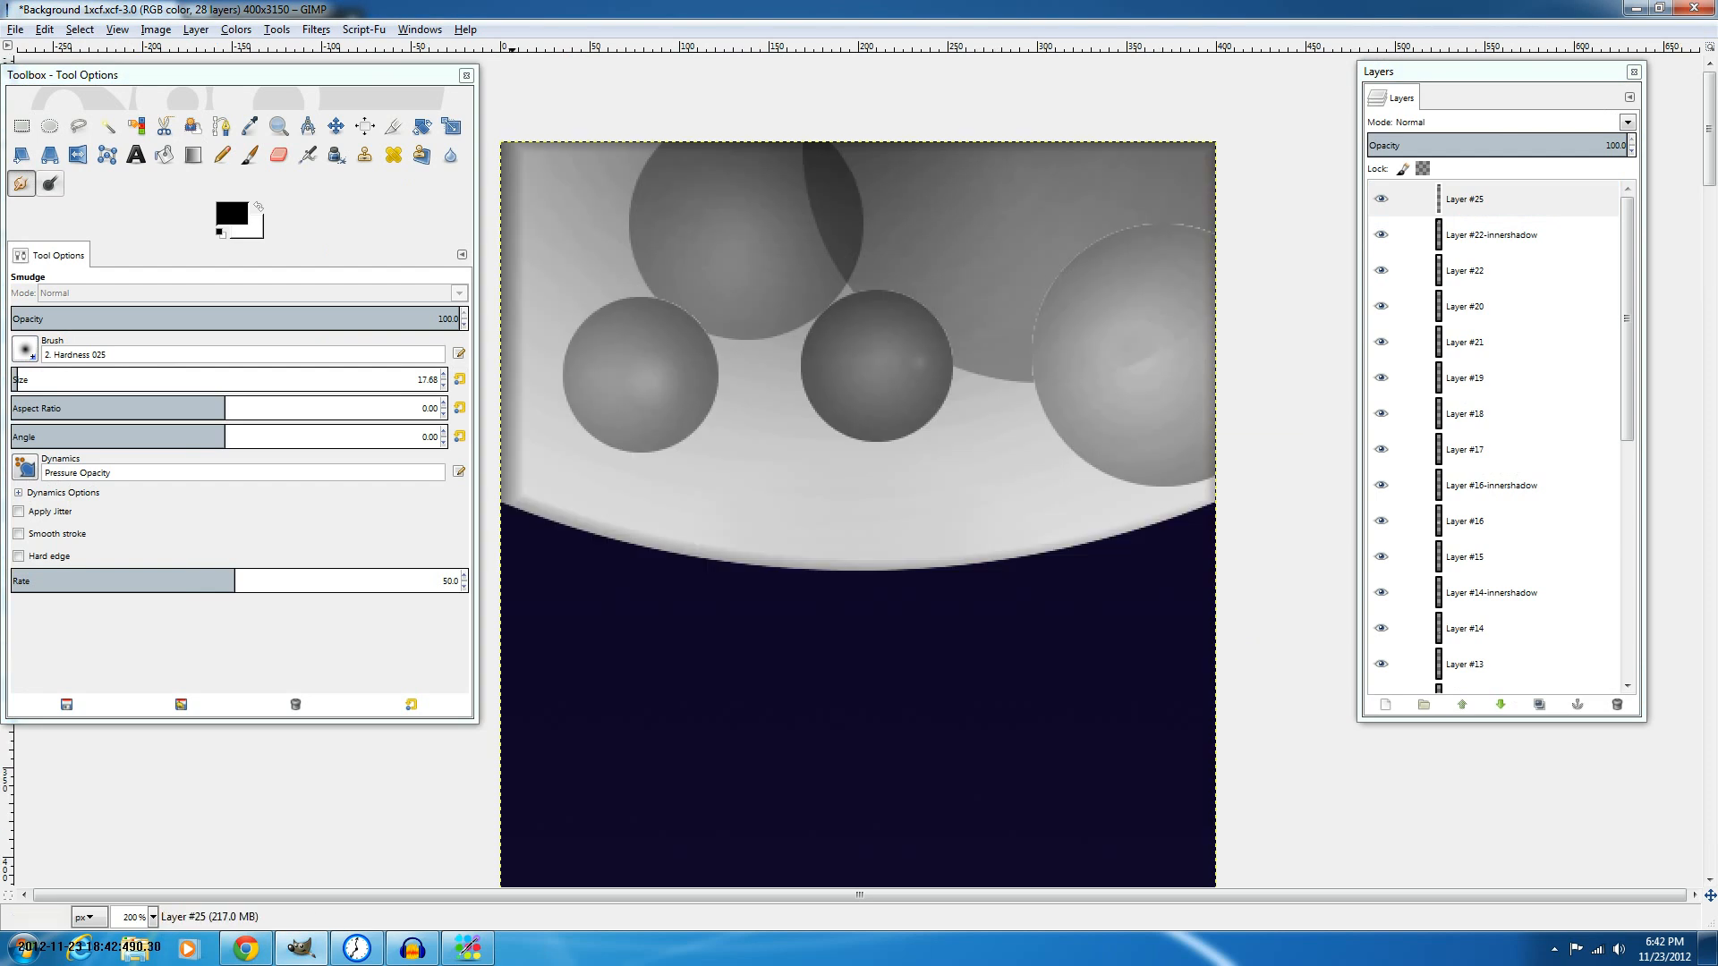
Try the Blur/Sharpen tool on the small dark crater's shading on Layer #25, undo it and activate the Eraser.
left_click(450, 154)
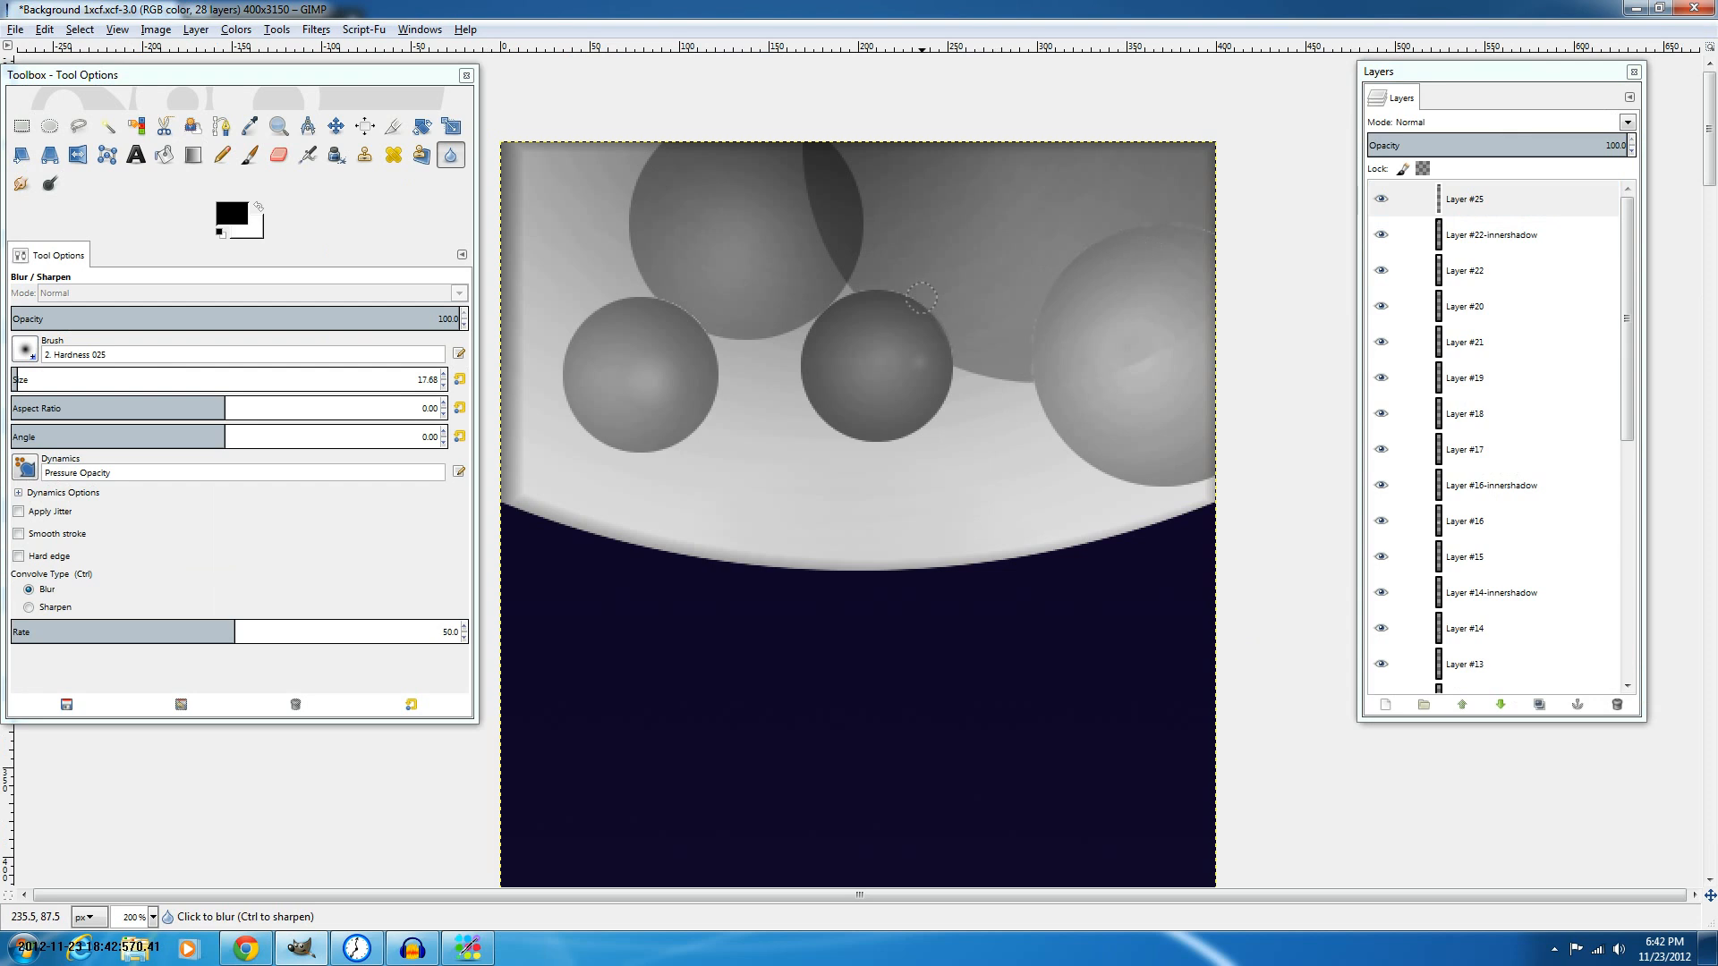
left_click(924, 352)
scroll(858, 235, "down", 1, "ctrl")
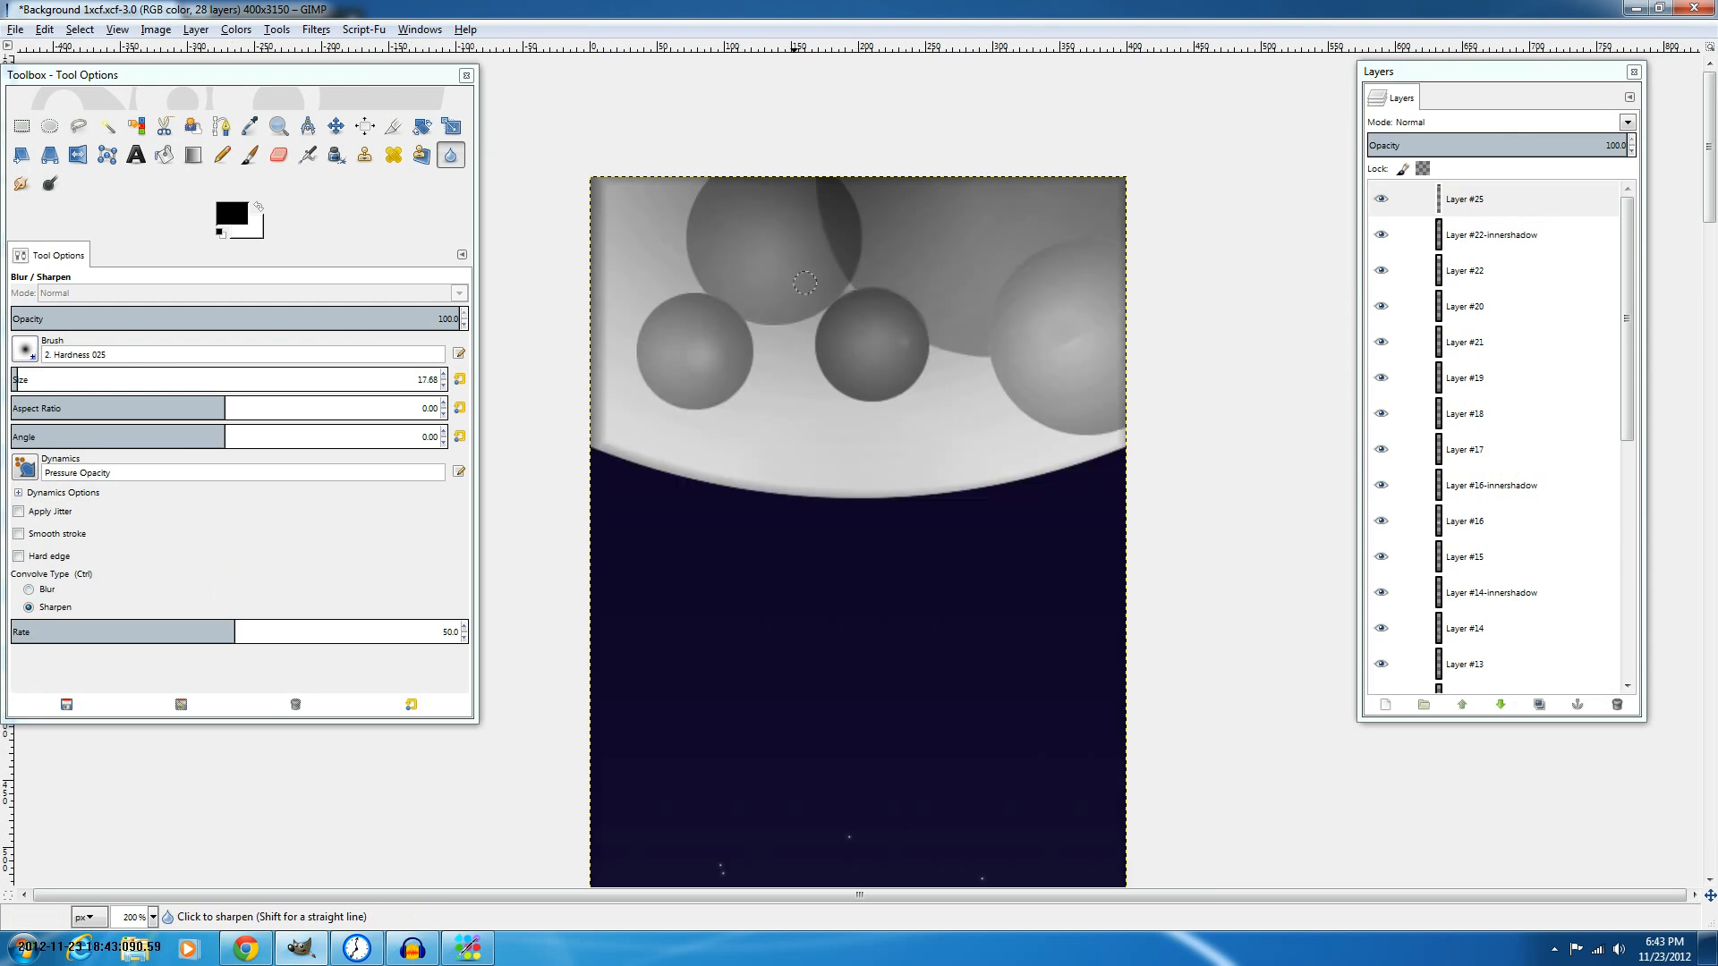
scroll(832, 286, "down", 1, "ctrl")
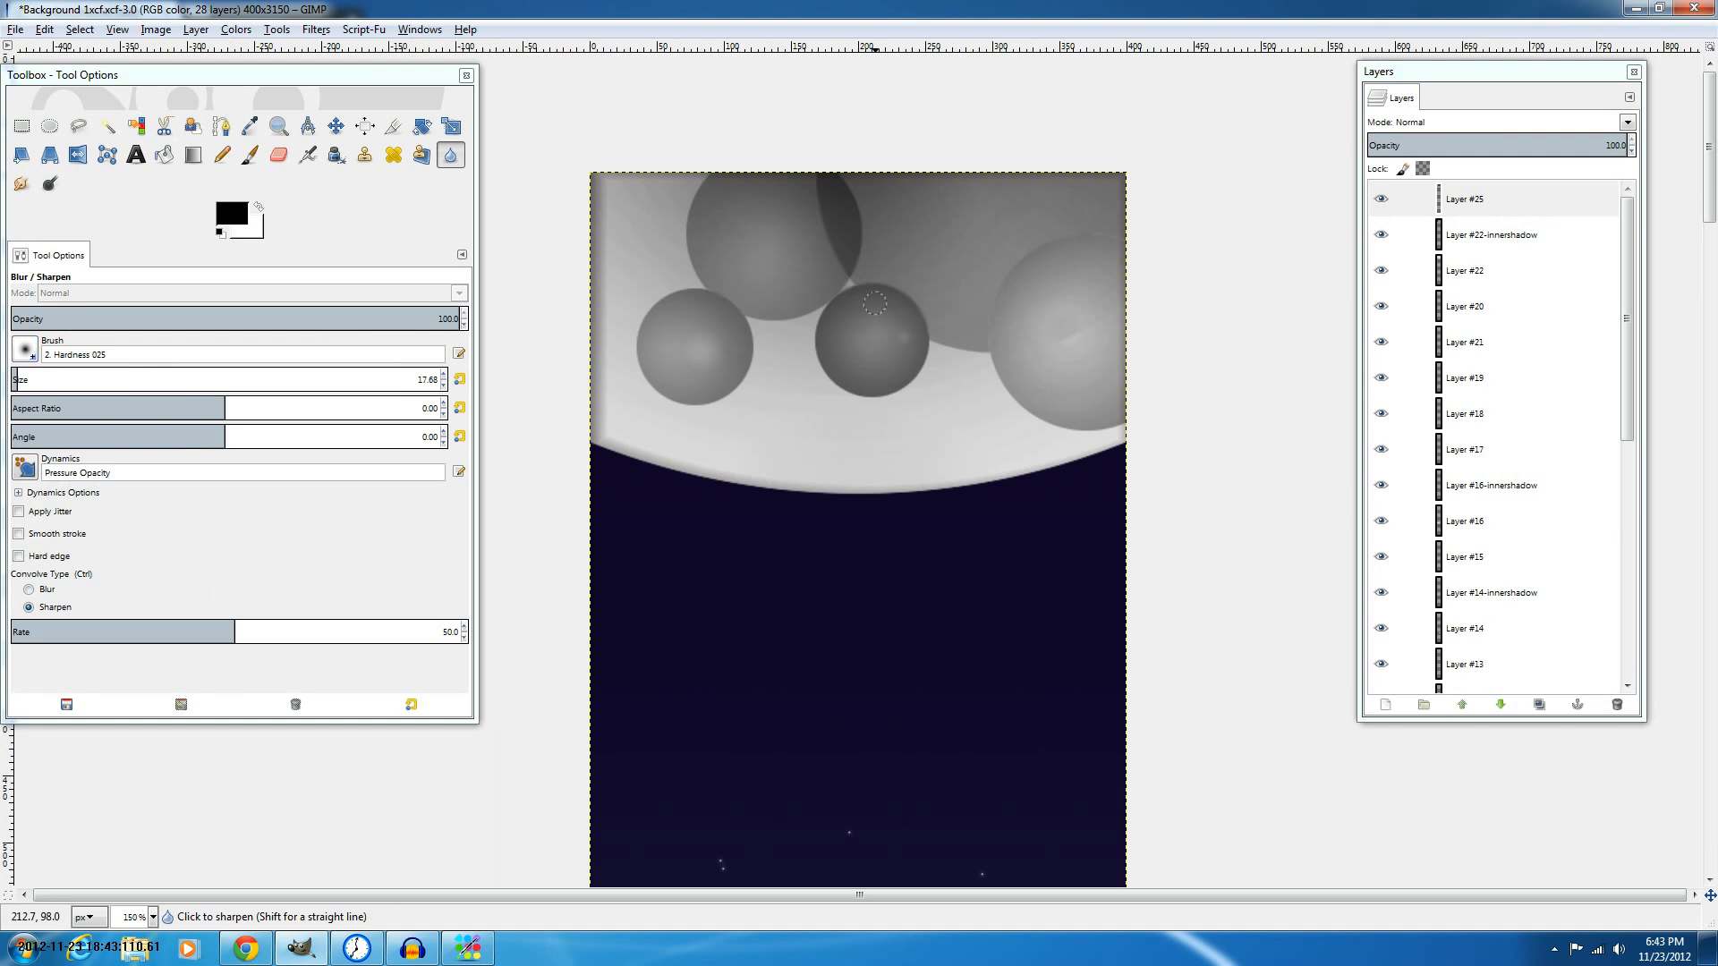
scroll(875, 303, "up", 1, "ctrl")
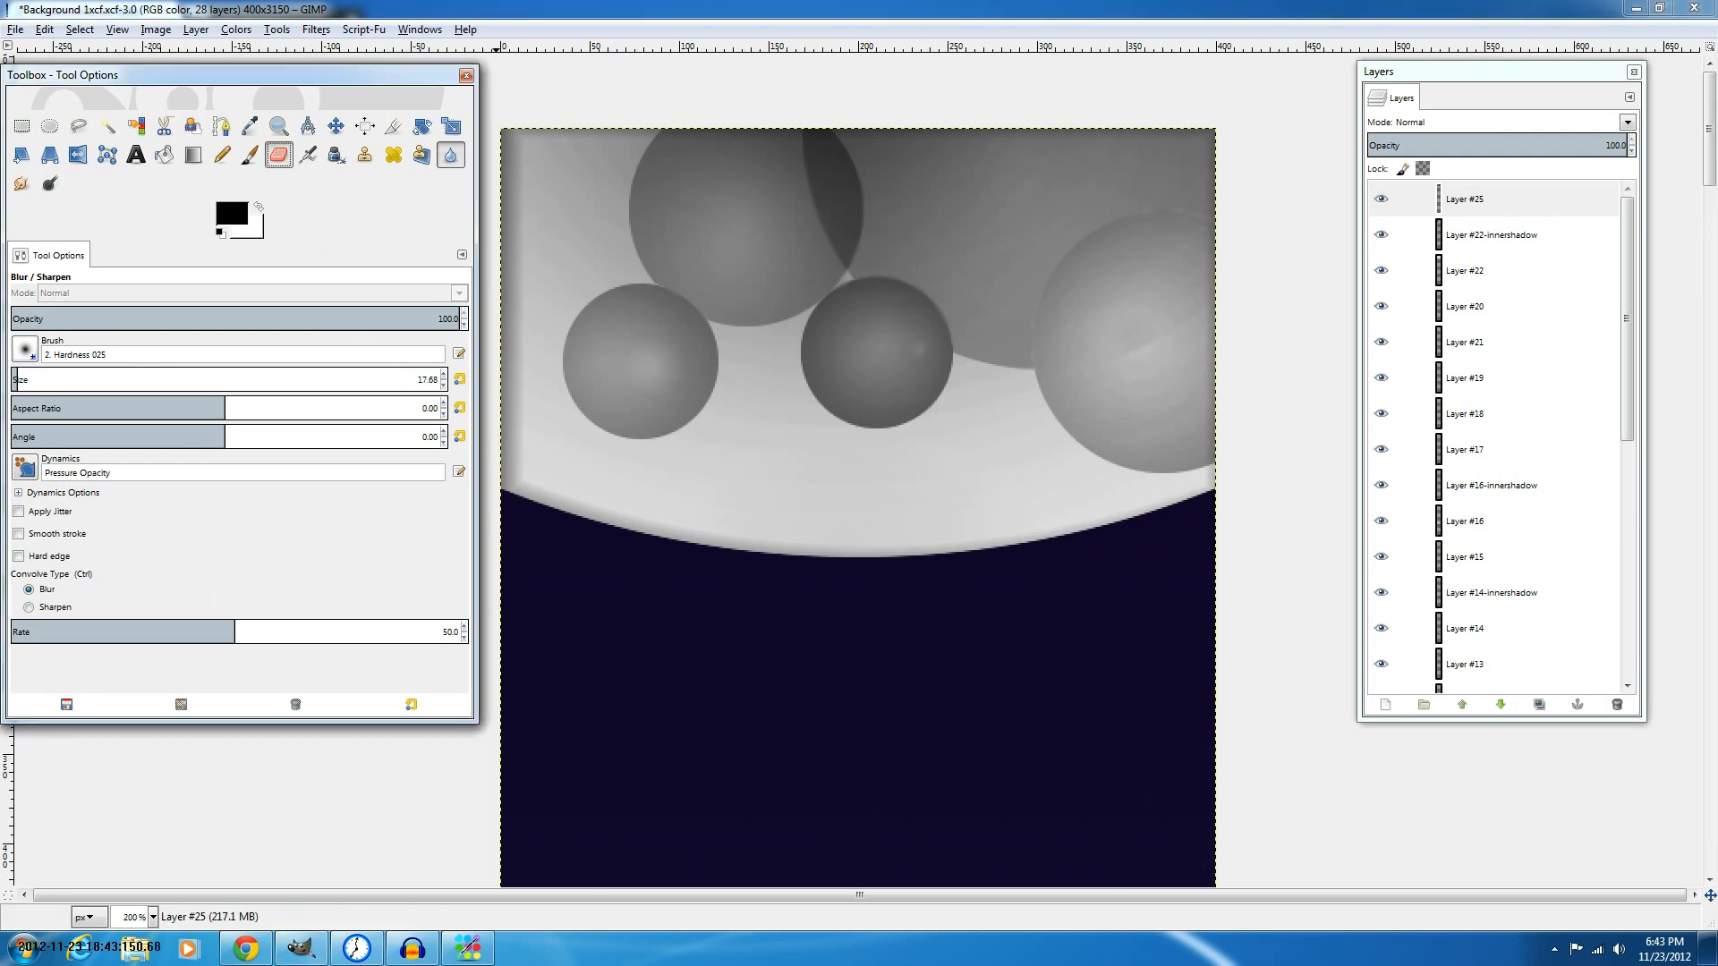
left_click(278, 155)
key("ctrl+z")
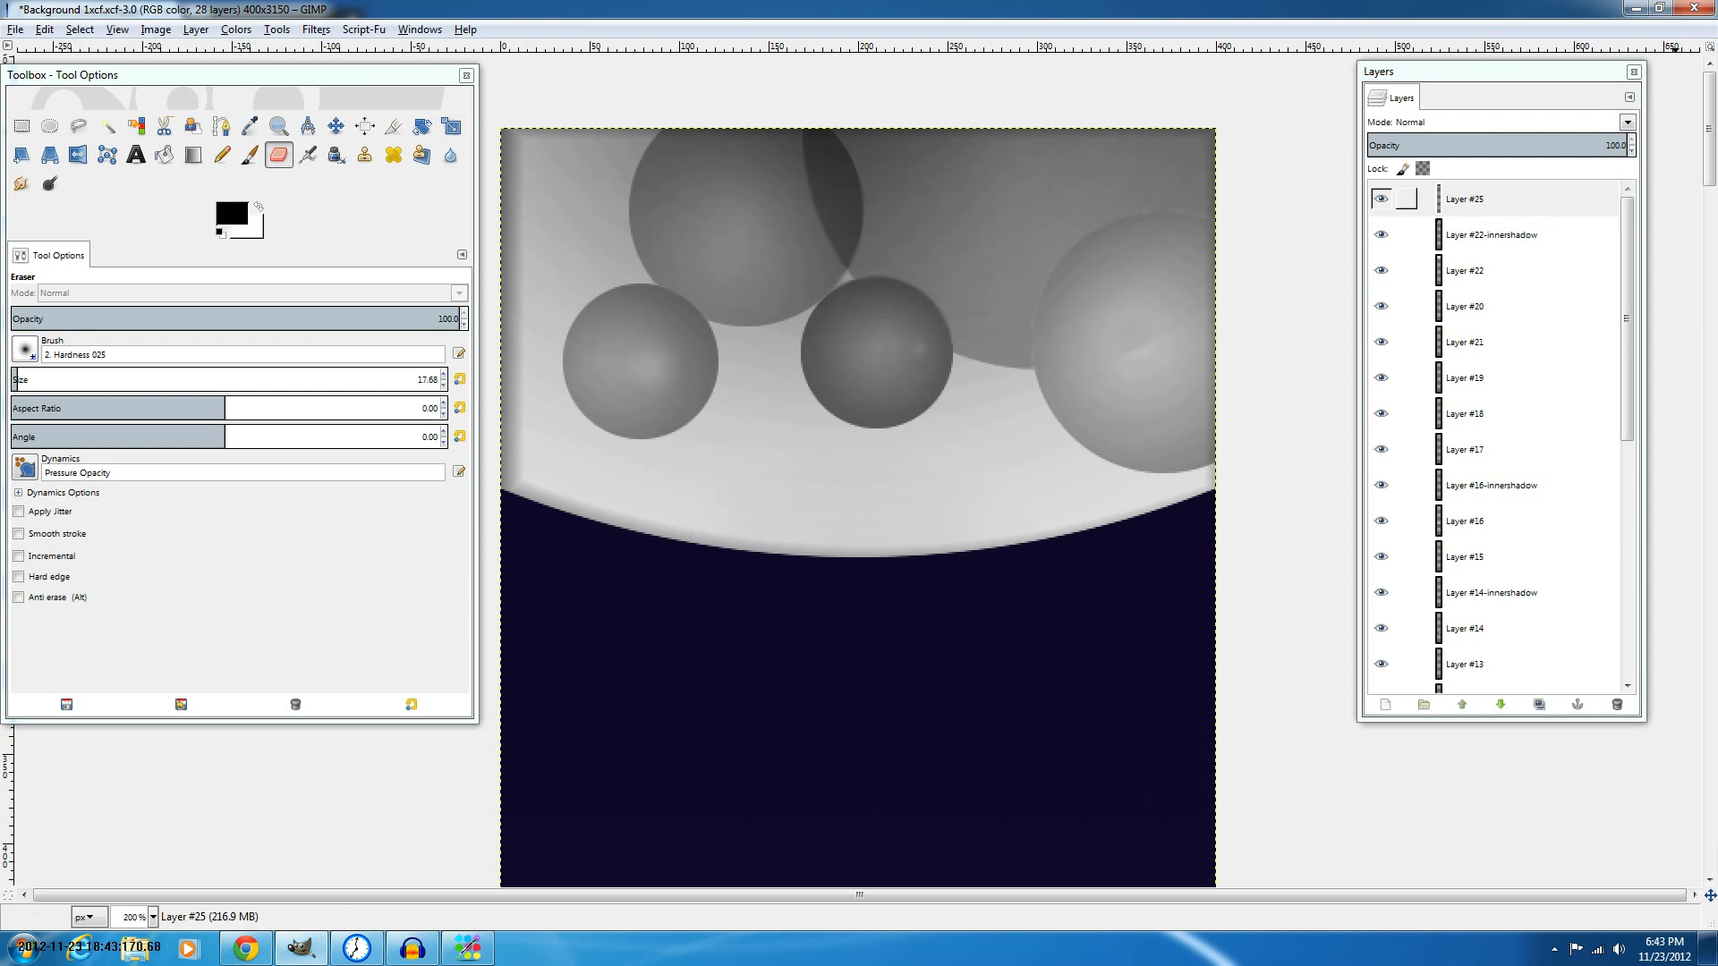
Erase the shadow along the moon's top edge on Layer #22-innershadow, and try a straight erase down its left side before undoing that line.
left_click(1492, 234)
left_click(504, 138)
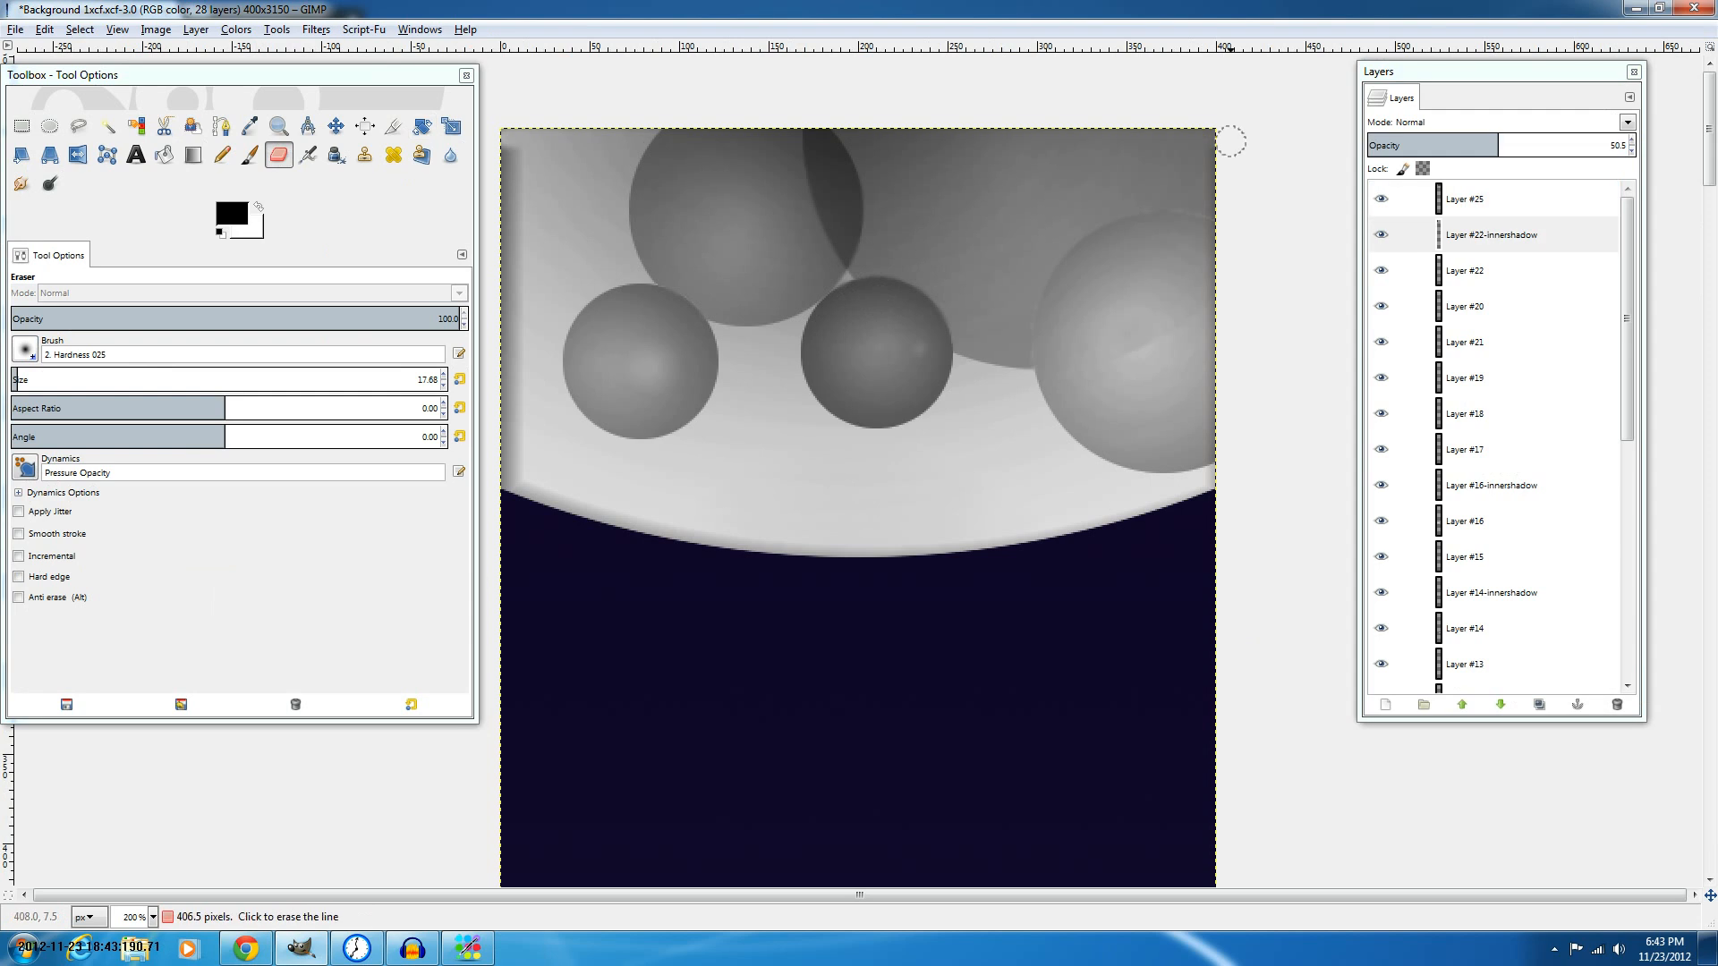
left_click(514, 590, "shift")
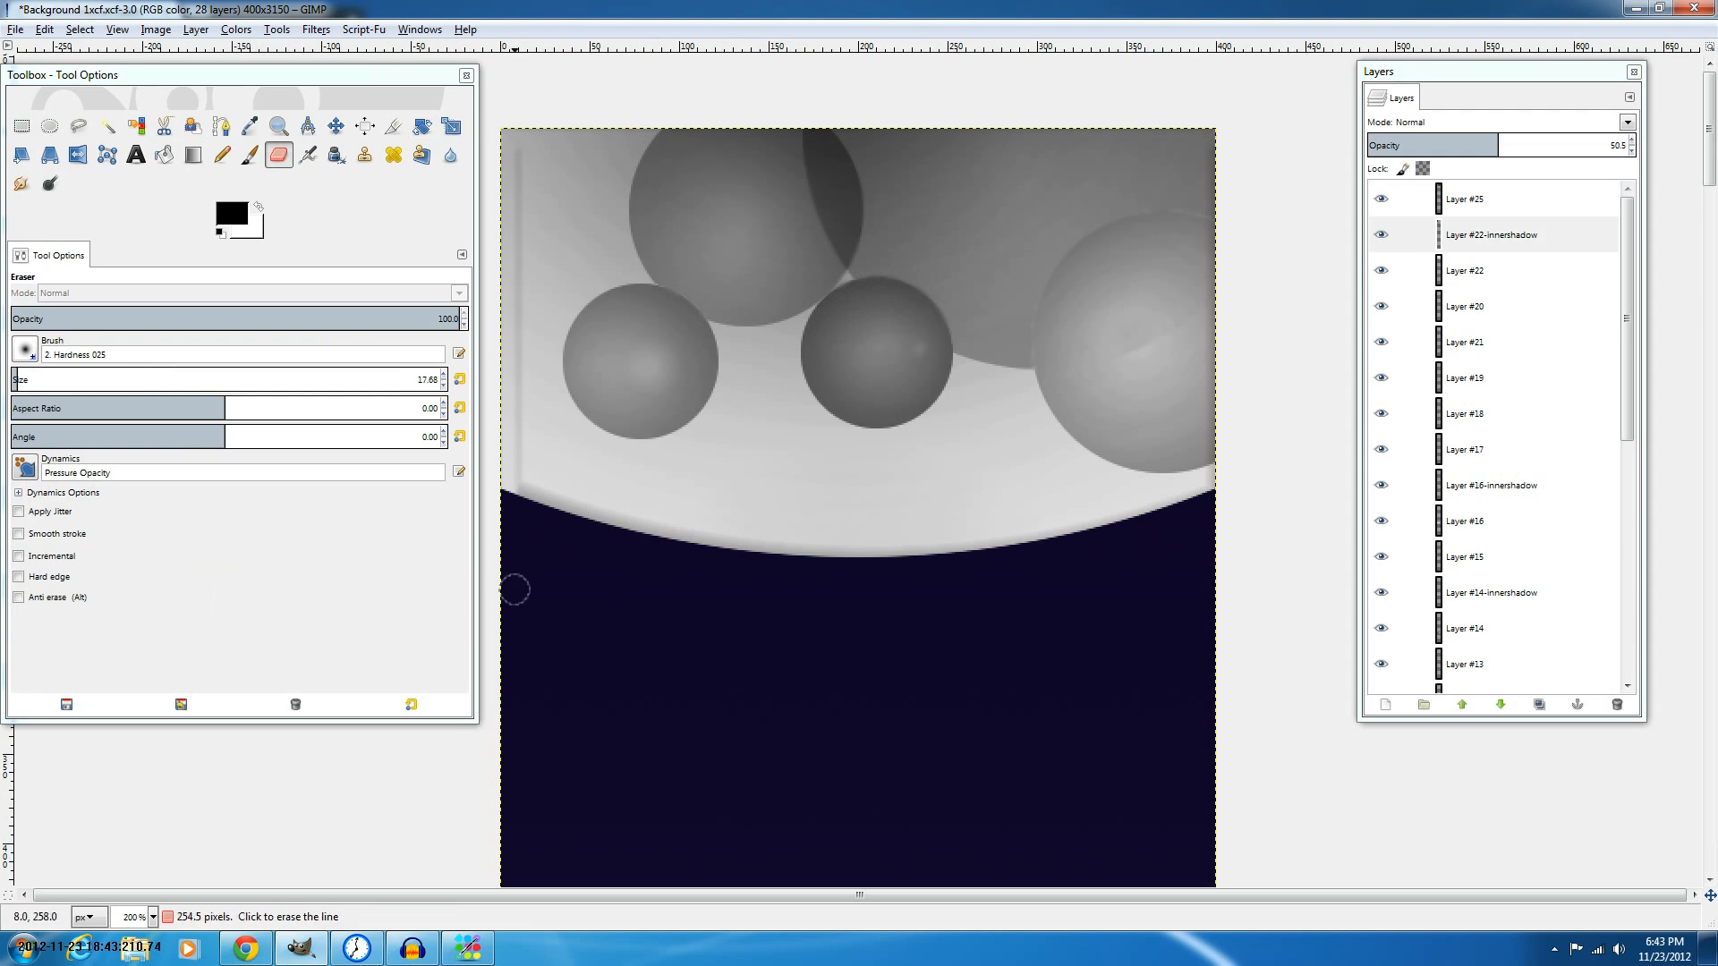
key("ctrl+z")
Erase the inner shadow freehand along the moon's left and right sides, including the remnant at the lower-left corner.
mouse_move(522, 165)
left_mouse_down()
mouse_move(517, 401)
mouse_move(490, 462)
left_mouse_up()
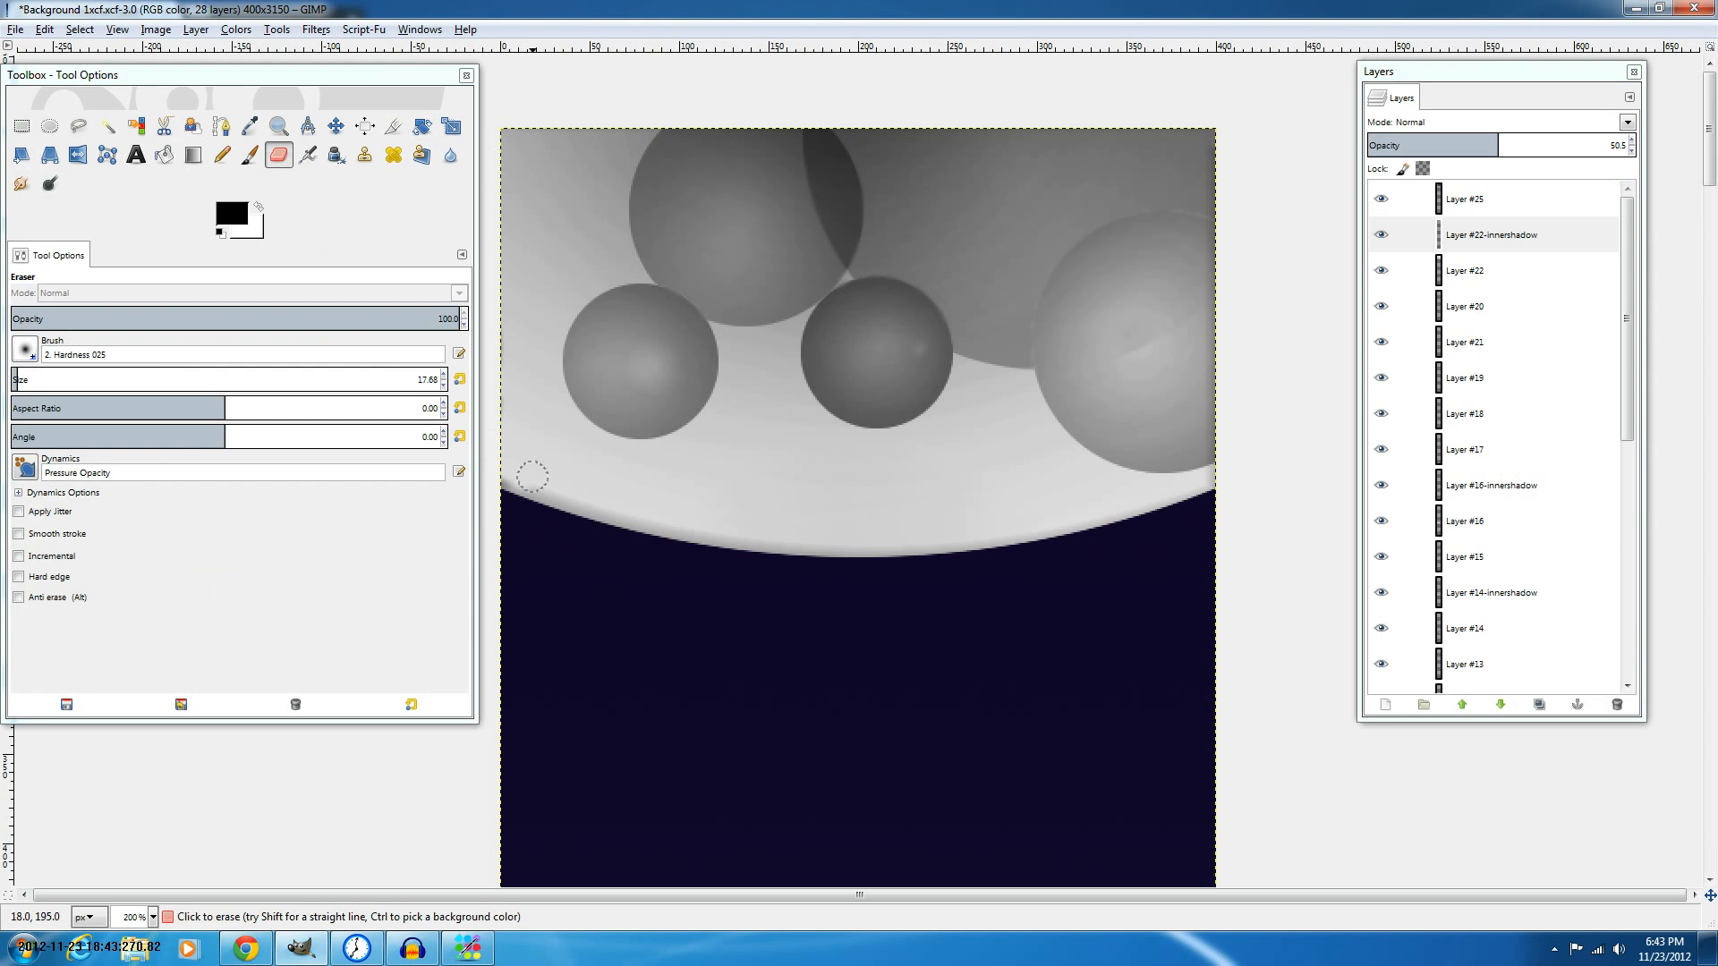
key("ctrl+z")
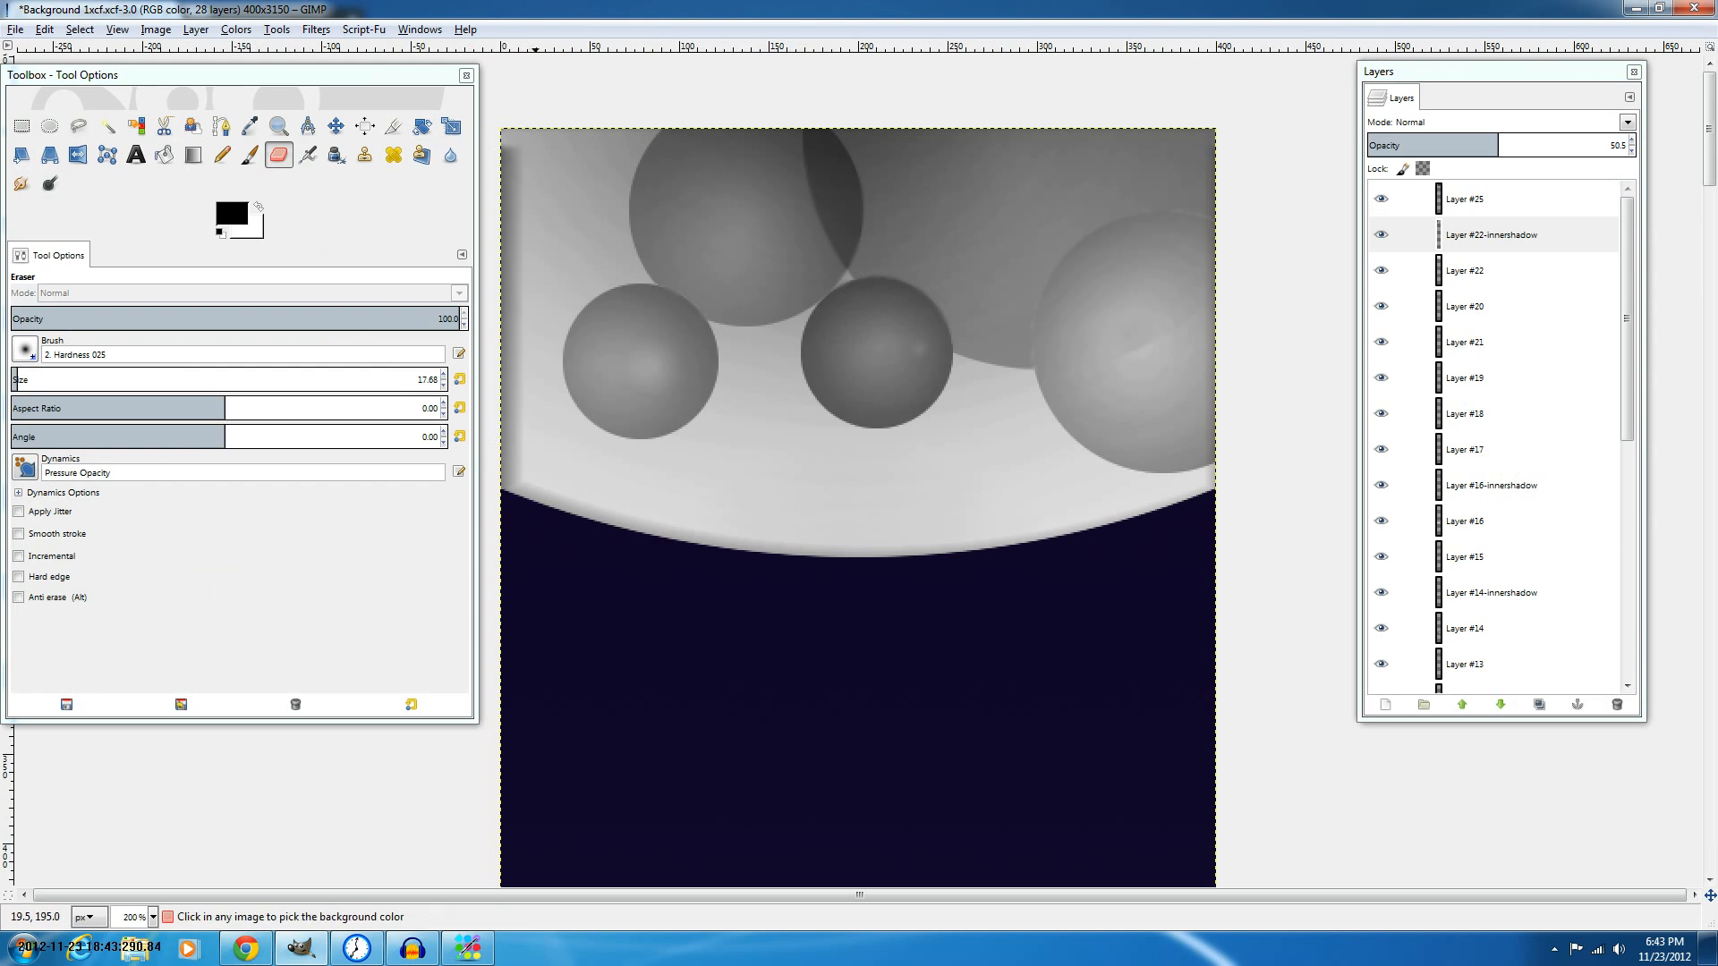
key("ctrl+y")
mouse_move(534, 396)
left_mouse_down()
mouse_move(513, 437)
mouse_move(525, 273)
left_mouse_up()
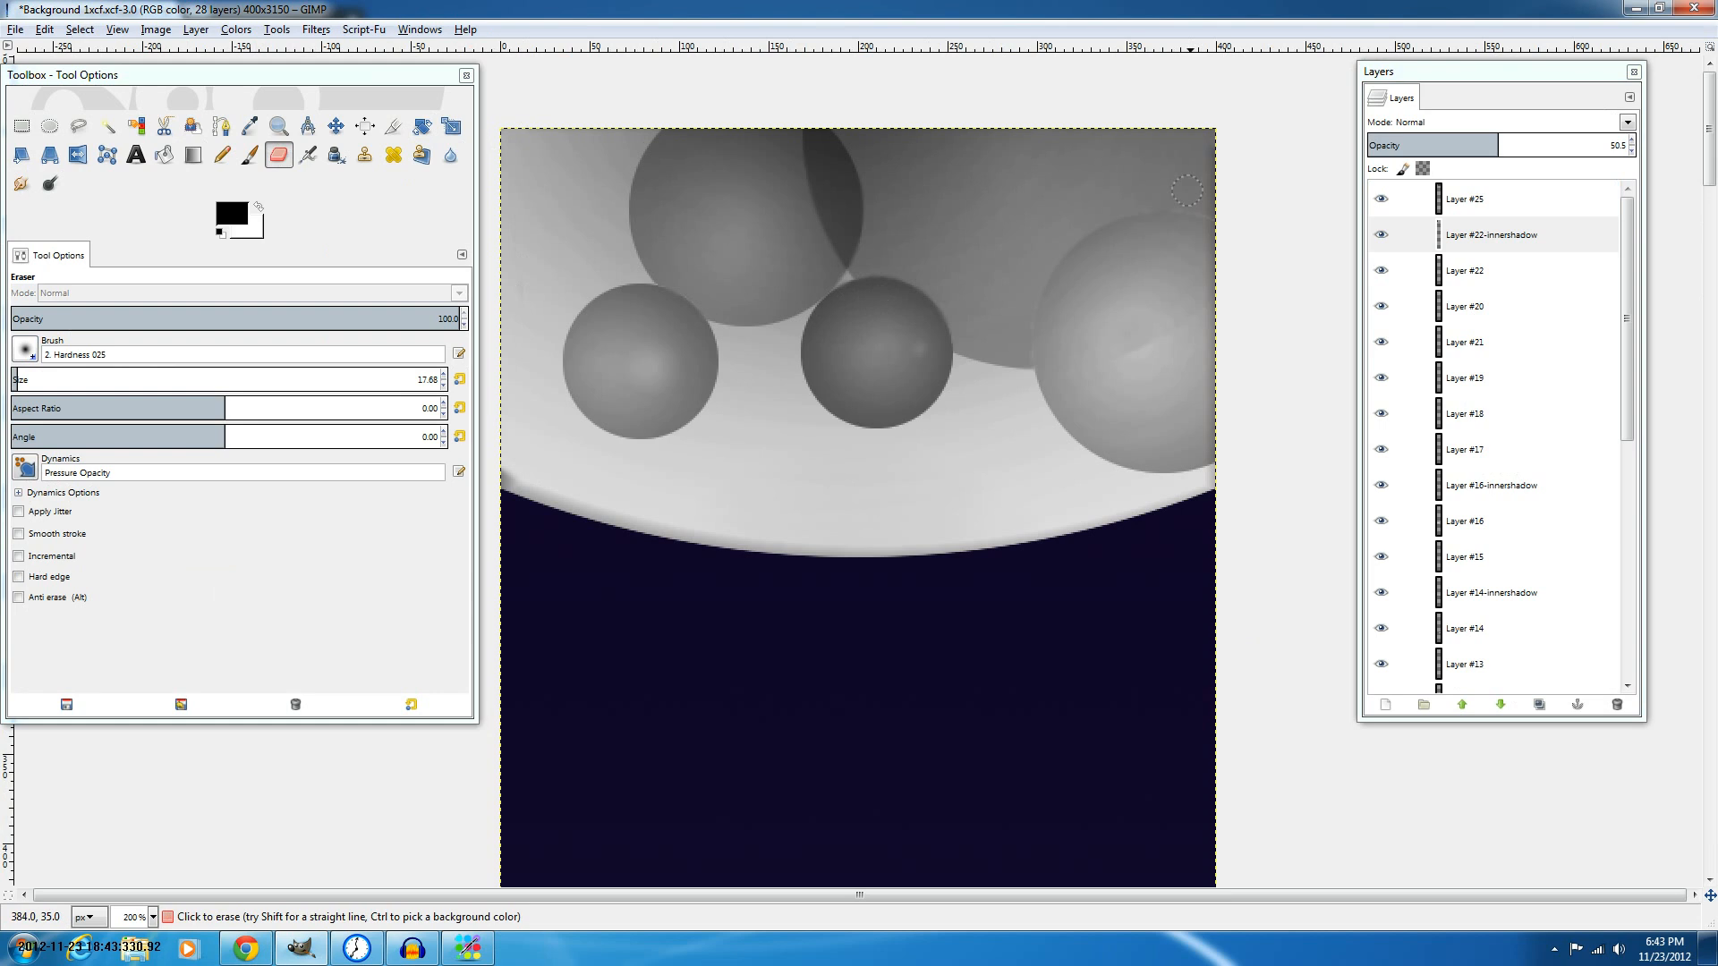
left_click_drag(1186, 190, 1211, 472)
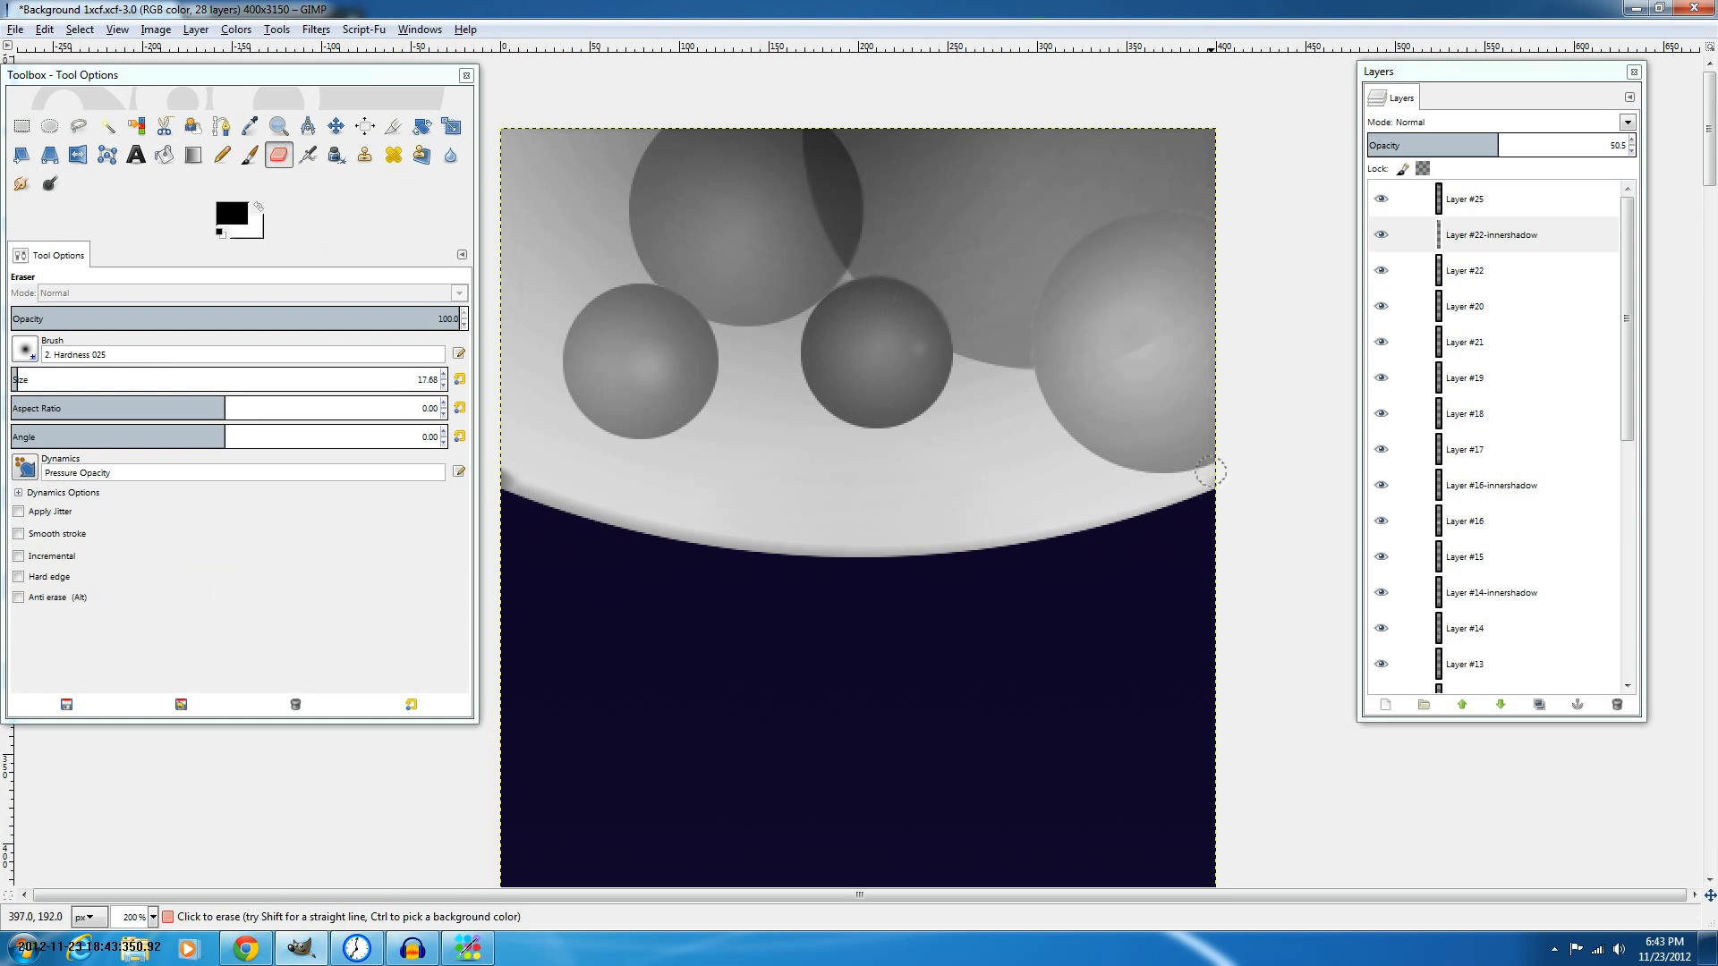
mouse_move(527, 462)
left_mouse_down()
mouse_move(486, 521)
mouse_move(484, 462)
left_mouse_up()
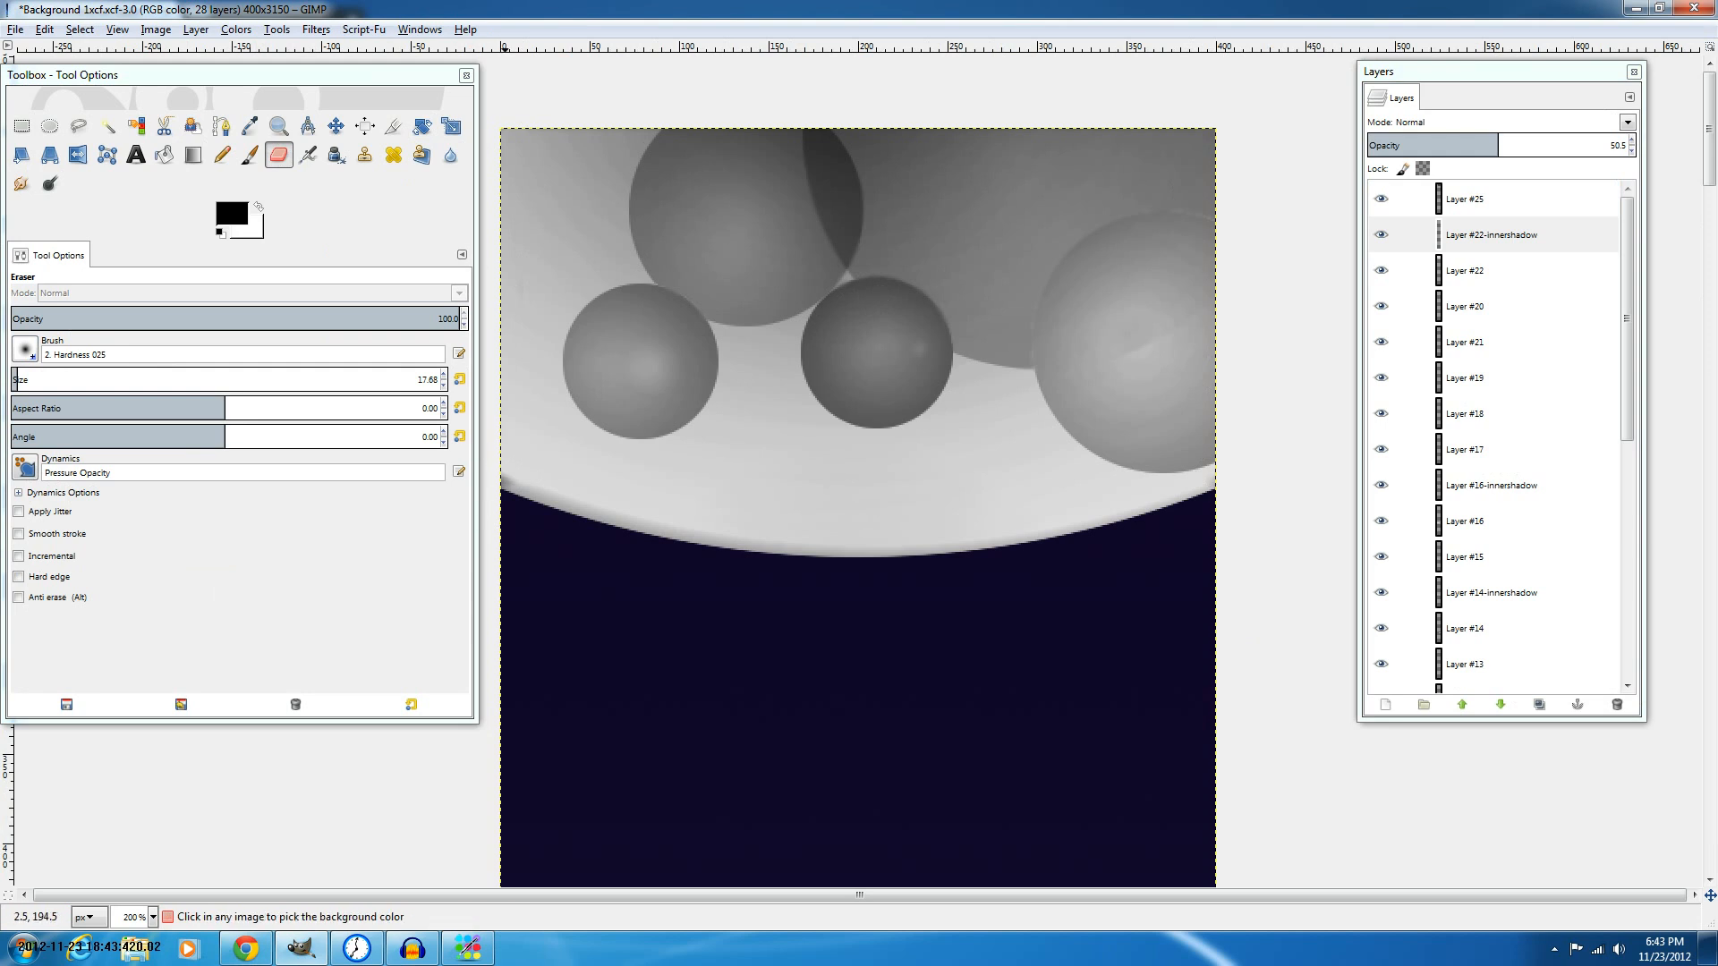
Smudge the end of the curved shadow at the moon's lower-left corner on Layer #22-innershadow.
left_click(21, 183)
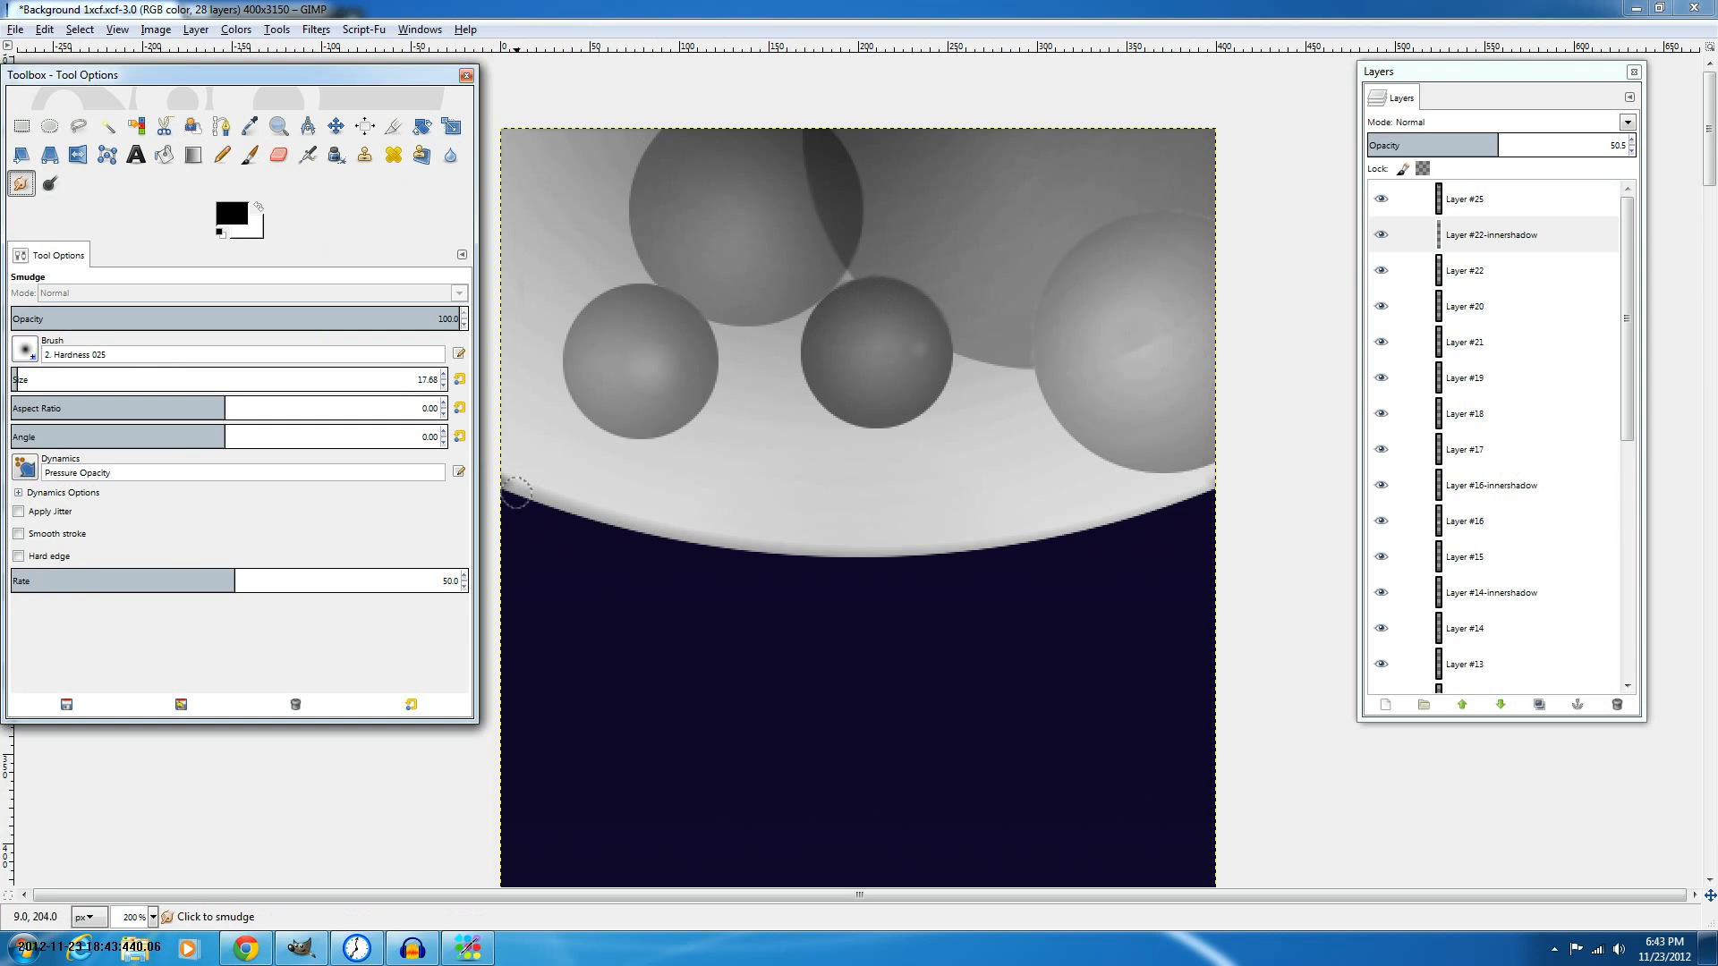
left_click_drag(516, 492, 503, 483)
scroll(502, 484, "down", 3)
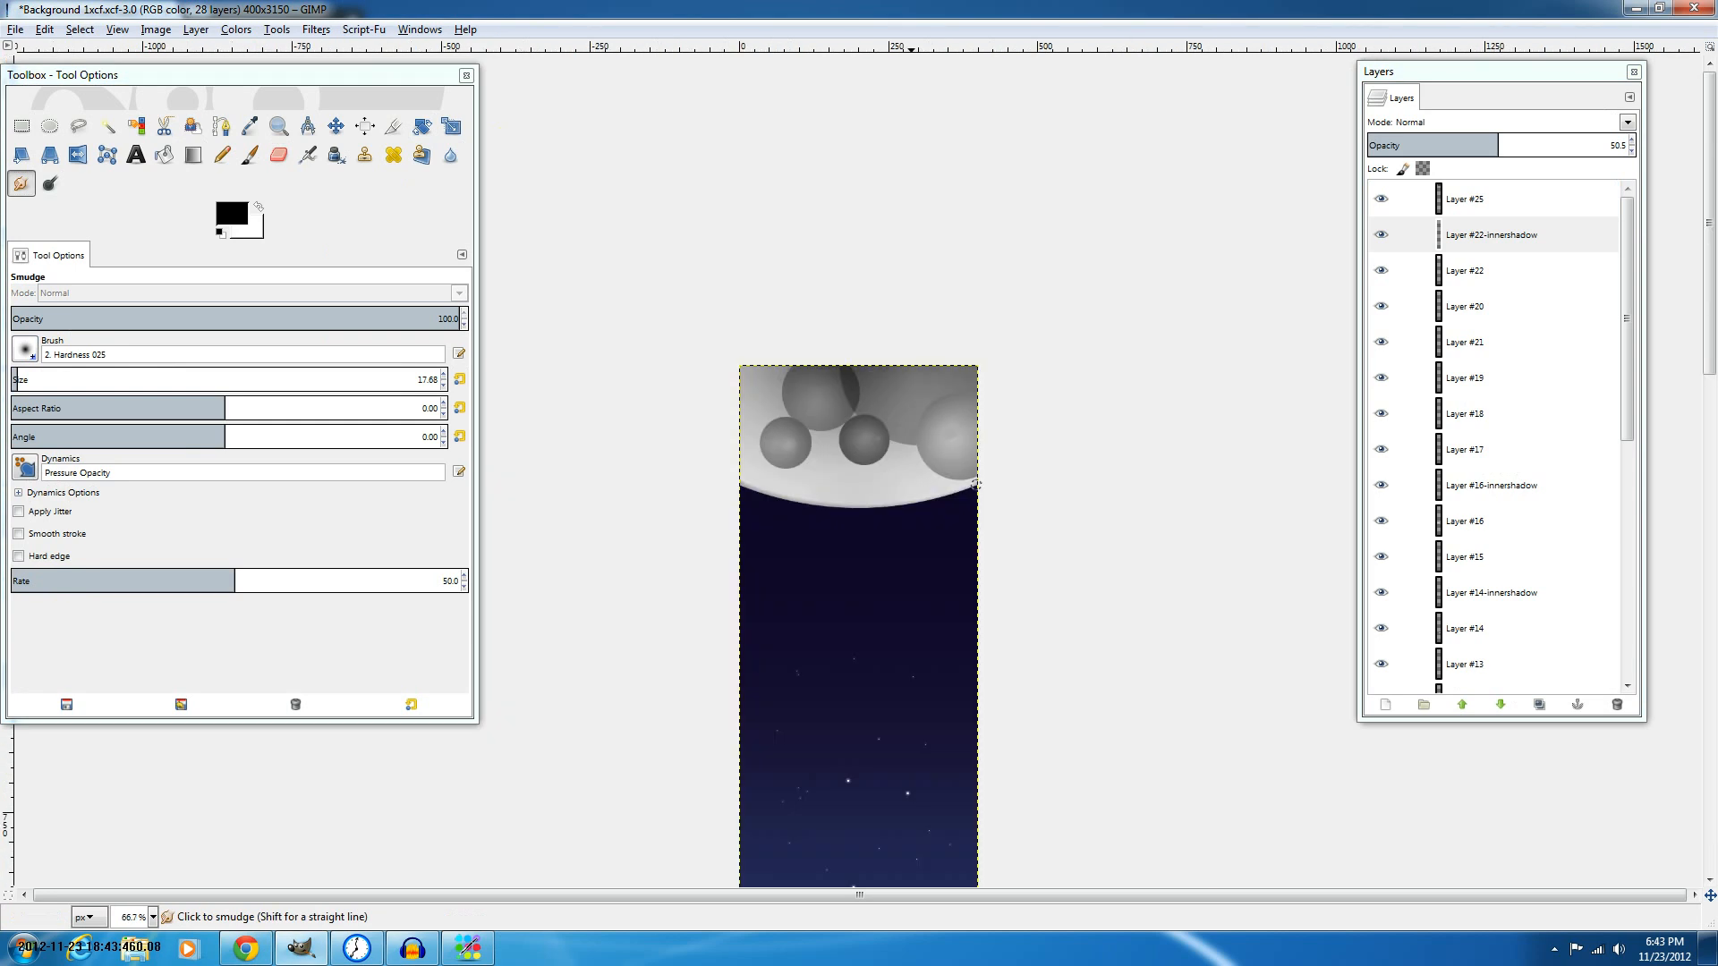
scroll(975, 484, "down", 2)
scroll(975, 484, "down", 1)
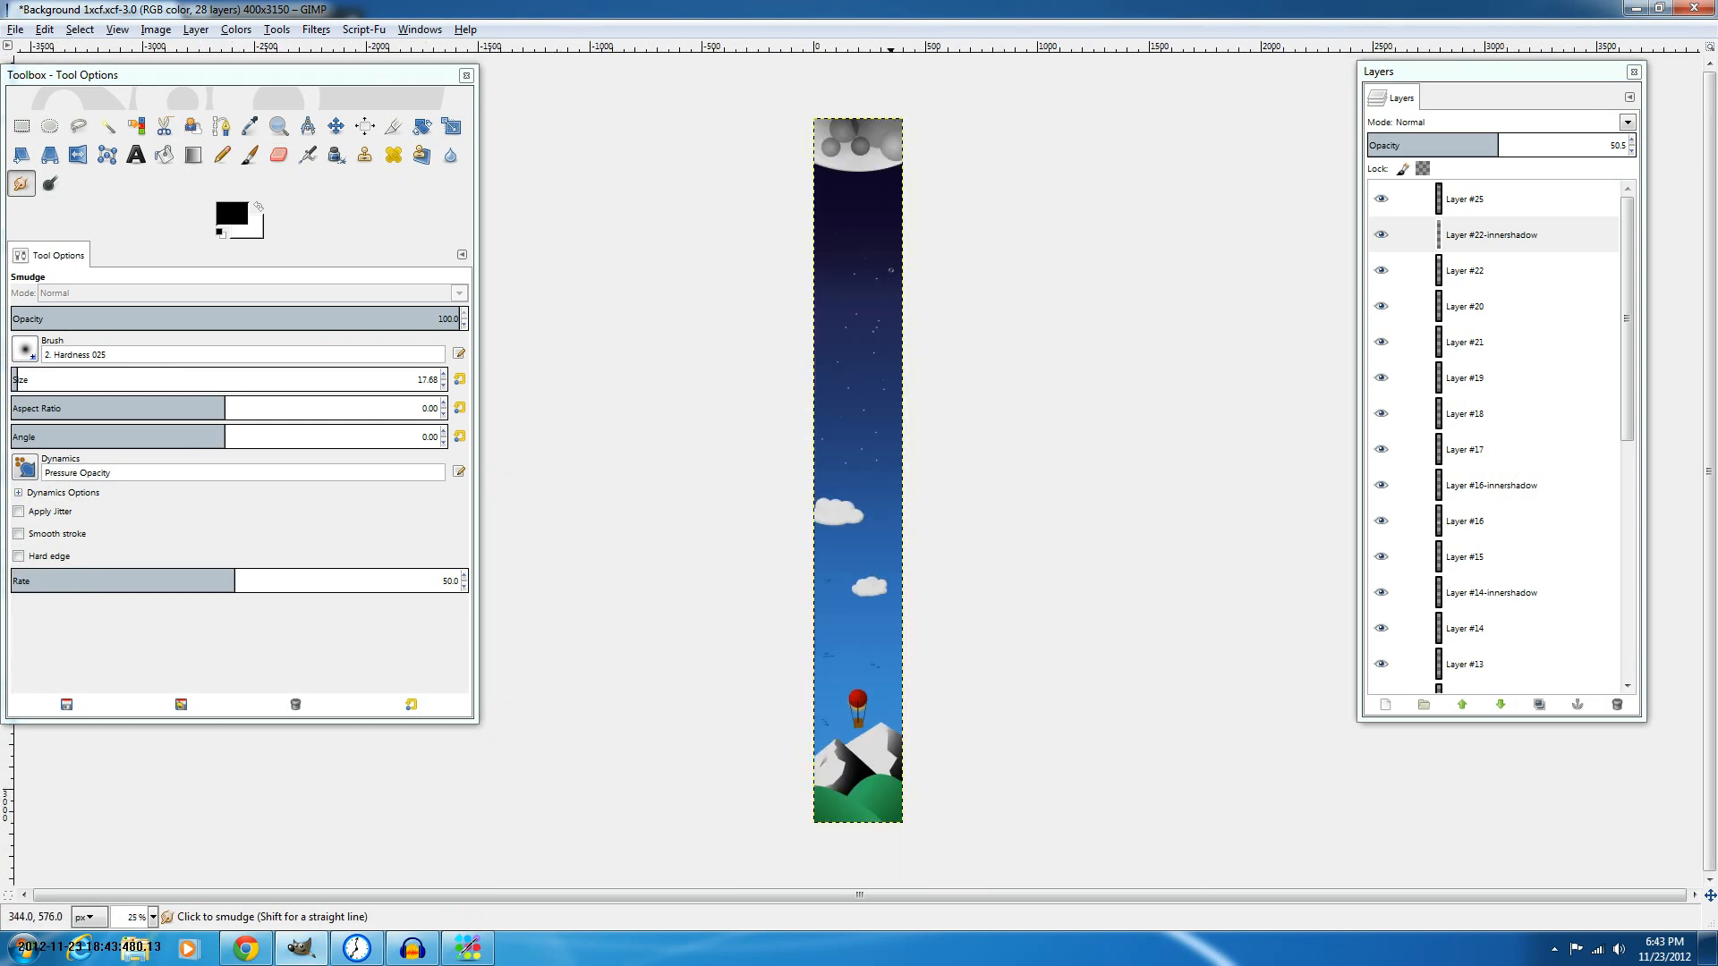
Activate the Paths tool and add a new transparent layer above Layer #25.
scroll(861, 116, "up", 5)
scroll(859, 179, "up", 1)
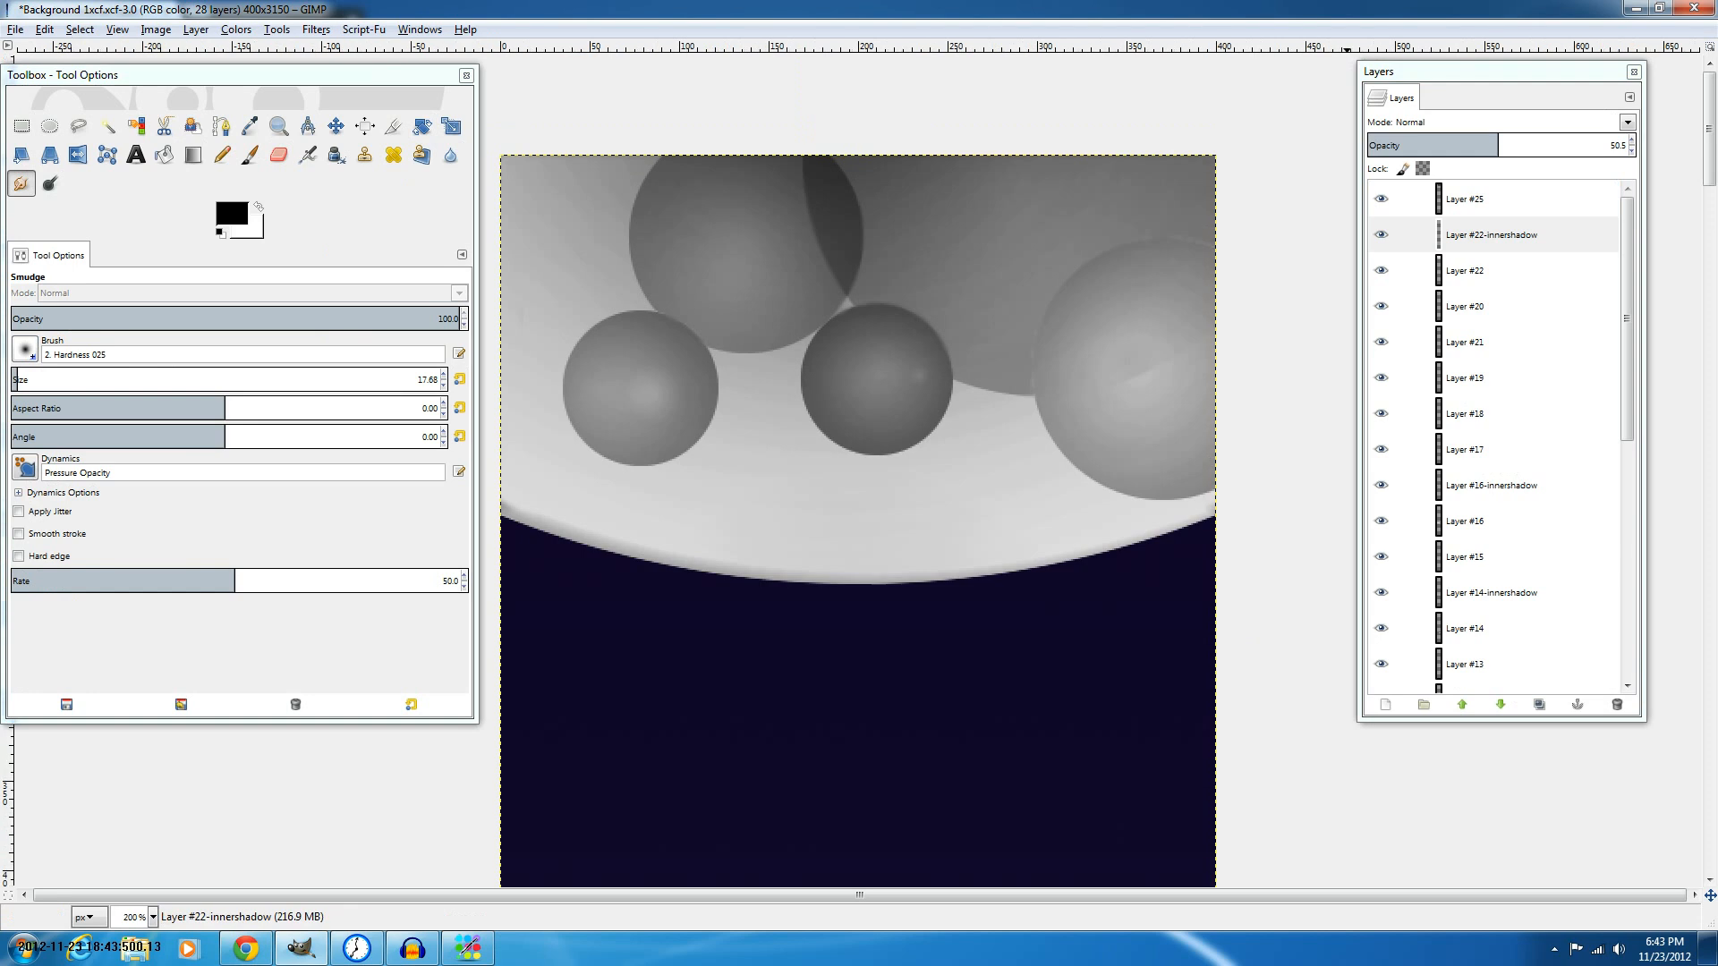
left_click(1503, 234)
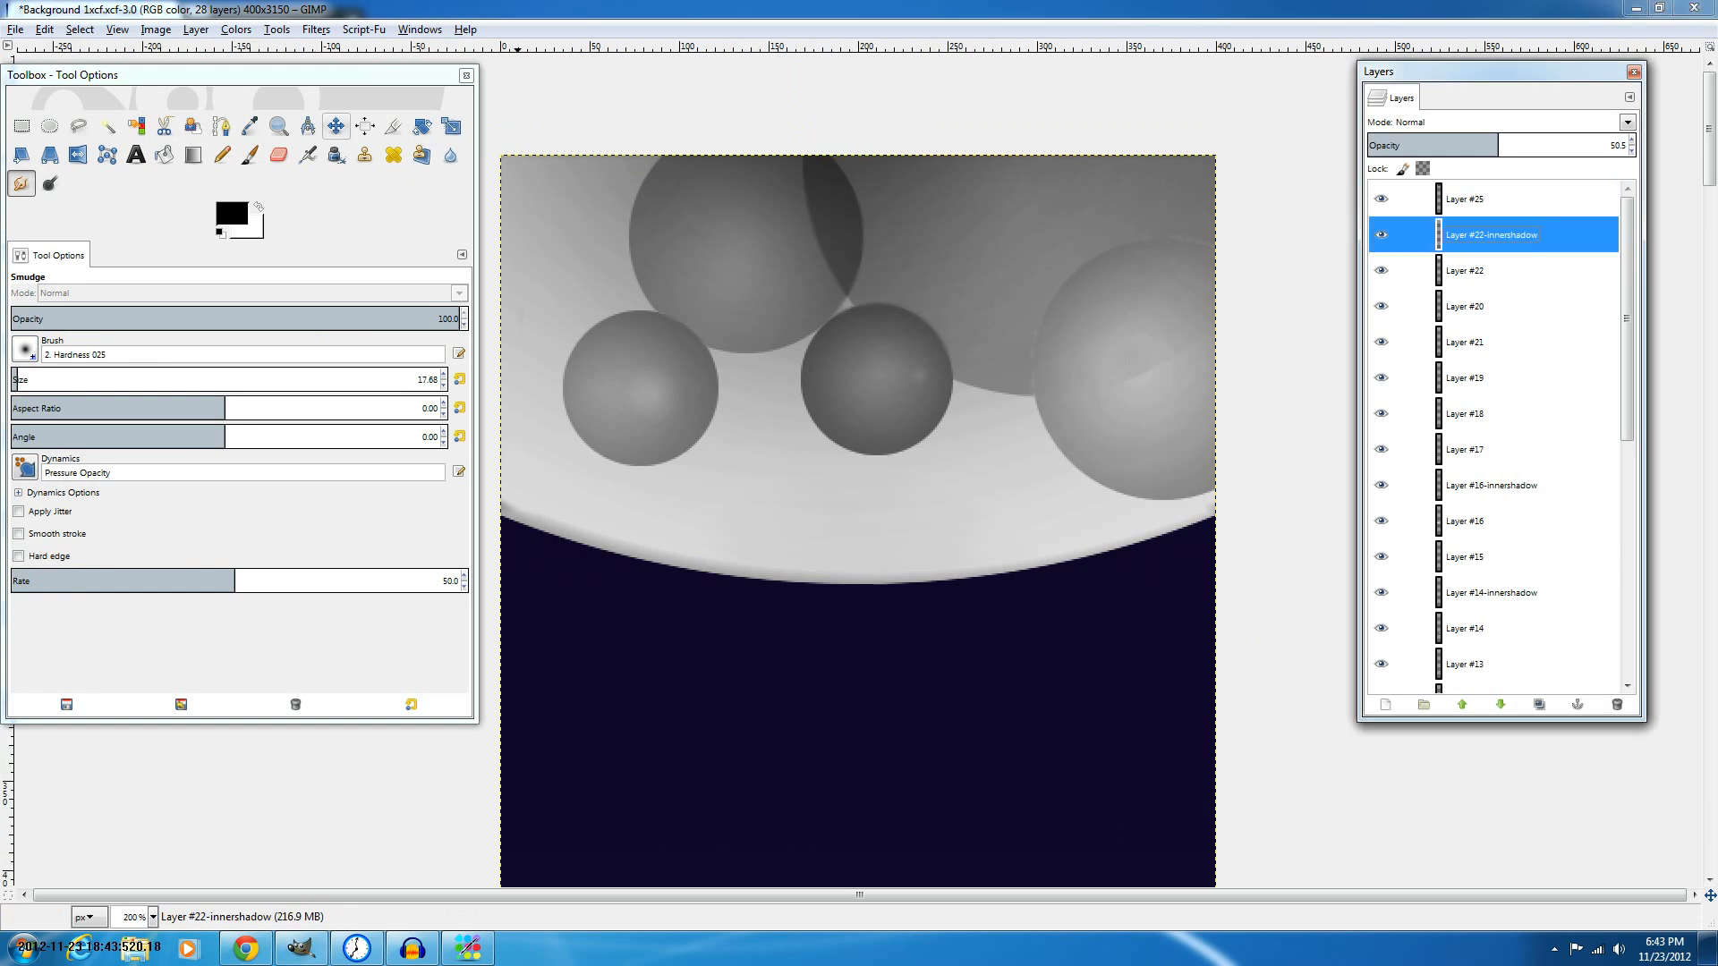
left_click(222, 126)
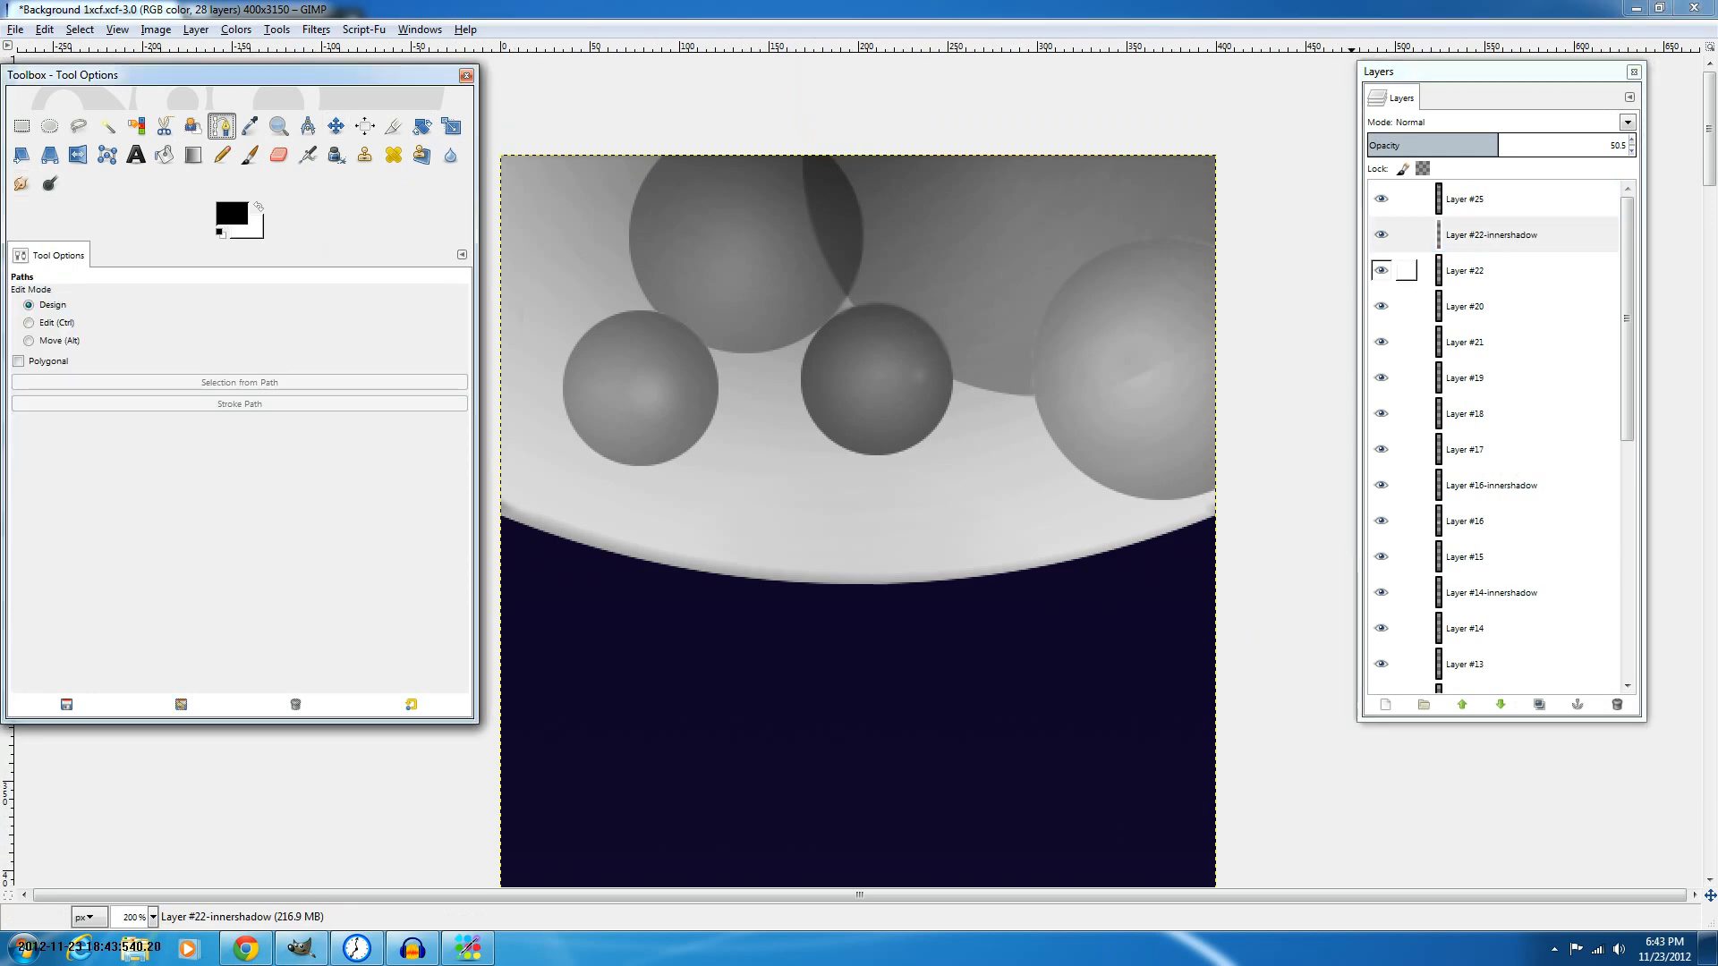
left_click(1406, 199)
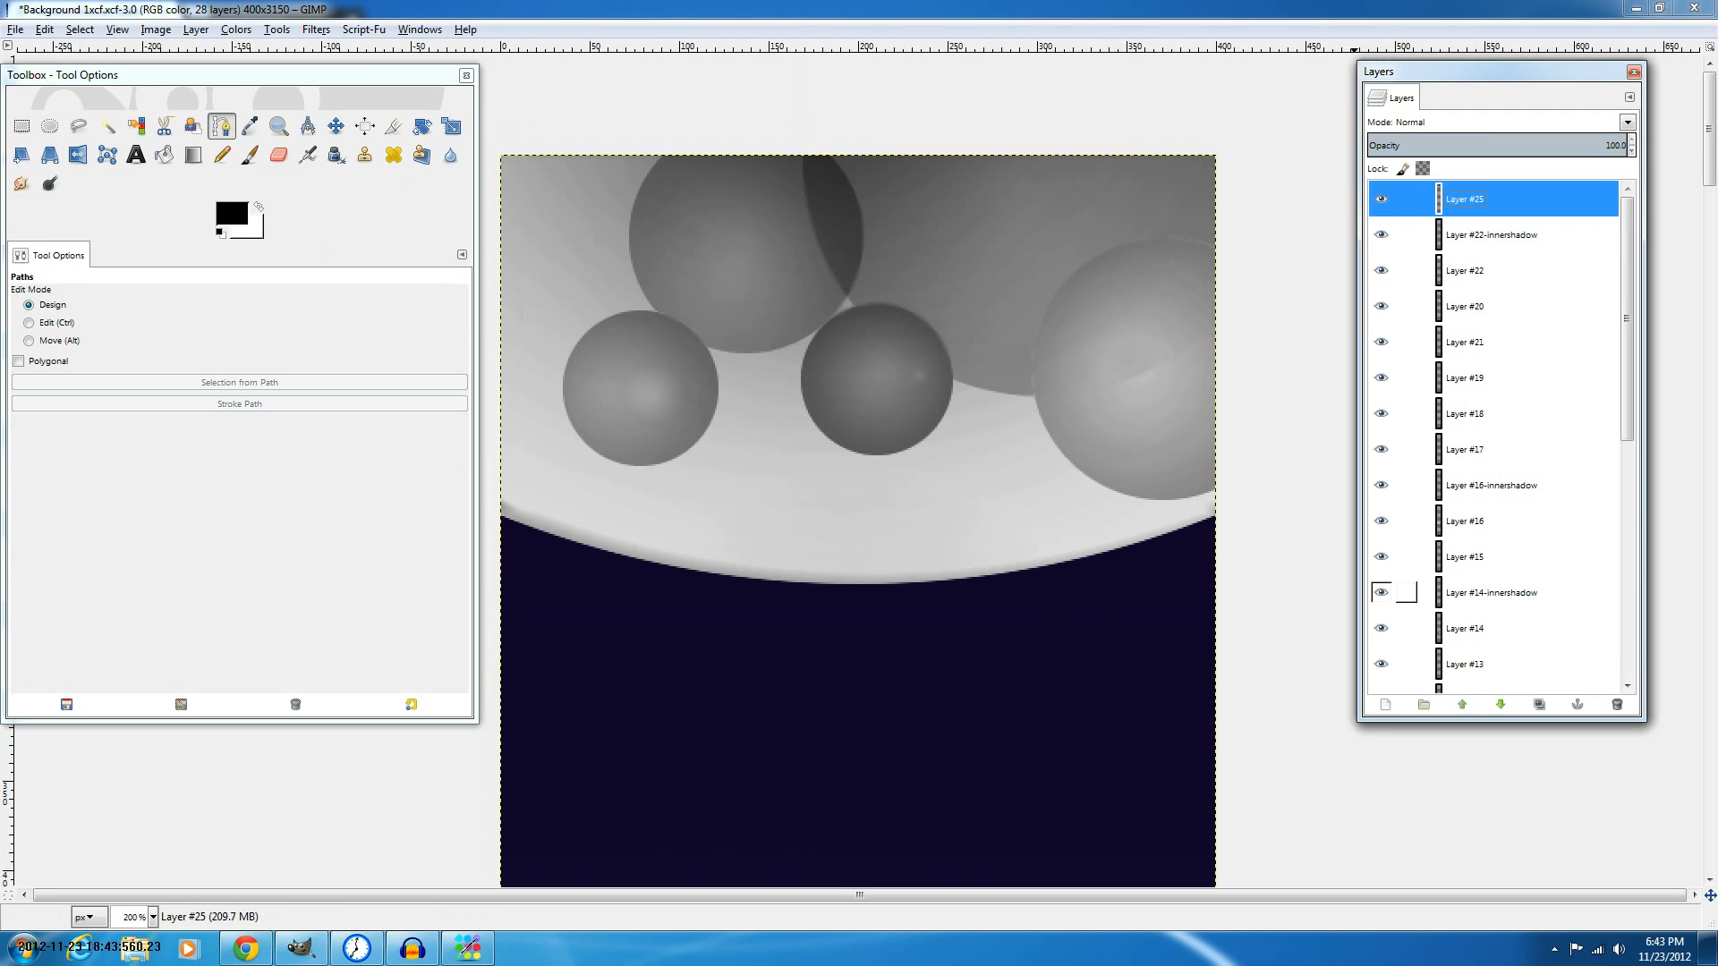
key("shift+ctrl+n")
key("Return")
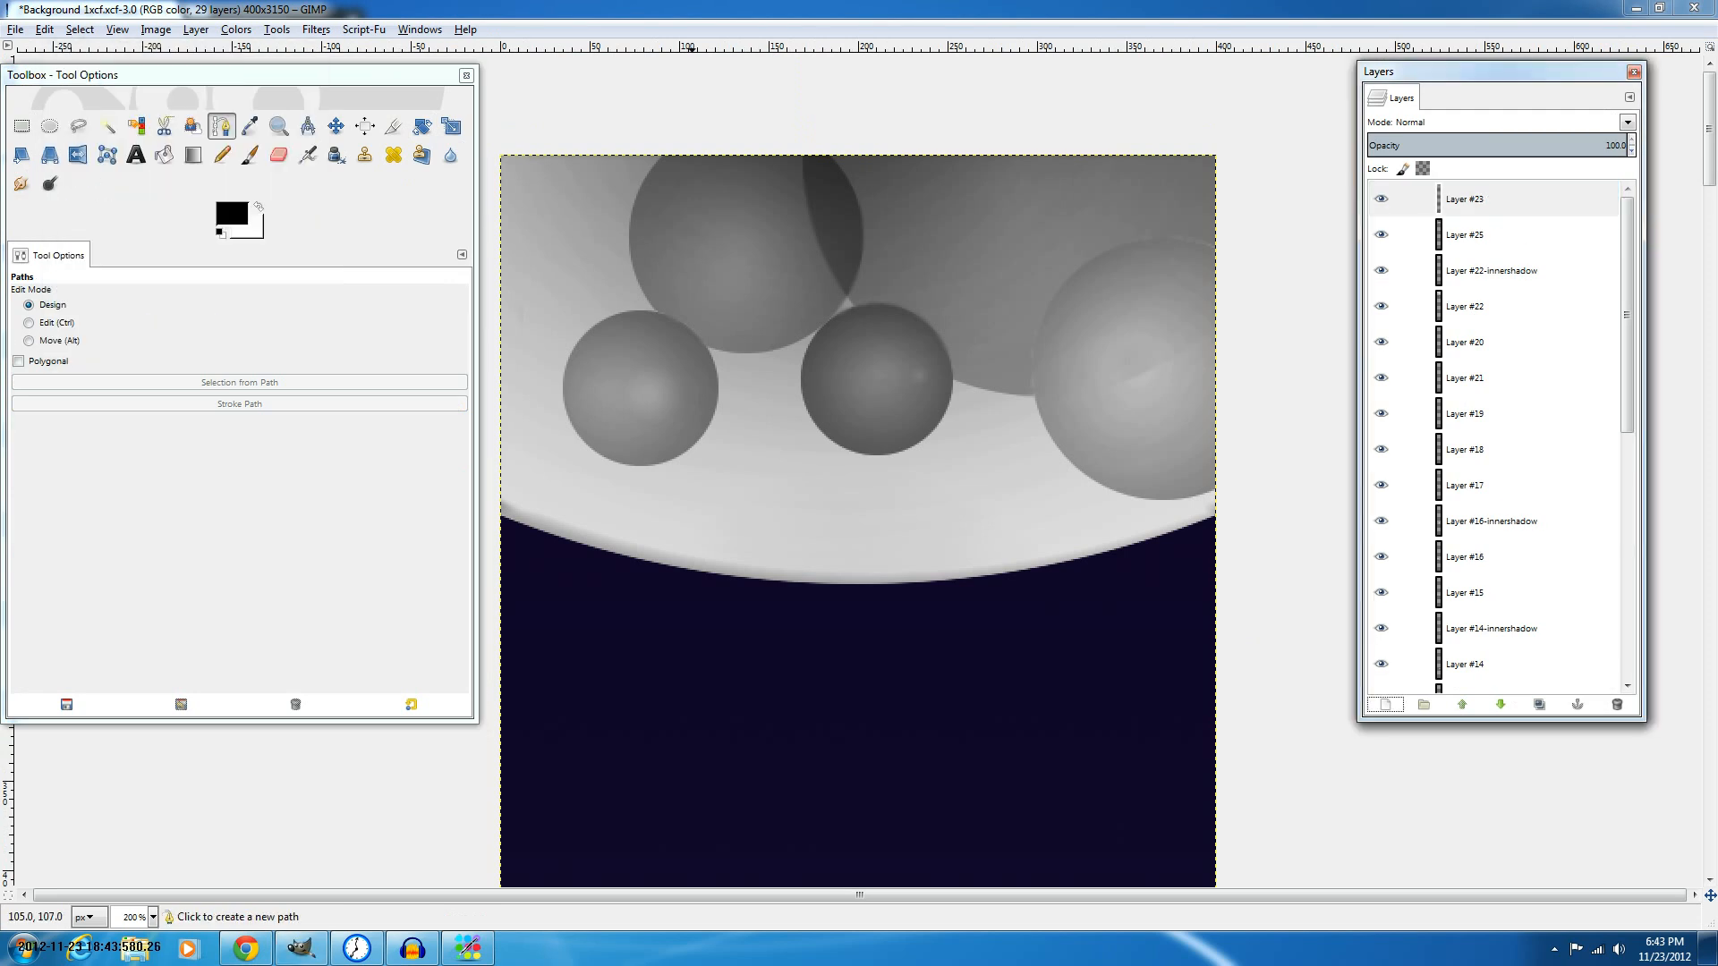
Outline an angular shape over the left side of the moon's upper crater as a path, convert it to a selection and fill it black.
left_click(656, 312)
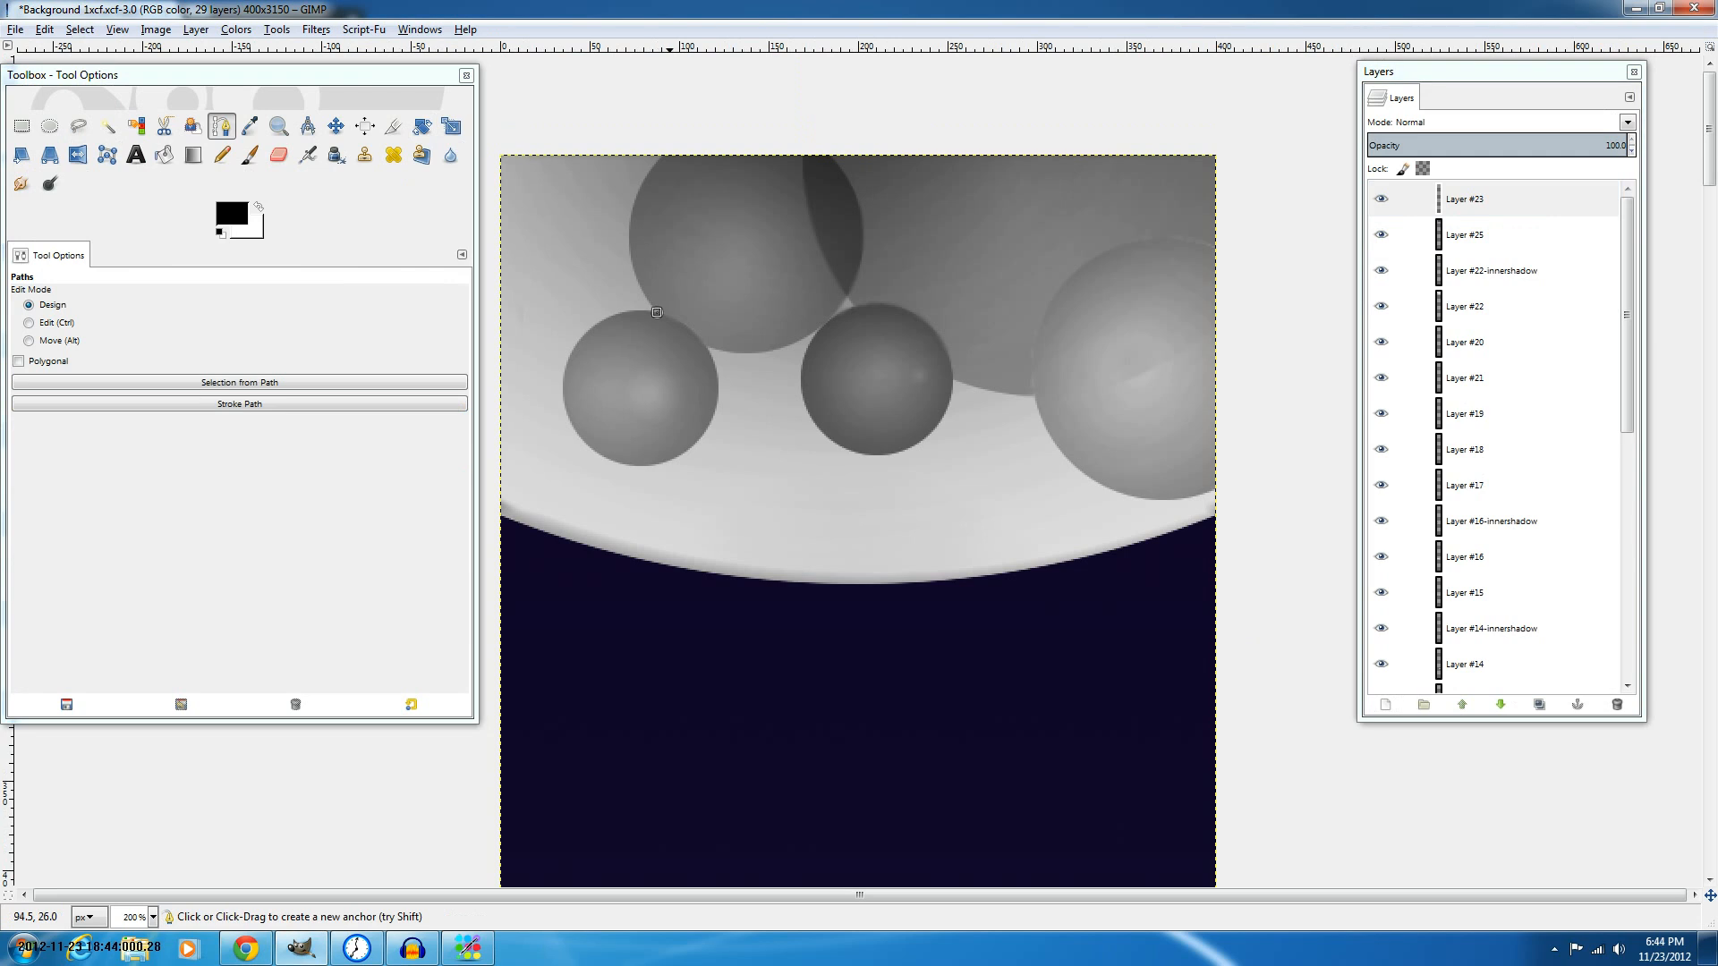
left_click_drag(667, 217, 706, 147)
key("shift+v")
left_click(632, 140)
left_click(605, 255)
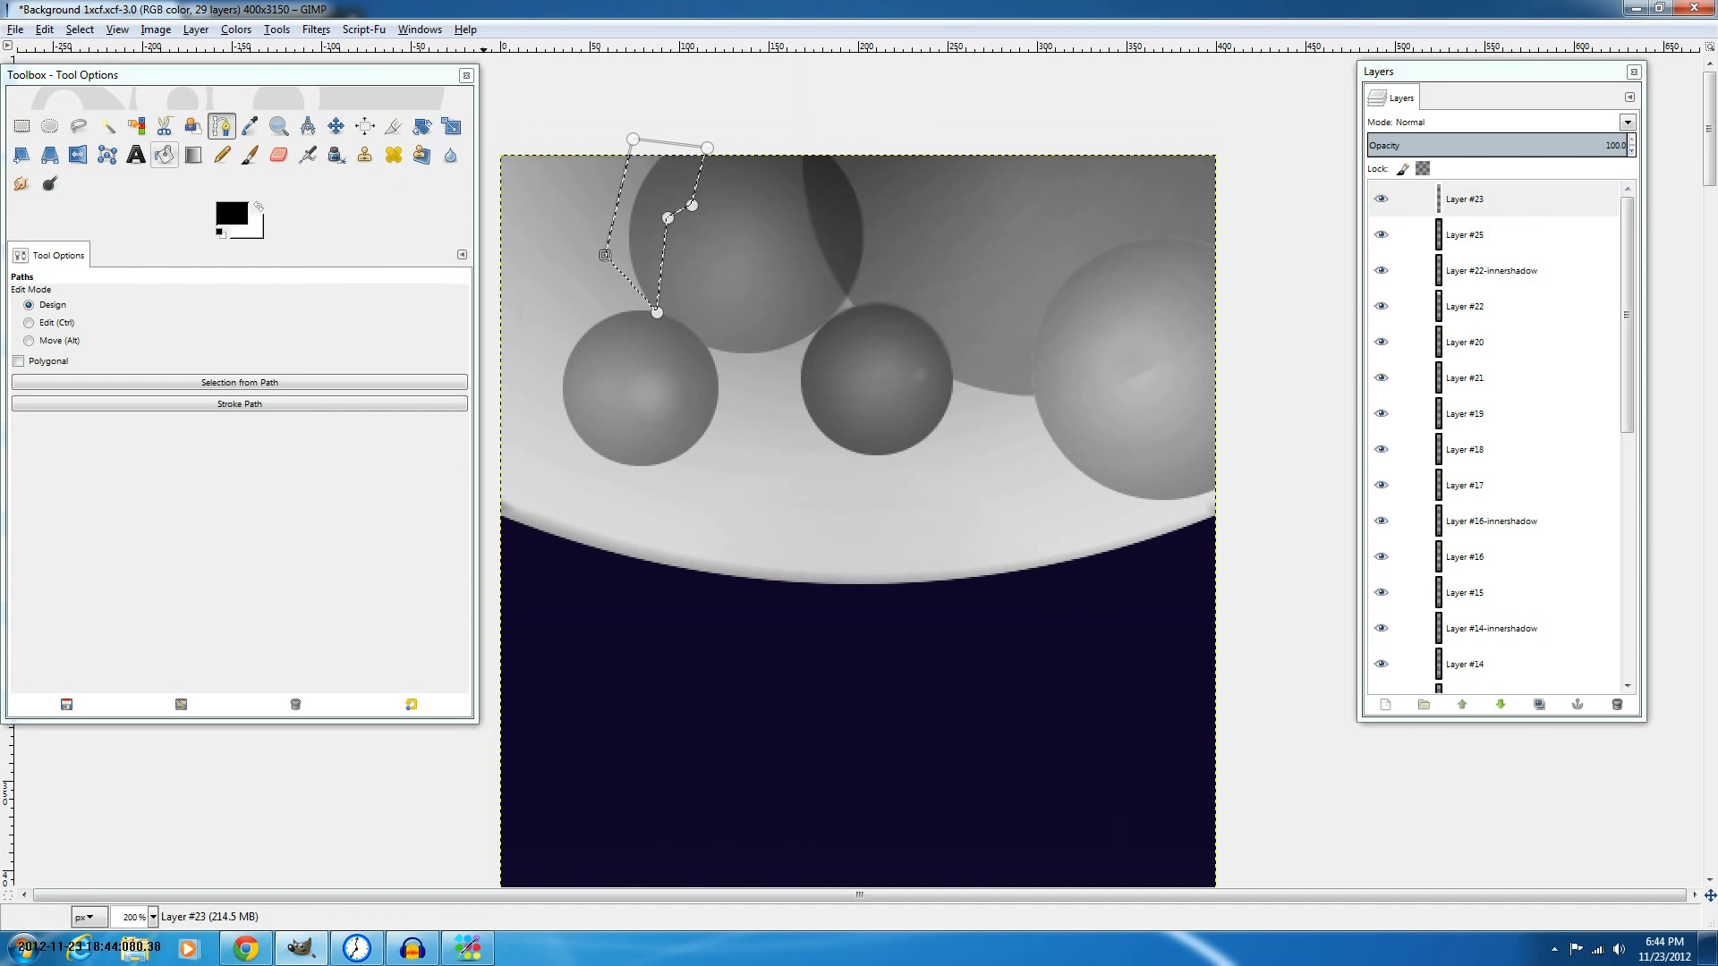
left_click(164, 154)
left_click(637, 256)
Load Layer #25's alpha as a selection, cut that area from the black shape on Layer #23, and deselect.
right_click(1385, 235)
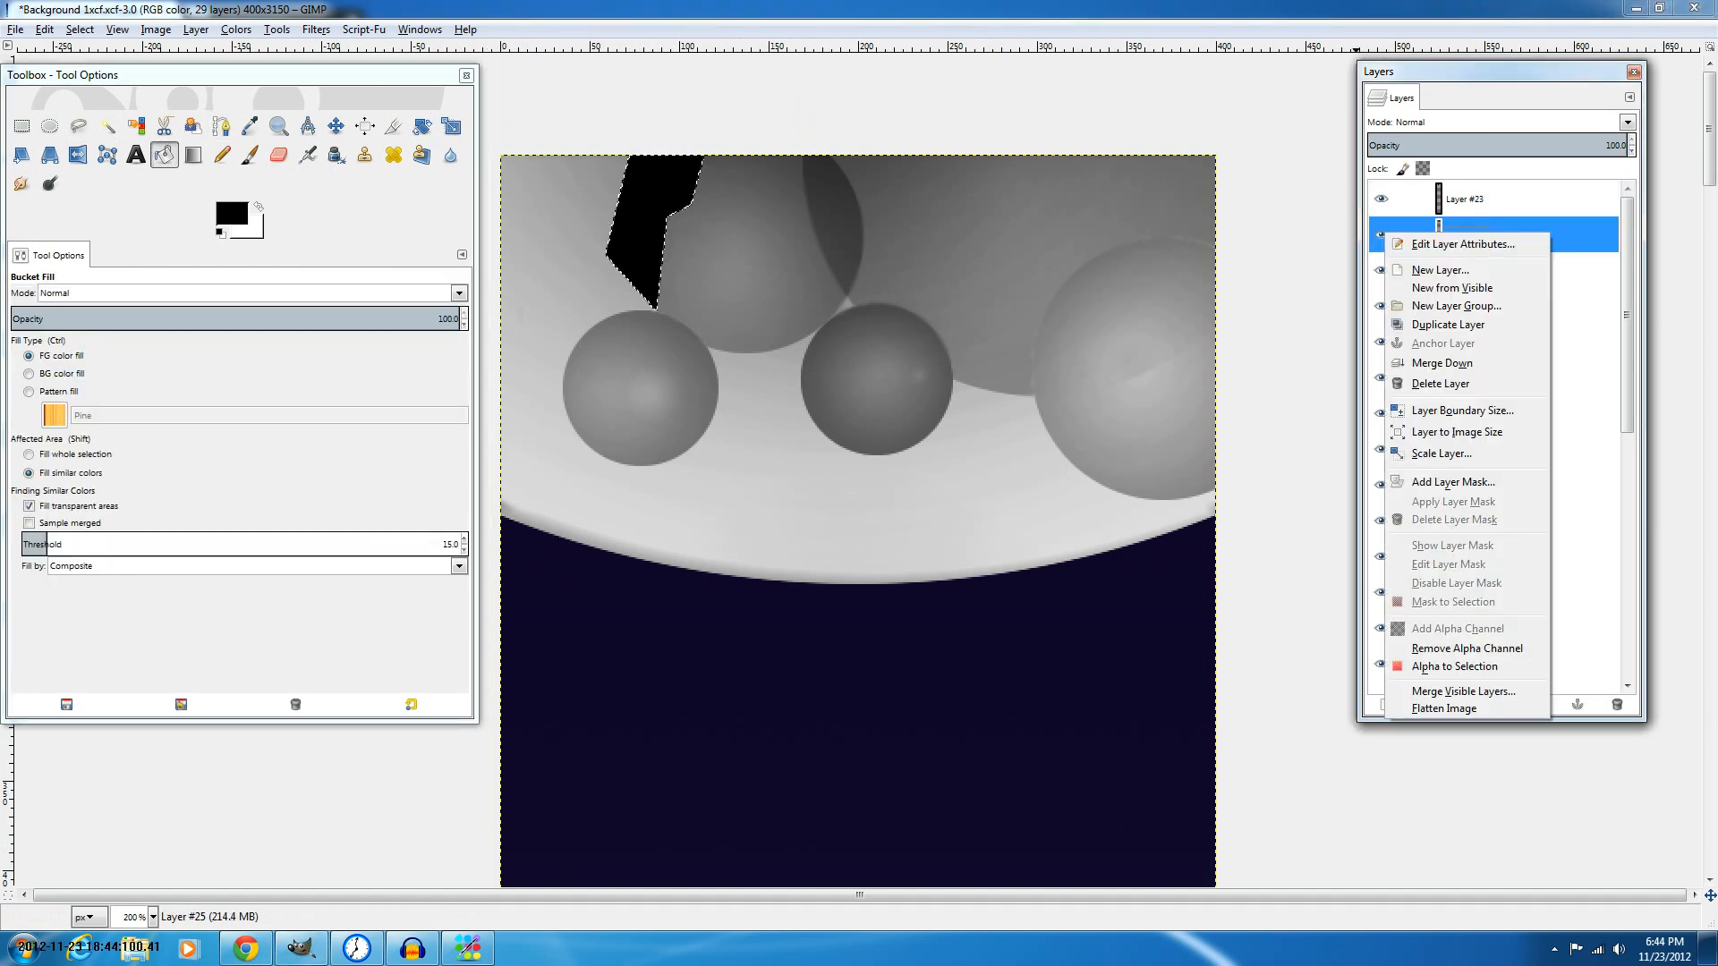
left_click(1453, 666)
left_click(1465, 199)
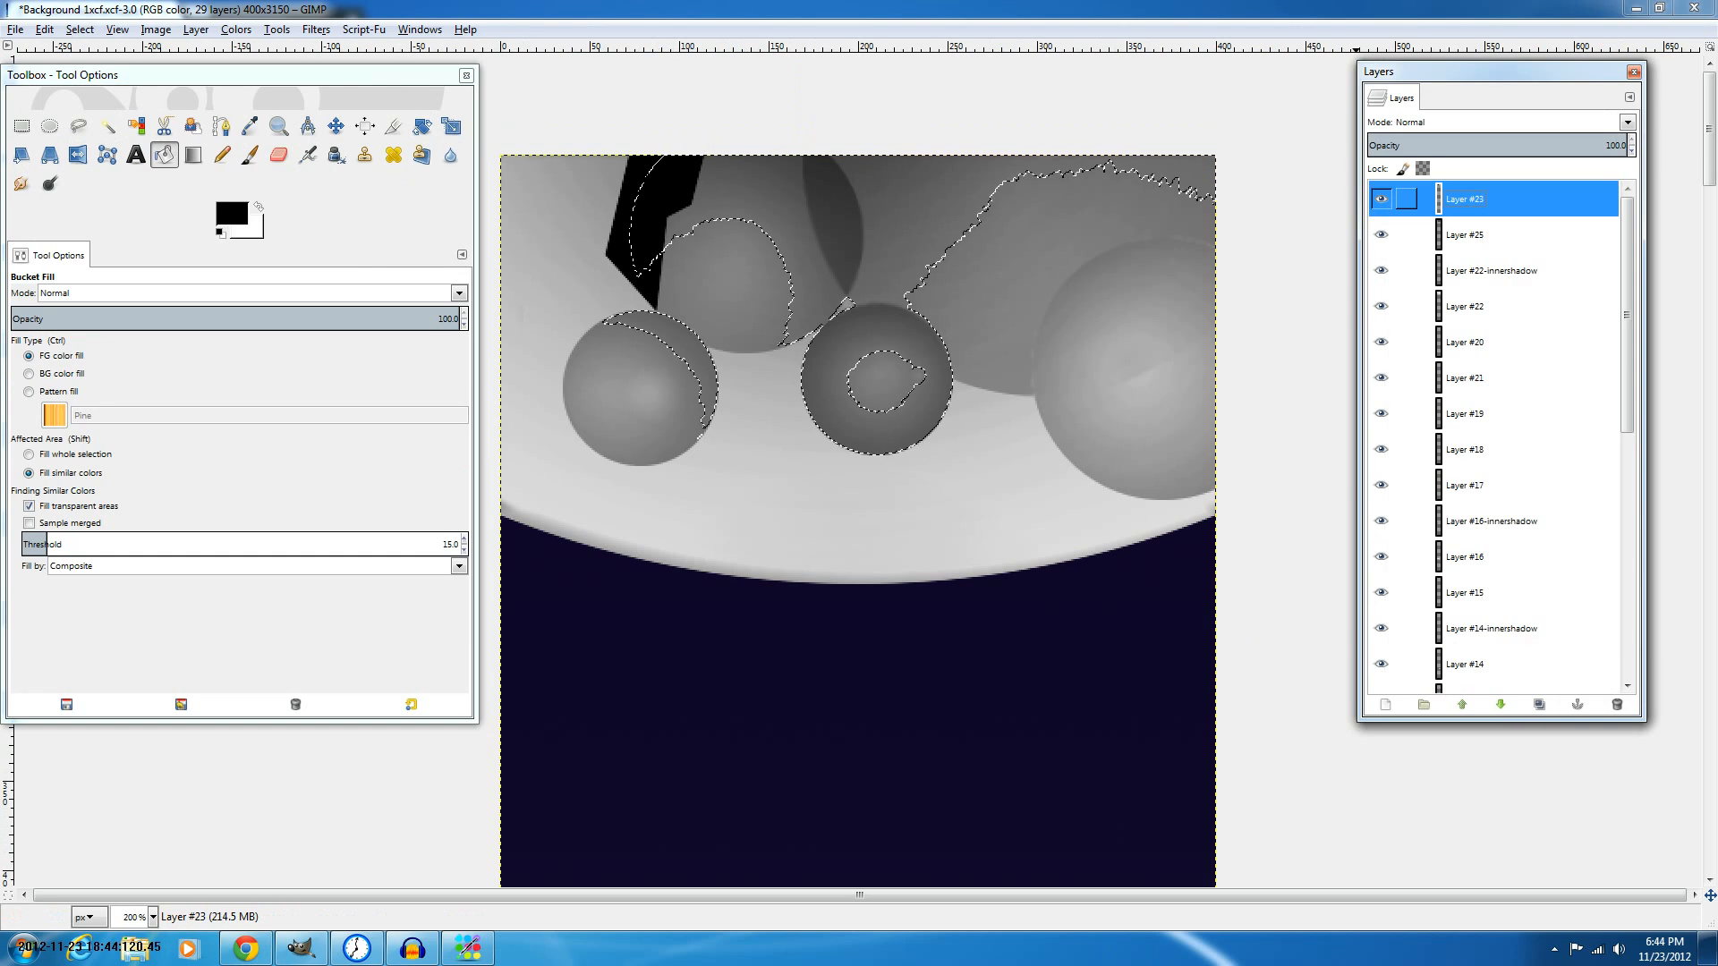
key("ctrl+x")
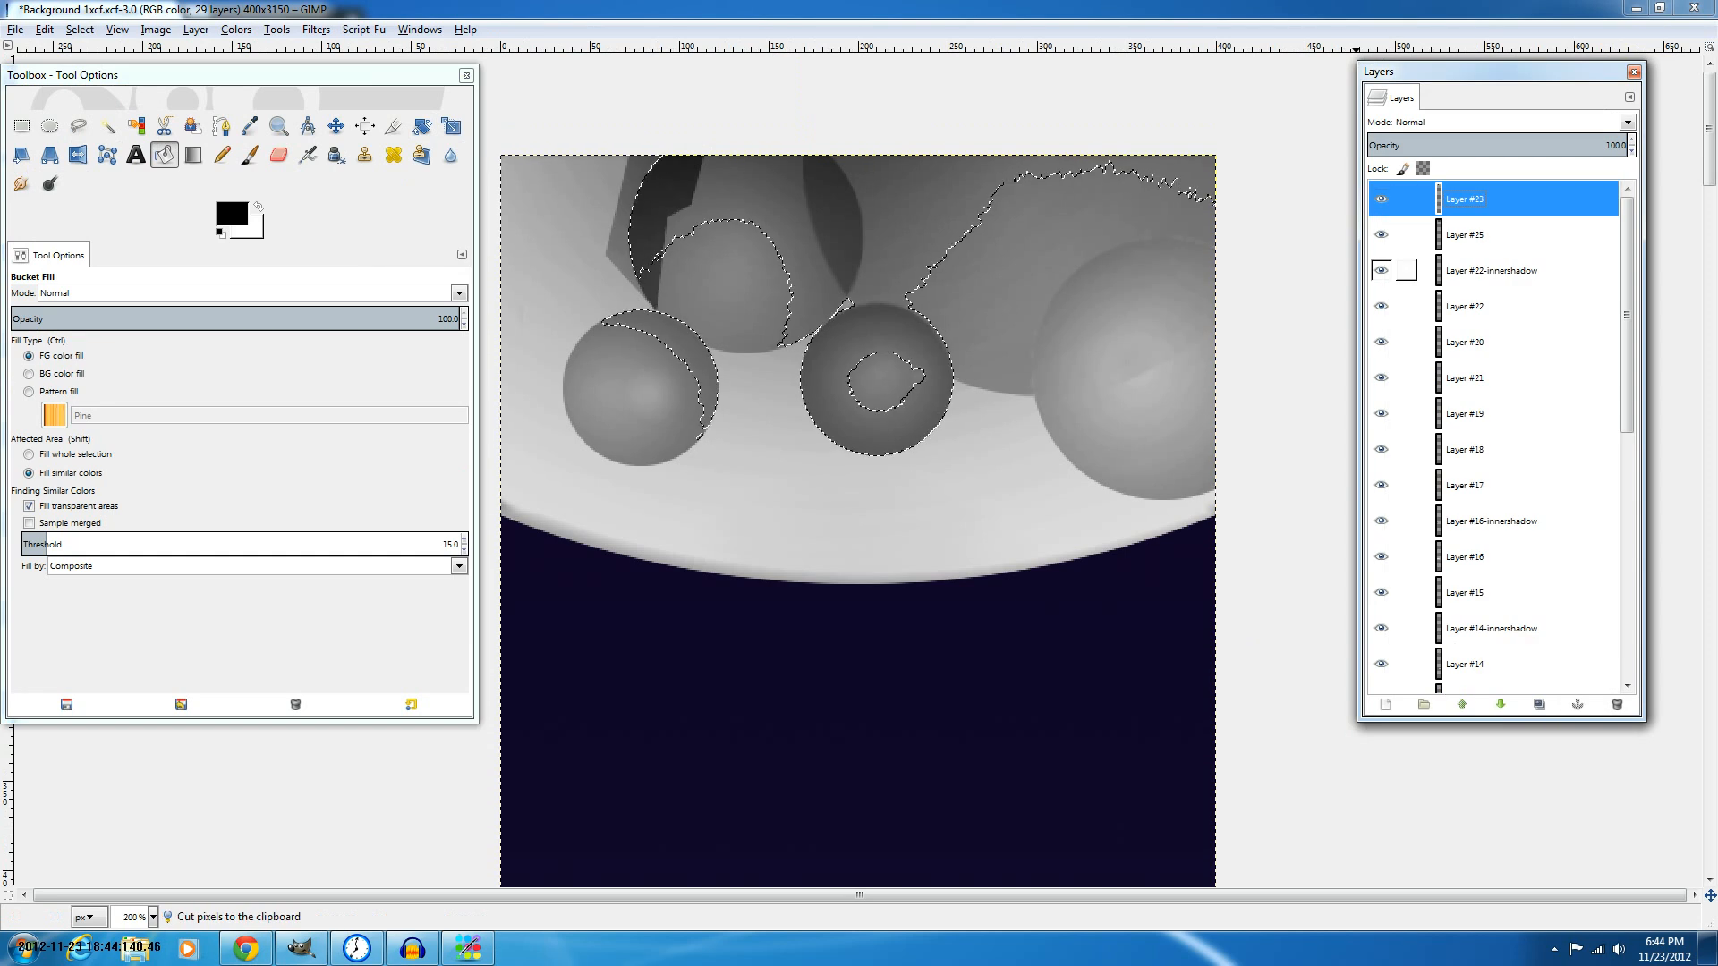
key("ctrl+shift+a")
key("ctrl+z")
key("ctrl+z")
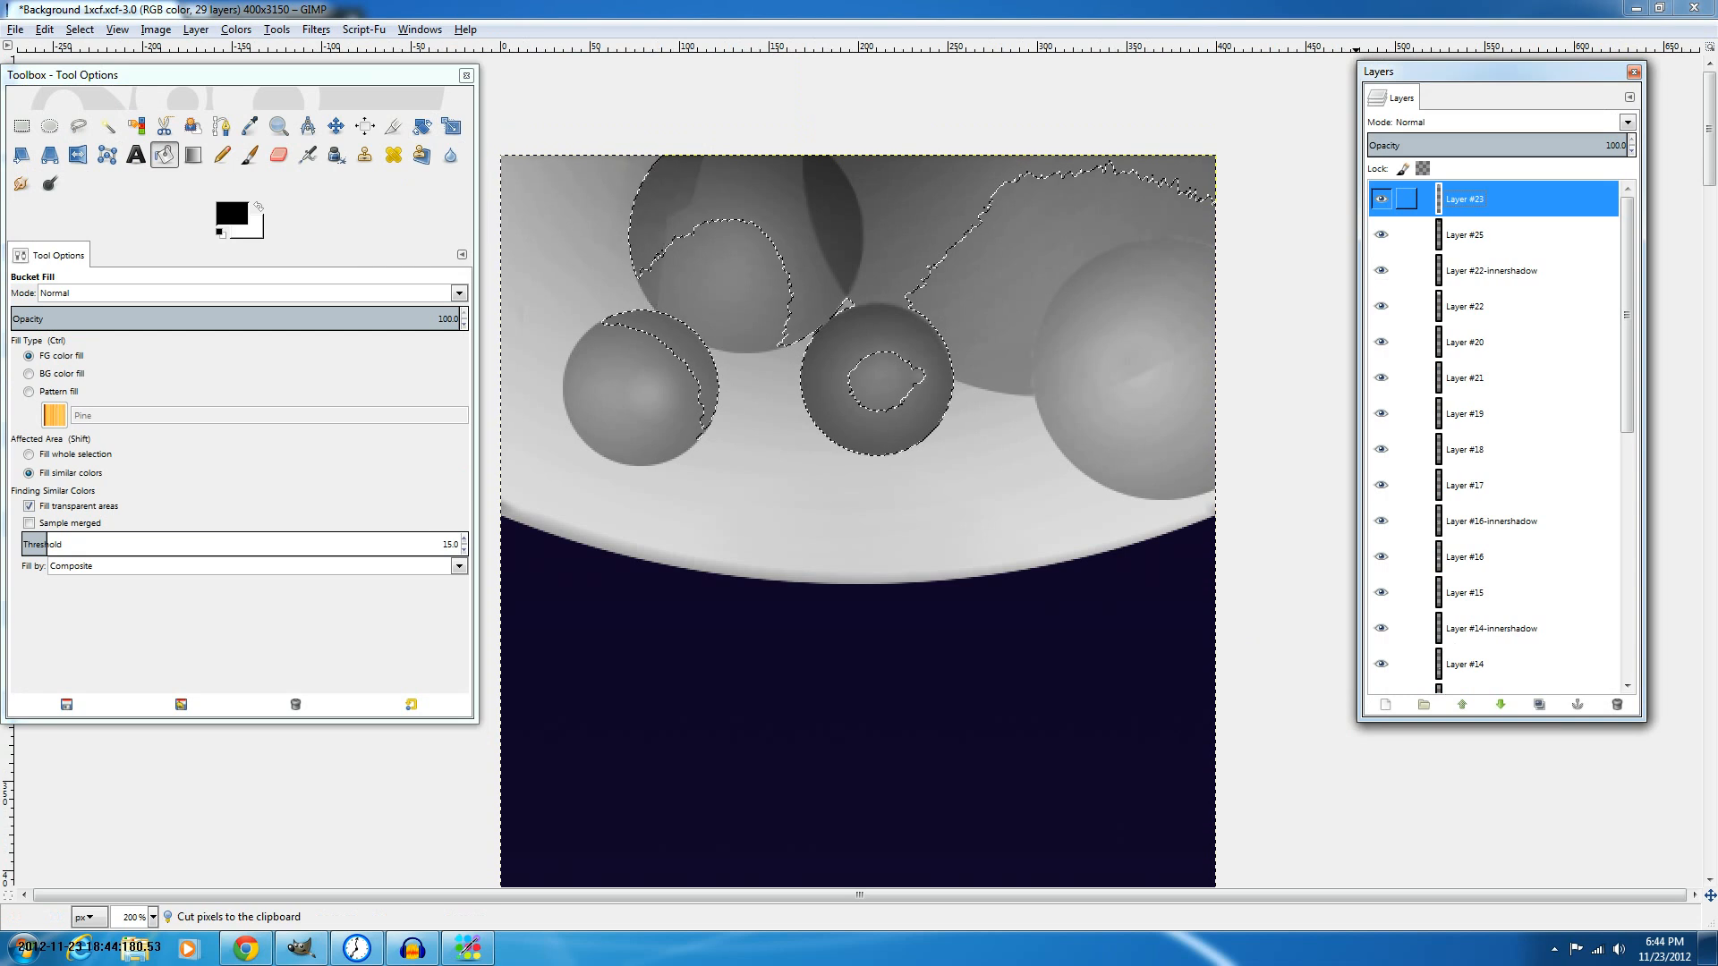
key("ctrl+shift+a")
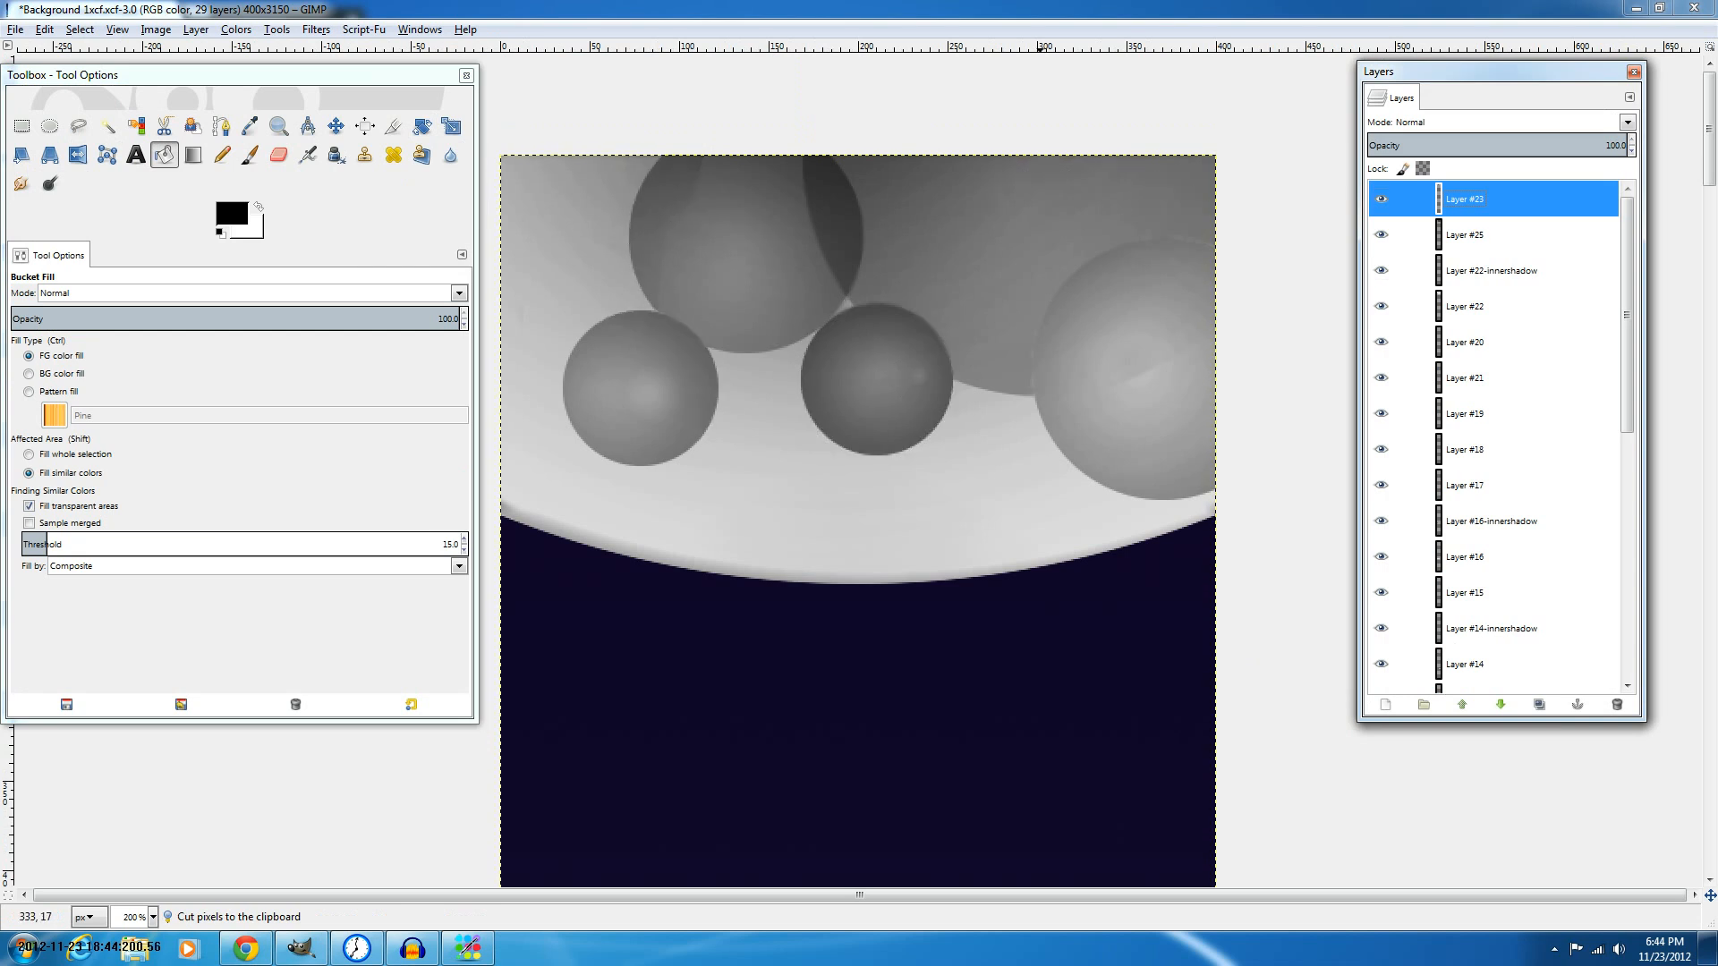
Outline an angular path around the upper-left side of the moon's small left crater and turn it into a selection.
left_click(221, 126)
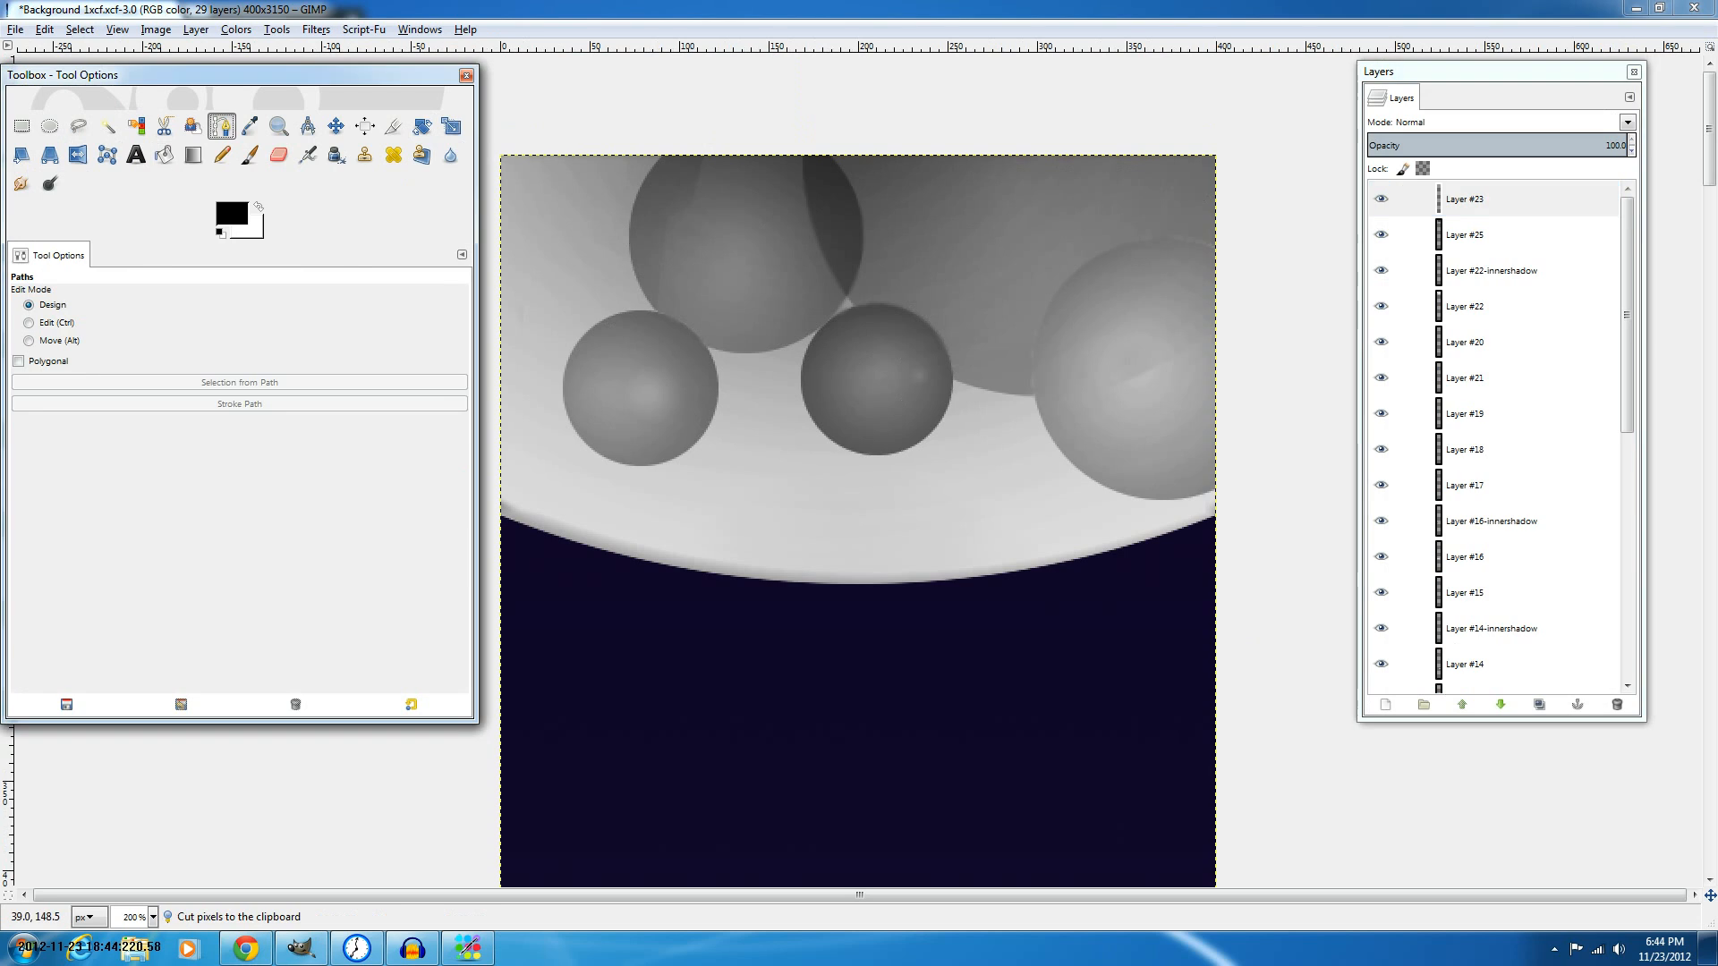
left_click(593, 465)
left_click(582, 385)
left_click(614, 363)
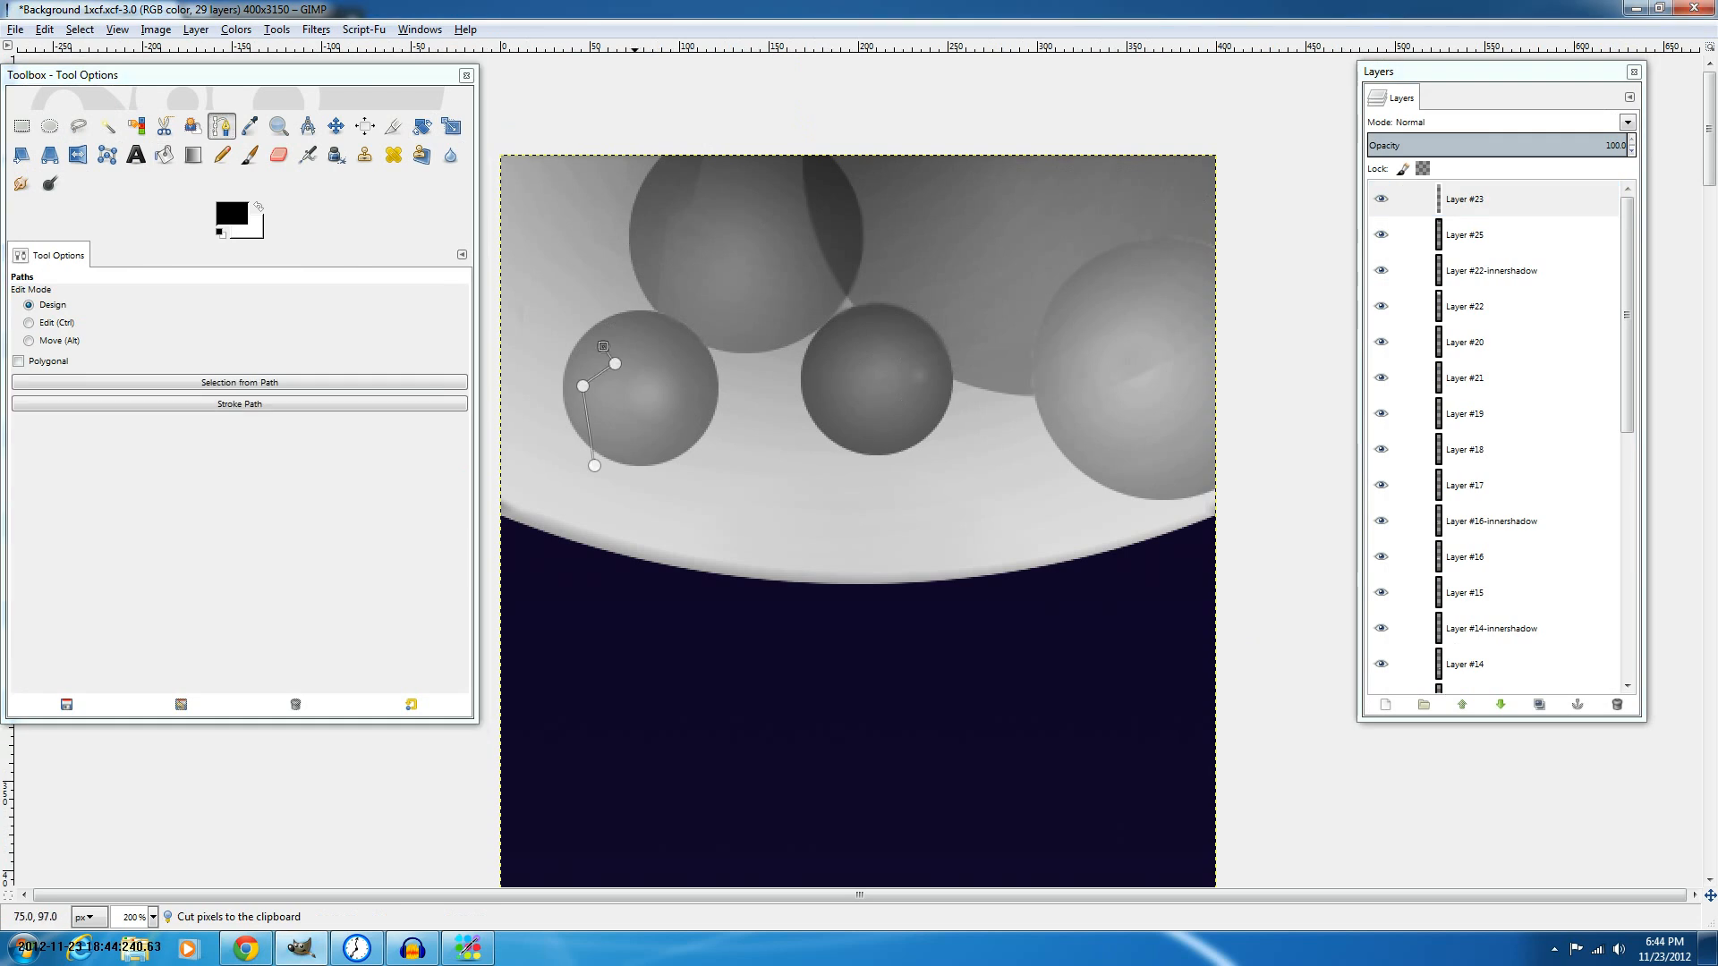
left_click(603, 346)
left_click(635, 328)
left_click(503, 329)
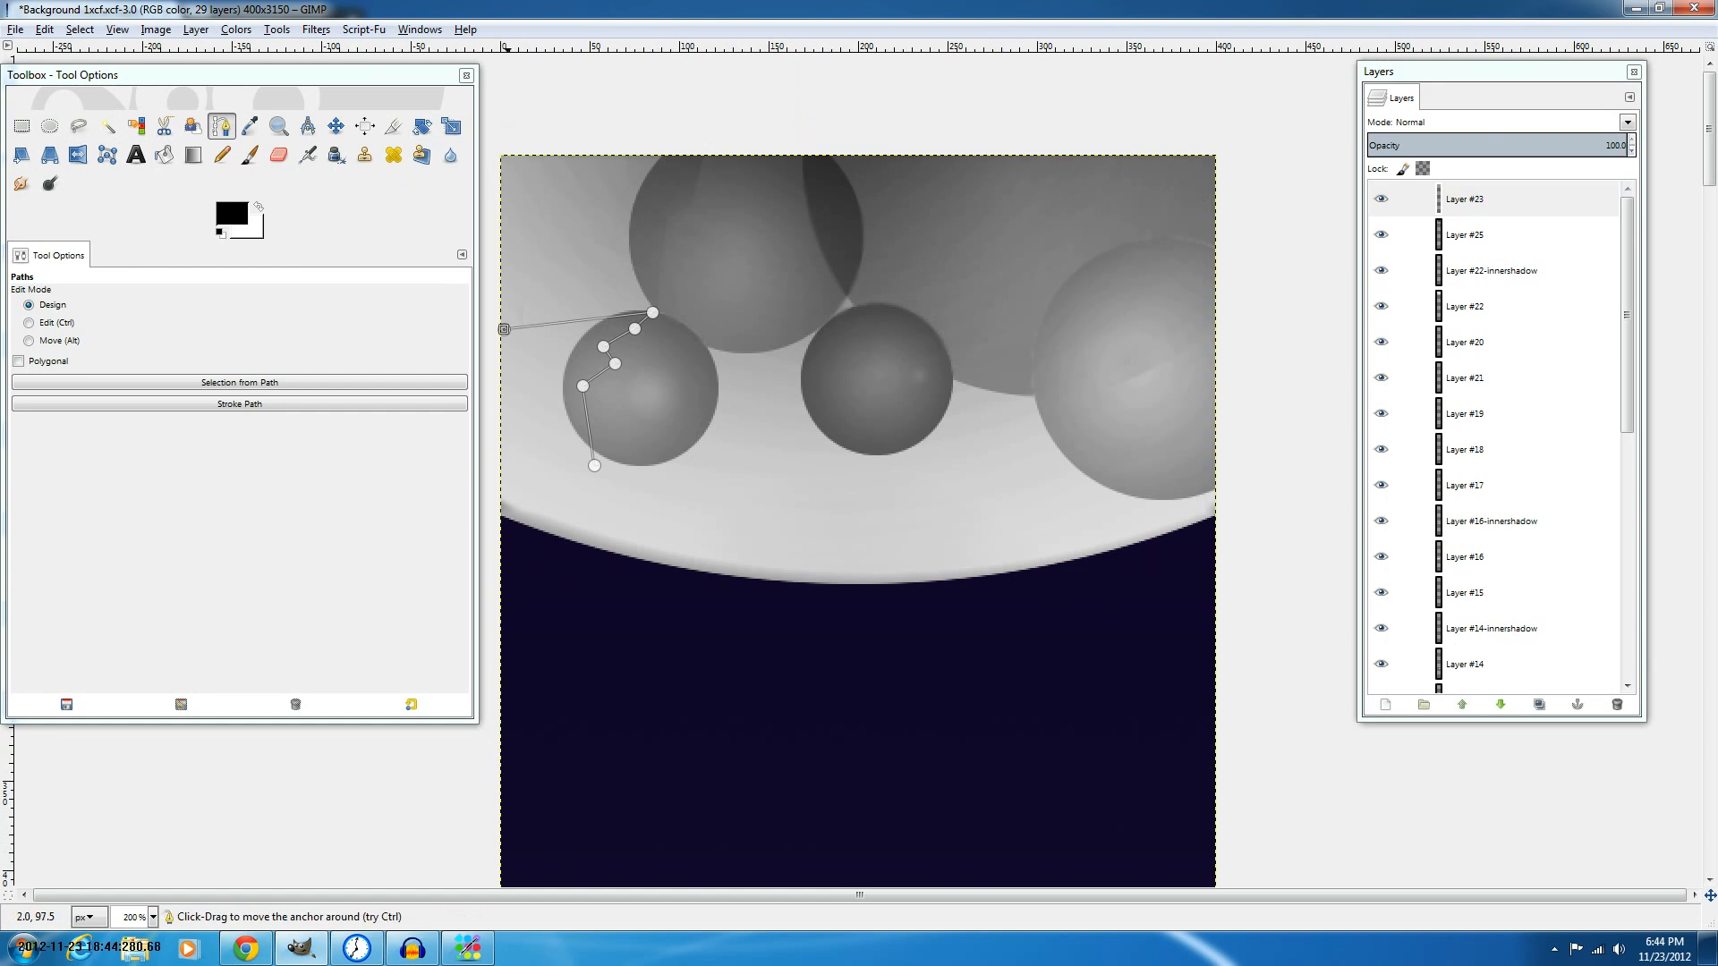
mouse_move(503, 328)
left_mouse_down()
mouse_move(565, 269)
mouse_move(526, 328)
left_mouse_up()
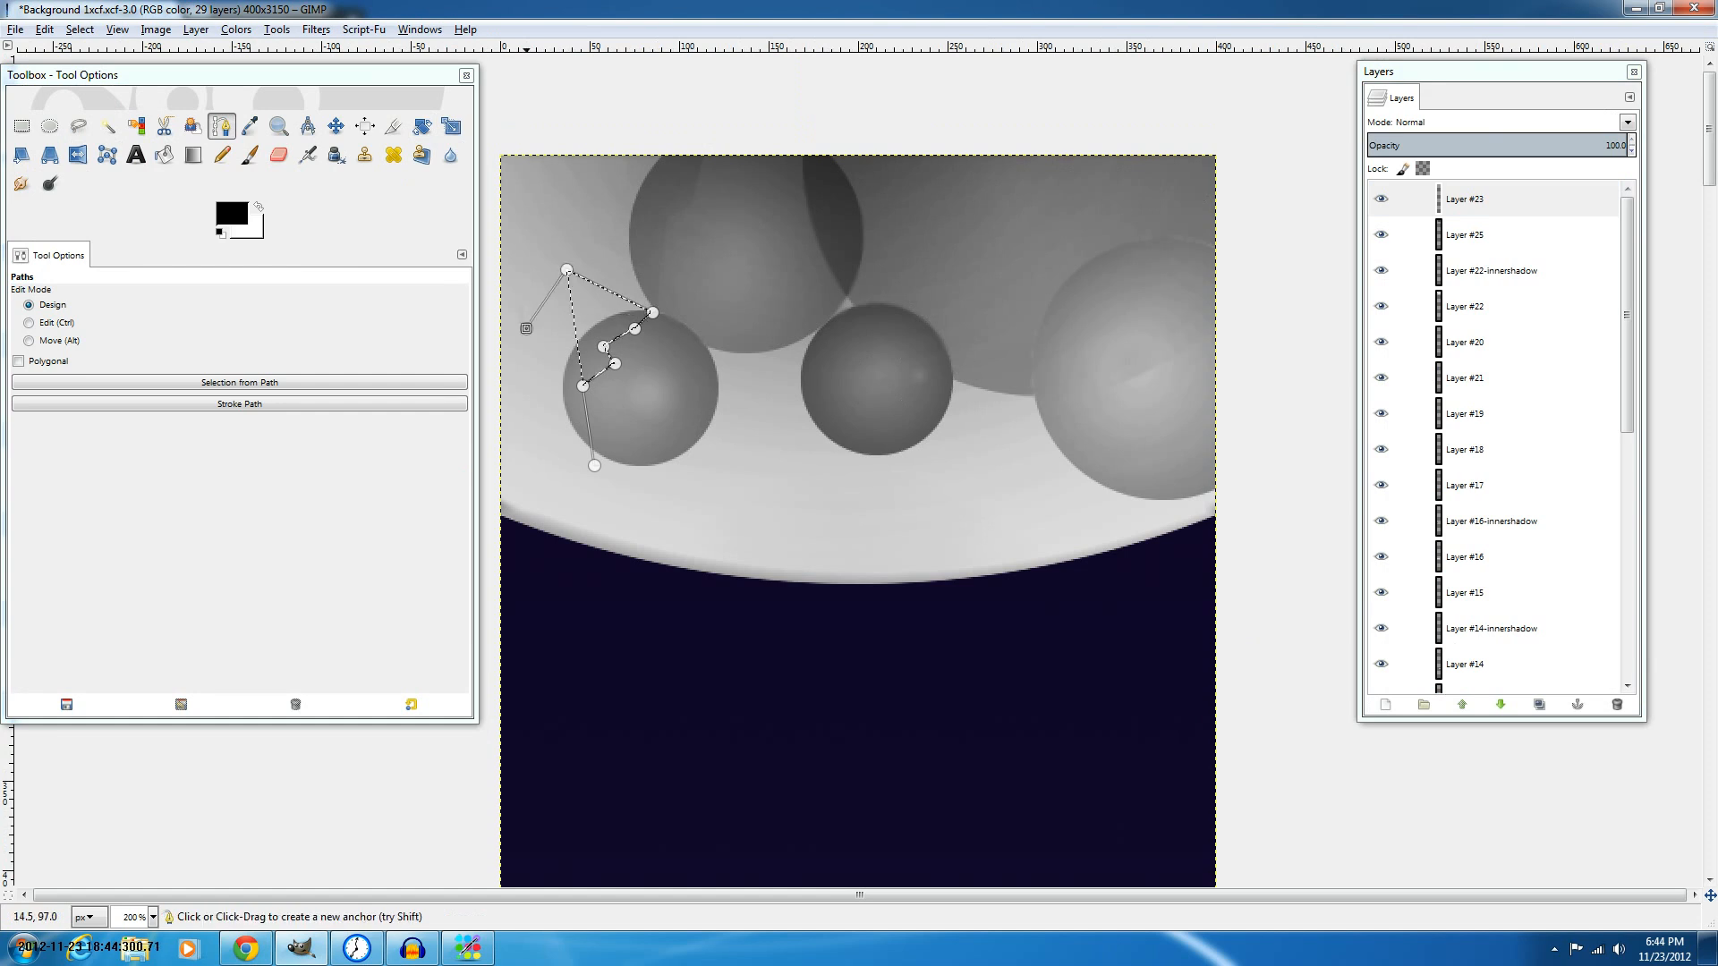
left_click(546, 506)
Fill the selection with black, undo that fill on Layer #23, and refill it on a new layer above.
left_click(165, 154)
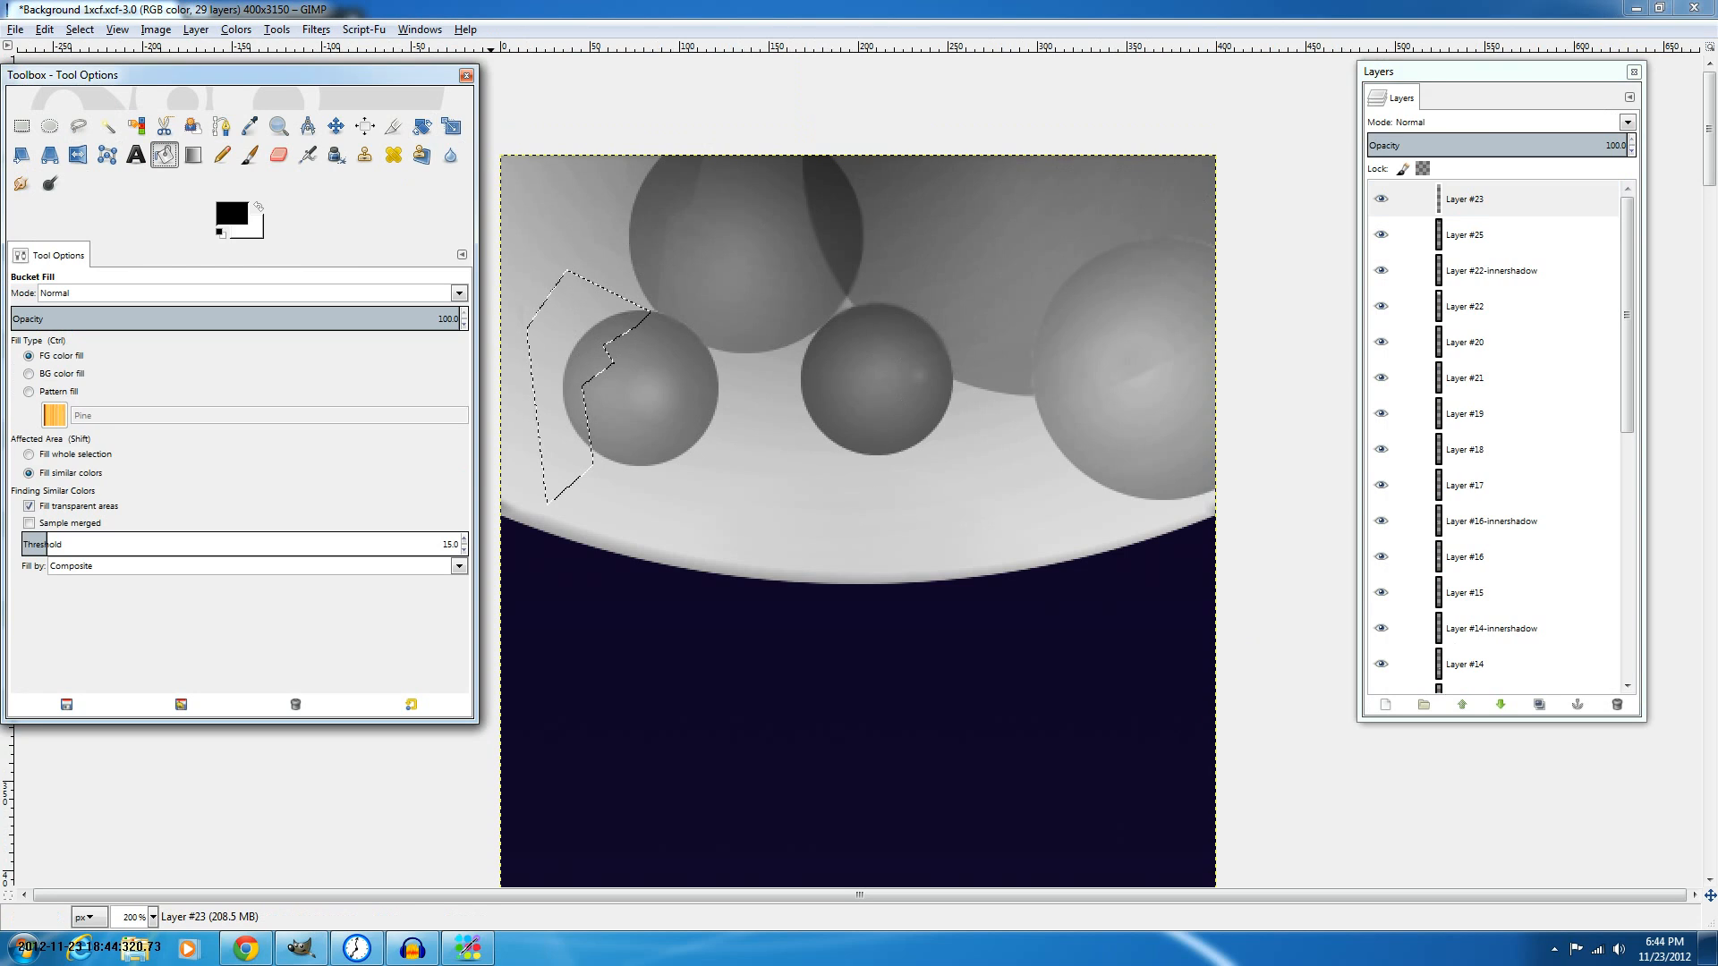
left_click(541, 417)
left_click(1465, 200)
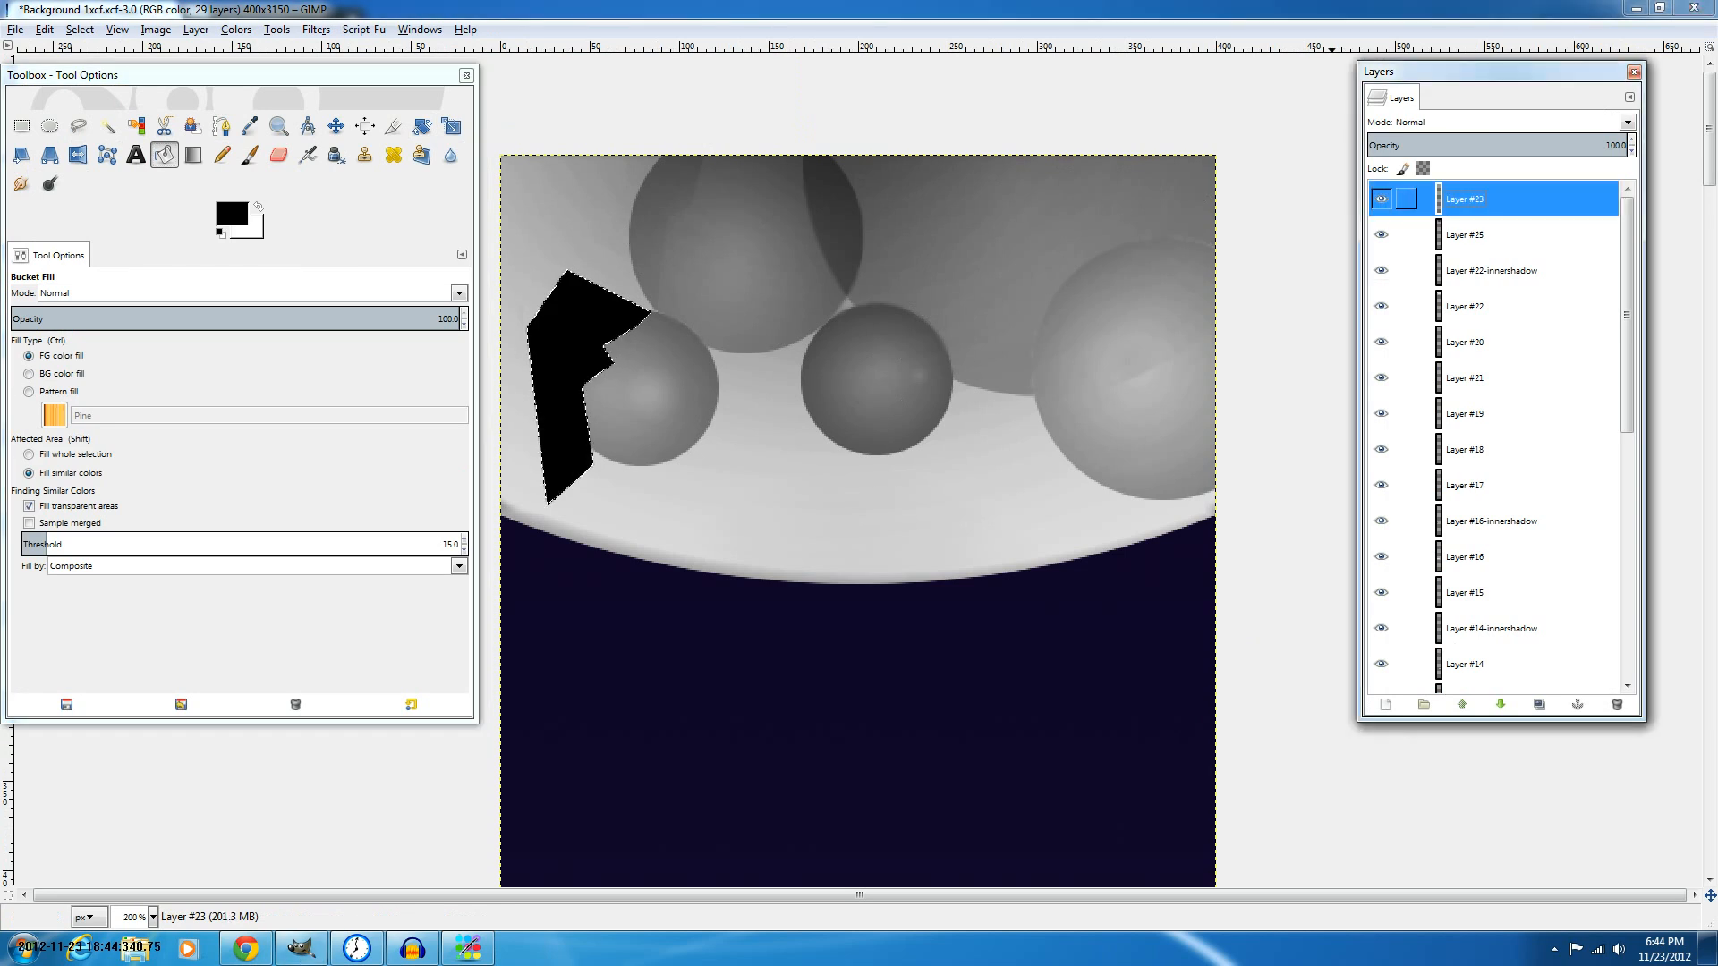
key("ctrl+z")
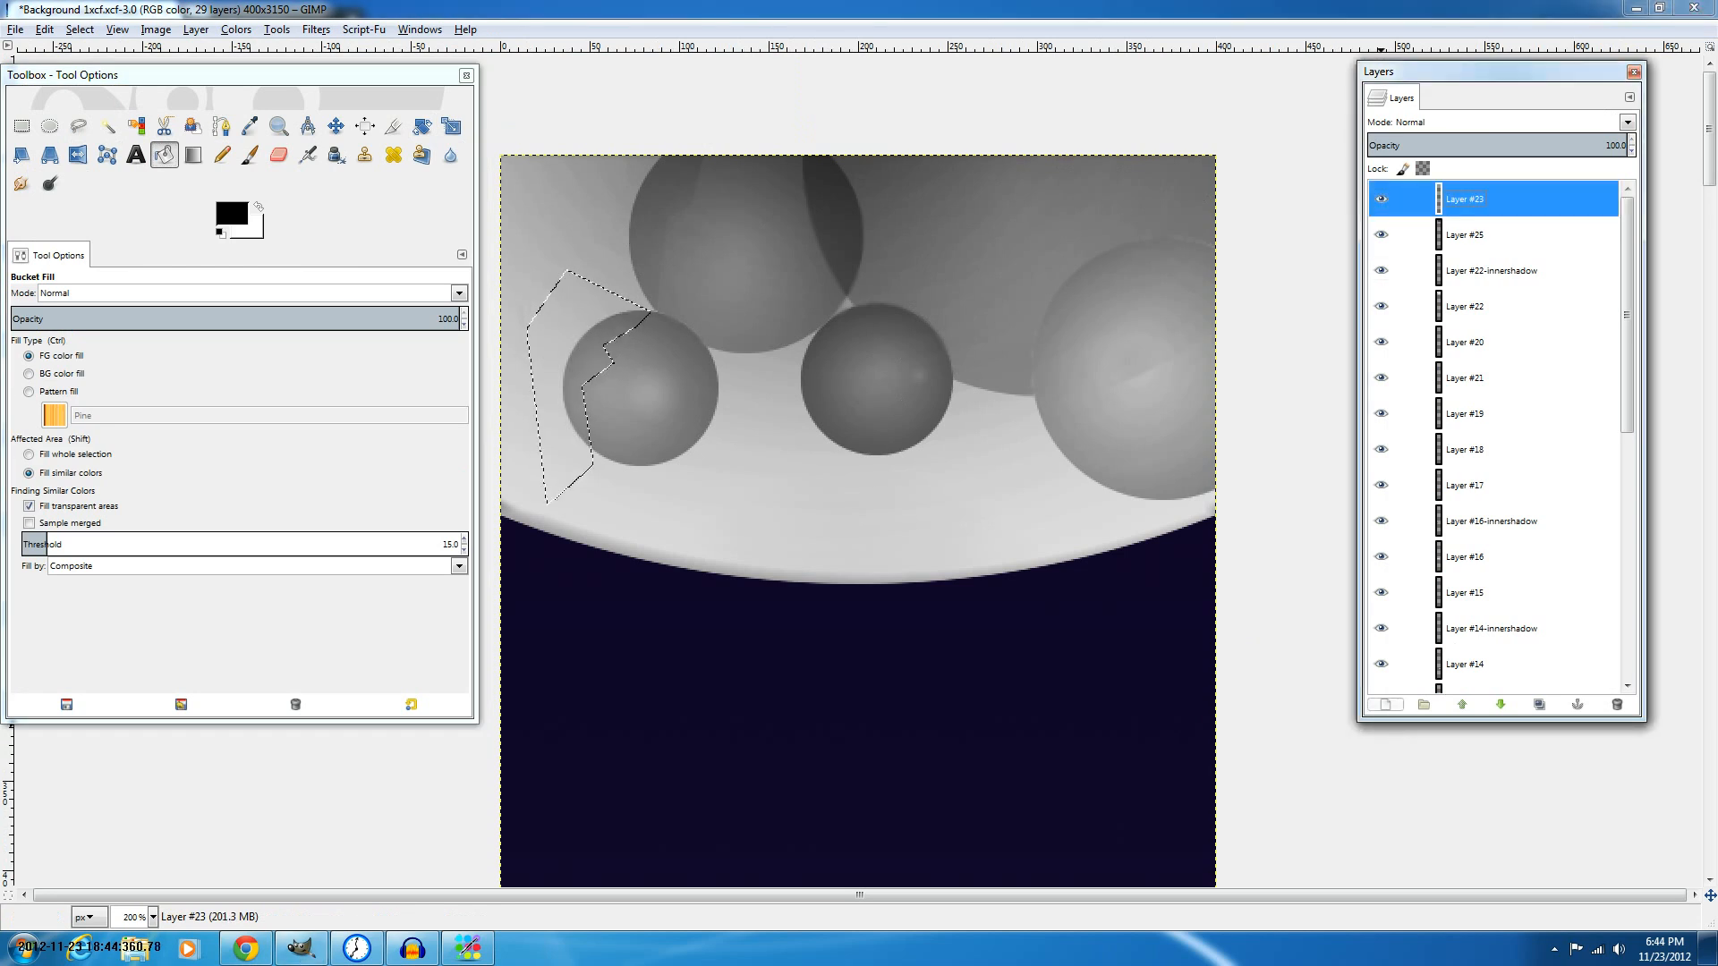
left_click(1385, 704, "shift")
left_click(589, 380)
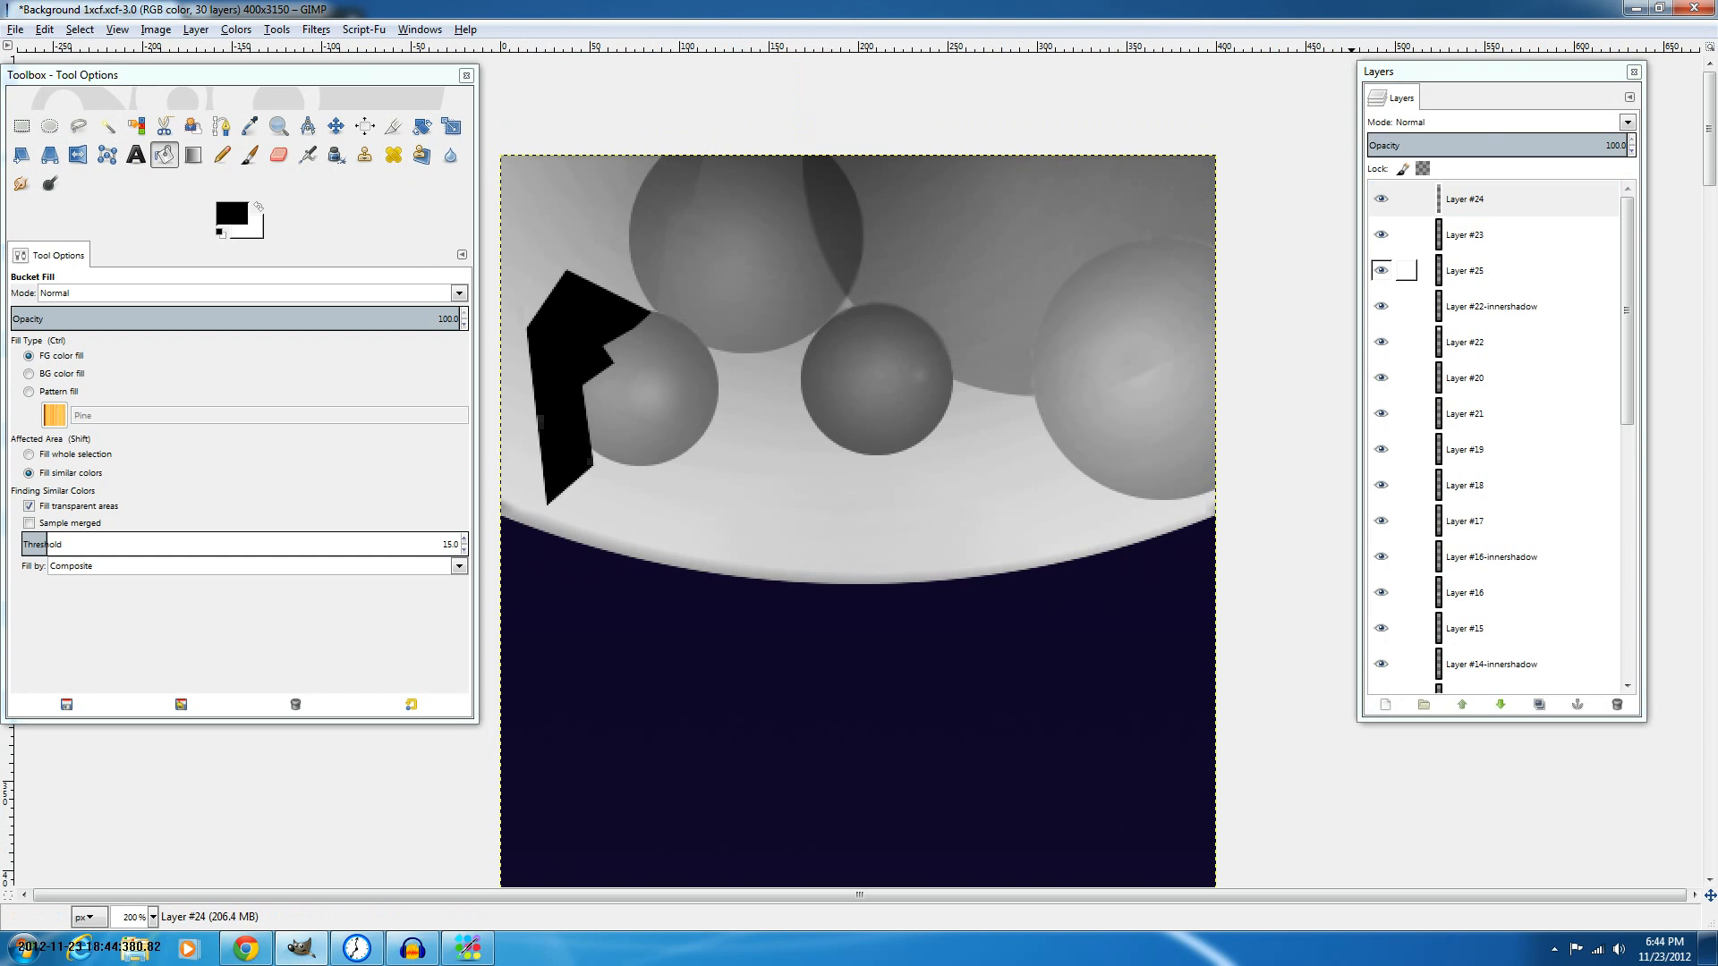
Load Layer #25's alpha as a selection and cut that area from the black shape on Layer #24.
right_click(1468, 271)
left_click(1537, 702)
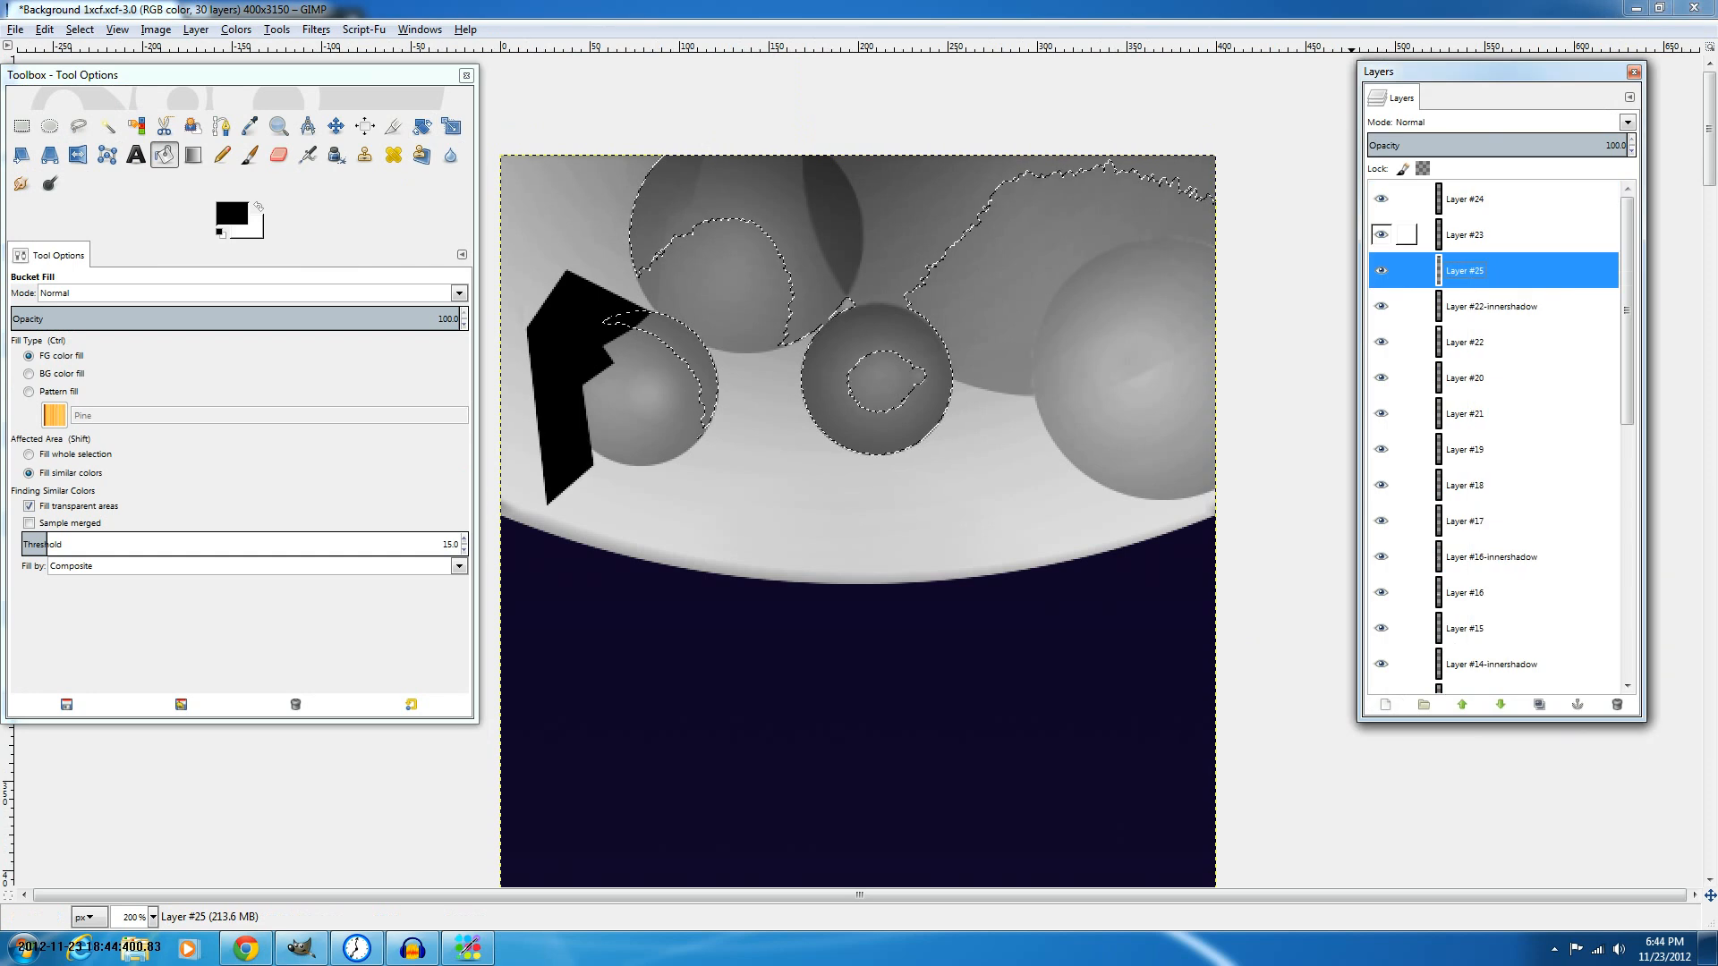
left_click(1468, 235)
left_click(1468, 200)
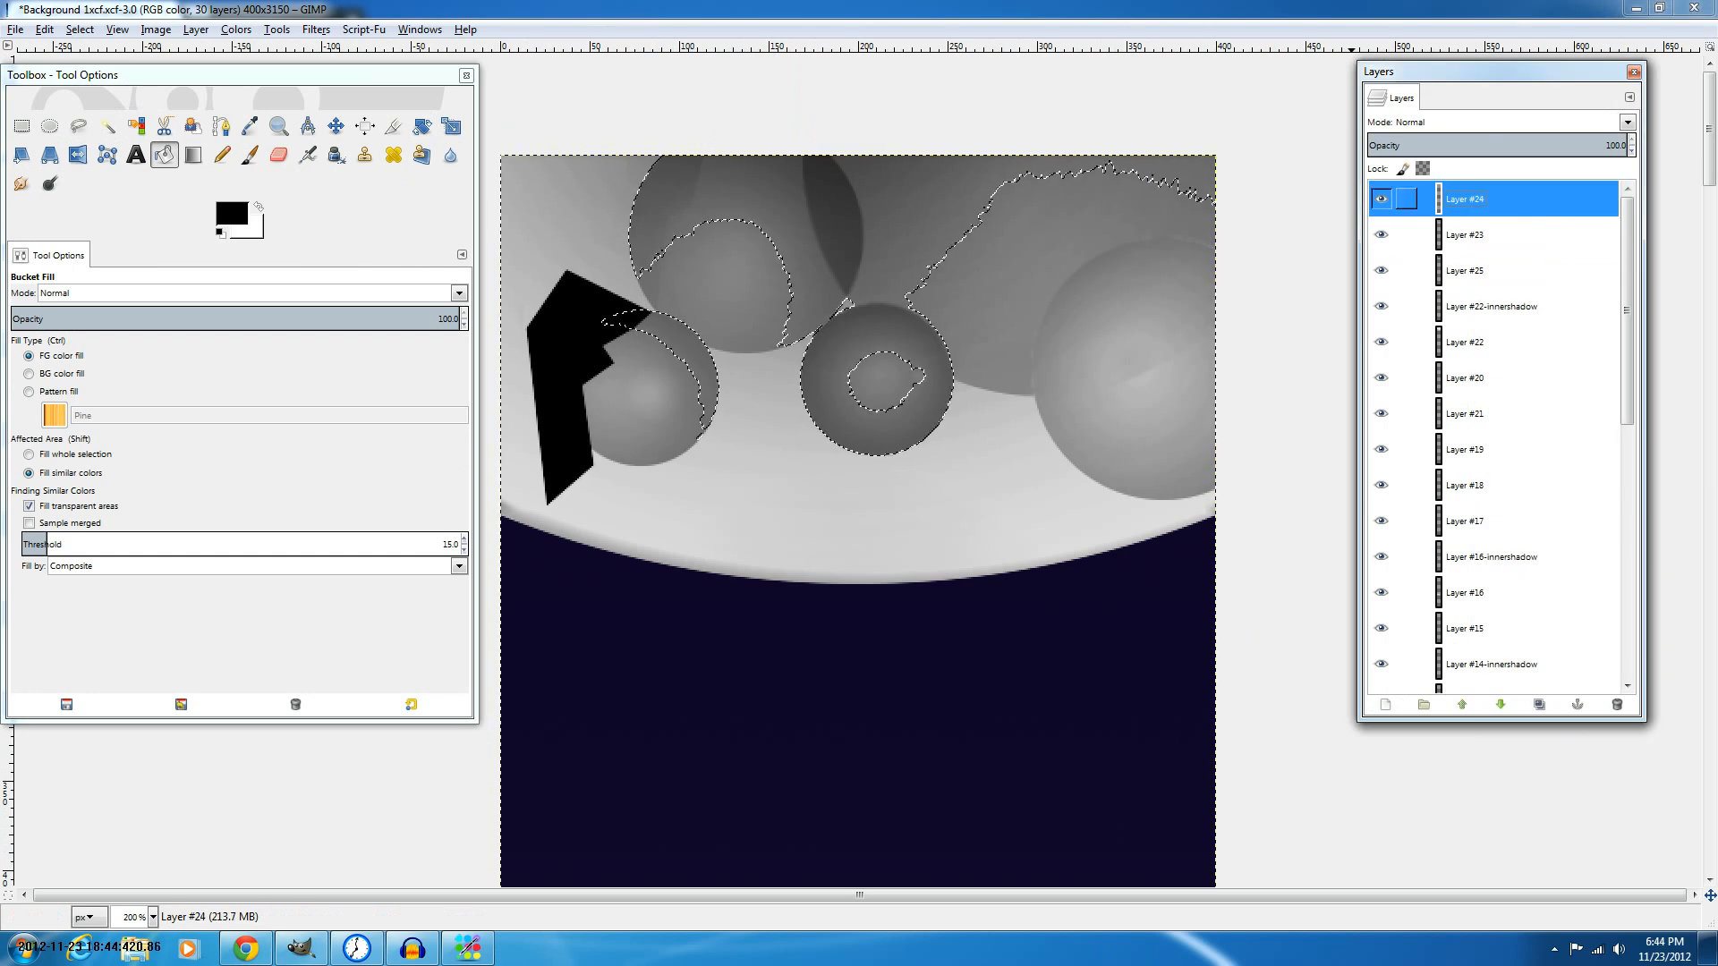
key("ctrl+x")
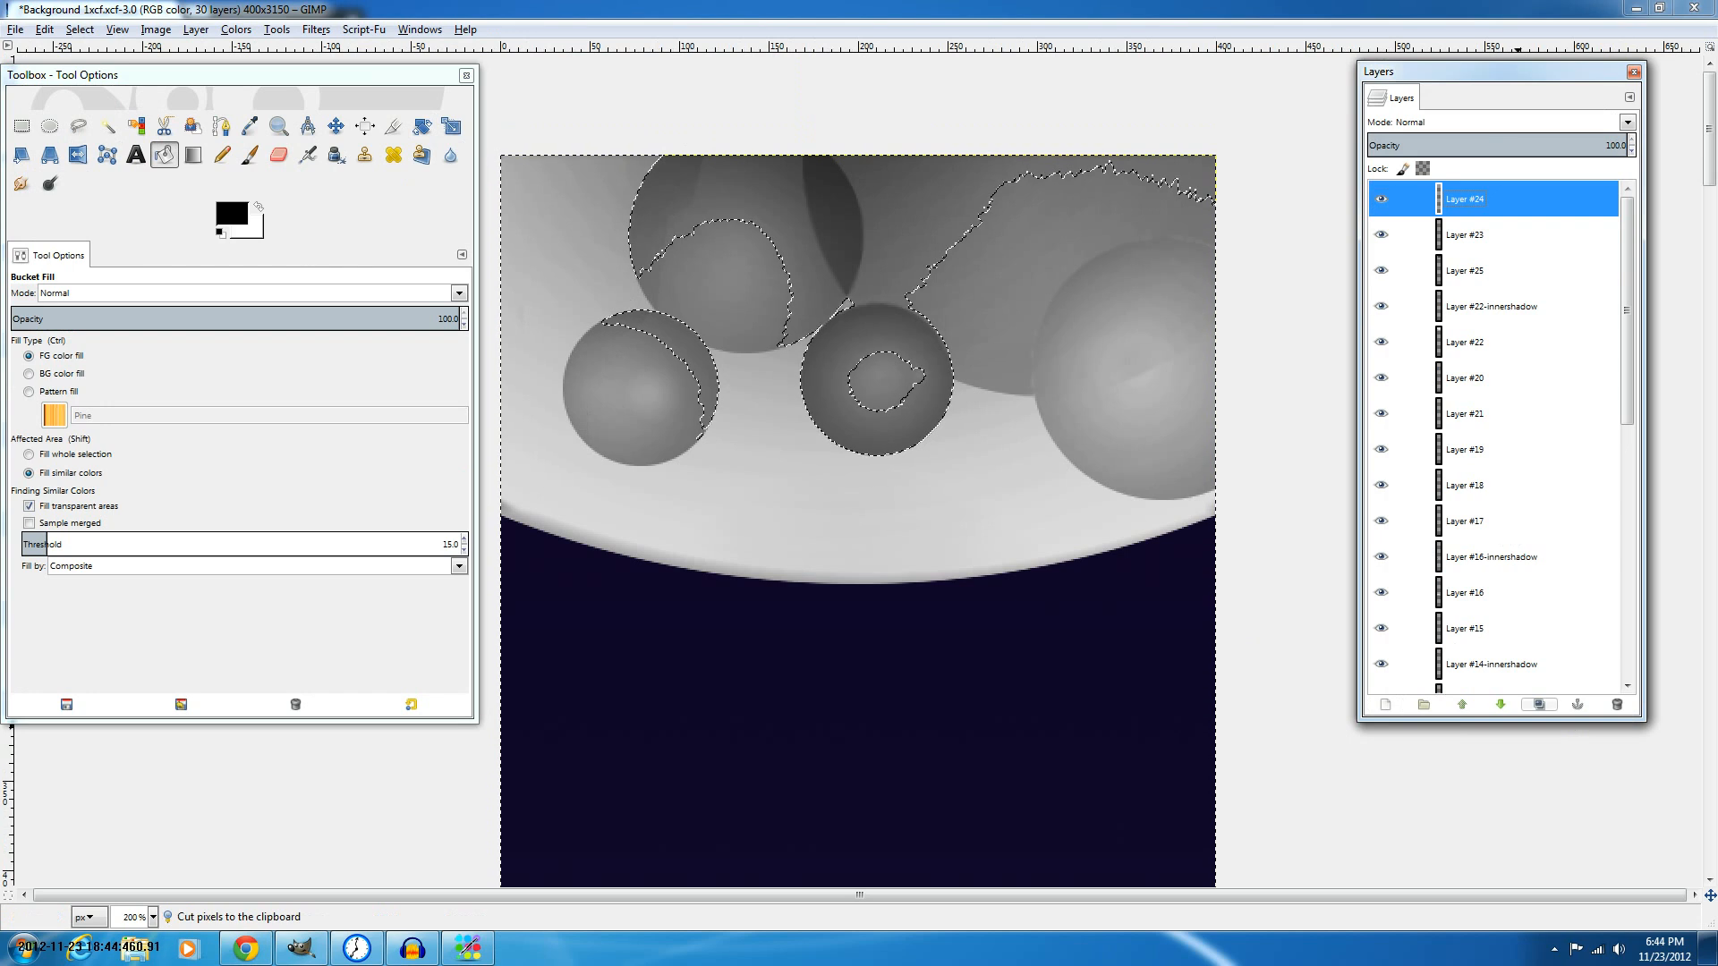
Duplicate the shadow on Layer #24 four times and merge the copies down into one layer.
left_click(1539, 705)
left_click(1539, 705)
left_click(1539, 704)
left_click(1539, 705)
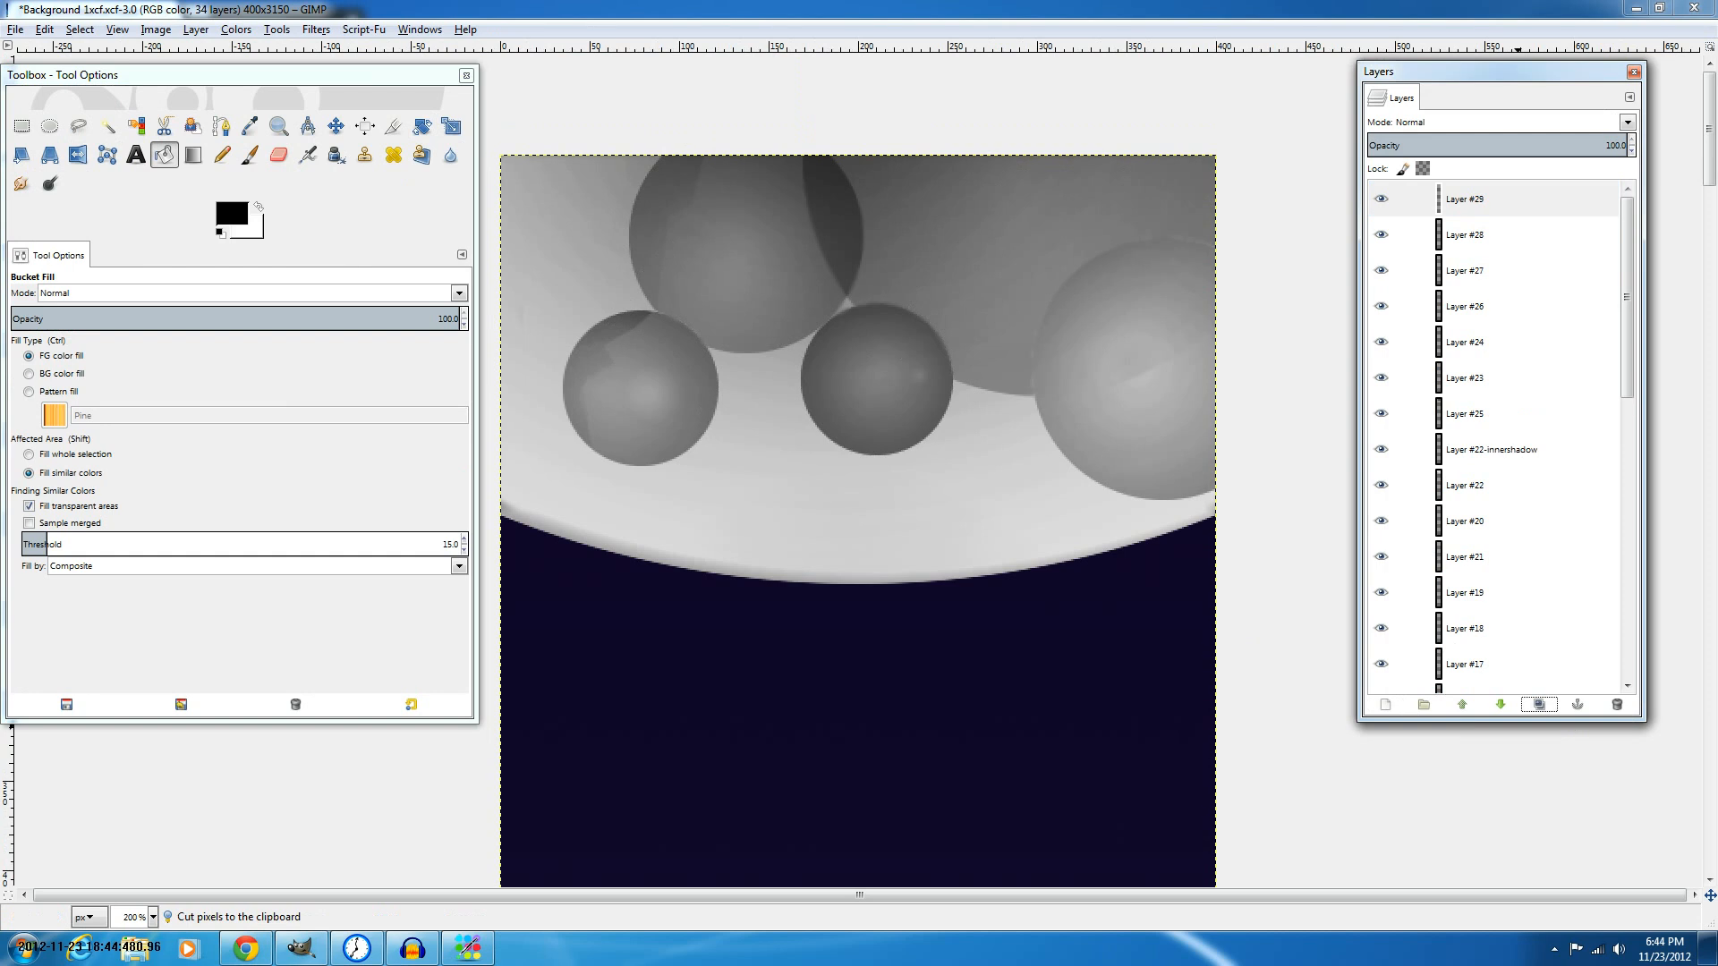
right_click(1535, 196)
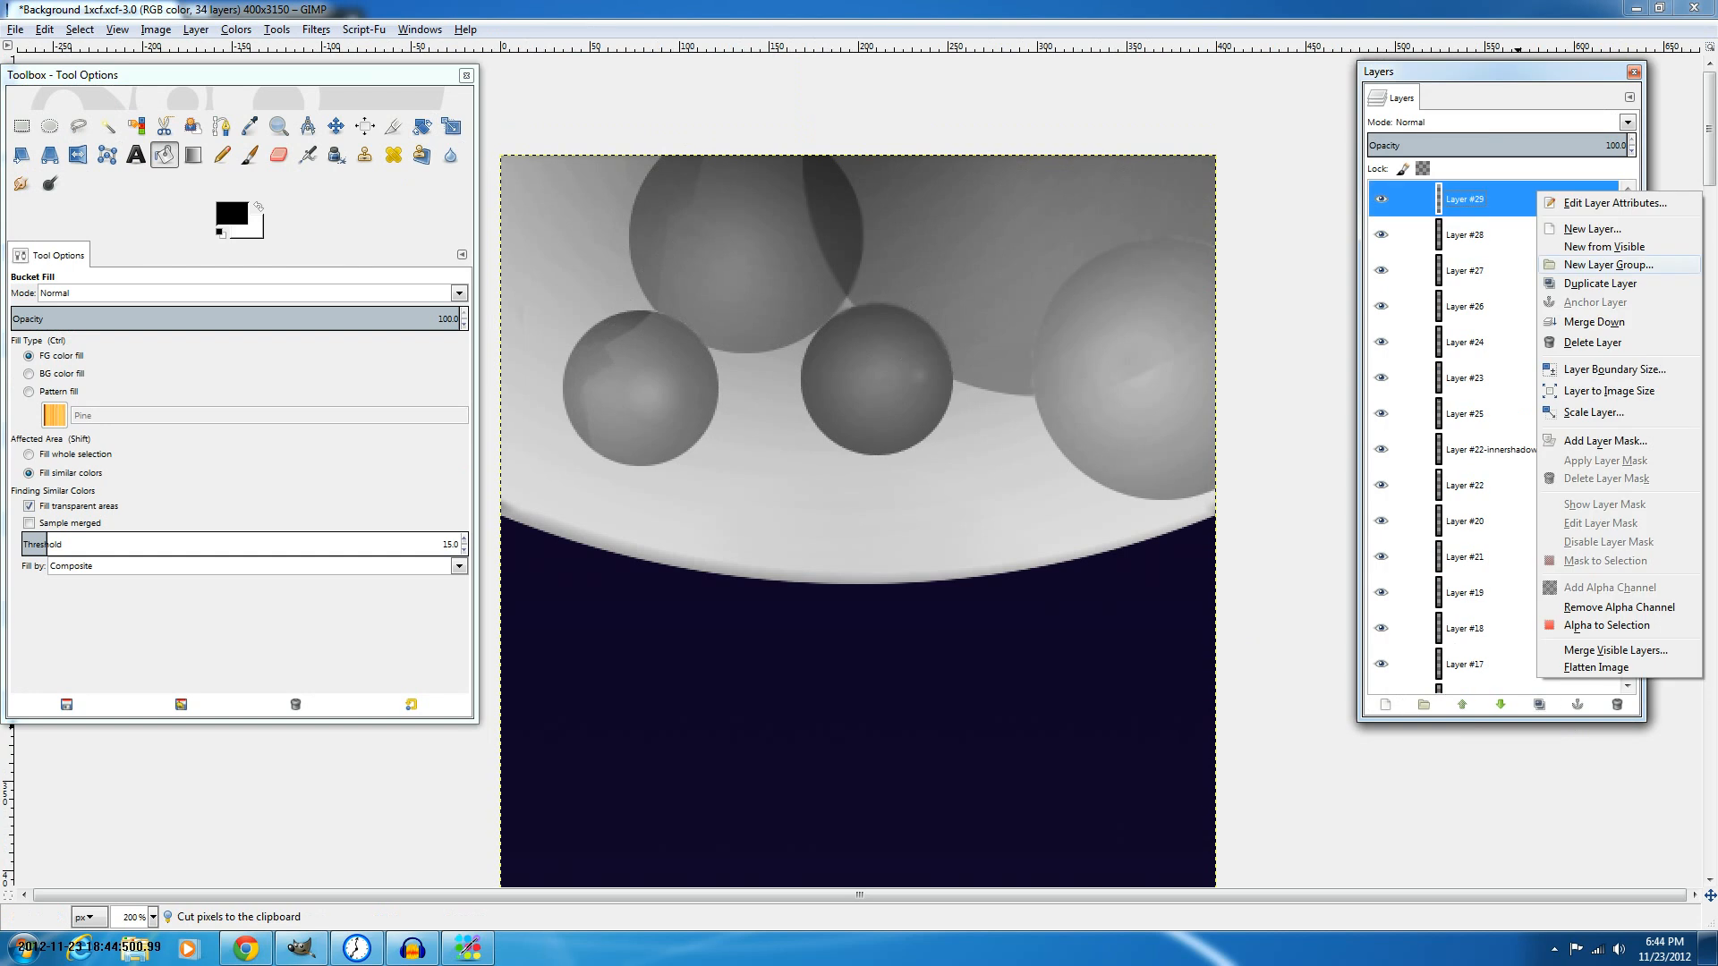
left_click(1593, 322)
right_click(1522, 215)
left_click(1579, 348)
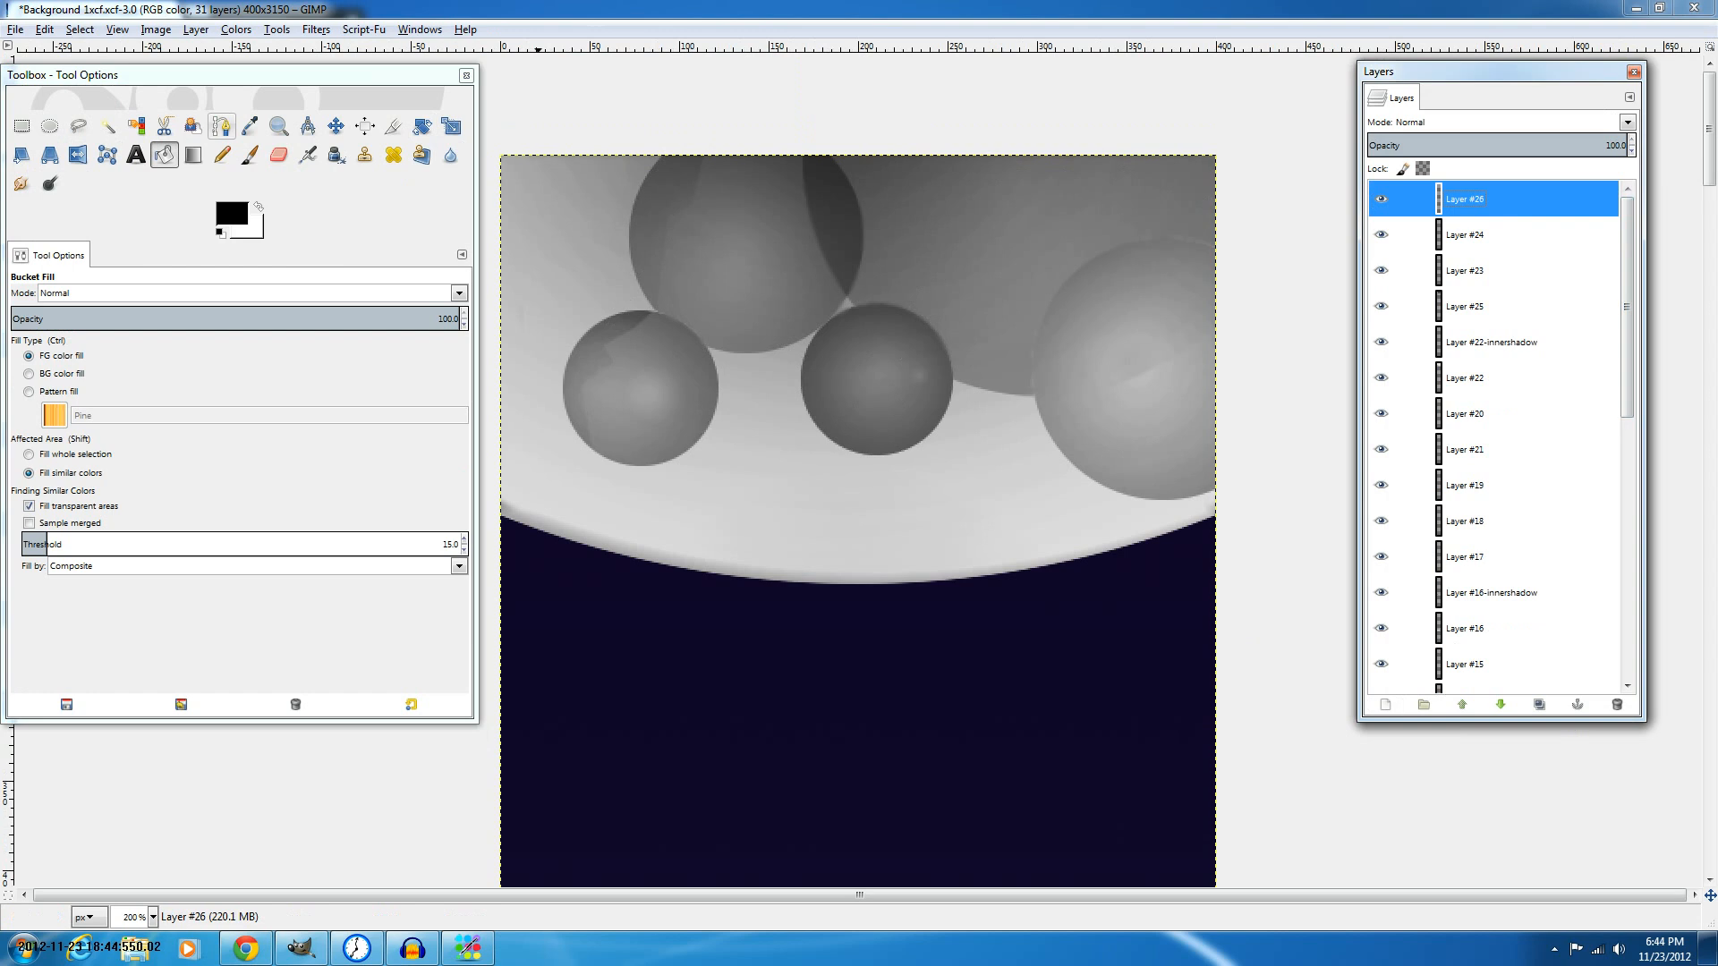
Start a path with an anchor above the moon's top edge, undoing the misplaced anchors that follow it.
left_click(222, 127)
scroll(956, 268, "down", 5)
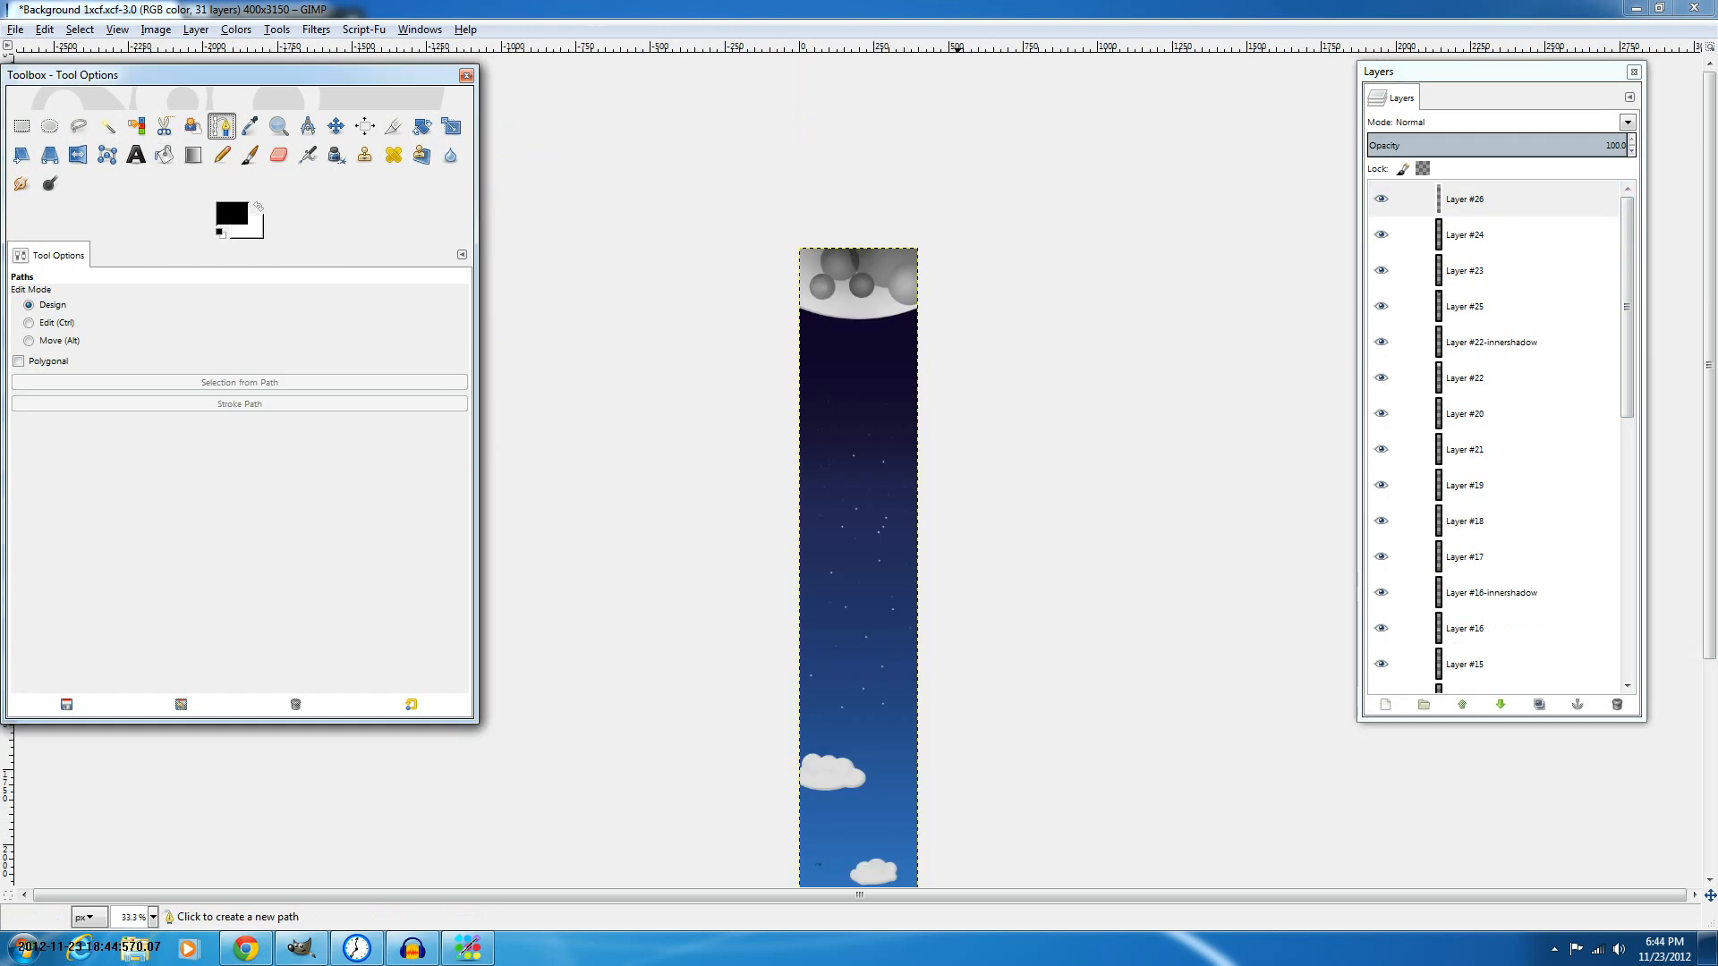
scroll(957, 267, "up", 3)
left_click(786, 180)
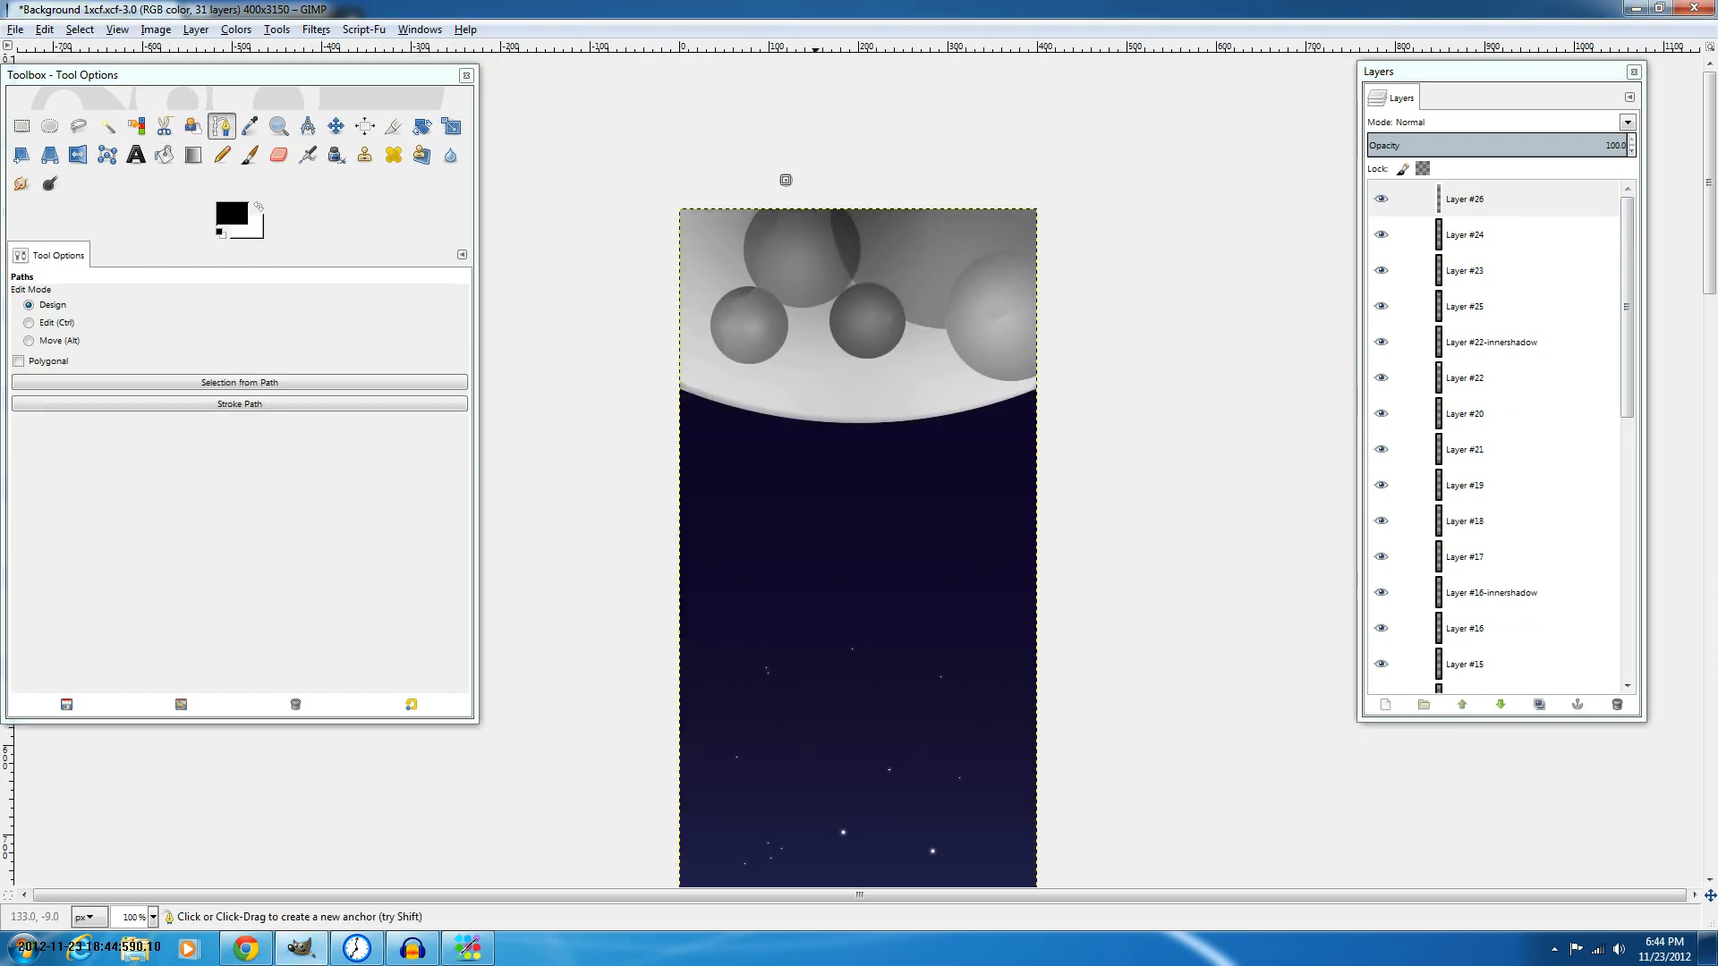
left_click_drag(1193, 297, 1318, 182)
key("ctrl+z")
left_click(916, 287)
left_click(908, 352)
key("ctrl+z")
key("ctrl+z")
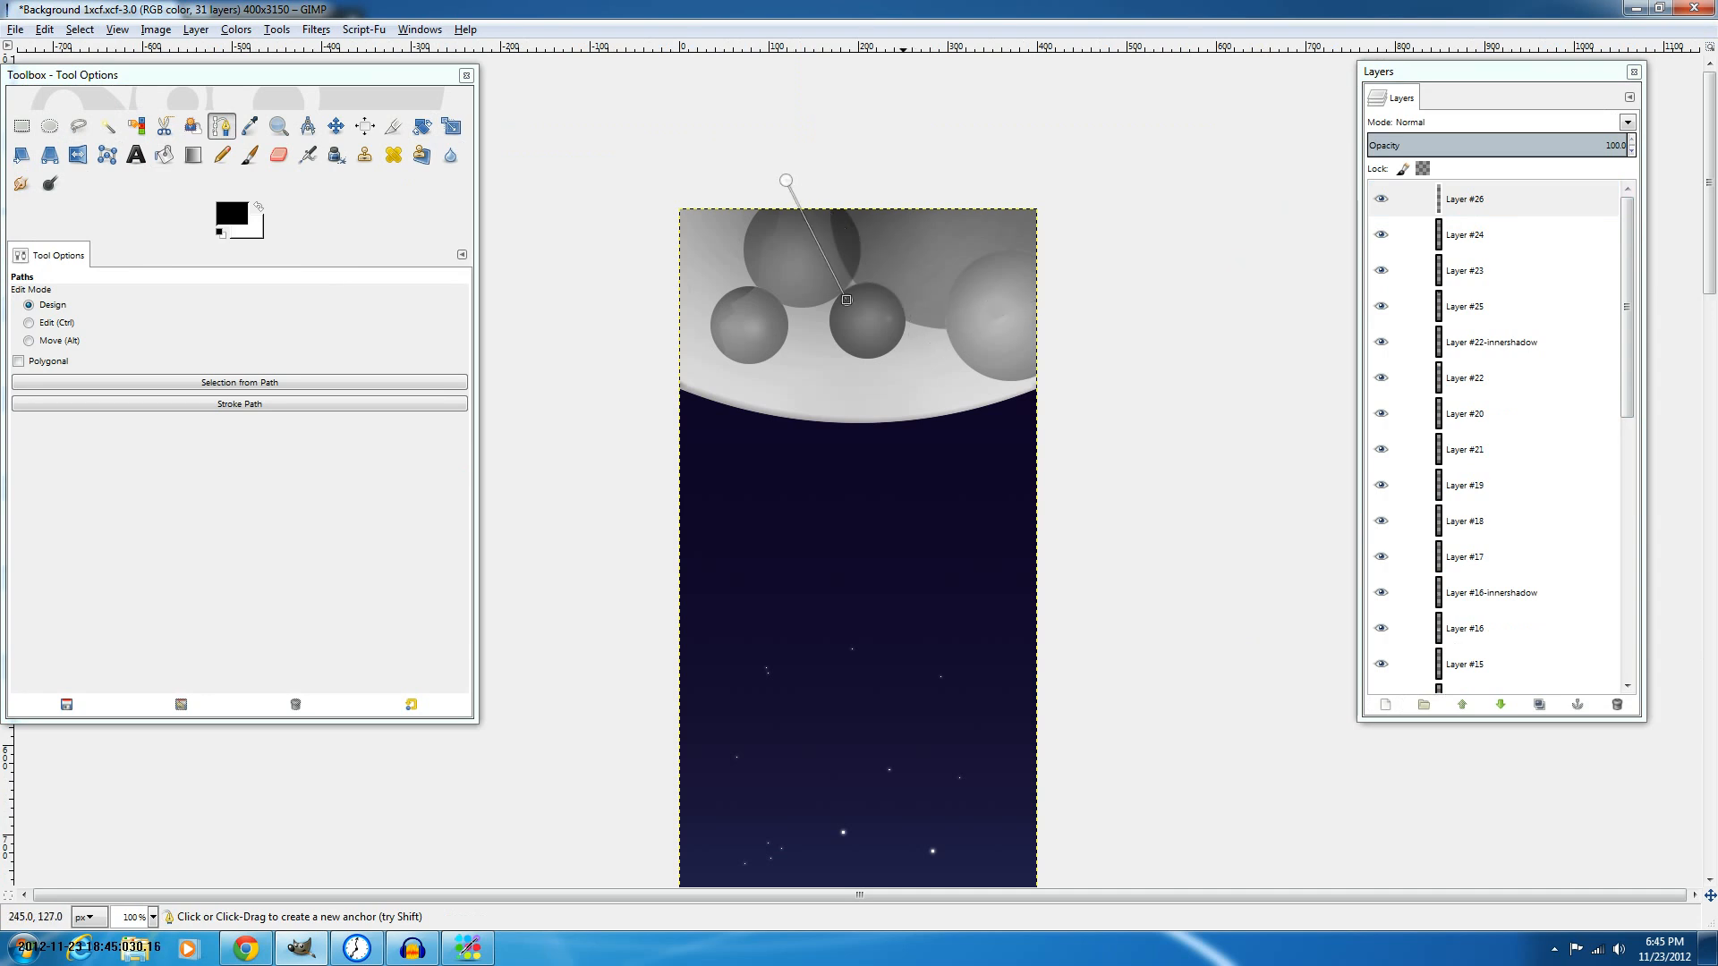
Continue the path in a zigzag across the small dark crater and the large right crater, past the canvas's right edge.
left_click(846, 299)
left_click(843, 357)
left_click(872, 333)
left_click(921, 366)
left_click(953, 315)
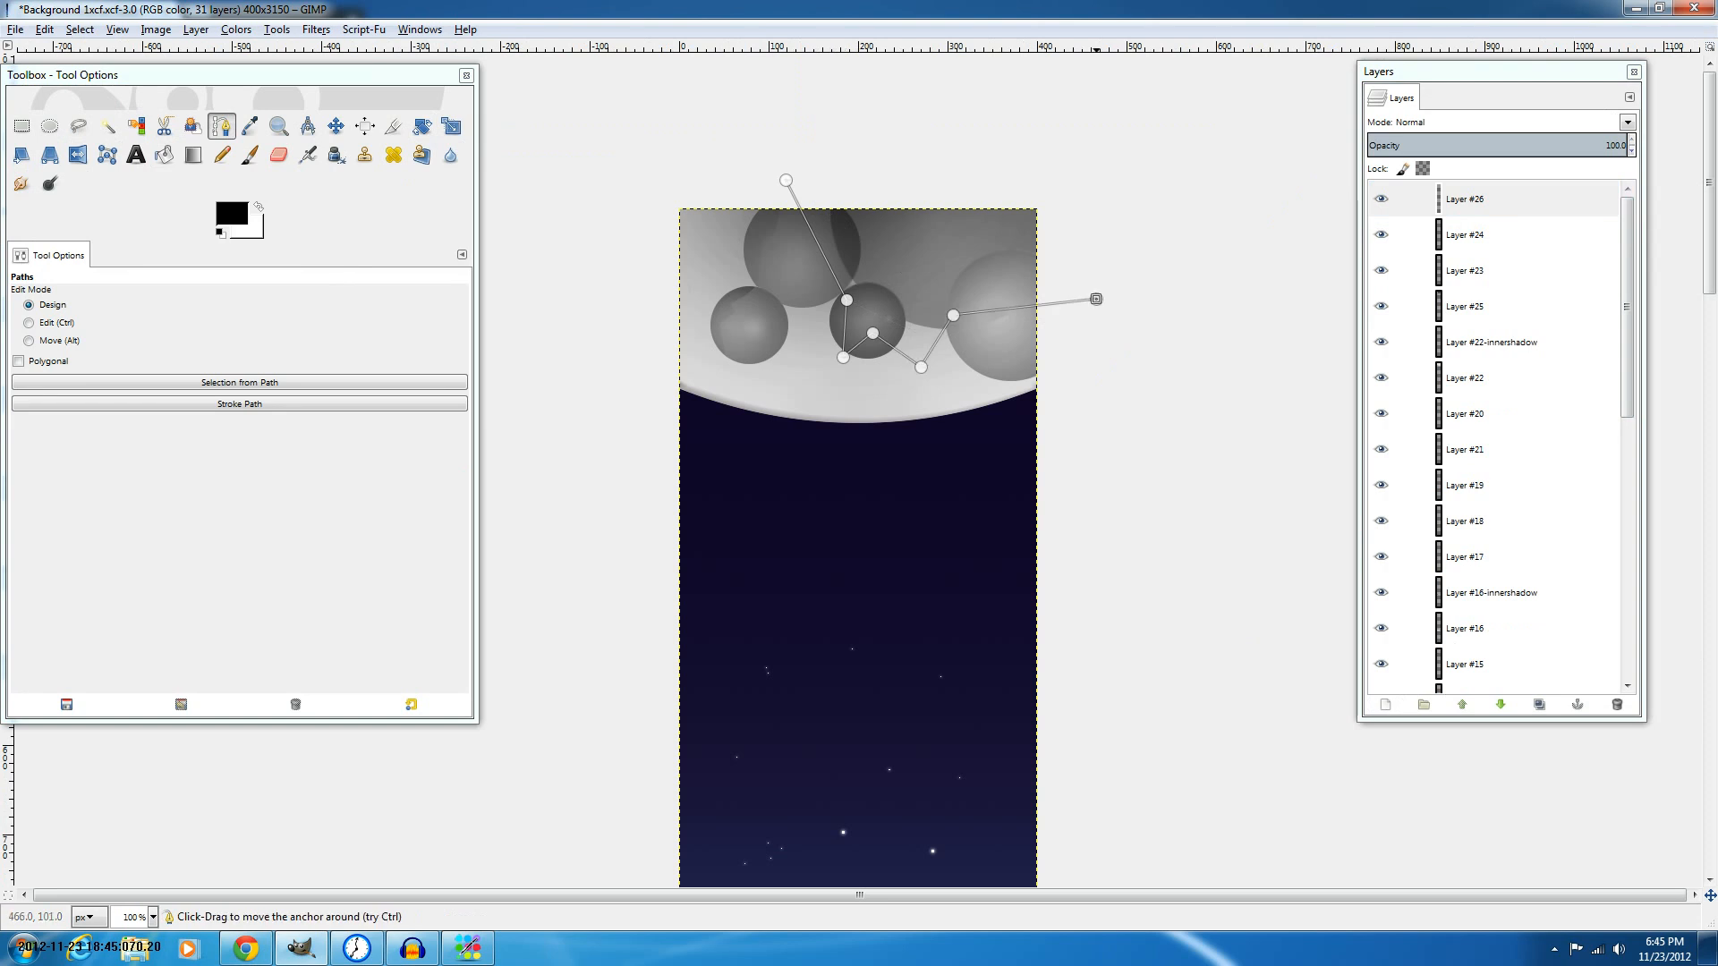
Move the path's starting anchor closer to the moon's top edge, extend the outline around above the canvas, and create a selection from it.
left_click_drag(786, 181, 619, 193)
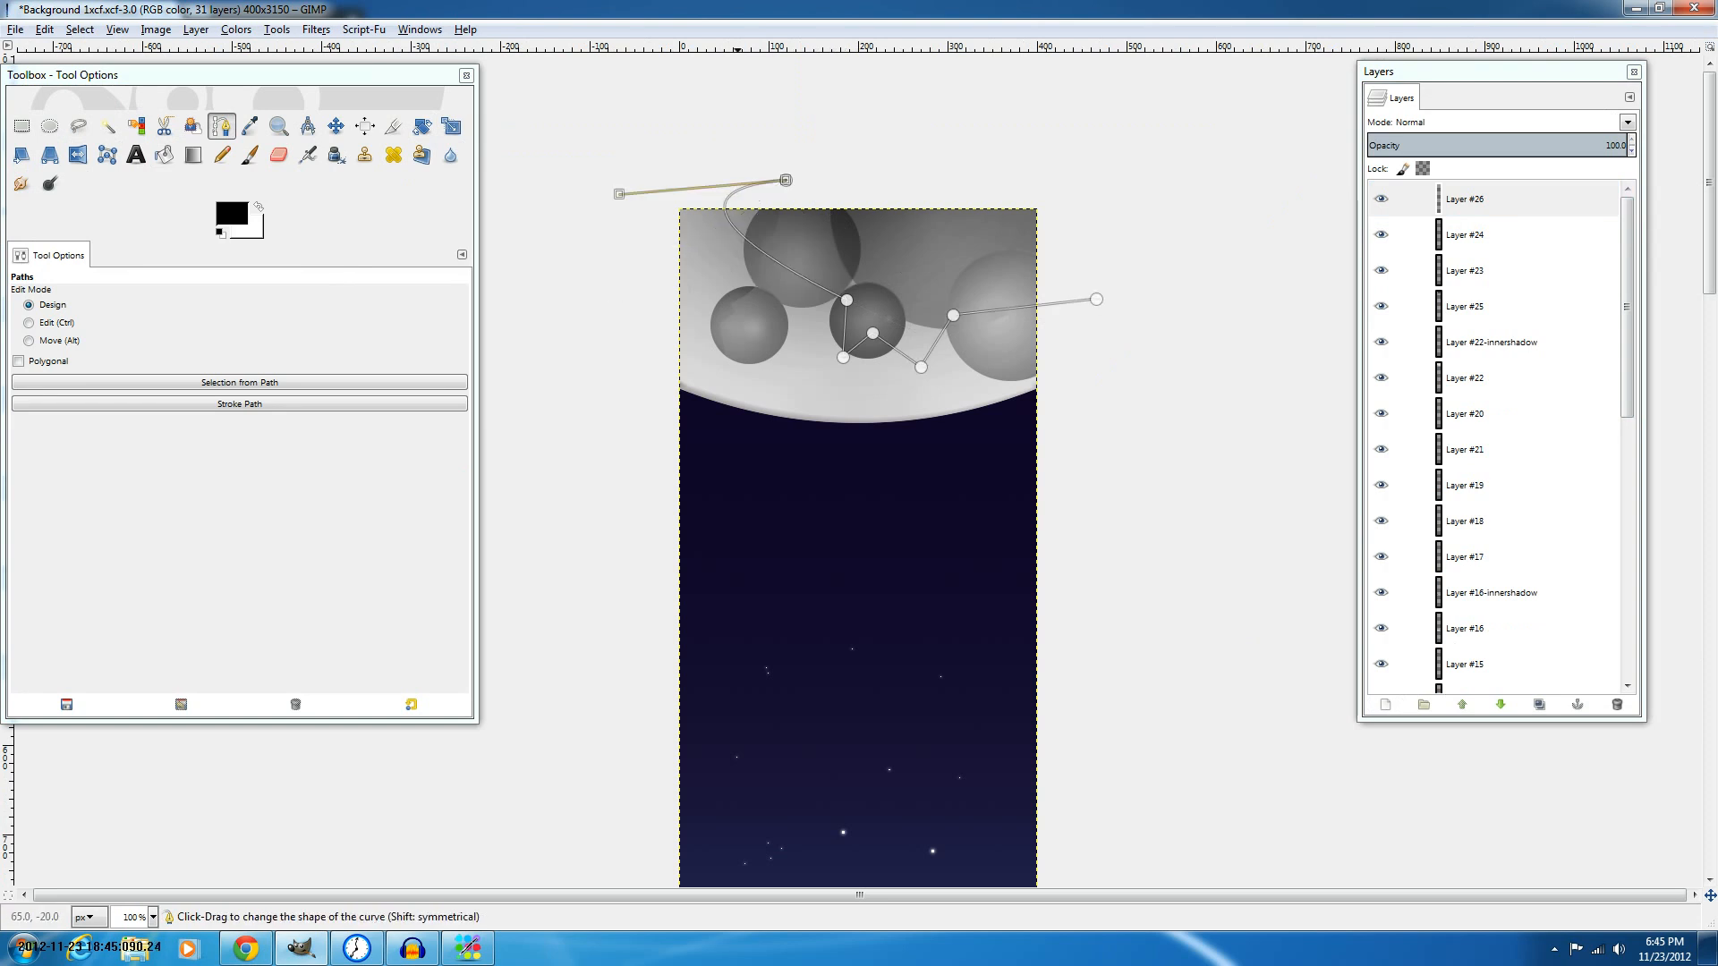
key("ctrl+z")
left_click_drag(786, 181, 726, 213)
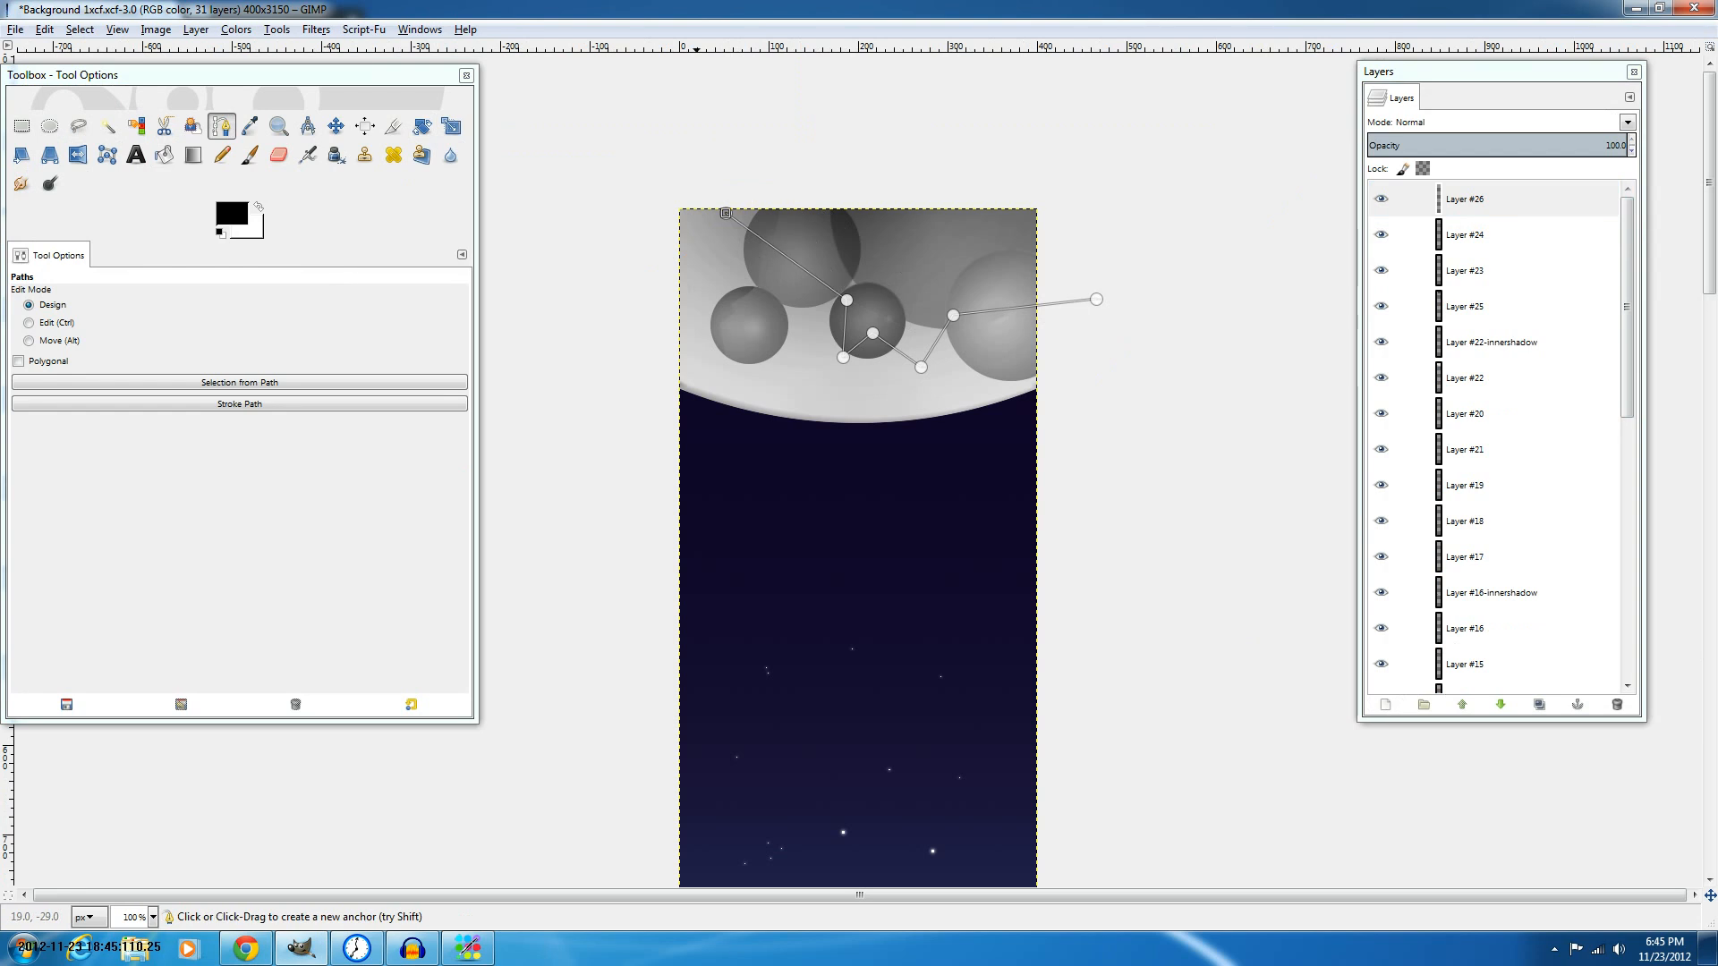
key("ctrl")
left_click(655, 216)
left_click(645, 67)
left_click(1115, 120)
left_click(240, 382)
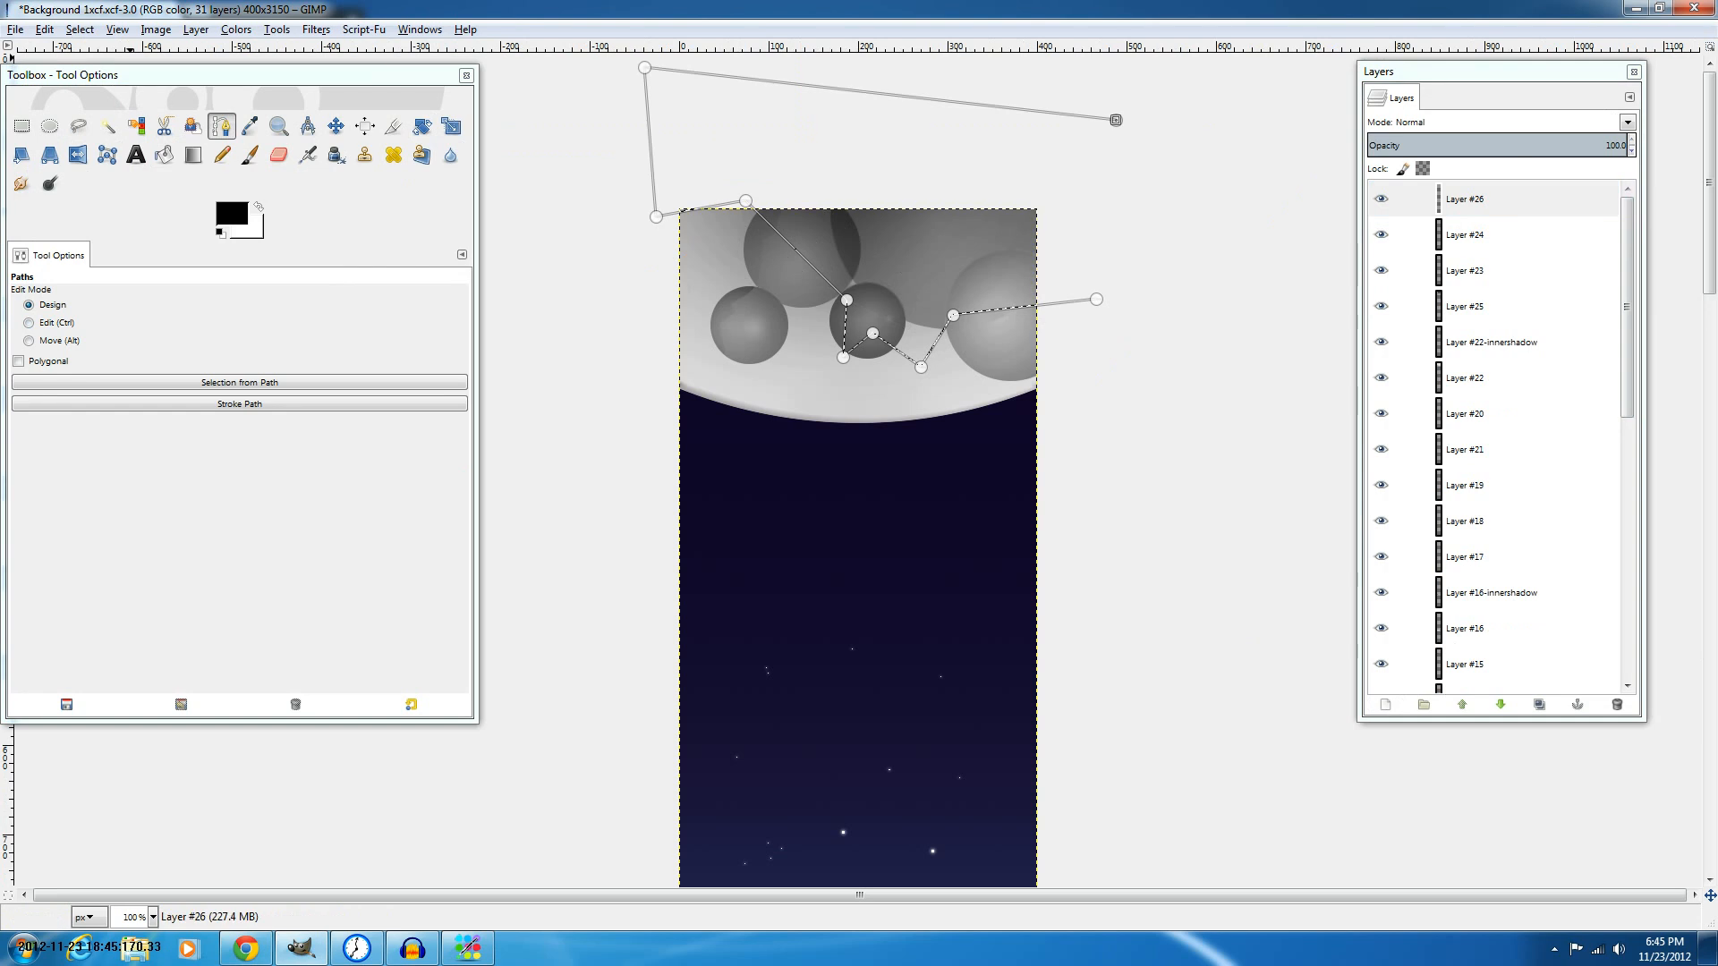
Shade the selection on Layer #26 with a radial FG to Transparent blend from above the moon at 12.9 opacity, and deselect.
key("l")
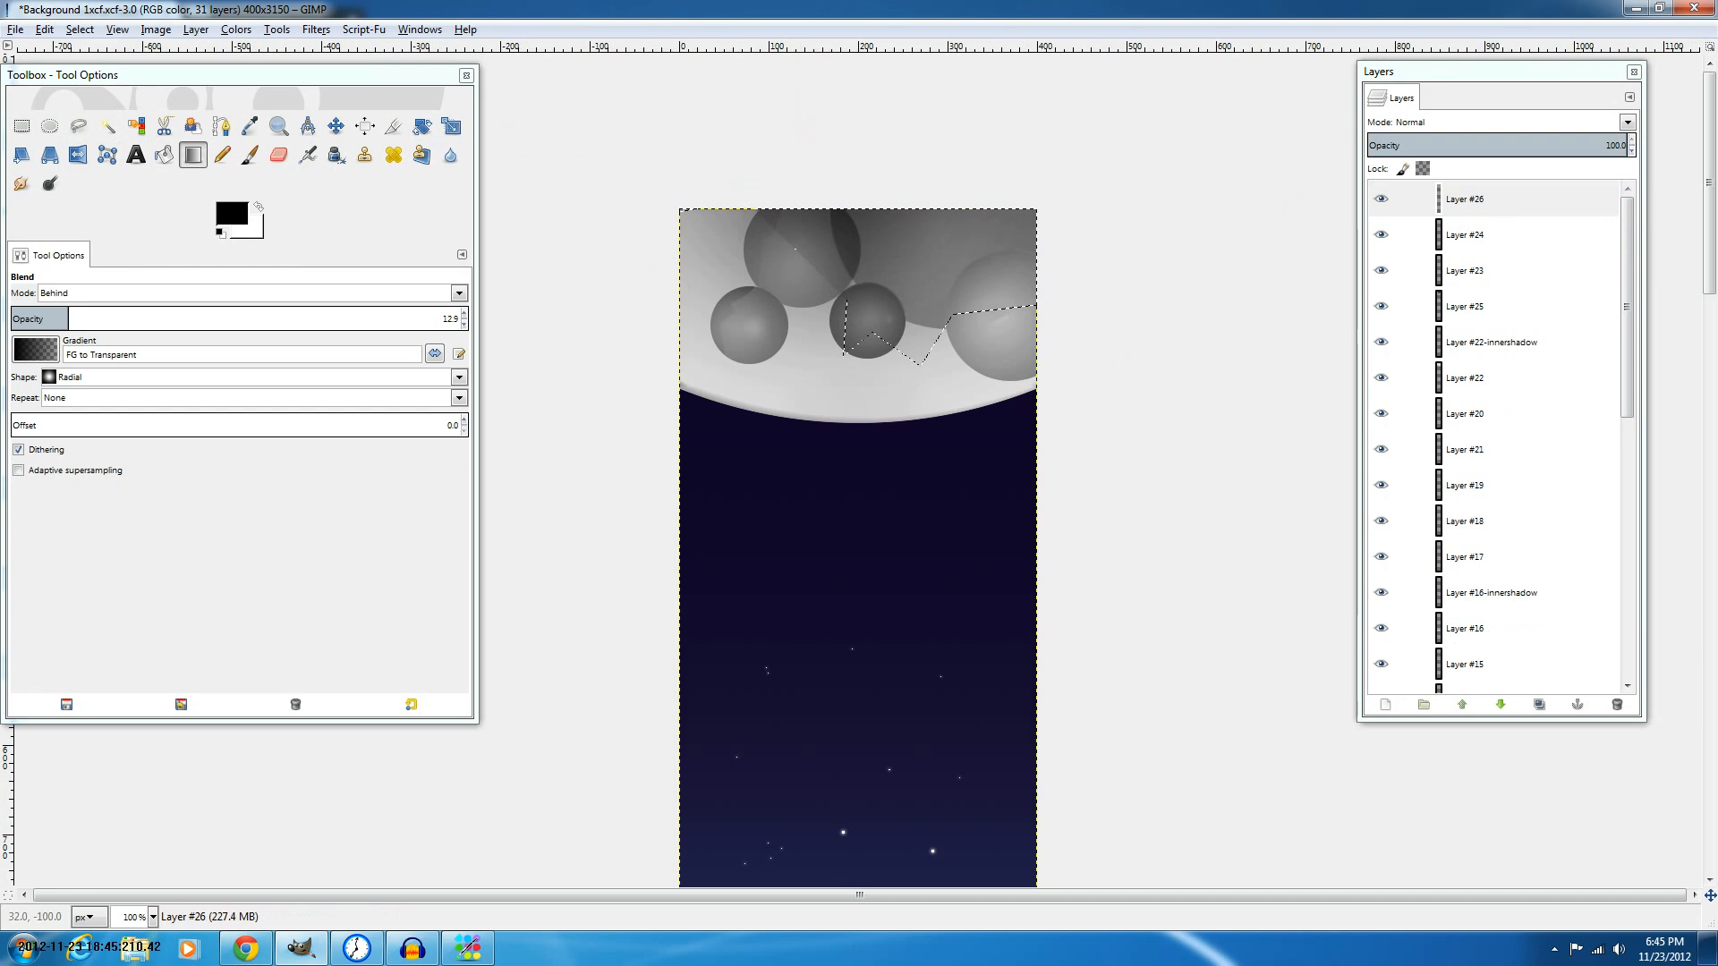
left_click_drag(709, 120, 791, 272)
key("ctrl+shift+a")
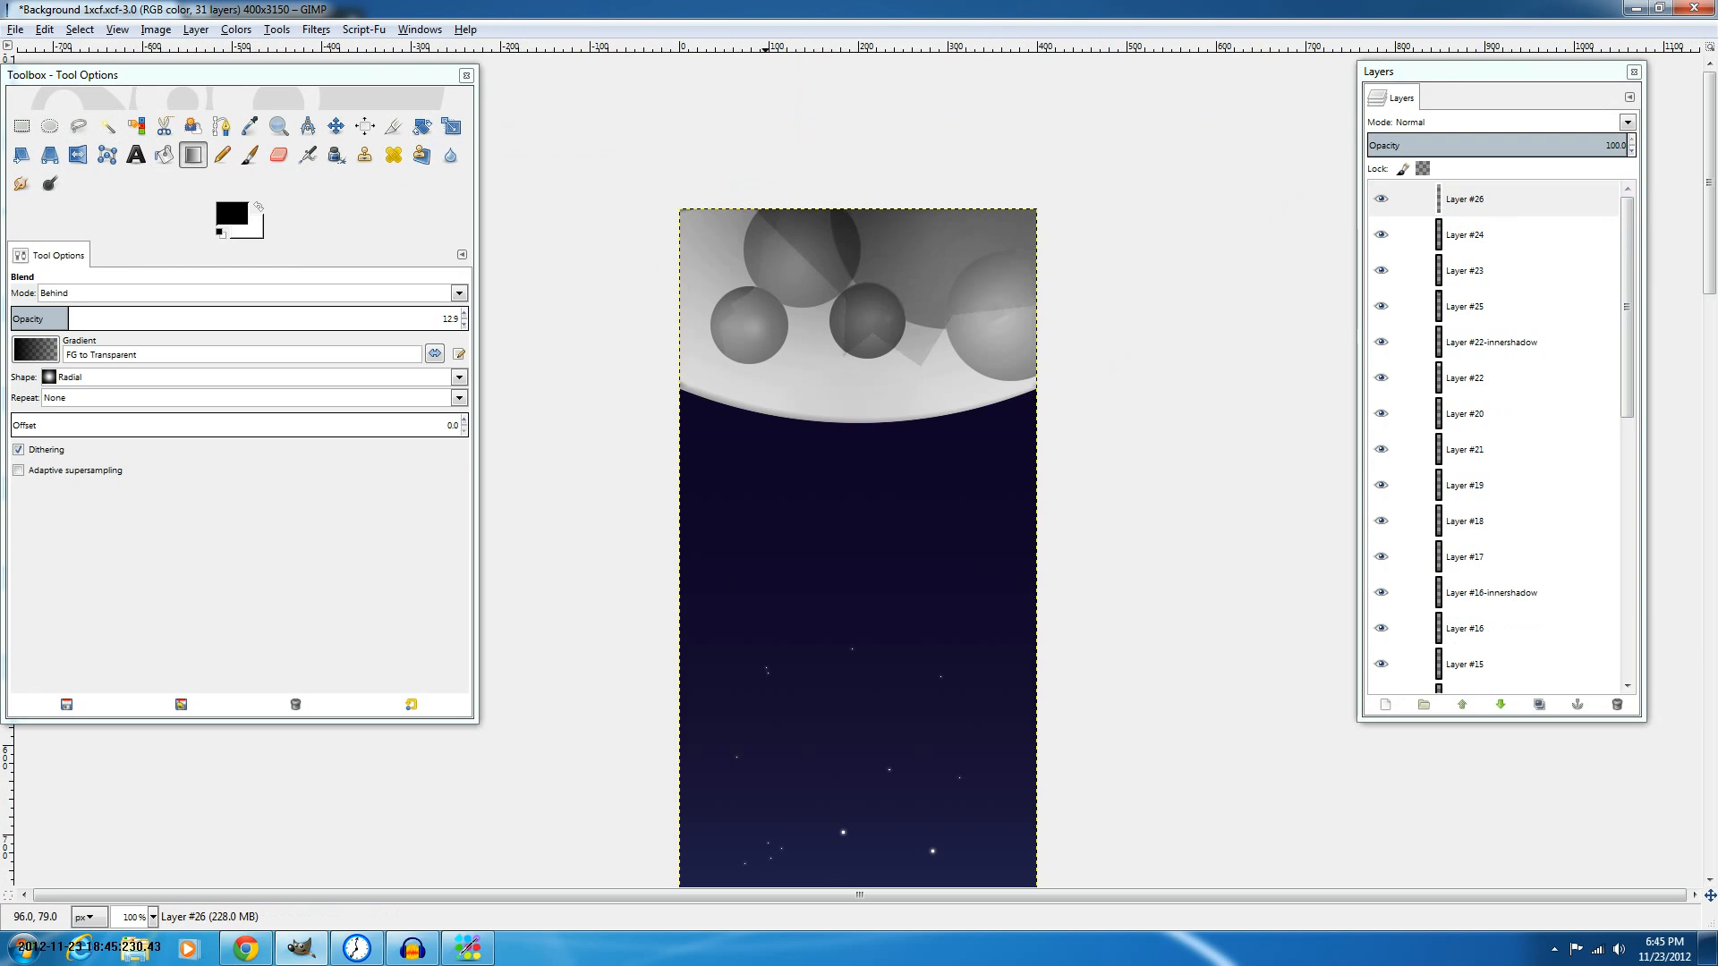
Undo the deselection and last blend on Layer #26, and try reshading the jagged selection with radial FG to Transparent blends at 12.9 opacity.
key("ctrl+z")
key("ctrl+z")
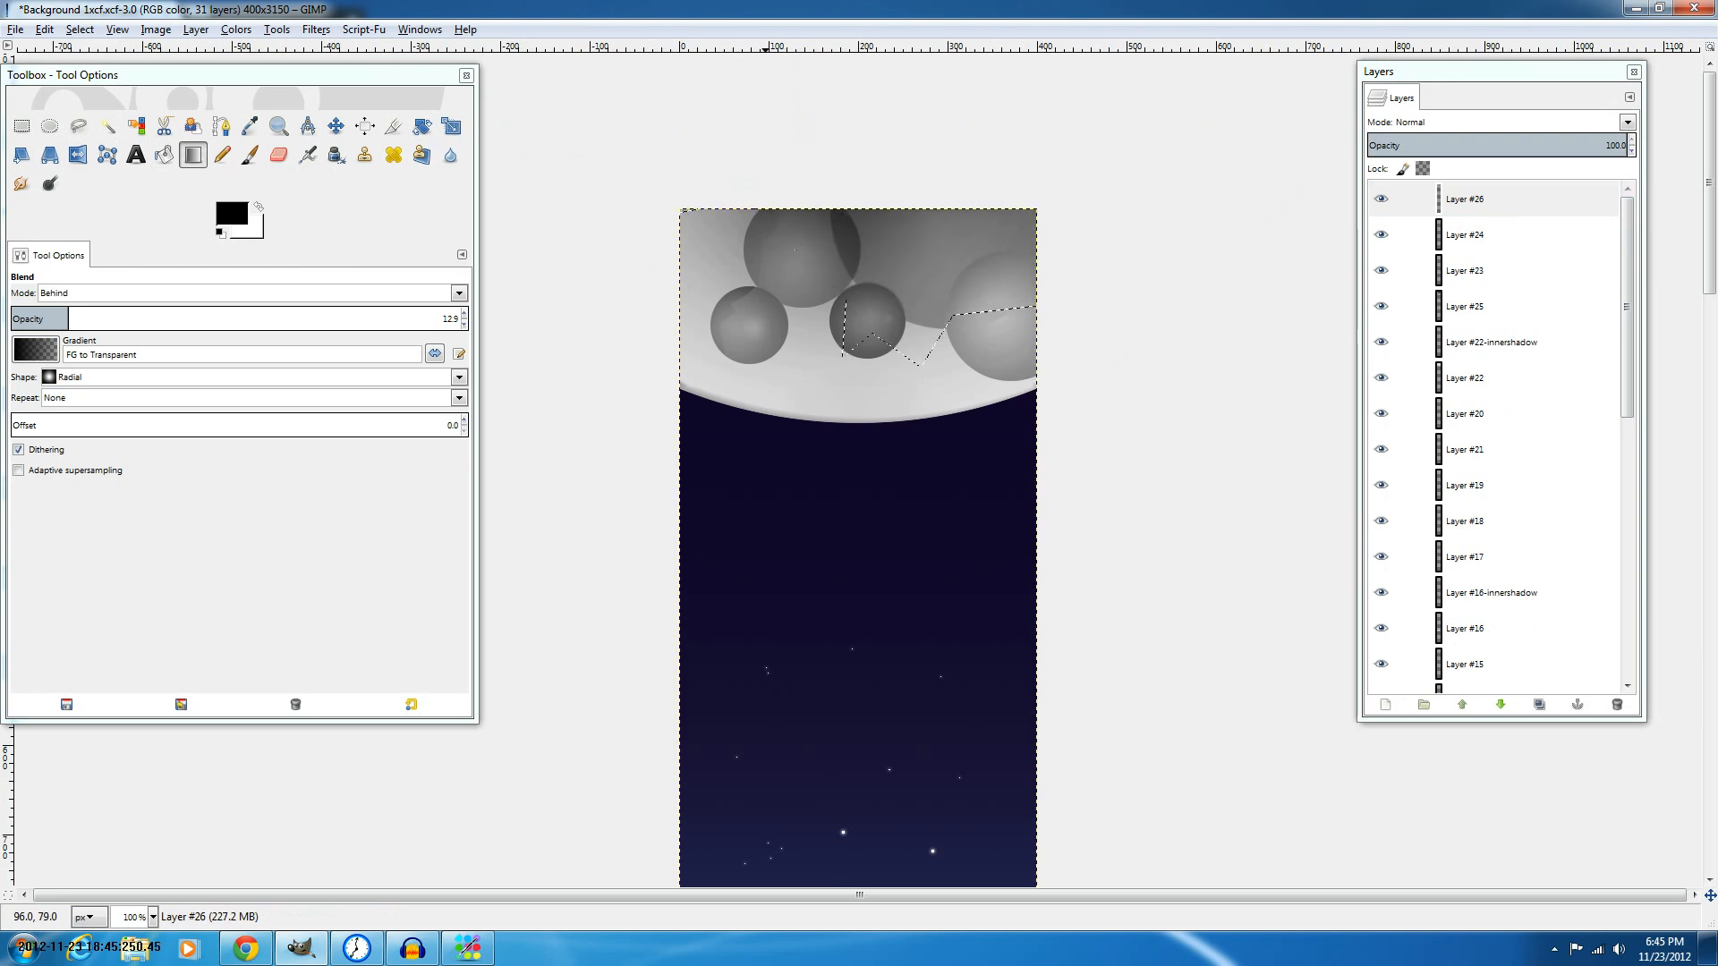
left_click_drag(693, 477, 864, 236)
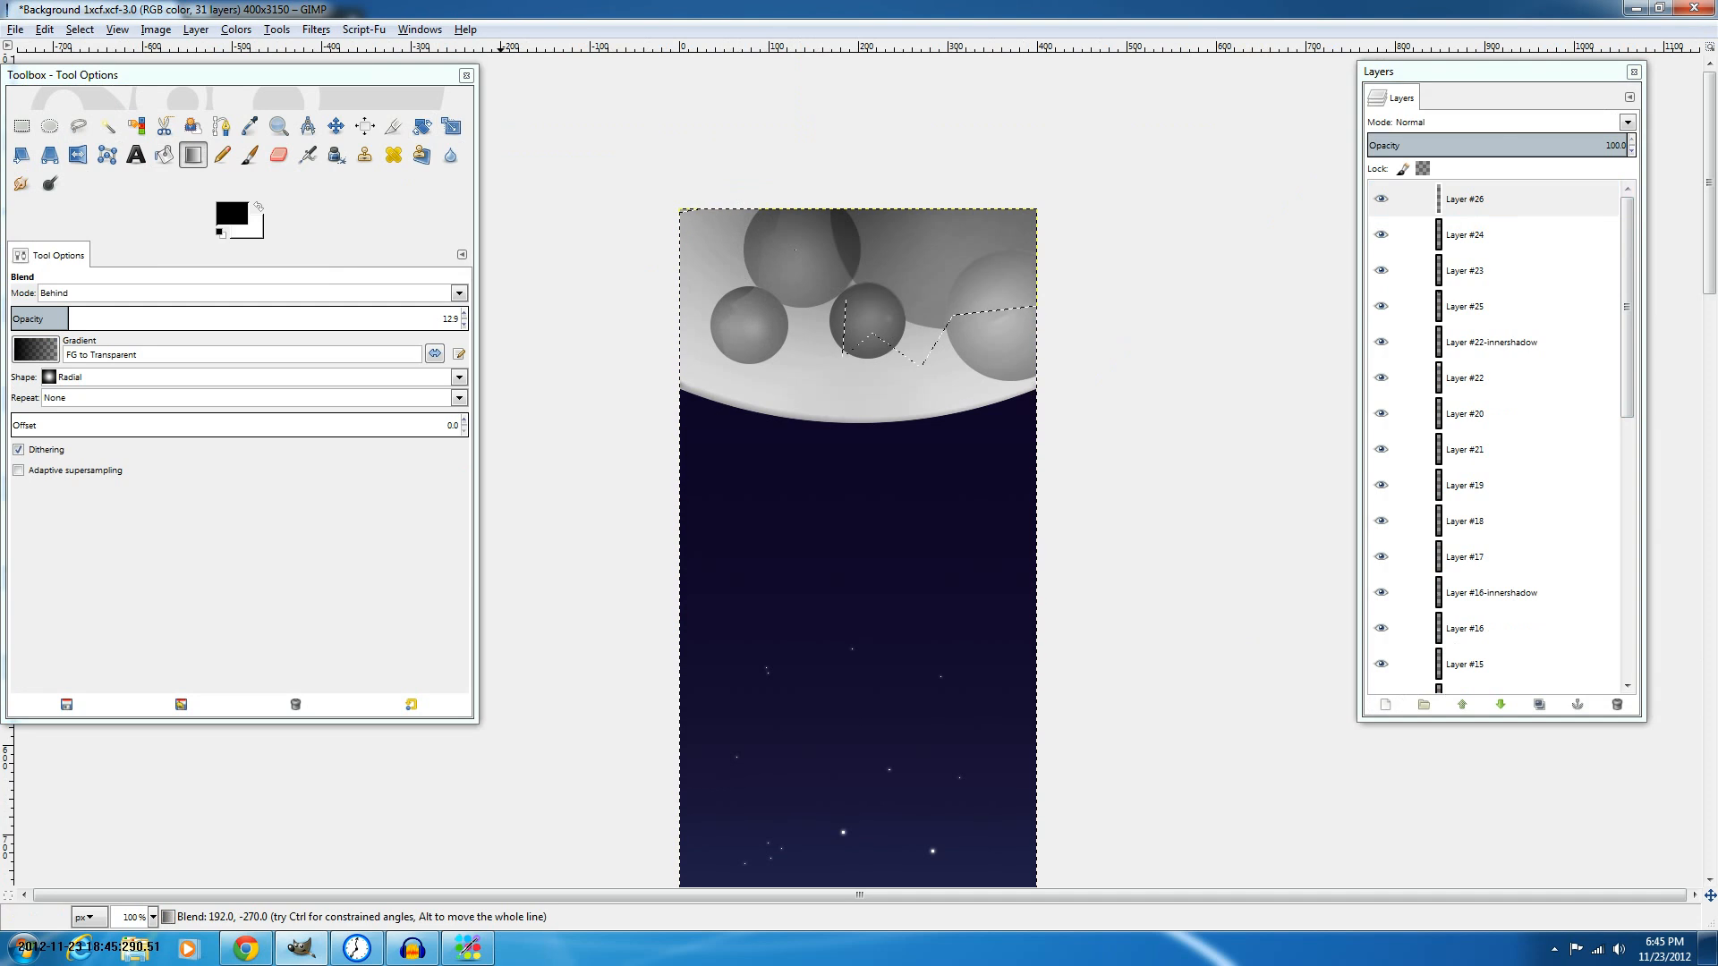
left_click_drag(1020, 259, 1020, 259)
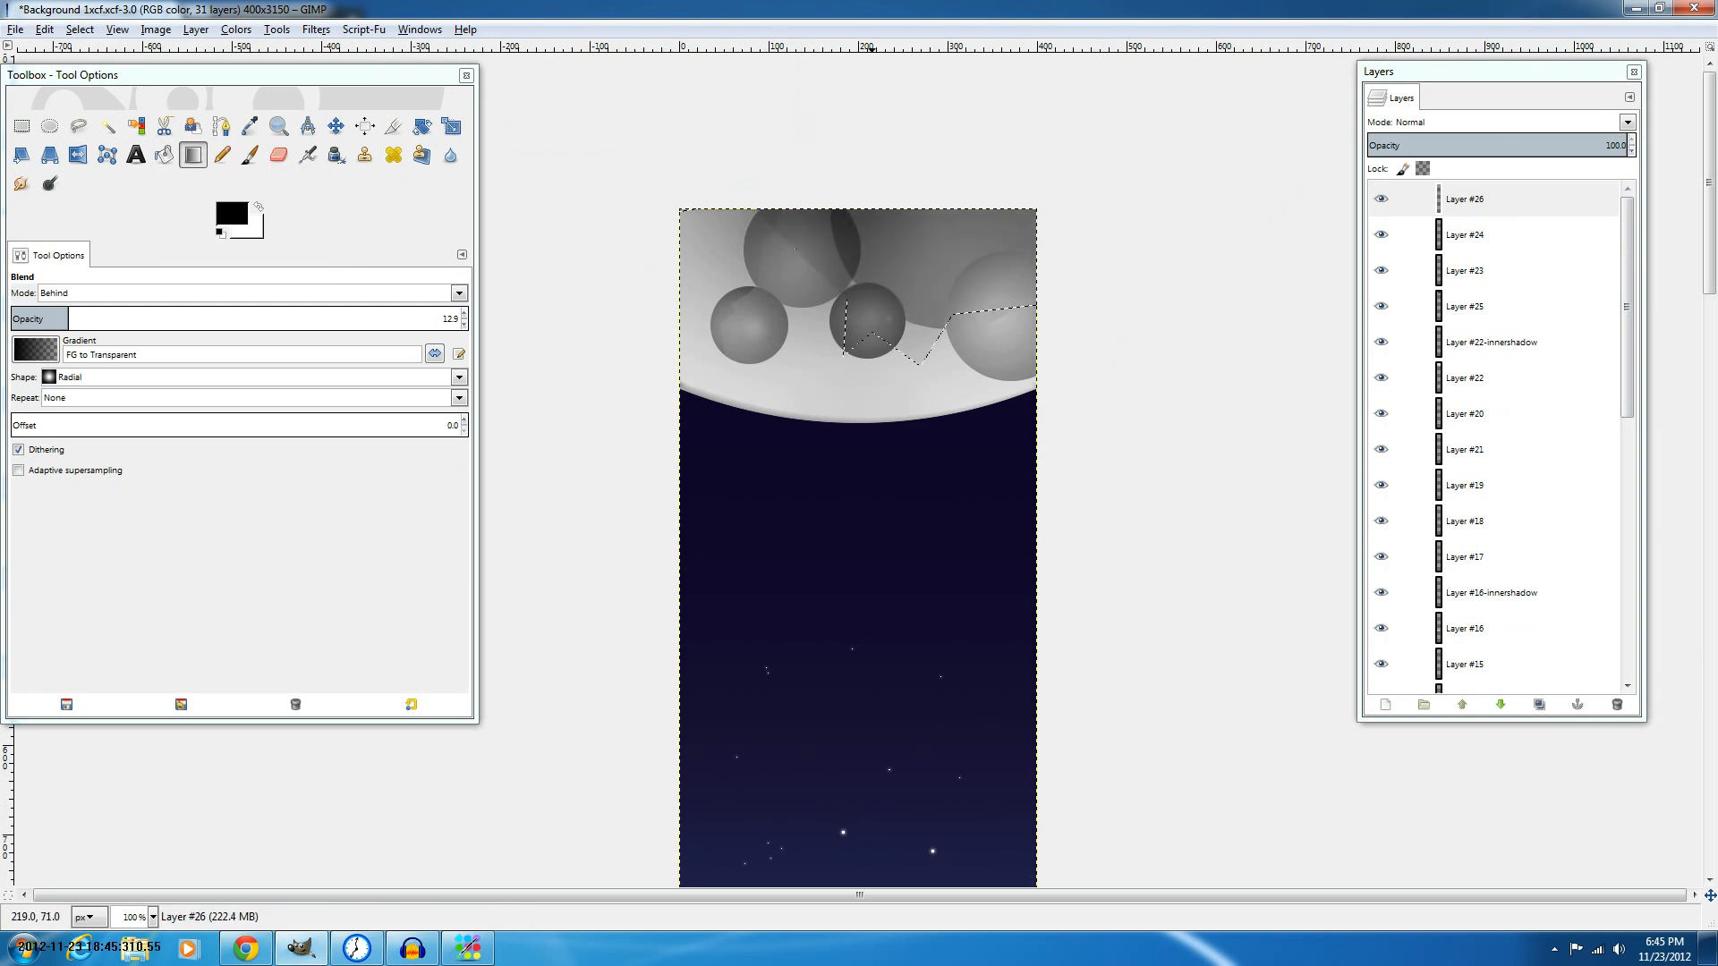
left_click_drag(875, 273, 912, 325)
scroll(1142, 297, "down", 2)
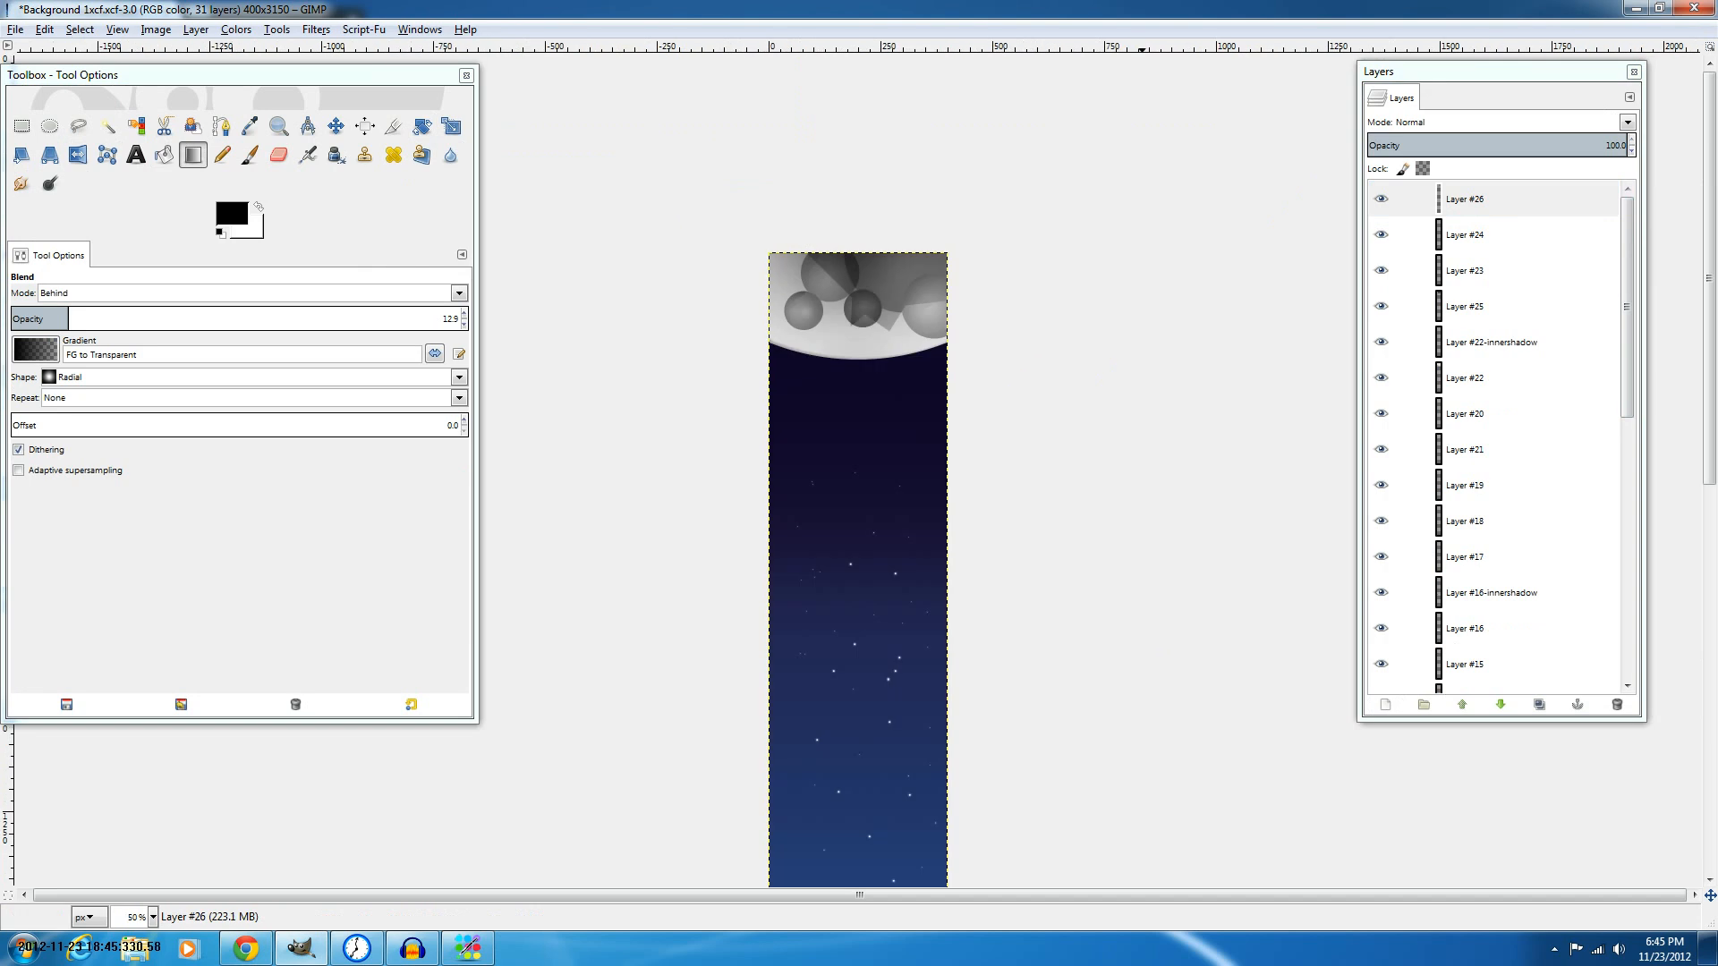
scroll(810, 212, "down", 2)
scroll(856, 211, "up", 1)
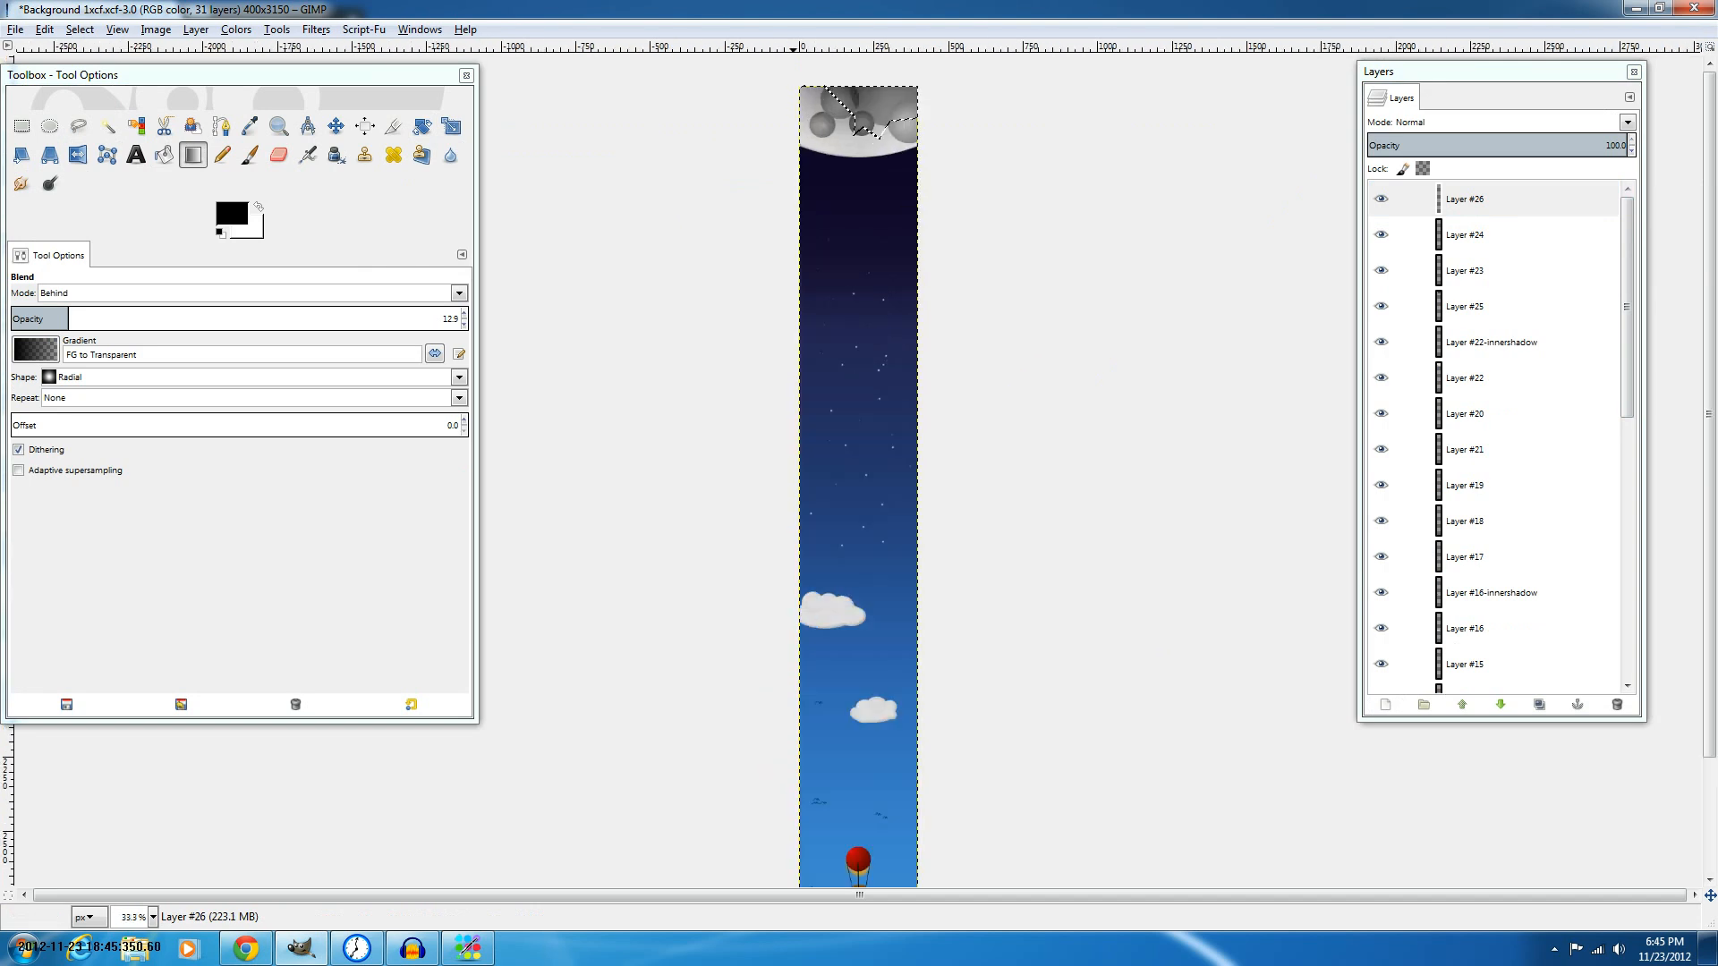
scroll(871, 117, "up", 5)
scroll(918, 137, "down", 2)
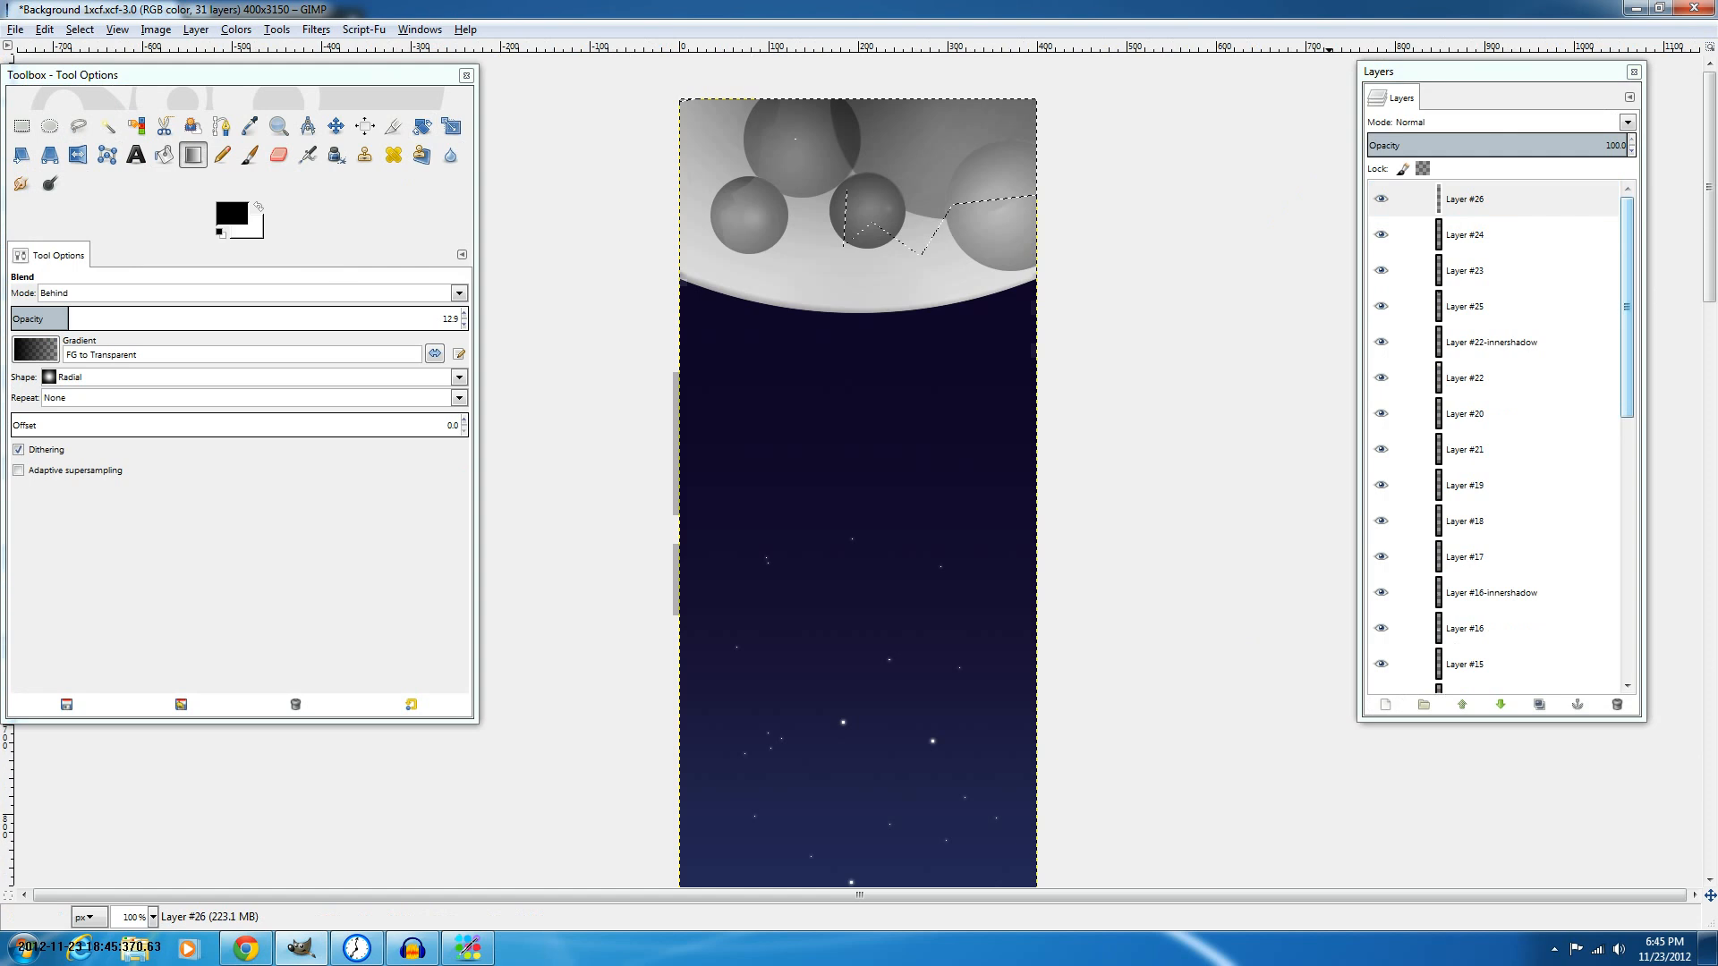
Bucket-fill the jagged selection on Layer #26 with black, and convert Layer #22's alpha to a selection.
left_click(163, 155)
left_click(941, 173)
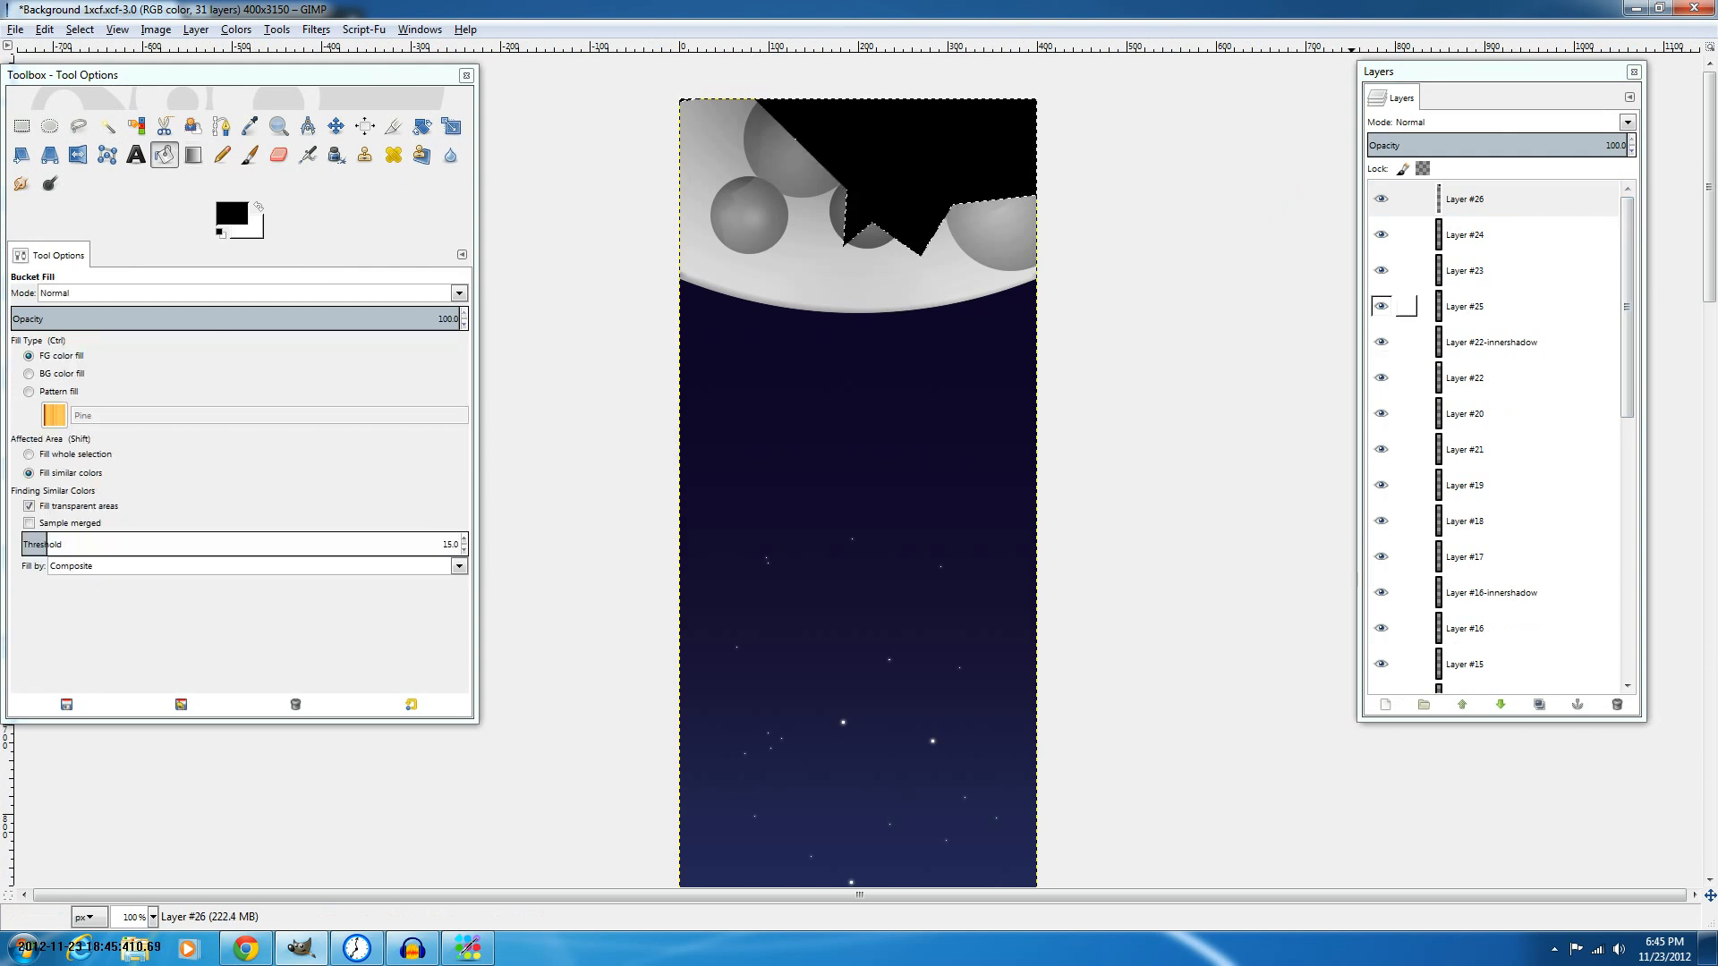
right_click(1463, 380)
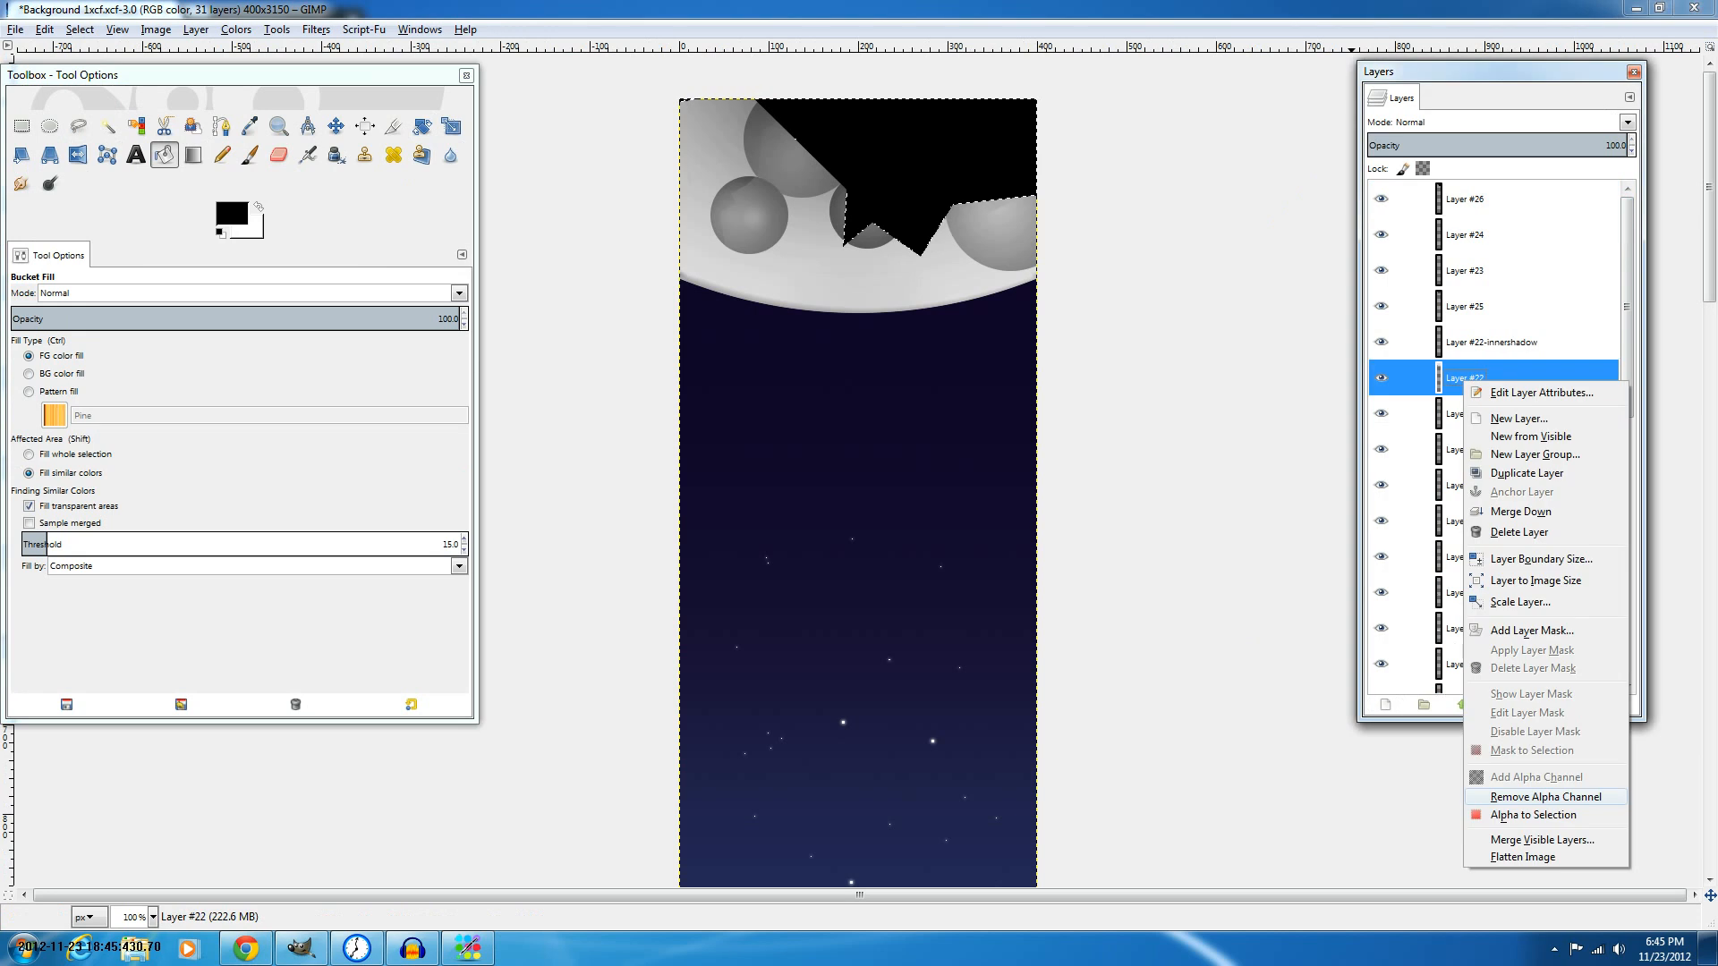
left_click(1533, 814)
Make Layer #26 active and convert its alpha to the selection.
right_click(1507, 201)
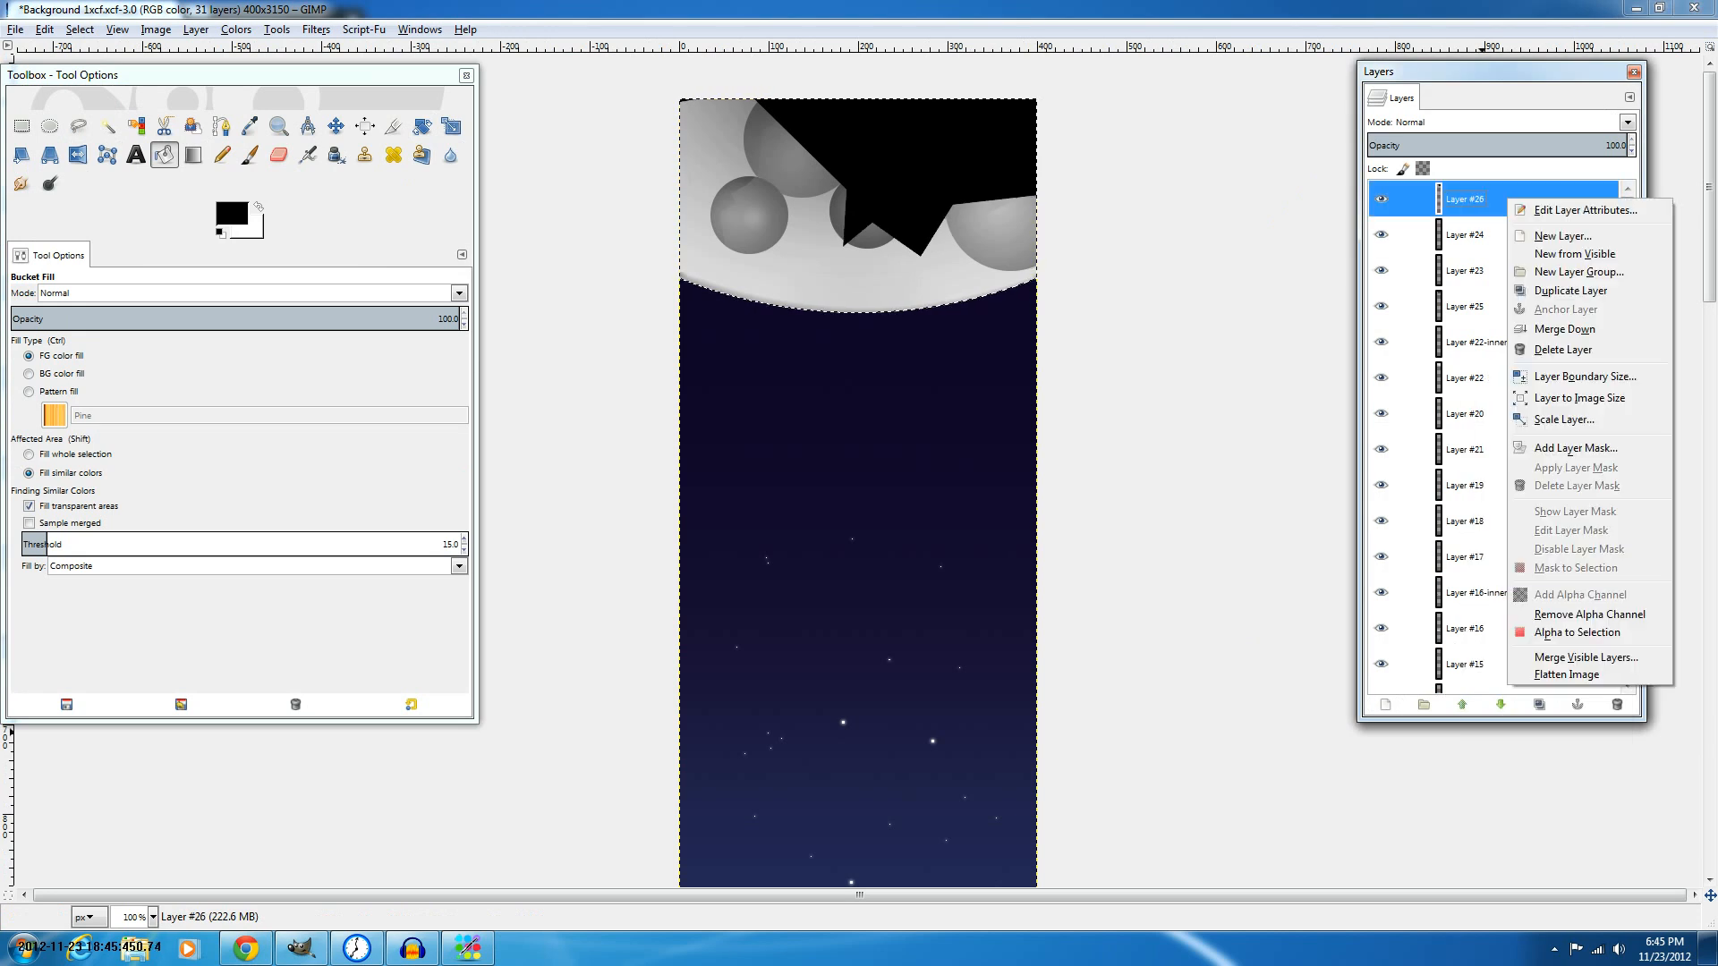
key("Escape")
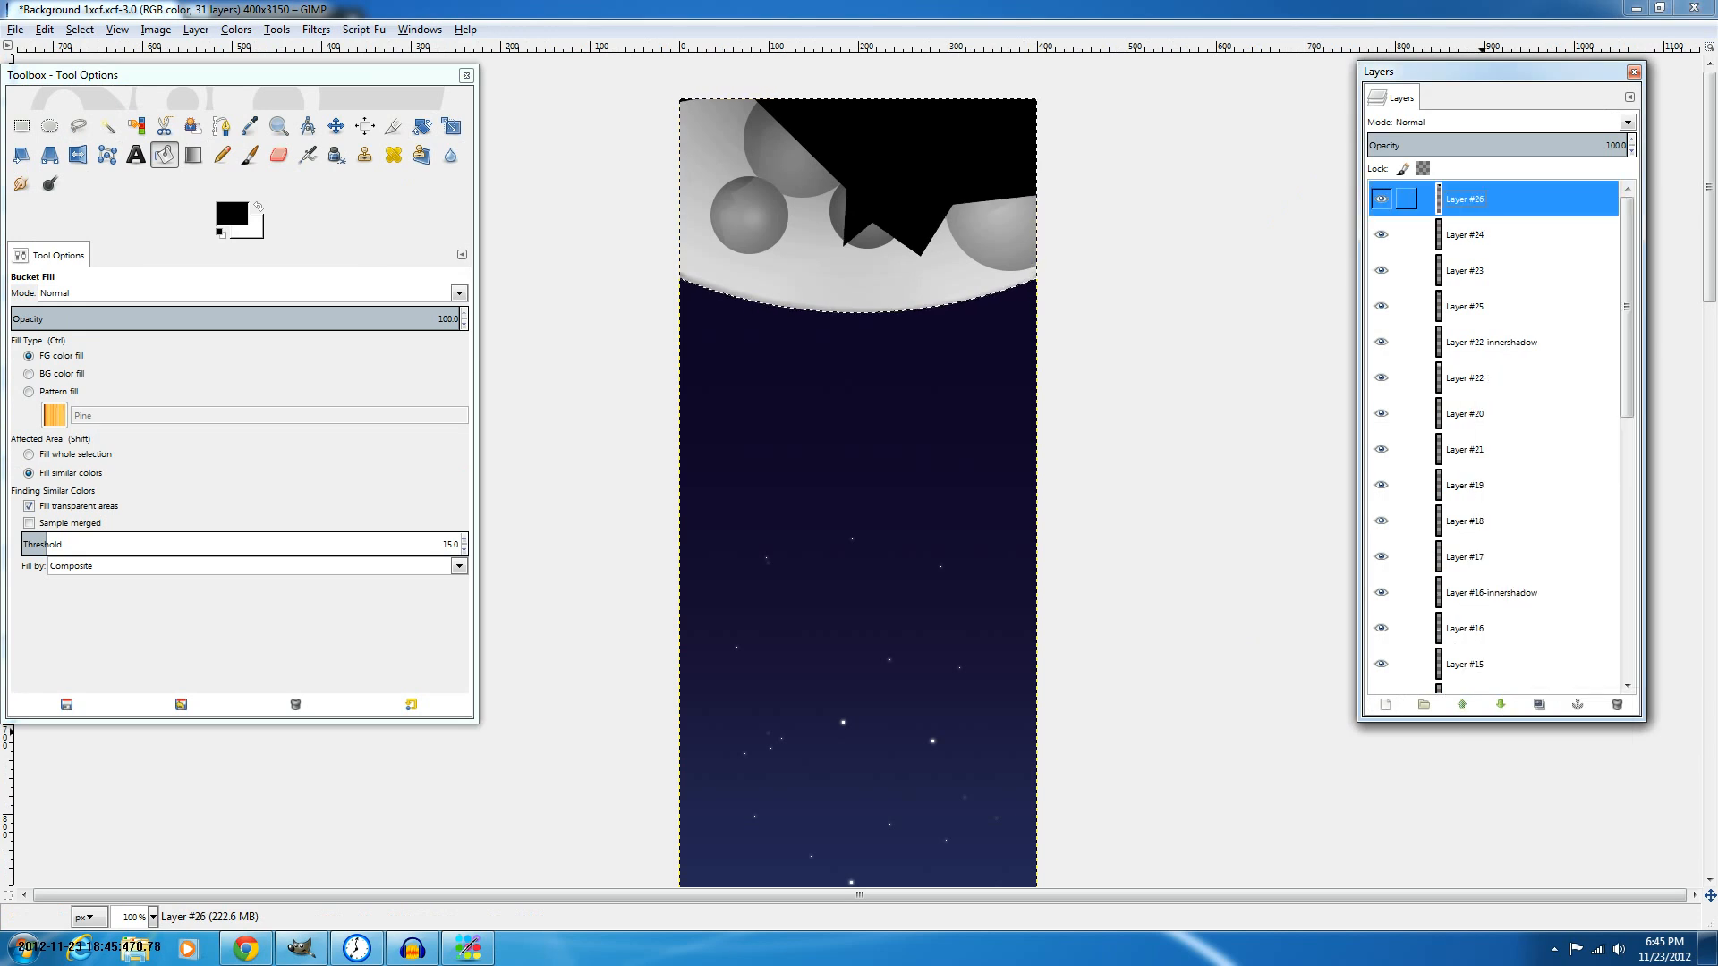
right_click(1465, 213)
left_click(1535, 648)
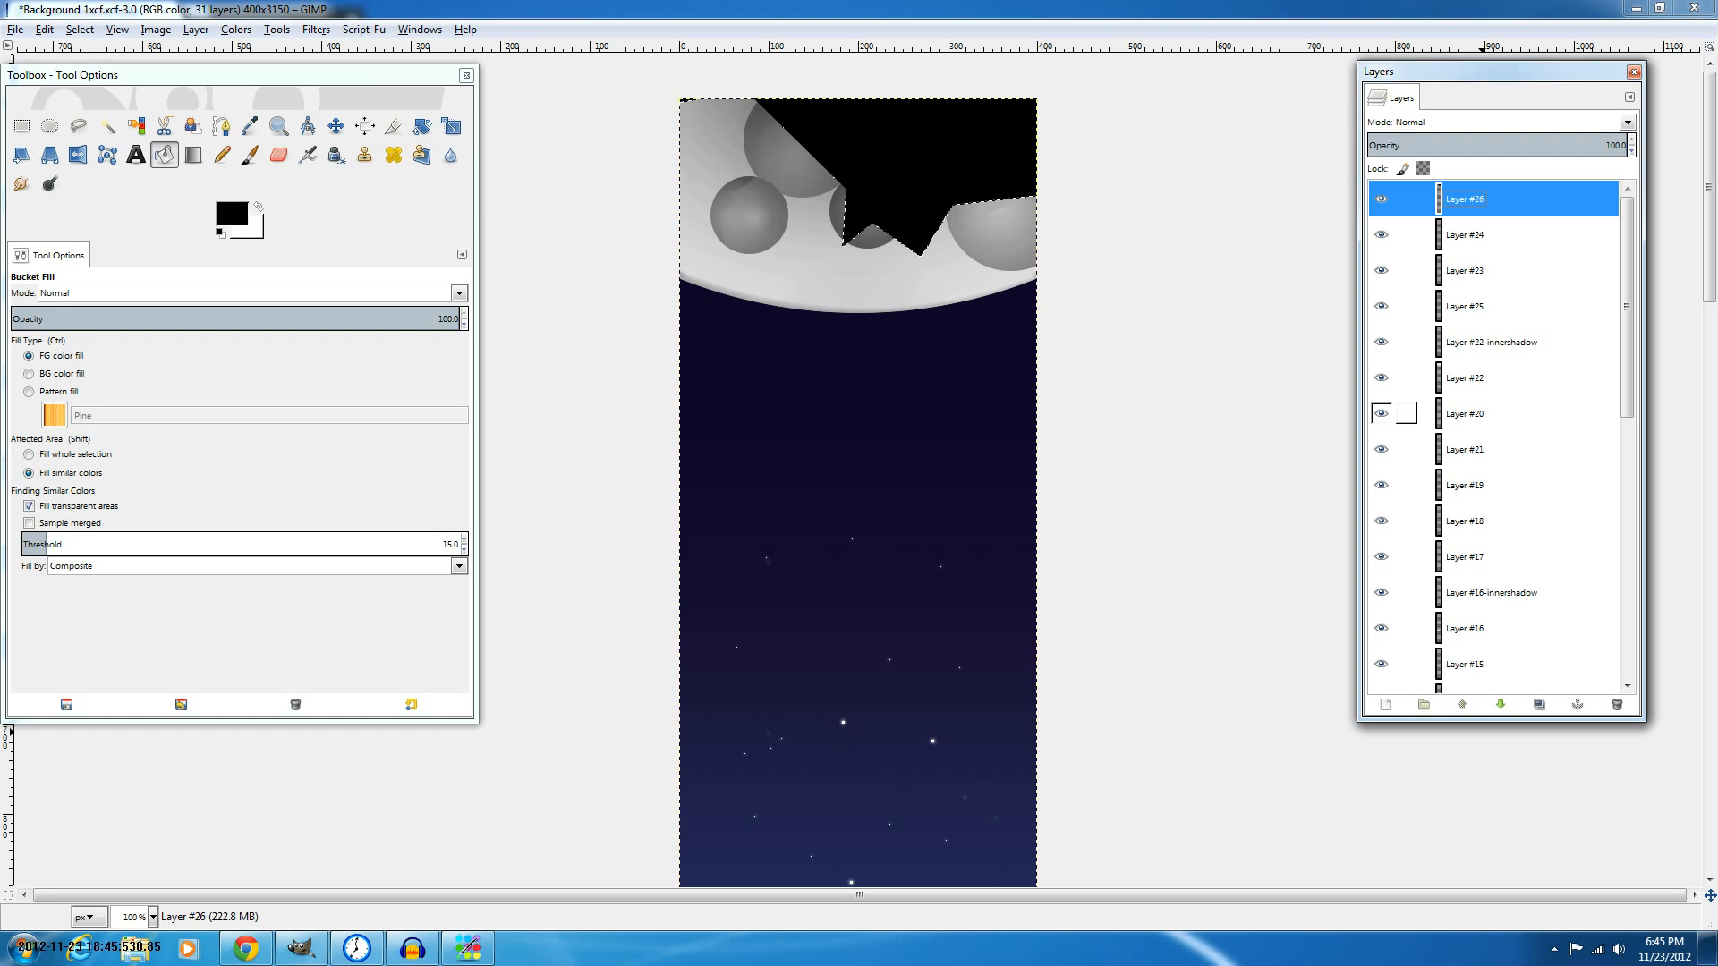
Cut the black jagged shape from Layer #26, delete that layer, and deselect everything.
left_click(1467, 379)
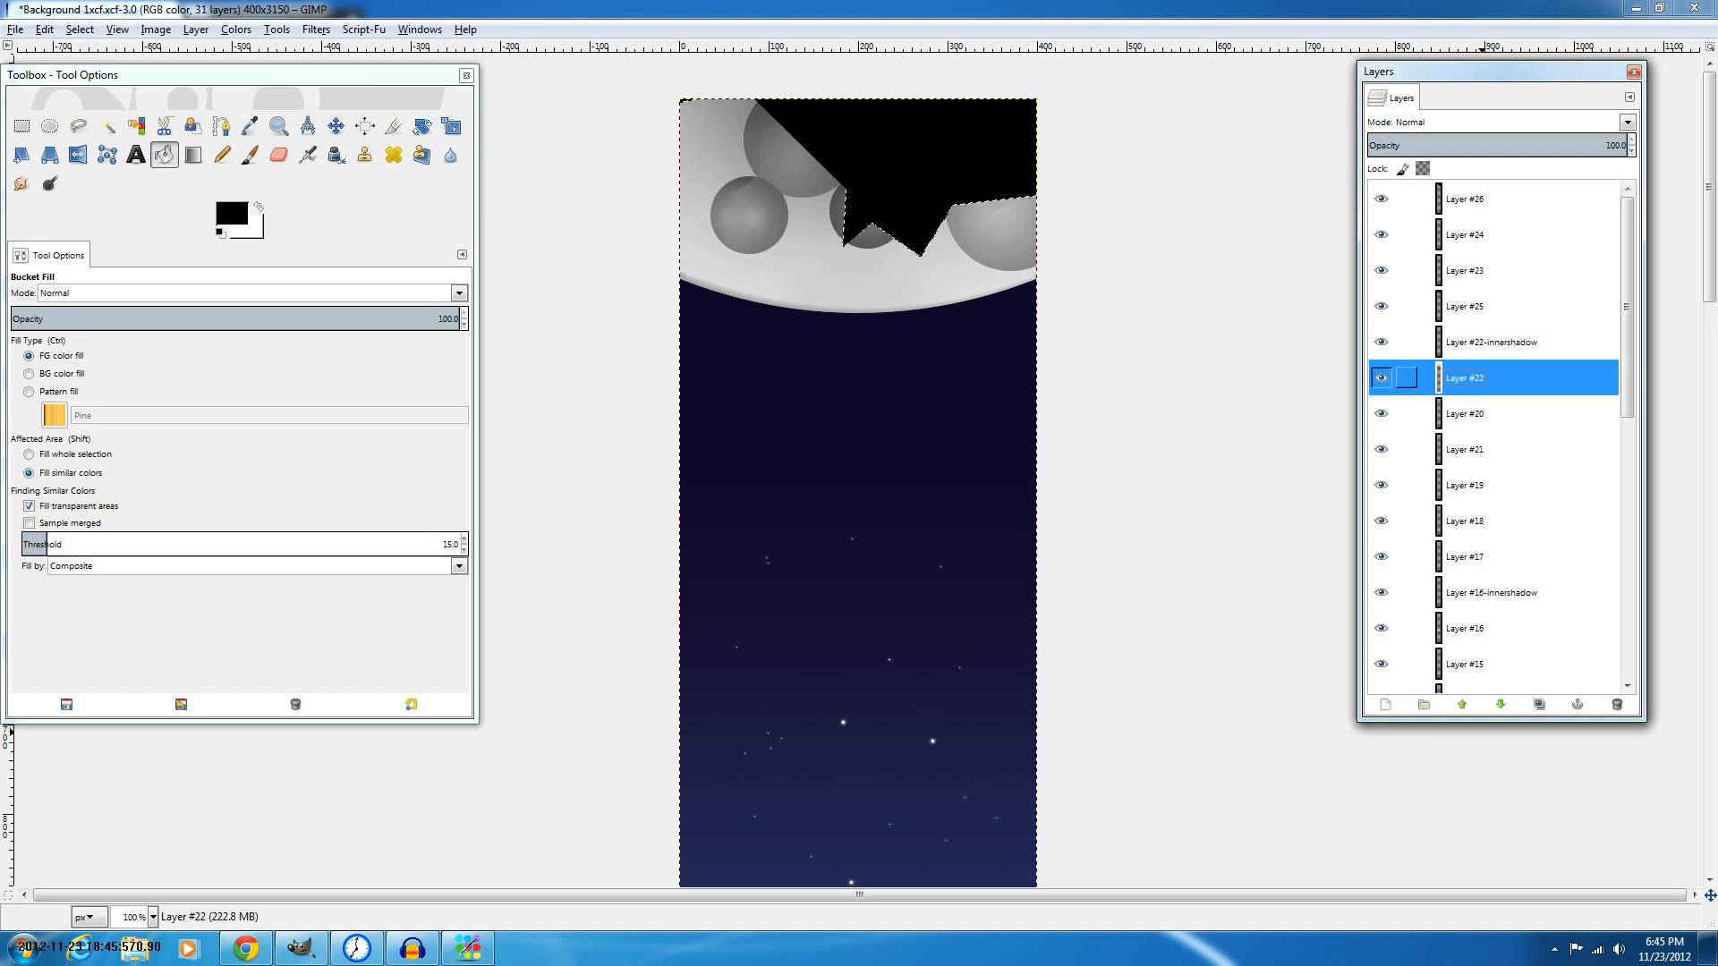
key("Home")
key("ctrl+x")
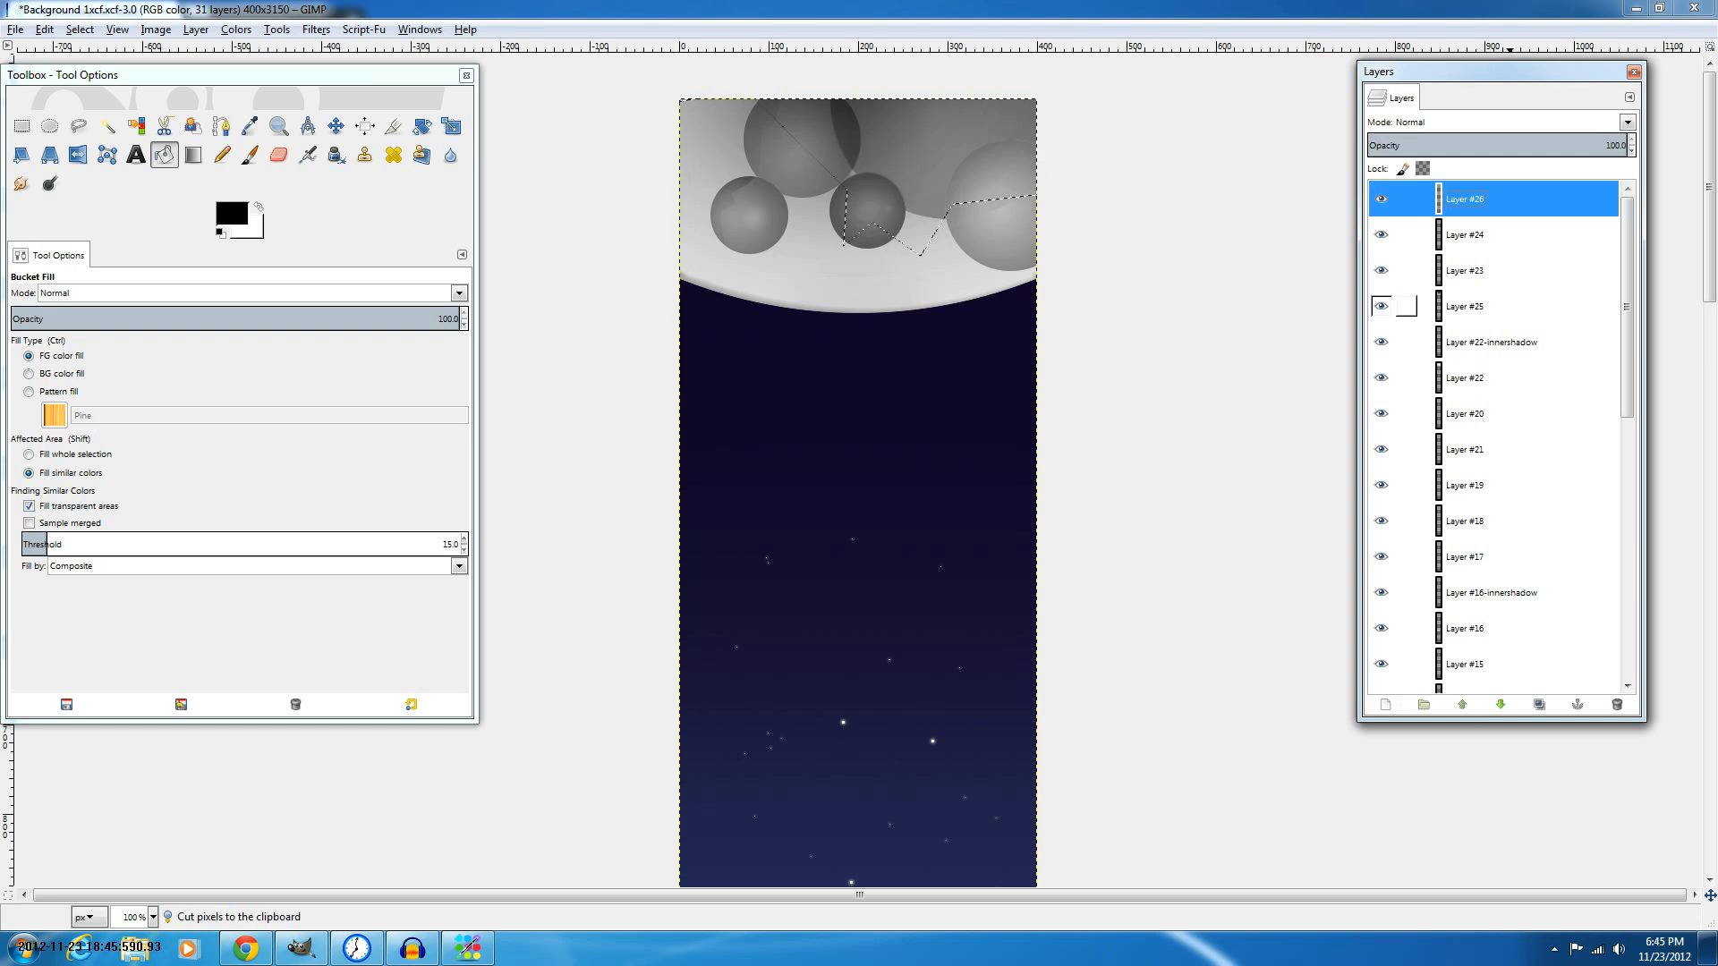
left_click(1617, 705)
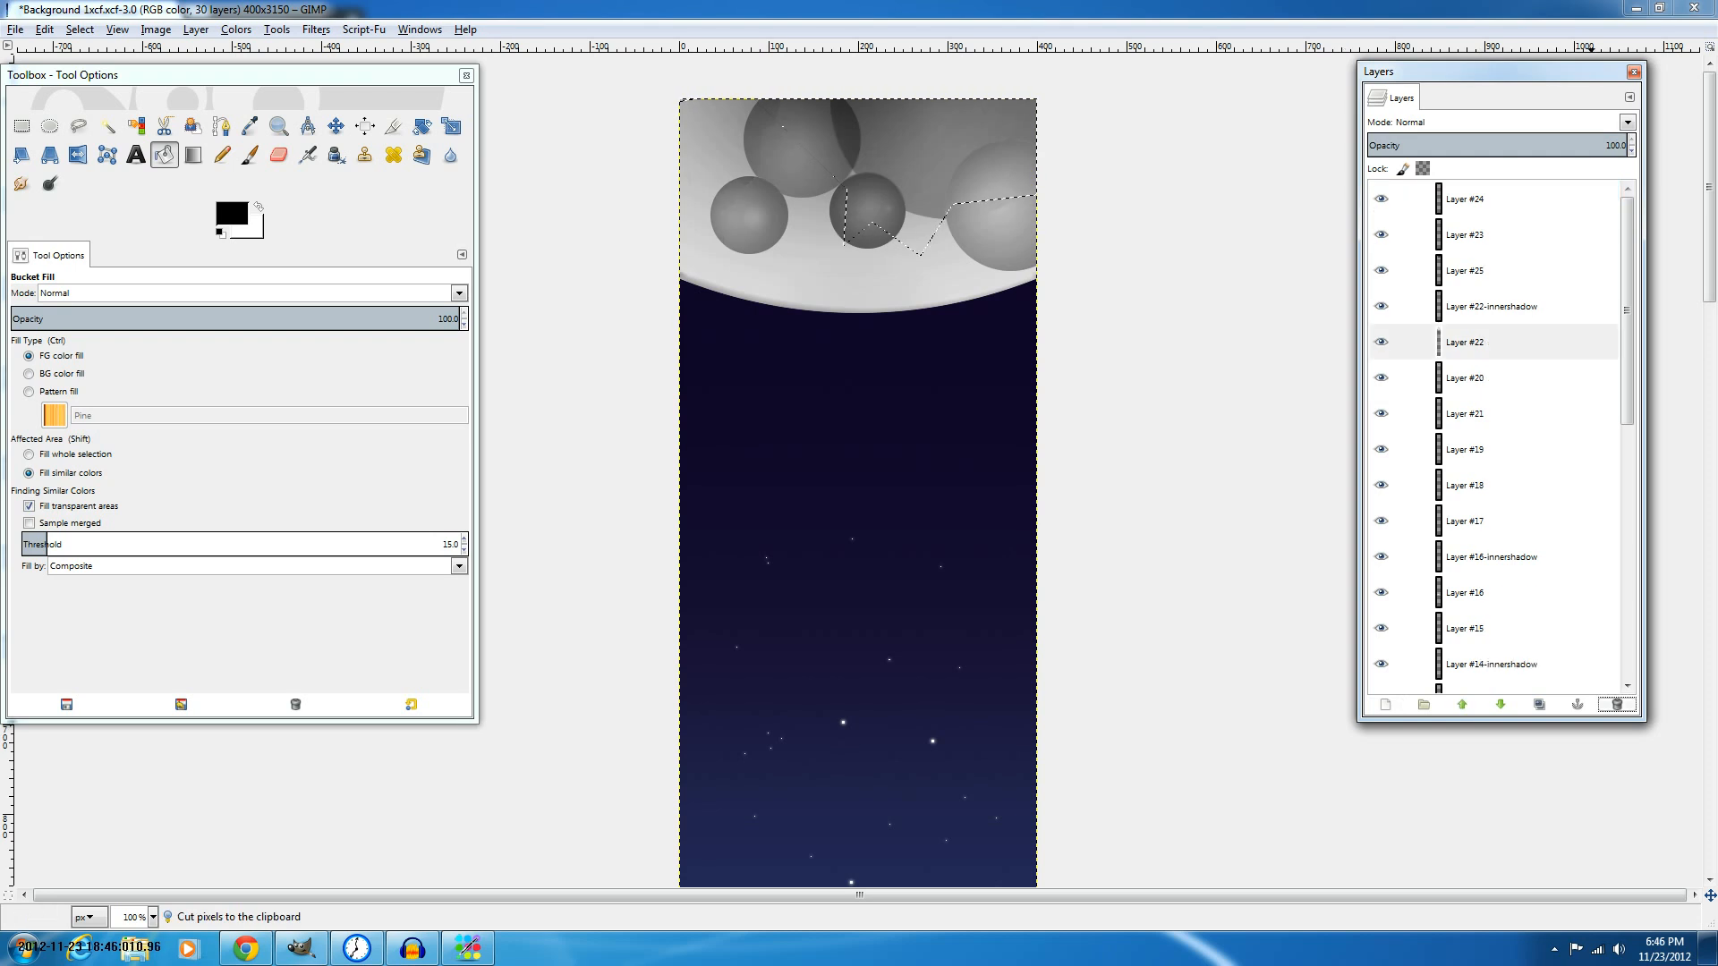
key("ctrl+shift+a")
Darken the moon on Layer #24 with several radial FG to Transparent blends in Behind mode at 12.9 opacity.
key("l")
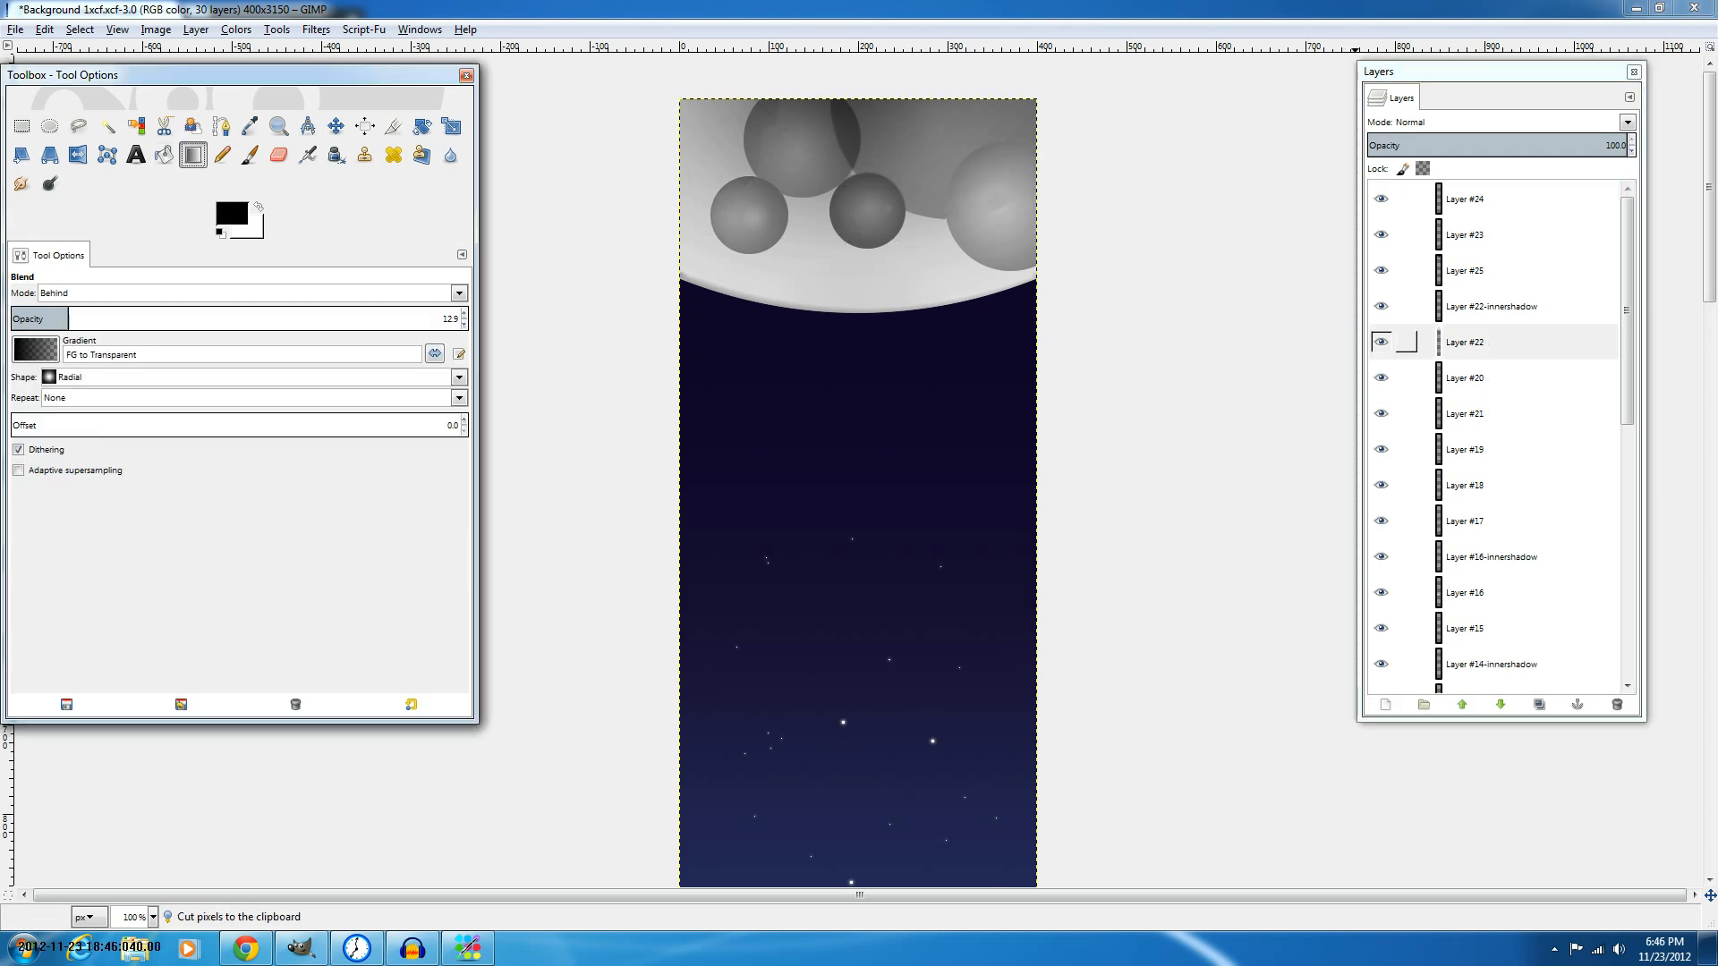
left_click(1467, 200)
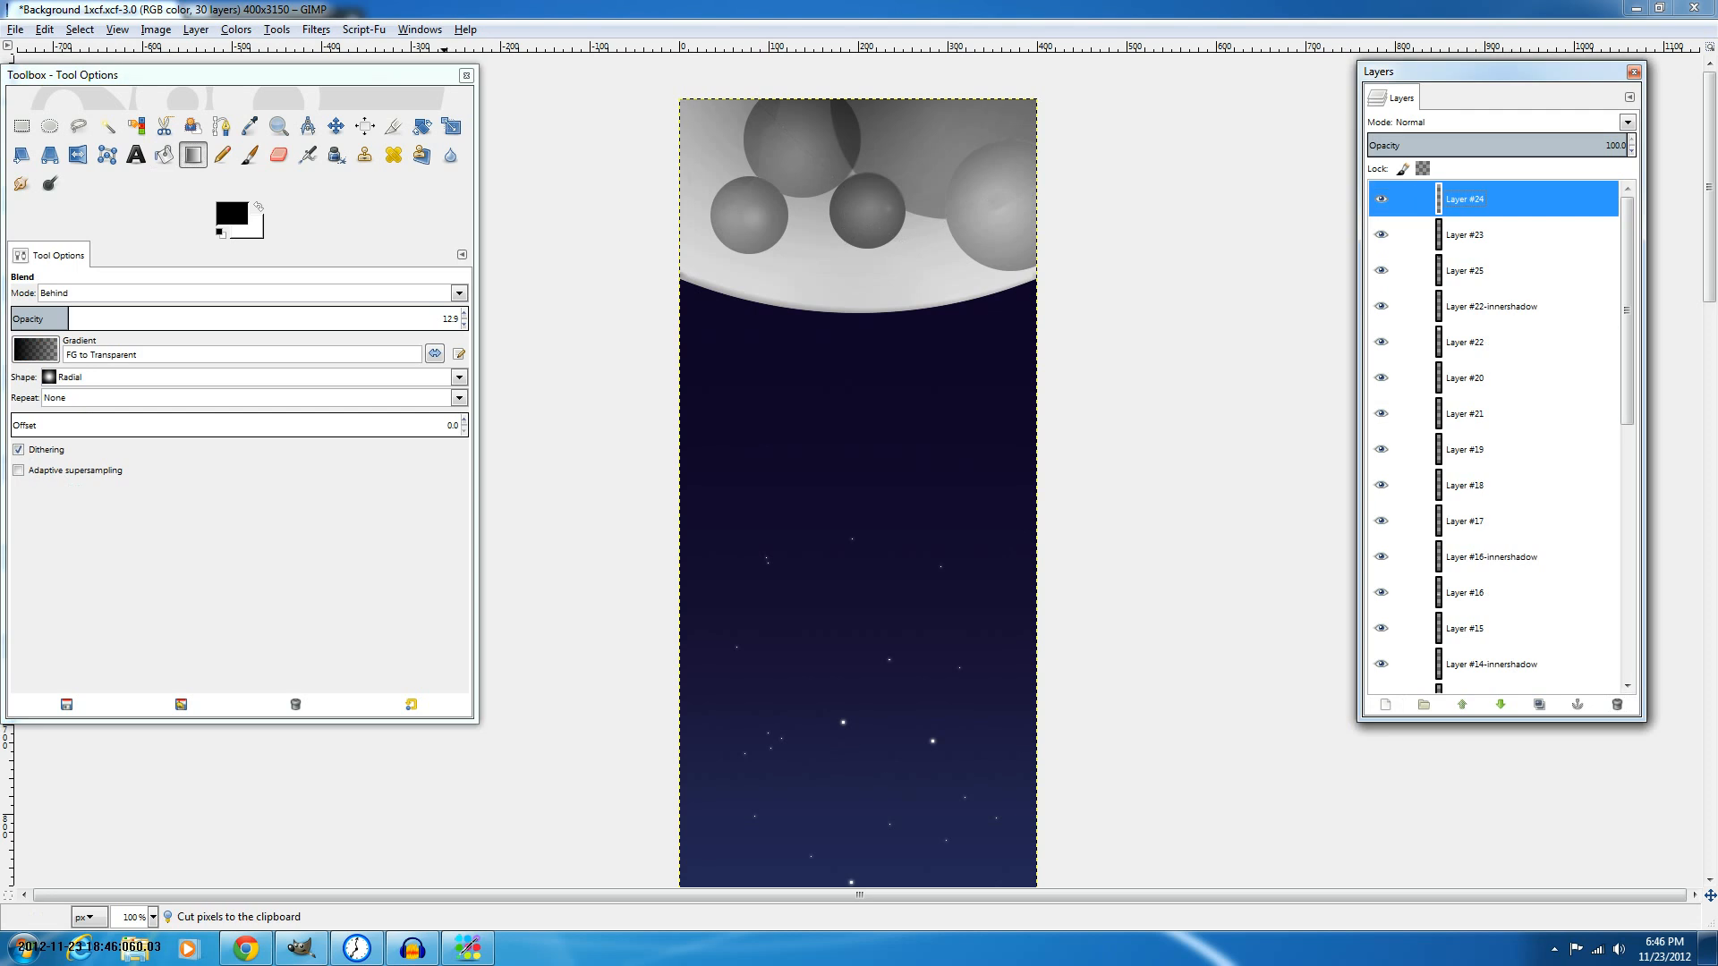
left_click_drag(520, 106, 1024, 241)
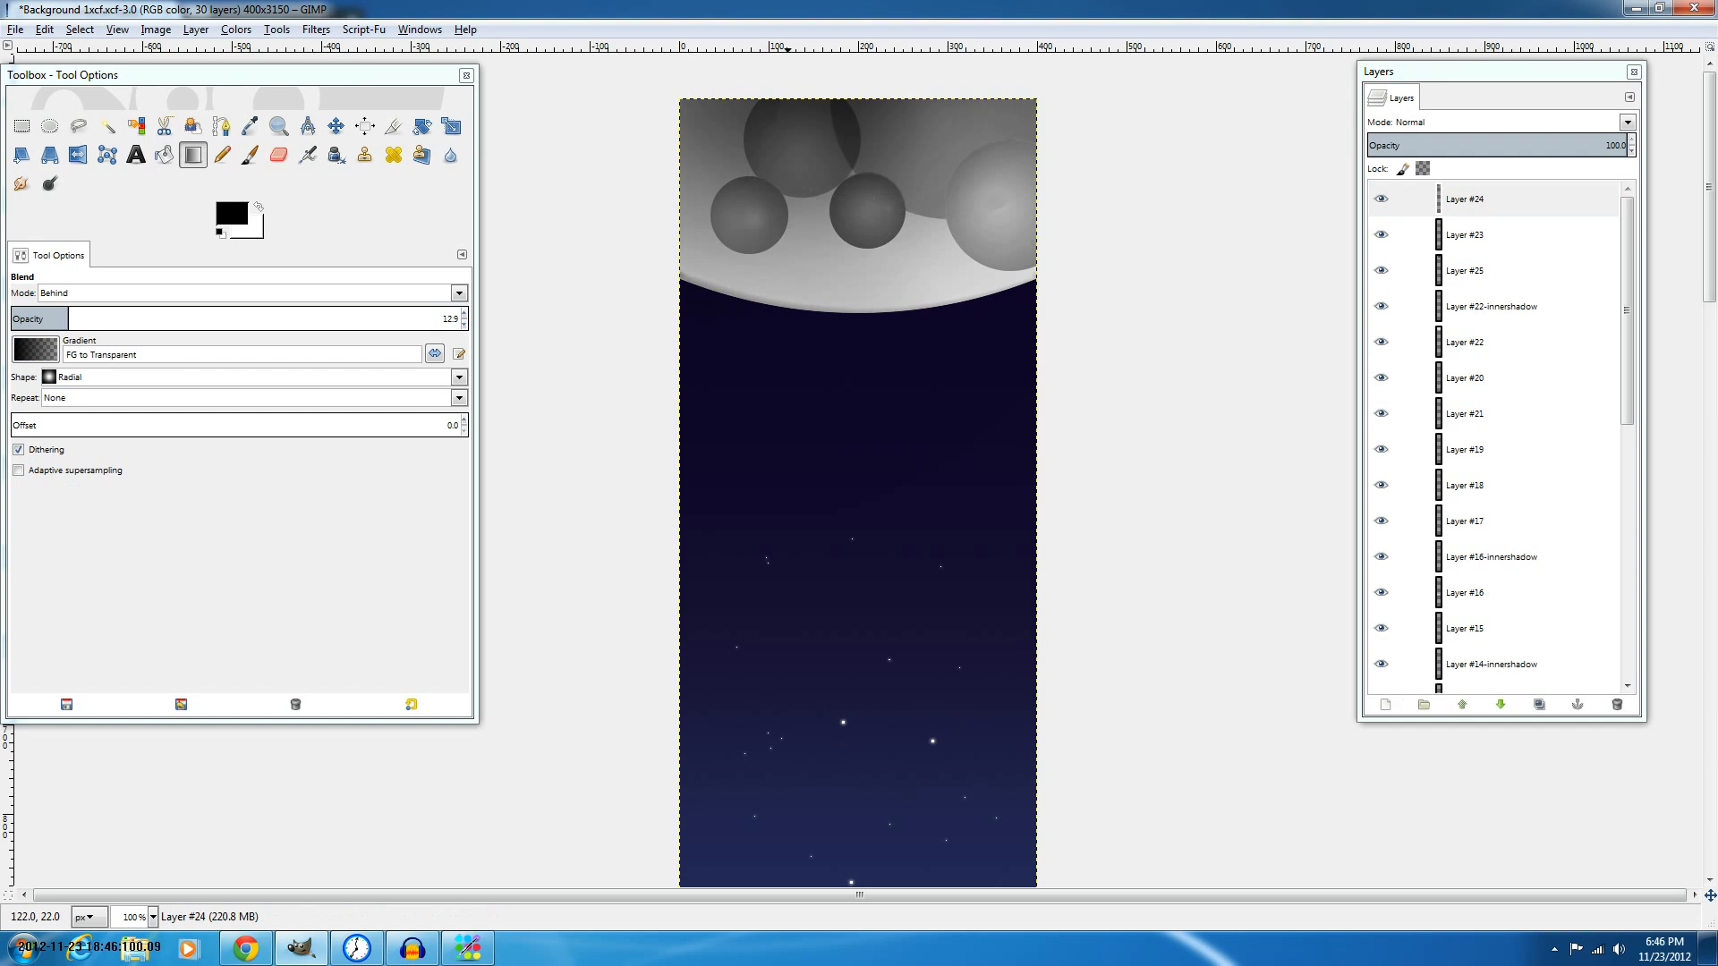
key("minus")
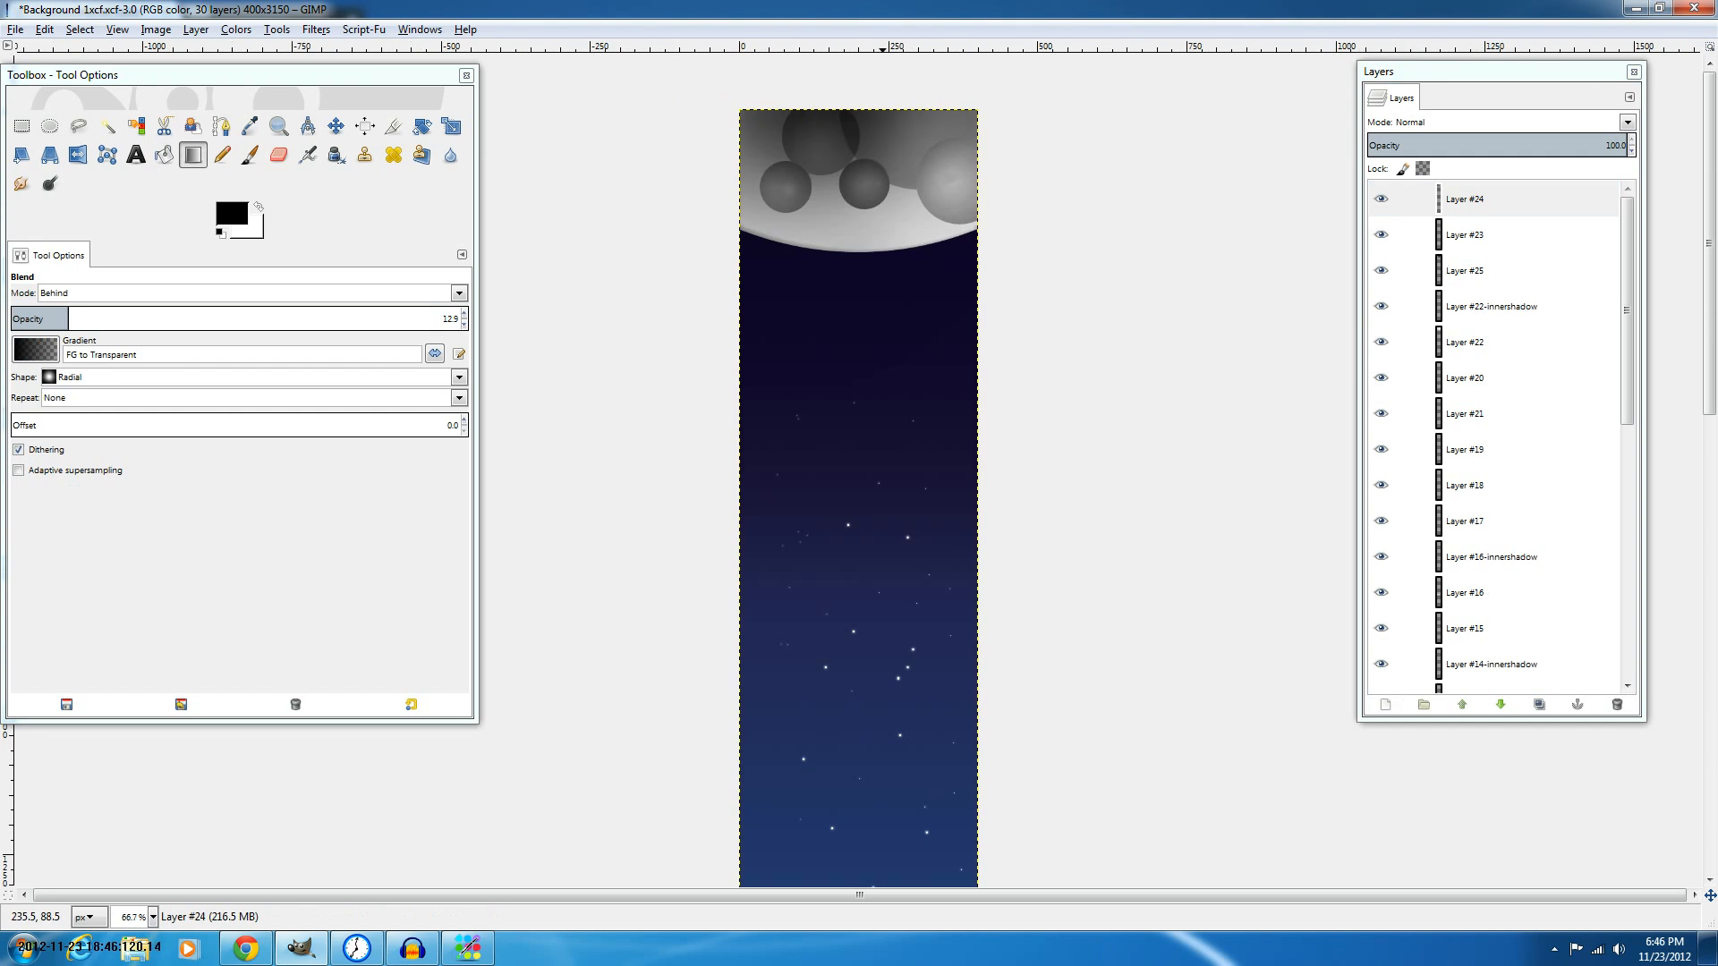
left_click_drag(880, 163, 875, 84)
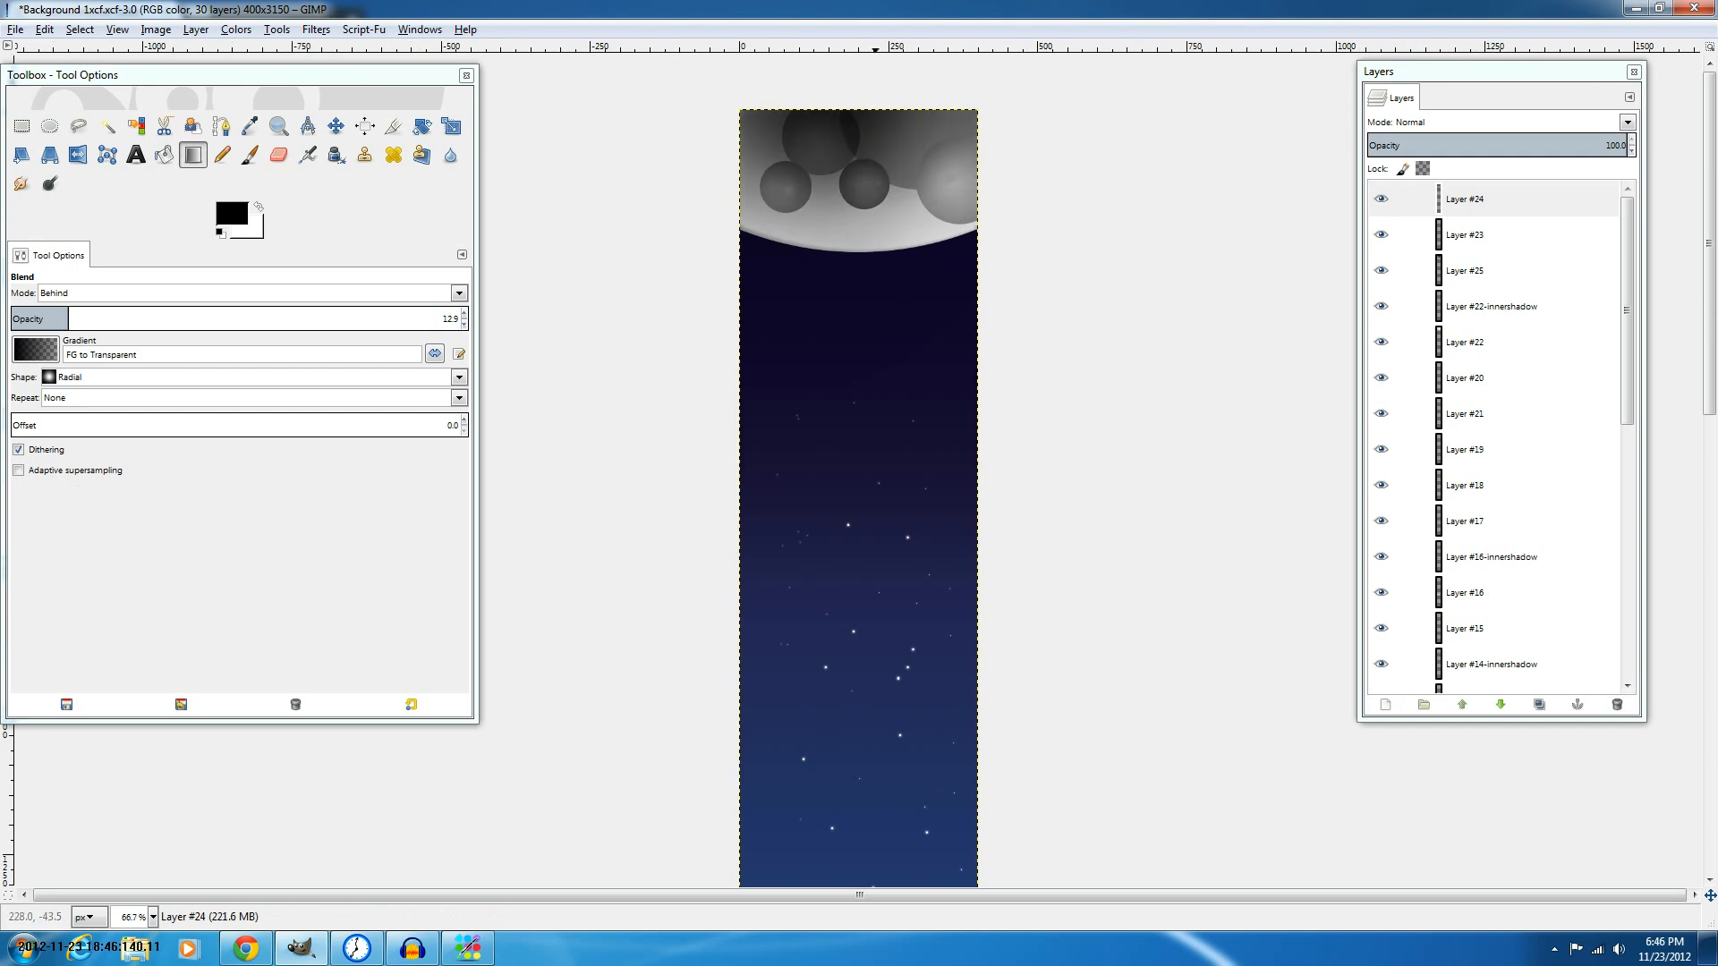
left_click_drag(1015, 132, 889, 205)
left_click_drag(1035, 135, 893, 135)
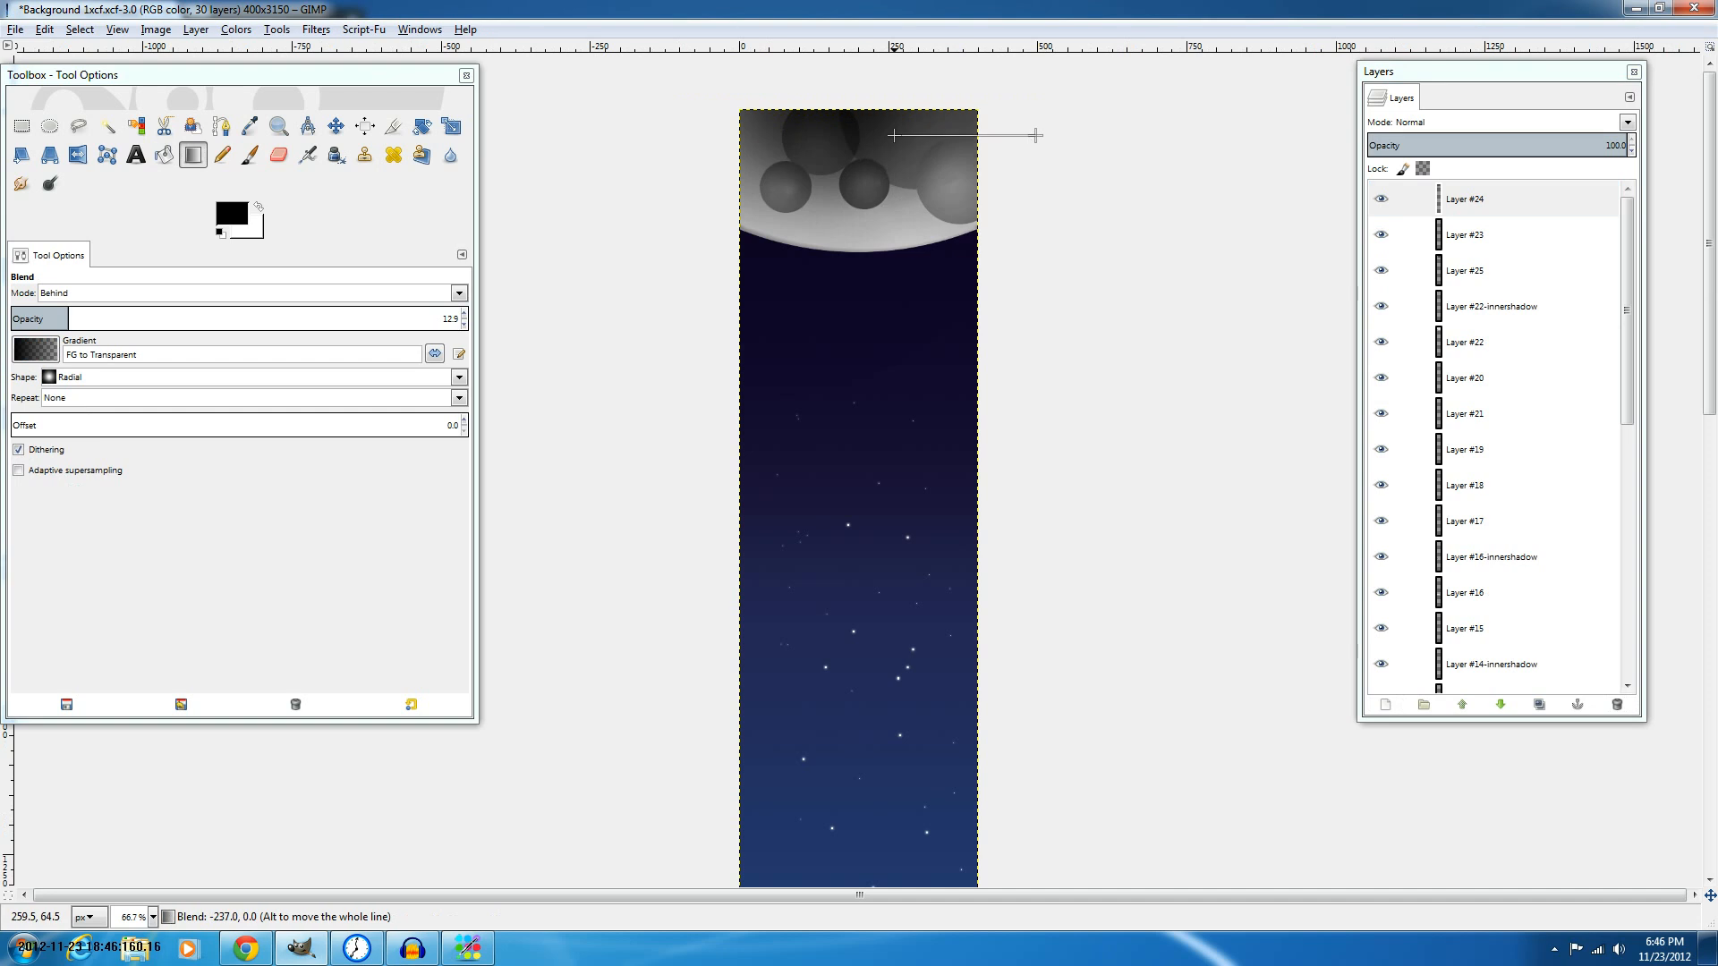
left_click_drag(824, 91, 875, 188)
scroll(842, 320, "down", 2)
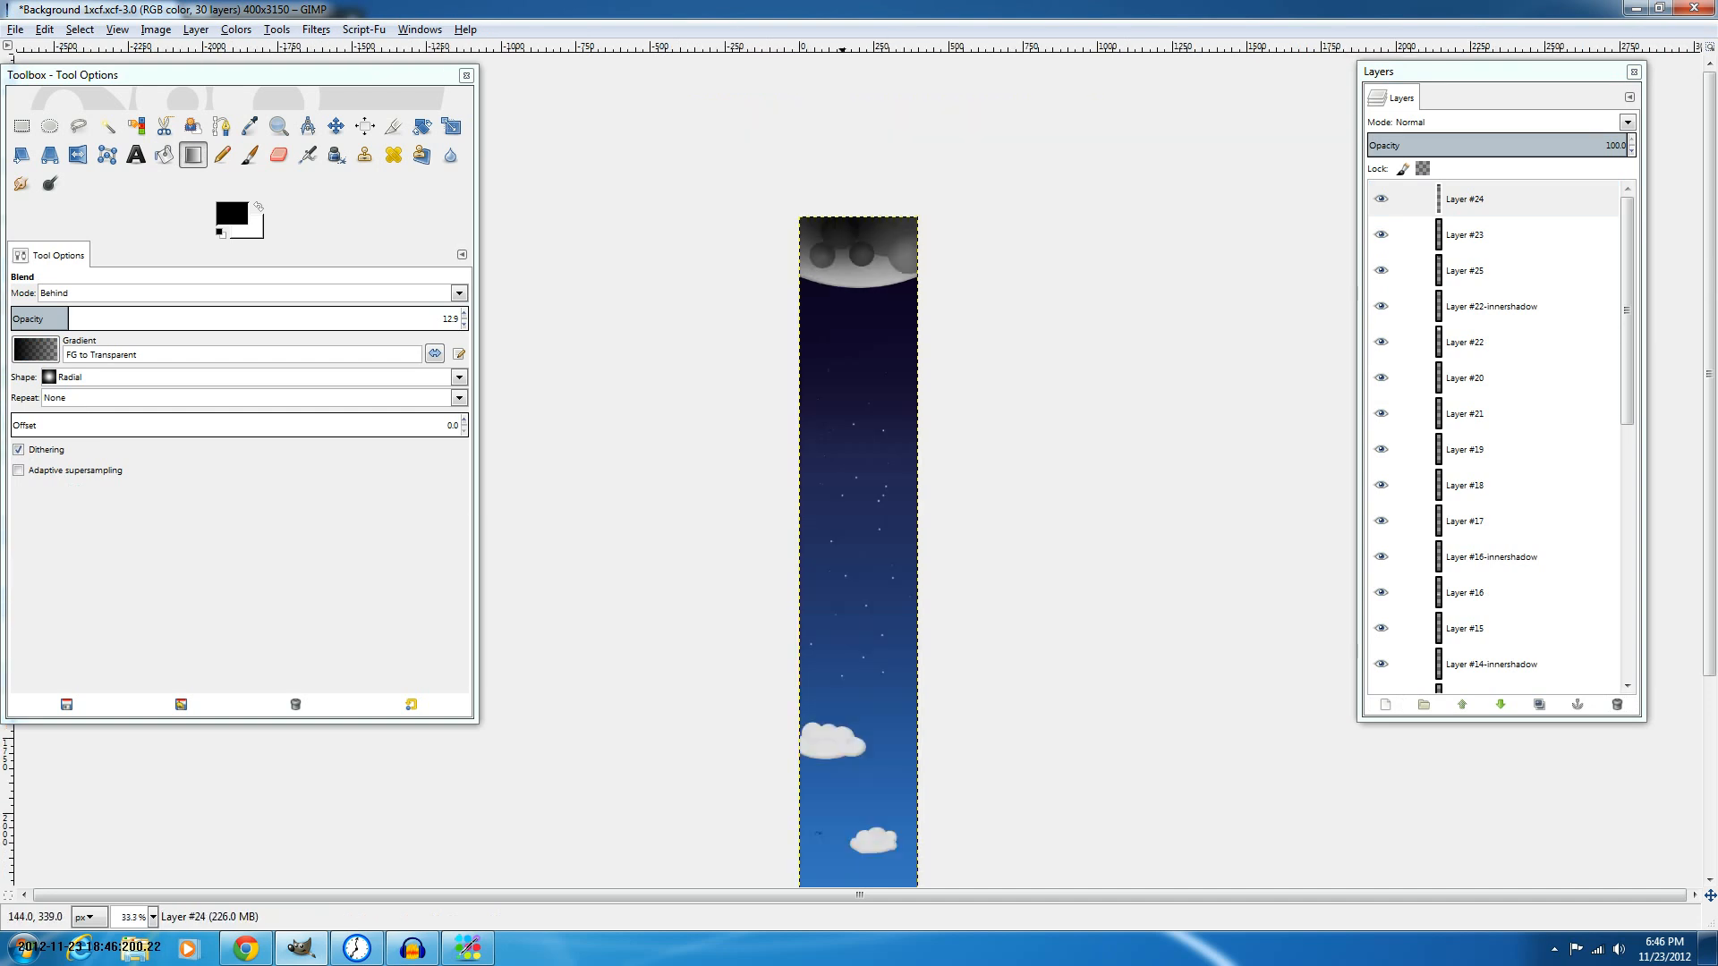
scroll(842, 318, "down", 1)
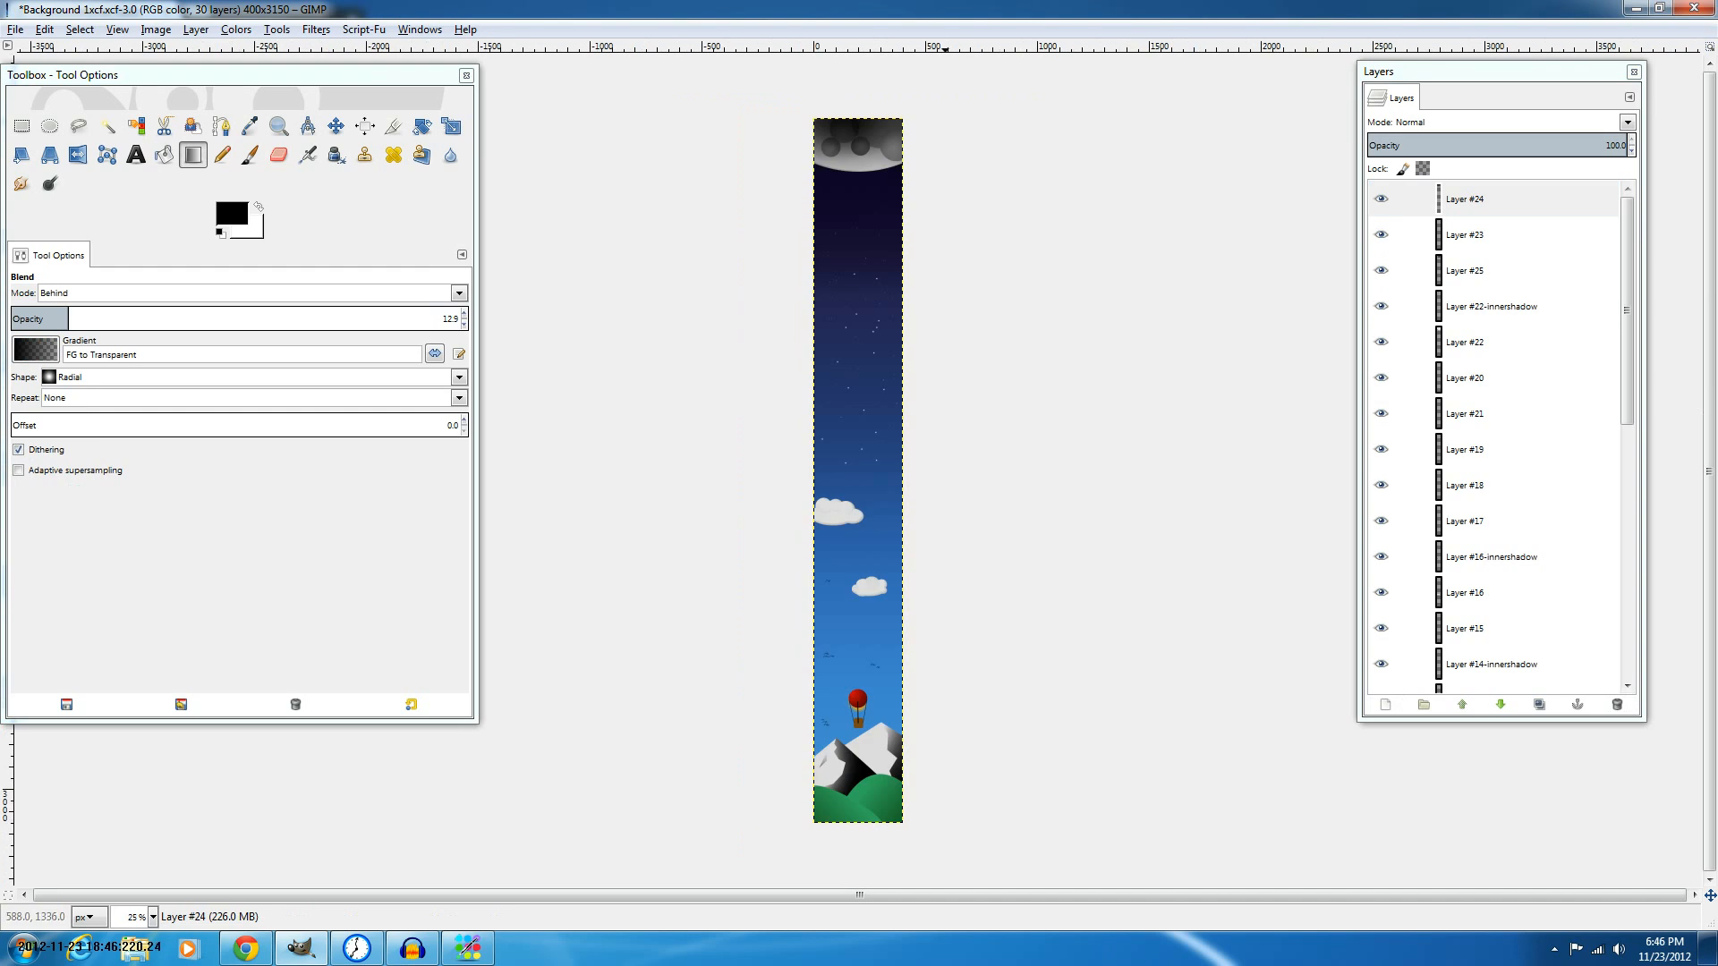
Save the XCF image and export it as Background 1.png in the Background folder with compression level 9.
key("ctrl+s")
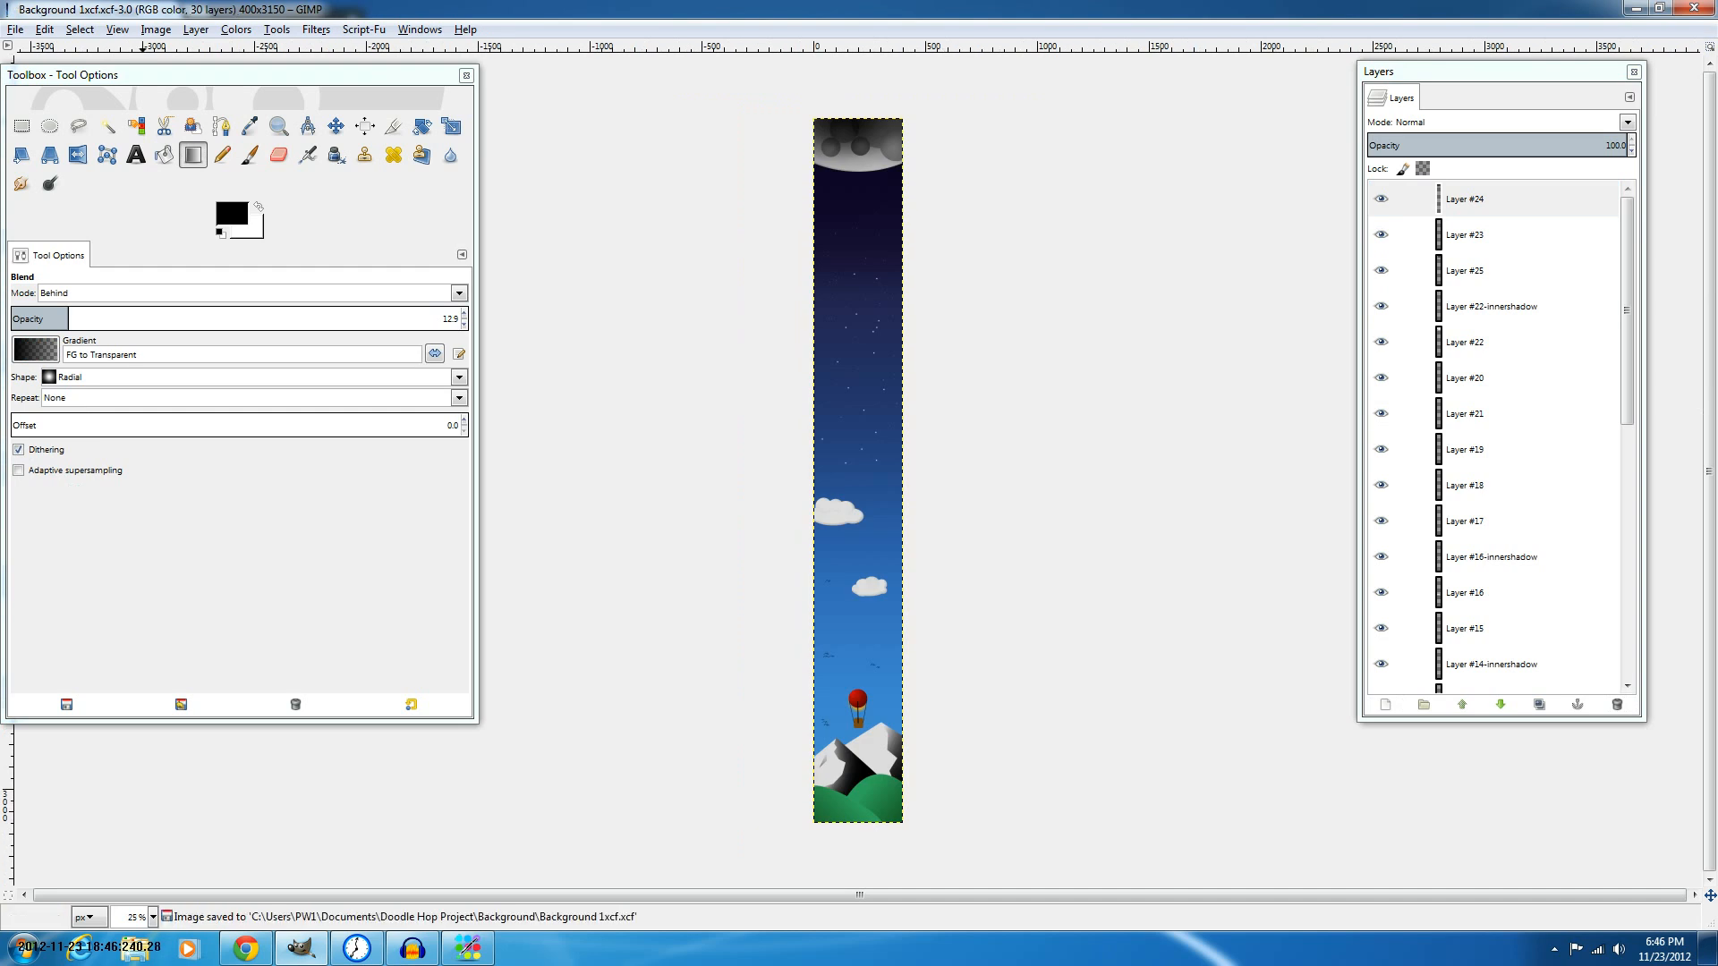
left_click(15, 29)
key("Escape")
key("Tab")
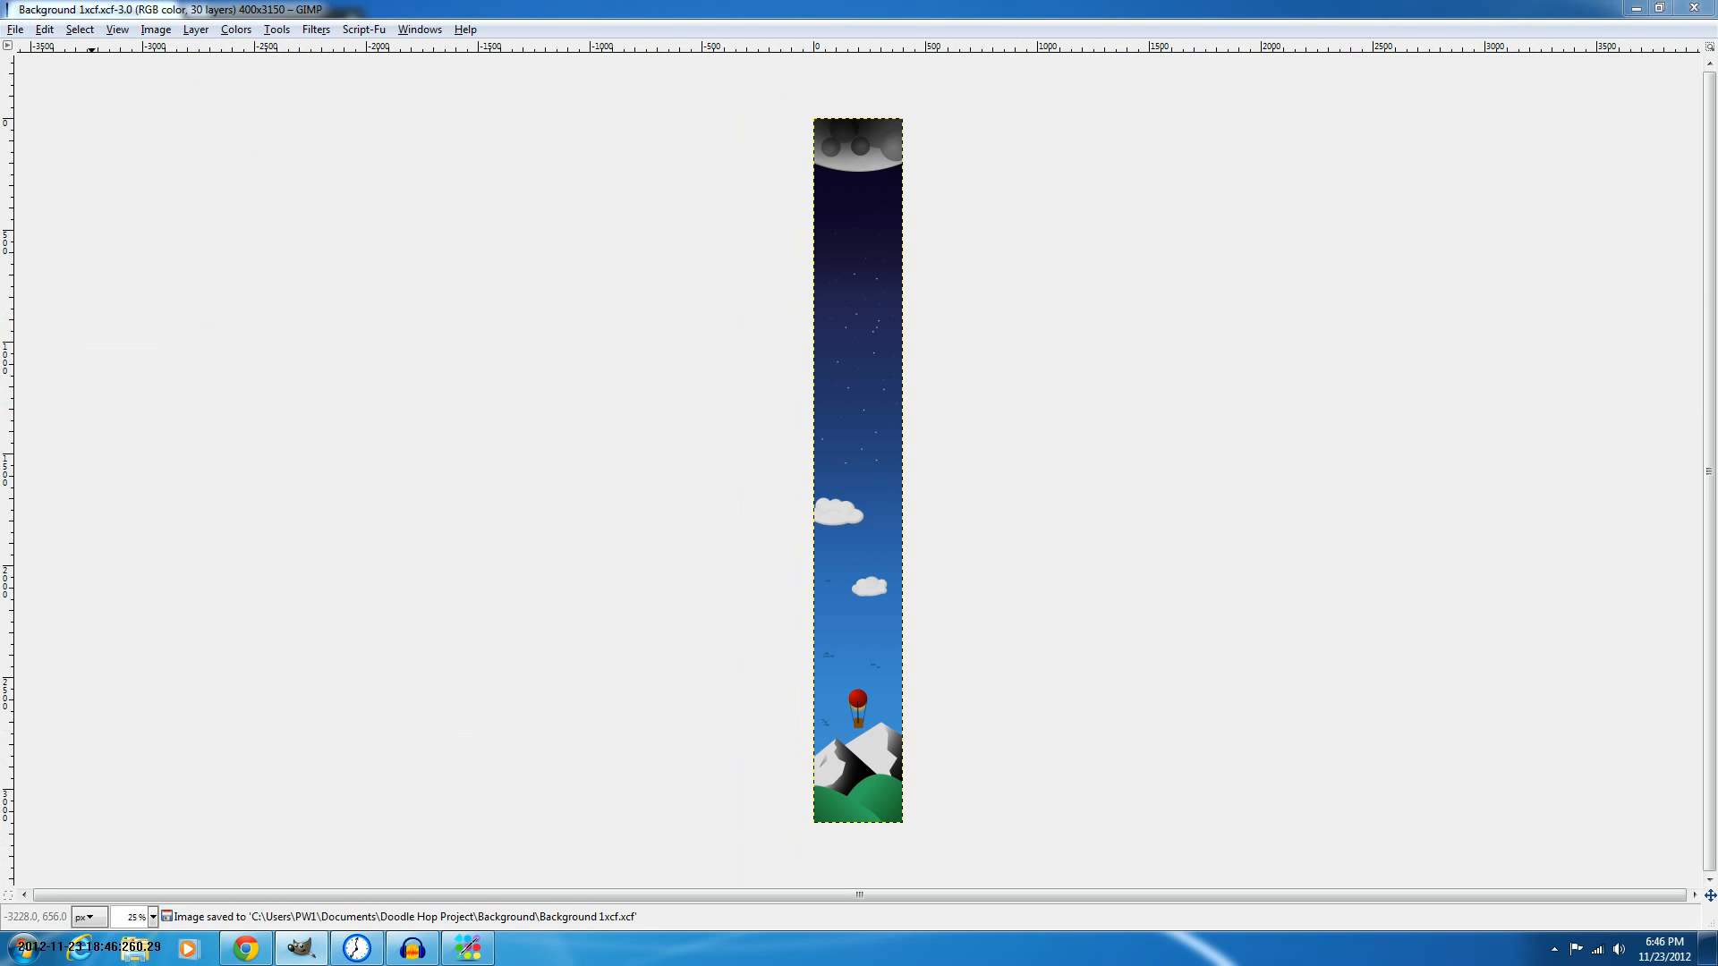
key("ctrl+shift+e")
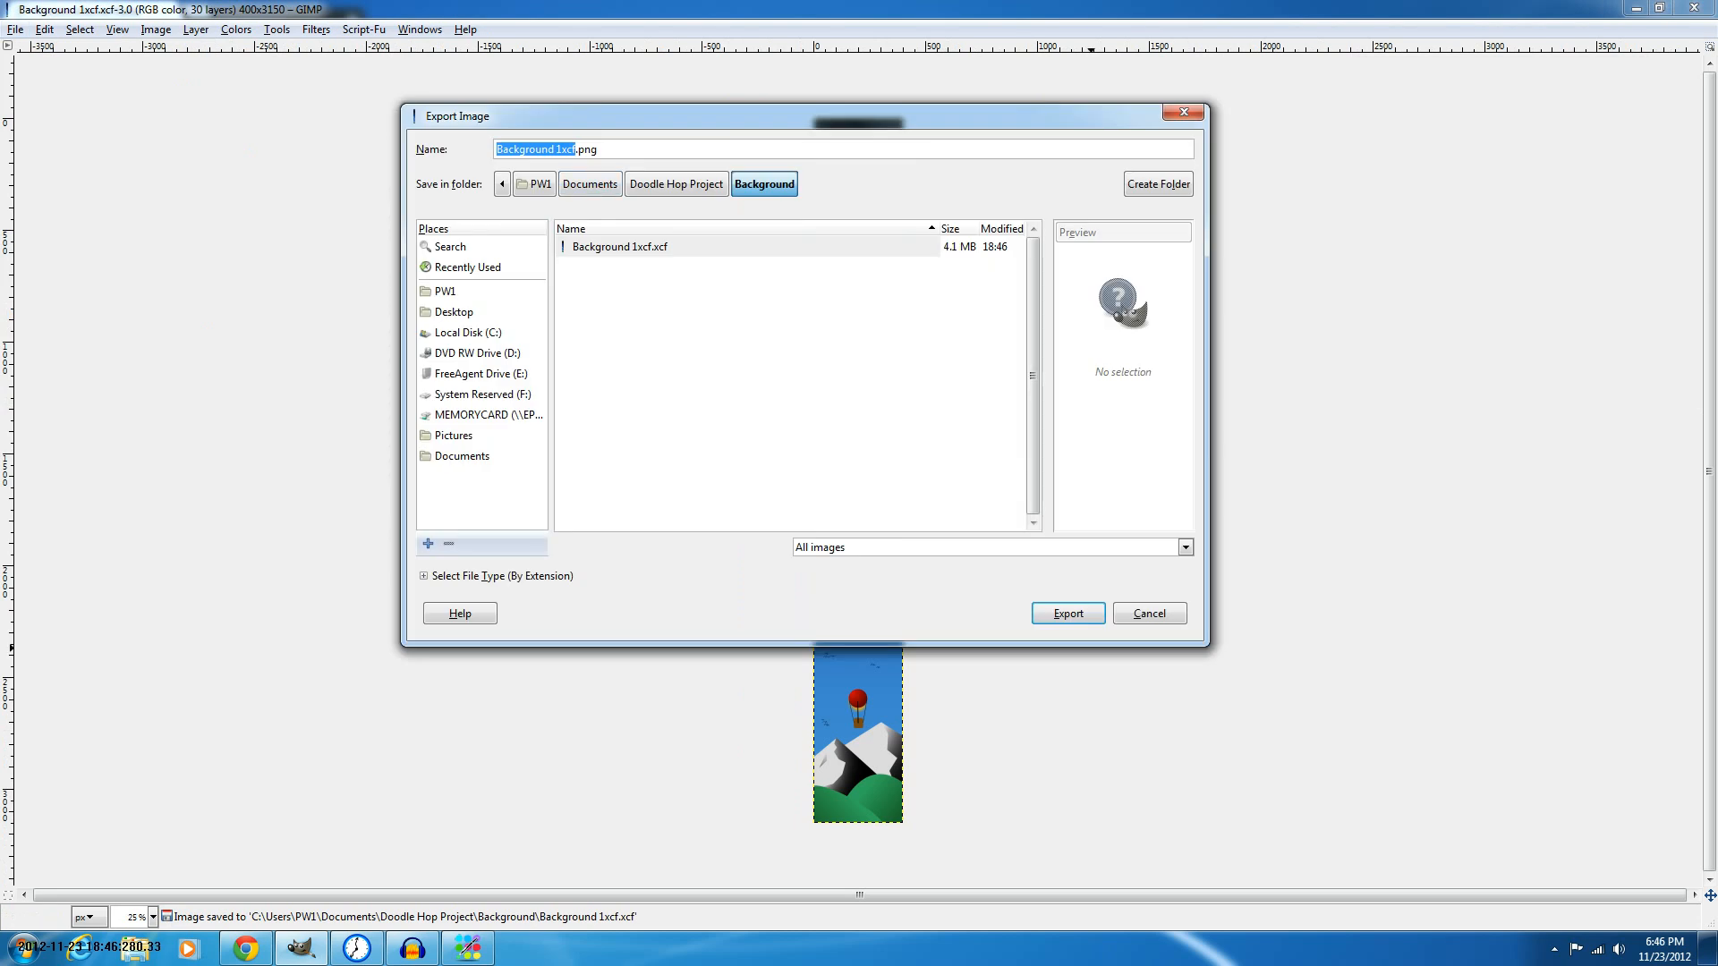
key("Right")
key("BackSpace")
key("BackSpace")
key("BackSpace")
key("Return")
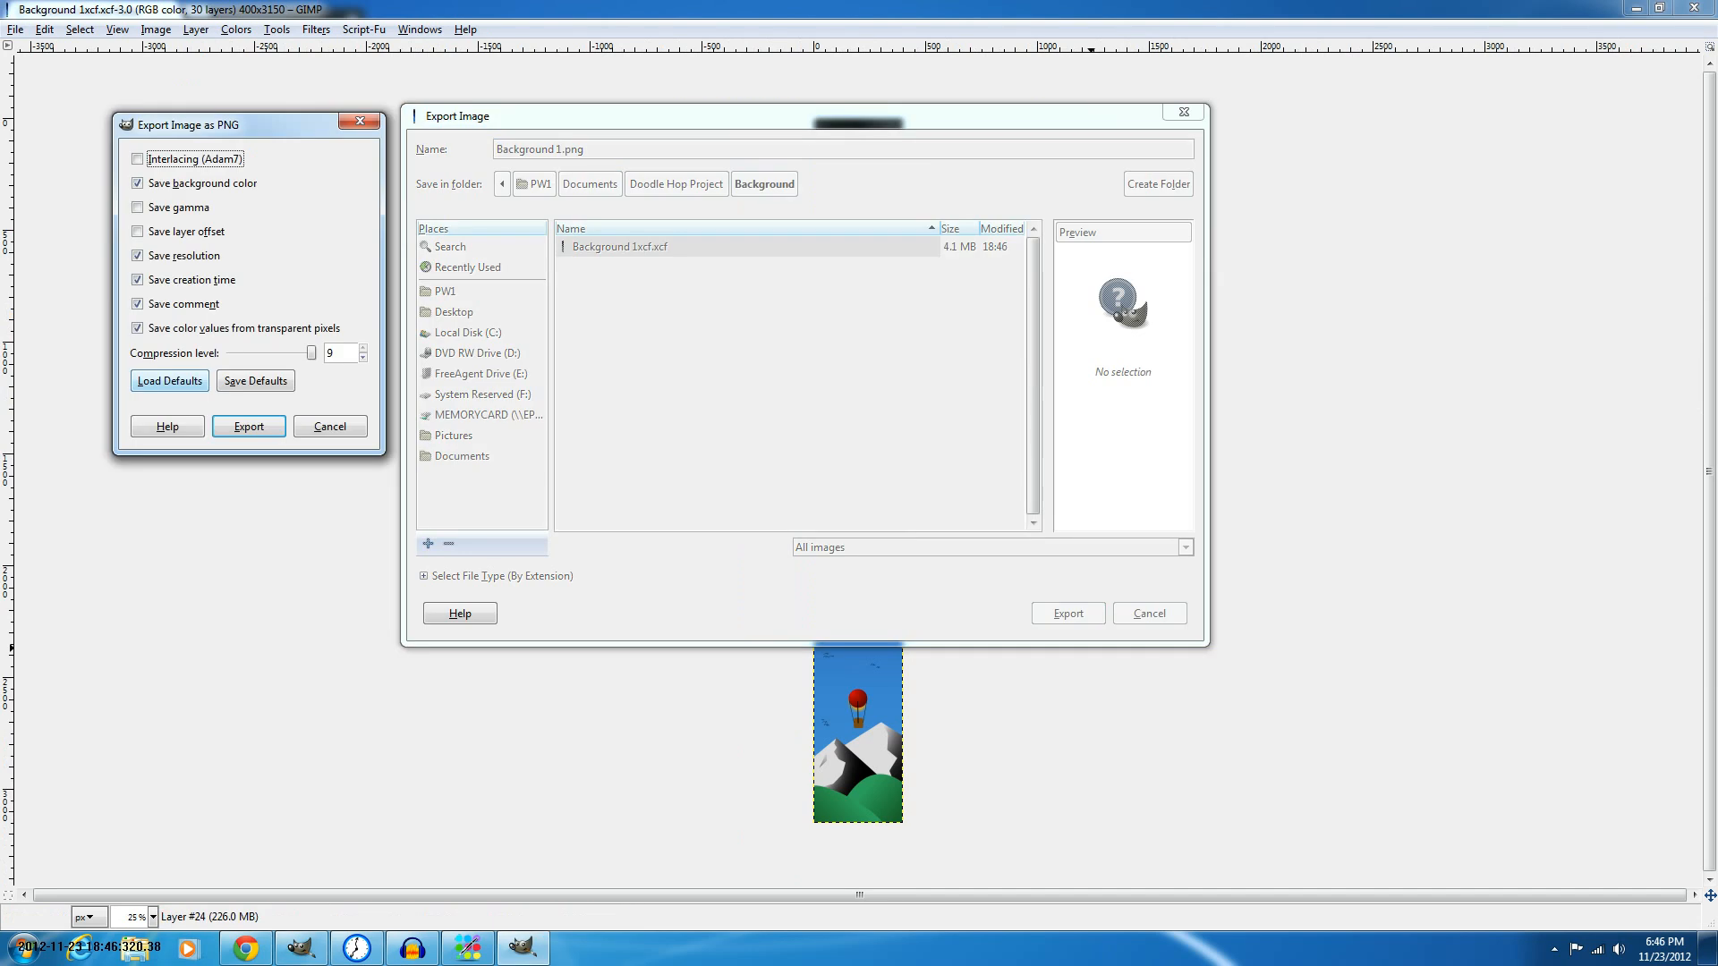
key("Return")
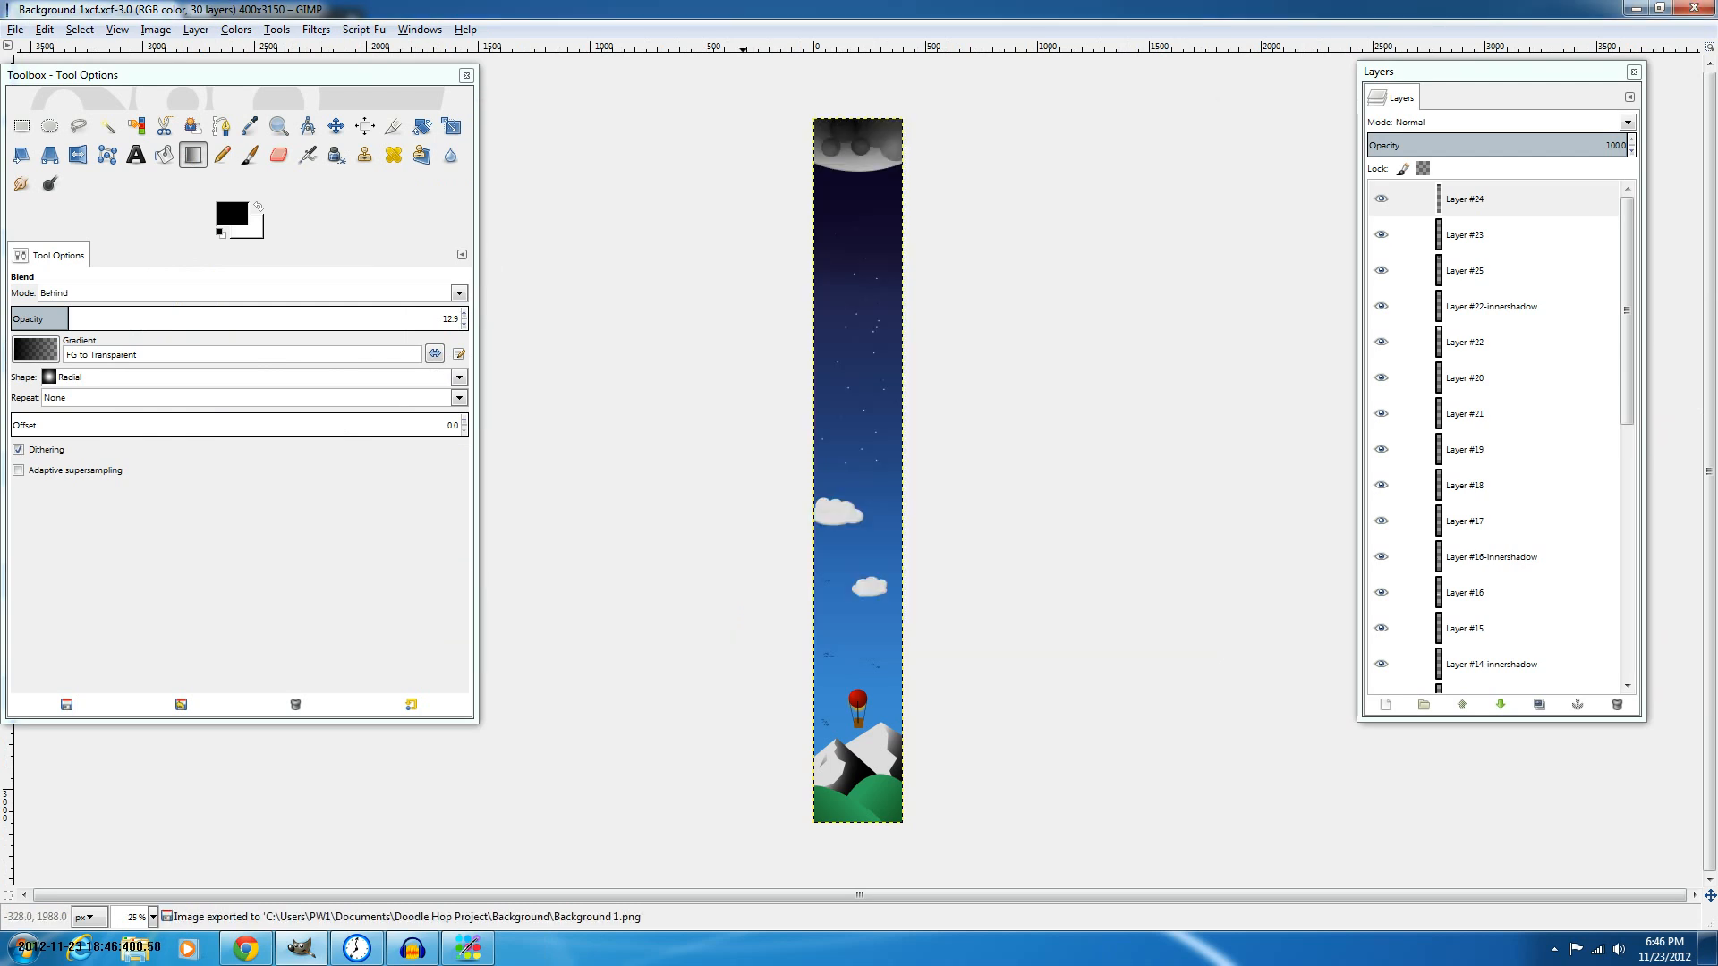
Examine the finished background at 100% from the hills and balloon up to the moon.
scroll(742, 566, "up", 3)
scroll(977, 630, "up", 1)
scroll(977, 630, "down", 7)
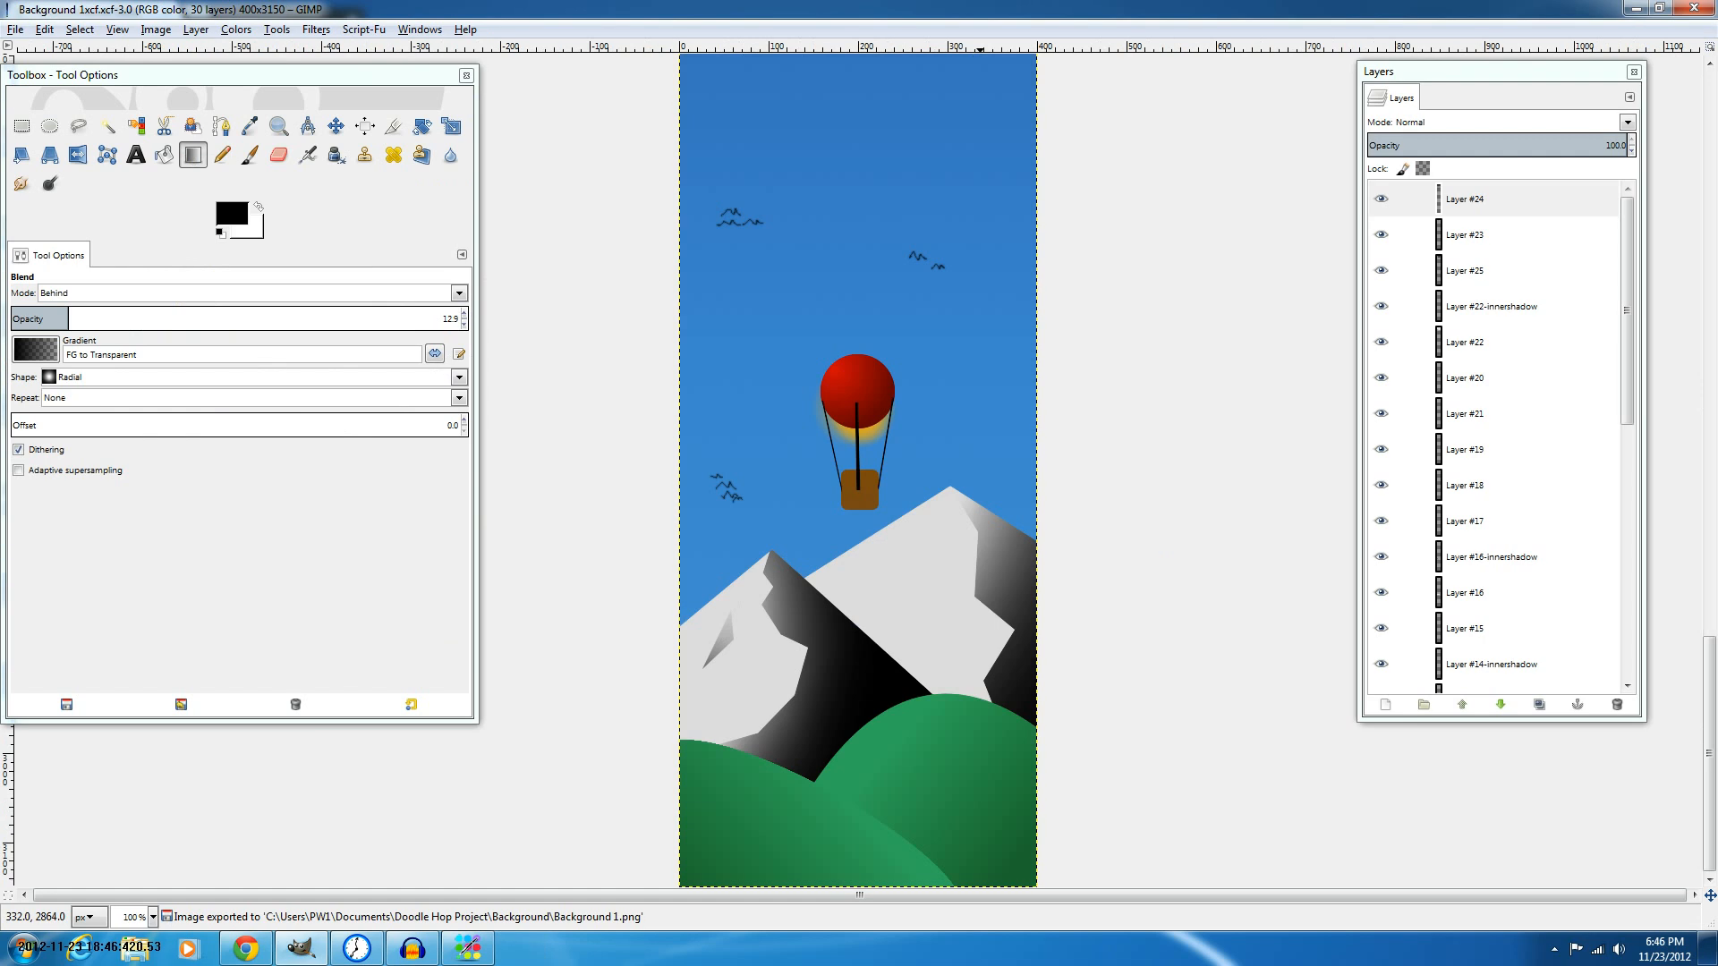
scroll(977, 631, "up", 4)
scroll(857, 471, "up", 12)
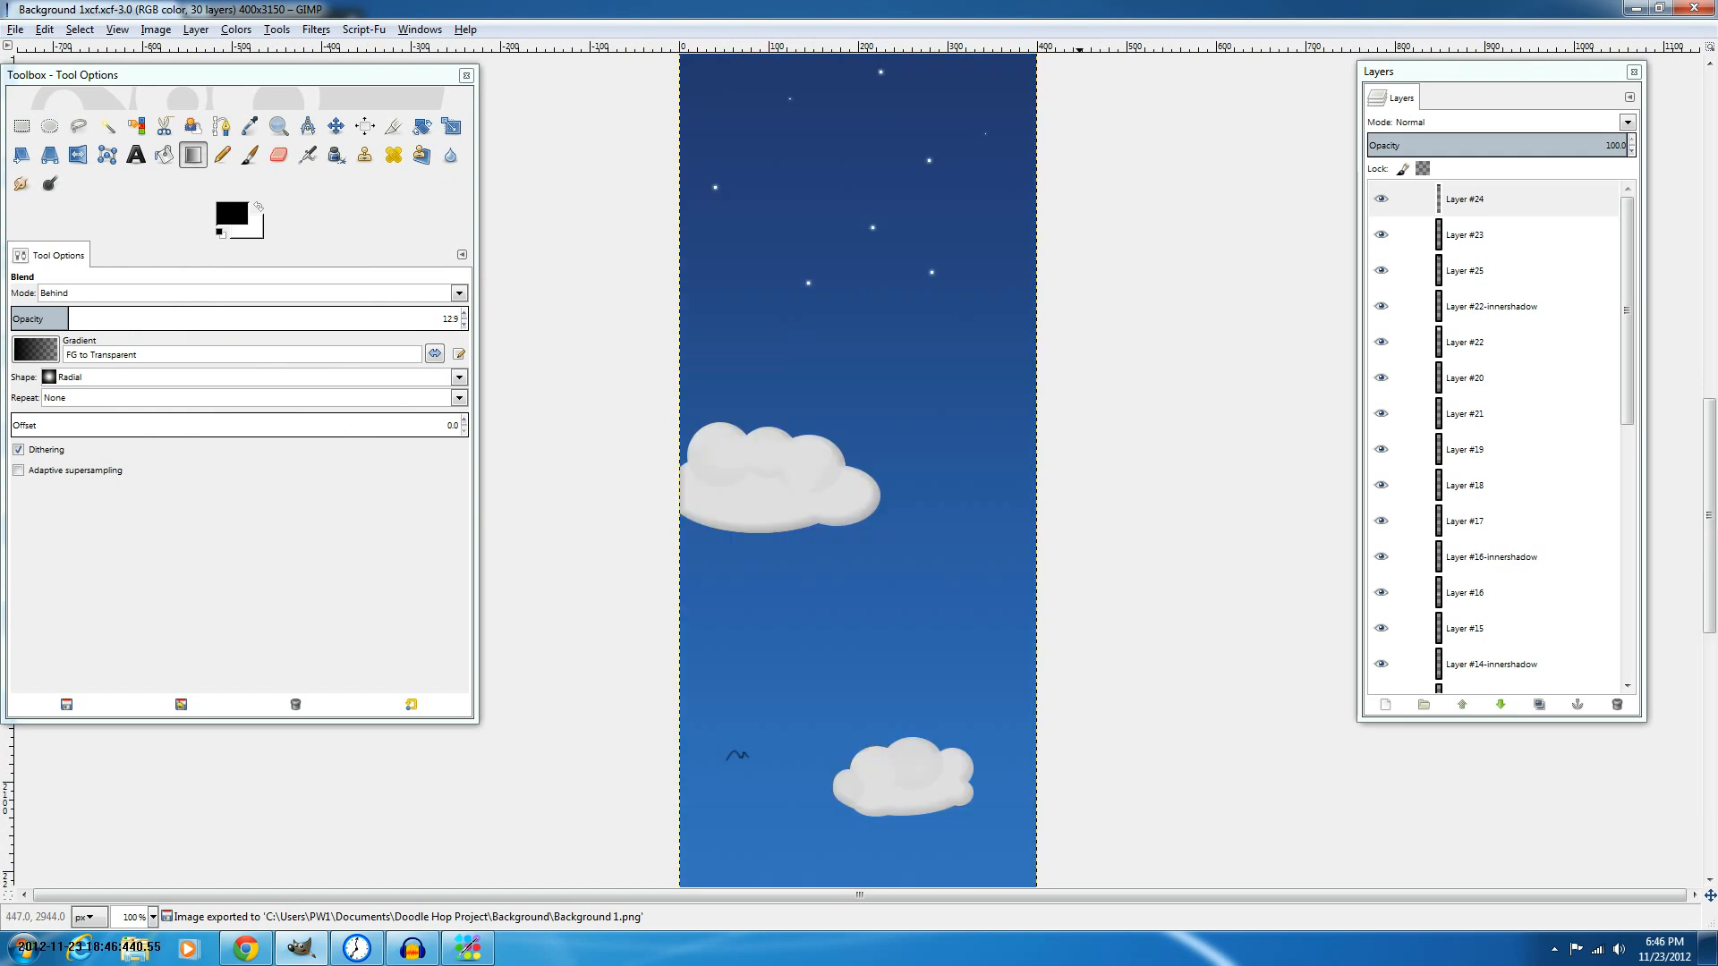
scroll(1065, 470, "up", 20)
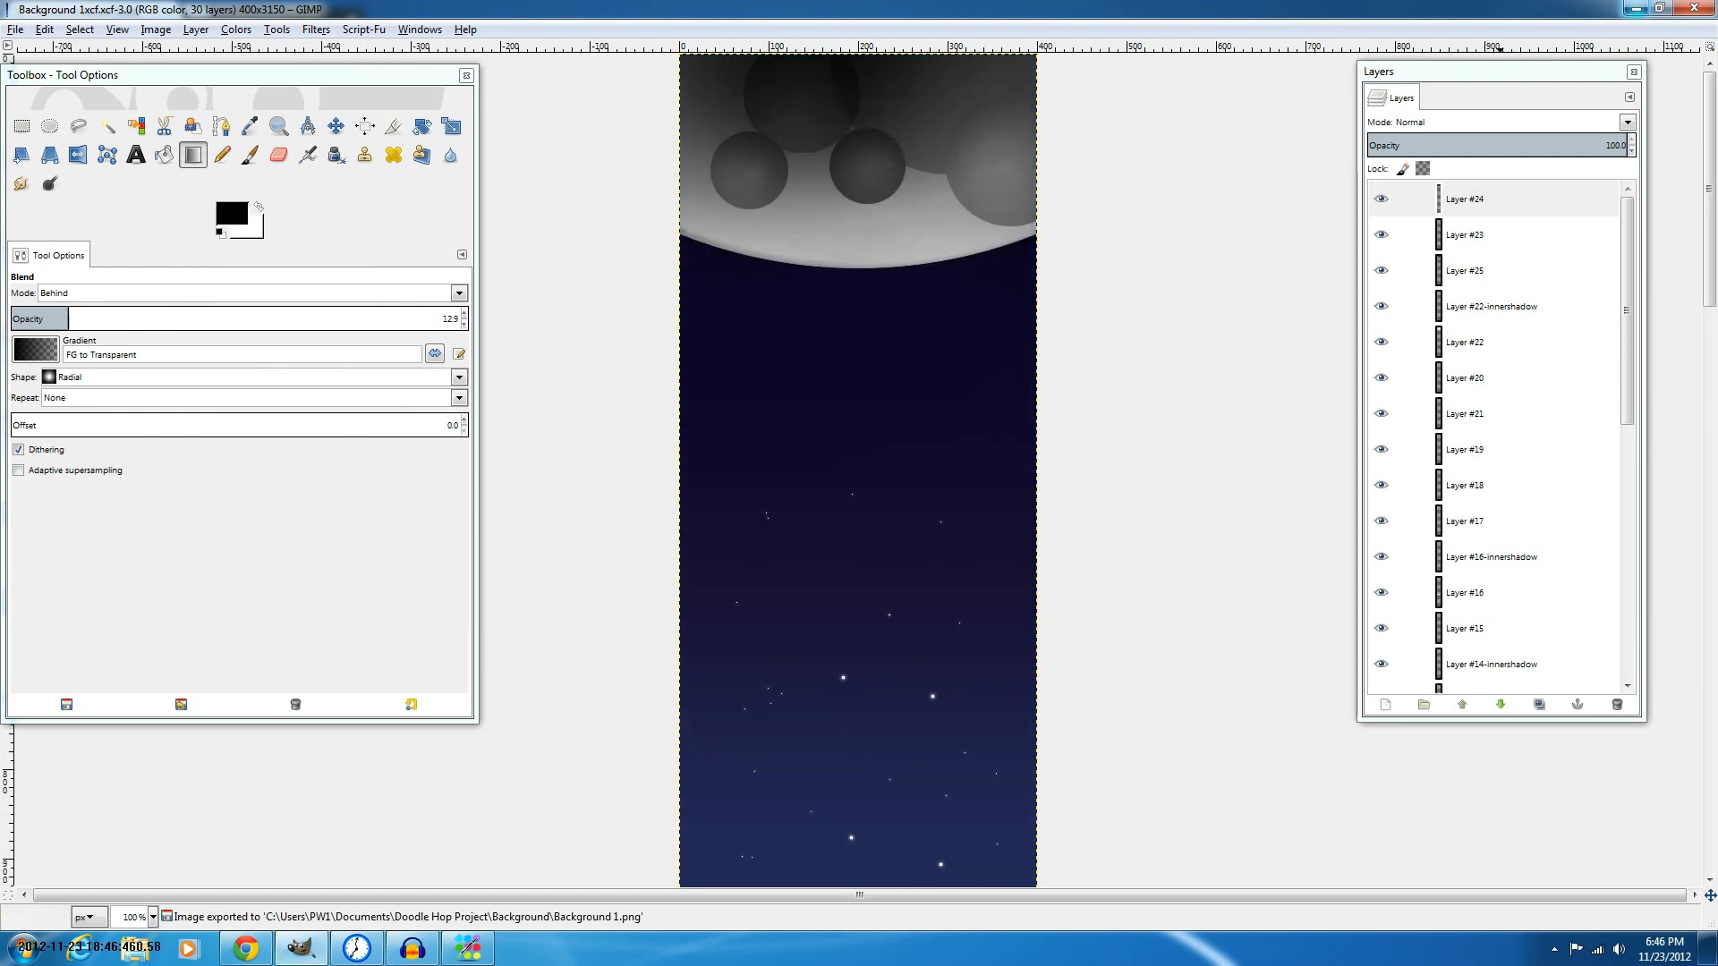
Minimise the image window, stop the audio recording in Audacity, and bring up ChronoLapse.
left_click(1635, 8)
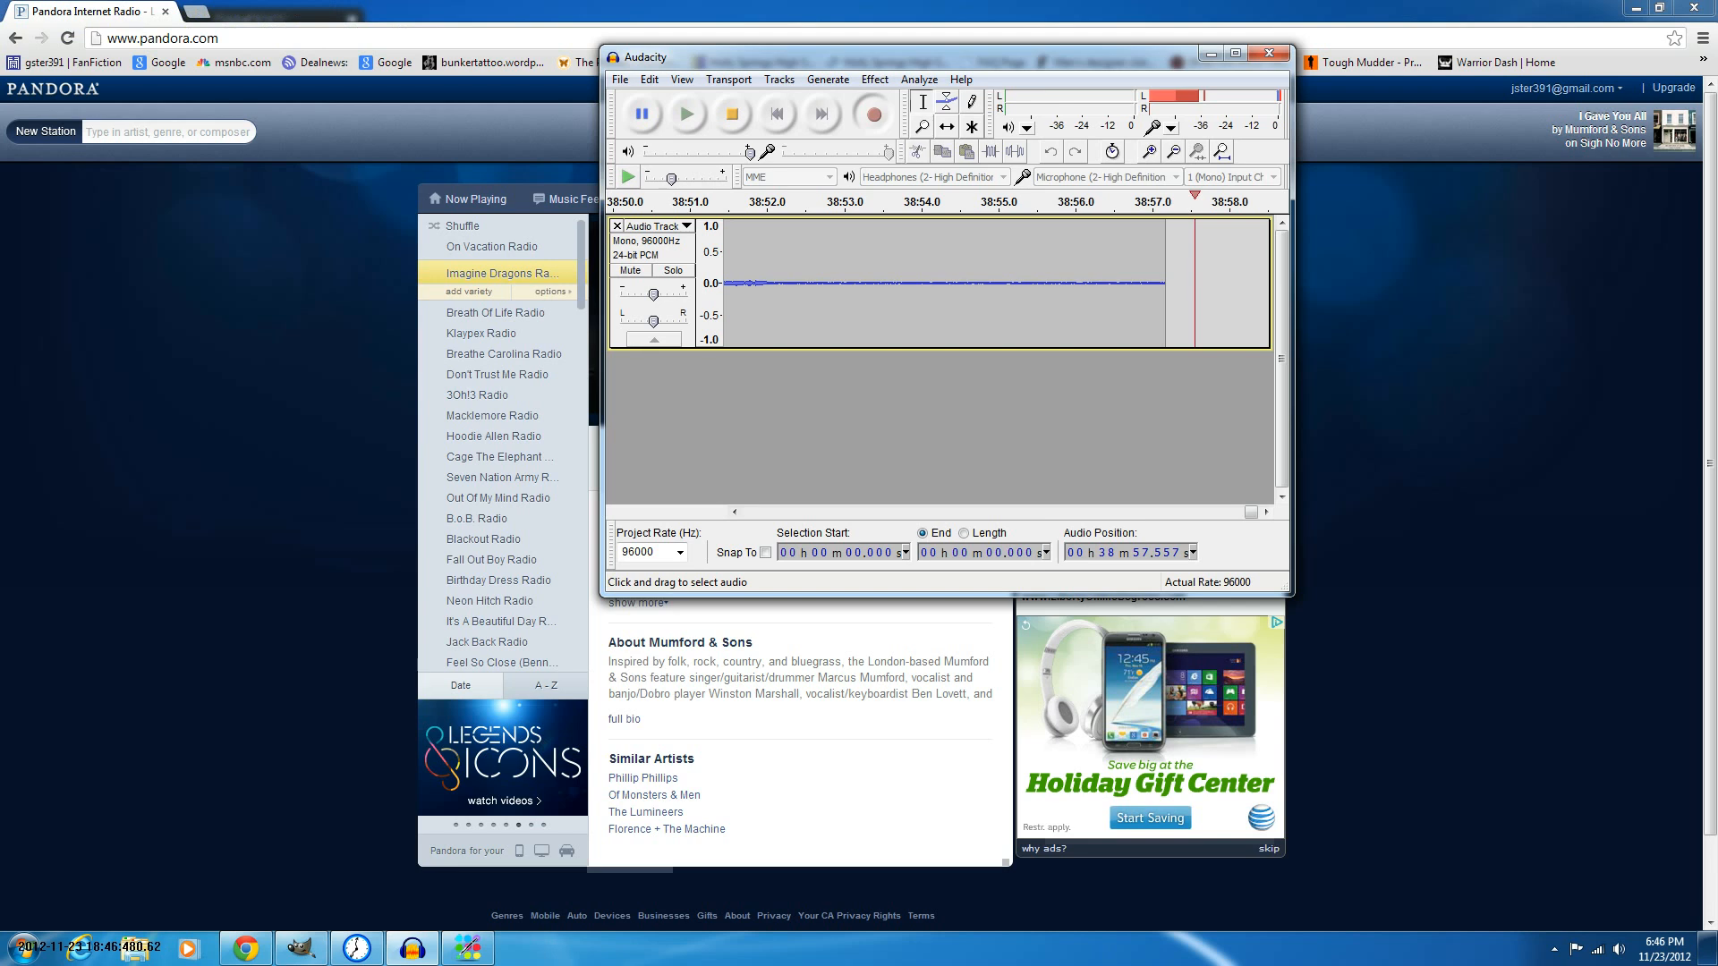
left_click(732, 115)
left_click(357, 949)
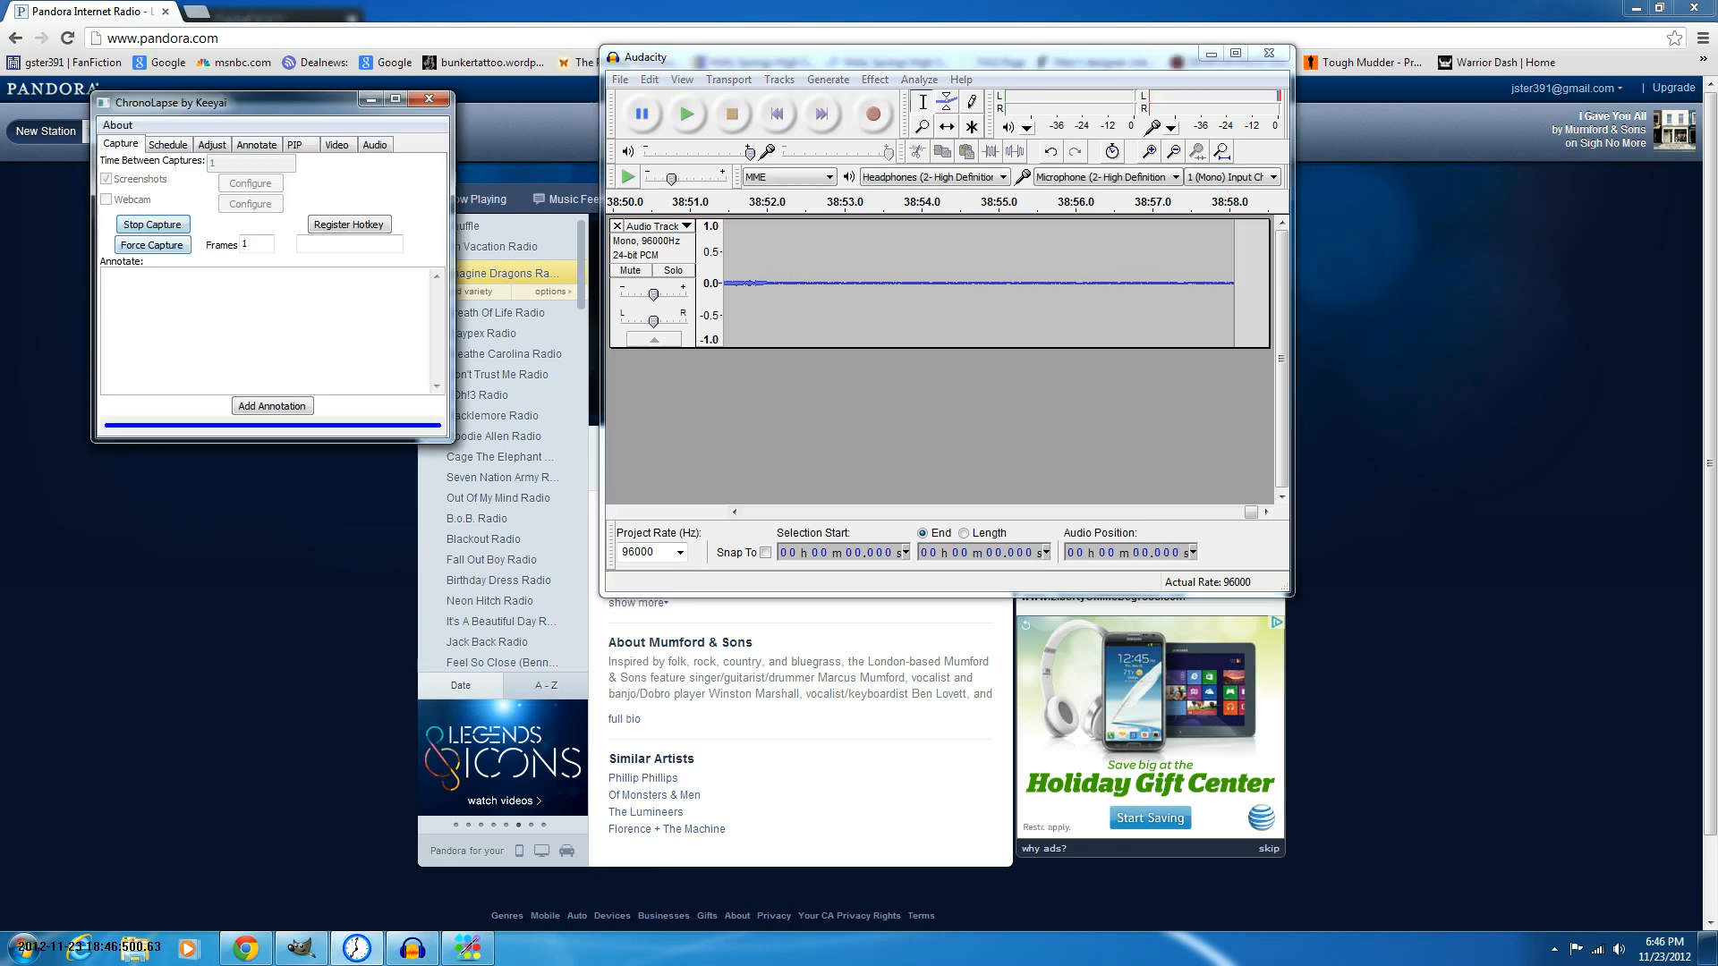